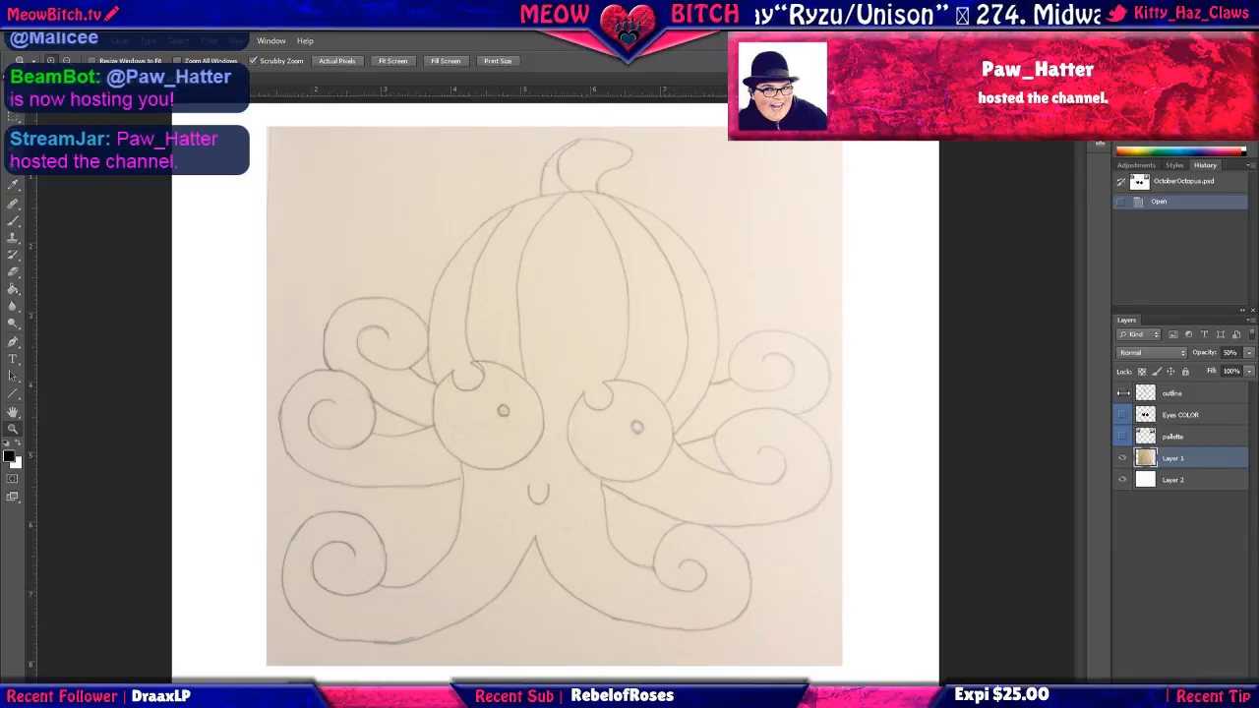
Show the outline, Eyes COLOR and pallette layers, and hide the scanned sketch on Layer 1.
left_click(1123, 393)
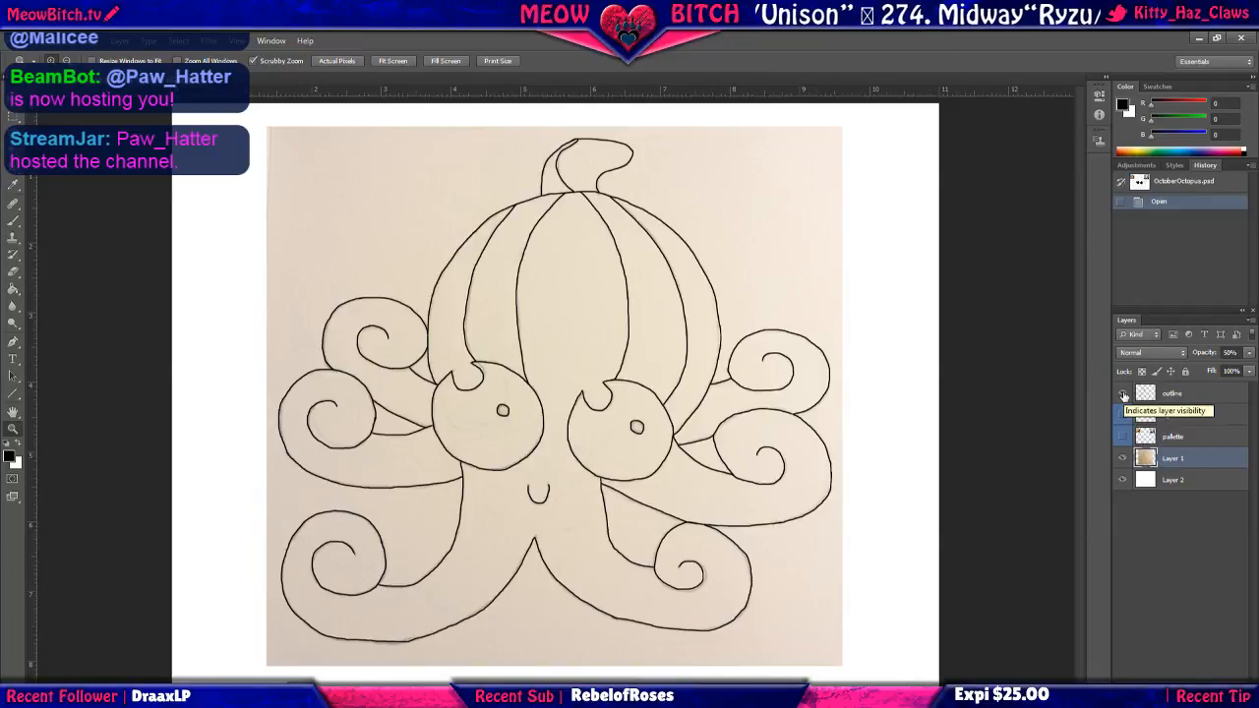
left_click(1122, 459)
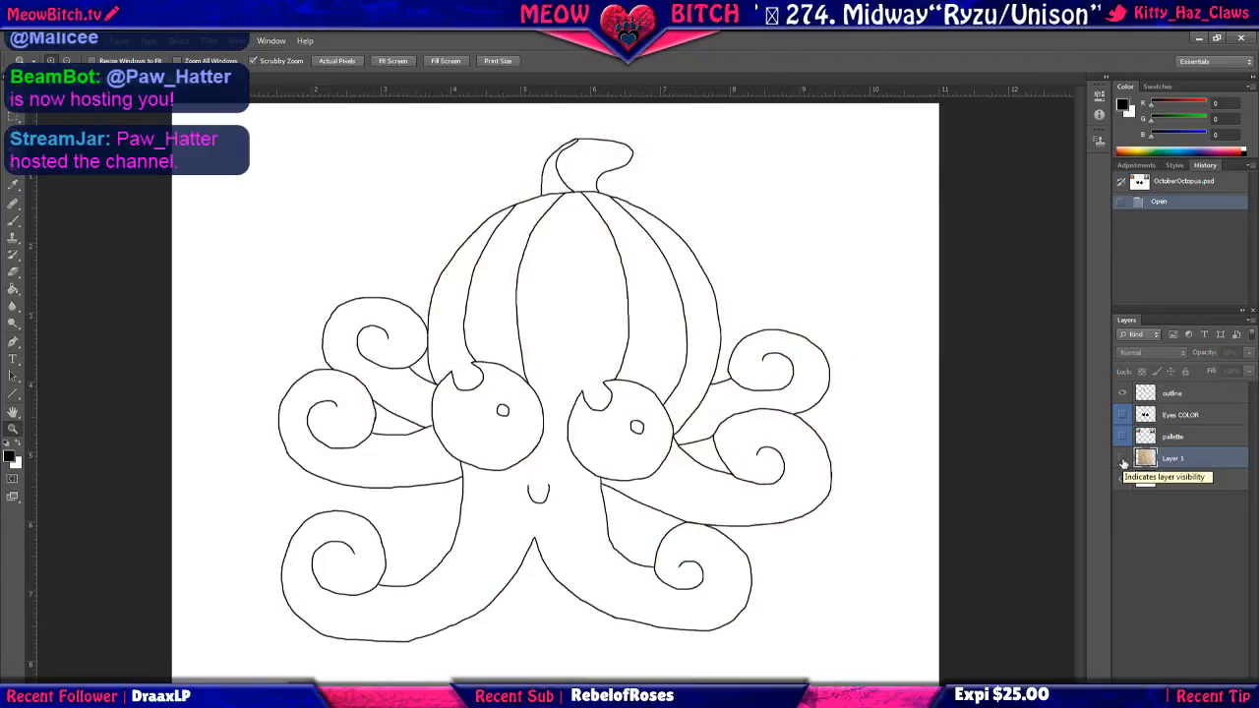
left_click(1122, 460)
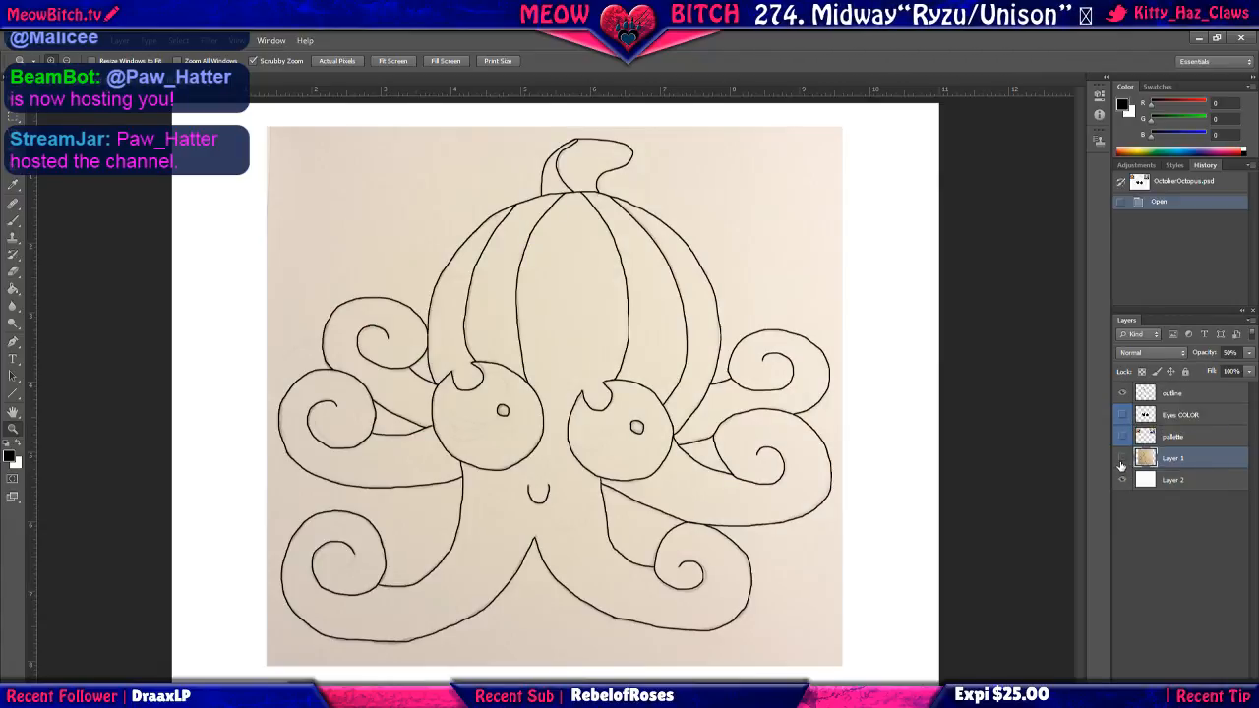
left_click(1122, 459)
left_click(1123, 417)
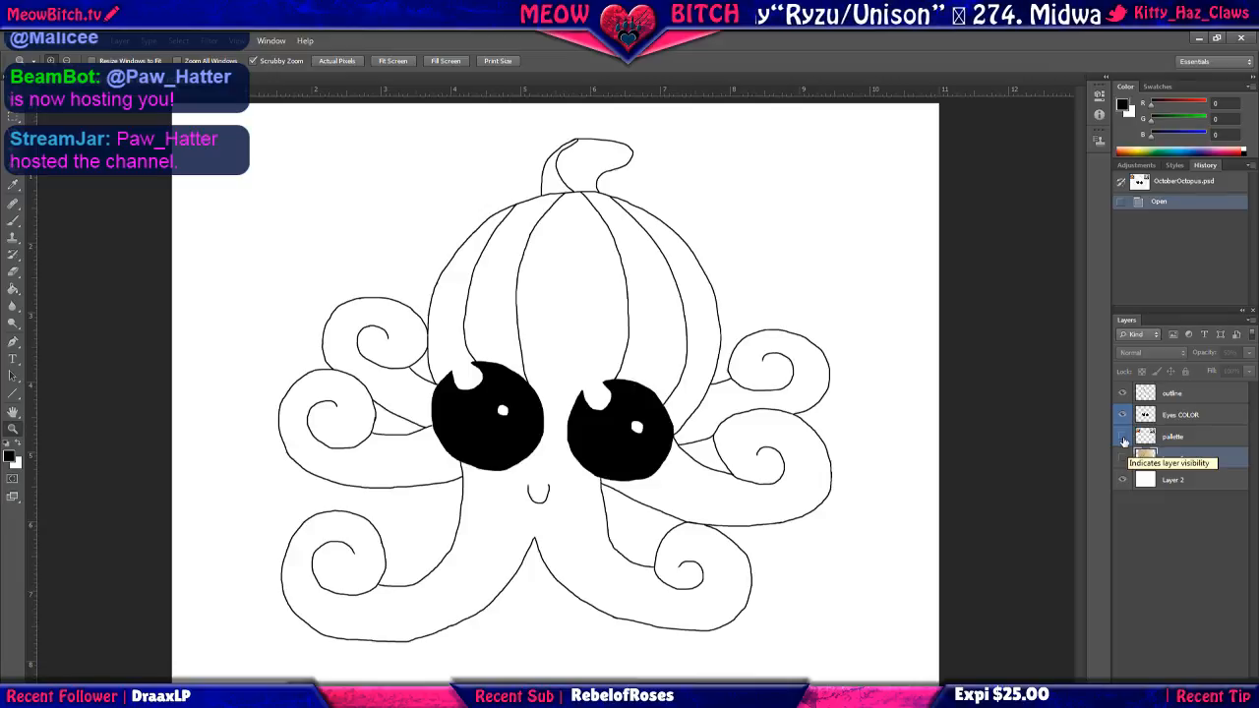
left_click(1124, 438)
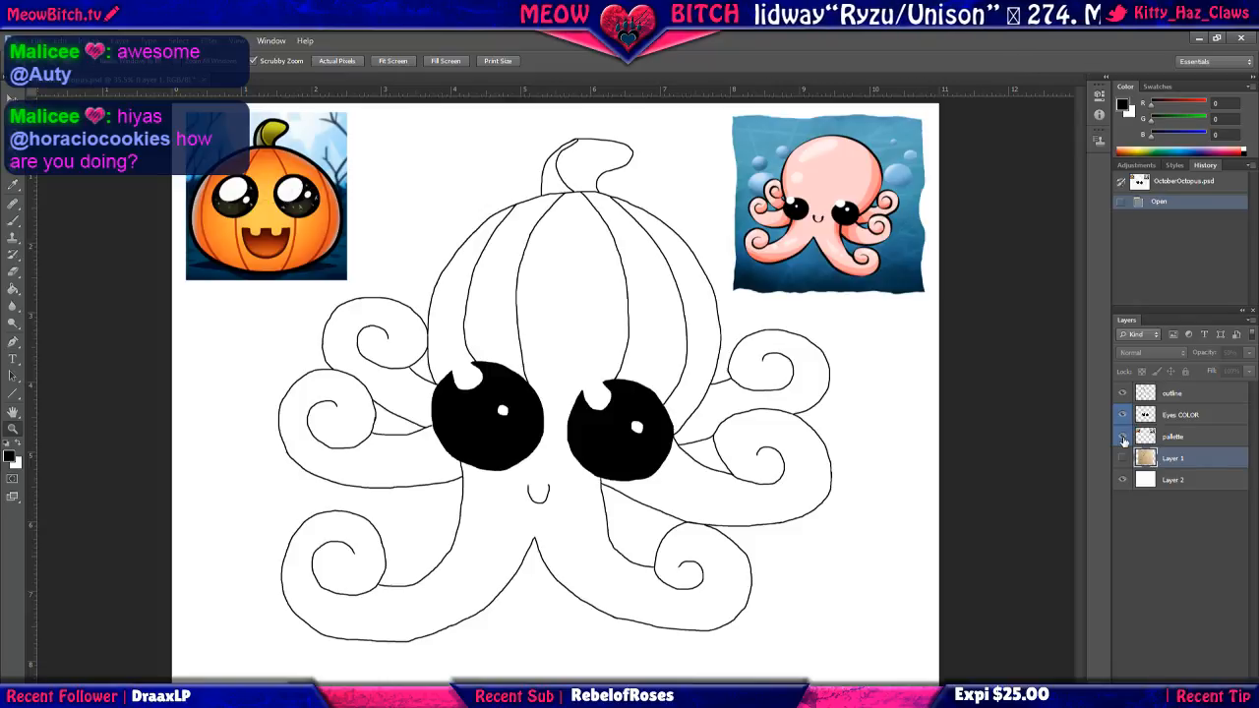
Create a layer group at the top of the layer stack and name it COLORS.
left_click(1184, 440)
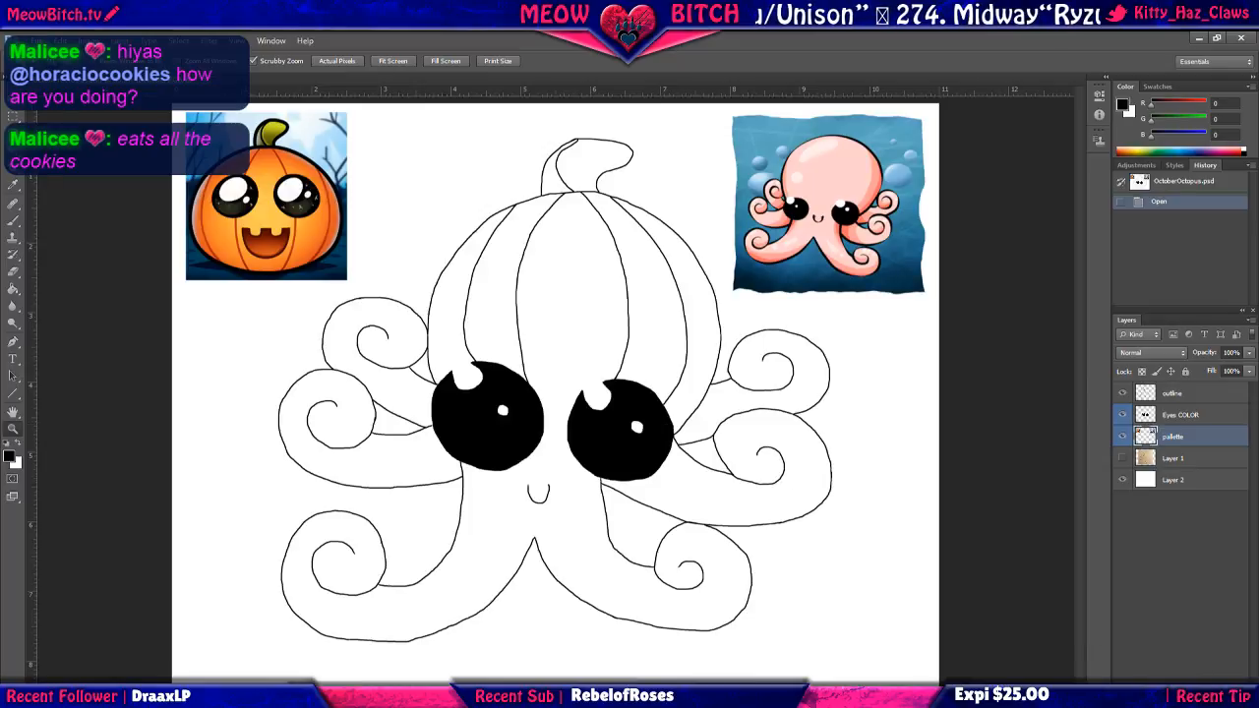
left_click(1197, 698)
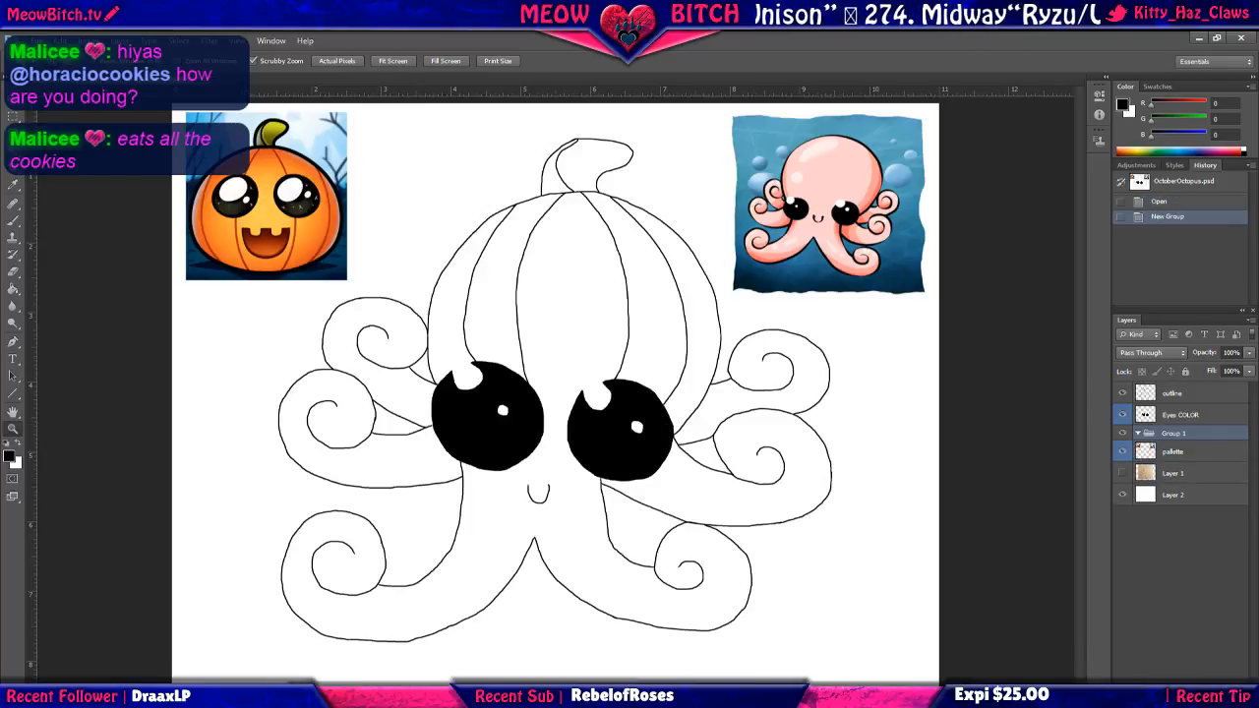
left_click_drag(1169, 434, 1167, 390)
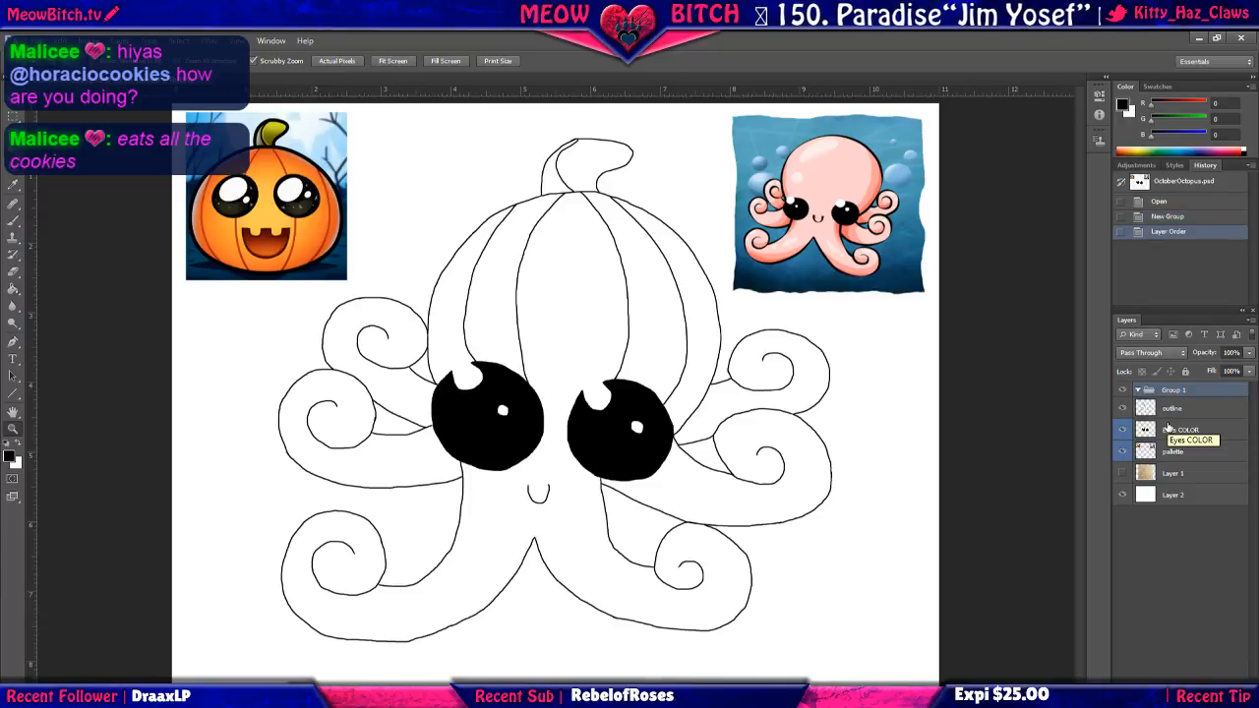
double_click(1170, 390)
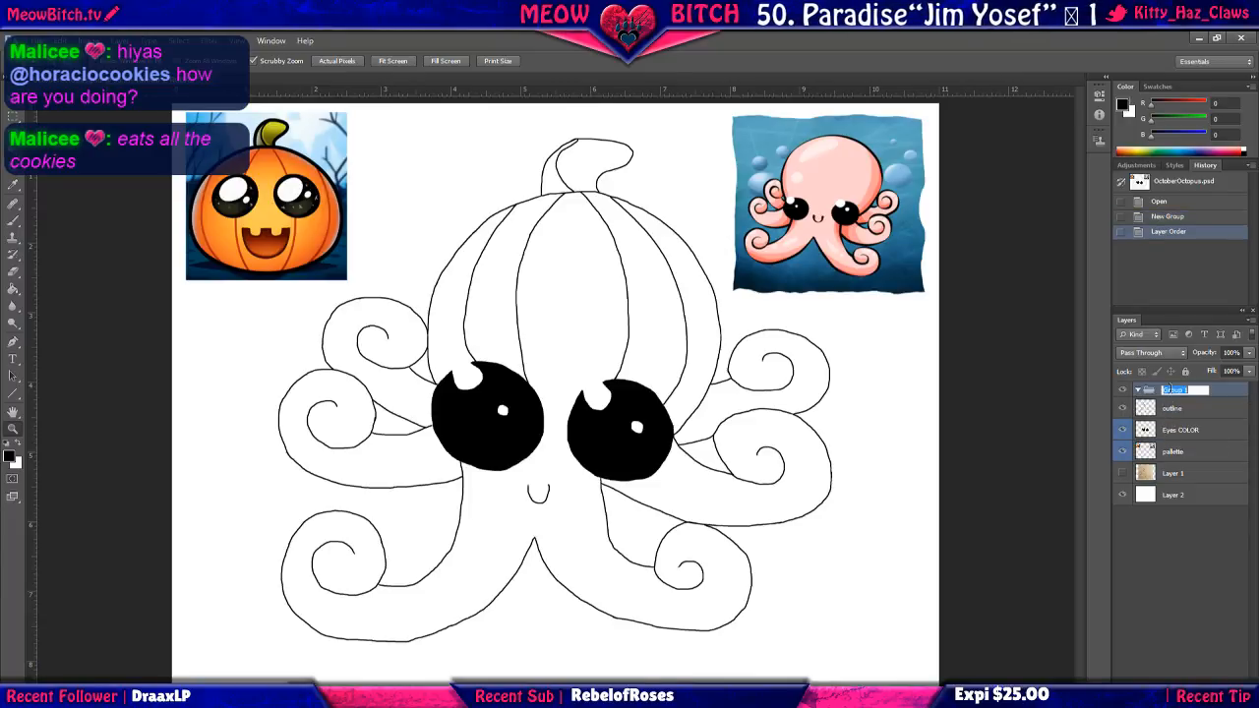
type("color")
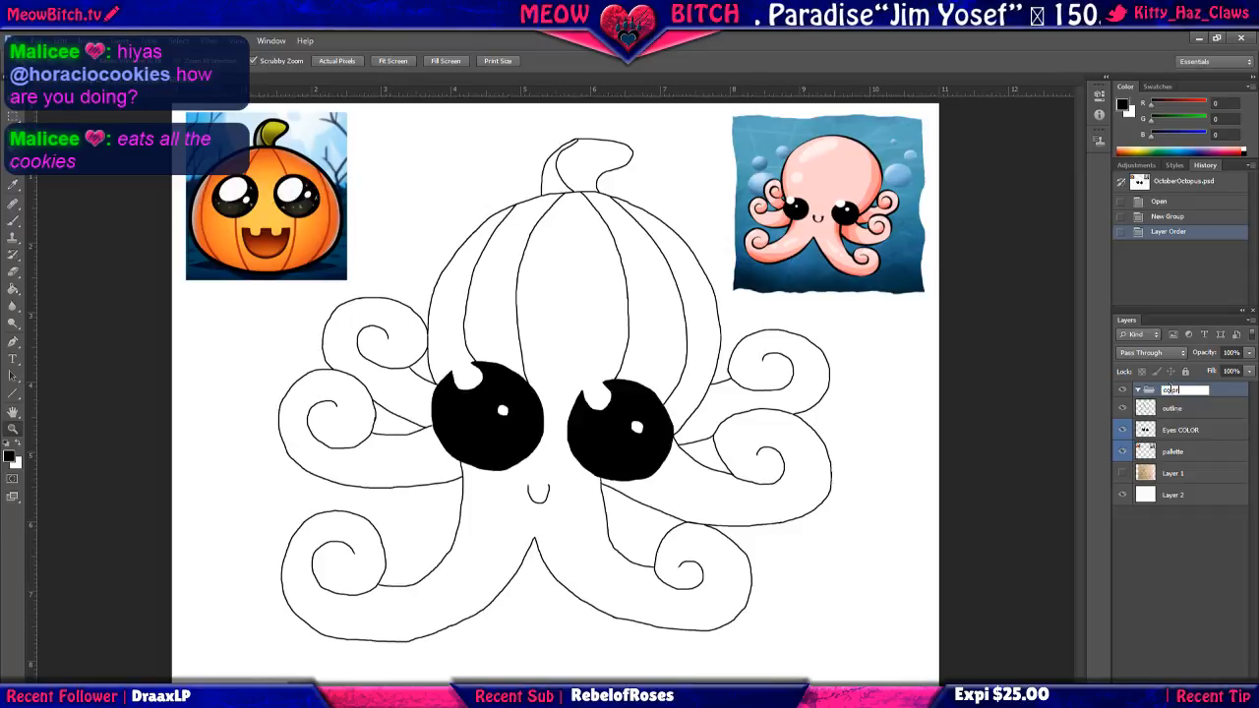
type("s")
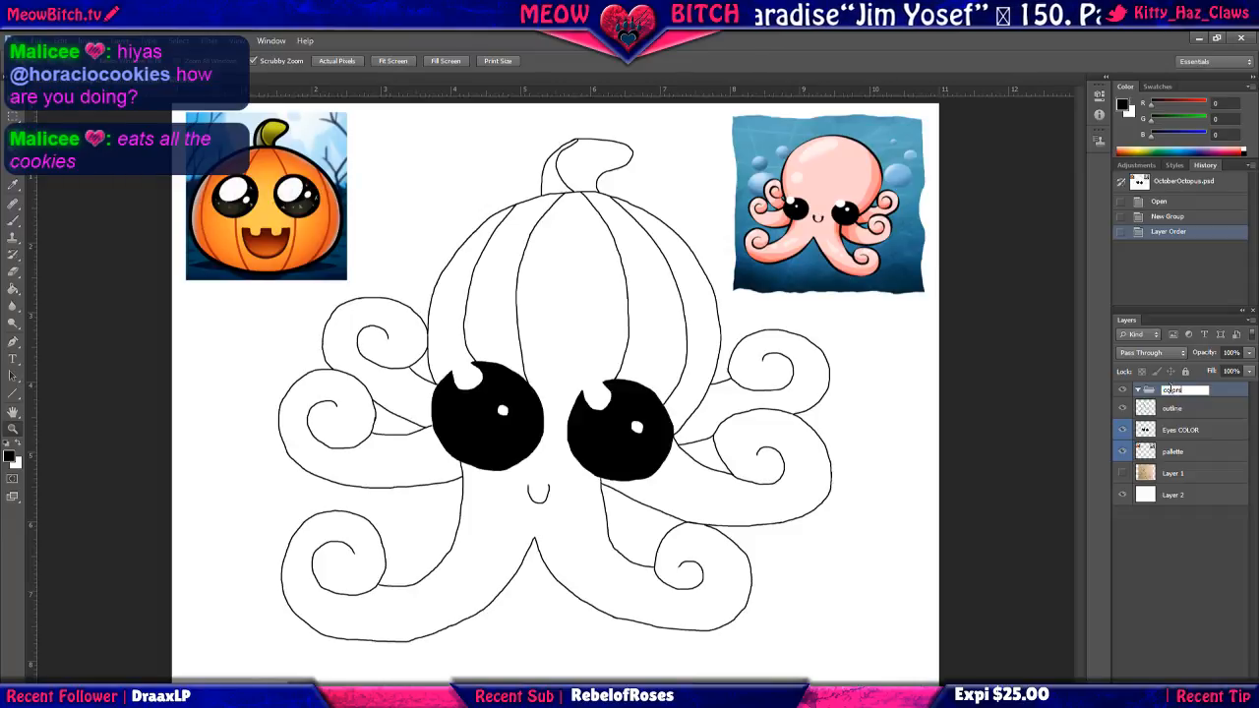
key("Return")
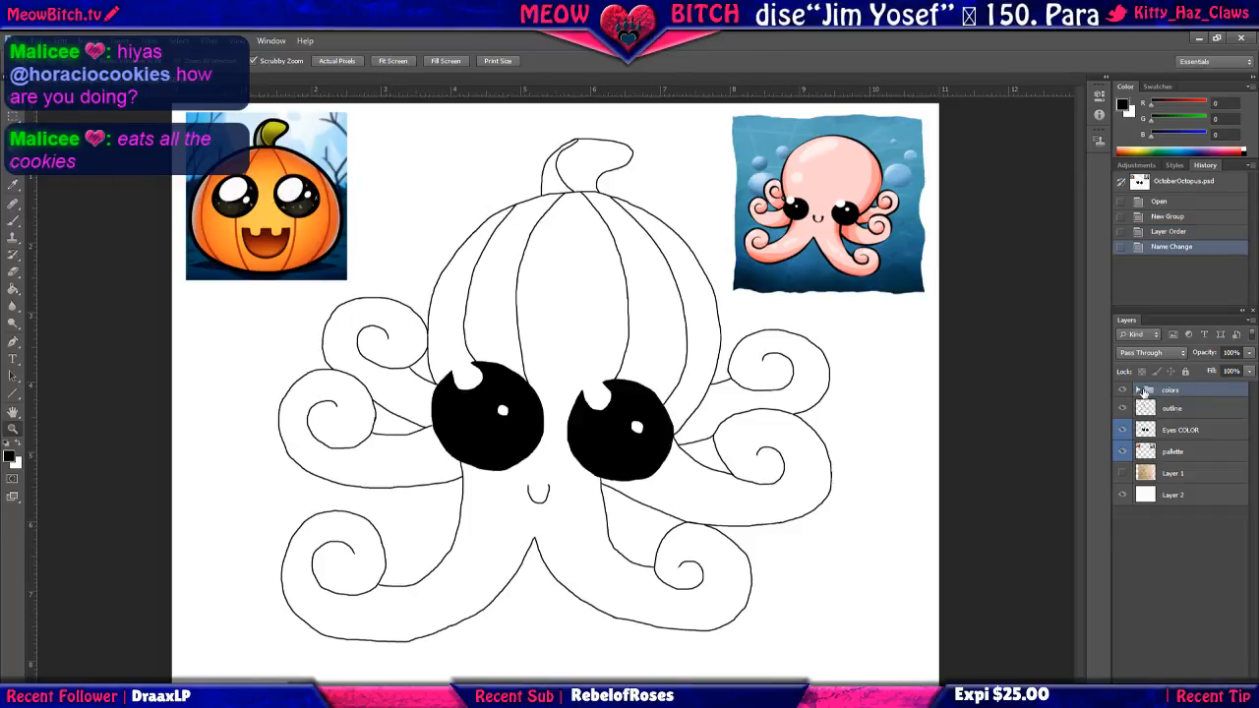
double_click(1169, 390)
type("clou")
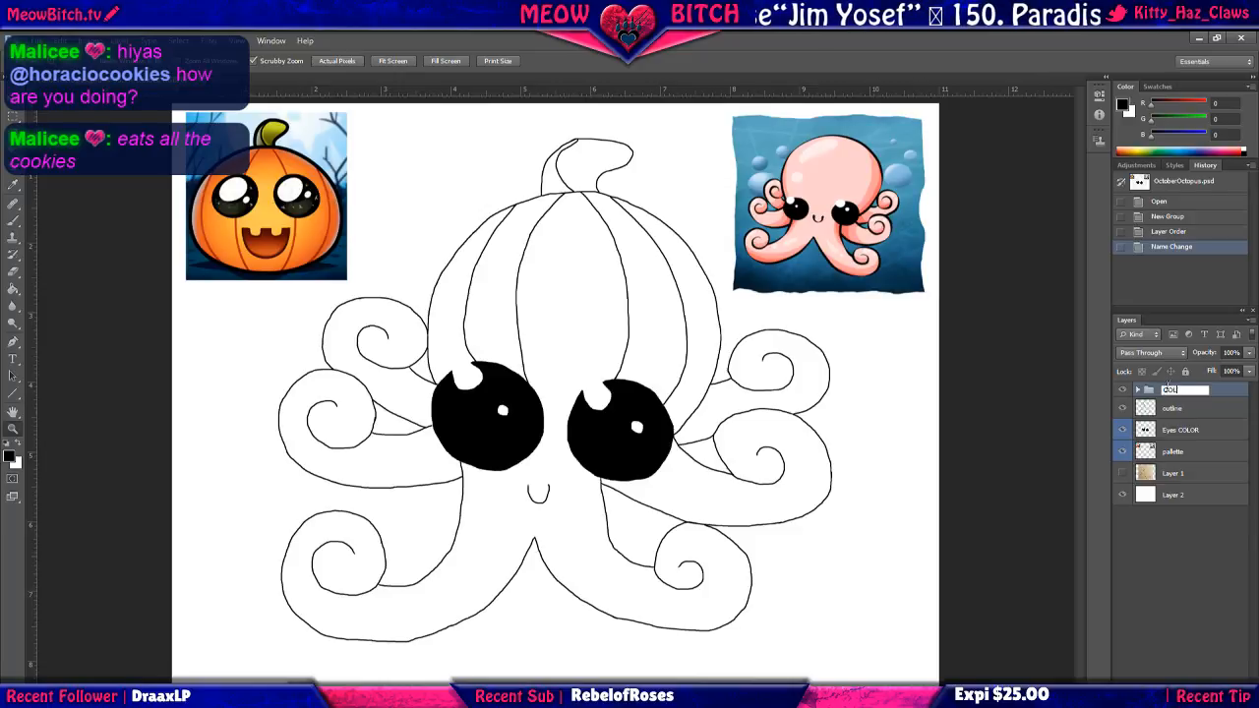
type("ds")
key("Return")
Give the COLORS group a red colour label.
right_click(1170, 392)
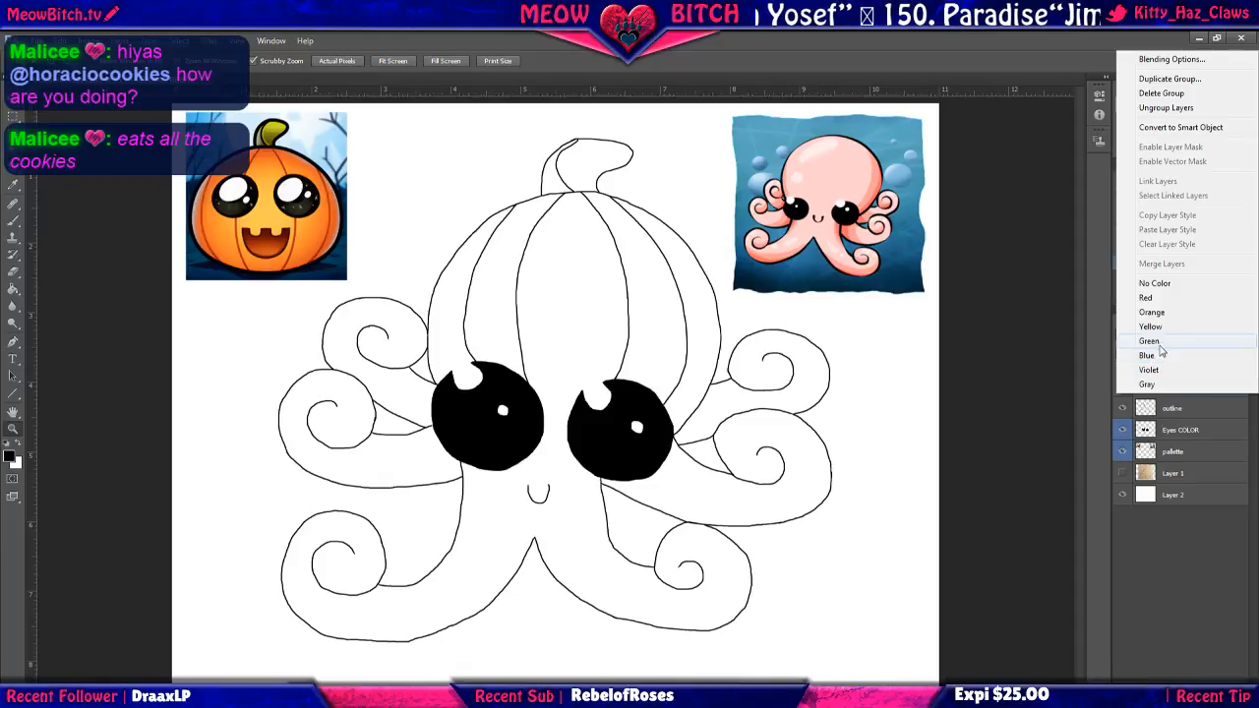
left_click(1153, 370)
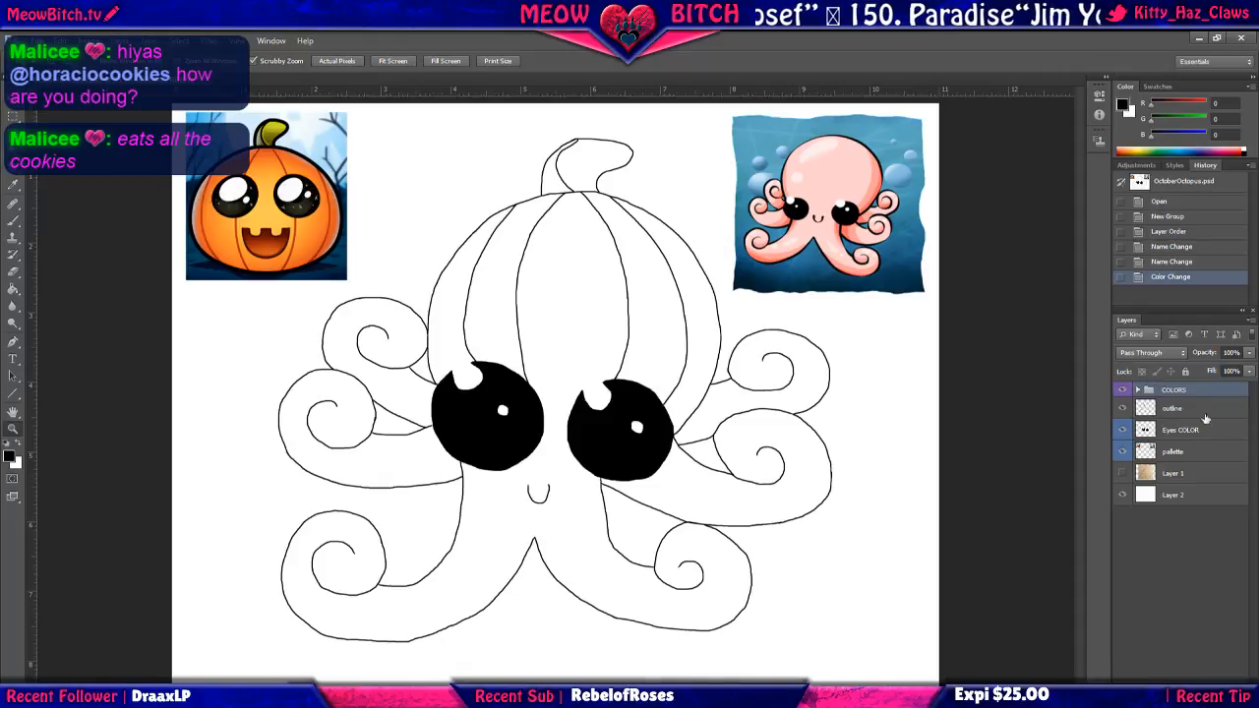
right_click(1171, 395)
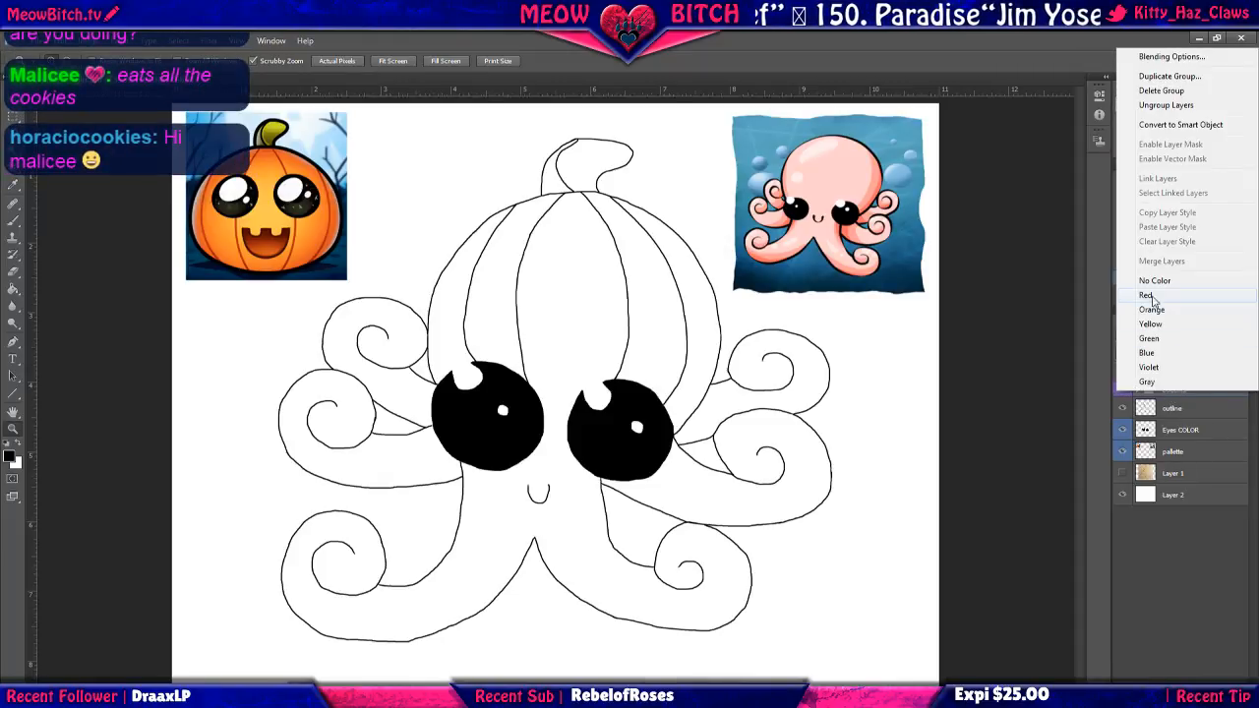
left_click(1153, 375)
left_click(1169, 547)
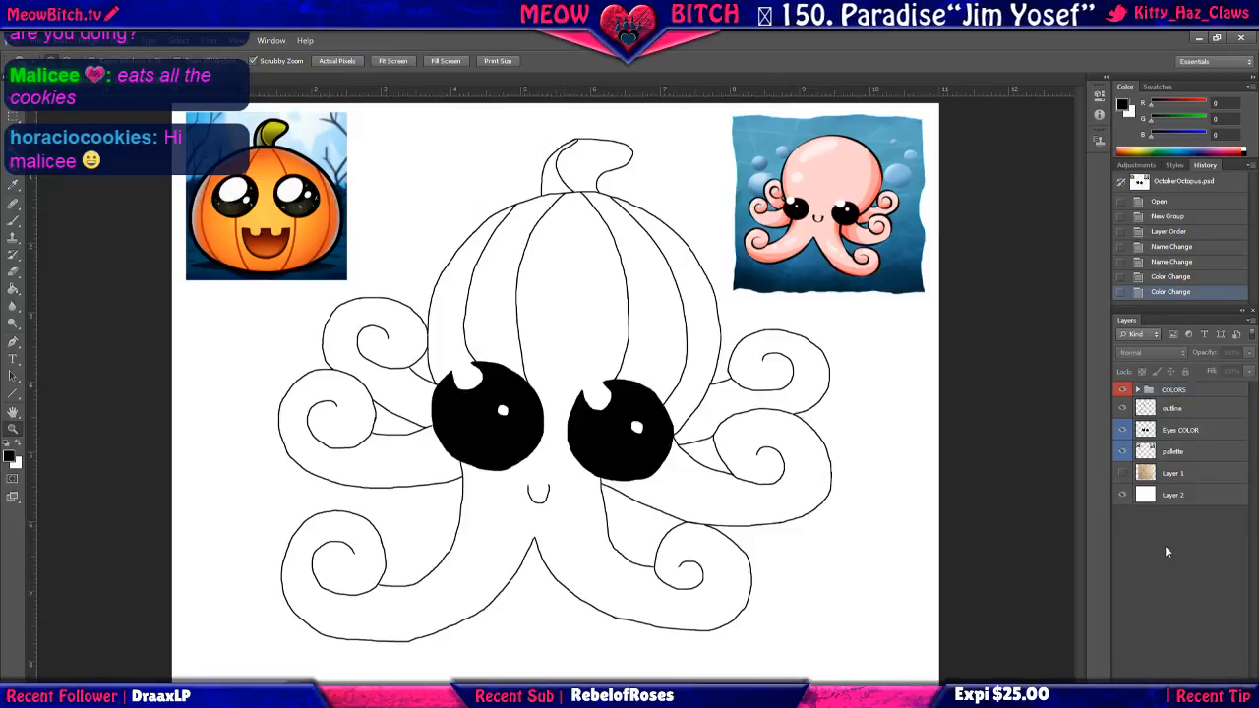
Give the Eyes COLOR and pallette layers red colour labels as well.
right_click(1184, 434)
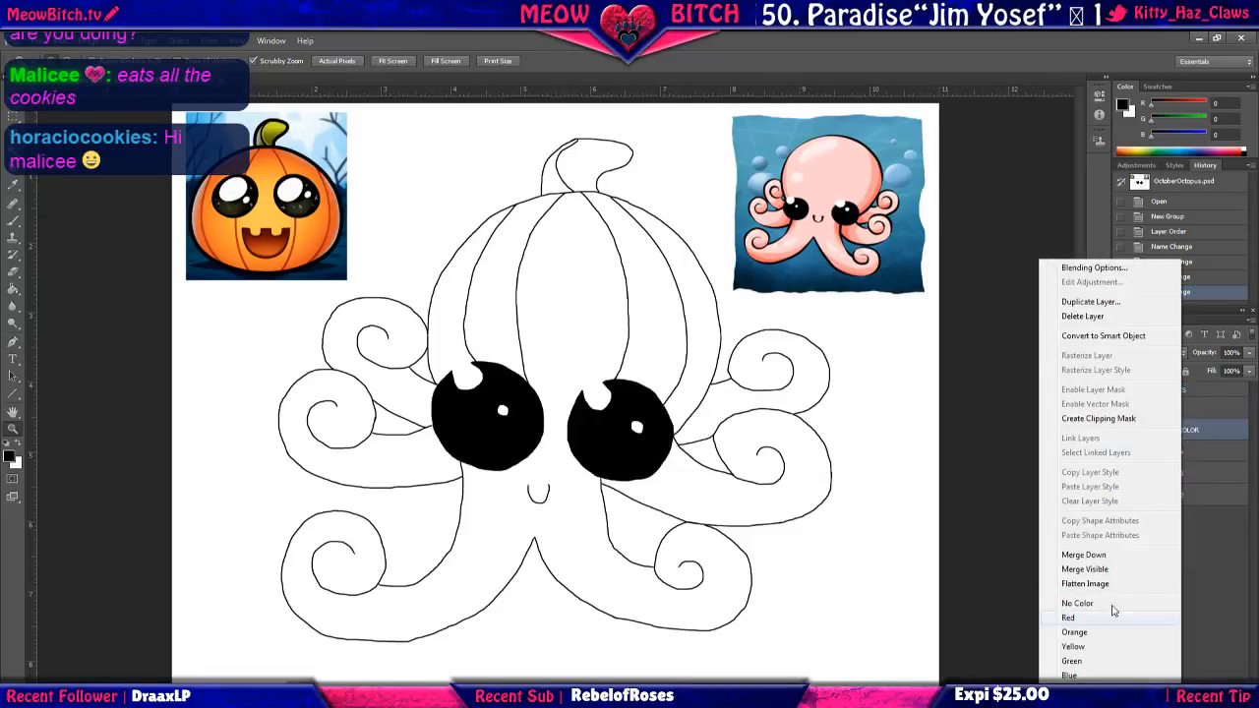
left_click(1110, 619)
right_click(1170, 453)
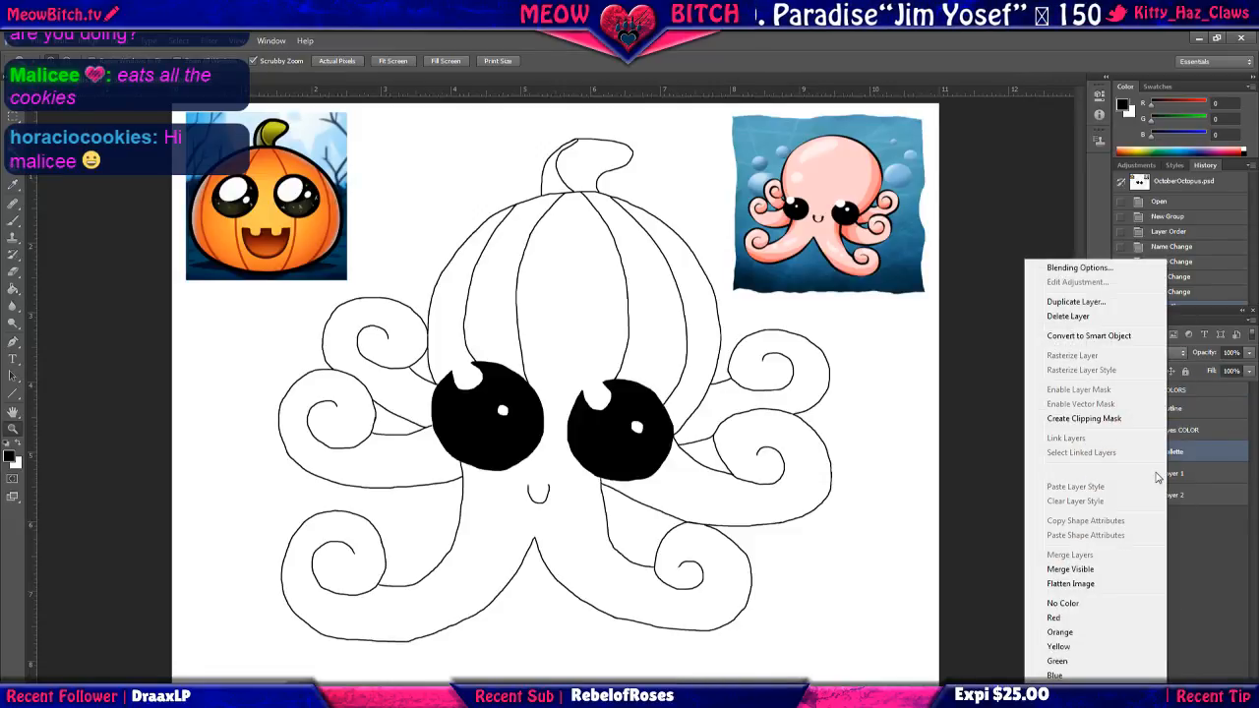
left_click(1076, 620)
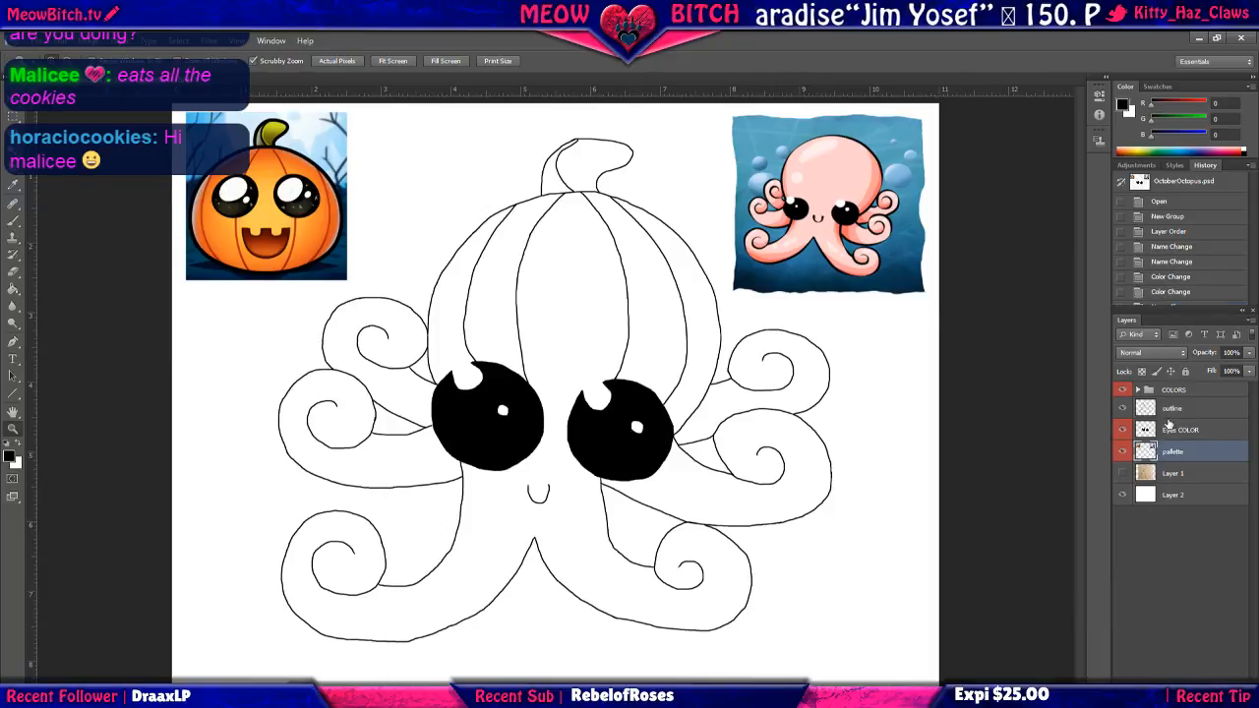
Move the Eyes COLOR and pallette layers into the COLORS group, with pallette below Eyes COLOR.
mouse_move(1164, 390)
left_mouse_down()
mouse_move(1182, 452)
mouse_move(1158, 393)
left_mouse_up()
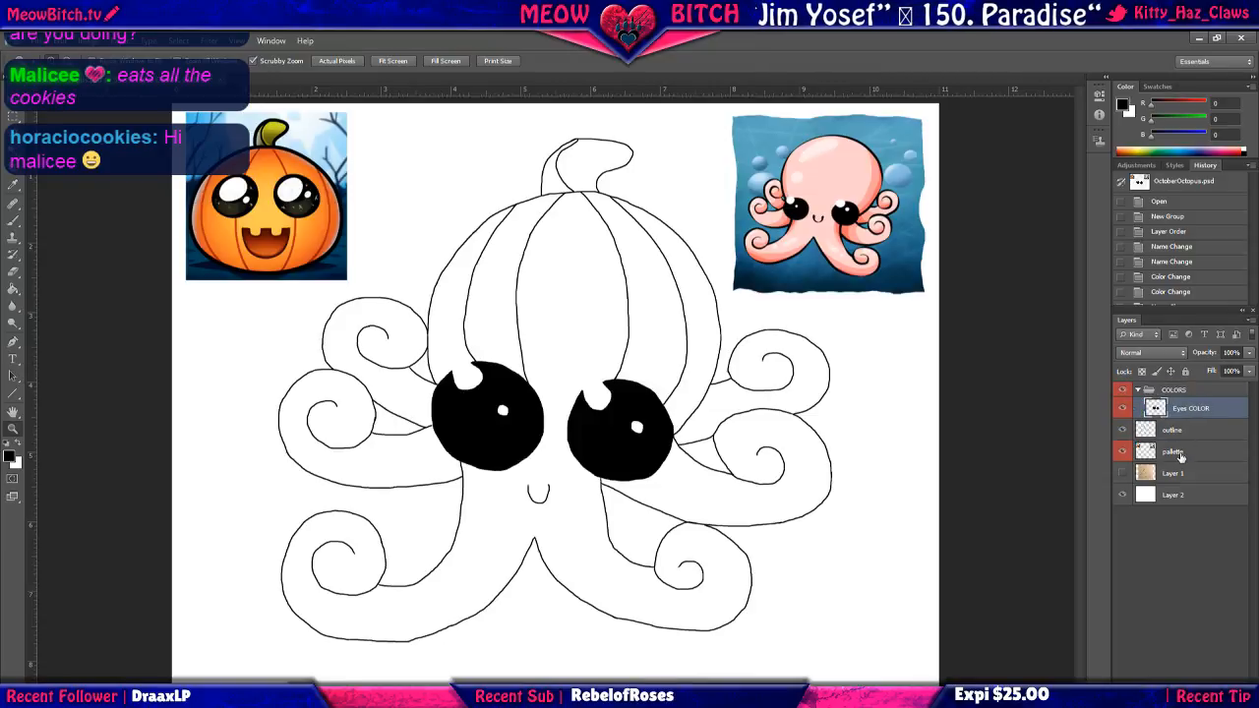
left_click_drag(1172, 457, 1161, 395)
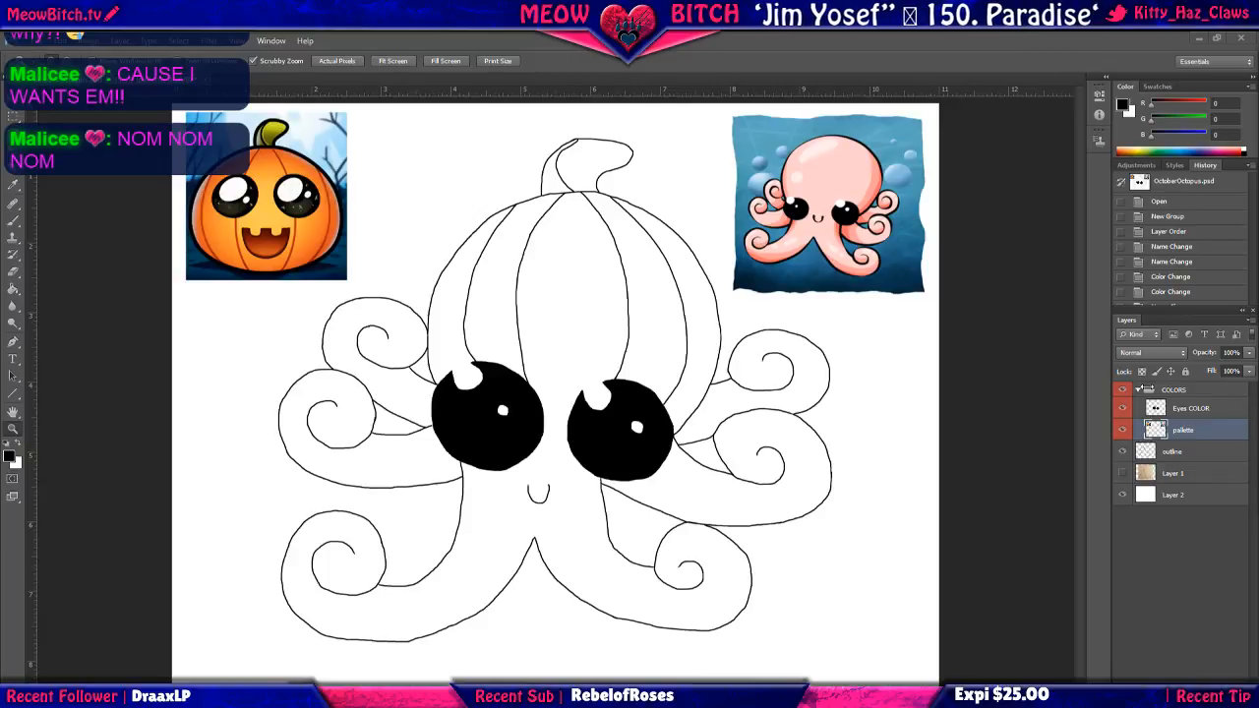
double_click(1183, 431)
key("Return")
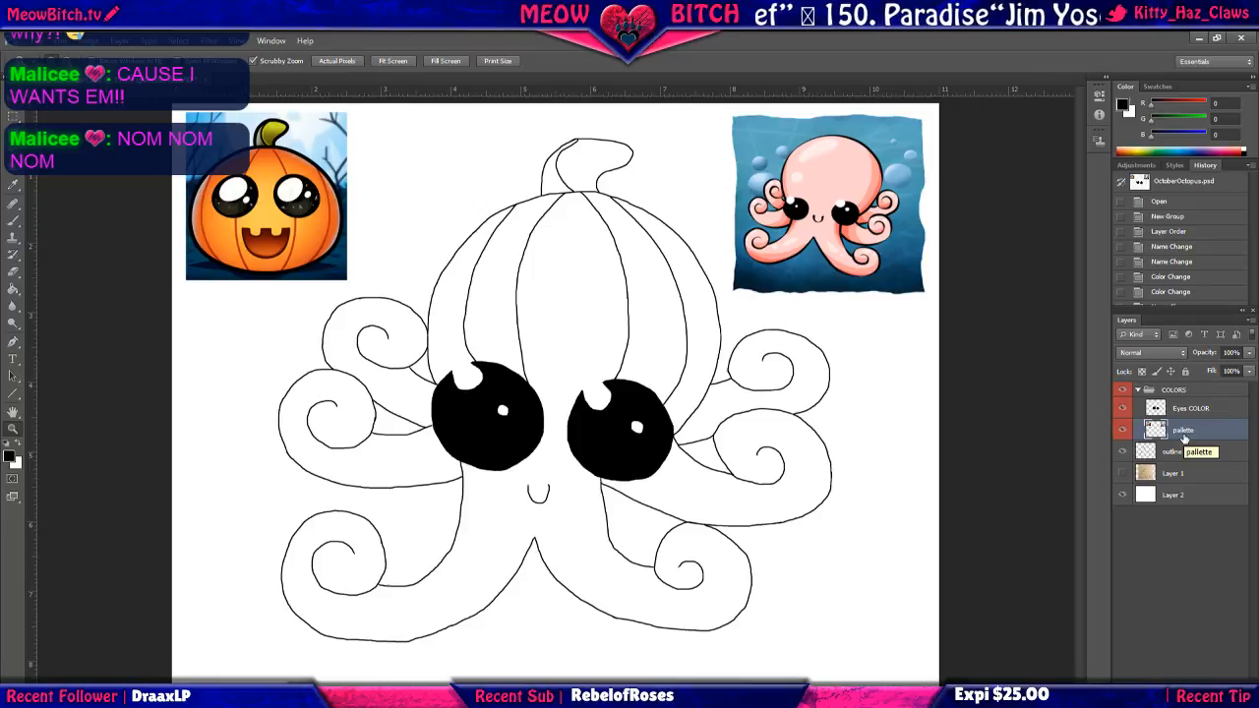
Add a new layer named "Pumpkin COLORS" directly above the pallette layer in the COLORS group.
left_click(438, 272)
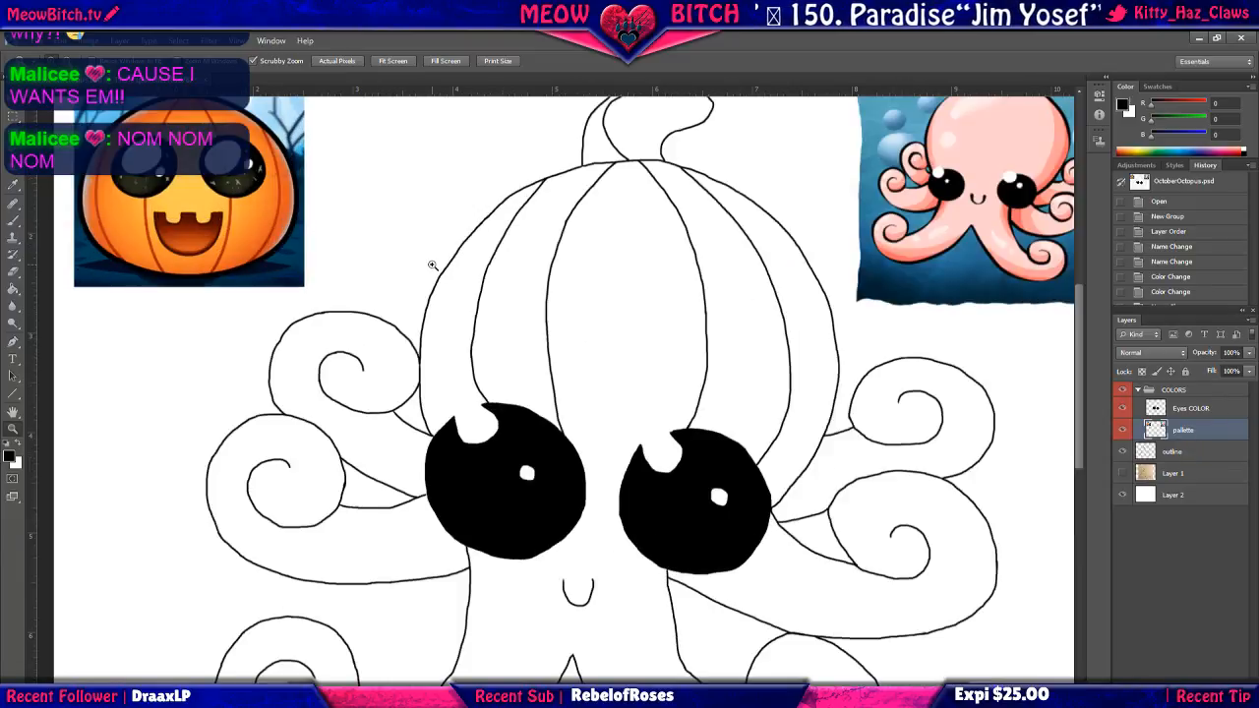
left_click(395, 257)
left_click_drag(369, 235, 395, 296)
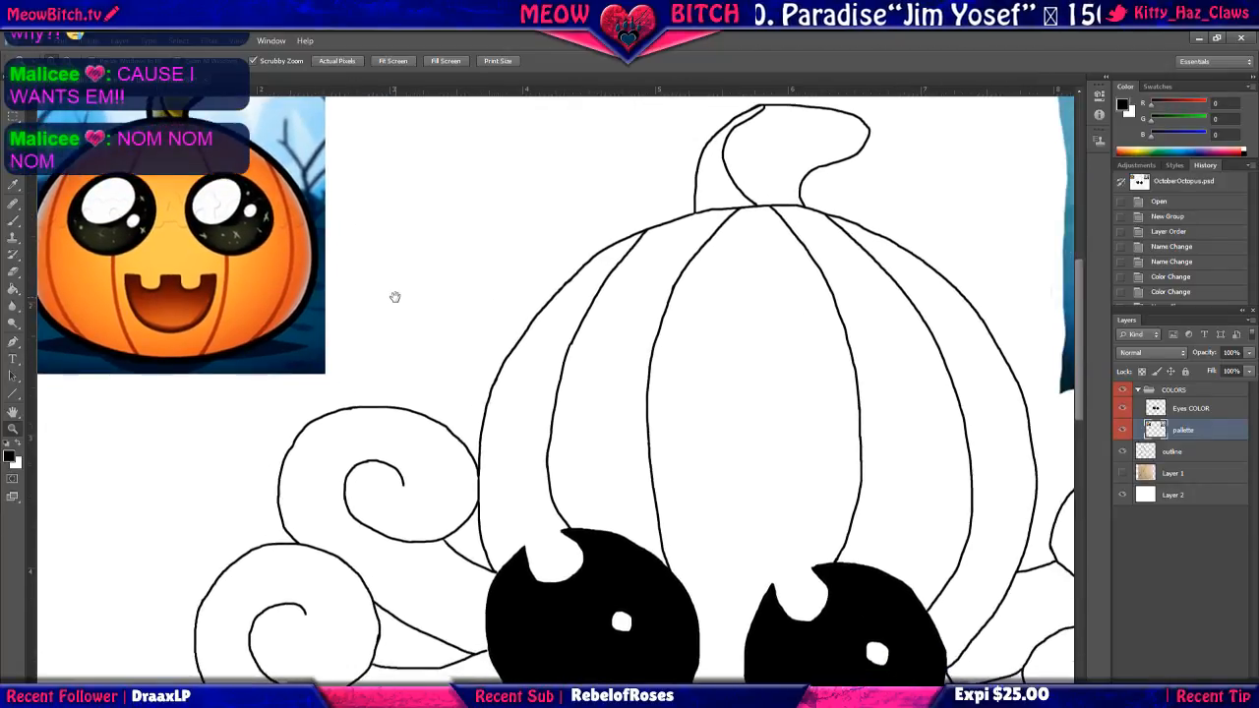
scroll(395, 297, "down", 5)
scroll(393, 297, "up", 1)
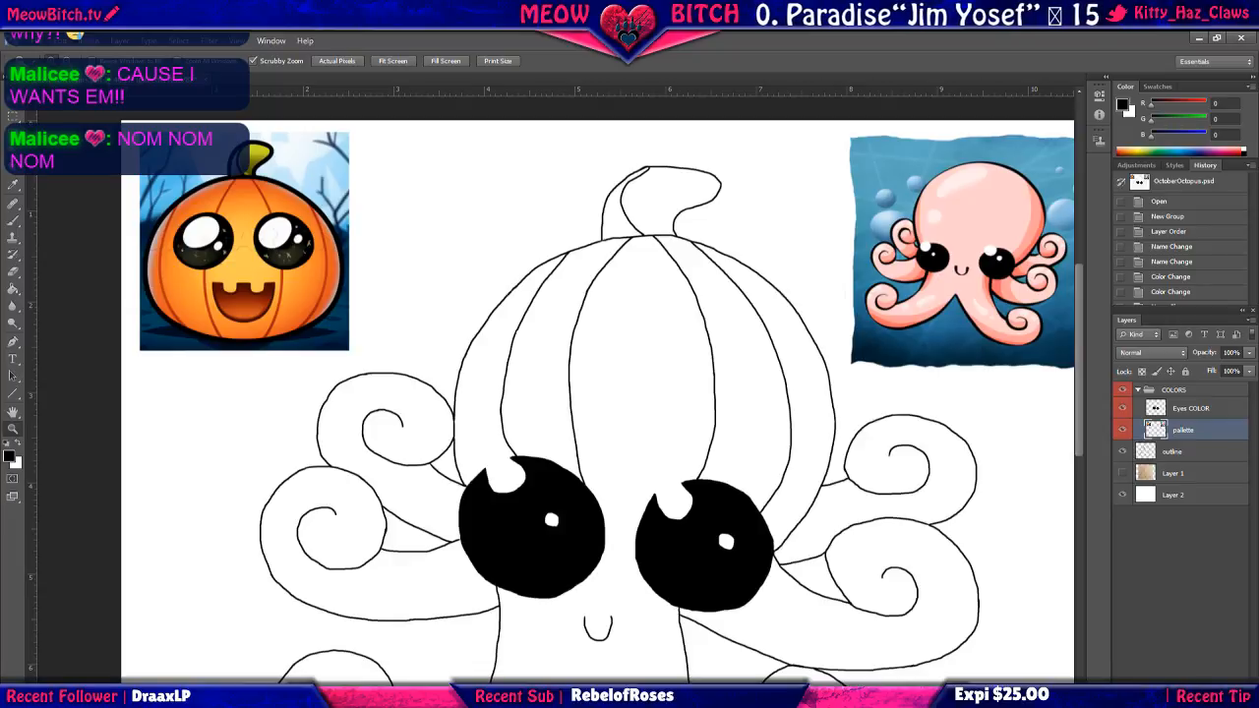
key("ctrl+shift+alt+n")
double_click(1183, 430)
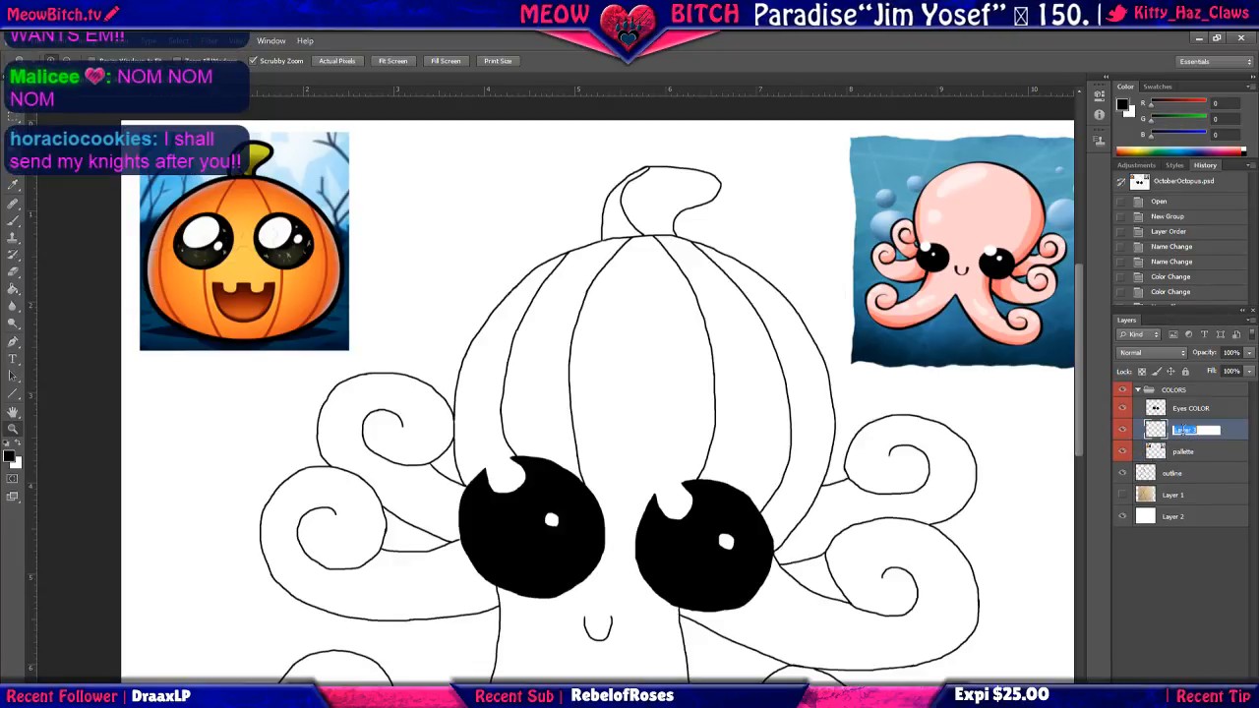
type("Pump")
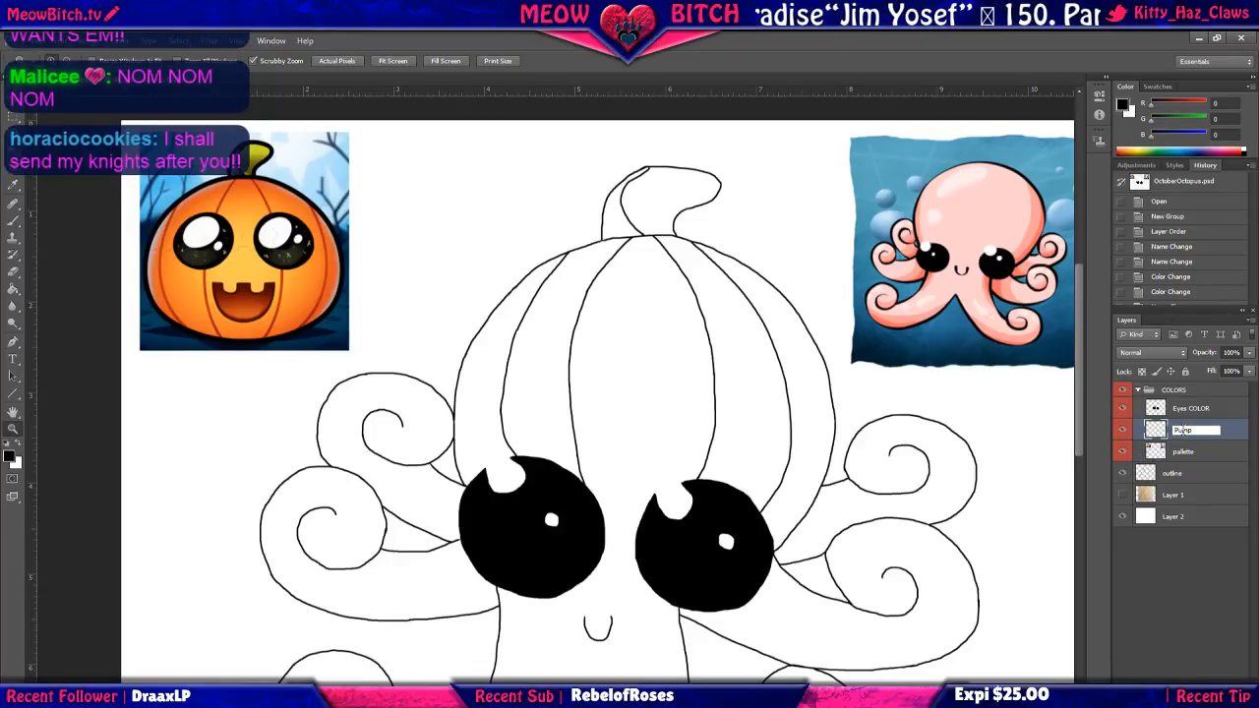
type("kin COLORS")
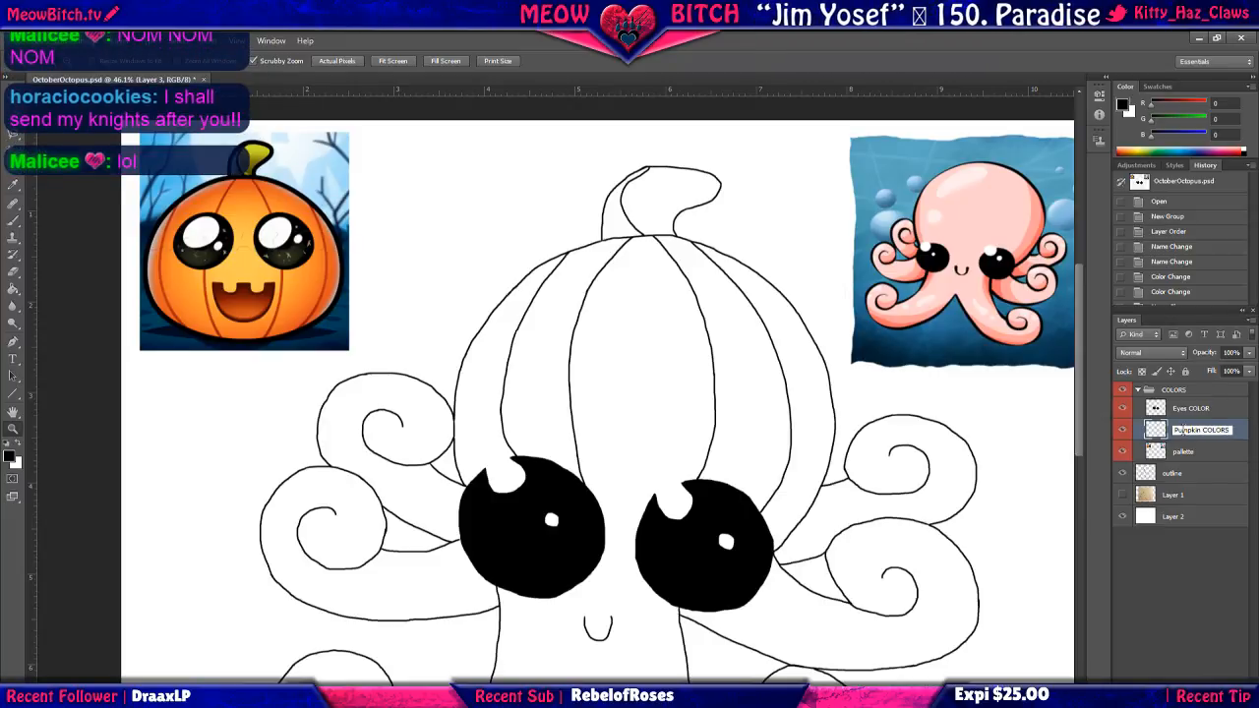
key("Return")
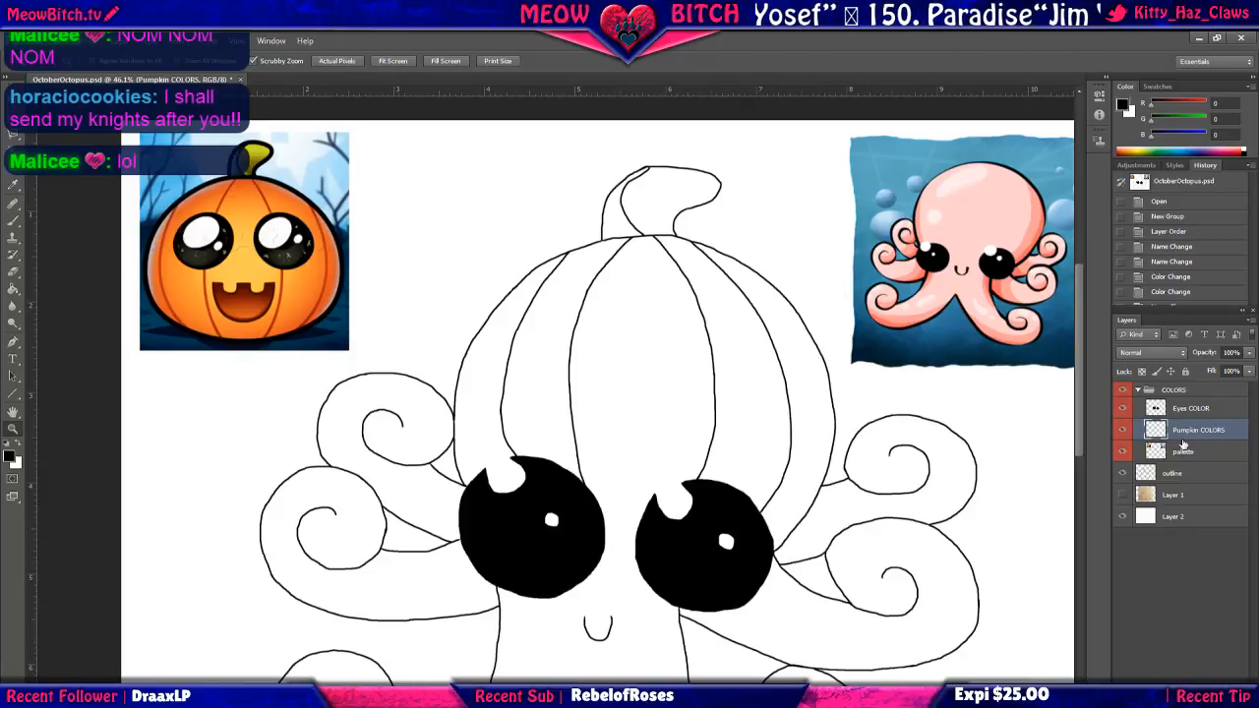
Add a new layer named "Octopussy colors" above Pumpkin COLORS, and make Pumpkin COLORS the active layer again.
left_click(1226, 692)
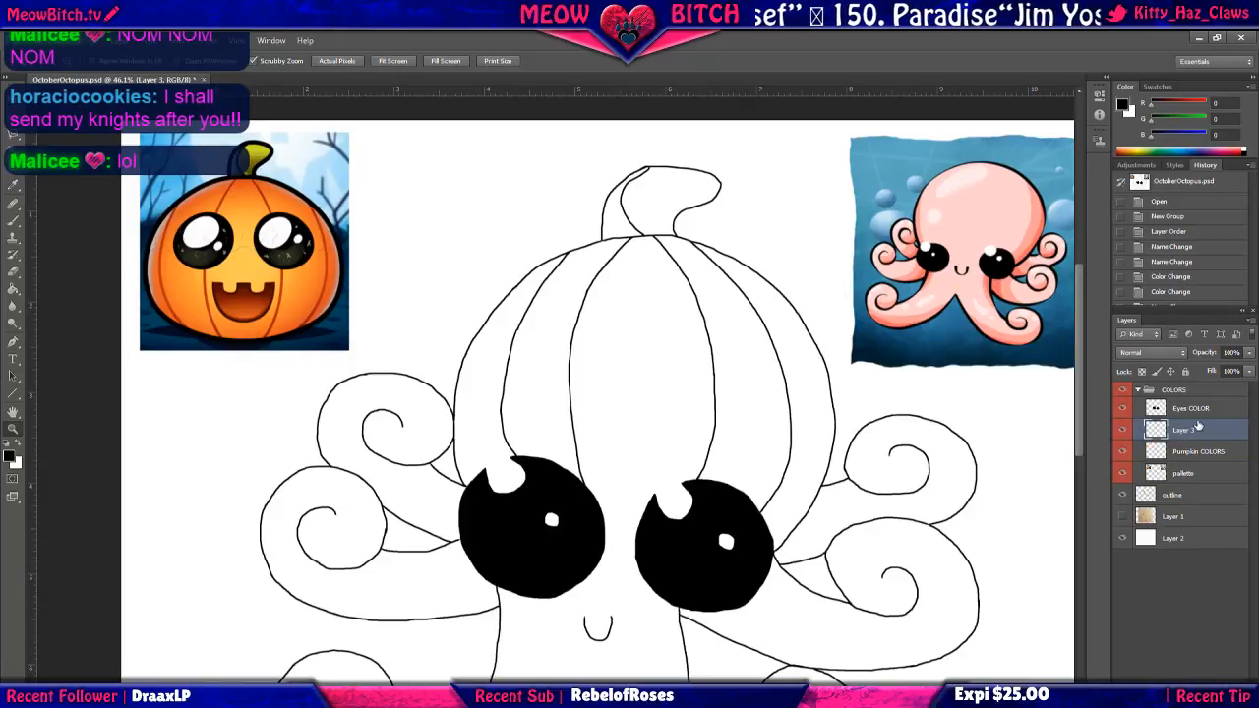
double_click(1184, 431)
type("Octo")
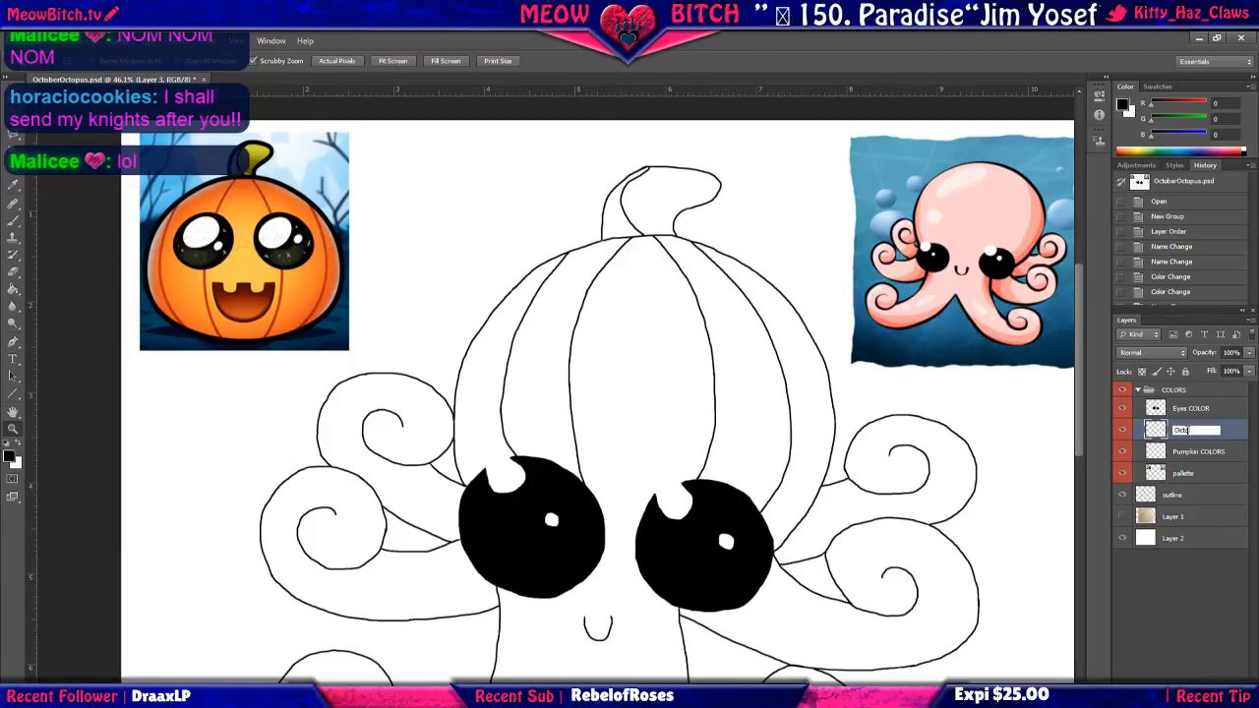
type("pussy")
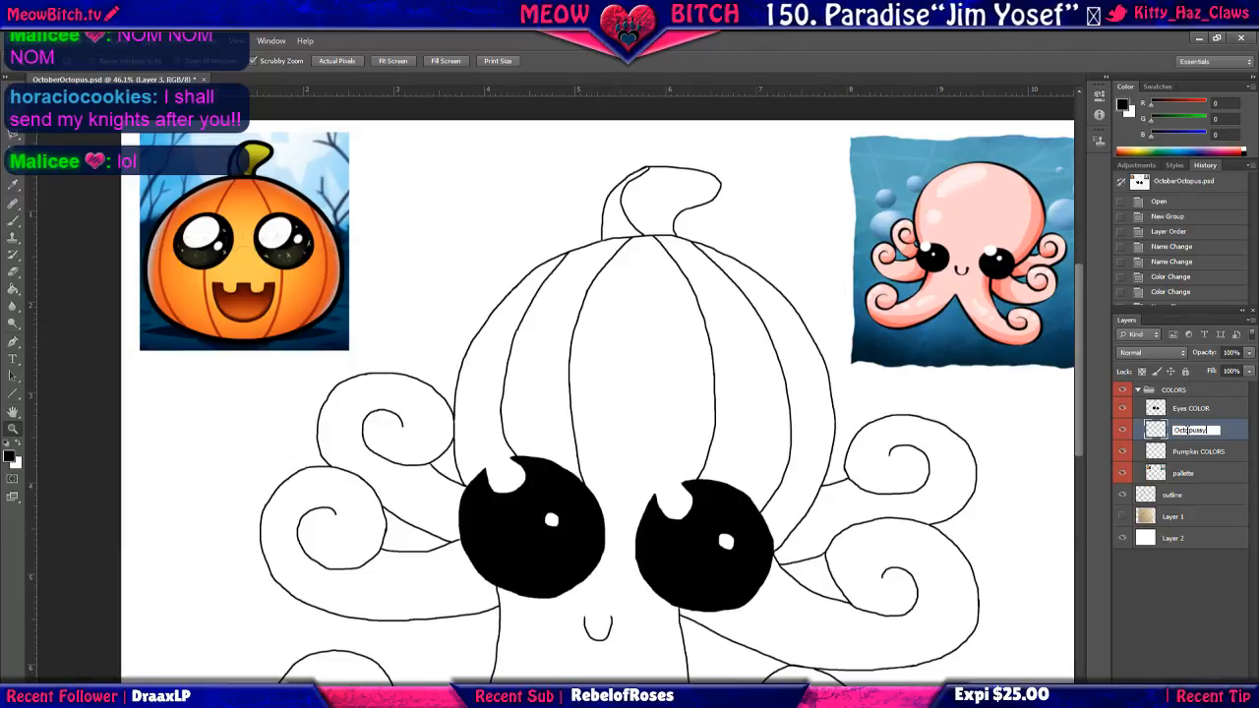
type(" colors")
key("Return")
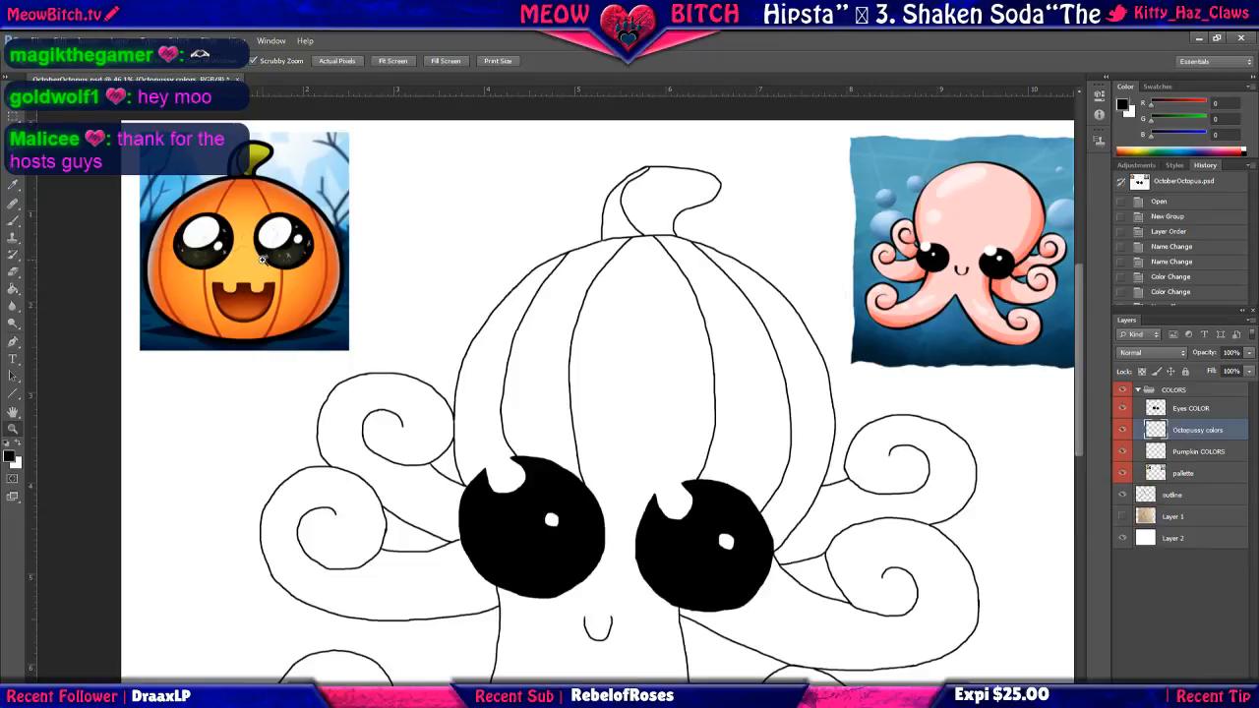
left_click(1200, 452)
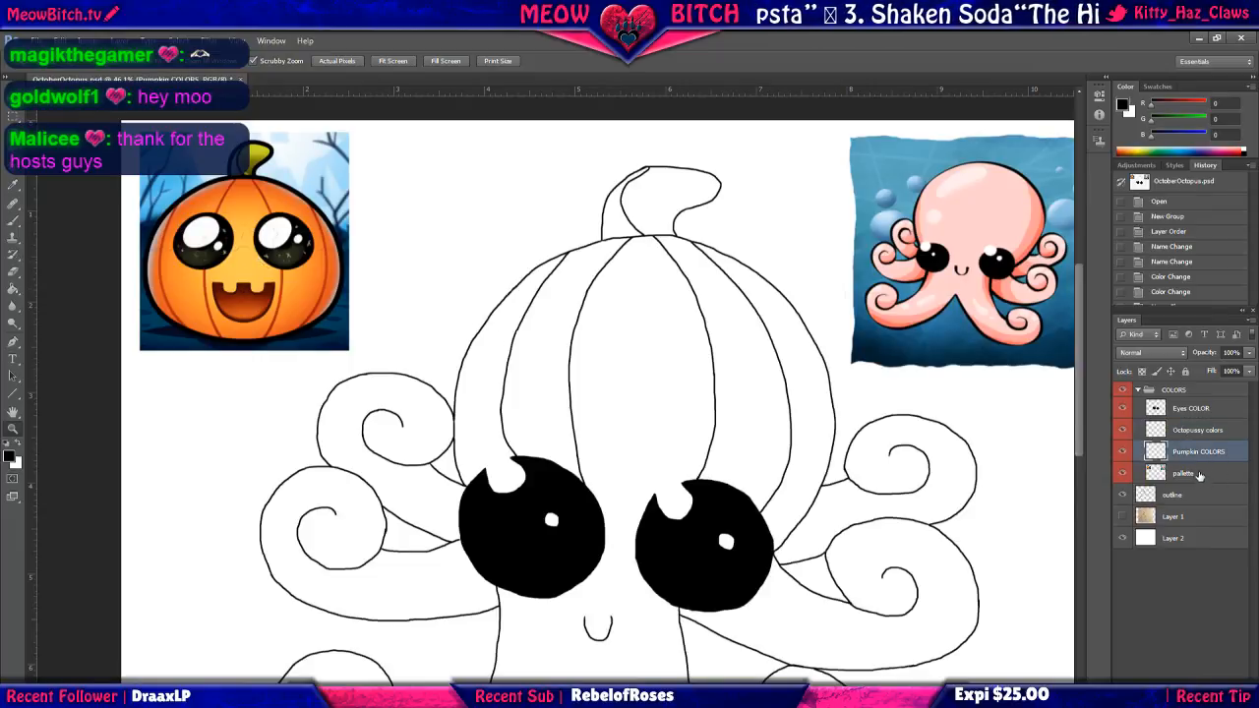
On the pallette layer, sample the dark orange at the pumpkin reference's top edge and dab a Pencil swatch beside the image.
left_click(1185, 473)
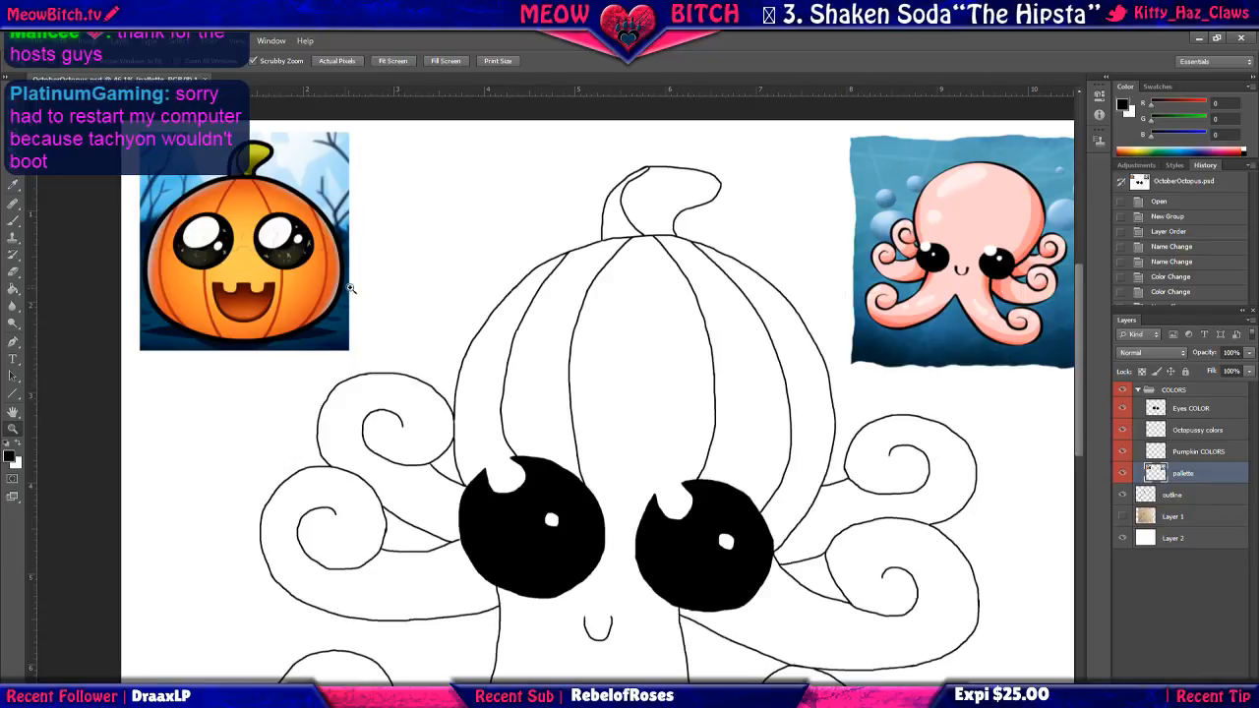
left_click(305, 284)
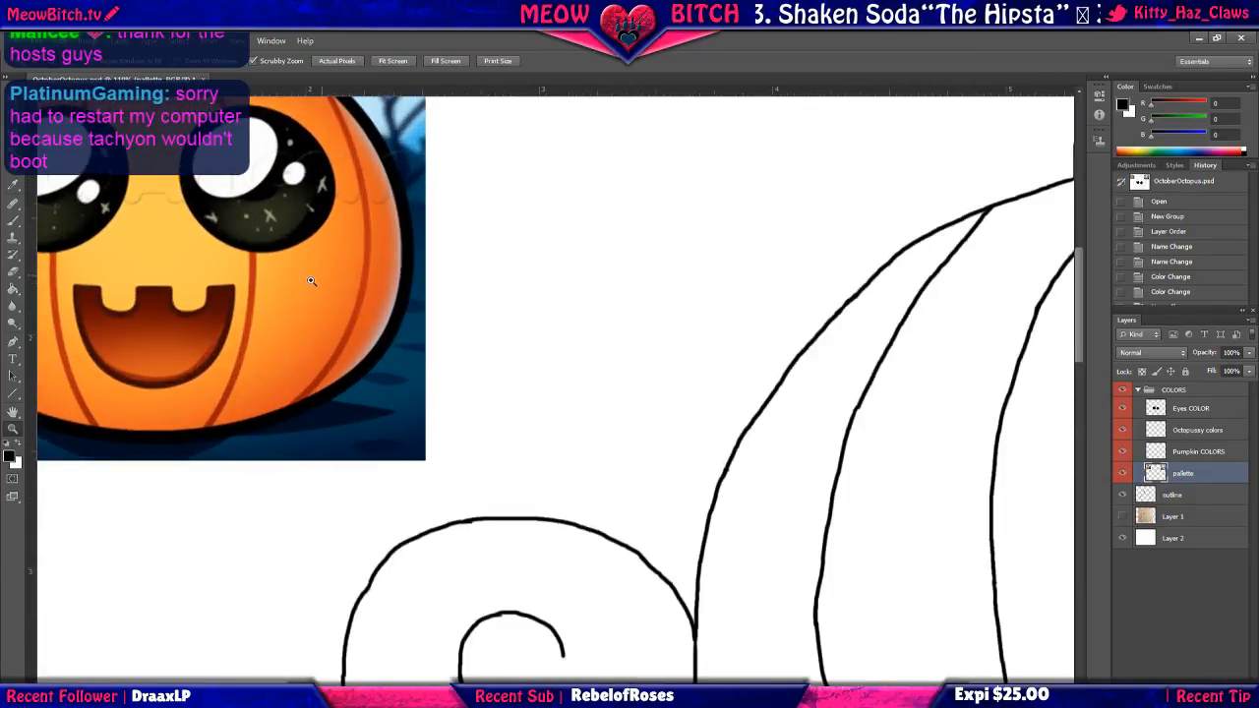
left_click_drag(339, 272, 458, 433)
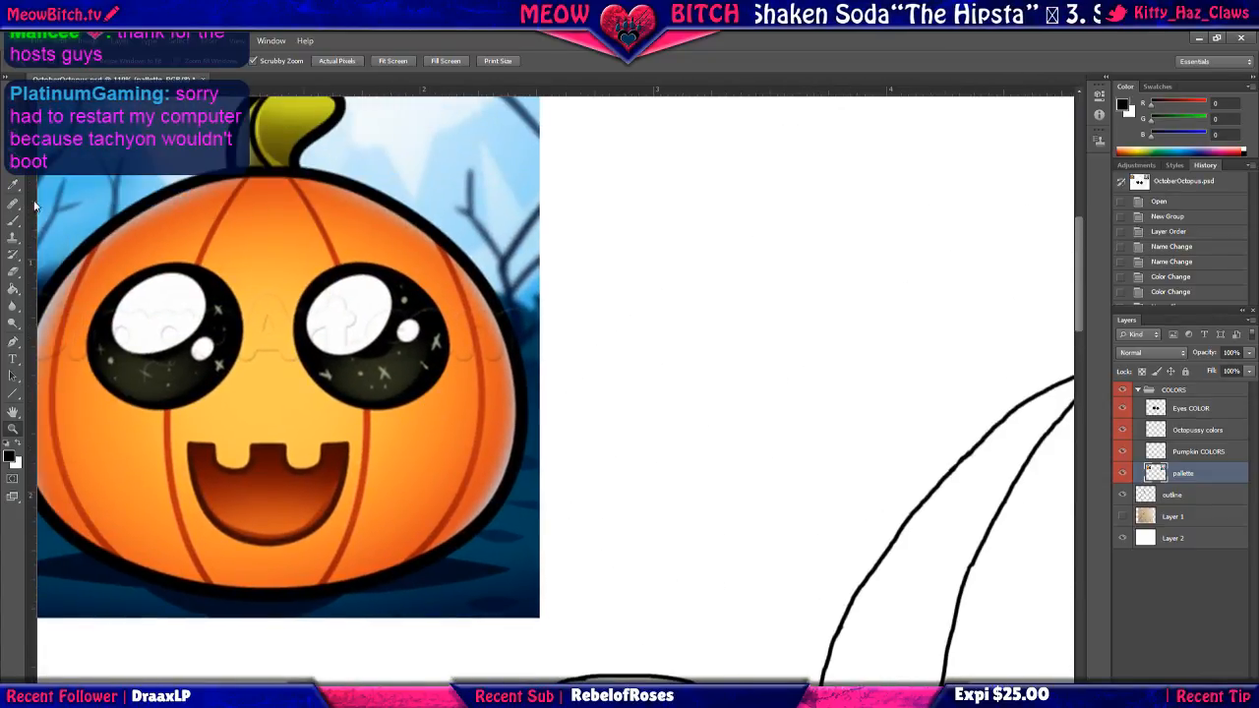
key("i")
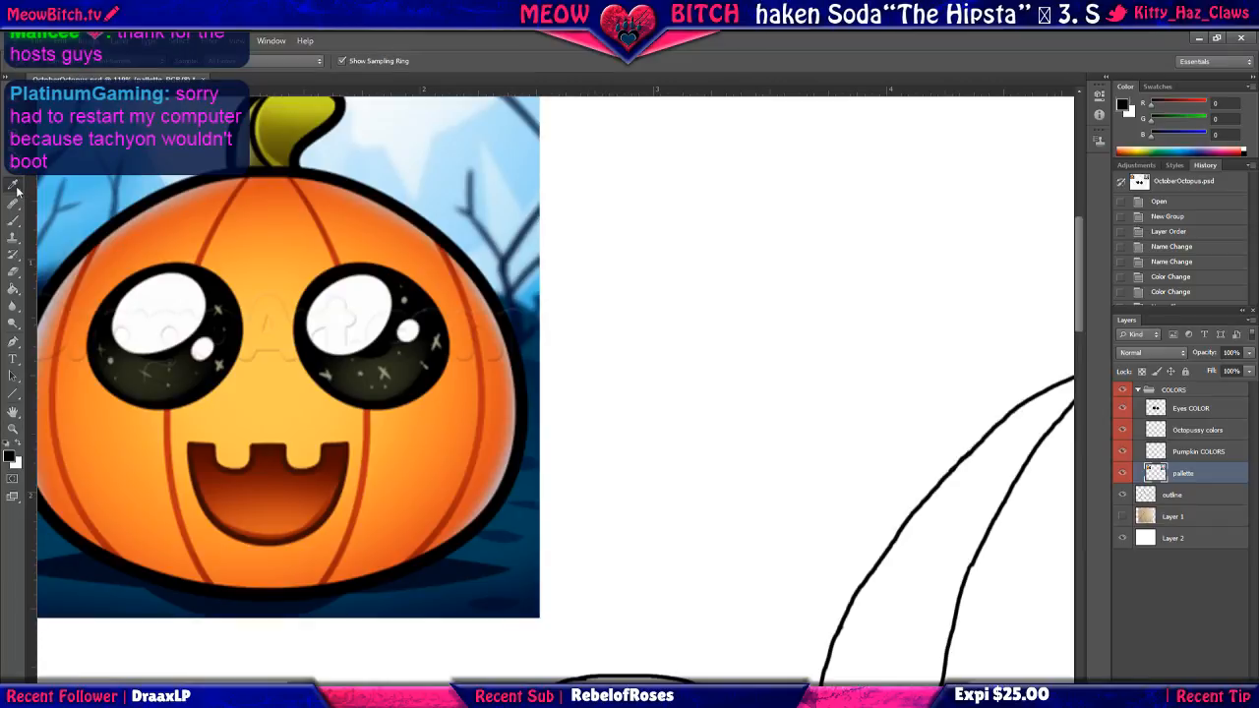
left_click(279, 177)
left_click(271, 181)
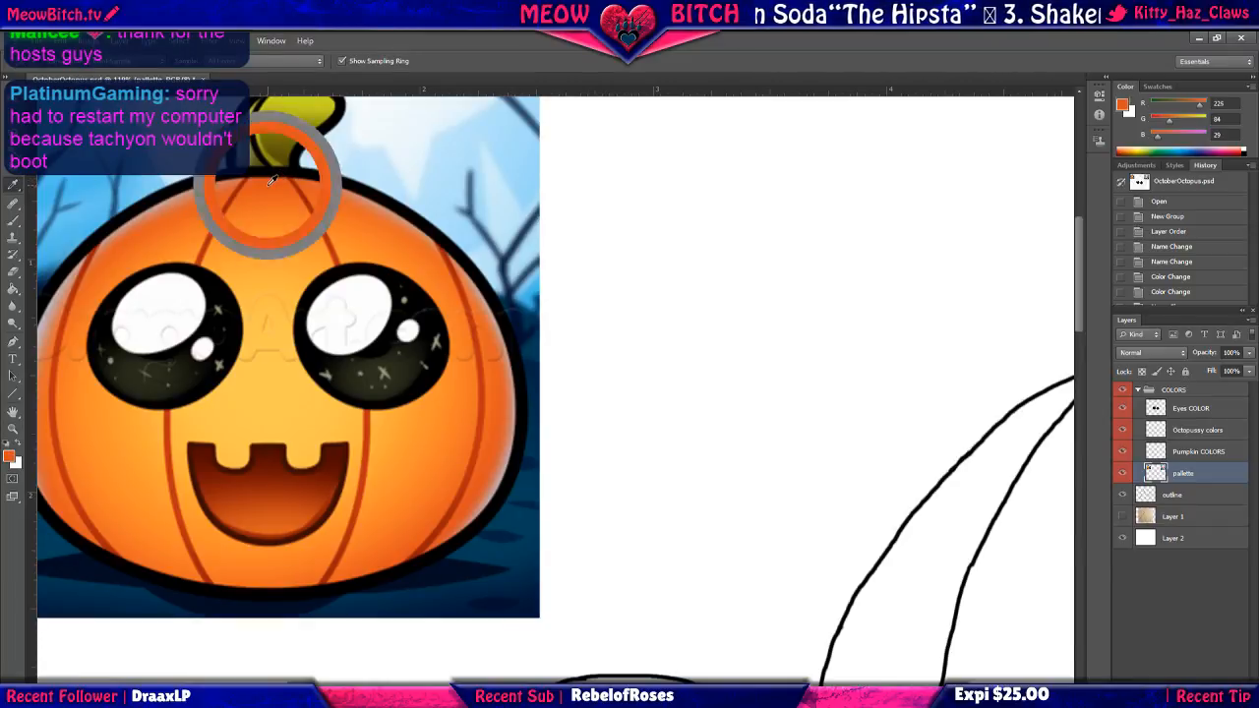
left_click(12, 220)
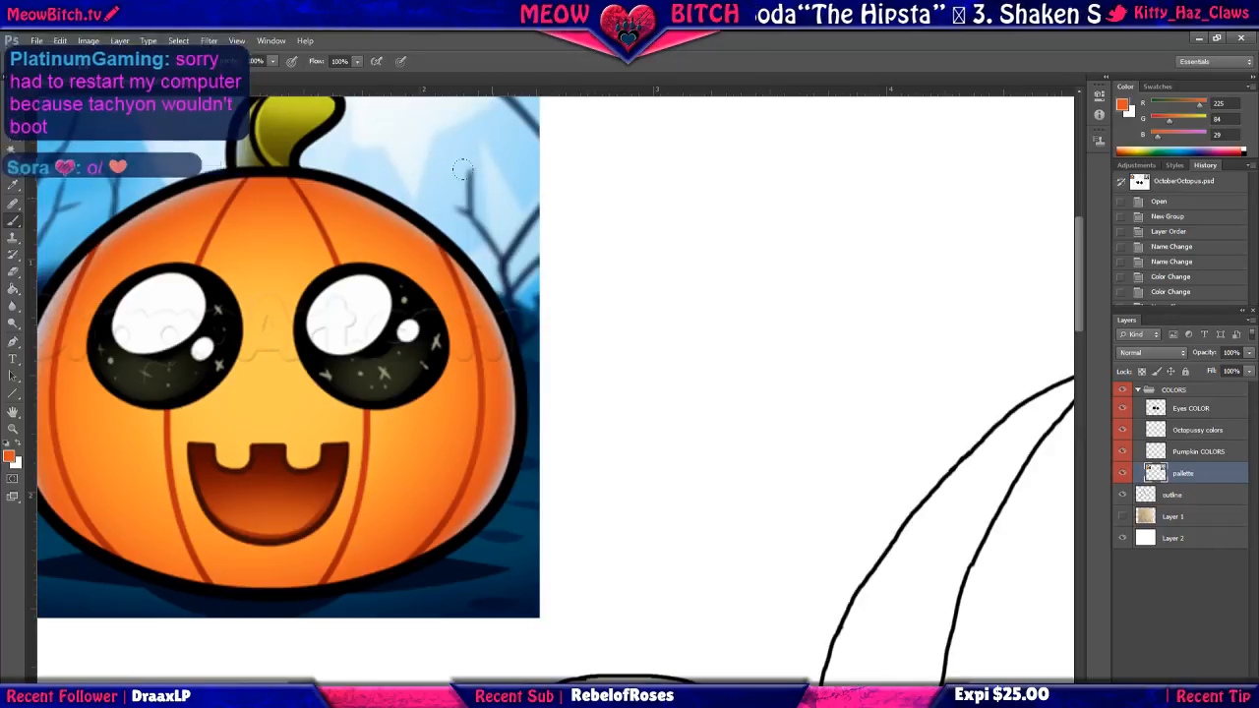
right_click(12, 224)
left_click(57, 234)
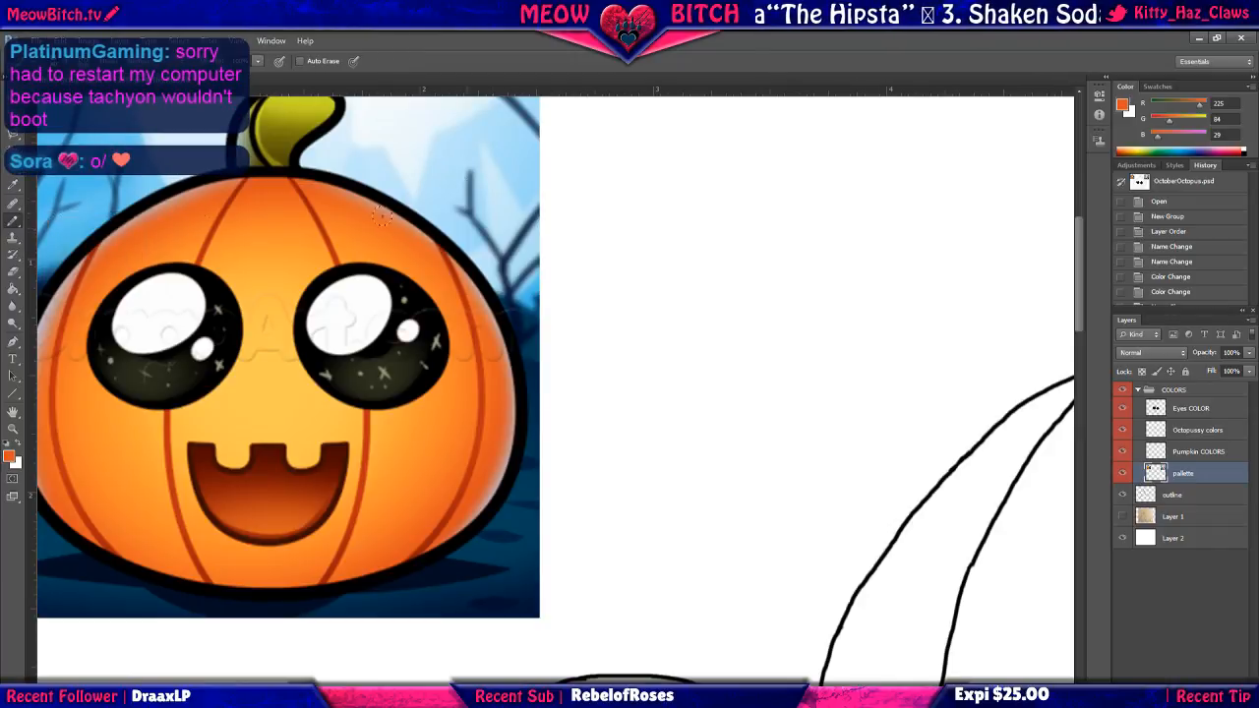
left_click(597, 177)
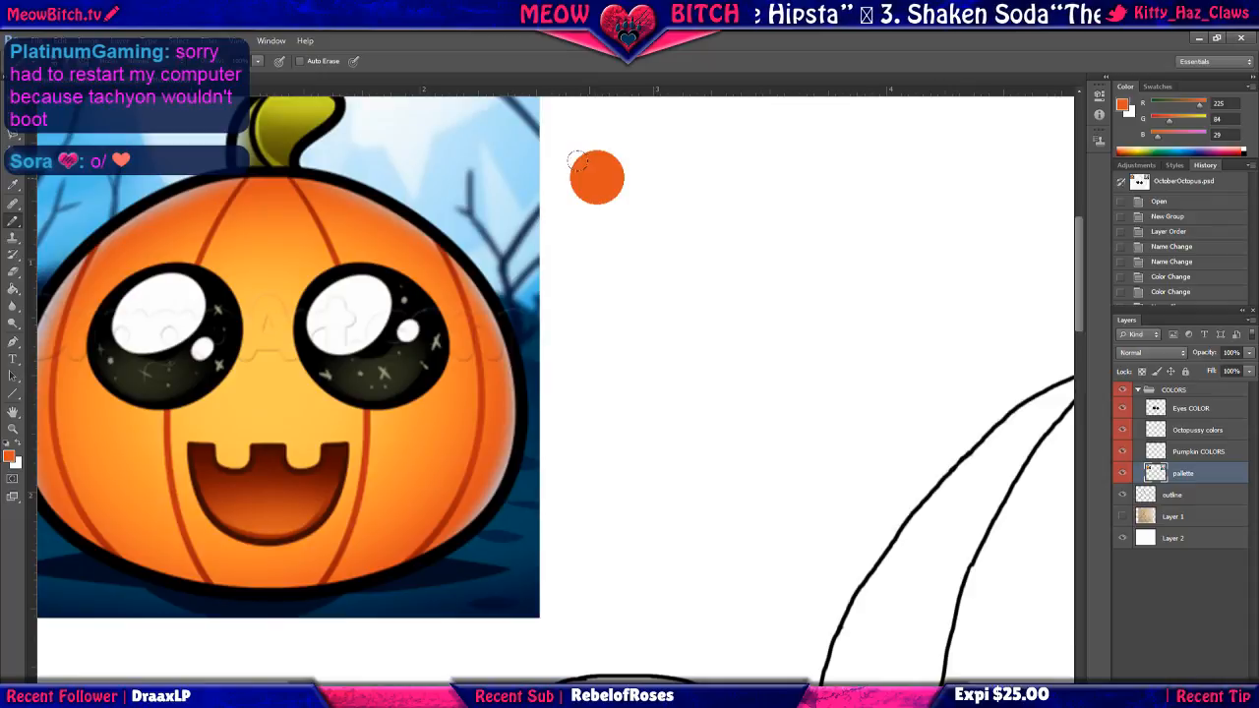
Add two lighter orange swatches in a row beside the first, sampled progressively lower between the pumpkin reference's upper ribs.
left_click(13, 184)
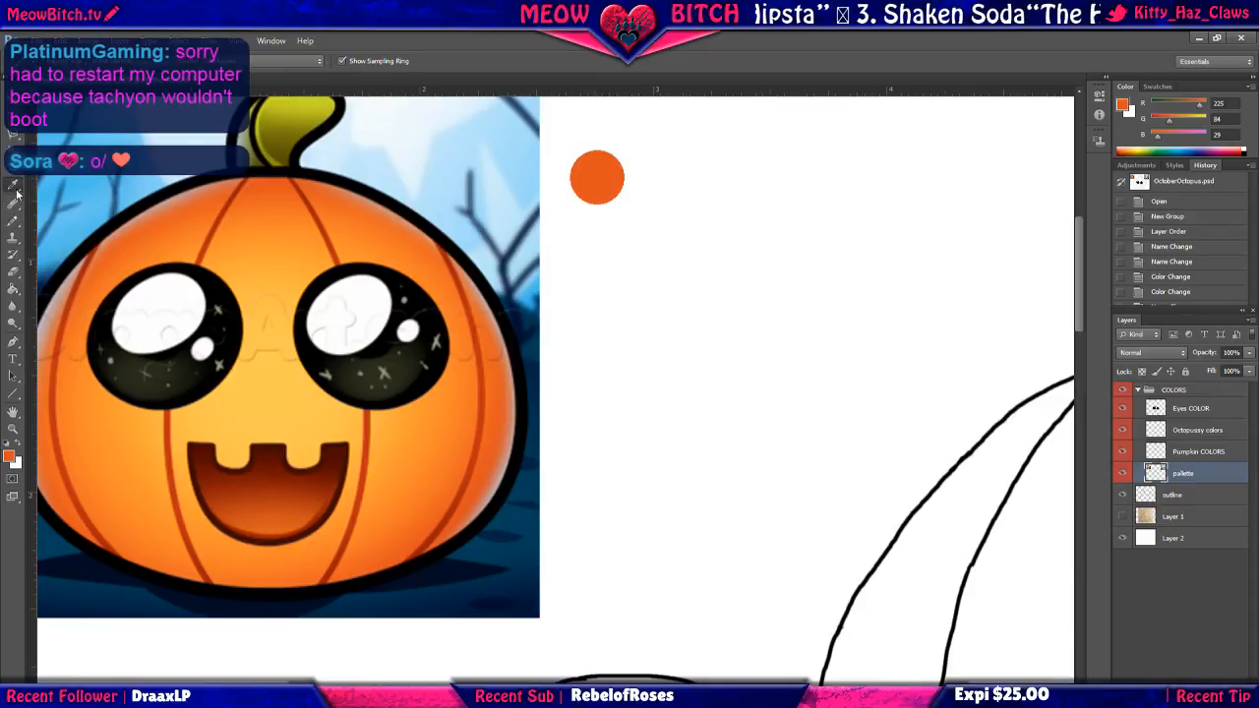
left_click(266, 197)
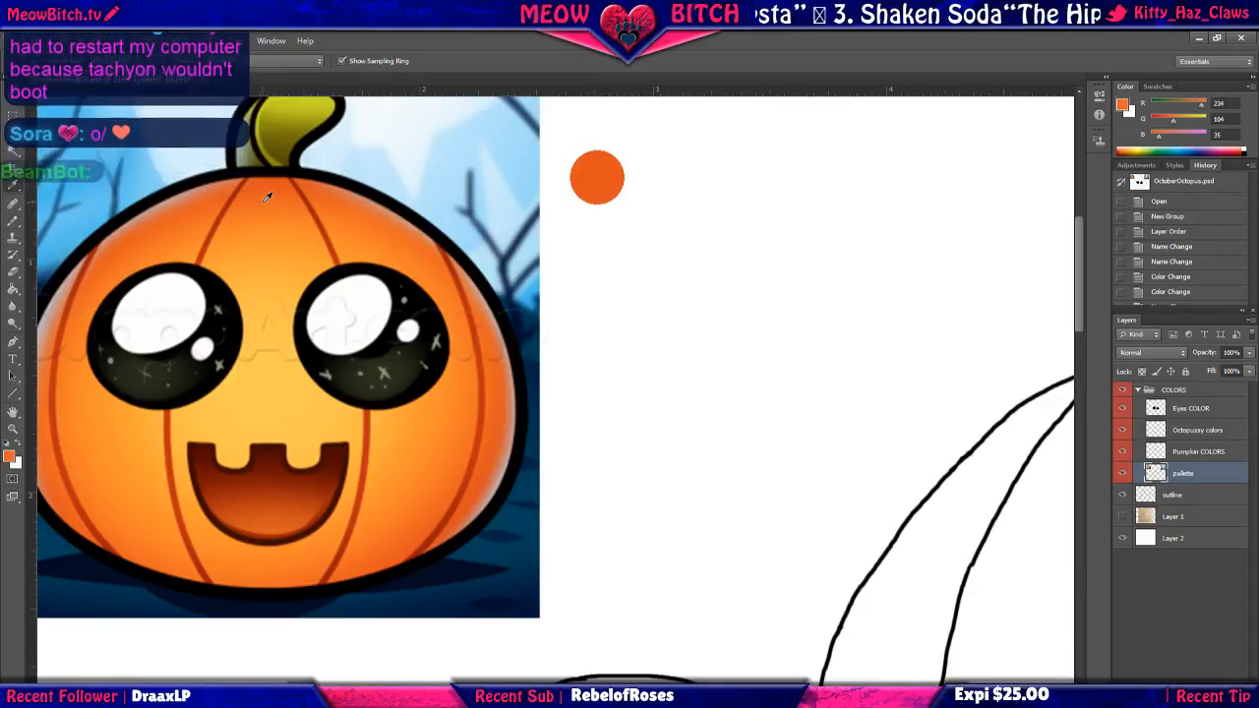
left_click(15, 222)
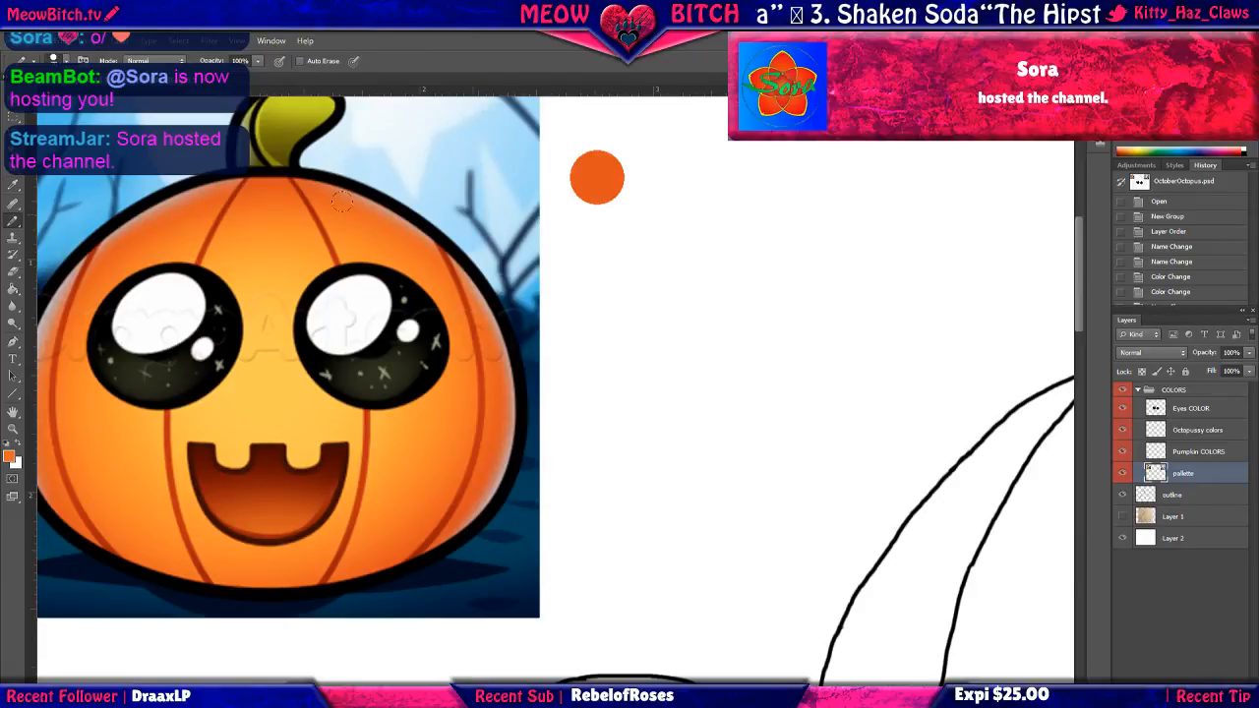
left_click(668, 174)
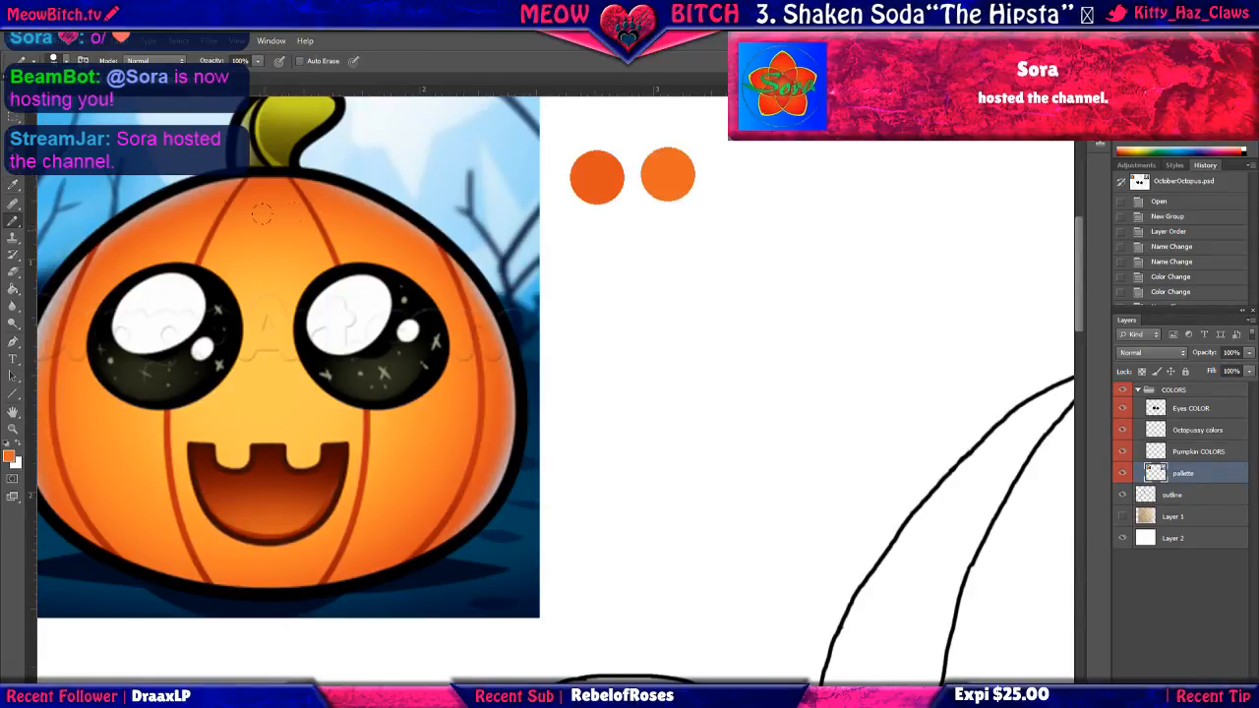
left_click(15, 185)
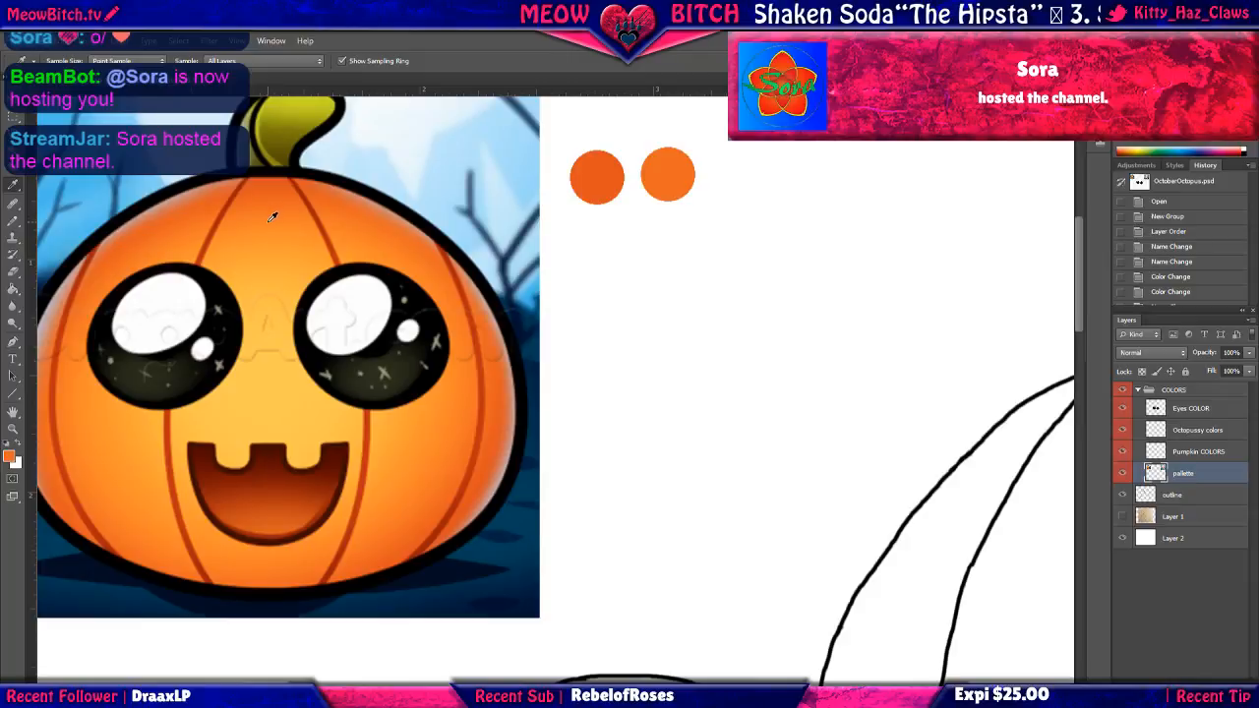
left_click(15, 220)
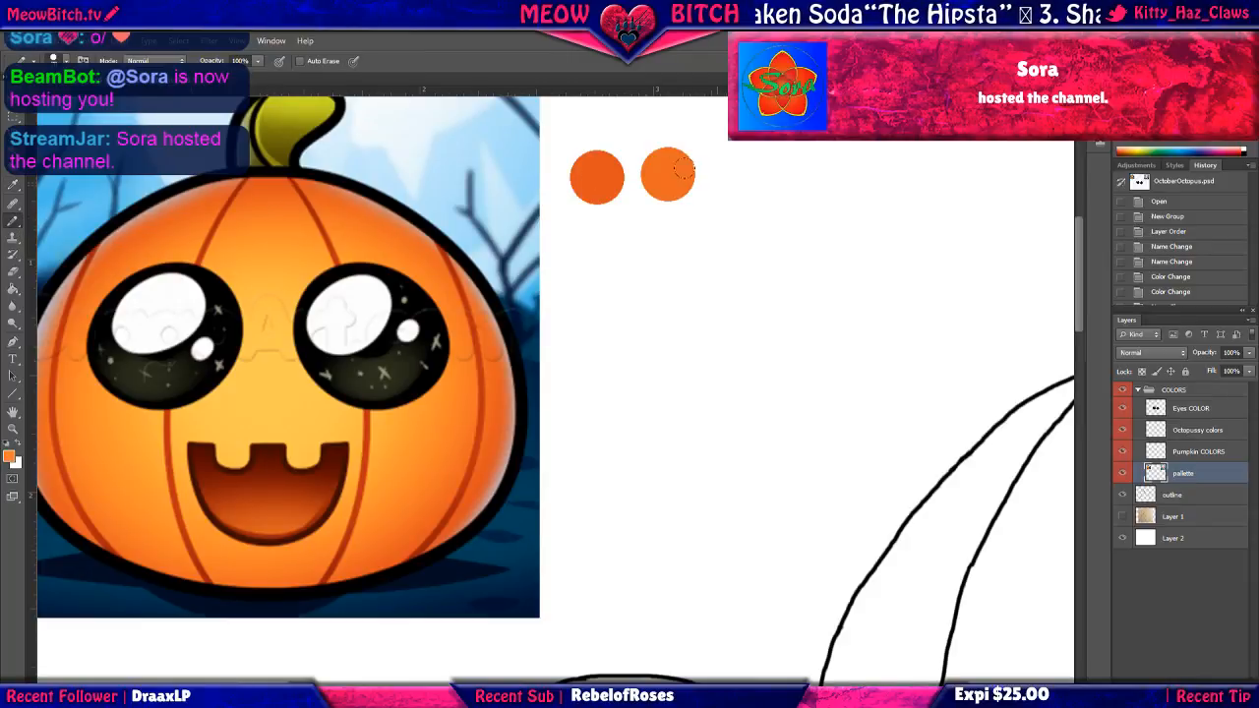
left_click(734, 176)
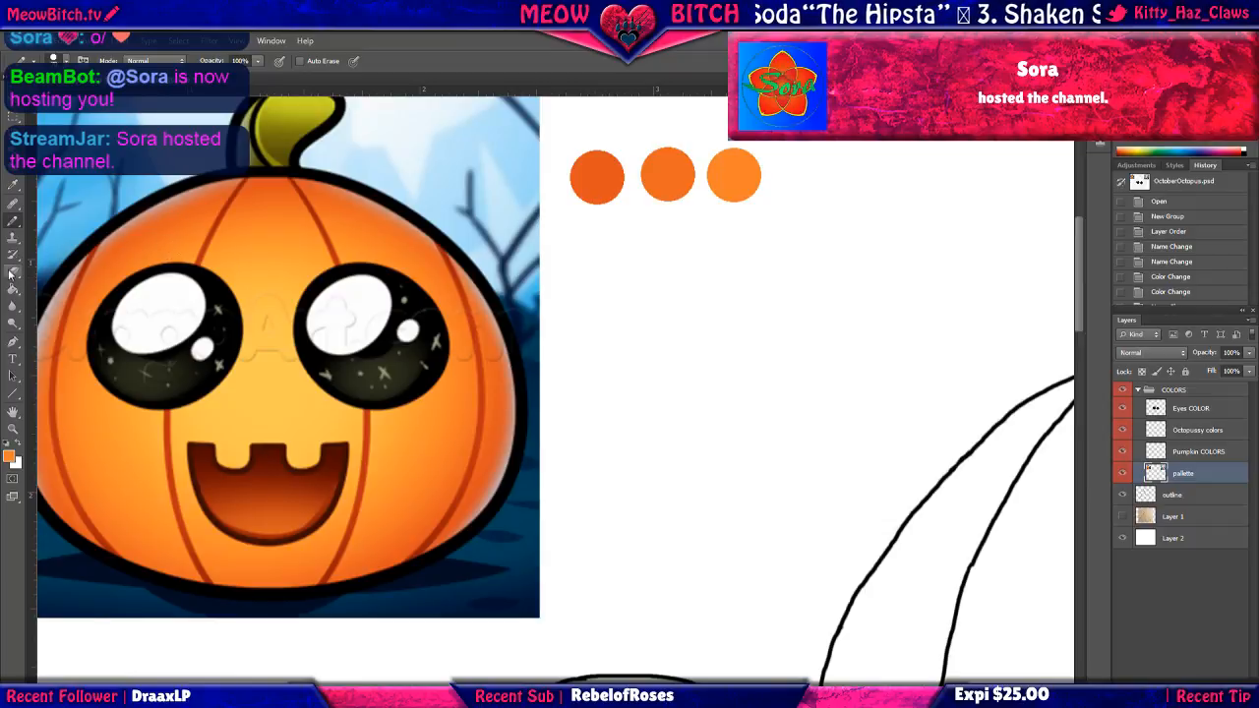
Extend the orange row with two yellow-orange swatches, sampled from just above and between the pumpkin reference's eyes.
left_click(14, 185)
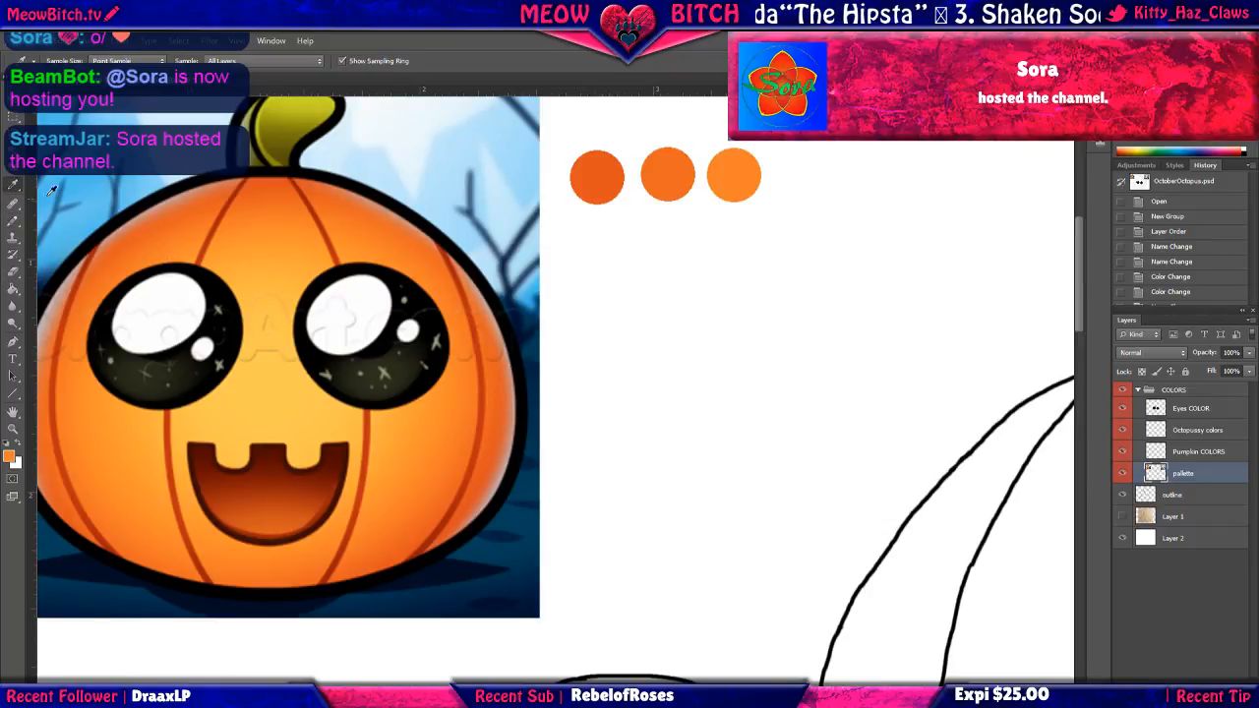
left_click(264, 240)
left_click(8, 224)
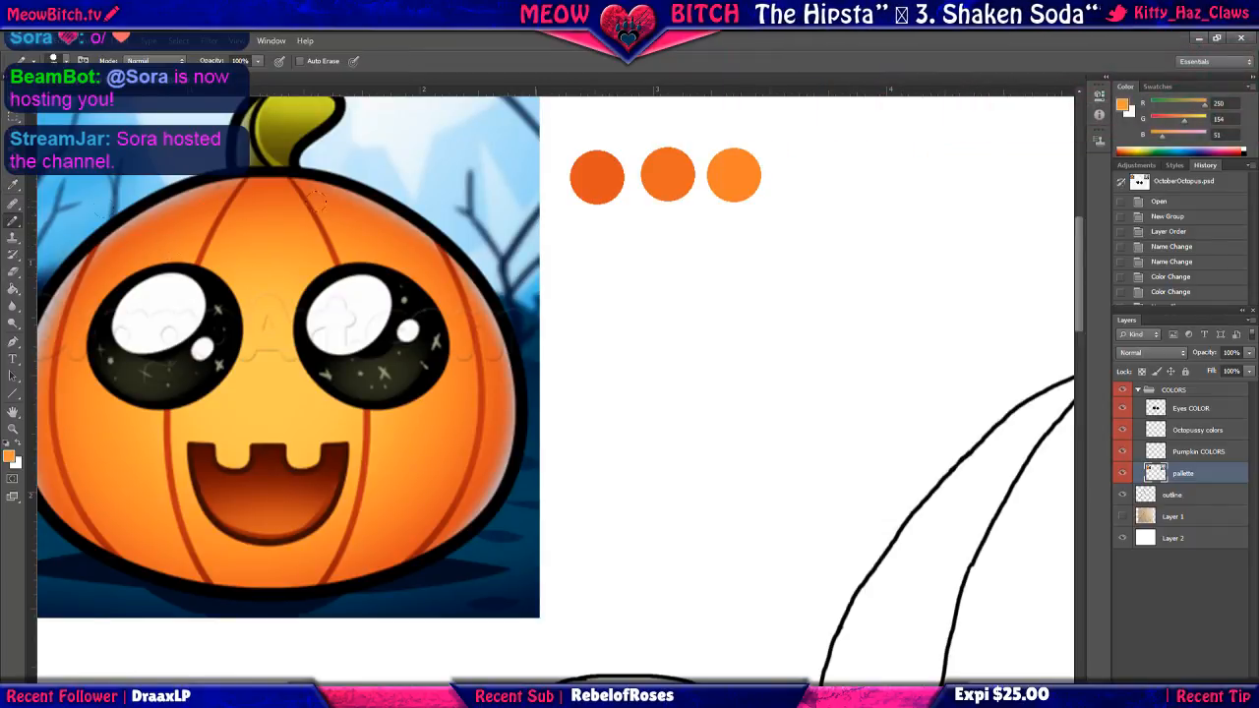
left_click(809, 177)
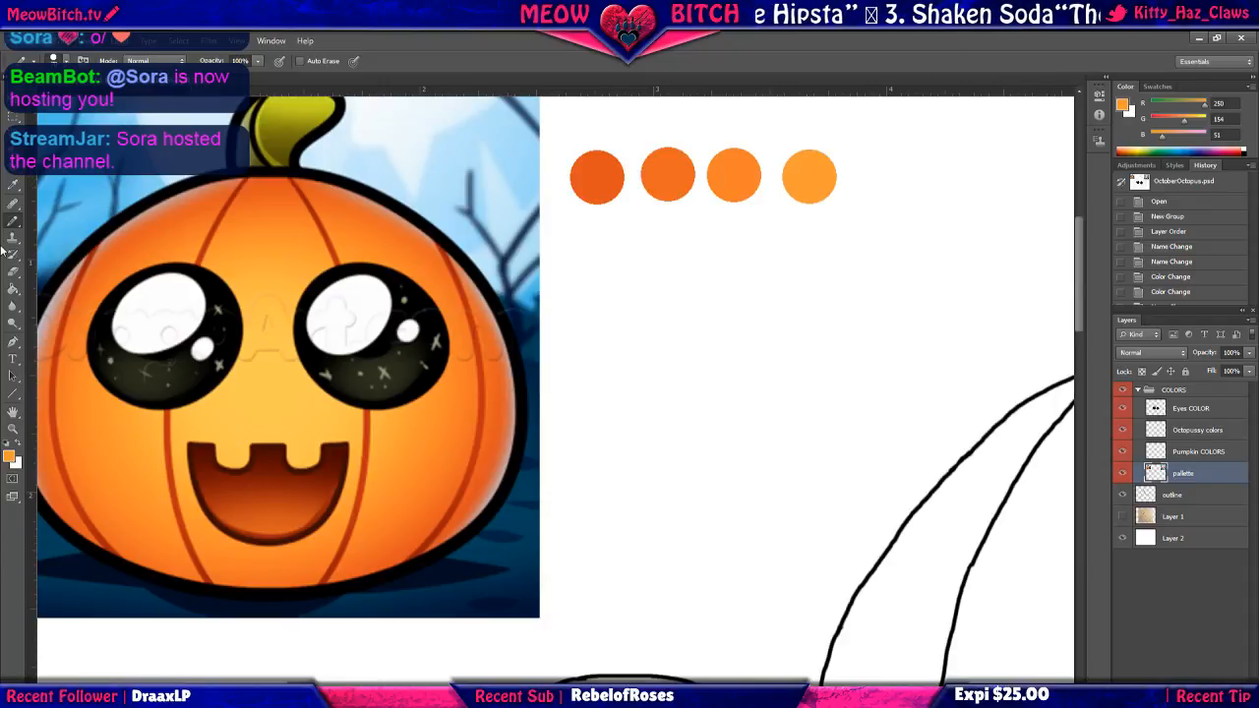
left_click(14, 185)
left_click(261, 277)
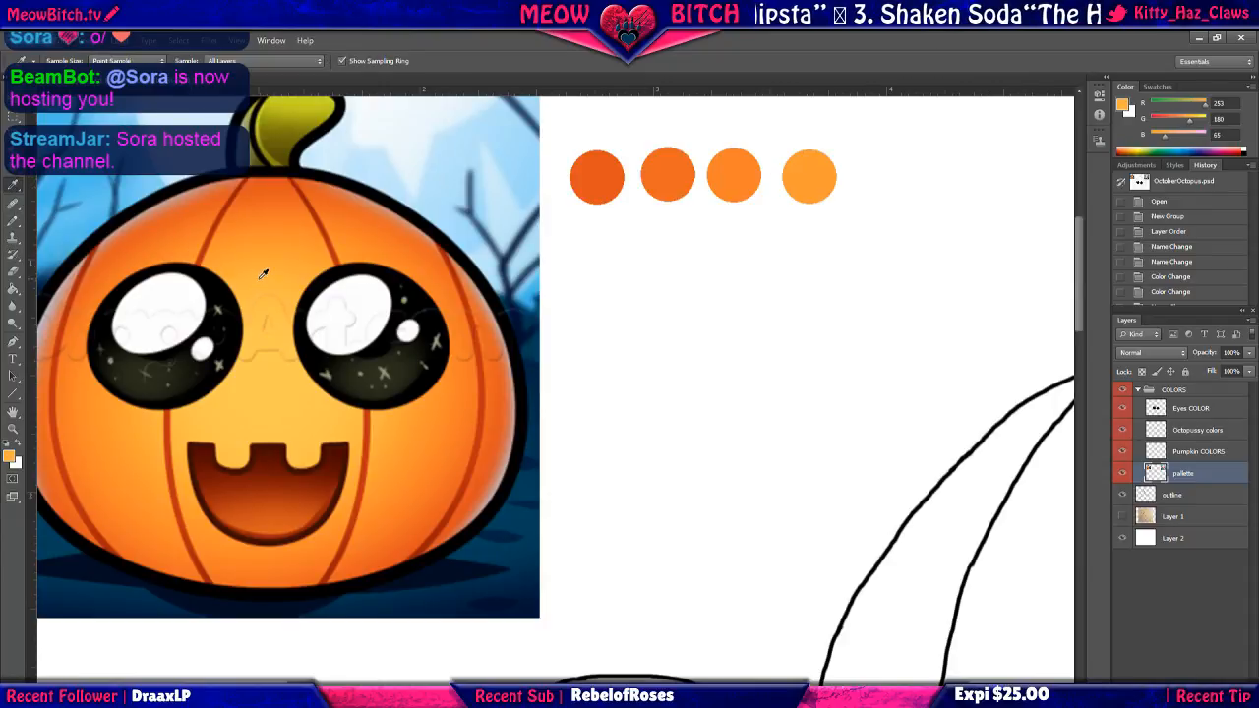
left_click(12, 230)
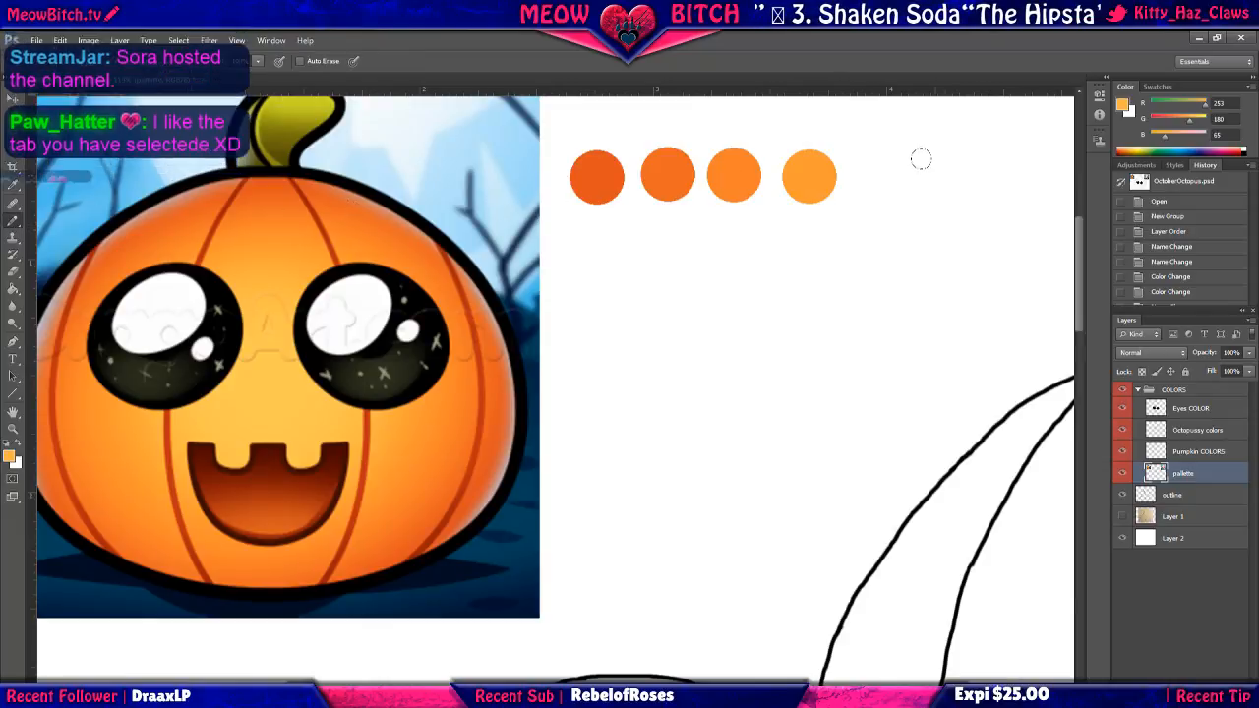
left_click(855, 159)
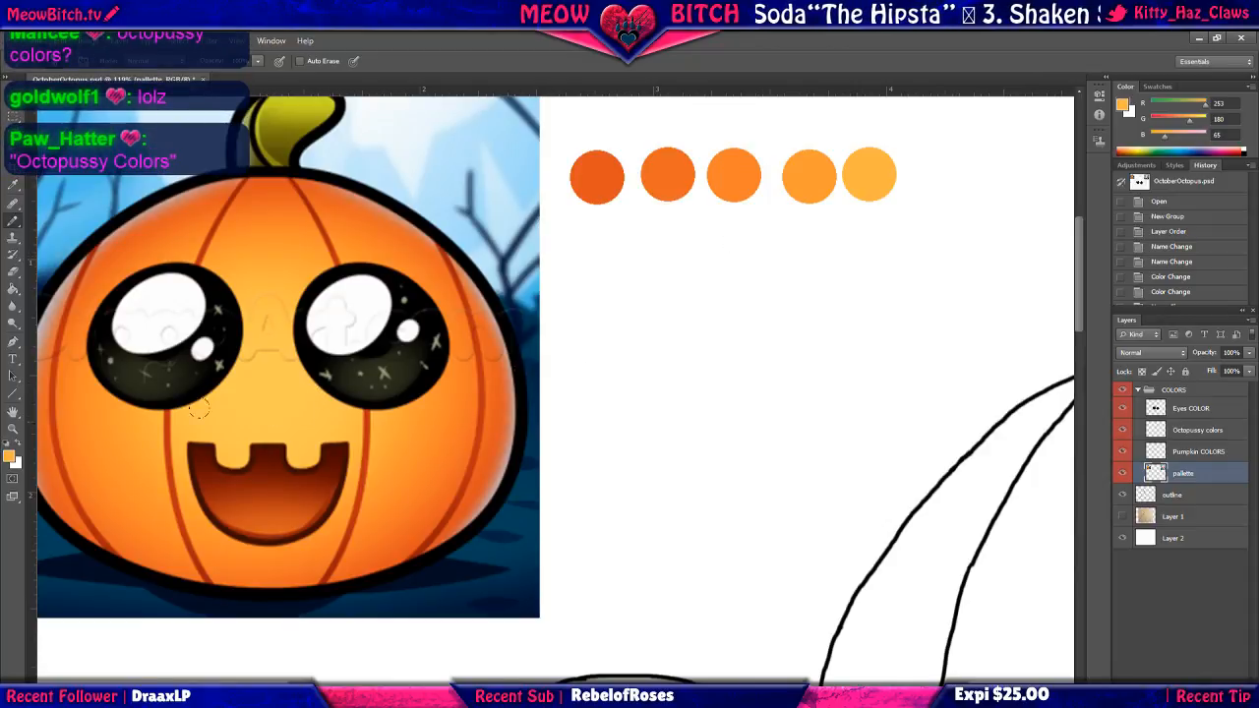
Start a second swatch row below the oranges with a dark olive and a medium olive sampled from the pumpkin reference's stem.
left_click(15, 186)
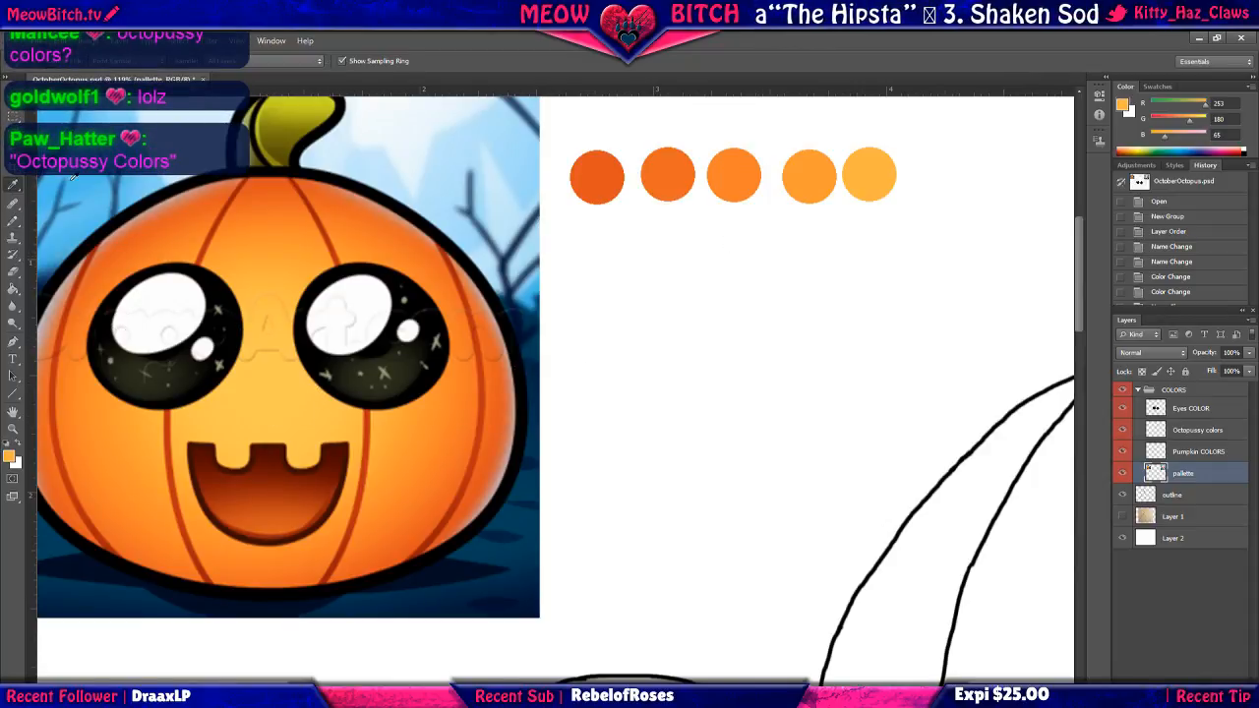
left_click(262, 154)
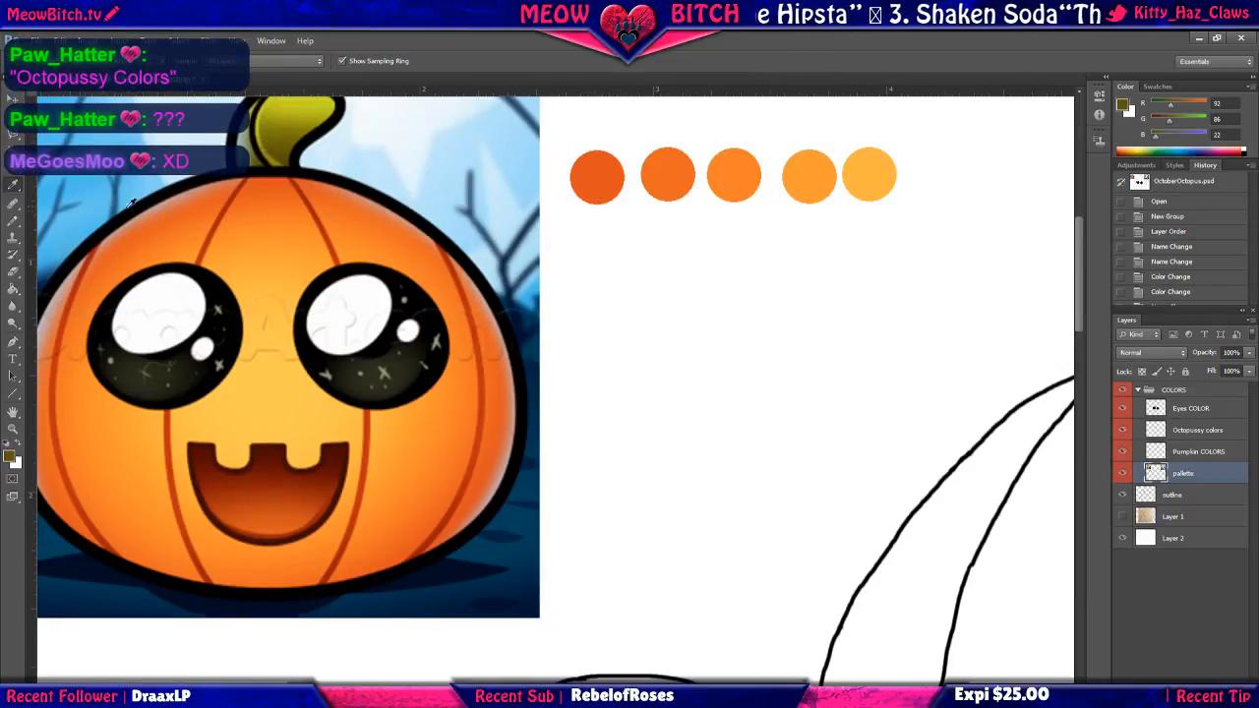
left_click(13, 221)
left_click(594, 247)
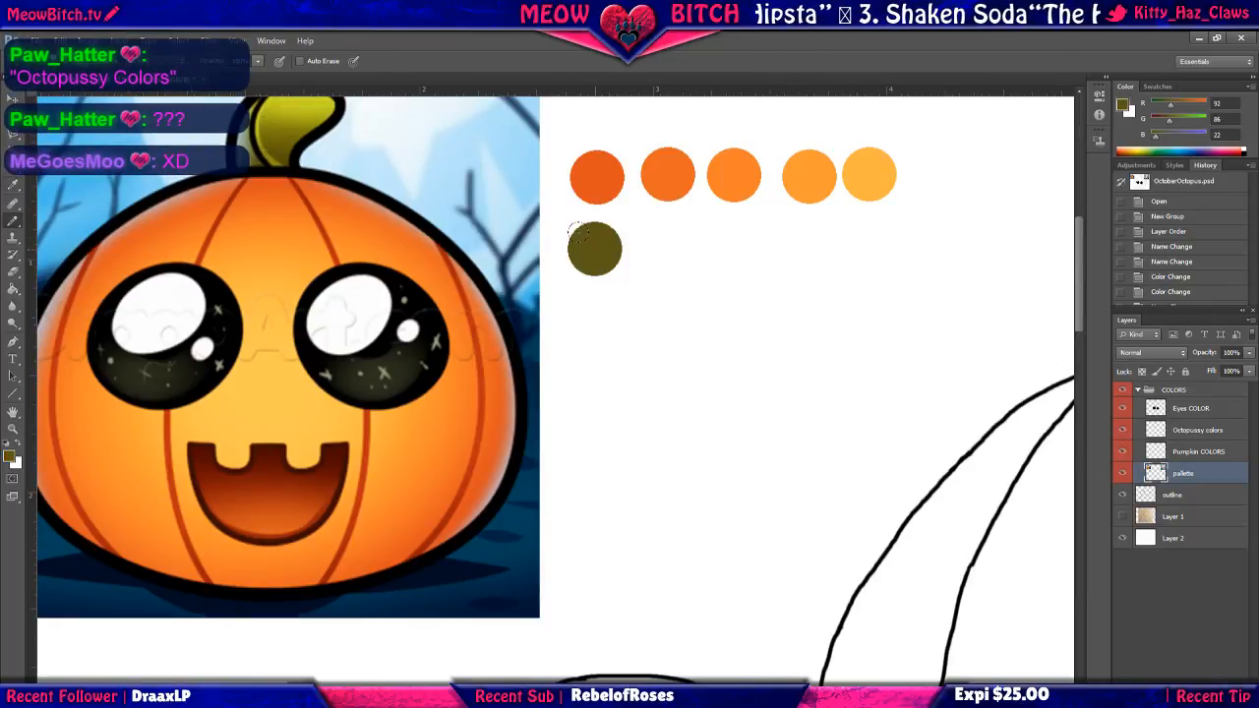
mouse_move(251, 178)
left_mouse_down()
mouse_move(256, 210)
mouse_move(247, 181)
left_mouse_up()
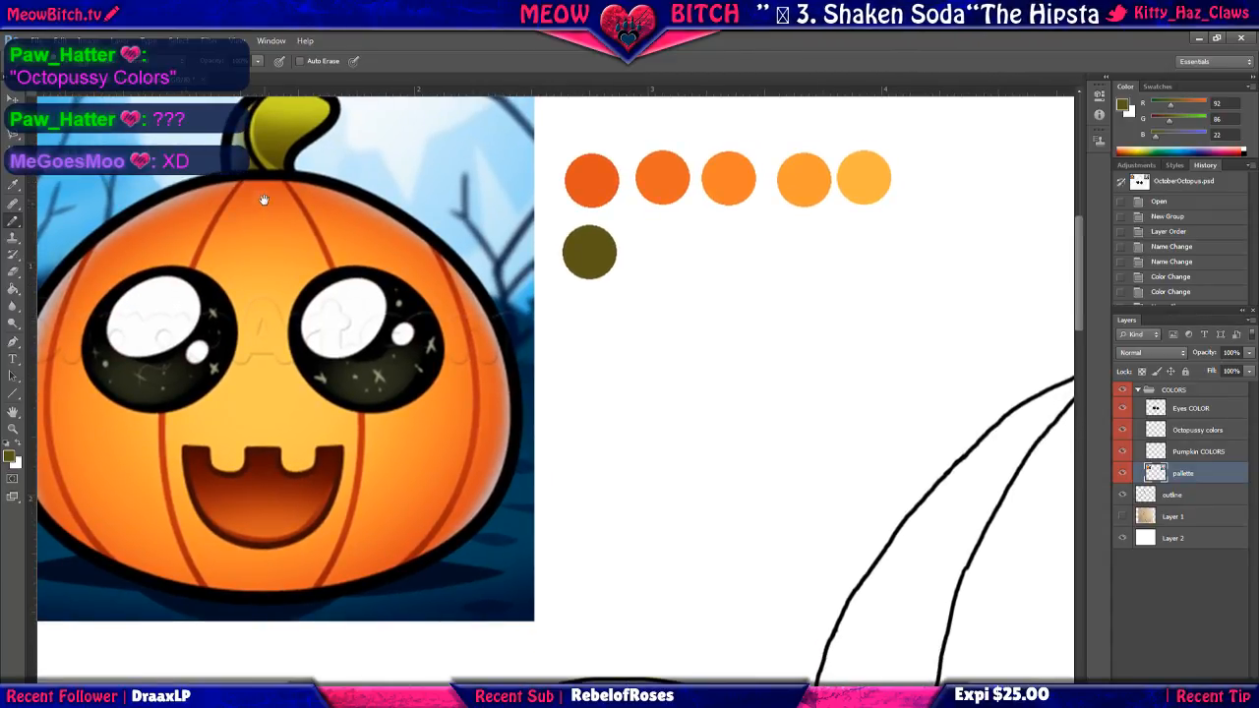
left_click(13, 185)
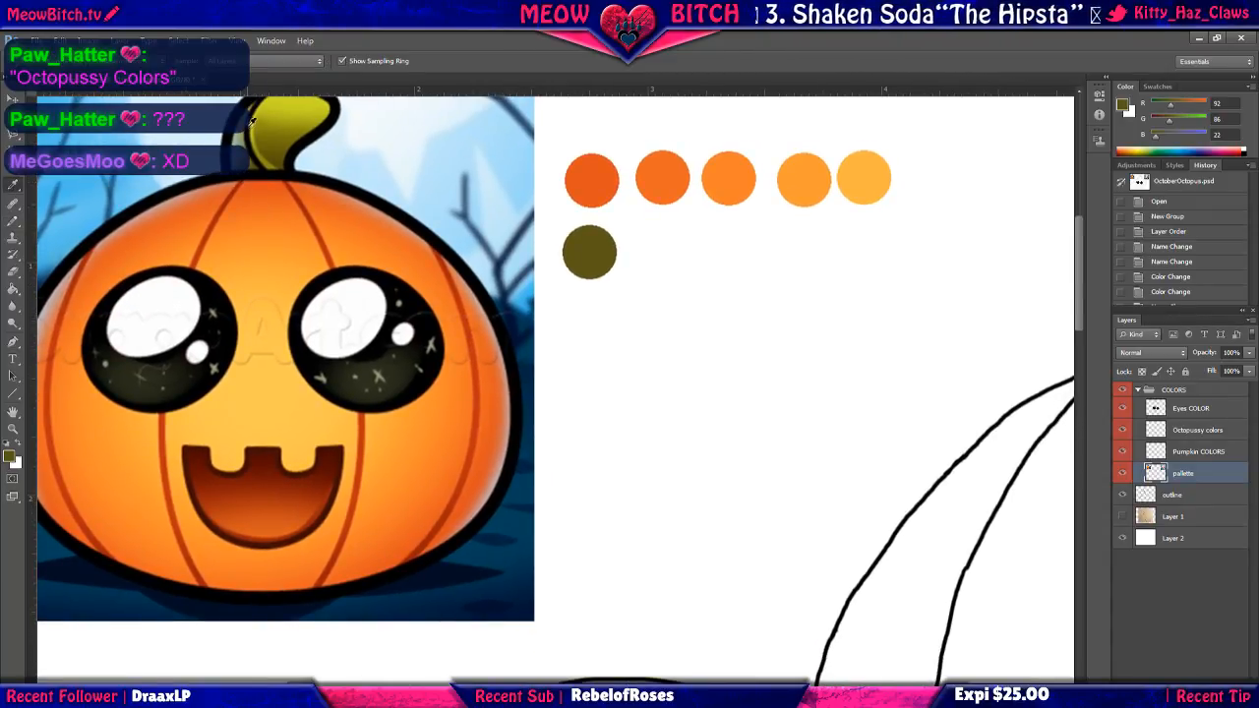
left_click(286, 125)
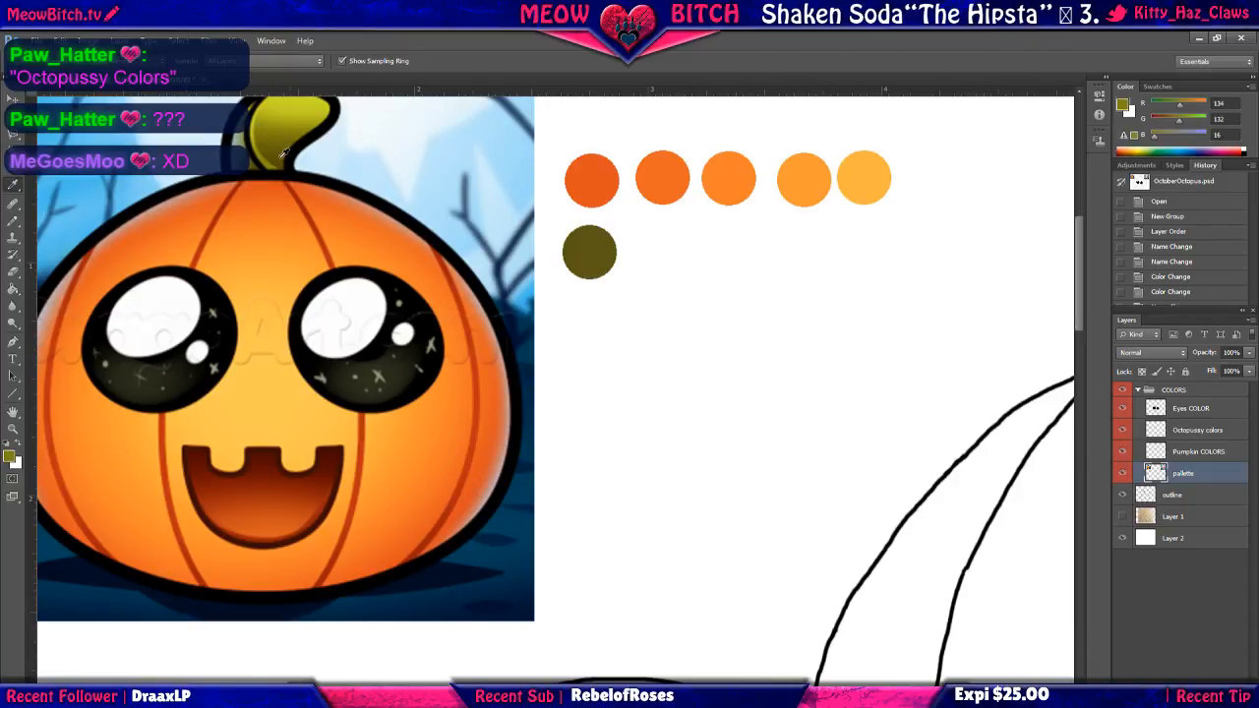
left_click(14, 222)
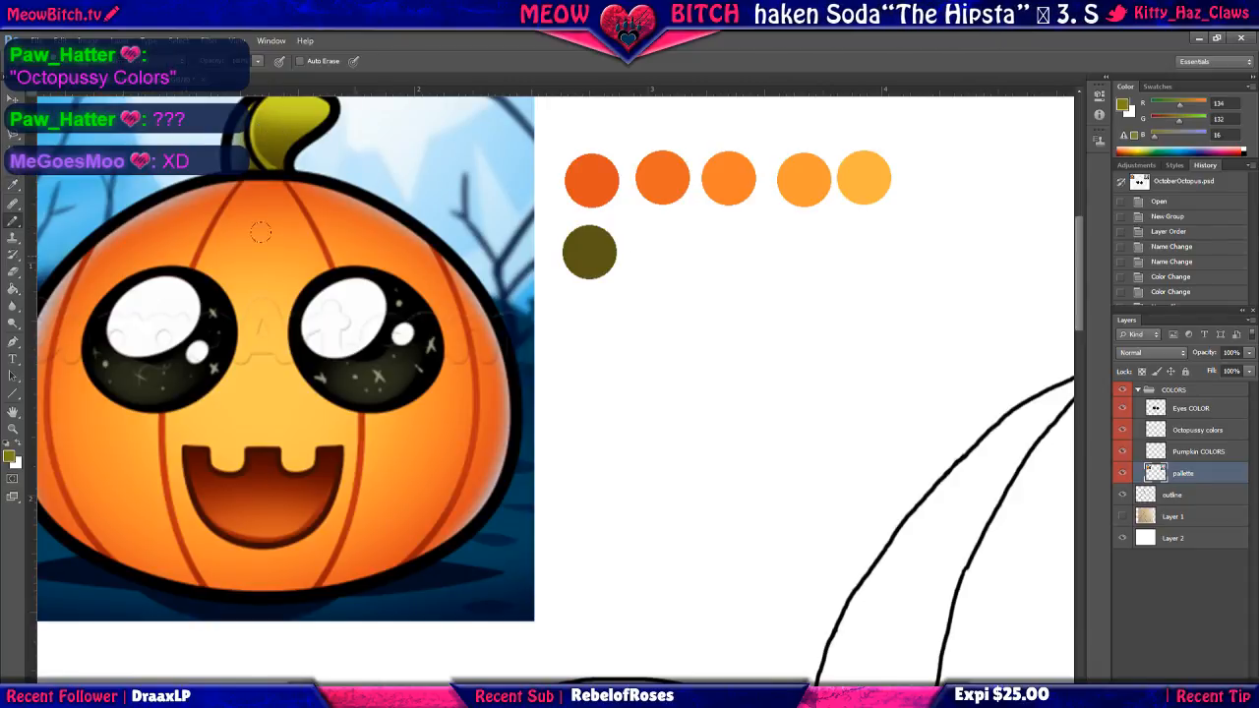
left_click(659, 254)
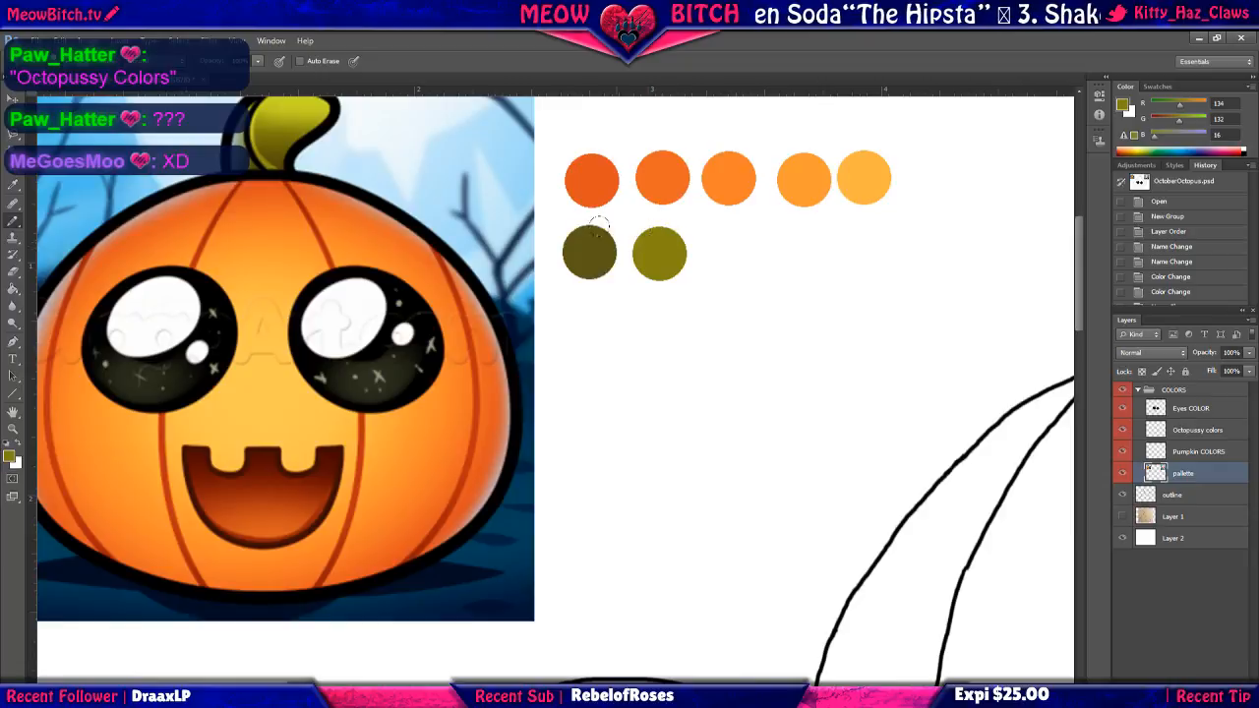
Extend the green row with a bright yellow-green from the stem's upper highlight and another olive from its lower part.
left_click(13, 185)
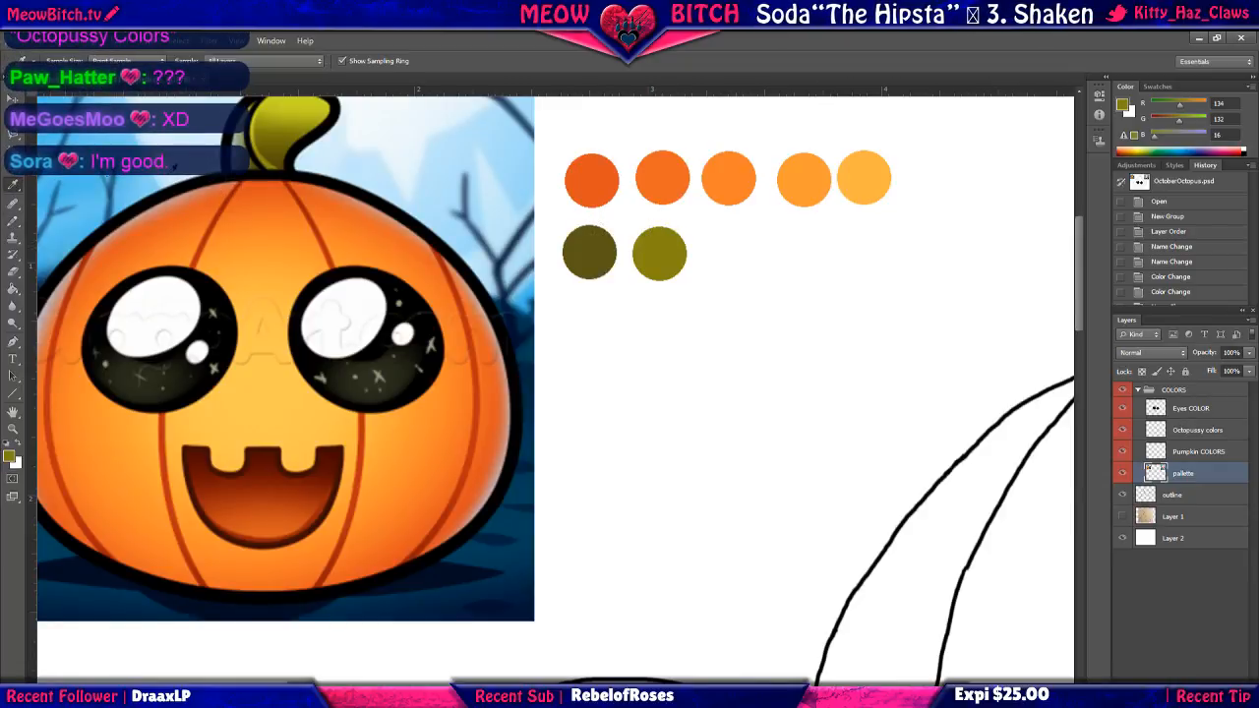
left_click_drag(233, 184, 238, 208)
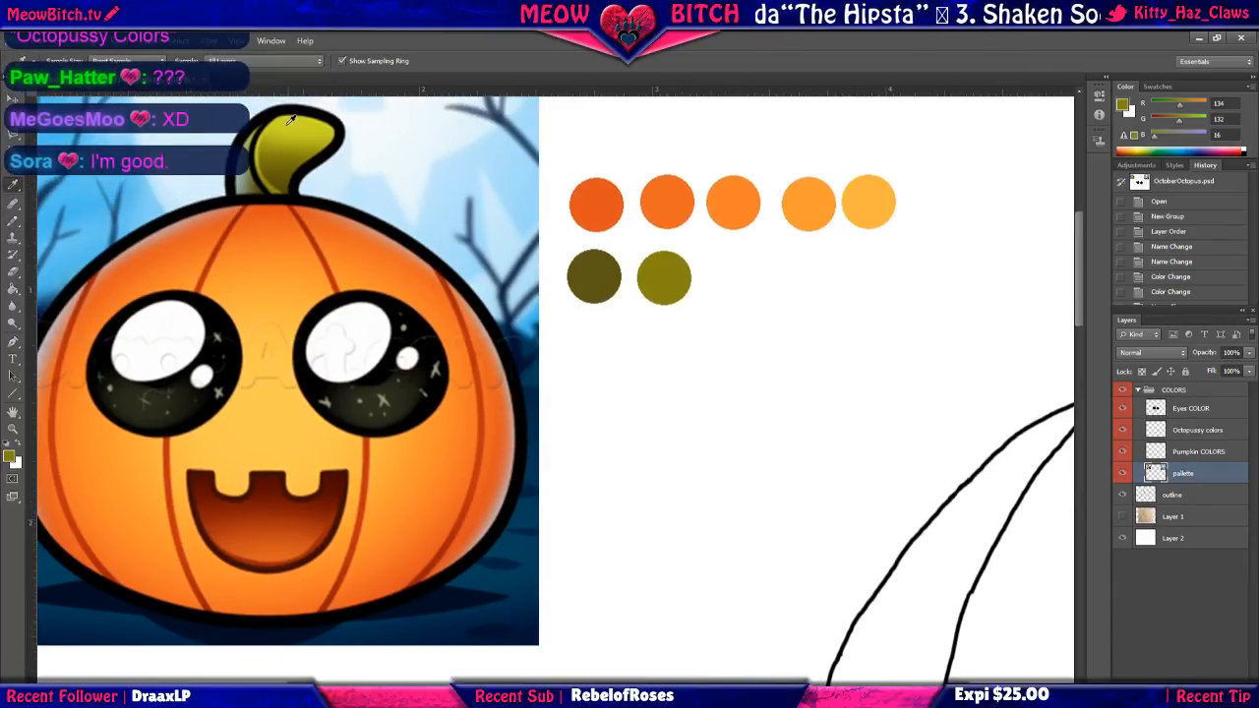
left_click(287, 130)
left_click(11, 222)
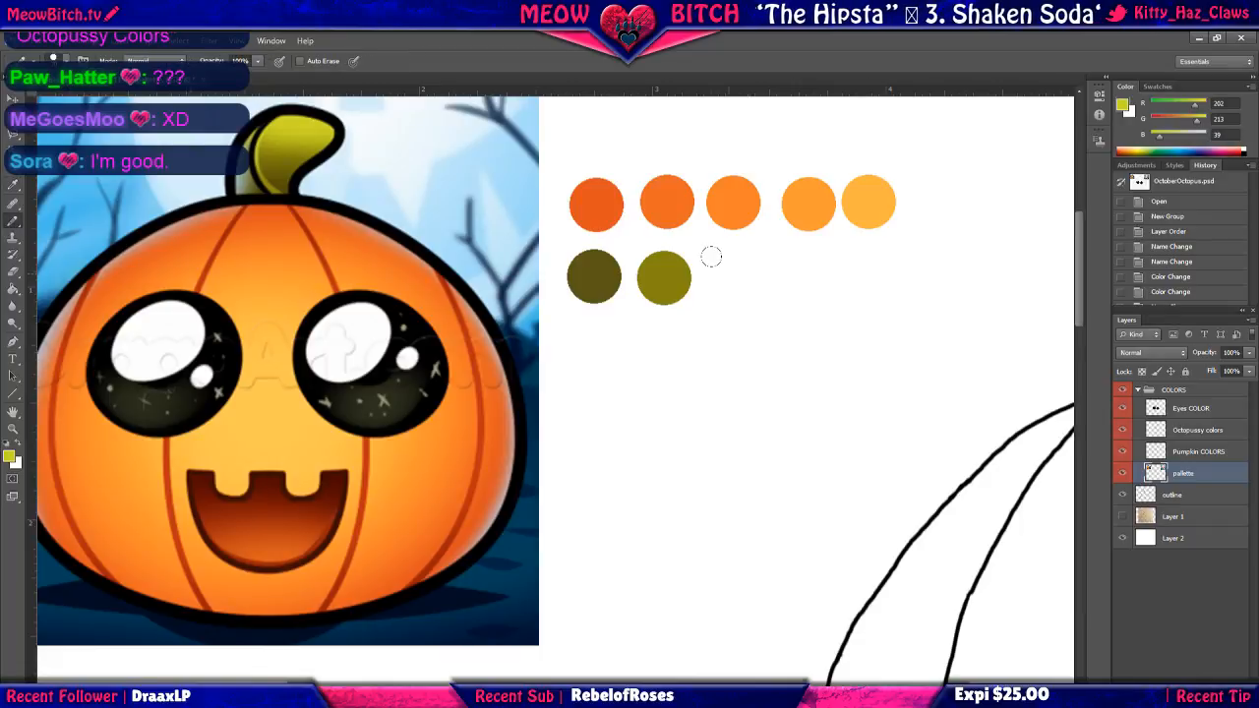
left_click(728, 275)
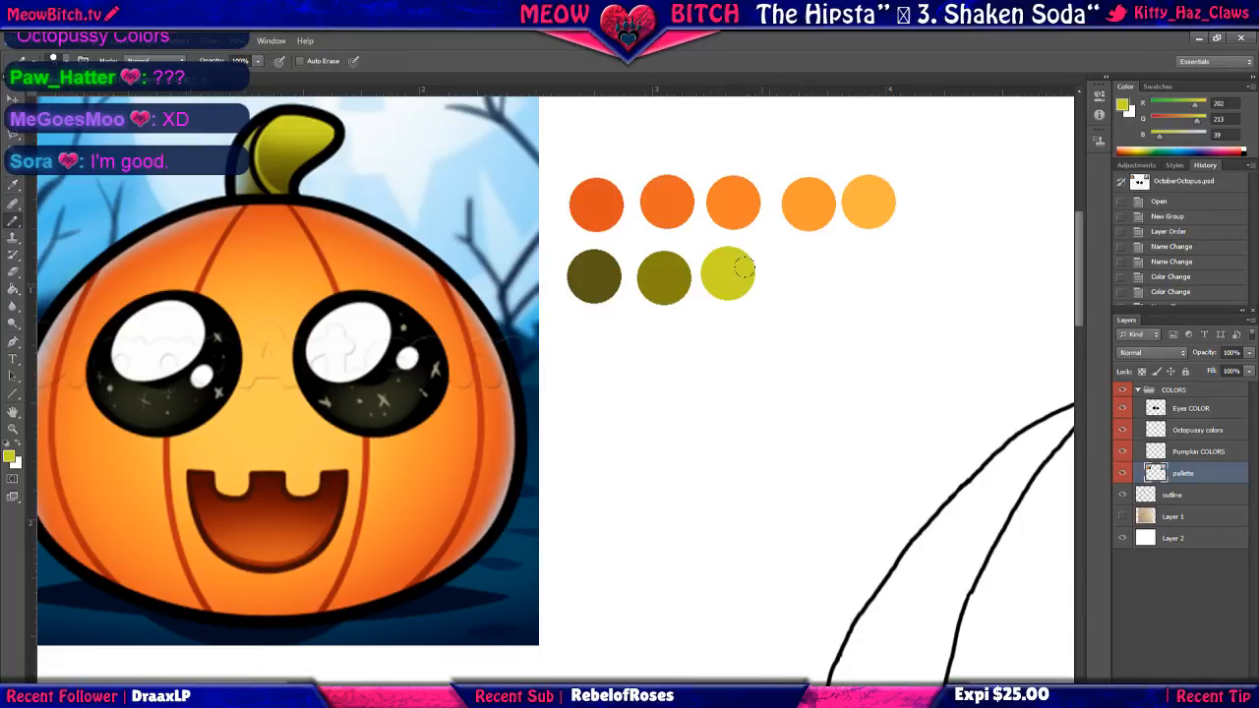
left_click(13, 185)
left_click(279, 184)
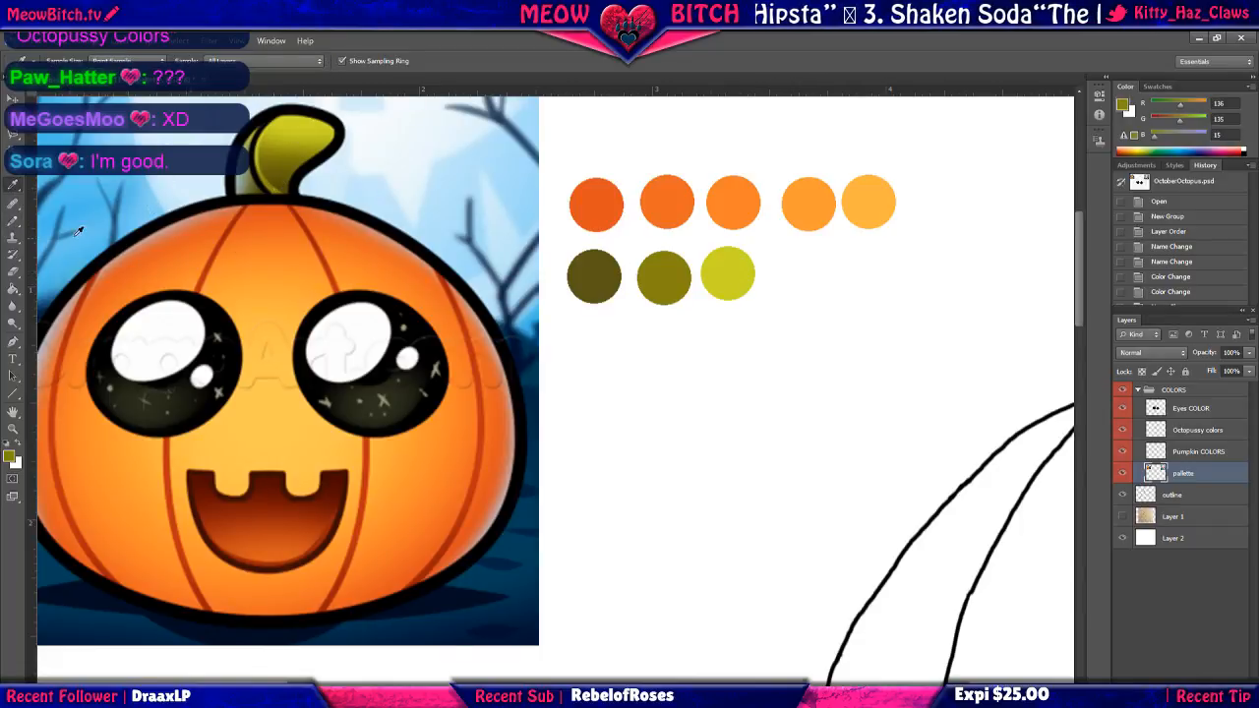
left_click(12, 222)
left_click(802, 272)
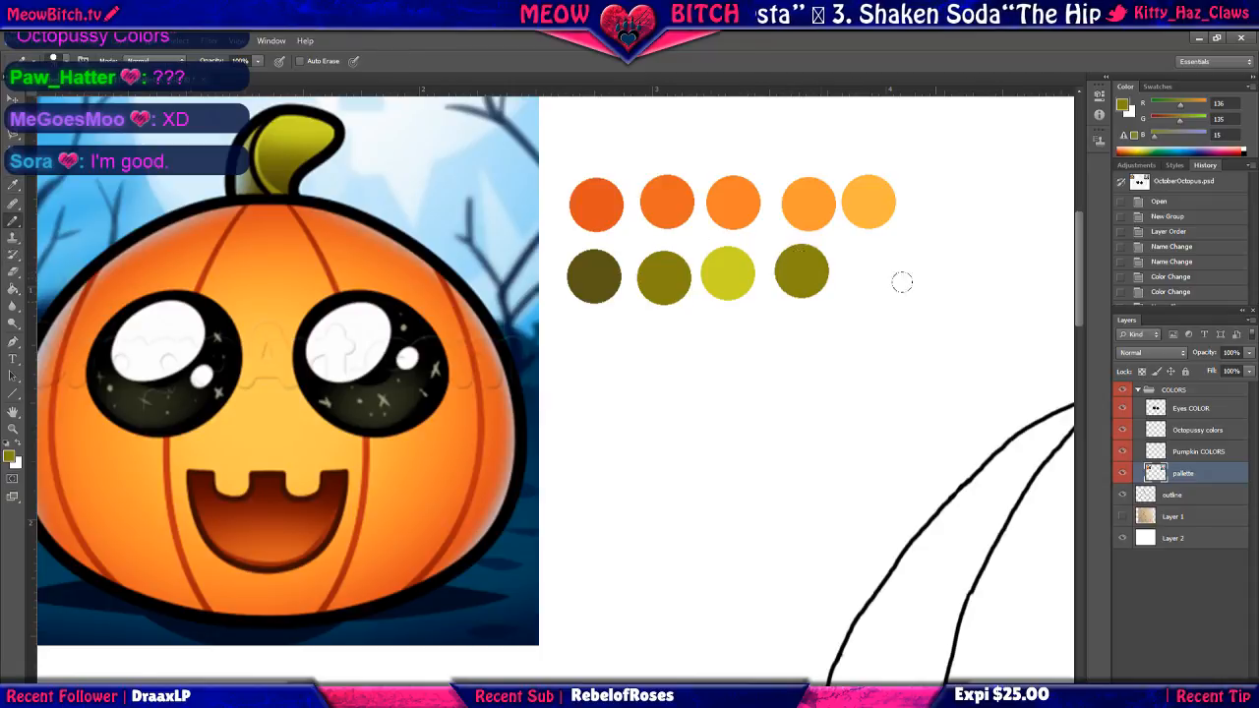
Undo the last olive swatch at the end of the green row.
key("ctrl+z")
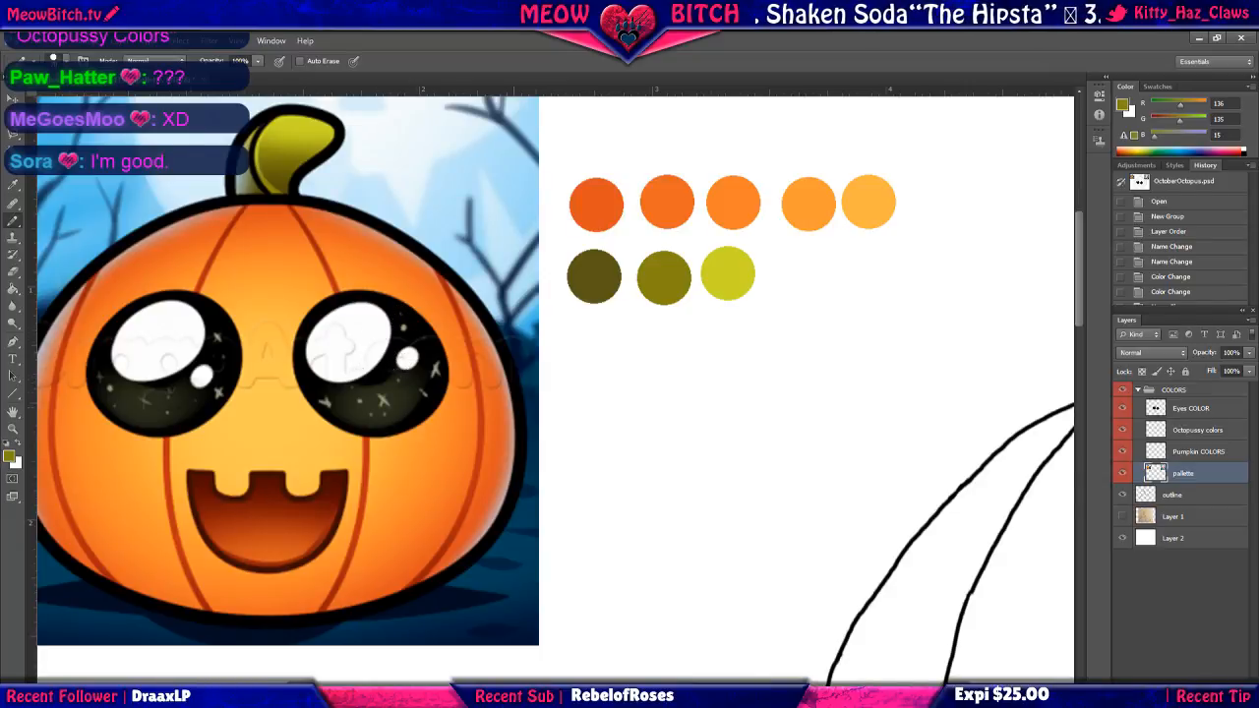
scroll(593, 408, "down", 3)
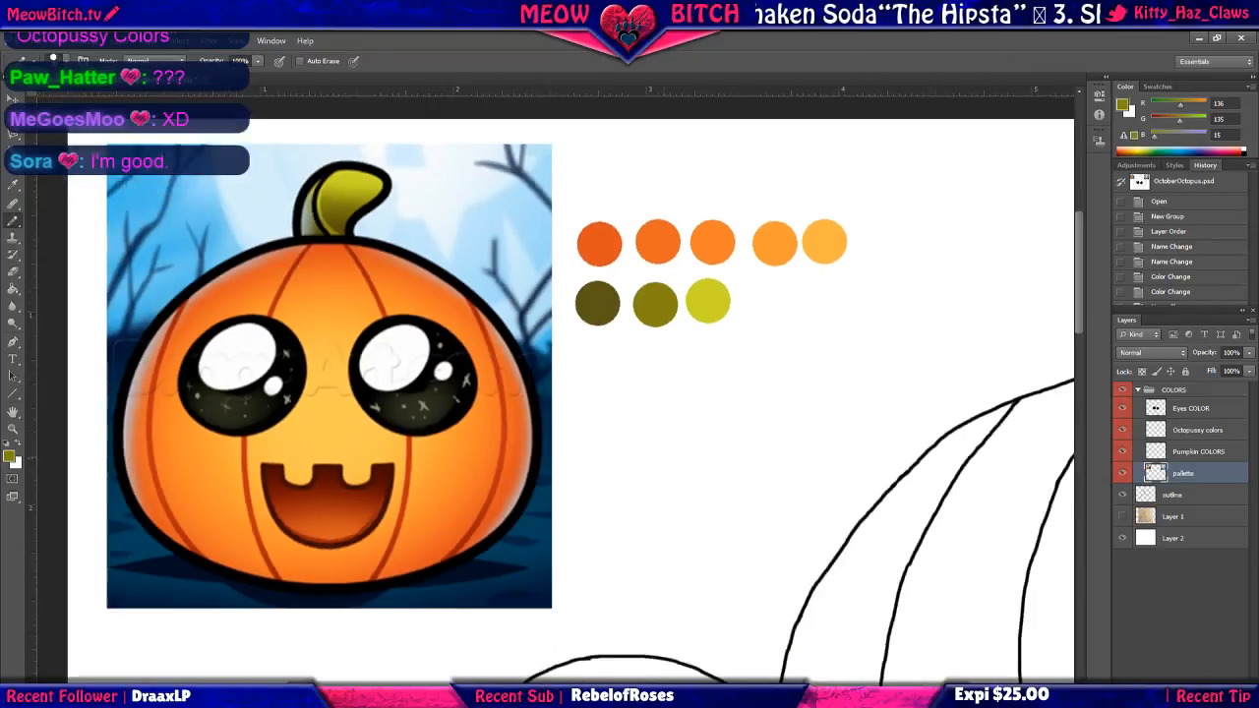
scroll(593, 409, "up", 4)
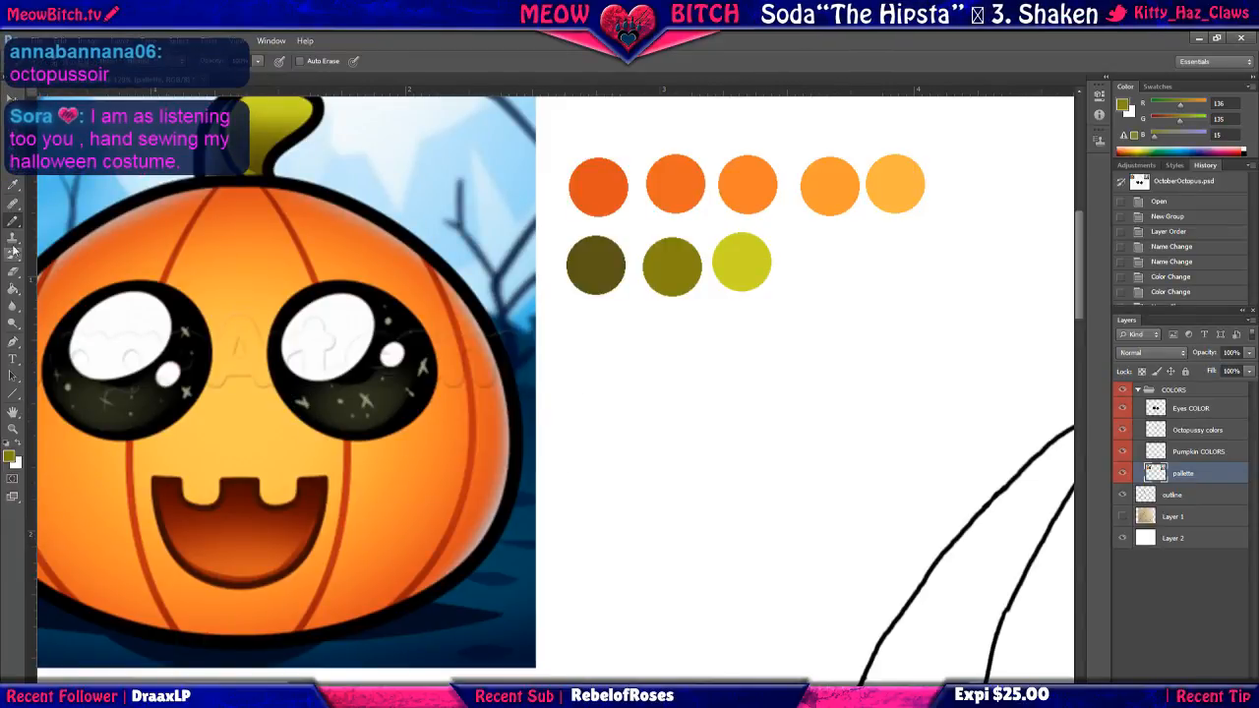
Start a third swatch row below the greens with a dark red and a brighter red-orange sampled from the pumpkin reference's upper rib line.
left_click(12, 185)
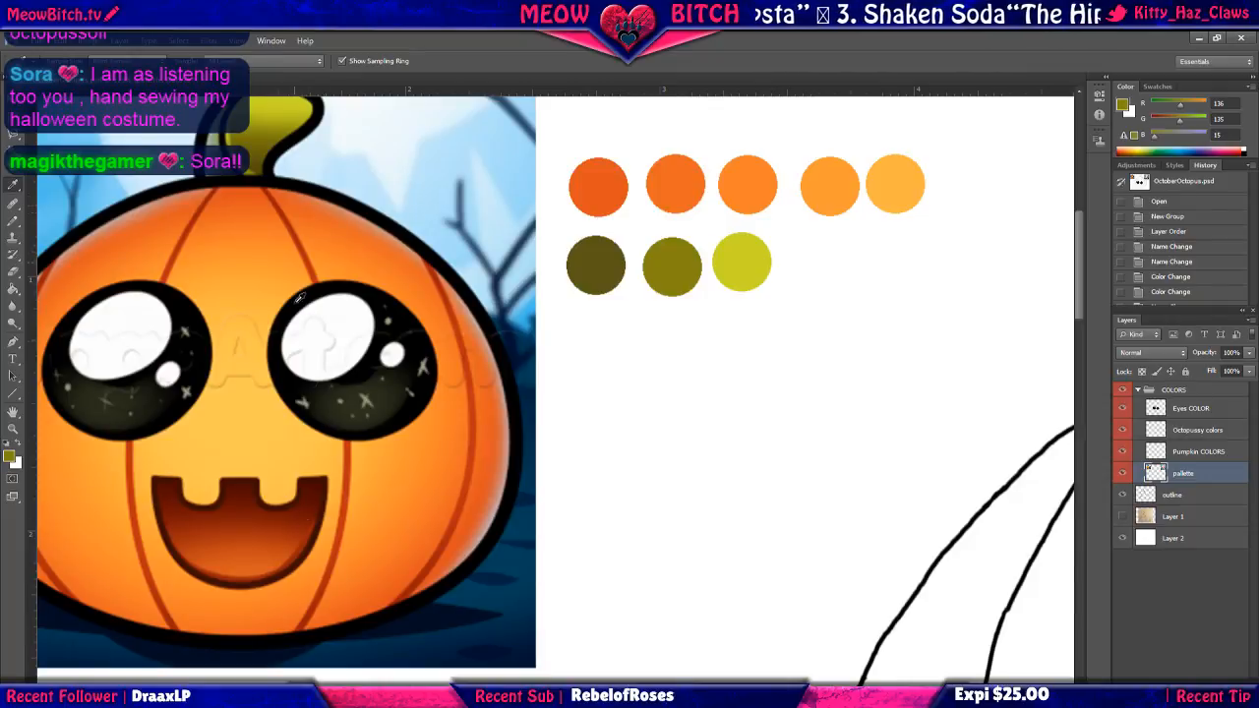
left_click(284, 204)
left_click(12, 217)
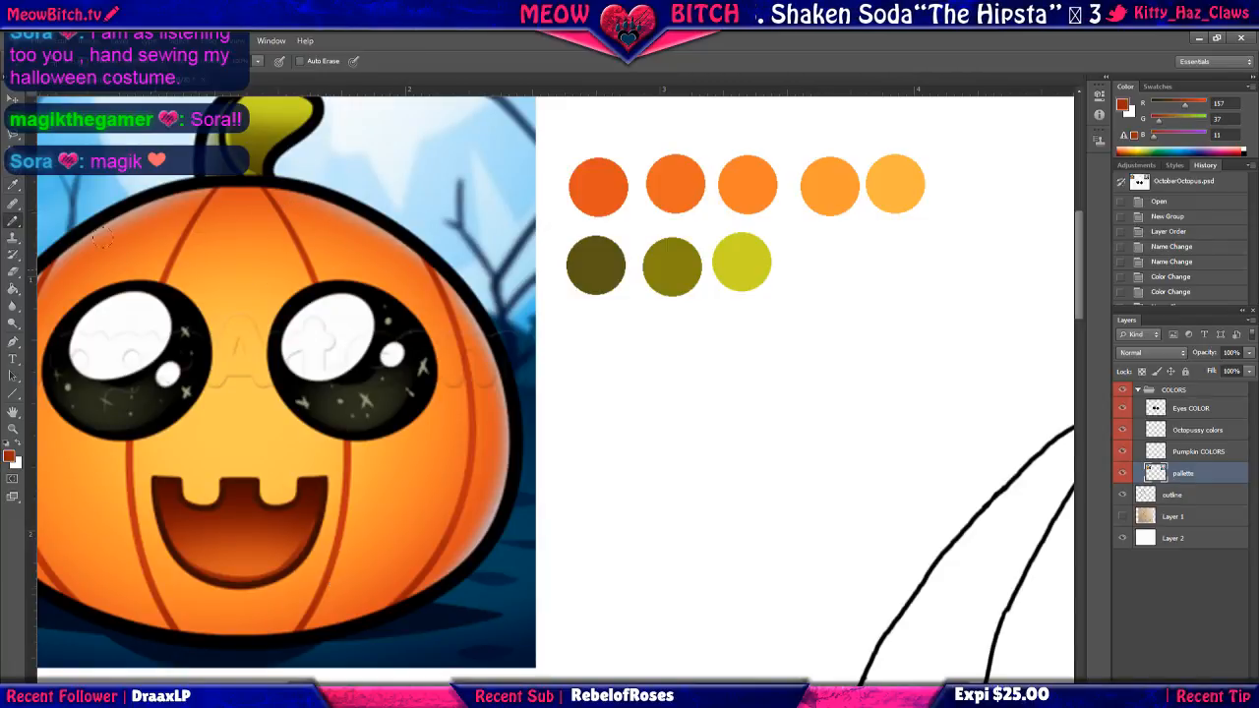
left_click(588, 344)
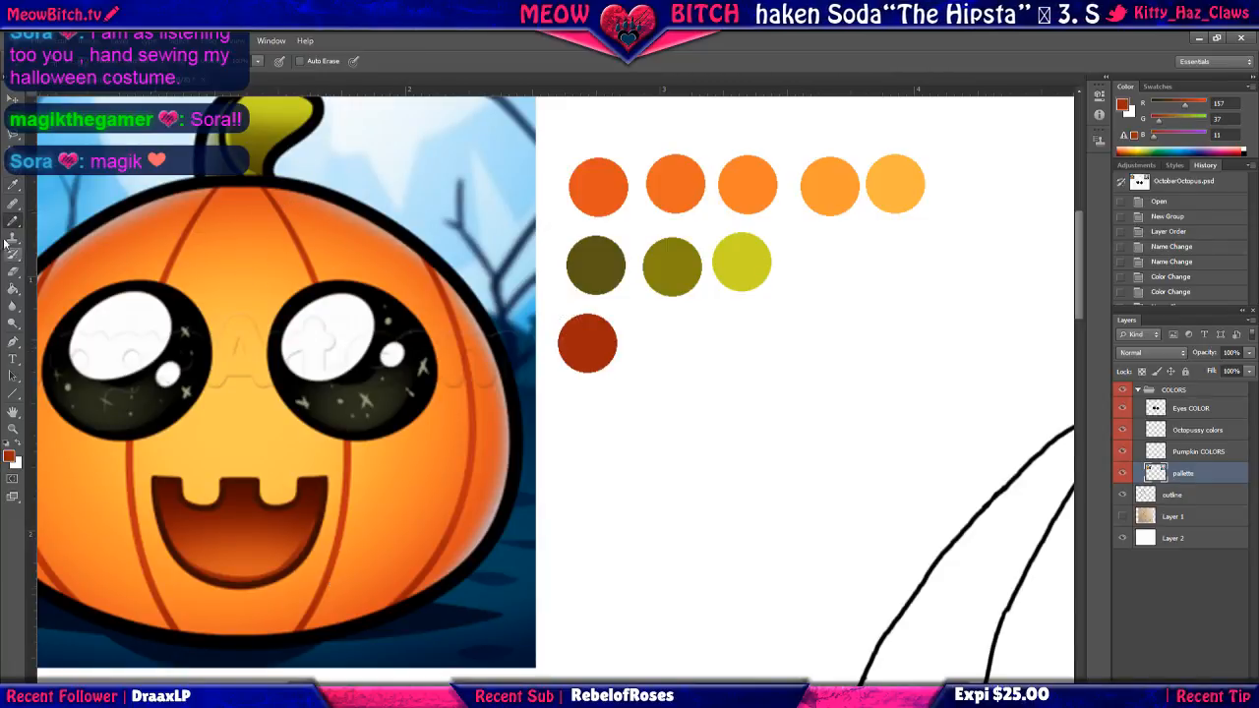
left_click(12, 184)
left_click(318, 272)
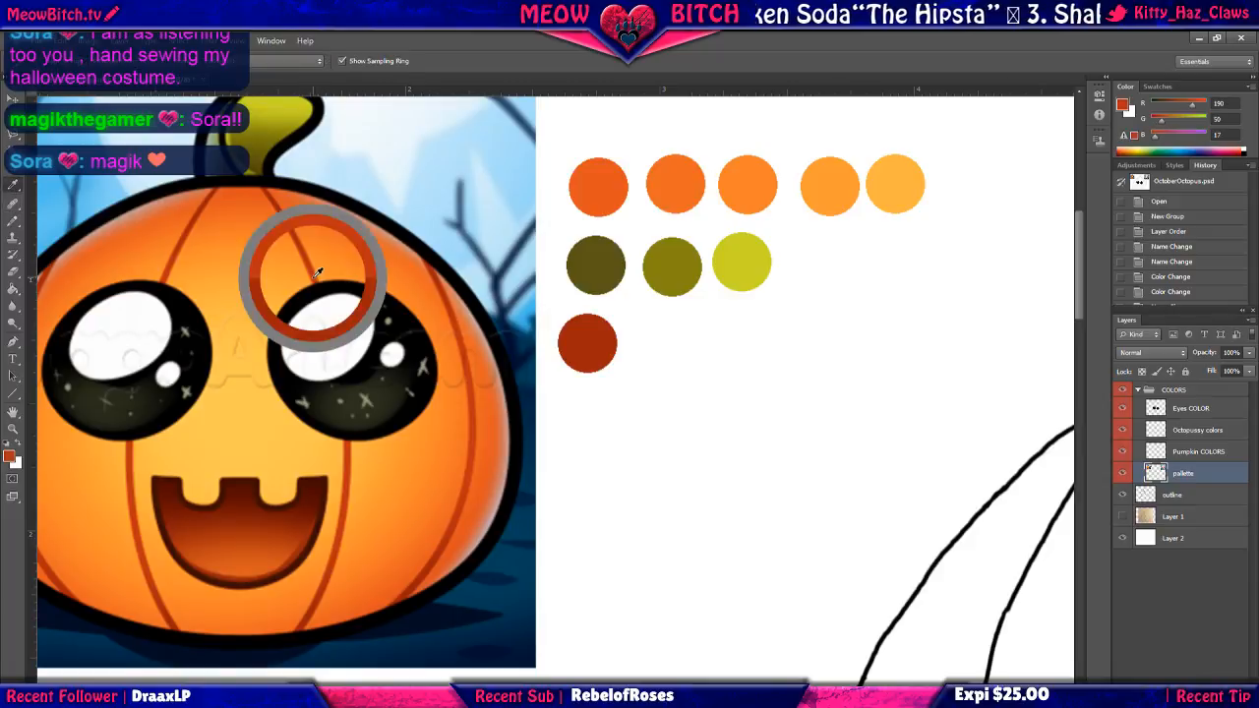
left_click(12, 217)
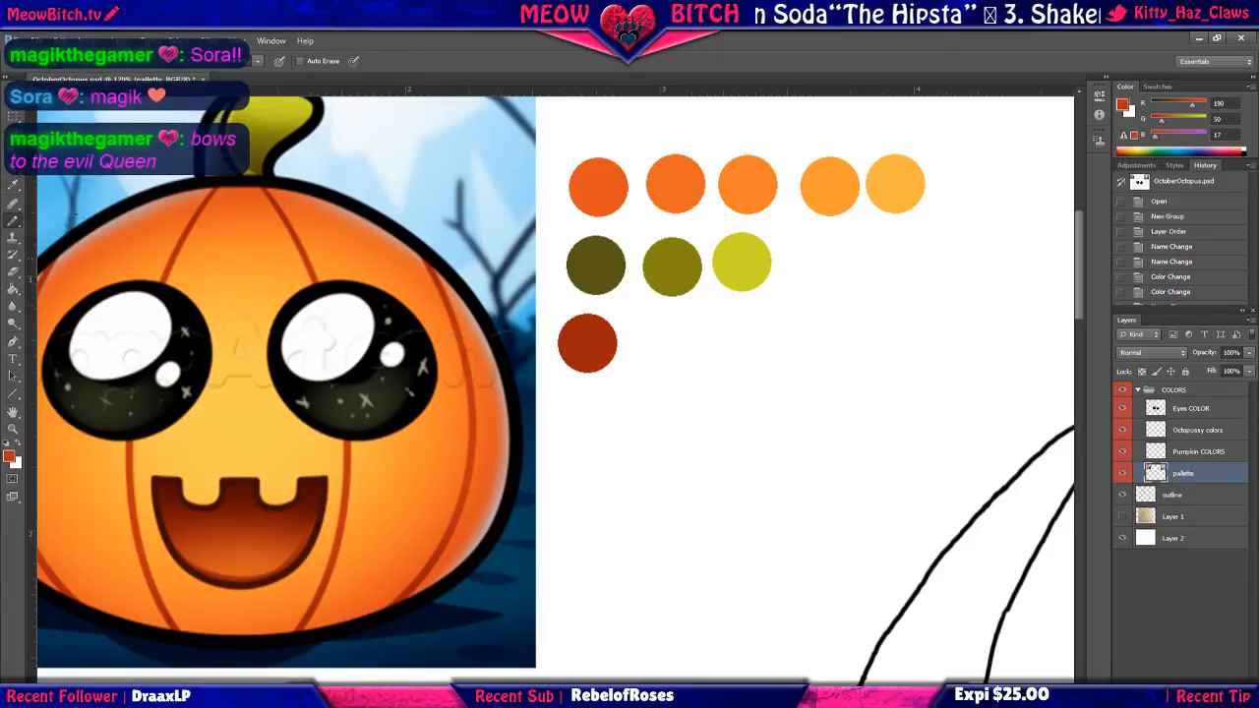
left_click(659, 341)
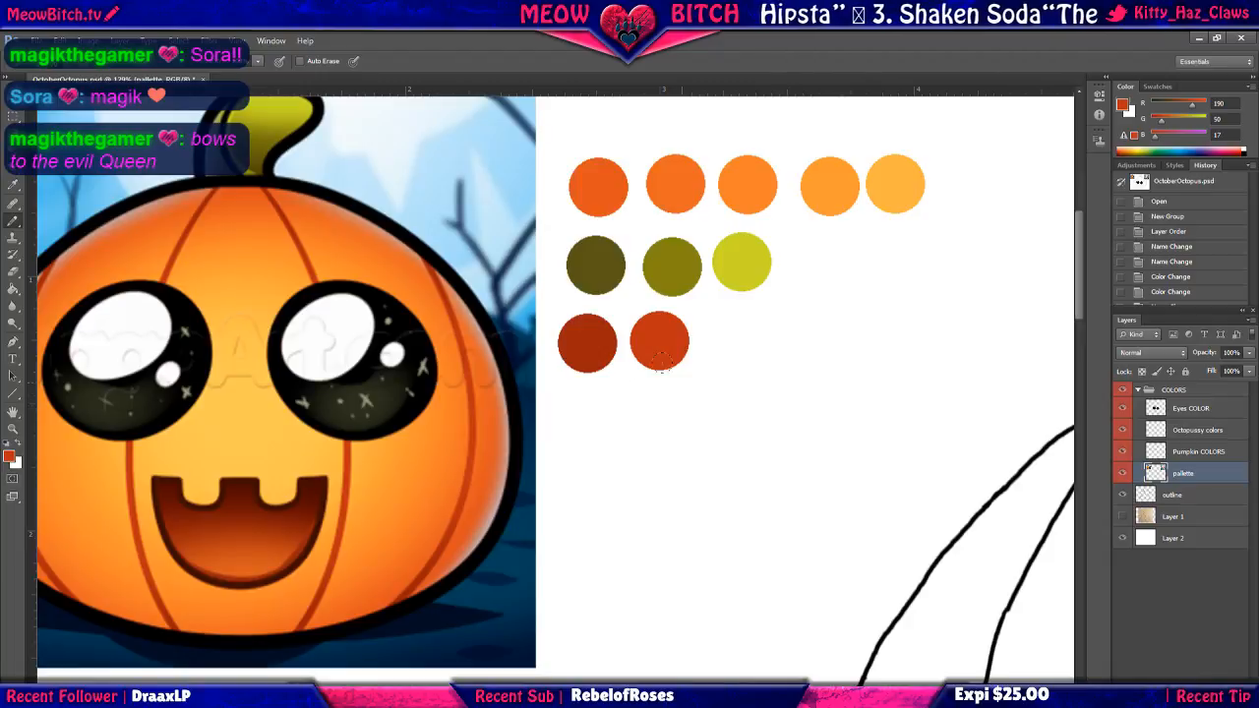
Start a fourth swatch row with a blackish brown and a dark maroon sampled from the upper edge of the pumpkin reference's mouth.
left_click(12, 185)
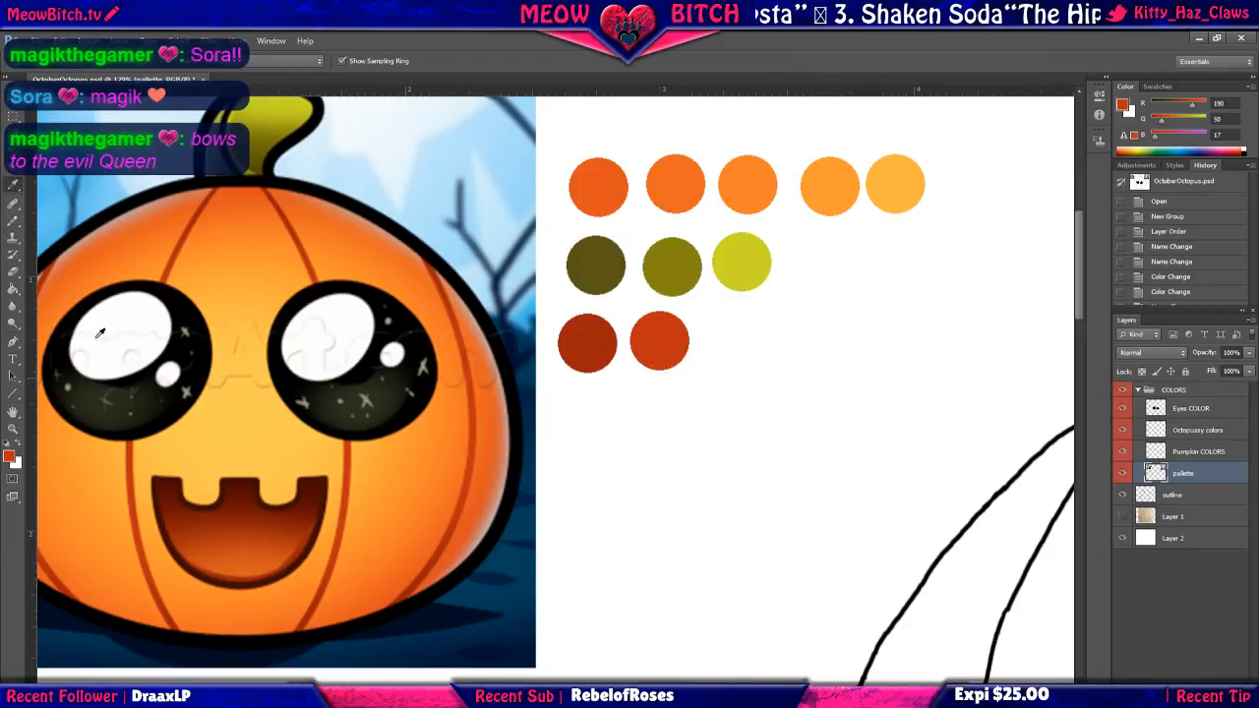
left_click(237, 474)
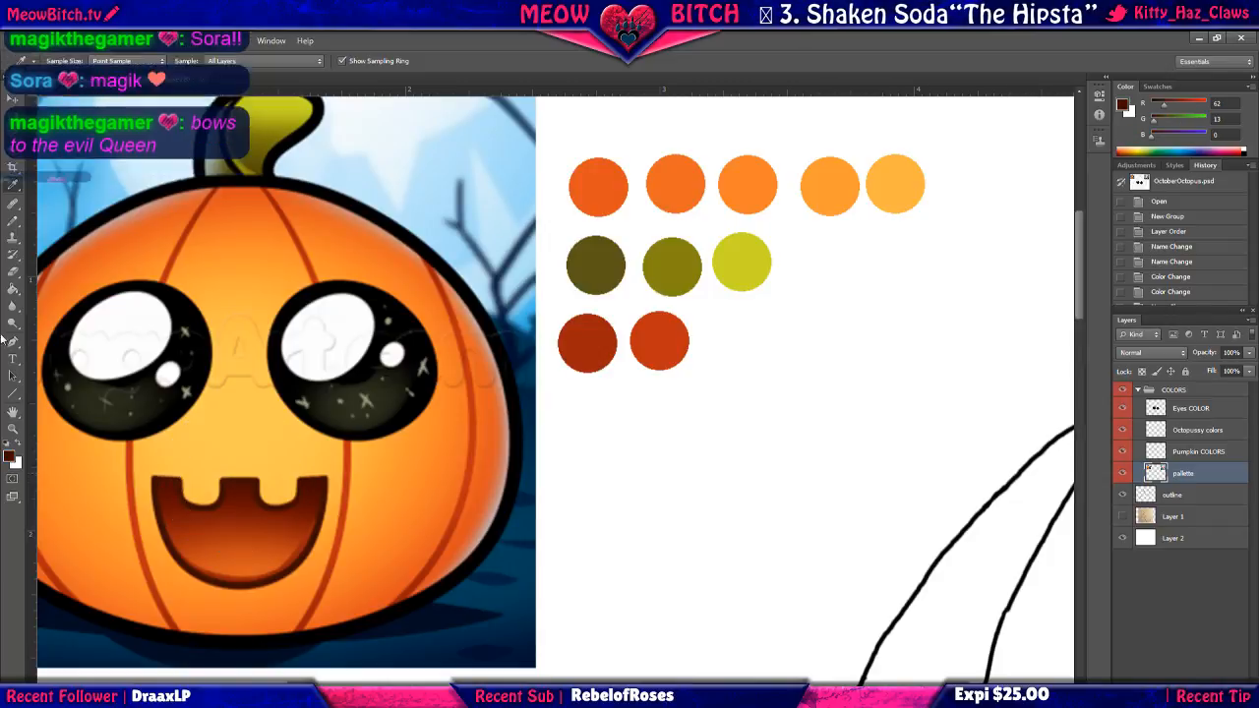
key("b")
left_click(583, 429)
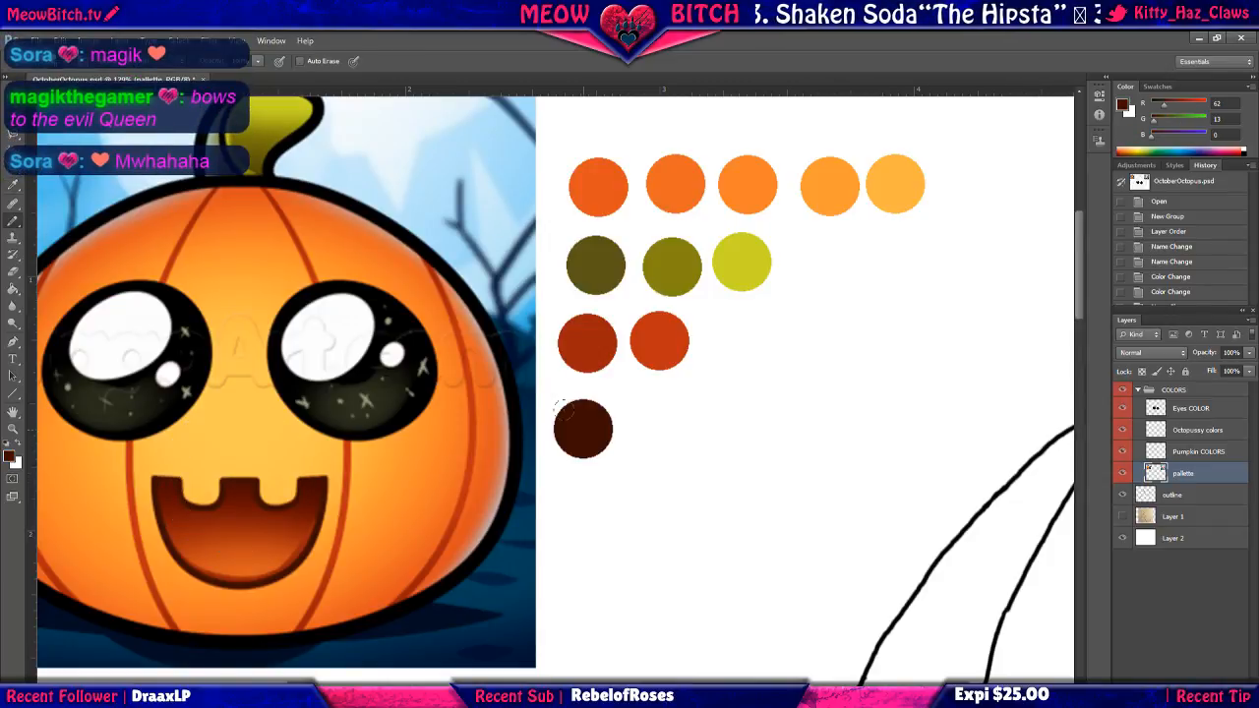
left_click(12, 185)
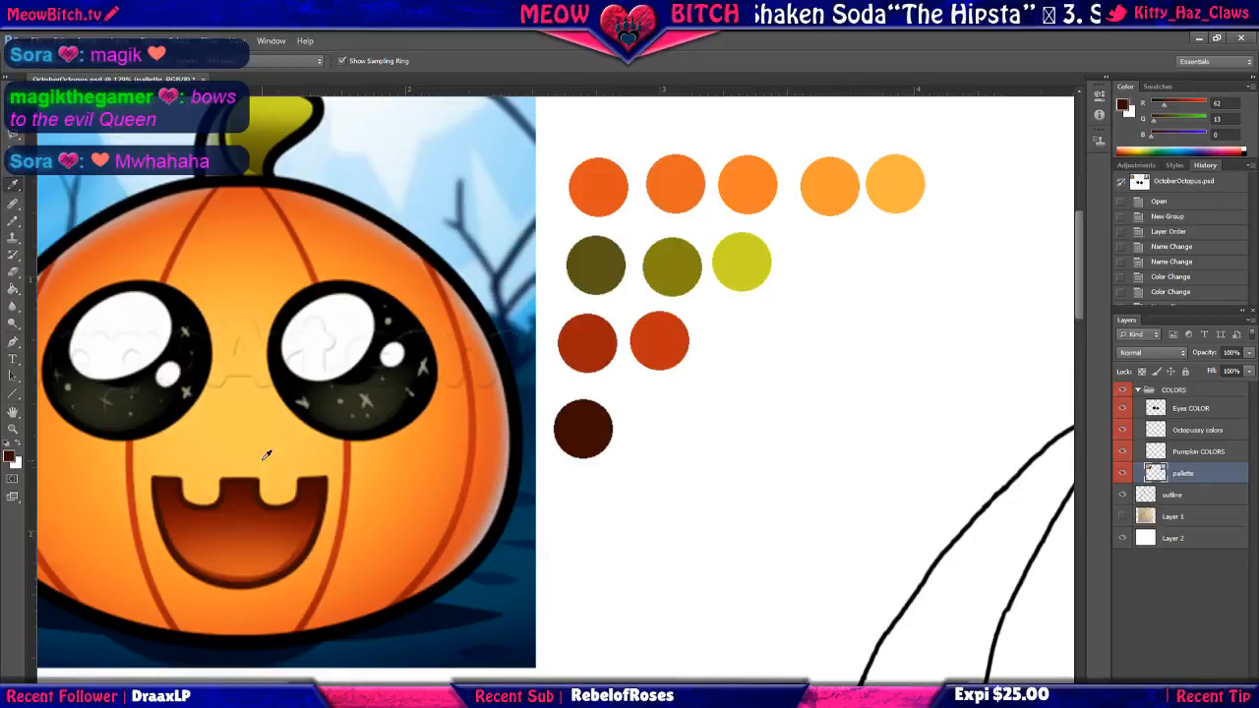
left_click(247, 484)
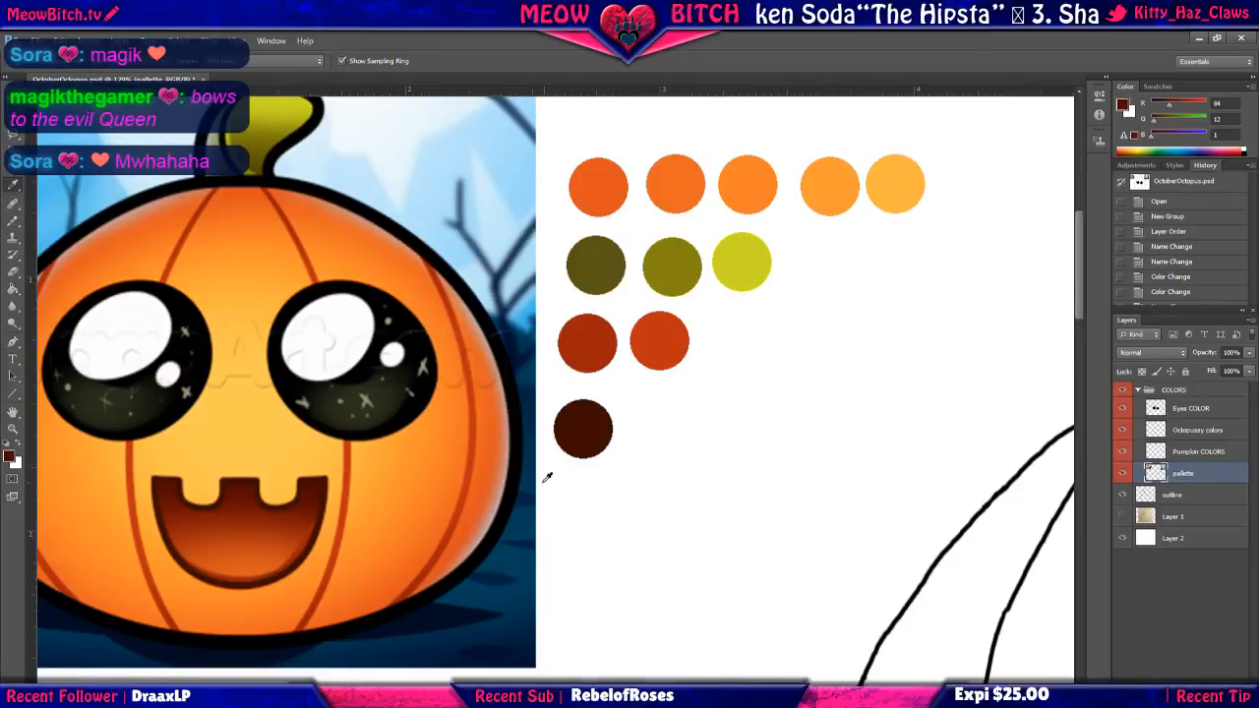
left_click(14, 222)
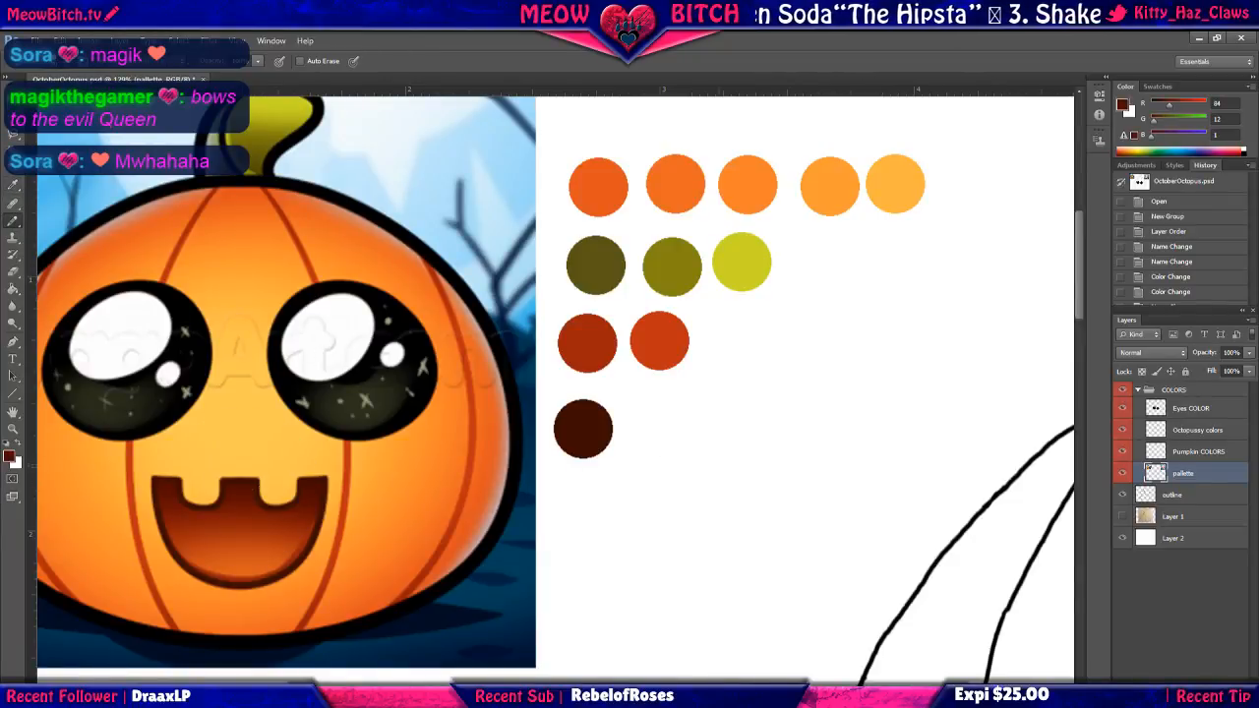
left_click(651, 427)
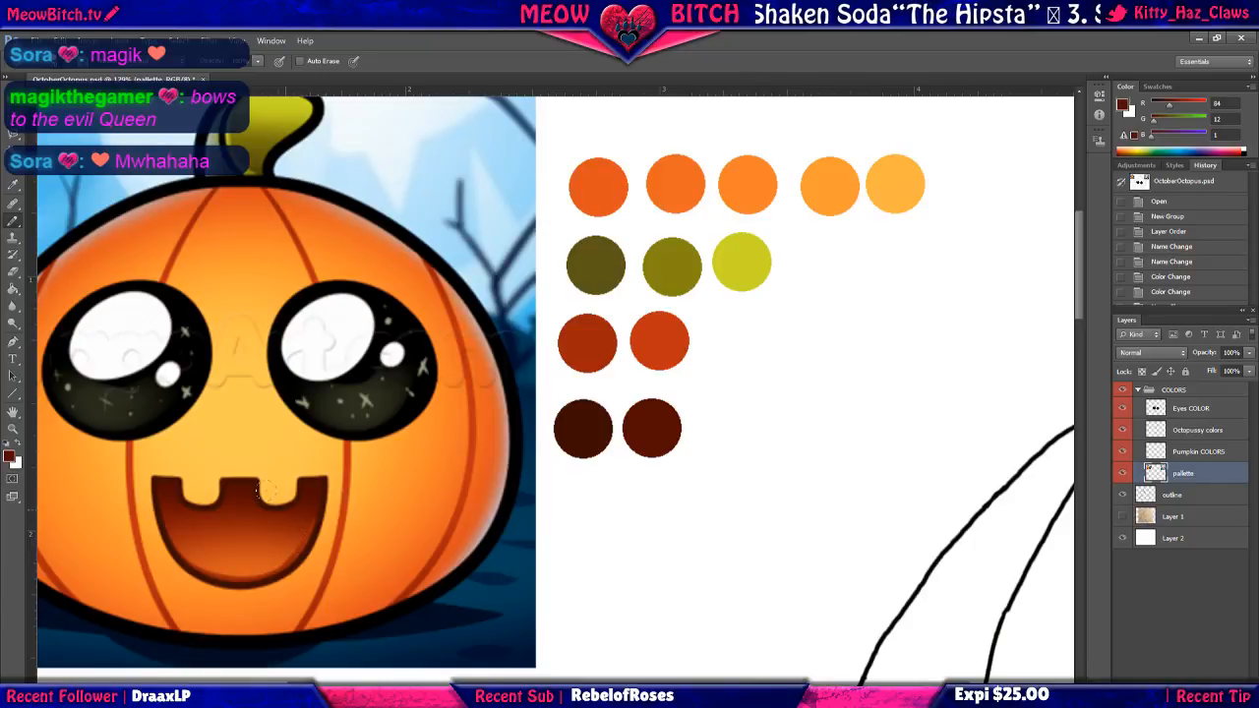
Extend the mouth-colour row with a dark red and a rust brown, sampled progressively lower inside the pumpkin reference's mouth.
key("i")
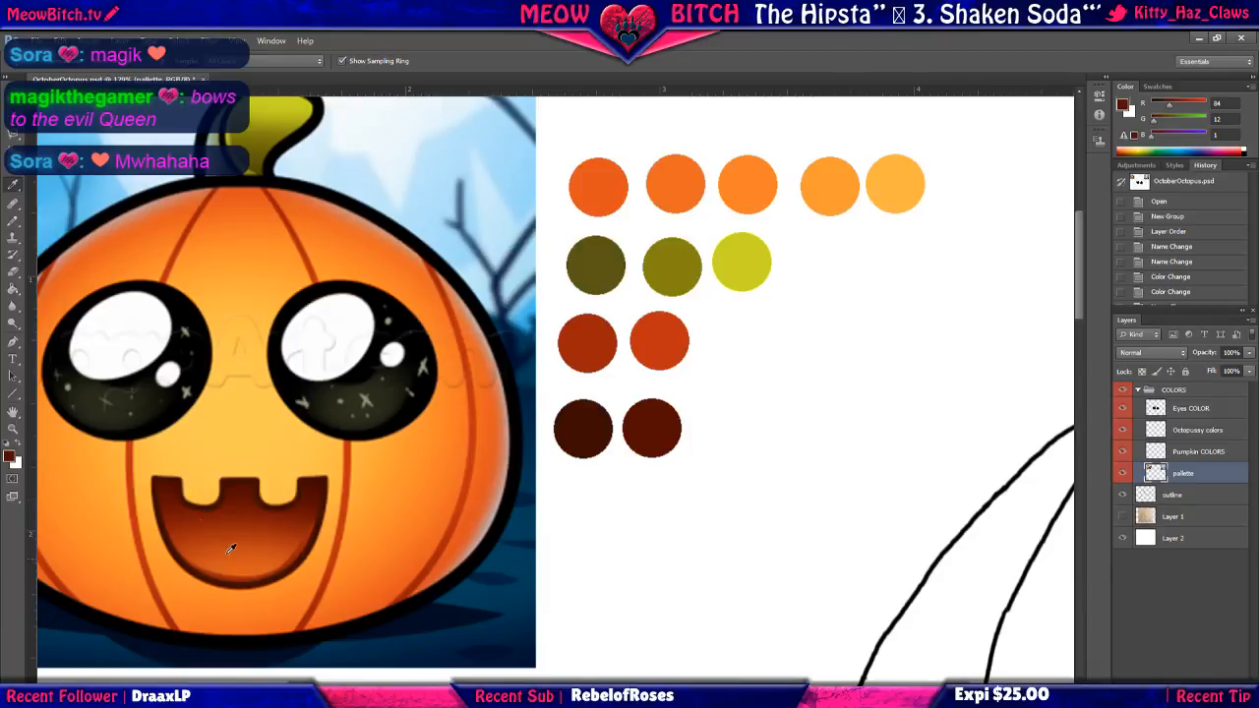
left_click(246, 506)
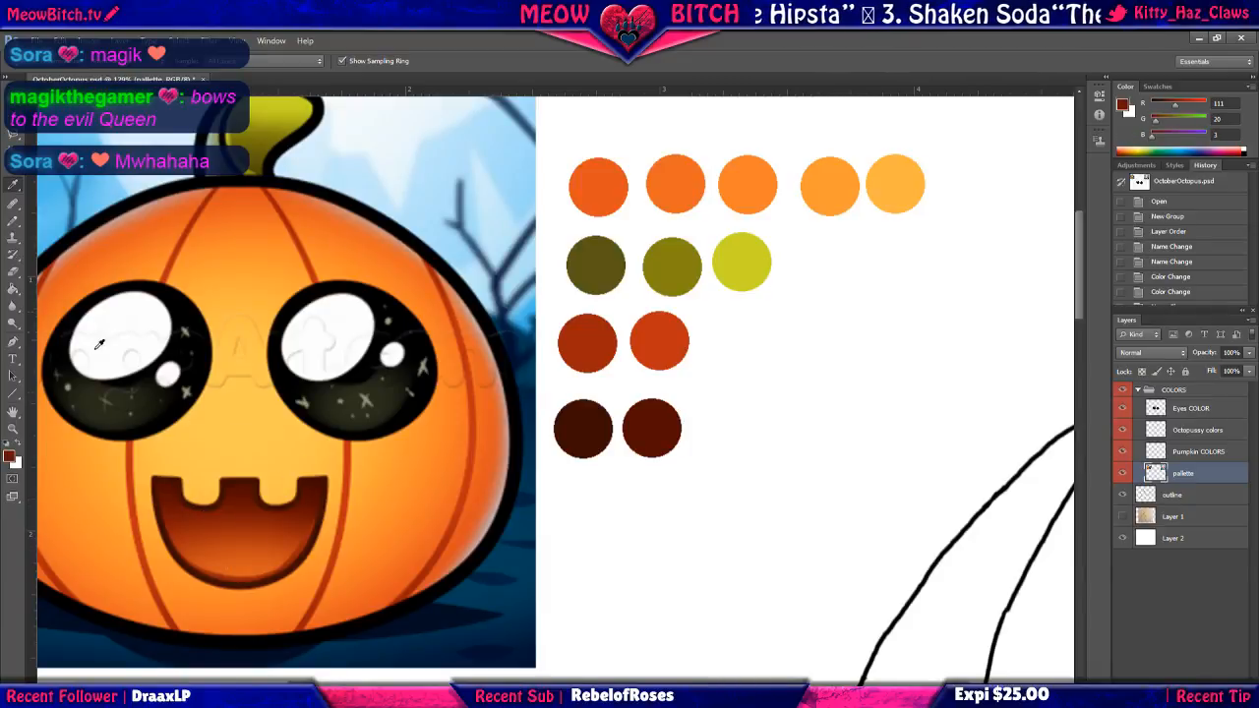
left_click(13, 220)
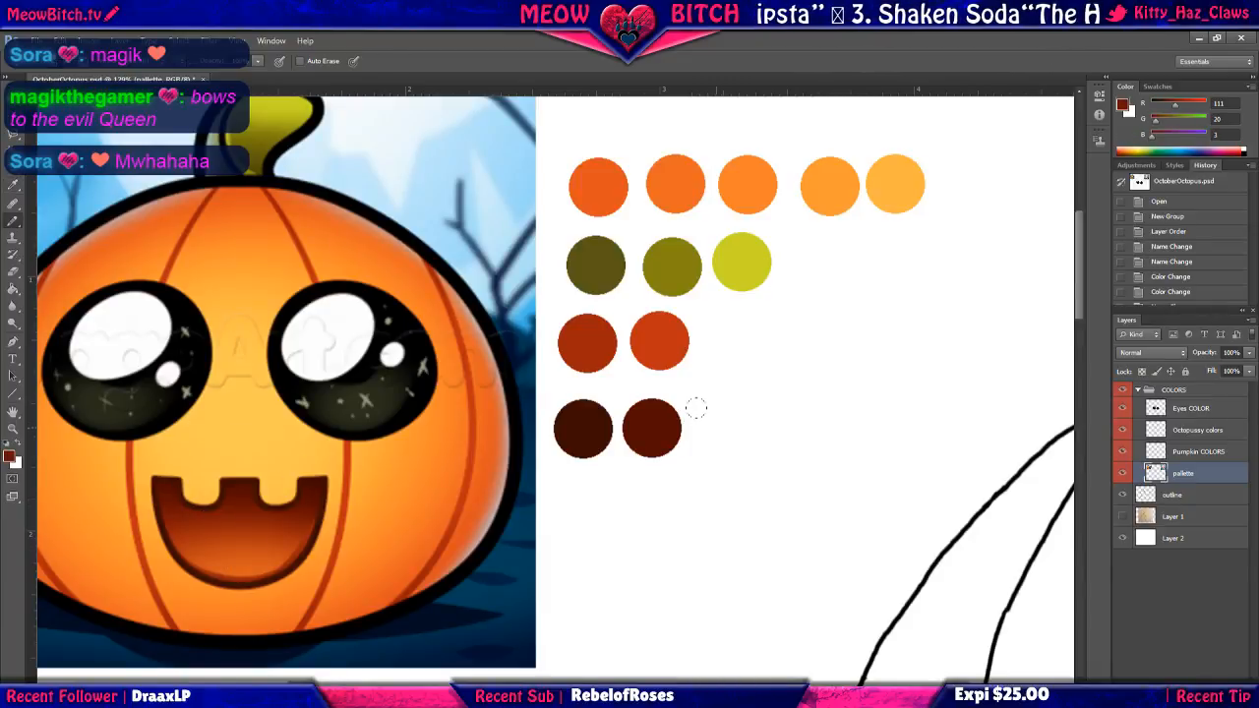
left_click(716, 428)
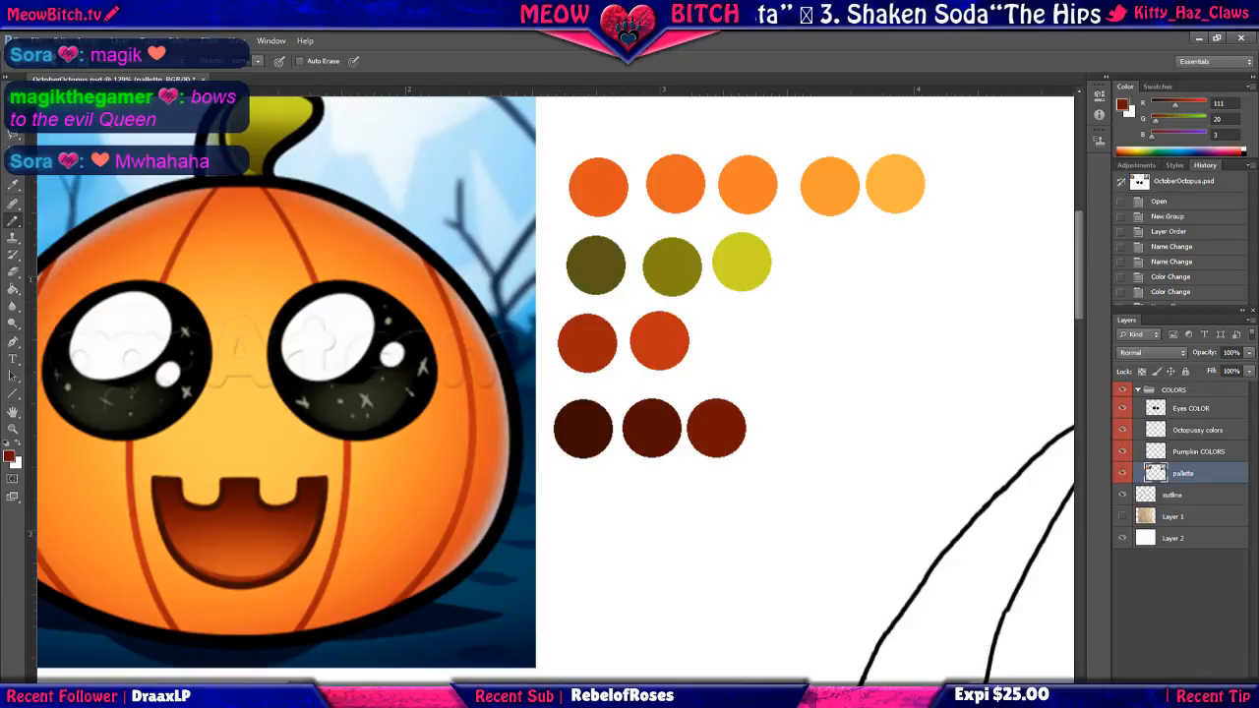
left_click(12, 186)
left_click(238, 512)
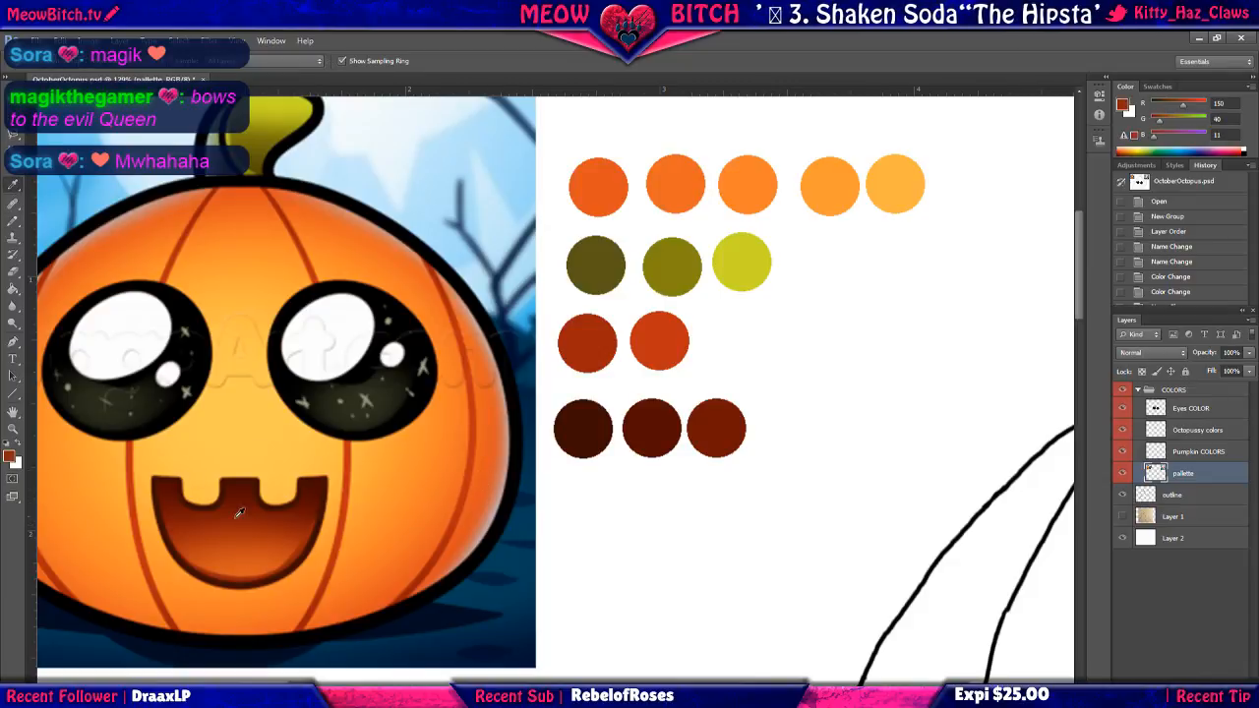
left_click(12, 221)
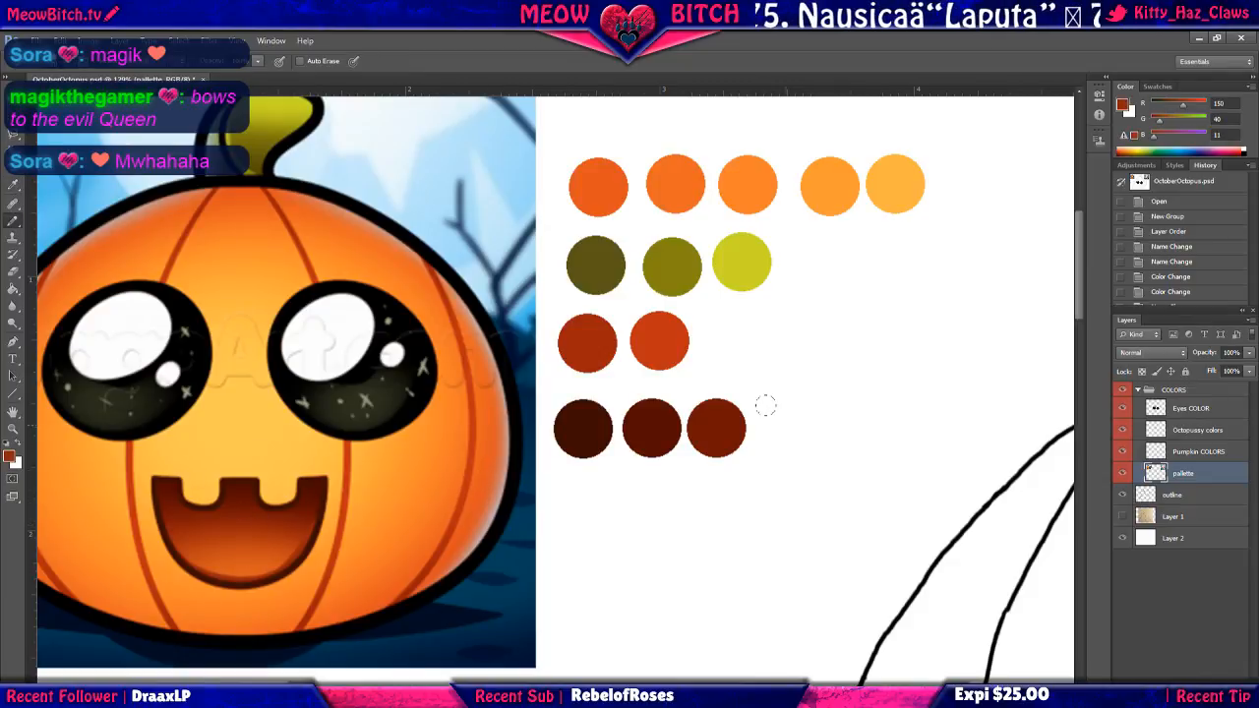
left_click(783, 425)
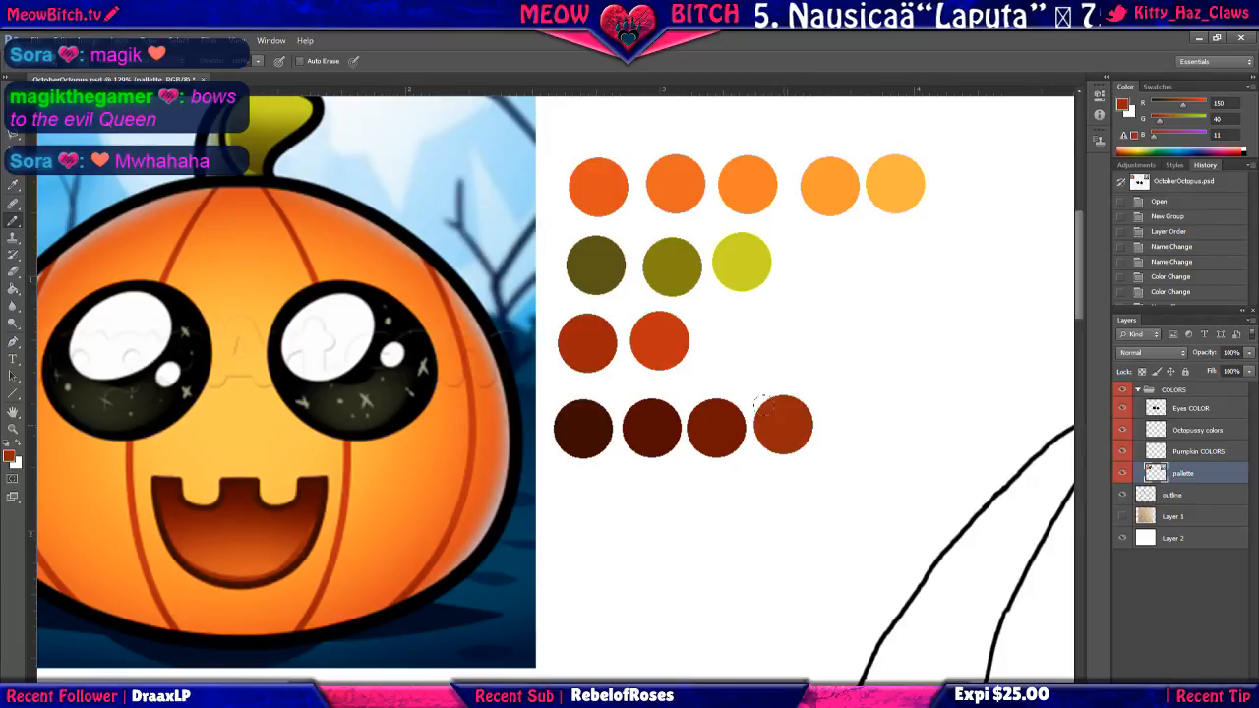
Add two burnt-orange swatches to the end of the mouth-colour row, sampled from the lower part of the pumpkin reference's mouth.
left_click(13, 186)
left_click(247, 546)
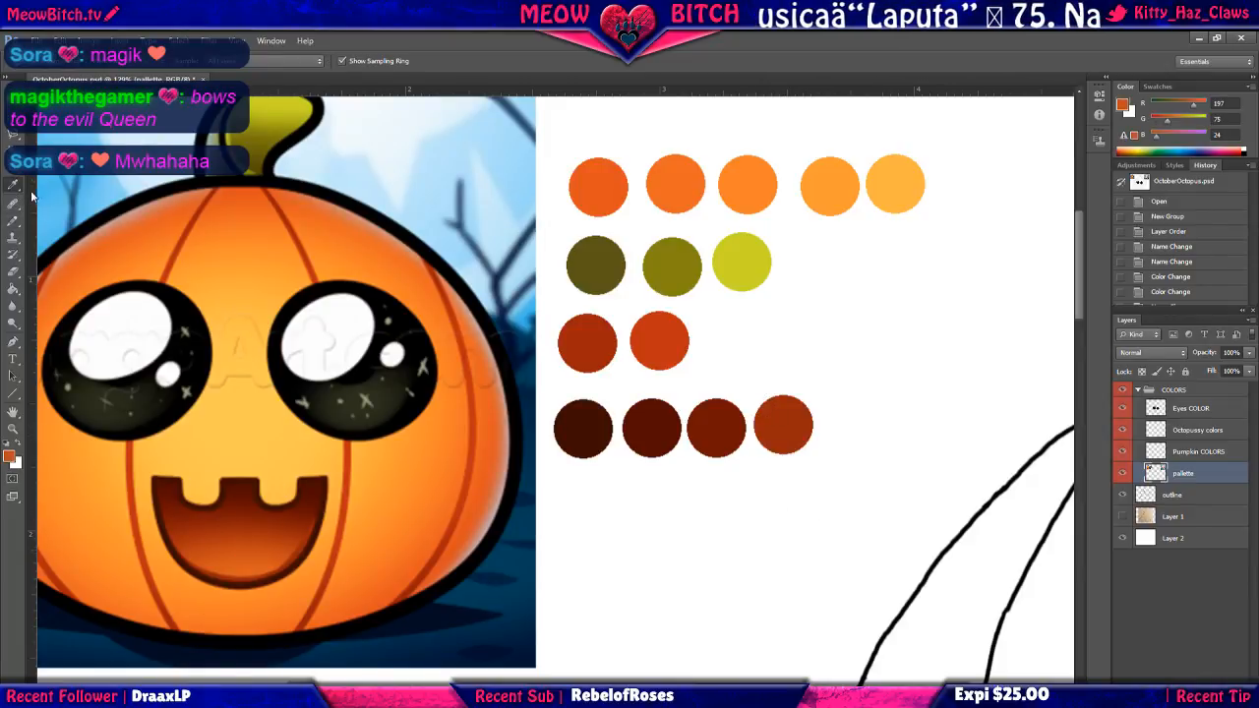
left_click(12, 222)
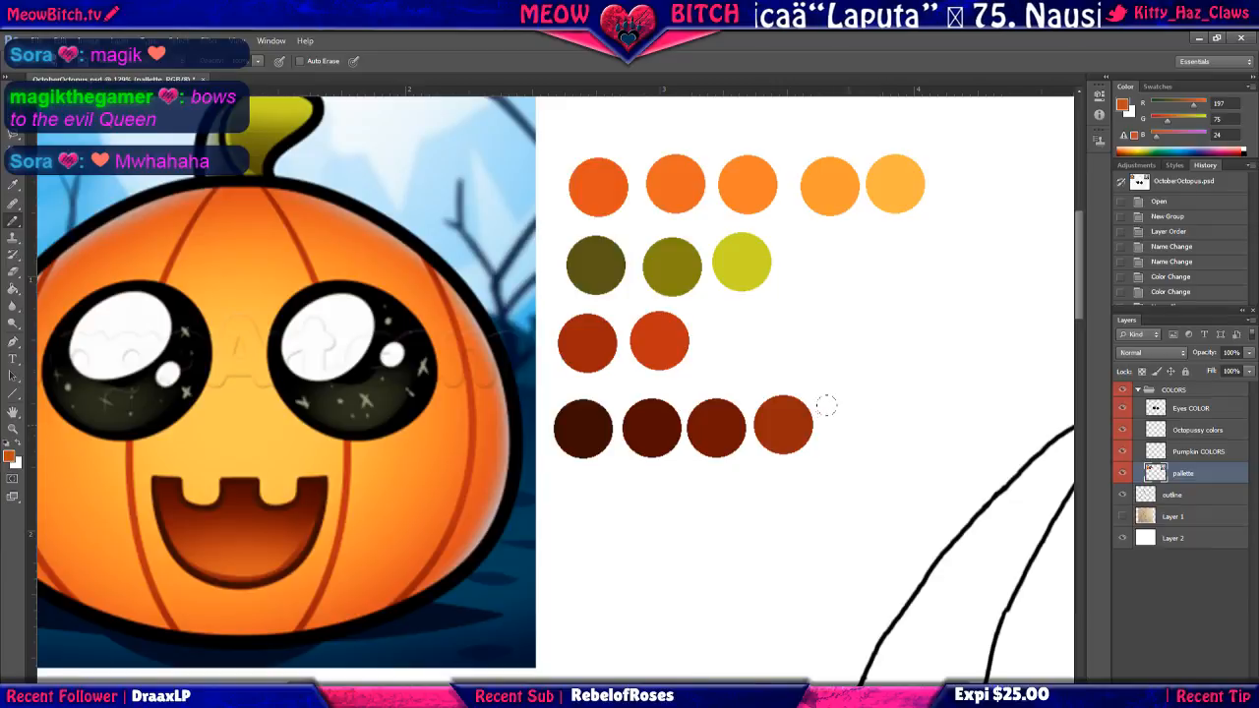
left_click(854, 424)
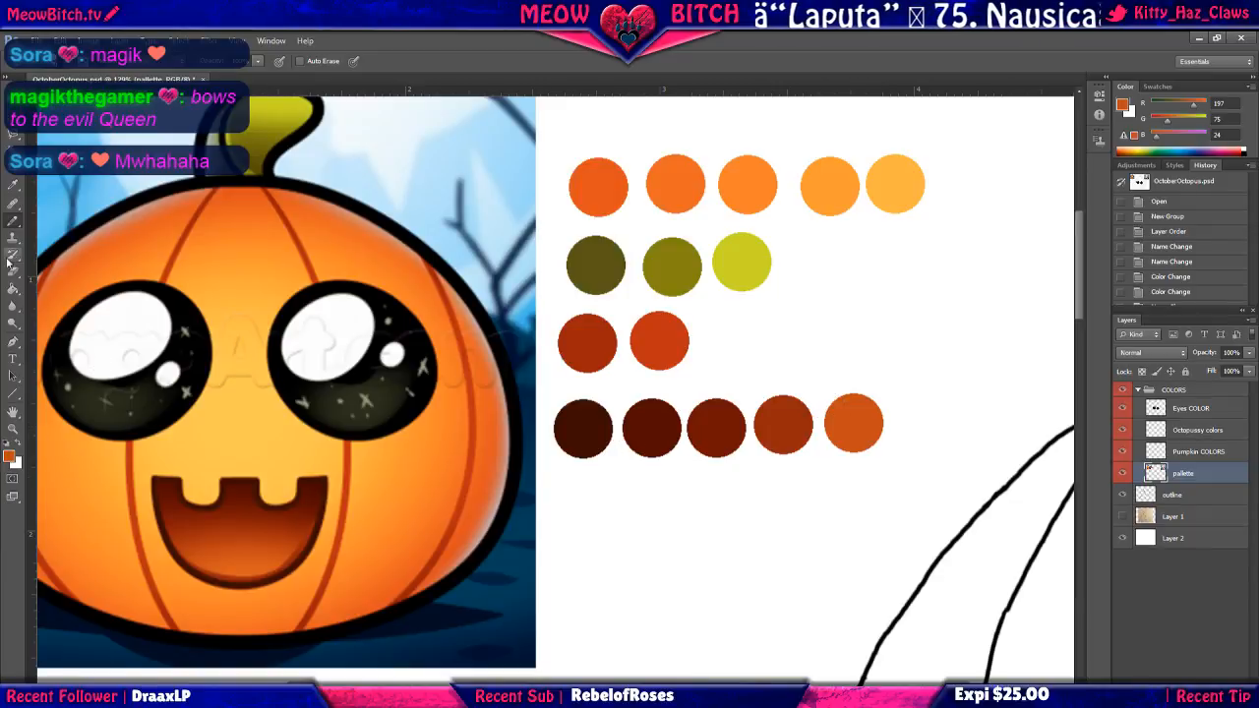
left_click(13, 186)
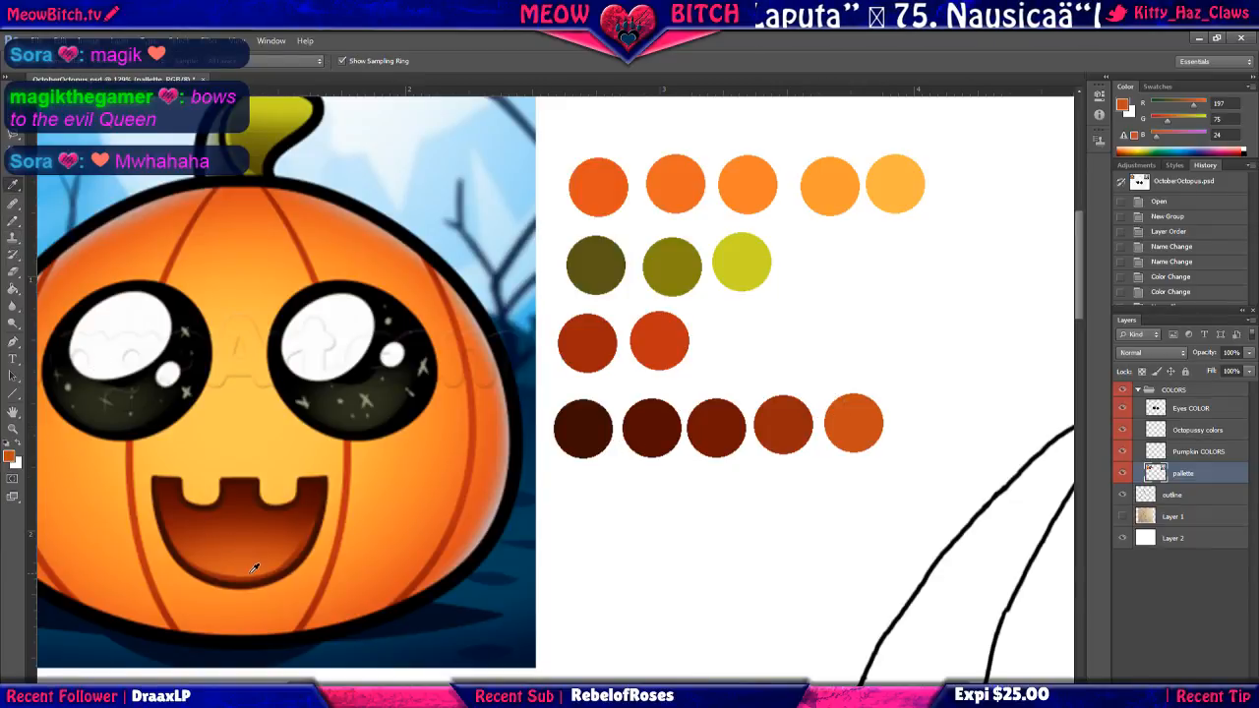
scroll(254, 566, "up", 5)
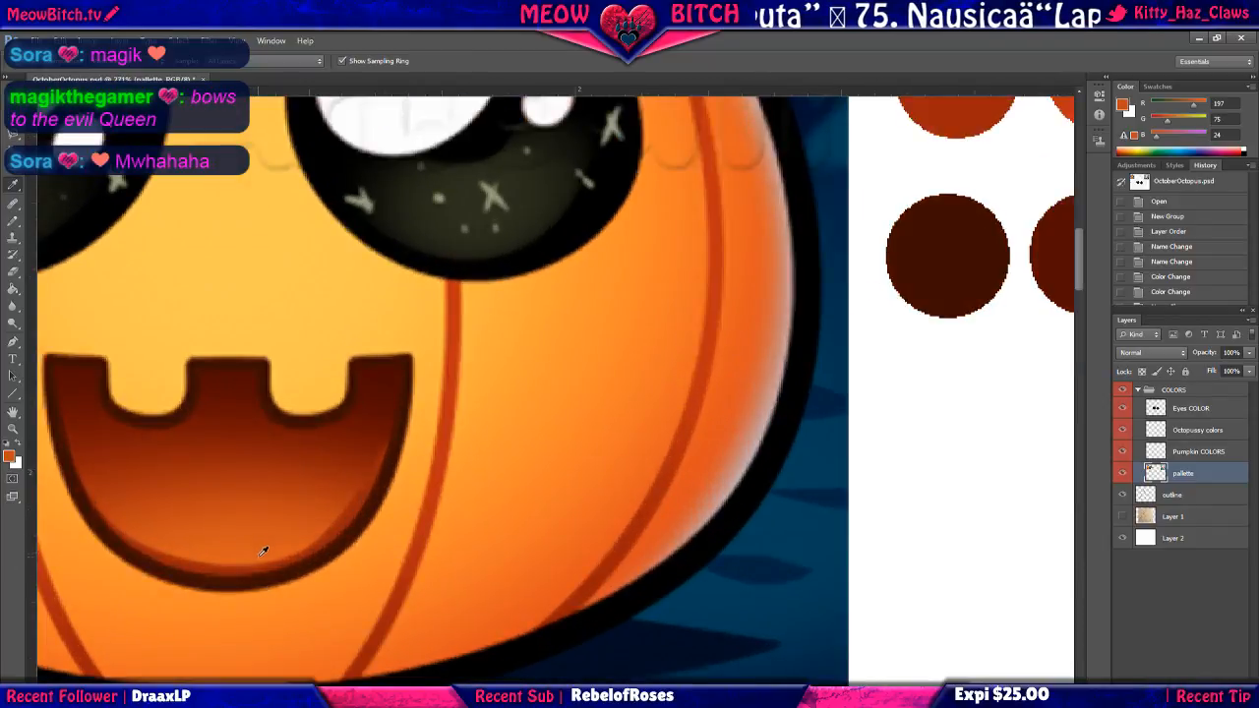
left_click(259, 554)
left_click(258, 558)
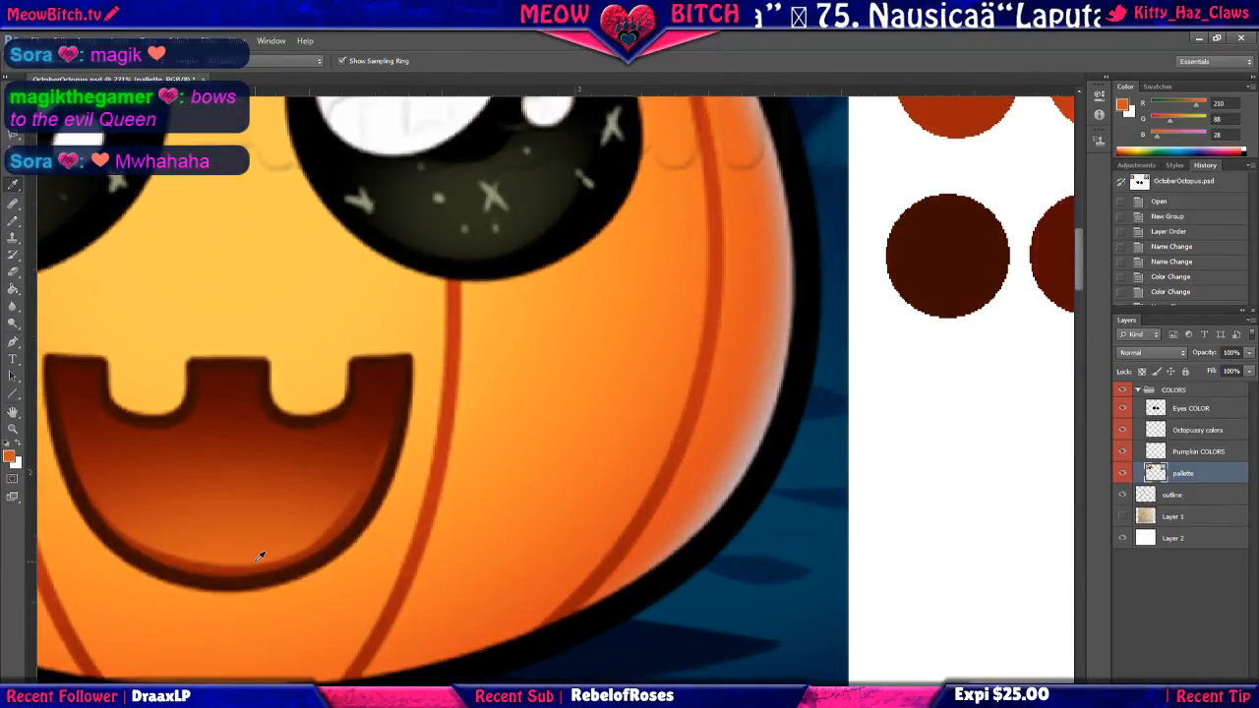
left_click(13, 221)
scroll(216, 430, "down", 2)
scroll(247, 433, "down", 3)
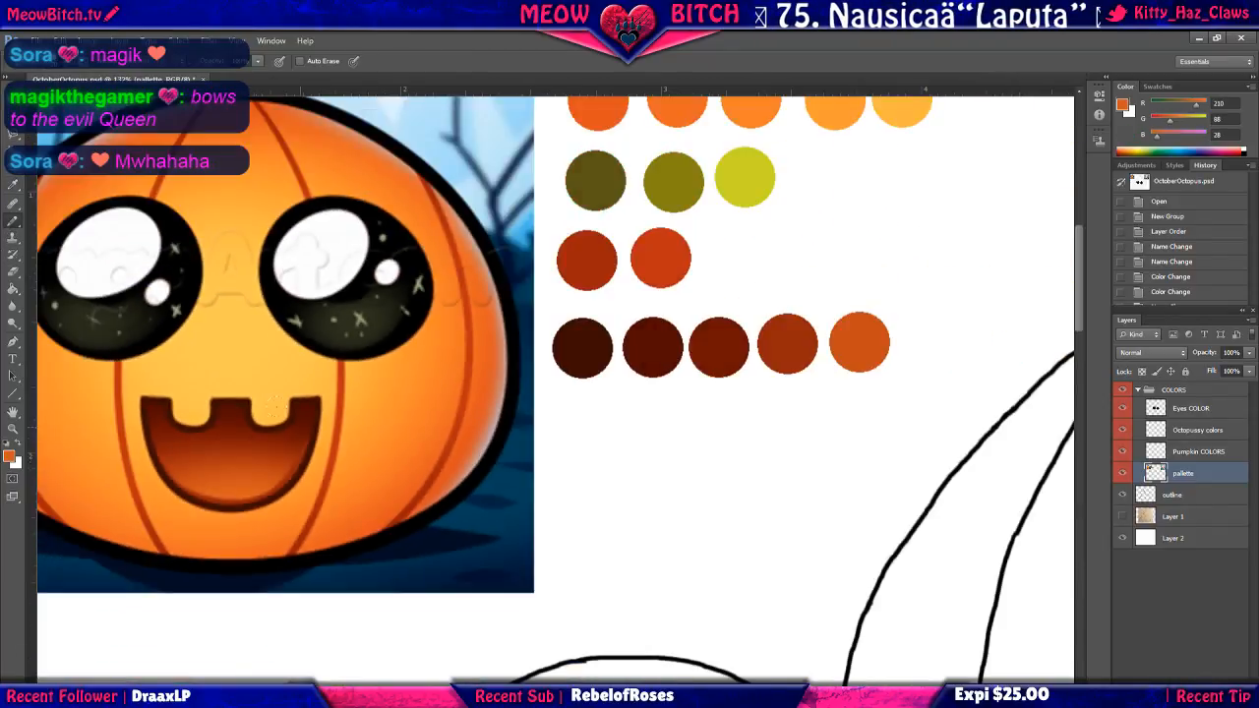
left_click(876, 352)
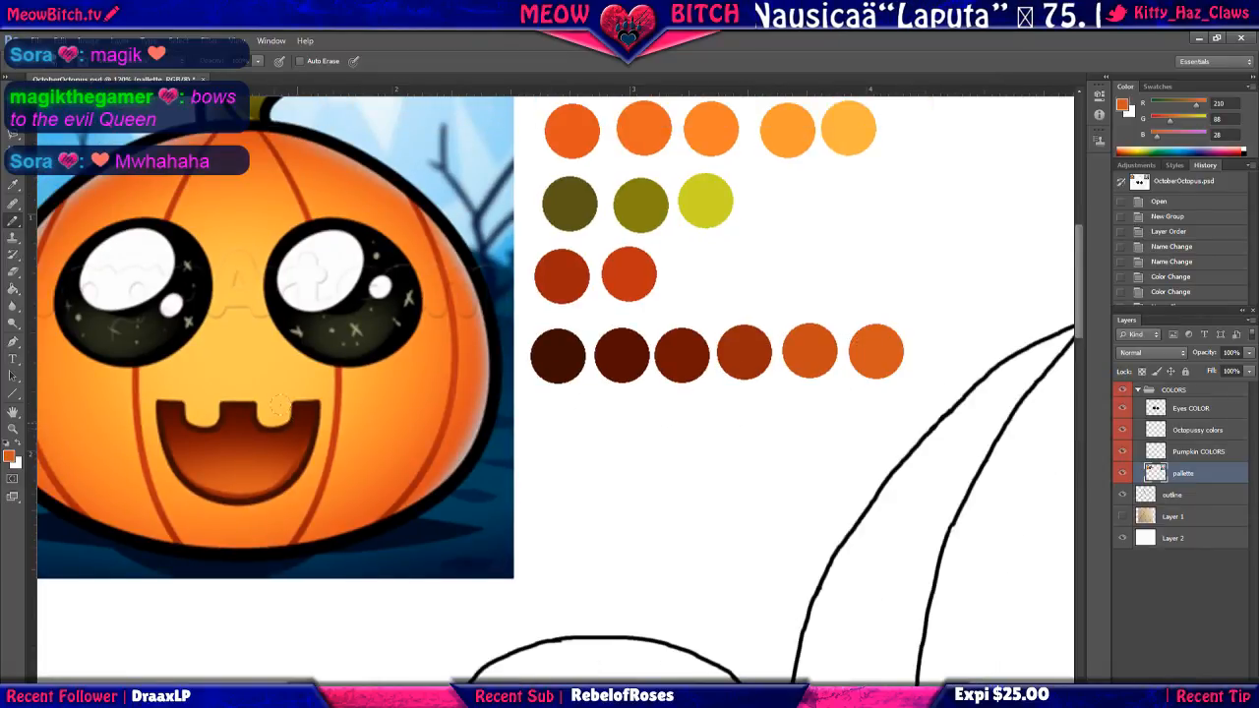
Add a greyish pink swatch to the end of the top orange row, sampled from the pale highlight along the pumpkin reference's right edge.
scroll(278, 408, "down", 4)
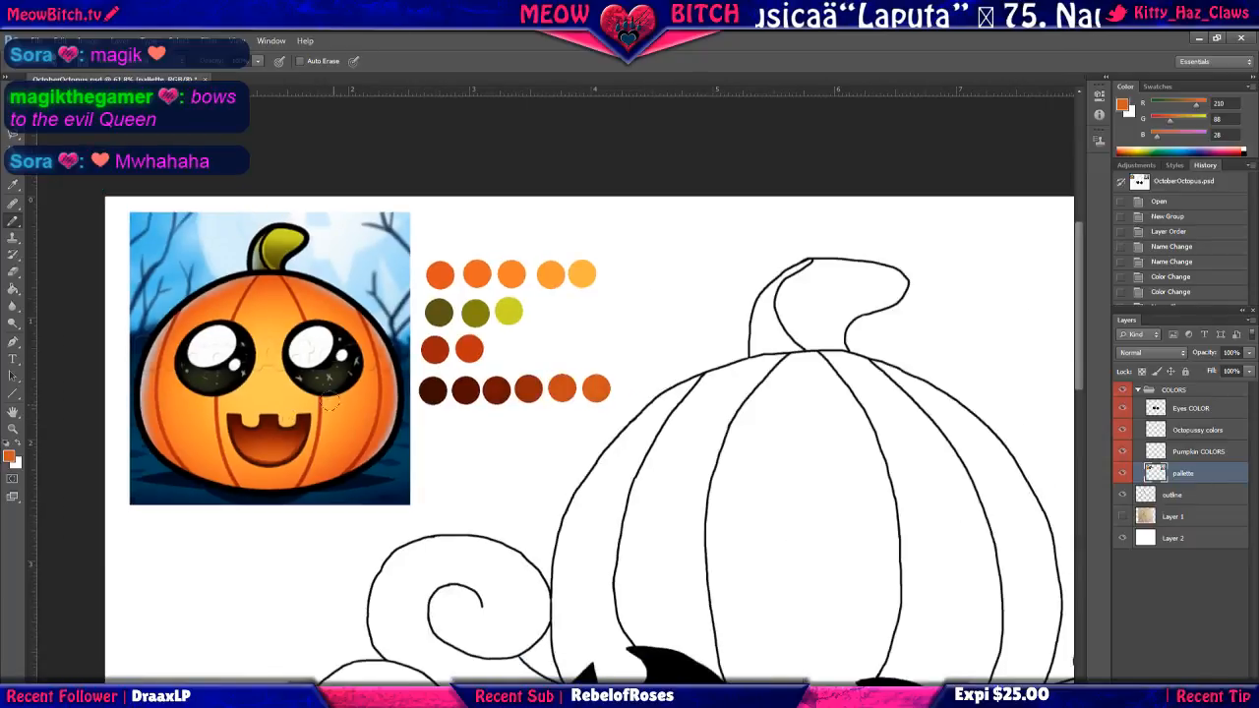
scroll(330, 395, "up", 4)
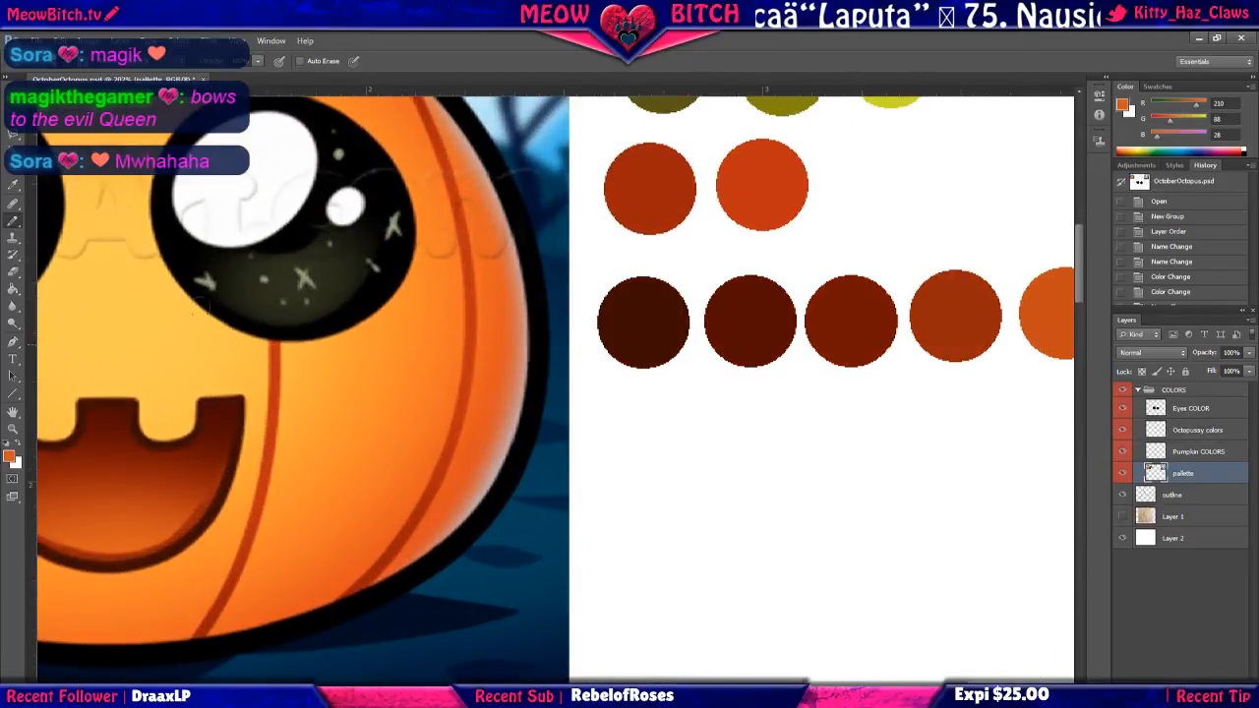
left_click(14, 184)
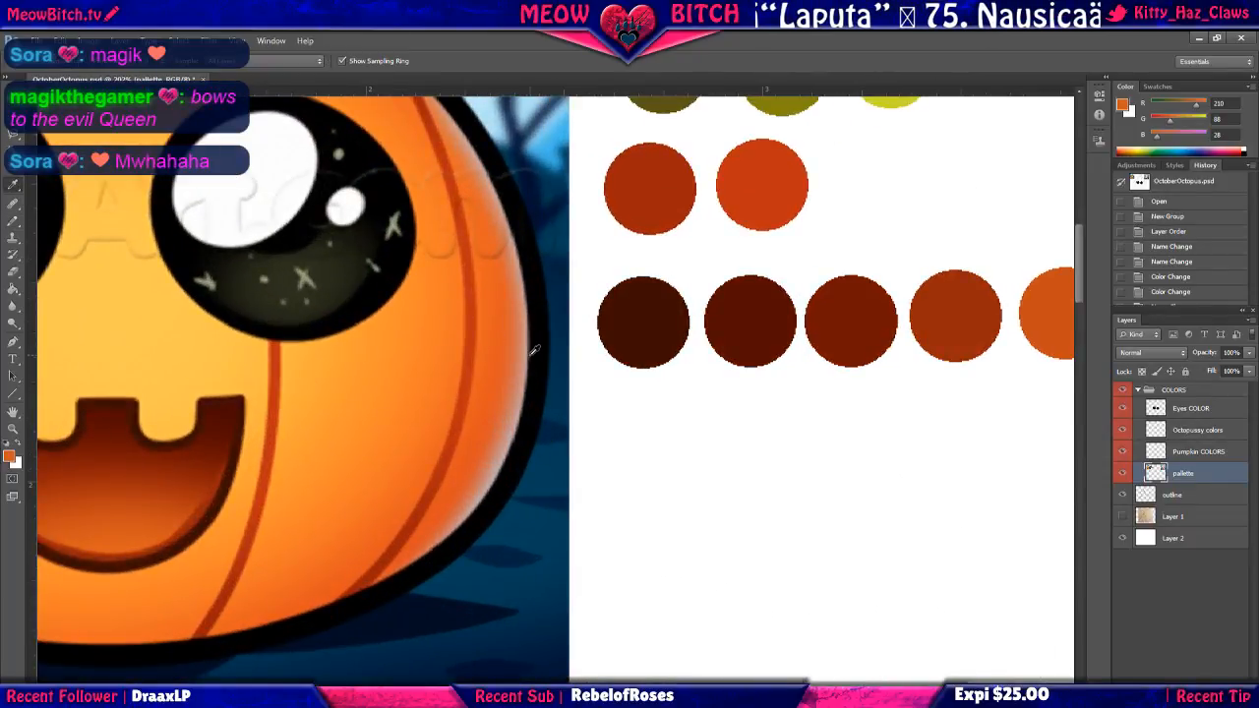
left_click(529, 354)
left_click(13, 221)
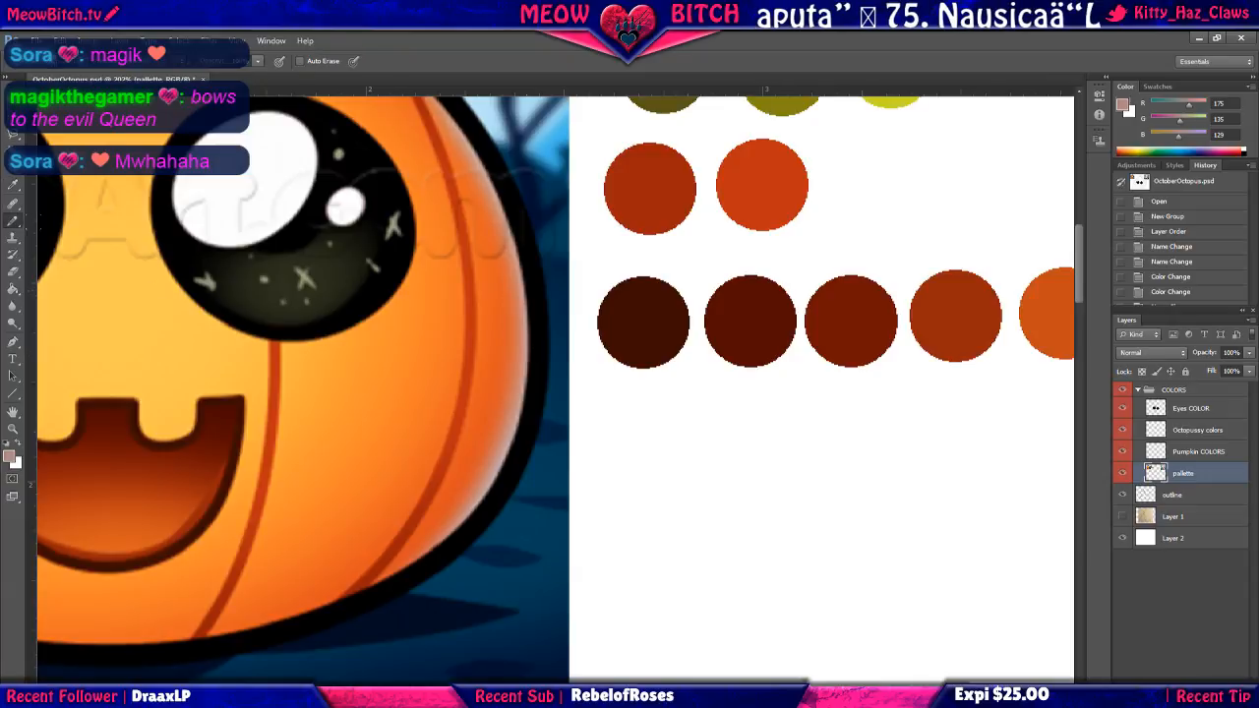
scroll(469, 392, "down", 2)
scroll(585, 440, "down", 2)
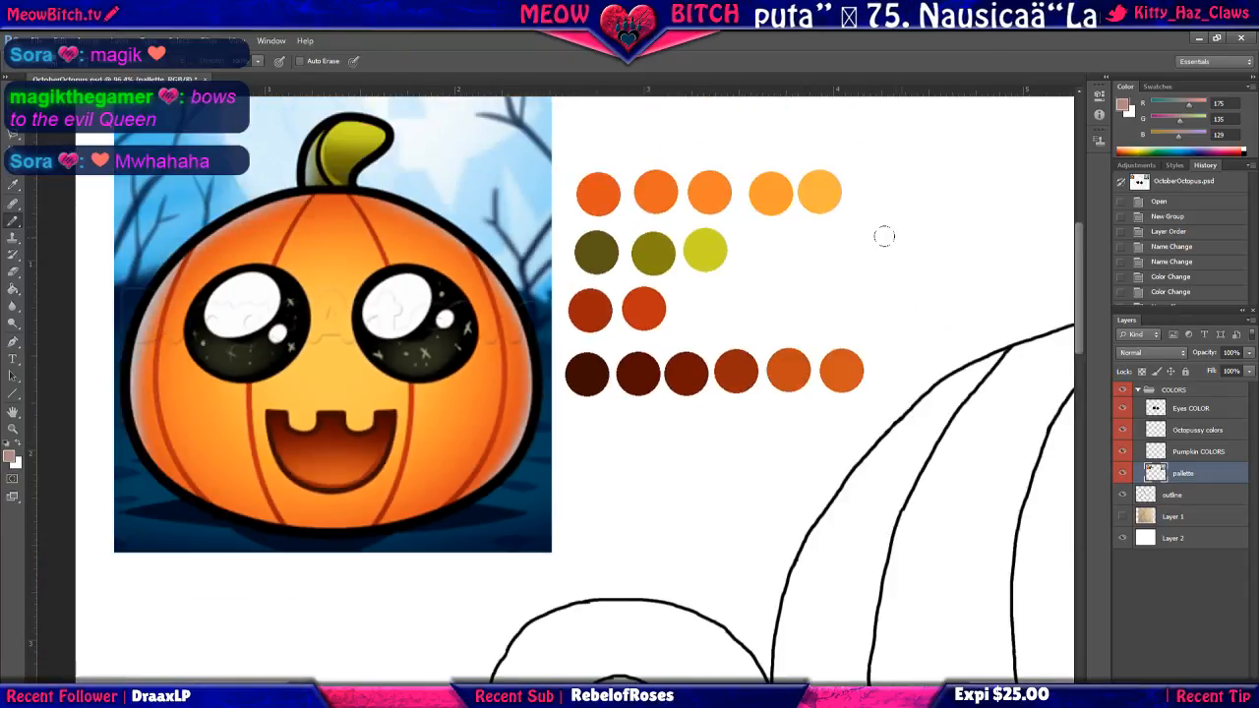
left_click(866, 188)
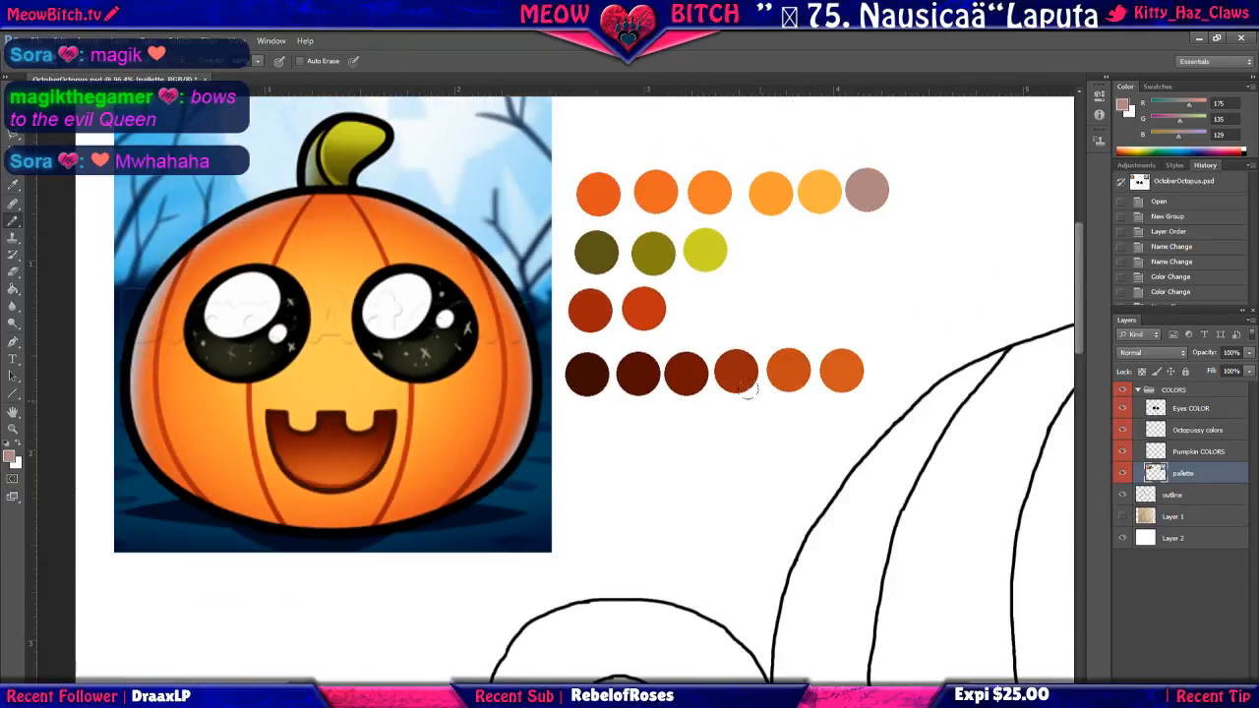
scroll(597, 374, "up", 3)
scroll(394, 314, "down", 3)
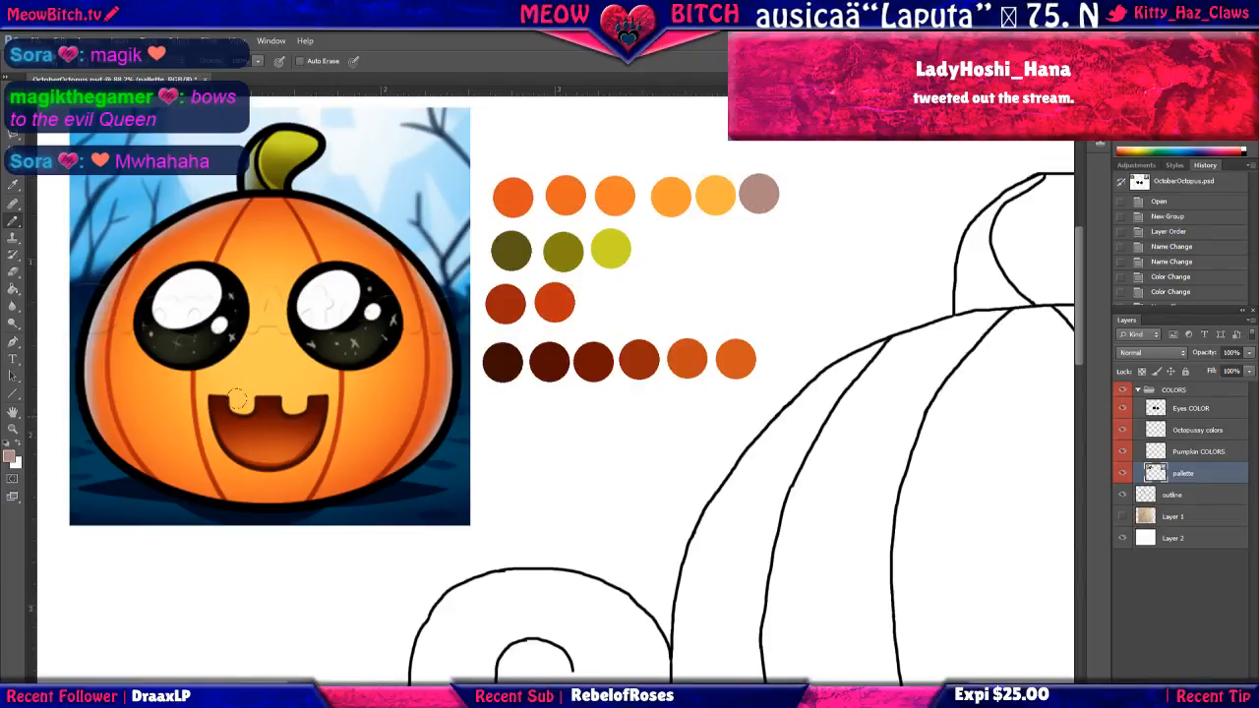
left_click(12, 454)
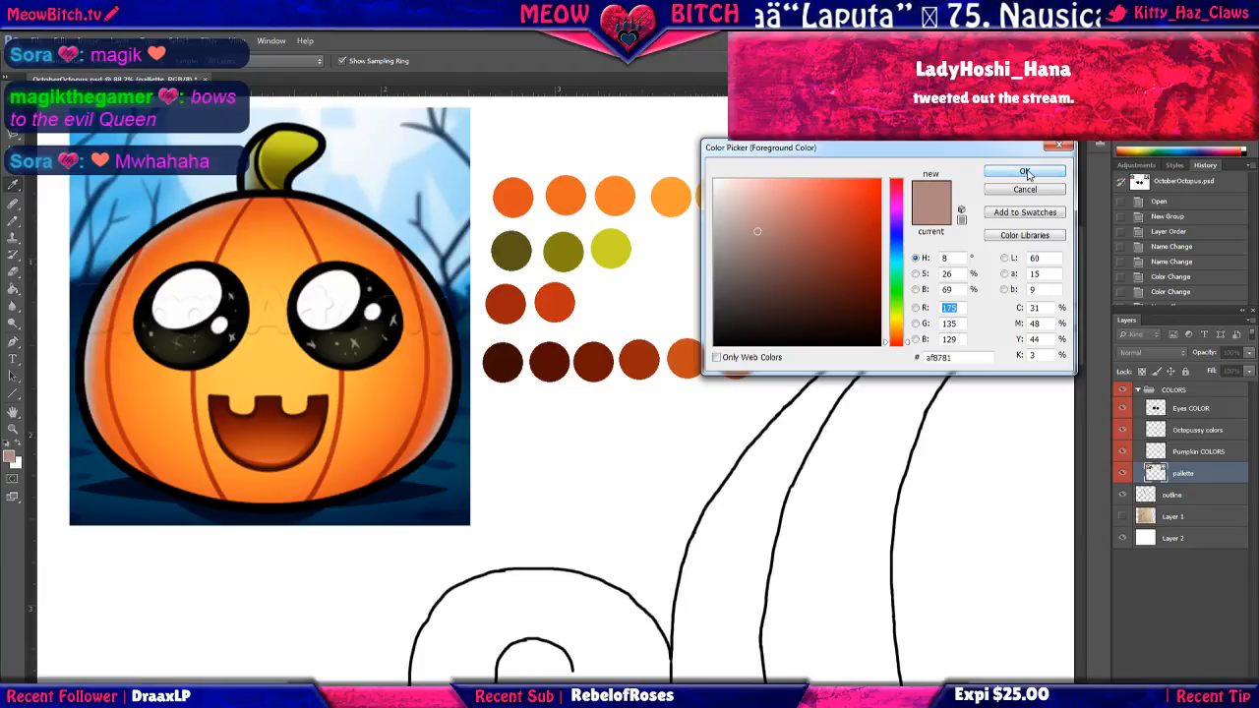
left_click(1025, 173)
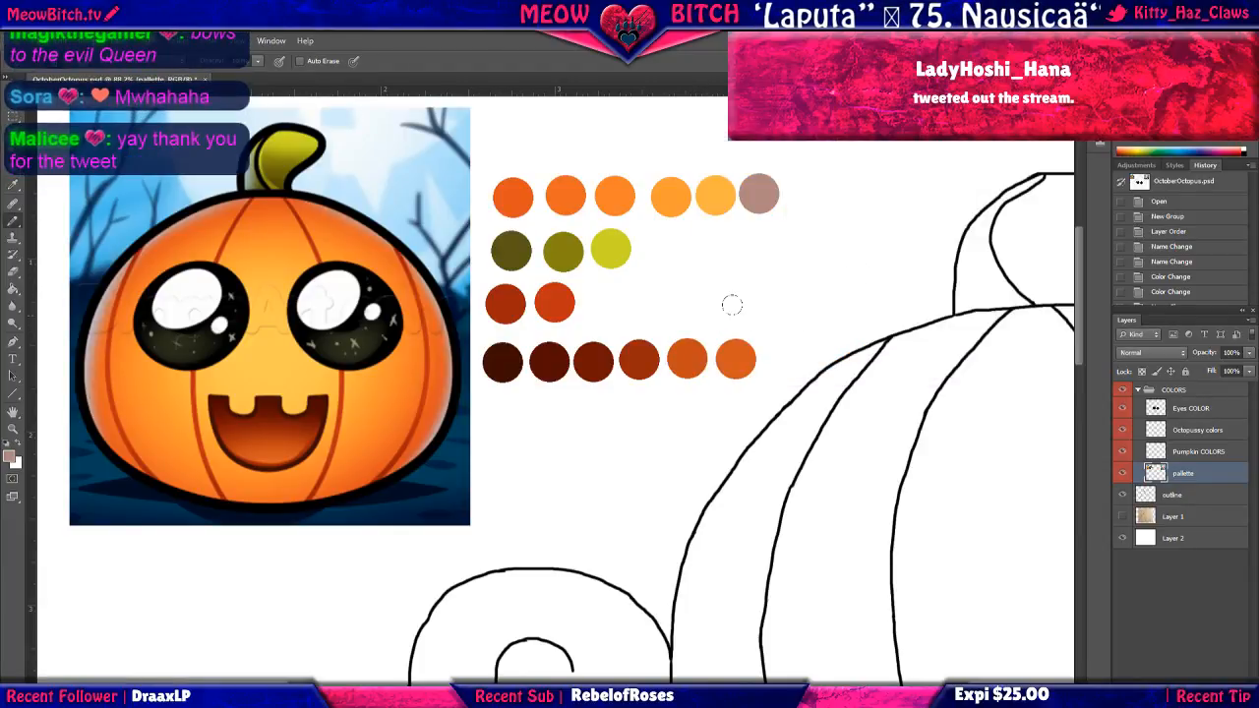
Start a fifth swatch row below the mouth colours with black and a dark olive grey sampled from the pumpkin reference's right eye.
scroll(362, 354, "up", 1)
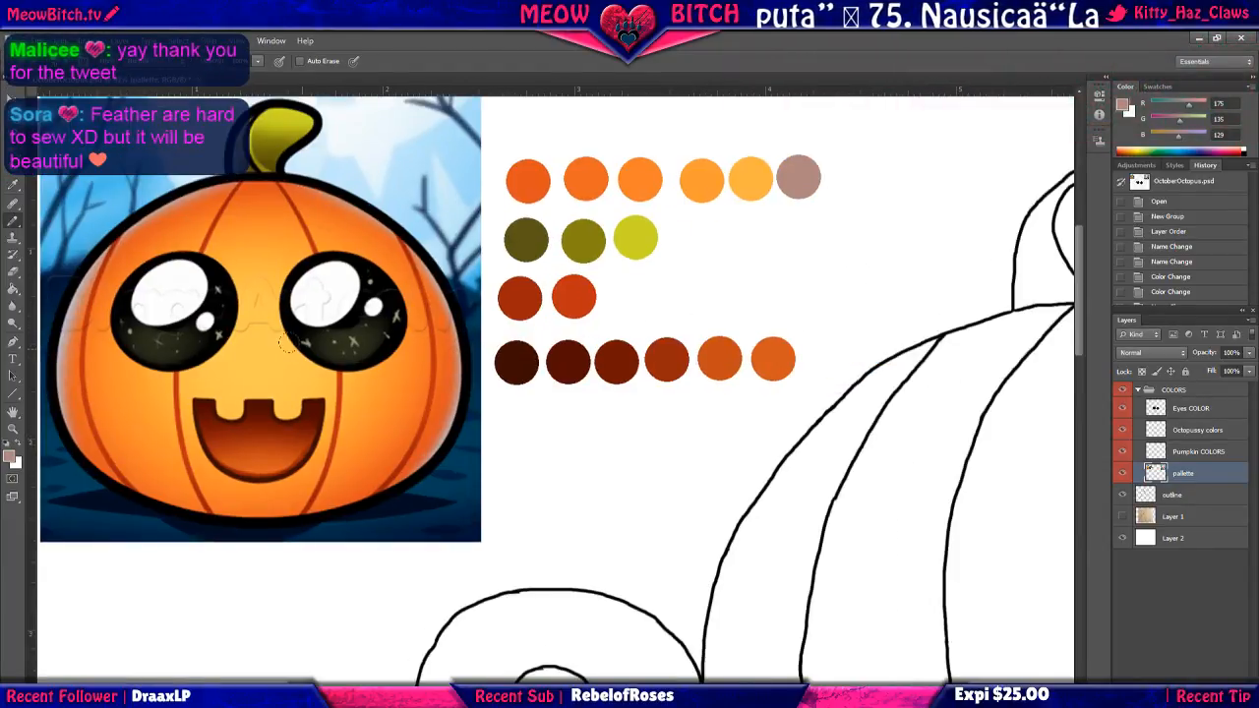
scroll(286, 343, "up", 5)
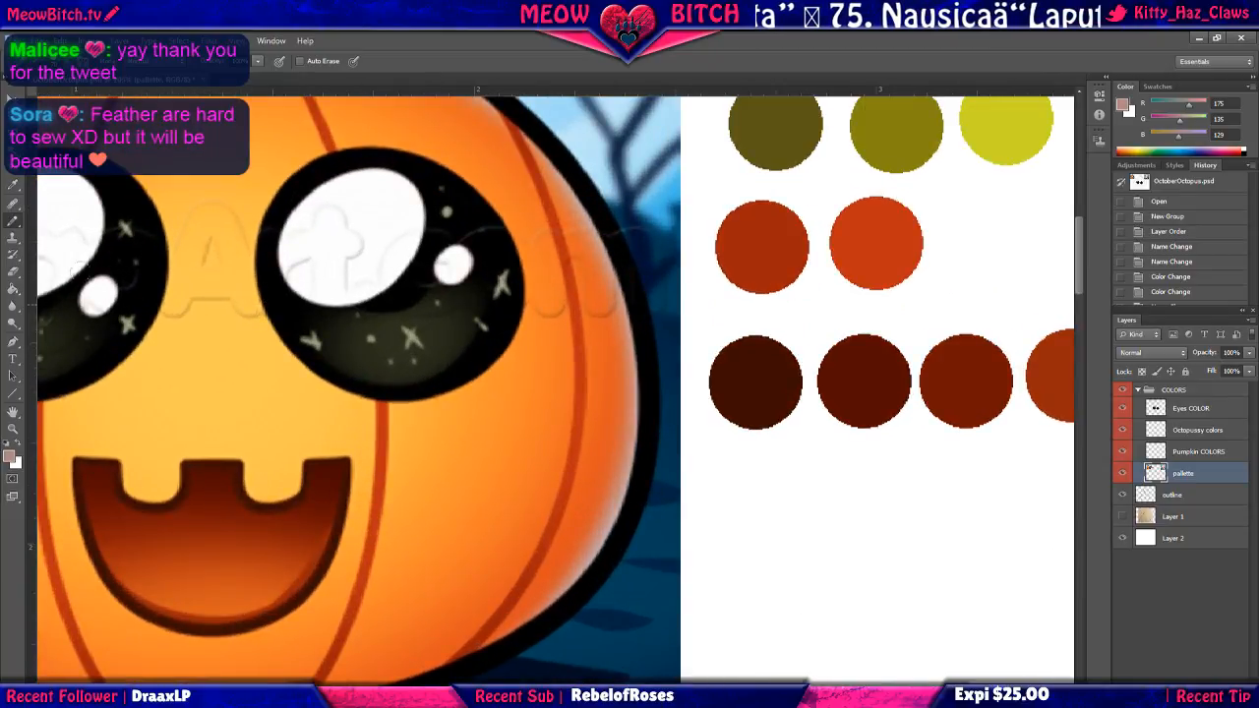
left_click(13, 184)
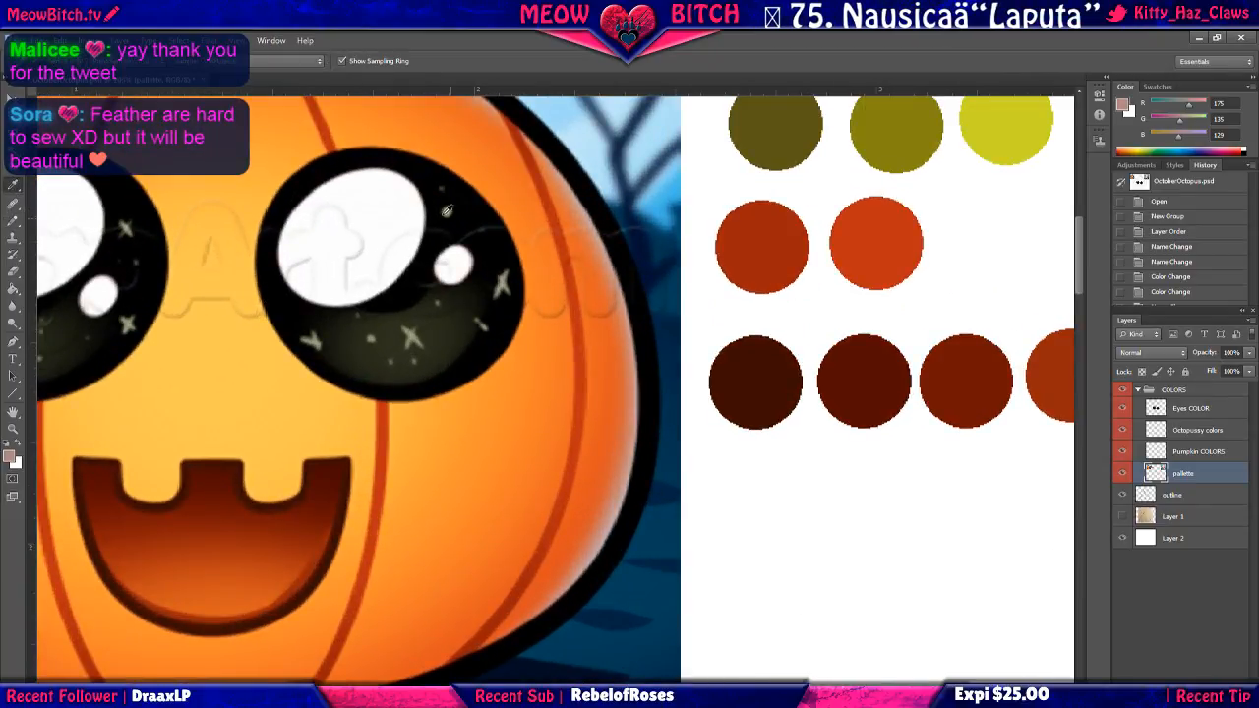
left_click(473, 214)
left_click(10, 225)
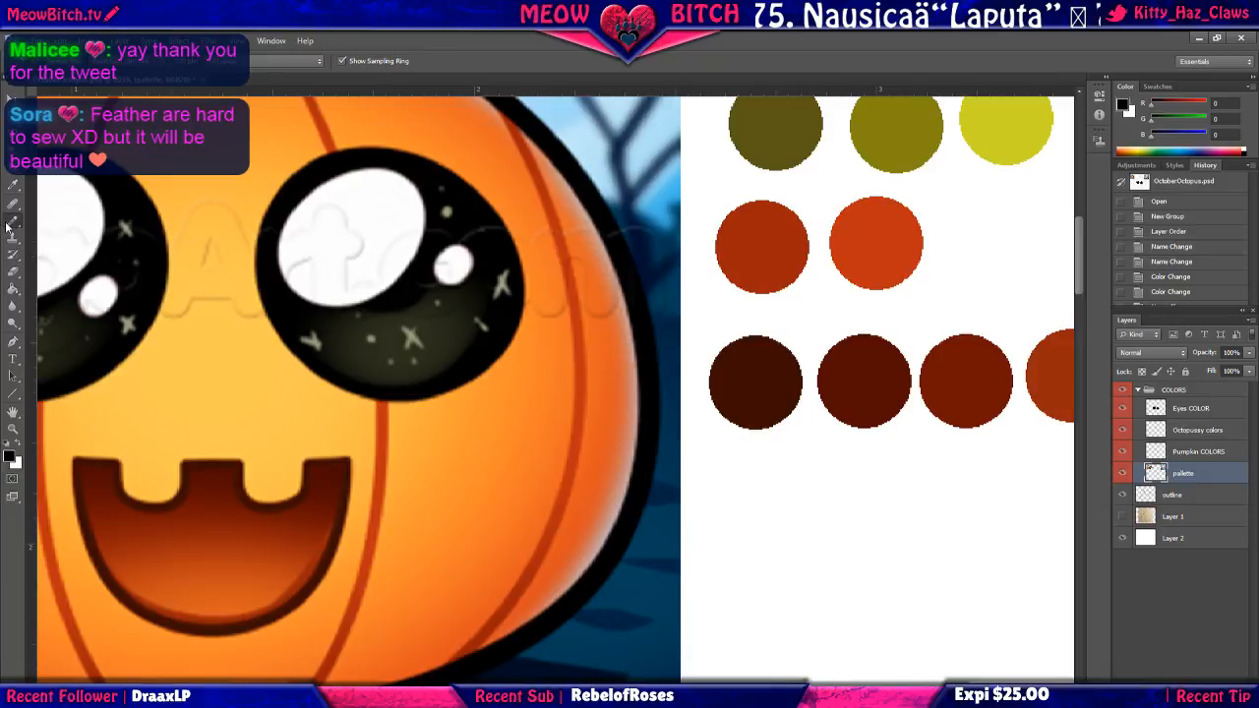
left_click(719, 469)
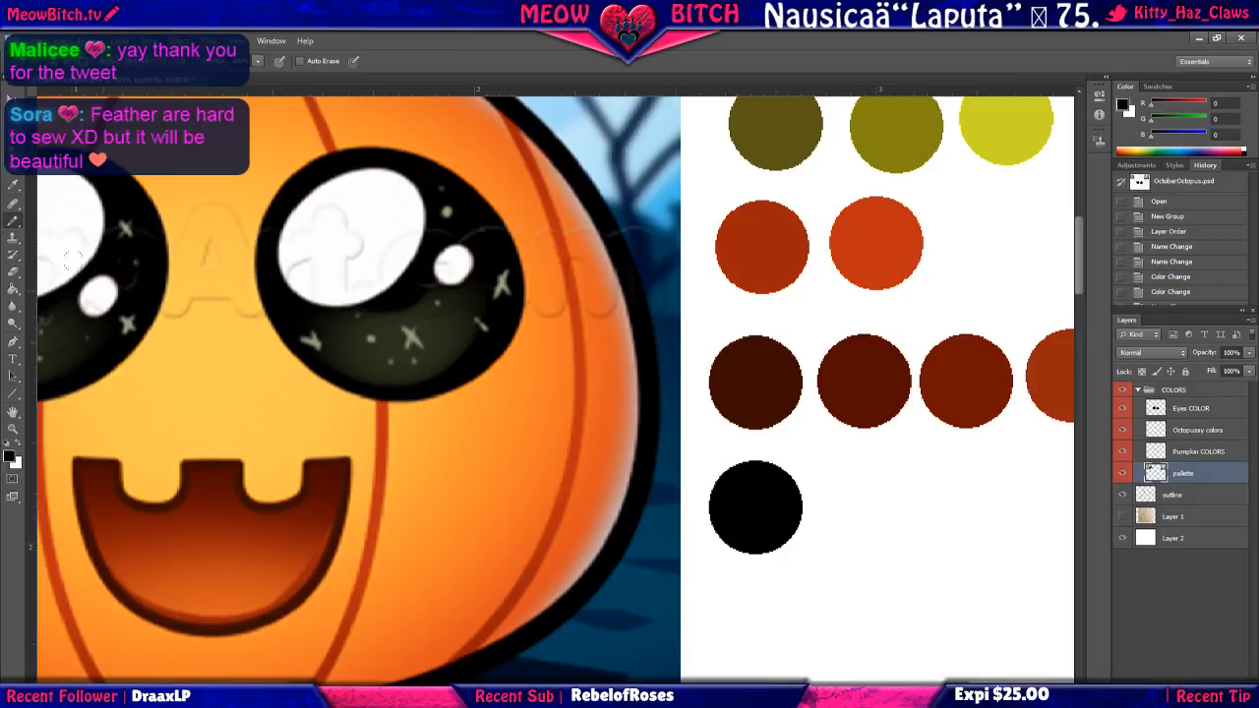
left_click(10, 185)
left_click(446, 331)
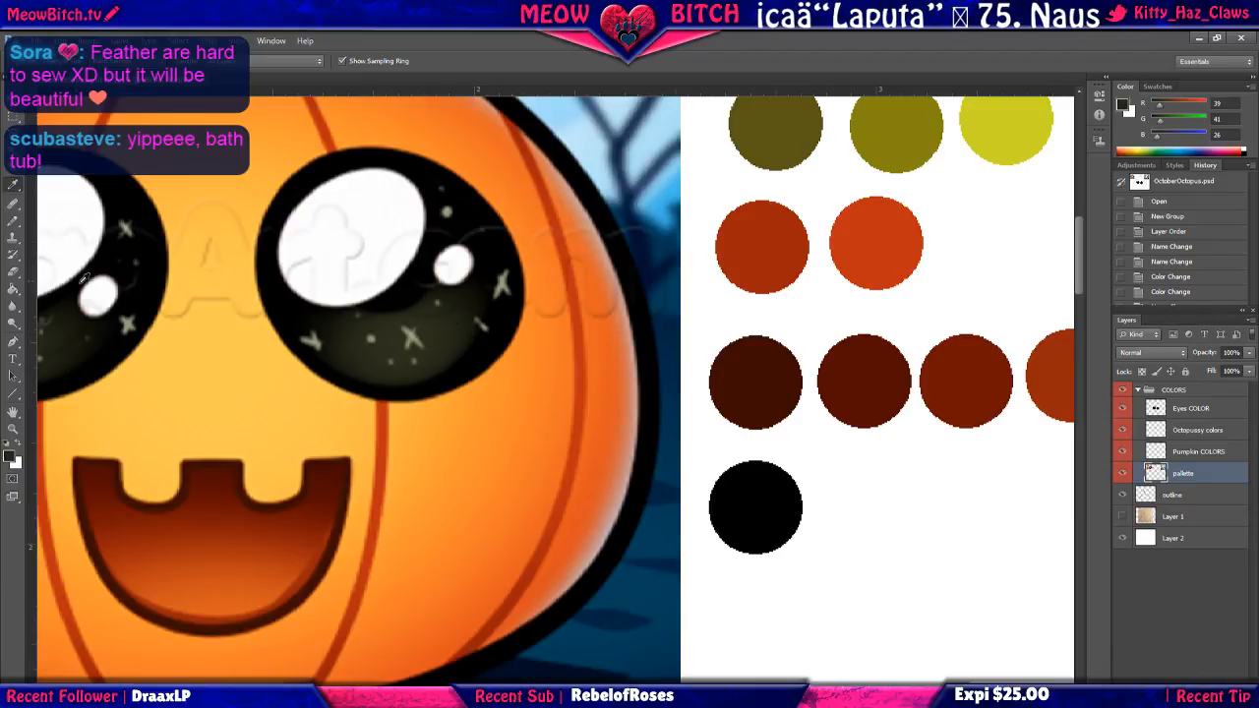
left_click(14, 220)
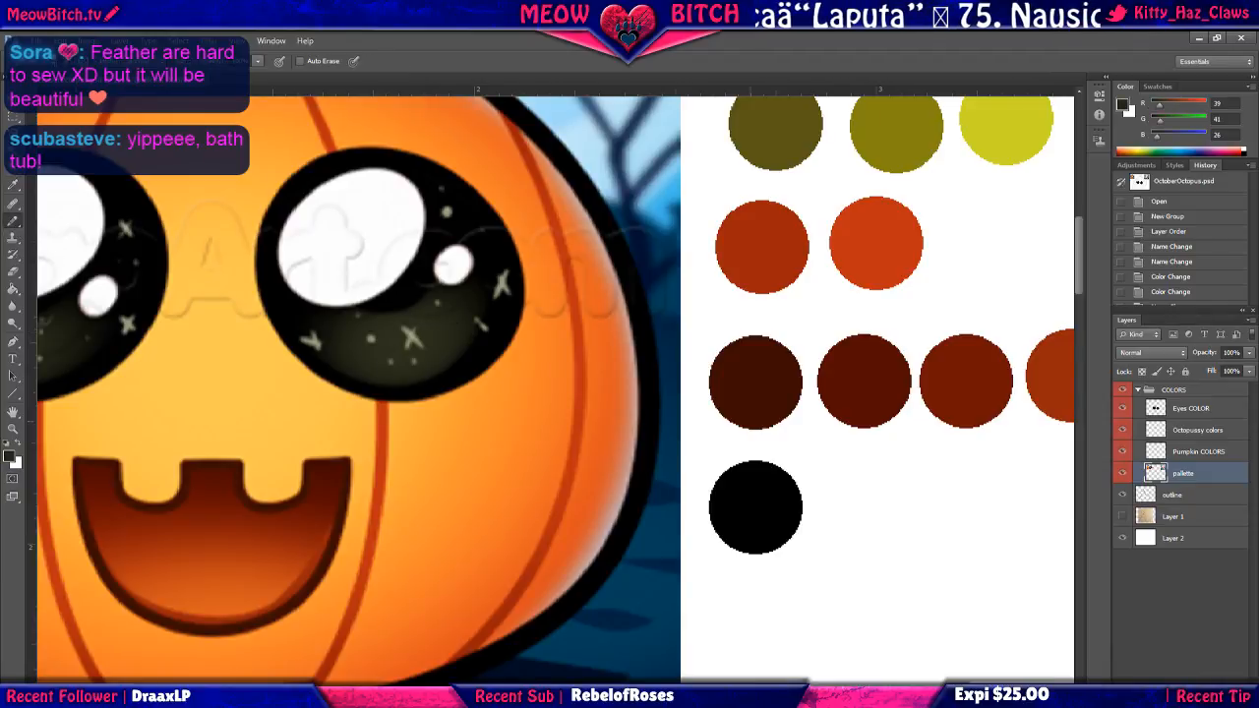
left_click(838, 471)
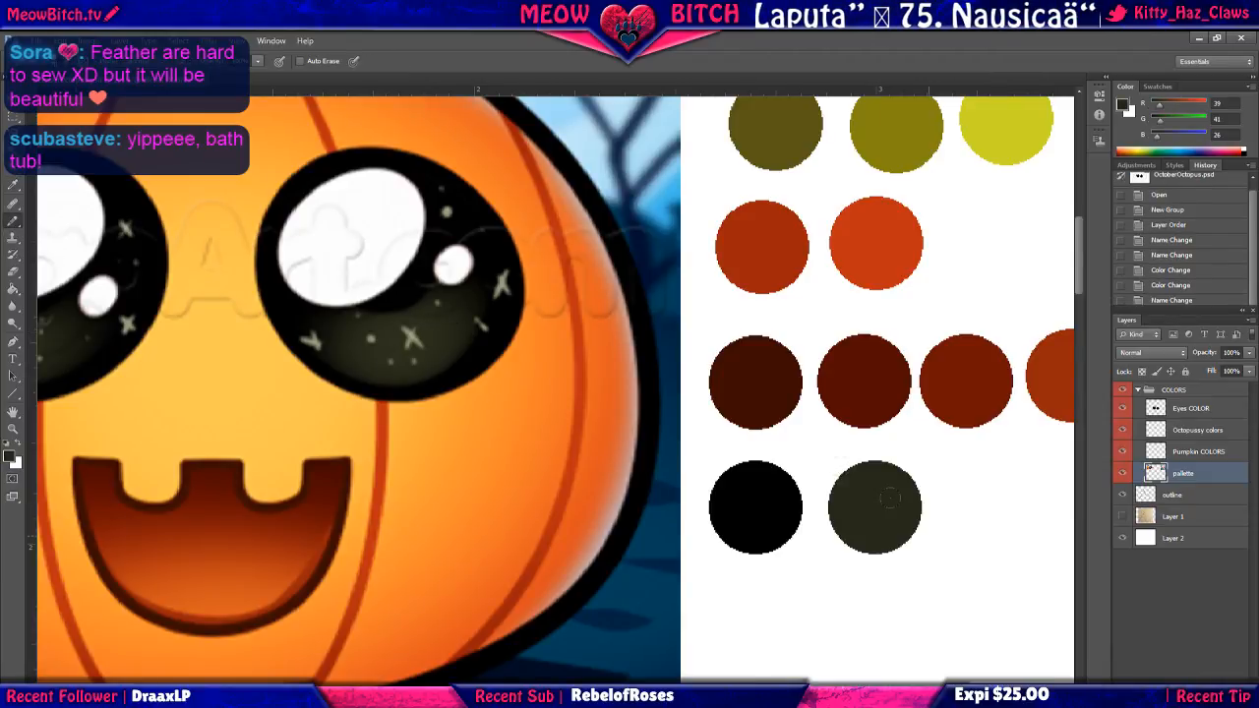
Start an octopus palette beside the octopus reference with a coral swatch sampled from the darkest shading on the head's right edge.
scroll(888, 499, "down", 2)
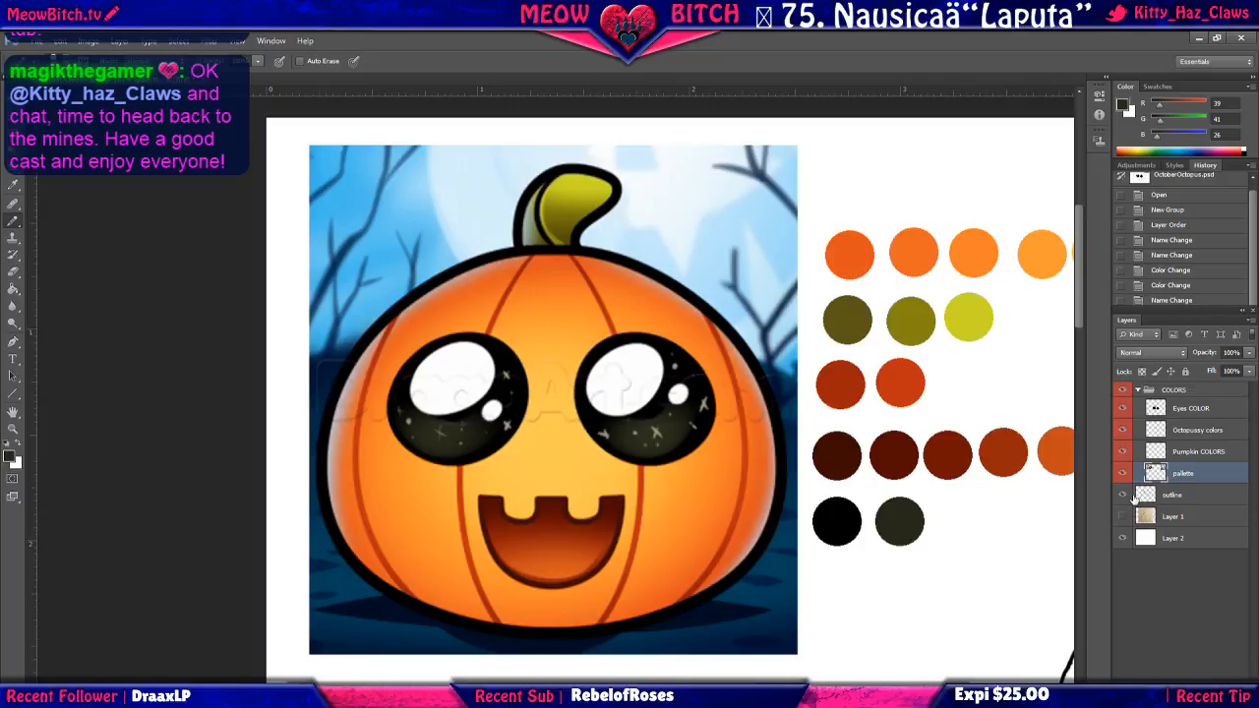
scroll(890, 511, "down", 2)
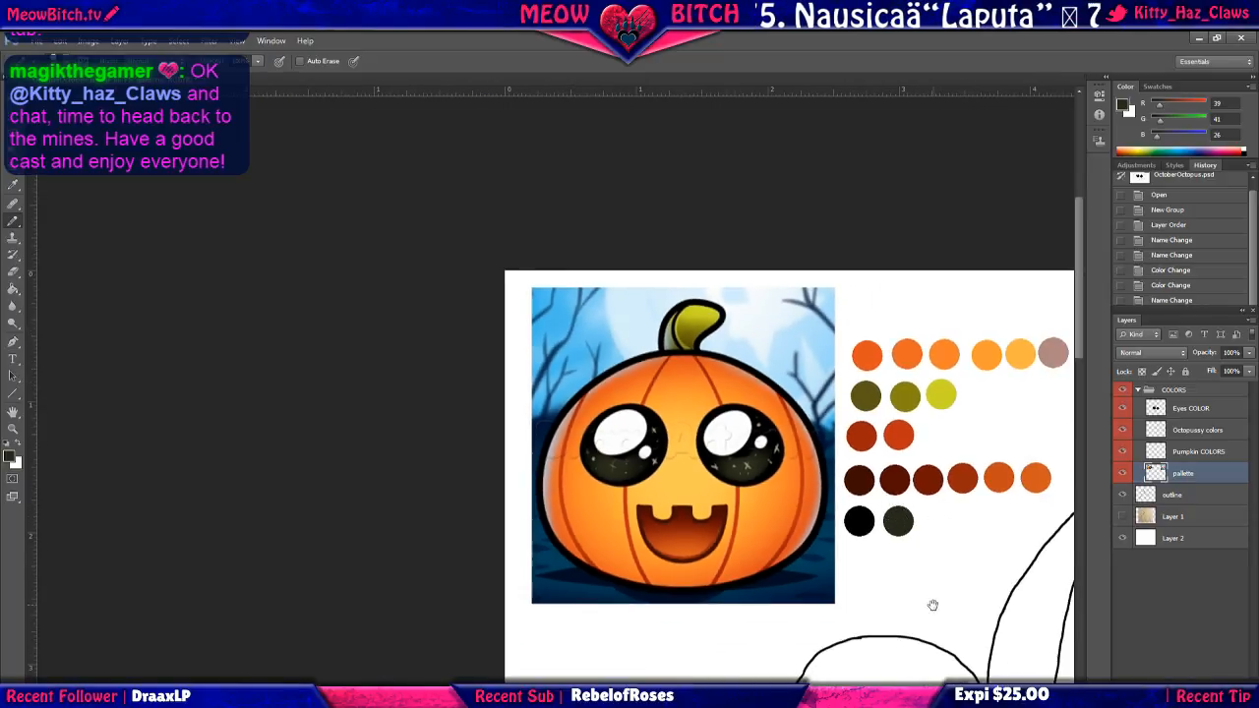
mouse_move(932, 605)
left_mouse_down()
mouse_move(755, 472)
mouse_move(633, 461)
left_mouse_up()
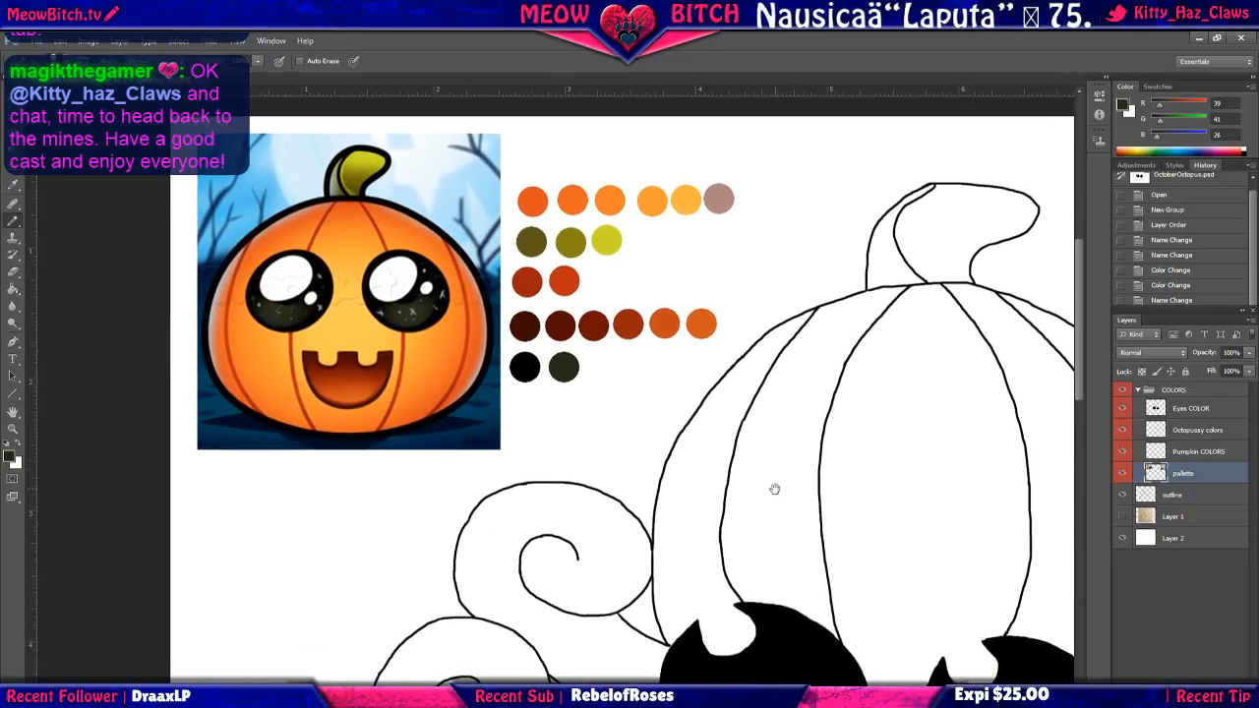
left_click_drag(774, 489, 731, 498)
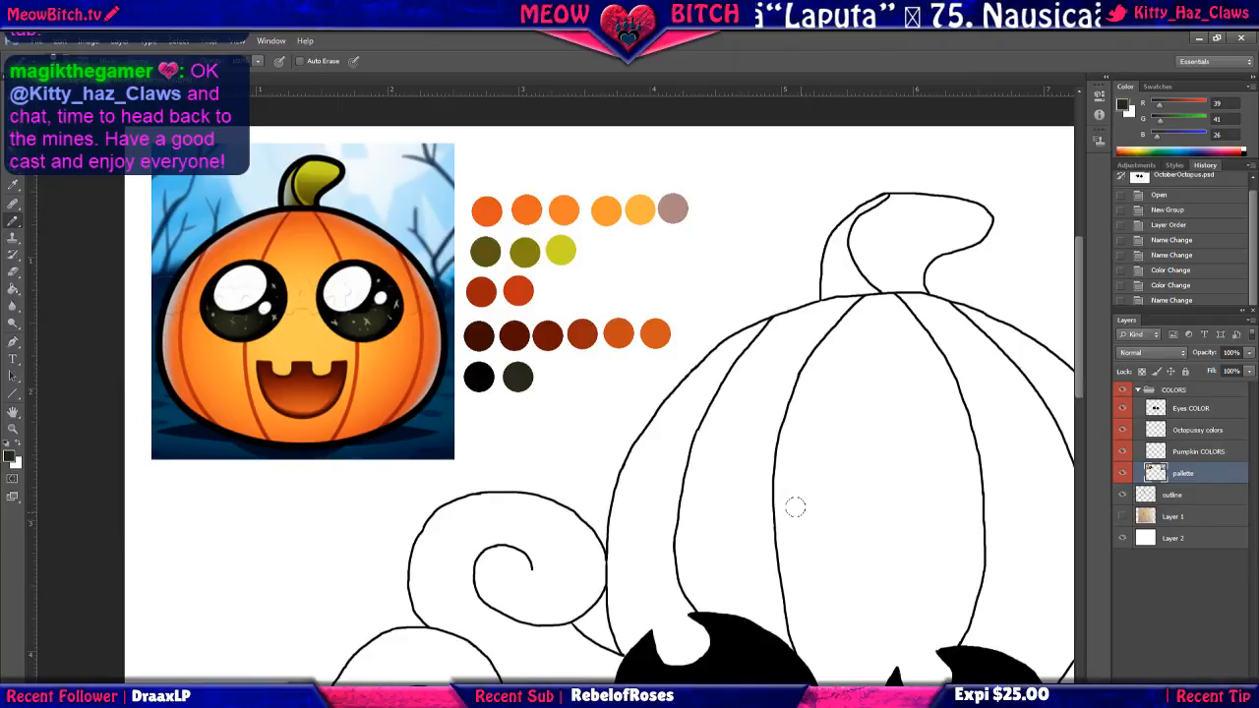
left_click_drag(894, 481, 604, 483)
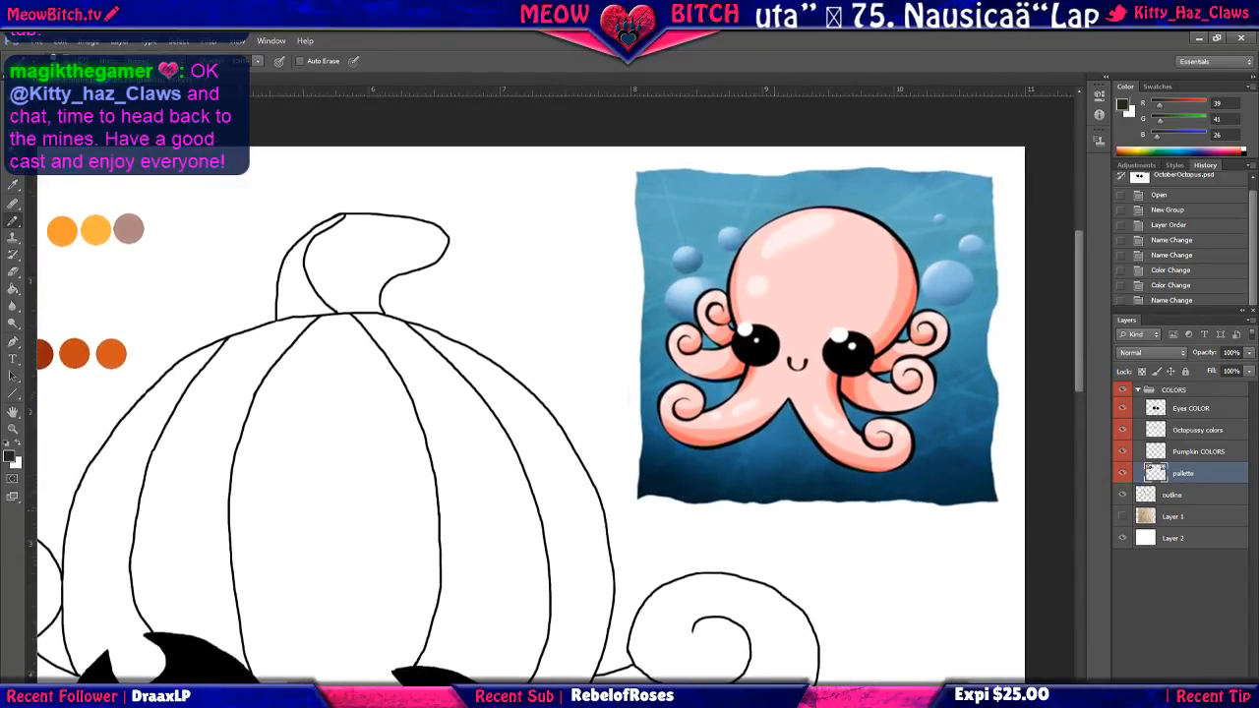
key("i")
mouse_move(622, 356)
left_mouse_down()
mouse_move(670, 342)
mouse_move(729, 358)
mouse_move(621, 403)
left_mouse_up()
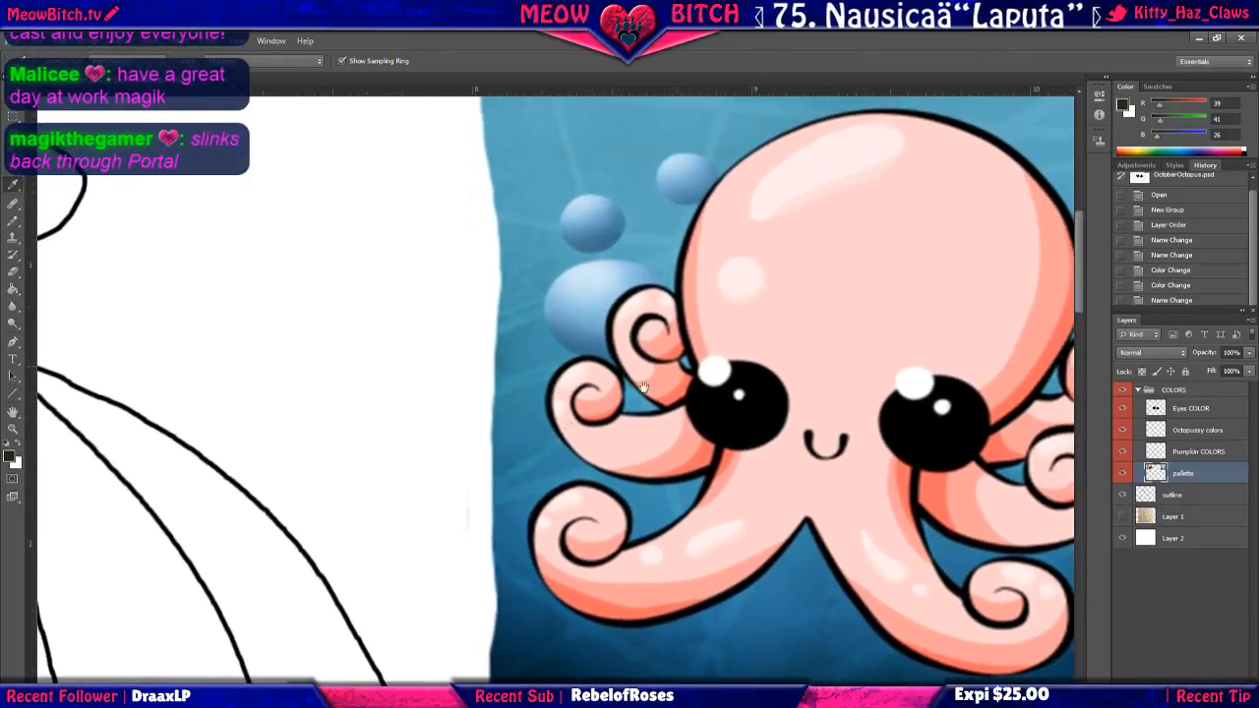
left_click_drag(934, 298, 872, 276)
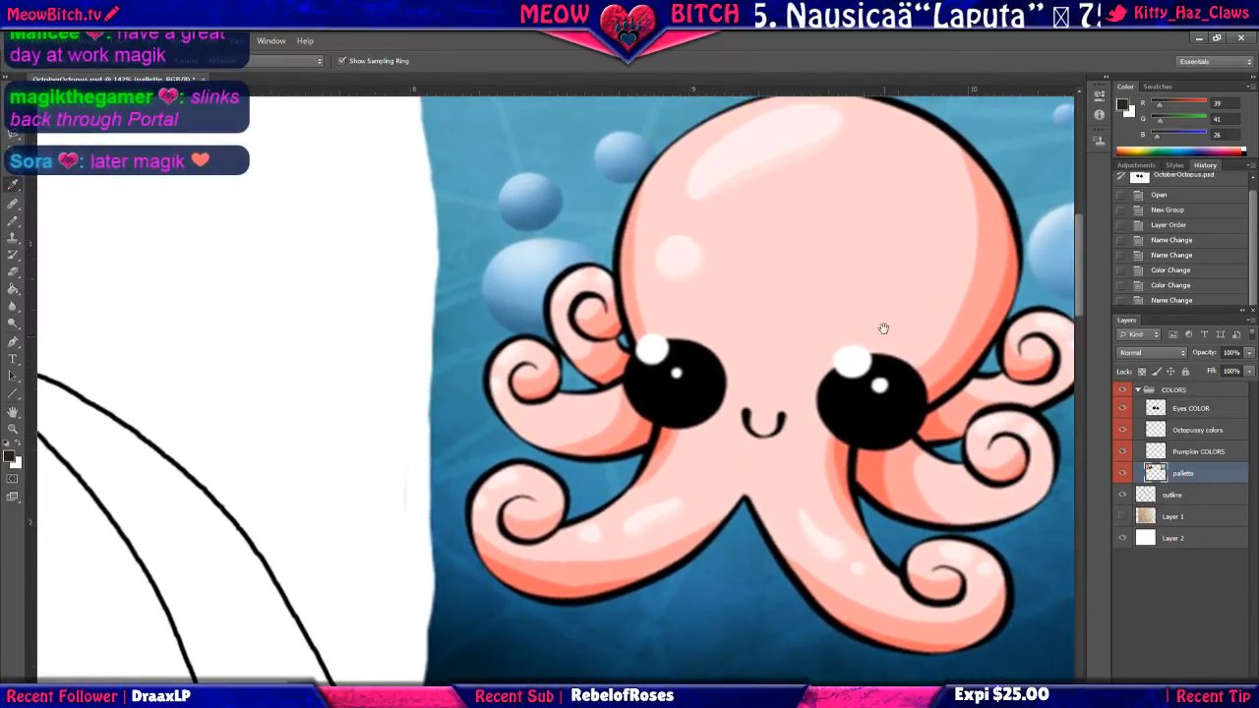
left_click(1013, 286)
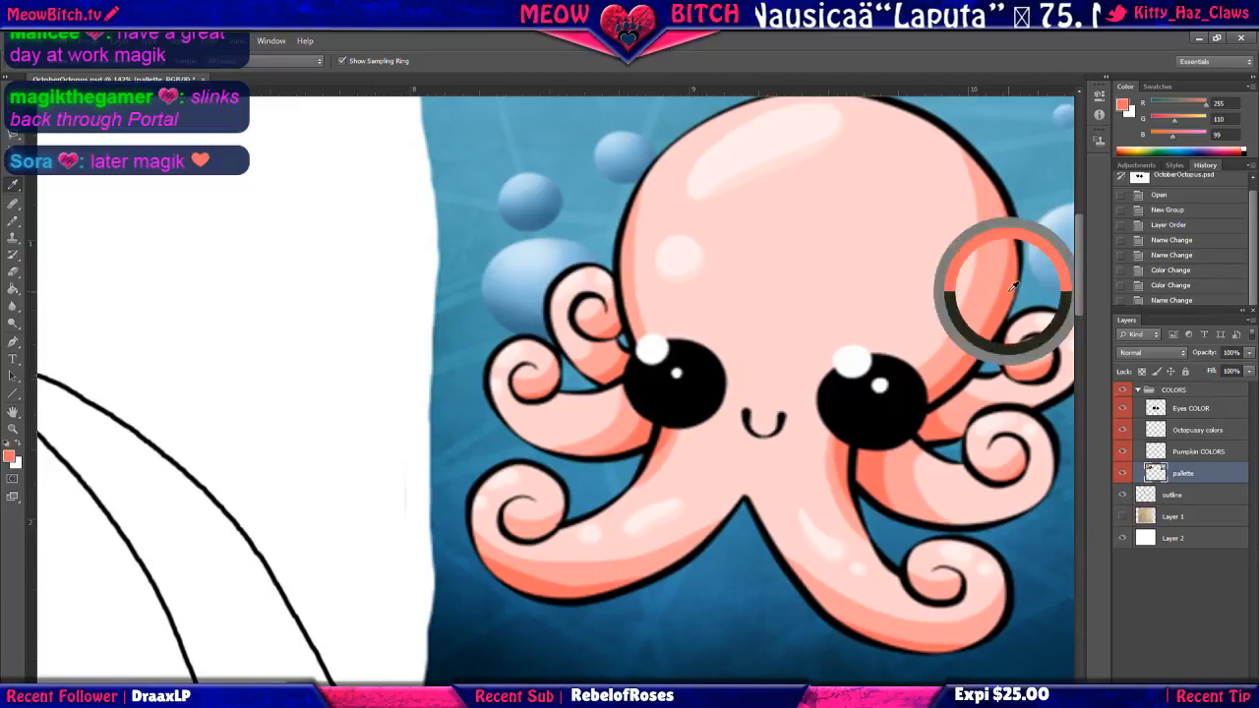
left_click(13, 221)
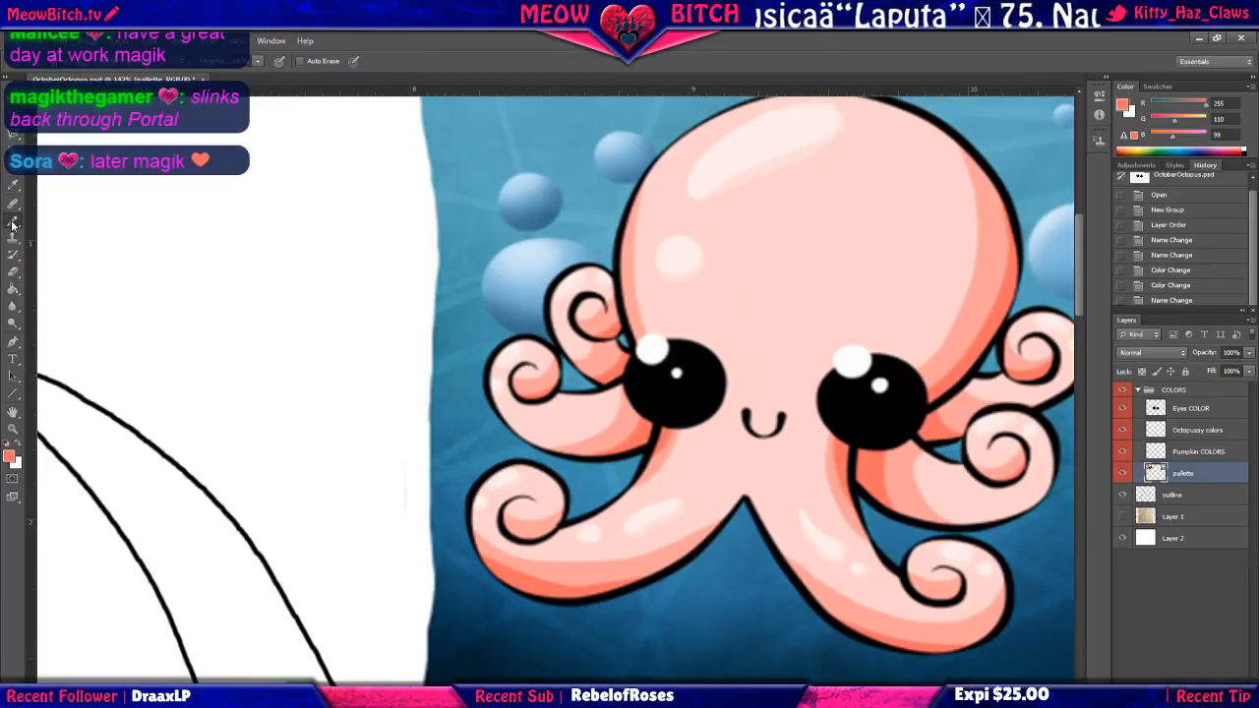
left_click(361, 233)
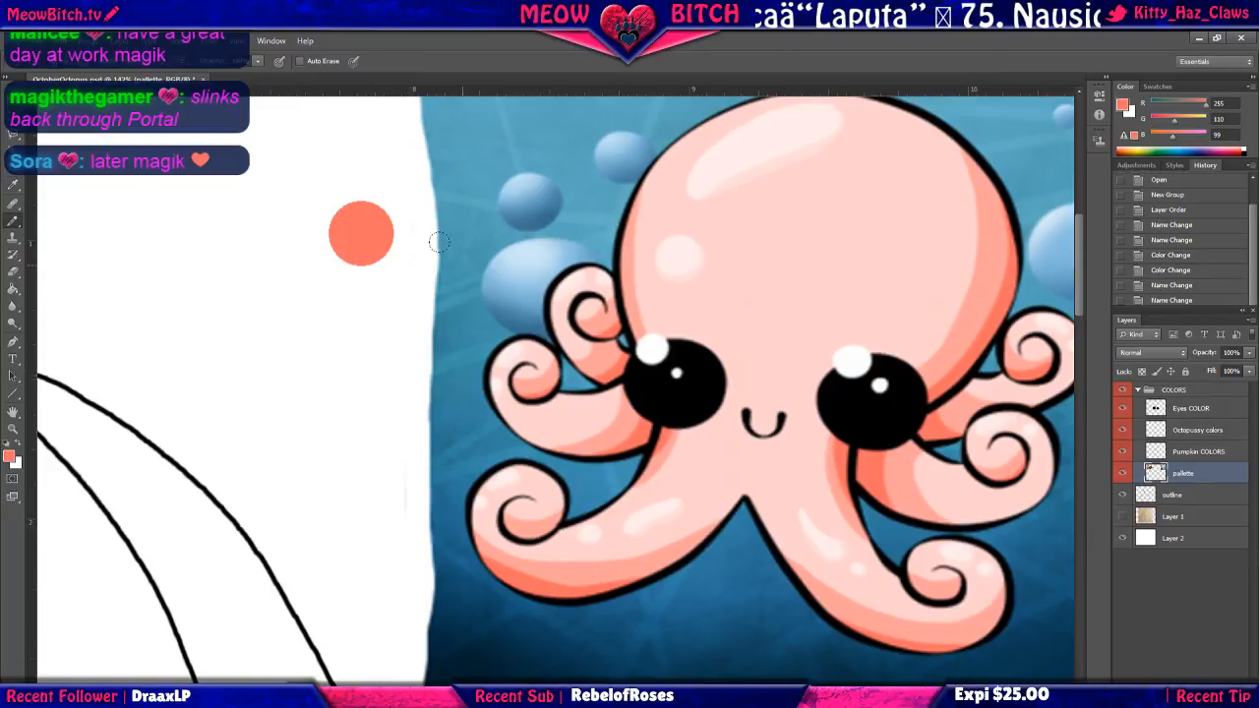
Extend the octopus row leftward with a salmon swatch from the head's lighter shading and a light pink one from its base skin colour.
left_click(12, 185)
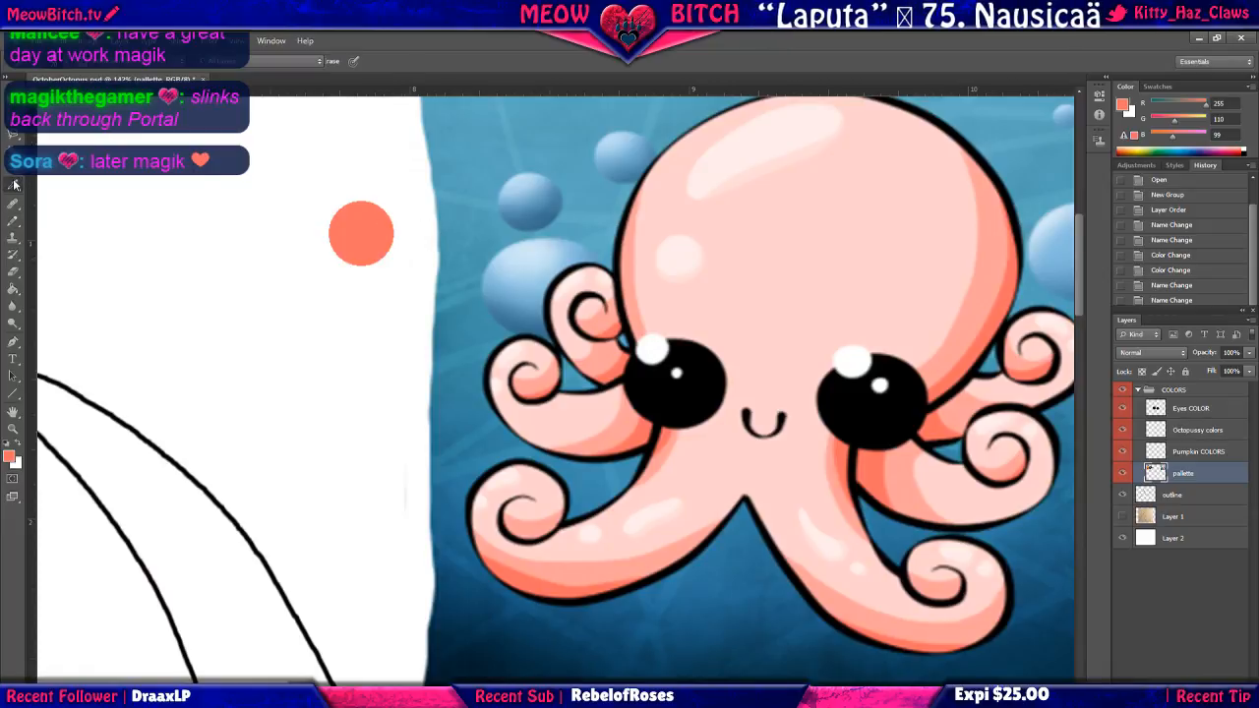
left_click(998, 258)
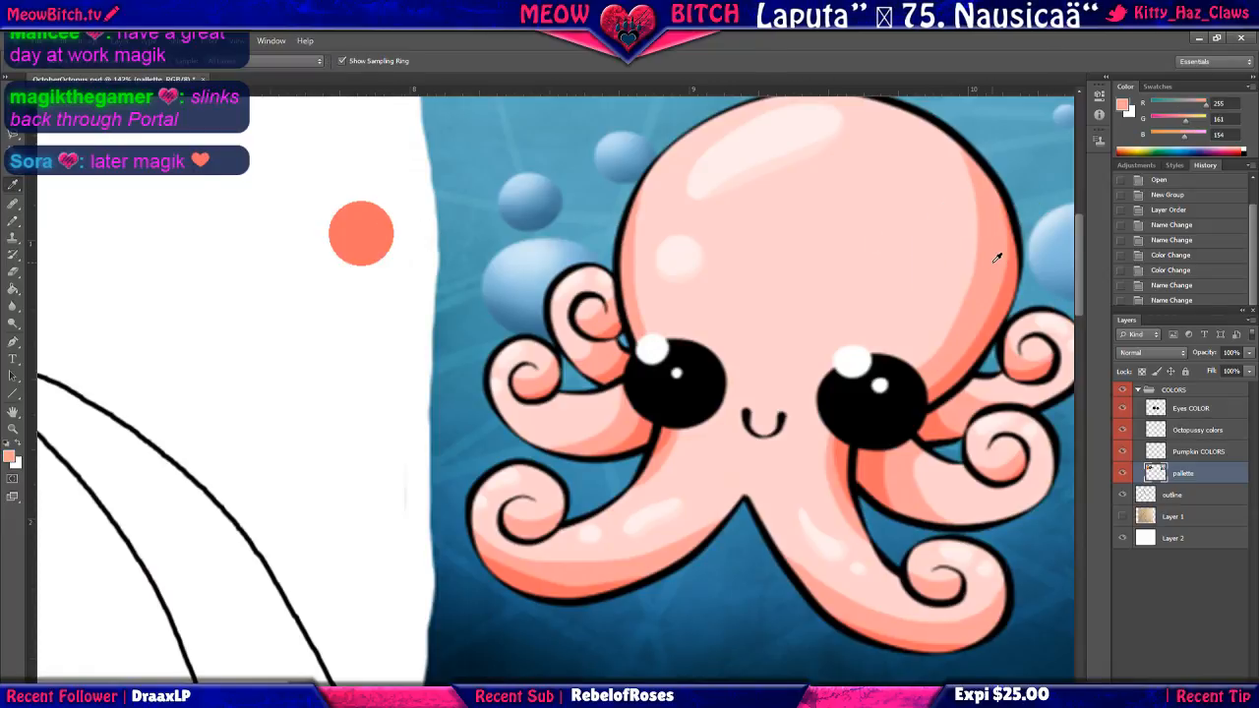
left_click(12, 220)
left_click(283, 233)
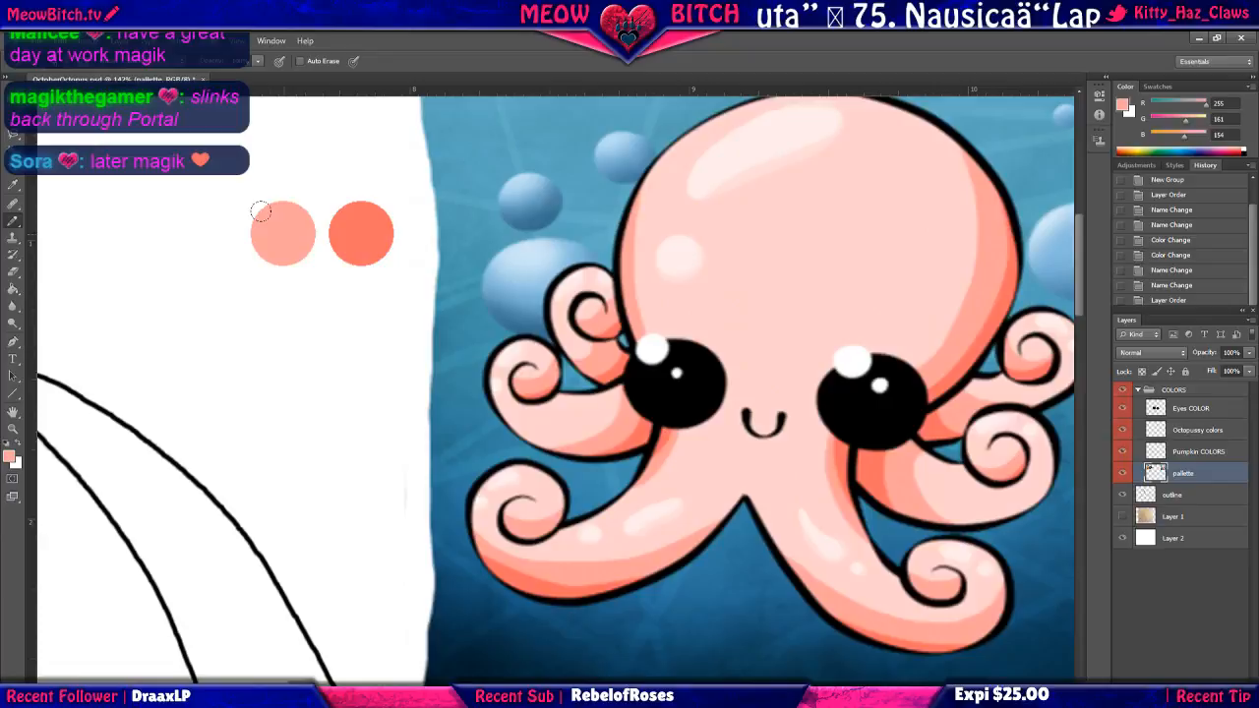
left_click(10, 186)
left_click(810, 236)
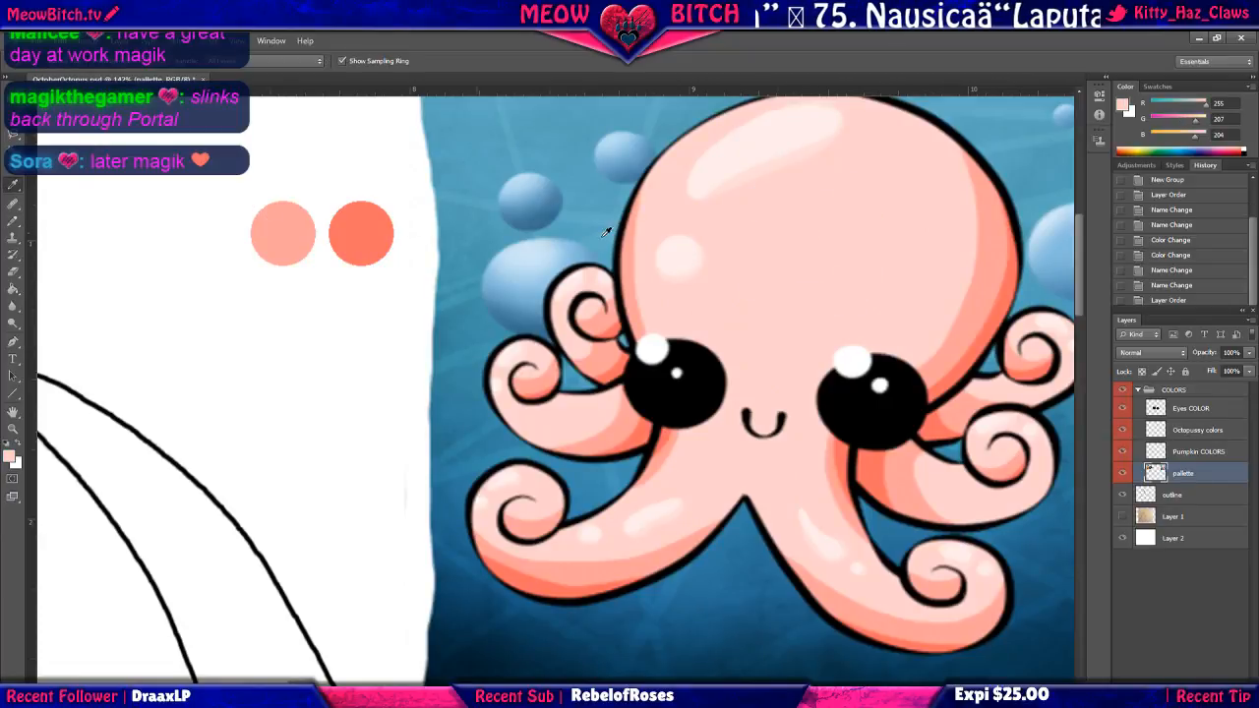
left_click(13, 220)
left_click(188, 208)
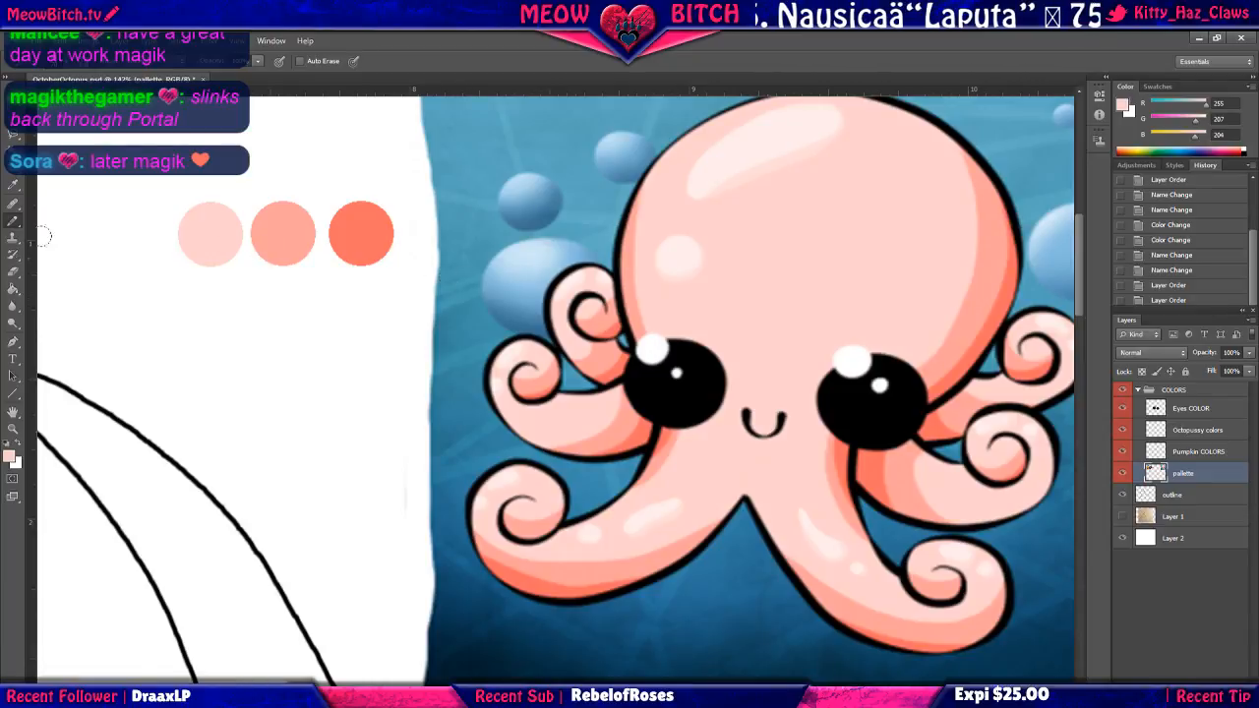
Start a second octopus swatch row with two paler pinks sampled from the soft and bright highlights on top of the head.
left_click(12, 187)
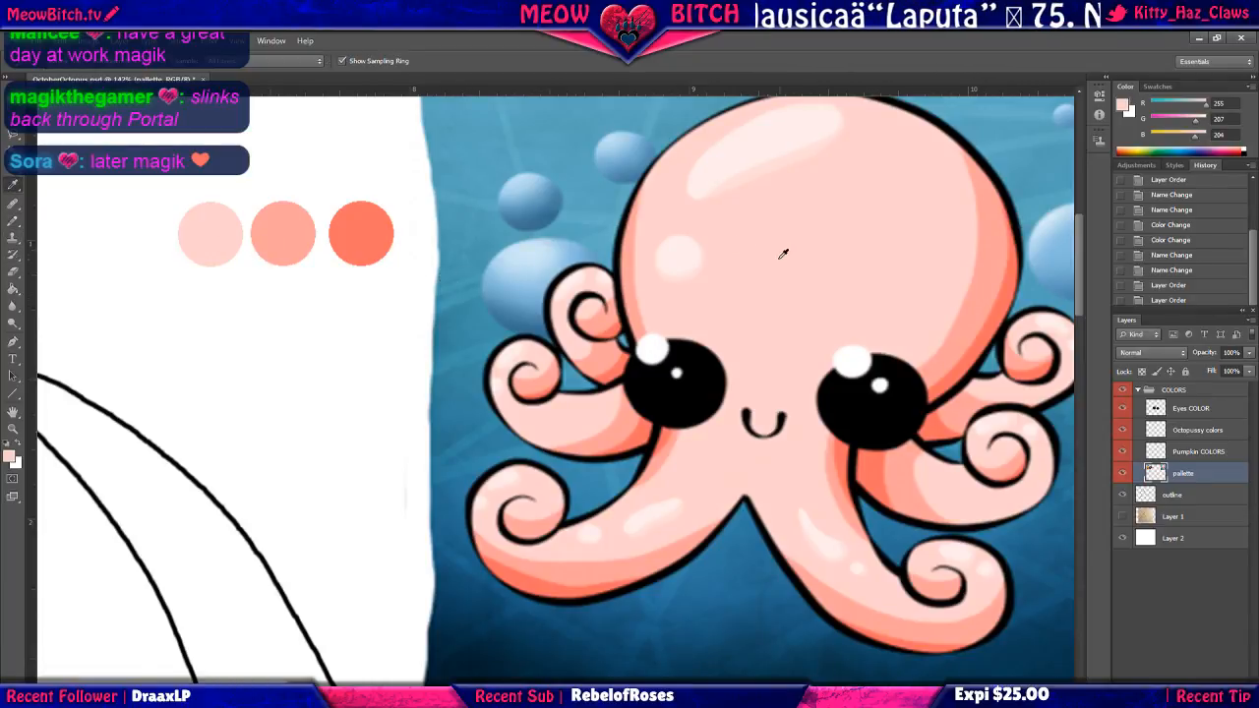
left_click(786, 158)
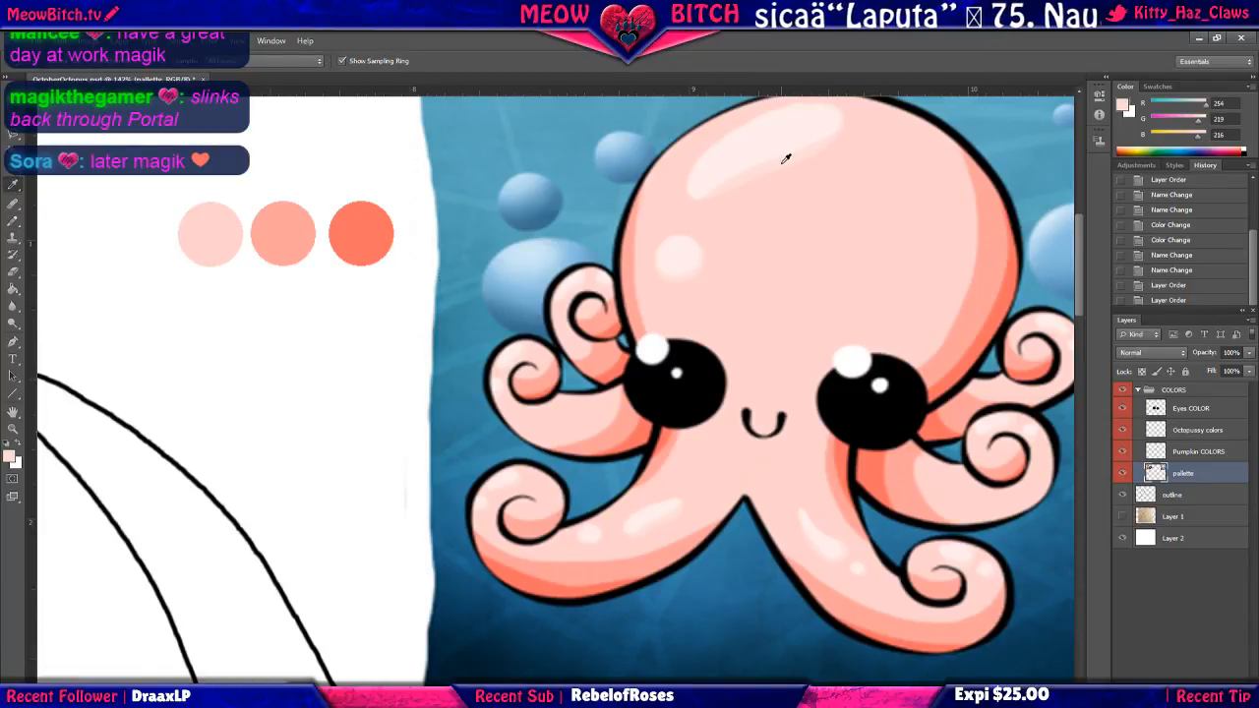
left_click(11, 220)
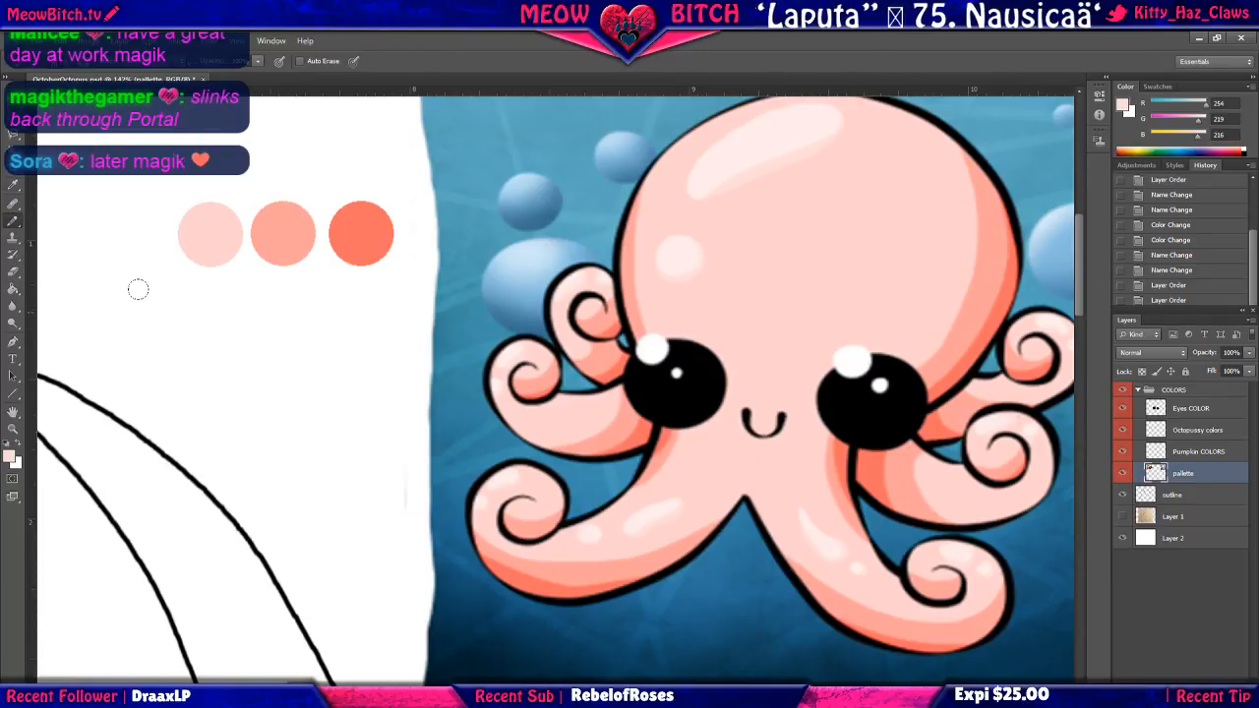
left_click(162, 311)
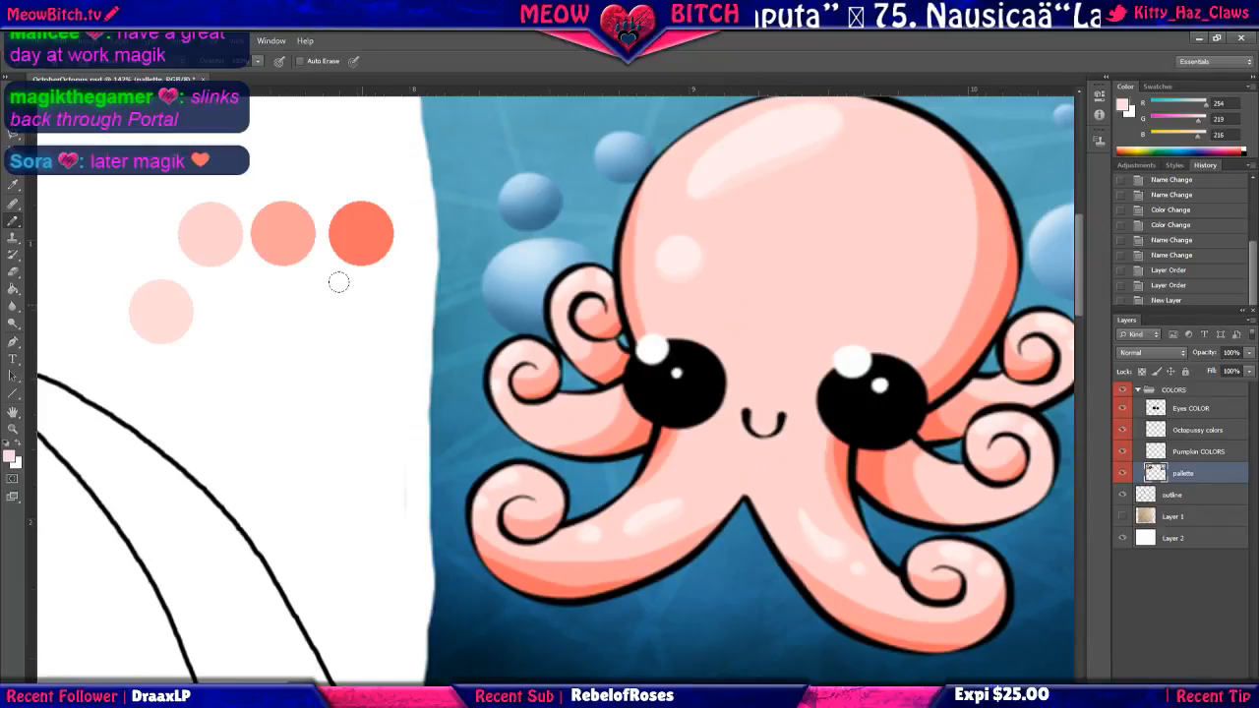
left_click(13, 185)
left_click(740, 150)
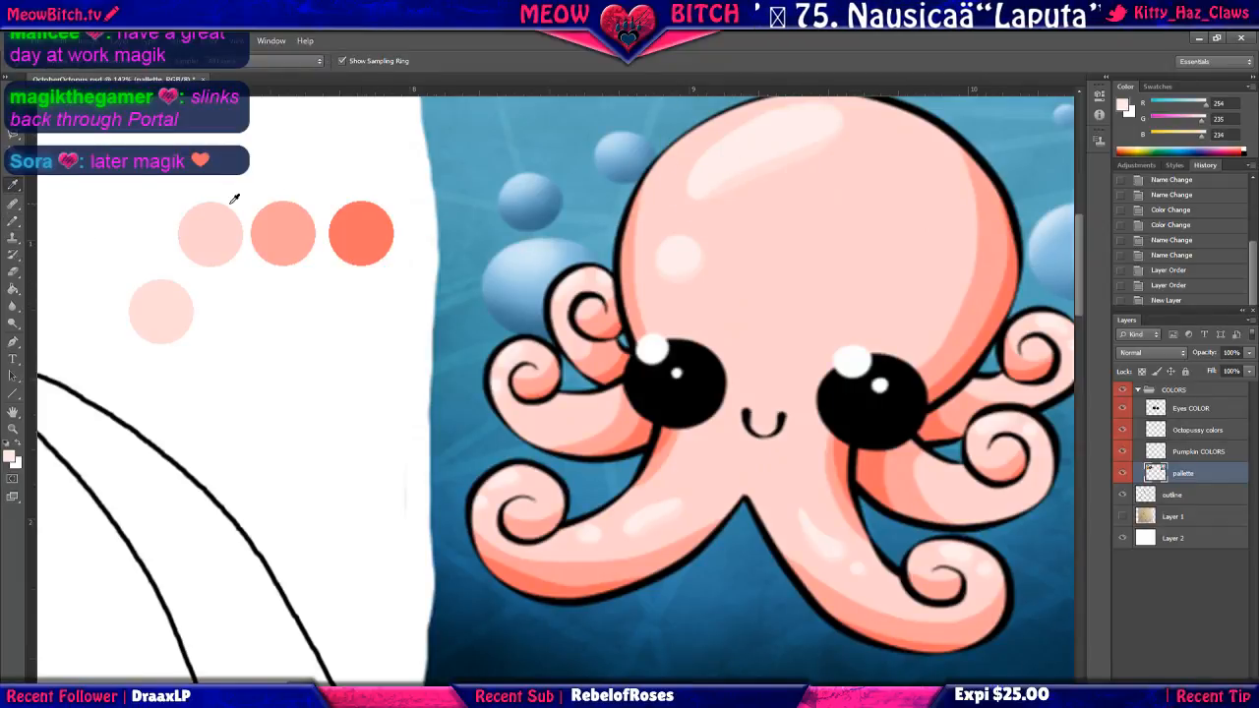
left_click(13, 220)
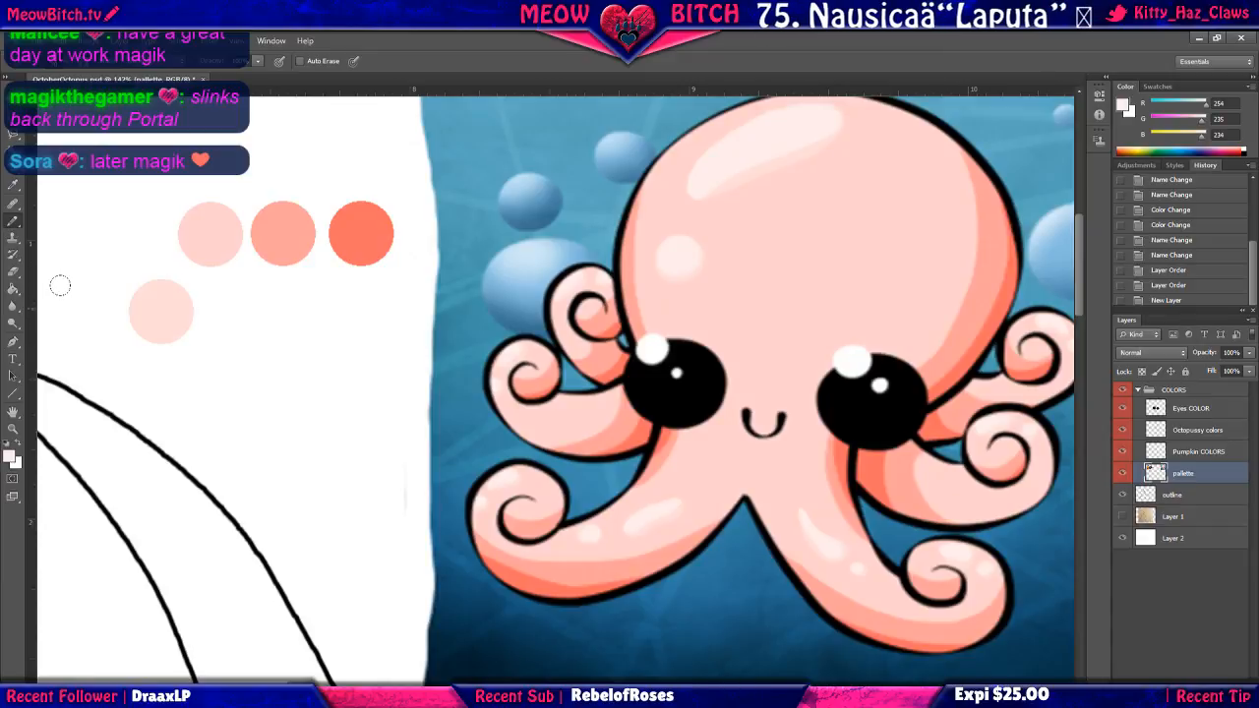
left_click(85, 308)
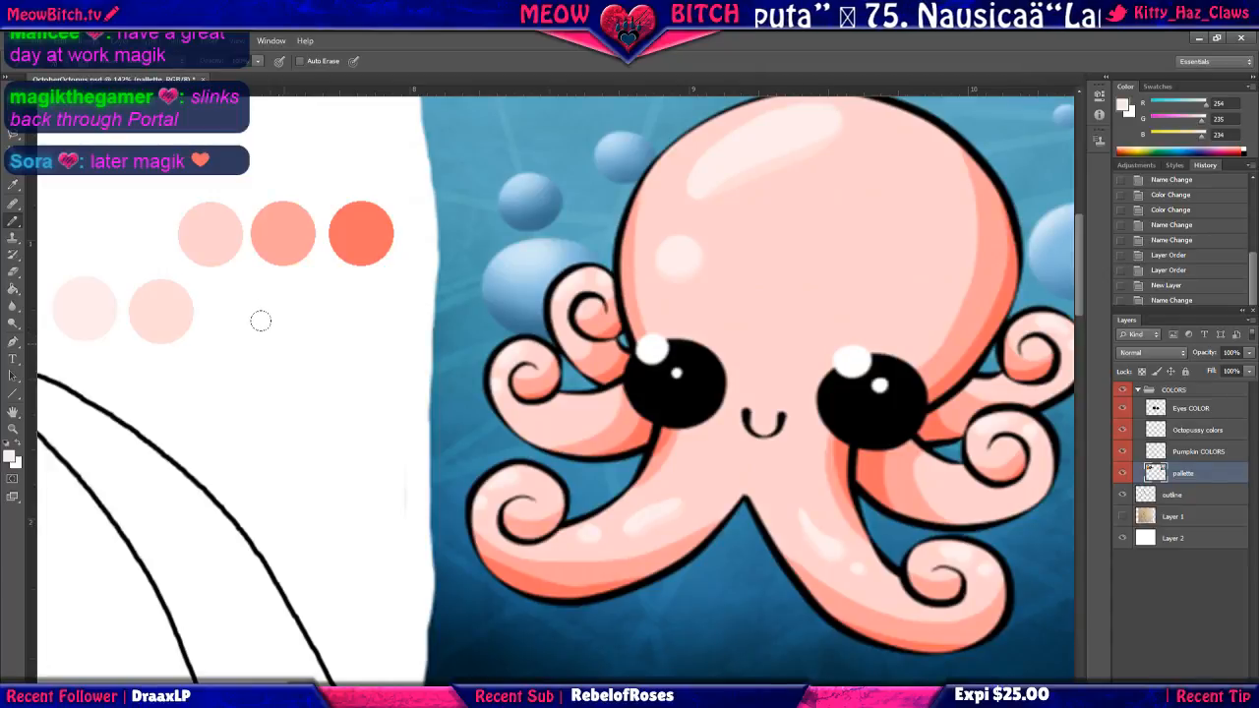
Rename the "Octopussy colors" layer to "Octopussy Main colors".
scroll(261, 320, "down", 5)
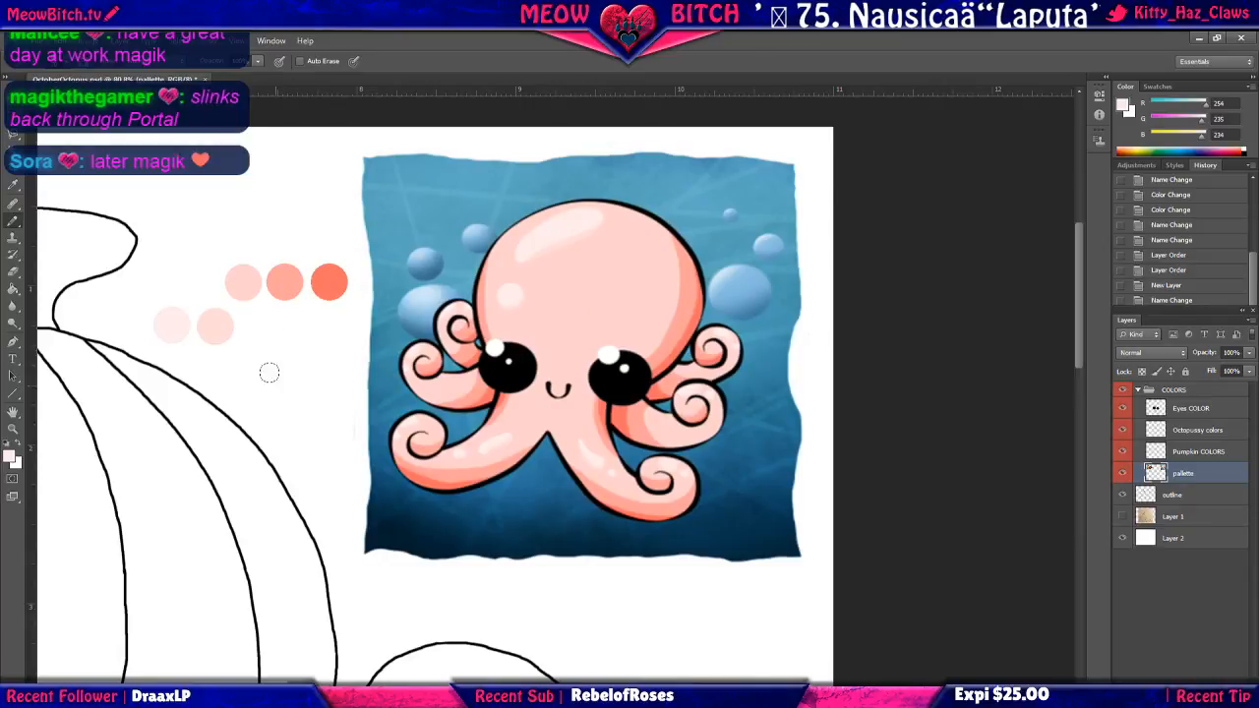
left_click_drag(311, 390, 565, 328)
scroll(468, 385, "down", 5)
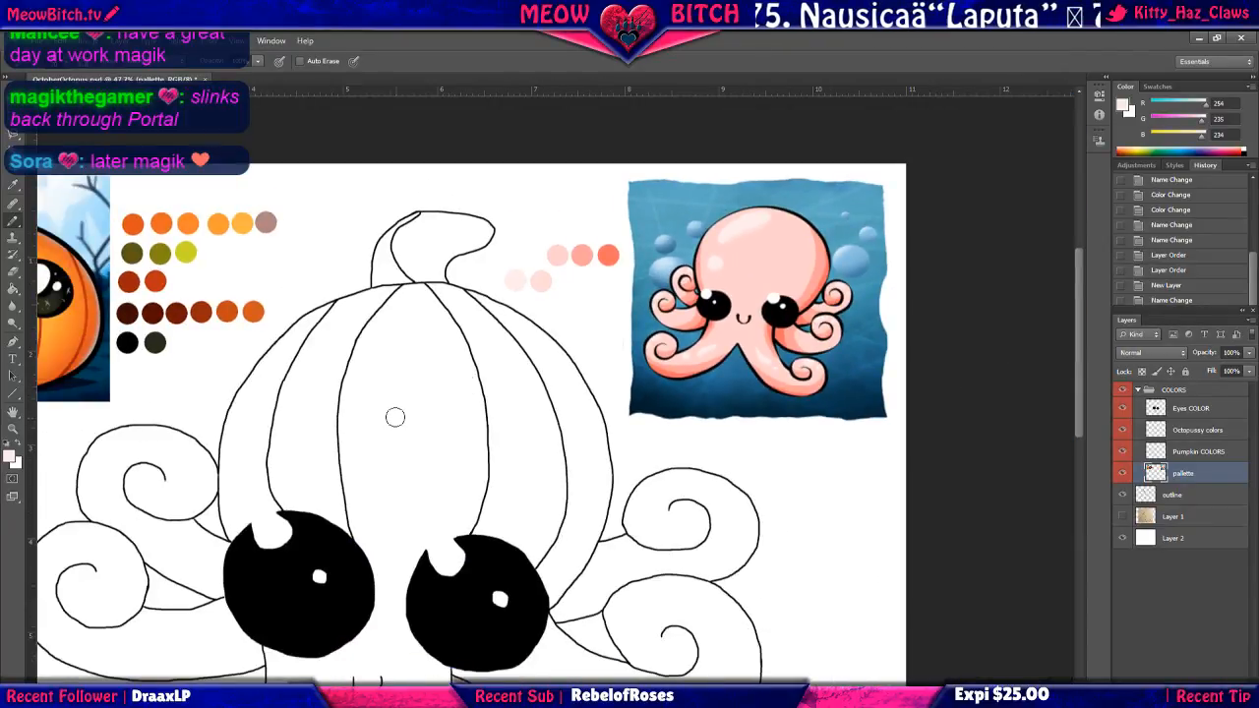
scroll(403, 413, "down", 2)
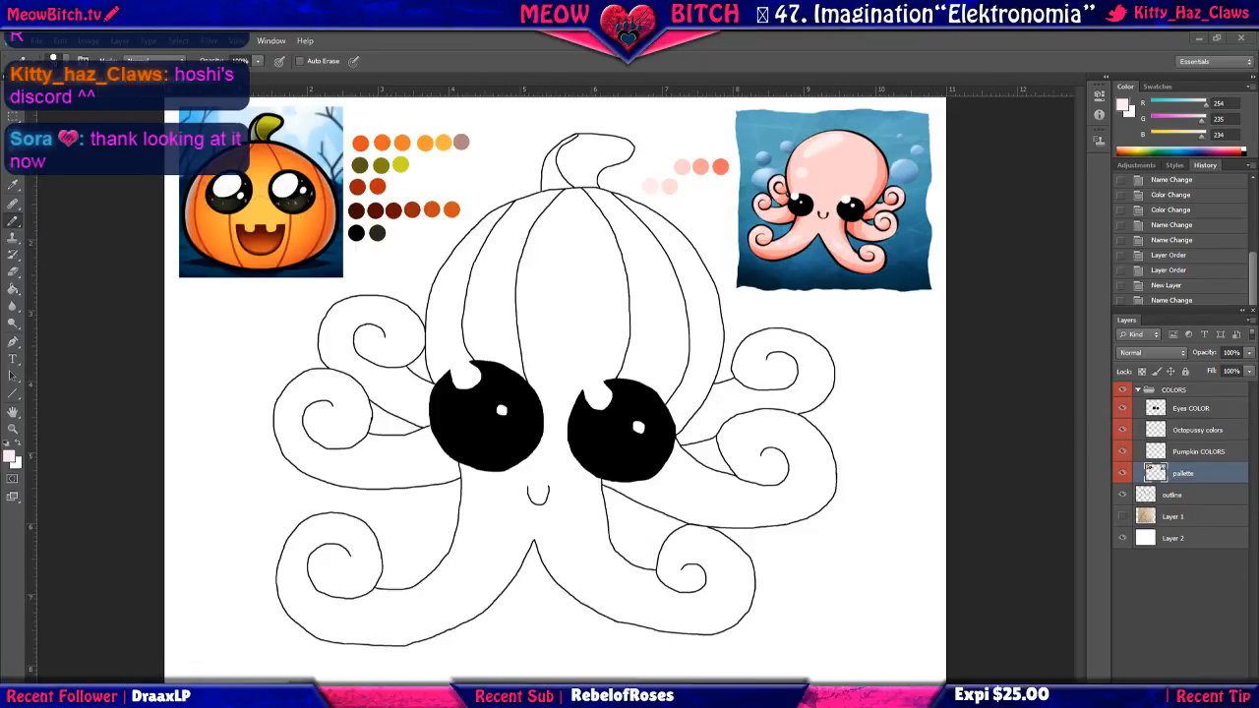
left_click(1198, 431)
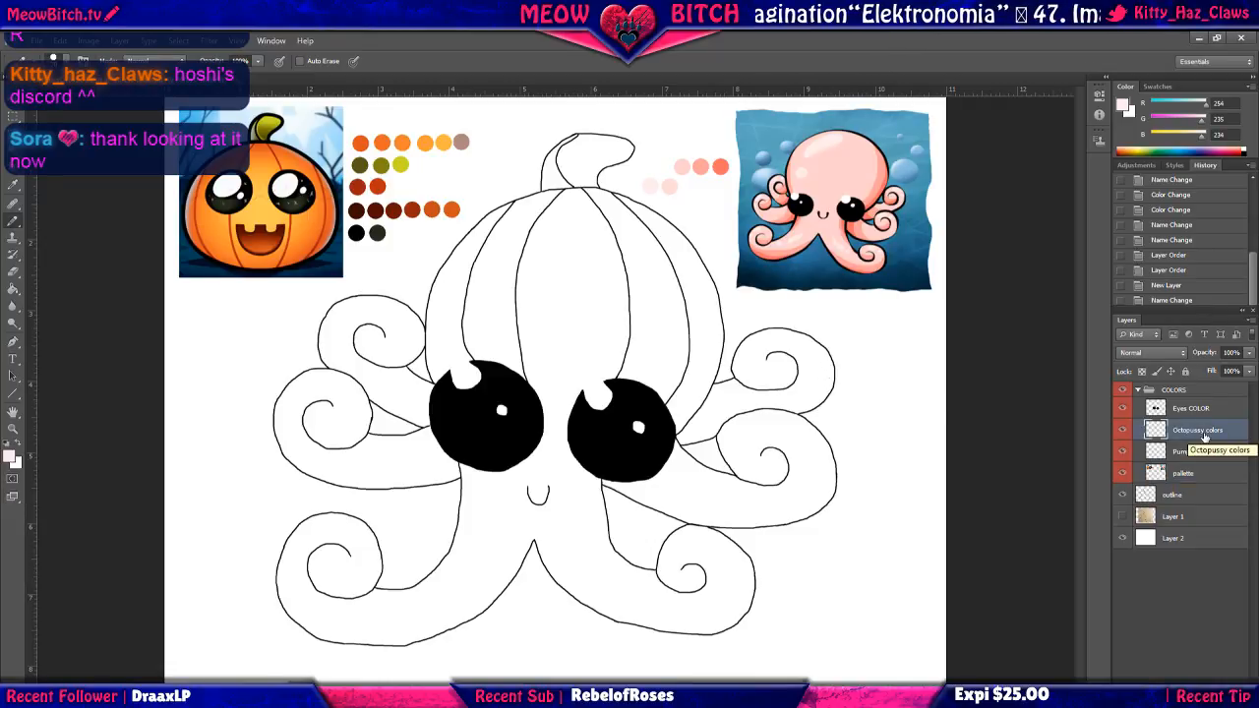
double_click(1200, 430)
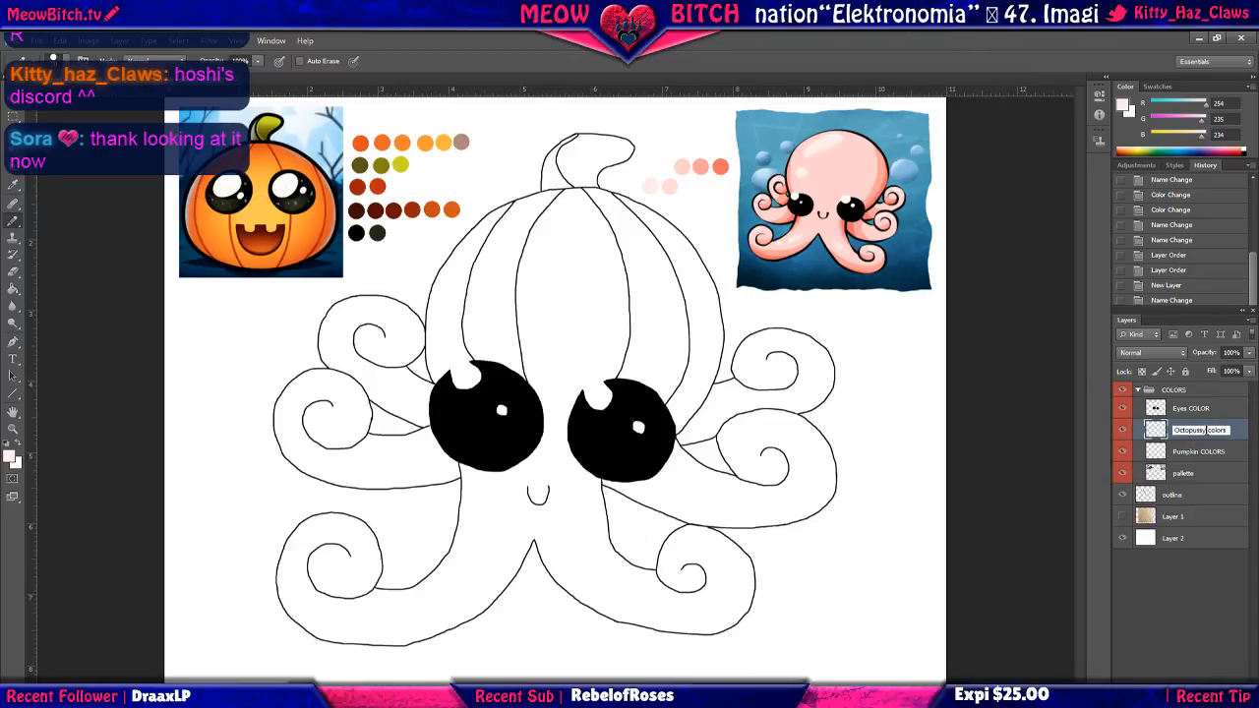
type("Main")
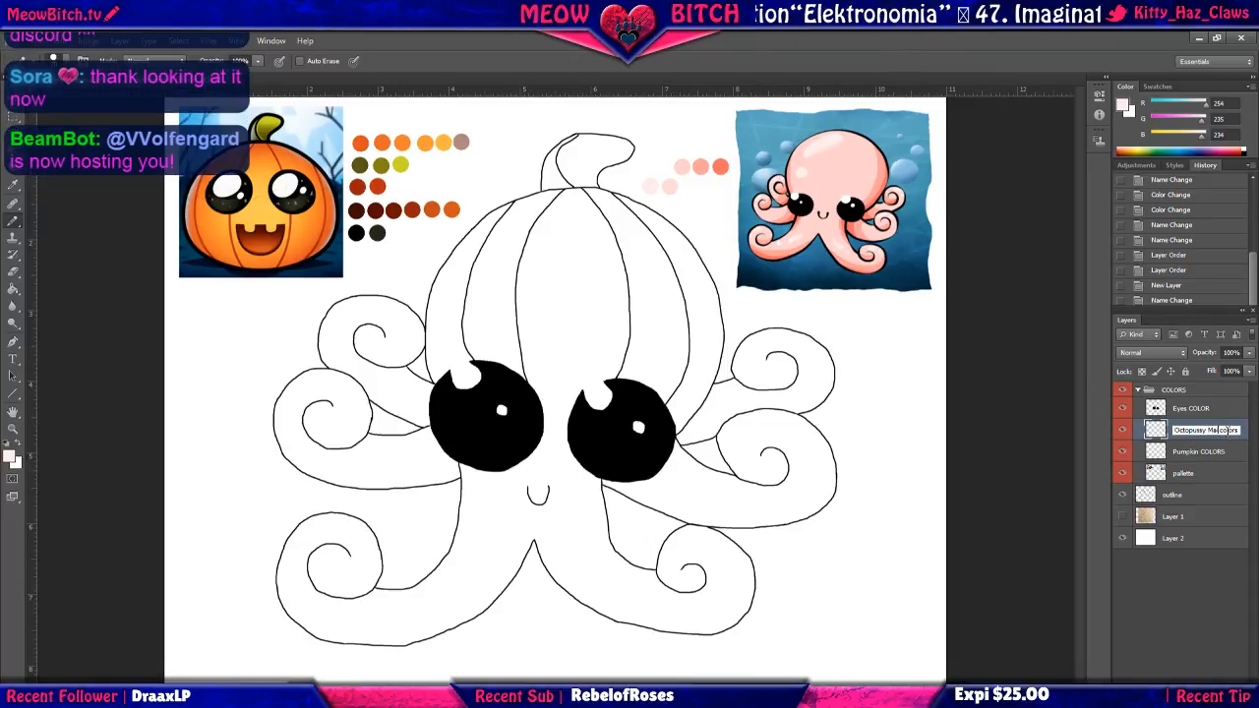
key("Return")
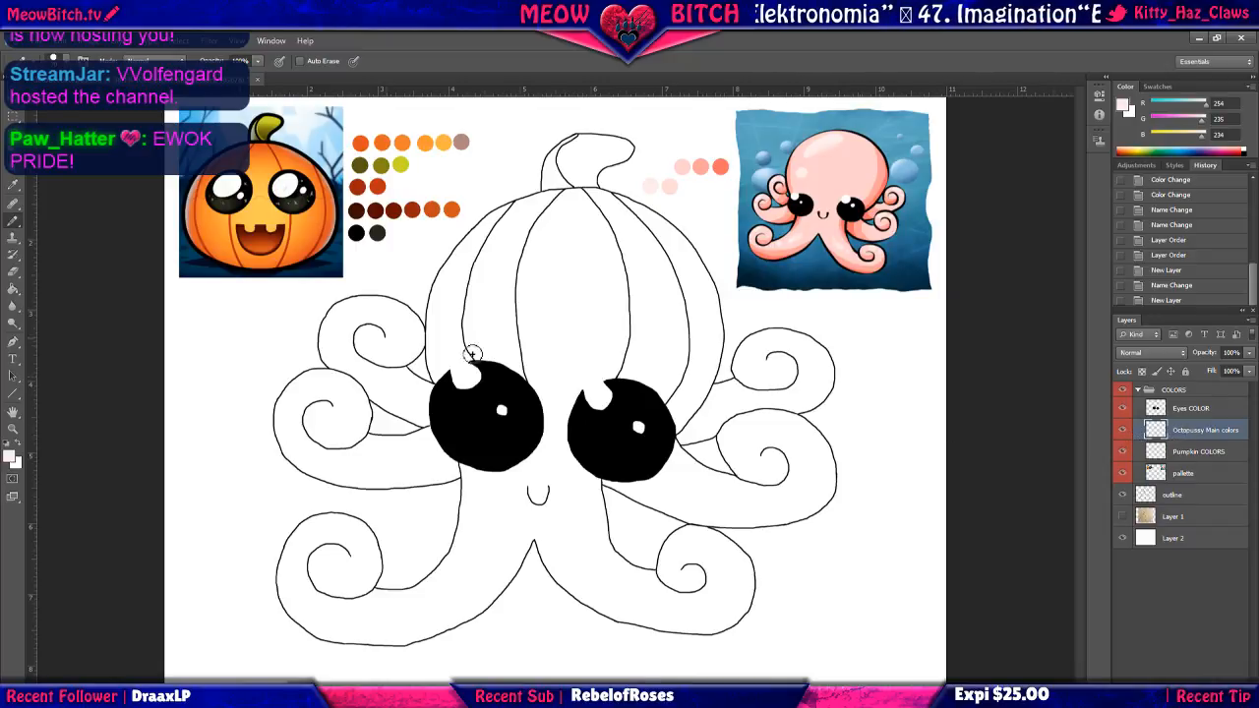
Select the insides of the four upper tentacles on the outline layer using the Magic Wand with Contiguous enabled.
key("w")
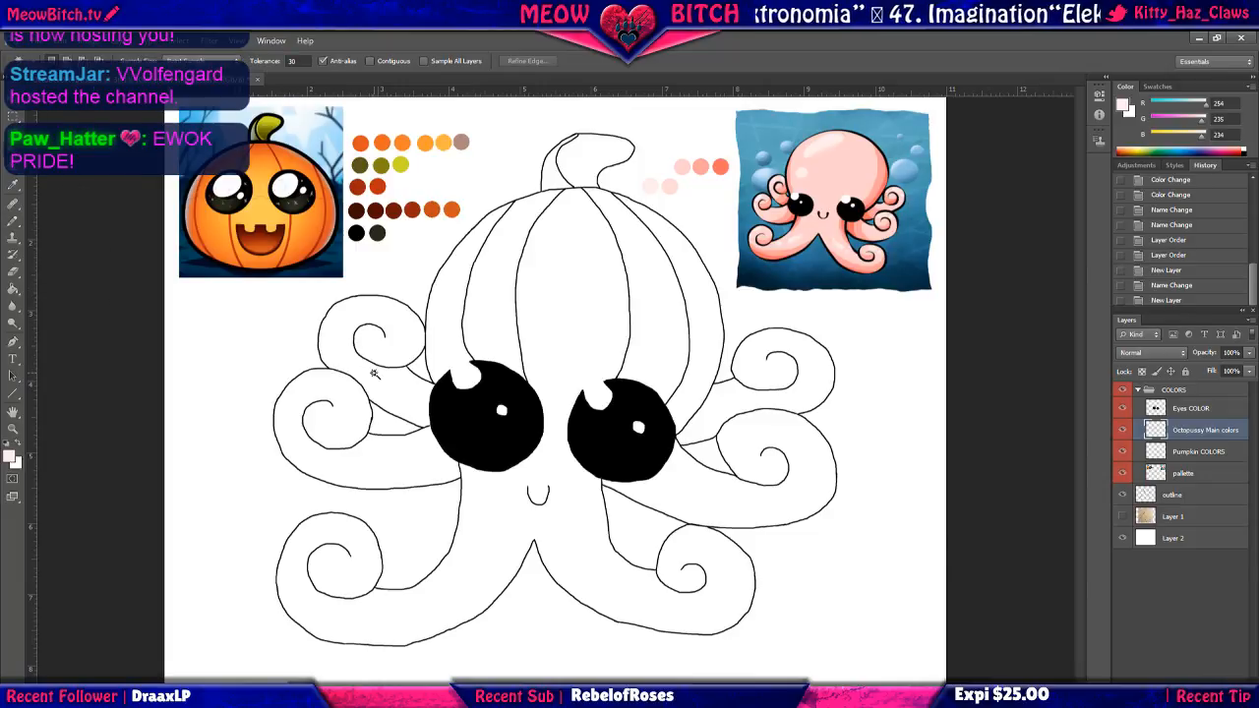
left_click(374, 379)
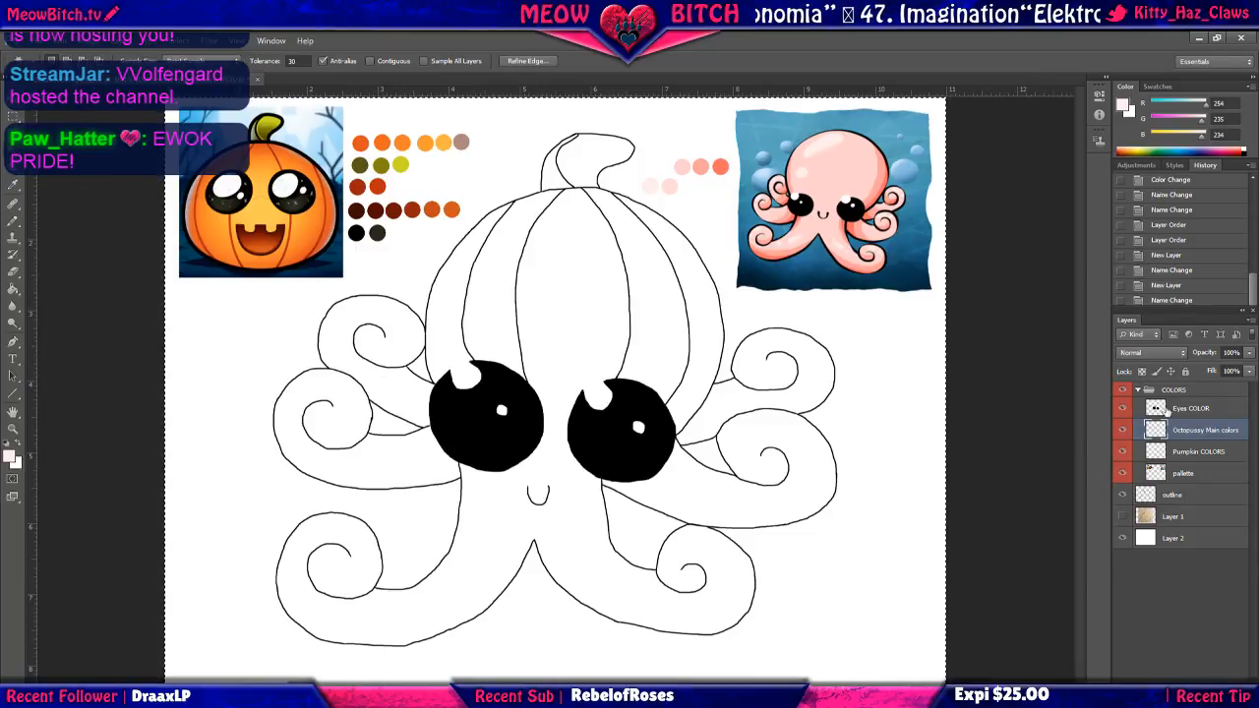
left_click(1179, 503)
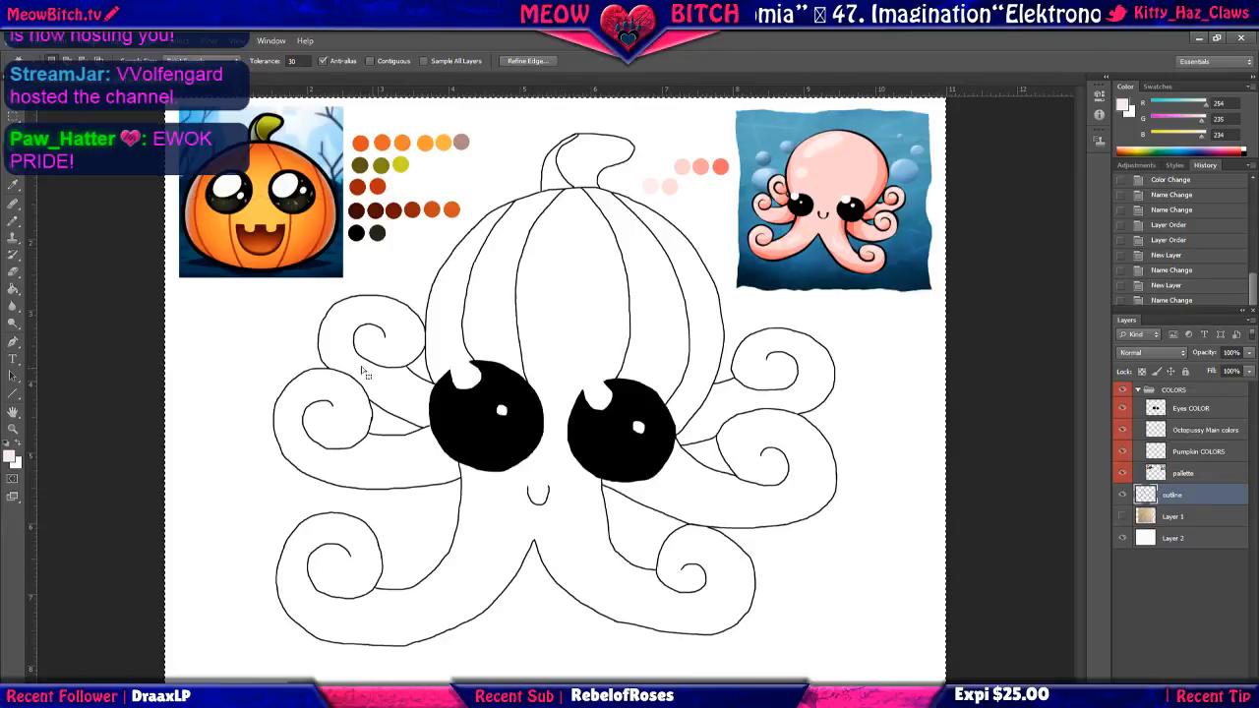
left_click(377, 380)
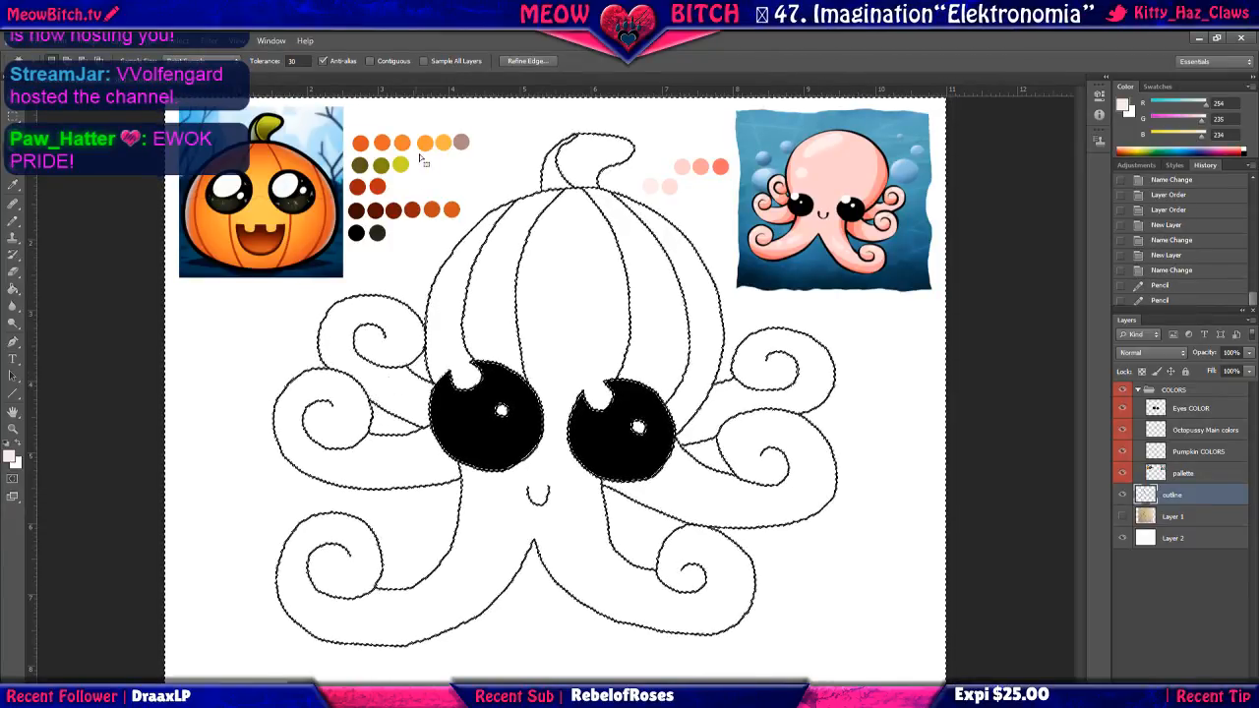
key("ctrl+d")
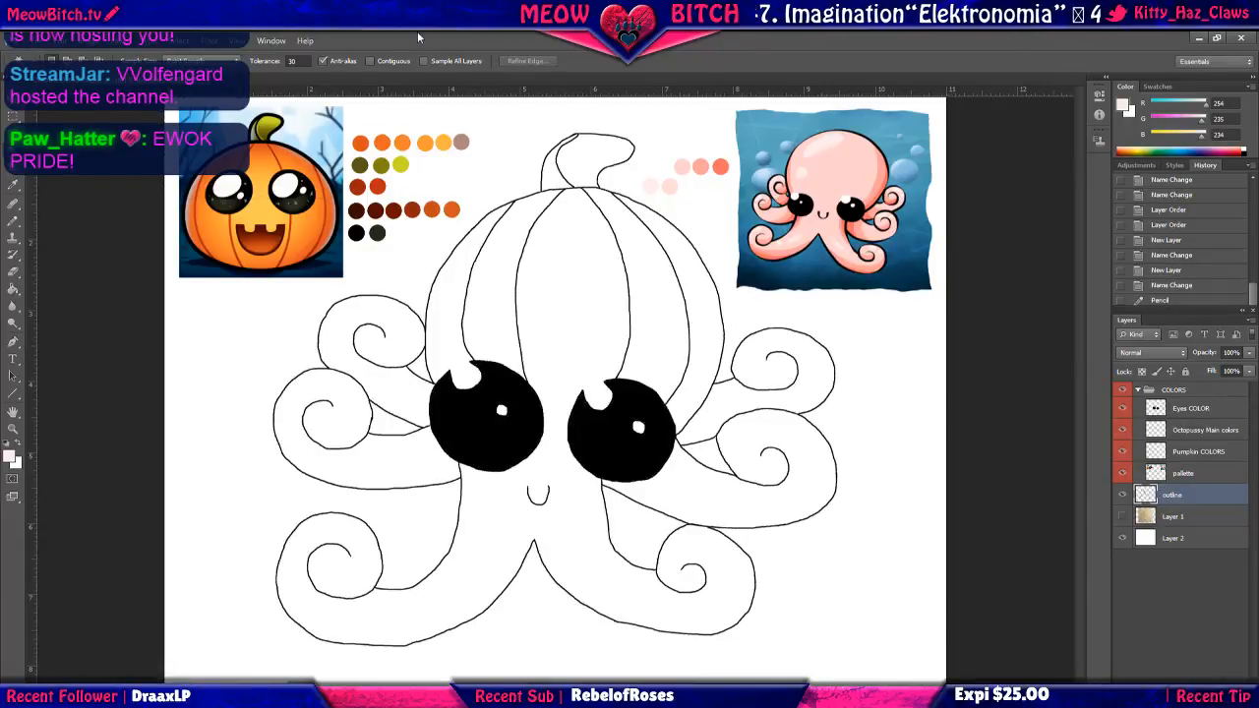
left_click(370, 61)
left_click(389, 381)
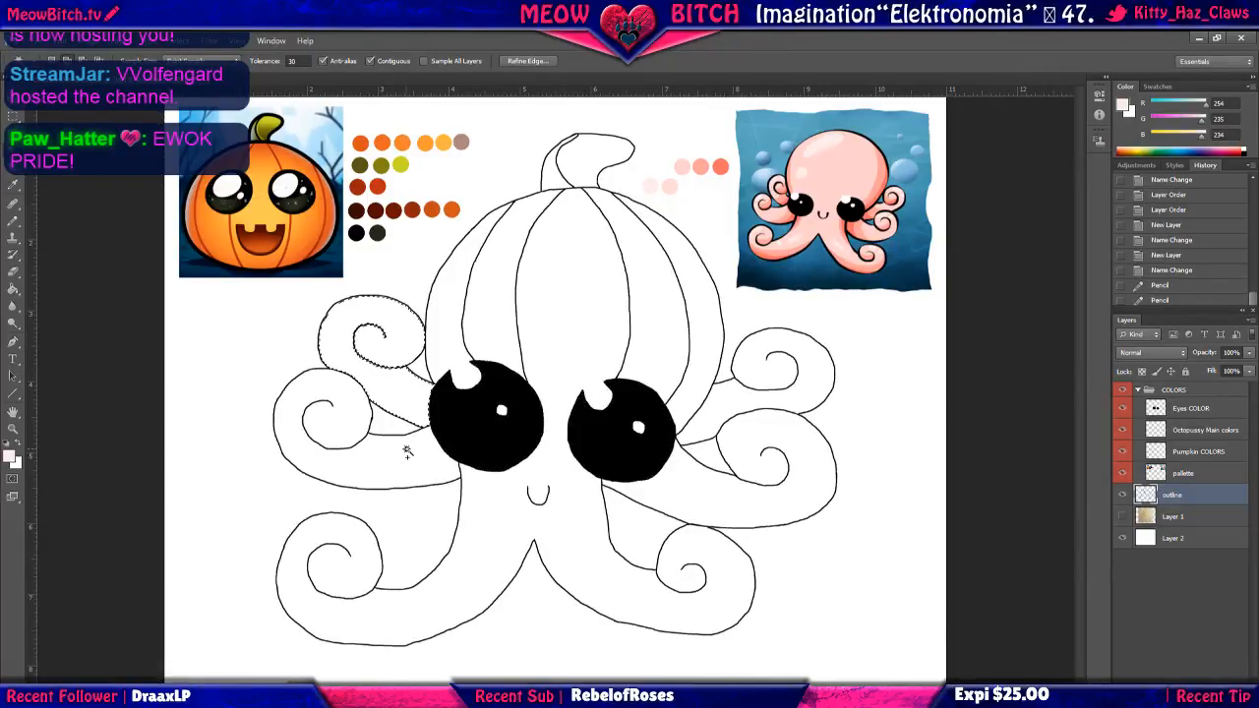
left_click(730, 404, "shift")
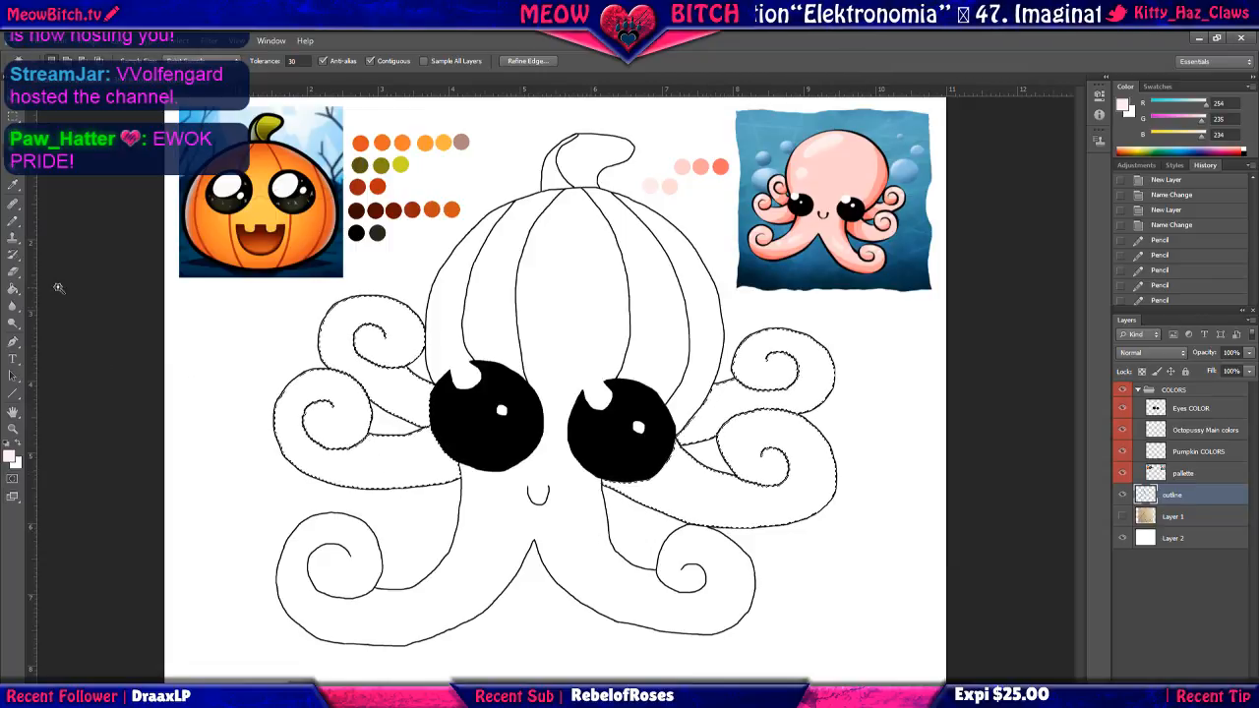
Enter Quick Mask mode and paint white with the Pencil between the eyes and along the body's right edge to extend the selection.
left_click(13, 478)
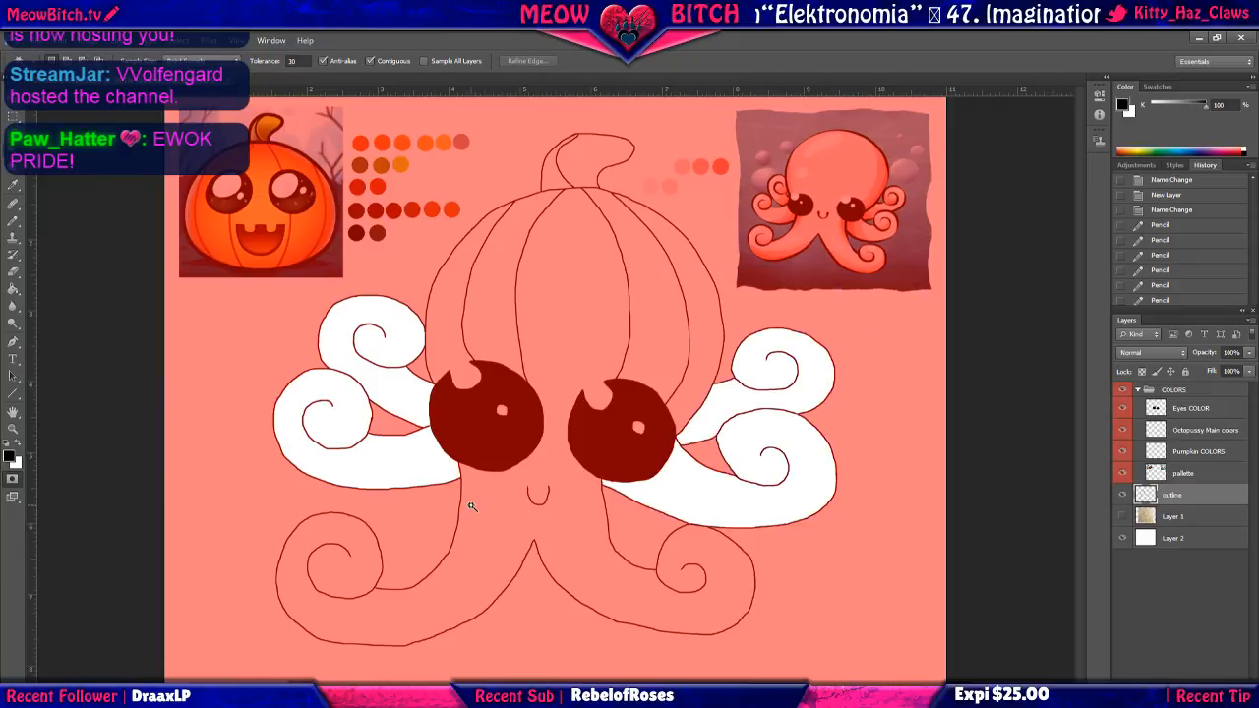
scroll(483, 504, "up", 2)
scroll(483, 504, "up", 3)
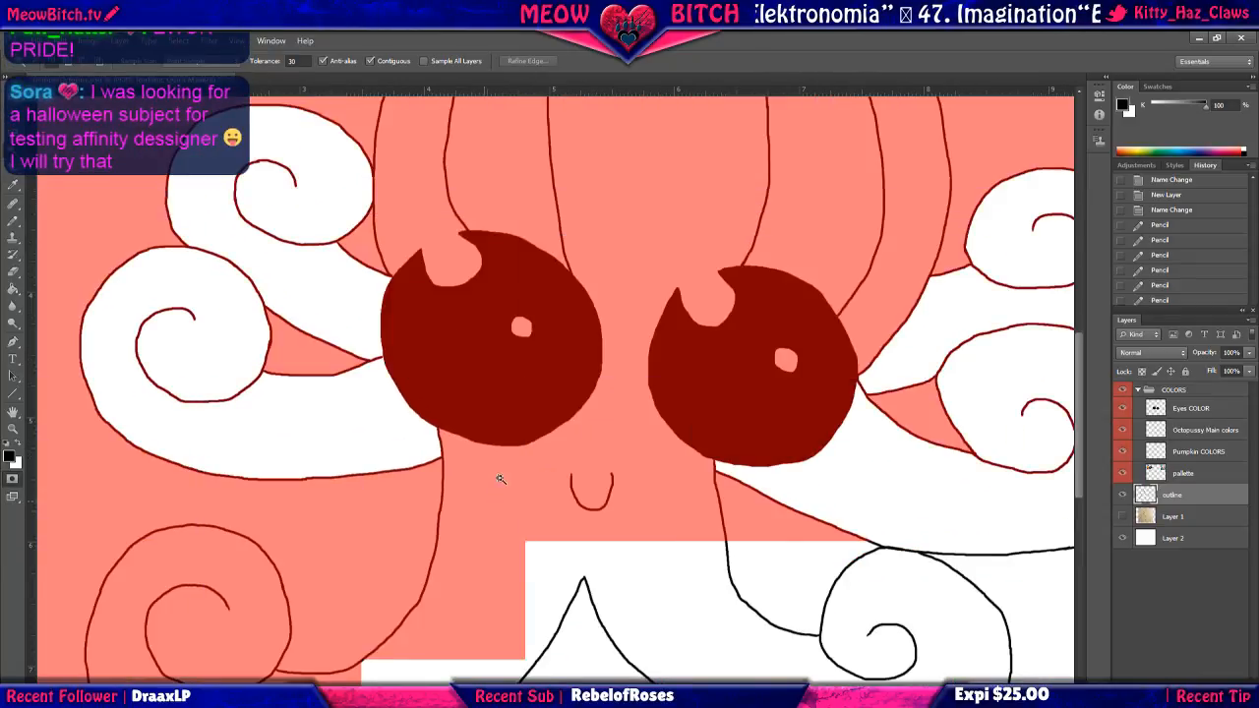
left_click_drag(493, 522, 460, 450)
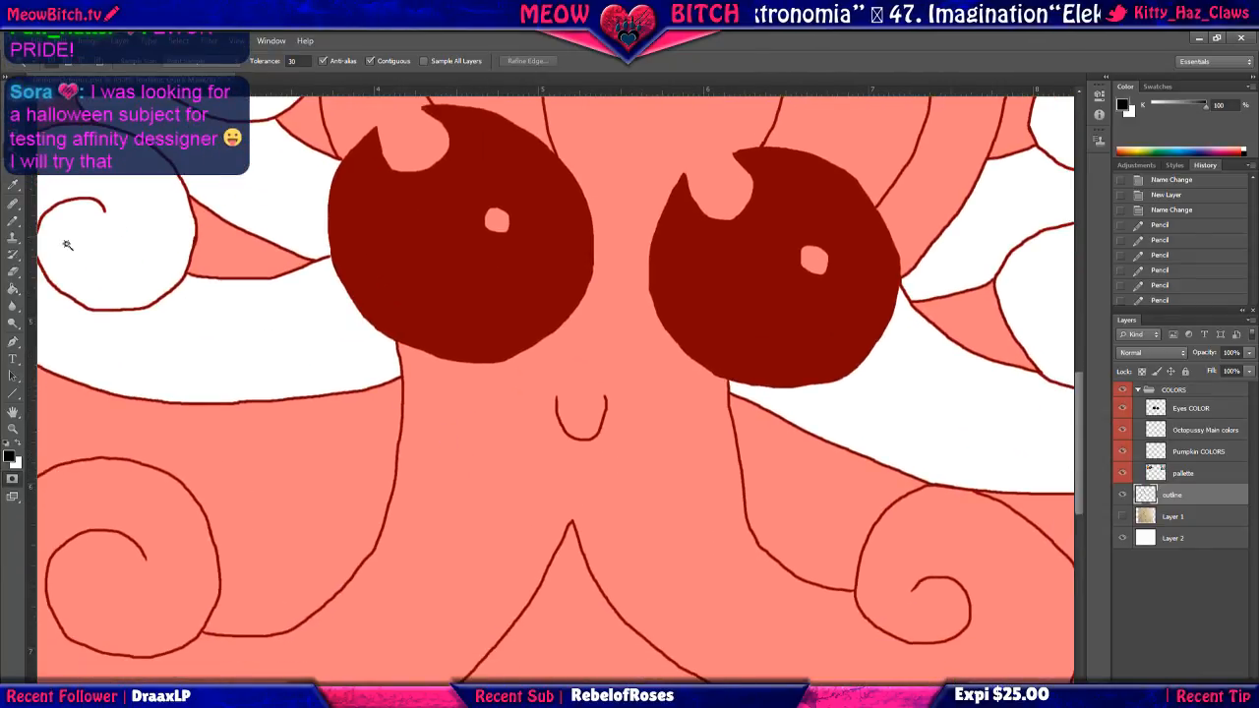
left_click(14, 226)
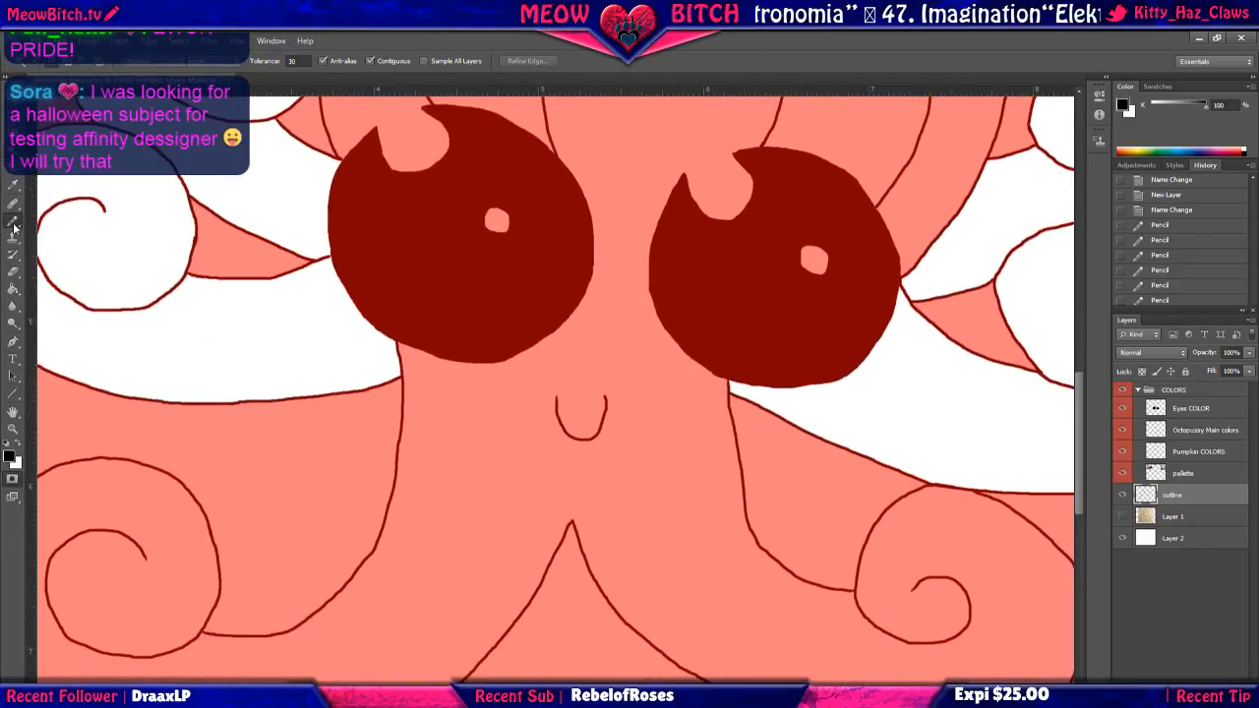
left_click(467, 410)
key("x")
mouse_move(600, 261)
left_mouse_down()
mouse_move(626, 273)
mouse_move(637, 318)
mouse_move(700, 386)
mouse_move(730, 527)
mouse_move(701, 492)
left_mouse_up()
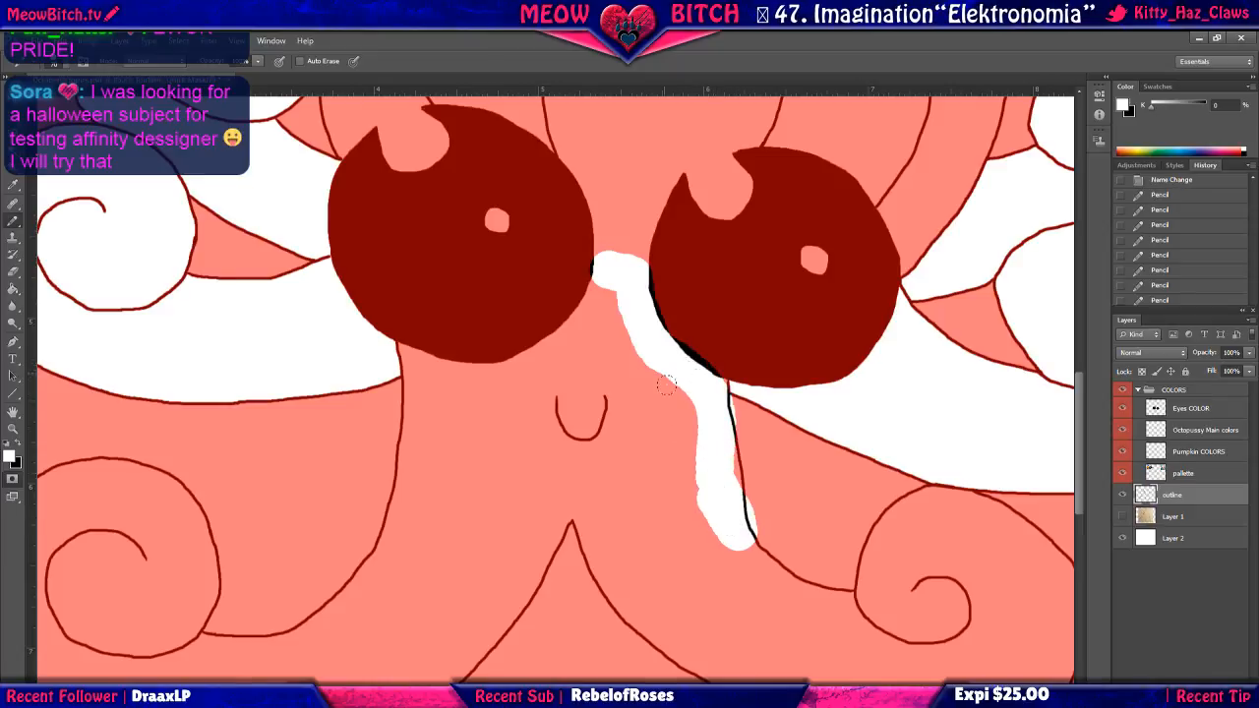
Paint the face and the whole lower right tentacle white in the mask, filling its curl up to the outlines.
mouse_move(600, 278)
left_mouse_down()
mouse_move(551, 339)
mouse_move(493, 363)
mouse_move(425, 361)
mouse_move(406, 342)
mouse_move(413, 422)
mouse_move(392, 528)
mouse_move(327, 637)
left_mouse_up()
left_click_drag(448, 418, 495, 376)
mouse_move(571, 339)
left_mouse_down()
mouse_move(592, 305)
mouse_move(502, 374)
mouse_move(440, 402)
mouse_move(411, 471)
mouse_move(515, 445)
mouse_move(623, 365)
mouse_move(661, 474)
mouse_move(732, 574)
mouse_move(686, 439)
mouse_move(624, 486)
mouse_move(591, 441)
mouse_move(593, 516)
mouse_move(612, 551)
mouse_move(665, 605)
mouse_move(836, 645)
left_mouse_up()
mouse_move(772, 595)
left_mouse_down()
mouse_move(673, 514)
mouse_move(722, 507)
mouse_move(747, 478)
mouse_move(749, 429)
mouse_move(769, 409)
mouse_move(818, 400)
mouse_move(877, 444)
mouse_move(888, 483)
mouse_move(889, 529)
mouse_move(844, 562)
mouse_move(747, 572)
mouse_move(572, 525)
left_mouse_up()
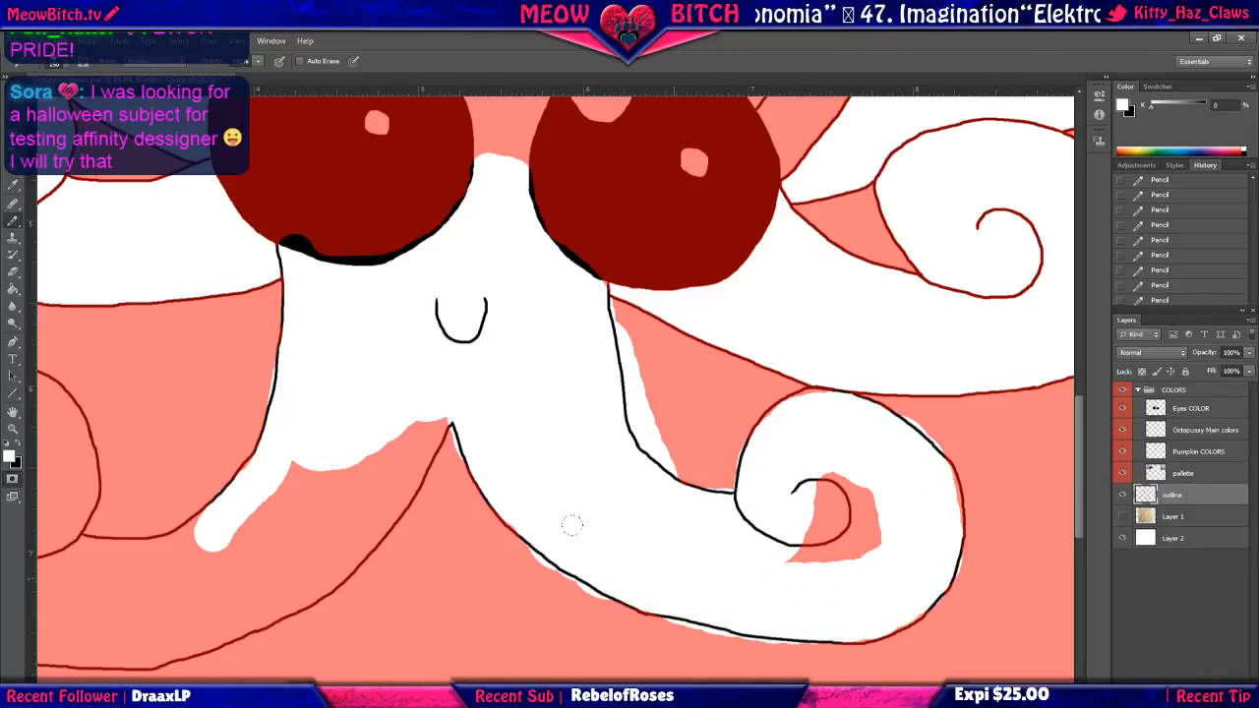
mouse_move(751, 509)
left_mouse_down()
mouse_move(838, 471)
mouse_move(746, 489)
left_mouse_up()
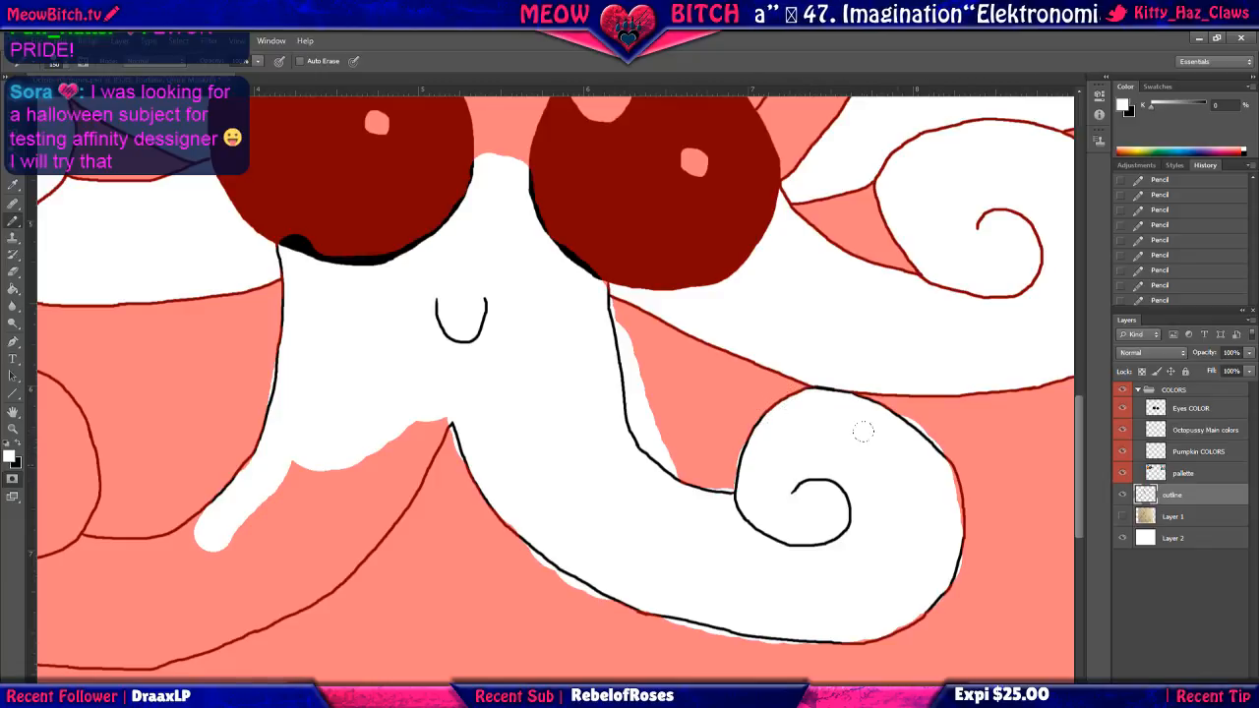
left_click_drag(930, 604, 897, 620)
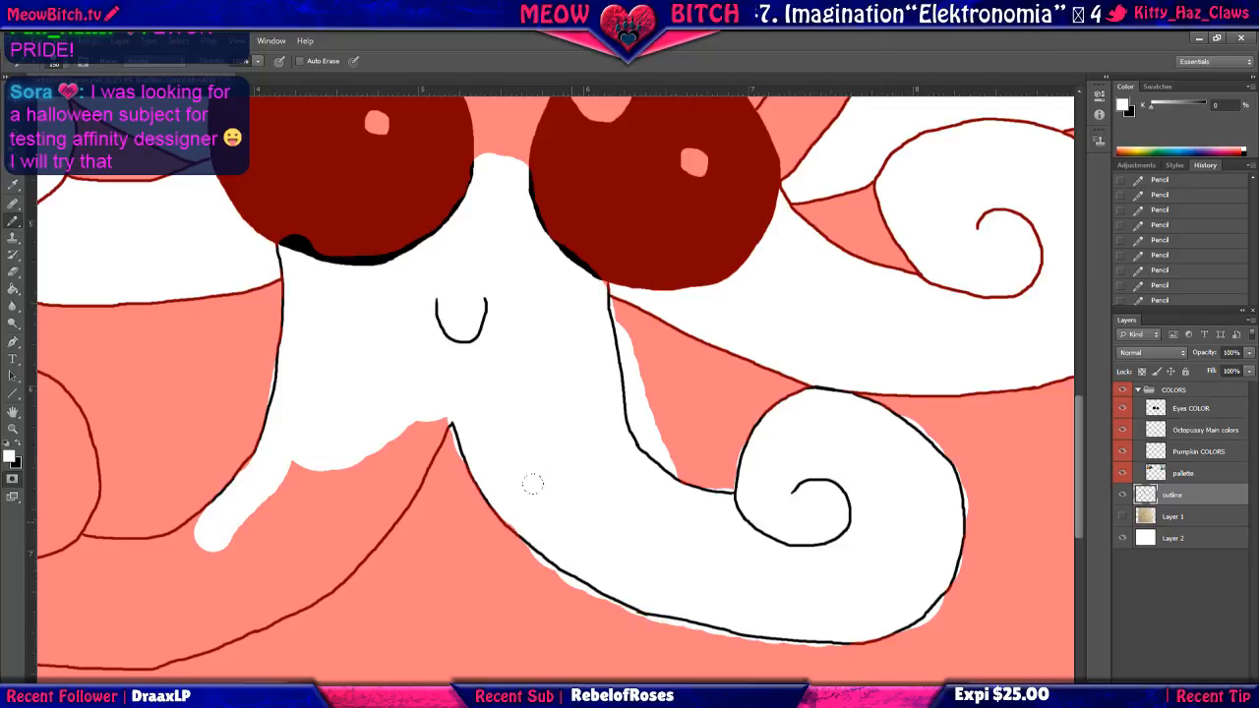
left_click_drag(502, 472, 470, 432)
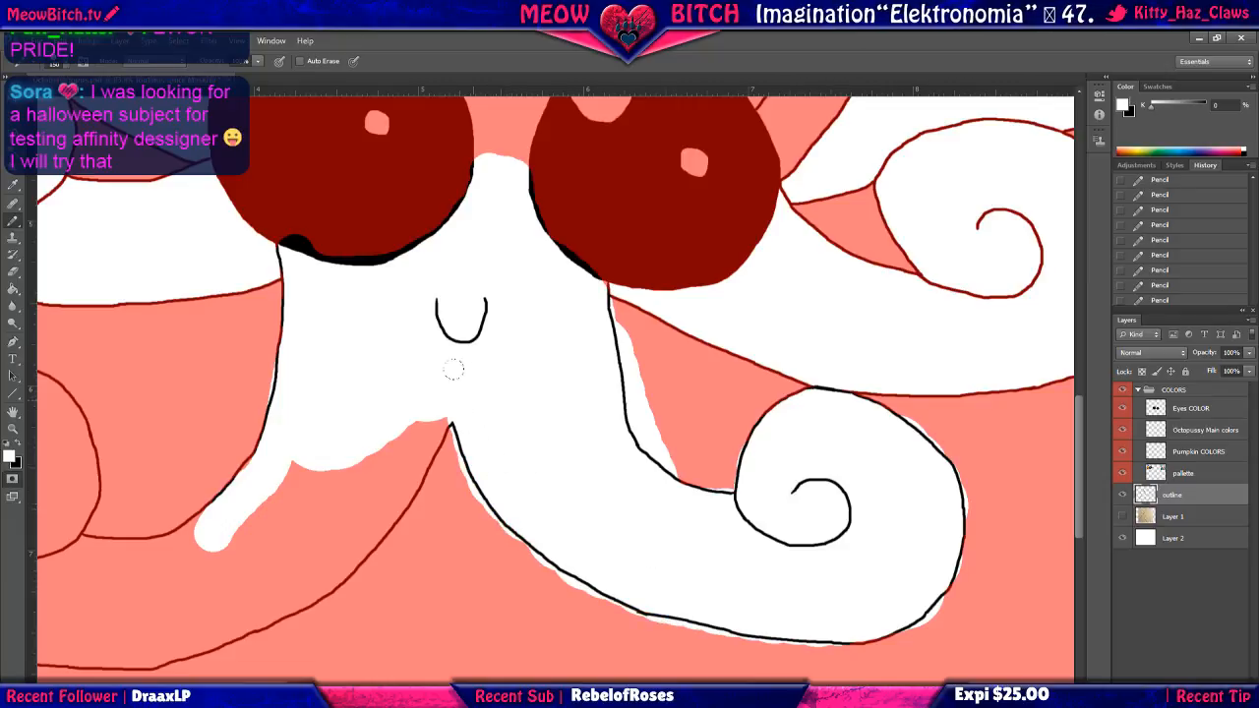
Paint the whole lower left tentacle white in the mask, and trim the overflow outside its curl's left edge with black.
mouse_move(453, 369)
left_mouse_down()
mouse_move(391, 363)
mouse_move(374, 375)
mouse_move(314, 490)
mouse_move(241, 549)
mouse_move(208, 563)
mouse_move(271, 443)
mouse_move(182, 537)
mouse_move(145, 553)
mouse_move(265, 395)
mouse_move(207, 513)
mouse_move(118, 545)
mouse_move(49, 544)
mouse_move(153, 575)
mouse_move(505, 443)
mouse_move(402, 472)
mouse_move(257, 458)
mouse_move(209, 440)
mouse_move(157, 360)
mouse_move(163, 294)
mouse_move(201, 256)
mouse_move(268, 243)
mouse_move(249, 239)
mouse_move(290, 246)
mouse_move(332, 288)
mouse_move(328, 366)
mouse_move(257, 355)
mouse_move(266, 313)
left_mouse_up()
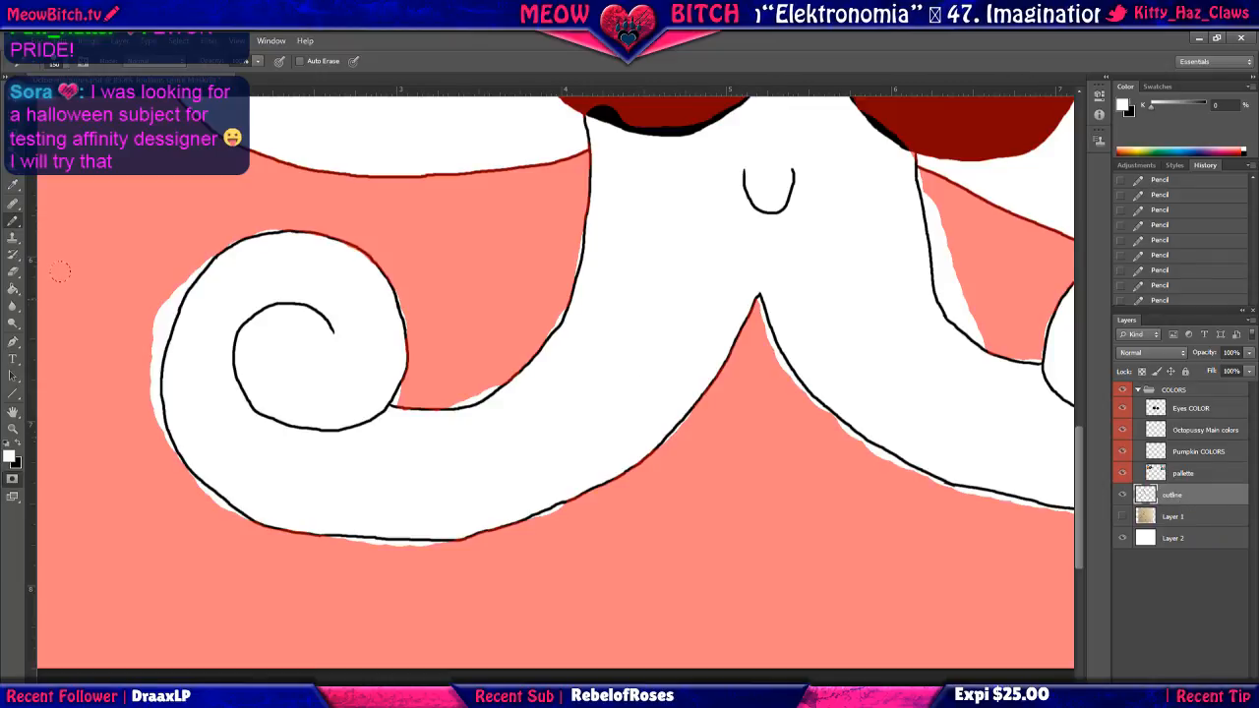
key("x")
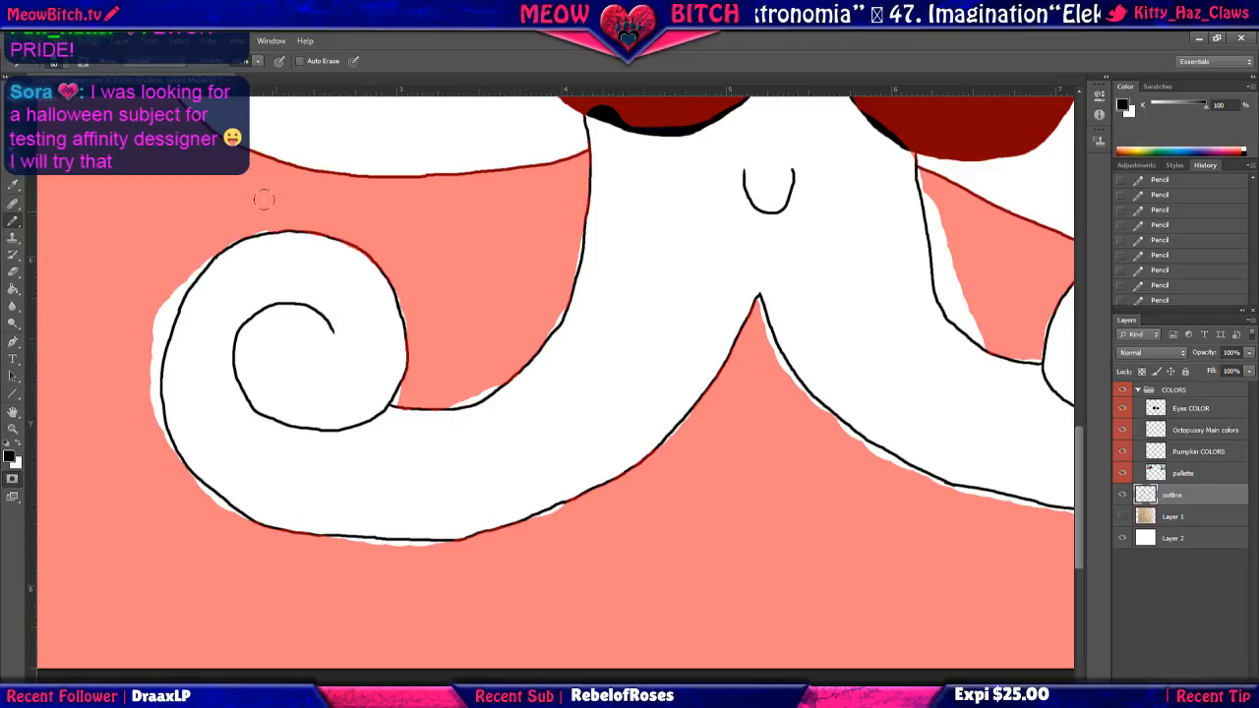
mouse_move(182, 236)
left_mouse_down()
mouse_move(132, 336)
mouse_move(123, 413)
left_mouse_up()
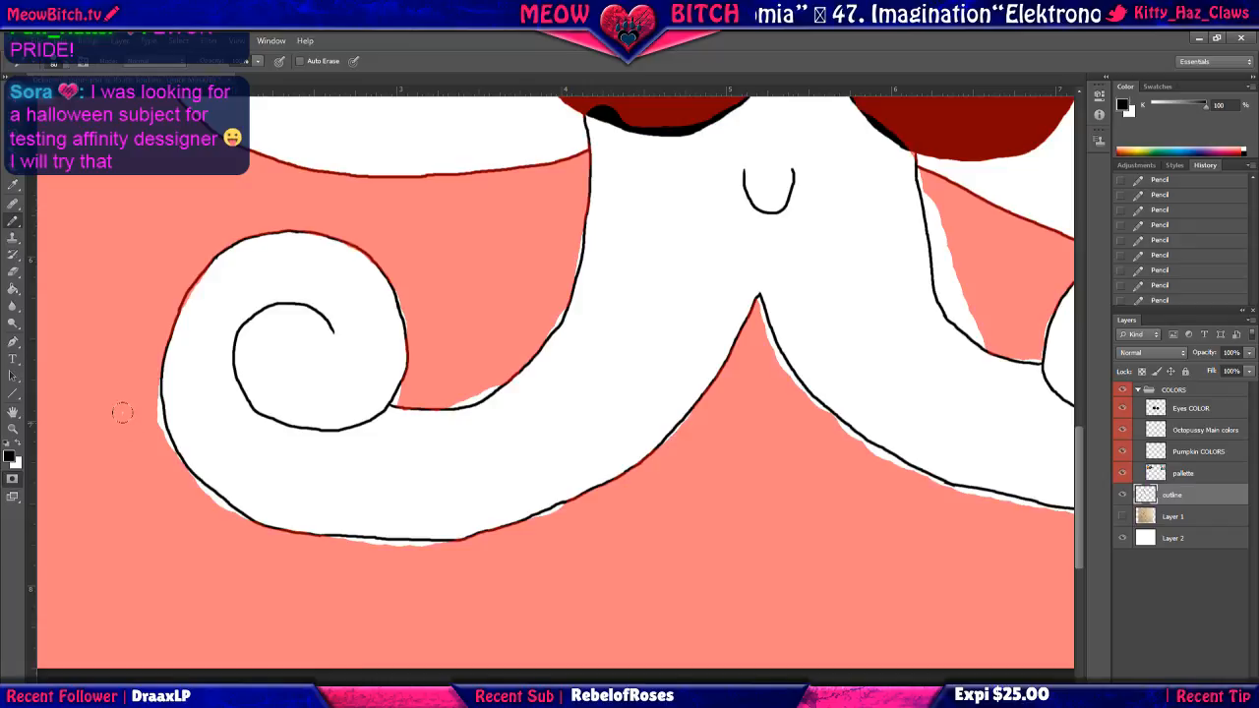
Clean up the mask in the corner where the lower left tentacle's curl meets its arm, using small white and black strokes.
scroll(129, 401, "up", 4)
key("x")
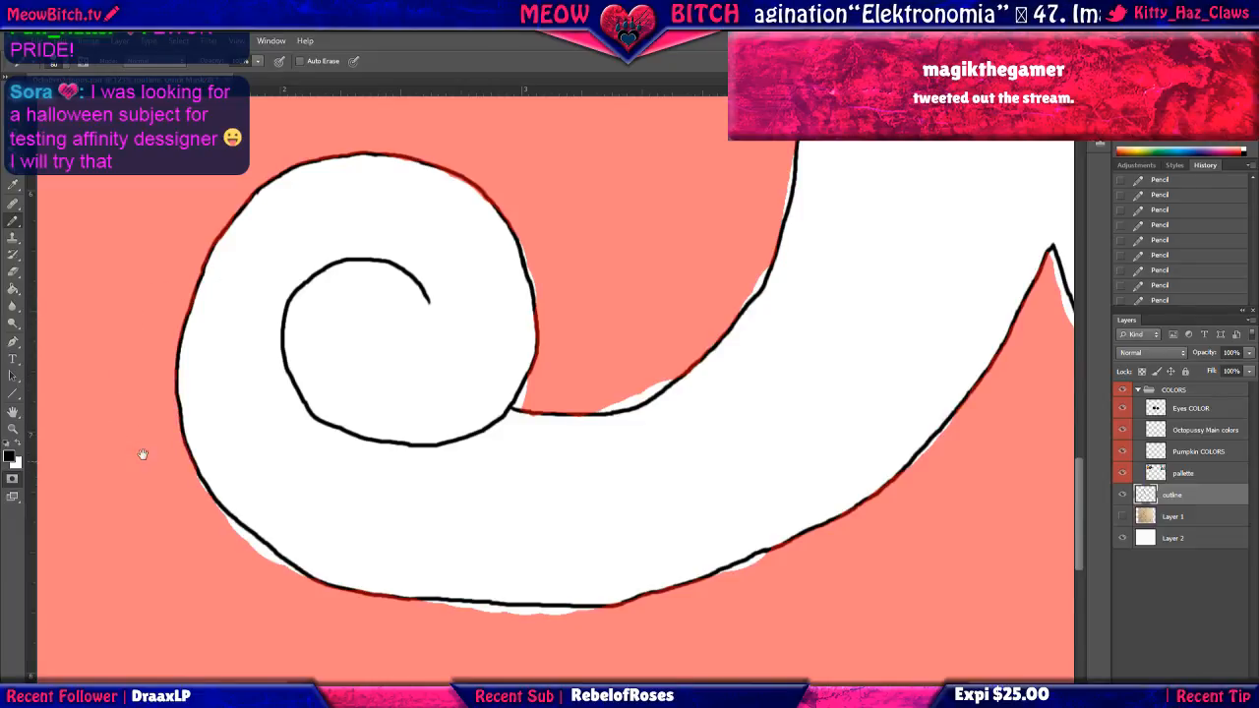
left_click_drag(142, 455, 141, 363)
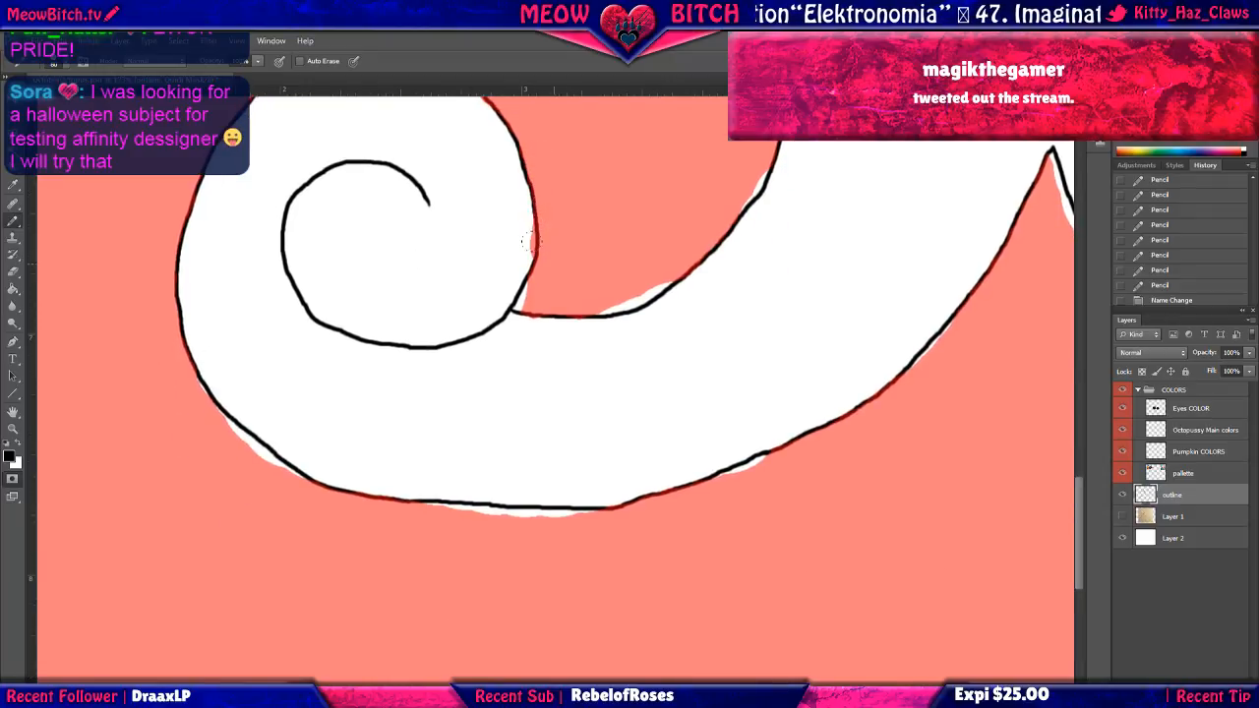
left_click(494, 230)
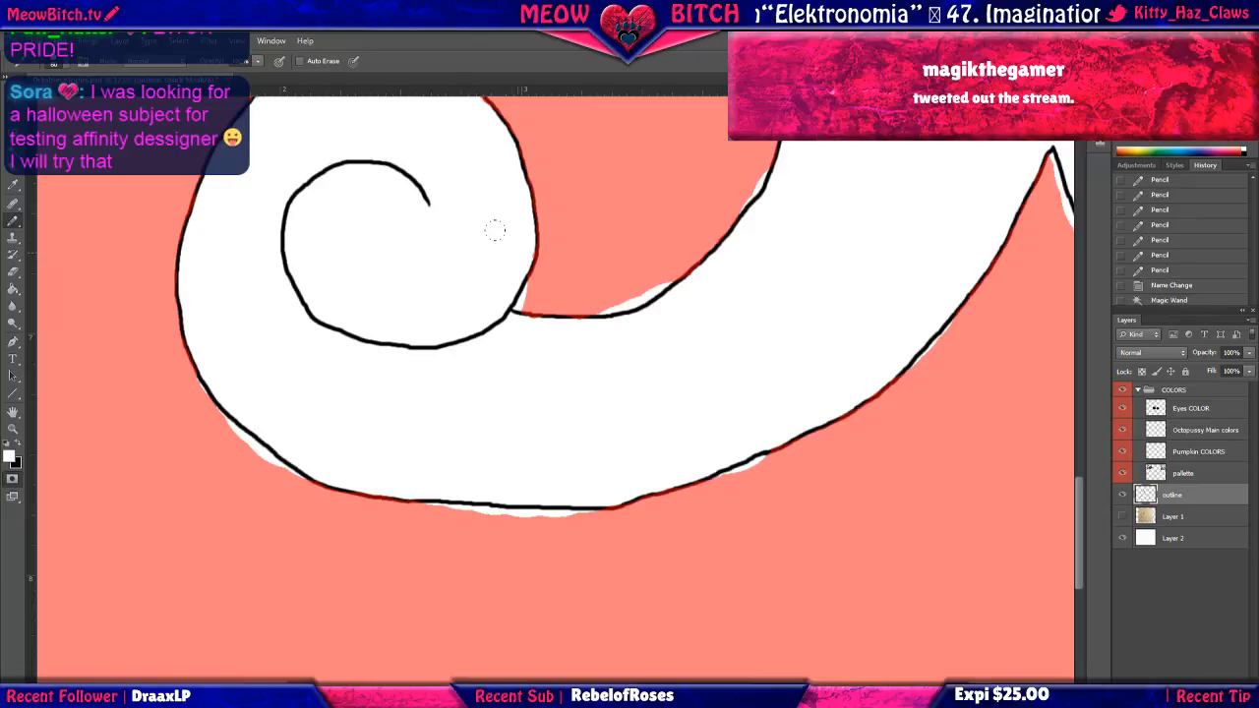
key("ctrl+d")
scroll(542, 250, "up", 1)
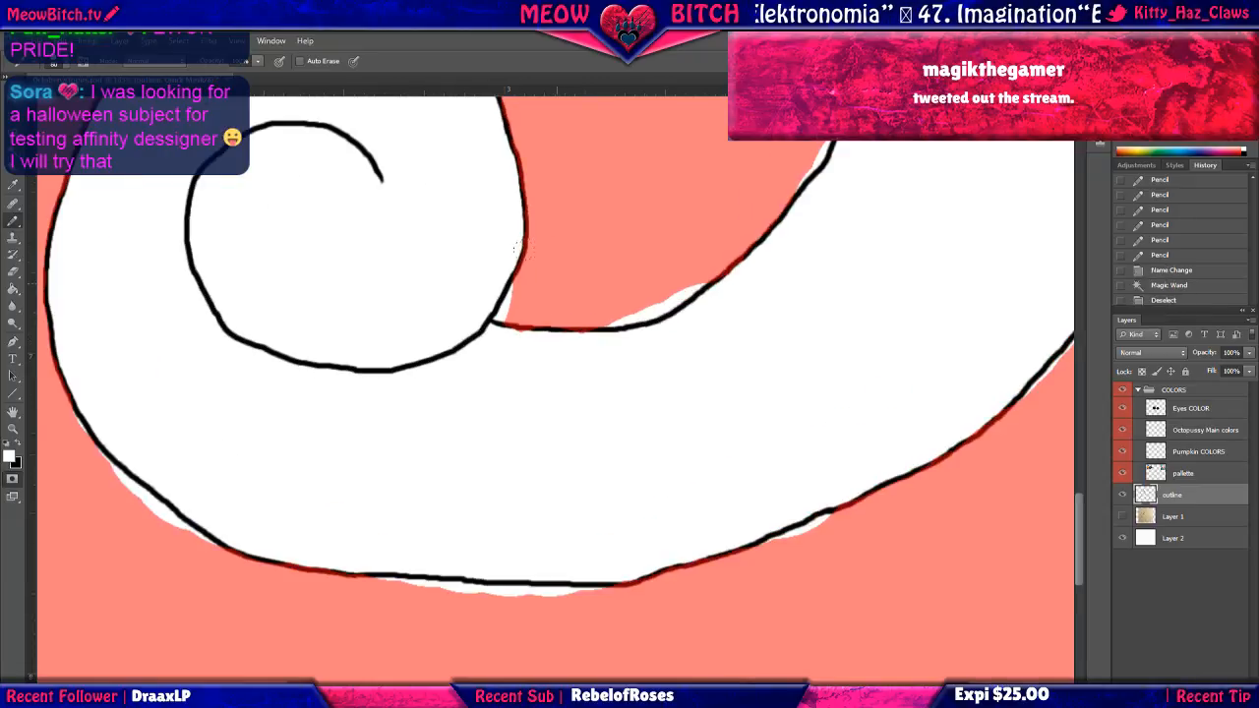
left_click(513, 293)
key("x")
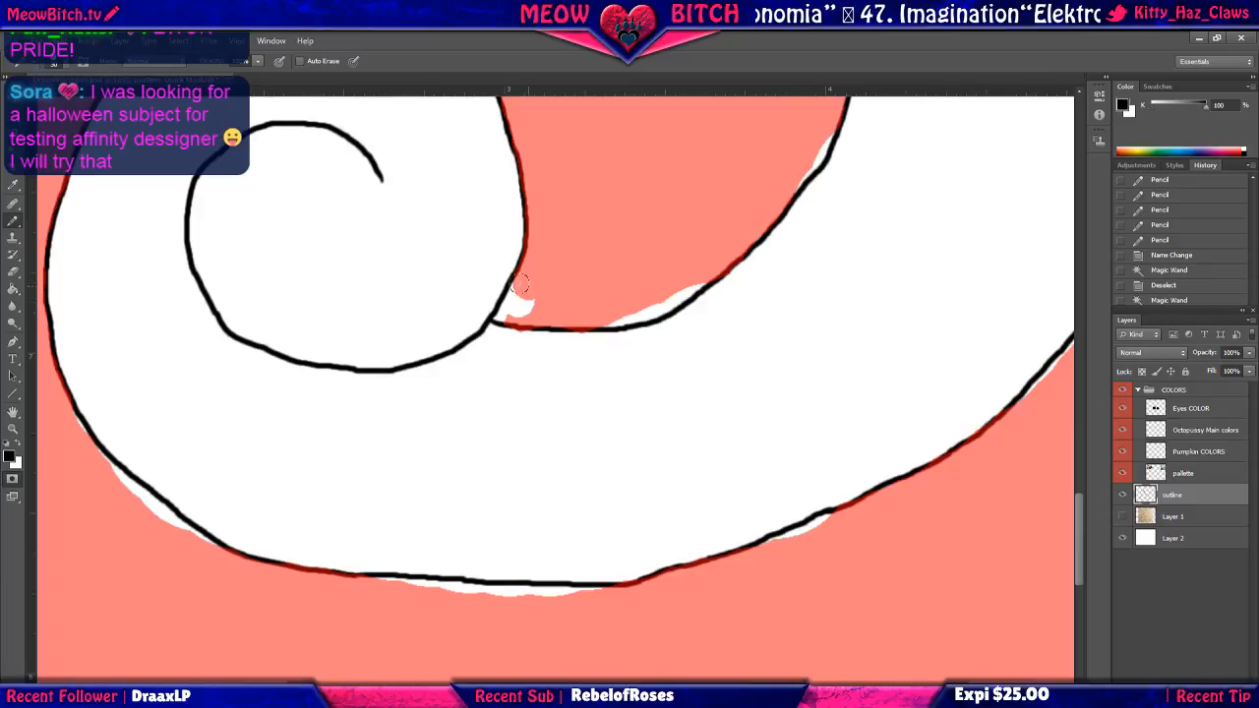
left_click(500, 306)
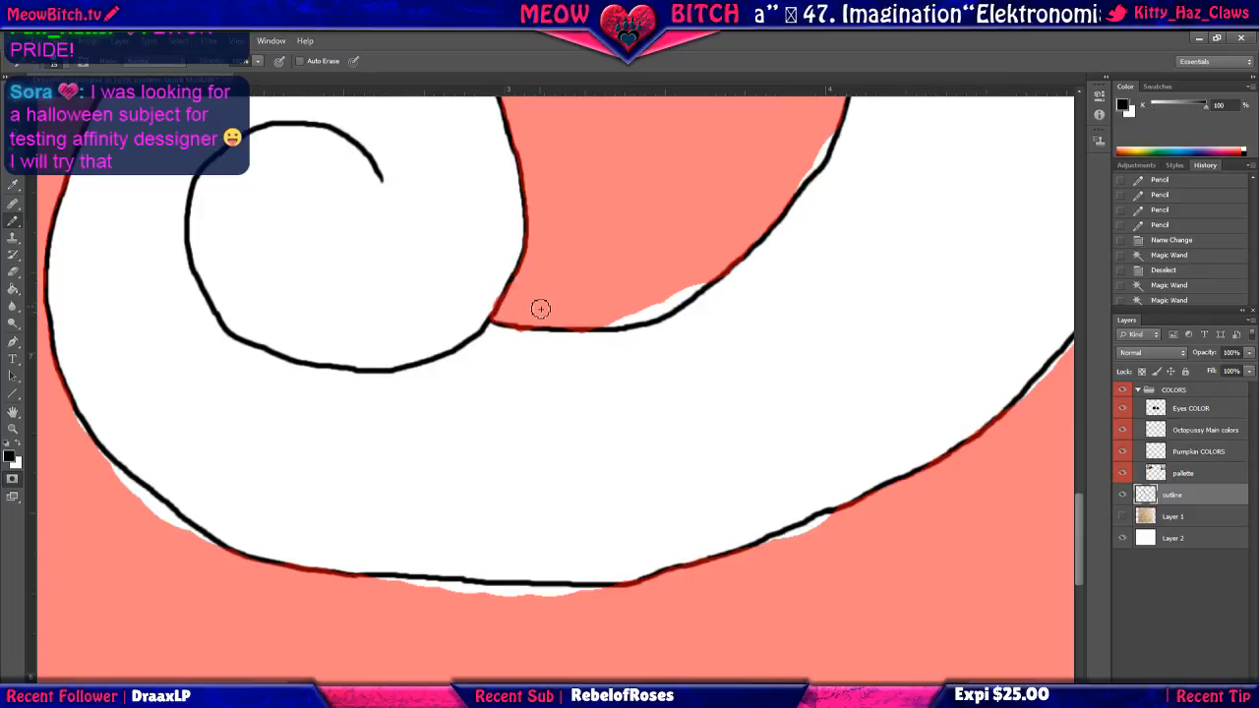
left_click(539, 307)
Trim the white overflow above the lower left tentacle's upper edge with black in the mask.
key("x")
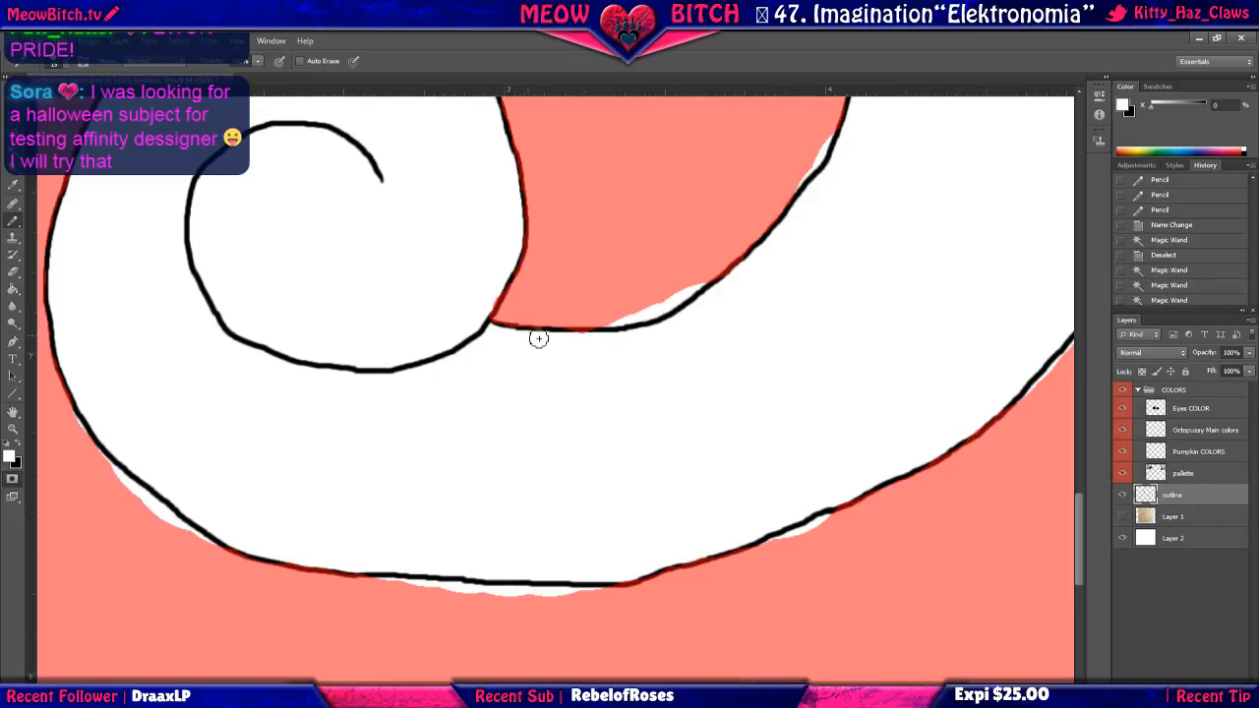
left_click(596, 341)
key("q")
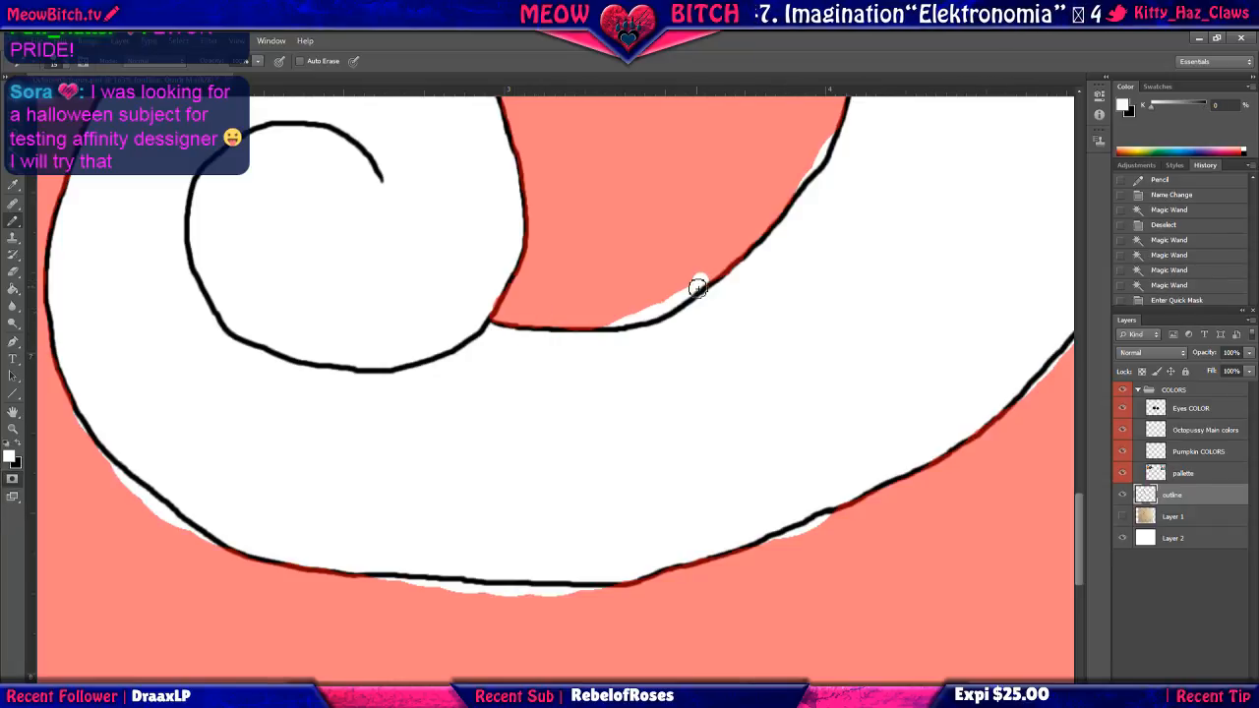
key("x")
mouse_move(681, 301)
left_mouse_down()
mouse_move(599, 325)
mouse_move(694, 272)
left_mouse_up()
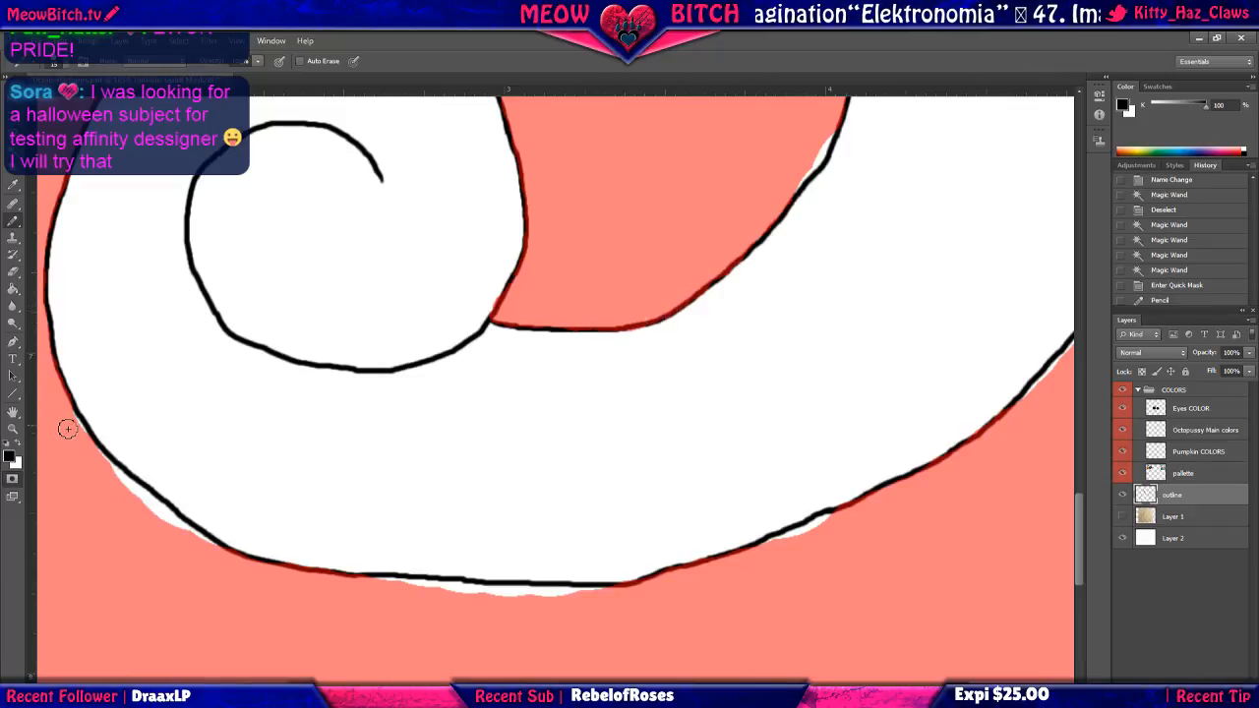
Paint black along the underside of the lower left tentacle to cut the mask back to its outline.
mouse_move(68, 417)
left_mouse_down()
mouse_move(228, 550)
mouse_move(158, 527)
mouse_move(140, 513)
mouse_move(245, 545)
mouse_move(177, 504)
left_mouse_up()
key("x")
key("x")
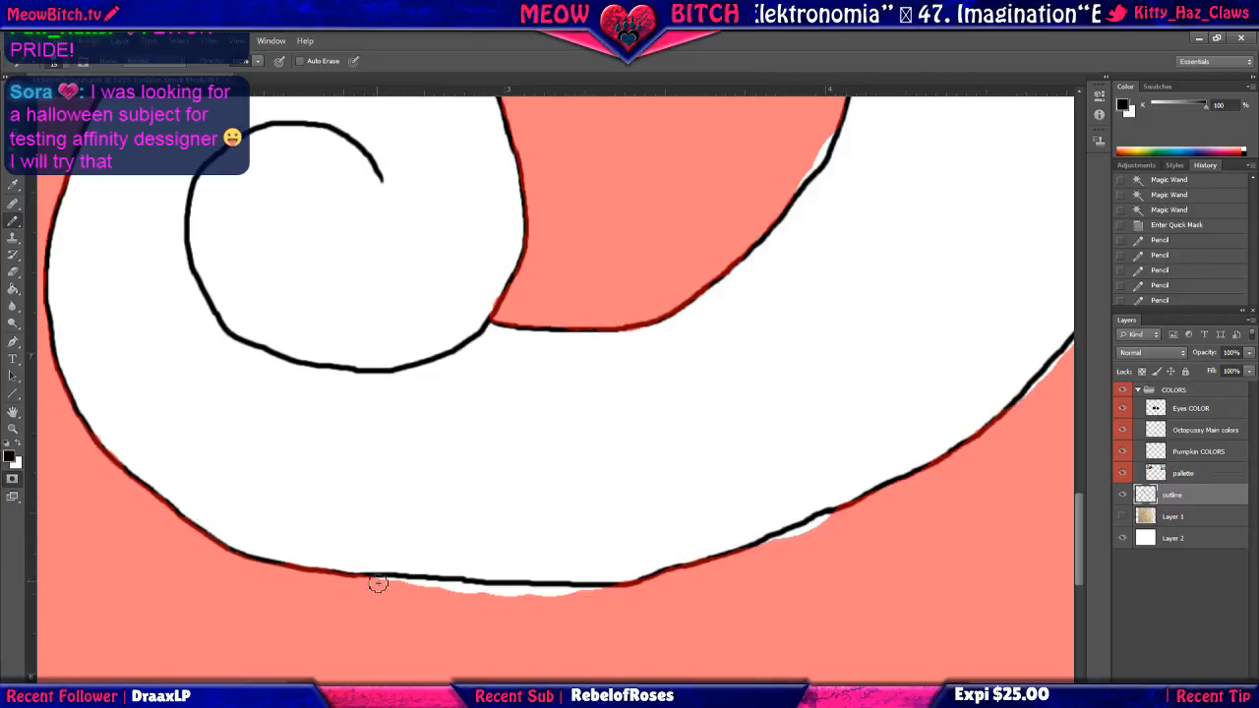
left_click_drag(382, 585, 634, 586)
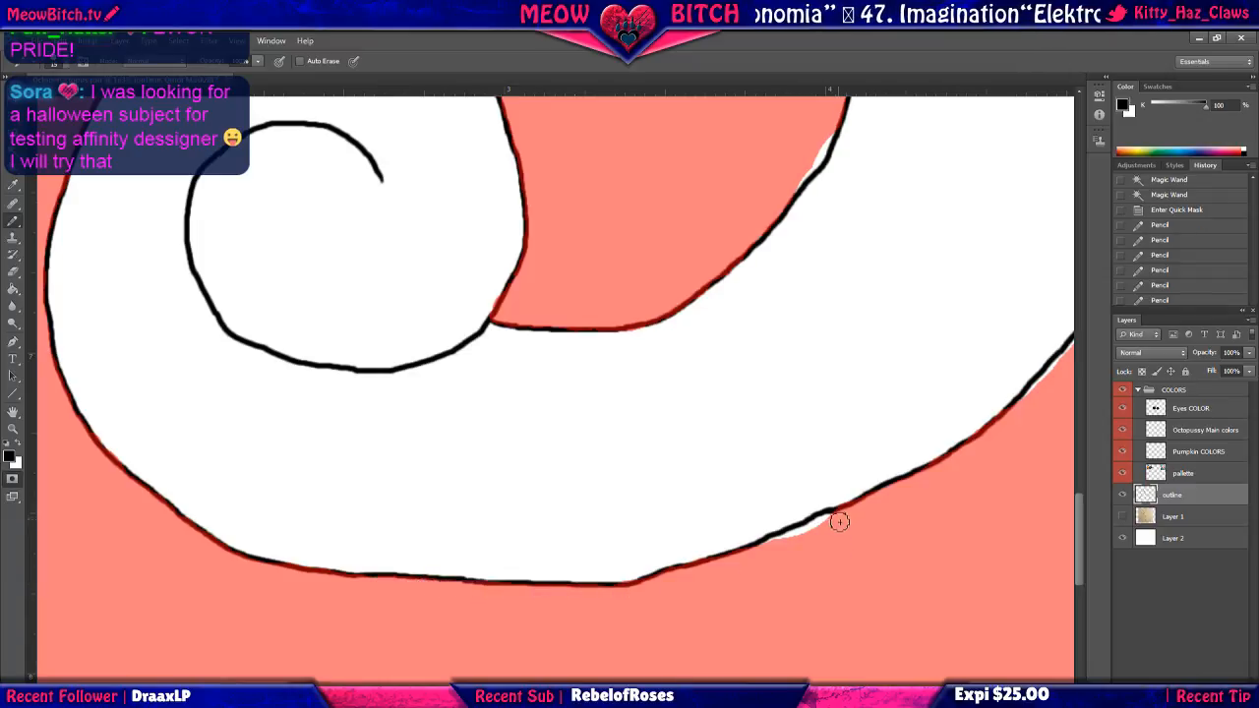
mouse_move(839, 522)
left_mouse_down()
mouse_move(781, 538)
mouse_move(678, 600)
mouse_move(477, 654)
left_mouse_up()
Trim the mask with black along the body's left edge, where it runs down into the lower left tentacle.
left_click_drag(742, 479, 676, 556)
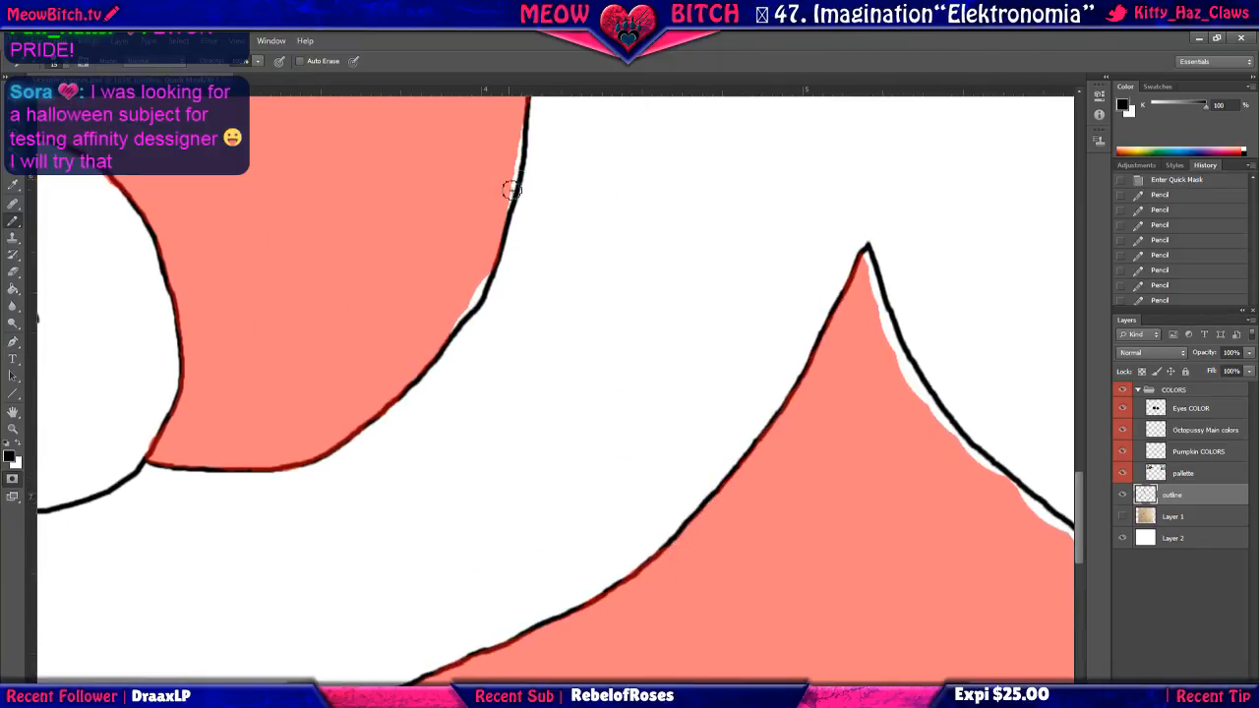
mouse_move(511, 189)
left_mouse_down()
mouse_move(496, 259)
mouse_move(445, 336)
left_mouse_up()
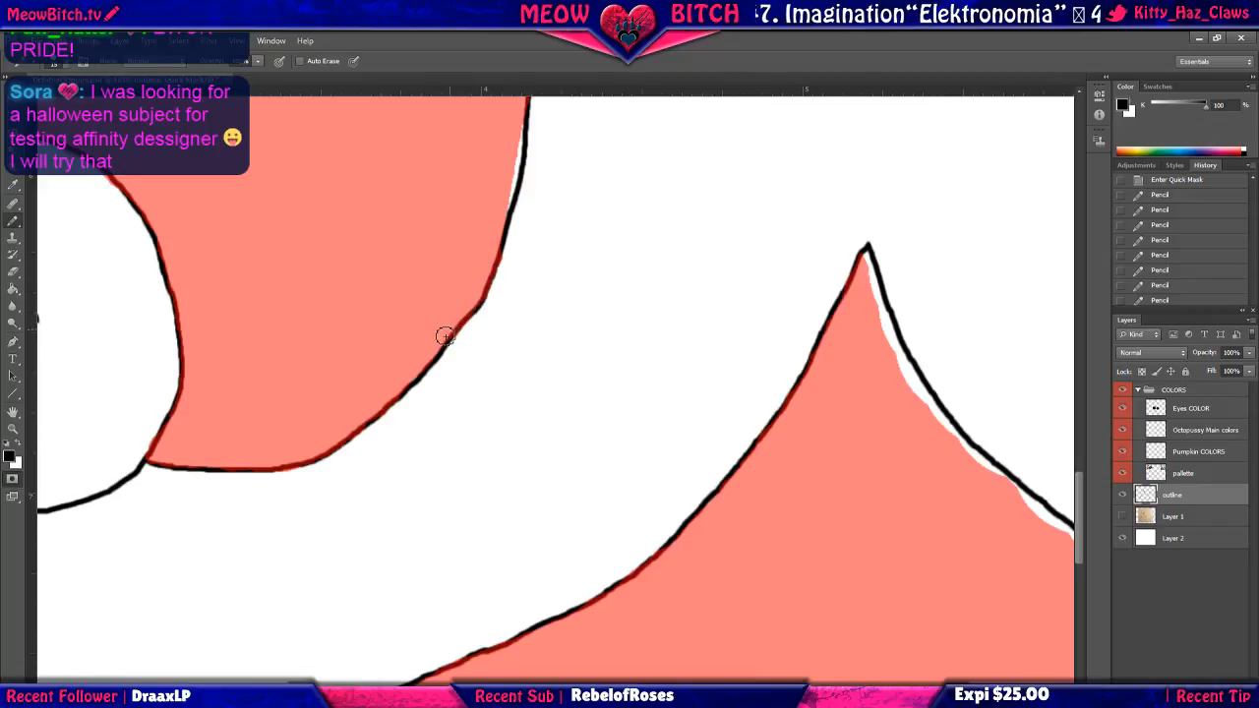
left_click_drag(442, 250, 435, 314)
left_click_drag(507, 234, 496, 329)
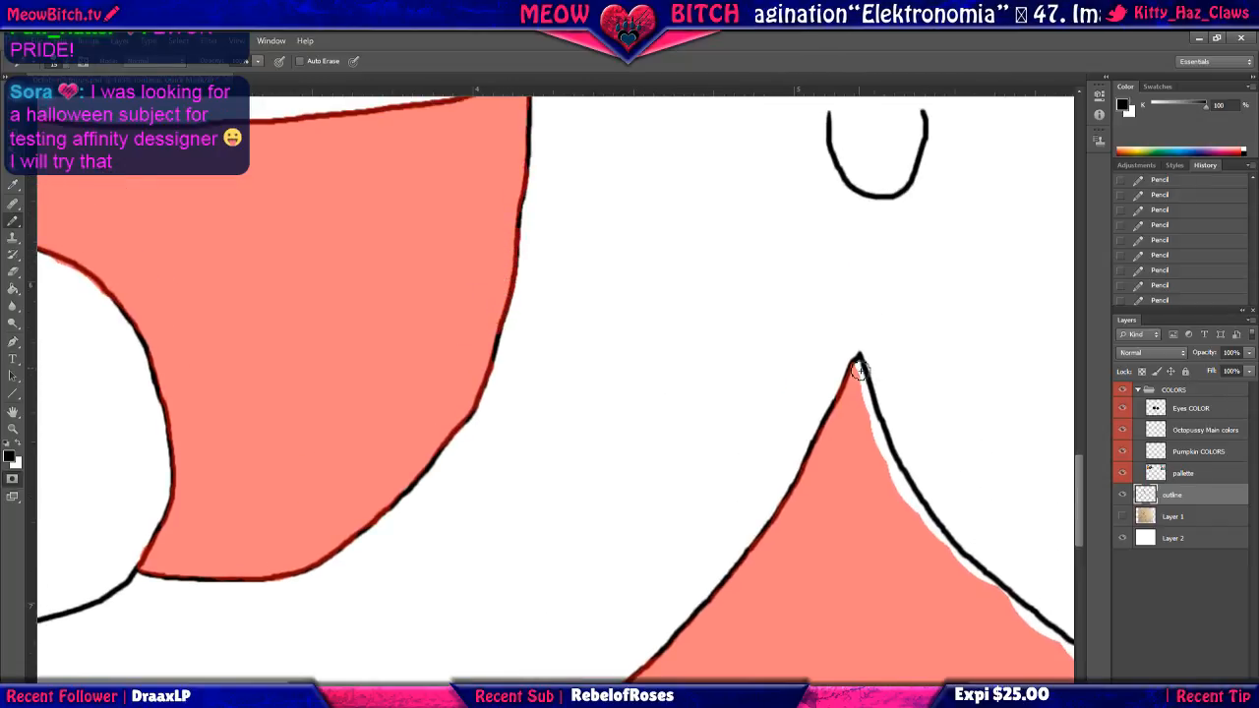
Paint black from the peak between the two lower tentacles along the lower right tentacle's underside, trimming the mask to the outline.
mouse_move(858, 368)
left_mouse_down()
mouse_move(931, 527)
mouse_move(984, 576)
left_mouse_up()
mouse_move(890, 475)
left_mouse_down()
mouse_move(946, 553)
mouse_move(611, 292)
left_mouse_up()
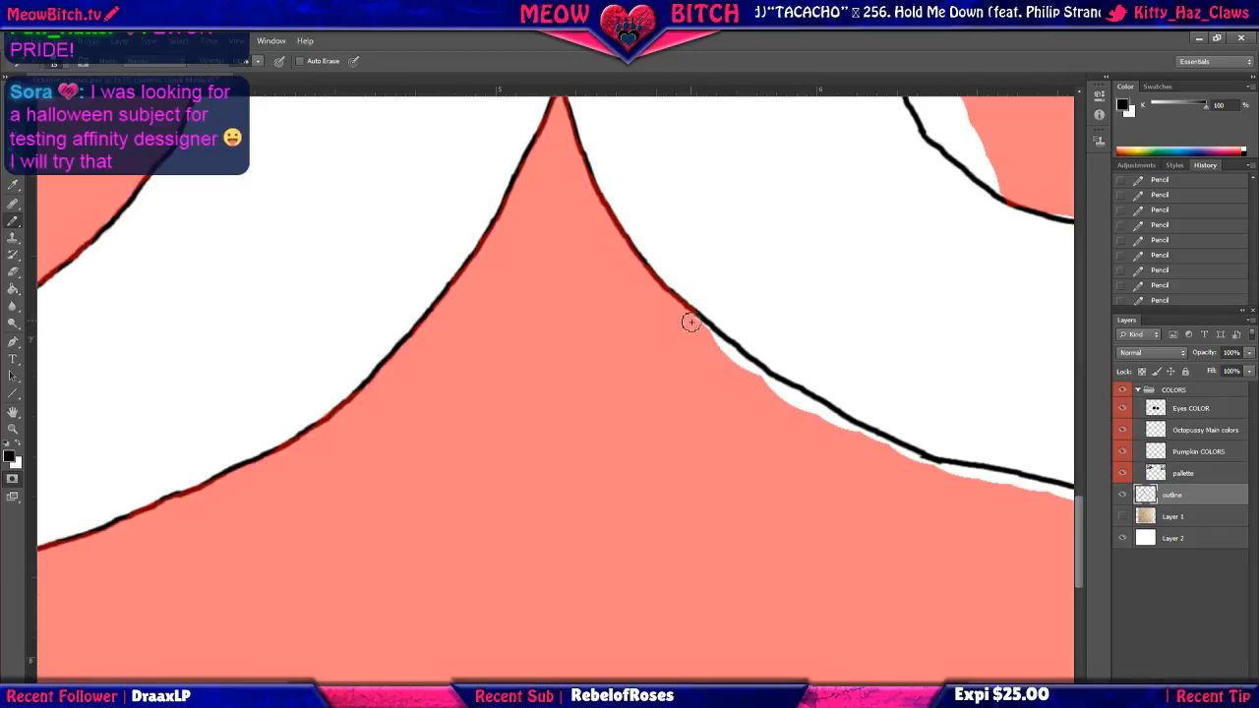
left_click_drag(691, 323, 915, 467)
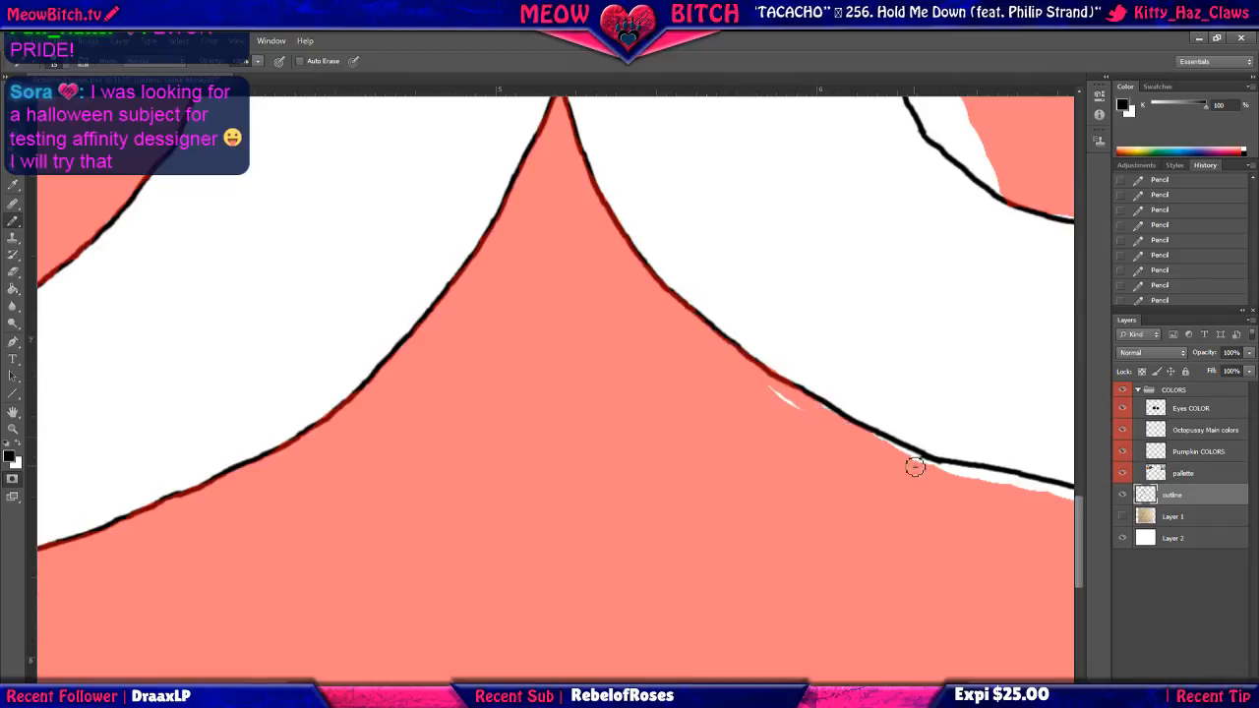
mouse_move(823, 410)
left_mouse_down()
mouse_move(939, 473)
mouse_move(759, 388)
left_mouse_up()
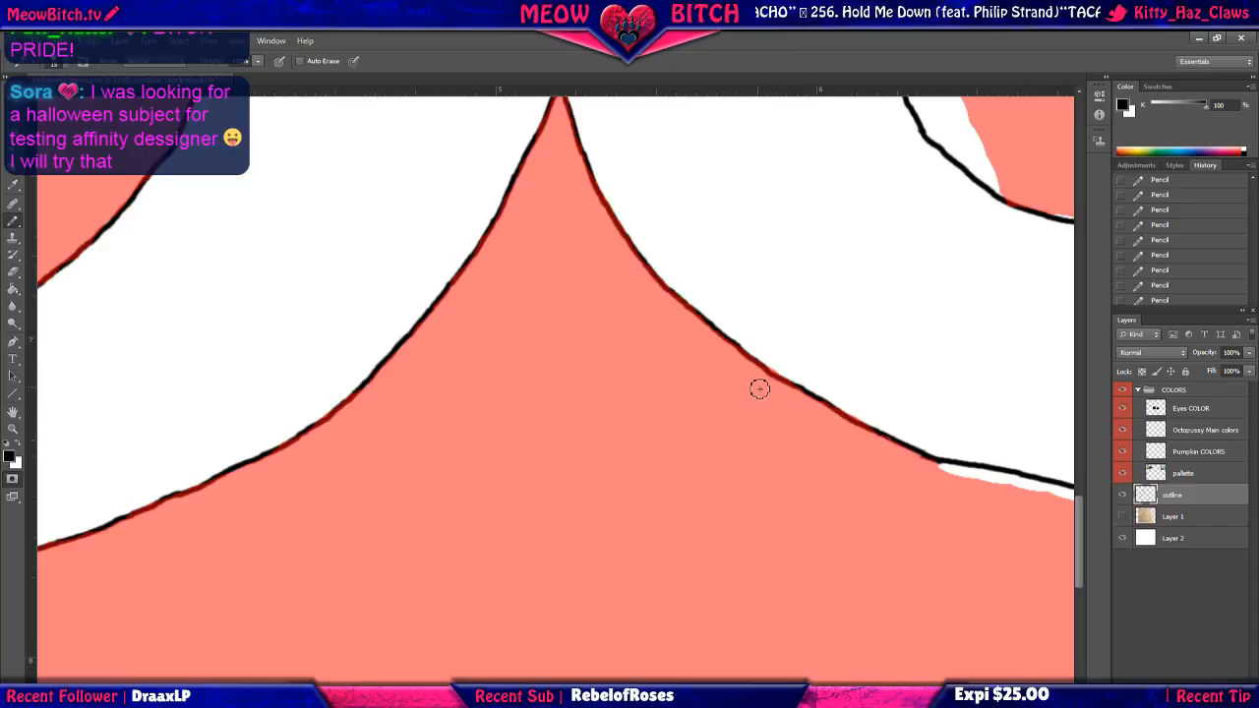
left_click_drag(826, 476, 551, 402)
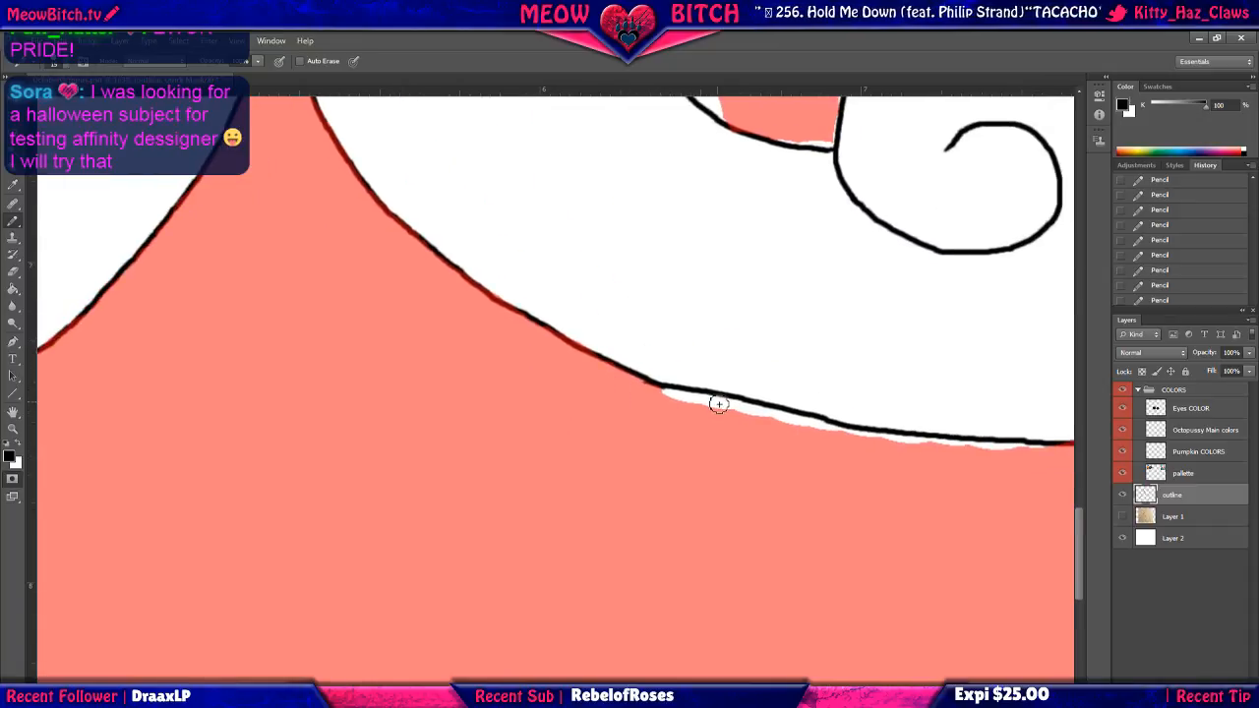
mouse_move(659, 390)
left_mouse_down()
mouse_move(922, 447)
mouse_move(1041, 451)
left_mouse_up()
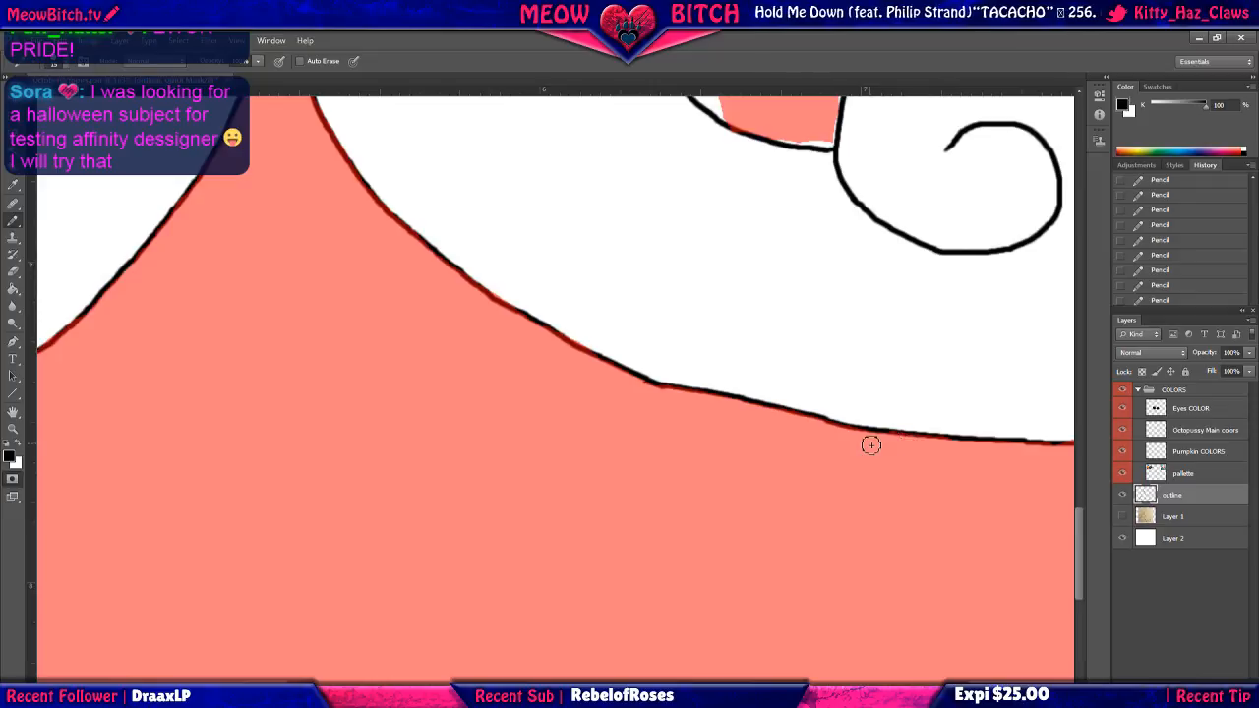
Trim the overflow around the outer edge of the lower right tentacle's curl with black in the mask.
left_click_drag(945, 486, 321, 416)
left_click_drag(790, 370, 832, 487)
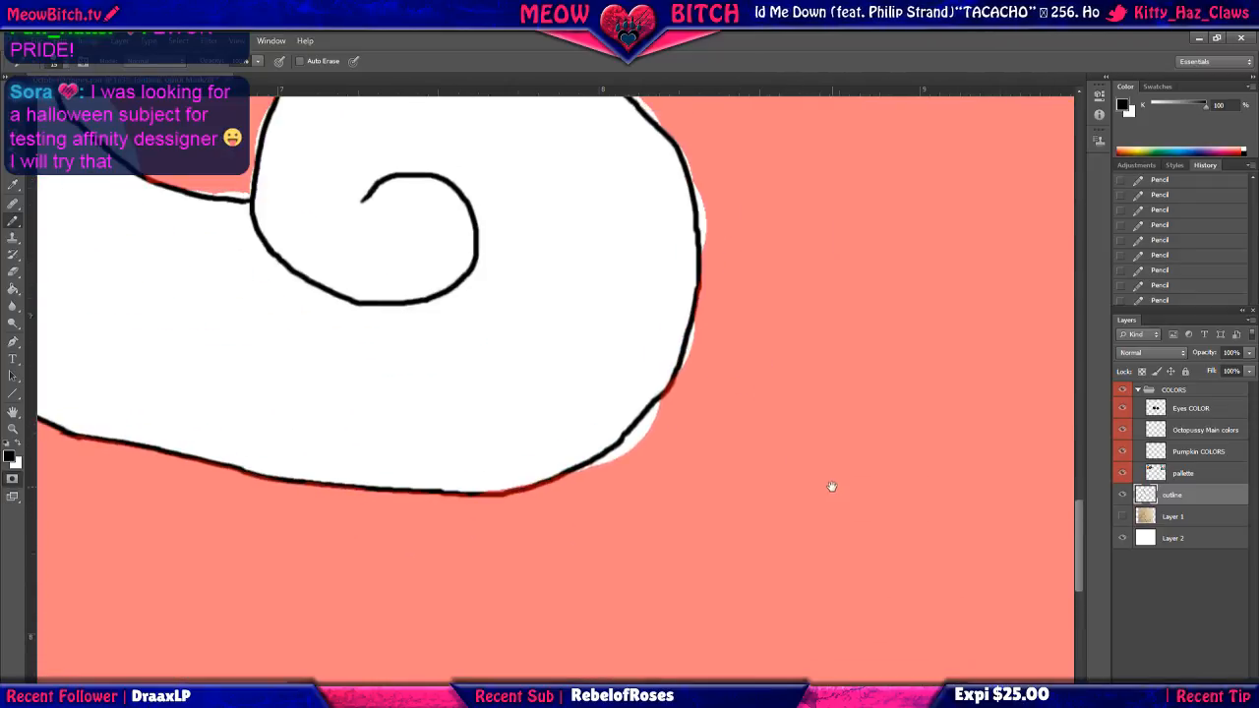
mouse_move(661, 414)
left_mouse_down()
mouse_move(574, 485)
mouse_move(615, 457)
mouse_move(572, 484)
left_mouse_up()
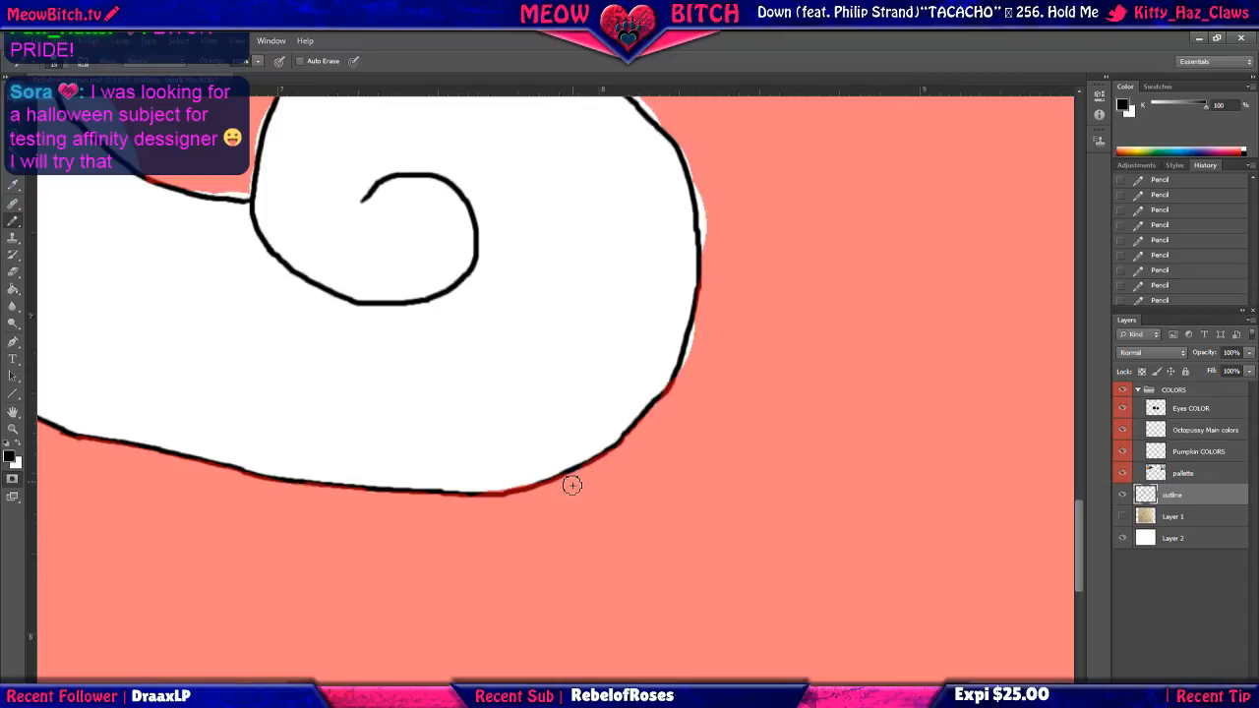
left_click_drag(698, 327, 684, 385)
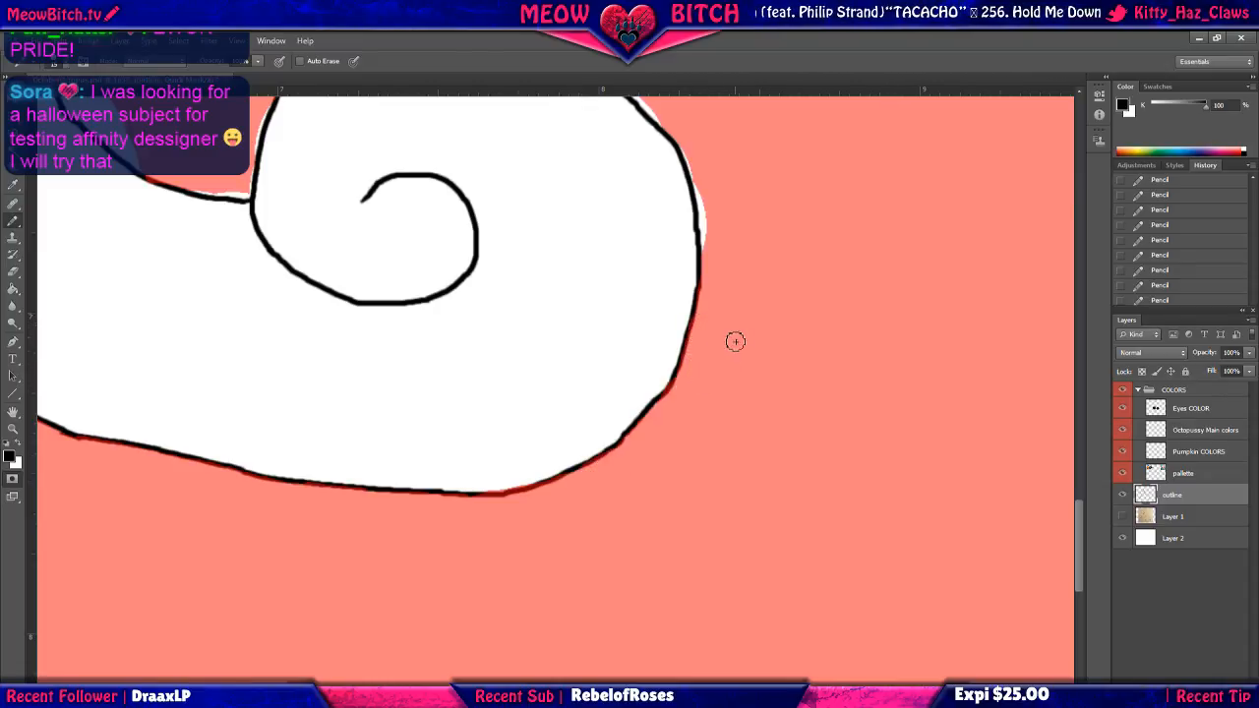
left_click_drag(774, 266, 796, 379)
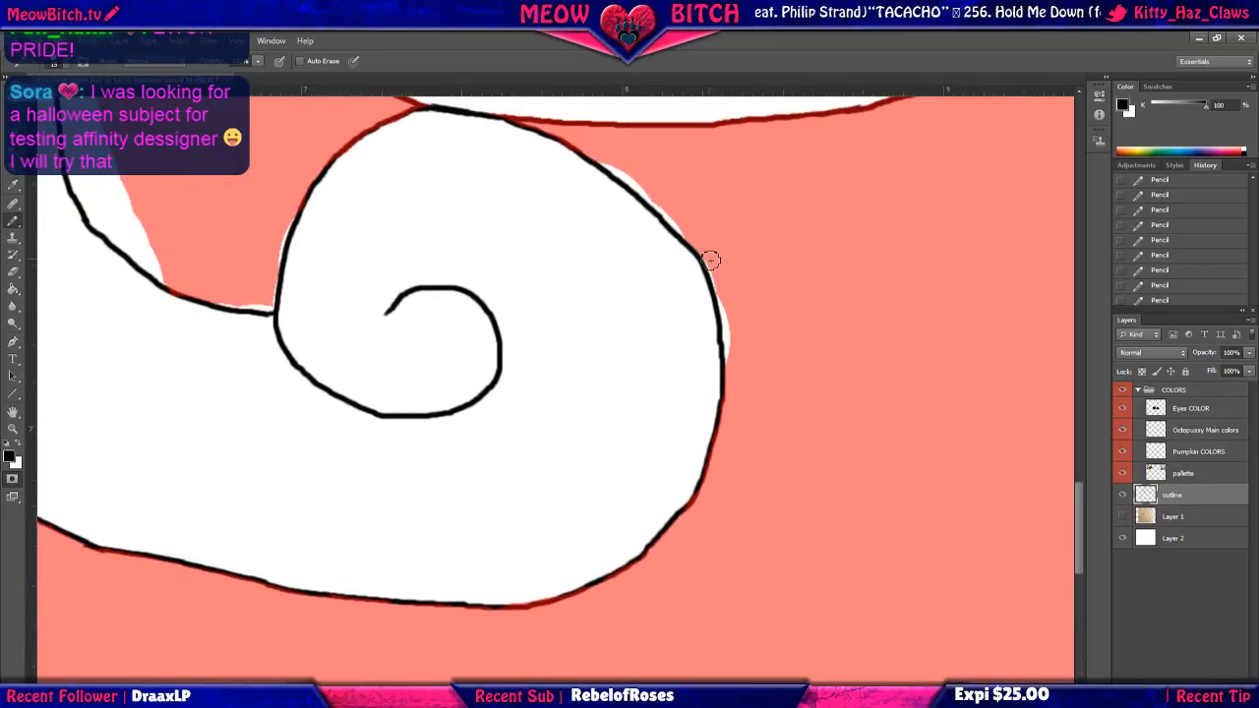
left_click_drag(713, 271, 737, 387)
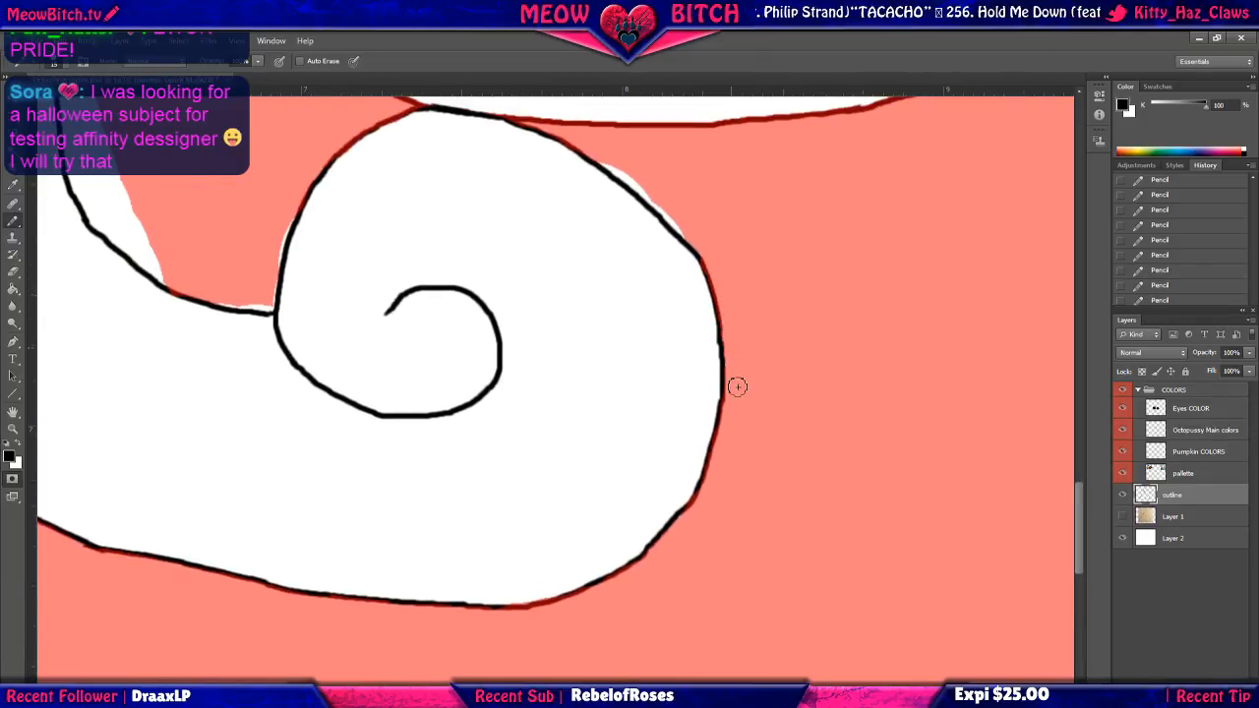
left_click_drag(745, 260, 784, 383)
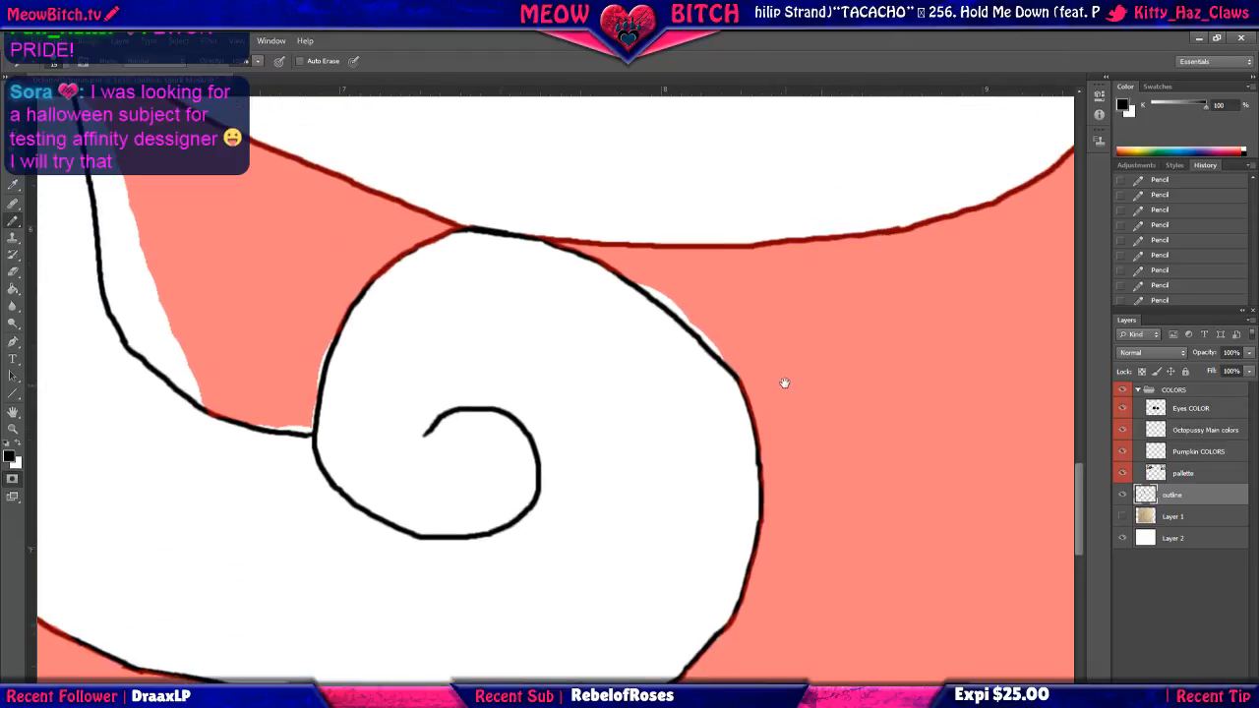
left_click_drag(644, 283, 753, 381)
Fill the gap between the body's right edge and the lower right curl with black up to the outlines, restoring overpainted spots in white.
left_click_drag(470, 295, 694, 328)
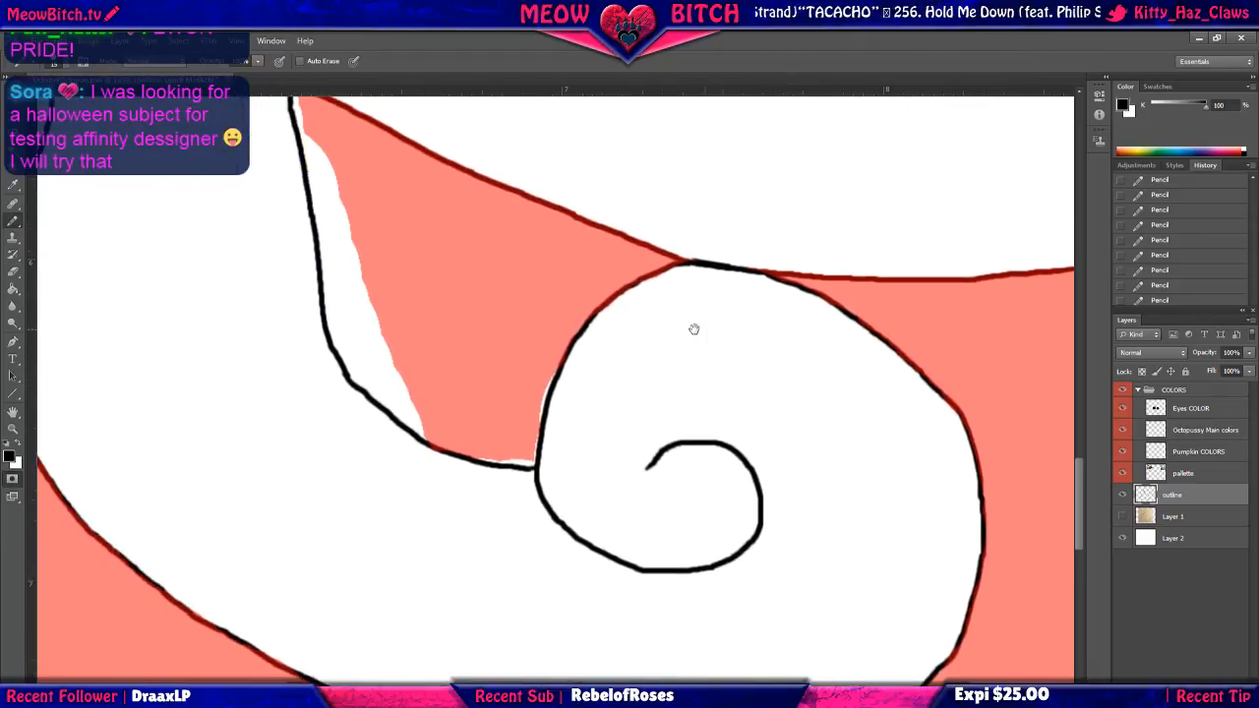
mouse_move(546, 372)
left_mouse_down()
mouse_move(528, 458)
mouse_move(464, 451)
mouse_move(377, 391)
mouse_move(330, 325)
mouse_move(338, 349)
mouse_move(393, 400)
left_mouse_up()
key("x")
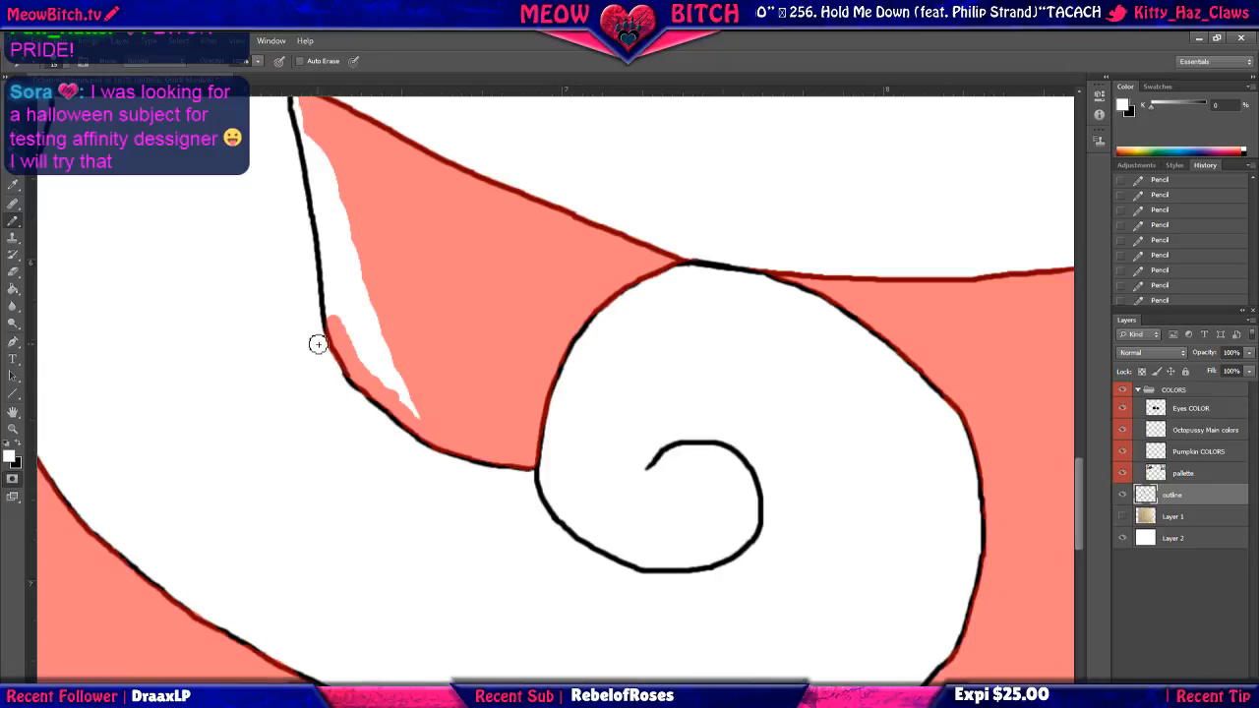
left_click_drag(283, 270, 329, 323)
key("x")
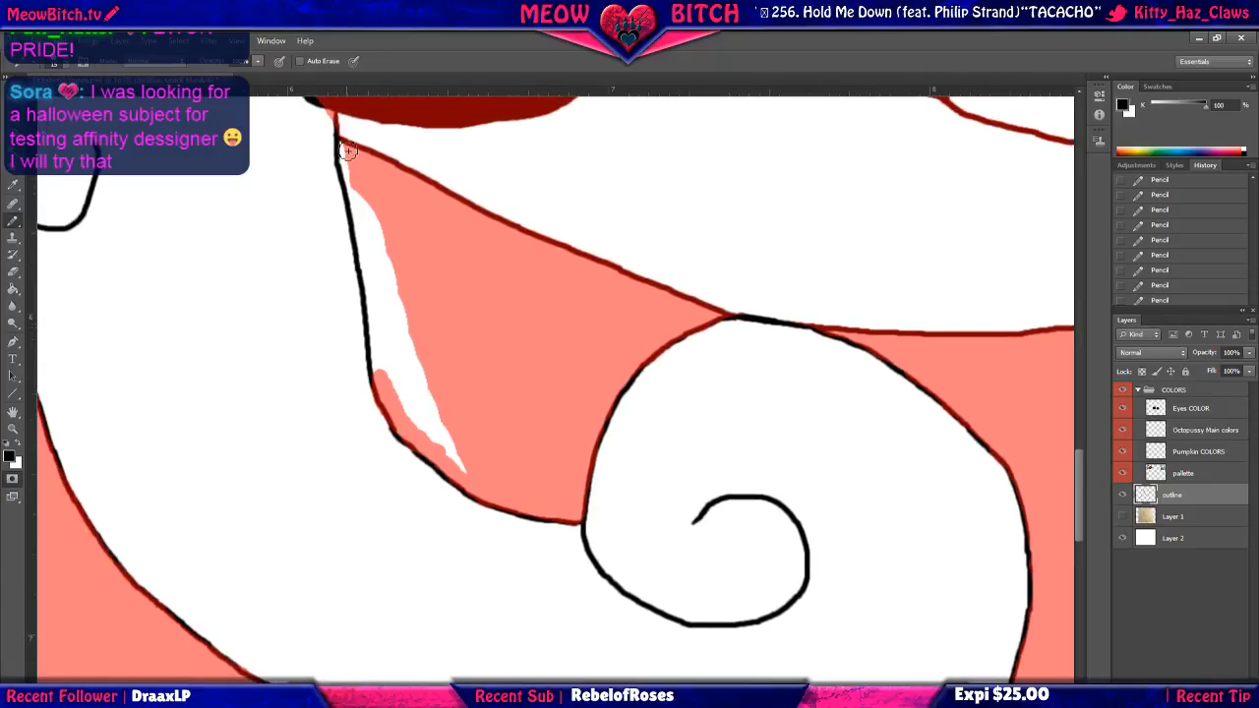
left_click_drag(345, 158, 386, 385)
mouse_move(365, 208)
left_mouse_down()
mouse_move(395, 362)
mouse_move(464, 469)
left_mouse_up()
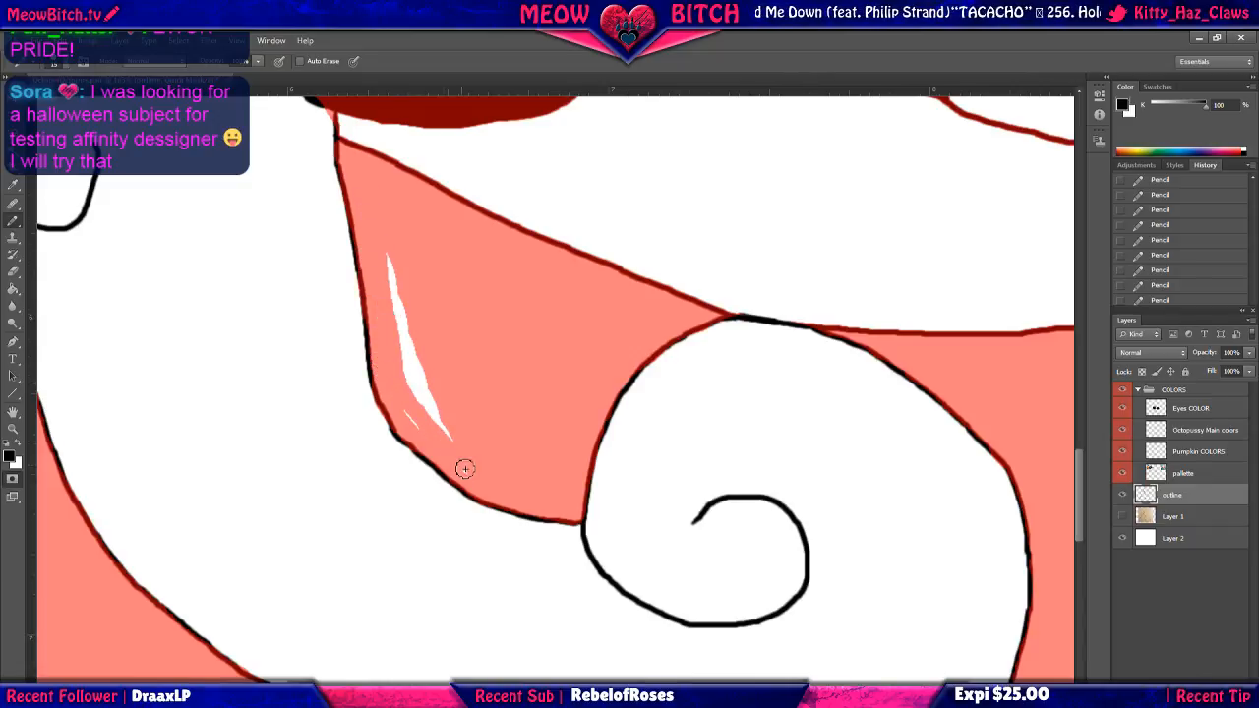
mouse_move(385, 273)
left_mouse_down()
mouse_move(449, 436)
mouse_move(404, 327)
left_mouse_up()
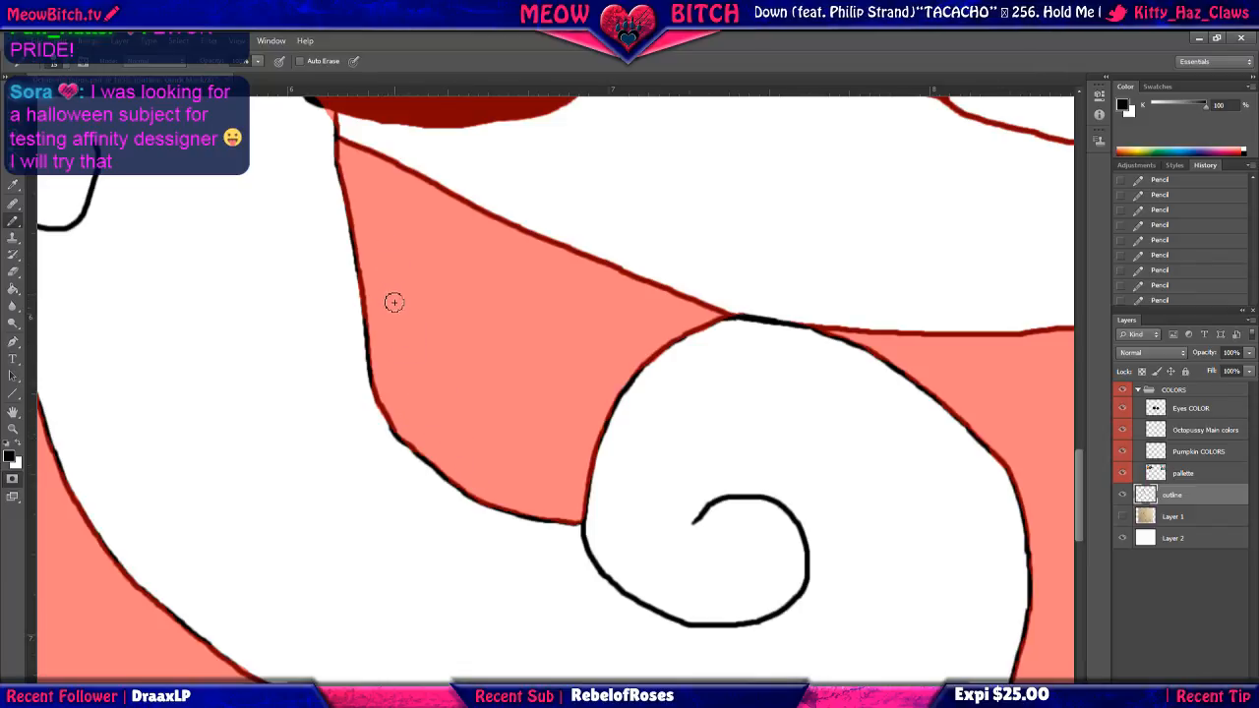
Extend the mask with black over the exposed lower-left edge of the right eye, restoring the overflow in white.
scroll(394, 302, "down", 2)
left_click_drag(386, 332, 413, 357)
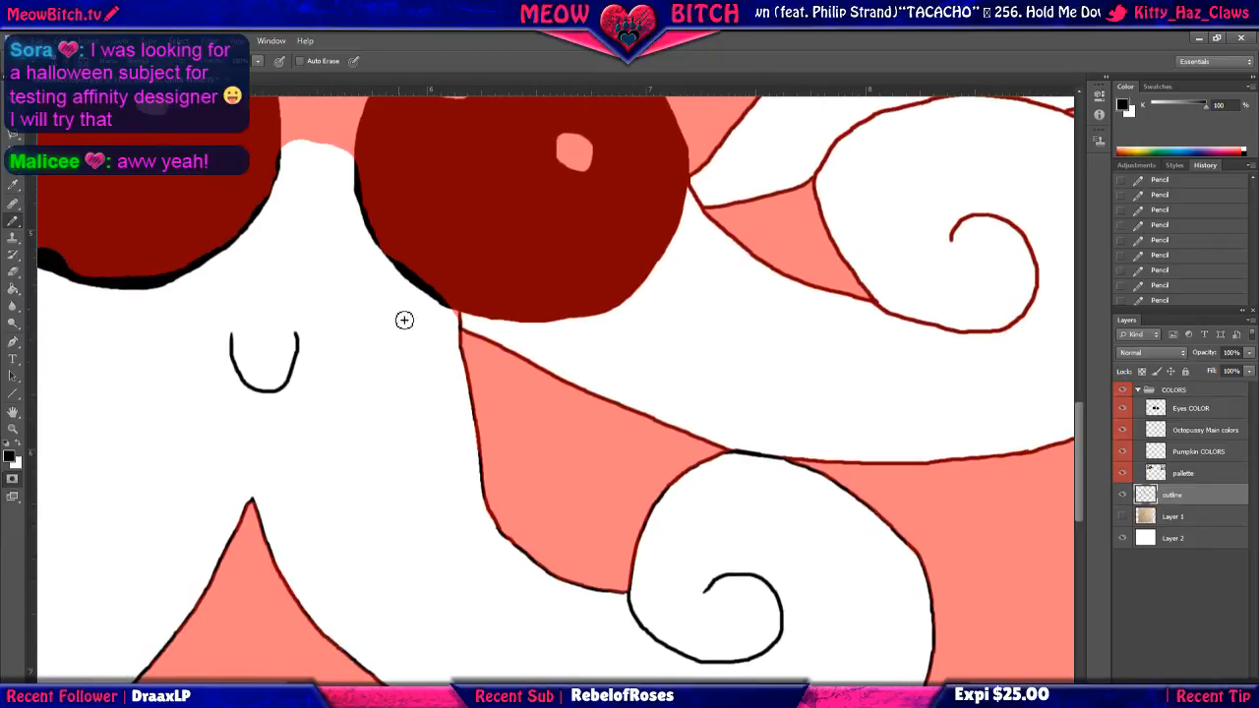
key("x")
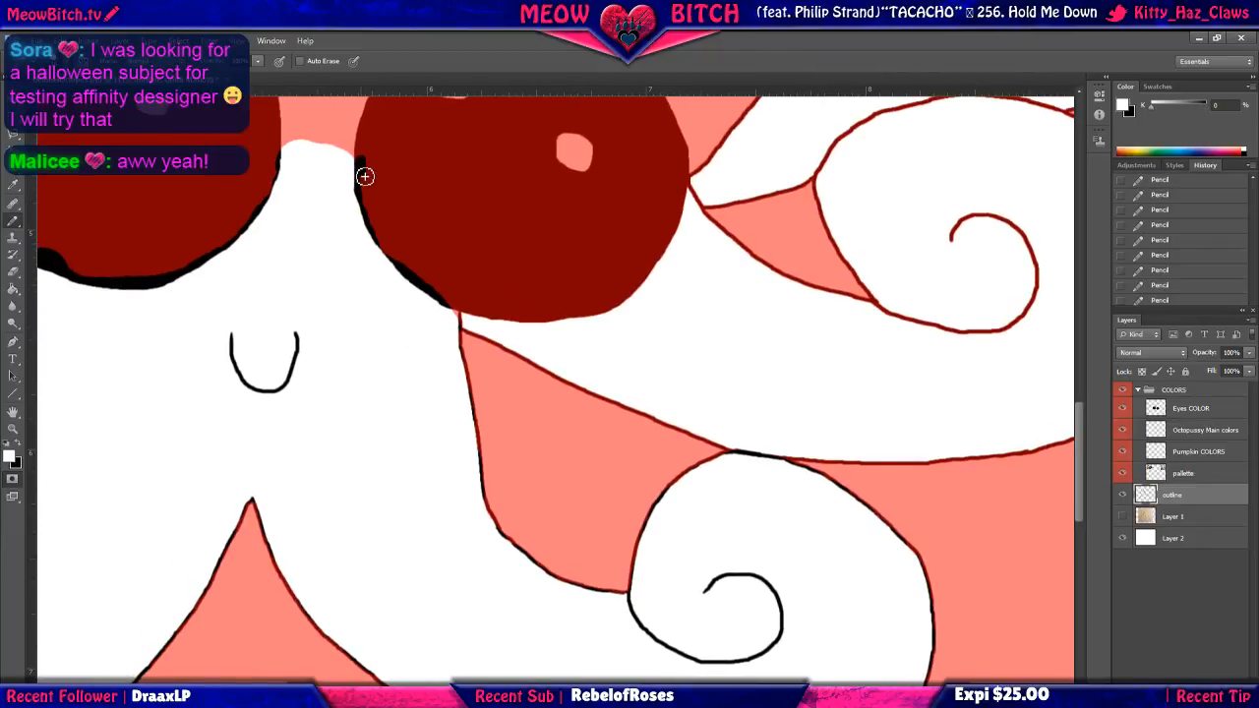
key("x")
mouse_move(364, 165)
left_mouse_down()
mouse_move(396, 266)
mouse_move(463, 317)
left_mouse_up()
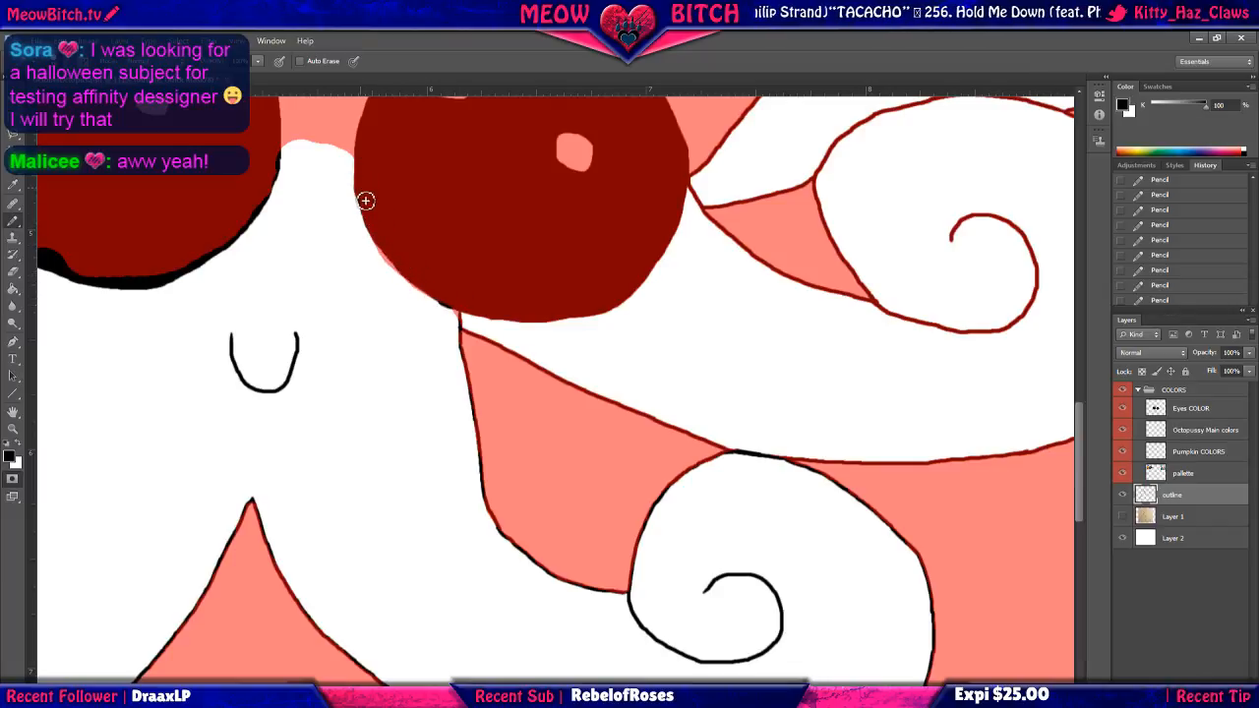
scroll(444, 304, "up", 3)
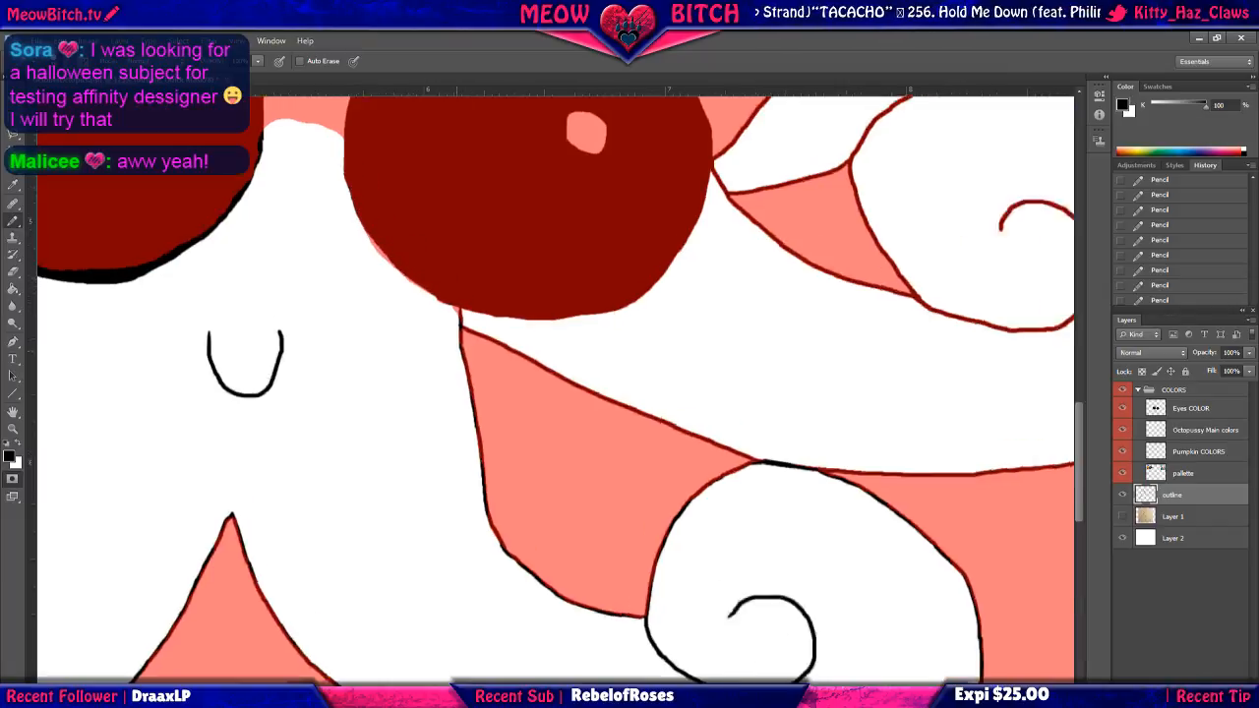
key("x")
left_click_drag(452, 293, 429, 284)
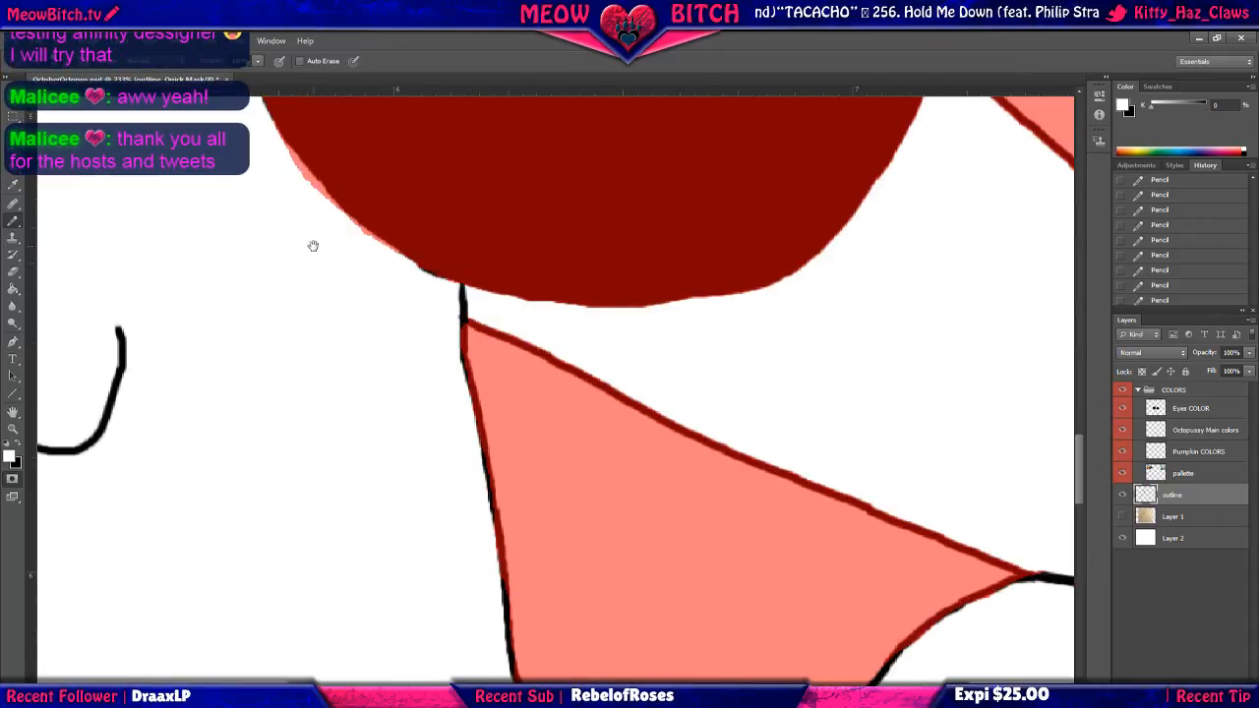
left_click_drag(313, 244, 427, 301)
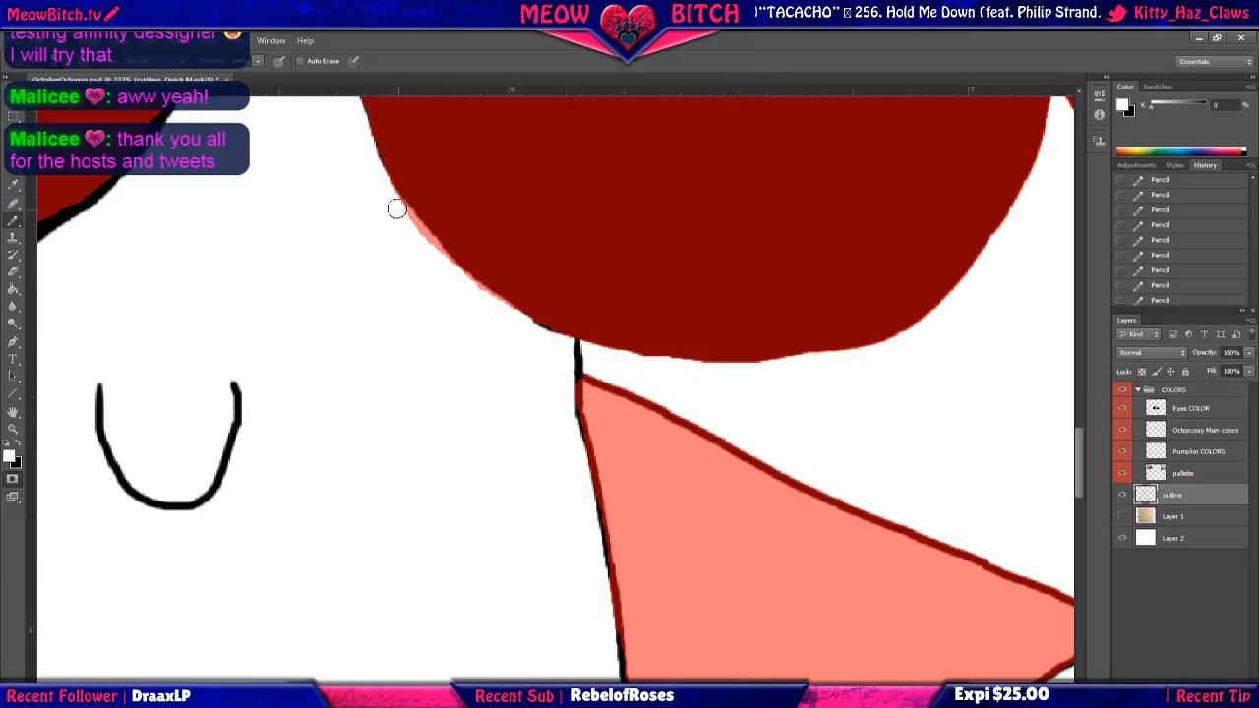
mouse_move(397, 209)
left_mouse_down()
mouse_move(490, 314)
mouse_move(529, 336)
left_mouse_up()
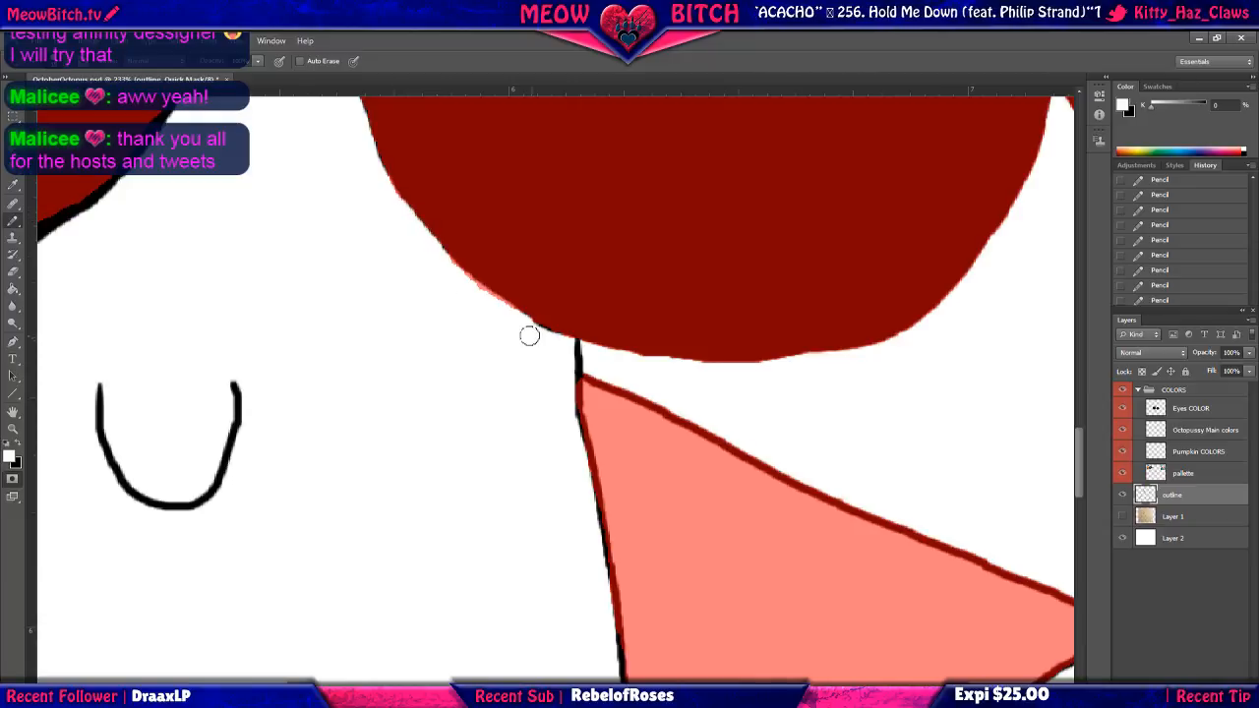
key("x")
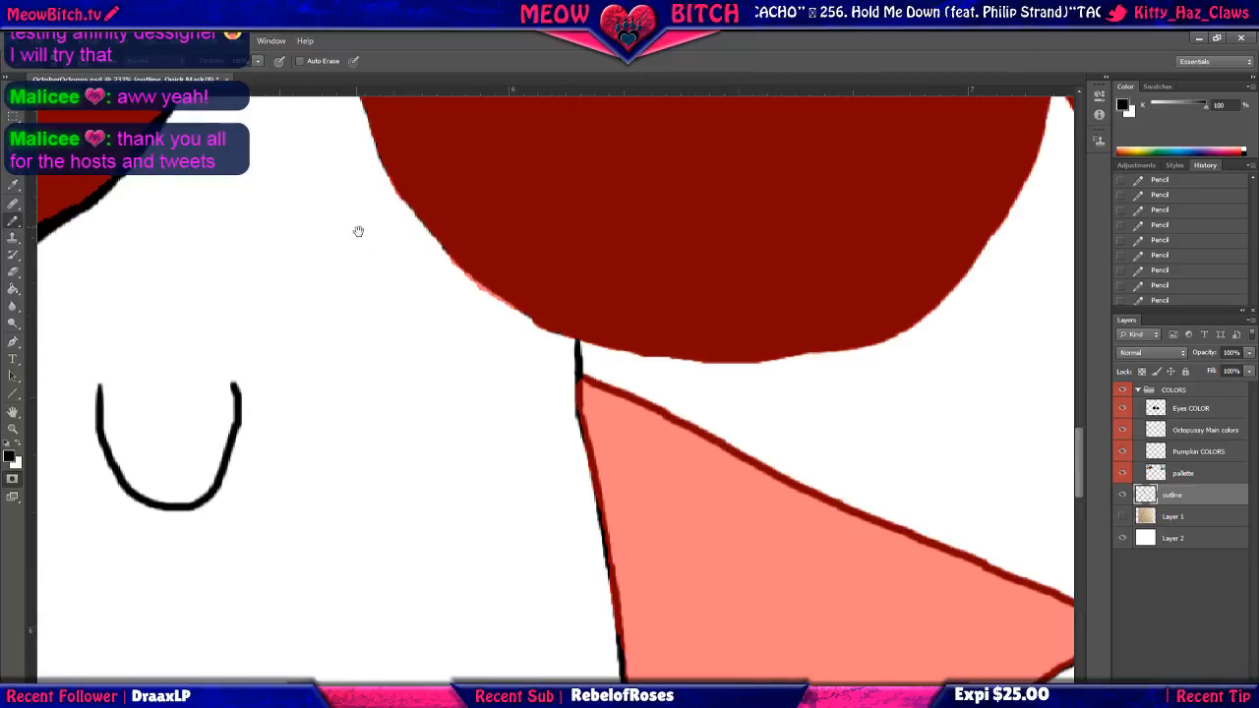
Cover the exposed underside of the left eye with black in the mask, cleaning the overflow below it in white.
left_click_drag(357, 231, 452, 343)
left_click_drag(387, 206, 450, 221)
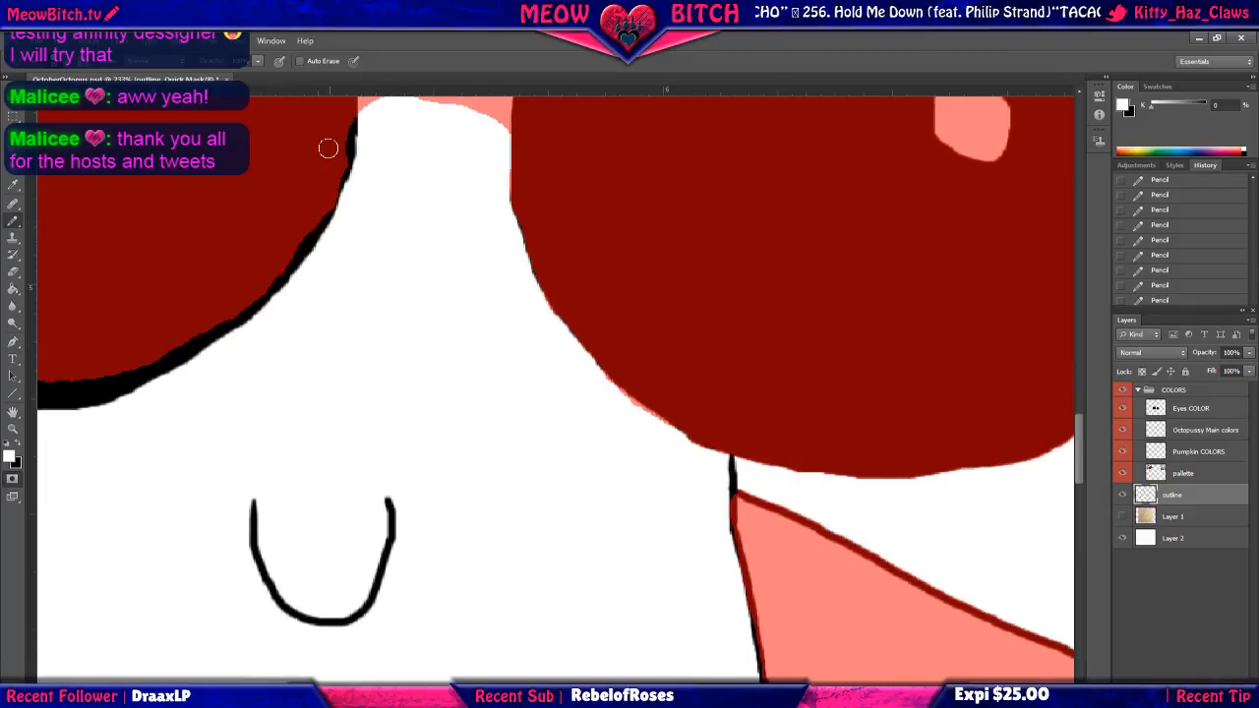
mouse_move(343, 112)
left_mouse_down()
mouse_move(300, 246)
mouse_move(210, 327)
mouse_move(249, 304)
mouse_move(230, 313)
mouse_move(299, 239)
mouse_move(491, 189)
left_mouse_up()
mouse_move(455, 237)
left_mouse_down()
mouse_move(421, 268)
mouse_move(315, 304)
left_mouse_up()
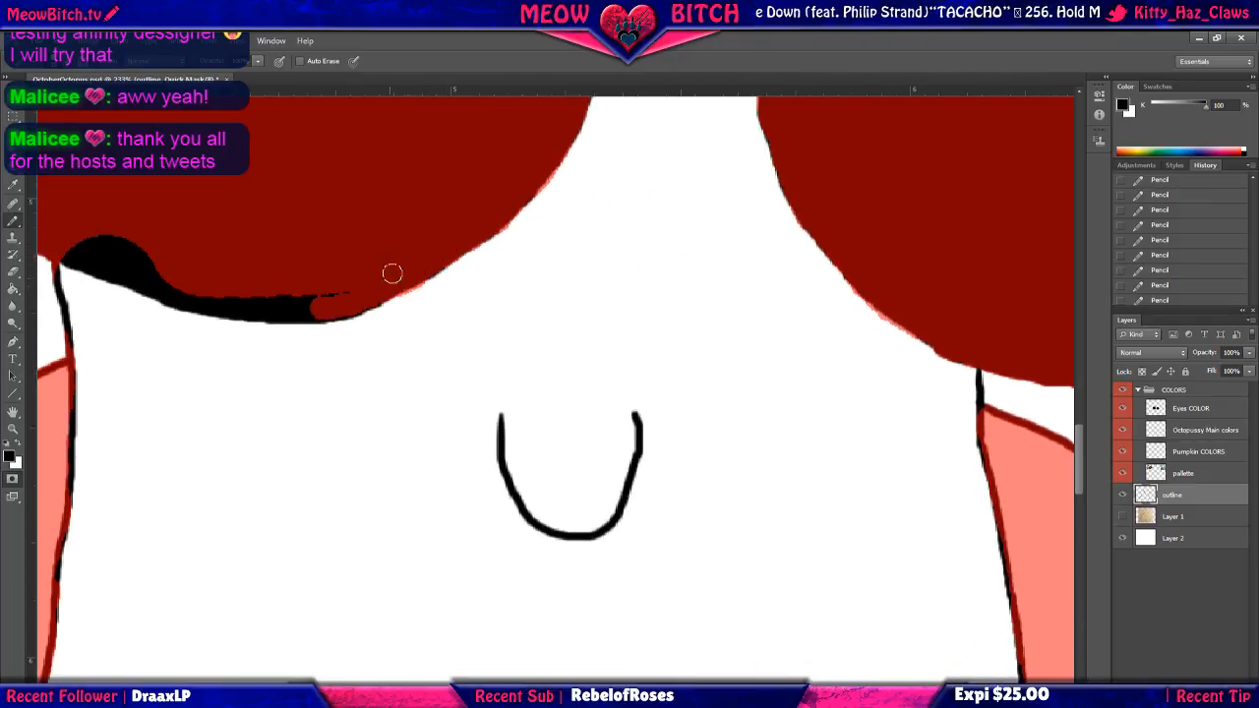
mouse_move(392, 274)
left_mouse_down()
mouse_move(351, 305)
mouse_move(292, 309)
mouse_move(318, 311)
mouse_move(235, 299)
mouse_move(327, 288)
mouse_move(242, 293)
left_mouse_up()
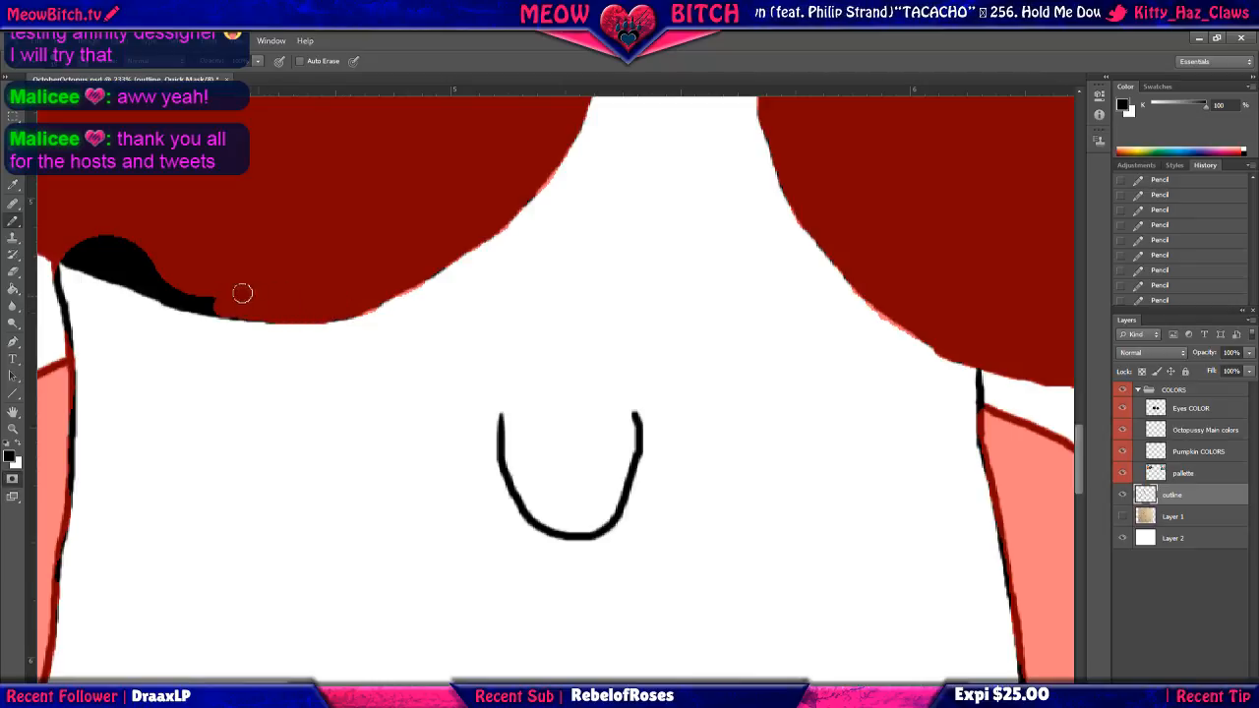
mouse_move(56, 247)
left_mouse_down()
mouse_move(246, 312)
mouse_move(78, 245)
mouse_move(84, 233)
left_mouse_up()
left_click_drag(188, 245, 329, 225)
key("x")
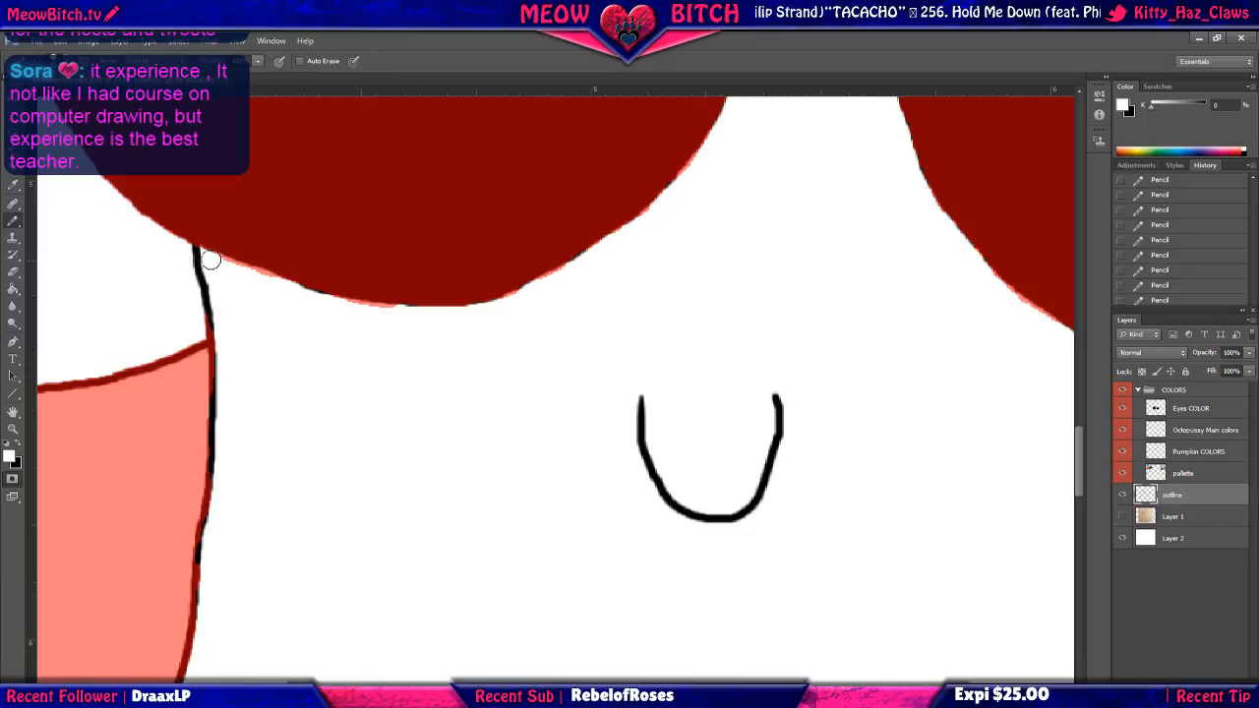
mouse_move(211, 259)
left_mouse_down()
mouse_move(323, 306)
mouse_move(432, 324)
left_mouse_up()
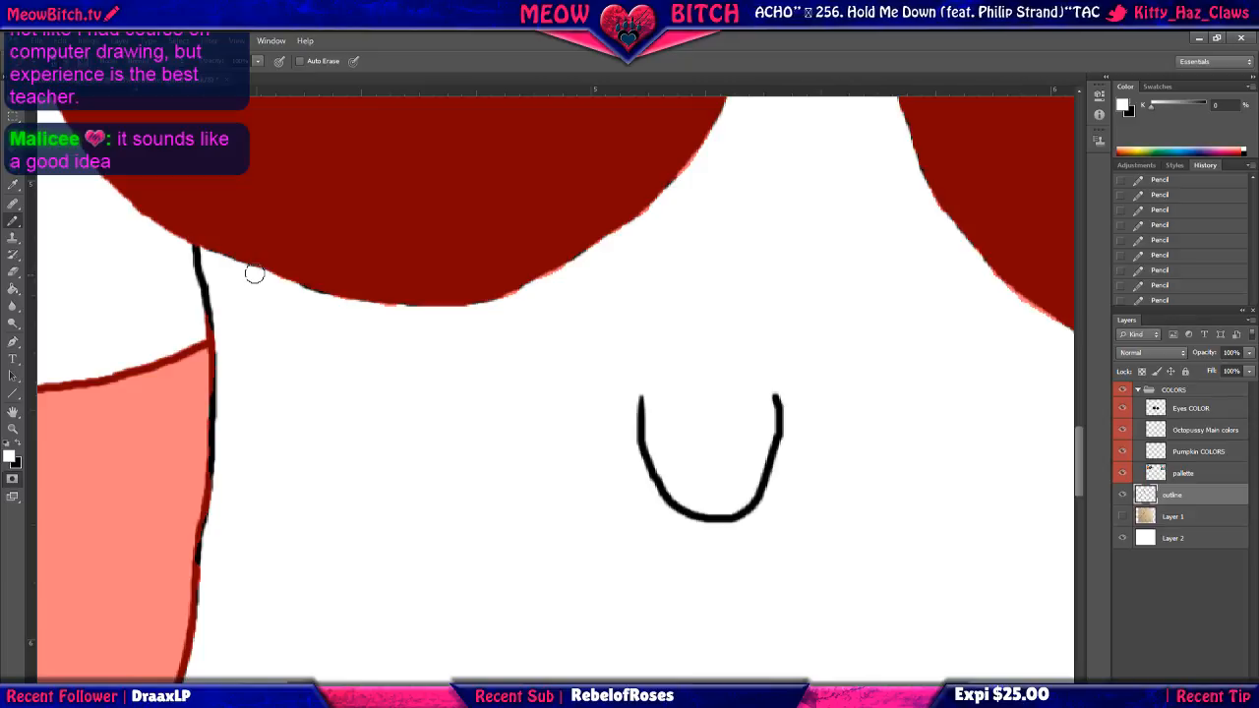
Convert the Quick Mask to a selection and save it as a new channel named octpussy.
scroll(282, 284, "down", 1)
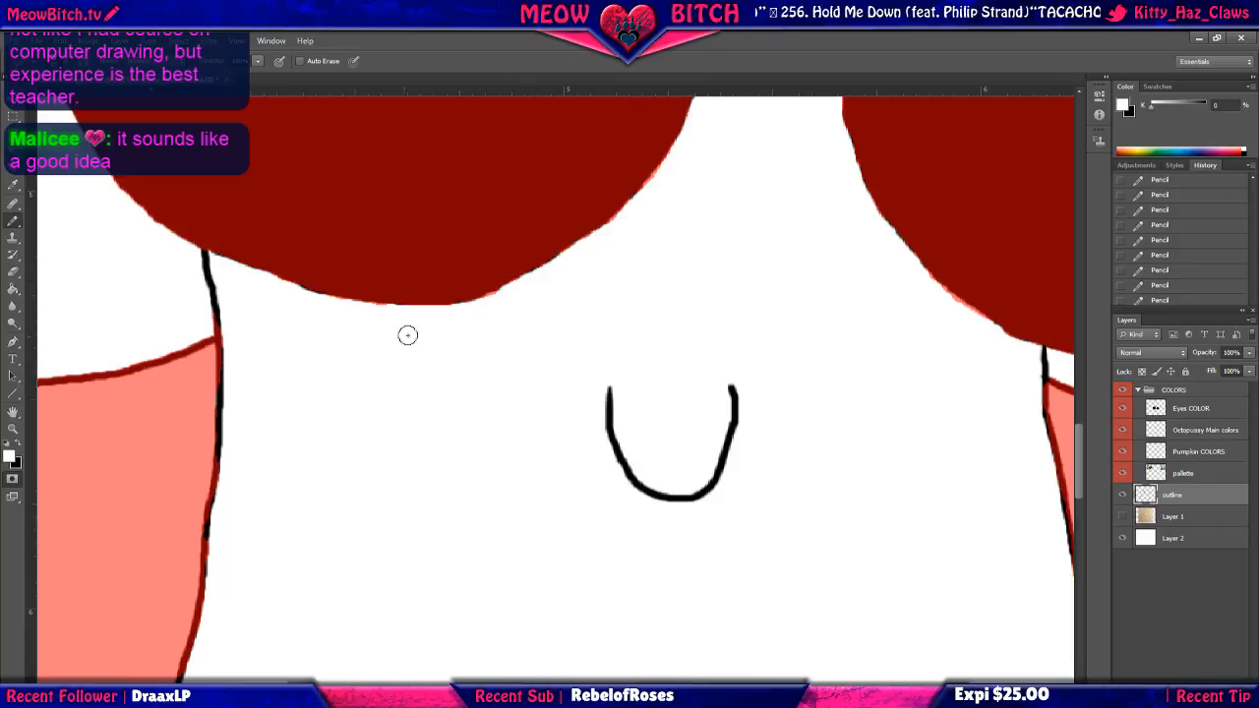
scroll(393, 338, "down", 3)
scroll(372, 340, "down", 1)
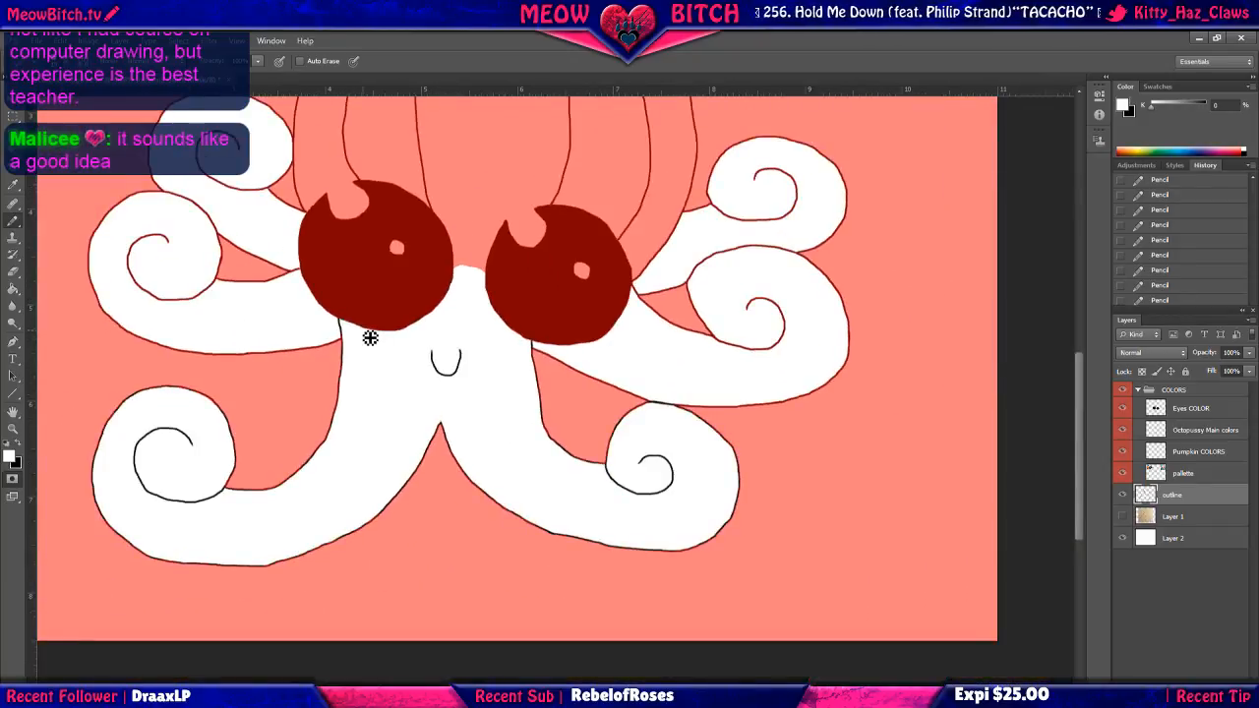
scroll(370, 337, "down", 3)
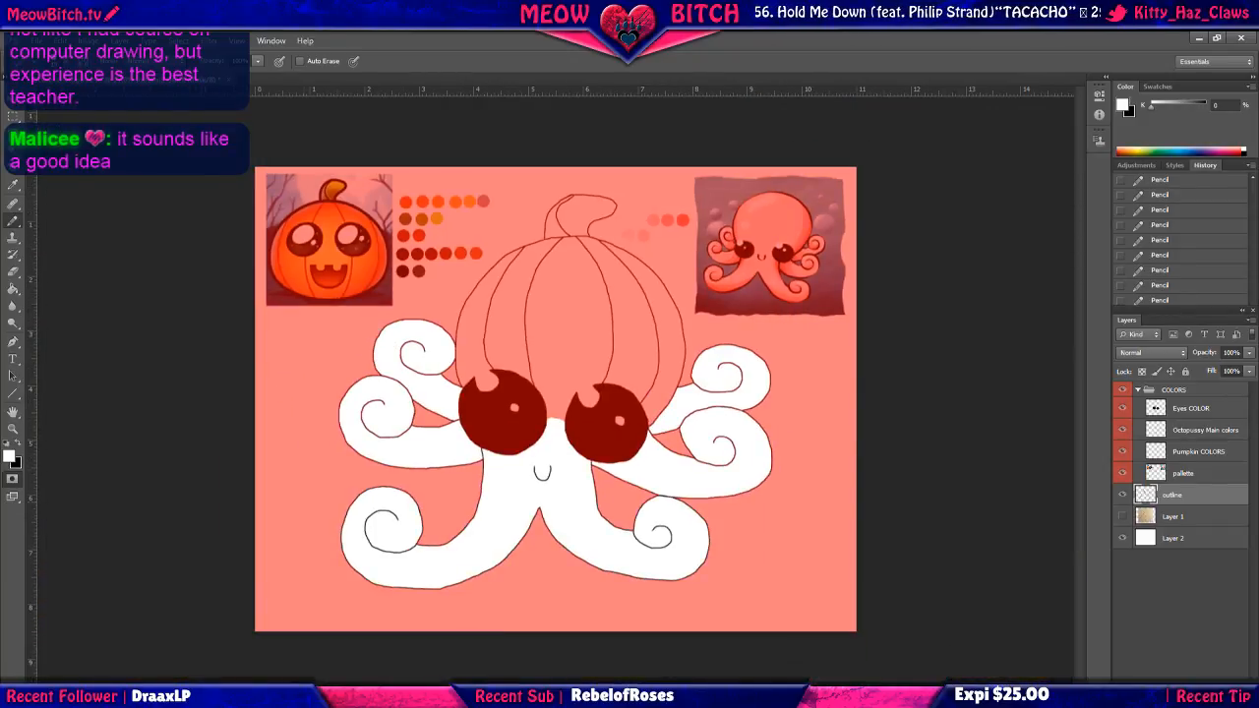
left_click(11, 480)
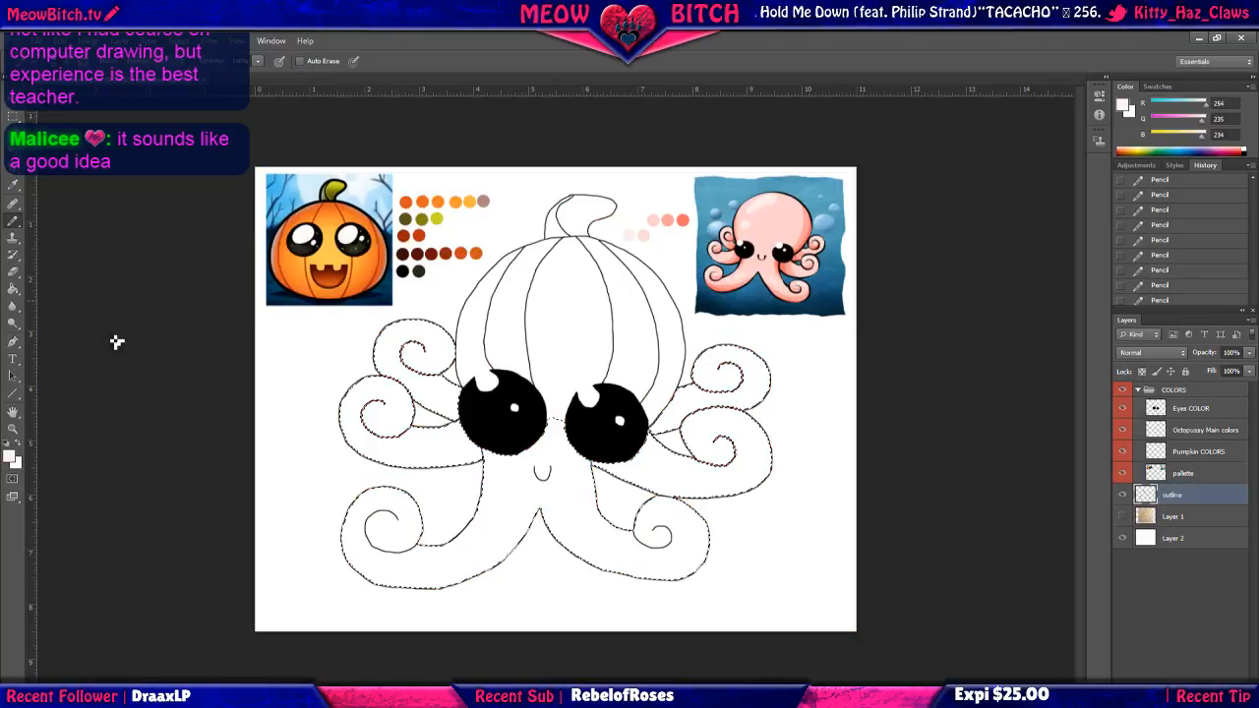
left_click(173, 40)
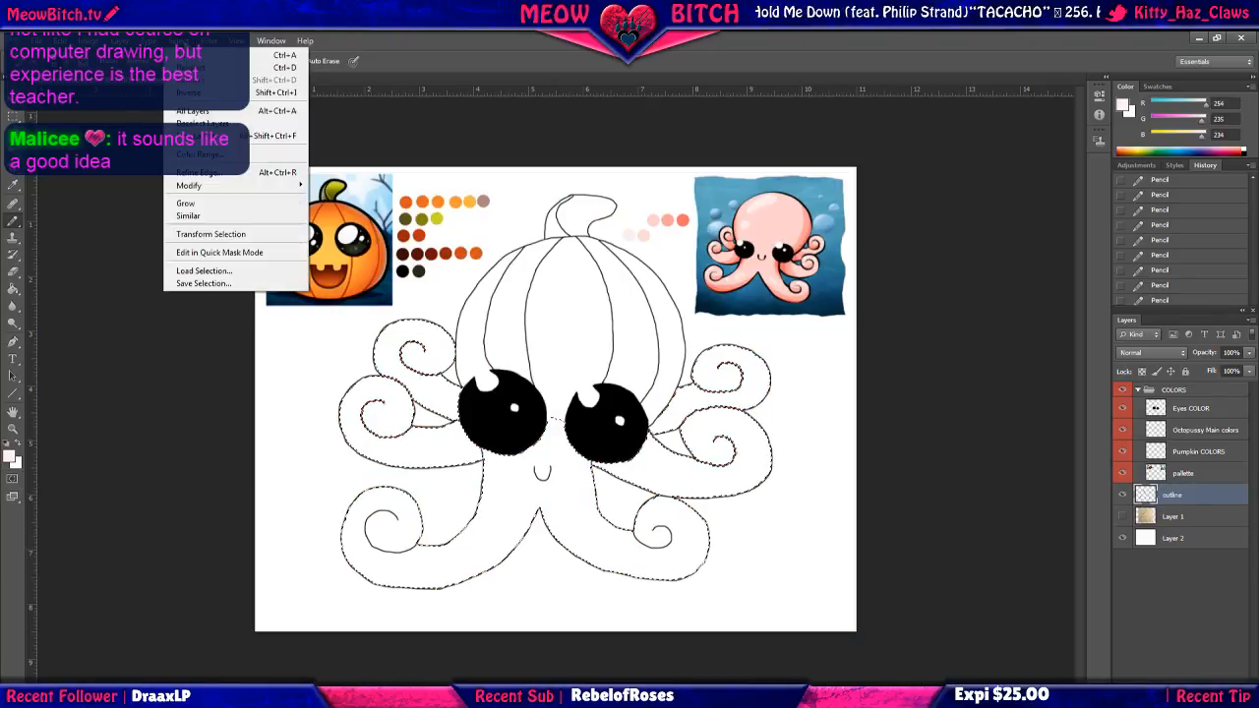
left_click(204, 284)
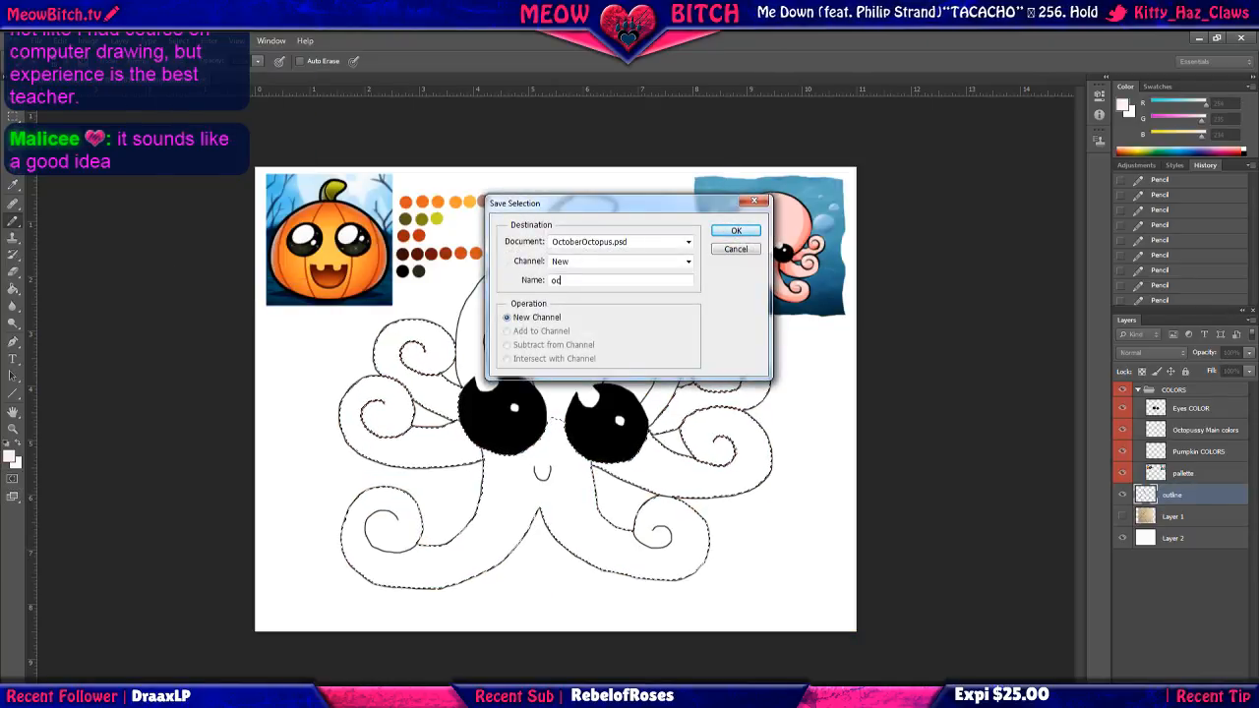
type("octpussy")
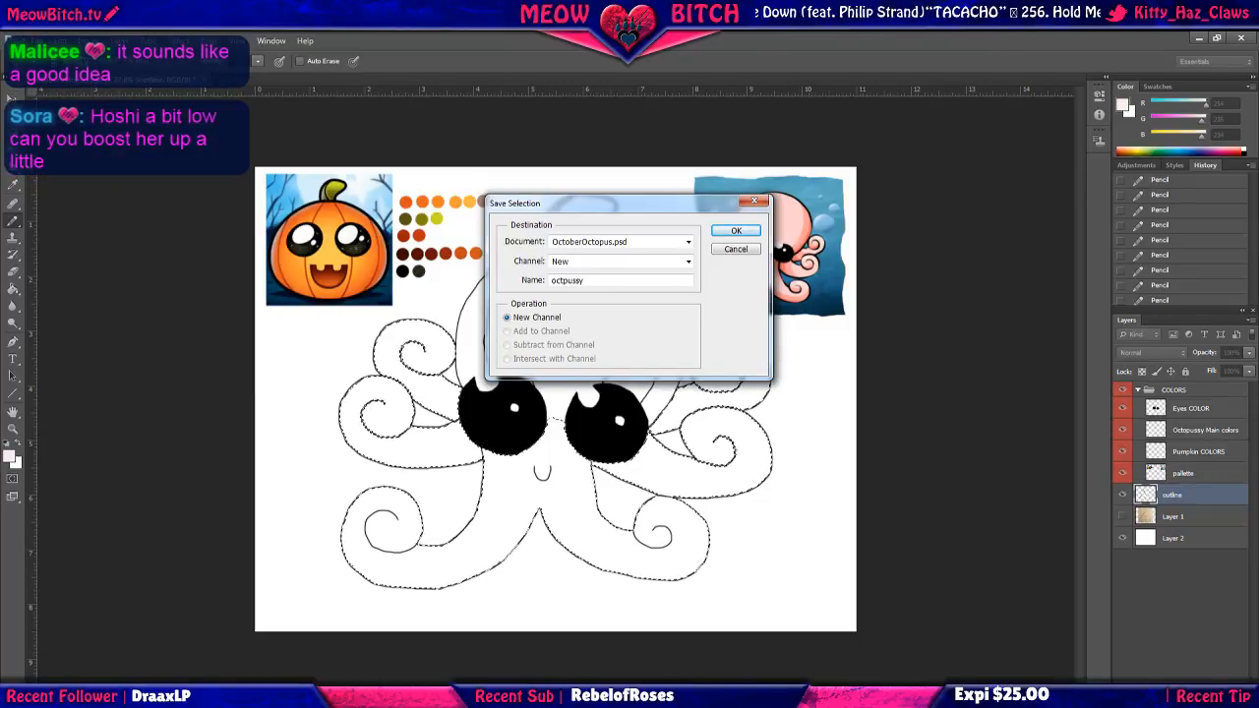
key("Return")
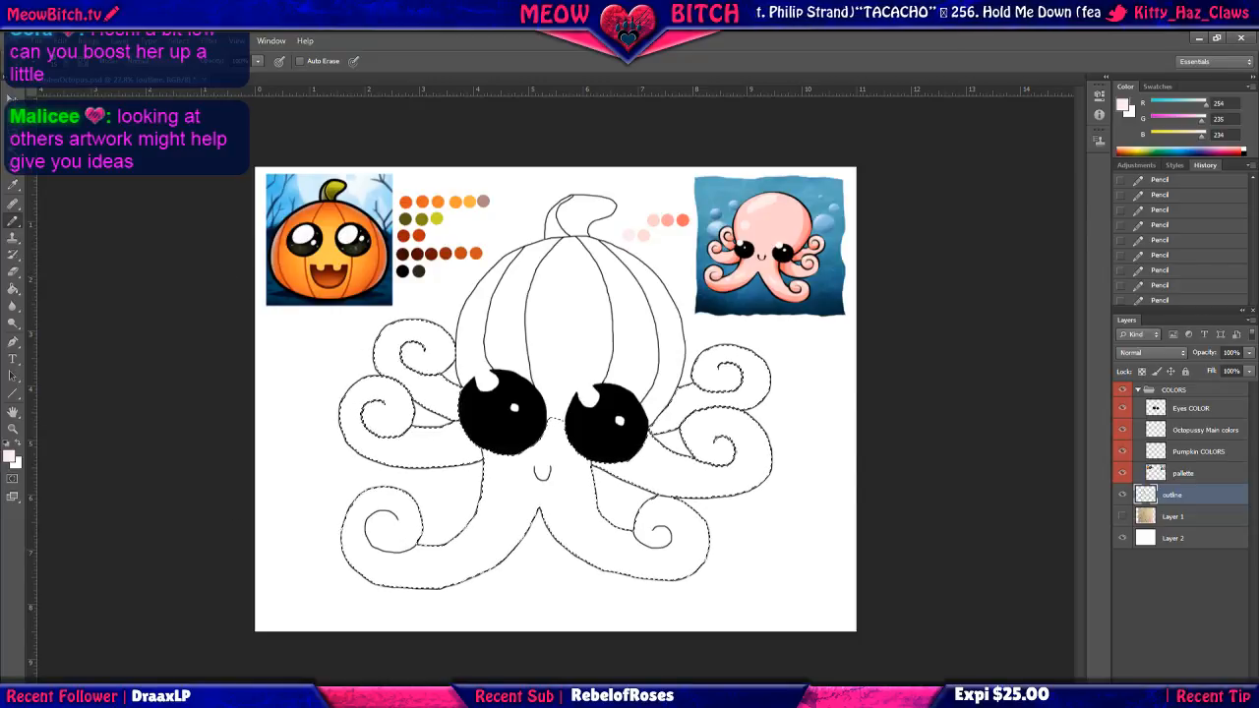
Deselect the octopus, reselect it and clear the selection again.
key("ctrl+d")
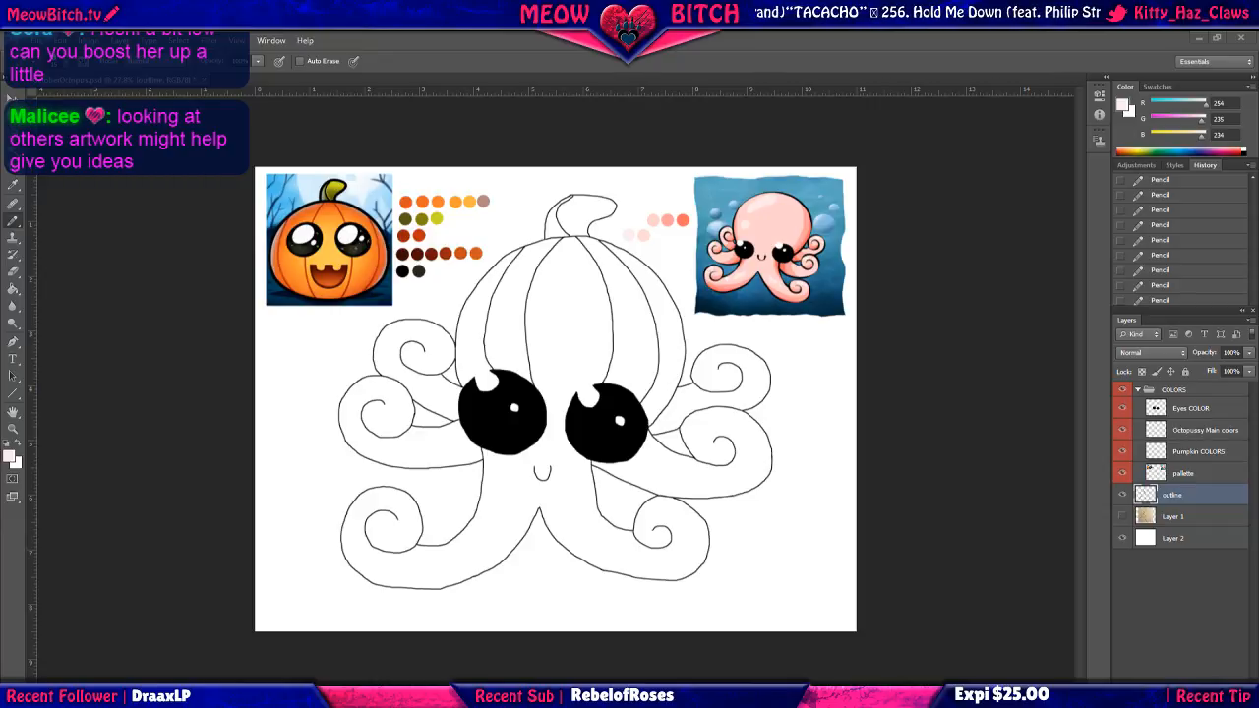
key("ctrl+shift+d")
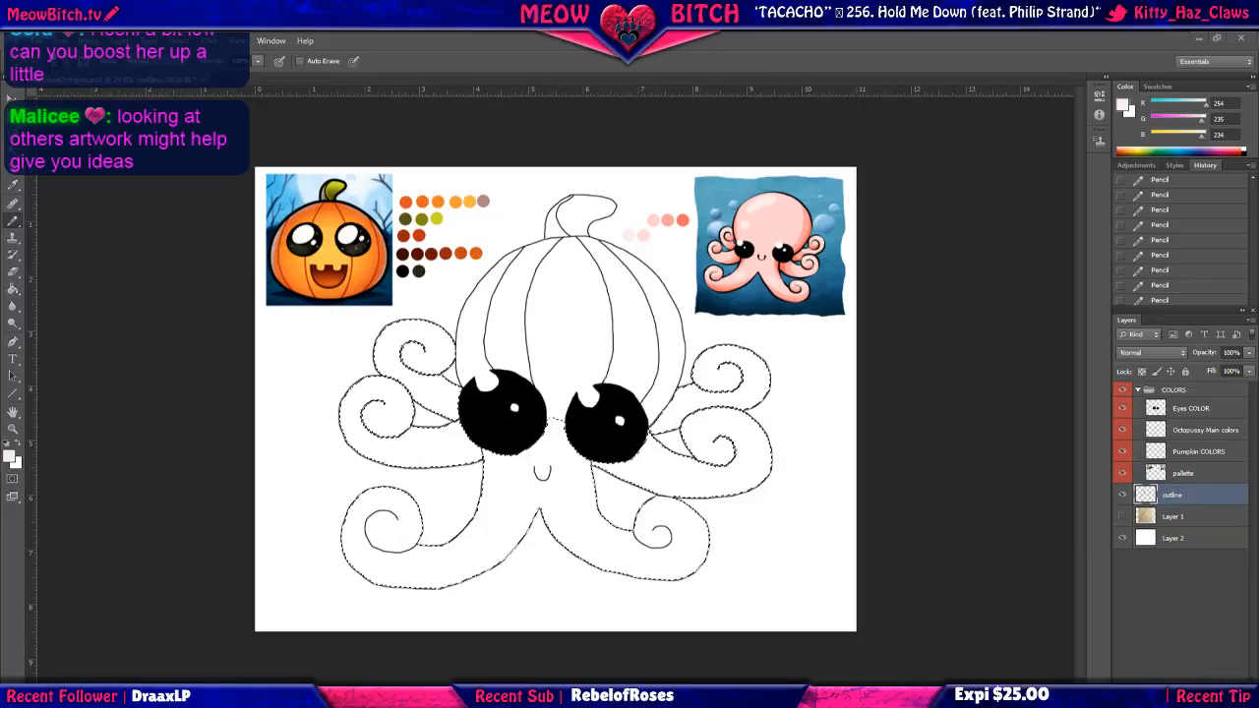
key("ctrl+d")
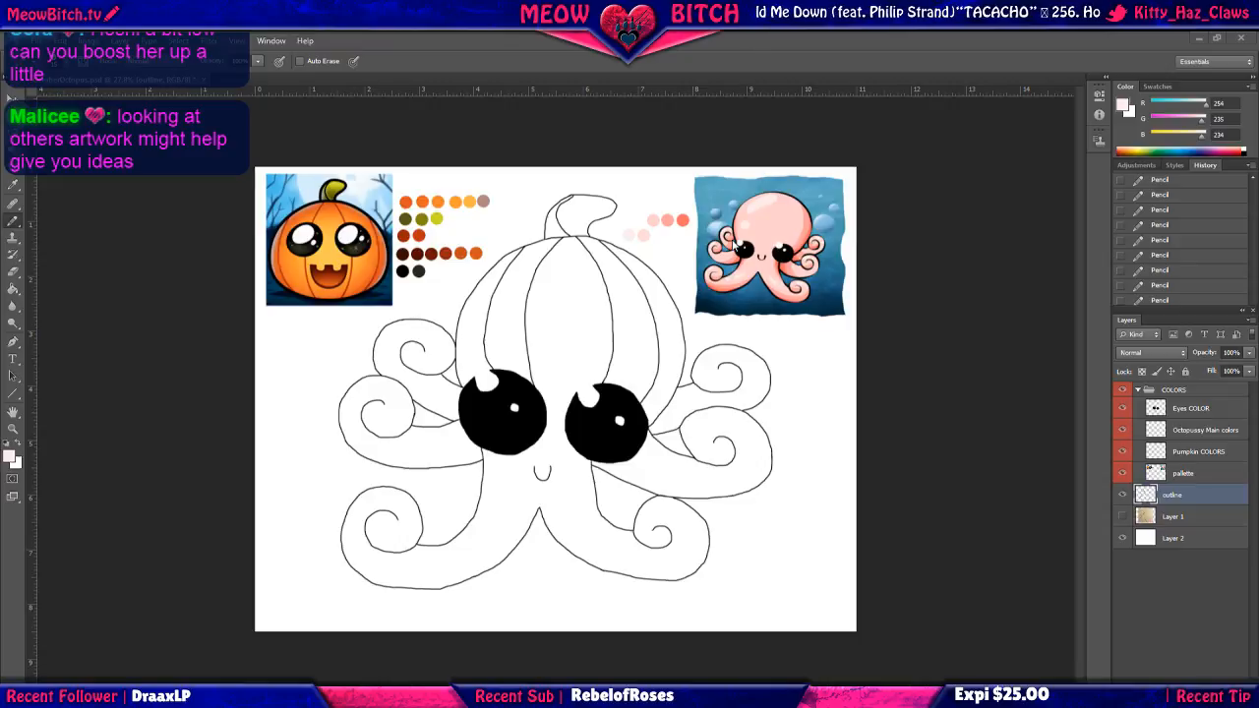
left_click(517, 148)
left_click(179, 40)
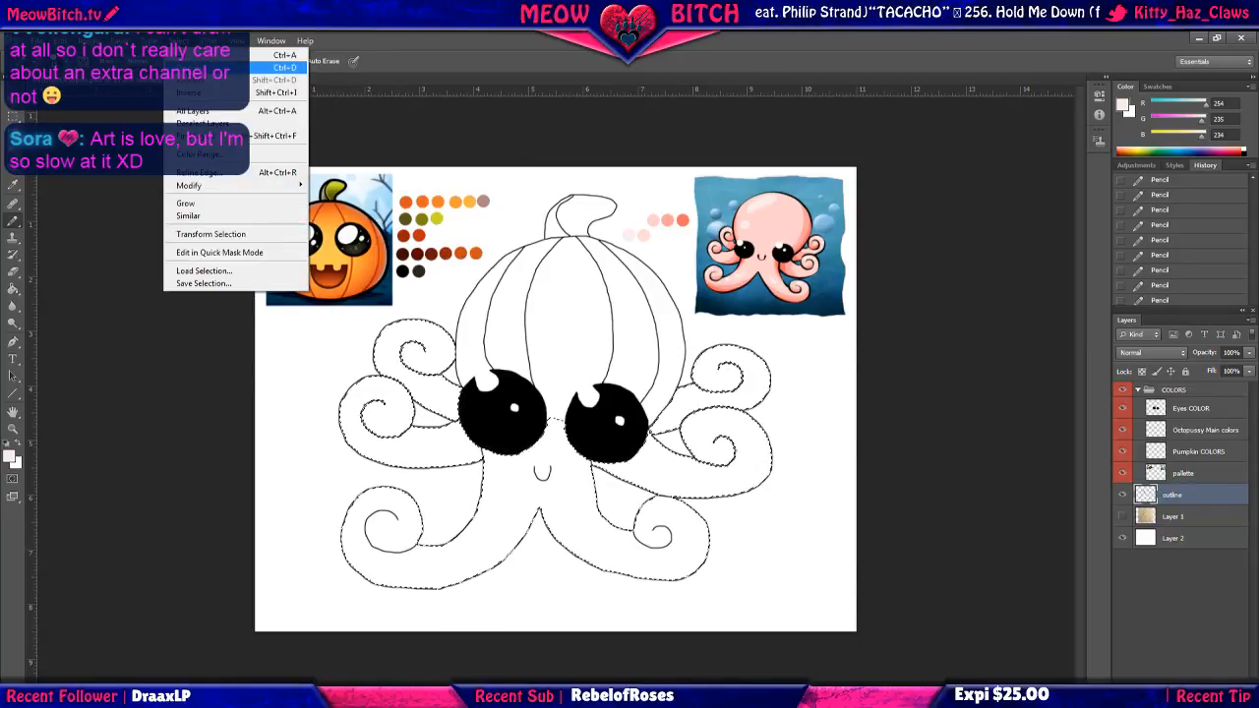
left_click(279, 67)
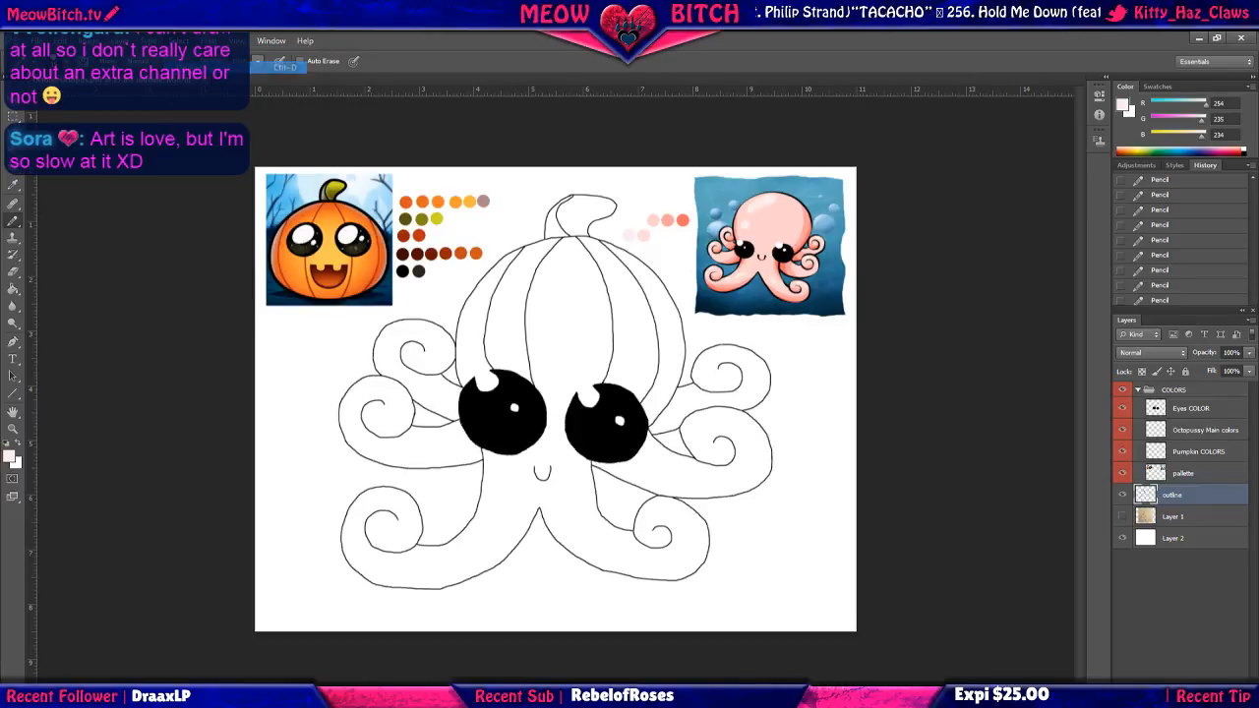
Load the saved octpussy channel as a new selection.
left_click(178, 42)
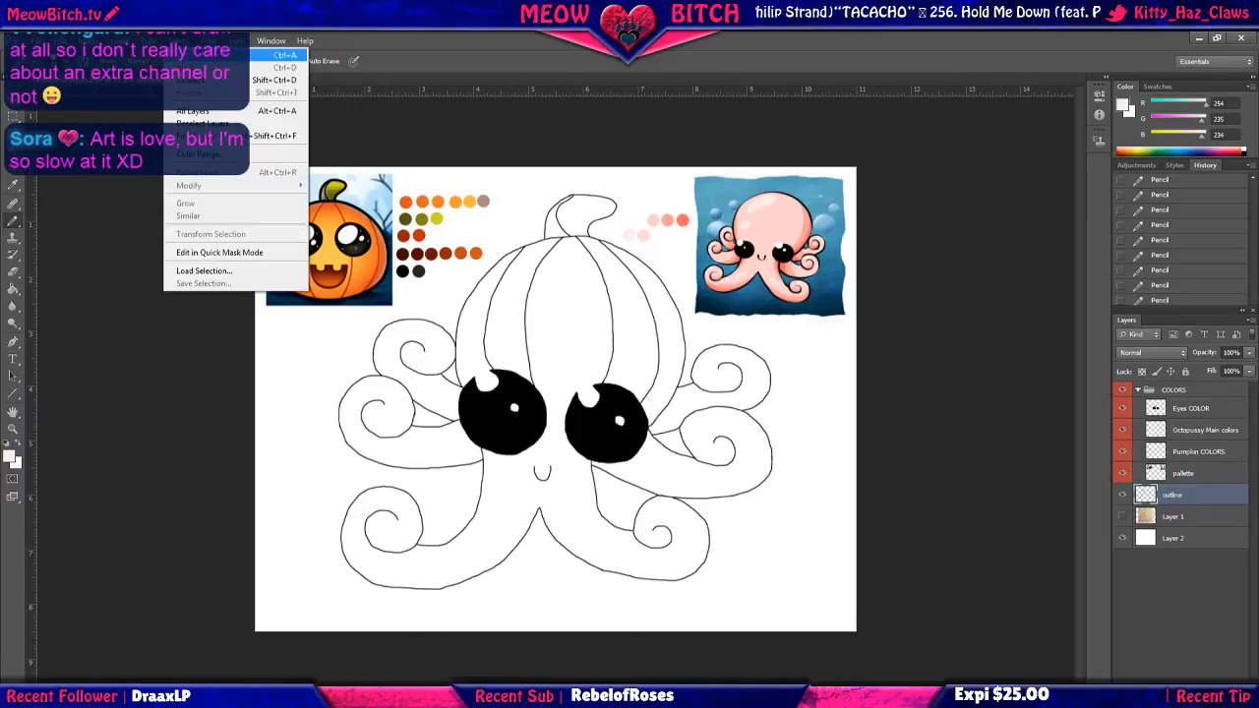
left_click(203, 270)
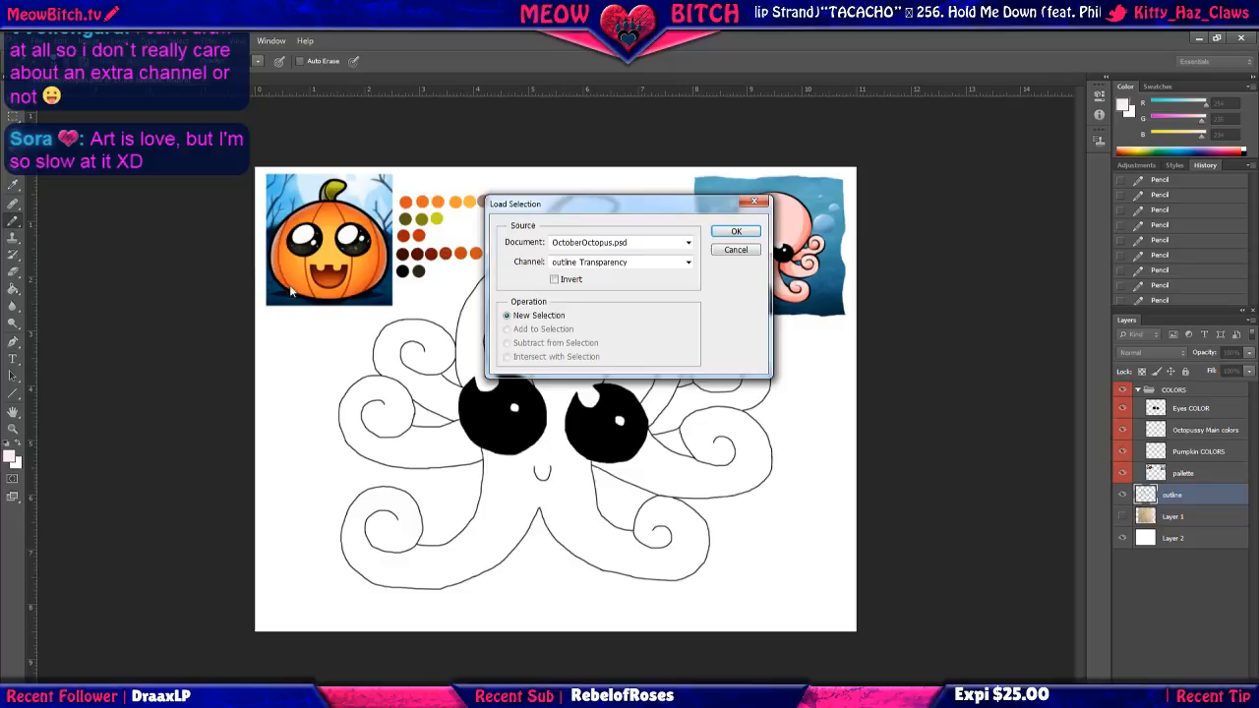
left_click(654, 262)
left_click(629, 300)
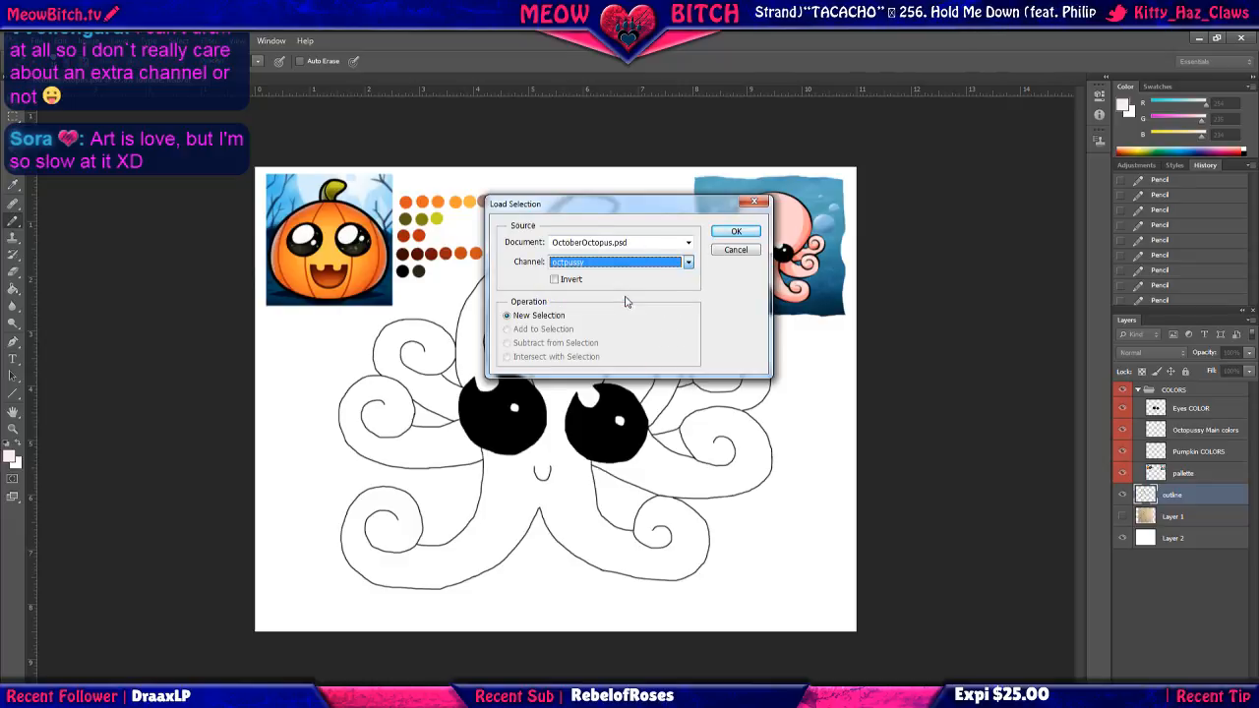
left_click(734, 233)
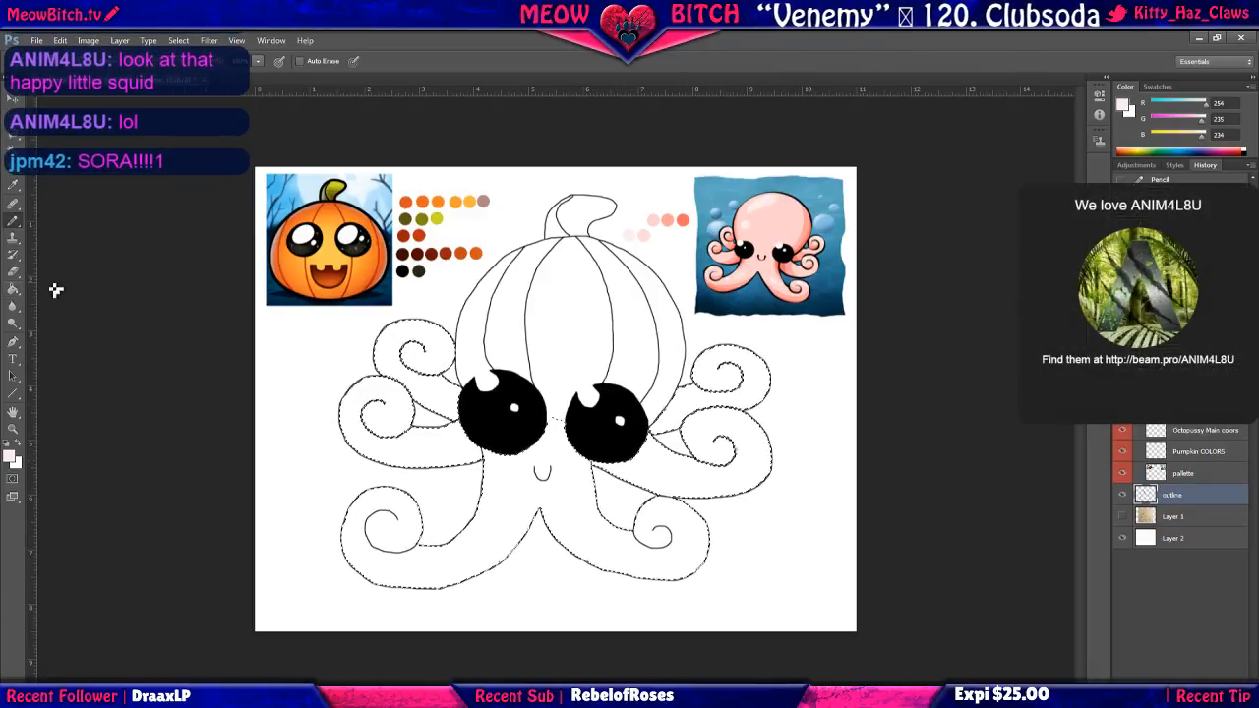
Fill the octopus selection on the Octopussy Main colors layer with light pink sampled from the reference octopus's head.
left_click(1188, 474)
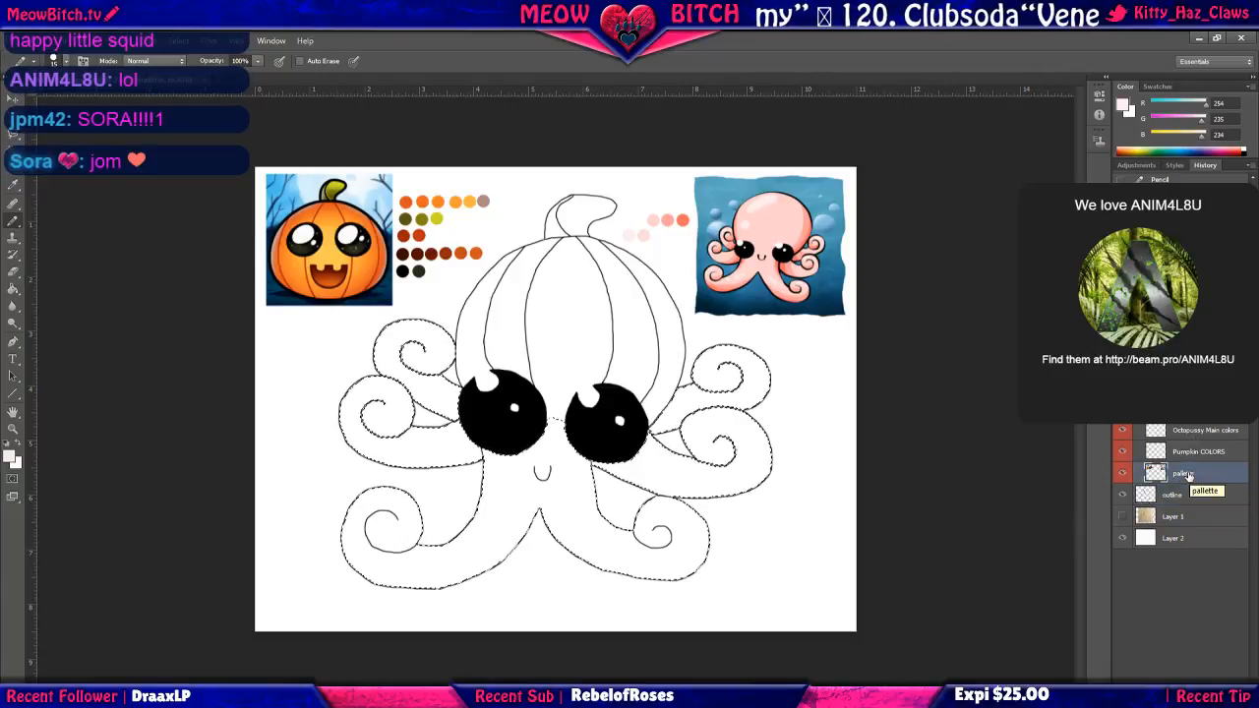
left_click(13, 184)
left_click(758, 228)
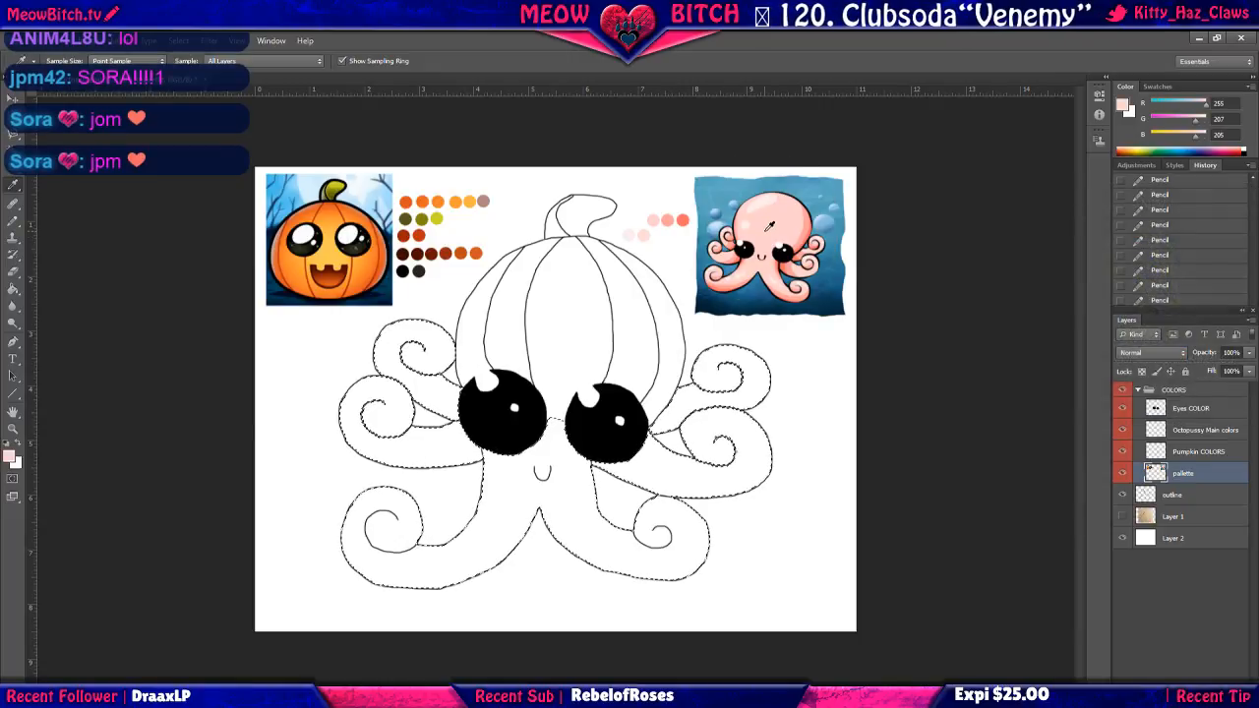
left_click(1205, 435)
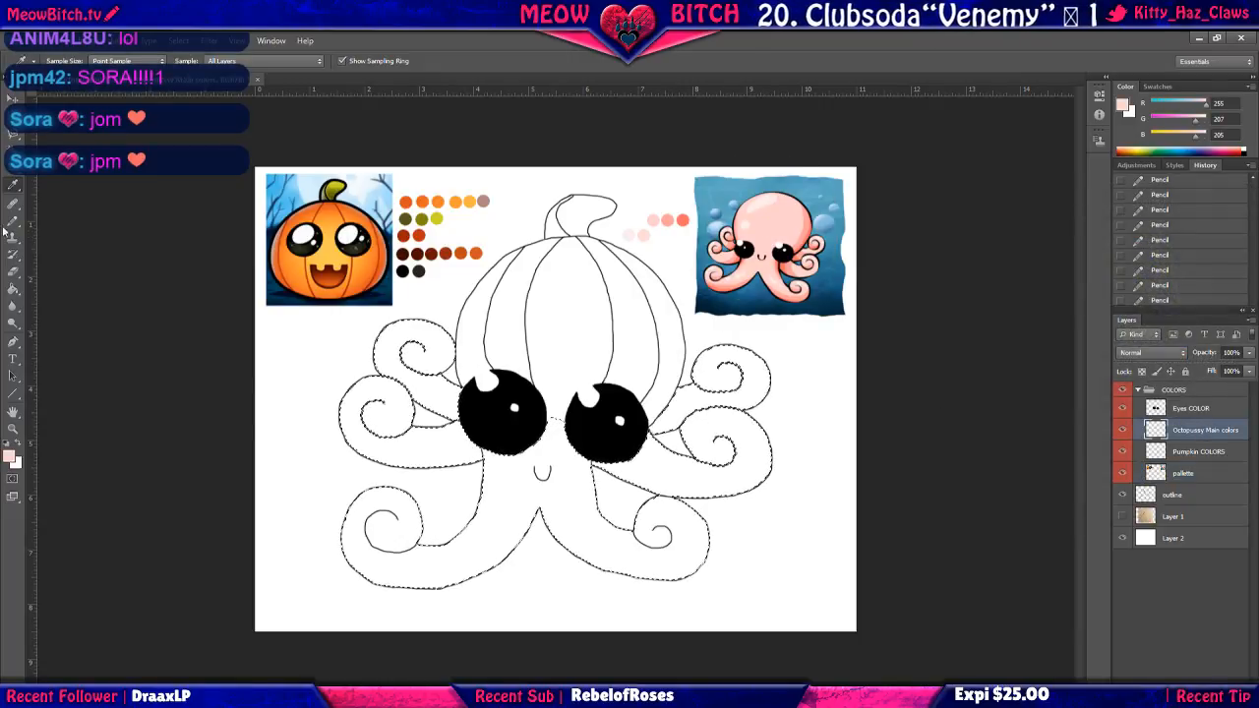
left_click(13, 288)
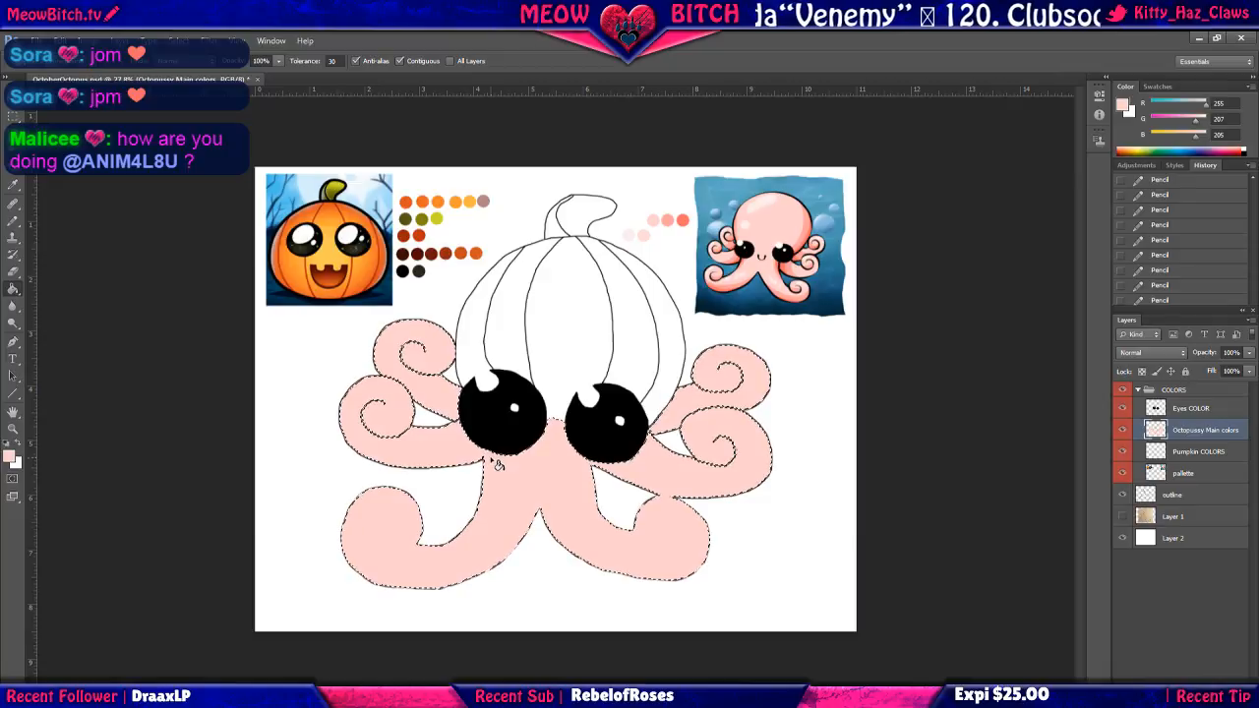
left_click(504, 489)
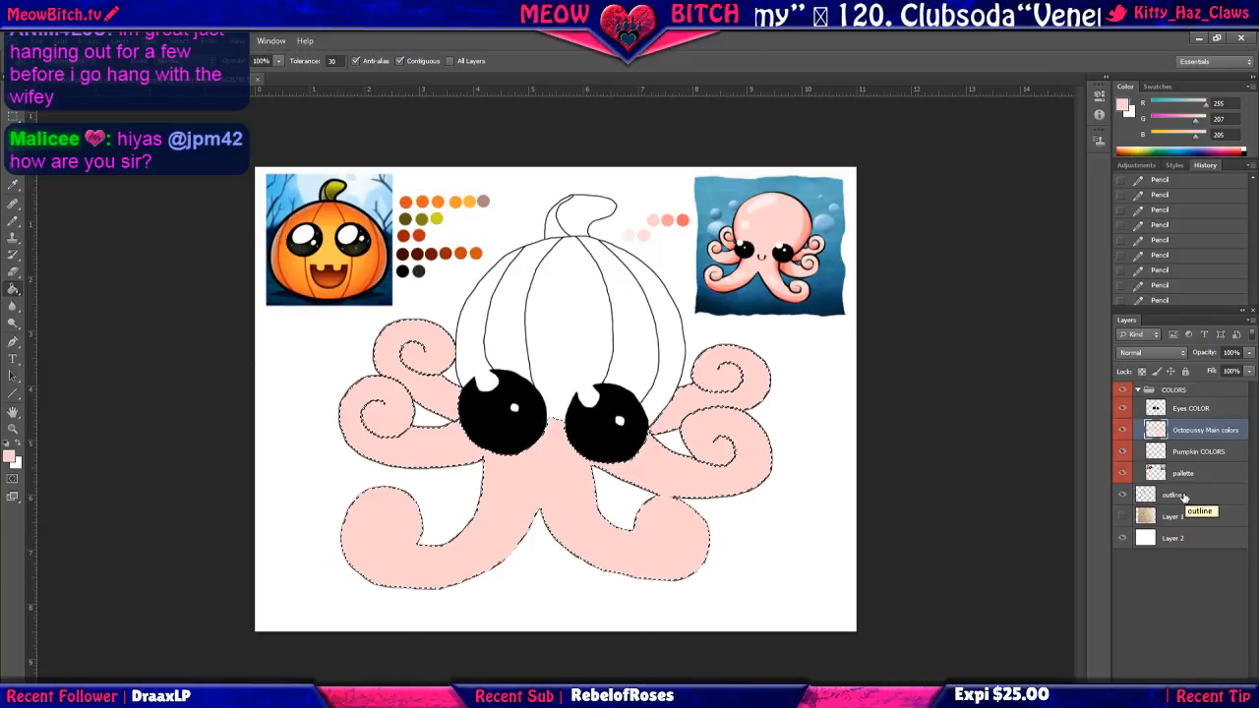
Toggle the Octopussy Main colors layer's visibility to compare the pink fill with the line art beneath it.
left_click(1123, 431)
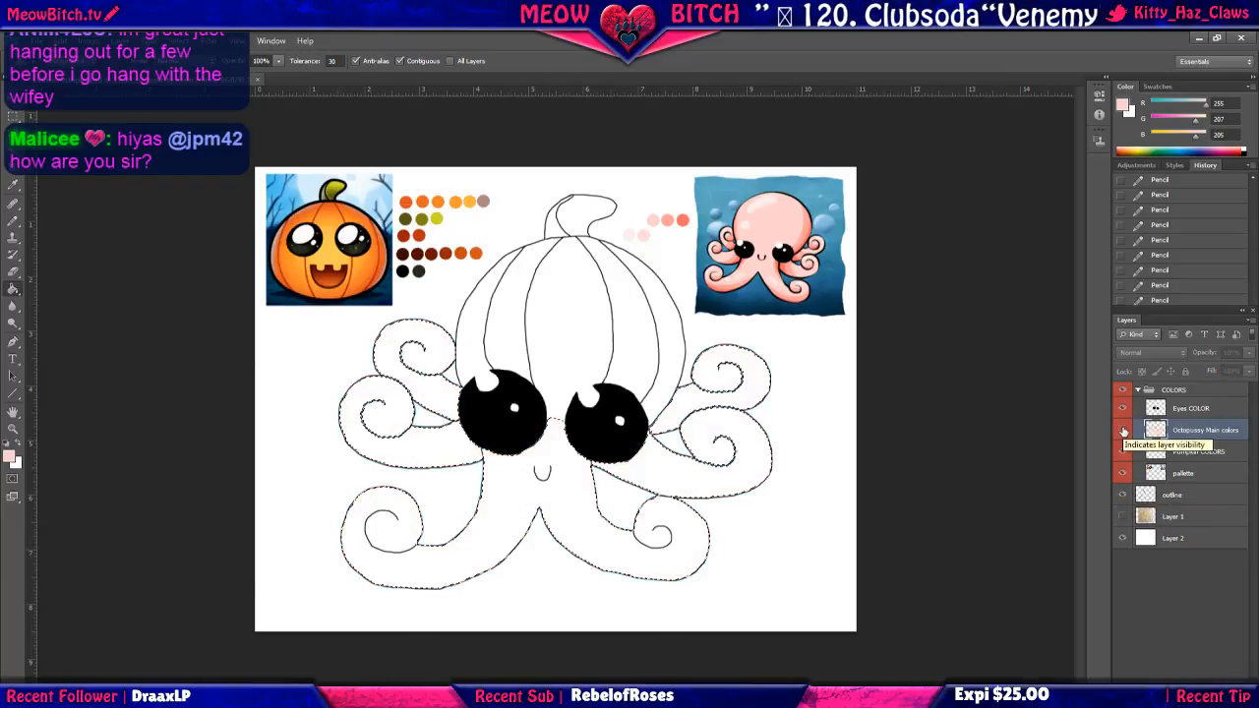
left_click(1123, 433)
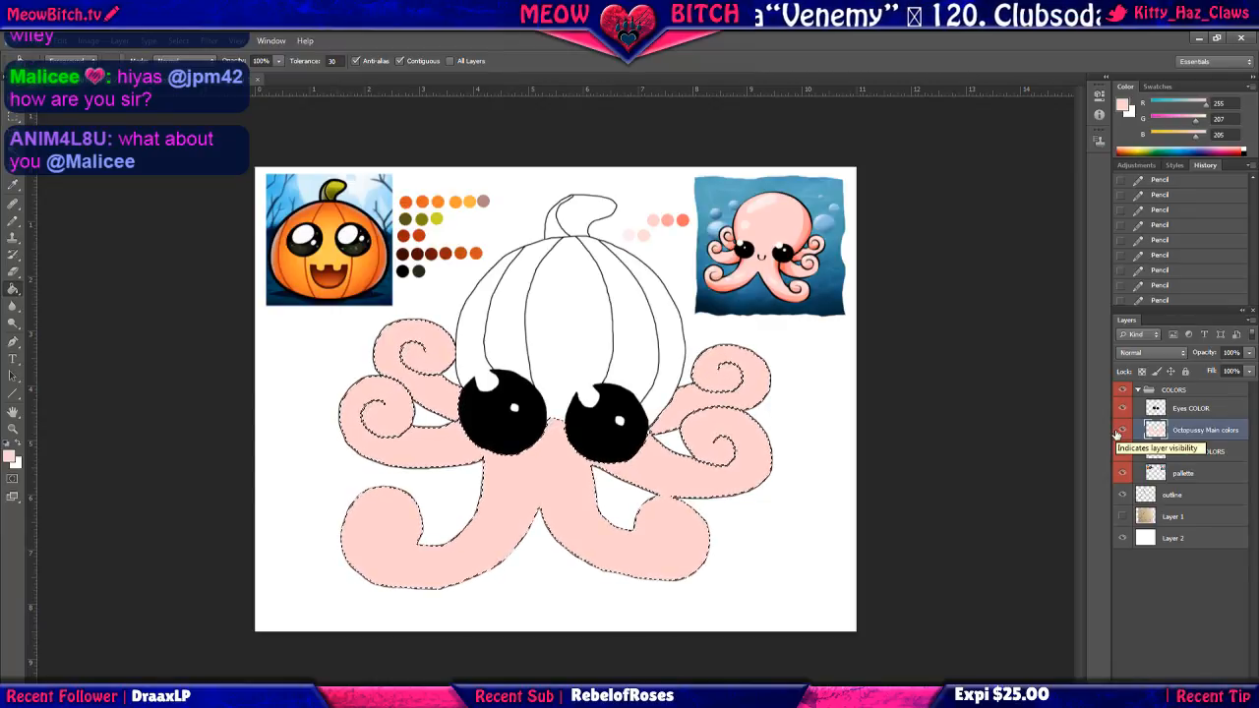
left_click(1117, 434)
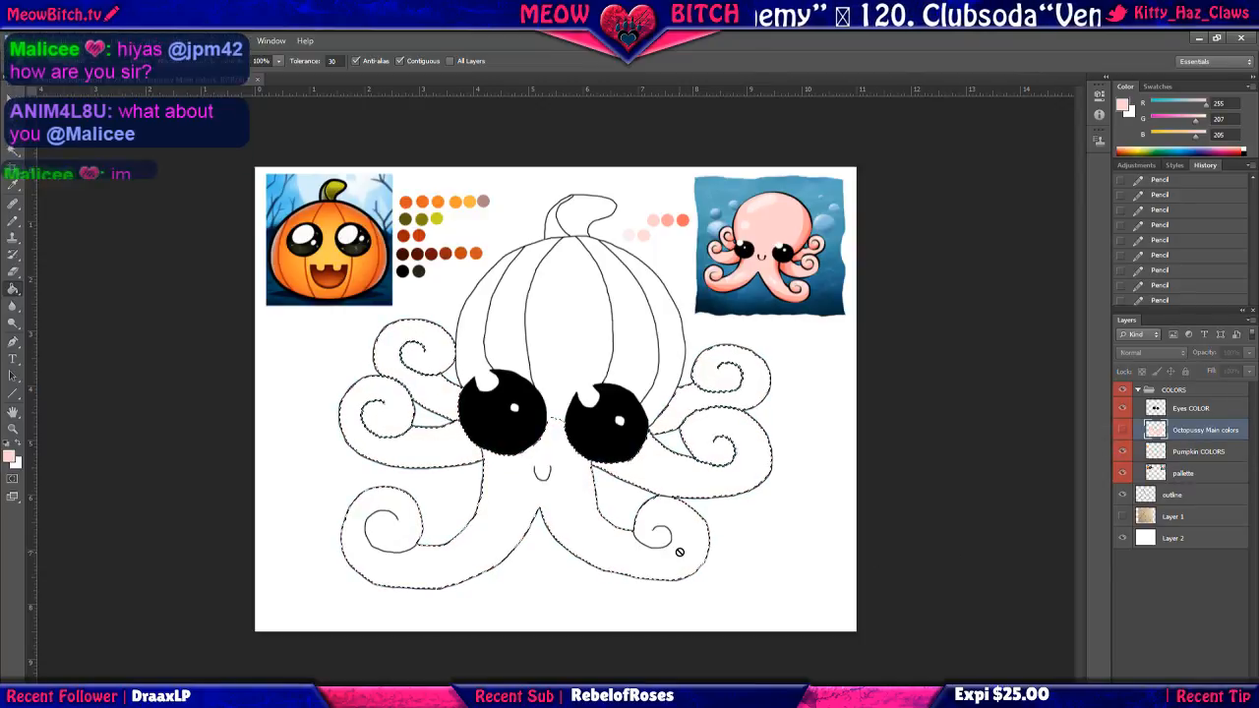
left_click(1126, 428)
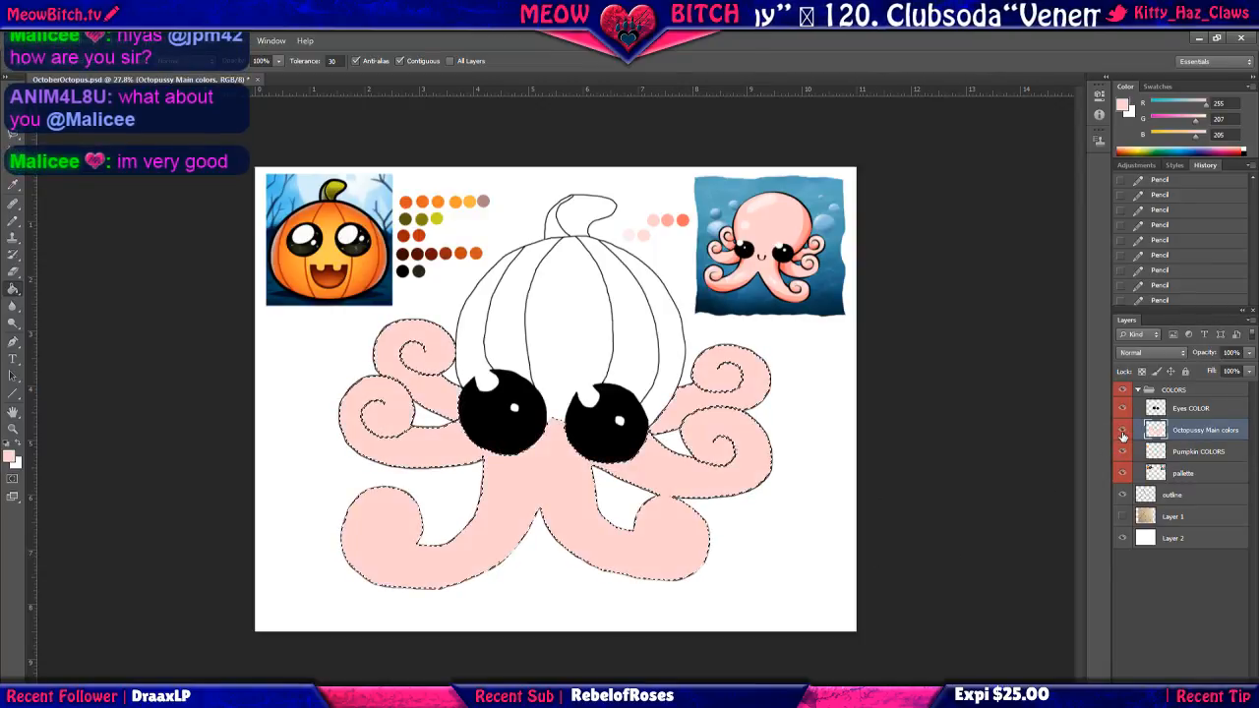
Undo the light pink fill on the Octopussy Main colors layer and return to the outline layer.
key("ctrl+z")
scroll(452, 505, "up", 5)
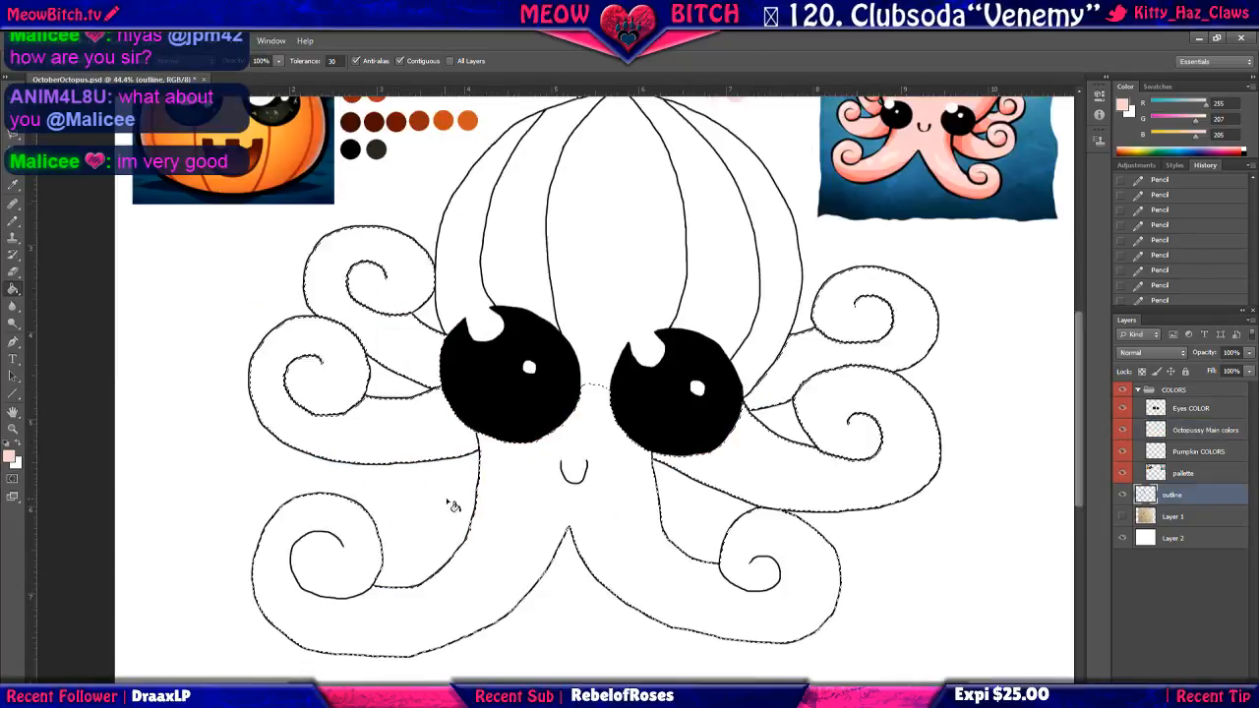
left_click_drag(424, 531, 542, 429)
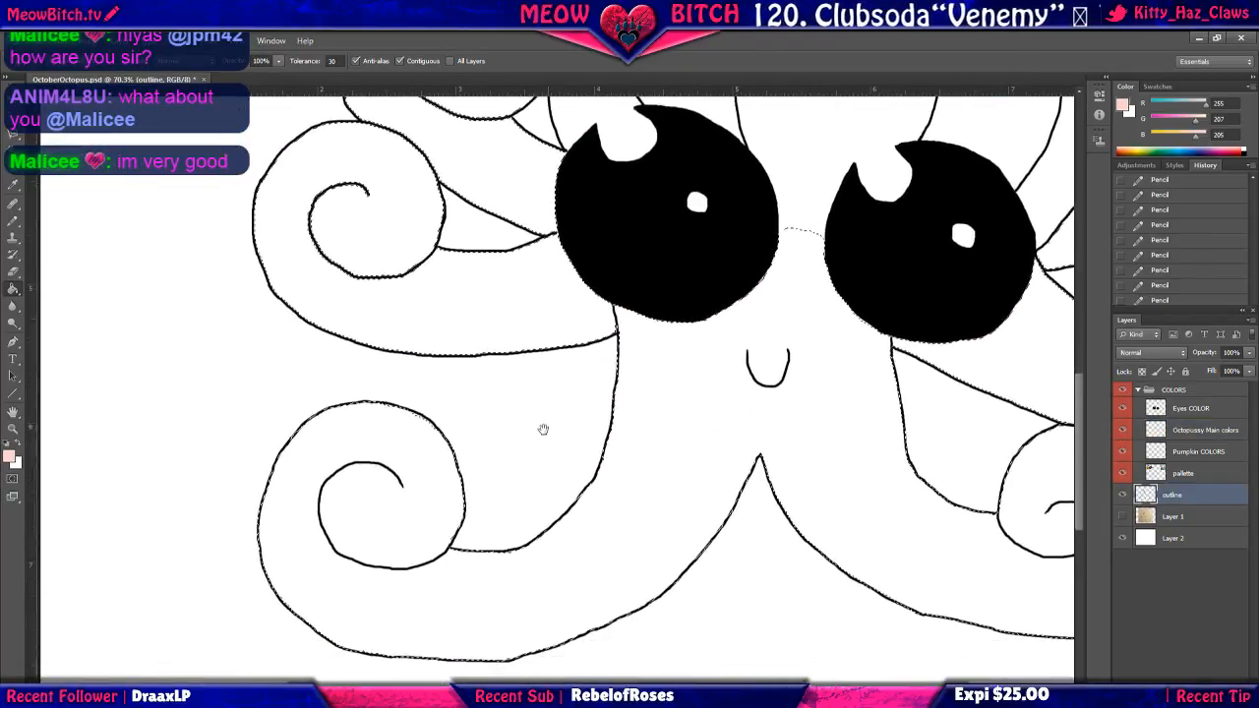
scroll(439, 510, "up", 4)
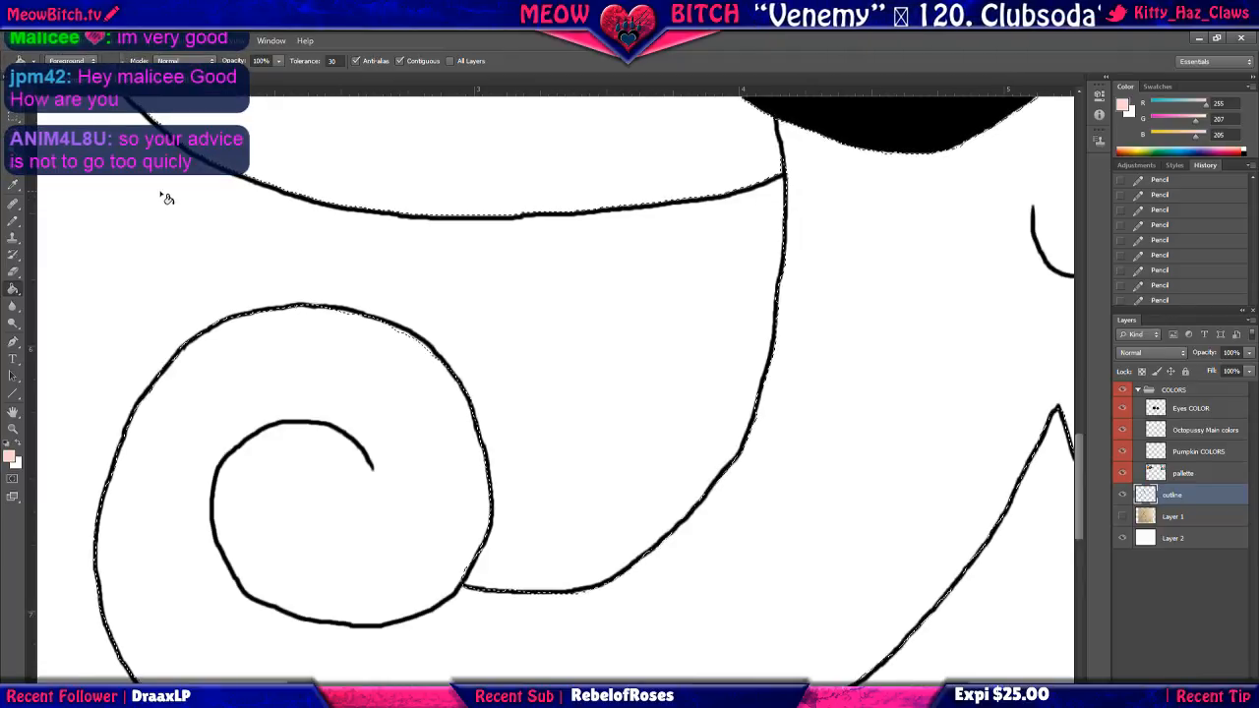
Try to mask the spiral line of the lower-left tentacle in Quick Mask mode with a black Pencil.
left_click(13, 479)
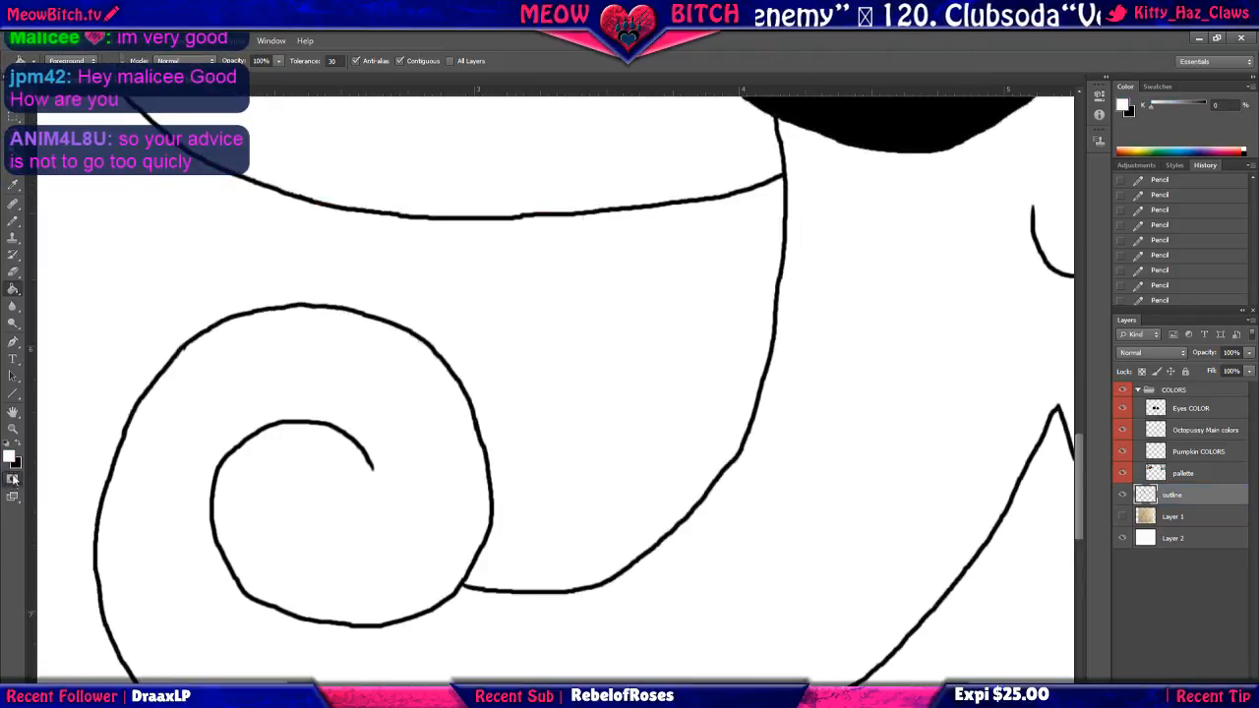
left_click(13, 222)
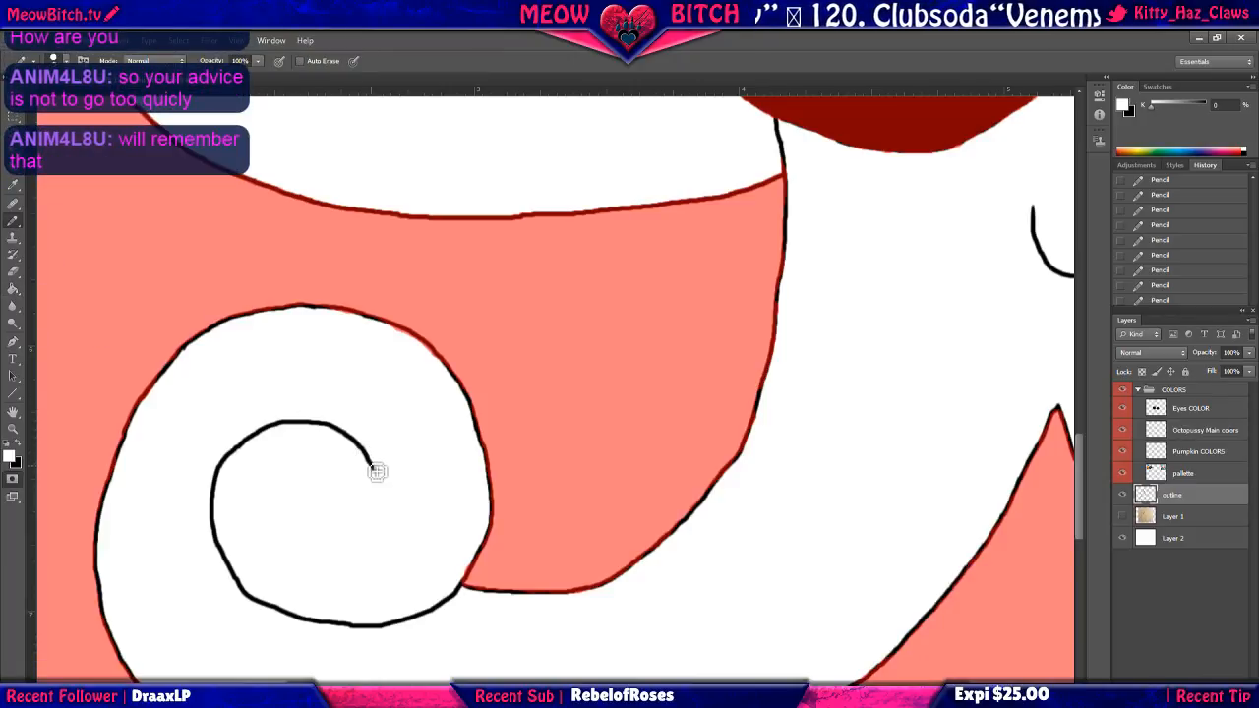
key("x")
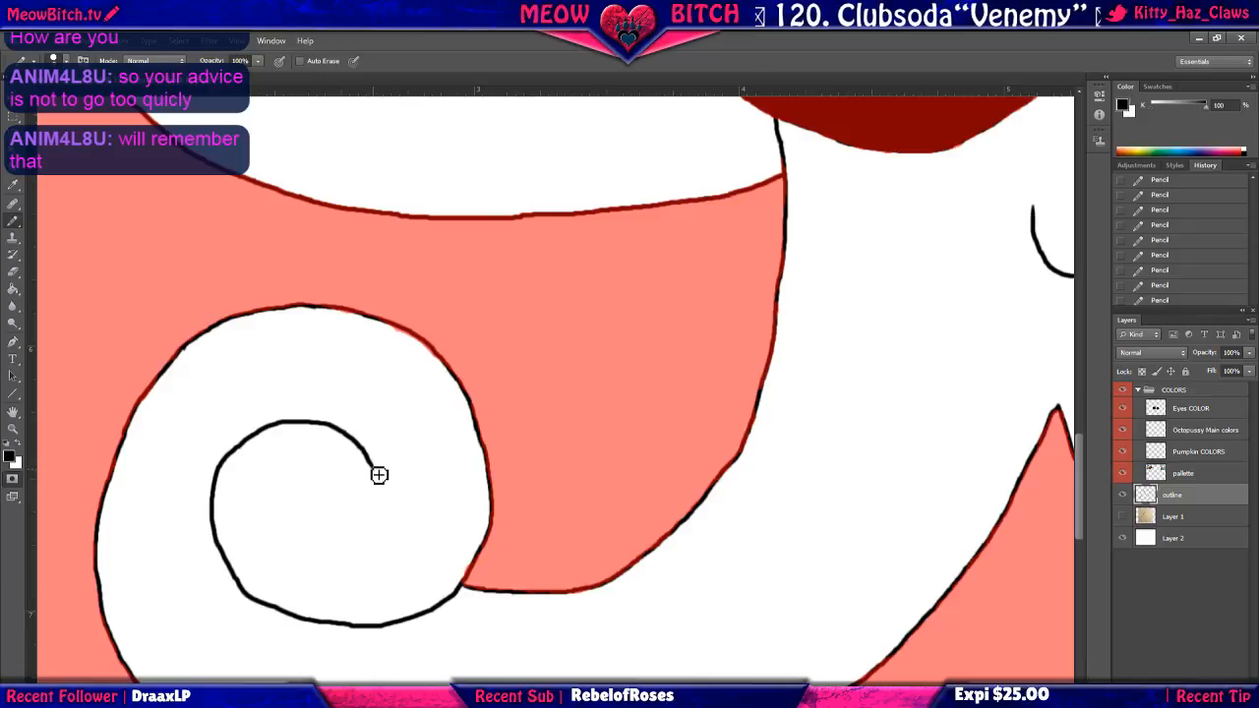
mouse_move(377, 473)
left_mouse_down()
mouse_move(339, 432)
mouse_move(286, 425)
left_mouse_up()
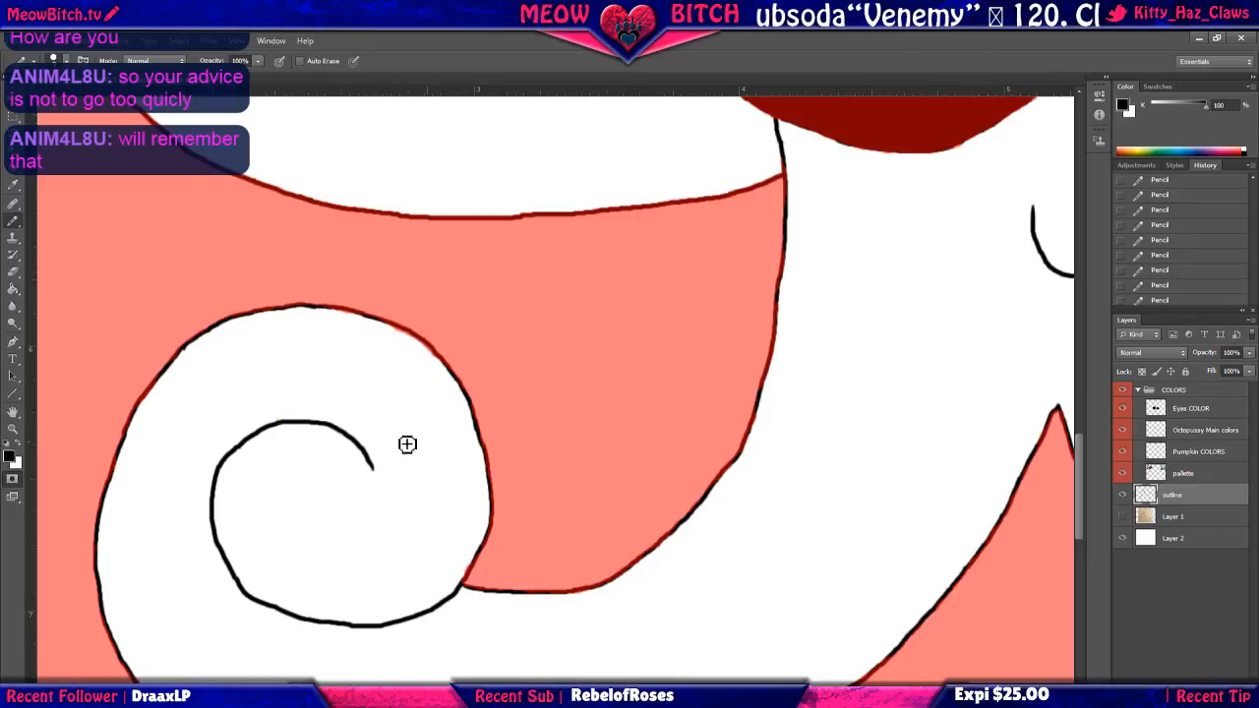
scroll(441, 475, "down", 3)
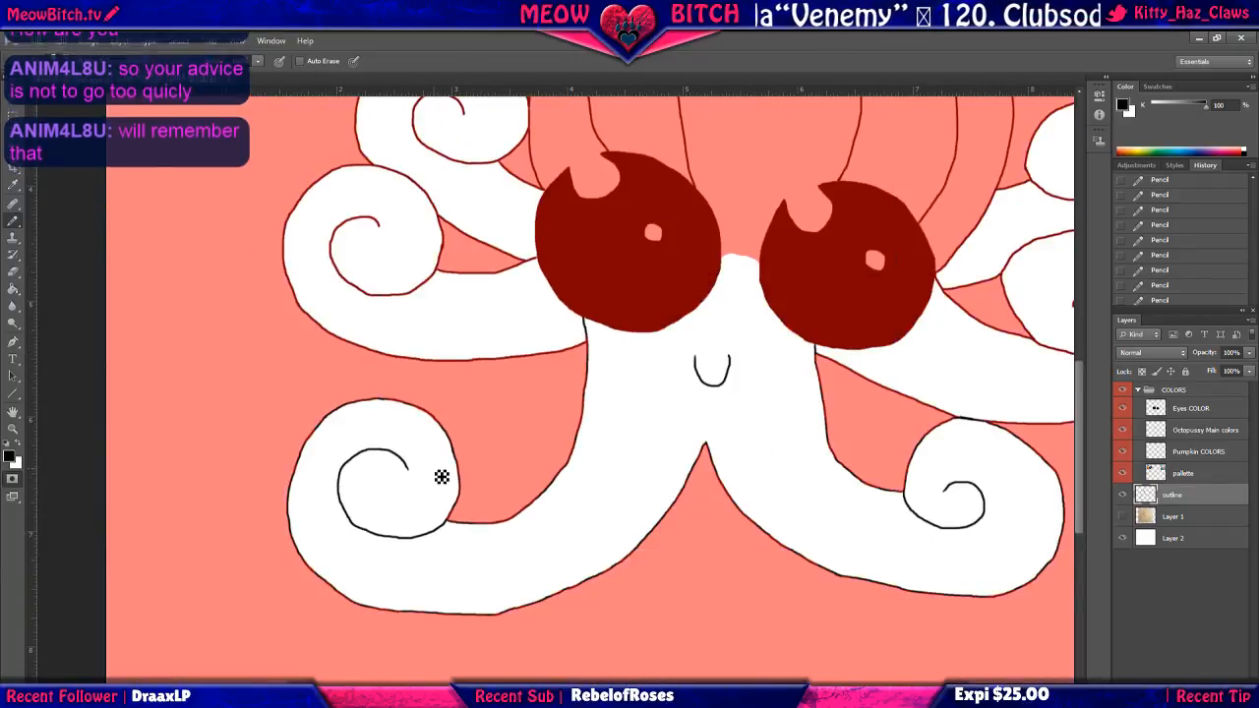
Move the outline layer out of the COLORS group to the very top of the layer stack.
left_click_drag(1171, 497, 1158, 390)
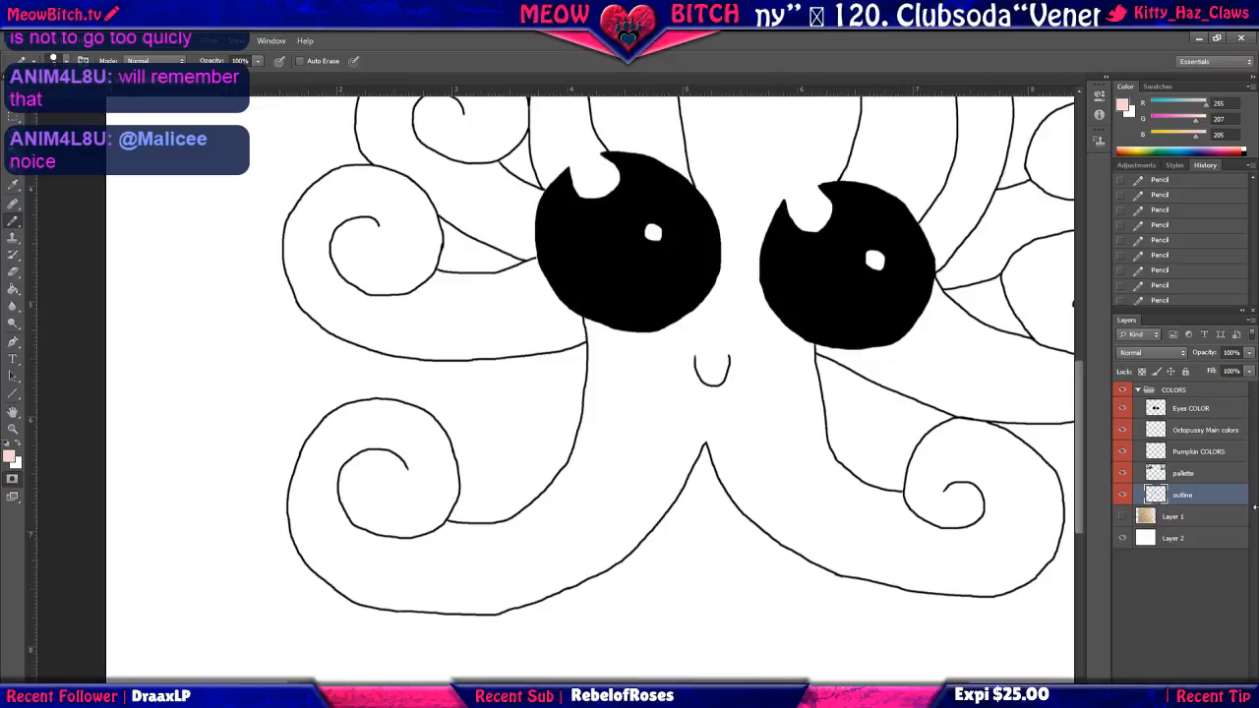
left_click_drag(1185, 497, 1161, 384)
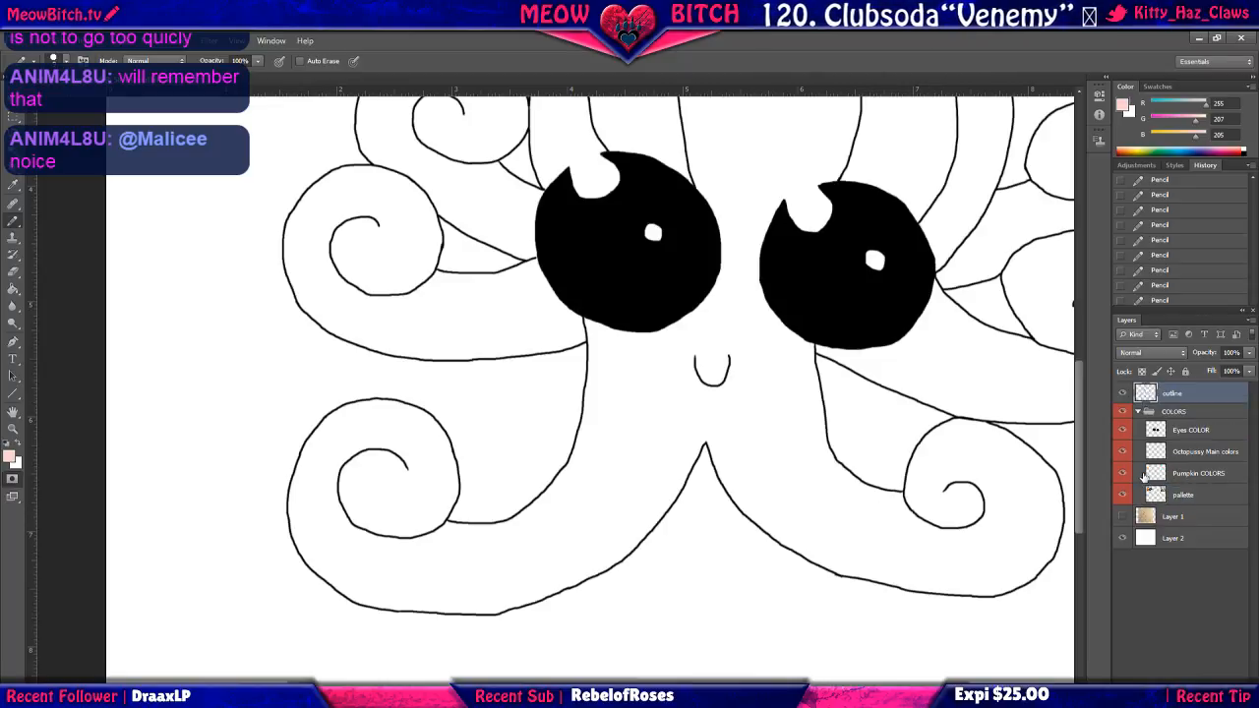
scroll(819, 475, "down", 5)
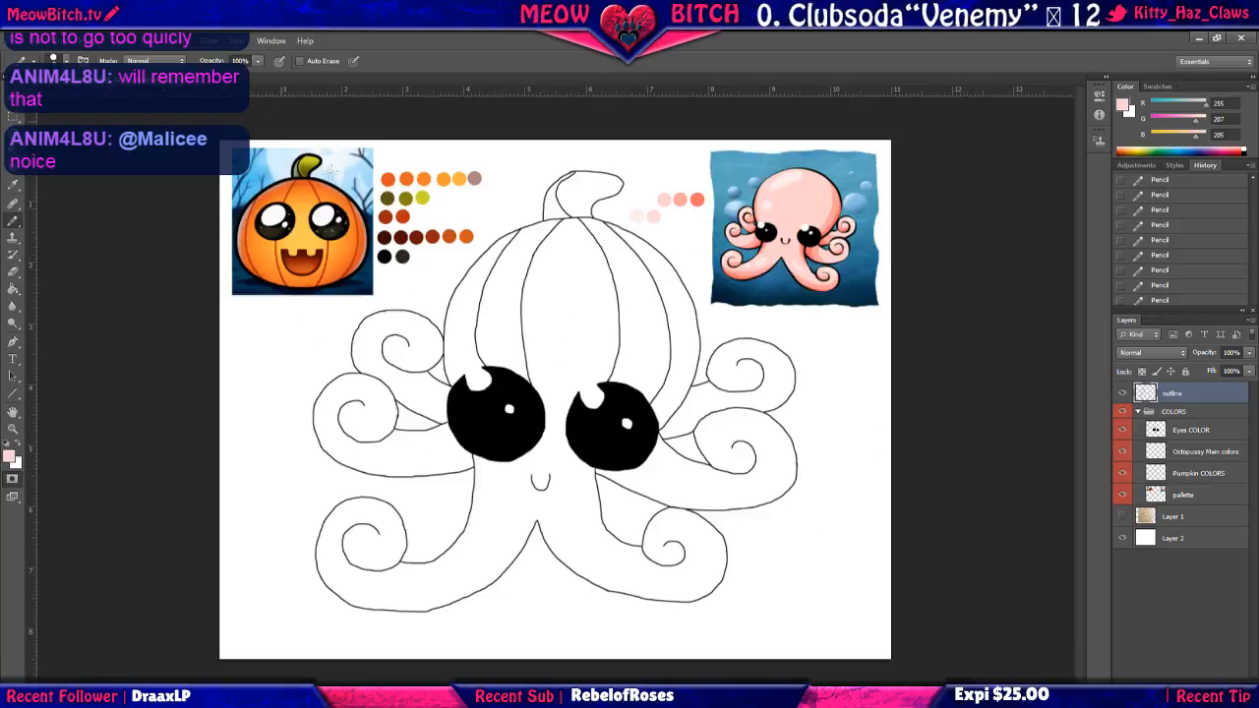
Load the saved octpussy channel of OctoberOctopus.psd as a new selection.
left_click(179, 41)
left_click(202, 272)
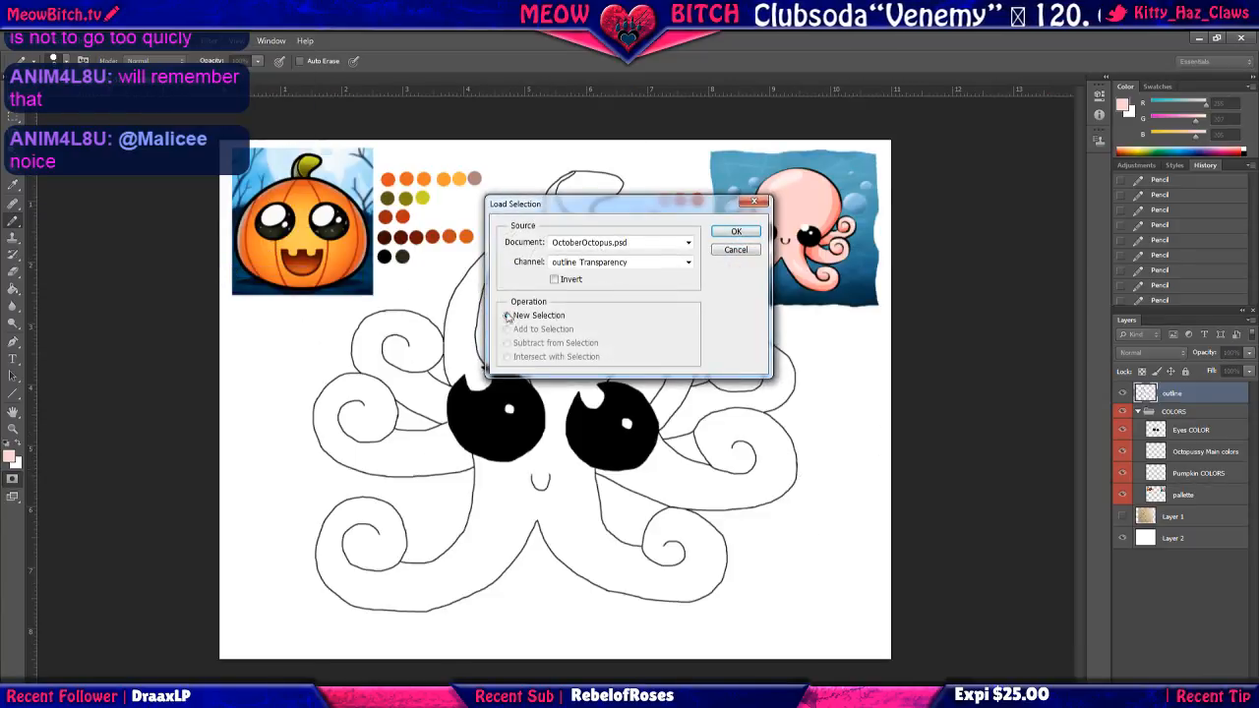
left_click(647, 268)
left_click(628, 308)
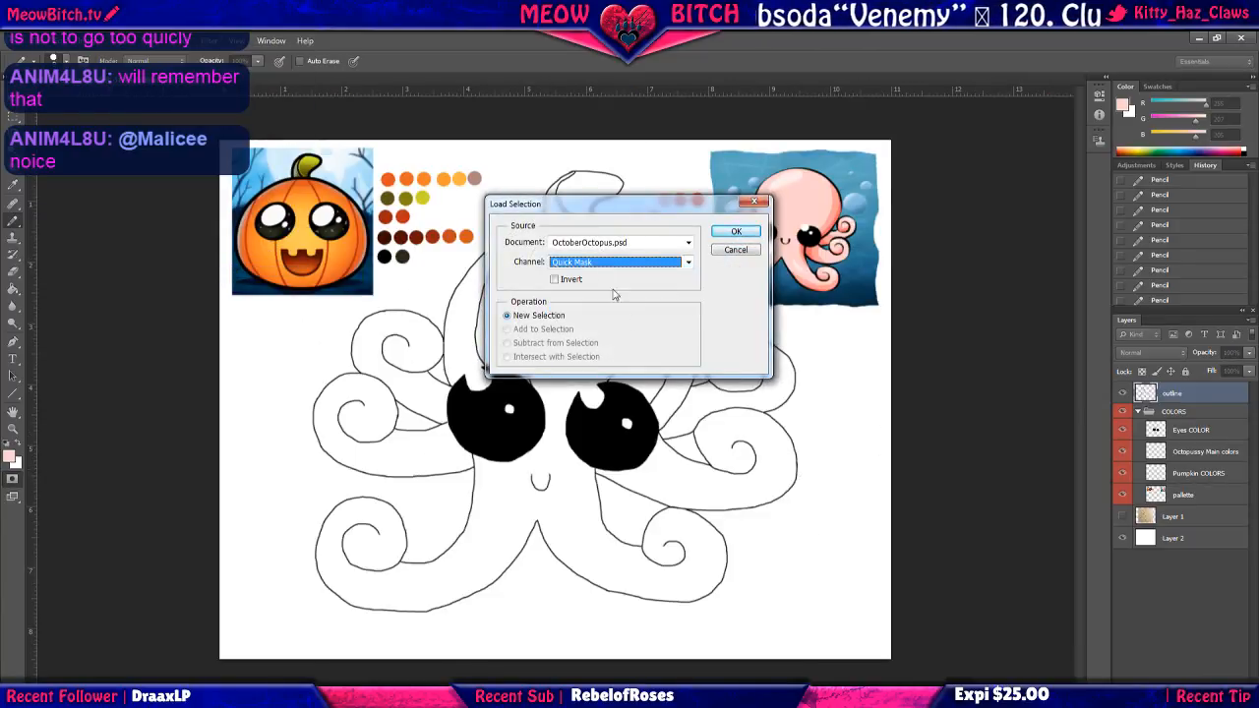
left_click(599, 266)
left_click(599, 277)
left_click(736, 231)
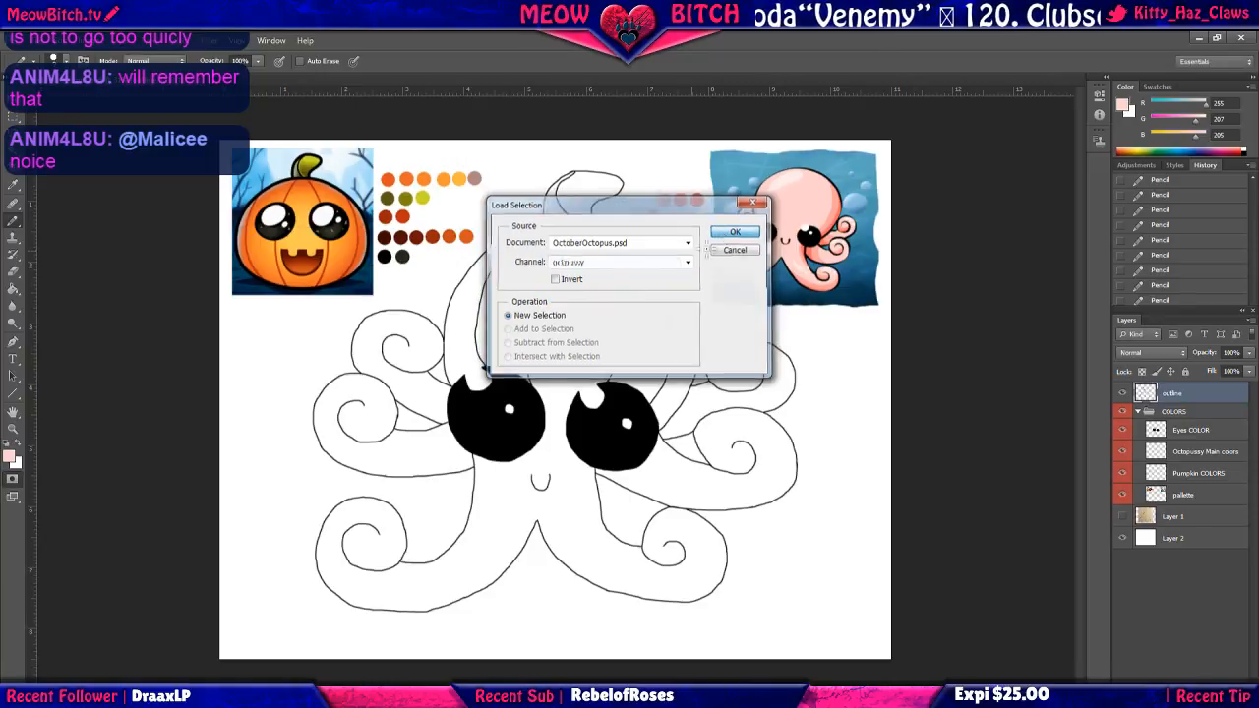
Fill the octopus selection on the outline layer with light pink and deselect it.
left_click(14, 288)
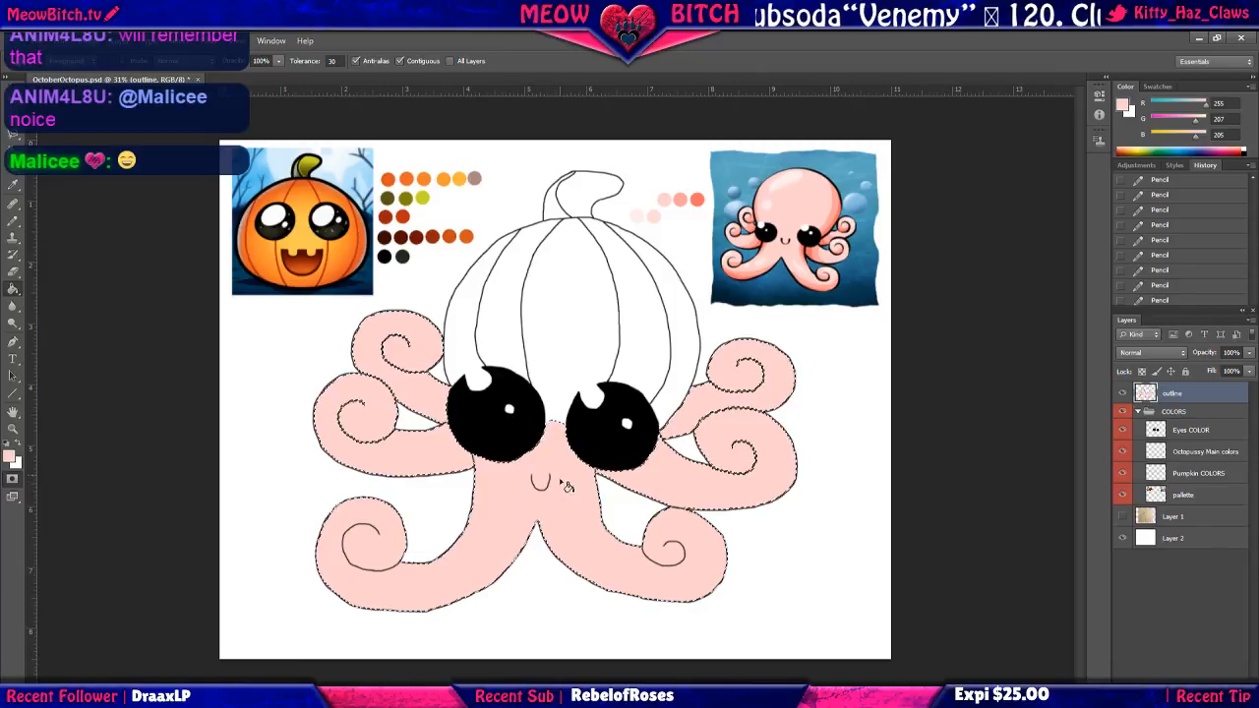
left_click(176, 41)
left_click(196, 68)
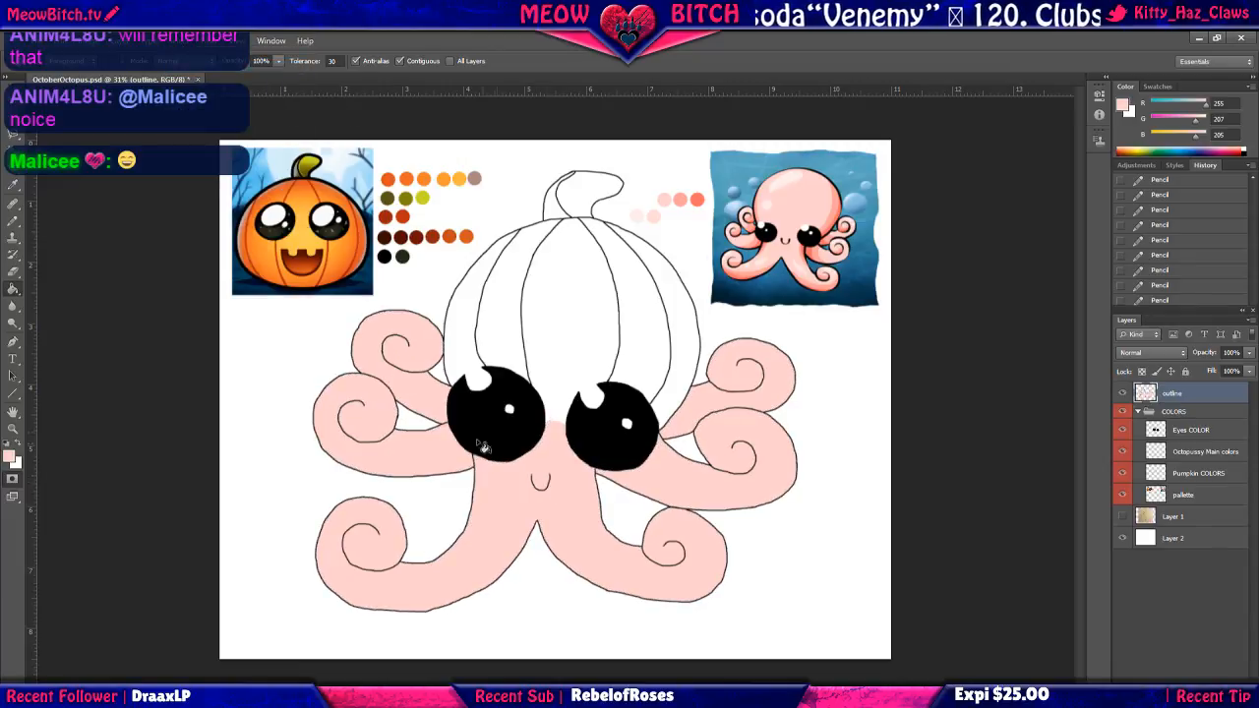
Examine the pink fill around the octopus's eyes and mouth and check what the outline layer contains.
scroll(482, 447, "up", 5)
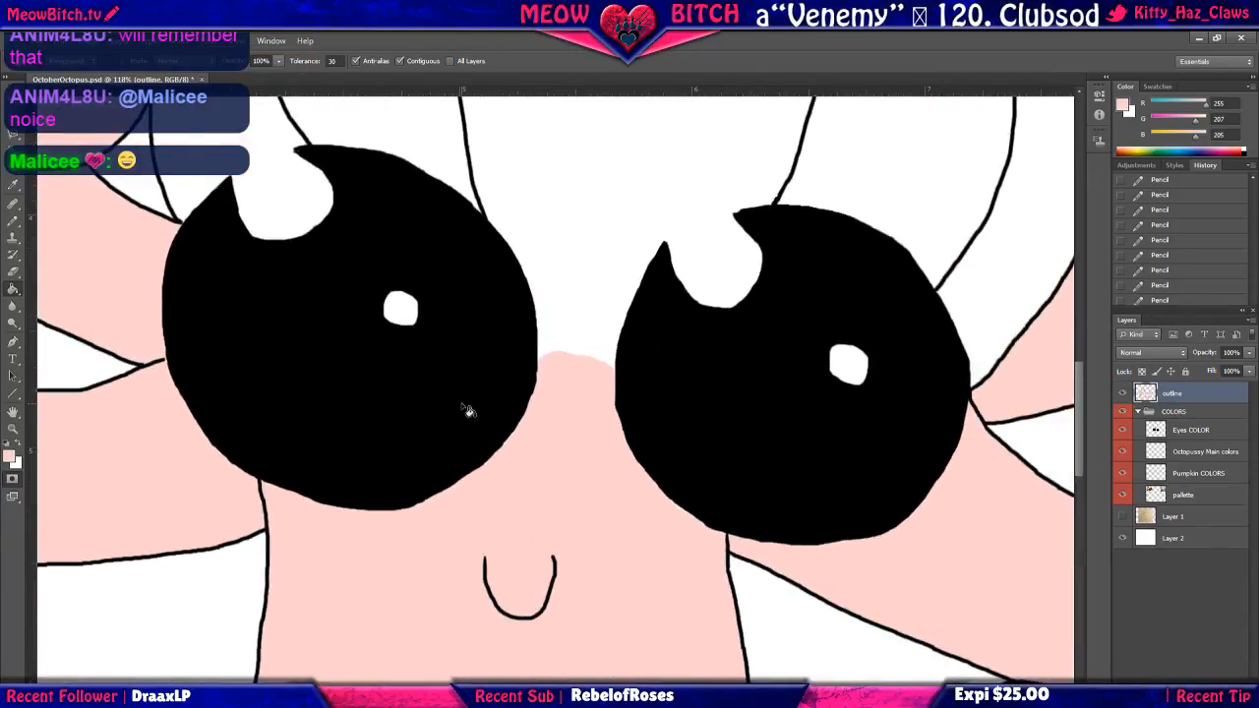
right_click(12, 324)
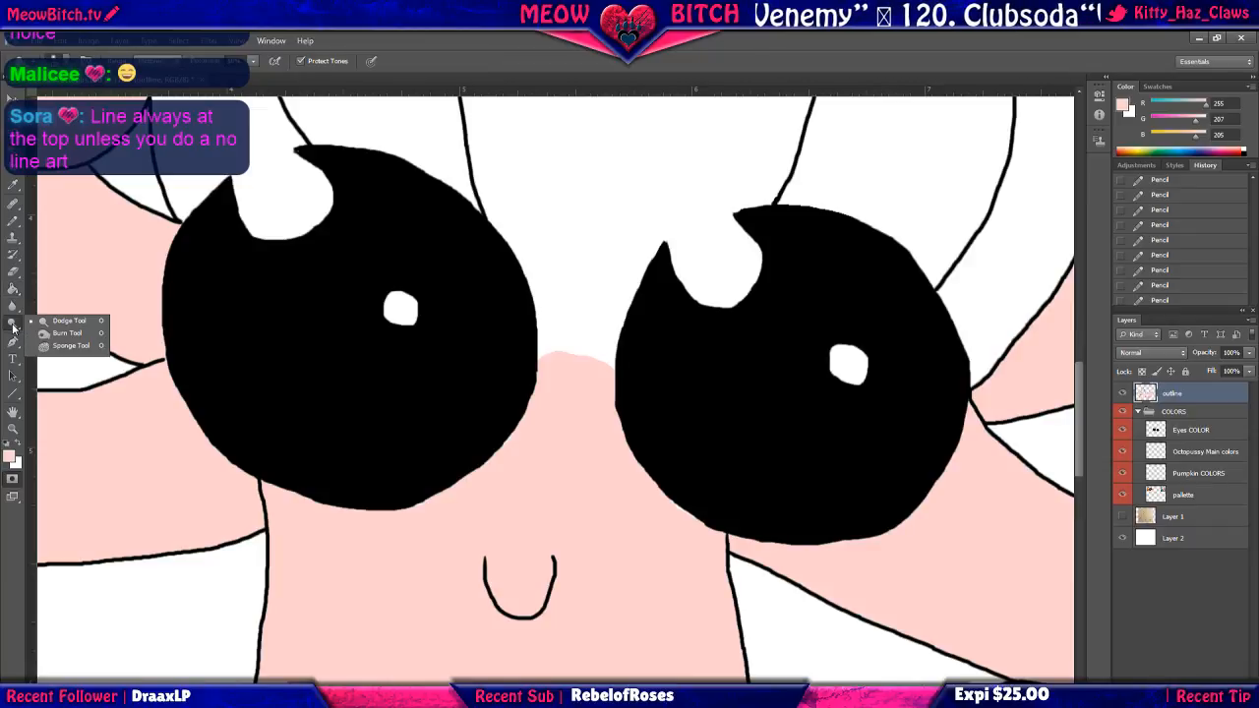
left_click(12, 310)
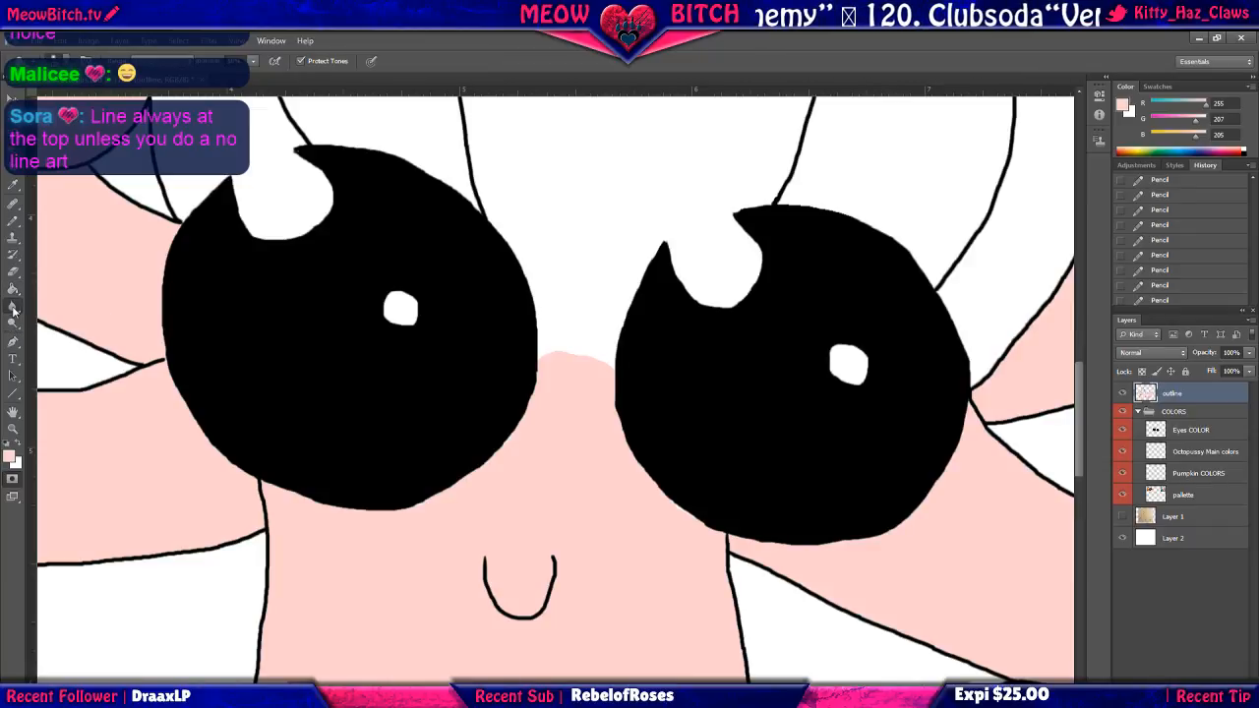
right_click(13, 310)
left_click(59, 305)
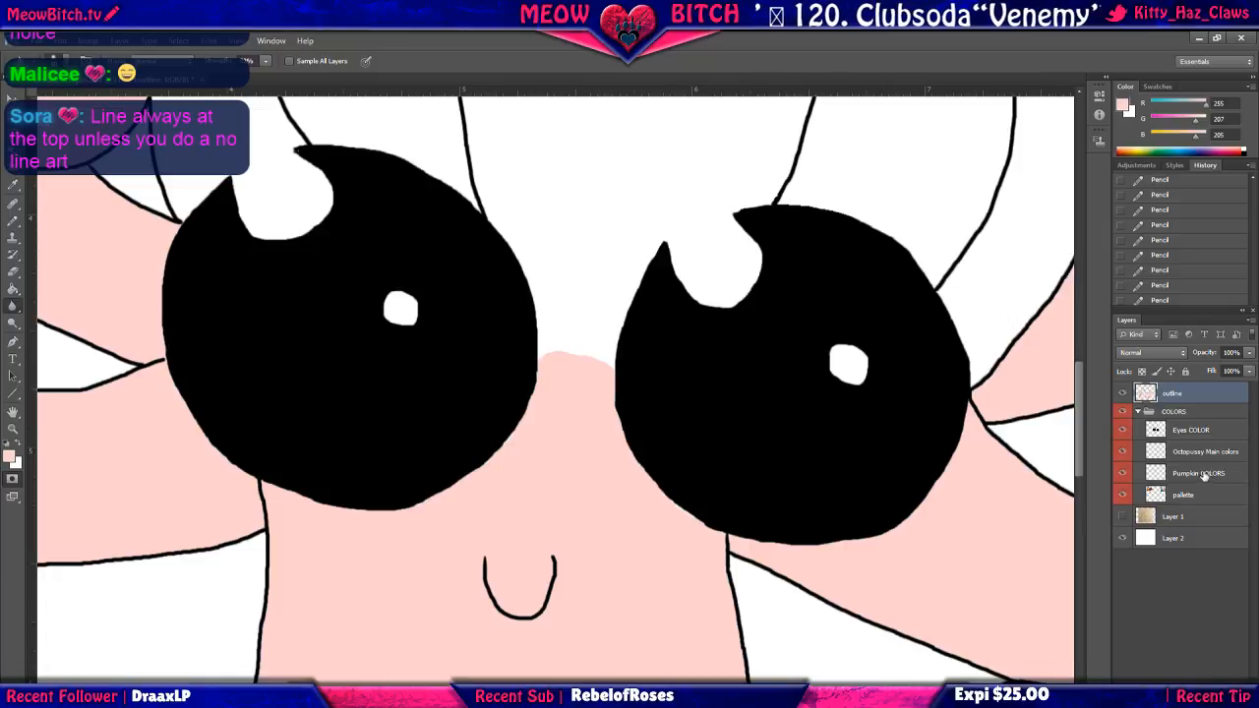
left_click(1122, 394)
left_click(1122, 394)
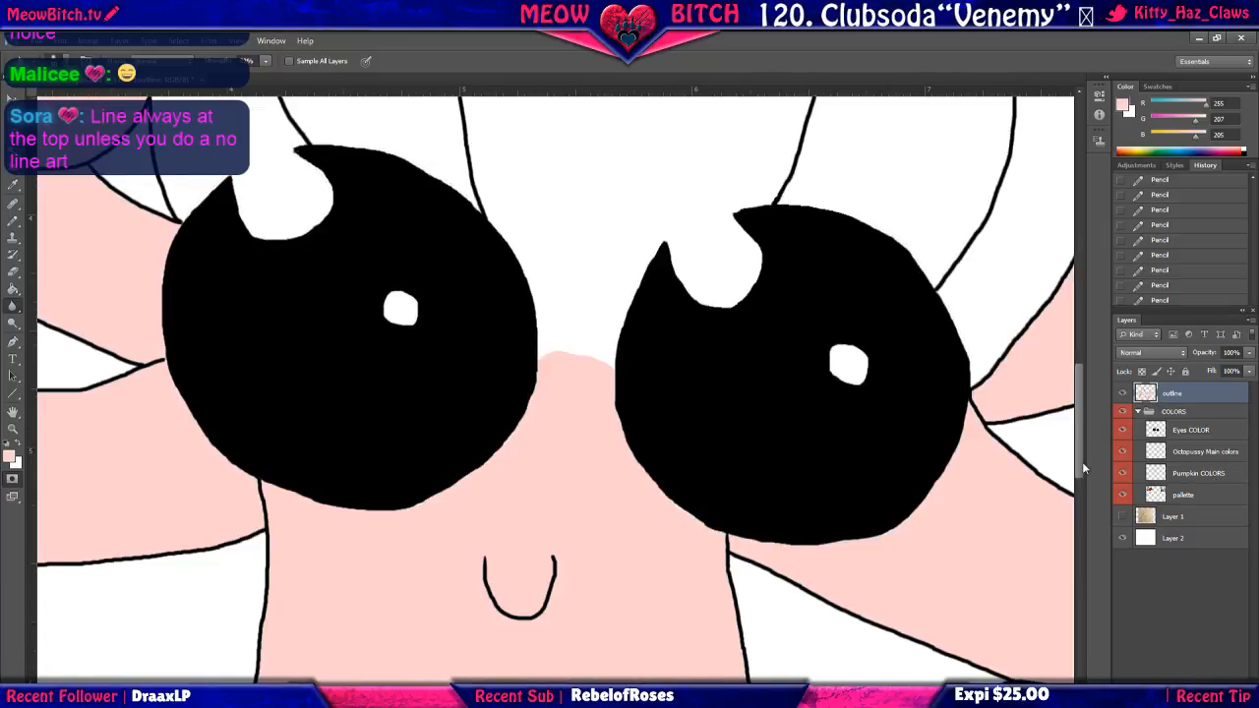
left_click_drag(1082, 463, 1080, 478)
scroll(767, 410, "down", 8)
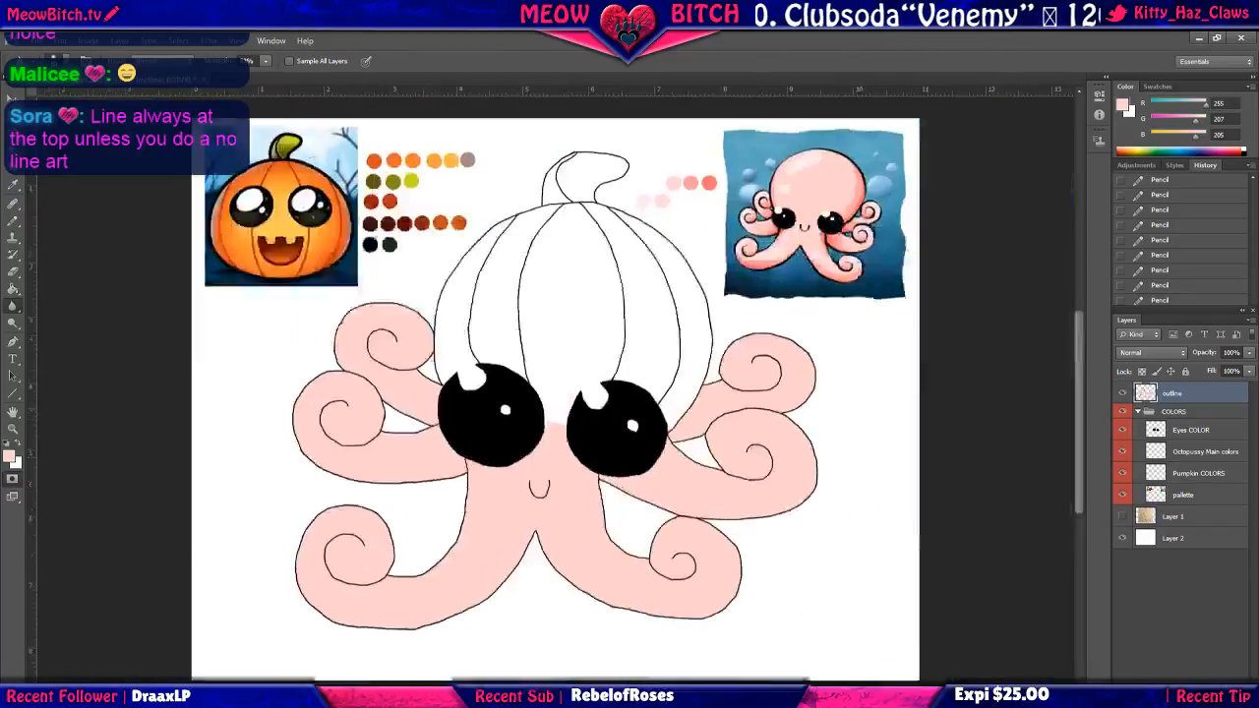
Undo the pink fill on the outline layer and select the Octopussy Main colors layer with the octopus selection restored.
scroll(825, 436, "down", 1)
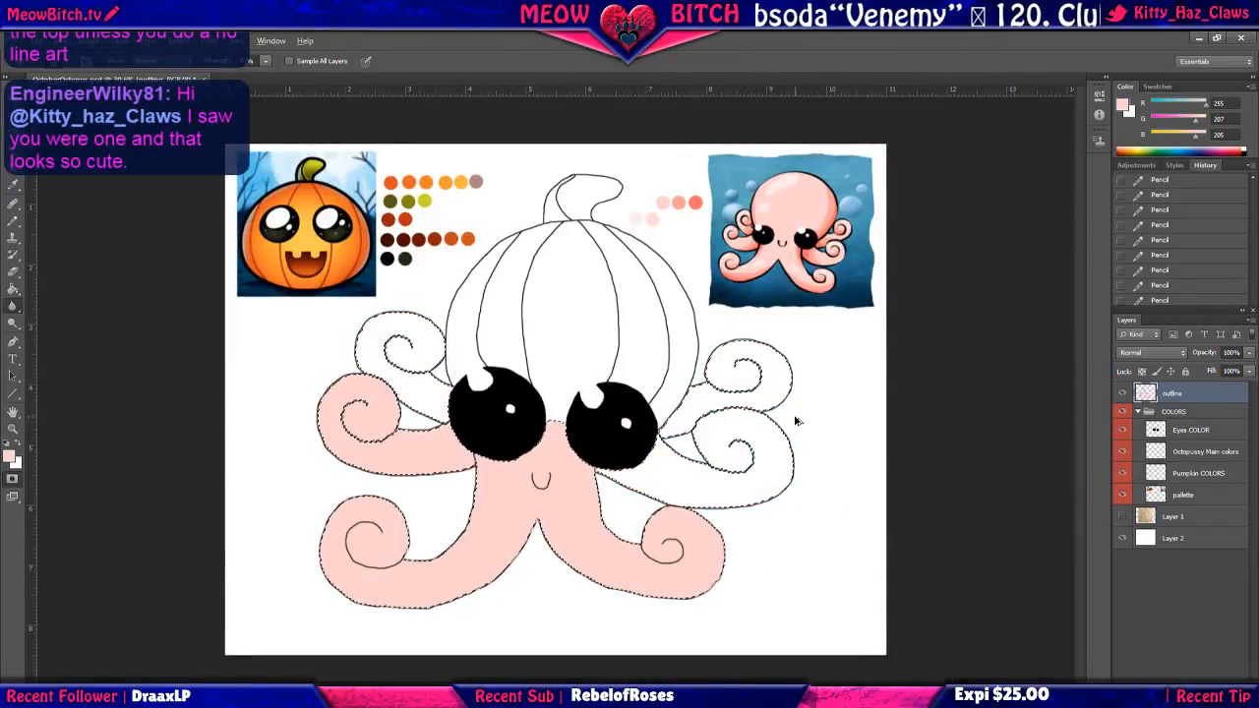
left_click(1192, 455)
key("q")
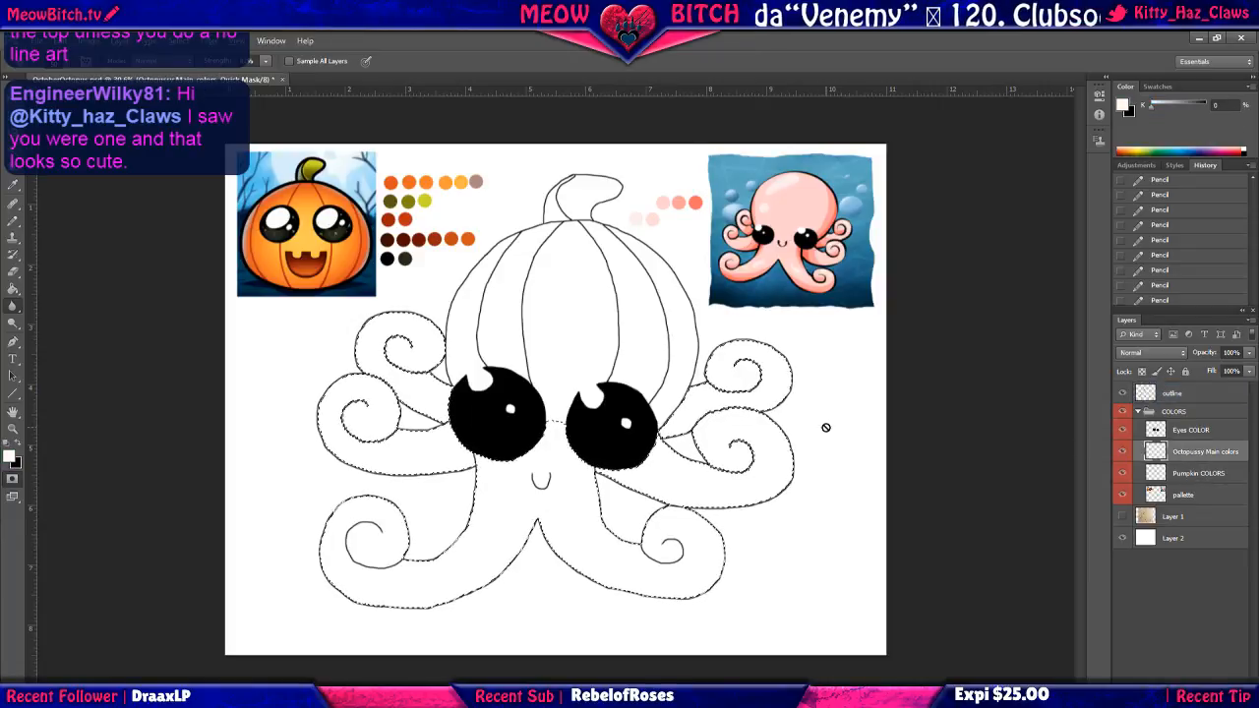
Try to sample light pink from the reference octopus's head with the Eyedropper for the octopus fill.
left_click(13, 289)
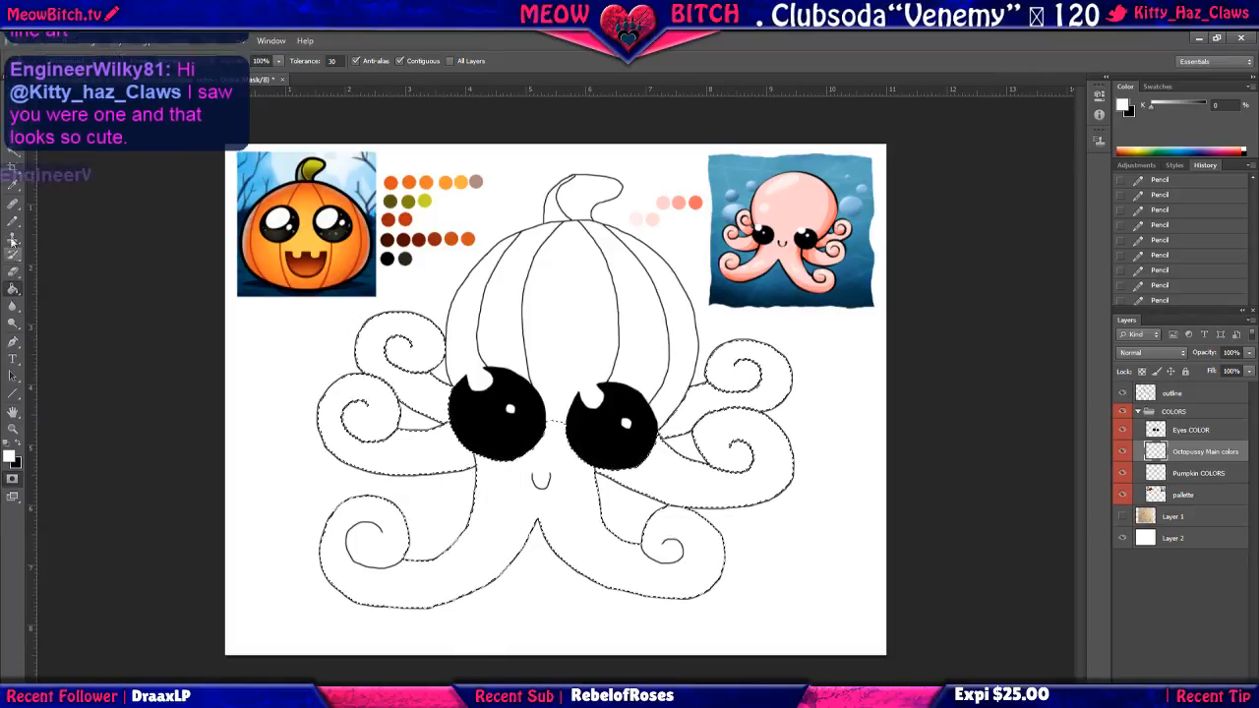
key("i")
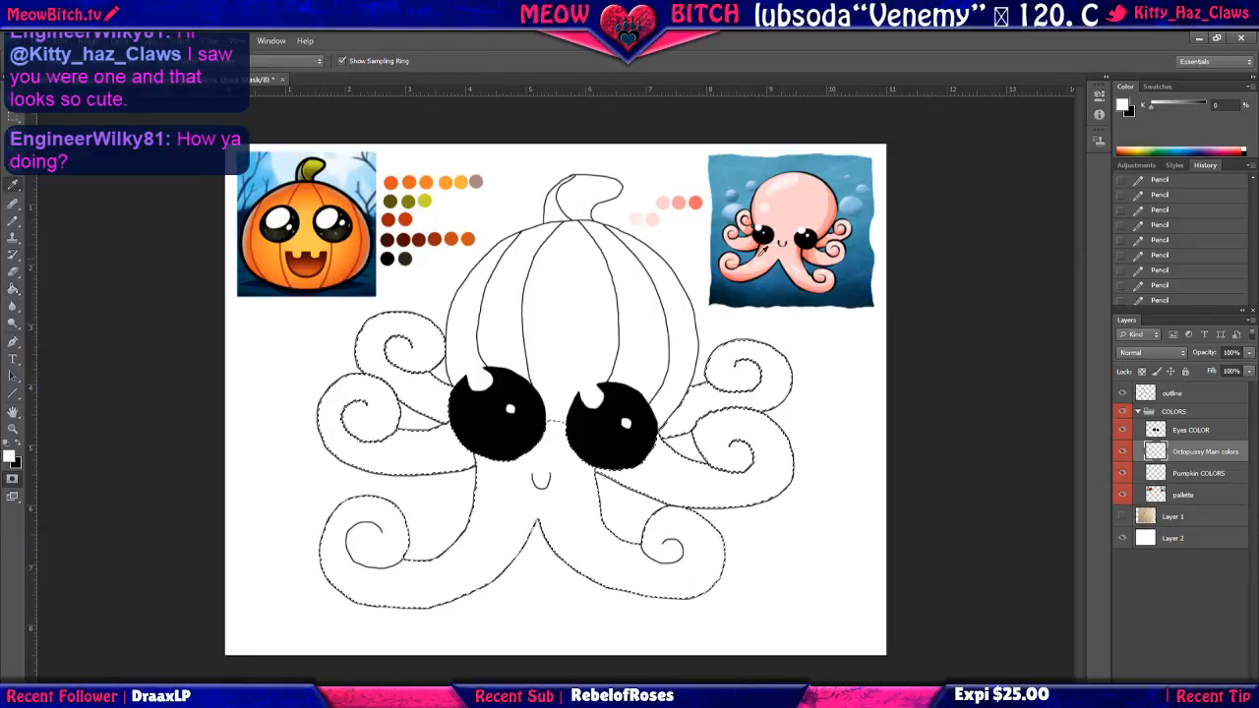
left_click(790, 203)
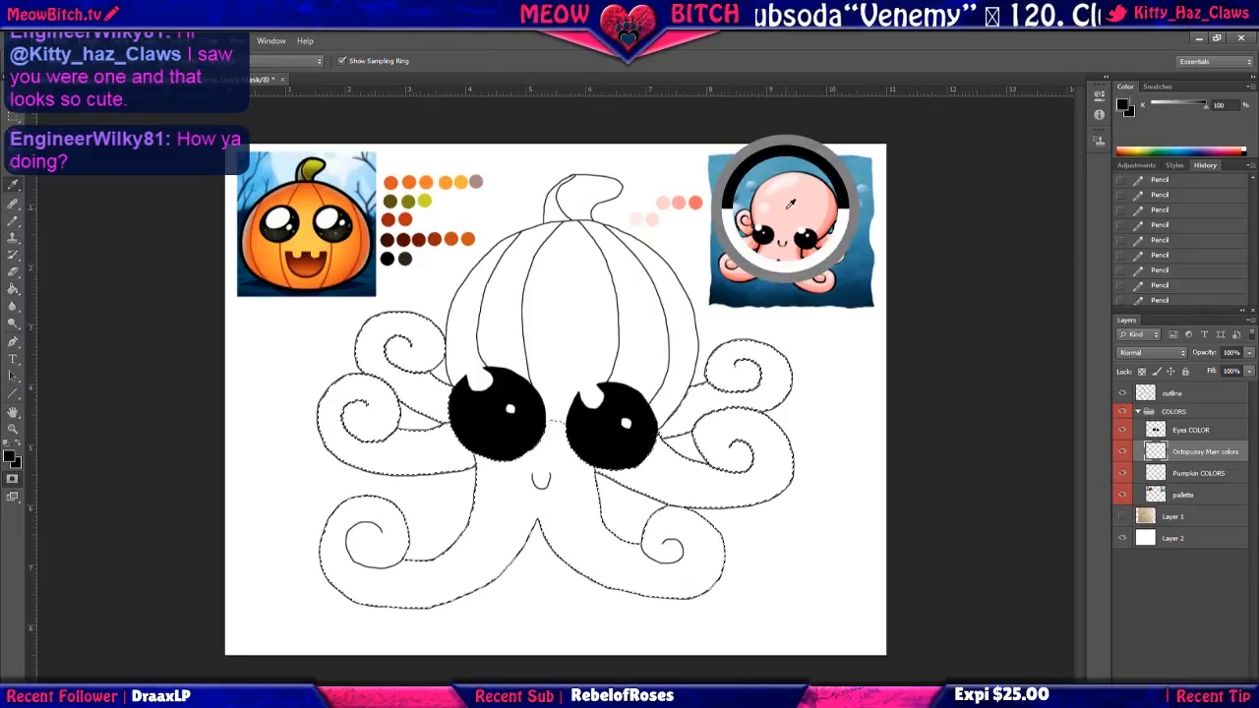
Deselect the octopus and, on the palette layer, try to sample light pink from the reference octopus and the pink swatches.
left_click(1201, 495)
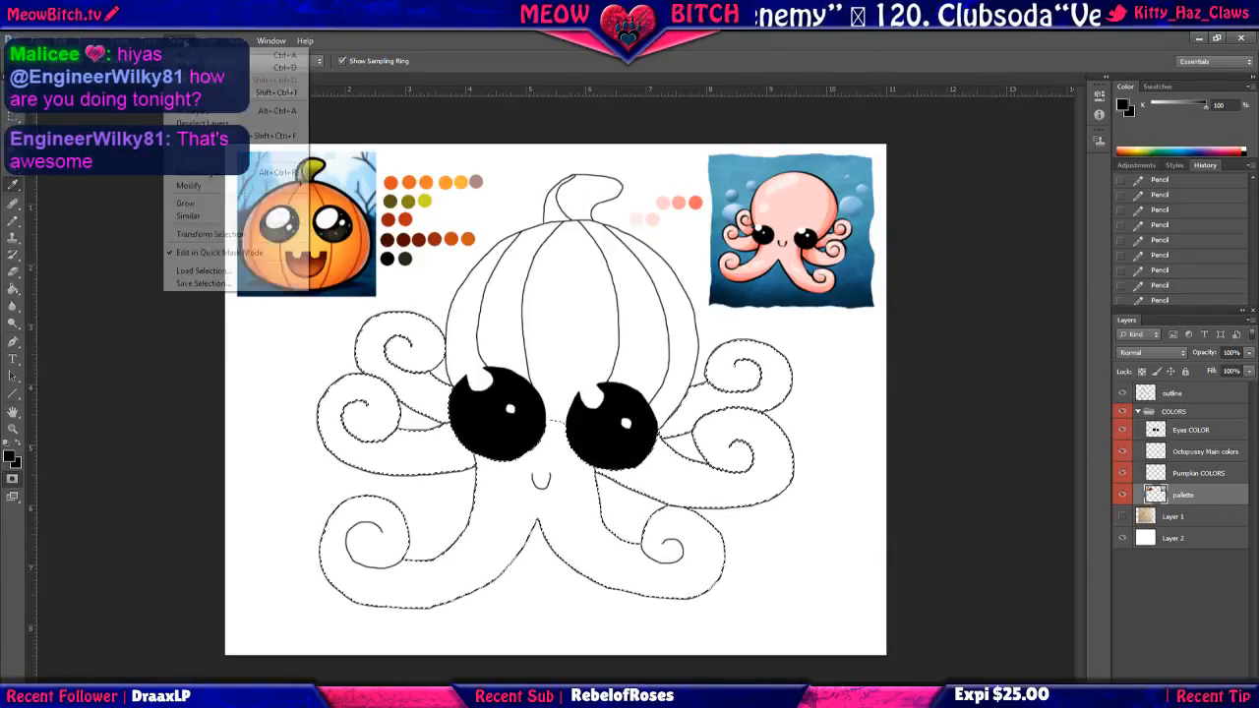
key("ctrl+d")
left_click(792, 213)
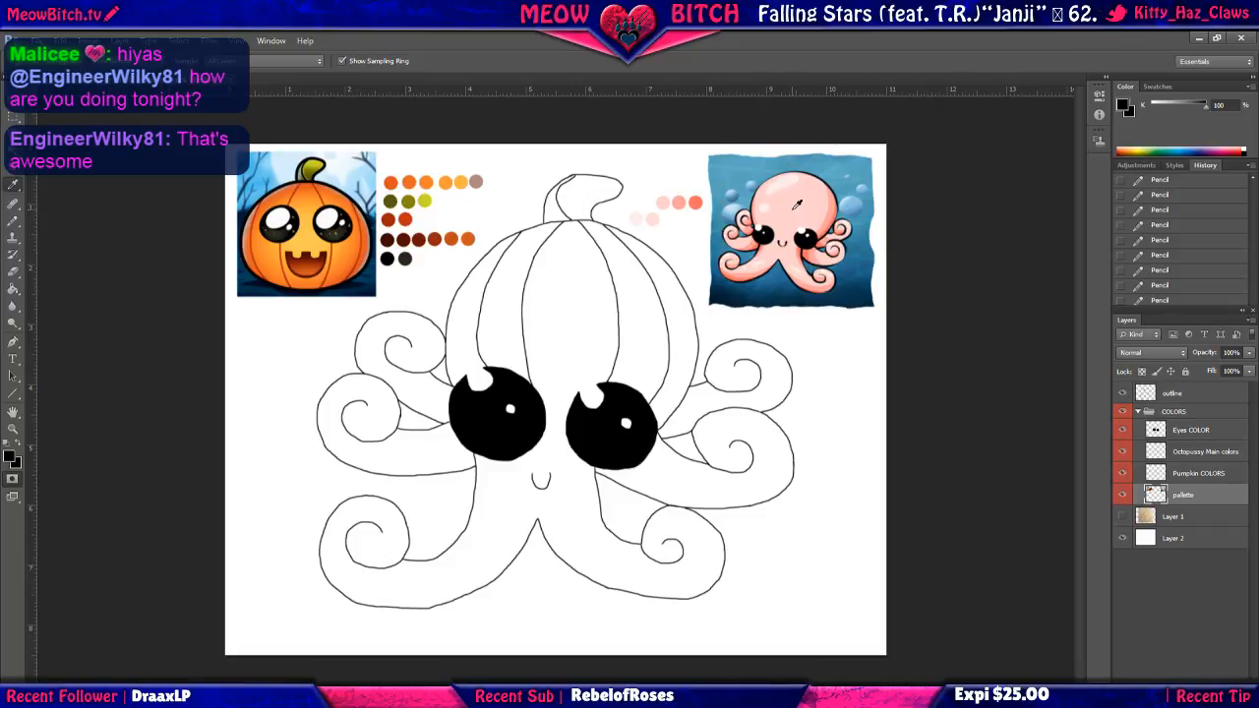
left_click(797, 204)
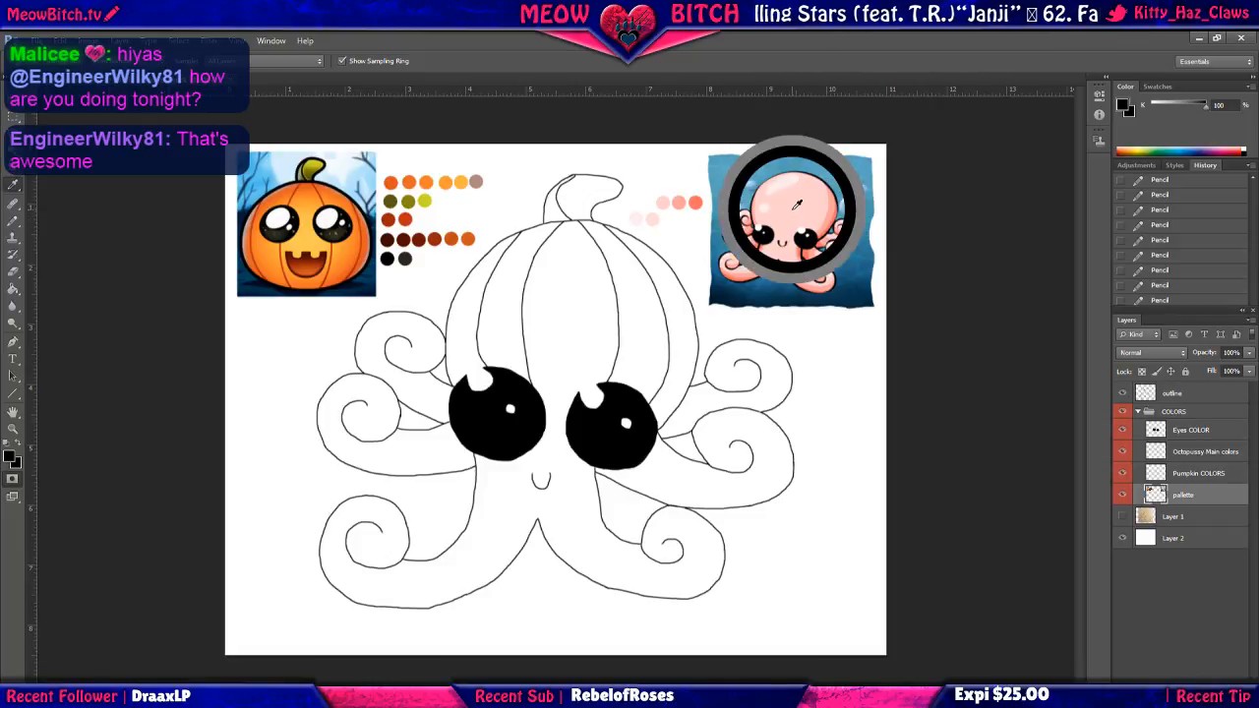
left_click(796, 203)
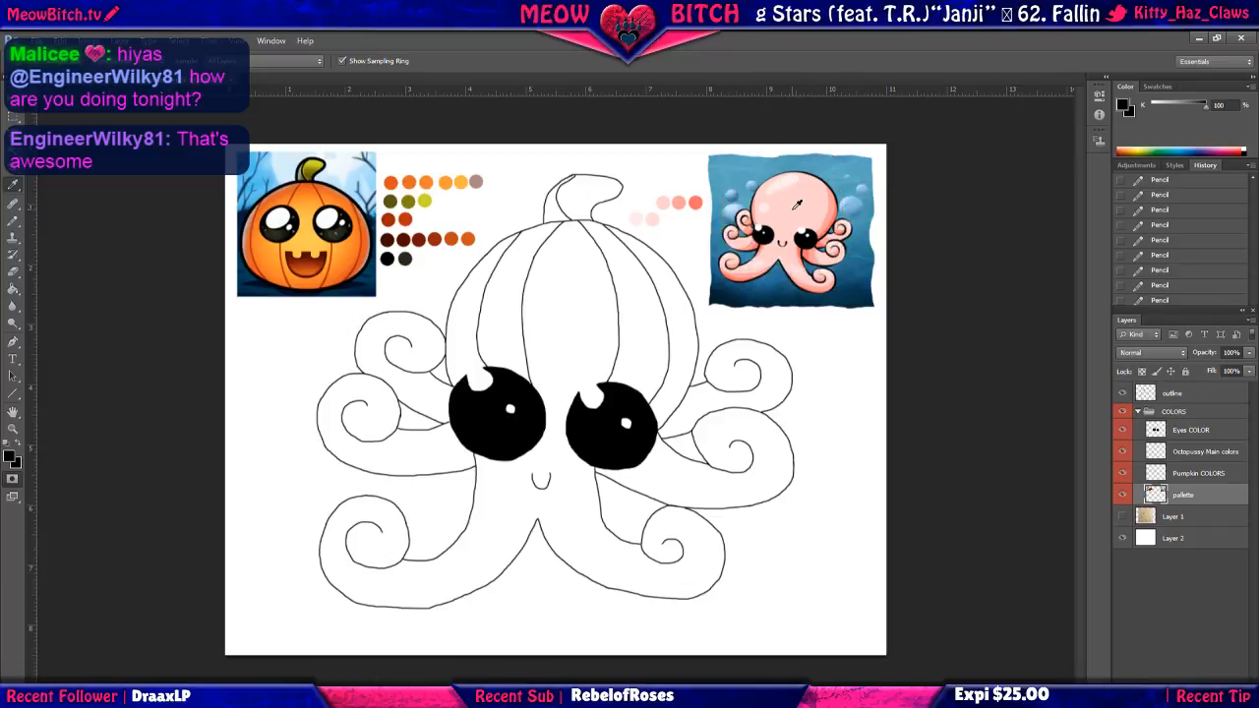
left_click(665, 200)
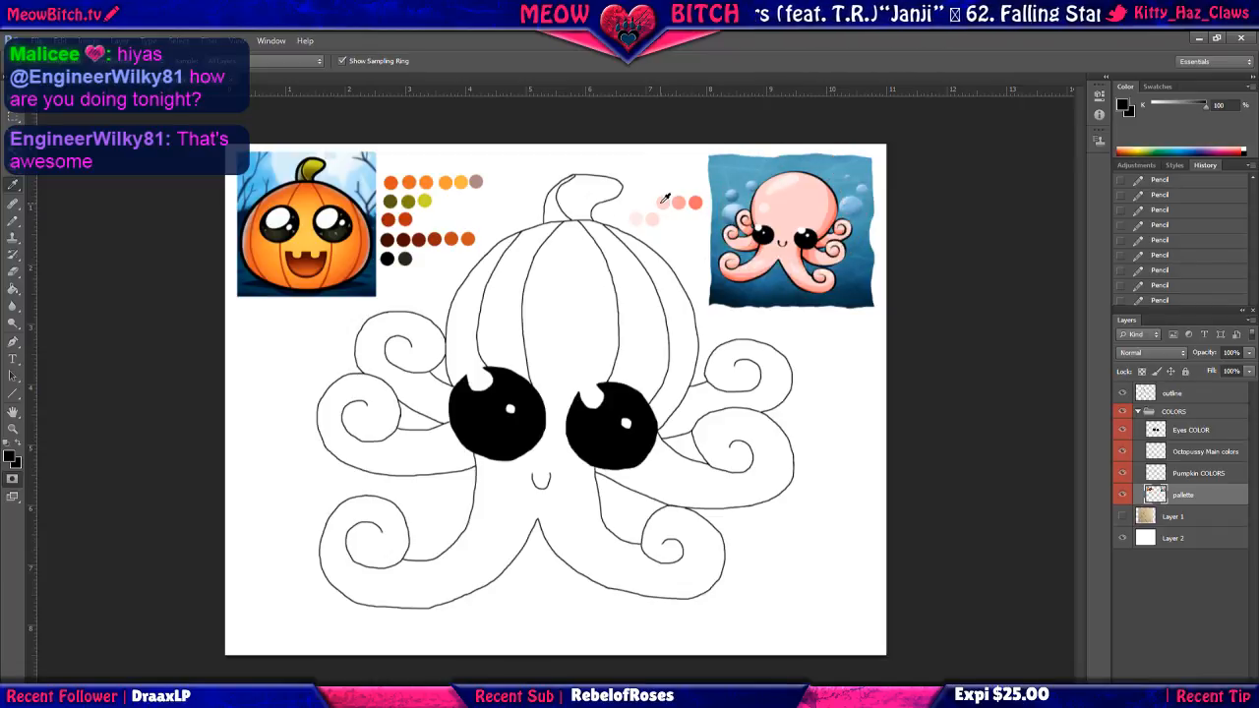
Toggle the palette layer's visibility, reset the default colors and try again to sample the reference octopus's pink.
scroll(705, 289, "up", 3)
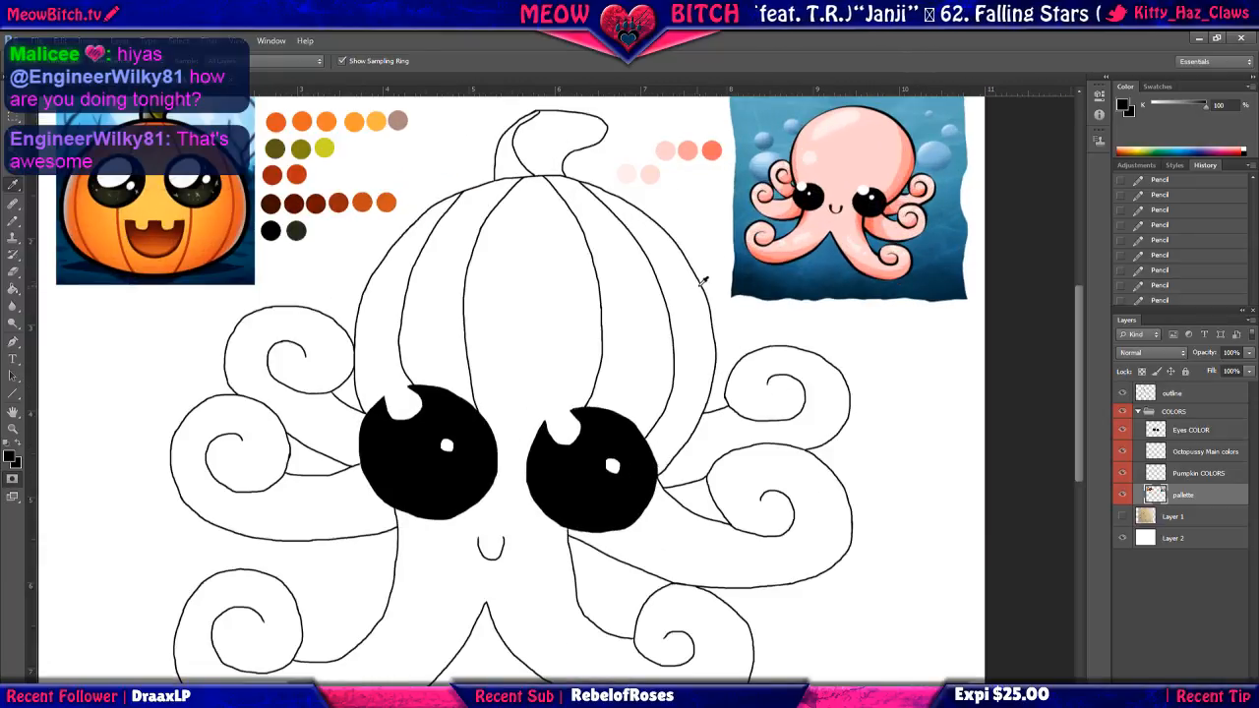
scroll(702, 283, "down", 2)
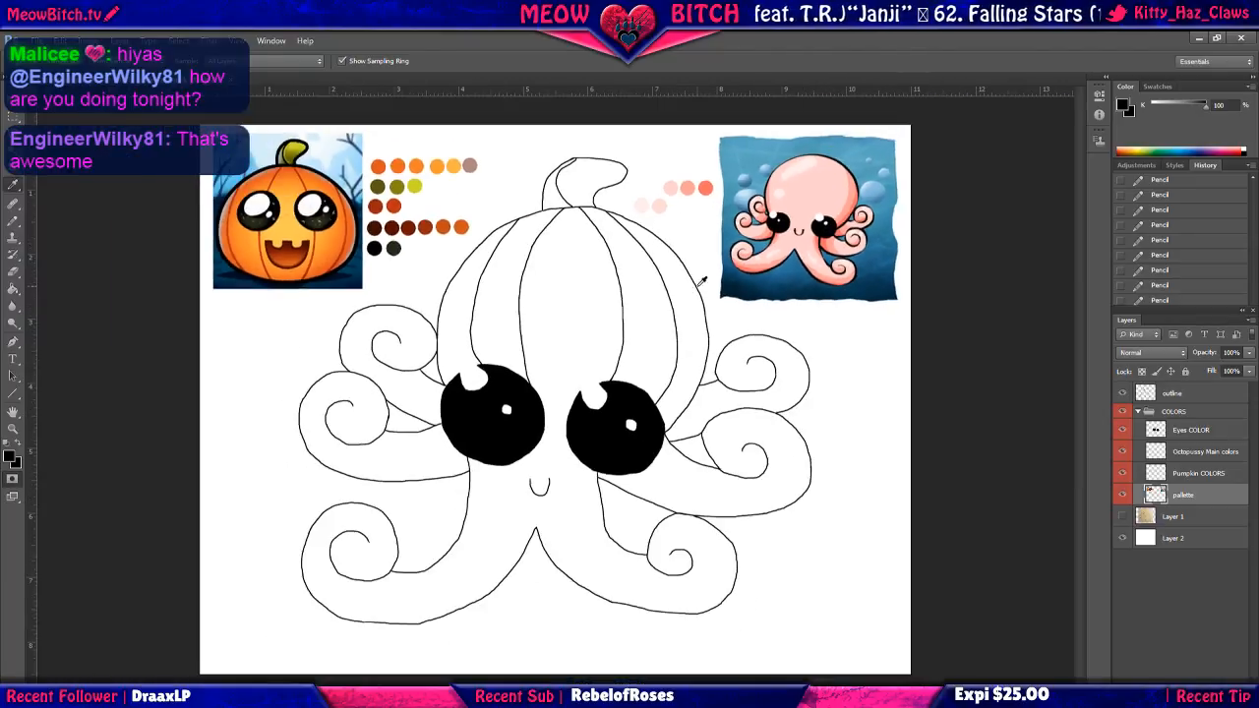
left_click(1123, 495)
left_click(1123, 495)
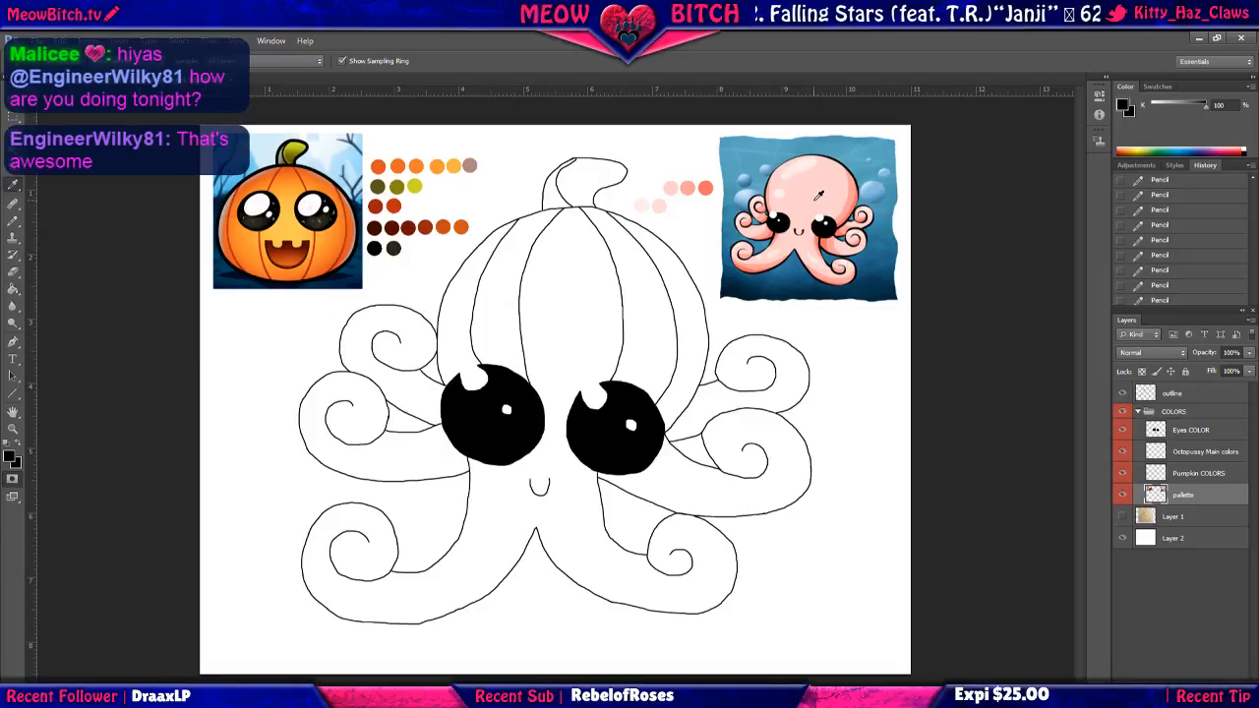
left_click(6, 444)
left_click(797, 205)
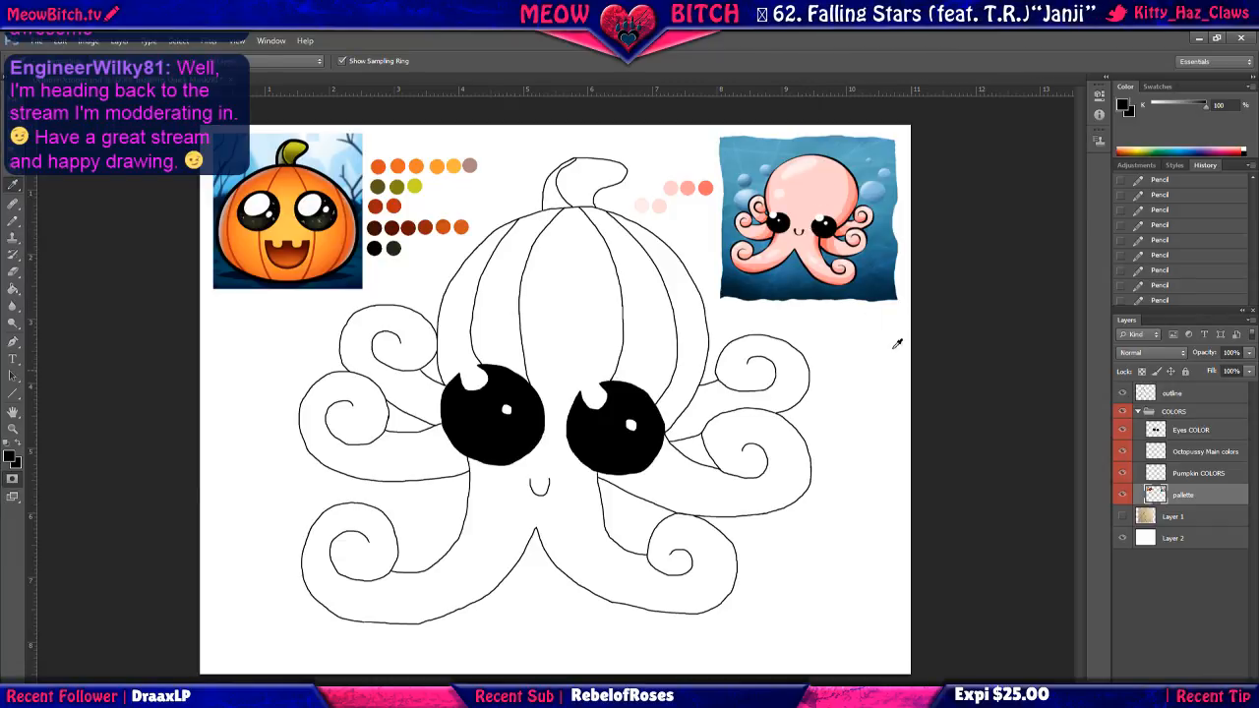
Reset the default colors and try to sample the light pink swatch with the outline layer temporarily hidden.
scroll(816, 369, "up", 1)
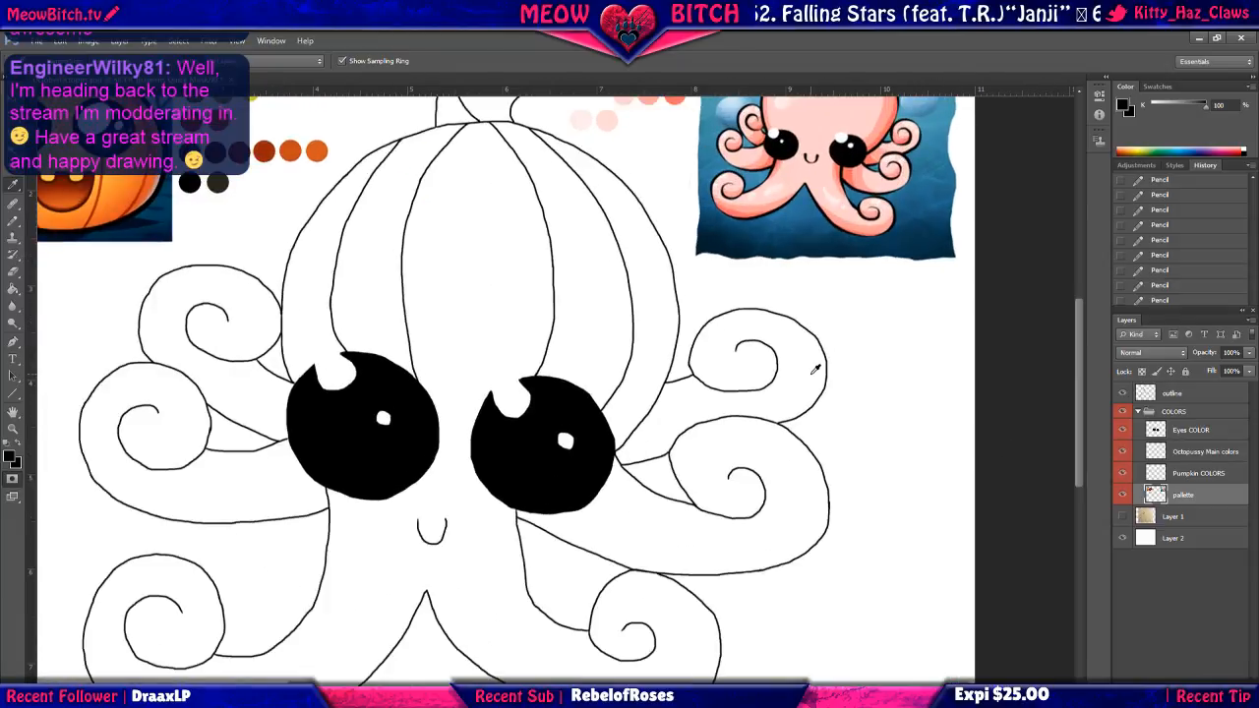
scroll(815, 369, "up", 1)
scroll(816, 369, "down", 2)
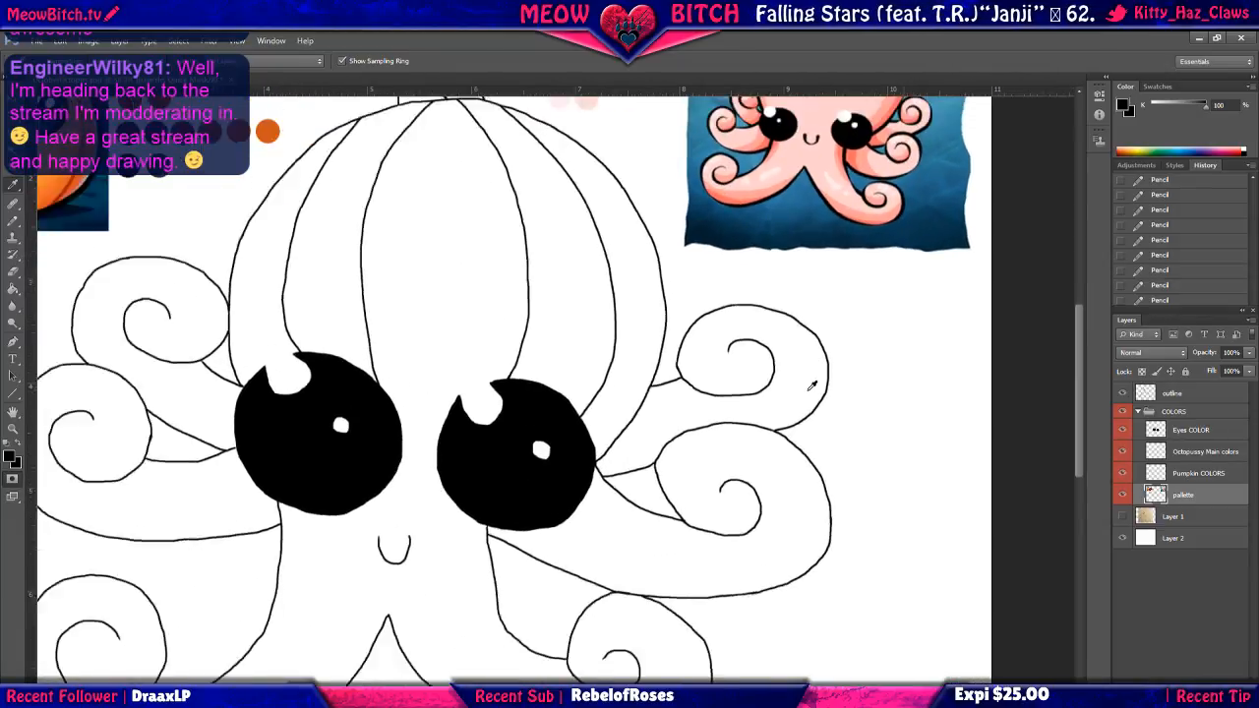
left_click(8, 444)
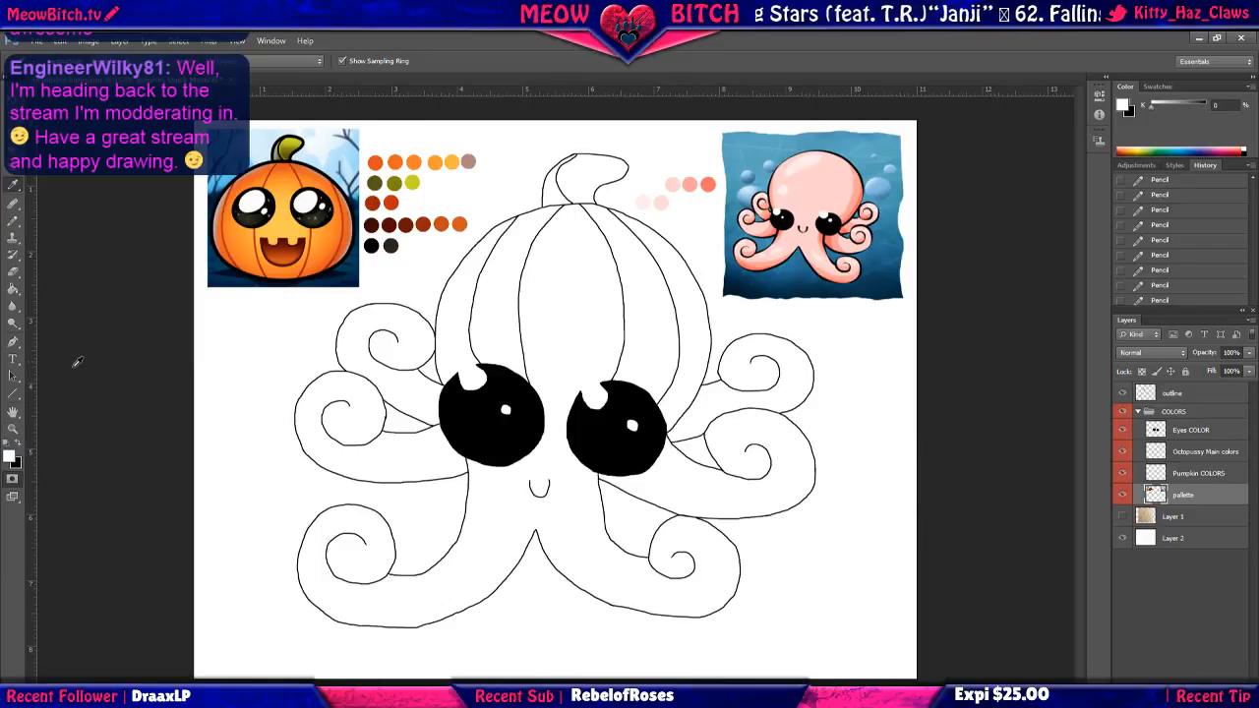
left_click(1122, 392)
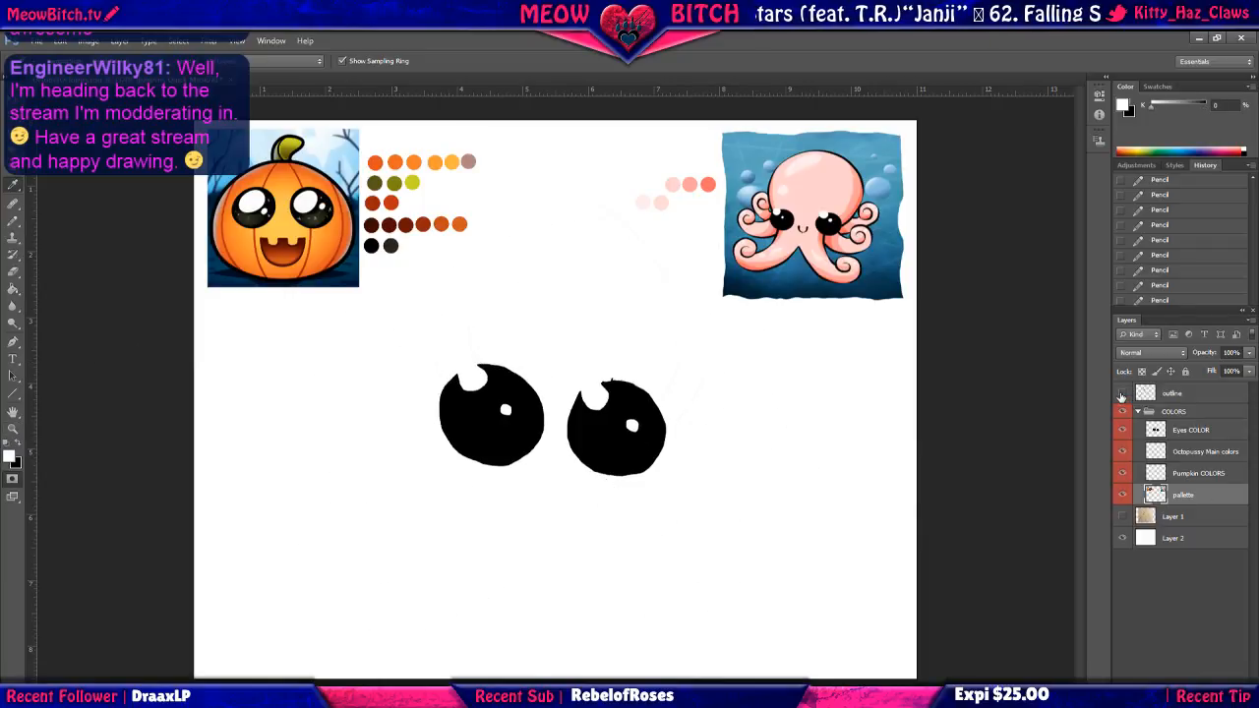
left_click(676, 180)
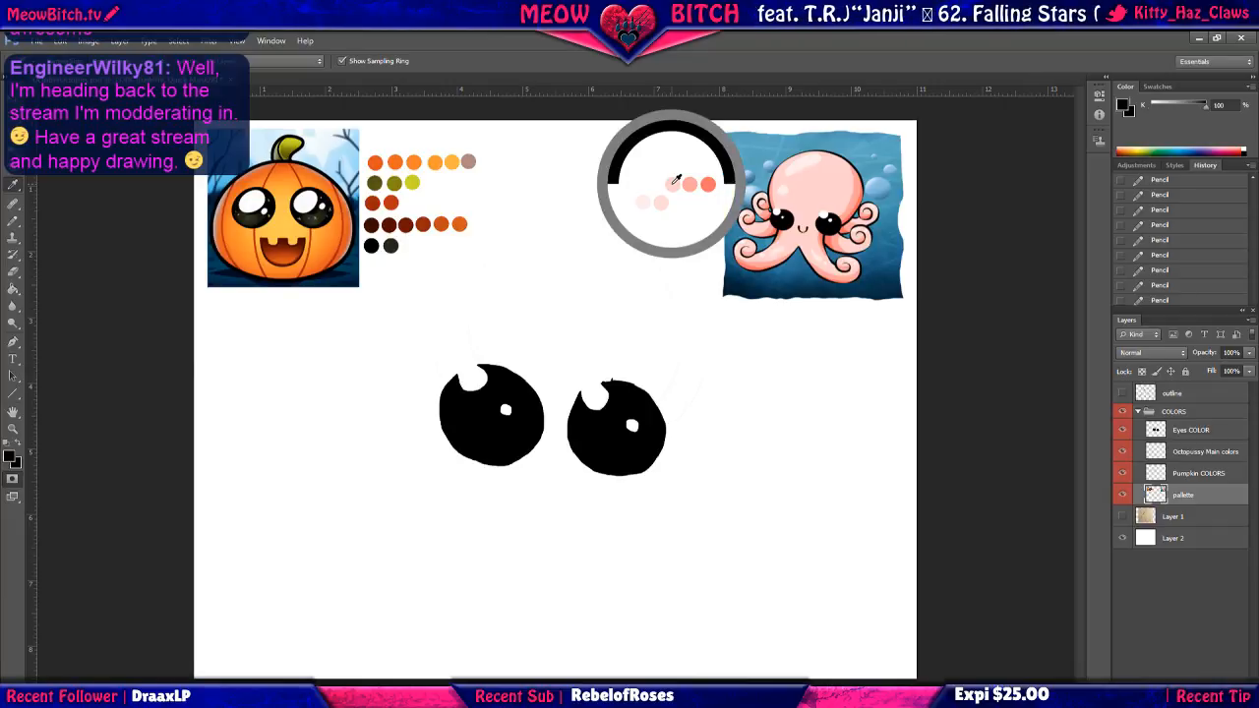
left_click(676, 180)
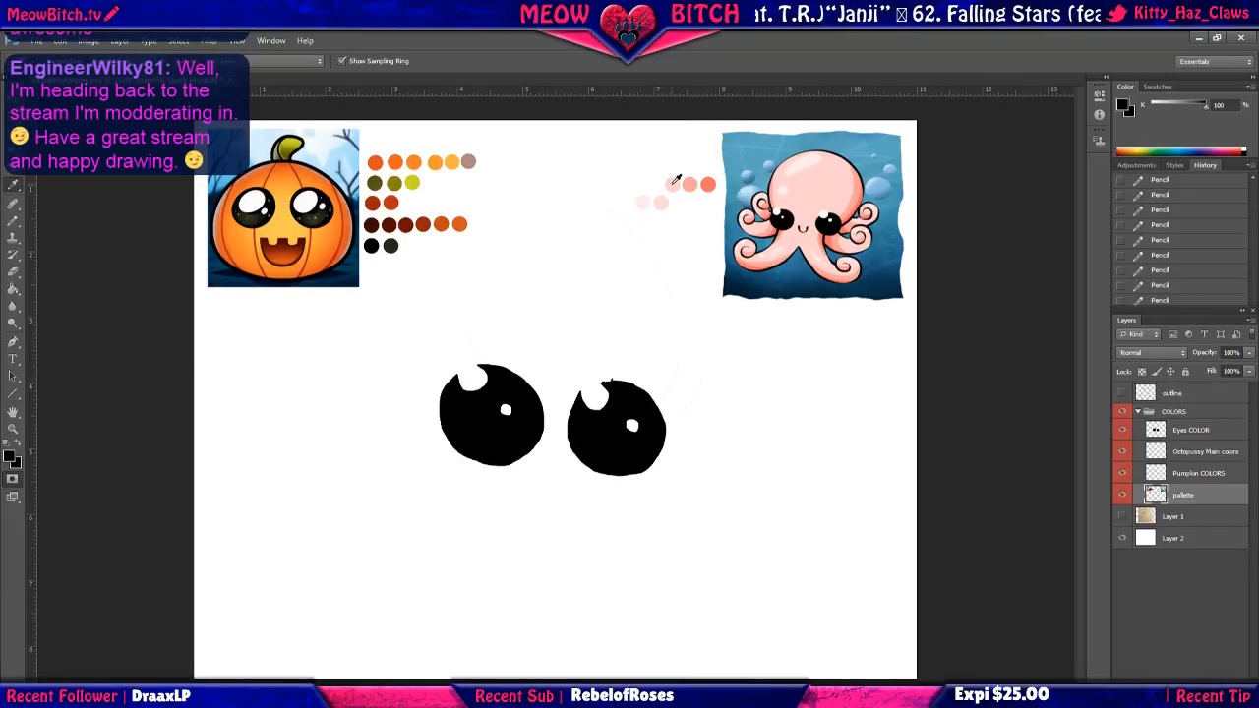
left_click(178, 40)
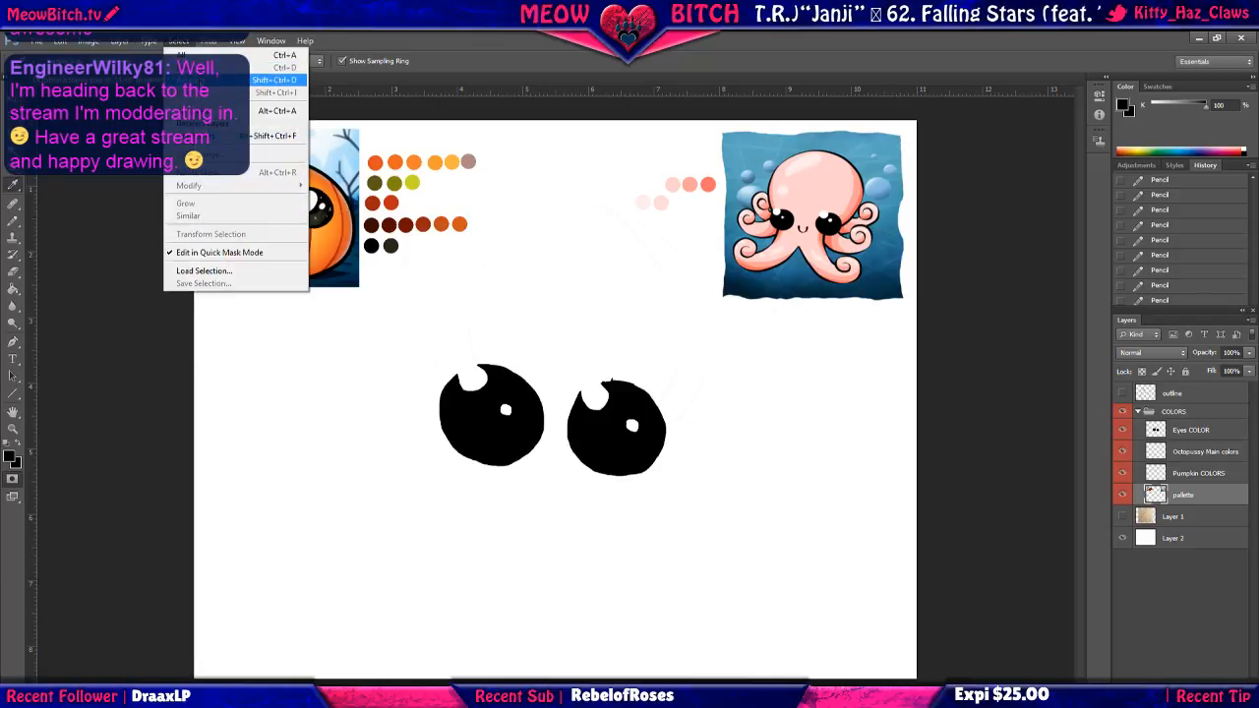
left_click(634, 287)
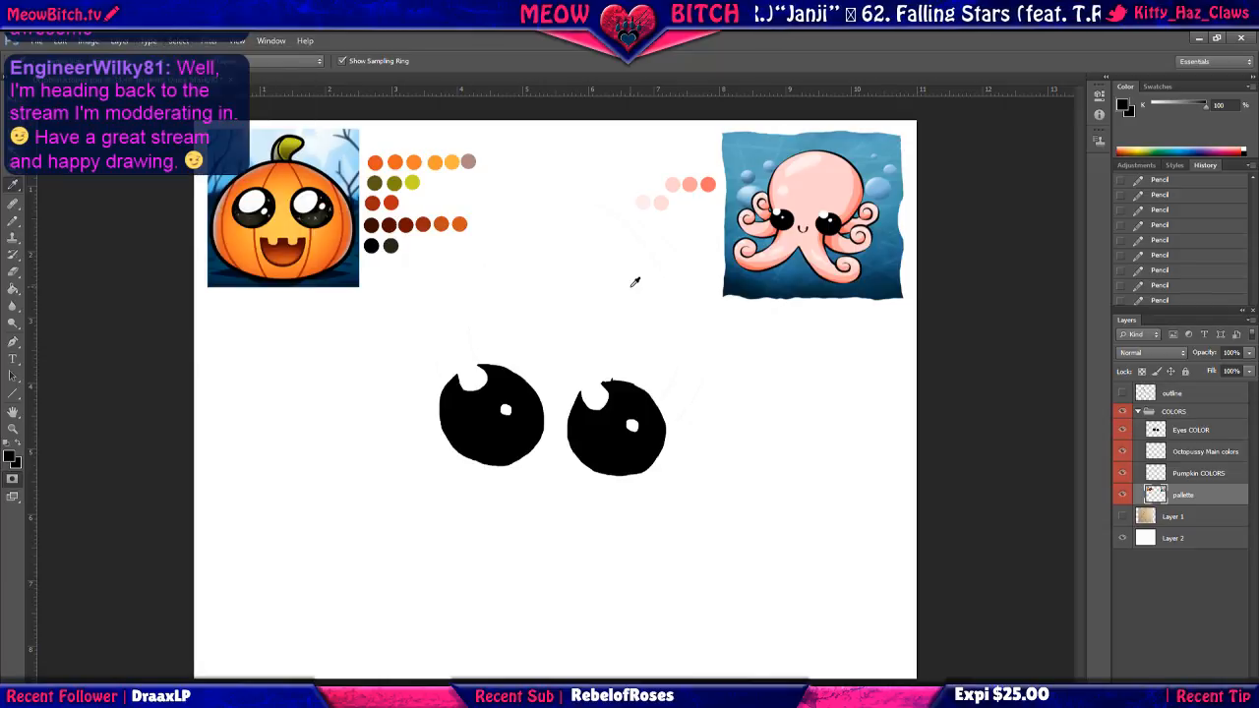
key("ctrl+minus")
key("ctrl+minus")
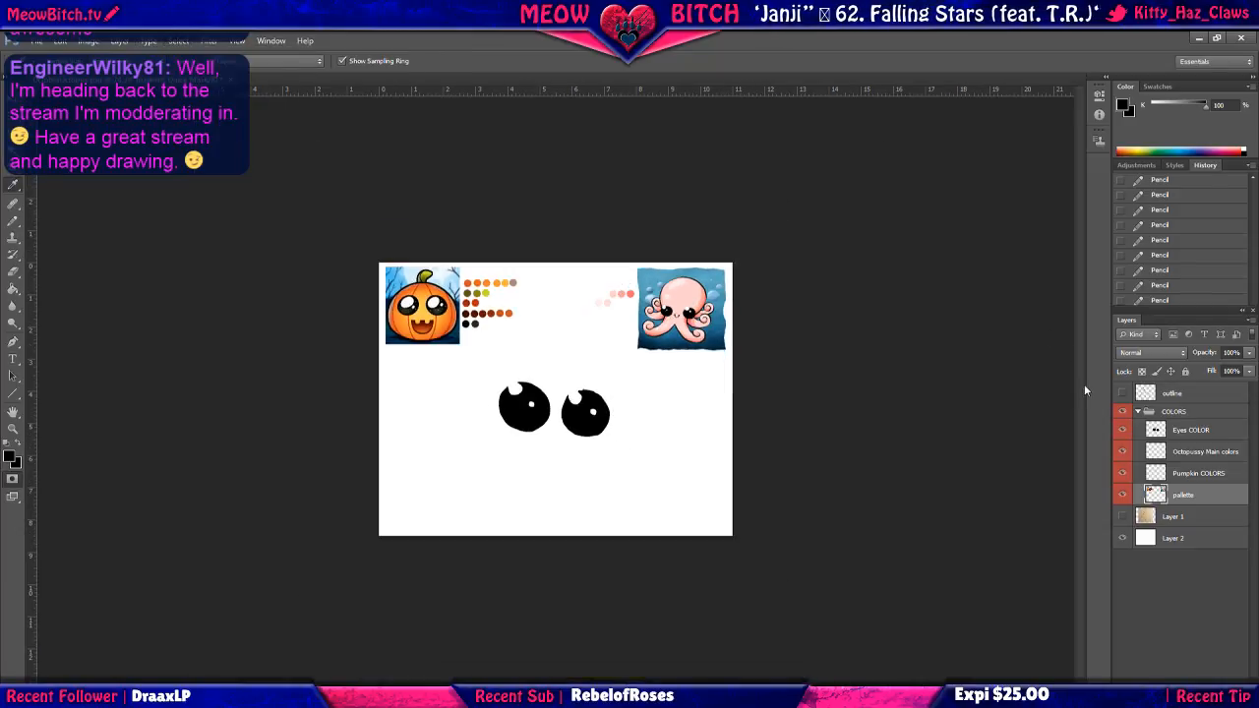
left_click(1122, 393)
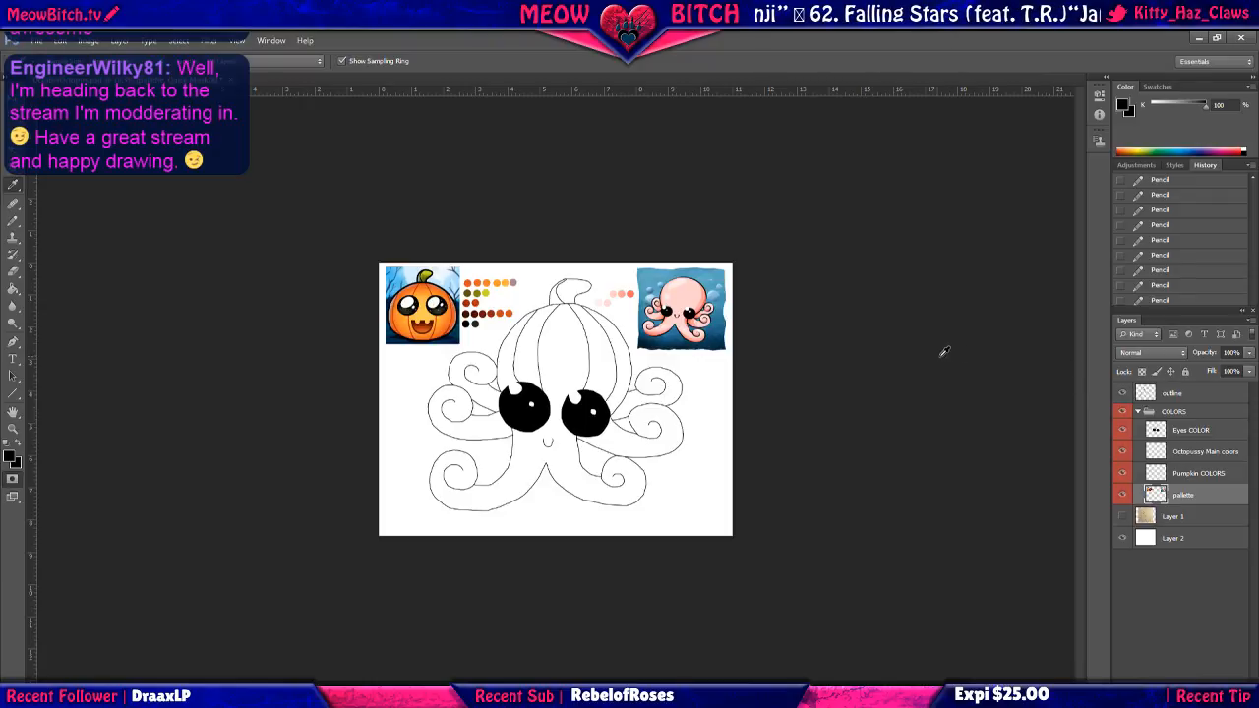
Save the OctoberOctopus.psd document.
left_click(35, 40)
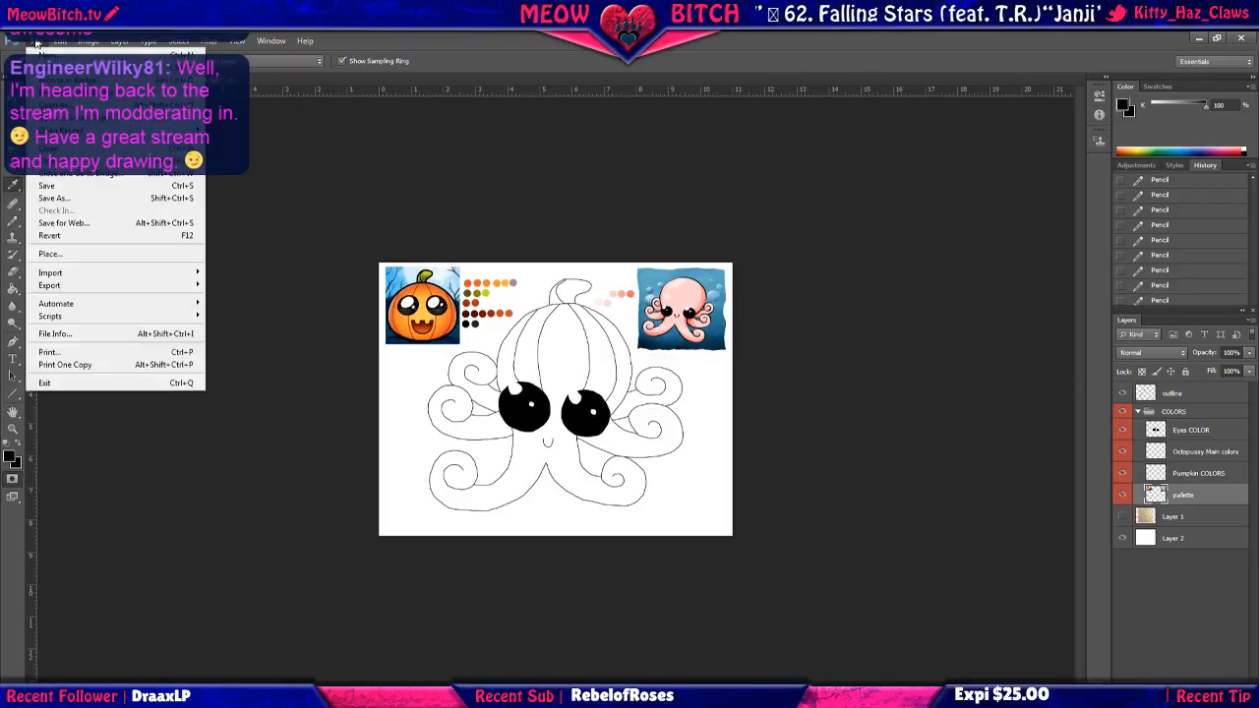
left_click(86, 183)
Retry sampling pink from the reference octopus's head and restore the default colors.
scroll(621, 357, "up", 4)
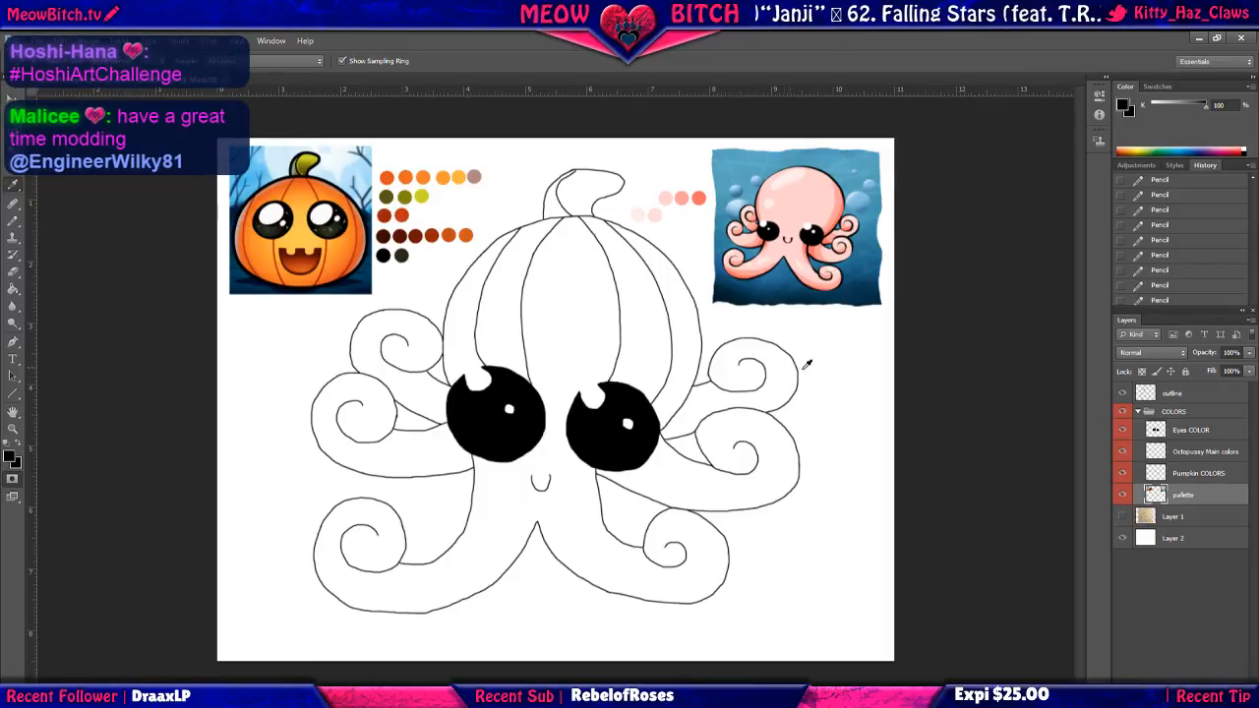
left_click(808, 196)
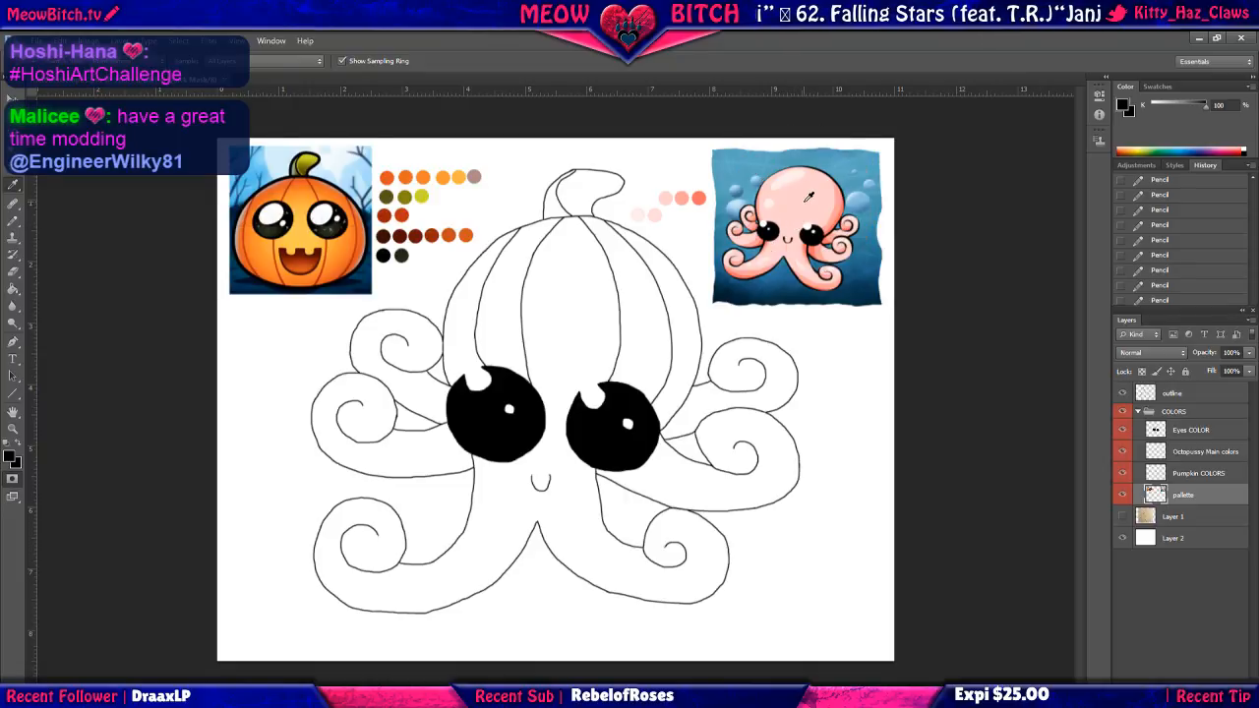
left_click(5, 445)
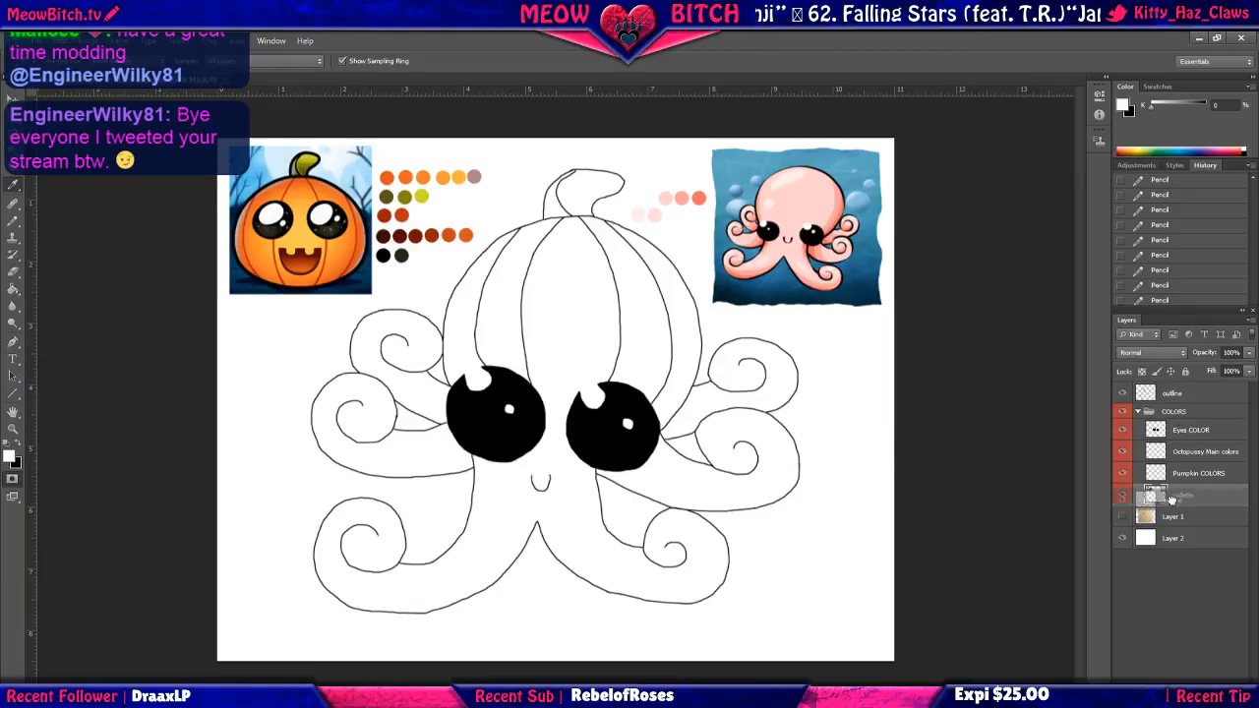
Move the outline layer below the COLORS group, sample the reference octopus's pink and toggle the outline's visibility.
left_click_drag(1176, 497, 1172, 508)
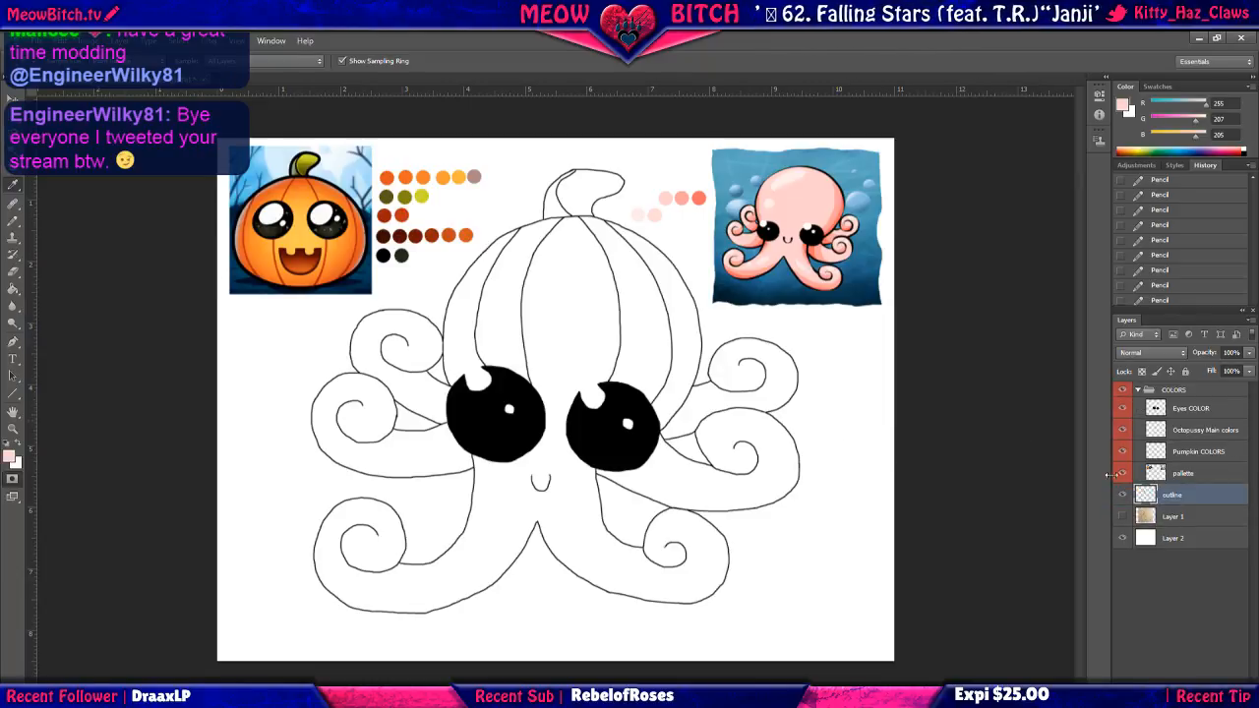
left_click(797, 208)
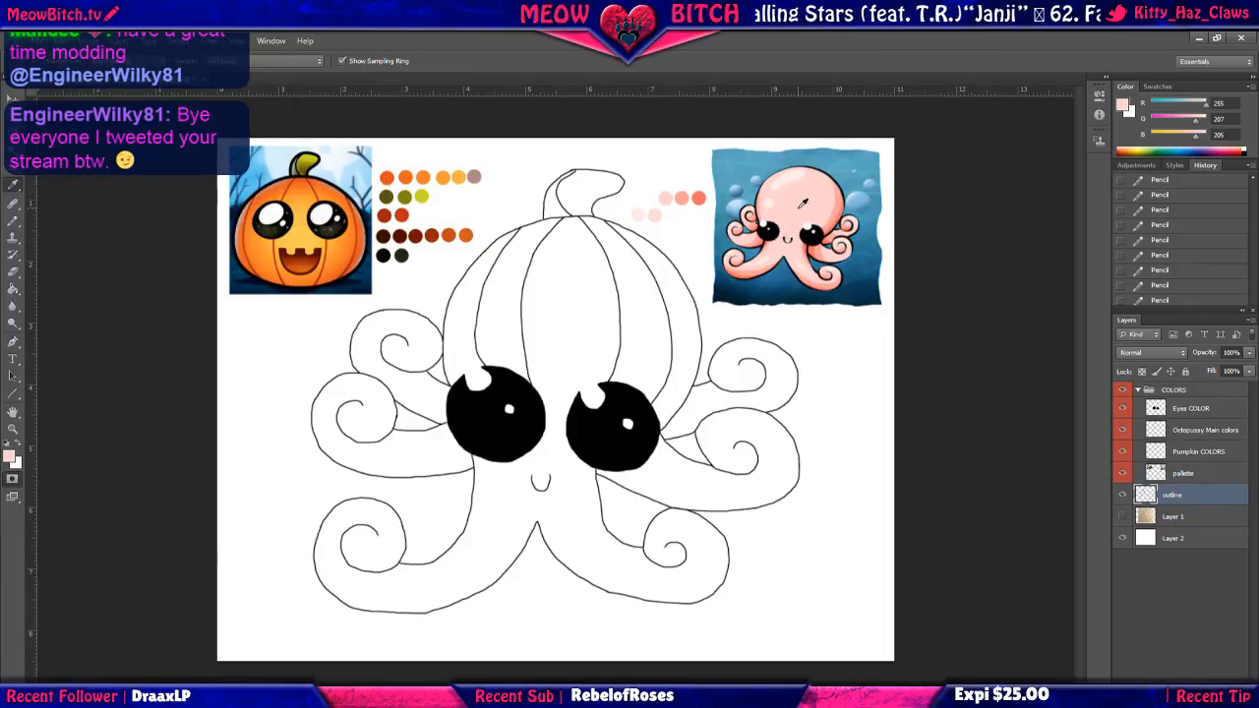
left_click(1123, 496)
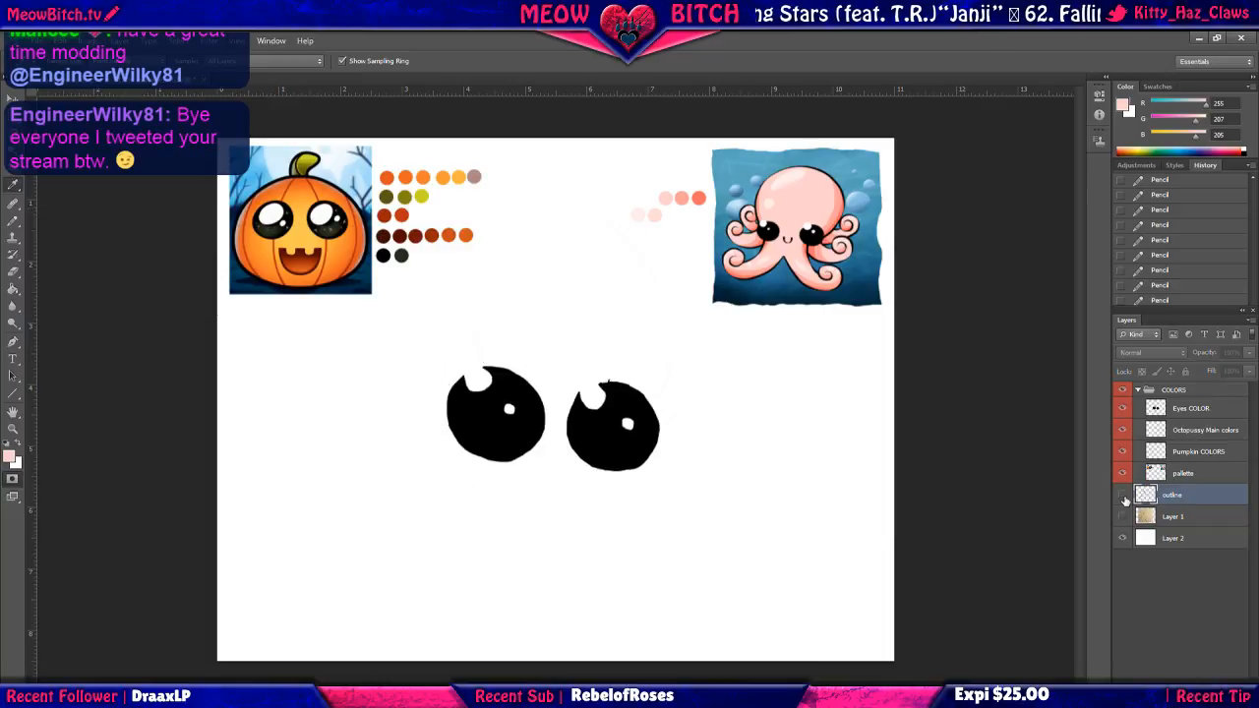
left_click(1123, 496)
Select the palette layer, swap the foreground and background colors and try sampling several spots on the reference octopus's head.
left_click(1181, 475)
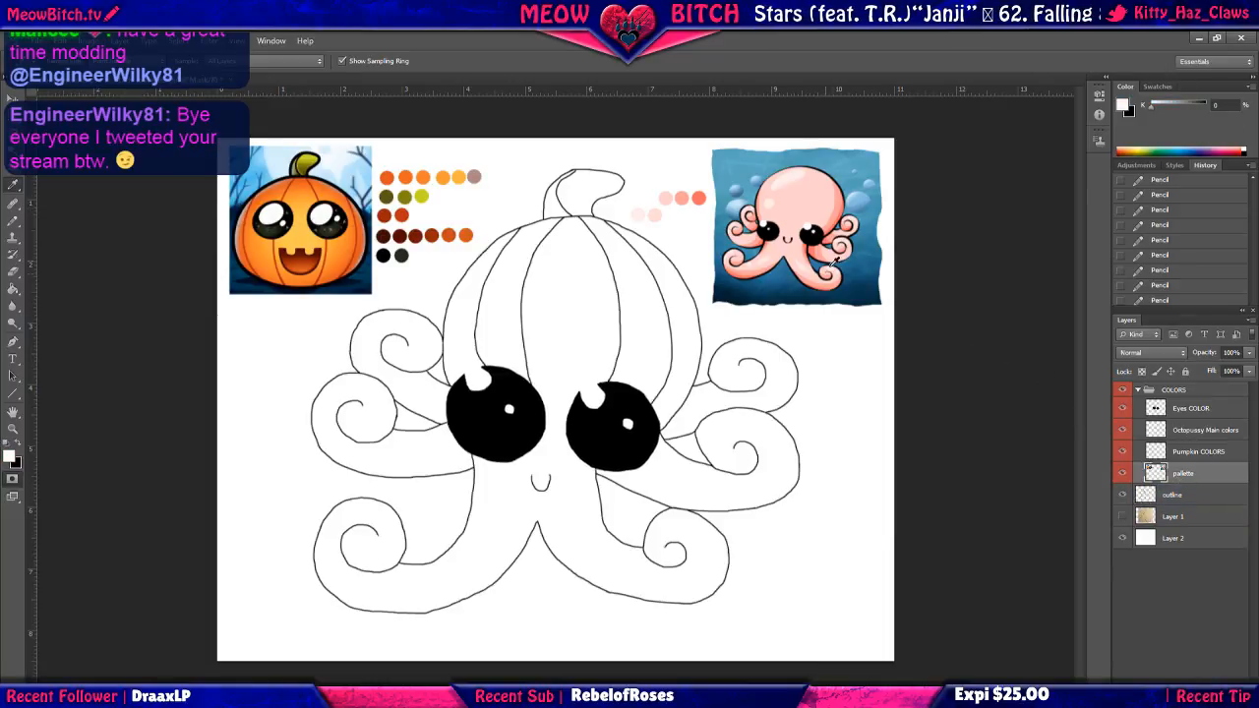
key("x")
left_click(798, 201)
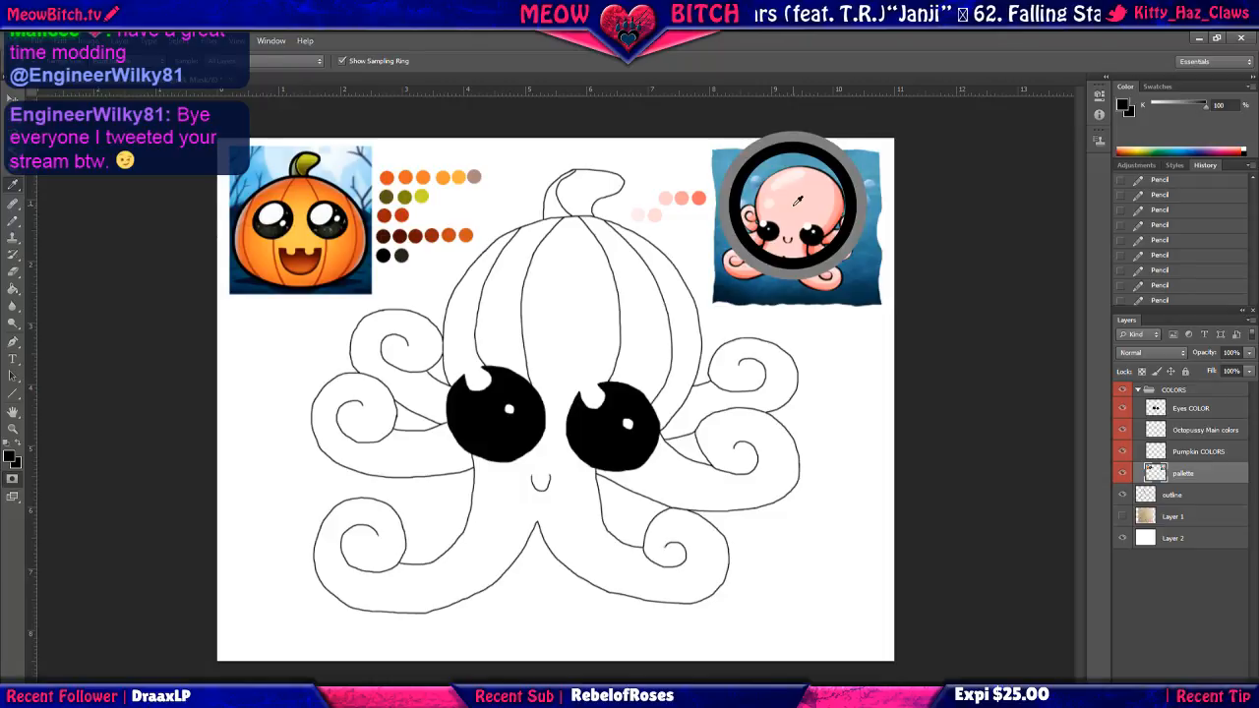
left_click(812, 195)
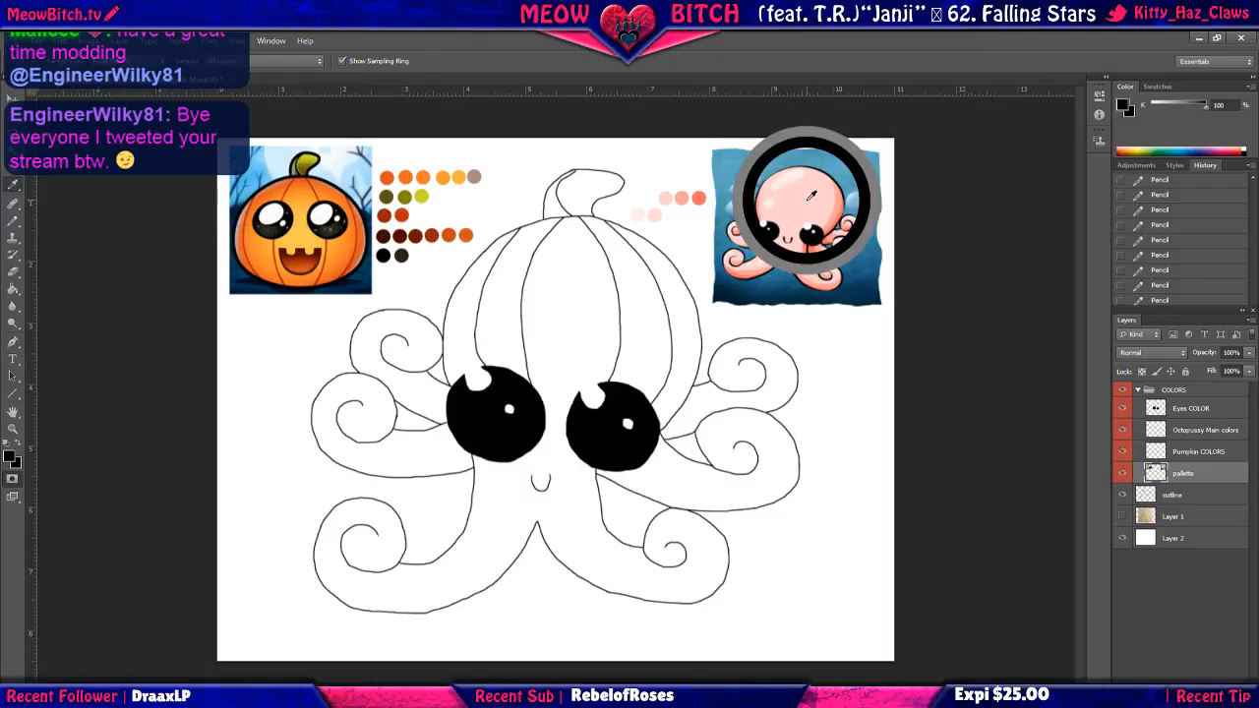
left_click(812, 196)
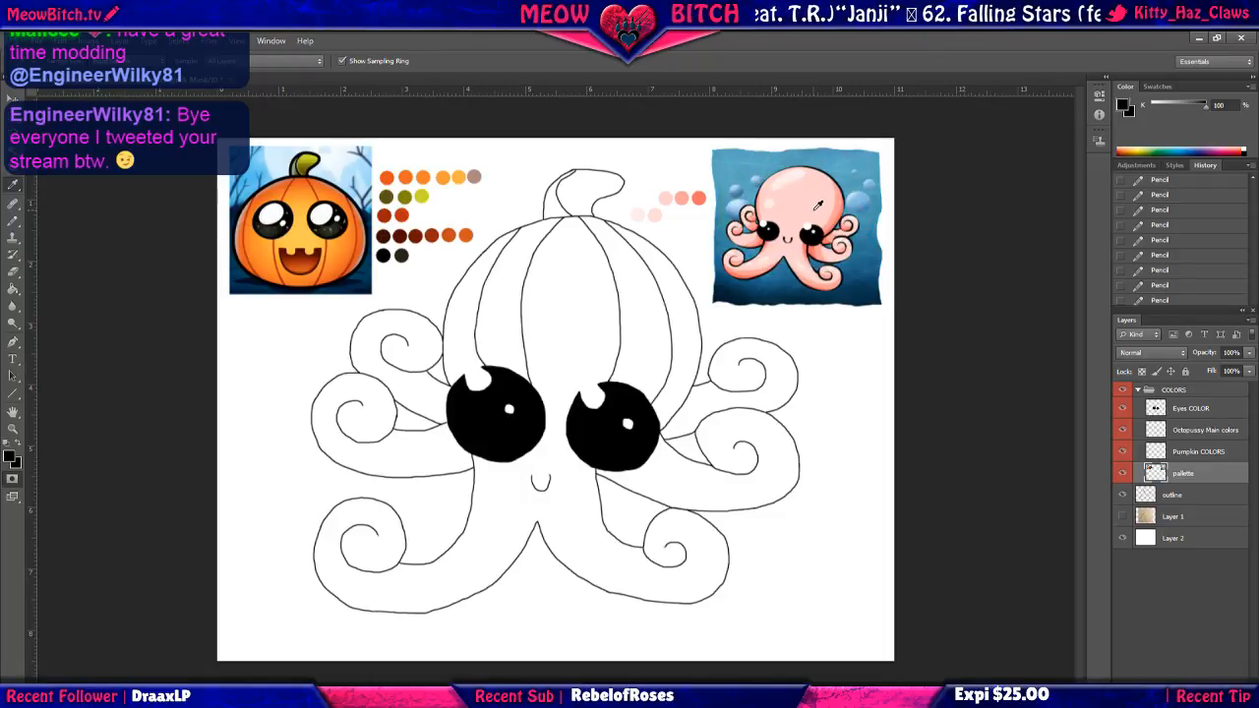
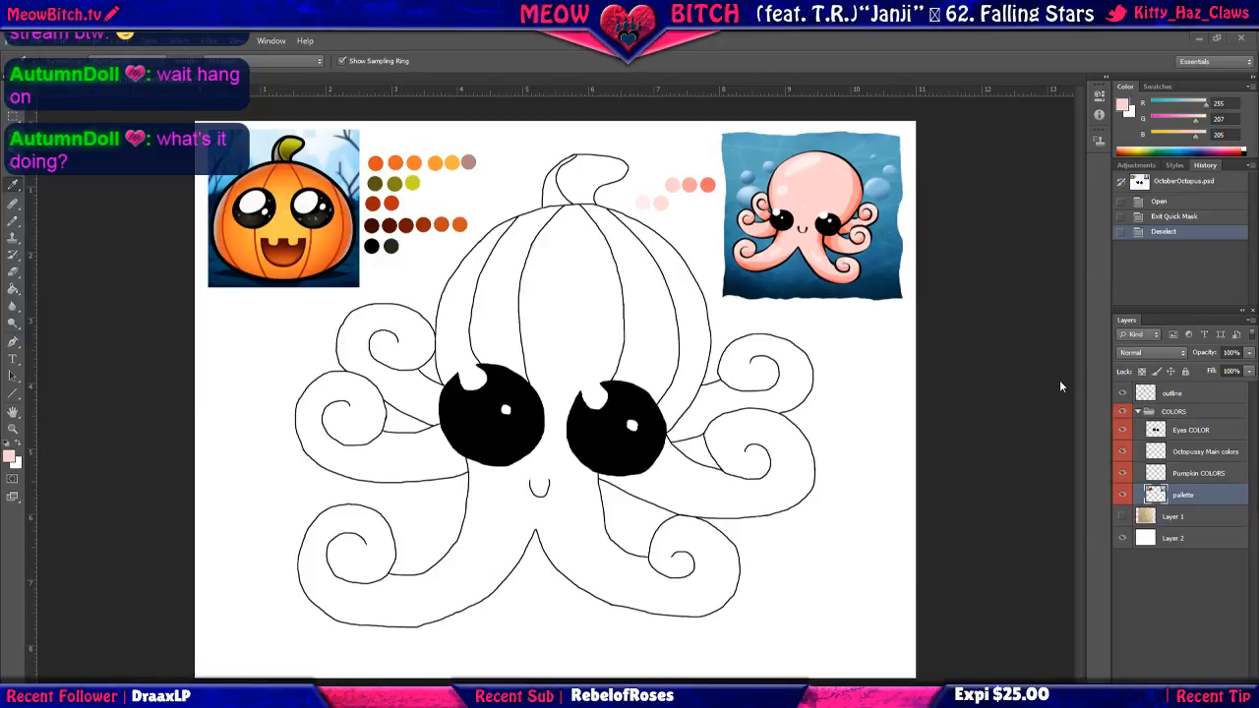
Toggle the palette layer's visibility in the reopened document to check what the layer contains.
left_click(1125, 499)
left_click(1124, 498)
left_click(1124, 498)
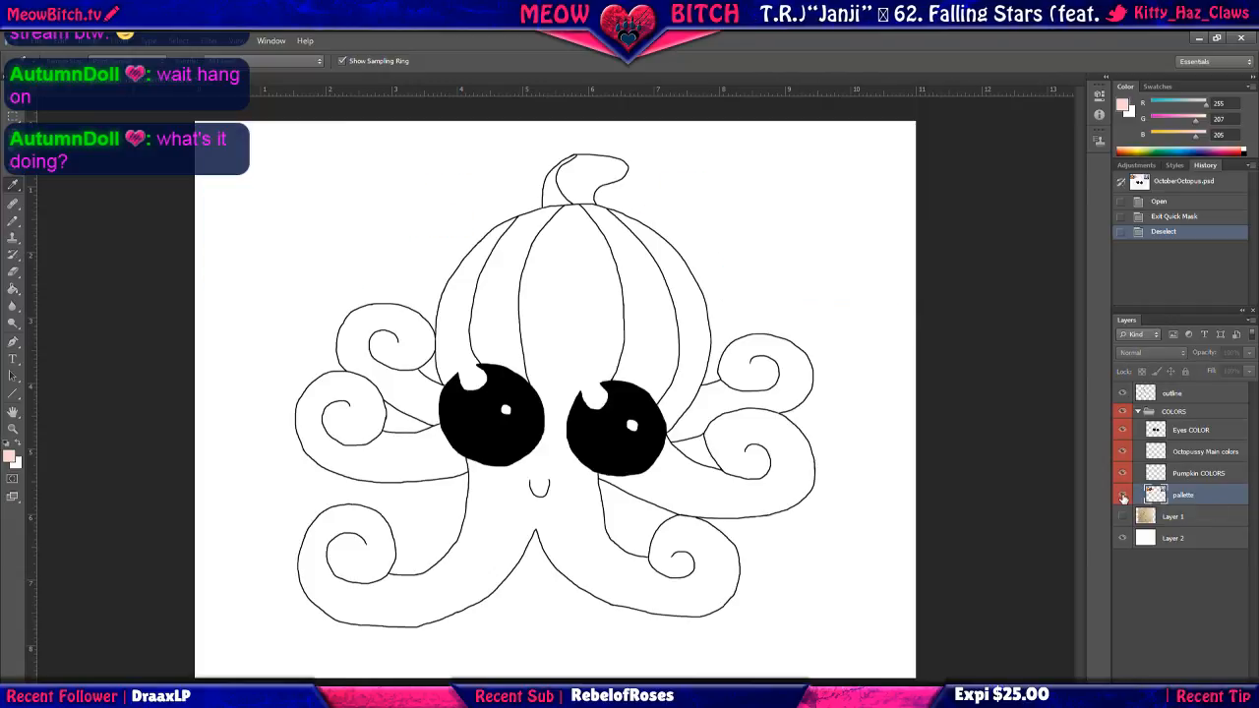
Turn the palette layer's visibility back on and sample light pink from the reference octopus's head.
left_click(1124, 499)
left_click(1124, 499)
left_click(1124, 498)
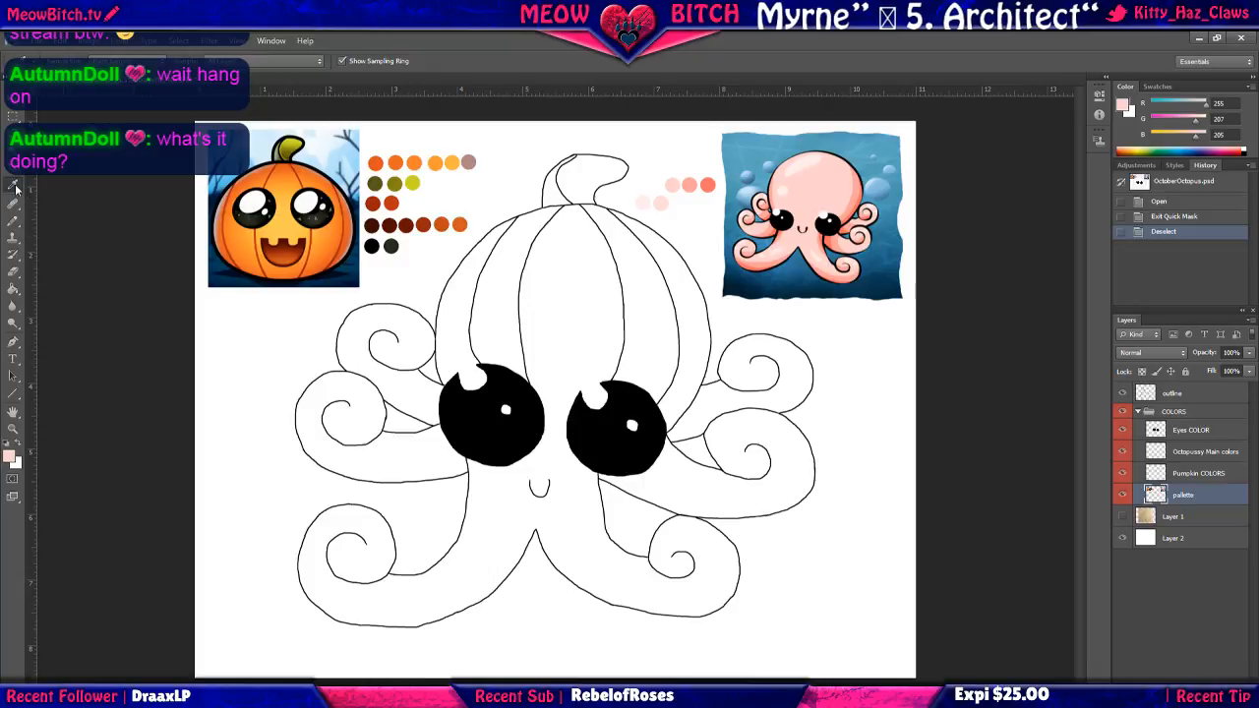
left_click(819, 190)
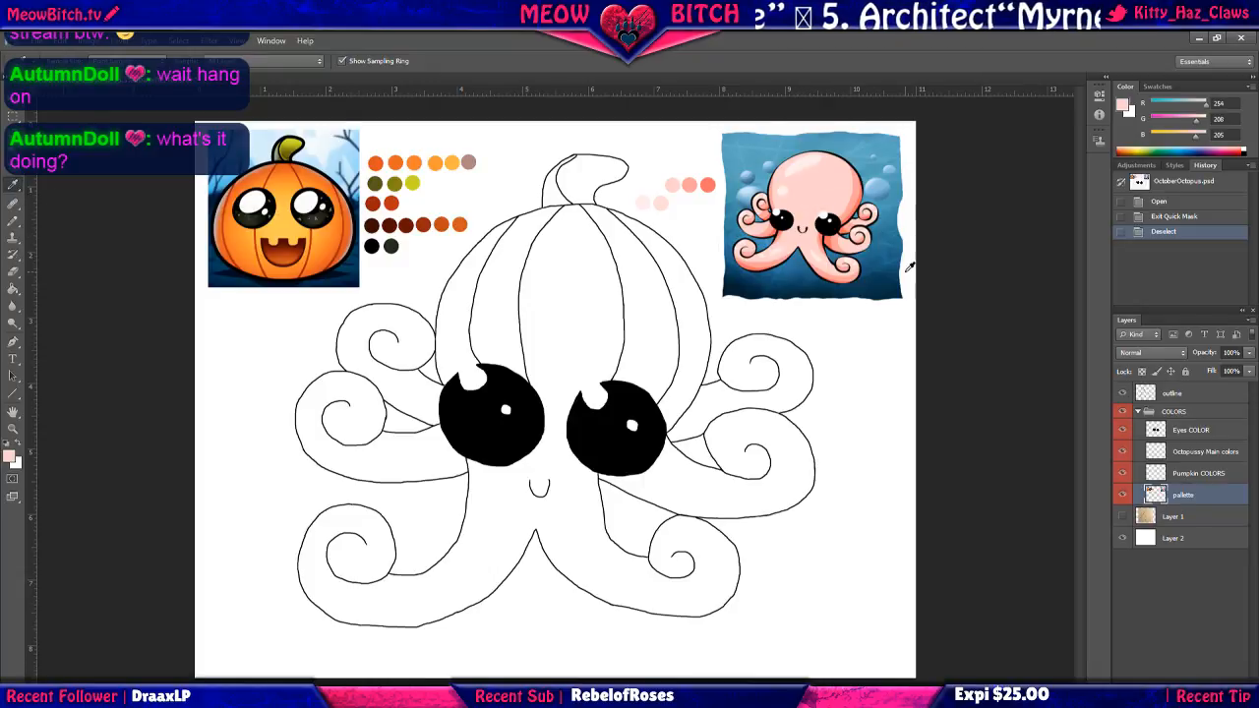
Select the Octopussy Main colors layer and load the saved octpussy channel as a new selection.
left_click(1208, 454)
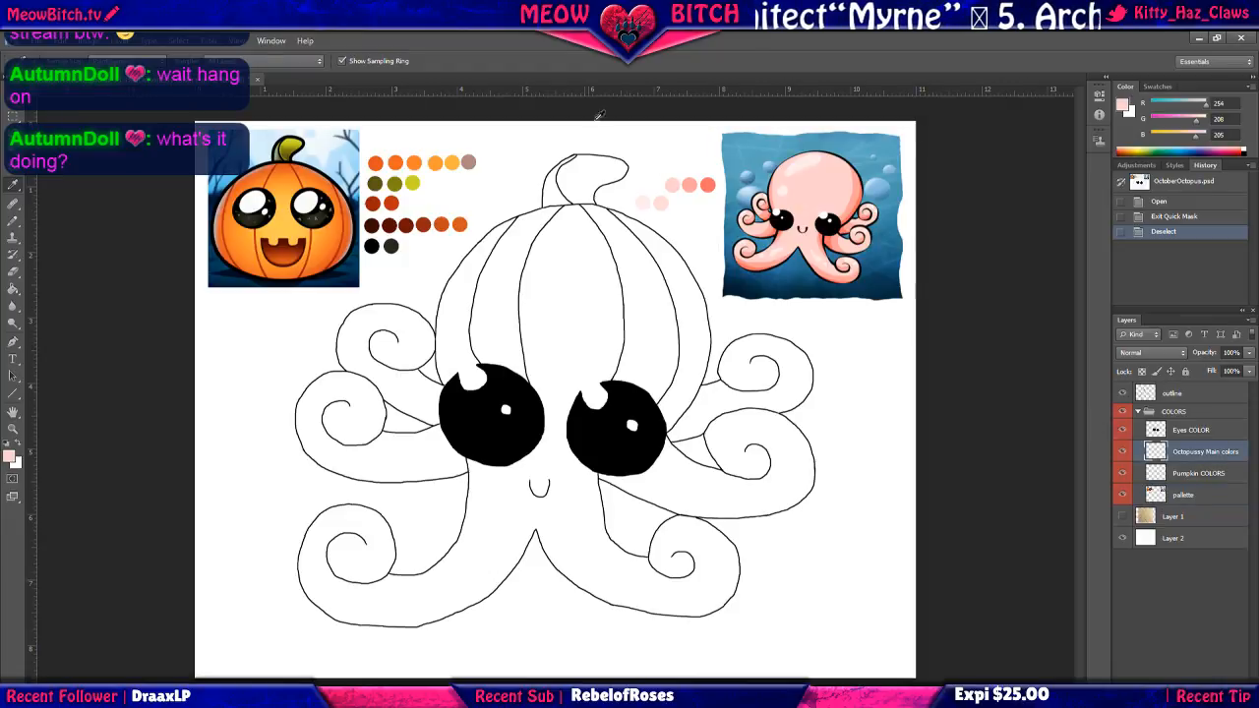
left_click(187, 41)
left_click(314, 272)
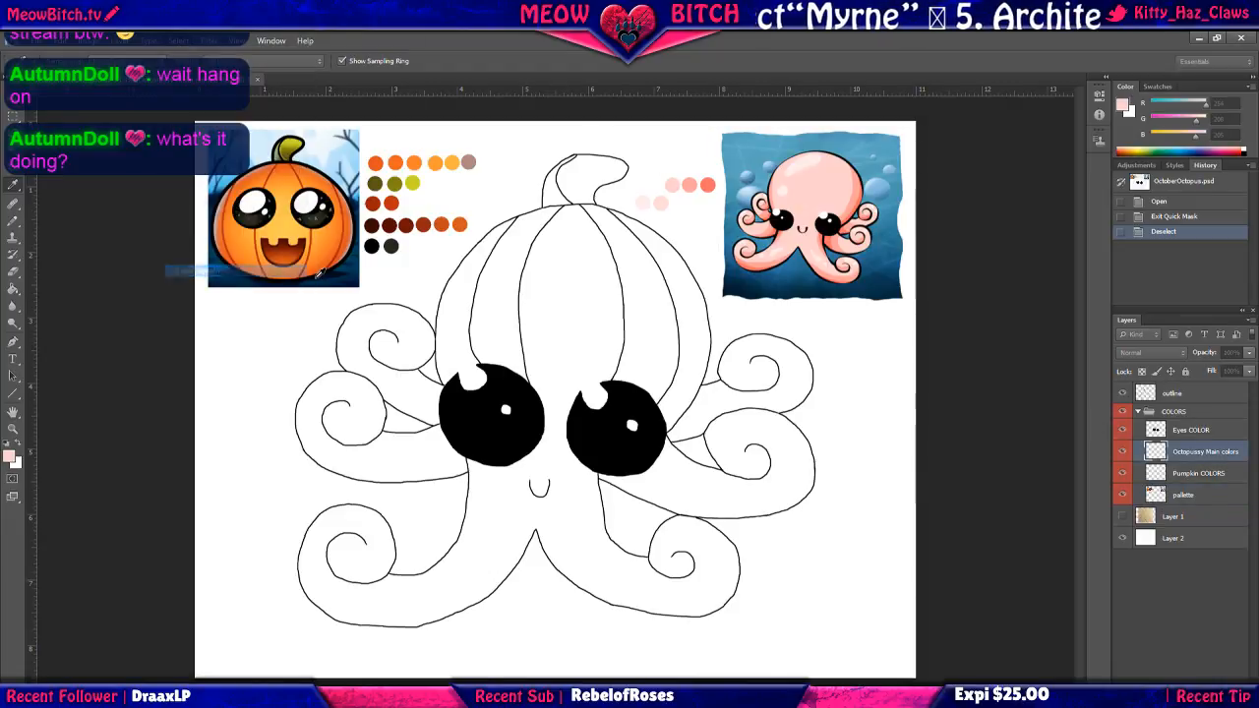
left_click(631, 262)
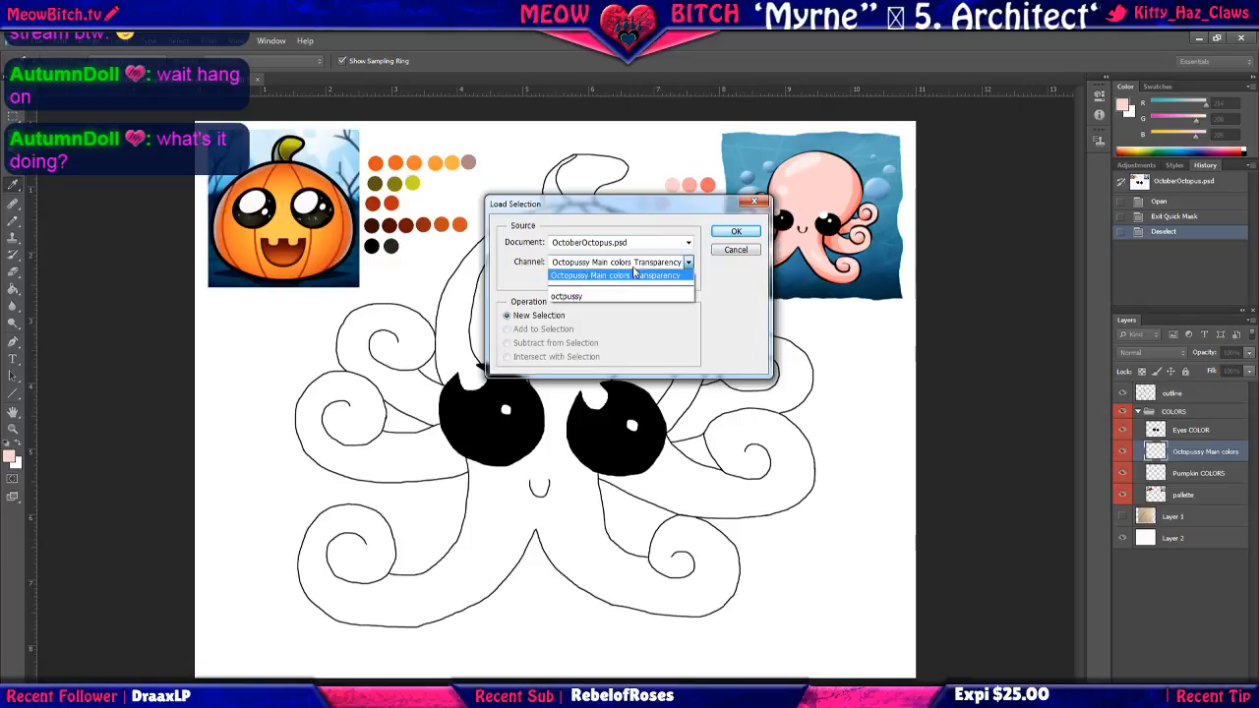
left_click(641, 296)
left_click(738, 233)
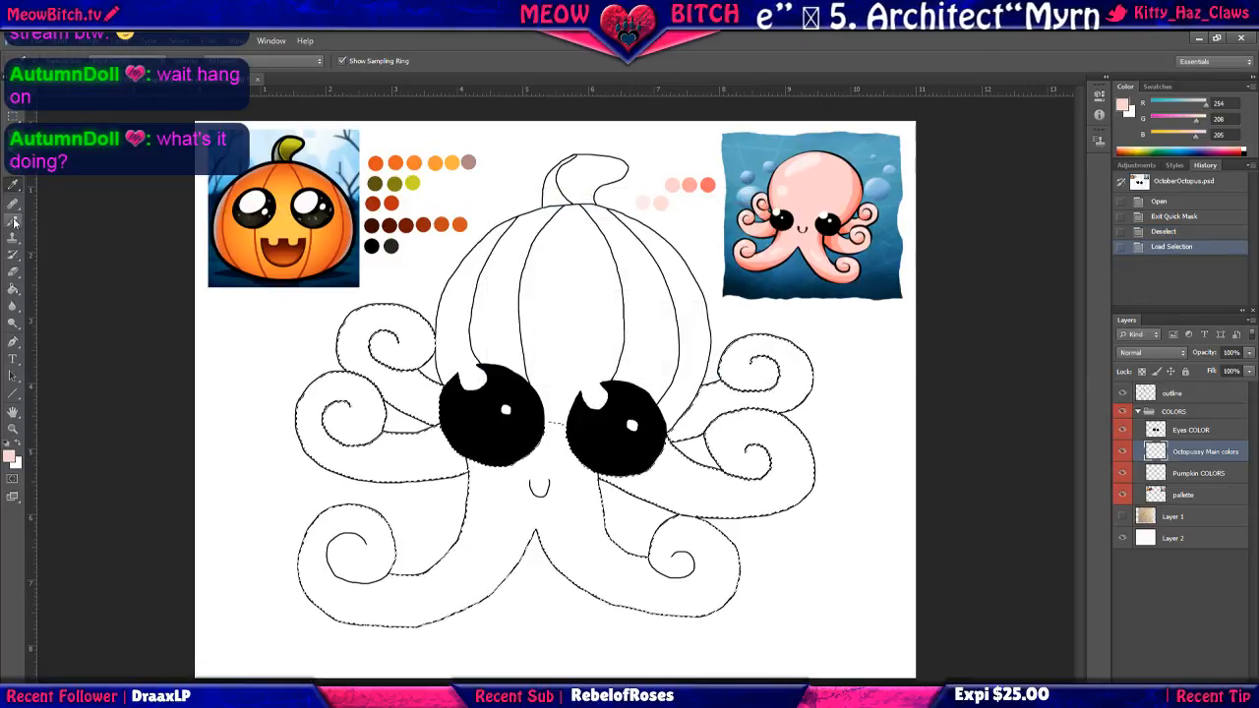
Fill the selected octopus body and tentacles with the sampled light pink using the Paint Bucket, and deselect.
left_click(12, 295)
left_click(489, 532)
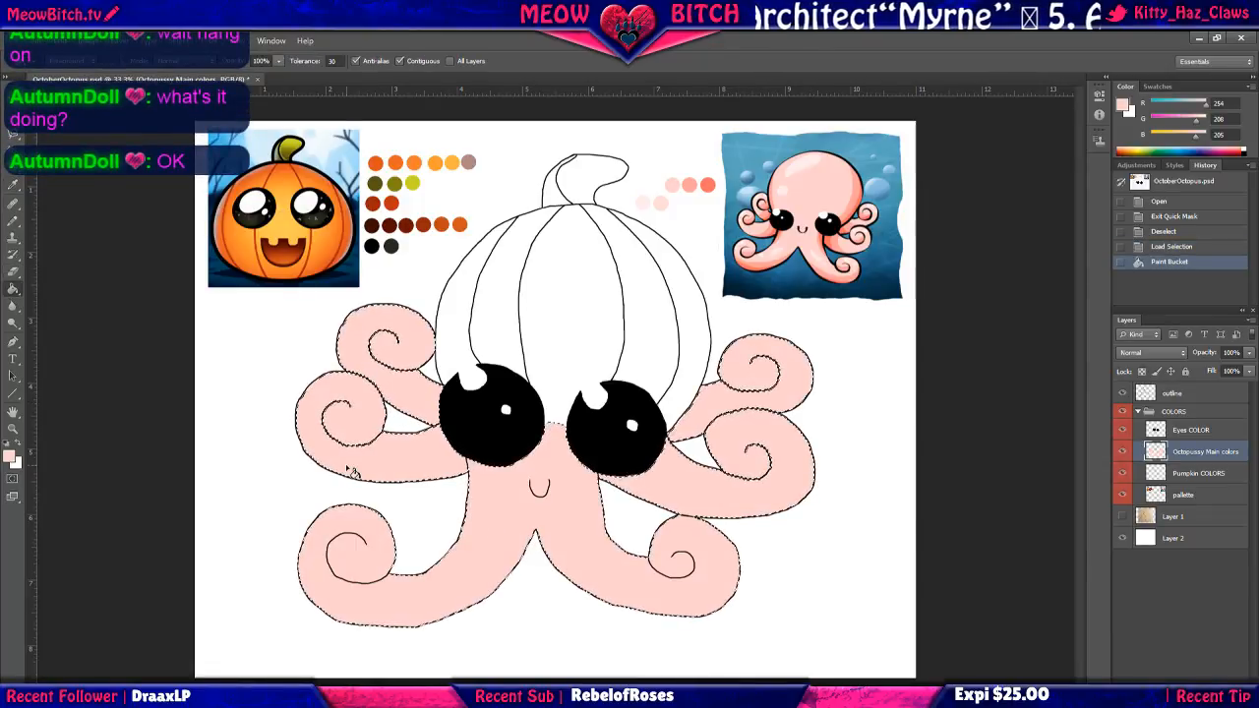
left_click(179, 40)
left_click(194, 67)
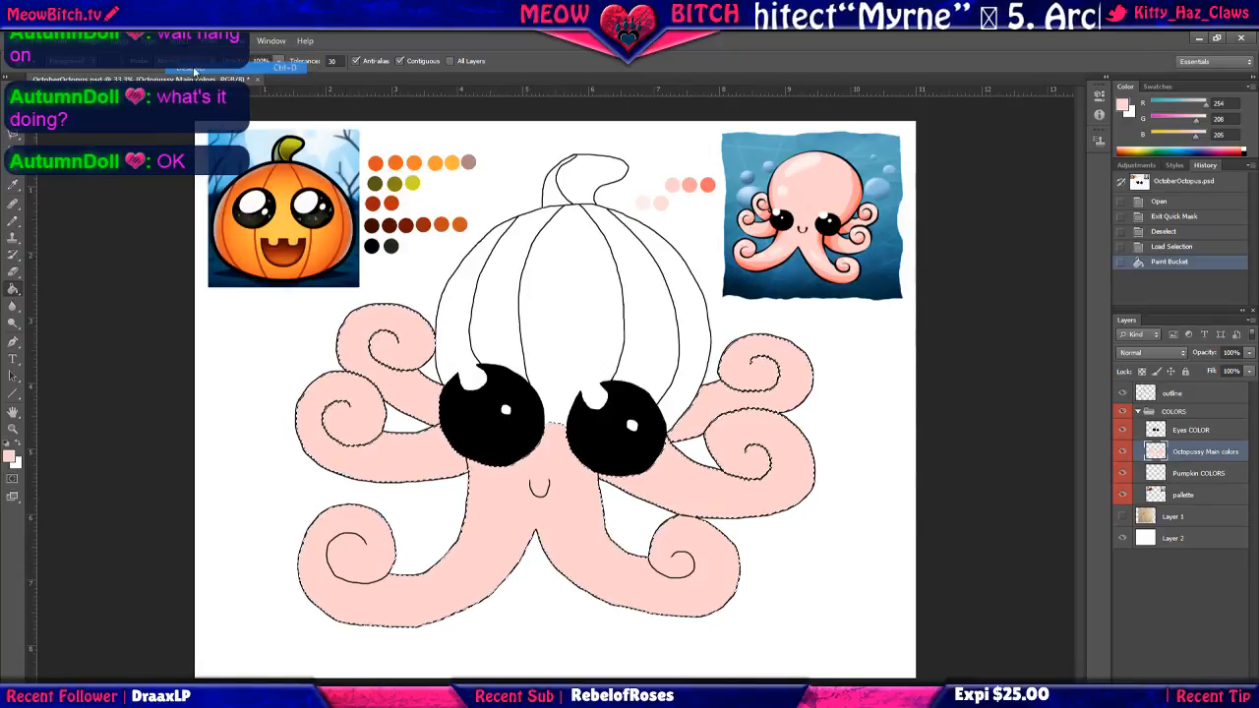
Soften the pink fill's upper edge between the two eyes with the Blur tool.
scroll(537, 479, "up", 5)
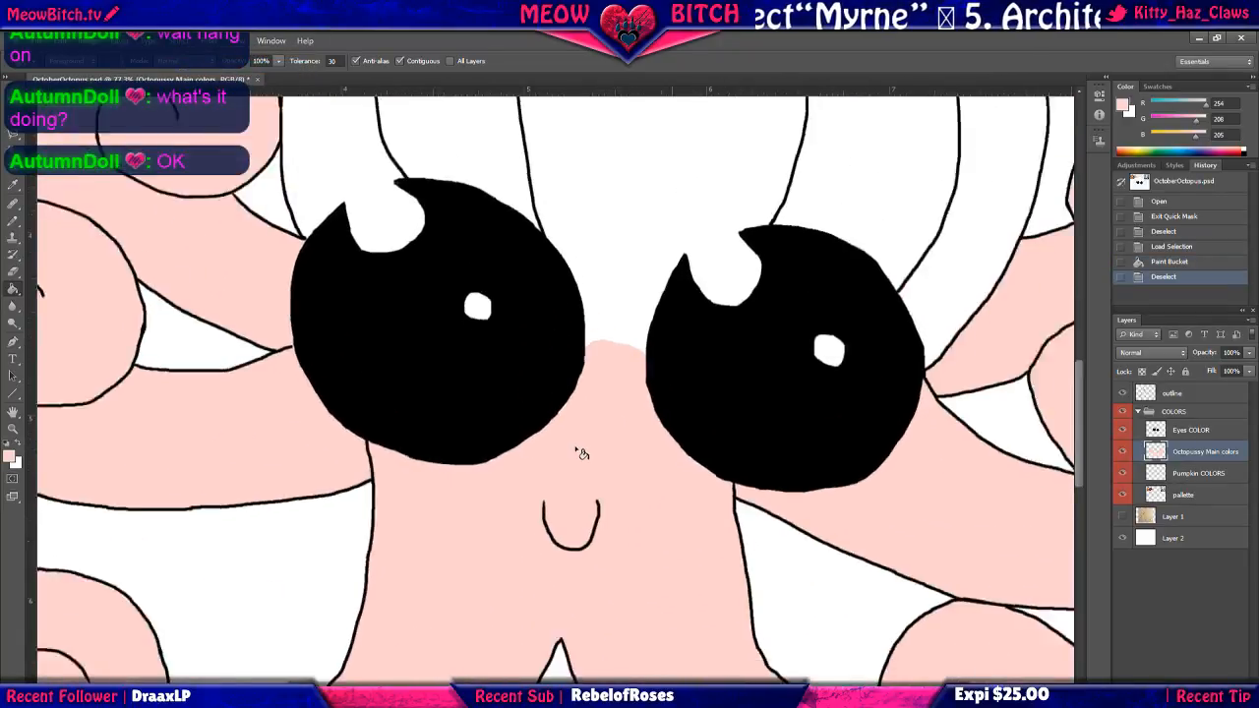
scroll(582, 454, "down", 2)
left_click(12, 310)
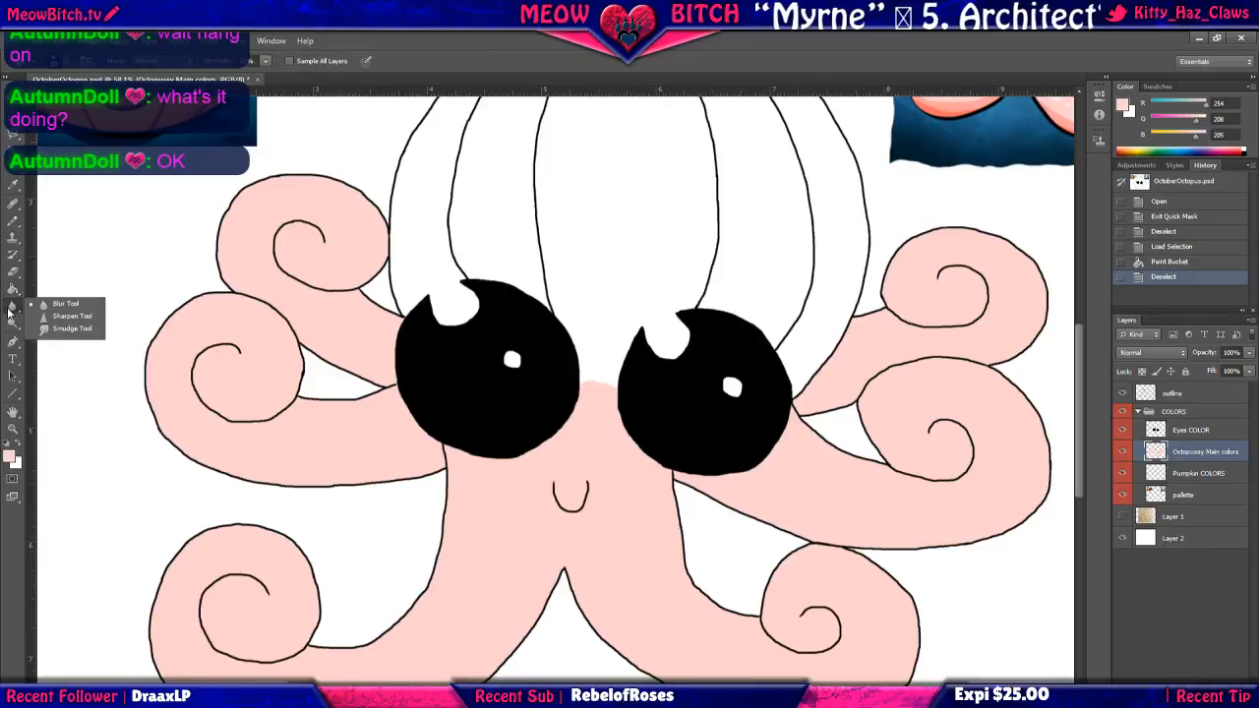
left_click(57, 307)
scroll(602, 396, "up", 2)
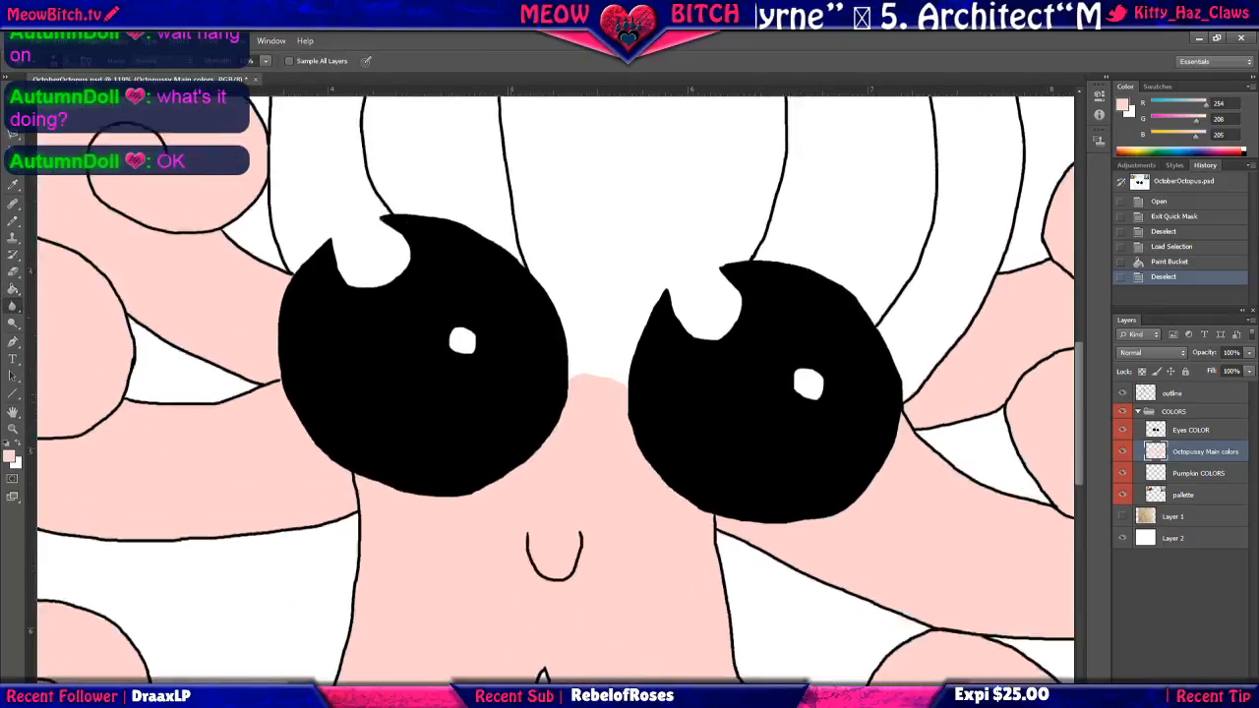
scroll(599, 388, "up", 2)
left_click_drag(576, 373, 576, 360)
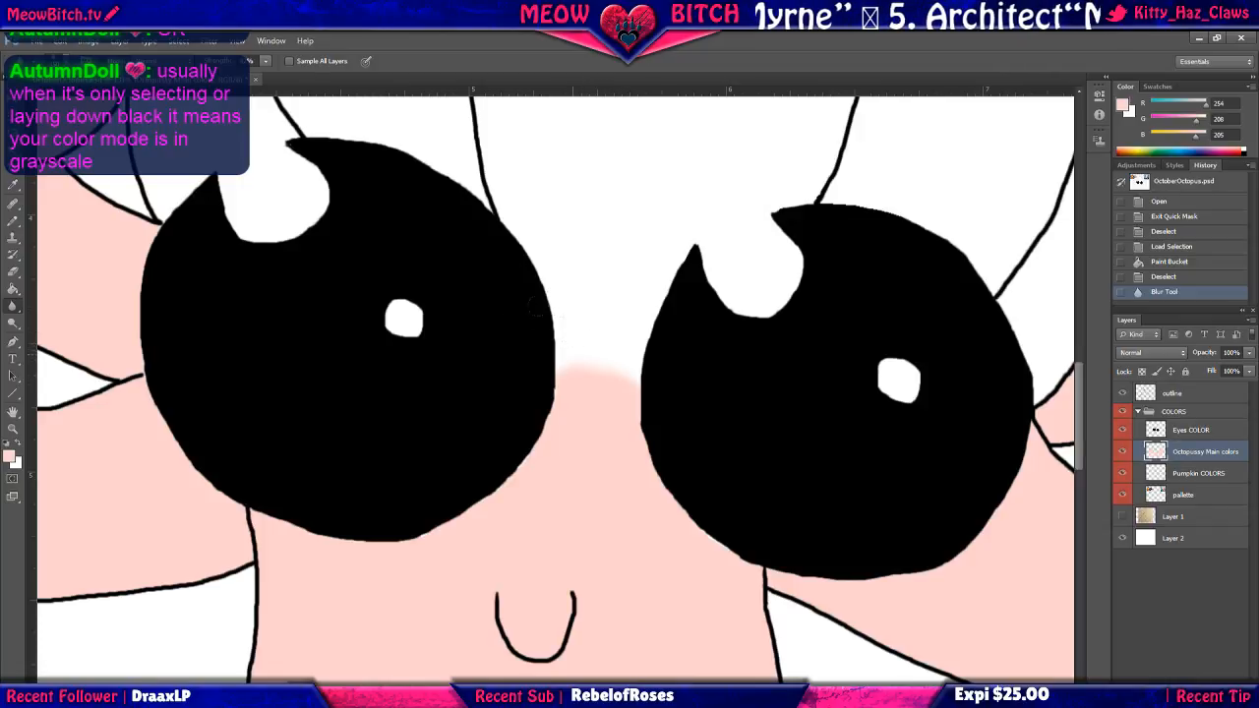
left_click_drag(566, 314, 505, 340)
scroll(506, 340, "down", 4)
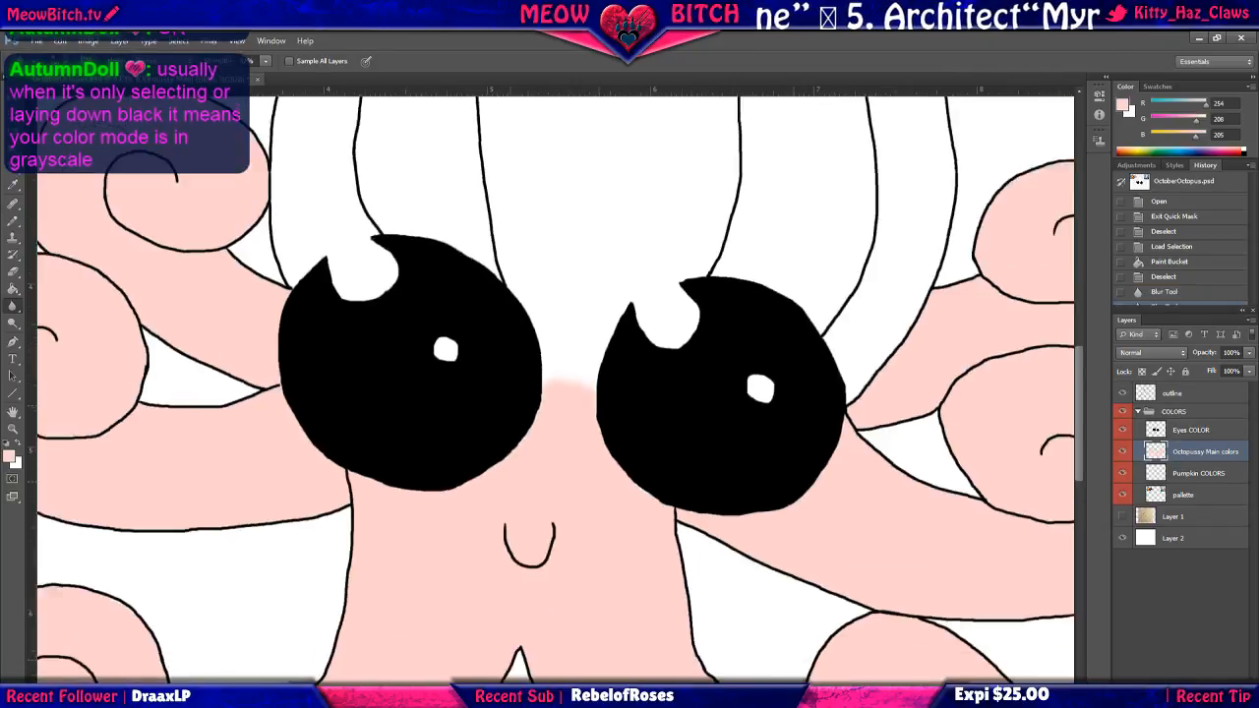
left_click_drag(520, 384, 549, 383)
scroll(521, 395, "up", 5)
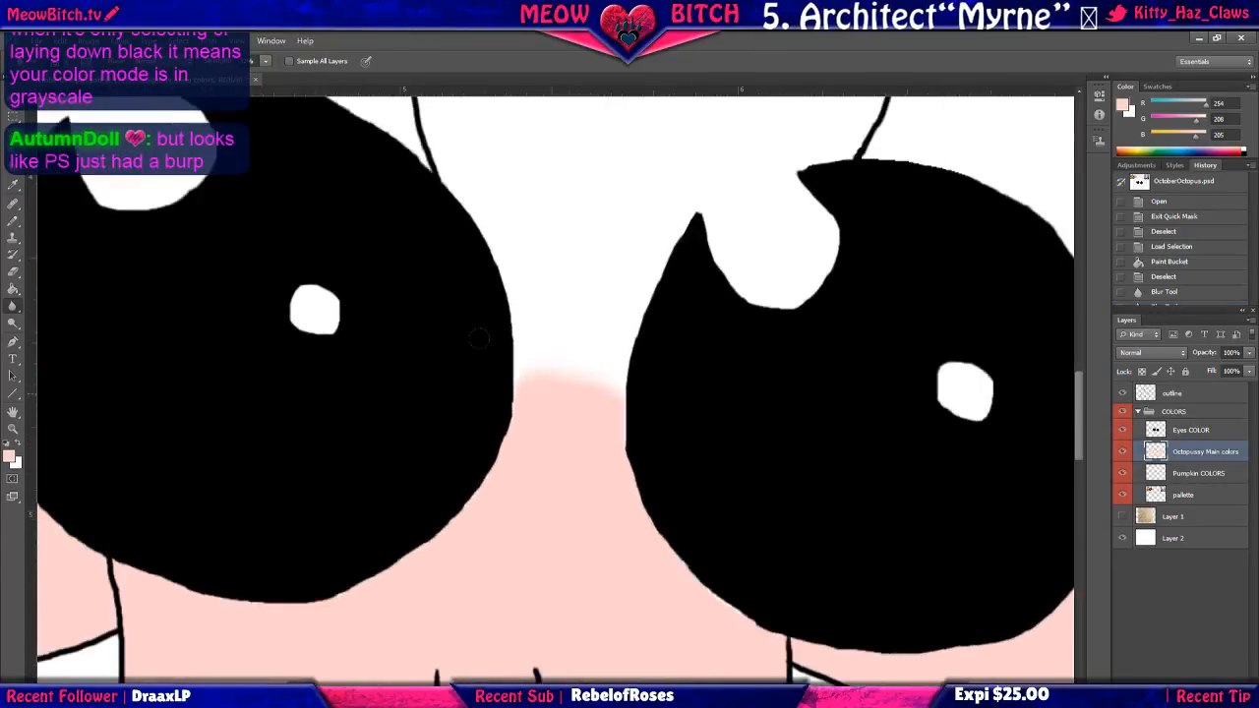
scroll(482, 303, "down", 5)
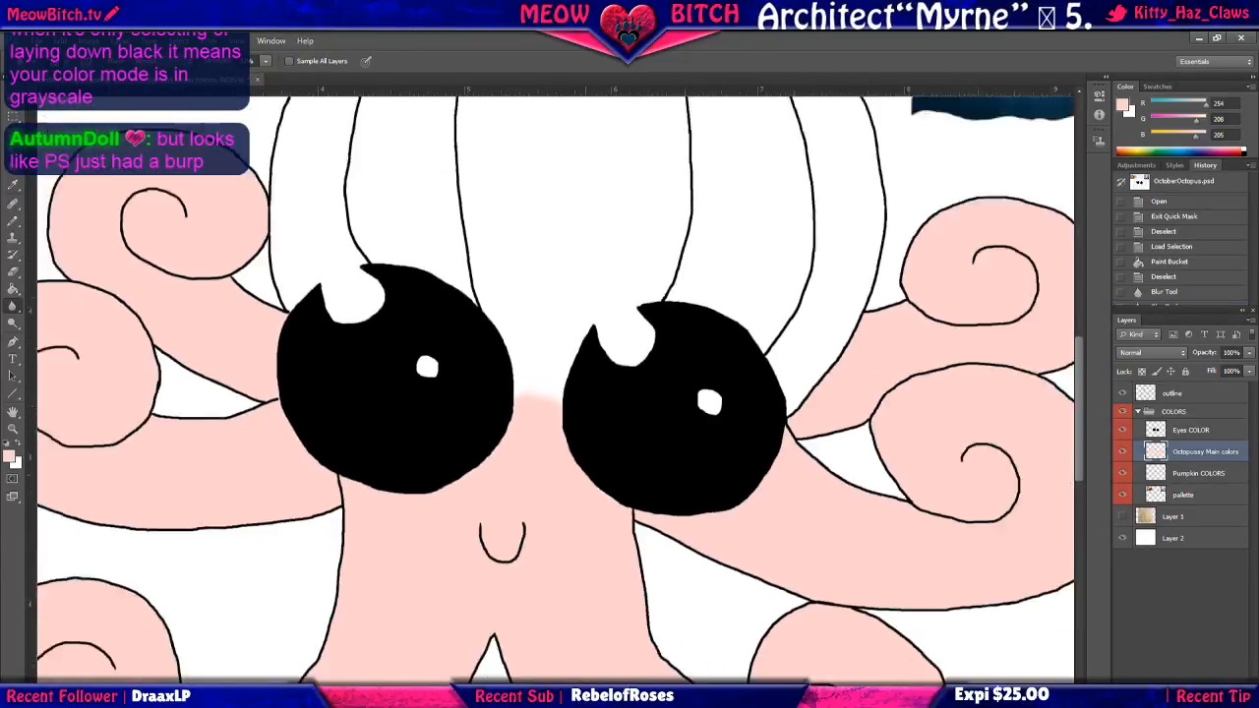
scroll(498, 398, "down", 2)
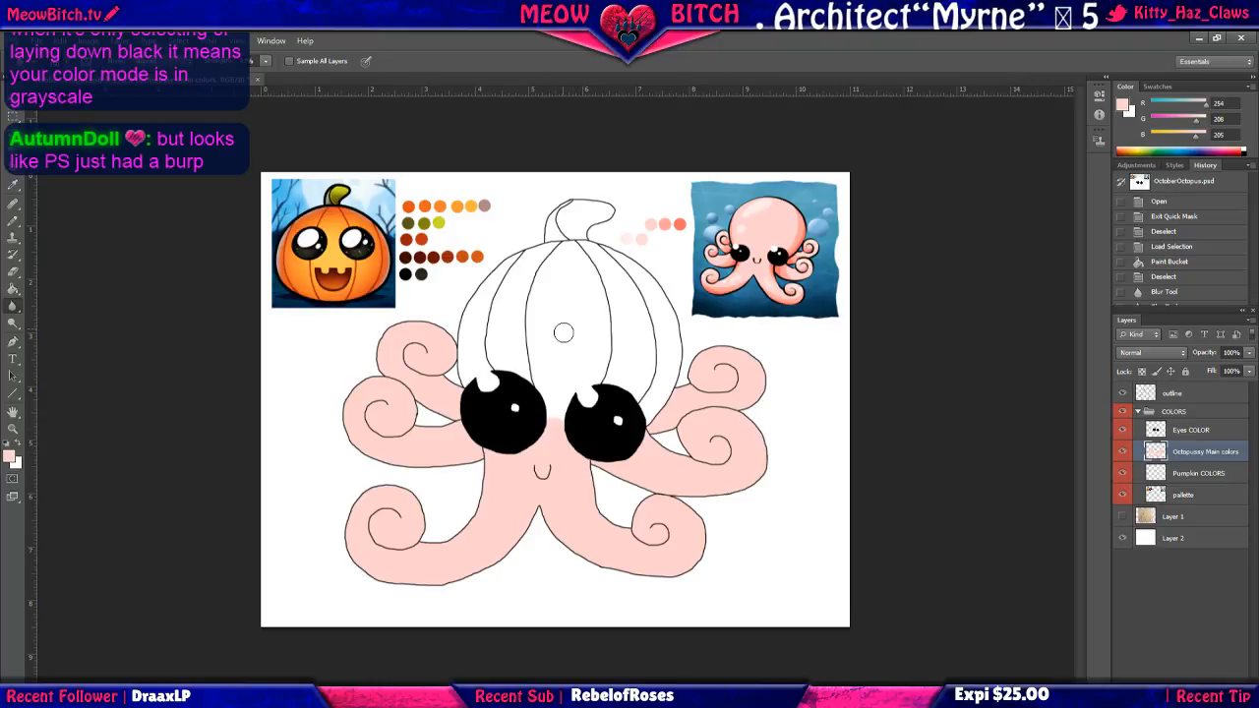
Select the palette layer and sample the darkest olive green swatch beside the reference pumpkin as the foreground color.
key("ctrl+plus")
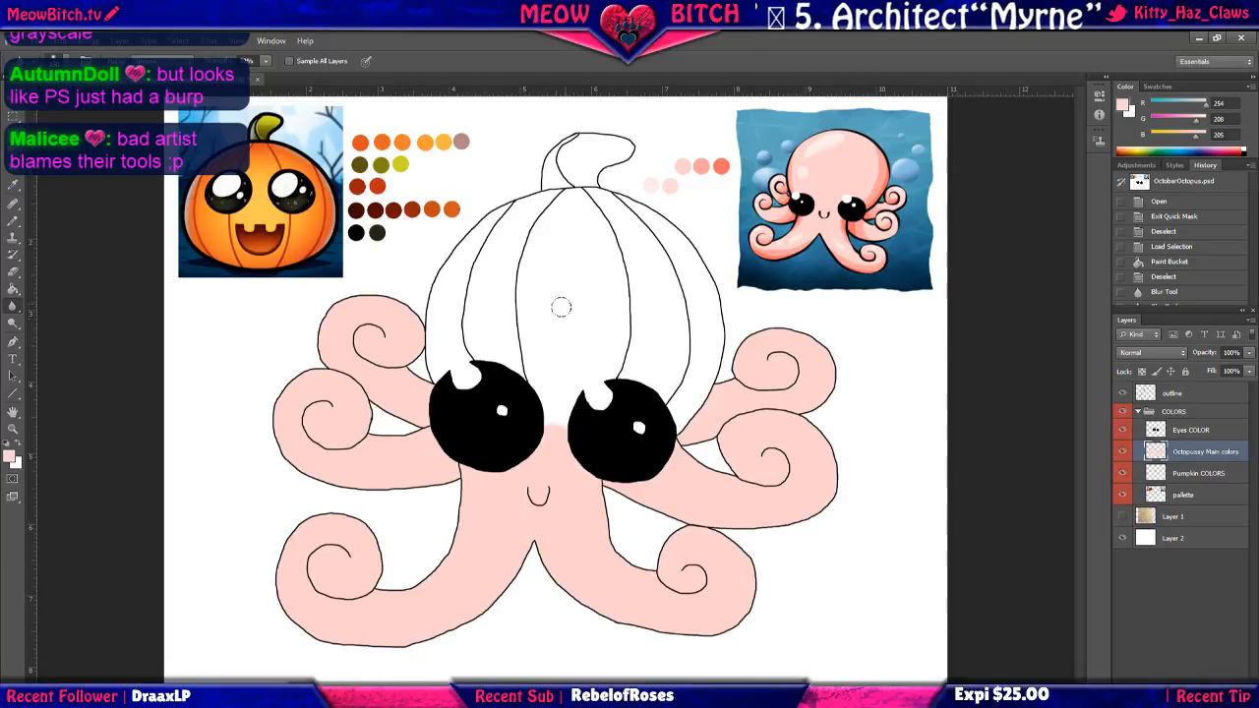
scroll(378, 231, "up", 1)
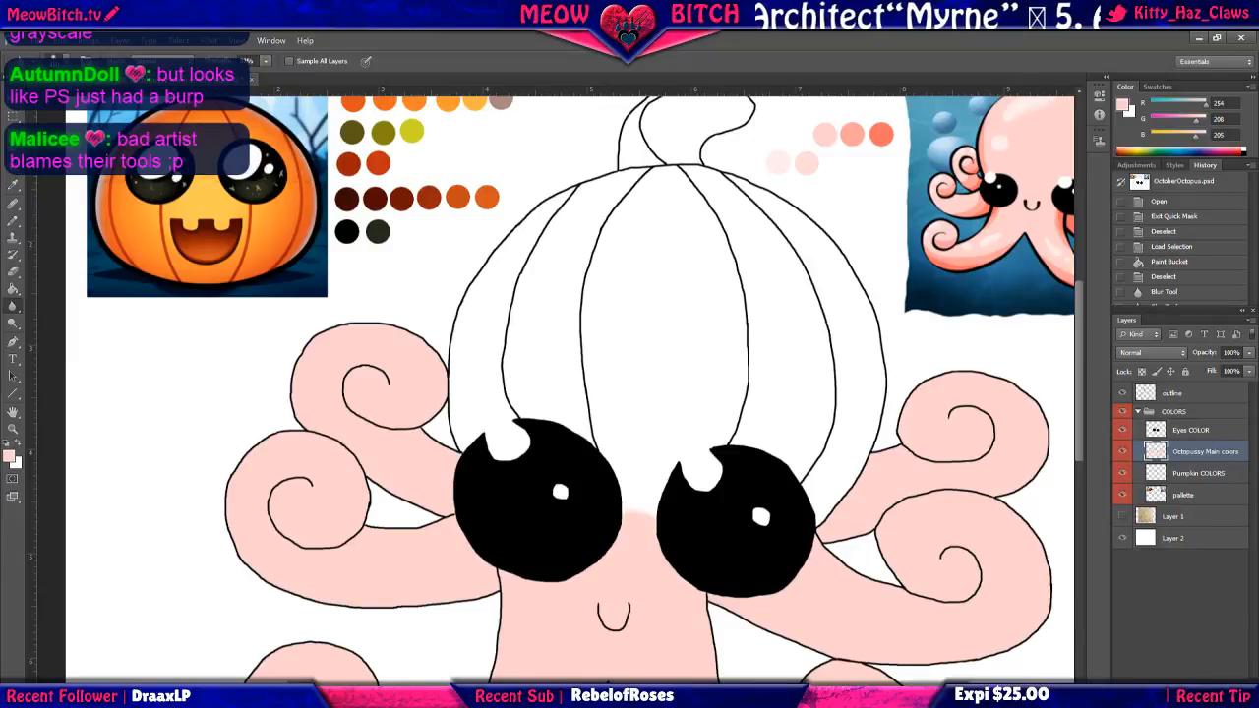
left_click(13, 189)
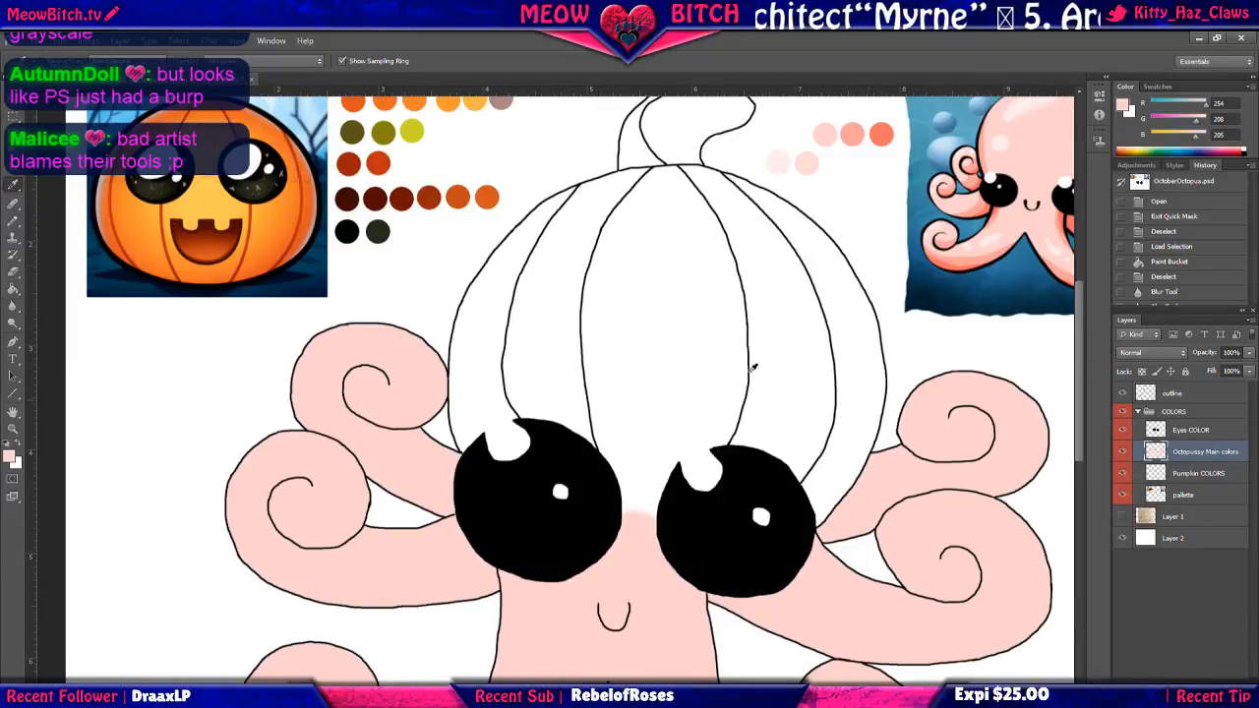
left_click(1196, 500)
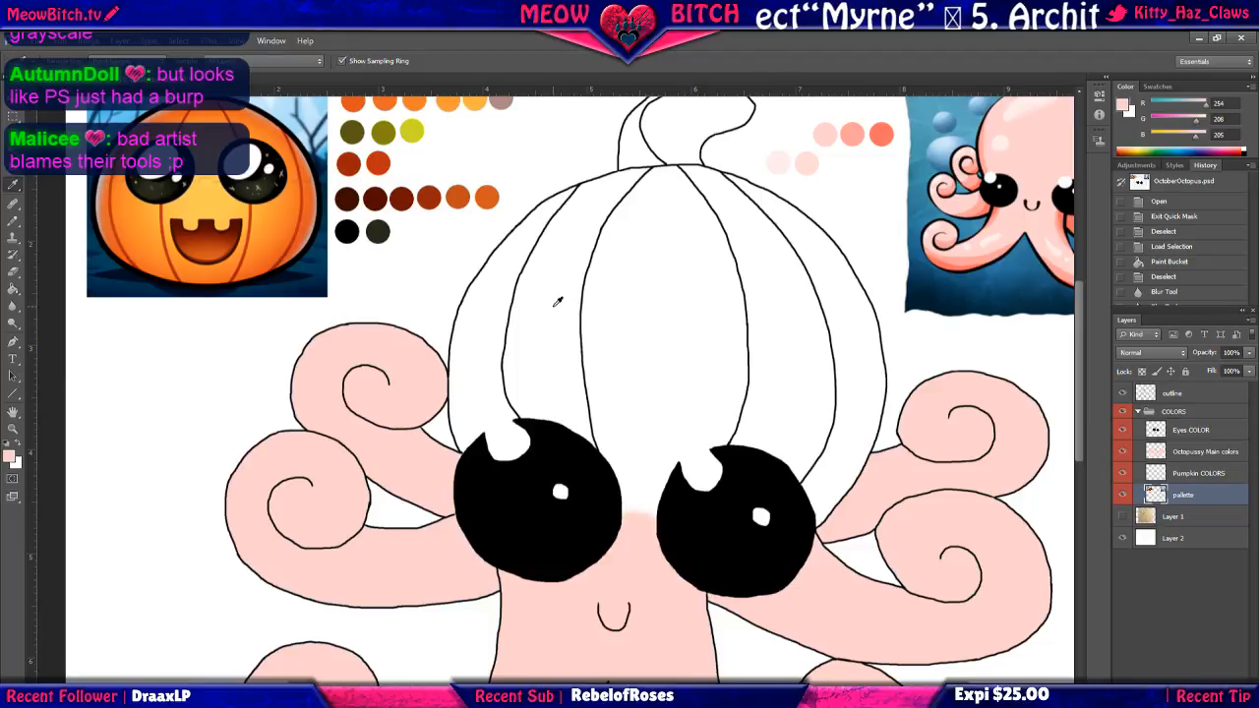
left_click_drag(545, 295, 566, 447)
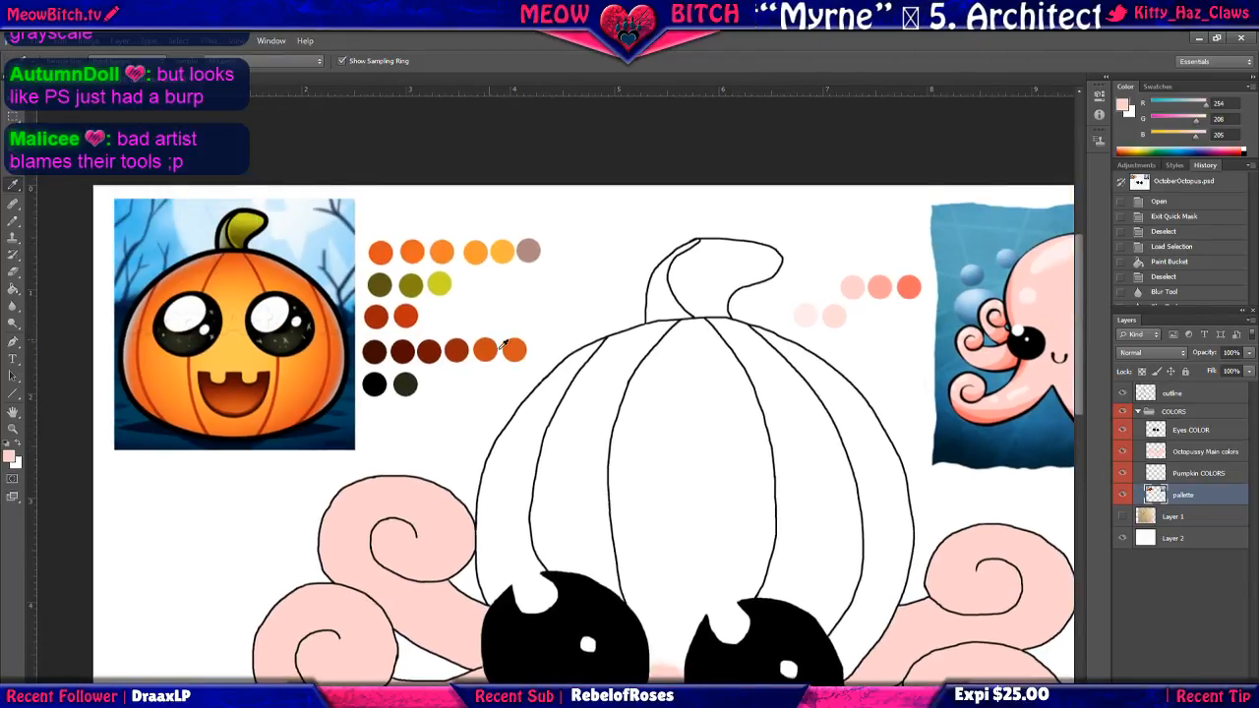
left_click(414, 280)
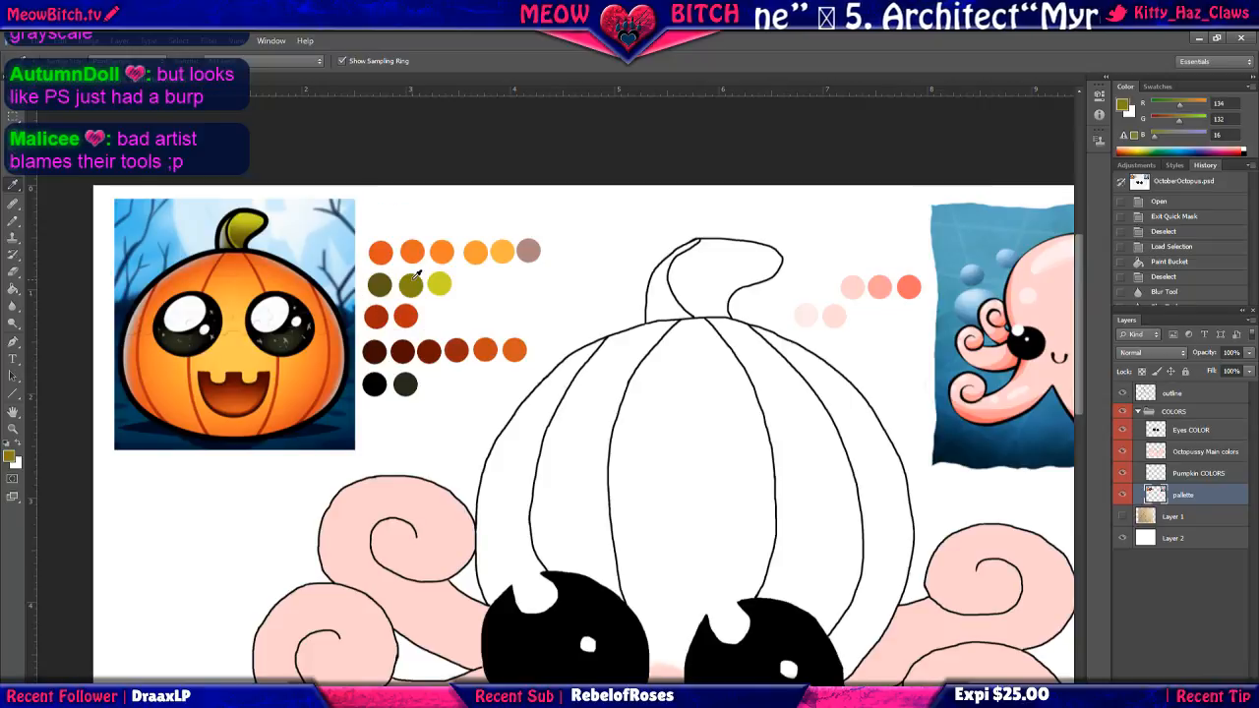
left_click(380, 284)
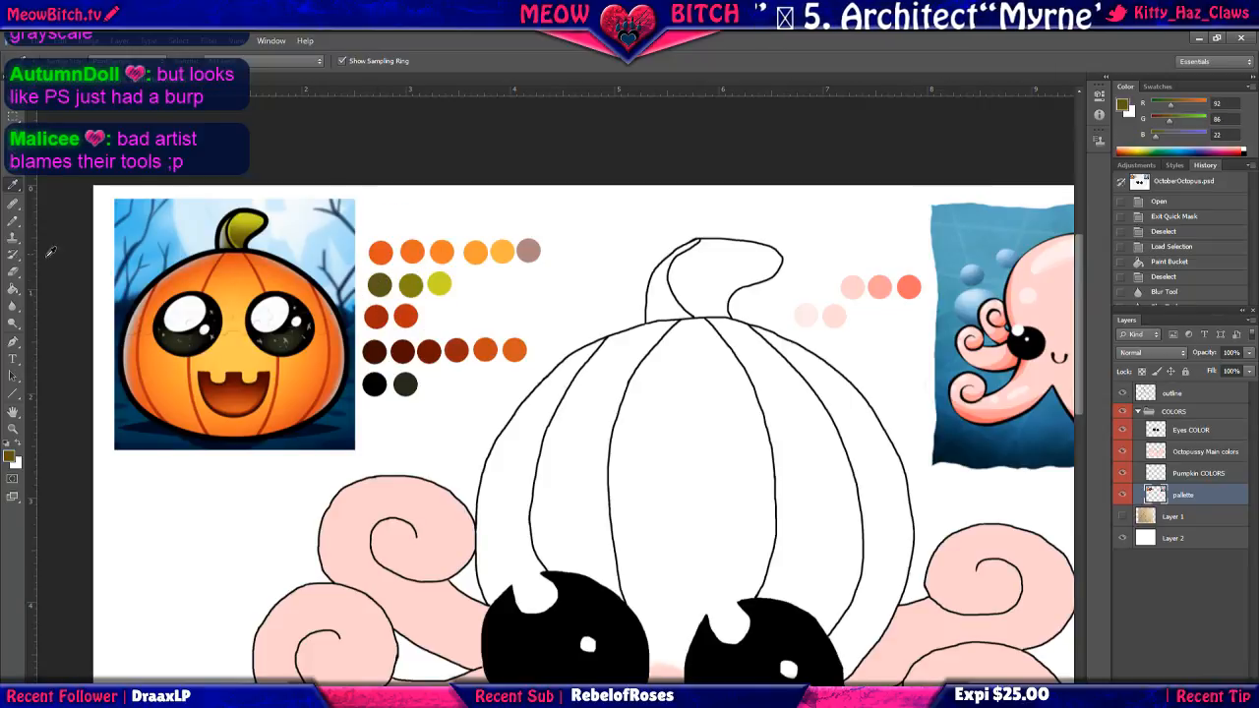
Select the pumpkin's stem area on the outline layer with the Magic Wand.
key("w")
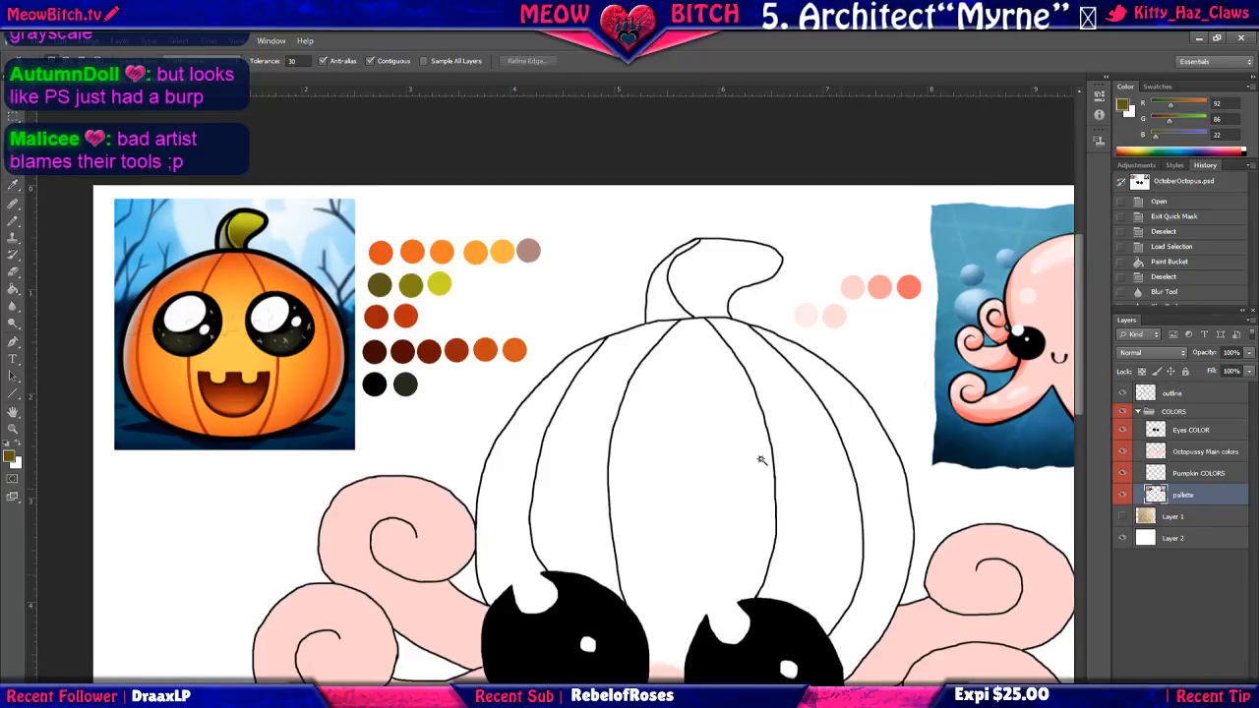
left_click(1191, 395)
left_click(710, 282)
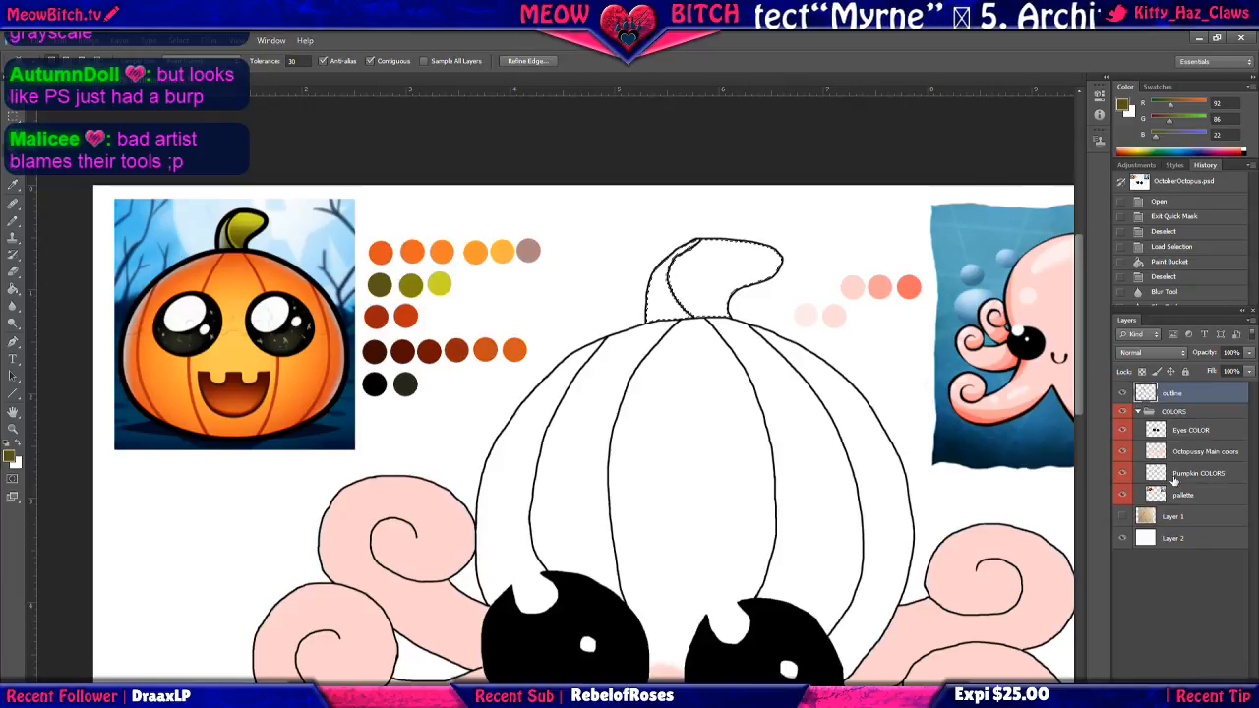
Add a new layer above the outline and name it for the pumpkin stem.
left_click(1218, 701)
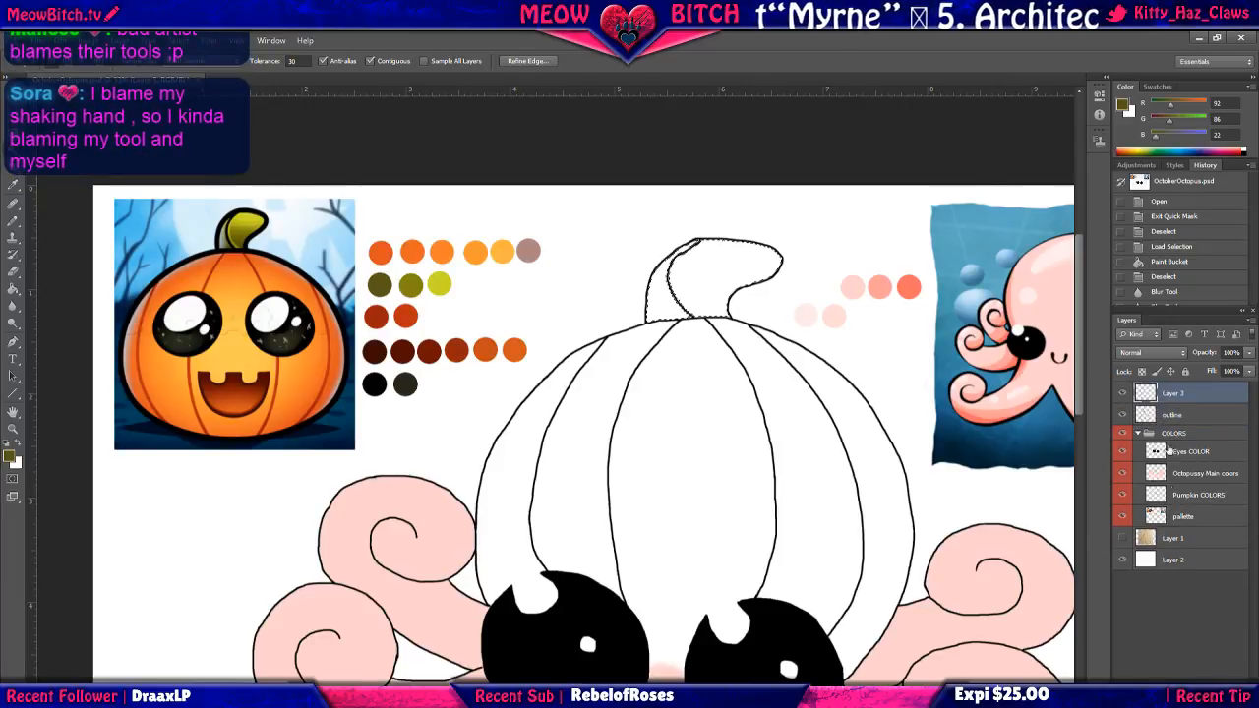
double_click(1175, 393)
type("Pu")
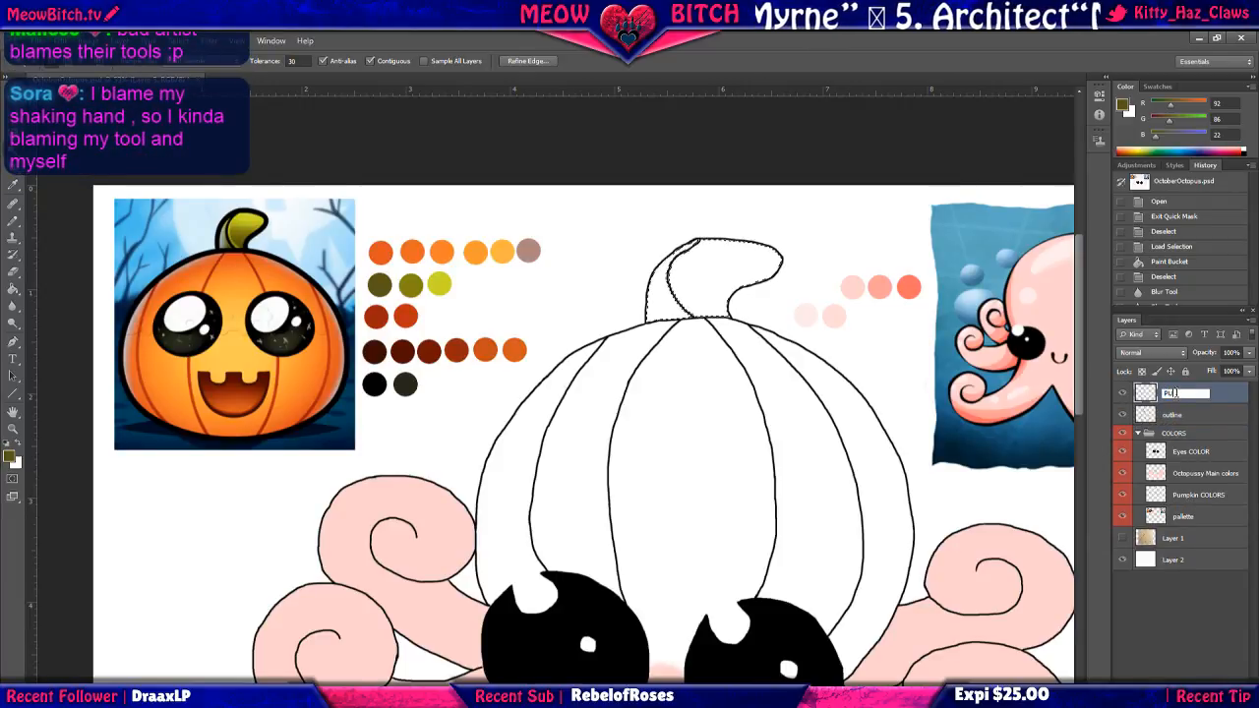
type("m")
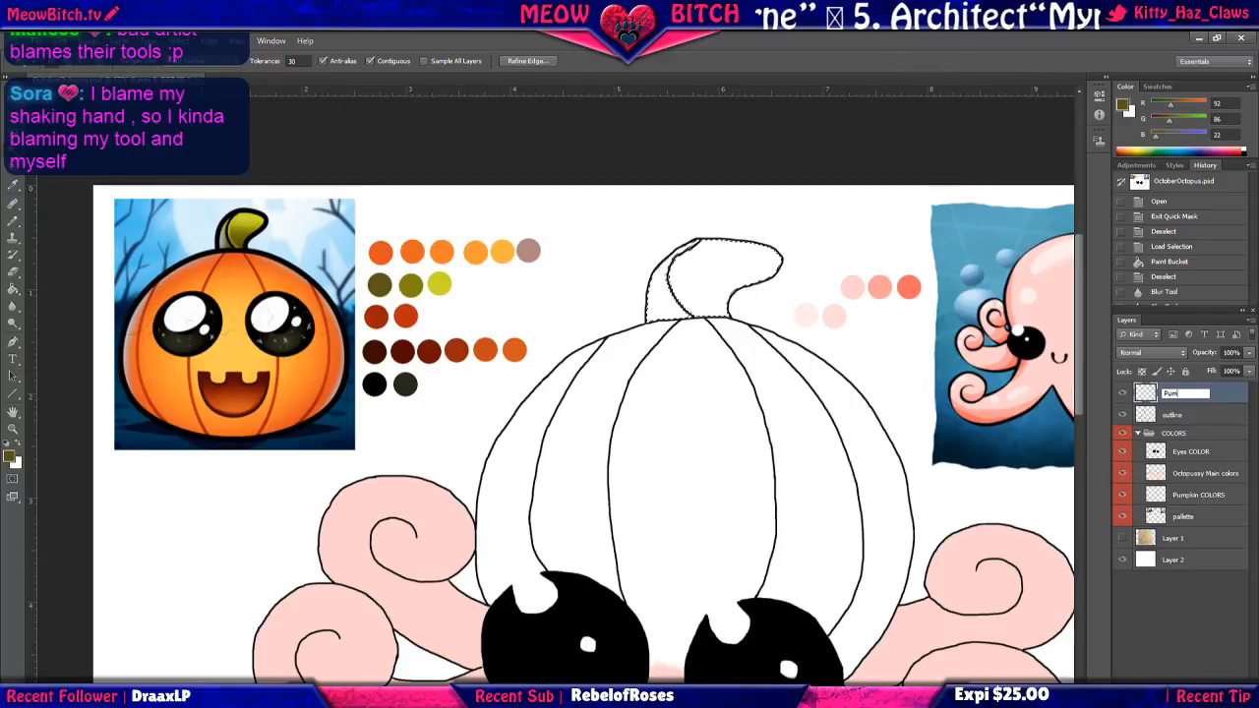
type("pkin Stem")
key("Return")
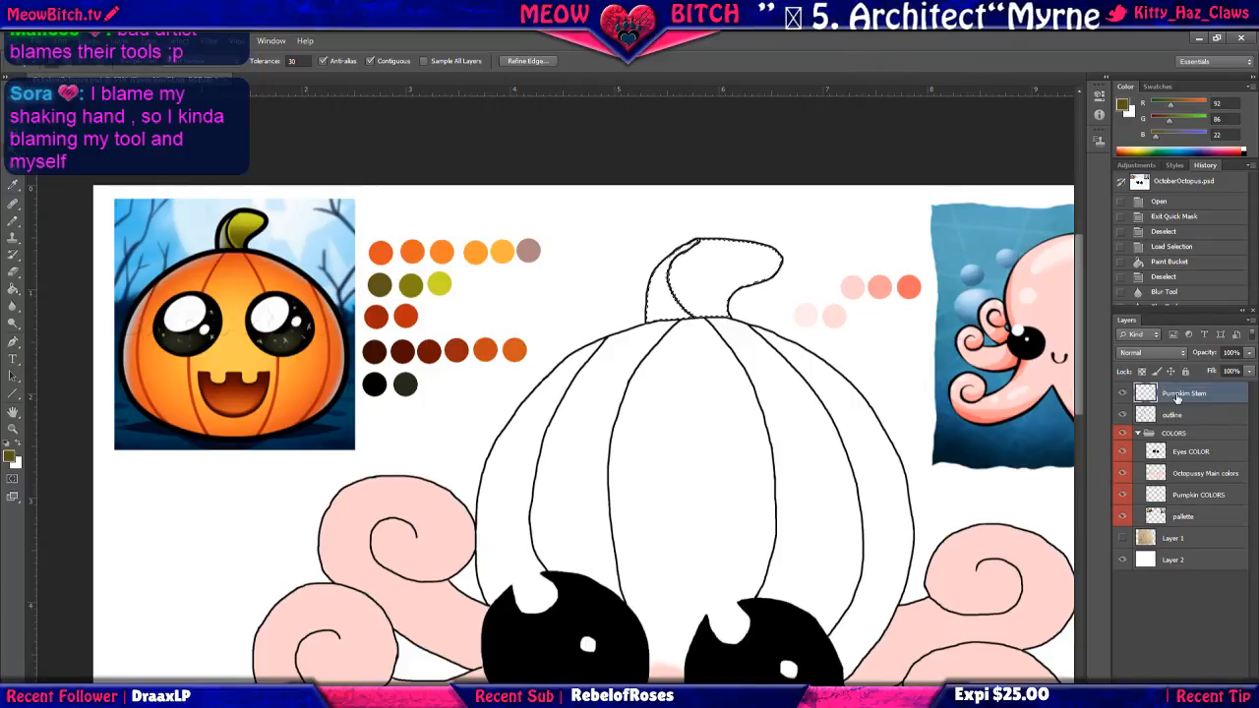
Move the stem layer into the COLORS group directly below Eyes COLOR and correct its name to Pumpkin Stem.
left_click_drag(1177, 397, 1181, 473)
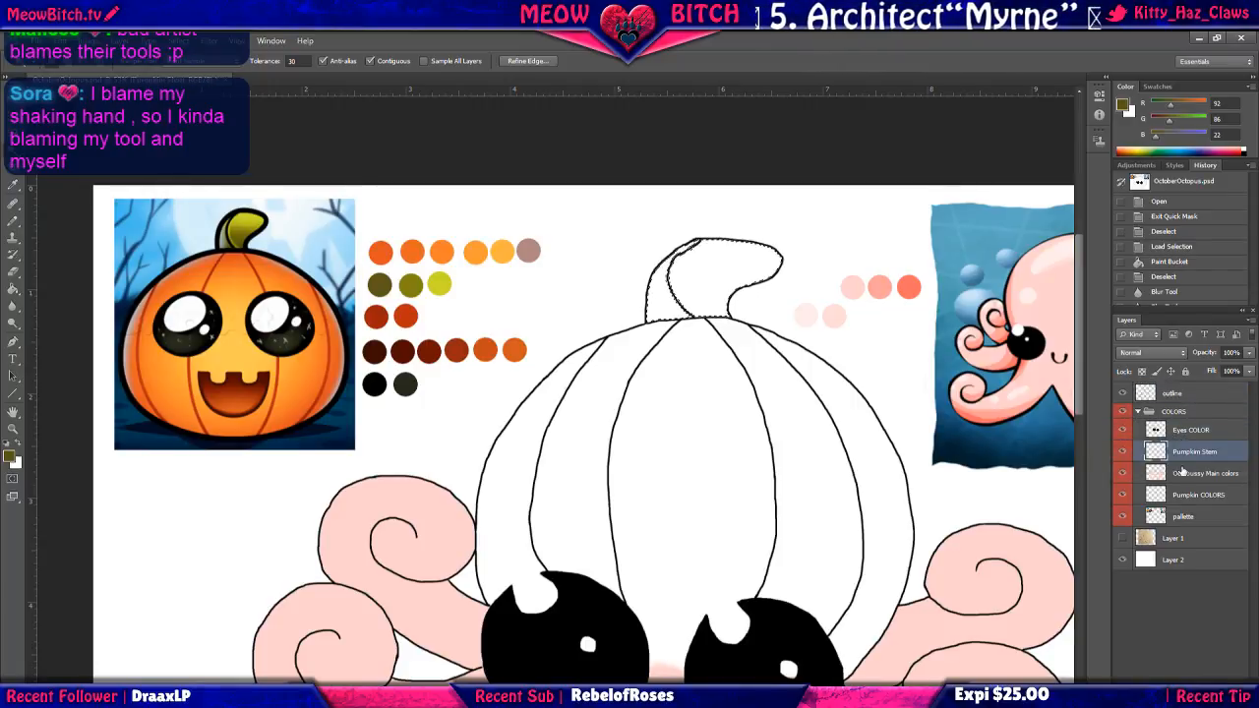
double_click(1187, 454)
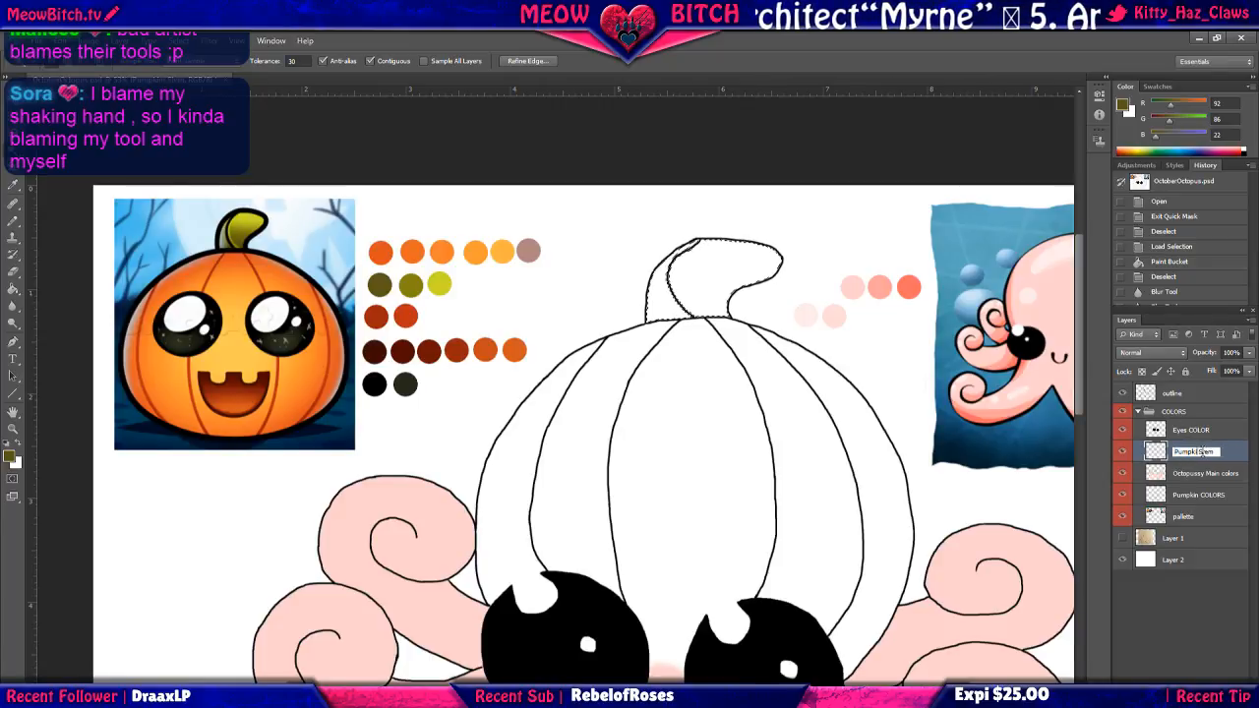
key("Return")
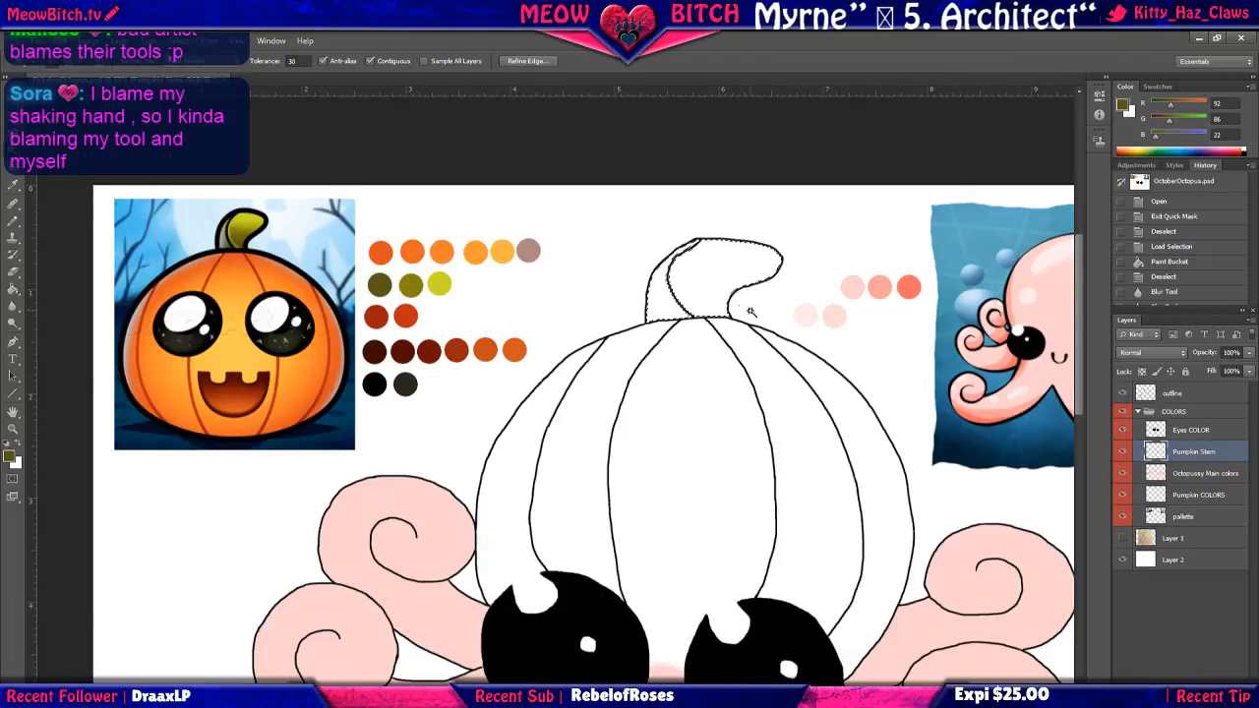
Fill the selected stem with the dark olive green and move the Pumpkin COLORS layer directly above Octopussy Main colors.
key("g")
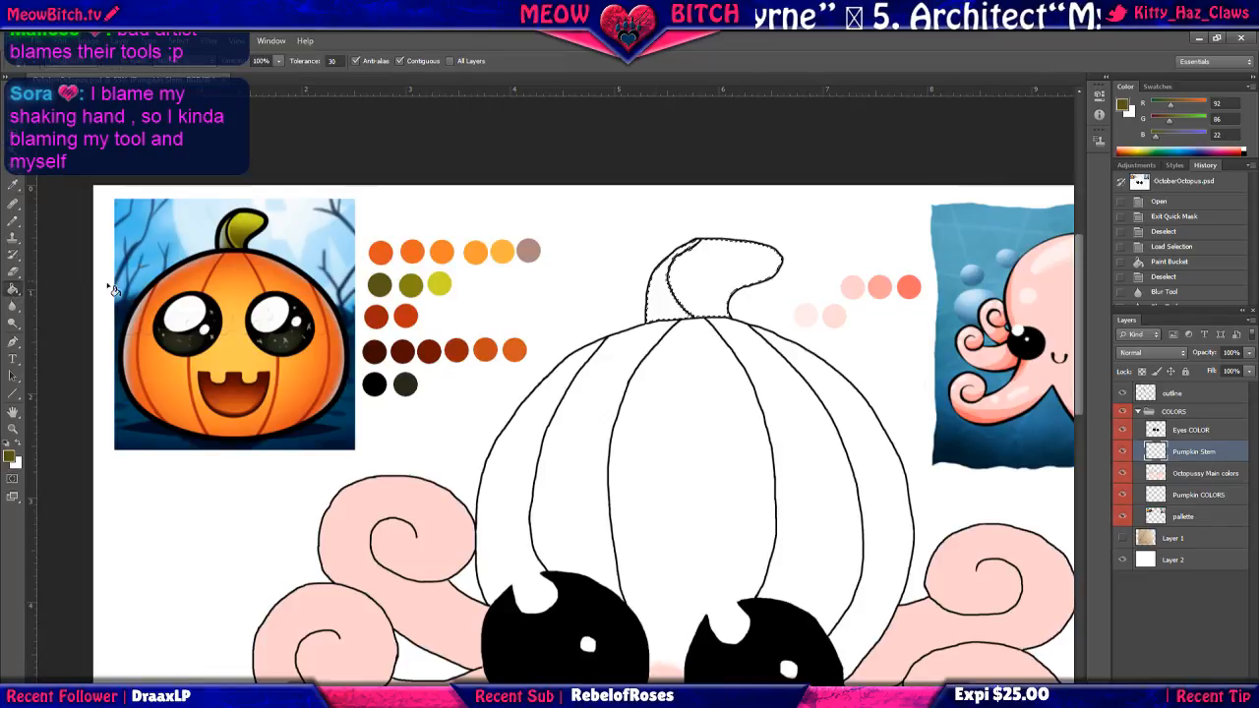
left_click(719, 284)
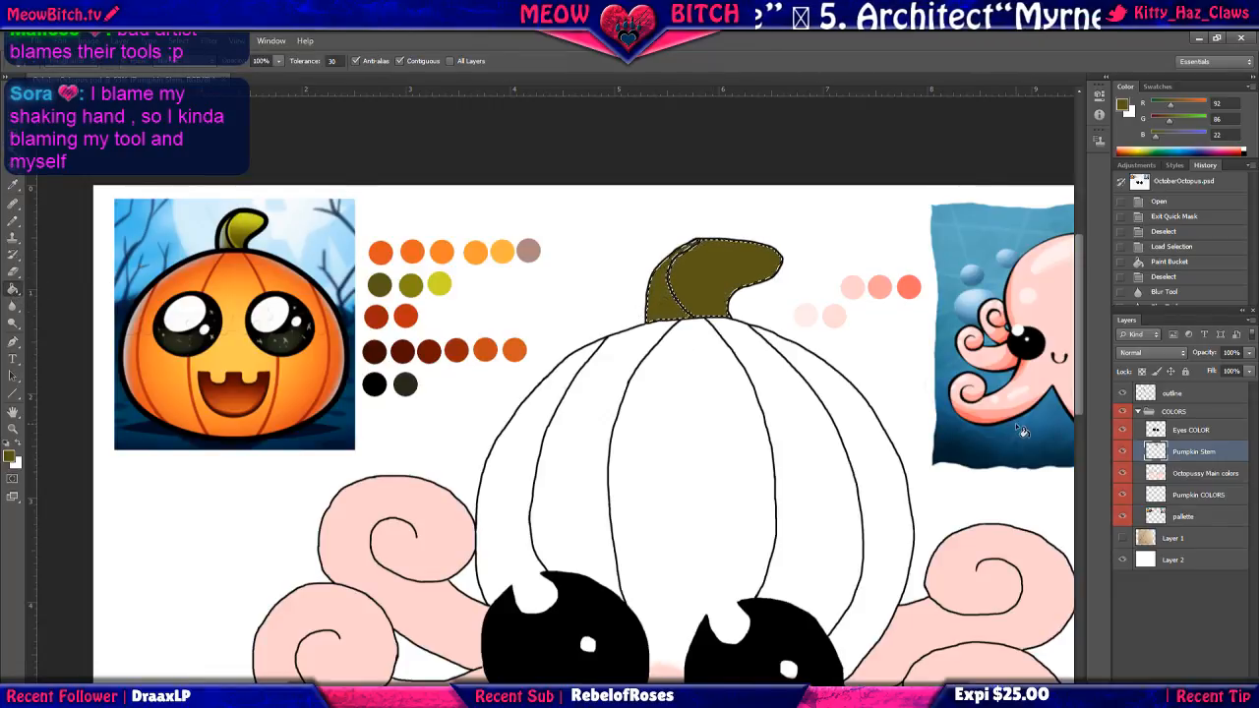
left_click_drag(1194, 496, 1194, 474)
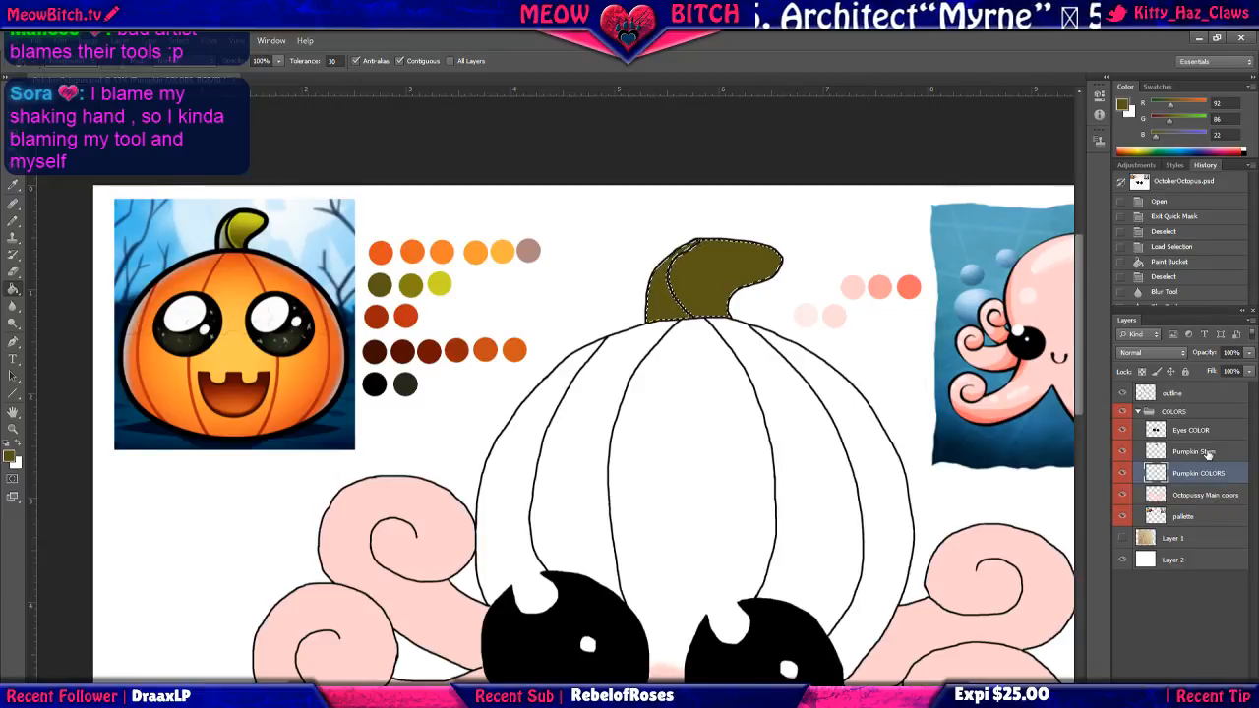
Rename the stem layer to Pumpkin main Stem and clear the stem selection.
double_click(1206, 452)
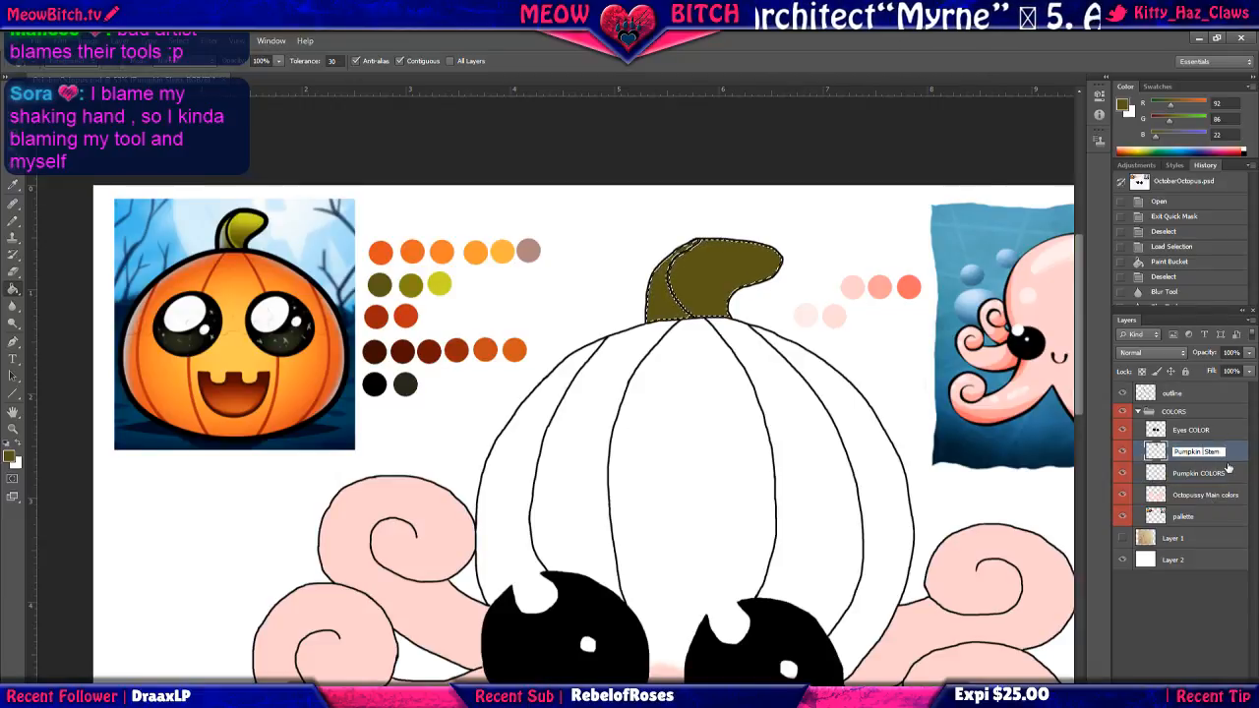
type("main")
key("Return")
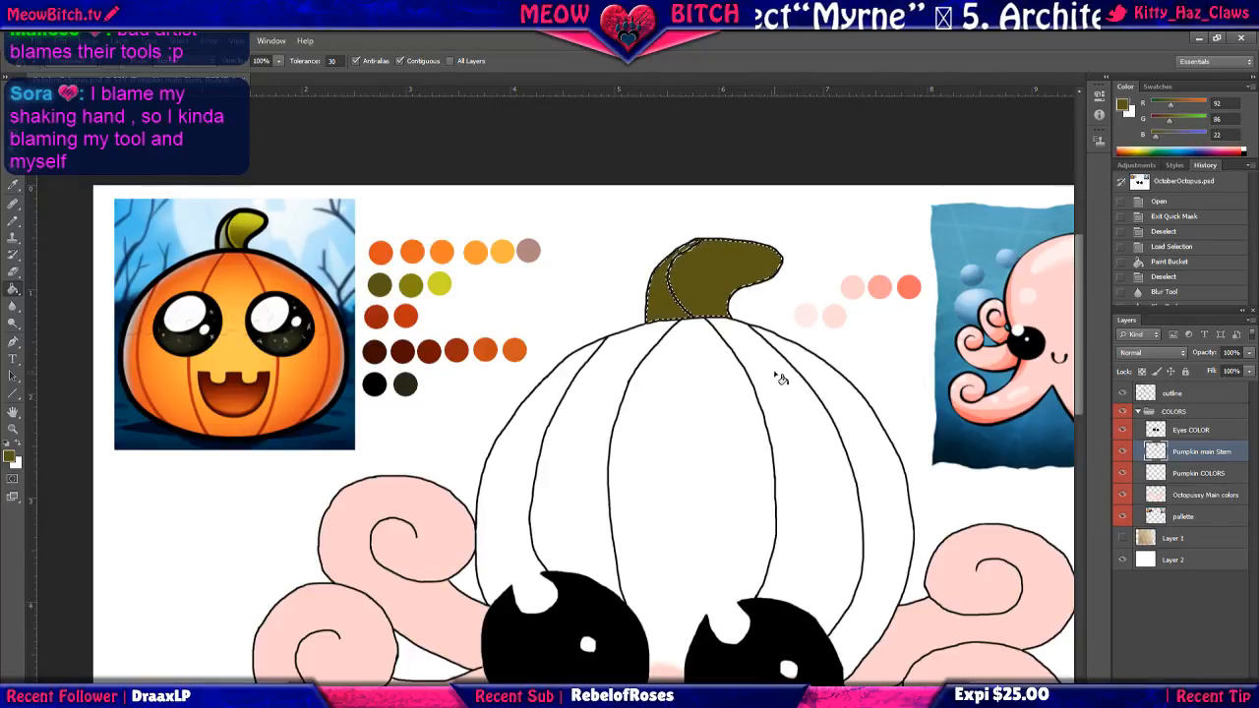
left_click(177, 40)
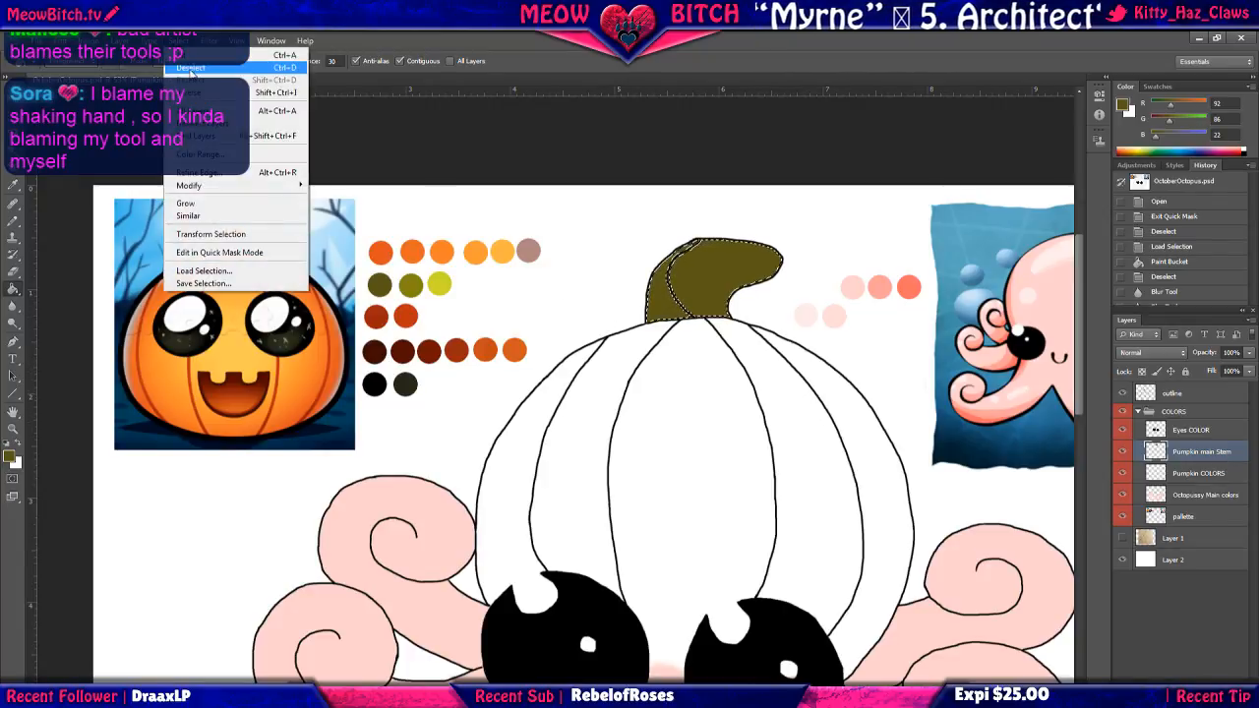
left_click(192, 69)
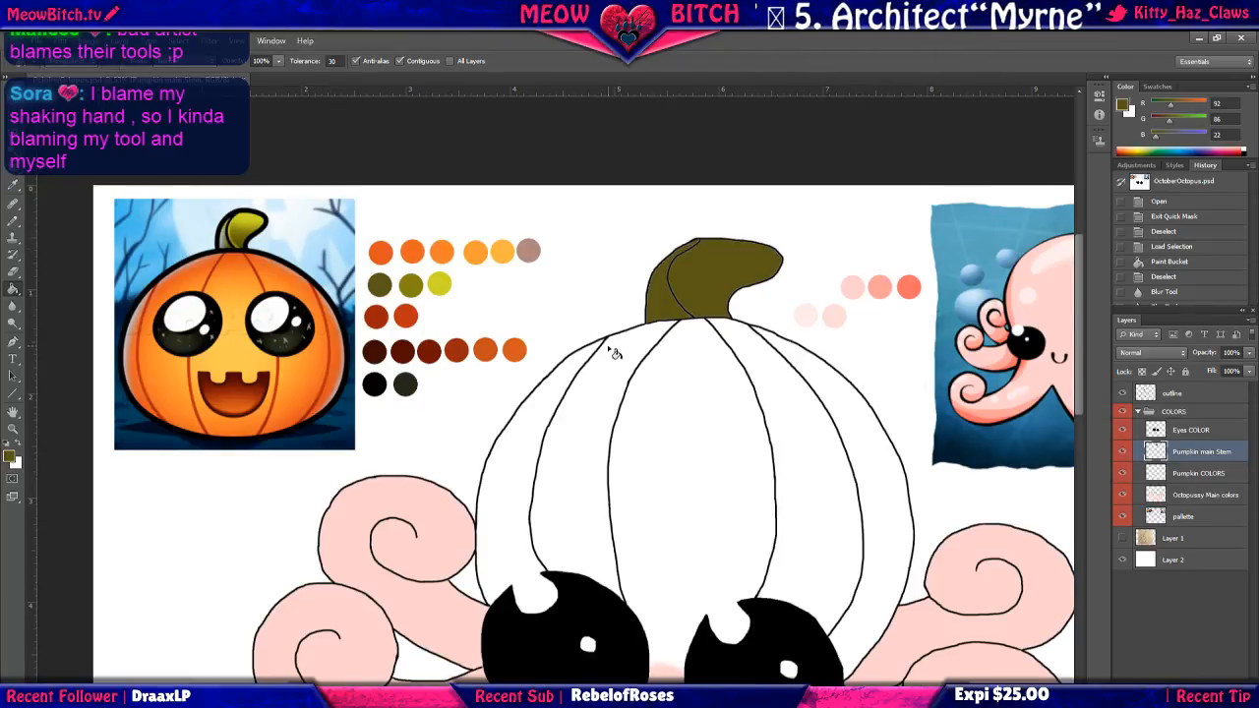
Sample the third orange swatch in the upper palette row from the palette layer as the fill colour.
key("i")
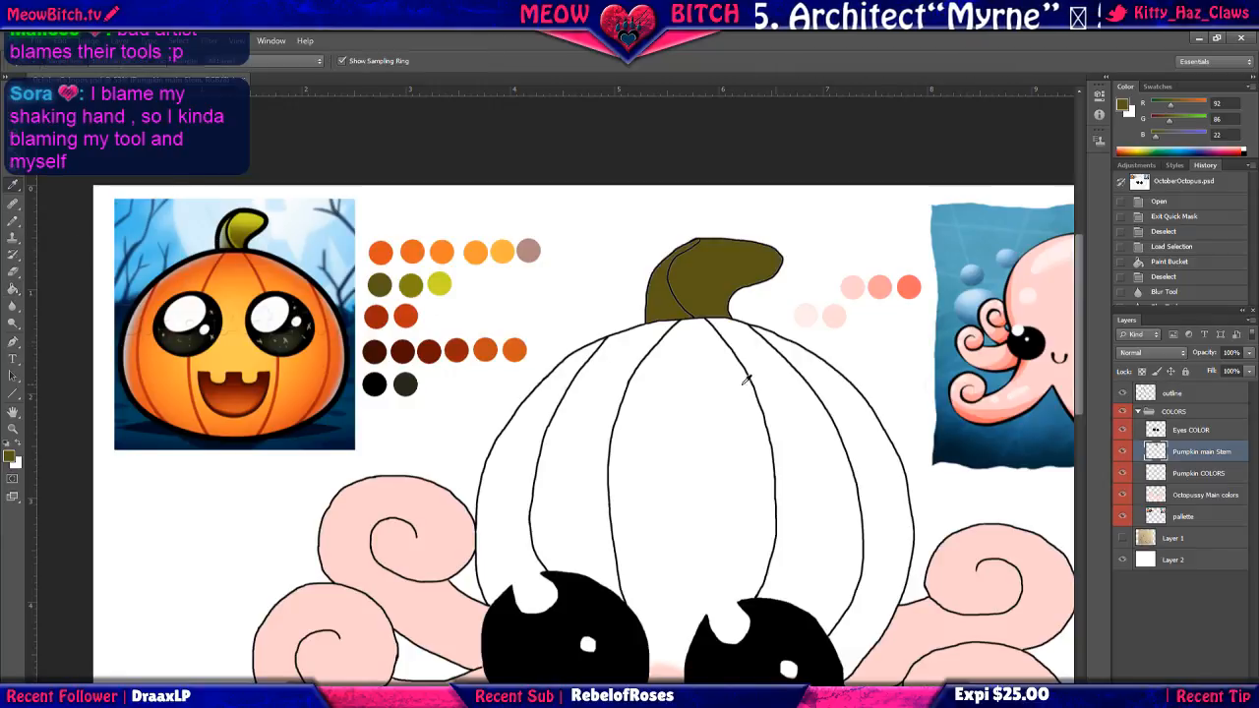
left_click(1216, 519)
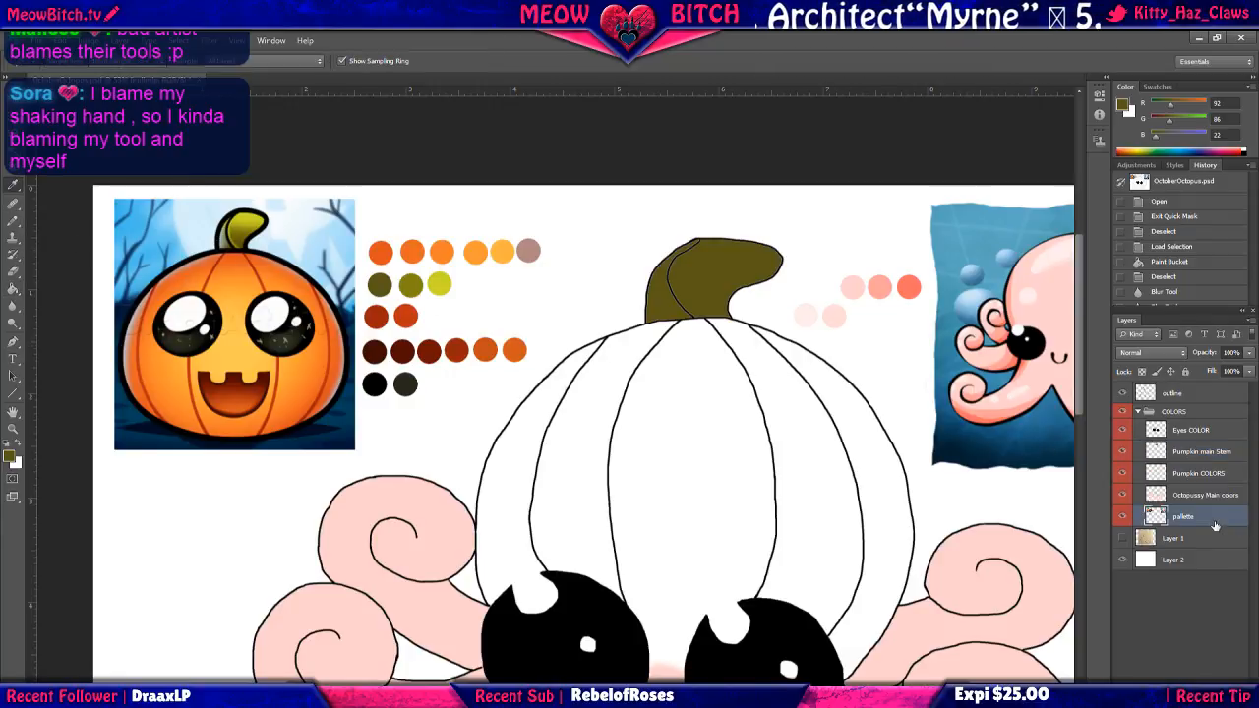
left_click(445, 252)
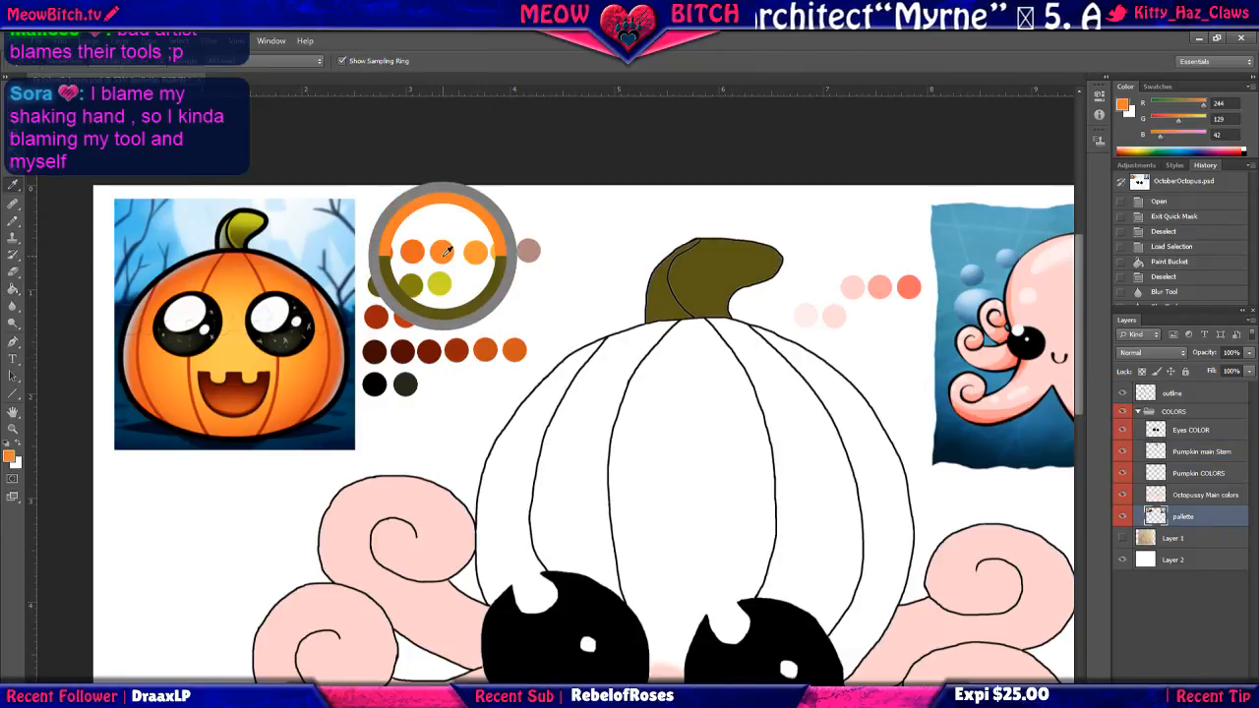
left_click(14, 291)
Select all five pumpkin sections together on the outline layer with the Magic Wand.
scroll(659, 470, "down", 2)
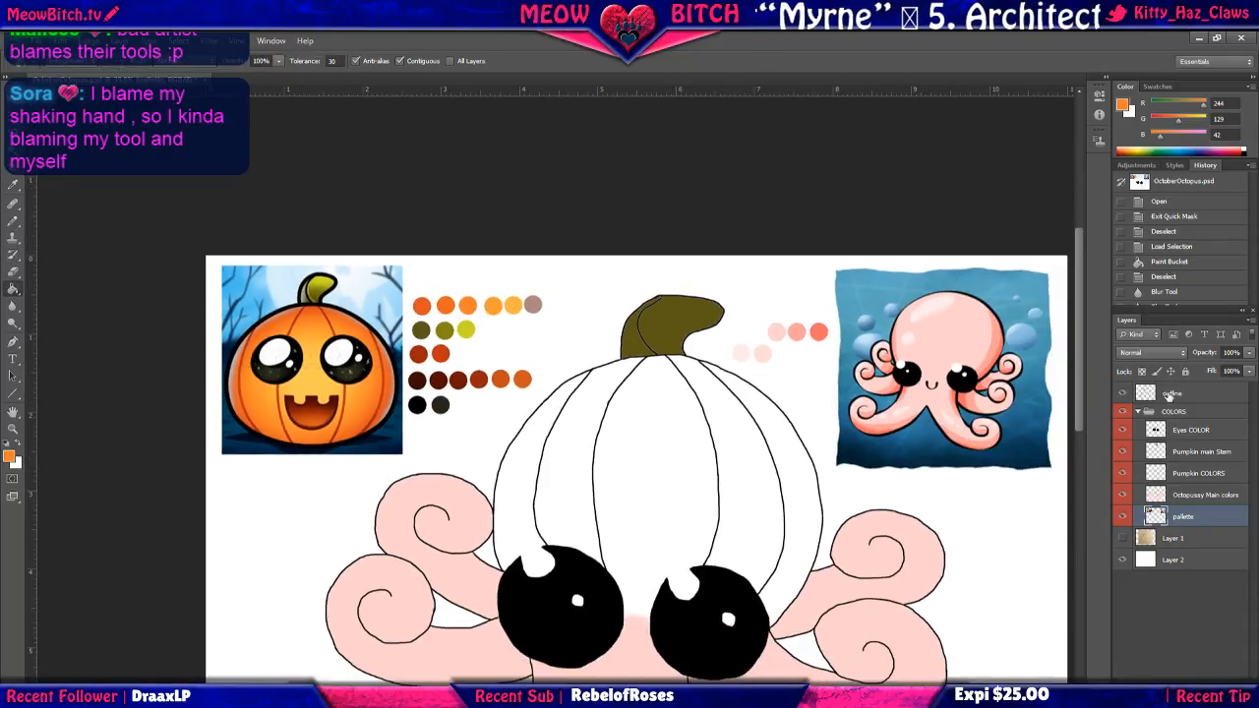
left_click(1168, 395)
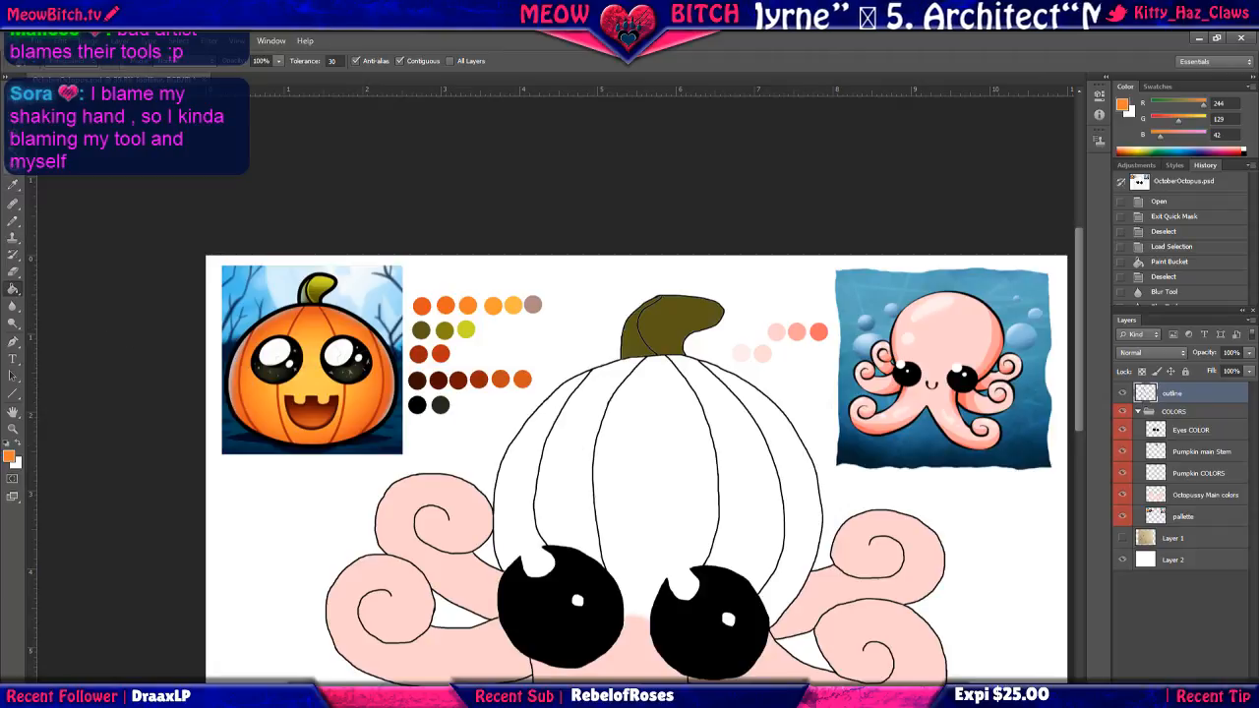
key("w")
left_click(534, 443)
left_click(573, 453, "shift")
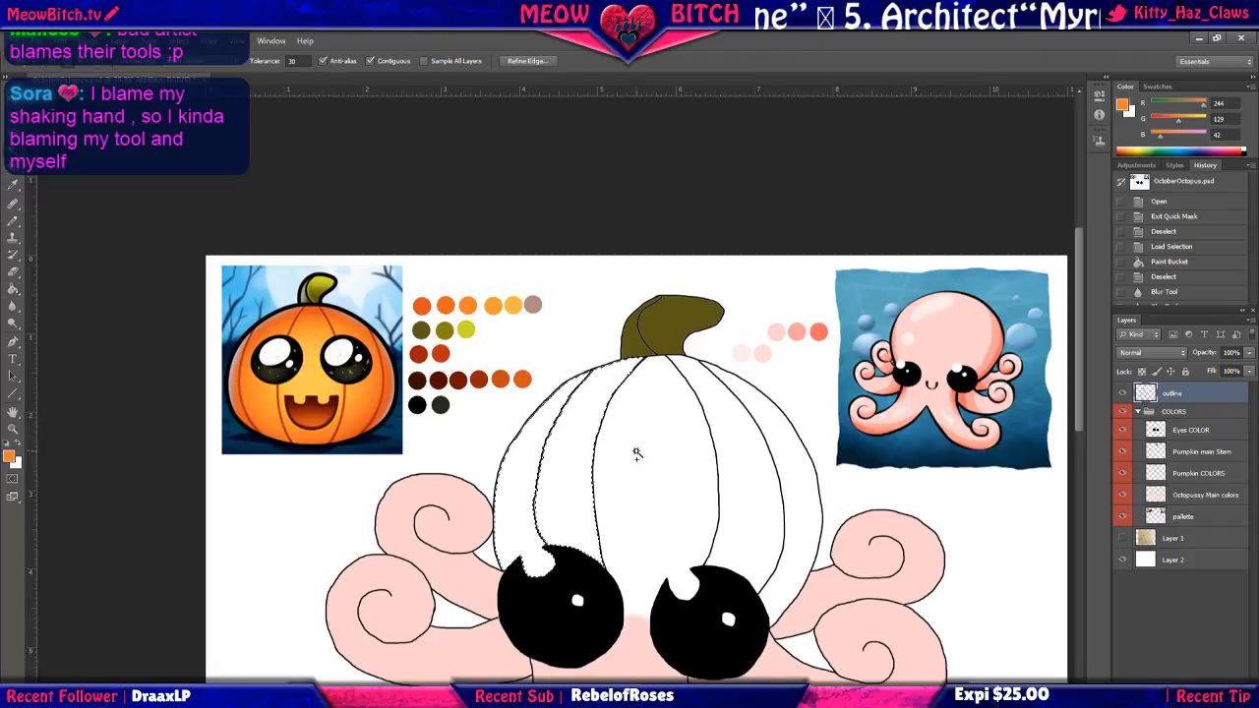
left_click(639, 452, "shift")
left_click(757, 452, "shift")
left_click(793, 454, "shift")
scroll(678, 476, "down", 3)
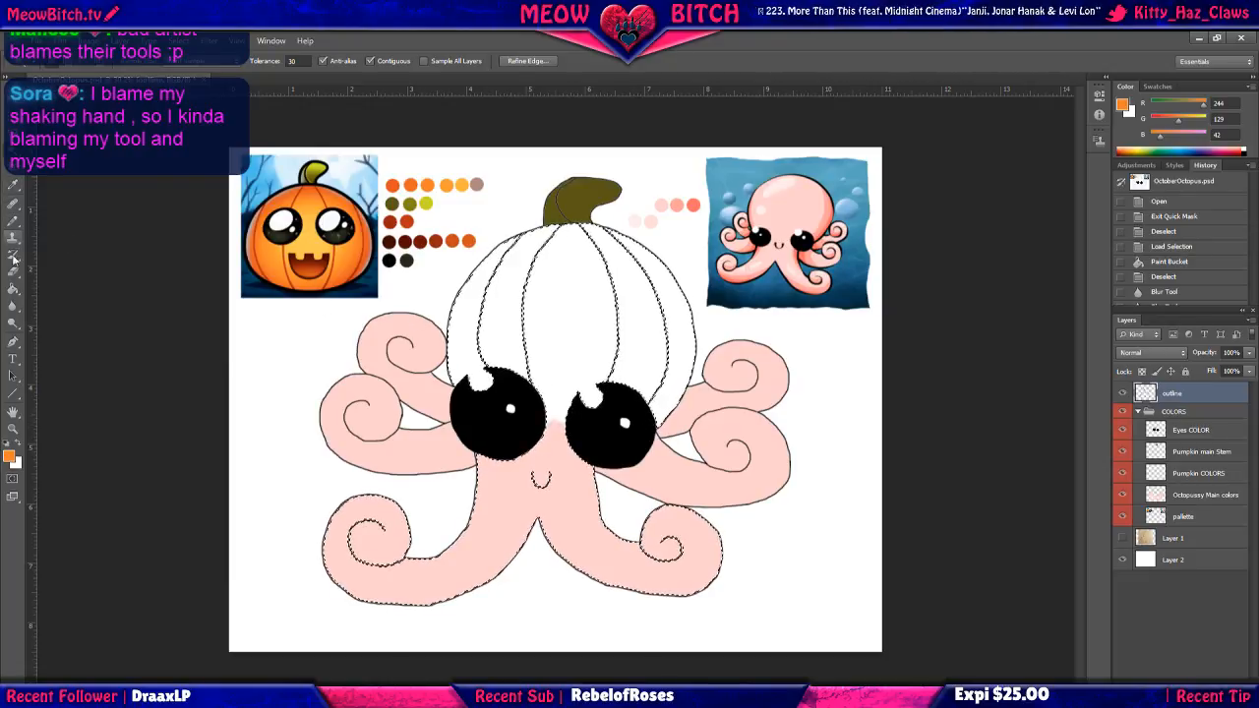
Try to fill the selected pumpkin sections with the sampled orange directly on the outline layer.
left_click(13, 288)
left_click(539, 323)
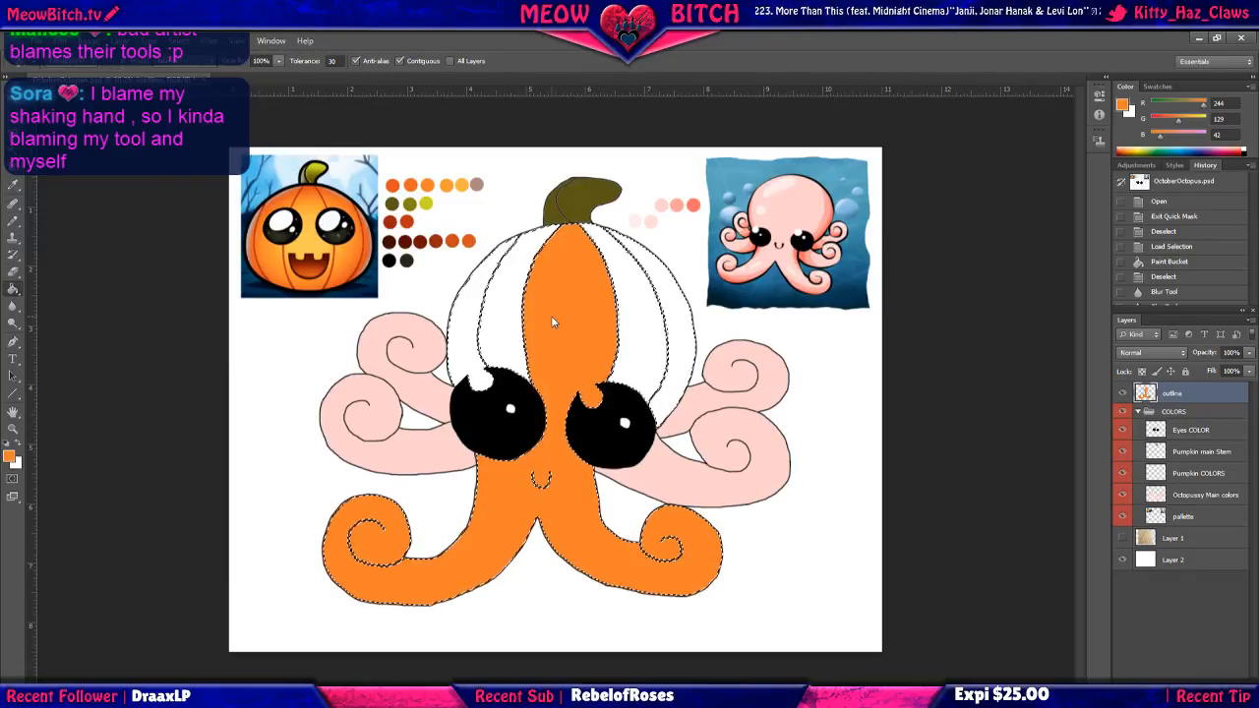
left_click(639, 327)
left_click(682, 328)
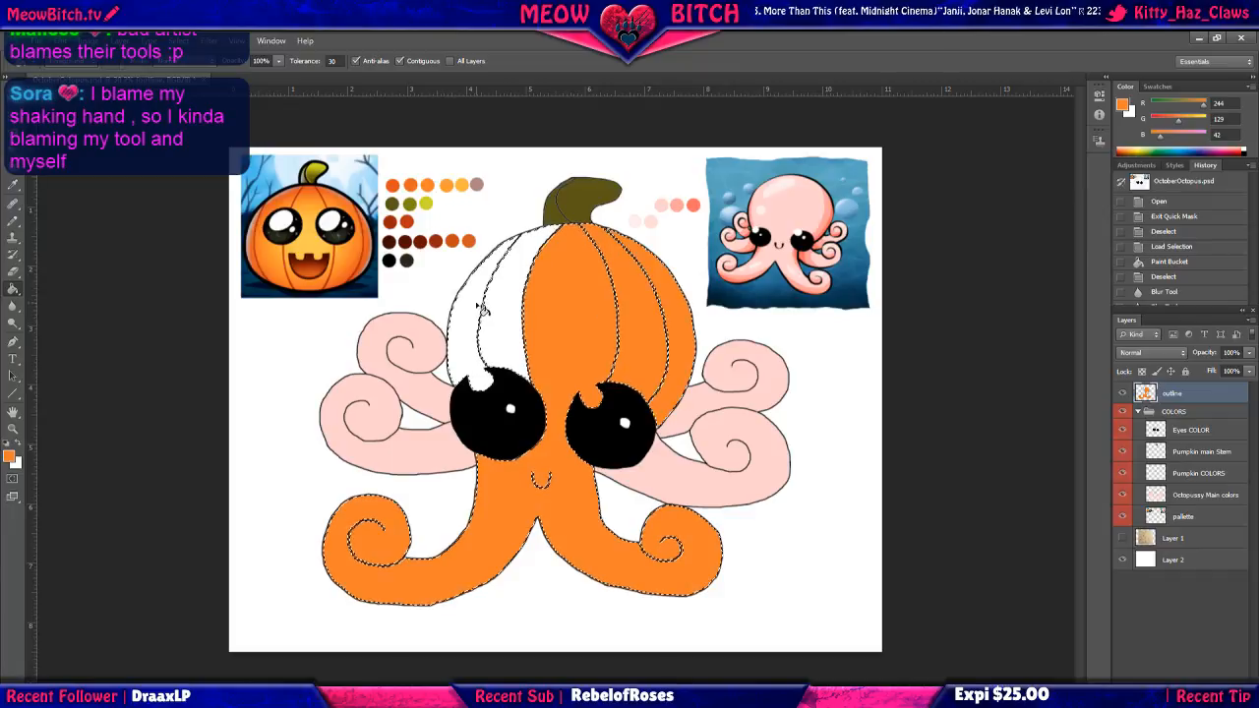
left_click(489, 309)
left_click(469, 311)
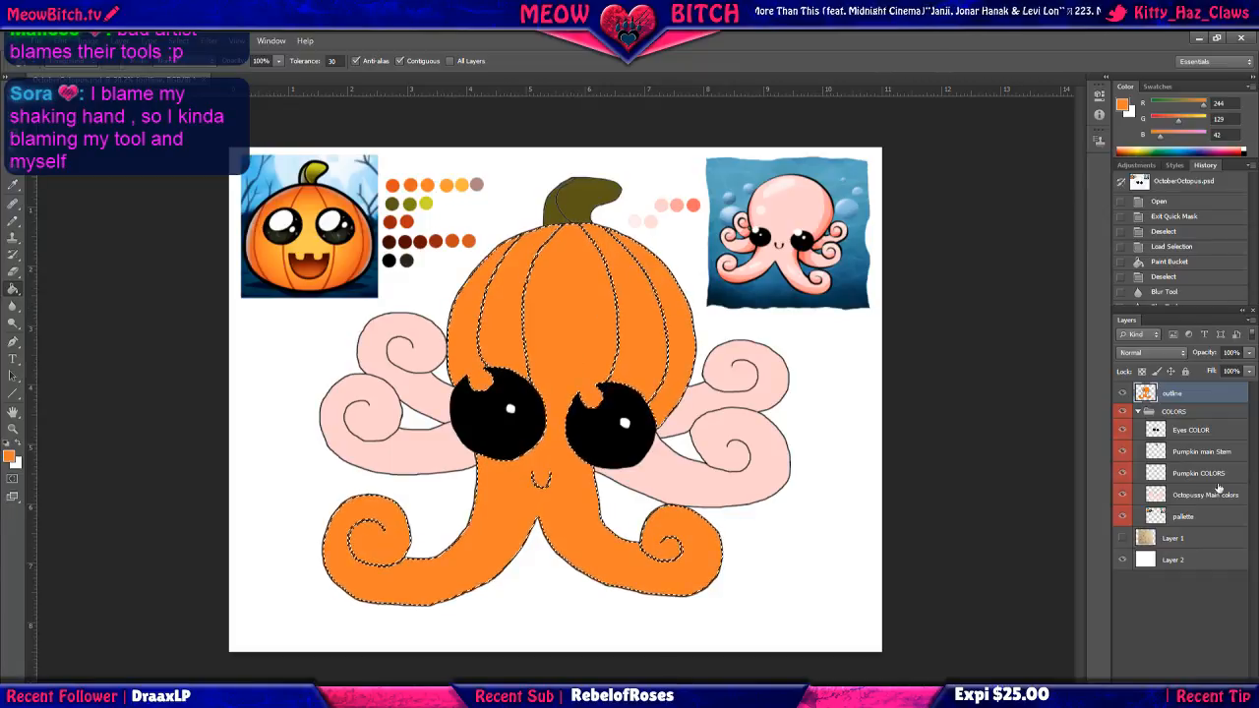
Undo the orange fills made on the outline layer.
left_click_drag(1192, 497, 1191, 474)
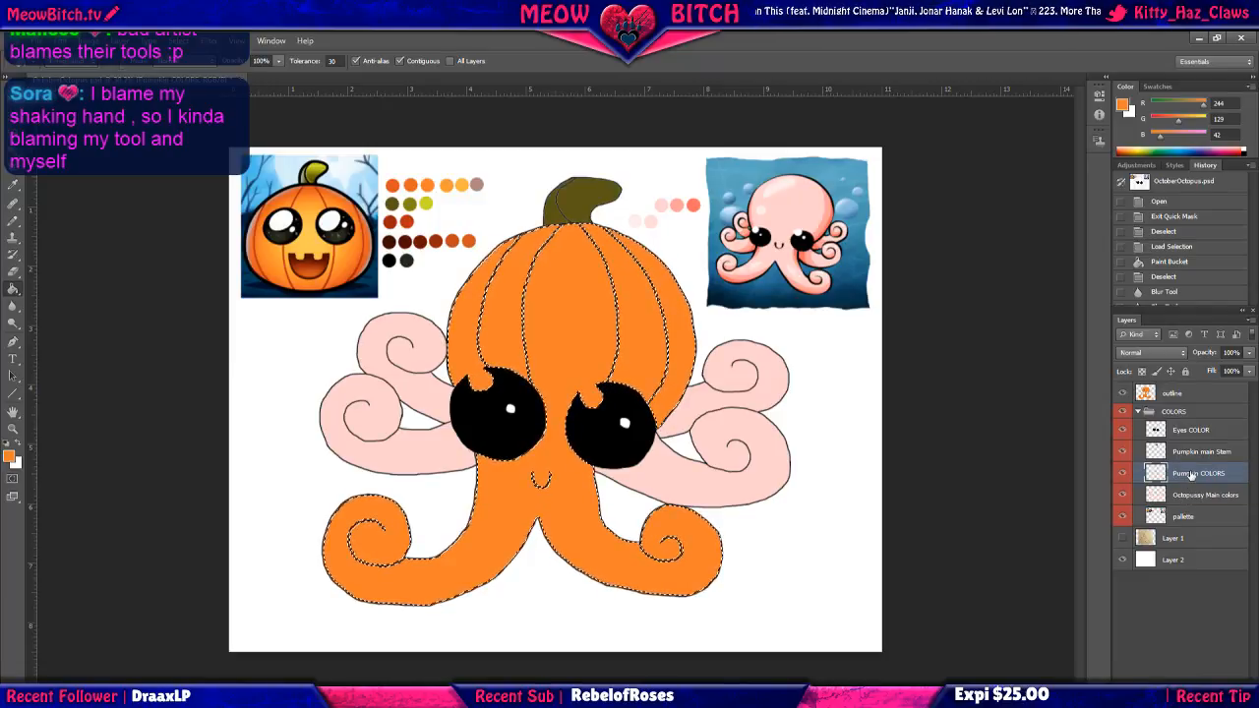
key("ctrl+alt+z")
key("ctrl+alt+z")
key("ctrl+alt+z")
key("ctrl+alt+z")
key("ctrl+alt+z")
key("ctrl+alt+z")
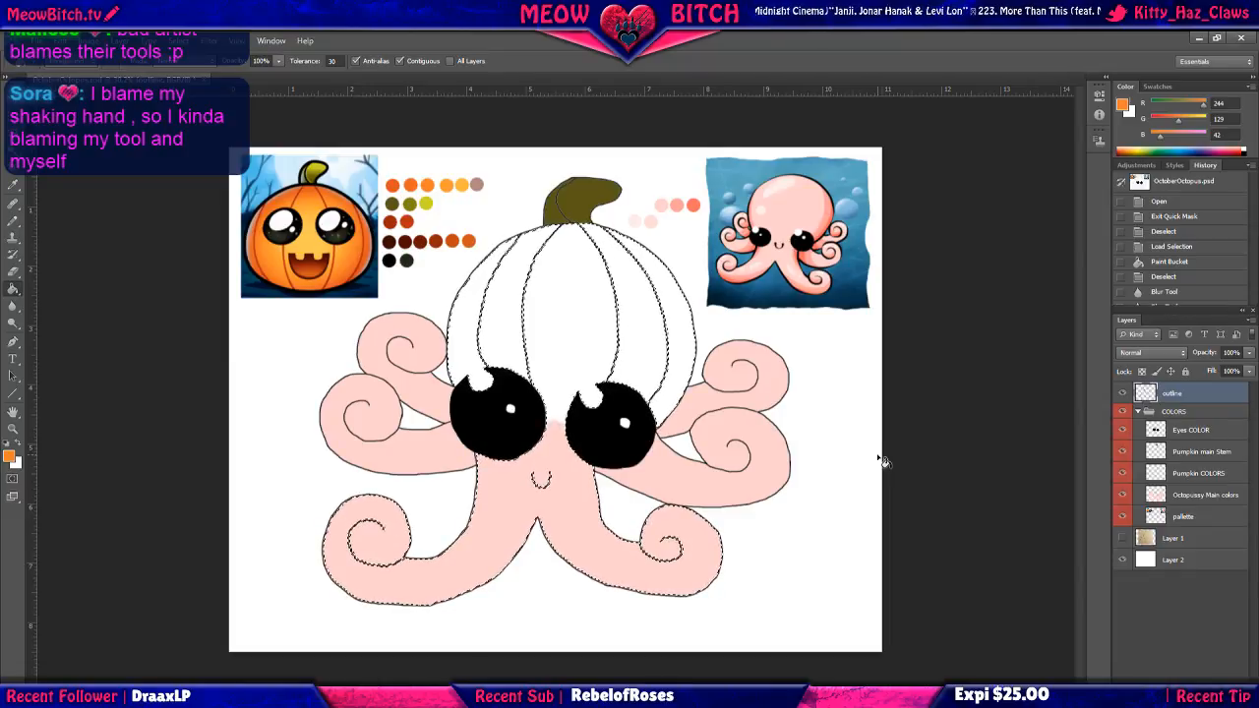
Step forward through the history to restore the orange fills on the outline layer.
left_click(59, 40)
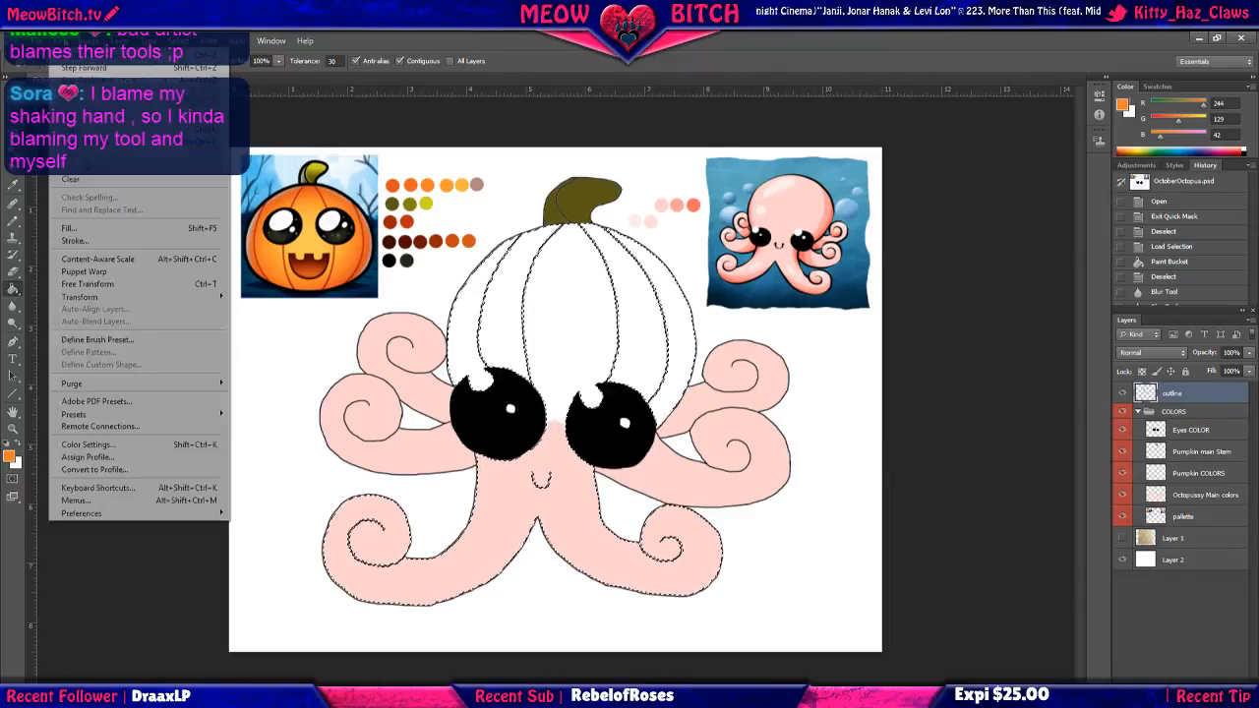
left_click(73, 72)
left_click(59, 40)
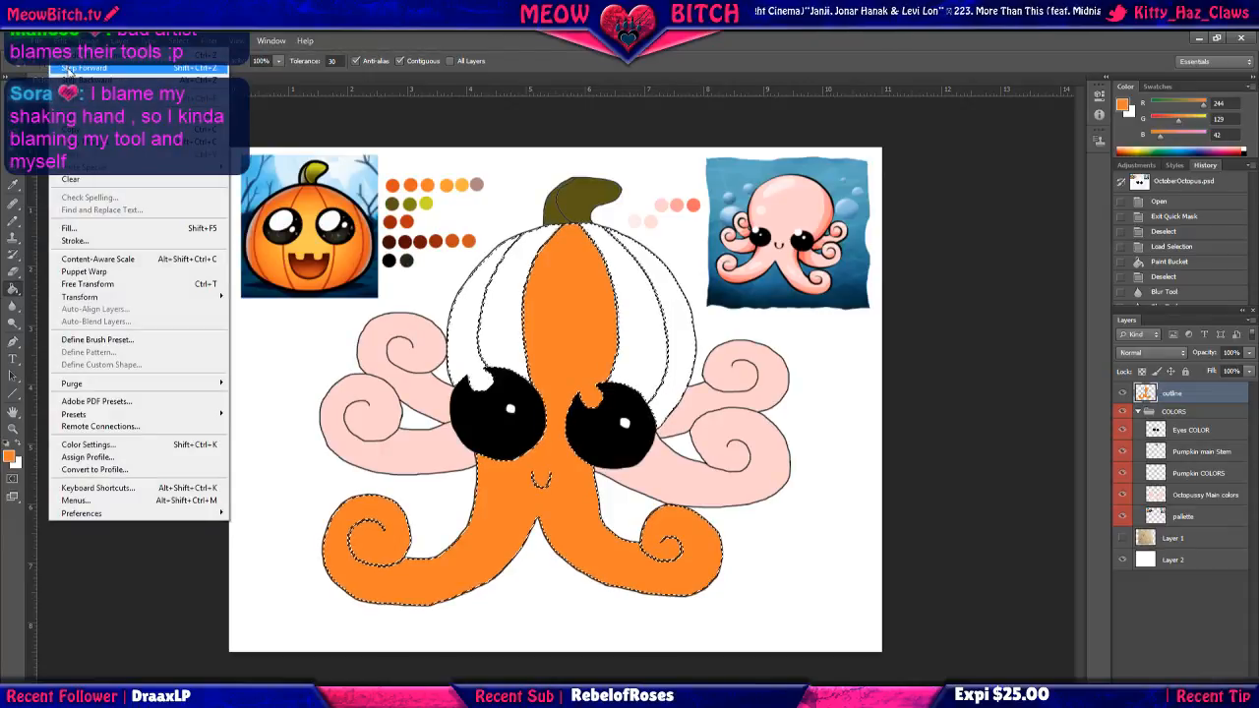
left_click(73, 71)
left_click(59, 41)
left_click(73, 71)
left_click(59, 41)
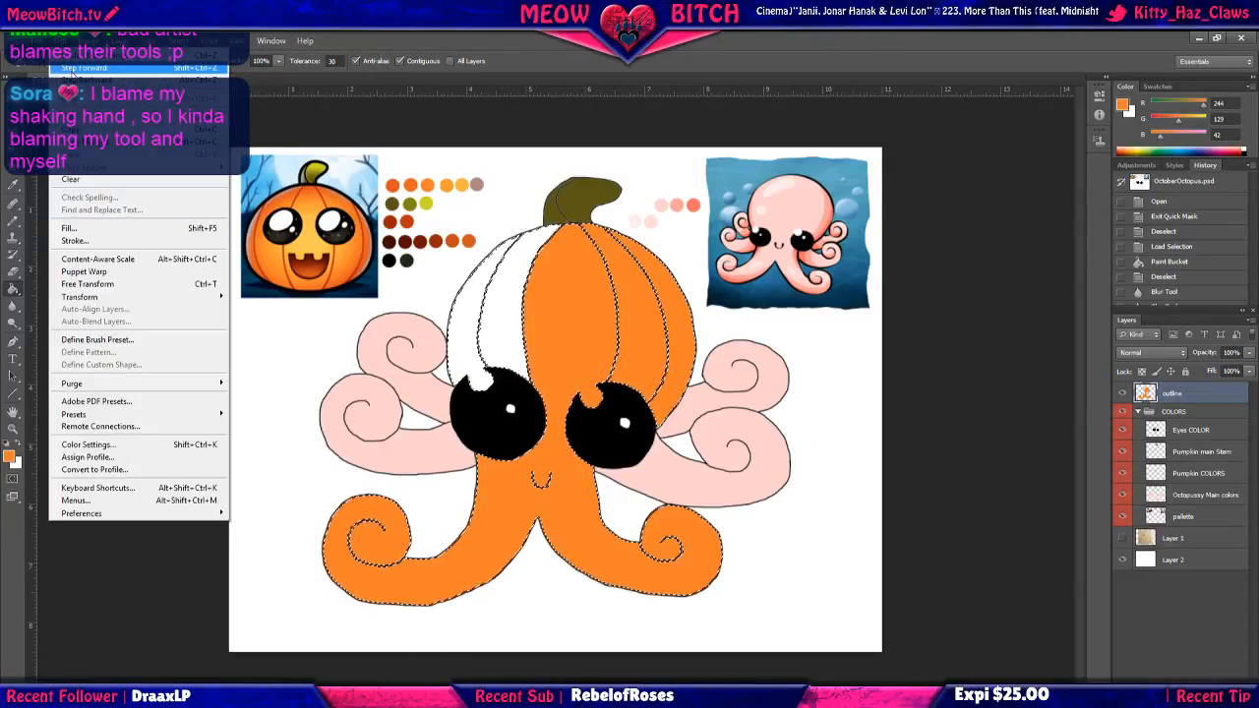
left_click(73, 71)
left_click(59, 41)
left_click(73, 71)
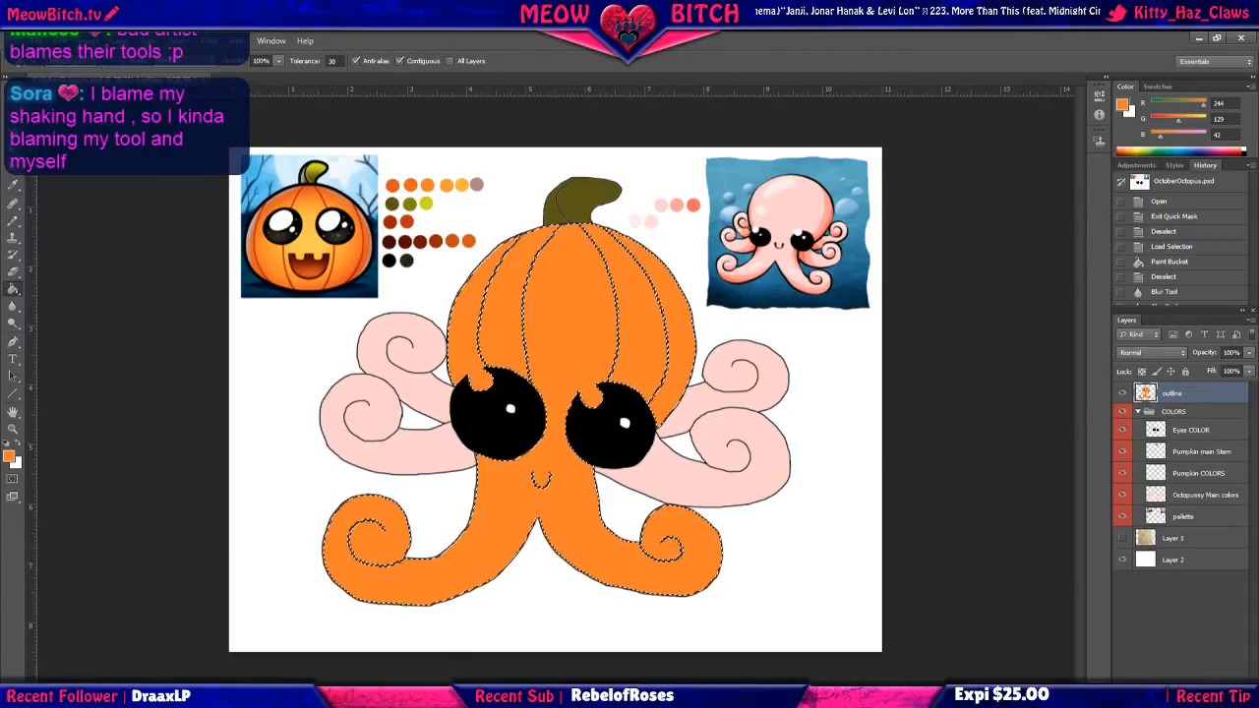
Clear the selection, try to erase the orange from the lower tentacles on the outline layer, and undo back to the unfilled selection.
left_click(184, 40)
left_click(189, 69)
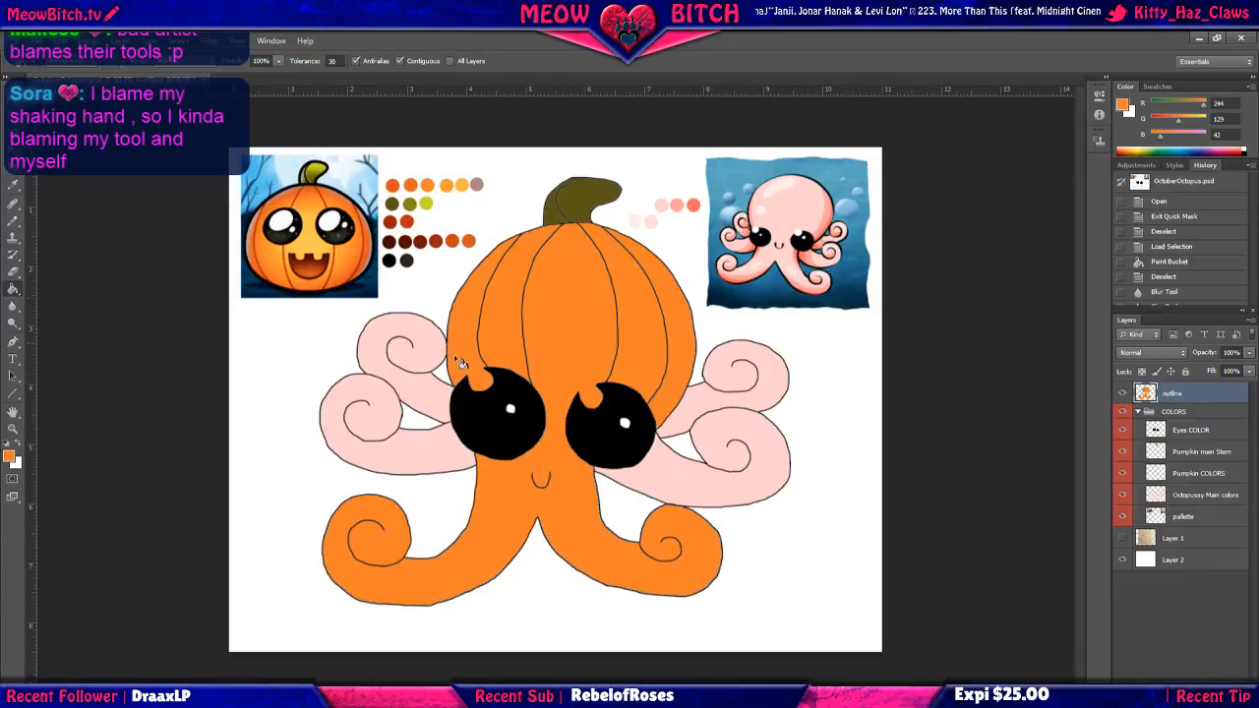
left_click(13, 272)
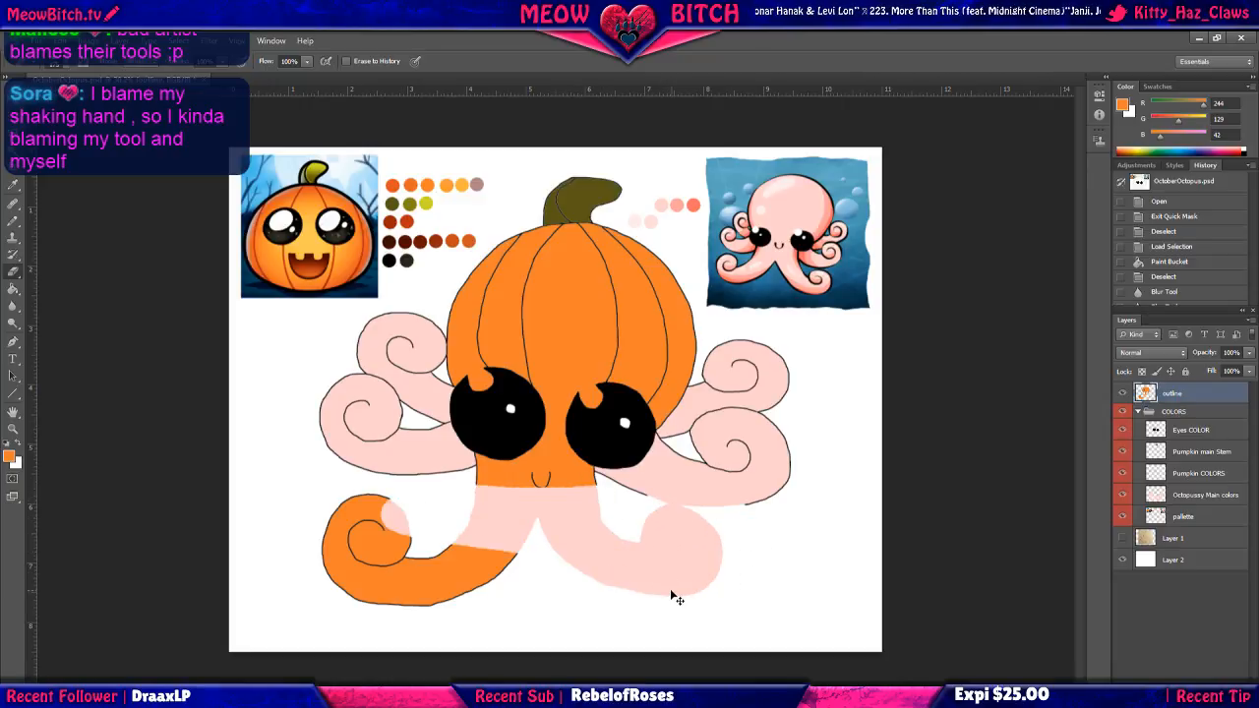
key("ctrl+z")
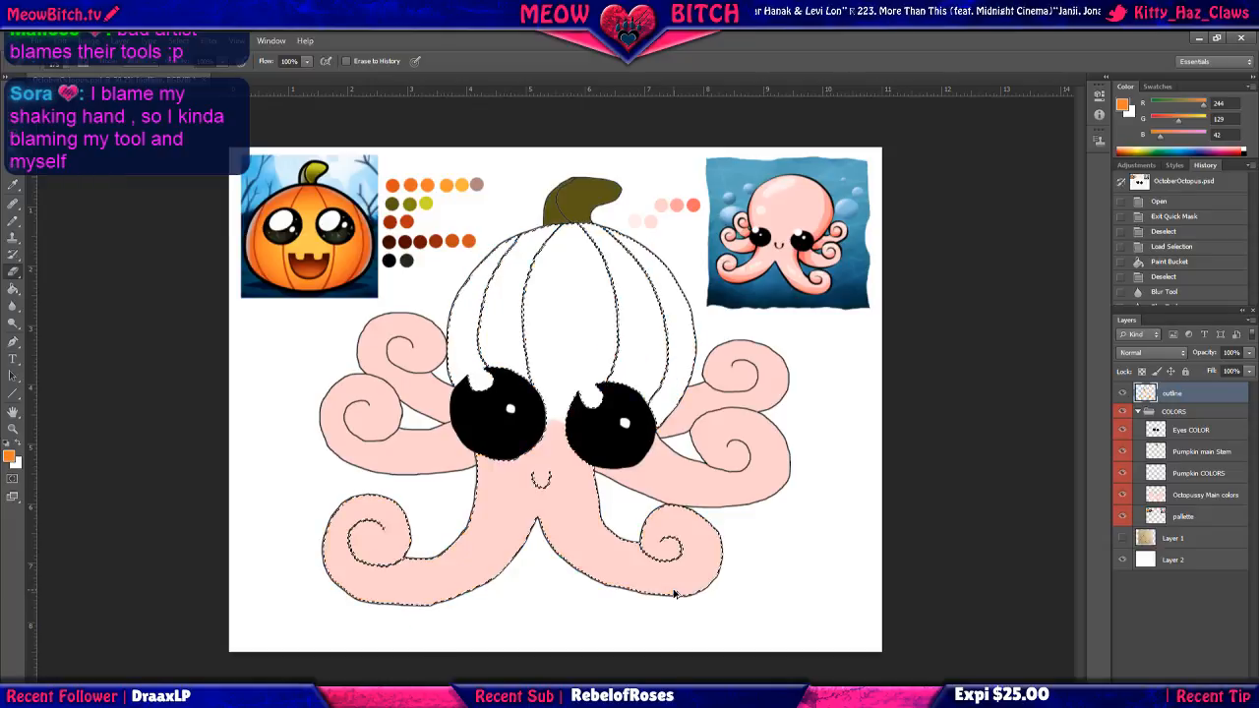
Fill the selected pumpkin area with the orange on the Pumpkin COLORS layer.
left_click(1198, 474)
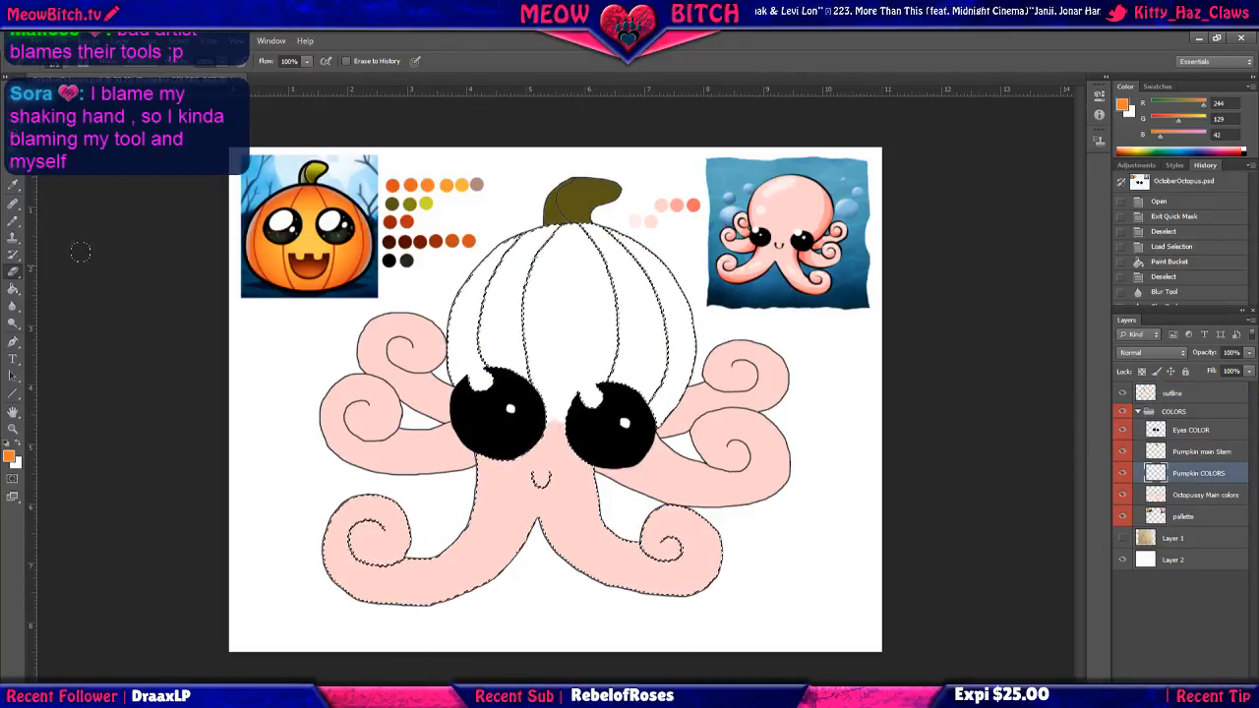
left_click(13, 288)
left_click(472, 333)
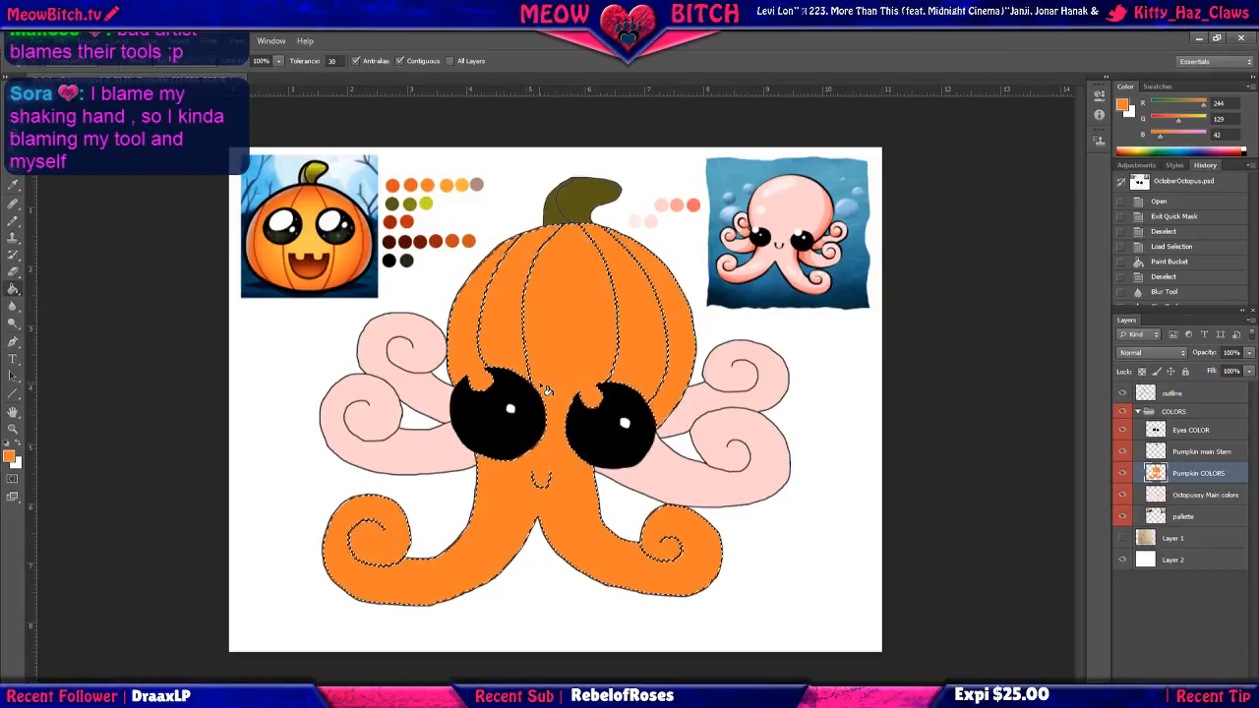
Erase the orange from the lower tentacles and the face up to between the eyes on the Pumpkin COLORS layer.
left_click(12, 272)
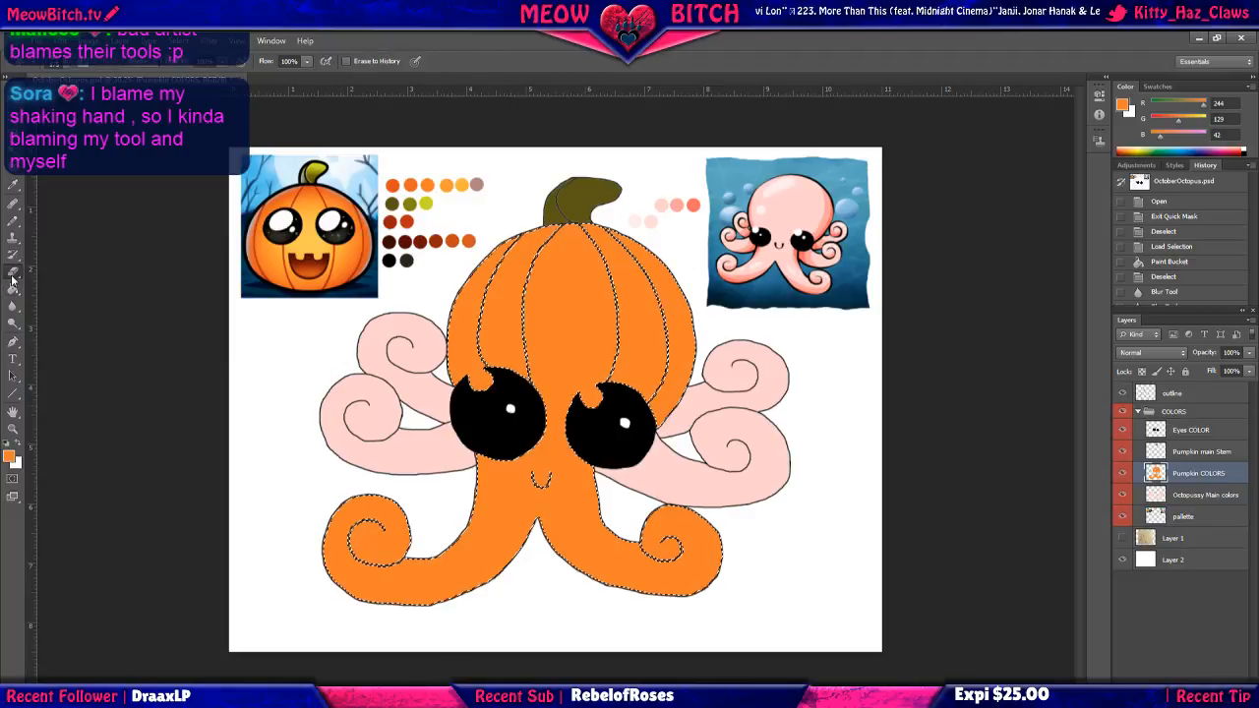
mouse_move(633, 512)
left_mouse_down()
mouse_move(421, 486)
mouse_move(614, 511)
mouse_move(599, 542)
mouse_move(672, 504)
left_mouse_up()
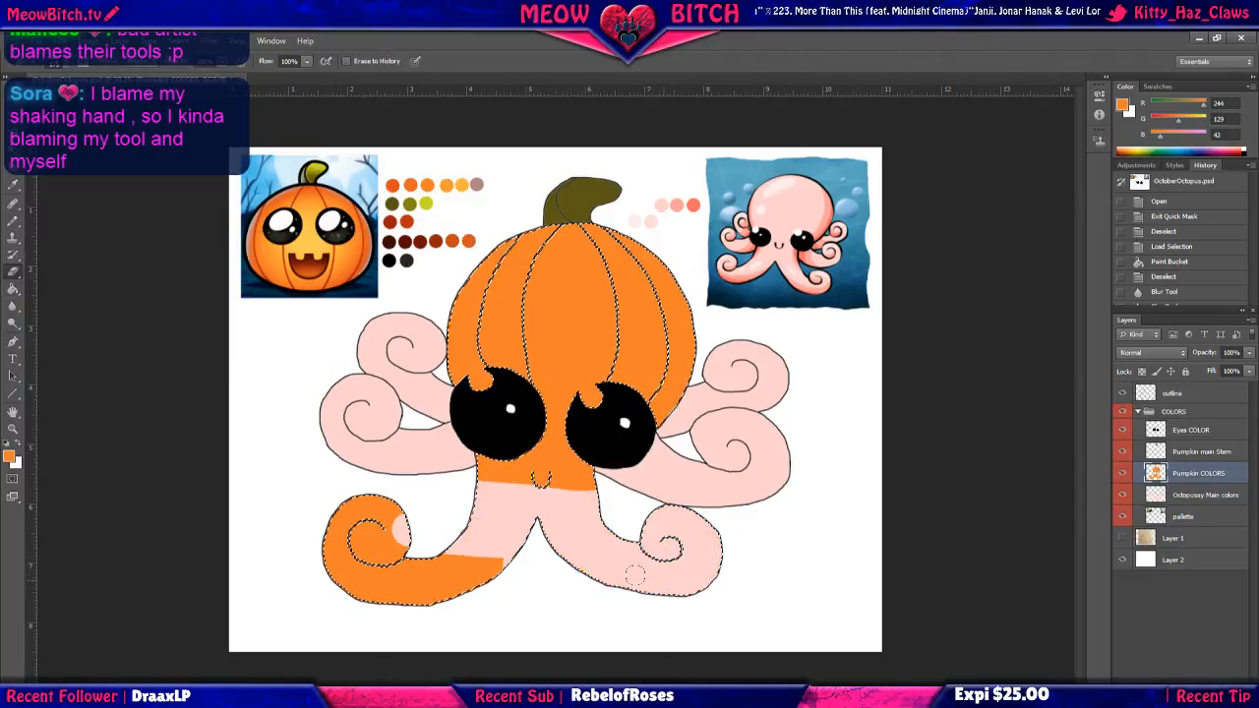
mouse_move(635, 575)
left_mouse_down()
mouse_move(392, 554)
mouse_move(362, 594)
mouse_move(339, 561)
mouse_move(422, 503)
left_mouse_up()
scroll(573, 517, "up", 4)
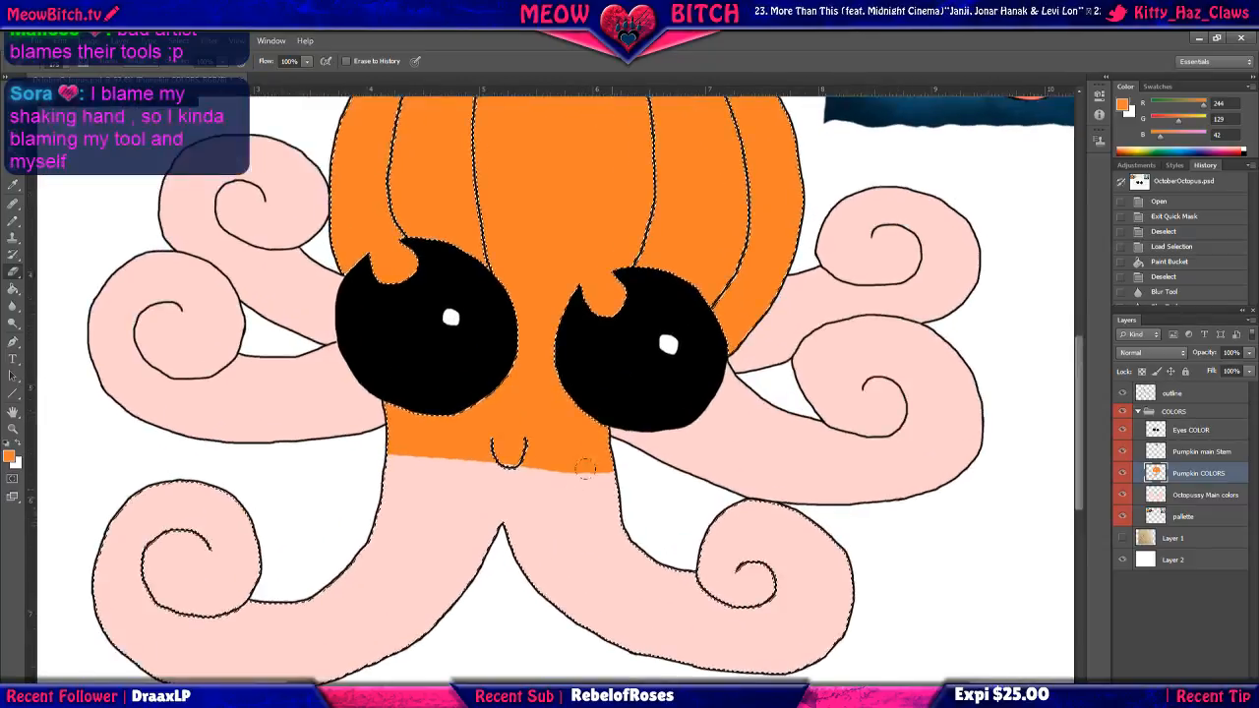
mouse_move(584, 469)
left_mouse_down()
mouse_move(351, 432)
mouse_move(375, 411)
mouse_move(416, 415)
mouse_move(368, 410)
mouse_move(590, 423)
mouse_move(560, 407)
mouse_move(439, 396)
mouse_move(557, 399)
mouse_move(549, 386)
mouse_move(455, 386)
mouse_move(536, 373)
mouse_move(476, 372)
mouse_move(534, 369)
mouse_move(470, 363)
mouse_move(490, 343)
mouse_move(566, 343)
left_mouse_up()
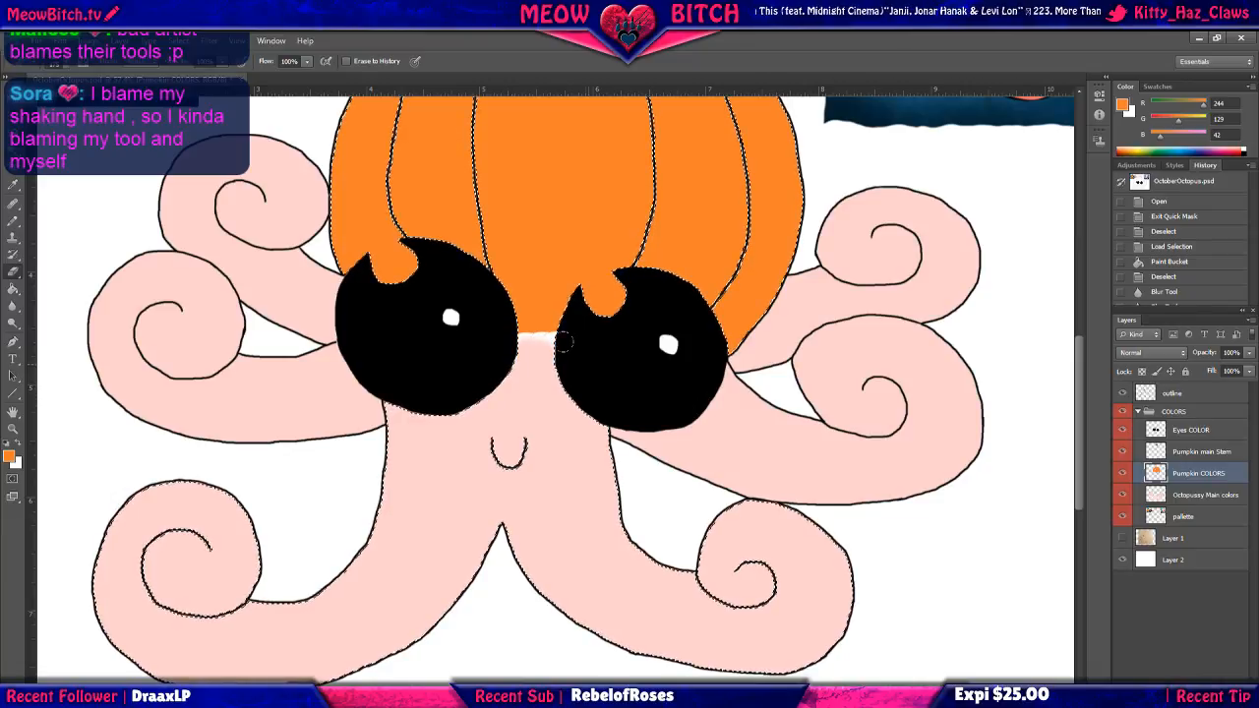
Soften the lower edge of the orange between the eyes with the Blur tool.
scroll(498, 343, "up", 5)
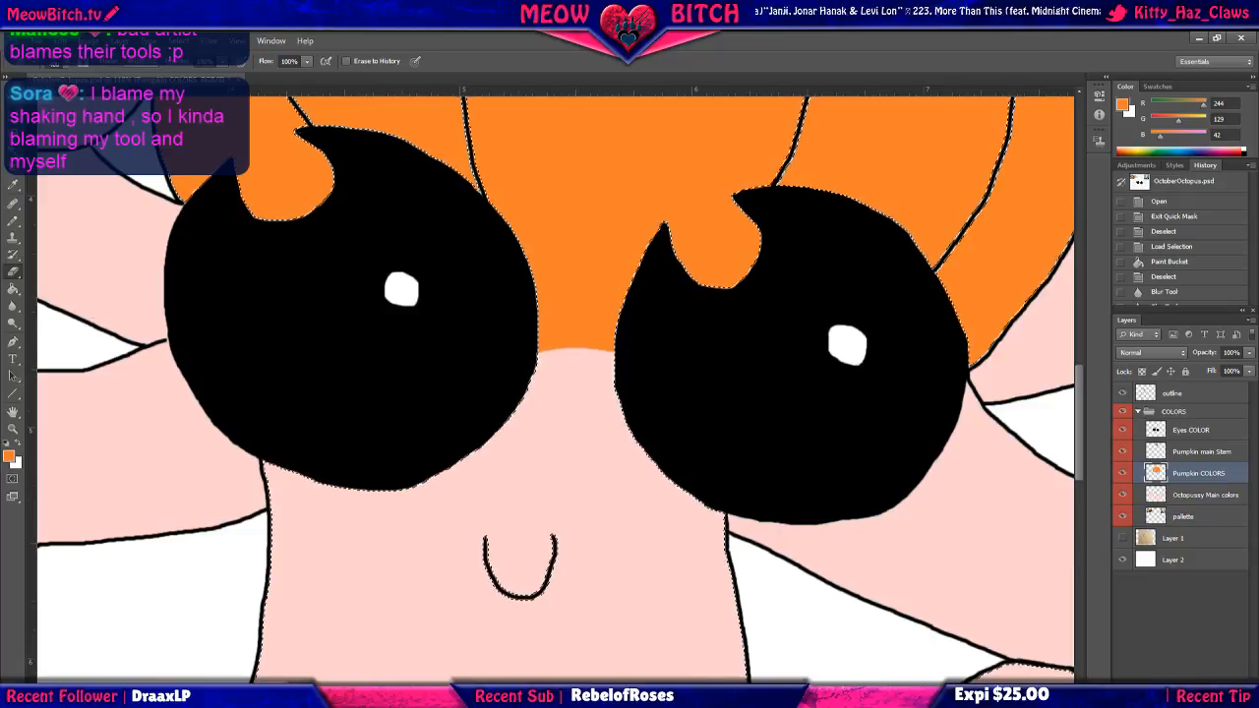
left_click(13, 306)
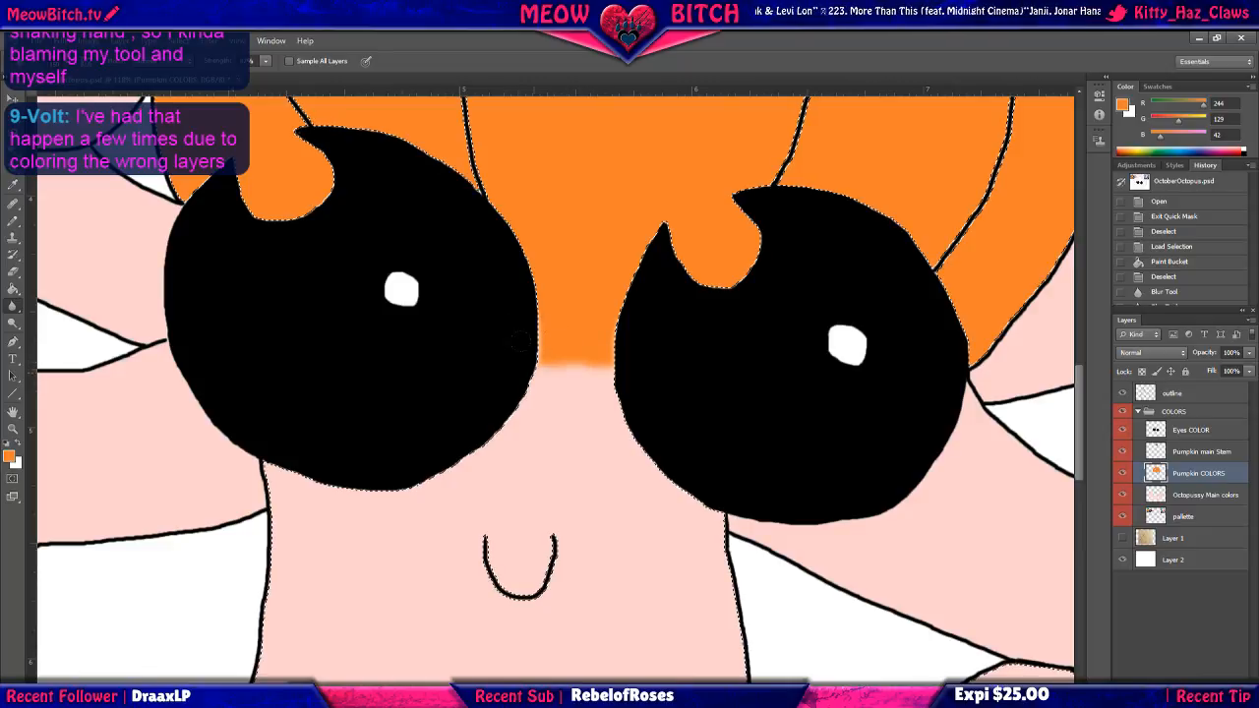
scroll(482, 323, "down", 3)
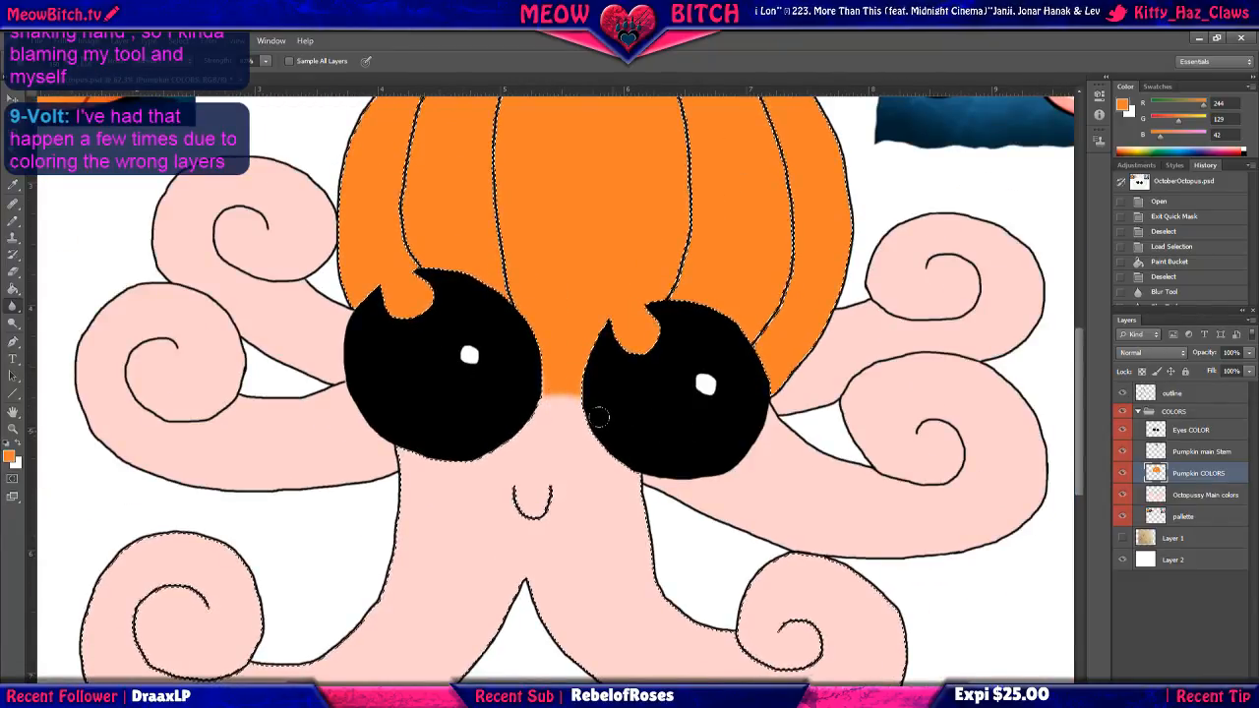
scroll(499, 377, "down", 3)
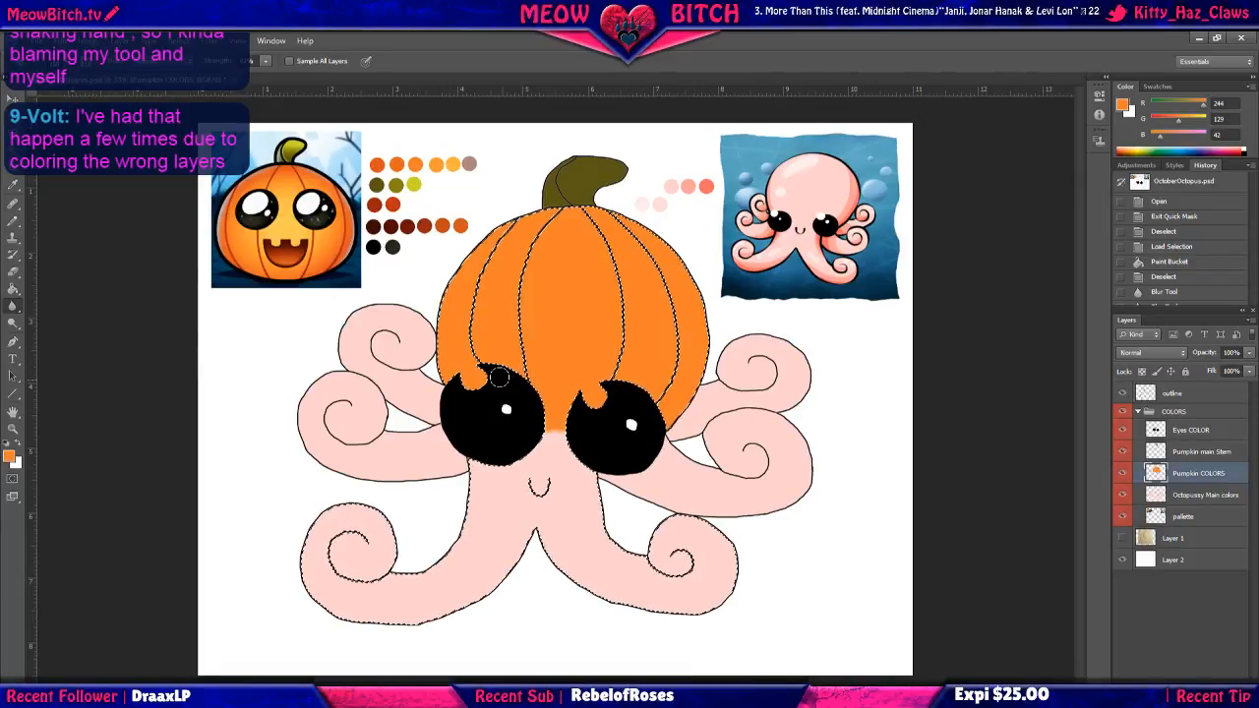
Clear the selection and save the document.
left_click(175, 40)
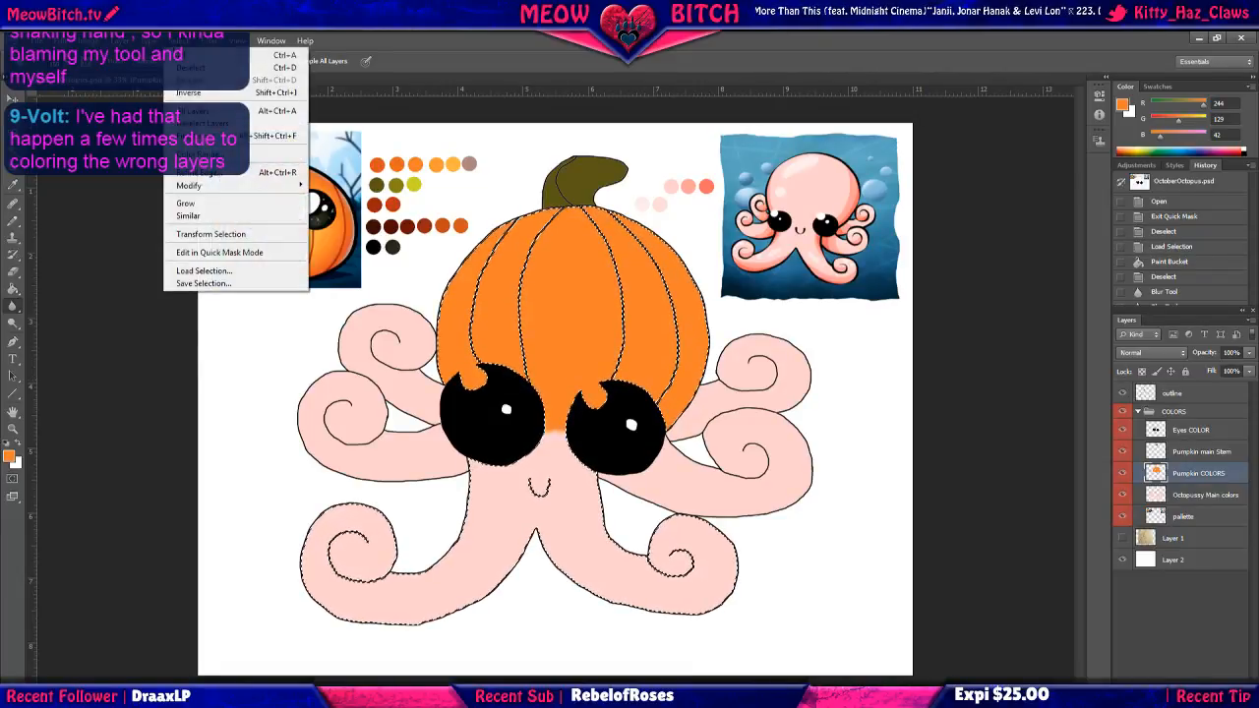
left_click(184, 70)
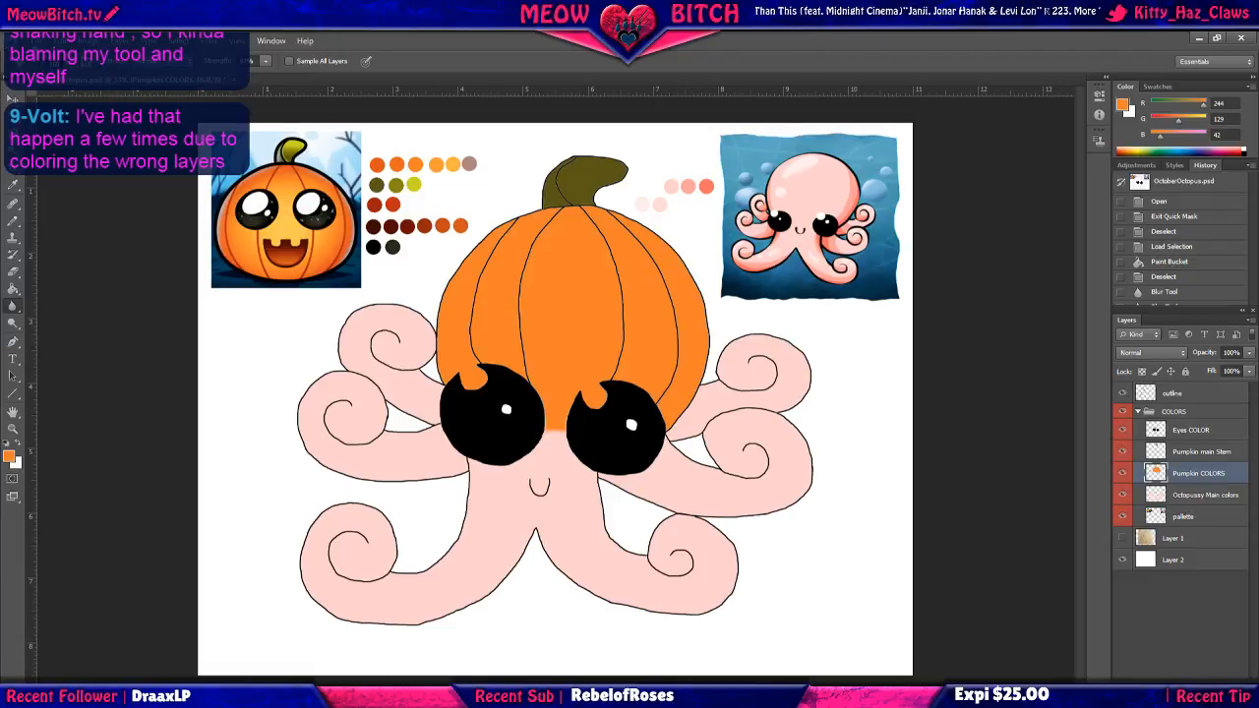
left_click(17, 40)
left_click(85, 187)
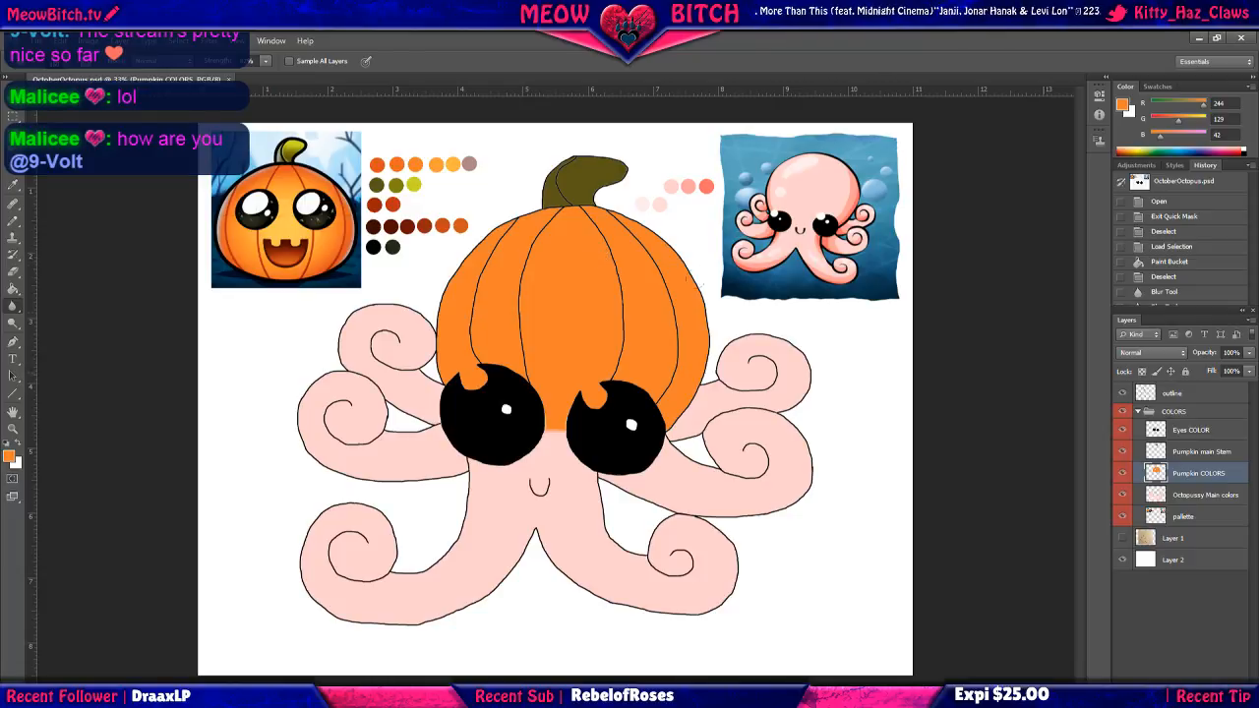
Rename the pumpkin colour layer to Pumpkin main COLORS and add a new layer directly above it.
double_click(1211, 476)
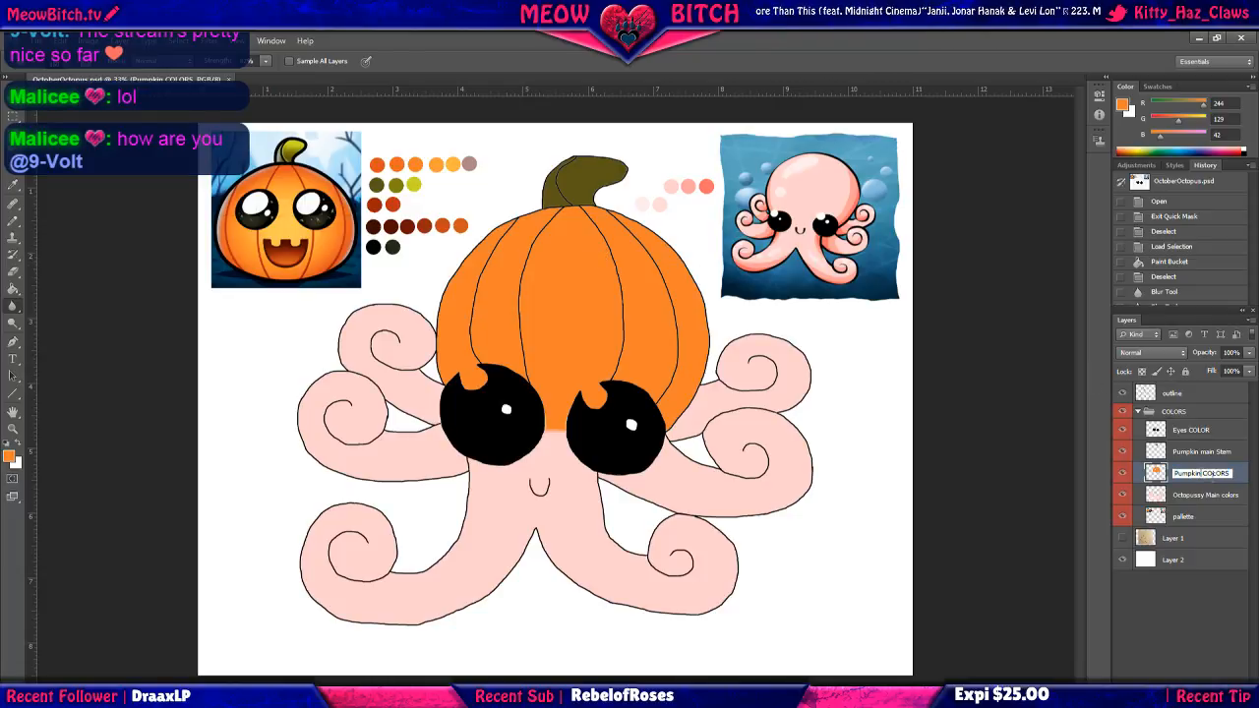
type("main")
key("Return")
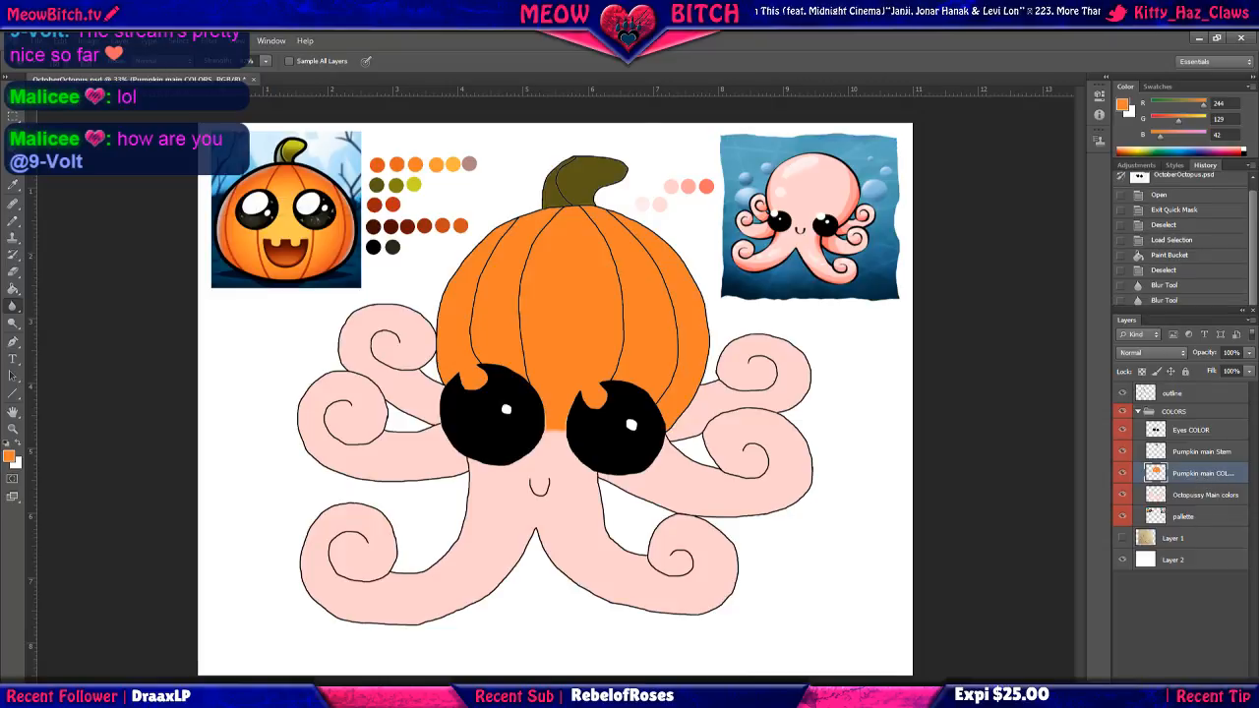
key("ctrl+shift+alt+n")
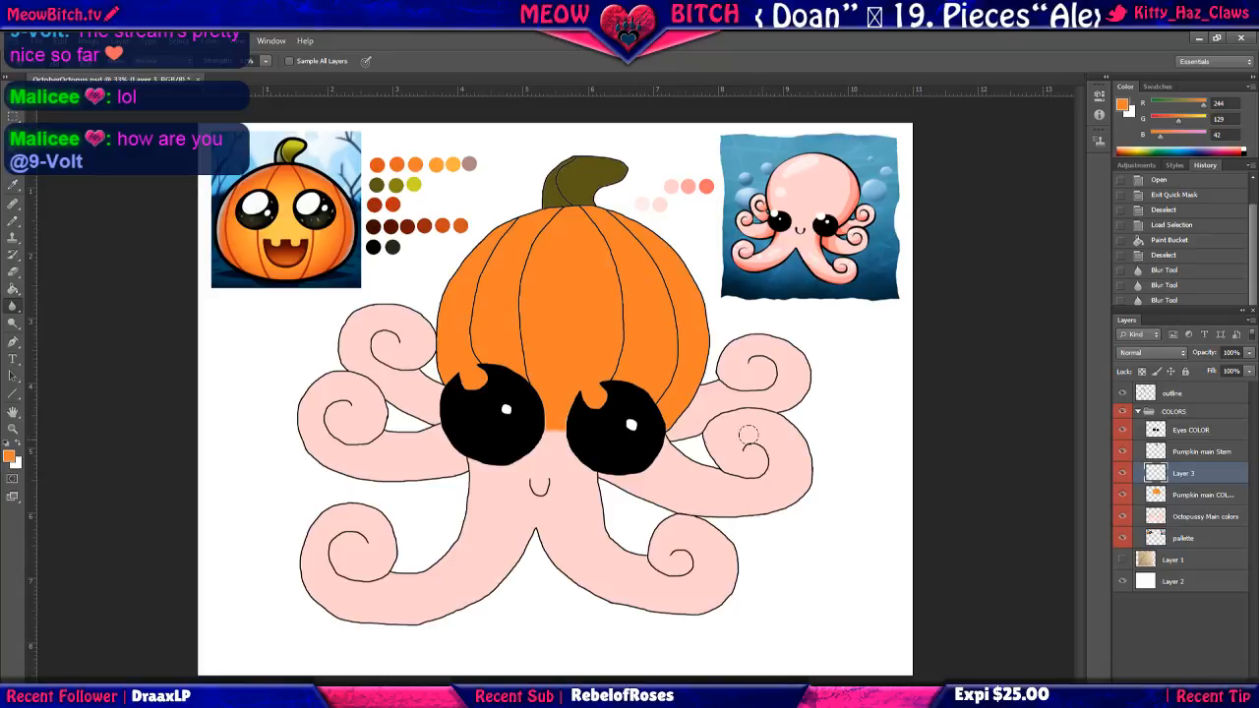
Remove the row of brown-to-orange swatches from the pallete layer, keeping the black swatches below it, and clear the selection.
left_click(1204, 542)
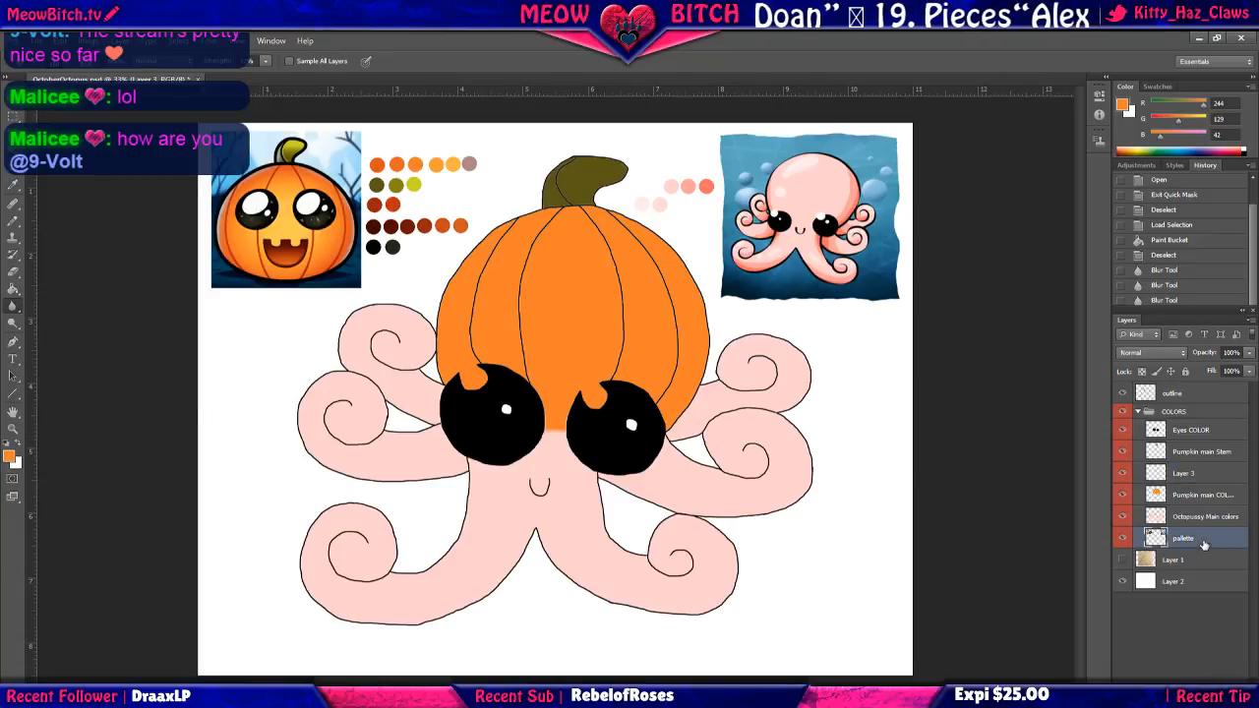
left_click(13, 273)
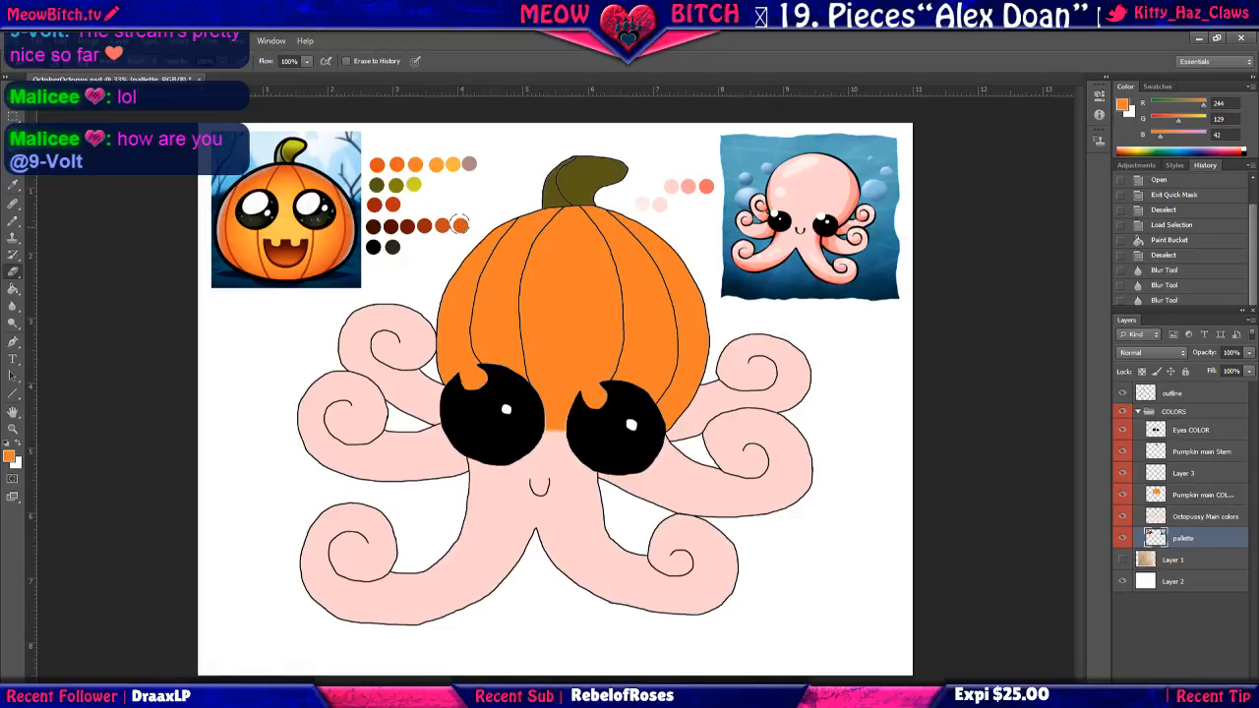
mouse_move(459, 226)
left_mouse_down()
mouse_move(357, 230)
mouse_move(460, 223)
mouse_move(435, 226)
mouse_move(409, 260)
mouse_move(381, 234)
mouse_move(378, 251)
left_mouse_up()
key("ctrl+alt+z")
key("ctrl+alt+z")
key("ctrl+alt+z")
key("ctrl+alt+z")
key("m")
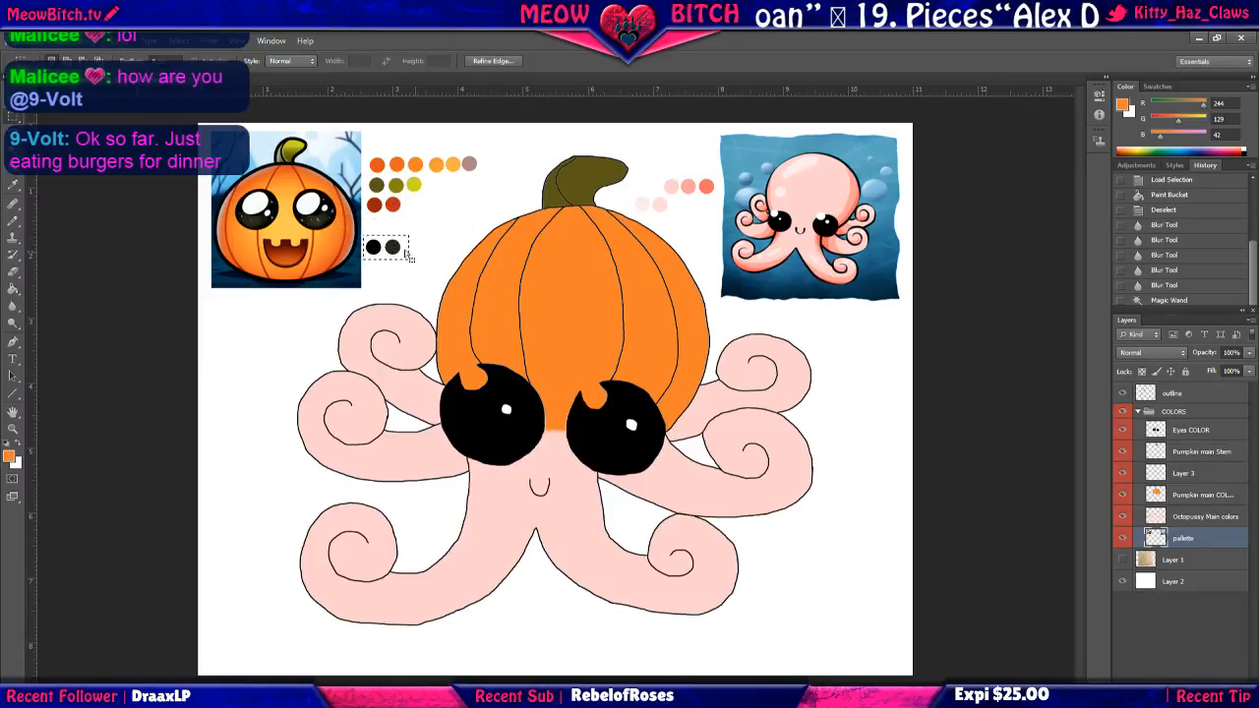
left_click(178, 41)
left_click(202, 62)
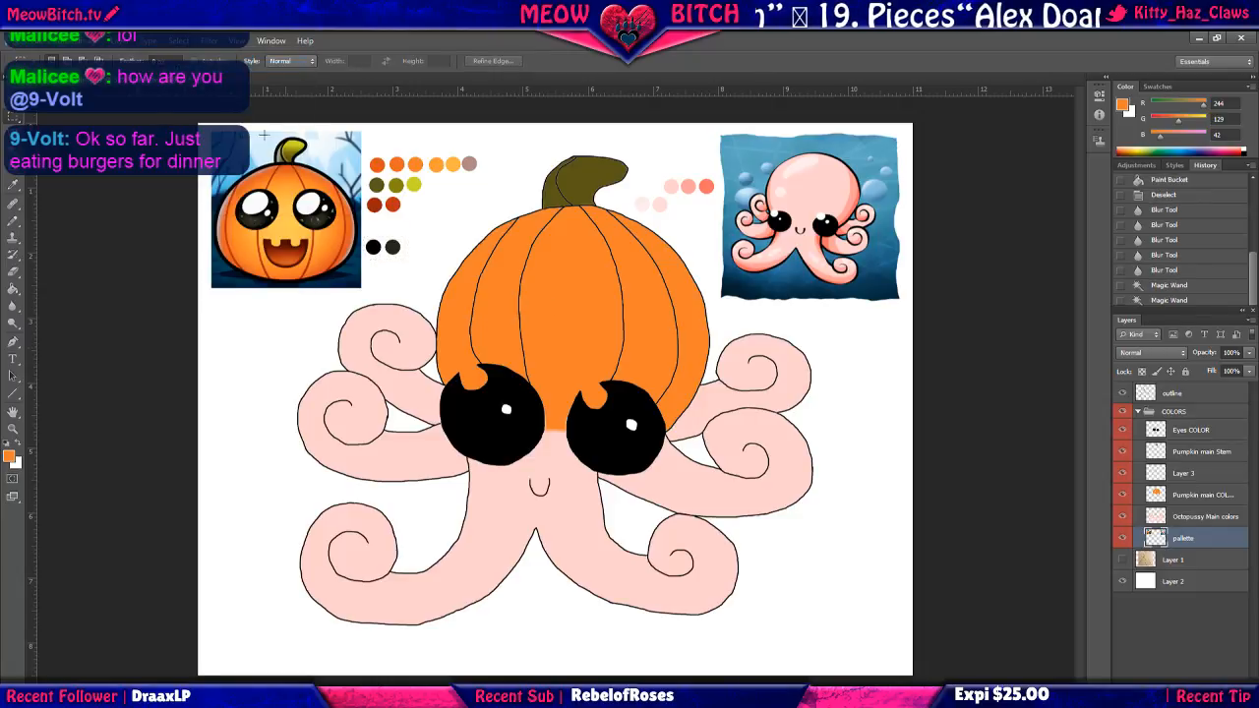
Rename Layer 3 as "Pumpkin gradient".
double_click(1183, 473)
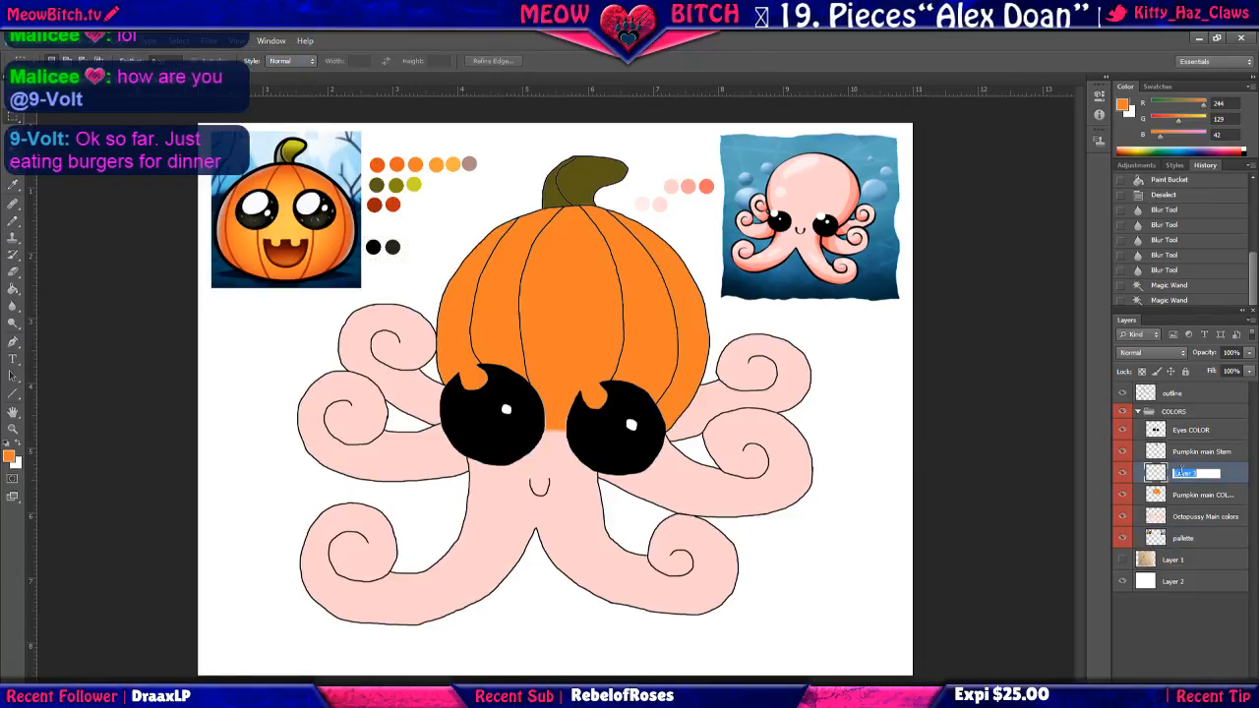
type("Pumpki")
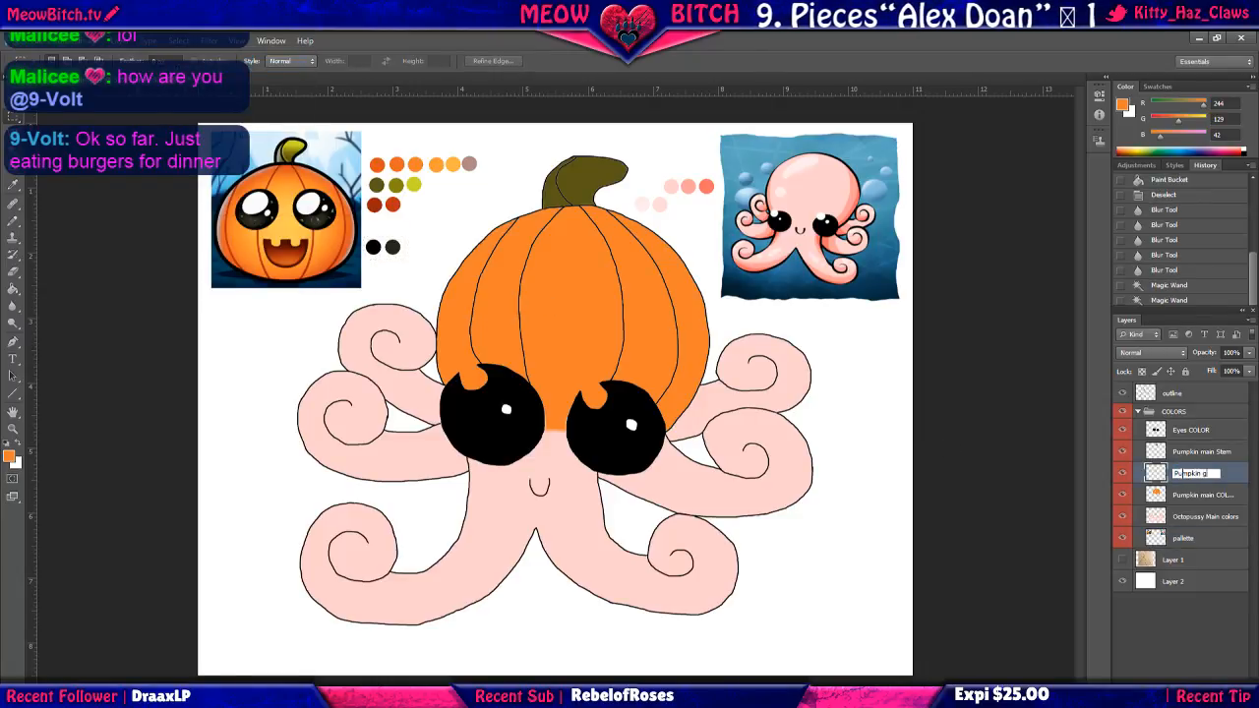
type("n g")
key("BackSpace")
type("radient")
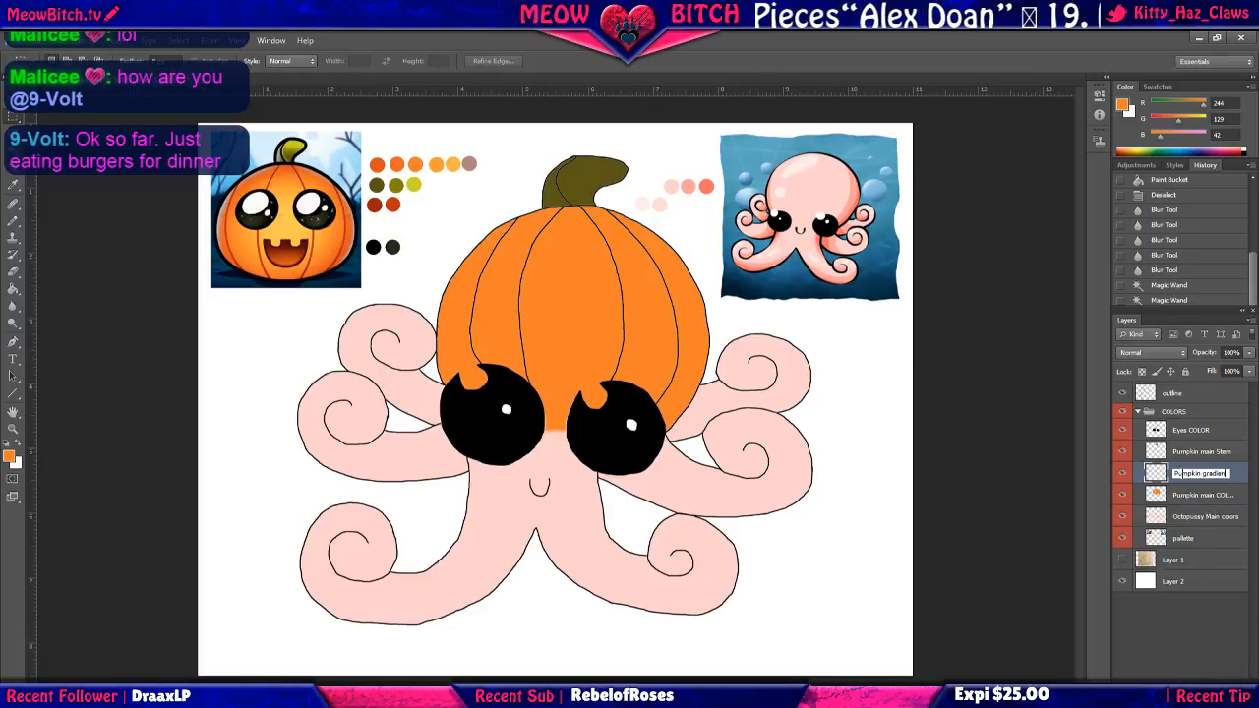
key("Return")
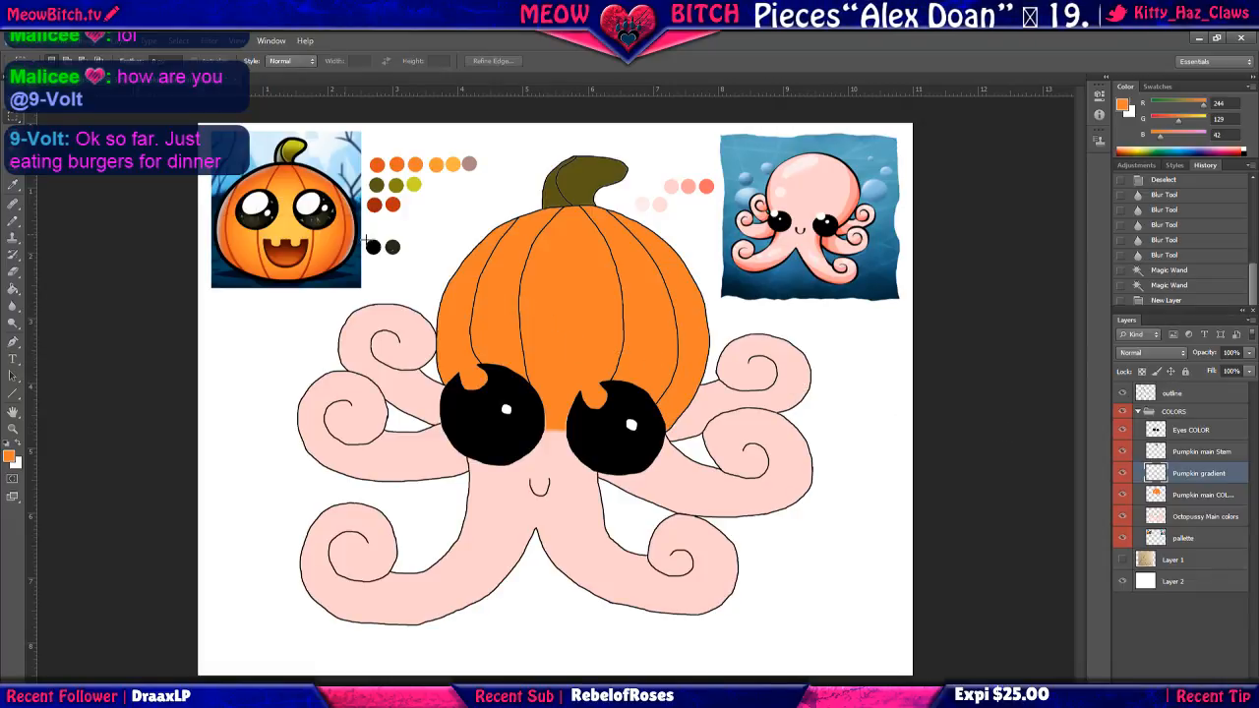
Clip the Pumpkin gradient layer to the pumpkin main color layer and check the base layer by toggling its visibility.
scroll(293, 206, "up", 2)
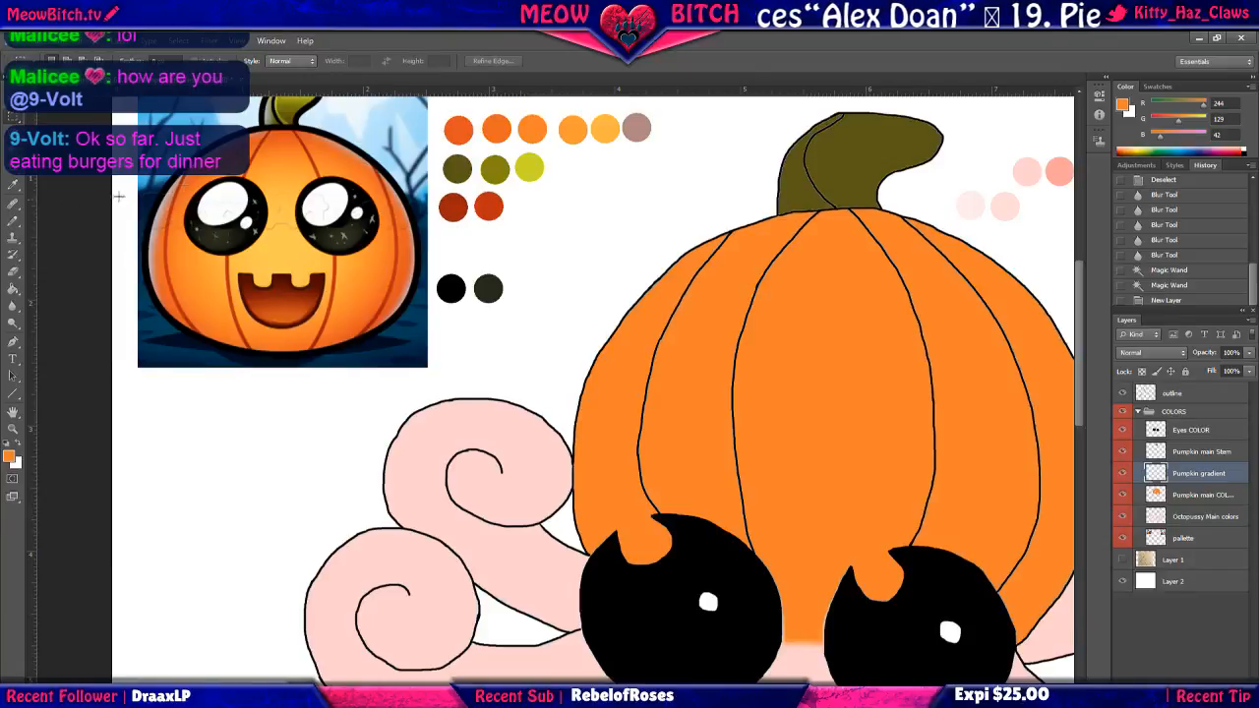
right_click(1205, 477)
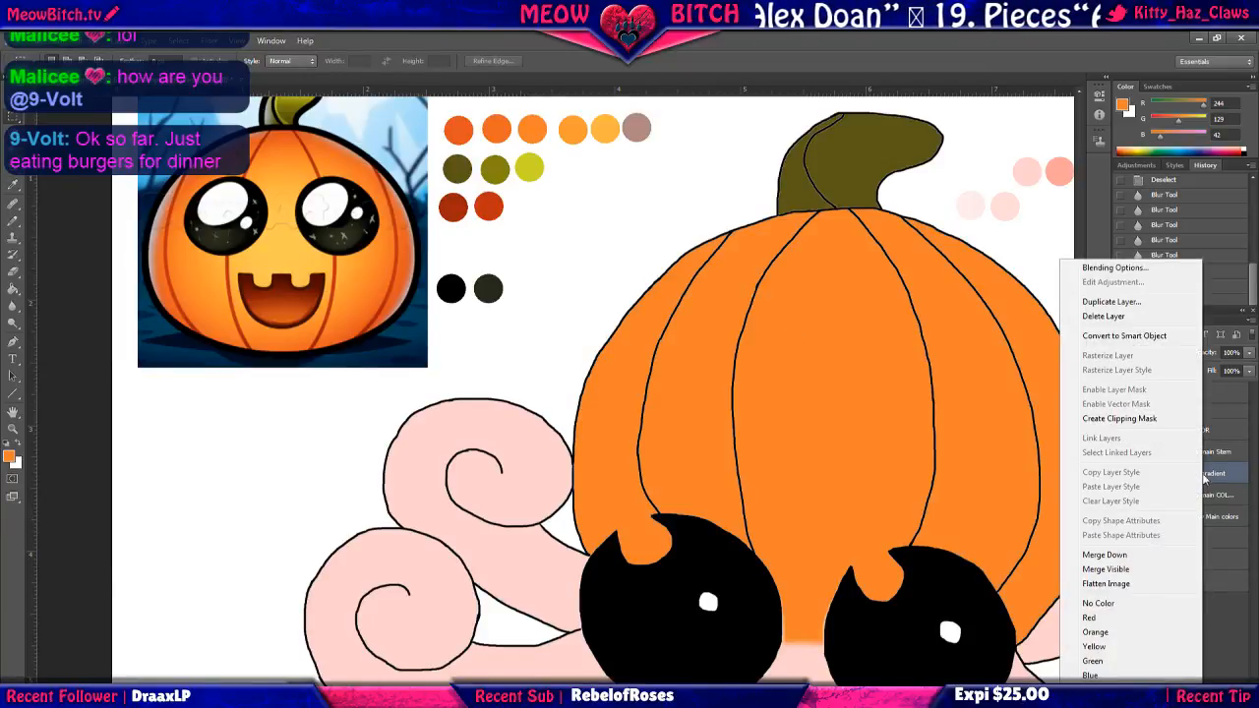
left_click(1137, 421)
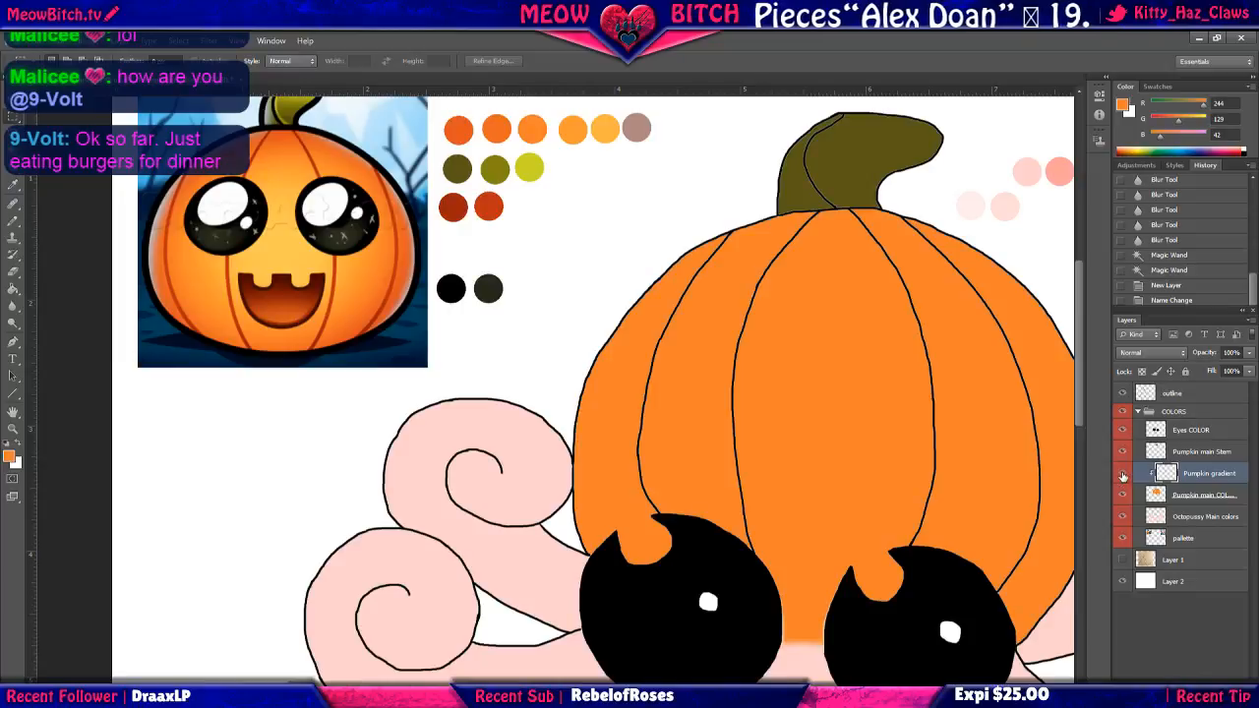
left_click(1123, 494)
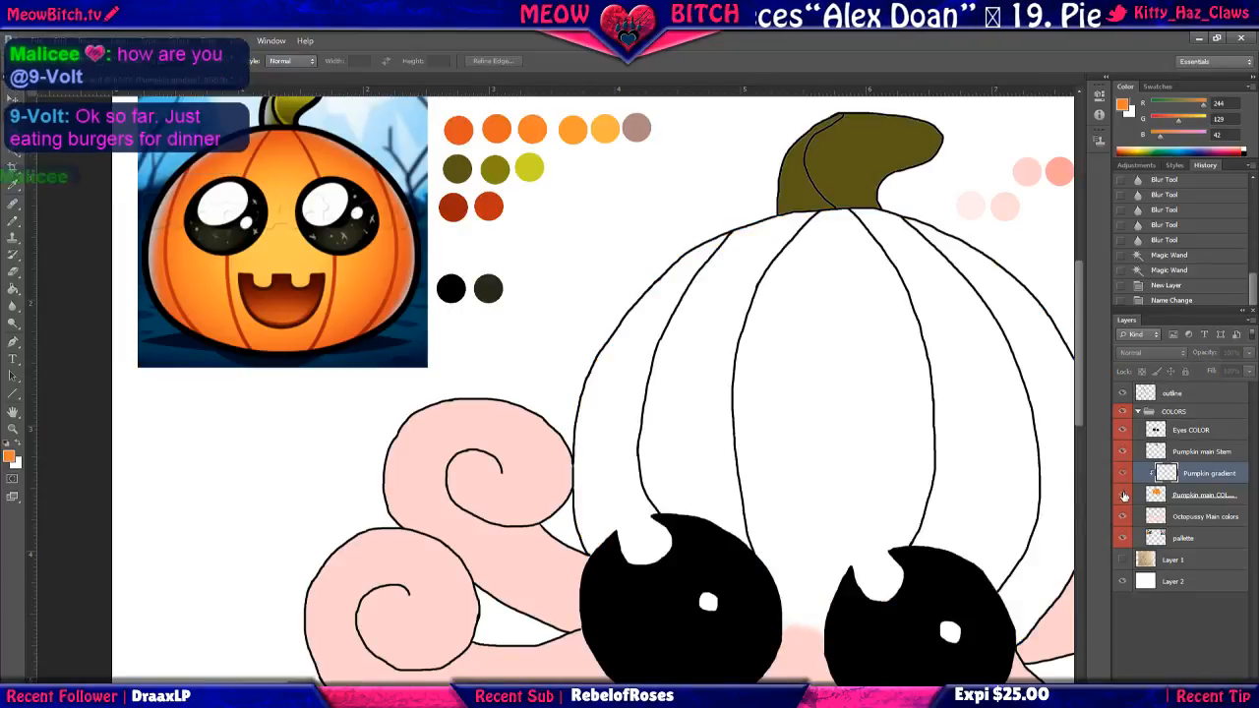
left_click(1123, 493)
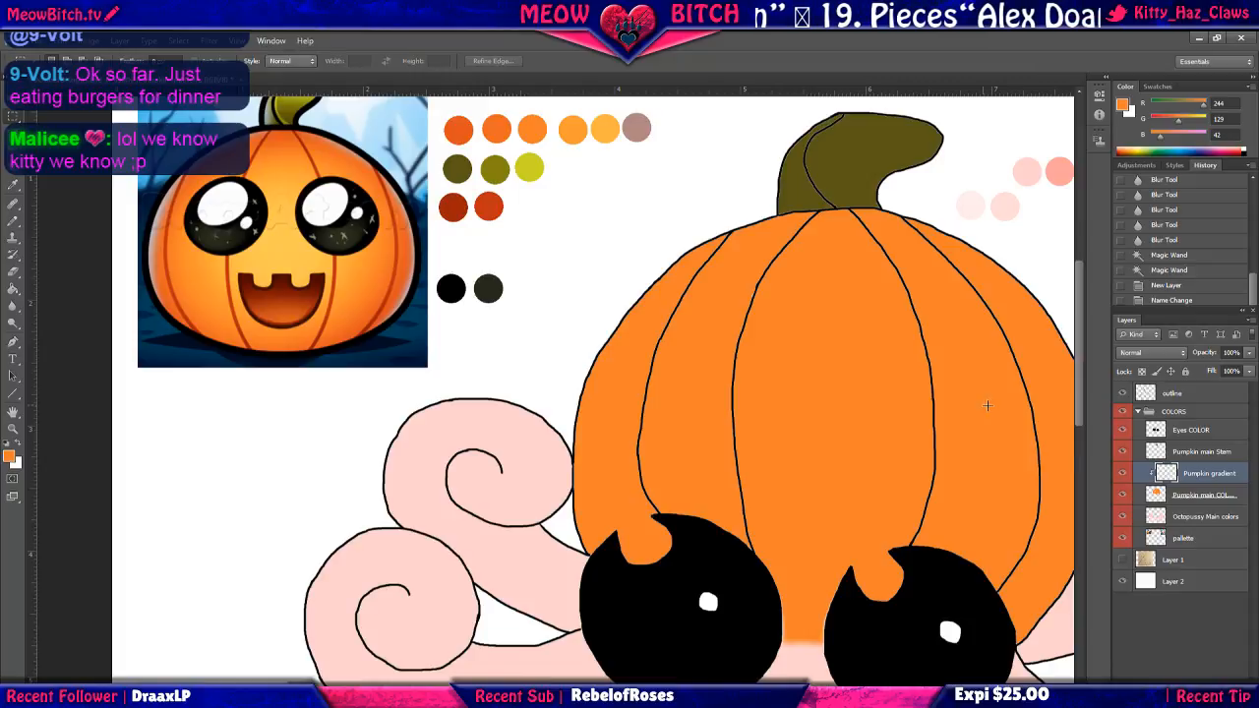
Test the clipping mask with thick black Pencil strokes across the pumpkin, and undo them.
left_click_drag(972, 414, 794, 416)
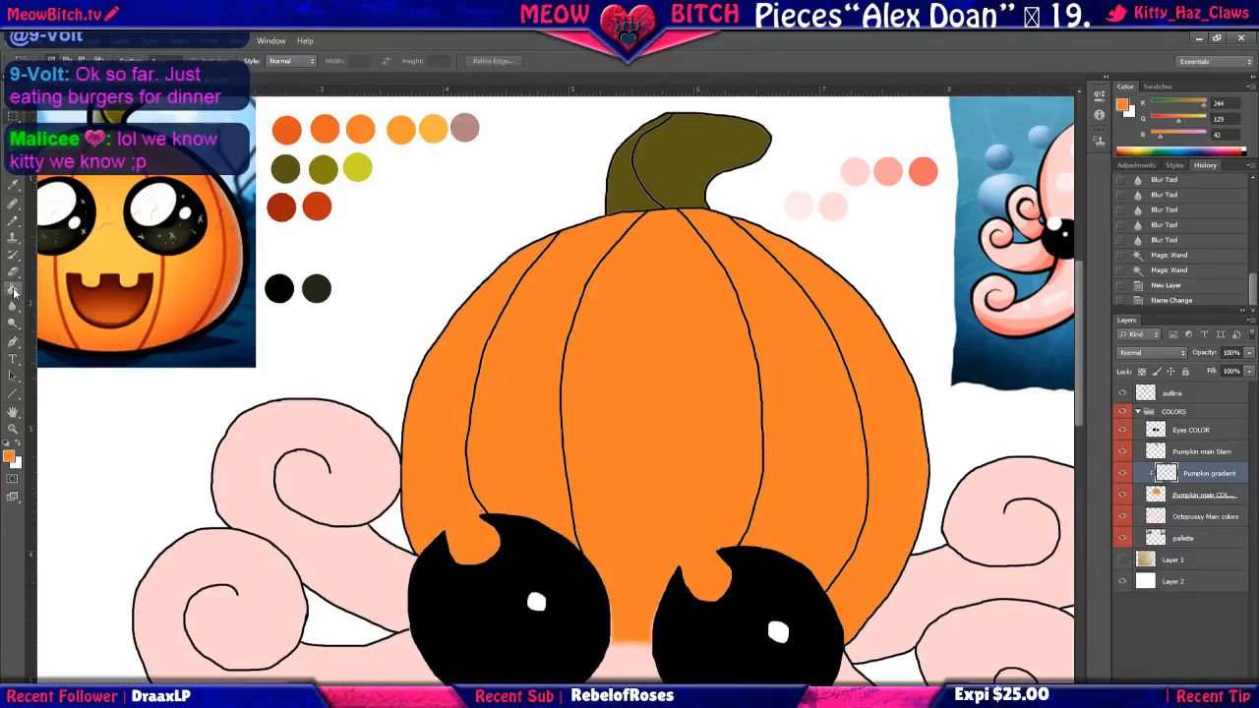
left_click(14, 224)
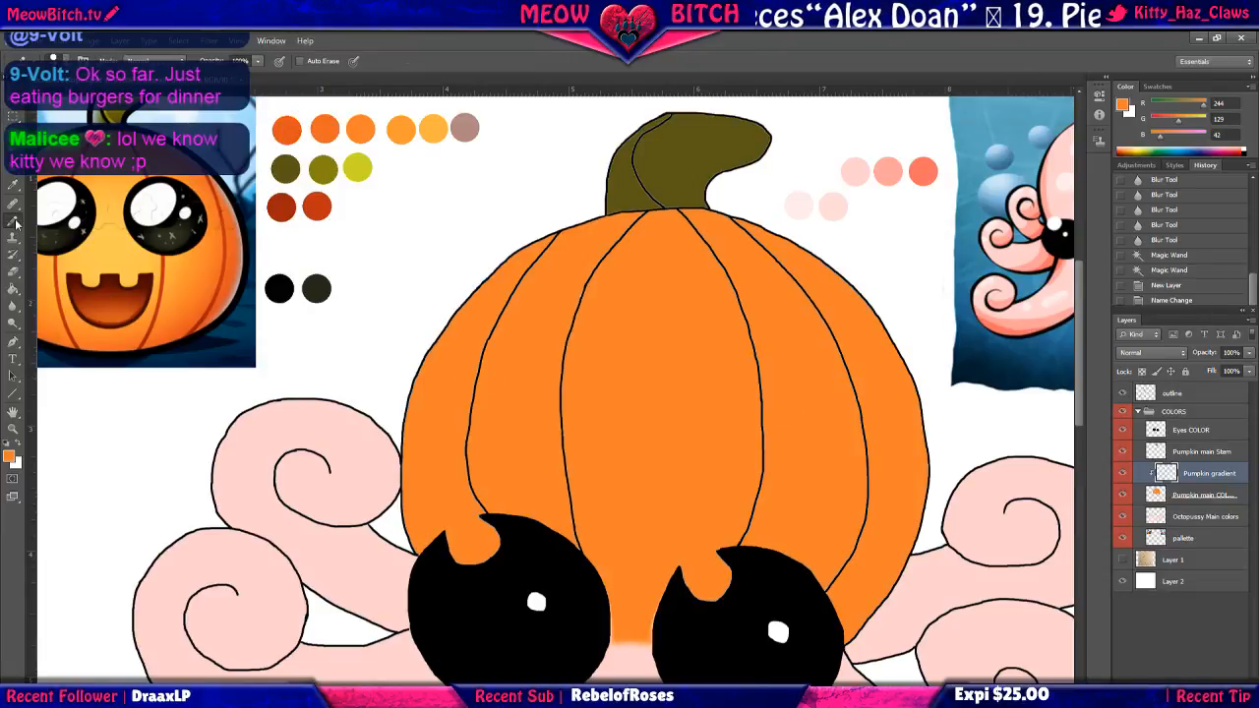
left_click(10, 447)
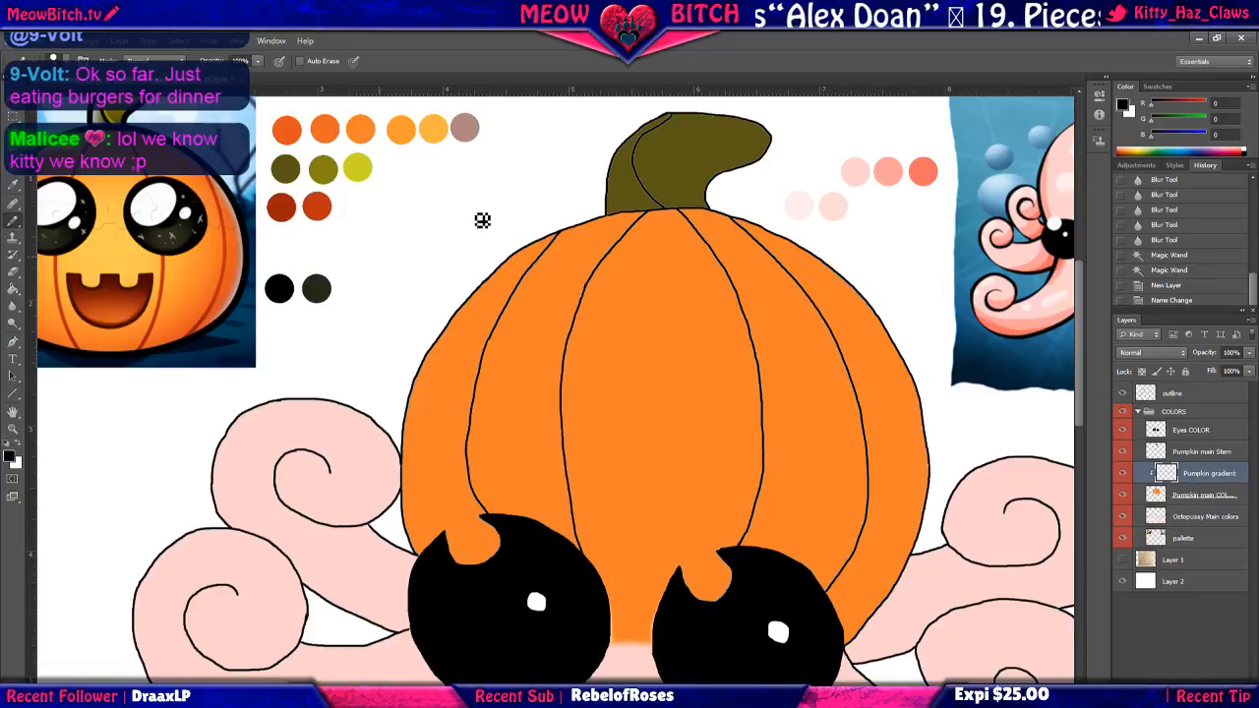
mouse_move(489, 278)
left_mouse_down()
mouse_move(588, 366)
mouse_move(692, 403)
left_mouse_up()
key("ctrl+z")
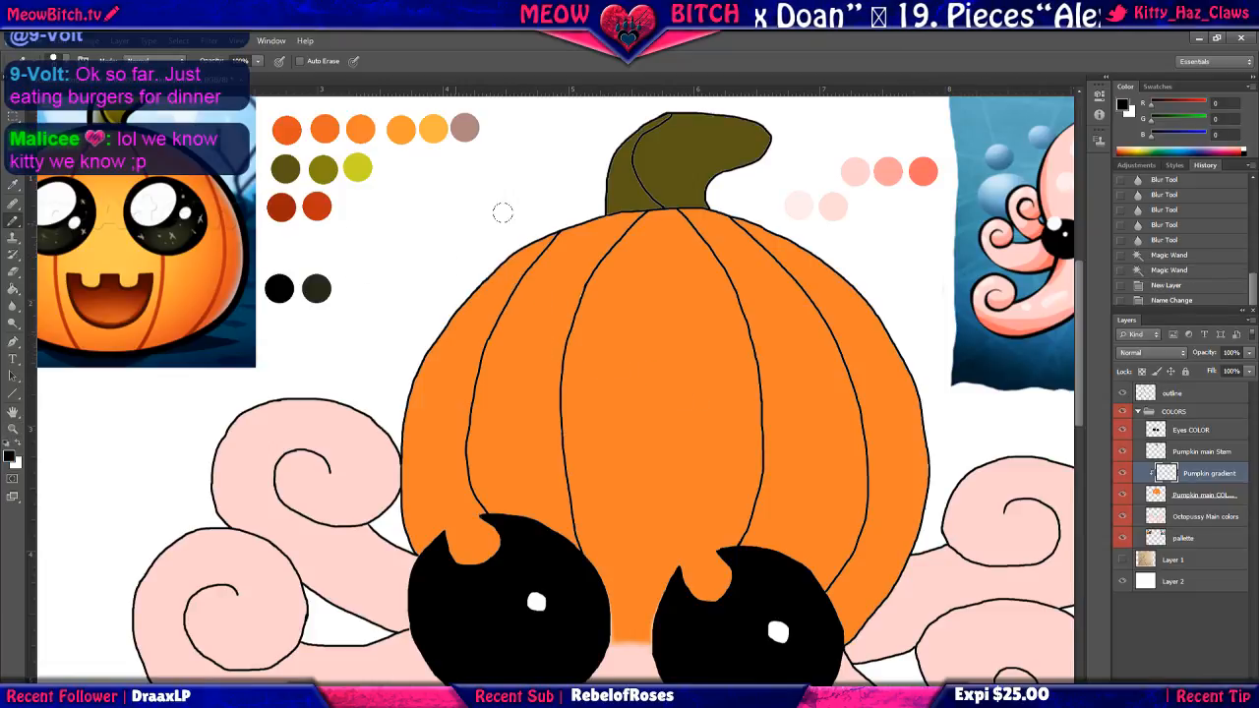
mouse_move(512, 243)
left_mouse_down()
mouse_move(594, 216)
mouse_move(696, 264)
mouse_move(531, 541)
mouse_move(689, 330)
mouse_move(742, 372)
left_mouse_up()
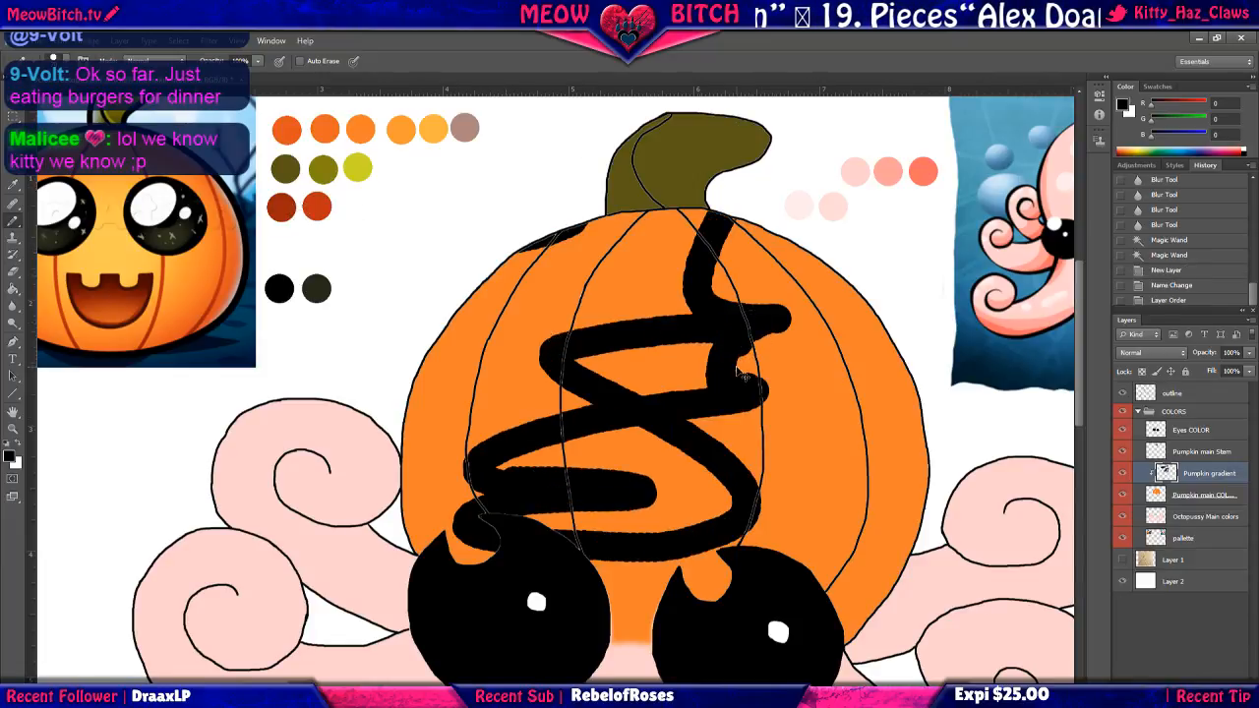
key("ctrl+z")
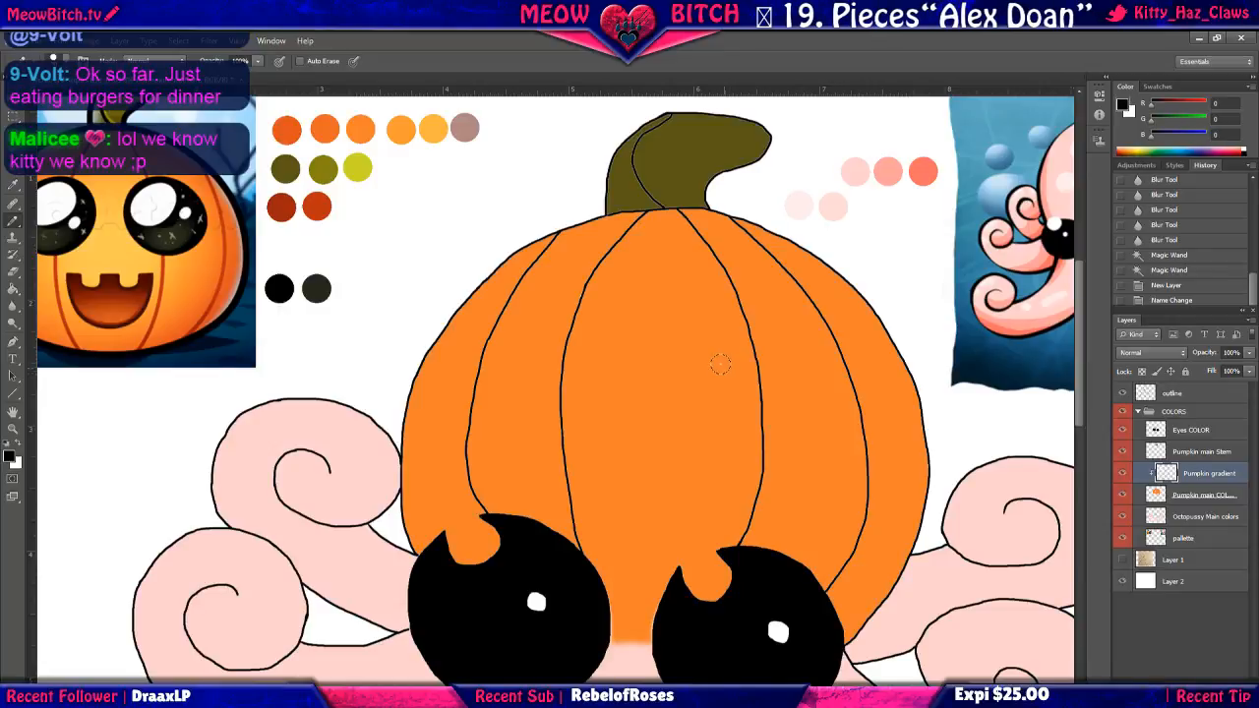
scroll(530, 325, "down", 3)
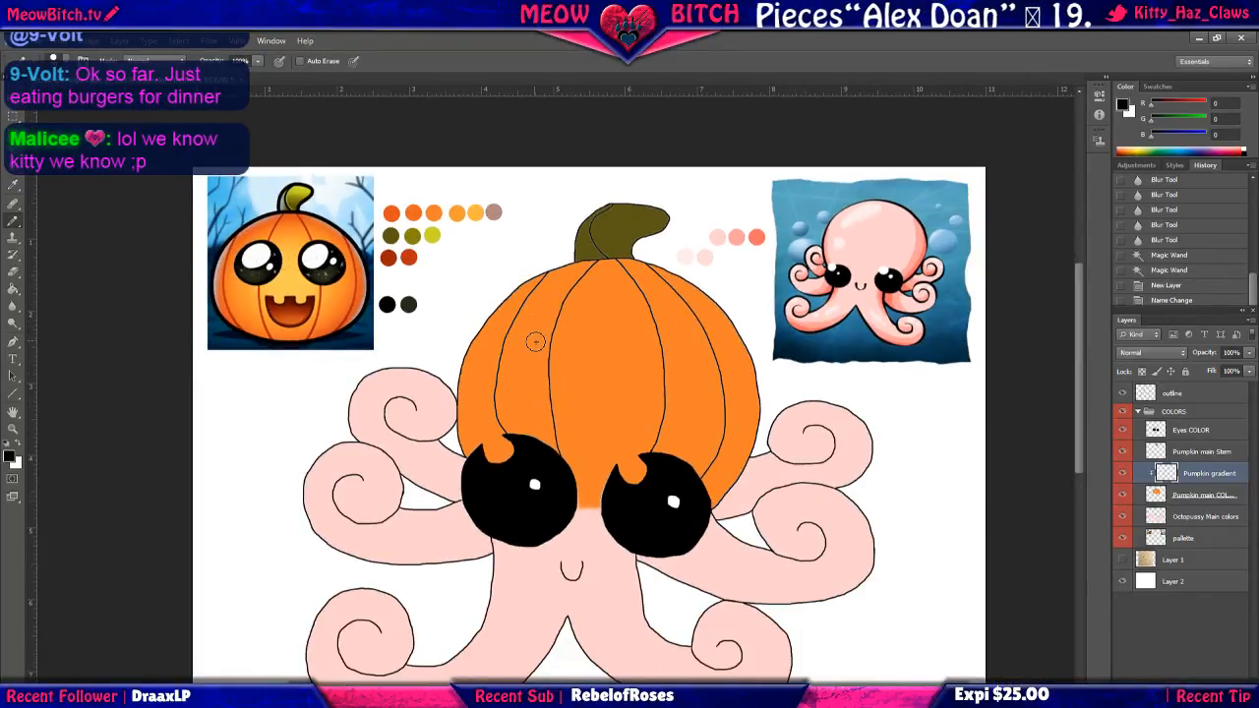
left_click(964, 449)
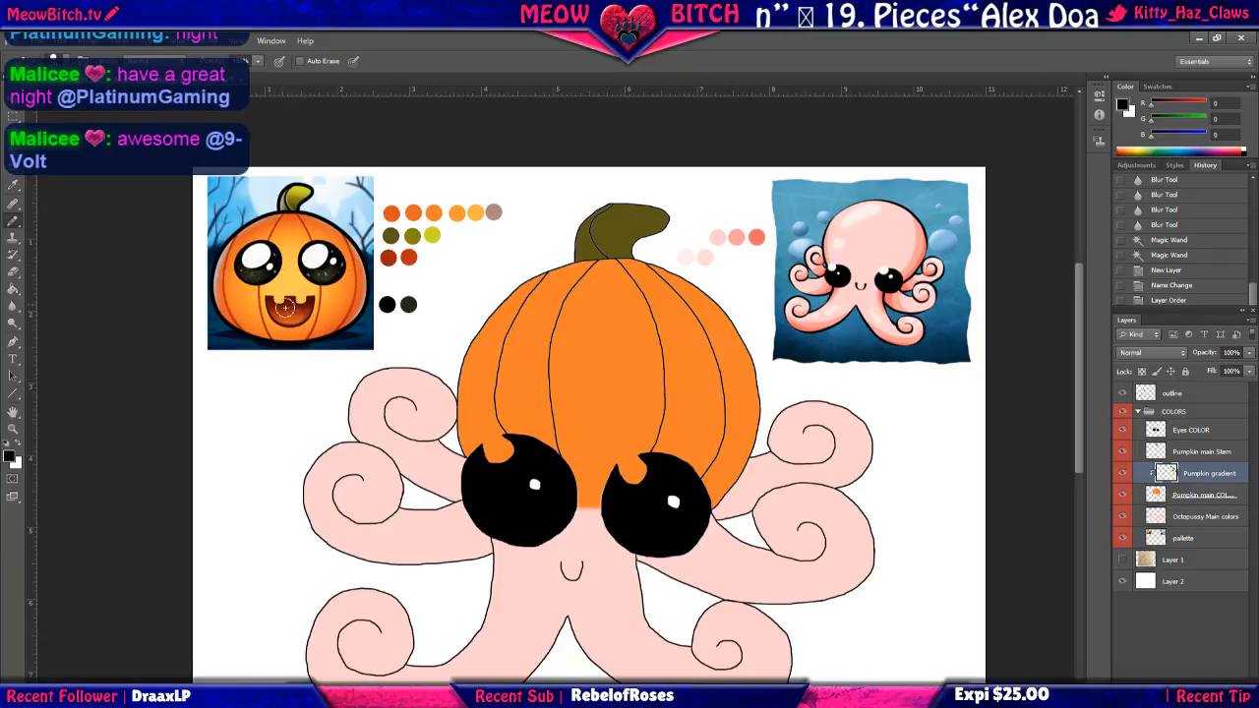
Activate the Gradient tool with the pallete layer selected and open the Orange, Yellow, Orange preset for editing.
left_click(14, 287)
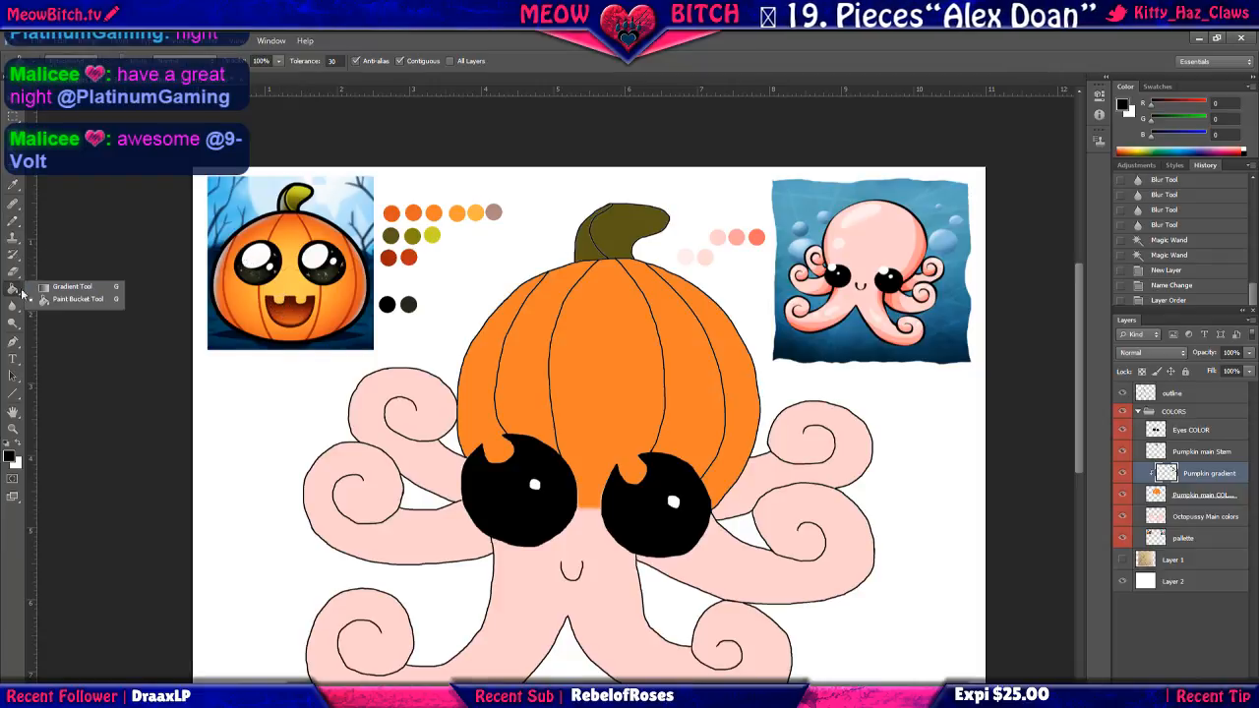
left_click(69, 288)
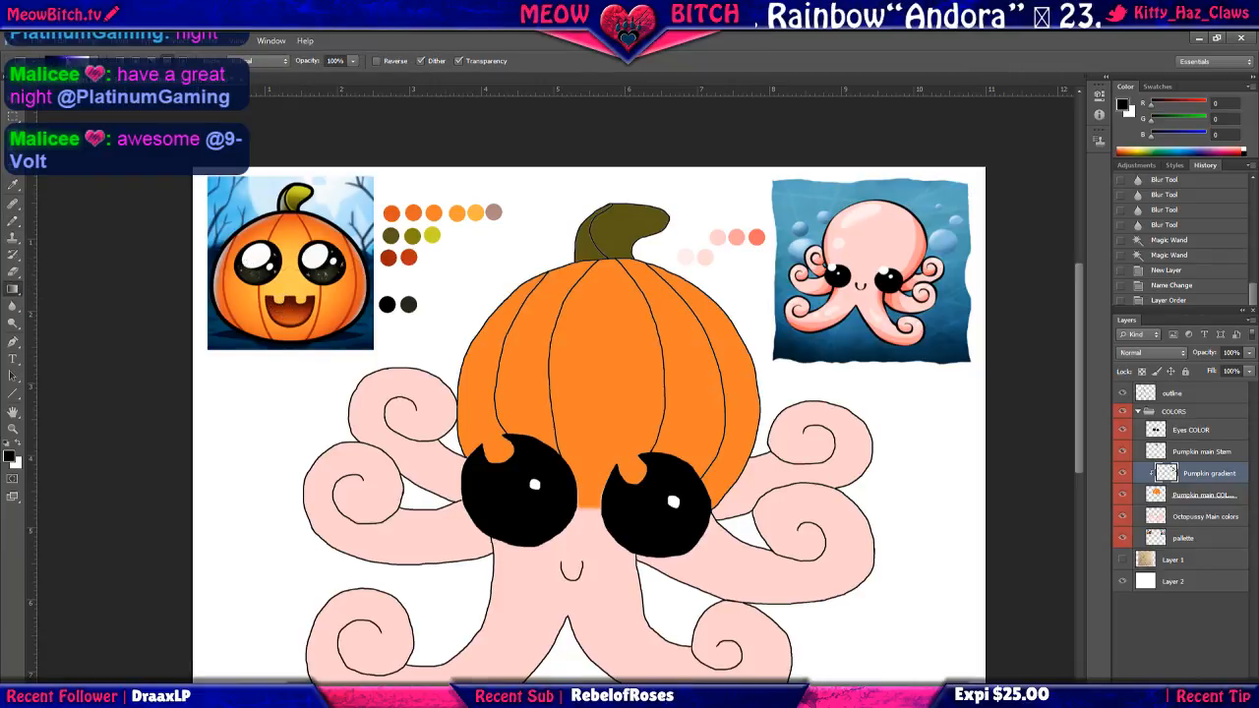
scroll(258, 249, "up", 1)
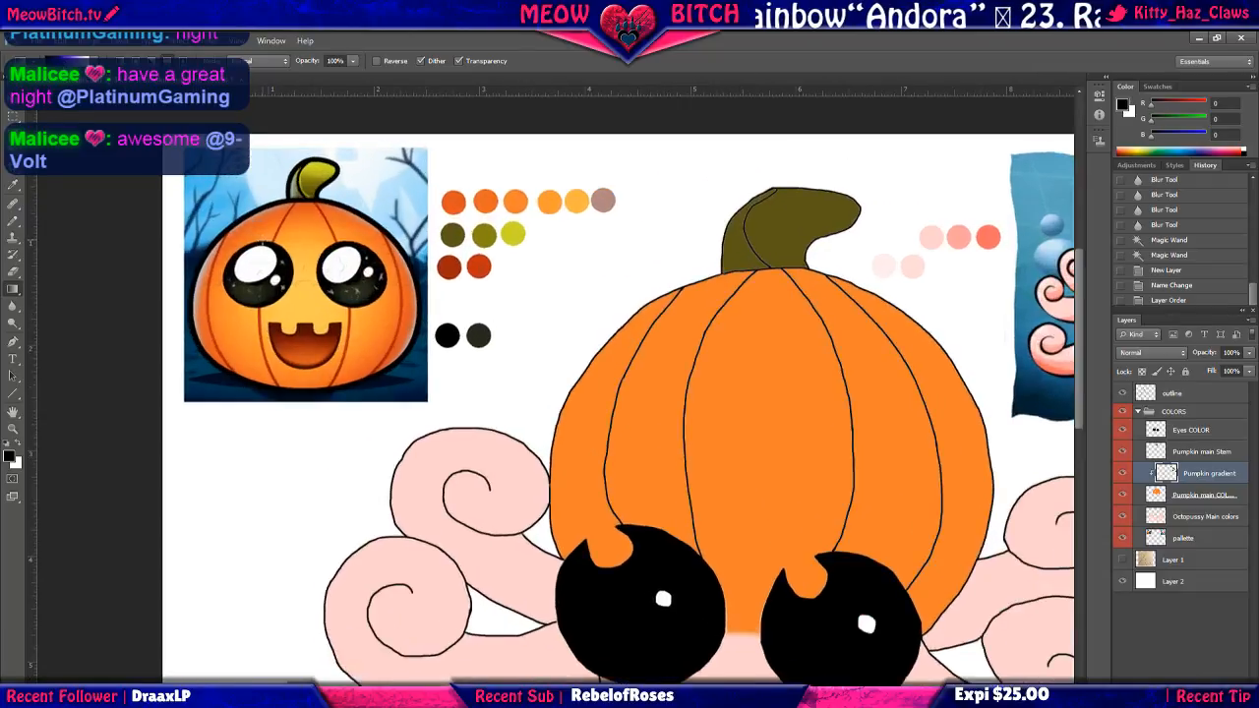
left_click(1206, 538)
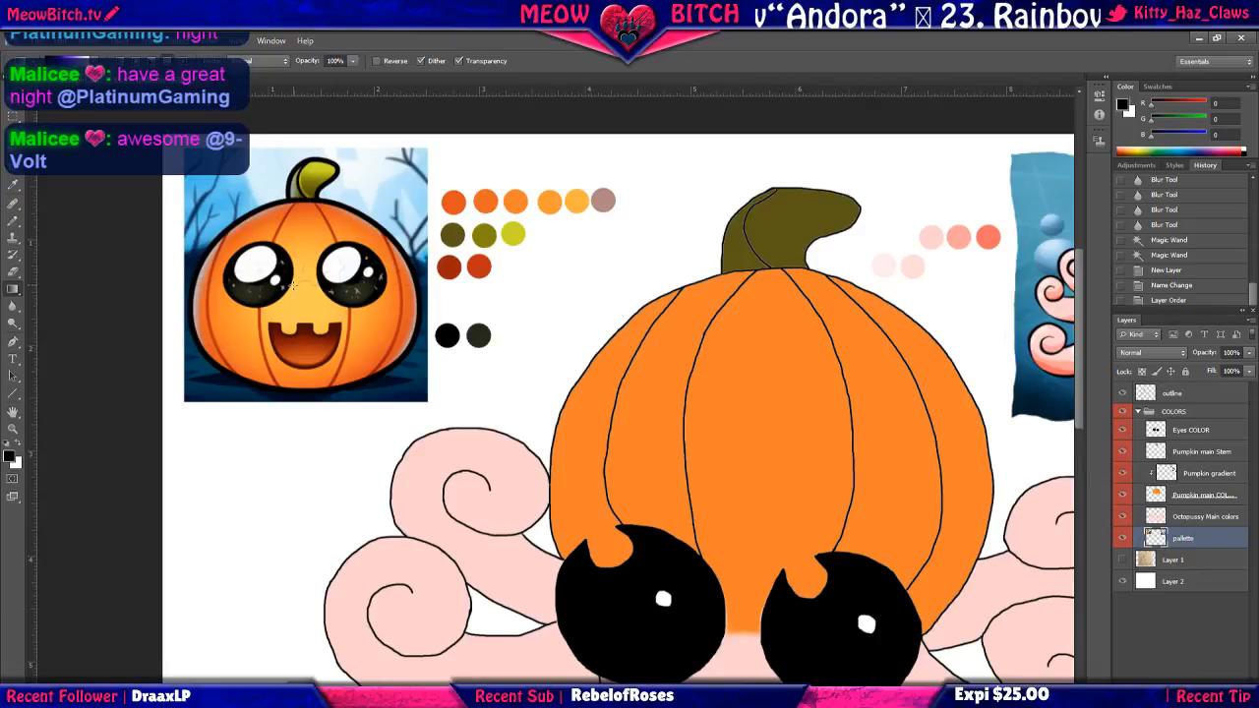
left_click(95, 61)
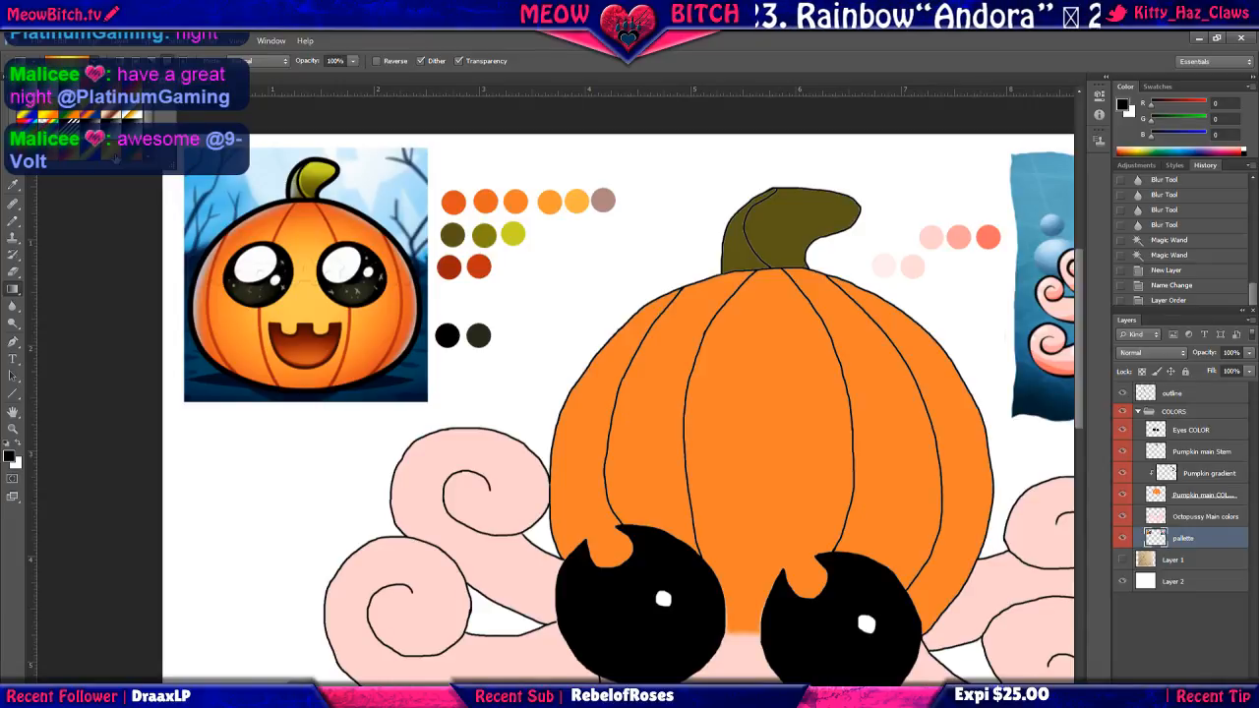
left_click(107, 204)
left_click(67, 62)
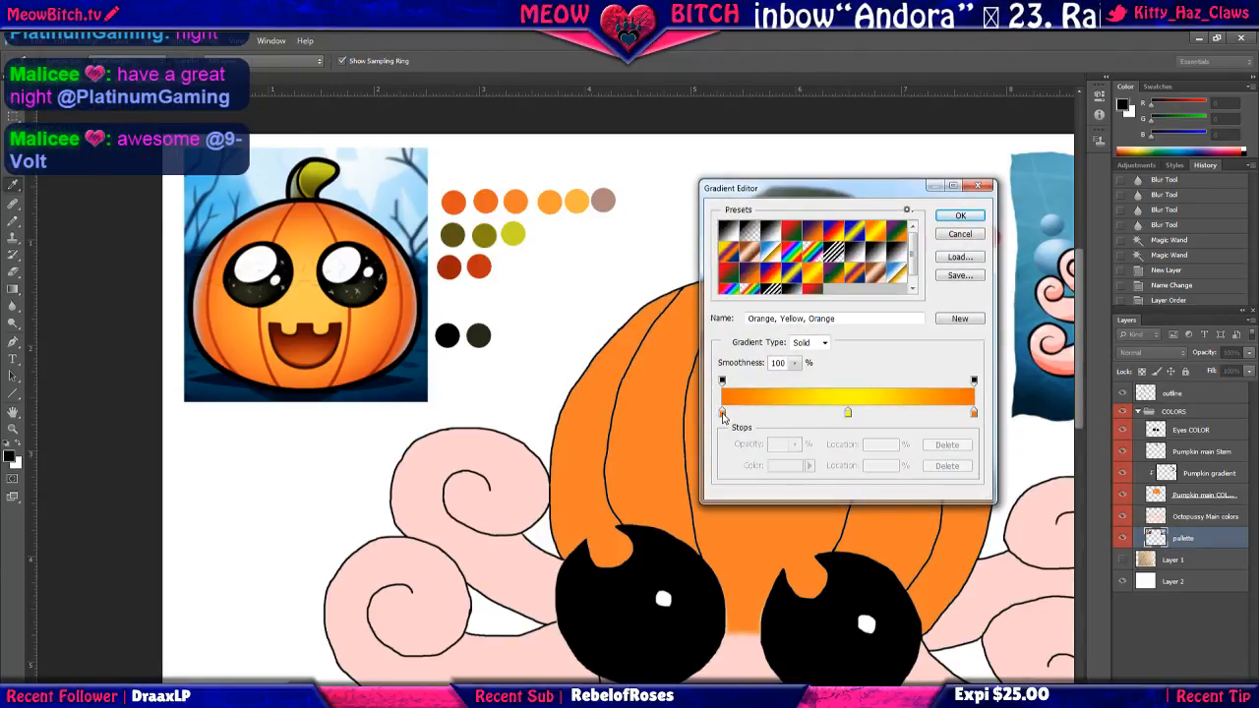
Recolor the gradient's first stop with the darkest orange swatch and its middle stop with the lightest yellow-orange swatch.
left_click(723, 413)
left_click(455, 203)
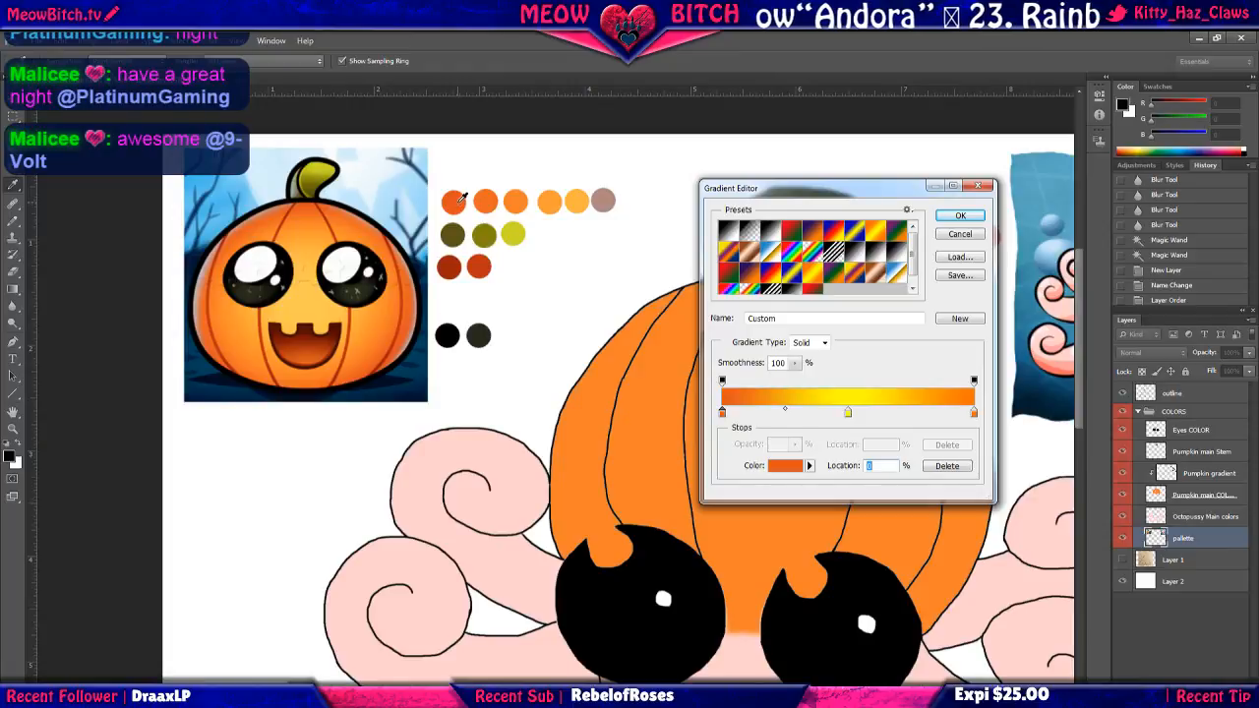
left_click(848, 413)
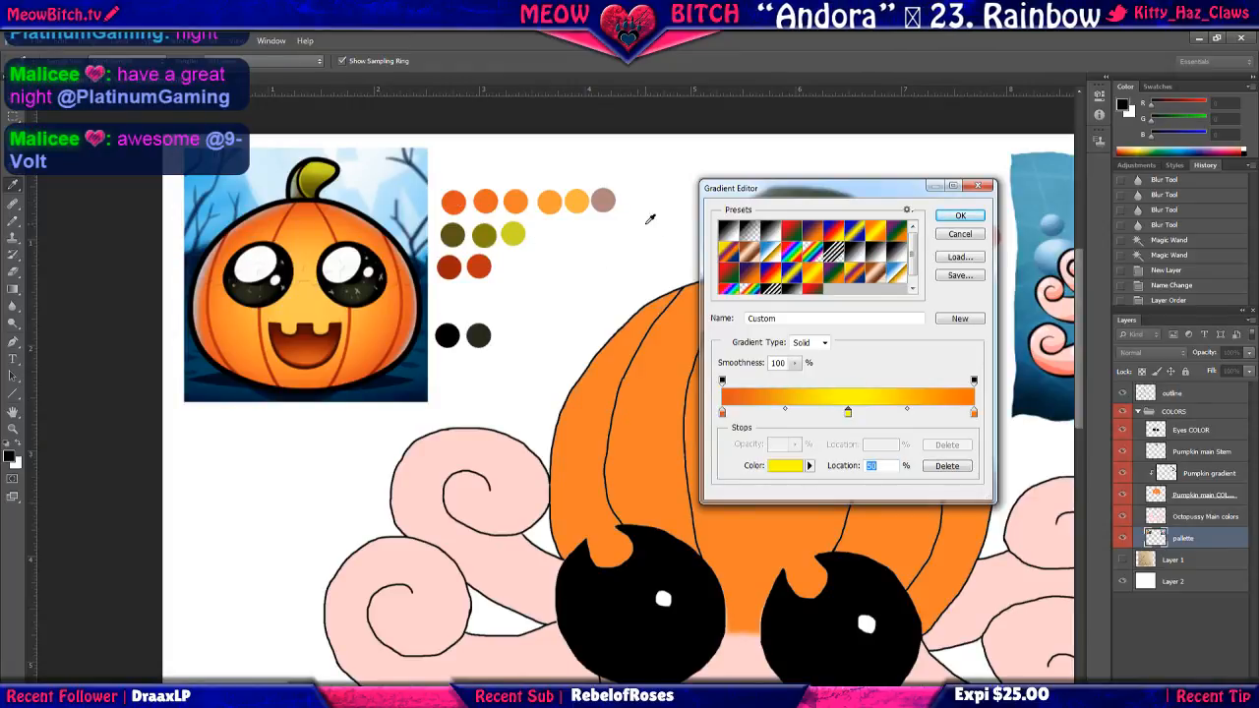
left_click(578, 201)
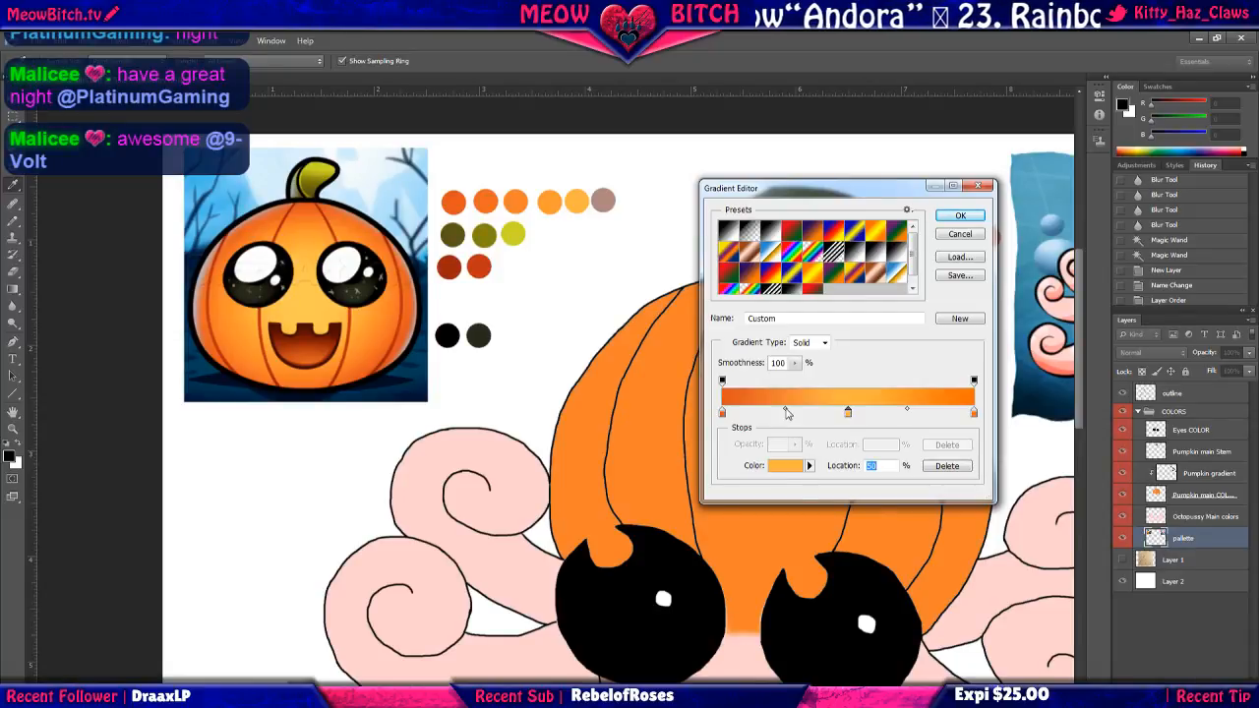
Add a color stop at 21% between the first and middle stops, sampling the second orange swatch of the palette.
mouse_move(786, 414)
left_mouse_down()
mouse_move(818, 414)
mouse_move(756, 411)
mouse_move(787, 416)
left_mouse_up()
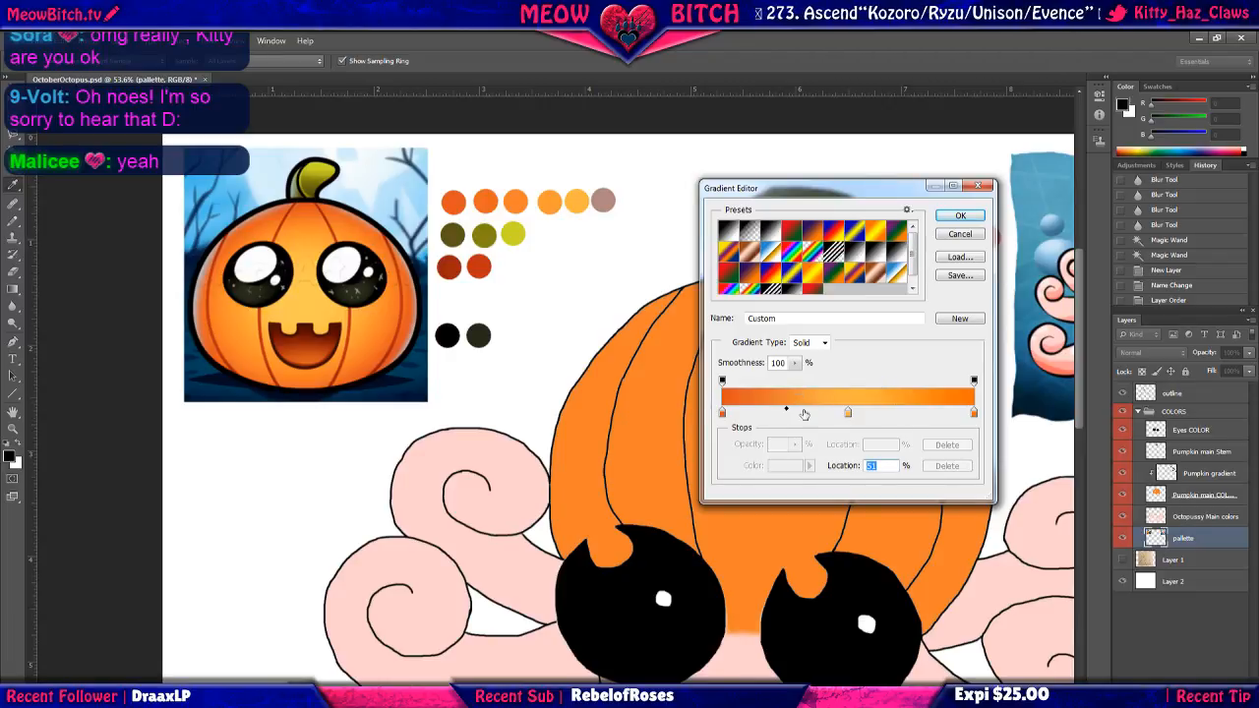
left_click_drag(786, 413, 777, 416)
left_click(490, 201)
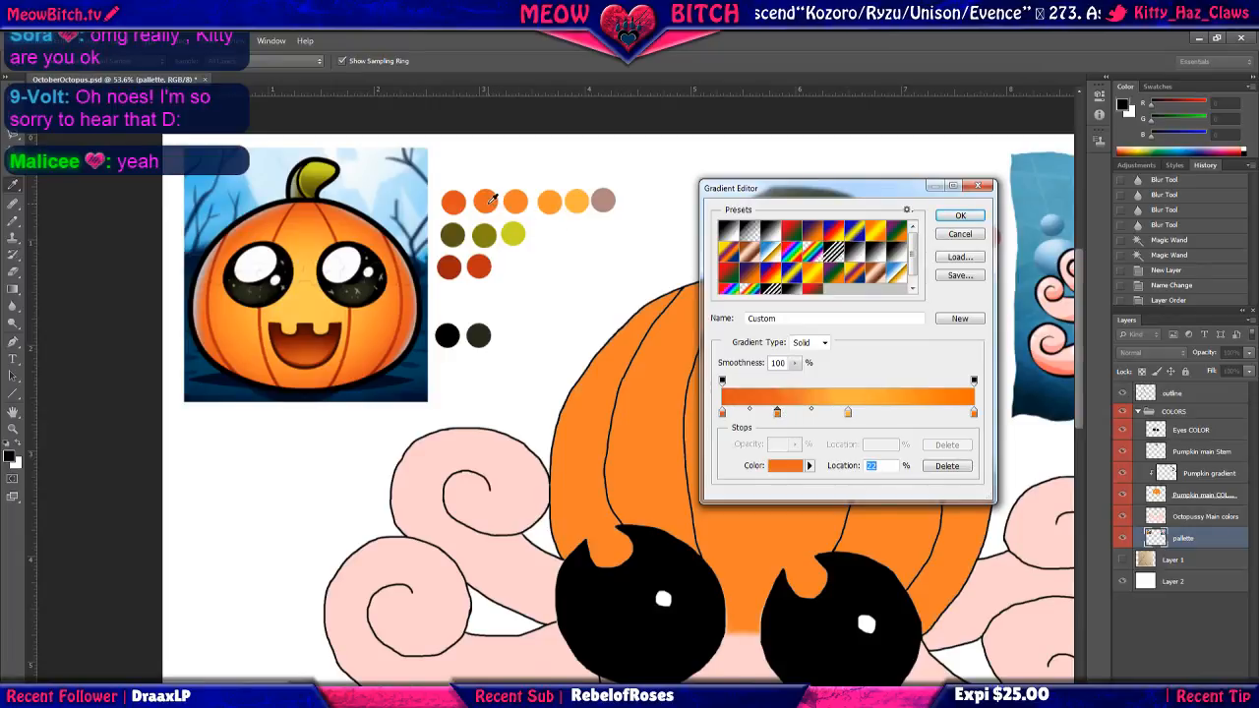
left_click_drag(782, 414, 780, 414)
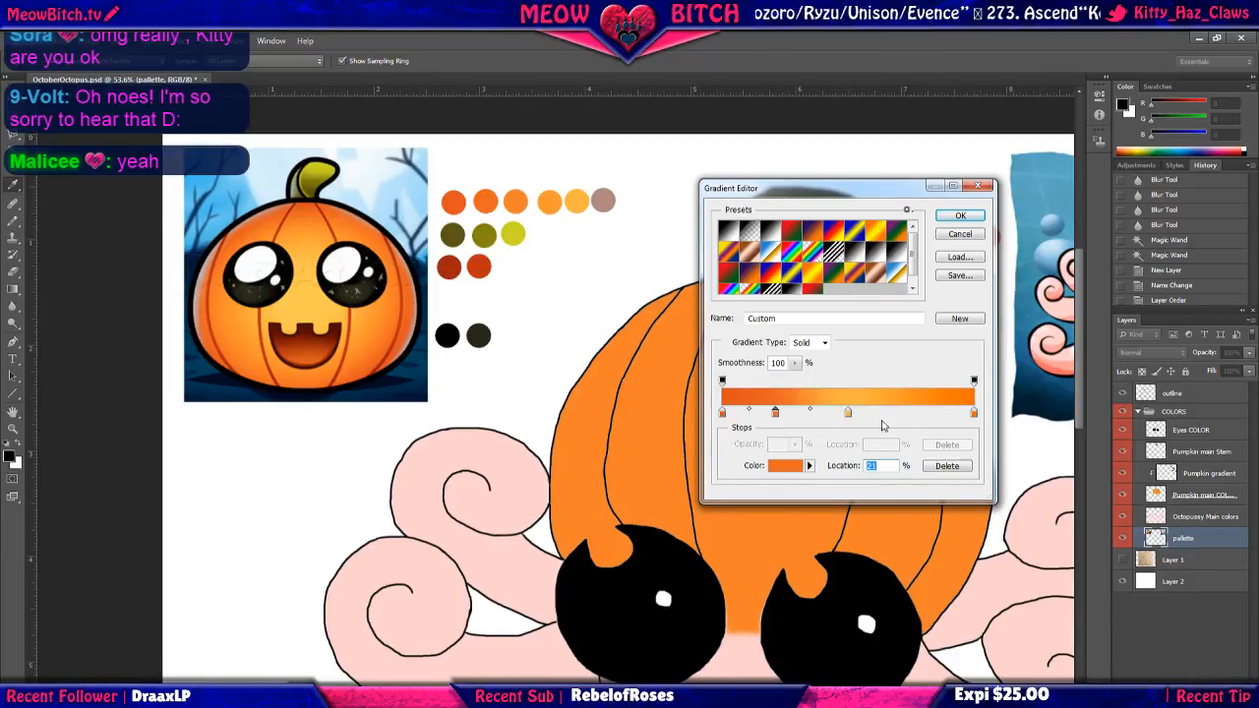
Add a matching orange stop between the middle and last stops, adjust its placement, and select the middle stop.
left_click(932, 412)
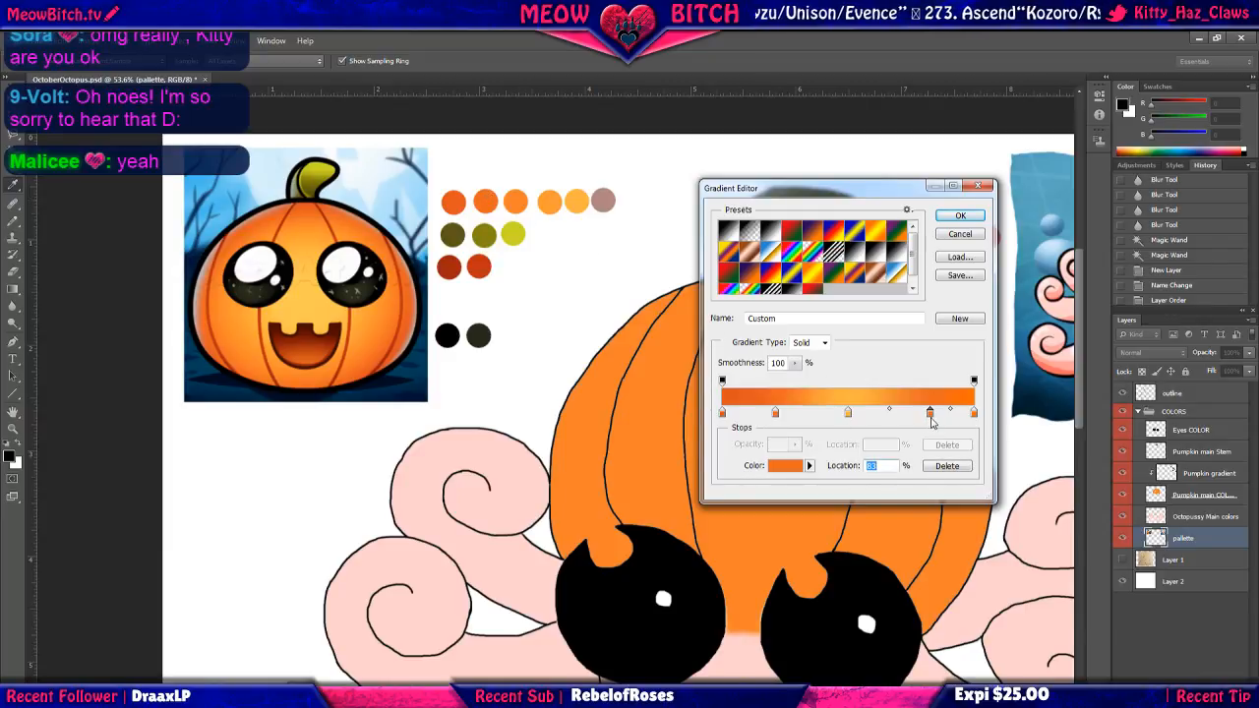
mouse_move(892, 414)
left_mouse_down()
mouse_move(905, 429)
mouse_move(935, 420)
mouse_move(905, 408)
left_mouse_up()
left_click(848, 413)
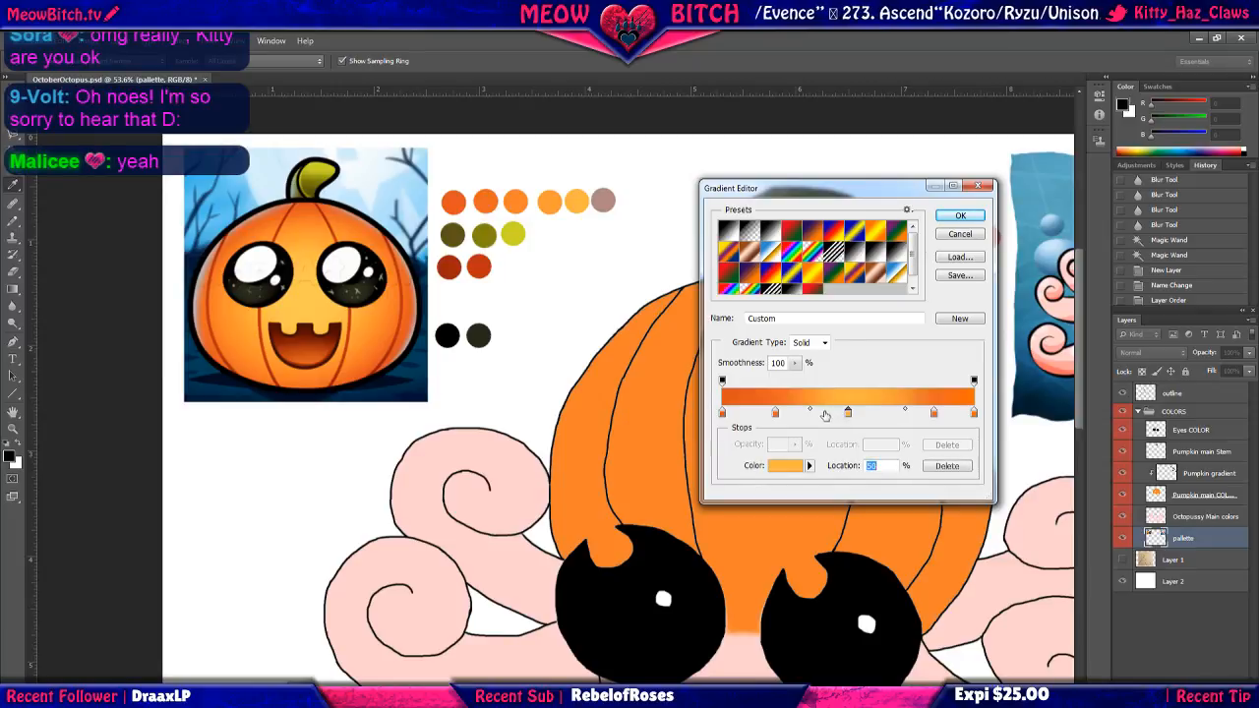
Move the gradient's second color stop to 19%, accept it, and try a vertical fill on the pallete layer, undoing the fill.
left_click_drag(812, 409, 773, 417)
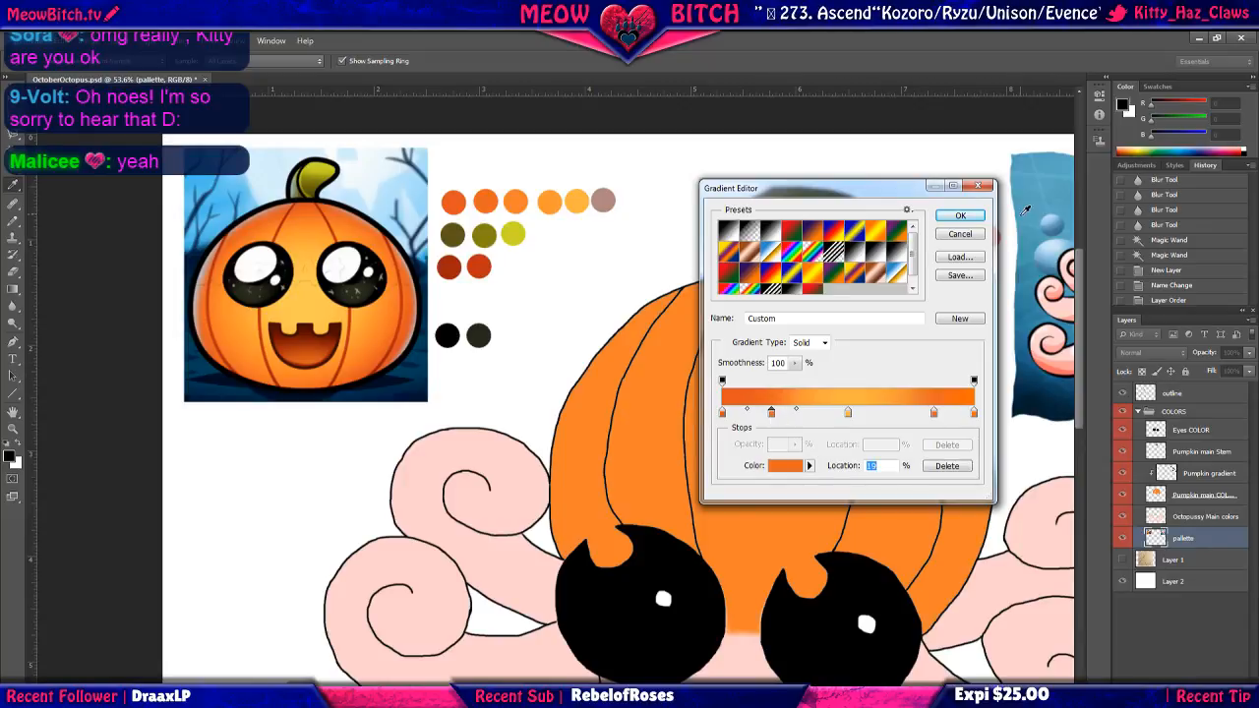
left_click(968, 217)
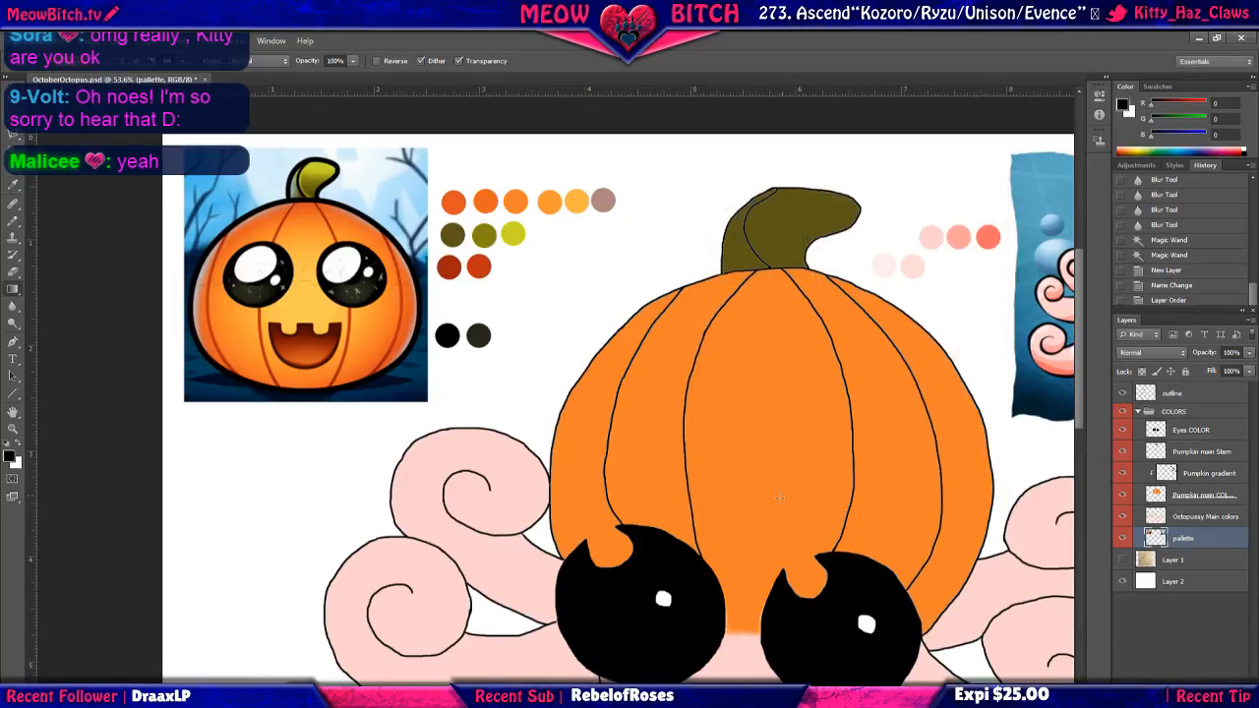
left_click_drag(766, 297, 751, 580)
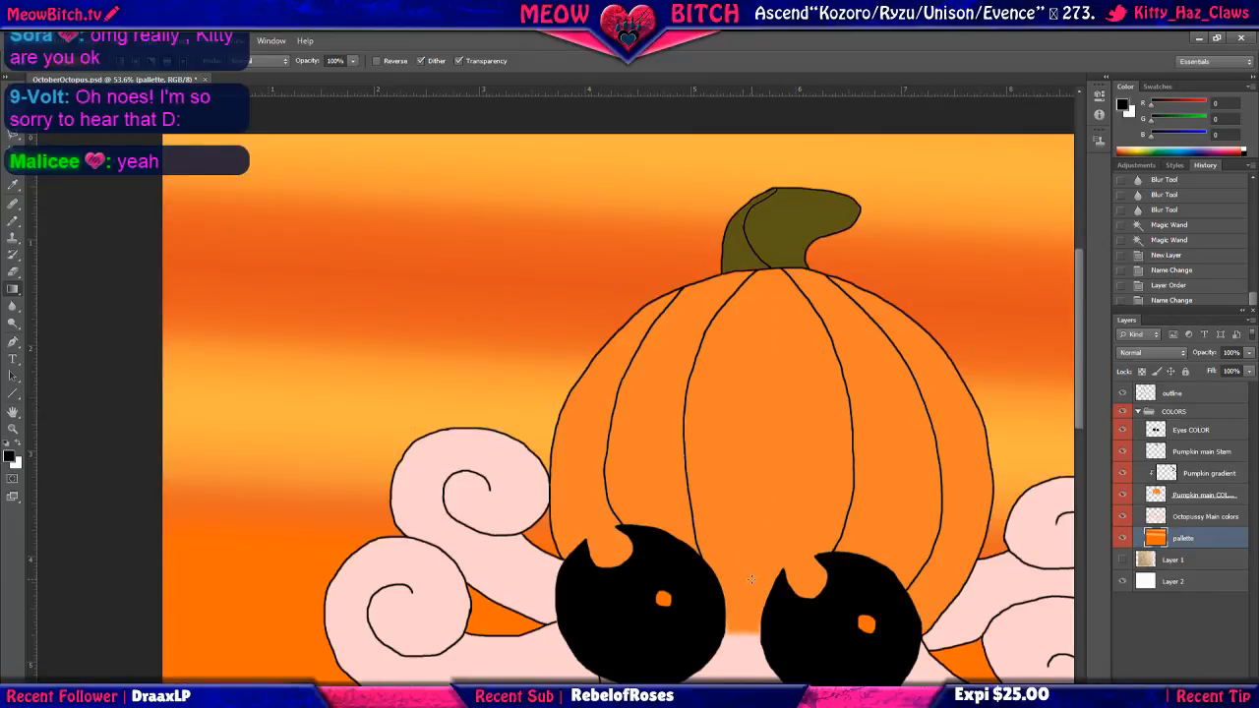
key("ctrl+z")
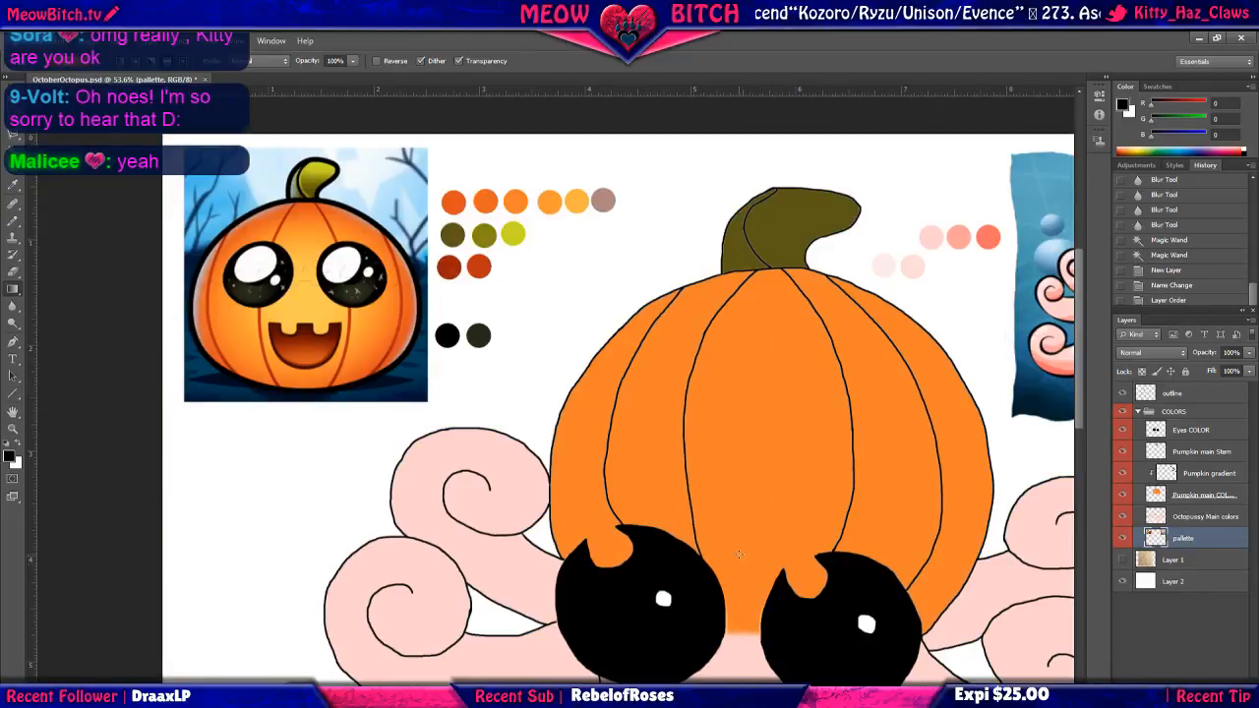
Select the Pumpkin gradient layer and try vertical linear fills of different lengths over the pumpkin, undoing each one.
left_click(1163, 475)
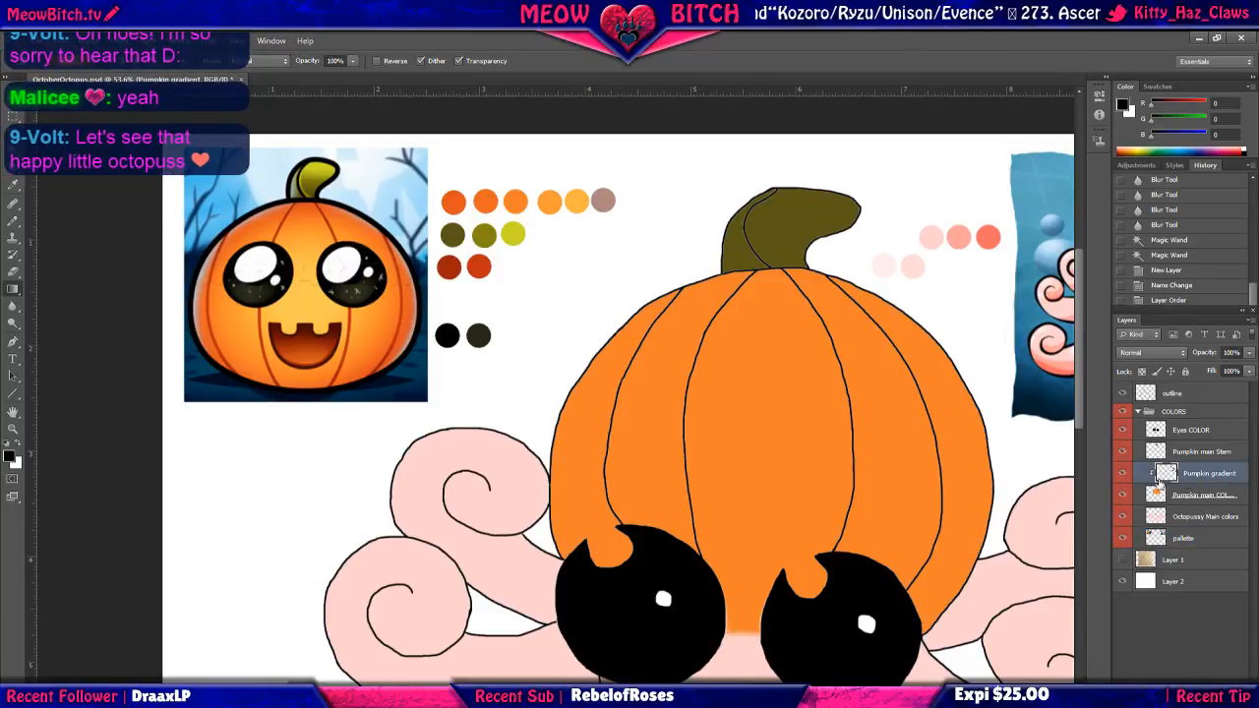
left_click_drag(757, 322, 747, 572)
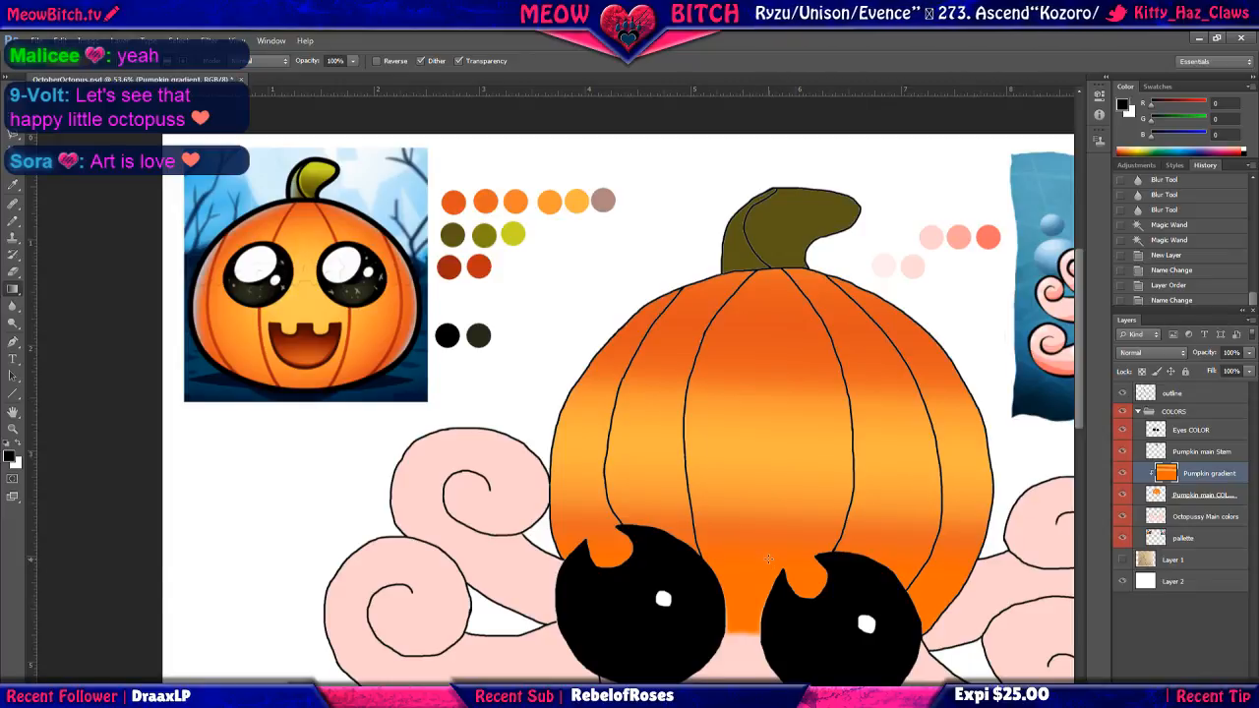
key("ctrl+z")
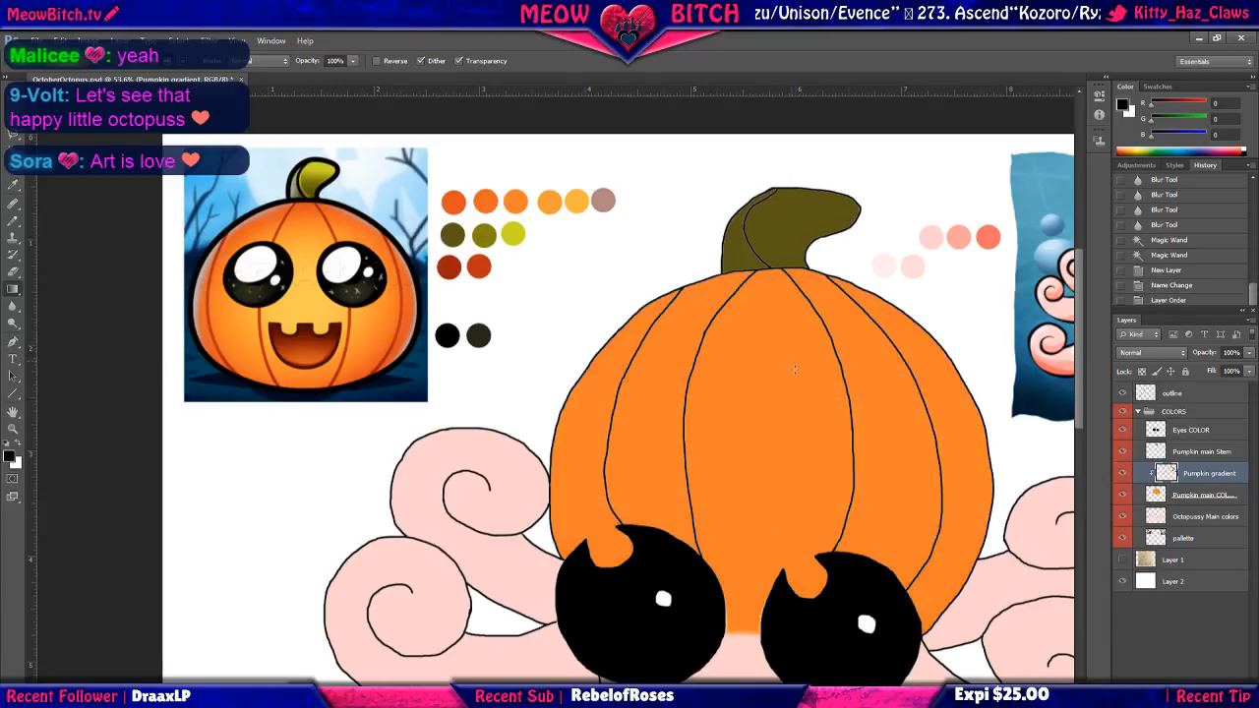
left_click_drag(771, 302, 756, 489)
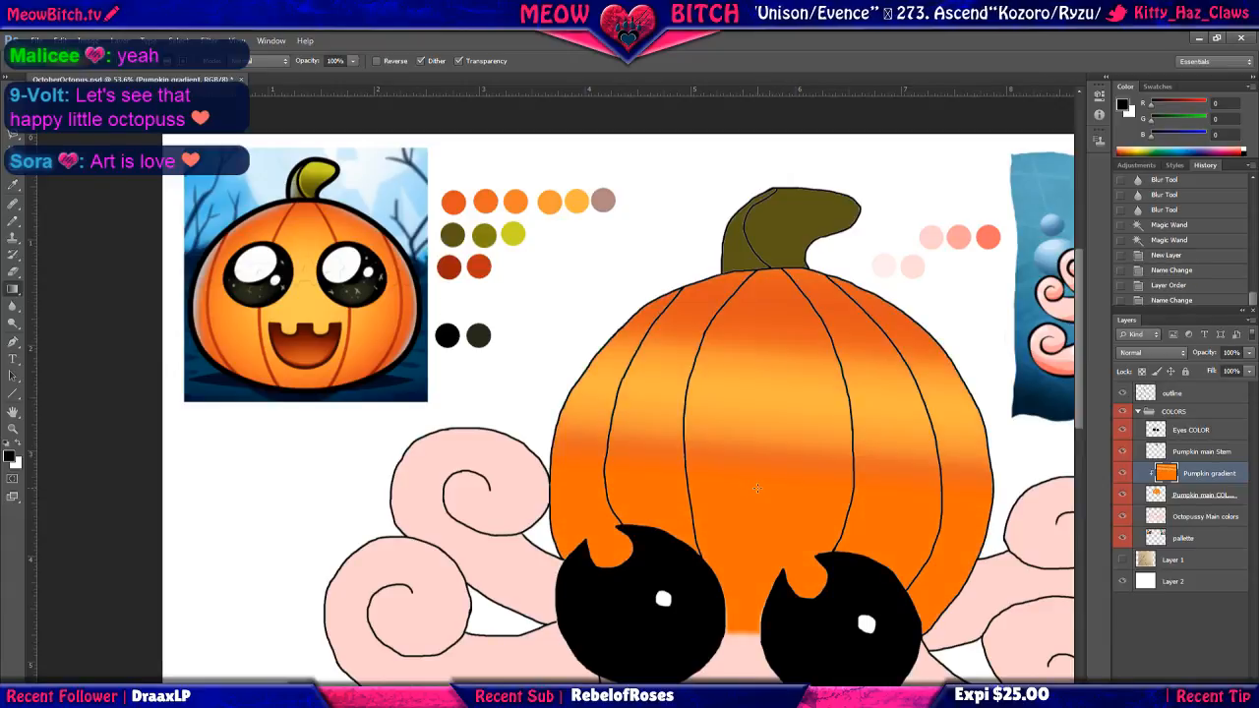
key("ctrl+z")
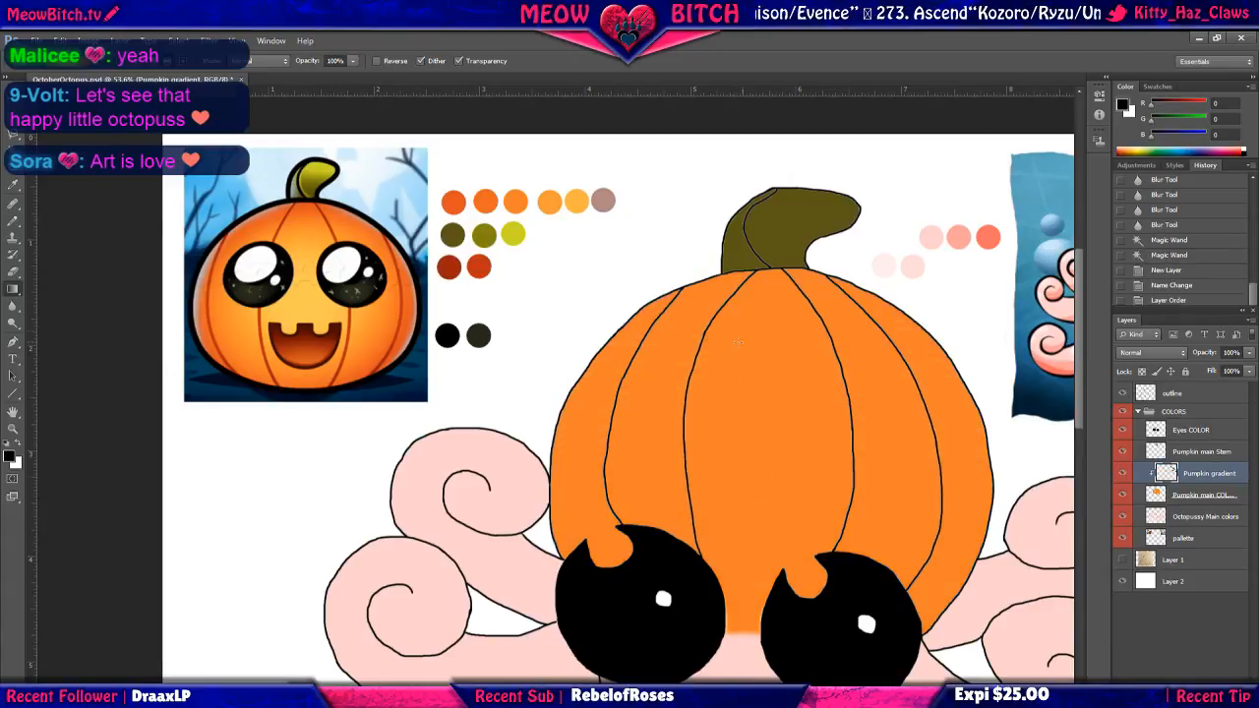
left_click_drag(747, 327, 752, 556)
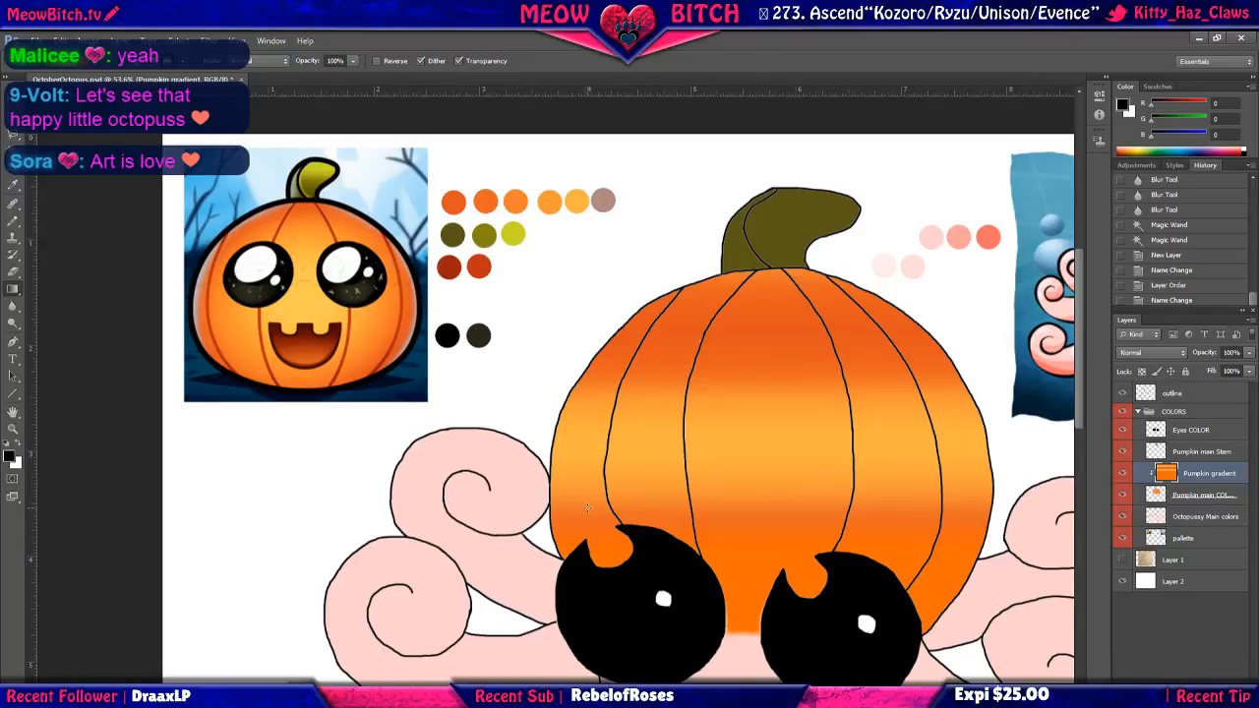
key("ctrl+z")
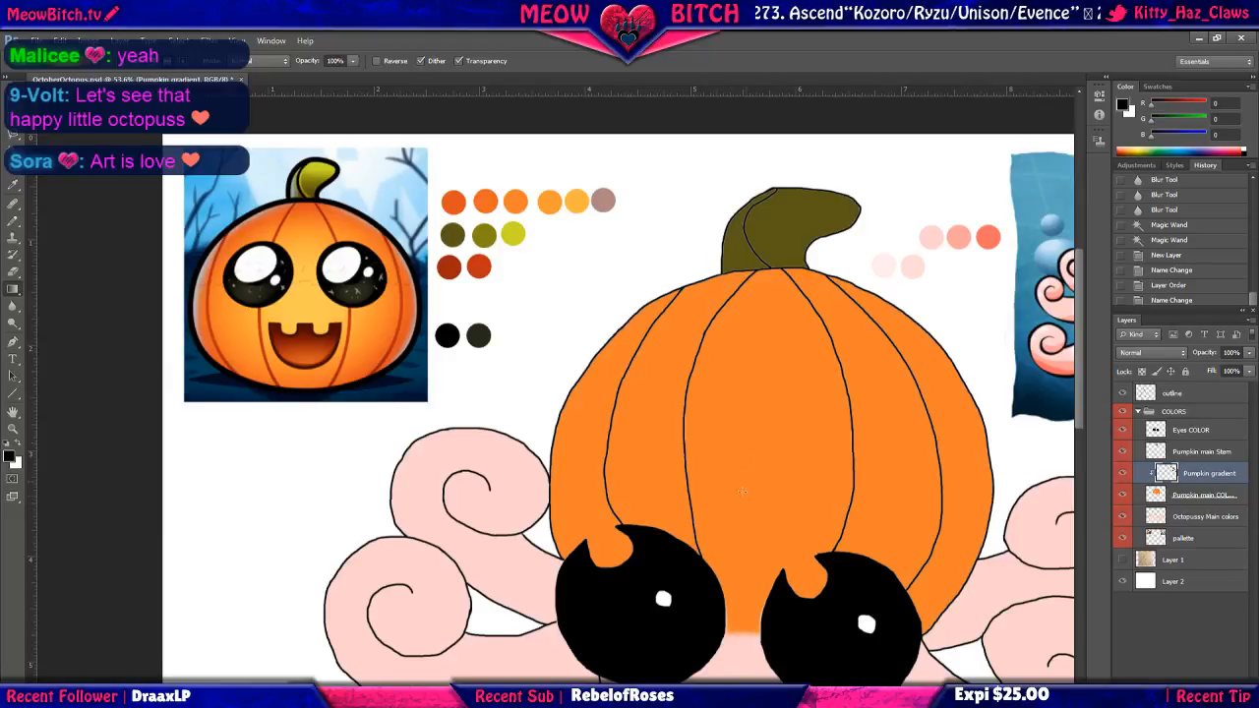
Reopen the custom gradient for editing and move the second color stop to 14% and the fourth to 88%.
left_click(66, 65)
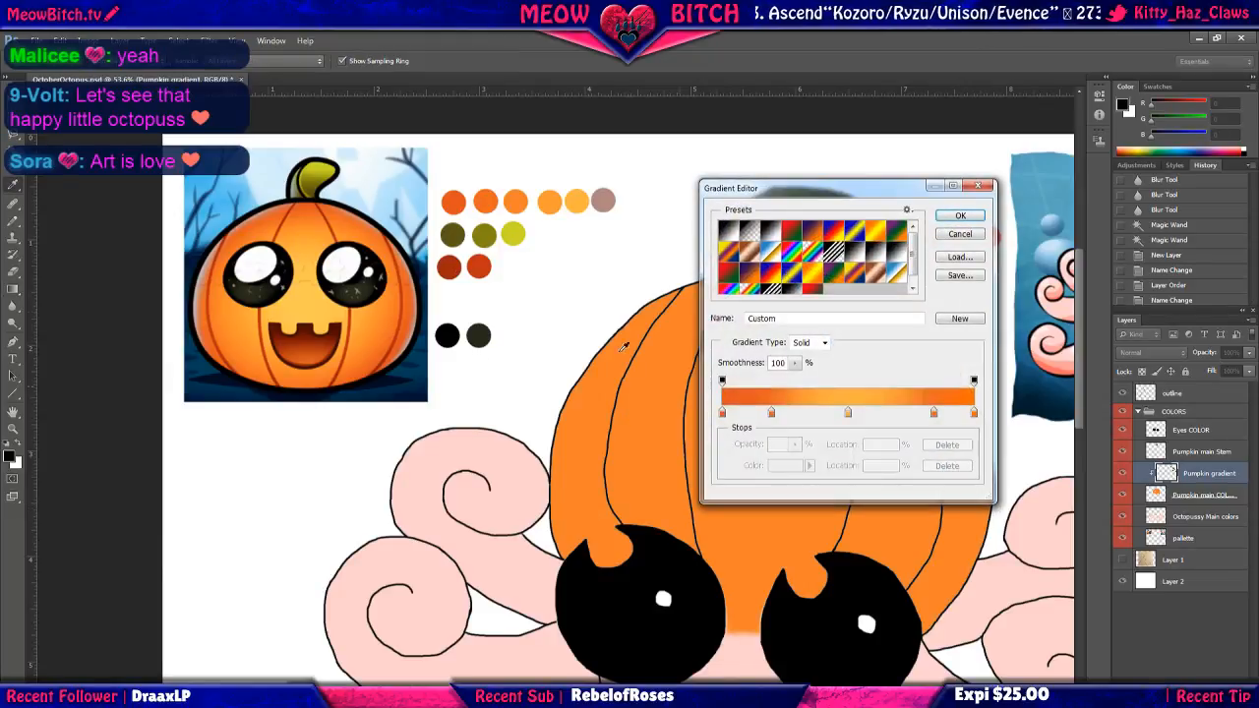
left_click_drag(775, 415, 756, 414)
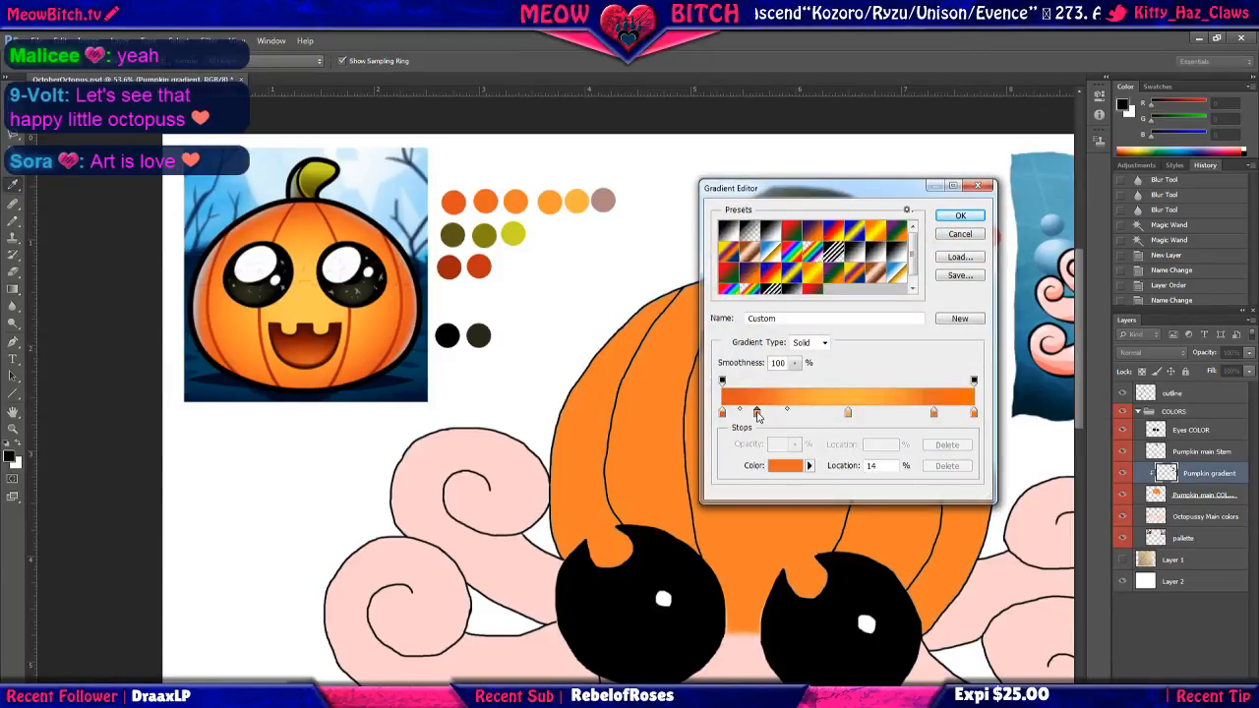
left_click_drag(933, 415, 944, 415)
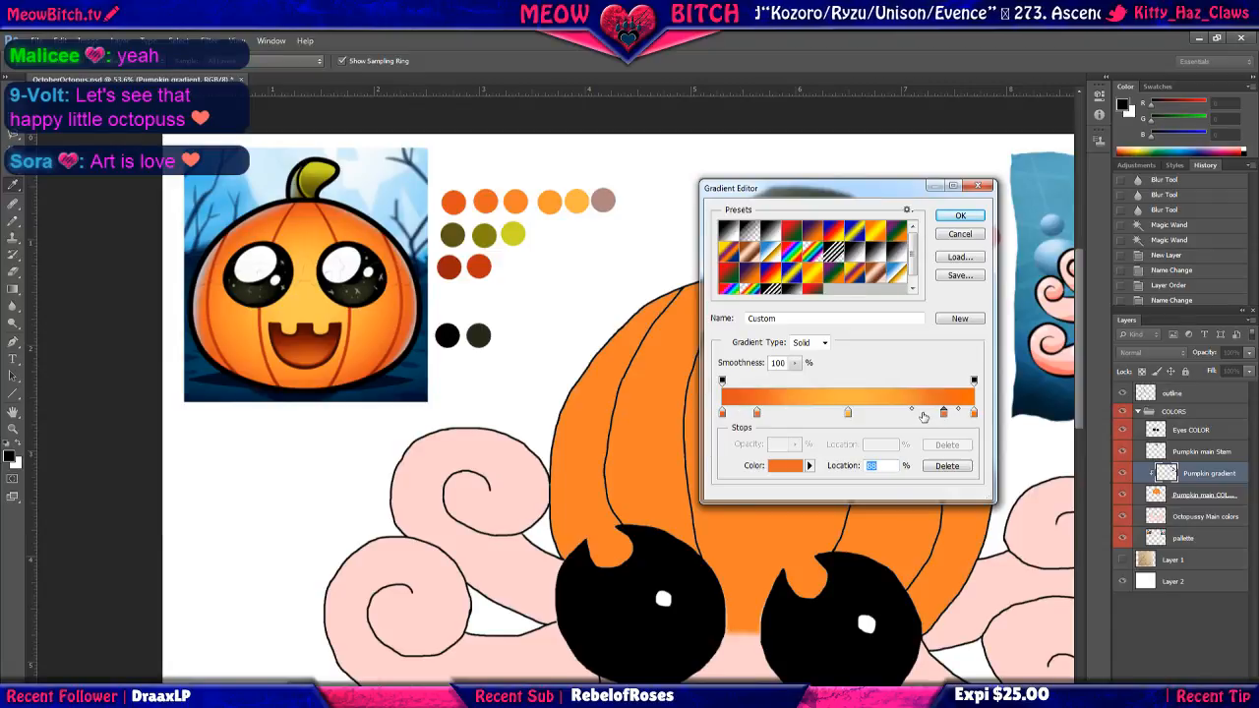
Try the Noise gradient type, return it to Solid, test the smoothness setting, and accept the gradient.
left_click(824, 342)
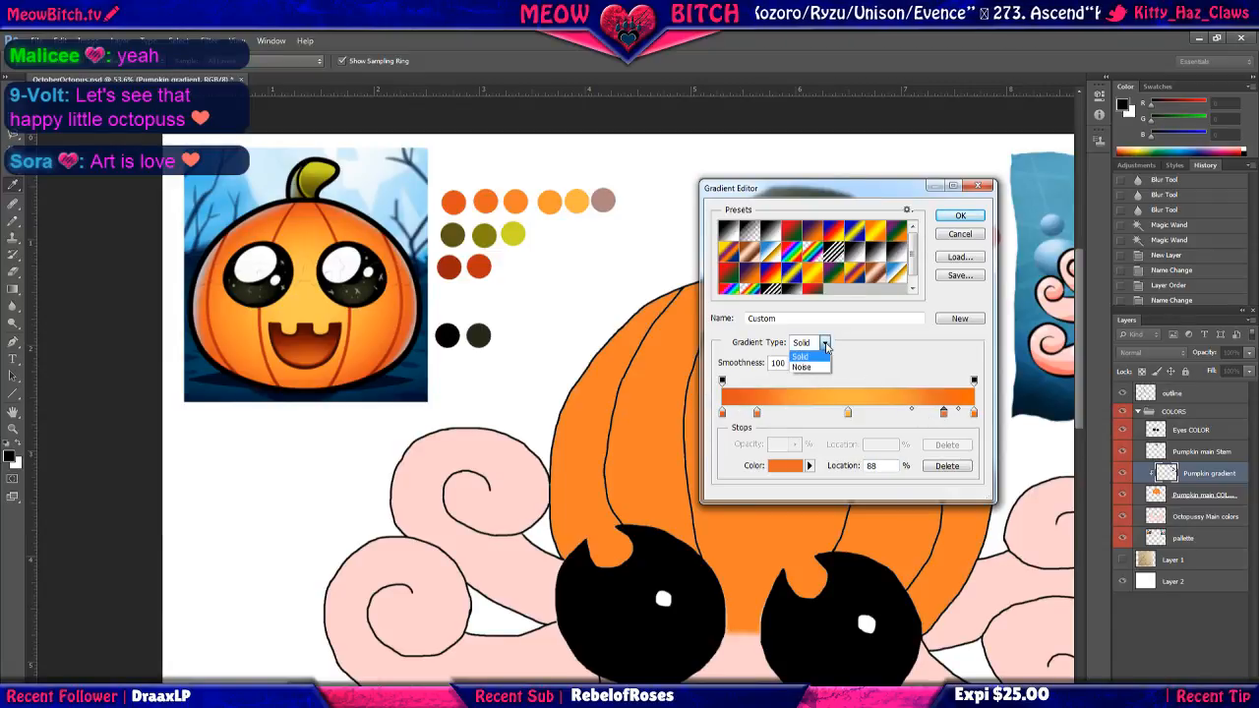
left_click(821, 367)
left_click(824, 342)
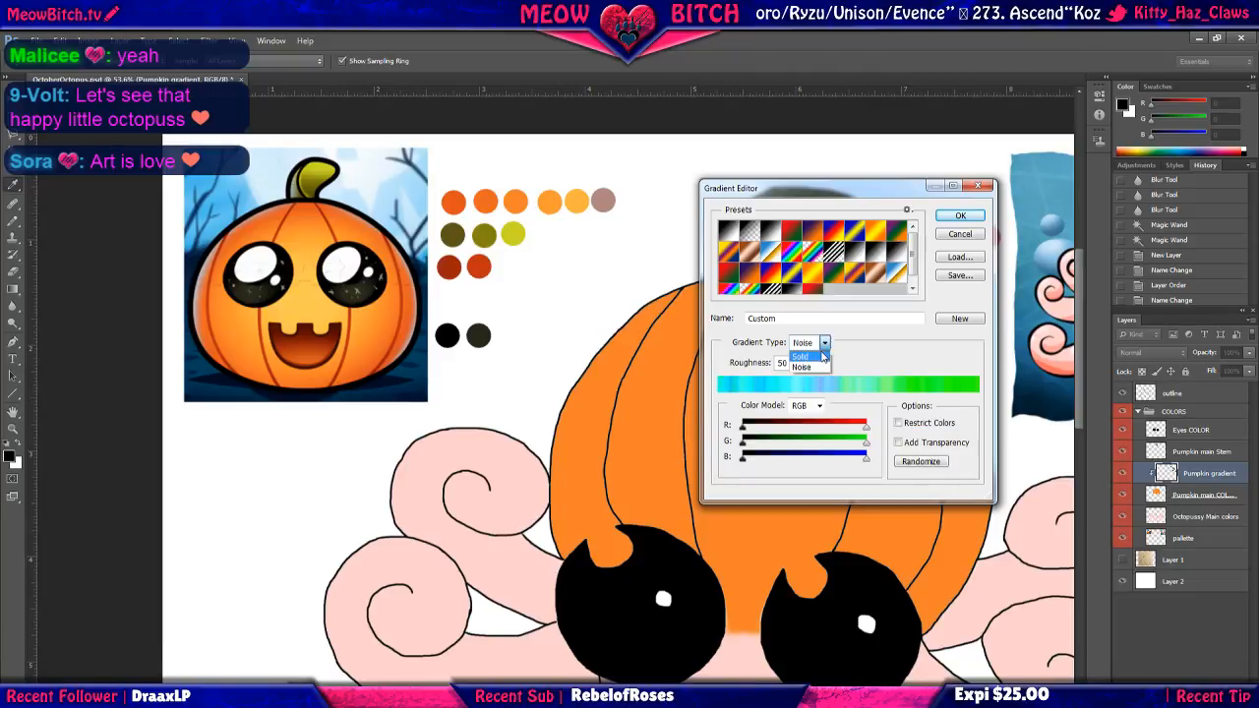
left_click(822, 356)
left_click(794, 363)
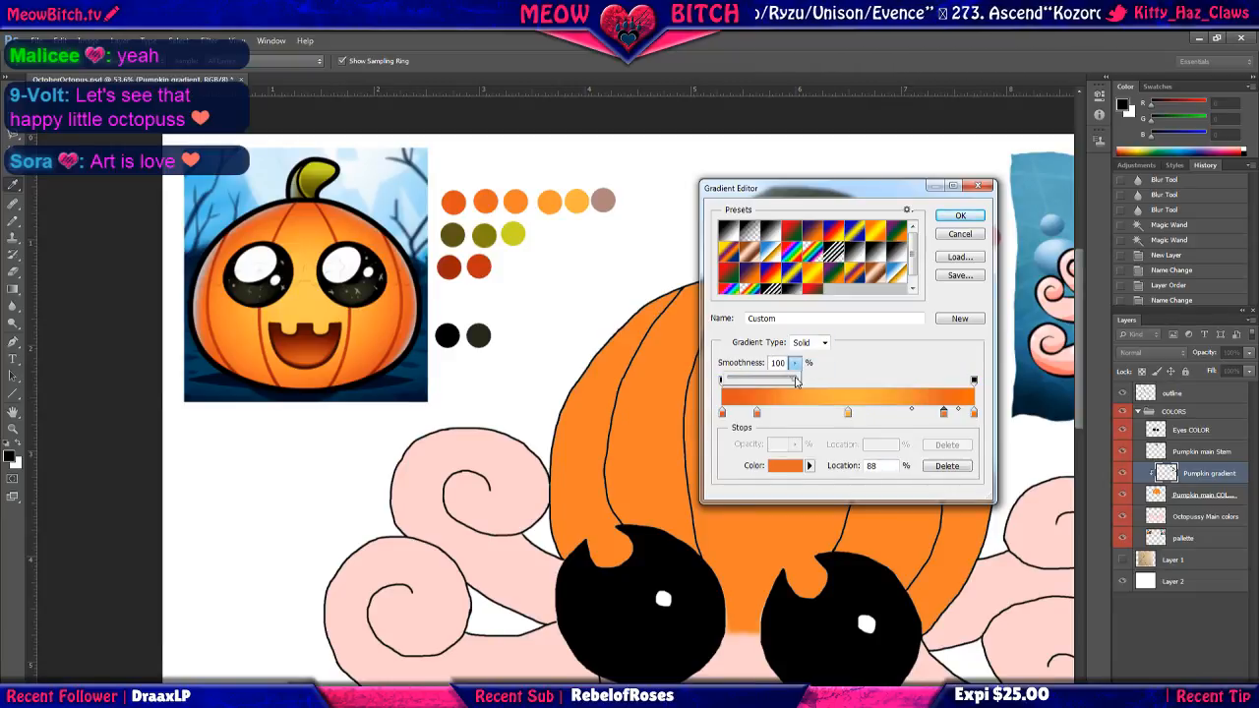
mouse_move(797, 381)
left_mouse_down()
mouse_move(750, 384)
mouse_move(784, 384)
left_mouse_up()
left_click(960, 215)
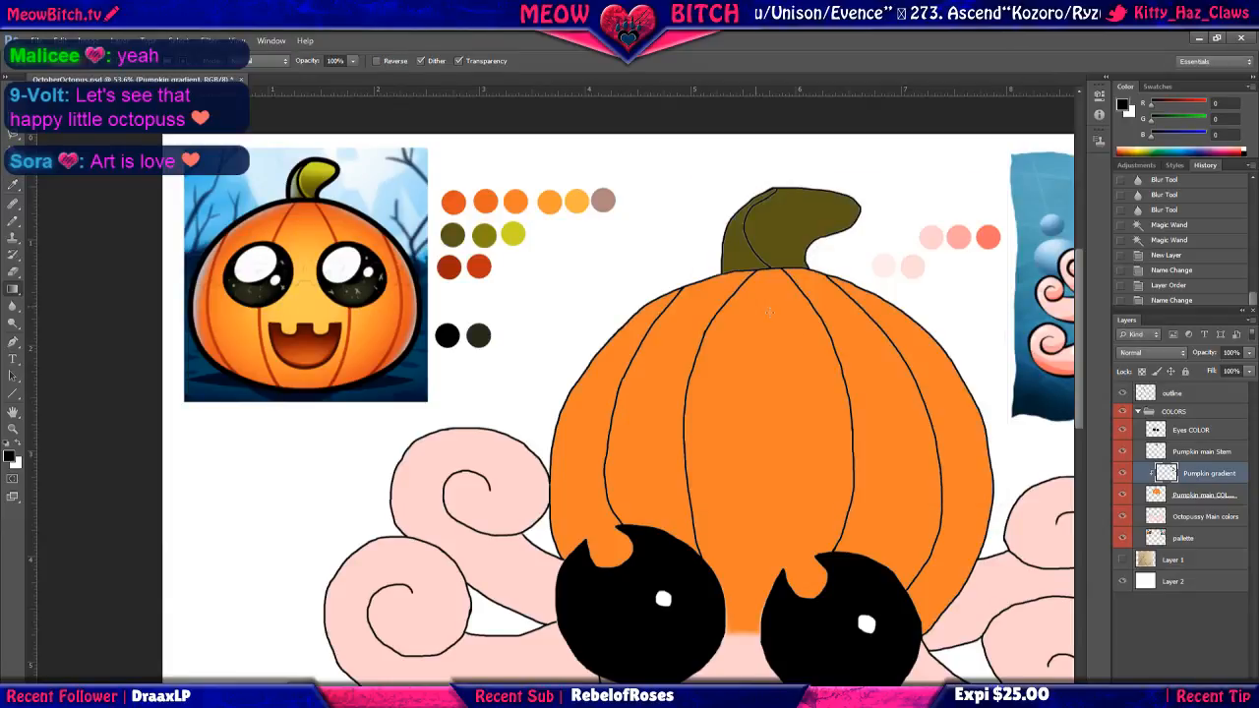
Try vertical linear fills of the adjusted gradient from the pumpkin's upper part down to between the eyes, undoing each.
left_click_drag(773, 333, 745, 603)
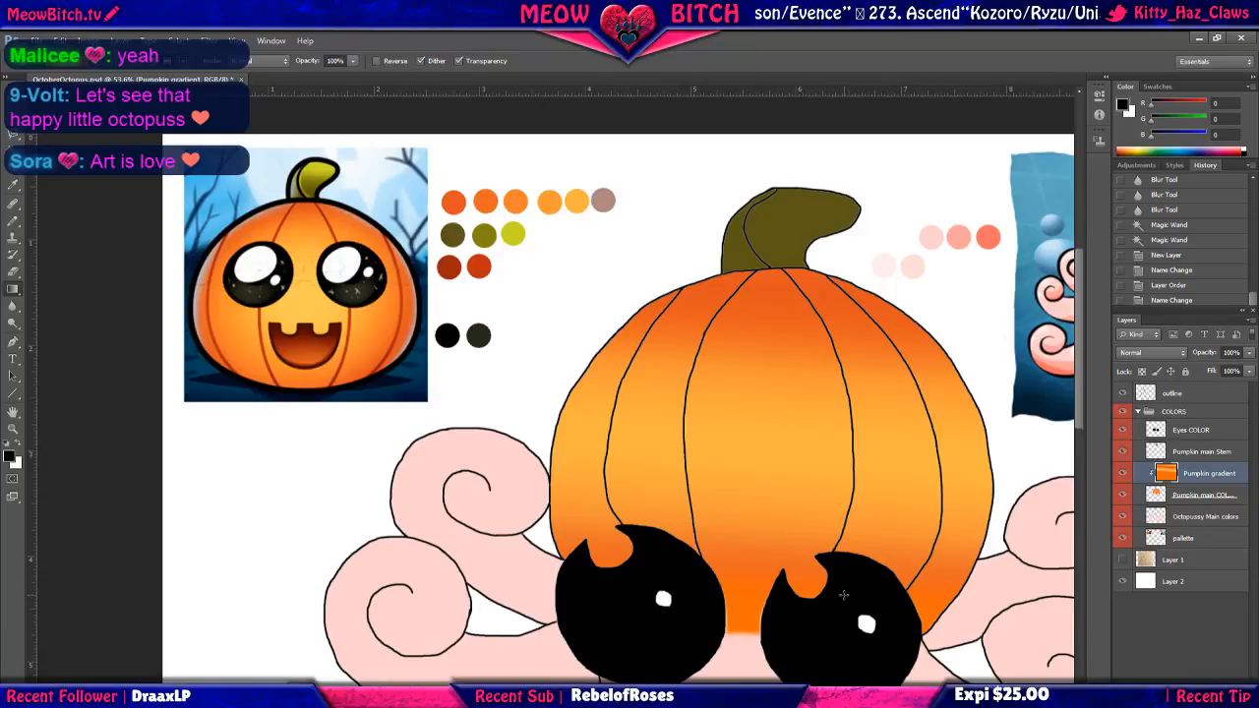
key("ctrl+z")
left_click_drag(766, 295, 749, 593)
key("ctrl+z")
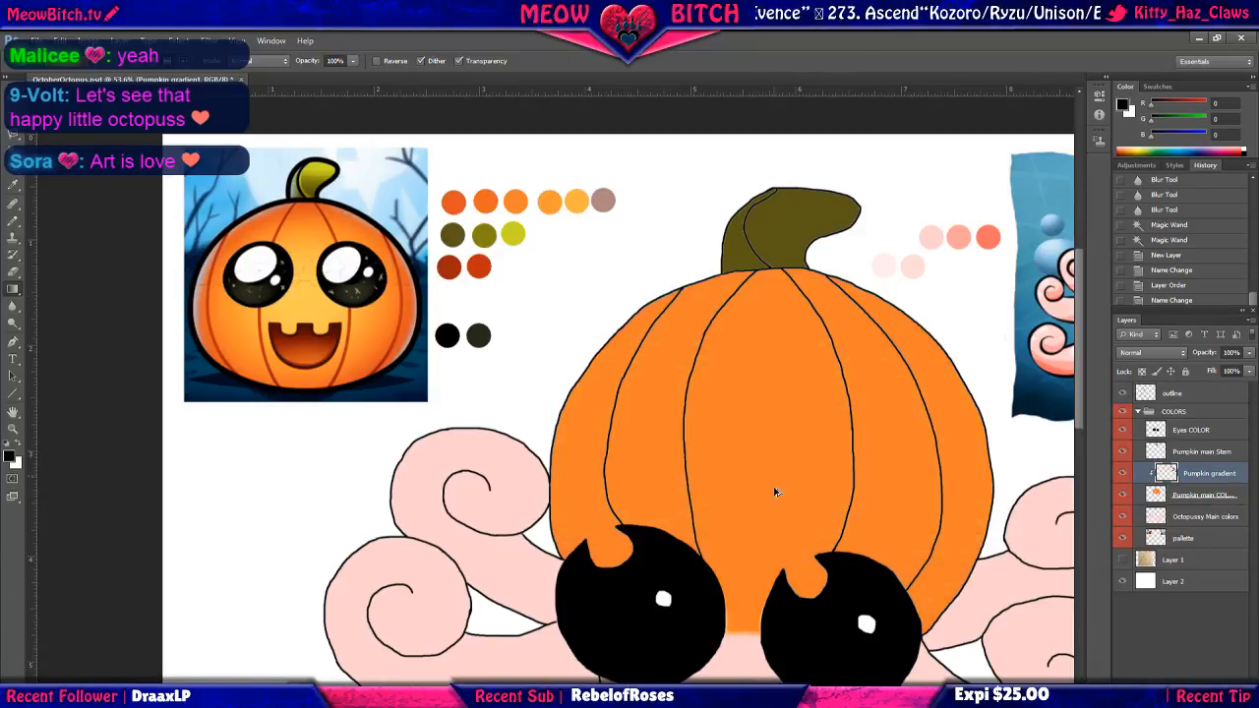
left_click_drag(745, 321, 751, 584)
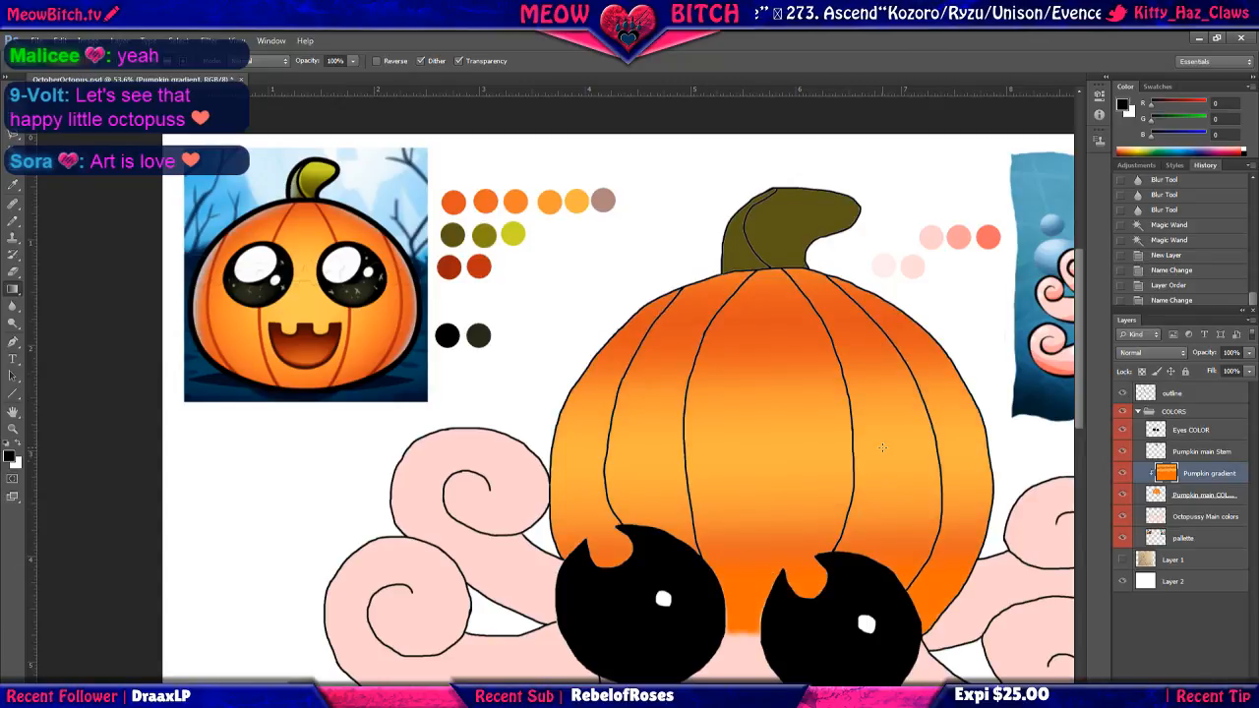
scroll(882, 448, "down", 3)
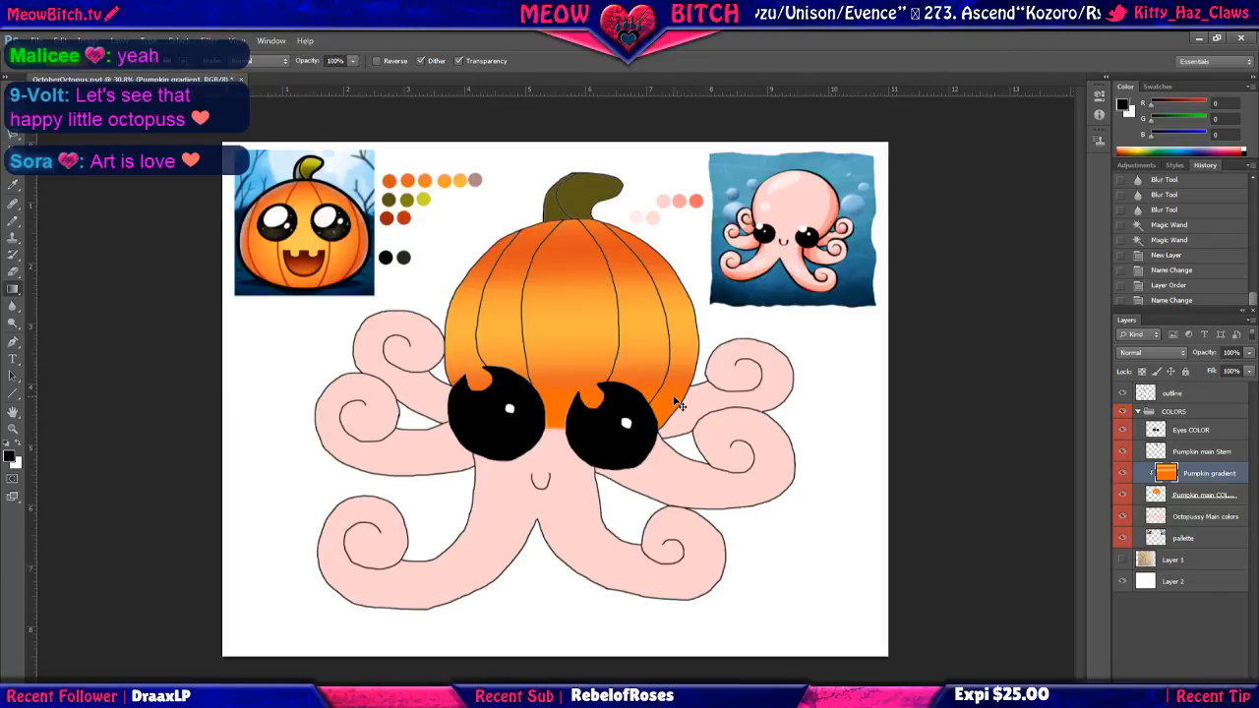
key("ctrl+z")
Try horizontal linear fills of the gradient across the pumpkin from side to side, undoing each.
left_click_drag(476, 312, 684, 314)
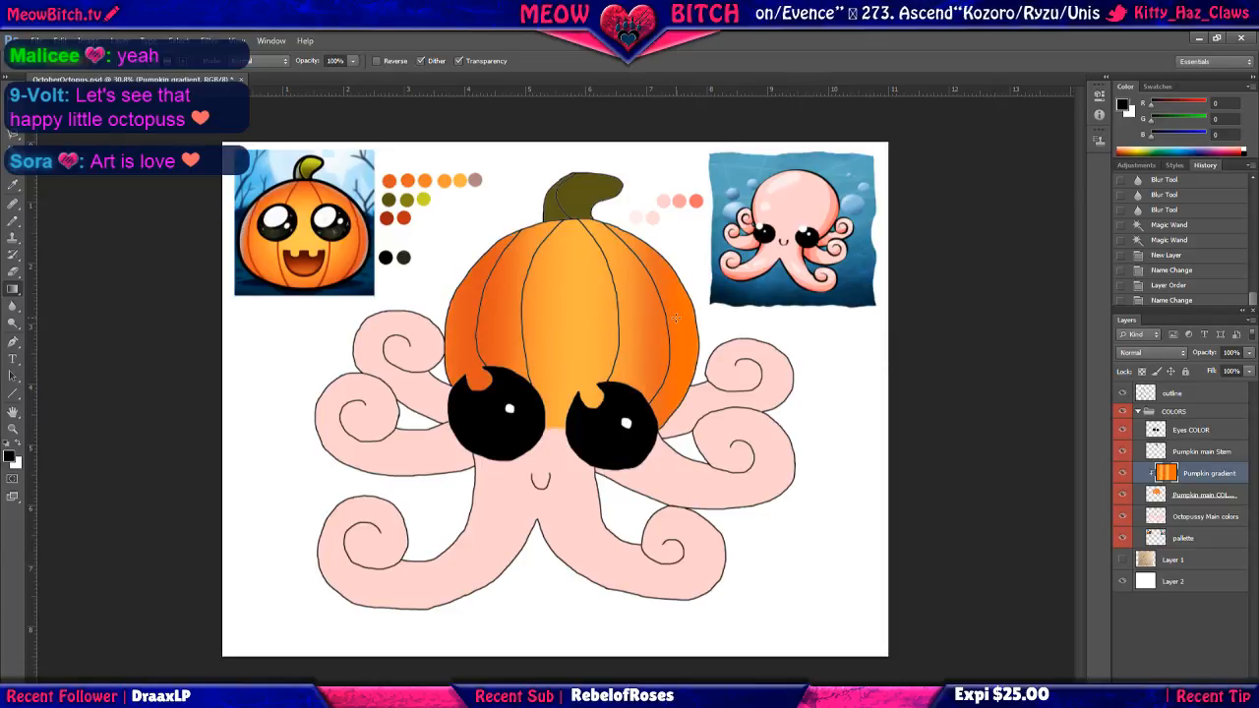
key("ctrl+z")
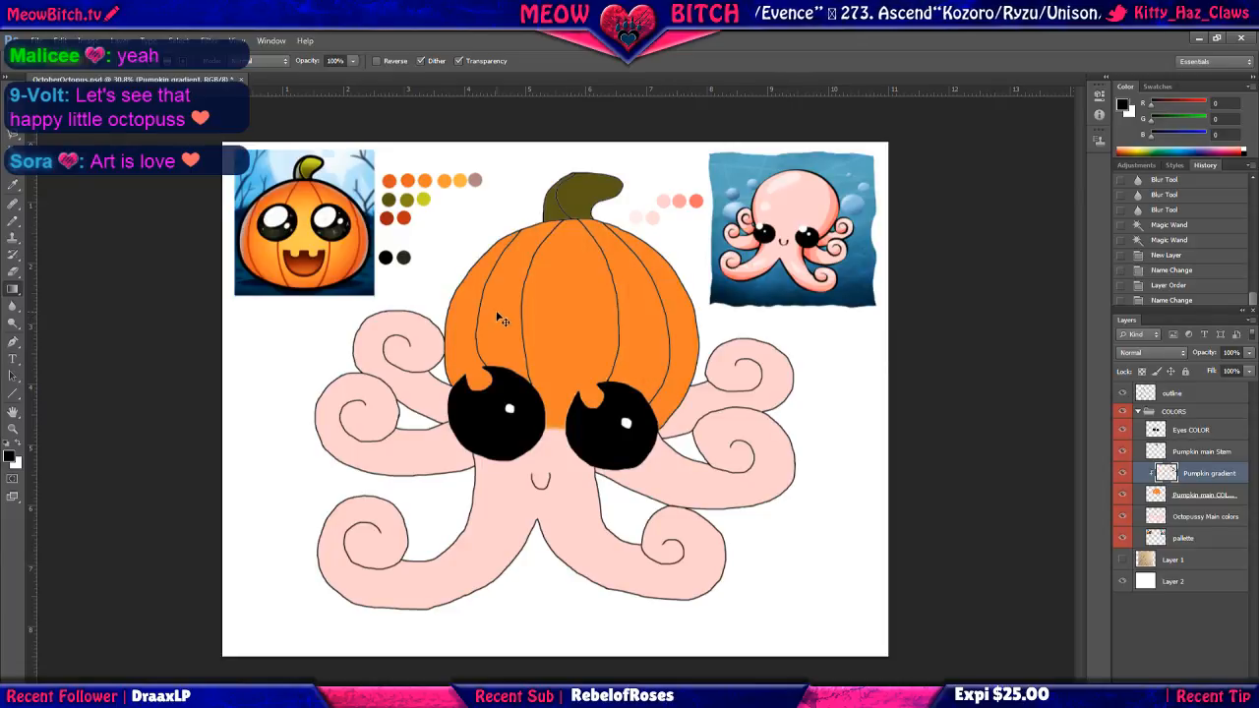
left_click_drag(467, 324, 676, 330)
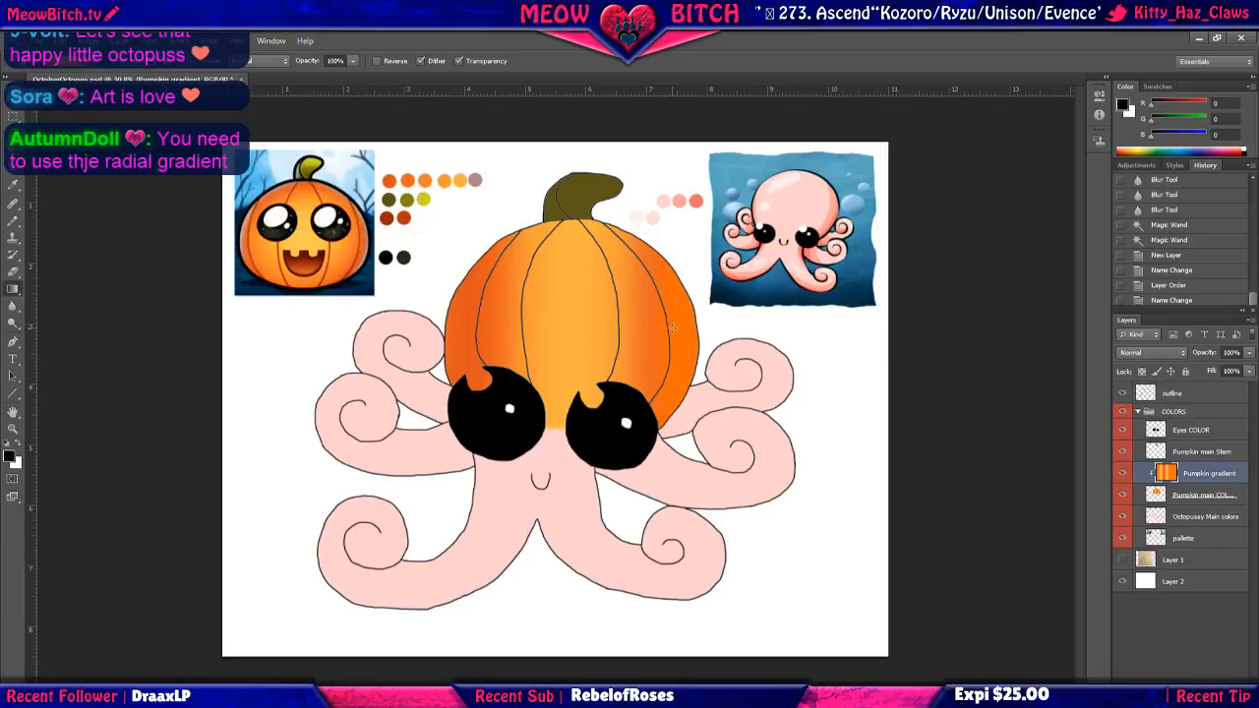
key("ctrl+z")
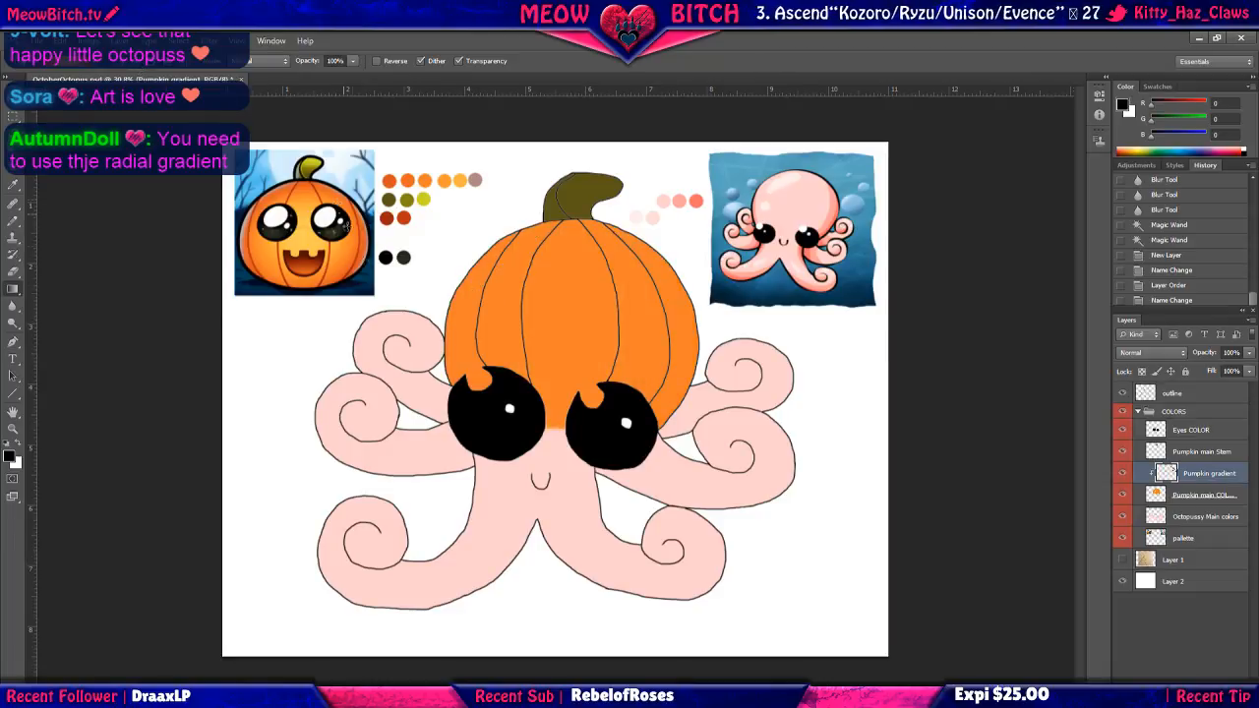
Fill the pumpkin with the custom gradient as a radial gradient centered on its middle.
left_click_drag(536, 282, 657, 393)
key("ctrl+z")
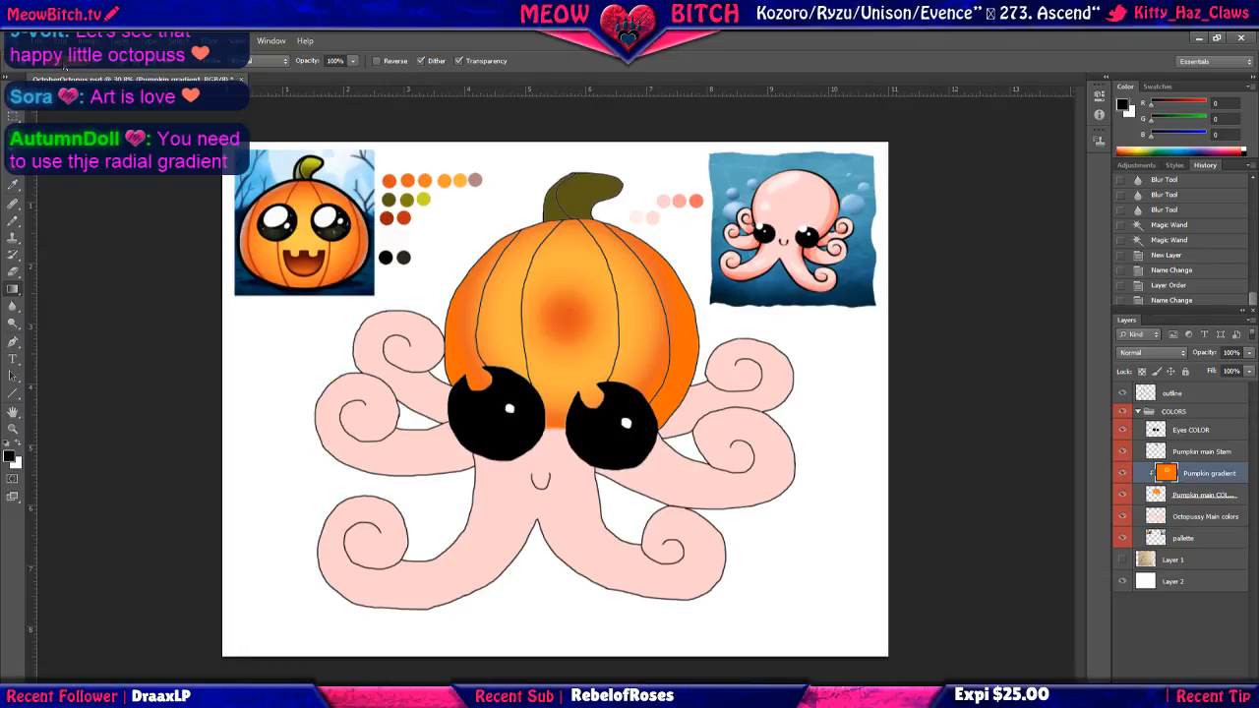
Reduce the custom gradient to three stops, with the lightest orange at the end and the middle orange stop at 46%.
left_click(66, 66)
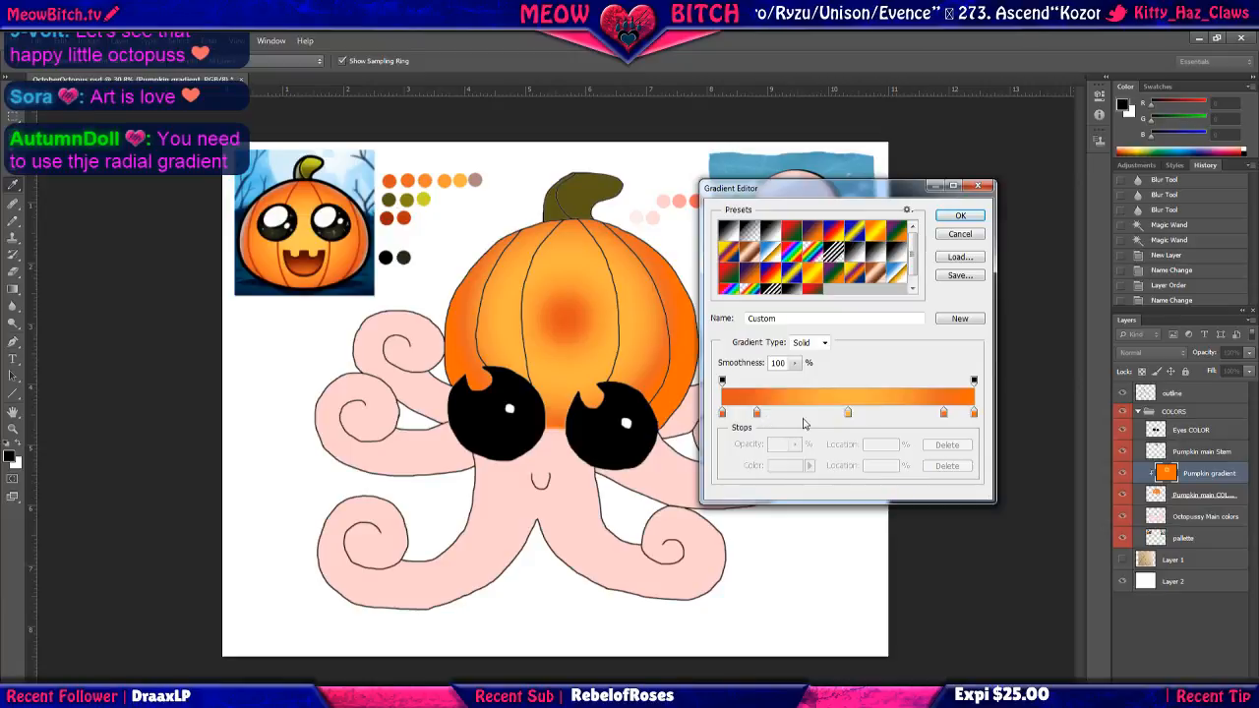
left_click_drag(944, 414, 956, 457)
left_click_drag(909, 414, 980, 468)
left_click_drag(849, 414, 974, 414)
left_click_drag(756, 414, 839, 424)
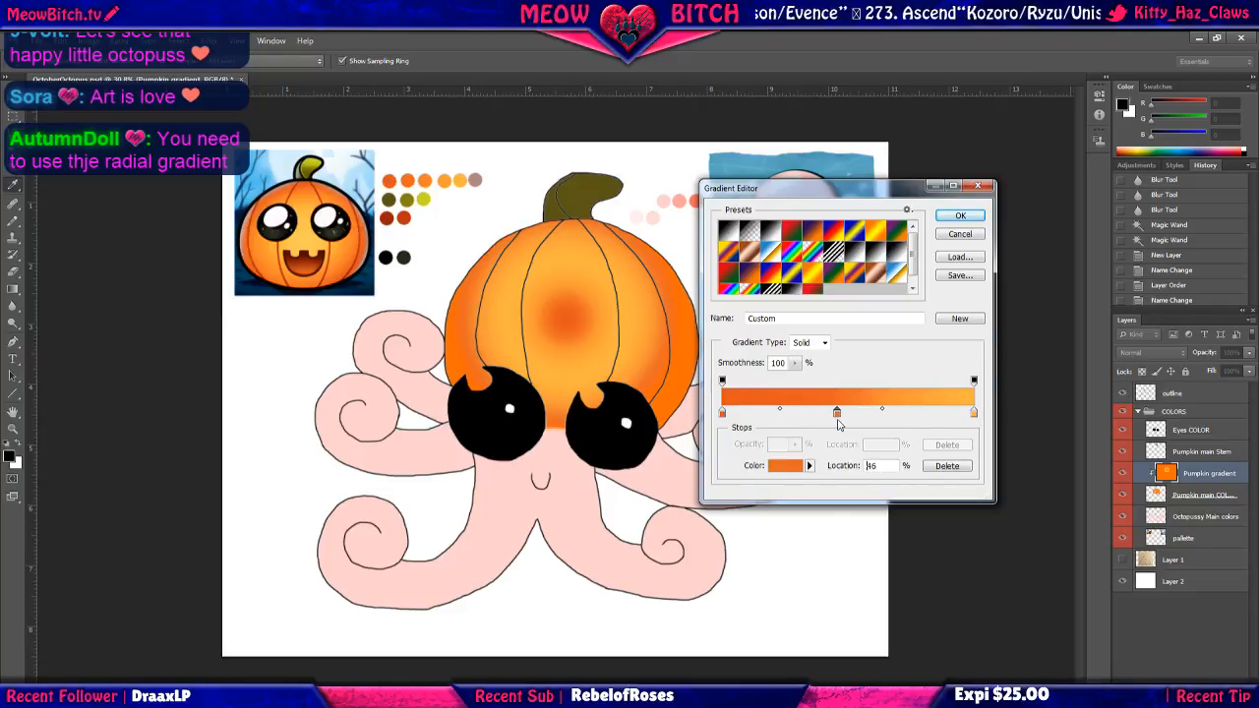
left_click(959, 216)
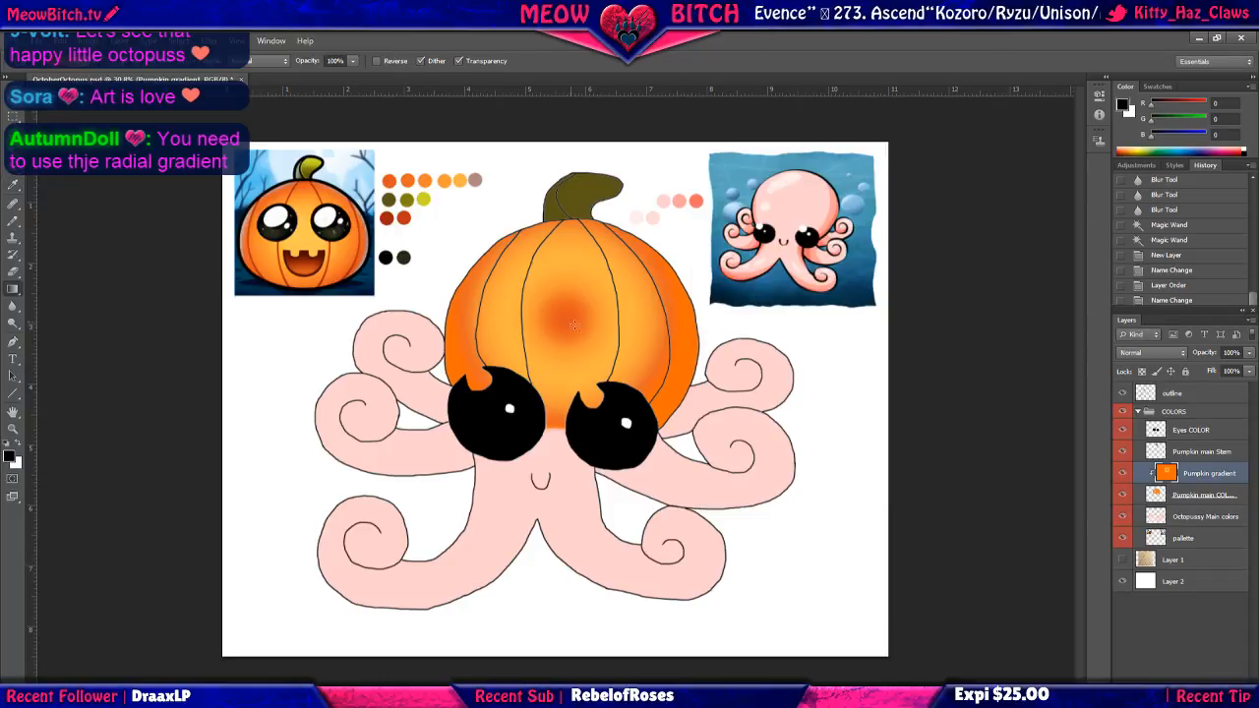
Try radial fills of the three-stop gradient in different directions over the pumpkin, undoing each.
left_click_drag(567, 318, 662, 416)
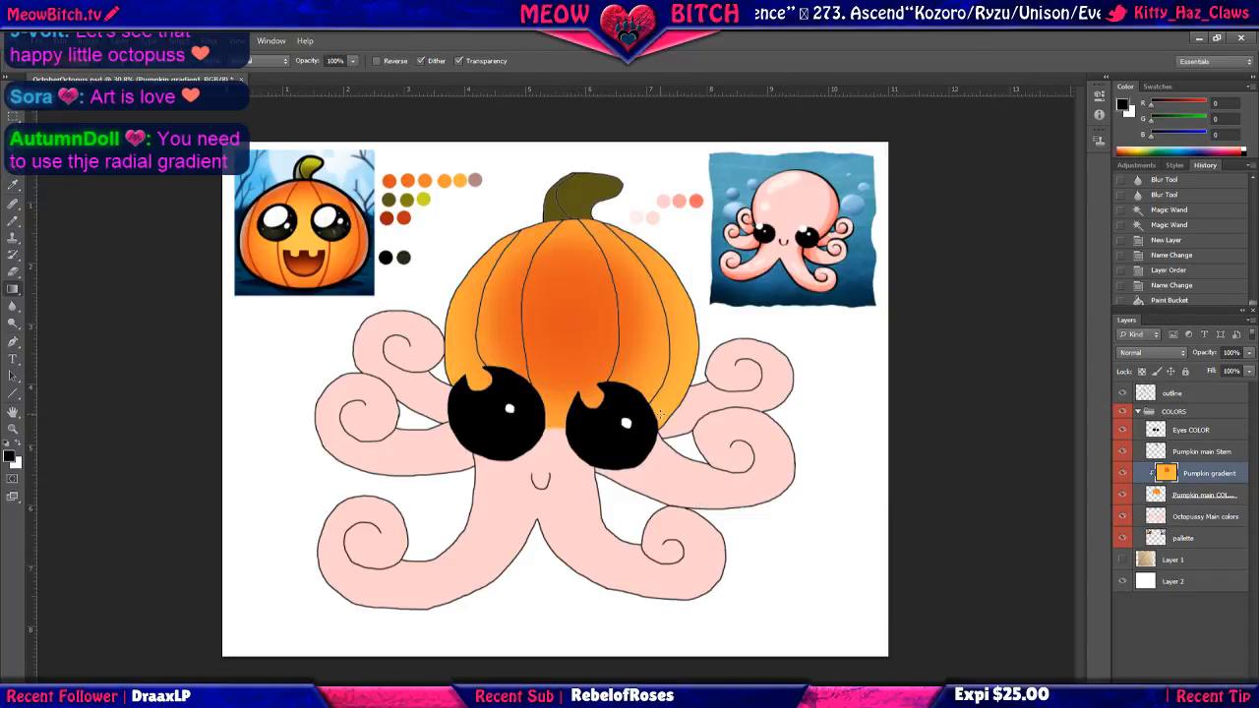
key("ctrl+z")
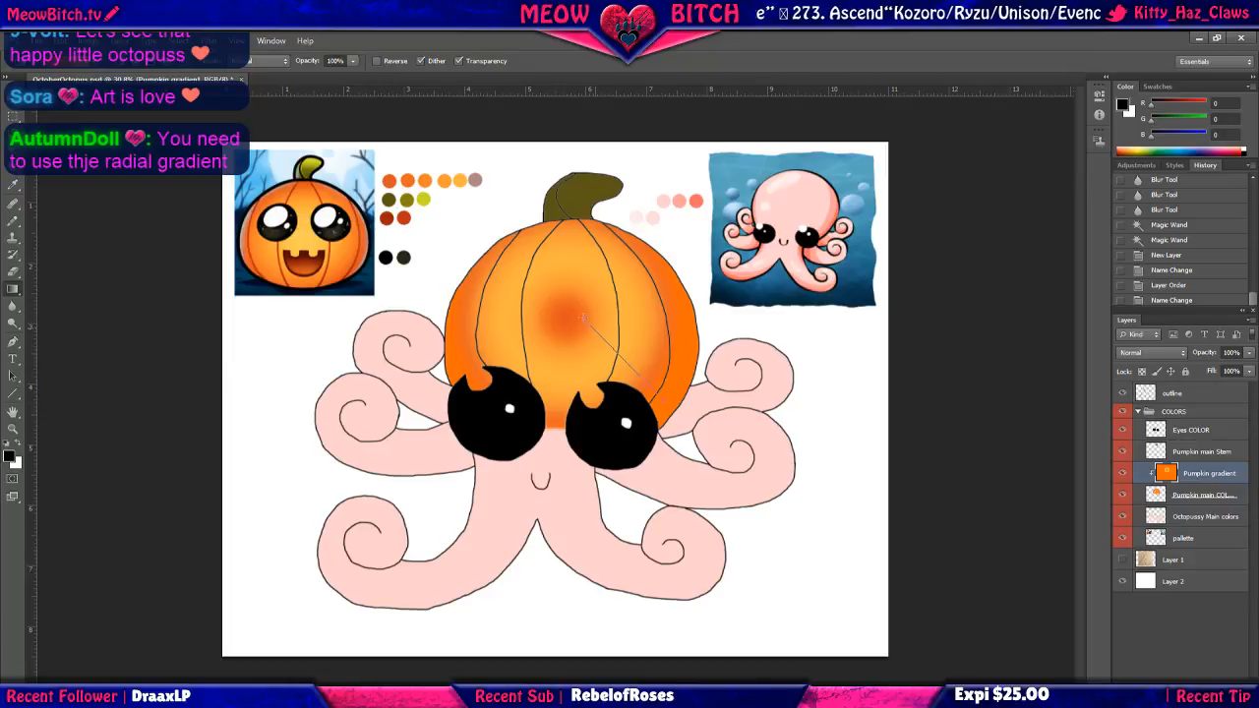
key("ctrl+z")
key("ctrl+z")
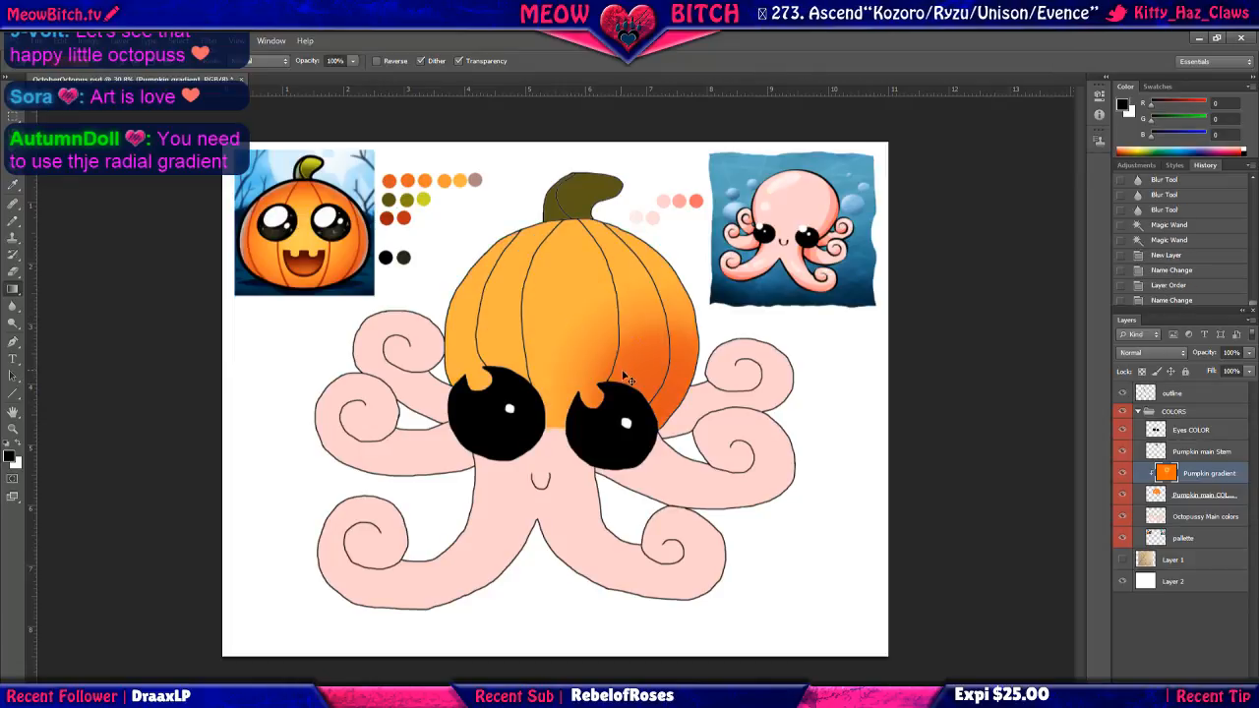
left_click_drag(569, 321, 457, 230)
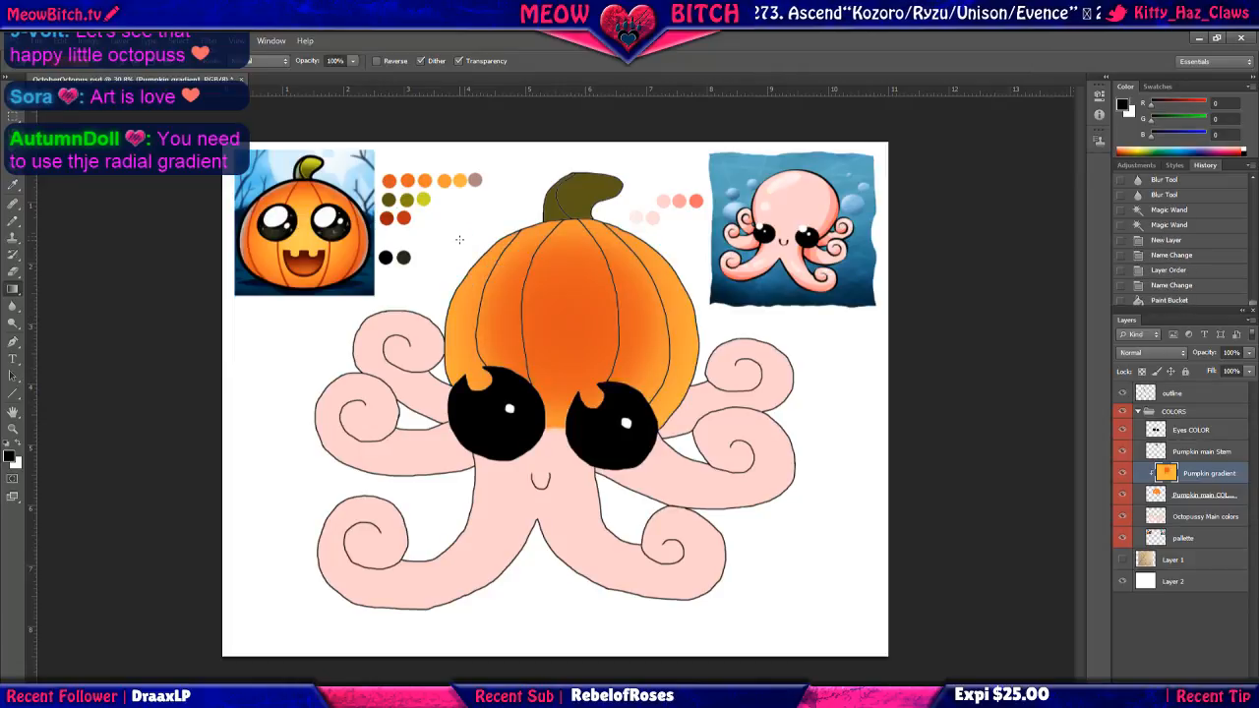
key("ctrl+z")
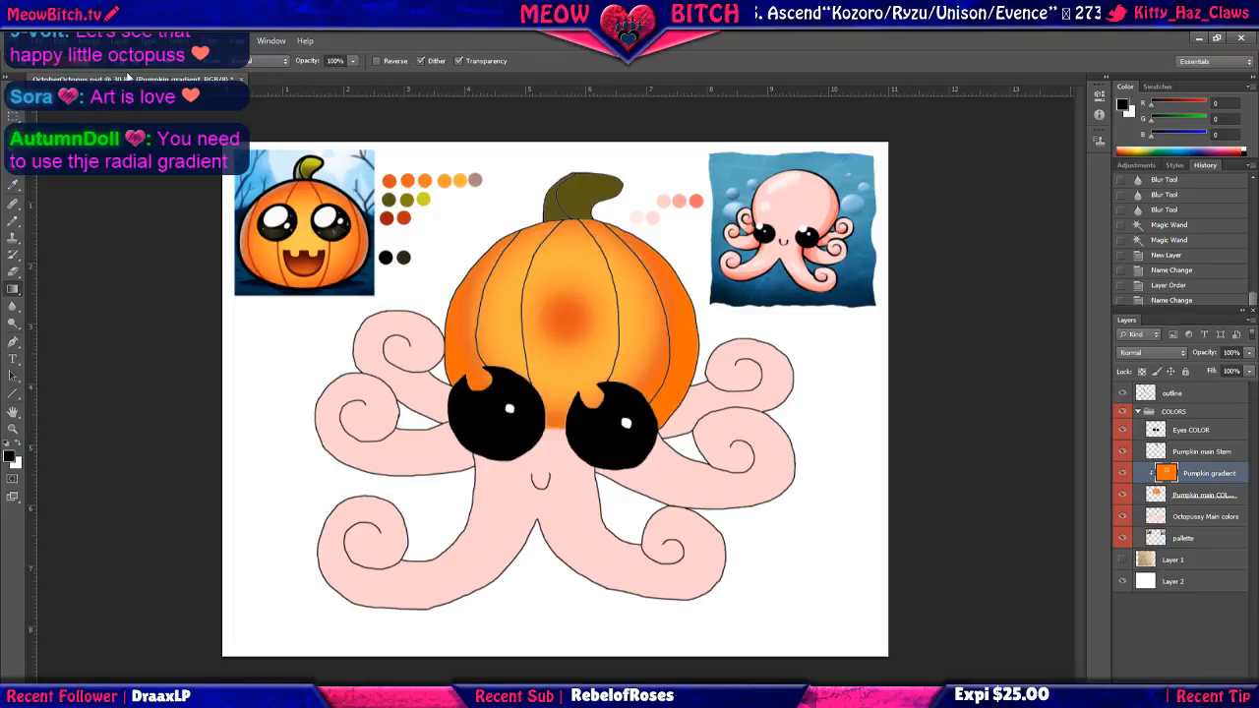
Reverse the custom gradient's end colors, placing the lightest orange at the start and the darkest orange at the end.
left_click(63, 71)
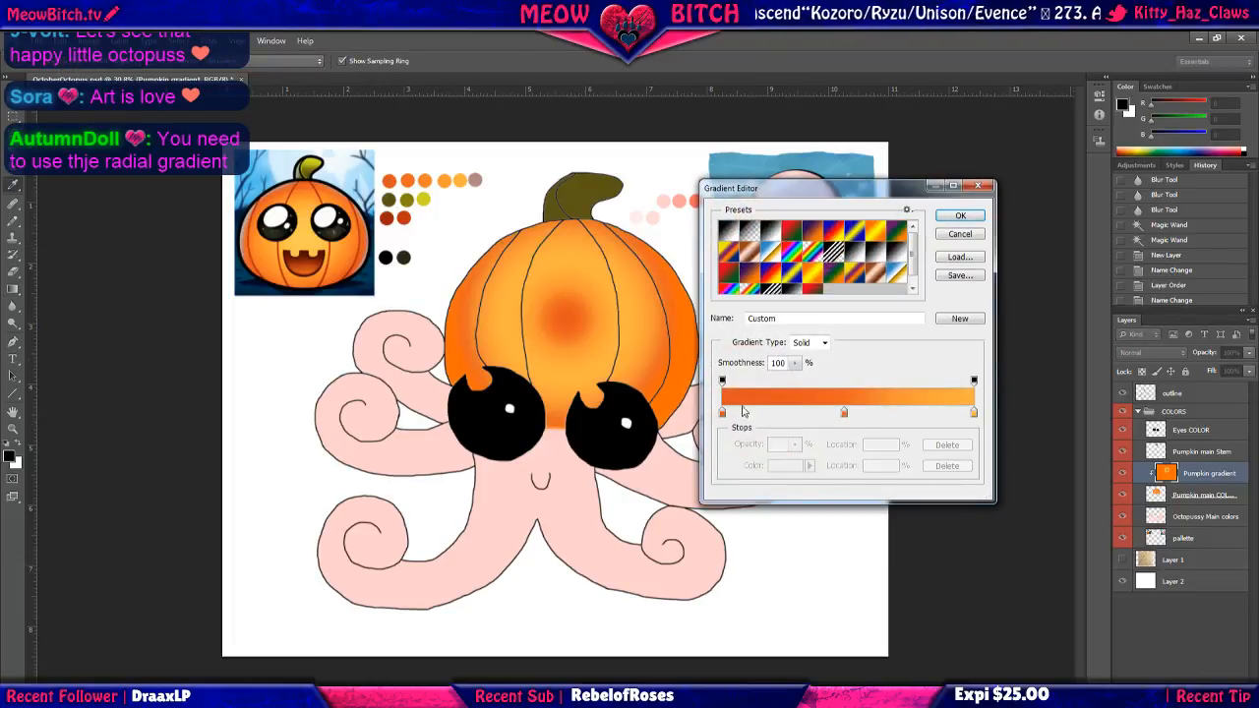
mouse_move(723, 413)
left_mouse_down()
mouse_move(969, 414)
mouse_move(723, 417)
left_mouse_up()
left_click_drag(953, 413, 982, 421)
left_click(960, 215)
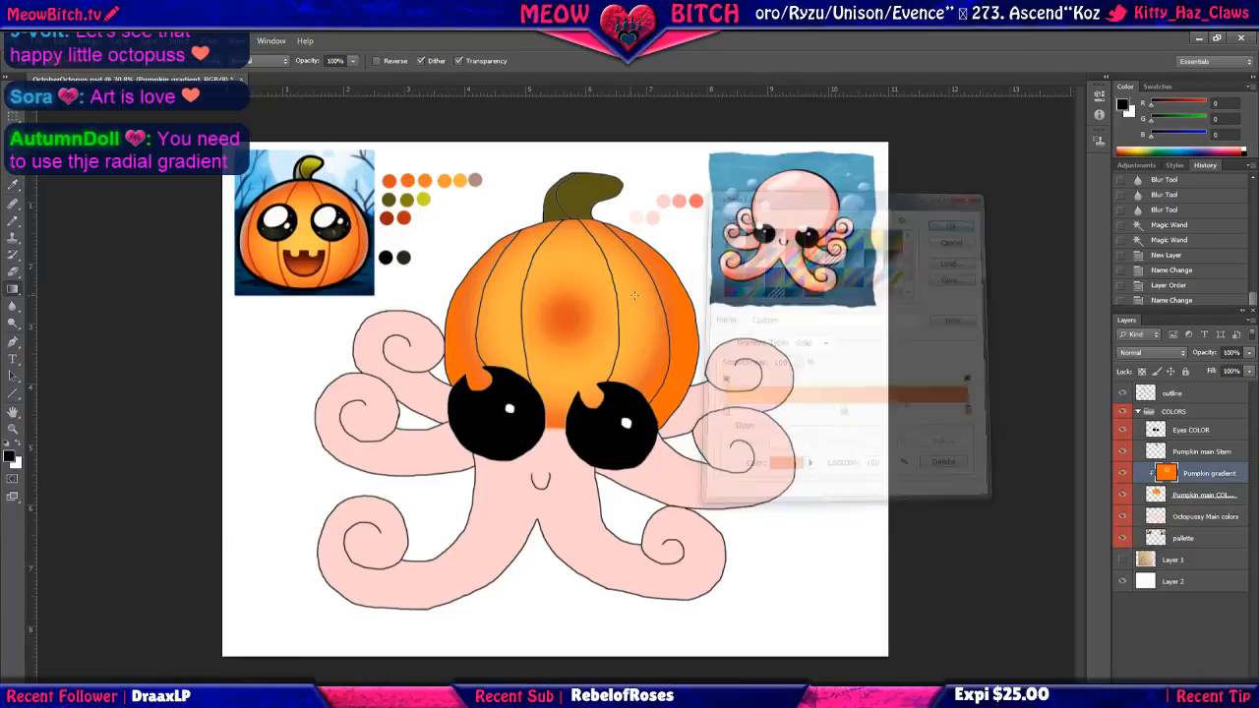
Try radial fills of the reversed gradient over the pumpkin from several center points.
left_click_drag(561, 322, 661, 421)
key("ctrl+z")
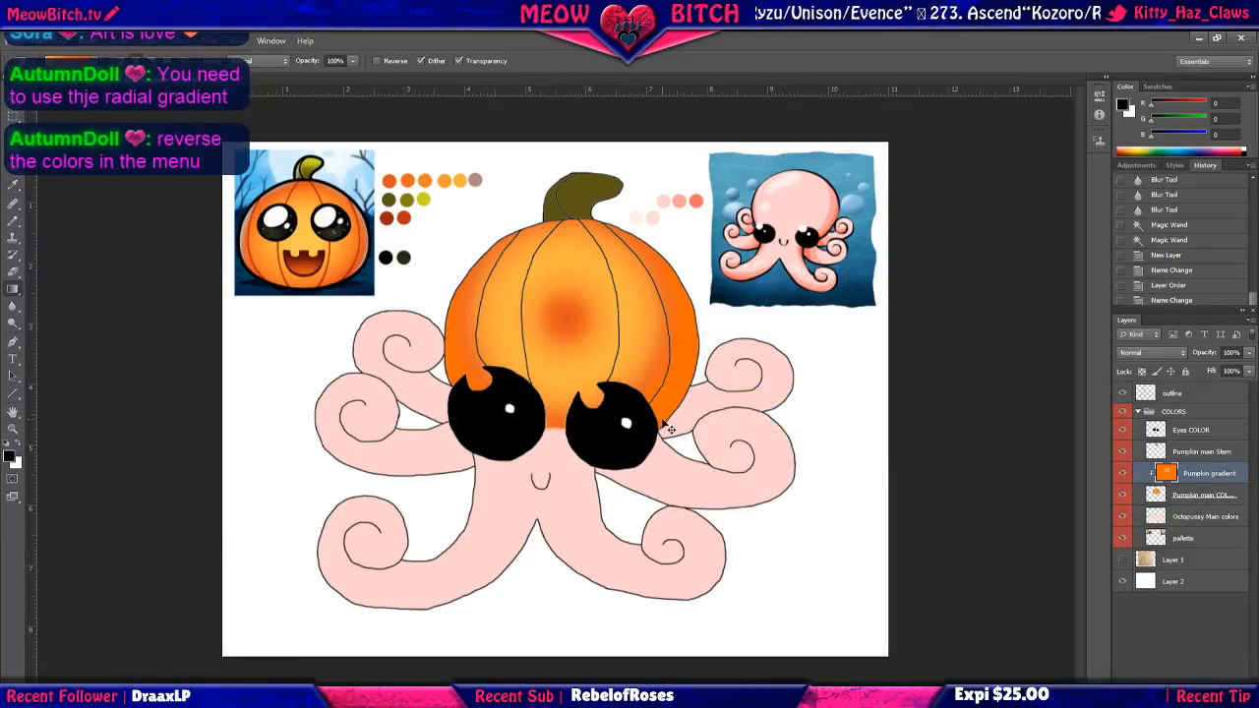
left_click_drag(568, 316, 665, 406)
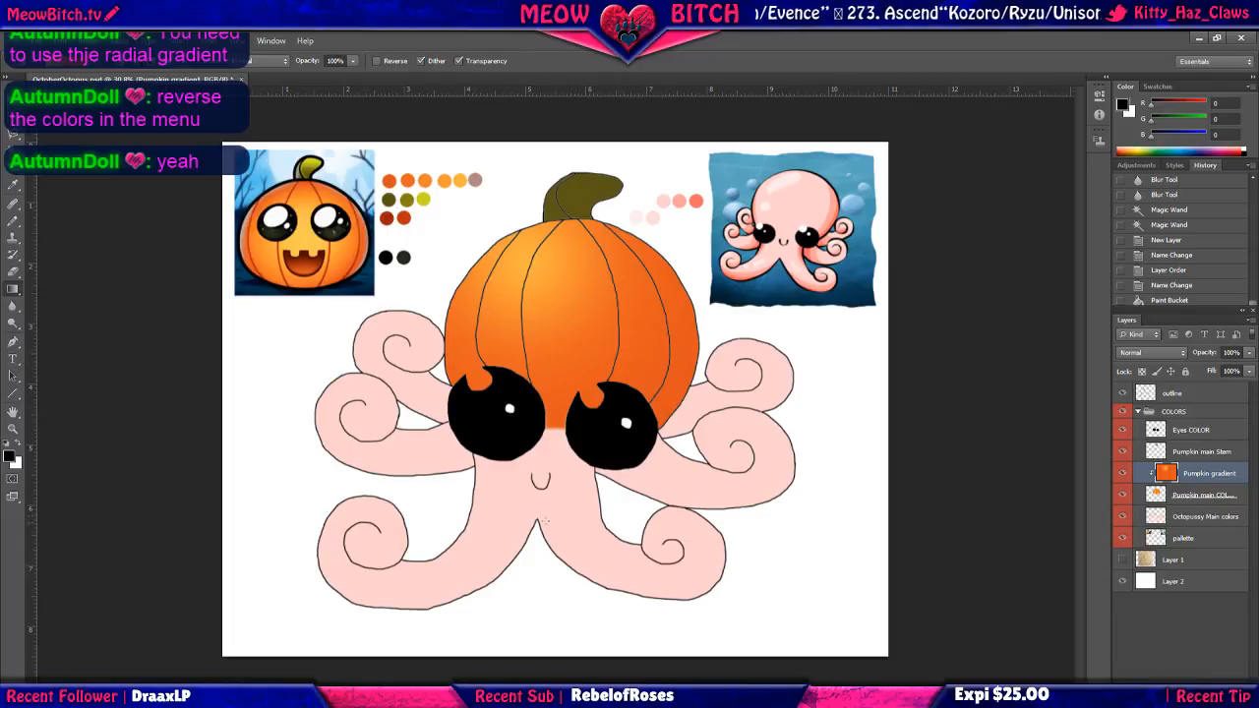
left_click_drag(650, 292, 650, 293)
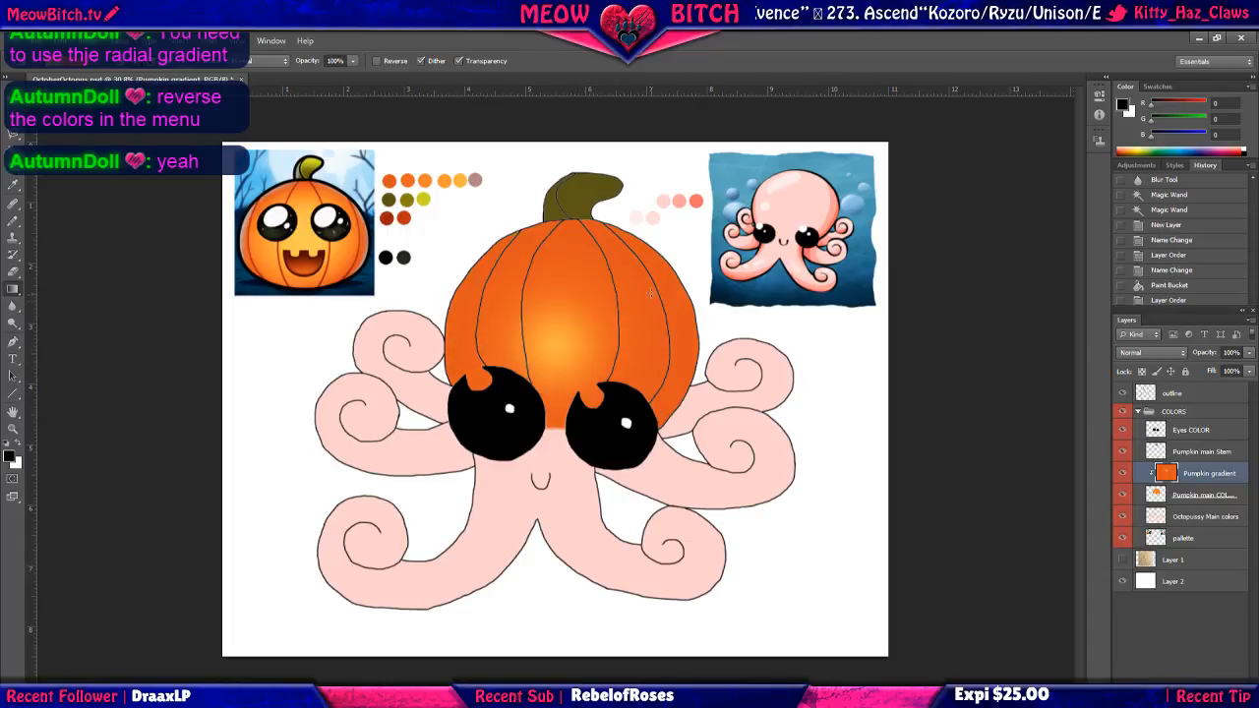
left_click_drag(673, 218, 676, 217)
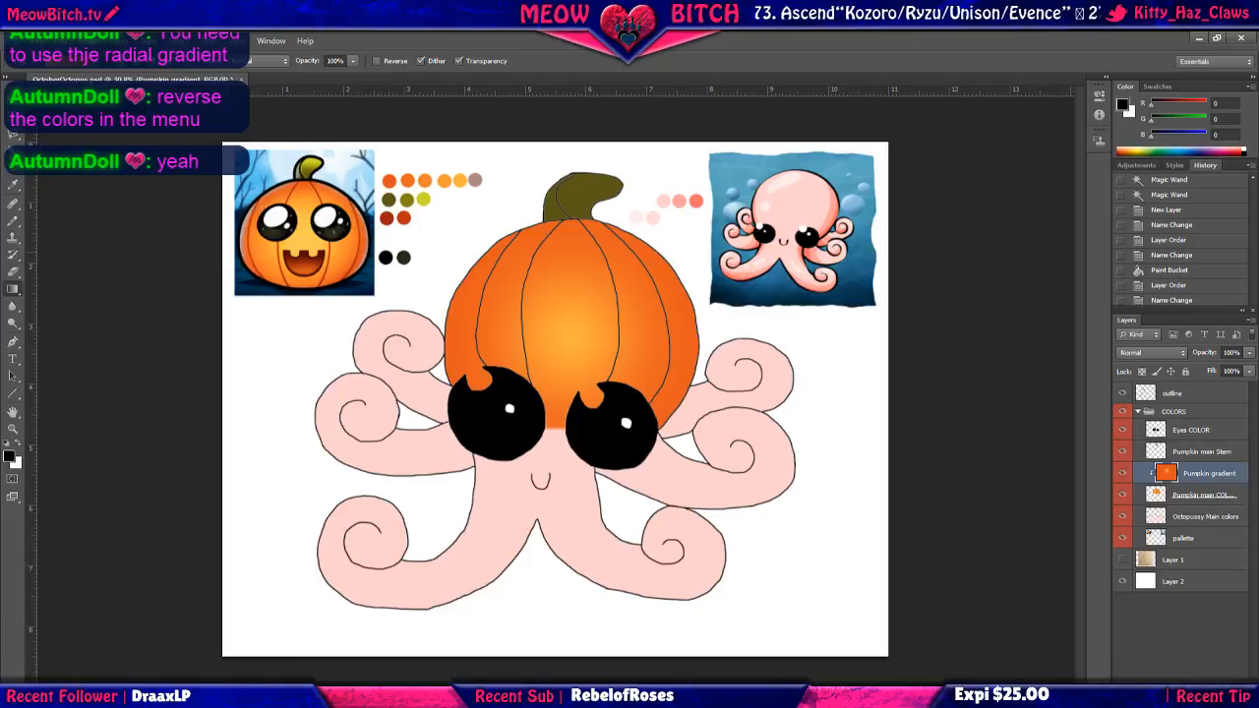
Move the custom gradient's middle orange stop to 76% and the midpoint between it and the lightest stop to 69%.
key("i")
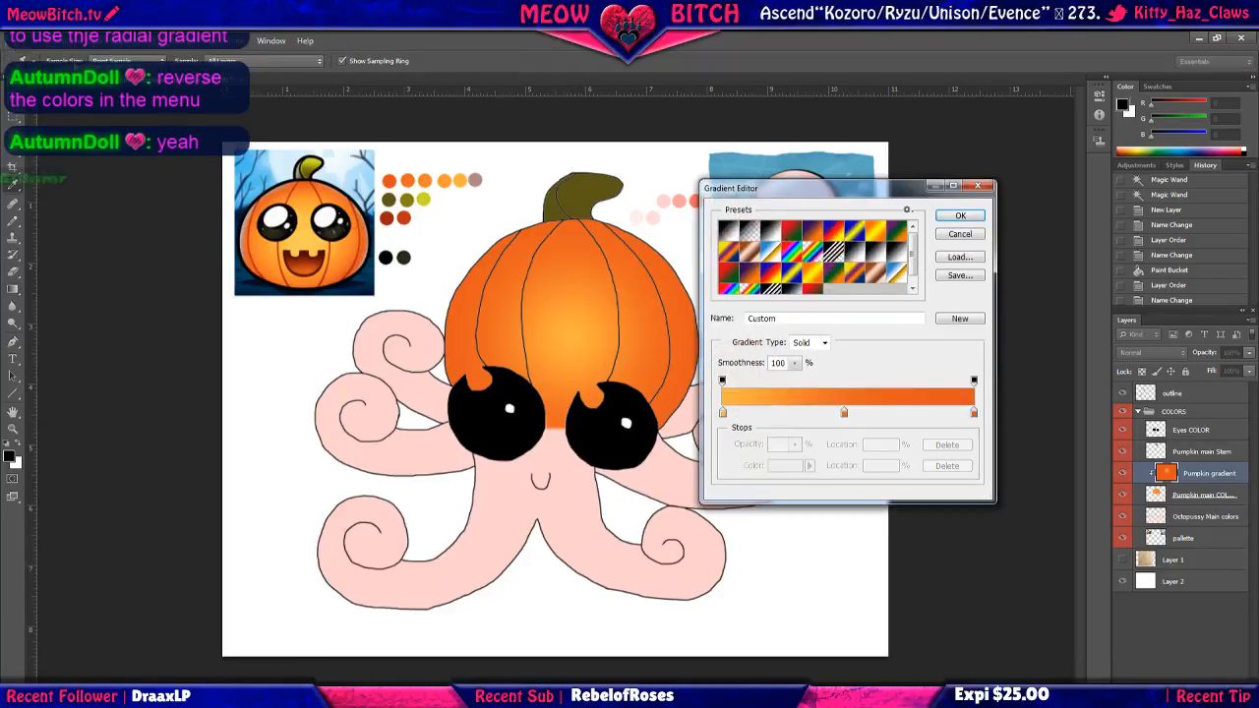
left_click(844, 415)
left_click_drag(844, 417, 915, 419)
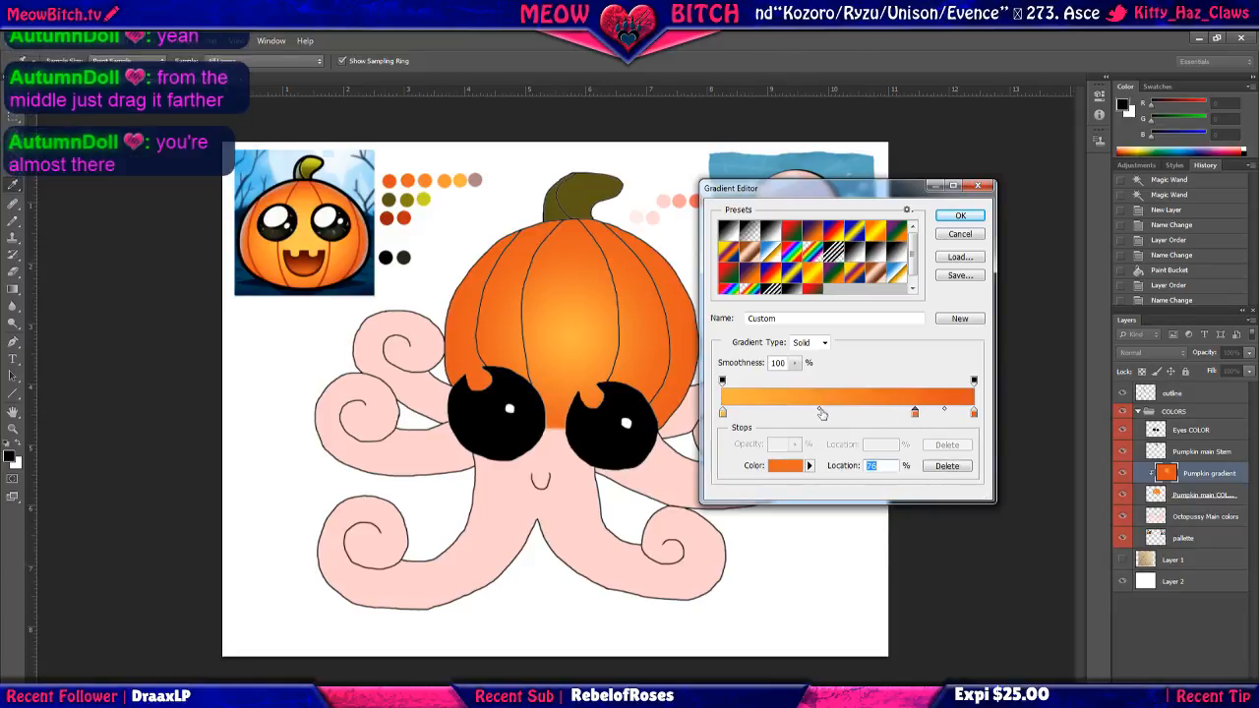
left_click_drag(818, 409, 855, 417)
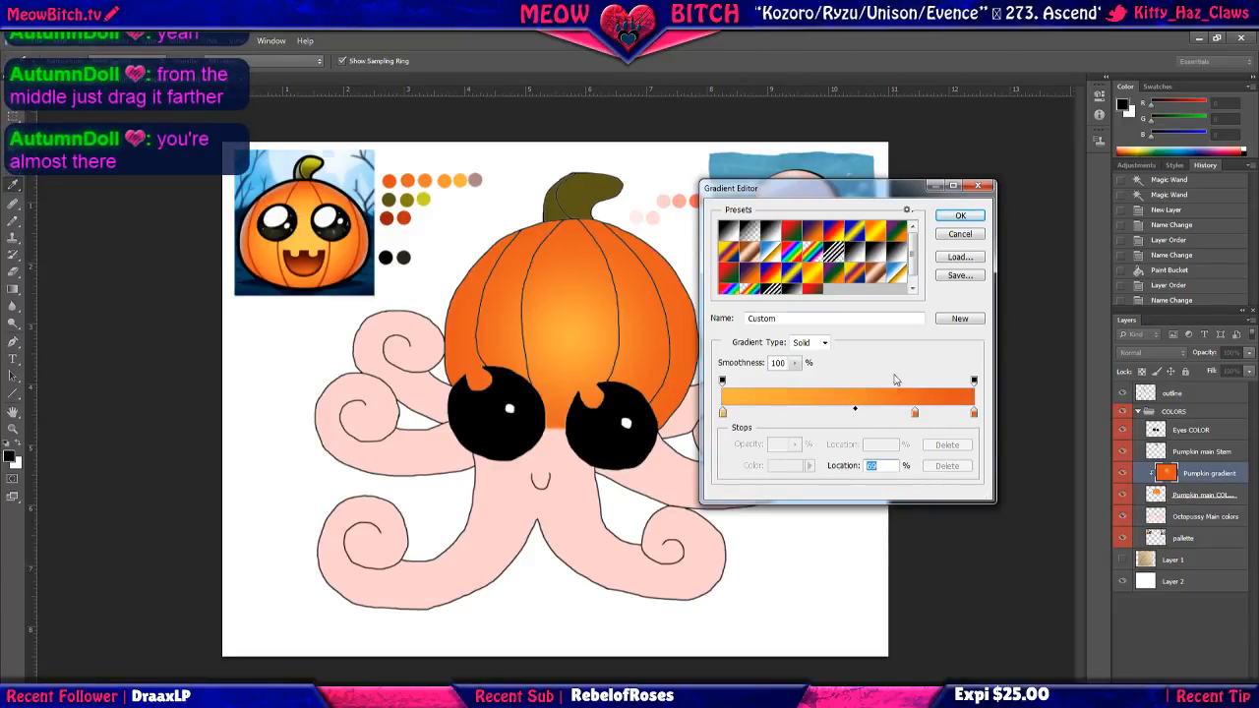
left_click(960, 217)
Fill the pumpkin with the adjusted radial gradient from its middle to its upper edge and nudge the gradient slightly.
left_click_drag(563, 317, 768, 199)
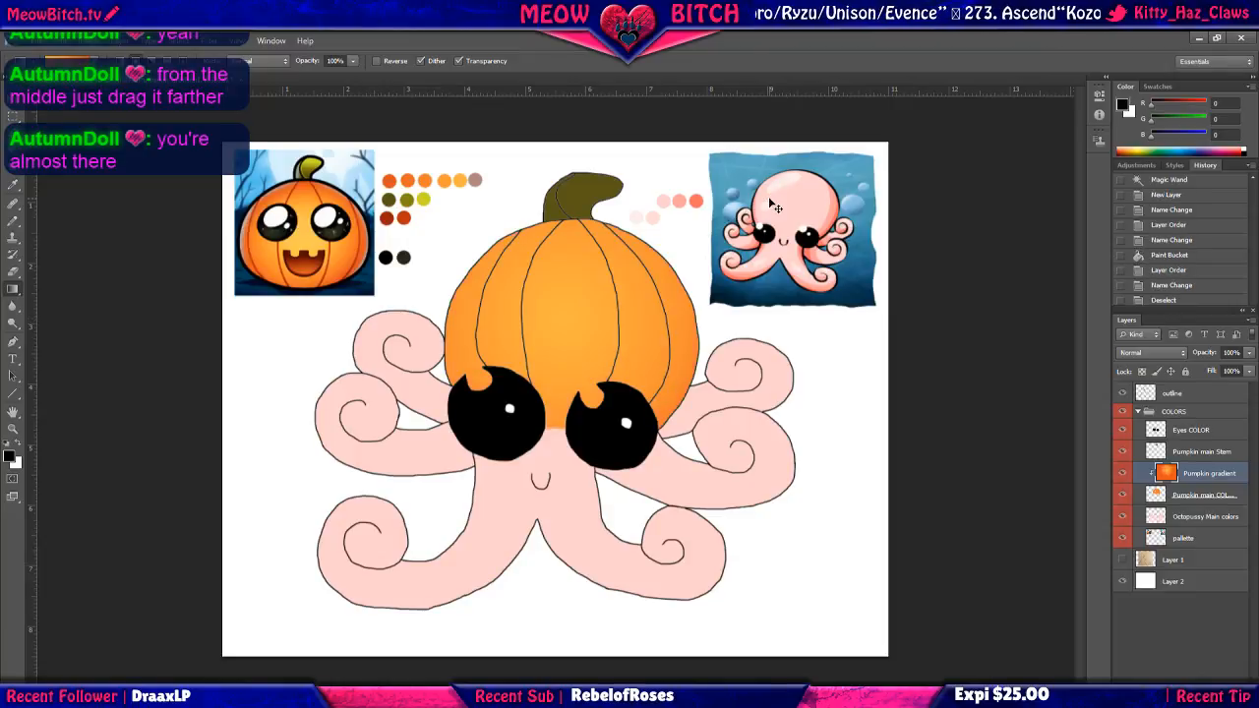
key("ctrl+z")
left_click_drag(583, 306, 661, 243)
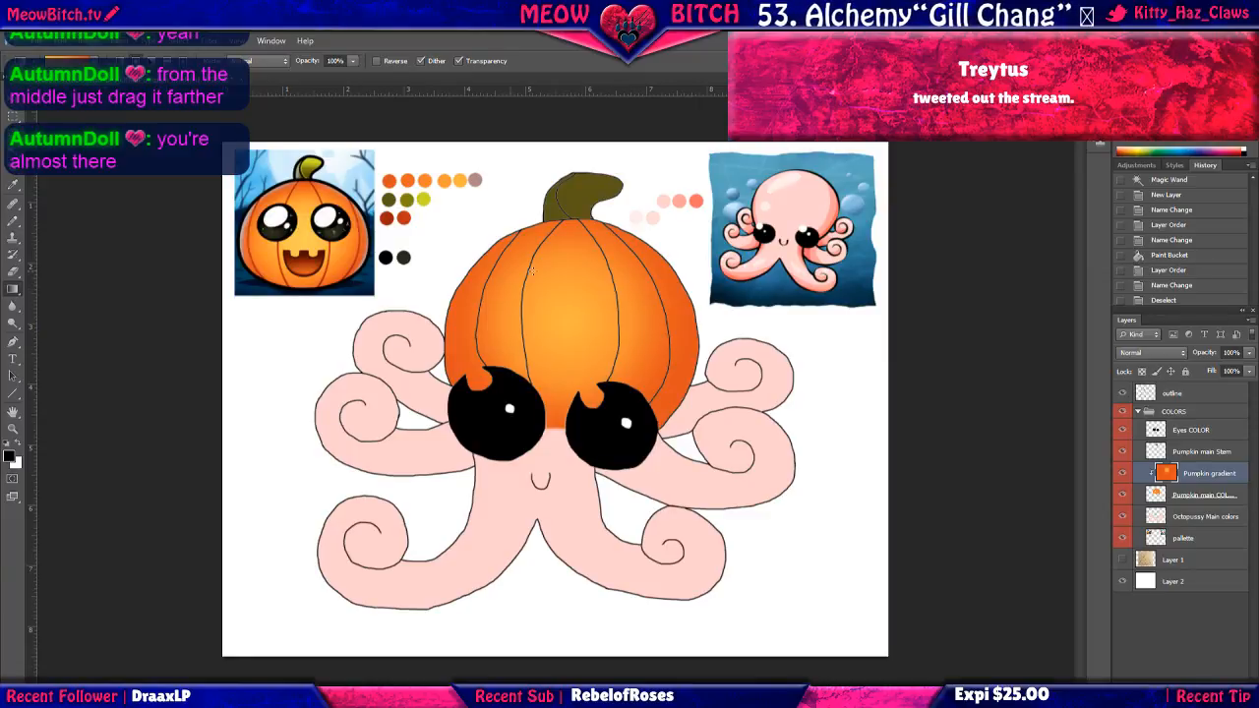
key("v")
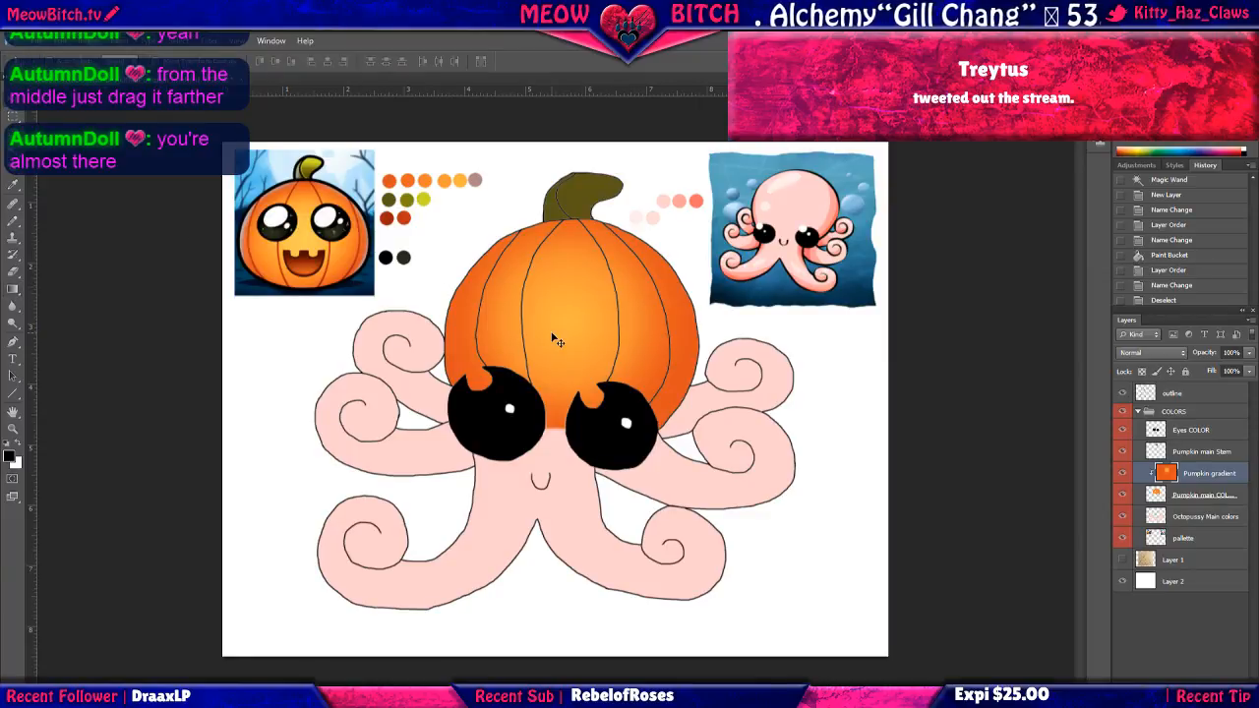
mouse_move(569, 326)
left_mouse_down()
mouse_move(559, 321)
mouse_move(595, 343)
mouse_move(512, 338)
mouse_move(710, 396)
mouse_move(542, 288)
mouse_move(570, 310)
left_mouse_up()
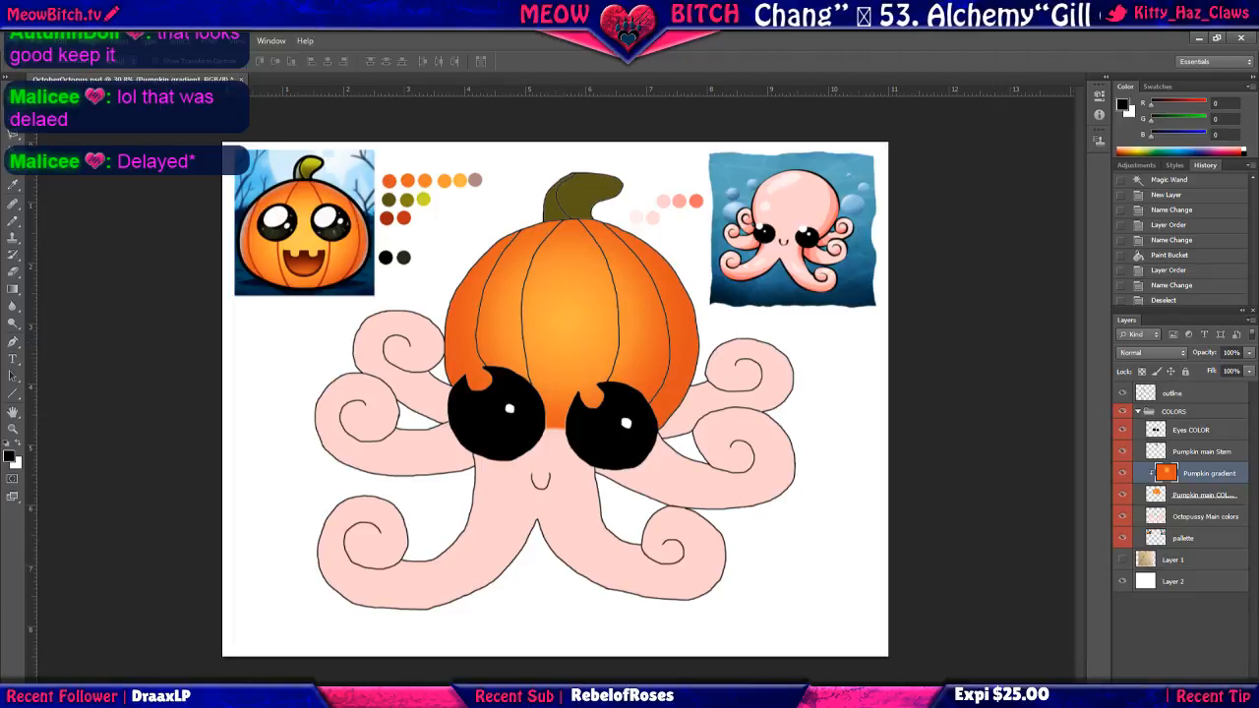
Save the drawing.
left_click(34, 41)
left_click(57, 186)
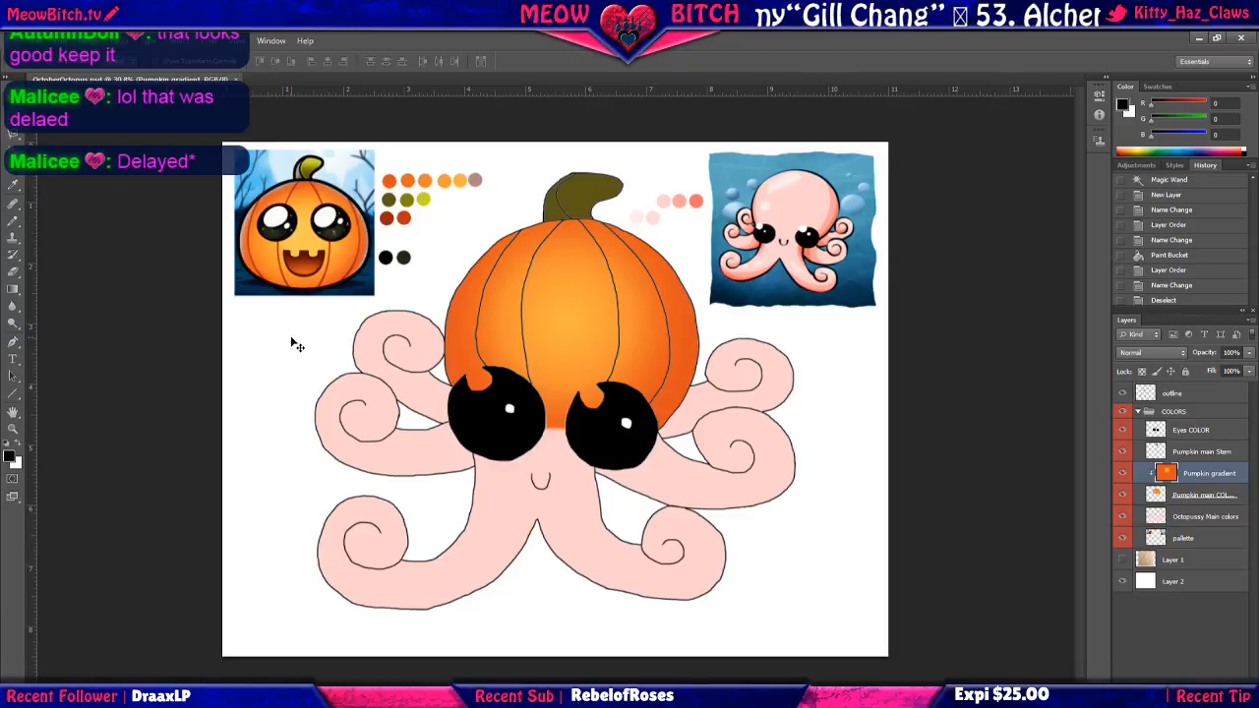
Toggle the Pumpkin gradient layer's visibility repeatedly to compare the pumpkin with and without the shading.
left_click(1123, 474)
left_click(1123, 475)
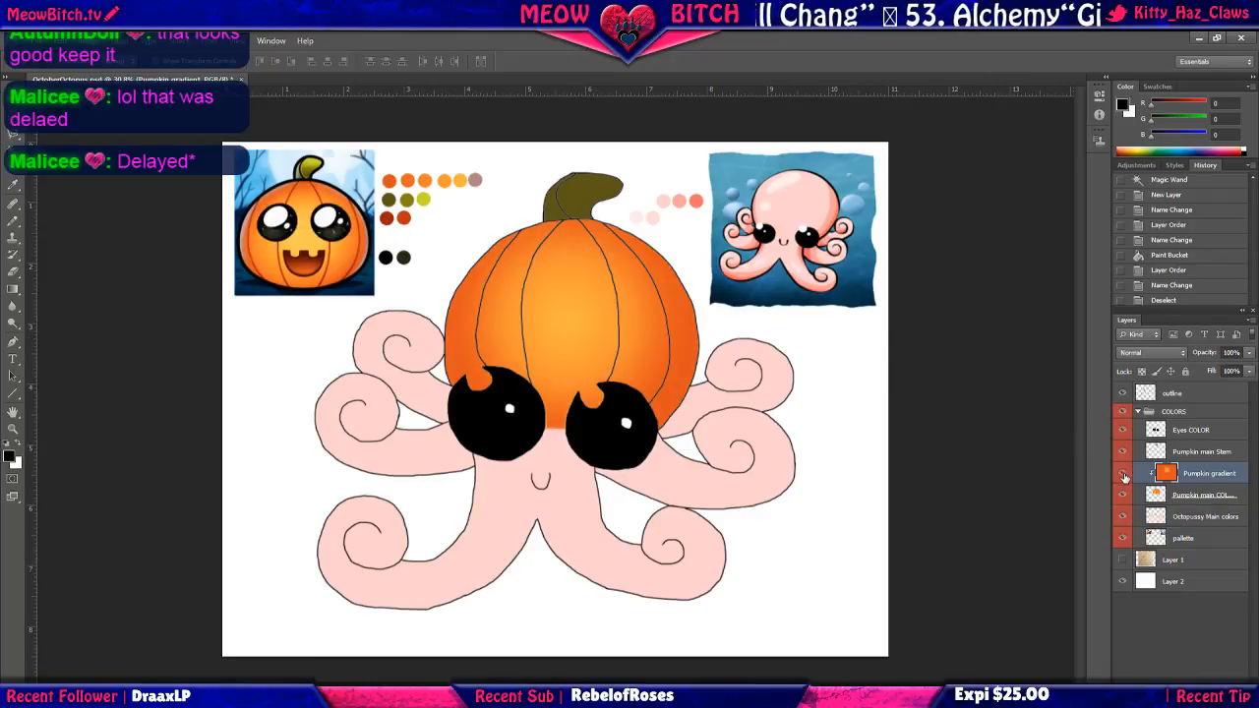
left_click(1123, 475)
left_click(1123, 475)
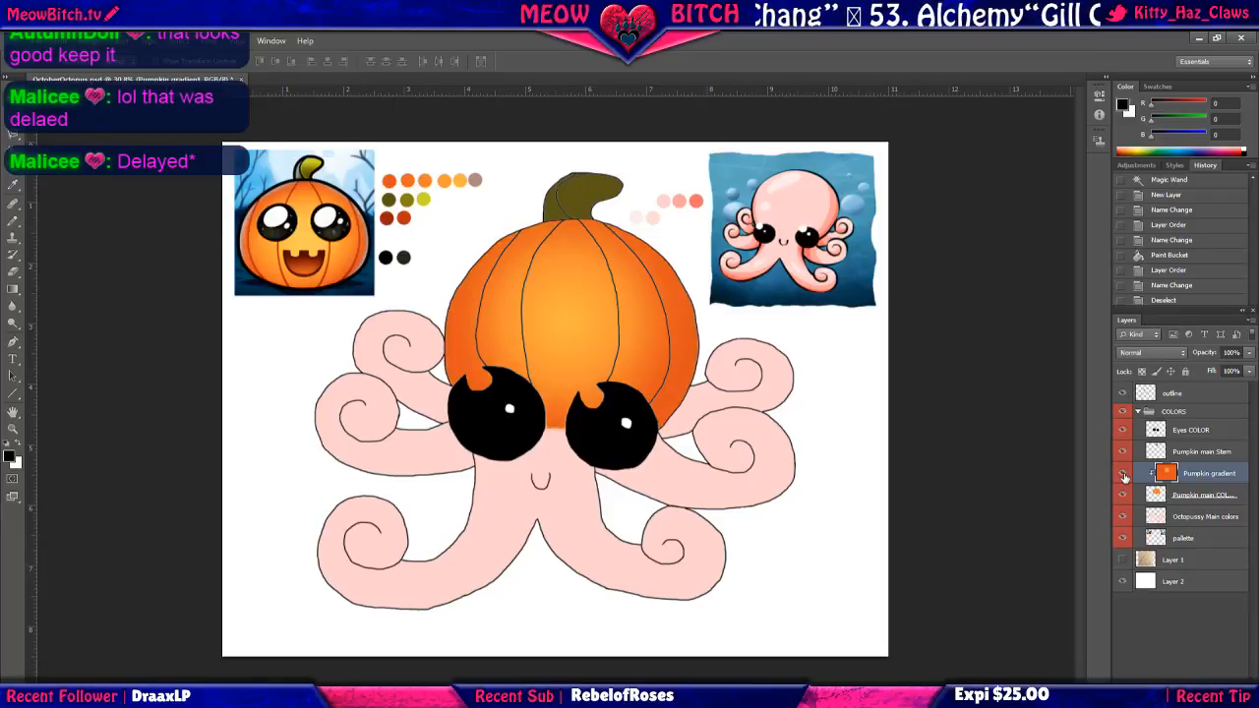
left_click(1123, 475)
left_click(1124, 475)
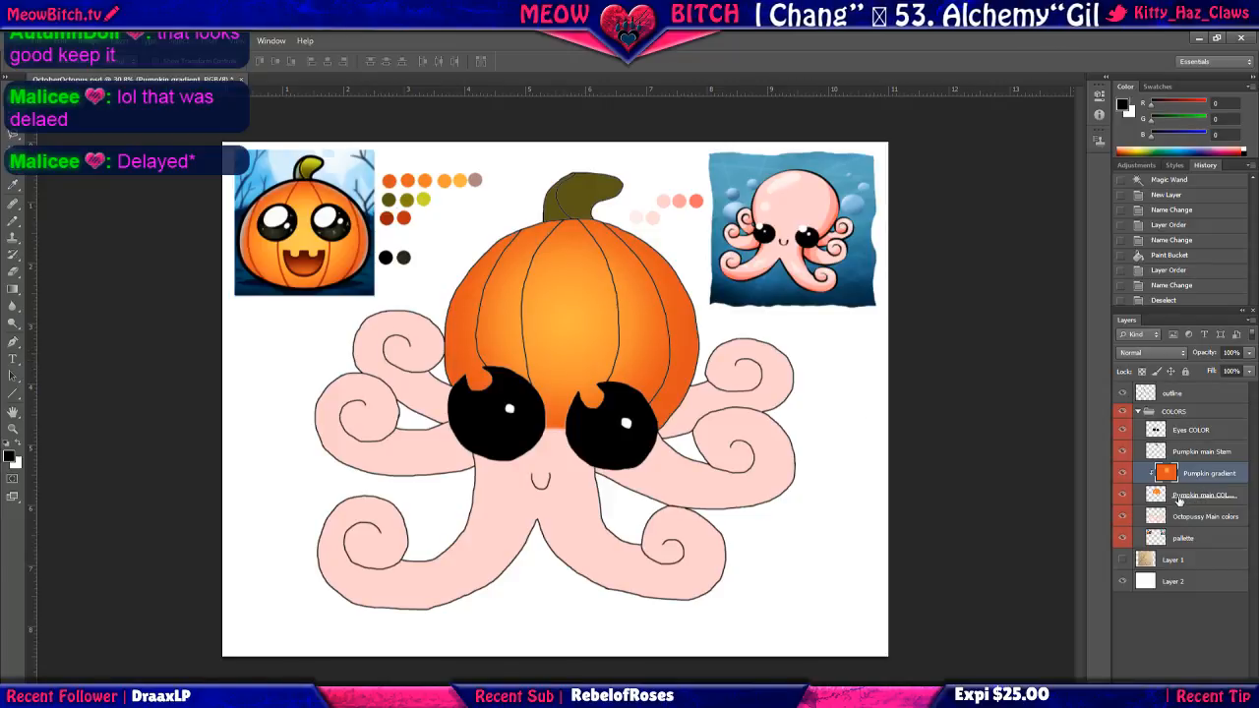
Try to turn the Pumpkin main COLORS layer into a clipping mask on the octopus color layer, and undo it.
left_click(1244, 505)
right_click(1245, 505)
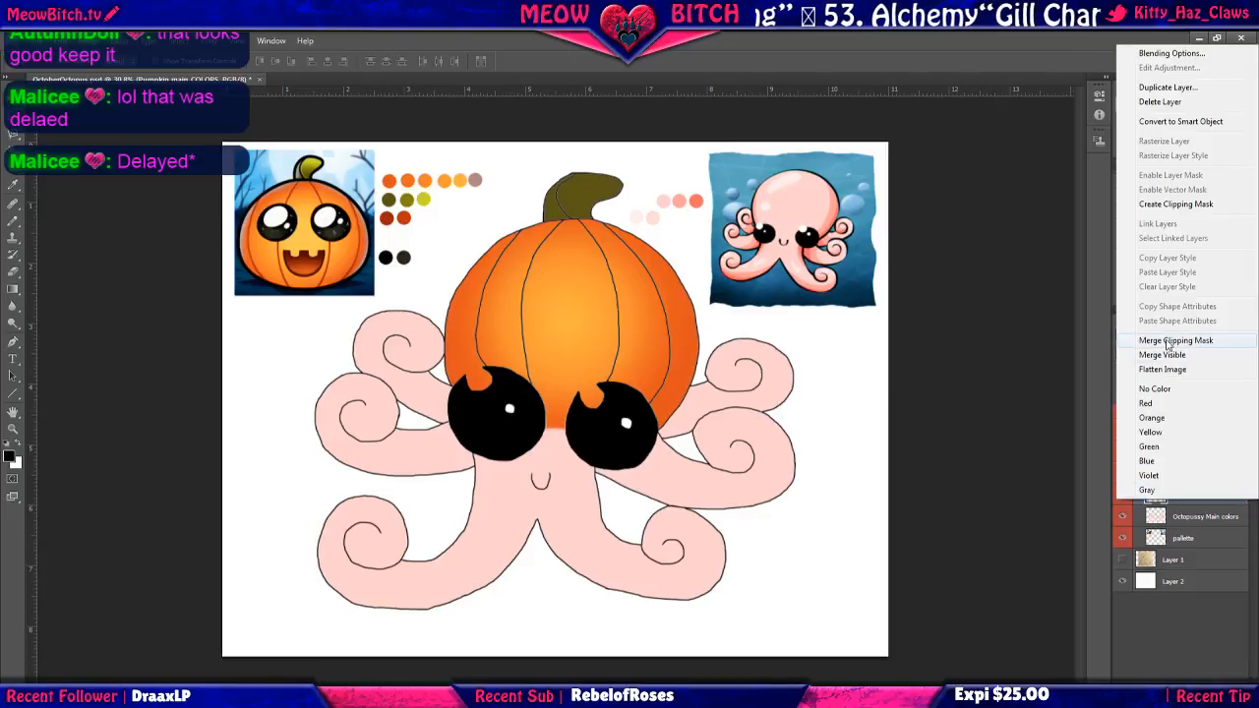
left_click(1172, 204)
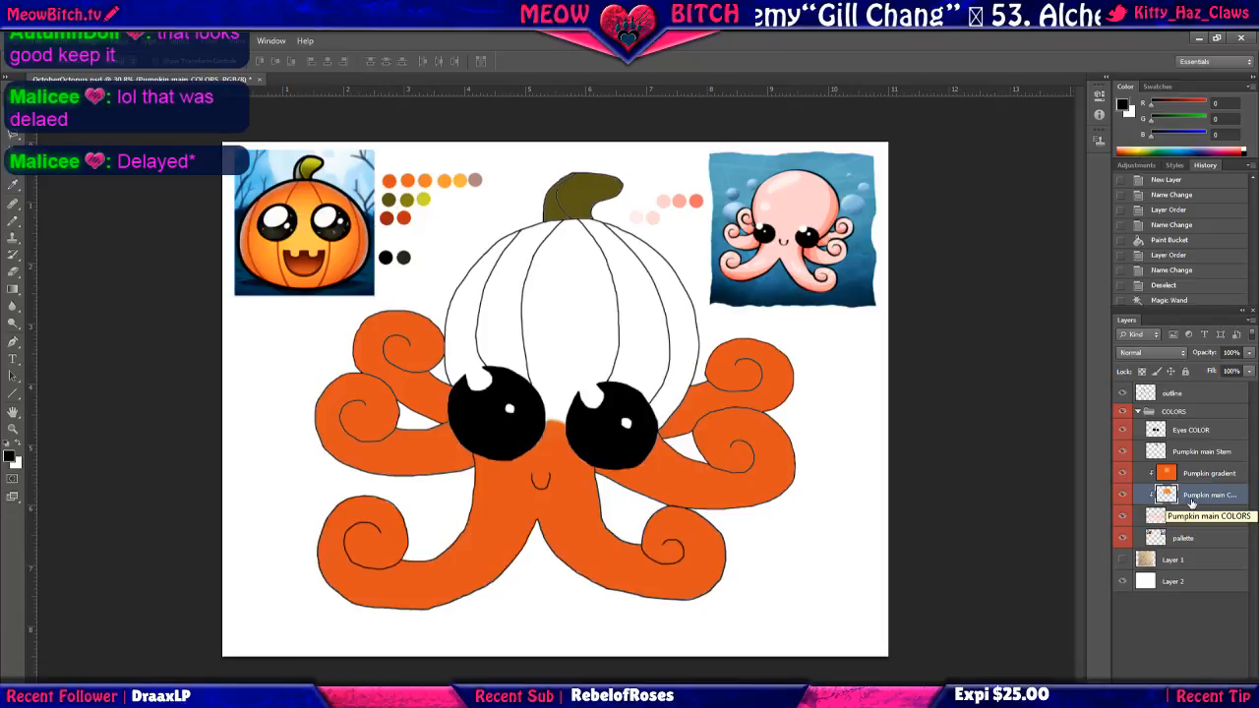
key("ctrl+z")
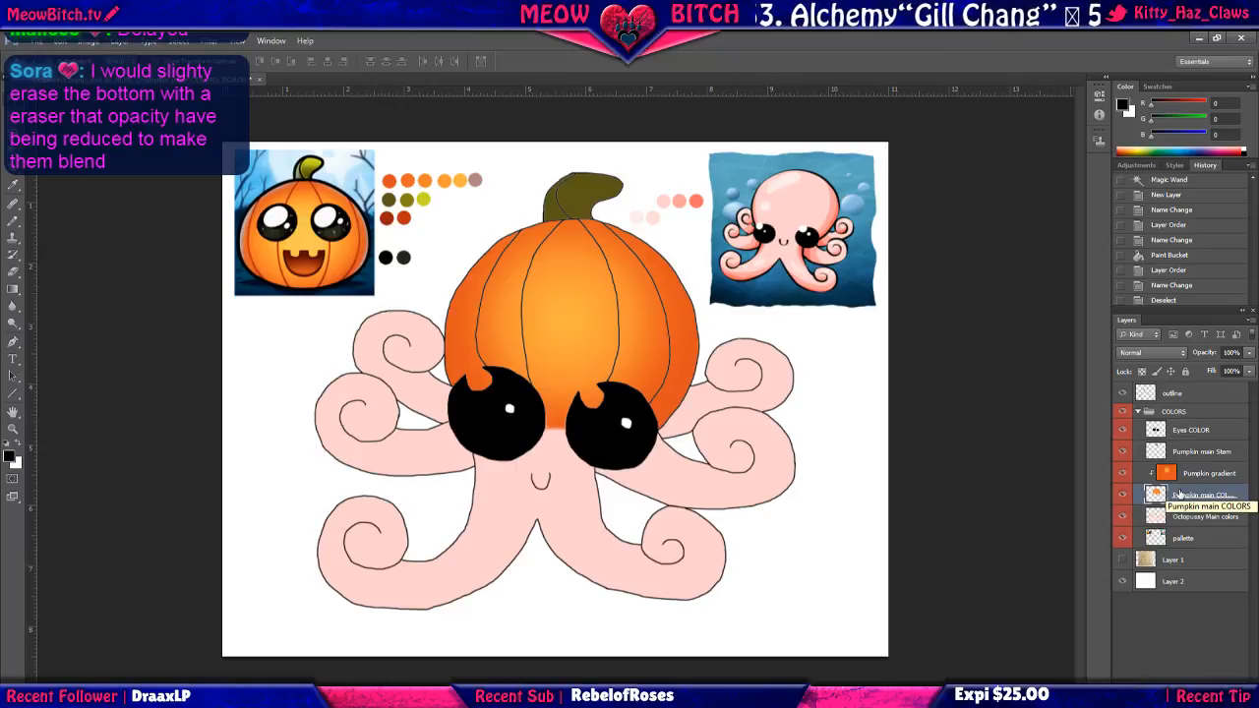
Add a new layer above the Pumpkin gradient layer and clip it to the pumpkin's base color.
left_click(1237, 481)
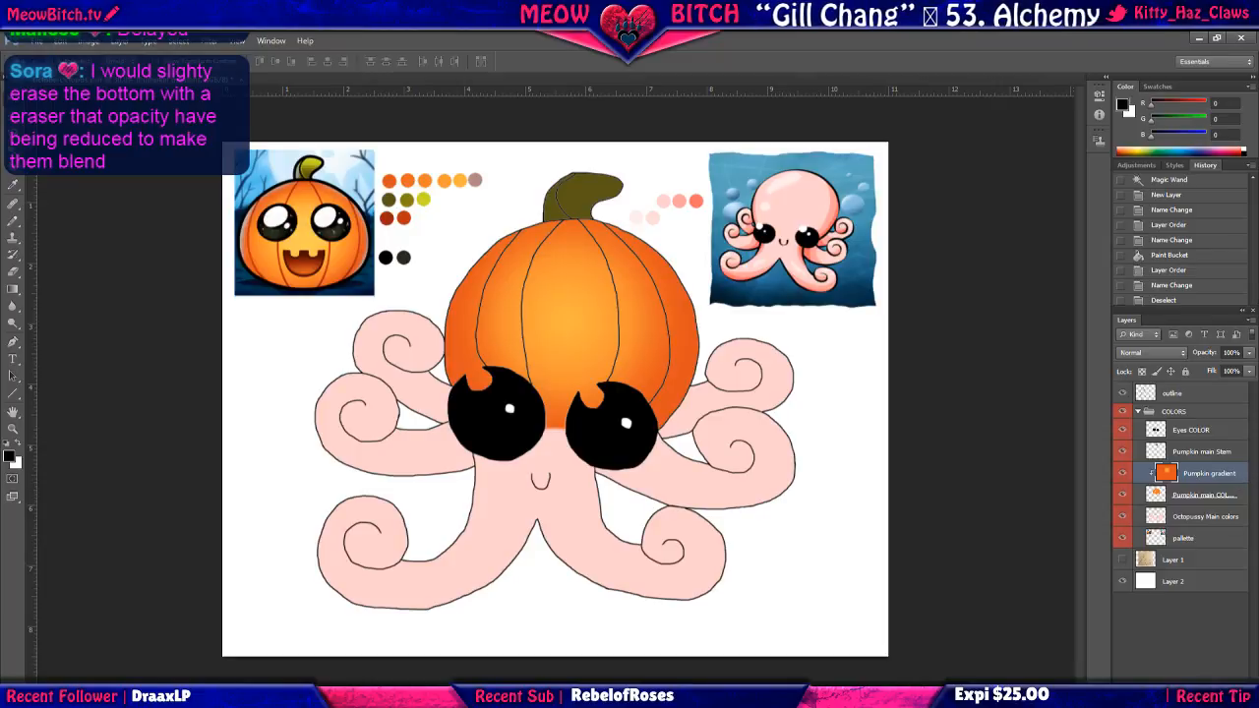
key("ctrl+alt+shift+n")
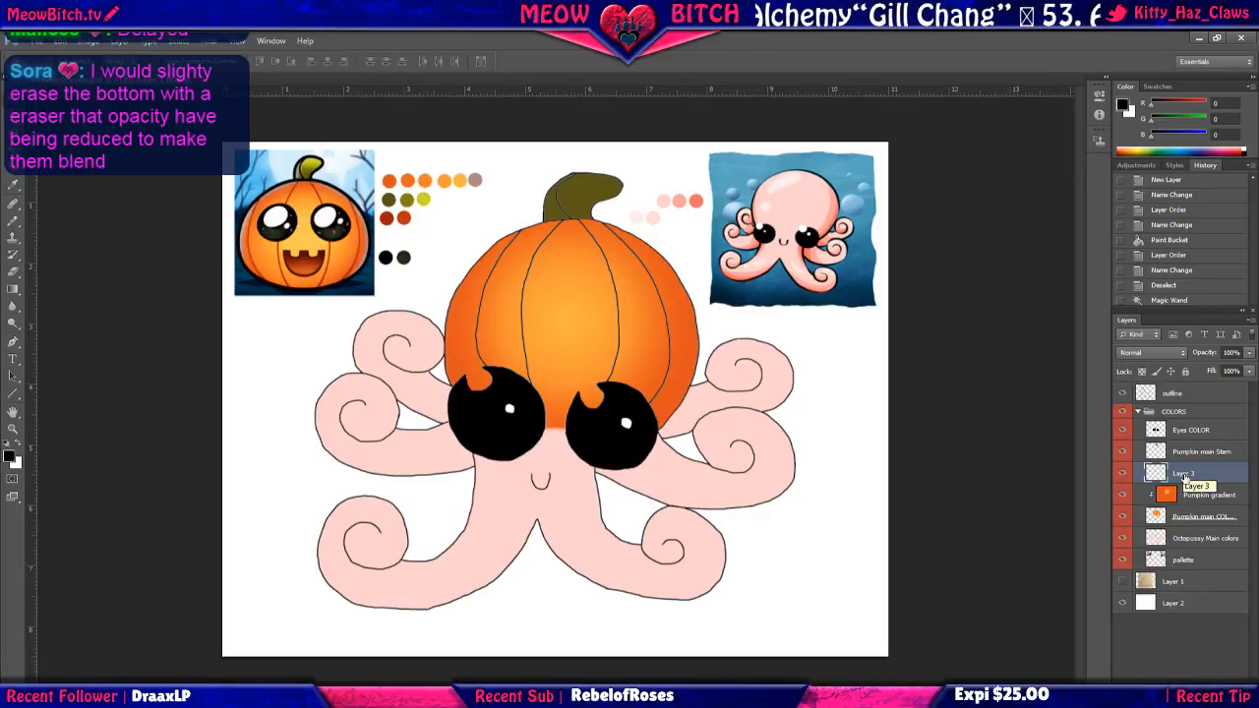
left_click(1122, 497)
left_click(1122, 497)
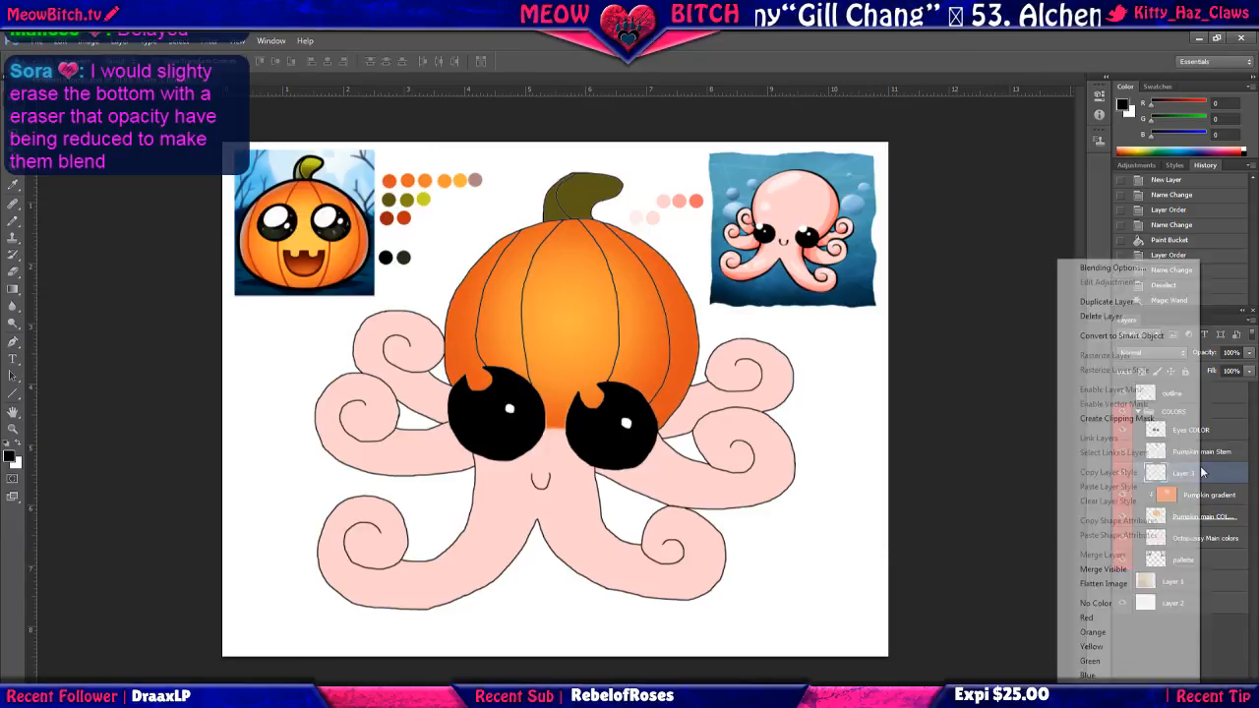
right_click(1201, 472)
left_click(1147, 421)
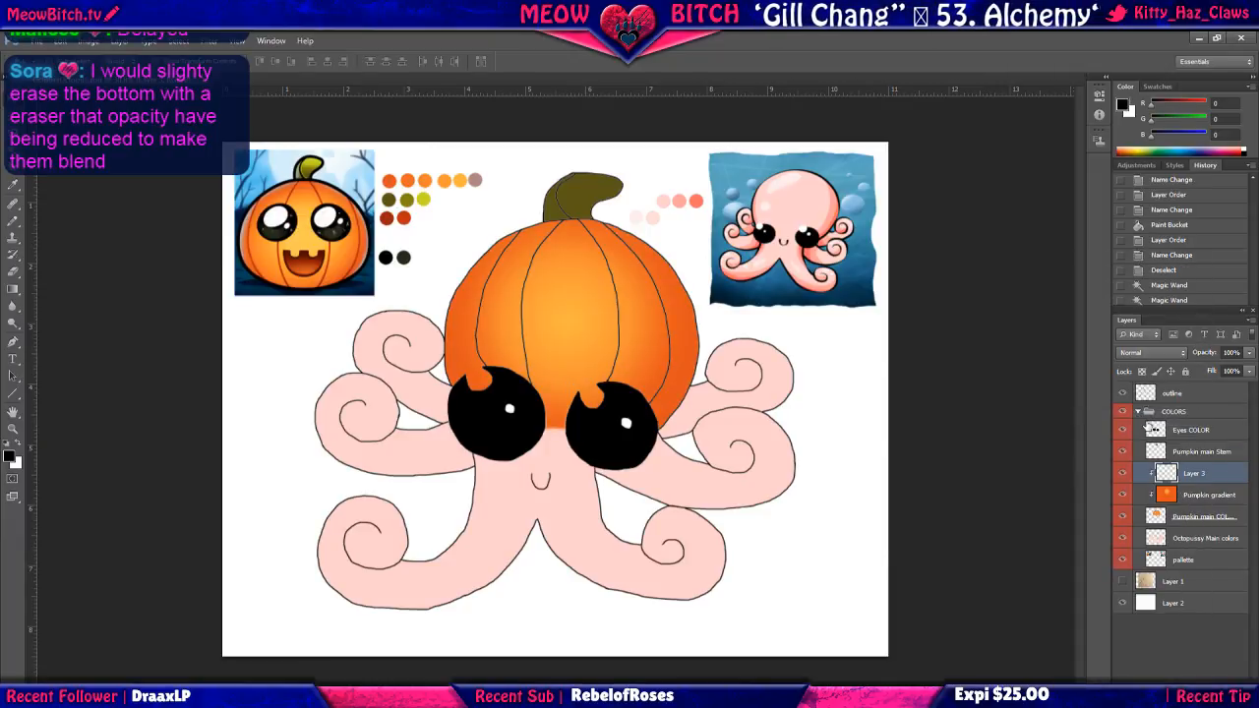
Try a thick black Pencil stroke across the pumpkin on the clipped layer, and undo it.
left_click(12, 224)
mouse_move(457, 285)
left_mouse_down()
mouse_move(541, 297)
mouse_move(583, 367)
mouse_move(689, 454)
mouse_move(726, 543)
mouse_move(656, 549)
left_mouse_up()
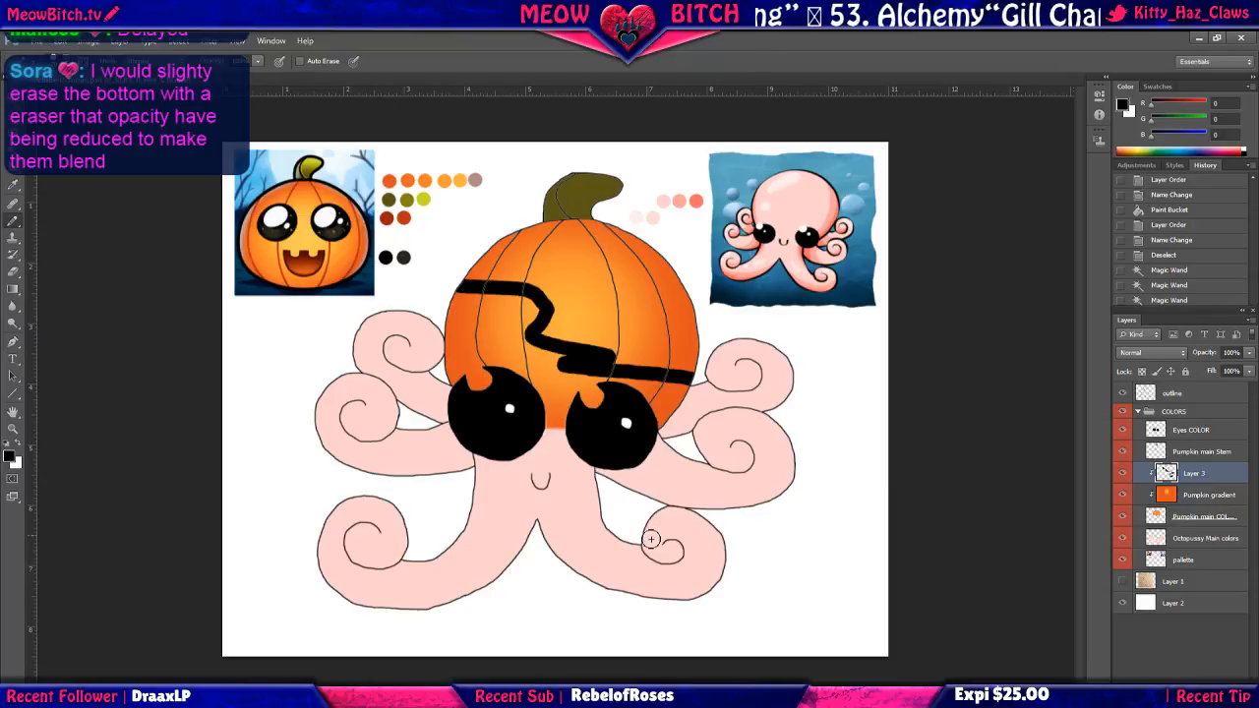
key("ctrl+z")
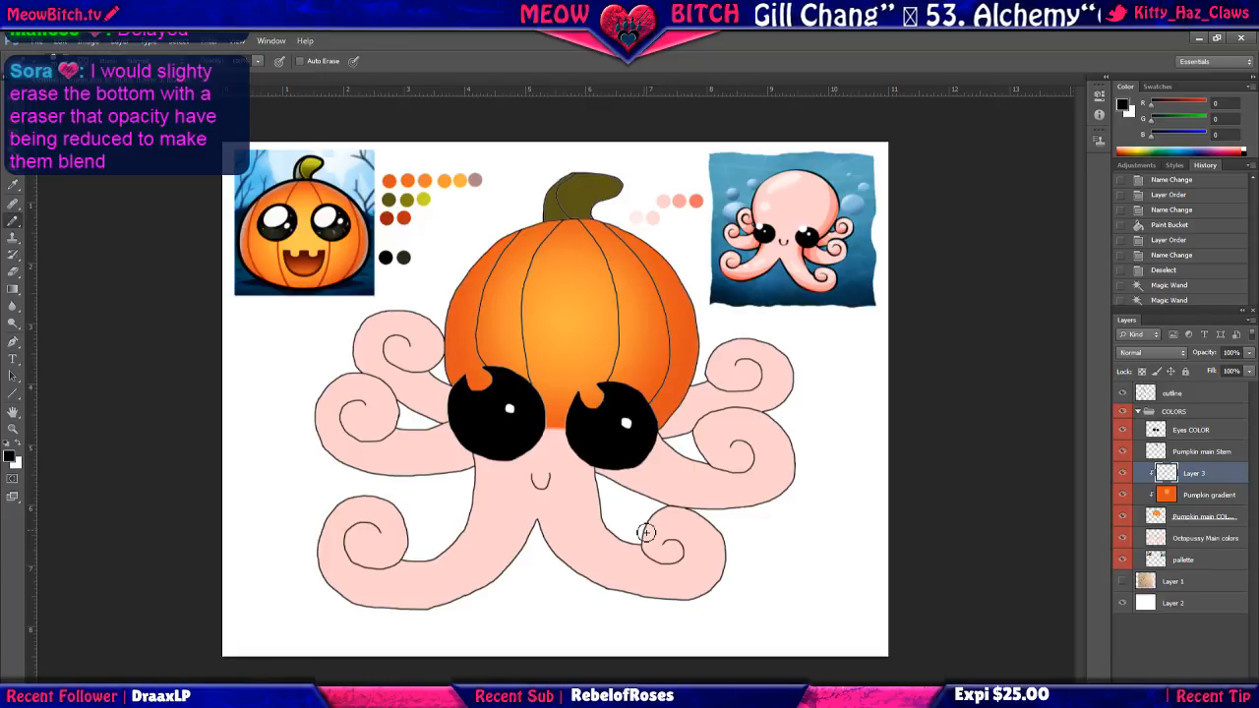
Sample the darkest orange swatch from the pumpkin palette as the foreground color for the Pencil tool.
scroll(503, 376, "up", 4)
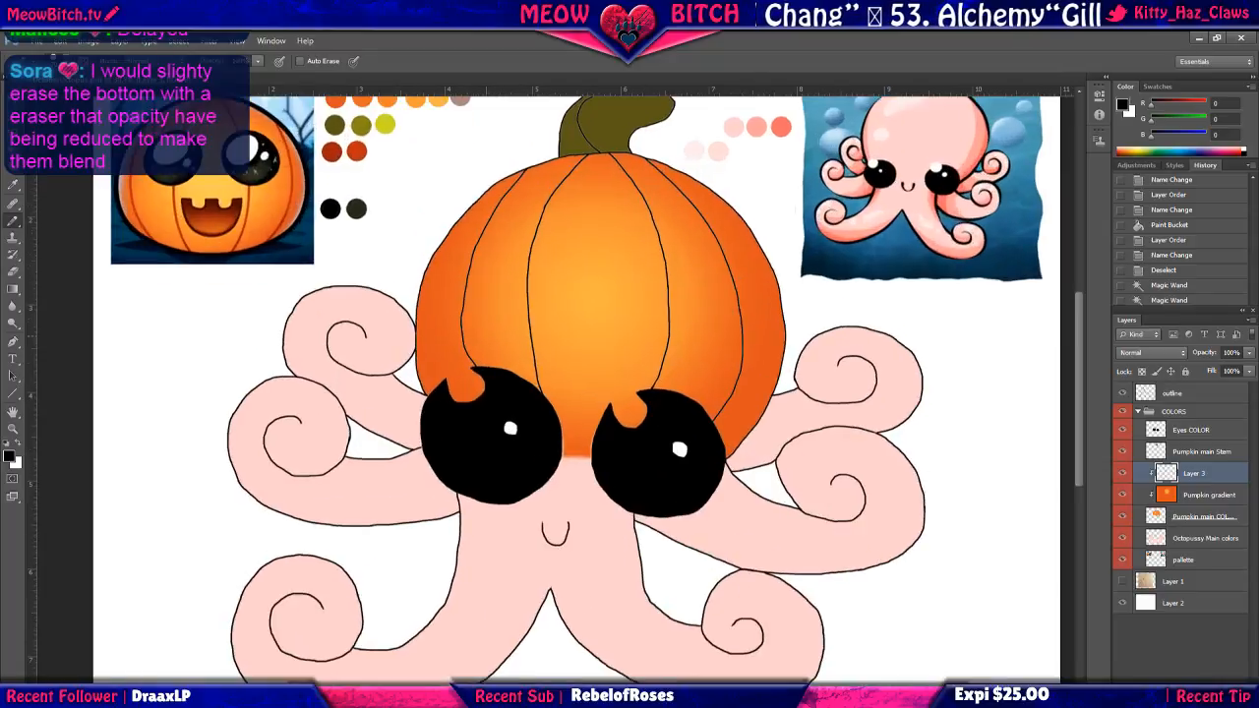
left_click_drag(349, 194, 390, 343)
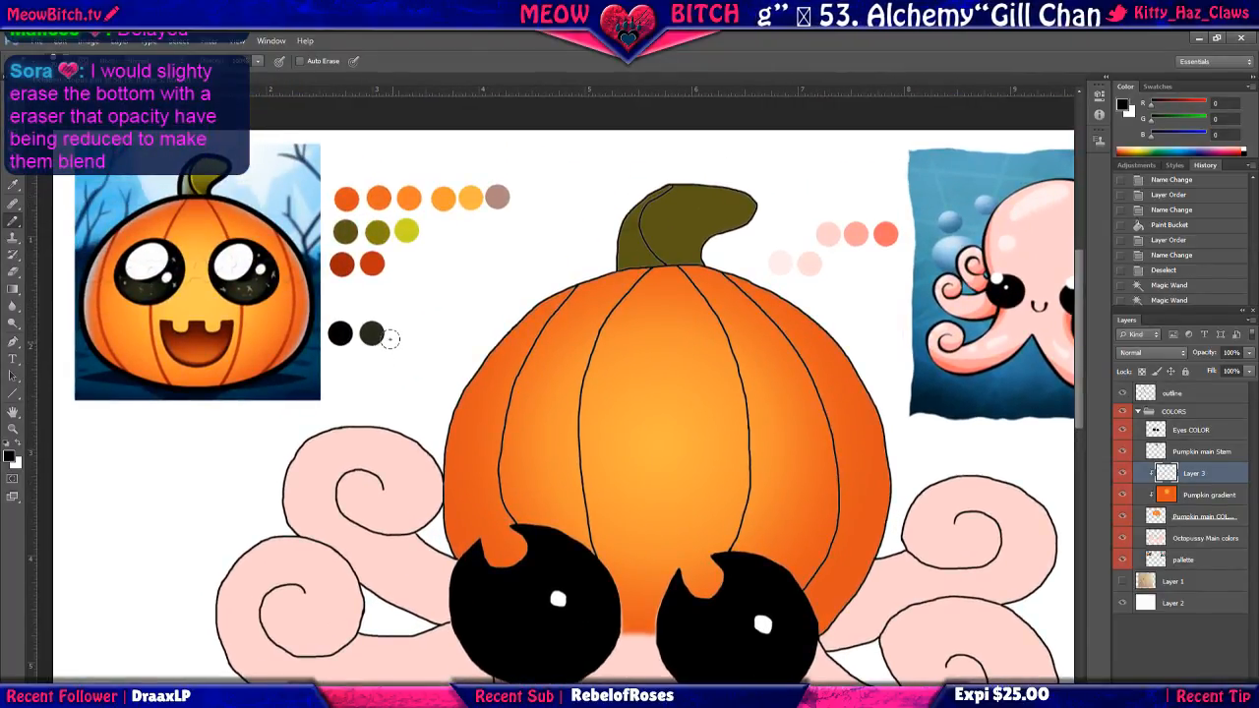
scroll(389, 339, "up", 1)
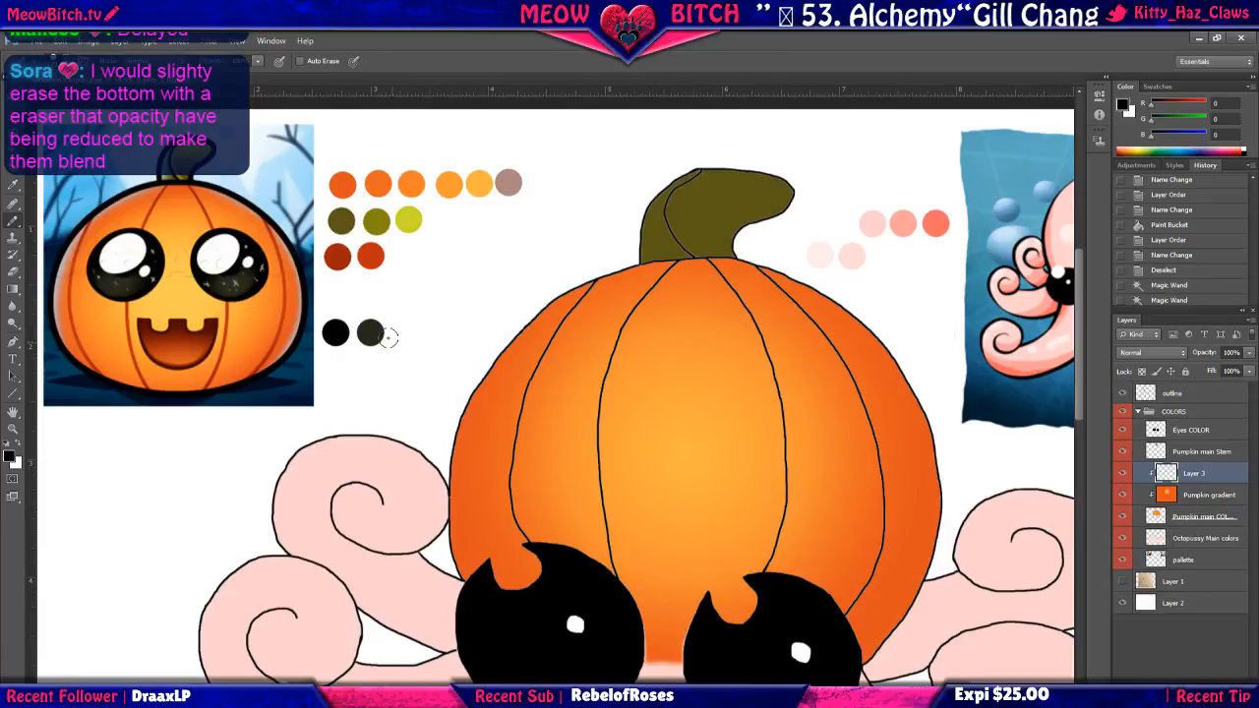
key("i")
left_click(343, 184)
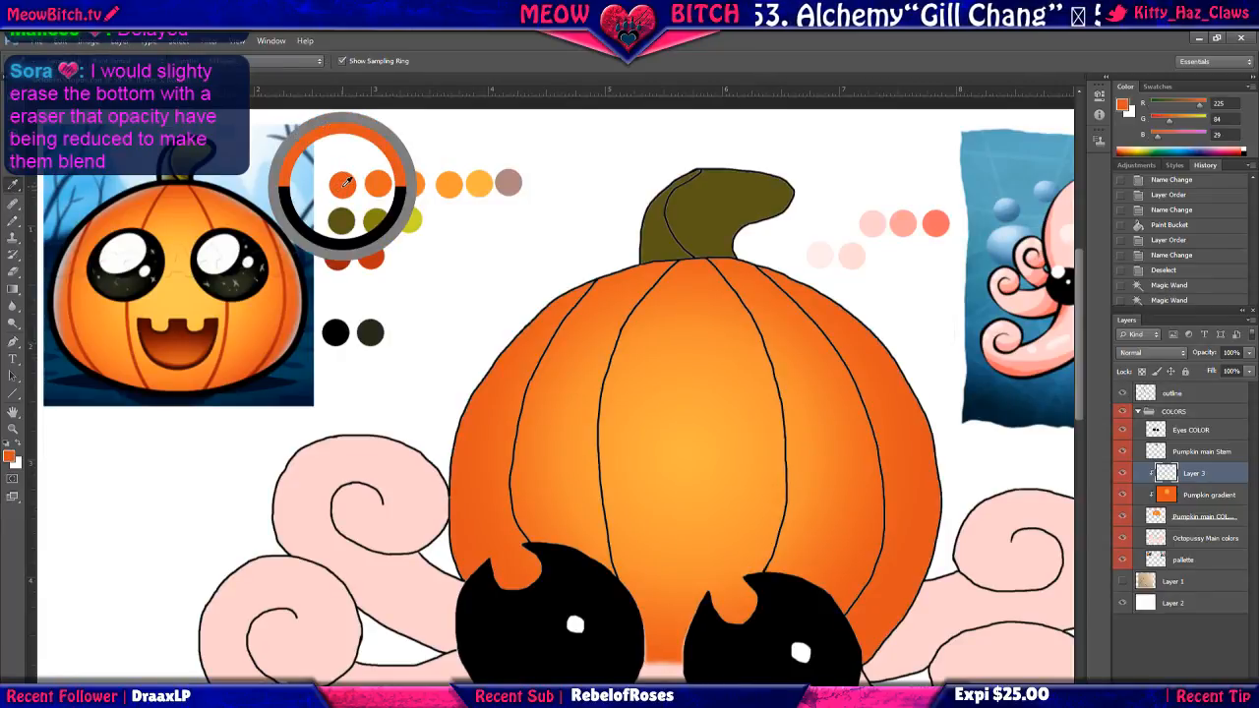
left_click(16, 234)
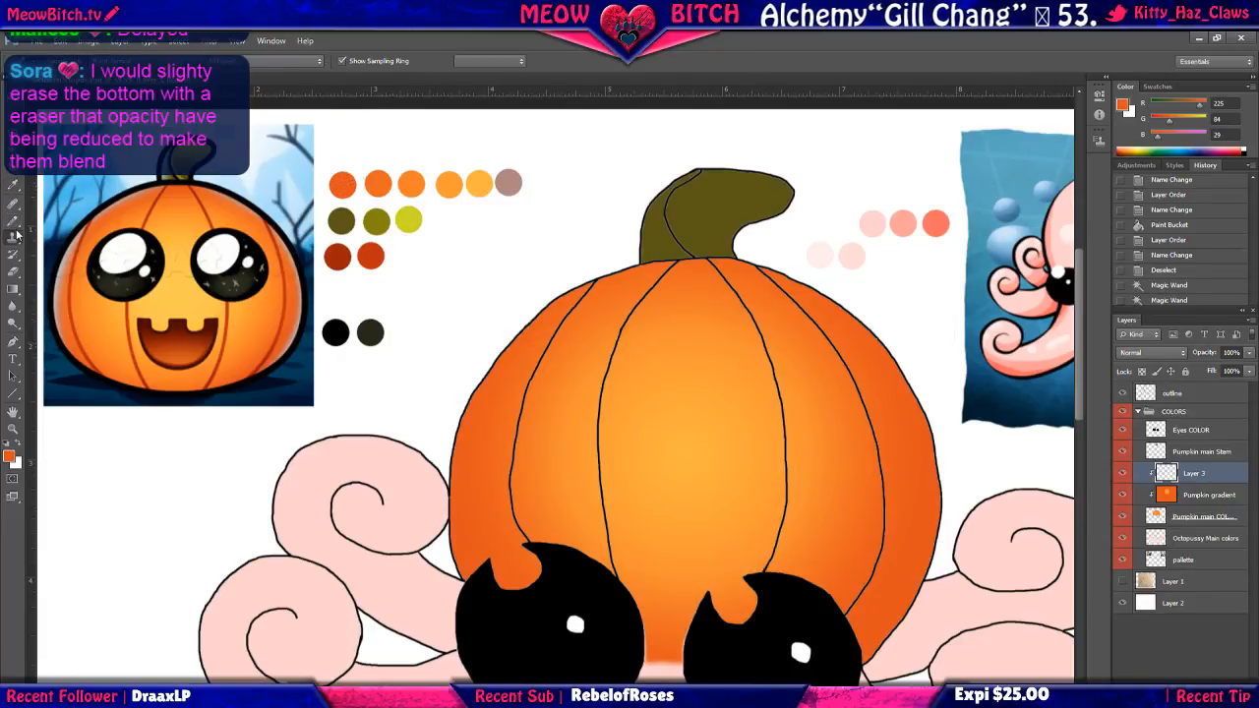
key("b")
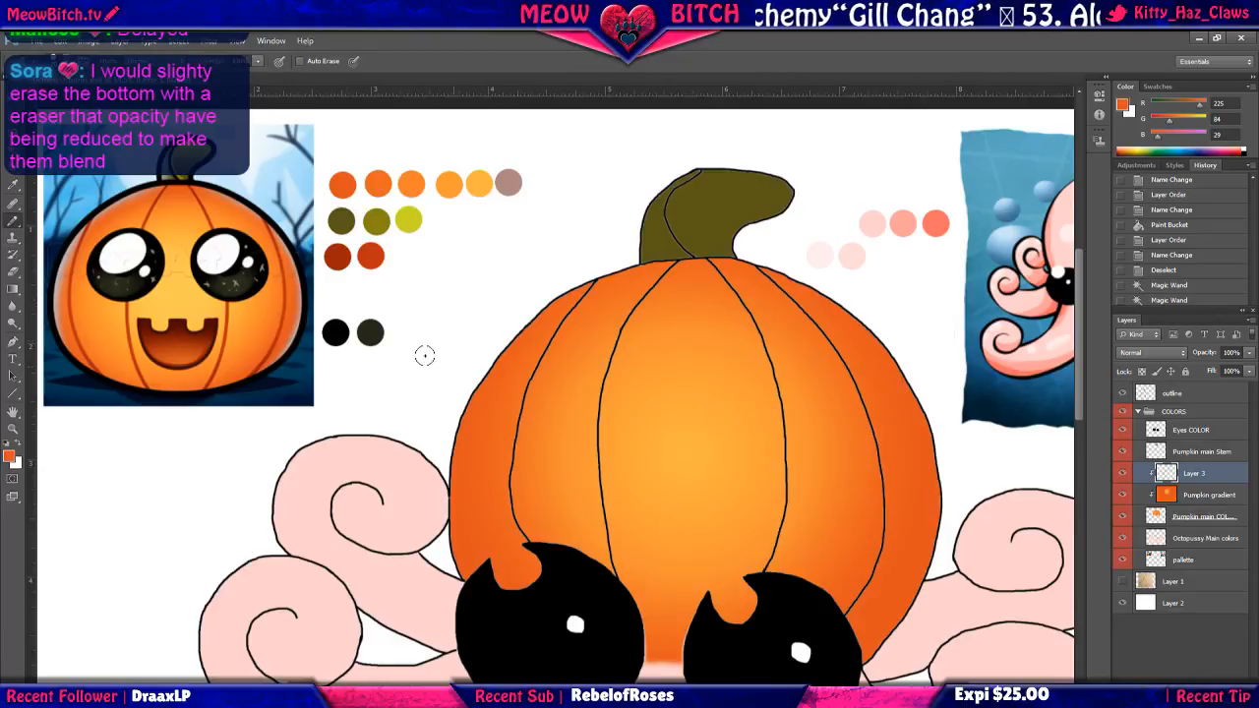
Try a dark orange Pencil stroke across the pumpkin, and undo it.
left_click_drag(482, 385, 940, 414)
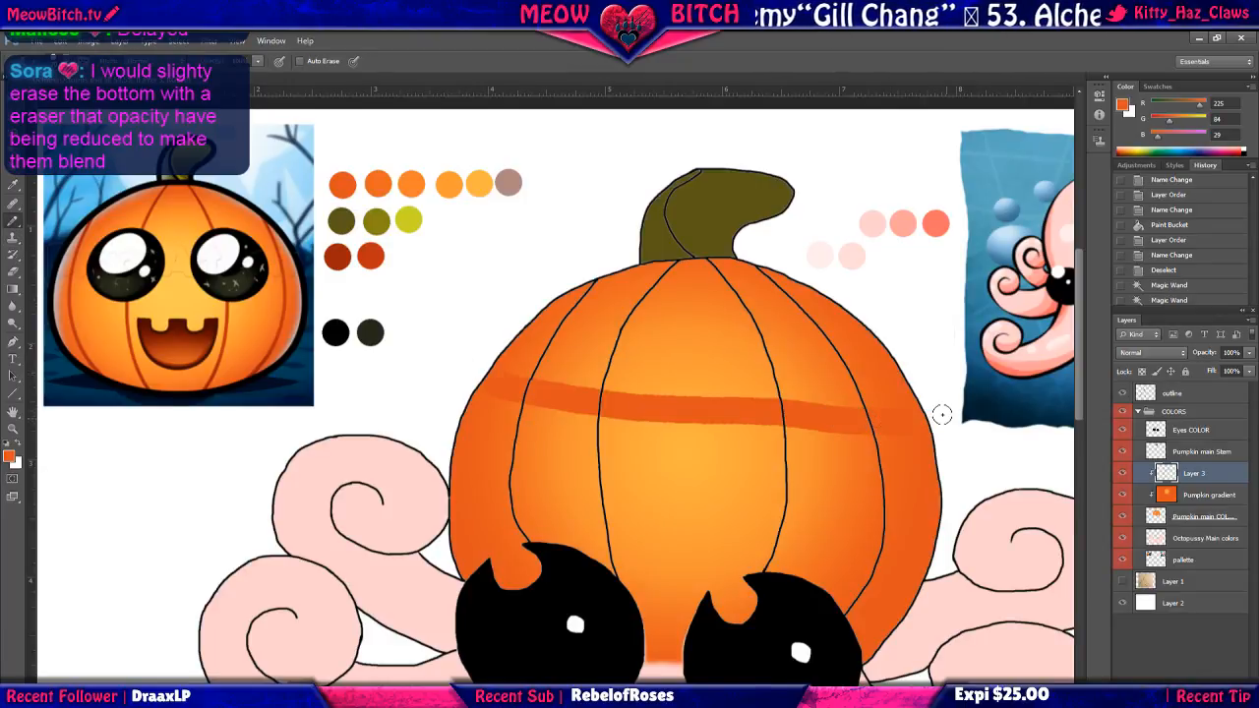
key("ctrl+z")
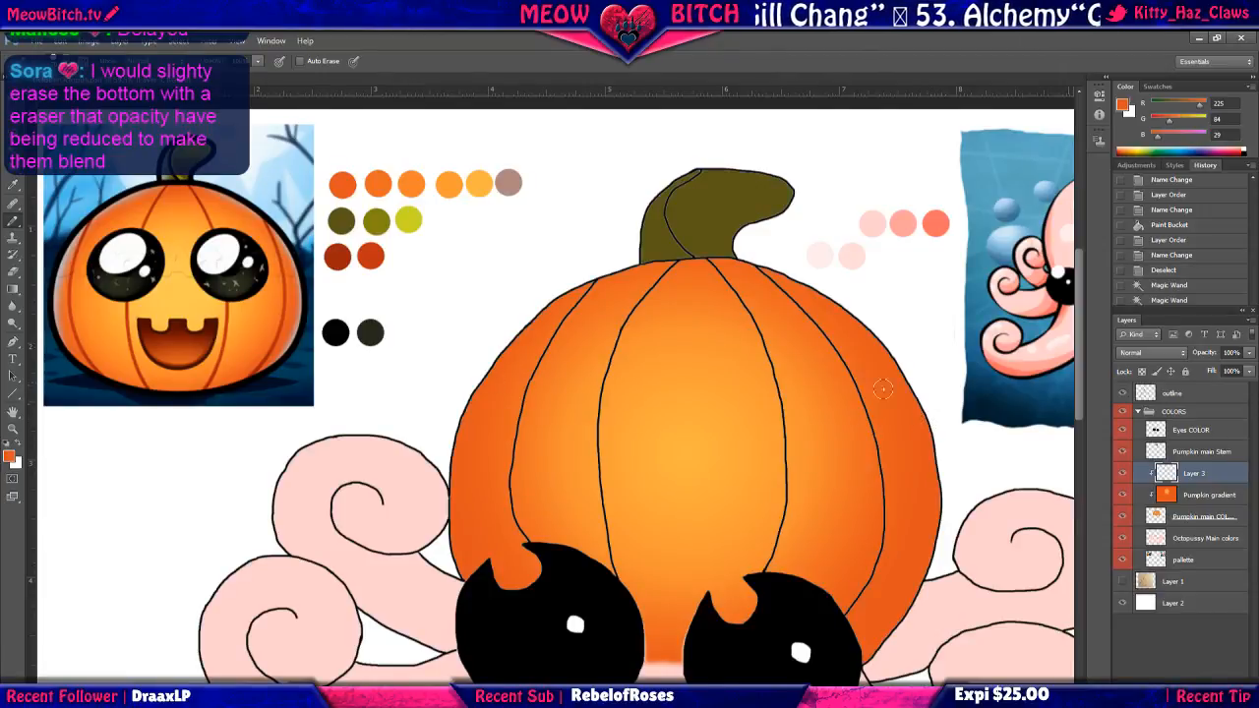
Set the new clipped layer's blend mode to Multiply, try an orange Pencil stroke across the pumpkin, and undo the stroke.
left_click(1187, 352)
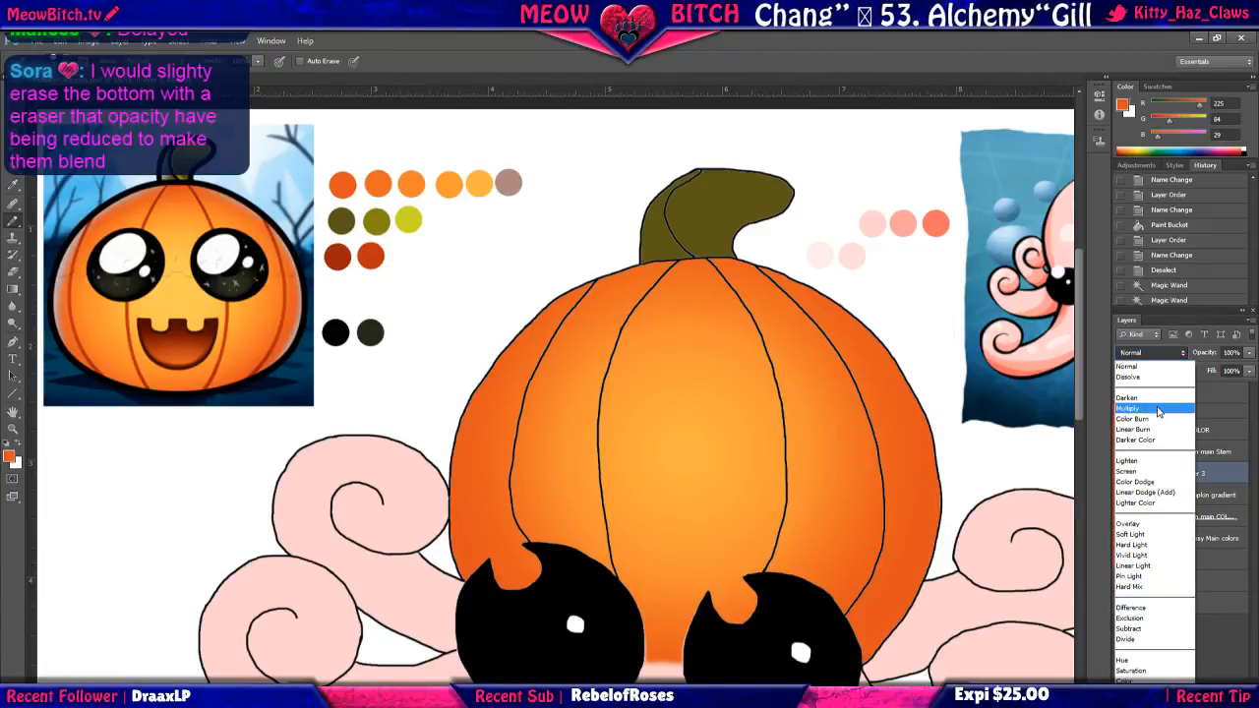
left_click(1159, 411)
left_click_drag(484, 378, 922, 409)
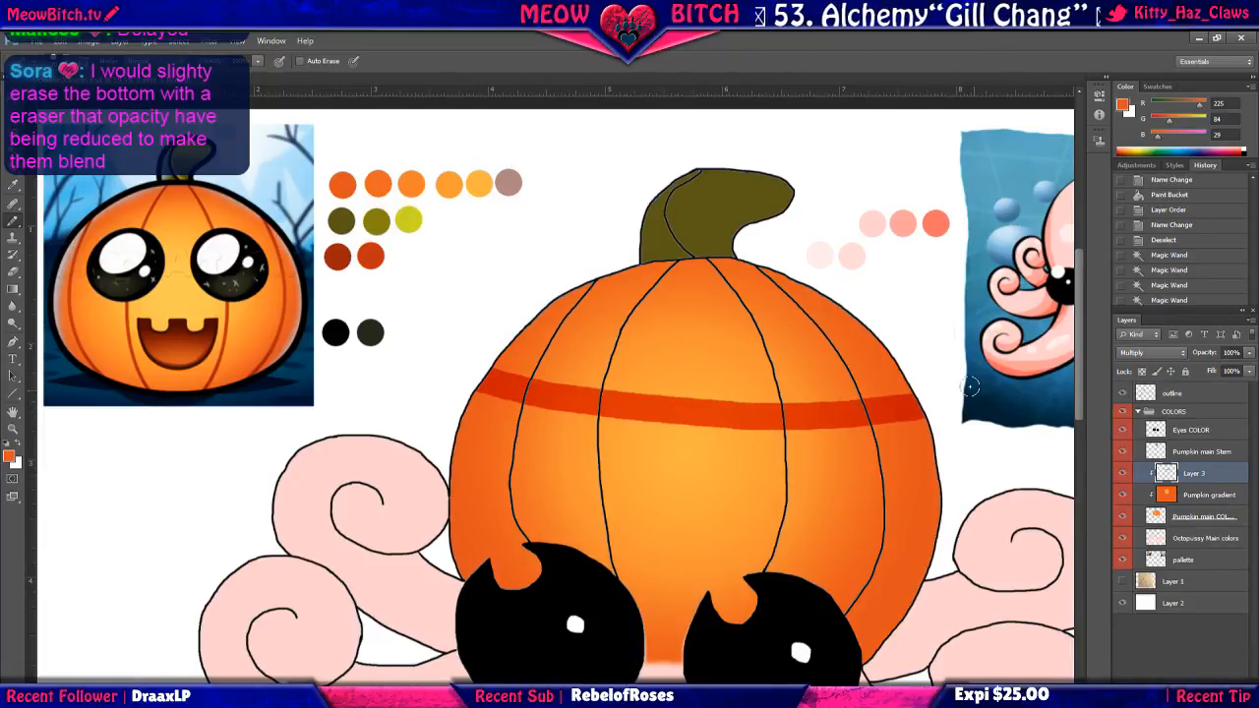
key("ctrl+z")
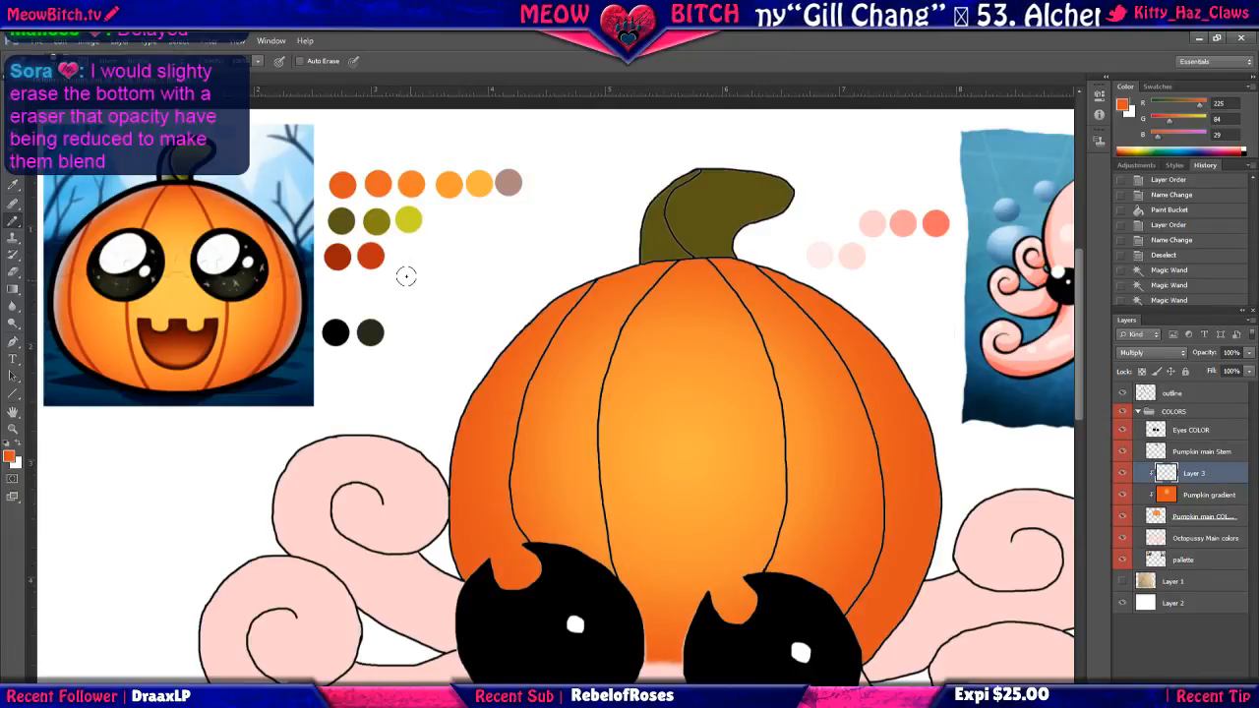
Paint a Pencil shadow on the Multiply layer along the pumpkin's lower left edge, from beside the upper tentacle curl down to the eye.
scroll(438, 371, "up", 1)
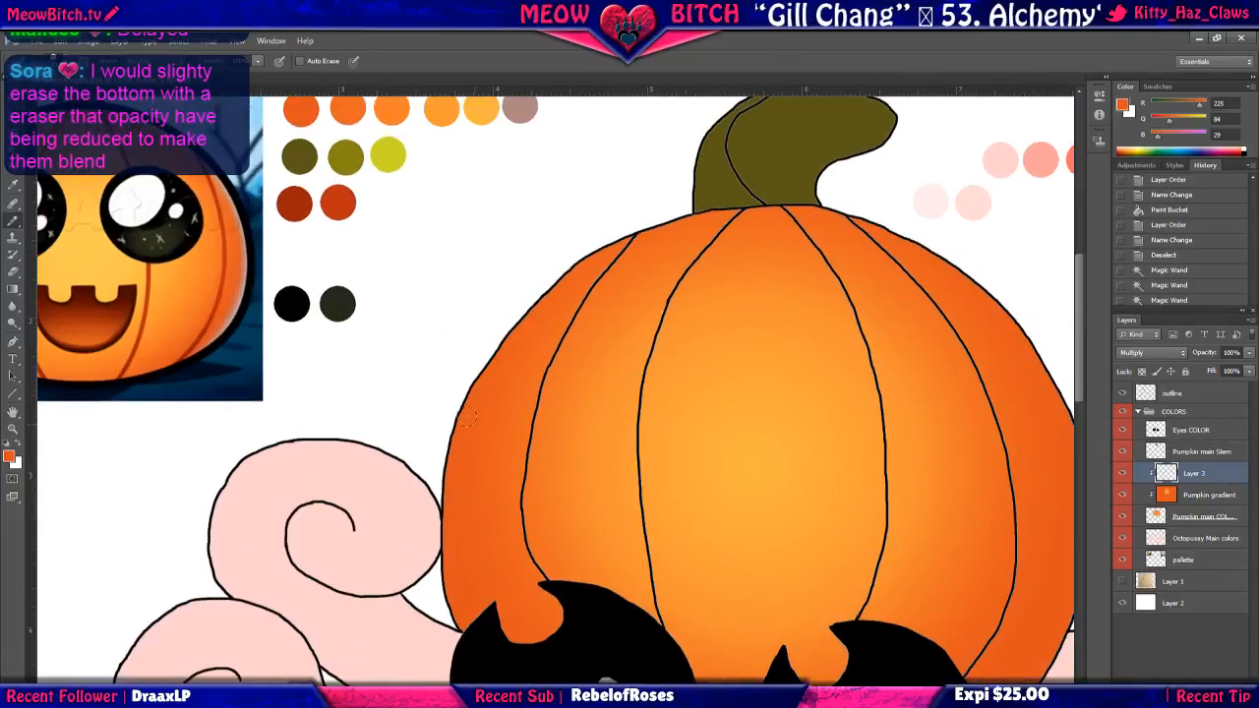
scroll(472, 391, "up", 1)
scroll(472, 391, "up", 1)
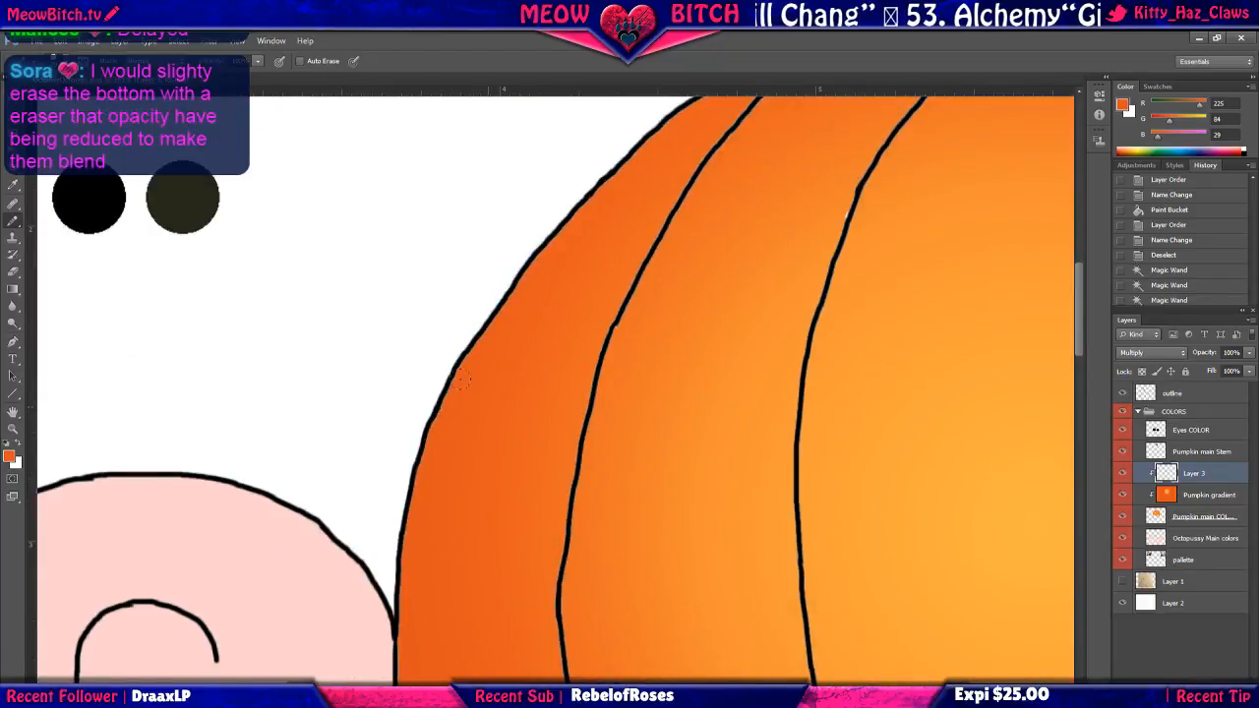
scroll(460, 382, "down", 3)
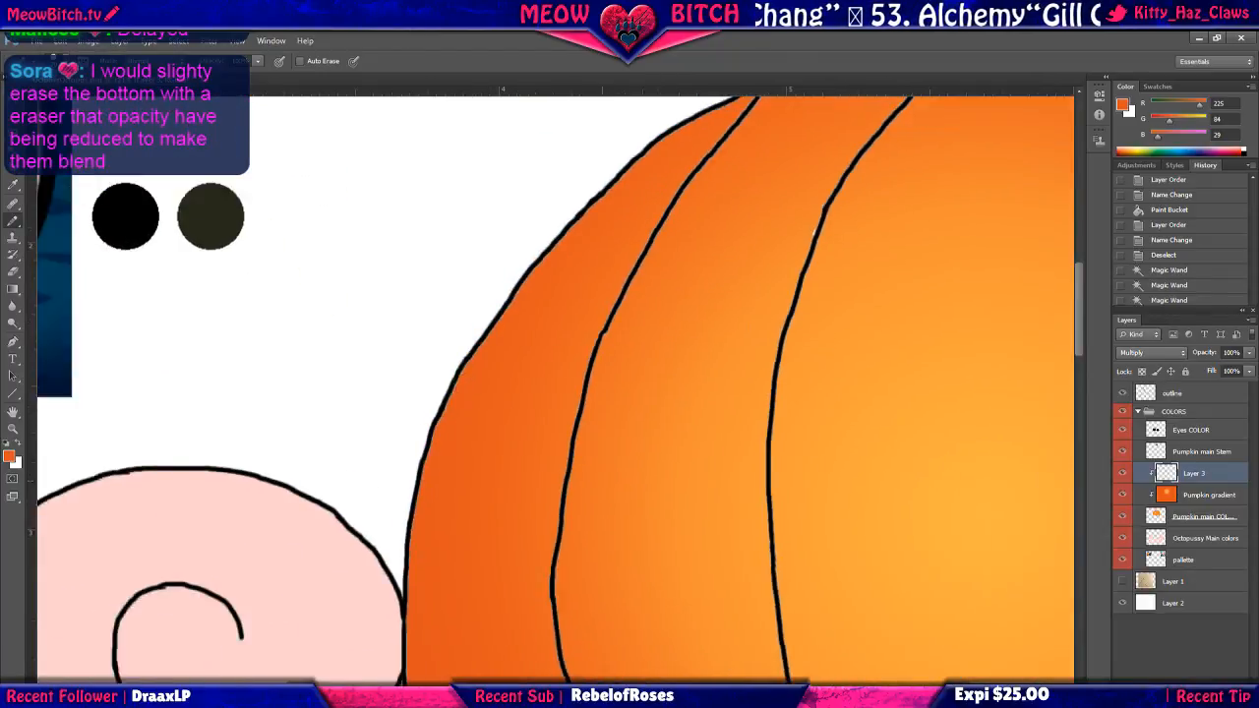
scroll(484, 403, "down", 1)
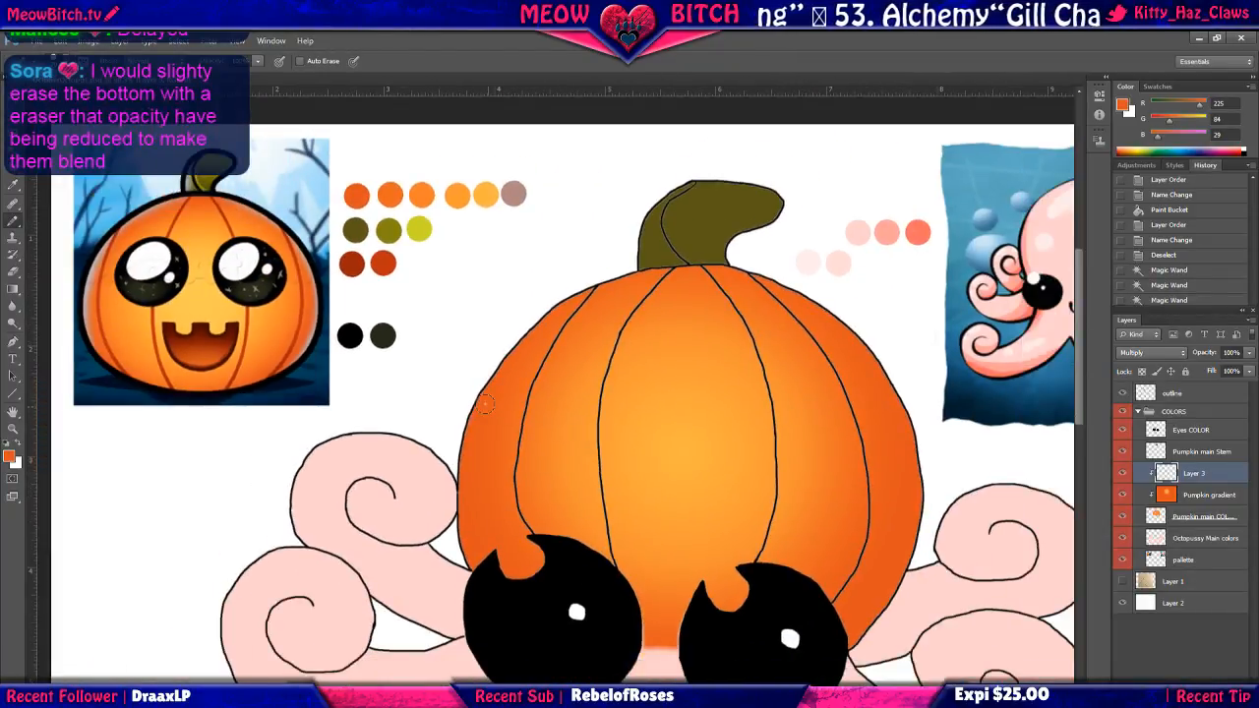
left_click_drag(484, 403, 540, 336)
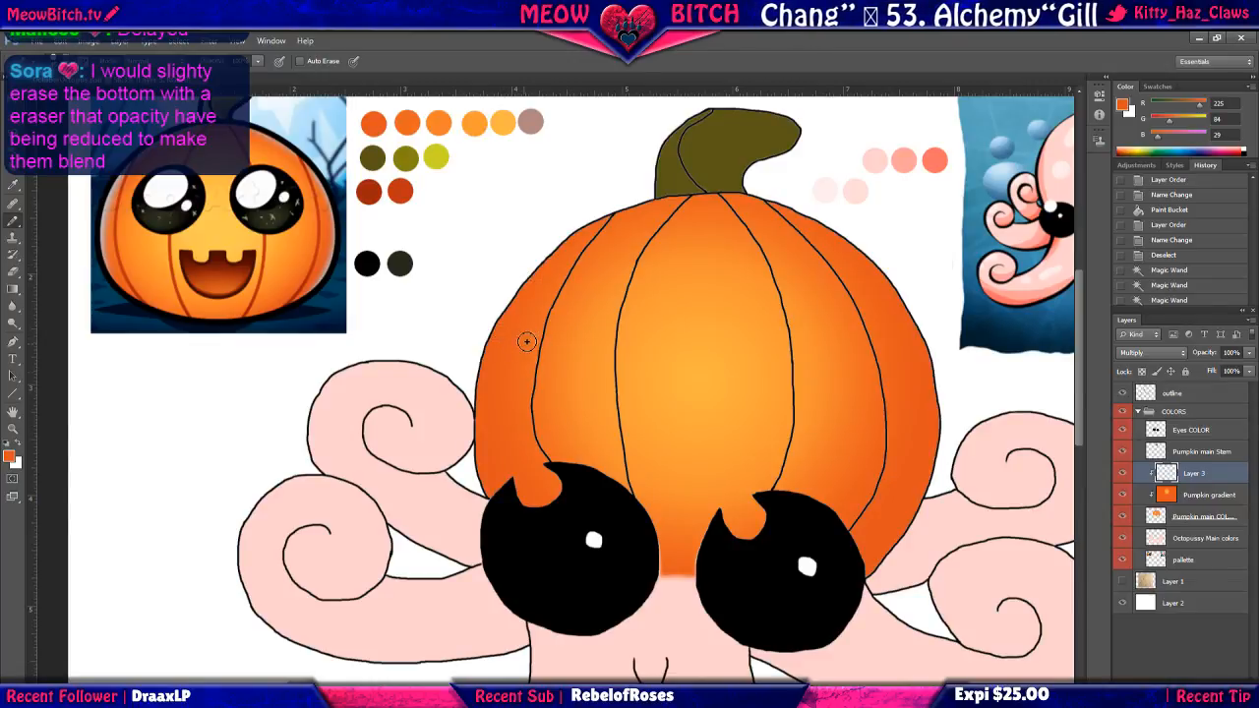
scroll(525, 344, "down", 3)
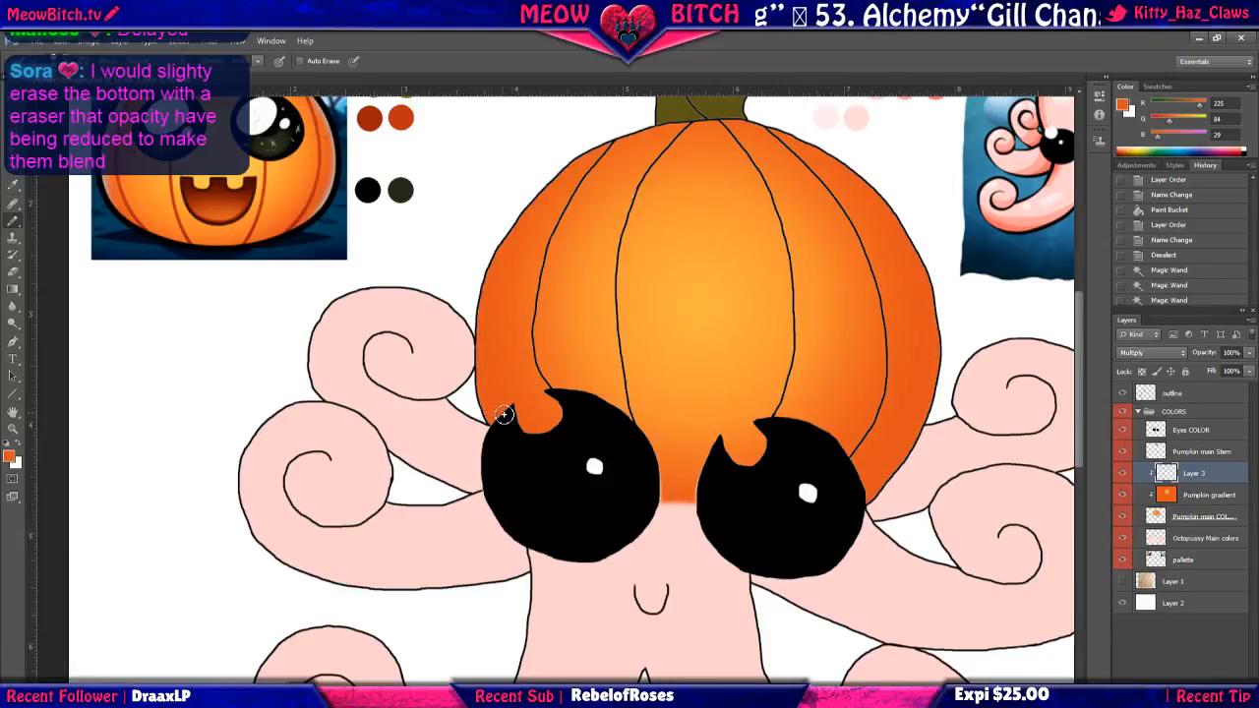
scroll(492, 418, "up", 1)
scroll(491, 418, "up", 1)
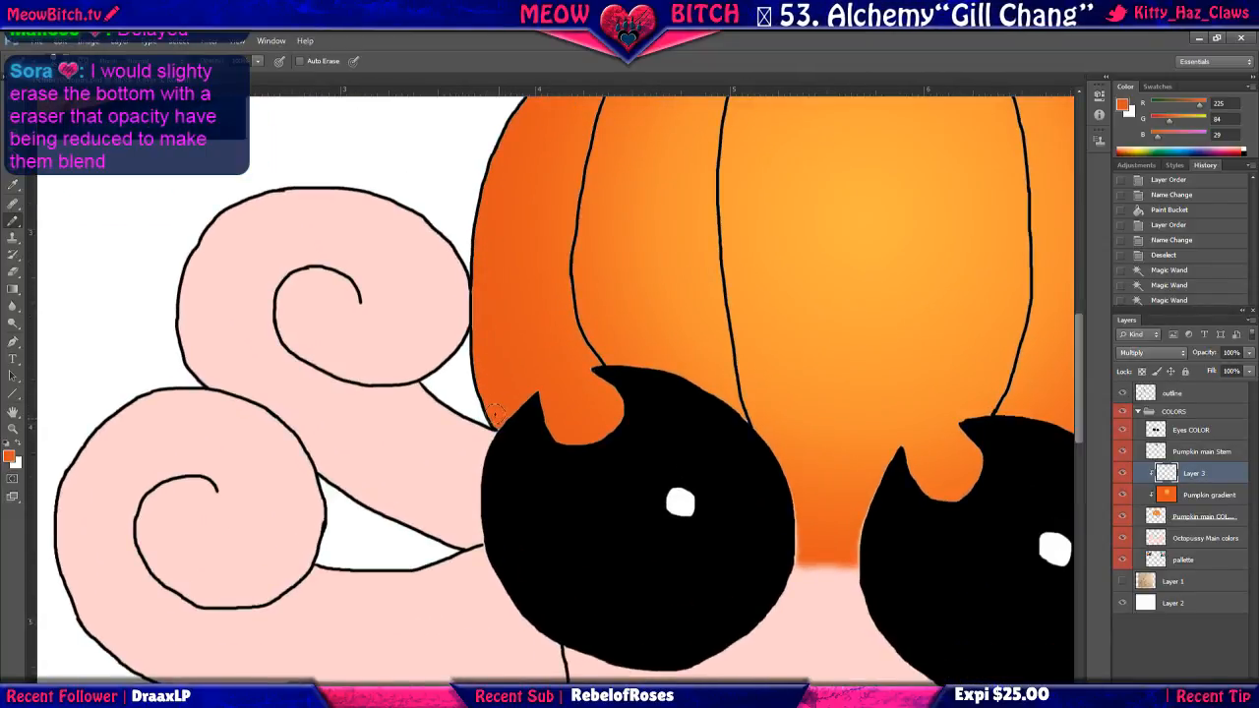
scroll(494, 414, "up", 1)
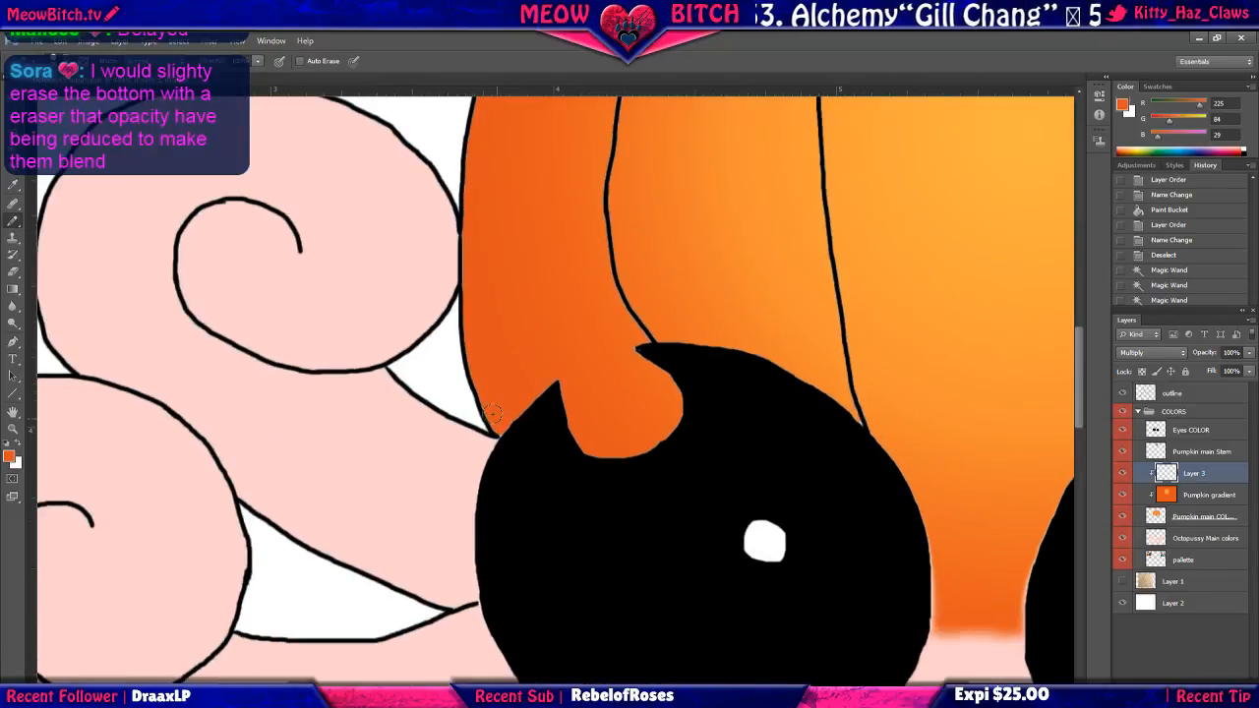
mouse_move(470, 207)
left_mouse_down()
mouse_move(457, 300)
mouse_move(492, 442)
left_mouse_up()
left_click_drag(386, 283, 399, 479)
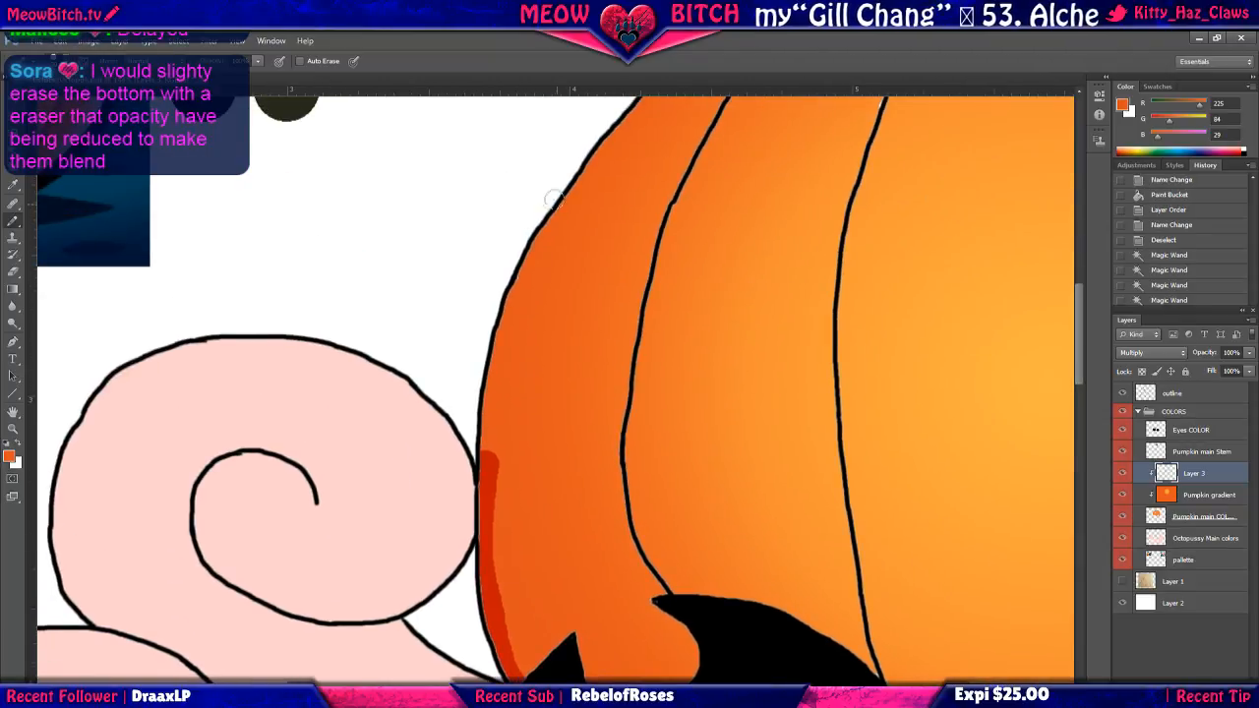
Extend the Pencil shadow up the pumpkin's left outline and over its curved shoulder to near the stem.
mouse_move(555, 209)
left_mouse_down()
mouse_move(500, 287)
mouse_move(474, 382)
mouse_move(474, 487)
left_mouse_up()
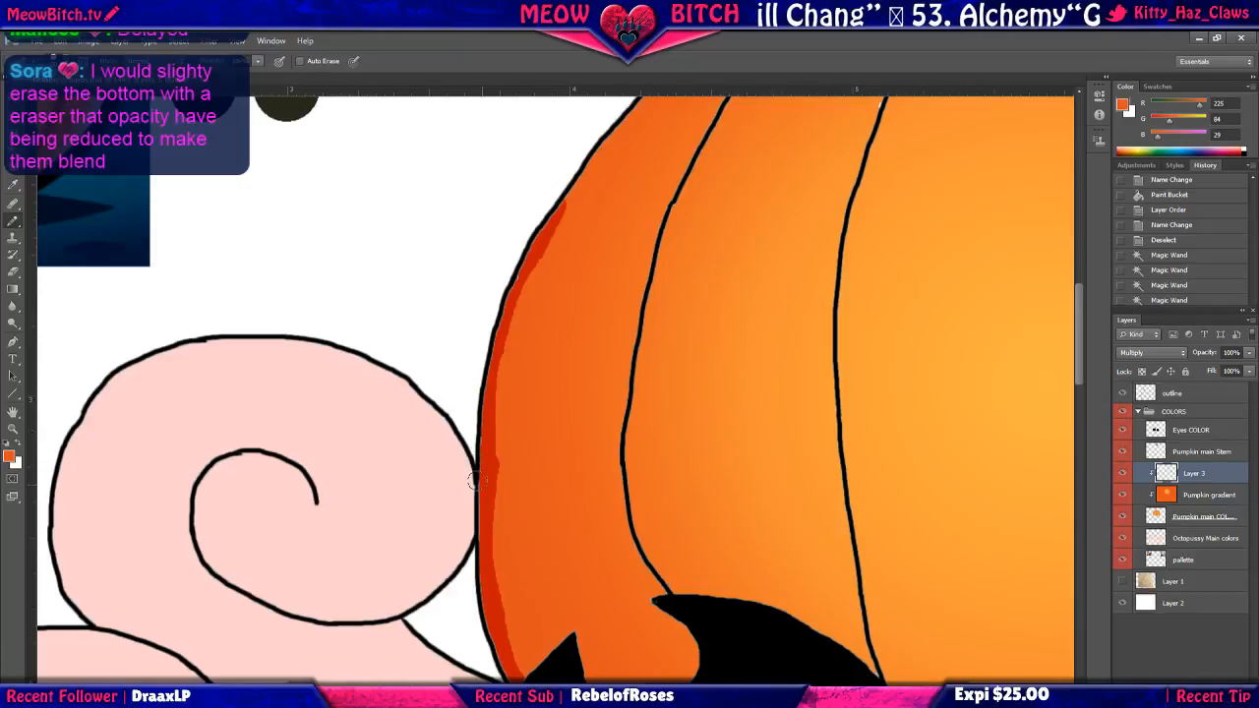
left_click_drag(596, 195, 545, 343)
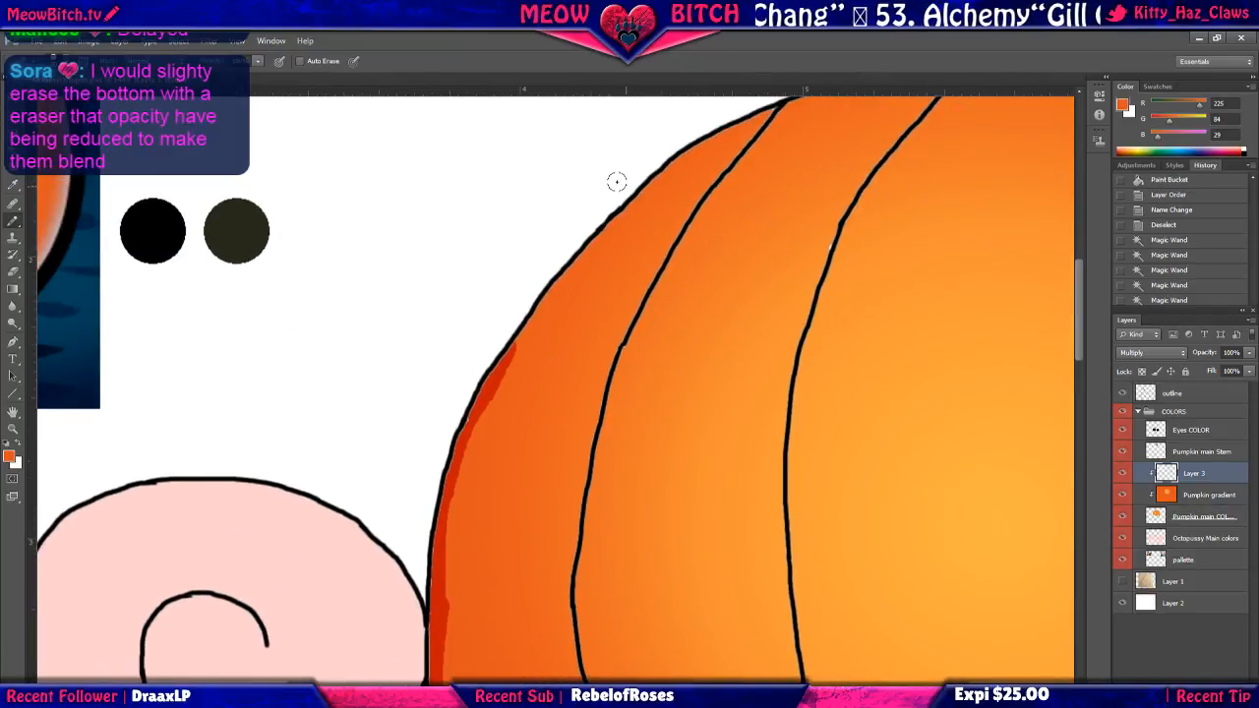
mouse_move(643, 168)
left_mouse_down()
mouse_move(489, 356)
mouse_move(450, 430)
mouse_move(427, 523)
left_mouse_up()
key("ctrl+minus")
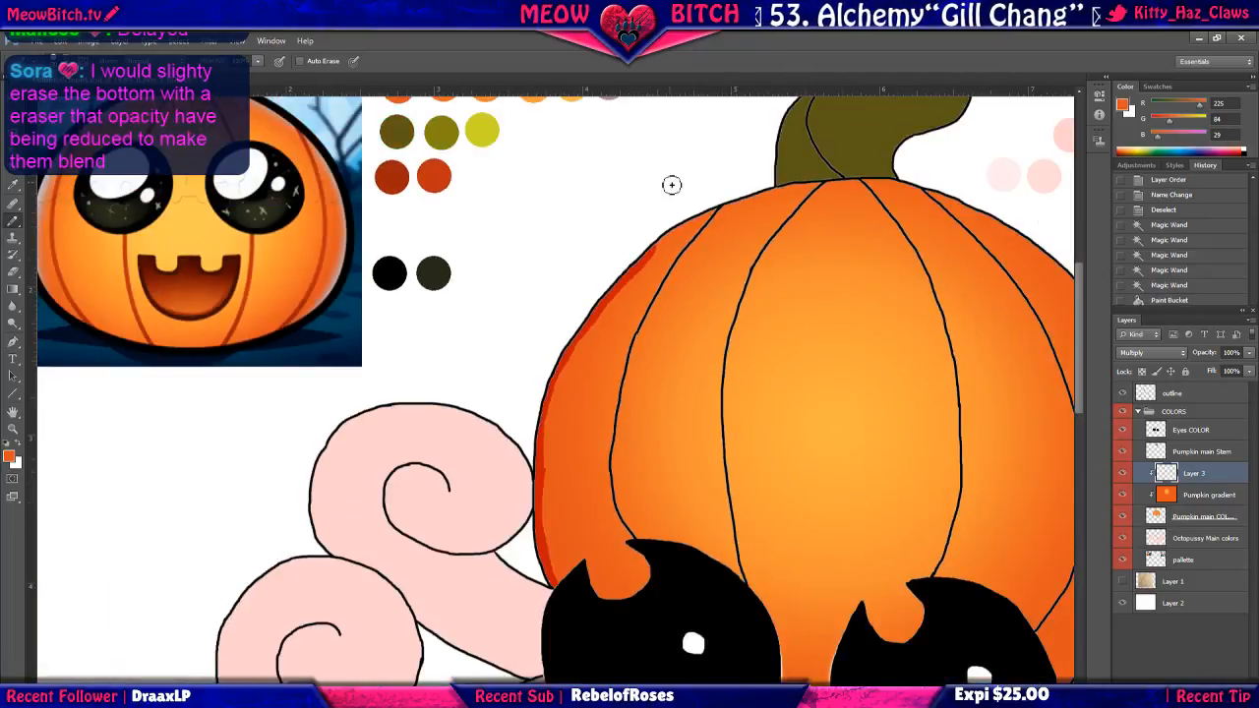
mouse_move(775, 188)
left_mouse_down()
mouse_move(678, 226)
mouse_move(618, 285)
left_mouse_up()
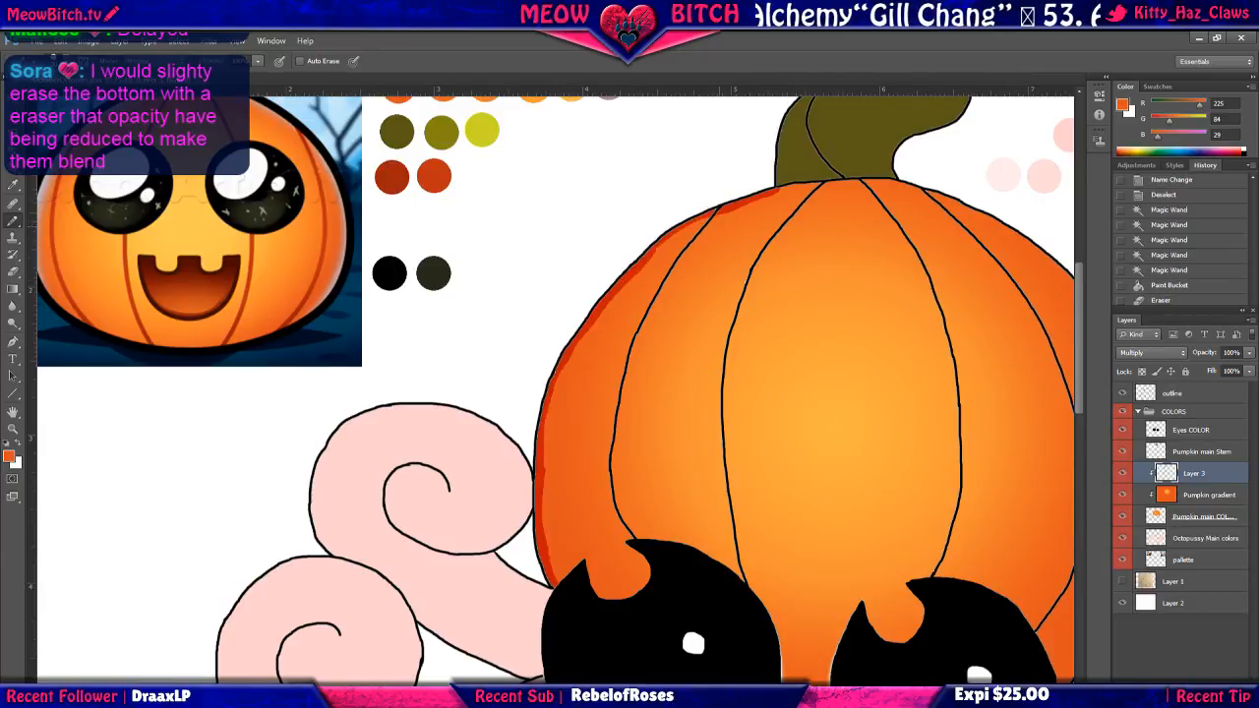
left_click_drag(722, 208, 620, 276)
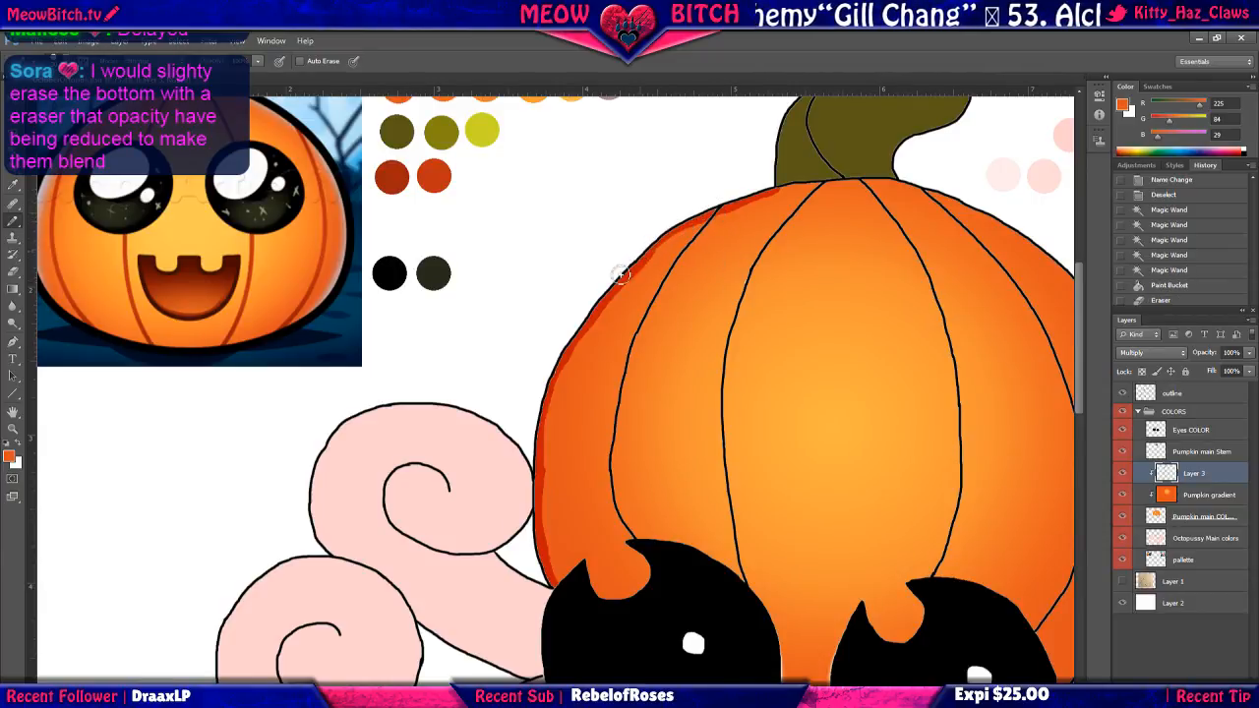
Paint a matching Pencil shadow along the pumpkin's right outline, from near the stem down to the right eye.
left_click_drag(731, 321, 383, 294)
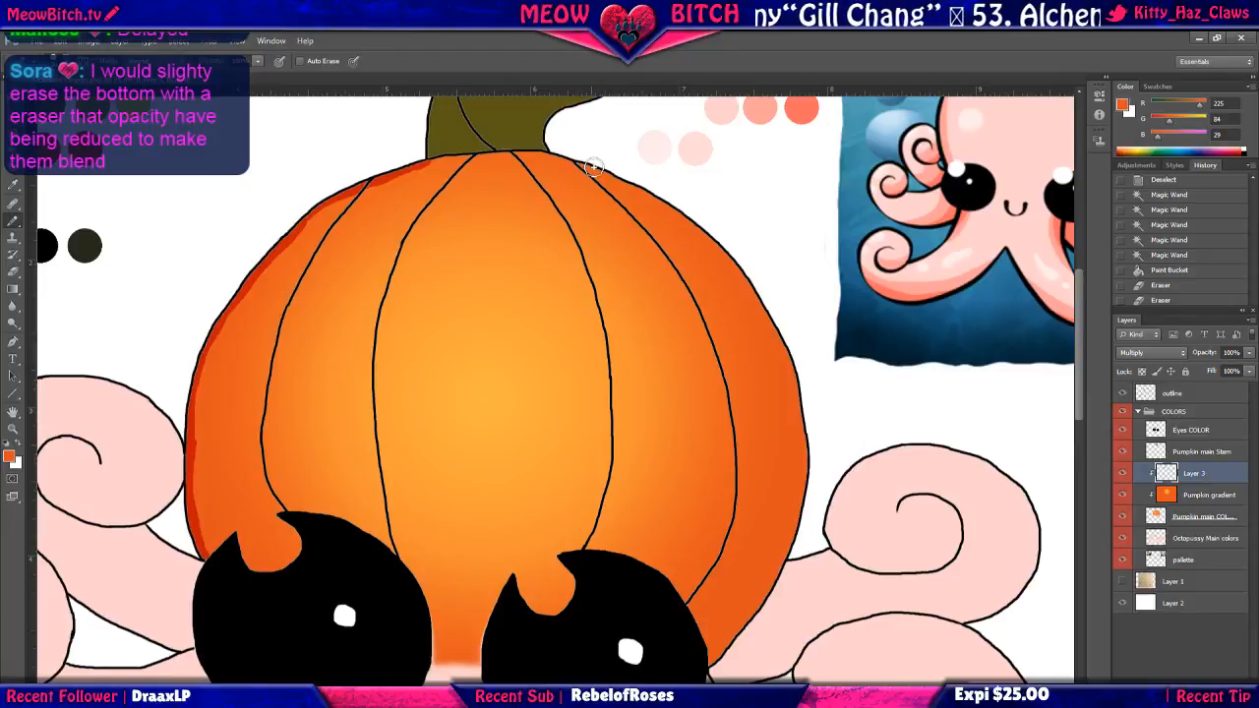
mouse_move(593, 168)
left_mouse_down()
mouse_move(678, 212)
mouse_move(762, 288)
mouse_move(727, 247)
mouse_move(792, 351)
left_mouse_up()
mouse_move(752, 291)
left_mouse_down()
mouse_move(802, 400)
mouse_move(808, 499)
mouse_move(765, 612)
mouse_move(704, 672)
left_mouse_up()
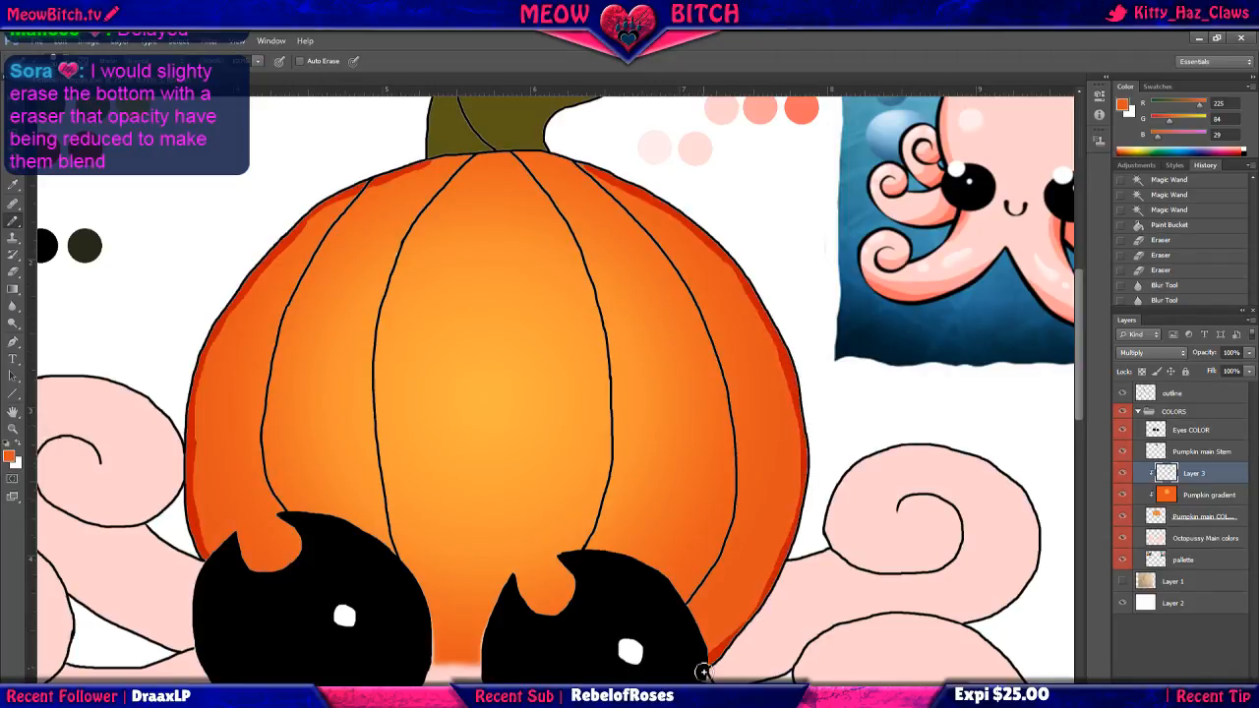
key("ctrl+z")
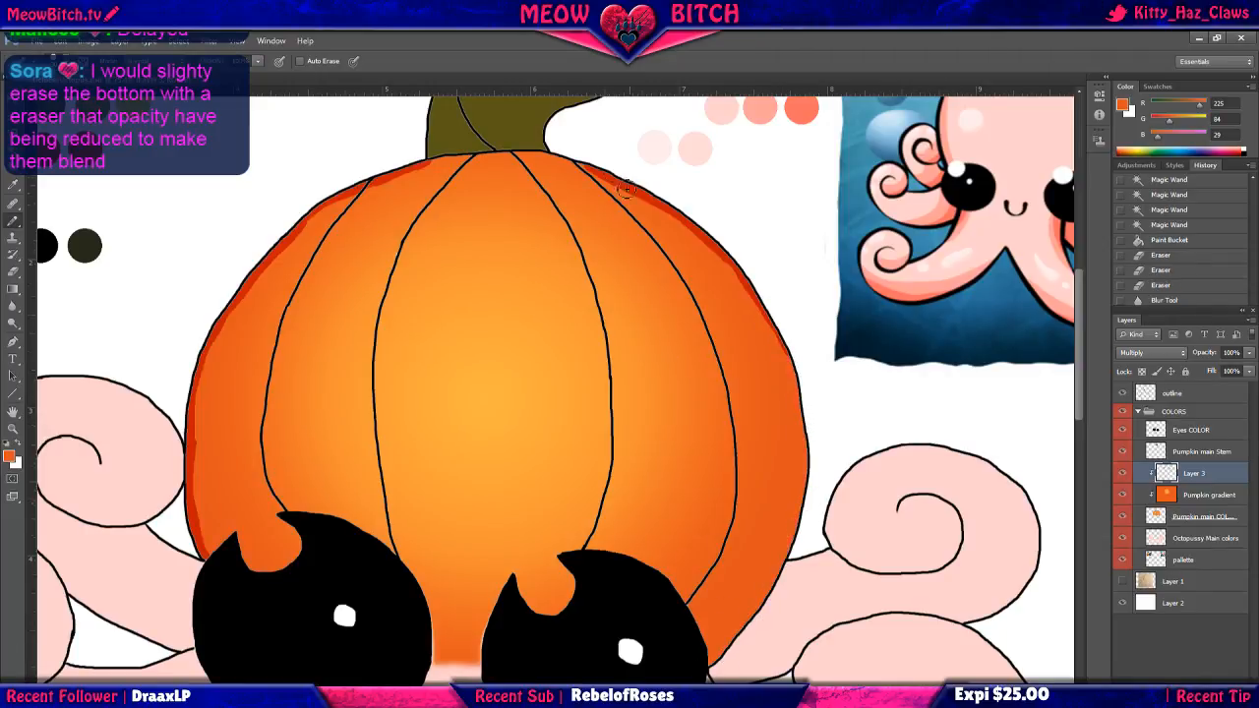
key("ctrl+z")
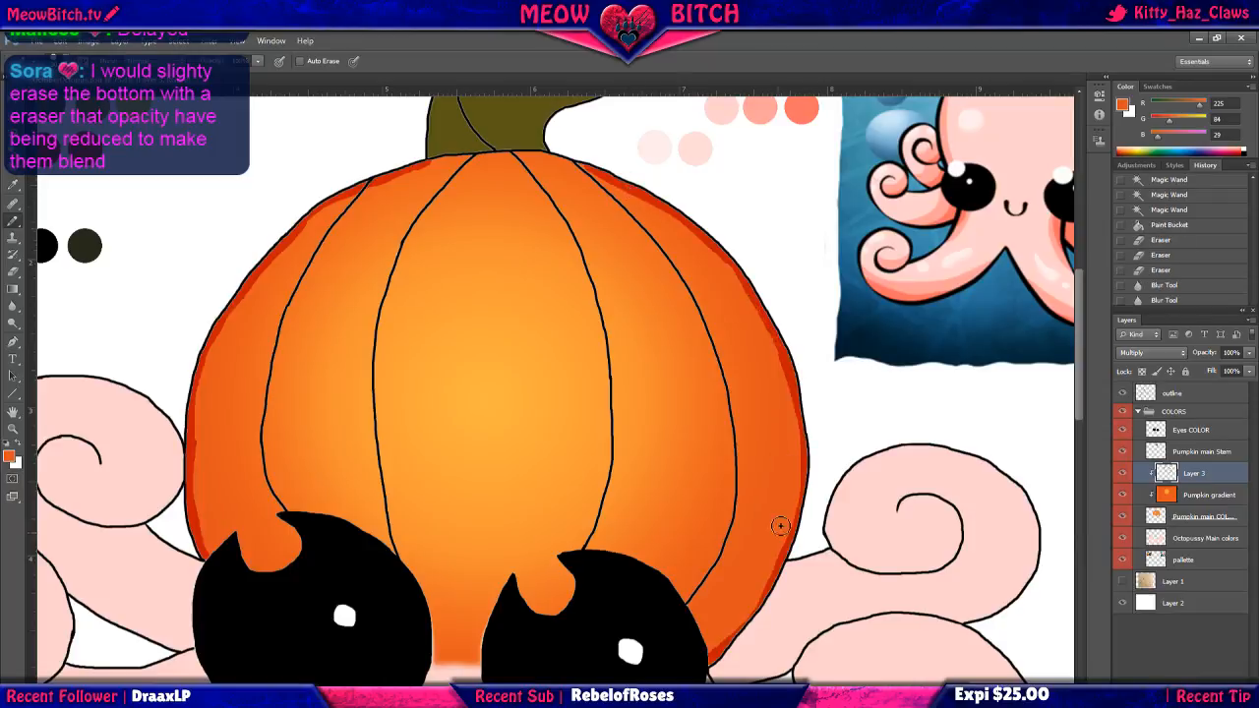
left_click_drag(780, 573, 701, 670)
key("ctrl+d")
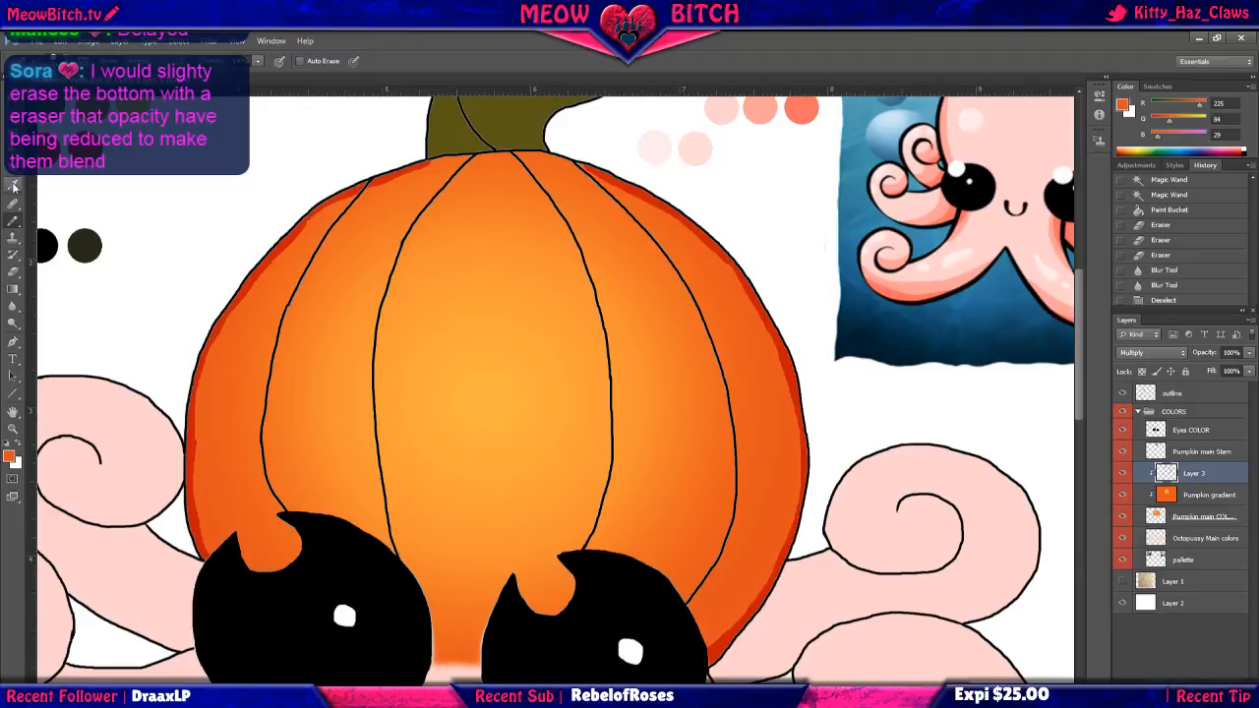
Trim the upper ends of both edge shadows near the stem with the Eraser.
left_click(13, 275)
left_click_drag(553, 156, 610, 174)
mouse_move(431, 158)
left_mouse_down()
mouse_move(408, 139)
mouse_move(357, 155)
left_mouse_up()
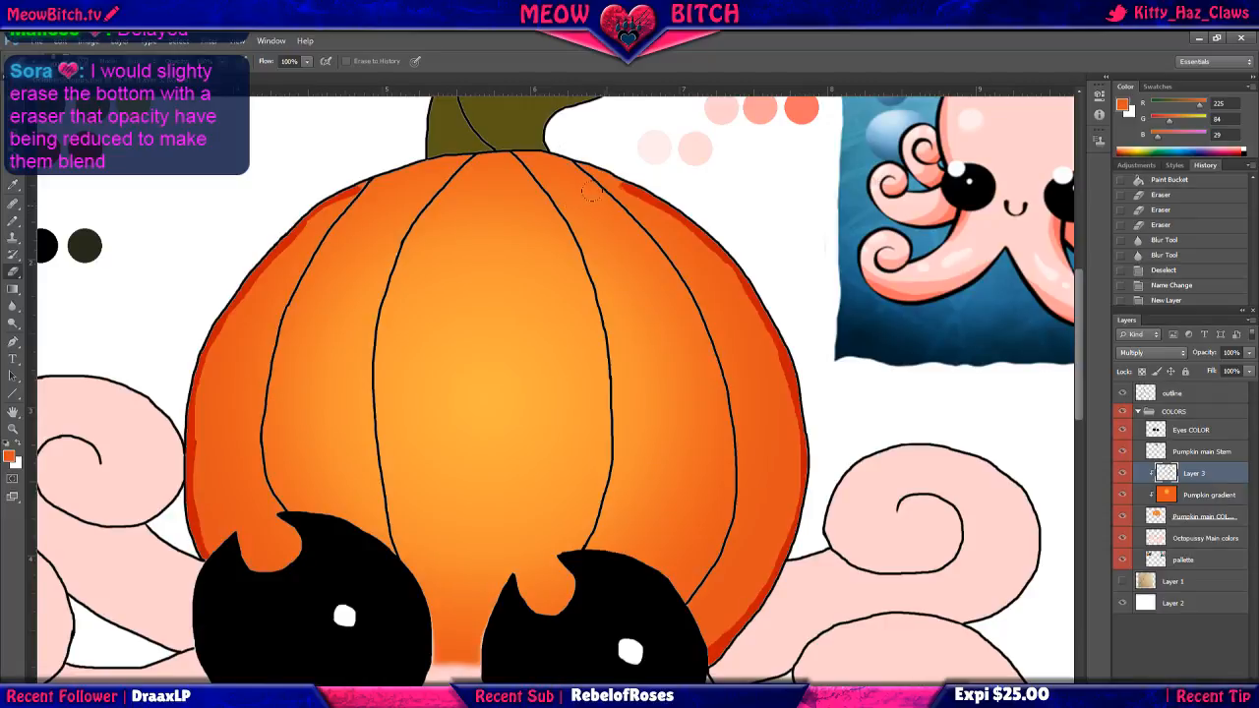
left_click_drag(615, 207, 628, 201)
scroll(530, 339, "down", 2)
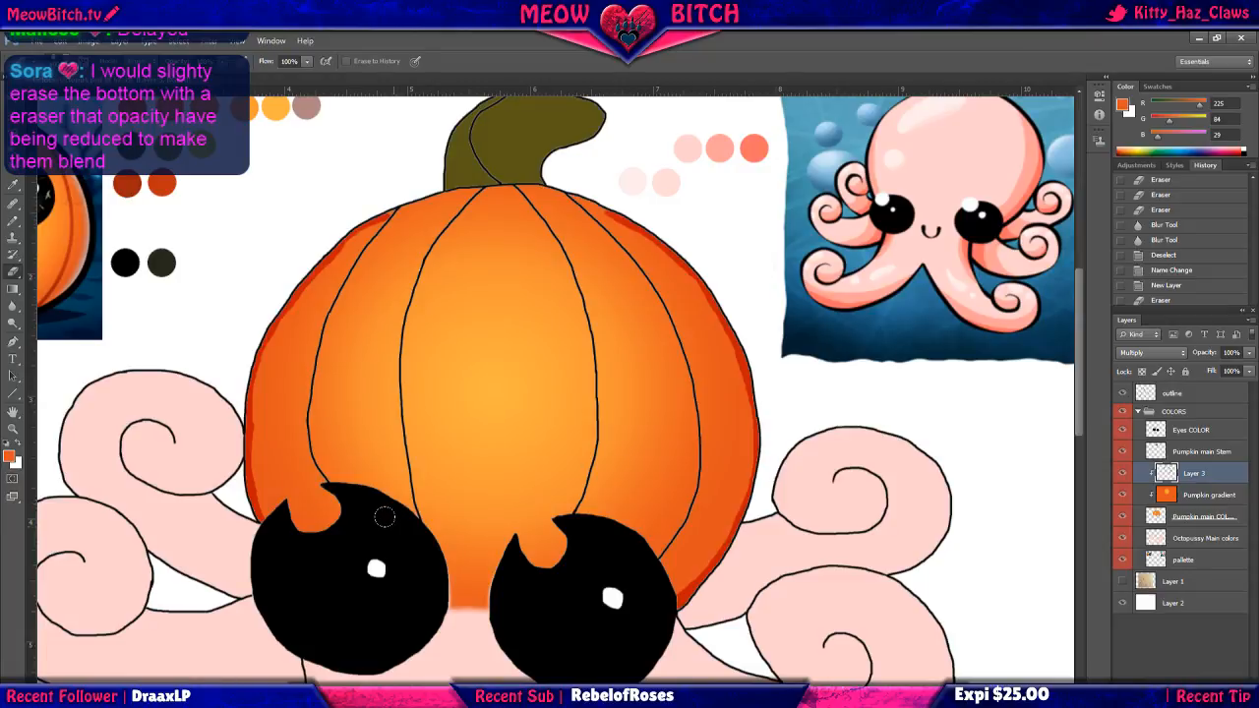
Apply a Gaussian Blur to the Multiply shadow layer to soften the pumpkin's edge shading.
left_click(179, 44)
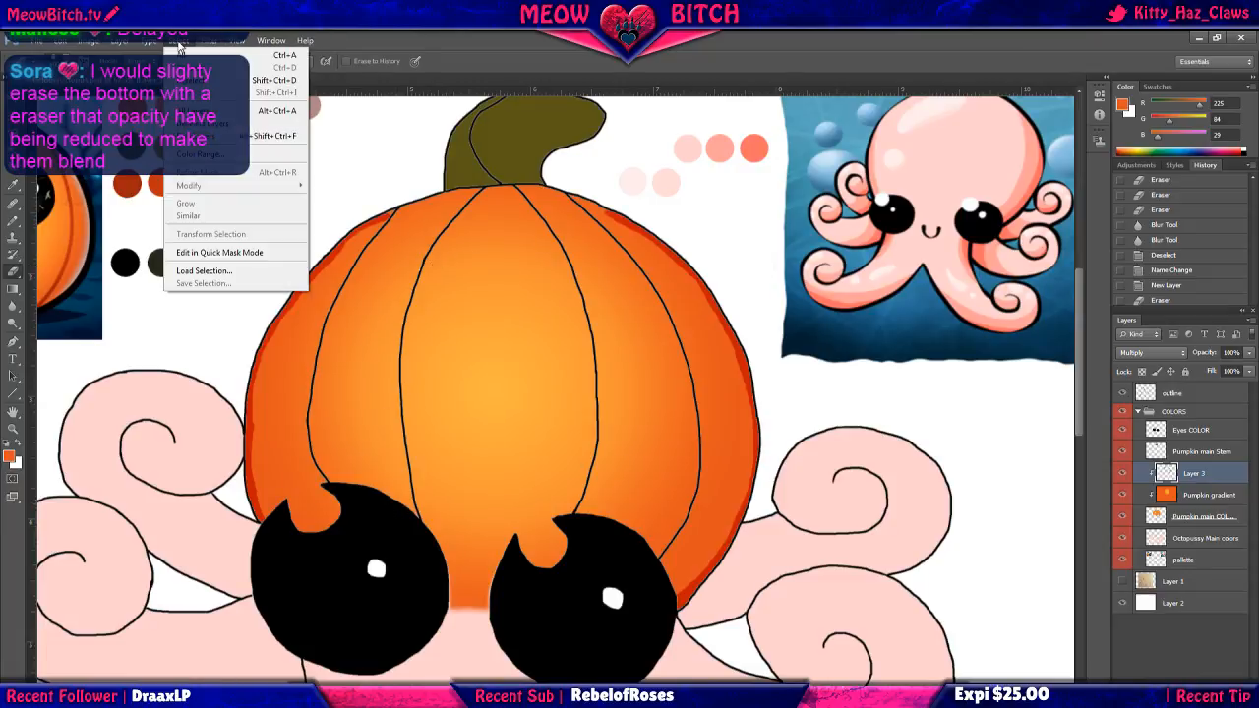
mouse_move(246, 176)
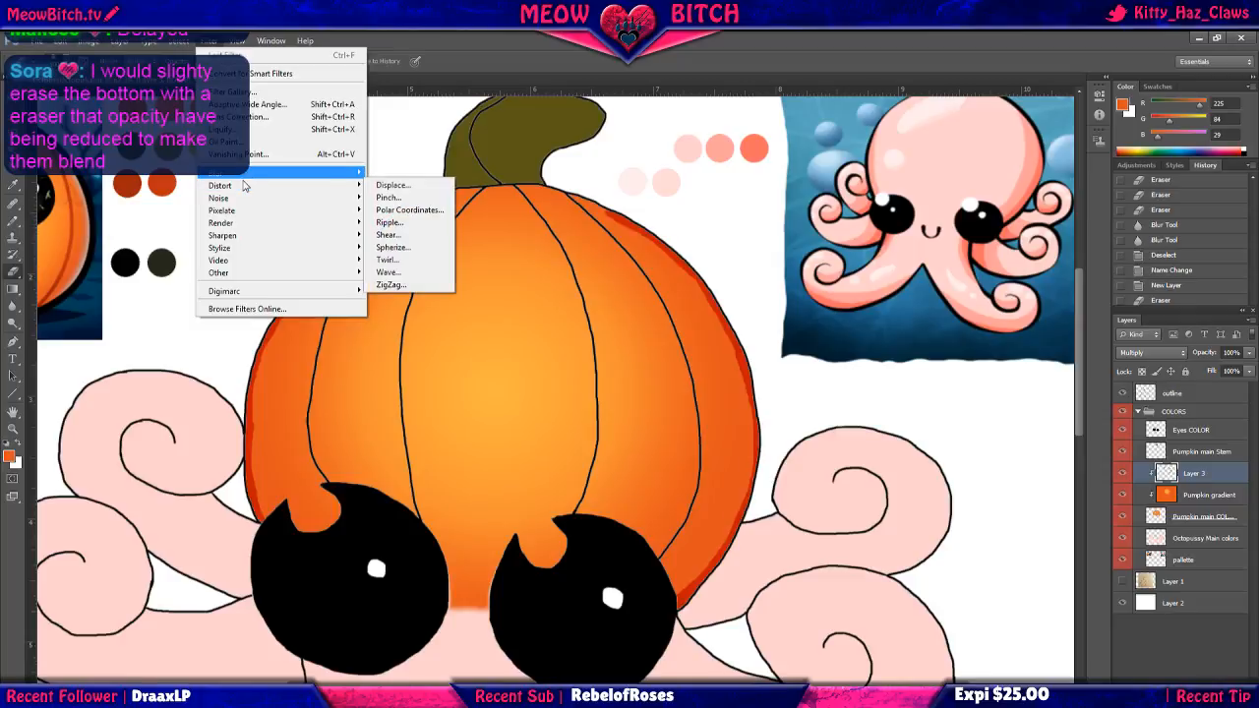
left_click(403, 266)
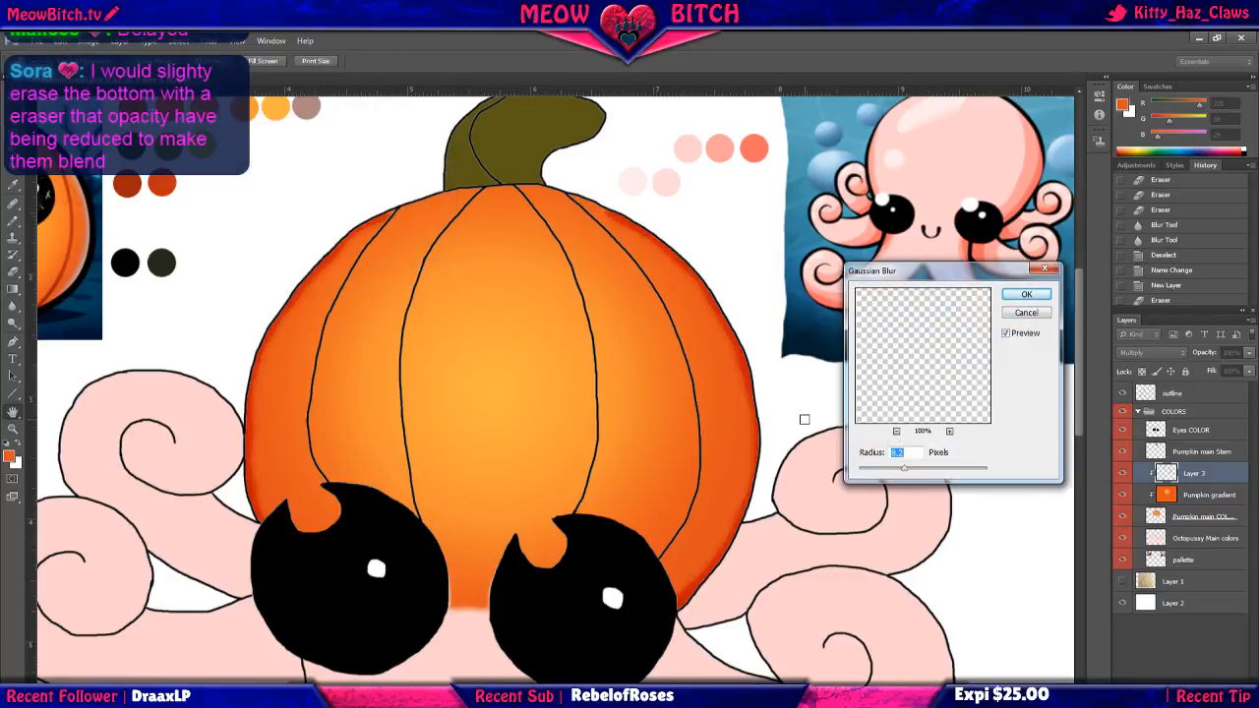
mouse_move(905, 468)
left_mouse_down()
mouse_move(896, 473)
mouse_move(912, 476)
left_mouse_up()
left_click(1029, 293)
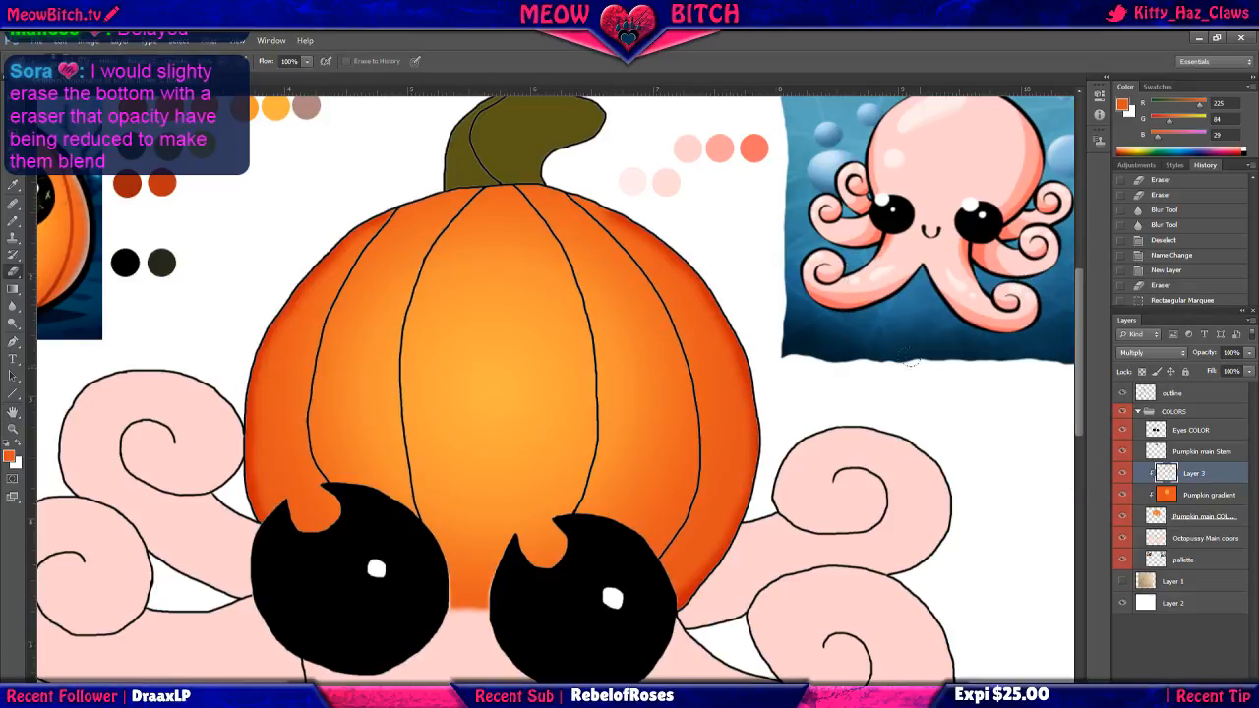
scroll(602, 411, "down", 4)
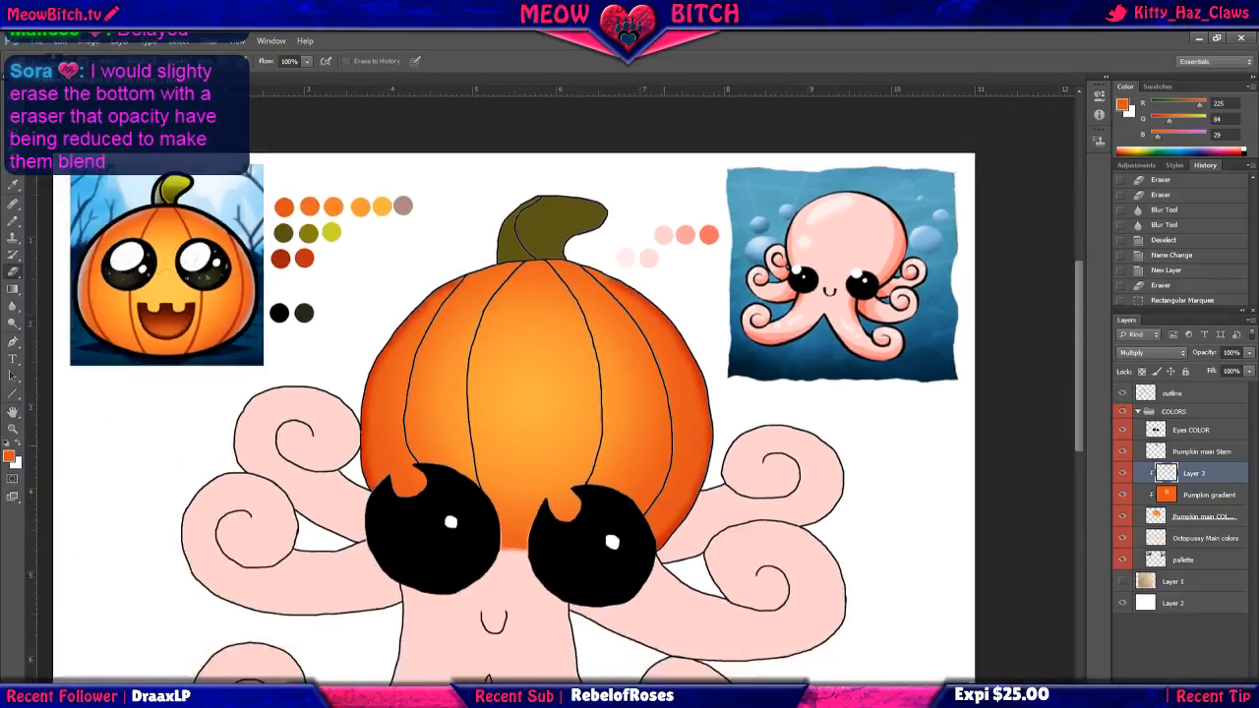
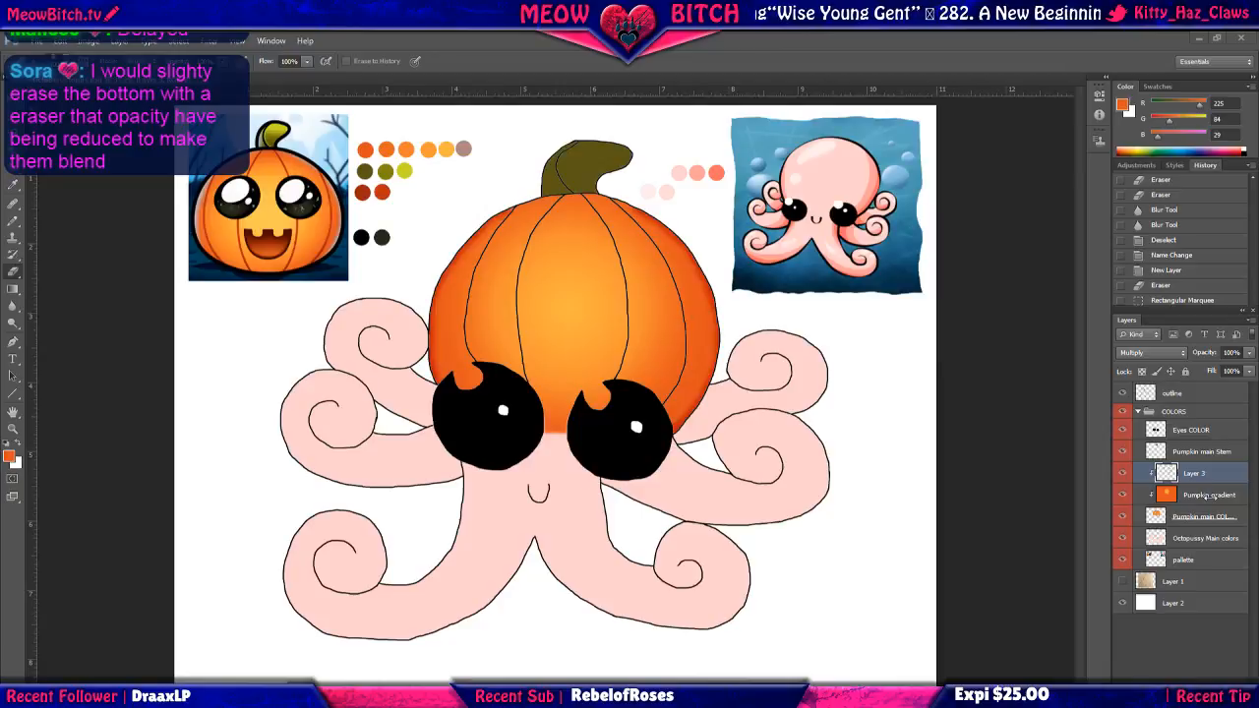
On the Pumpkin gradient layer, lightly erase the pumpkin's lower edge between the eyes at 35% Eraser flow, and select Layer 3.
left_click(1179, 503)
scroll(537, 450, "up", 1)
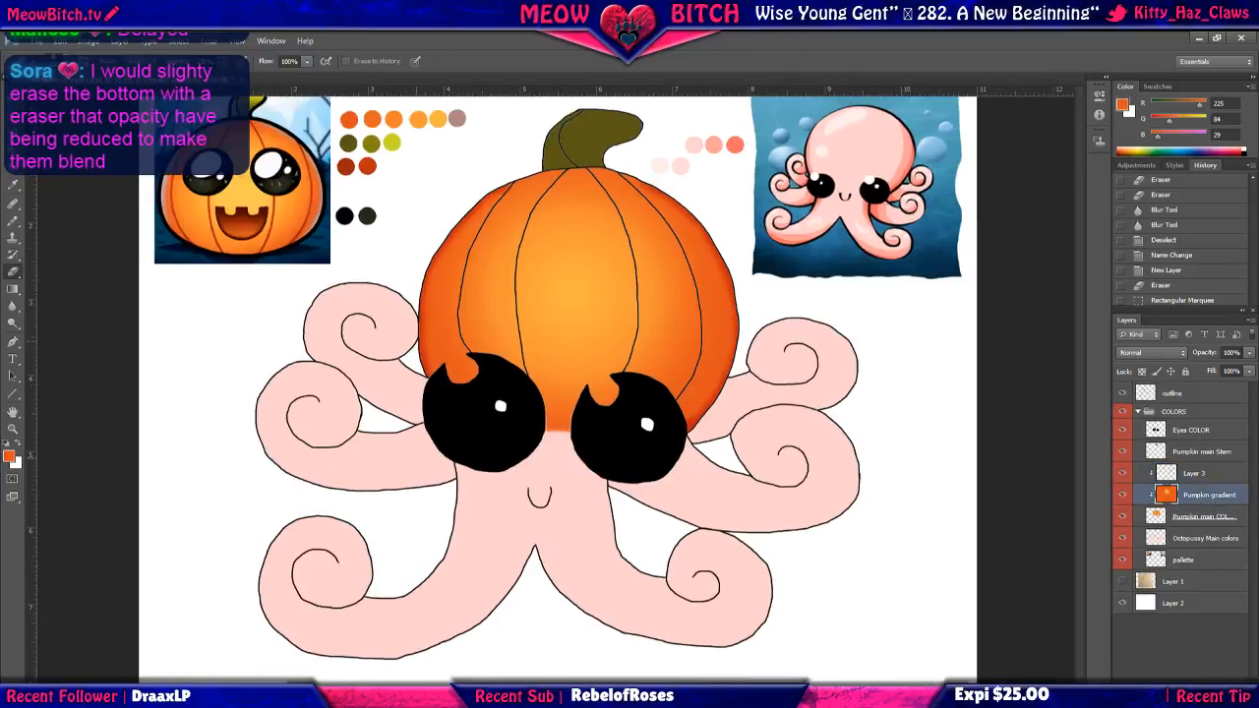
scroll(540, 452, "up", 5)
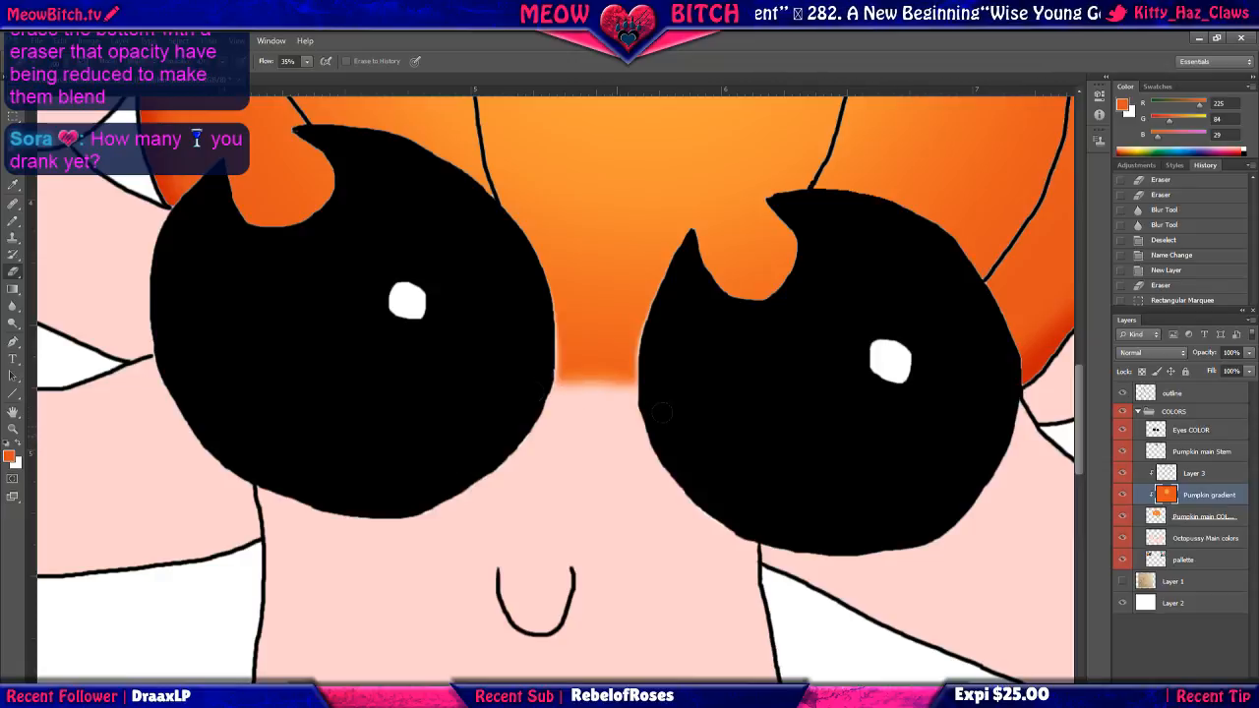
left_click(562, 413)
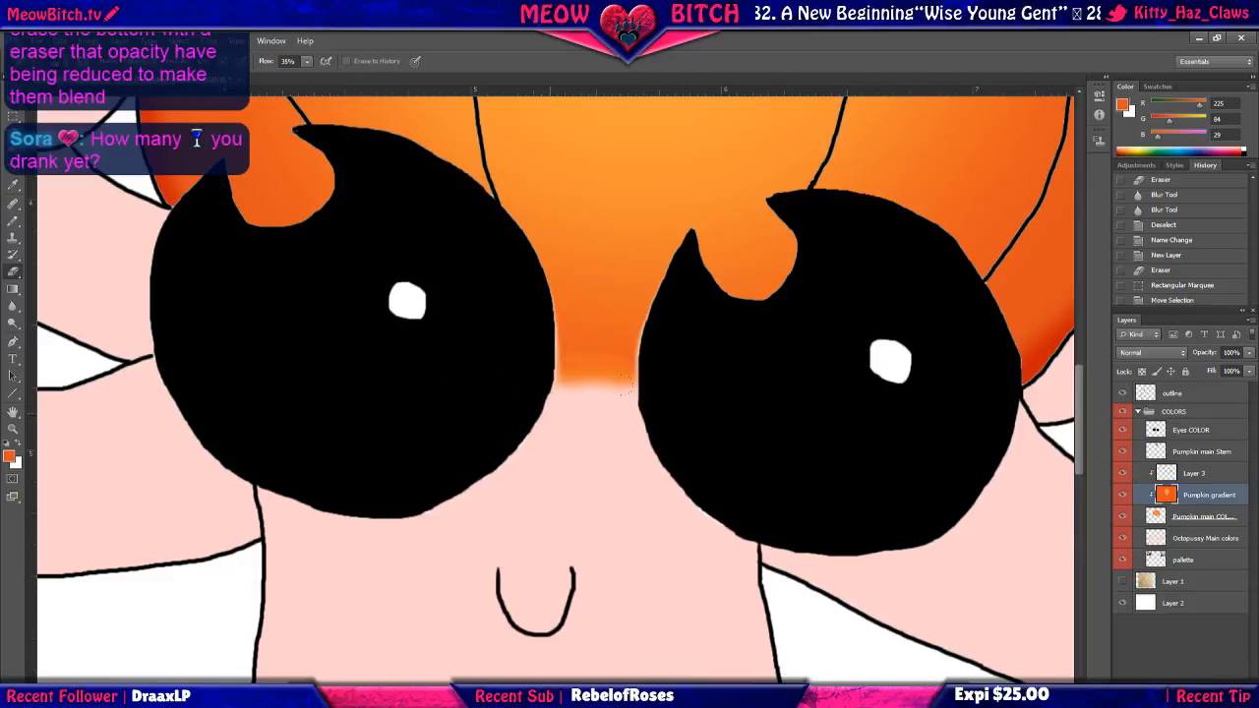
key("ctrl+d")
scroll(590, 364, "down", 3)
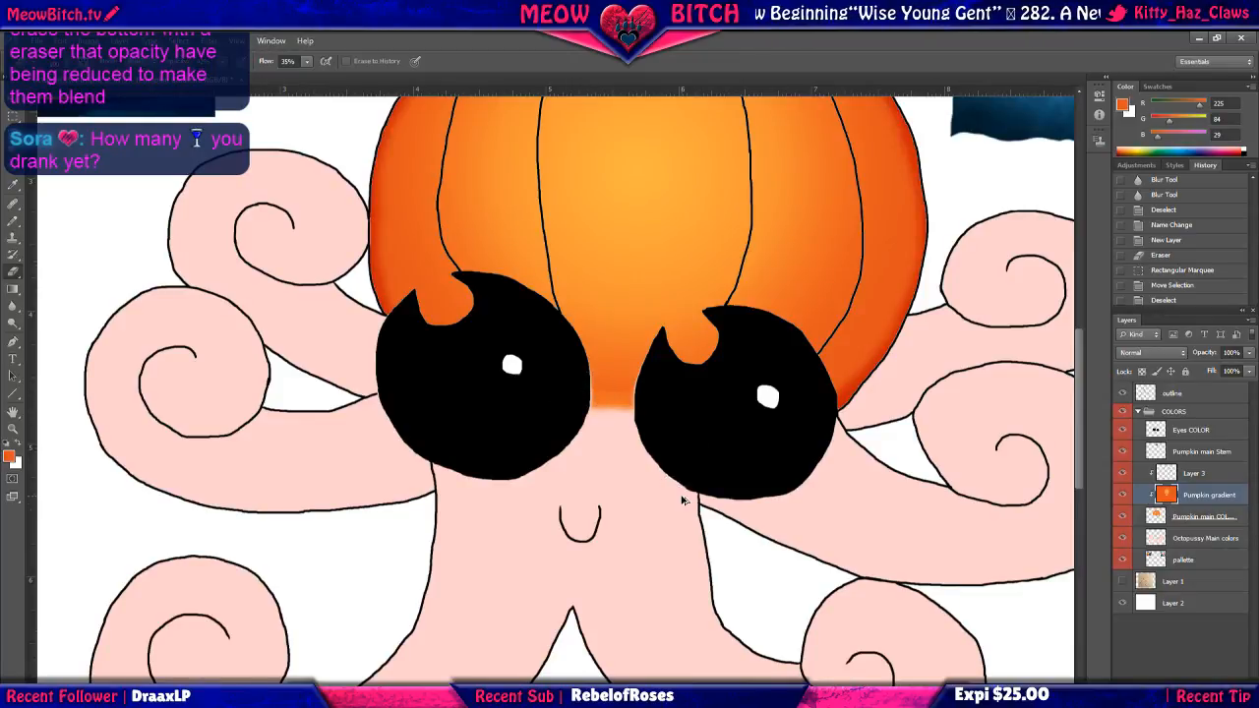
key("alt+bracketright")
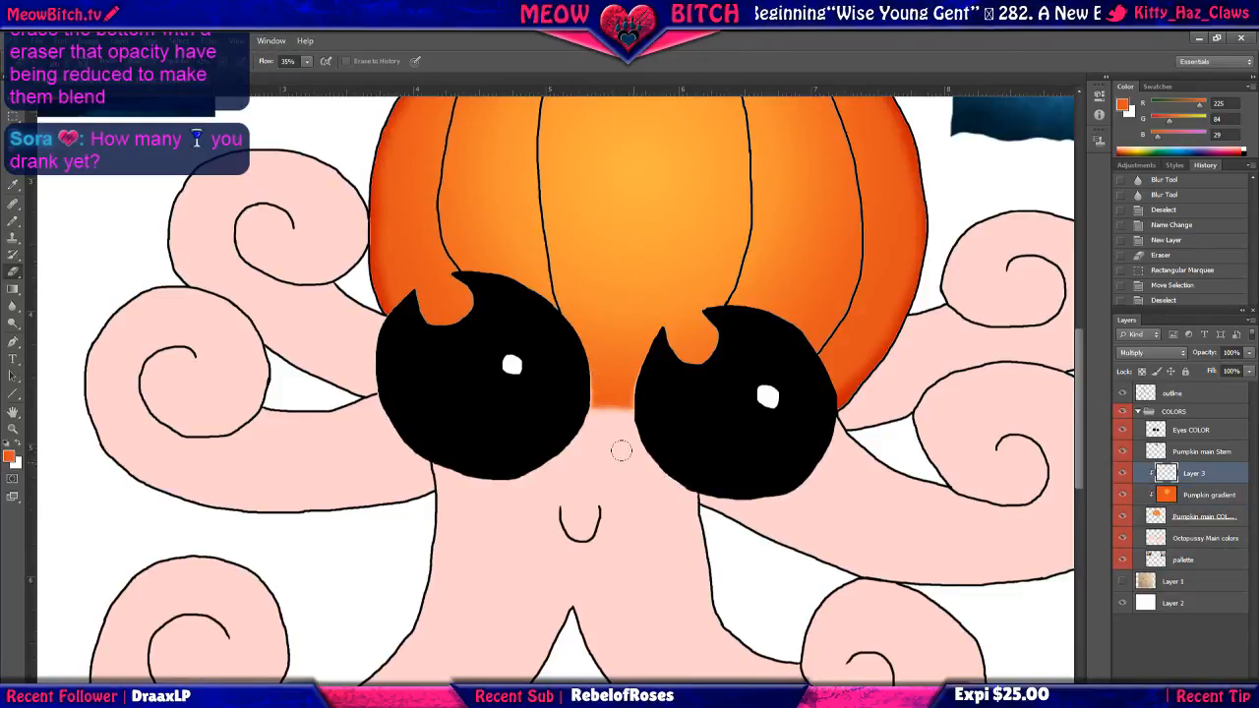
scroll(610, 447, "up", 5)
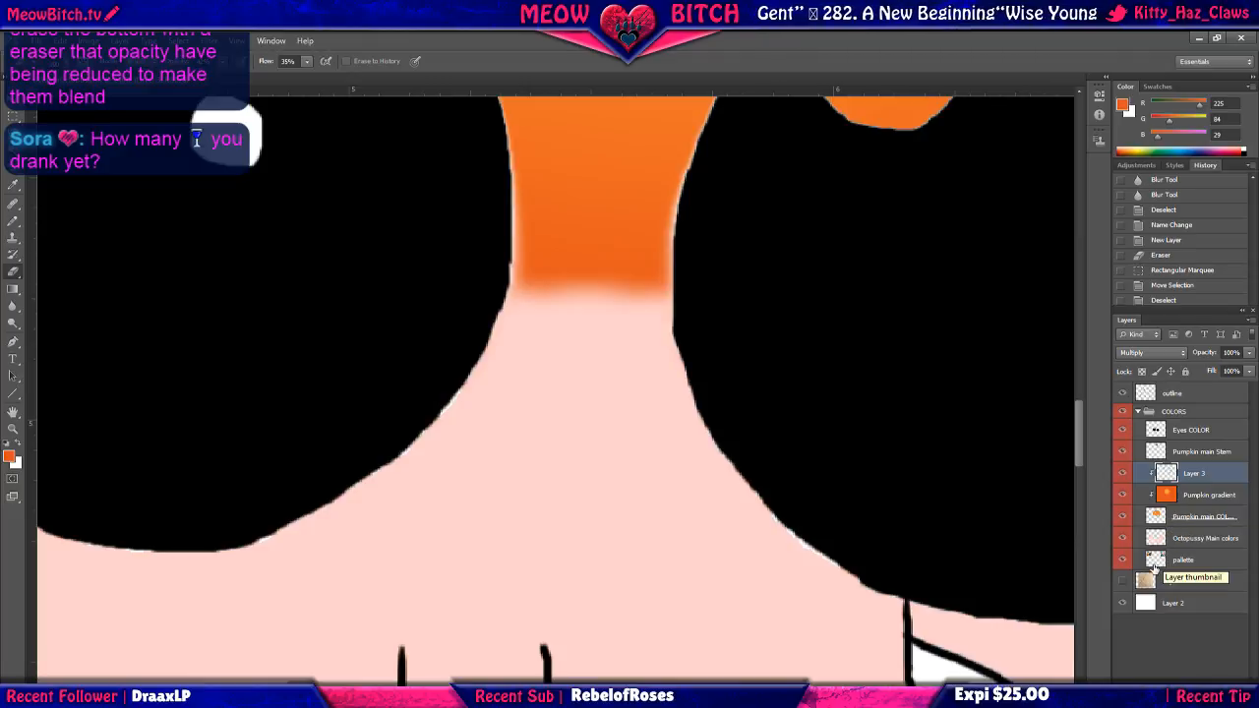
scroll(520, 421, "down", 8)
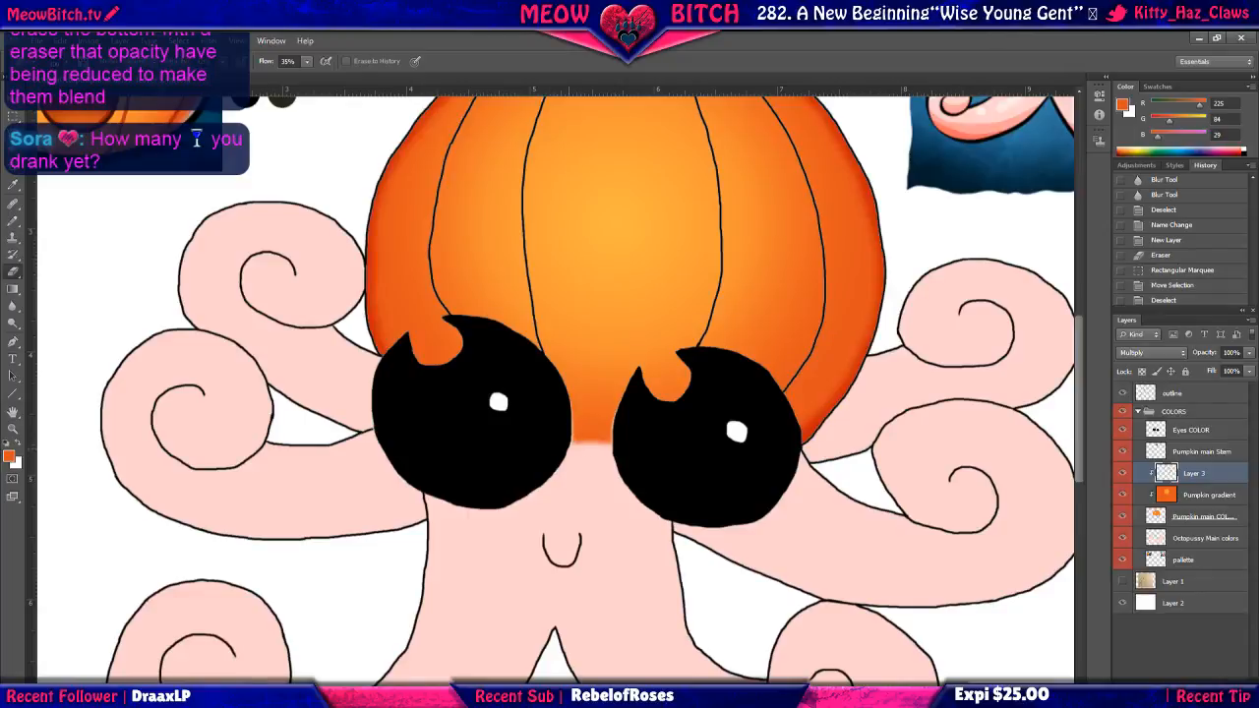
scroll(581, 474, "down", 6)
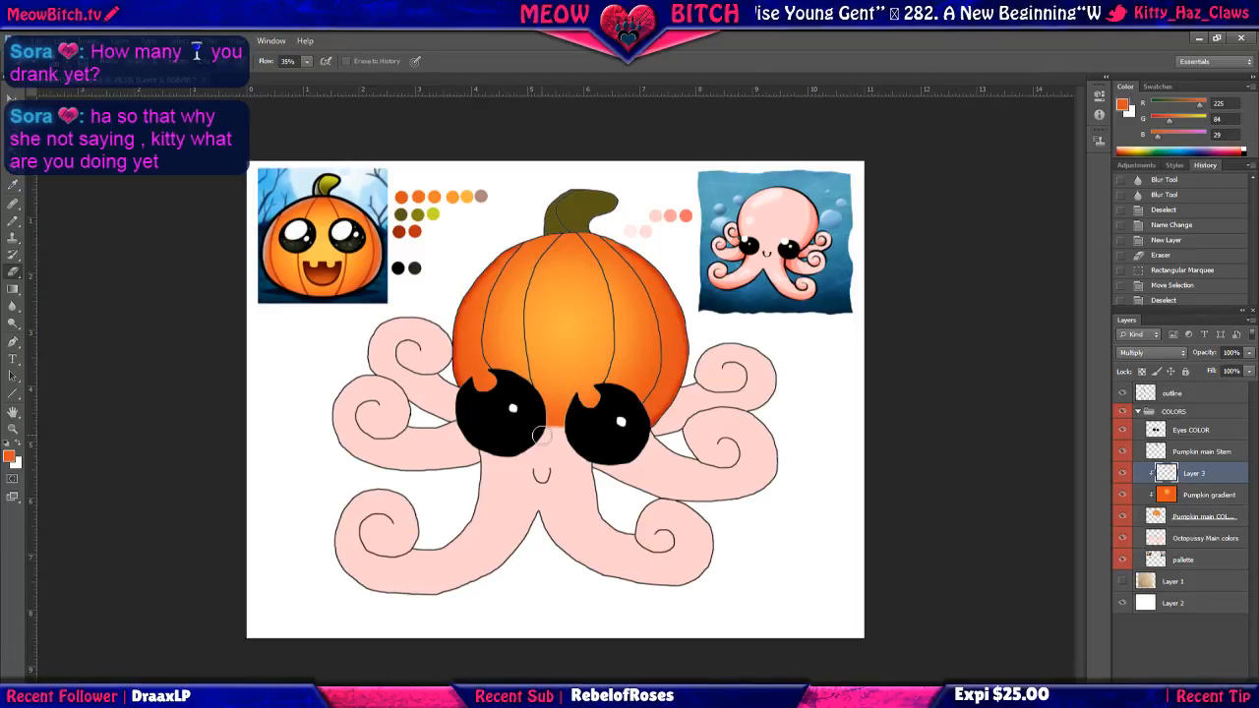
Try to lightly erase the octopus skin just below the pumpkin's edge on the Octopussy Main colors layer, and undo the strokes.
left_click(1206, 544)
scroll(554, 459, "up", 3)
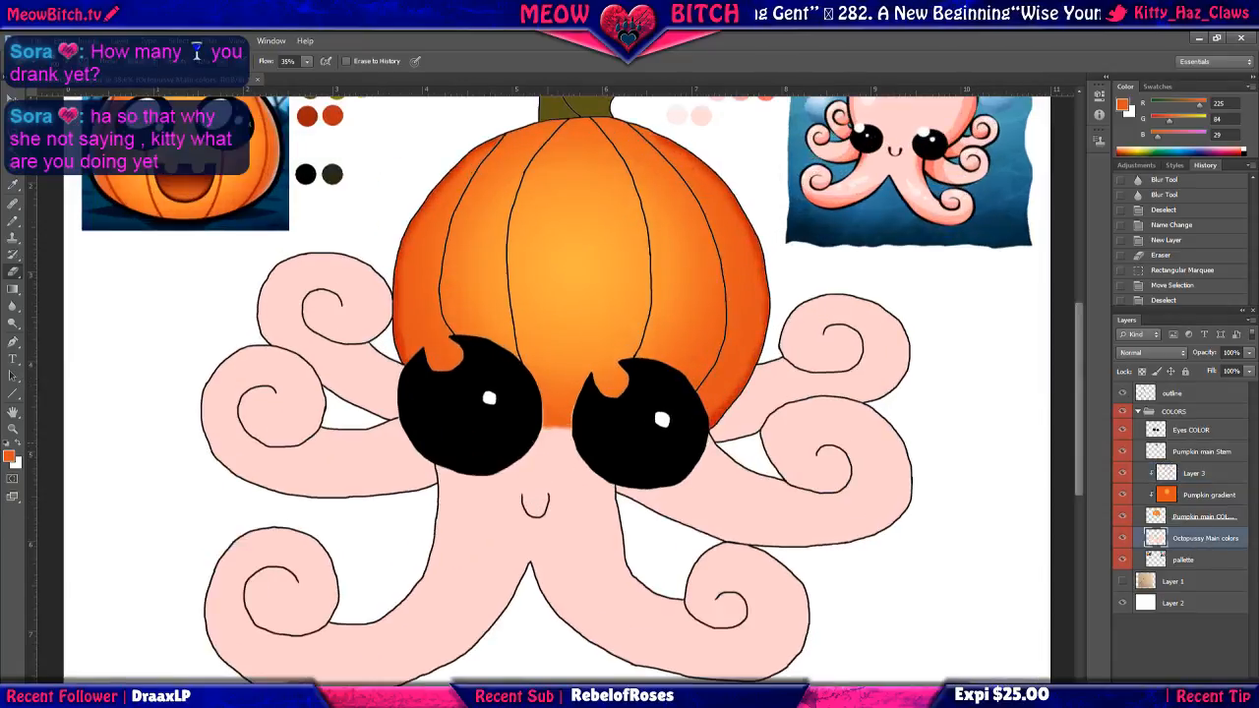
scroll(560, 418, "up", 1)
scroll(555, 421, "up", 3)
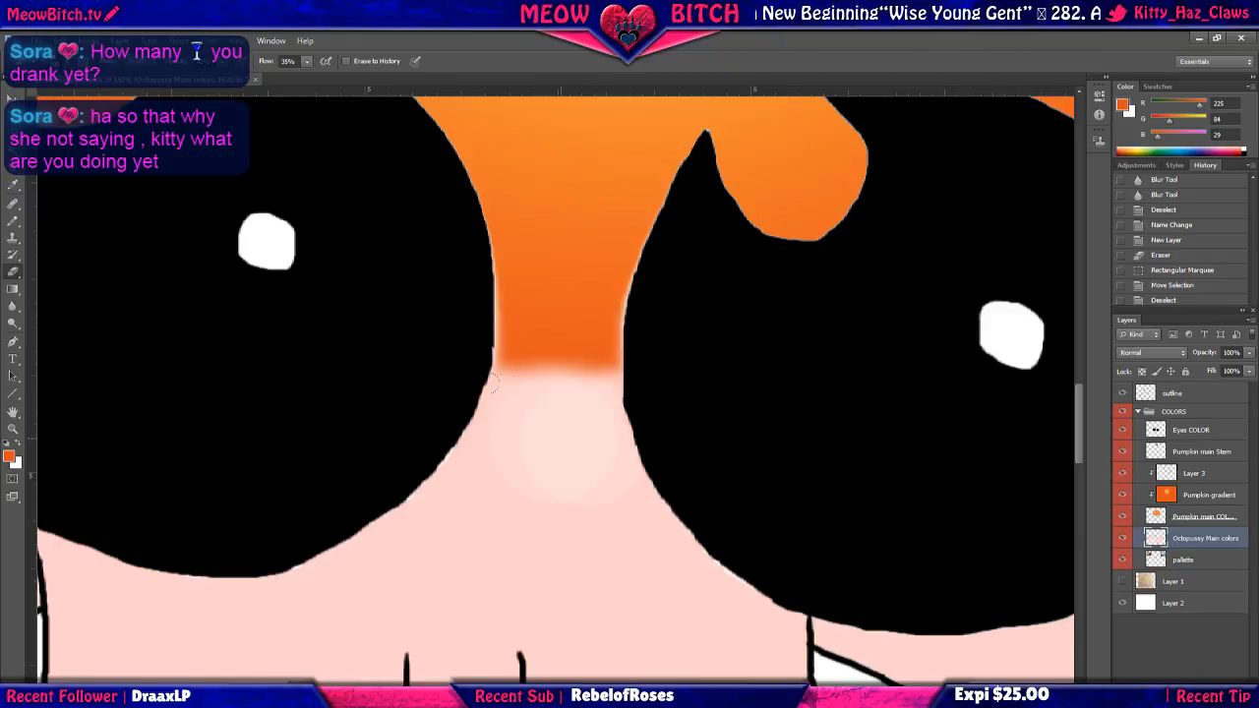
key("ctrl+alt+z")
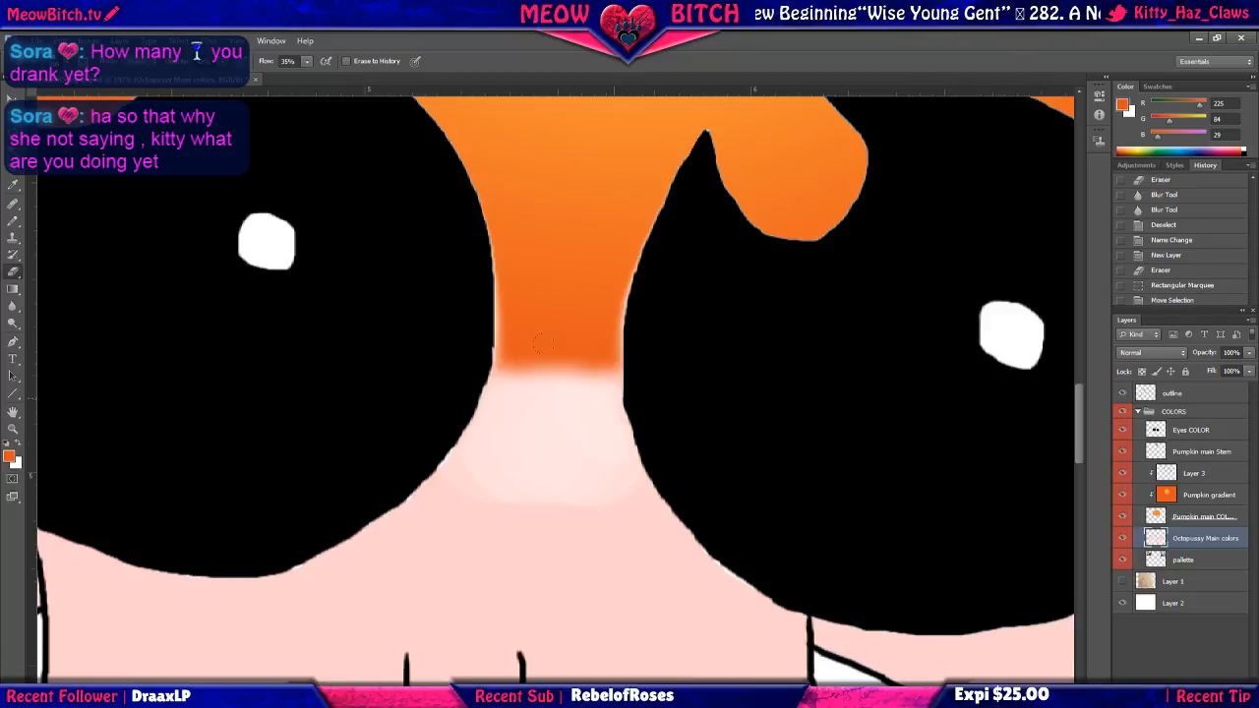
key("ctrl+d")
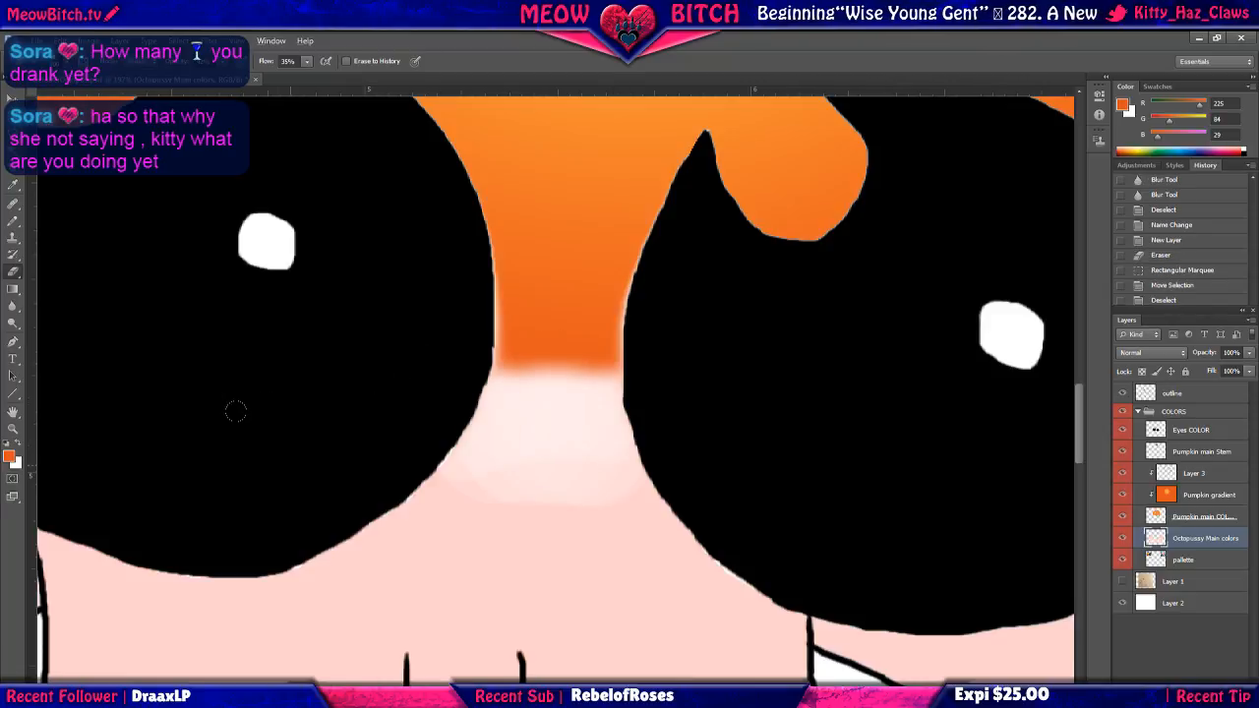
key("ctrl+alt+z")
key("ctrl+alt+z")
scroll(419, 470, "down", 3)
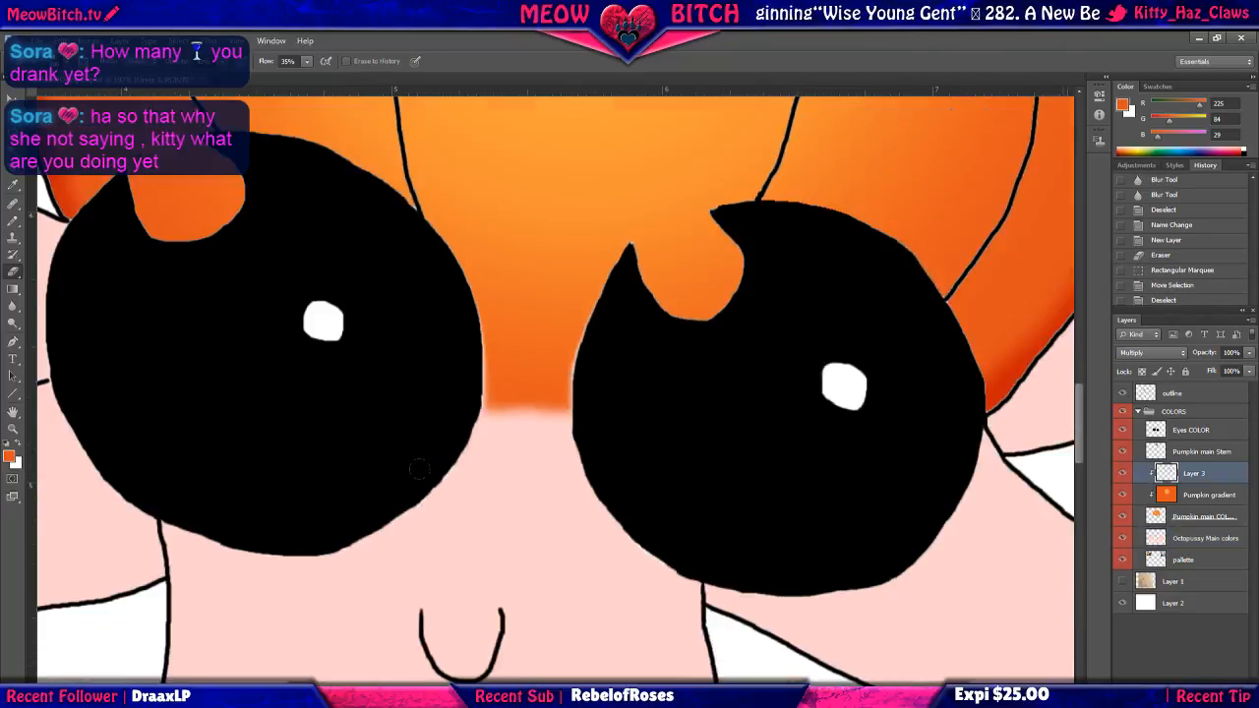
scroll(419, 469, "down", 4)
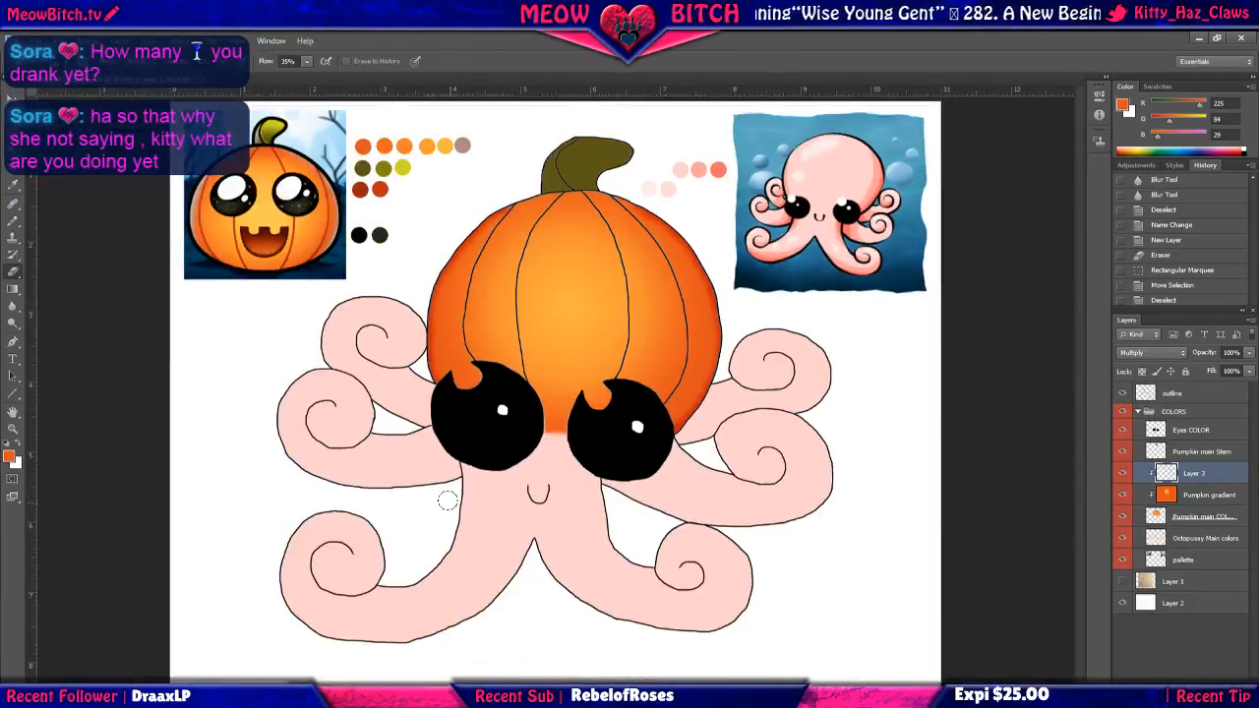
scroll(447, 500, "up", 4)
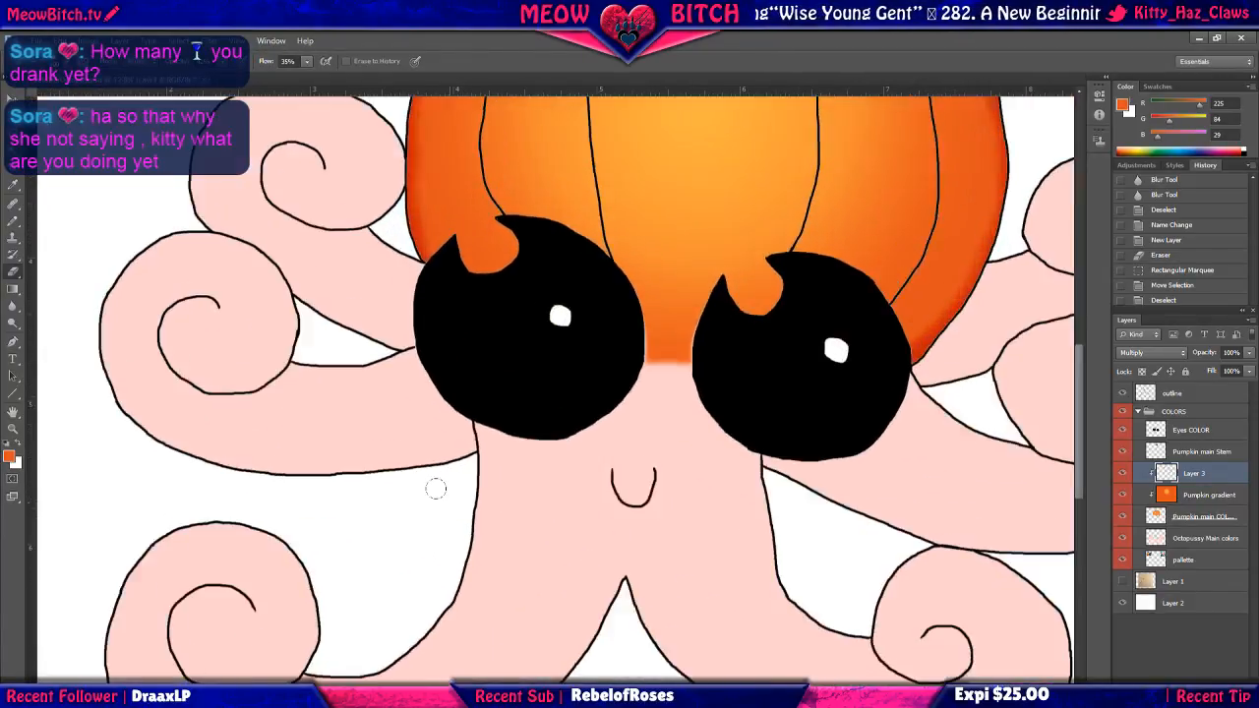
scroll(438, 492, "down", 4)
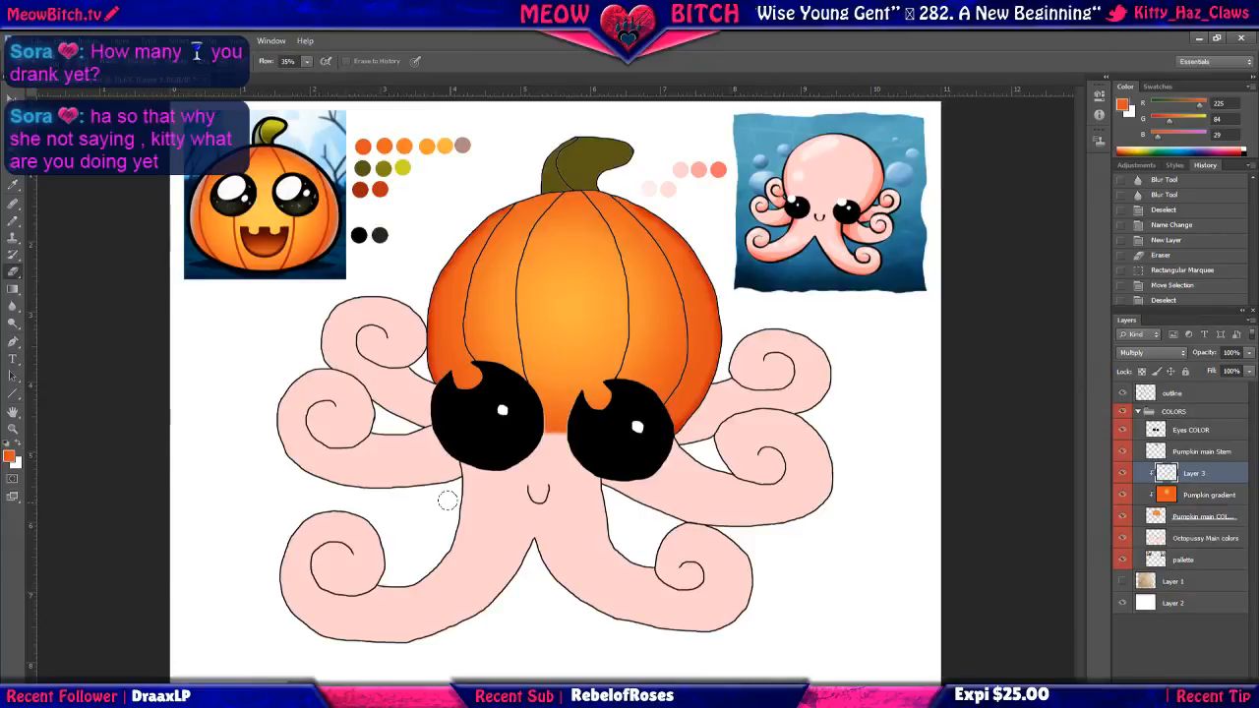
scroll(446, 497, "up", 1)
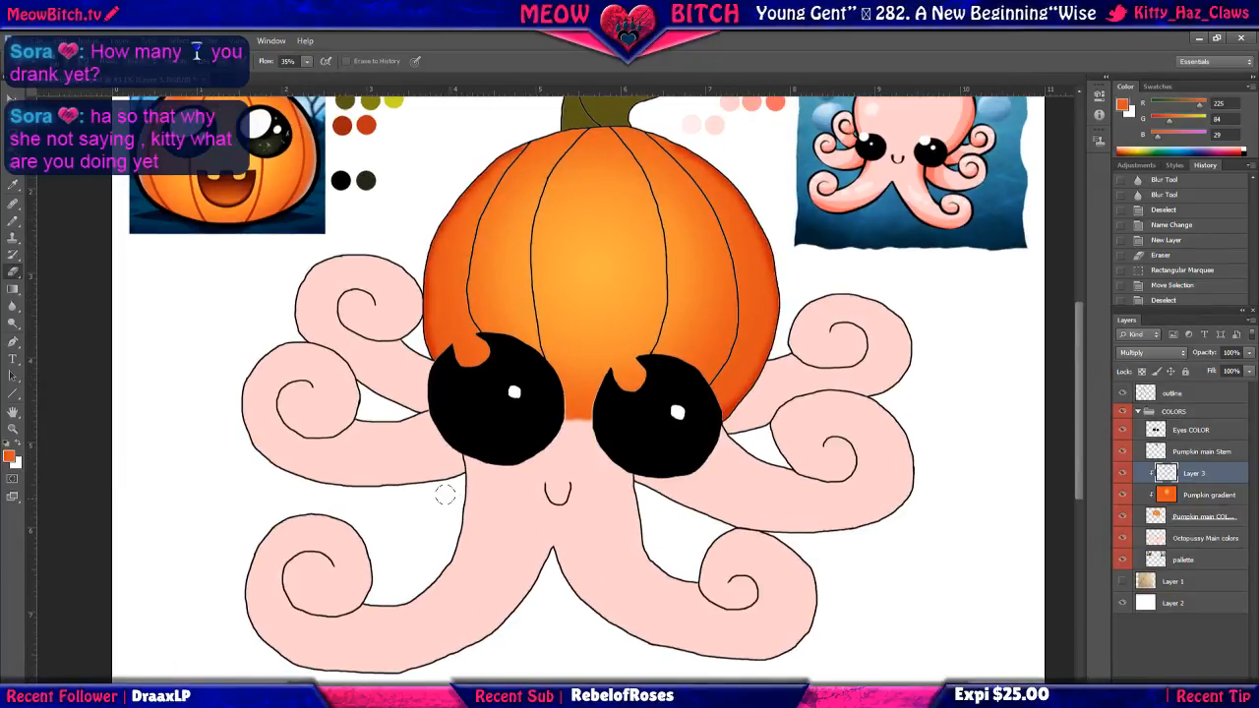
scroll(444, 494, "down", 1)
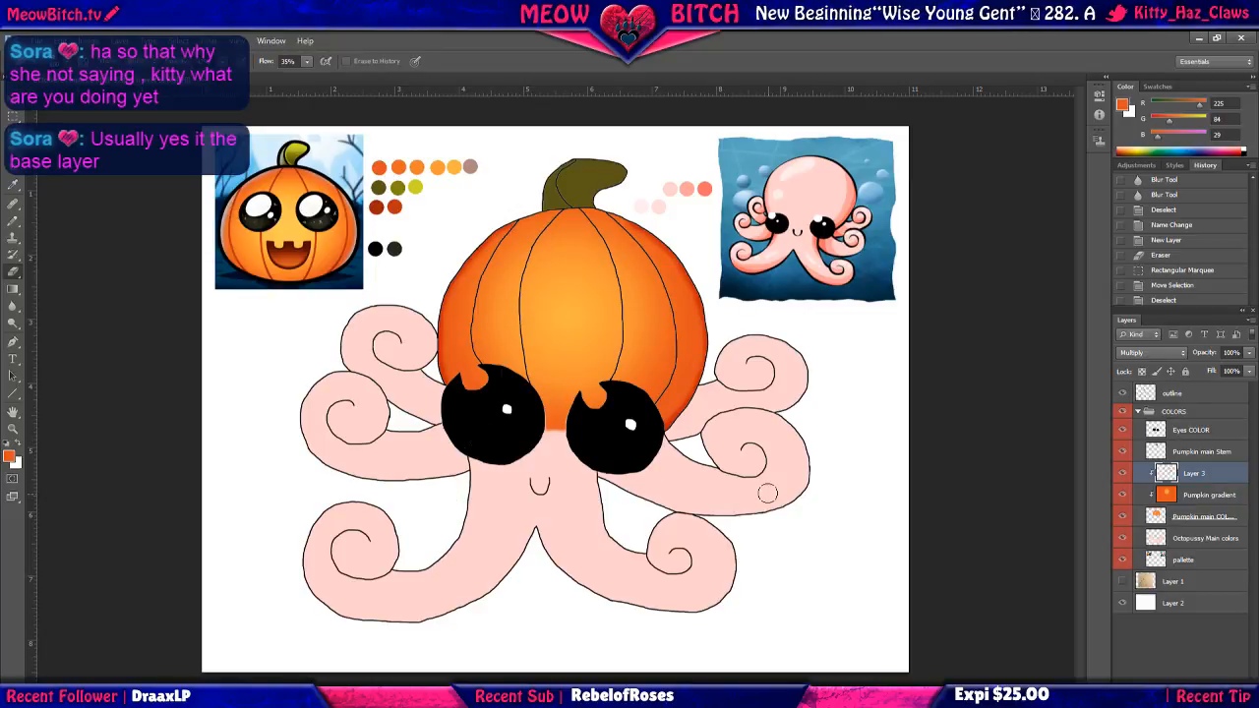
Try to lightly erase the pumpkin's lower edge between the eyes on the Pumpkin gradient layer.
left_click(1209, 496)
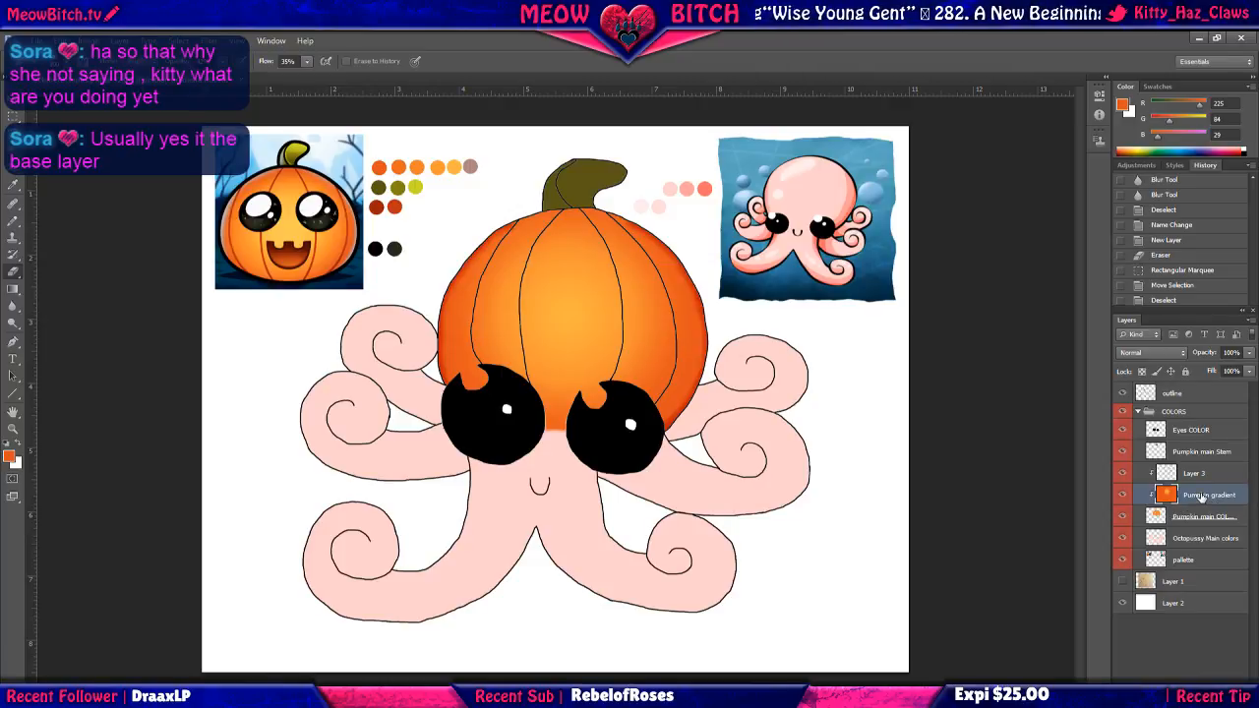
scroll(531, 474, "up", 3)
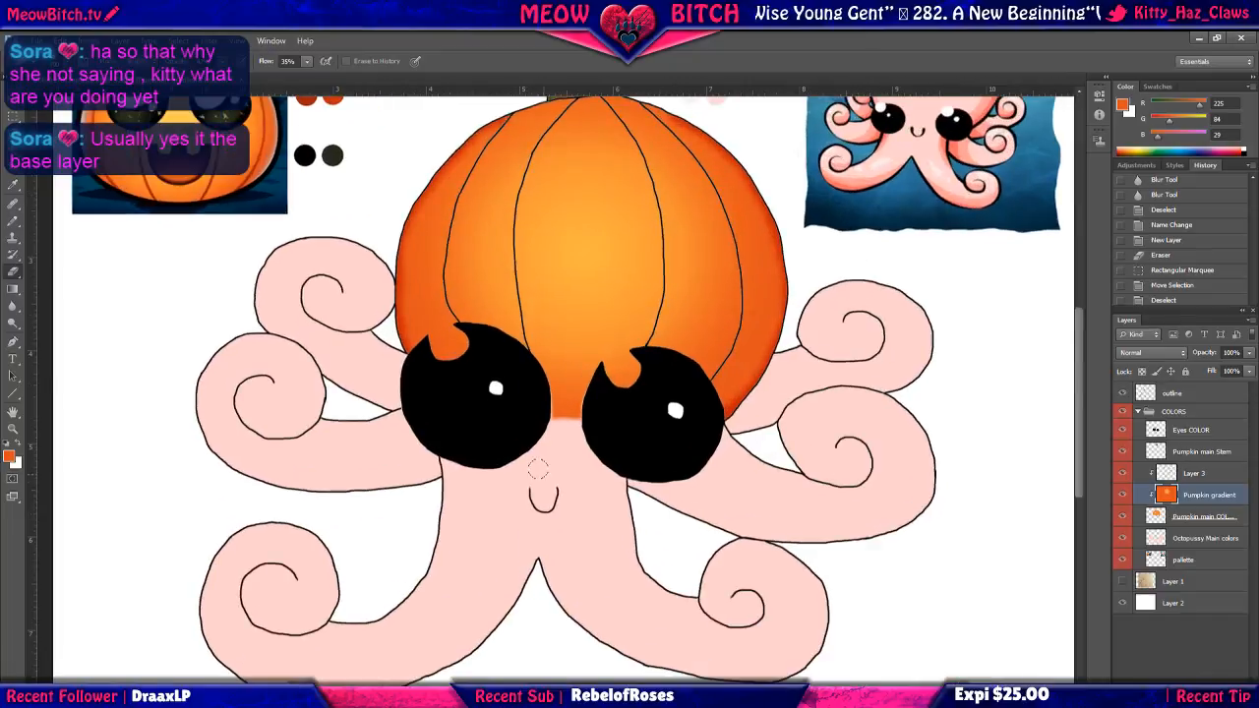
scroll(588, 374, "up", 3)
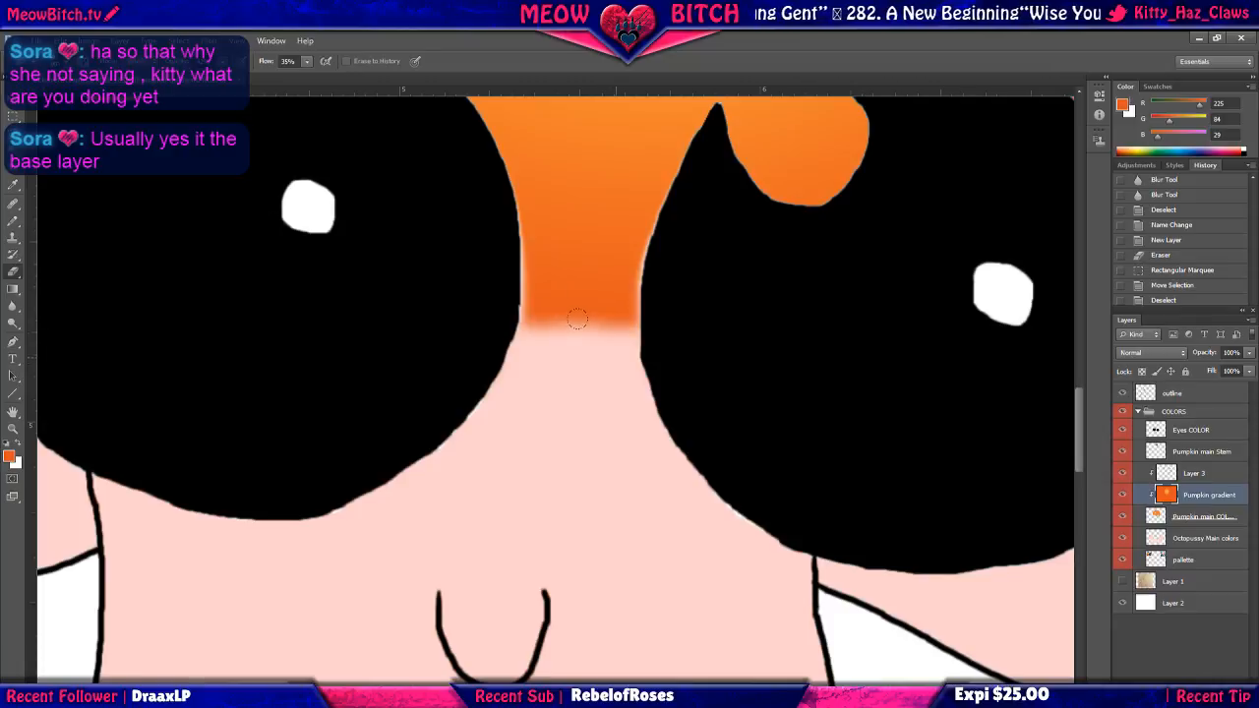
left_click(1206, 516)
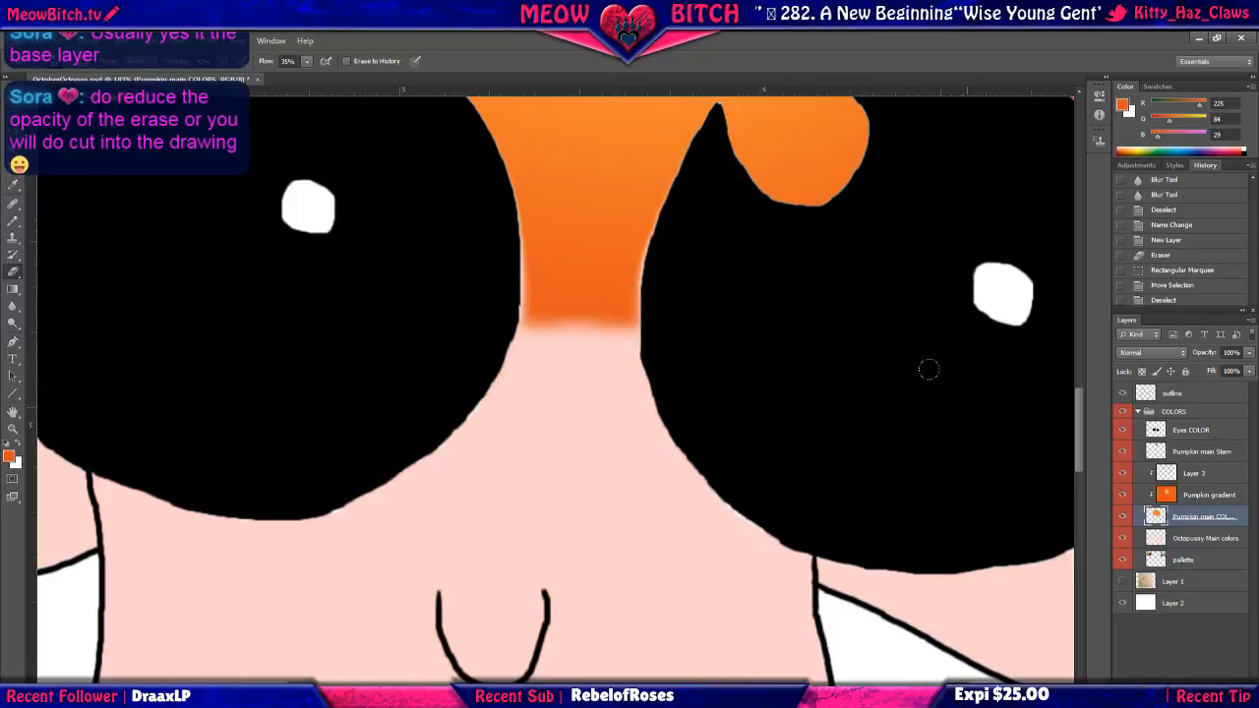
left_click(1237, 497)
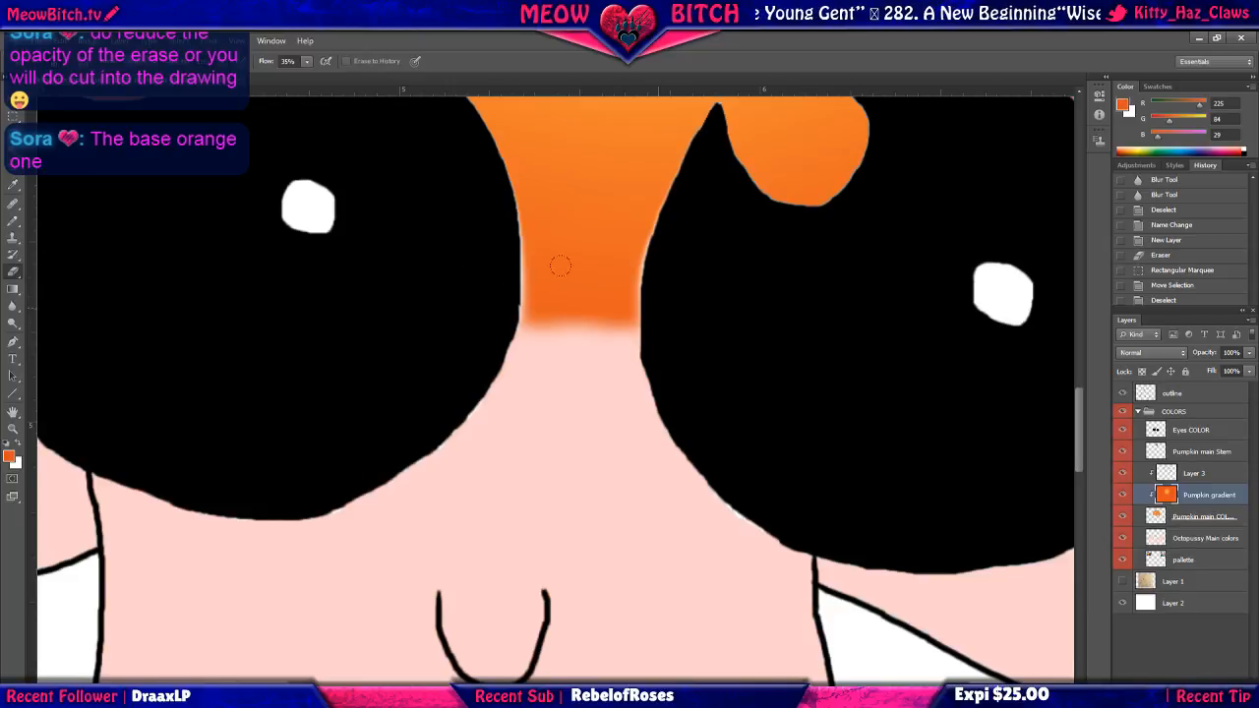
key("ctrl+z")
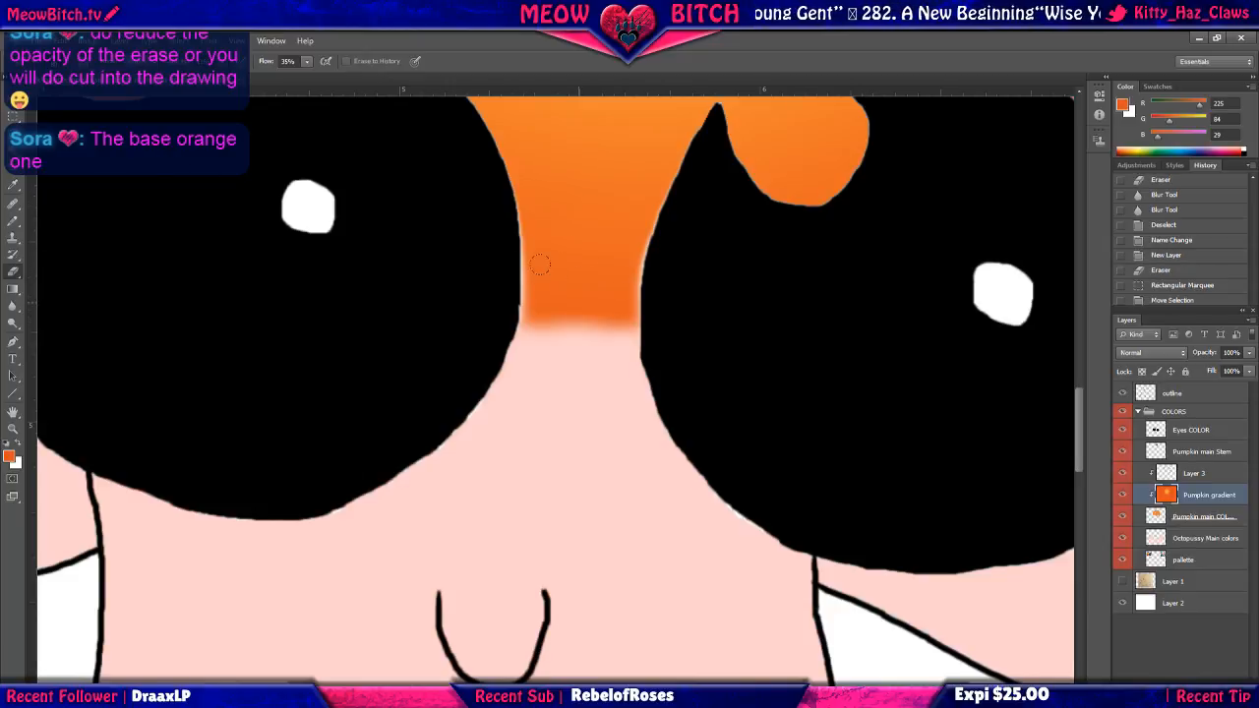
Detach the Layers panel to uncover the full History list and revert the drawing to the Gaussian Blur state.
left_click_drag(1155, 312, 987, 310)
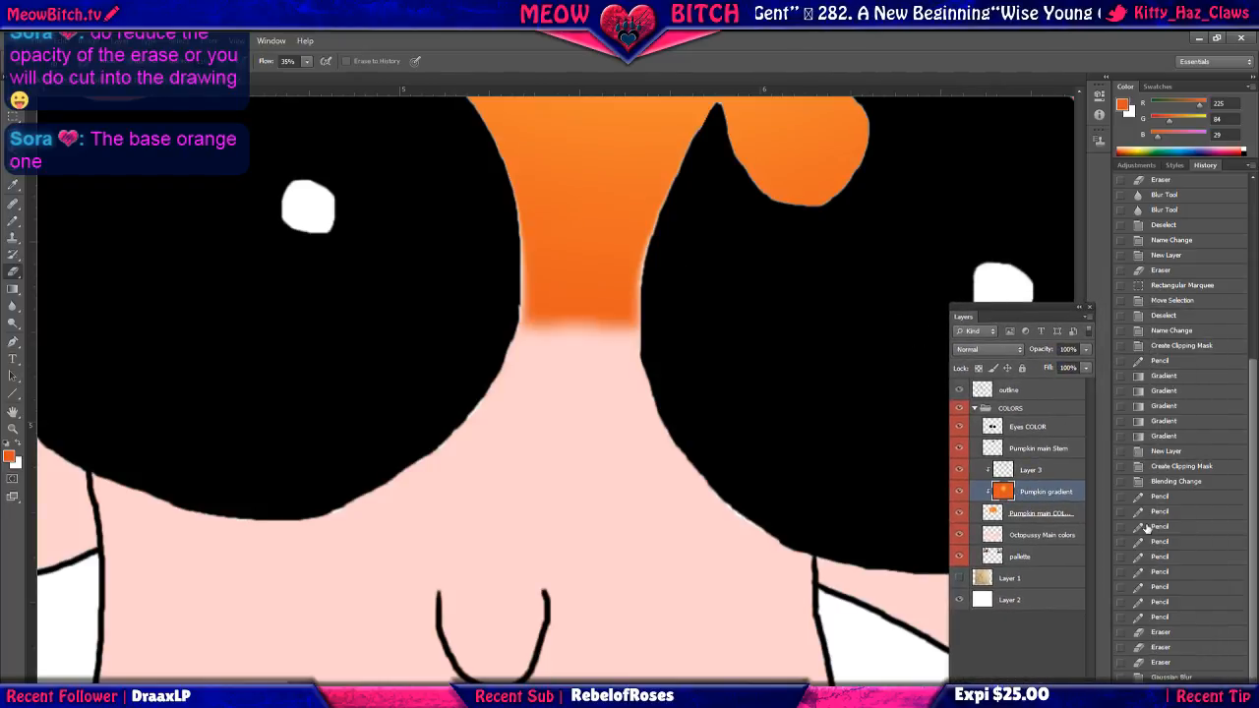
left_click(1173, 677)
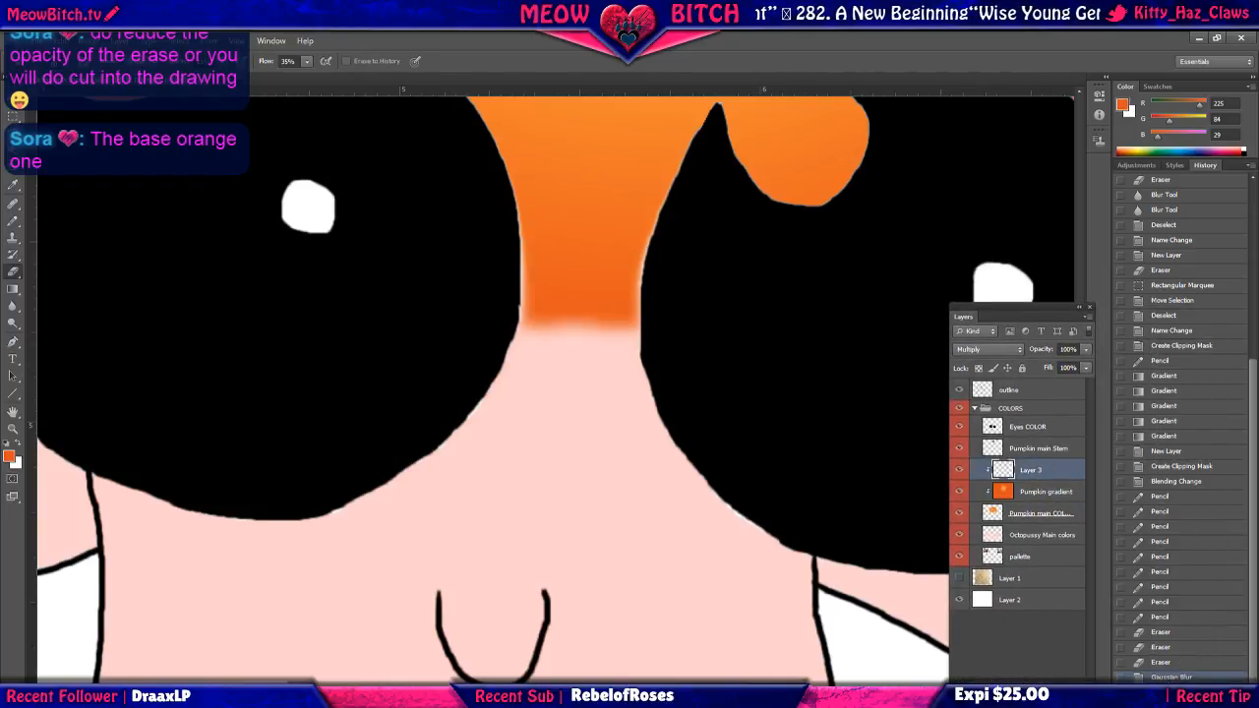
Try another soft Eraser stroke across the orange strip between the eyes on the Pumpkin gradient layer, and undo it.
left_click(1046, 492)
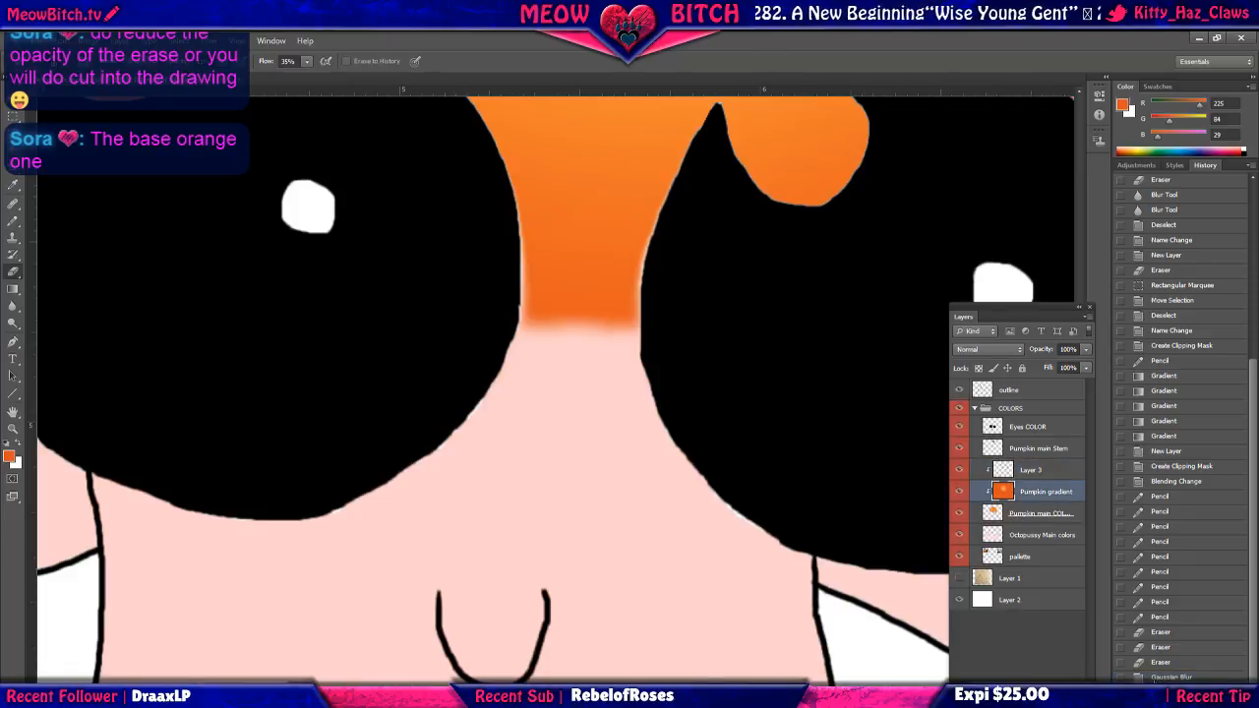
left_click(1155, 679)
key("ctrl+z")
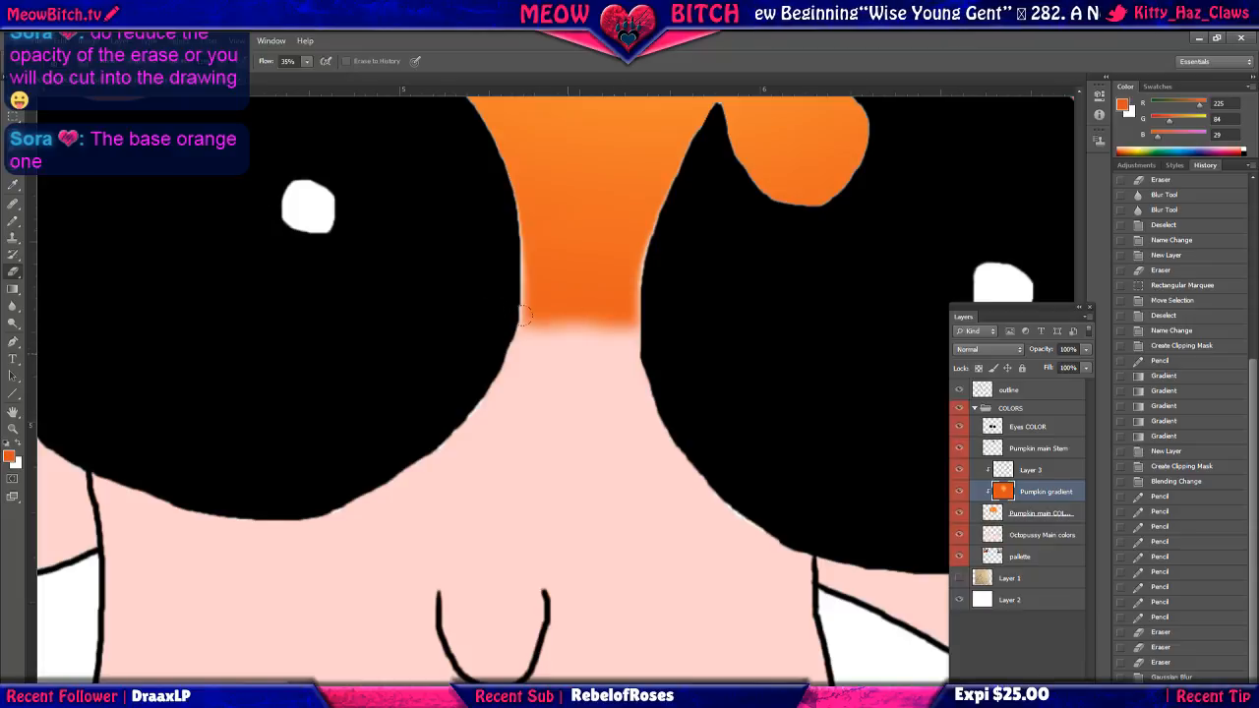
mouse_move(546, 317)
left_mouse_down()
mouse_move(593, 324)
mouse_move(540, 326)
mouse_move(649, 354)
mouse_move(661, 374)
left_mouse_up()
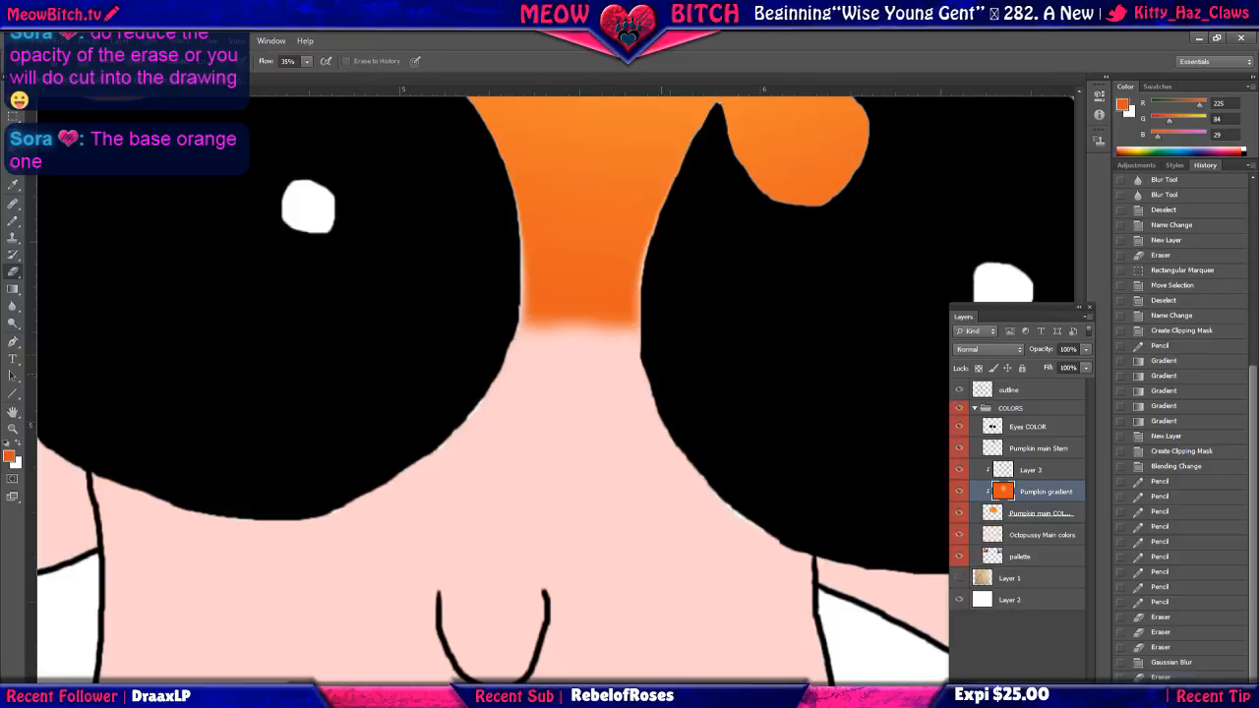
left_click(1077, 522)
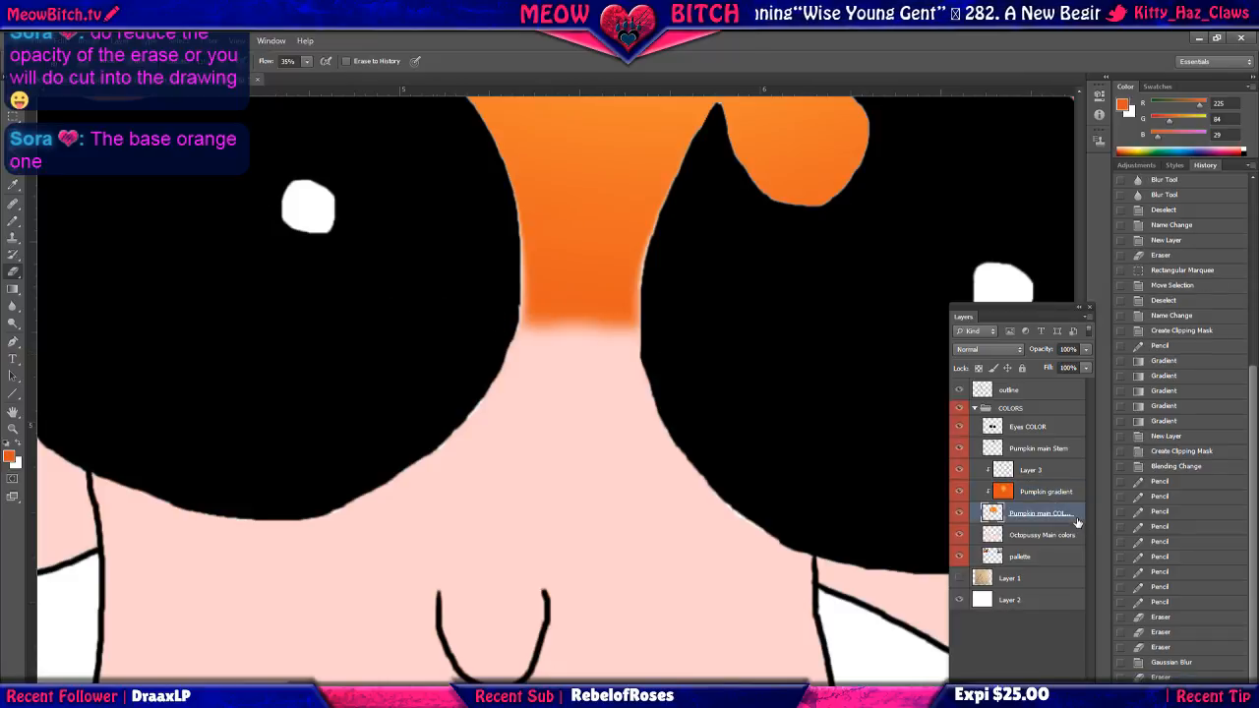
key("ctrl+alt+z")
key("ctrl+alt+z")
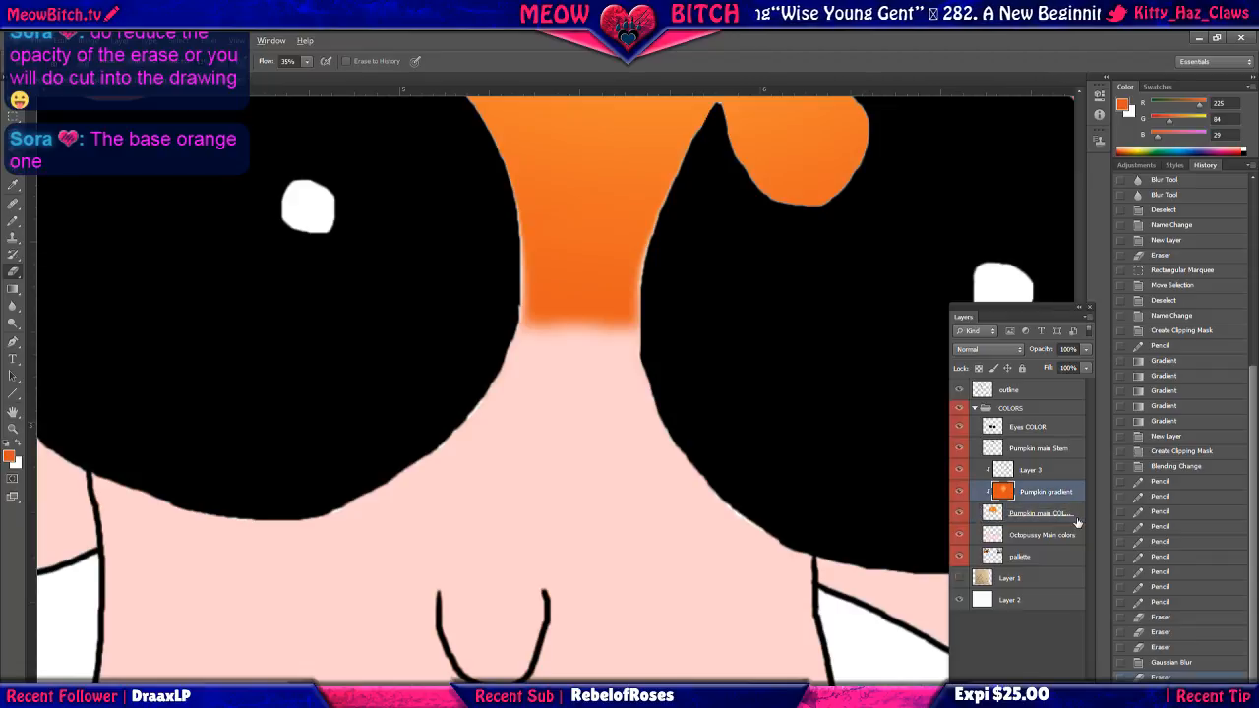
Try to fade the orange strip between the eyes on the Pumpkin main COLORS layer, and undo the erasing.
left_click(1065, 522)
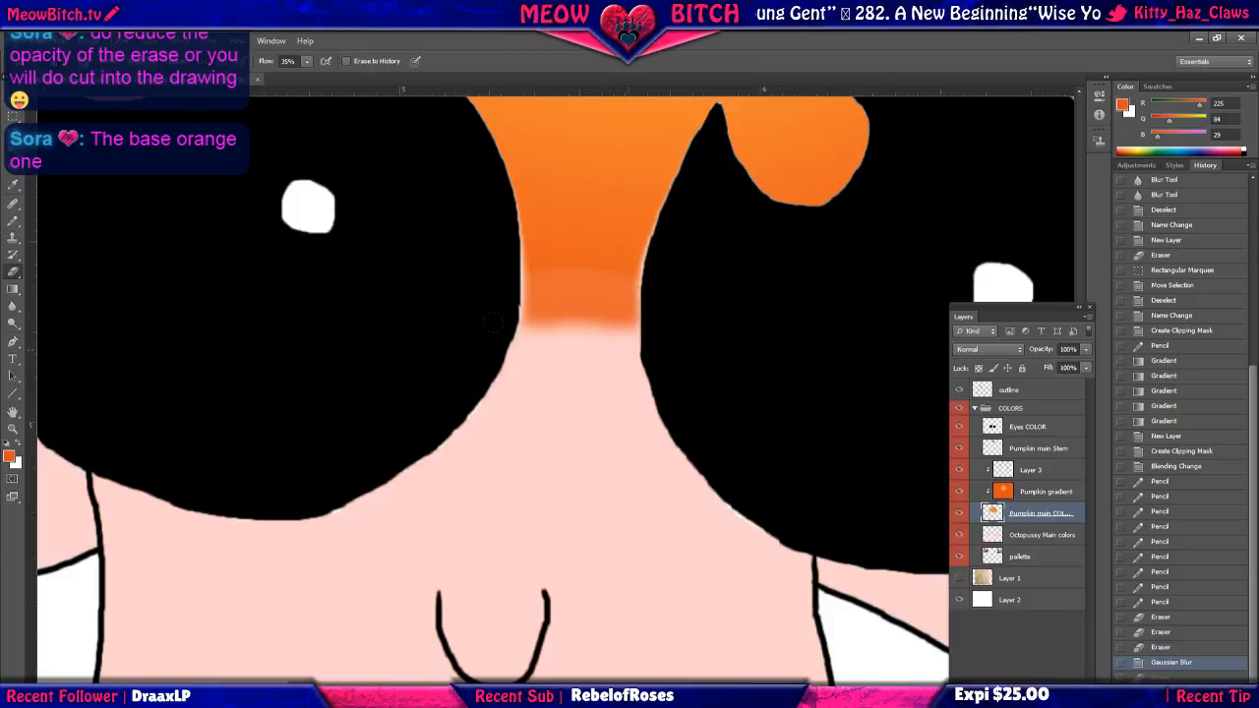
key("ctrl+z")
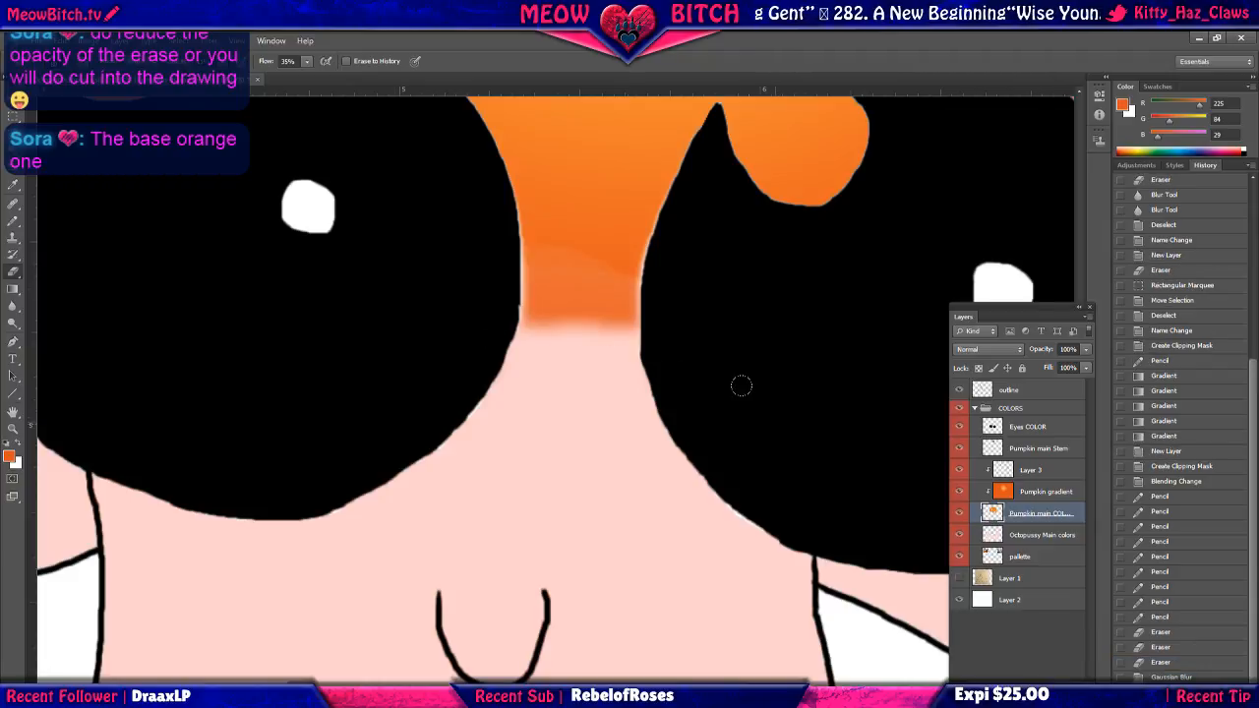
key("ctrl+z")
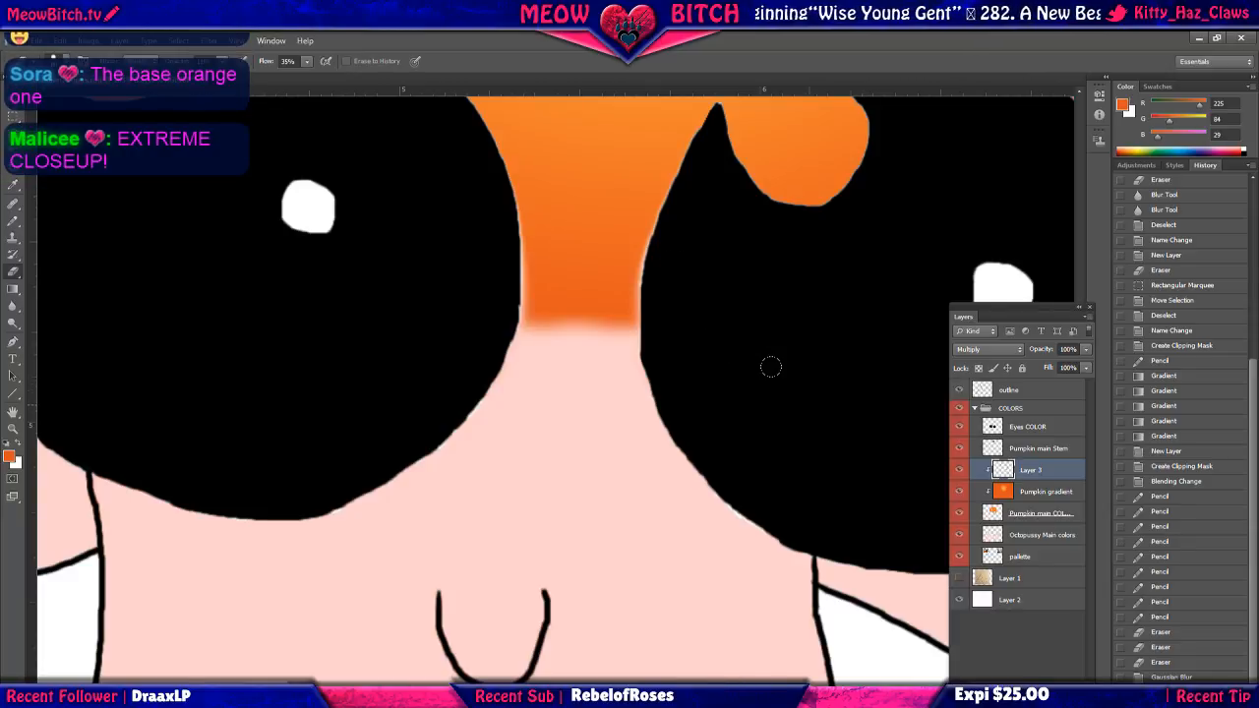
On the Pumpkin main COLORS layer, lightly erase the pumpkin's lower edge between the eyes at 35% Eraser flow.
left_click(1057, 520)
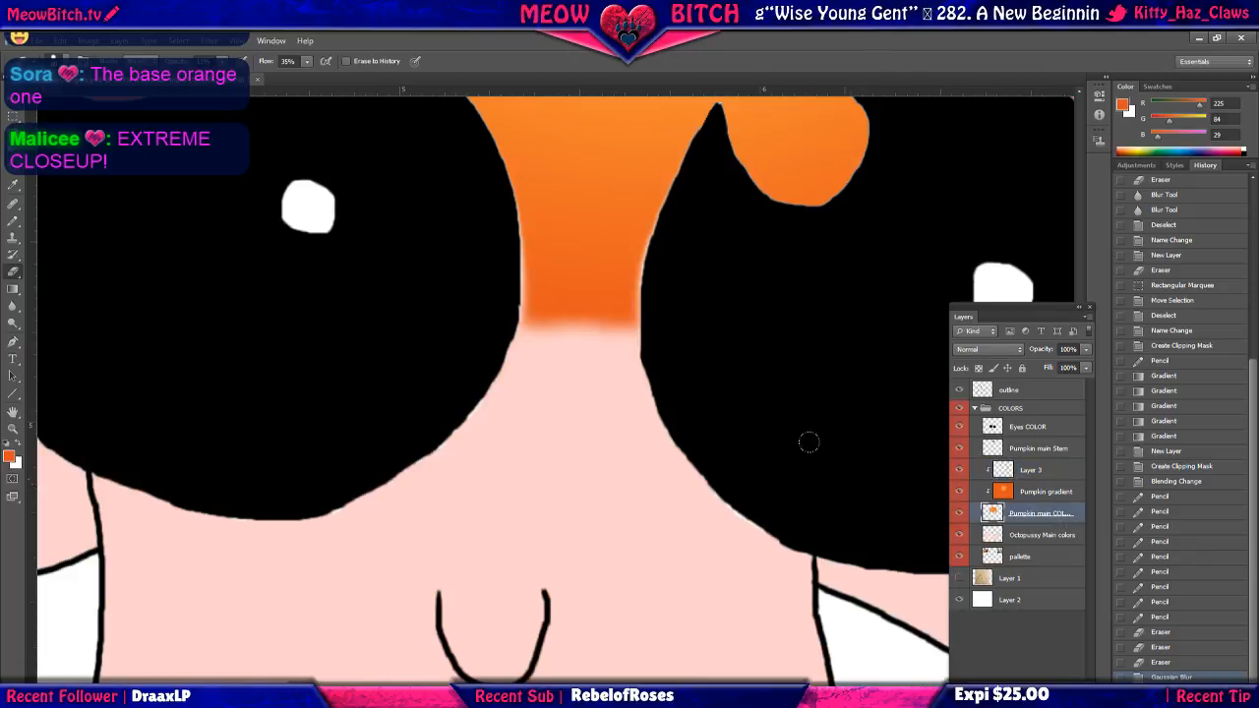
scroll(527, 307, "up", 1)
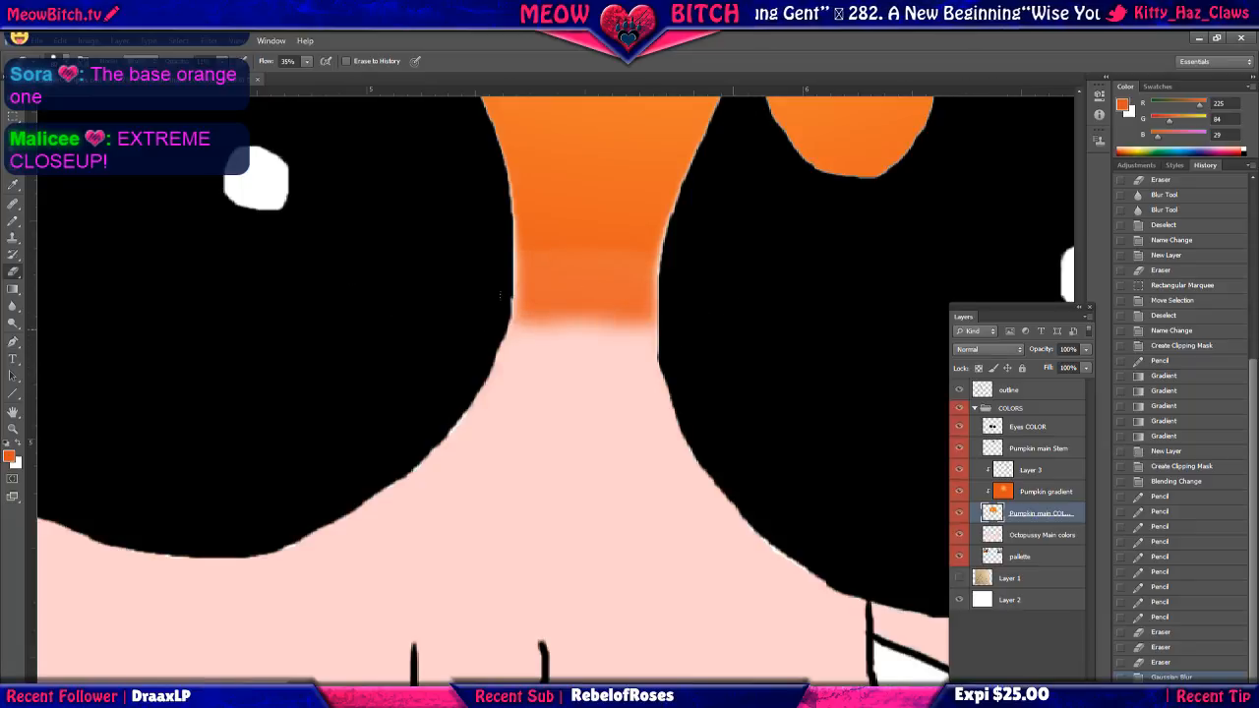
scroll(403, 305, "down", 5)
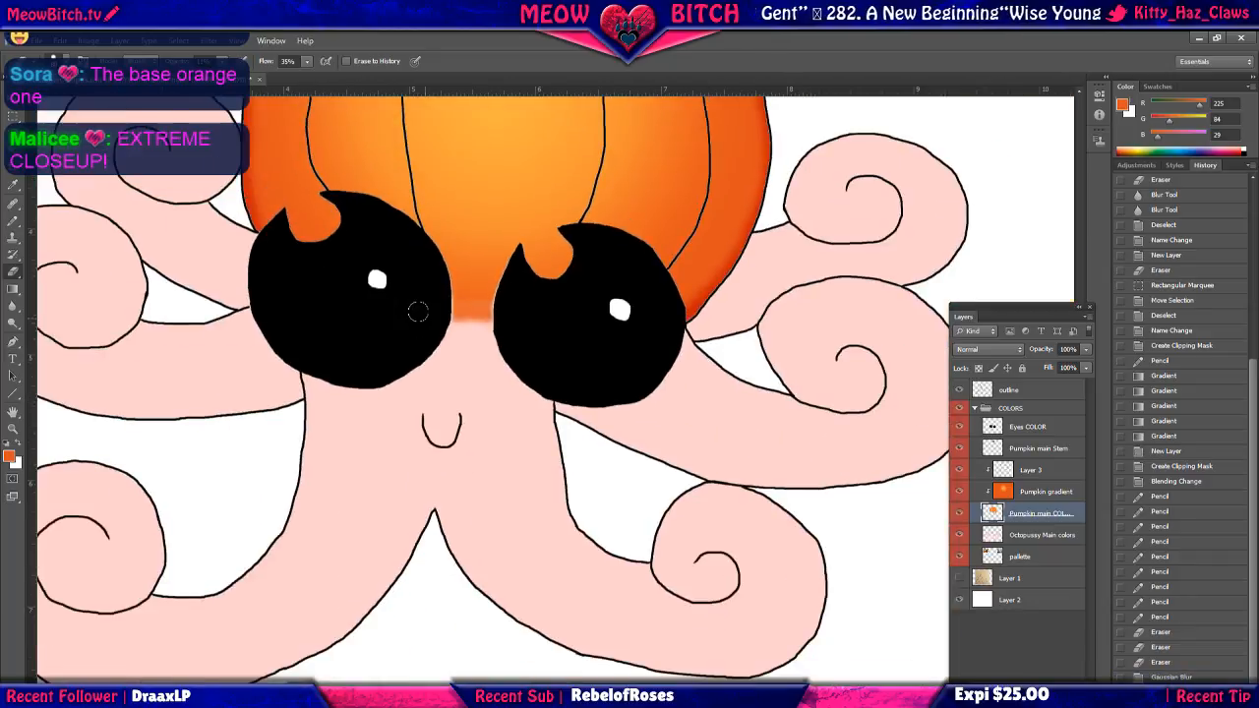
scroll(404, 305, "up", 1)
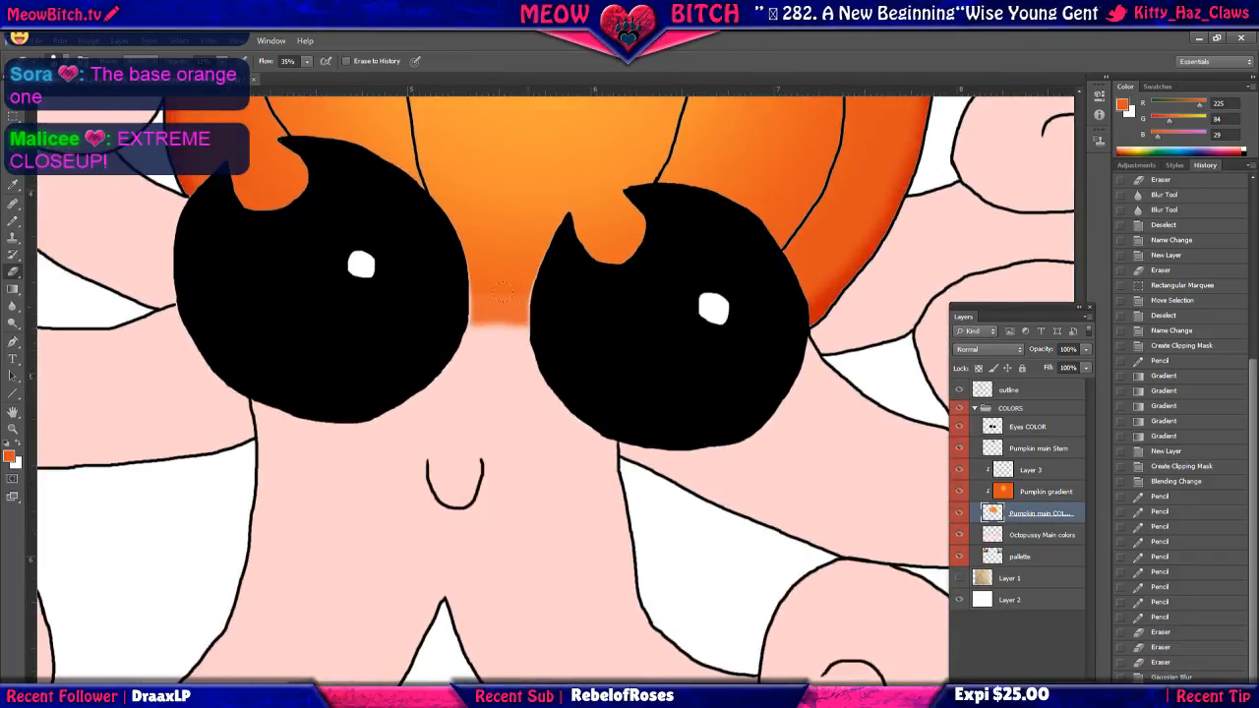
left_click(502, 292)
scroll(452, 303, "up", 1)
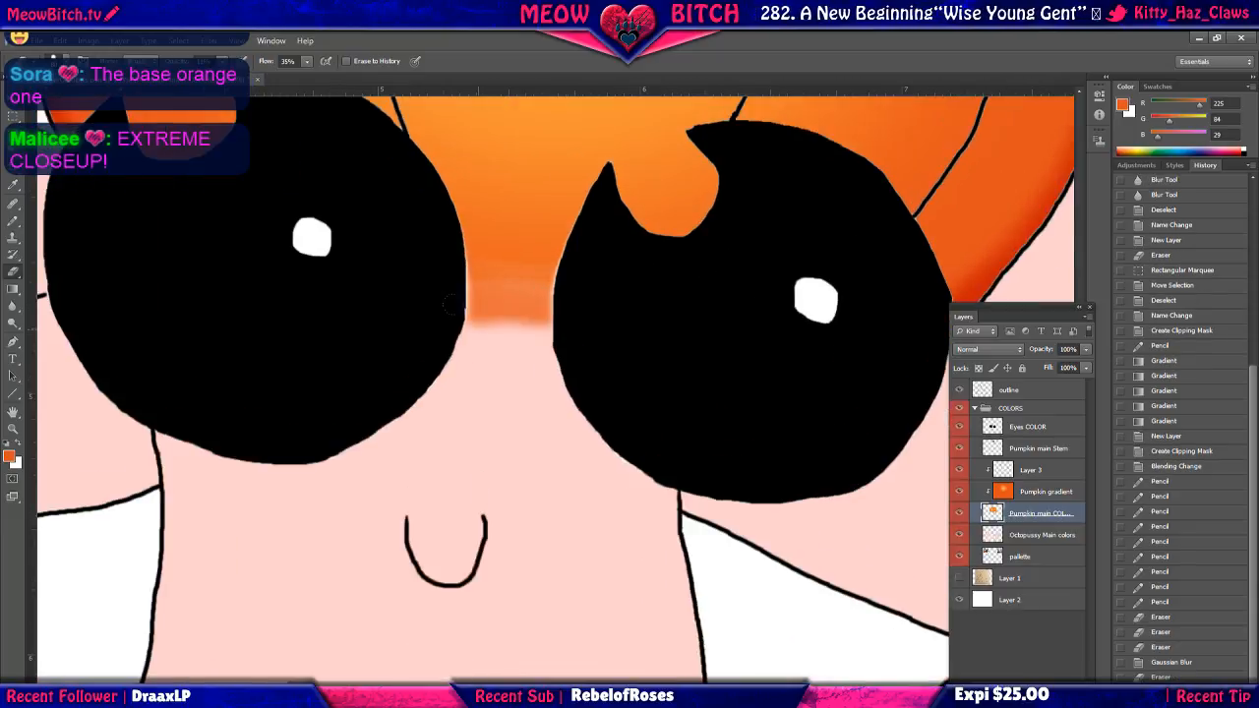
scroll(452, 305, "up", 2)
scroll(451, 304, "down", 4)
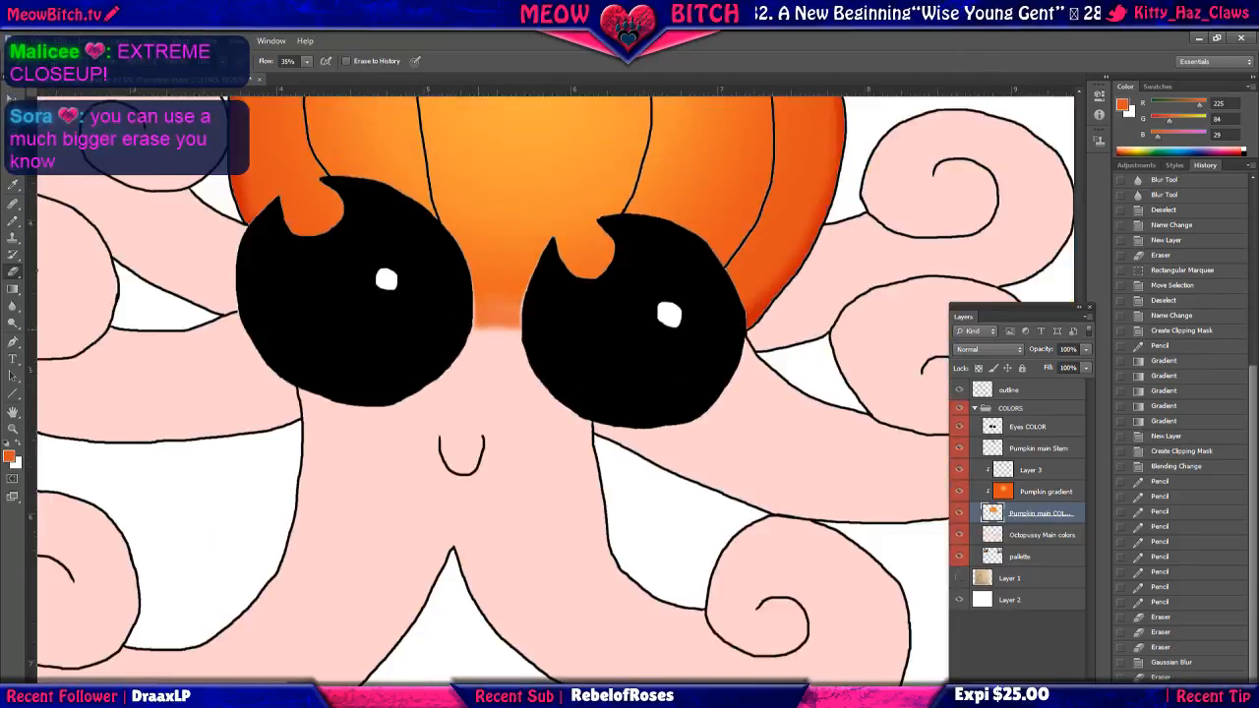
Undo the last erasing between the eyes and try another soft fade there on the Pumpkin main COLORS layer.
scroll(481, 332, "down", 4)
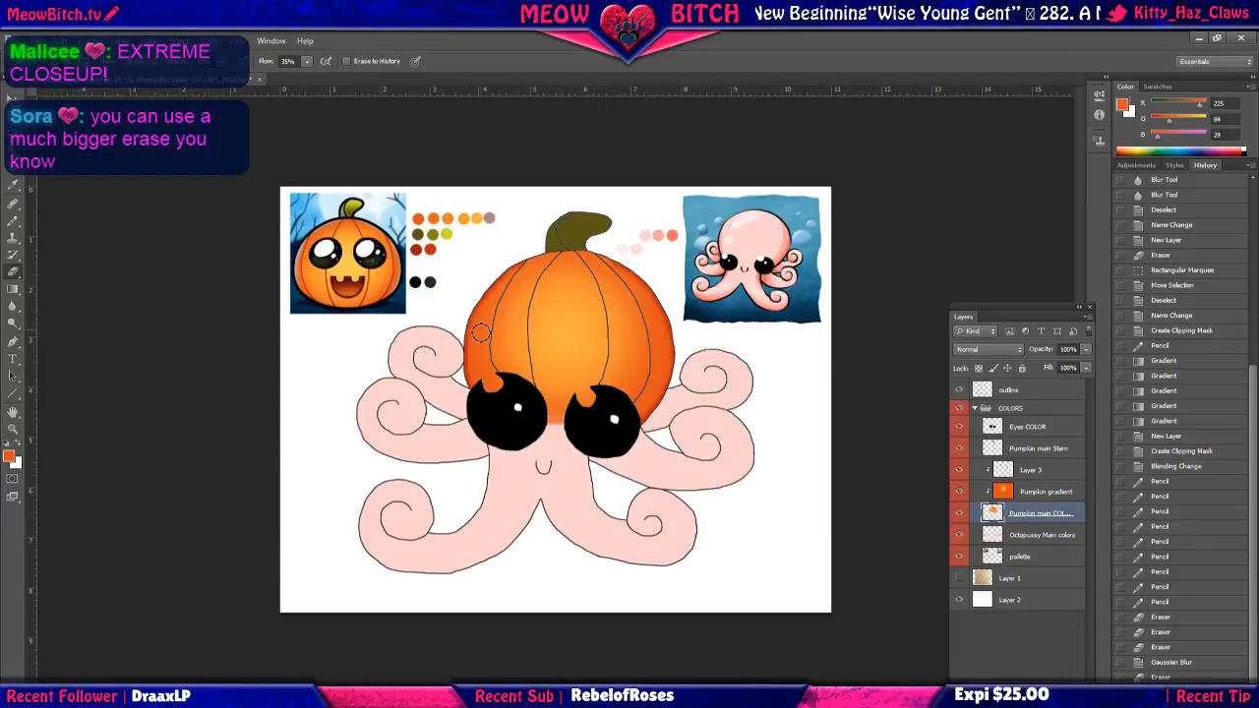
key("ctrl+z")
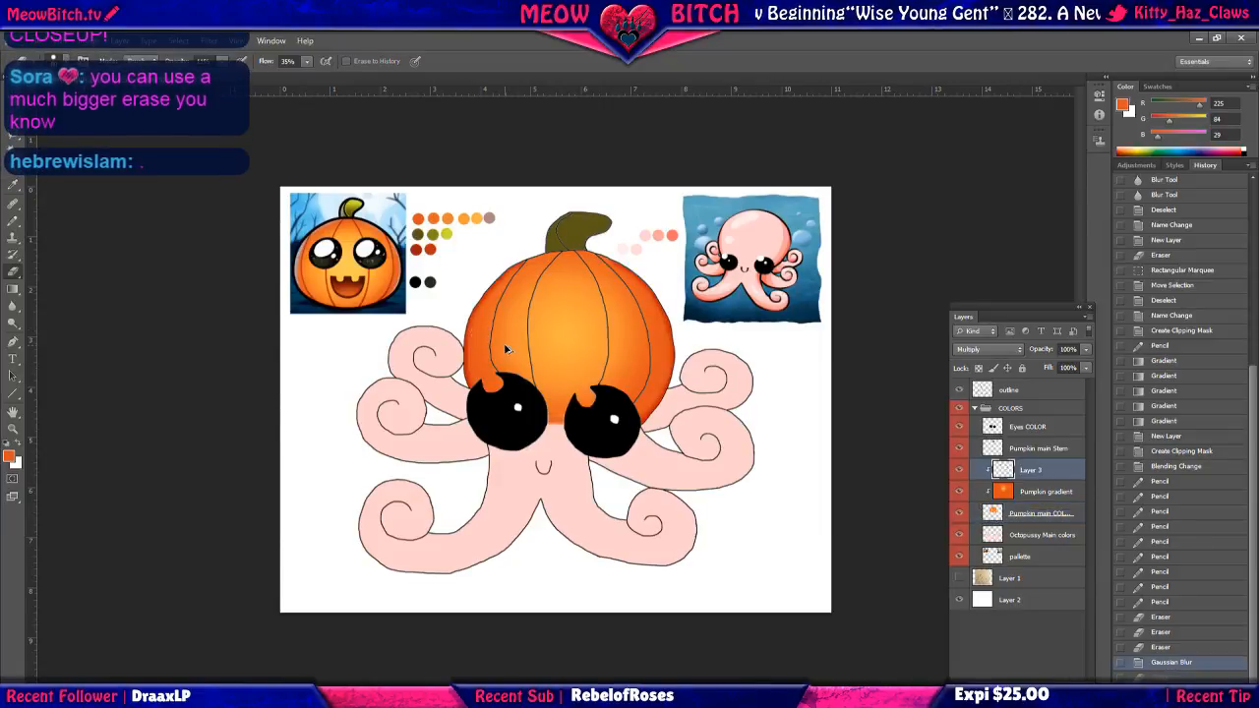
scroll(590, 447, "up", 3)
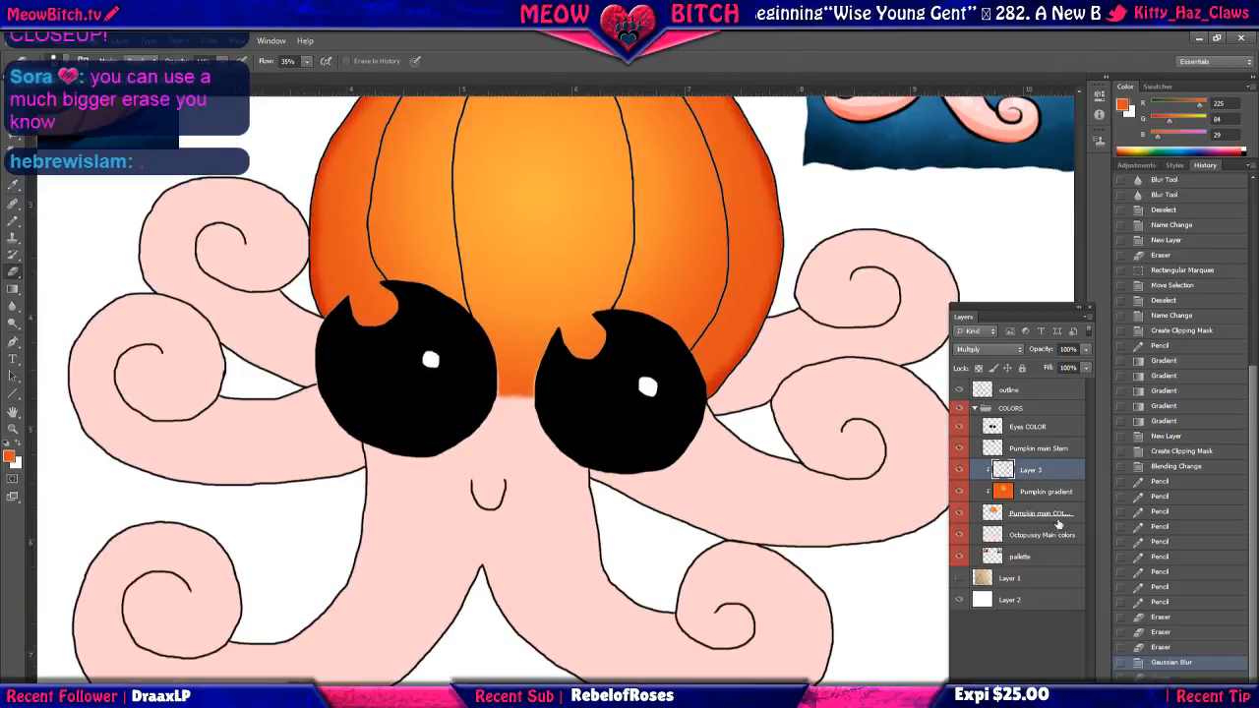
left_click(1070, 517)
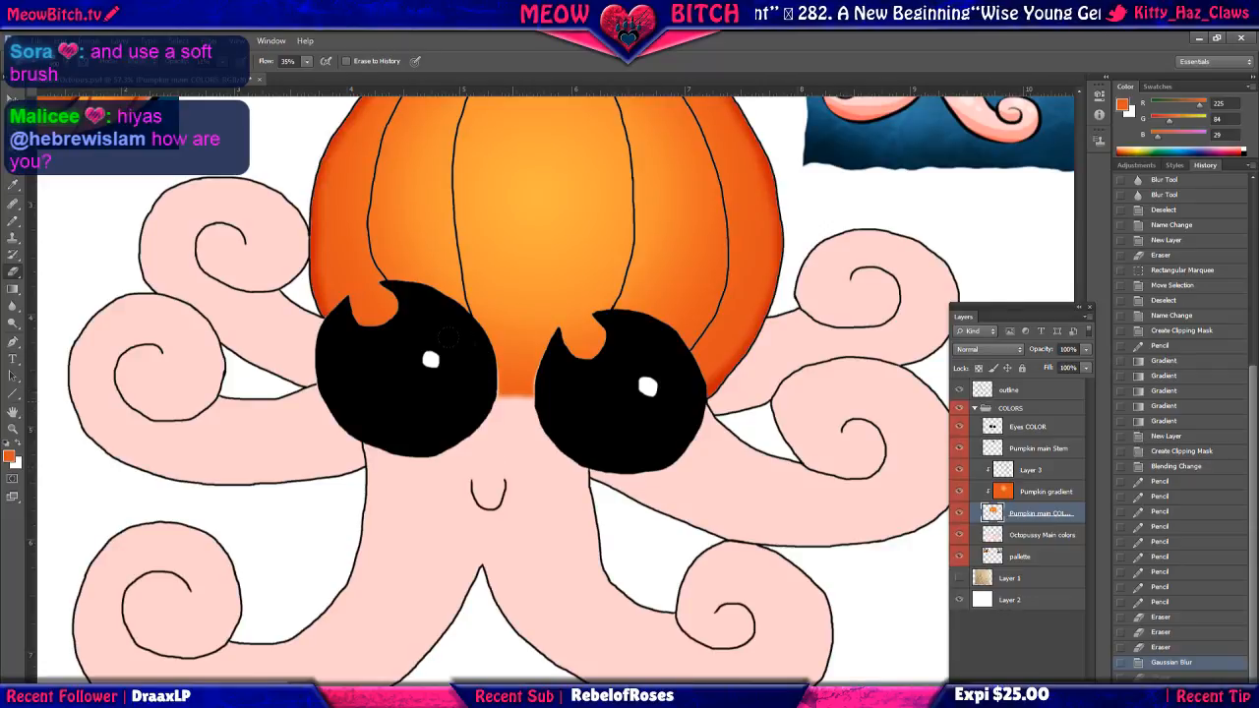
left_click(1060, 536)
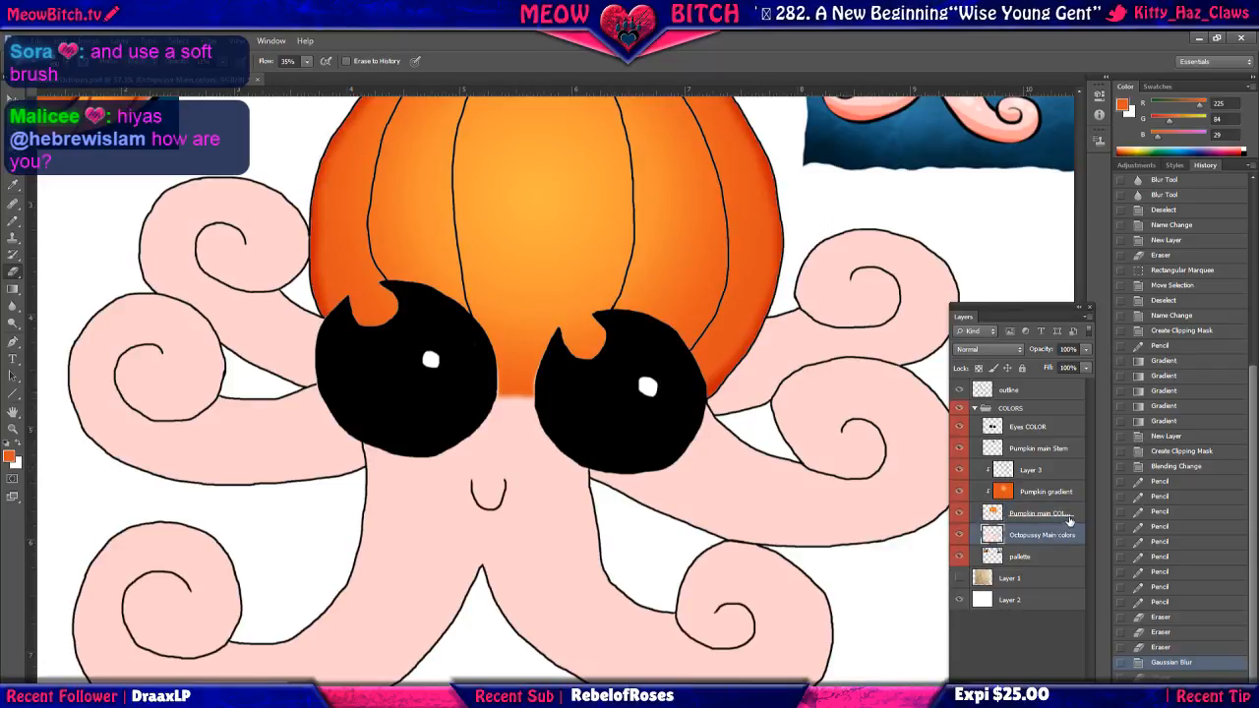
left_click(1067, 515)
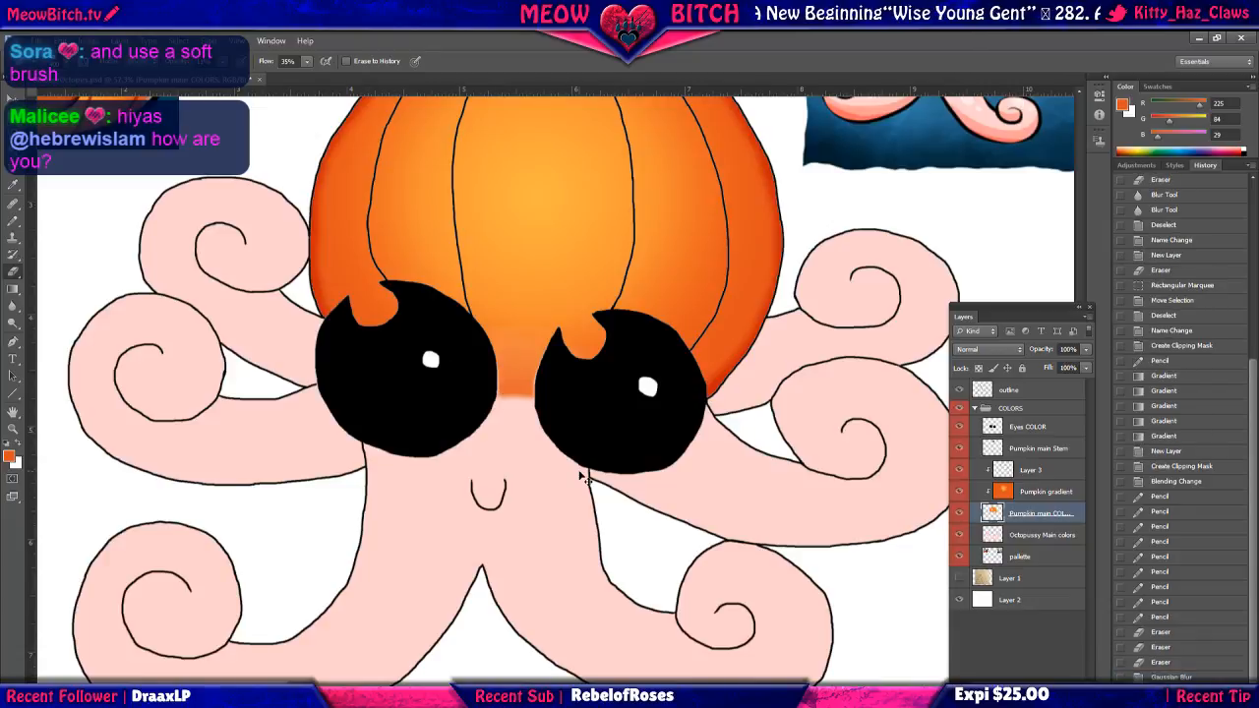
Undo the latest fade attempt and set the Eraser's flow to 9%.
left_click(307, 62)
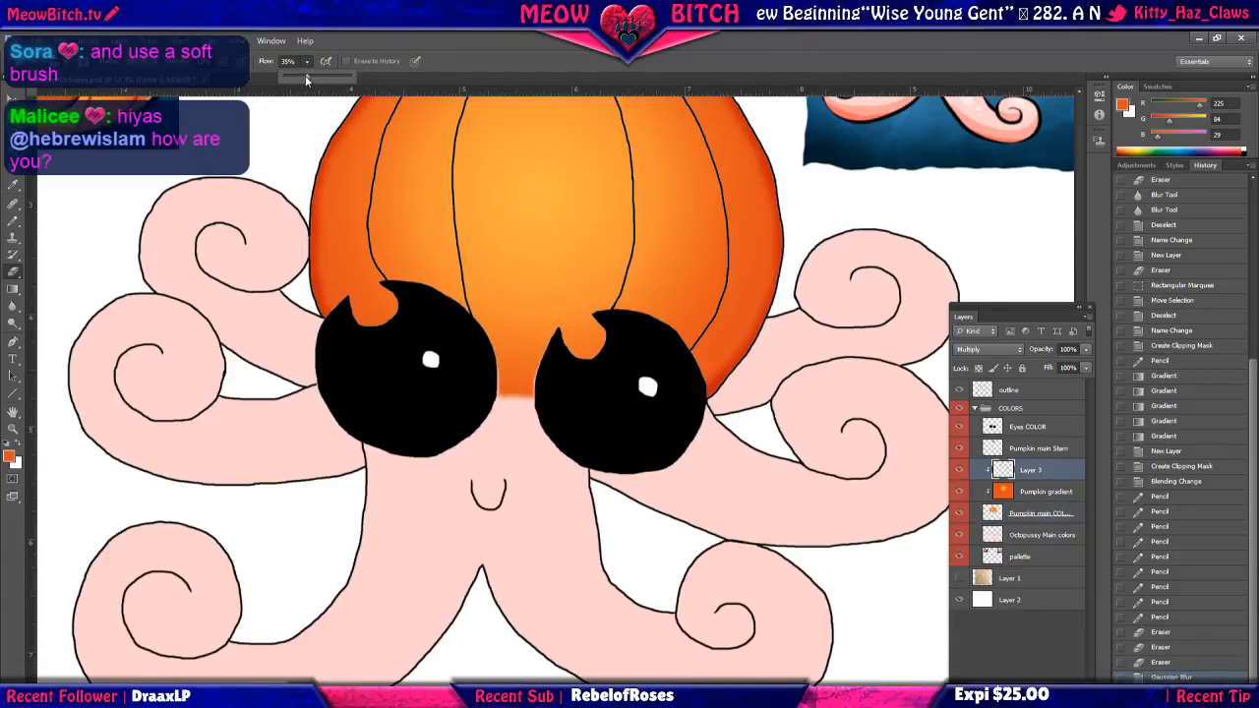
left_click_drag(292, 78, 289, 78)
left_click(222, 64)
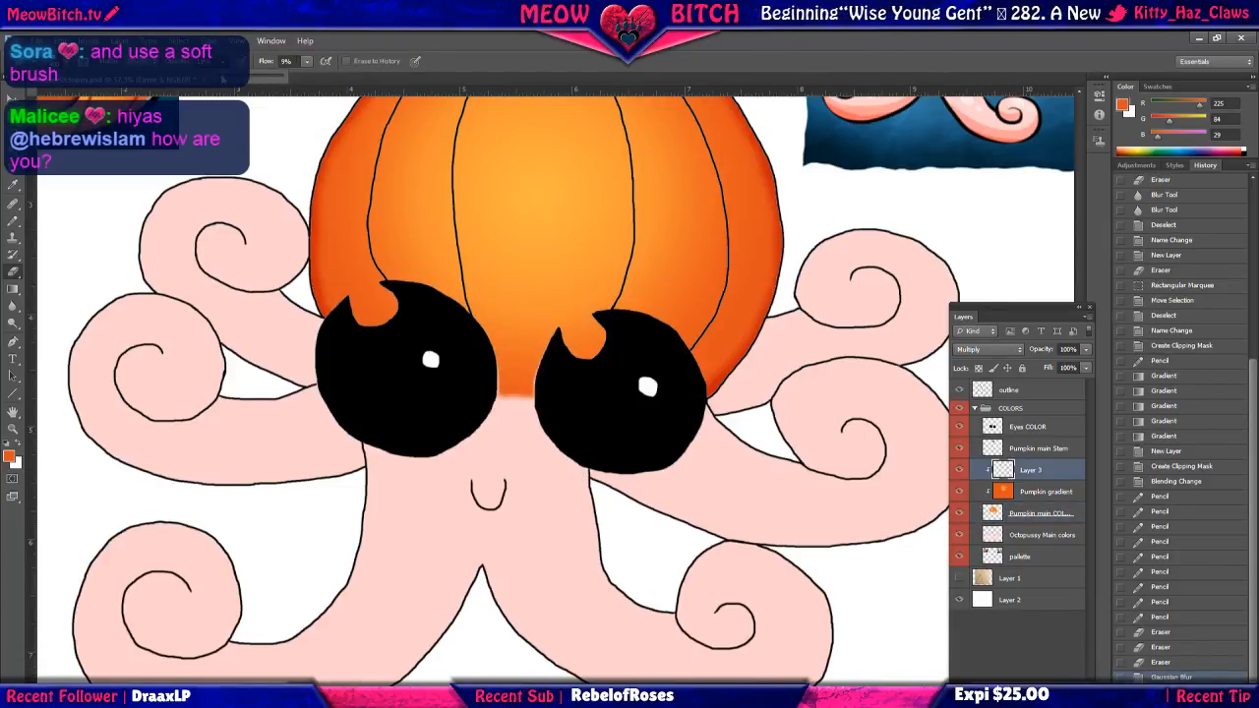
left_click(454, 393)
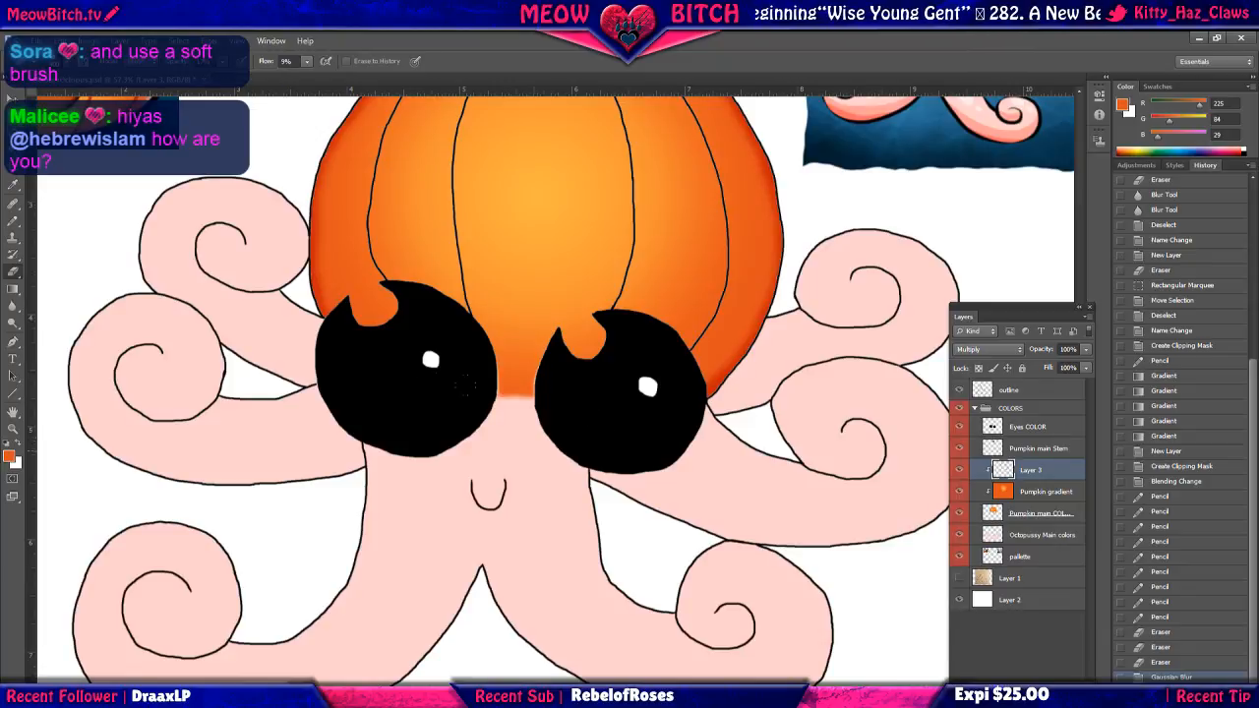
Try to fade the pumpkin's lower edge between the eyes on the Pumpkin main COLORS layer at 9% flow, and undo the erasing.
left_click(1042, 518)
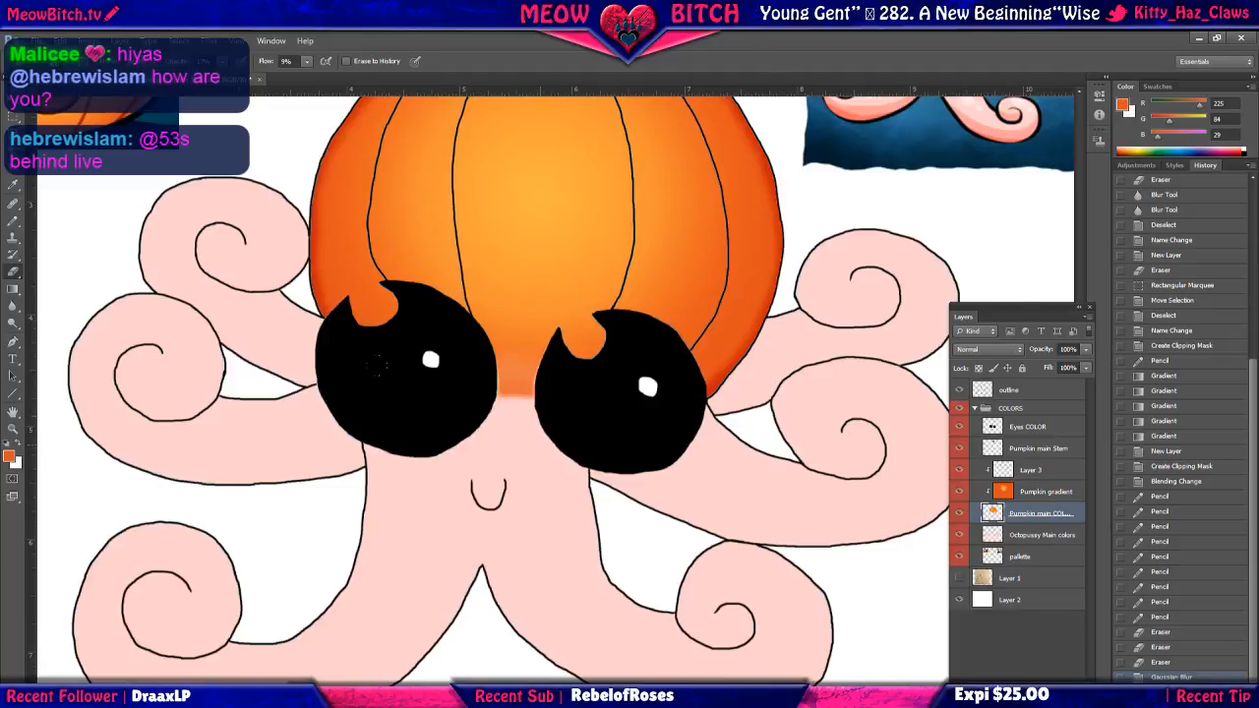
scroll(466, 455, "up", 3)
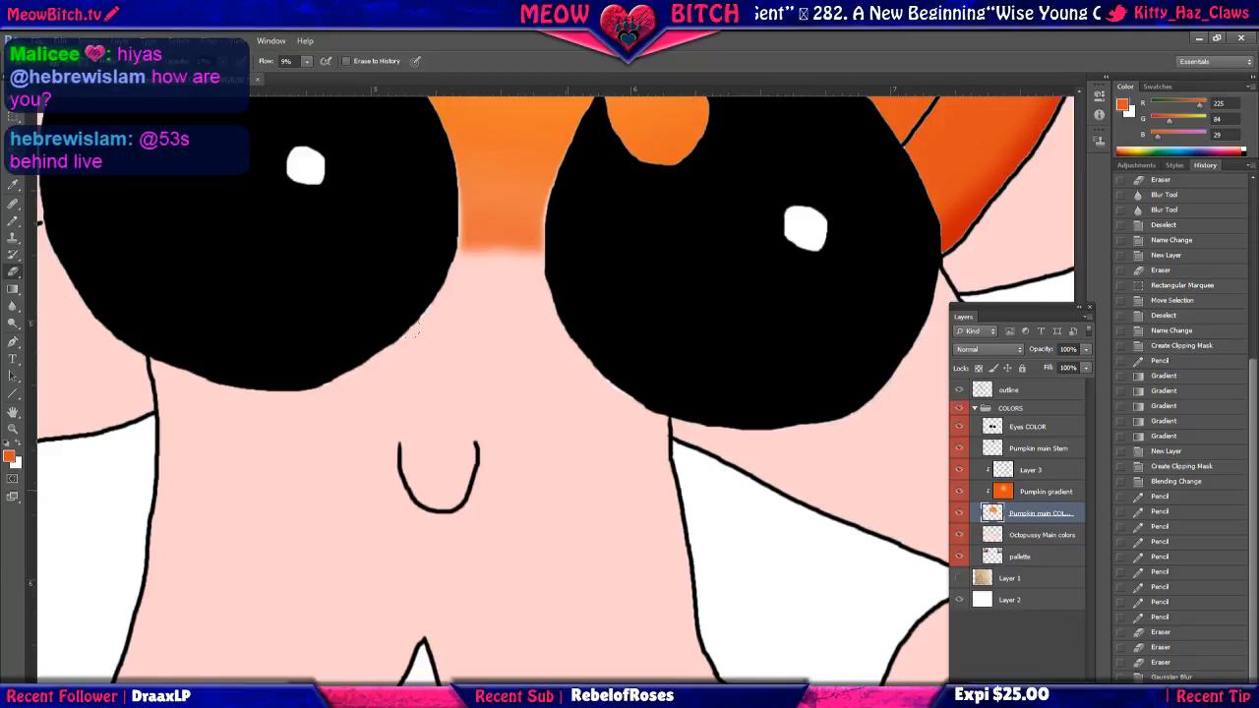
left_click(502, 254)
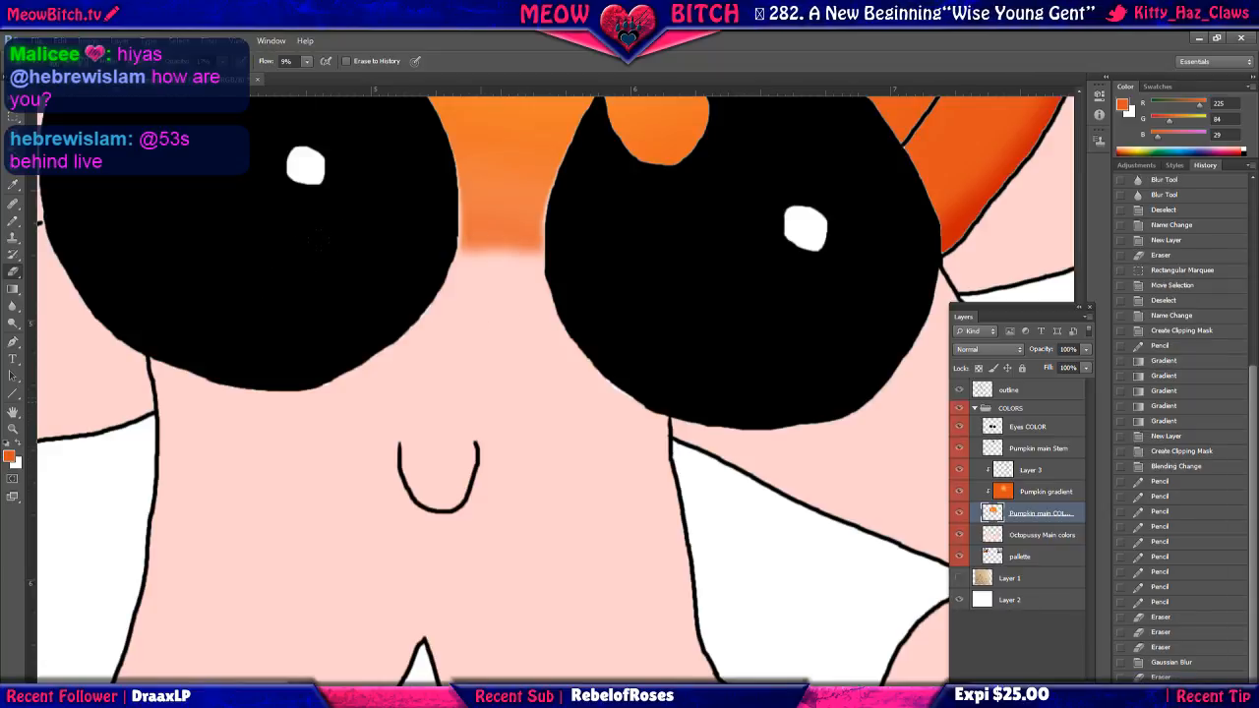
left_click(502, 257)
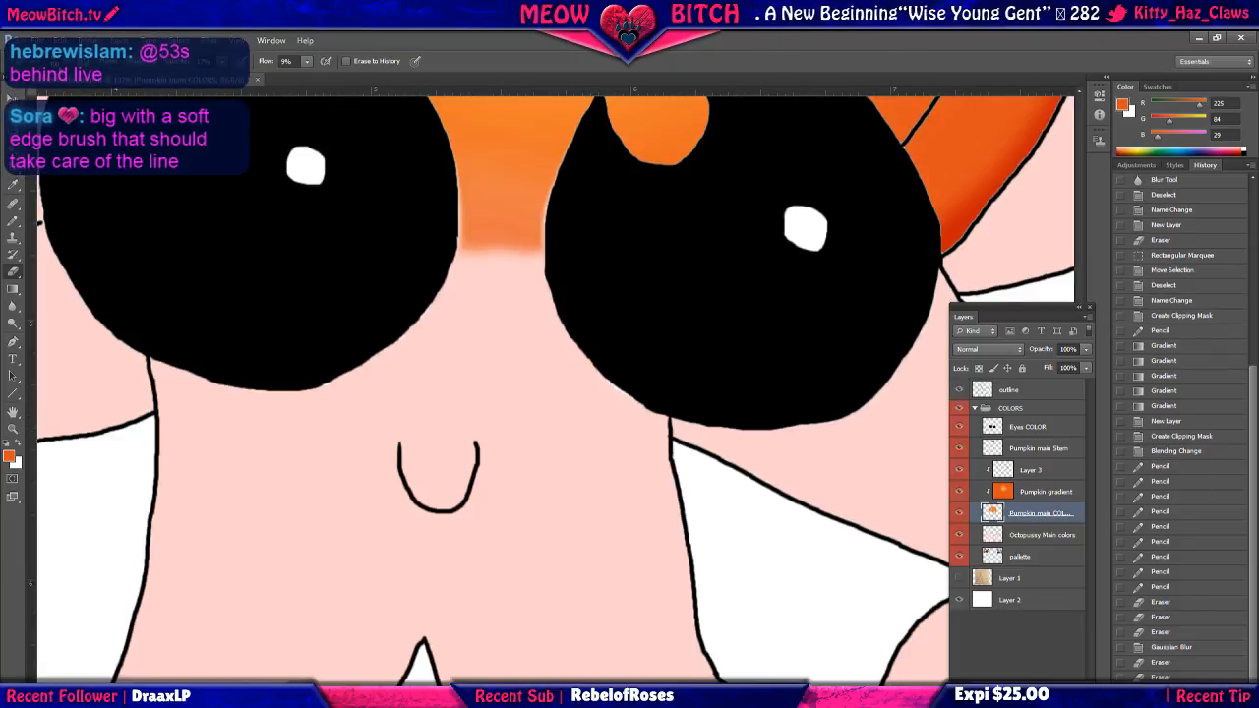
left_click(68, 62)
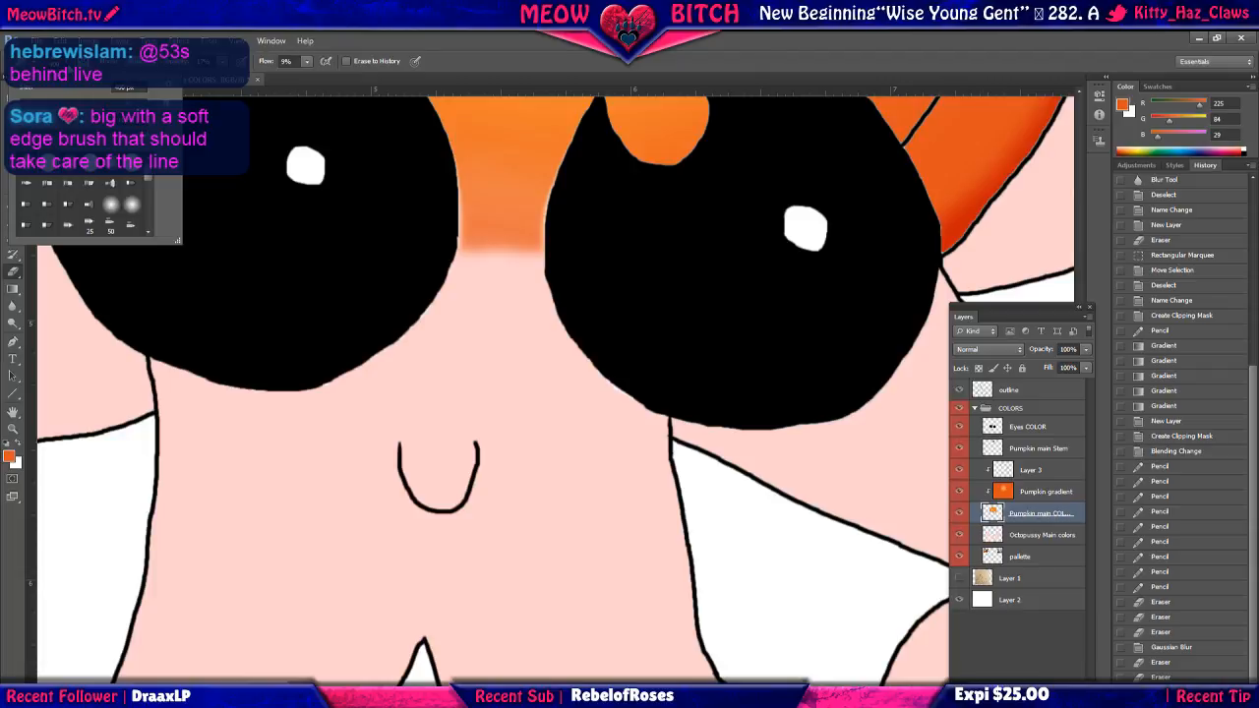
key("ctrl+alt+z")
key("ctrl+alt+z")
key("ctrl+alt+z")
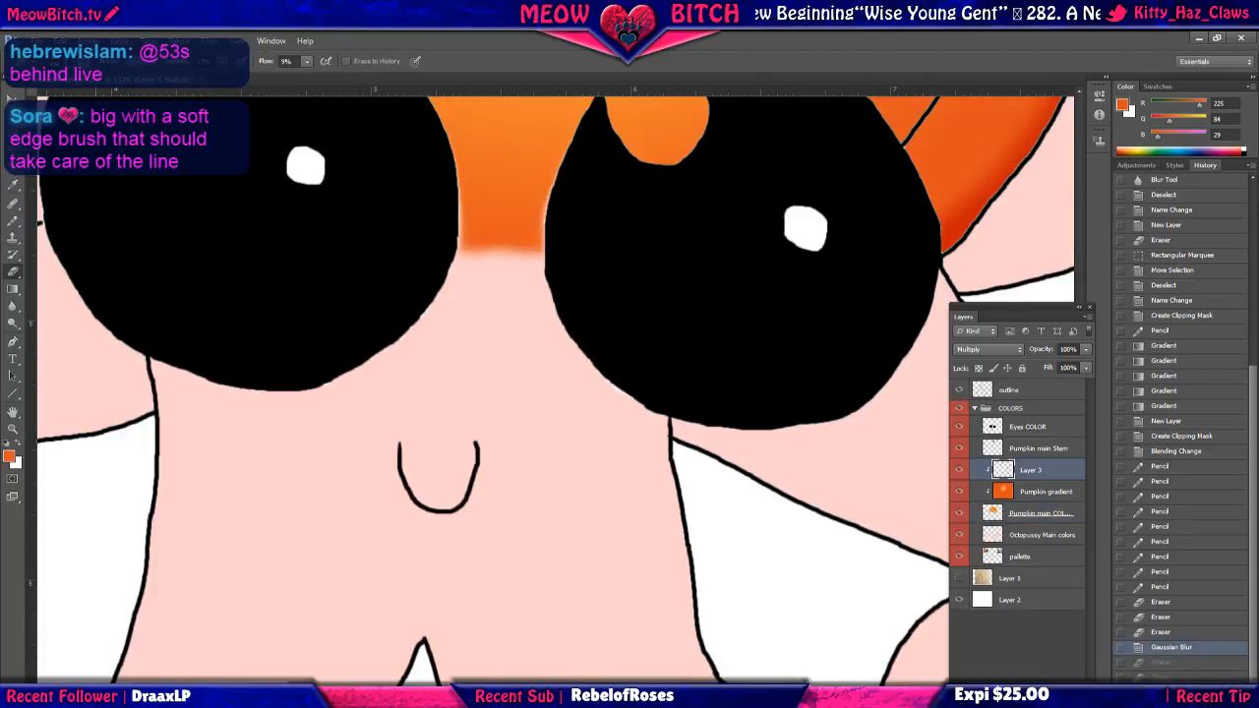
Lightly erase the orange strip between the eyes on the Pumpkin main COLORS layer with the Eraser at 9% flow.
left_click(1065, 519)
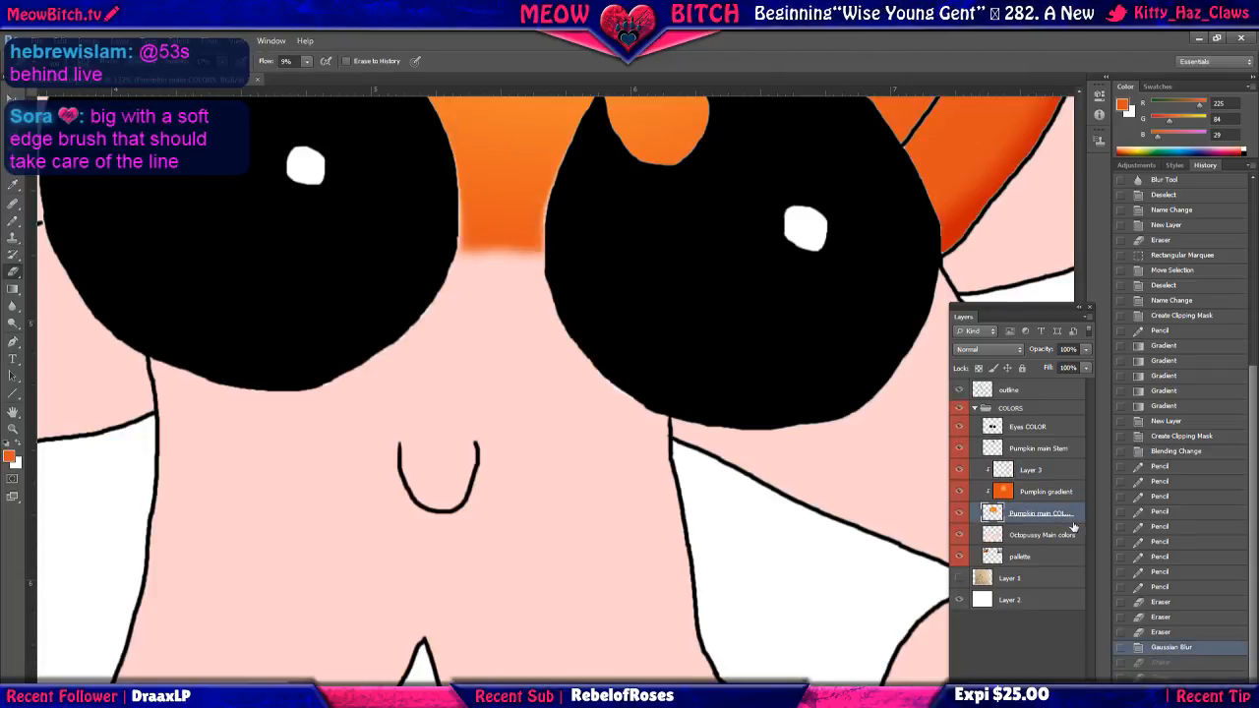
left_click(66, 62)
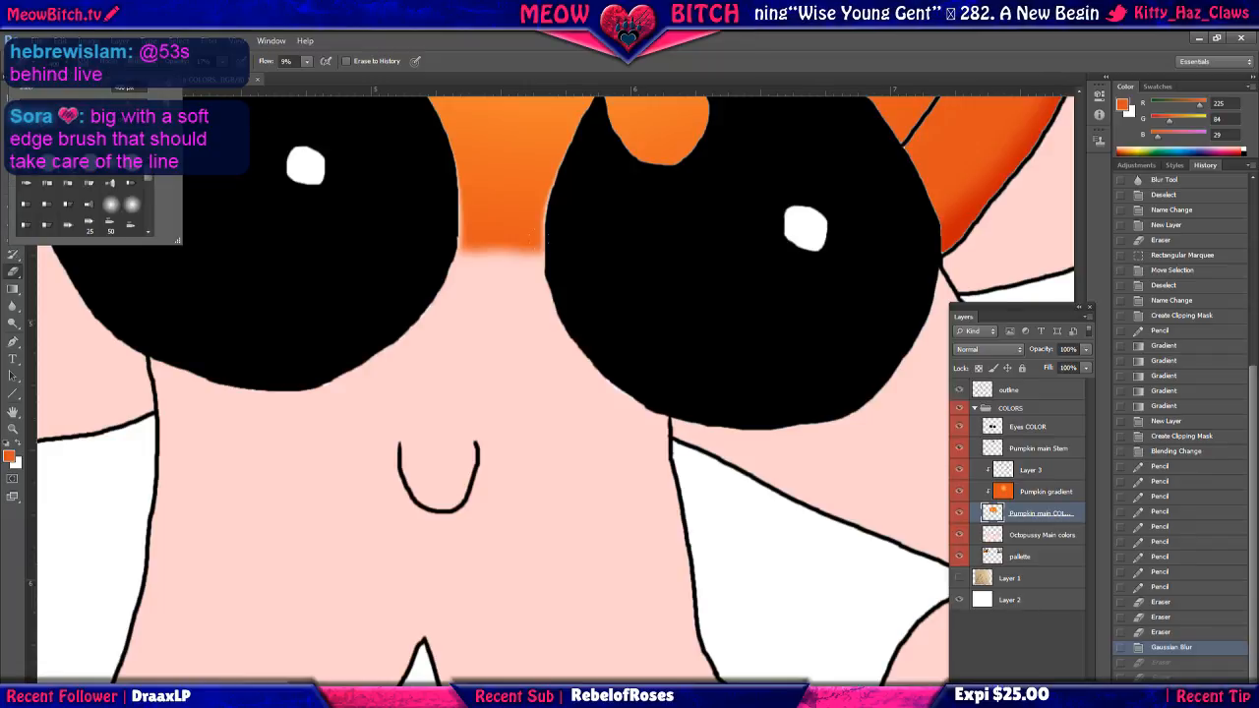
left_click(394, 200)
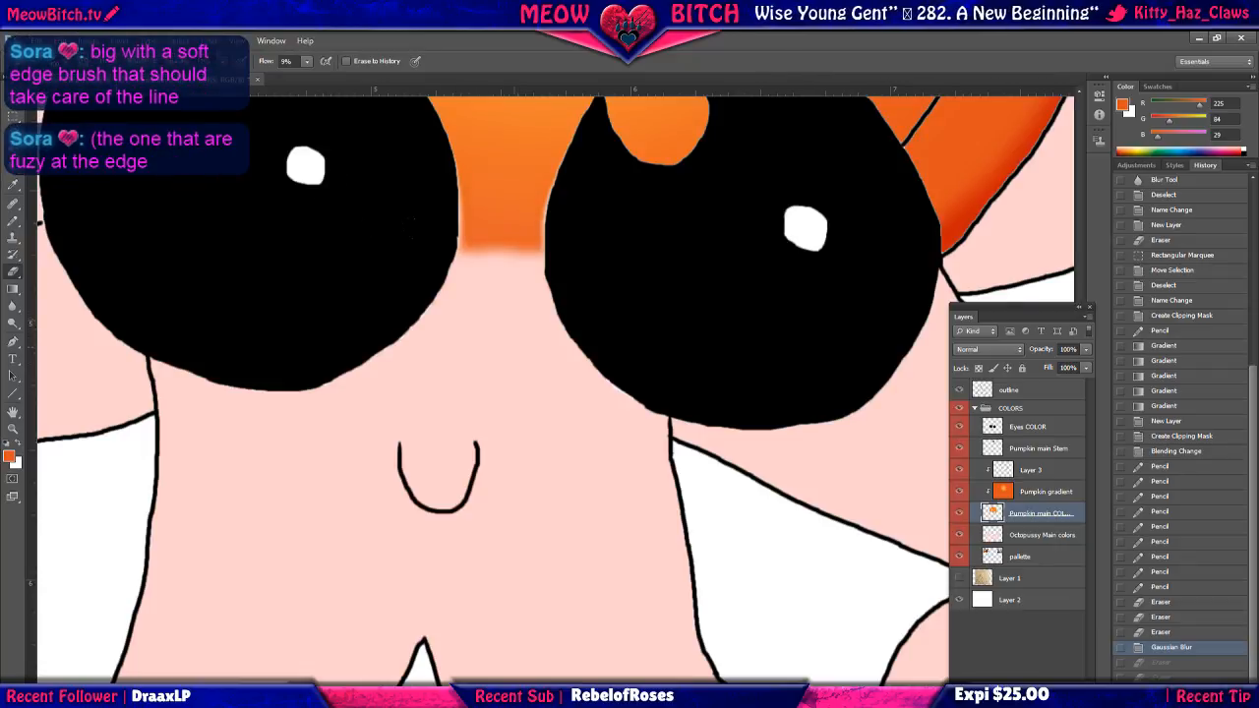
left_click_drag(351, 214, 401, 205)
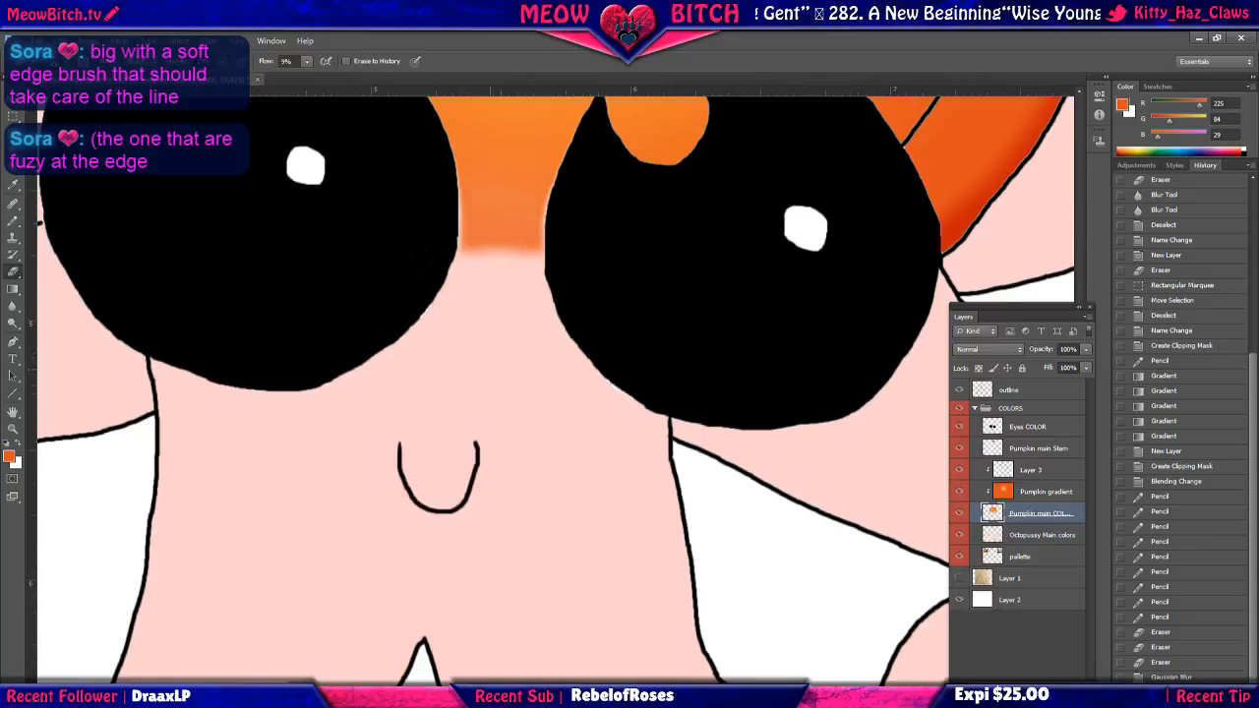
left_click_drag(423, 258, 504, 259)
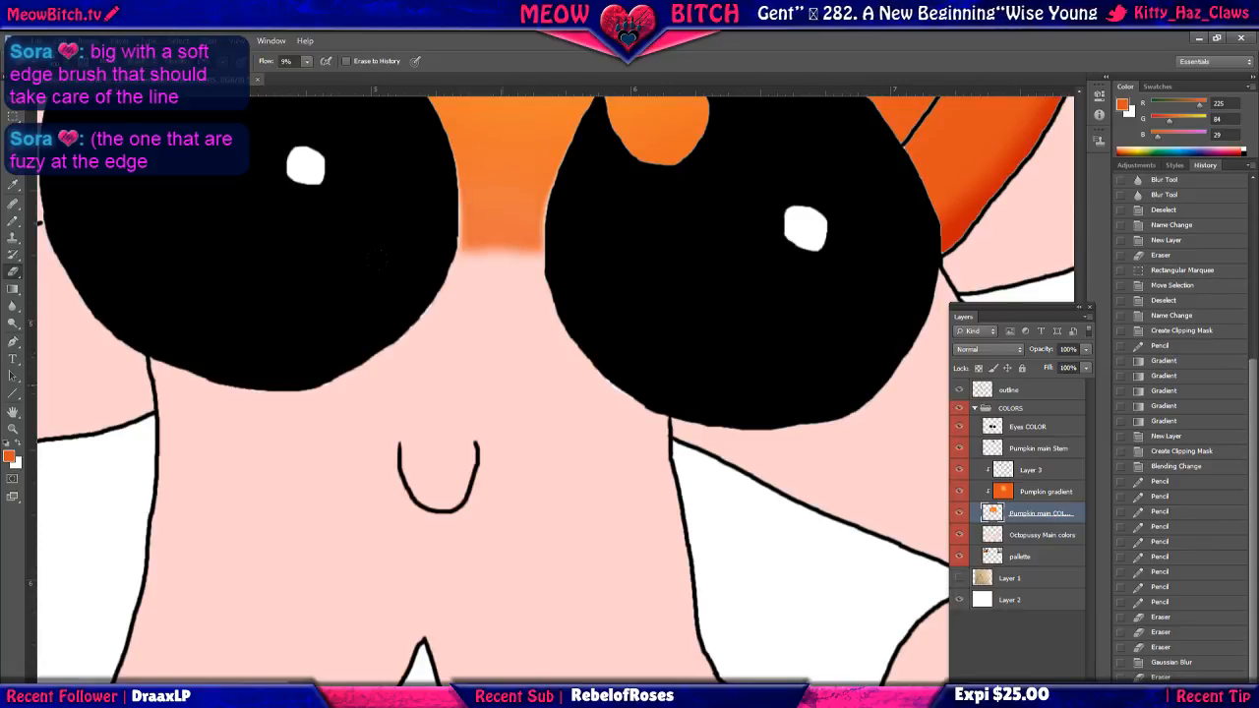
Compare the drawing before and after the erasing by switching between the Gaussian Blur and latest Eraser history states.
left_click(1202, 668)
left_click(1202, 689)
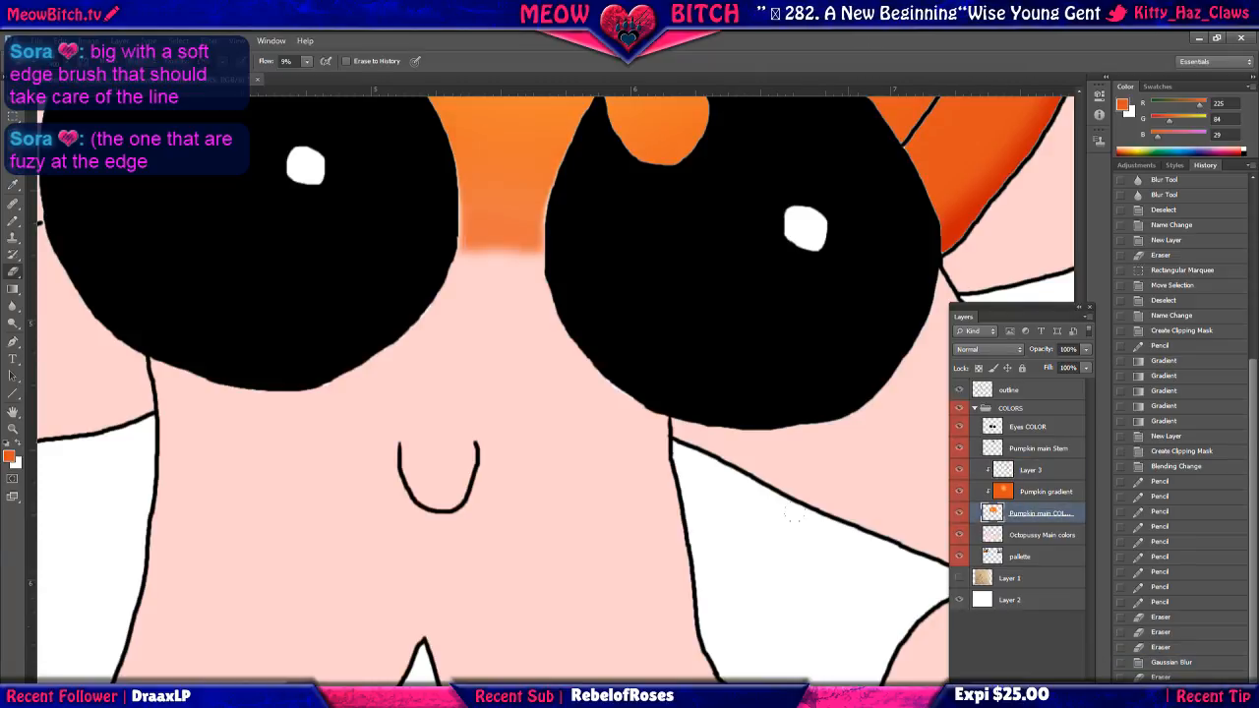
scroll(657, 552, "down", 1)
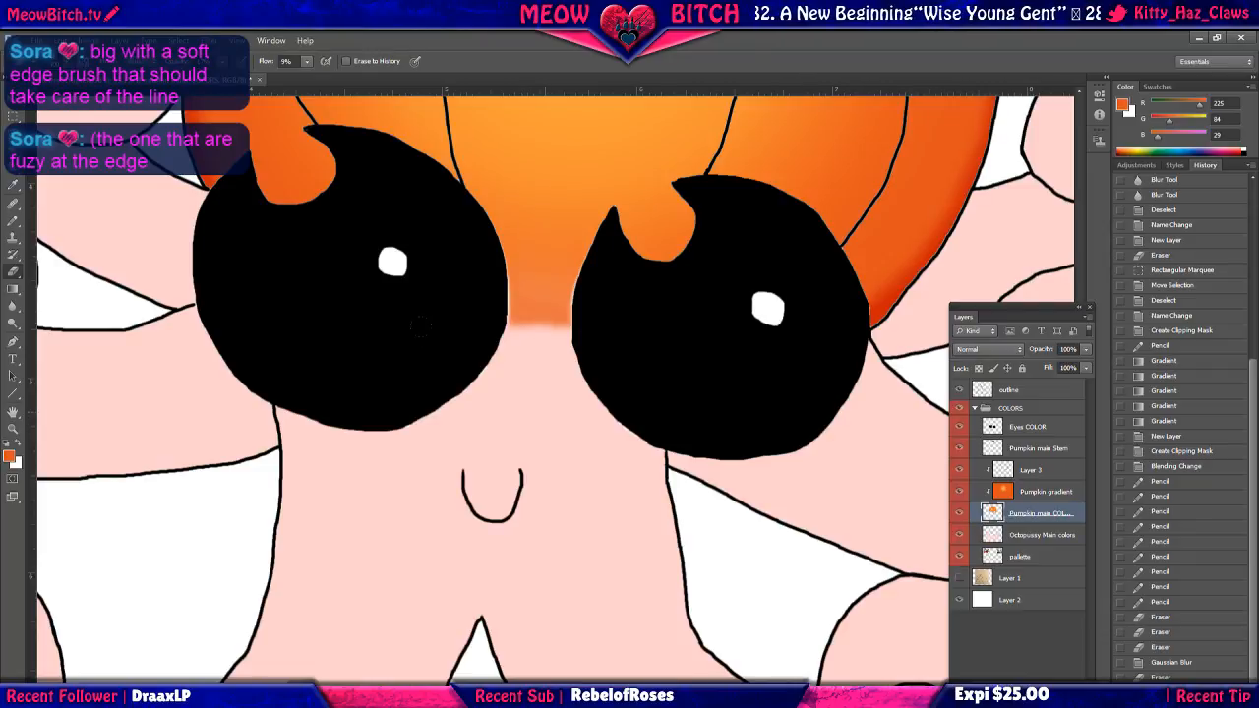
key("ctrl+0")
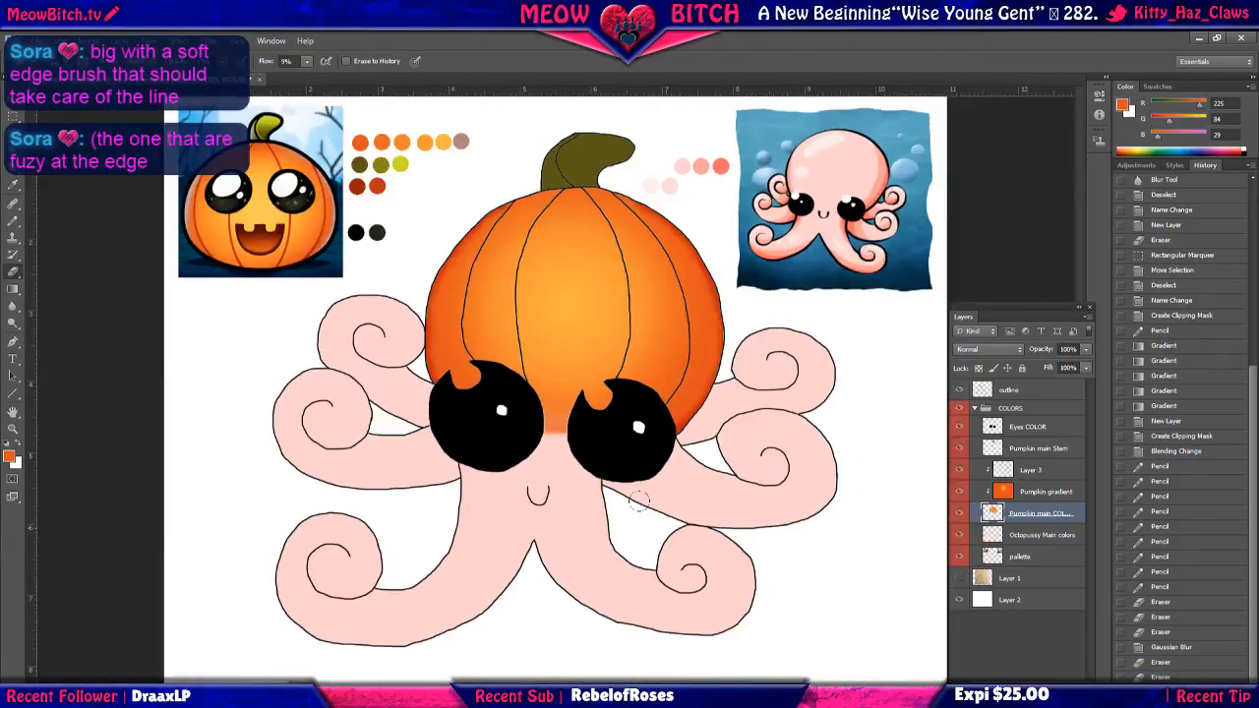
left_click(1181, 649)
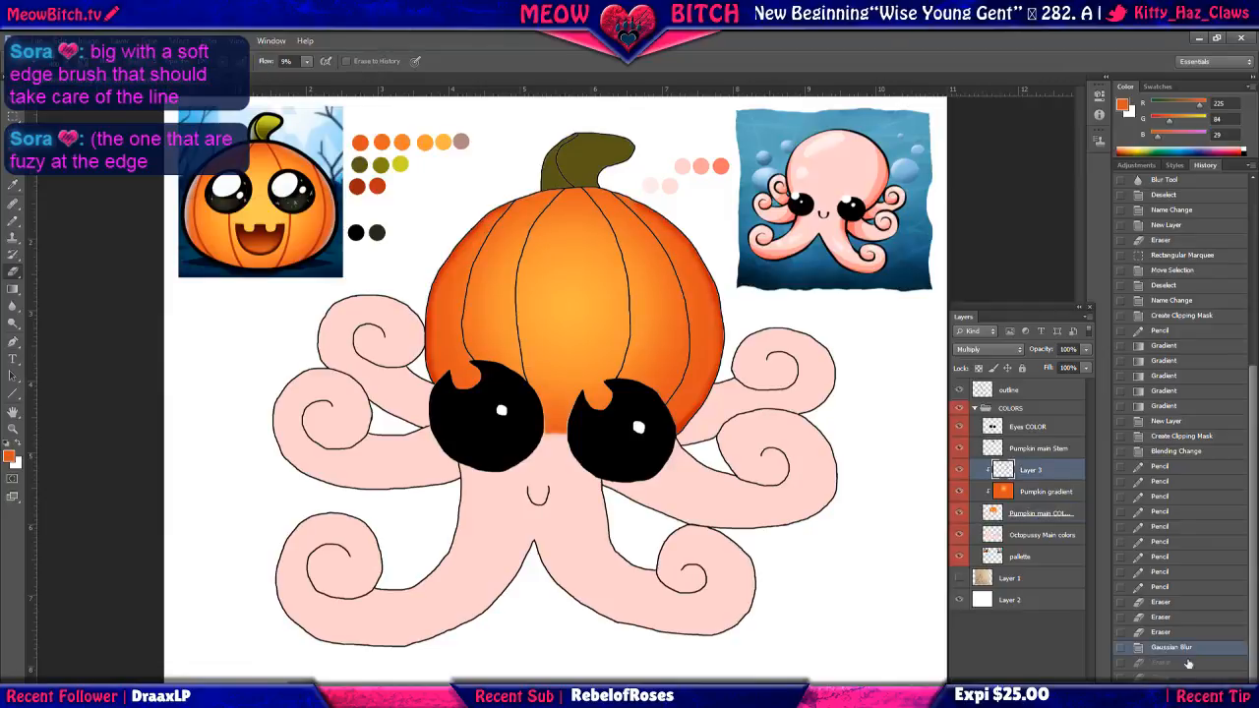
key("ctrl+z")
Try another light Eraser pass along the orange strip's lower edge and check the blend at different magnifications.
scroll(521, 374, "up", 6)
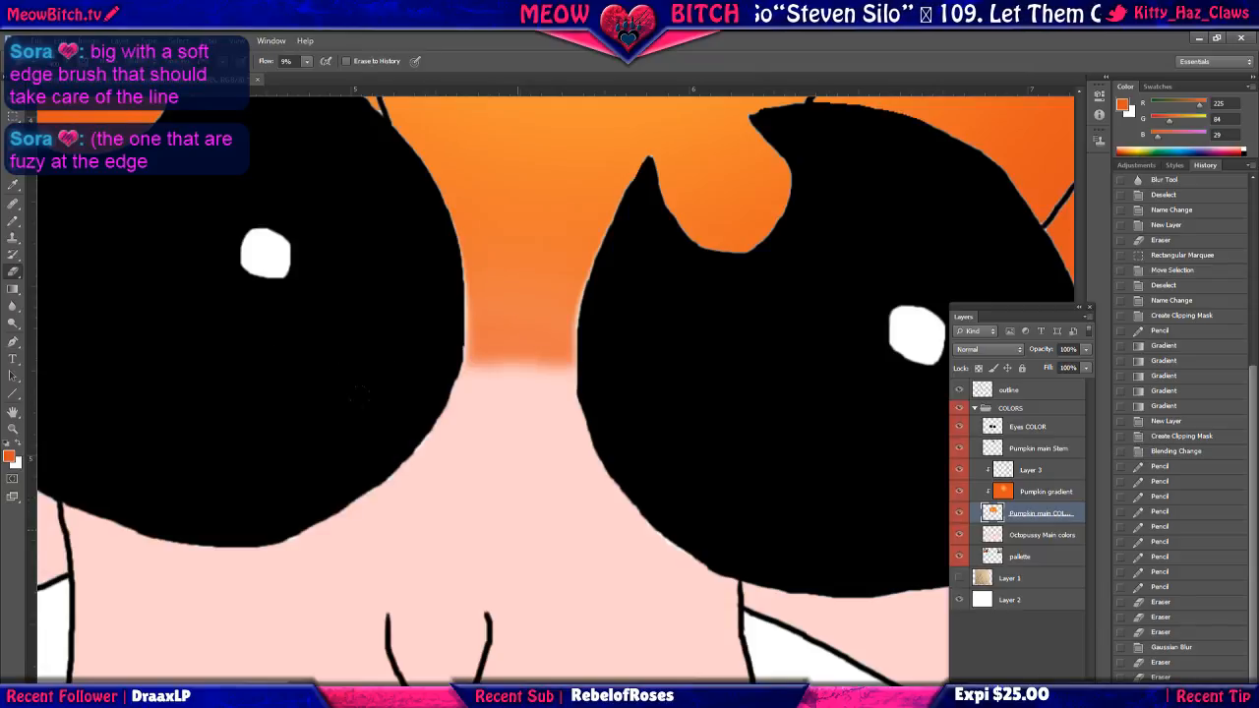
scroll(325, 366, "down", 5)
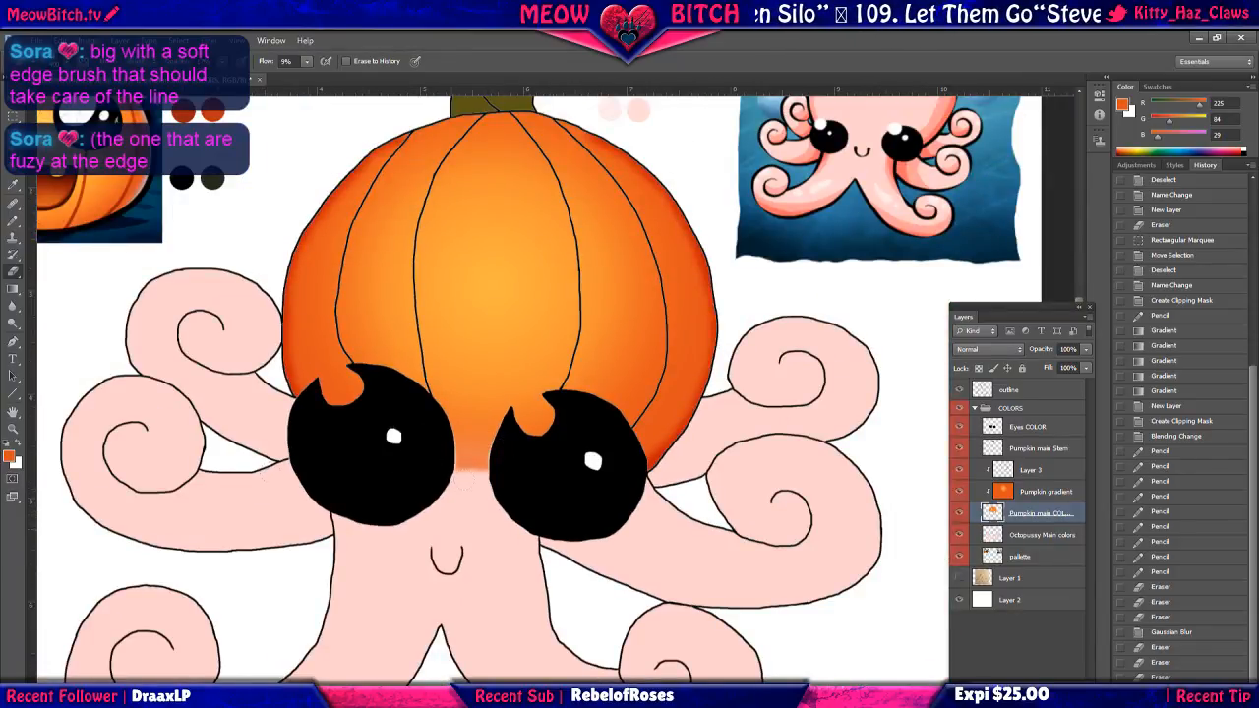
scroll(341, 457, "down", 4)
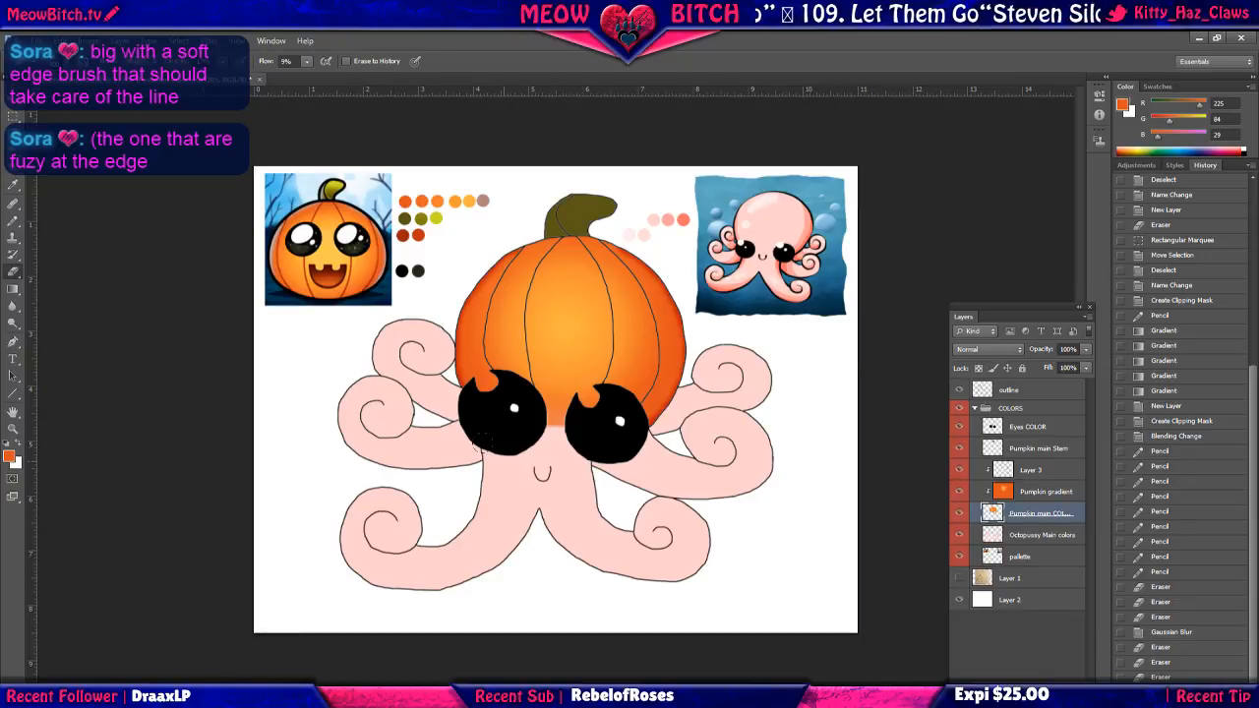
scroll(482, 442, "up", 4)
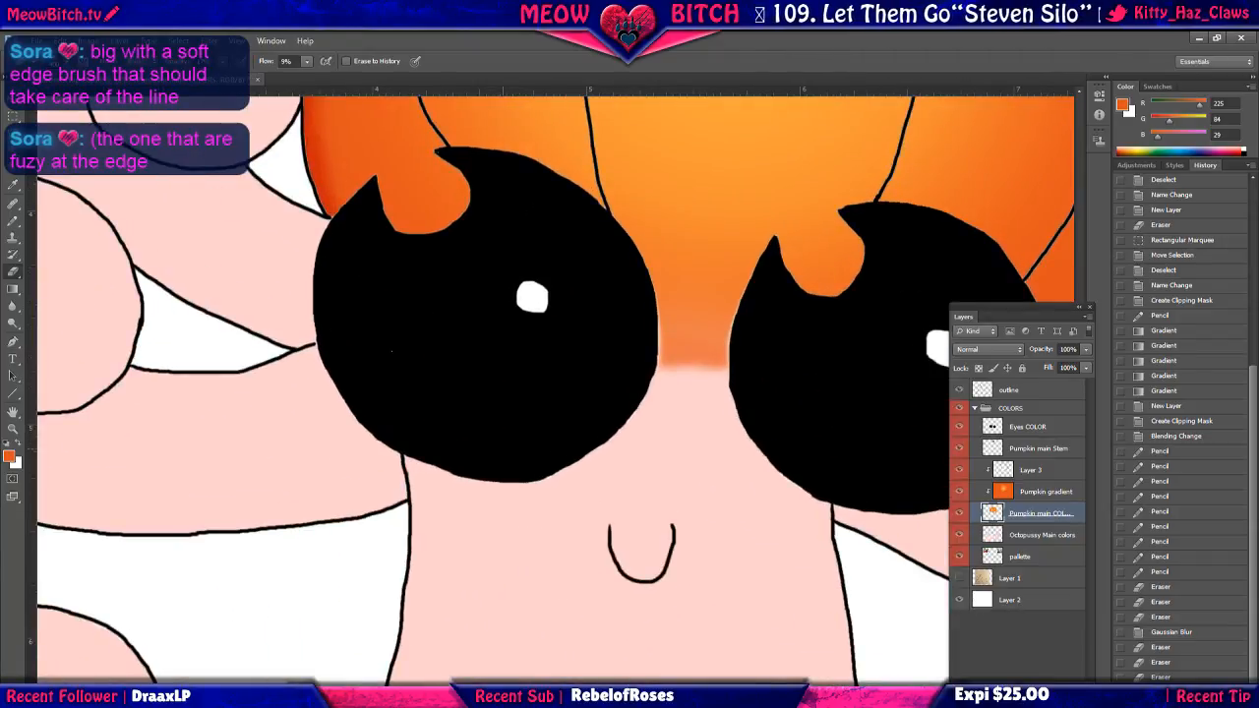
Undo the erasing between the eyes and revert the drawing to the Gaussian Blur history state.
key("ctrl+alt+z")
key("ctrl+alt+z")
key("ctrl+alt+z")
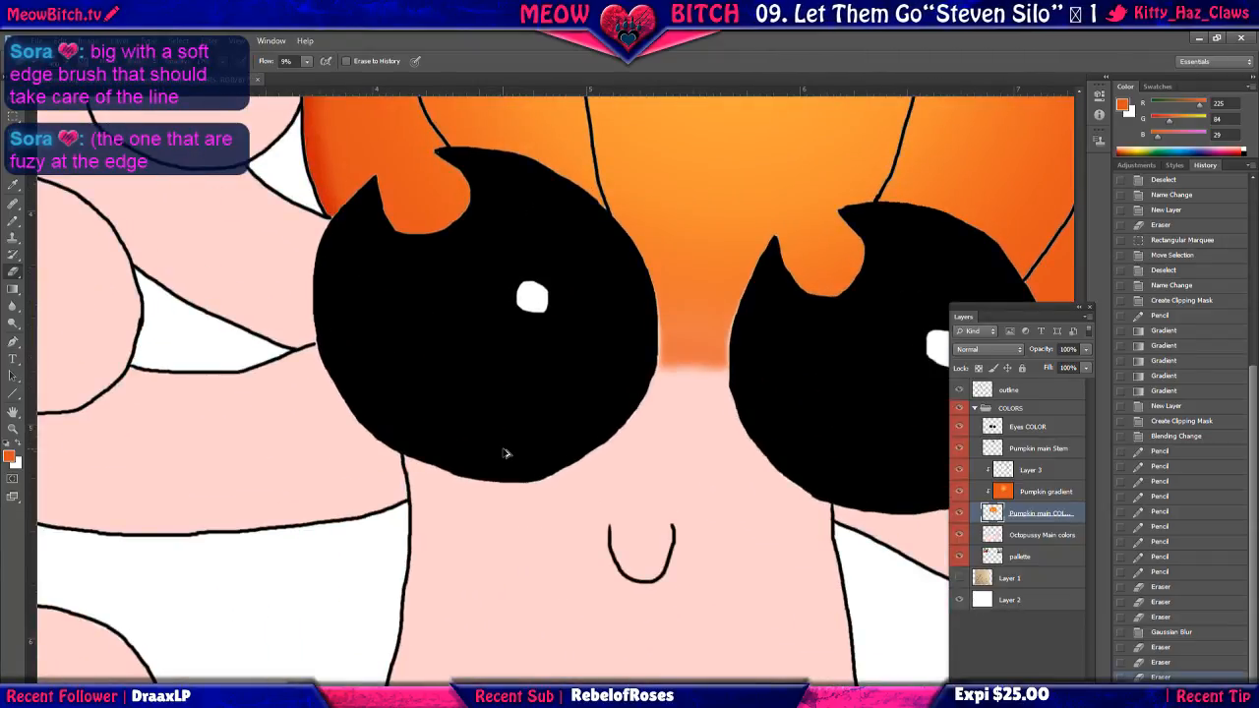
key("ctrl+alt+z")
key("ctrl+alt+z")
key("ctrl+alt+z")
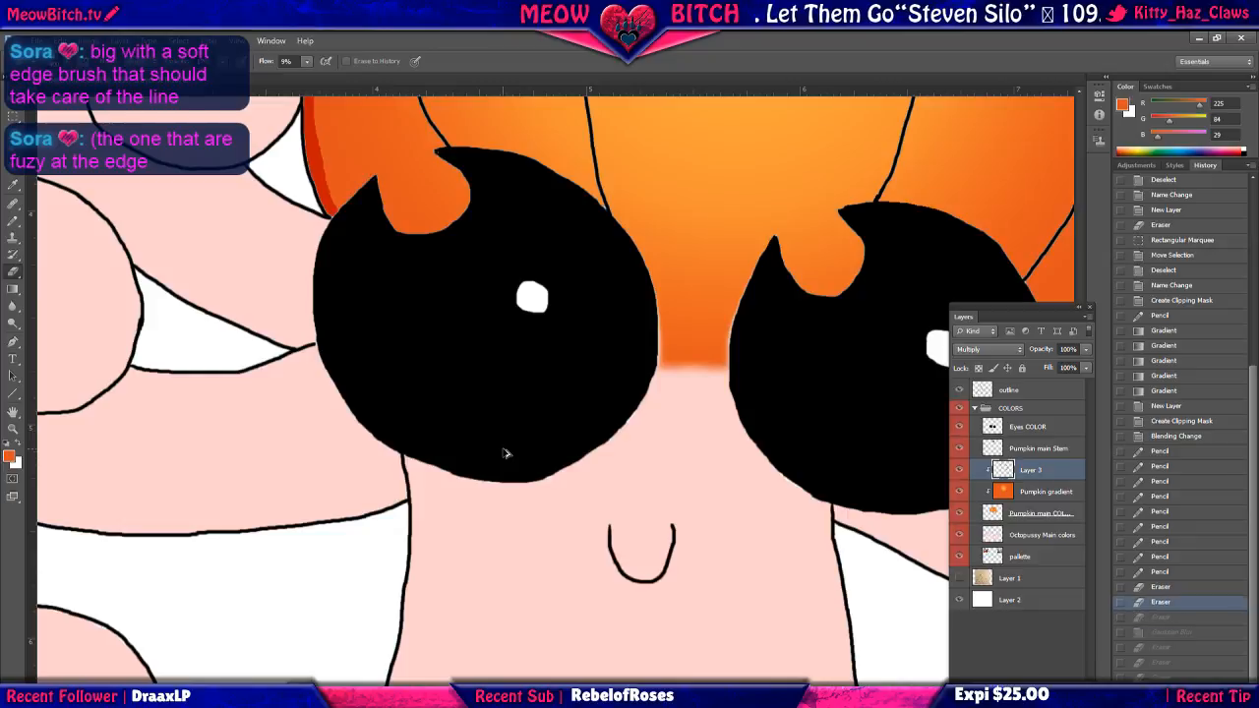
left_click(1176, 632)
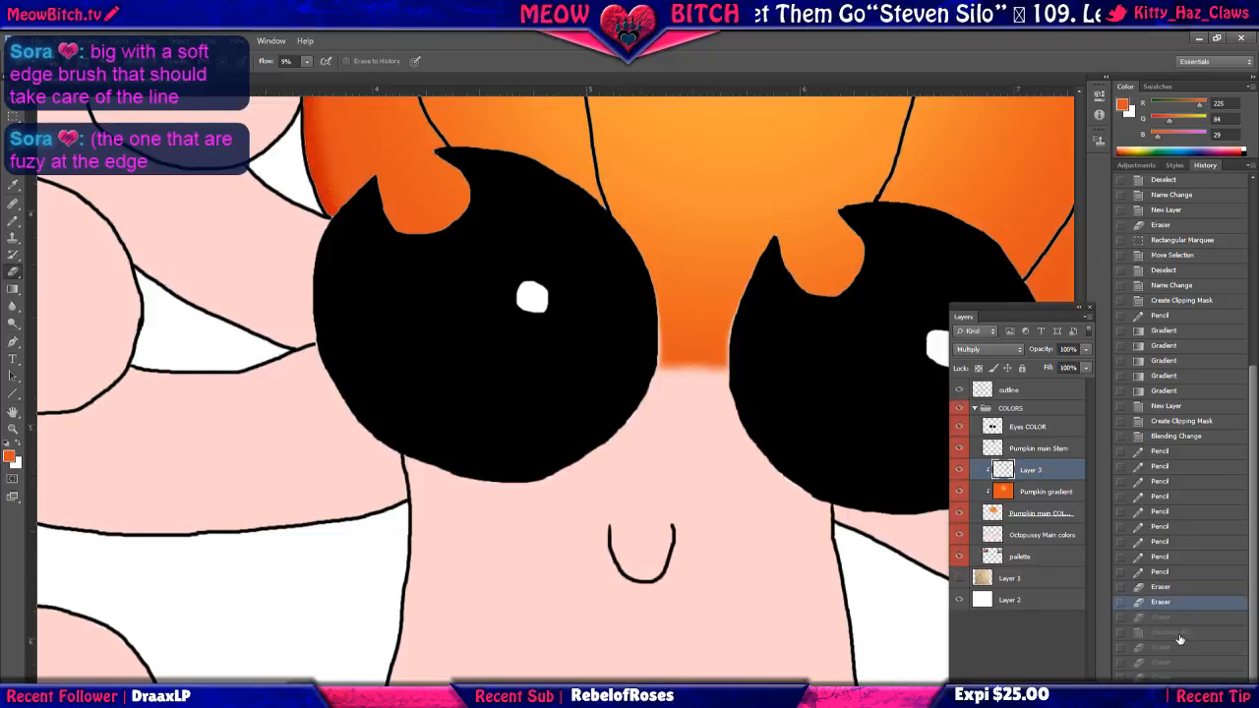
Try a short orange Pencil stroke above the space between the eyes on the outline layer, and undo it.
left_click(1007, 391)
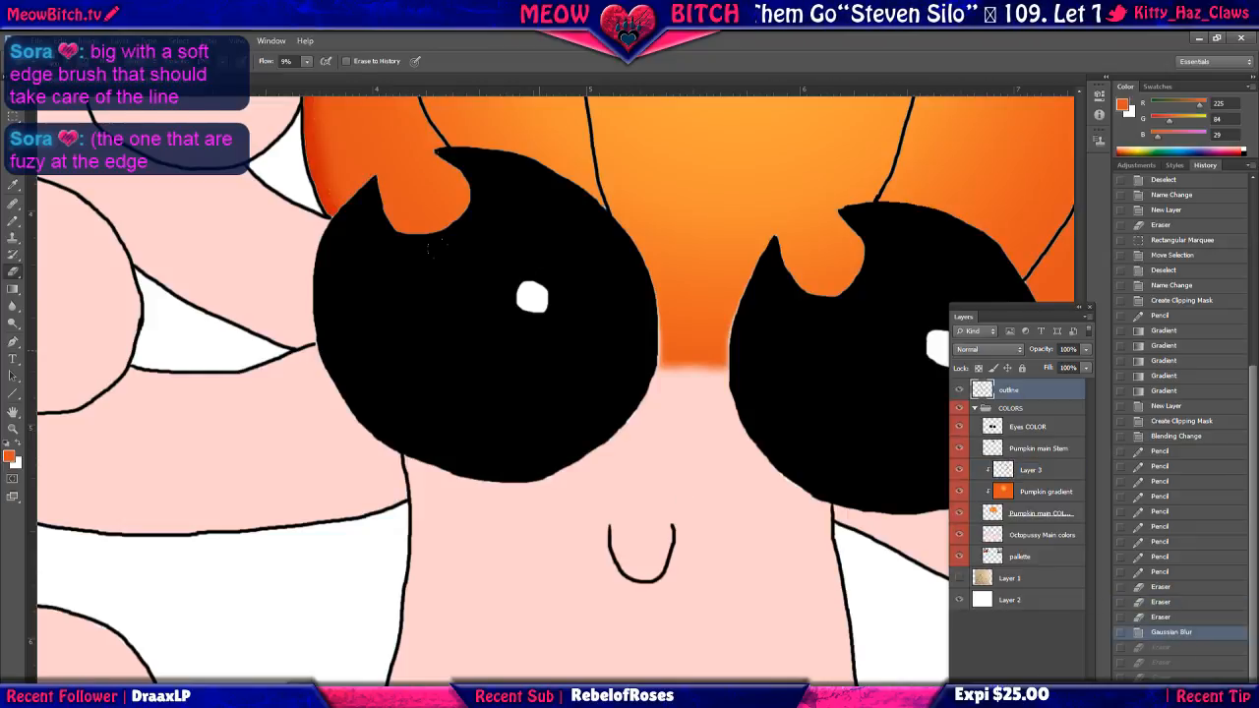
left_click(12, 222)
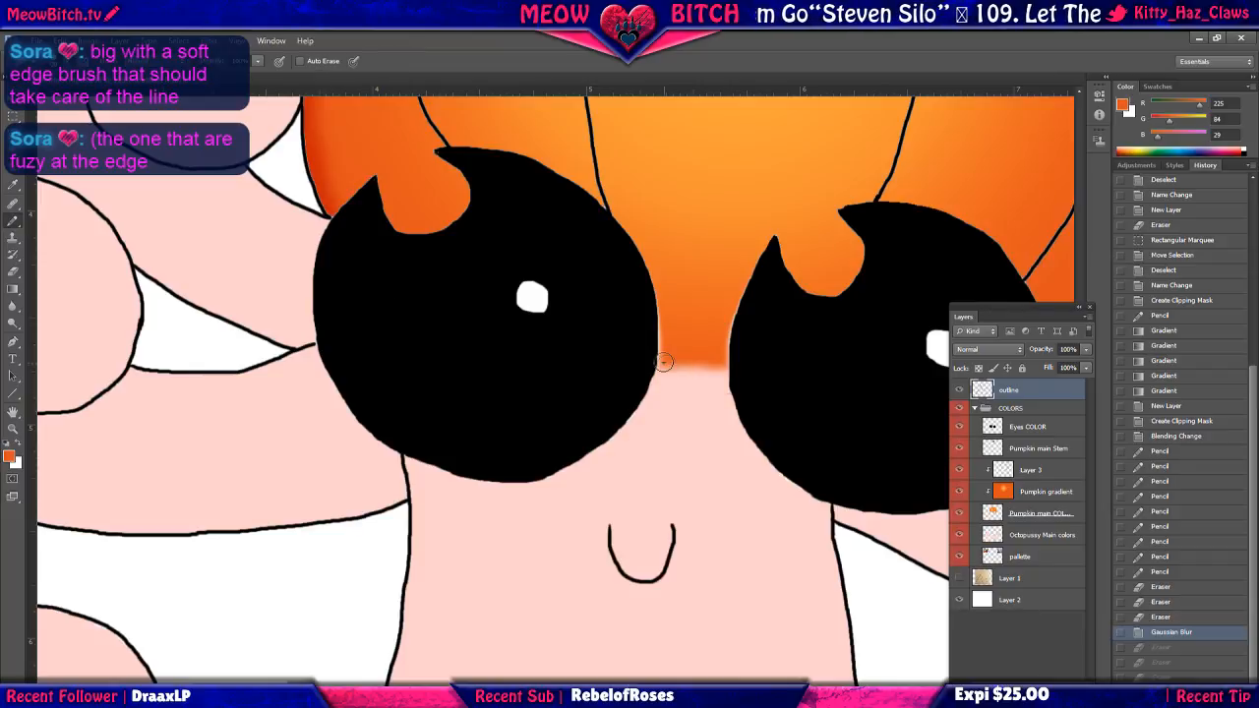
left_click_drag(602, 182, 694, 185)
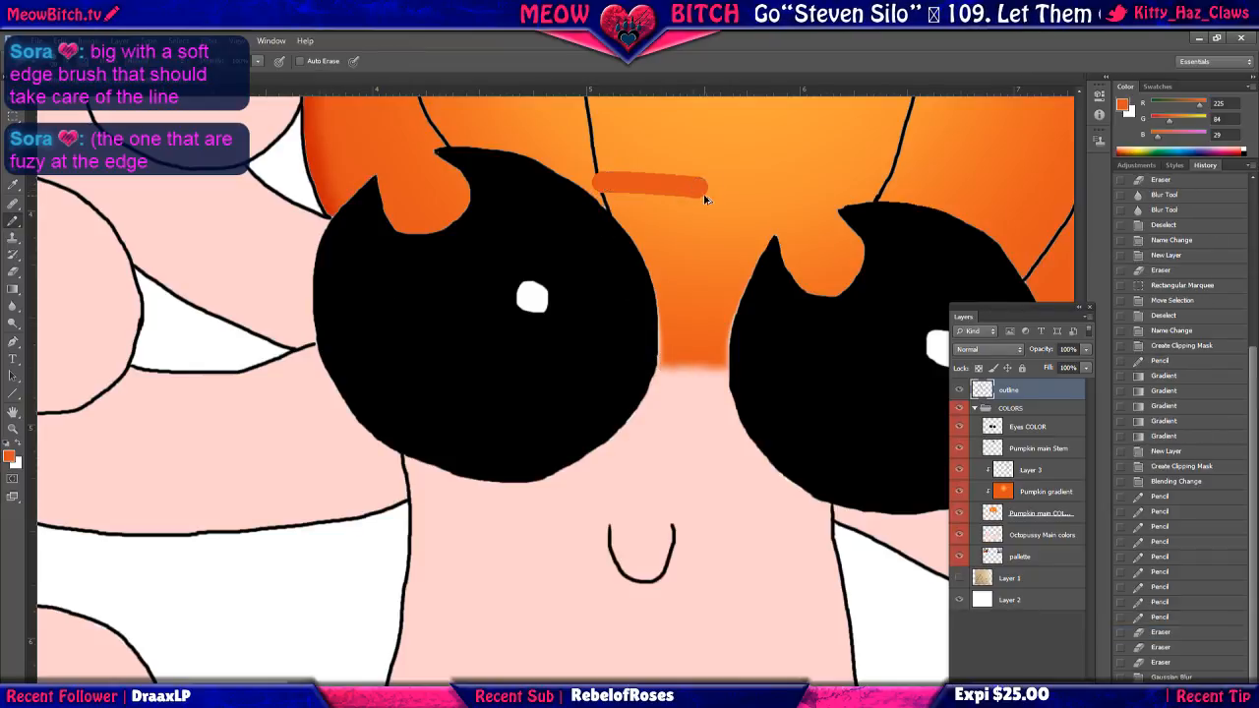
key("ctrl+z")
Reset the foreground and background colors to the default black and white.
left_click(7, 445)
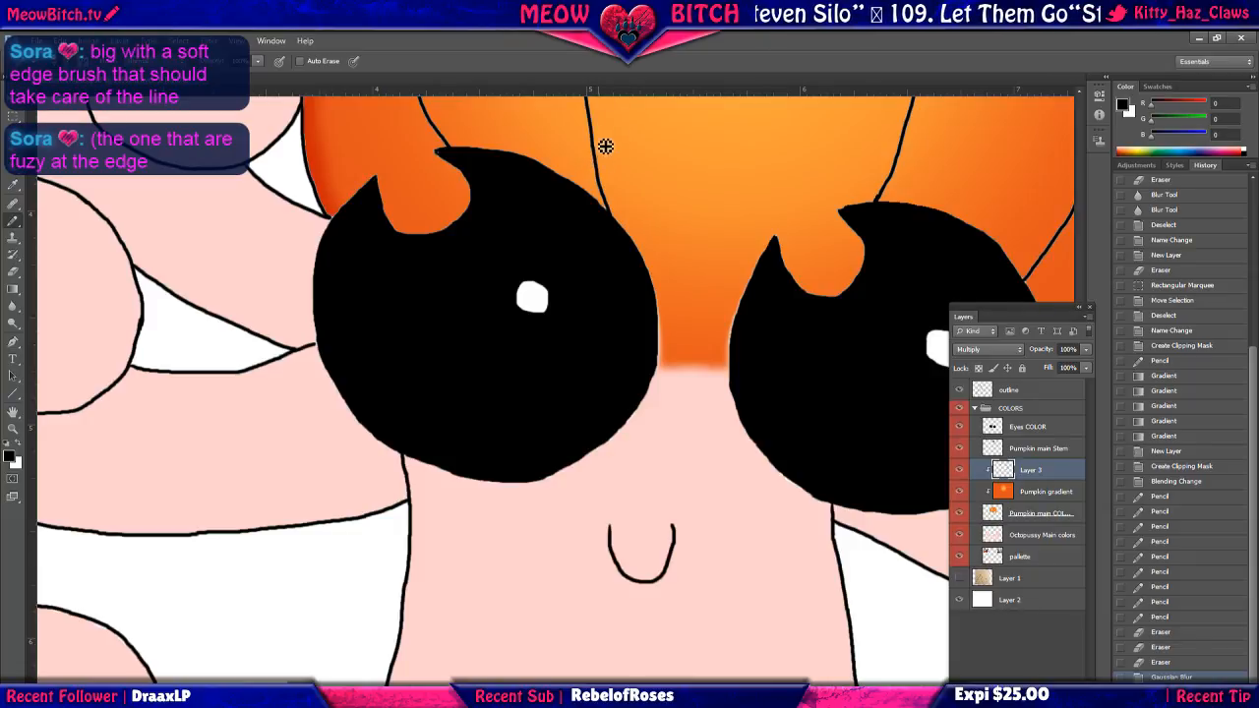
Try short black Pencil strokes across the pumpkin's rib line above the space between the eyes, undoing each one.
left_click_drag(596, 140, 652, 157)
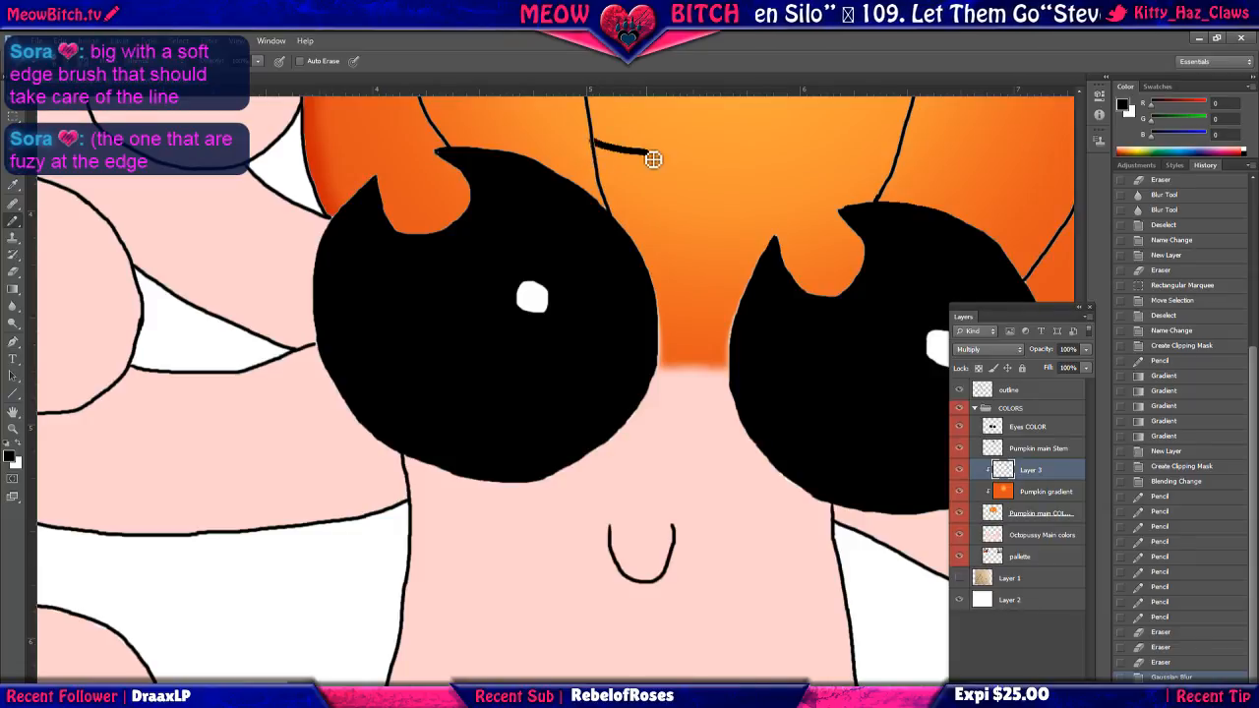
key("ctrl+z")
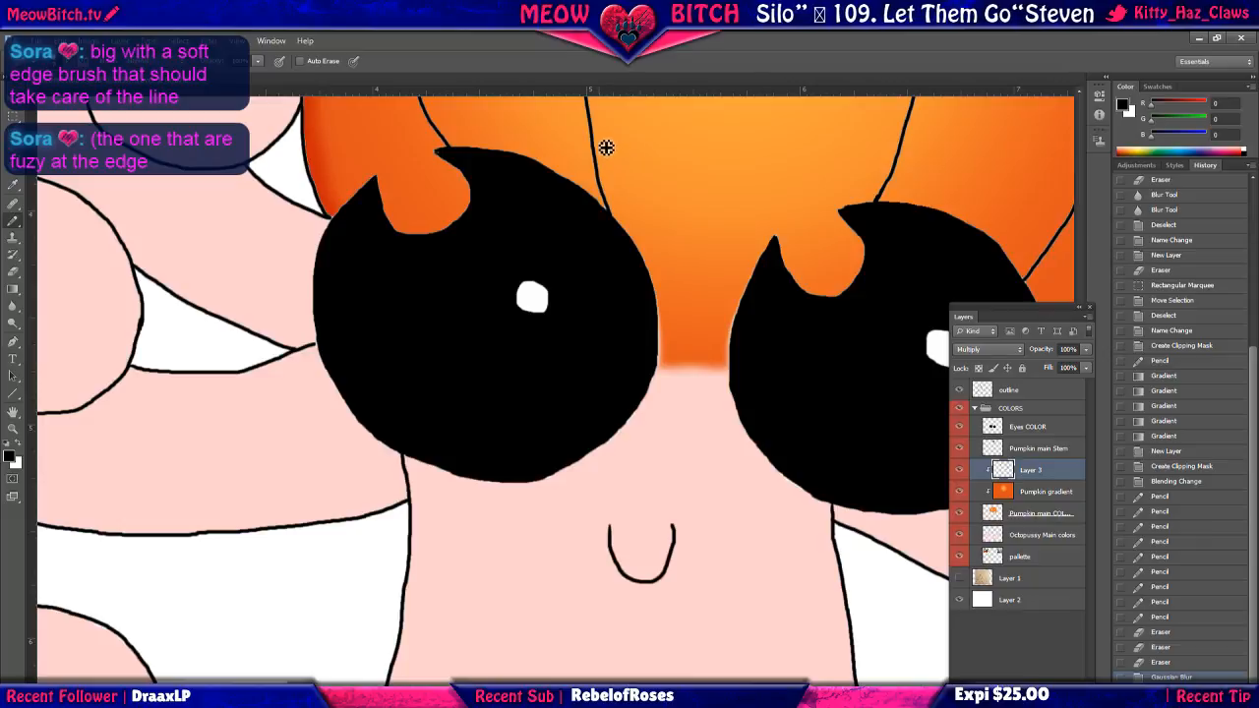
left_click_drag(579, 126, 620, 163)
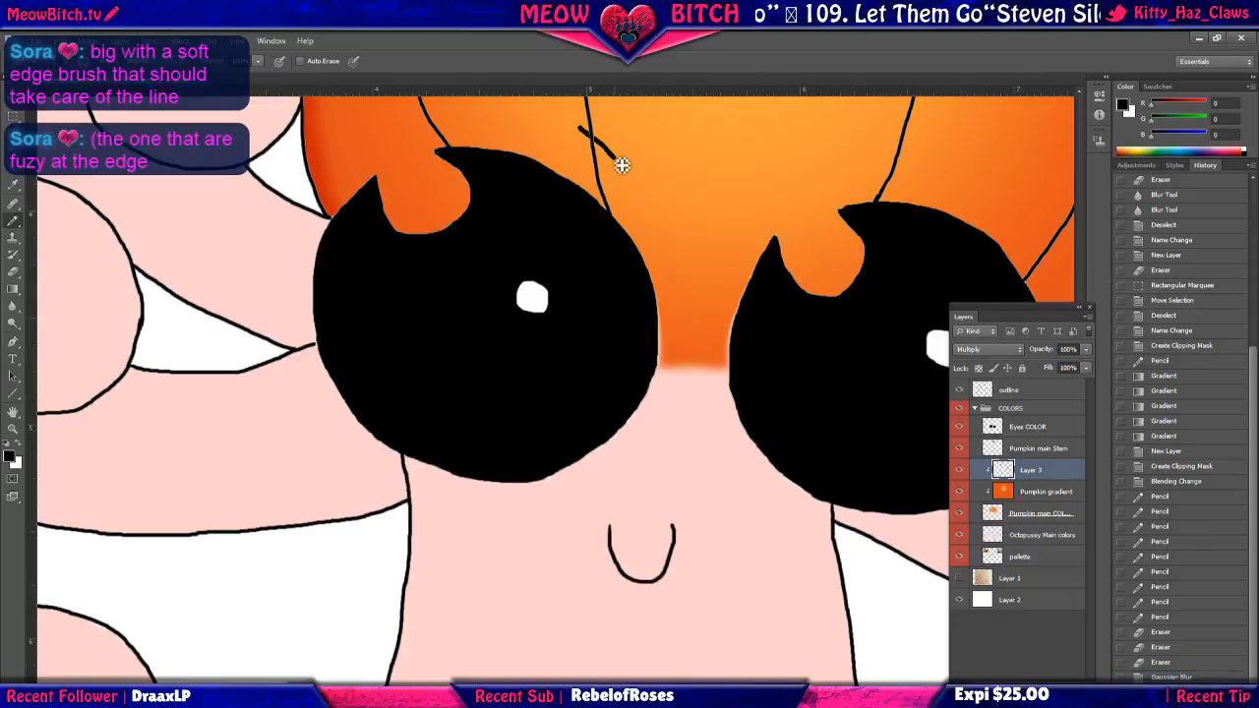
key("ctrl+z")
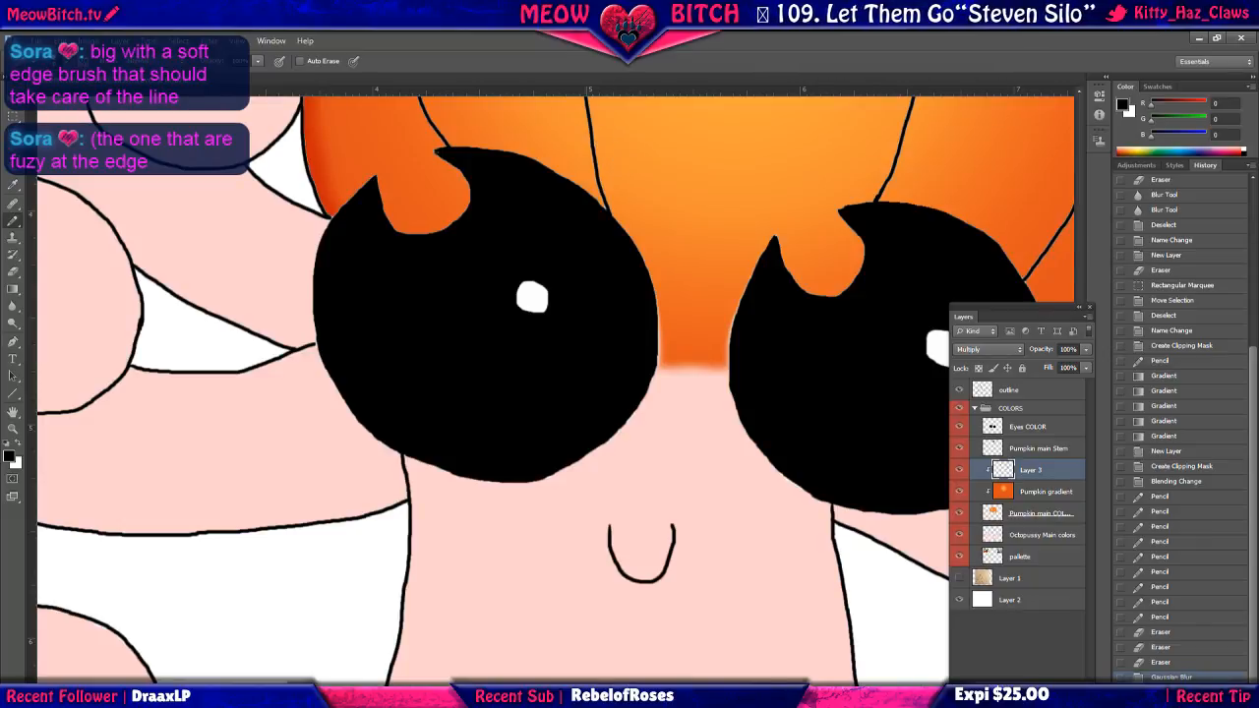
left_click_drag(582, 126, 626, 169)
key("ctrl+z")
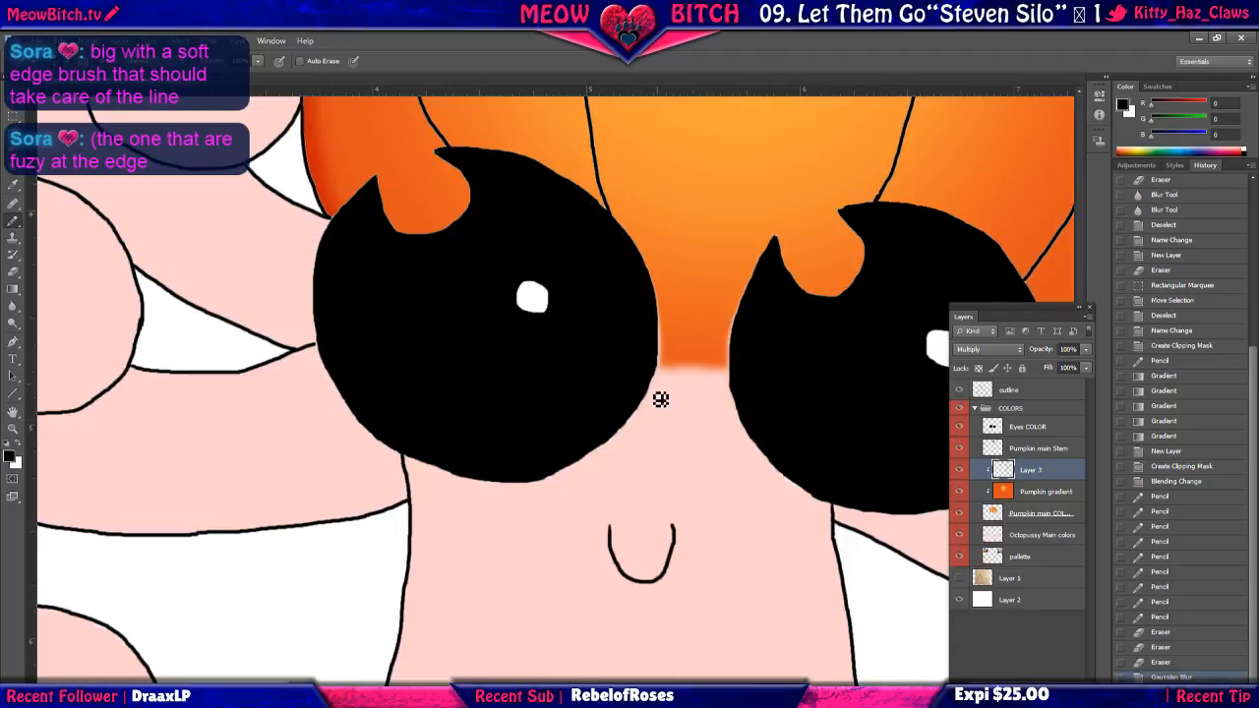
Try a black Pencil line along the orange edge between the eyes on Layer 3, and return to the Gaussian Blur history state.
left_click_drag(676, 374, 738, 368)
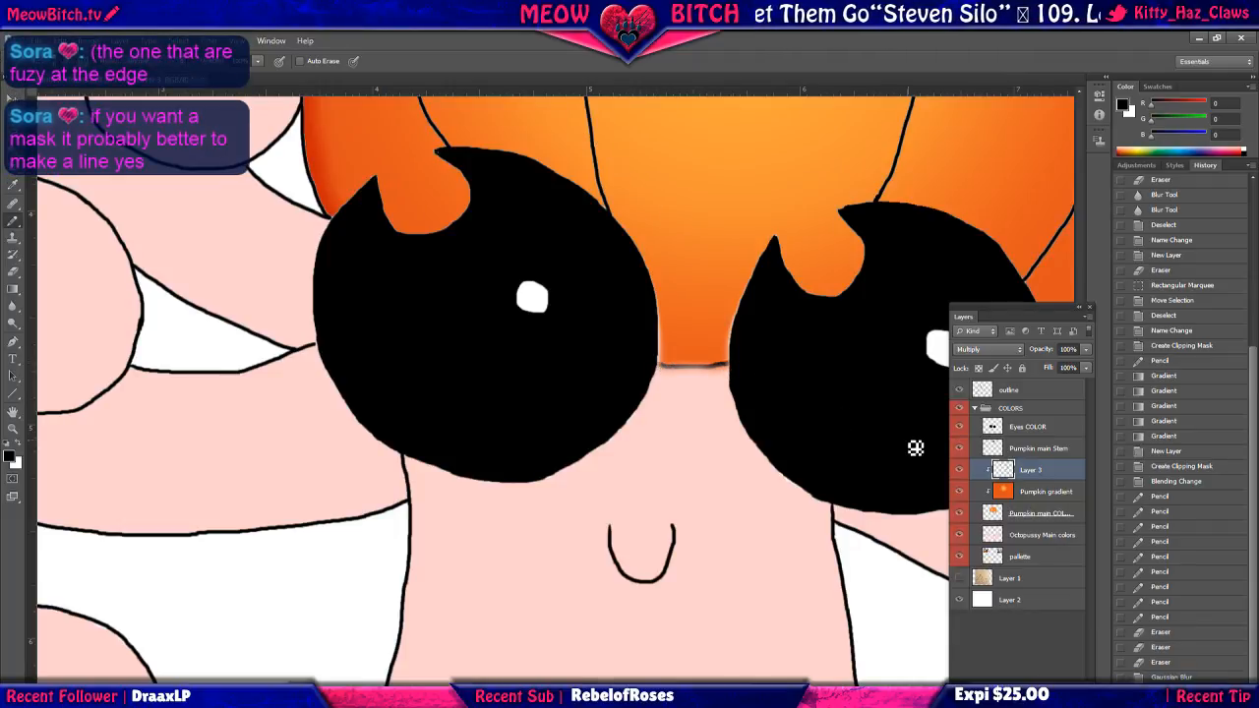
key("ctrl+alt+z")
key("ctrl+alt+z")
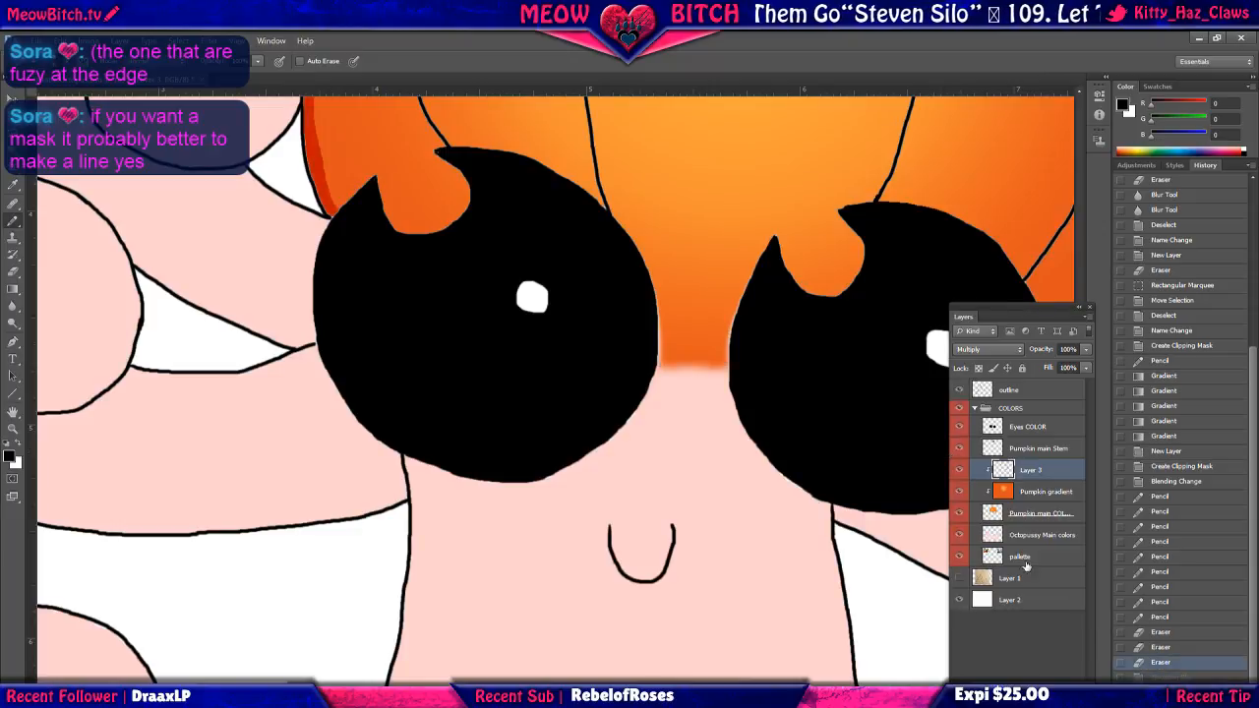
key("ctrl+shift+z")
Try several black Pencil lines along the pumpkin's lower edge between the eyes, on the outline layer and Layer 3, undoing each.
left_click(1016, 391)
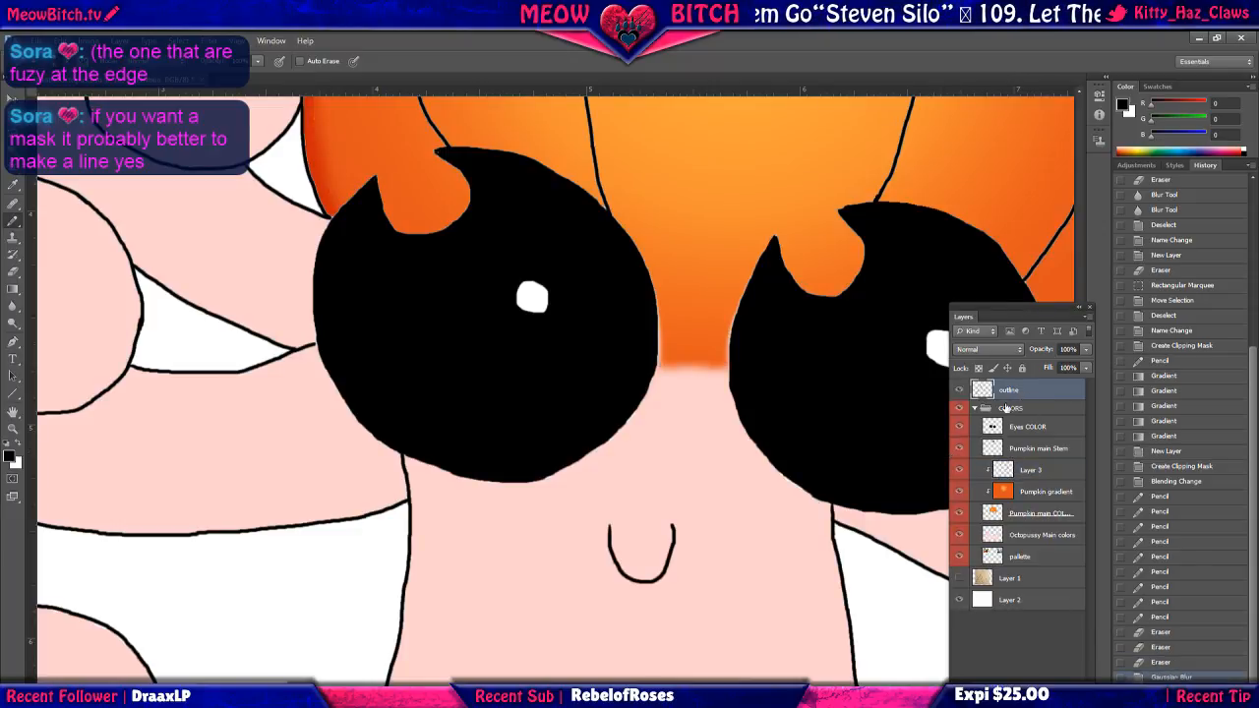
left_click_drag(664, 374, 737, 378)
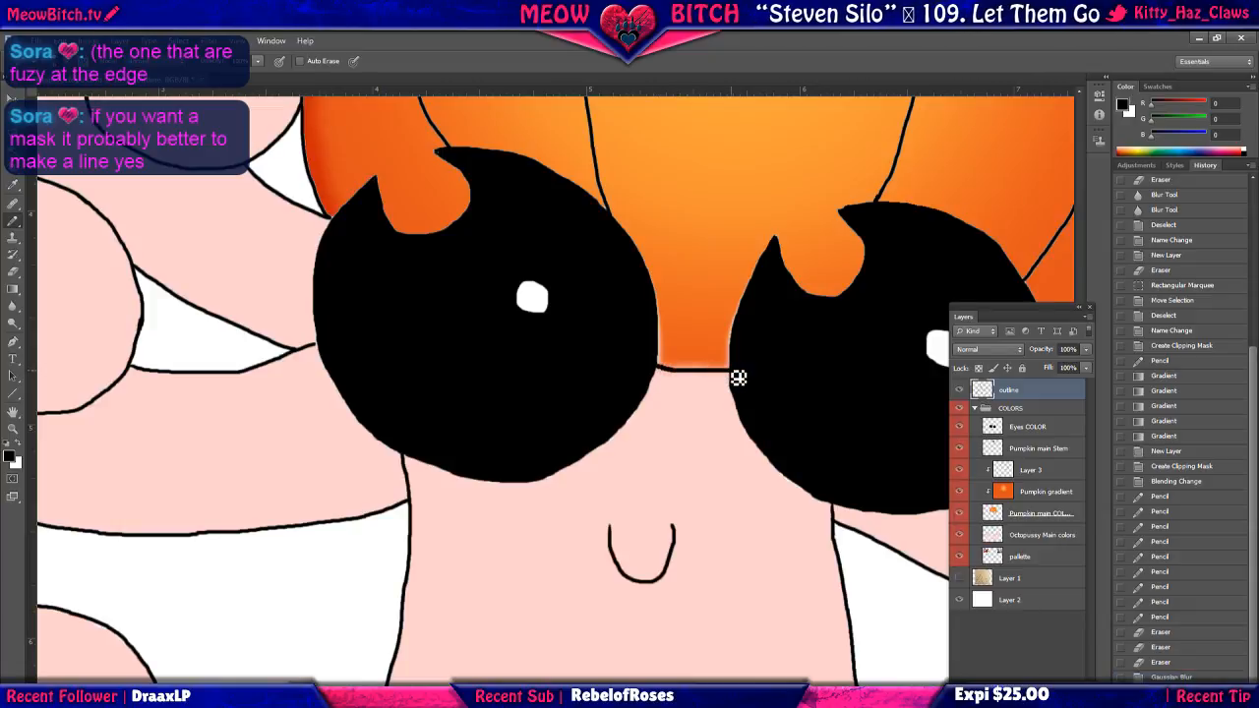
key("ctrl+z")
left_click_drag(661, 372, 732, 374)
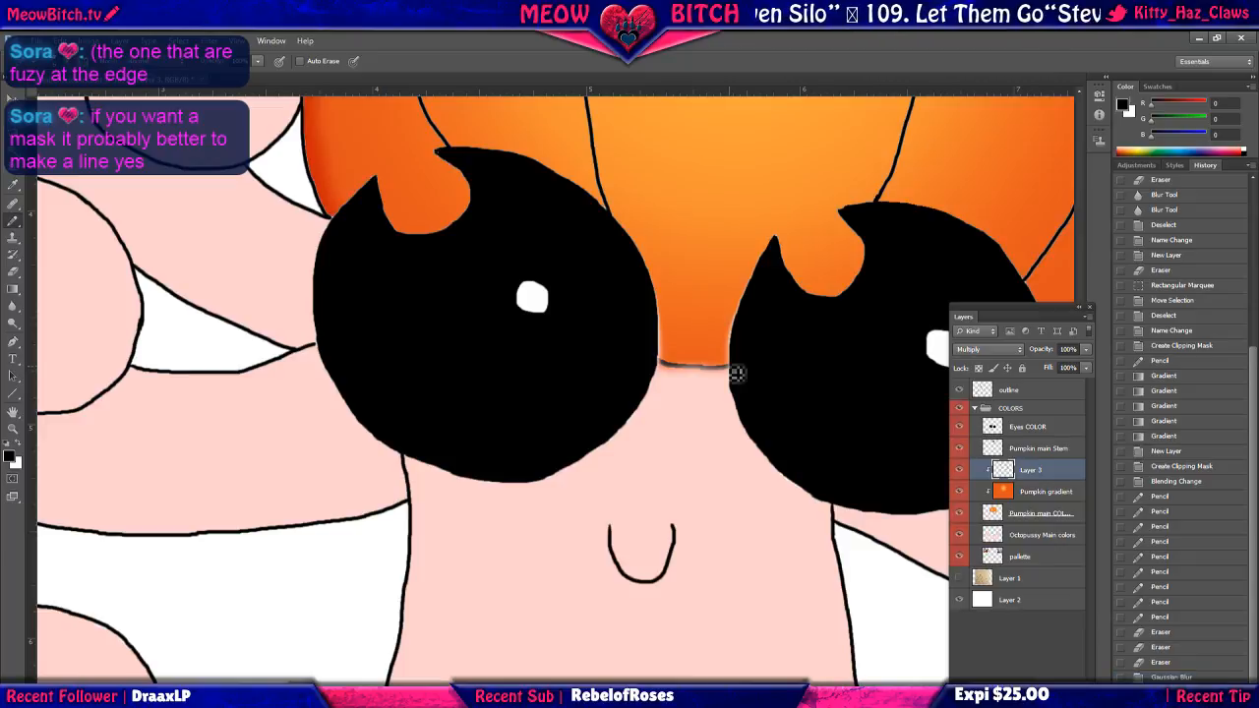
key("ctrl+z")
left_click(1023, 392)
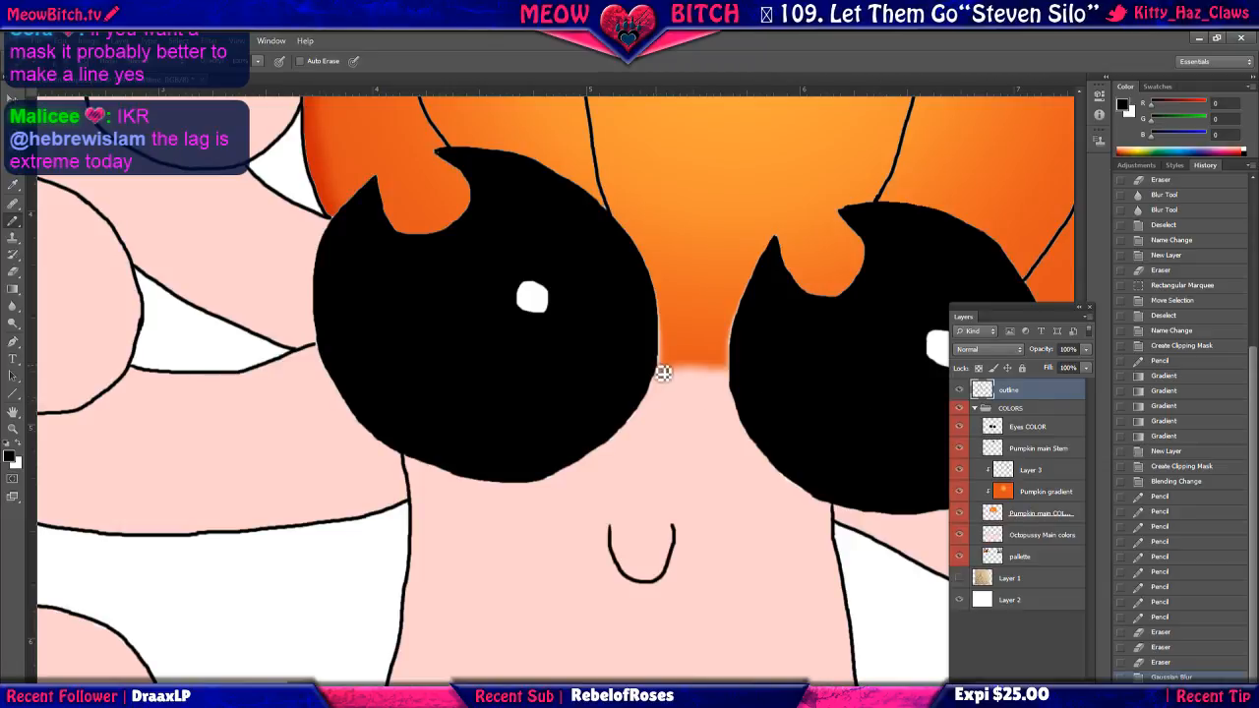
left_click_drag(664, 373, 741, 373)
key("ctrl+z")
left_click_drag(663, 368, 738, 370)
key("ctrl+z")
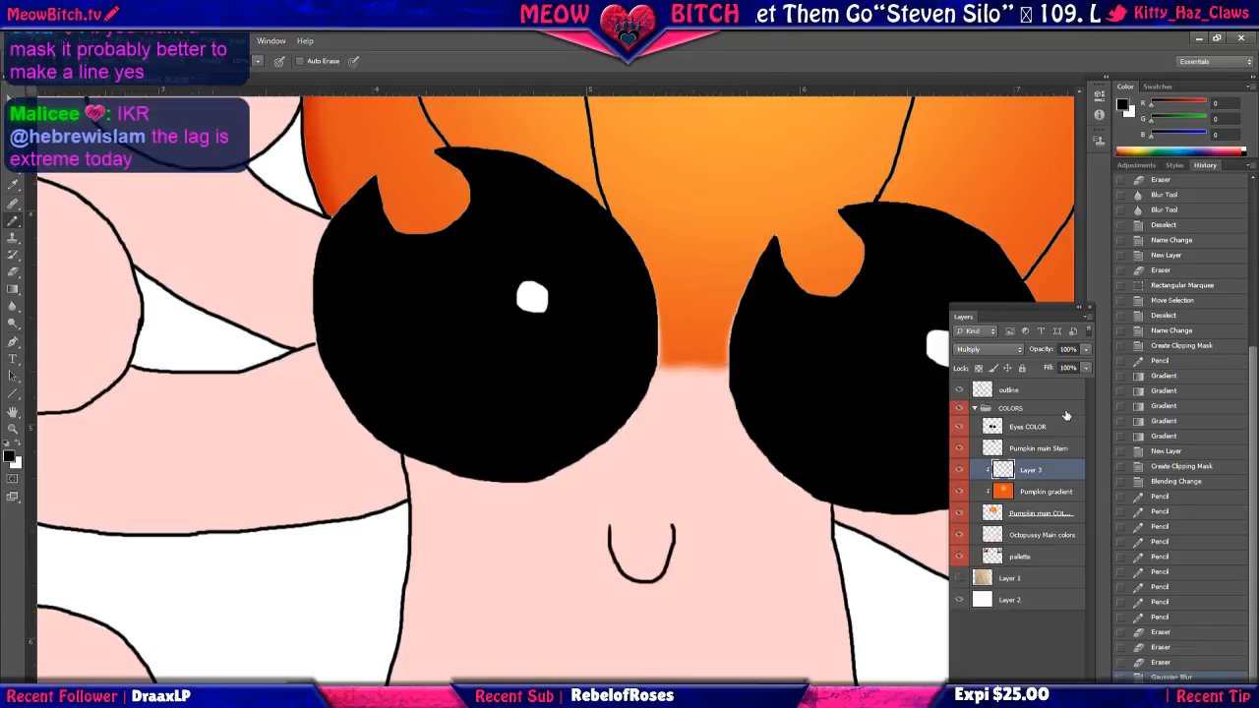
Draw a black Pencil line on the outline layer along the pumpkin's lower edge, joining the two eyes.
left_click(1044, 394)
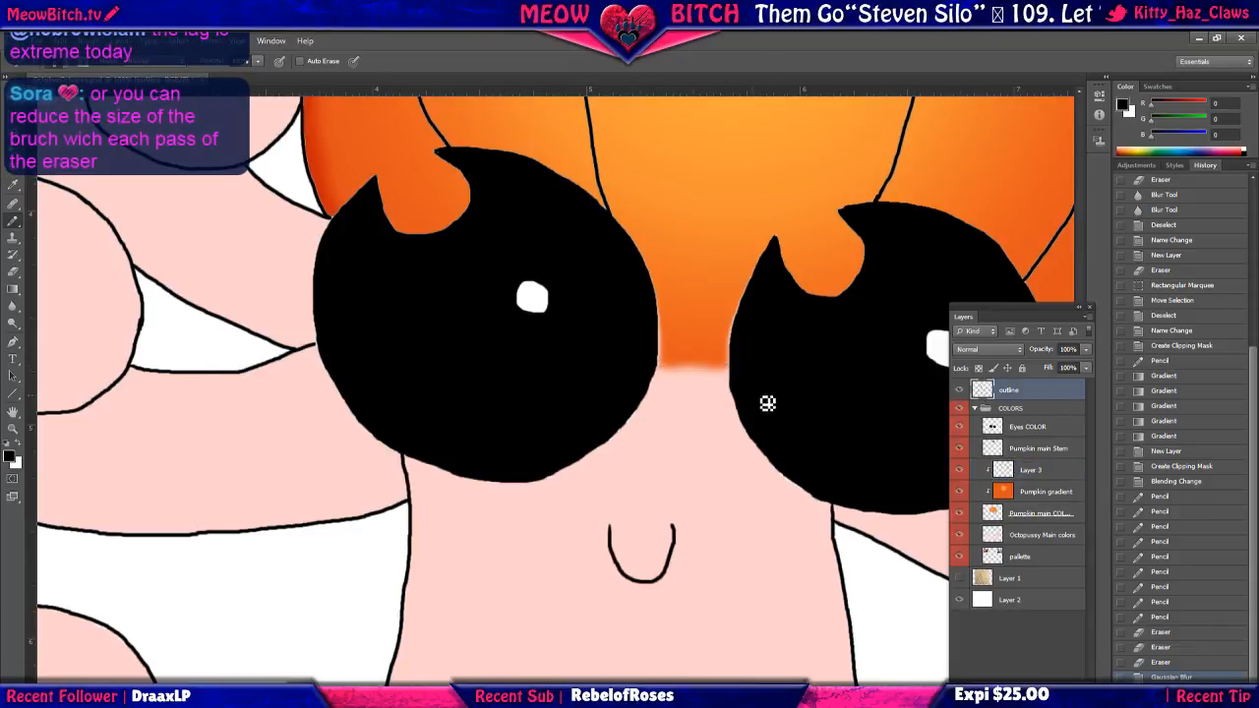
left_click_drag(665, 369, 738, 374)
scroll(737, 374, "down", 5)
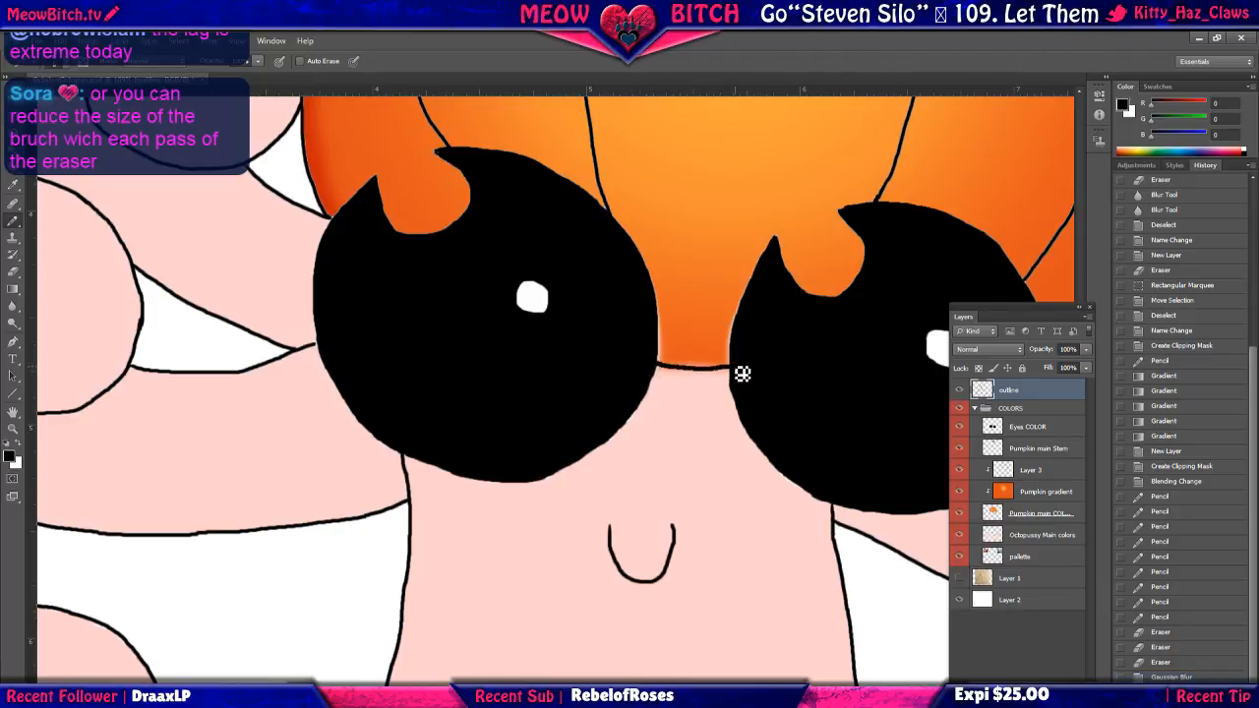
scroll(669, 428, "up", 5)
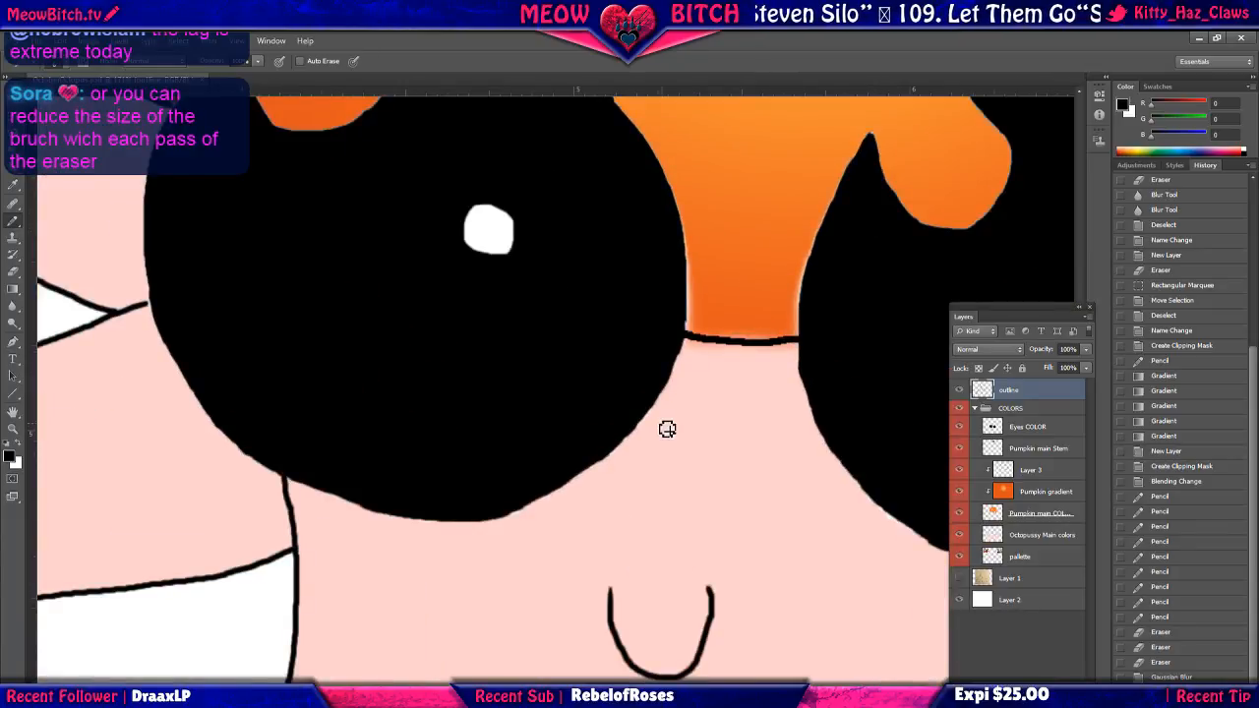
scroll(669, 429, "down", 4)
scroll(663, 423, "down", 4)
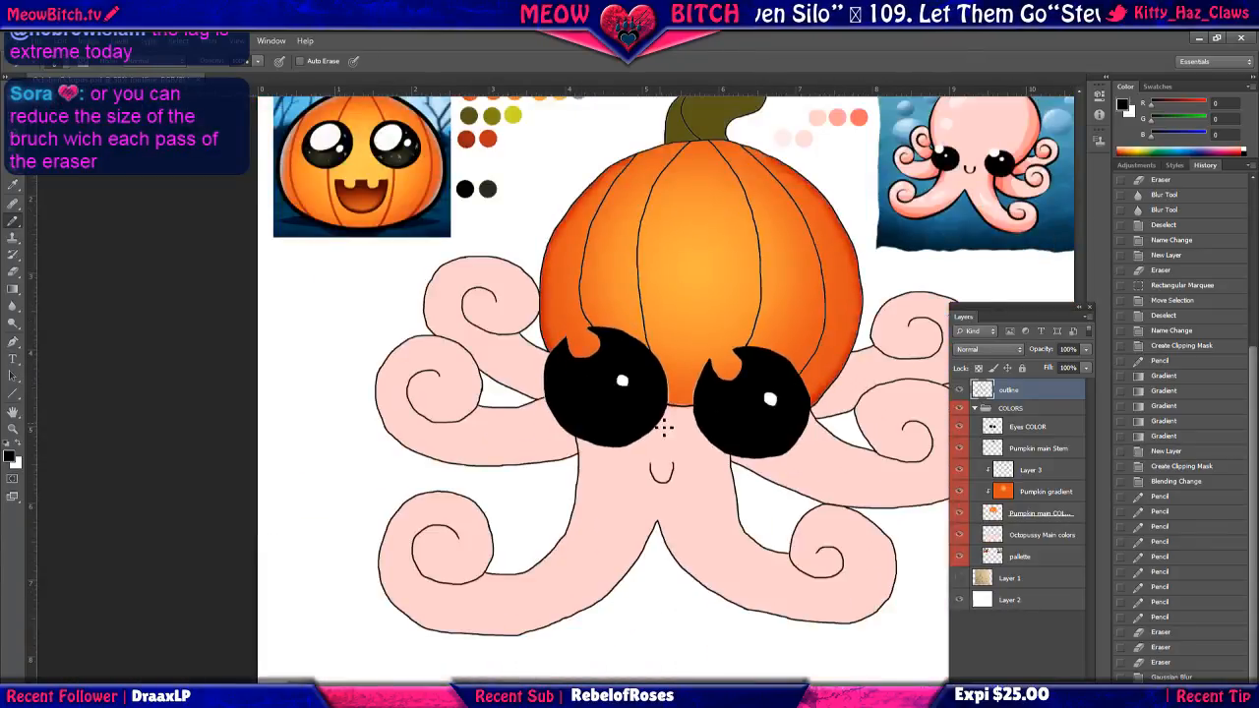
Sample the pumpkin's orange and paint over the pale fringe beside the right eye with the Pencil on the pumpkin main color layer.
scroll(530, 417, "up", 3)
scroll(530, 417, "up", 6)
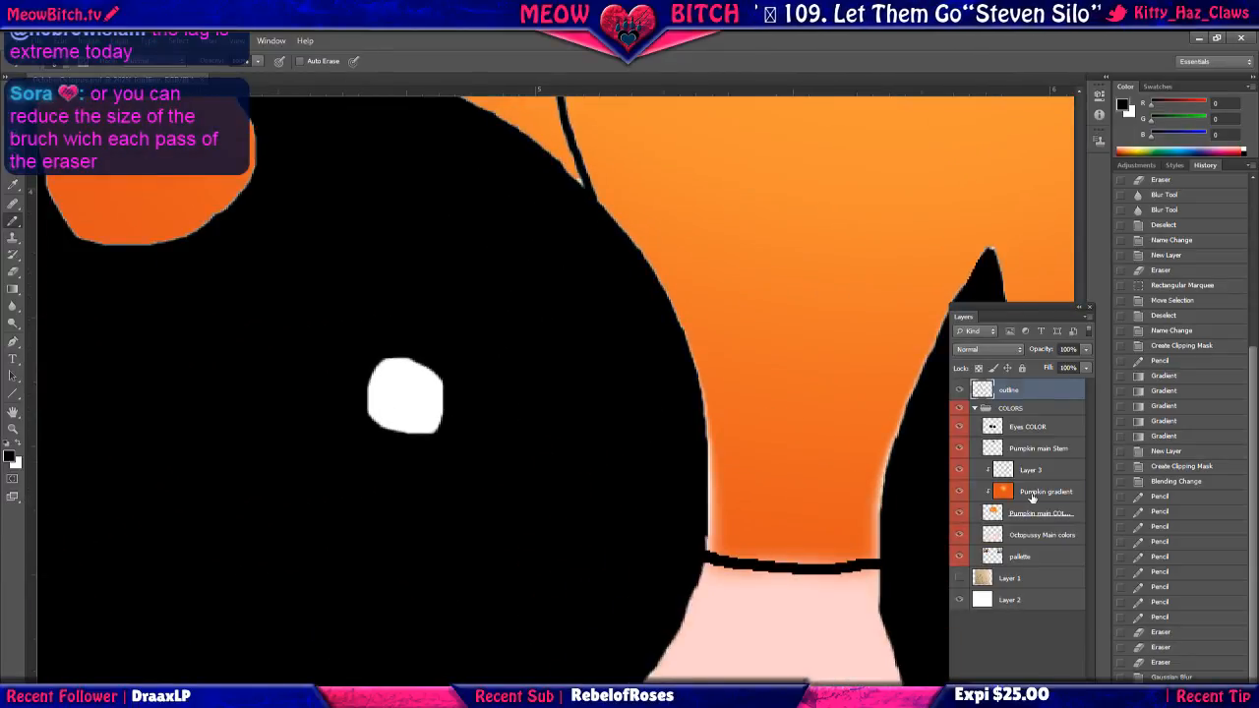
left_click(1032, 497)
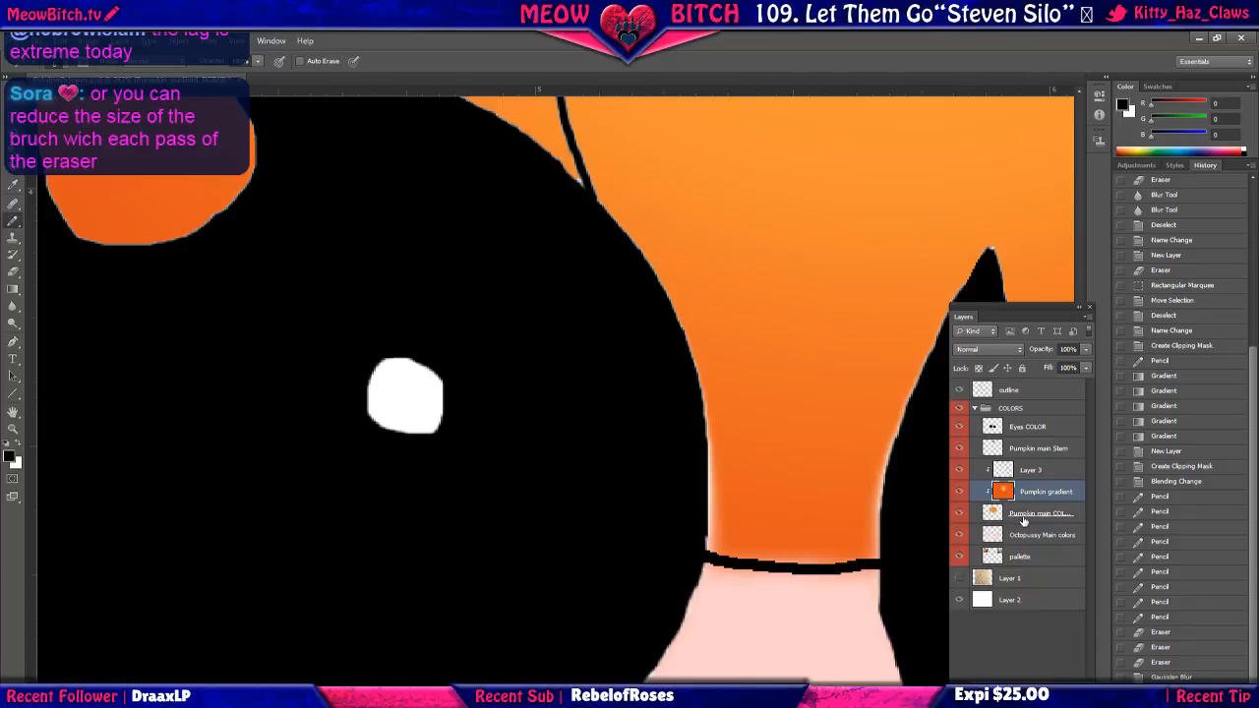
left_click(1023, 515)
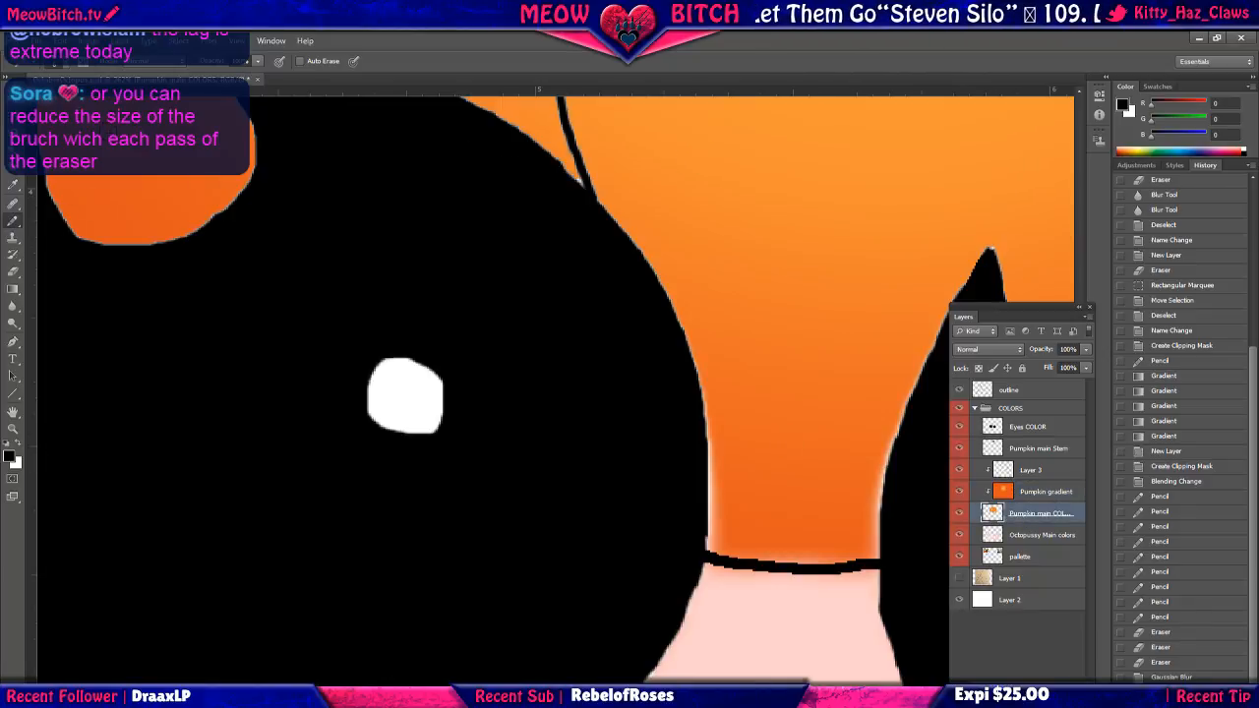
key("i")
left_click(669, 201)
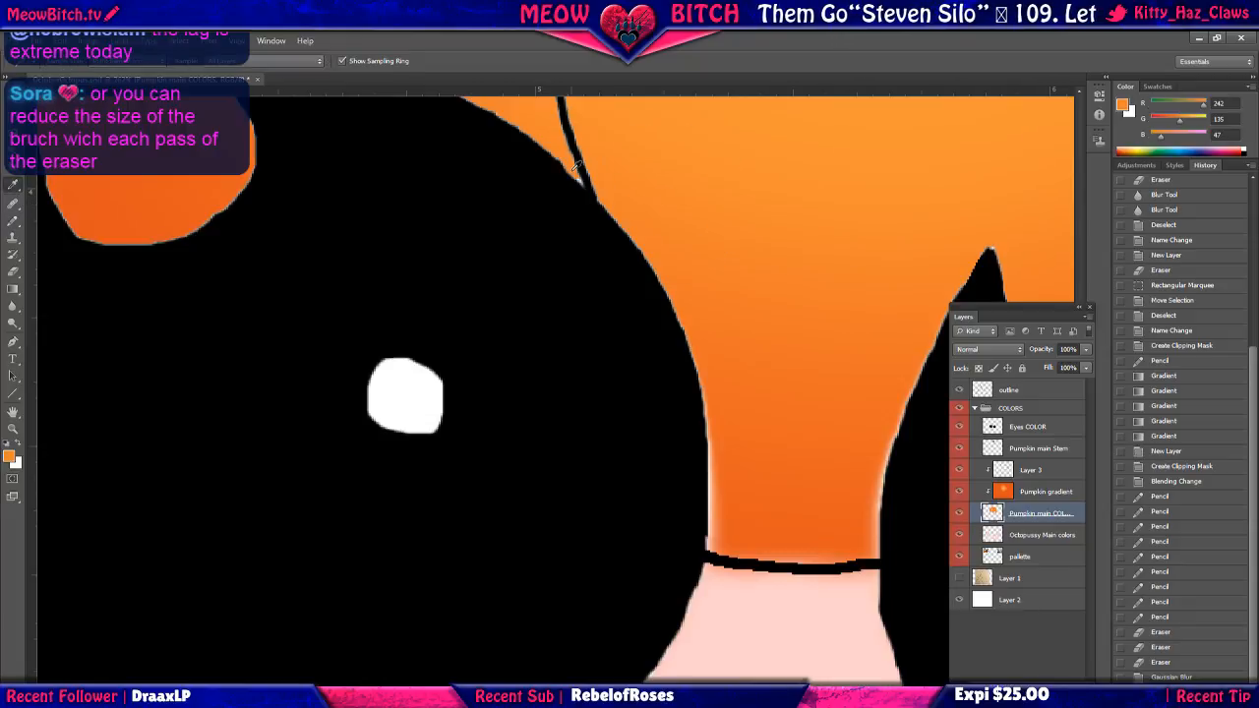
left_click(13, 220)
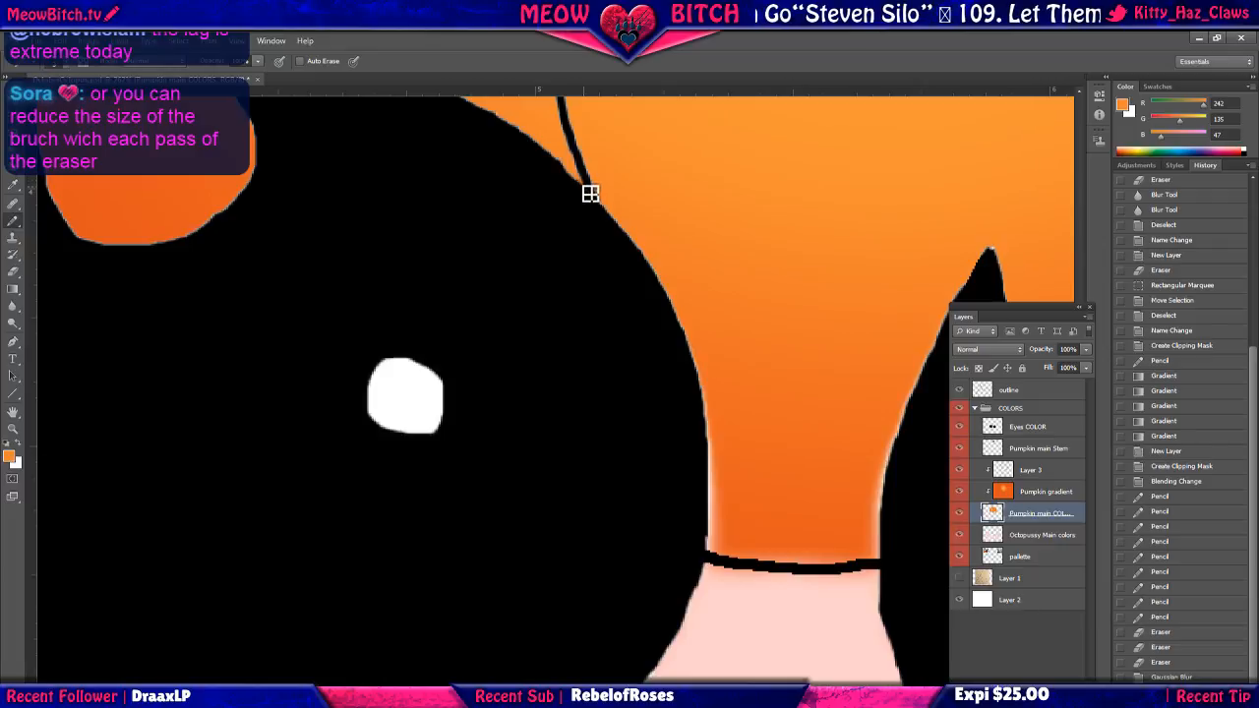
left_click_drag(590, 191, 596, 202)
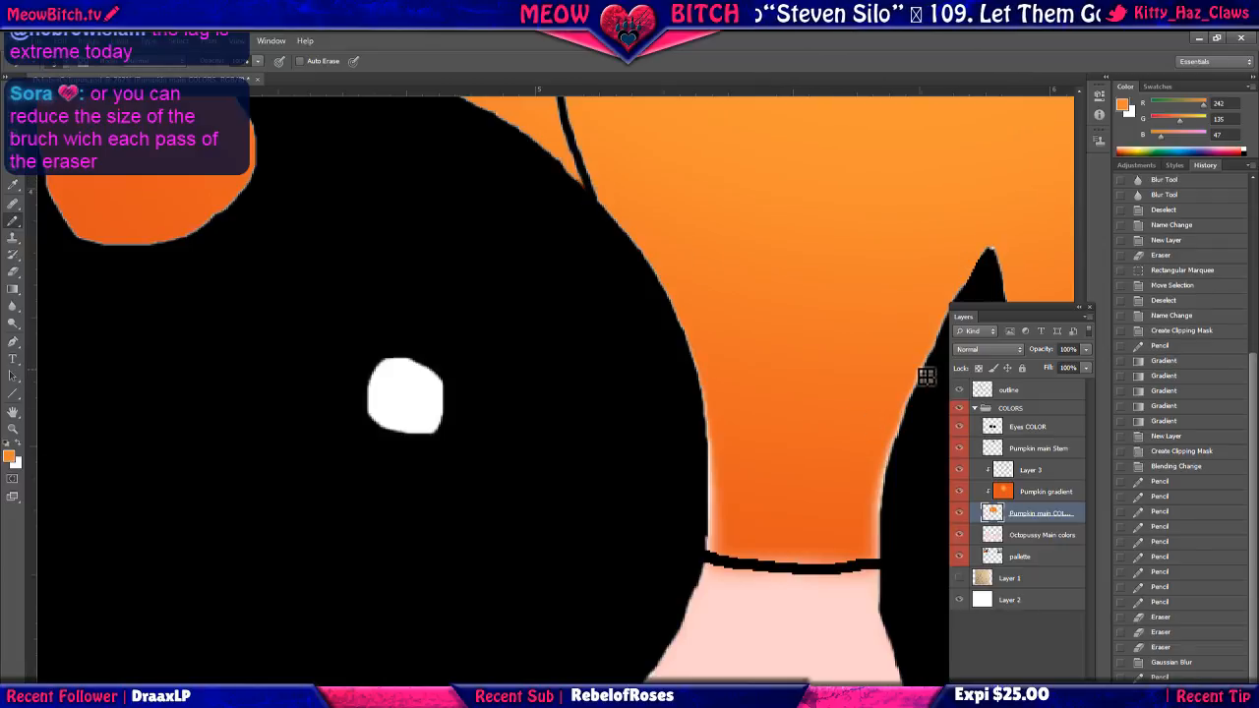
left_click_drag(926, 377, 905, 428)
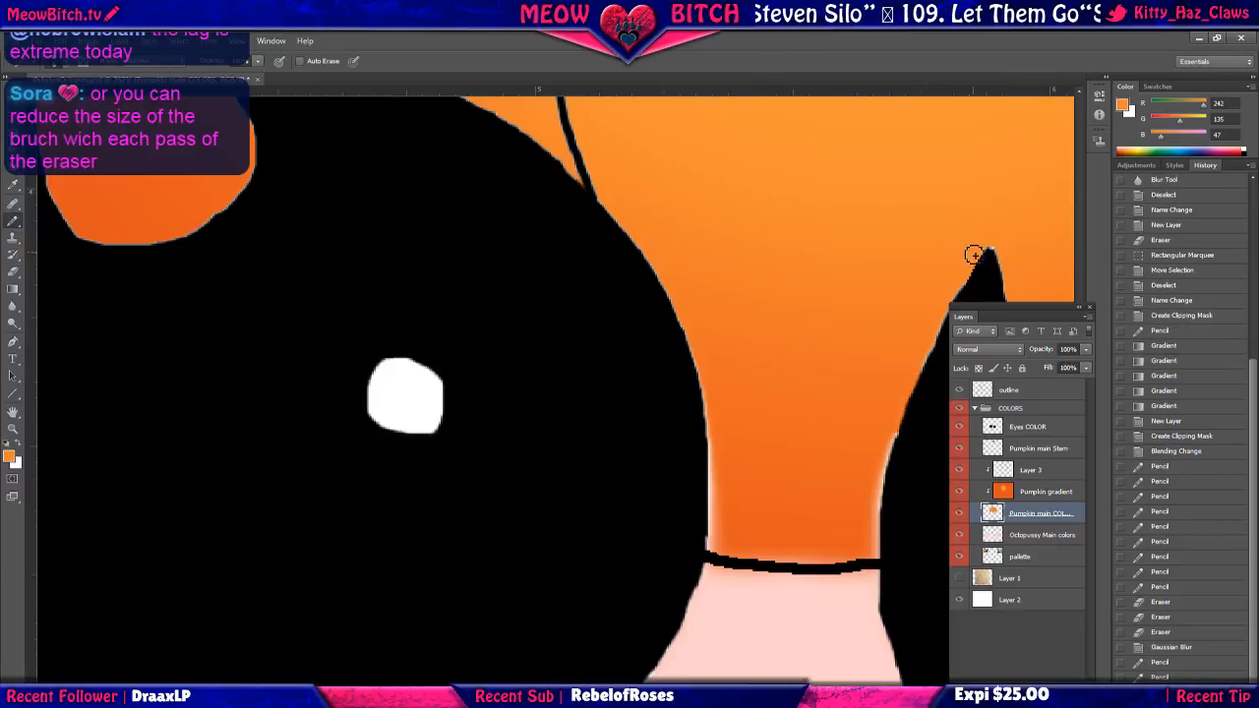
mouse_move(992, 248)
left_mouse_down()
mouse_move(920, 376)
mouse_move(885, 474)
mouse_move(876, 556)
mouse_move(890, 549)
left_mouse_up()
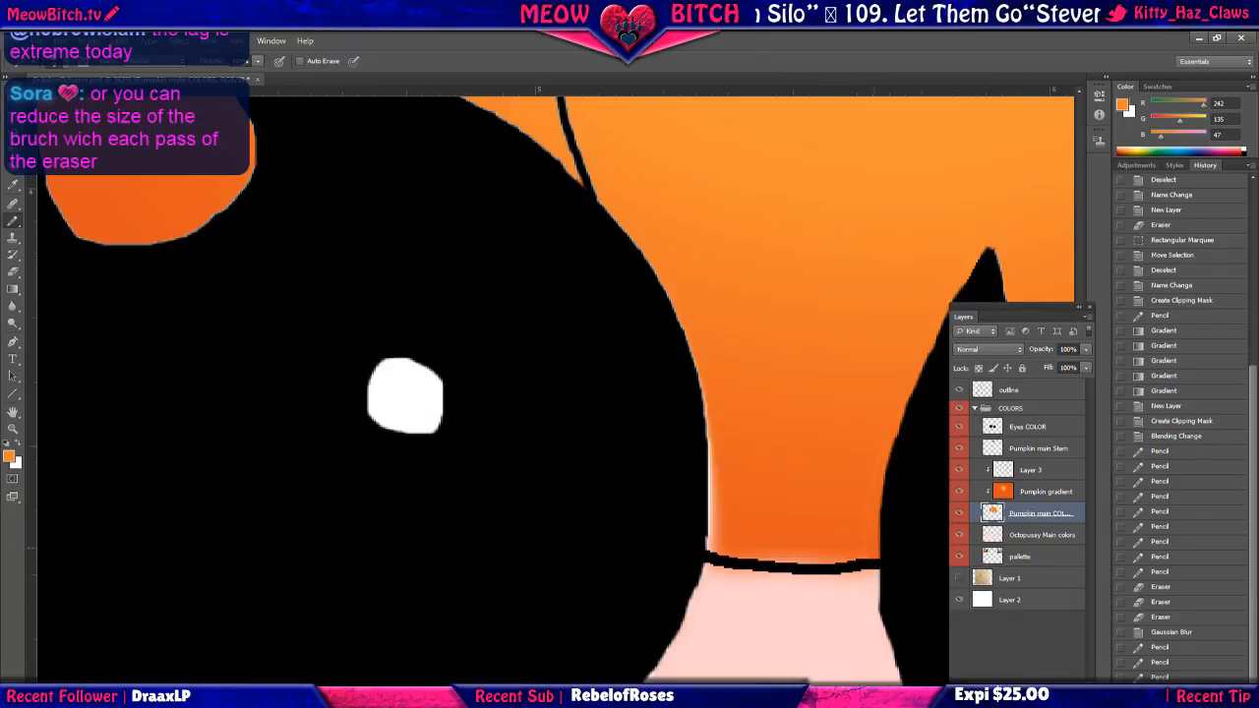
Paint orange over the pale fringe beside the left eye and just above the black line between the eyes.
mouse_move(715, 552)
left_mouse_down()
mouse_move(705, 394)
mouse_move(705, 407)
left_mouse_up()
mouse_move(712, 518)
left_mouse_down()
mouse_move(718, 551)
mouse_move(717, 517)
mouse_move(745, 553)
mouse_move(872, 538)
left_mouse_up()
left_click_drag(821, 473, 685, 469)
Undo the orange fringe painting and the black line between the eyes, back to the Gaussian Blur history state.
scroll(718, 503, "down", 3)
scroll(696, 502, "down", 2)
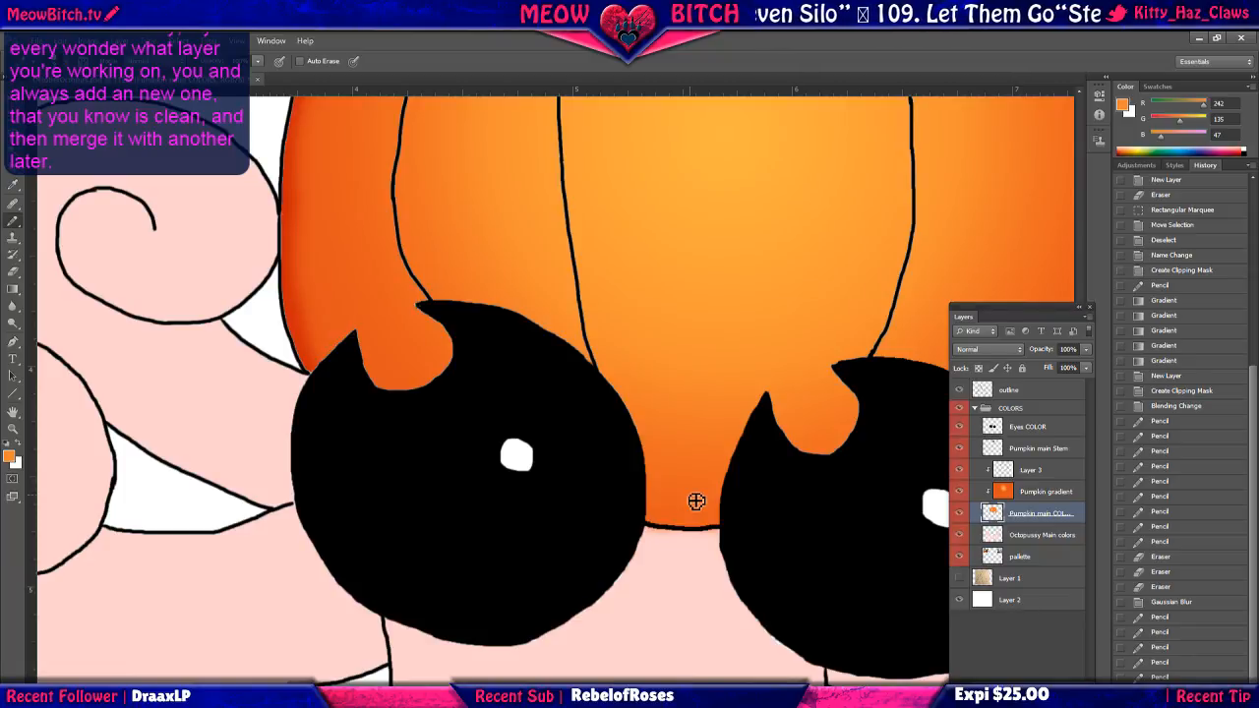
scroll(695, 502, "down", 5)
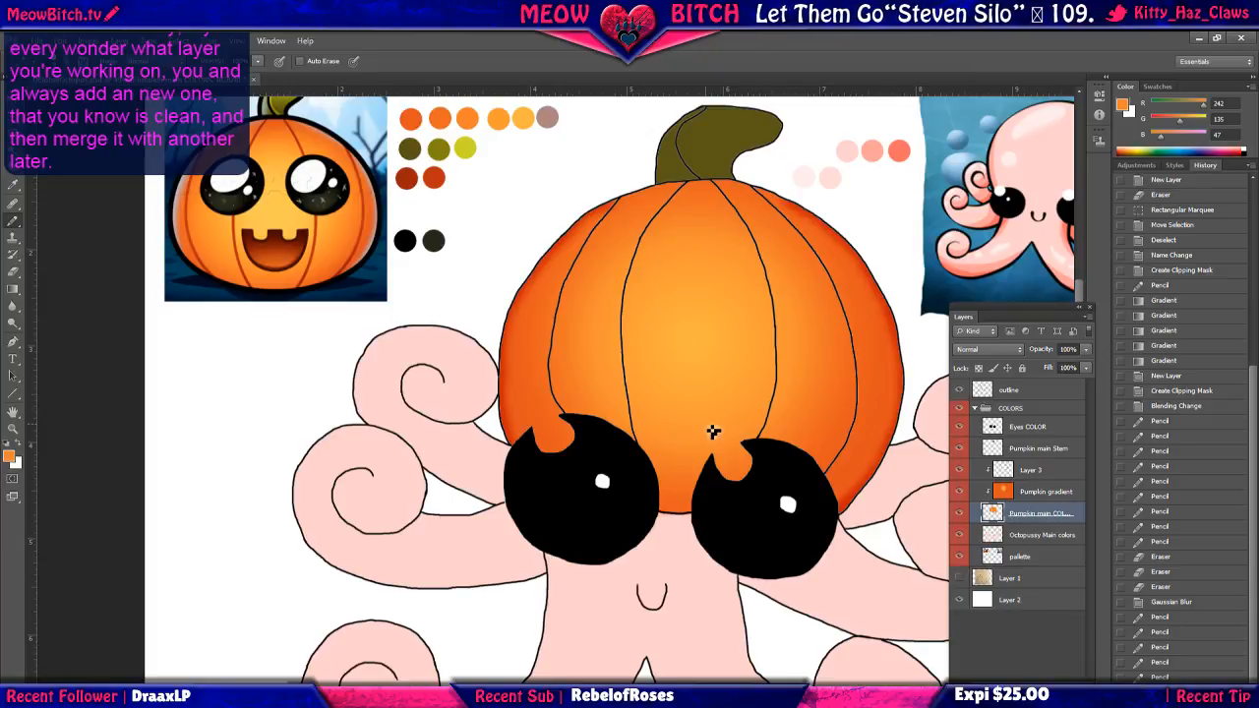
key("ctrl+minus")
key("ctrl+minus")
key("ctrl+minus")
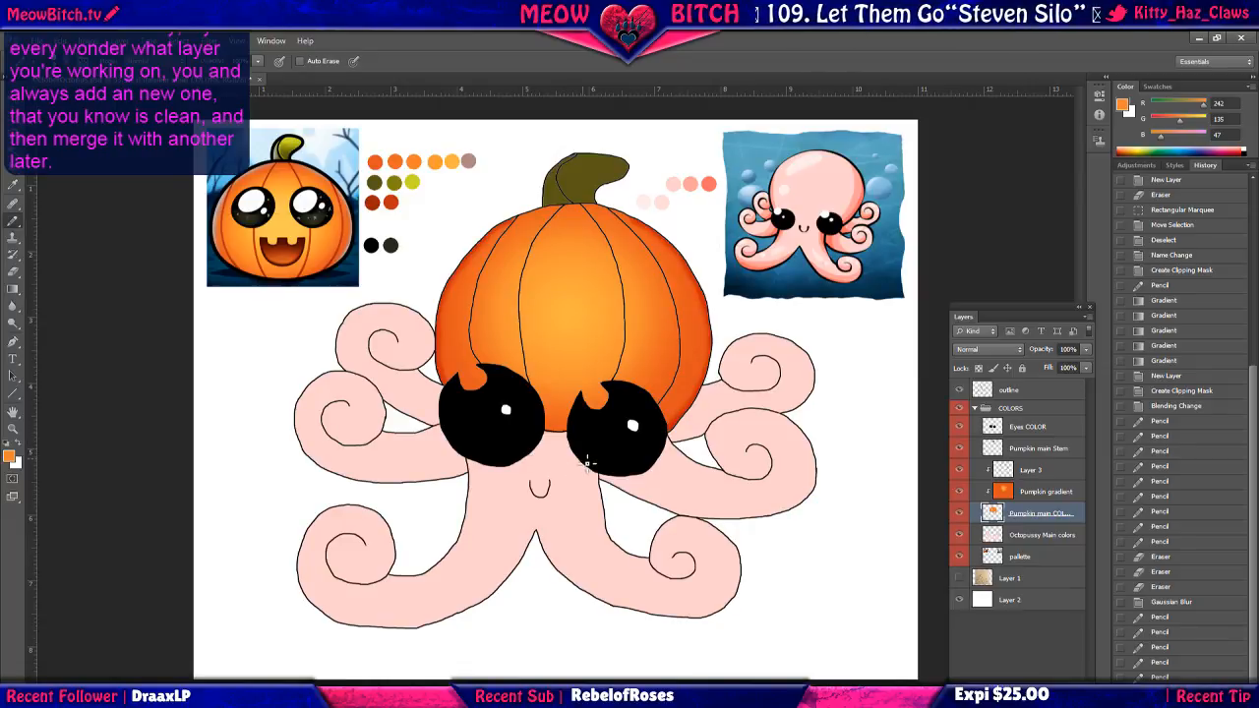
key("ctrl+alt+z")
key("ctrl+alt+z")
key("ctrl+alt+z")
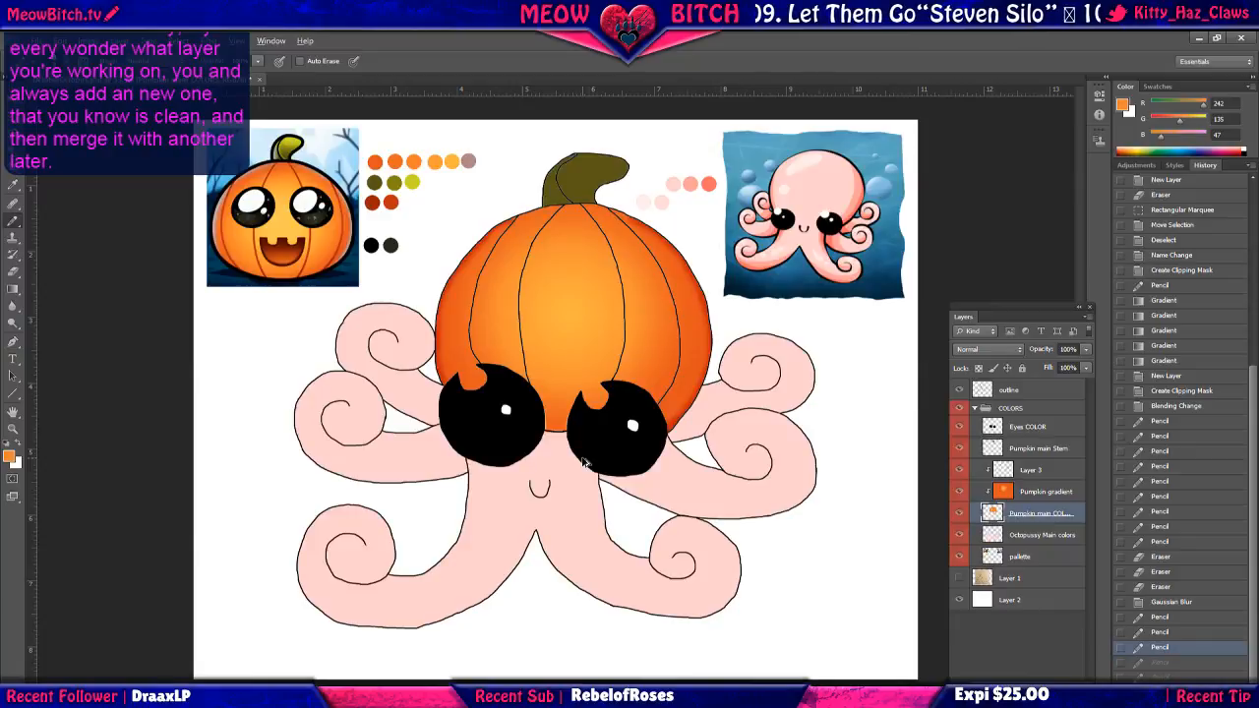
key("ctrl+alt+z")
key("ctrl+alt+z")
key("ctrl+alt+z")
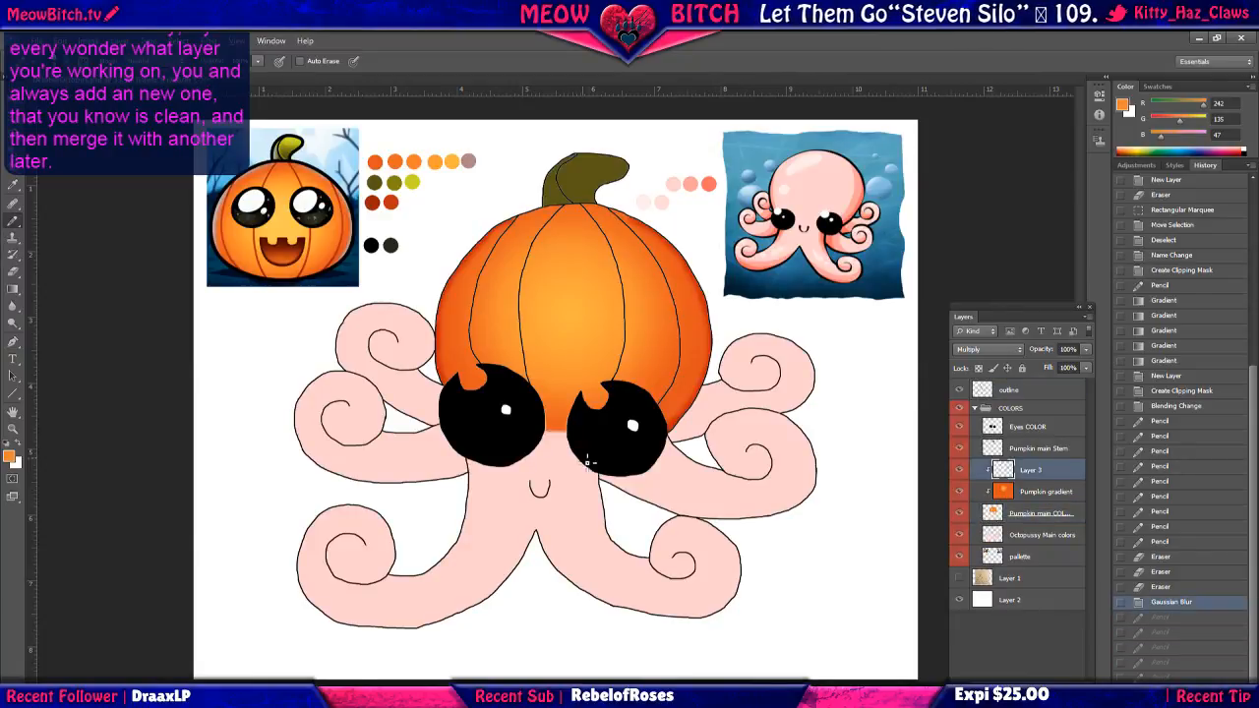
Draw a curved black Pencil line on the outline layer between the lower parts of the eyes, using the default black foreground color.
scroll(587, 462, "up", 1)
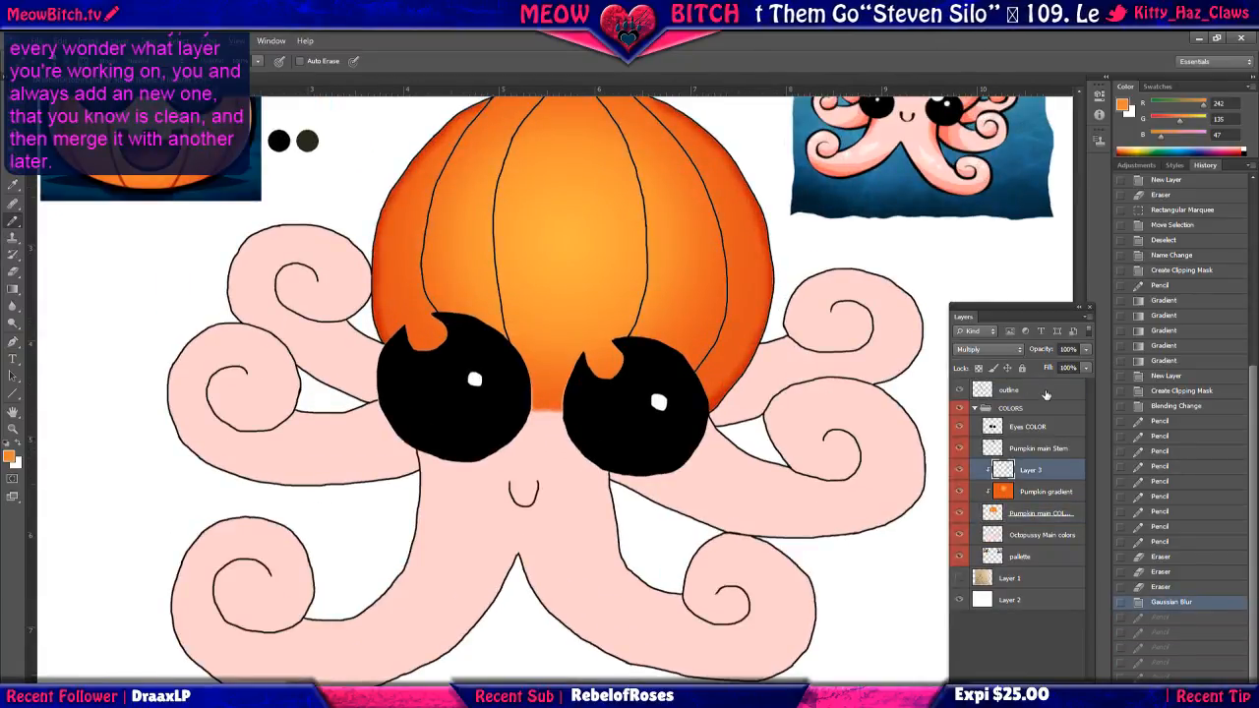
left_click(1045, 394)
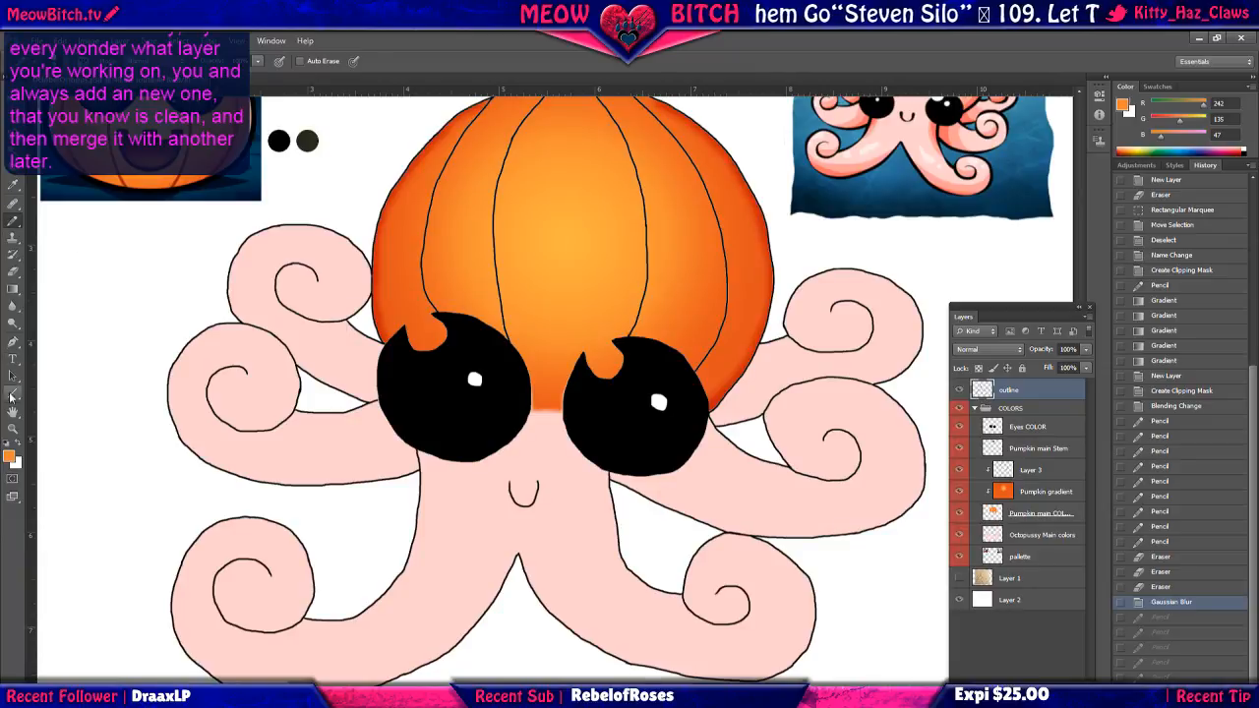
left_click(7, 445)
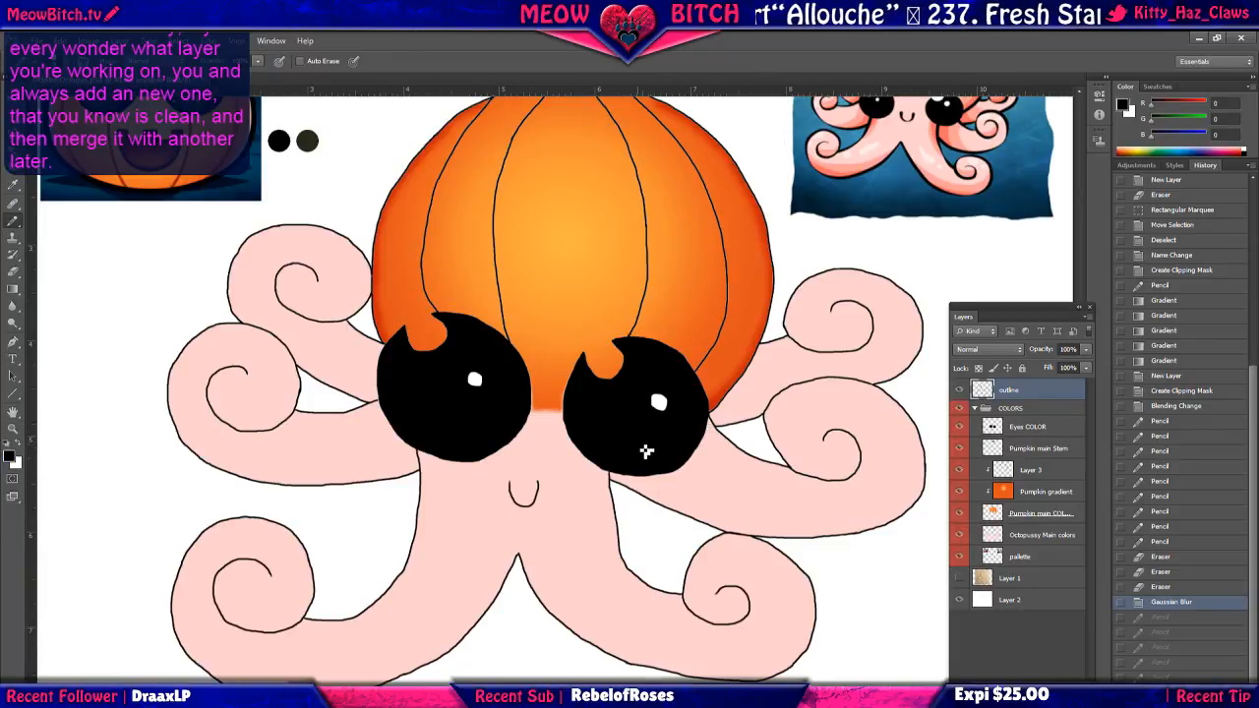
left_click_drag(612, 458, 513, 451)
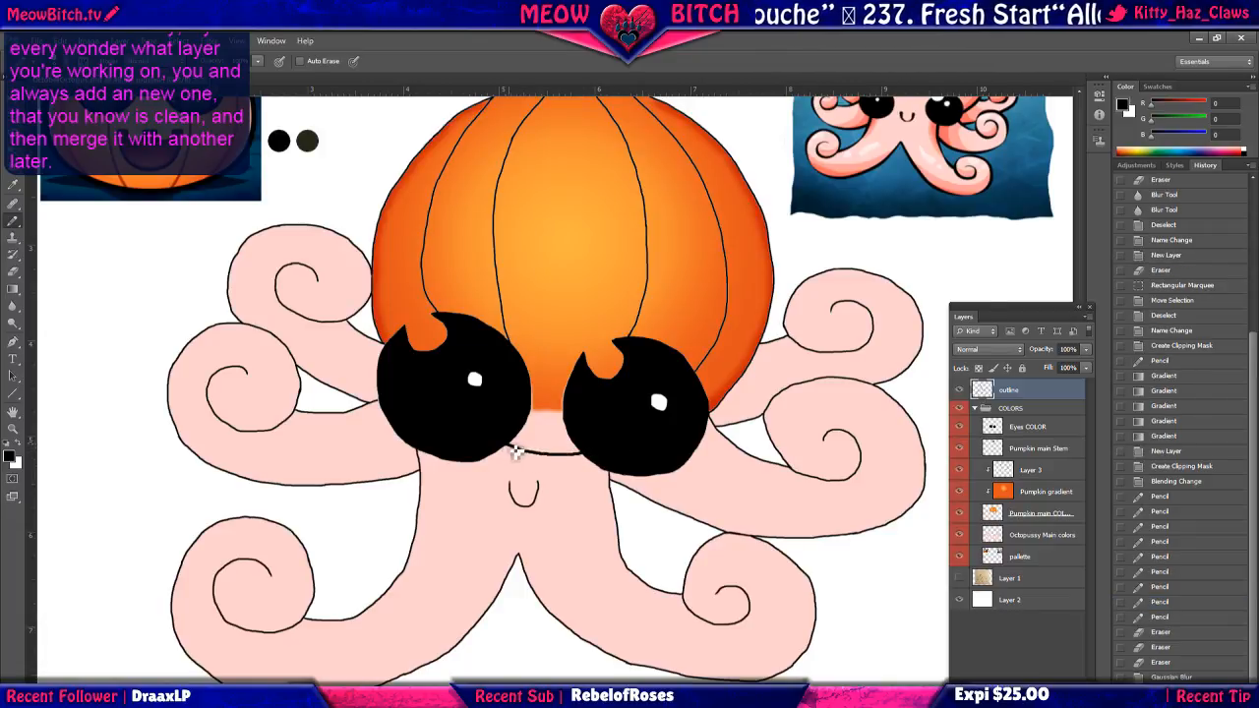
scroll(572, 497, "down", 1)
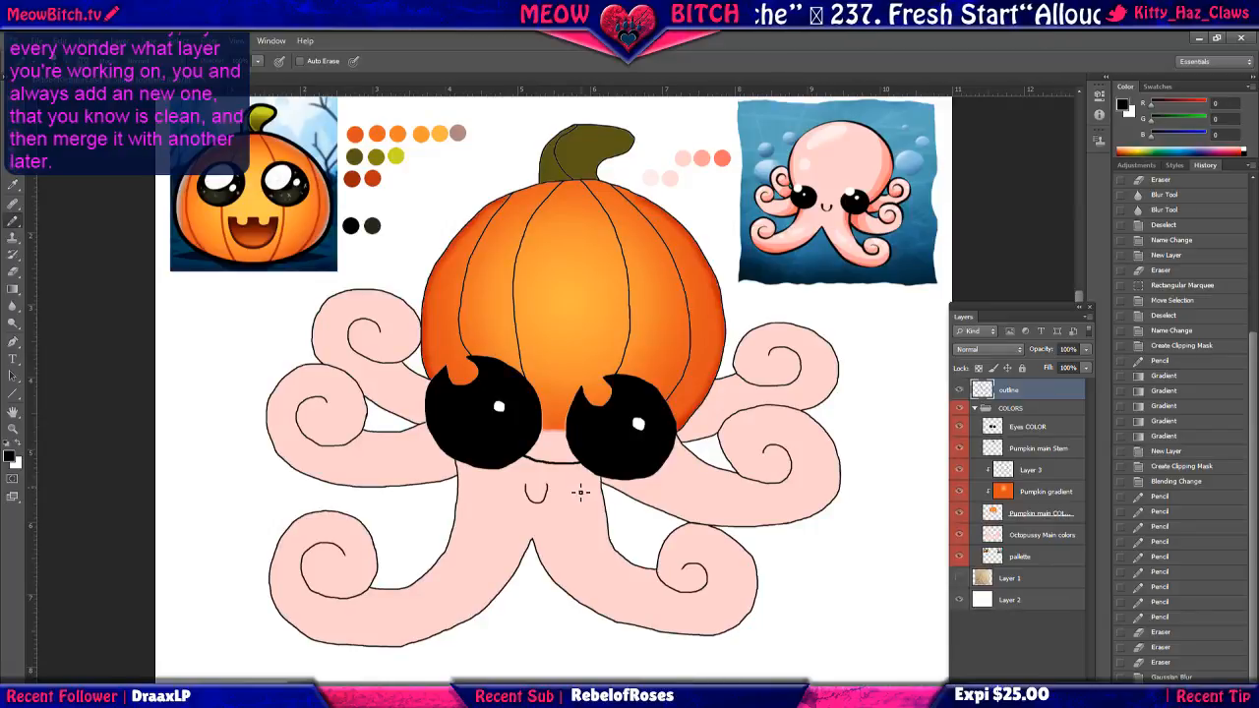
Toggle the visibility of the Pumpkin gradient layer to compare the pumpkin with and without its gradient.
left_click(1063, 494)
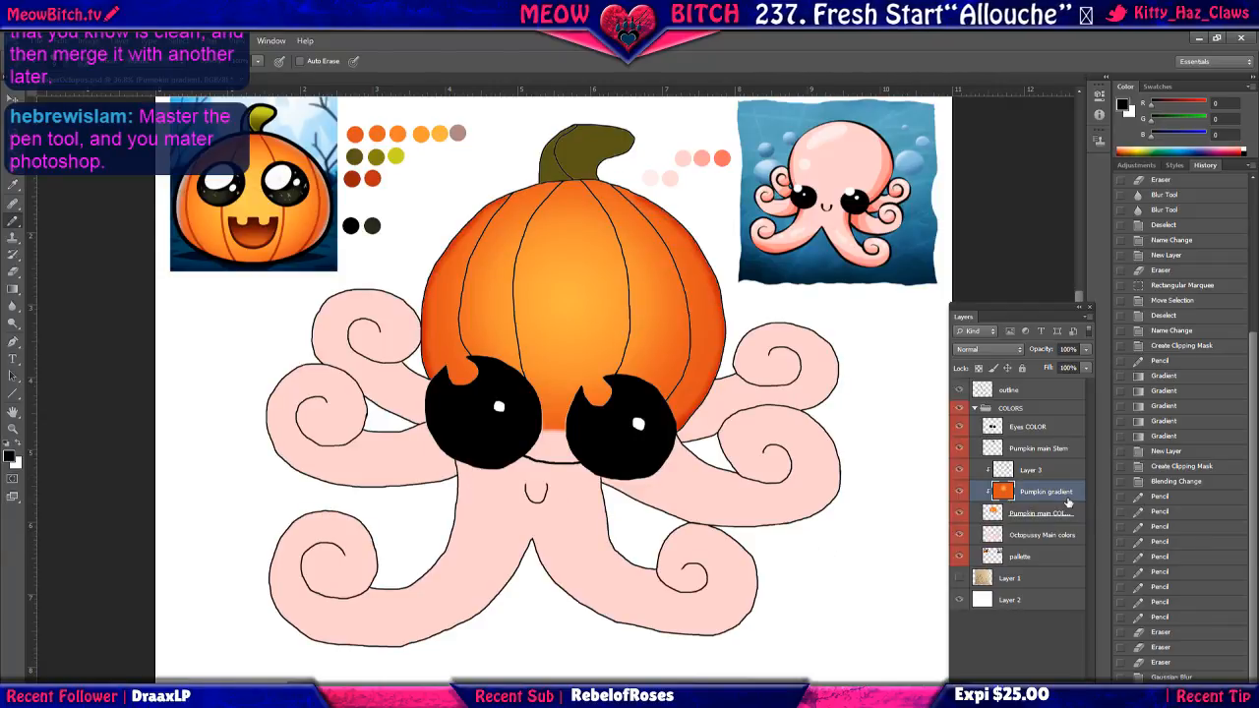
left_click(13, 290)
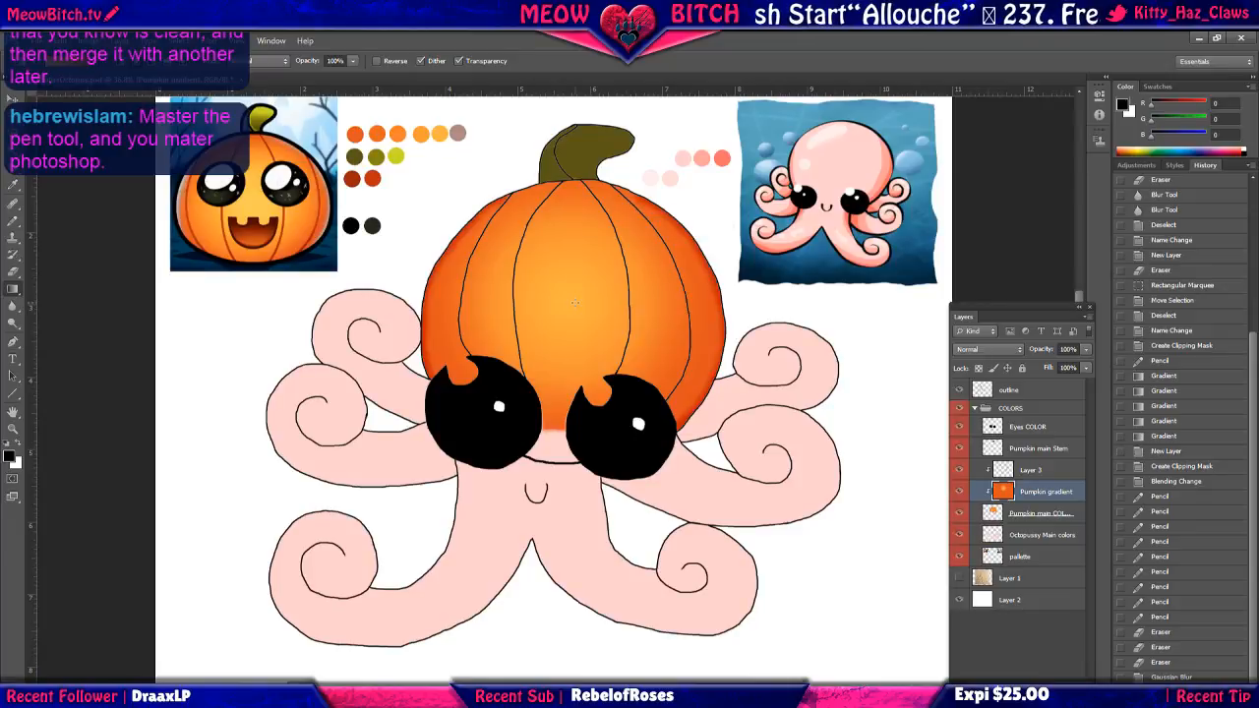
left_click_drag(575, 304, 695, 210)
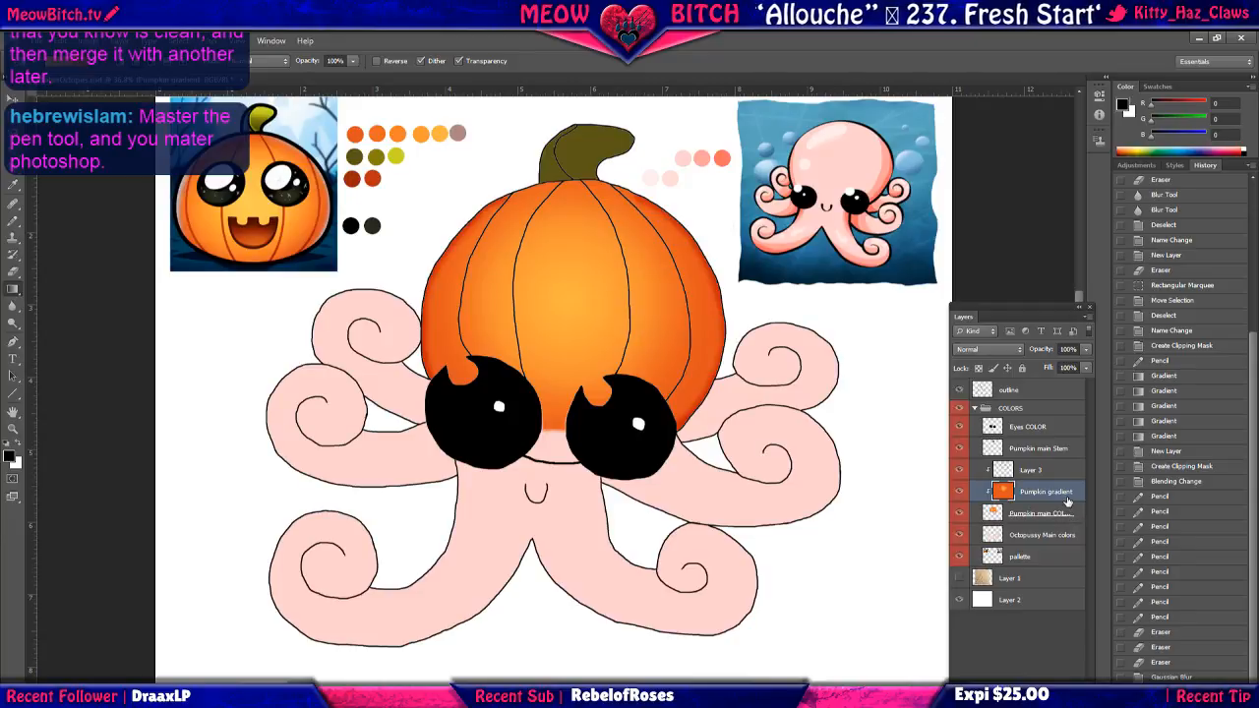
left_click(958, 493)
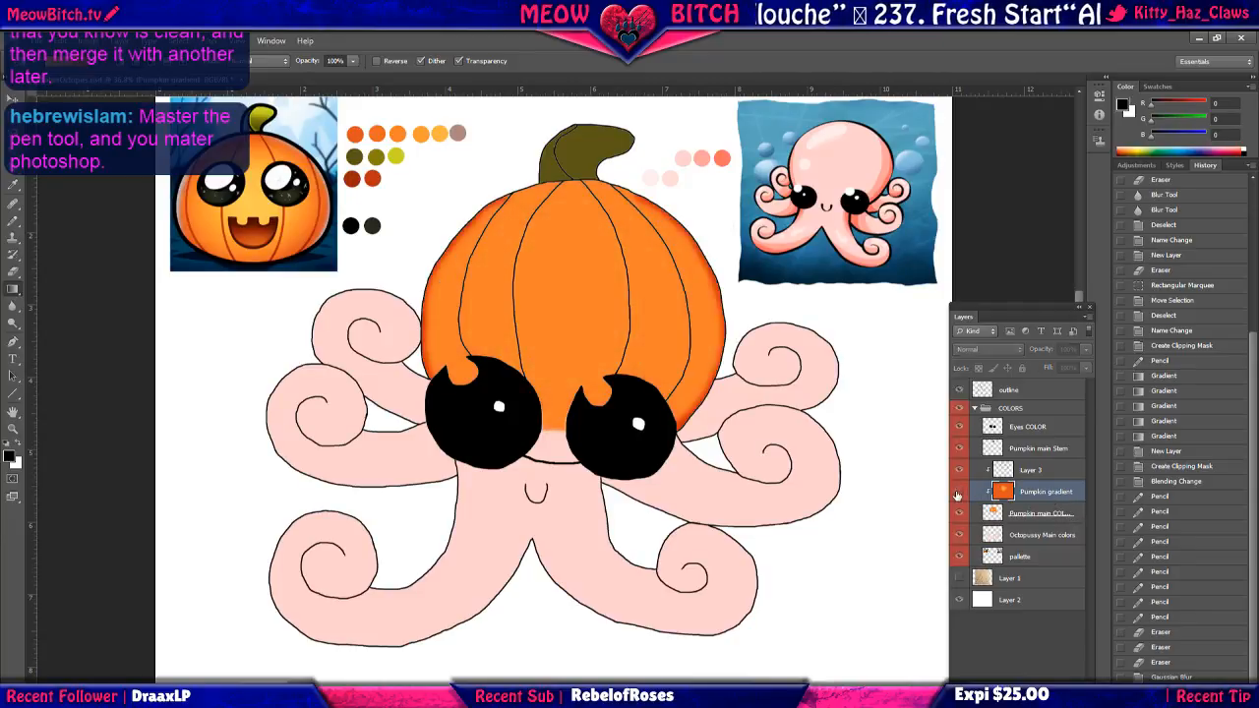
left_click(958, 493)
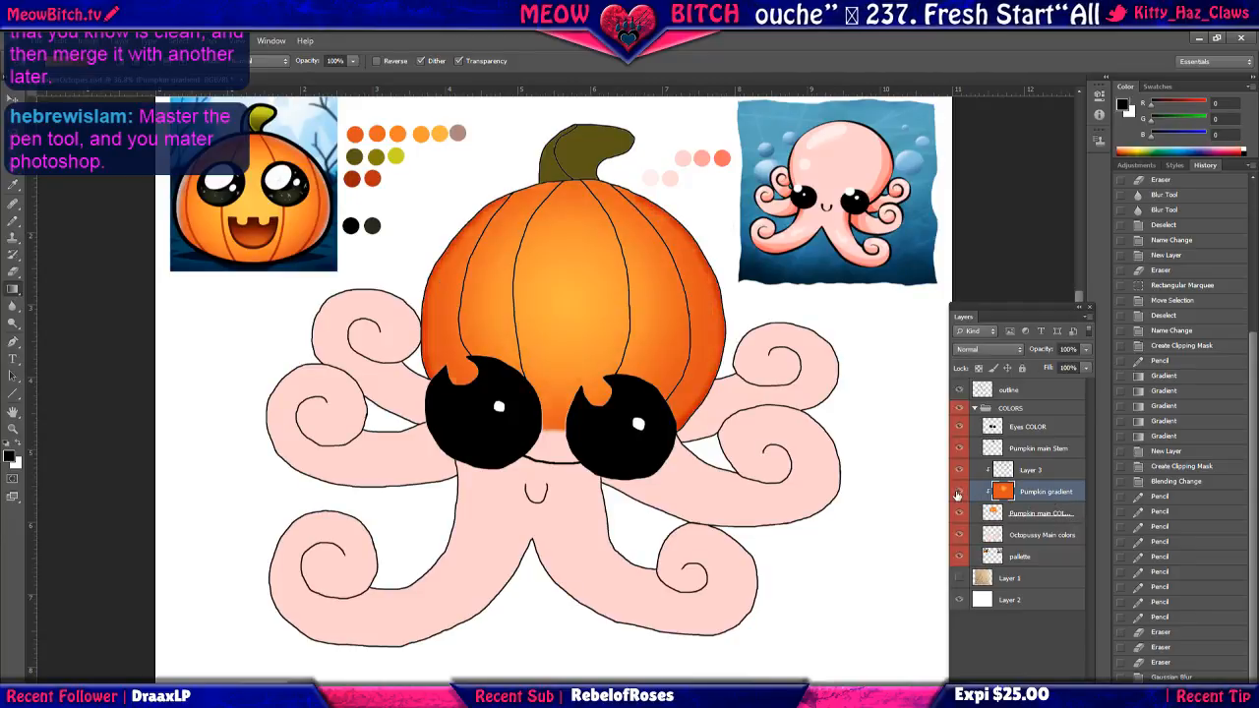
Toggle the pumpkin main color layer and the outline layer off and on to examine what each contains.
left_click(13, 480)
left_click(13, 480)
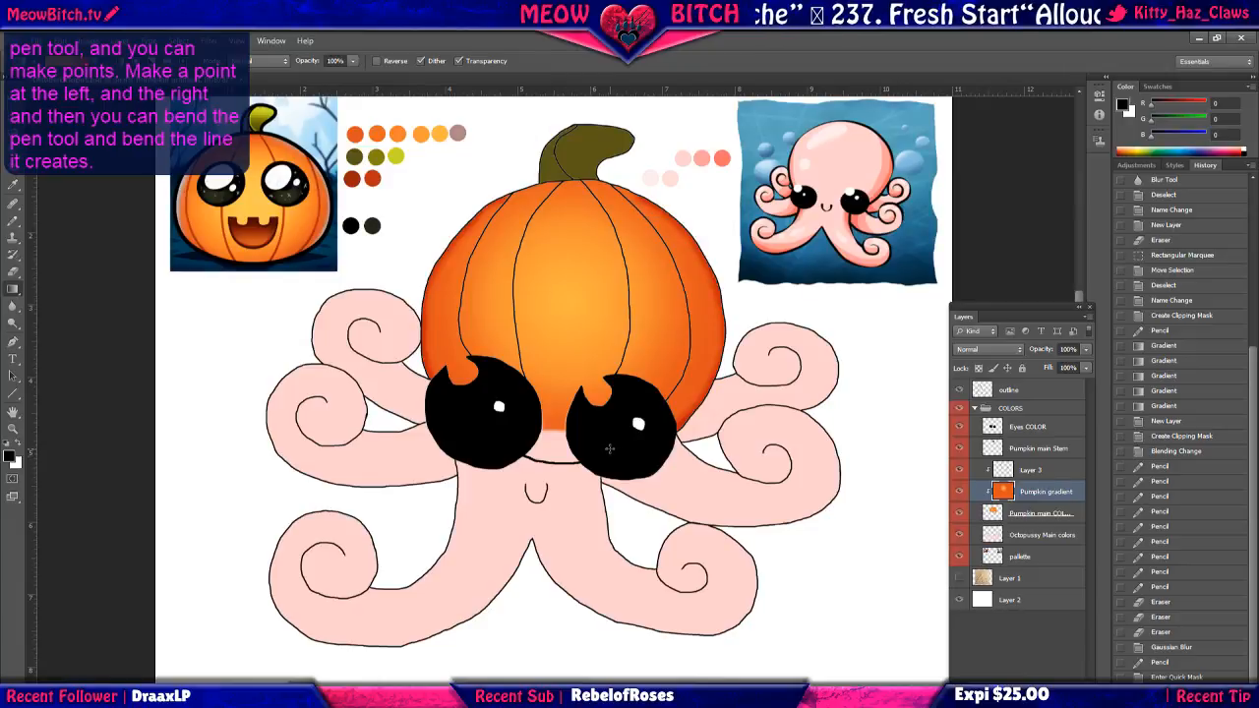
left_click(959, 513)
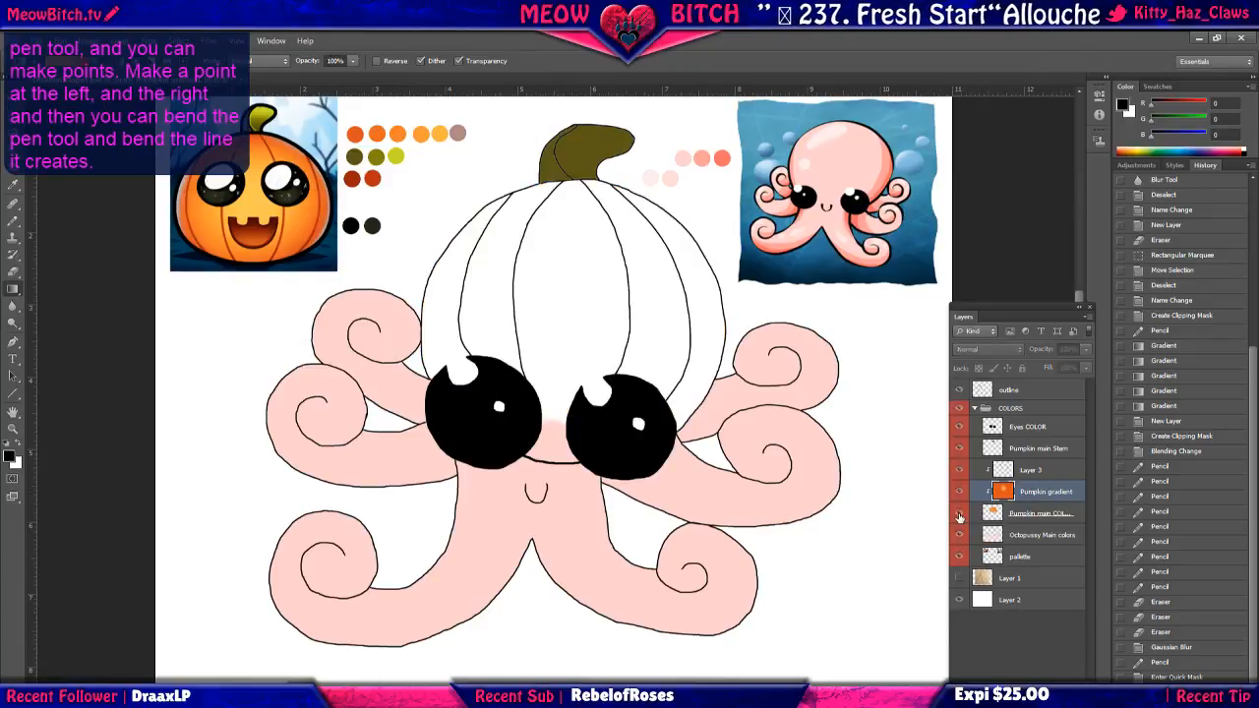
left_click(959, 513)
left_click(959, 513)
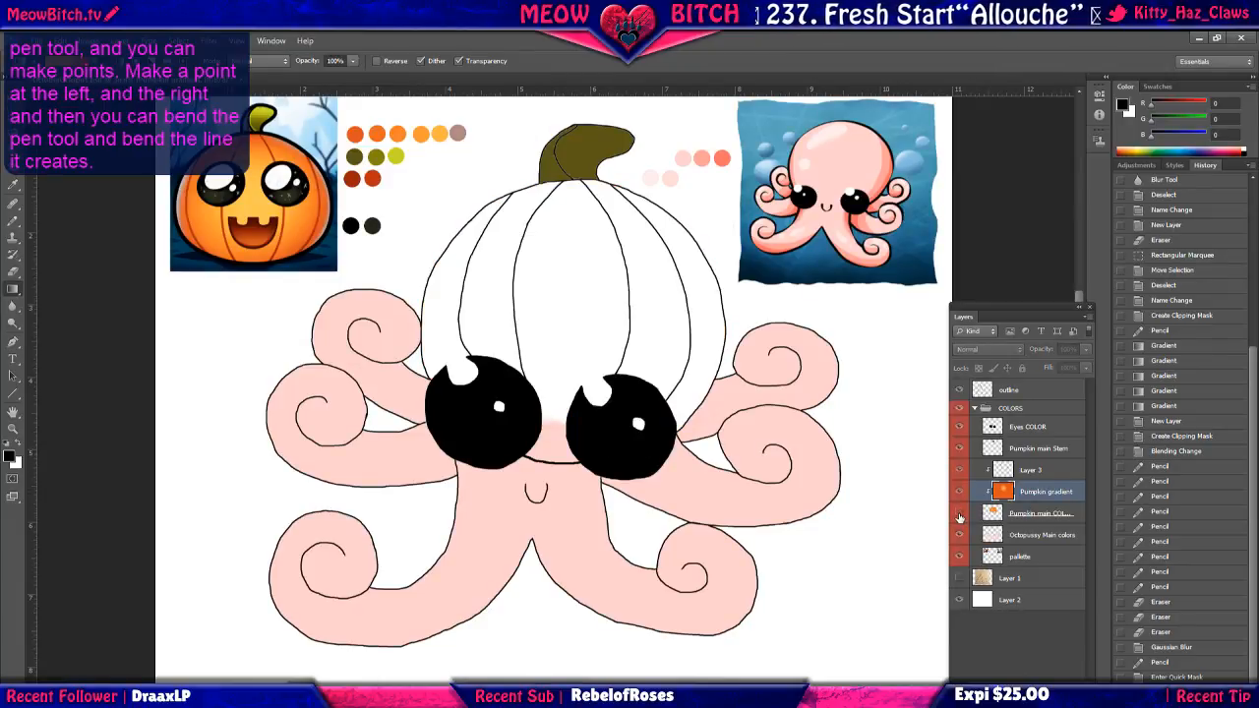
left_click(959, 513)
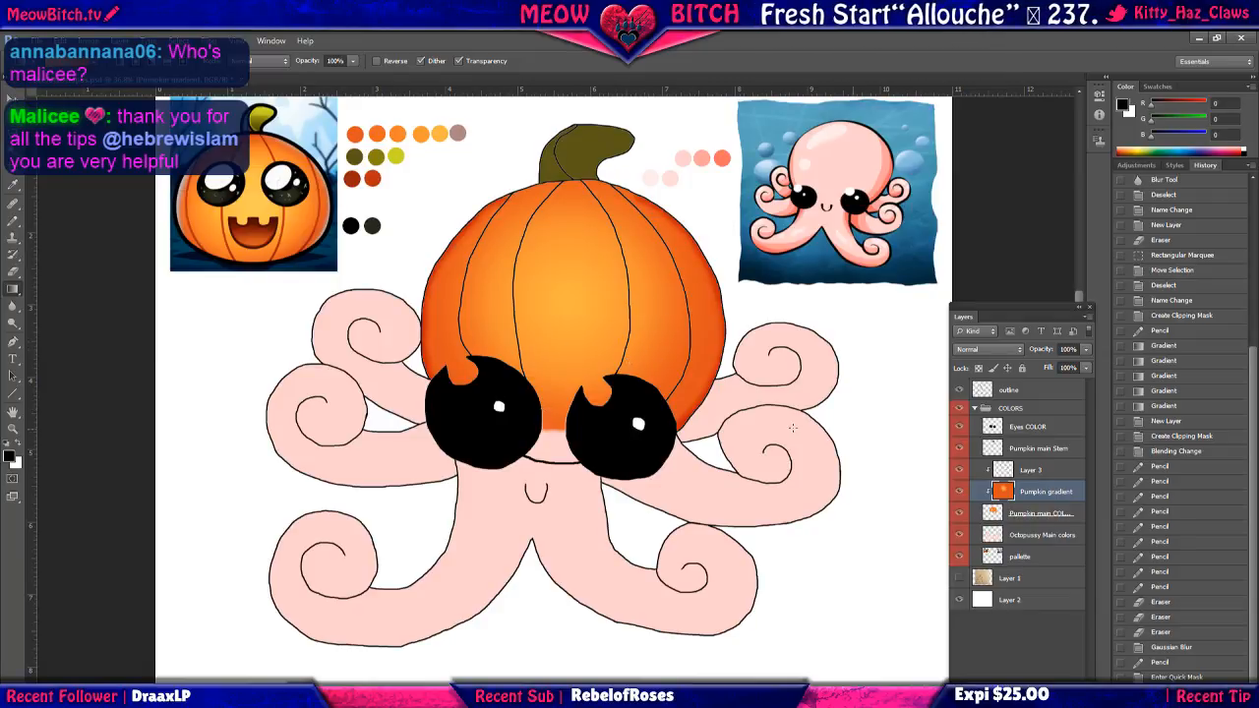
left_click(961, 390)
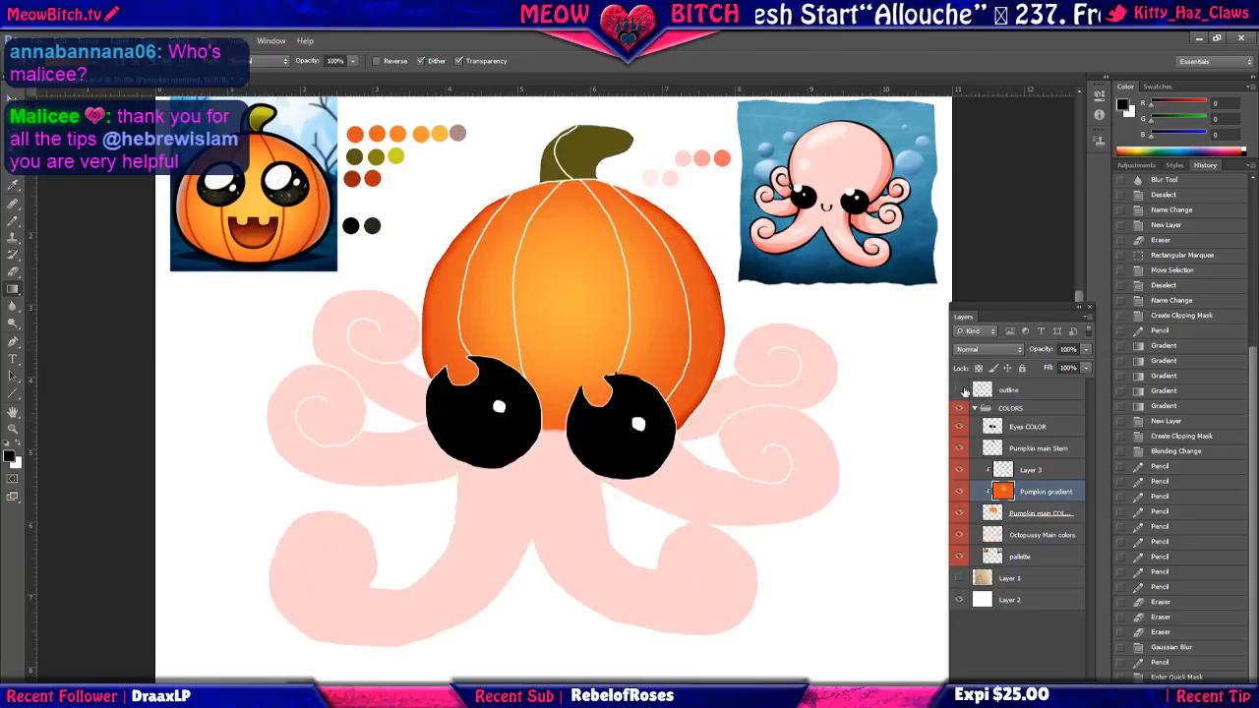
left_click(961, 391)
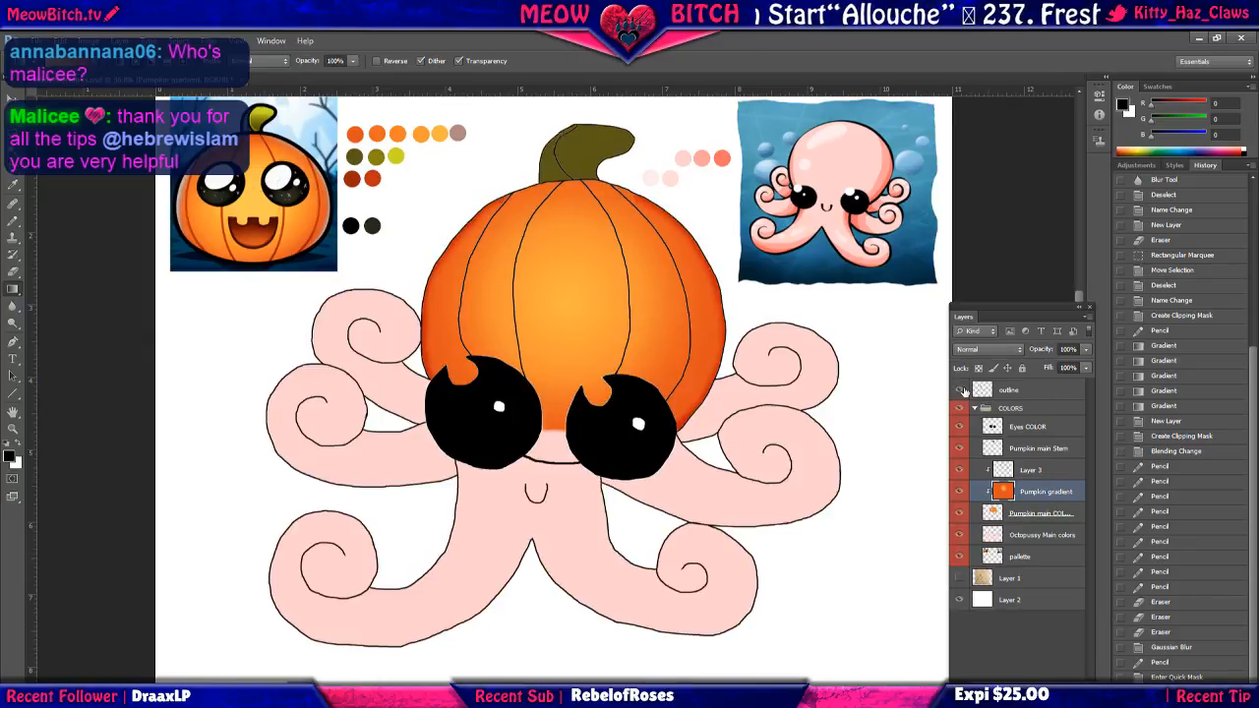
Select all the pumpkin's segments with the Magic Wand on the outline layer, adding each one to the selection.
left_click(1020, 390)
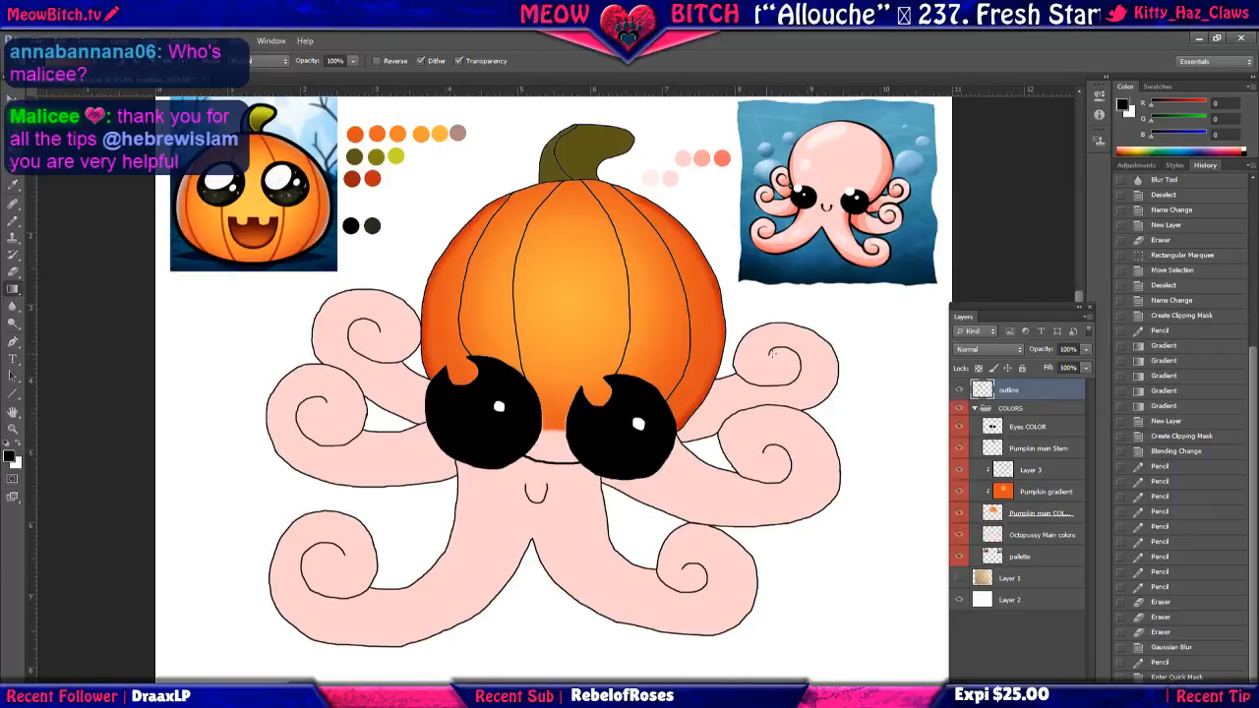
left_click(13, 149)
left_click(545, 285)
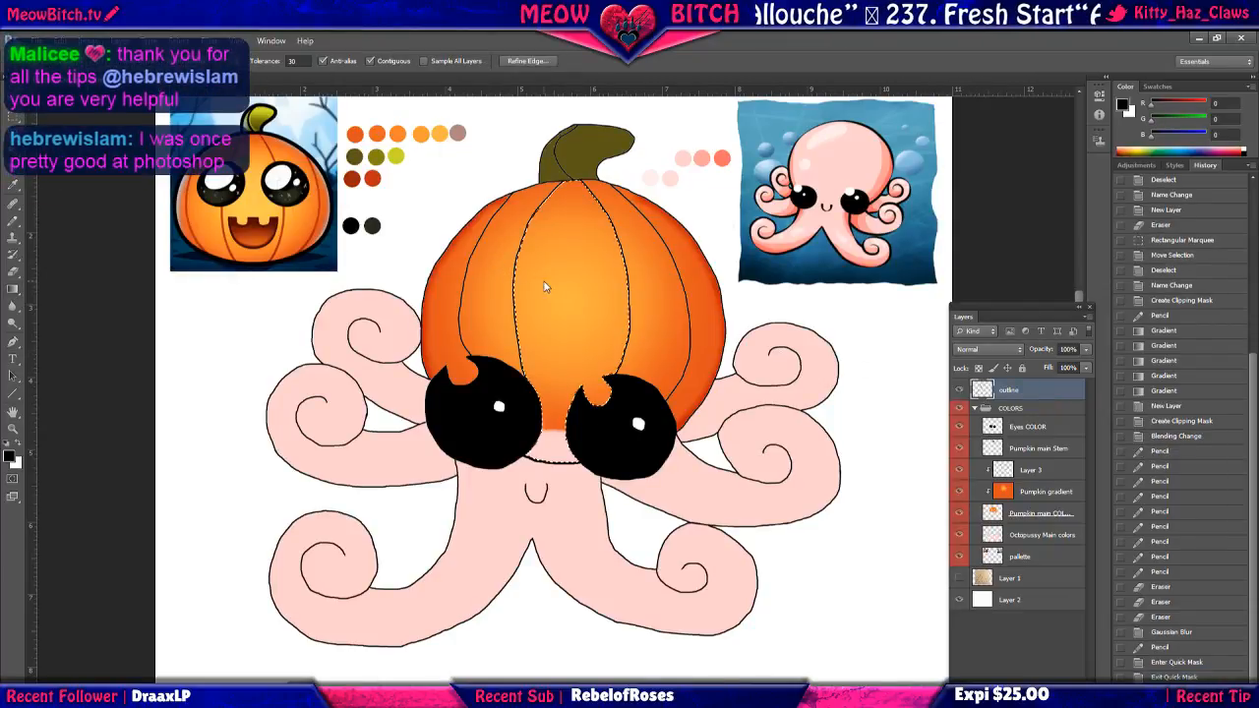
left_click(666, 275, "shift")
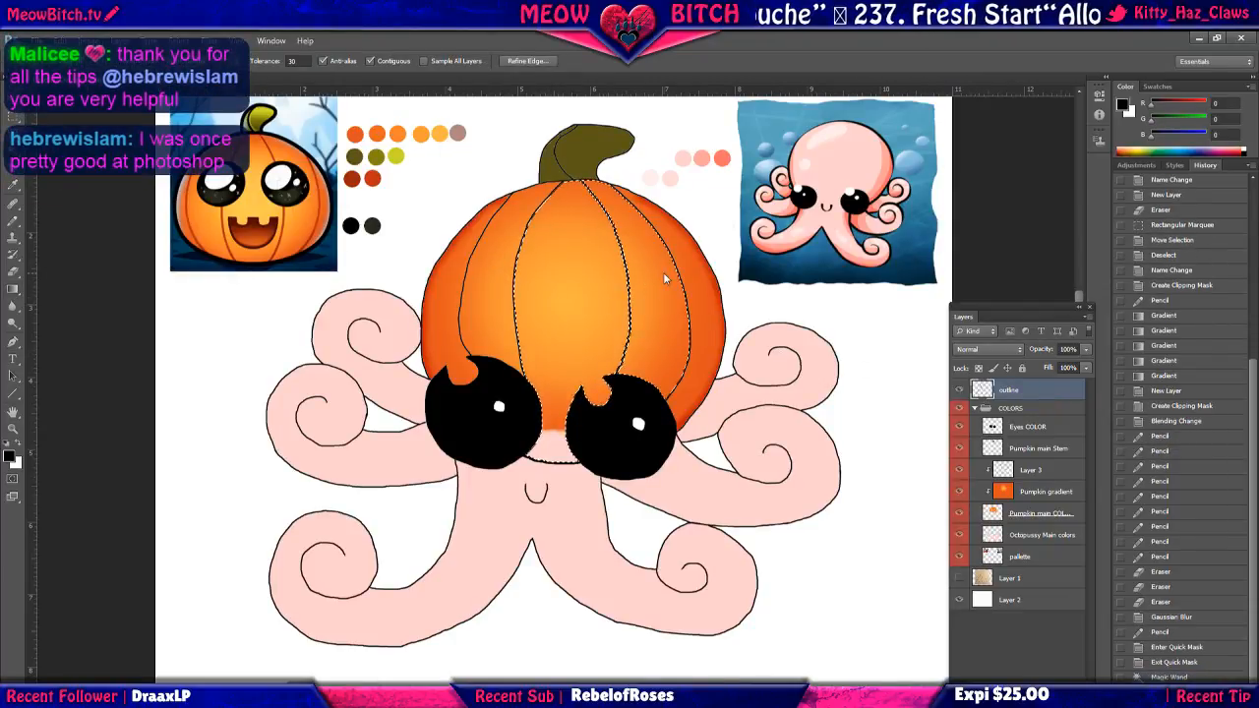
left_click(688, 285, "shift")
left_click(486, 298, "shift")
left_click(449, 299, "shift")
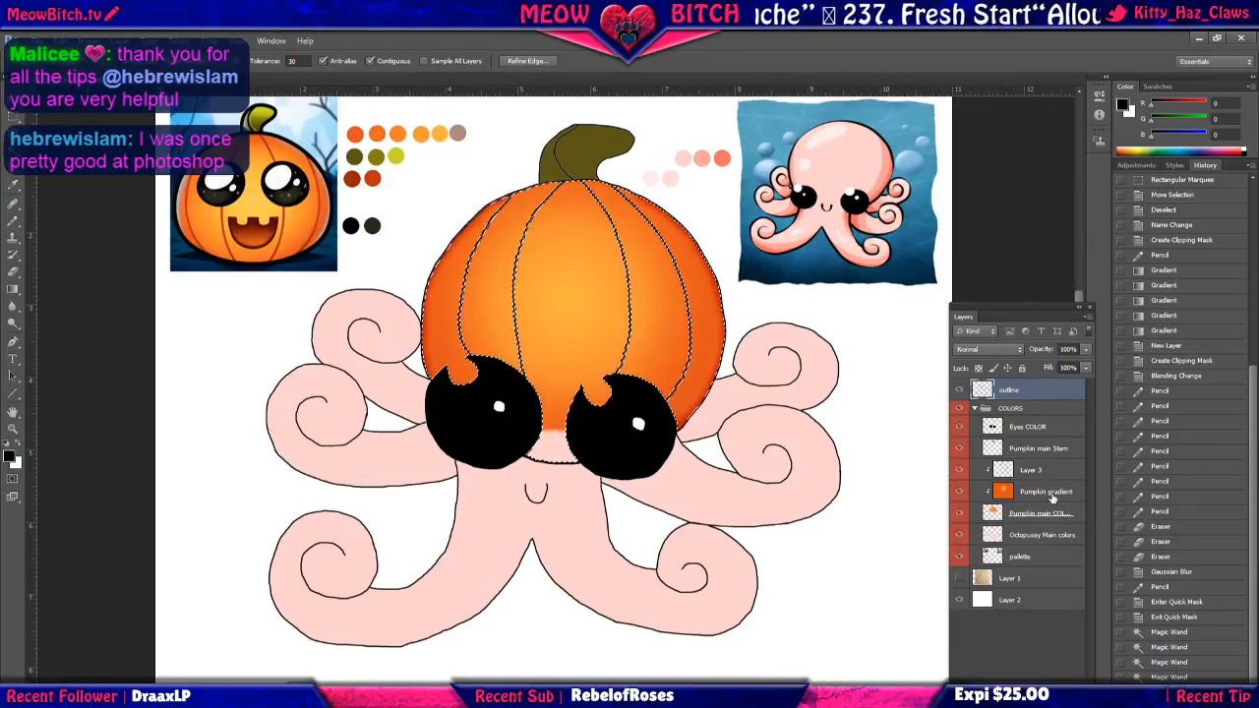
Try duplicating the Pumpkin gradient layer and clipping the pumpkin main color layer to the octopus layer, undoing each attempt.
left_click_drag(1052, 496, 1057, 692)
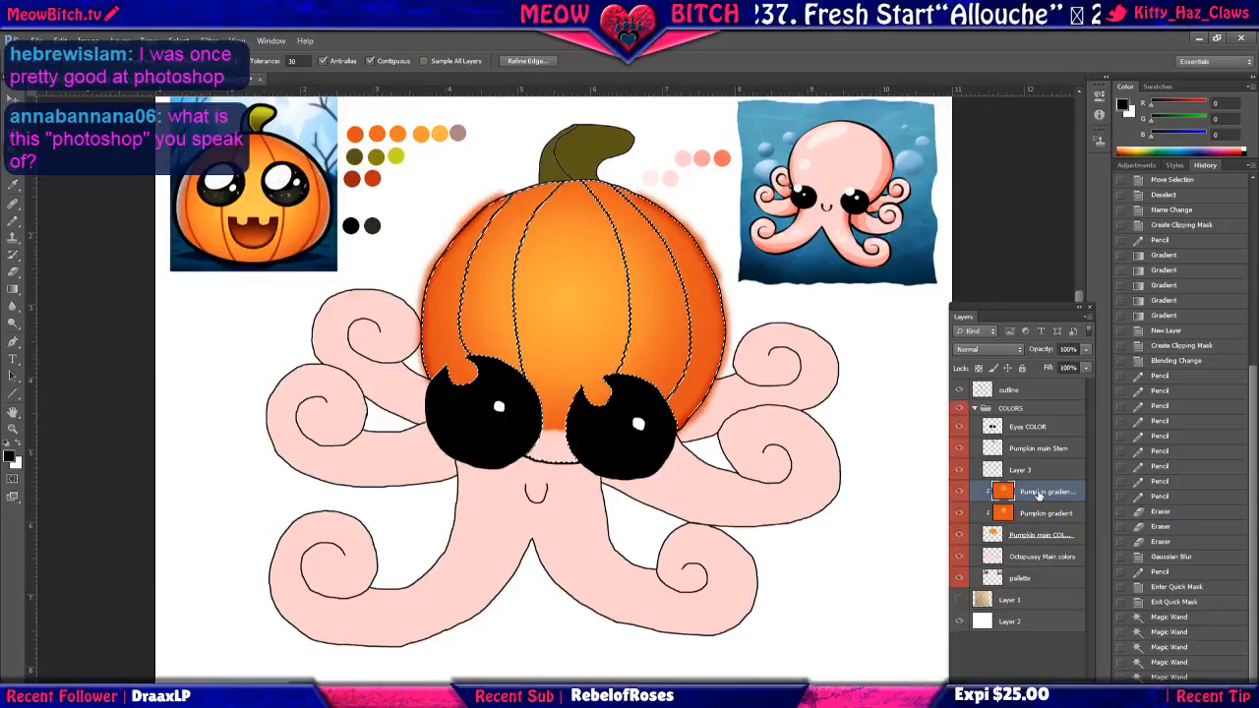
key("ctrl+z")
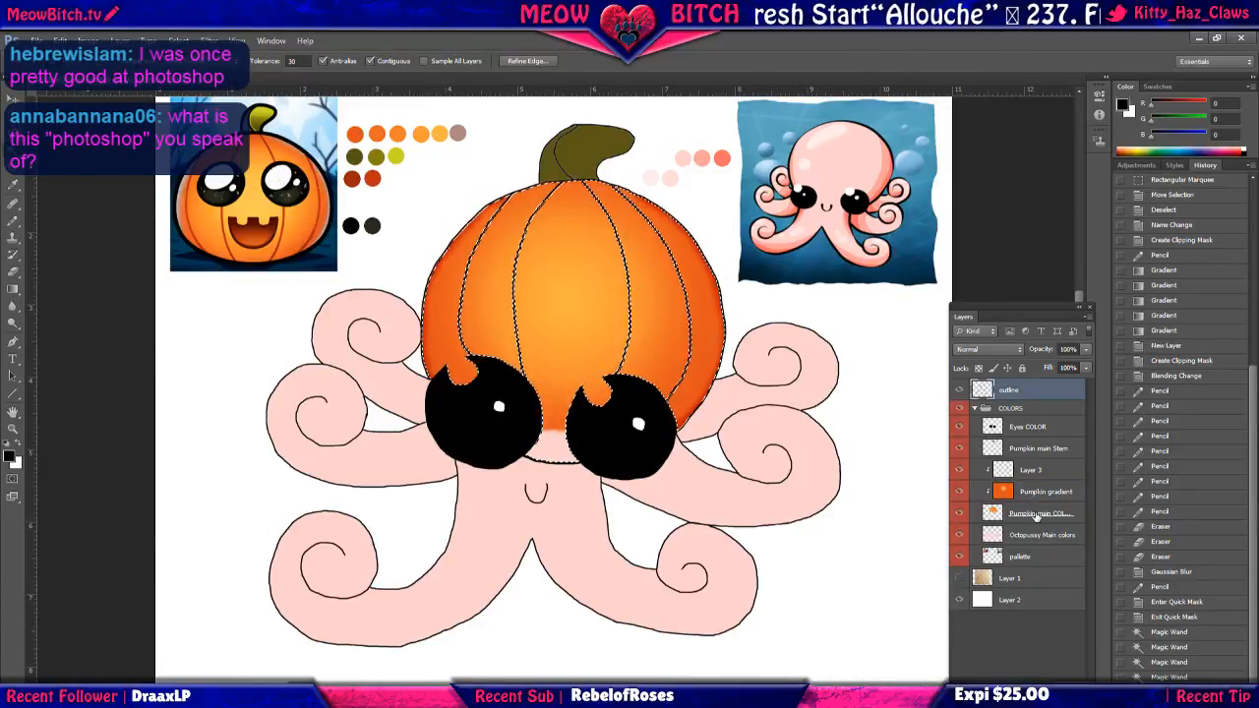
left_click(1036, 514)
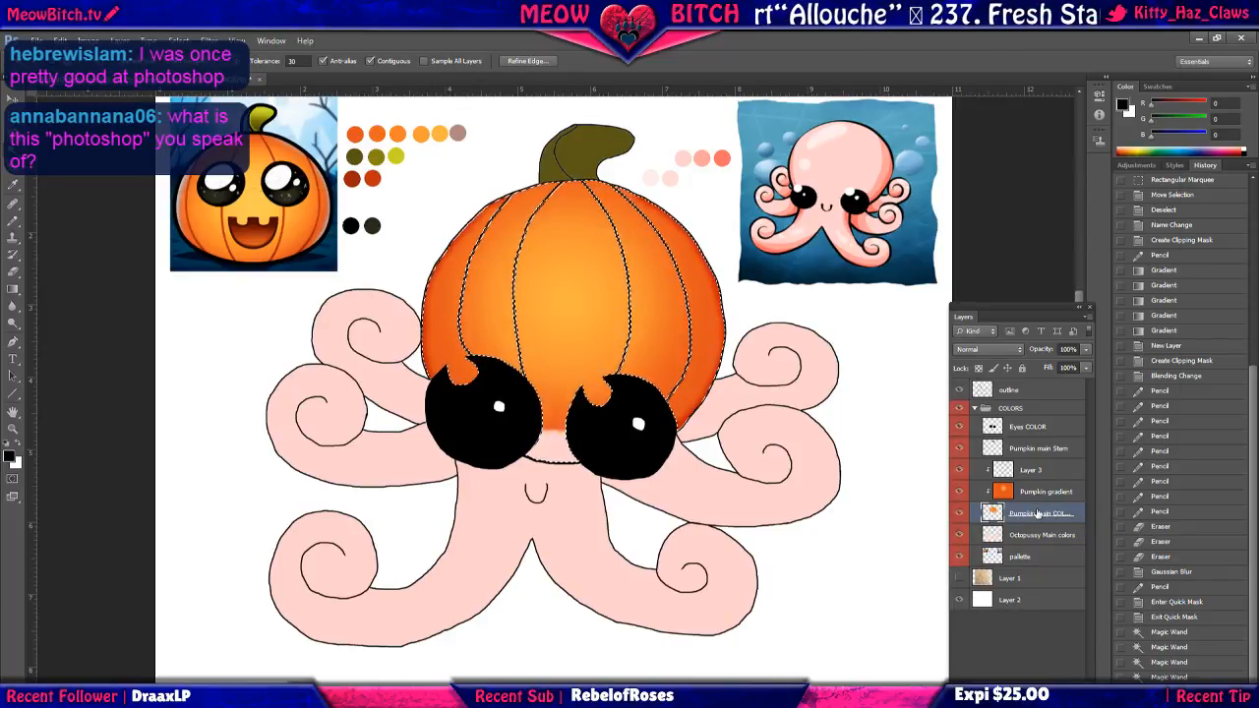
right_click(1036, 514)
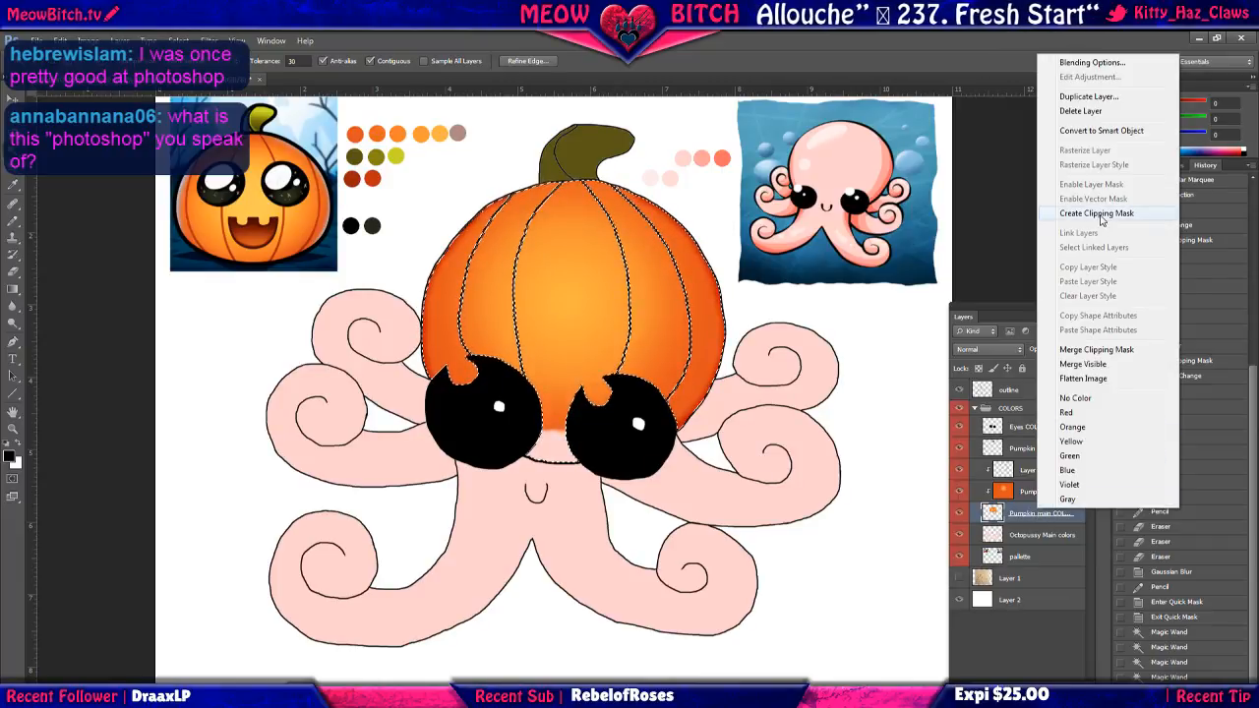
left_click(1096, 213)
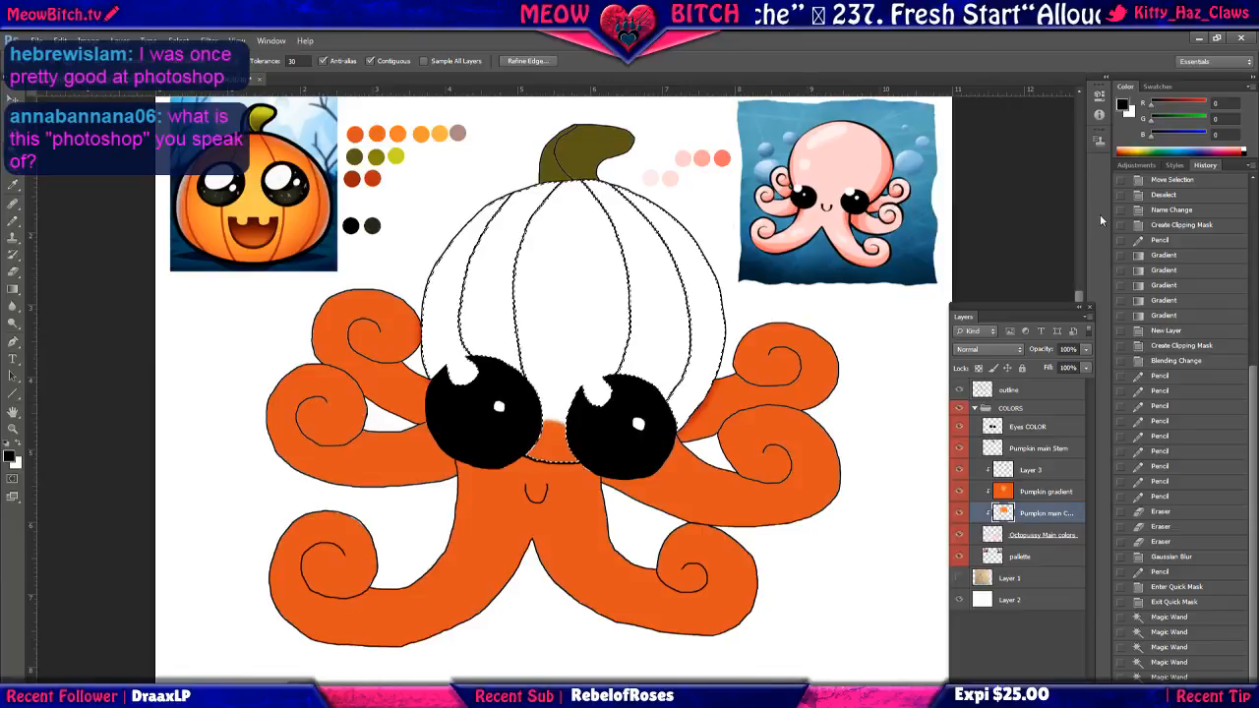
key("ctrl+z")
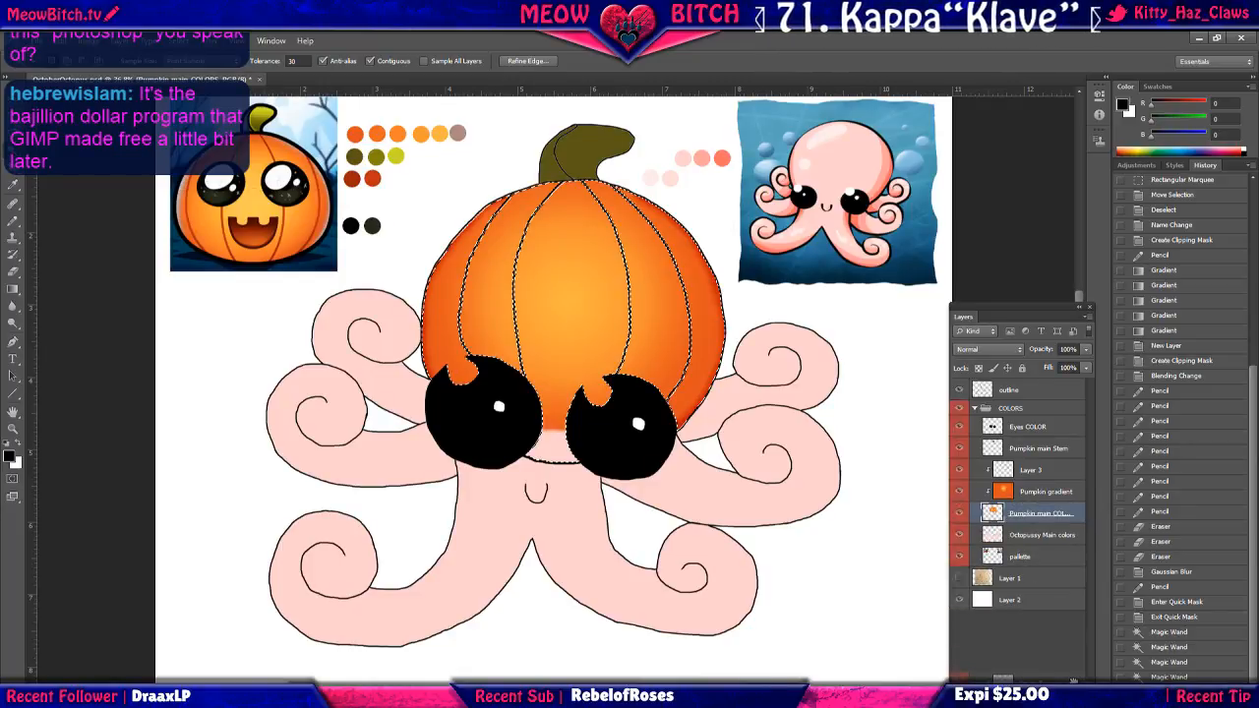
Delete Layer 3 and the Pumpkin gradient layer.
left_click_drag(1075, 677, 1074, 680)
left_click_drag(1042, 474, 1075, 678)
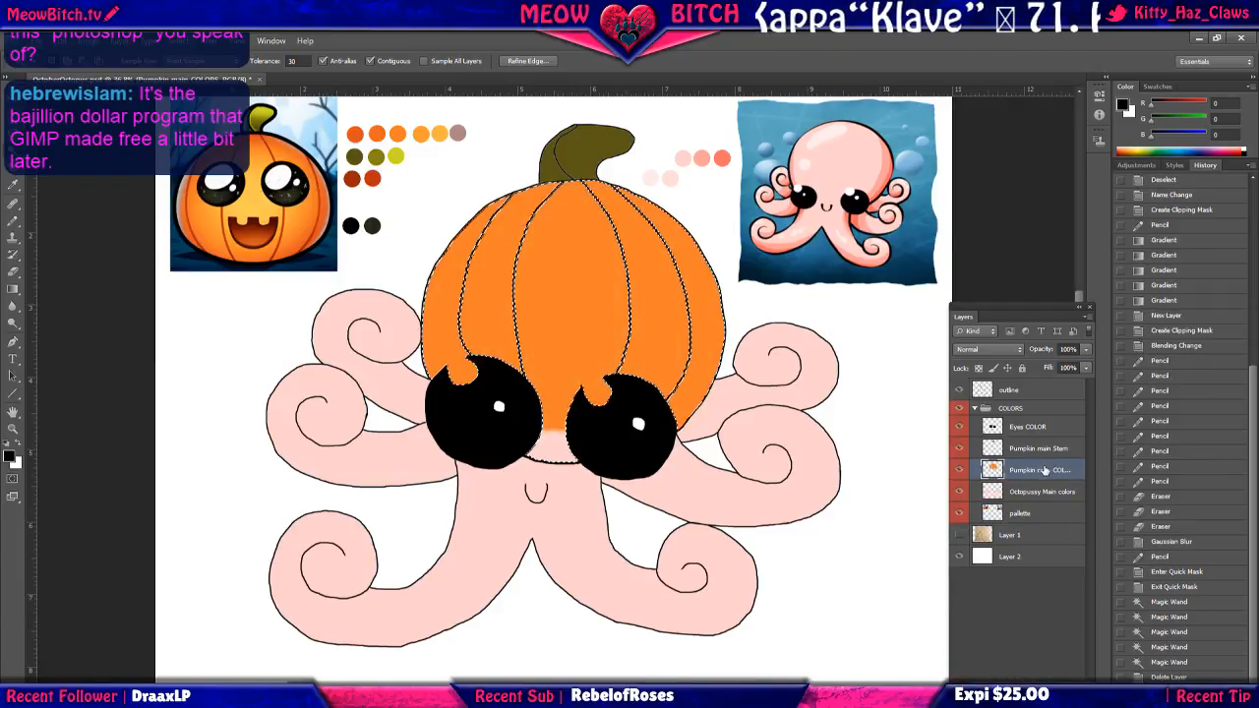
Dab with the Eraser at the pink area between the eyes on the Octopussy Main colors layer, checking that layer's visibility.
left_click(14, 272)
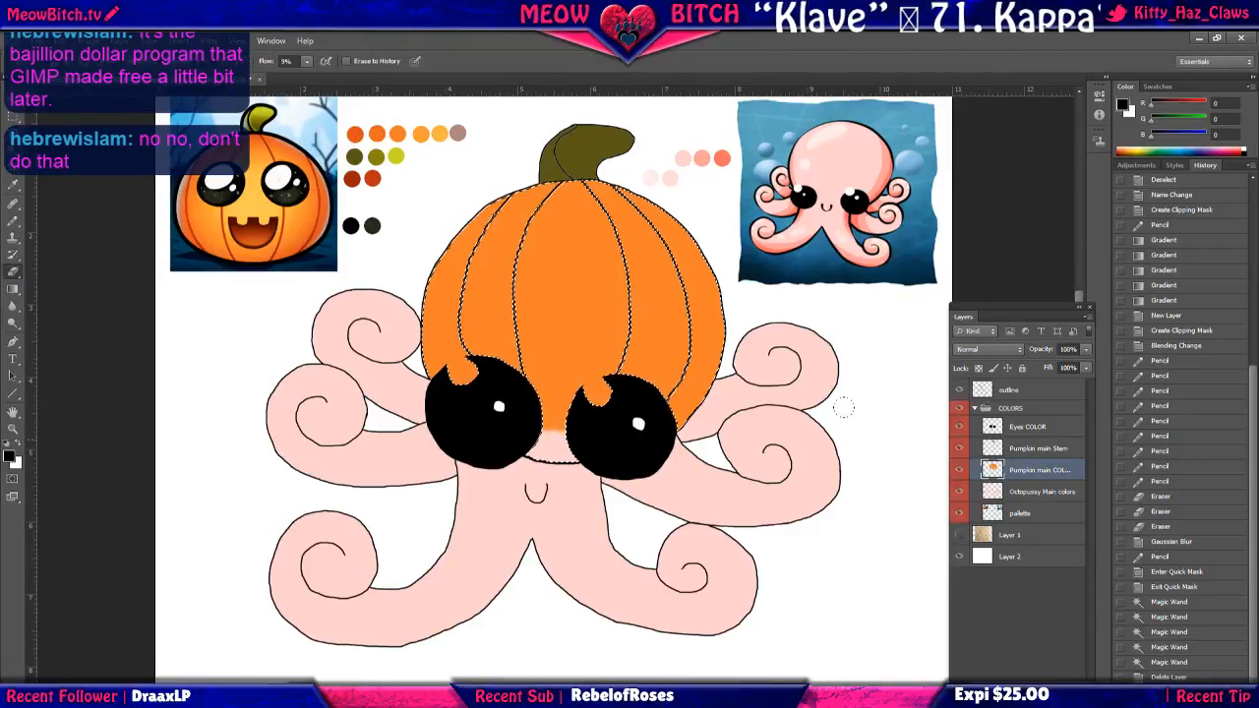
left_click(1041, 492)
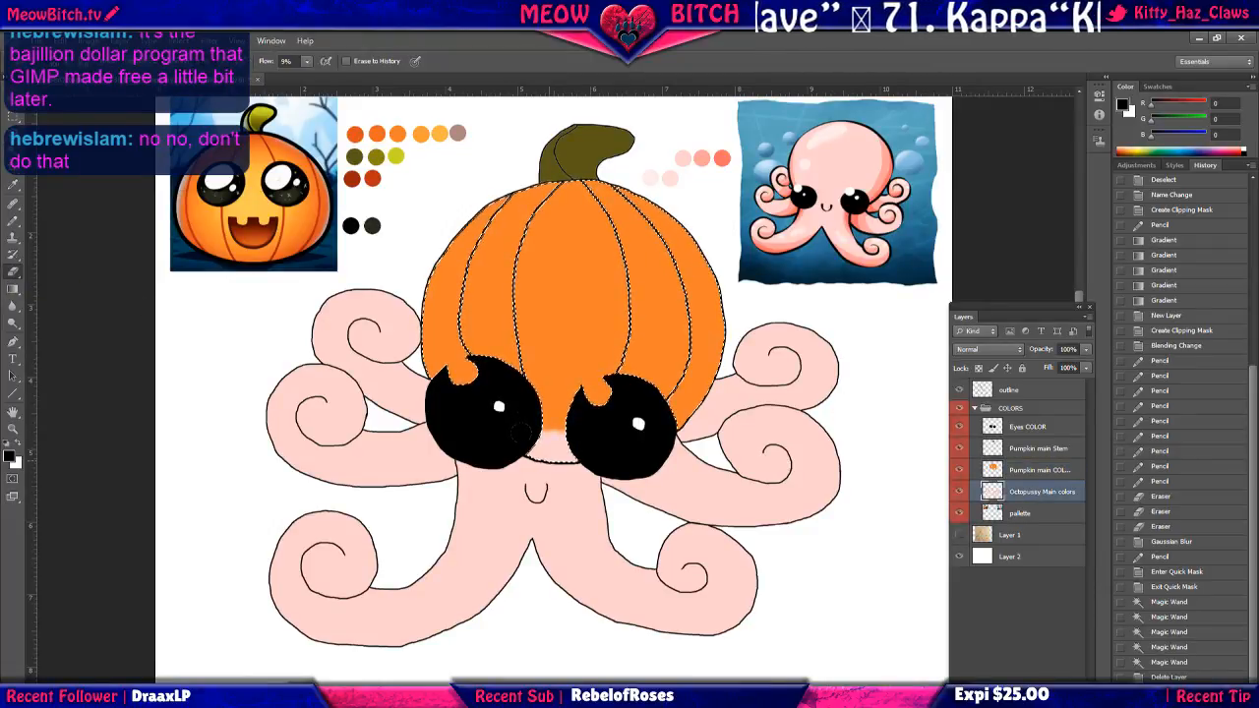
left_click(522, 433)
key("ctrl+plus")
key("ctrl+plus")
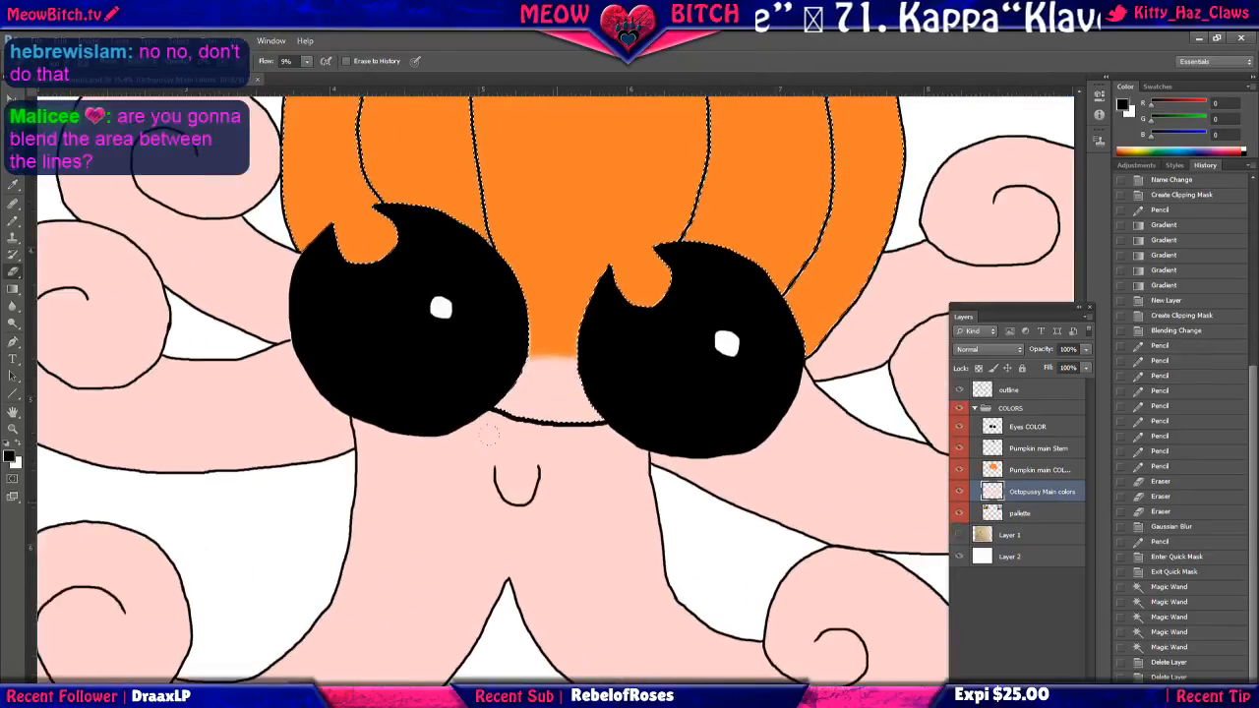
left_click(644, 394)
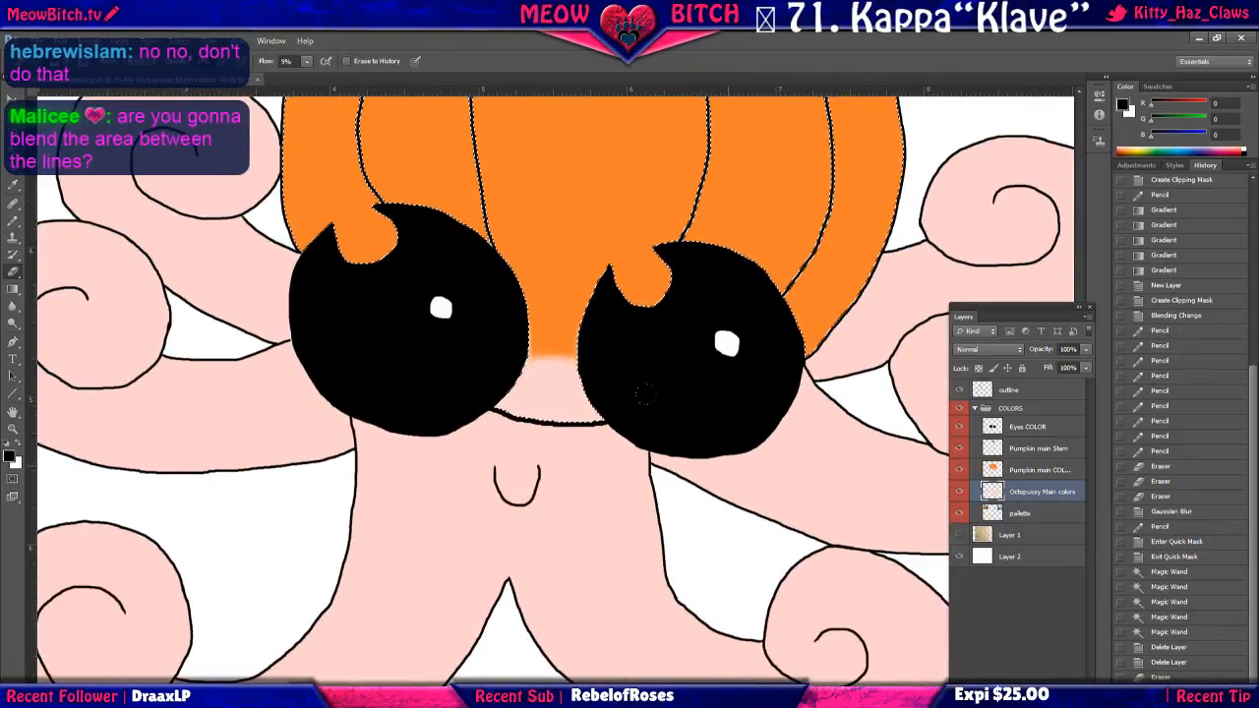
left_click(959, 492)
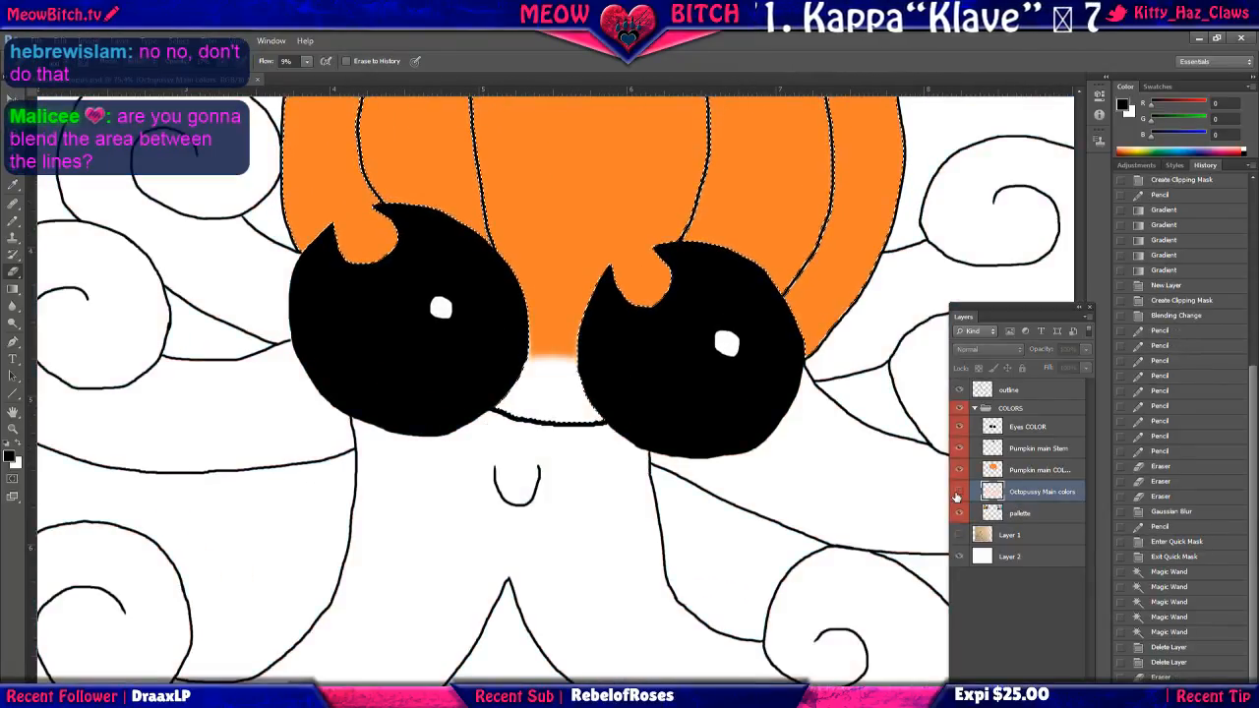
left_click(958, 494)
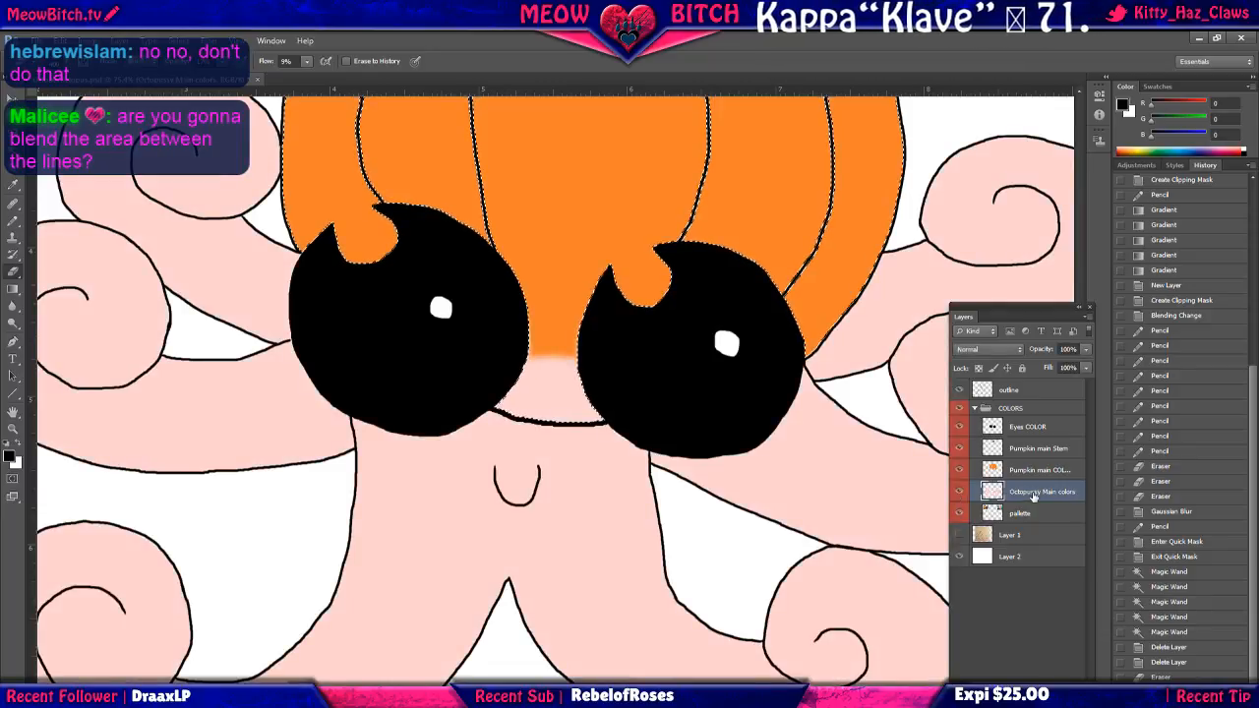
left_click(511, 395)
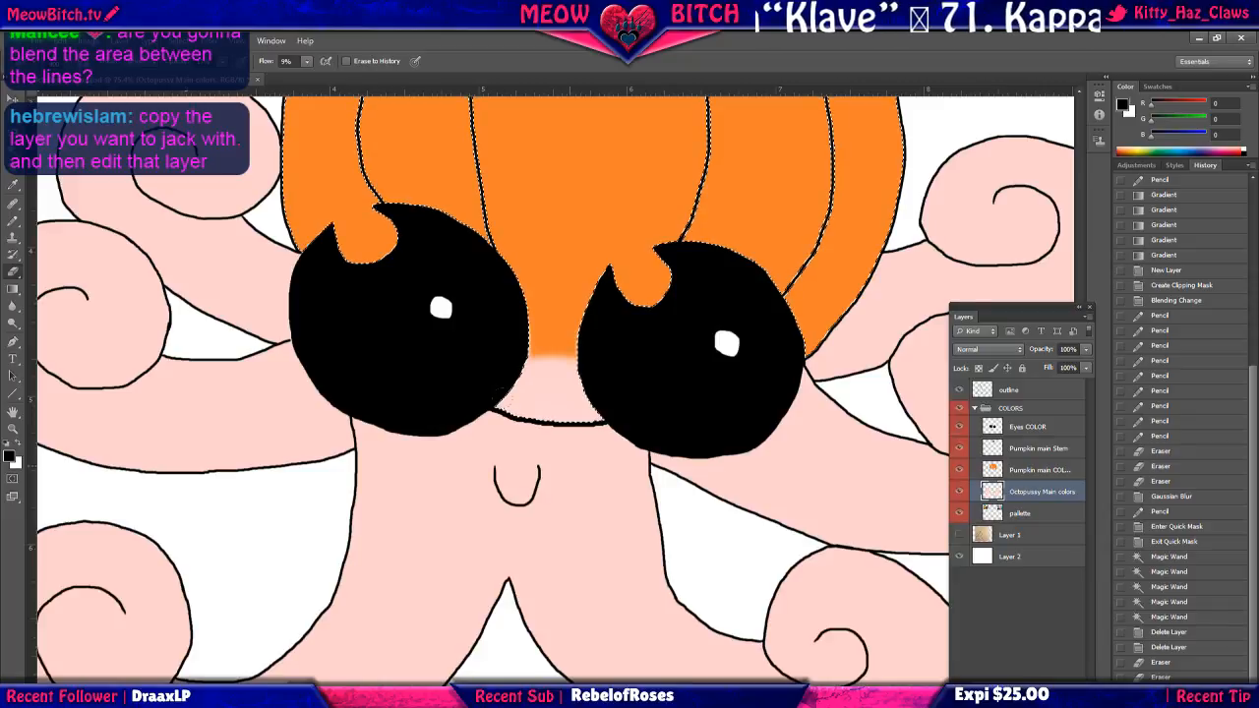
scroll(562, 450, "down", 5)
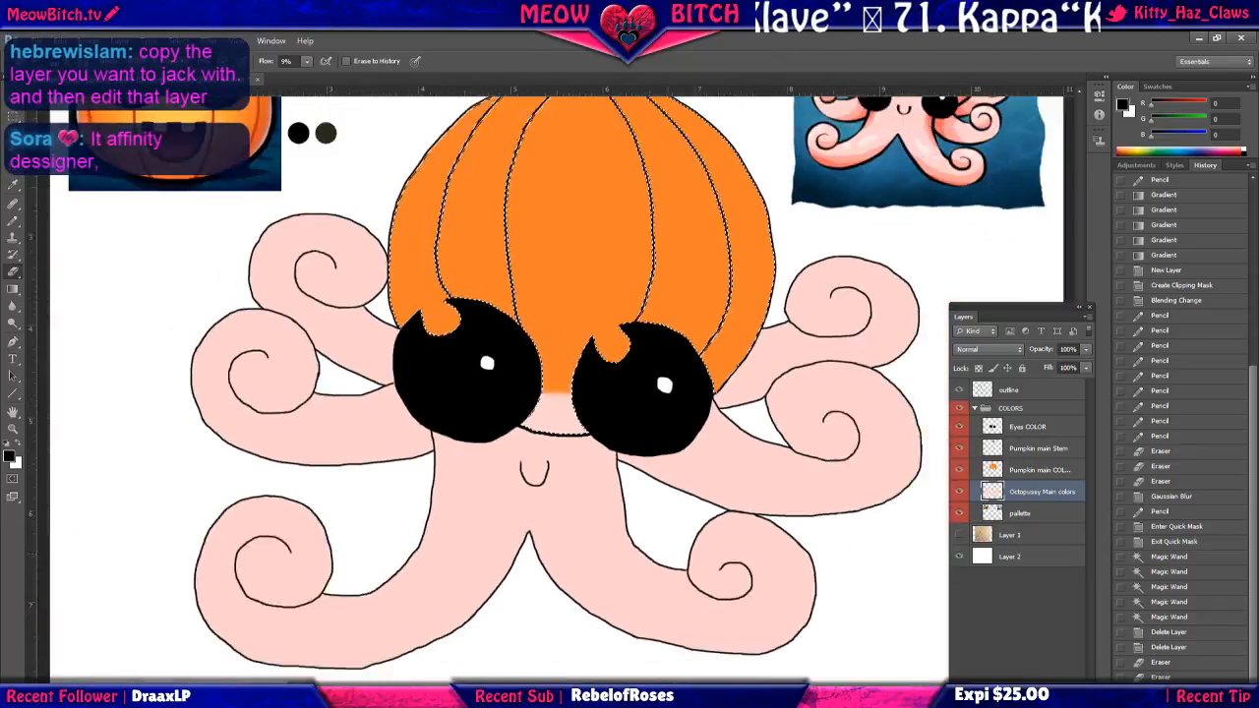
scroll(549, 548, "down", 2)
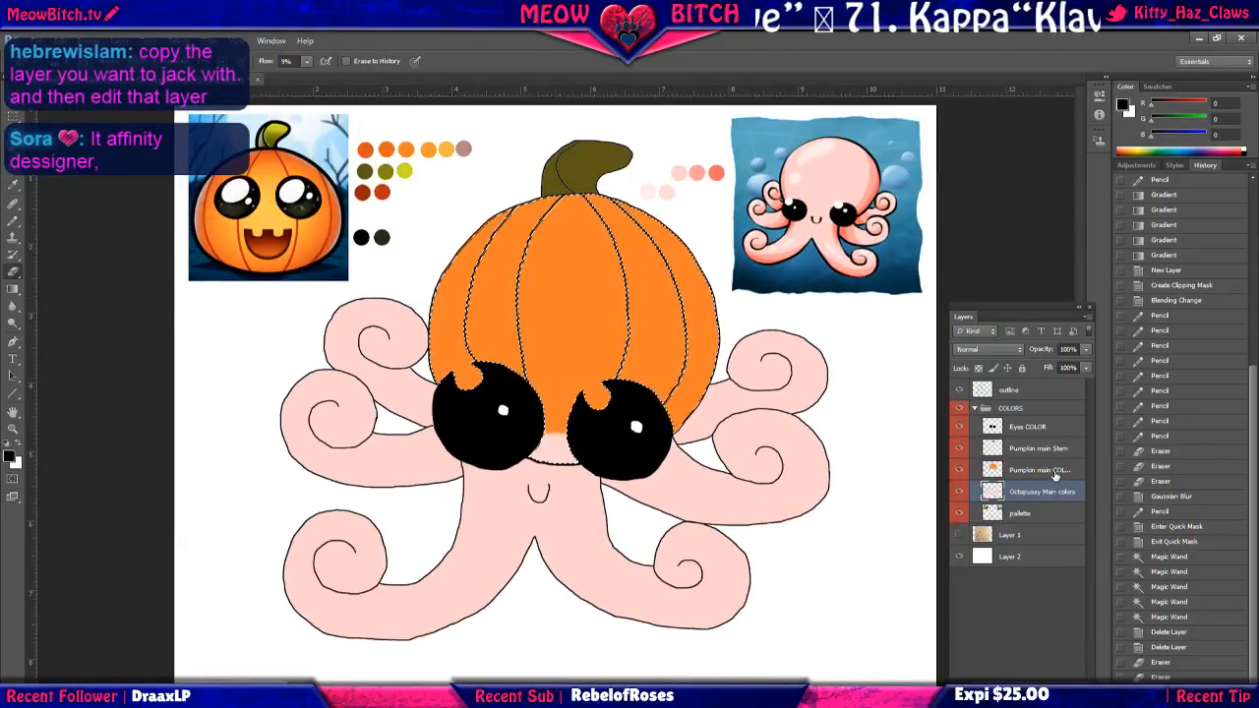
Create a clipping mask from the Pumpkin main COLORS layer onto the Octopussy Main colors layer.
left_click(1055, 473)
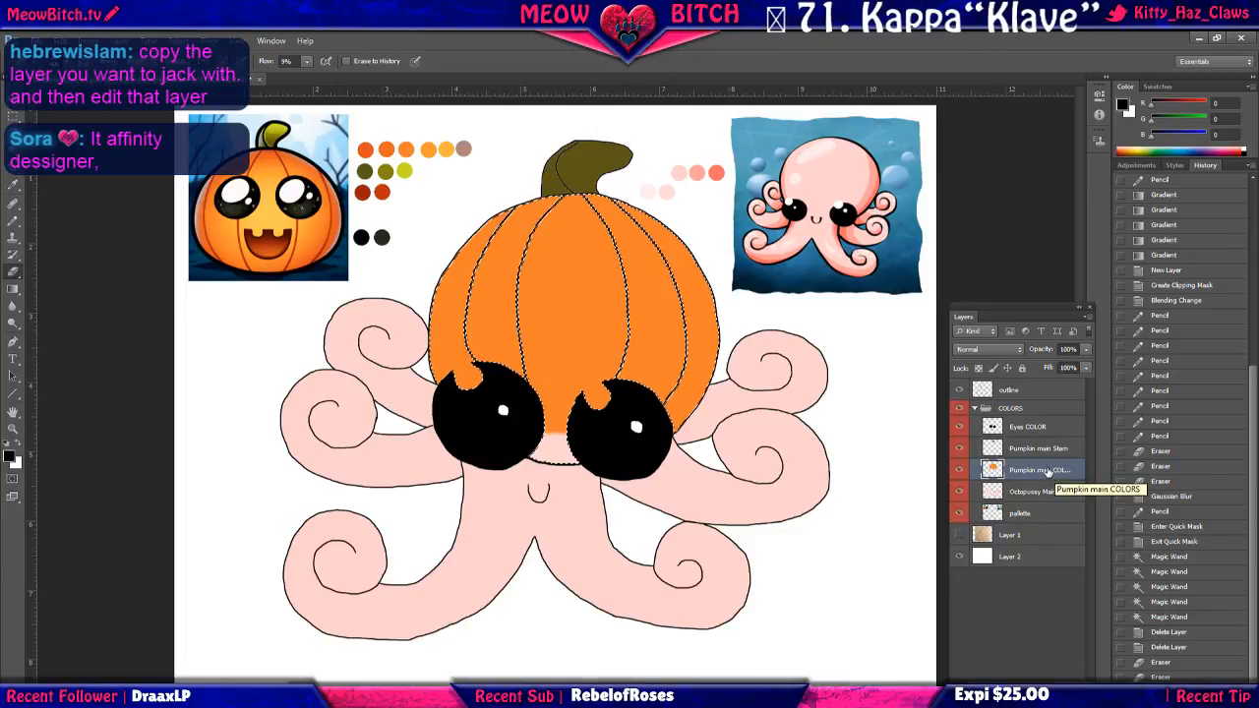
left_click(960, 471)
left_click(959, 471)
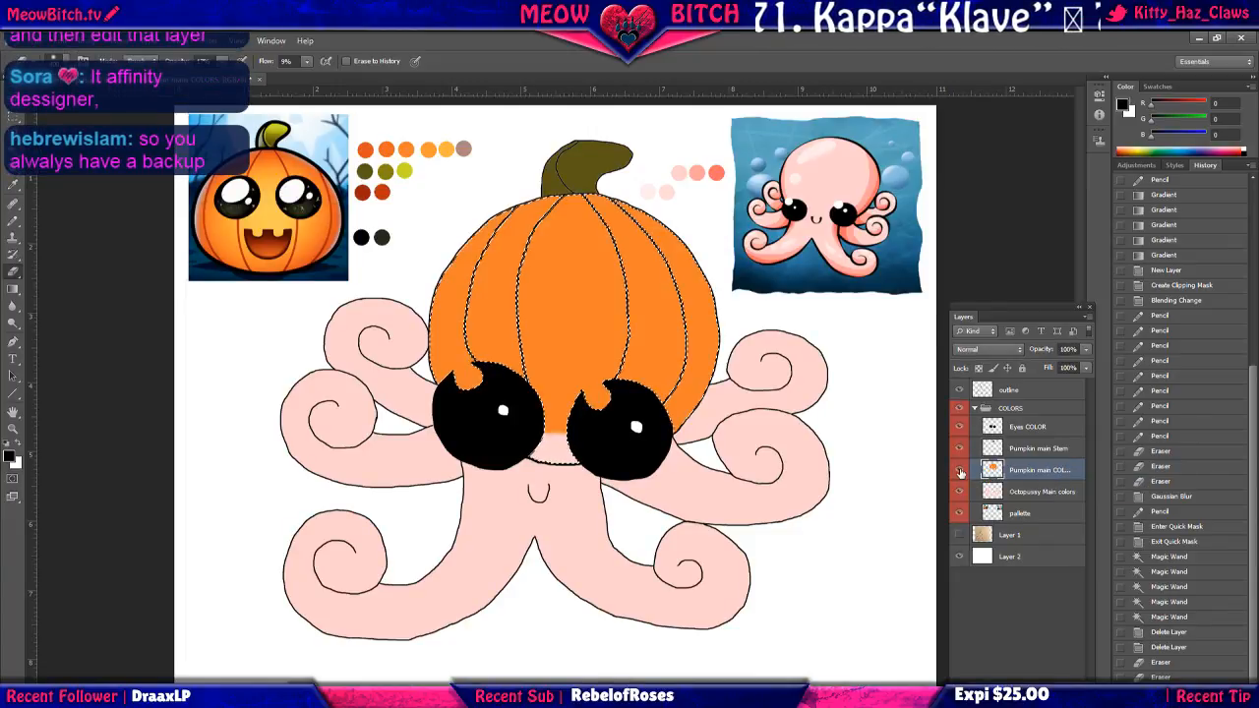
right_click(1036, 473)
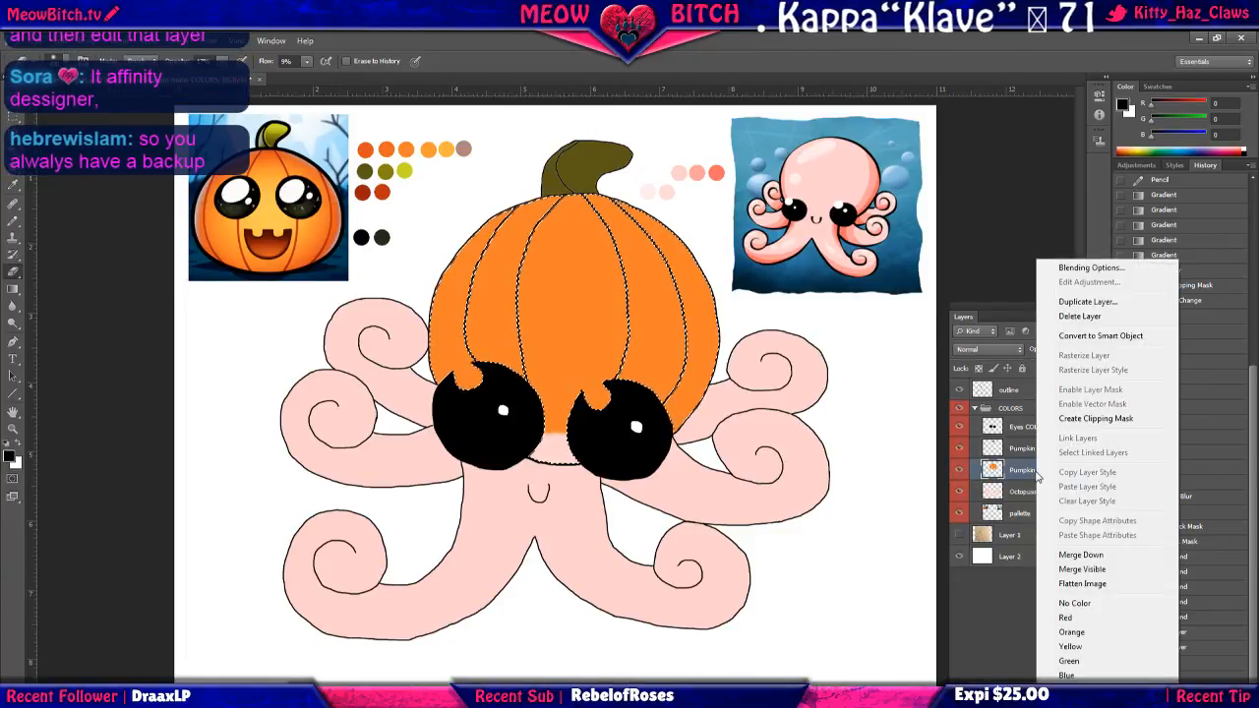
left_click(1069, 419)
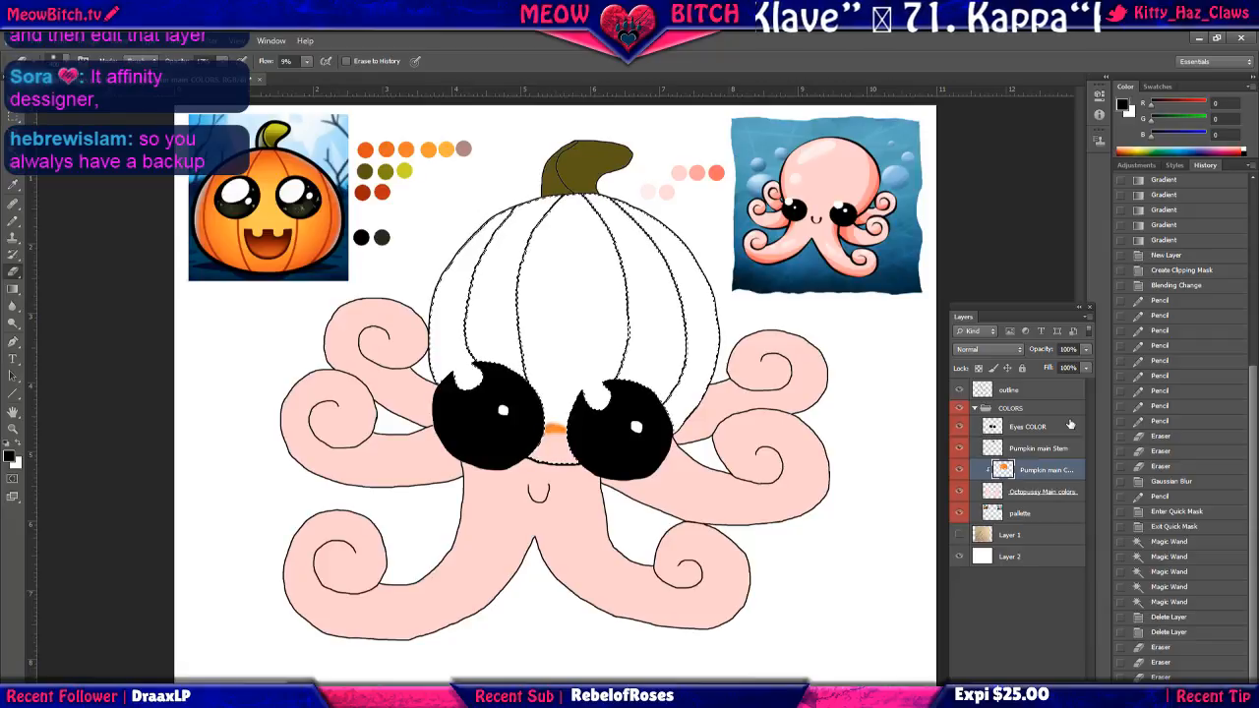
Undo the clipping mask, pencil the gap between the eyes in the pumpkin's orange on the Pumpkin main COLORS layer, and deselect.
key("ctrl+z")
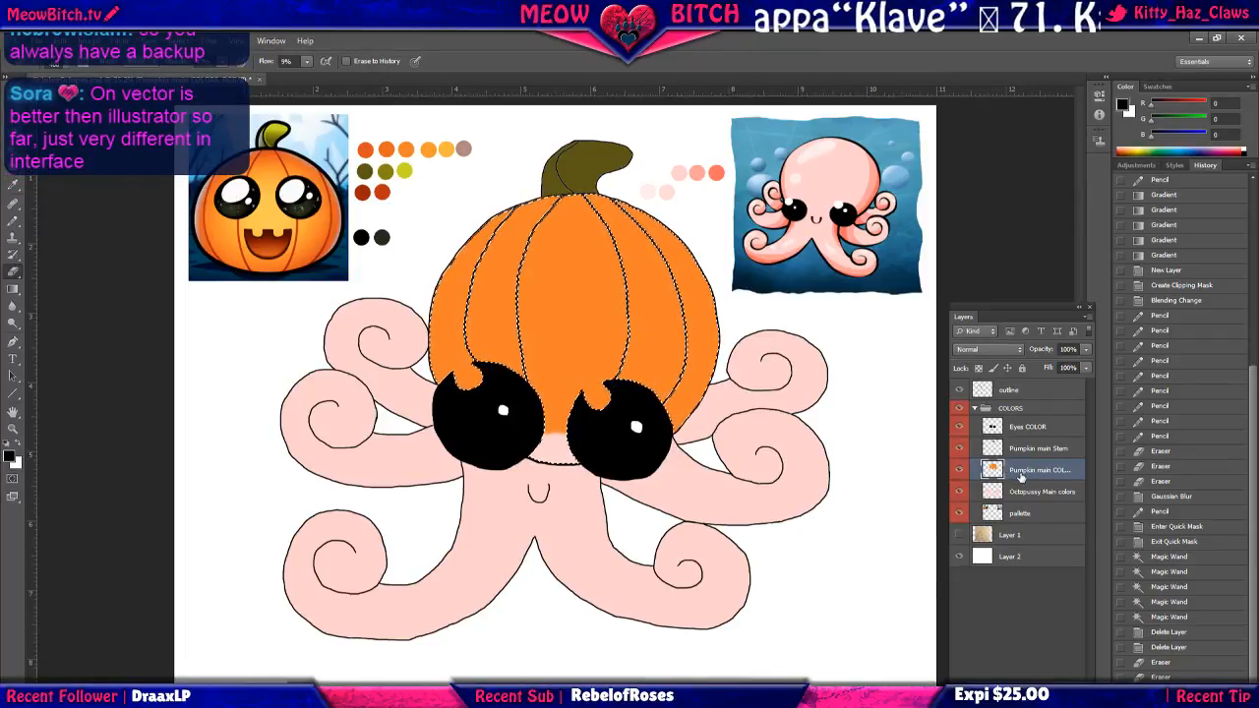
left_click(12, 227)
left_click(556, 280)
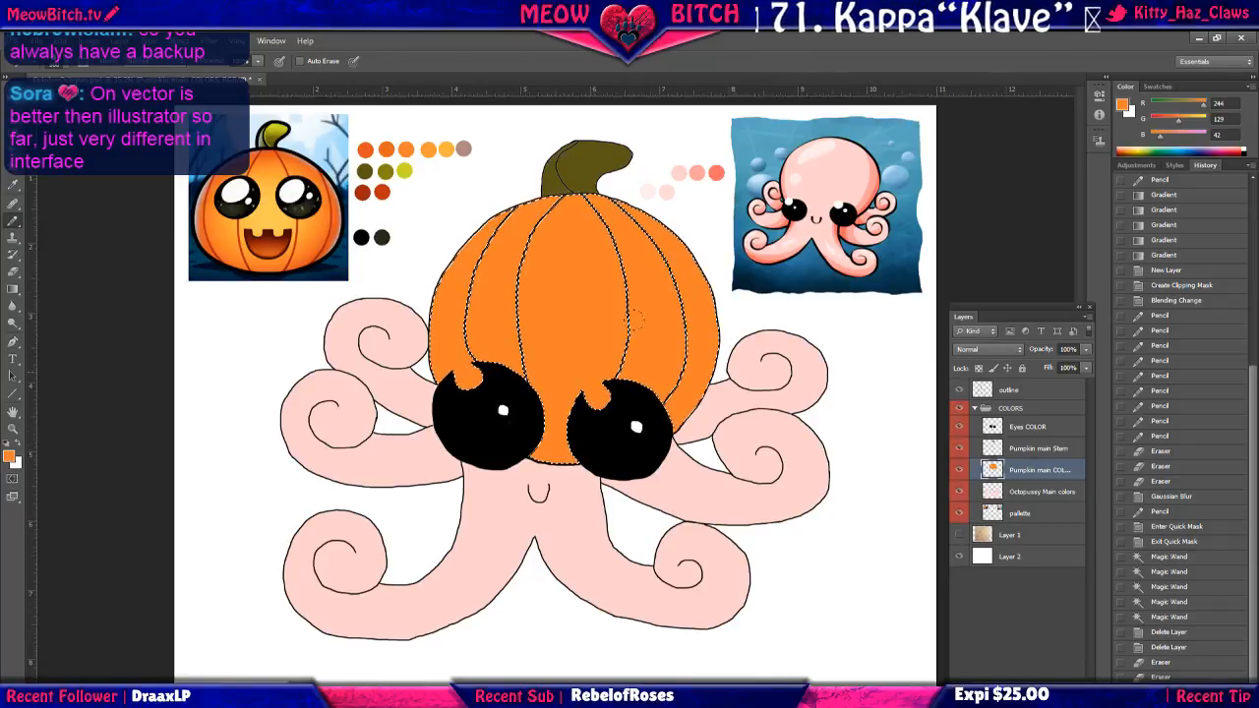
left_click(630, 366)
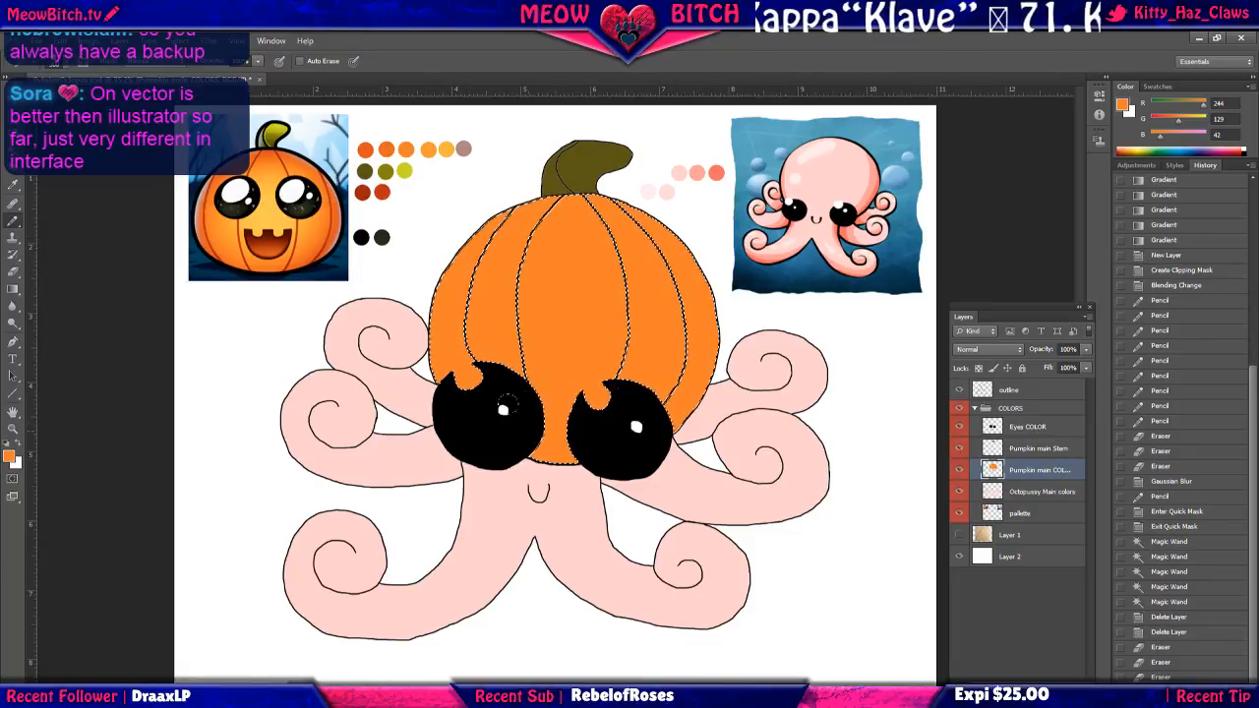
left_click(508, 258)
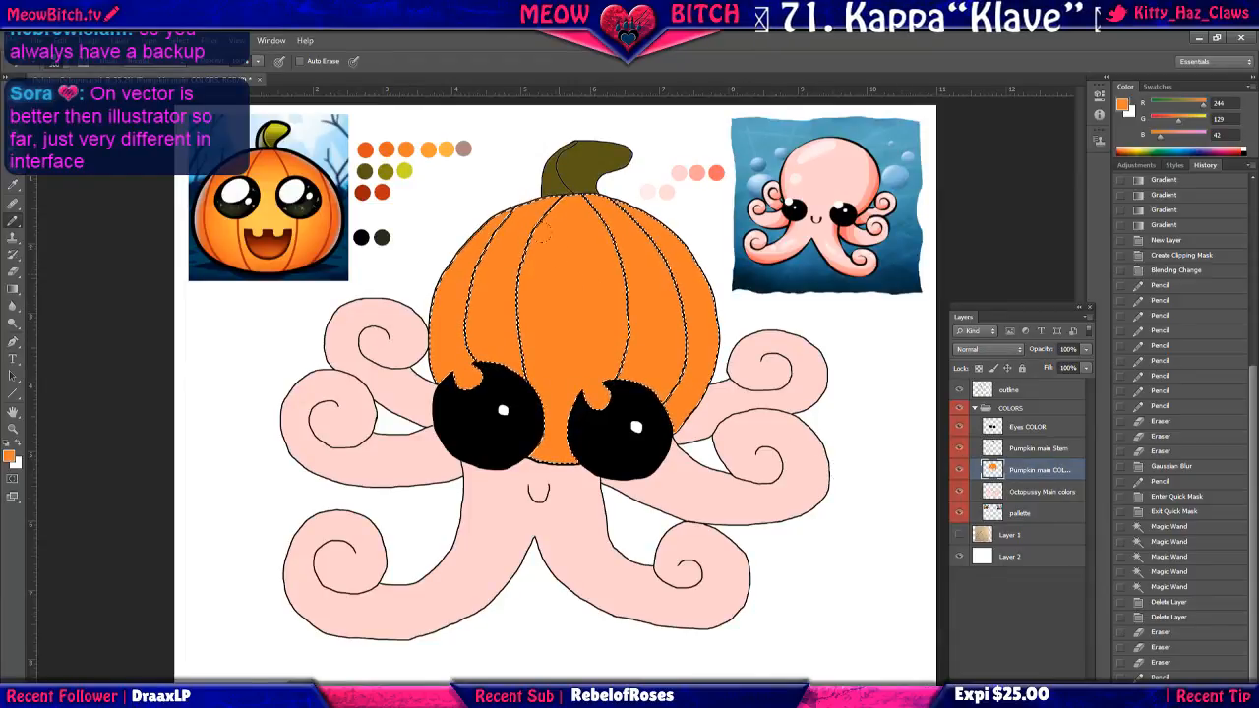
left_click(177, 41)
left_click(189, 69)
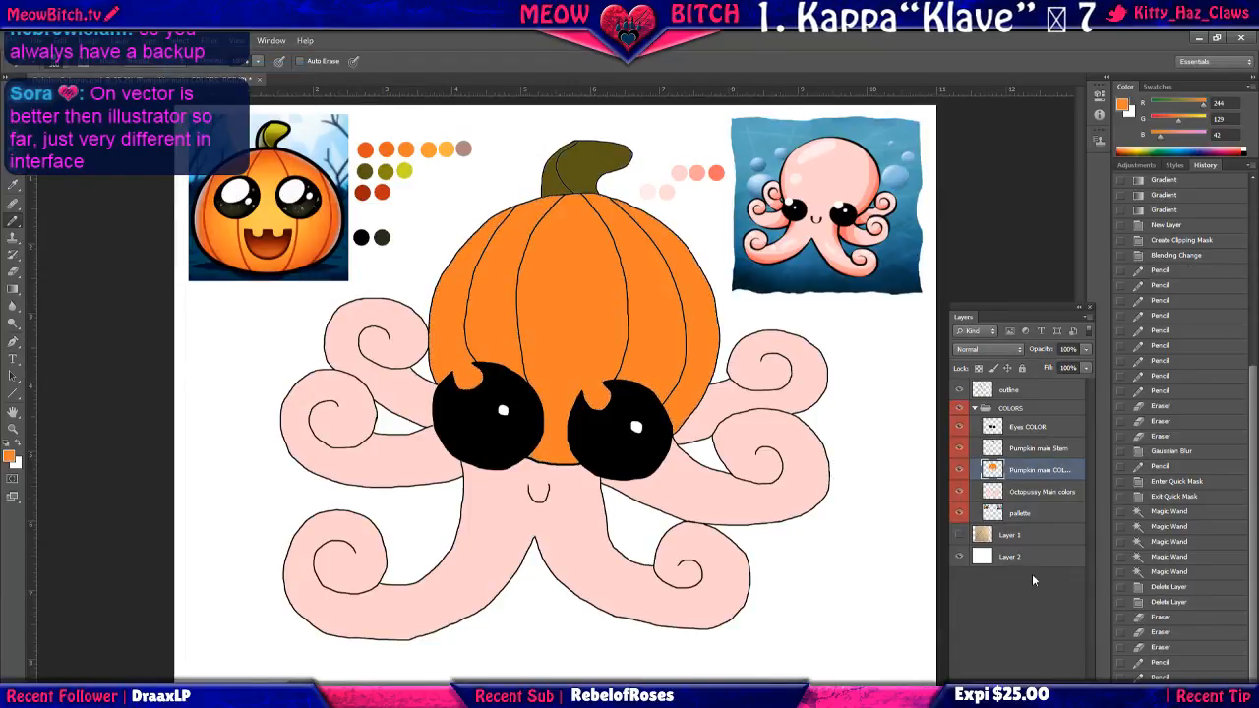
Try clipping the Pumpkin main COLORS layer to the Octopussy Main colors layer, toggling the octopus layer's visibility to compare.
right_click(1049, 476)
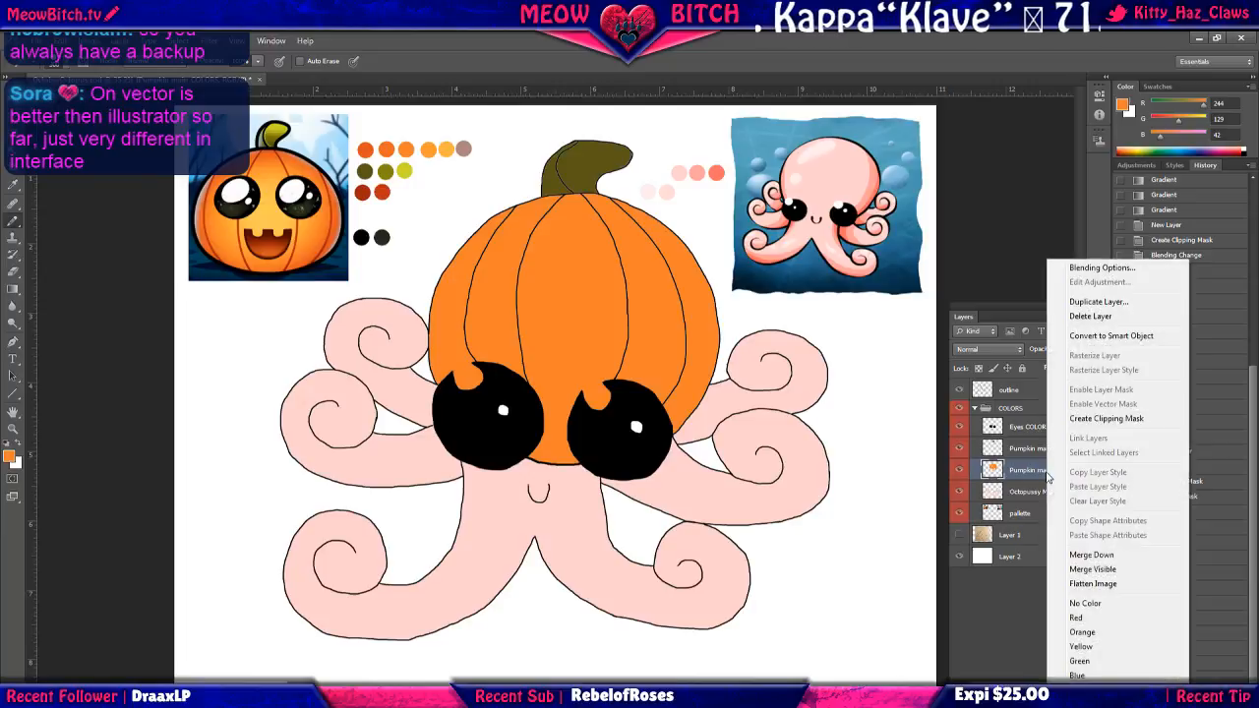
left_click(1085, 419)
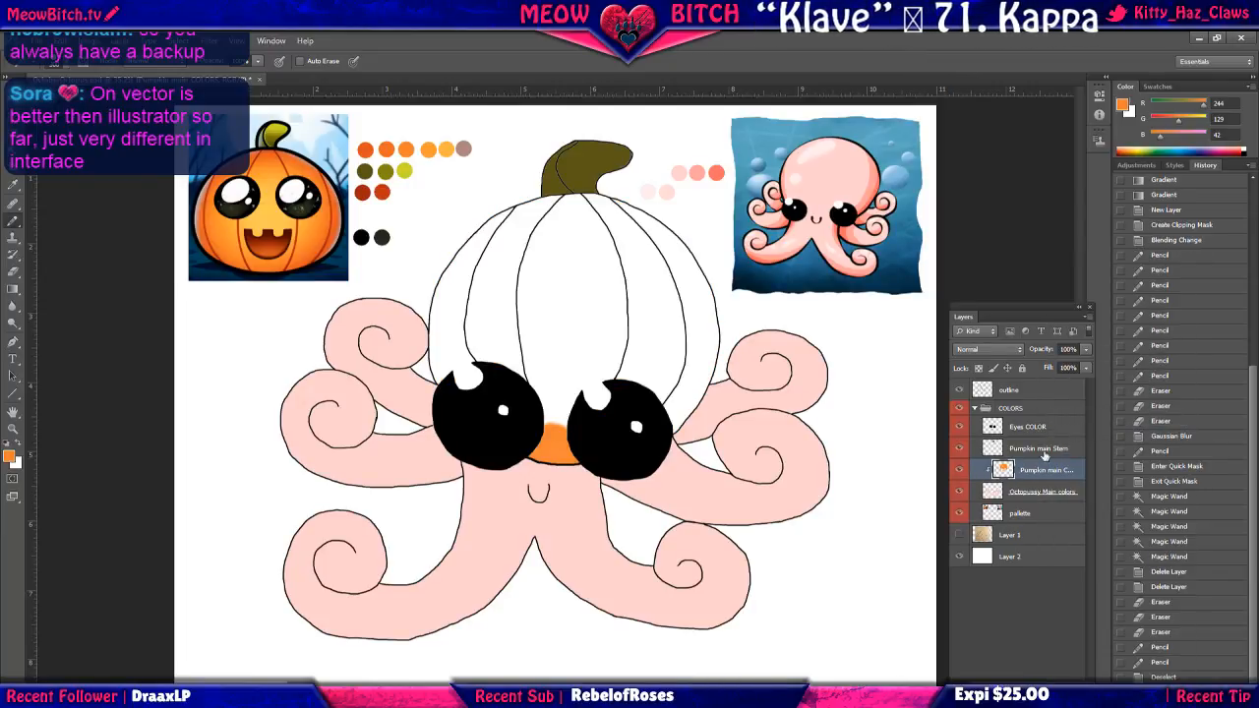
left_click(959, 494)
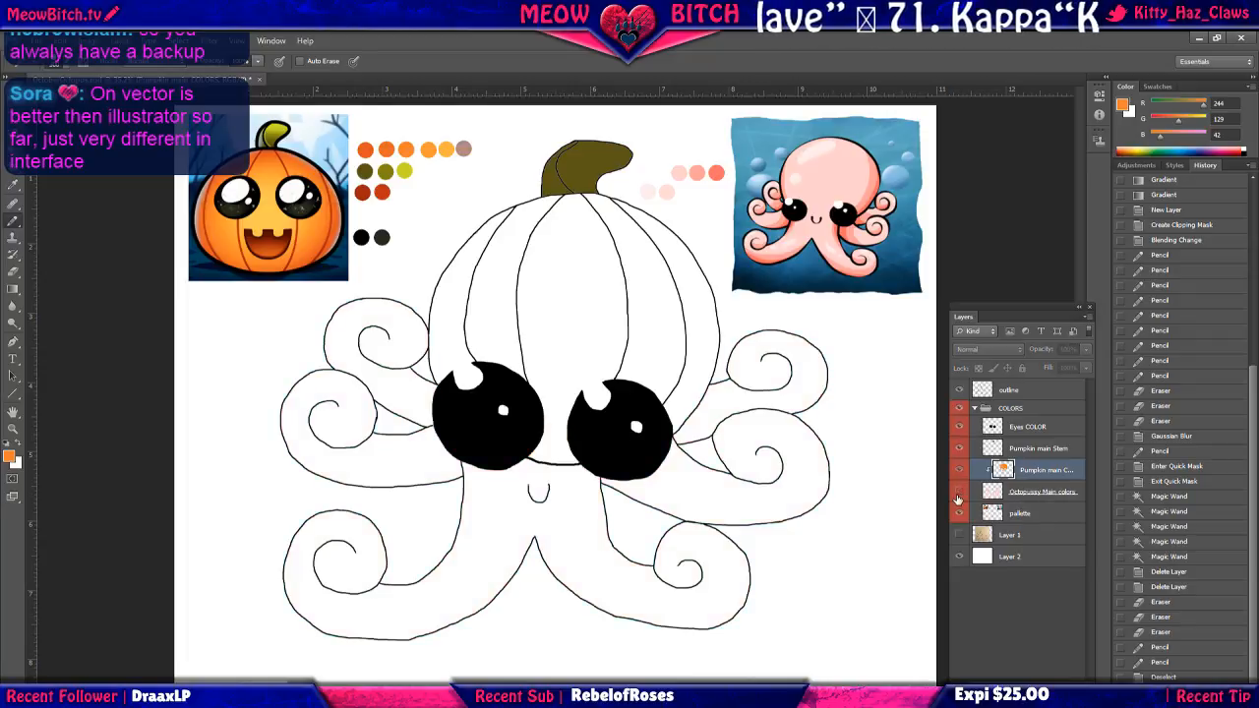
left_click(959, 492)
Try erasing the area between the eyes on the Octopussy Main colors layer, and undo back to before the clipping mask.
key("ctrl+plus")
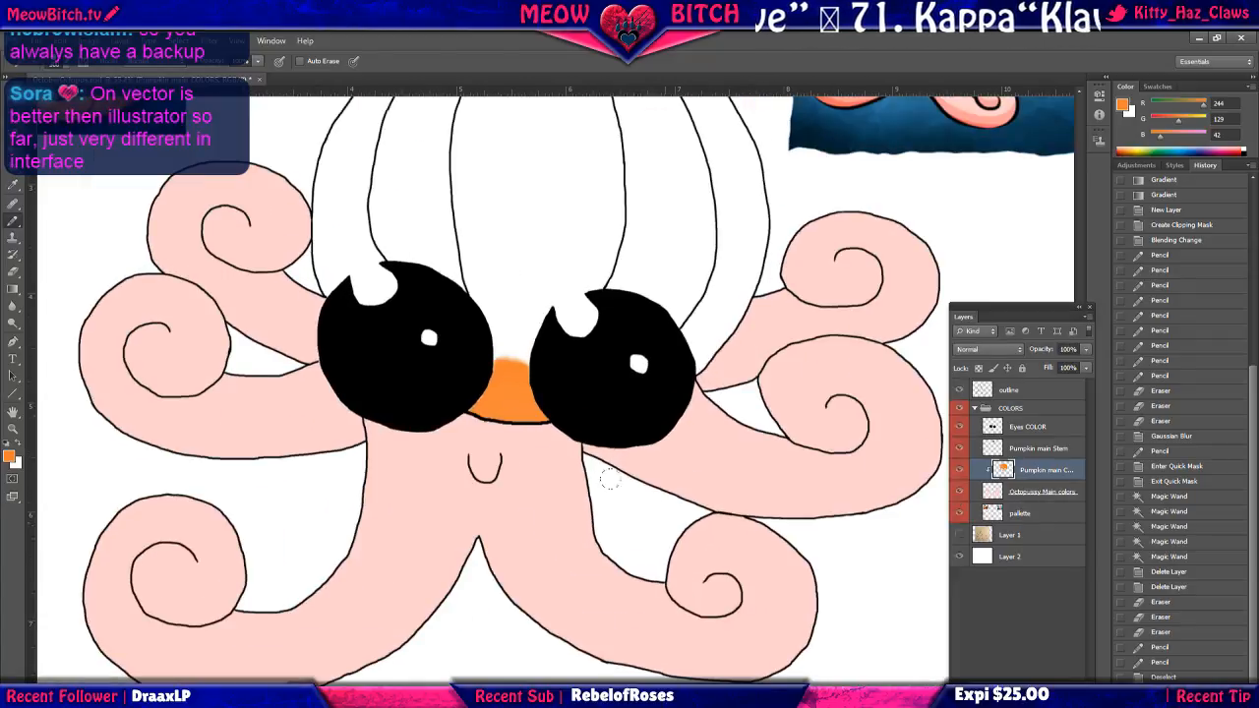
left_click(1041, 492)
left_click(12, 273)
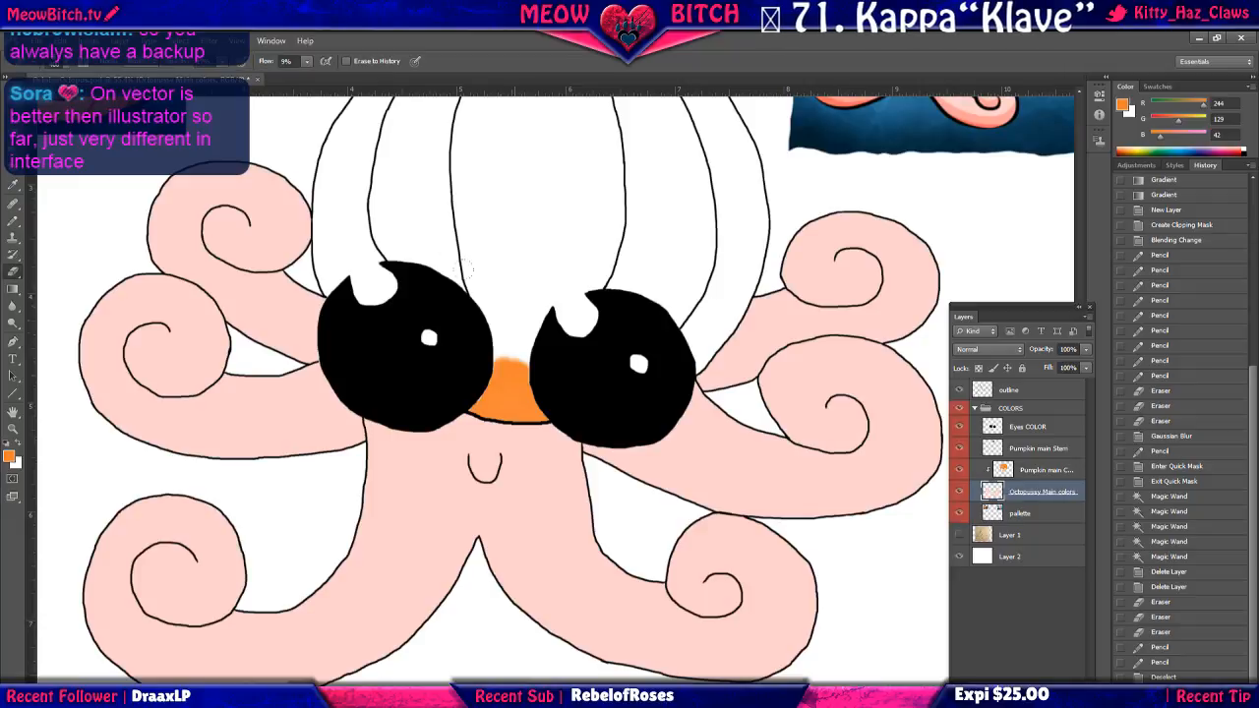
key("ctrl+alt+g")
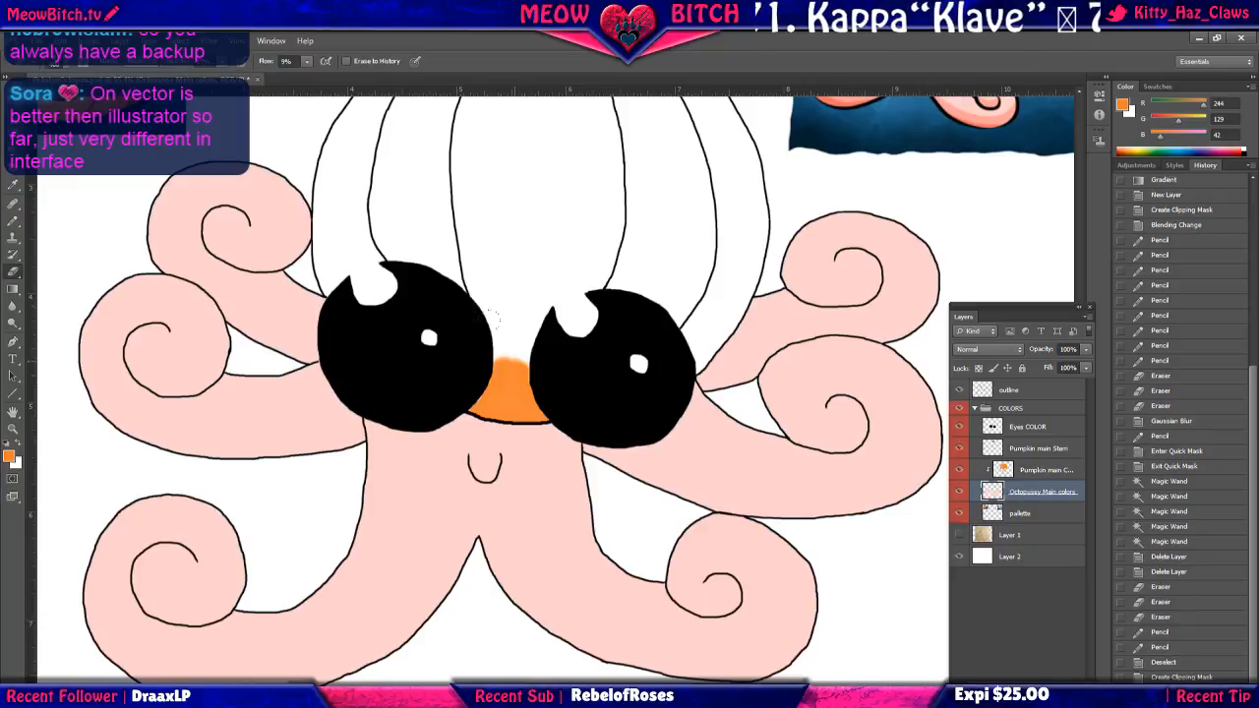
left_click_drag(490, 318, 460, 314)
key("ctrl+minus")
key("ctrl+minus")
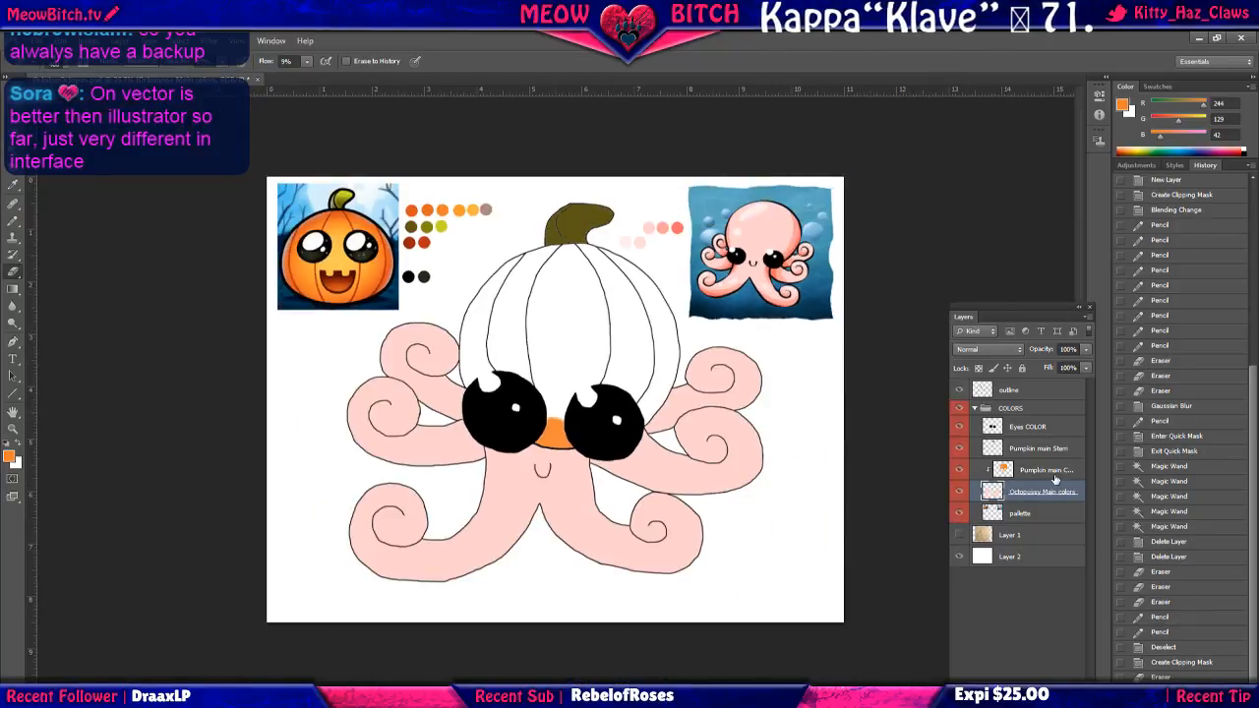
left_click(1051, 473)
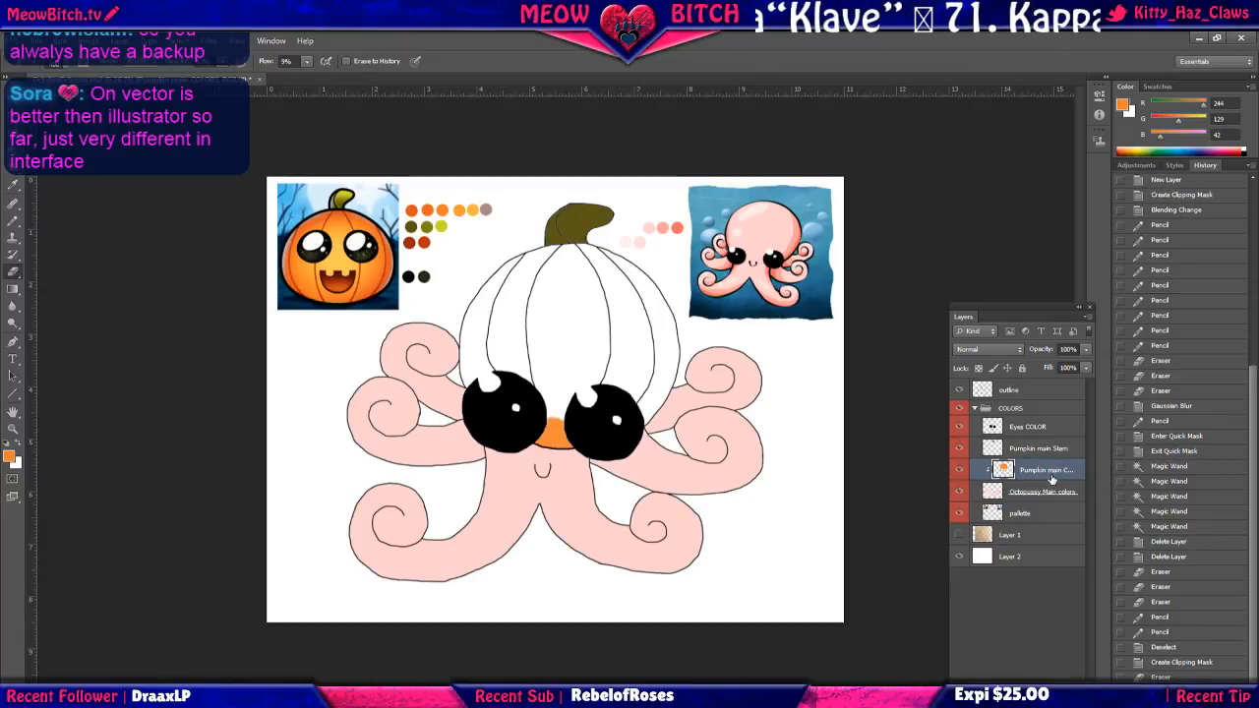
key("ctrl+z")
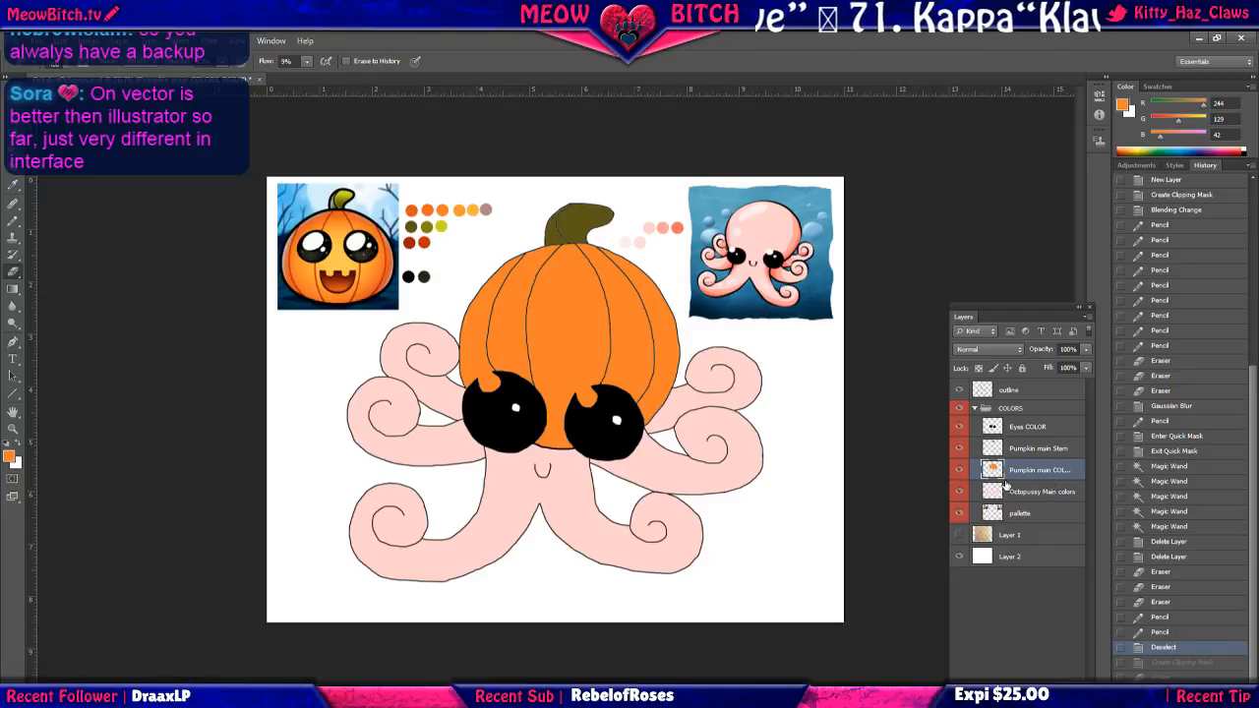
Hide the Pumpkin main COLORS layer and erase the pink between the eyes on the Octopussy Main colors layer at 100% flow.
left_click(961, 470)
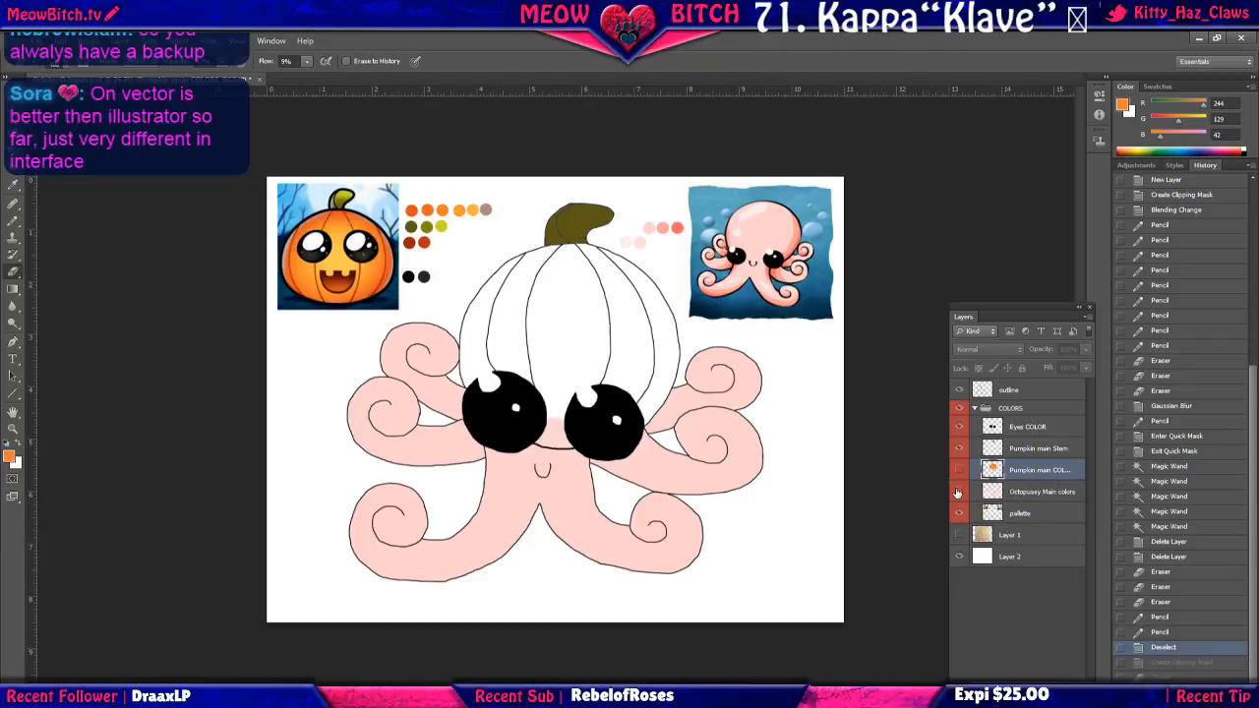
left_click(958, 492)
left_click(958, 492)
left_click(1061, 493)
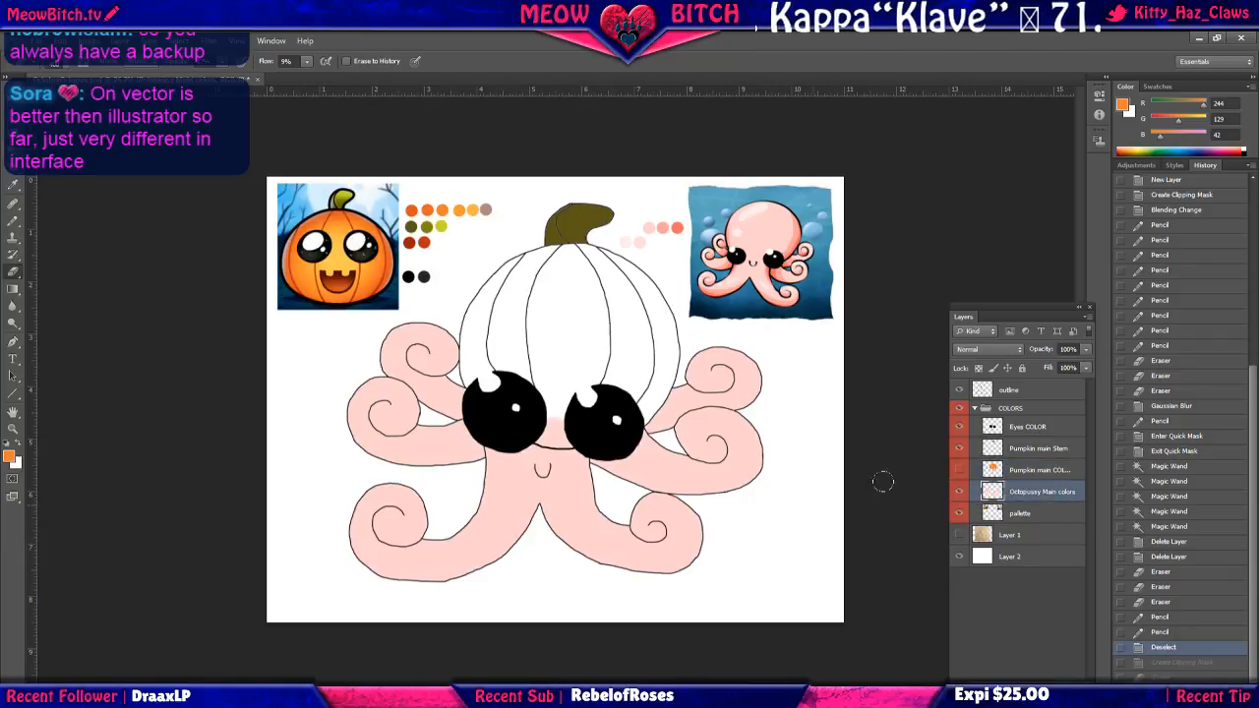
scroll(566, 459, "up", 4)
scroll(533, 417, "up", 2)
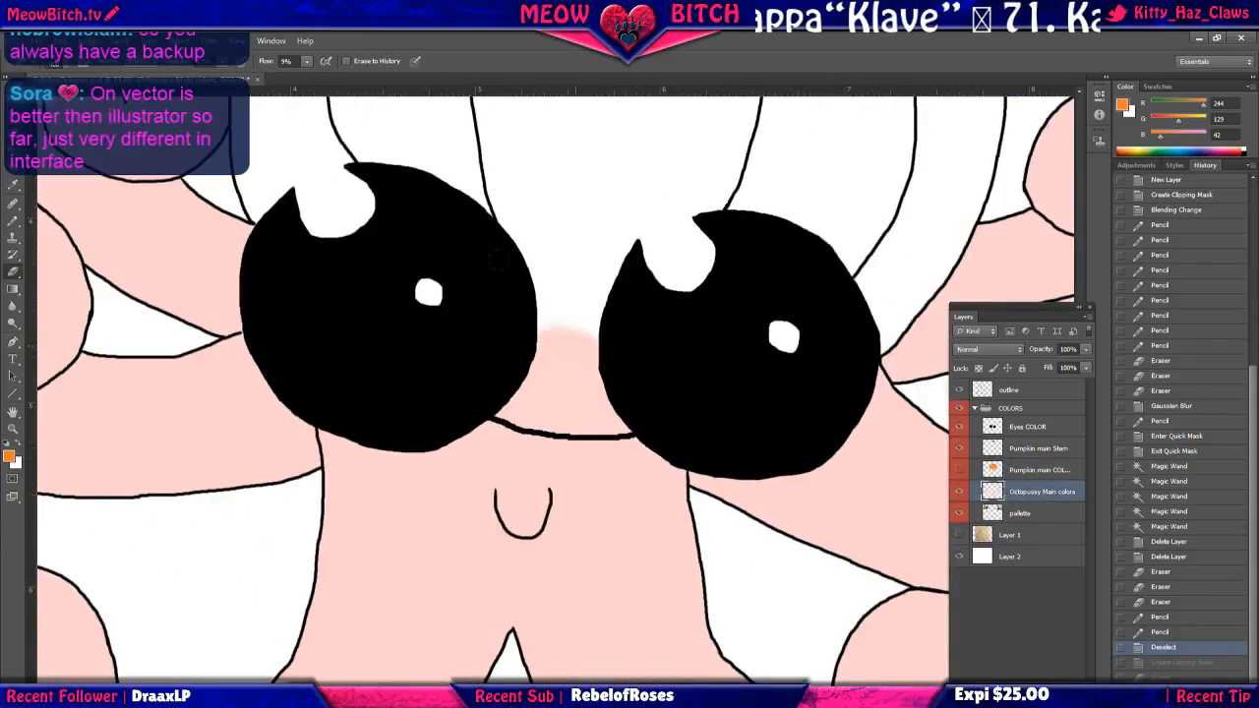
left_click(485, 250)
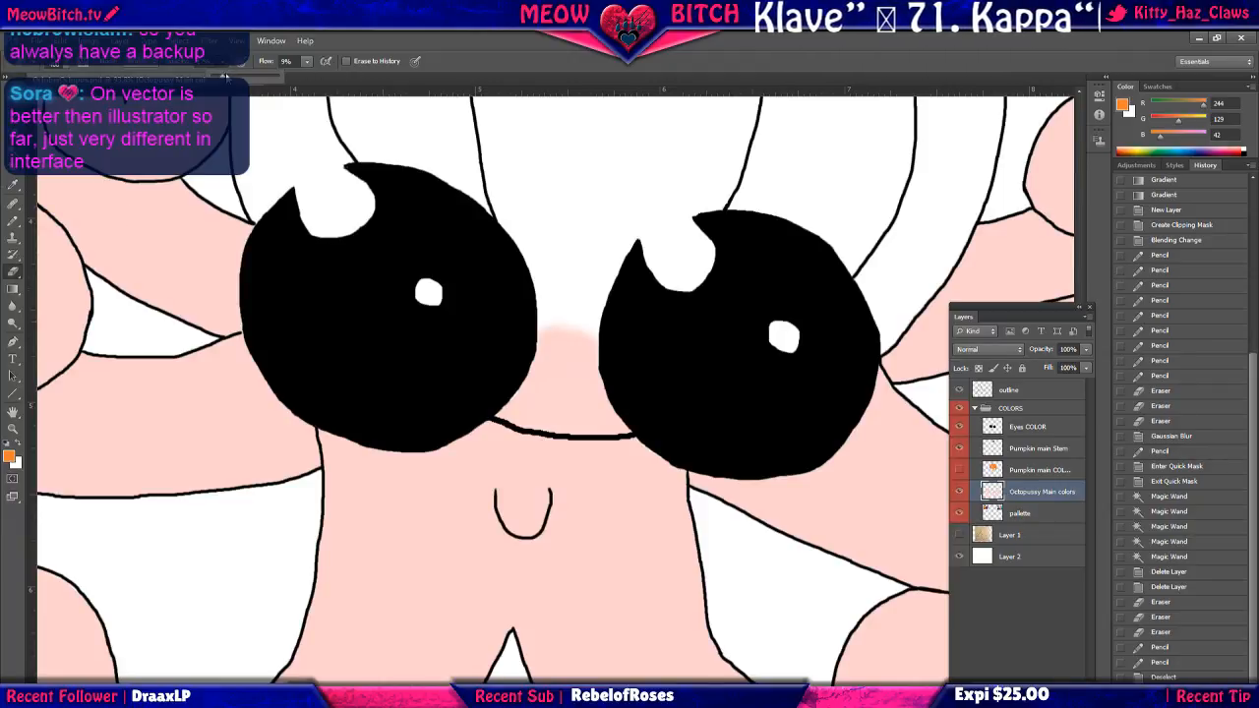
left_click_drag(306, 76, 433, 88)
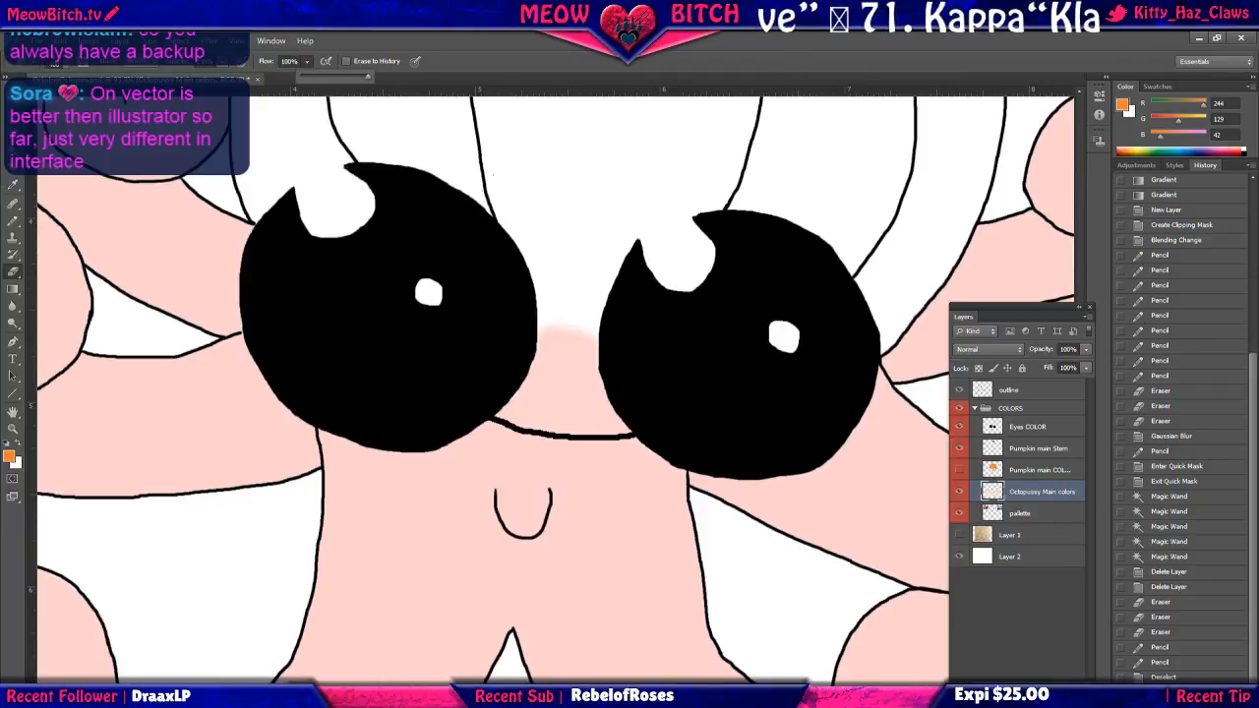
left_click(573, 360)
left_click_drag(468, 251, 506, 254)
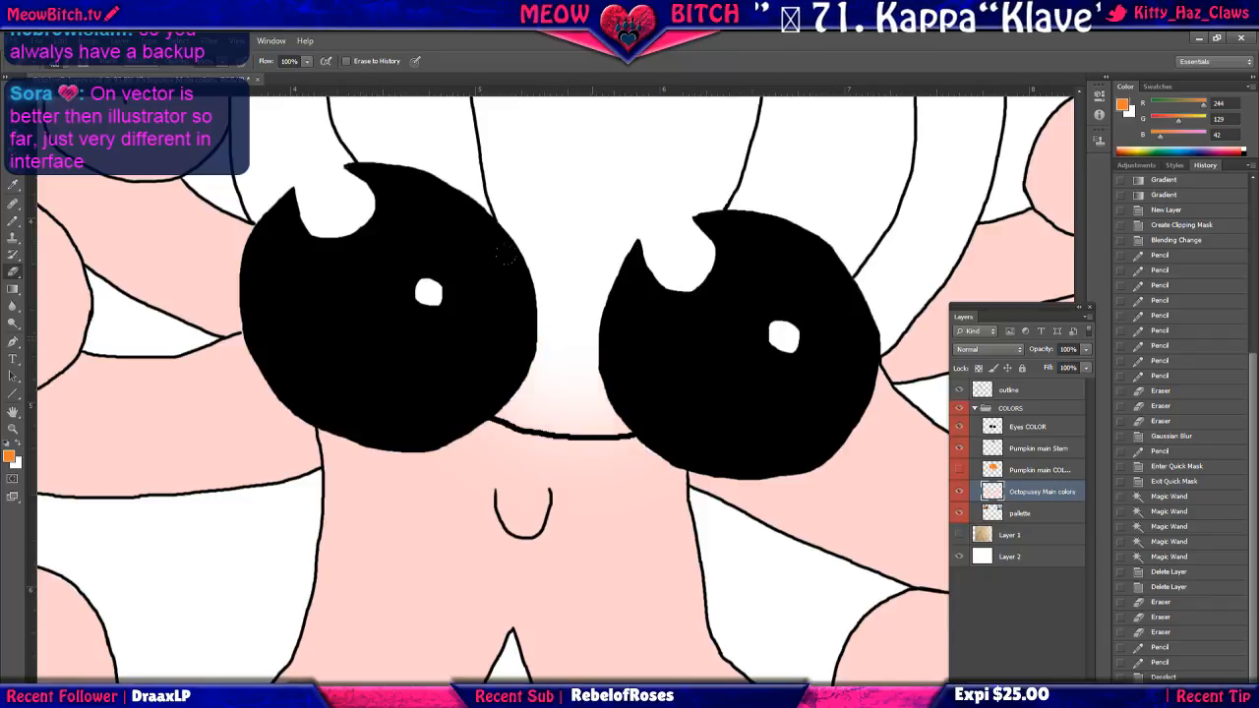
Show the Pumpkin main COLORS layer again and toggle the pumpkin and octopus layers to check the fill between the eyes.
left_click(1055, 470)
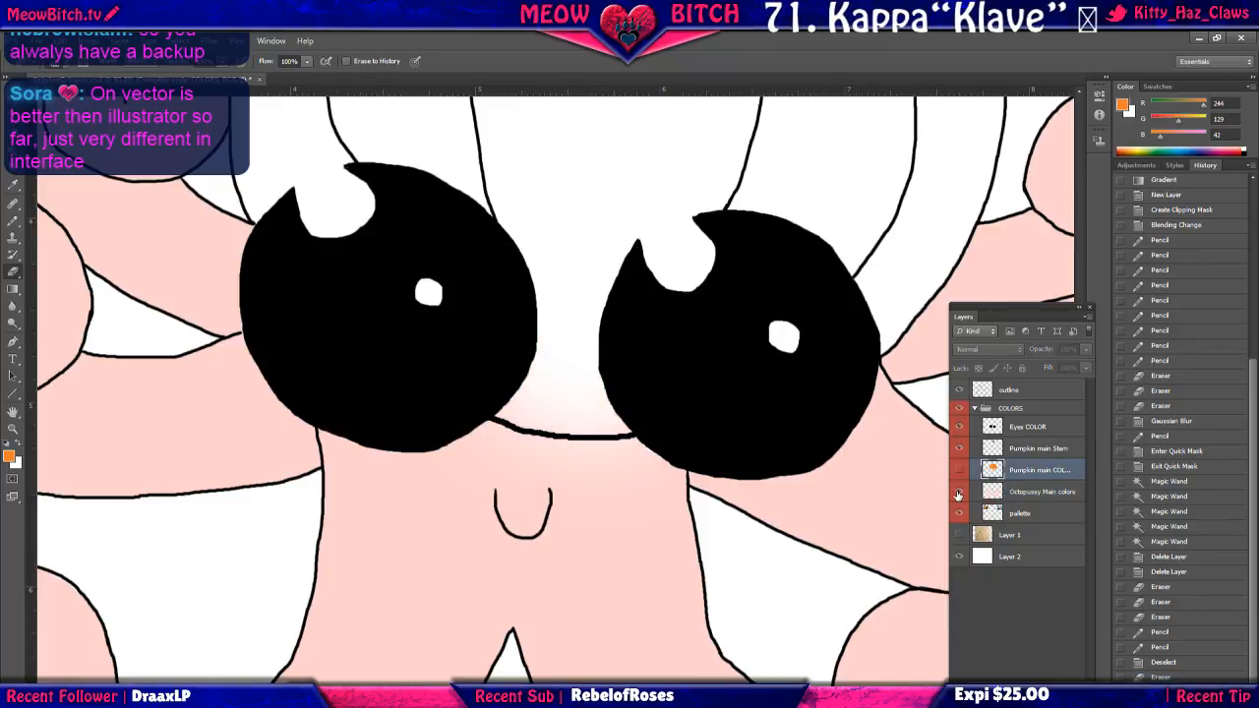
left_click(960, 491)
left_click(960, 471)
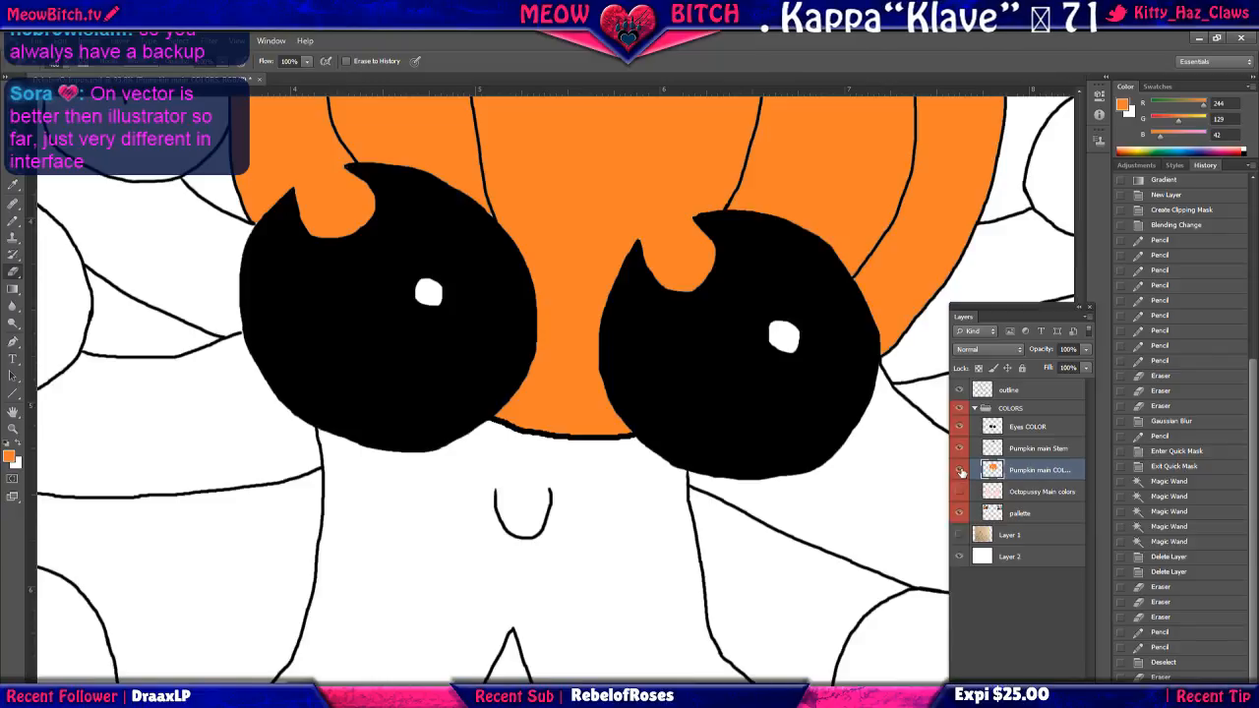
scroll(673, 431, "down", 5)
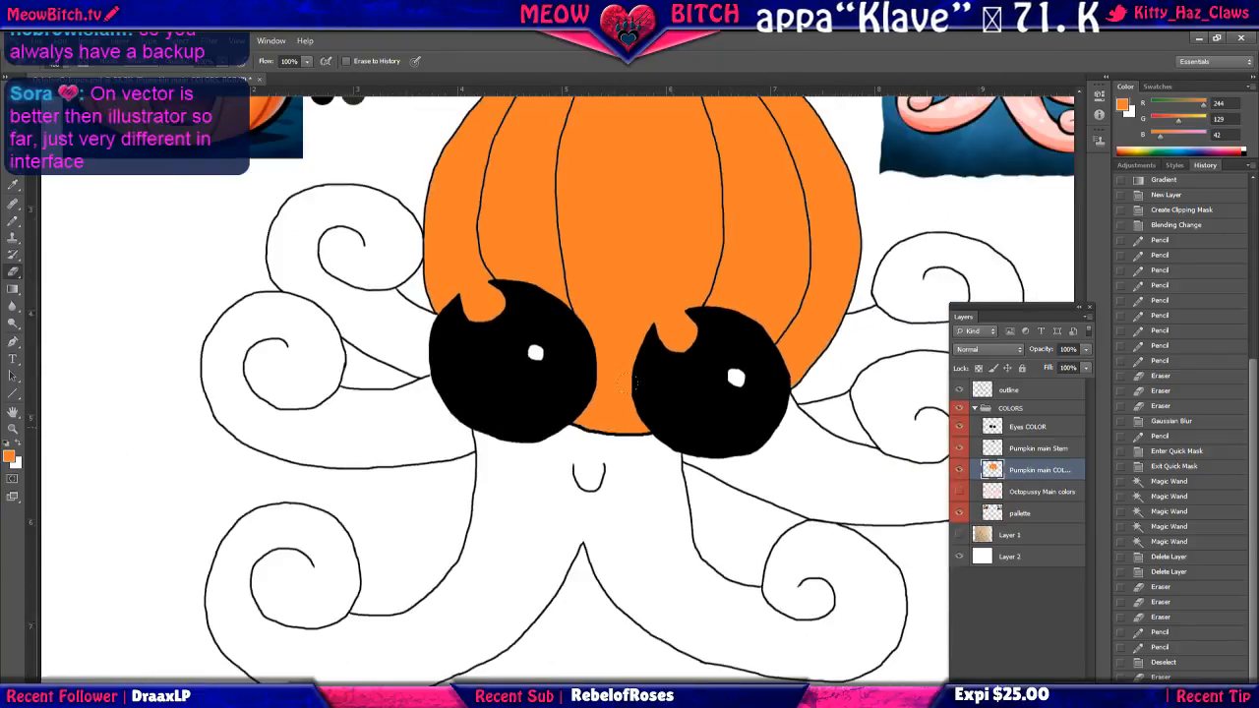
scroll(644, 394, "down", 1)
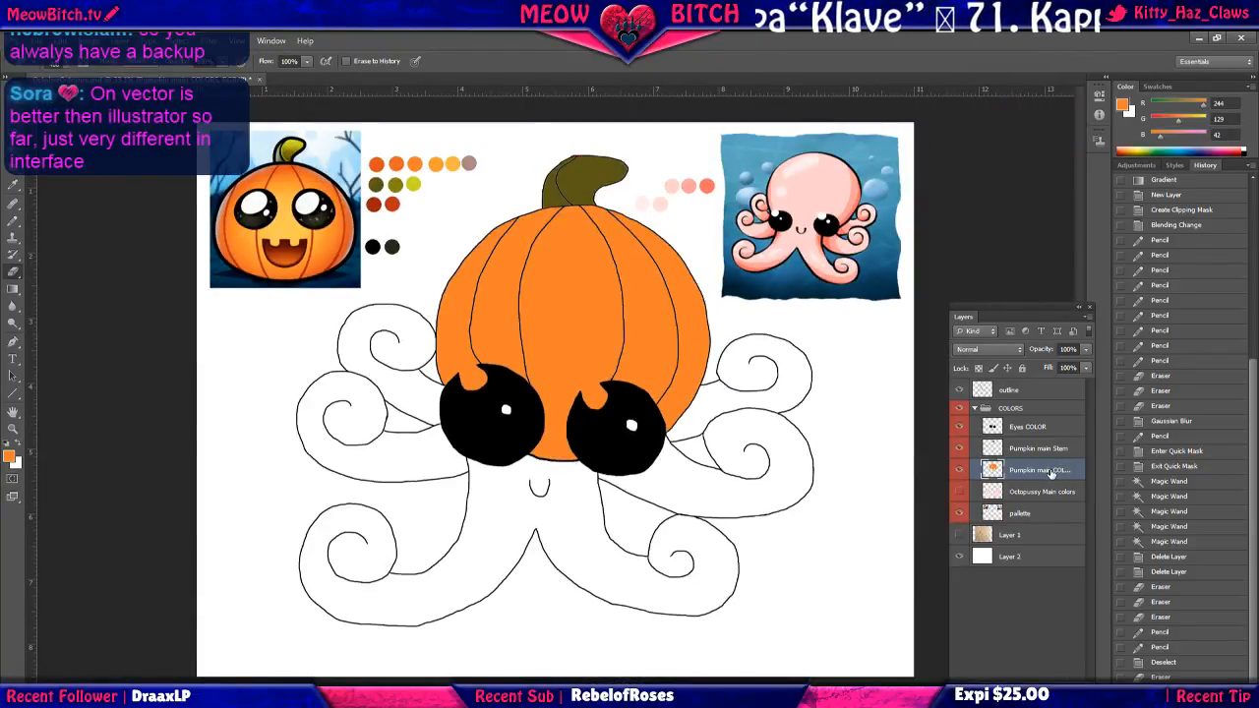
left_click(960, 492)
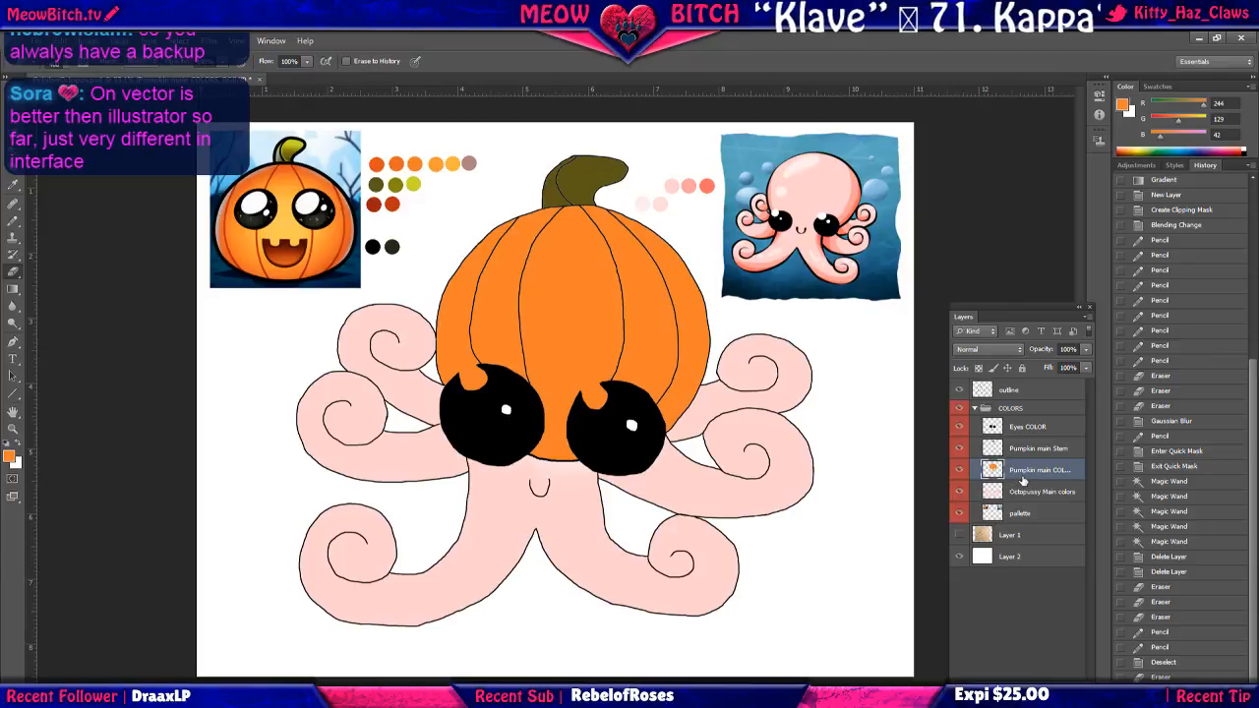
left_click(960, 469)
left_click(960, 469)
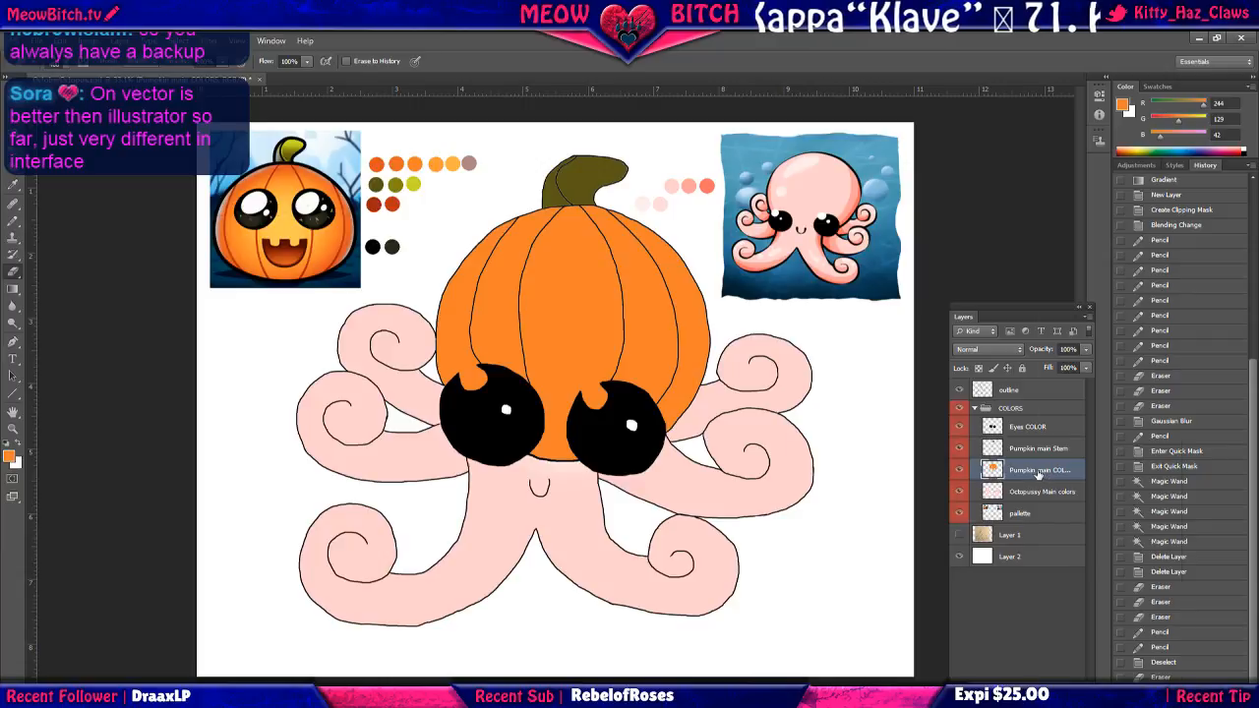
Add a new empty layer directly above the Pumpkin main COLORS layer.
right_click(1040, 475)
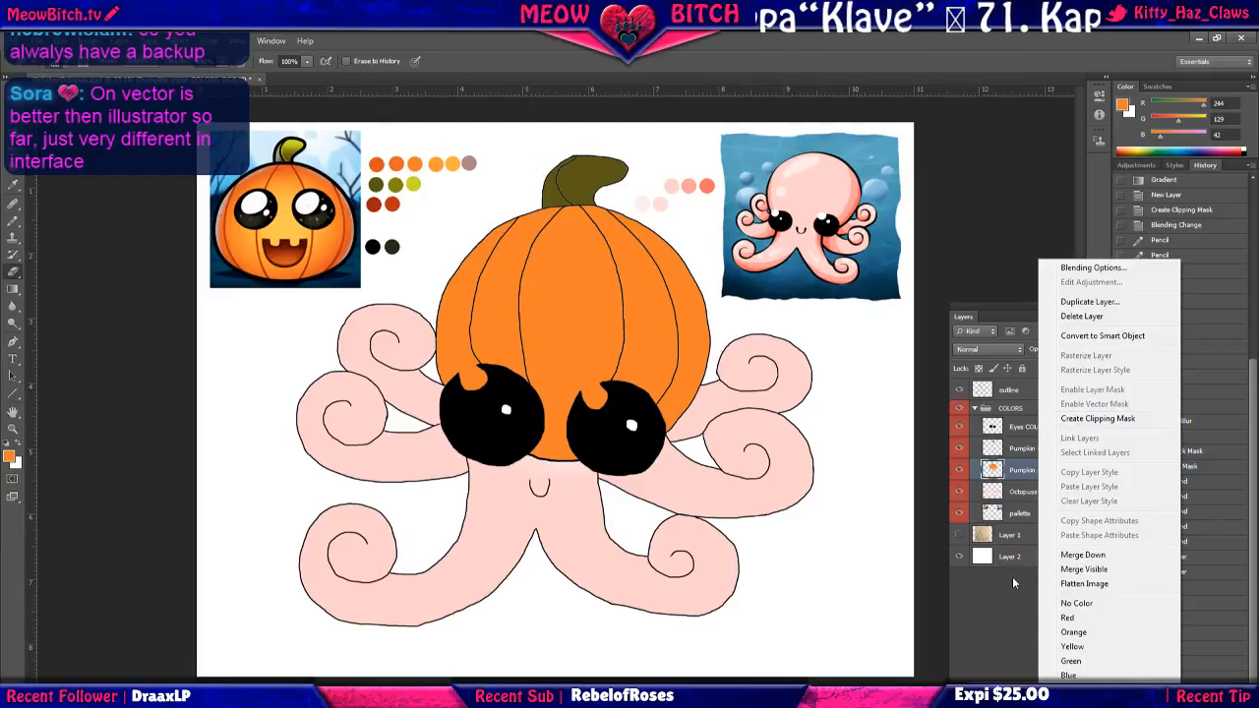
left_click(1017, 466)
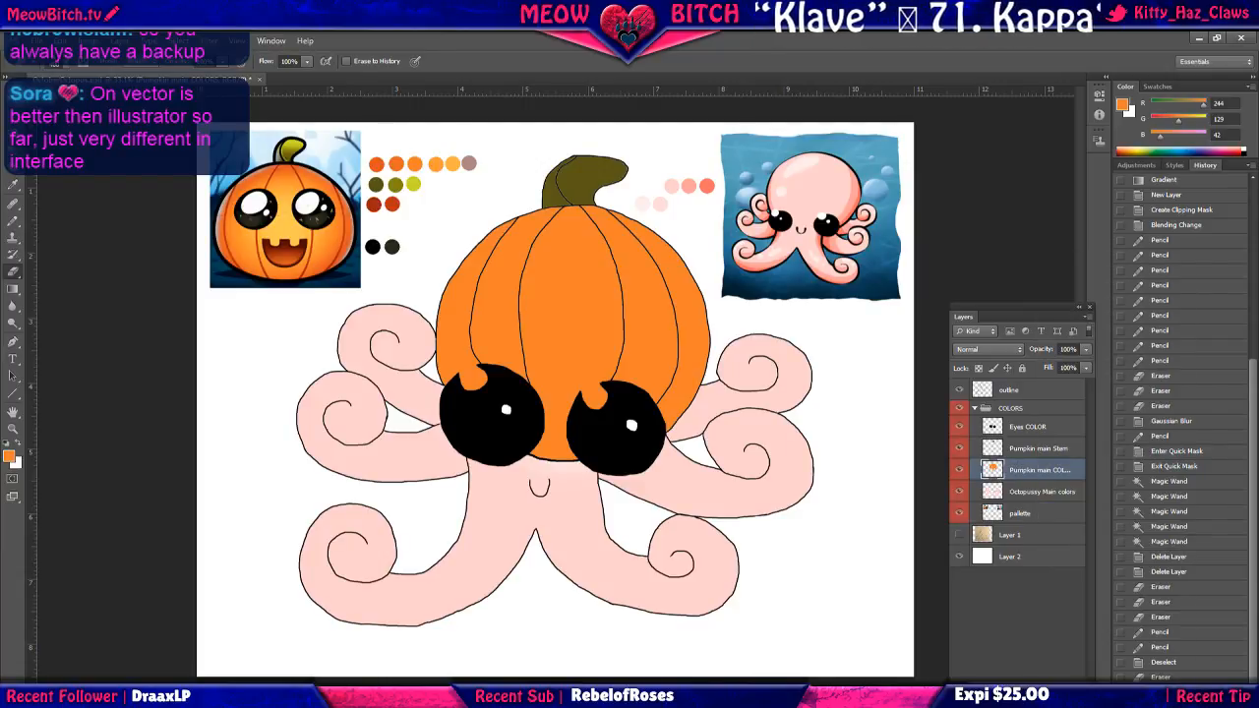
left_click(1062, 687)
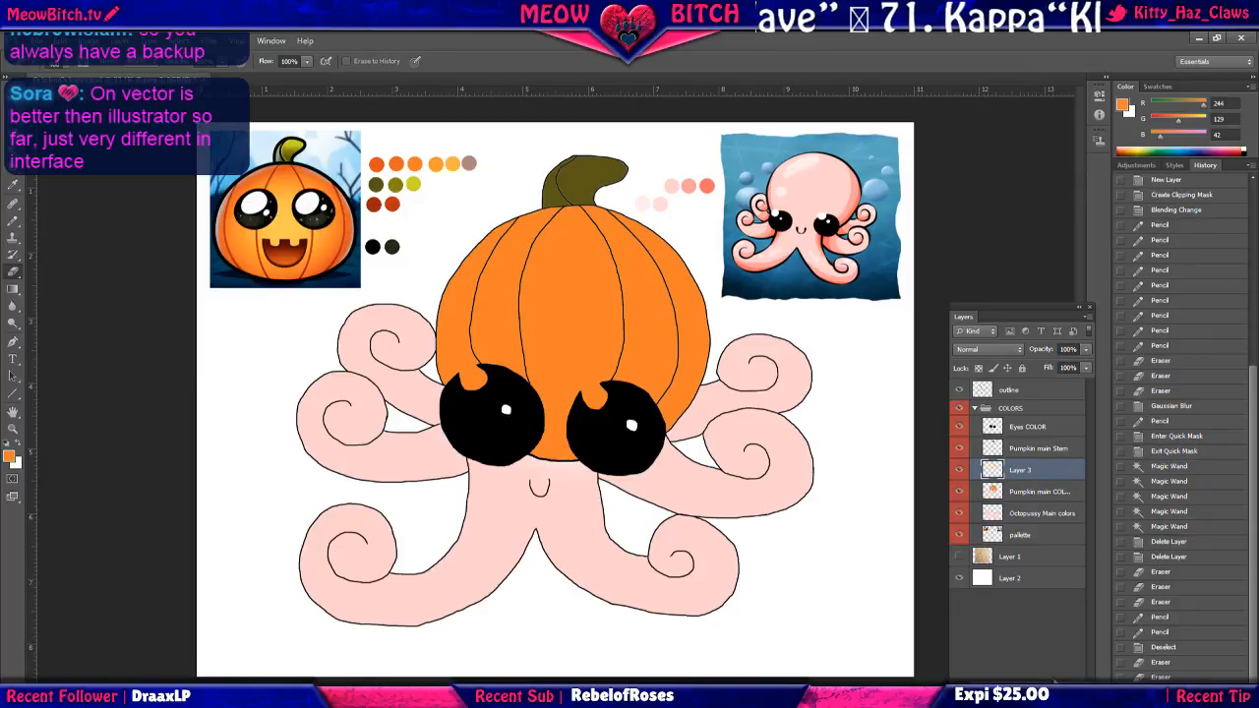
Try clipping the Pumpkin main COLORS layer to the octopus layer beneath it, and undo the clipping mask.
right_click(1040, 494)
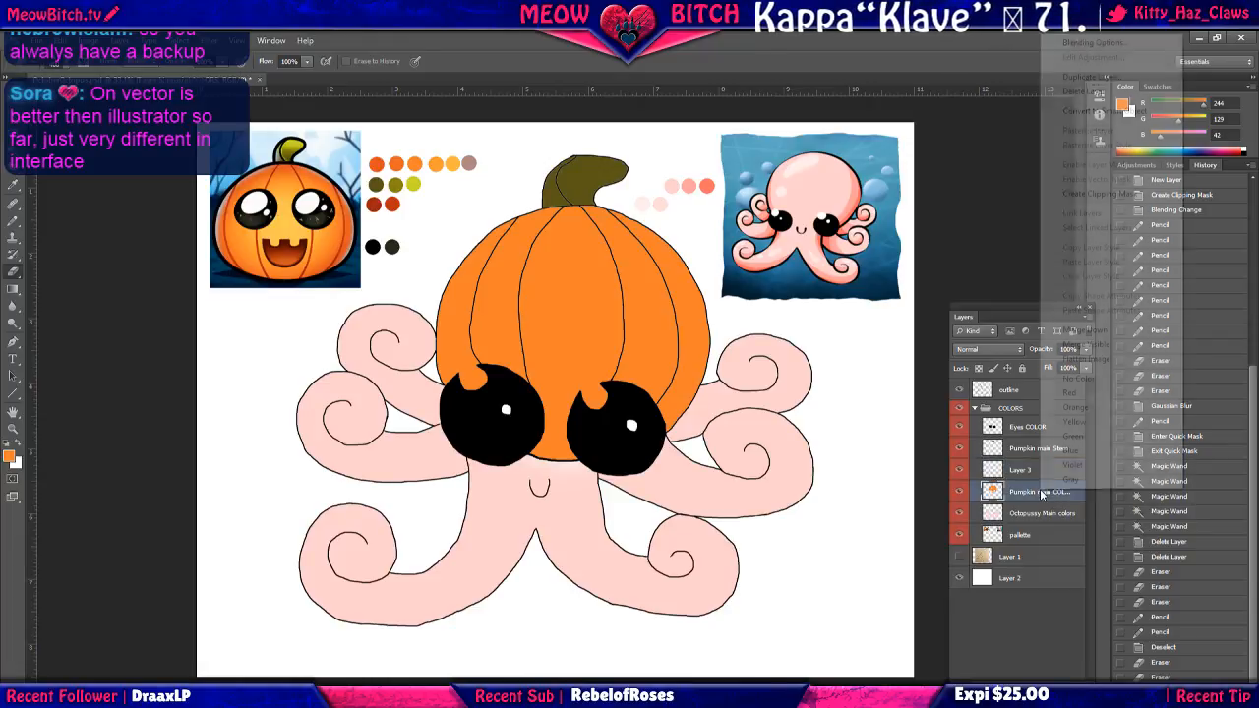
left_click(1109, 194)
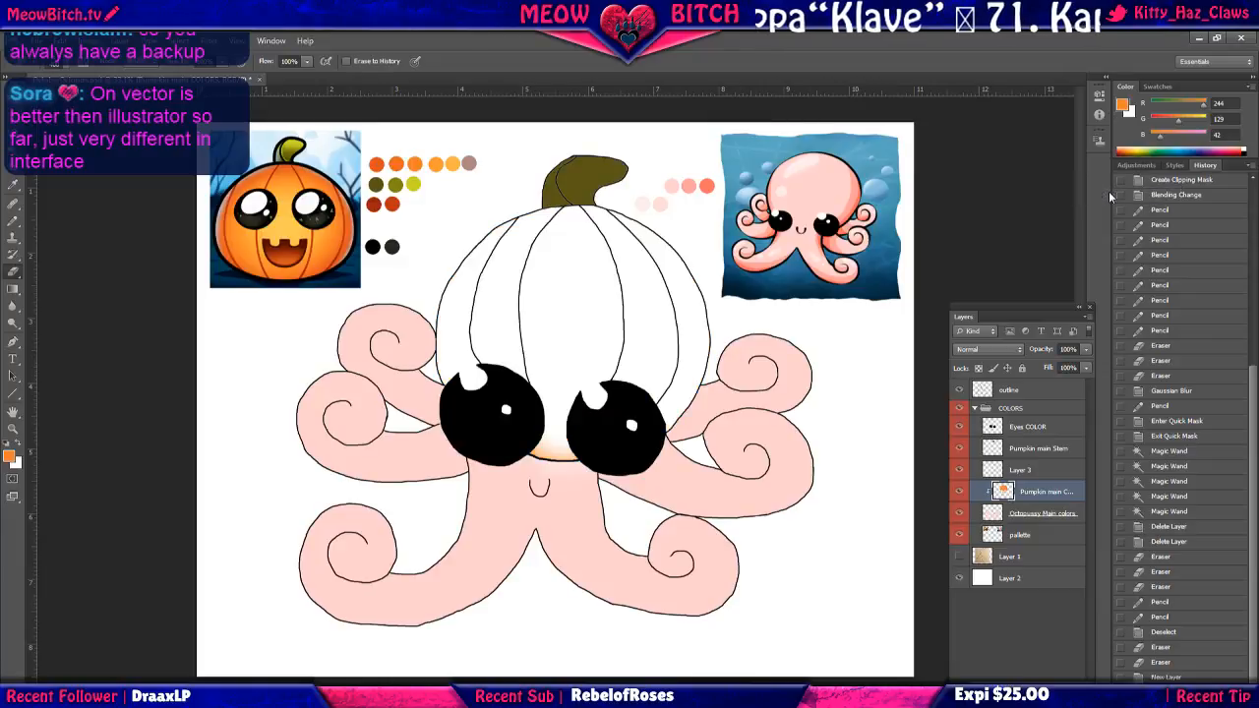
key("ctrl+z")
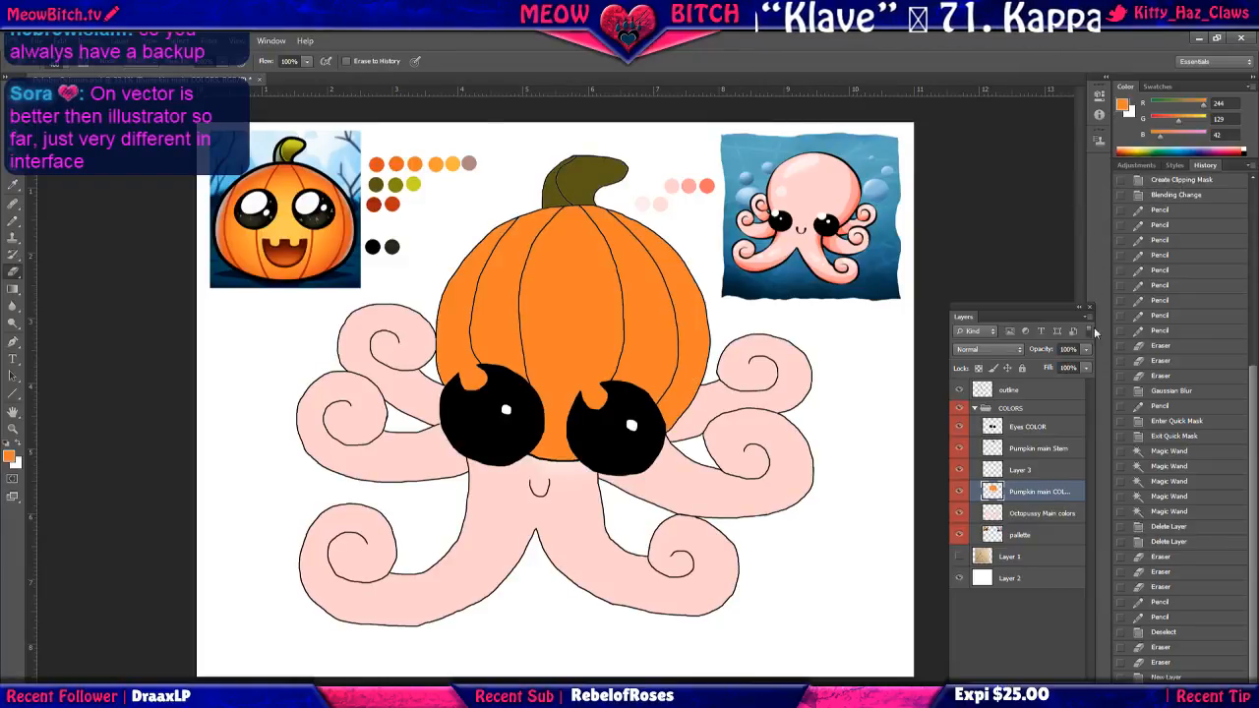
Clip the new empty layer to the Pumpkin main COLORS layer and activate the Gradient tool.
right_click(1033, 474)
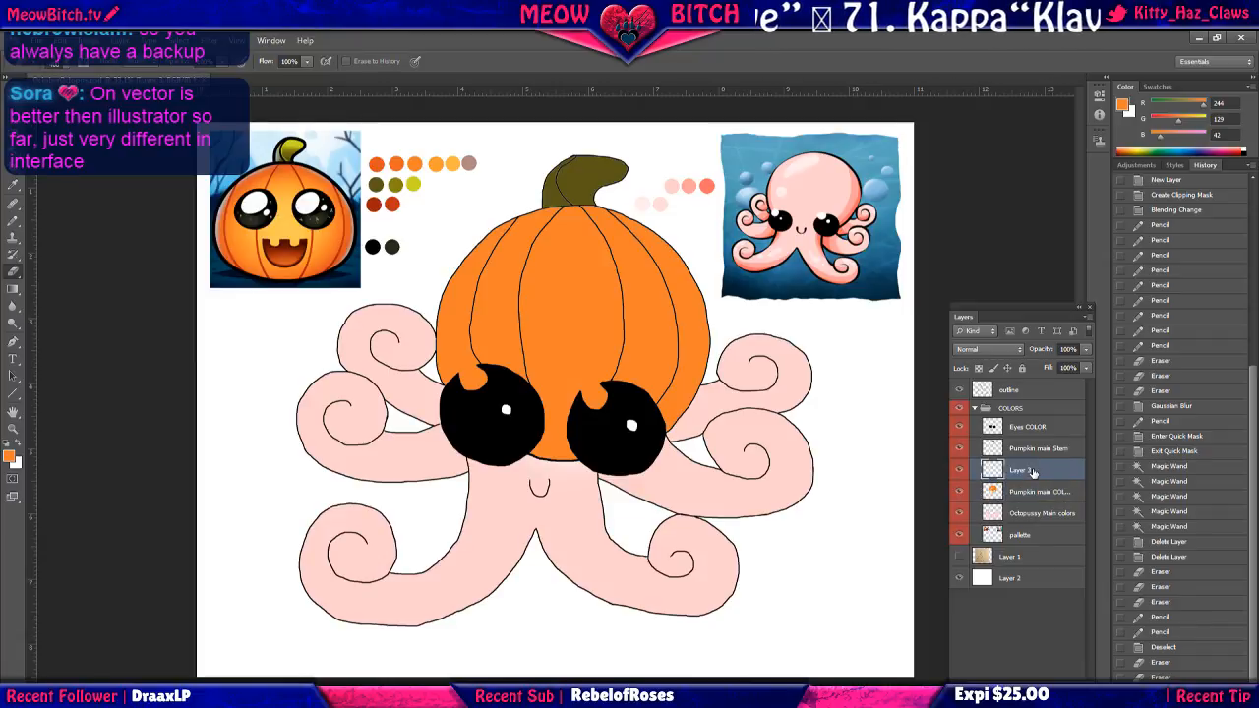
left_click(1088, 418)
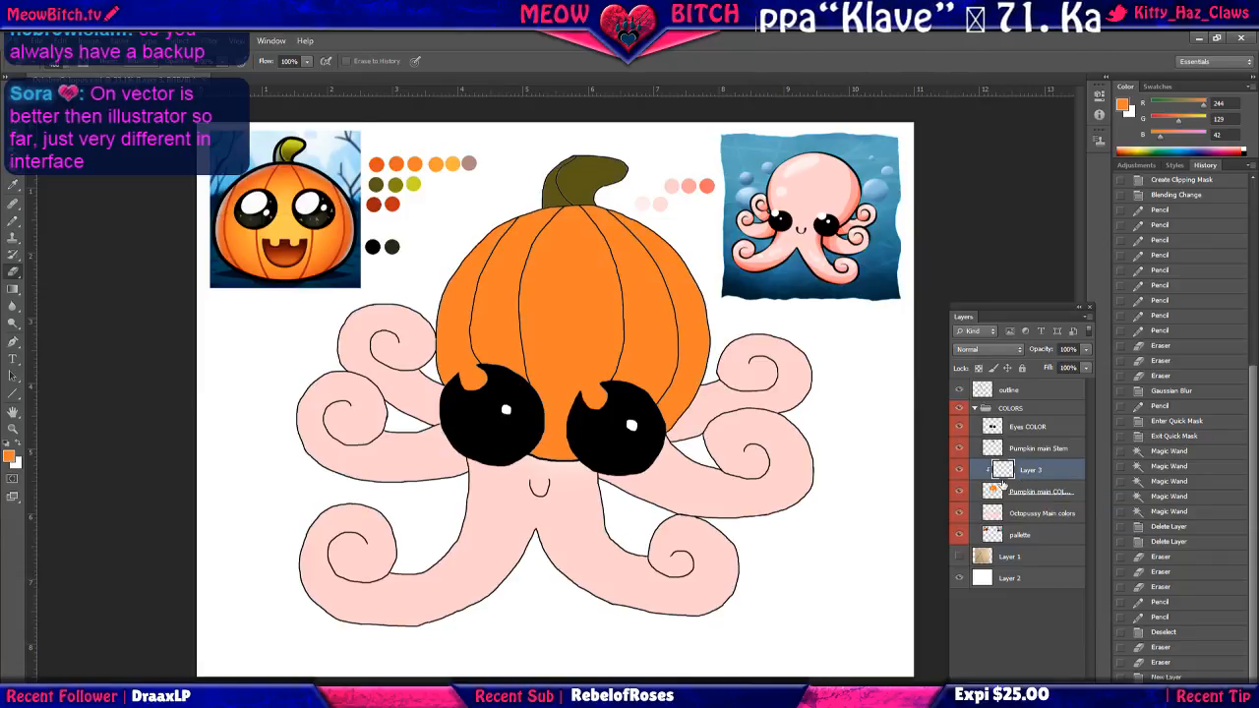
left_click(16, 288)
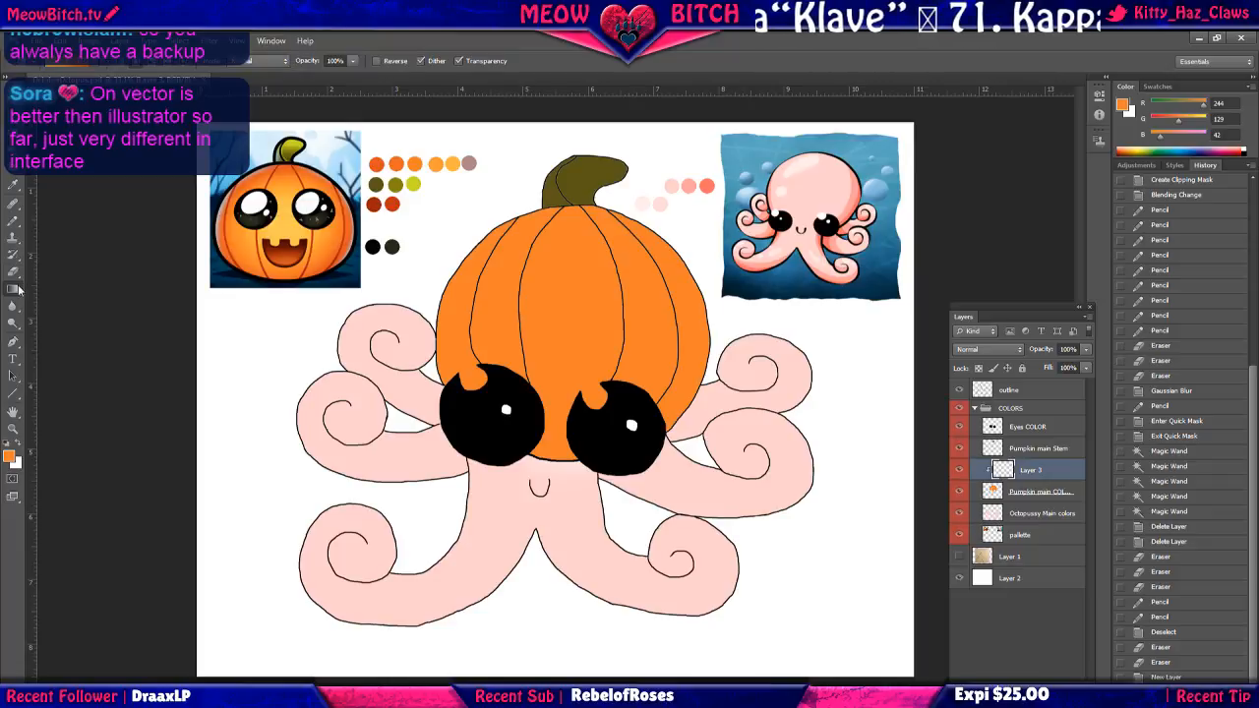
Fill the clipped layer with a radial orange gradient that darkens toward the pumpkin's edges, and shift it slightly downward.
left_click_drag(571, 313, 731, 195)
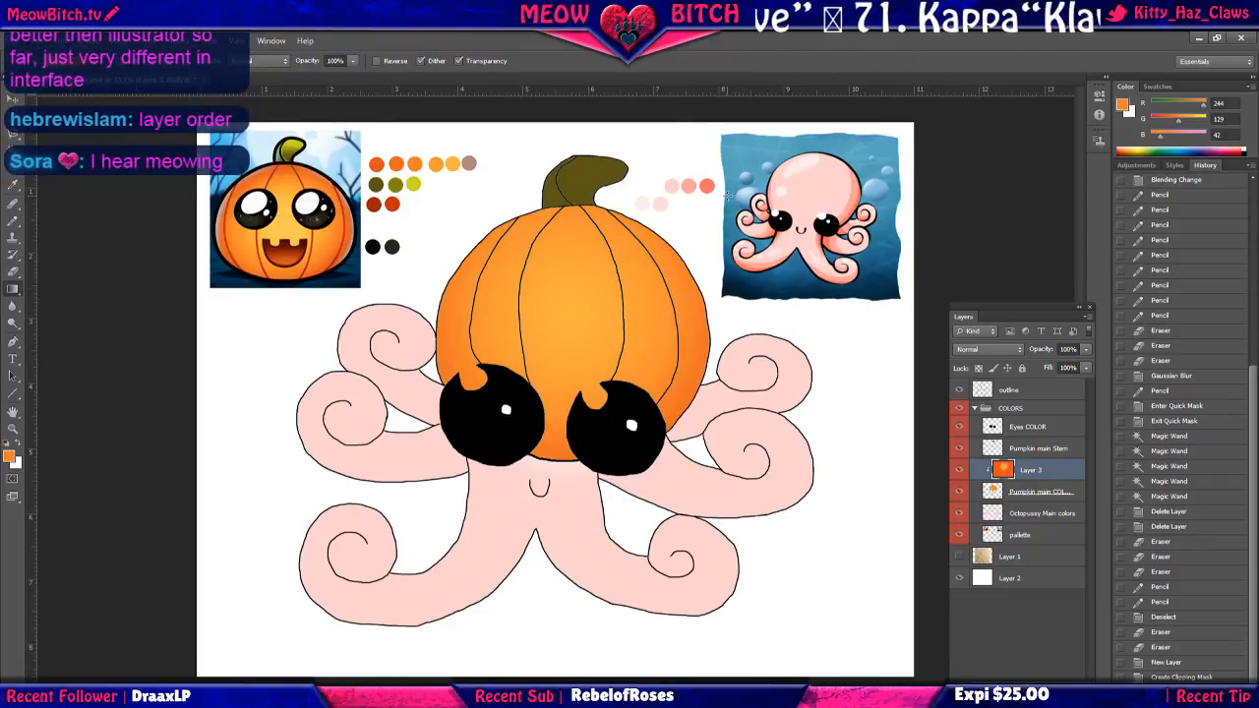
key("ctrl+z")
left_click_drag(659, 318, 742, 314)
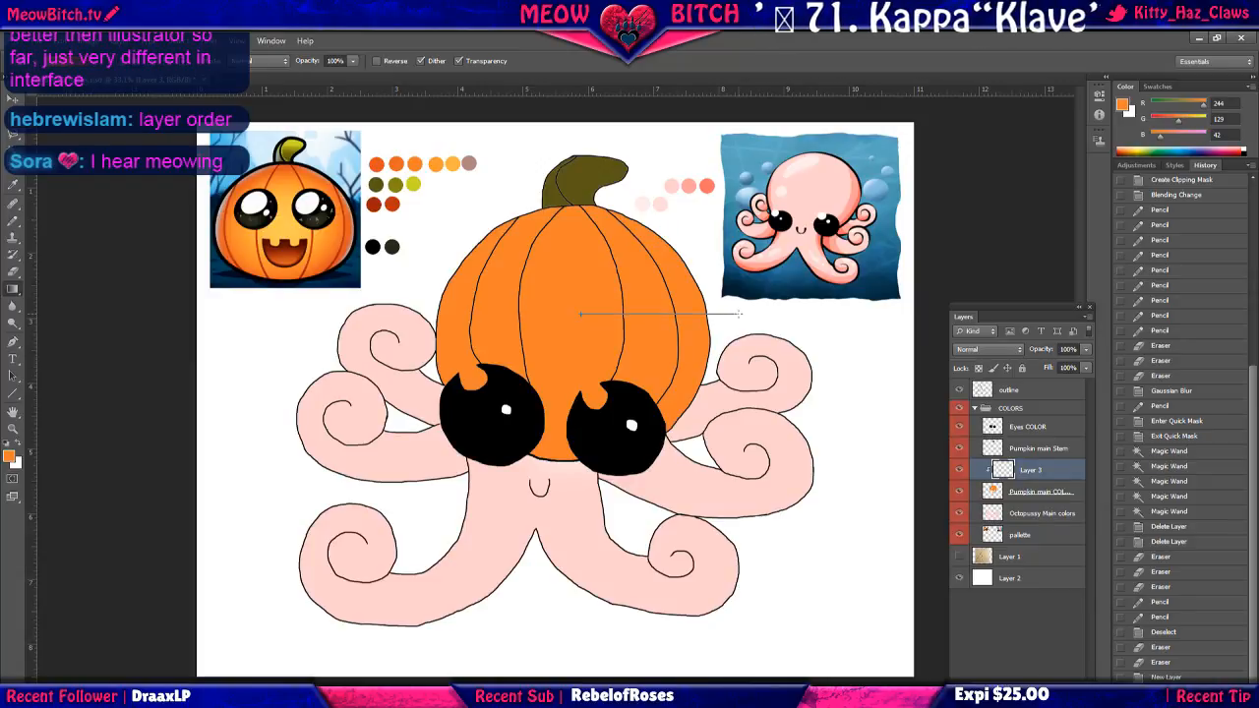
left_click(13, 114)
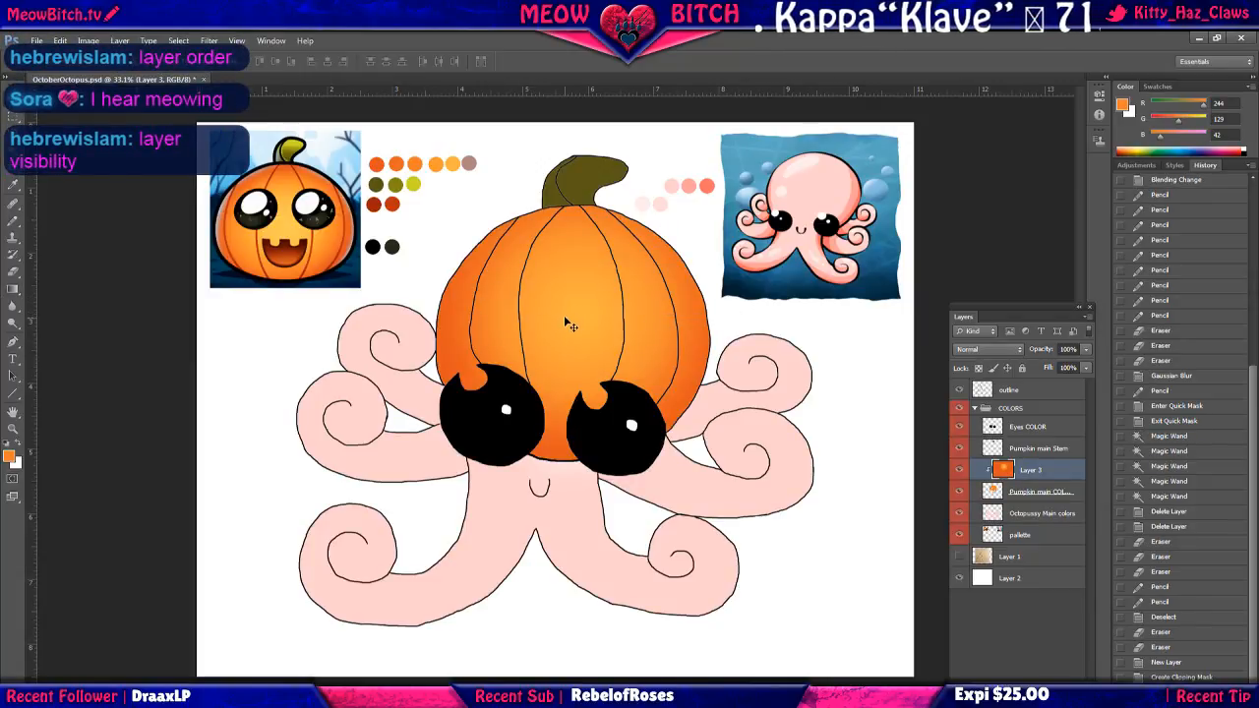
left_click_drag(563, 315, 562, 332)
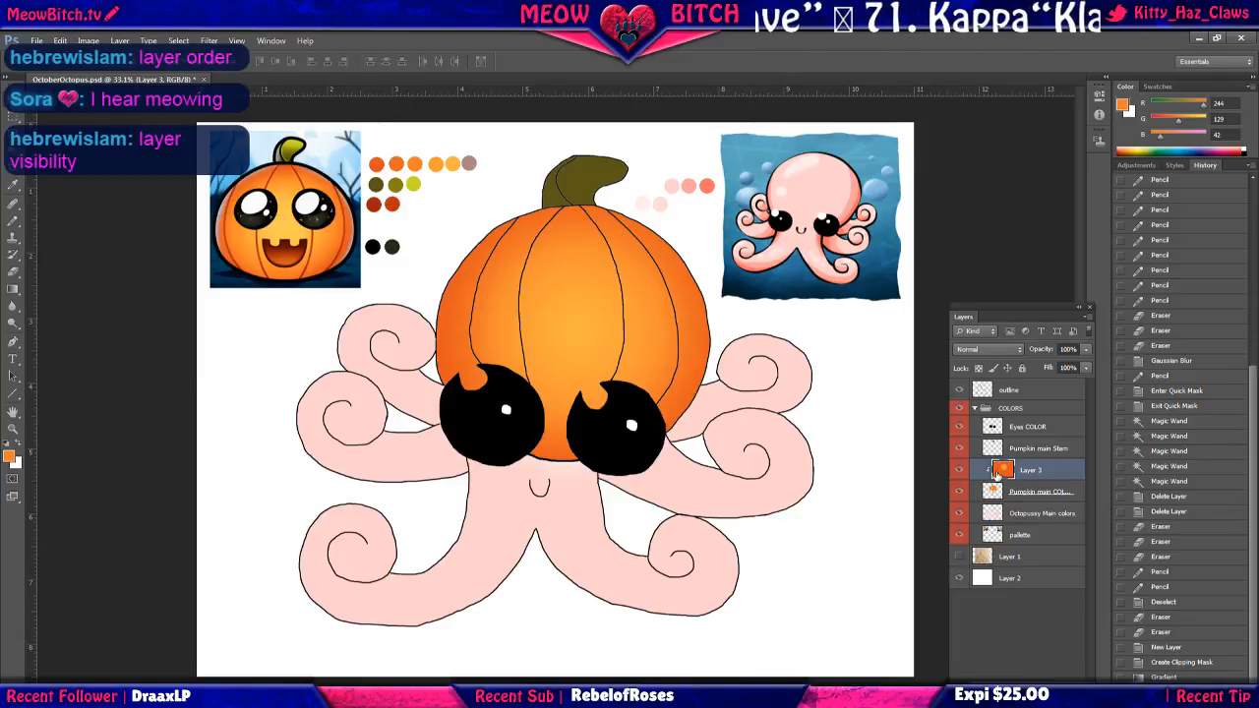
Rename the gradient layer "pumpkin gradient".
double_click(1031, 470)
type("pumpkin")
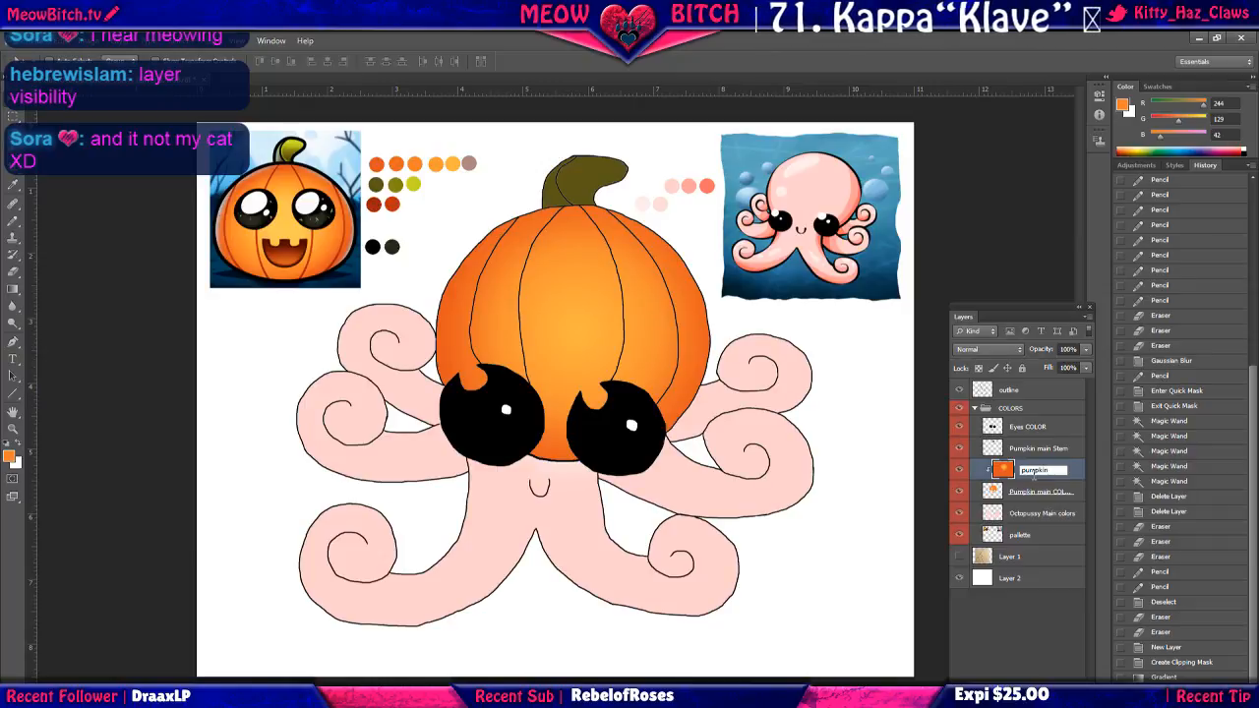
type(" gradient")
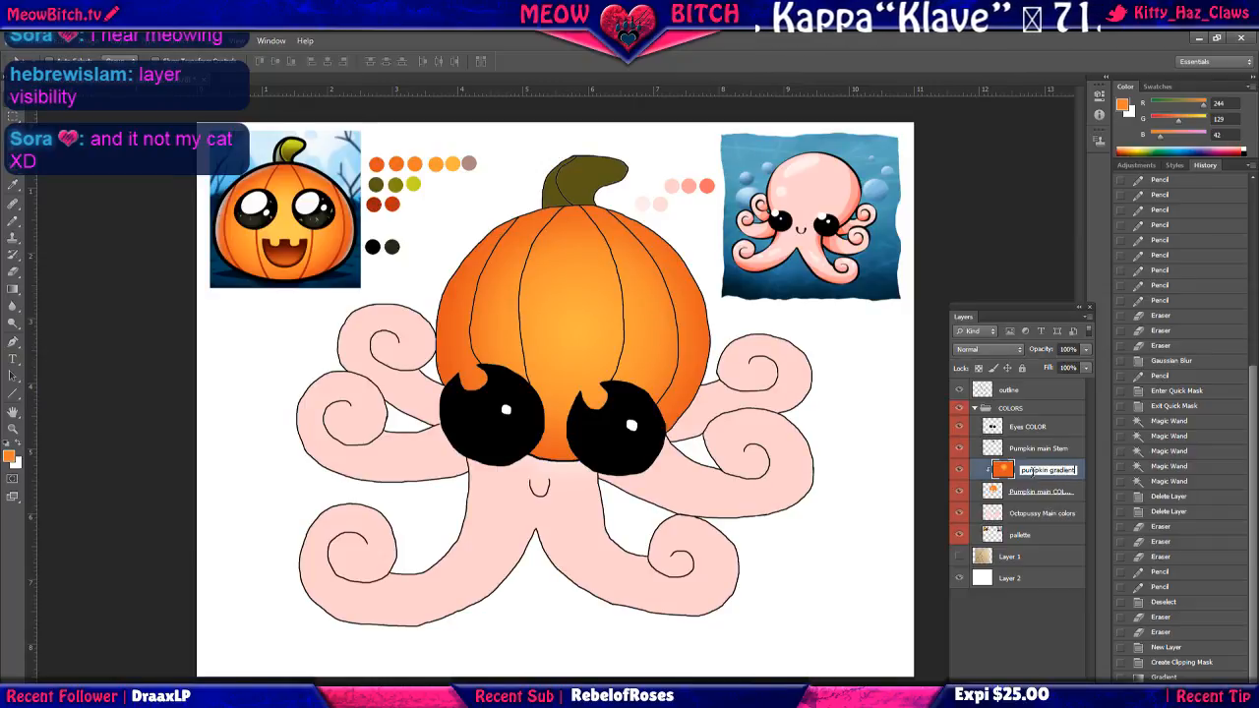
key("Return")
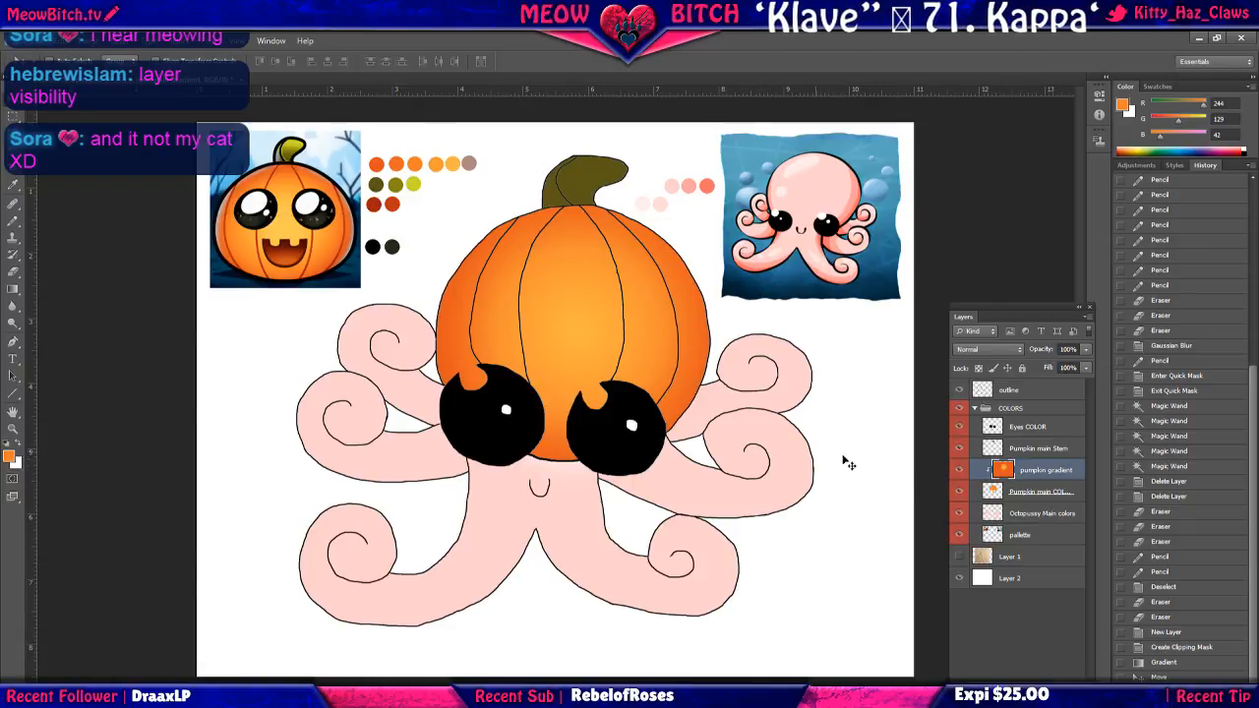
Try making the Pumpkin main COLORS layer a clipping mask on the octopus layer again, and undo it.
right_click(1050, 474)
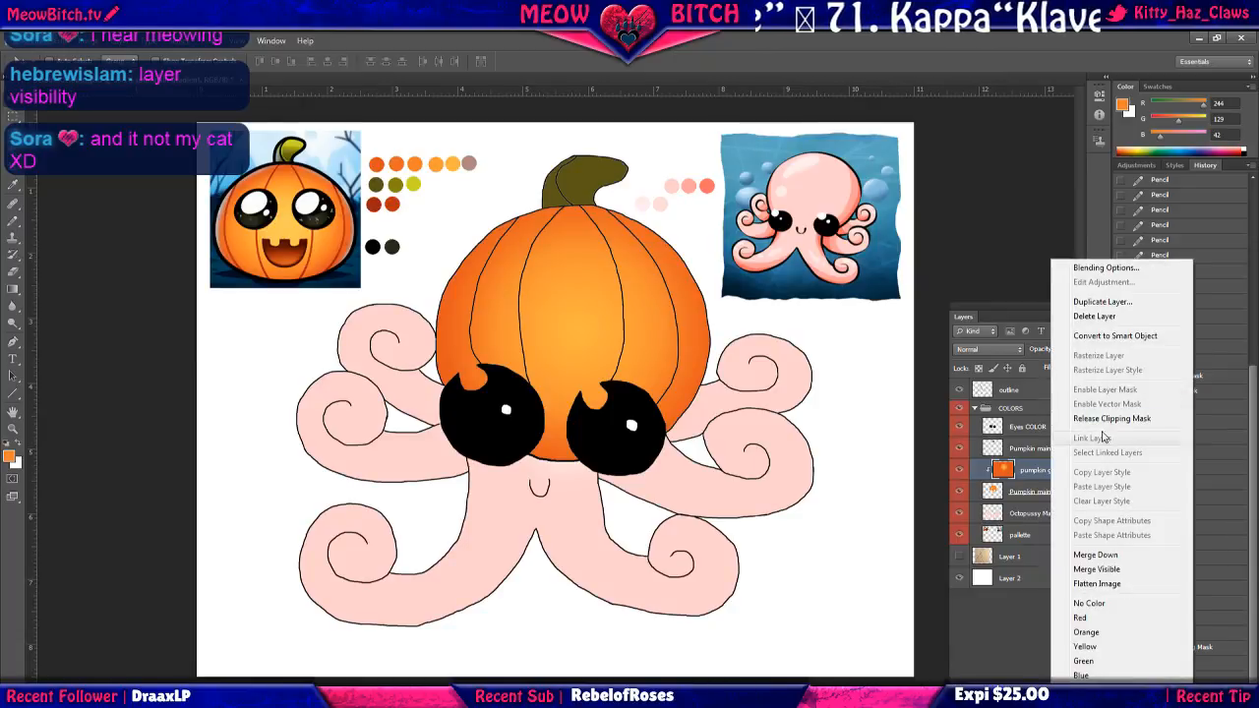
left_click(1025, 642)
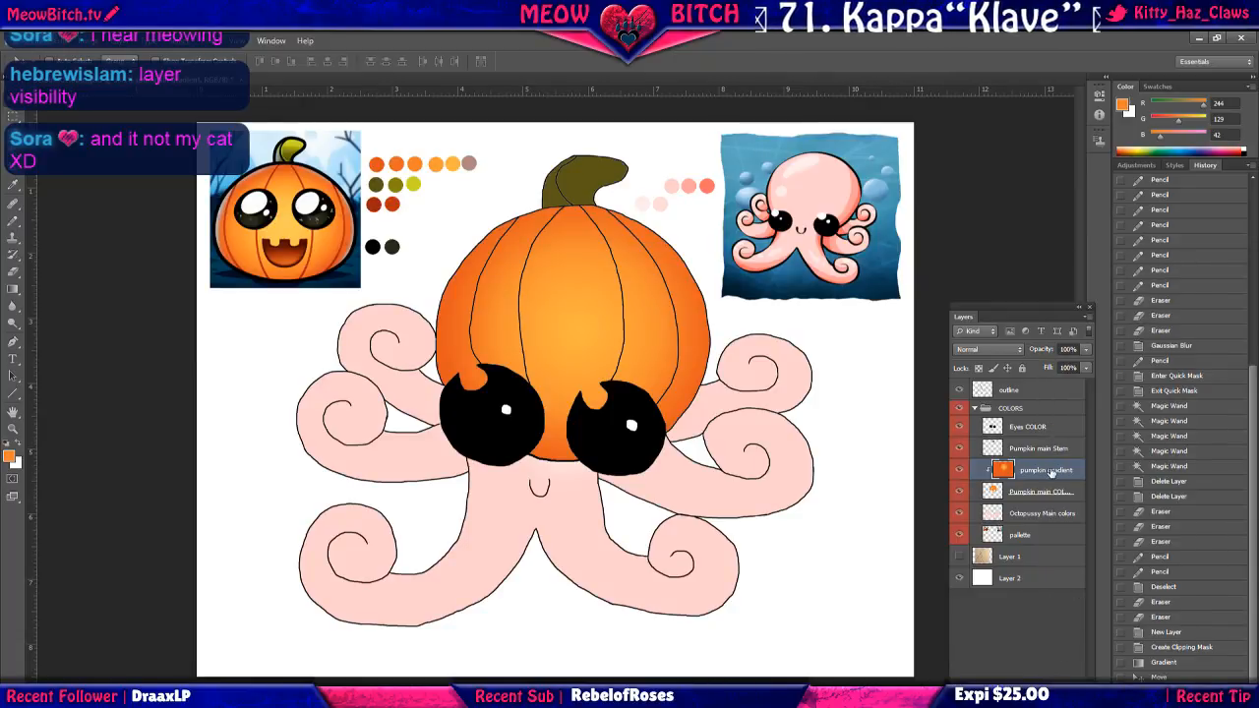
right_click(1051, 475)
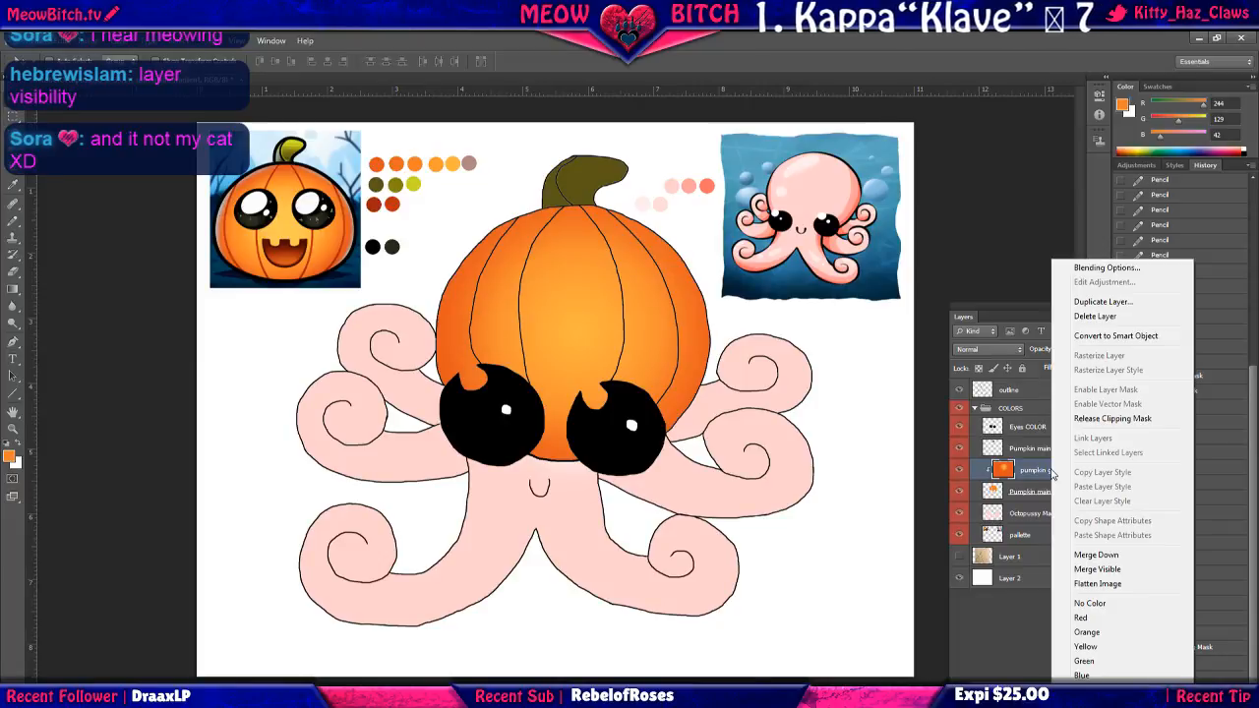
left_click(1023, 492)
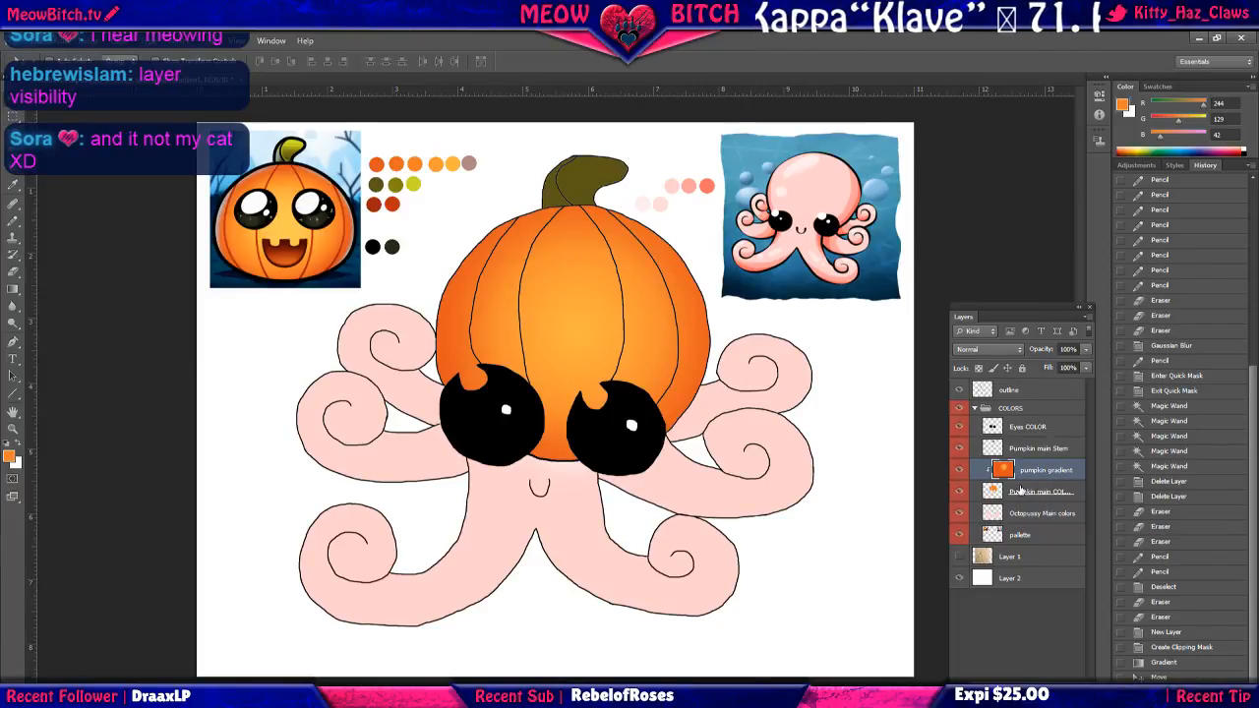
right_click(1023, 492)
left_click(1079, 420)
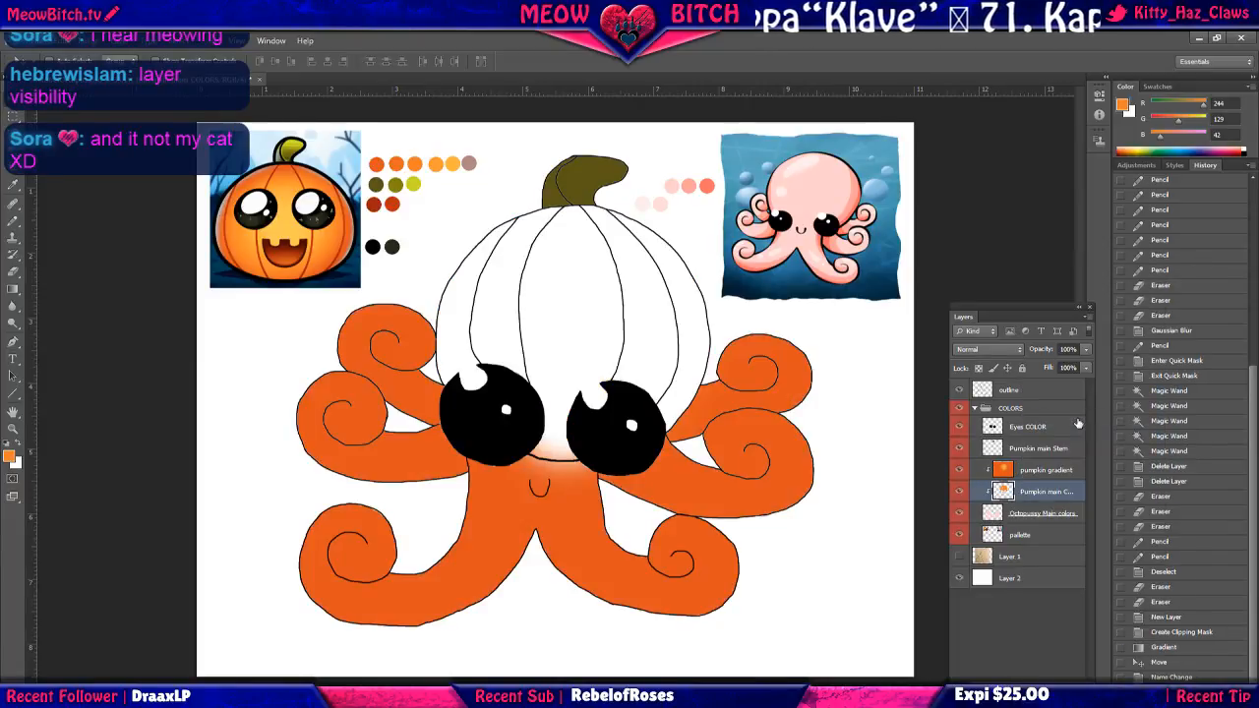
key("ctrl+z")
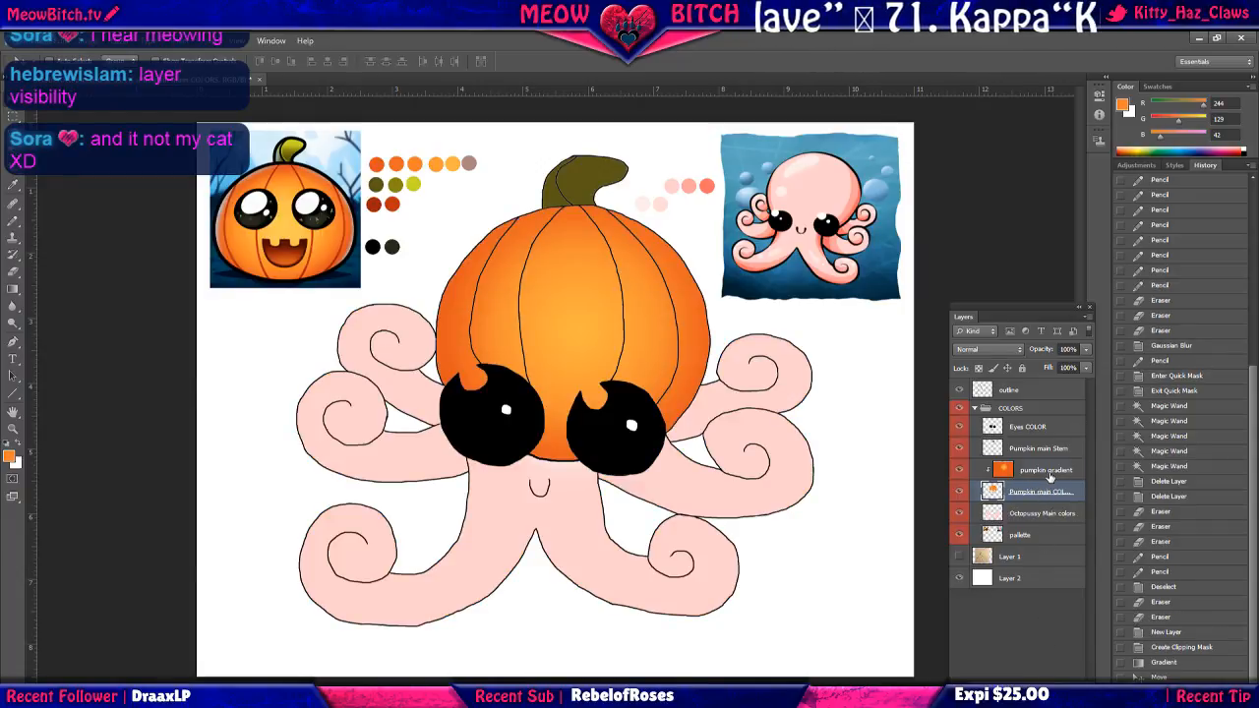
Add a new empty layer above the pumpkin gradient layer and clip it to the pumpkin base.
left_click(1048, 474)
left_click(1060, 689)
right_click(1035, 473)
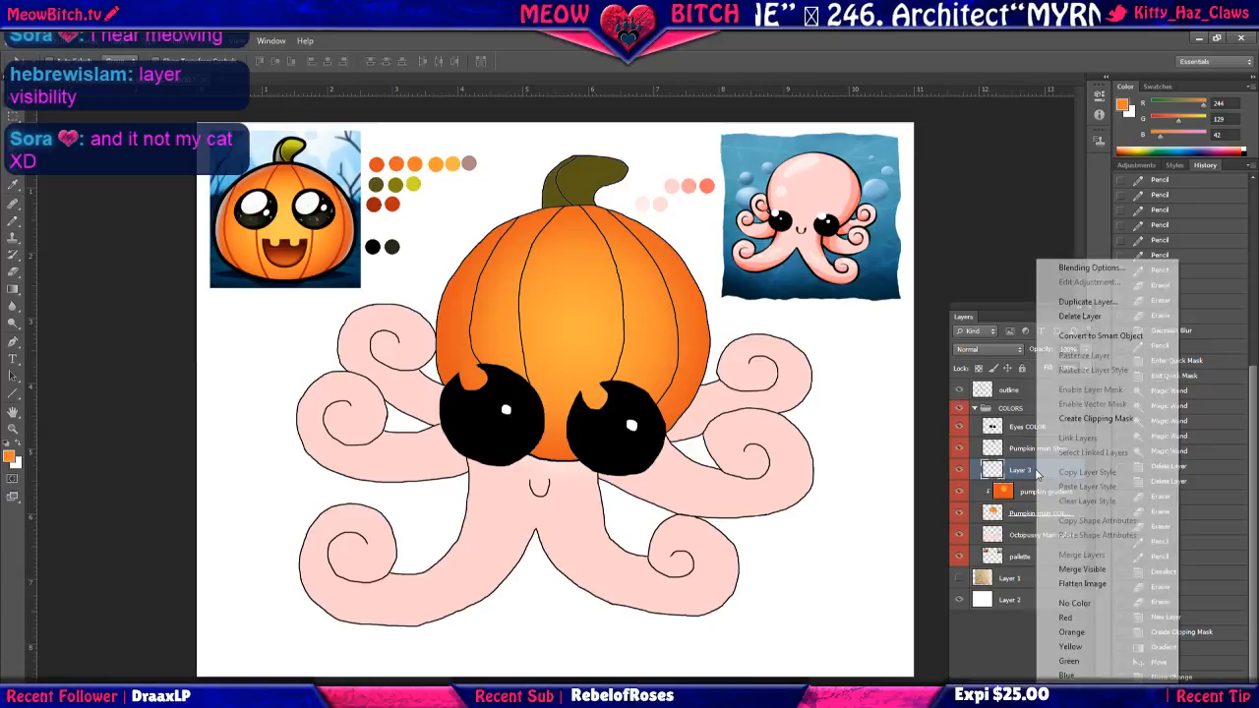
left_click(1073, 420)
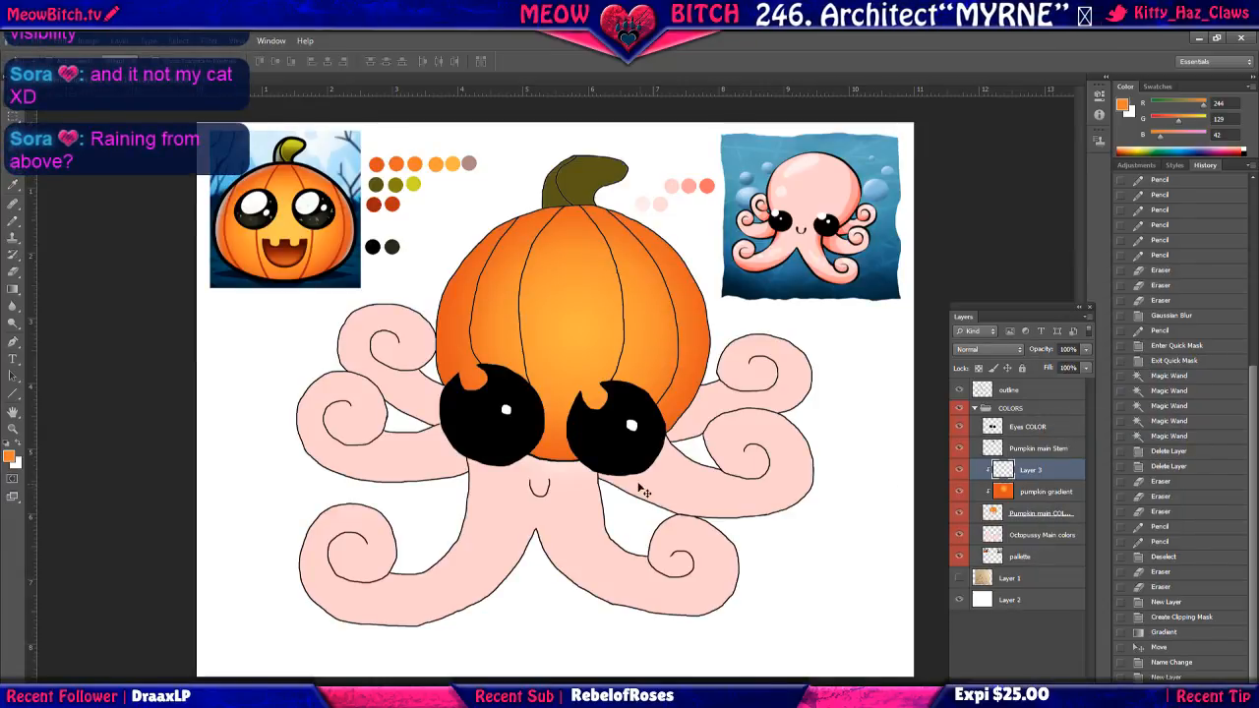
Sample the darker orange near the pumpkin's left edge as the foreground color.
scroll(458, 352, "up", 1)
scroll(437, 344, "up", 1)
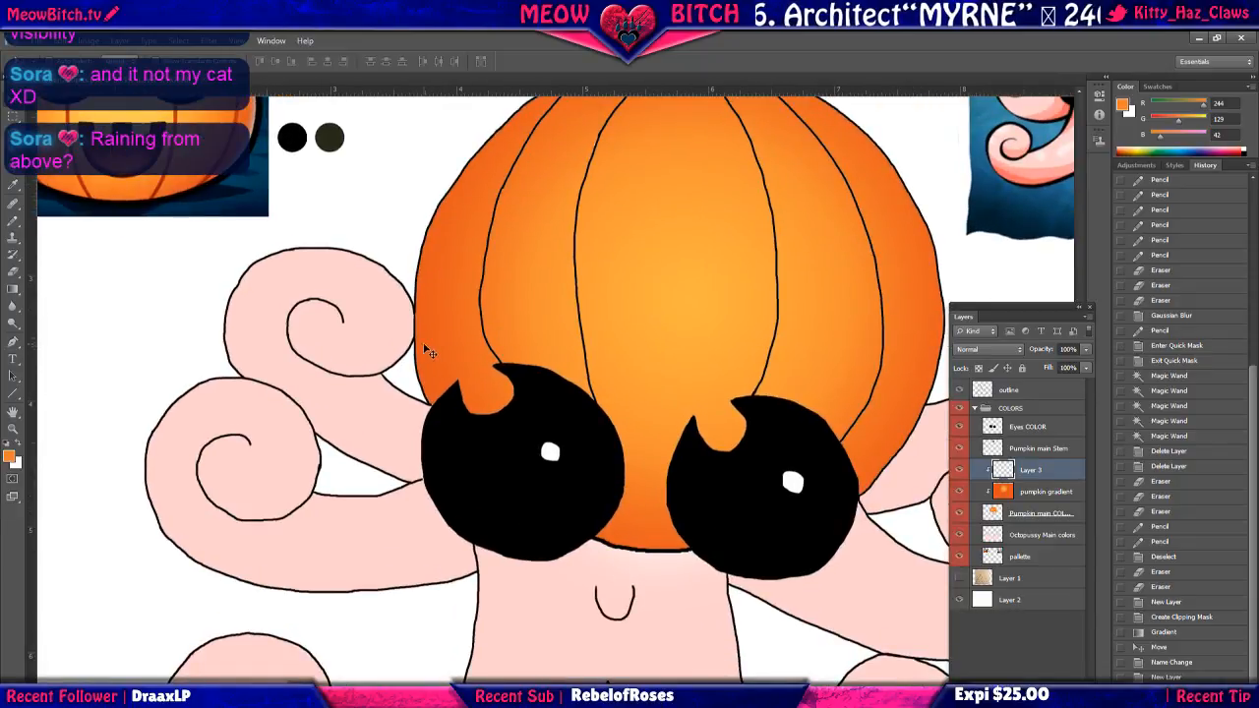
left_click_drag(381, 308, 449, 416)
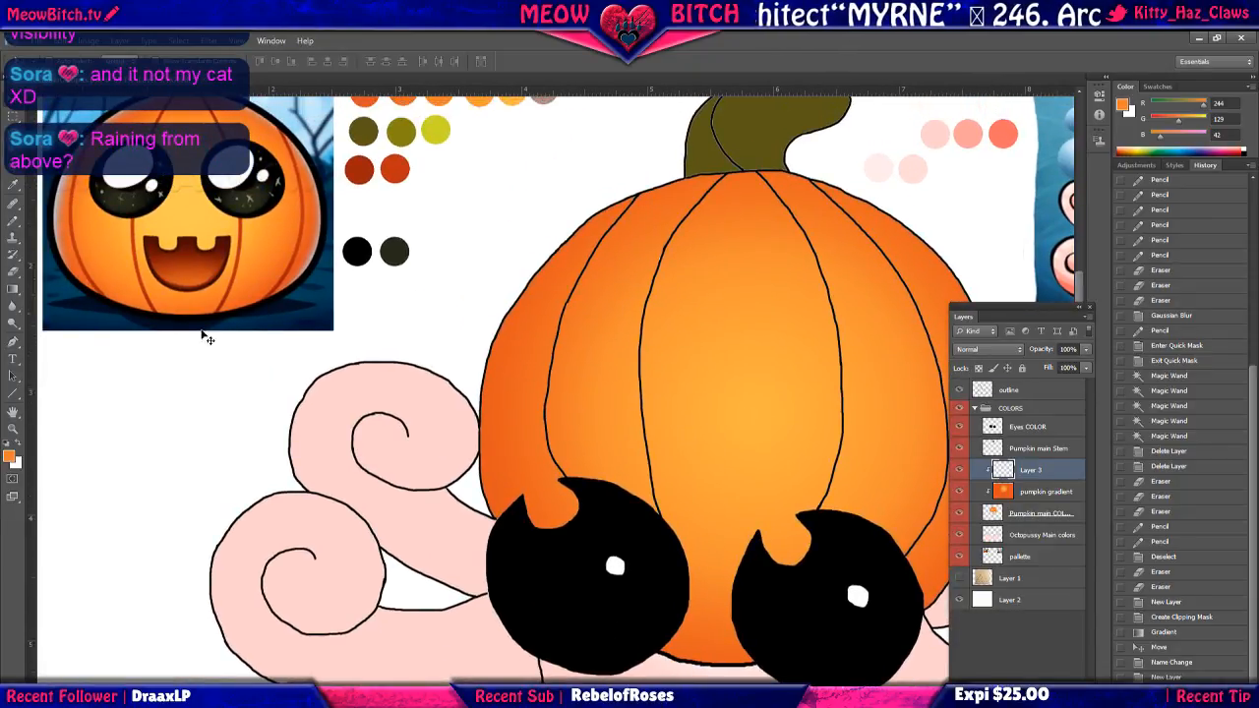
left_click(1023, 558)
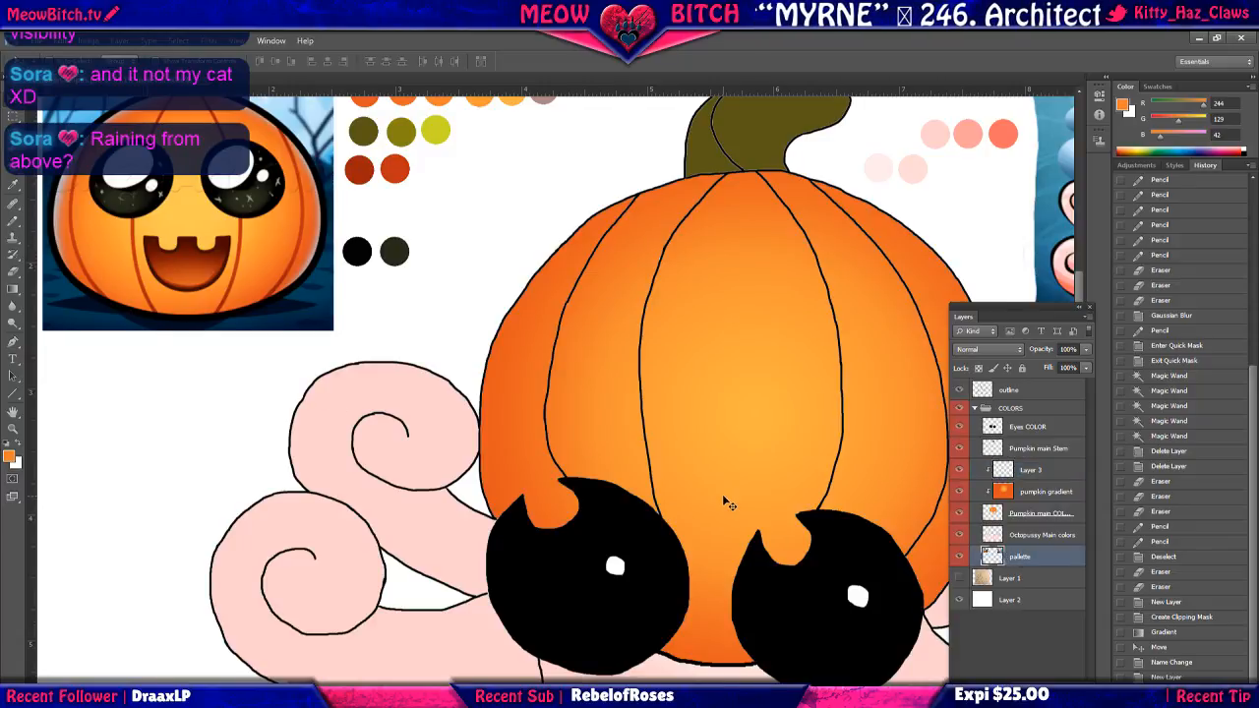
left_click(13, 186)
key("i")
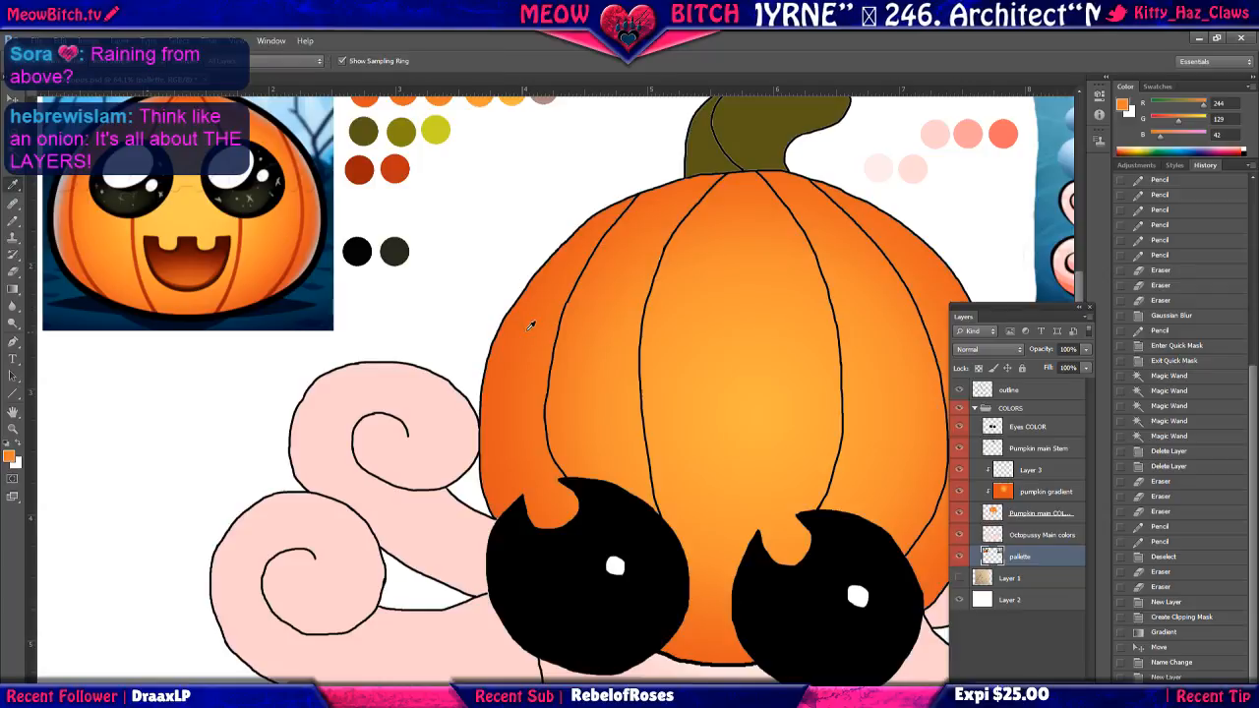
left_click(506, 327)
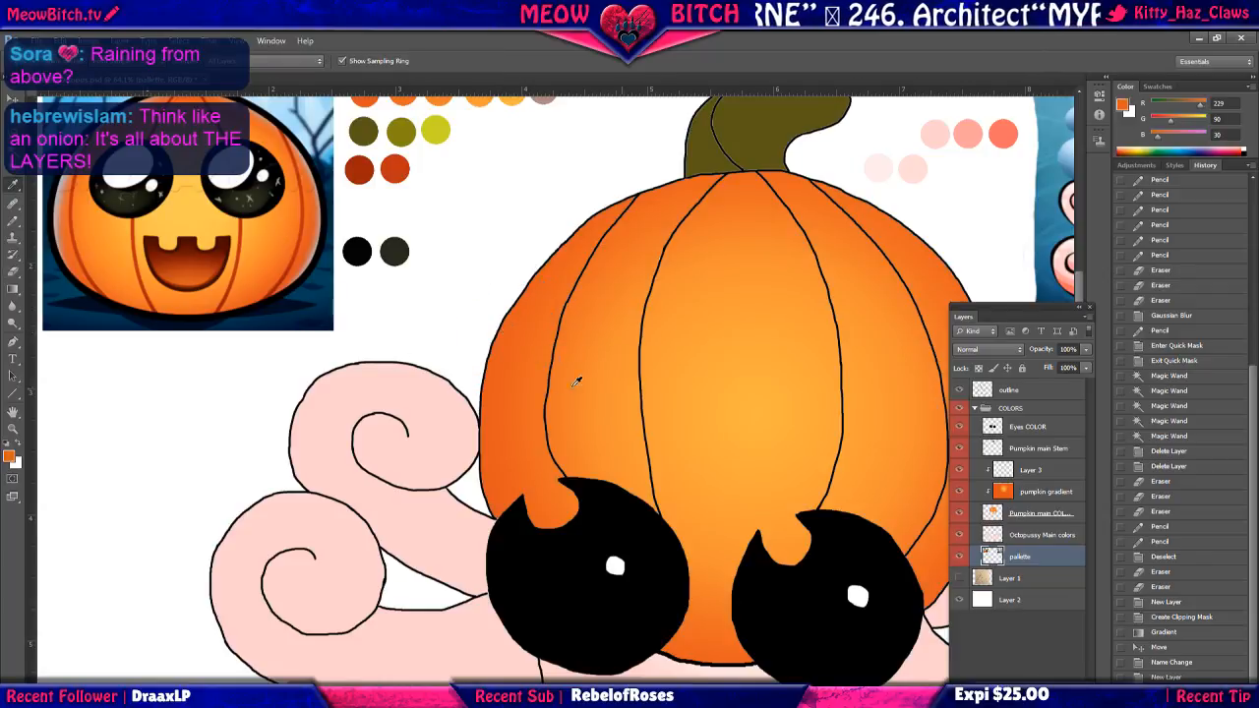
Set the blending mode of the new empty clipped layer above the gradient to Multiply.
left_click(1061, 473)
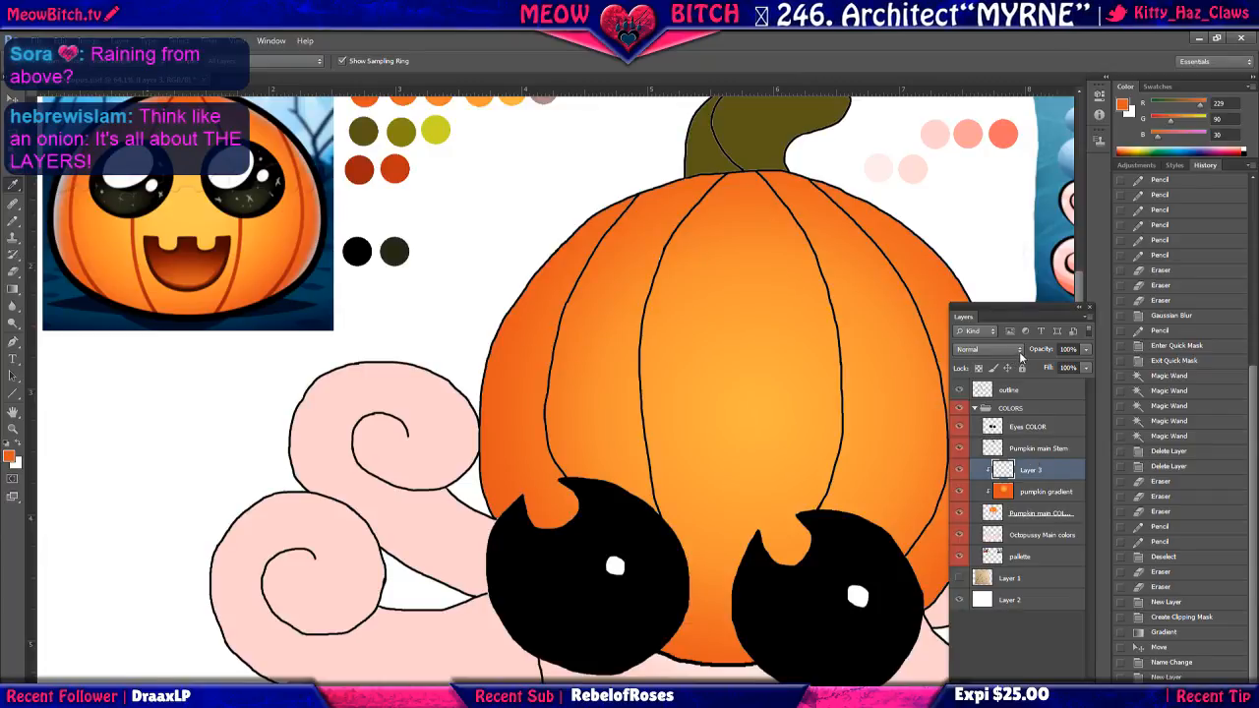
left_click(1020, 349)
left_click(983, 389)
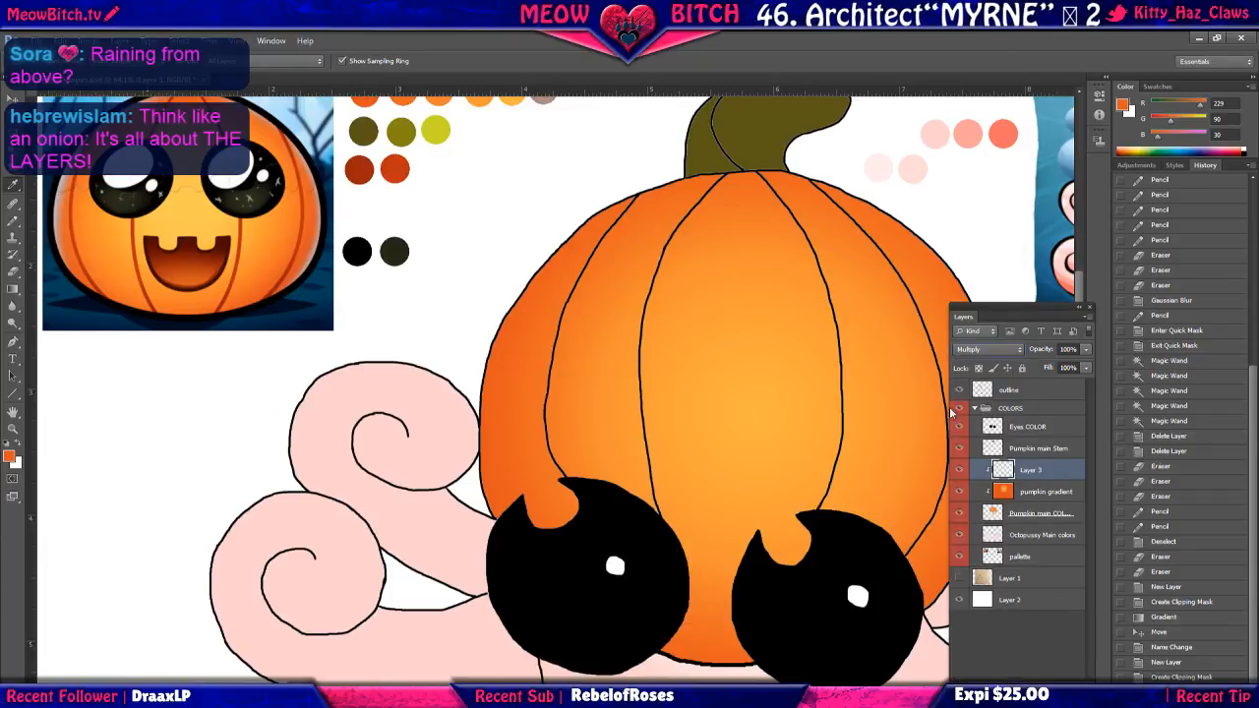
Paint dark orange shading along the pumpkin's left and right edges with the Pencil tool.
left_click(13, 222)
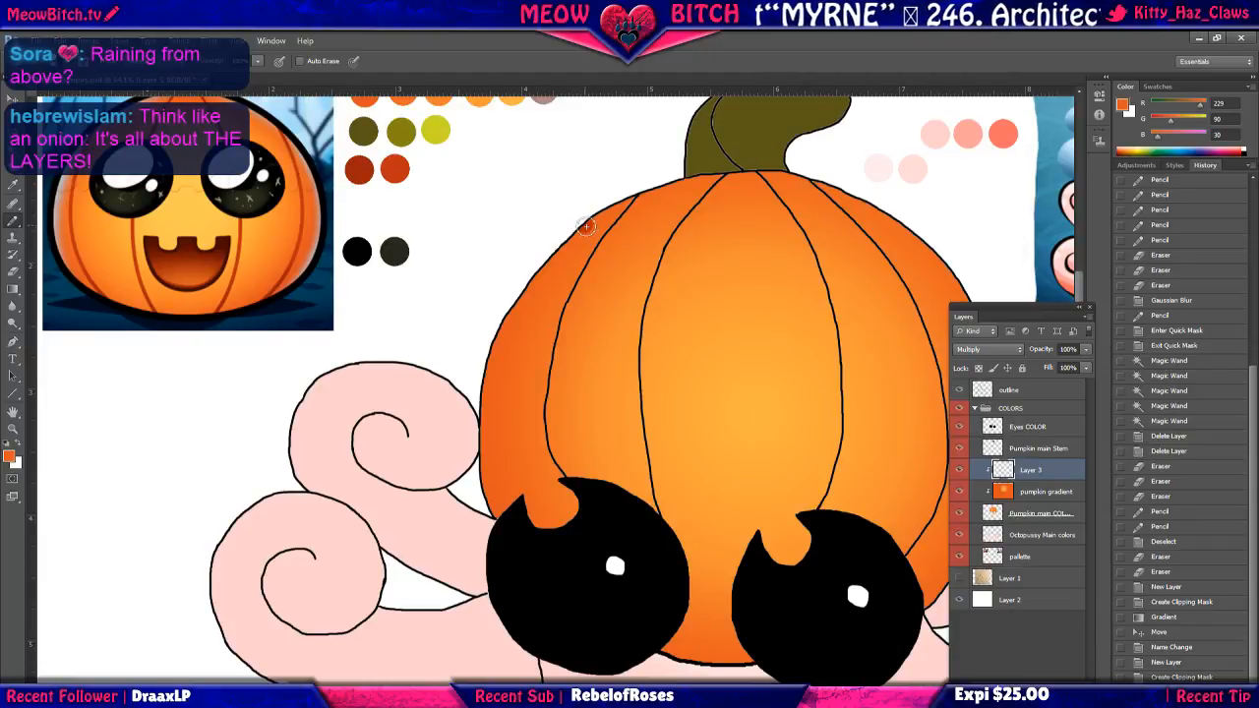
mouse_move(586, 226)
left_mouse_down()
mouse_move(511, 315)
mouse_move(487, 374)
mouse_move(490, 510)
left_mouse_up()
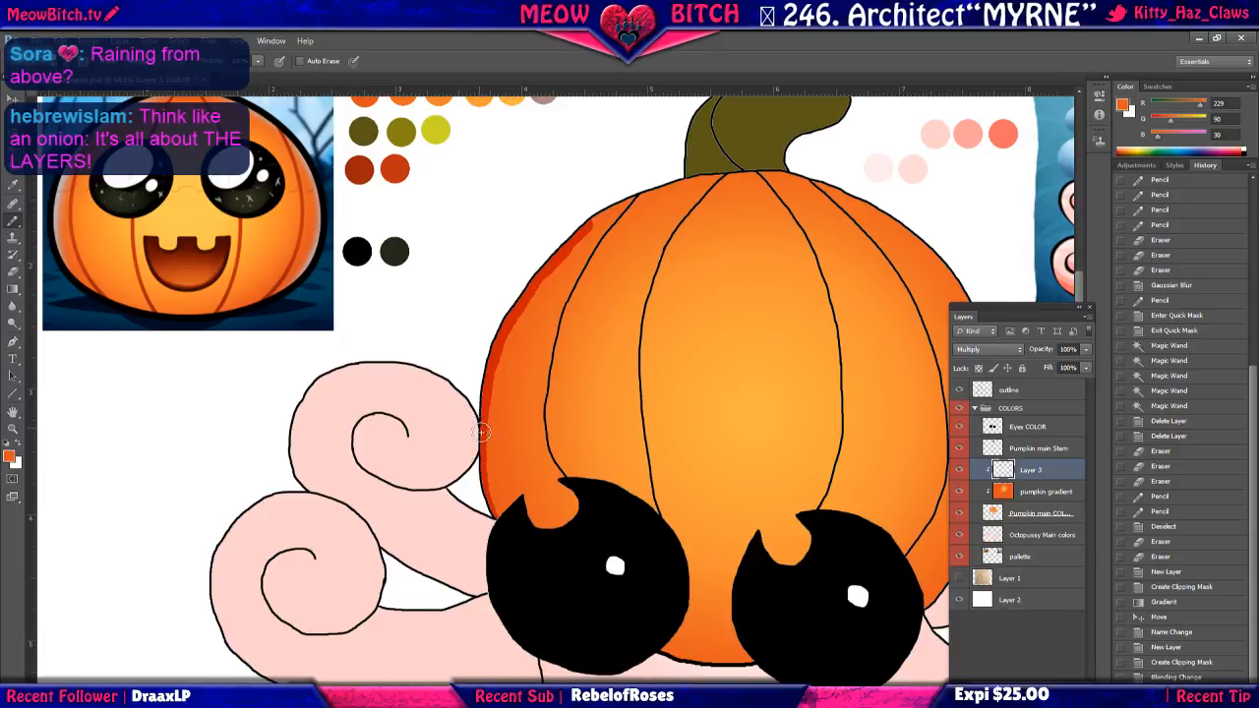
mouse_move(482, 432)
left_mouse_down()
mouse_move(496, 523)
mouse_move(512, 525)
left_mouse_up()
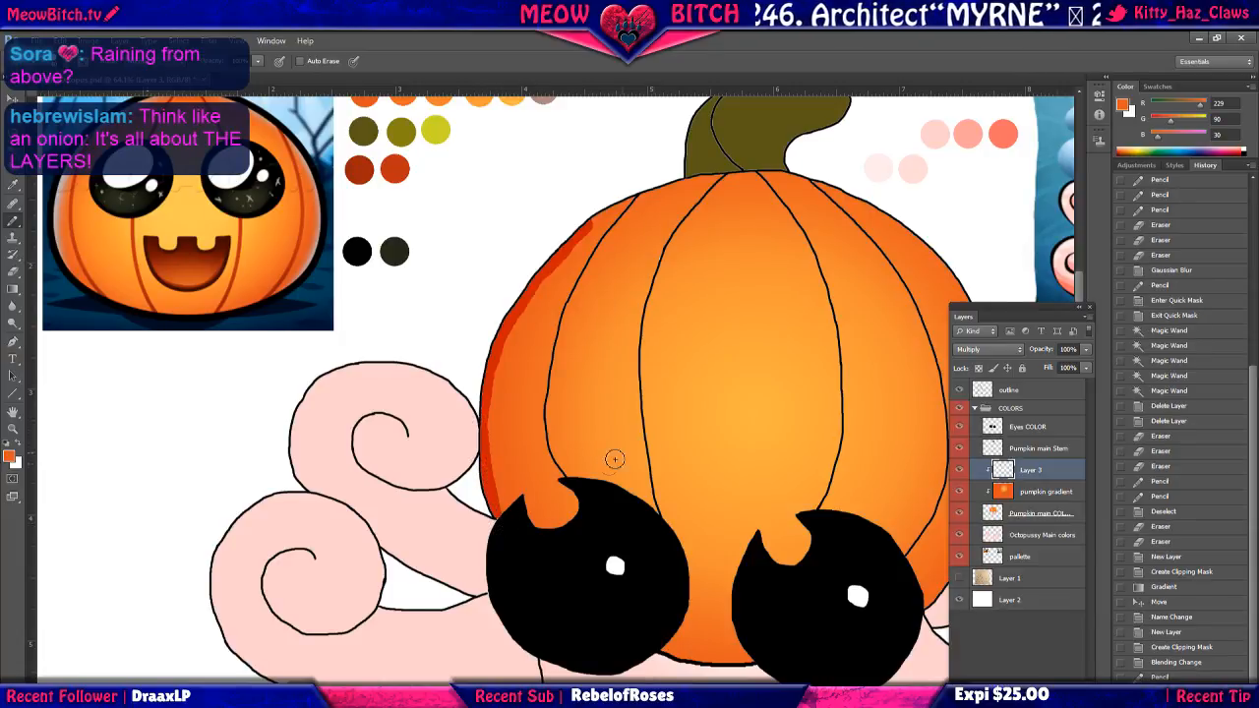
left_click_drag(780, 374, 572, 388)
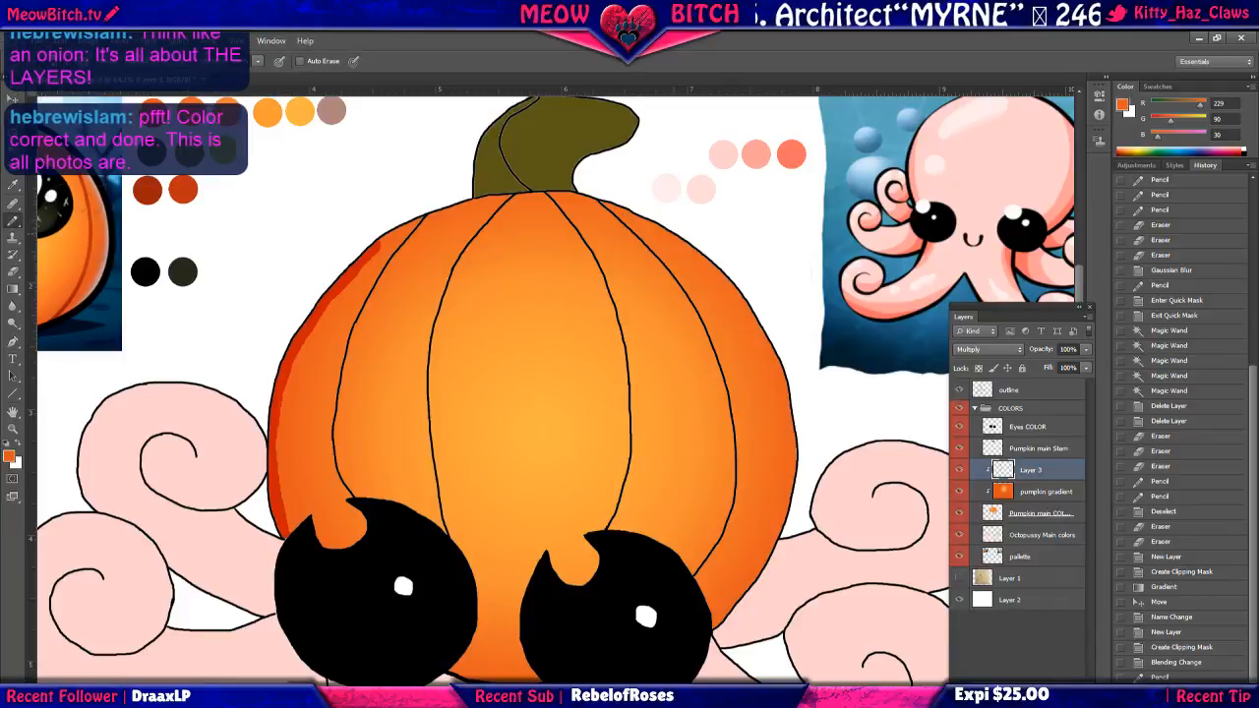
mouse_move(664, 228)
left_mouse_down()
mouse_move(724, 275)
mouse_move(772, 351)
mouse_move(793, 418)
mouse_move(792, 504)
mouse_move(714, 637)
left_mouse_up()
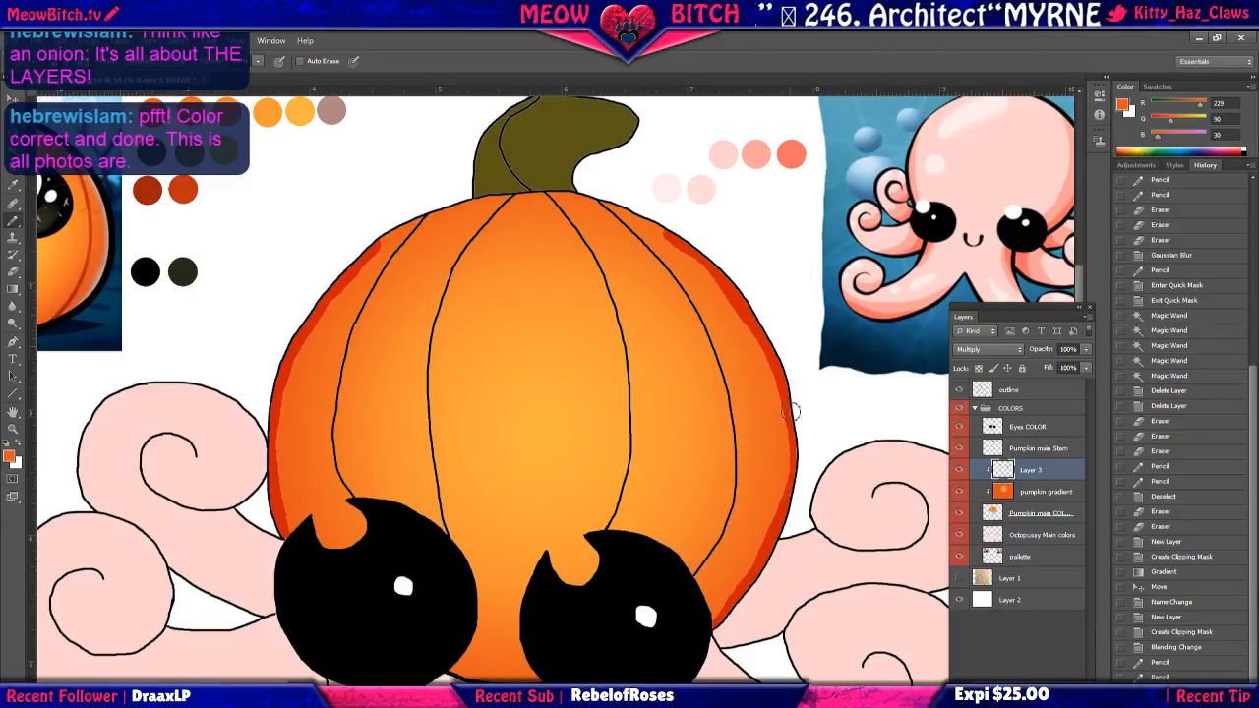
left_click_drag(798, 472, 793, 512)
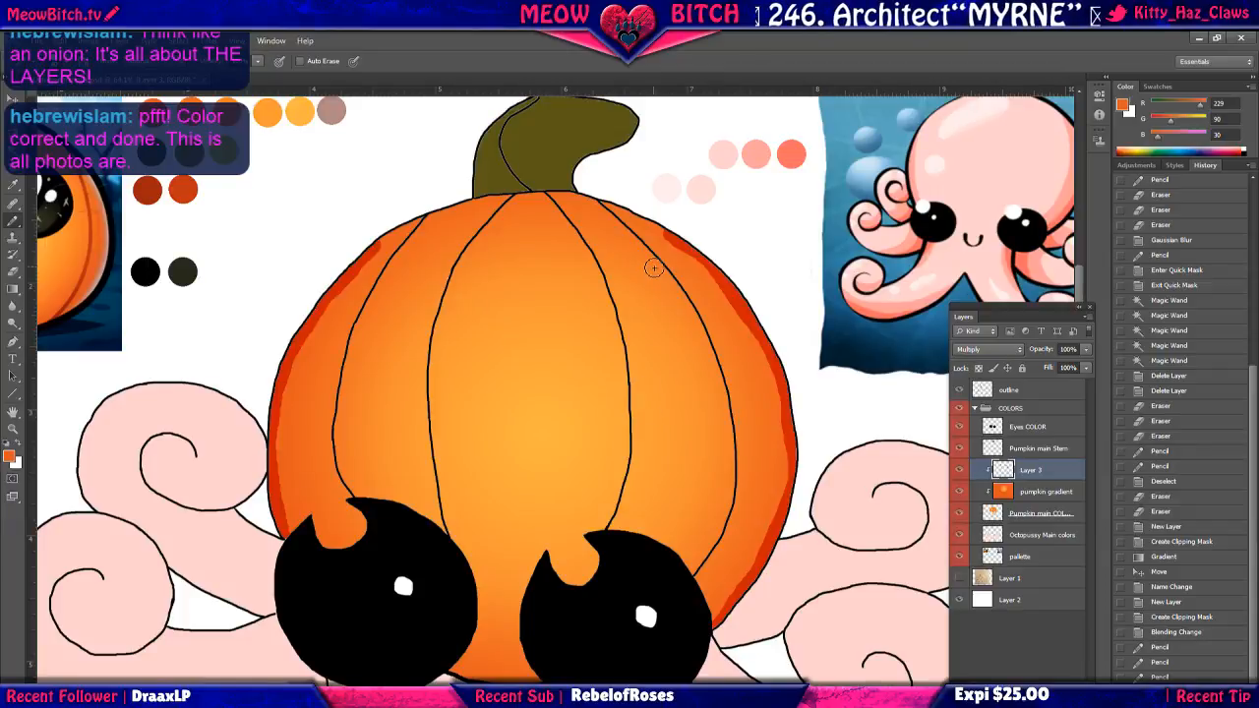
Undo the pencil shading strokes along both pumpkin edges.
left_click(178, 40)
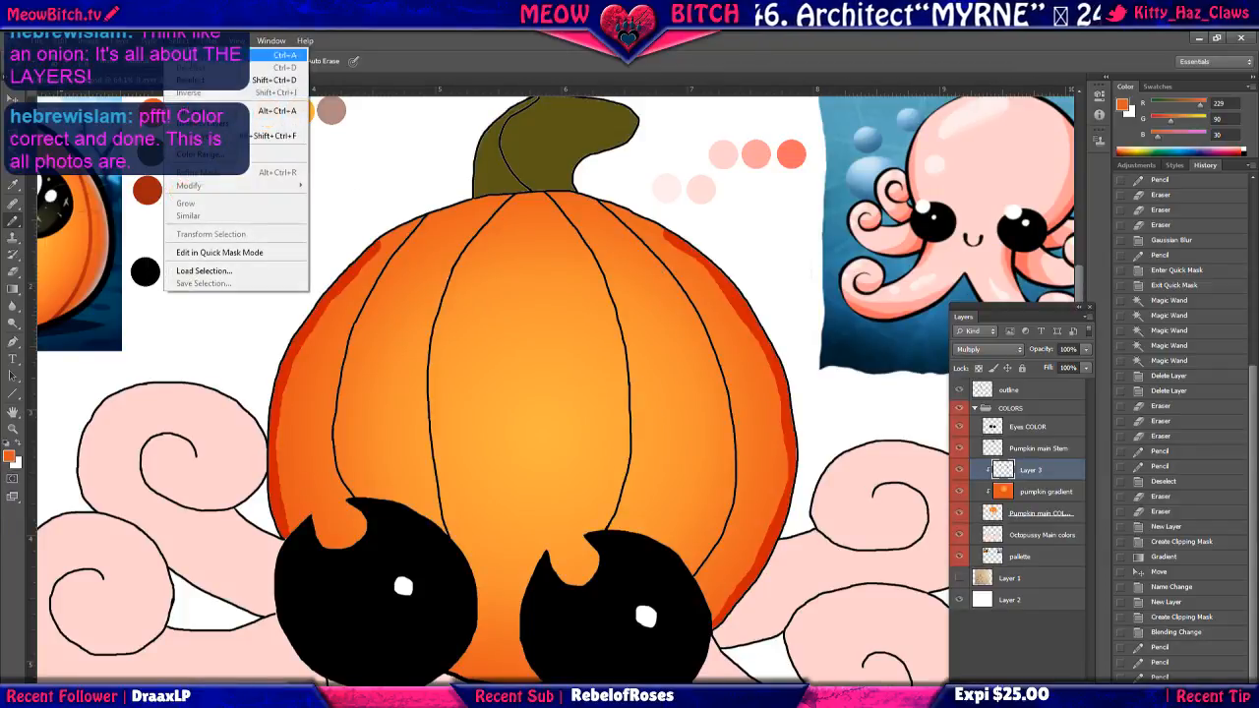
mouse_move(208, 41)
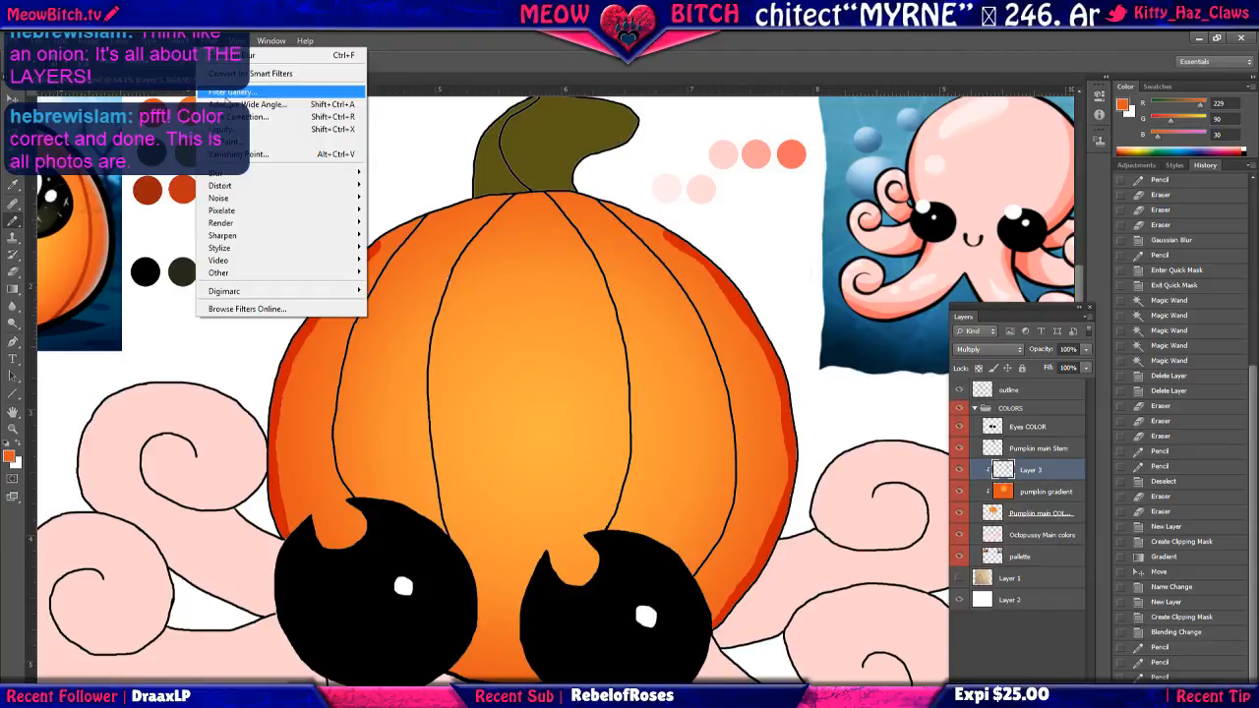
left_click(638, 182)
key("ctrl+alt+z")
key("ctrl+alt+z")
key("ctrl+alt+z")
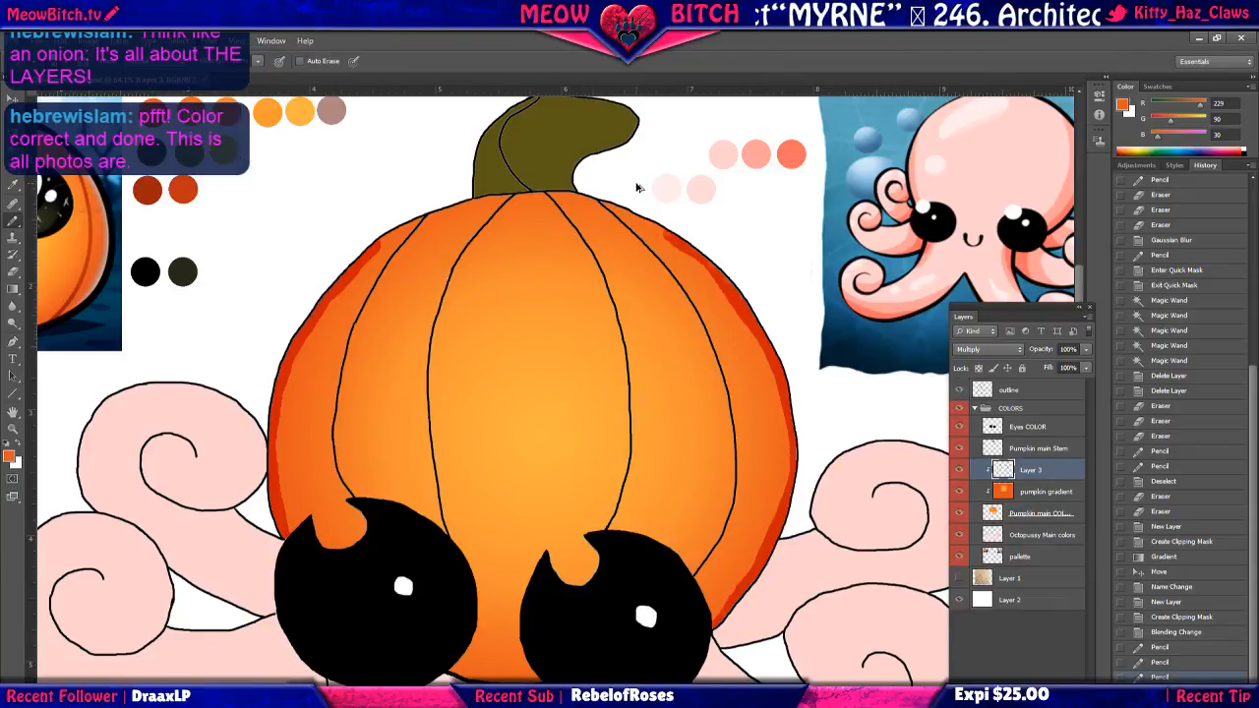
key("ctrl+alt+z")
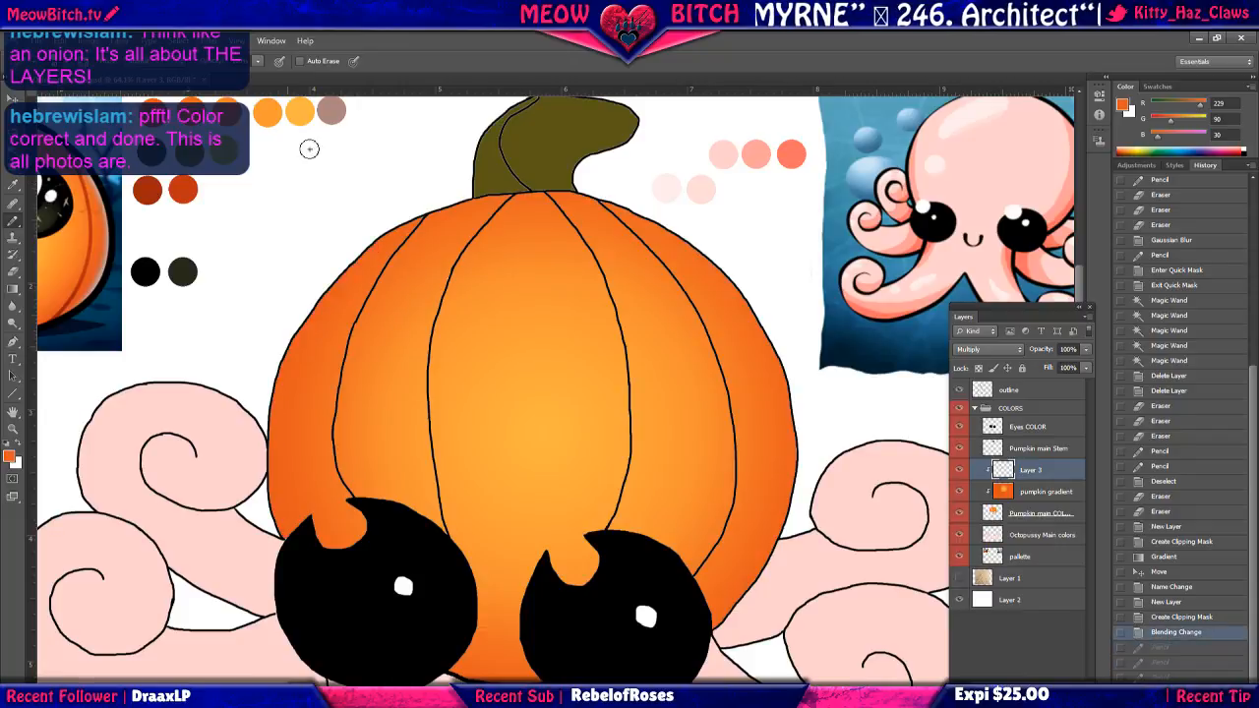
Switch from the Pencil to the Brush tool with a soft round tip for shading the pumpkin.
left_click(28, 61)
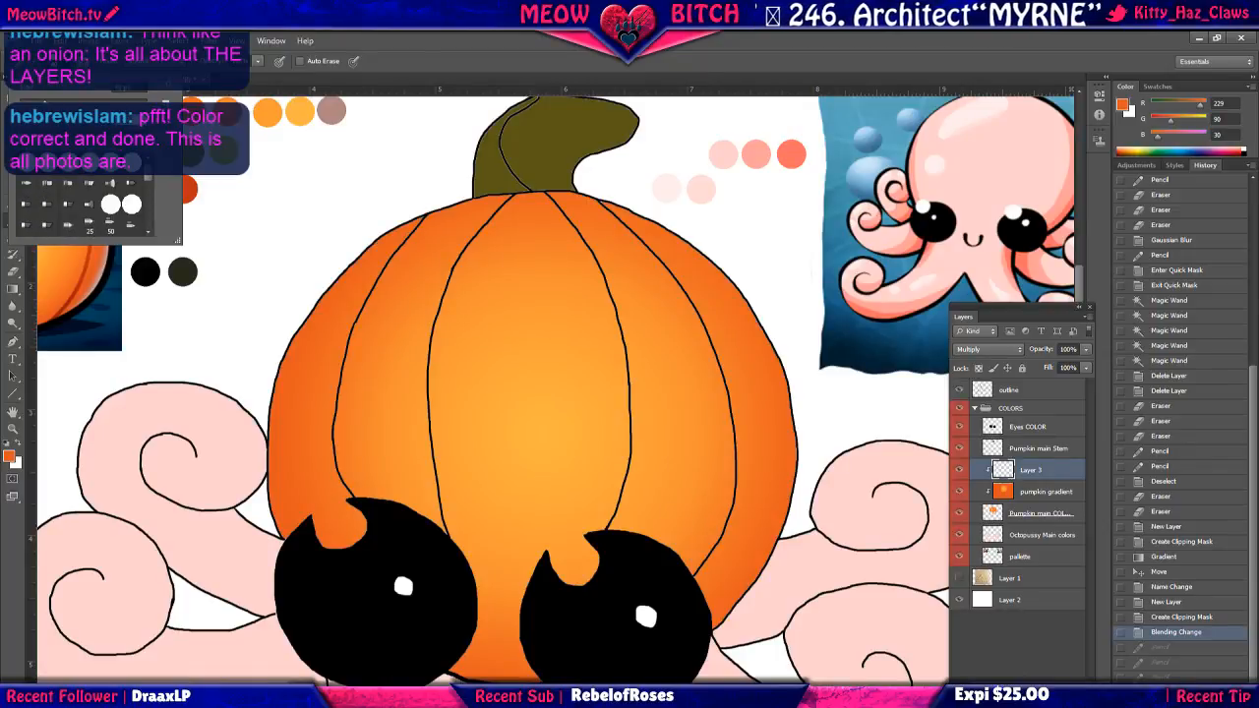
left_click(270, 156)
right_click(18, 227)
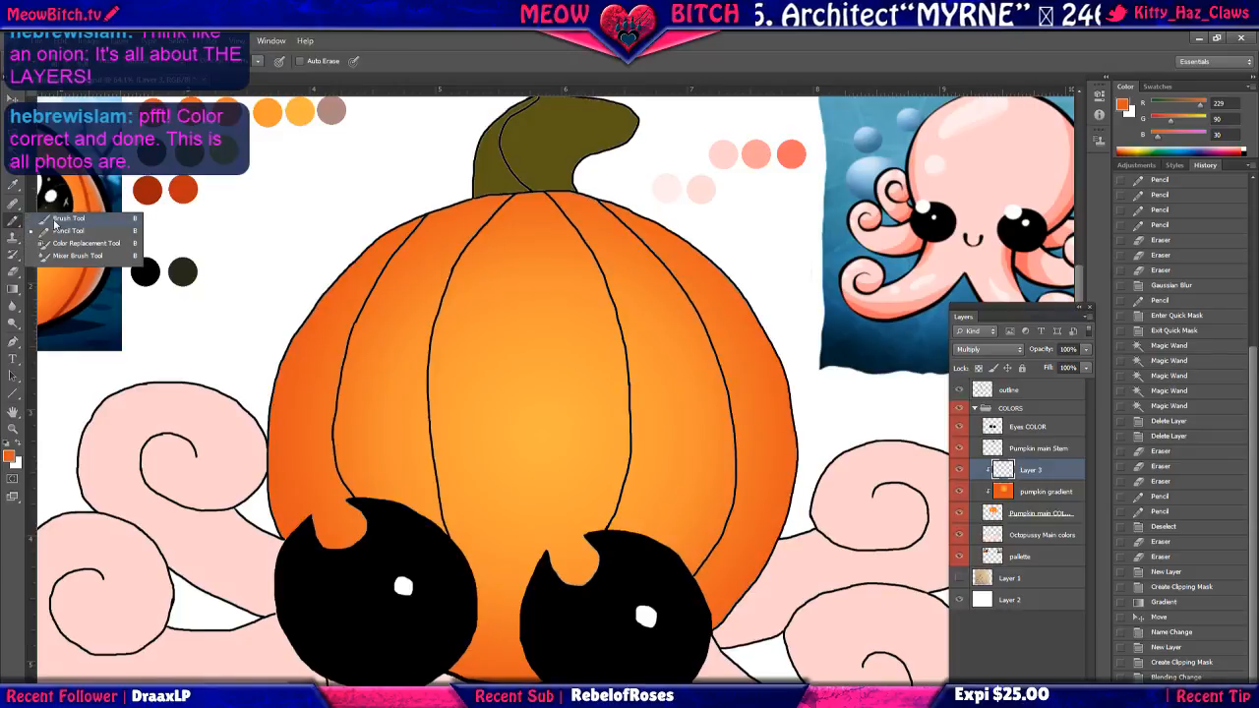
left_click(49, 218)
left_click(67, 62)
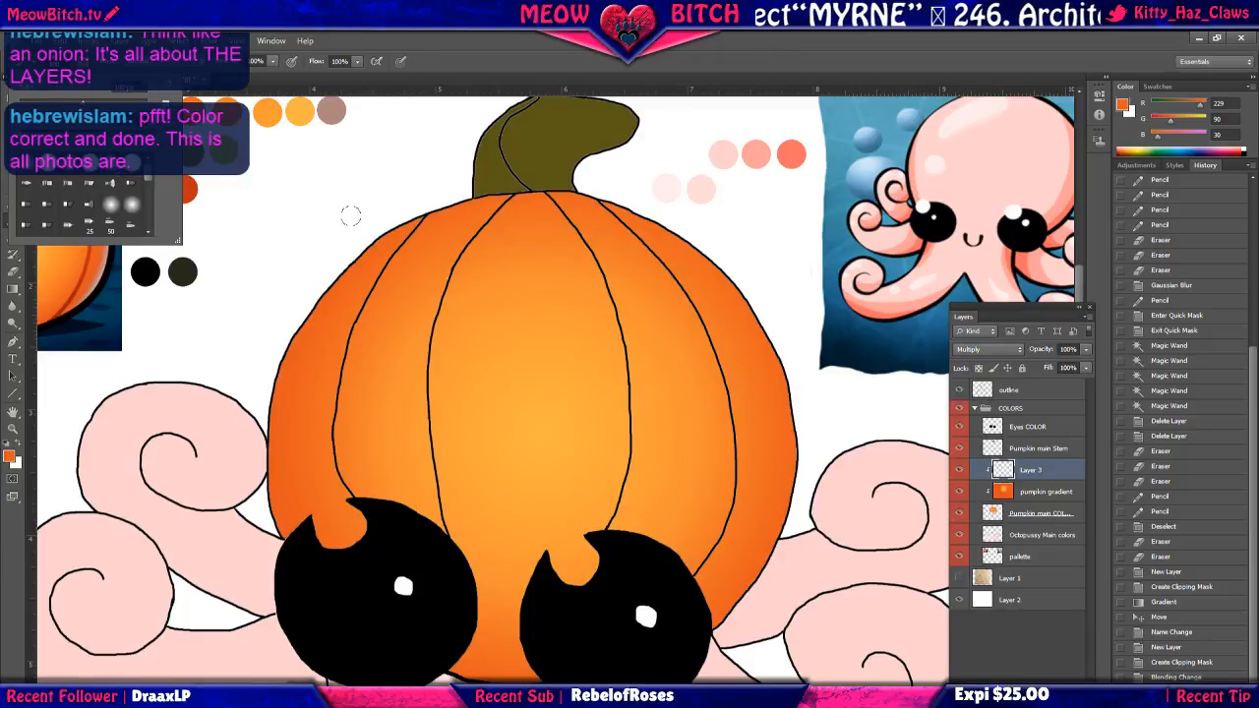
left_click(403, 212)
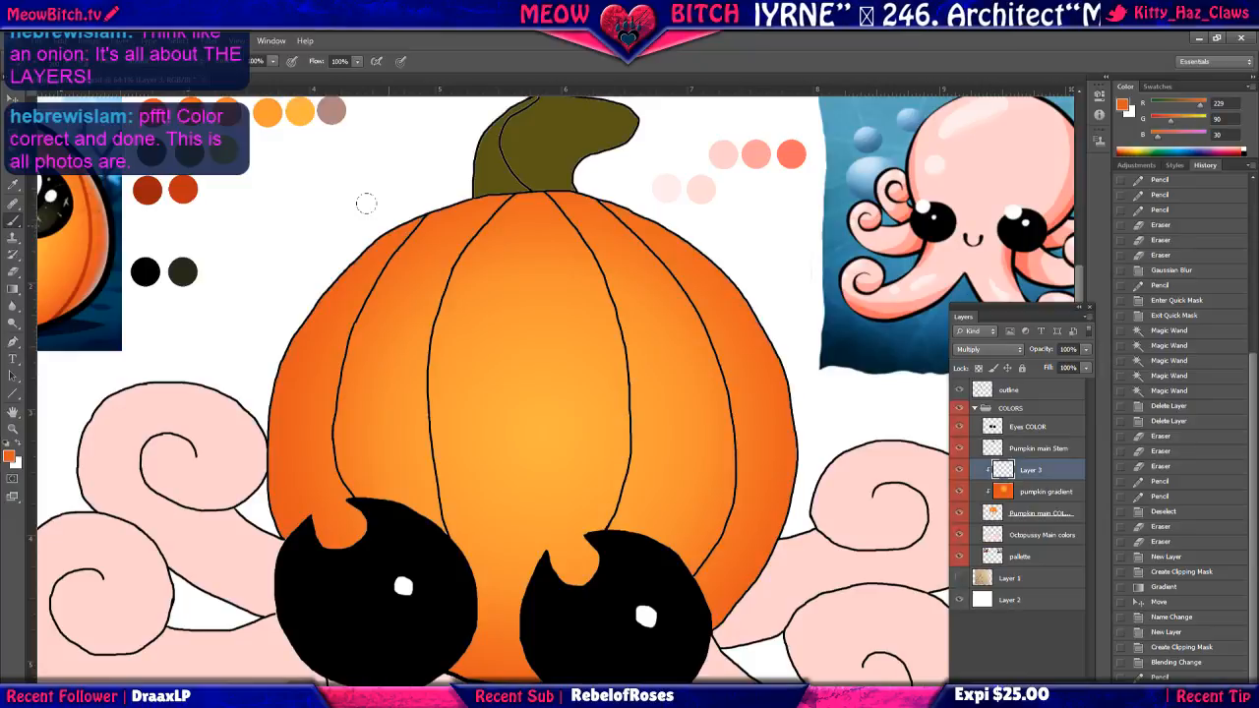
Paint soft dark orange shading along the pumpkin's left and right edges on the clipped Multiply layer, redoing the first left stroke.
mouse_move(368, 205)
left_mouse_down()
mouse_move(319, 259)
mouse_move(264, 400)
mouse_move(249, 566)
mouse_move(286, 551)
left_mouse_up()
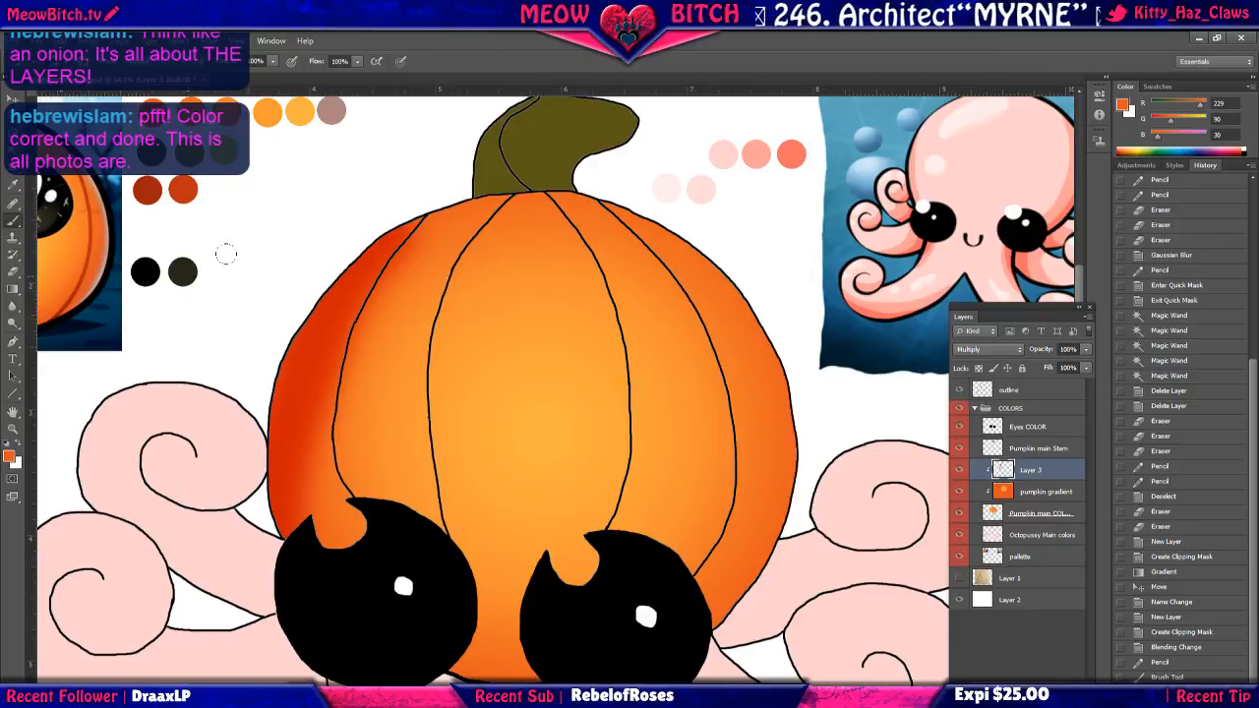
key("ctrl+z")
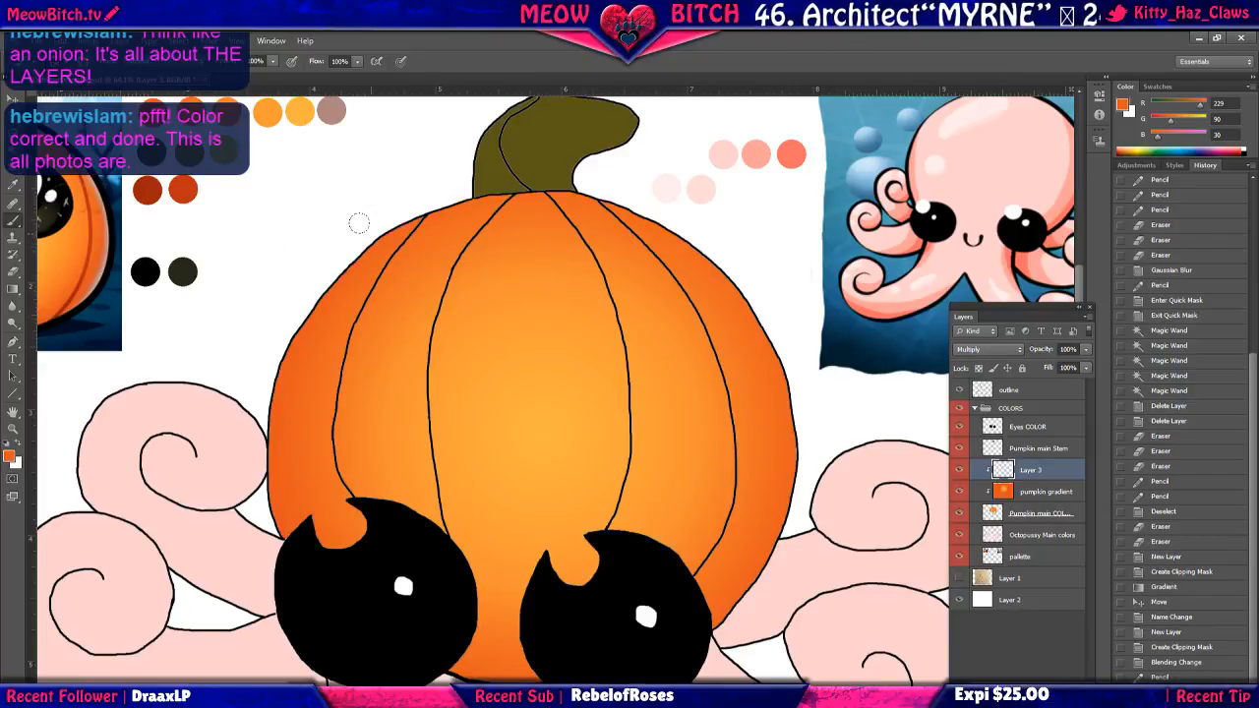
mouse_move(382, 236)
left_mouse_down()
mouse_move(332, 266)
mouse_move(300, 379)
mouse_move(281, 539)
left_mouse_up()
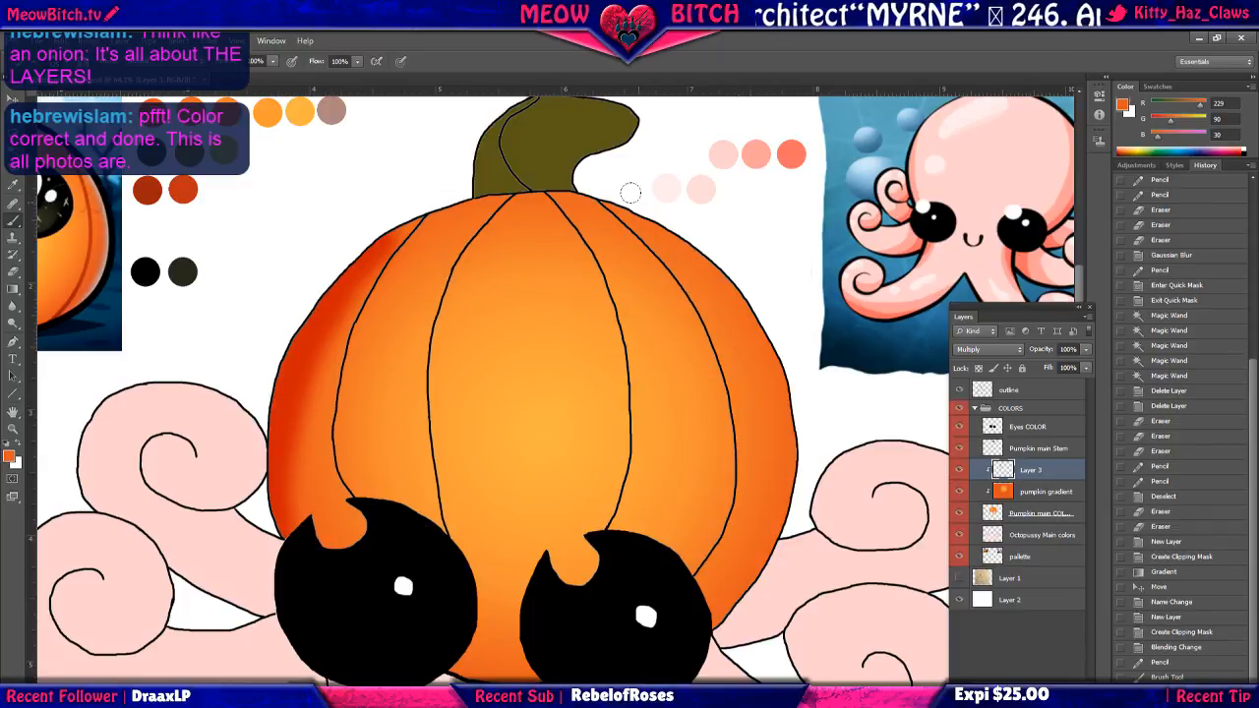
mouse_move(614, 202)
left_mouse_down()
mouse_move(660, 213)
mouse_move(707, 264)
mouse_move(752, 340)
mouse_move(779, 425)
mouse_move(778, 507)
mouse_move(682, 654)
mouse_move(713, 624)
left_mouse_up()
left_click_drag(784, 418, 735, 573)
scroll(394, 656, "down", 5)
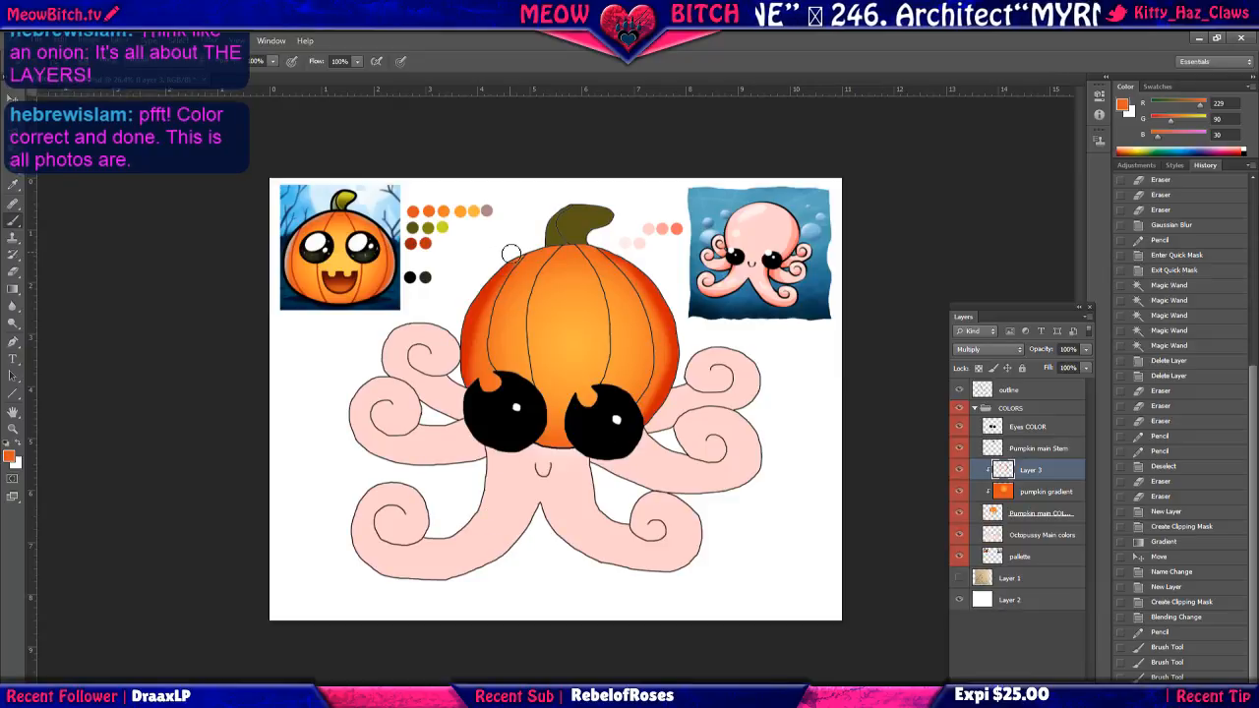
left_click_drag(515, 256, 508, 258)
left_click(509, 258)
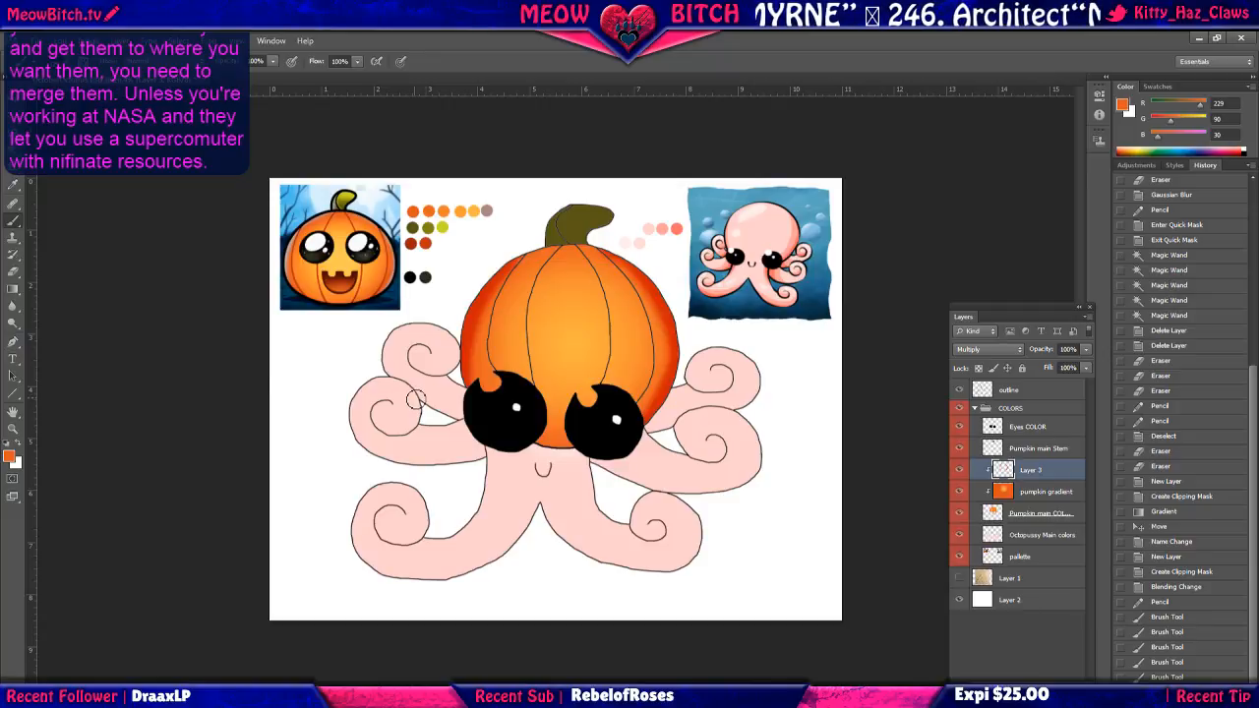
Erase the inner side of the shading along the pumpkin's upper left edge to thin it.
left_click(13, 272)
left_click(478, 317)
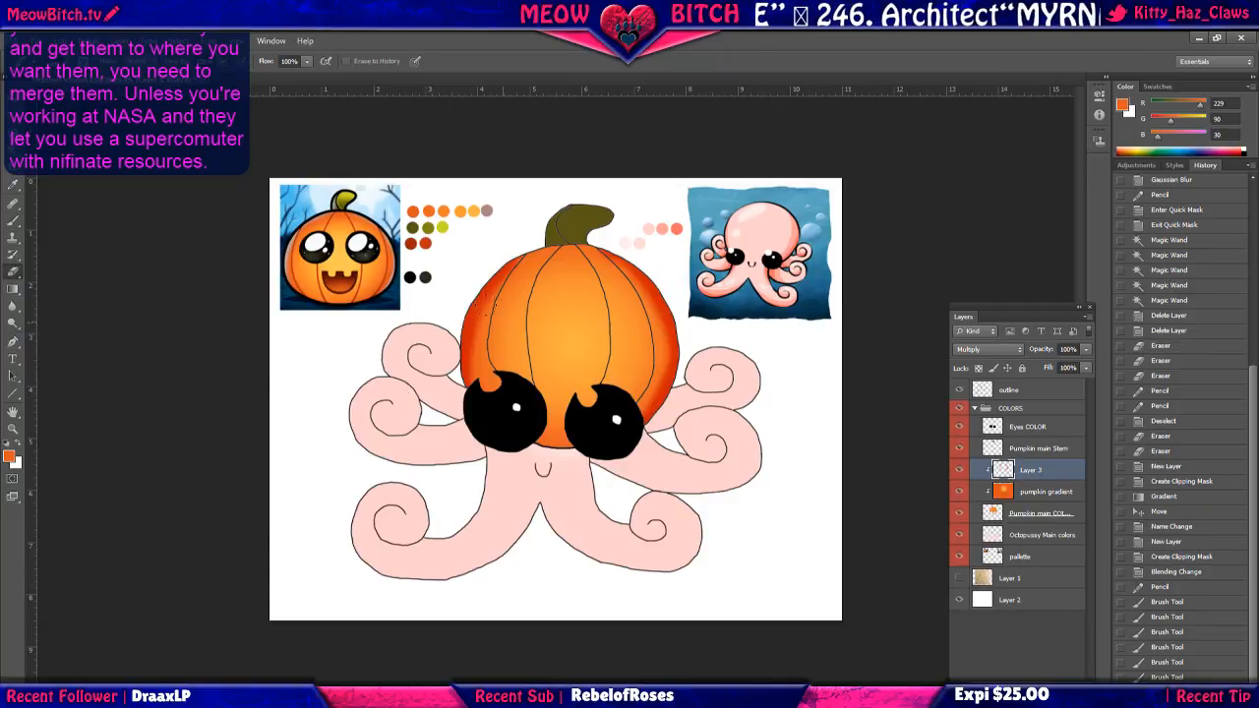
mouse_move(481, 315)
left_mouse_down()
mouse_move(504, 293)
mouse_move(480, 344)
mouse_move(485, 323)
left_mouse_up()
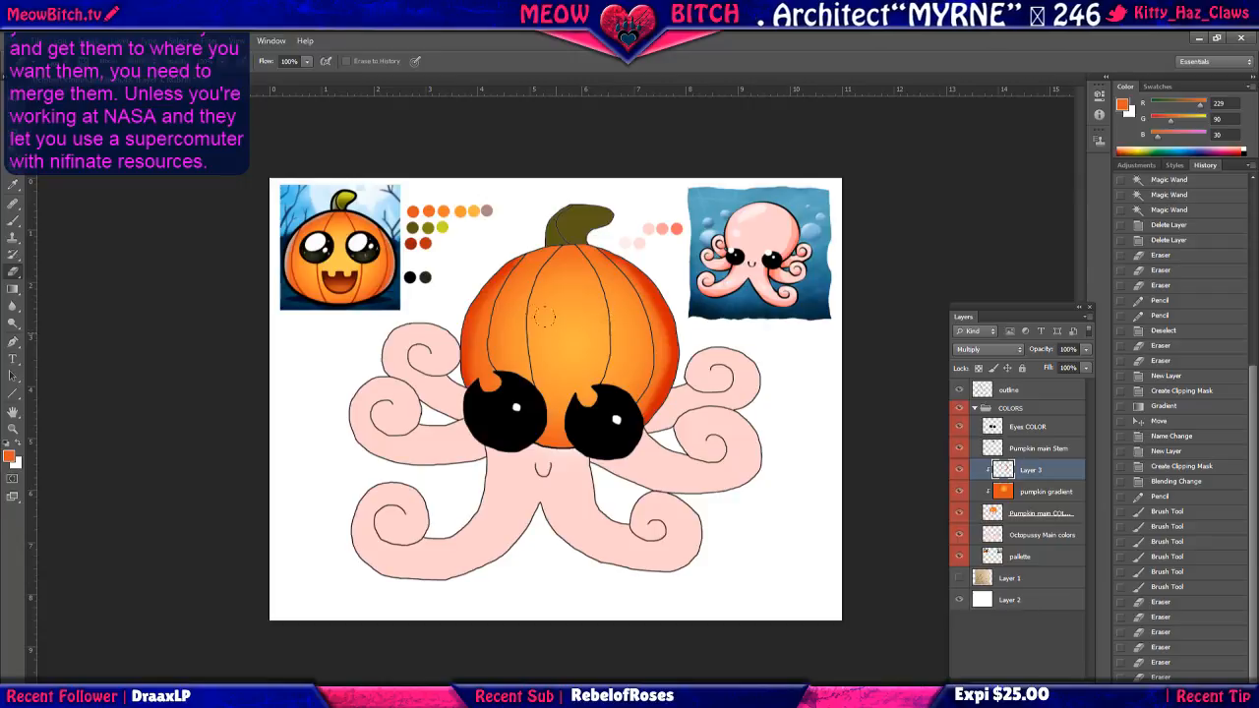
left_click_drag(492, 293, 486, 307)
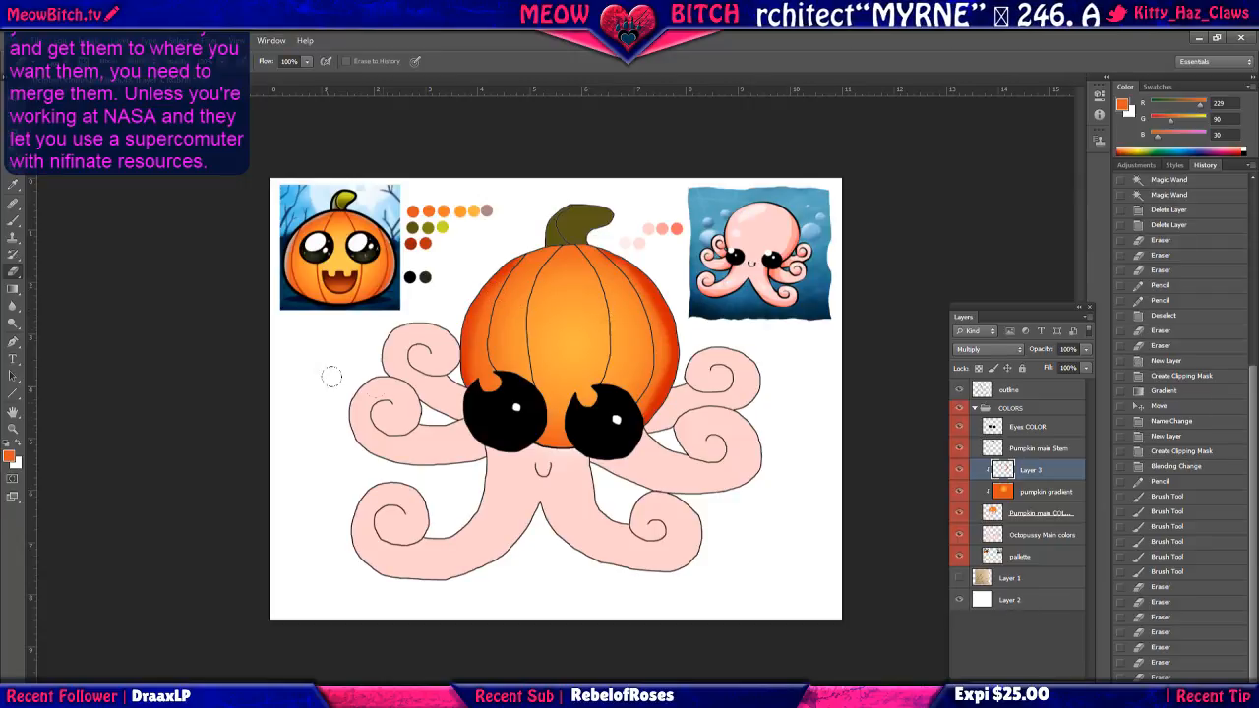
Repaint the soft shading along the pumpkin's left edge, from the upper curve down to the left eye.
left_click(13, 224)
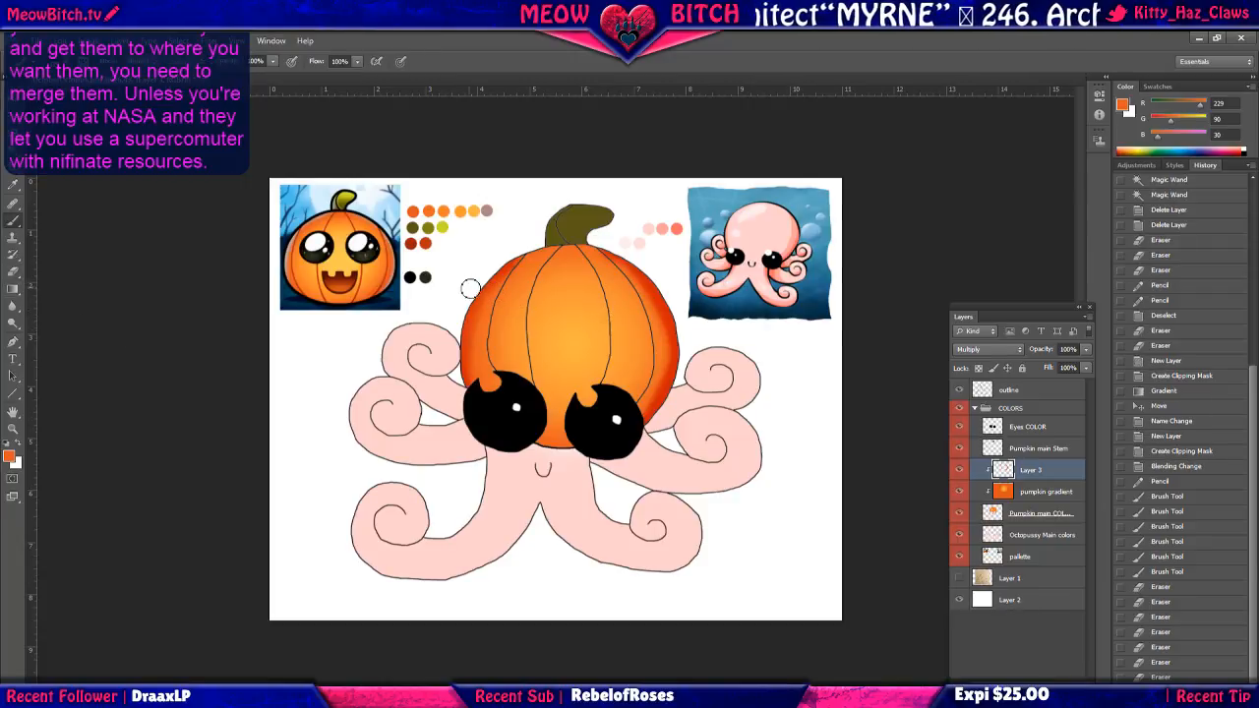
left_click_drag(473, 295, 455, 366)
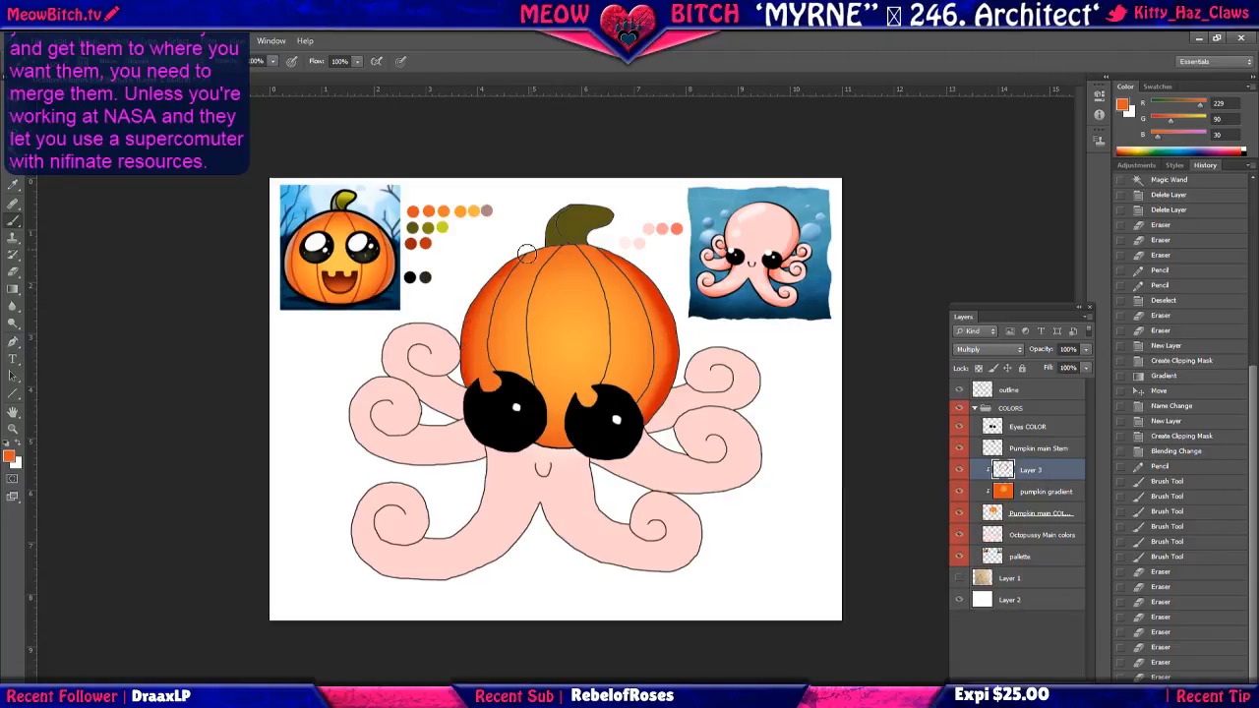
left_click_drag(514, 256, 492, 288)
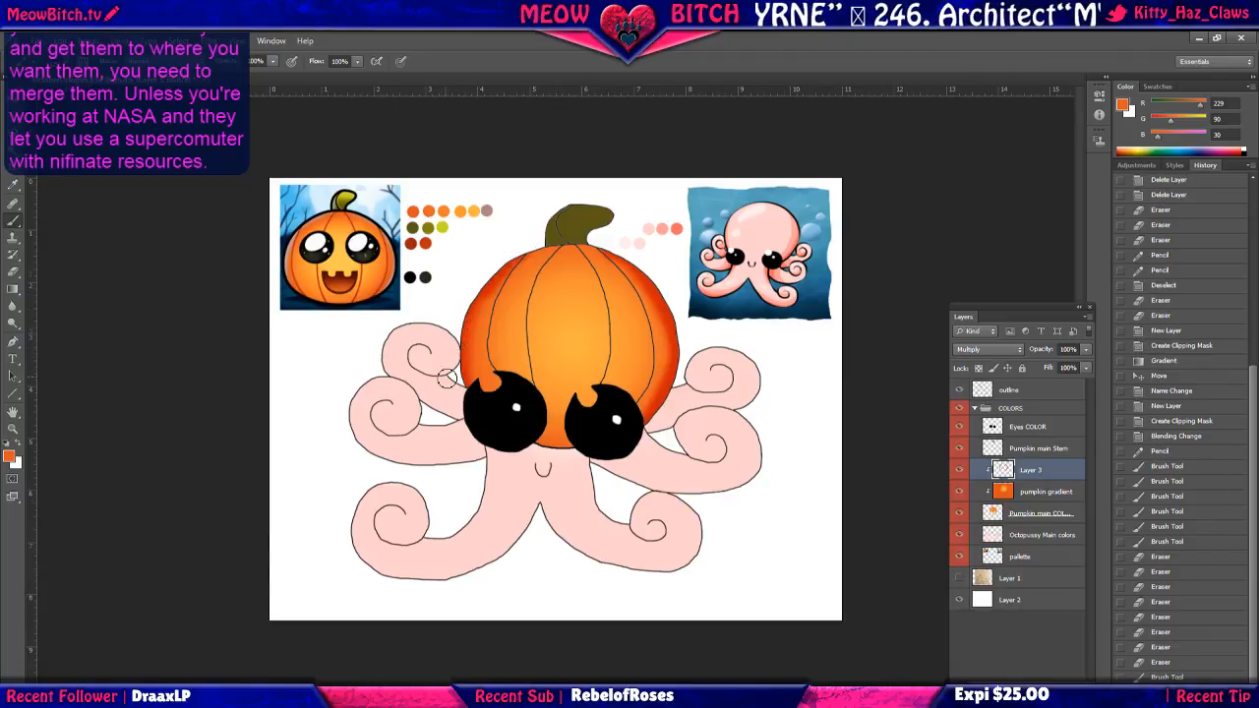
scroll(453, 377, "up", 5)
mouse_move(488, 193)
left_mouse_down()
mouse_move(452, 231)
mouse_move(455, 334)
left_mouse_up()
left_click_drag(458, 387, 481, 389)
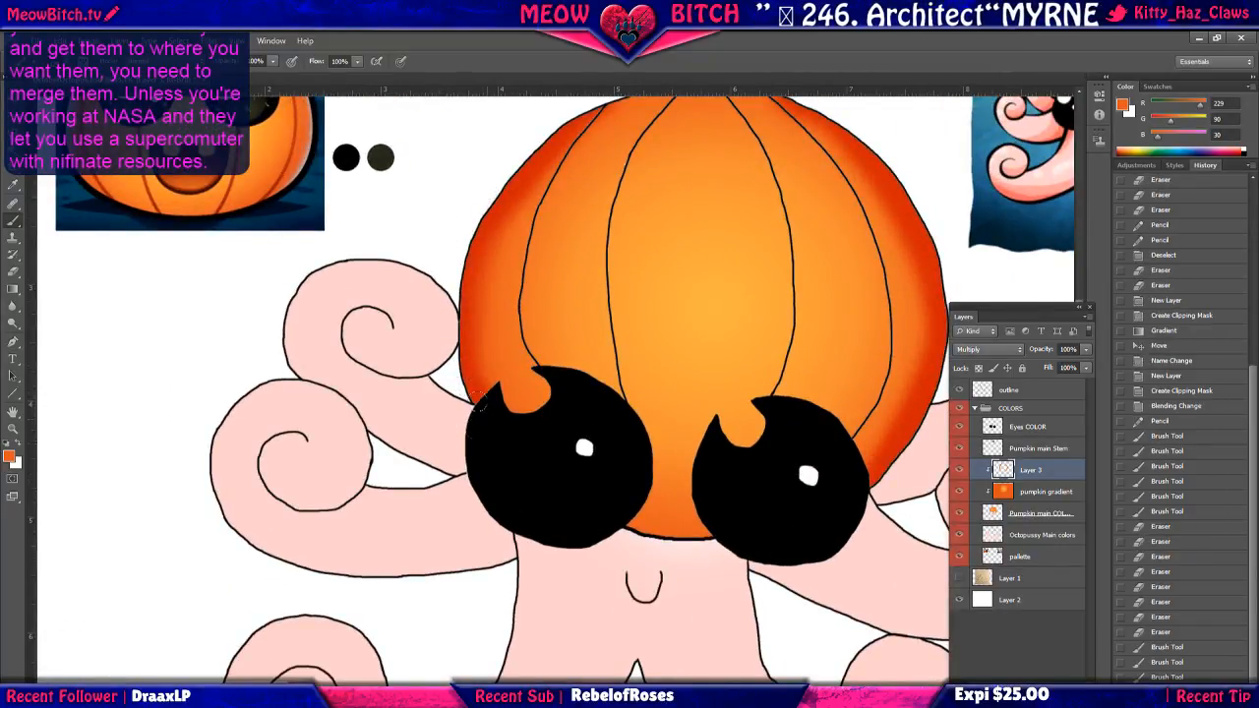
scroll(467, 442, "down", 5)
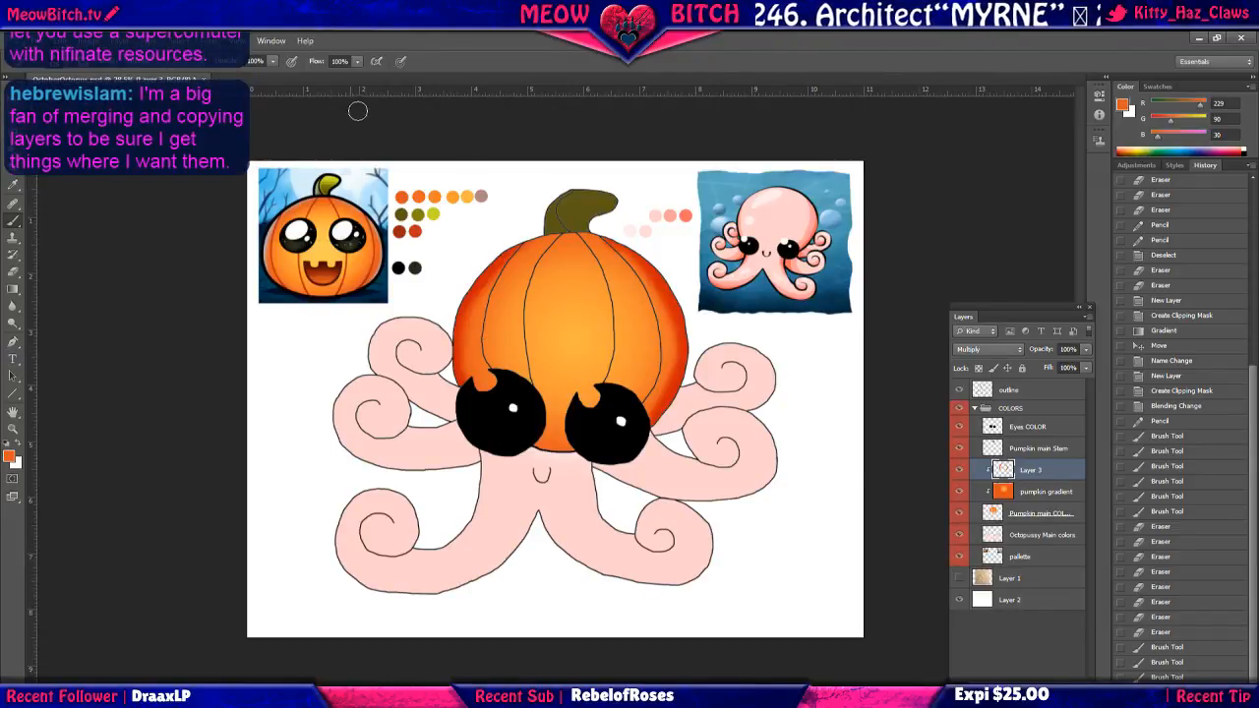
Set up a Gaussian Blur for the edge shading layer with a radius of about 8 pixels, comparing the preview.
left_click(181, 41)
mouse_move(212, 42)
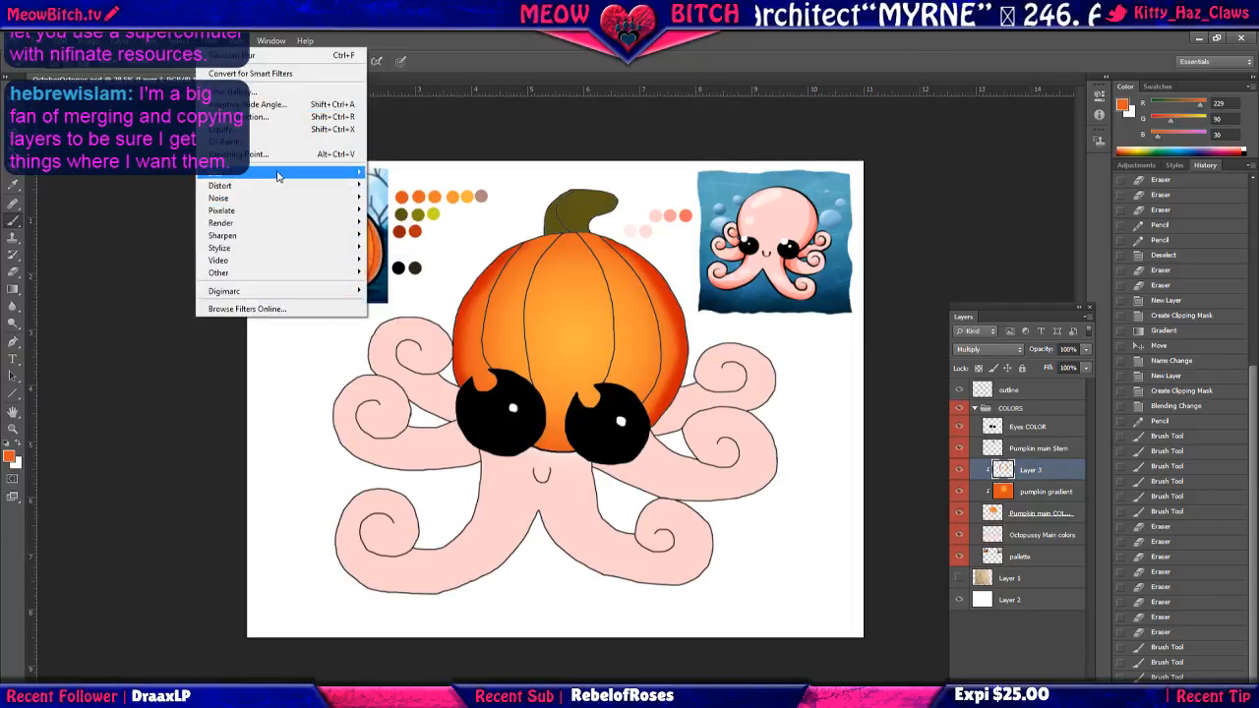
mouse_move(295, 173)
left_click(402, 266)
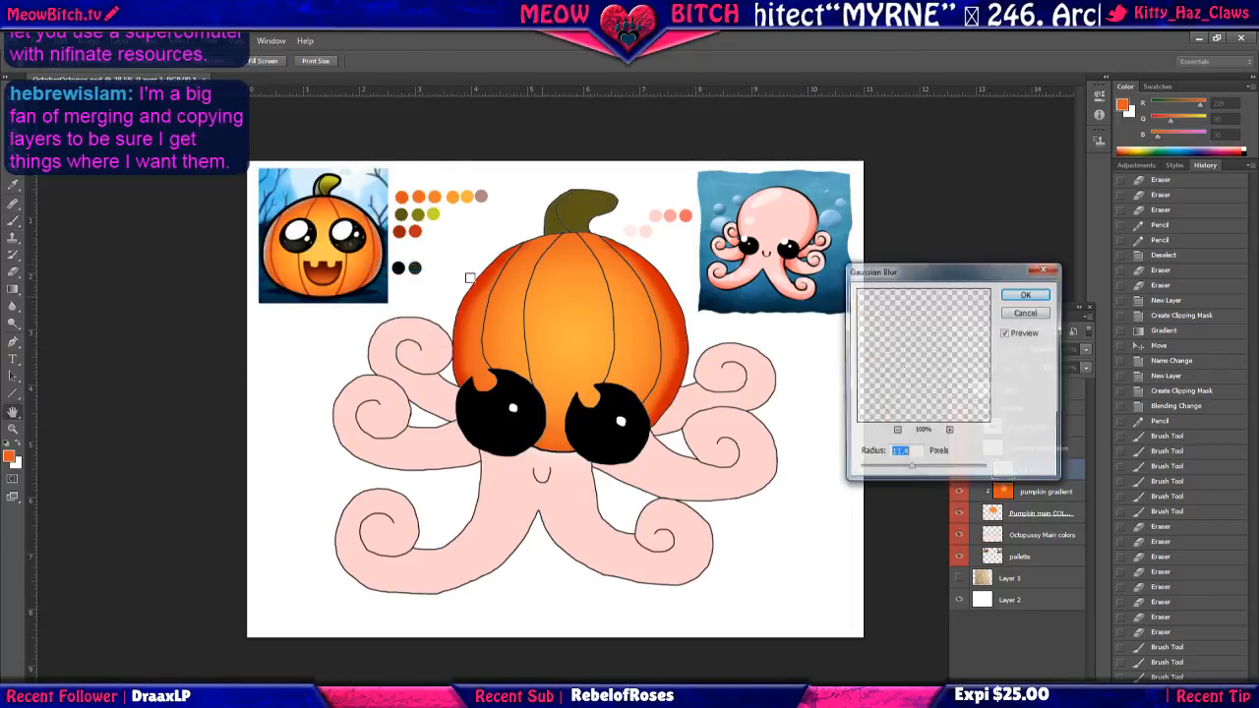
left_click(897, 431)
left_click(897, 431)
left_click(897, 431)
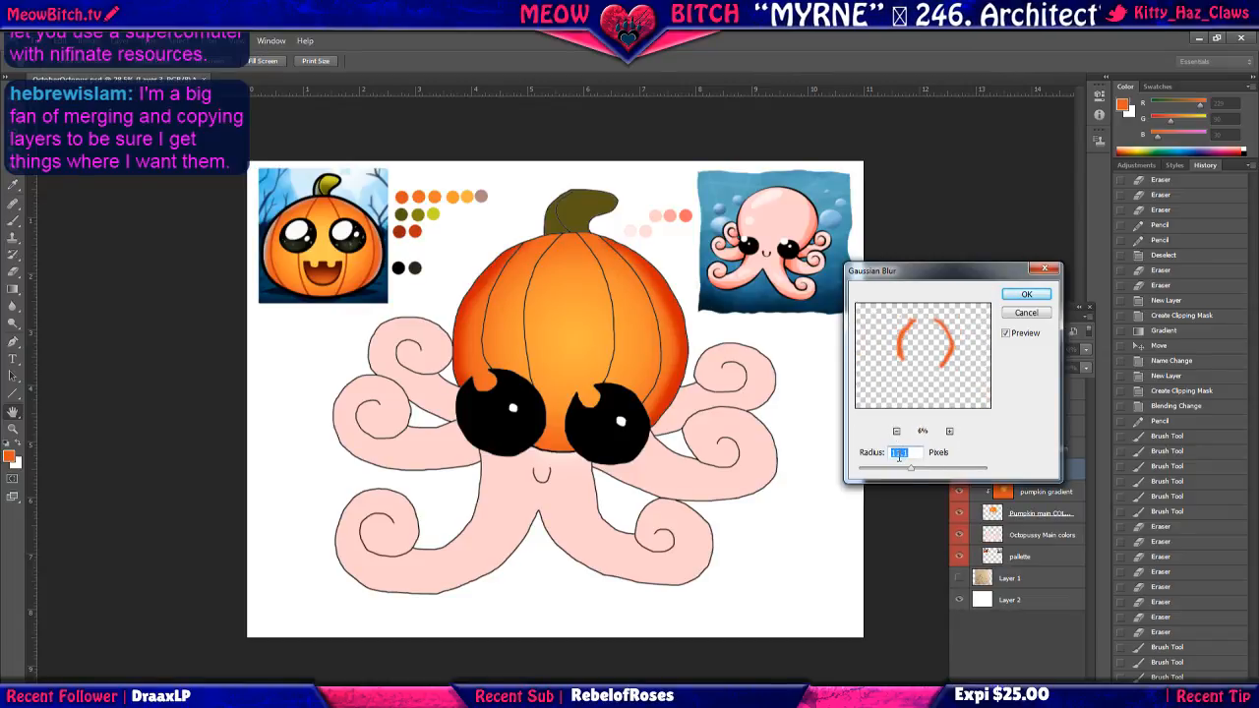
left_click_drag(911, 469, 883, 475)
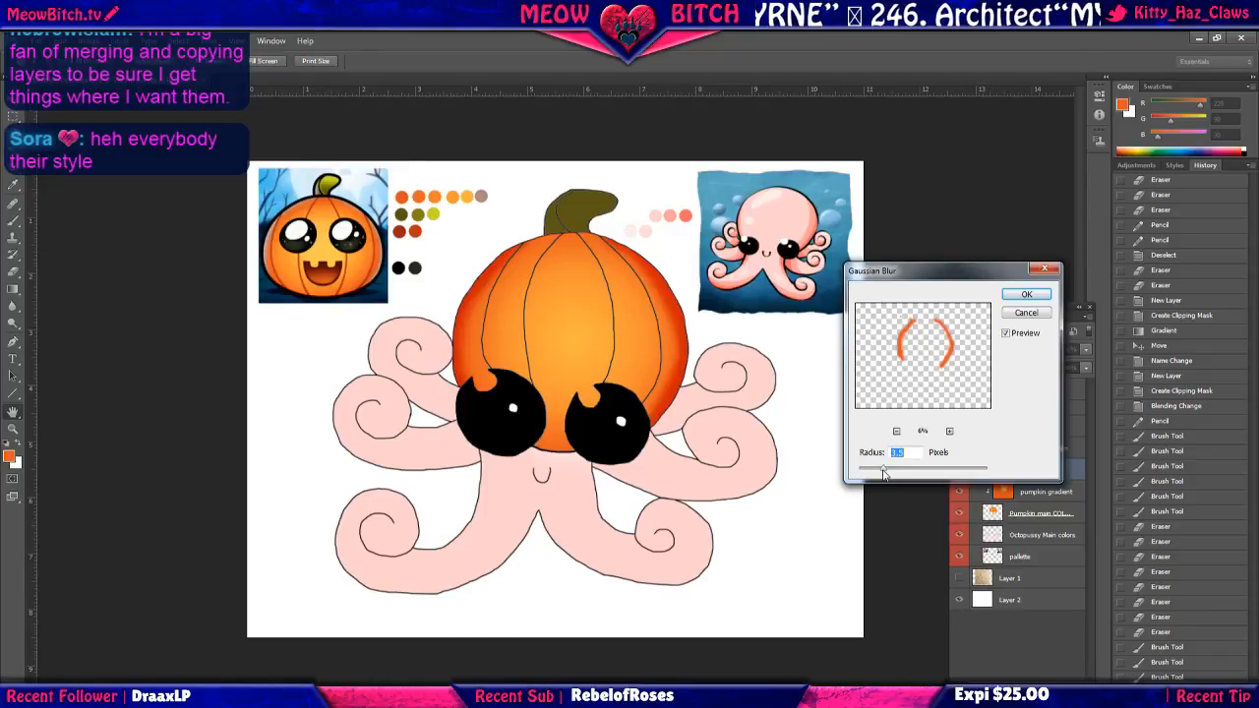
left_click(1004, 340)
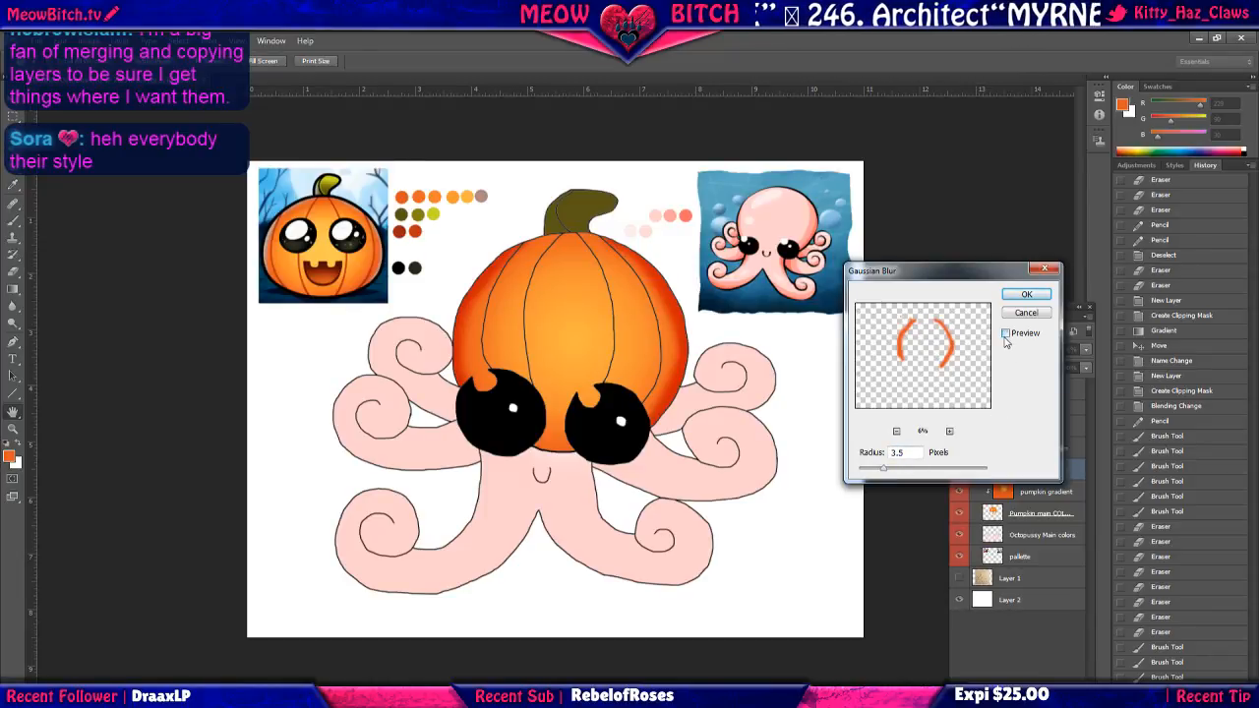
mouse_move(885, 470)
left_mouse_down()
mouse_move(954, 478)
mouse_move(883, 472)
mouse_move(904, 472)
left_mouse_up()
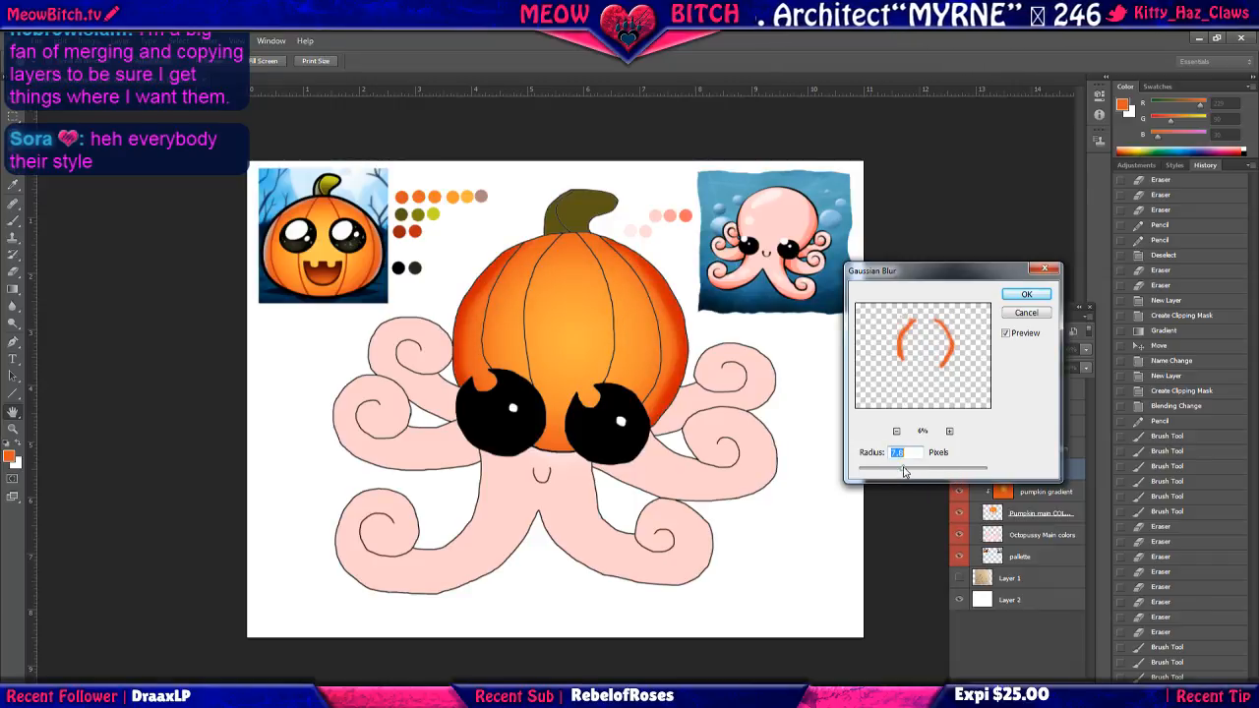
Apply a Gaussian Blur with a 10.0 pixel radius to the pumpkin shading on Layer 3.
left_click(1007, 339)
left_click(1007, 340)
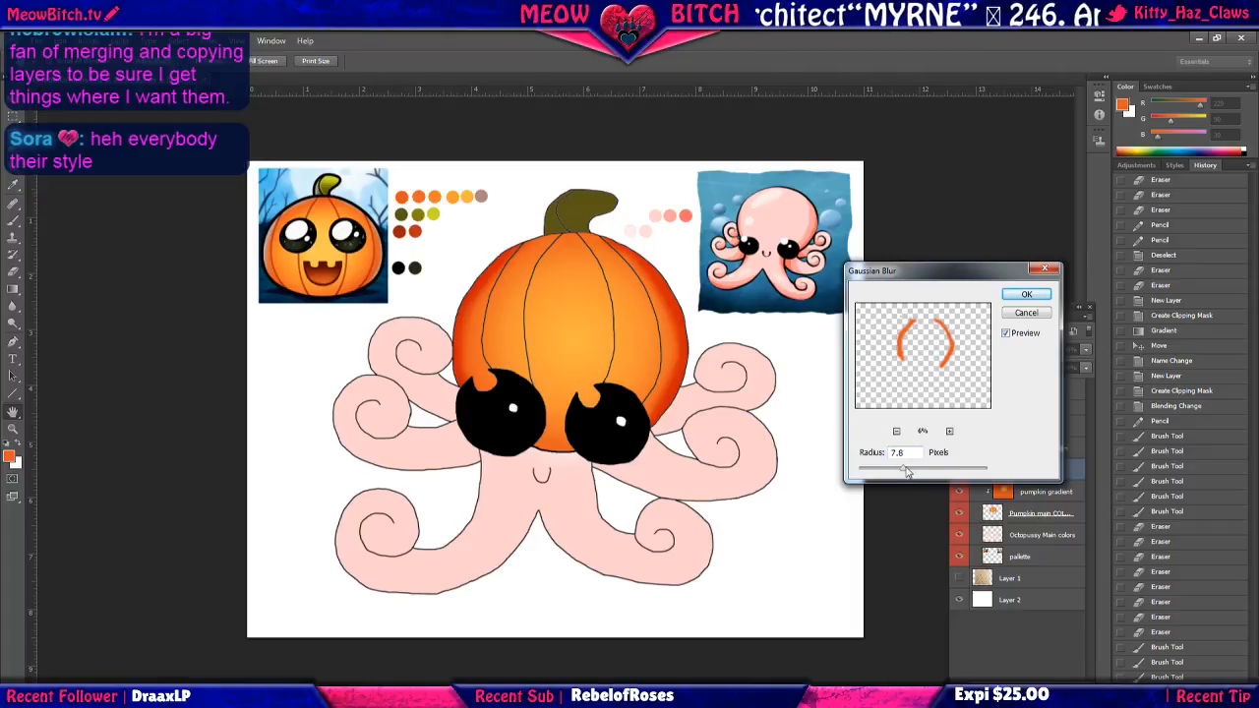
left_click_drag(906, 471, 912, 473)
left_click(1007, 339)
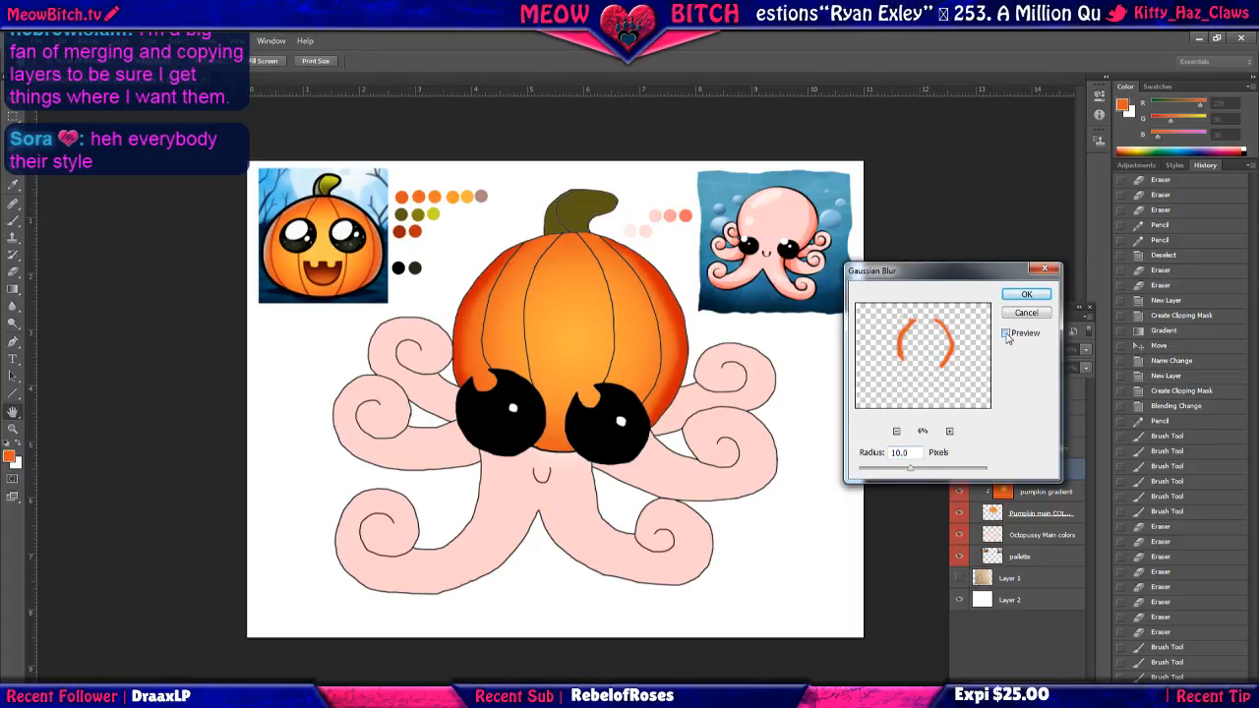
left_click(1007, 338)
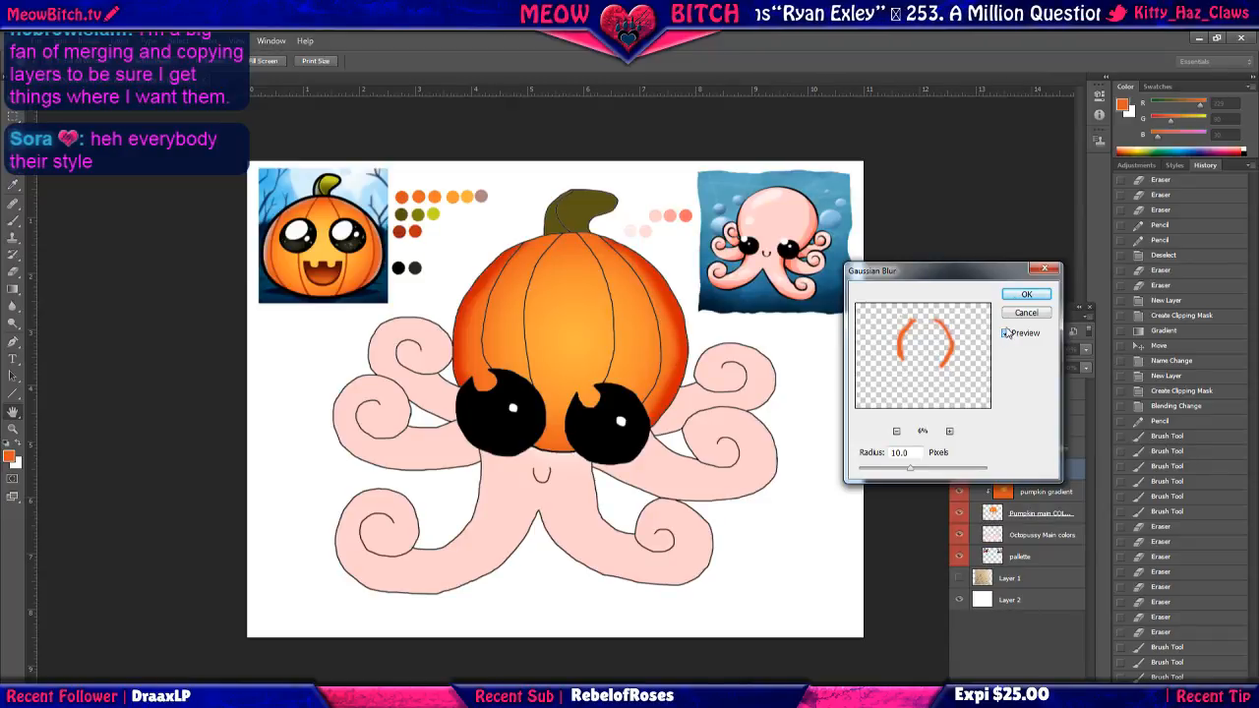
left_click(1013, 294)
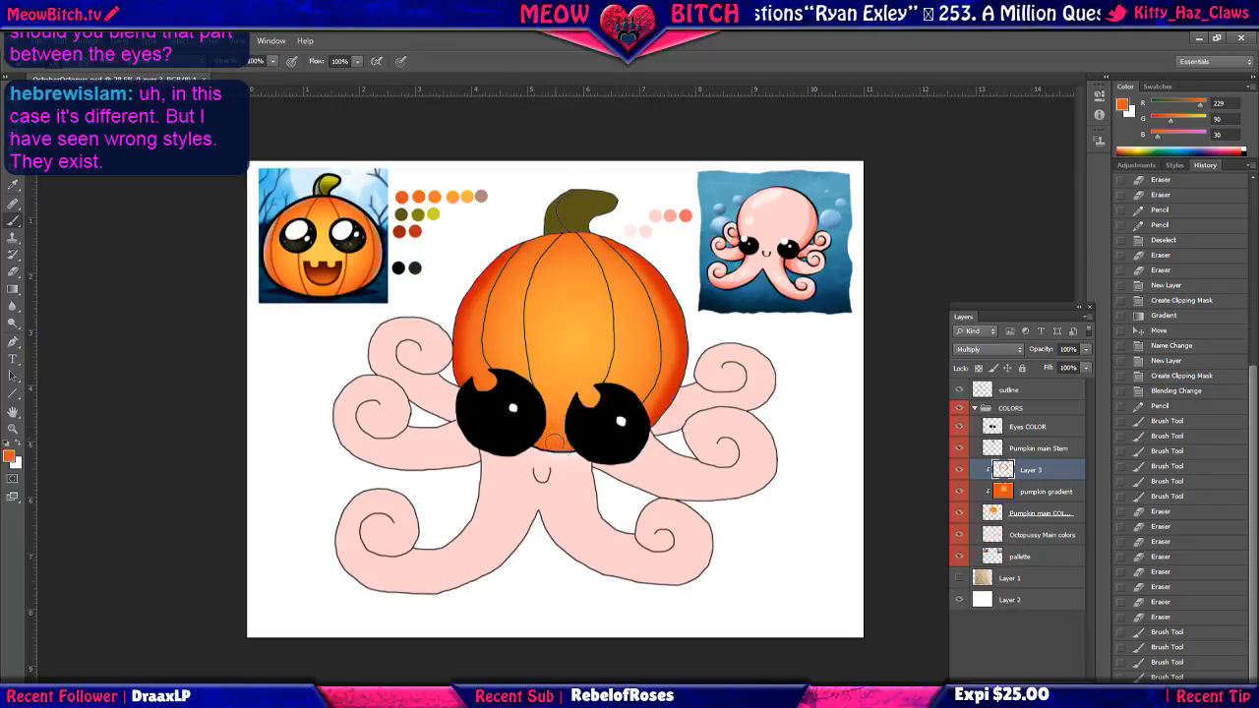
Make the outline layer active for work on the pumpkin's lower edge between the eyes.
scroll(541, 459, "up", 3)
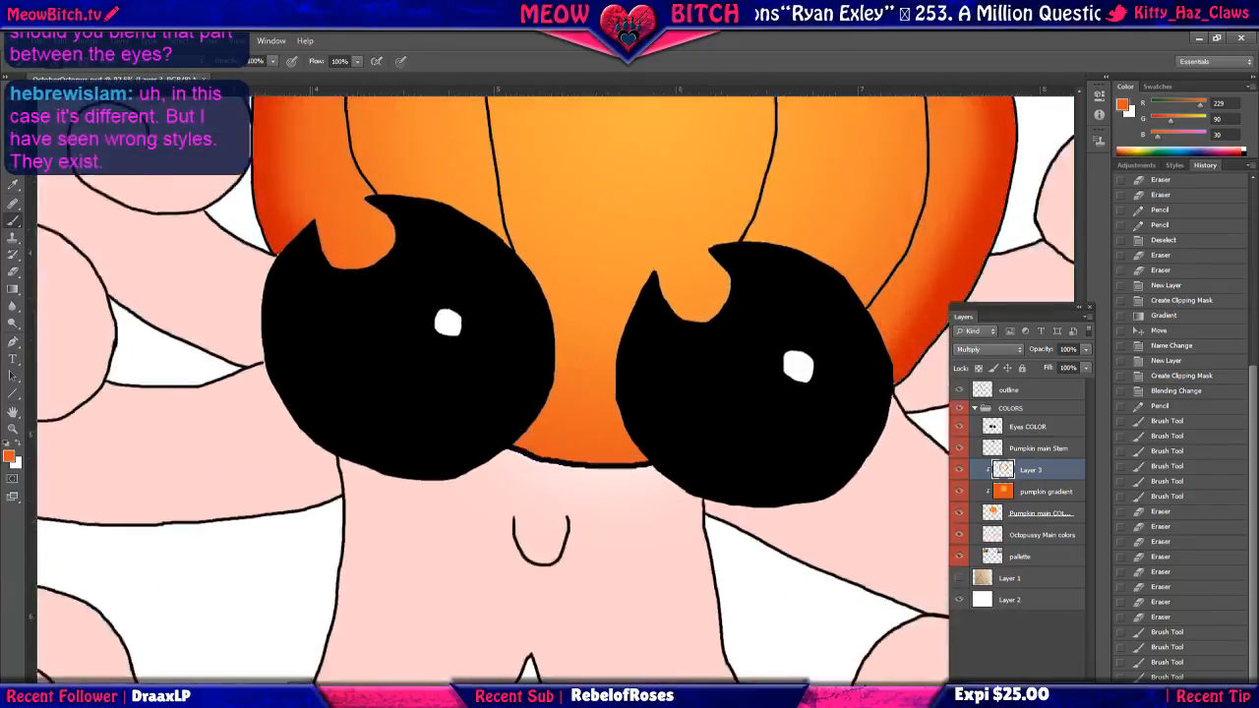
scroll(523, 439, "down", 2)
scroll(525, 437, "up", 2)
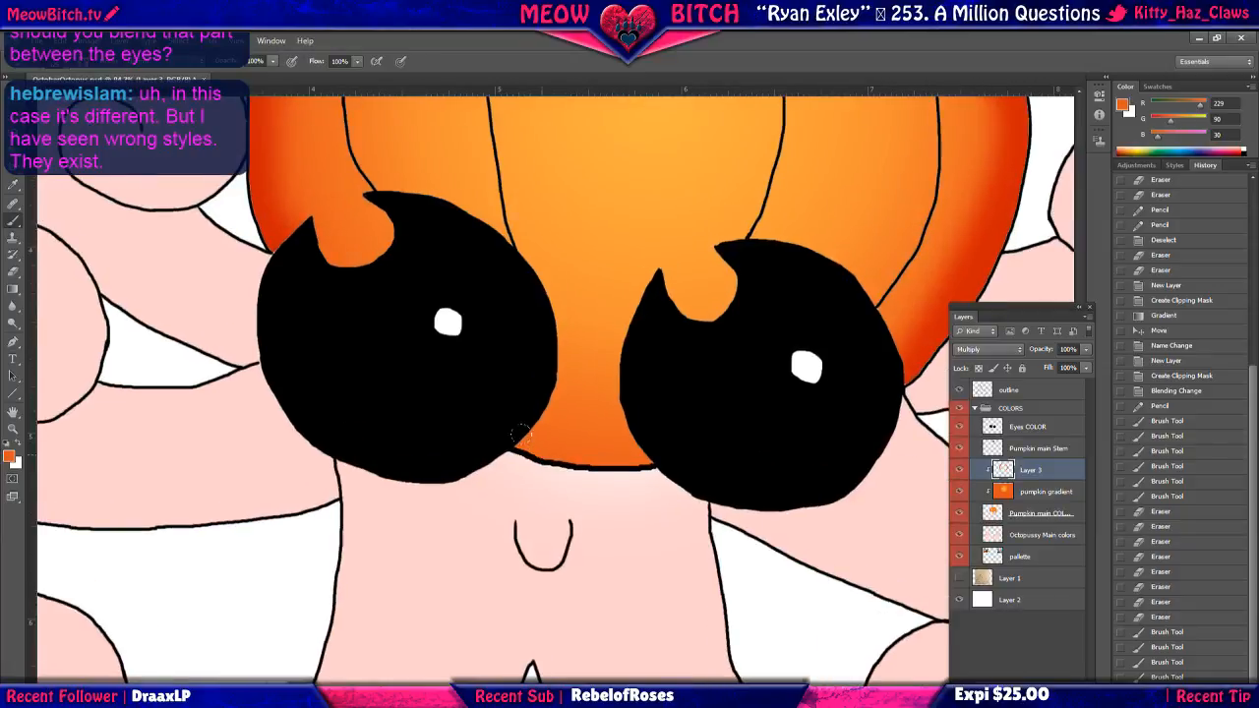
left_click(1017, 393)
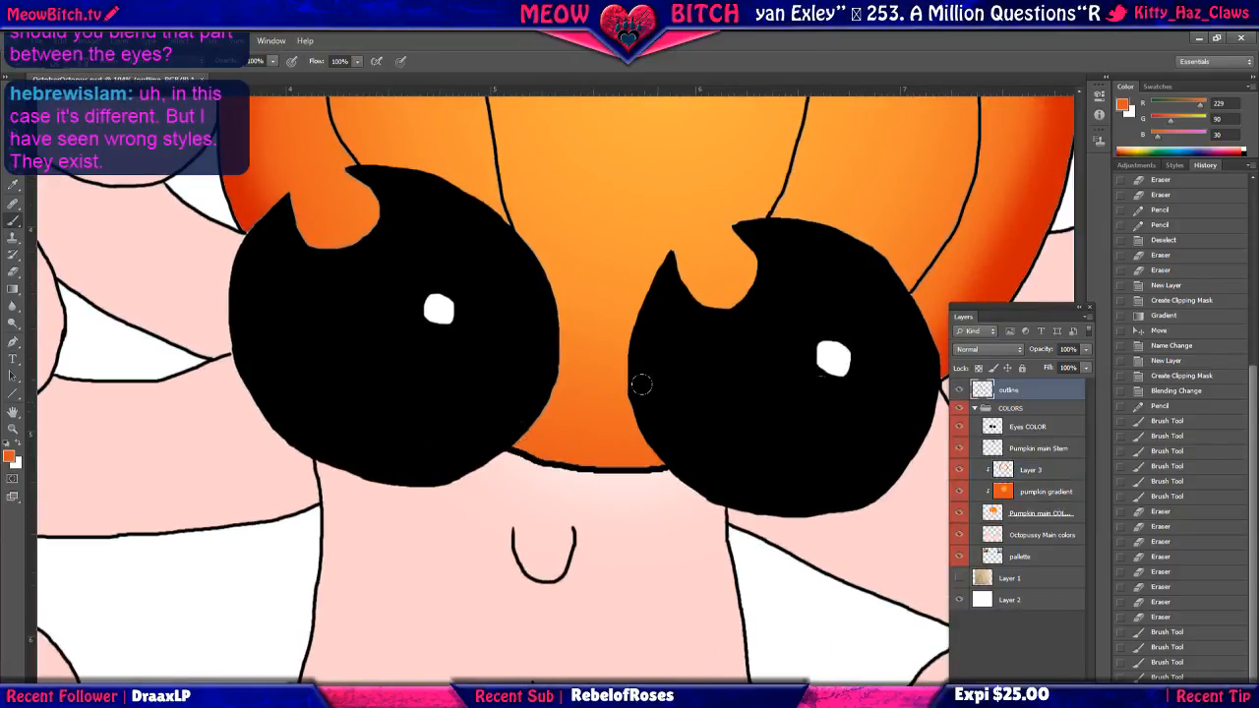
Try to erase the pumpkin's lower outline between the eyes with the current eraser brush, undoing the strokes.
left_click(13, 272)
mouse_move(590, 464)
left_mouse_down()
mouse_move(497, 450)
mouse_move(679, 474)
mouse_move(489, 489)
left_mouse_up()
key("ctrl+alt+z")
key("ctrl+alt+z")
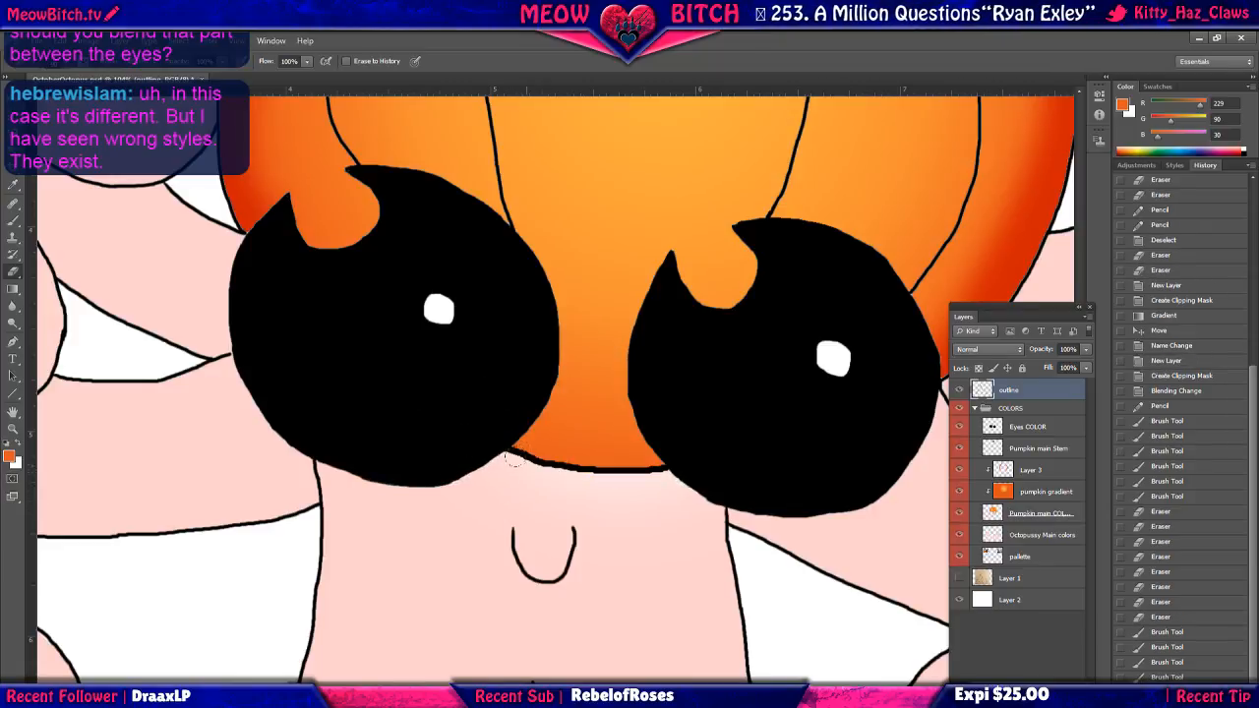
mouse_move(509, 457)
left_mouse_down()
mouse_move(603, 460)
mouse_move(654, 469)
mouse_move(649, 480)
left_mouse_up()
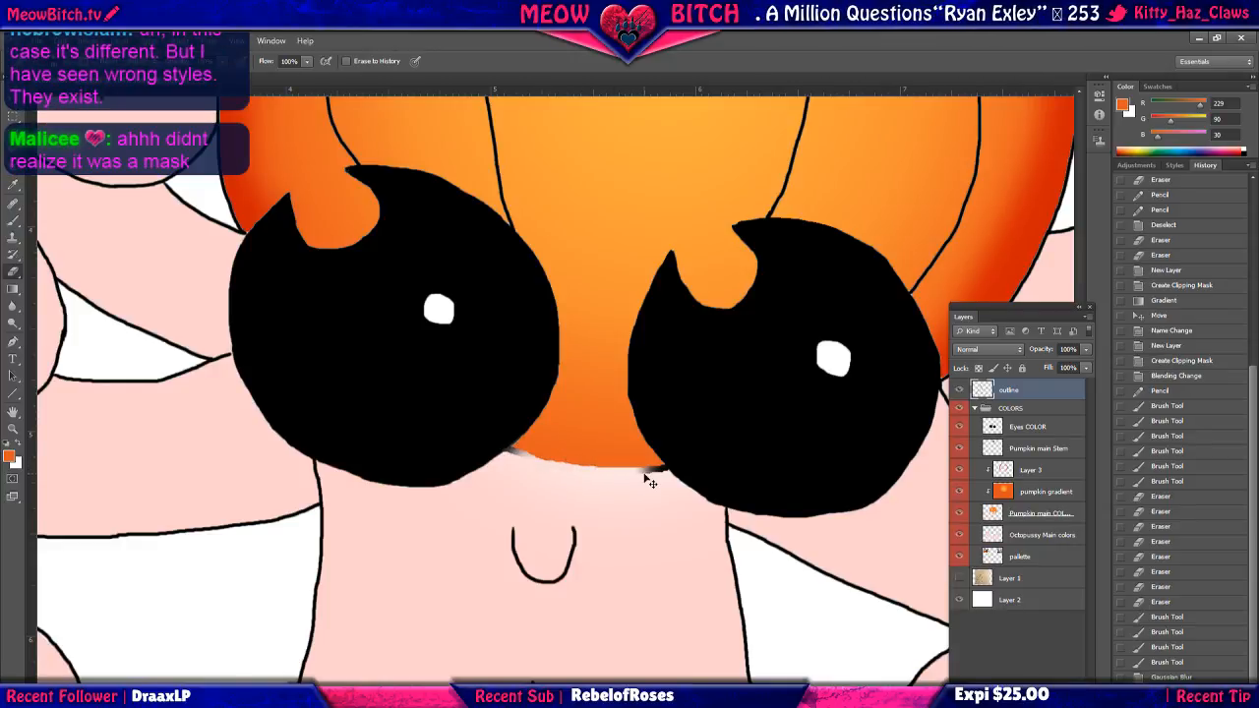
key("ctrl+alt+z")
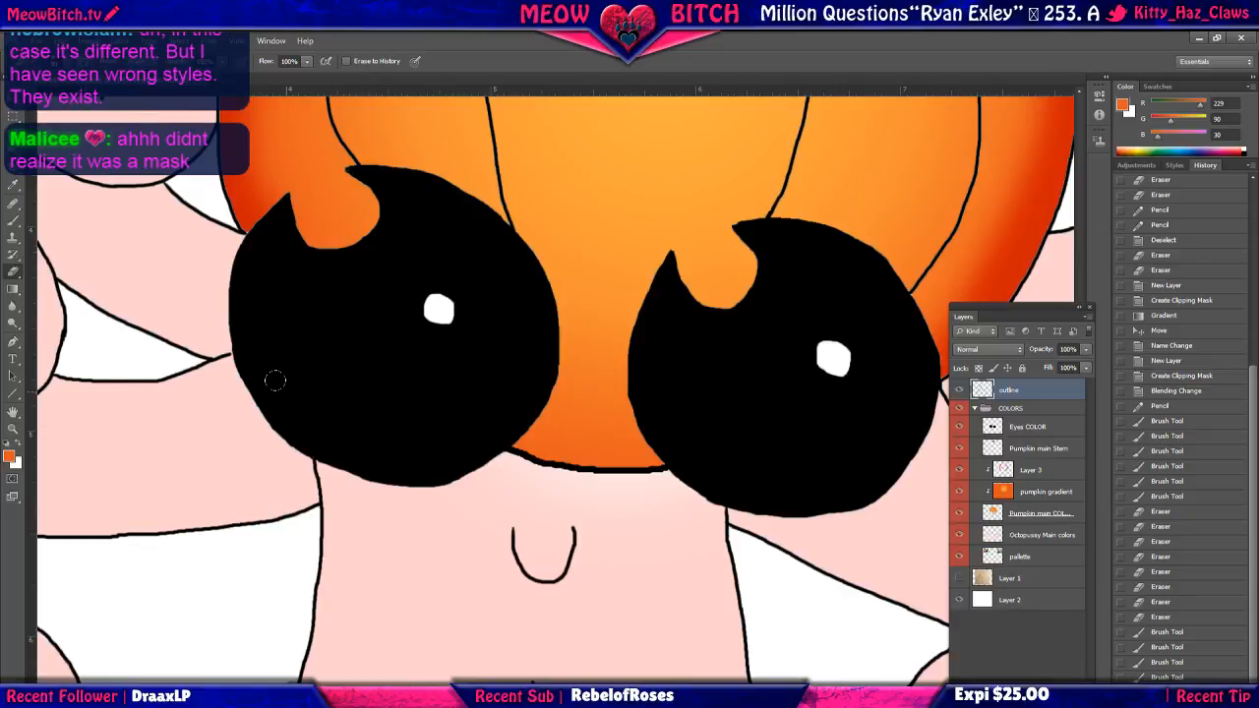
Switch the active painting tool from the Brush to the Pencil tool.
scroll(276, 381, "down", 5)
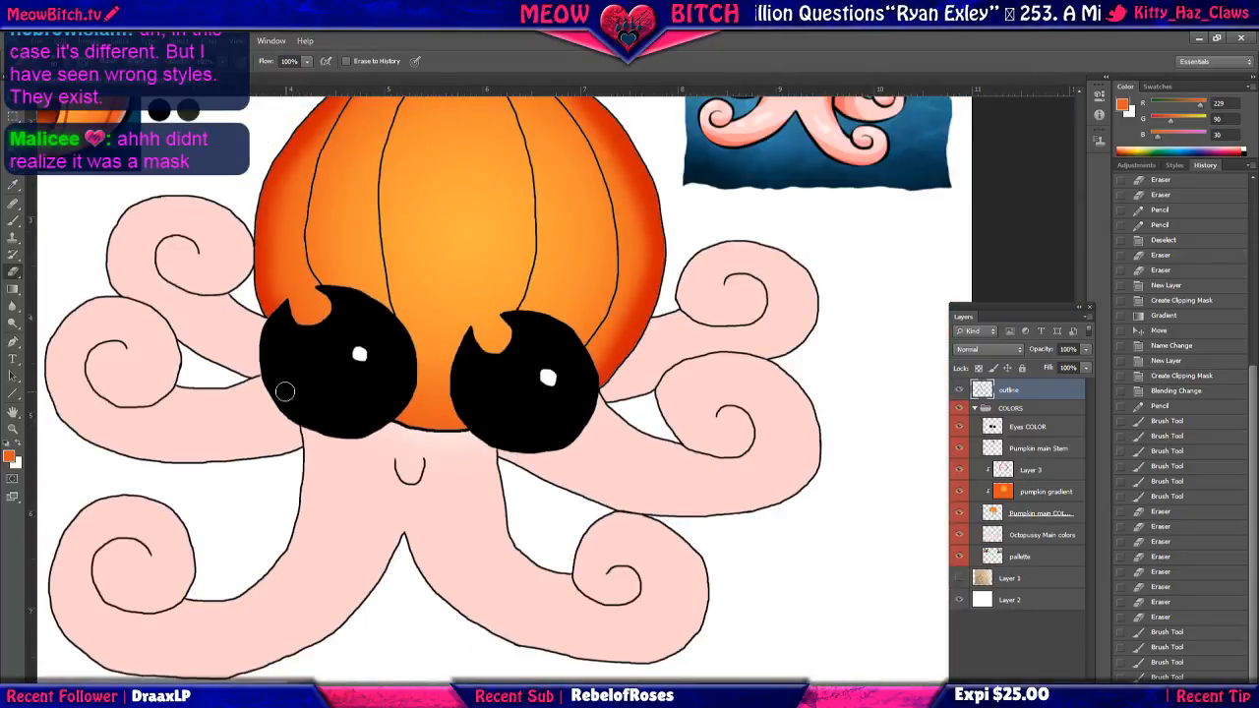
scroll(285, 391, "down", 1)
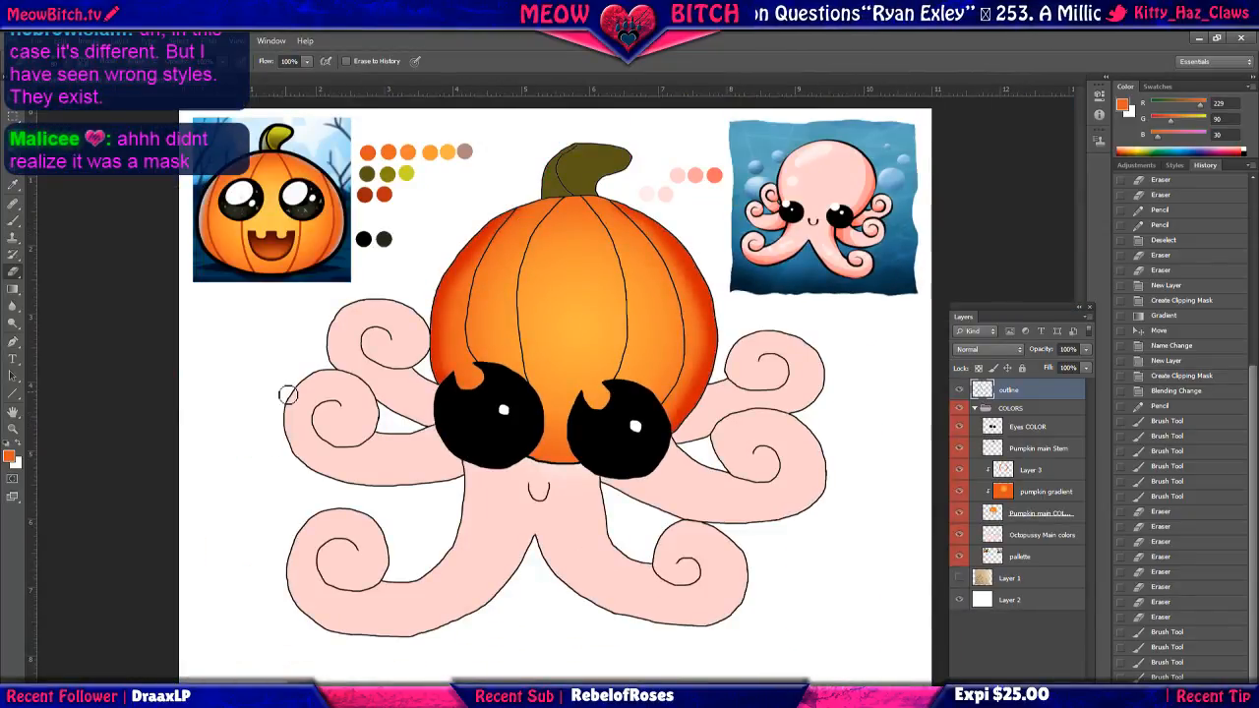
scroll(287, 393, "up", 4)
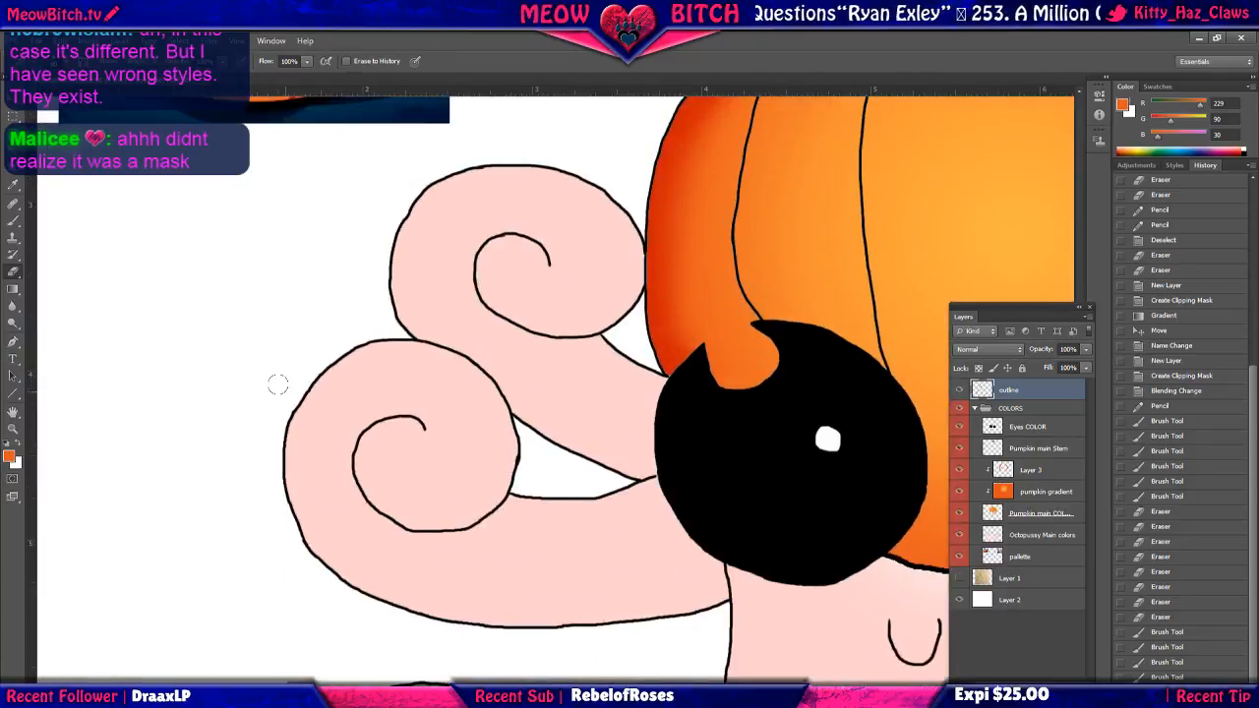
left_click_drag(567, 477, 138, 310)
left_click_drag(519, 433, 190, 306)
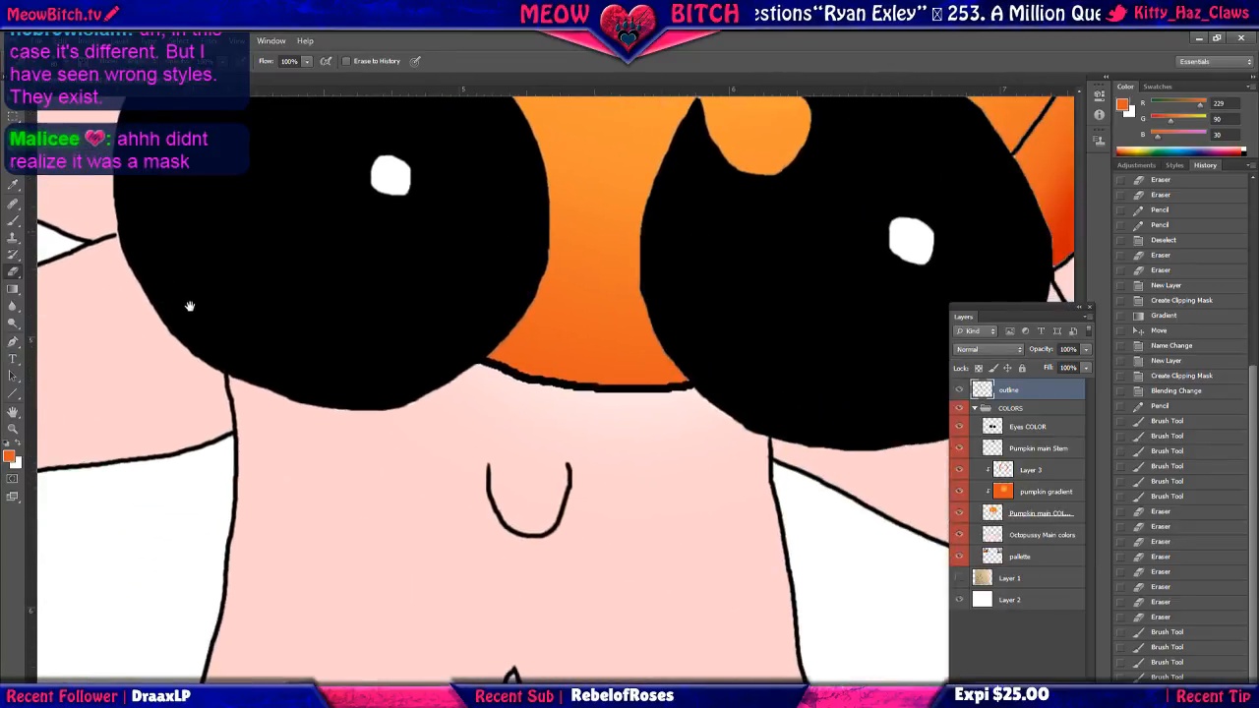
mouse_move(346, 359)
left_mouse_down()
mouse_move(264, 337)
mouse_move(166, 346)
left_mouse_up()
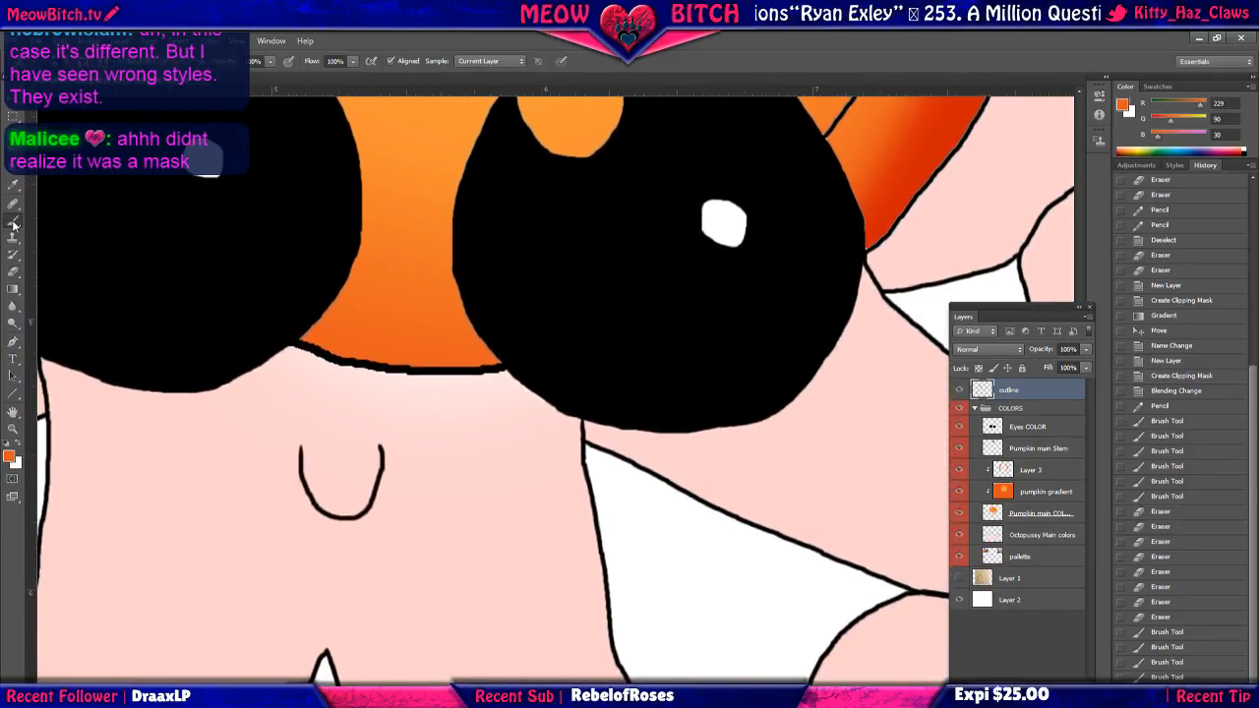
left_click(13, 219)
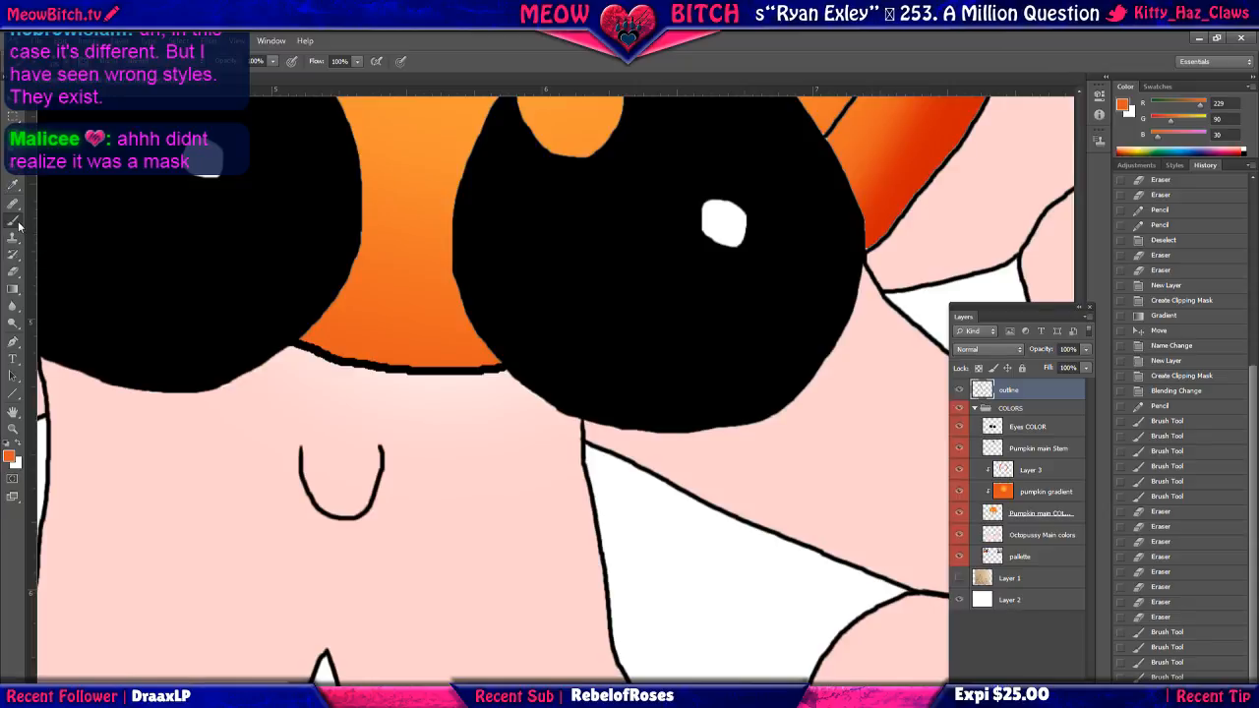
right_click(11, 225)
left_click(66, 232)
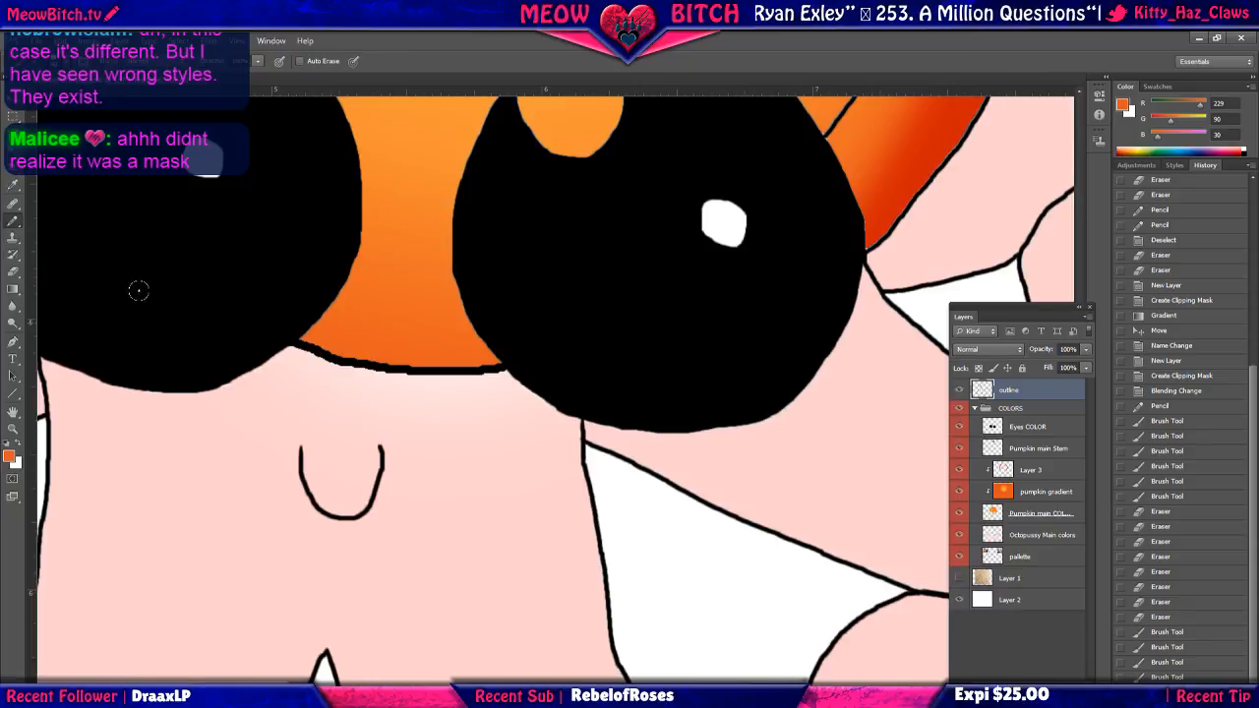
Erase the thick pumpkin outline between the two eyes using a hard eraser brush with 100% hardness.
left_click(13, 271)
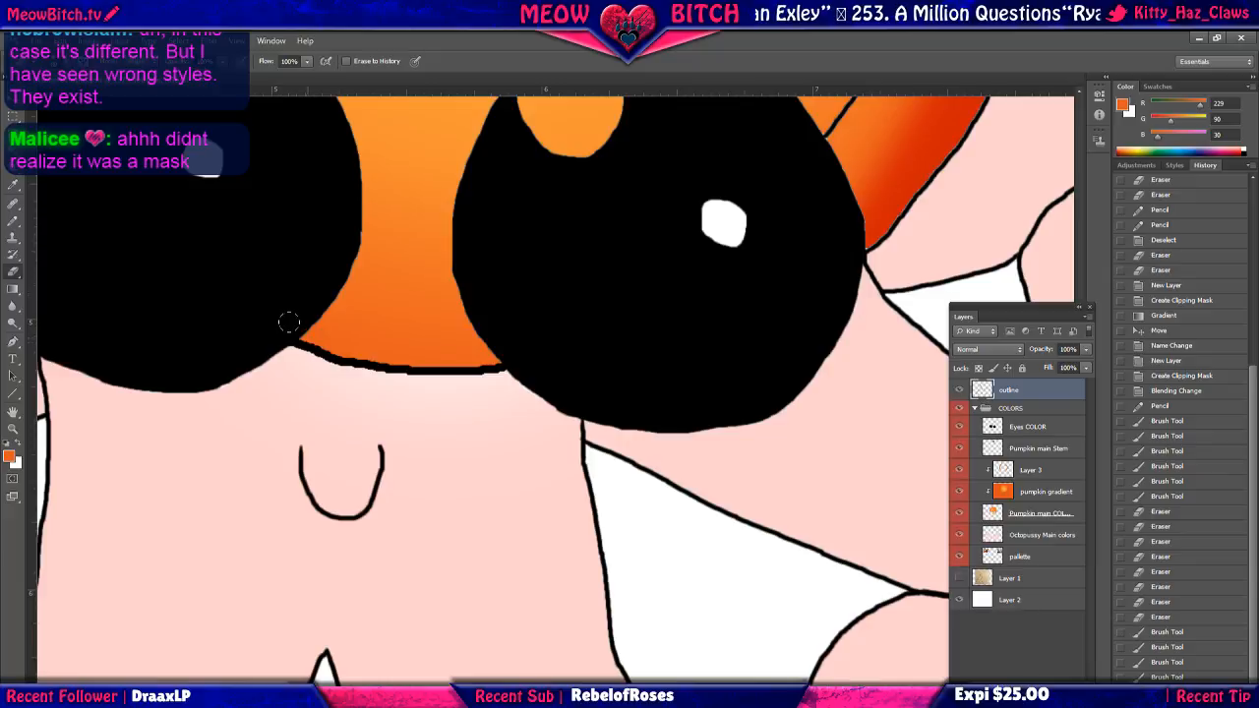
left_click(67, 63)
left_click(51, 167)
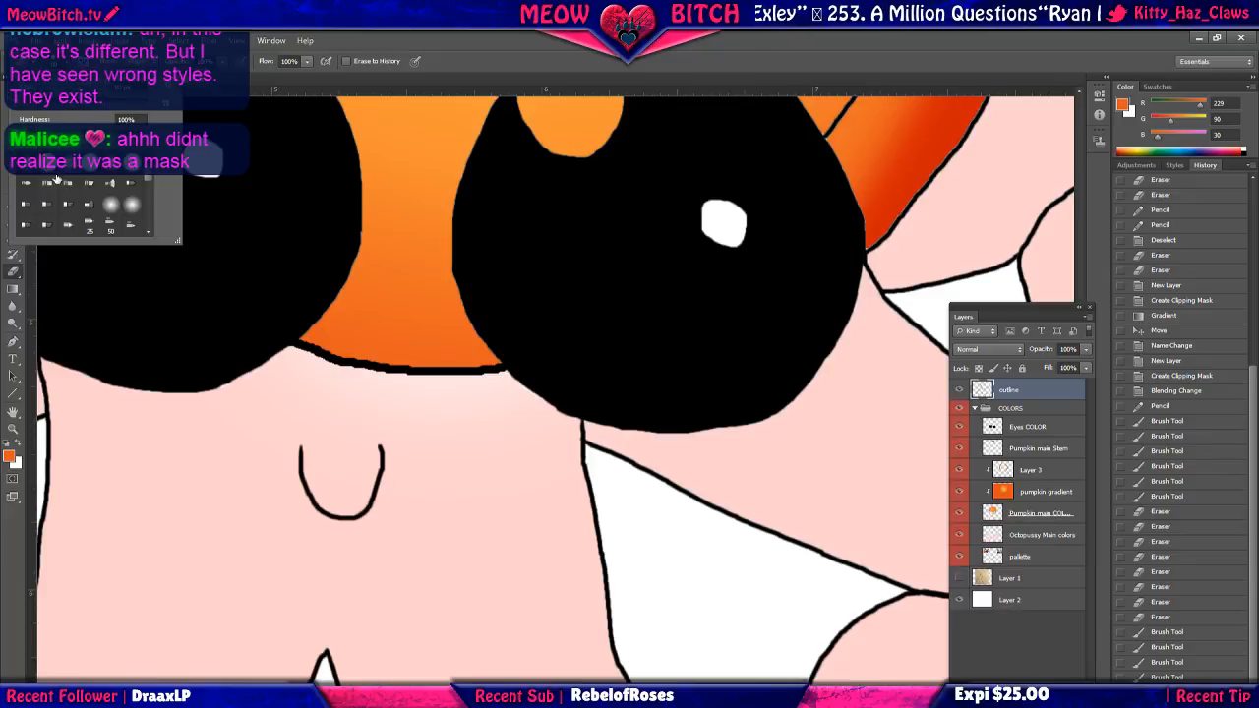
left_click_drag(299, 335, 413, 373)
mouse_move(408, 373)
left_mouse_down()
mouse_move(488, 373)
mouse_move(466, 364)
mouse_move(496, 376)
left_mouse_up()
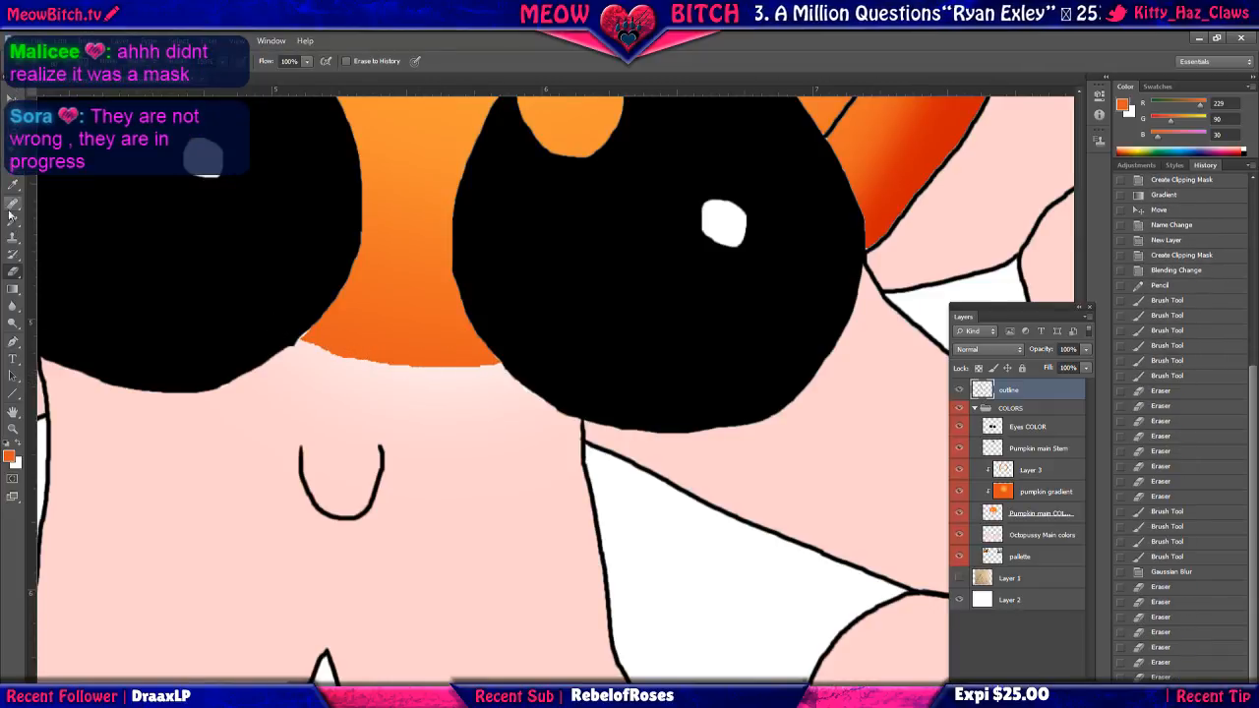
Return to the Pencil tool and reset the colours to the default black foreground and white background.
key("b")
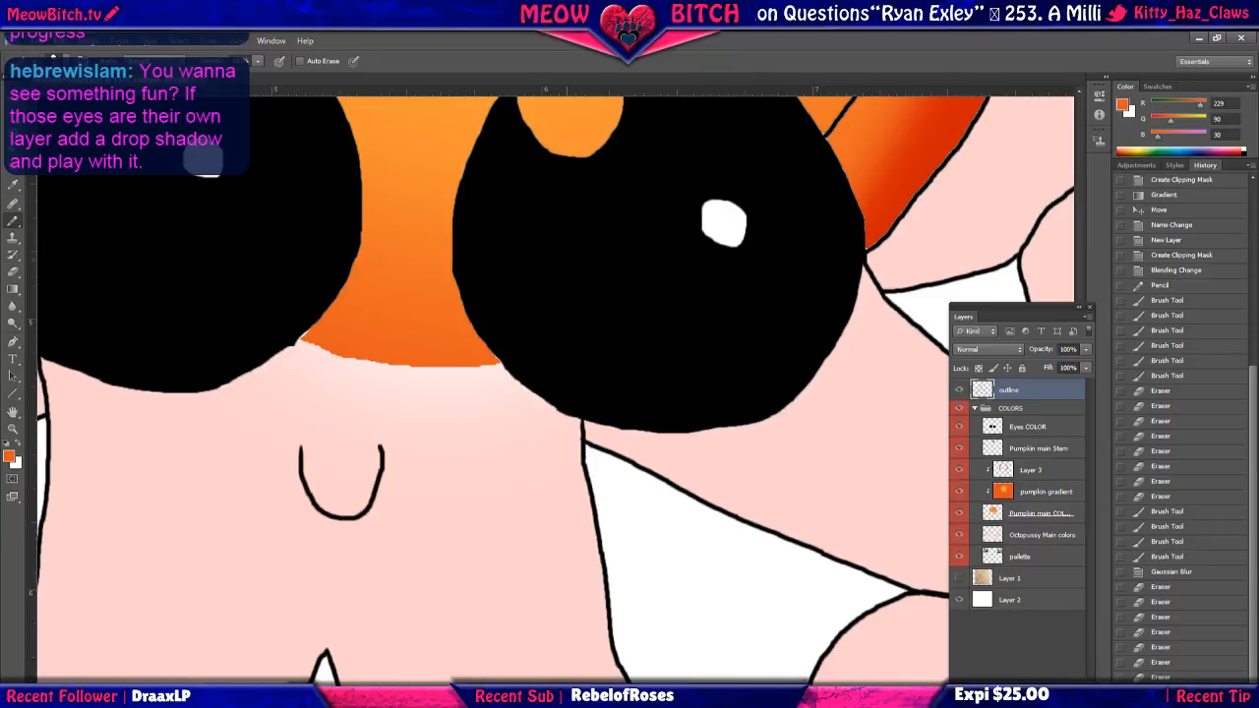
left_click(6, 445)
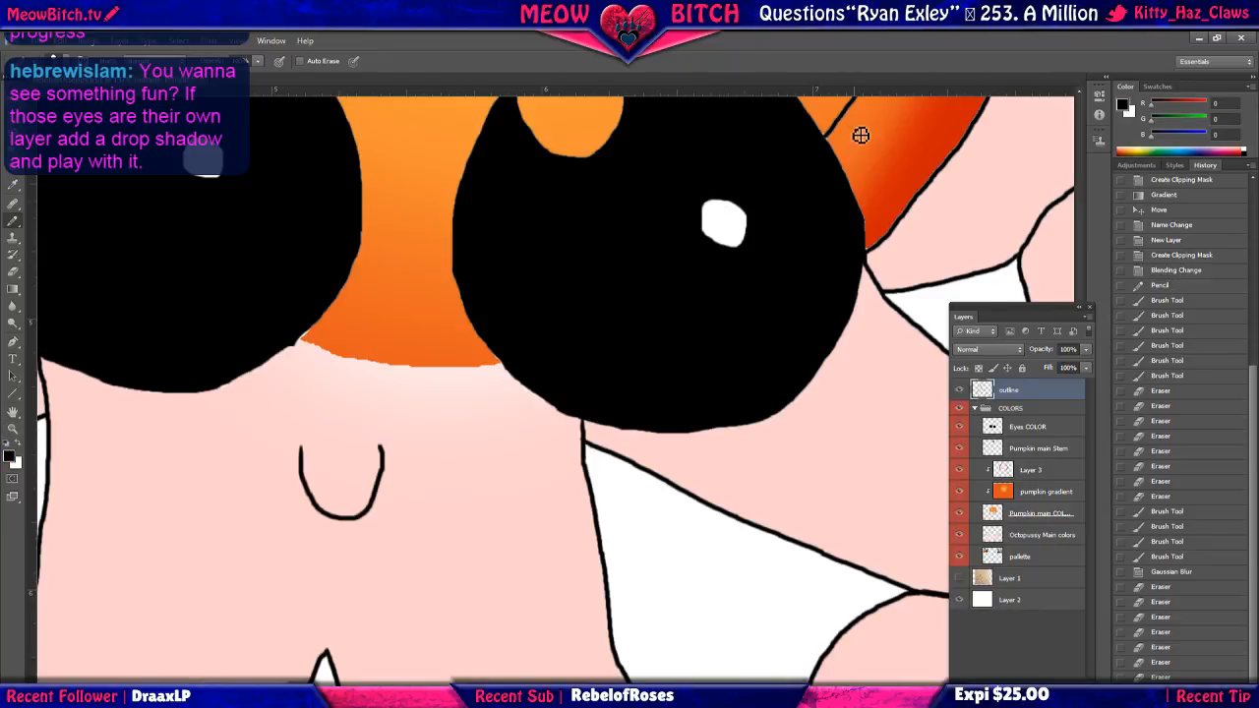
Try short black pencil strokes across the pumpkin's crease line beside the right eye, undoing each one.
mouse_move(829, 114)
left_mouse_down()
mouse_move(879, 141)
mouse_move(827, 134)
left_mouse_up()
key("ctrl+z")
left_click_drag(825, 108, 858, 138)
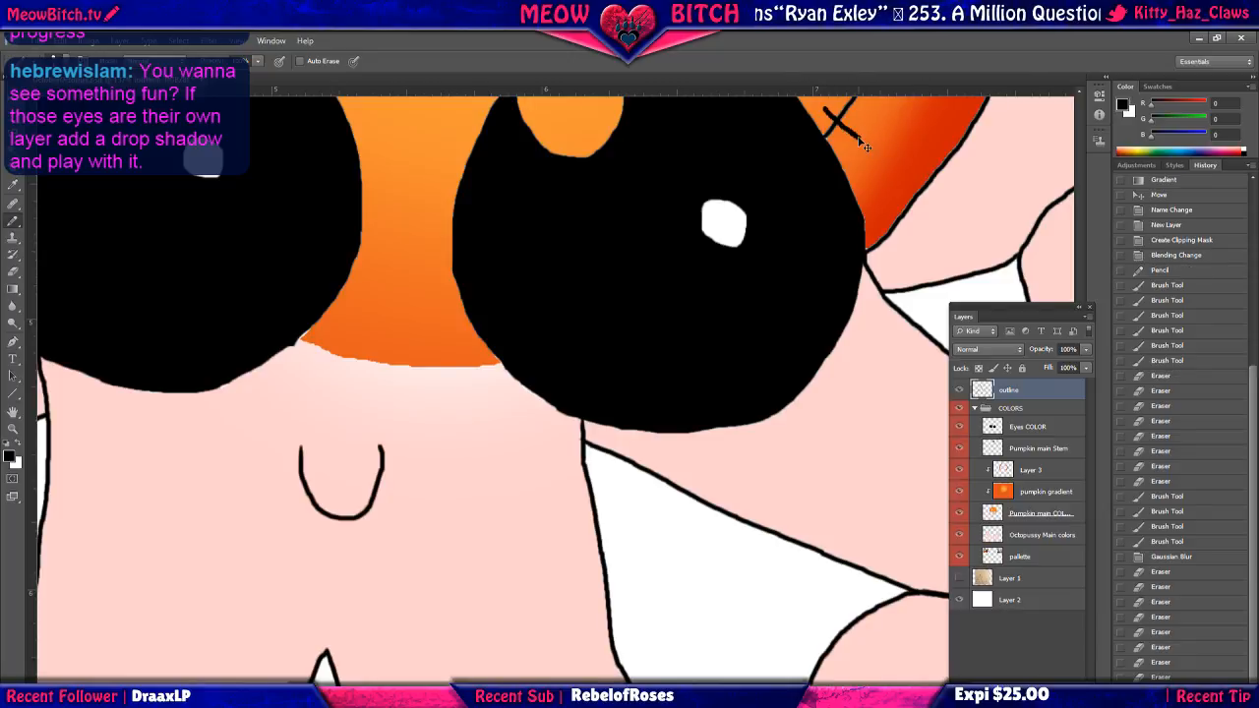
key("ctrl+alt+z")
key("ctrl+alt+z")
left_click_drag(824, 105, 859, 134)
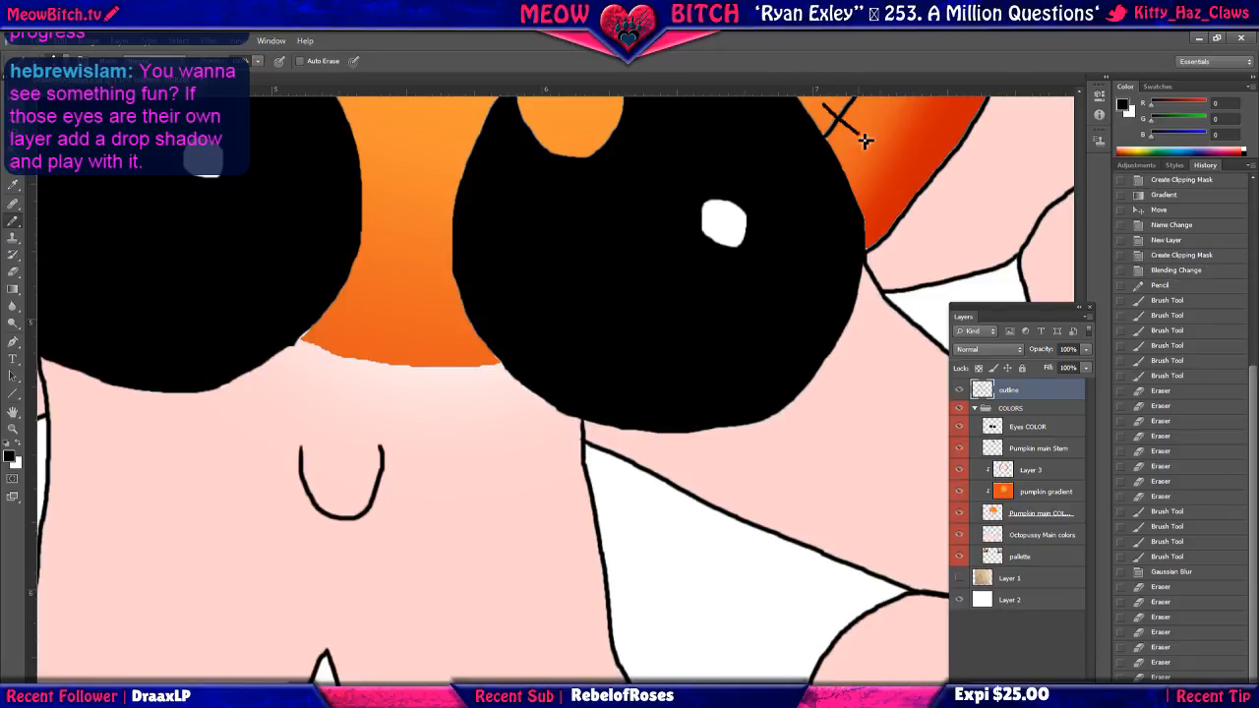
key("ctrl+alt+z")
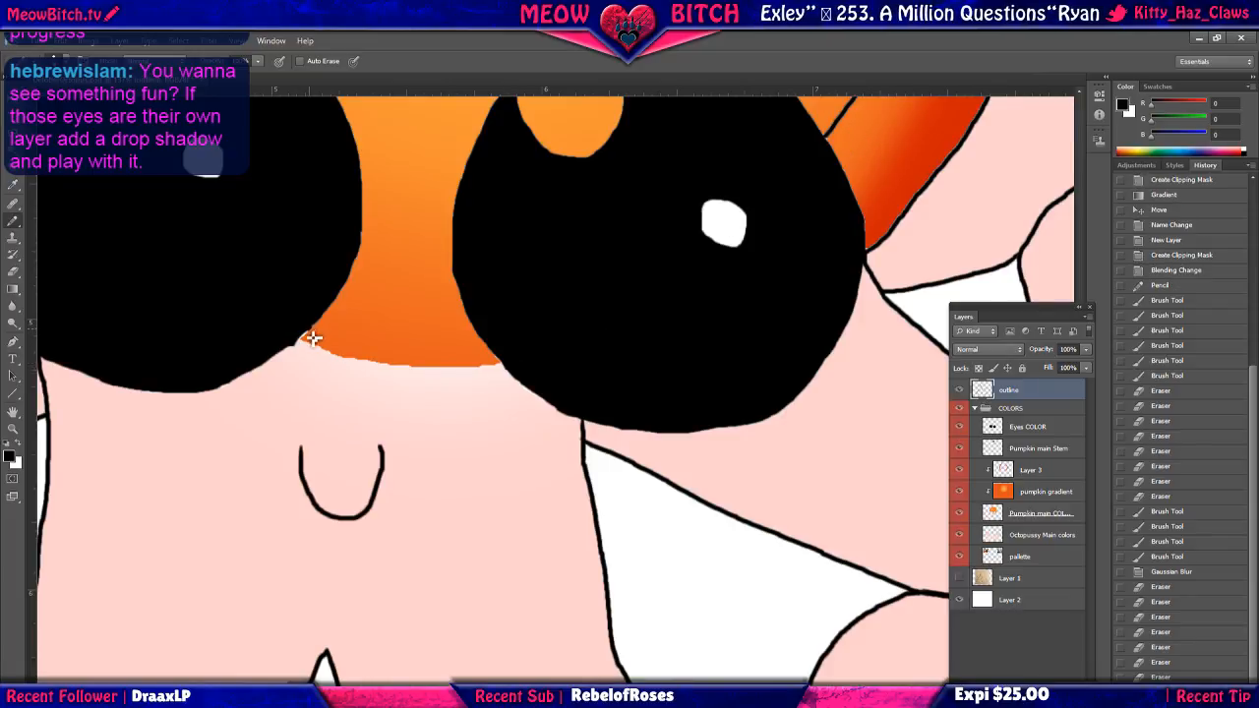
Redraw the pumpkin's lower outline between the two eyes with a thin black pencil line joining both eye edges.
left_click_drag(301, 345, 289, 356)
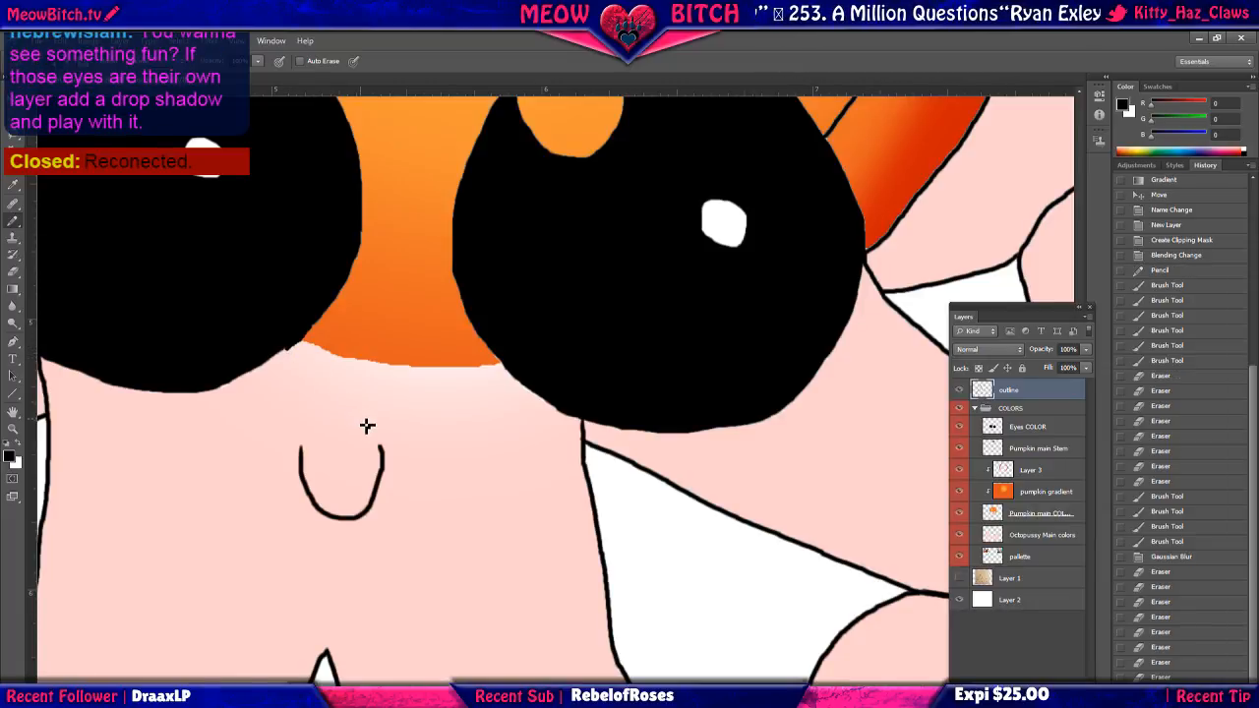
scroll(366, 424, "up", 3)
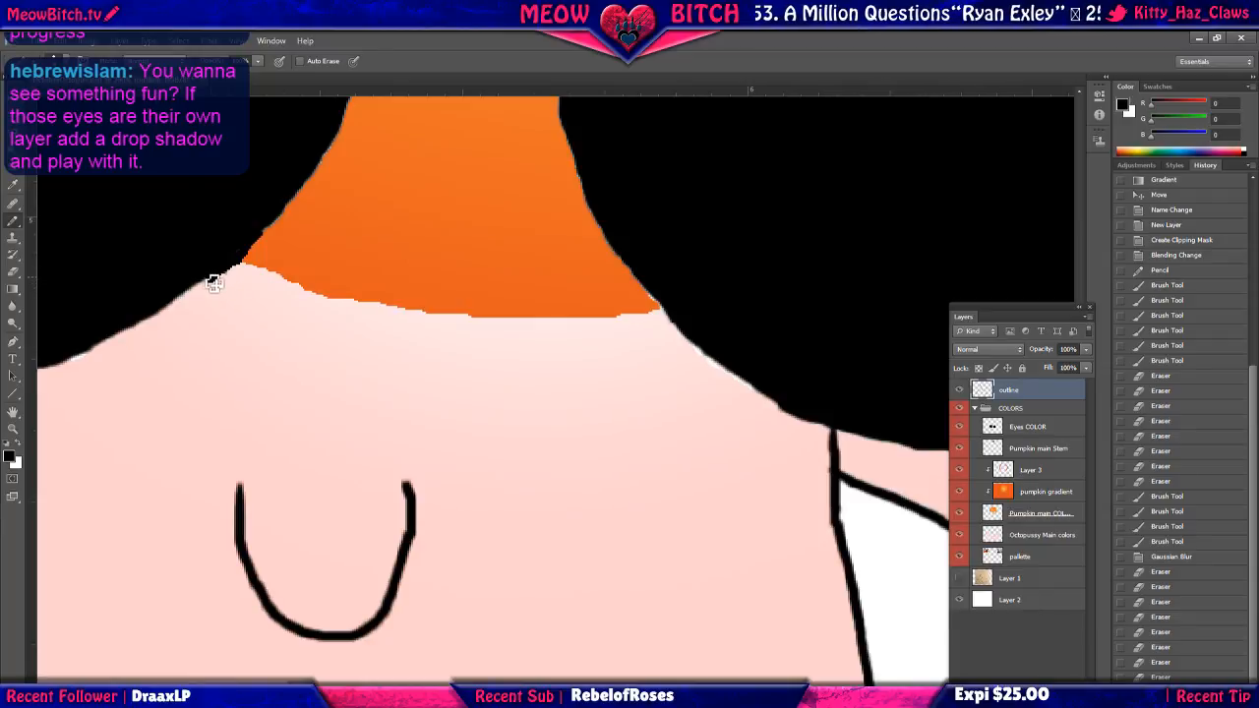
mouse_move(215, 283)
left_mouse_down()
mouse_move(191, 290)
mouse_move(247, 270)
mouse_move(330, 298)
mouse_move(523, 326)
mouse_move(632, 323)
mouse_move(663, 303)
left_mouse_up()
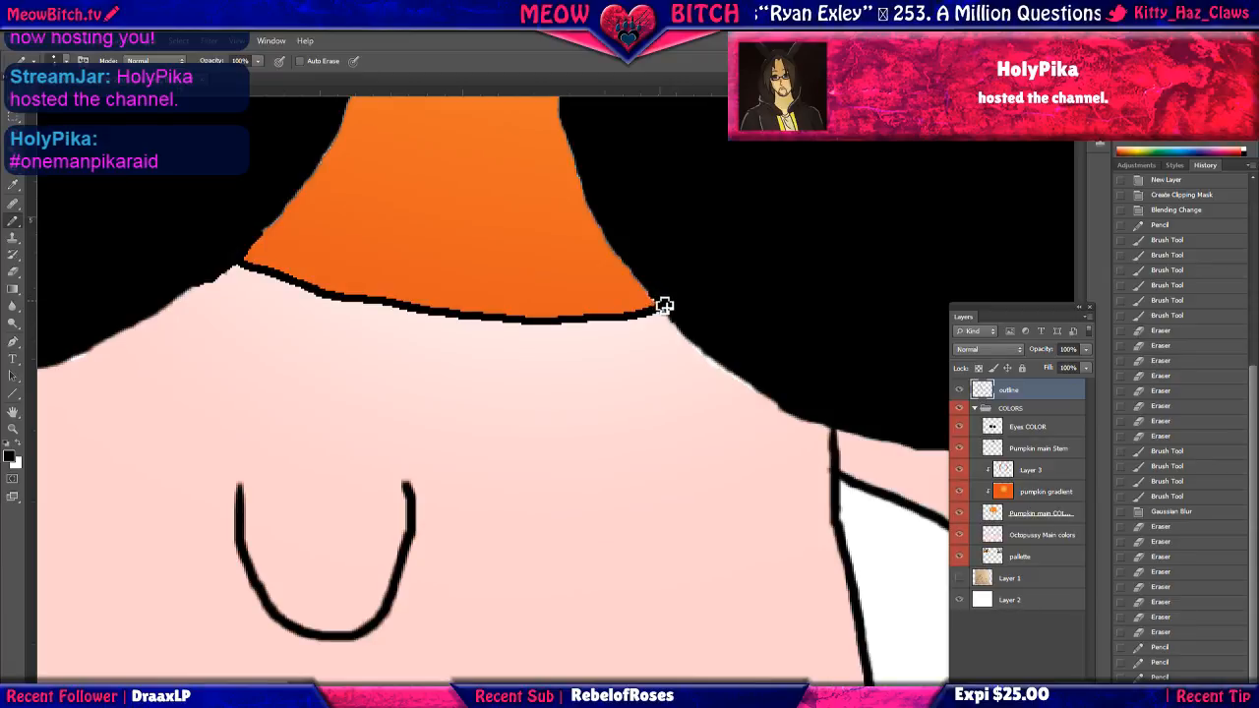
left_click(665, 305)
left_click_drag(660, 305, 664, 311)
scroll(400, 370, "down", 4)
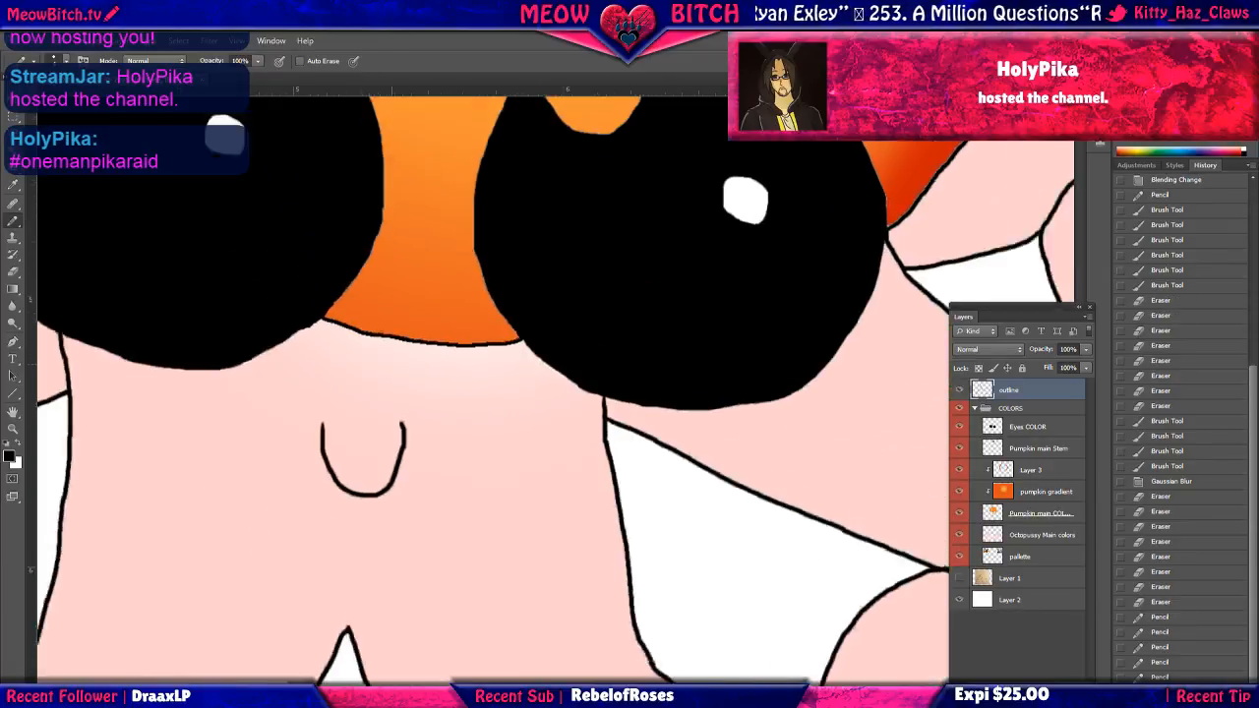
scroll(394, 366, "down", 6)
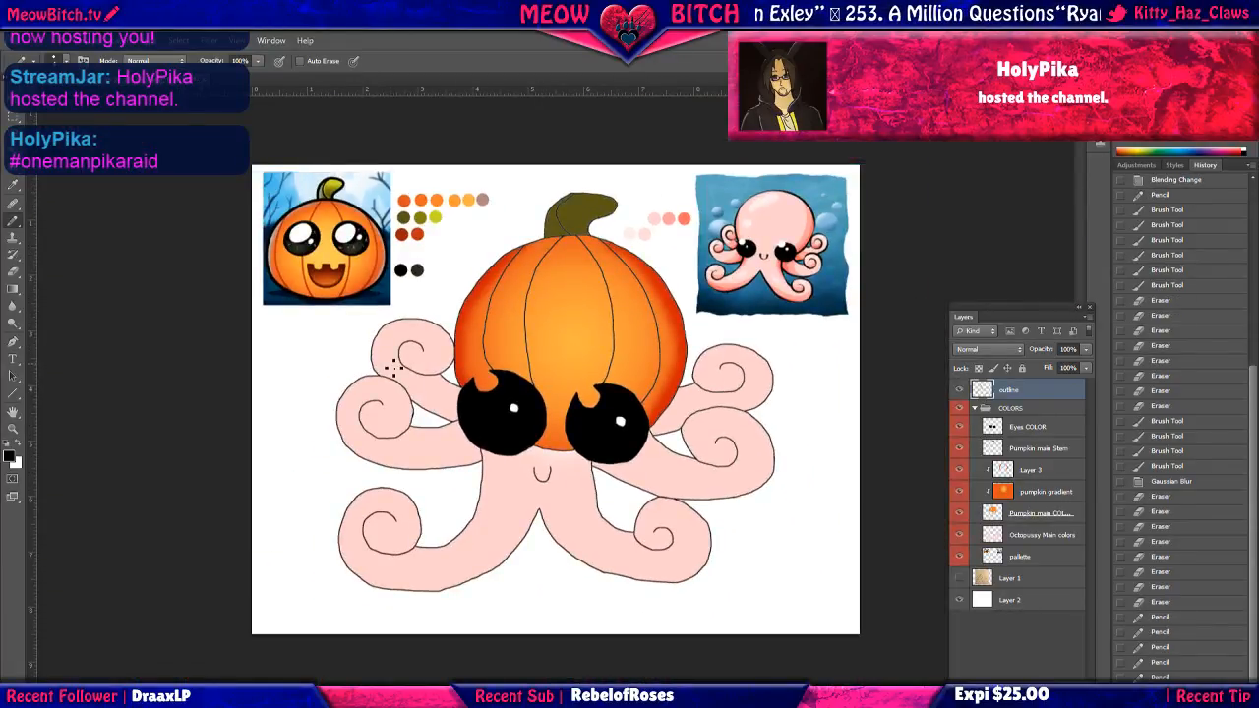
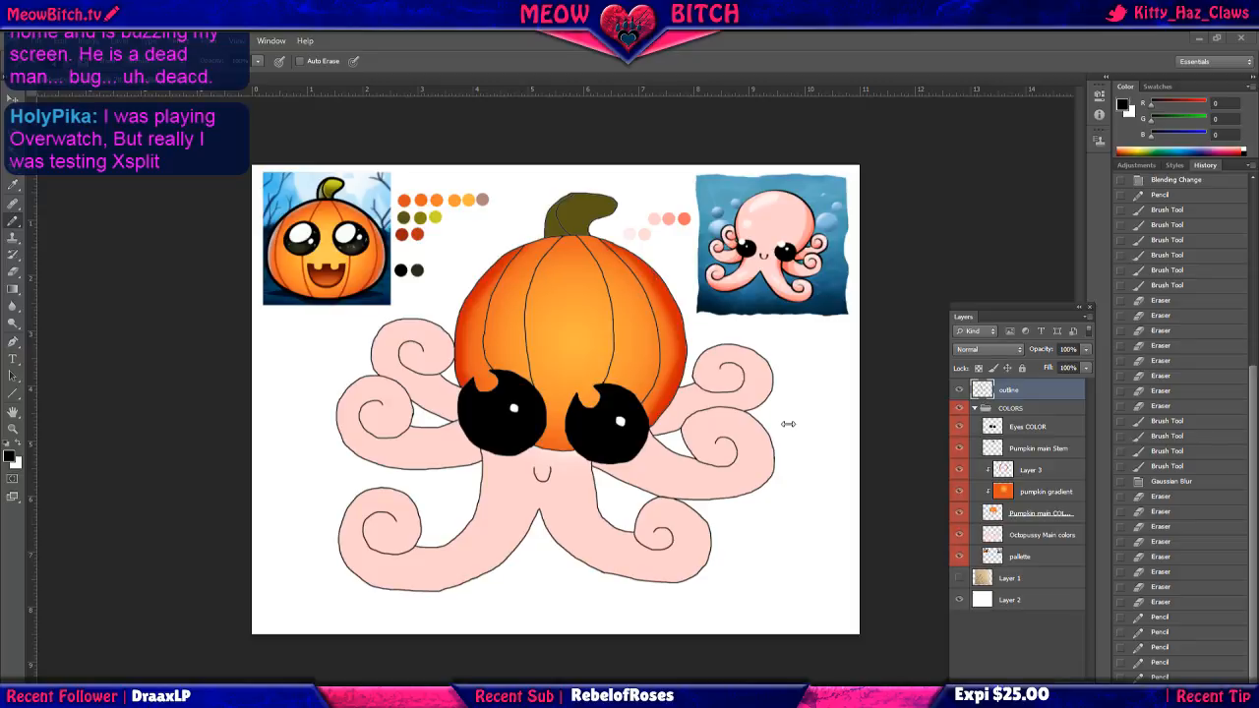
scroll(792, 430, "up", 2)
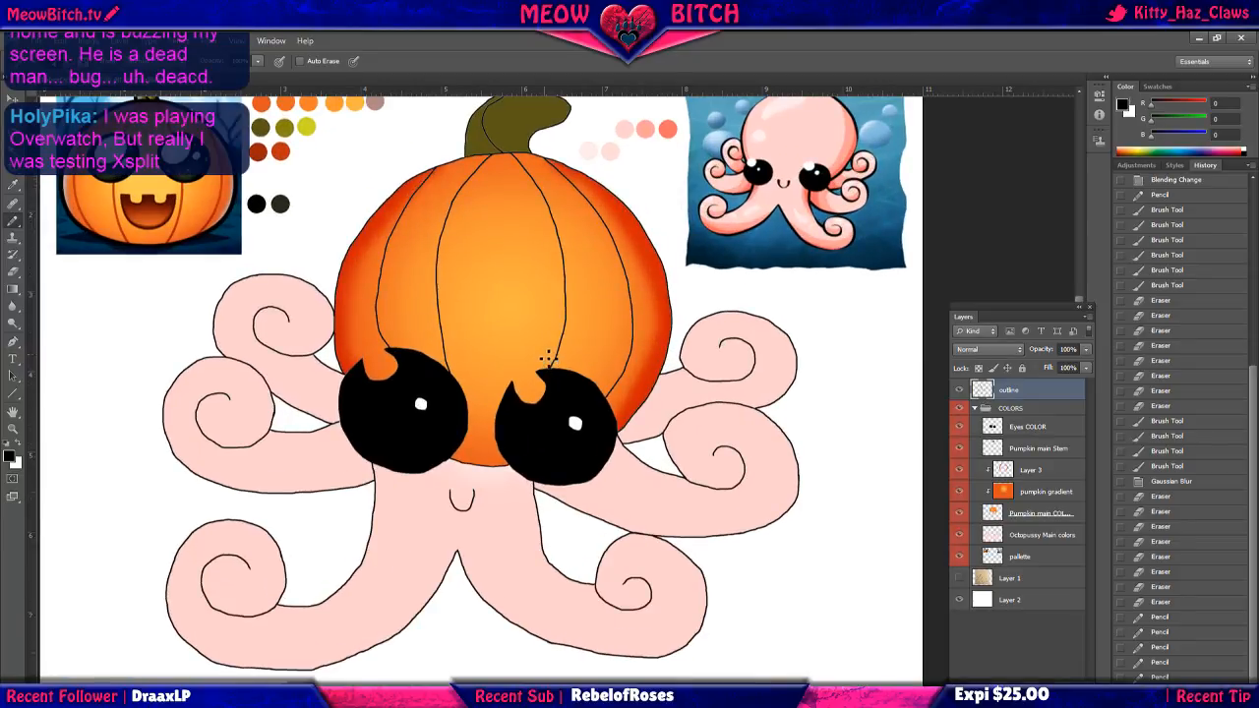
scroll(543, 354, "down", 3)
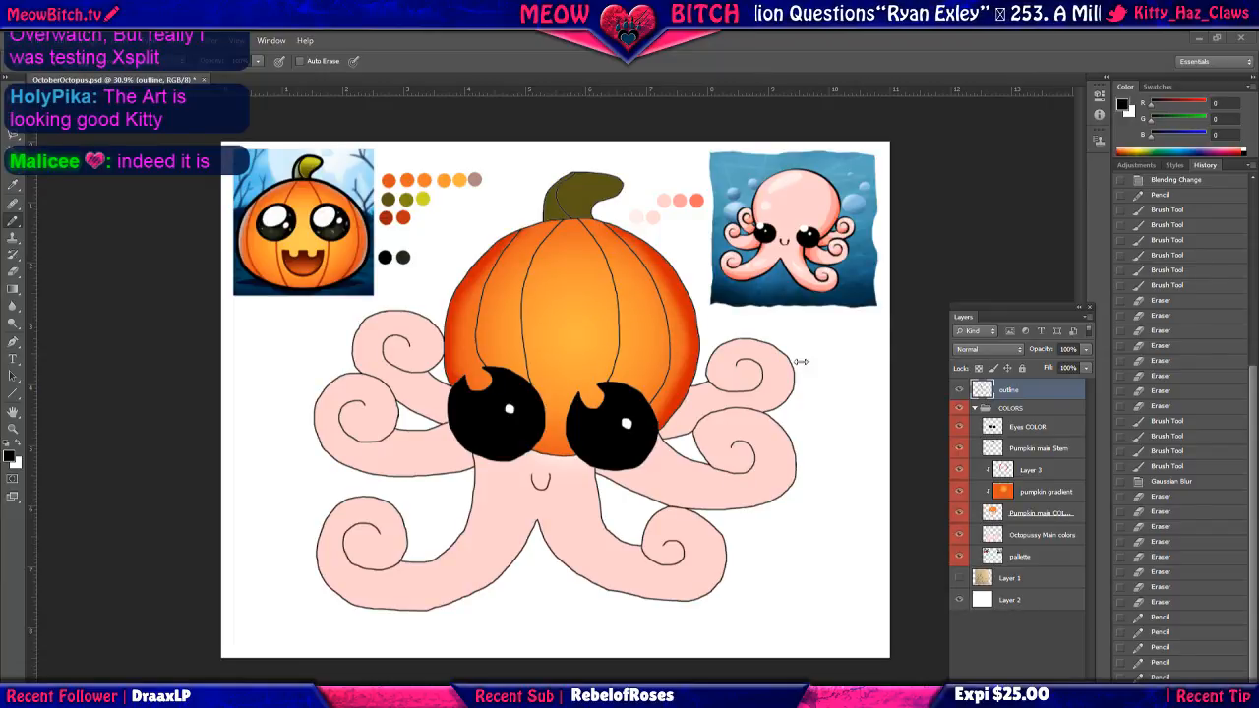
scroll(521, 335, "up", 2)
scroll(521, 335, "down", 3)
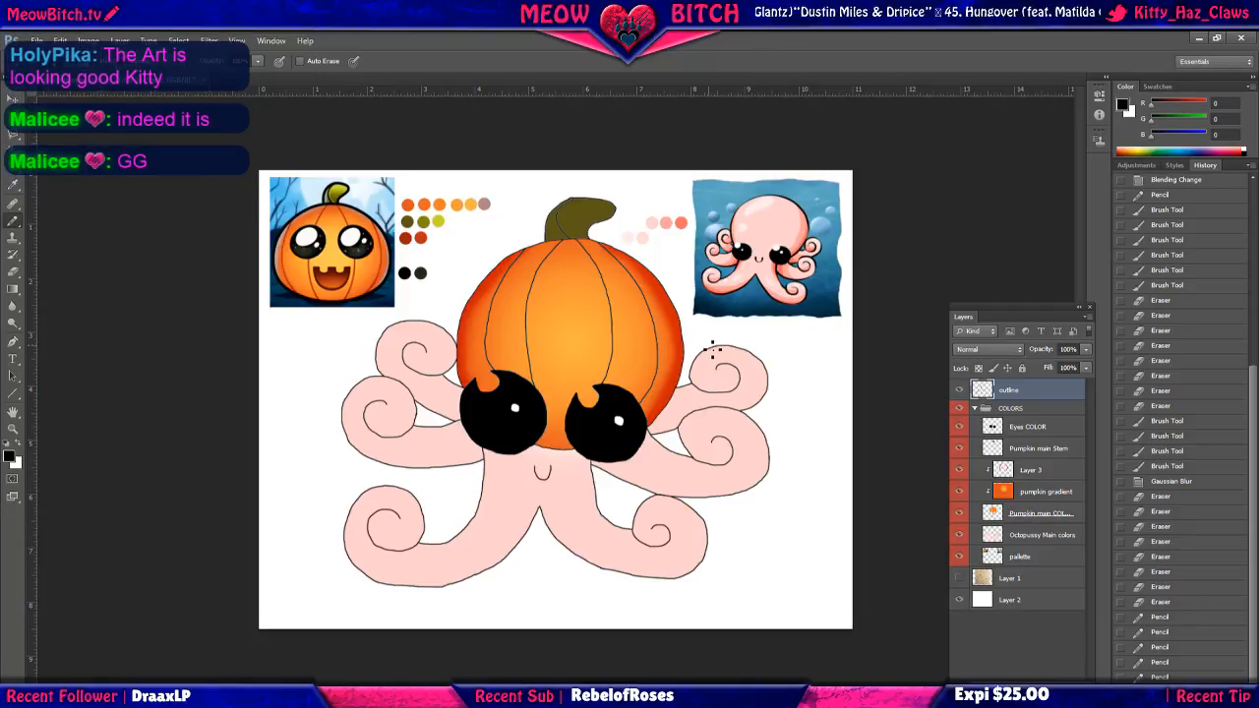
key("ctrl+plus")
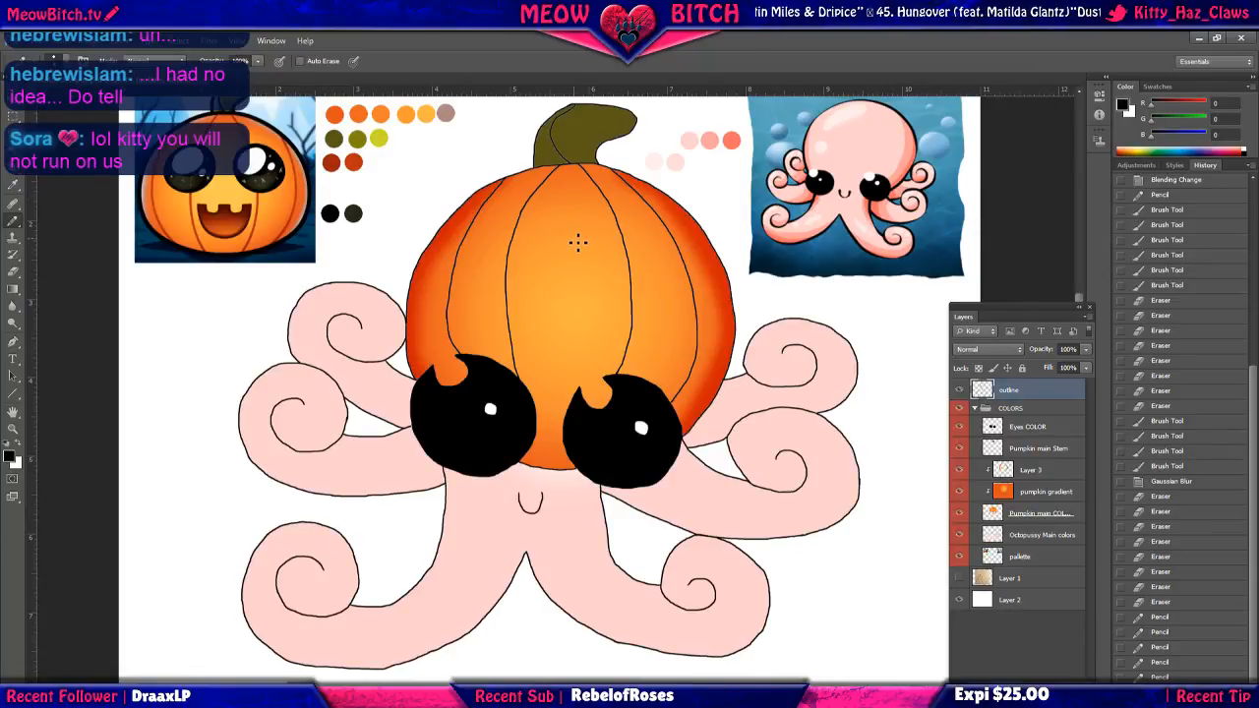
Examine the light spots in the octopus reference picture's eyes and the shading on its head and tentacles.
scroll(580, 241, "up", 1)
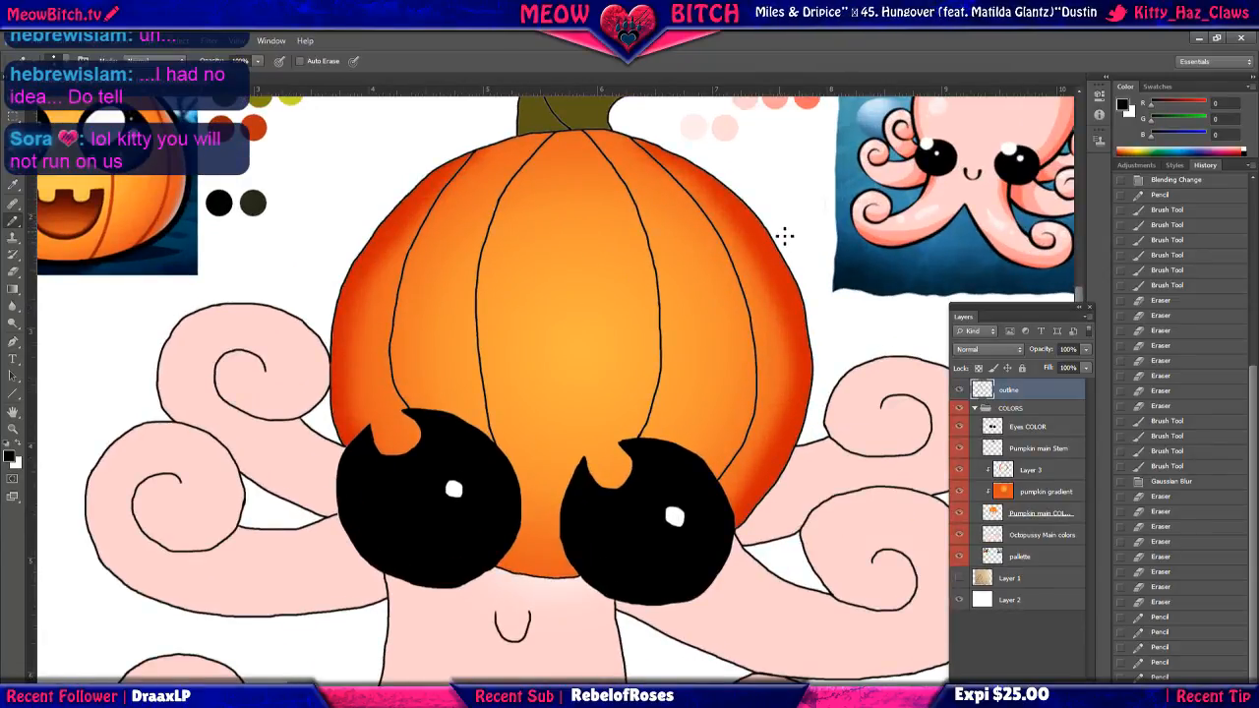
left_click_drag(767, 232, 456, 325)
scroll(688, 240, "up", 2)
scroll(580, 248, "up", 3)
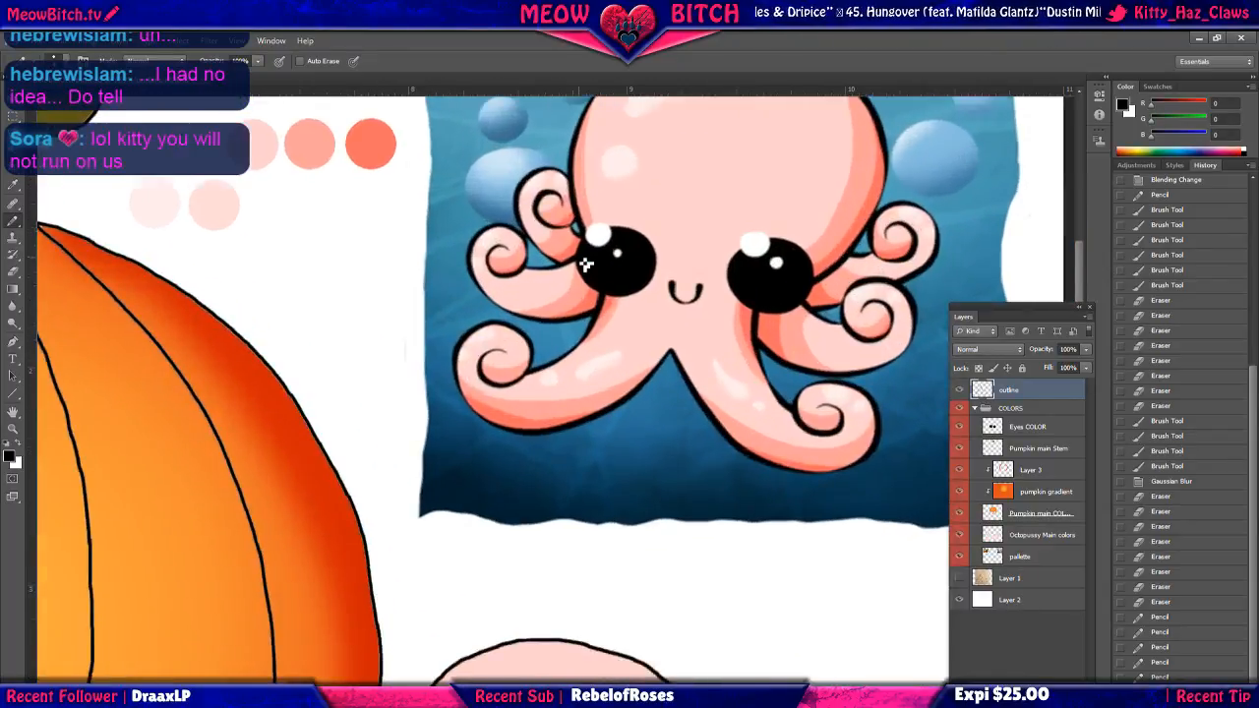
scroll(586, 267, "down", 2)
left_click_drag(567, 268, 544, 300)
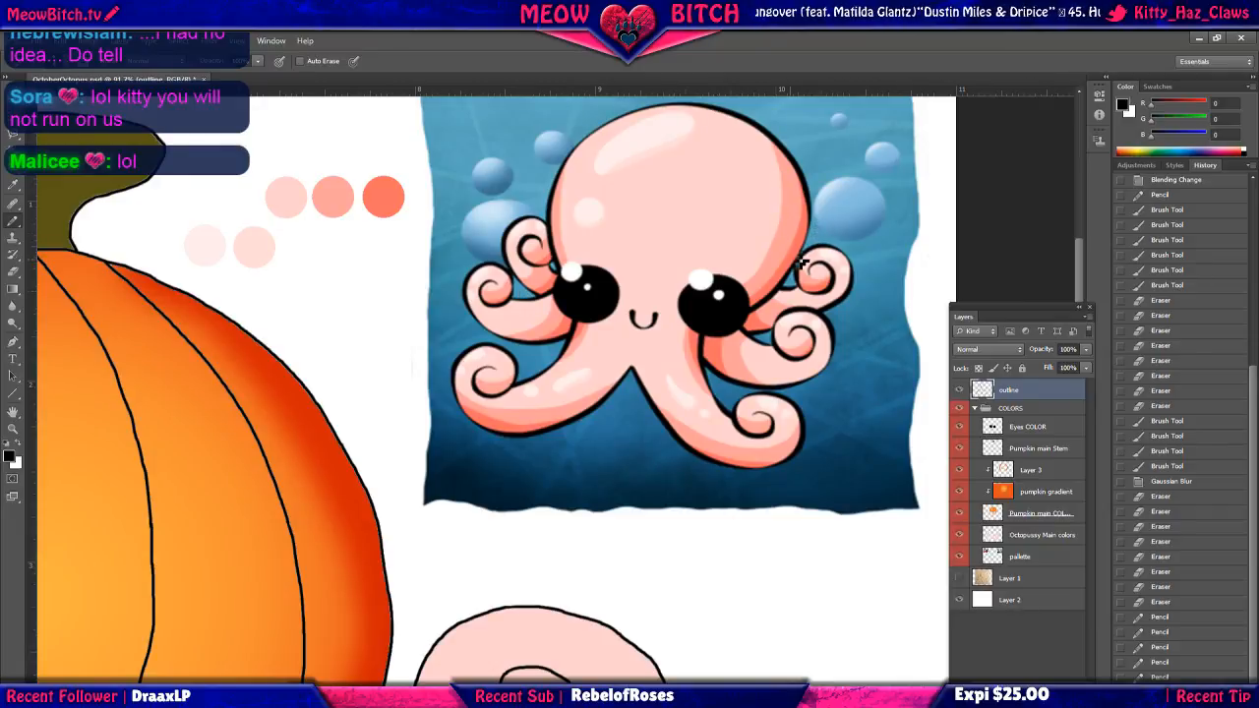
scroll(562, 390, "down", 7)
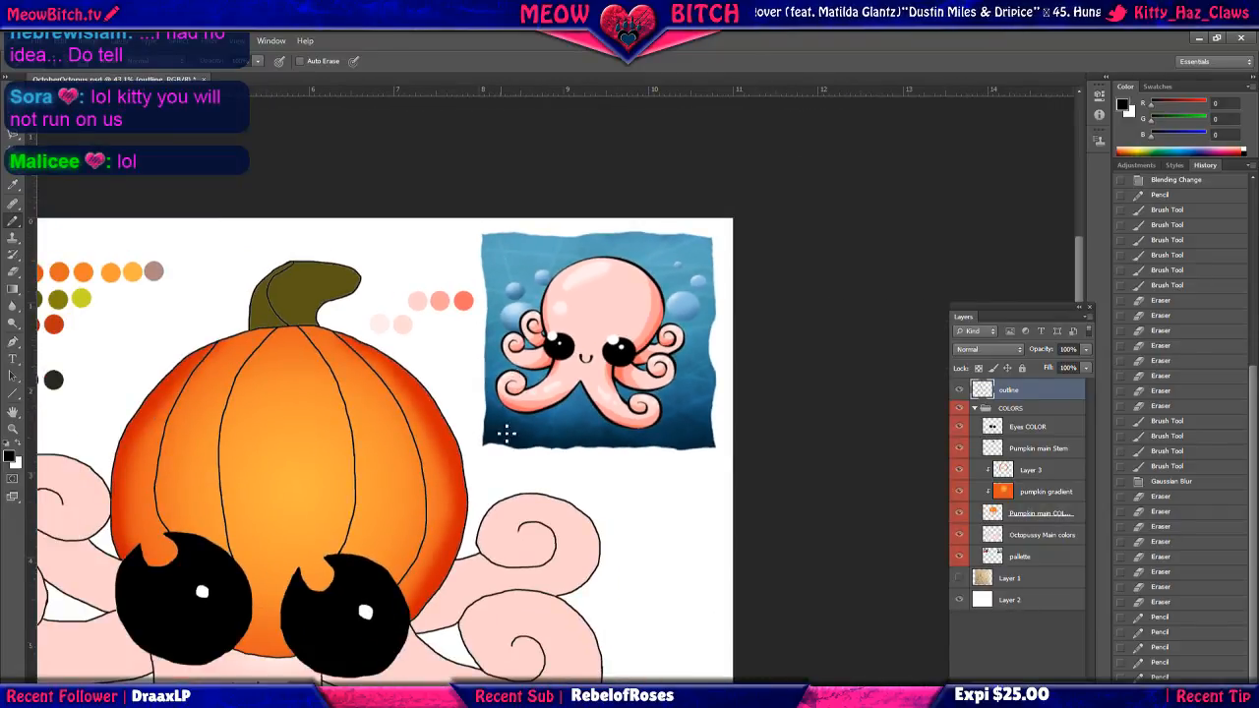
left_click_drag(504, 444, 534, 365)
key("ctrl+0")
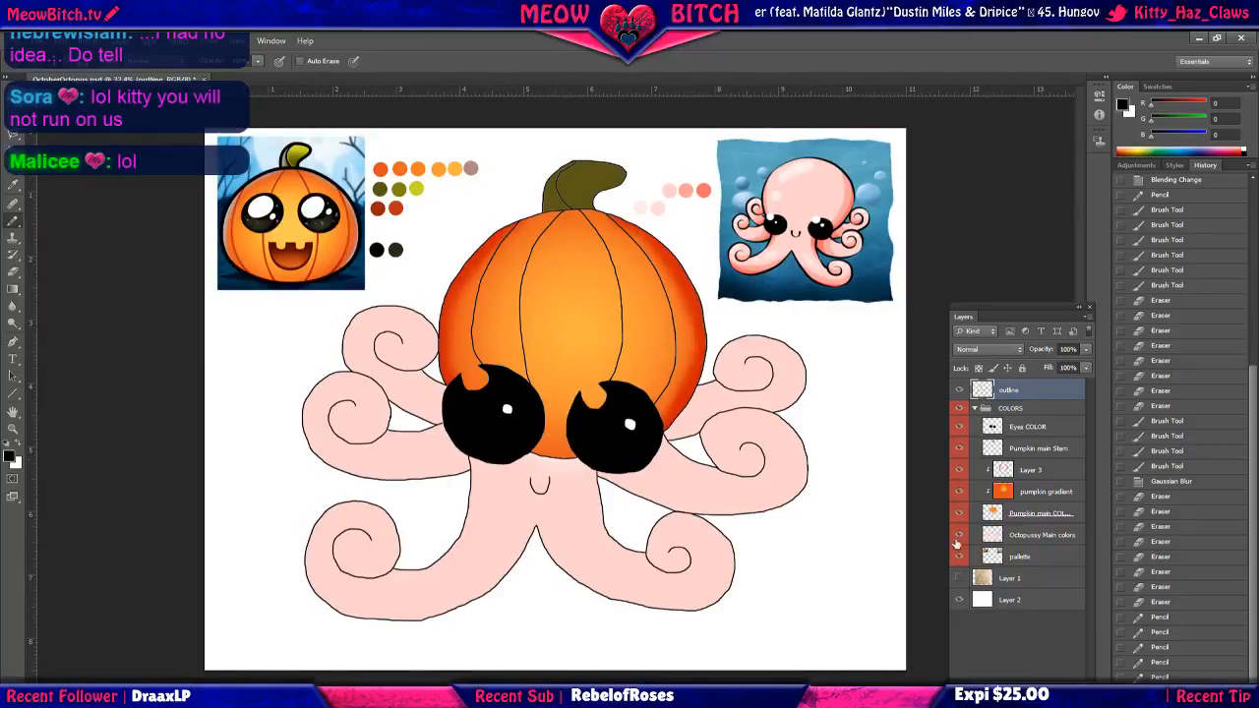
Make the Eyes COLOR layer active and swap the colours so that white is the foreground colour.
left_click(1032, 544)
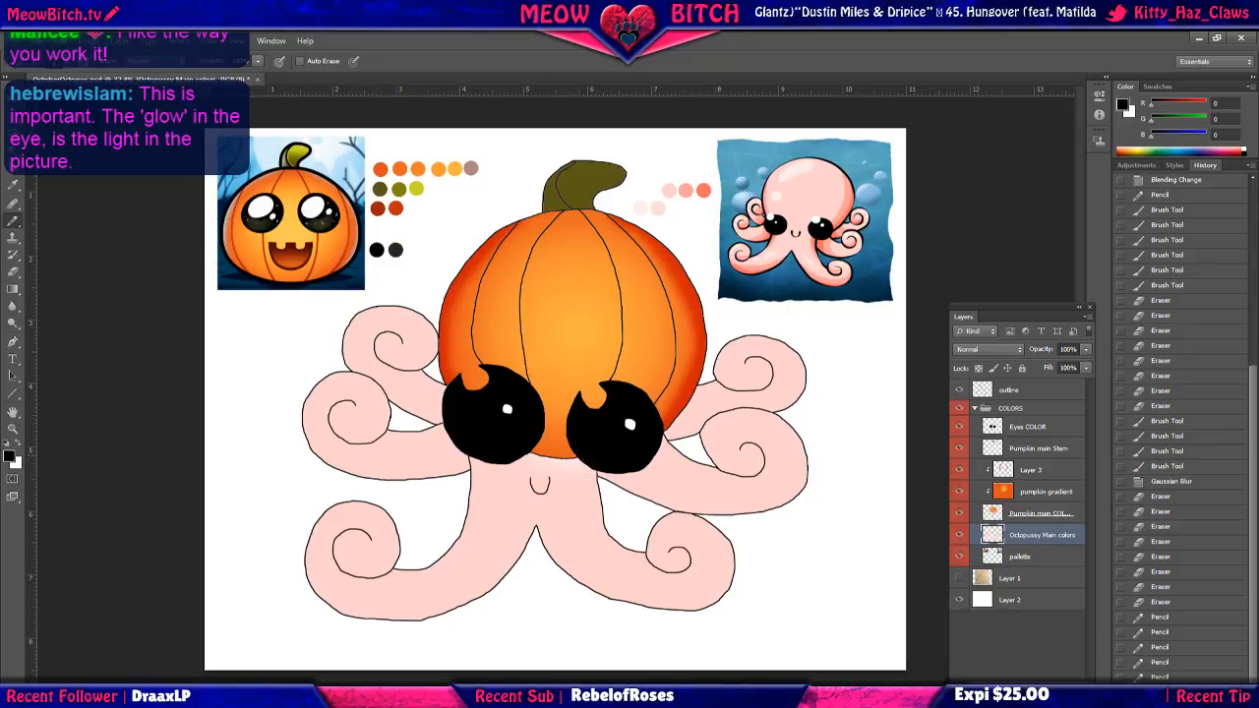
scroll(806, 481, "up", 2)
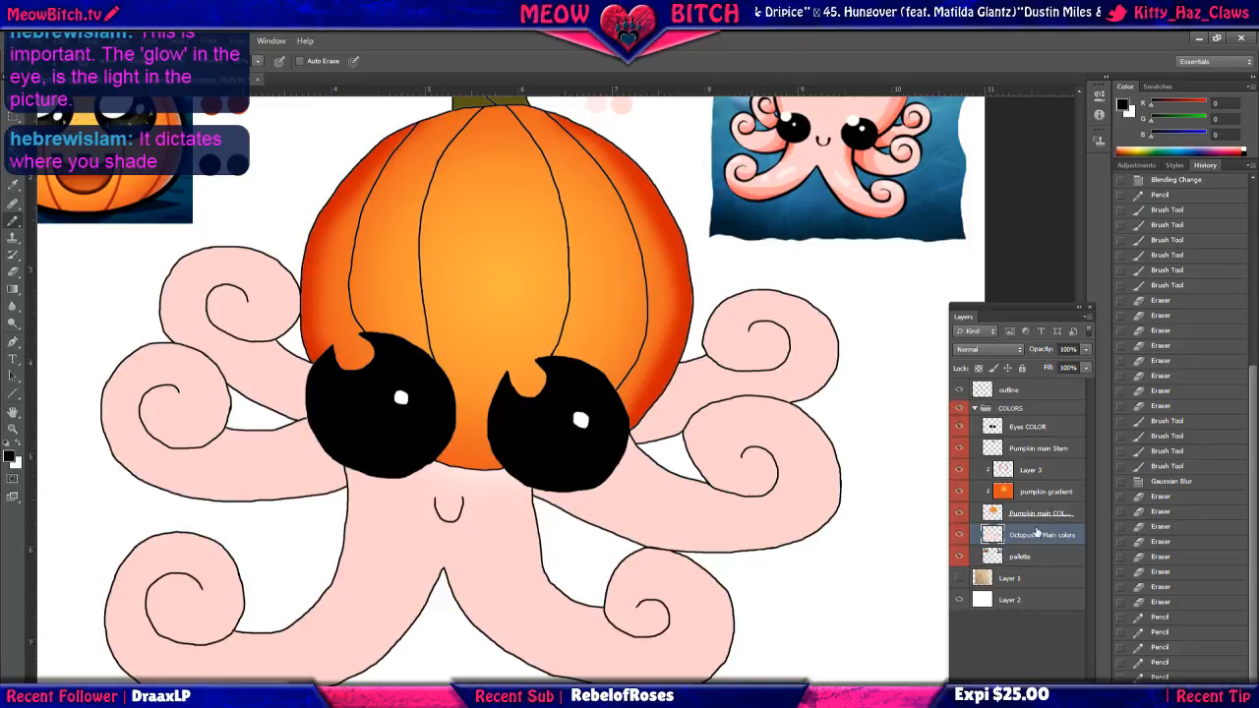
left_click(1032, 426)
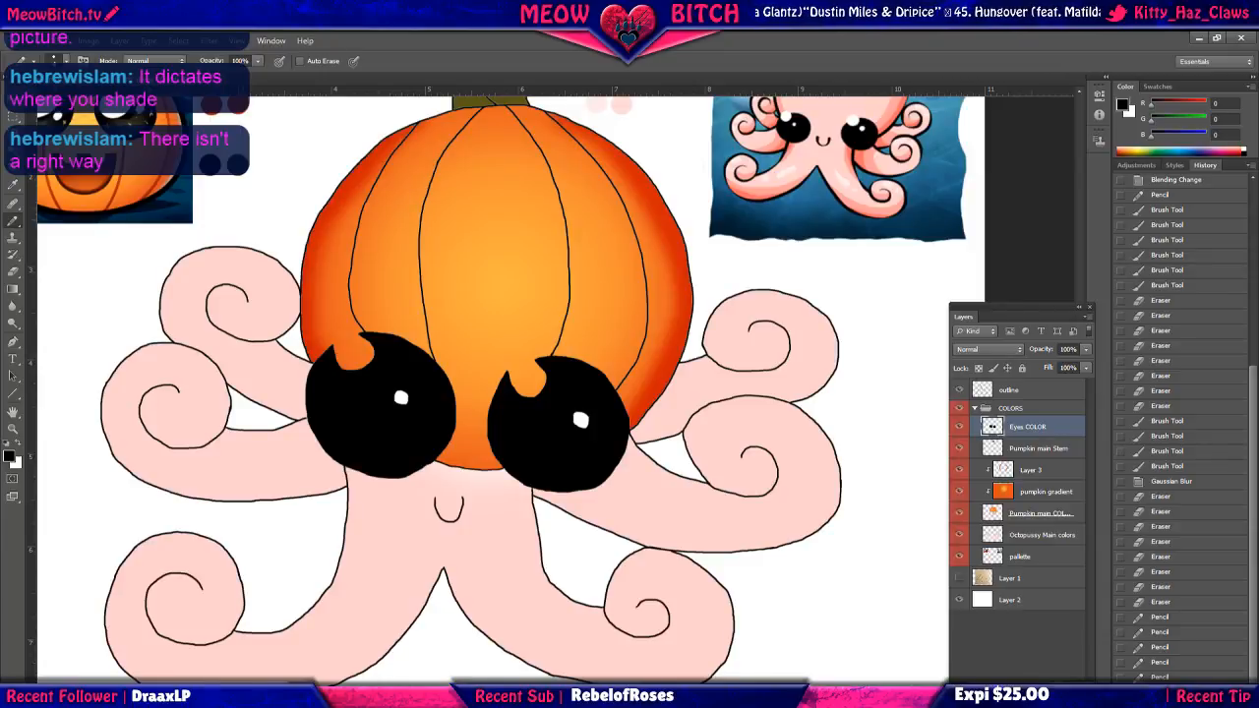
left_click_drag(663, 534, 686, 583)
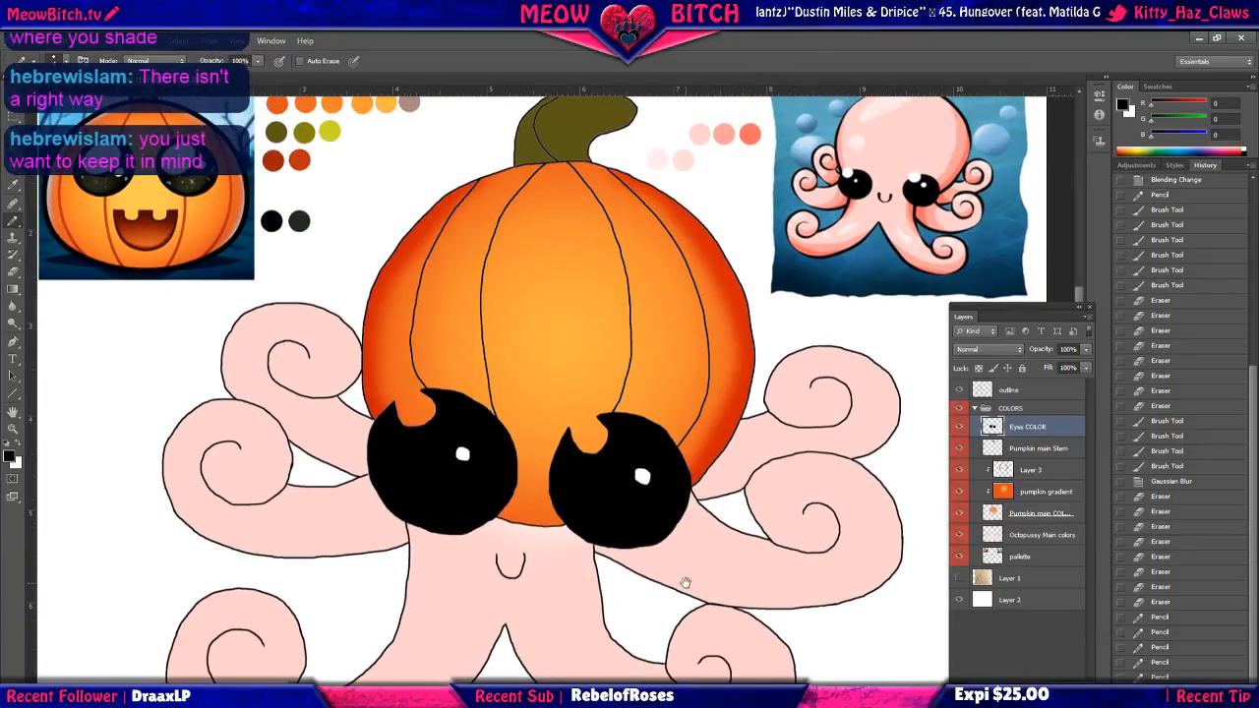
scroll(690, 587, "down", 1)
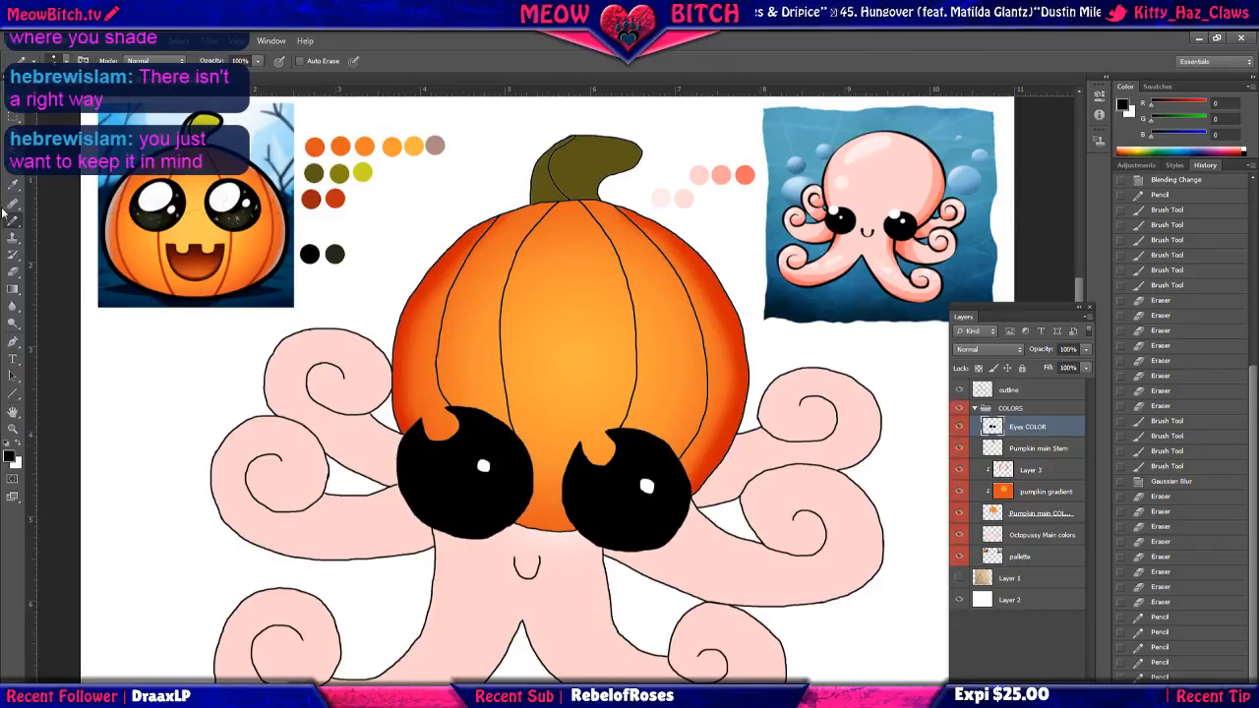
key("x")
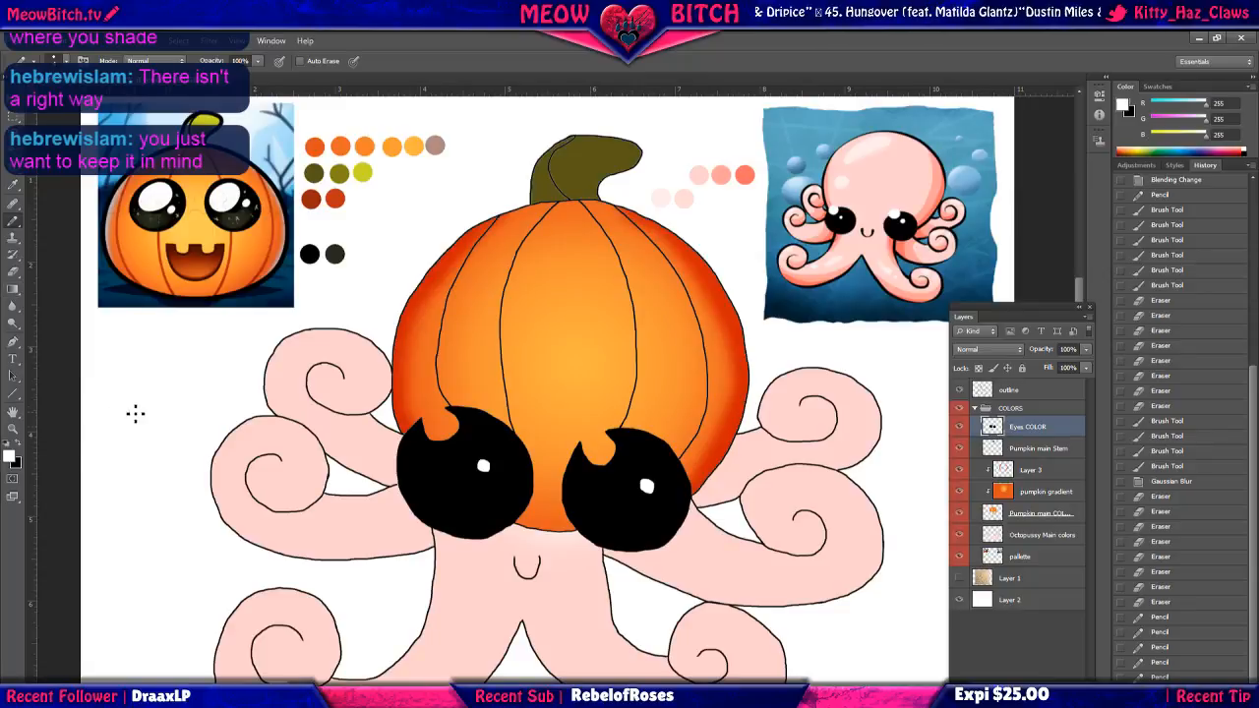
scroll(593, 424, "up", 4)
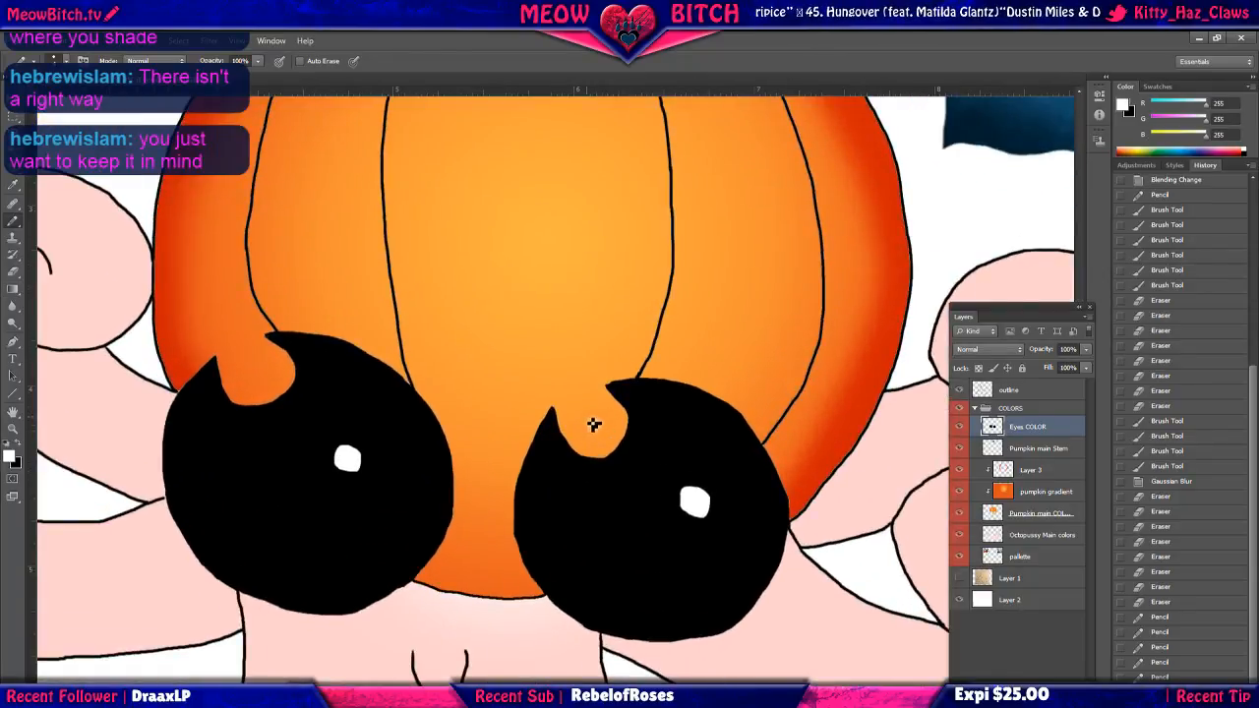
Try a round white pencil highlight in the right eye's notch on the Eyes COLOR layer and undo it.
left_click_drag(593, 424, 600, 433)
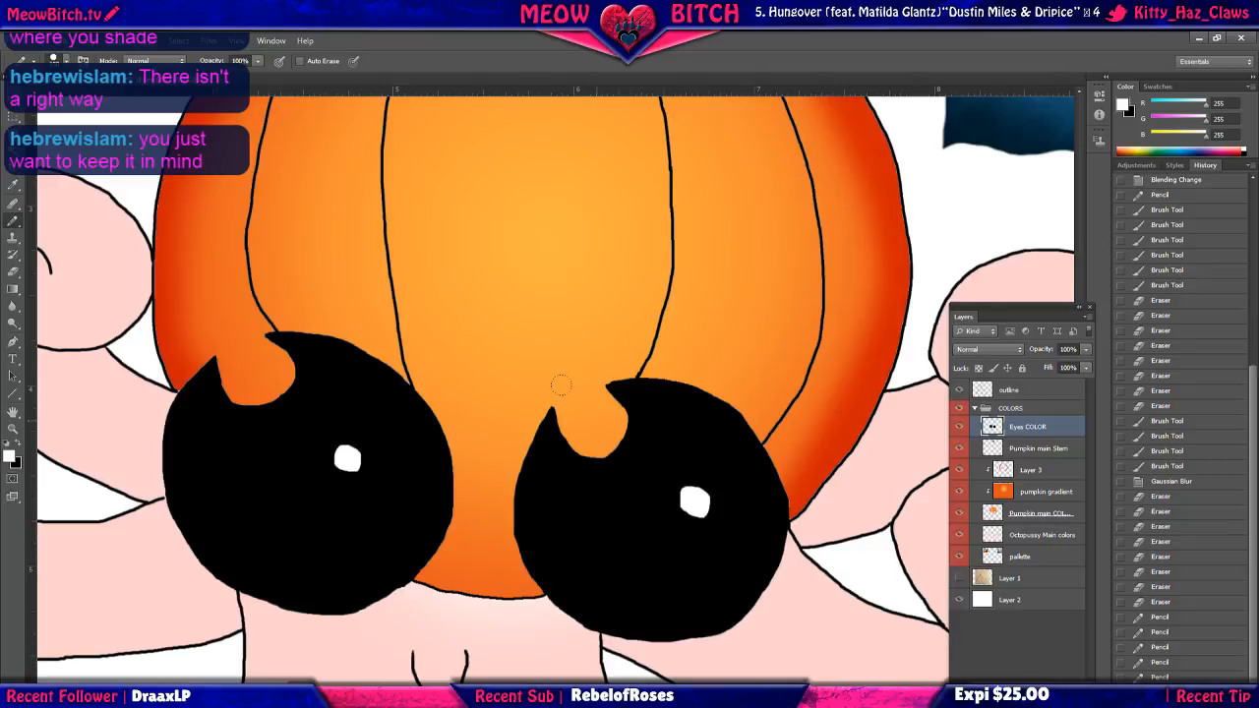
left_click(594, 420)
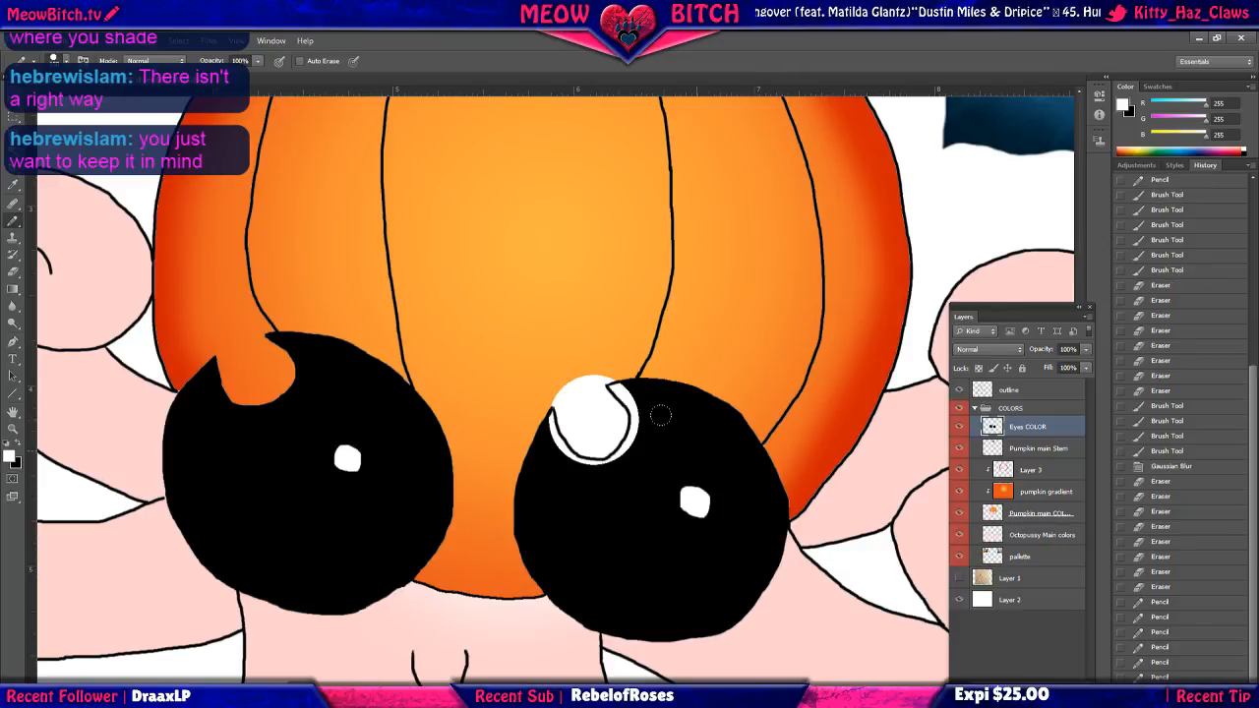
key("ctrl+z")
Add a new layer above Eyes COLOR and switch from the Pencil to the Brush tool after one trial highlight.
left_click(1065, 691)
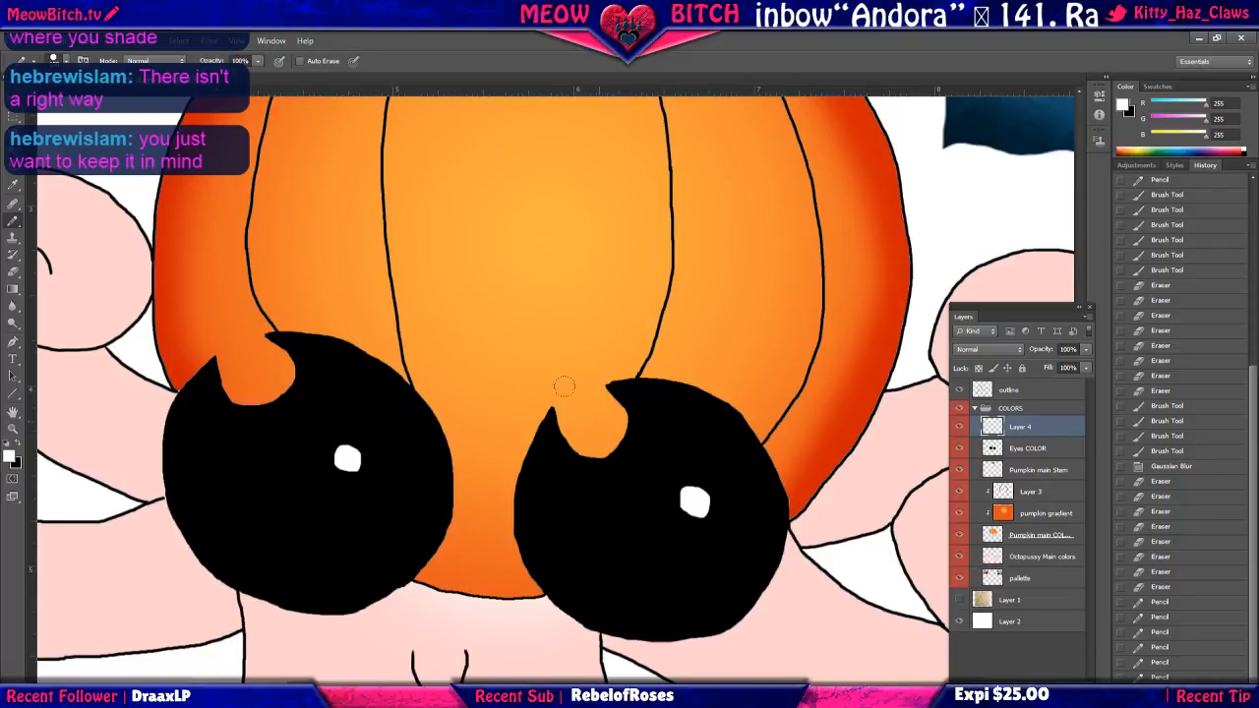
left_click_drag(556, 383, 630, 405)
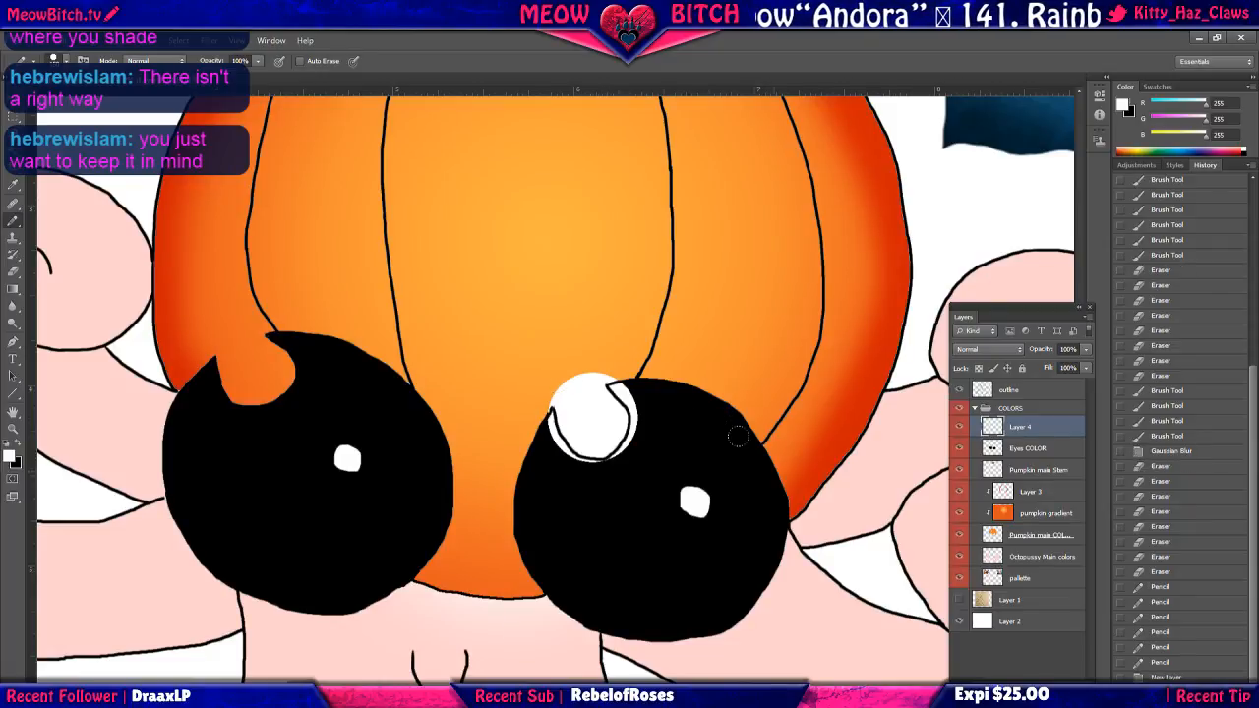
key("ctrl+z")
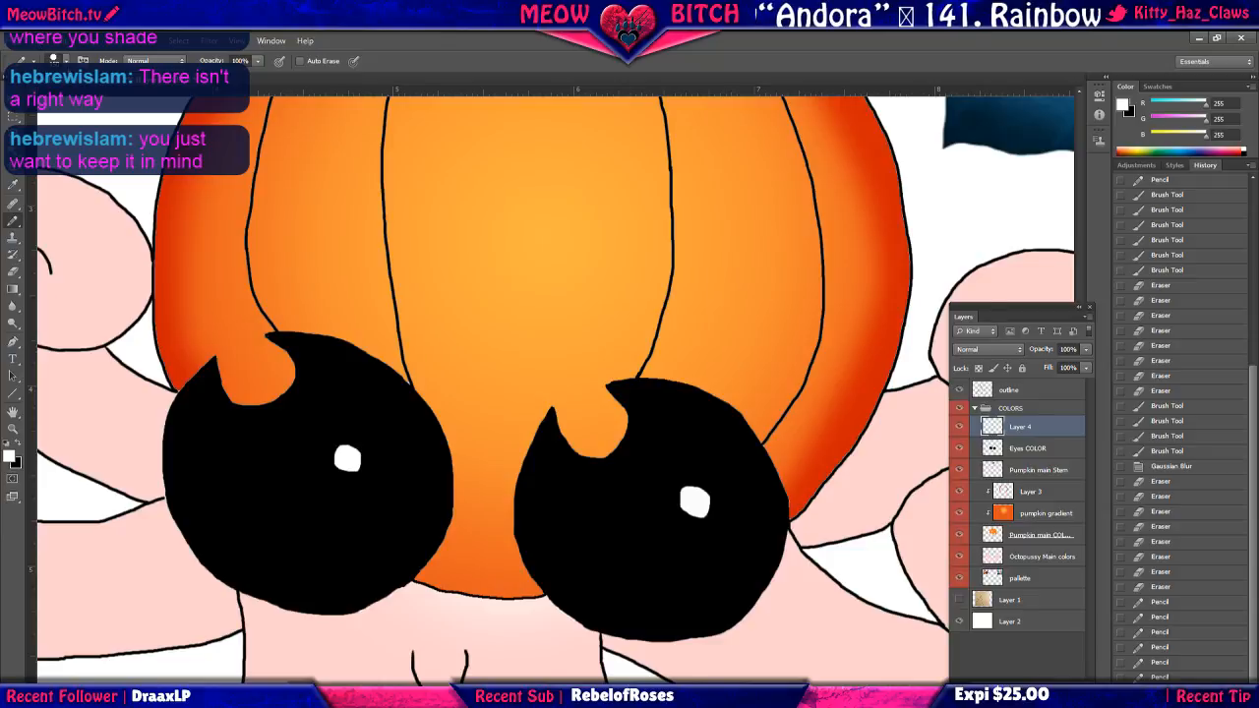
right_click(16, 223)
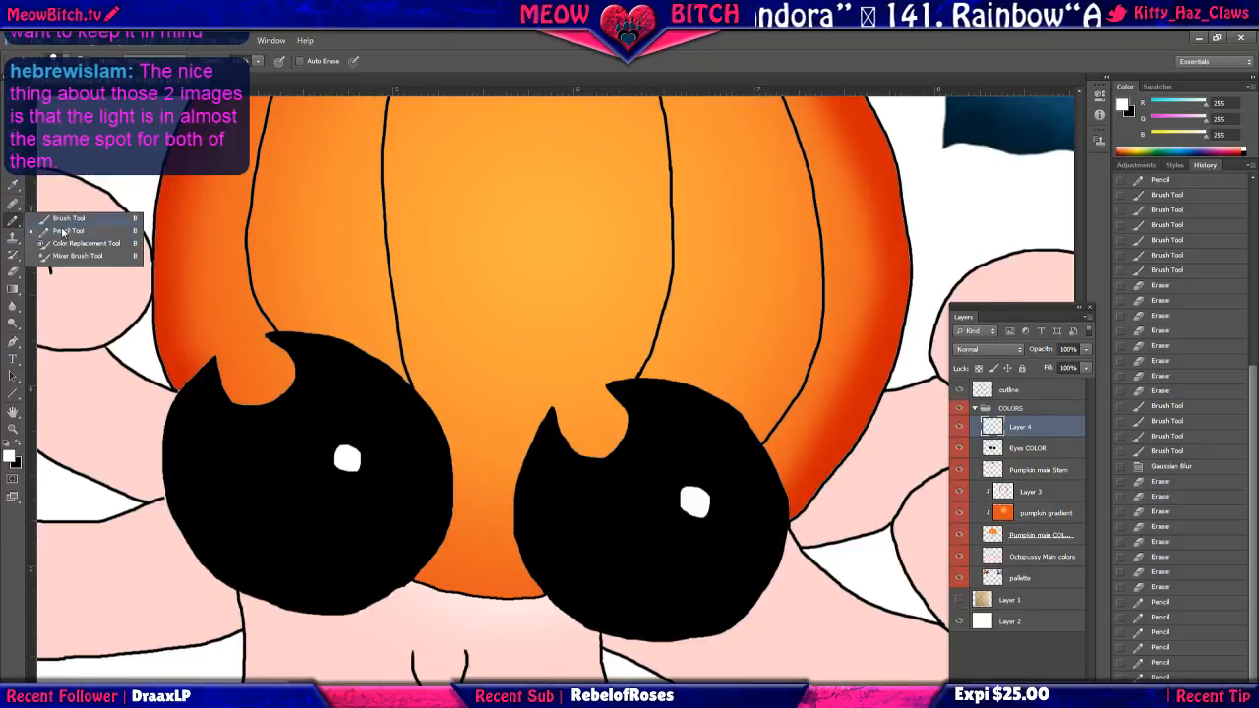
left_click(62, 219)
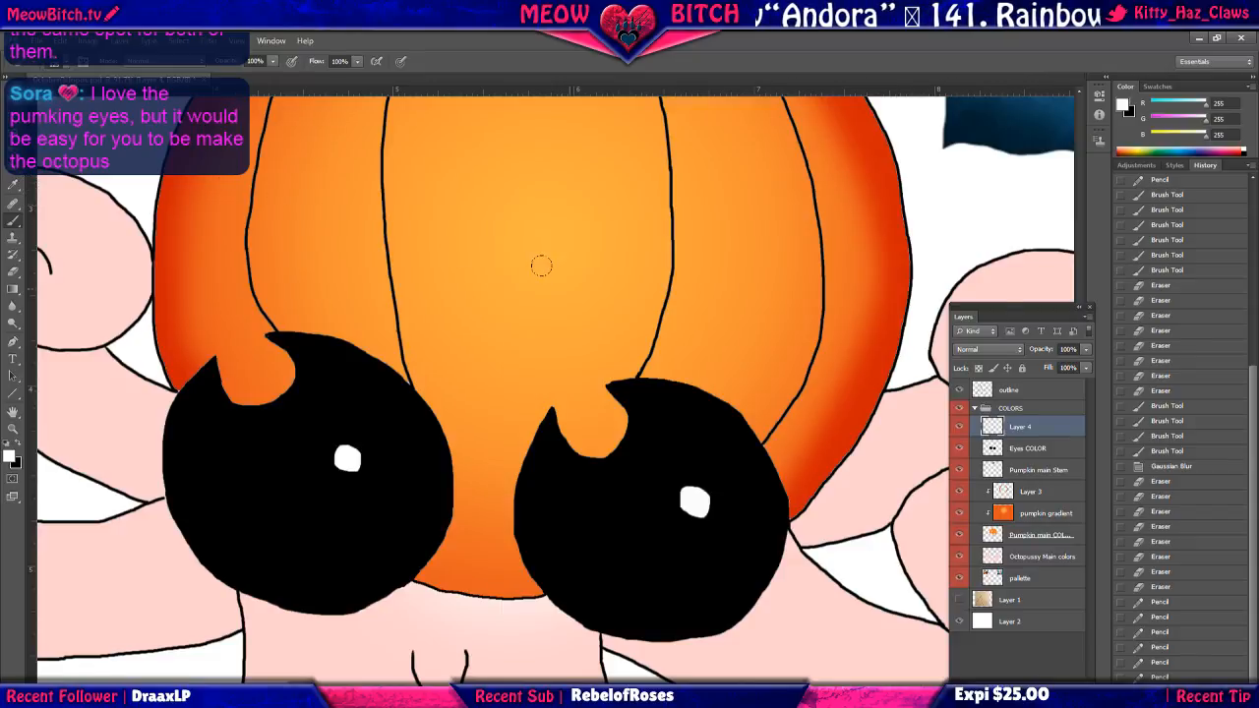
Try clipping Layer 4 to the Eyes COLOR layer and release the clipping mask again.
right_click(1025, 430)
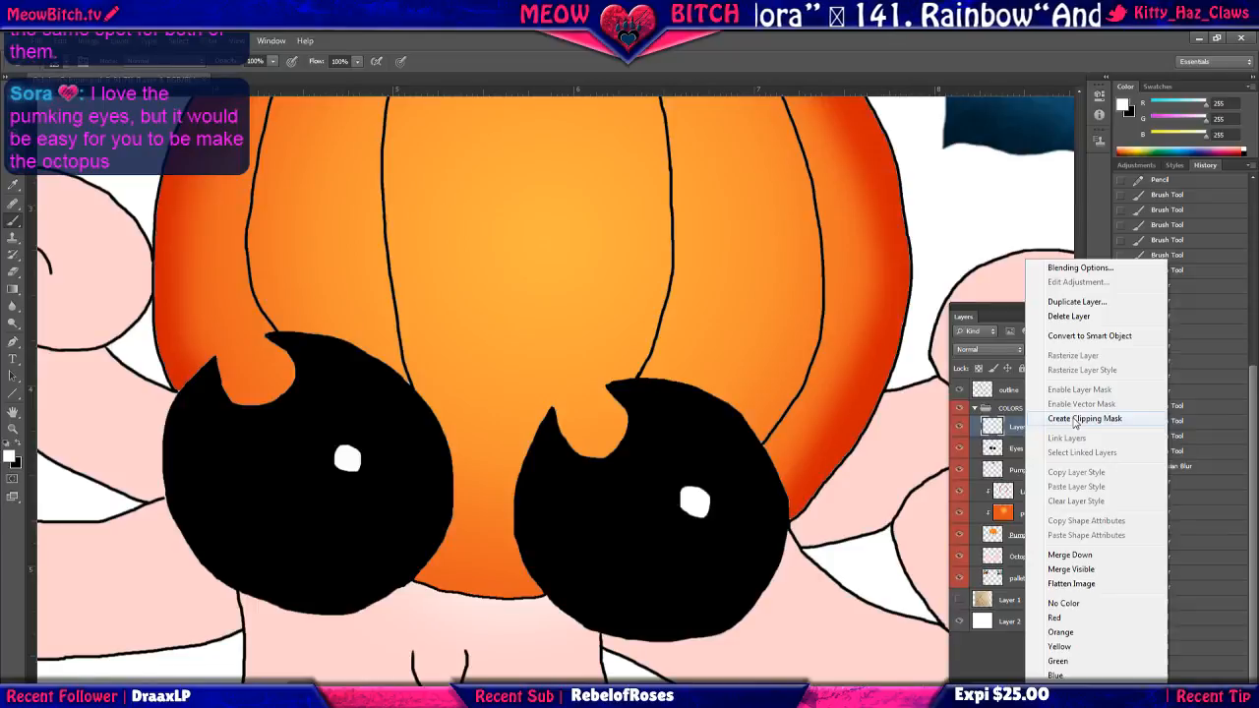
left_click(1075, 419)
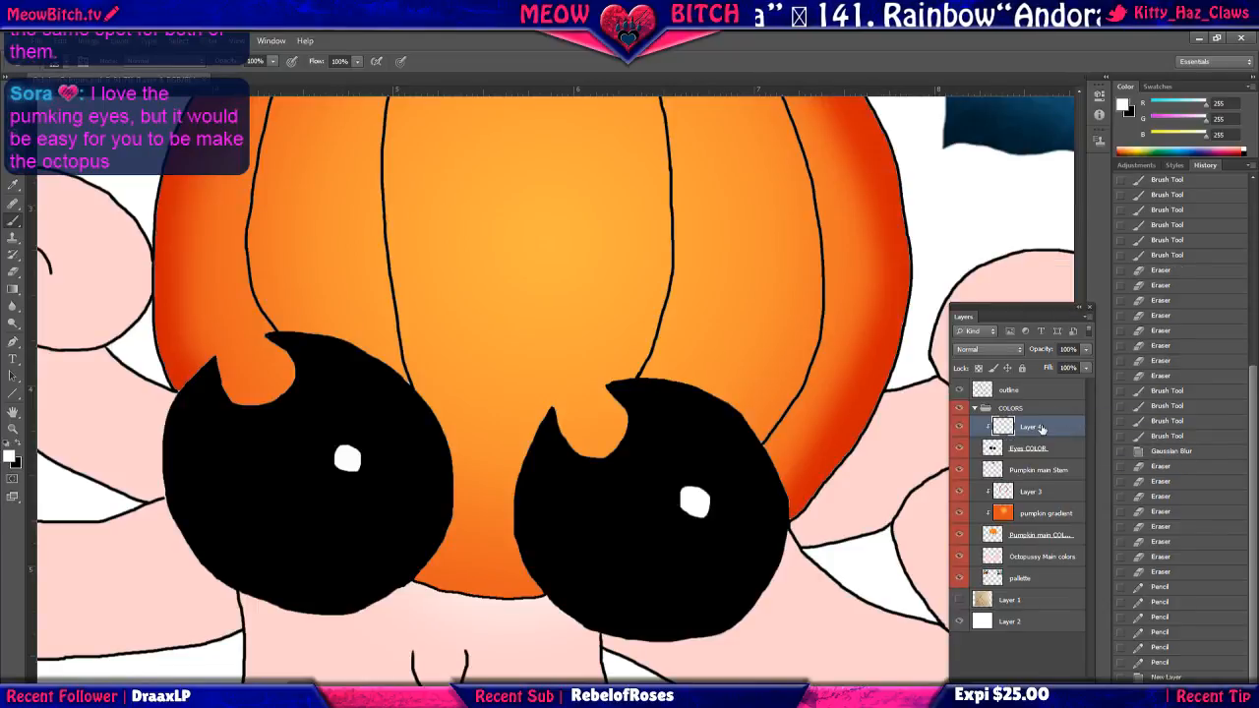
double_click(1030, 425)
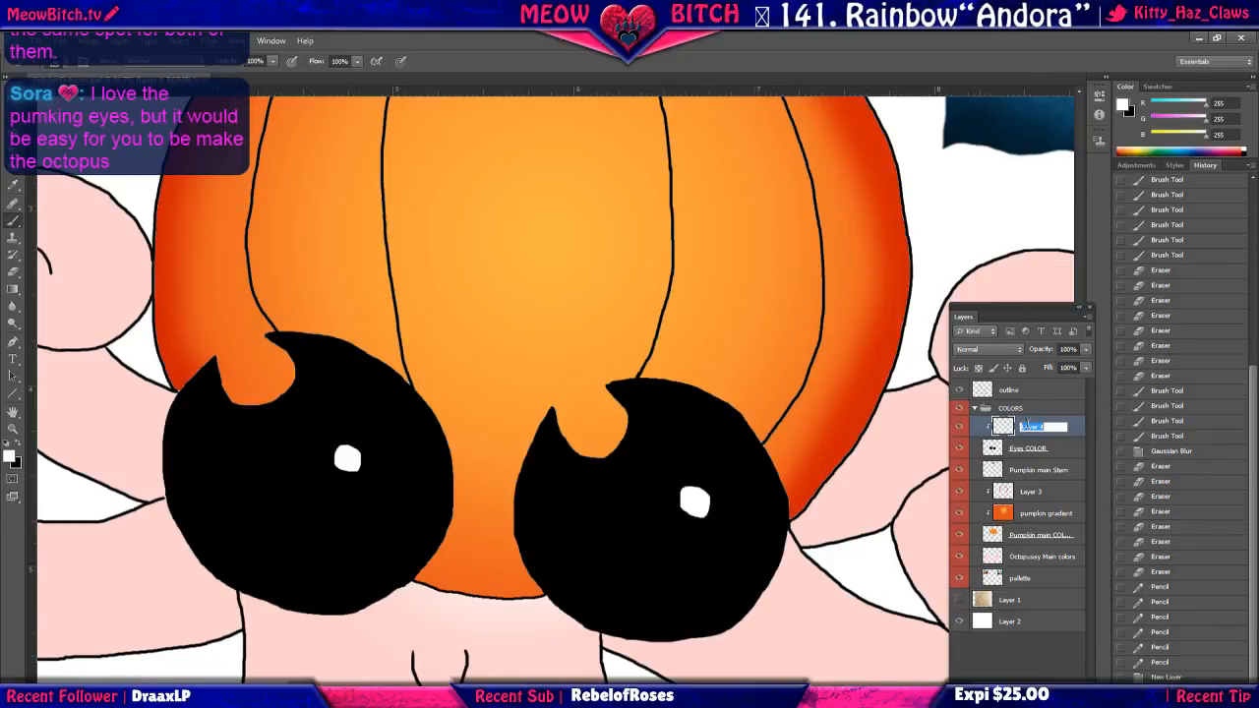
left_click(578, 402)
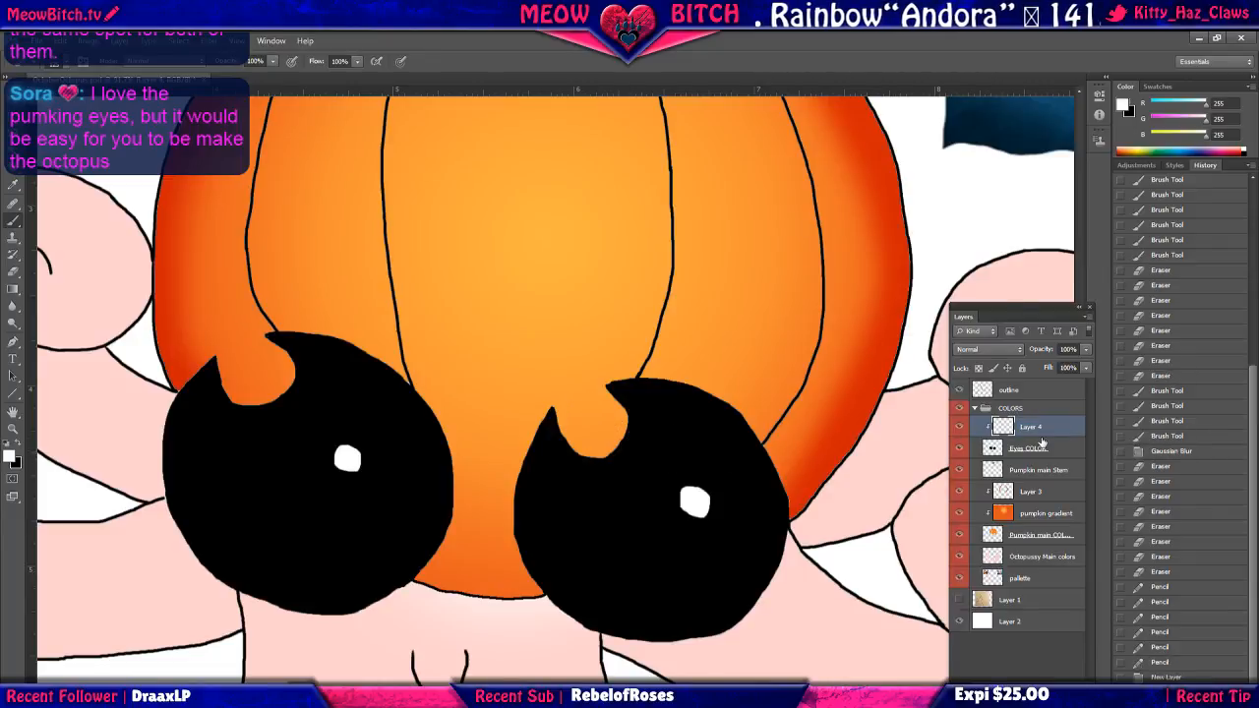
left_click(1036, 439, "alt")
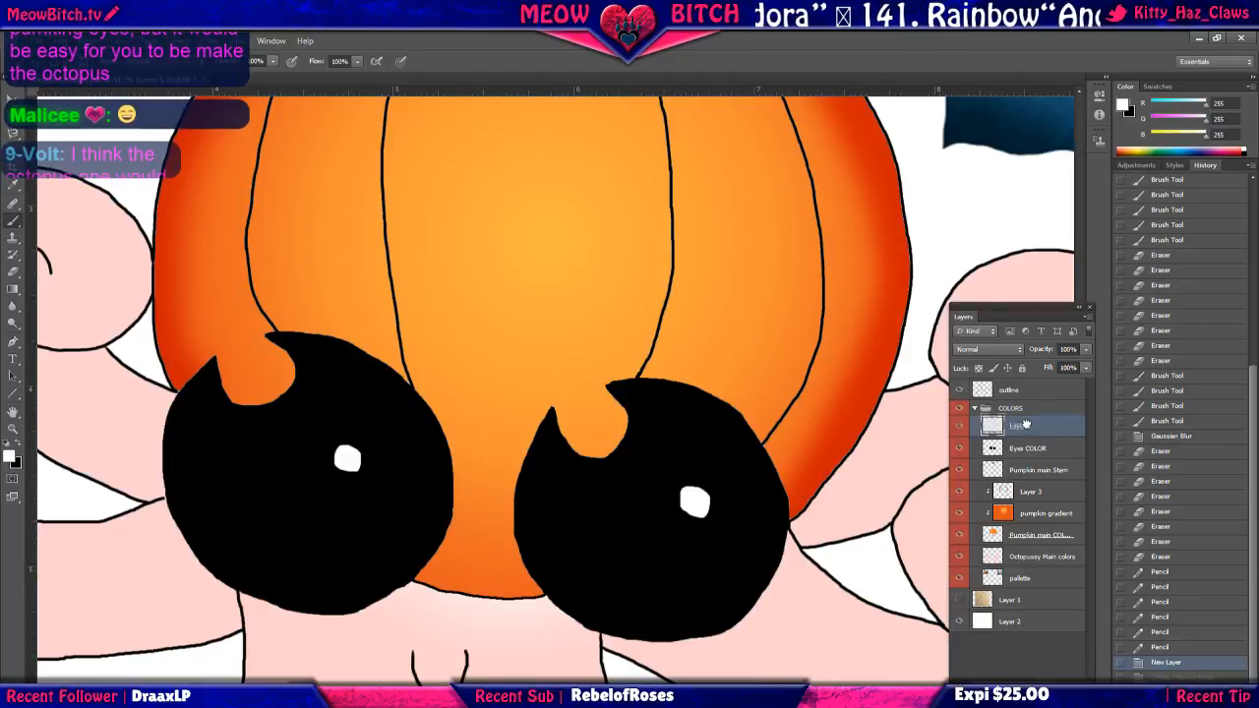
Move Layer 4 above the outline layer and try a soft white brush highlight on the right eye, undoing it.
left_click_drag(1026, 429, 1027, 389)
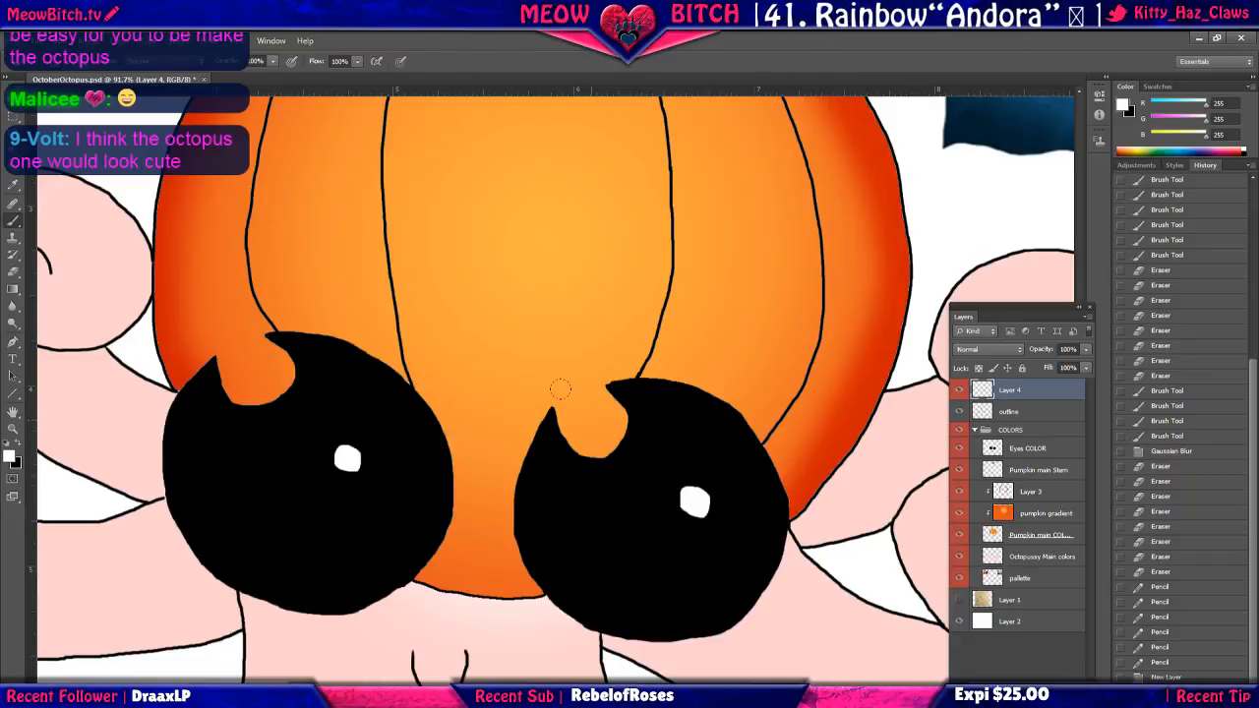
left_click(591, 420)
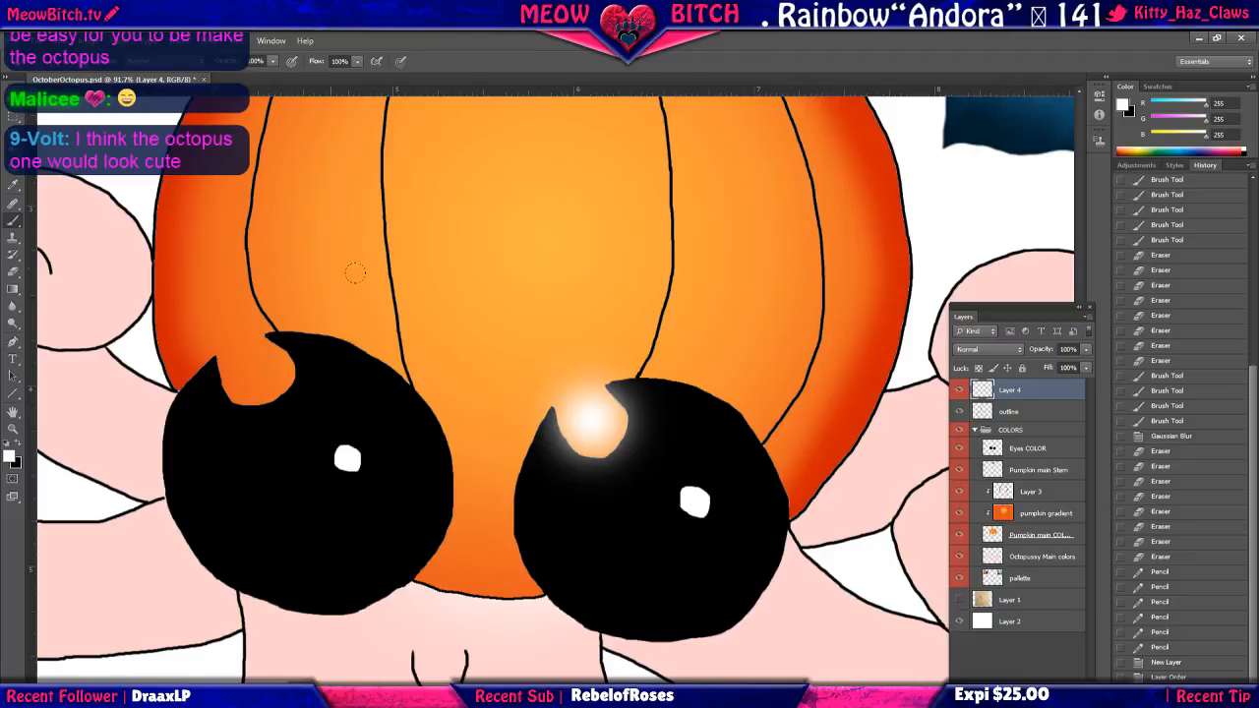
key("ctrl+z")
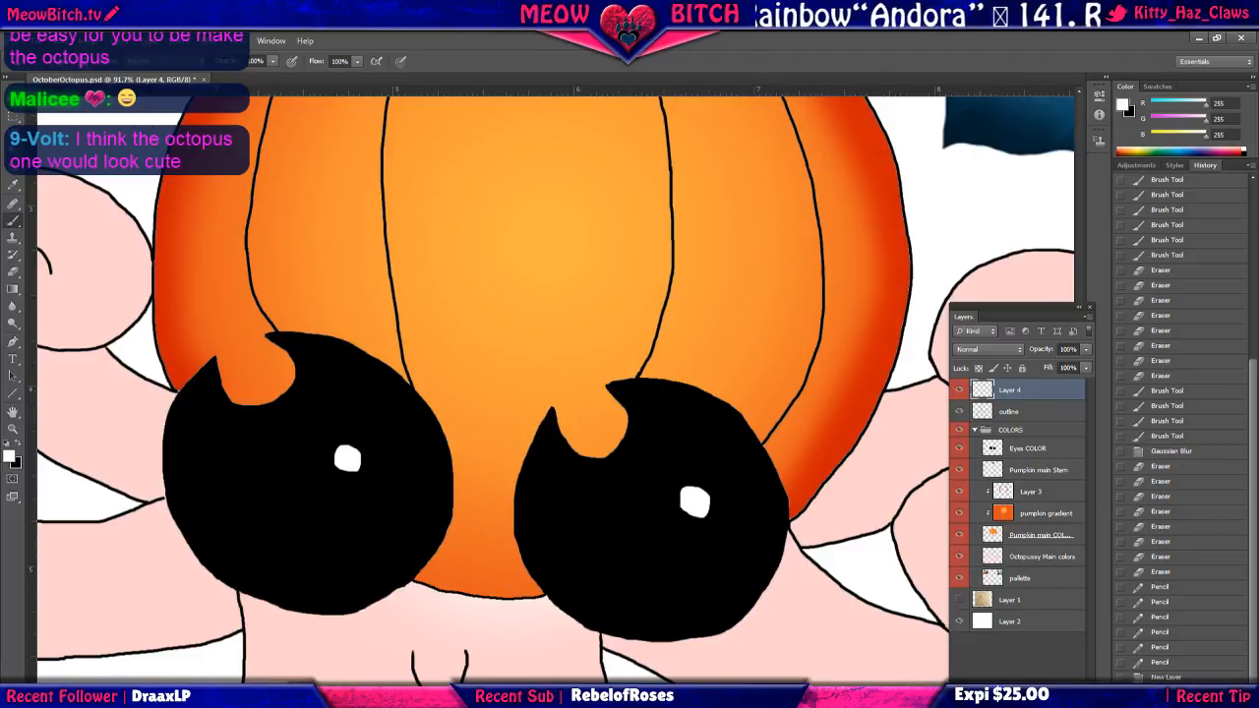
Set the brush hardness to 100% and paint a round white highlight over the right eye's notch on Layer 4.
left_click(65, 62)
left_click_drag(24, 134, 175, 155)
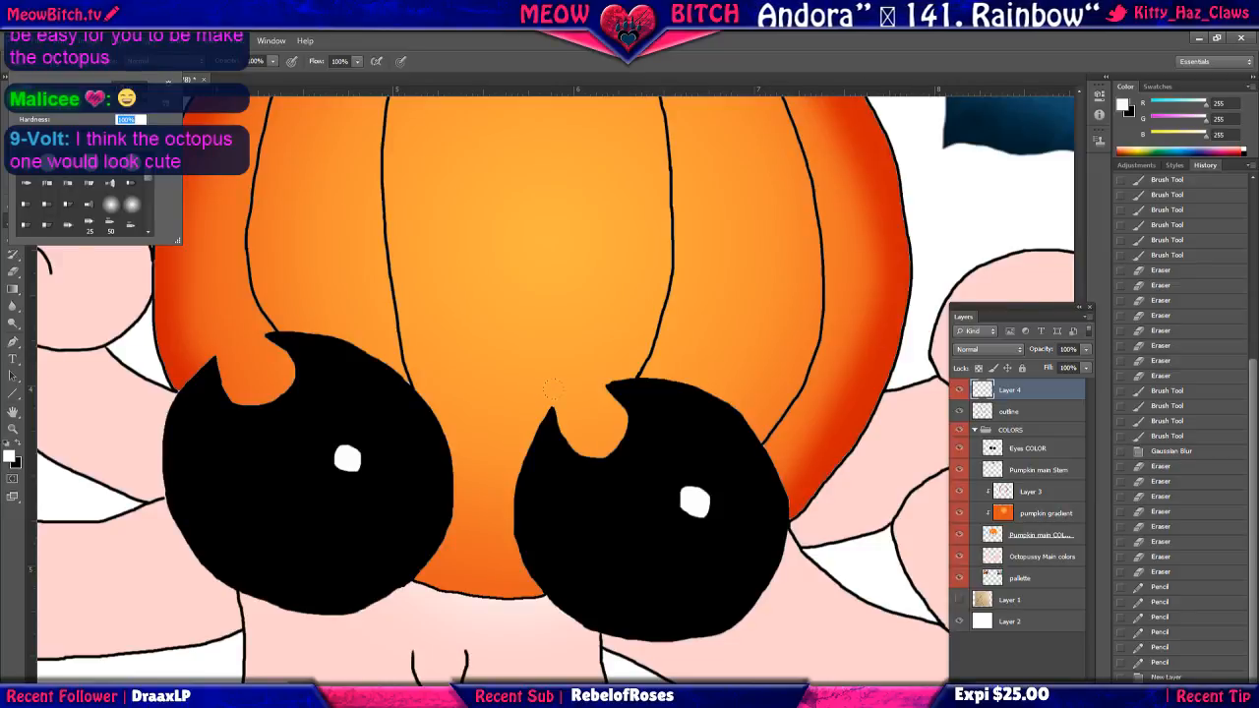
key("Return")
left_click(598, 434)
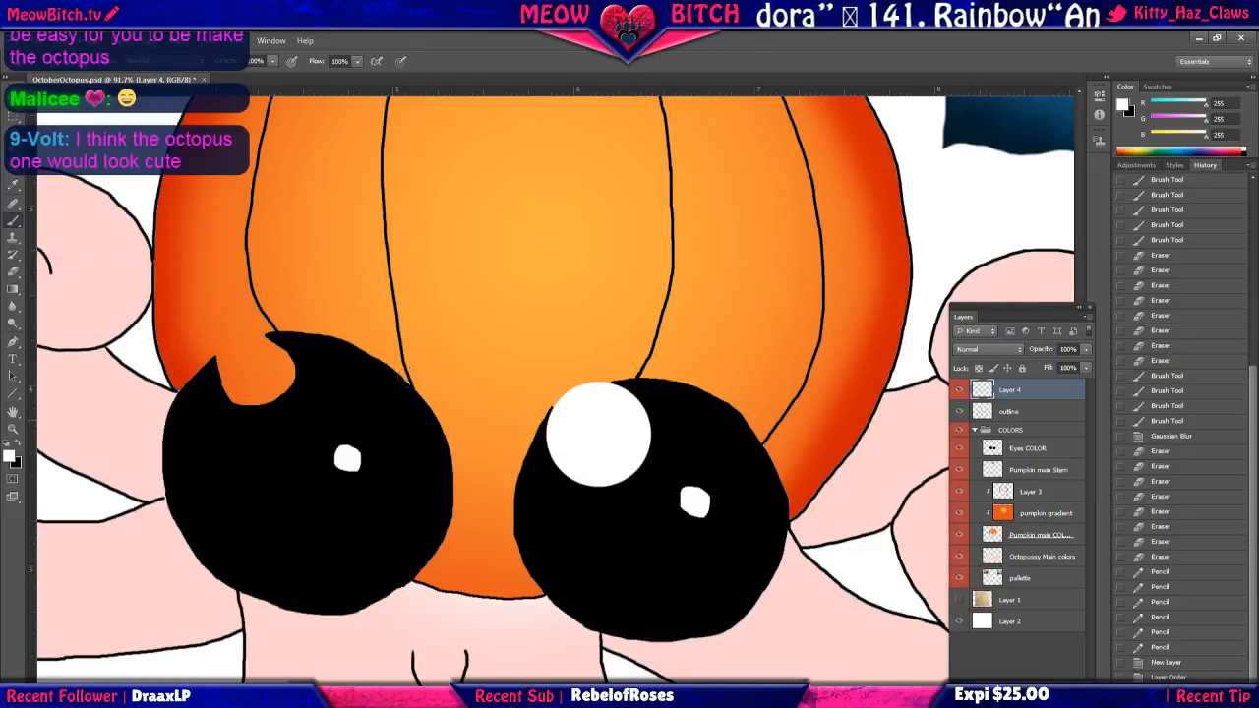
Try placing Layer 4 beneath the outline layer and return it to the top of the layer stack.
left_click_drag(1023, 393, 1023, 425)
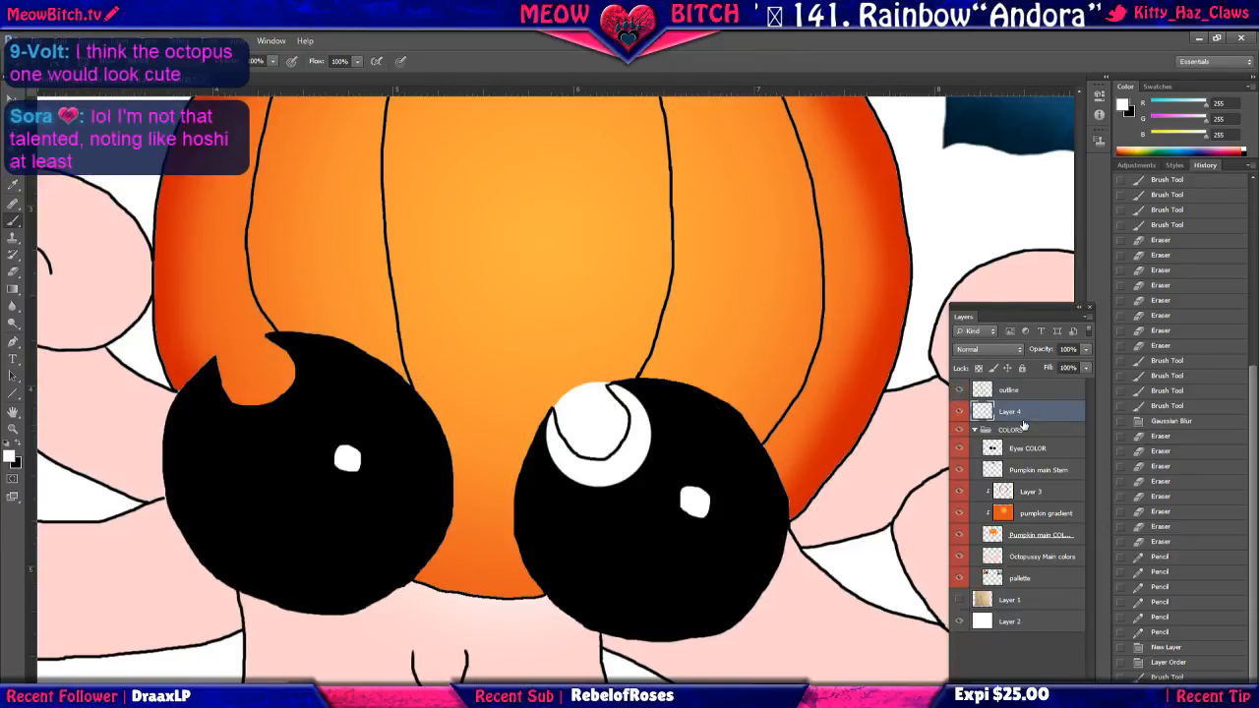
key("F6")
key("z")
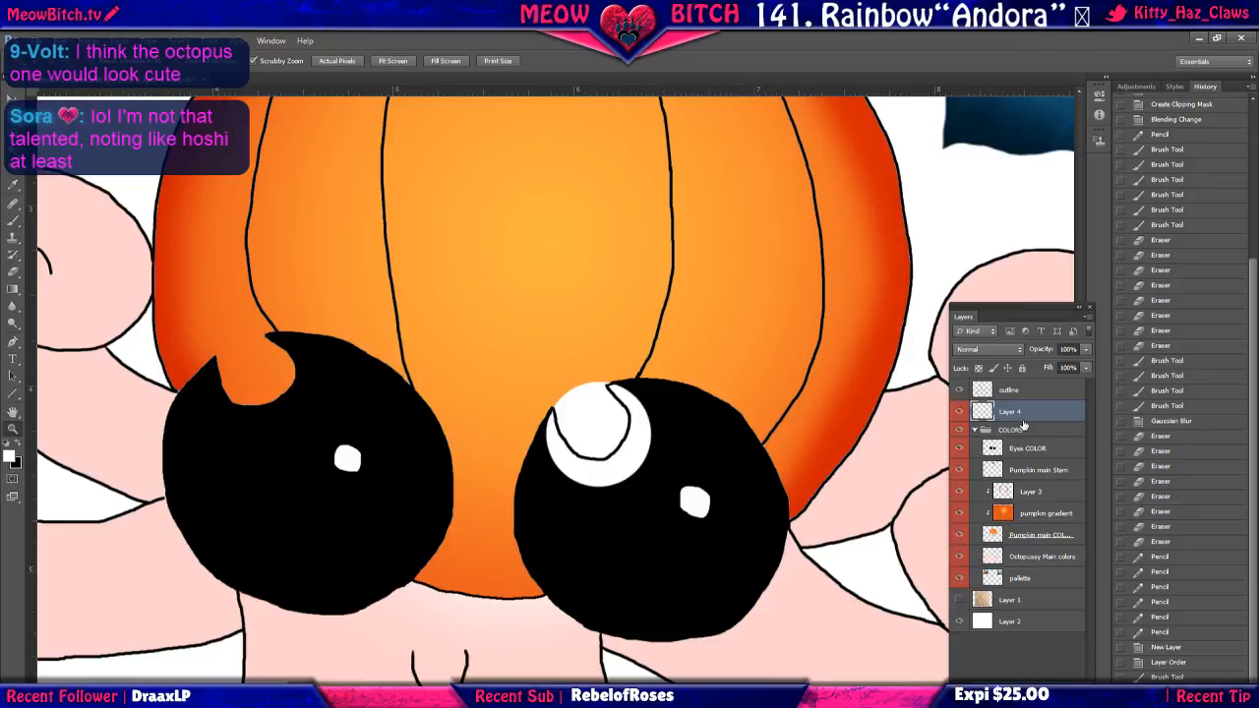
key("F6")
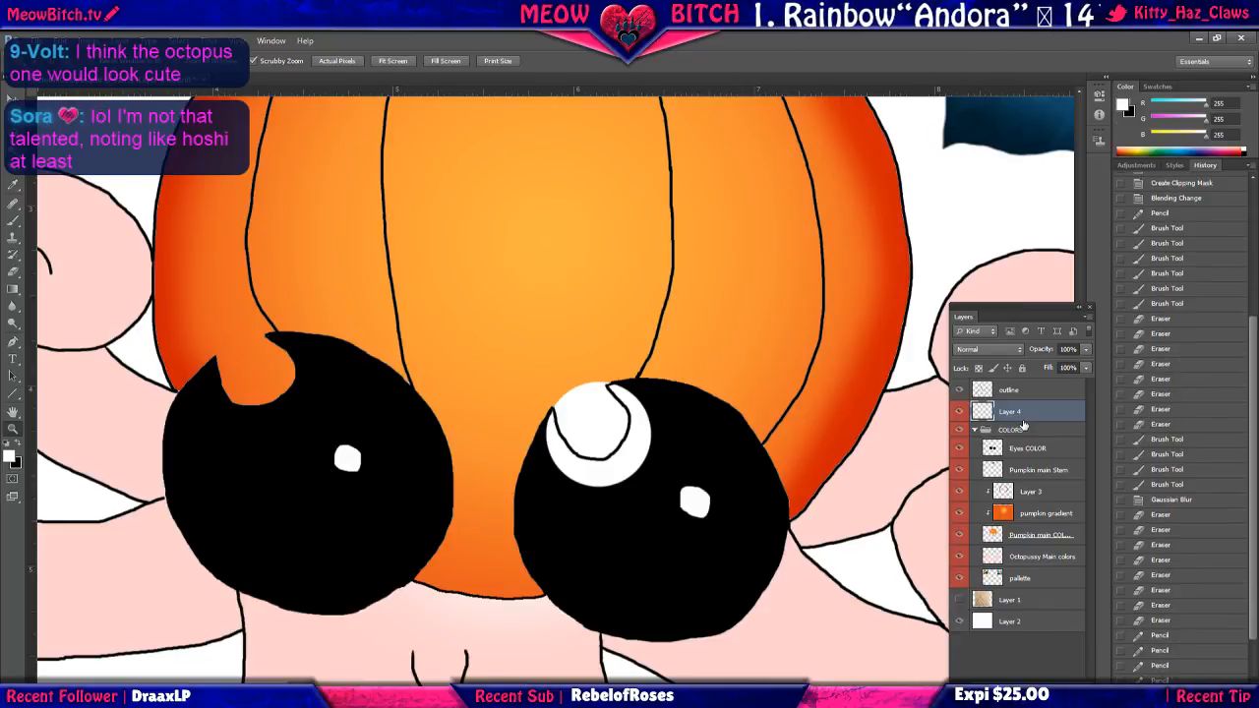
key("F6")
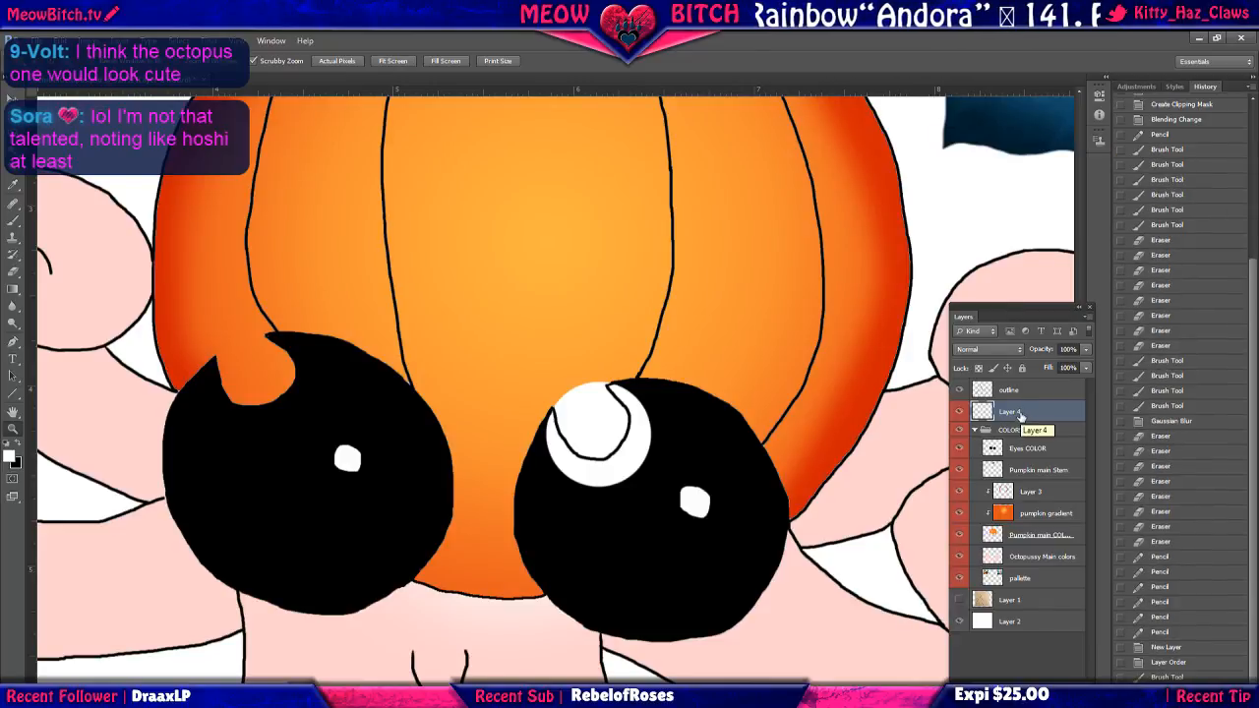
left_click_drag(1020, 416, 1018, 384)
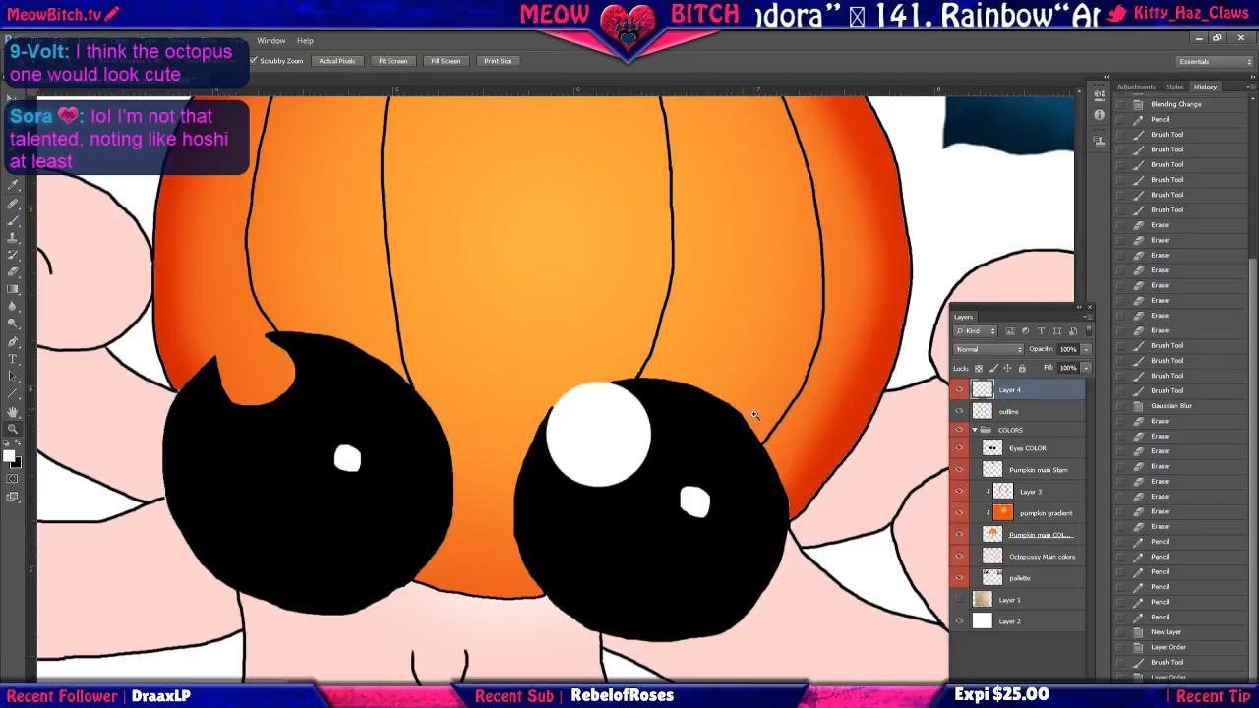
Nudge the white highlight slightly up and to the left on the right eye using the Move tool.
left_click(12, 100)
left_click_drag(593, 438, 587, 435)
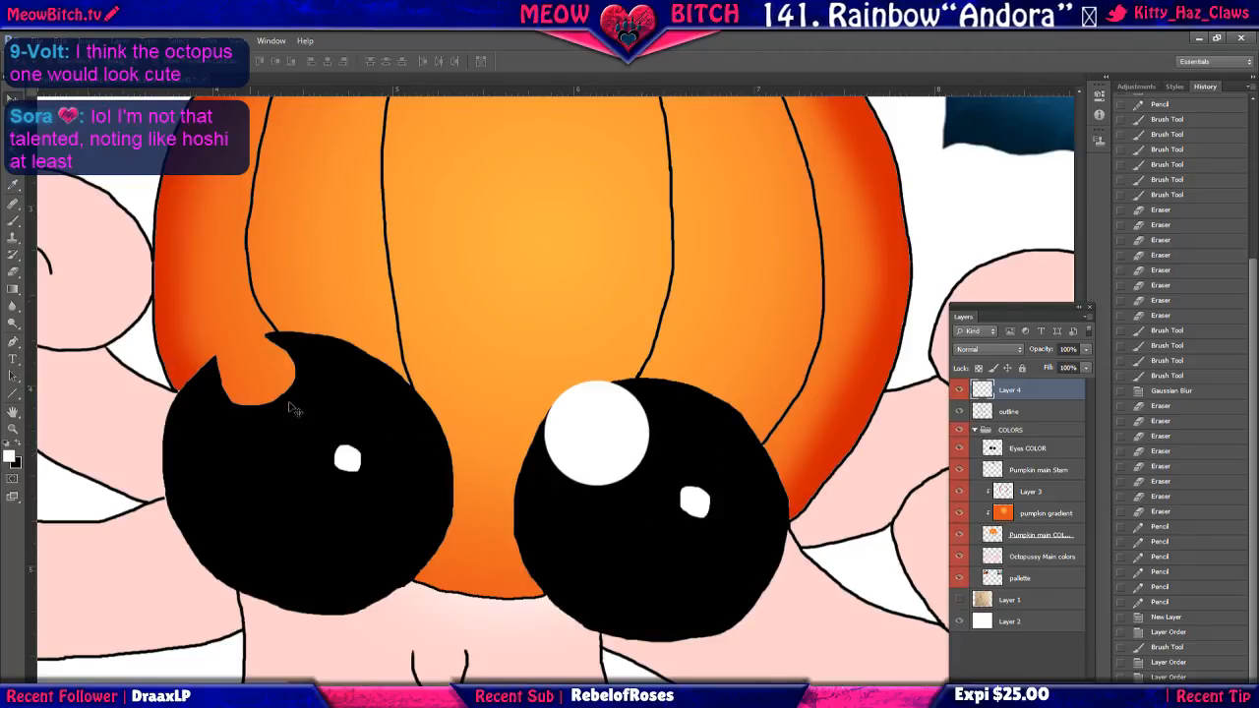
Paint a large round white highlight over the left eye's notch and round white dots over the small highlights on both eyes.
left_click(13, 220)
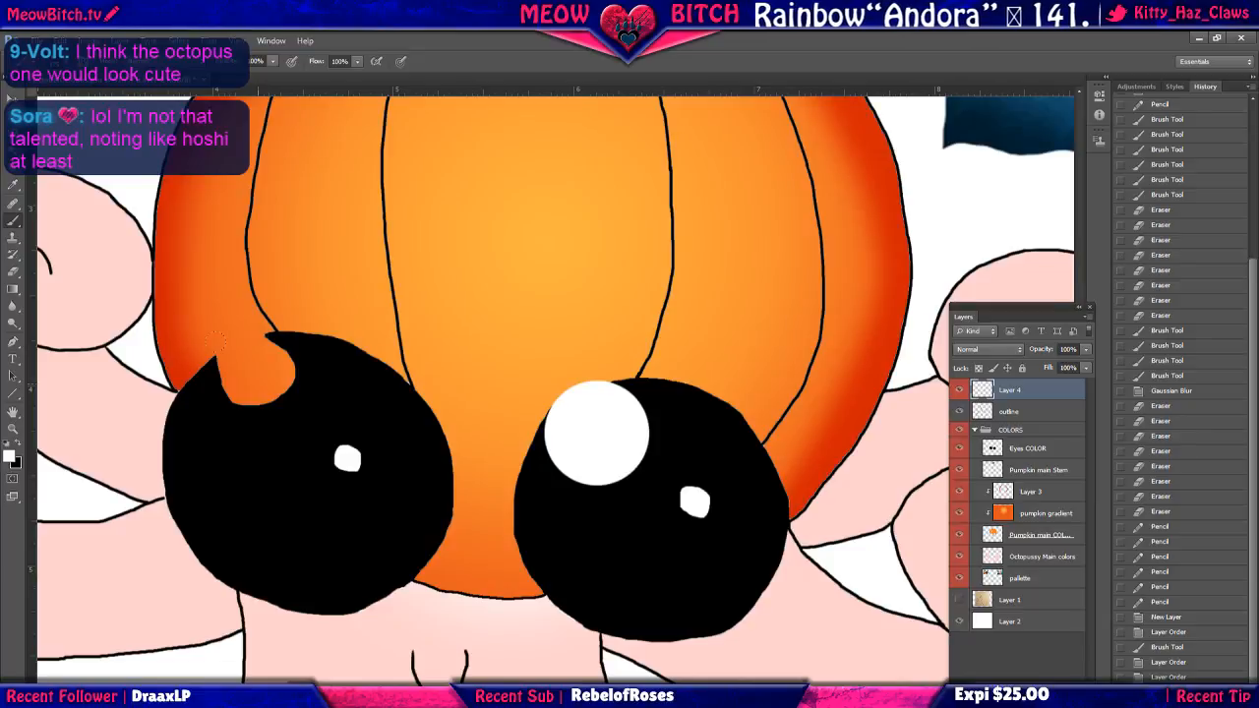
left_click(258, 383)
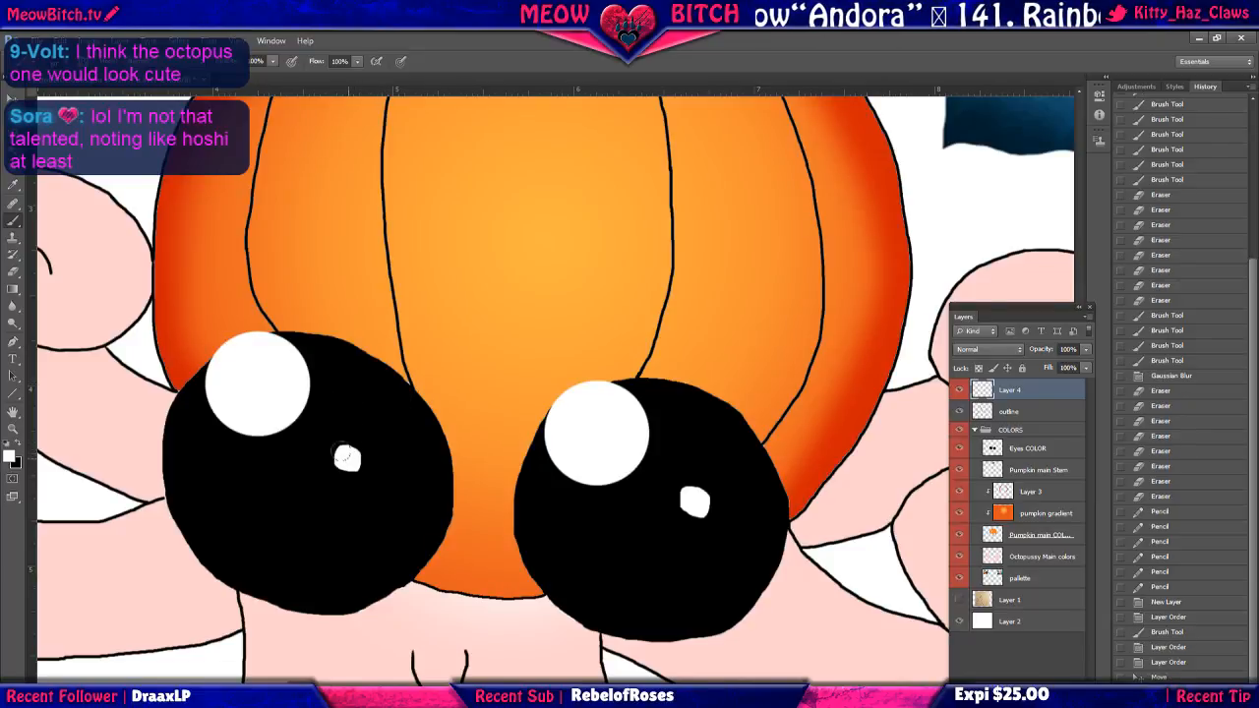
left_click(346, 457)
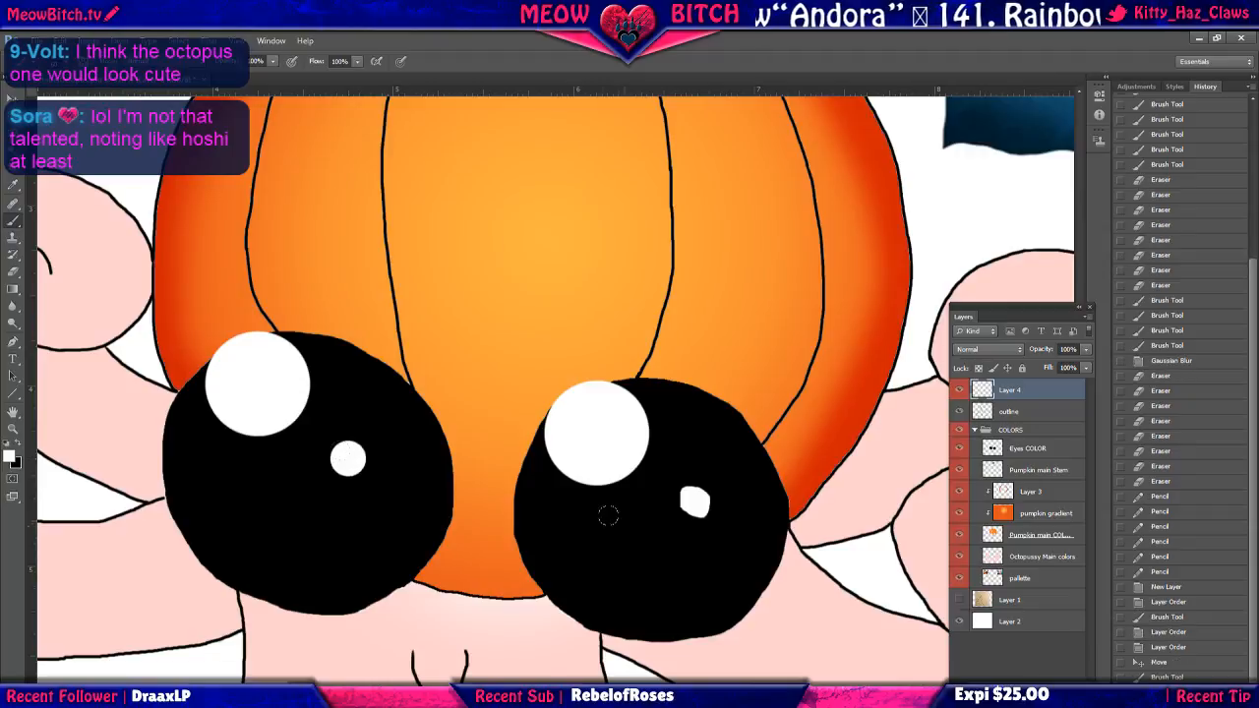
left_click(691, 499)
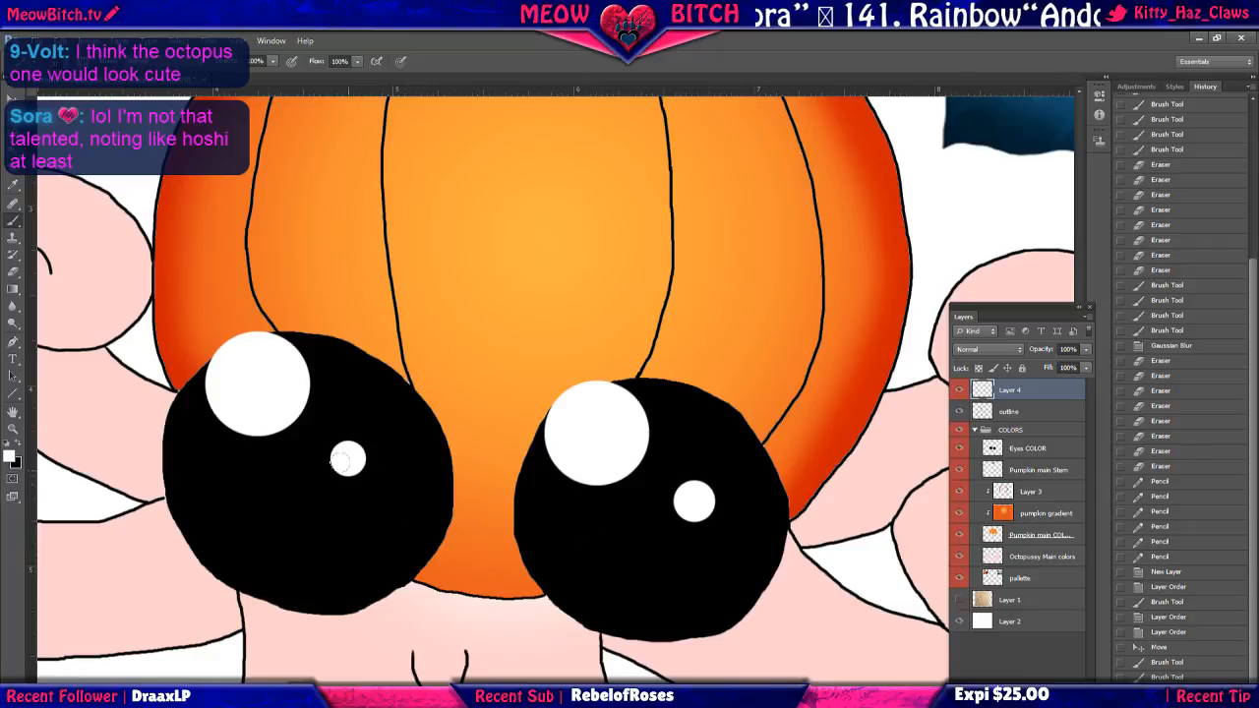
left_click(346, 458)
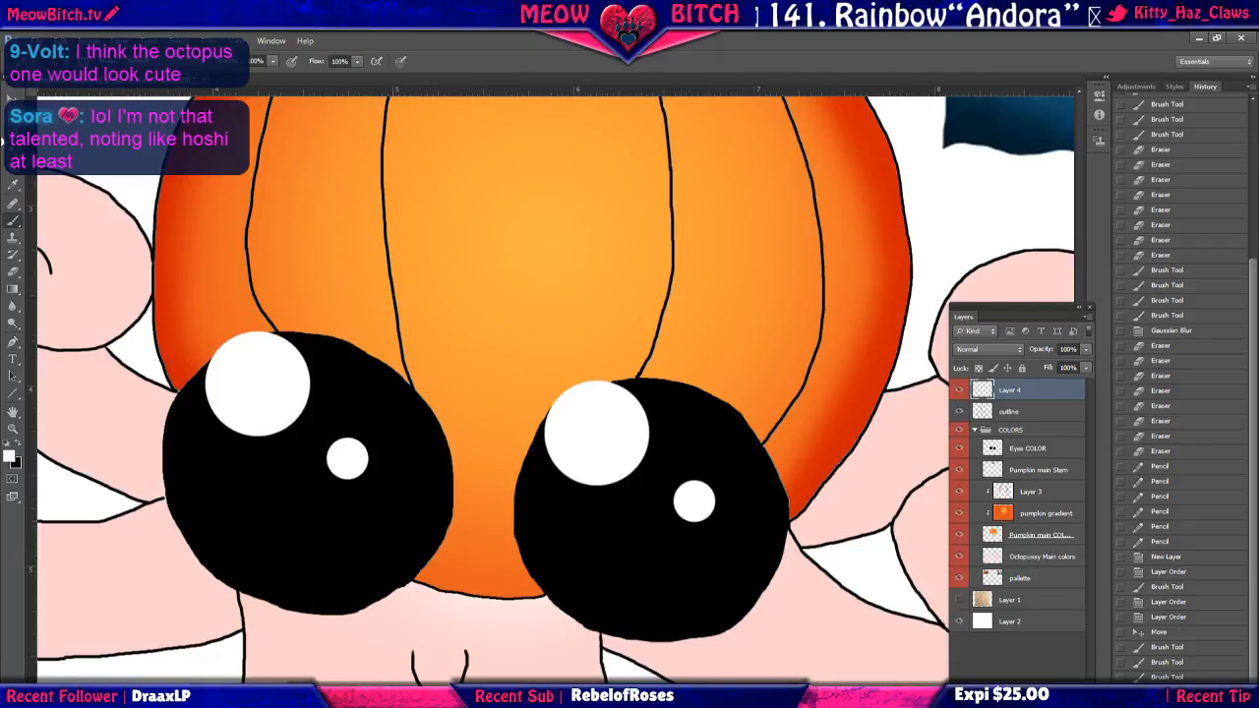
Move all the white highlights on Layer 4 slightly down and to the left with the Move tool.
left_click(13, 99)
left_click_drag(253, 393, 253, 396)
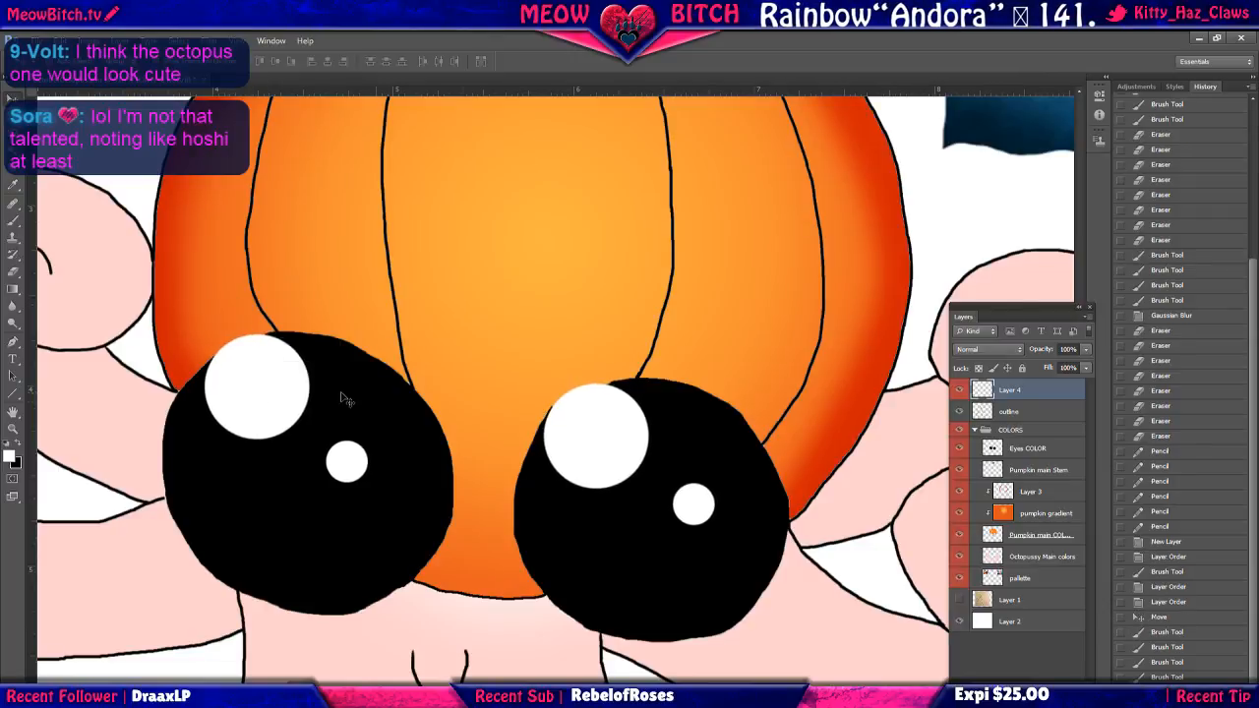
left_click_drag(580, 441, 572, 441)
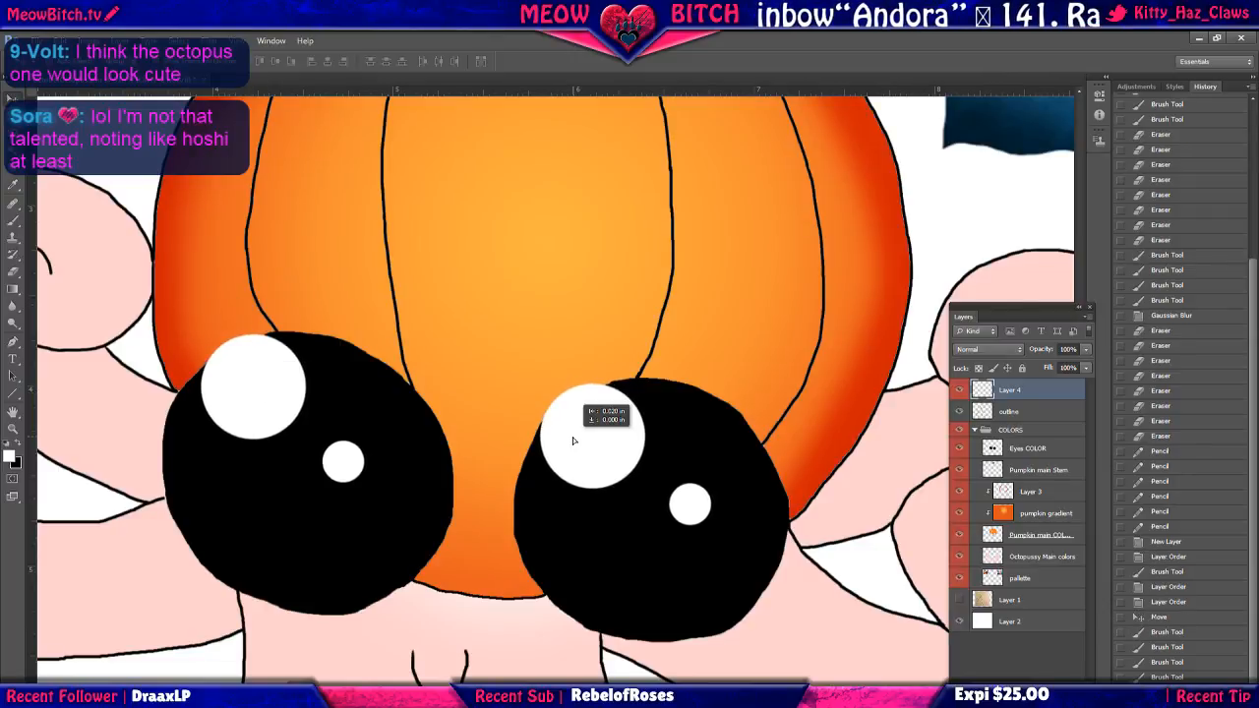
scroll(351, 450, "down", 5)
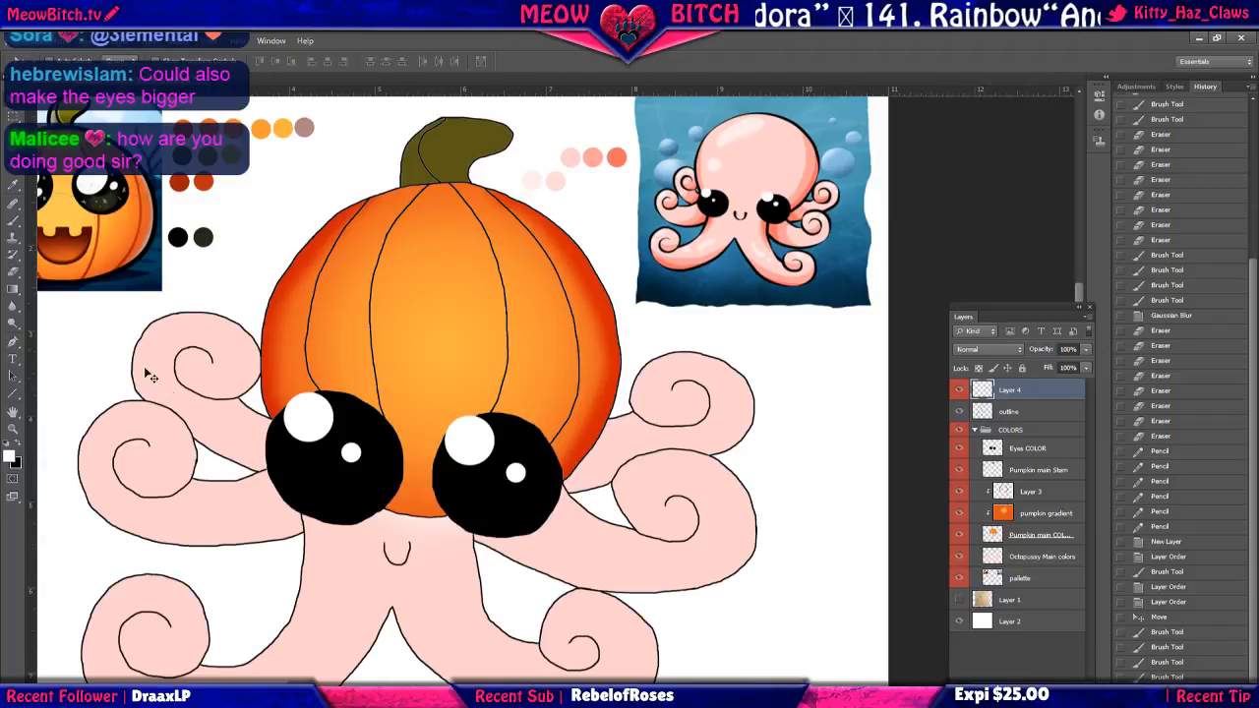
left_click(12, 225)
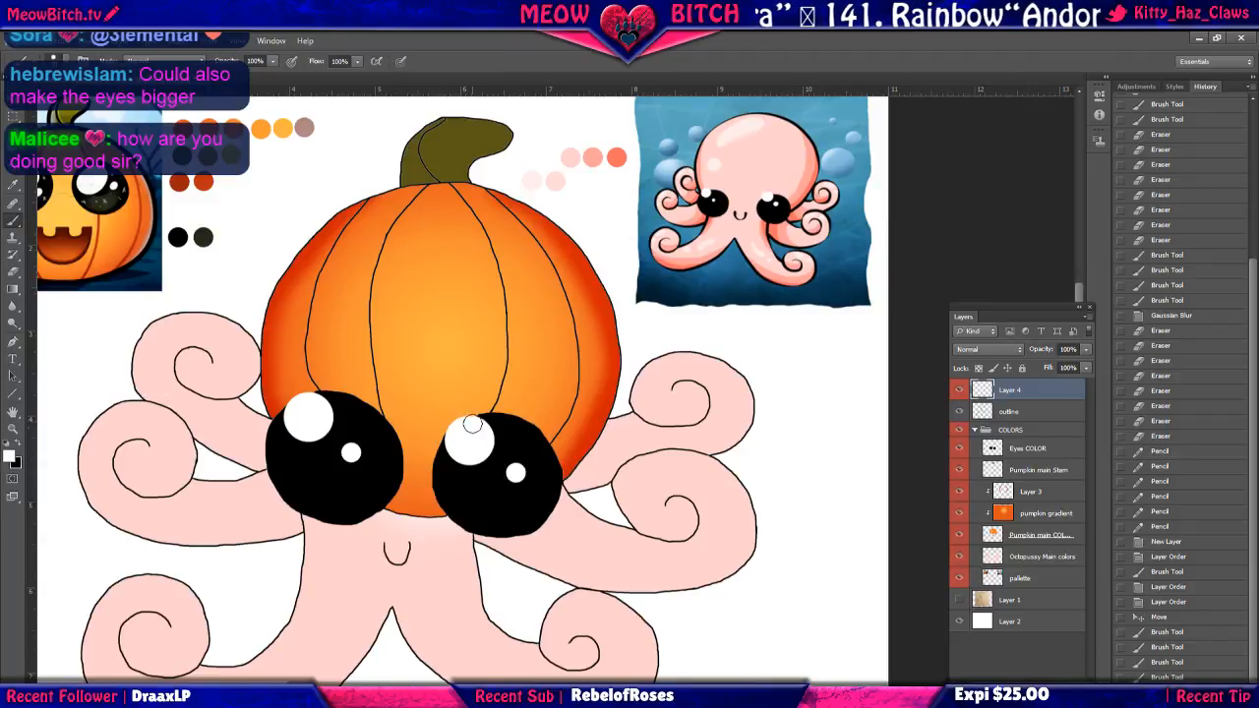
right_click(13, 224)
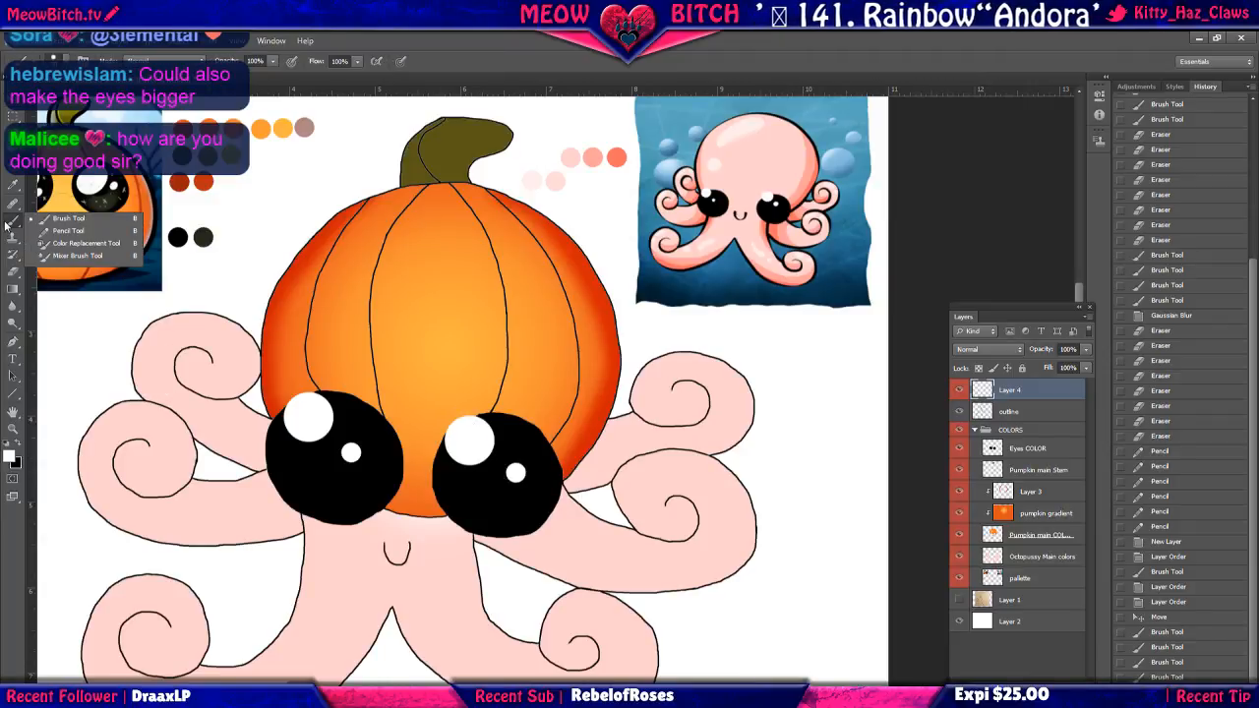
left_click(56, 233)
left_click(514, 472)
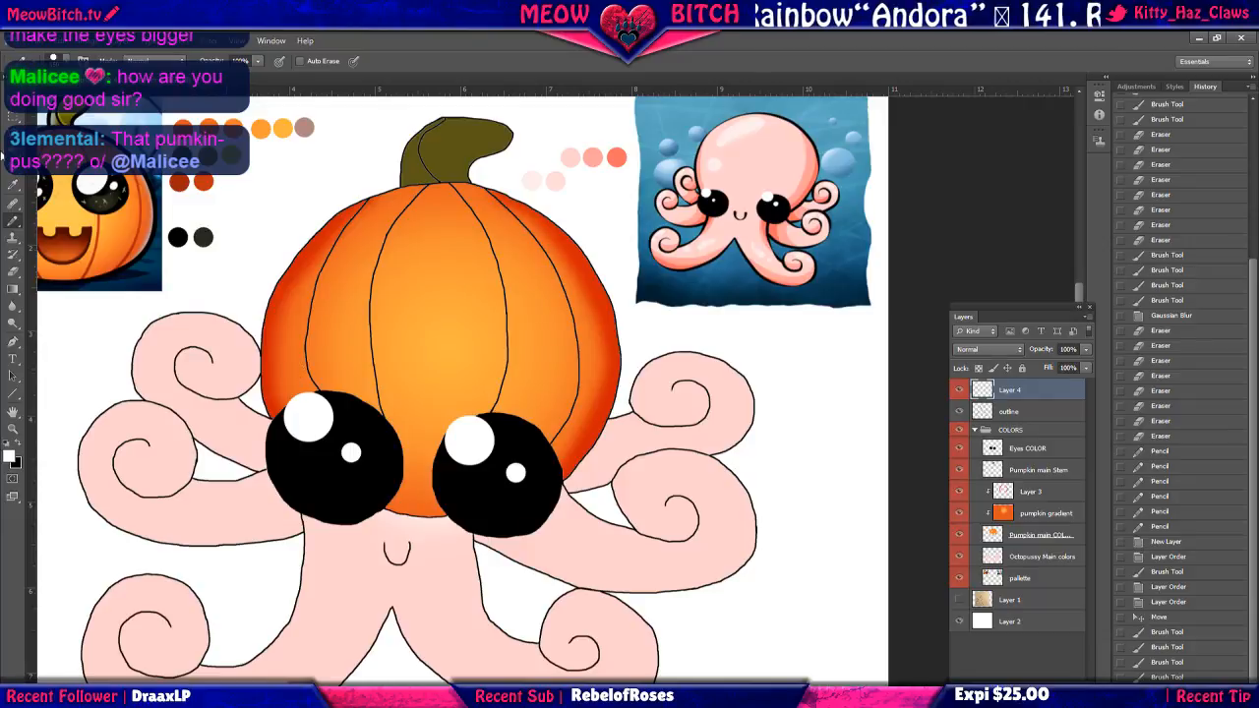
Lasso the large white highlight on the right eye and move it slightly to the right.
left_click(13, 134)
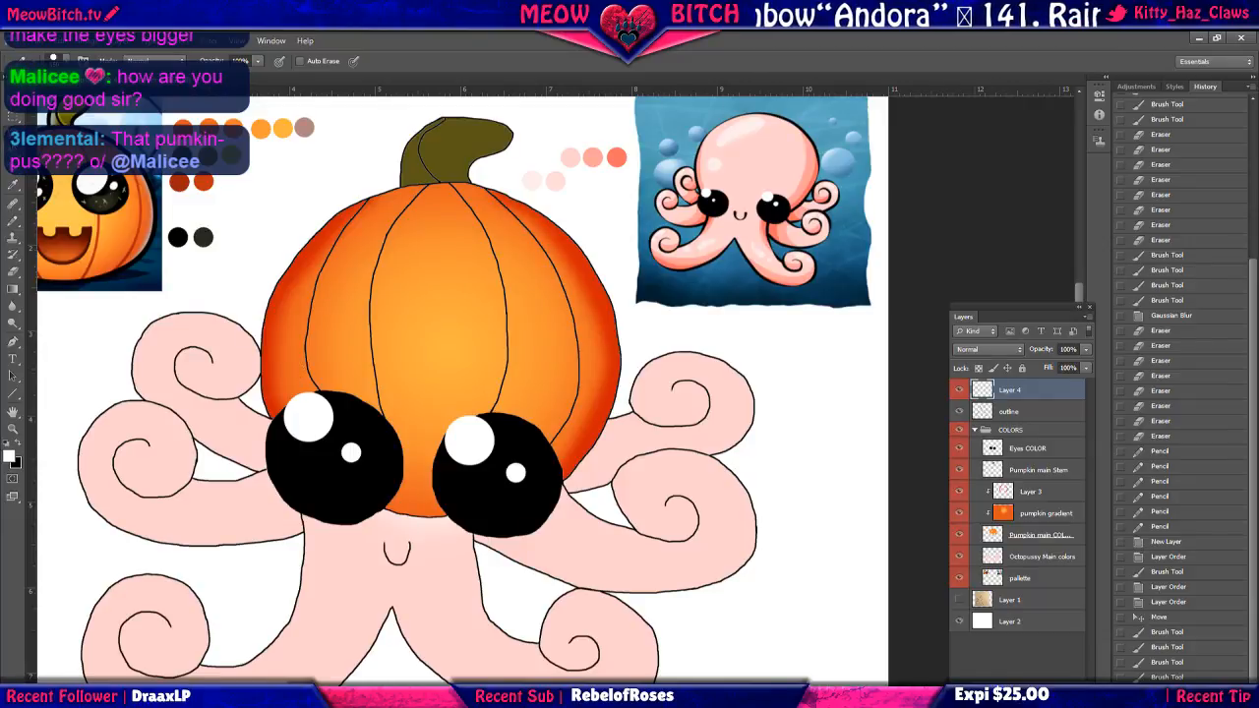
left_click(77, 131)
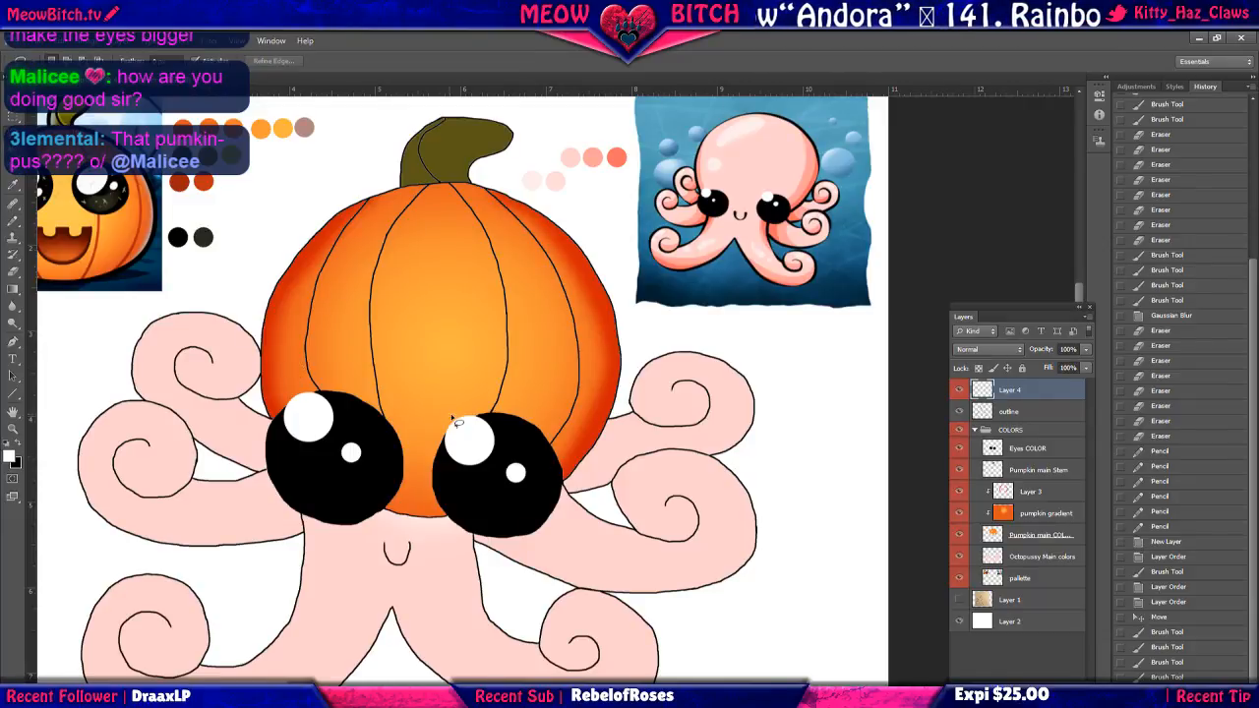
mouse_move(436, 422)
left_mouse_down()
mouse_move(448, 467)
mouse_move(492, 479)
mouse_move(506, 460)
mouse_move(490, 419)
mouse_move(436, 424)
left_mouse_up()
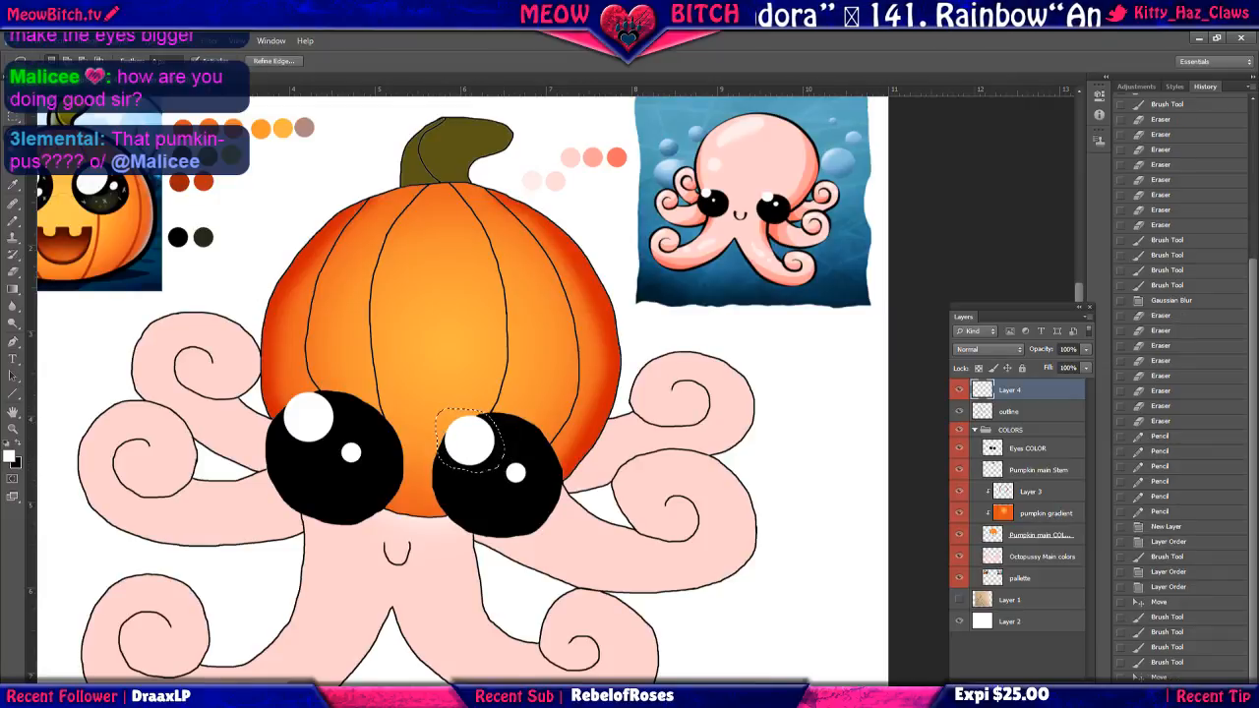
scroll(490, 458, "up", 2)
scroll(490, 456, "up", 2)
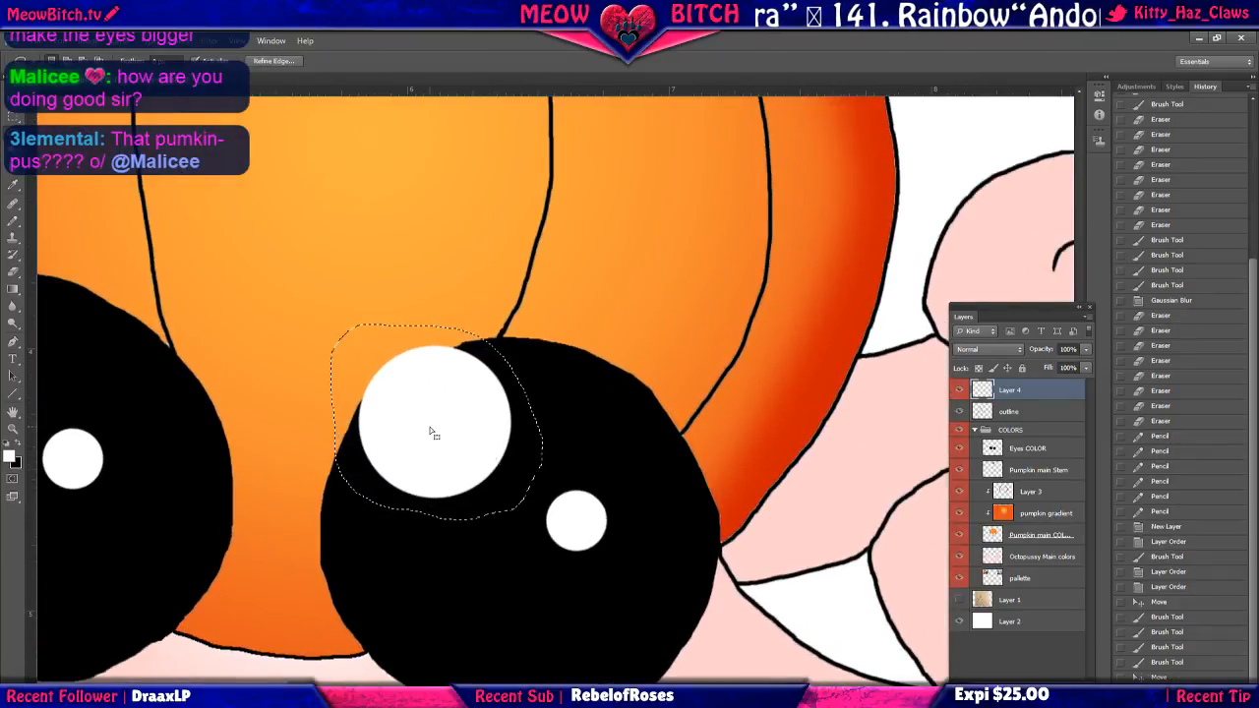
left_click_drag(436, 430, 436, 427)
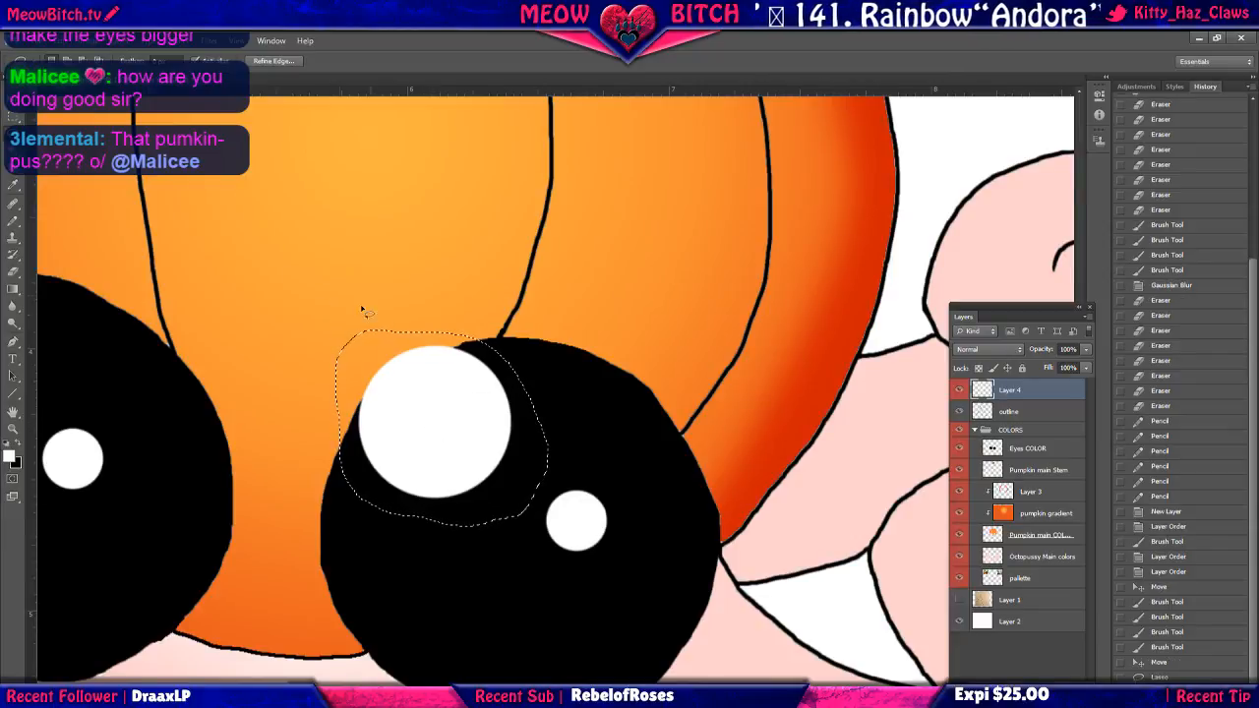
key("v")
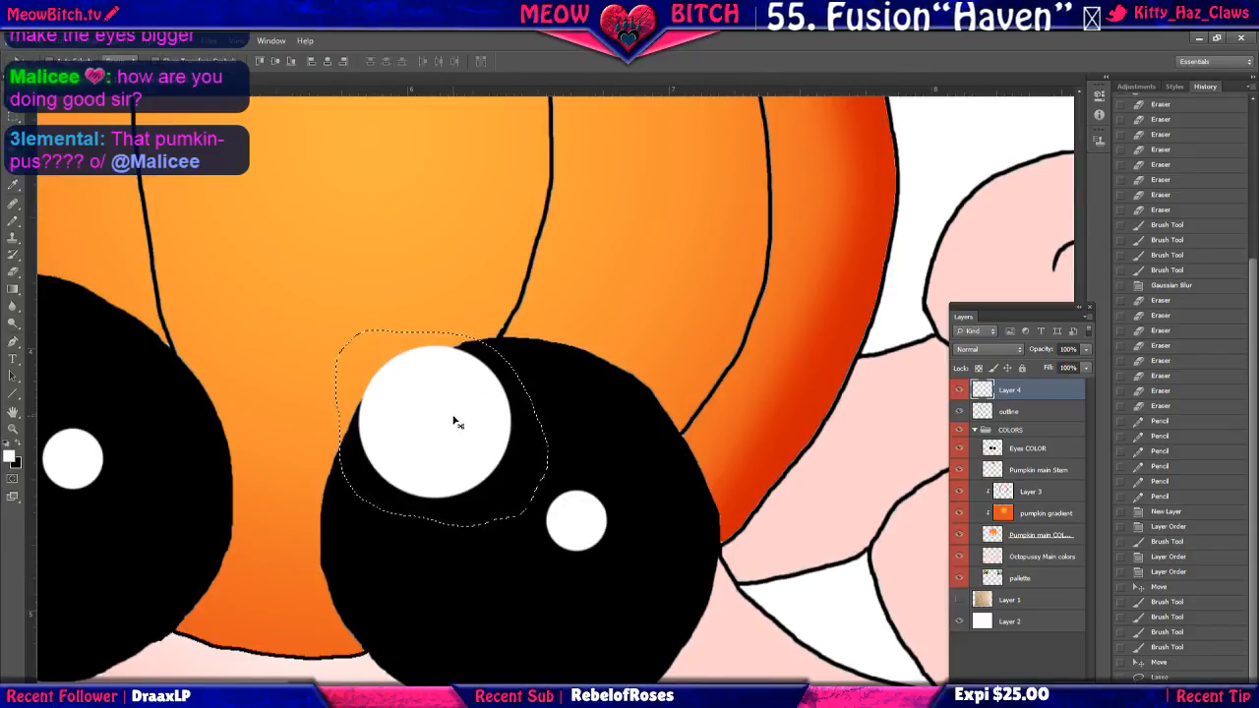
left_click_drag(456, 422, 458, 416)
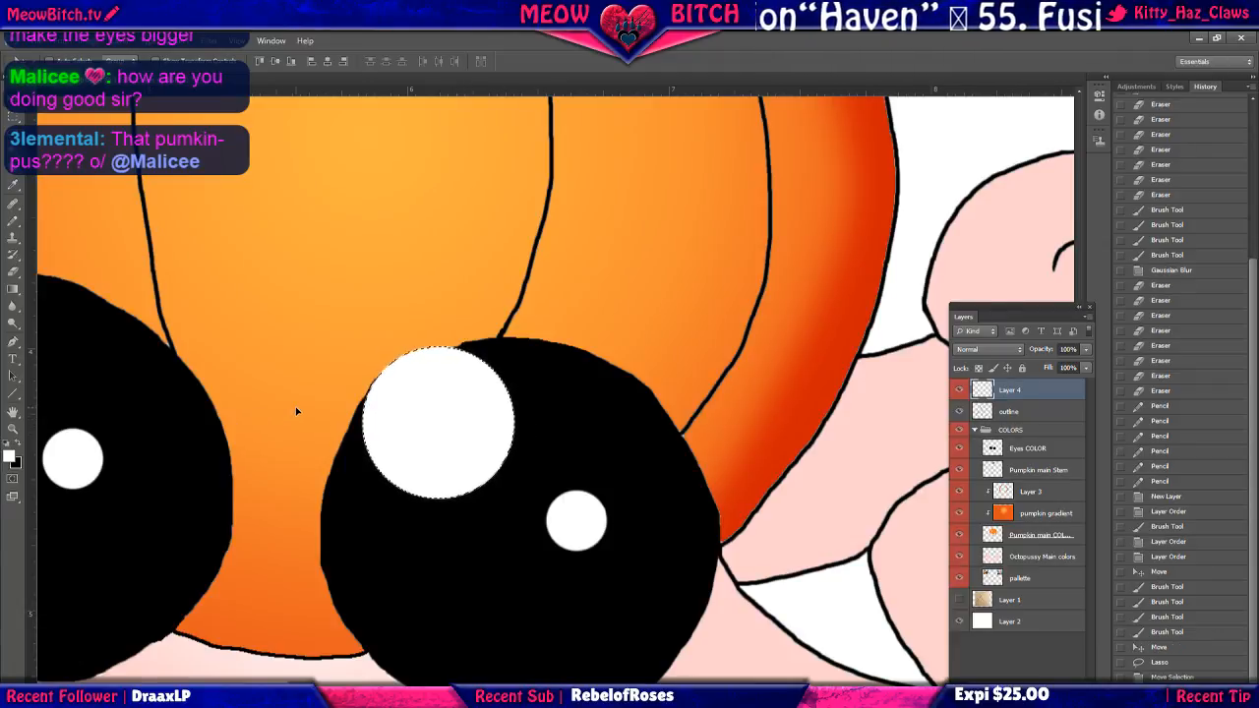
left_click_drag(284, 374, 618, 371)
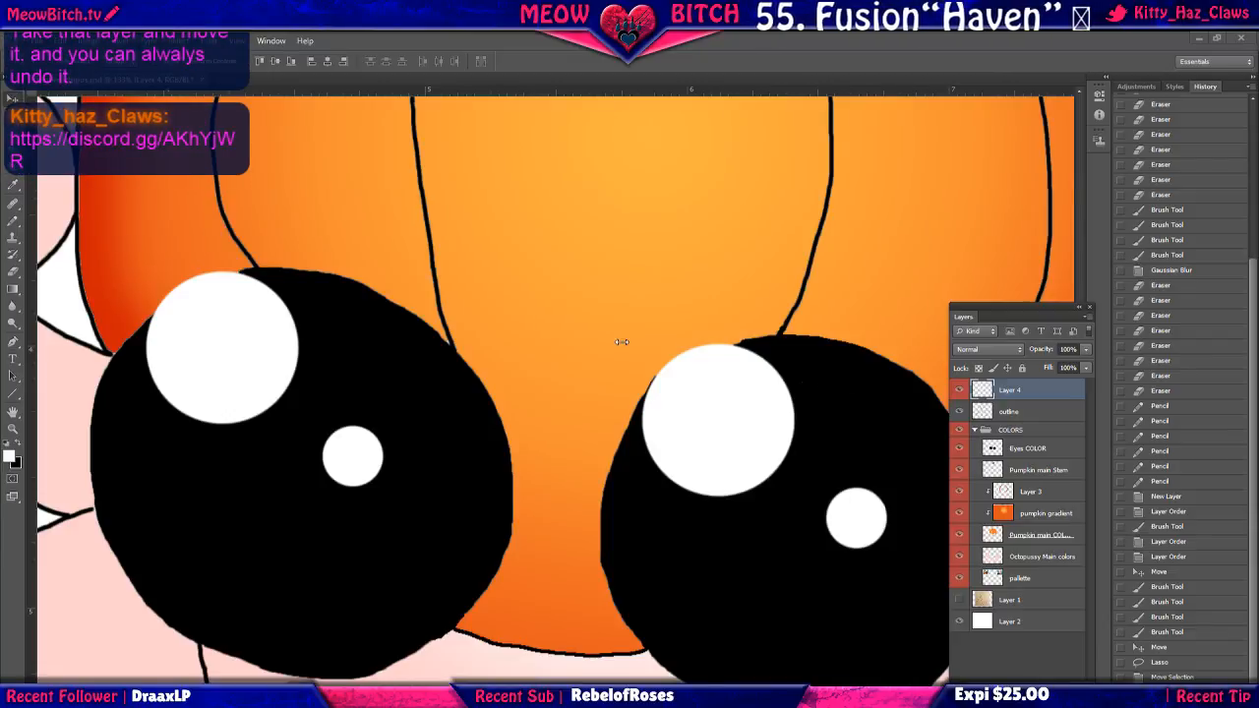
left_click(316, 309)
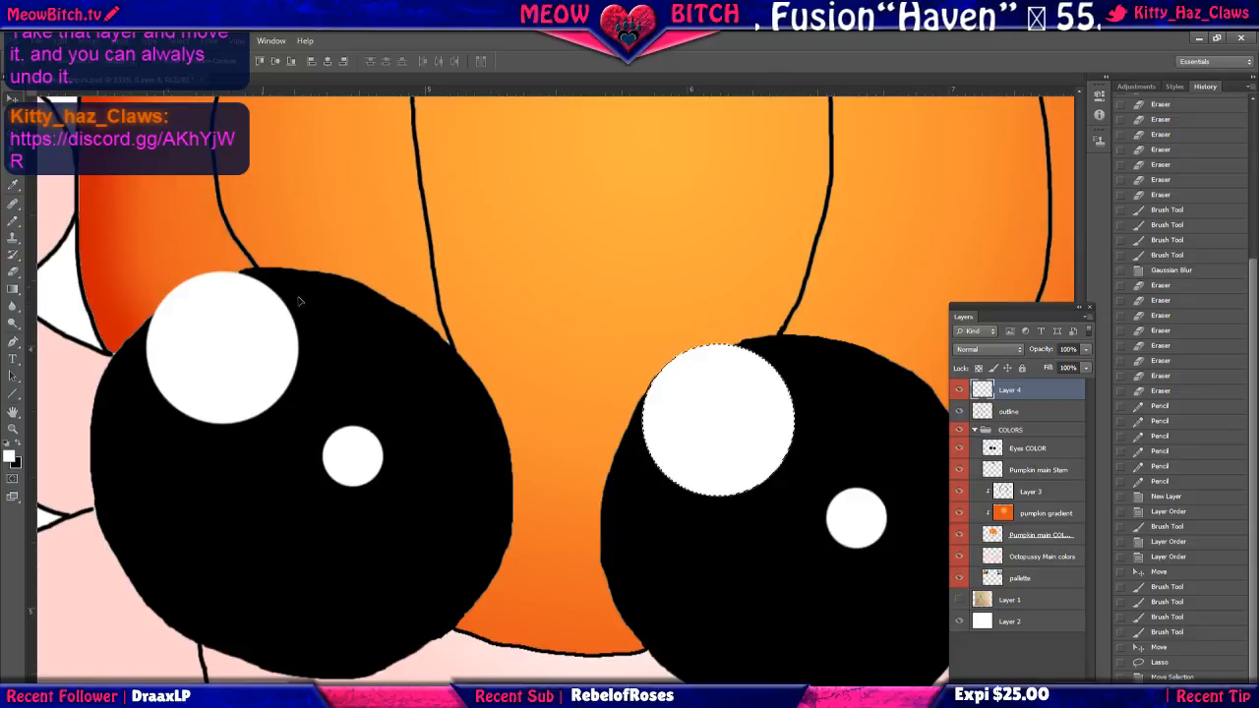
left_click(13, 150)
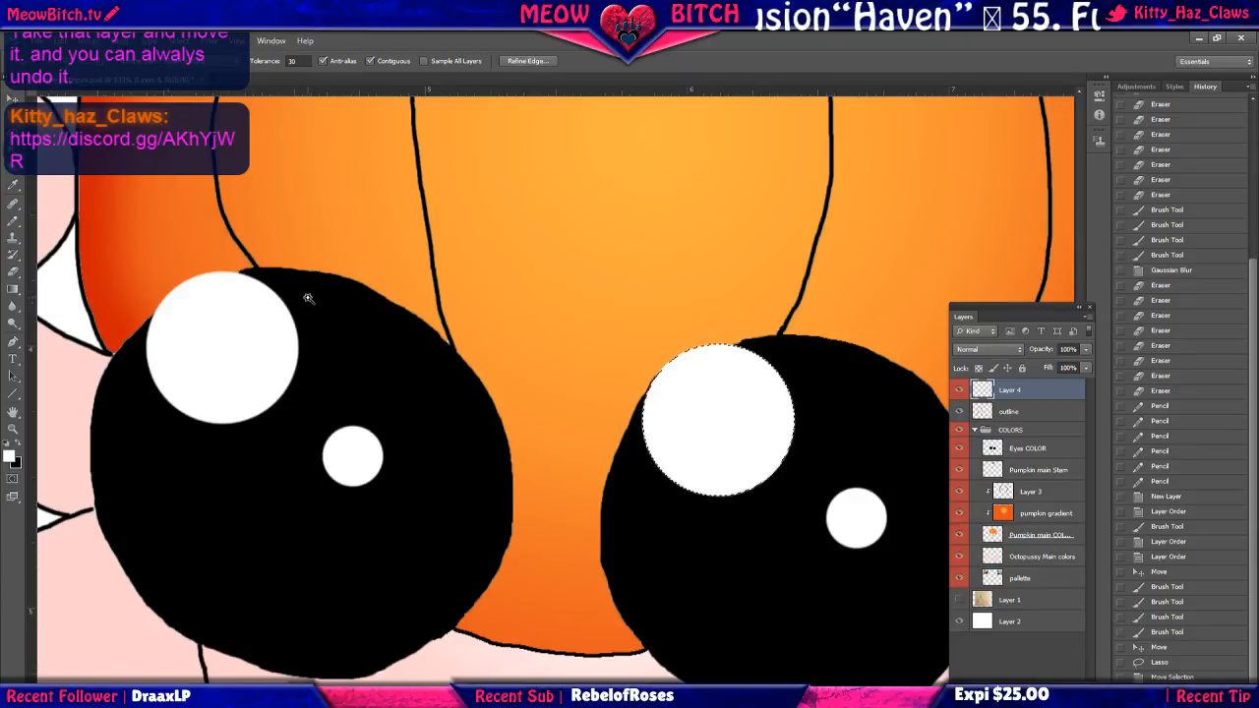
key("ctrl+d")
left_click(182, 257)
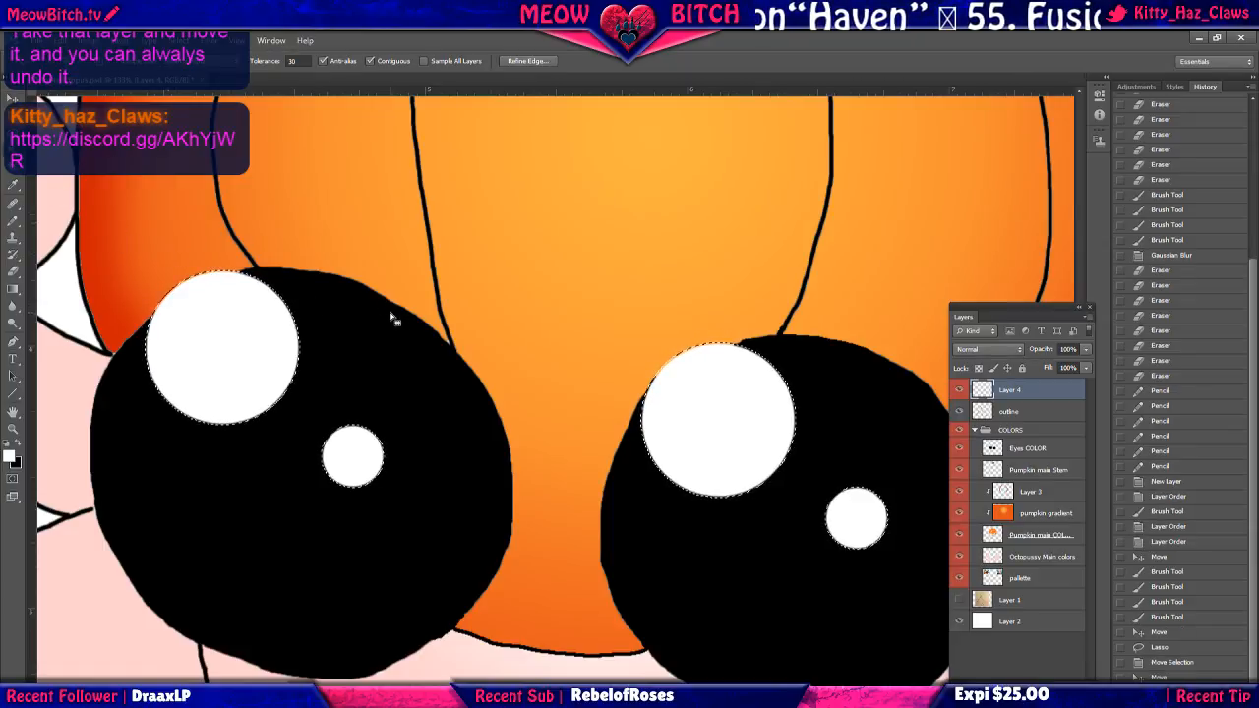
left_click(116, 41)
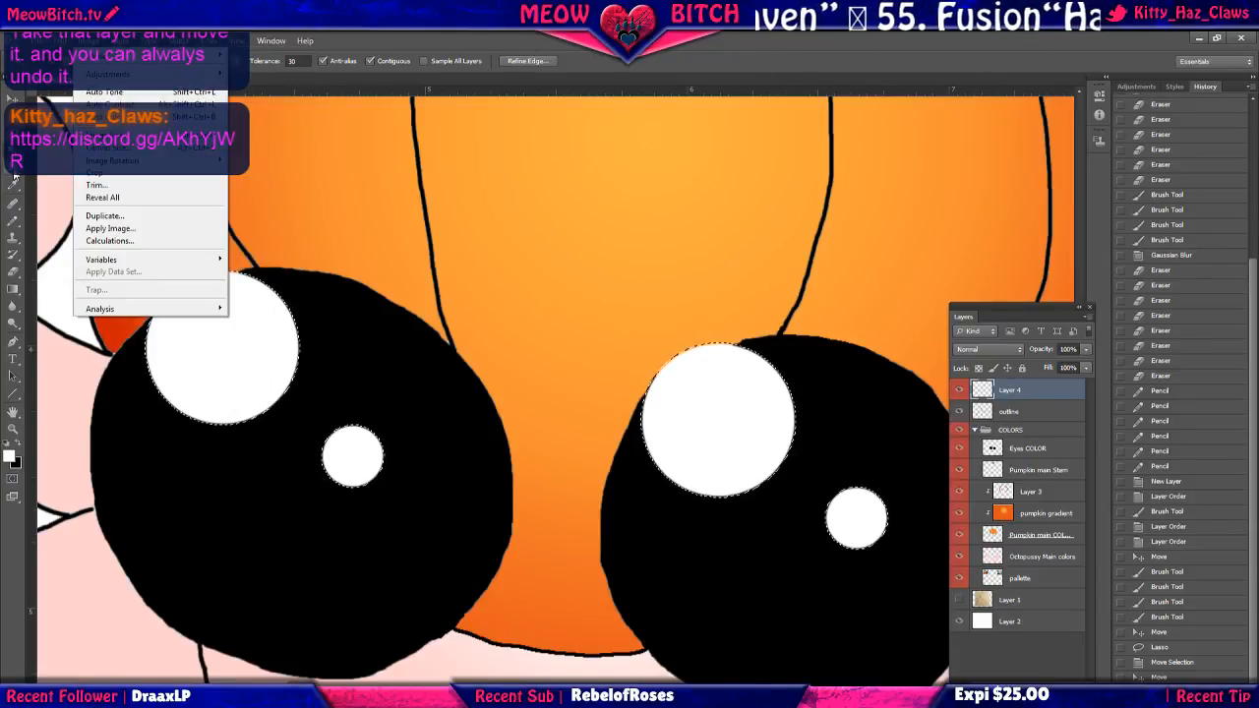
Clear the selection, lasso the left eye's large white highlight, move it slightly to the right and deselect it.
left_click(13, 133)
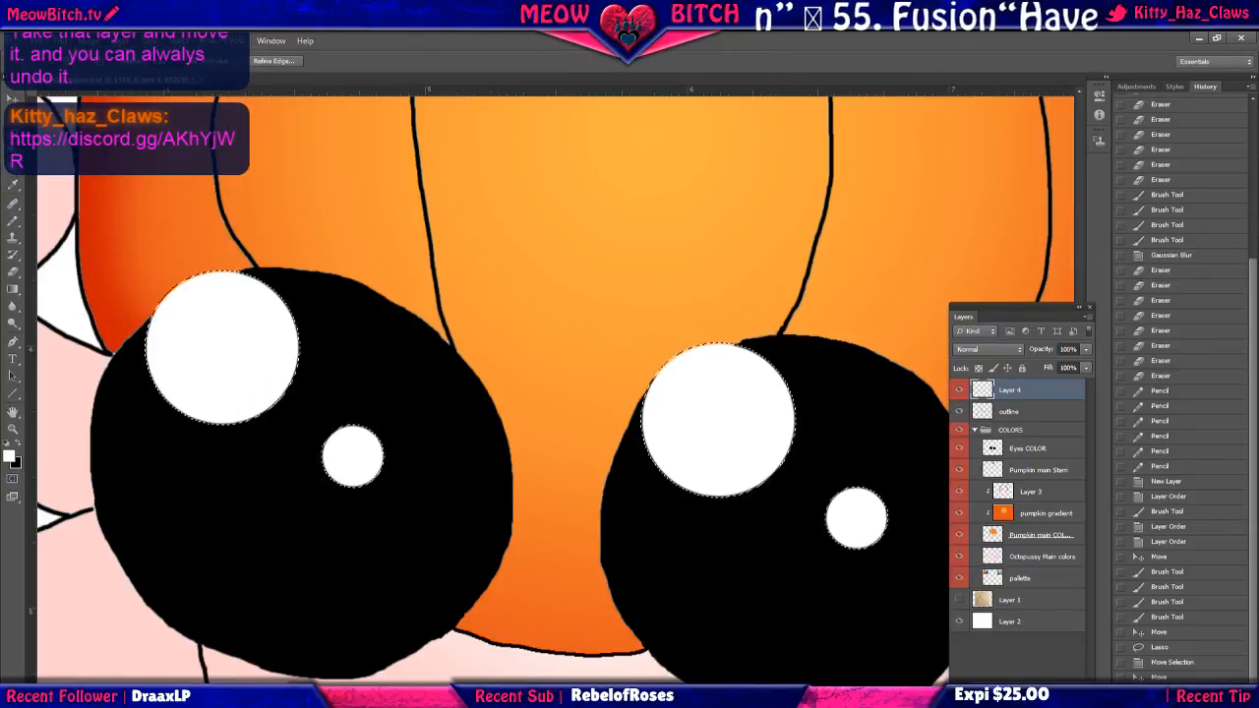
left_click(178, 41)
left_click(192, 70)
mouse_move(323, 289)
left_mouse_down()
mouse_move(270, 262)
mouse_move(188, 250)
mouse_move(134, 294)
mouse_move(121, 357)
mouse_move(150, 420)
mouse_move(282, 437)
mouse_move(316, 395)
mouse_move(322, 293)
left_mouse_up()
key("v")
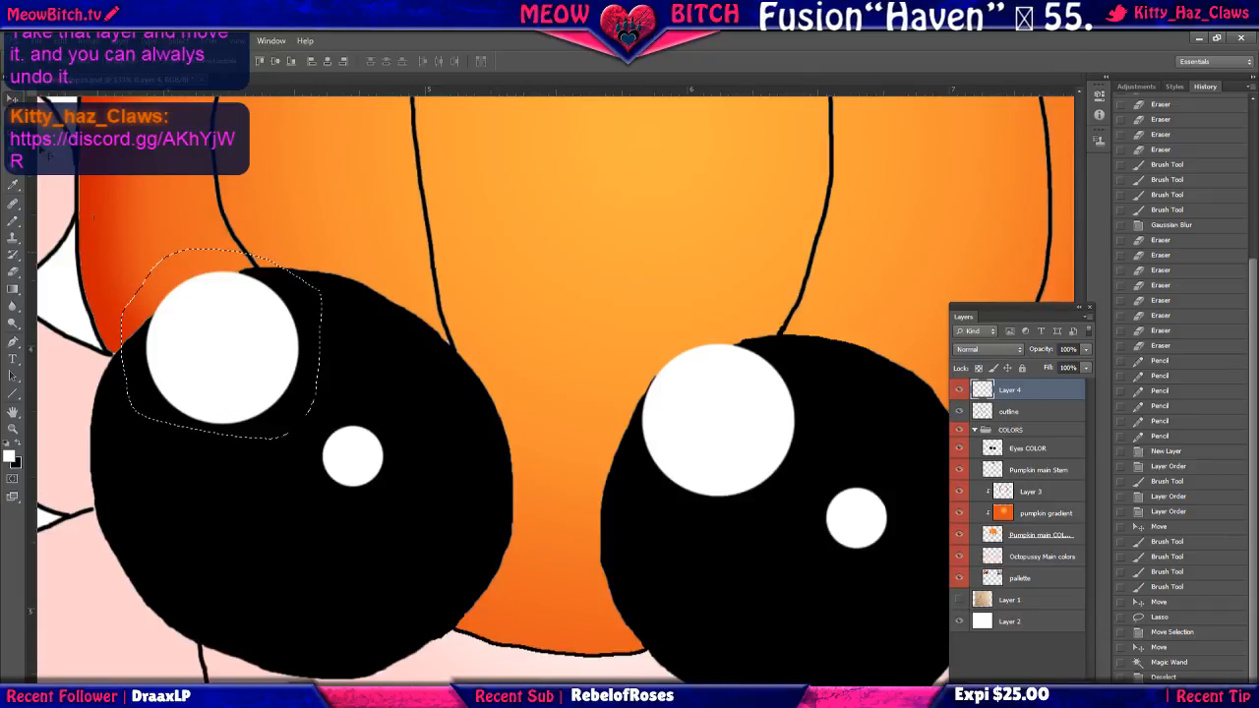
left_click_drag(218, 338, 225, 340)
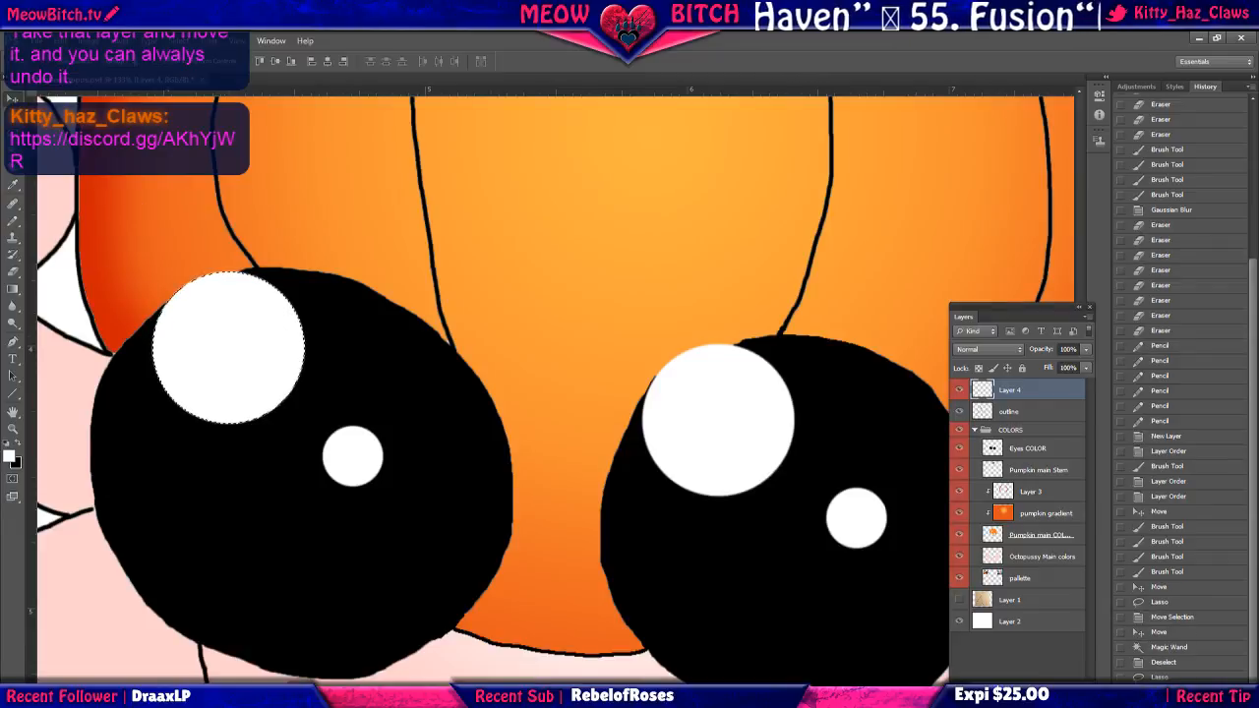
left_click(175, 41)
left_click(201, 66)
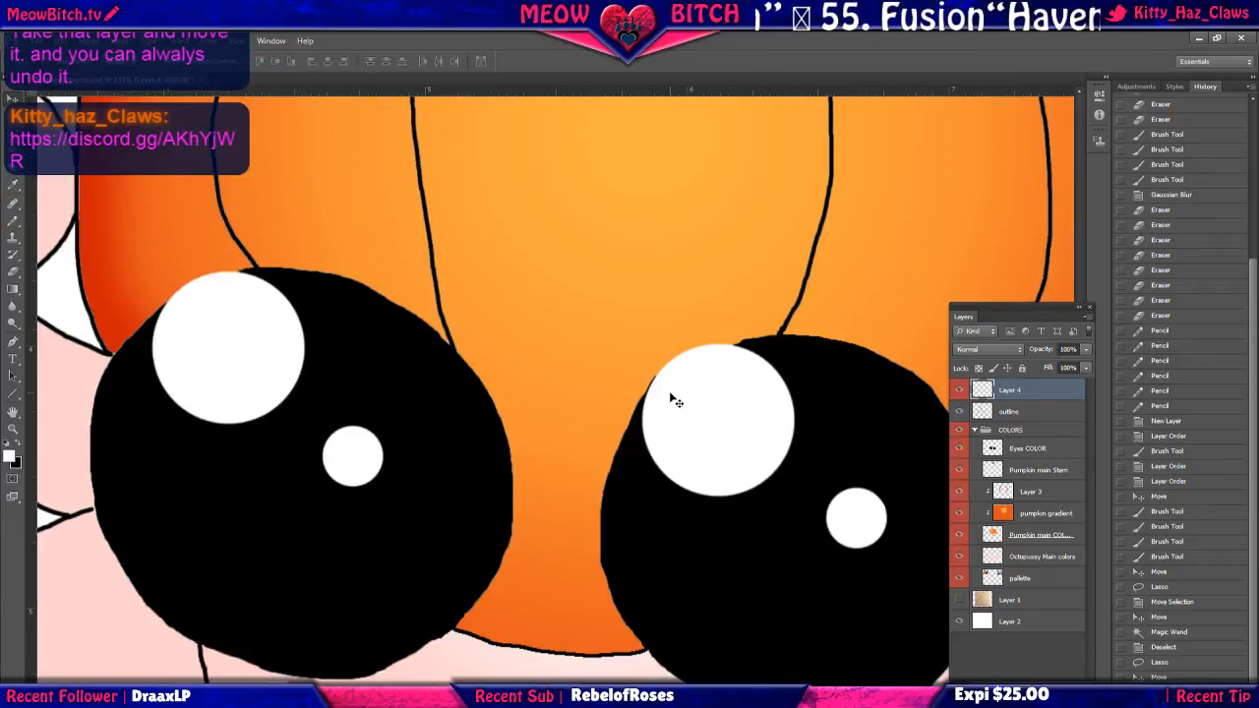
Erase the stray black beside the right eye's large highlight on the Eyes COLOR and outline layers.
left_click(13, 269)
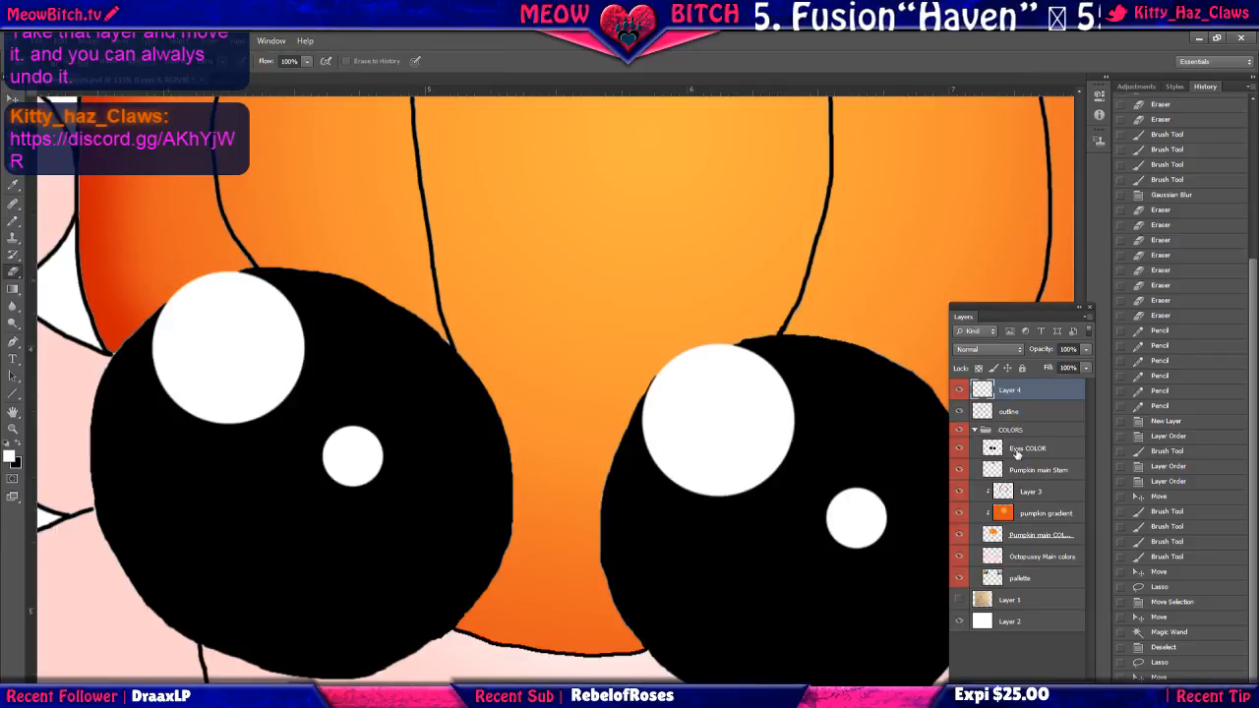
left_click(1019, 450)
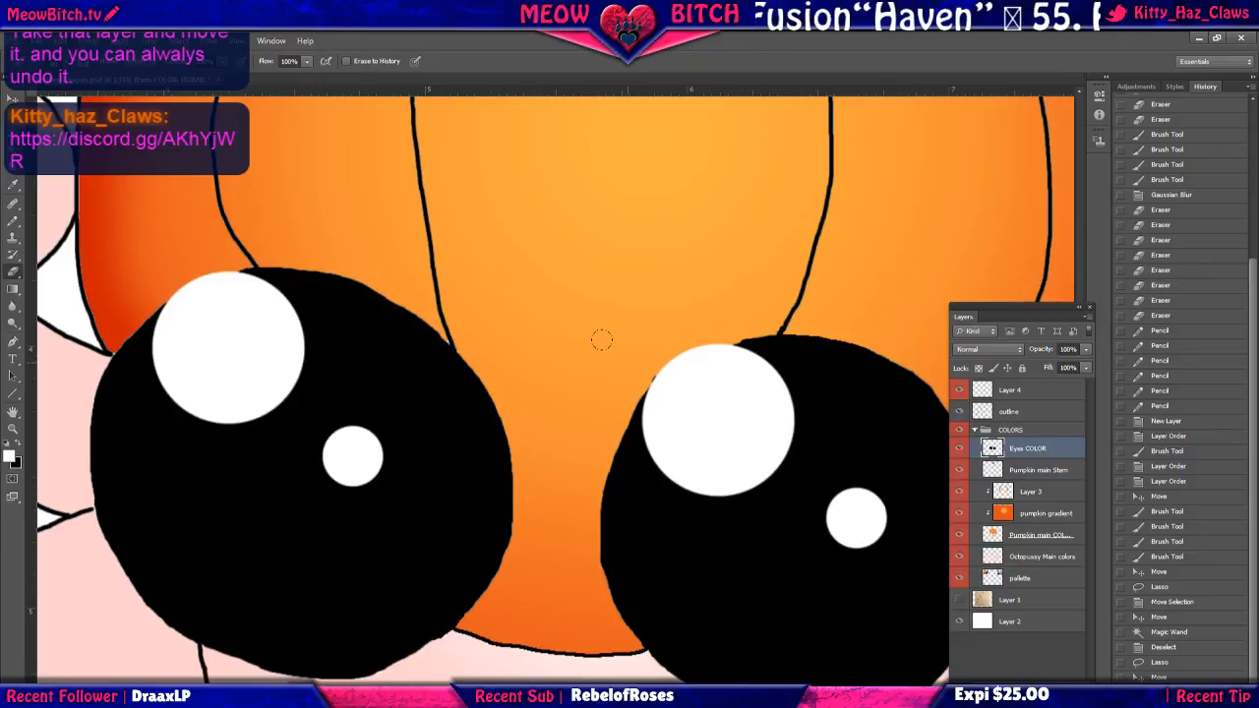
key("ctrl+d")
left_click(610, 333)
left_click(627, 336)
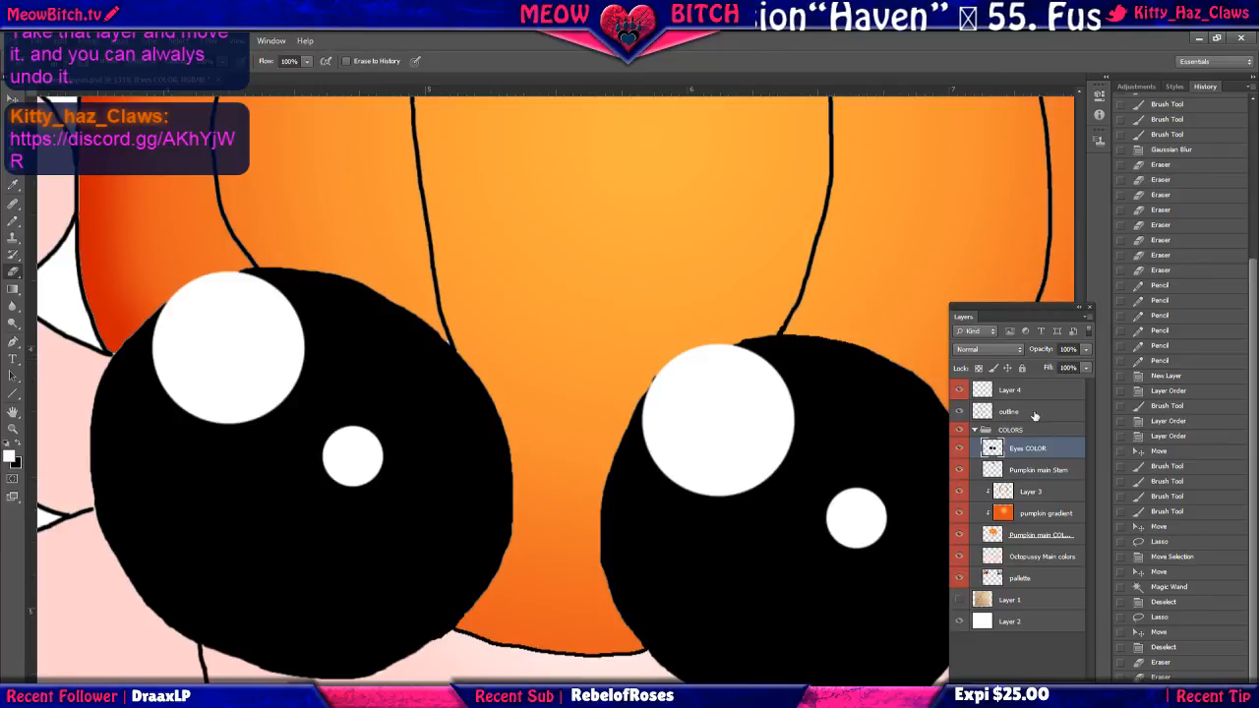
left_click(1031, 414)
left_click(643, 342)
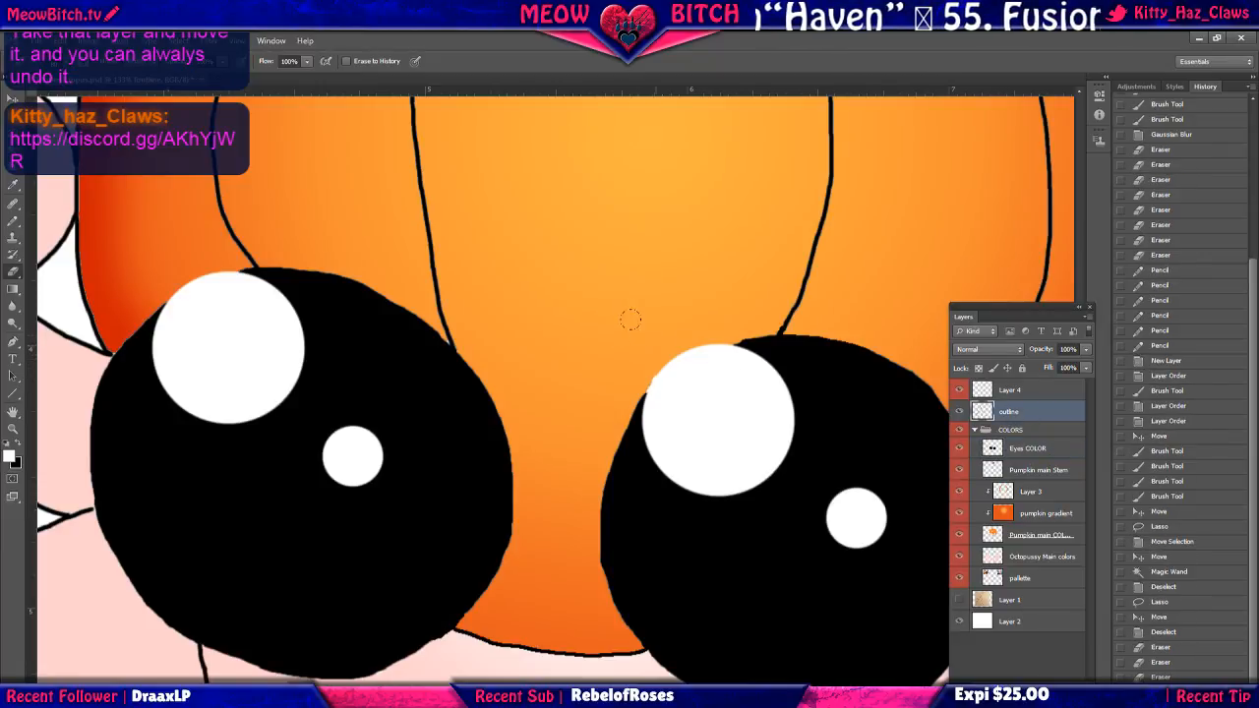
Try to erase the jagged white edge beside the right eye's large highlight on Layer 4, checking it with Eyes COLOR hidden.
scroll(898, 423, "up", 1)
left_click(1025, 393)
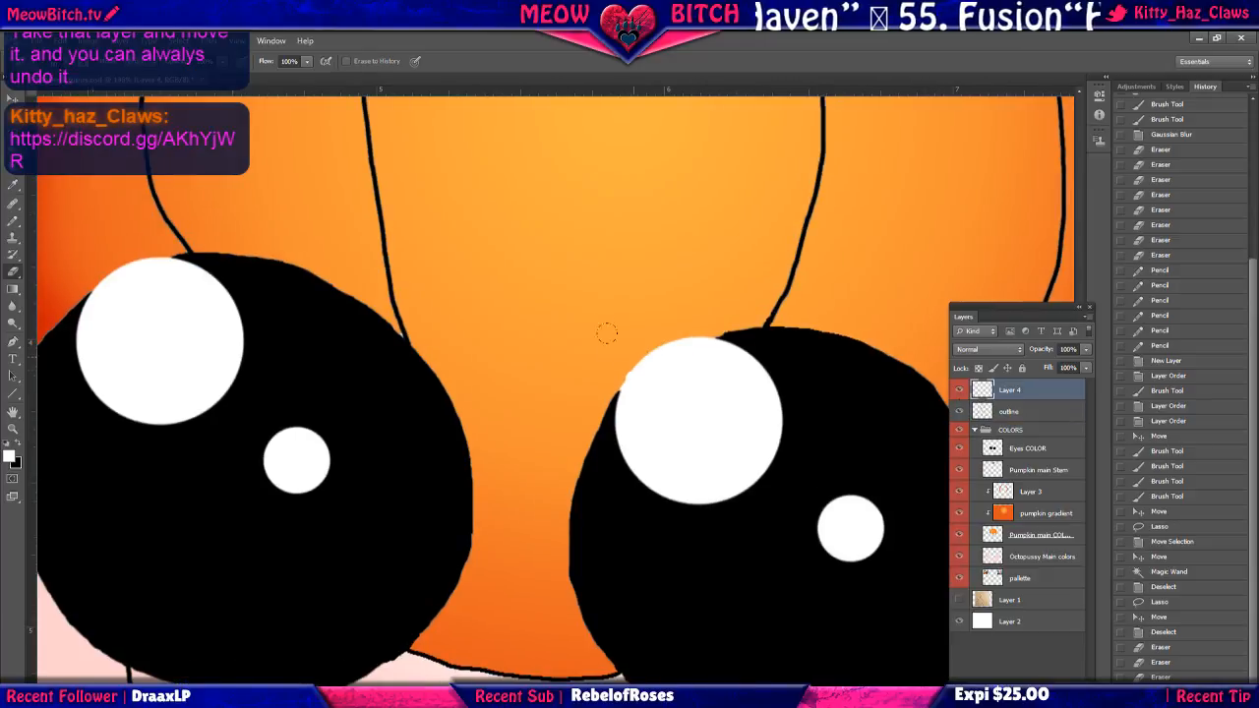
scroll(604, 334, "up", 11)
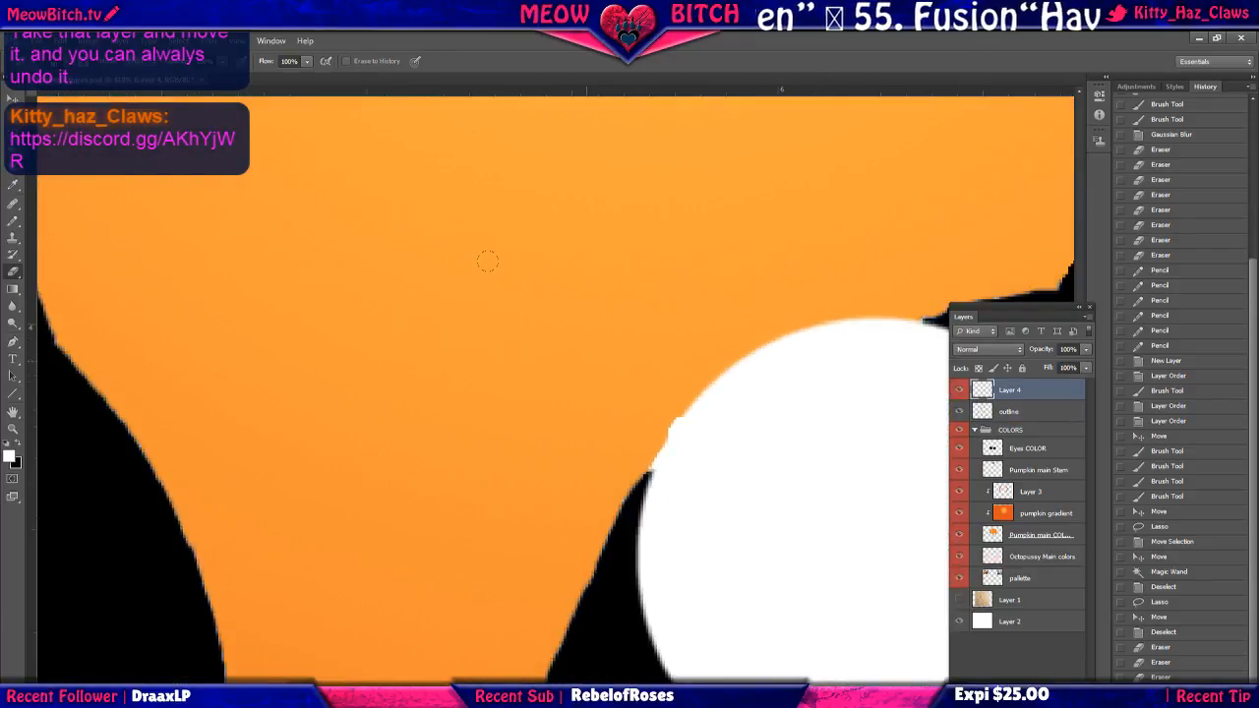
left_click(489, 266)
left_click(488, 265)
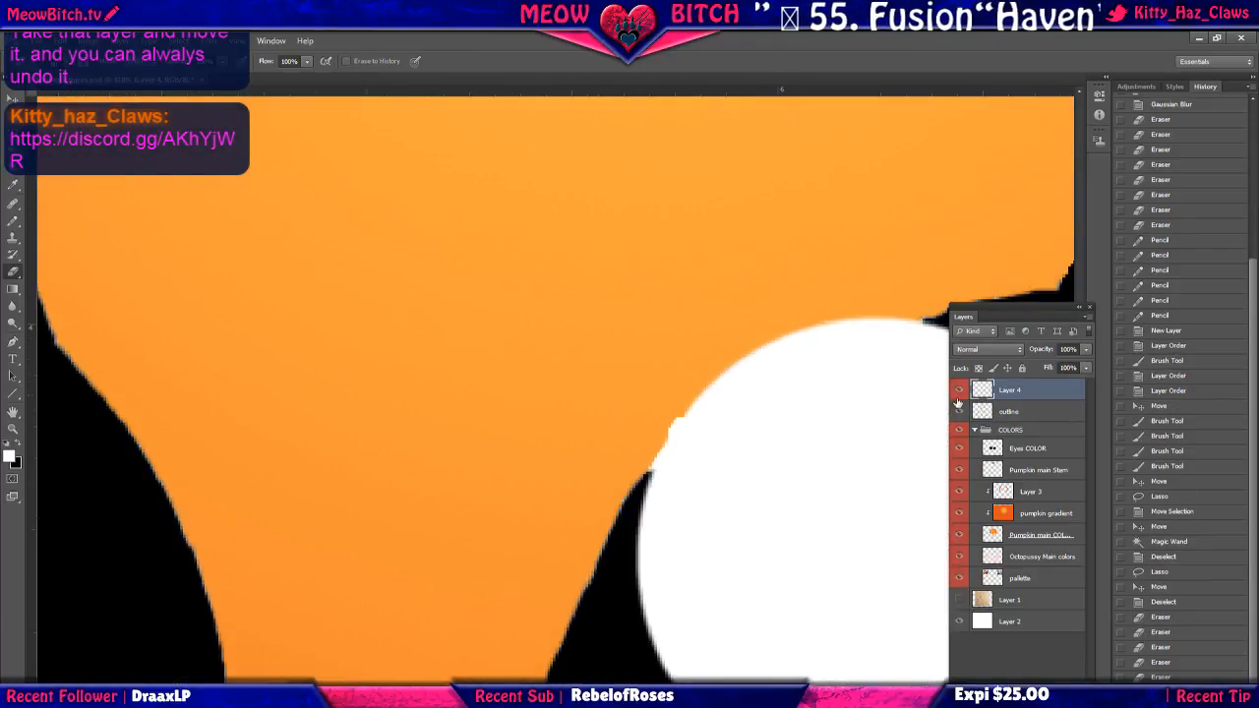
left_click(960, 449)
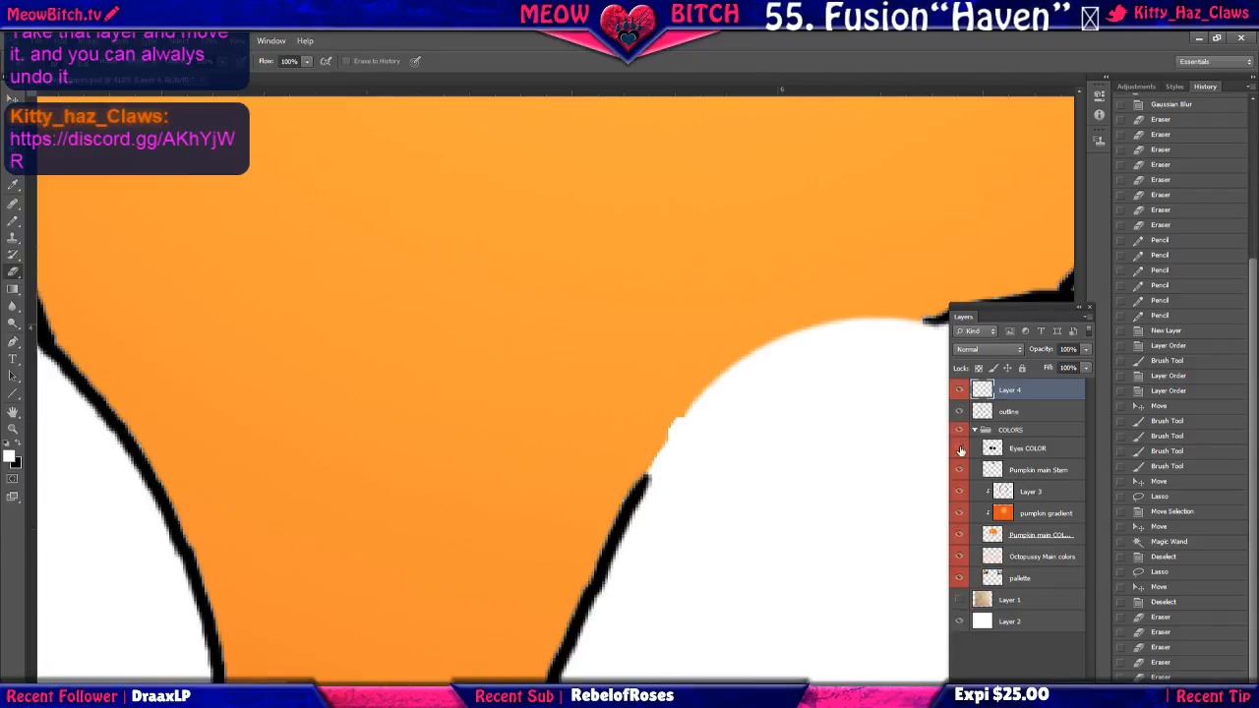
left_click(960, 449)
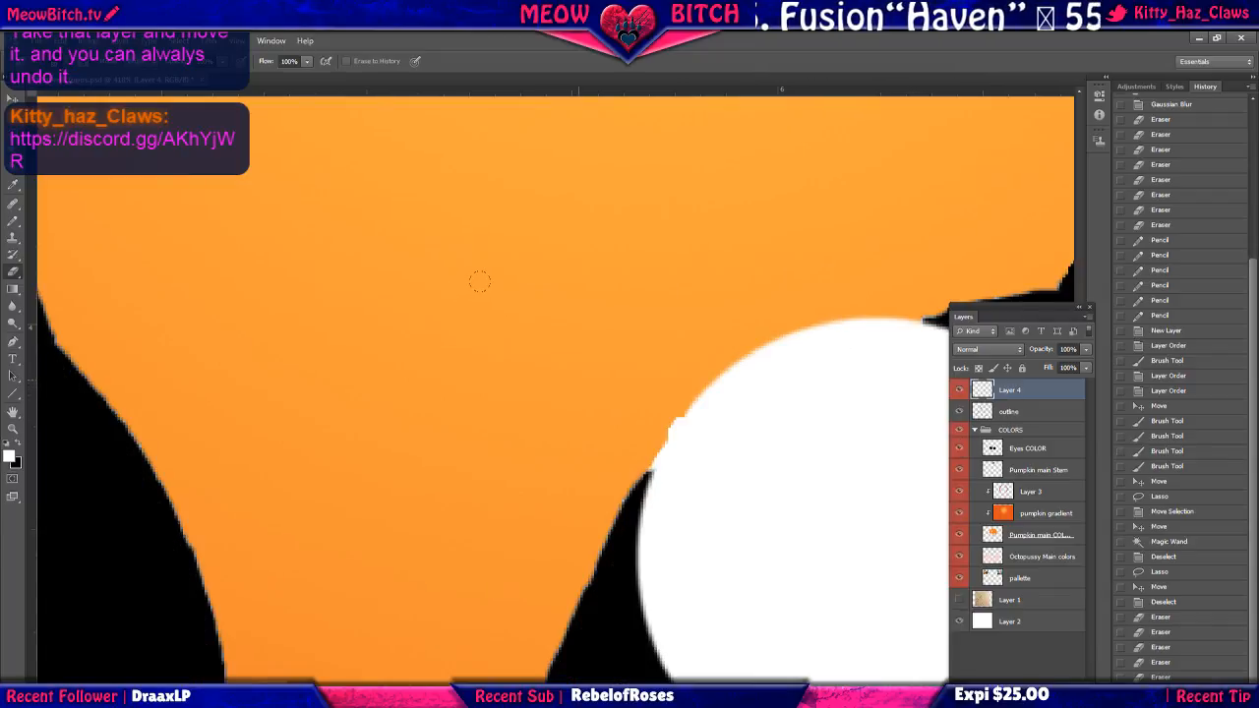
left_click(481, 279)
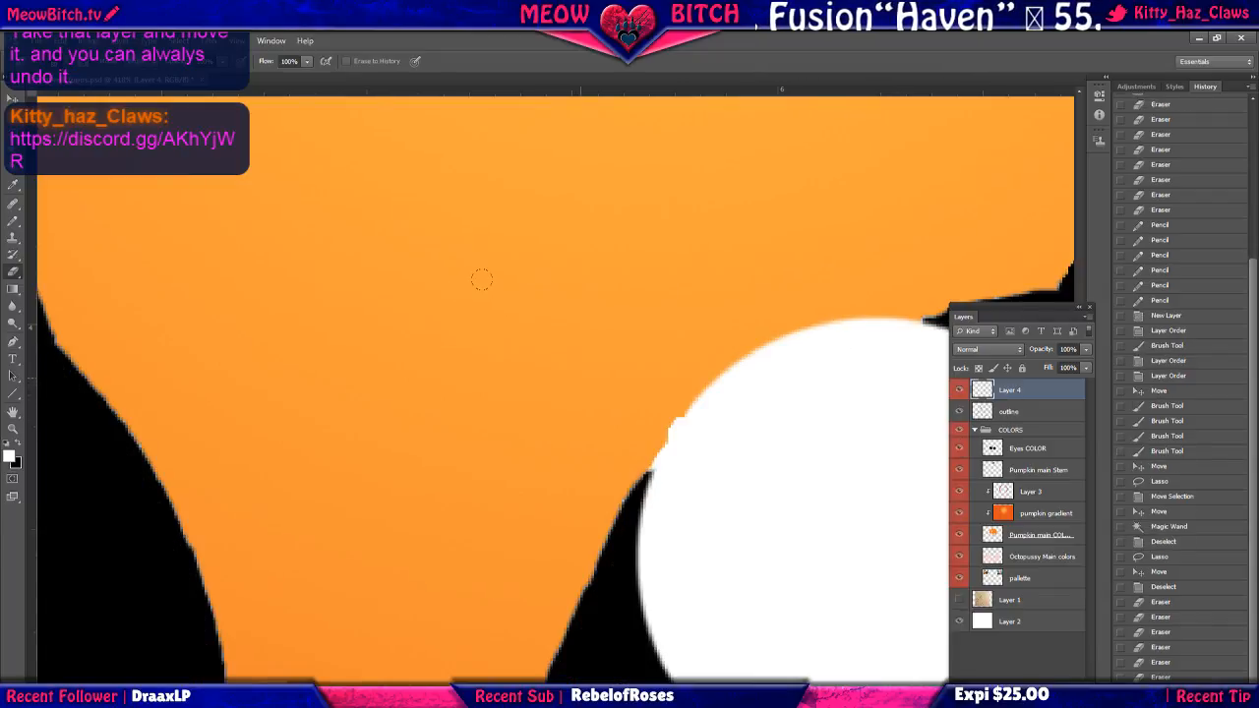
Sample the adjacent light orange and pencil it over the white gap beside the right eye's large highlight on the Pumpkin main COLORS layer.
left_click(13, 222)
left_click(13, 185)
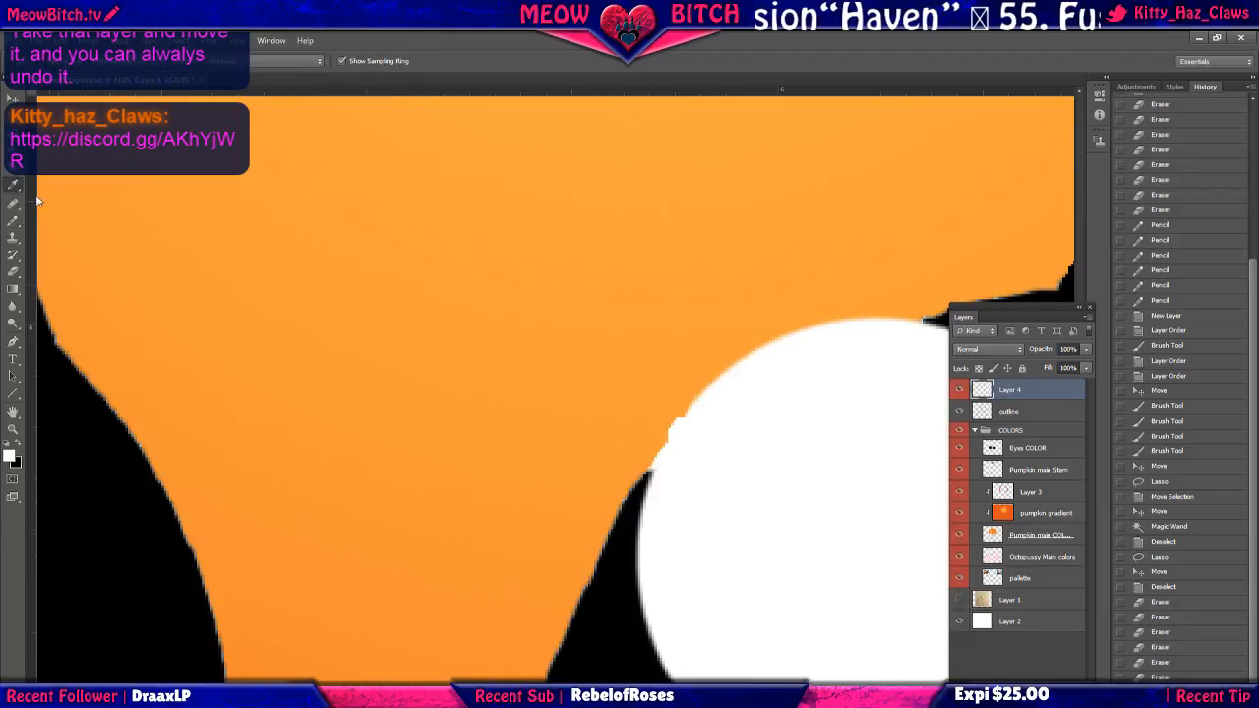
left_click(1040, 534)
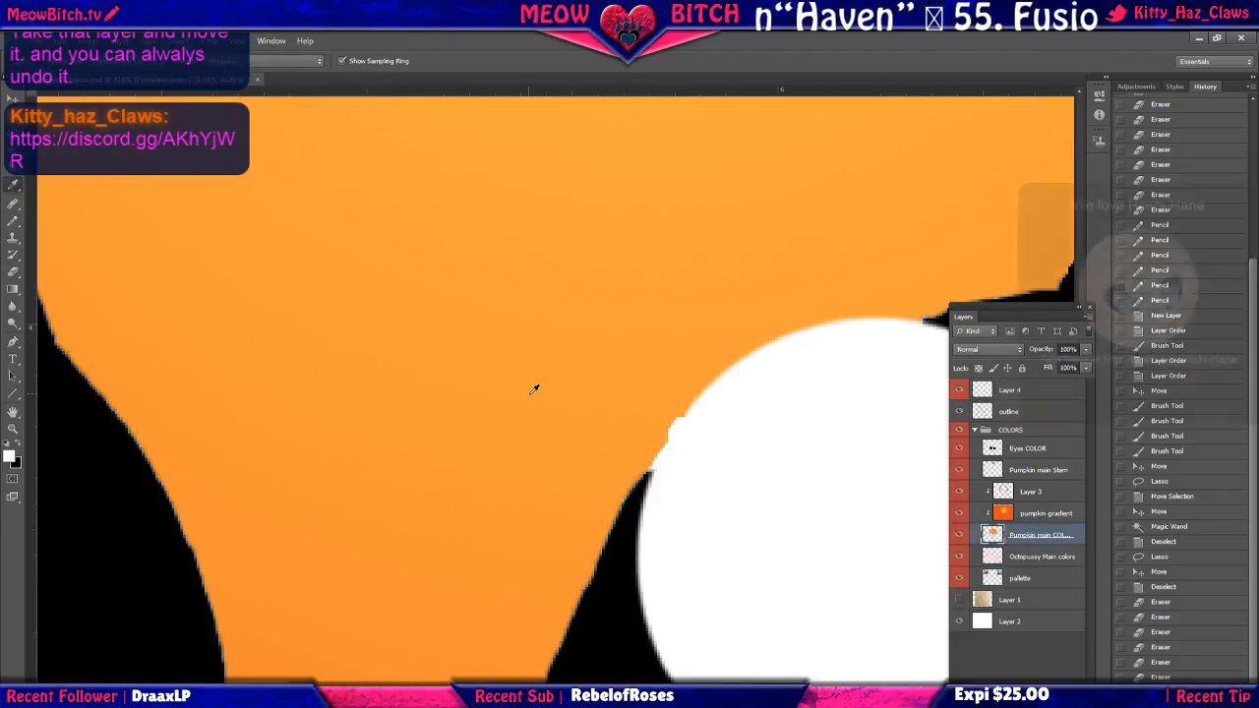
left_click(630, 454)
left_click(13, 224)
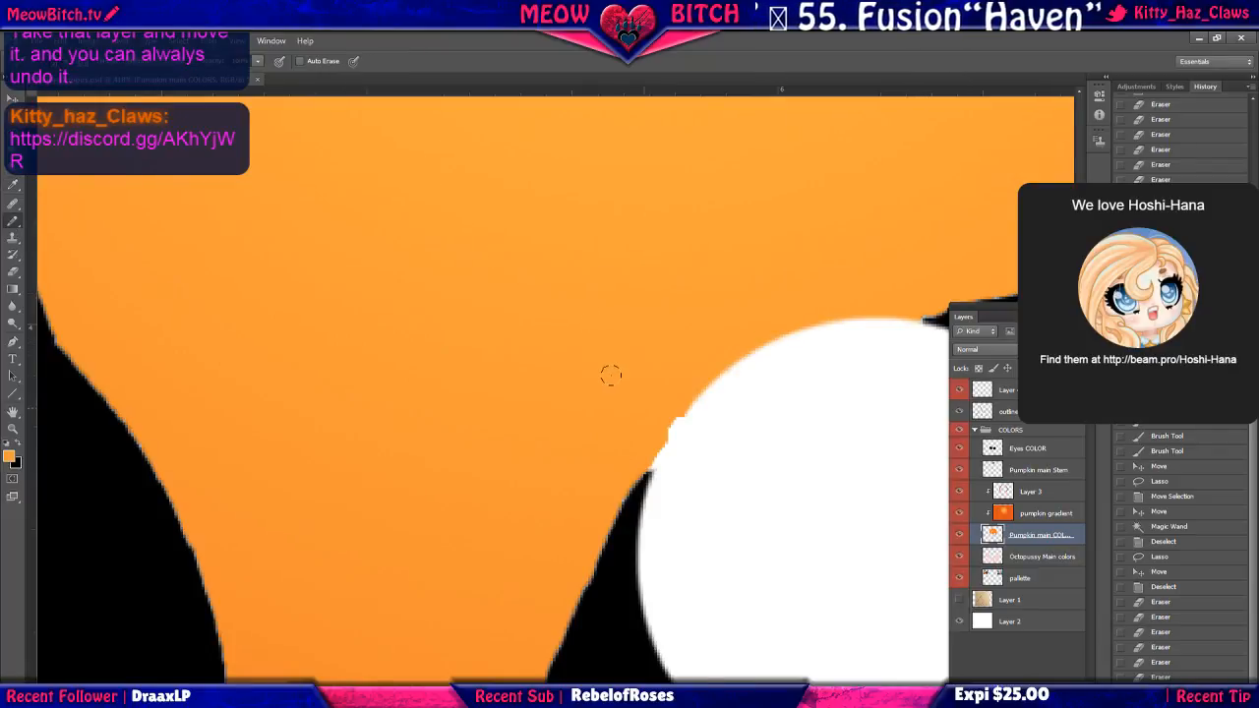
scroll(481, 367, "down", 5)
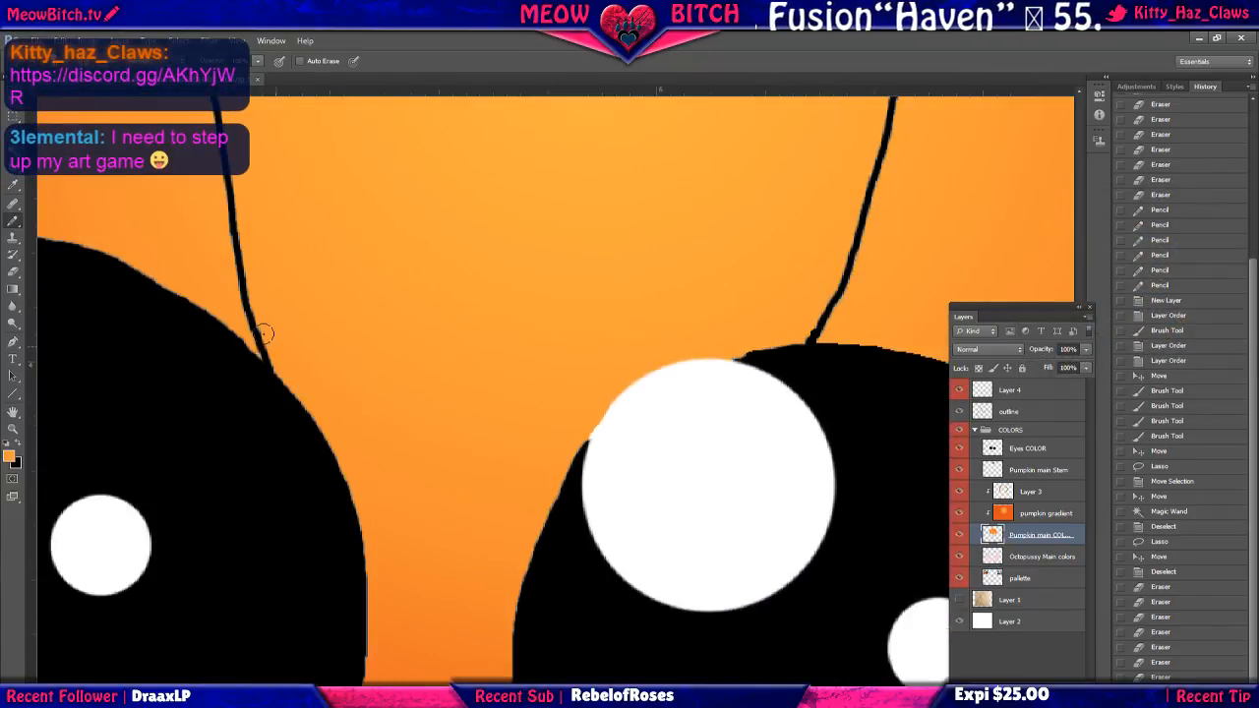
scroll(442, 364, "down", 3)
scroll(452, 368, "down", 3)
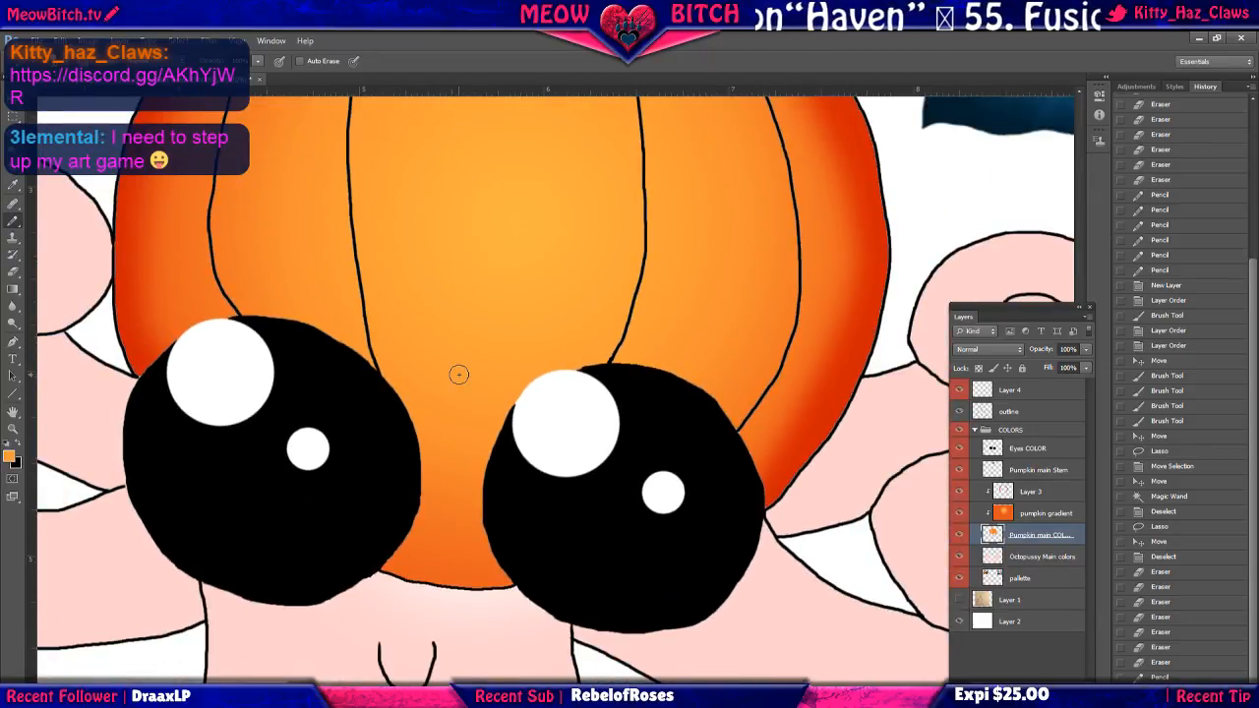
Try to pencil a sampled red-orange along the pumpkin's edge beside the left eye on the pumpkin gradient layer, and undo the stroke.
scroll(458, 374, "up", 5)
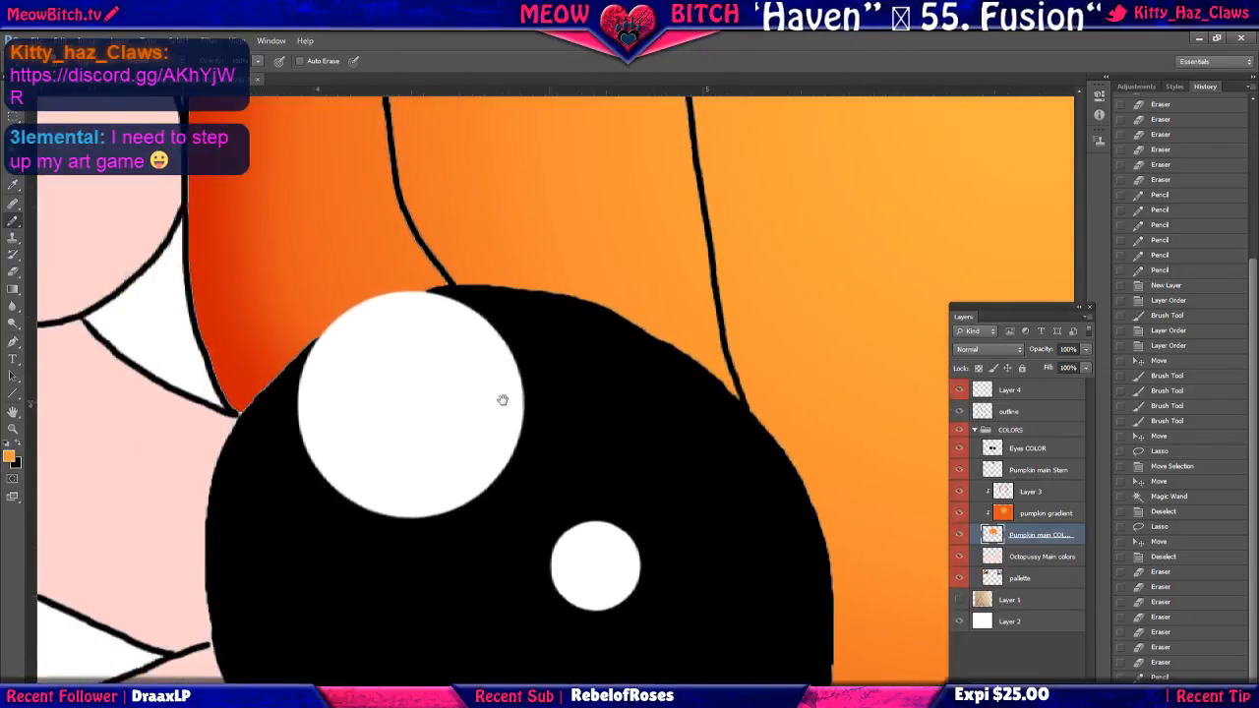
scroll(264, 372, "up", 4)
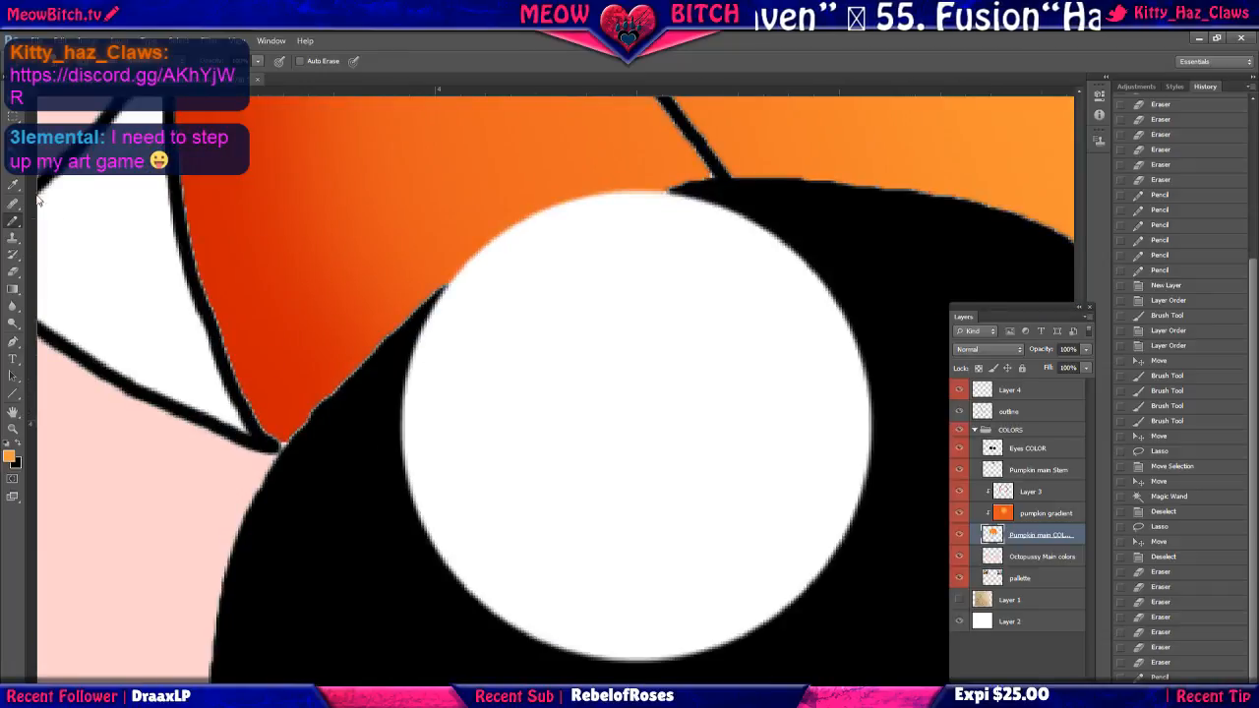
left_click(13, 185)
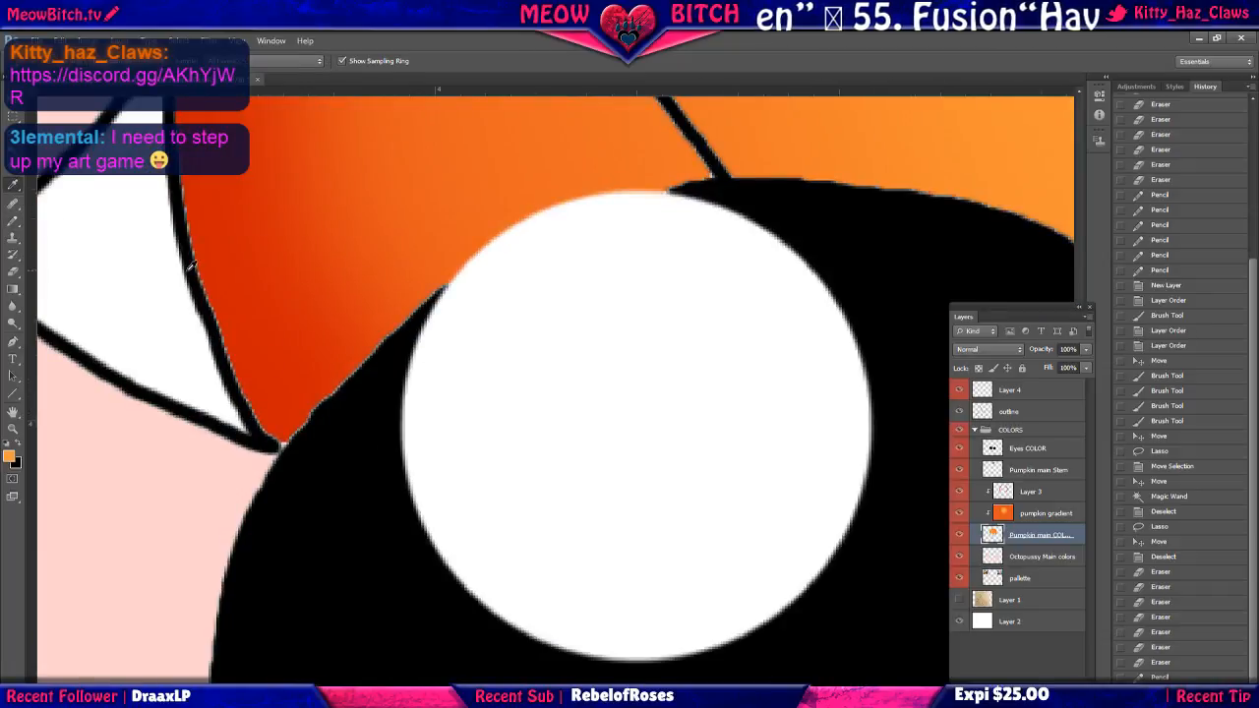
left_click(1049, 515)
left_click(287, 411)
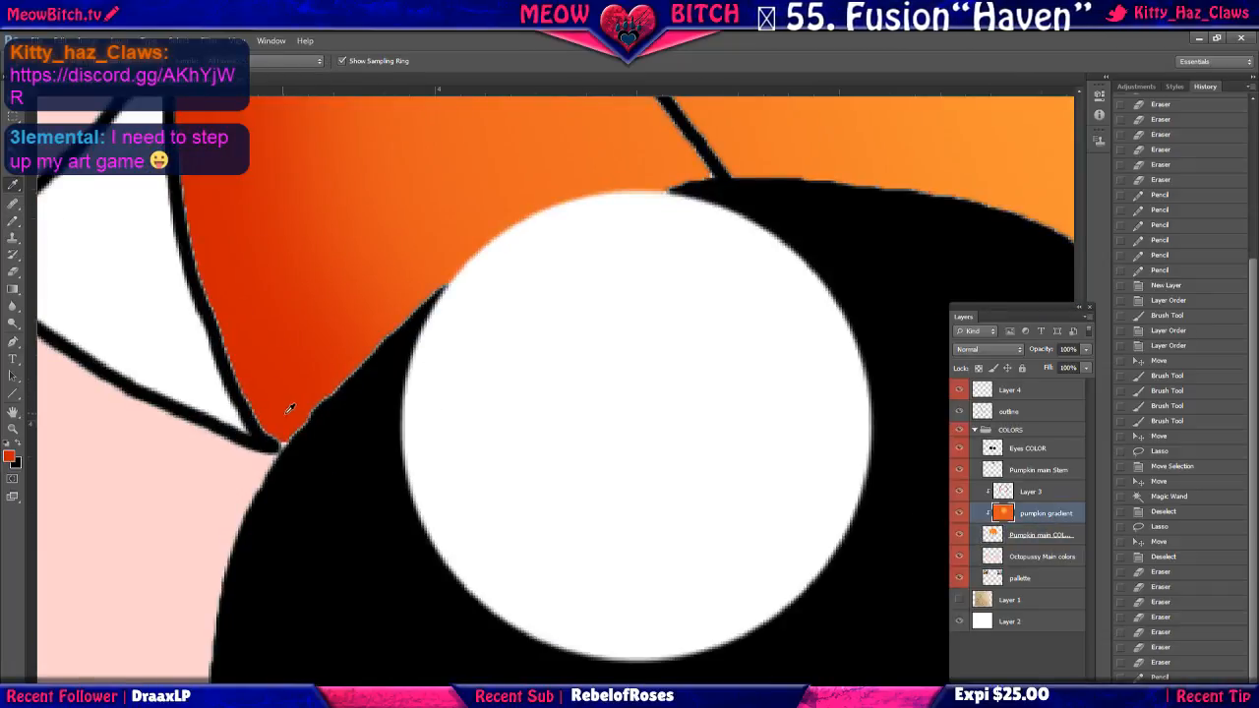
left_click(13, 221)
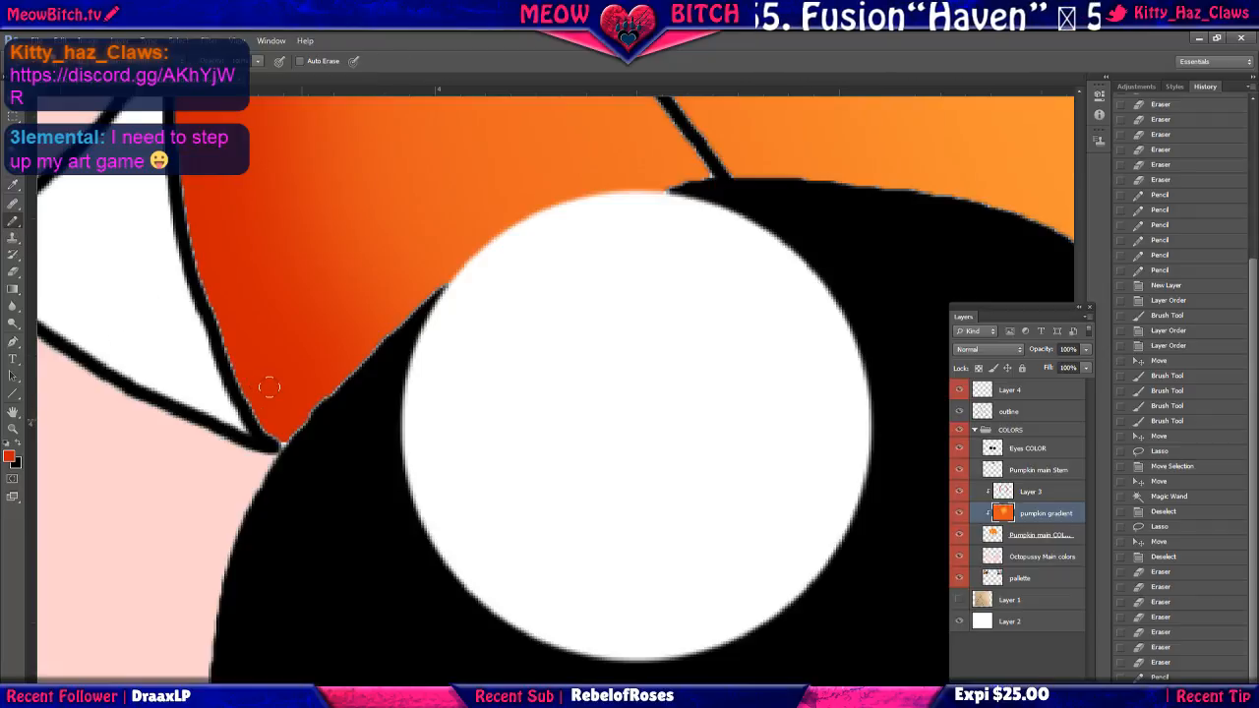
left_click(295, 408)
key("ctrl+z")
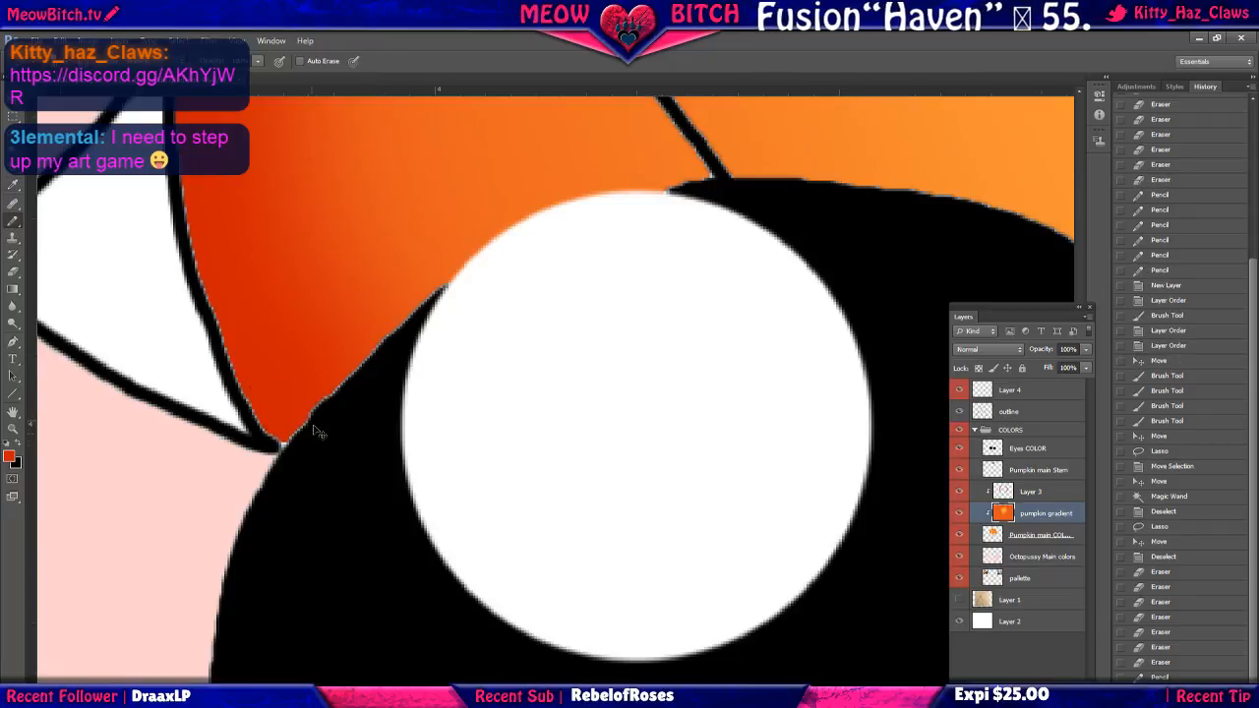
scroll(315, 431, "down", 5)
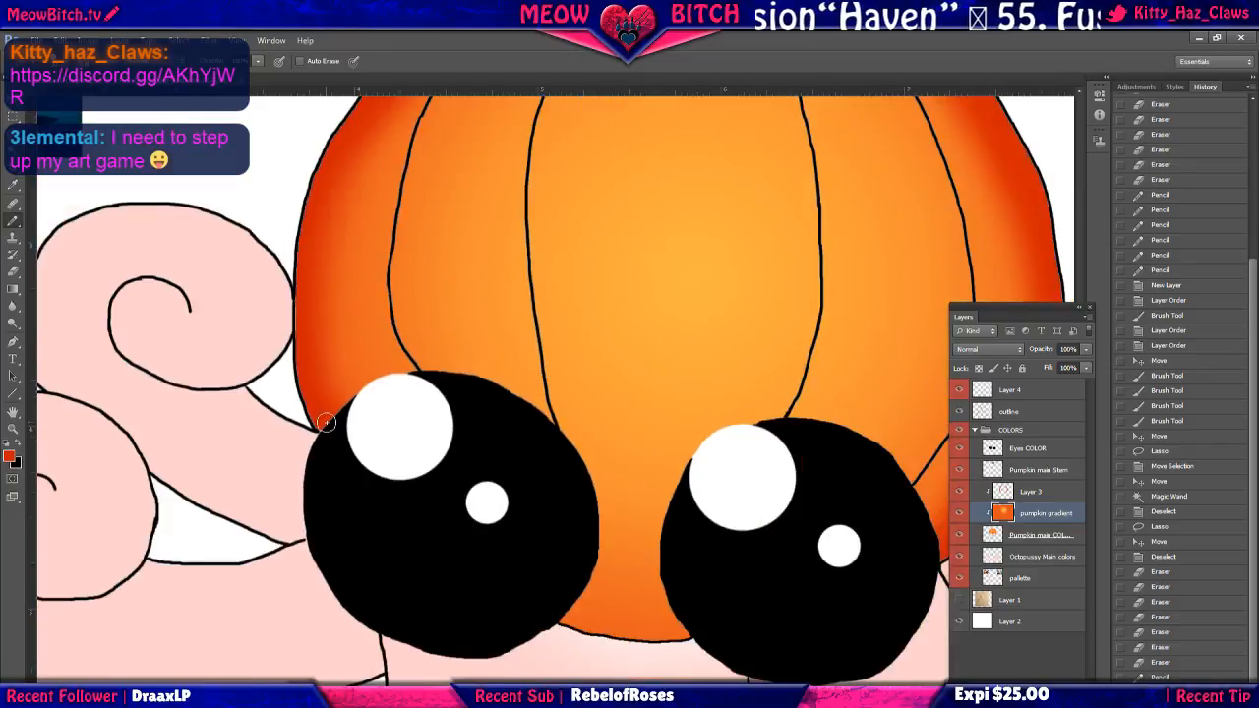
scroll(325, 423, "down", 3)
scroll(542, 429, "up", 1)
scroll(476, 351, "up", 2)
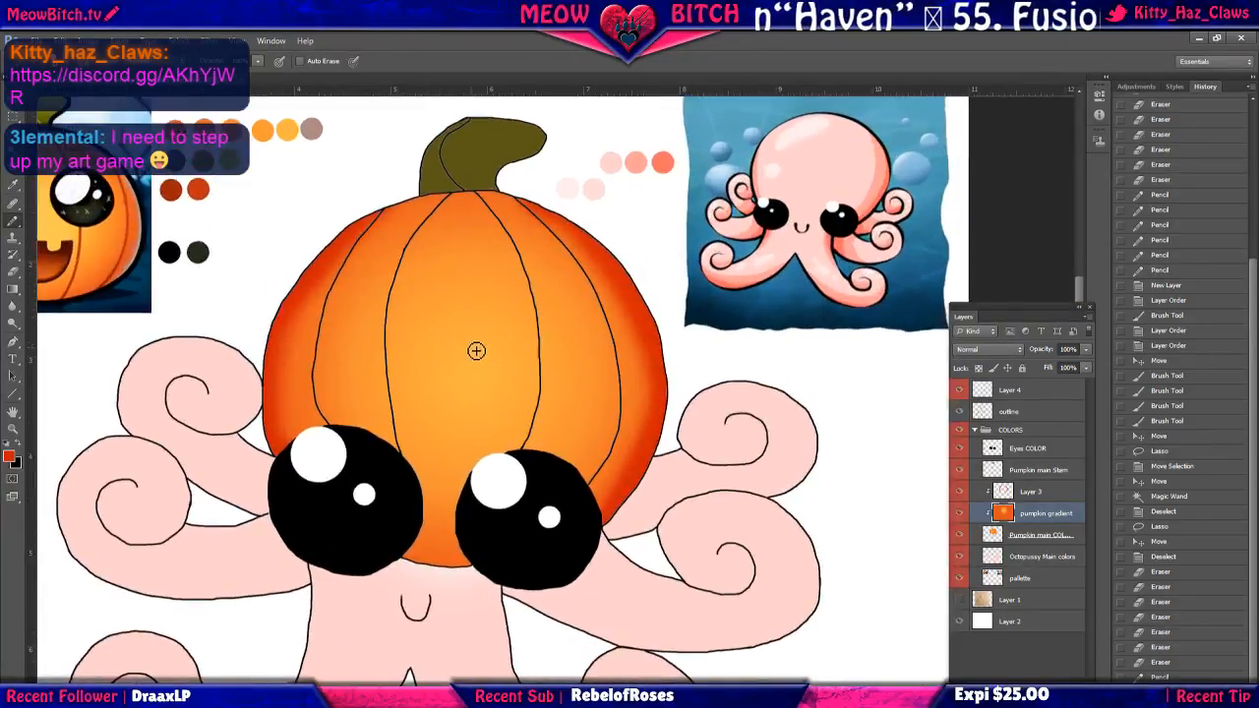
scroll(436, 348, "down", 1)
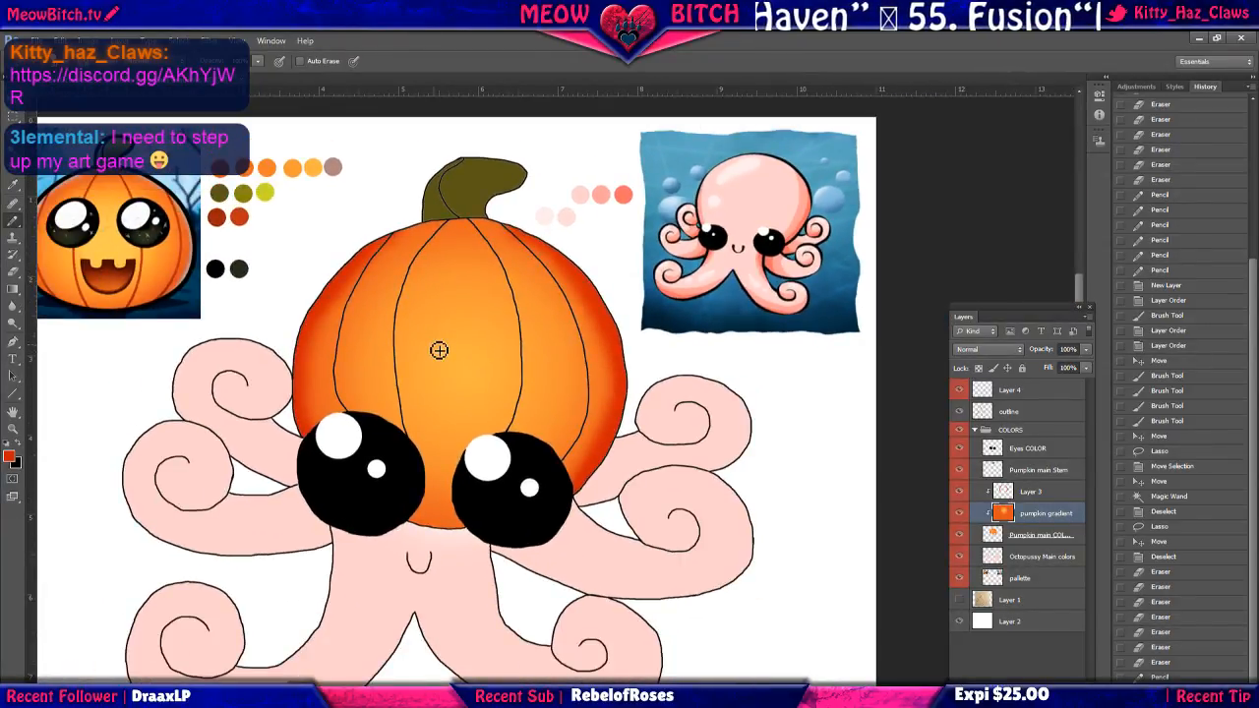
scroll(516, 416, "up", 2)
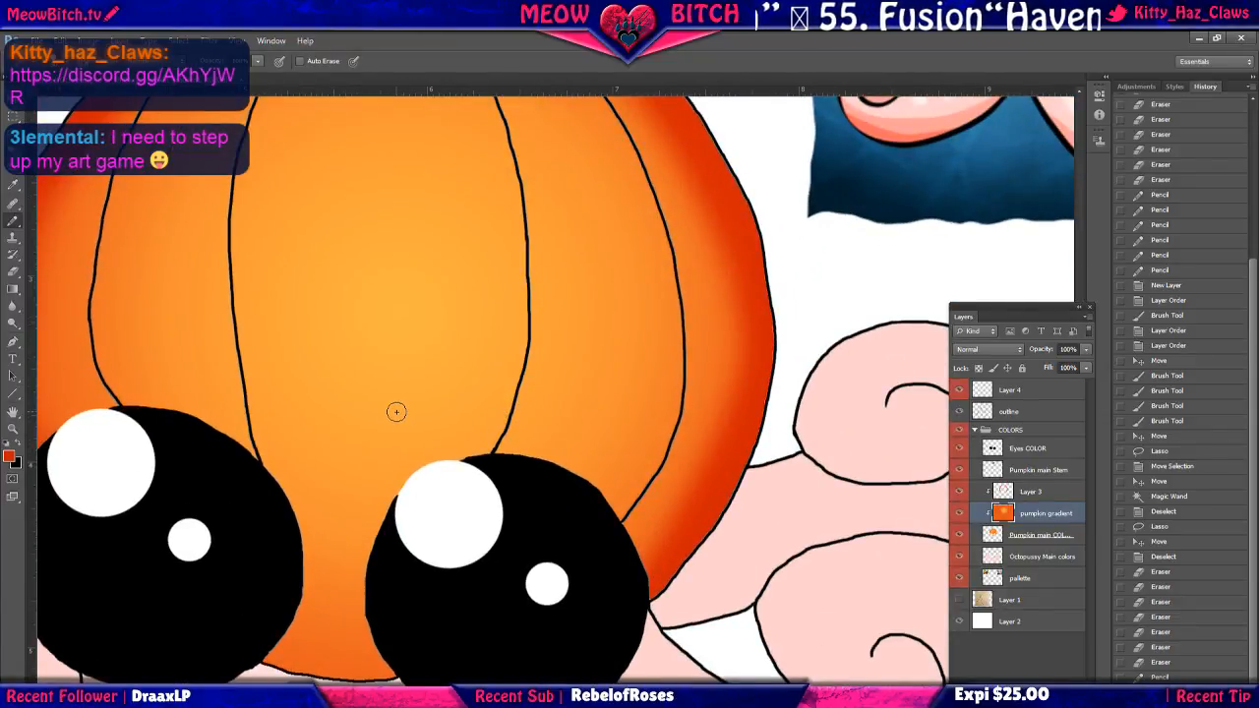
scroll(397, 411, "down", 2)
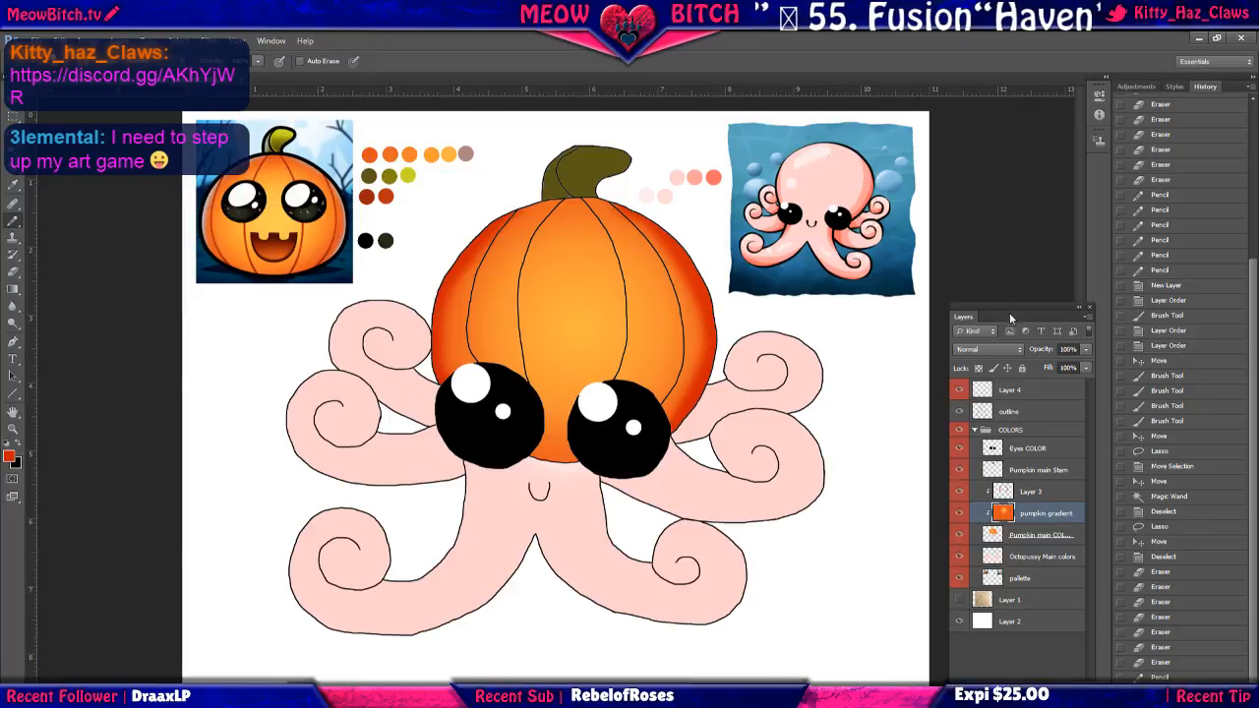
Hide the outline, pumpkin, octopus, palette and white background layers so that only Layer 4 and Eyes COLOR stay displayed.
double_click(1010, 389)
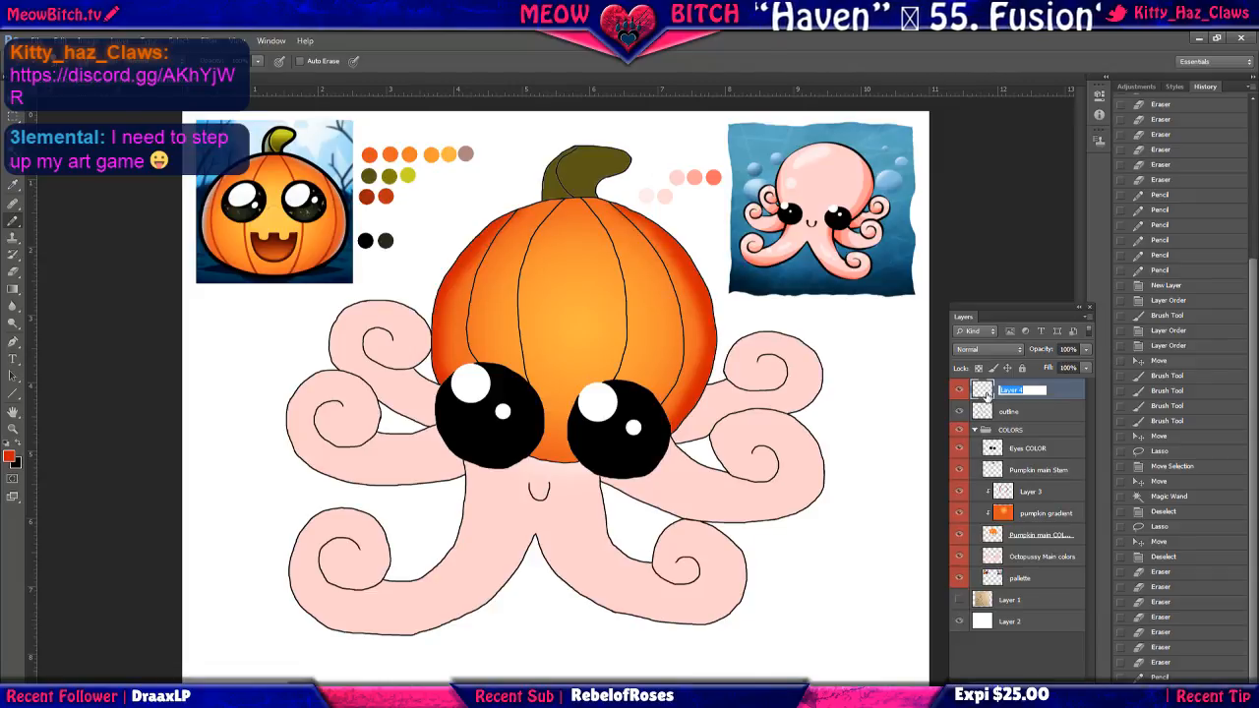
left_click(960, 412)
left_click(960, 430)
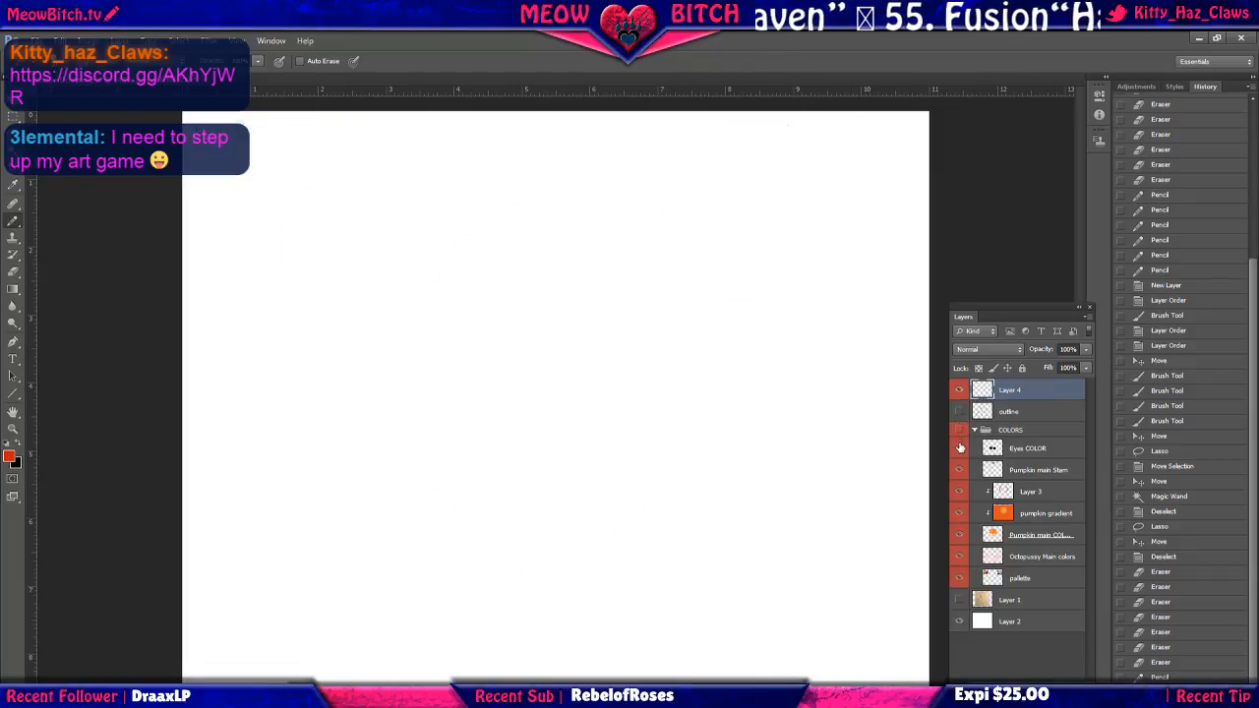
left_click(960, 431)
left_click(960, 470)
left_click(960, 492)
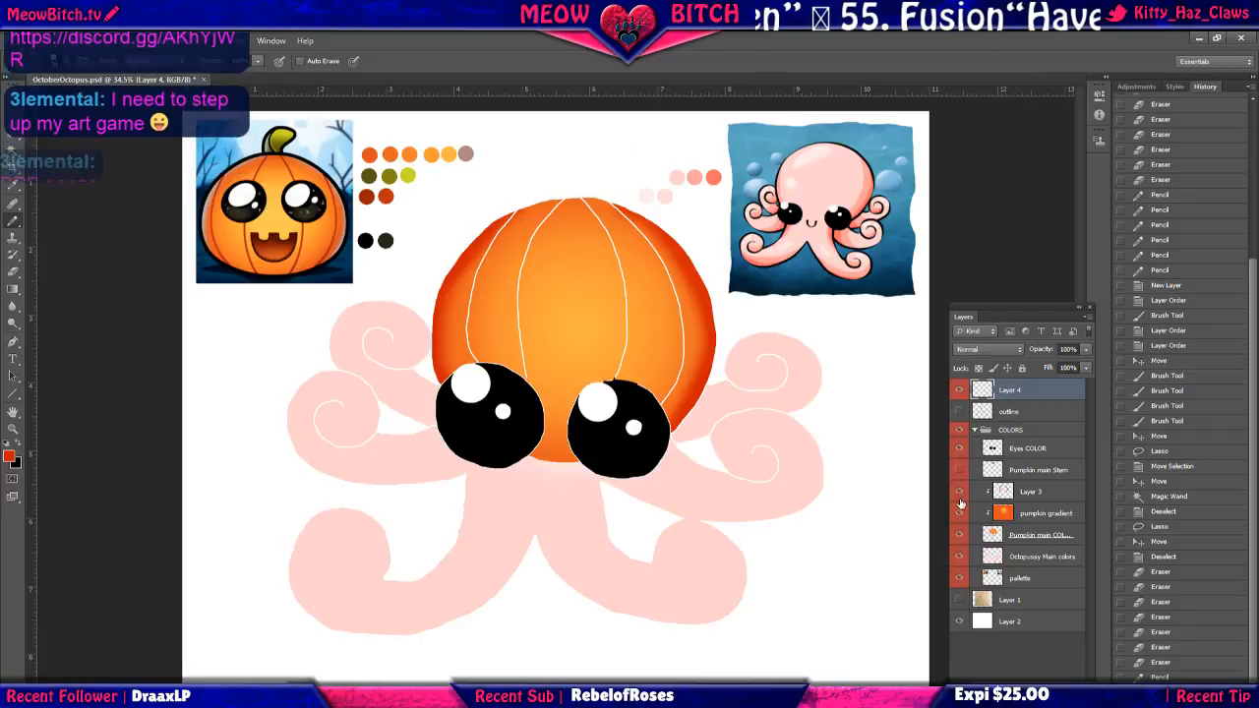
left_click(960, 514)
left_click(960, 537)
left_click(960, 557)
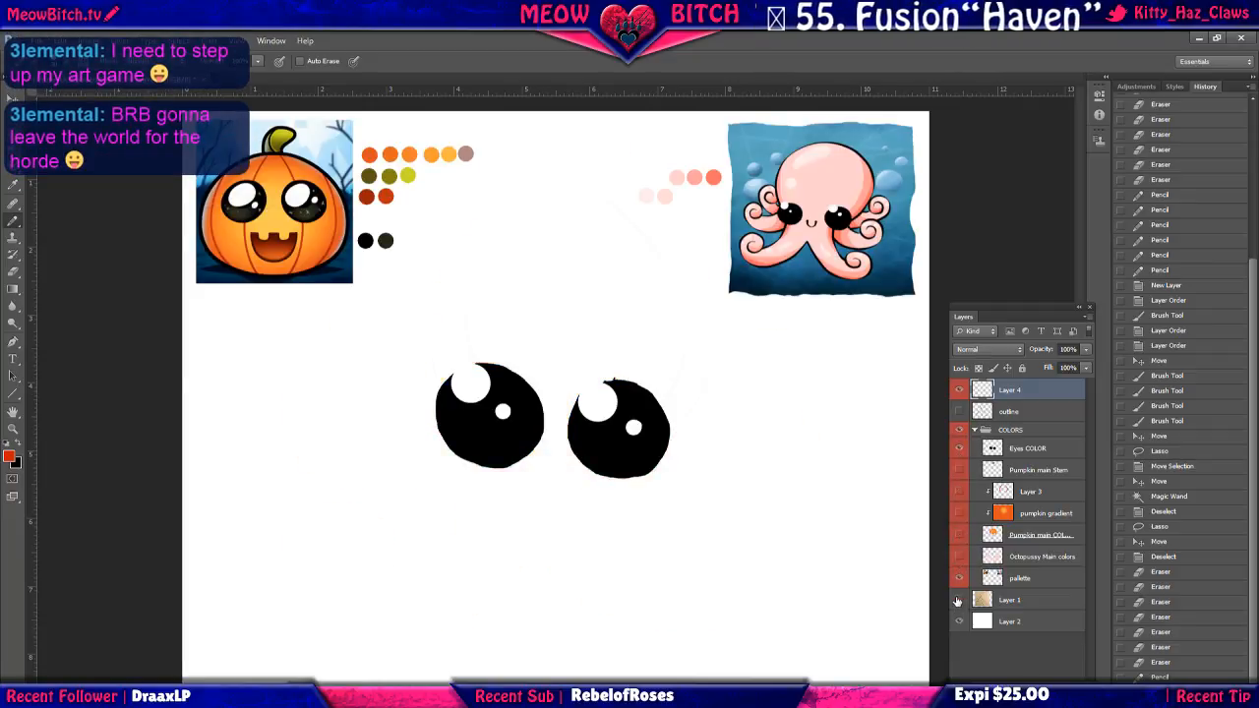
left_click(960, 578)
left_click(960, 622)
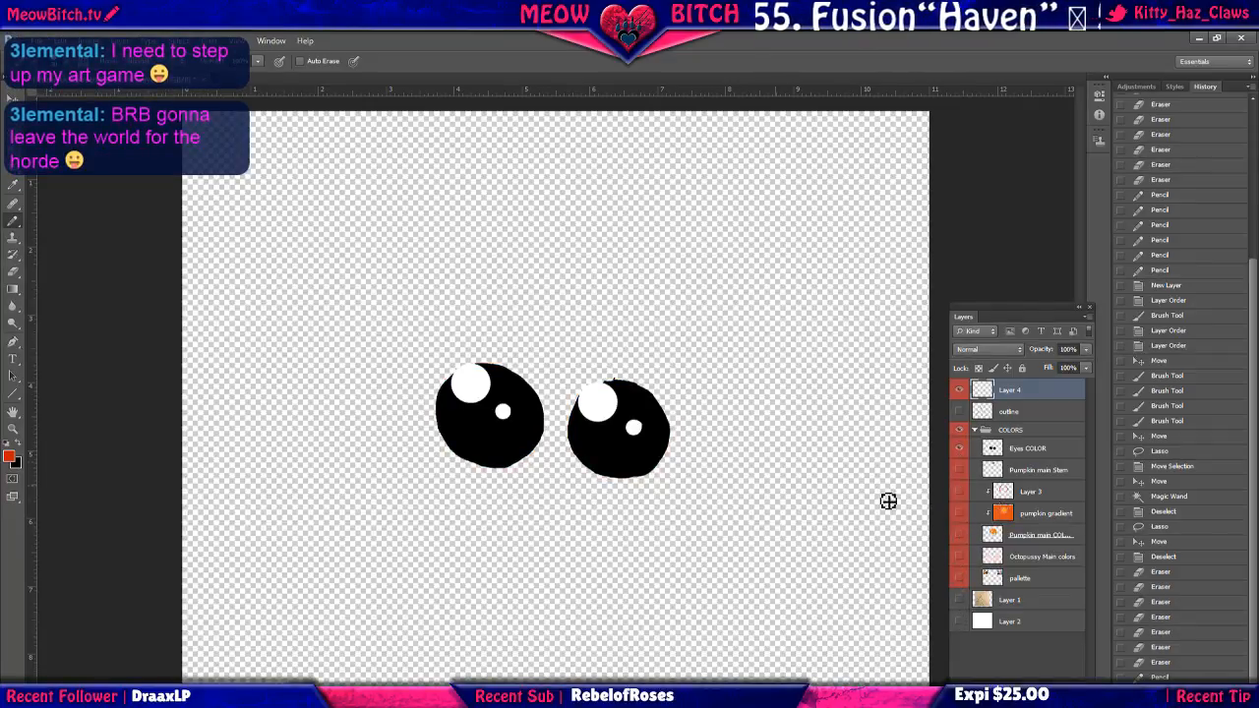
Erase the stray black spike at the top of the right eye on the Eyes COLOR layer.
scroll(548, 416, "up", 3)
scroll(582, 404, "up", 2)
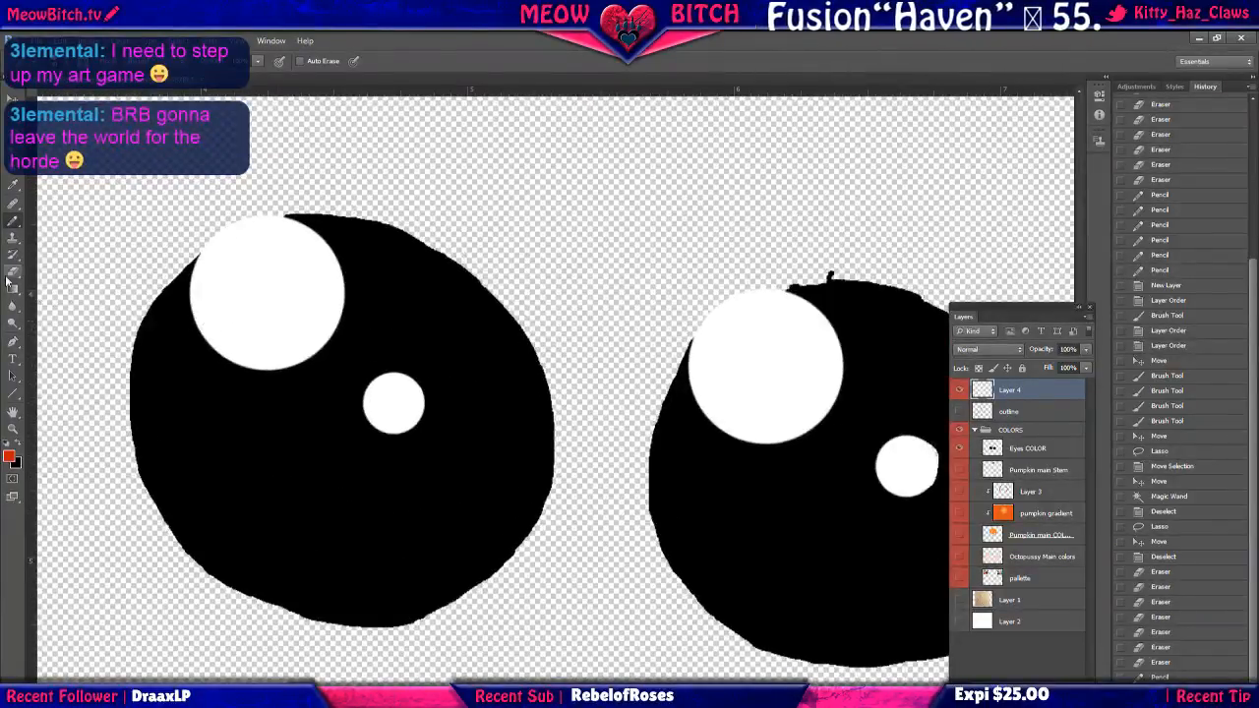
key("e")
left_click_drag(803, 222, 858, 246)
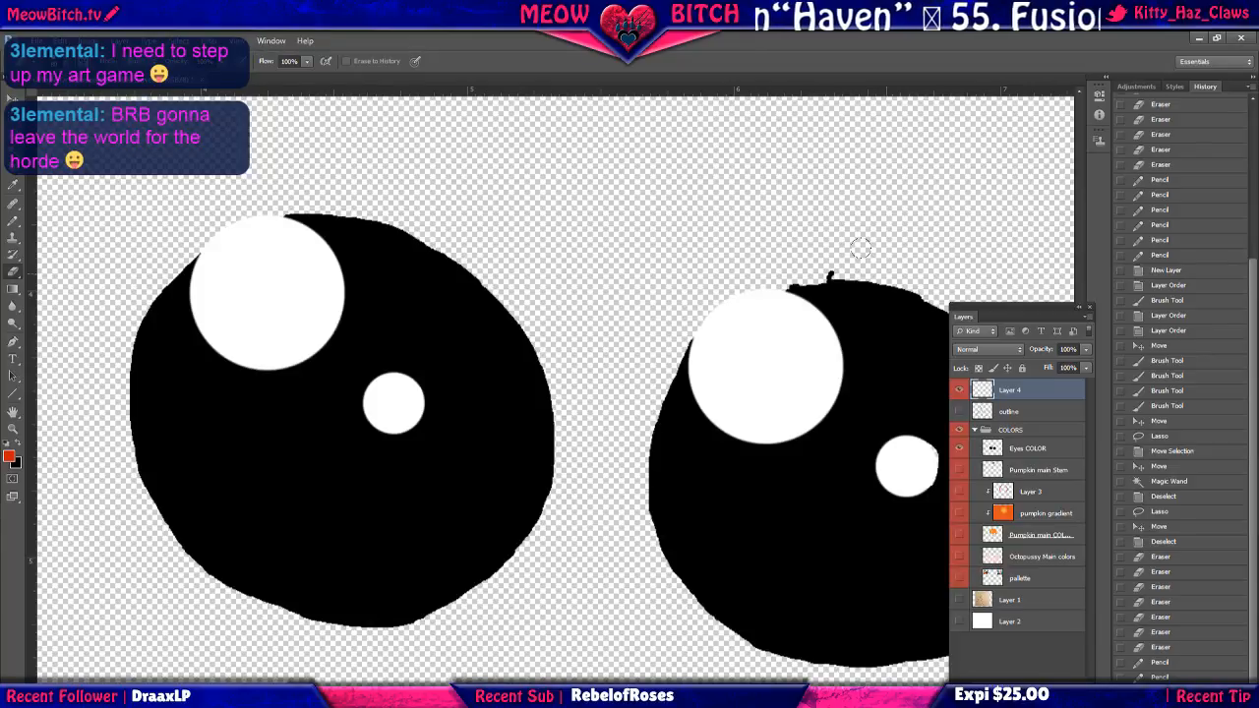
left_click(1013, 415)
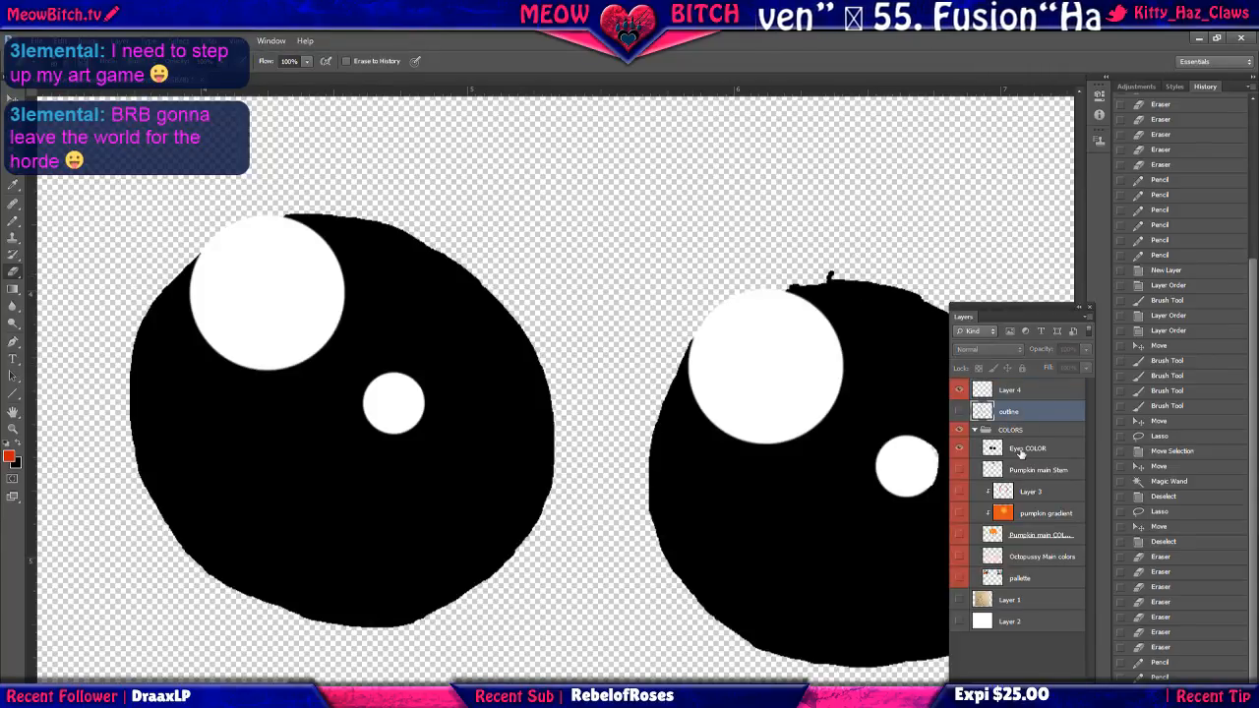
left_click(1022, 450)
left_click(829, 275)
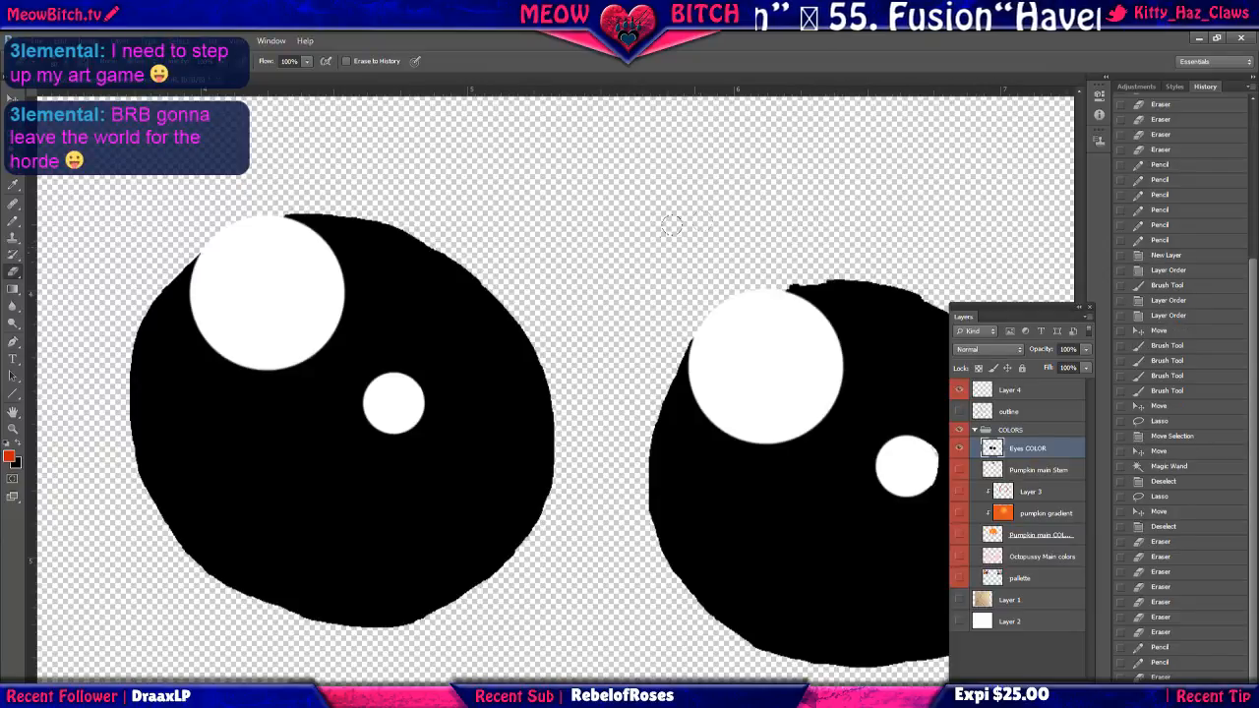
Merge the visible Layer 4 highlights with the Eyes COLOR layer.
right_click(1040, 451)
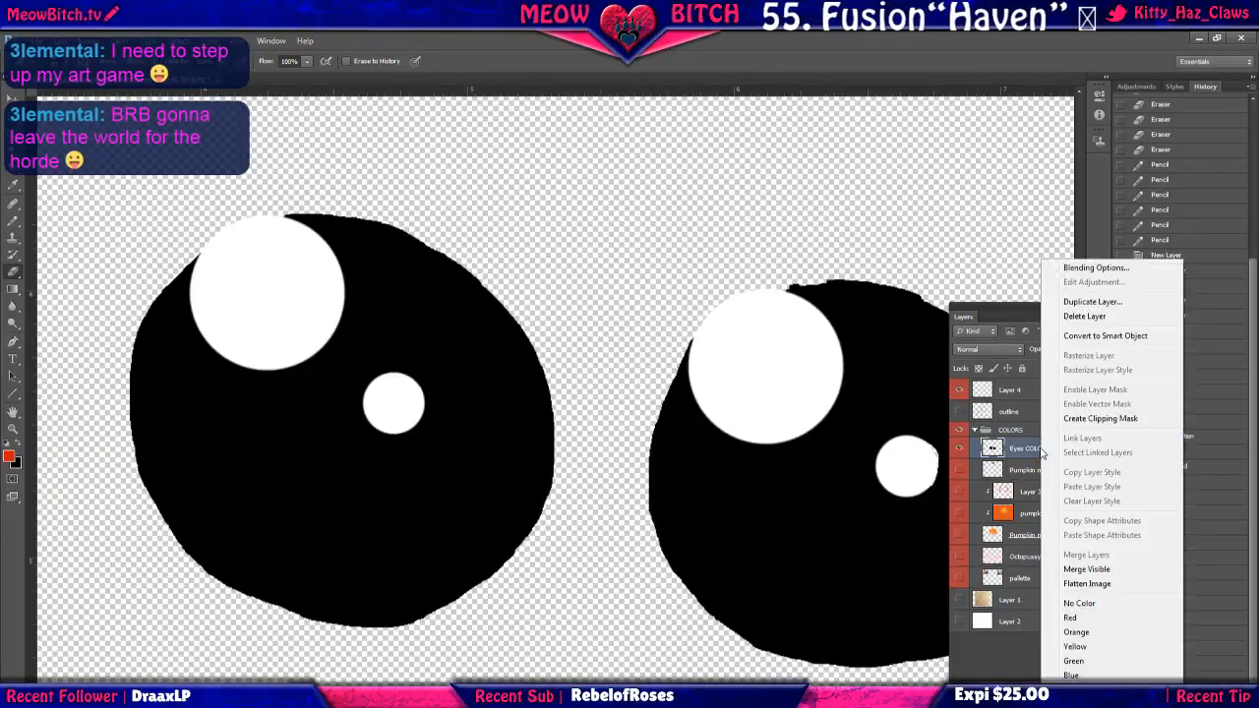
left_click(1115, 570)
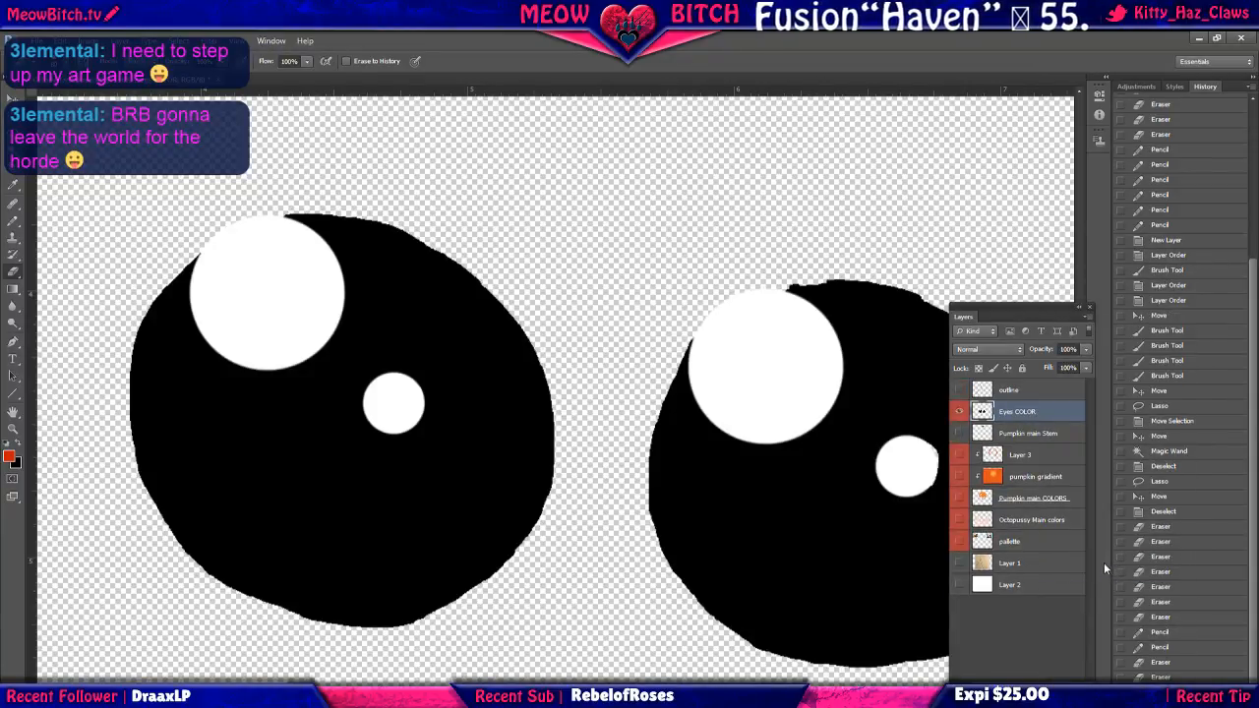
Redisplay the outline, pumpkin, octopus, palette and beige Layer 1 background layers.
left_click(959, 389)
left_click(960, 455)
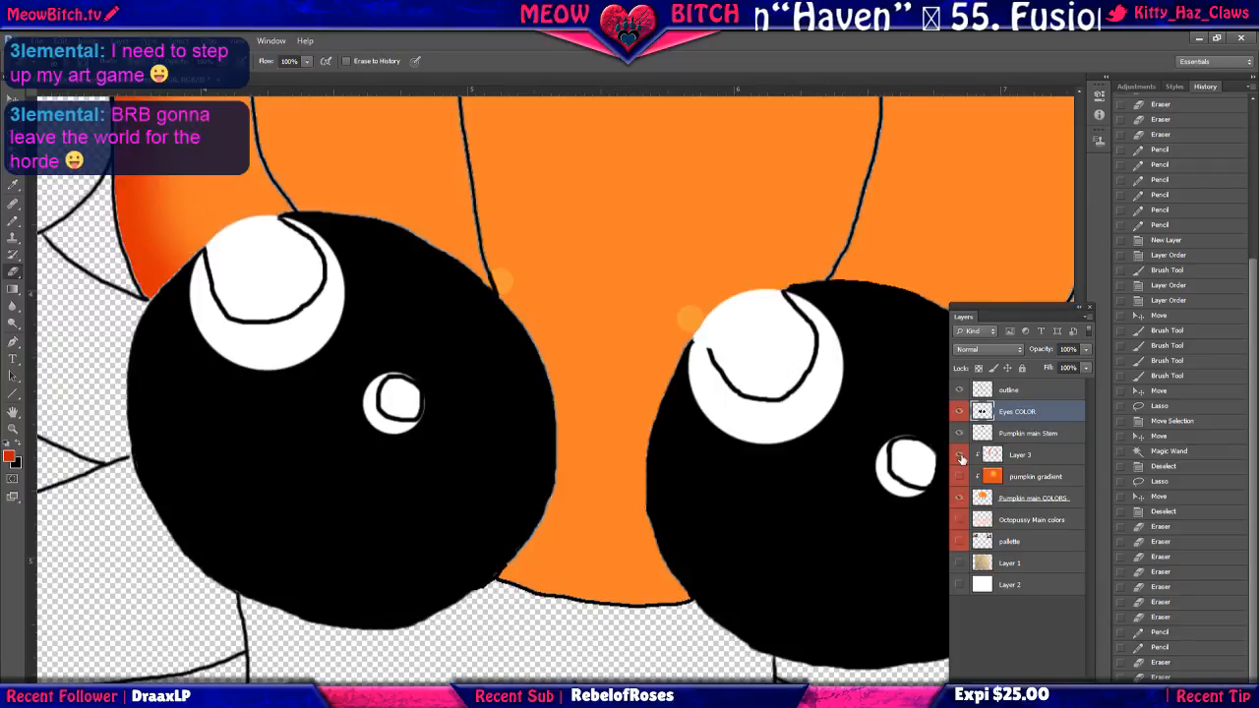
left_click(960, 477)
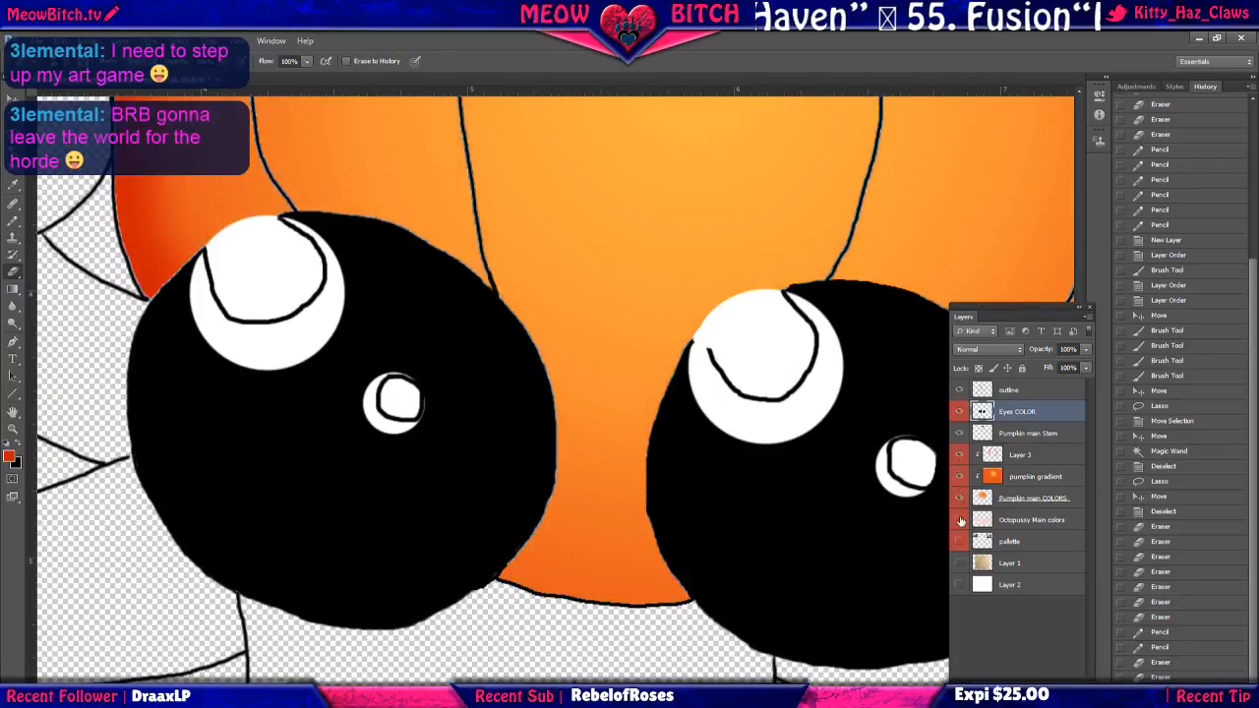
left_click(960, 520)
left_click(960, 541)
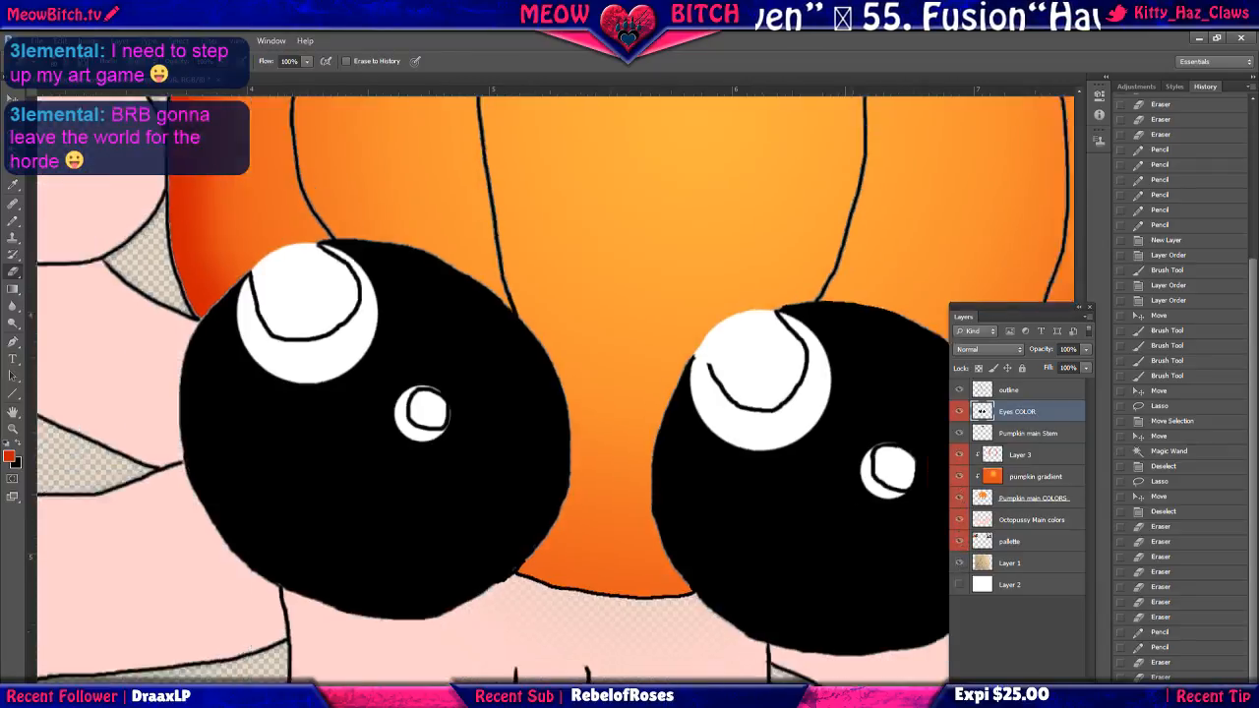
Try erasing across the left eye's large highlight on the merged Eyes COLOR layer, and undo both the erasure and the merge.
scroll(693, 511, "down", 6)
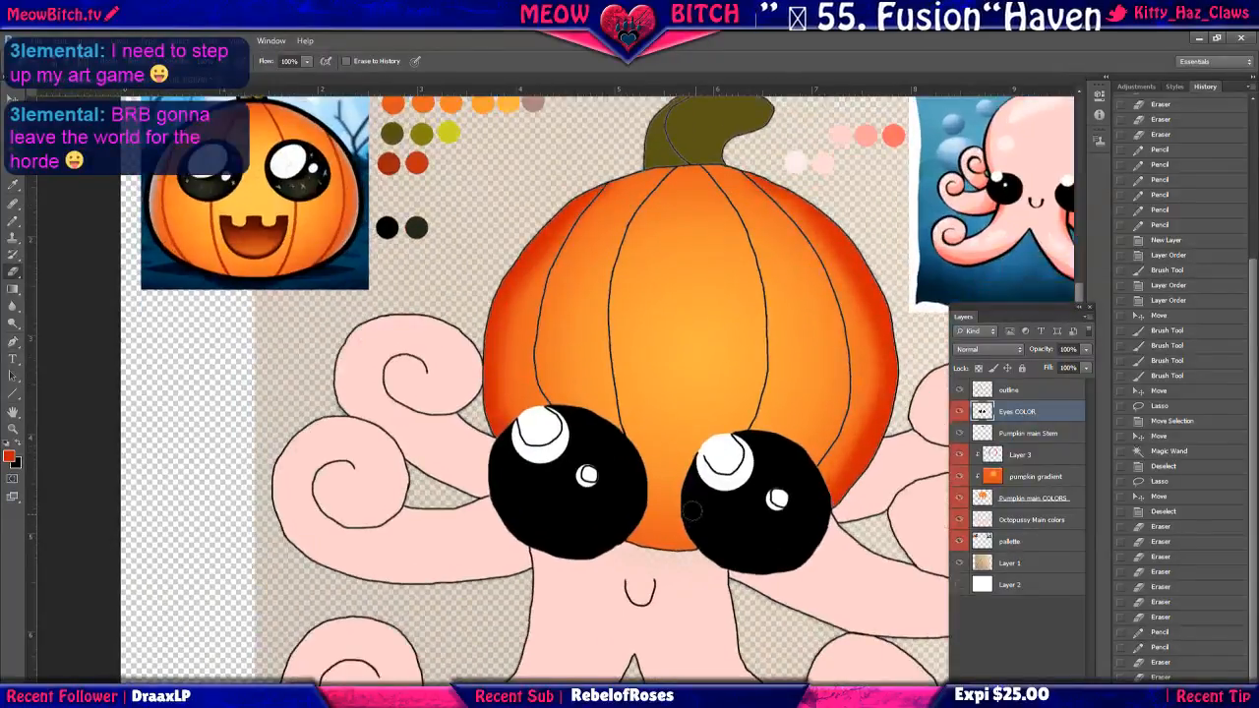
scroll(692, 511, "up", 3)
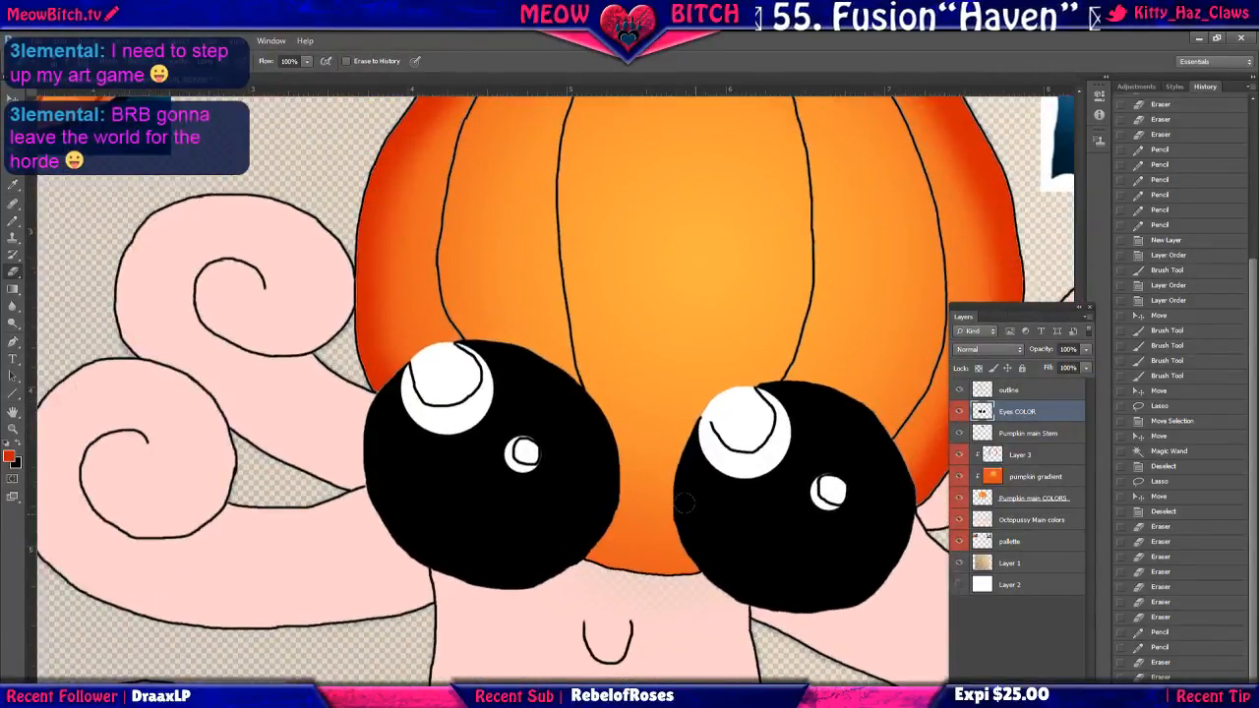
scroll(684, 501, "up", 1)
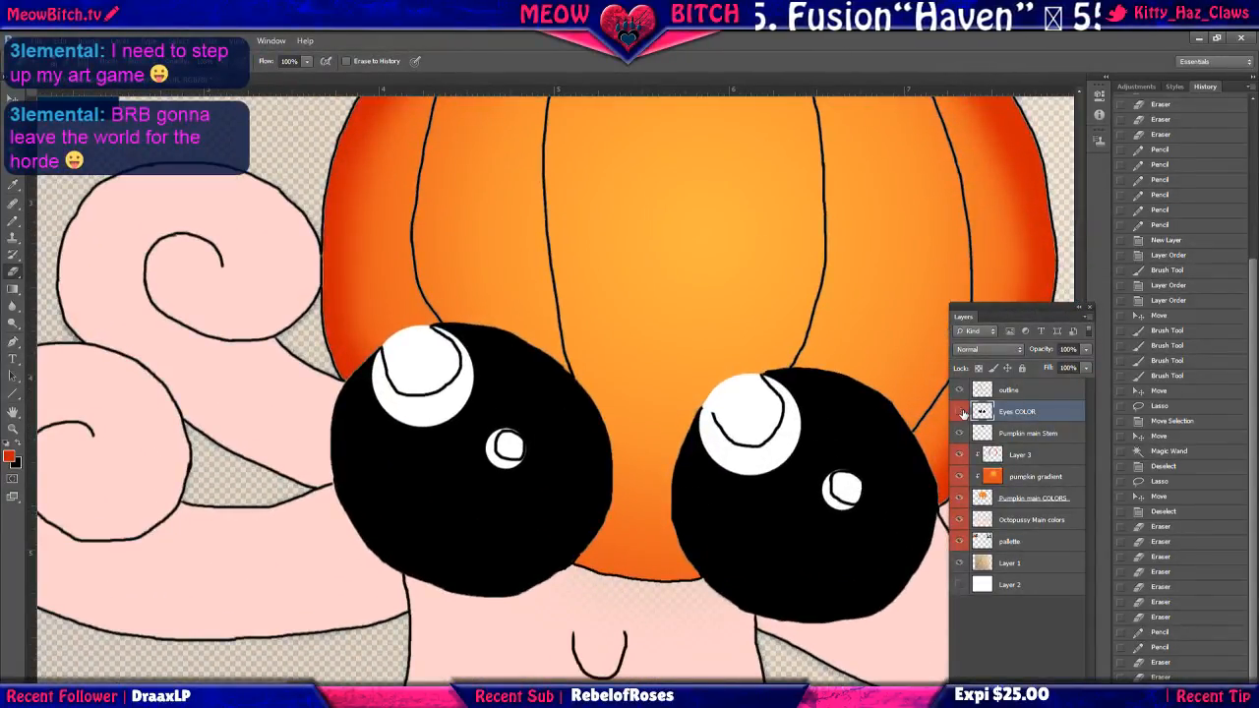
left_click(960, 411)
left_click(960, 412)
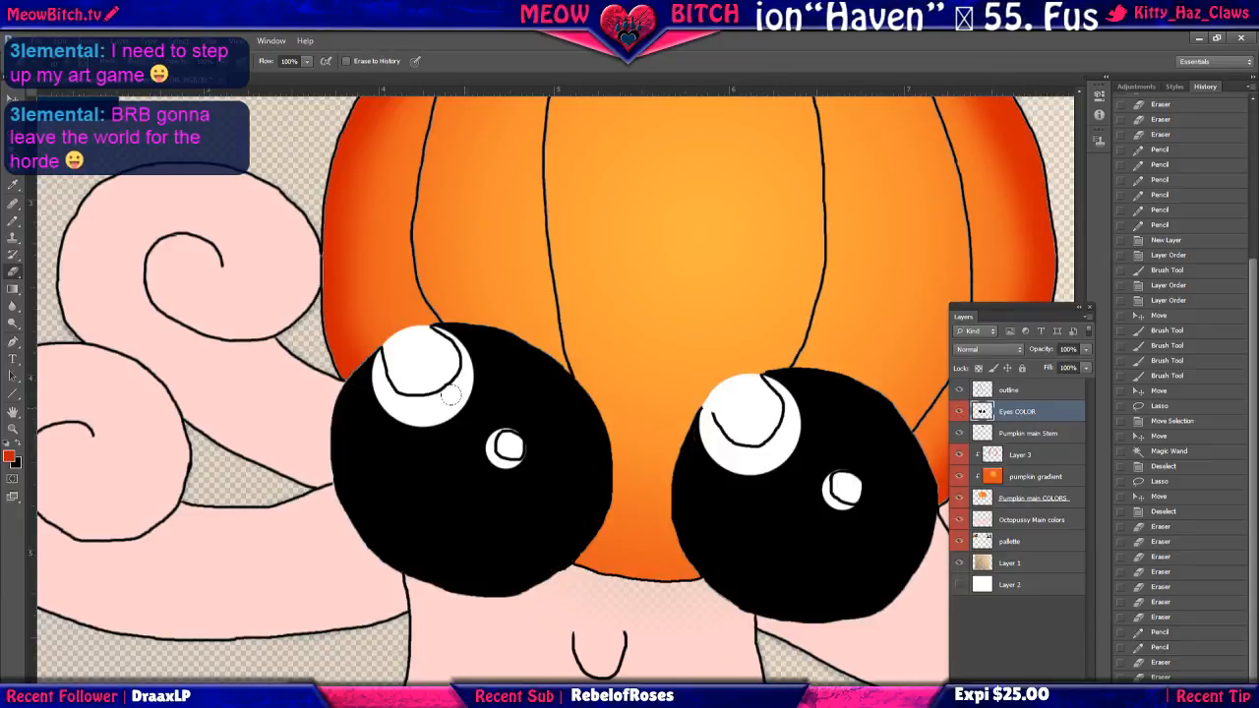
left_click_drag(444, 367, 405, 379)
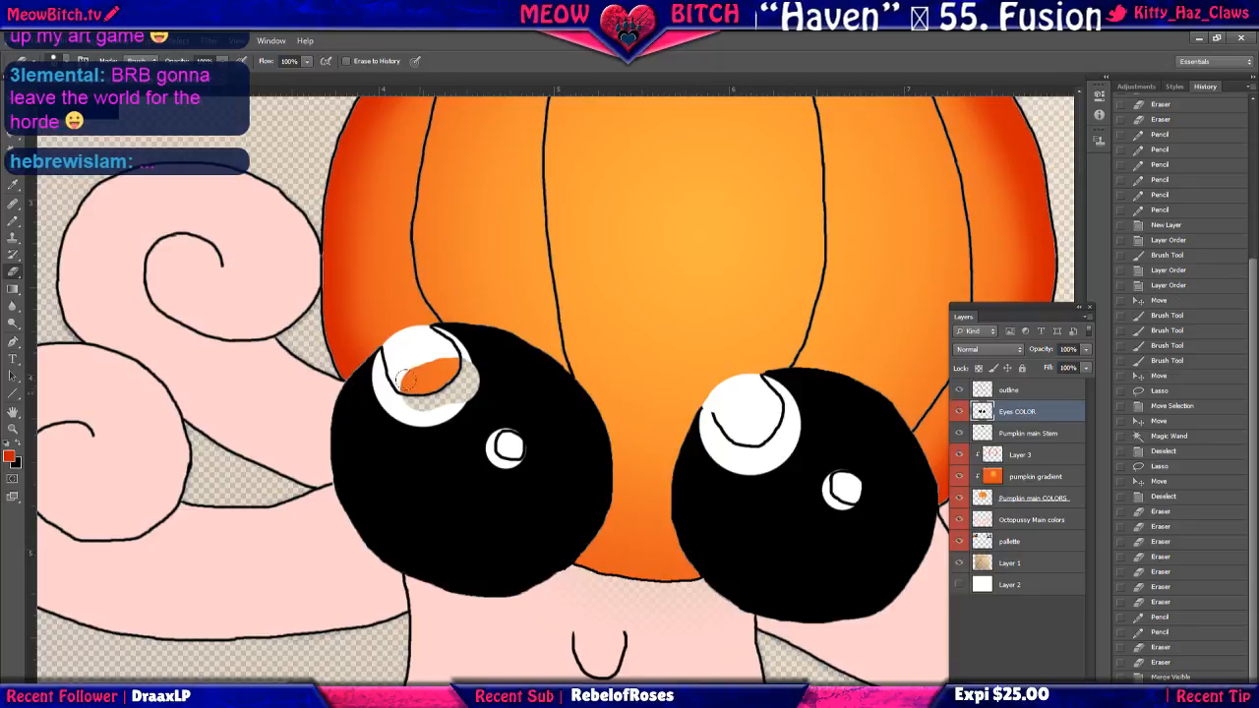
key("ctrl+z")
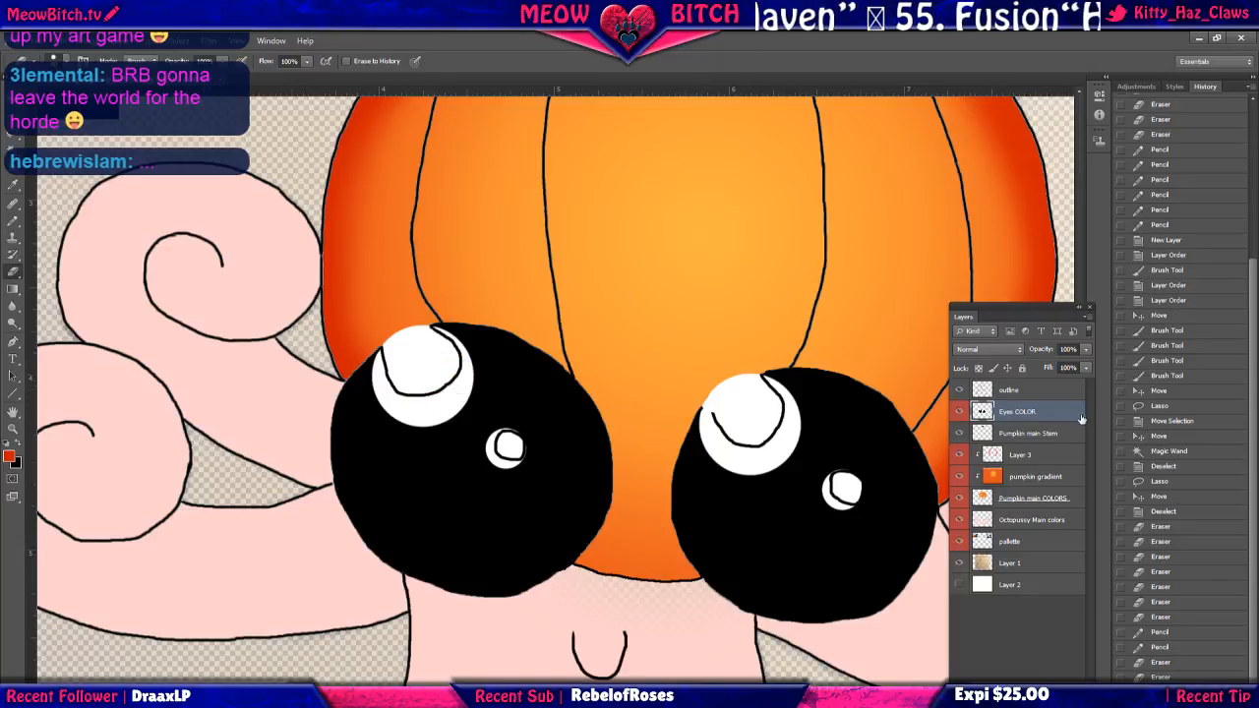
key("ctrl+z")
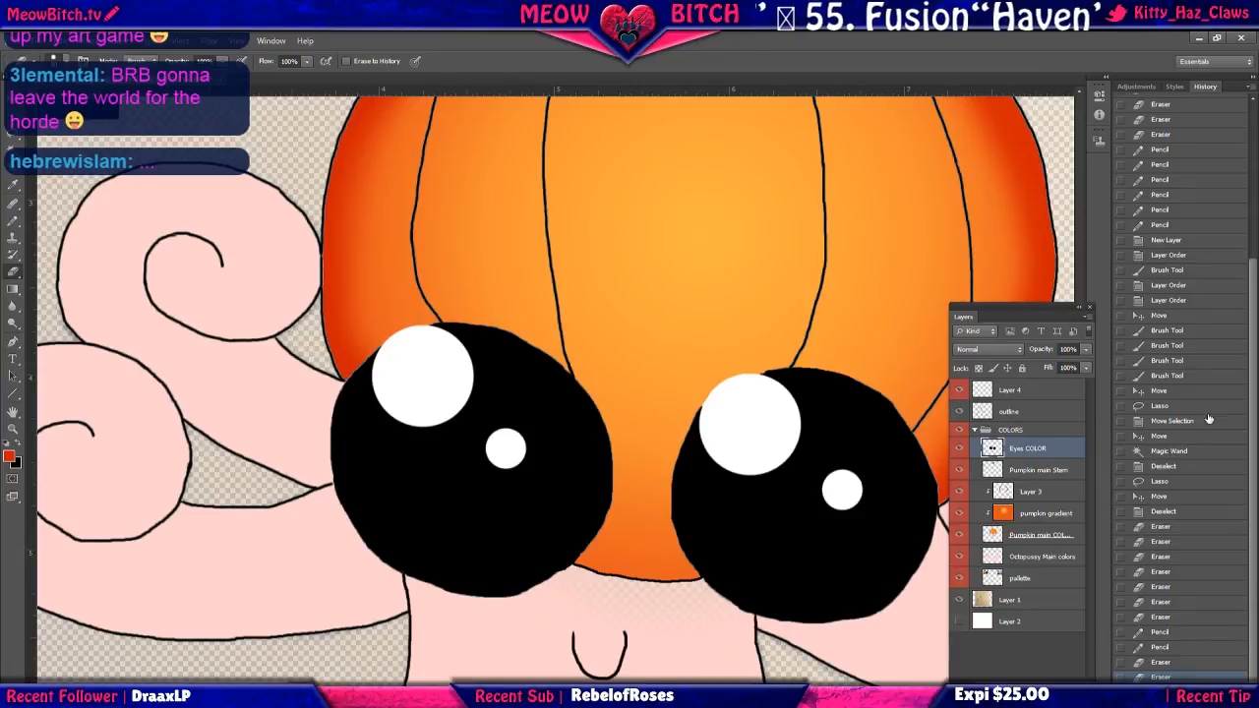
Hide and redisplay the outline layer and the Eyes COLOR layer in turn to examine how the highlights cover the eyes.
left_click(960, 412)
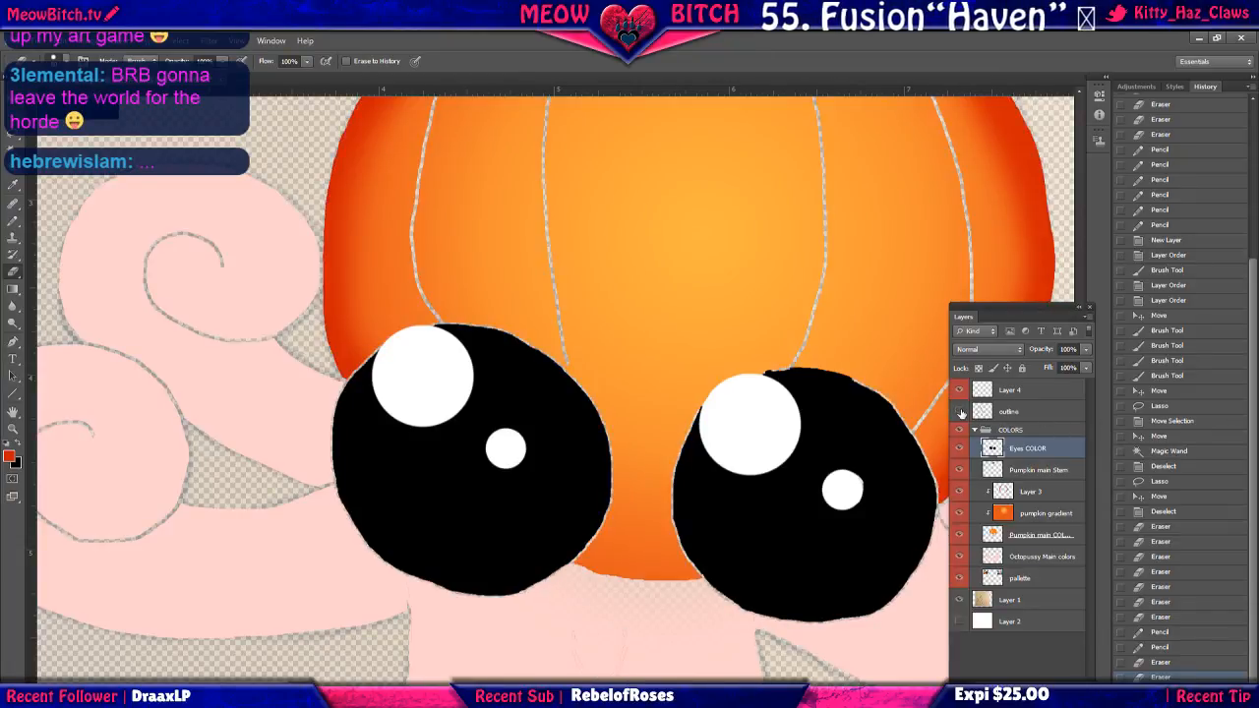
left_click(960, 412)
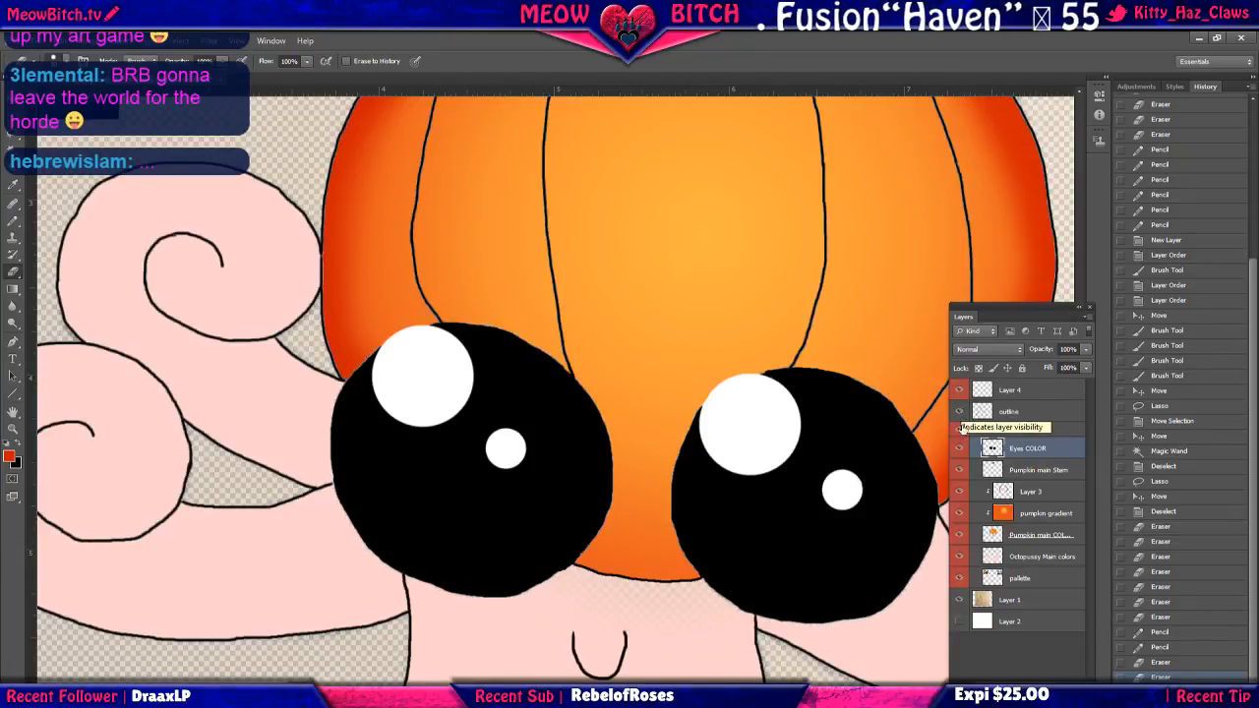
left_click(960, 449)
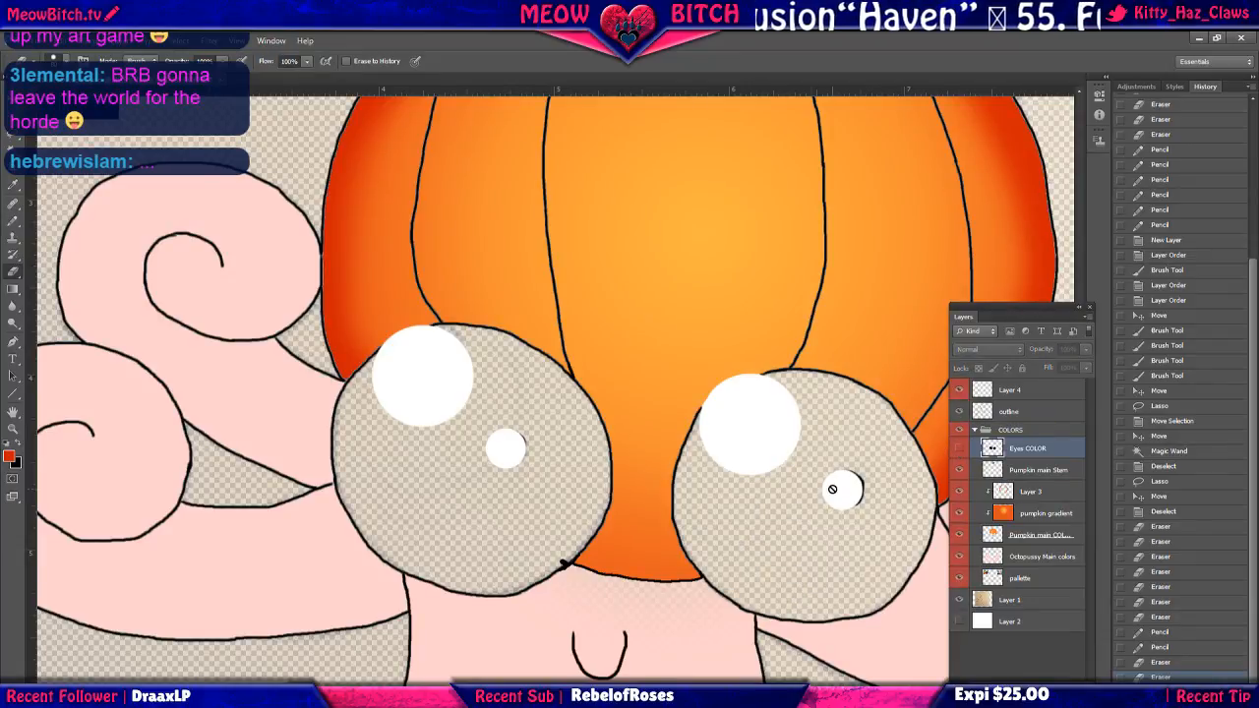
left_click(960, 450)
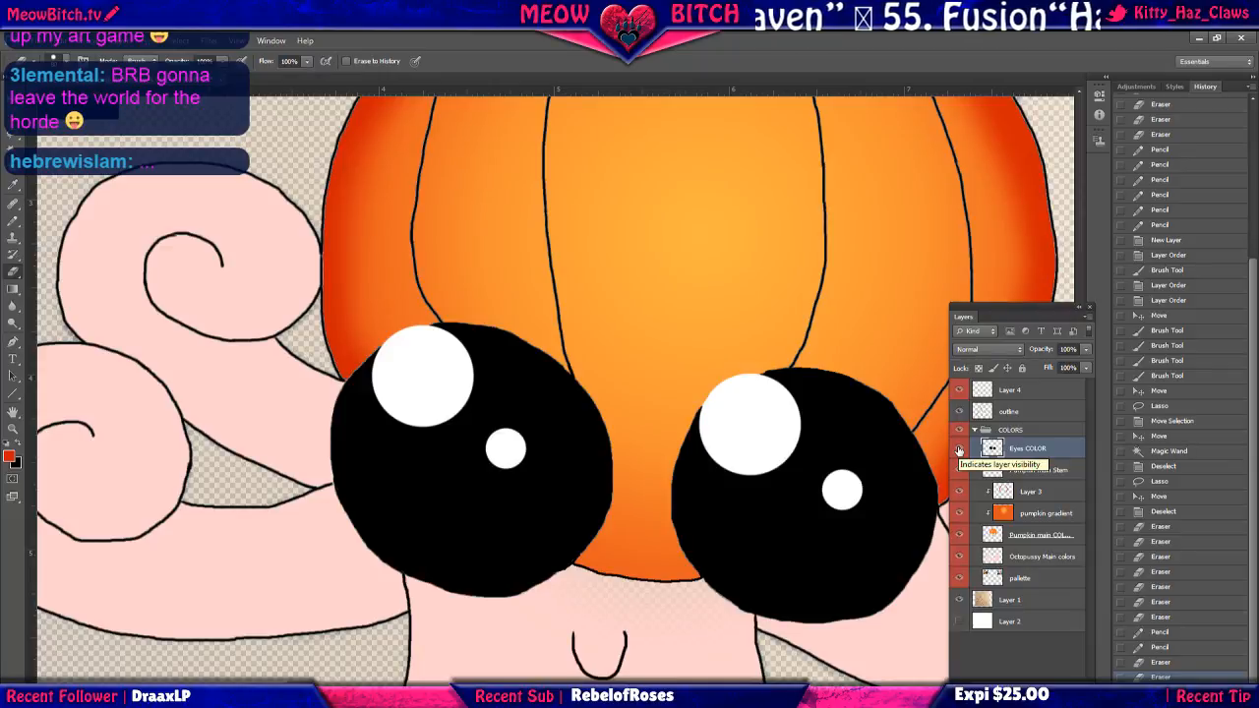
Show the white Layer 2 background and hide the beige Layer 1.
scroll(713, 389, "down", 5)
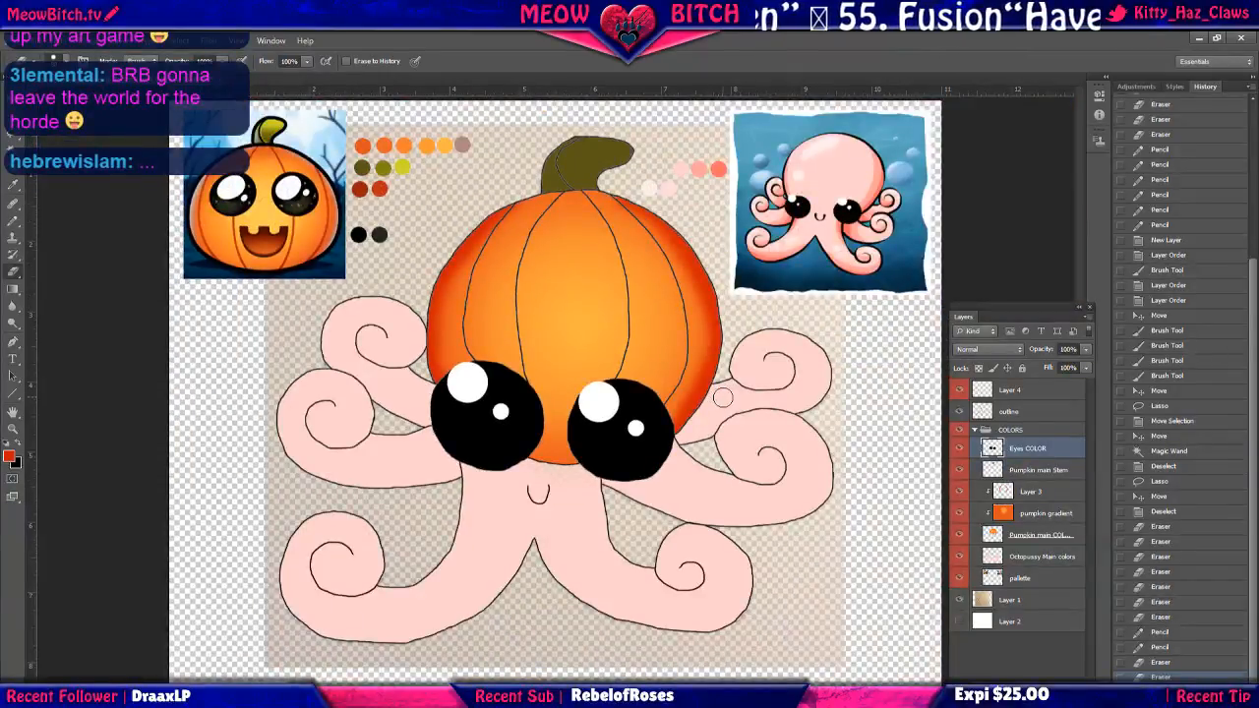
scroll(728, 394, "up", 1)
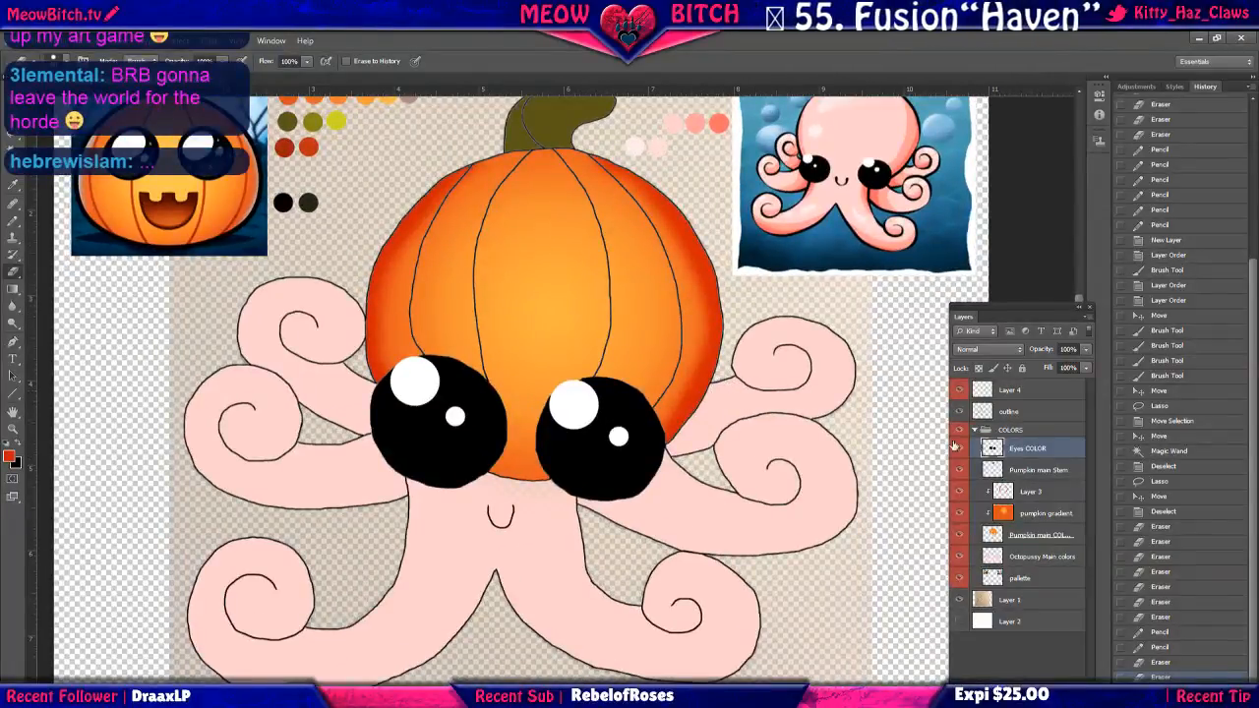
left_click(959, 619)
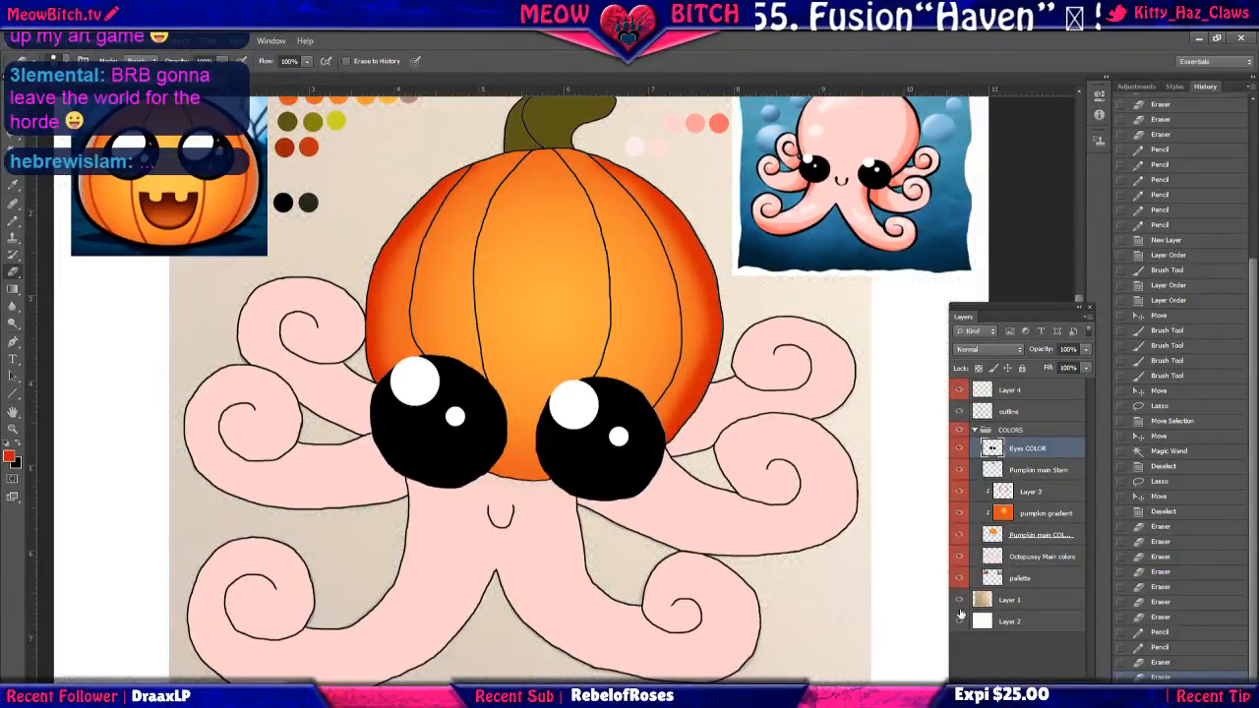
left_click(959, 600)
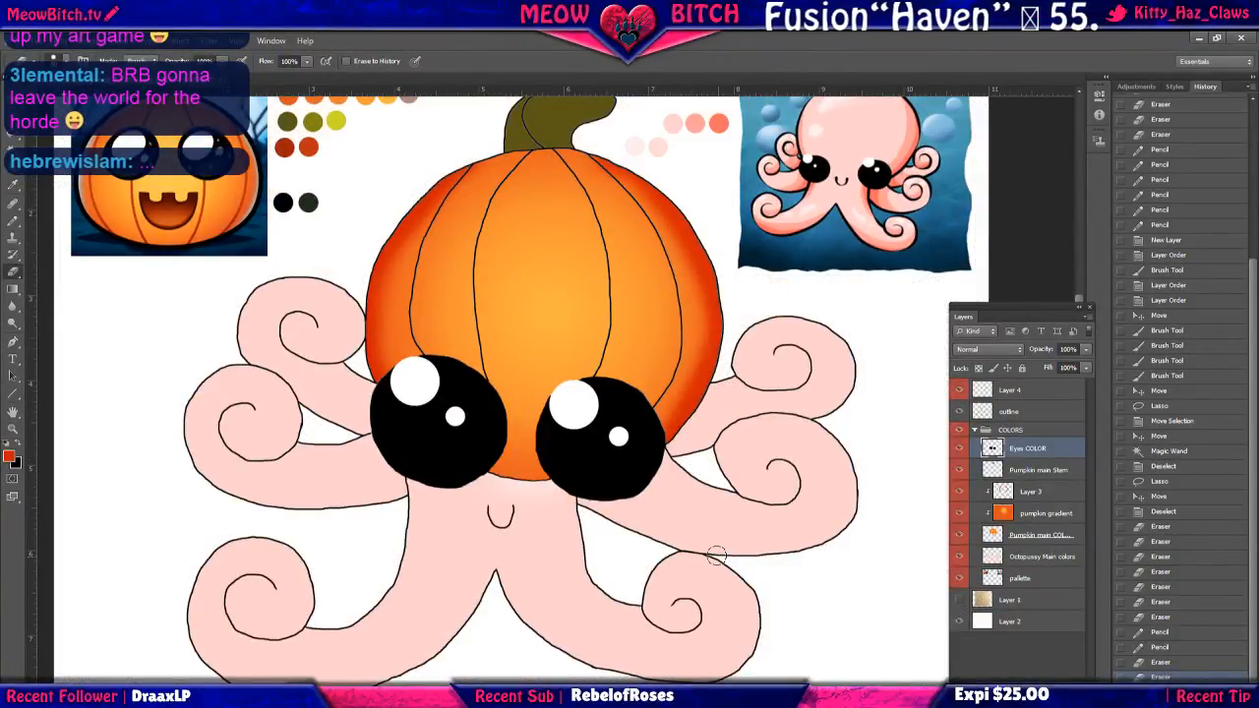
scroll(716, 556, "down", 1)
scroll(718, 557, "down", 1)
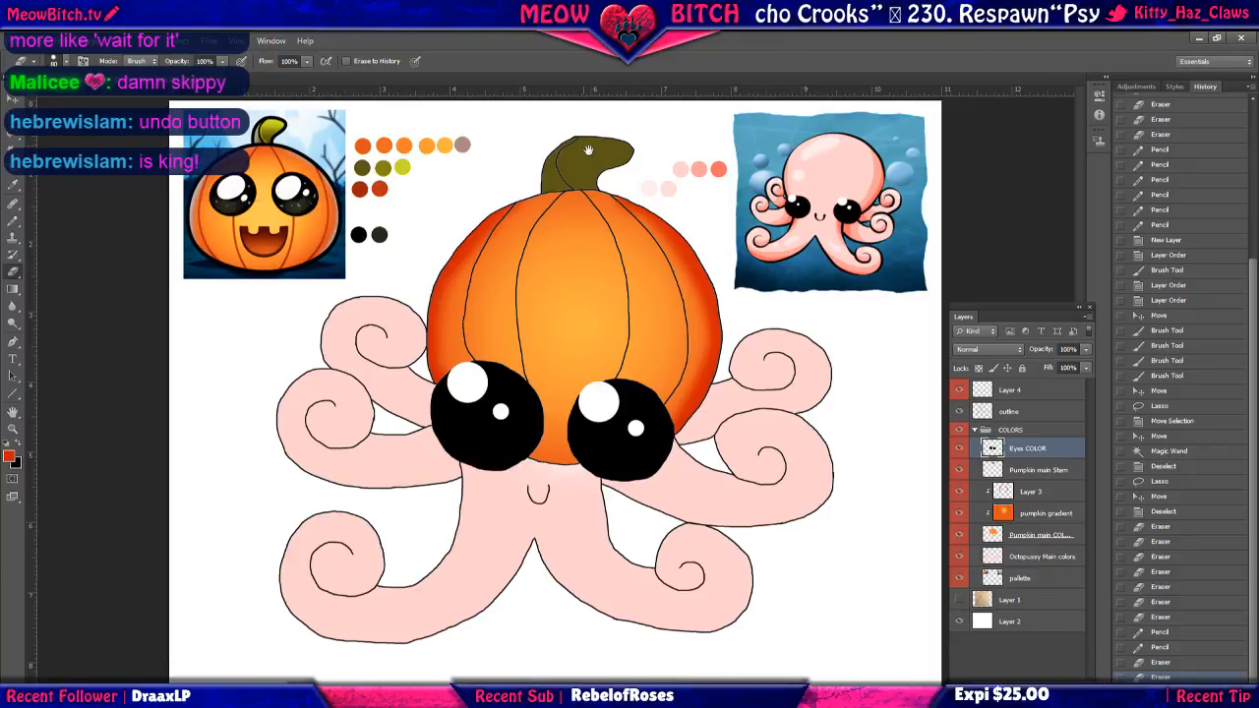
Add a new layer above Pumpkin main Stem and clip it to the stem layer with a clipping mask.
scroll(590, 260, "up", 3)
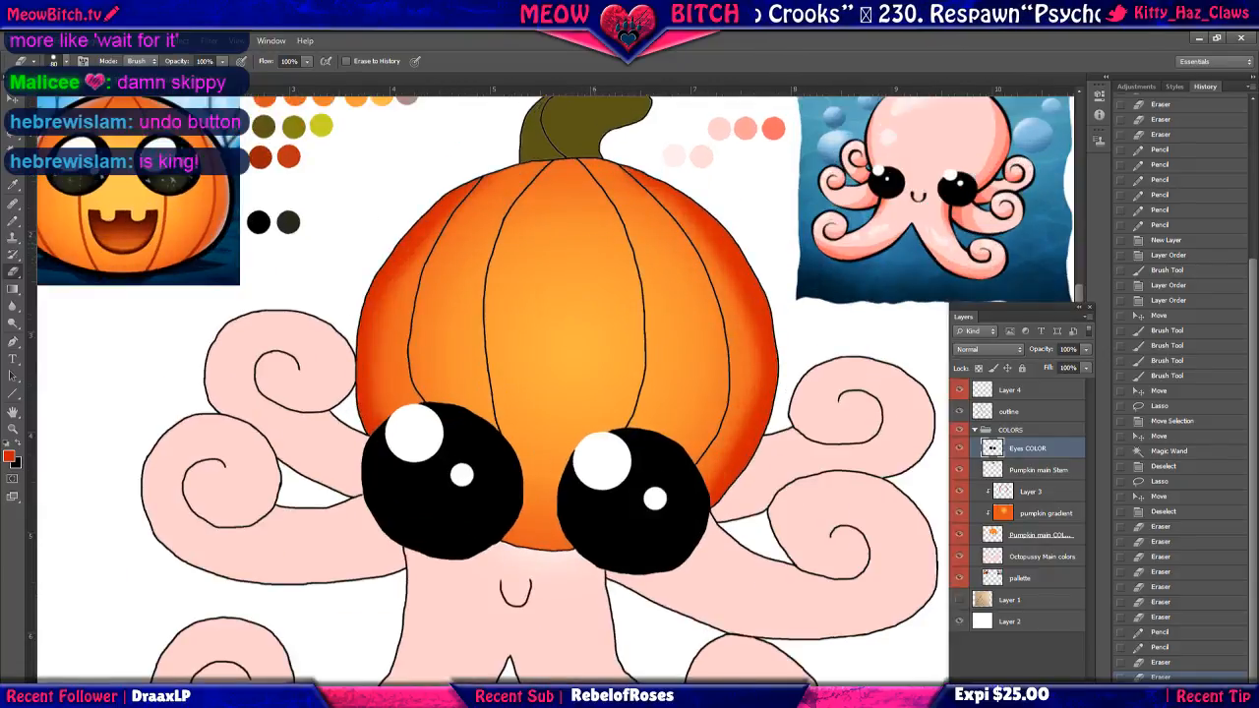
left_click_drag(567, 188, 560, 343)
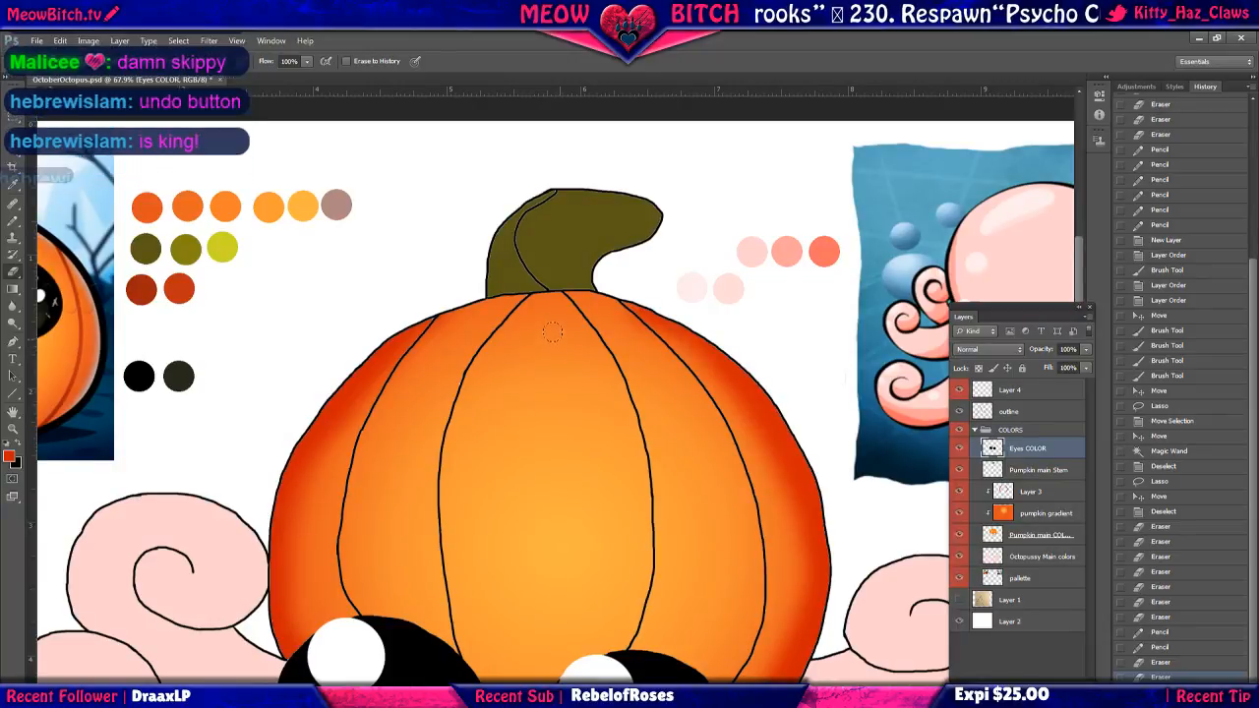
mouse_move(476, 366)
left_mouse_down()
mouse_move(616, 393)
mouse_move(640, 385)
left_mouse_up()
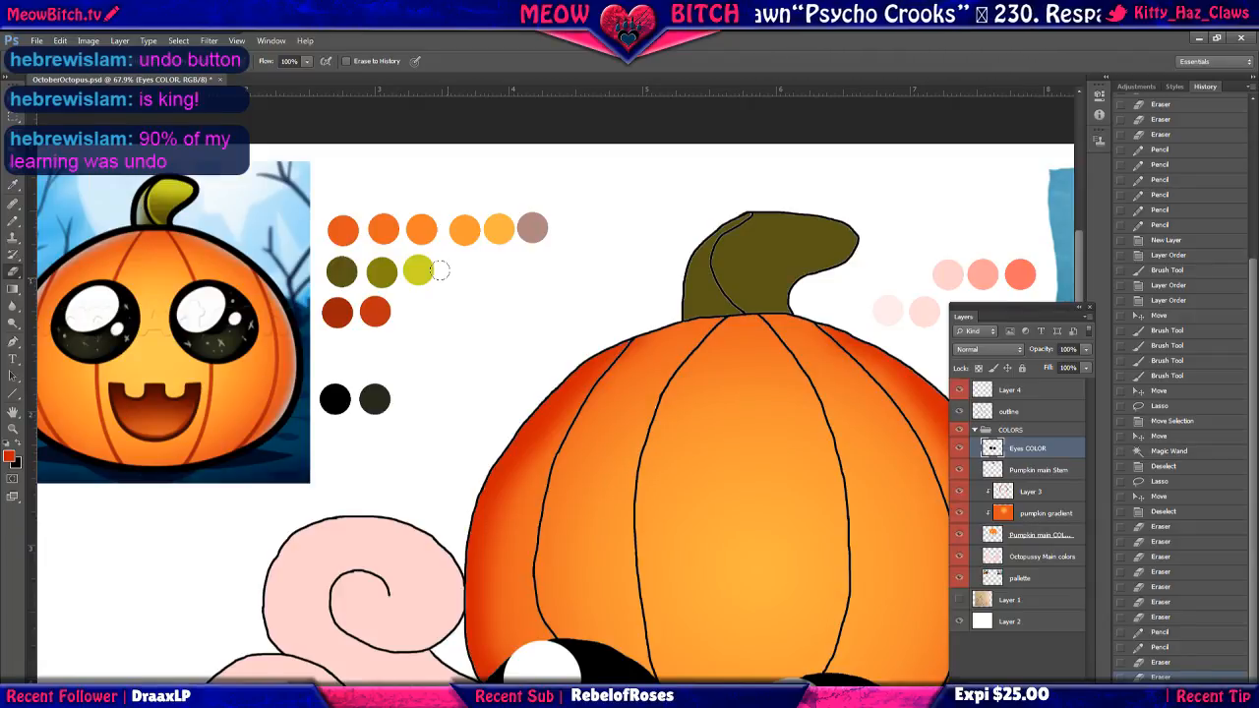
left_click(1029, 477)
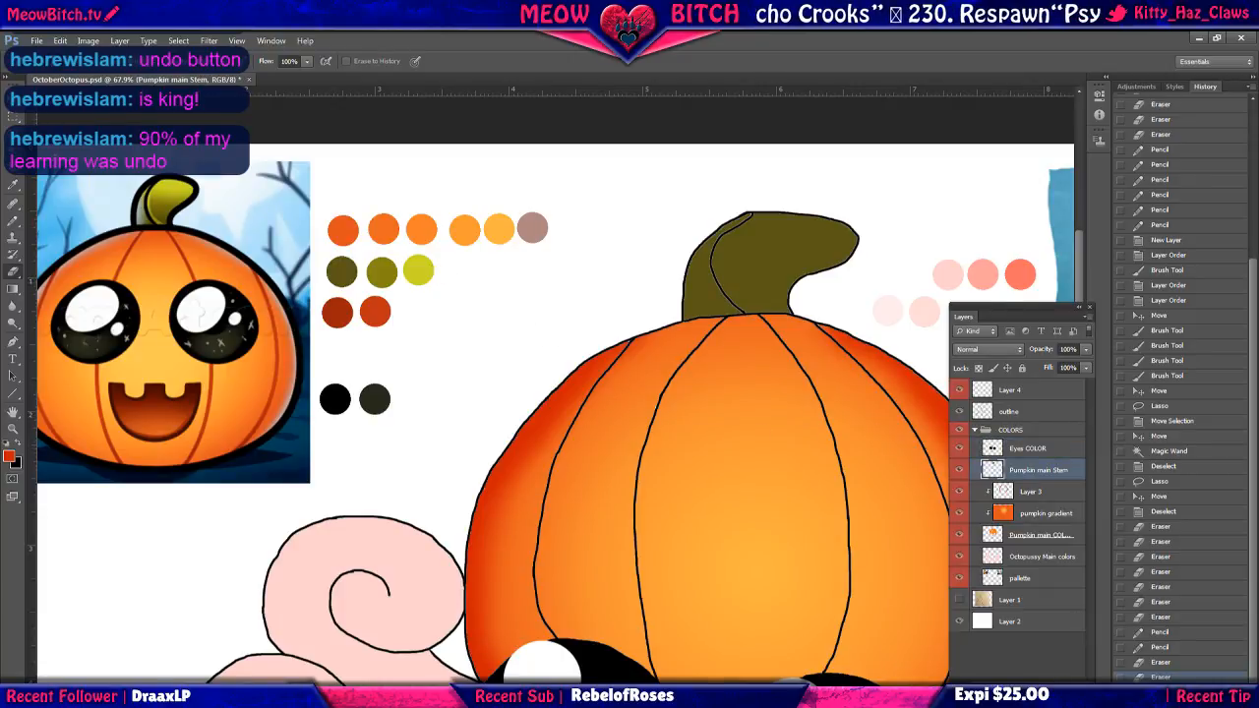
left_click(1059, 690)
right_click(1023, 475)
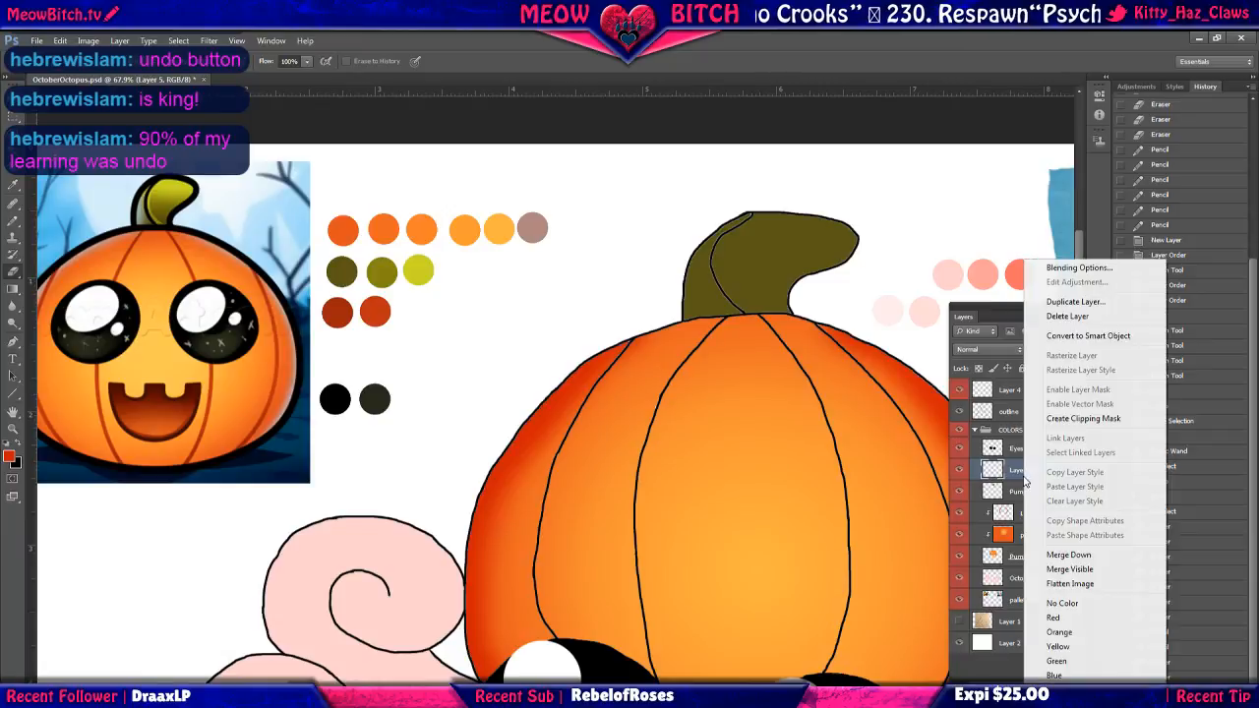
left_click(1083, 422)
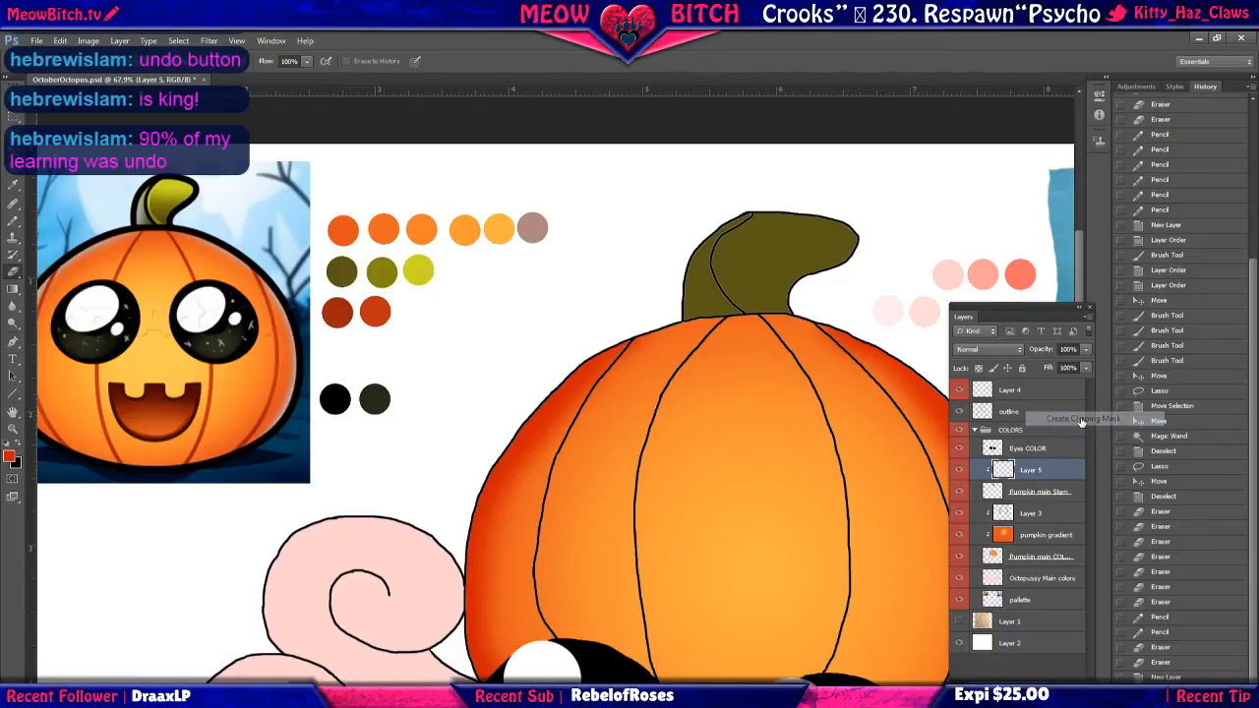
Rename the clipped layer above Pumpkin main Stem as "pumpkin stem gradient".
double_click(1028, 471)
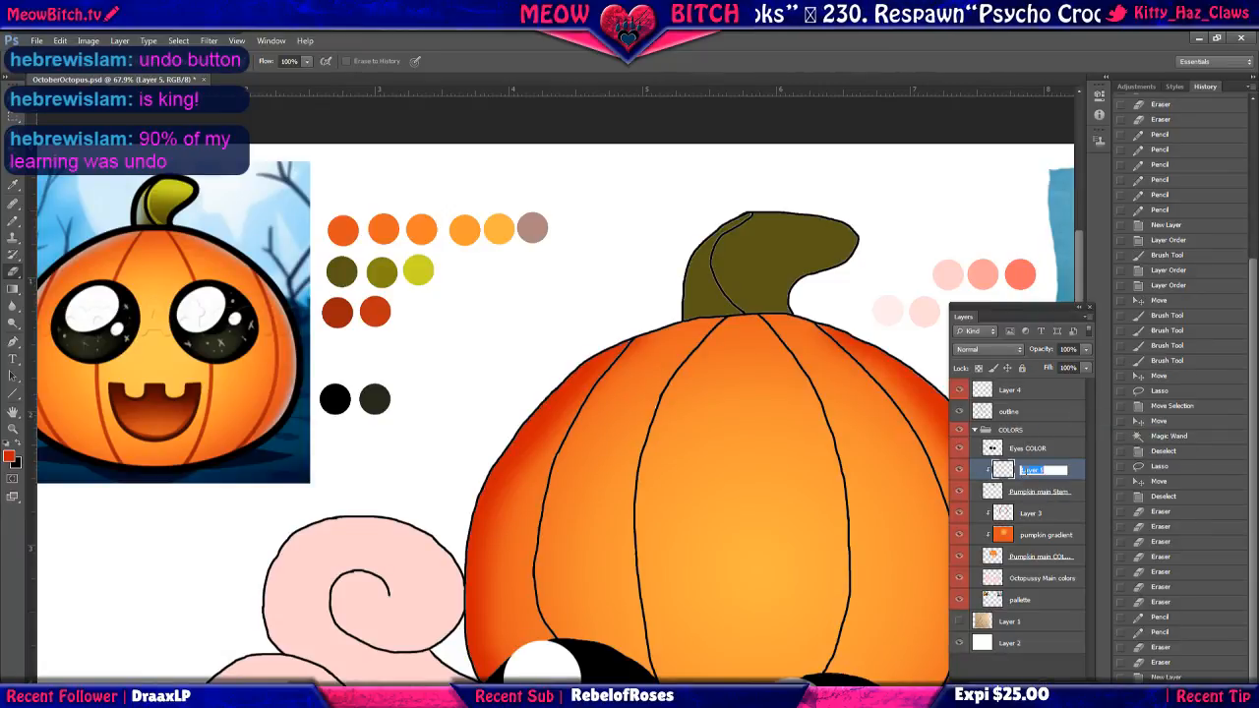
type("pumpk")
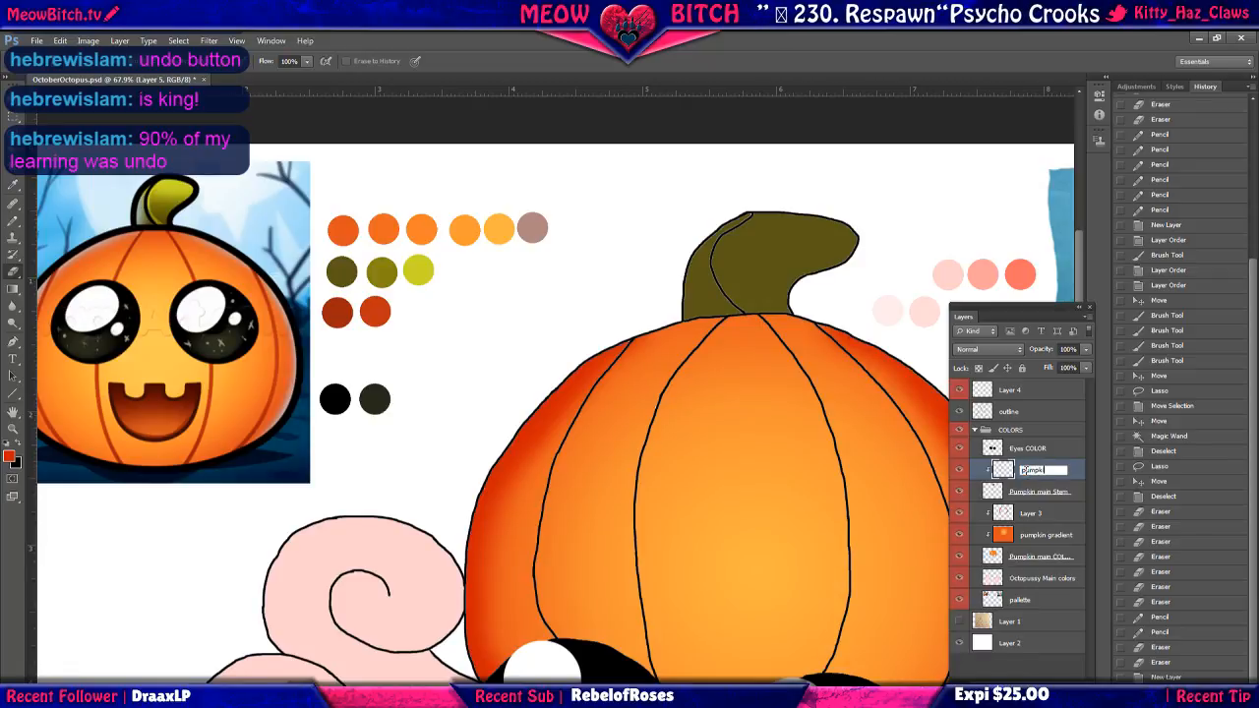
type("in stem gradi")
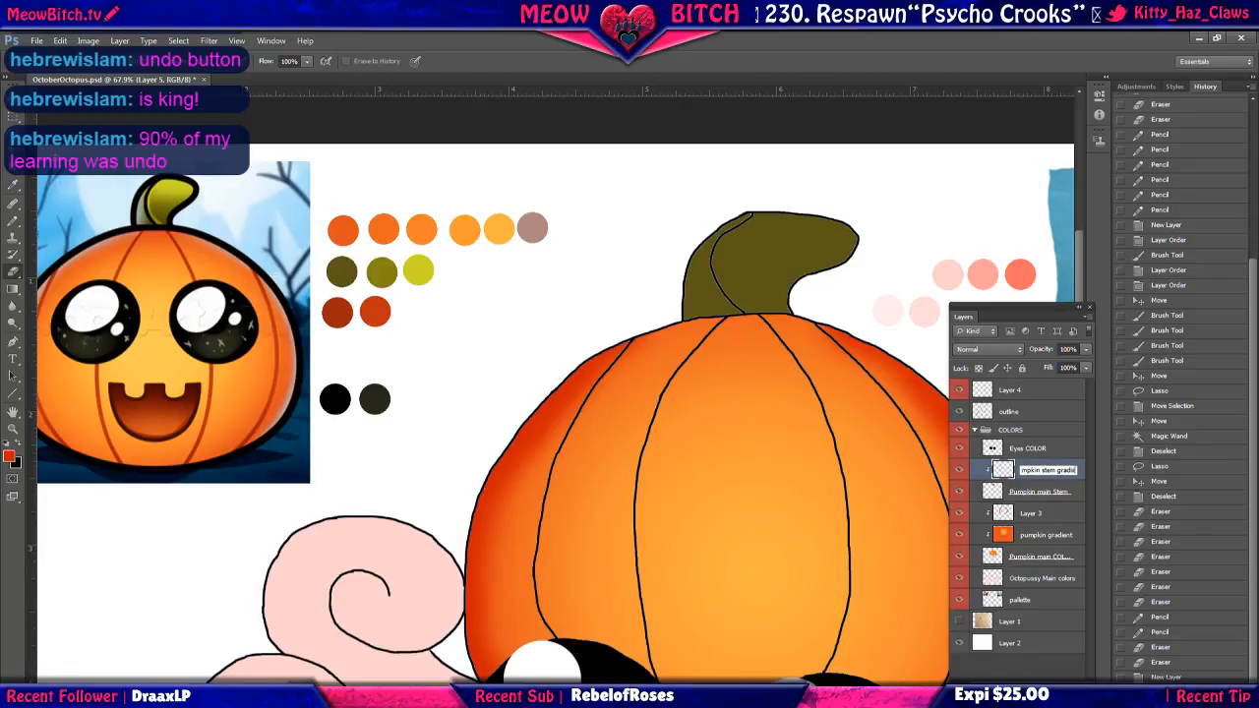
type("ent")
key("Return")
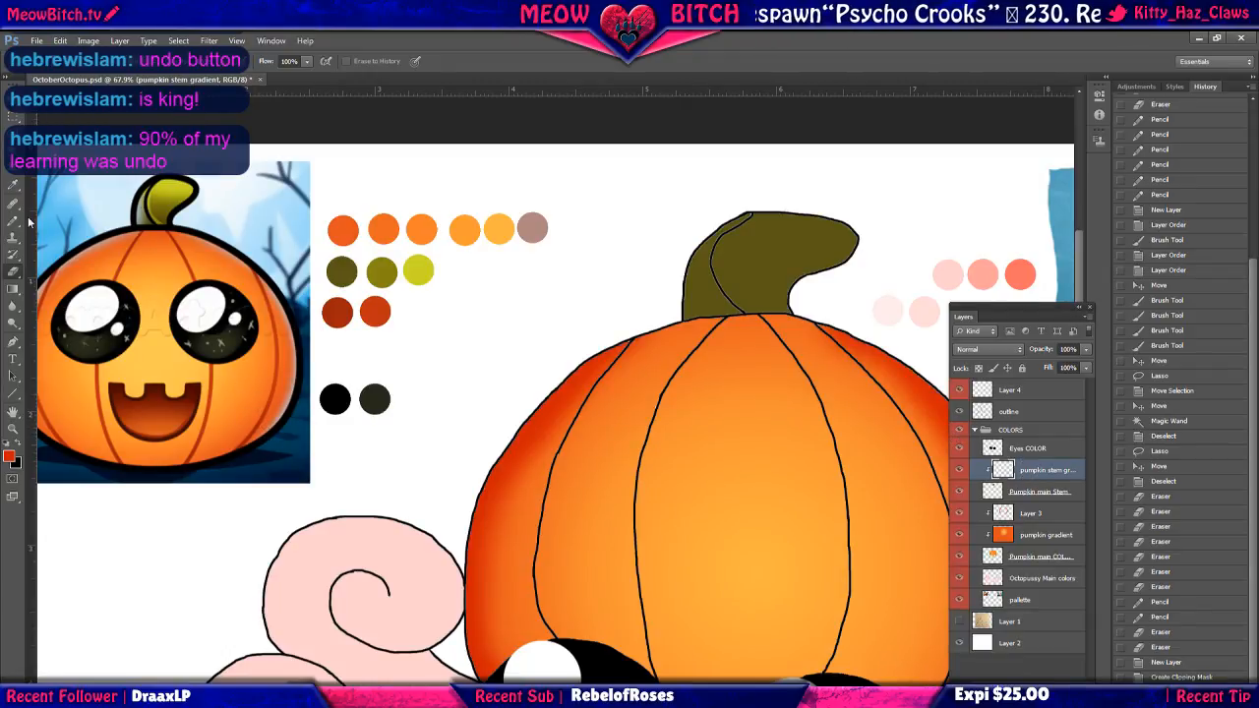
Prepare the stem's gradient colours by sampling the palette's dark olive as background and its bright yellow-green as foreground.
left_click(14, 285)
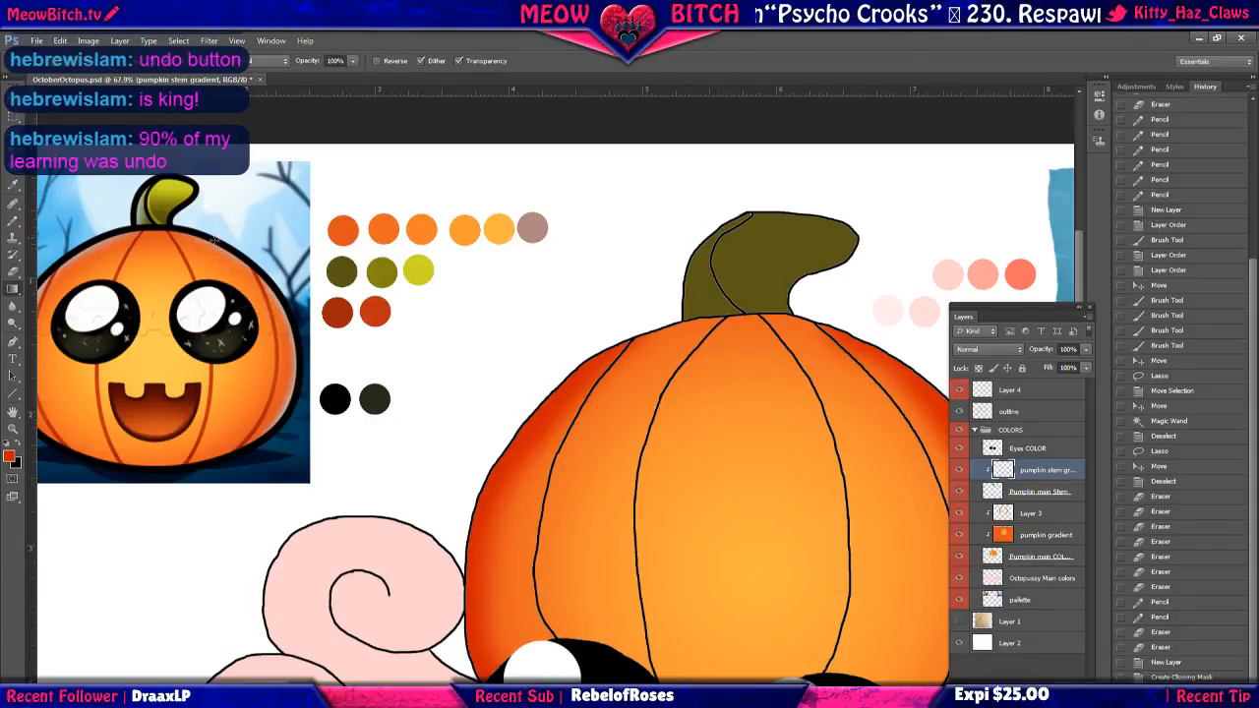
left_click(7, 444)
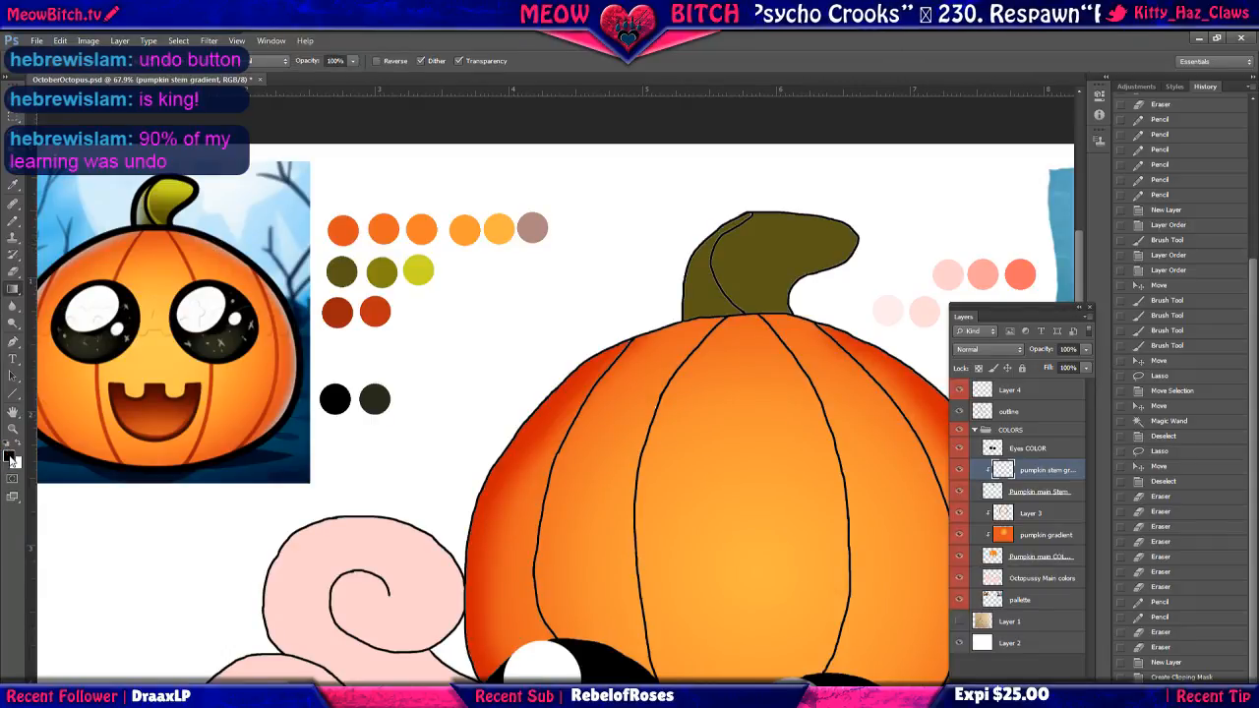
left_click(14, 185)
left_click(339, 272)
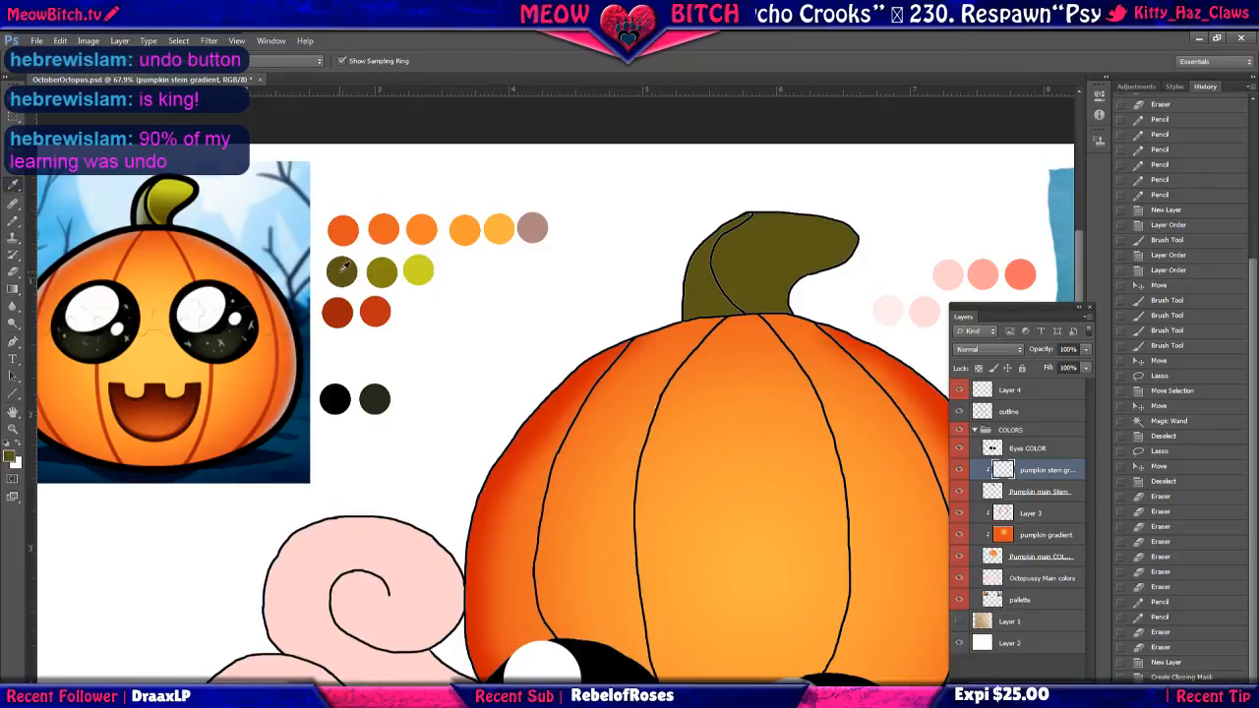
left_click(423, 268)
left_click(425, 269)
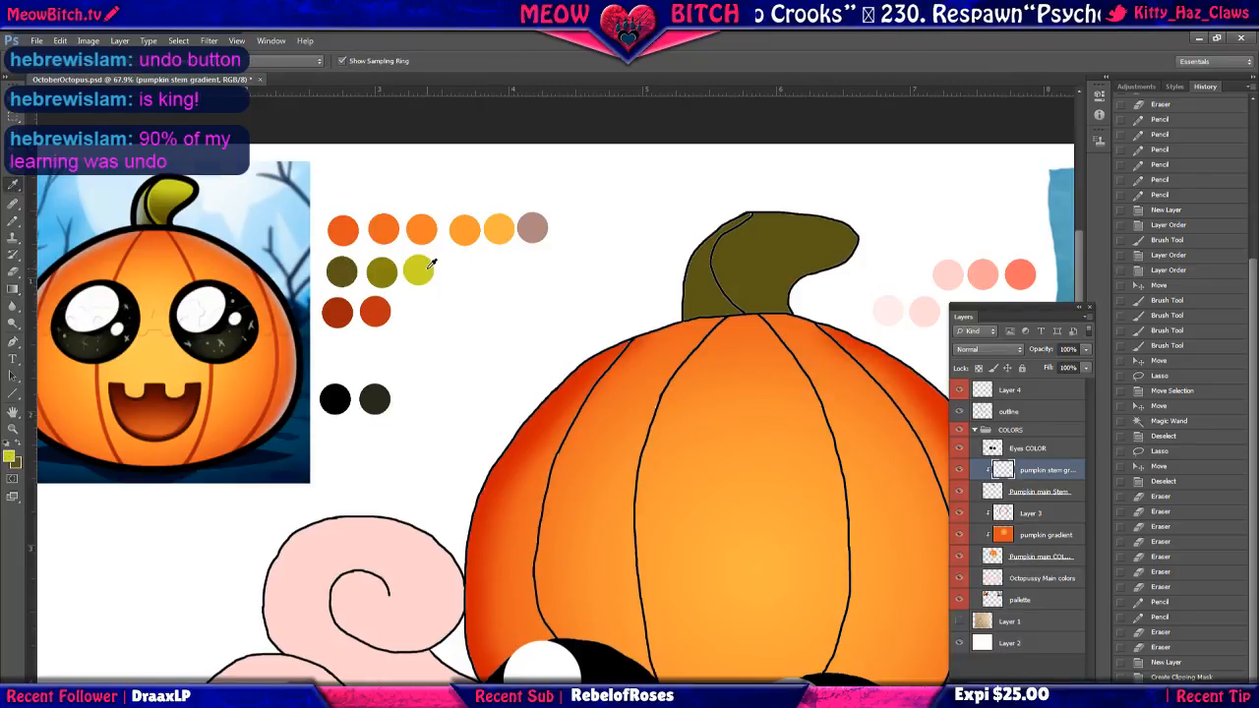
Apply a Foreground to Background gradient across the pumpkin stem, bright yellow-green at the upper part fading to dark olive toward the base.
left_click(14, 288)
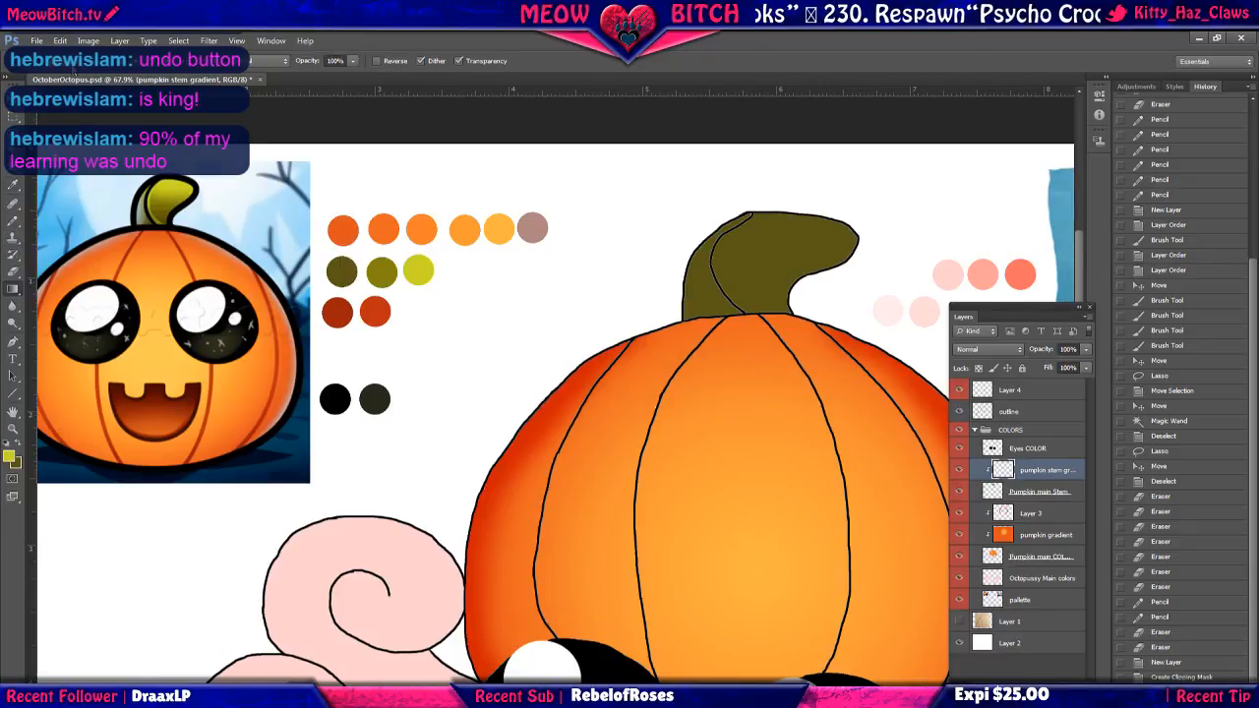
left_click(73, 61)
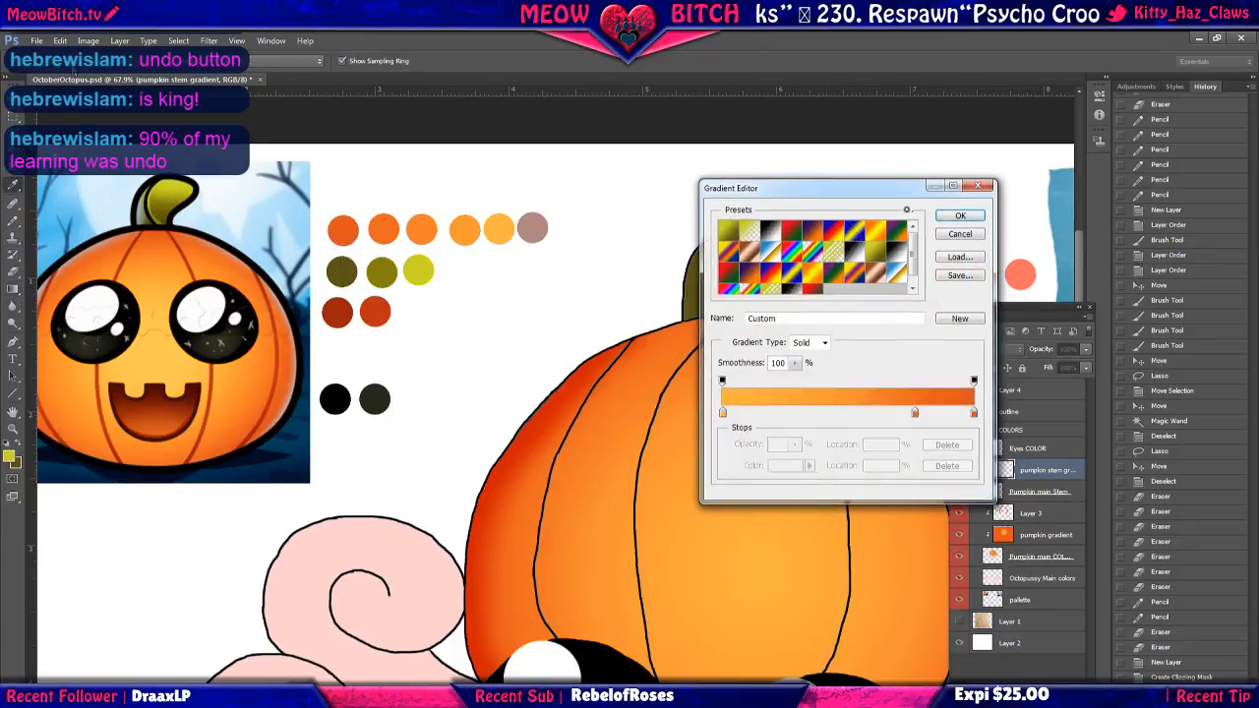
left_click(737, 231)
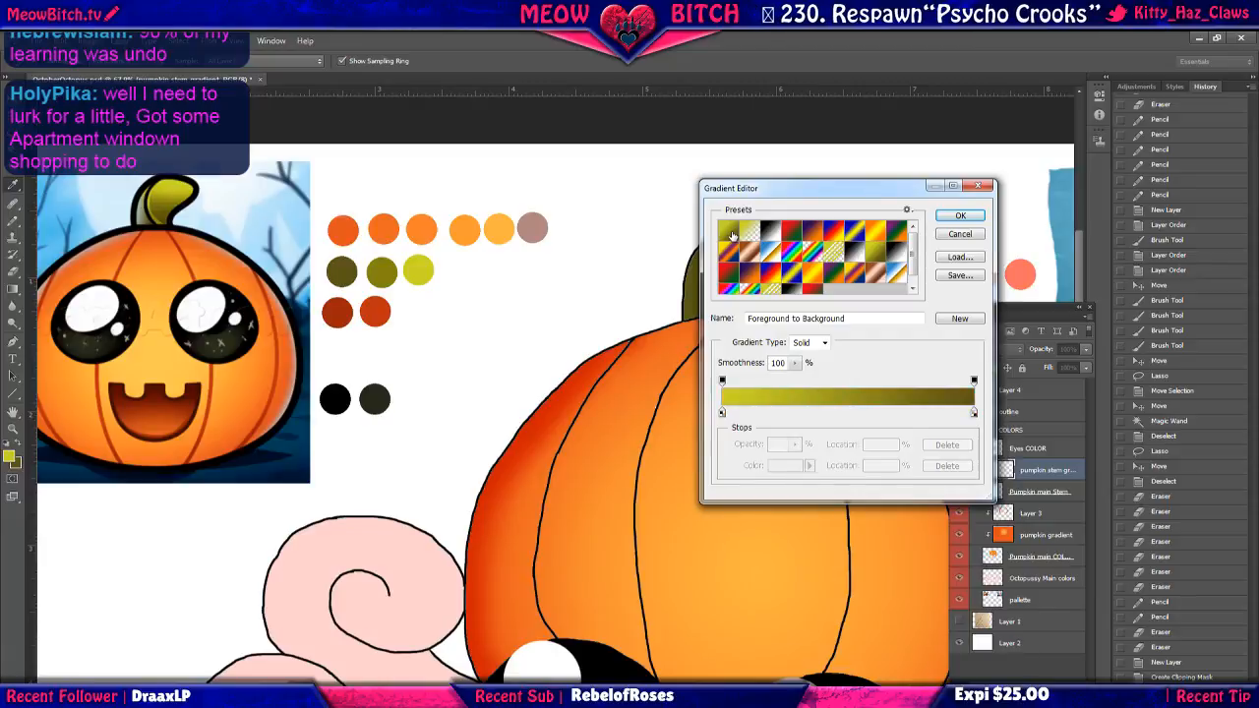
left_click(974, 214)
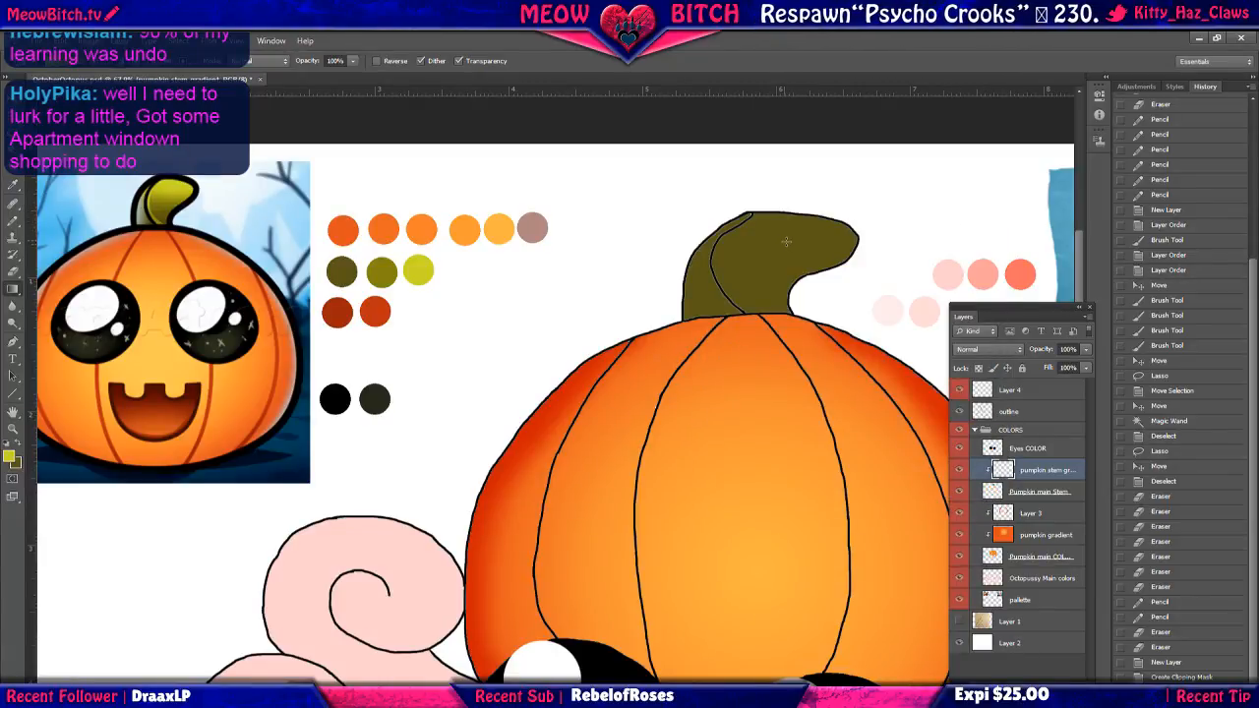
left_click_drag(780, 222, 736, 296)
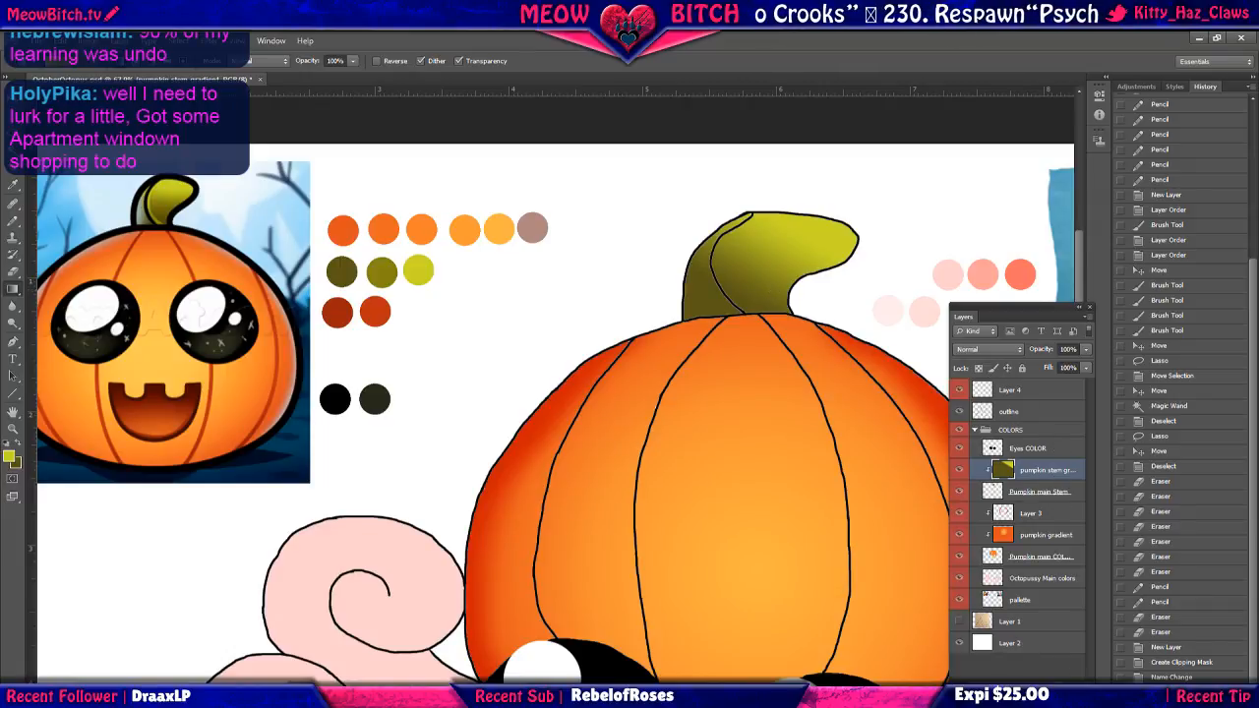
Add a new layer above the pumpkin stem gradient layer and clip it to the stem with a clipping mask.
left_click(1066, 678)
right_click(1054, 478)
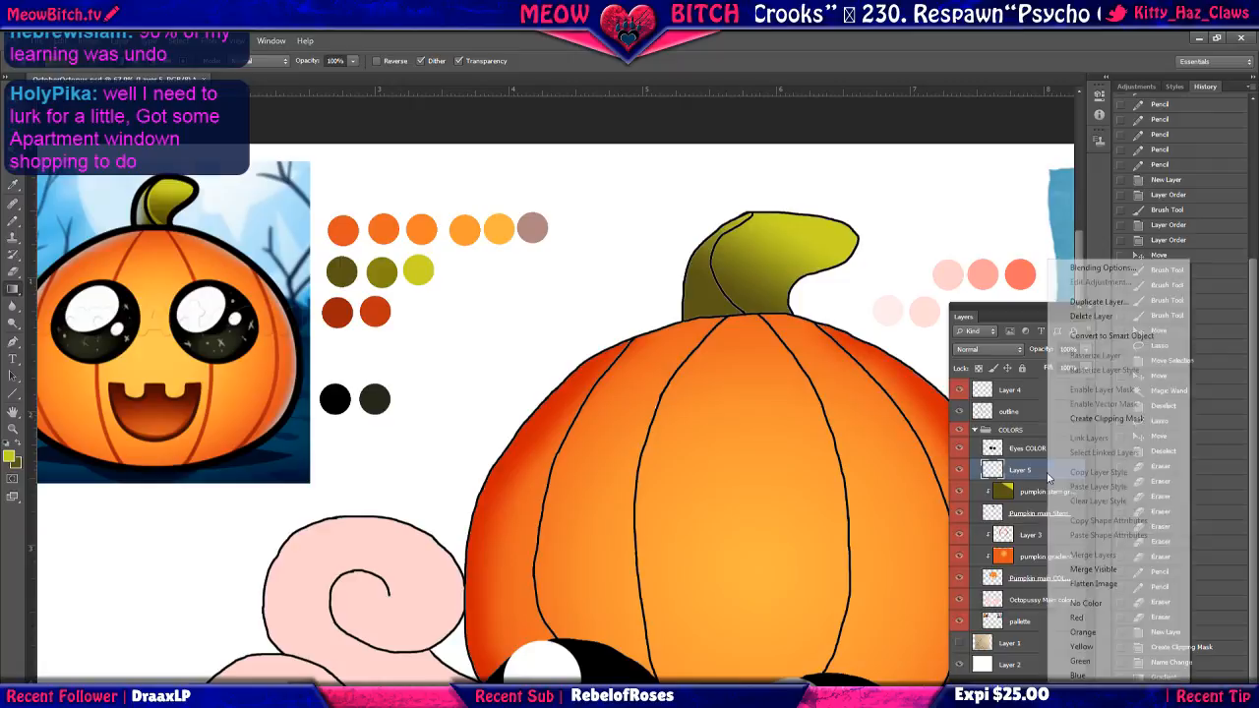
left_click(1090, 421)
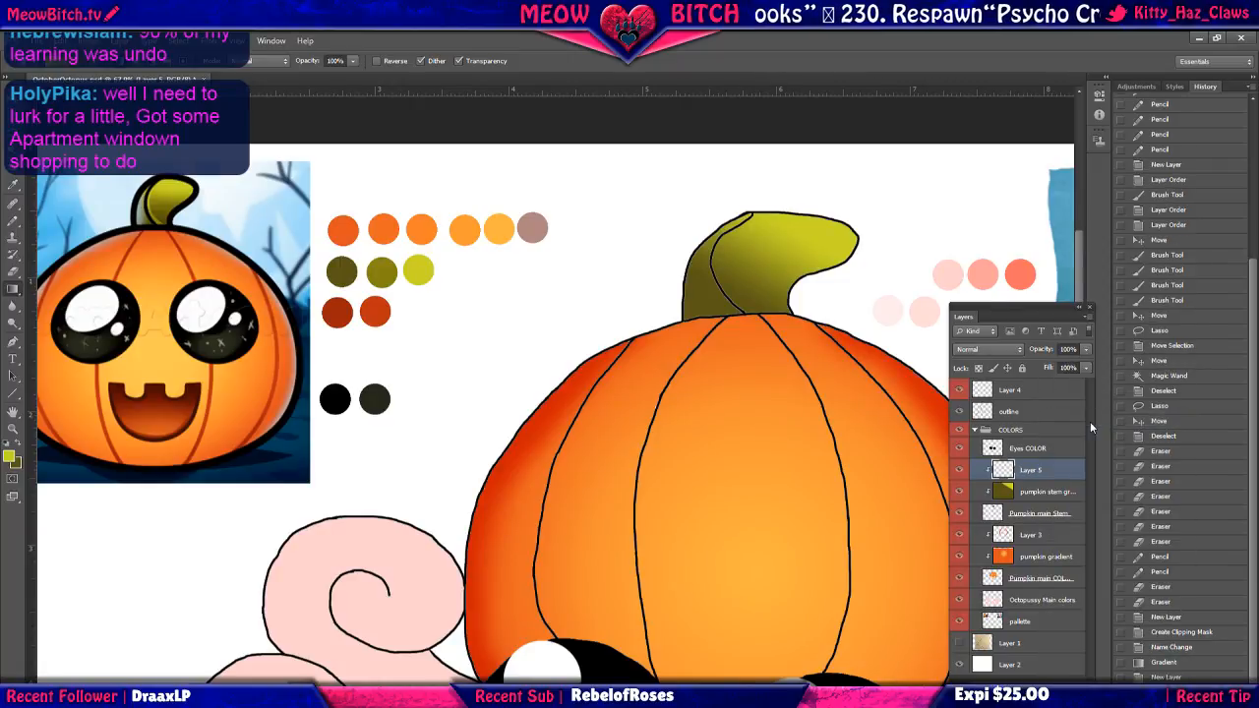
Rename the new clipped layer above the stem gradient as "pumpkin stem highlight".
double_click(1031, 472)
type("pumpkin")
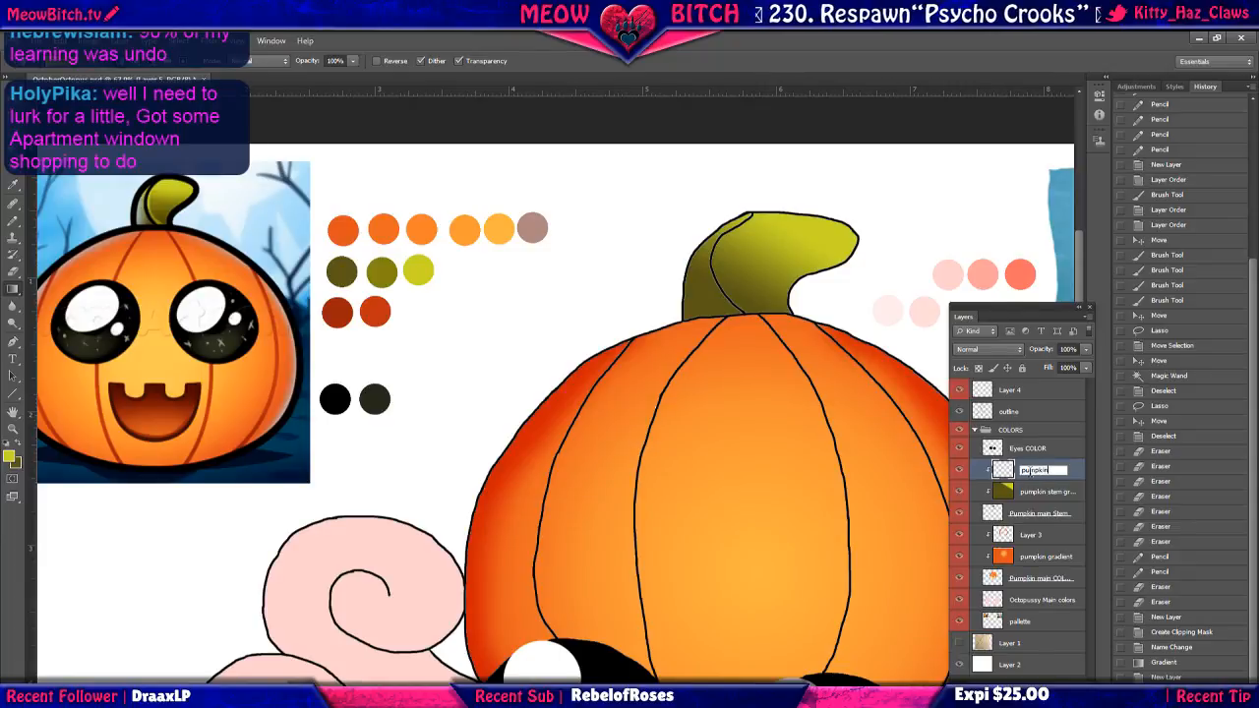
type(" ste")
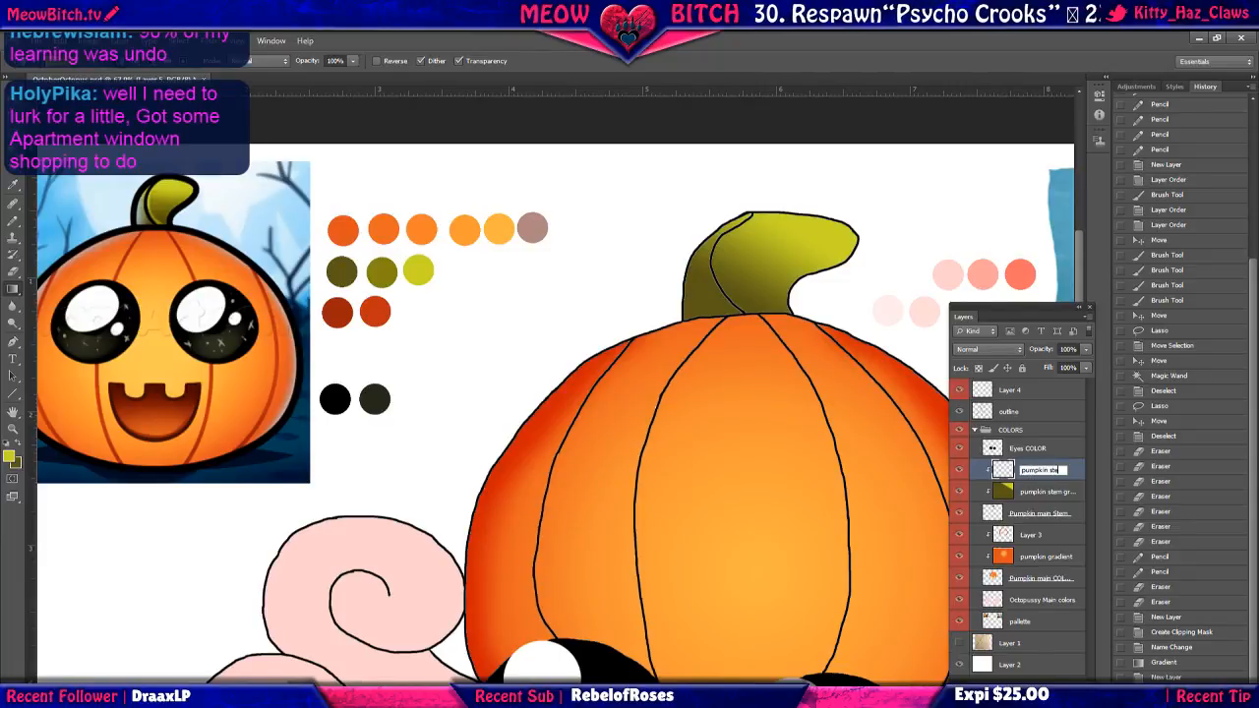
type("m high")
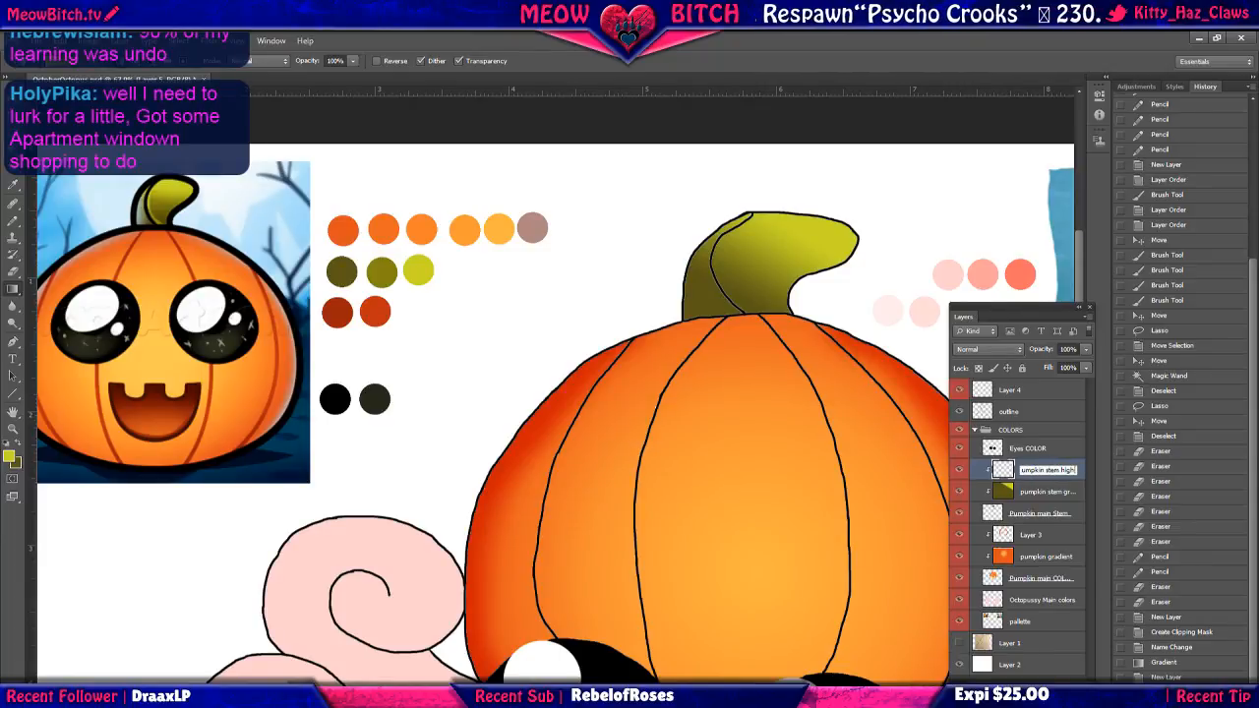
type("light")
key("Return")
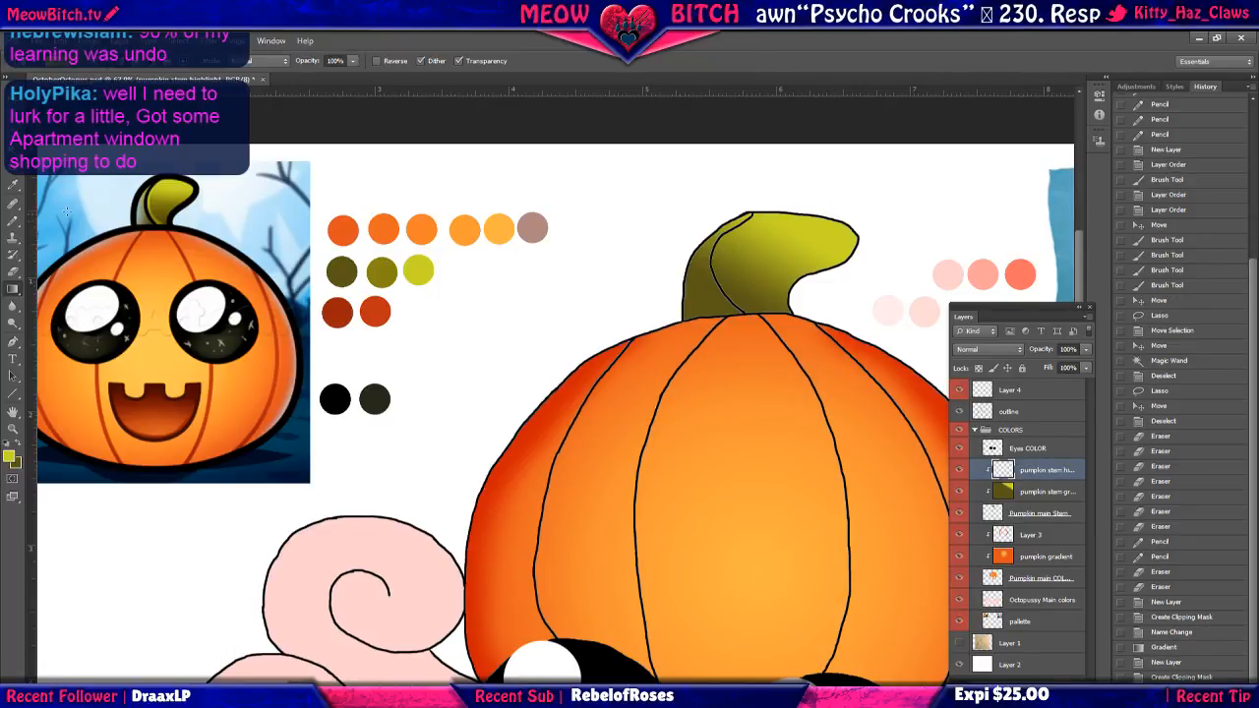
Sample the palette's bright yellow-green as the foreground colour and examine the highlight on the reference pumpkin's stem.
left_click(18, 185)
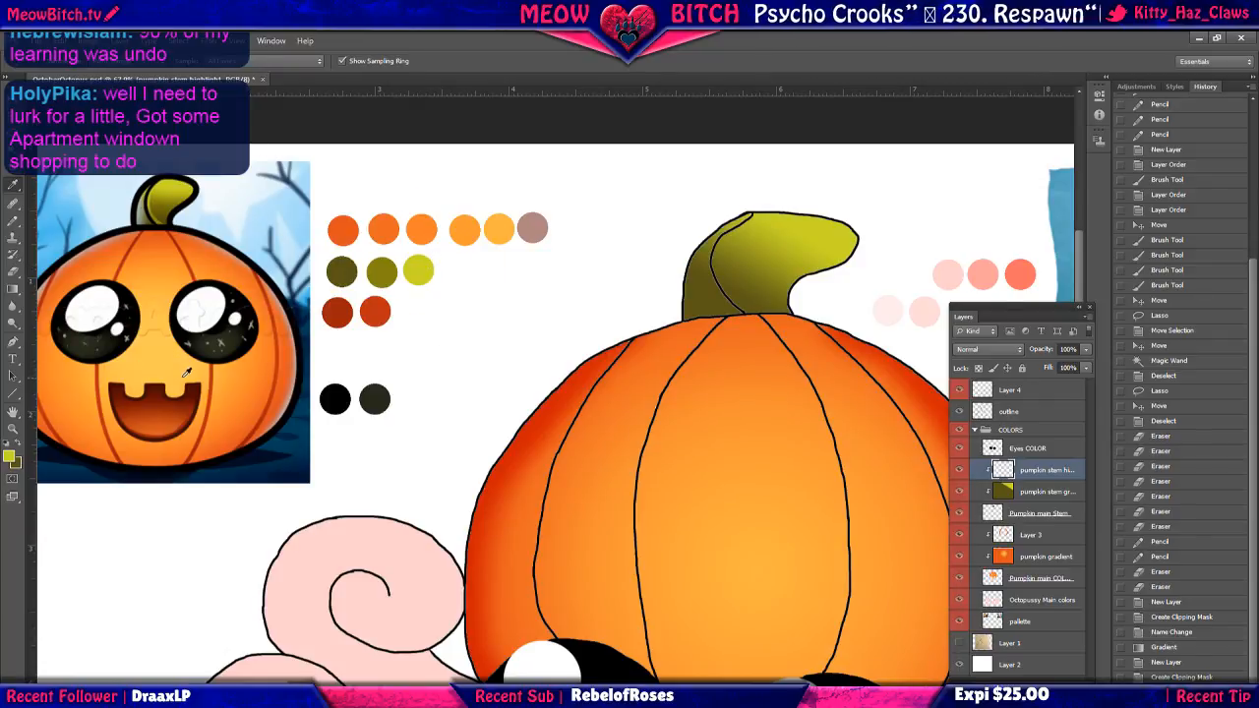
left_click(1040, 622)
left_click(431, 277)
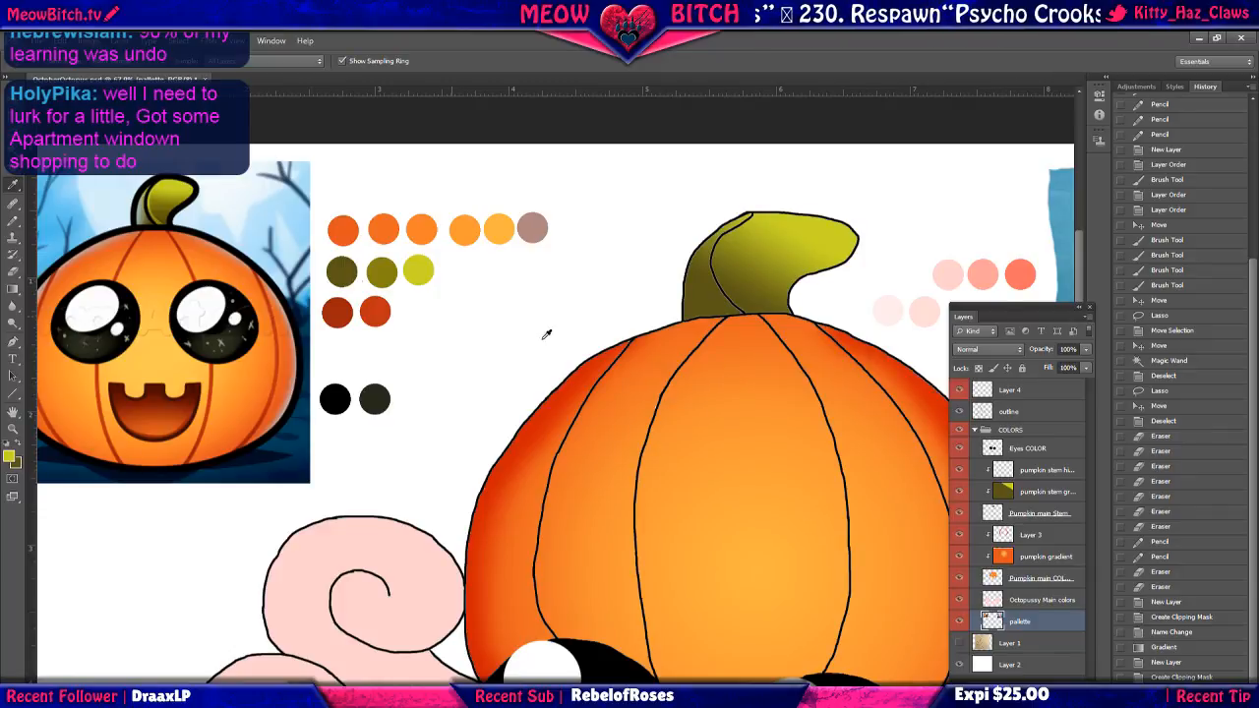
scroll(127, 191, "up", 5)
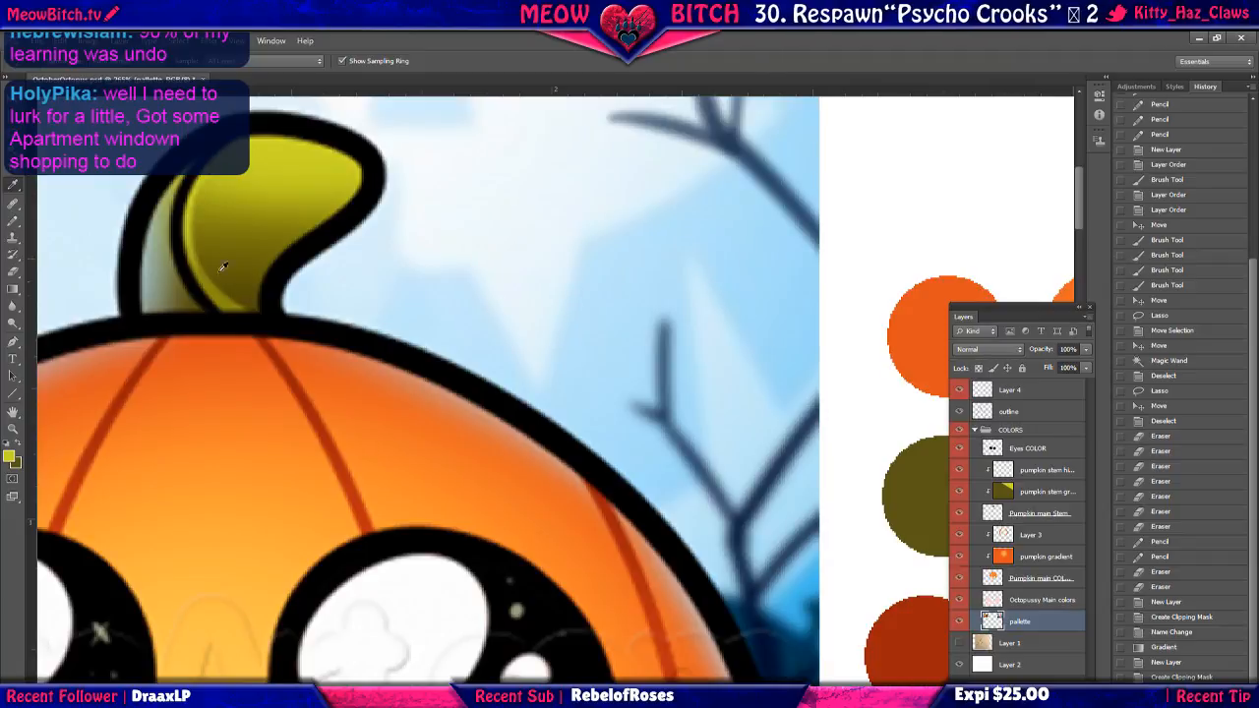
scroll(218, 158, "up", 2)
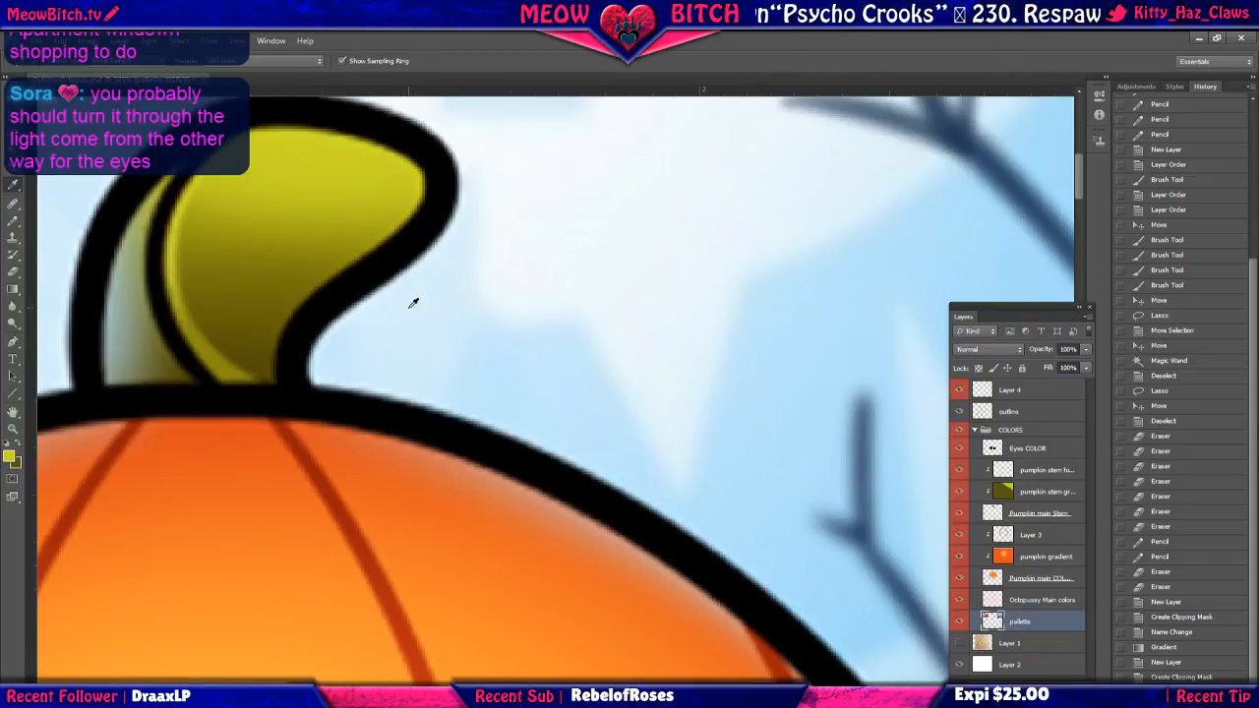
scroll(413, 303, "down", 3)
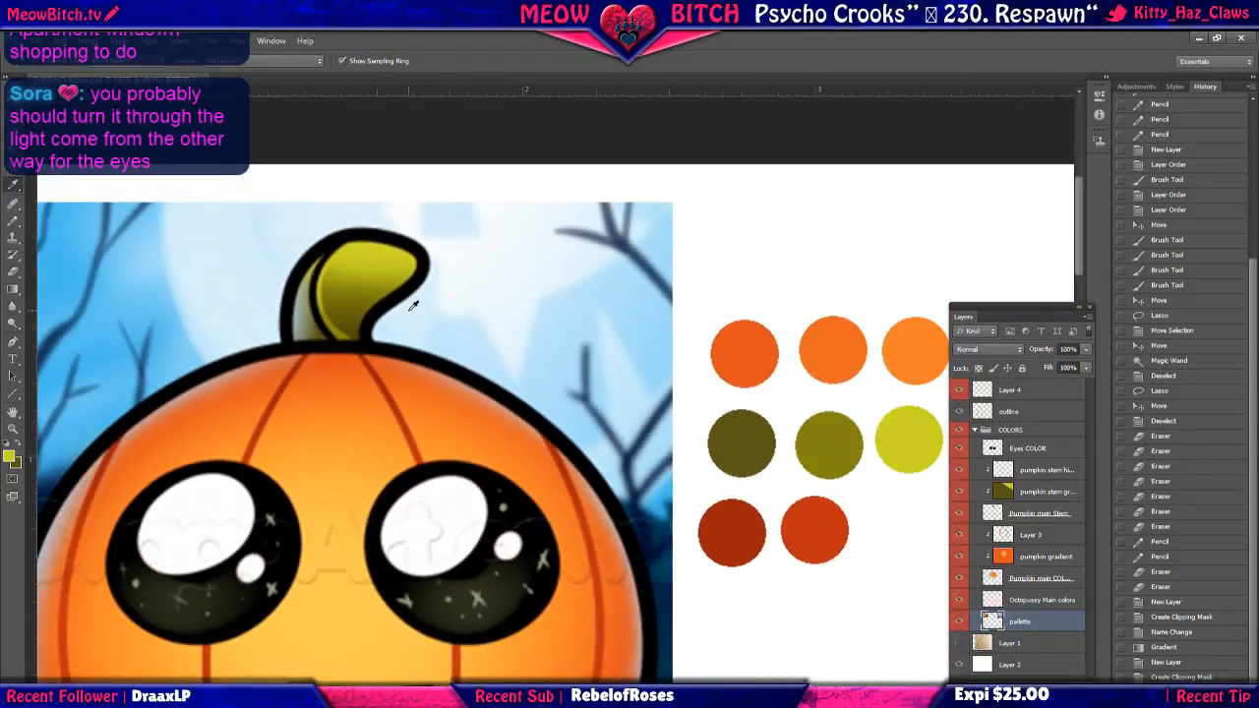
scroll(413, 305, "down", 5)
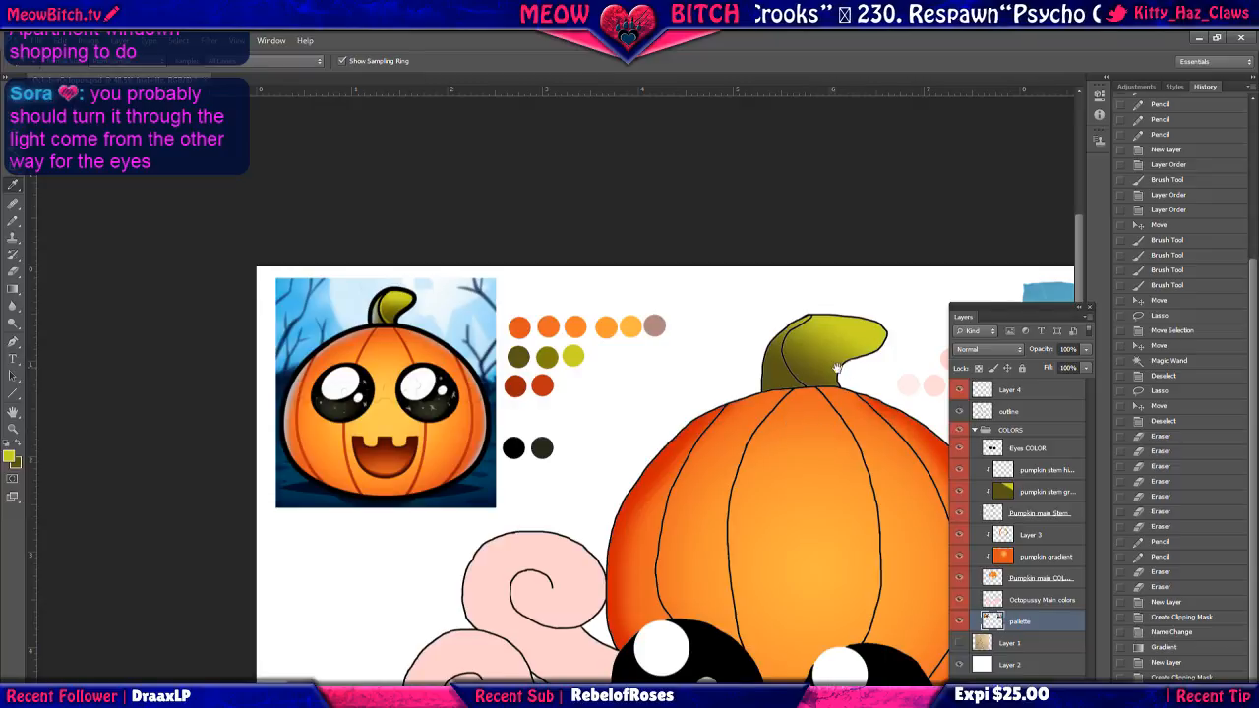
Set up the Pencil tool on the pumpkin stem highlight layer, close in on the stem's inner contour line.
scroll(836, 369, "right", 3)
scroll(702, 357, "up", 6)
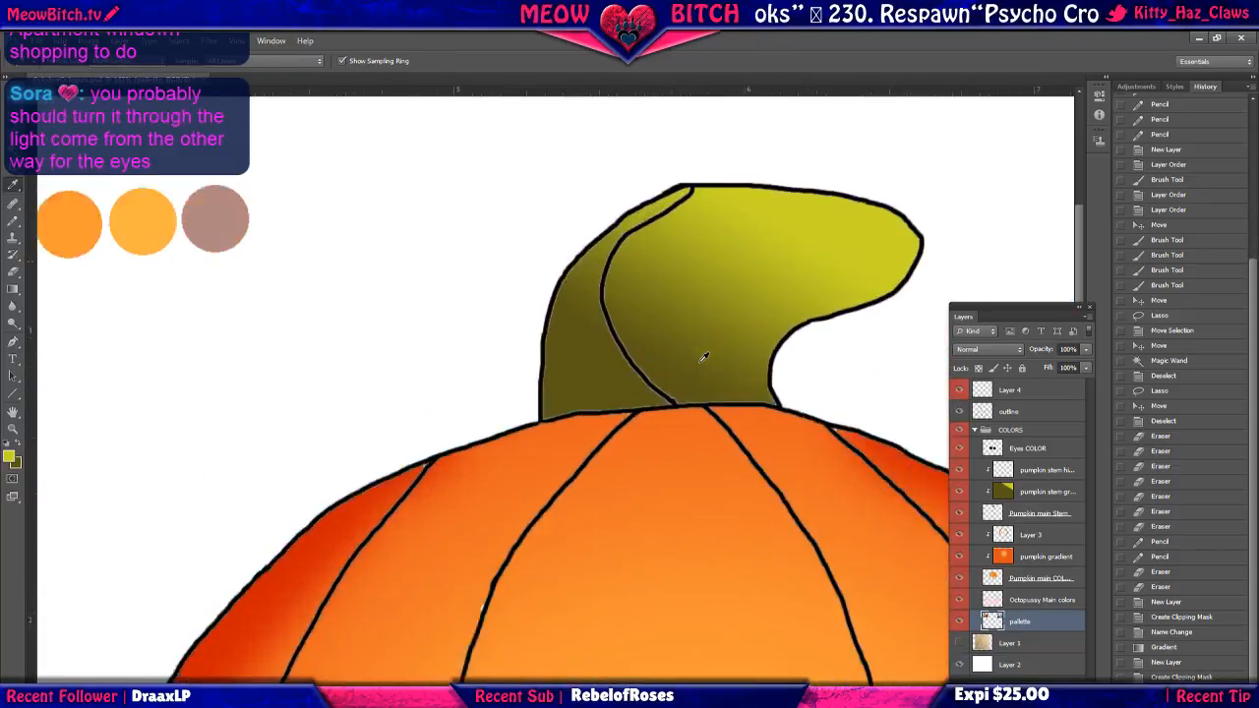
key("b")
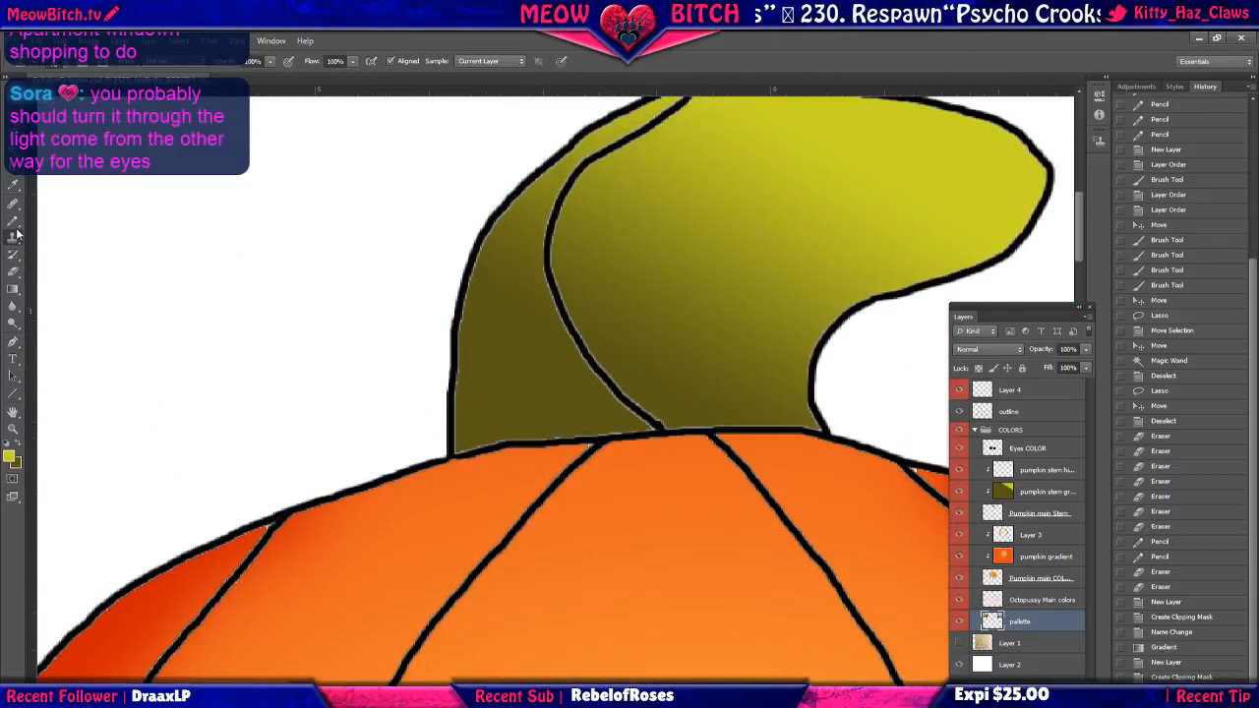
scroll(501, 226, "up", 2)
left_click_drag(575, 237, 483, 365)
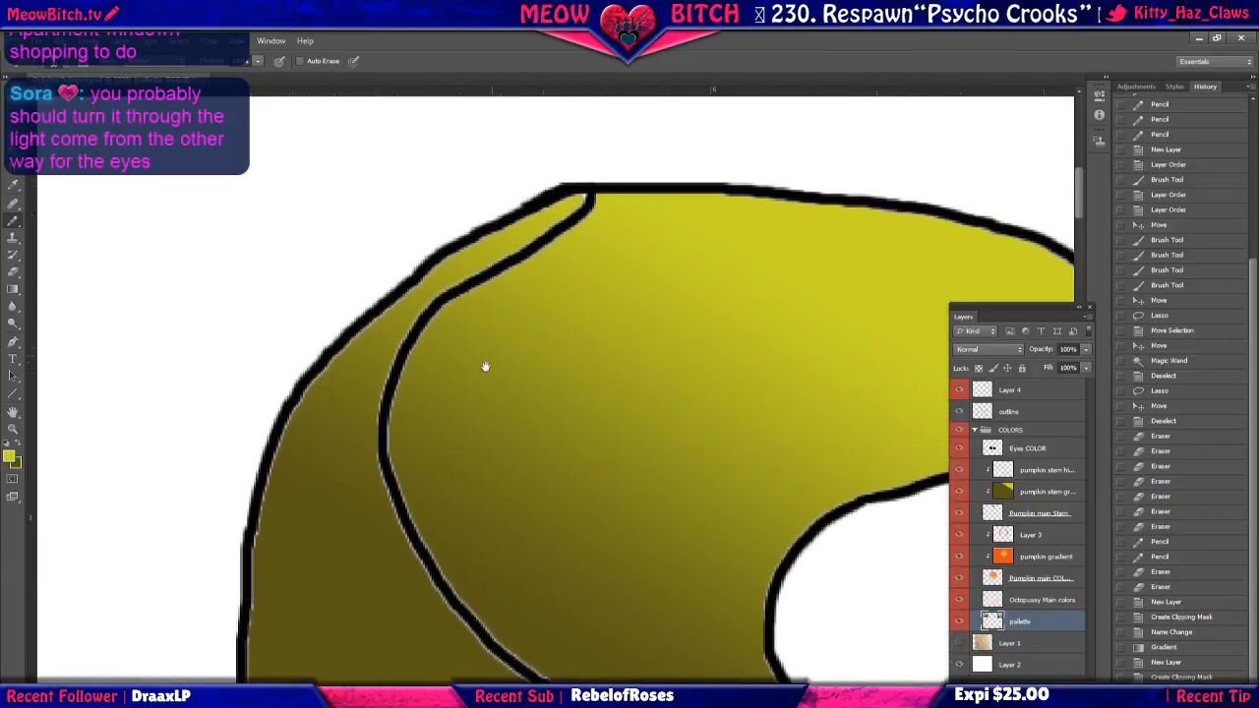
scroll(507, 346, "up", 3)
scroll(559, 154, "up", 1)
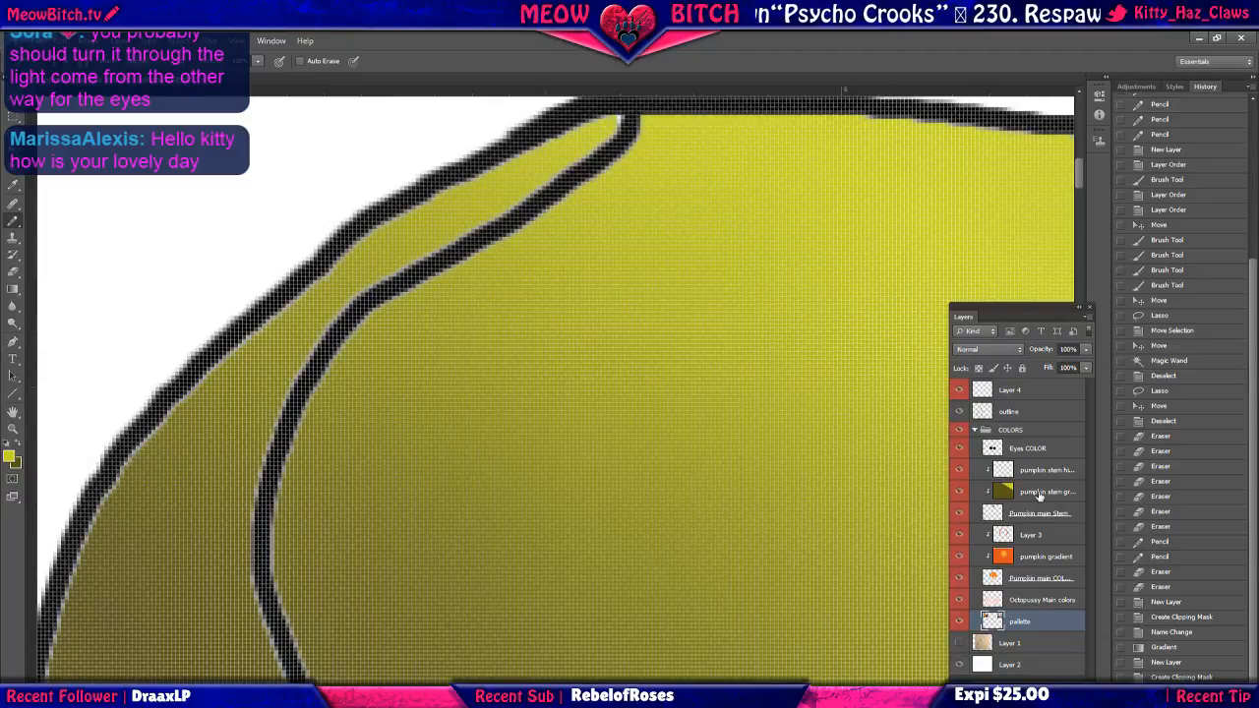
left_click(1034, 475)
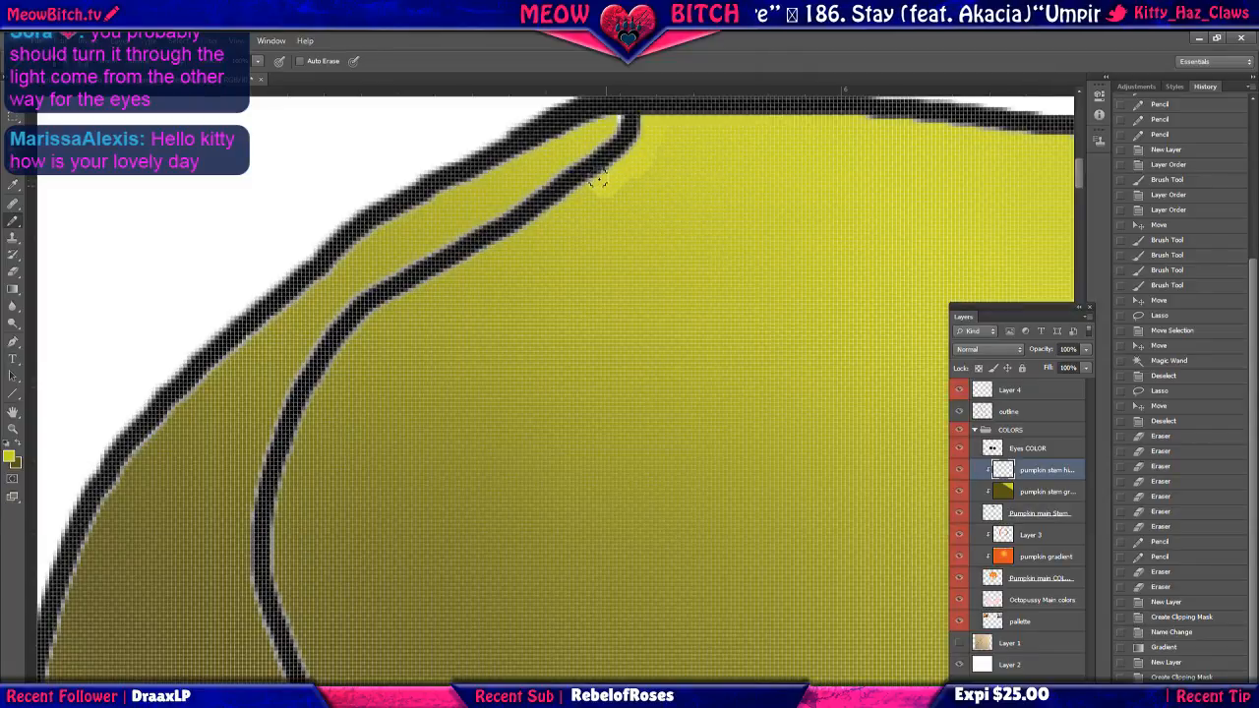
Try yellow-green highlight strokes along the upper end of the stem's inner line and undo them.
left_click_drag(598, 178, 594, 180)
scroll(603, 195, "down", 5)
scroll(598, 195, "up", 6)
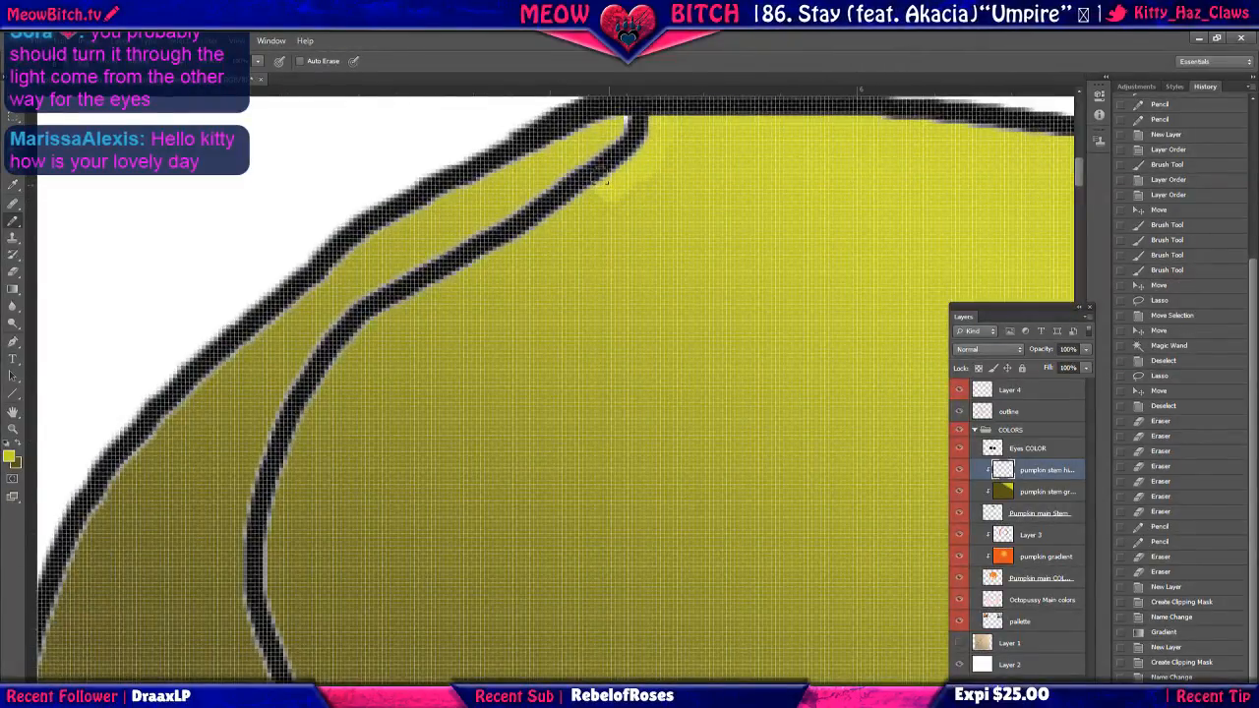
scroll(579, 245, "down", 2)
scroll(578, 245, "down", 6)
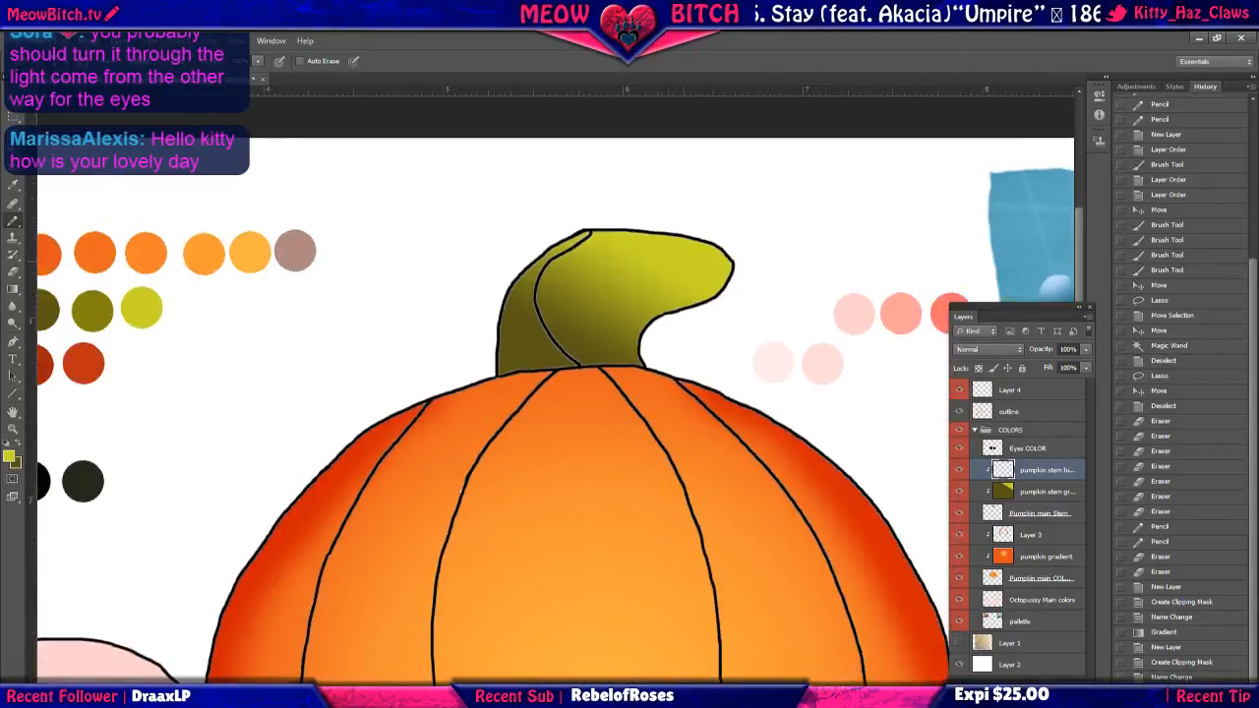
scroll(586, 257, "down", 2)
scroll(586, 256, "up", 10)
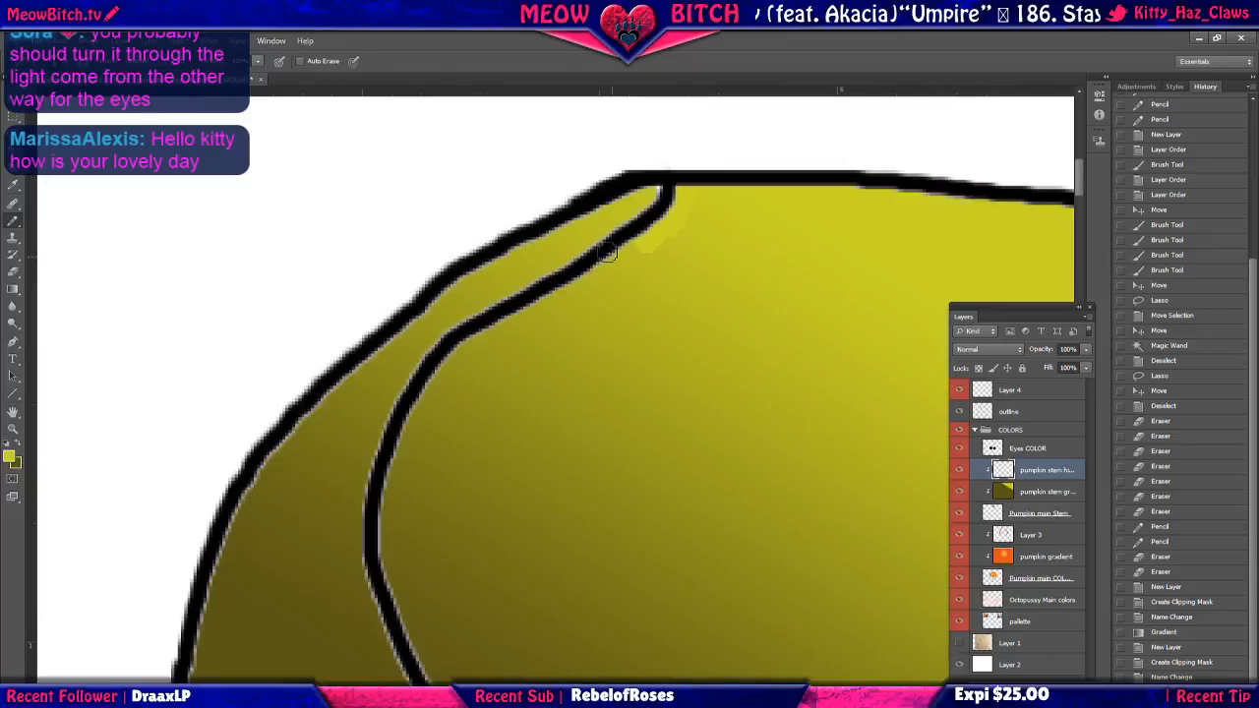
key("ctrl+z")
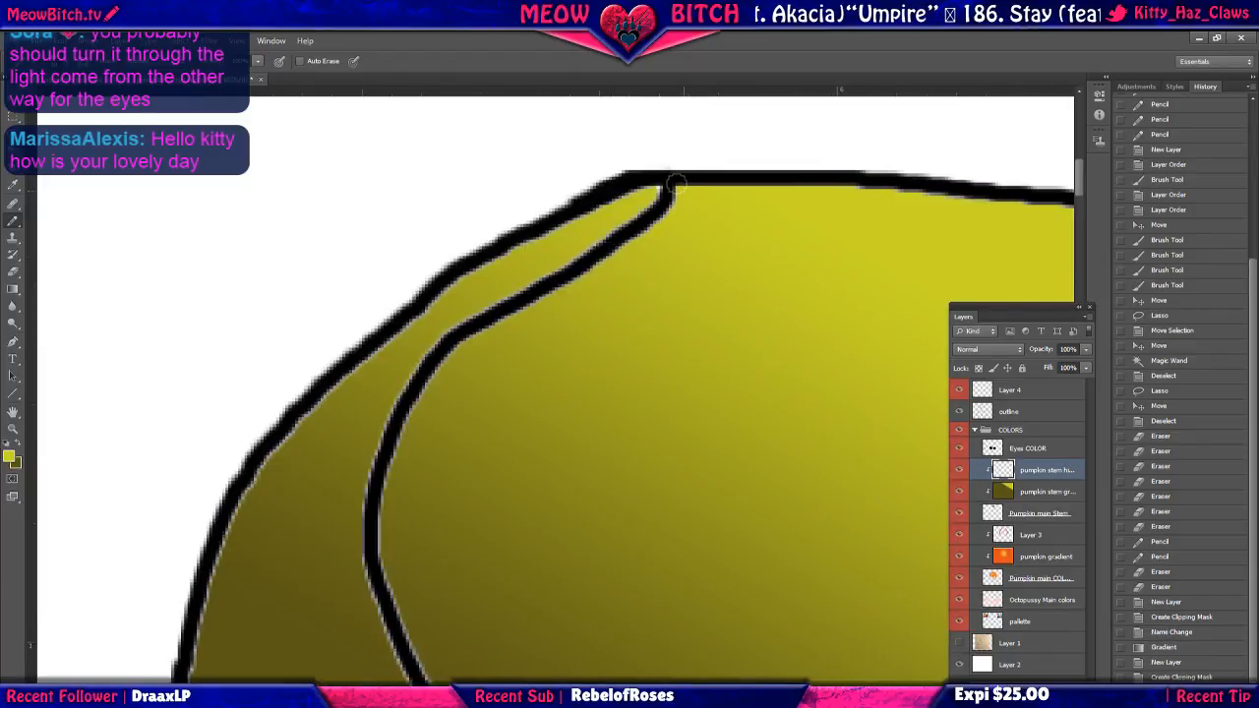
mouse_move(674, 184)
left_mouse_down()
mouse_move(654, 237)
mouse_move(455, 346)
left_mouse_up()
key("ctrl+z")
Draw a thin yellow-green highlight along the inner side of the stem's contour line, from its upper end down to the pumpkin.
mouse_move(677, 186)
left_mouse_down()
mouse_move(654, 235)
mouse_move(443, 354)
mouse_move(396, 425)
mouse_move(375, 522)
mouse_move(381, 588)
mouse_move(419, 672)
mouse_move(449, 689)
left_mouse_up()
left_click_drag(440, 658, 403, 483)
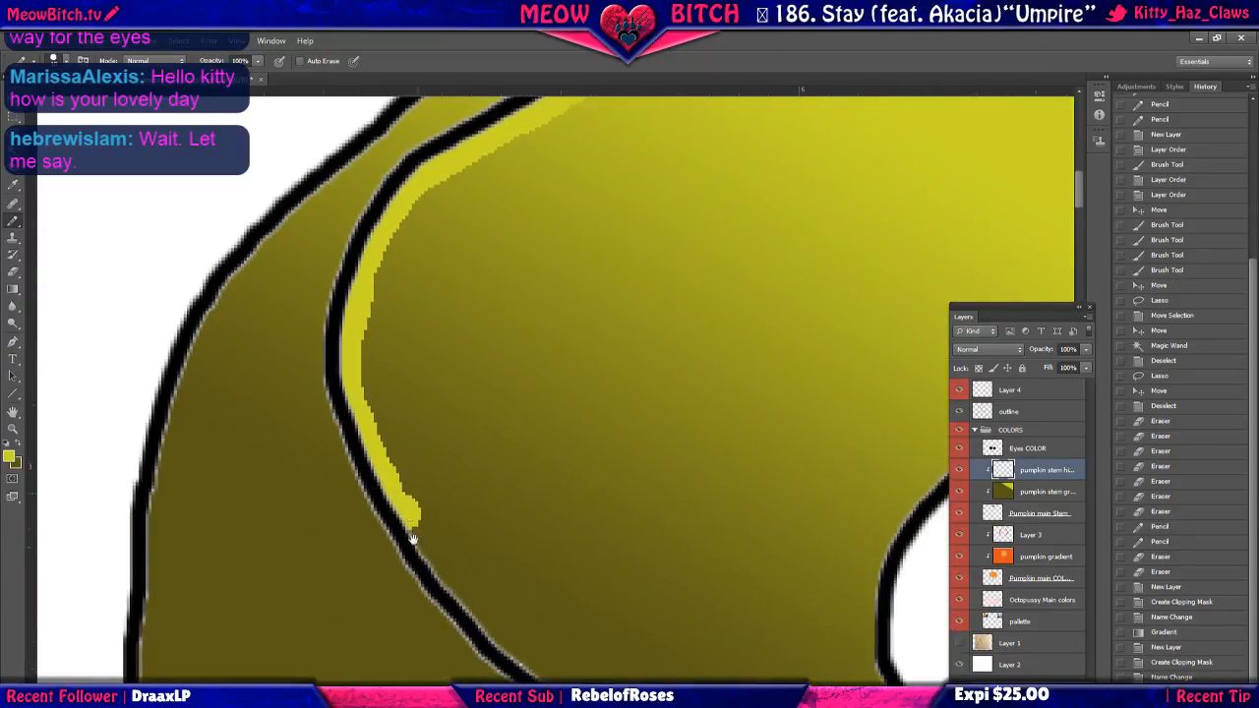
mouse_move(411, 526)
left_mouse_down()
mouse_move(471, 613)
mouse_move(565, 674)
mouse_move(413, 403)
left_mouse_up()
left_click_drag(430, 456, 454, 459)
Try softening the stem highlight with a Gaussian Blur of 10.0 pixels radius.
scroll(429, 458, "down", 10)
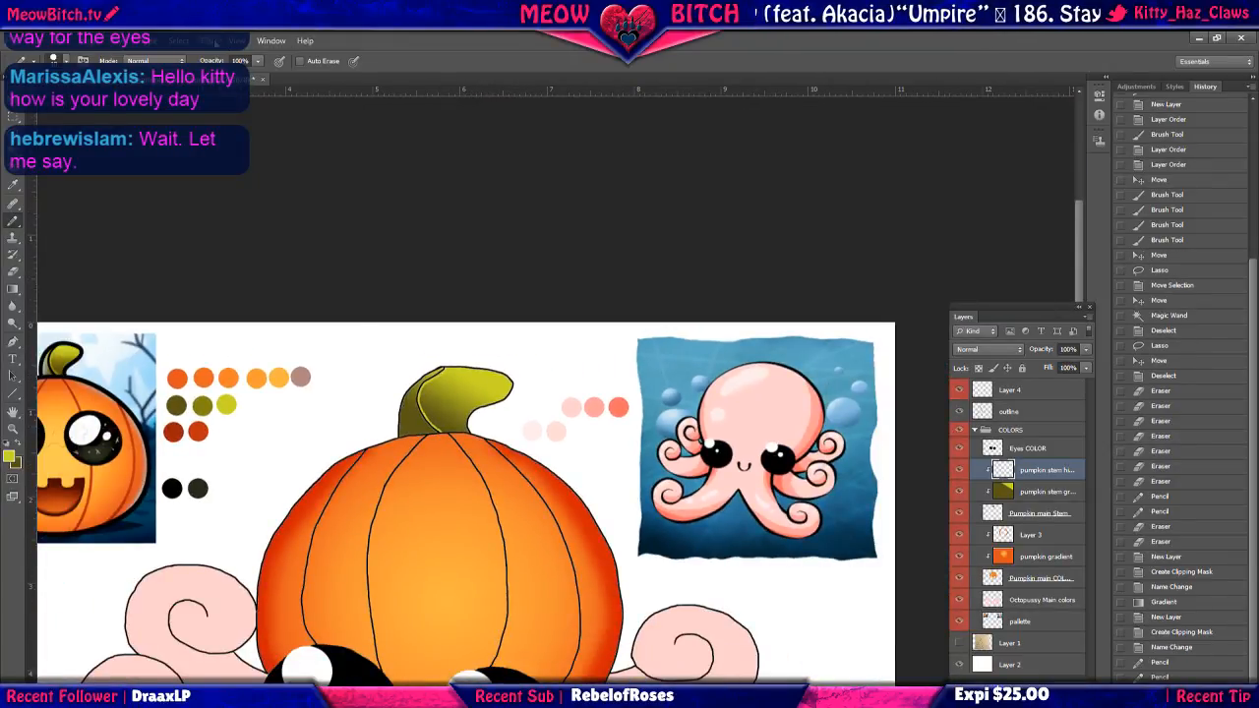
left_click(212, 41)
mouse_move(267, 179)
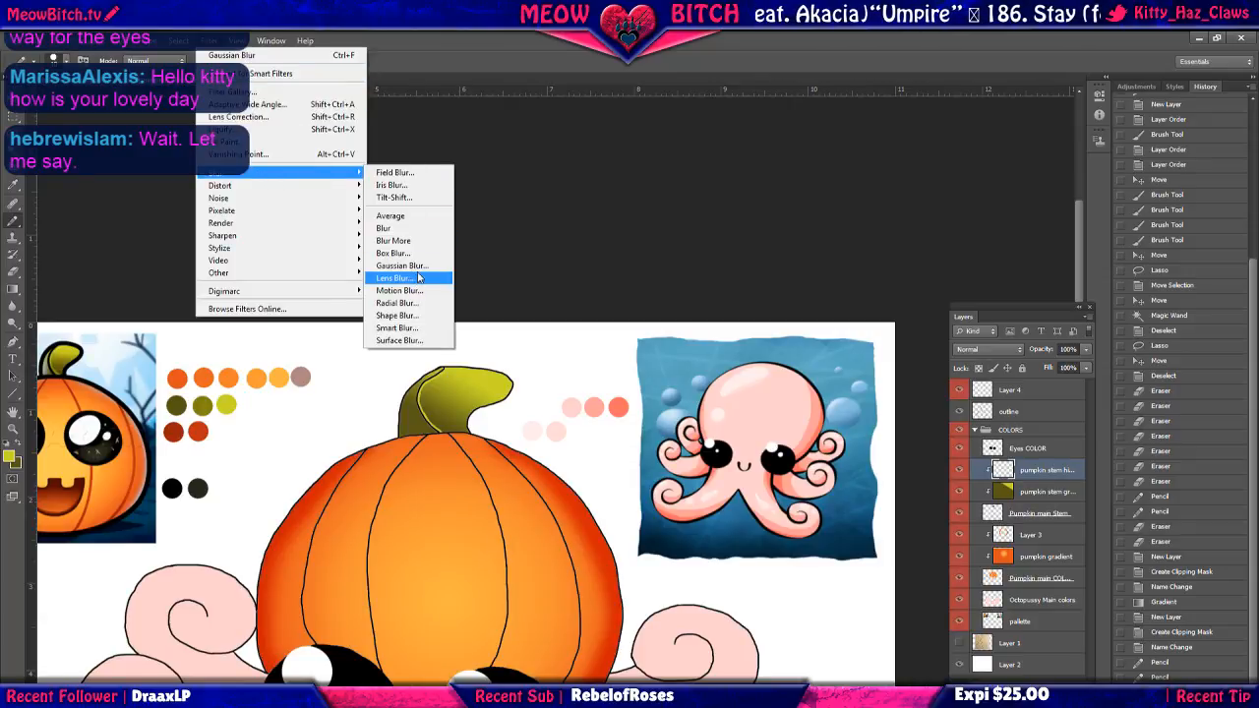
left_click(404, 266)
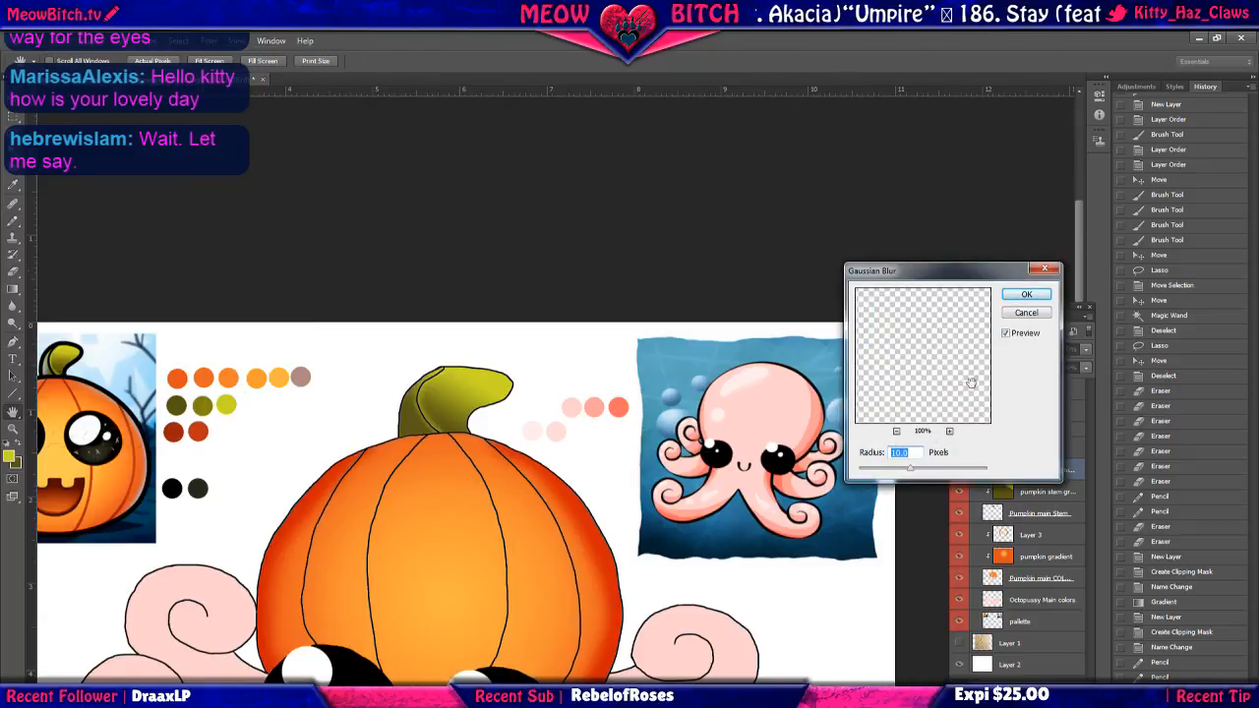
left_click(1023, 295)
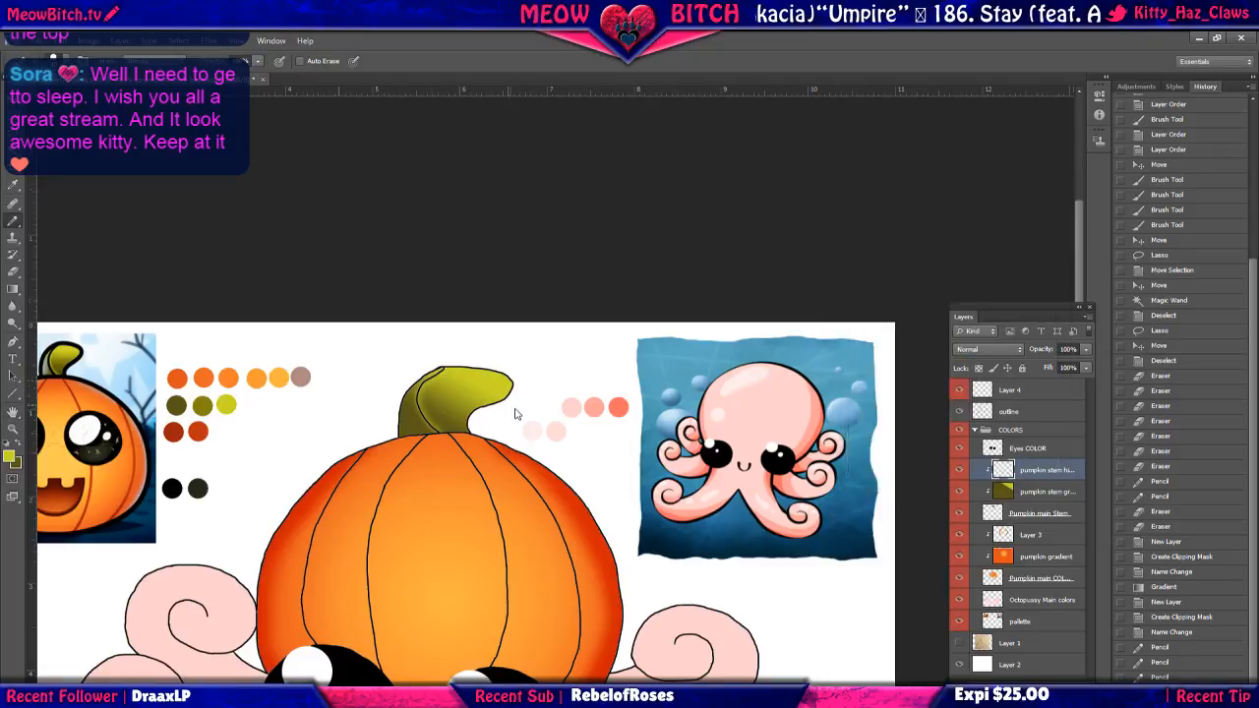
Try nudging the blurred highlight slightly away from the stem's inner line, and undo both the move and the blur.
scroll(492, 398, "up", 3)
scroll(433, 399, "up", 1)
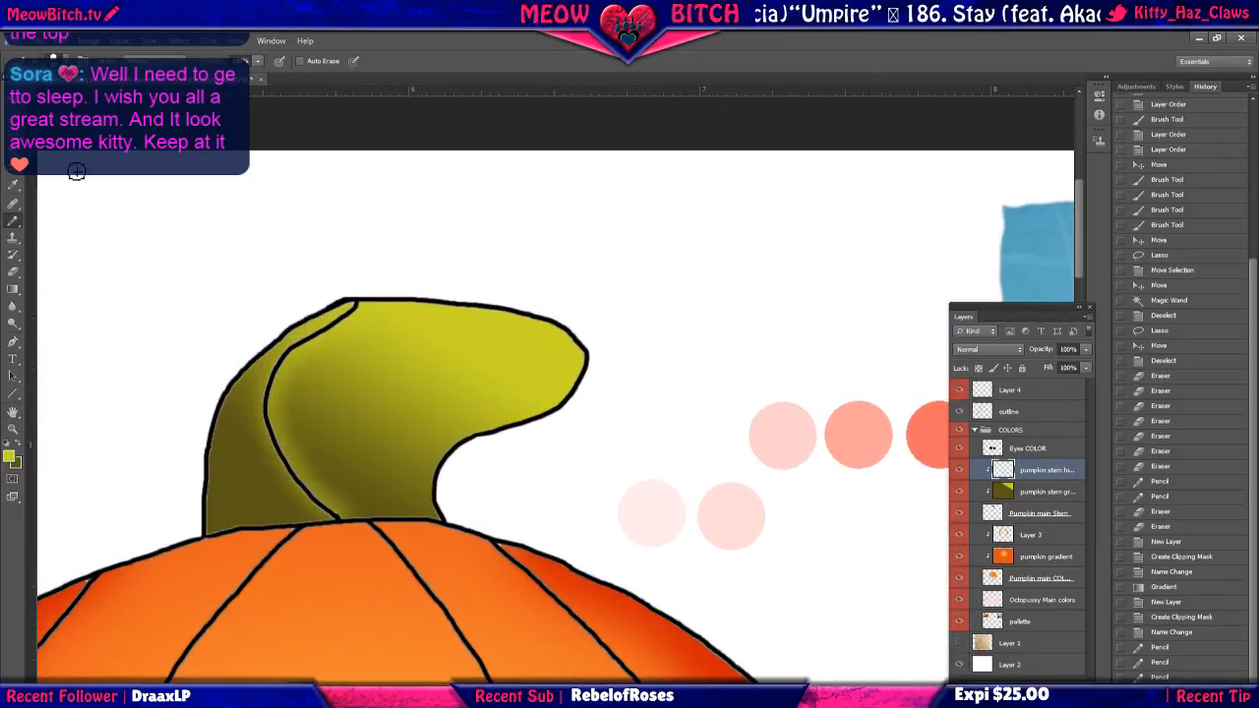
key("v")
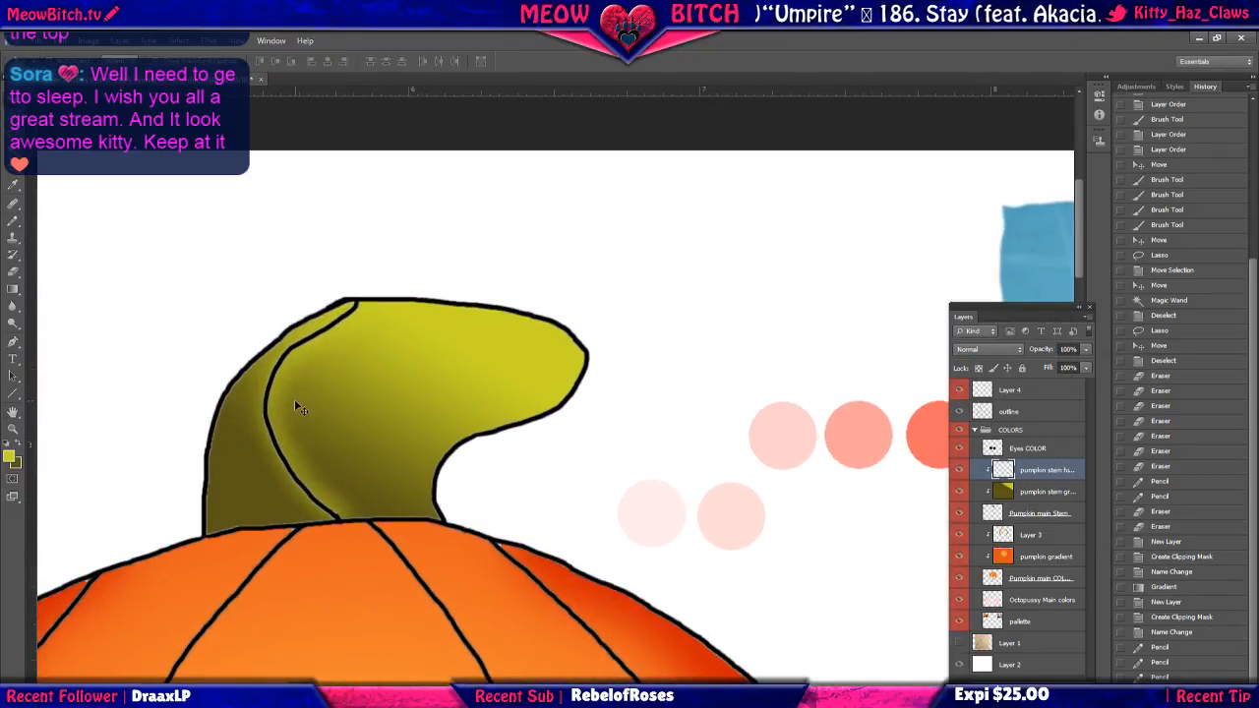
left_click_drag(295, 398, 299, 399)
scroll(370, 404, "down", 2)
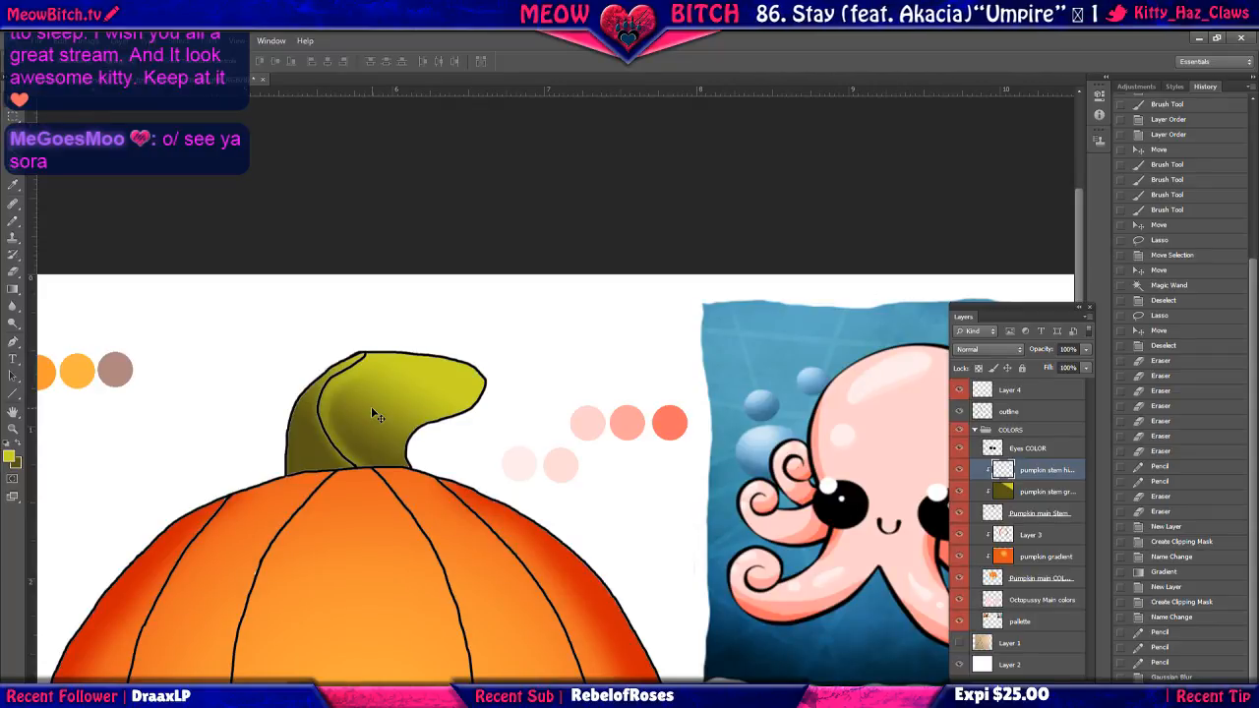
key("ctrl+z")
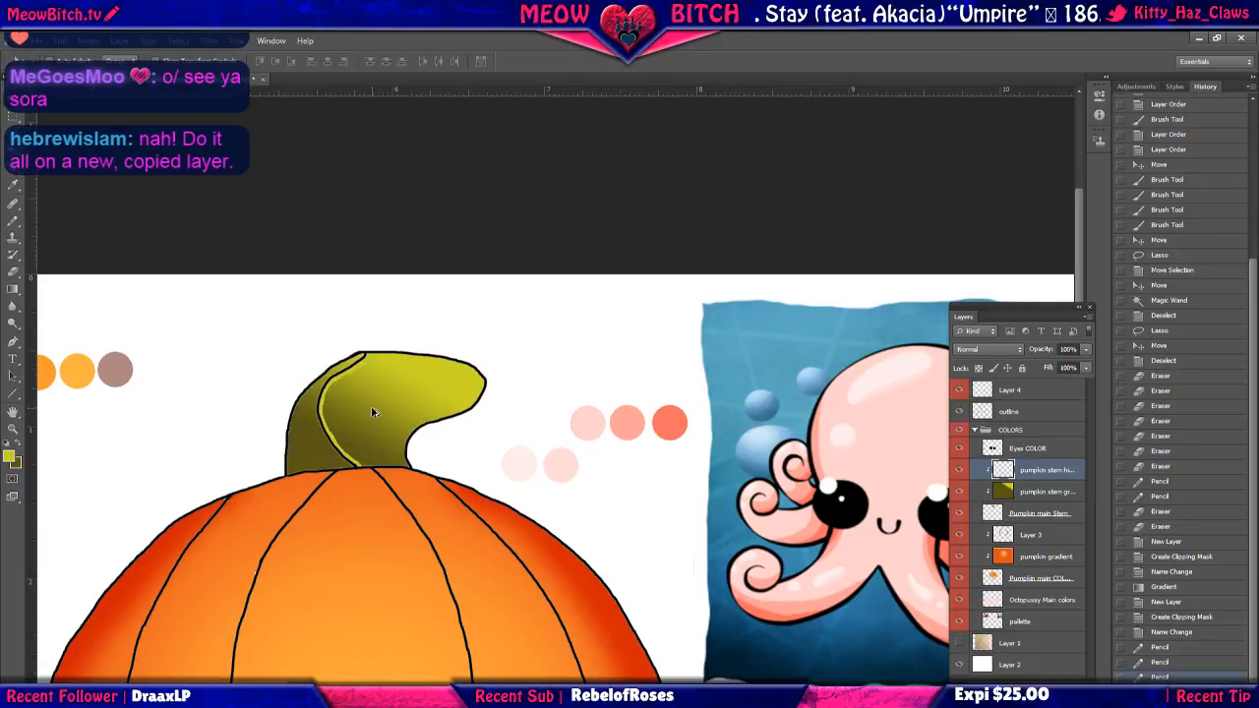
Undo the hard-edged pencil strokes that form the yellow-green highlight on the pumpkin stem.
key("ctrl+alt+z")
key("ctrl+alt+z")
scroll(345, 410, "up", 3)
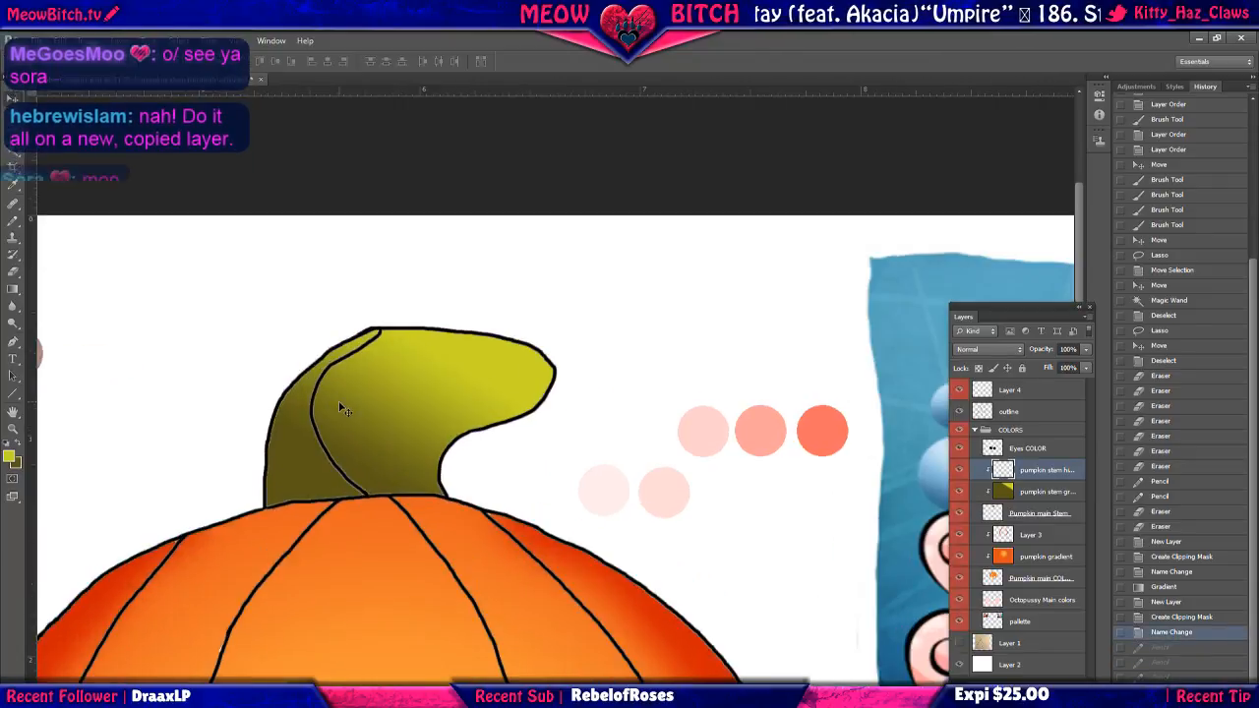
scroll(349, 359, "up", 2)
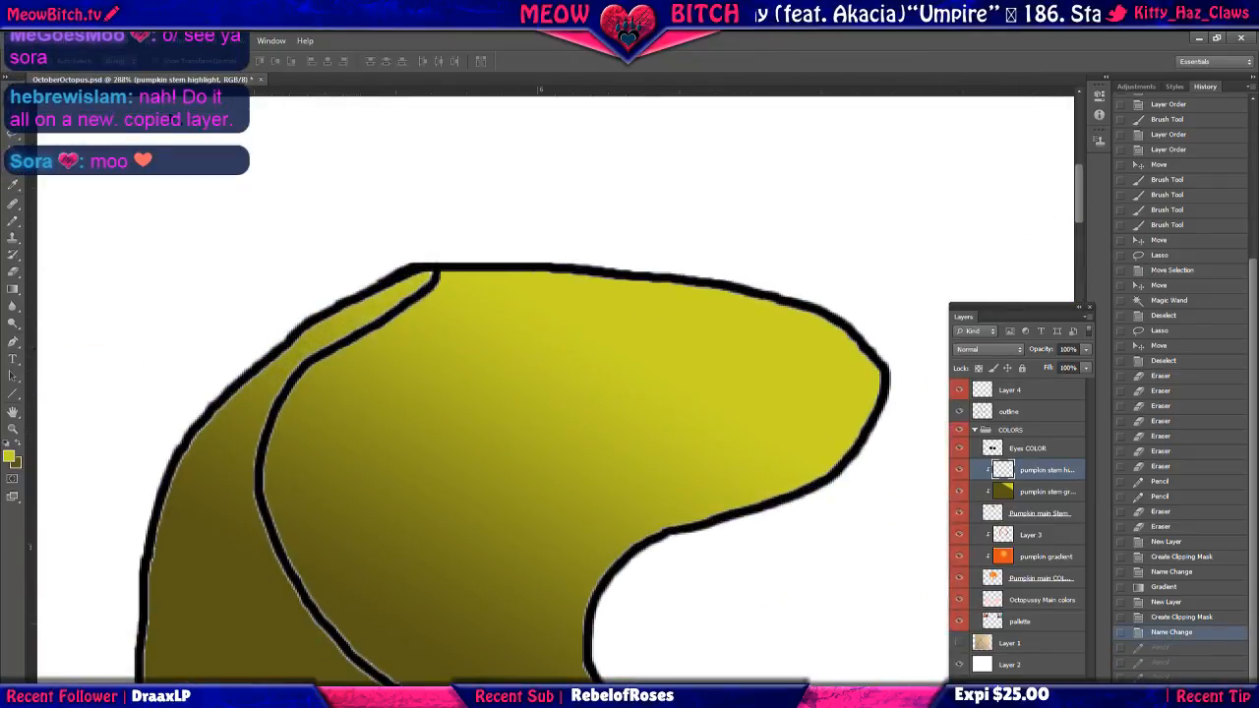
Switch from the Pencil to the Brush tool and give it a soft round tip with 0% hardness.
left_click(13, 222)
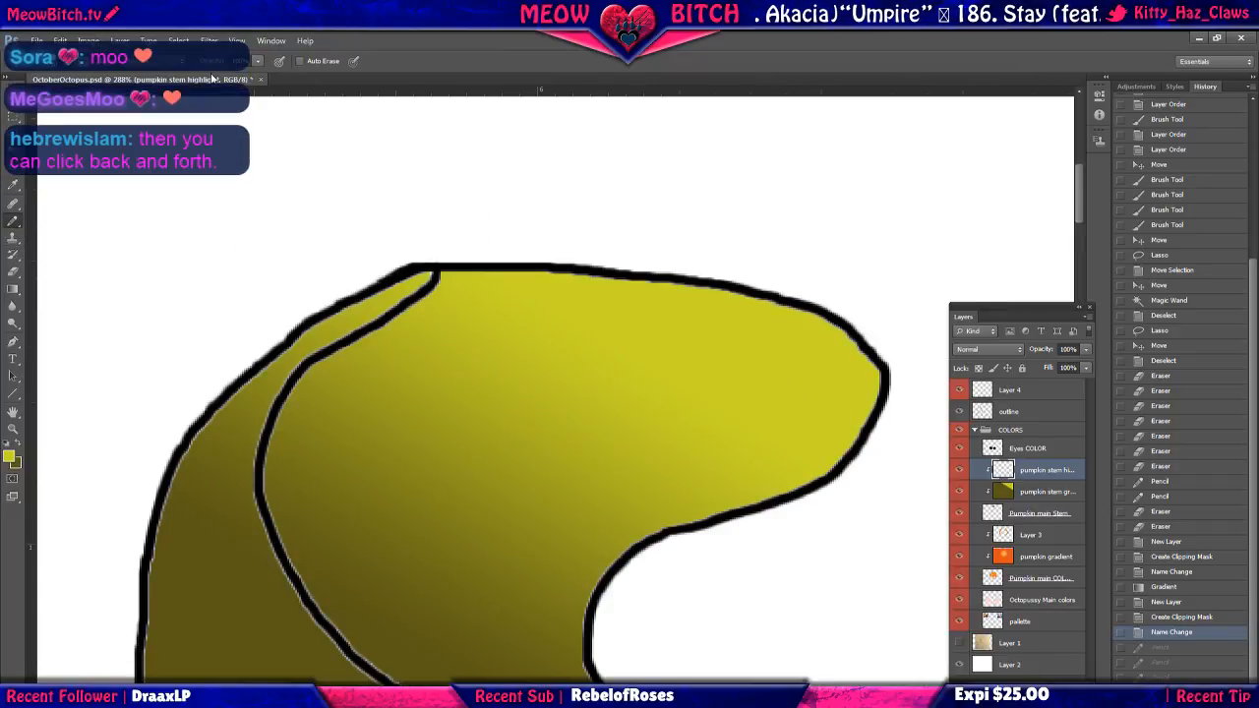
left_click(74, 67)
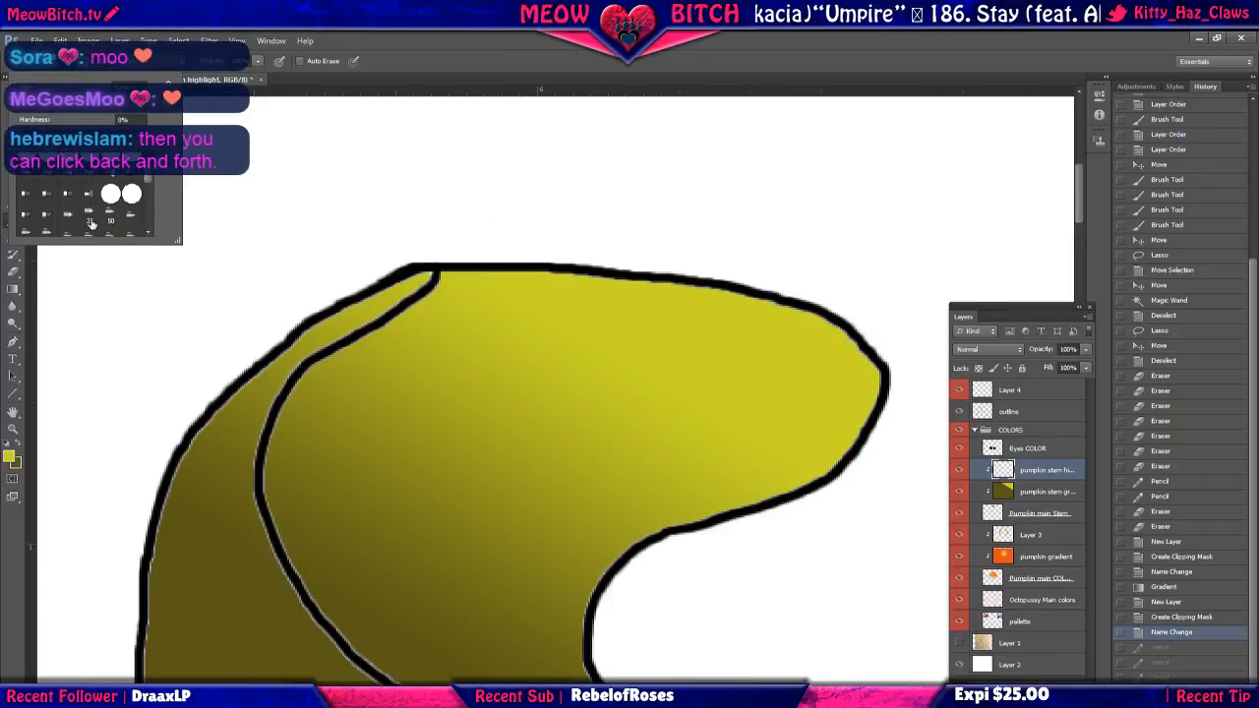
left_click(207, 276)
right_click(23, 227)
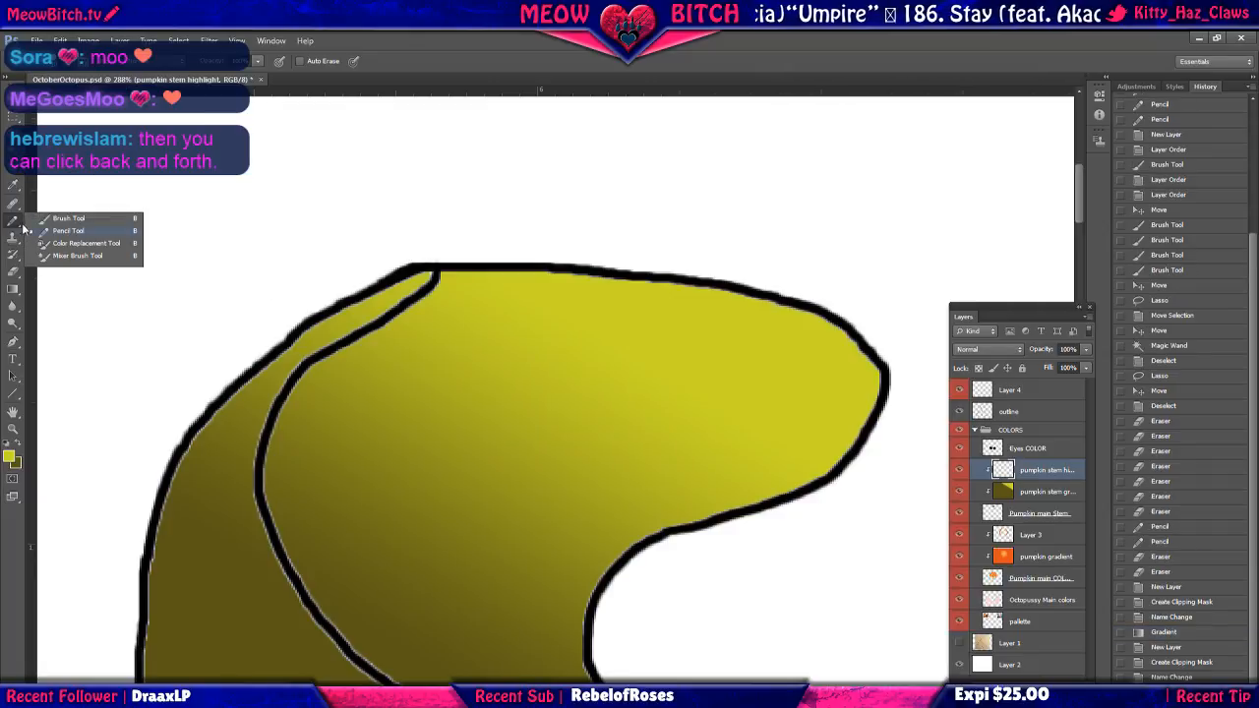
left_click(61, 218)
left_click(51, 62)
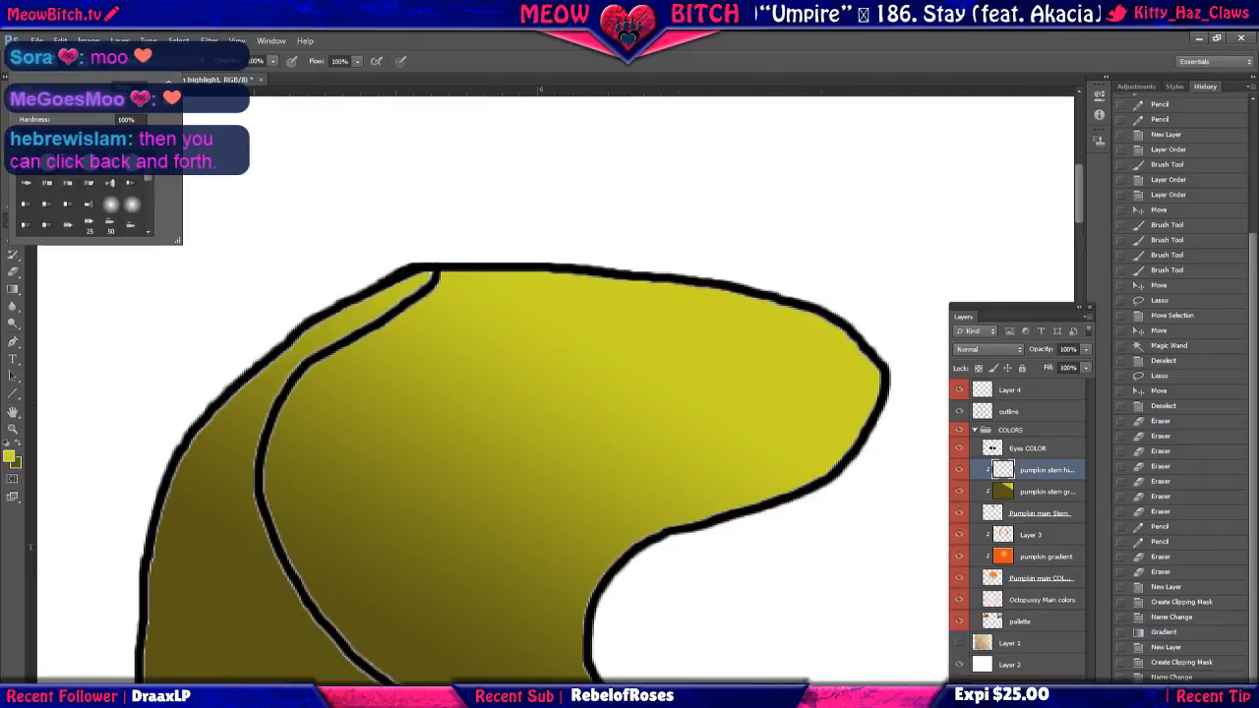
scroll(439, 313, "up", 5)
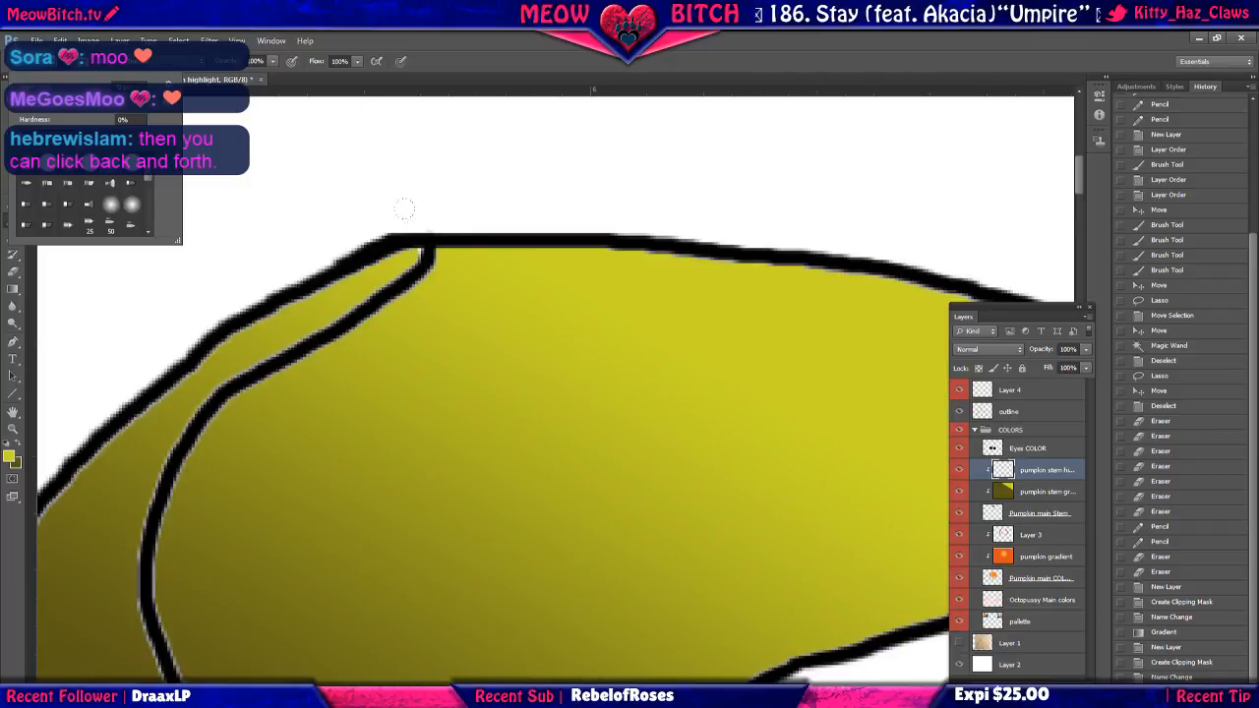
left_click(360, 105)
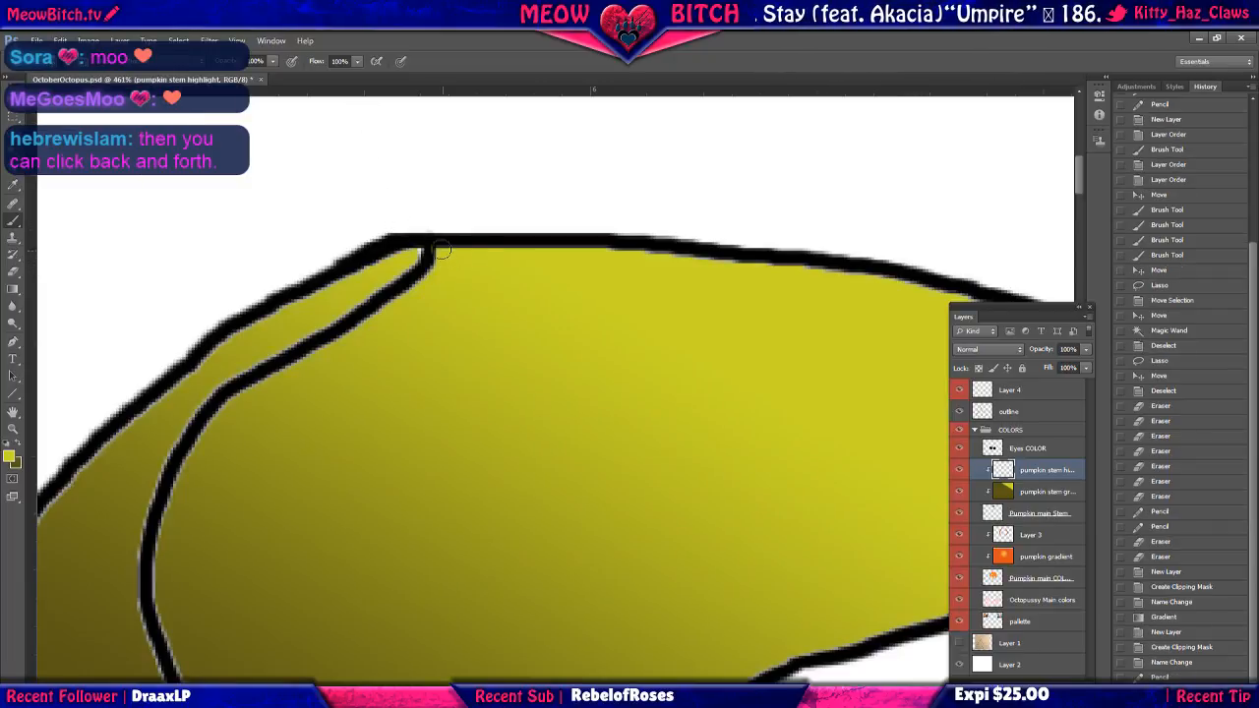
Paint a soft yellow-green highlight along the inner side of the stem's contour line, from its upper end down to the pumpkin.
mouse_move(442, 252)
left_mouse_down()
mouse_move(405, 301)
mouse_move(211, 421)
mouse_move(165, 531)
mouse_move(170, 667)
mouse_move(187, 680)
left_mouse_up()
scroll(205, 587, "down", 5)
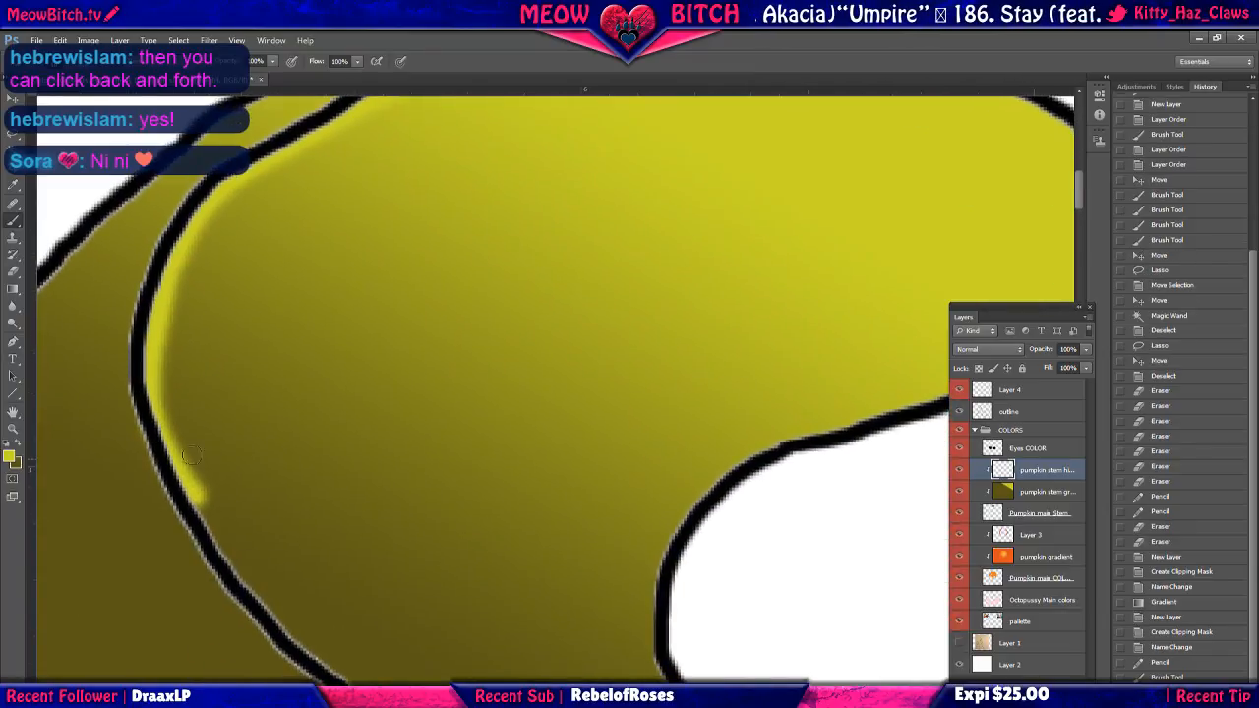
mouse_move(158, 362)
left_mouse_down()
mouse_move(172, 445)
mouse_move(228, 552)
mouse_move(315, 659)
mouse_move(380, 685)
left_mouse_up()
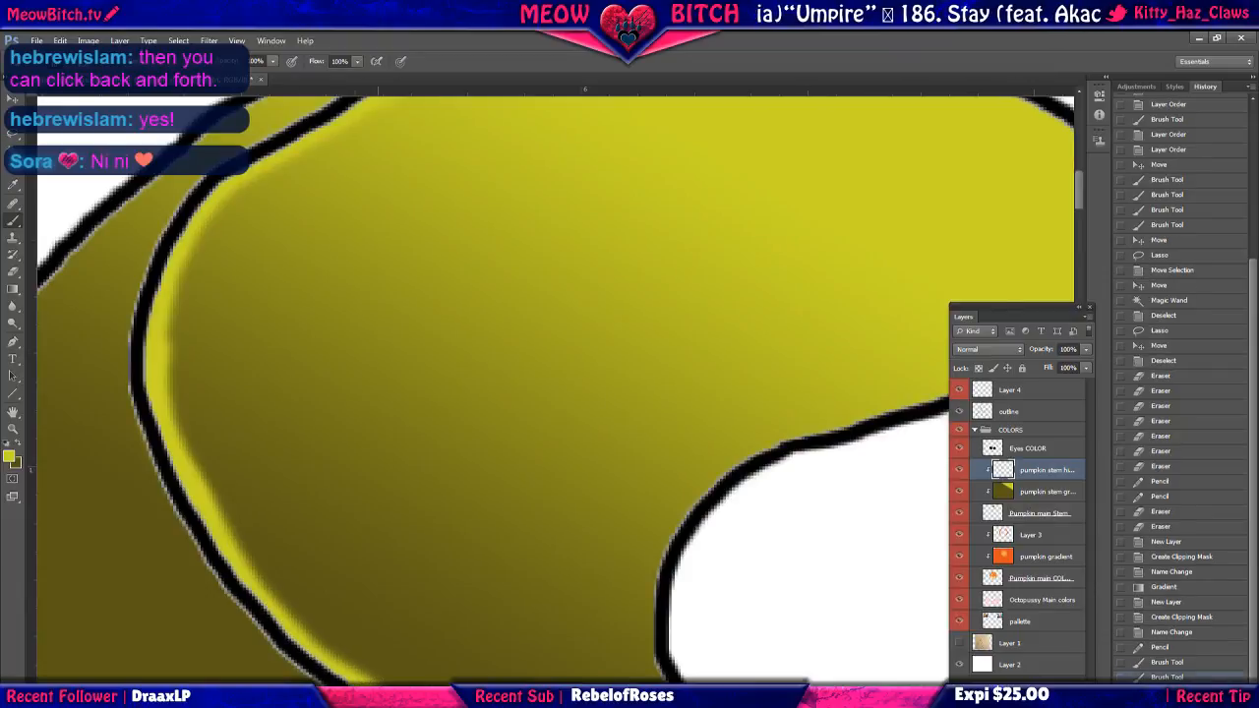
left_click_drag(377, 554, 332, 419)
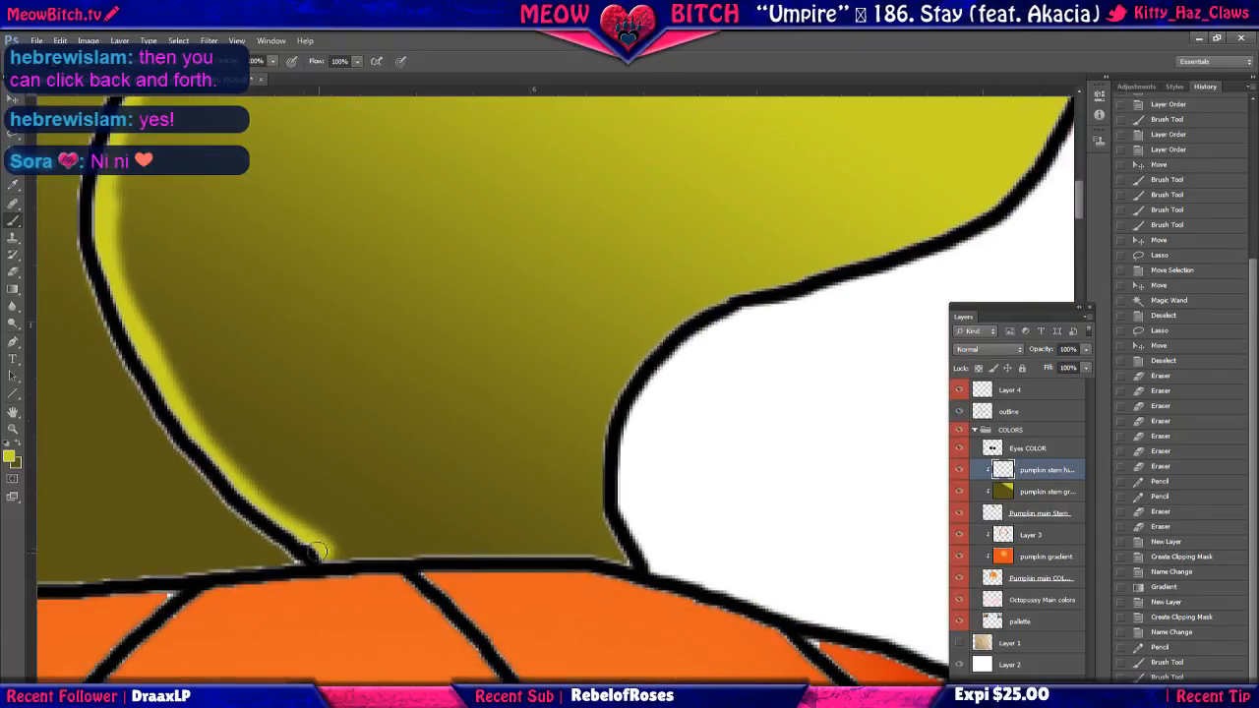
left_click_drag(332, 555, 342, 556)
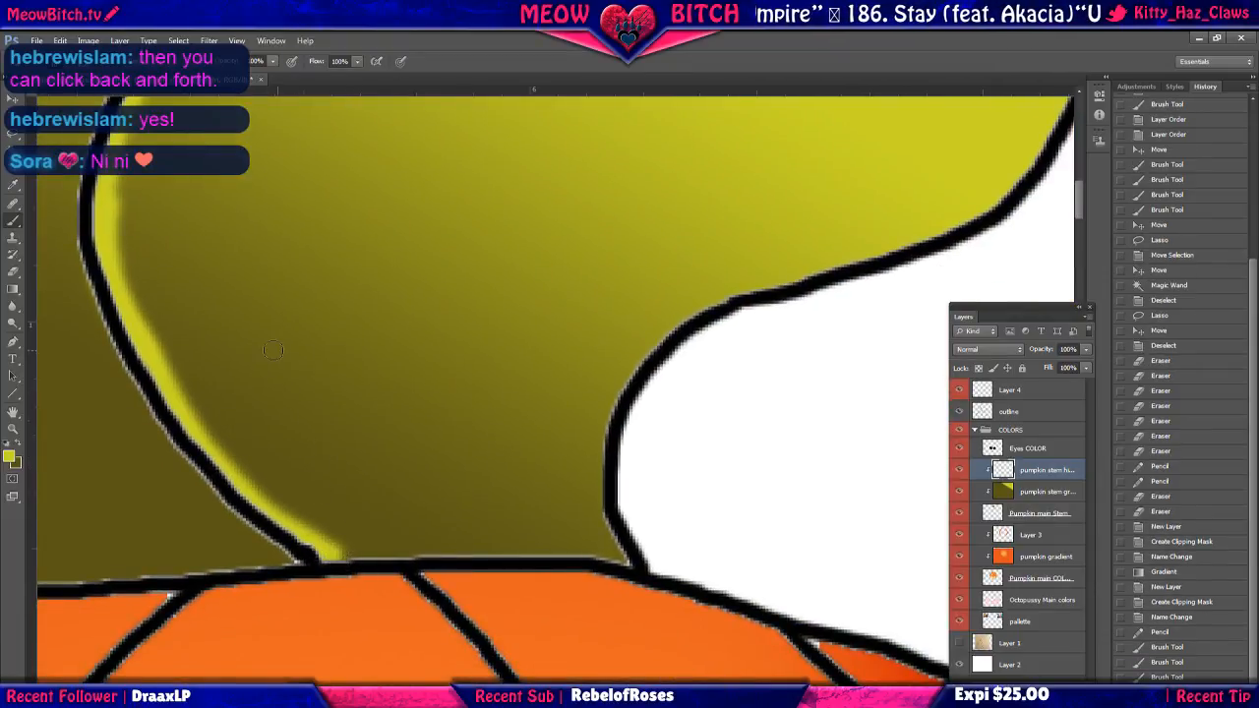
Erase slightly along the inner edge of the stem highlight and touch up its lower end with the brush.
scroll(273, 351, "down", 5)
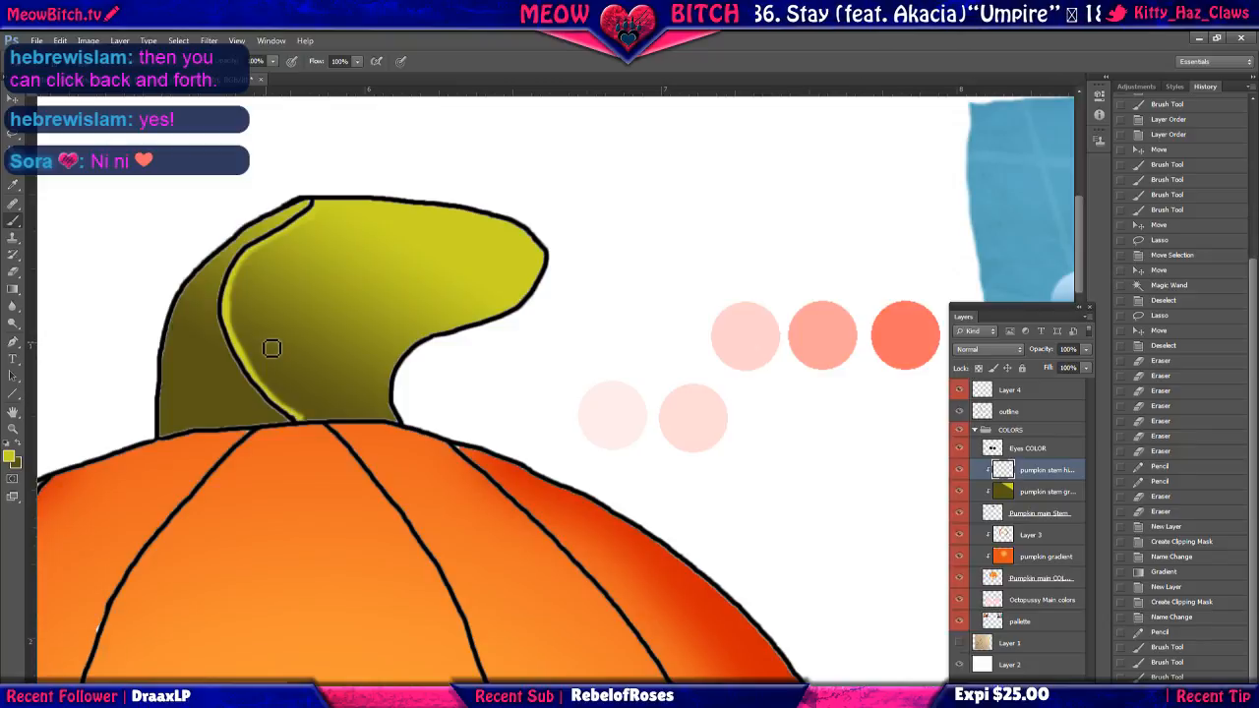
left_click(14, 274)
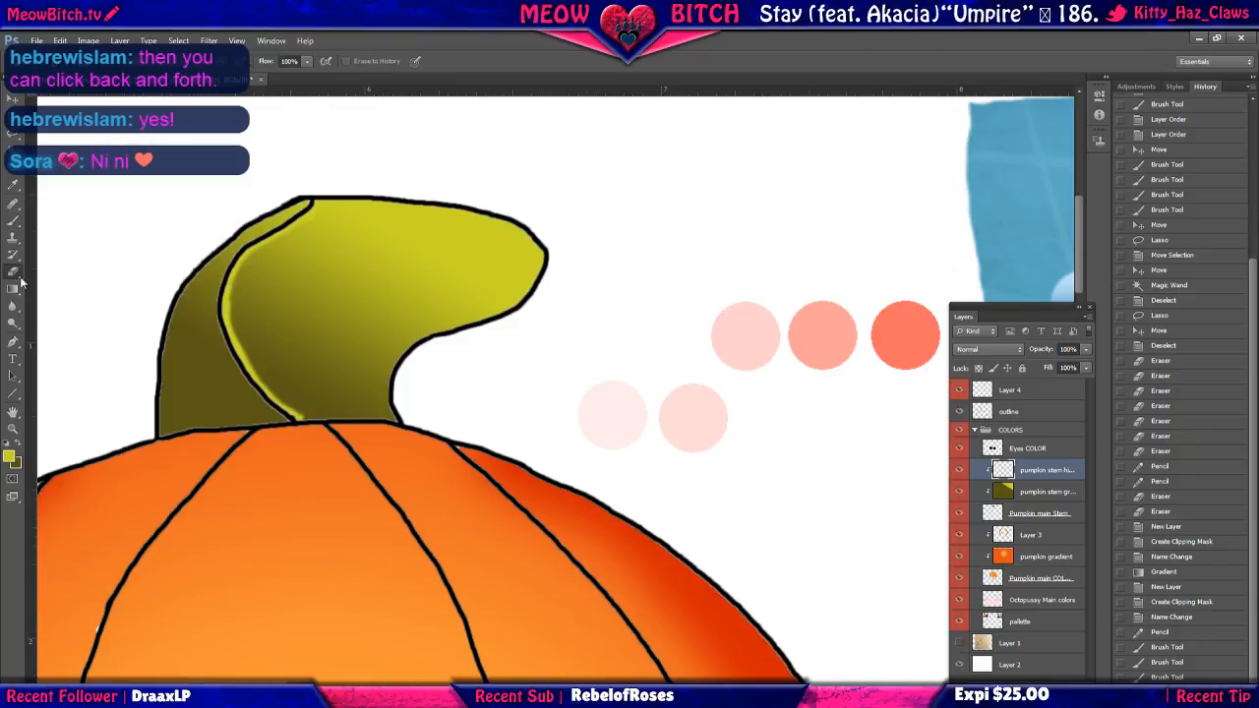
left_click_drag(242, 276, 245, 285)
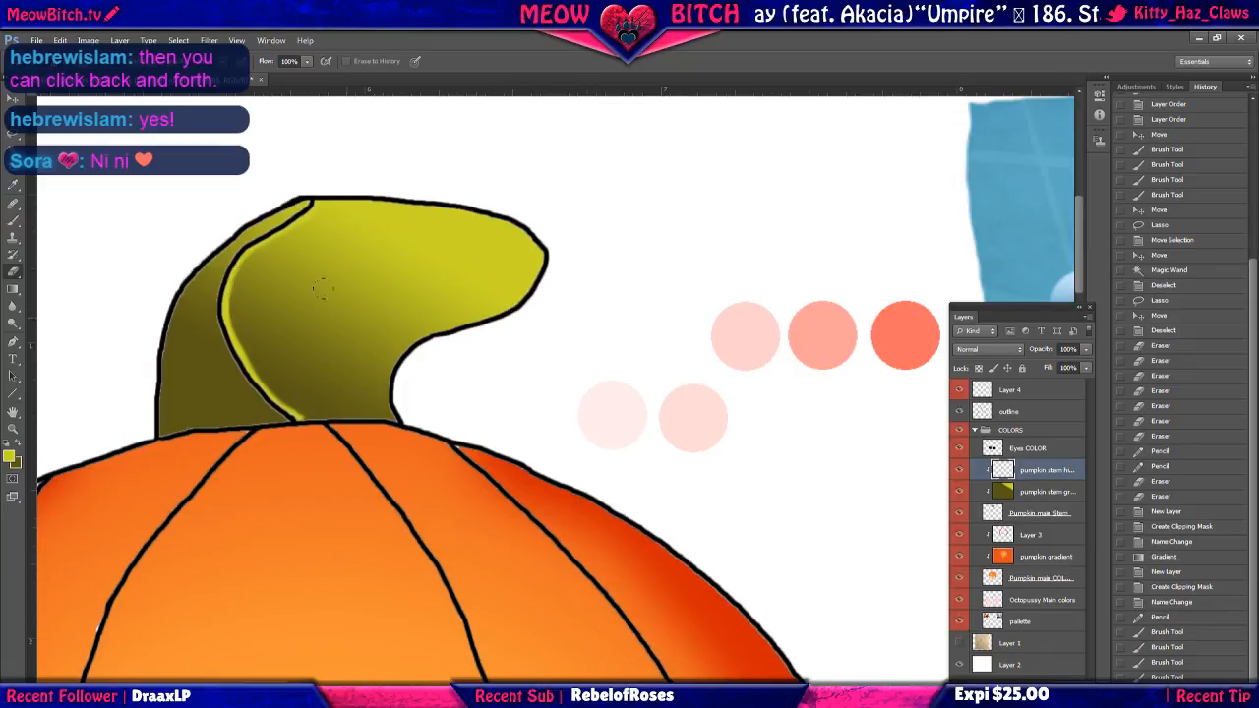
key("b")
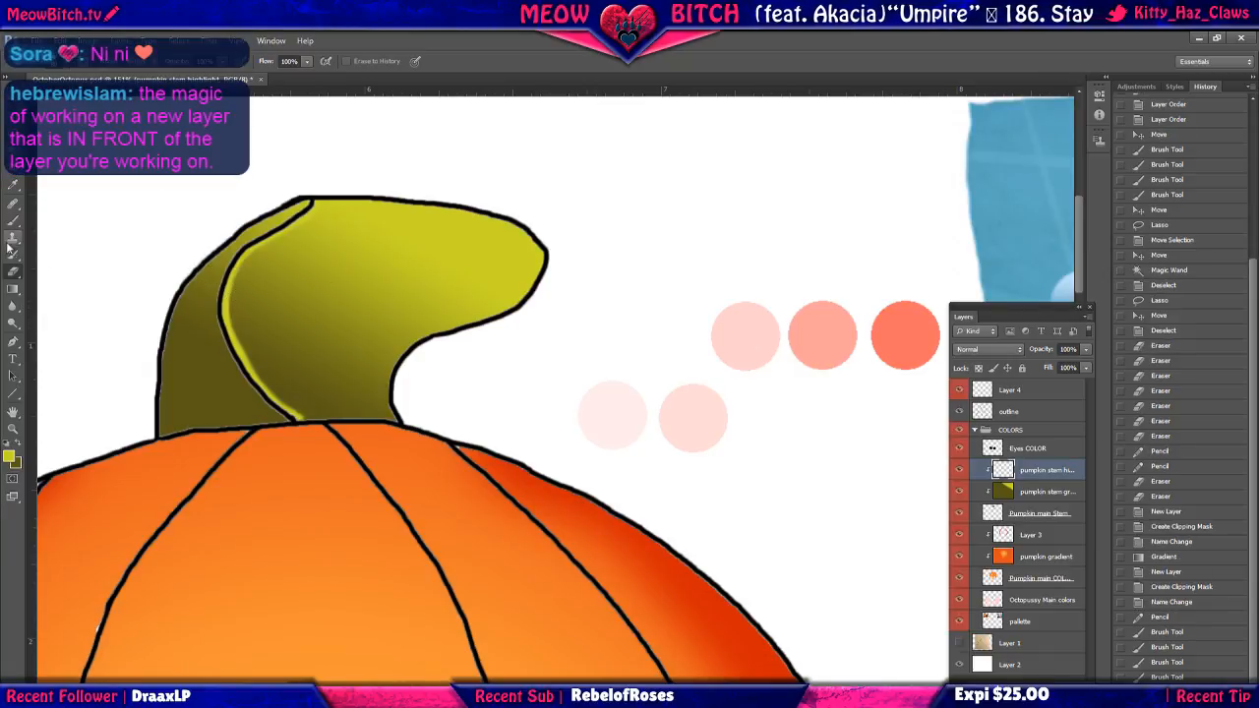
scroll(295, 385, "up", 5)
scroll(295, 385, "up", 2)
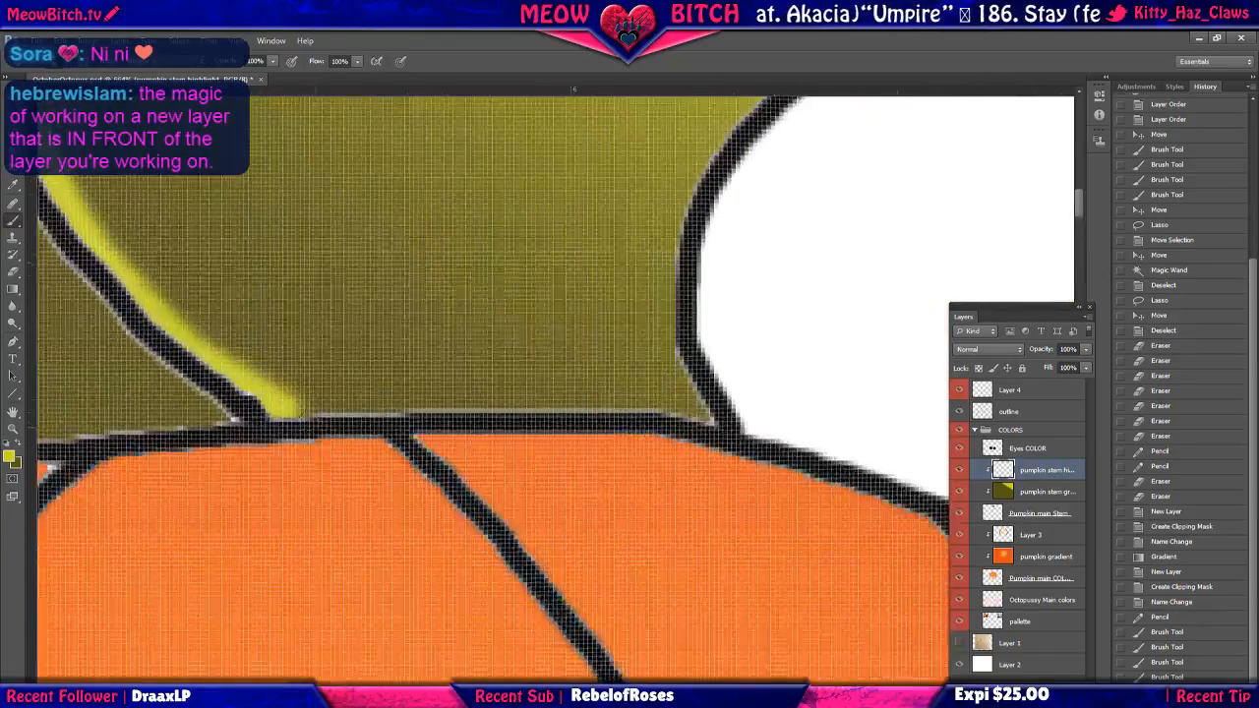
left_click(300, 406)
Start a Gaussian Blur on the pumpkin stem highlight layer and set its radius to 4.7 pixels.
scroll(295, 393, "down", 8)
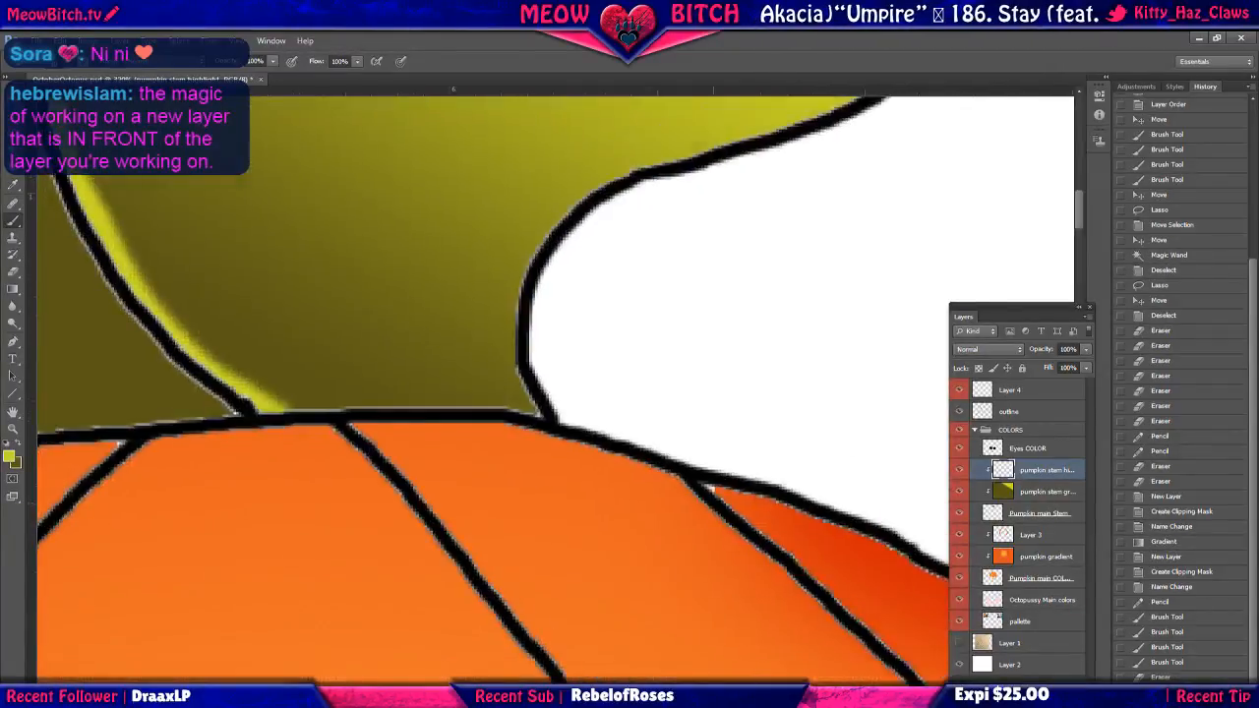
scroll(246, 231, "down", 2)
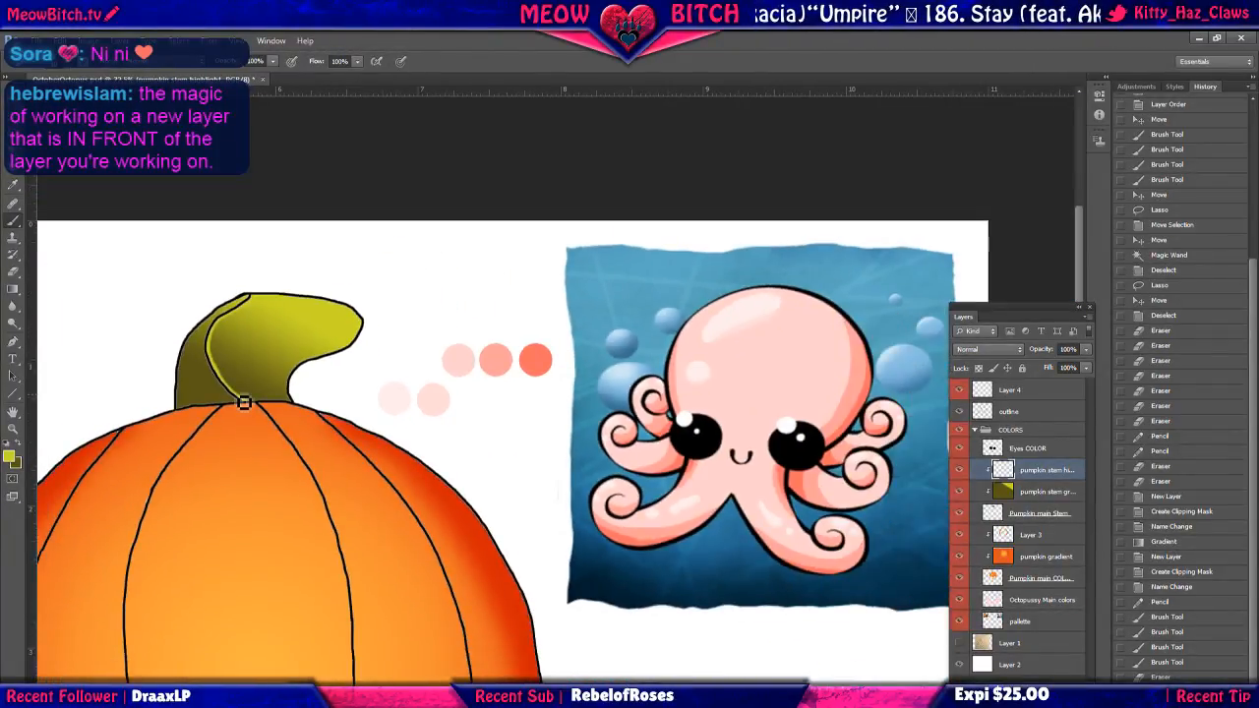
scroll(210, 252, "down", 2)
left_click_drag(173, 347, 444, 322)
scroll(433, 342, "up", 2)
scroll(425, 323, "up", 2)
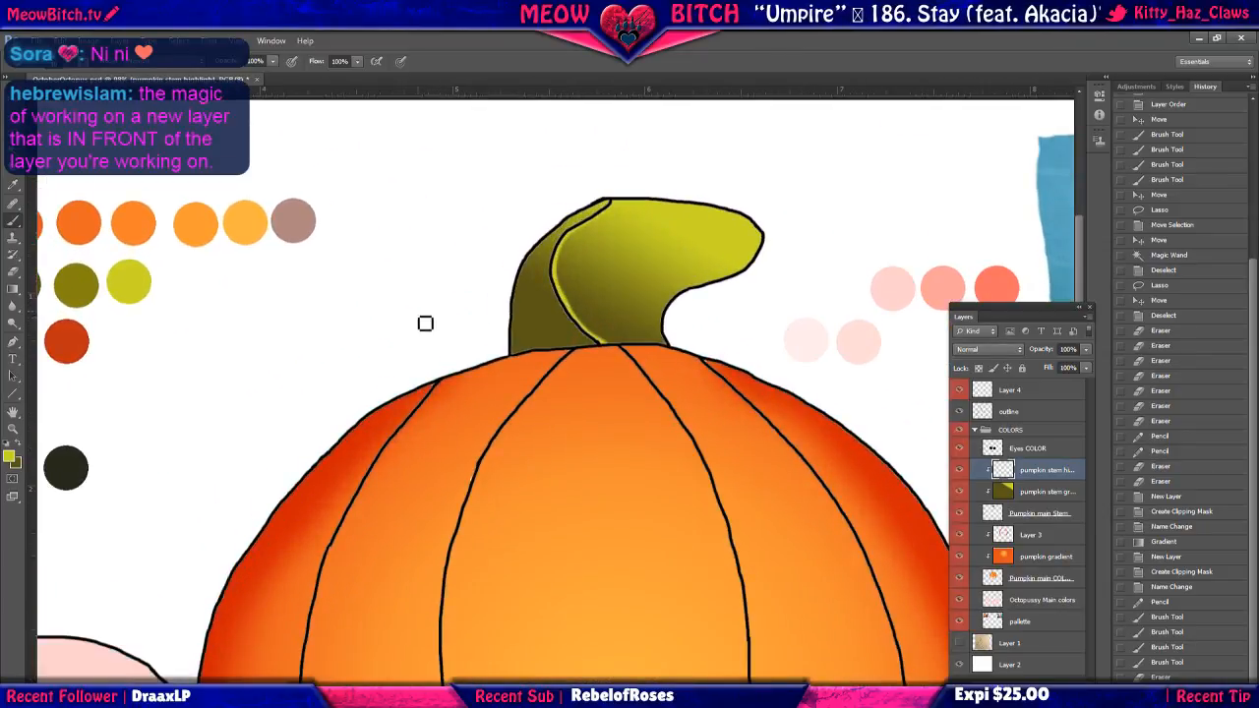
left_click(181, 40)
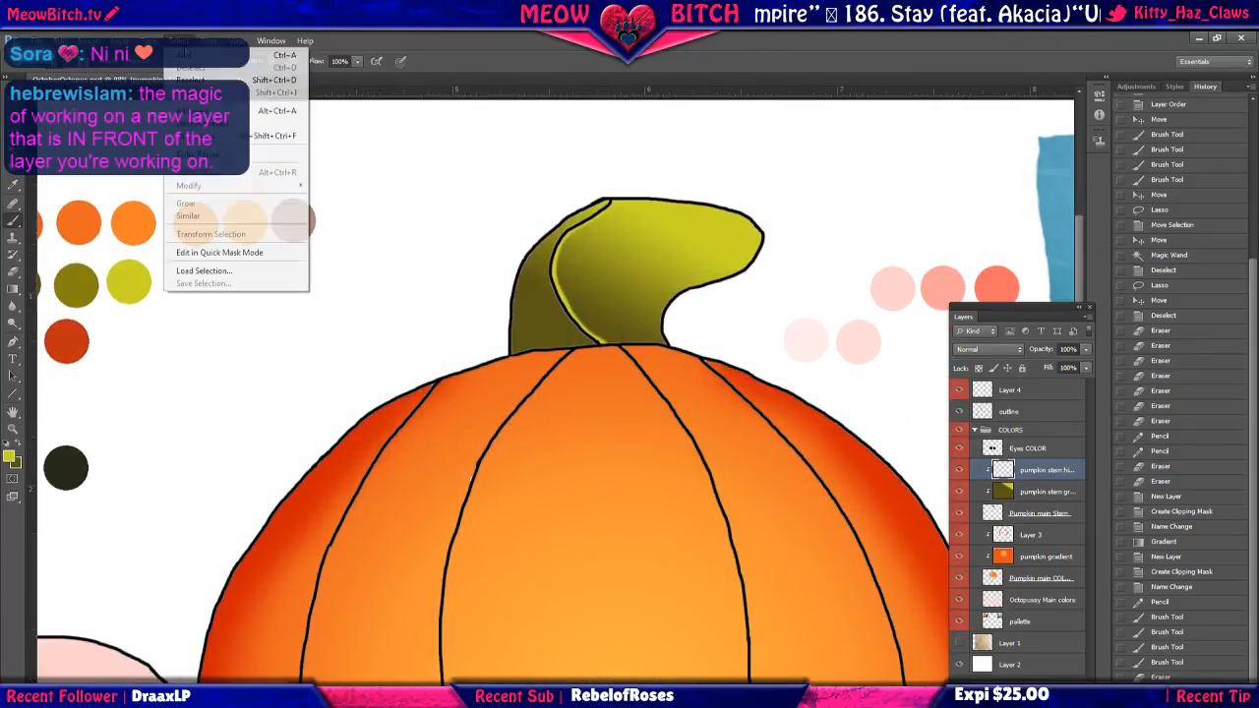
mouse_move(246, 174)
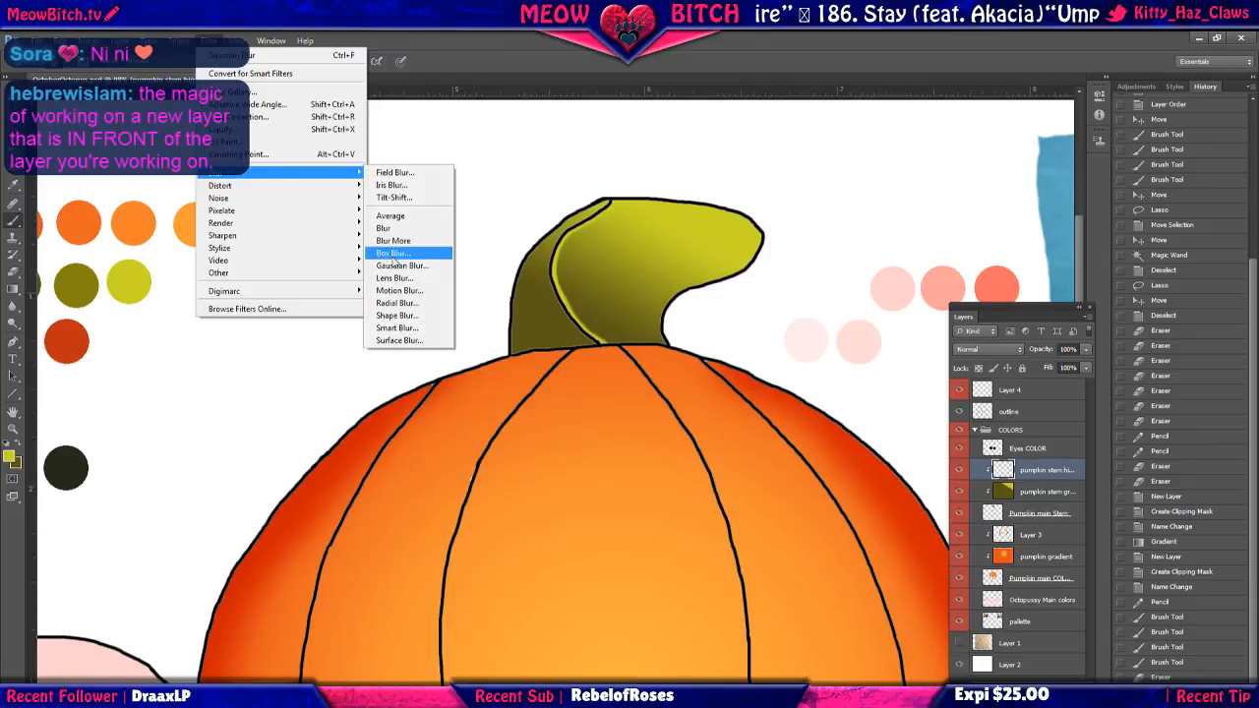
left_click(401, 266)
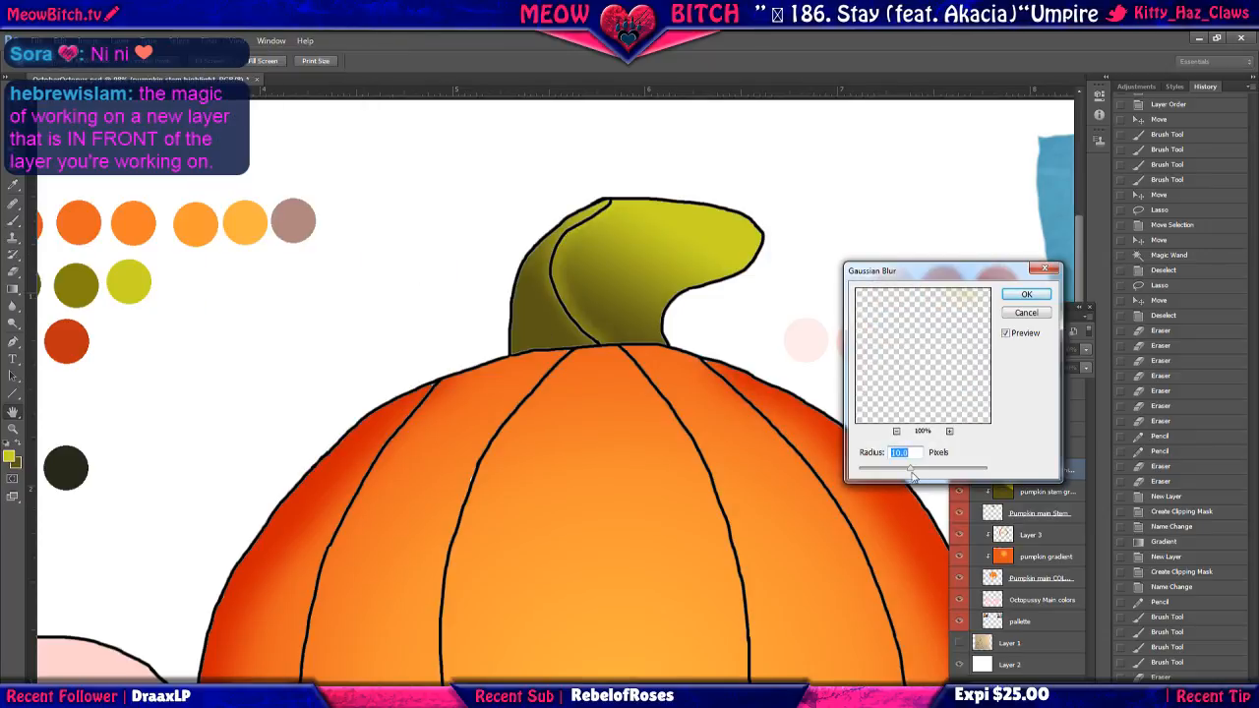
mouse_move(911, 469)
left_mouse_down()
mouse_move(866, 476)
mouse_move(892, 474)
left_mouse_up()
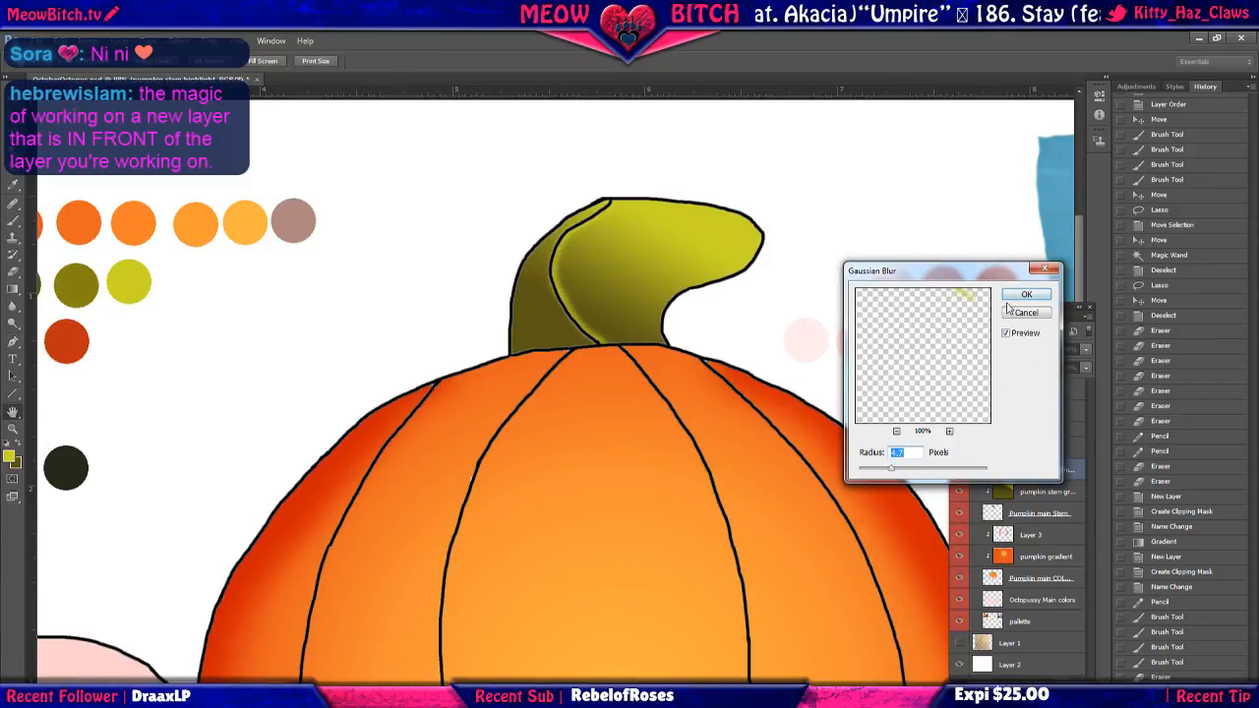
Compare the stem highlight with and without the 4.7 pixel blur preview.
left_click(1005, 335)
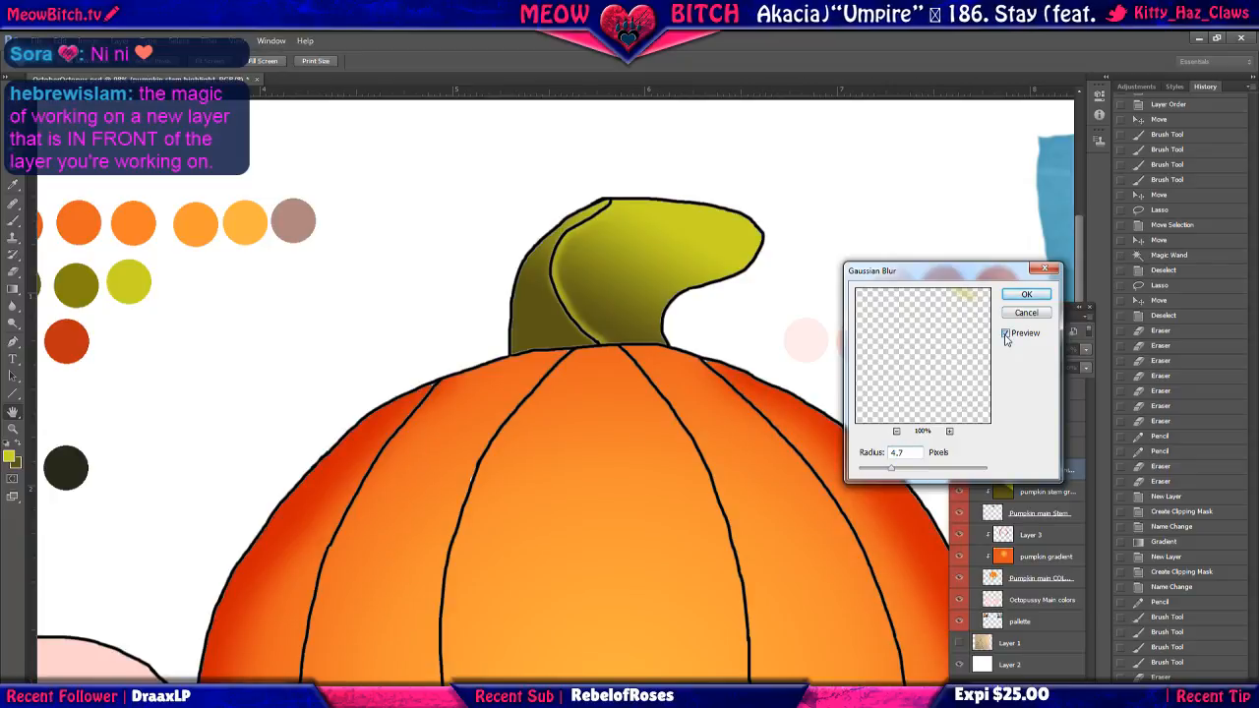
left_click(1005, 334)
left_click(1005, 334)
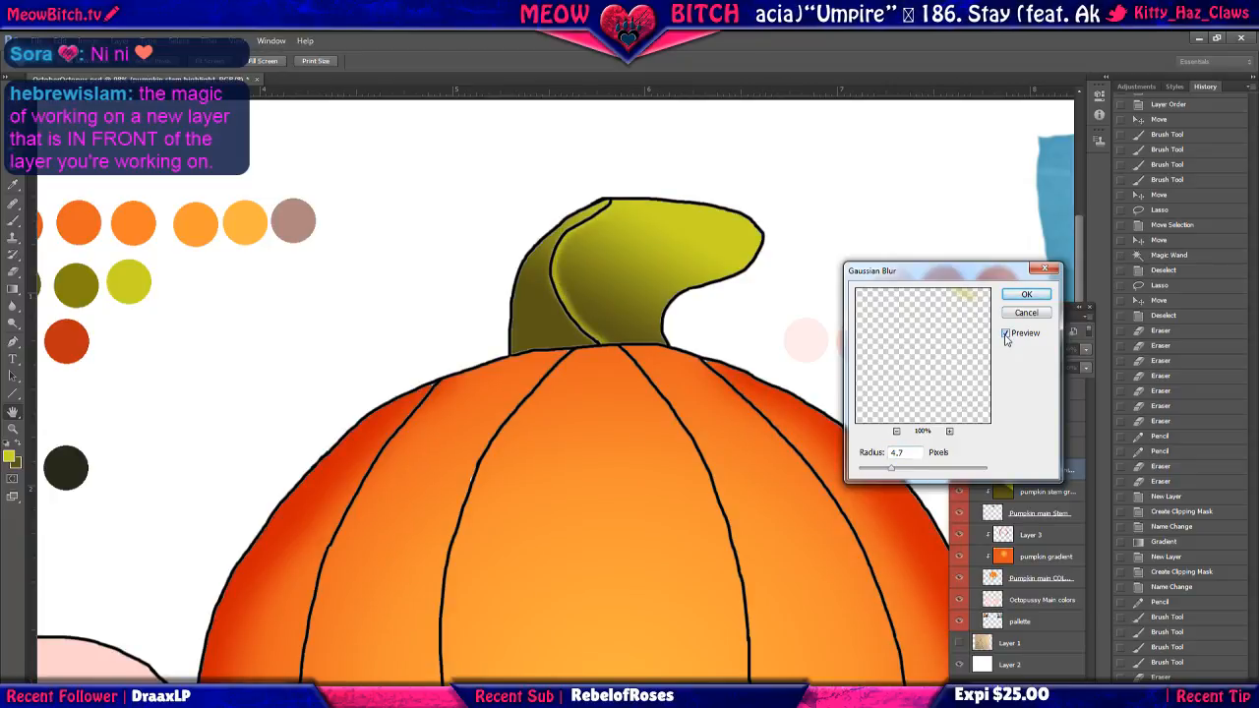
left_click(1005, 334)
left_click(1005, 334)
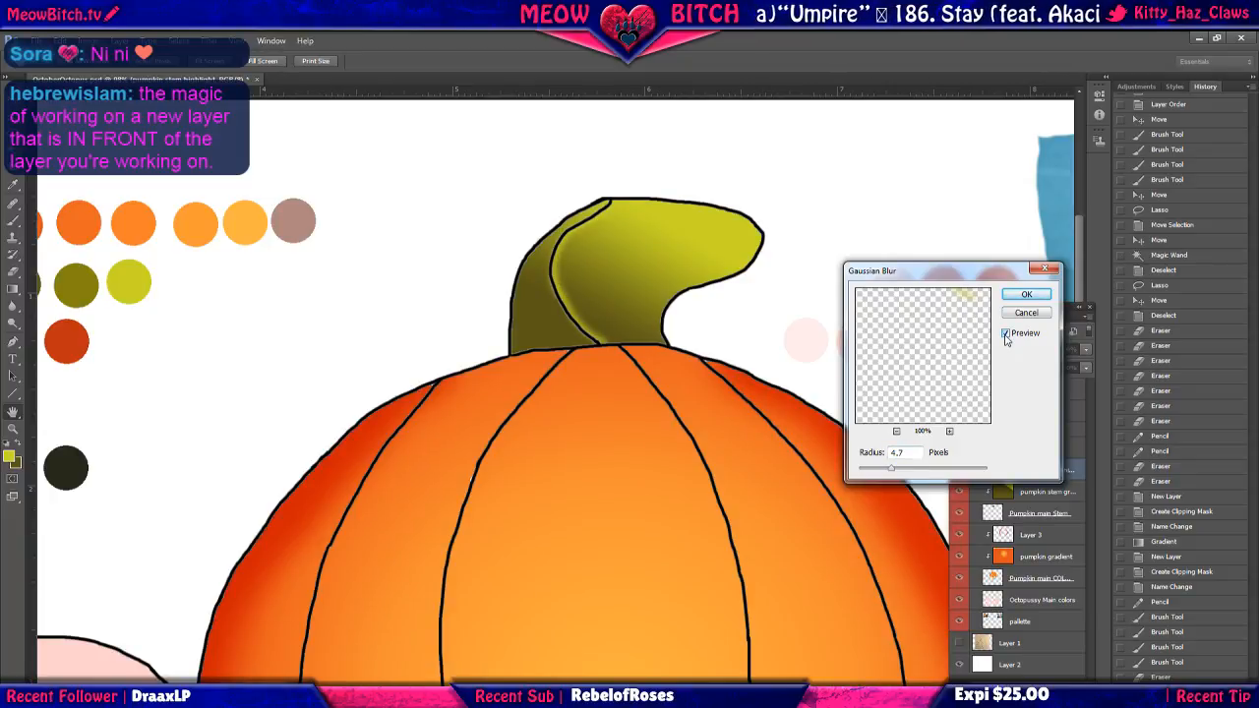
left_click(1006, 335)
left_click(1006, 334)
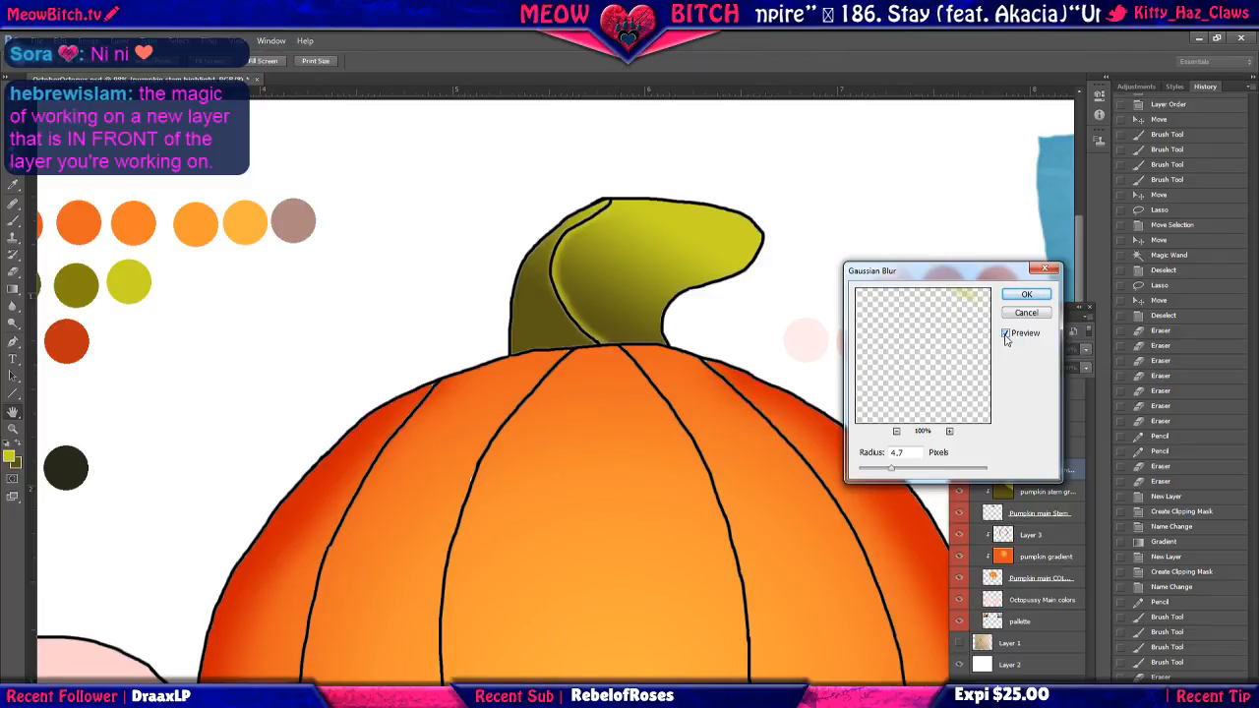
left_click(1005, 335)
left_click(1005, 335)
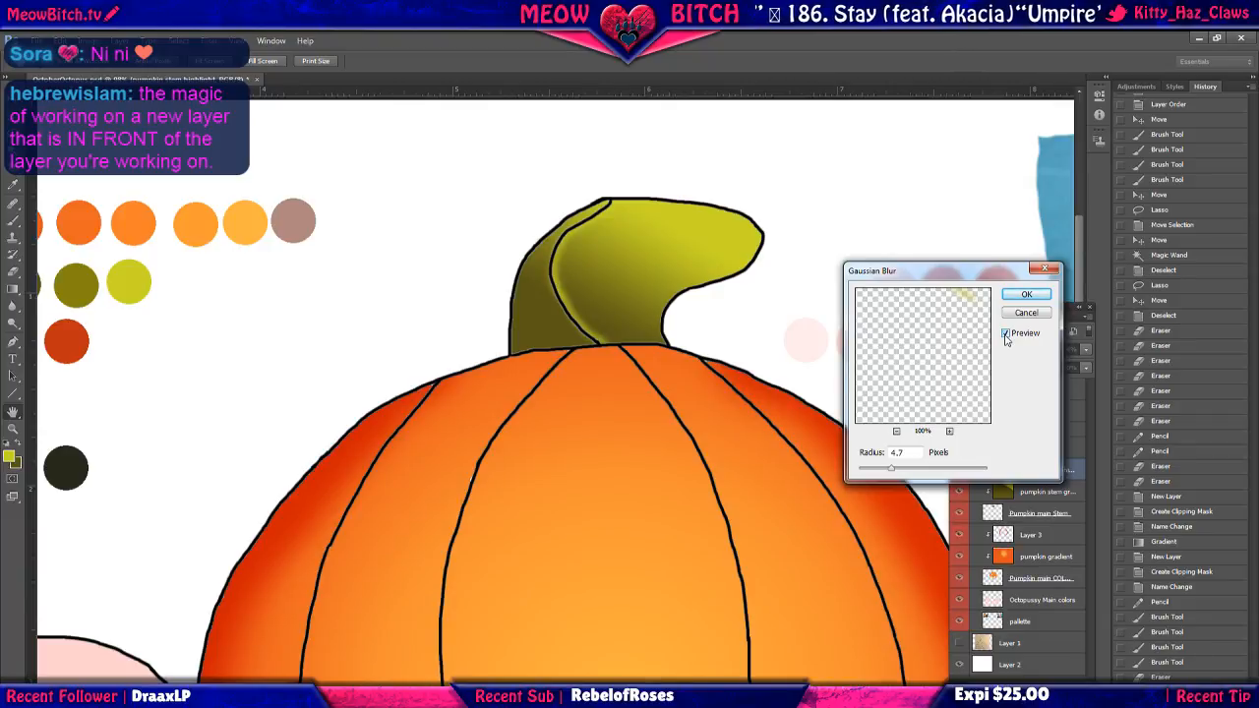
left_click(1005, 334)
left_click(1006, 334)
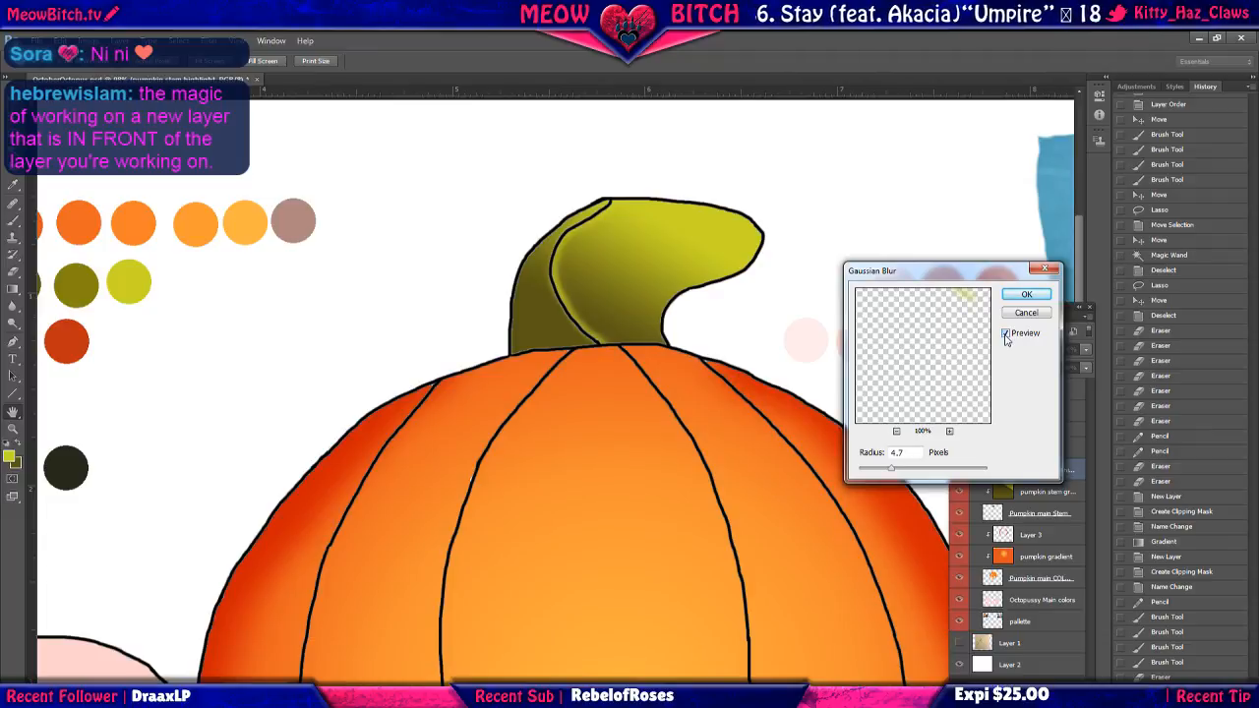
left_click(1006, 335)
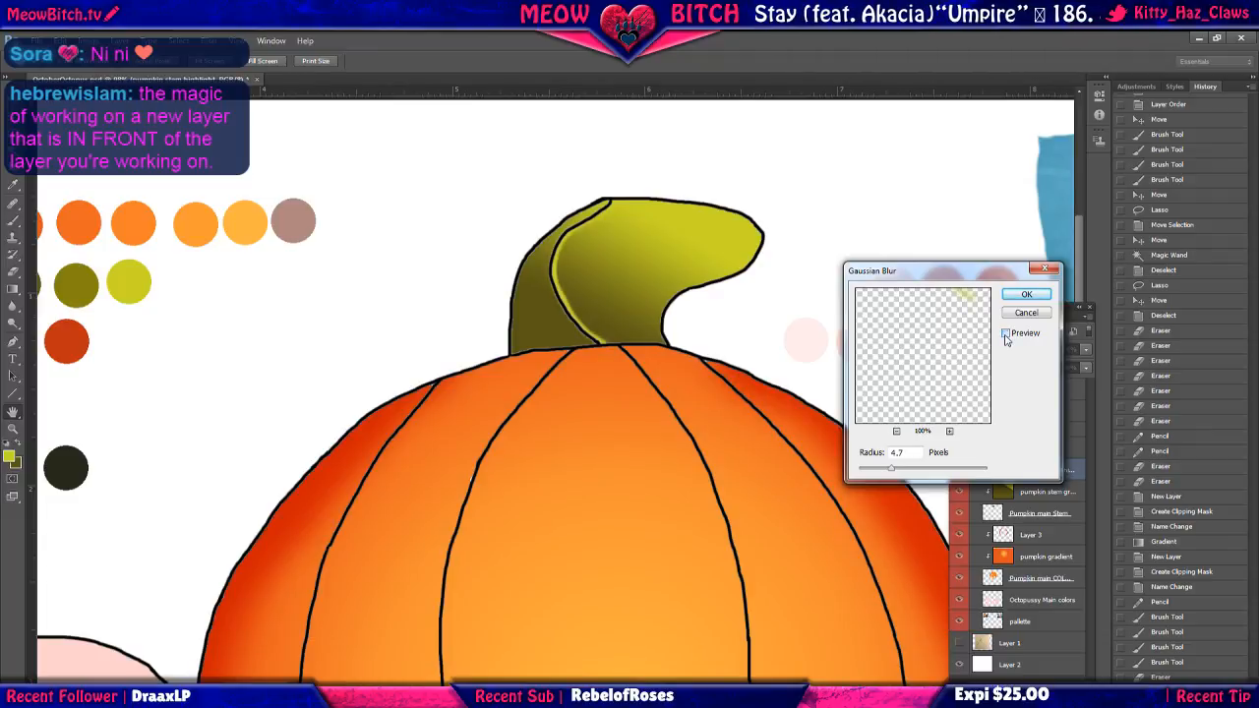
Set the stem highlight's Gaussian Blur radius to 2.7 pixels, compare the result with the preview off and on, and apply it.
left_click_drag(893, 468, 881, 473)
left_click(1005, 334)
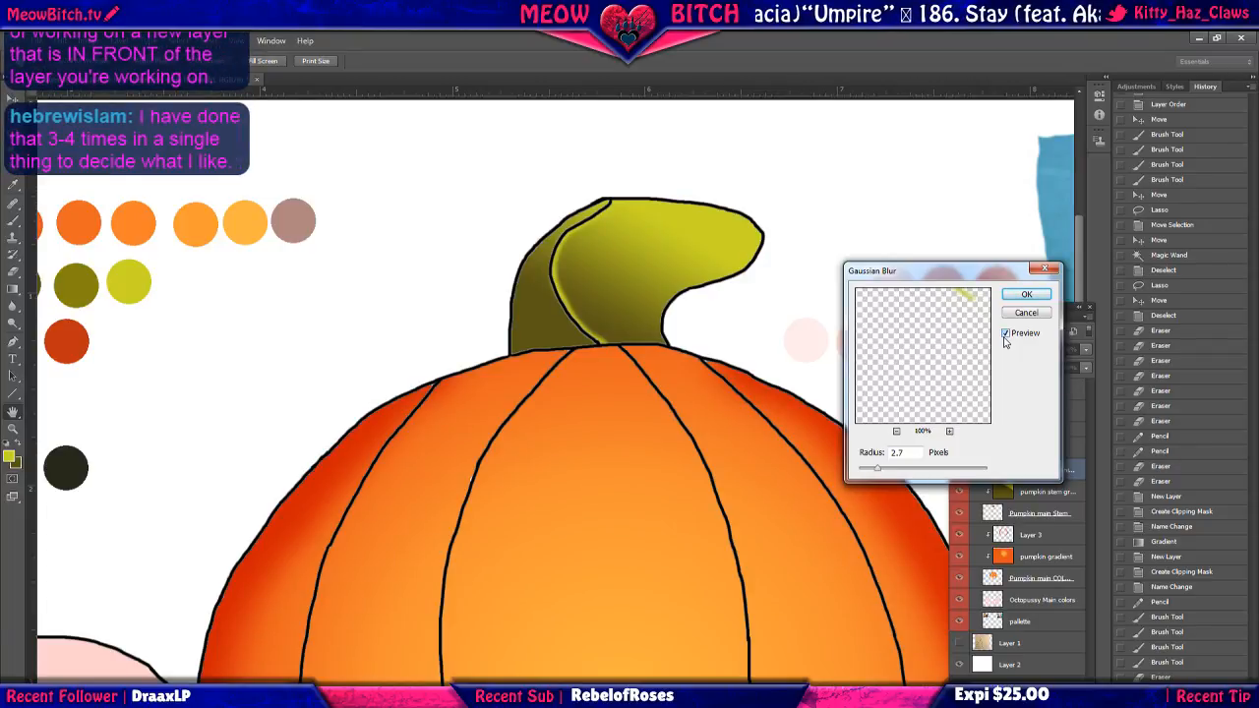
left_click(1006, 335)
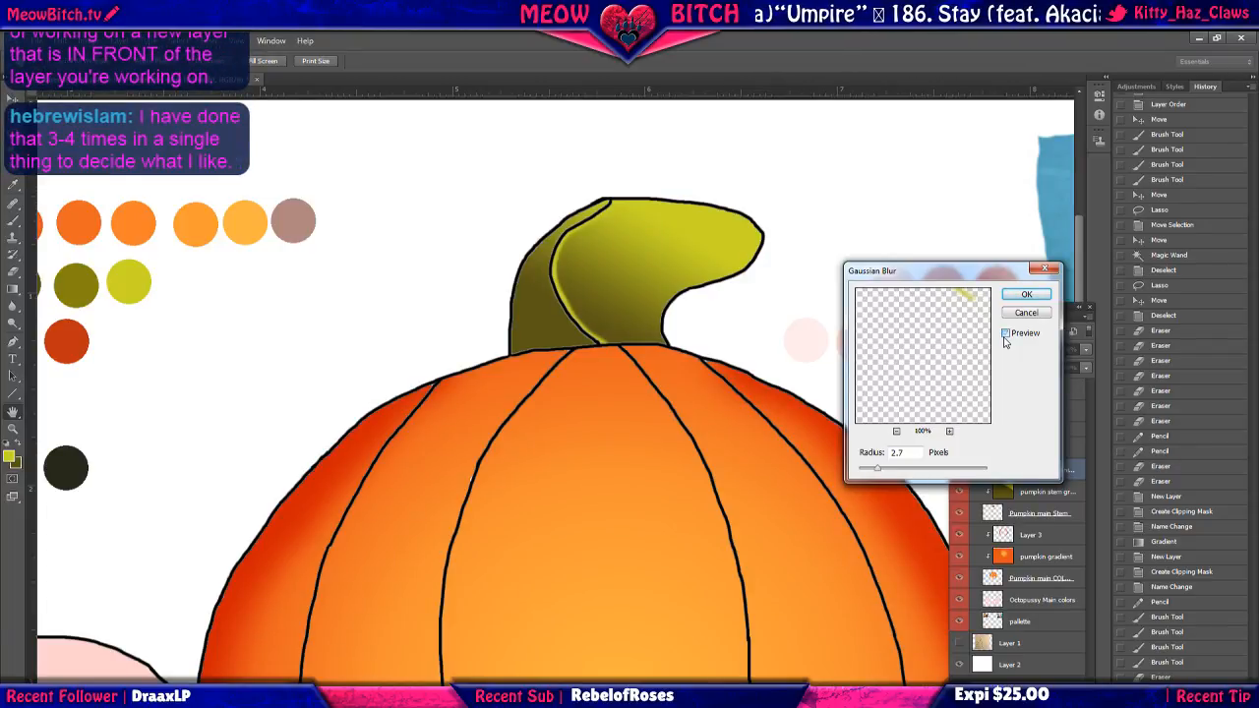
left_click(1005, 334)
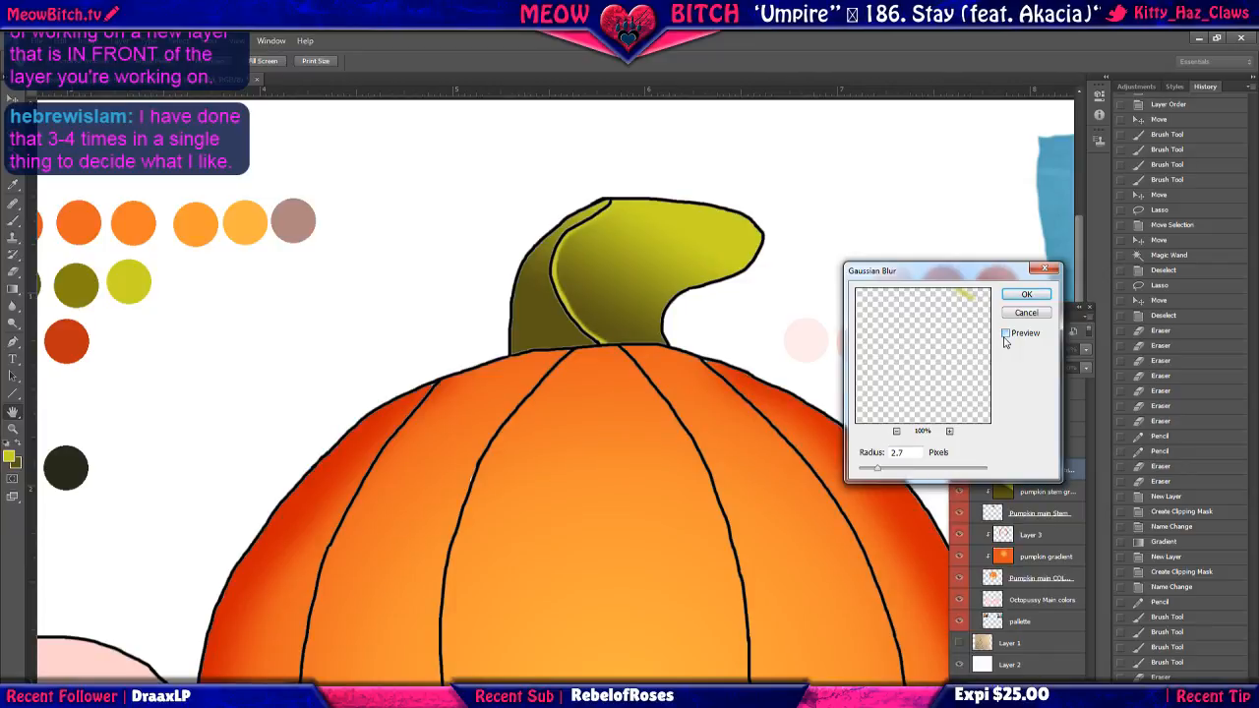
left_click(1006, 334)
left_click(1005, 335)
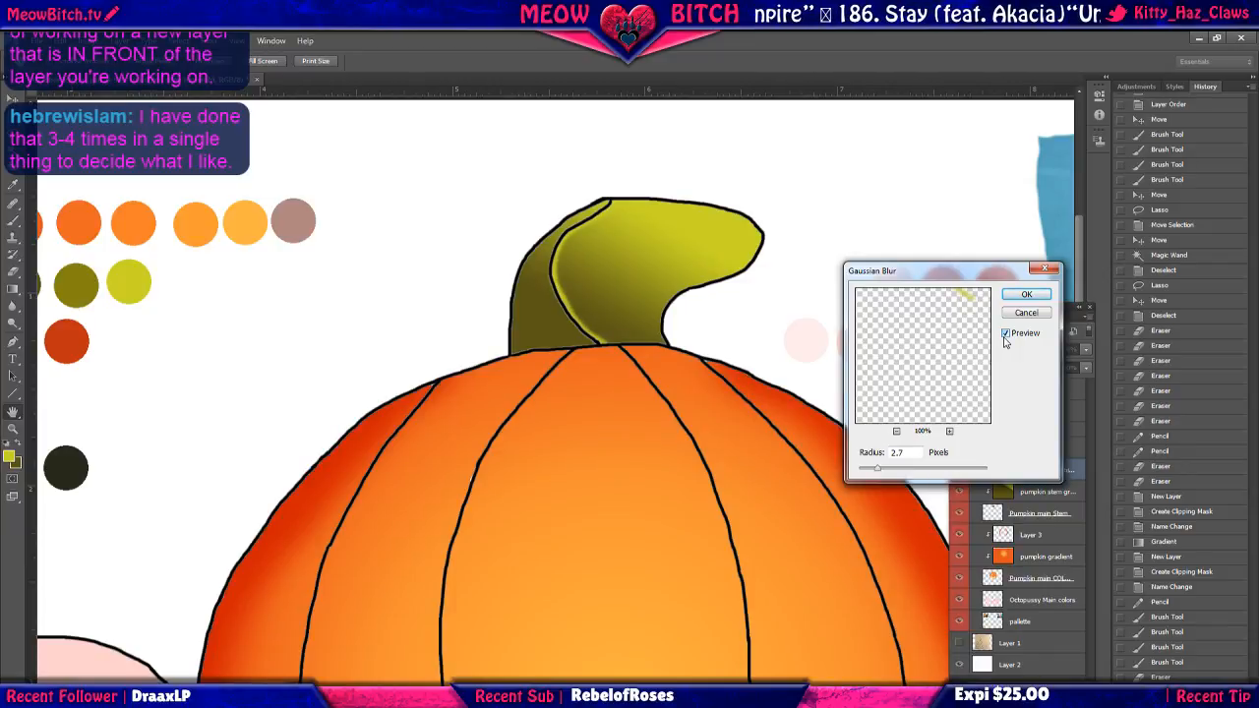
left_click(1005, 335)
left_click(1005, 334)
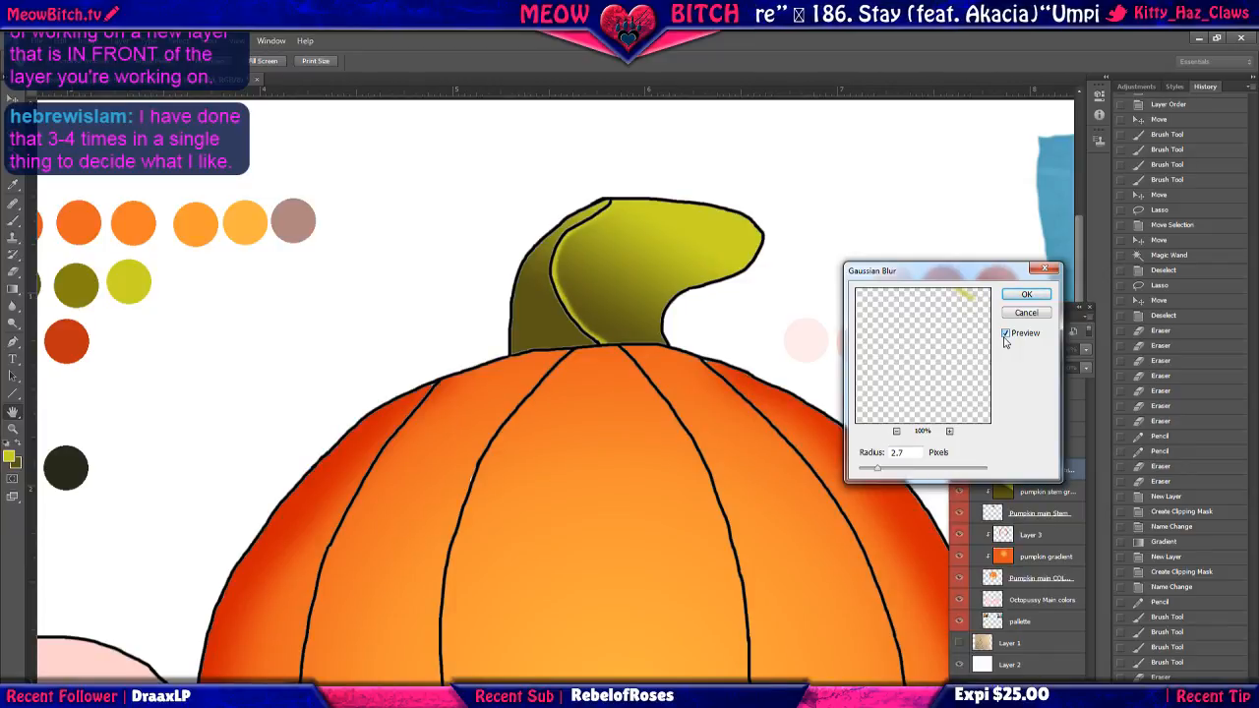
left_click(1005, 335)
left_click(1005, 334)
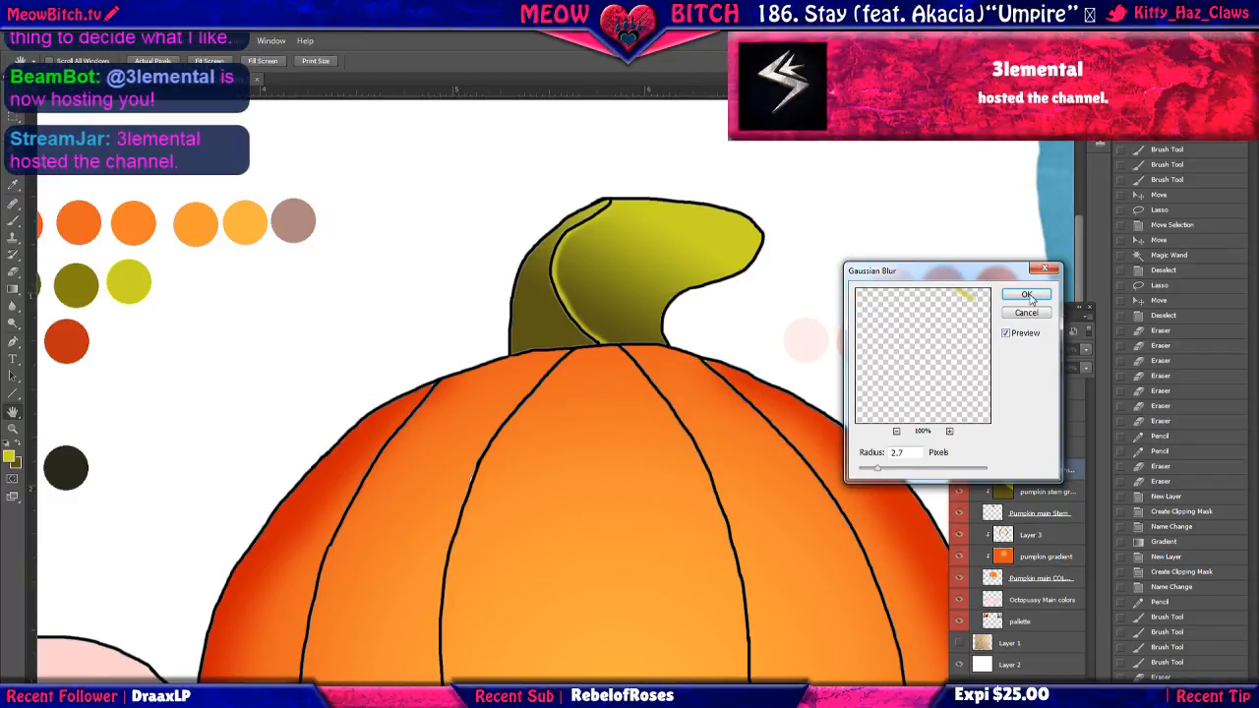
left_click(1027, 297)
Inspect the blurred stem highlight up close and within the whole octopus drawing.
scroll(686, 468, "down", 5)
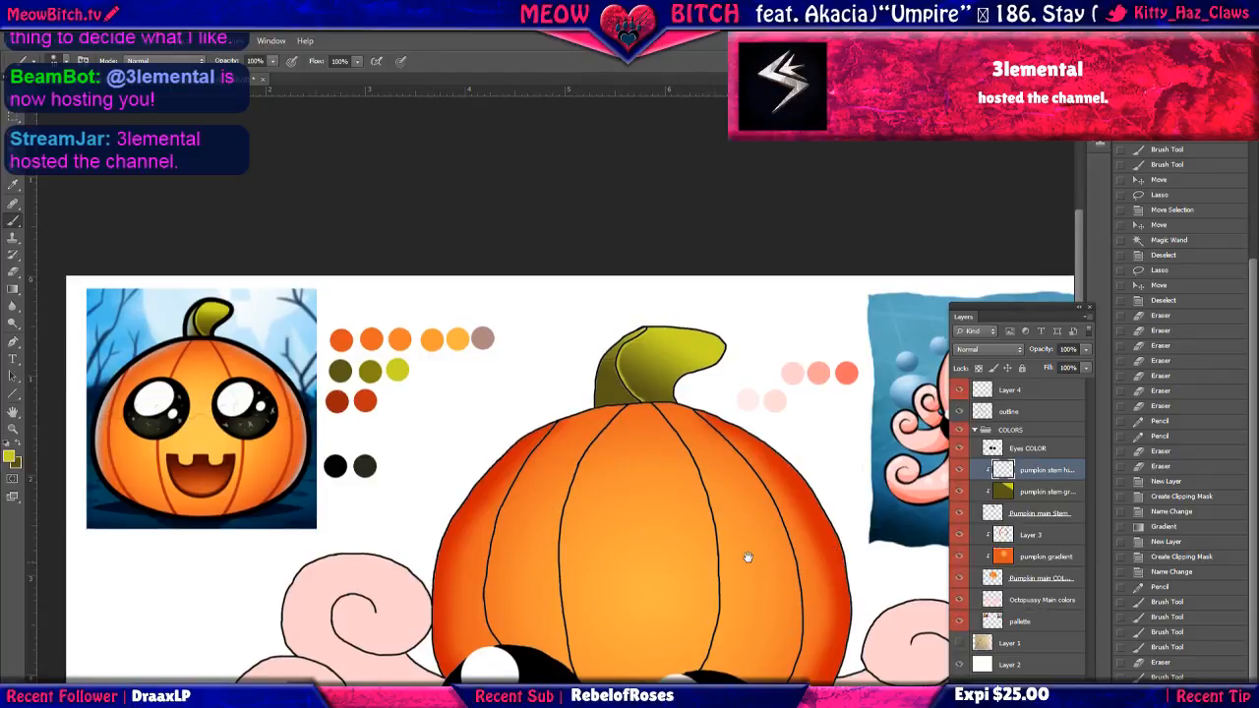
left_click_drag(744, 554, 675, 470)
scroll(627, 331, "up", 7)
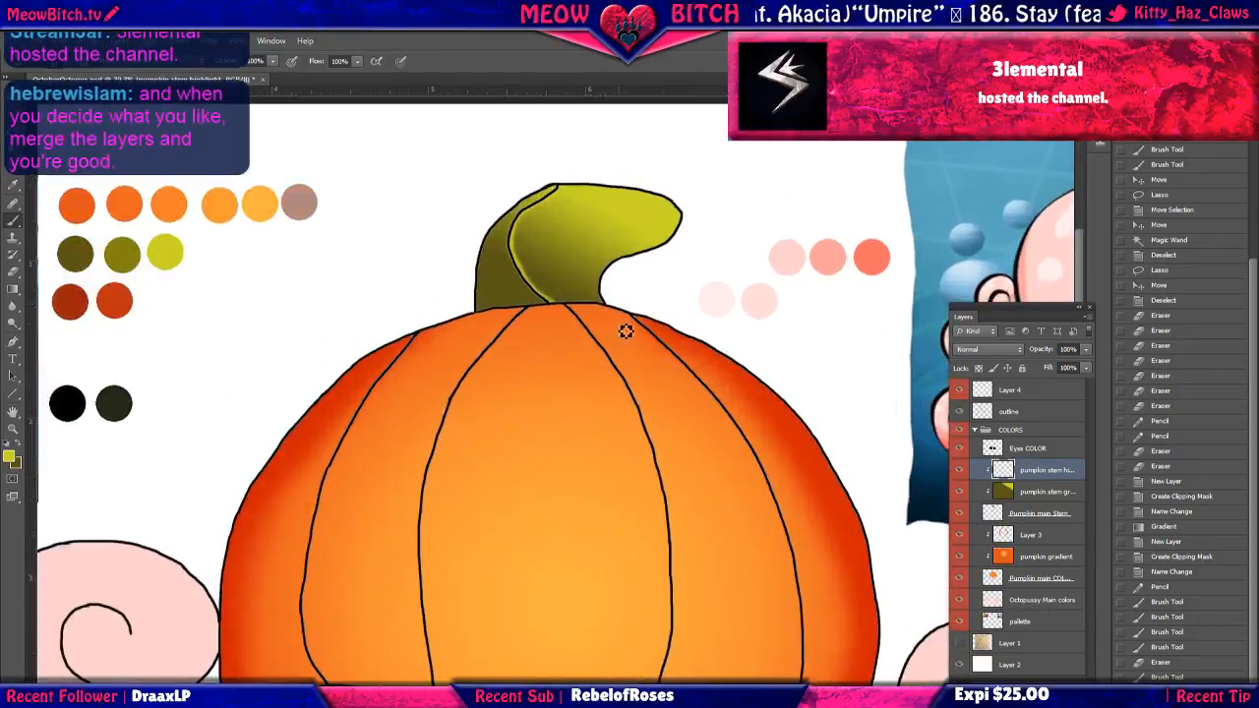
scroll(531, 329, "up", 7)
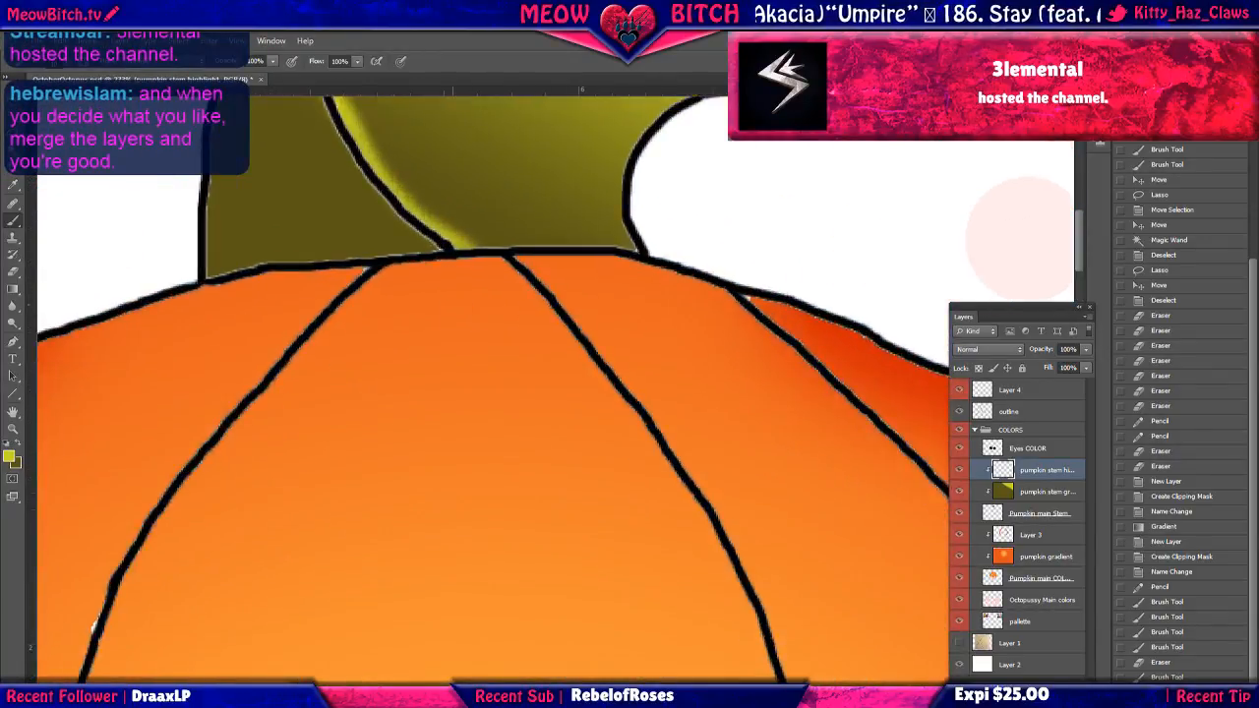
scroll(452, 306, "down", 7)
scroll(458, 310, "down", 8)
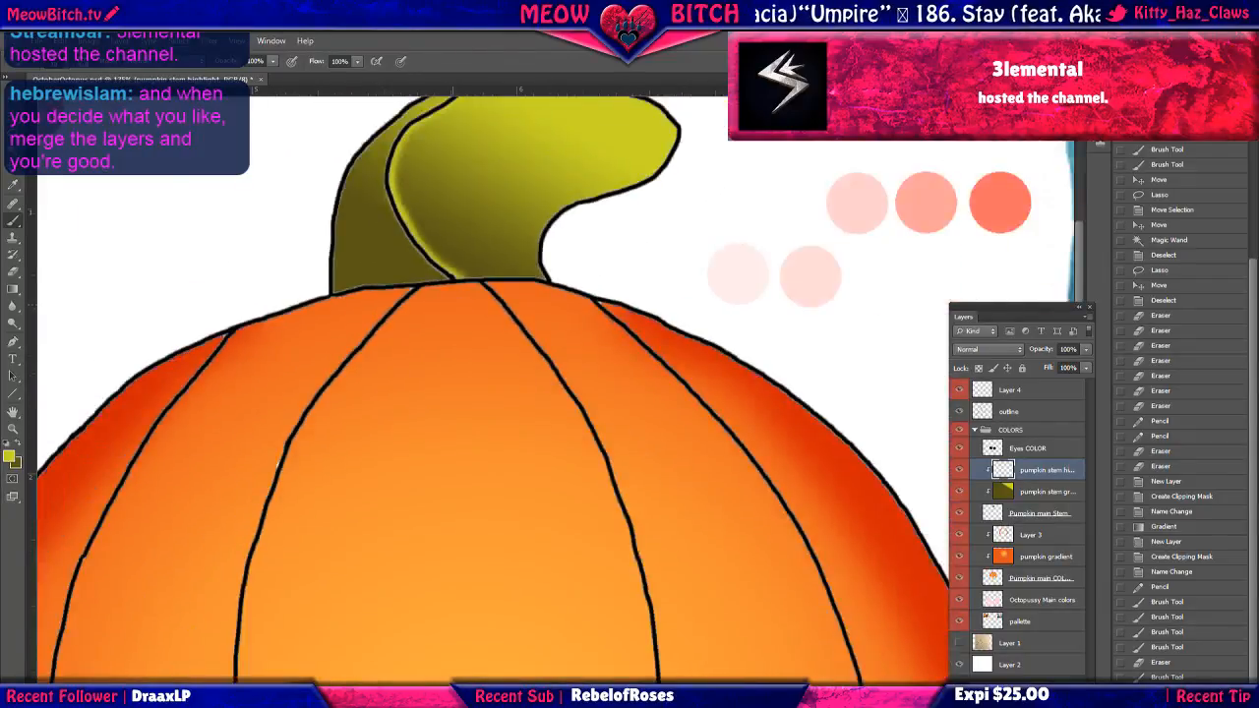
scroll(454, 339, "up", 1)
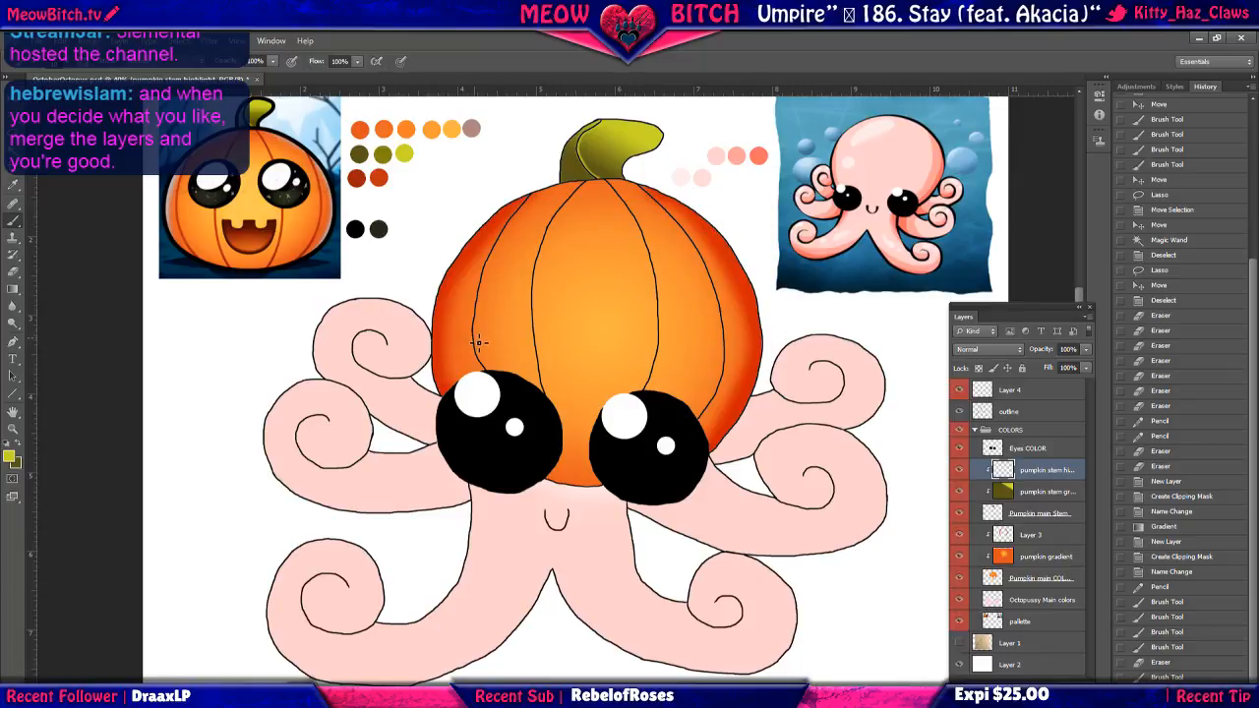
scroll(477, 342, "down", 1)
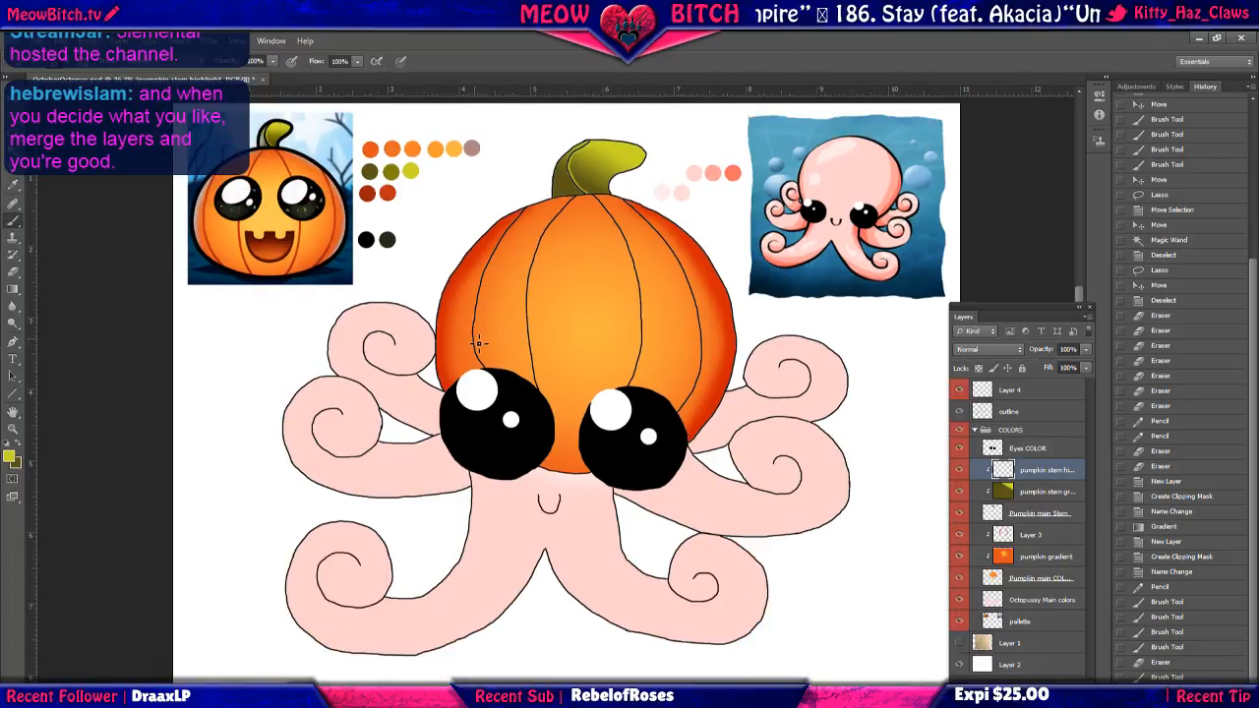
Save the drawing as a new Photoshop file named OctoberOctopus2.psd in the October Octopus folder.
left_click(36, 41)
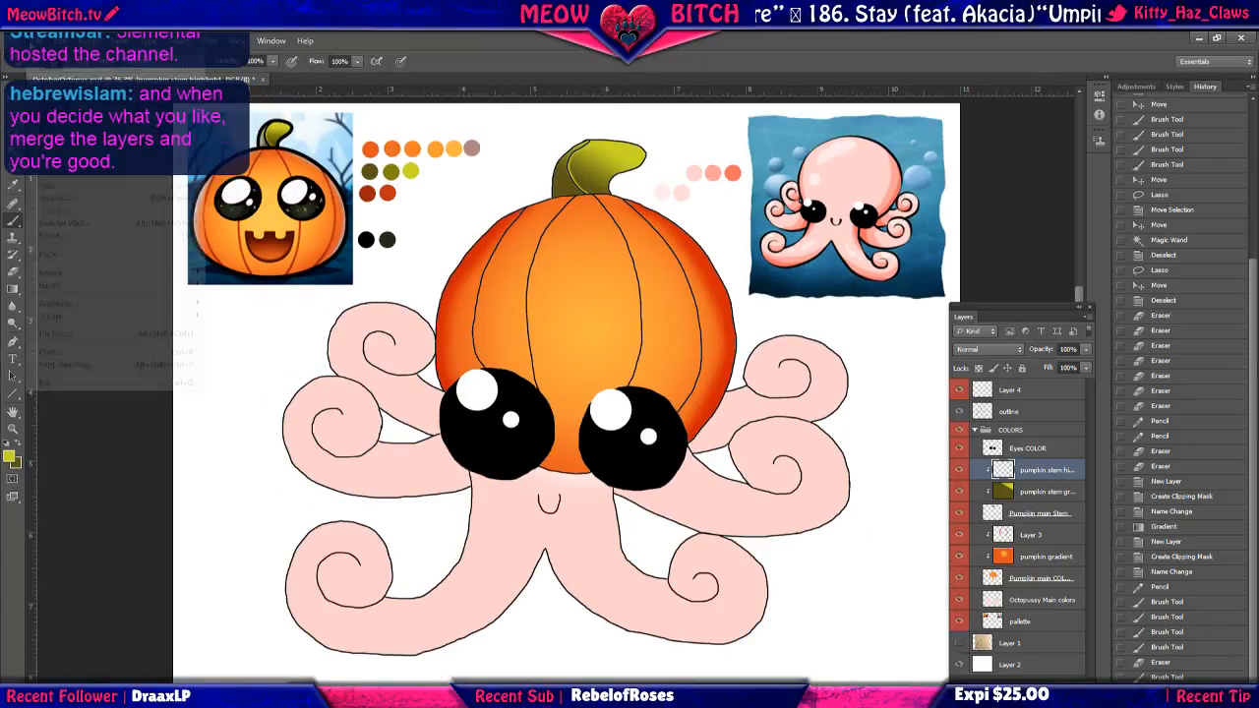
left_click(77, 200)
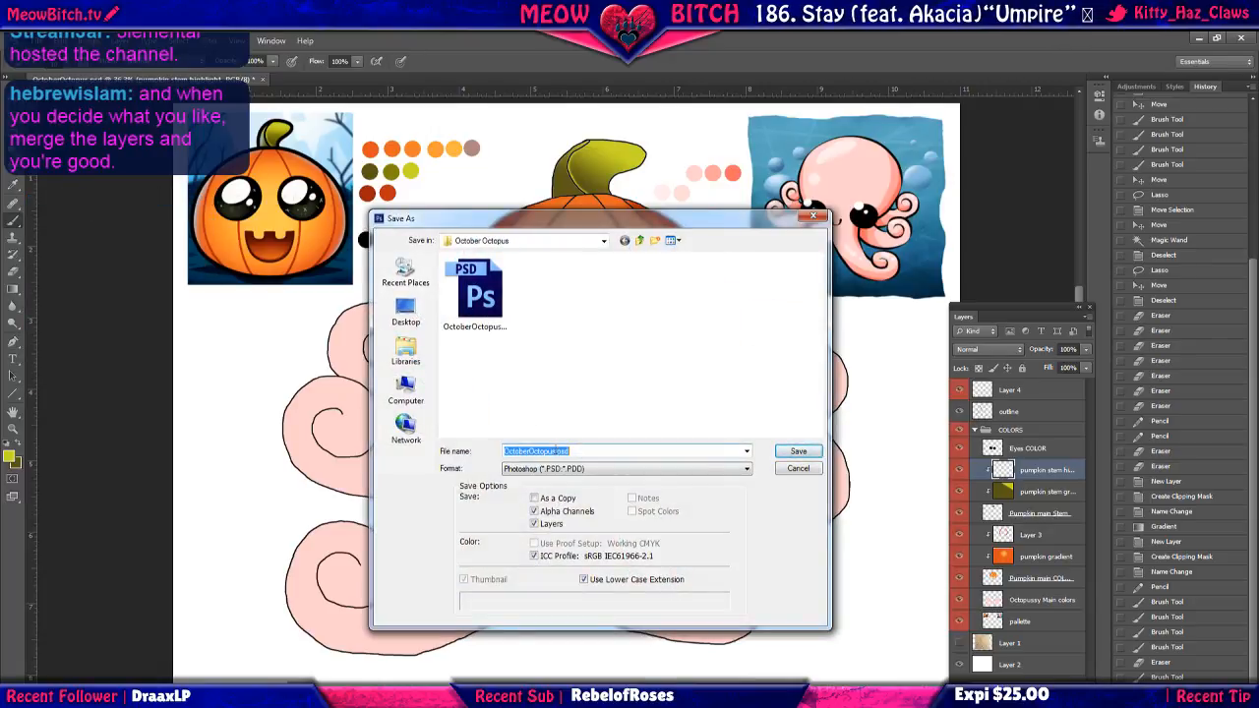
left_click(558, 451)
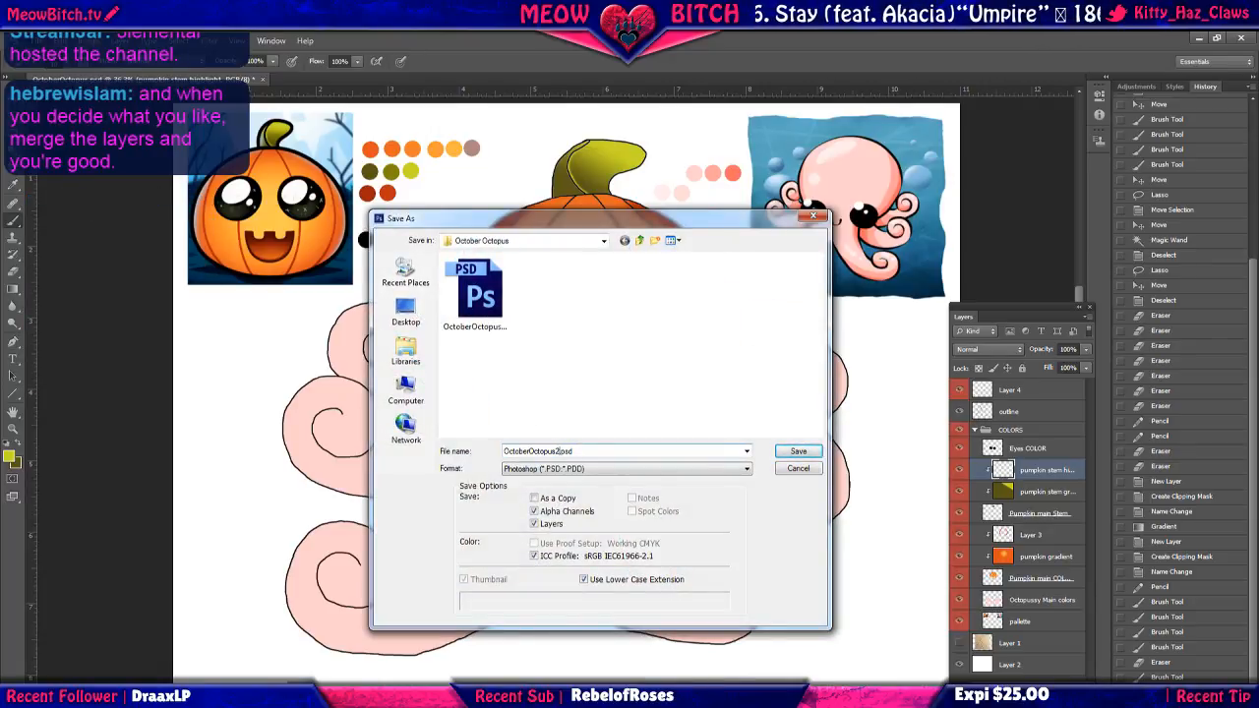
key("Return")
left_click(688, 241)
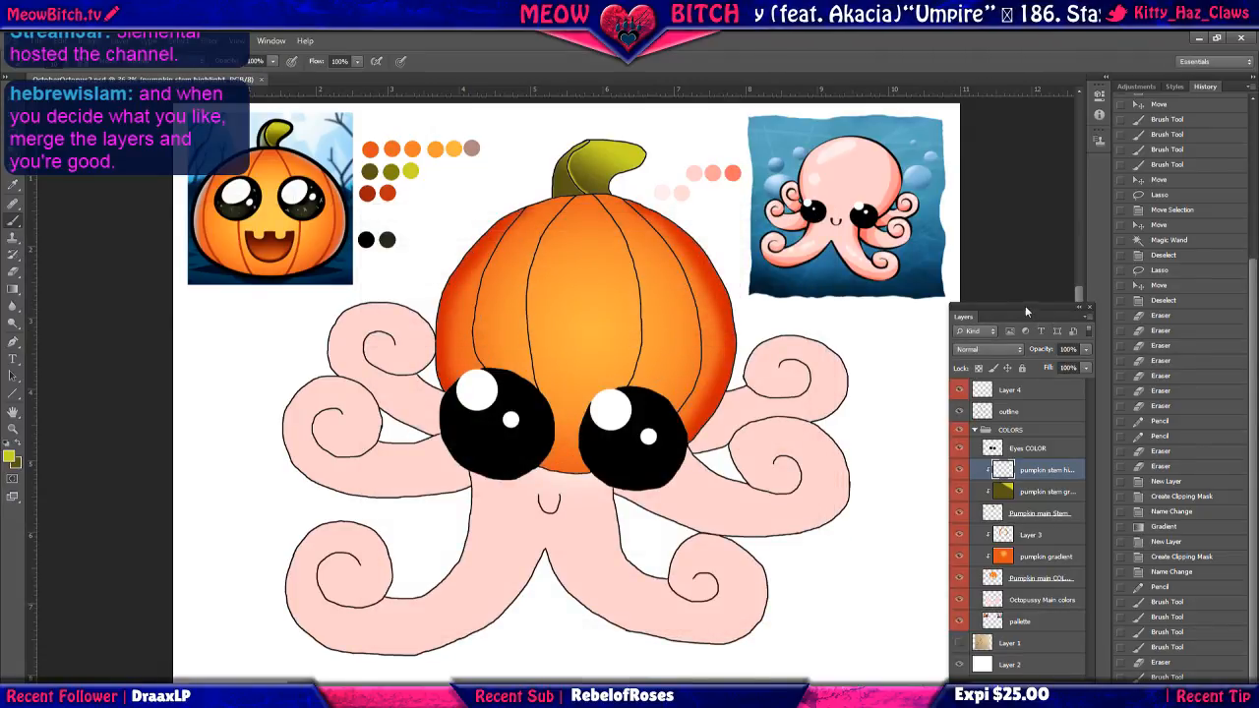
Dock the floating Layers panel beneath the History panel.
left_click_drag(1024, 304, 1188, 305)
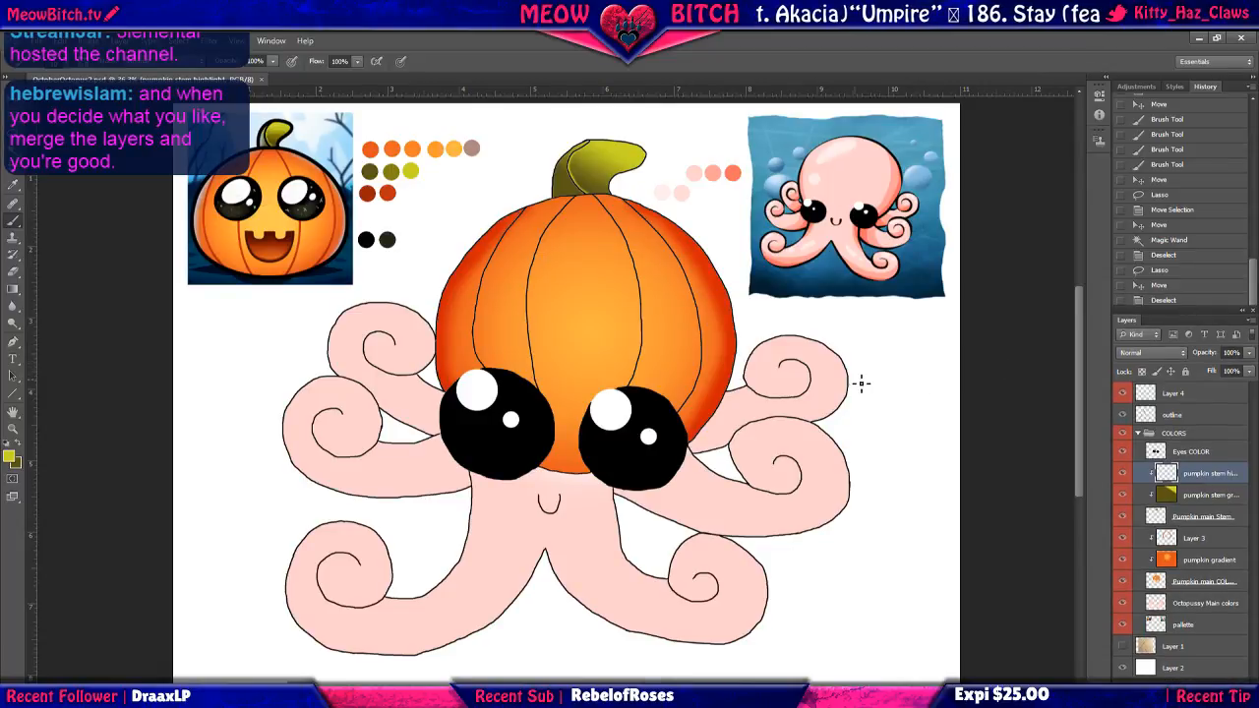
right_click(902, 394)
left_click(886, 349)
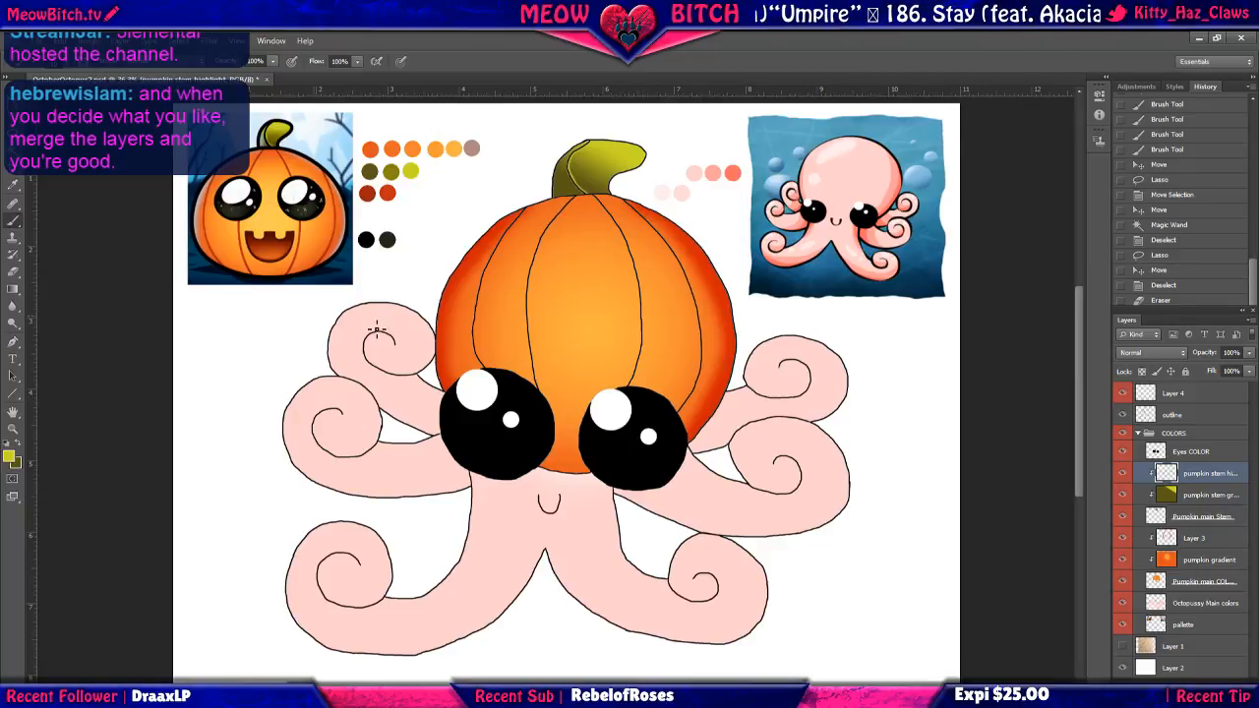
Examine the pumpkin reference picture and its colour swatches, comparing its eyes and shading with the octopus drawing.
scroll(204, 301, "up", 3)
scroll(442, 206, "up", 3)
scroll(442, 394, "up", 3)
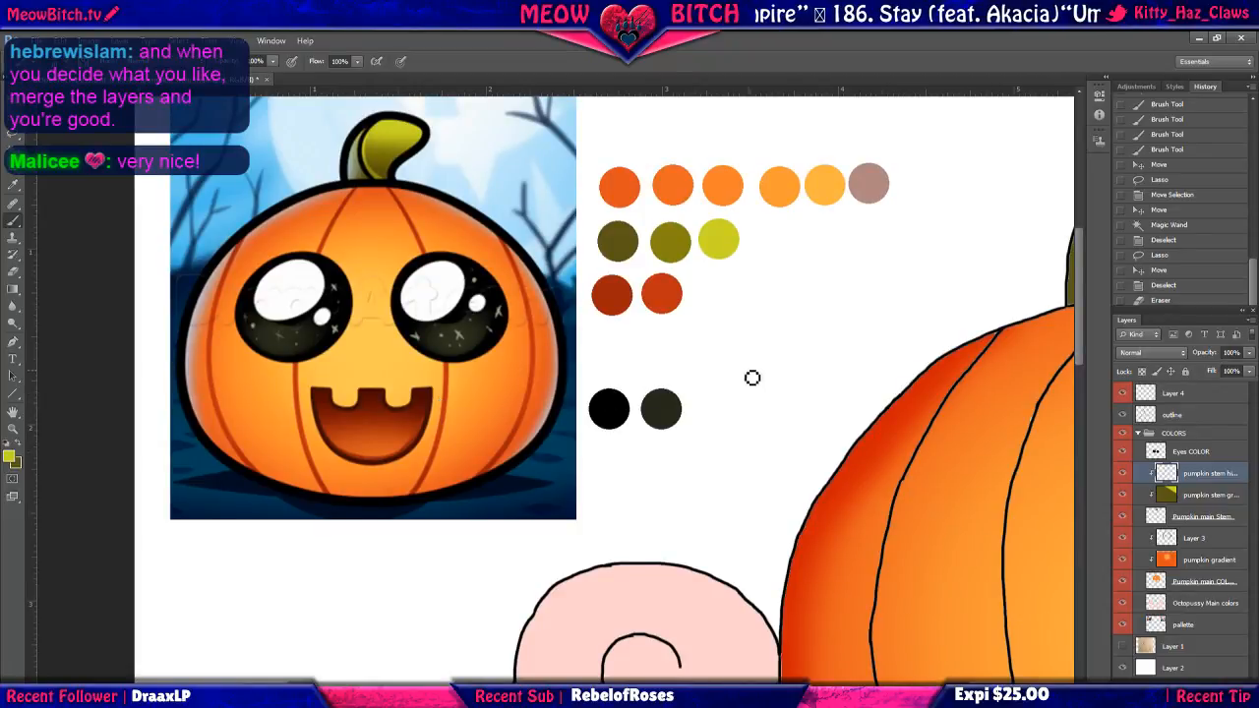
left_click_drag(753, 377, 627, 399)
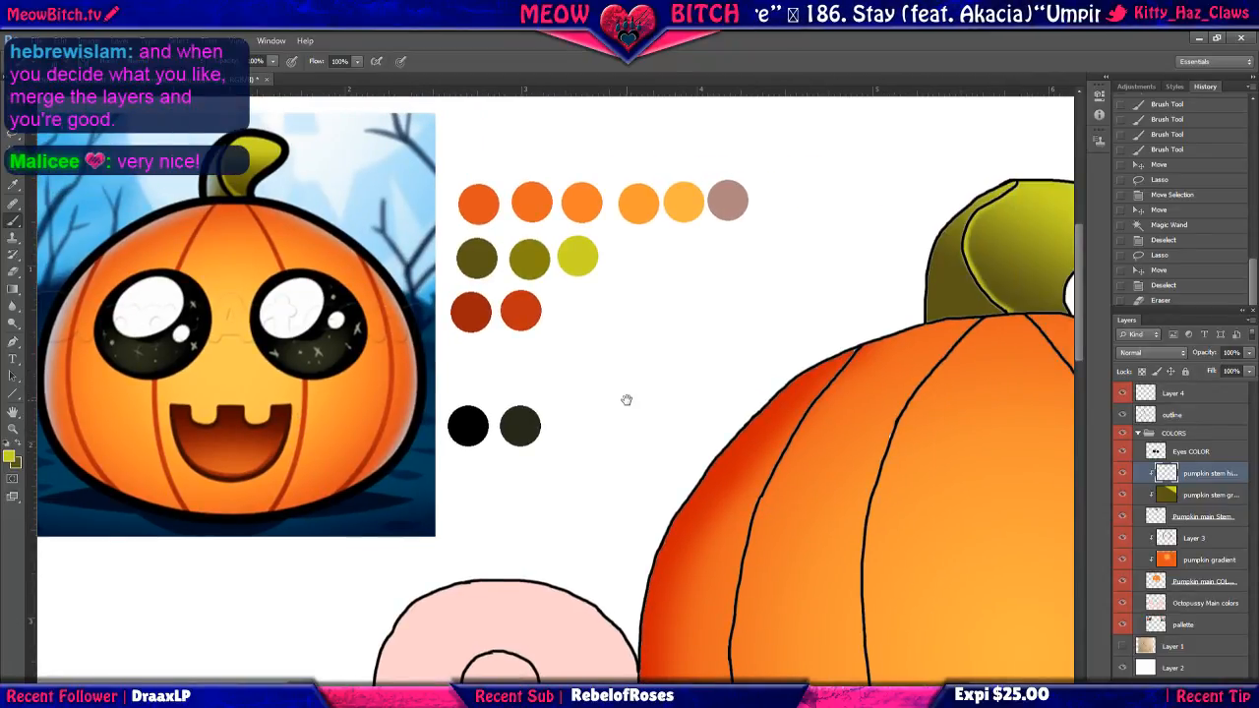
scroll(626, 399, "down", 5)
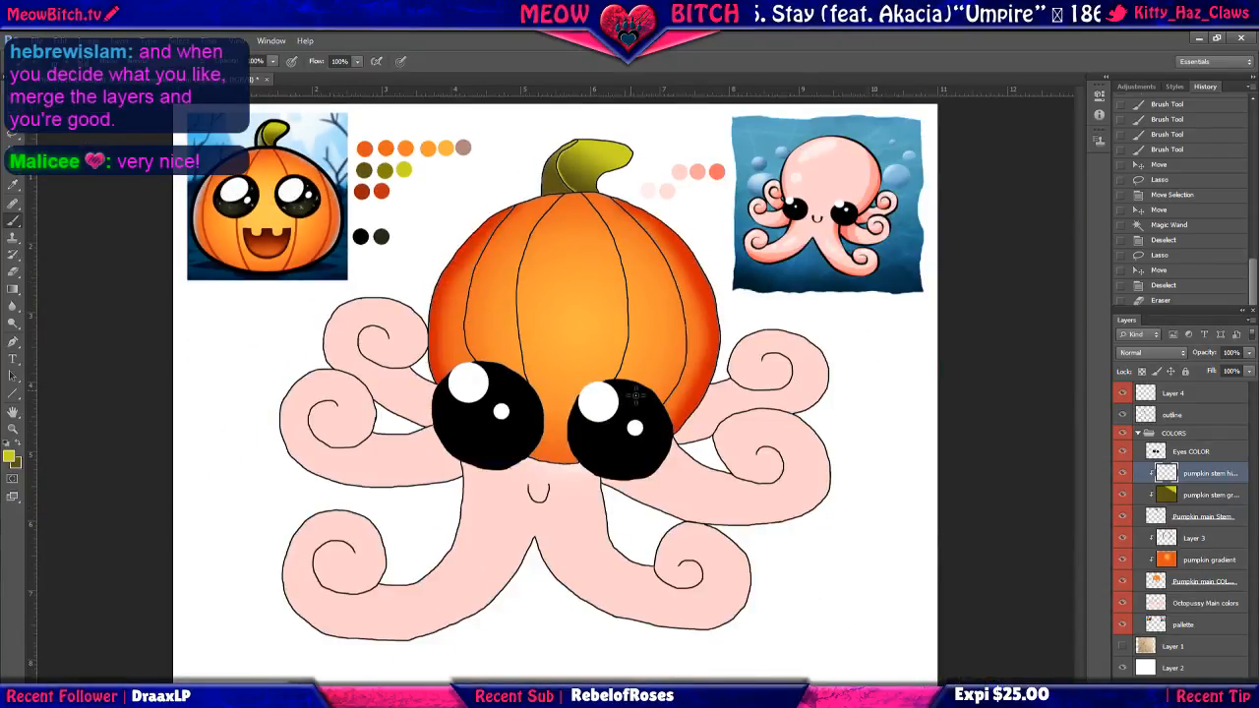
scroll(261, 185, "up", 5)
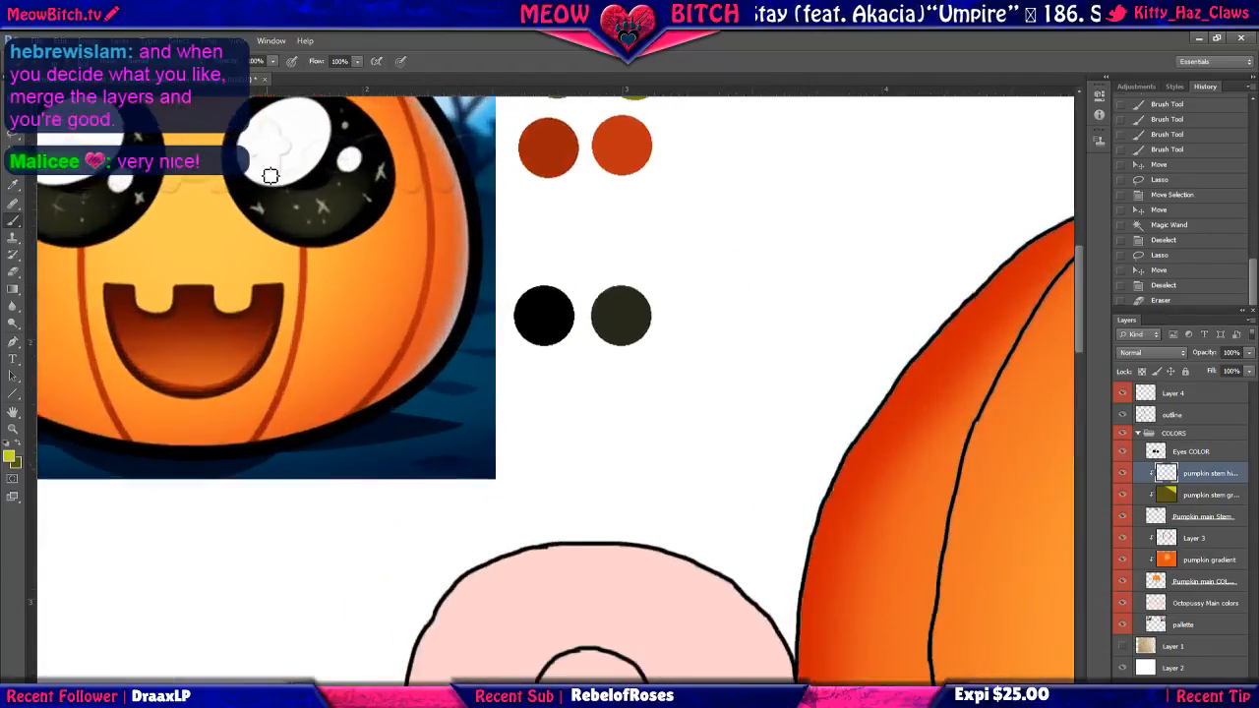
left_click_drag(260, 185, 389, 397)
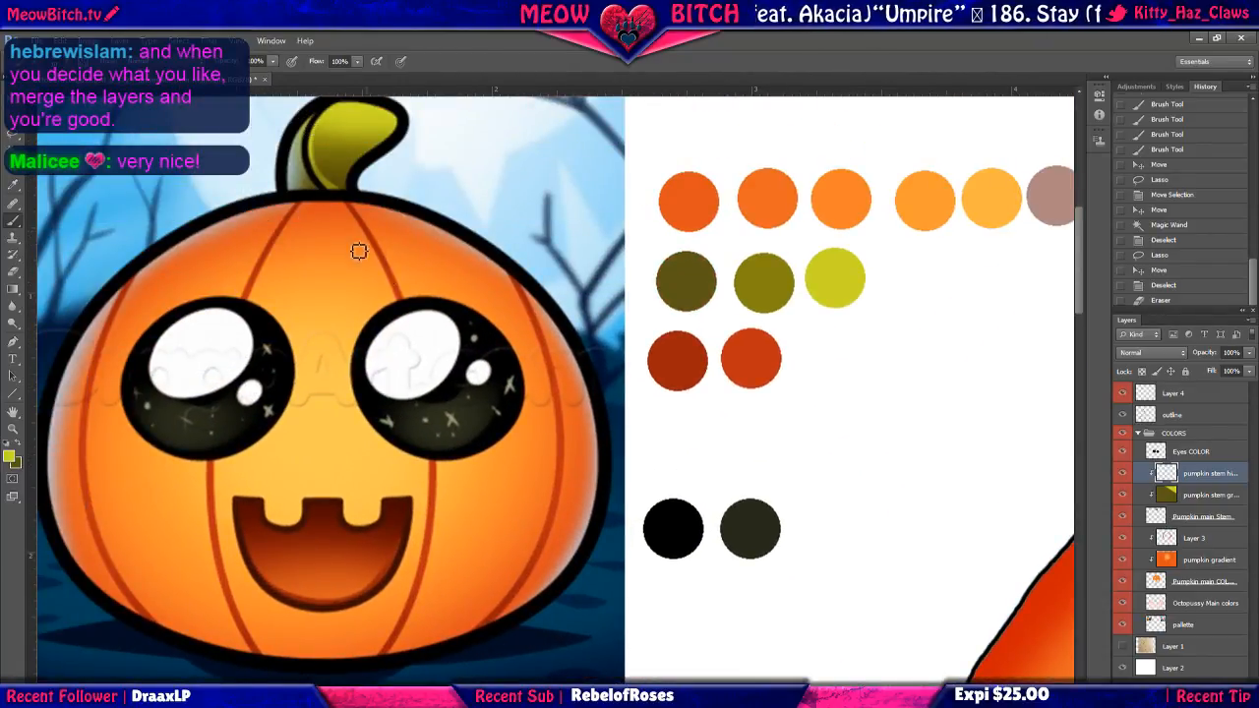
scroll(460, 352, "down", 2)
scroll(460, 352, "down", 1)
scroll(472, 351, "down", 2)
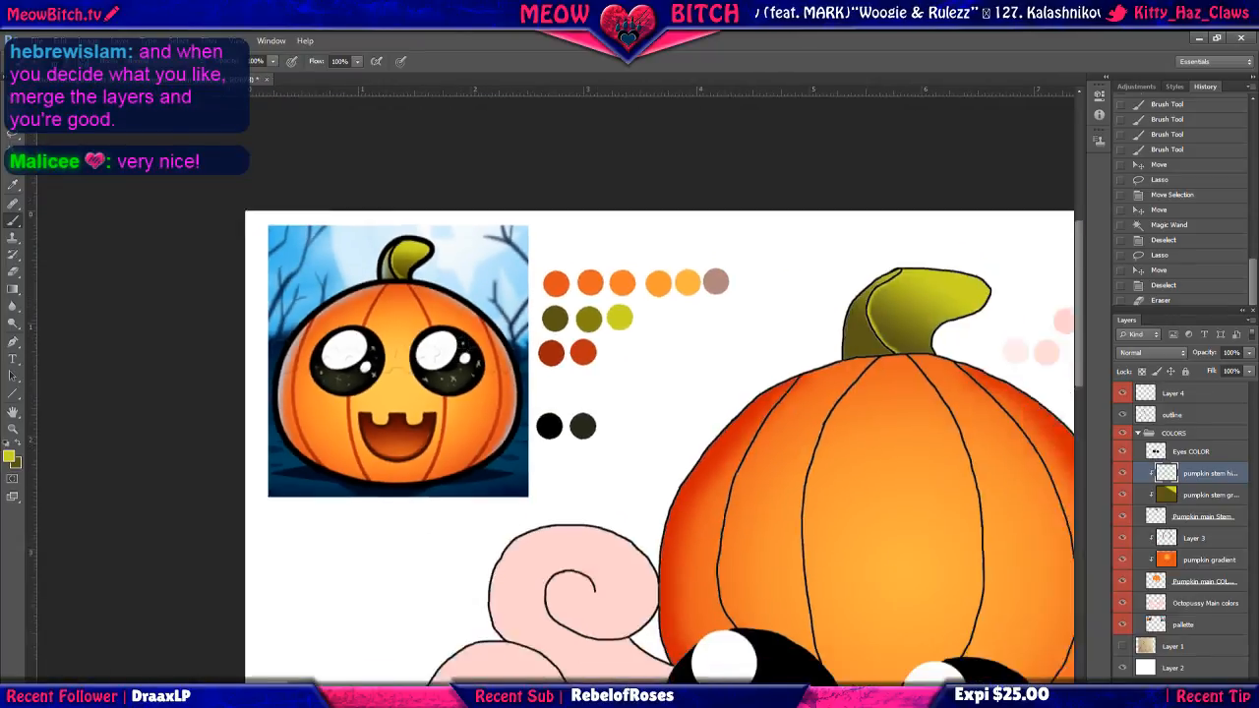
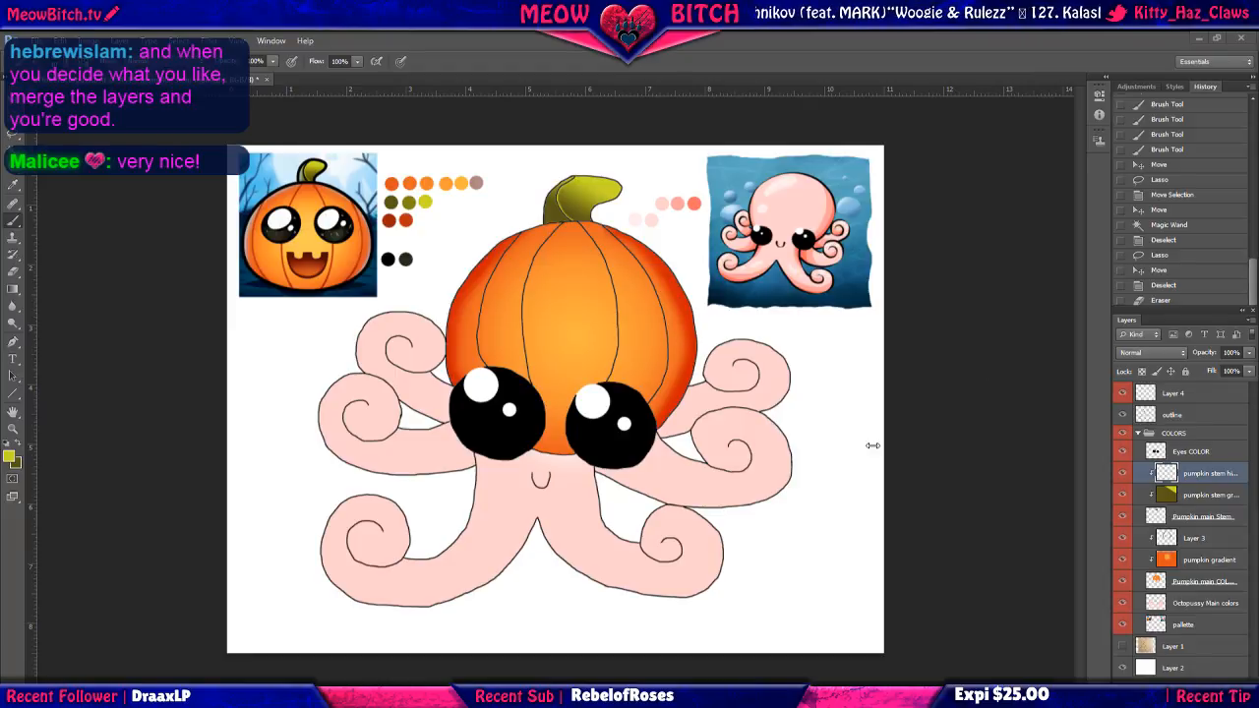
Check what the Octopussy Main colors and Eyes COLOR layers contain by toggling the visibility of each.
left_click(1217, 609)
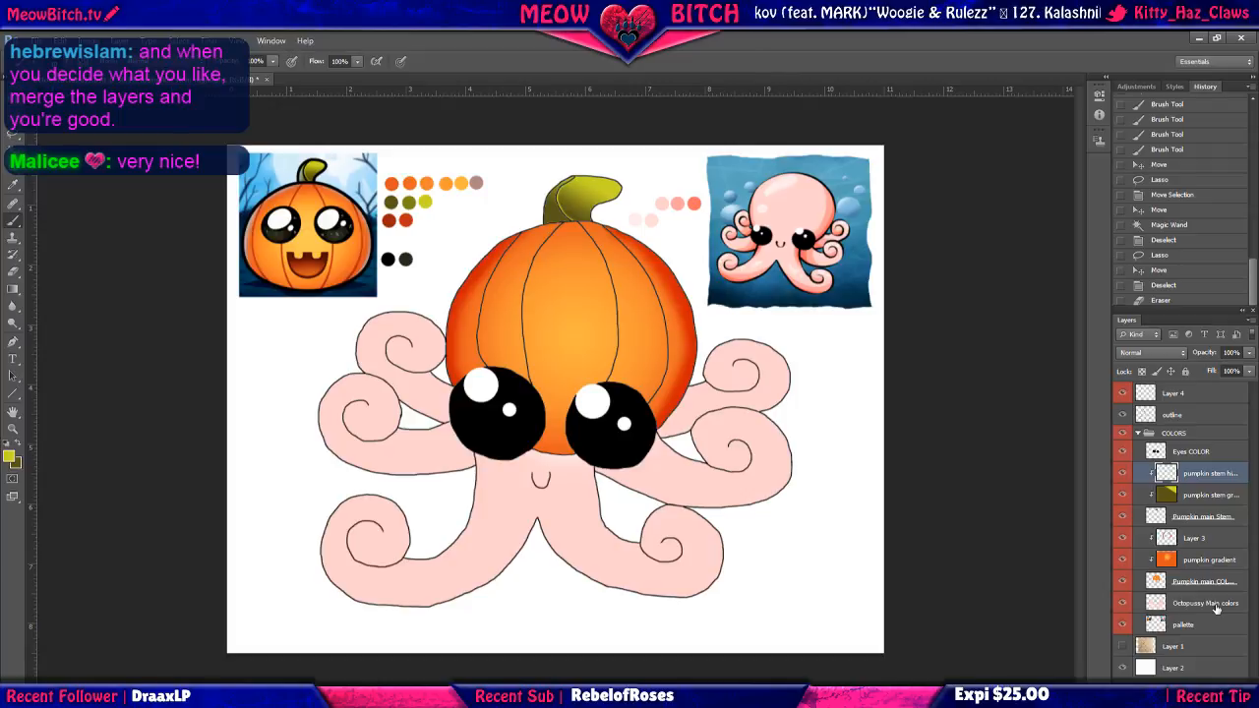
left_click(1217, 609)
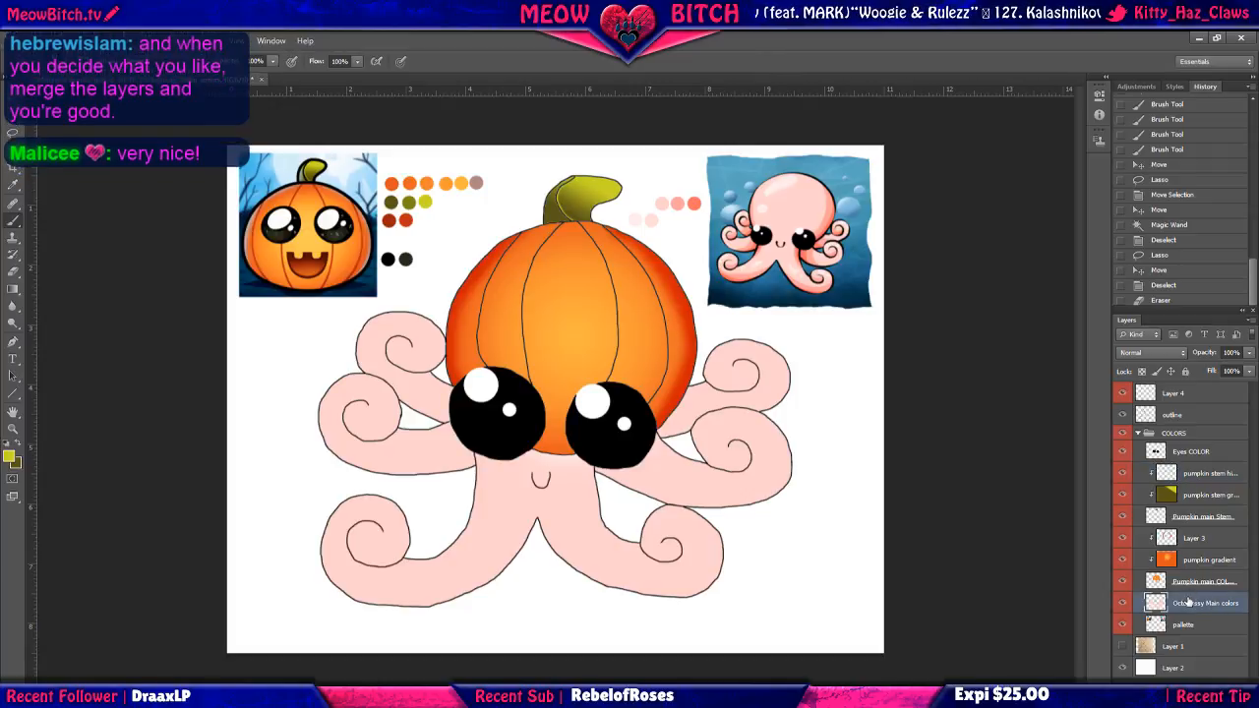
left_click(1122, 604)
left_click(1122, 604)
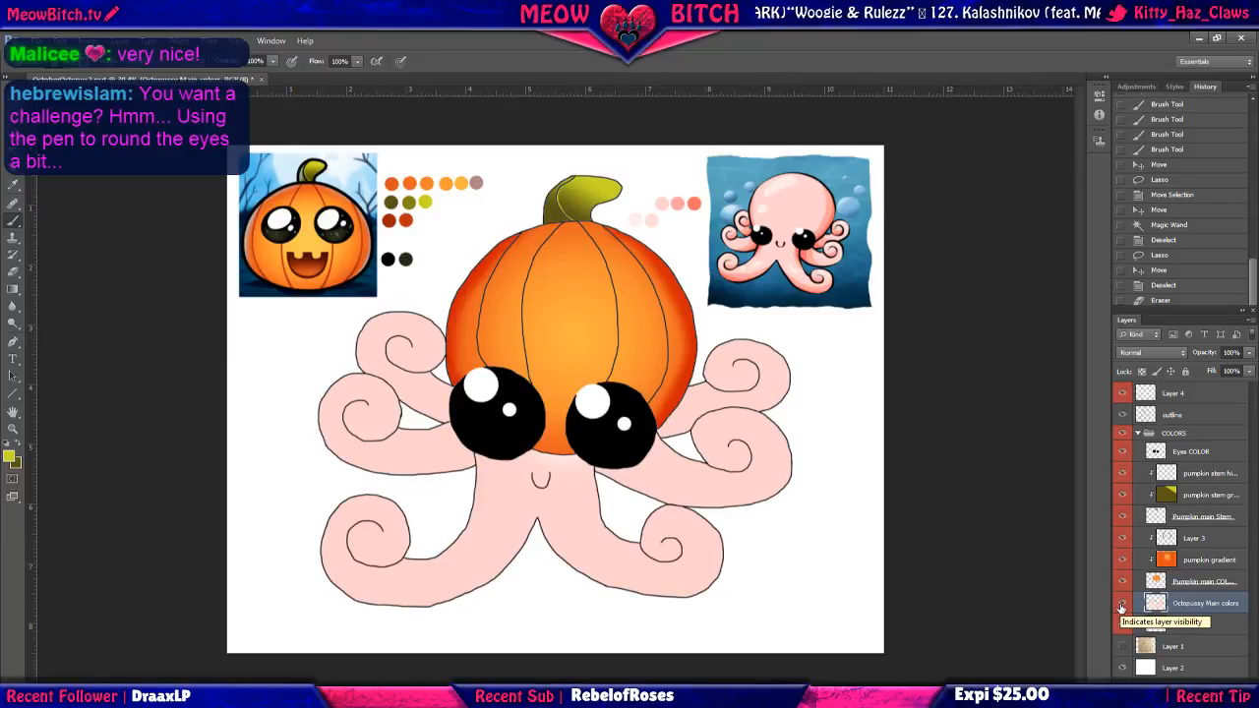
left_click(1192, 454)
left_click(1122, 455)
left_click(1122, 455)
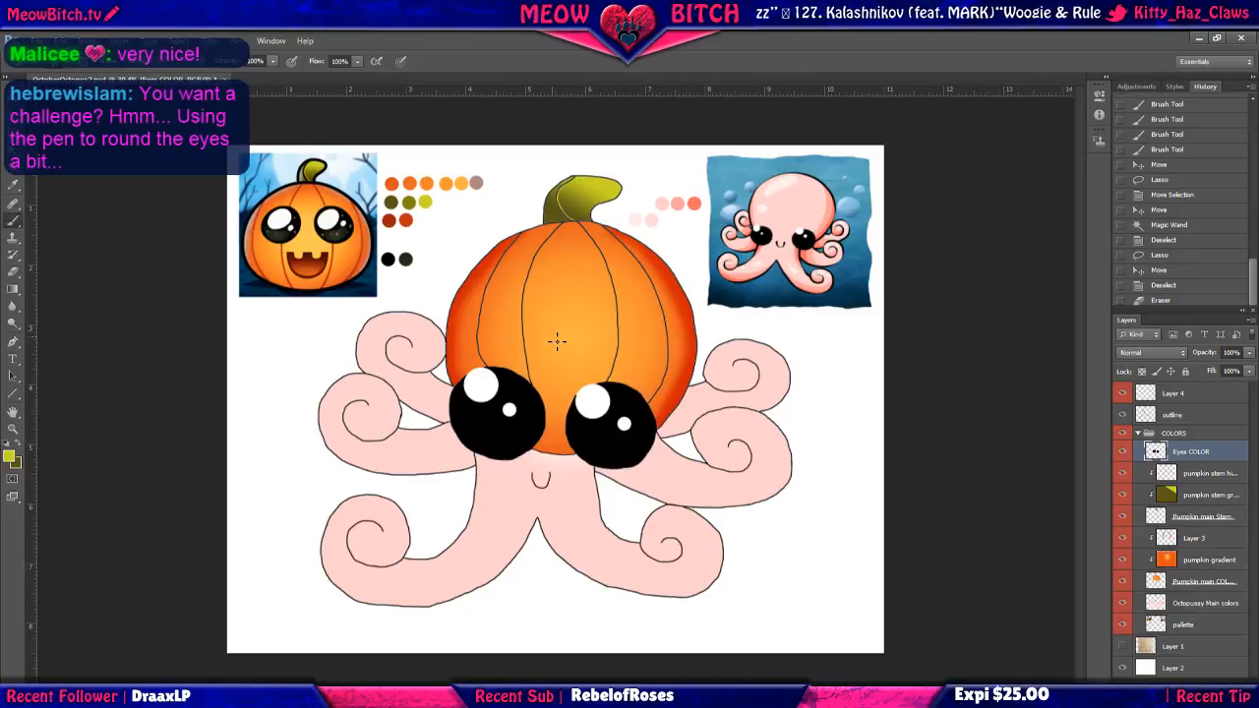
Select the palette layer and sample the darkest coral pink swatch near the octopus reference as the foreground colour.
scroll(459, 397, "up", 3)
scroll(740, 337, "up", 2)
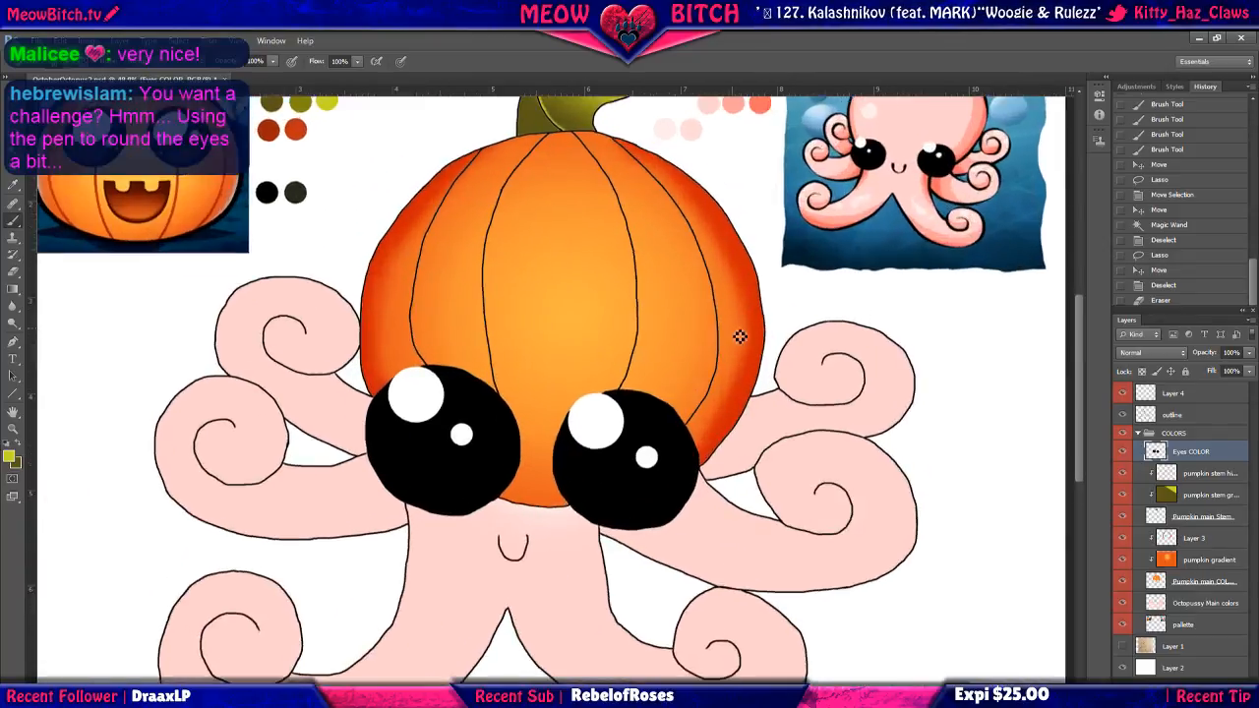
left_click_drag(896, 264, 865, 315)
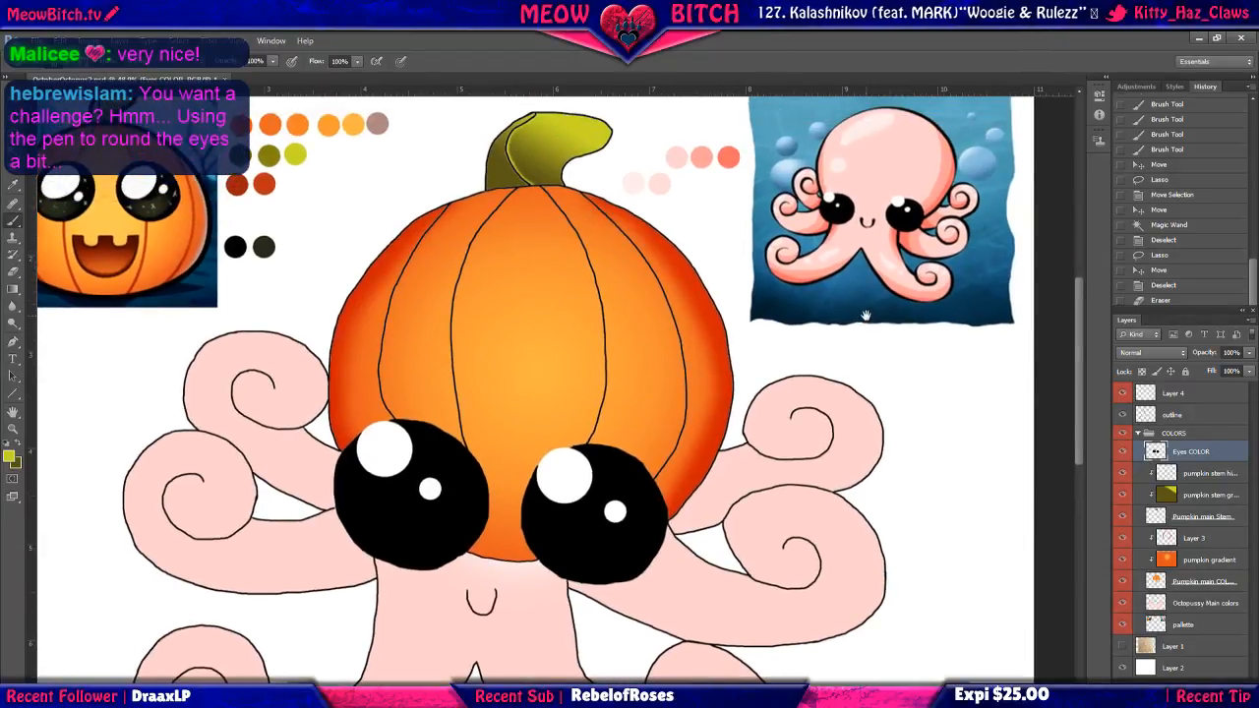
scroll(817, 257, "up", 2)
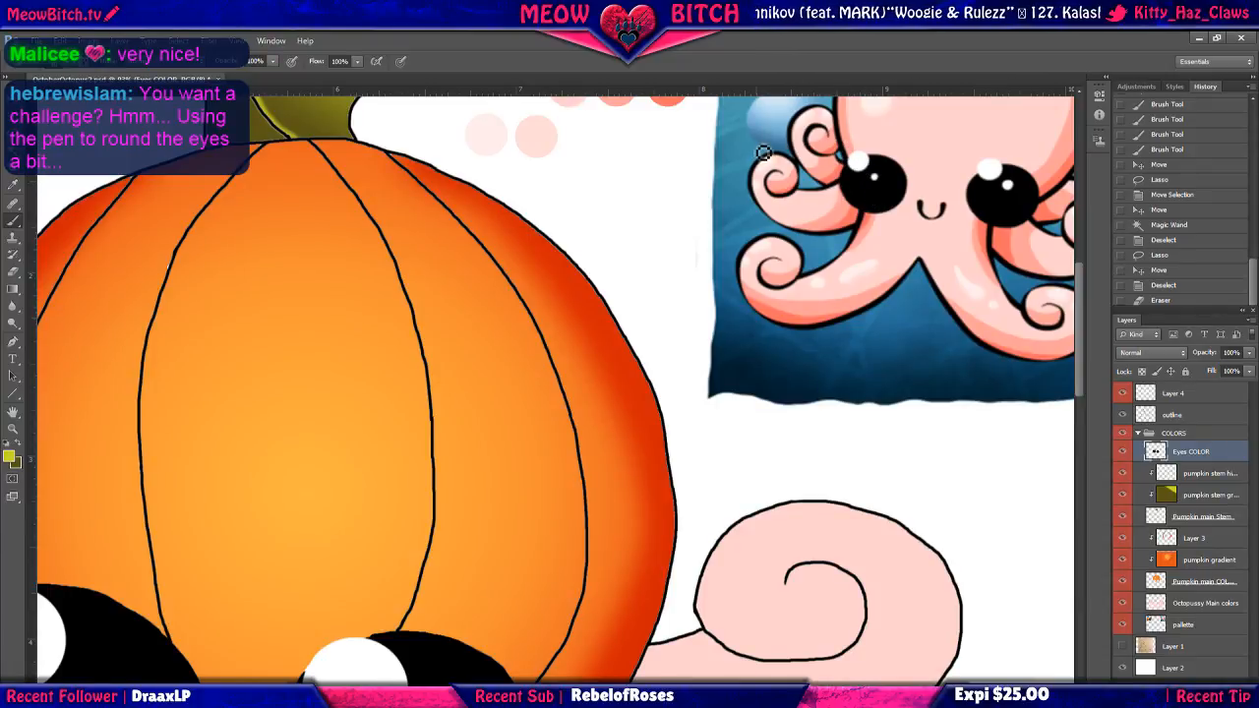
left_click(1185, 625)
scroll(764, 426, "up", 3)
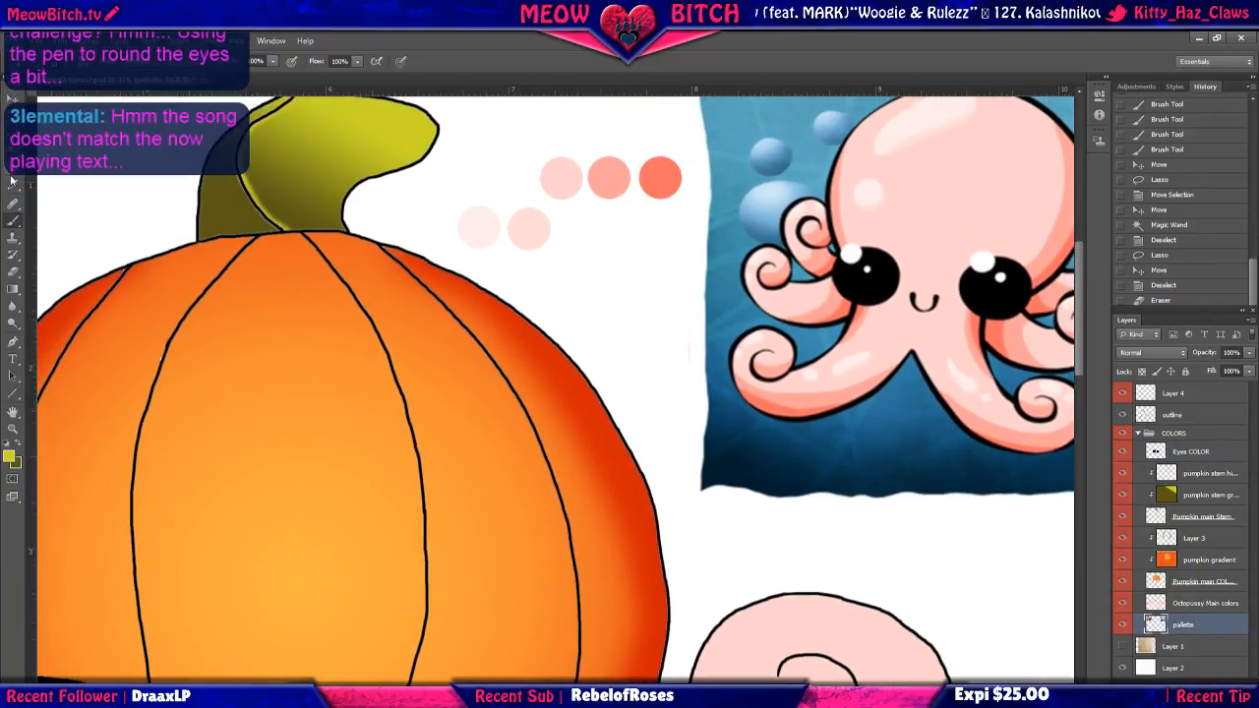
left_click(13, 184)
left_click(662, 179)
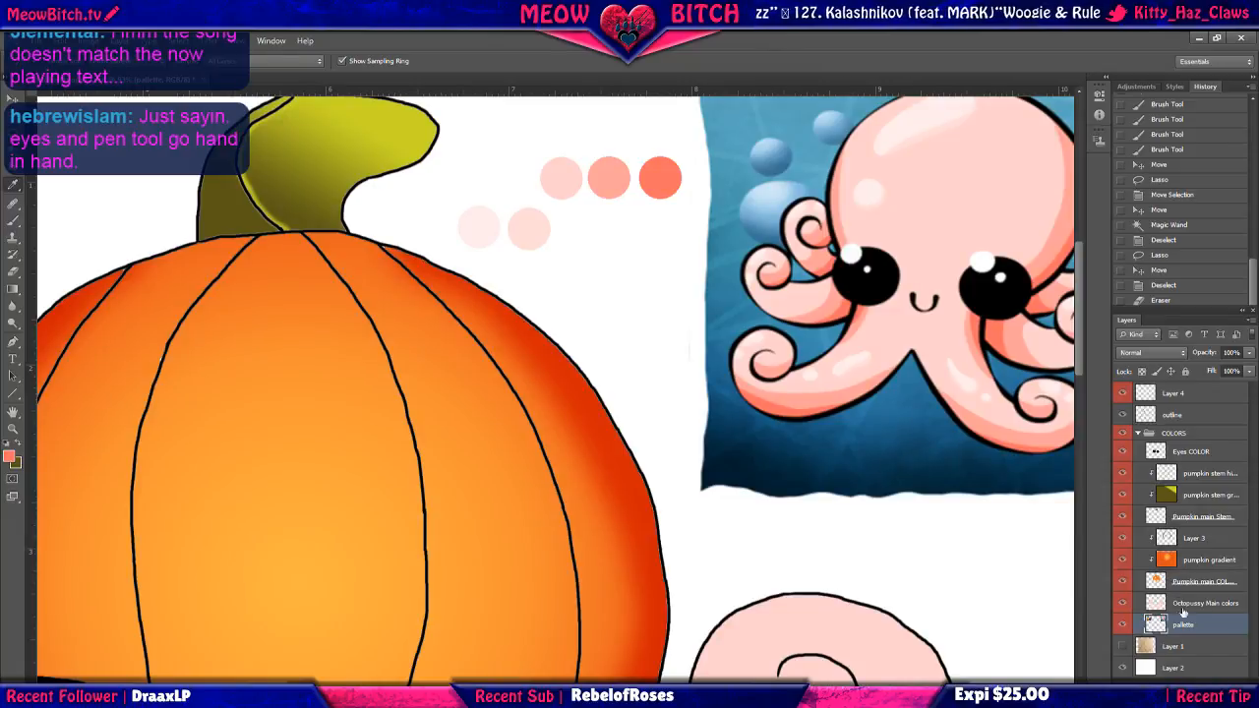
scroll(694, 538, "down", 1)
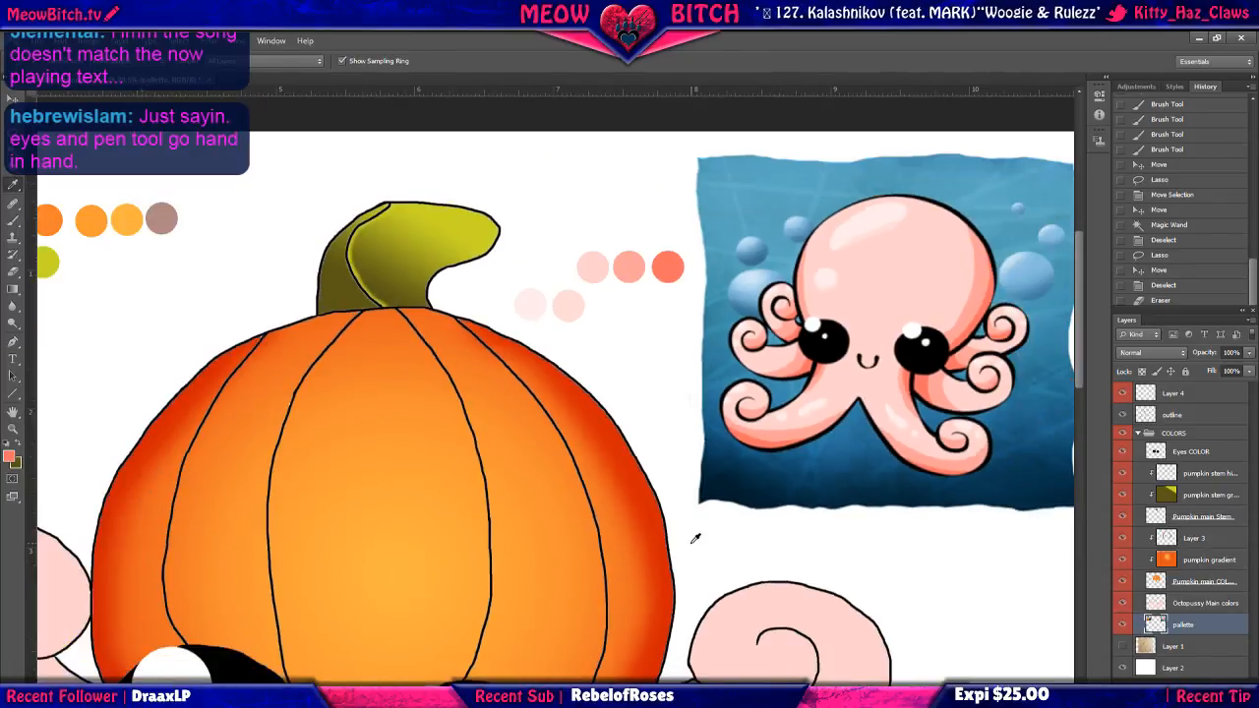
Add a new layer directly above the Octopussy Main colors layer and clip it to that layer.
scroll(694, 538, "down", 1)
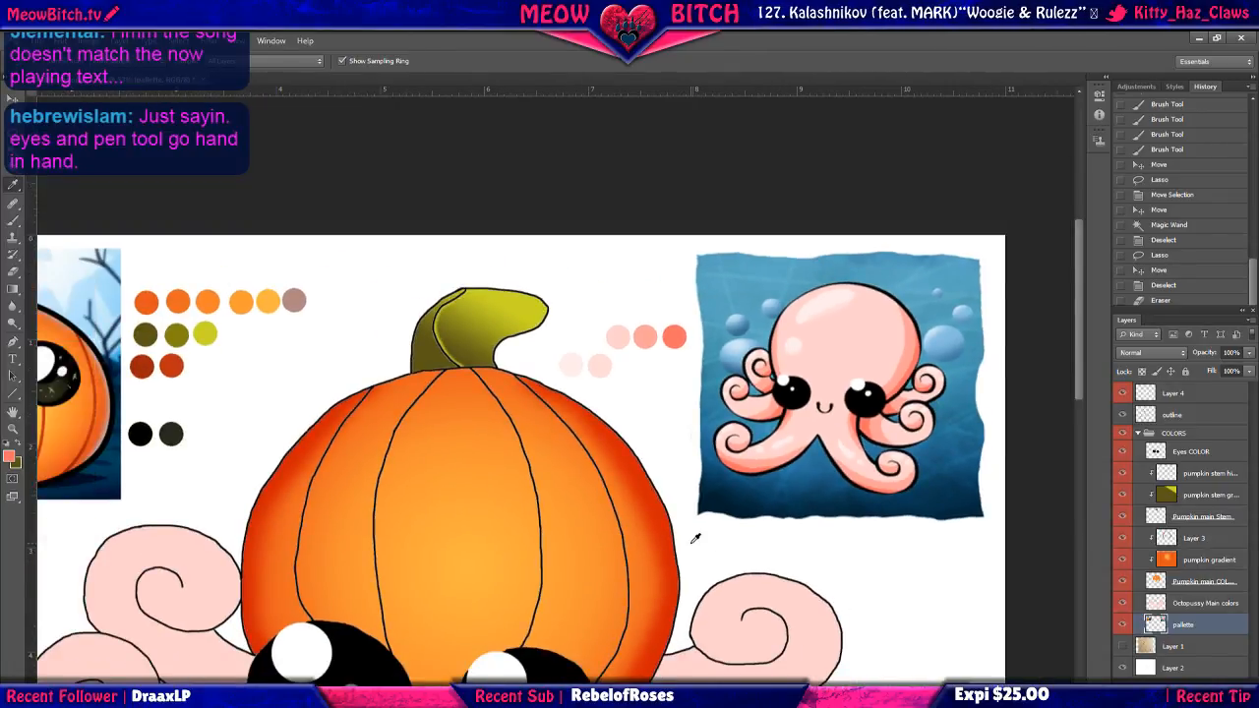
scroll(694, 538, "down", 1)
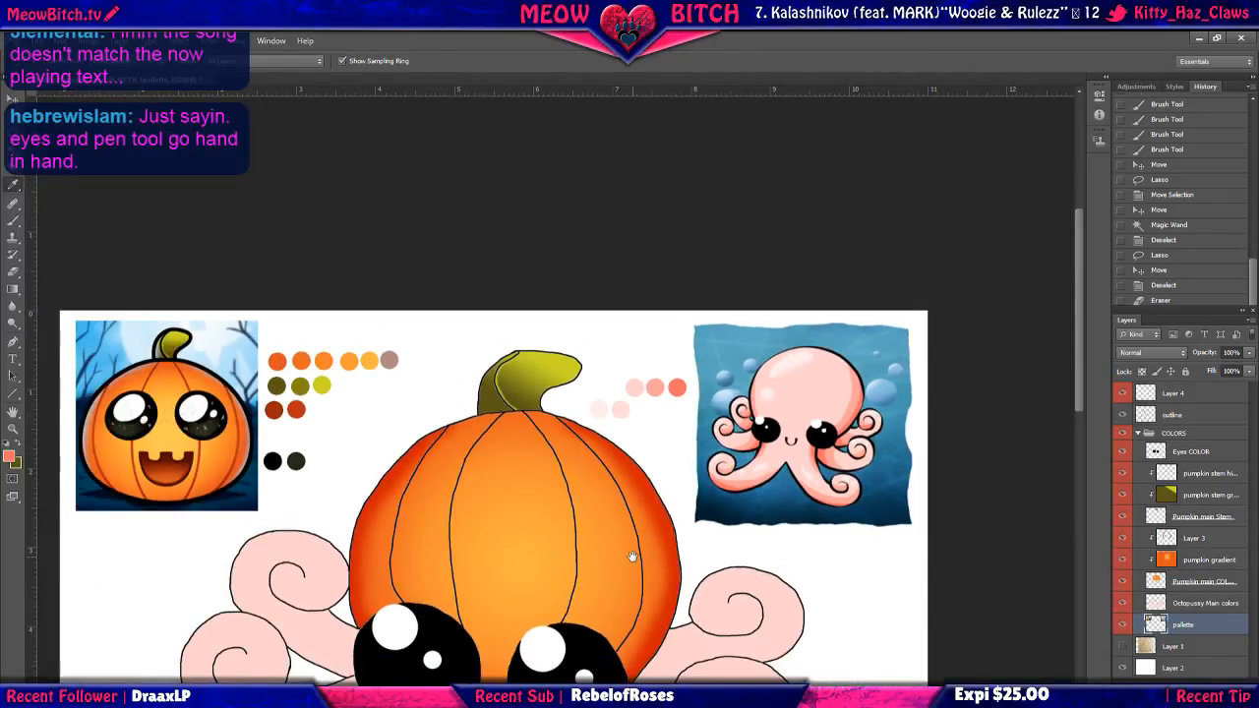
scroll(777, 453, "up", 2)
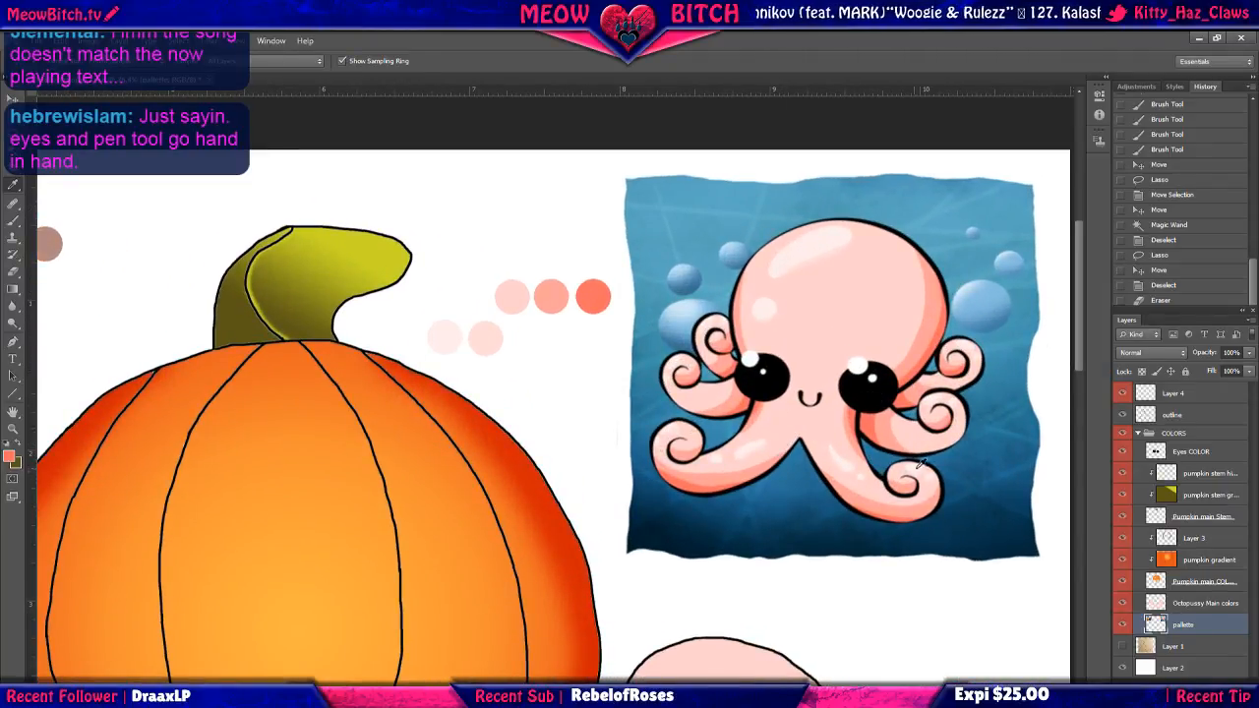
left_click_drag(720, 564, 802, 416)
scroll(655, 498, "down", 2)
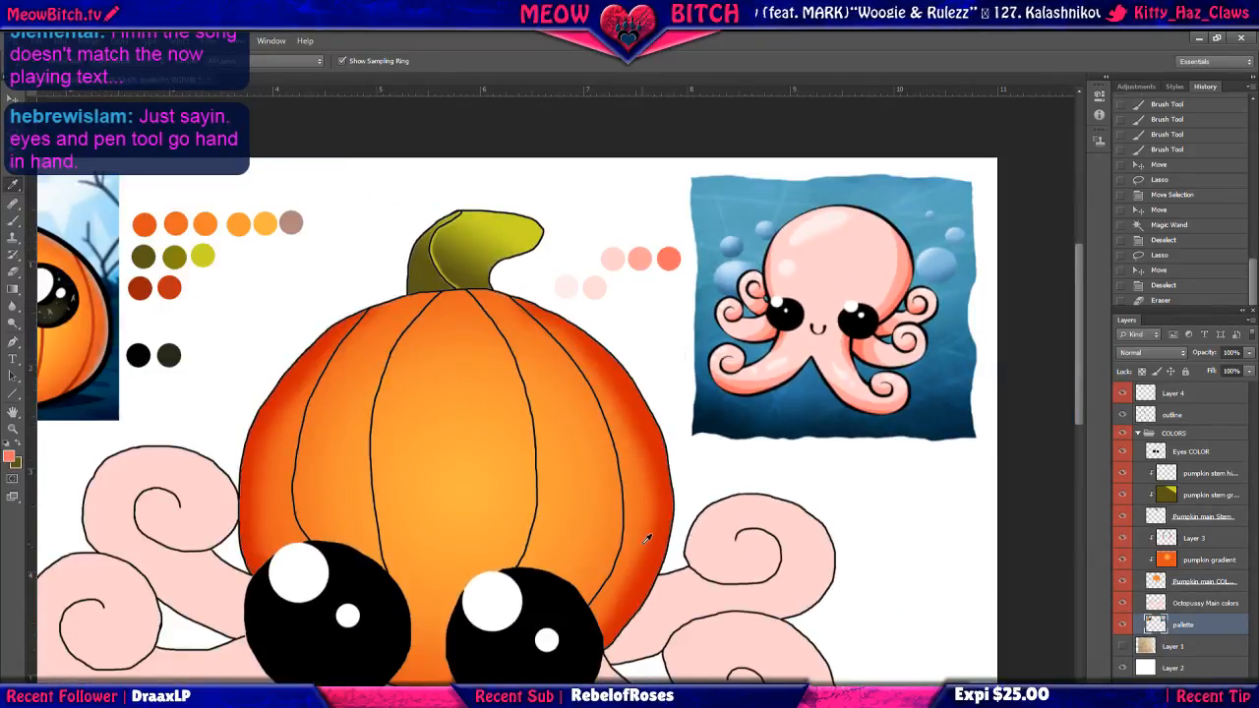
left_click_drag(637, 556, 642, 495)
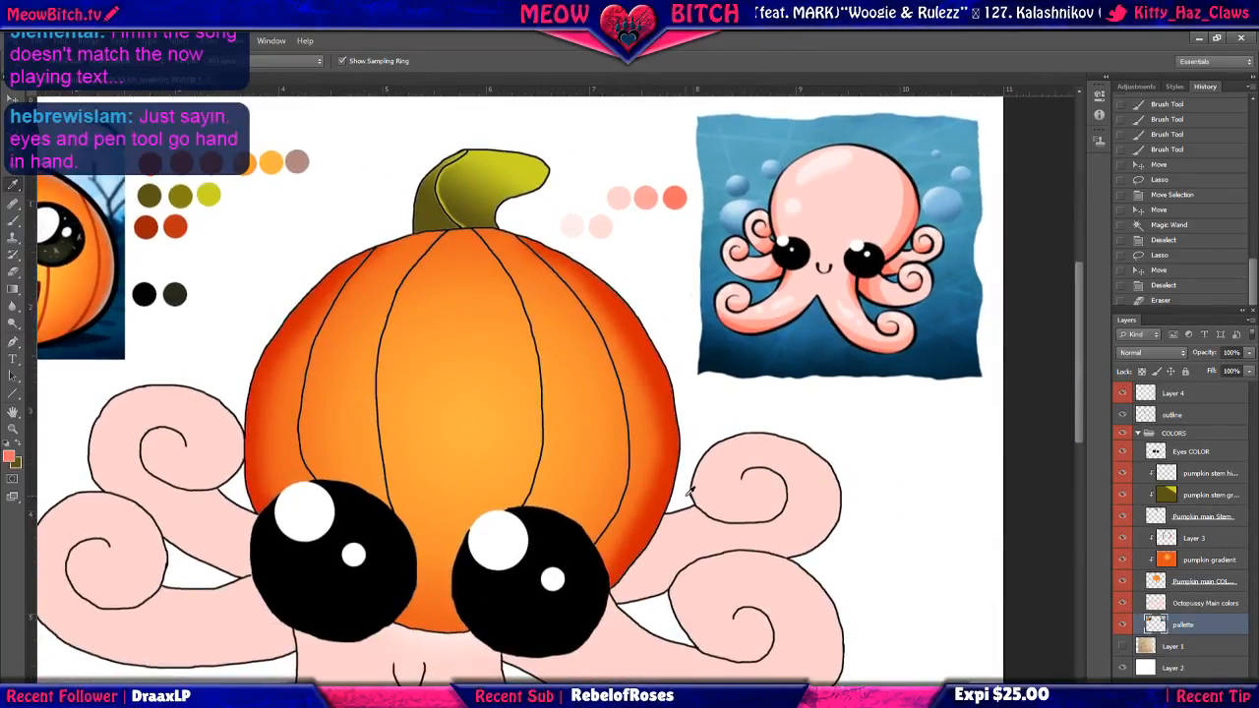
left_click(1194, 603)
left_click(1223, 690)
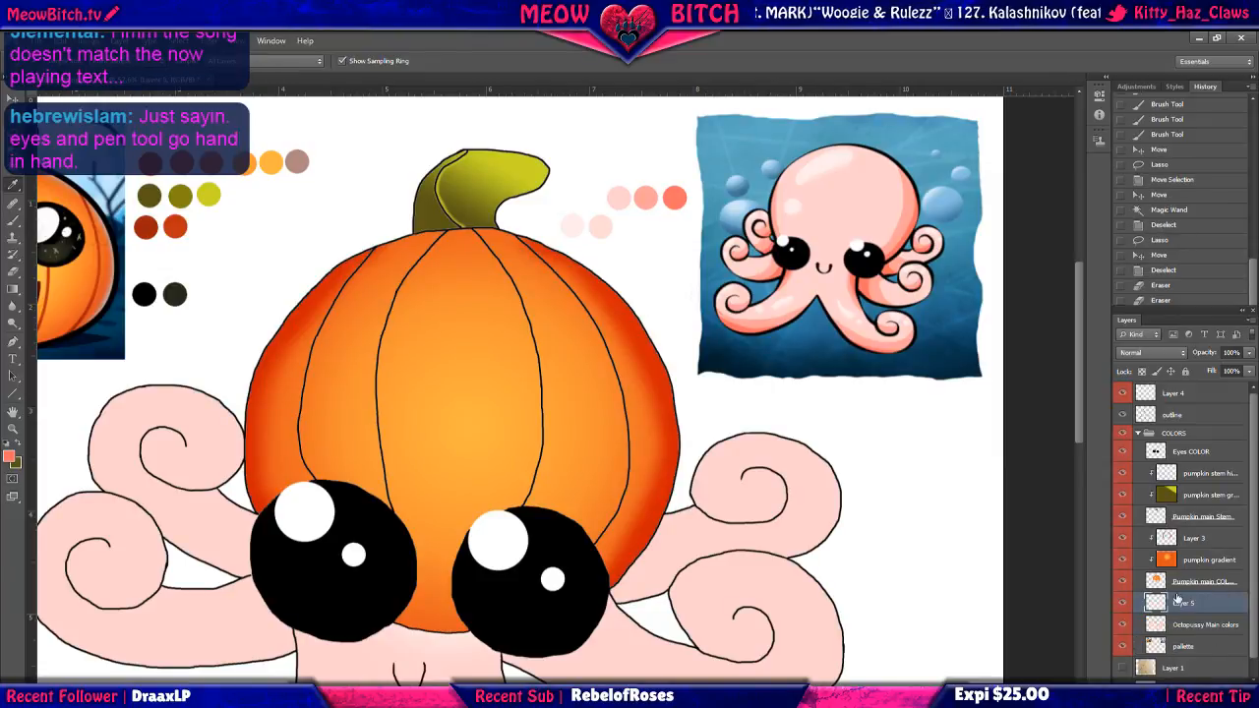
right_click(1187, 603)
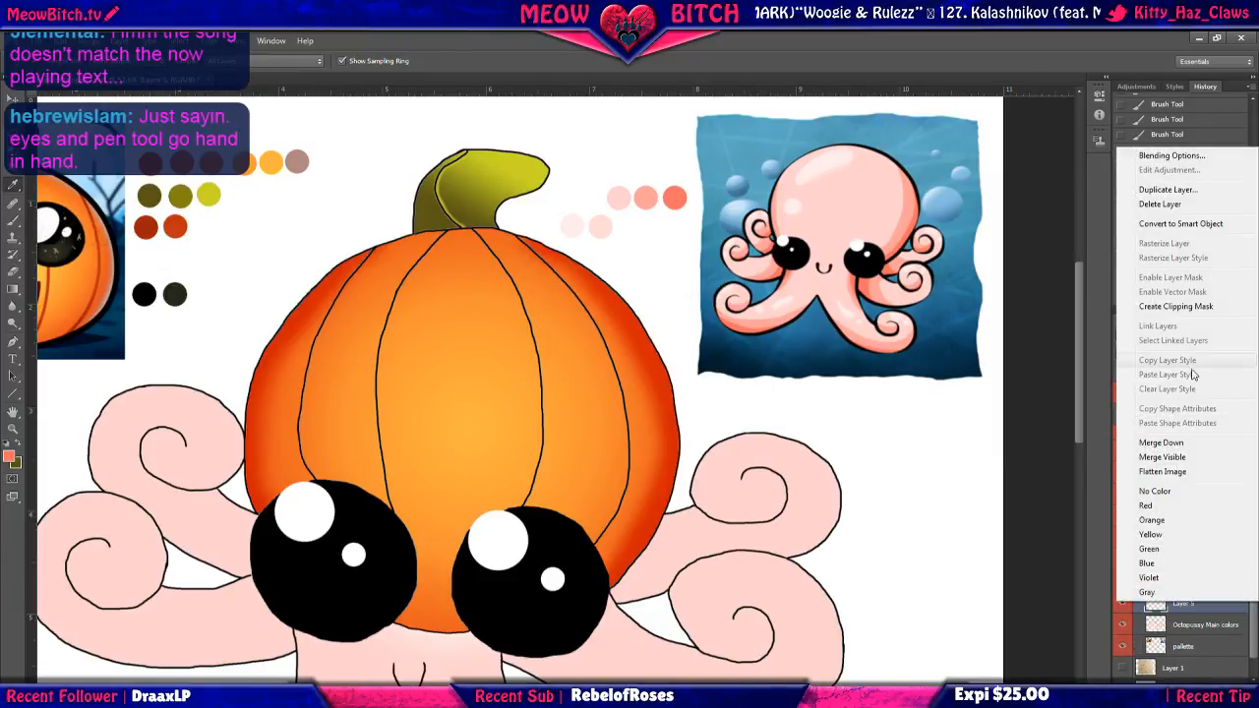
left_click(1178, 306)
Rename the new clipped layer "octo shadows".
double_click(1194, 603)
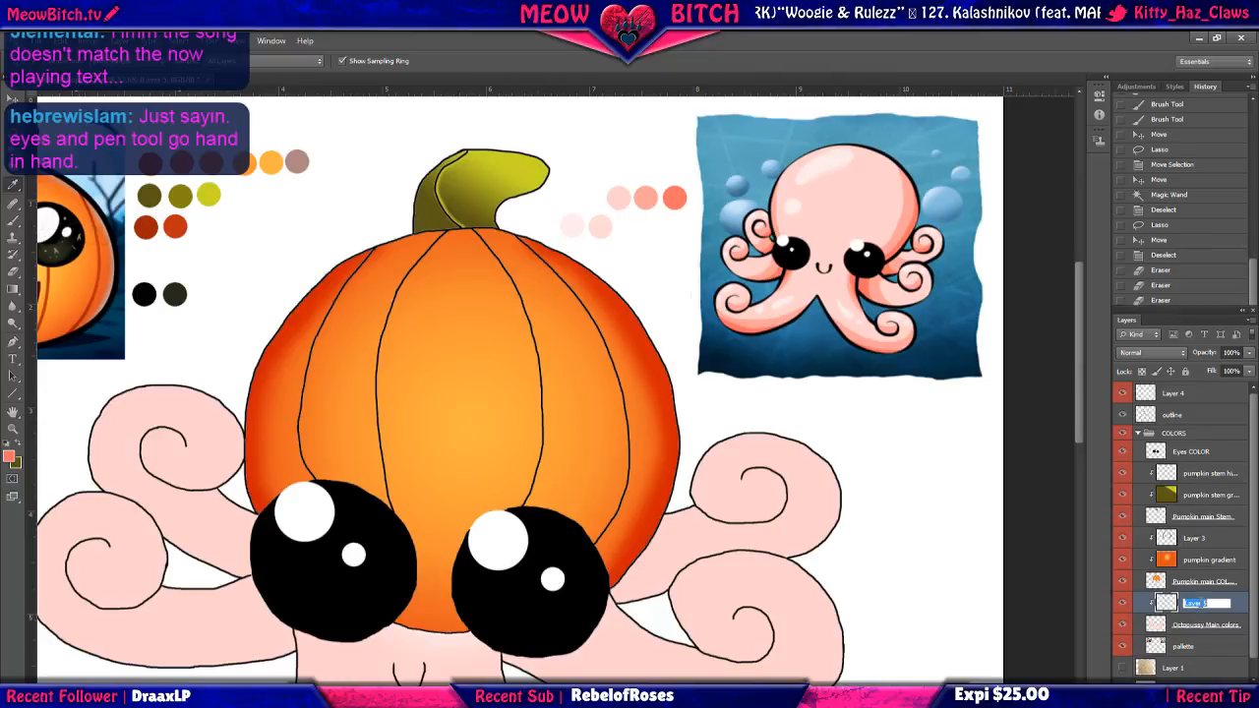
type("e")
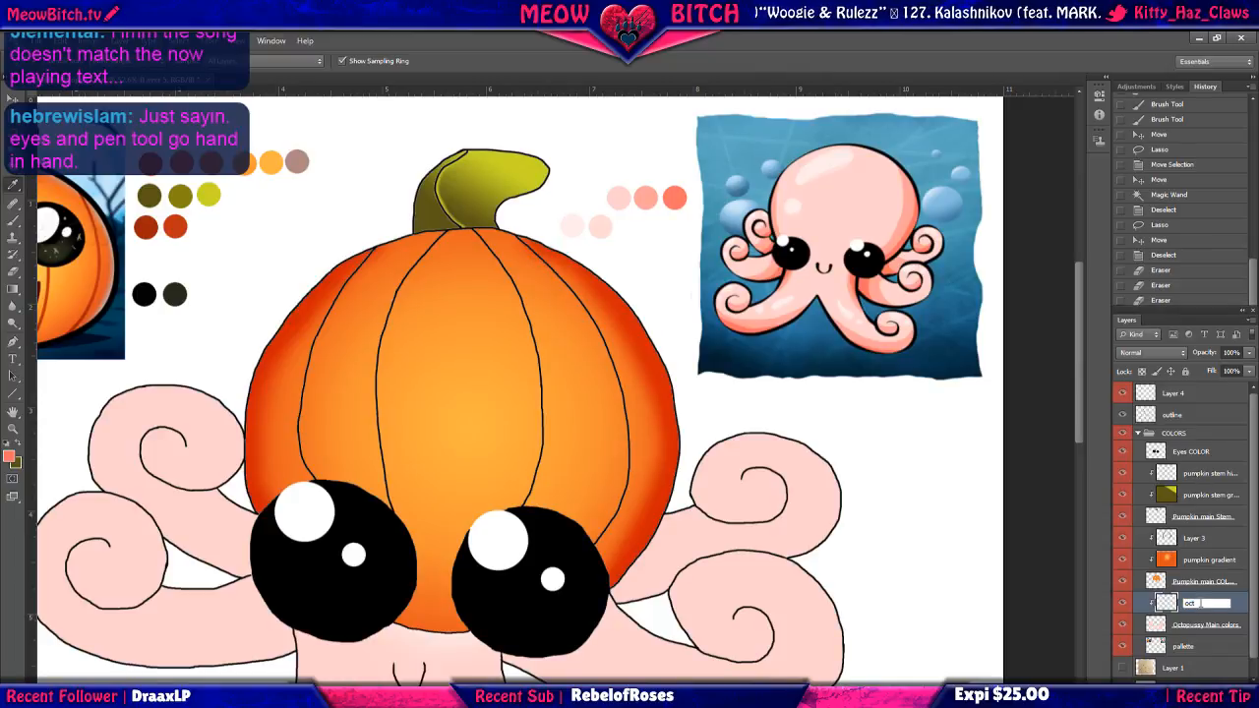
type("cto shadows")
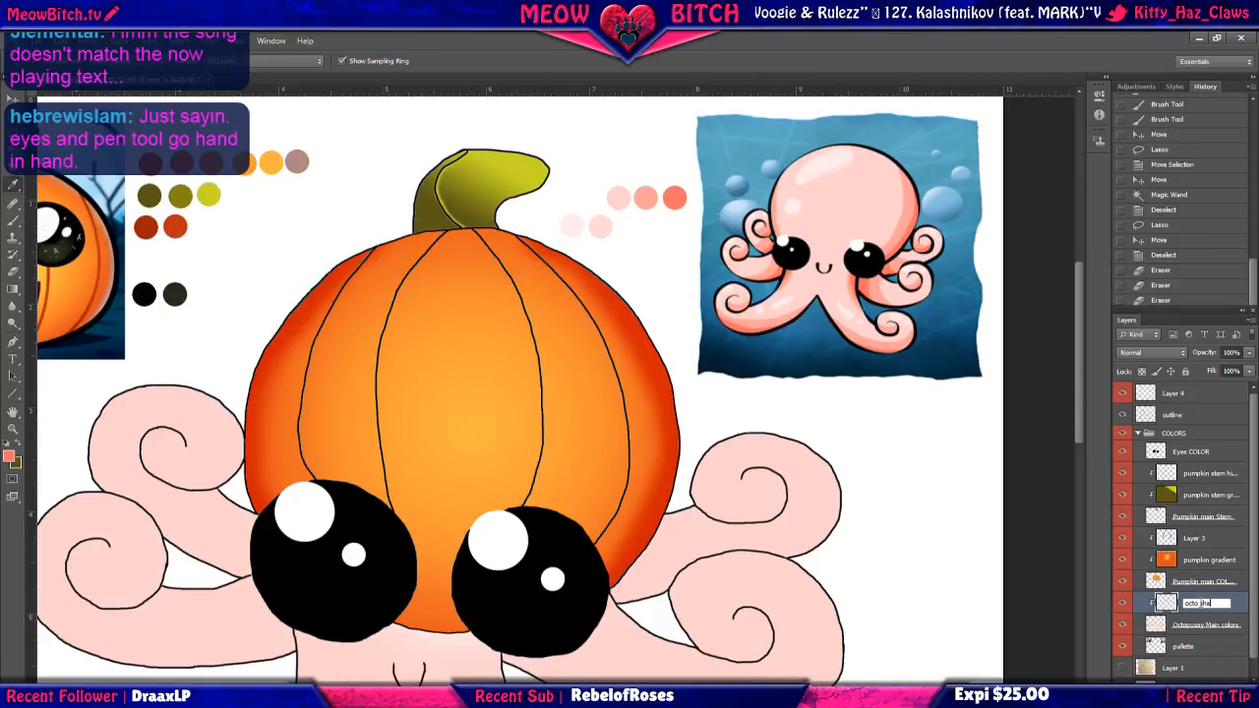
key("Return")
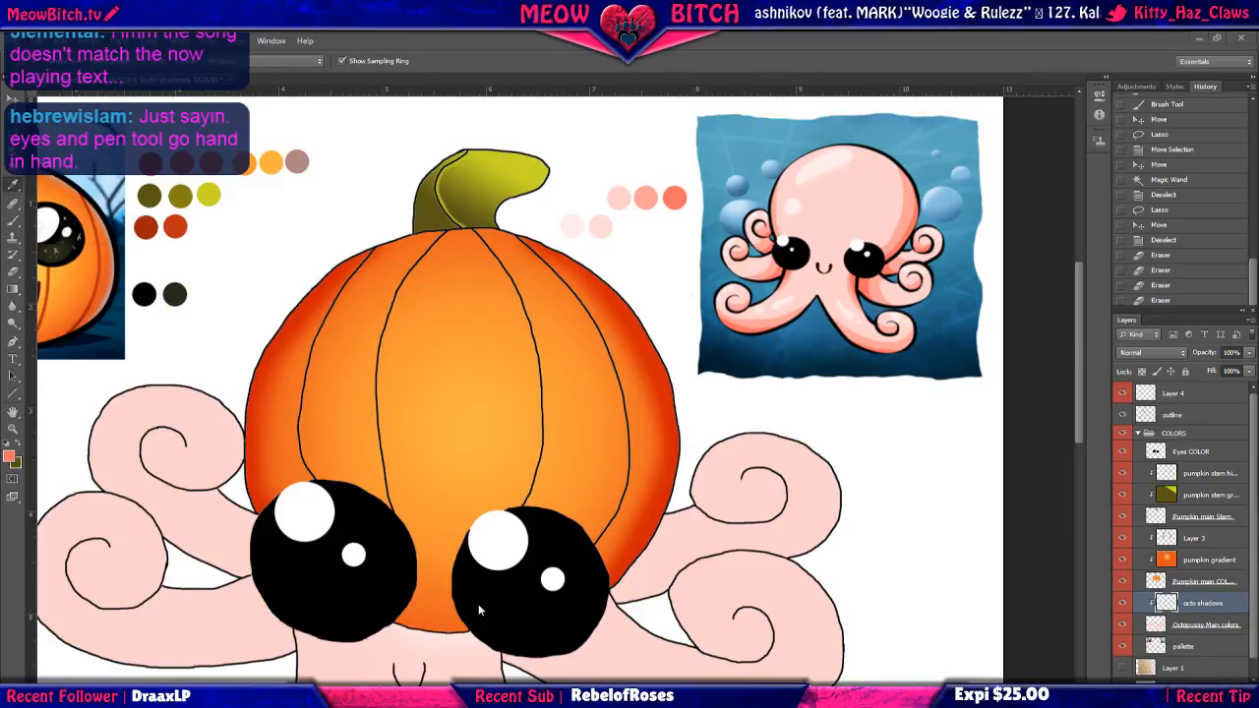
Brush a soft coral shadow onto the octopus body along the pumpkin's lower edge between the eyes.
left_click(15, 224)
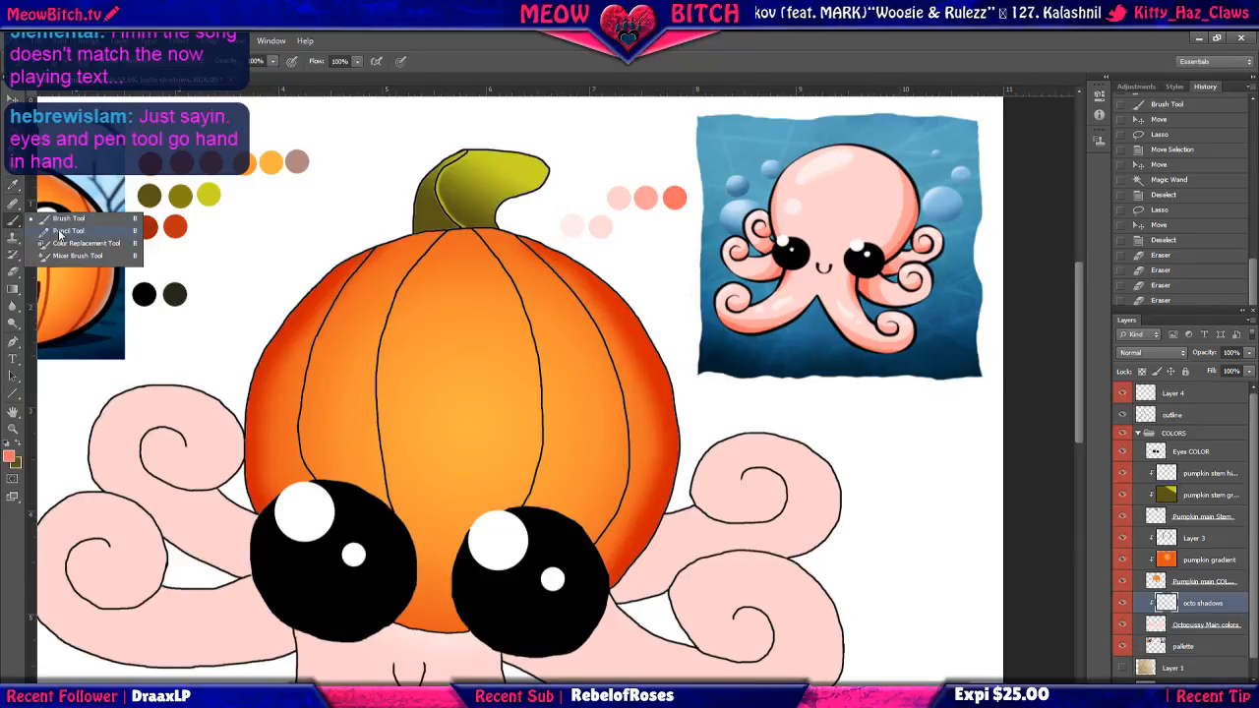
left_click(61, 219)
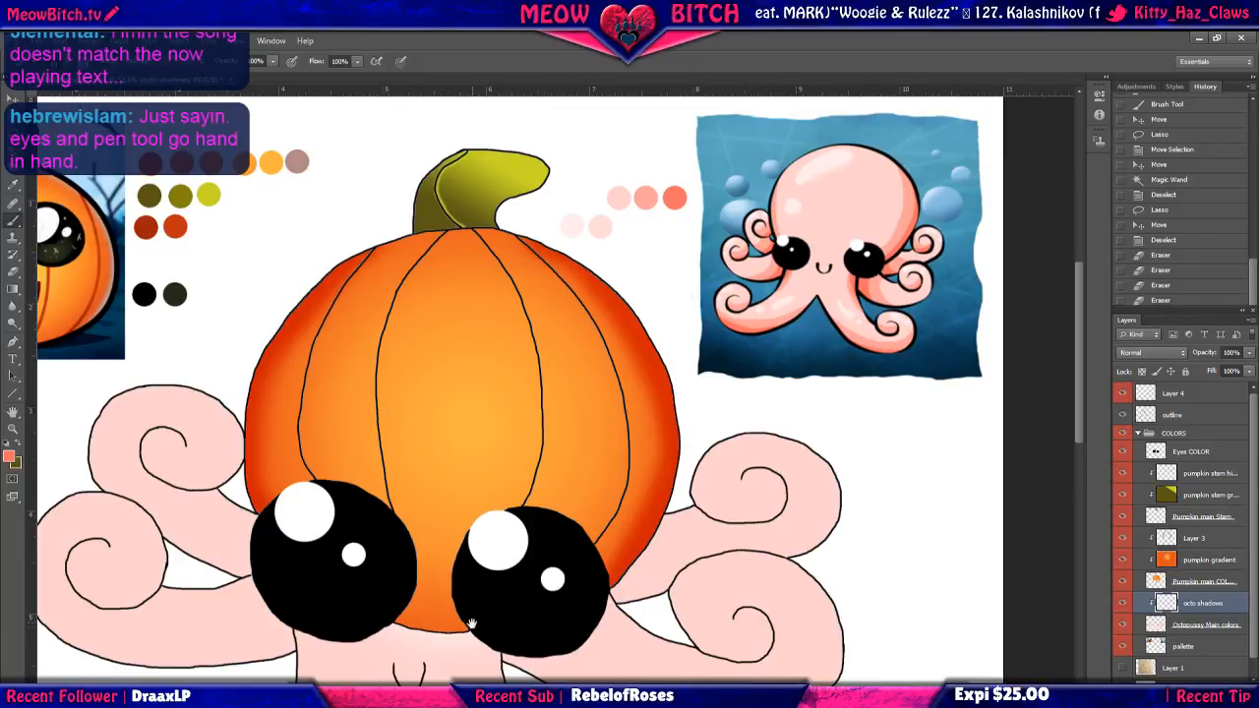
left_click_drag(474, 626, 495, 525)
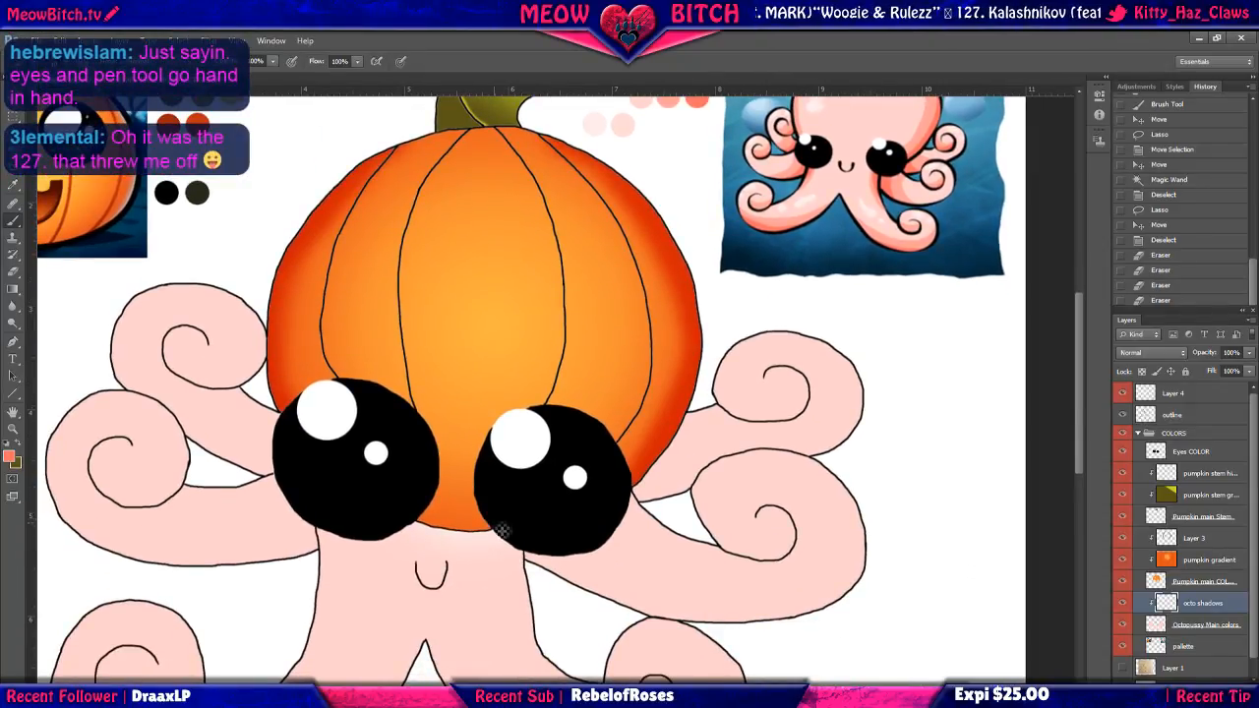
scroll(474, 641, "up", 1)
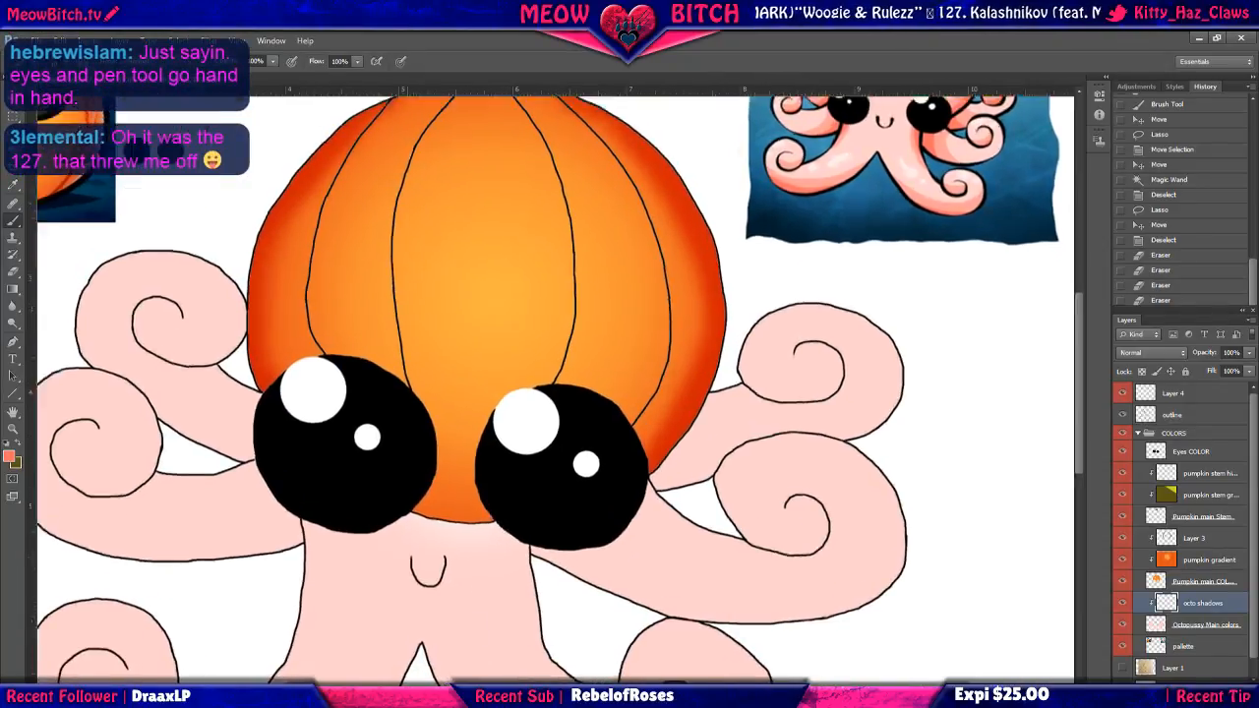
scroll(460, 564, "up", 1)
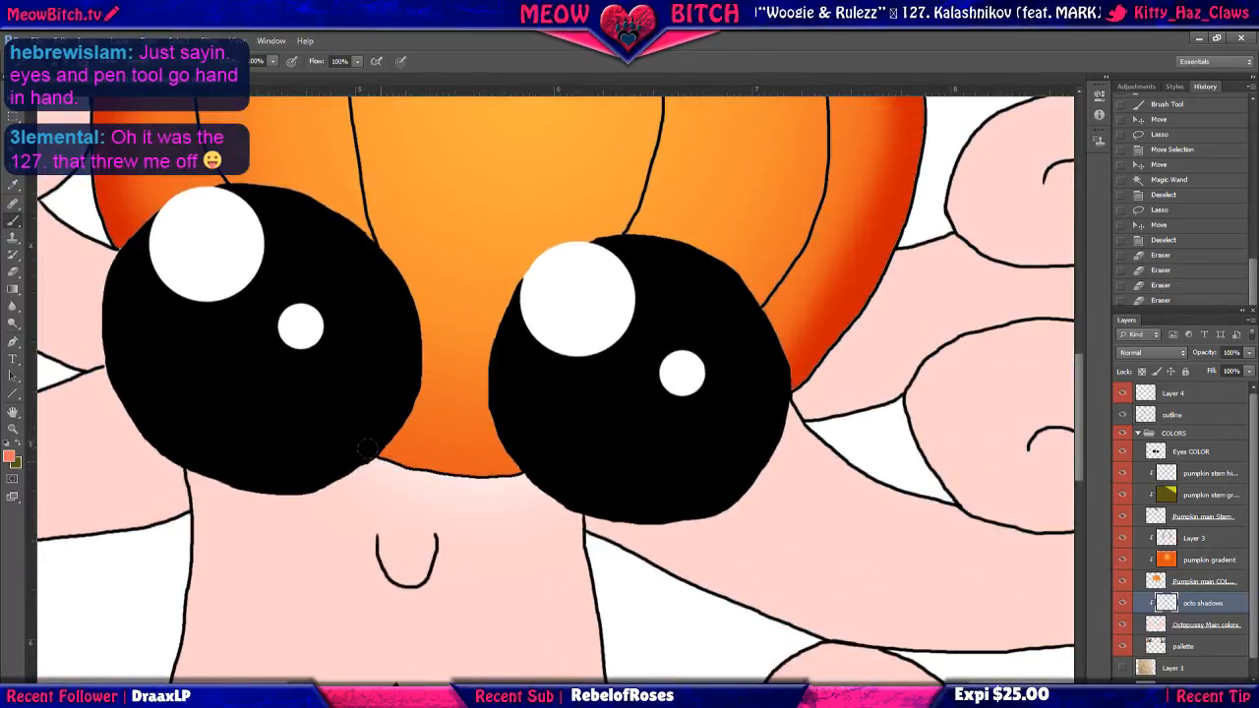
mouse_move(370, 462)
left_mouse_down()
mouse_move(441, 476)
mouse_move(506, 461)
left_mouse_up()
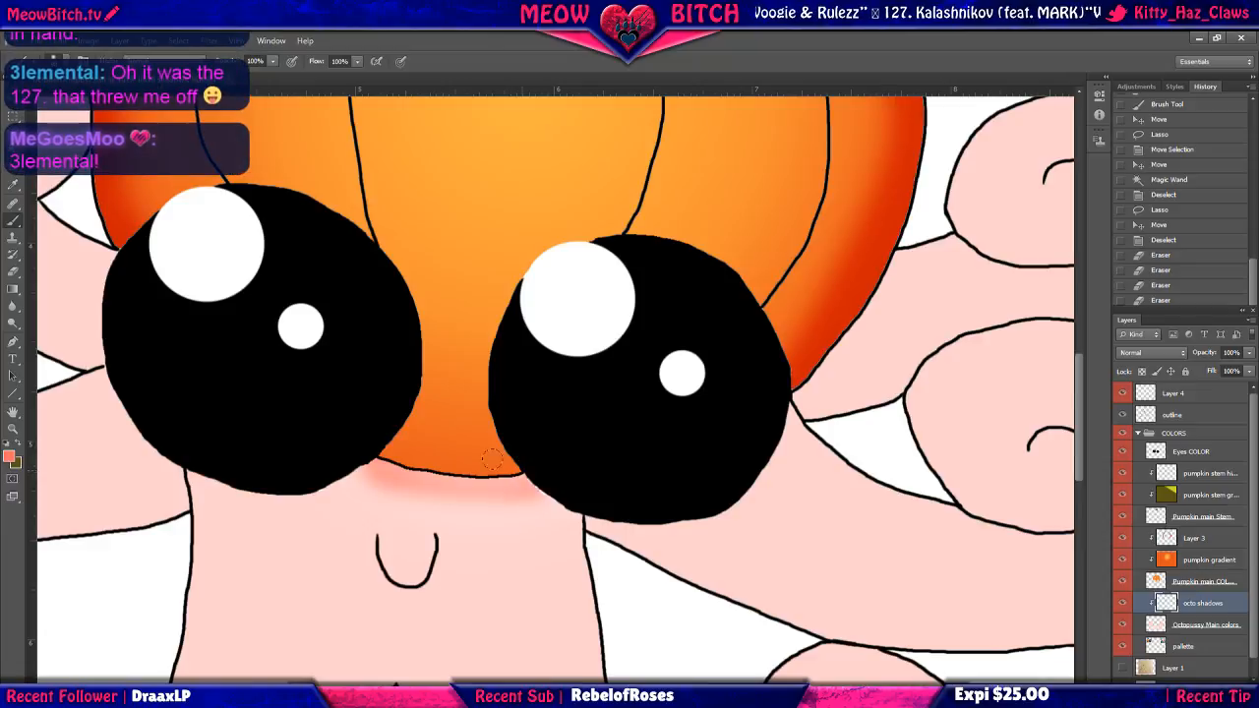
mouse_move(378, 462)
left_mouse_down()
mouse_move(355, 453)
mouse_move(532, 472)
mouse_move(534, 459)
left_mouse_up()
Examine the shading in the octopus reference picture and compare it with the drawing's body and tentacles.
scroll(378, 502, "down", 3)
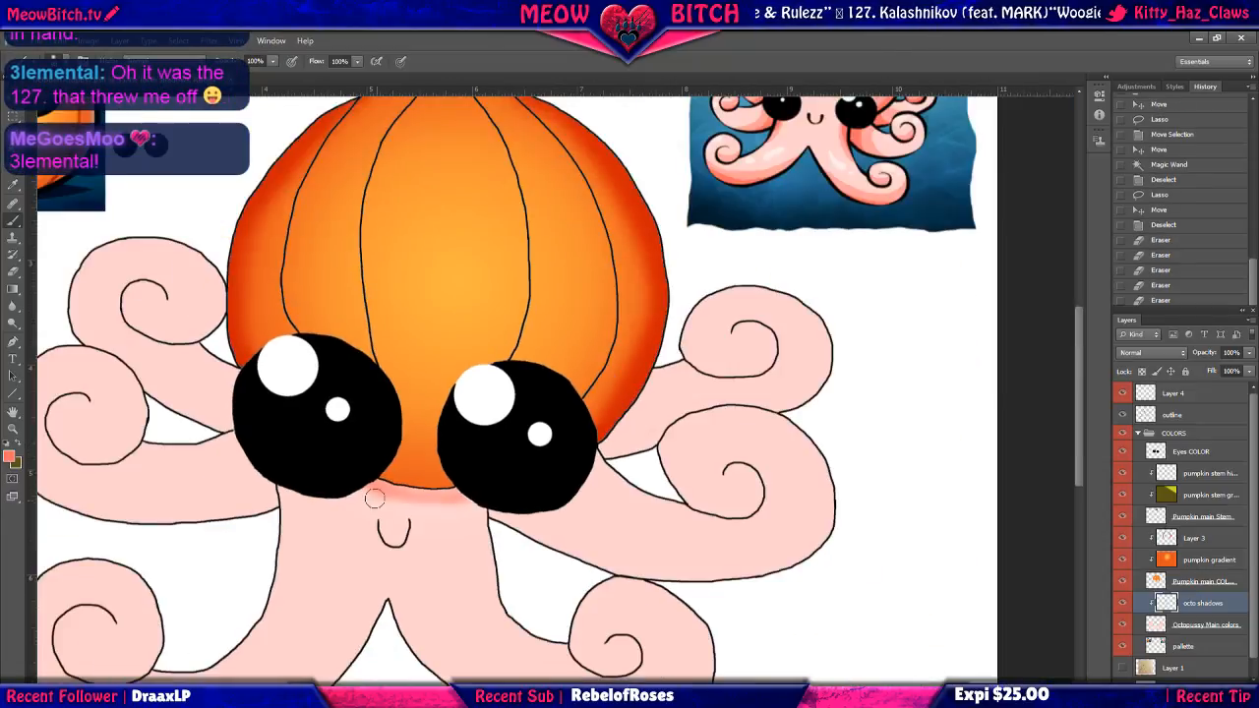
left_click_drag(544, 411, 517, 470)
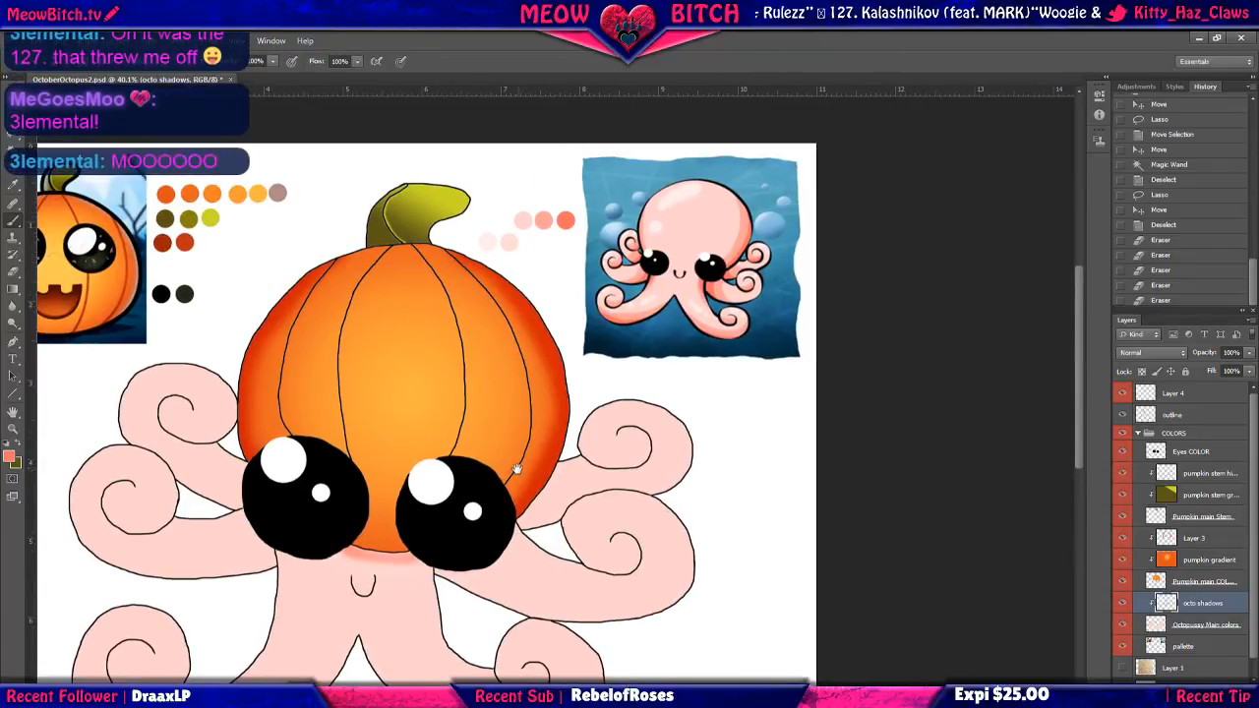
scroll(514, 464, "up", 3)
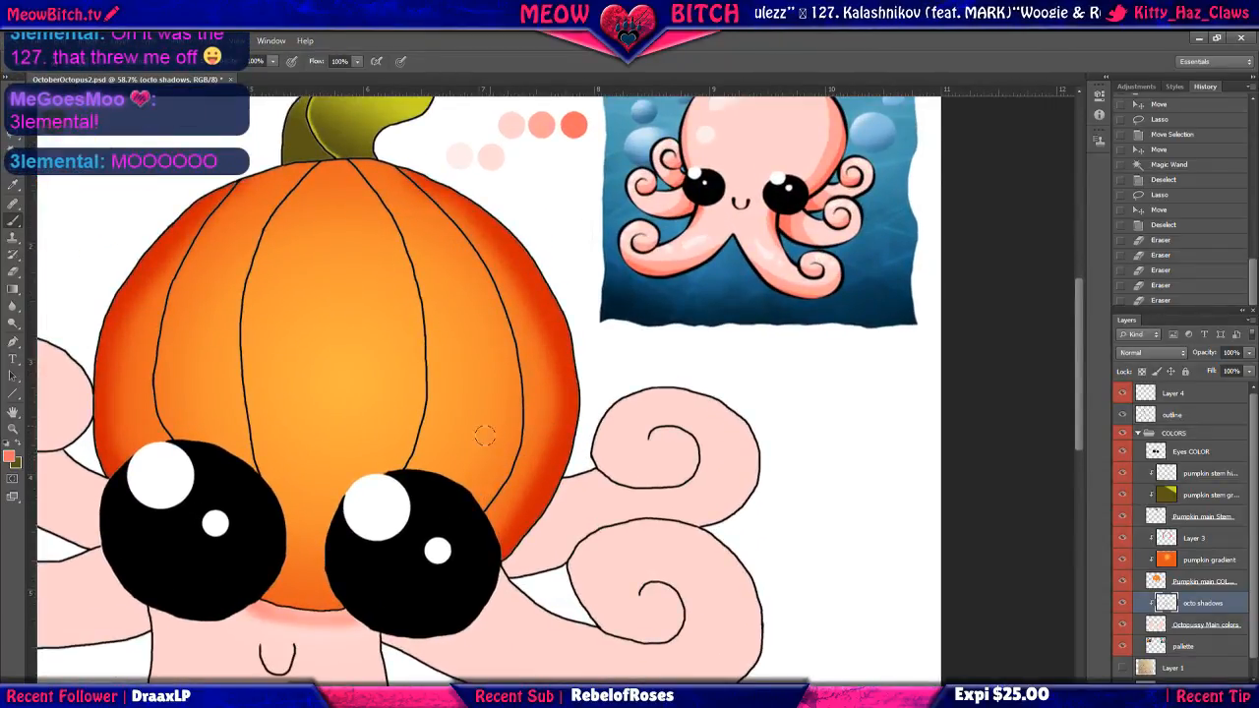
left_click_drag(495, 414, 470, 498)
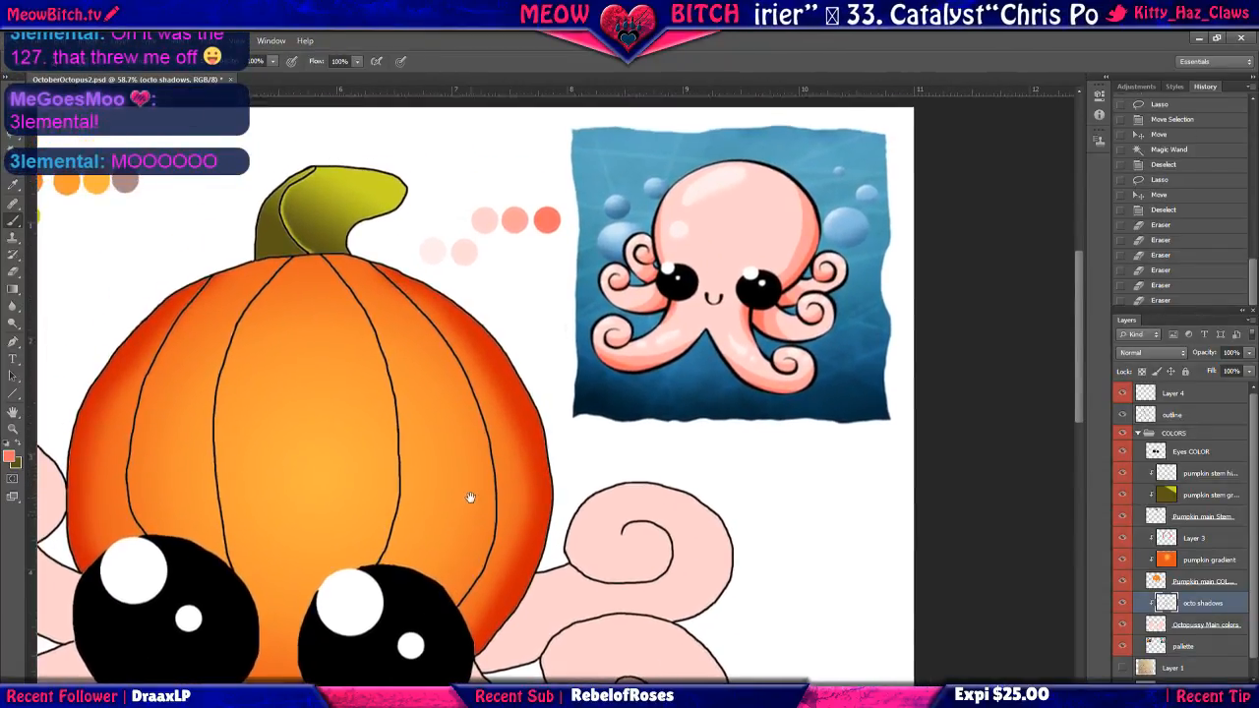
scroll(497, 462, "up", 1)
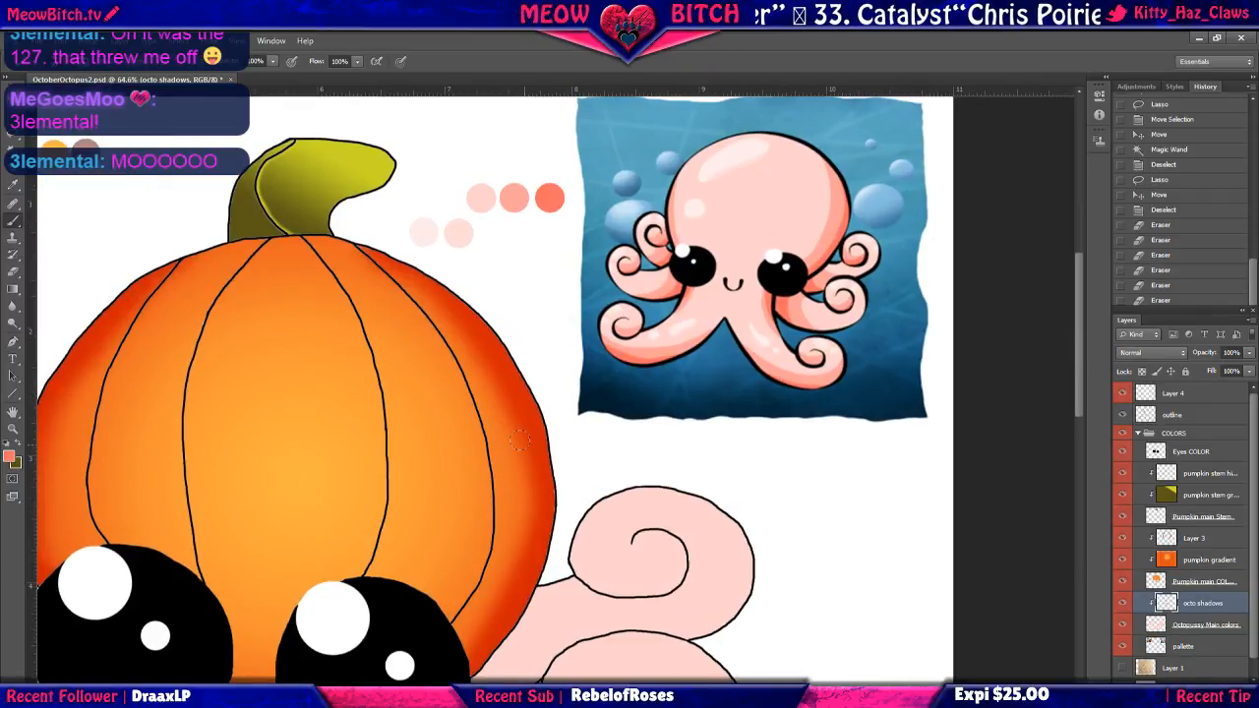
scroll(518, 442, "down", 1)
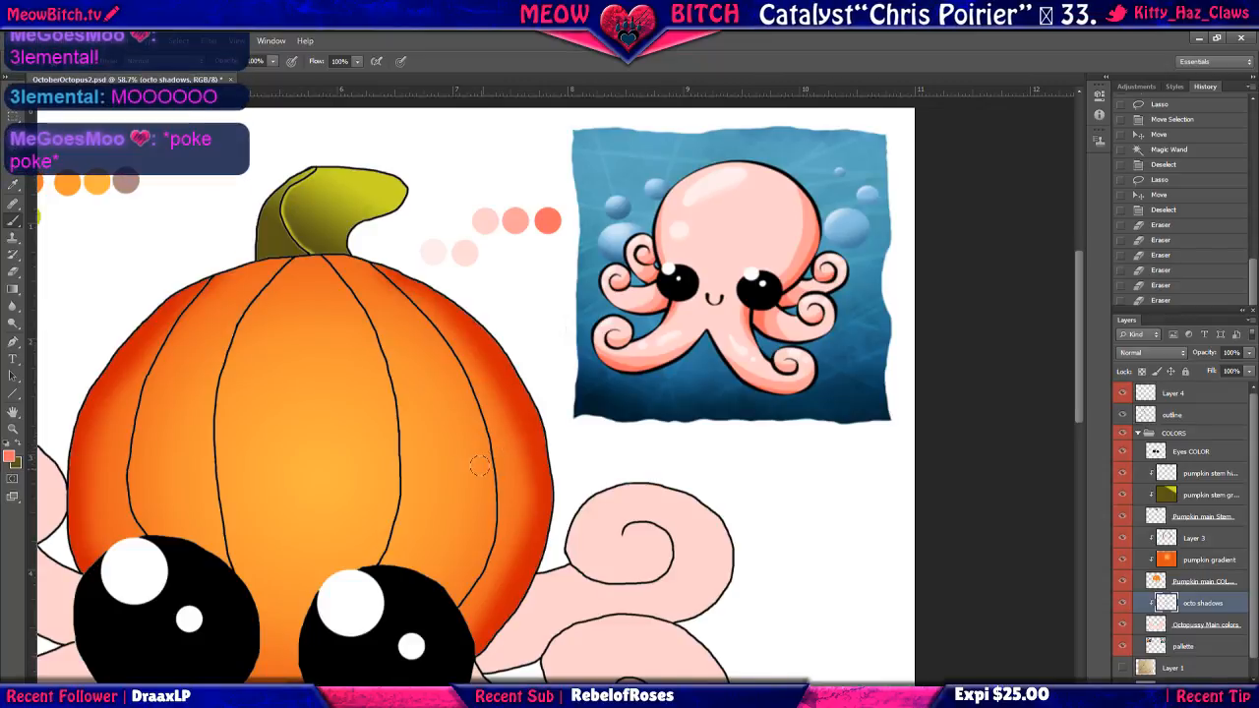
scroll(468, 478, "down", 2)
mouse_move(435, 503)
left_mouse_down()
mouse_move(458, 475)
mouse_move(530, 446)
left_mouse_up()
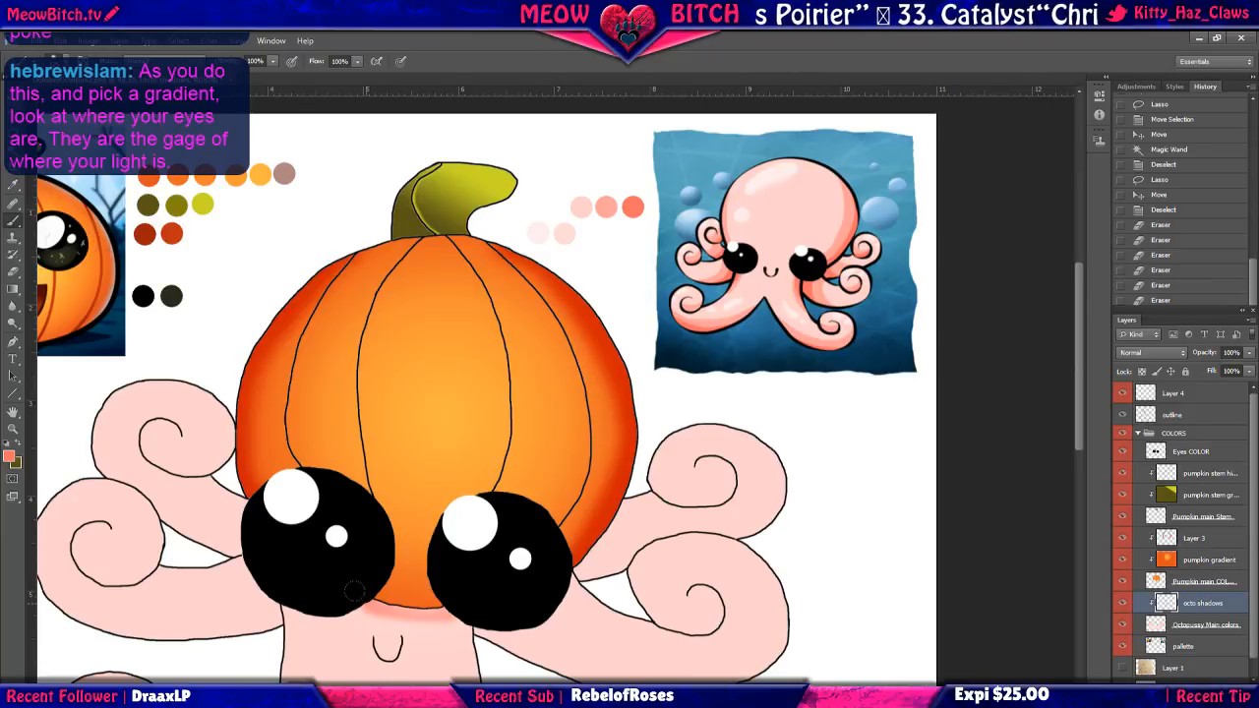
Try a broader coral stroke over the shadow beneath the pumpkin and undo the shadow strokes.
left_click_drag(354, 590, 447, 594)
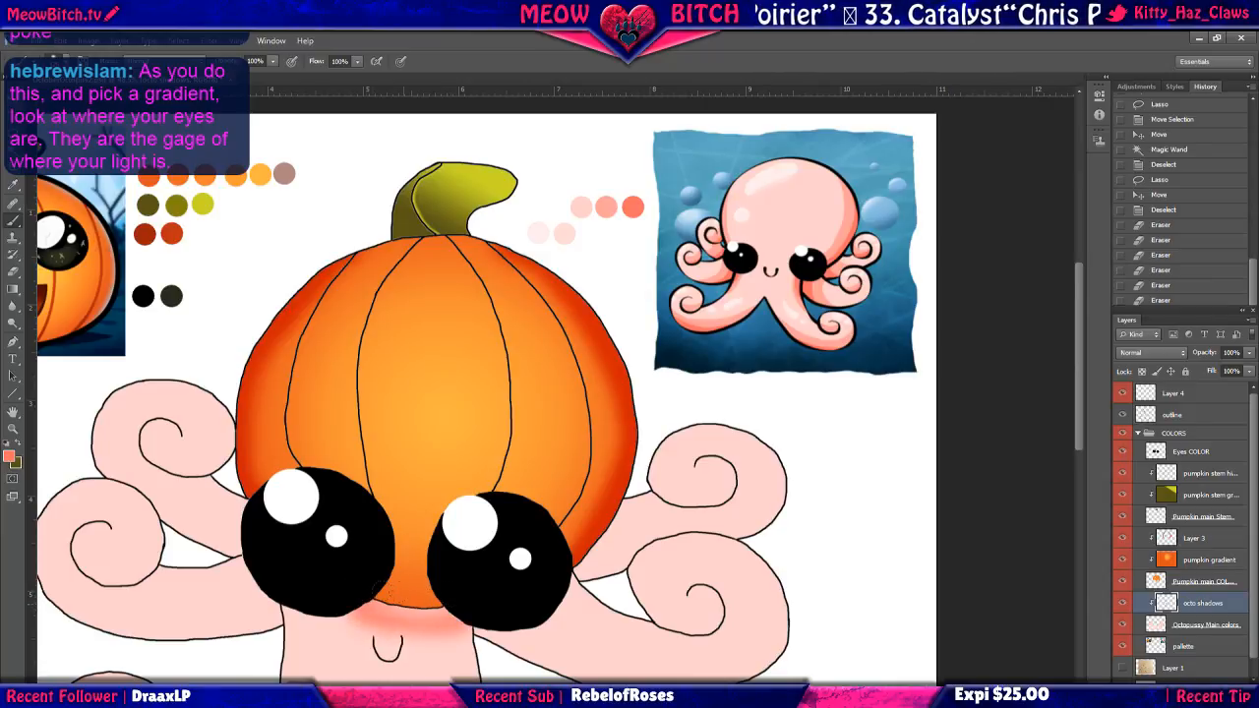
key("ctrl+z")
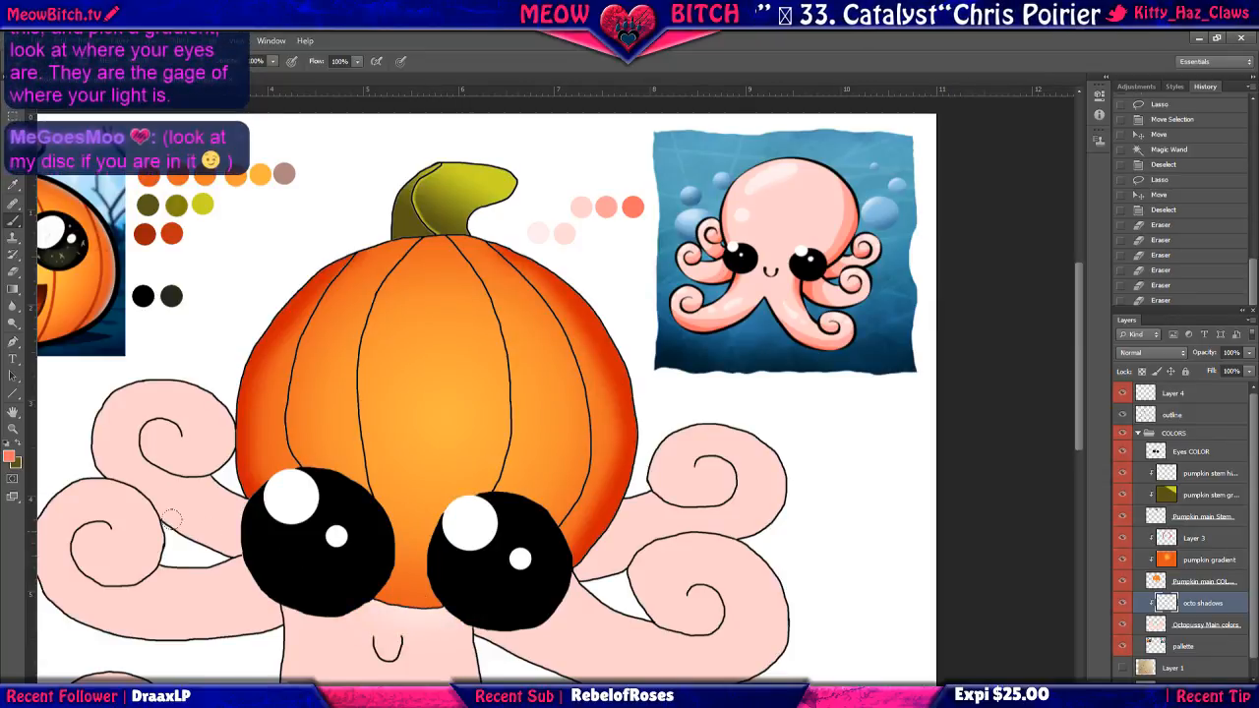
Adjust the brush hardness and paint a coral shadow on the octopus body just beneath the pumpkin.
right_click(14, 222)
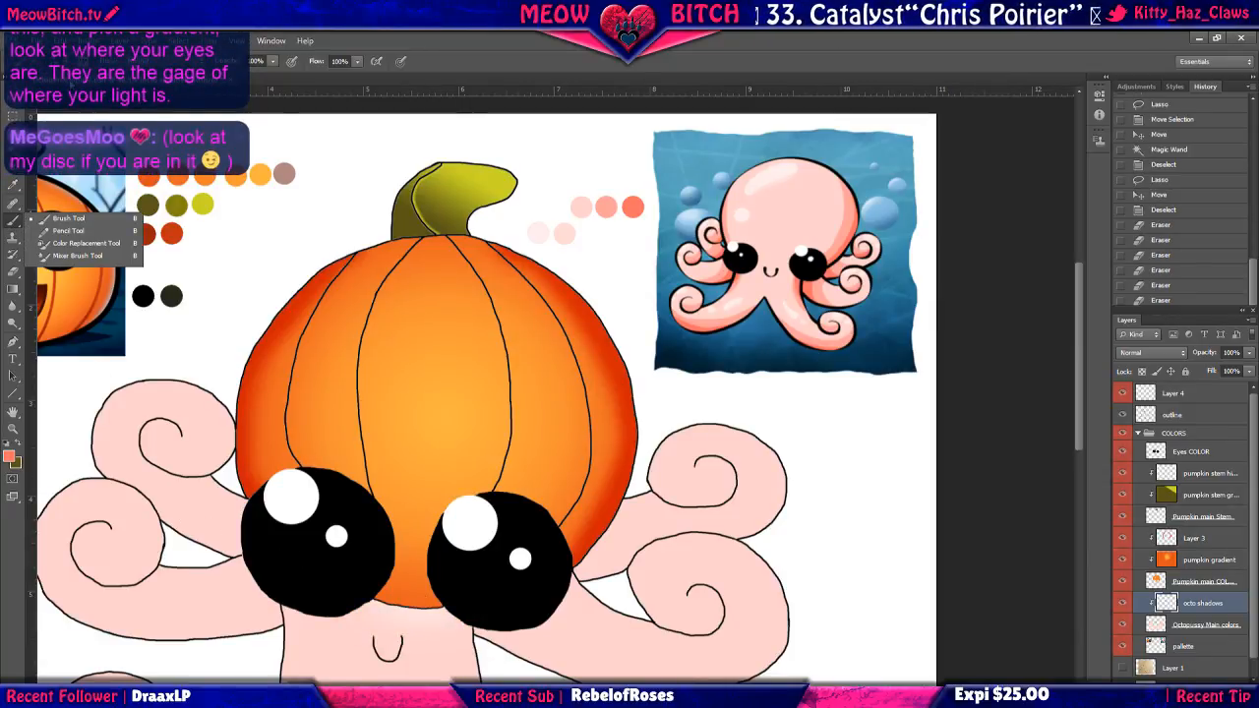
left_click(57, 62)
left_click_drag(135, 119, 116, 119)
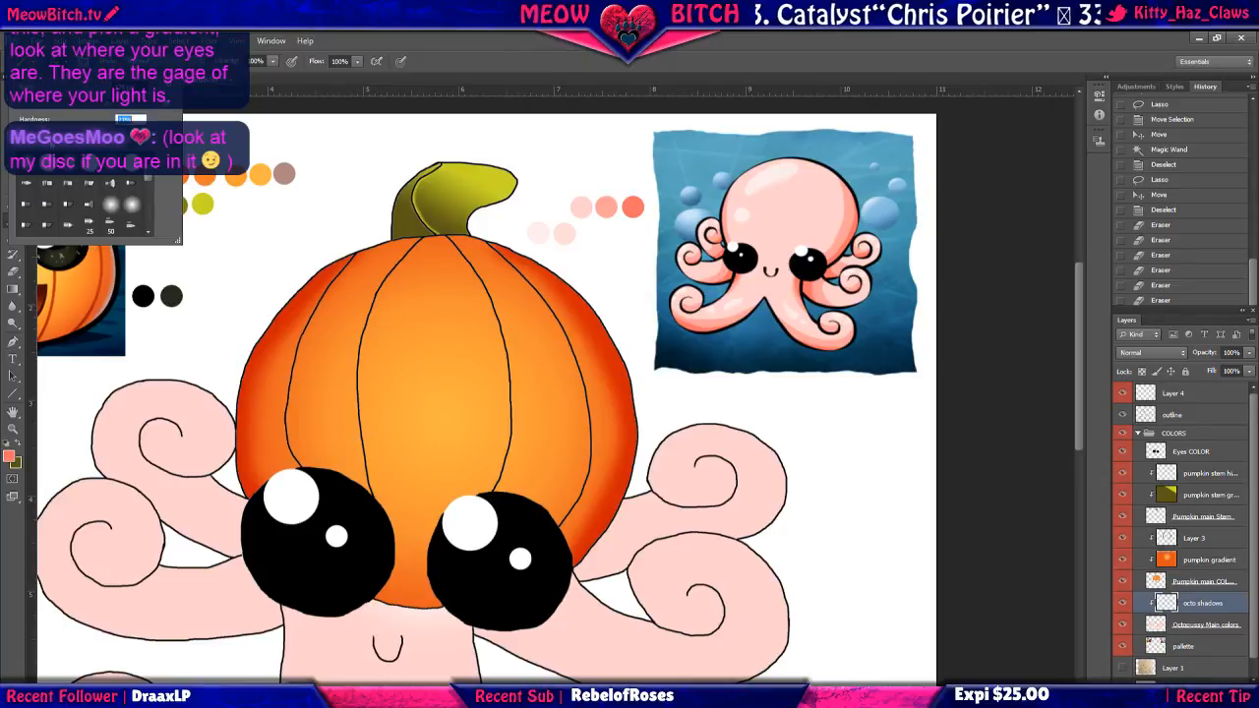
left_click_drag(358, 583, 447, 585)
Check the painted shadow up close and across the whole drawing, toggling the visibility of the octo shadows layer.
scroll(381, 637, "up", 5)
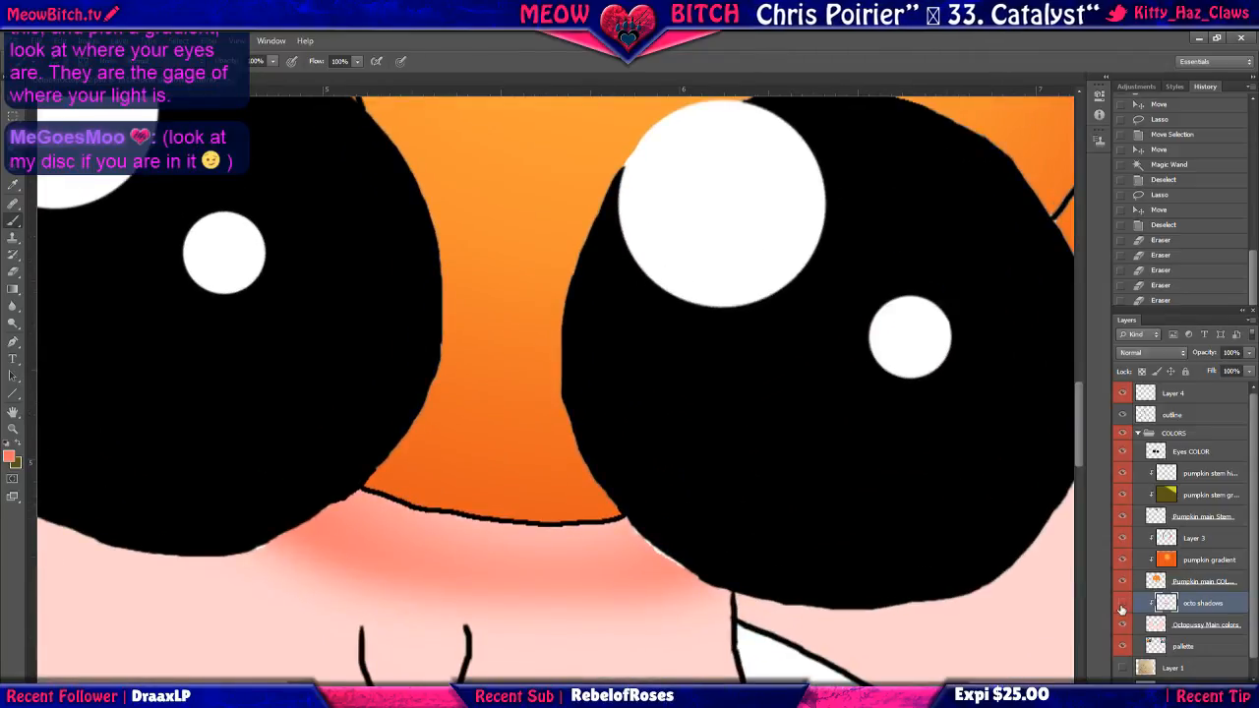
left_click(1122, 604)
left_click(1122, 604)
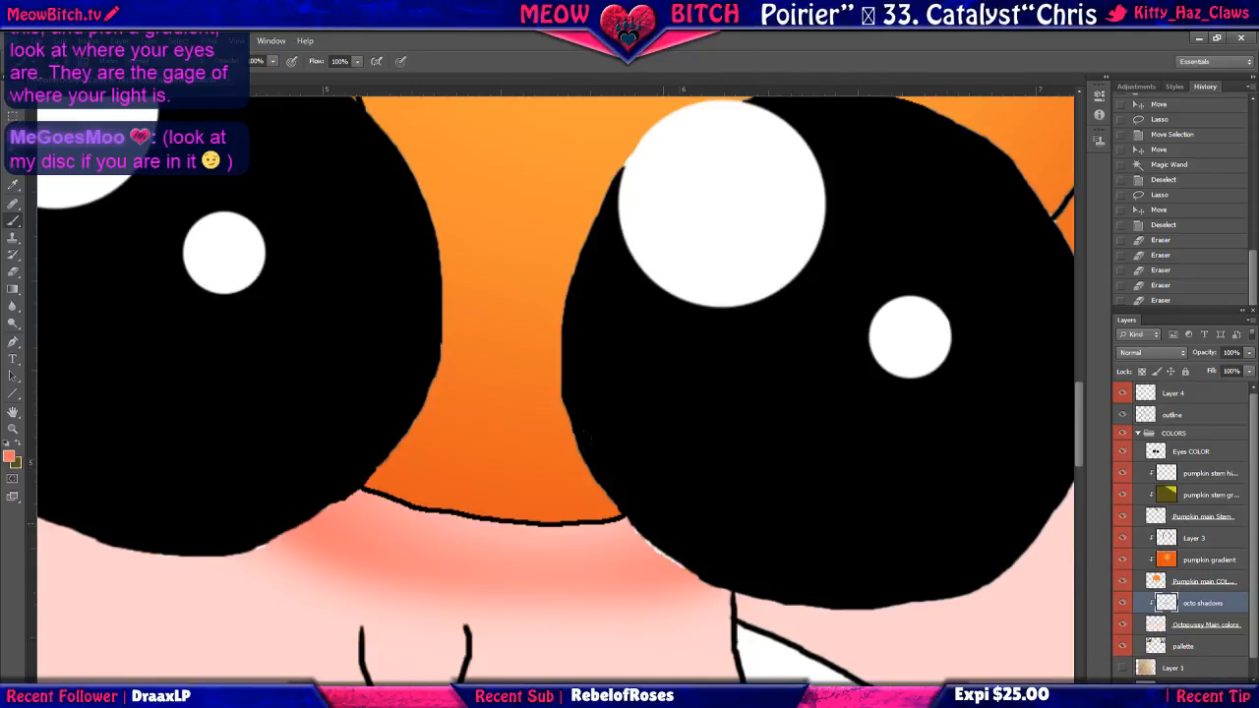
scroll(649, 523, "down", 1)
scroll(611, 503, "down", 5)
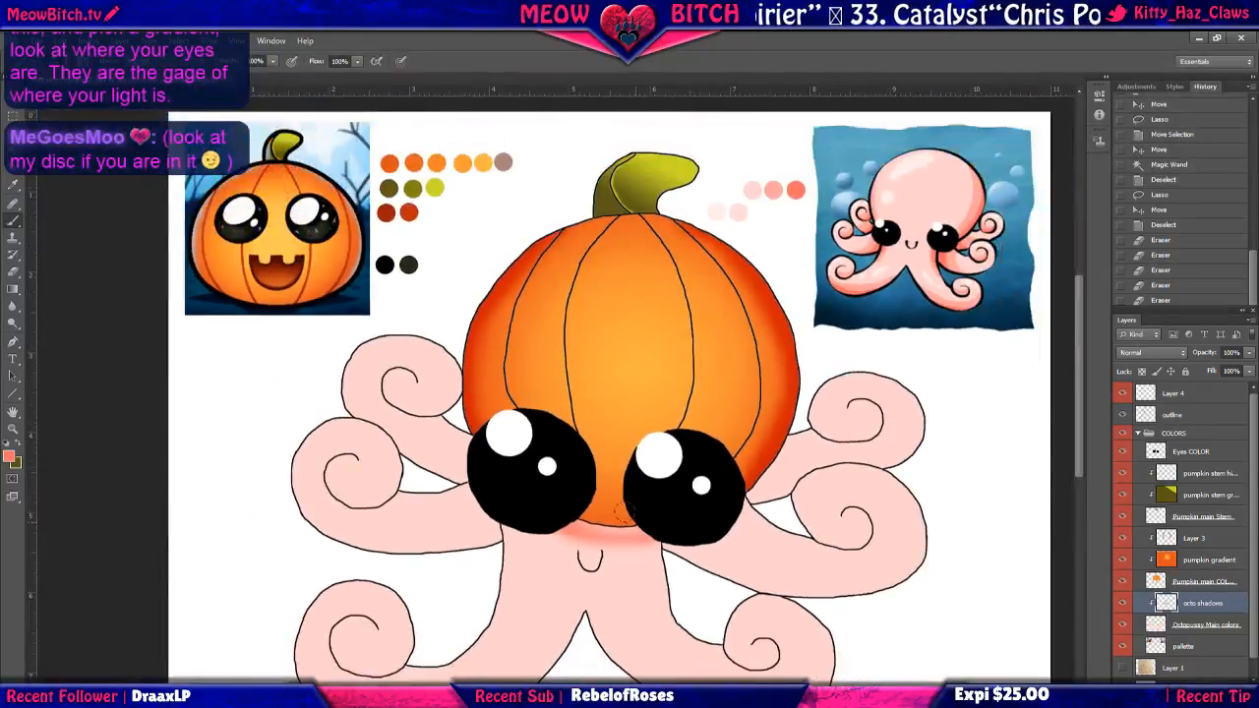
Strengthen the coral shadow under the pumpkin's lower edge and check its hidden part by toggling the pumpkin main color layer.
scroll(612, 503, "up", 2)
scroll(609, 502, "up", 3)
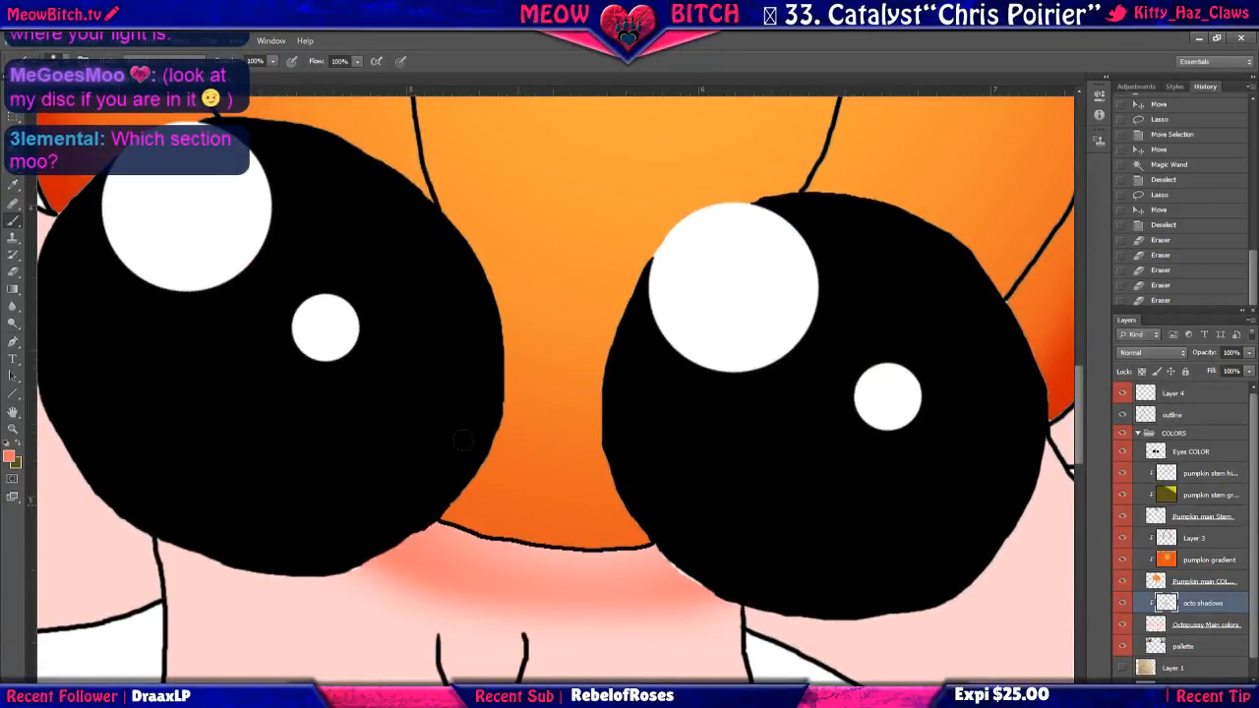
left_click_drag(522, 444, 524, 447)
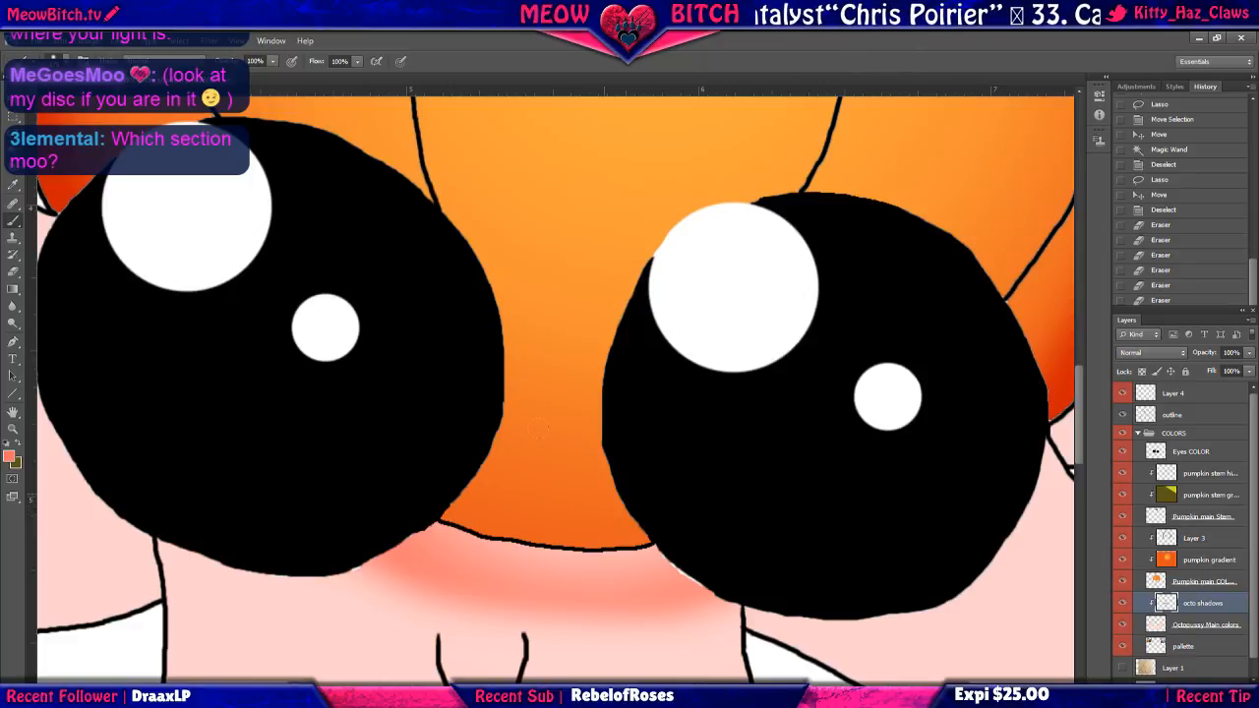
left_click(1121, 583)
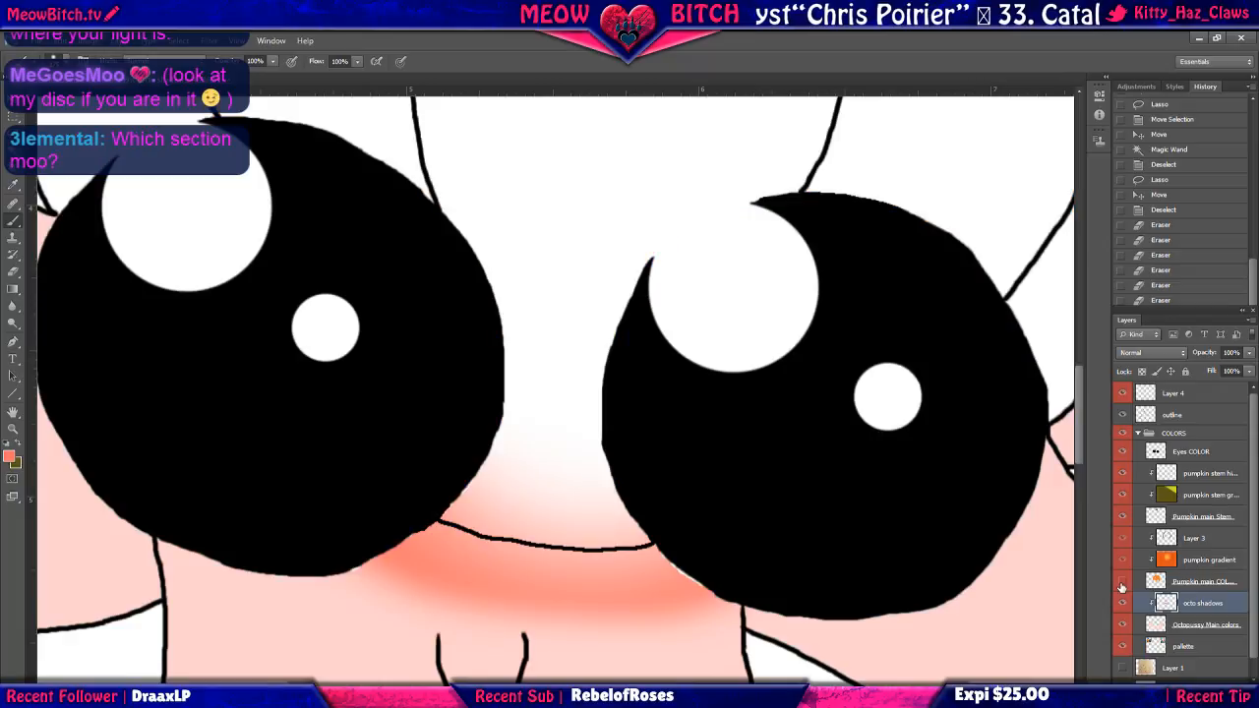
left_click(1121, 584)
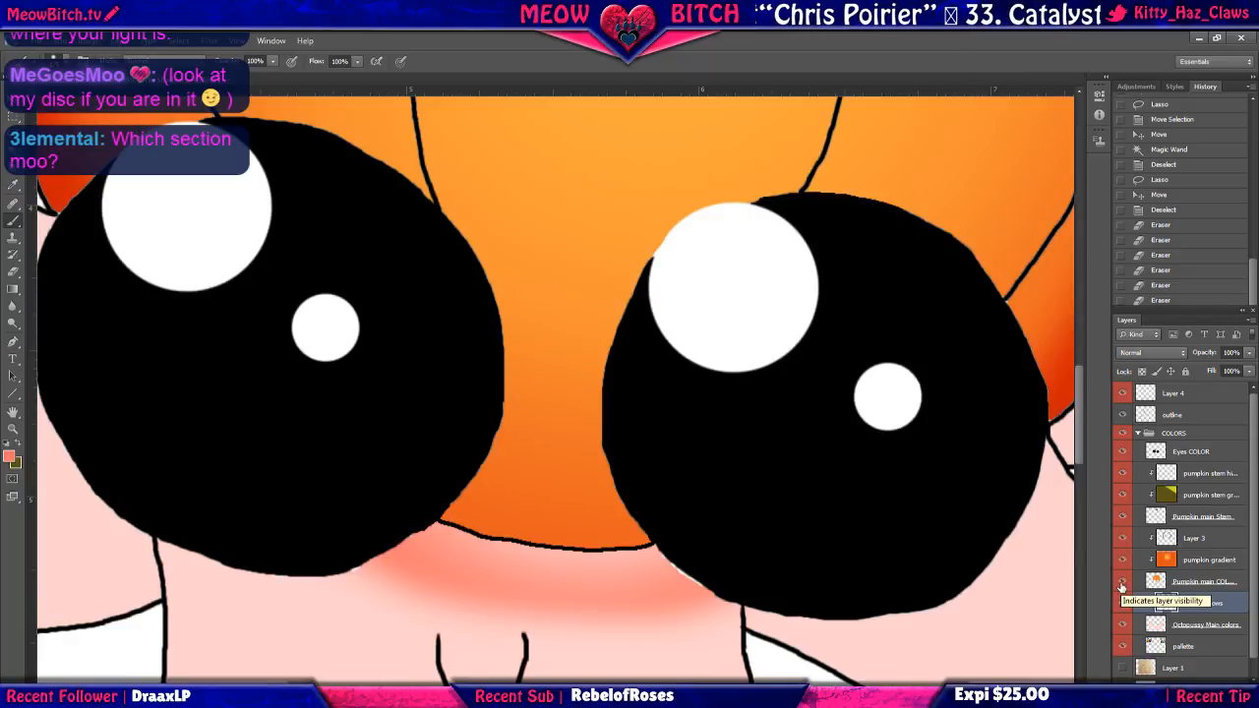
Try a coral stroke on the Pumpkin main color layer and undo it along with the shadow strokes beneath the pumpkin.
left_click(1141, 585)
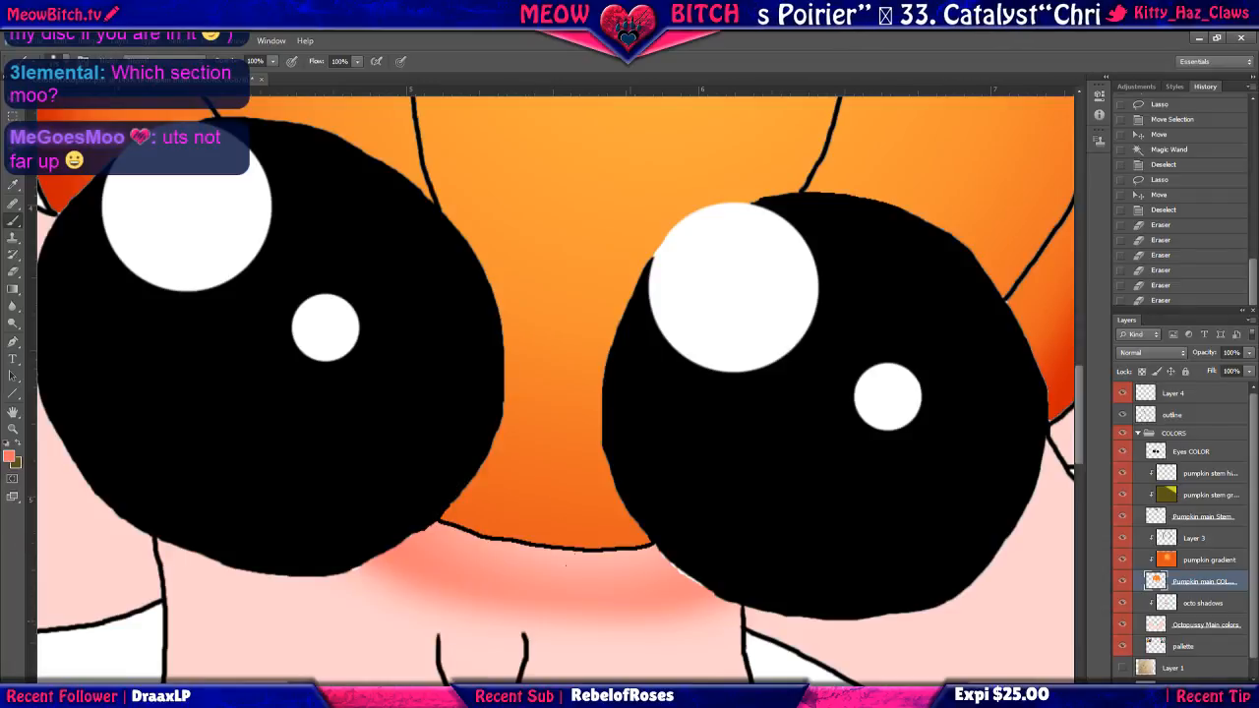
mouse_move(566, 564)
left_mouse_down()
mouse_move(609, 615)
mouse_move(462, 605)
left_mouse_up()
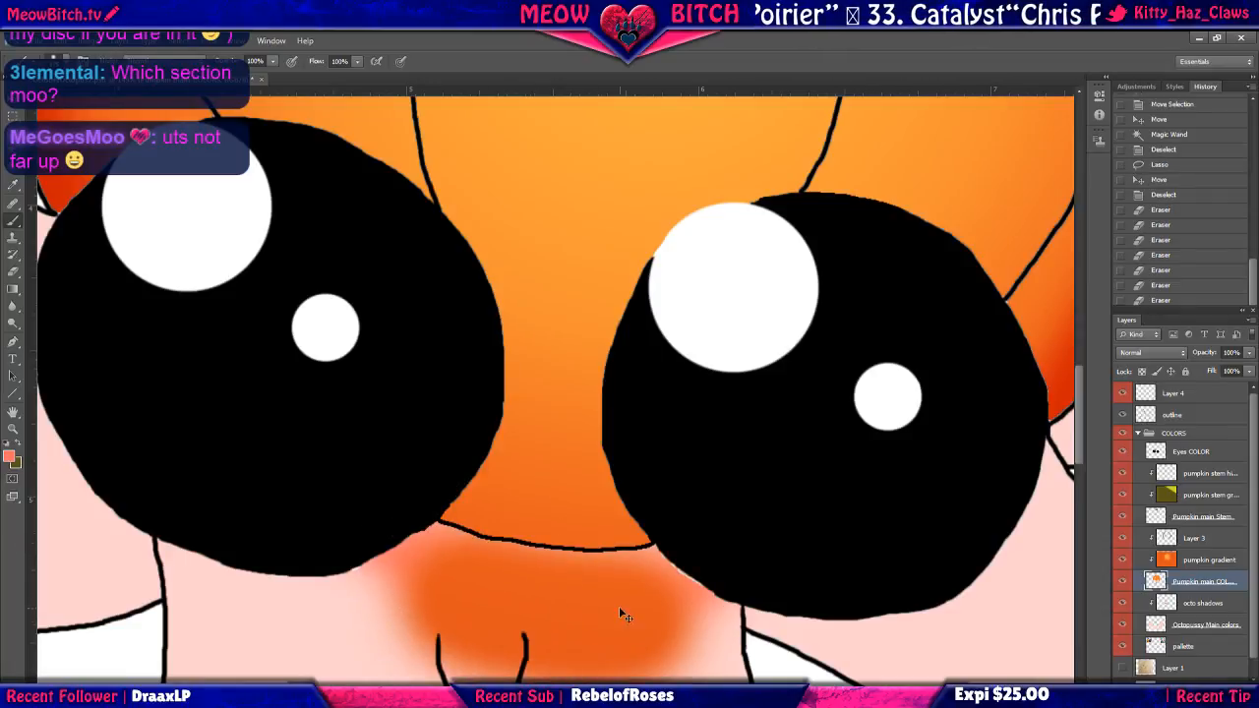
key("ctrl+alt+z")
key("ctrl+alt+z")
key("ctrl+alt+z")
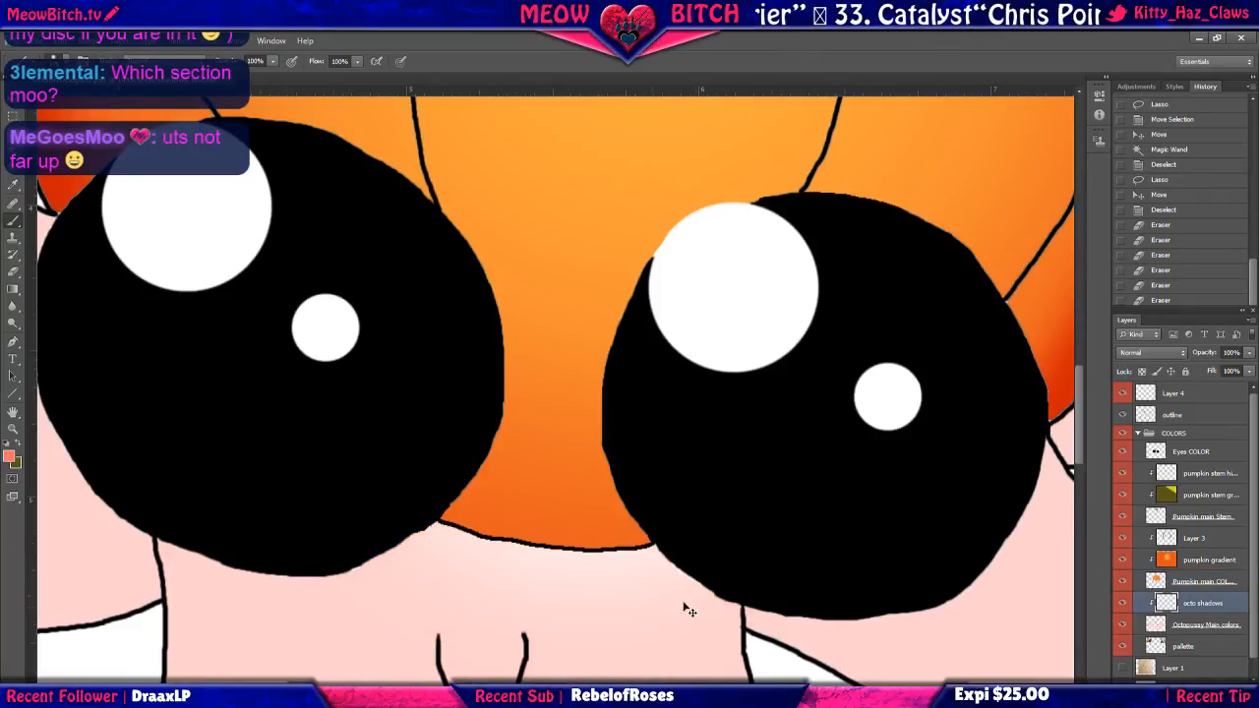
Try a hard-edged coral Pencil shadow beneath the pumpkin on the octo shadows layer and undo it.
right_click(12, 223)
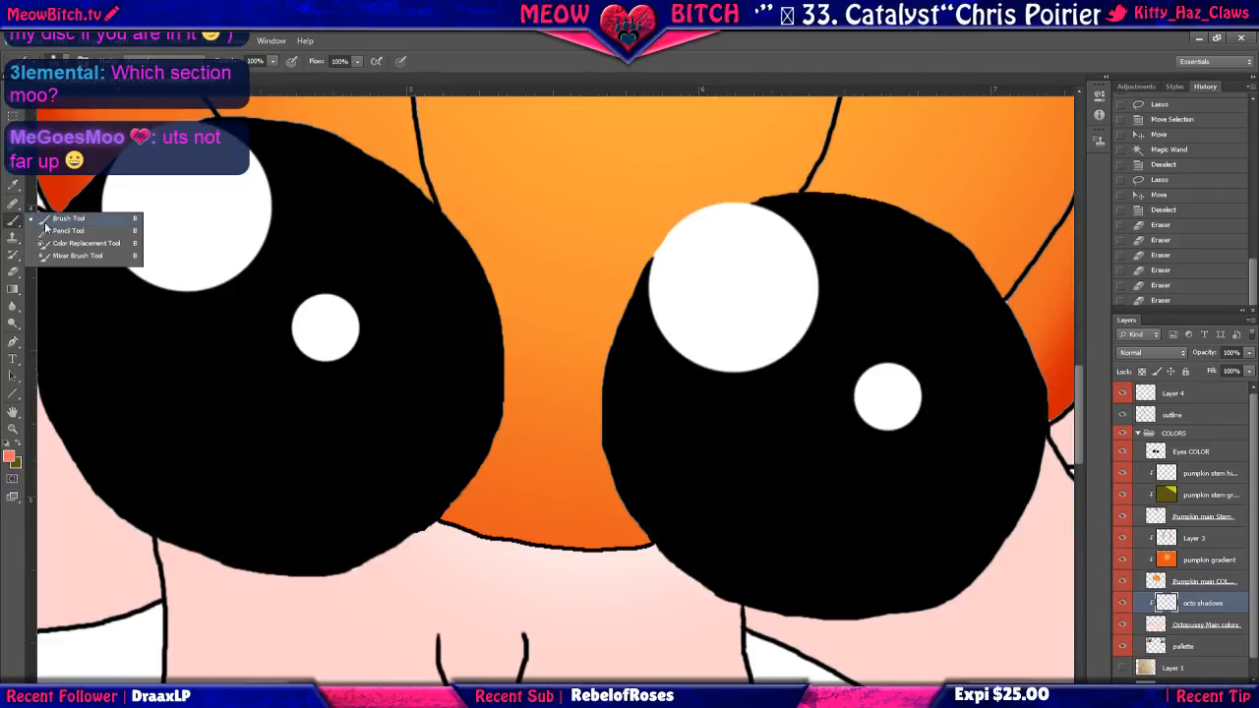
left_click(59, 230)
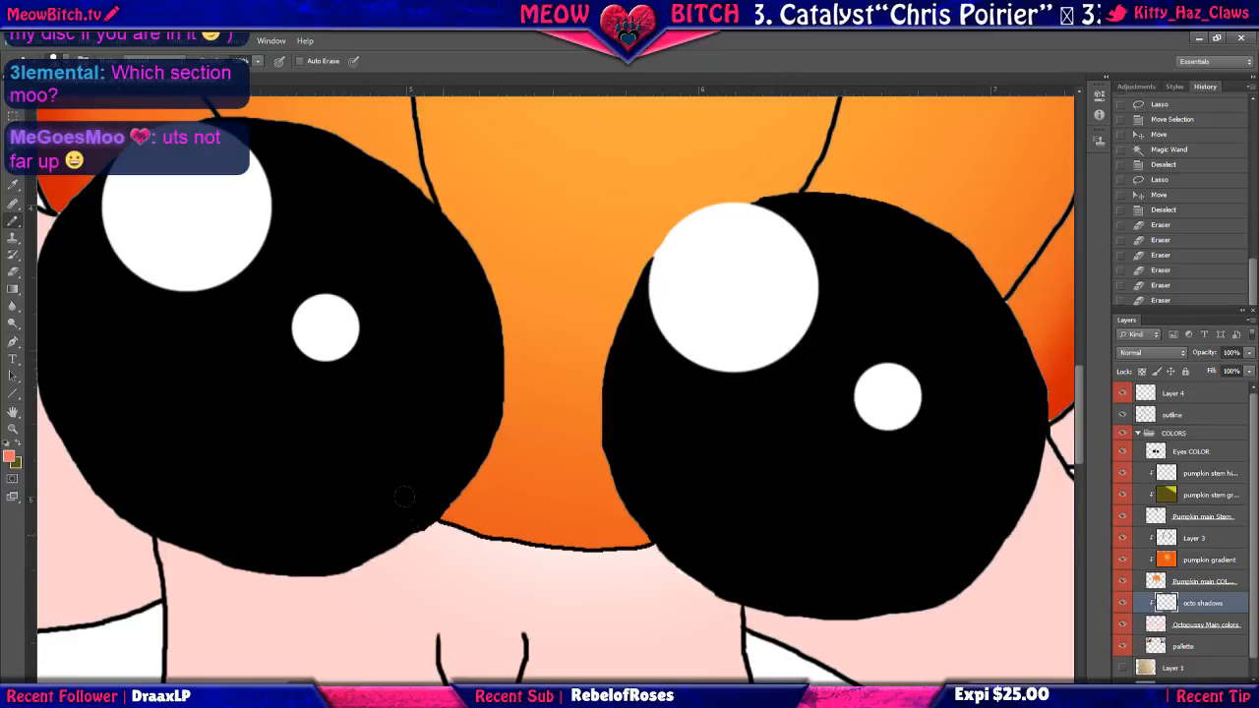
mouse_move(408, 541)
left_mouse_down()
mouse_move(595, 588)
mouse_move(693, 586)
left_mouse_up()
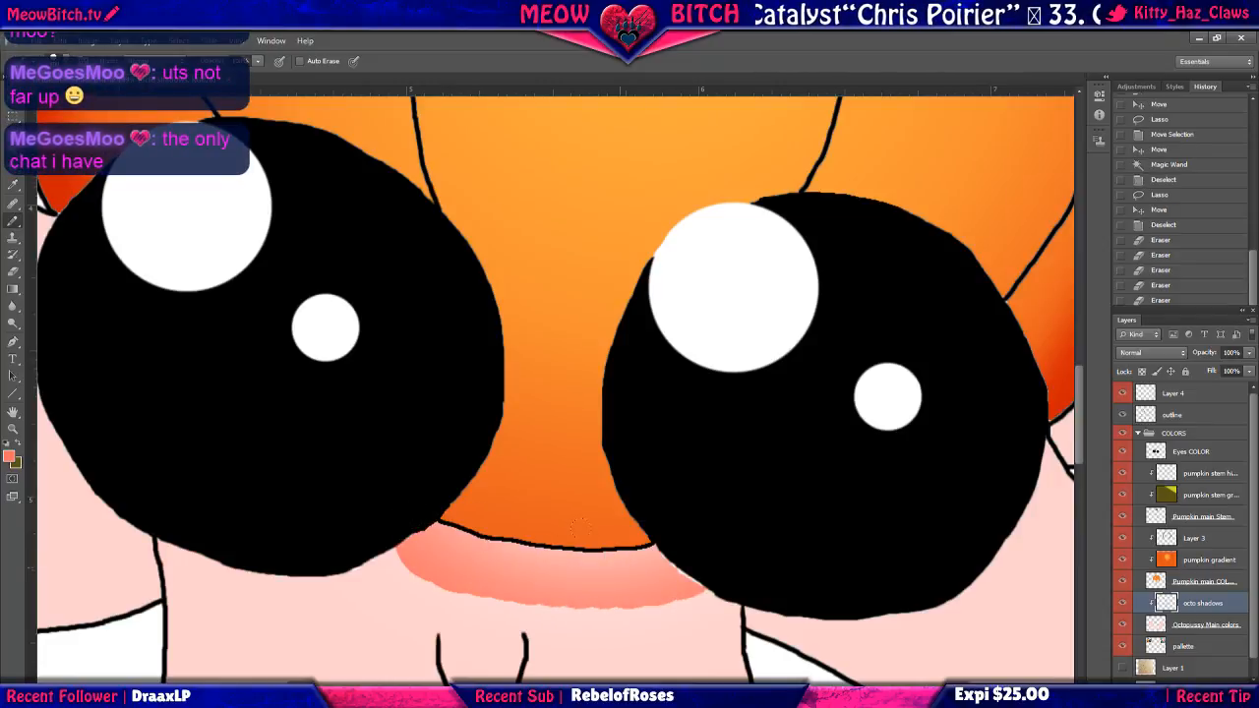
key("ctrl+z")
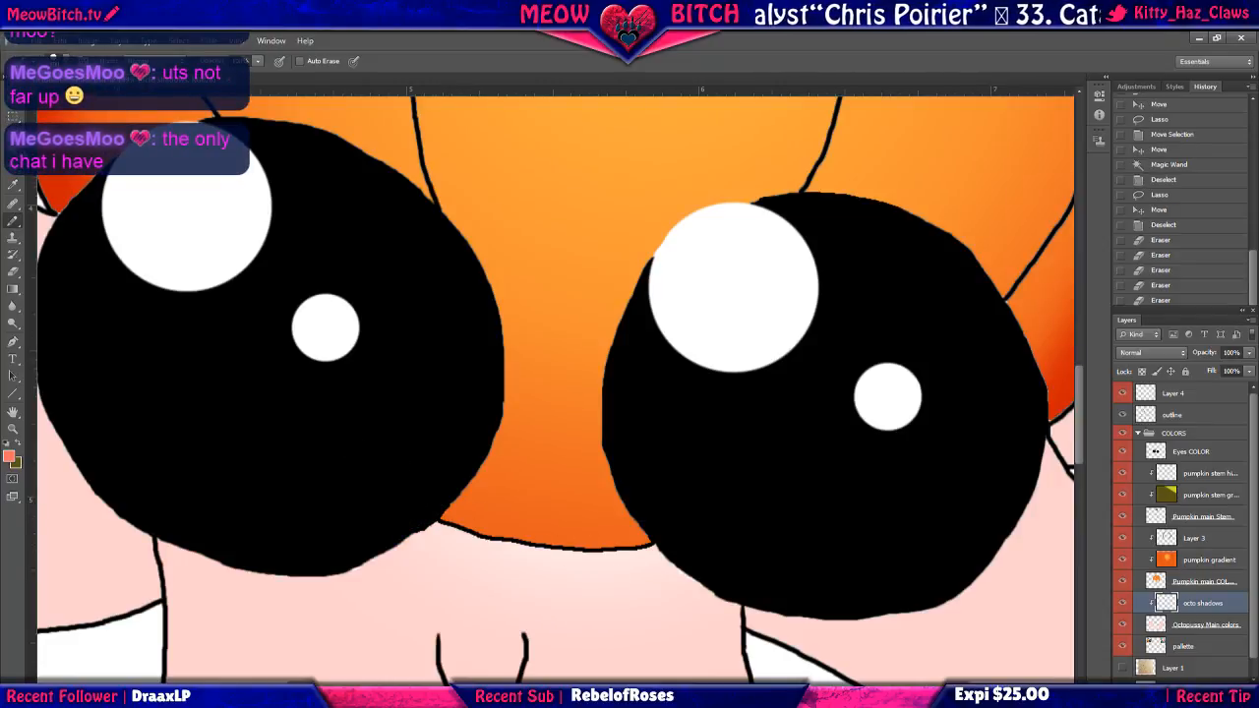
Return to the Brush tool and choose a soft round tip with 0% hardness.
left_click(66, 61)
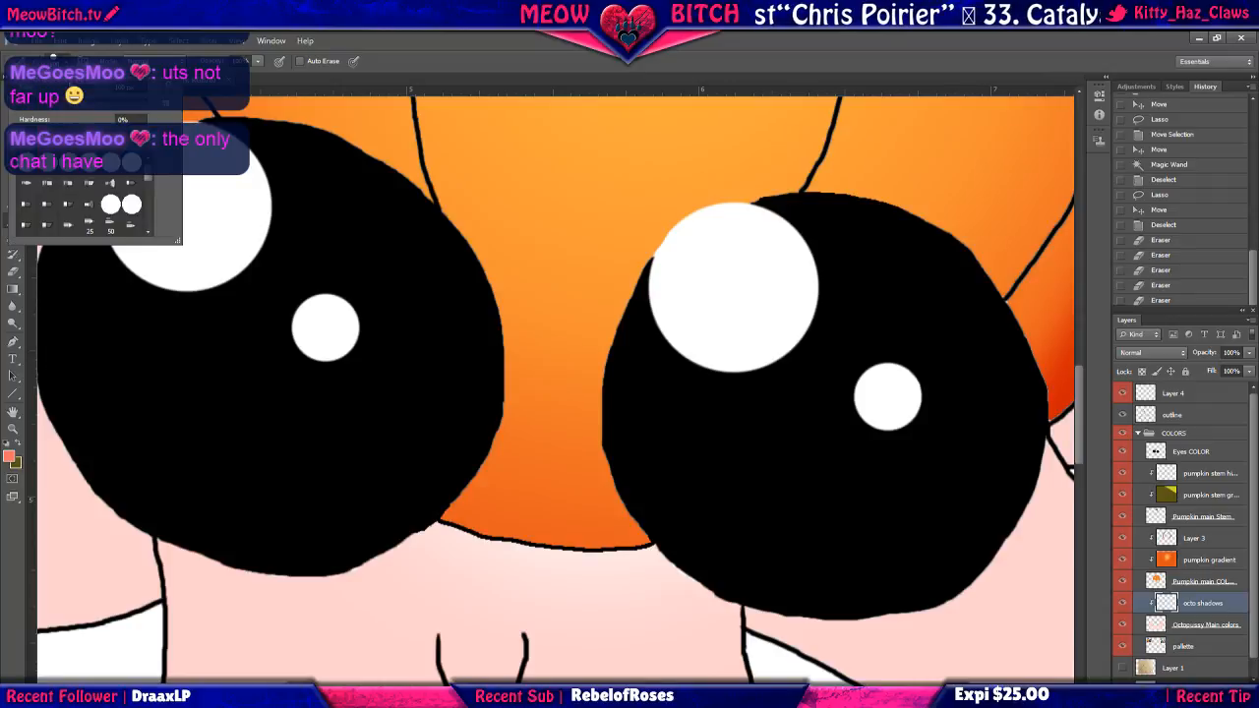
double_click(76, 169)
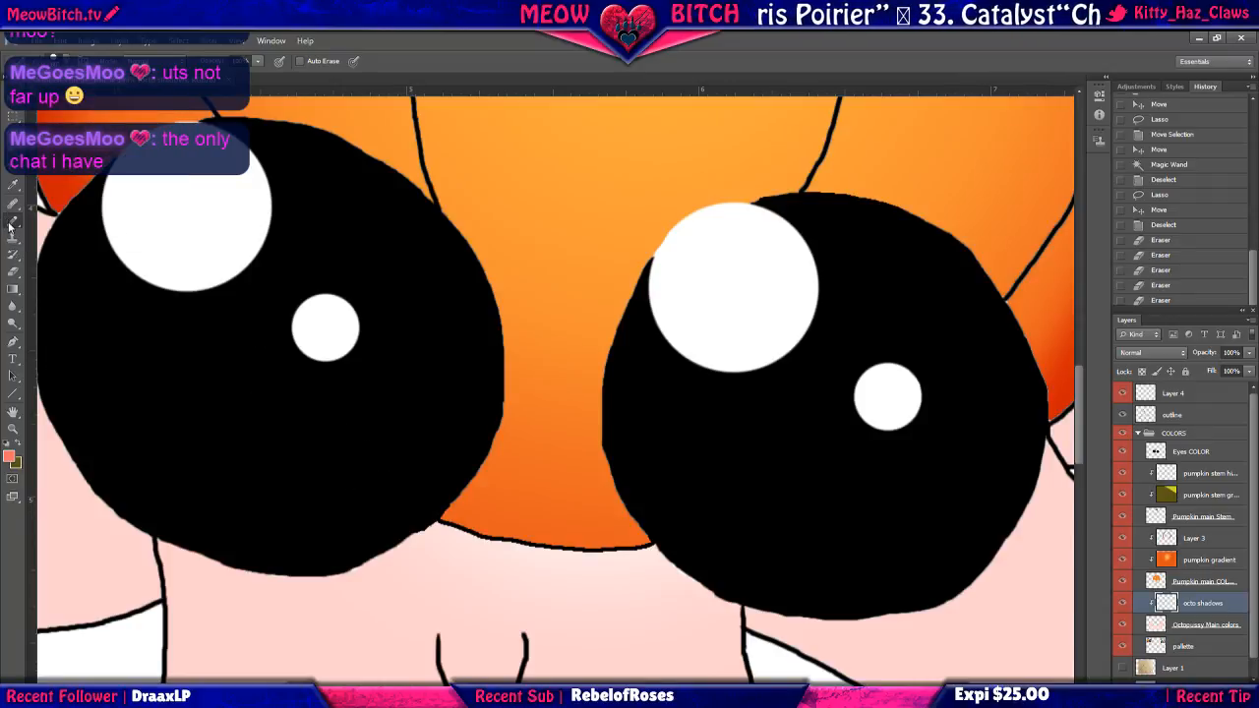
mouse_move(10, 226)
left_mouse_down()
mouse_move(46, 241)
mouse_move(54, 223)
left_mouse_up()
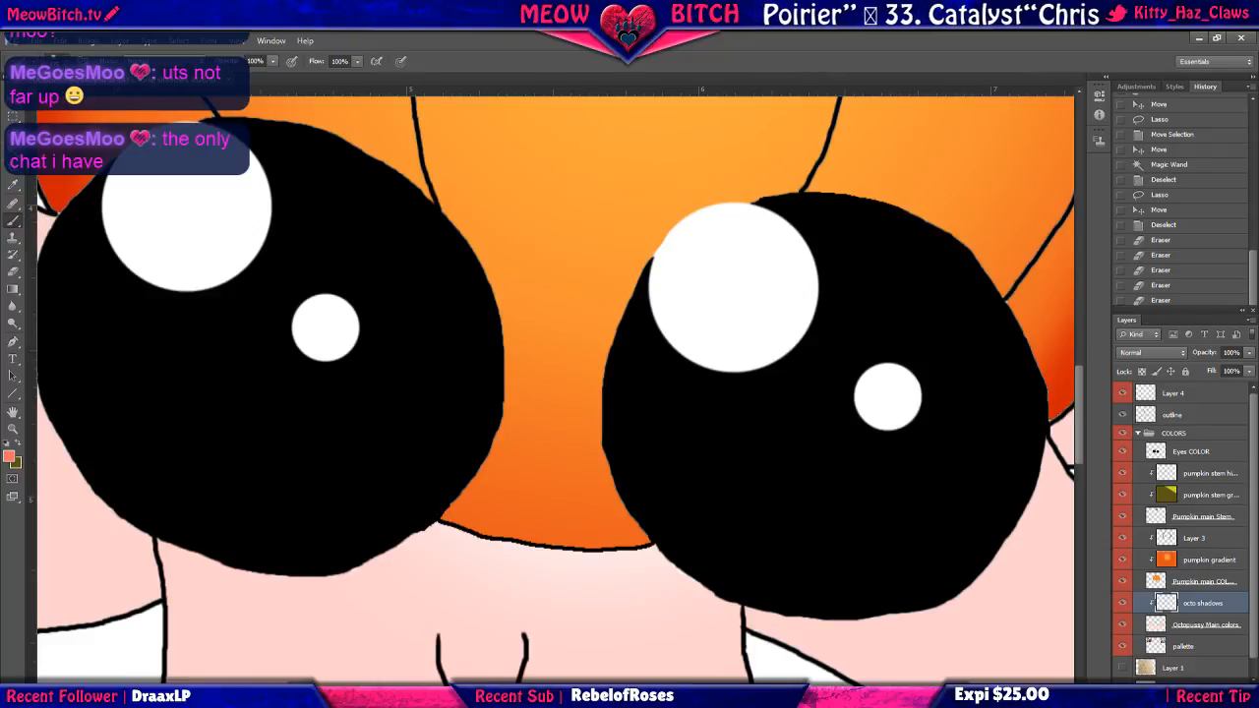
left_click(66, 61)
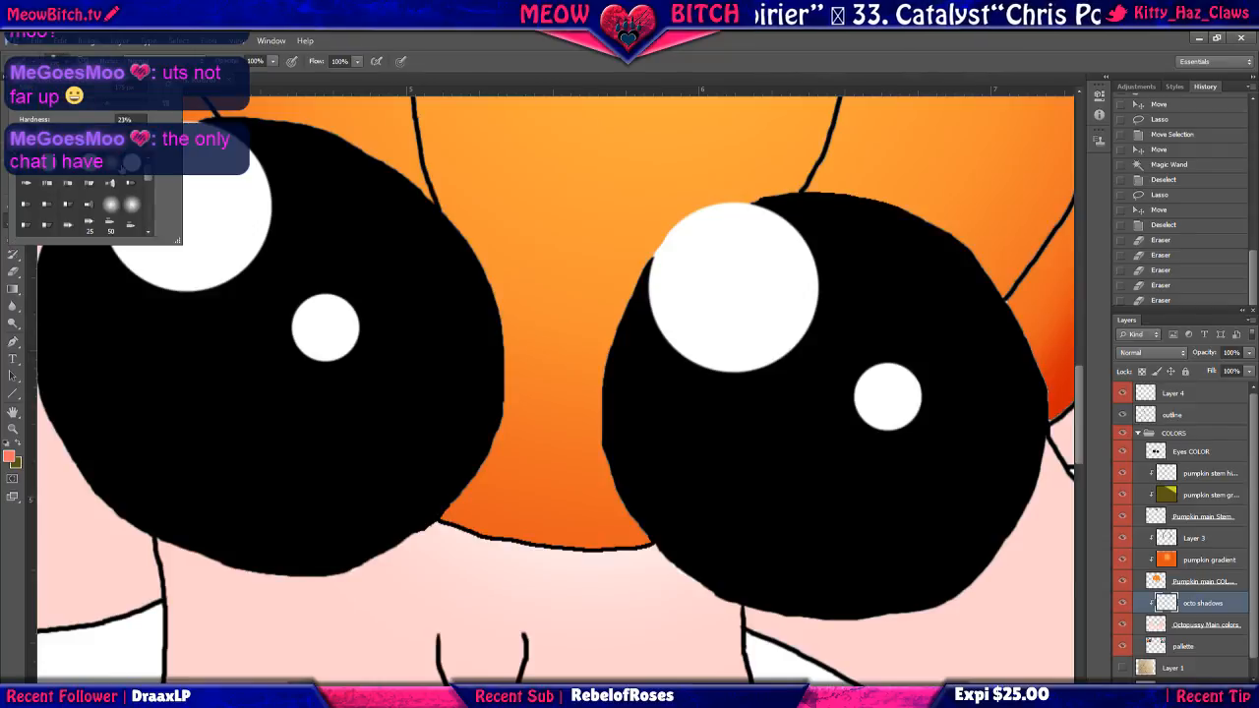
left_click(73, 170)
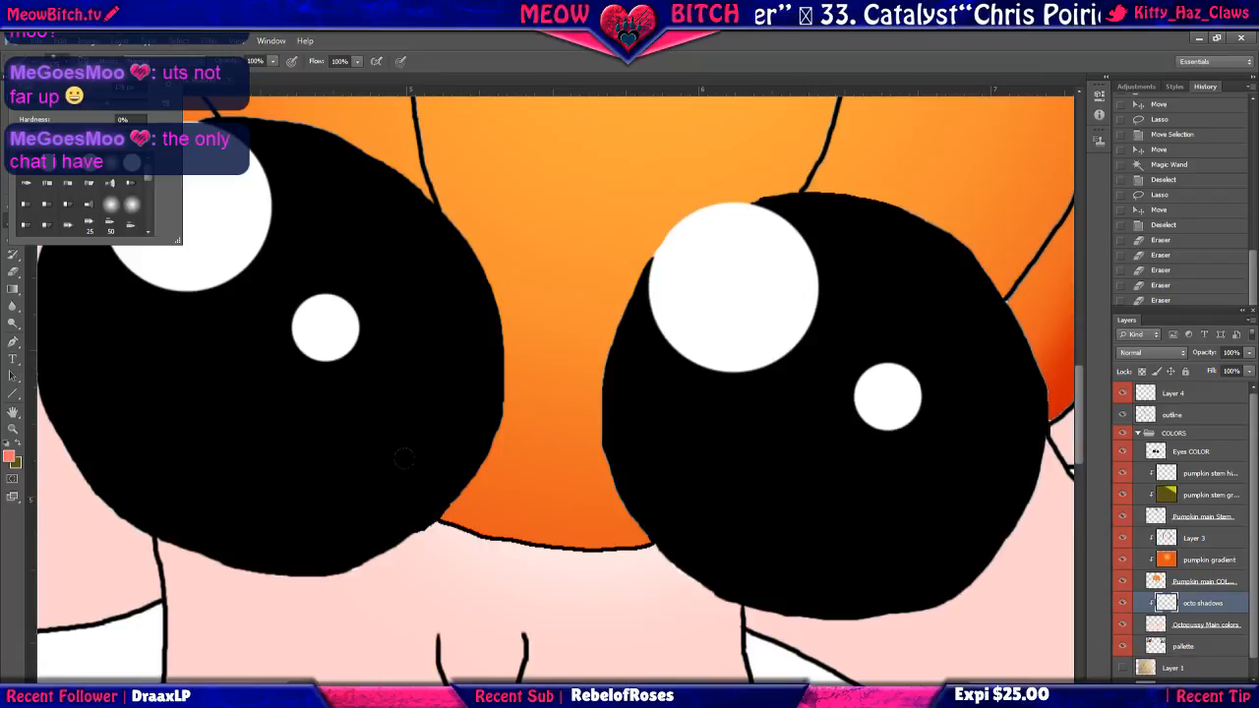
Paint a soft coral shadow on the octopus body beneath the pumpkin's lower edge, building it up with repeated strokes.
left_click_drag(403, 457, 577, 467)
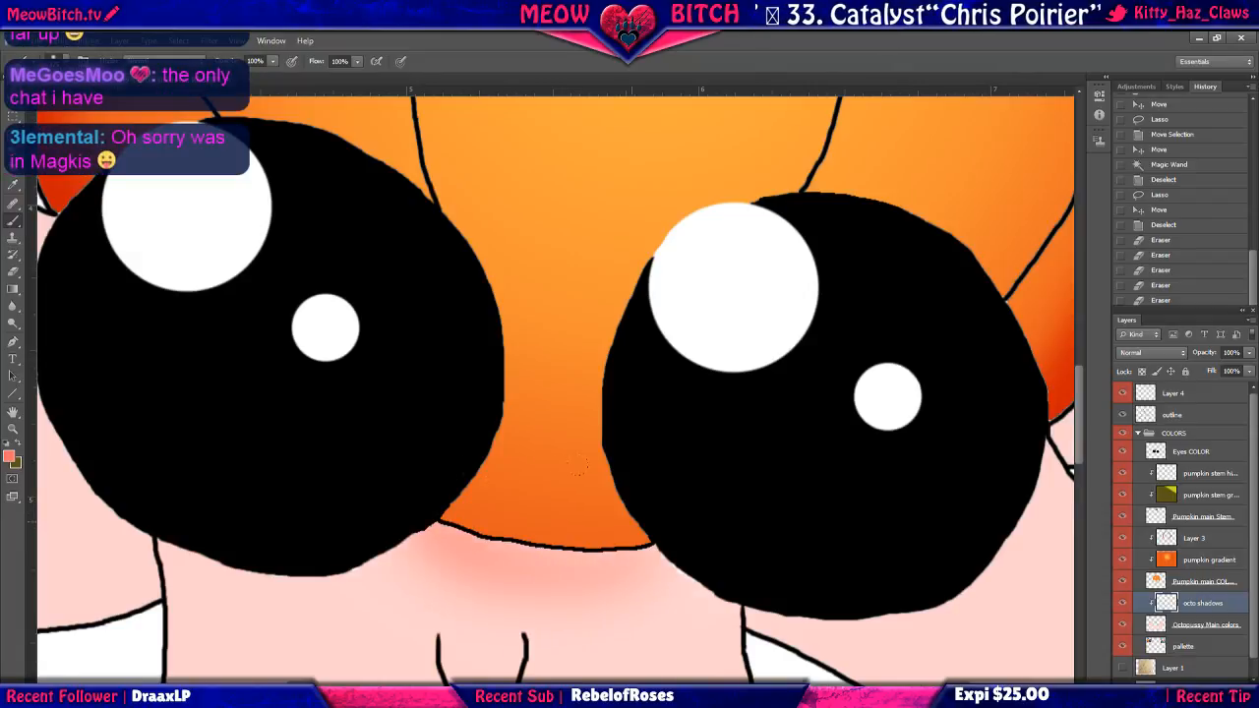
left_click_drag(678, 467, 428, 454)
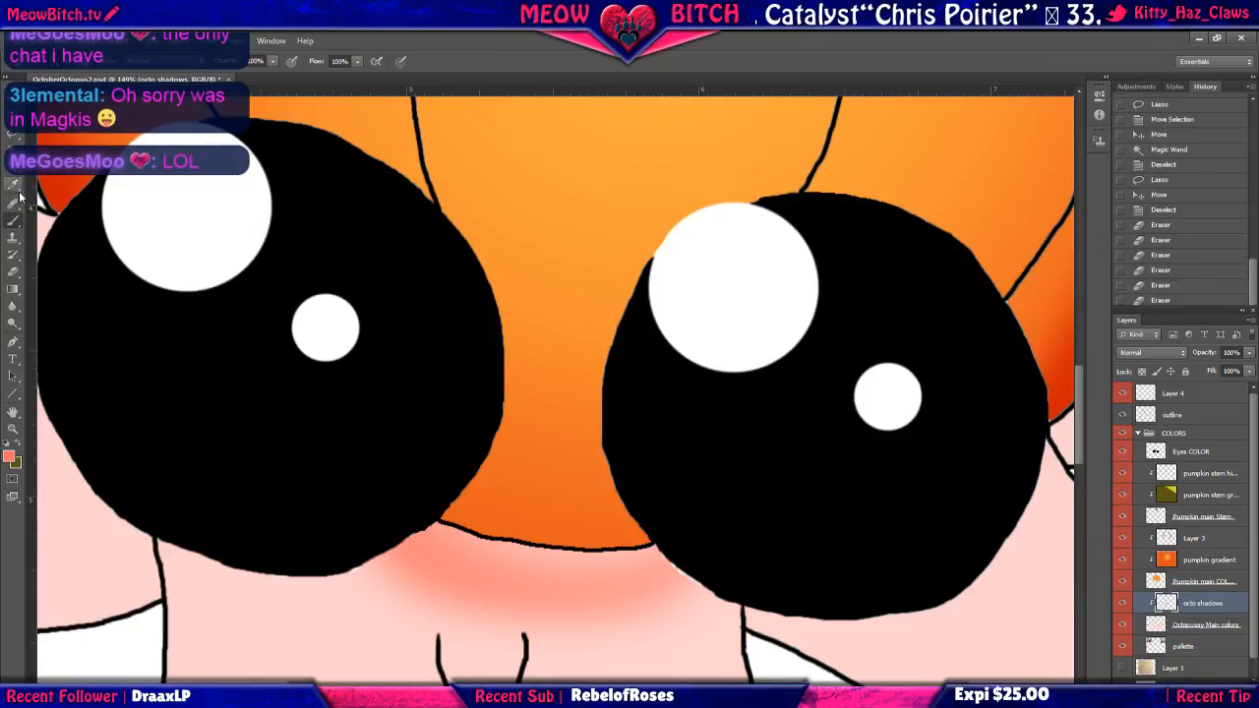
right_click(20, 224)
left_click(41, 220)
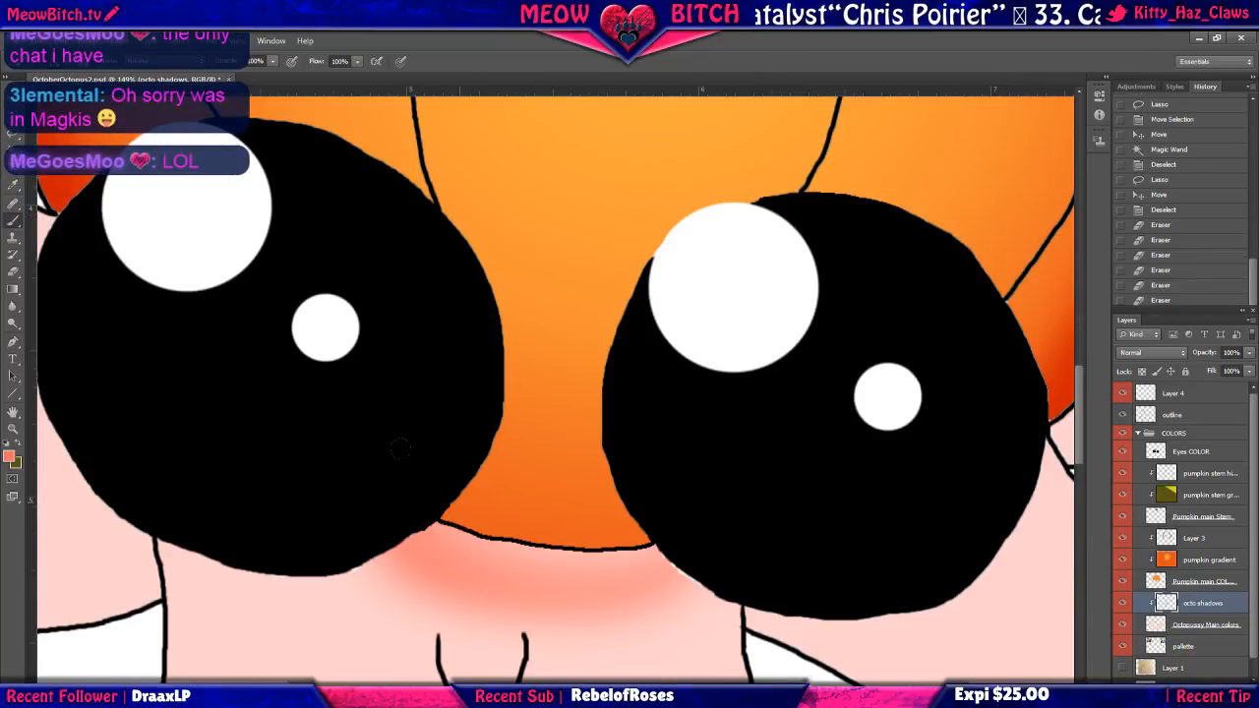
left_click_drag(580, 445, 585, 447)
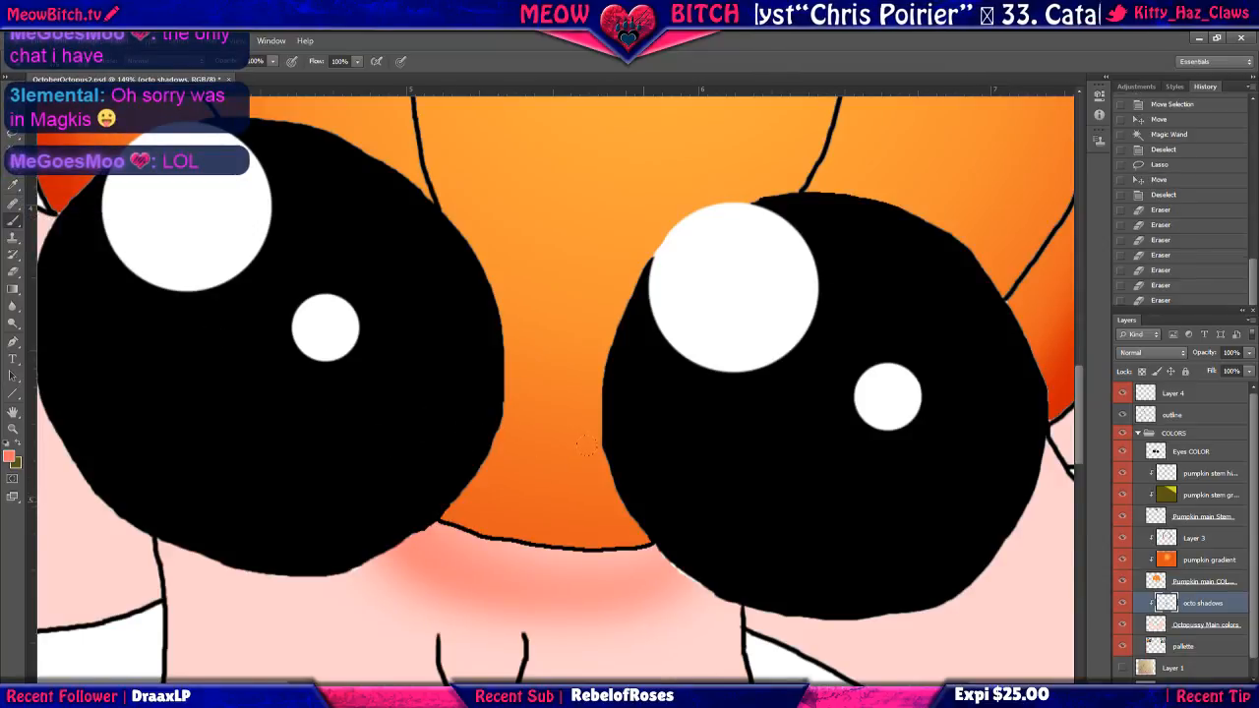
left_click_drag(462, 443, 392, 423)
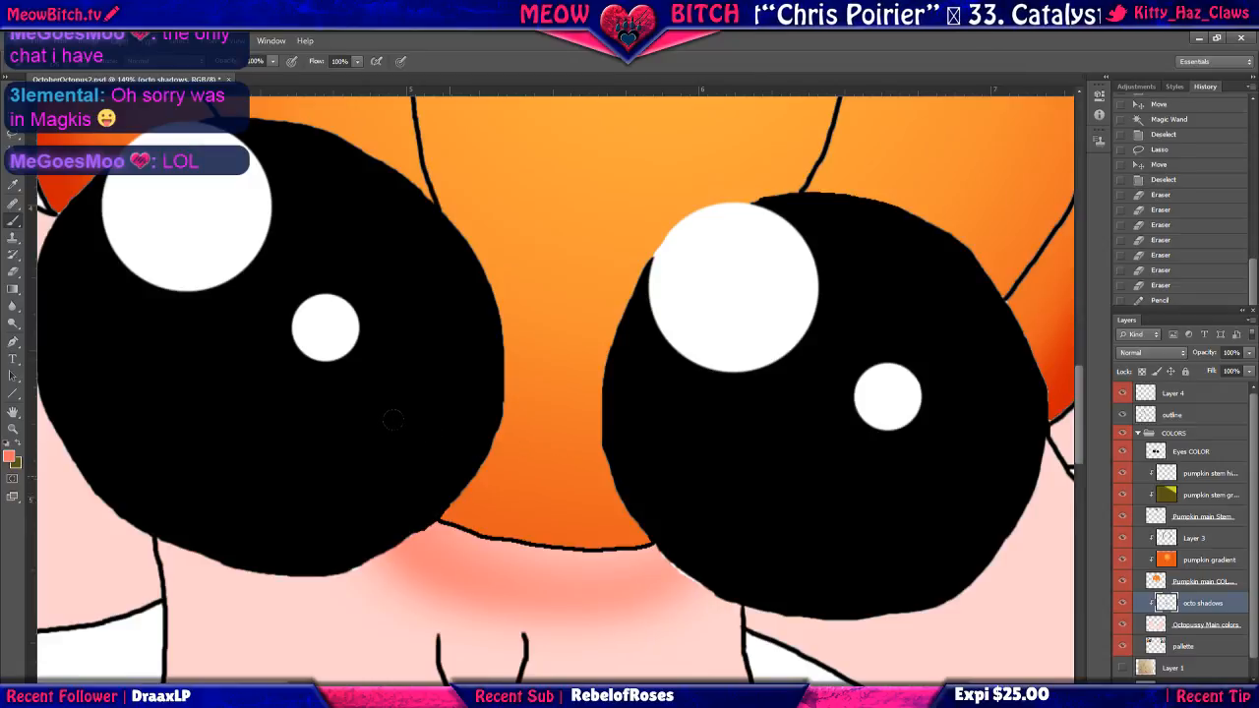
Try coral Pencil strokes along the pumpkin's lower outline to fill in the upper edge of the shadow.
right_click(14, 220)
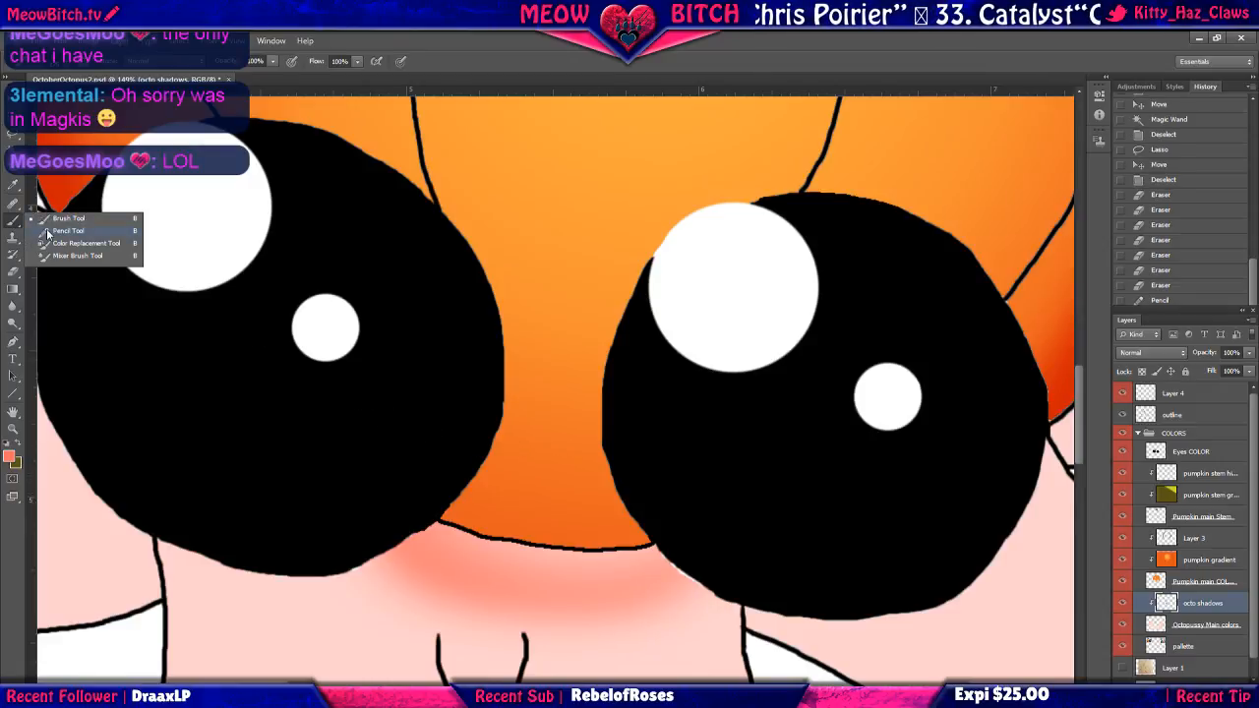
left_click(59, 234)
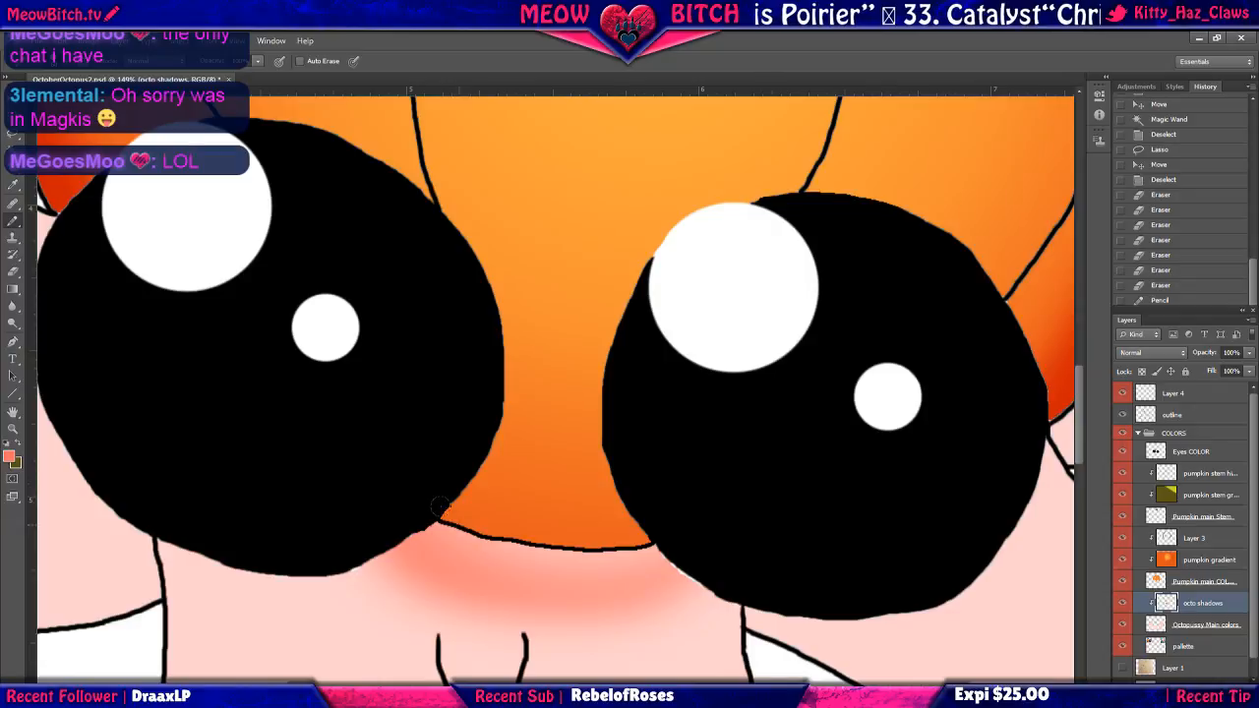
left_click_drag(617, 517, 636, 520)
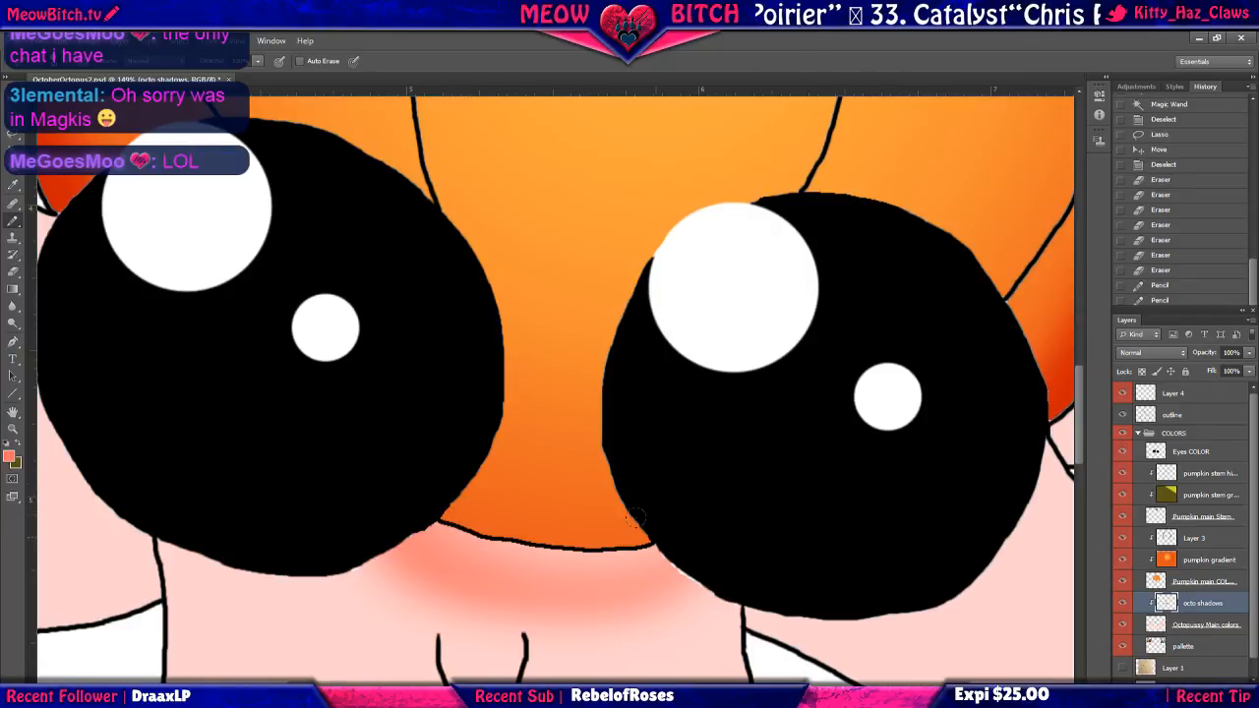
left_click_drag(503, 507, 518, 553)
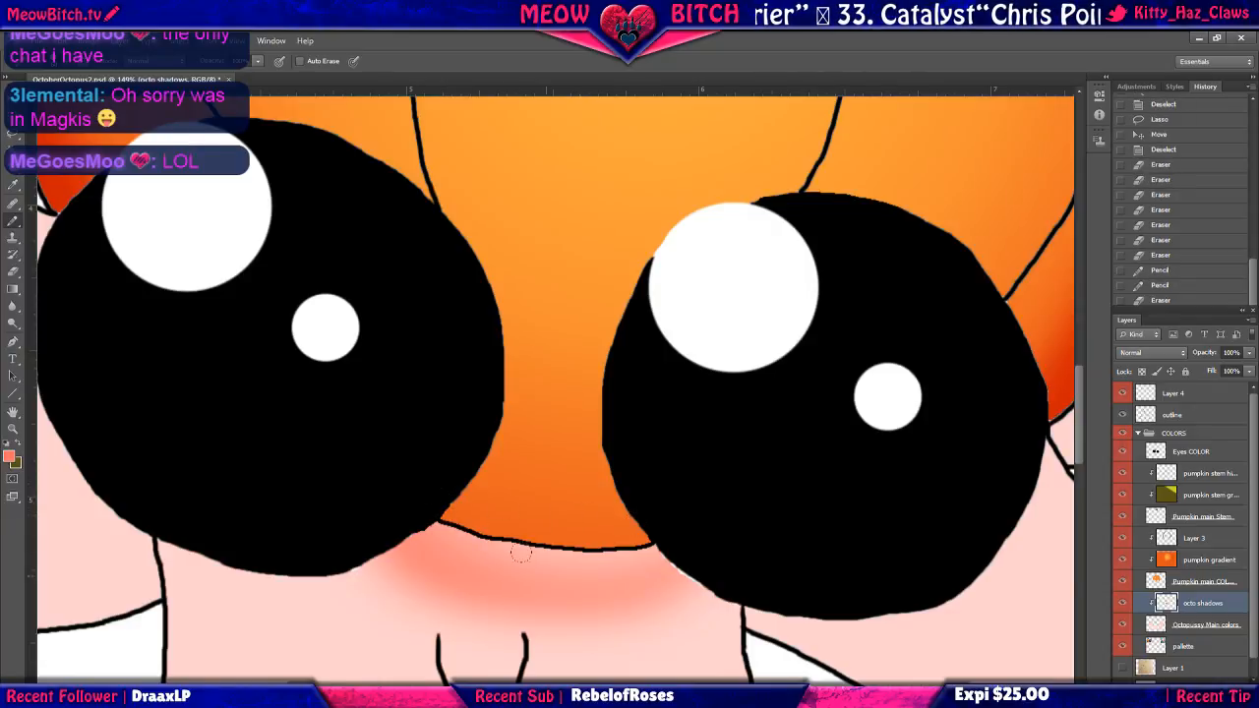
scroll(543, 572, "up", 4)
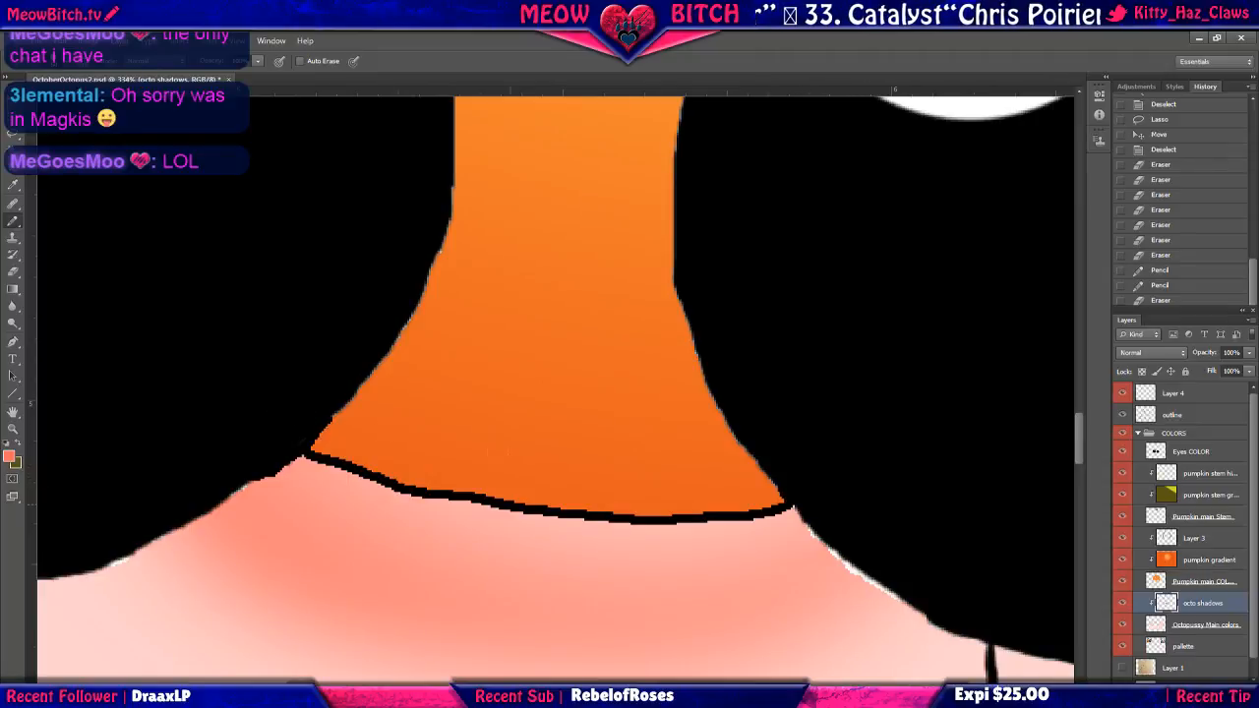
left_click_drag(760, 490, 779, 498)
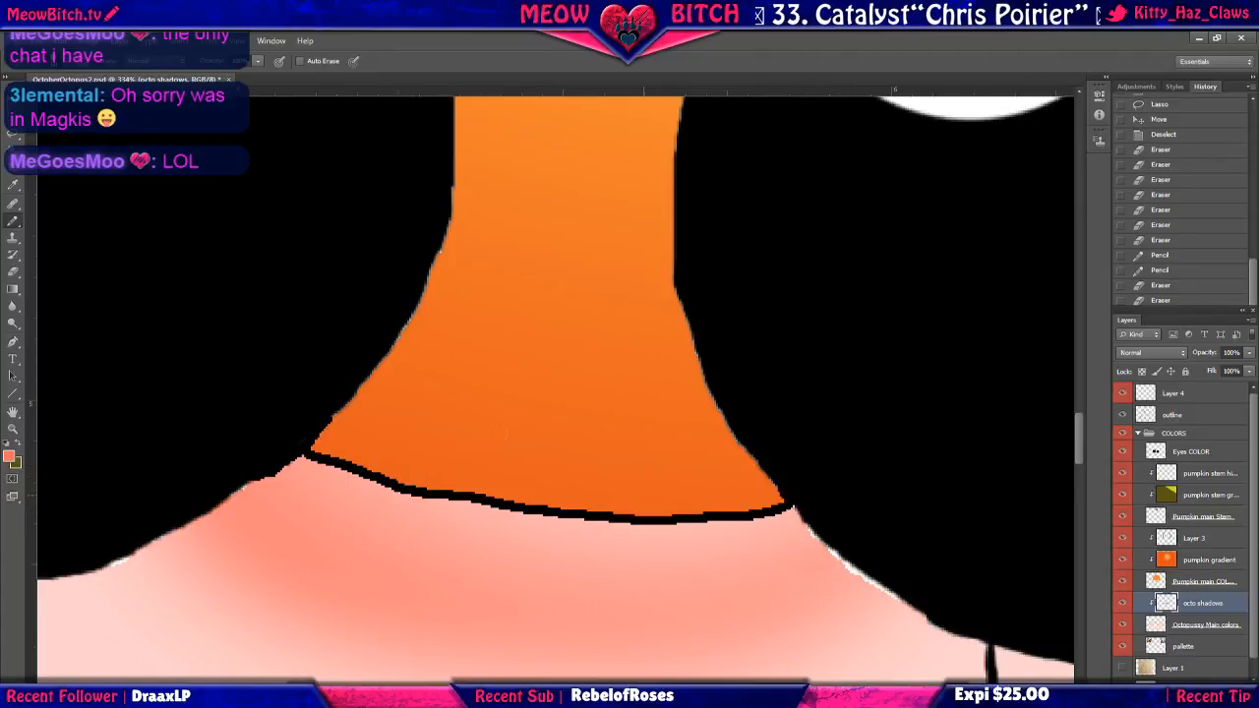
Undo the shadow strokes and draw a thin coral Pencil band on the body along the pumpkin's lower edge.
scroll(522, 501, "down", 4)
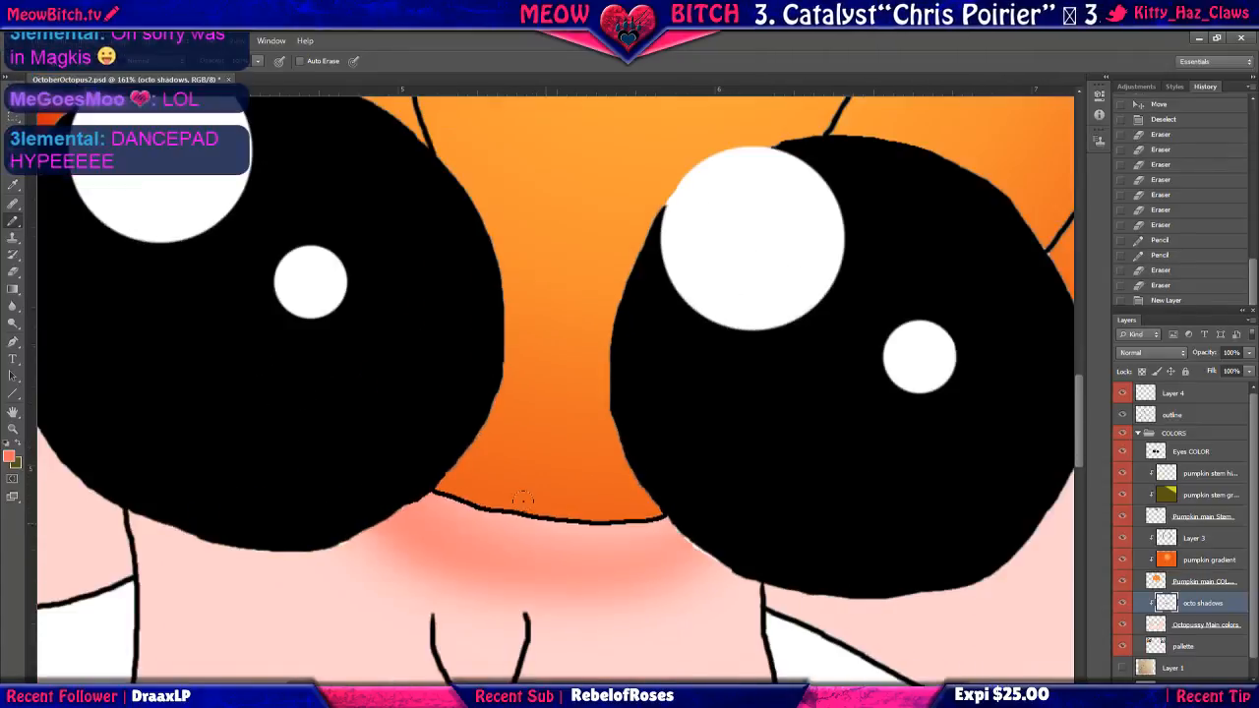
scroll(522, 501, "down", 2)
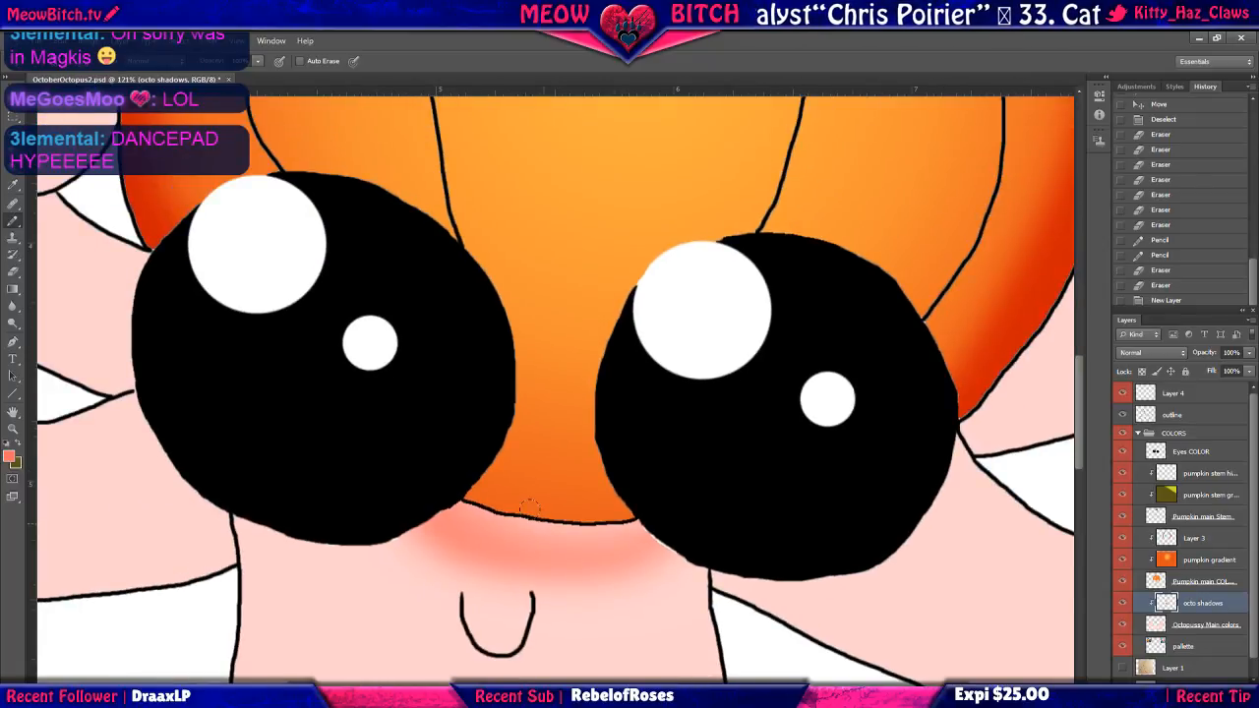
key("ctrl+alt+g")
scroll(610, 502, "down", 2)
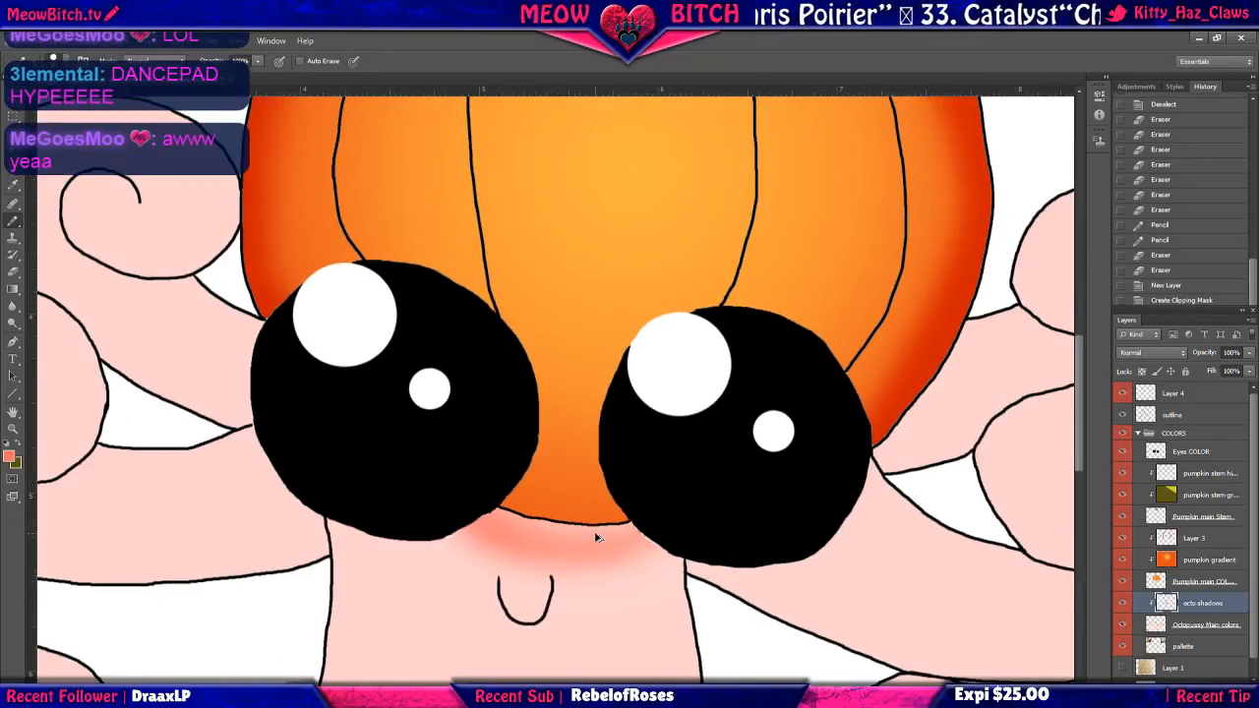
key("ctrl+z")
mouse_move(487, 499)
left_mouse_down()
mouse_move(517, 522)
mouse_move(582, 529)
mouse_move(635, 510)
left_mouse_up()
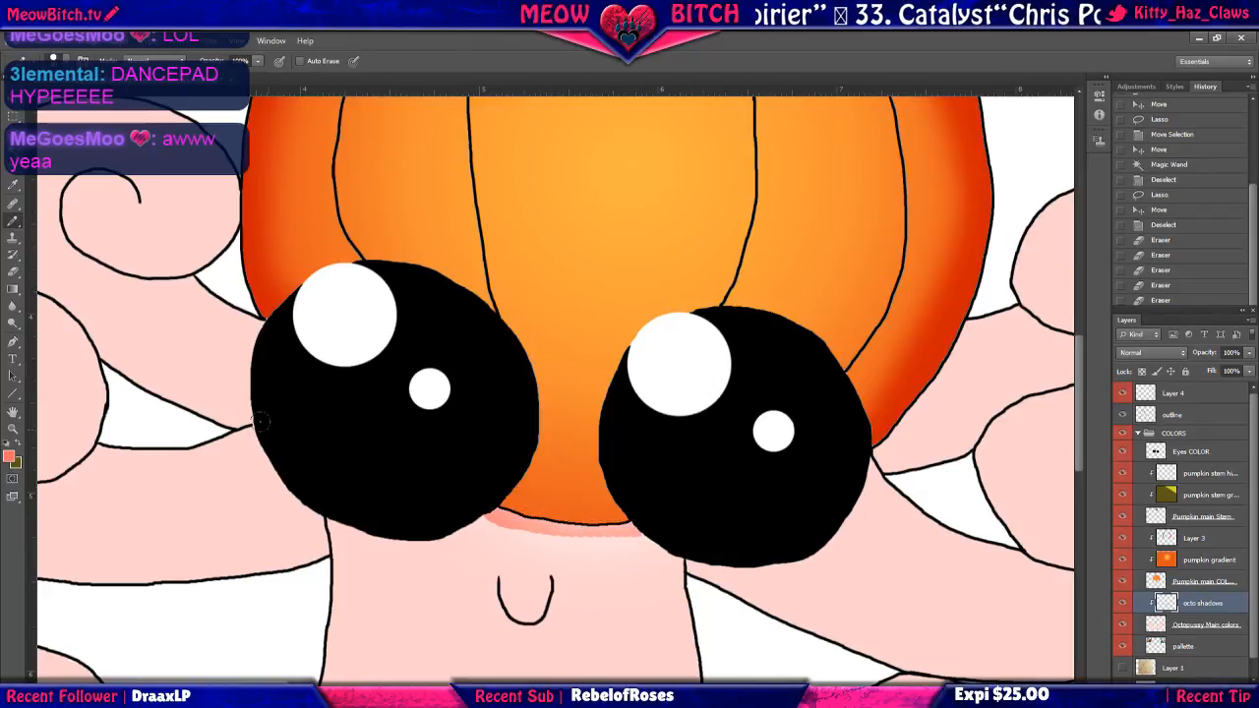
Try another Pencil stroke over the thin coral band beneath the pumpkin and undo it.
right_click(14, 222)
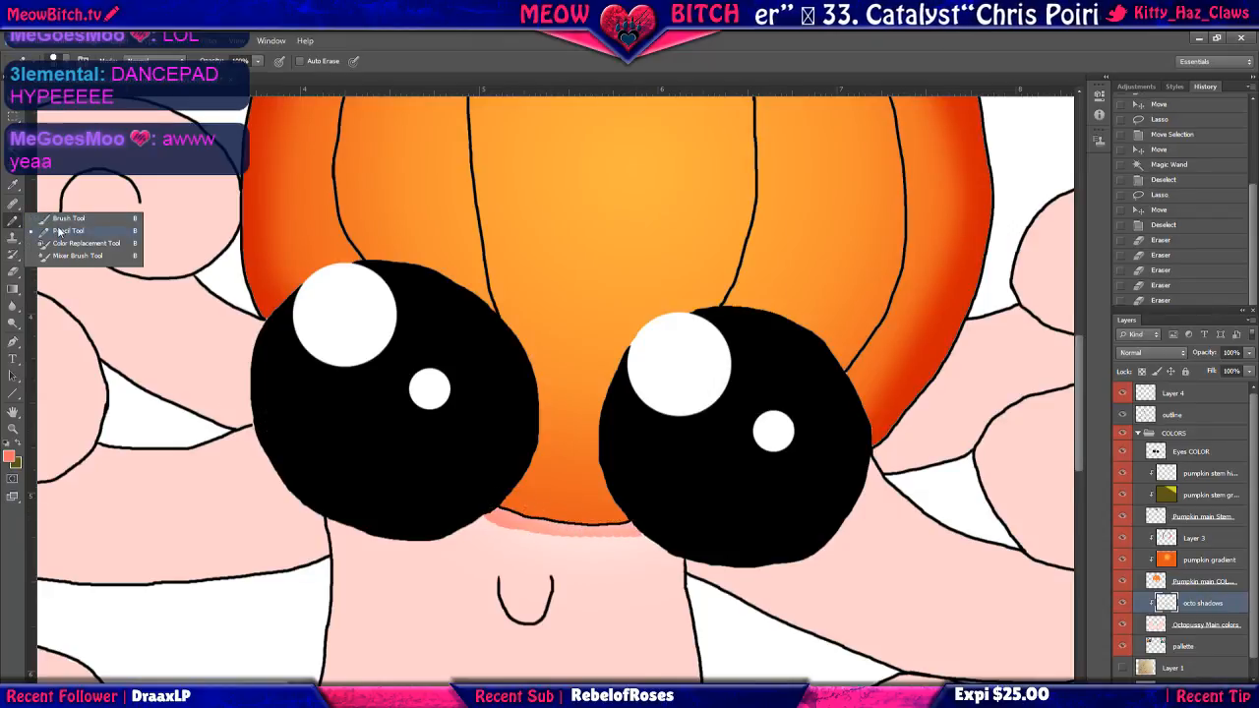
left_click(59, 231)
left_click_drag(481, 514, 525, 537)
key("ctrl+z")
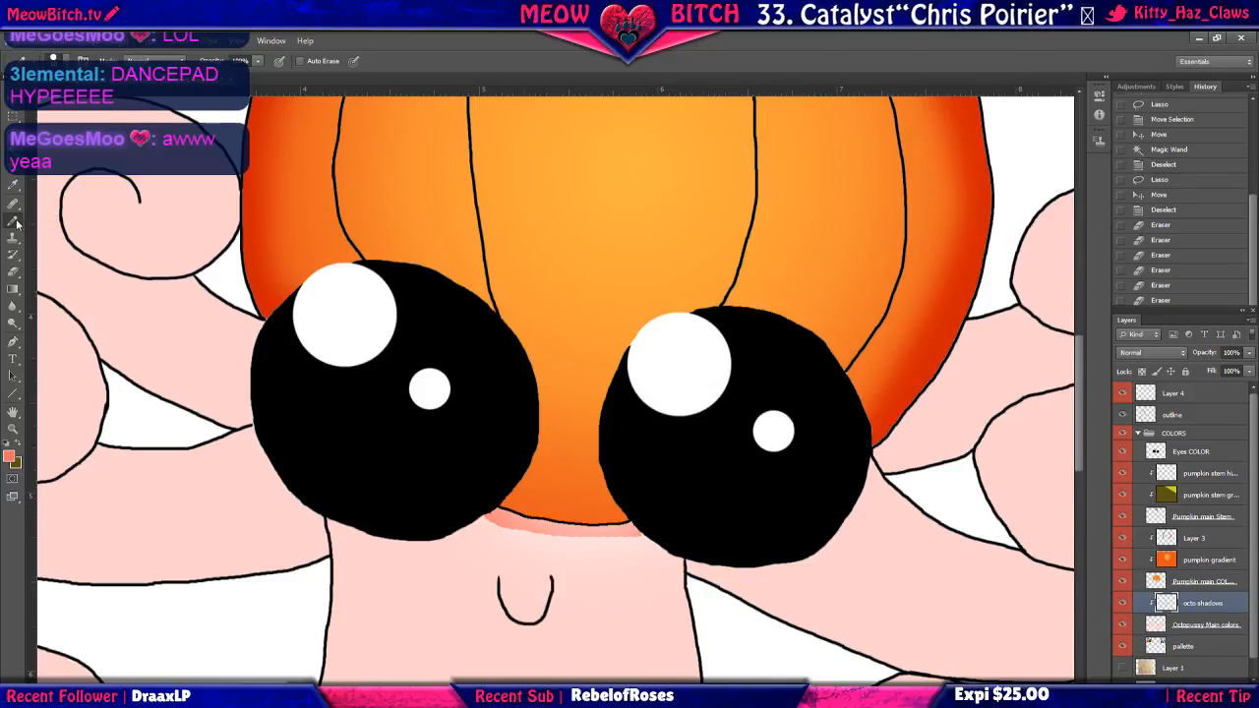
Paint soft coral Brush strokes over the thin band between the eyes and check the shadow in the whole drawing.
right_click(16, 228)
left_click(59, 216)
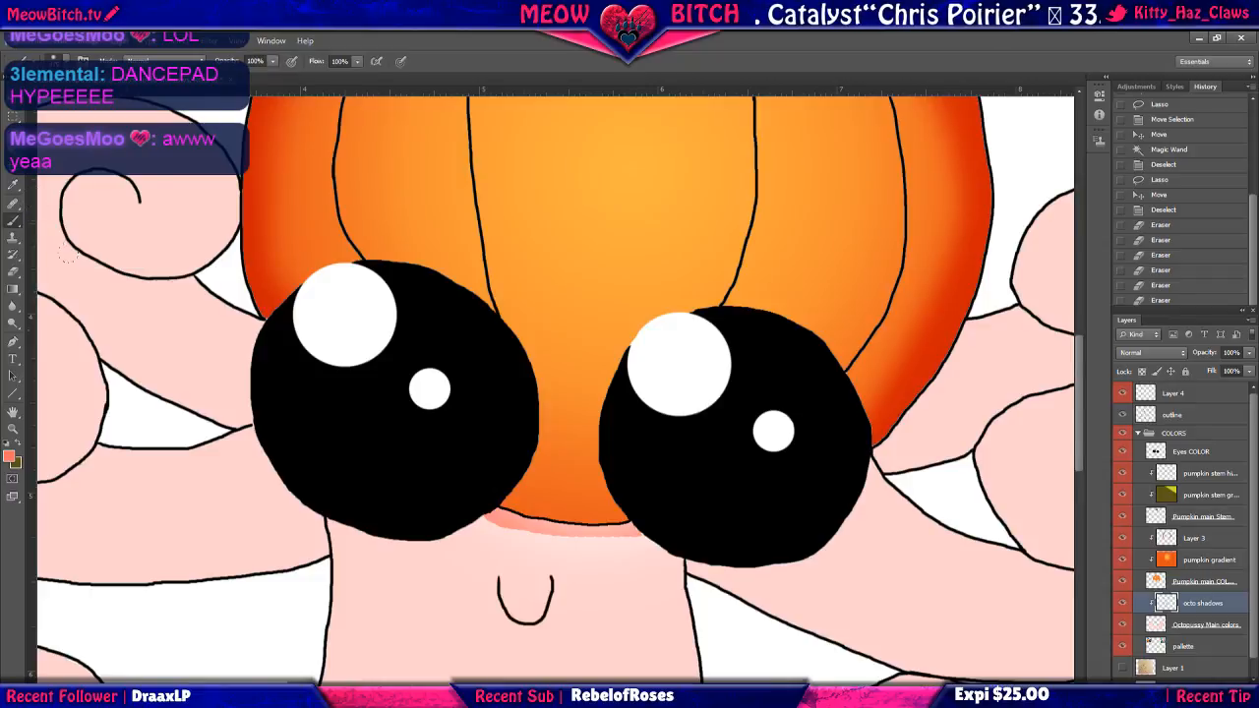
mouse_move(477, 521)
left_mouse_down()
mouse_move(634, 549)
mouse_move(599, 553)
left_mouse_up()
left_click_drag(539, 478, 429, 452)
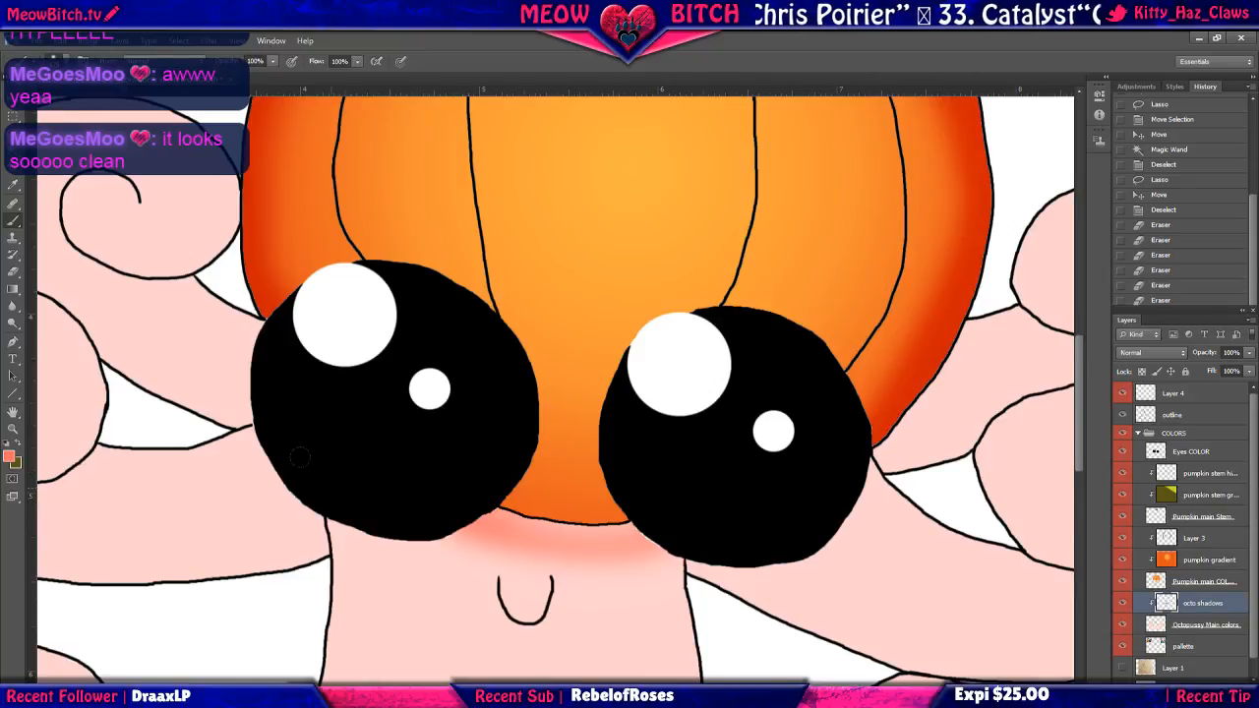
scroll(300, 457, "down", 4)
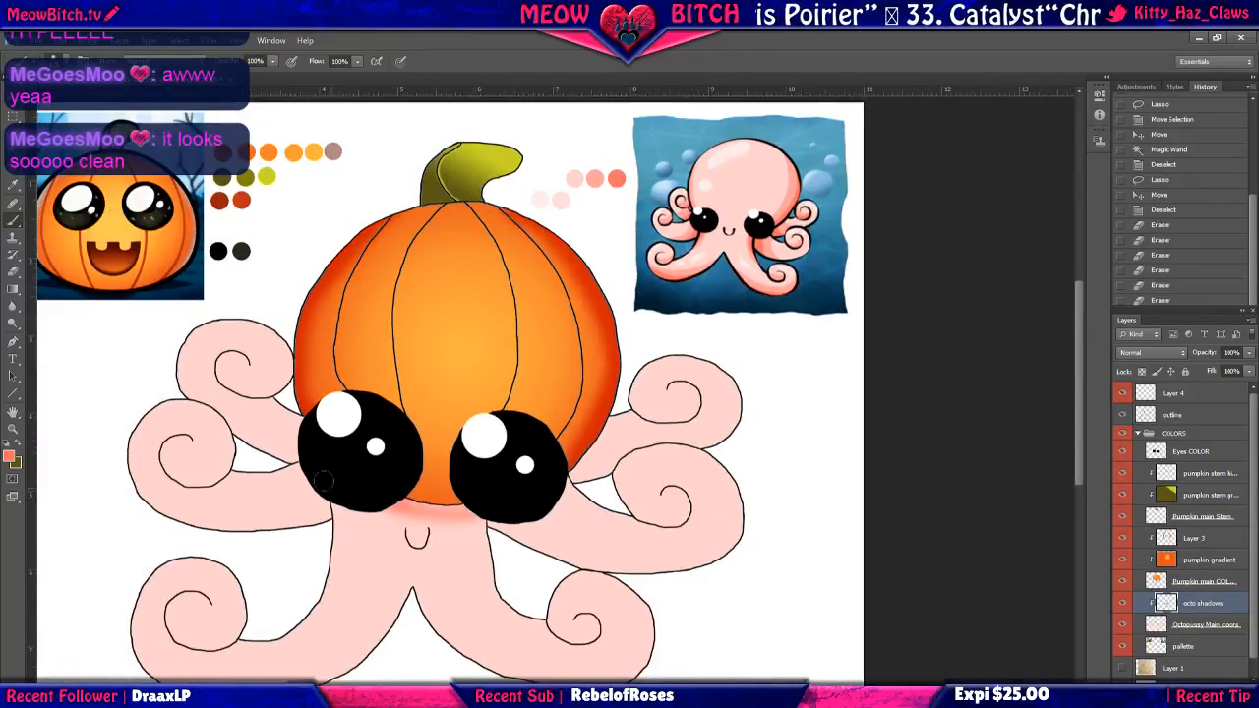
scroll(327, 481, "up", 2)
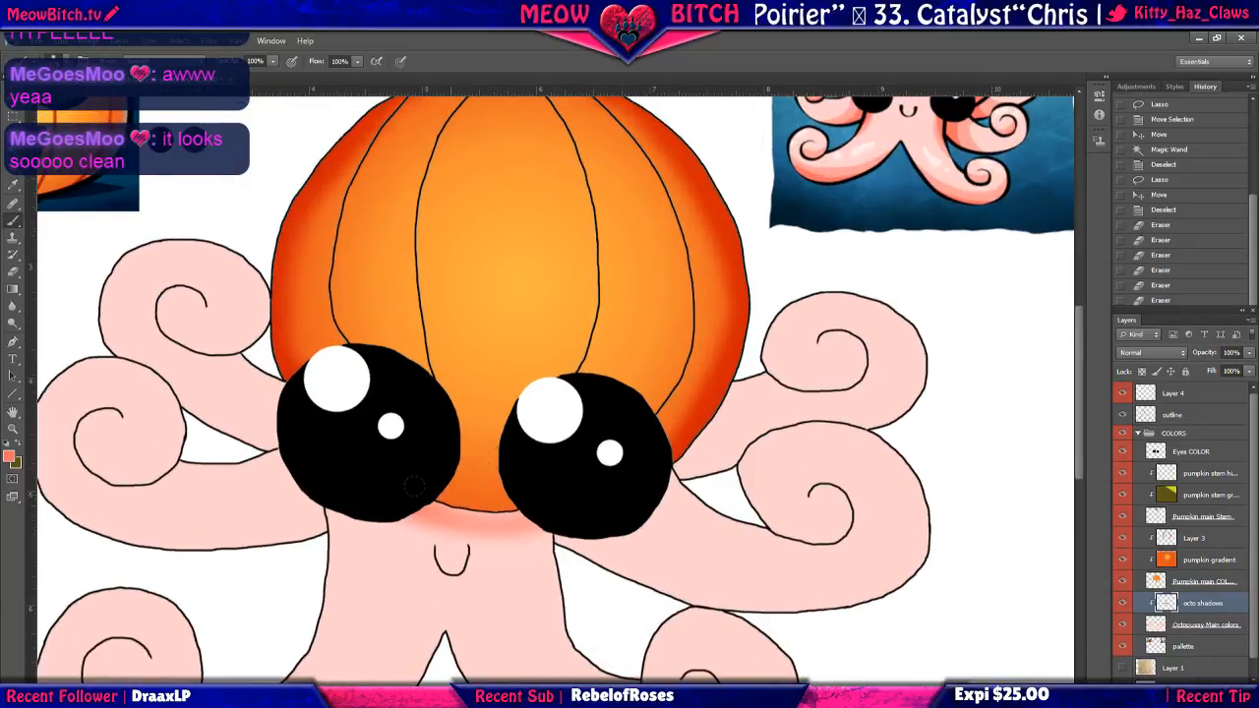
Try a soft coral Brush stroke on the upper right tentacle where it meets the pumpkin, and undo it.
left_click_drag(597, 413, 523, 501)
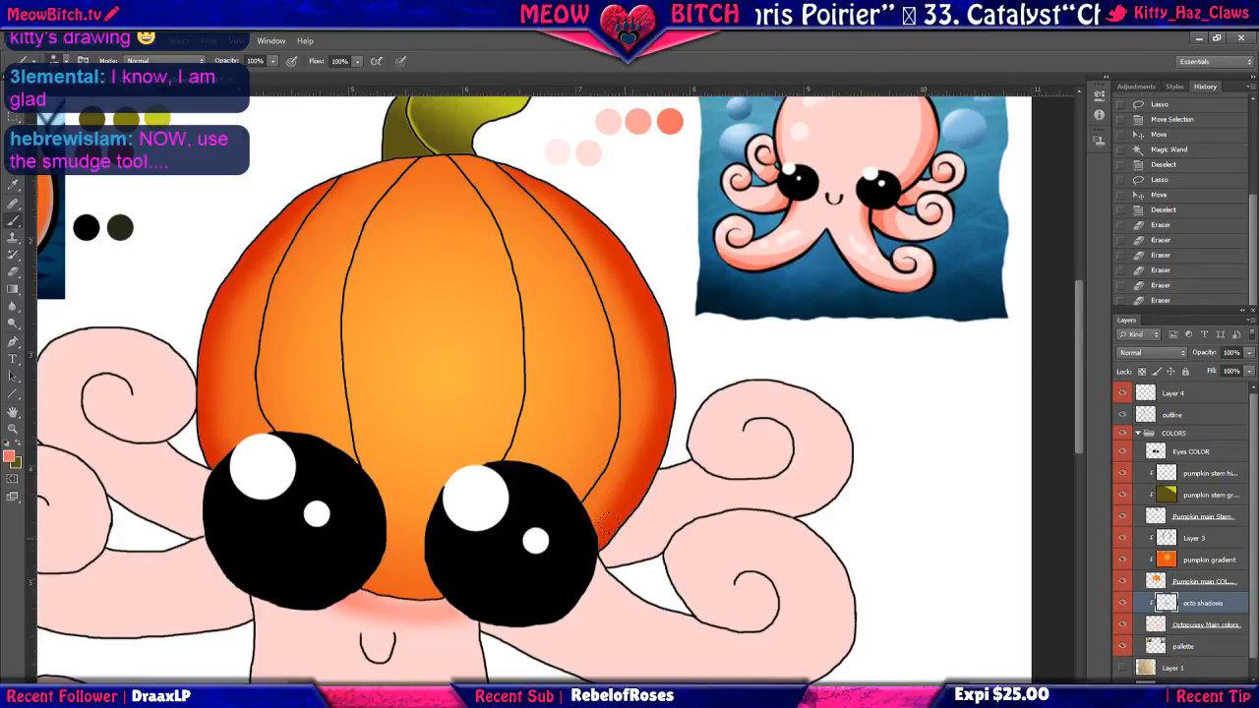
scroll(608, 522, "up", 2)
left_click_drag(604, 527, 630, 539)
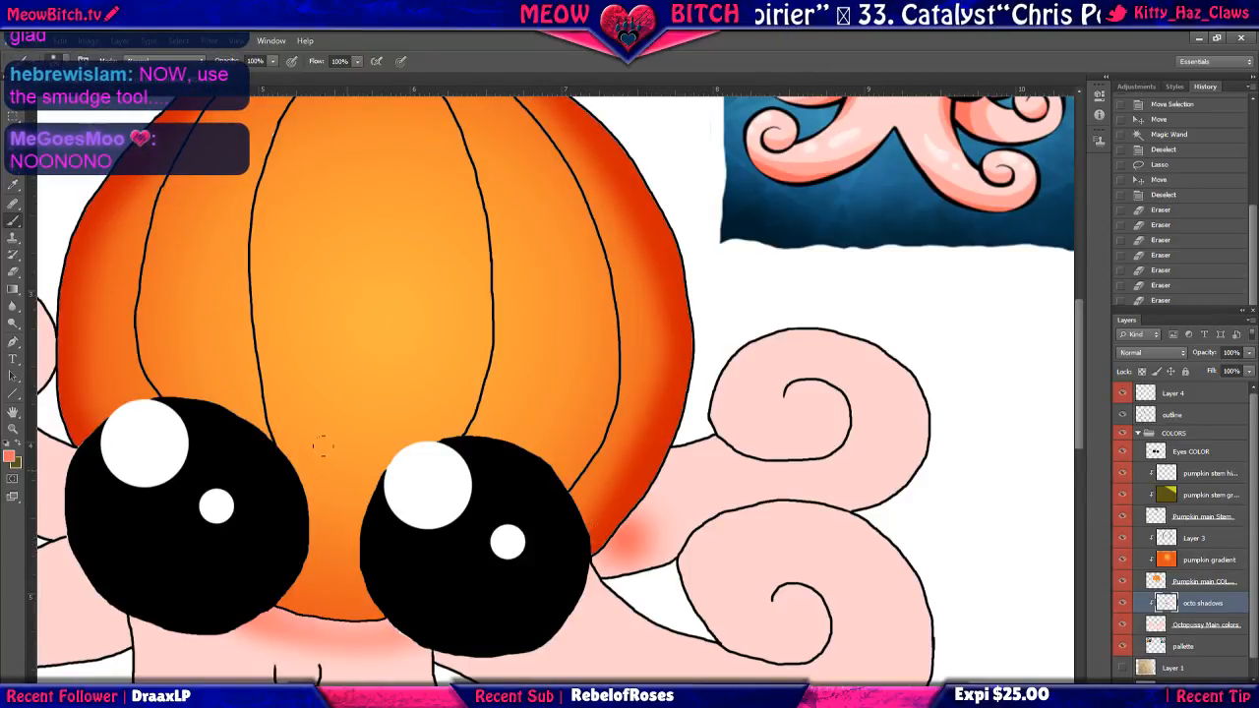
key("ctrl+z")
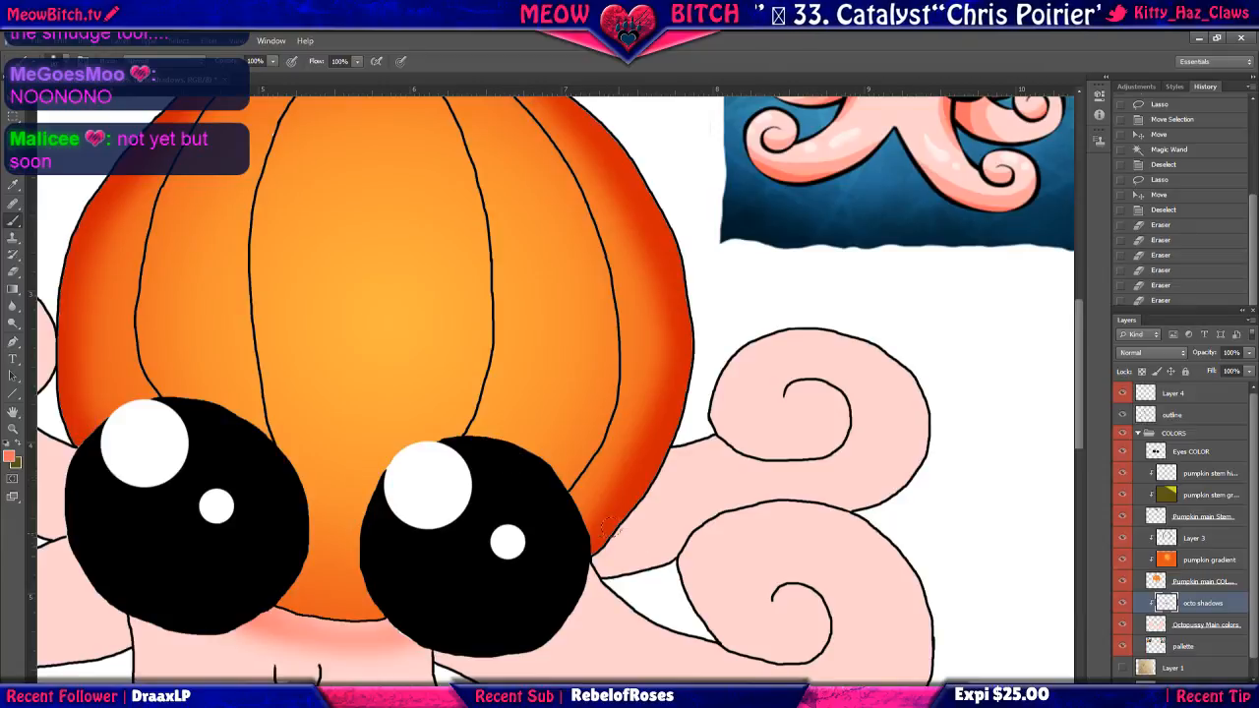
Try a coral Brush shadow along the pumpkin's edge on the upper right tentacle, thinning its outer side with the Eraser.
mouse_move(608, 529)
left_mouse_down()
mouse_move(622, 539)
mouse_move(600, 569)
mouse_move(638, 519)
left_mouse_up()
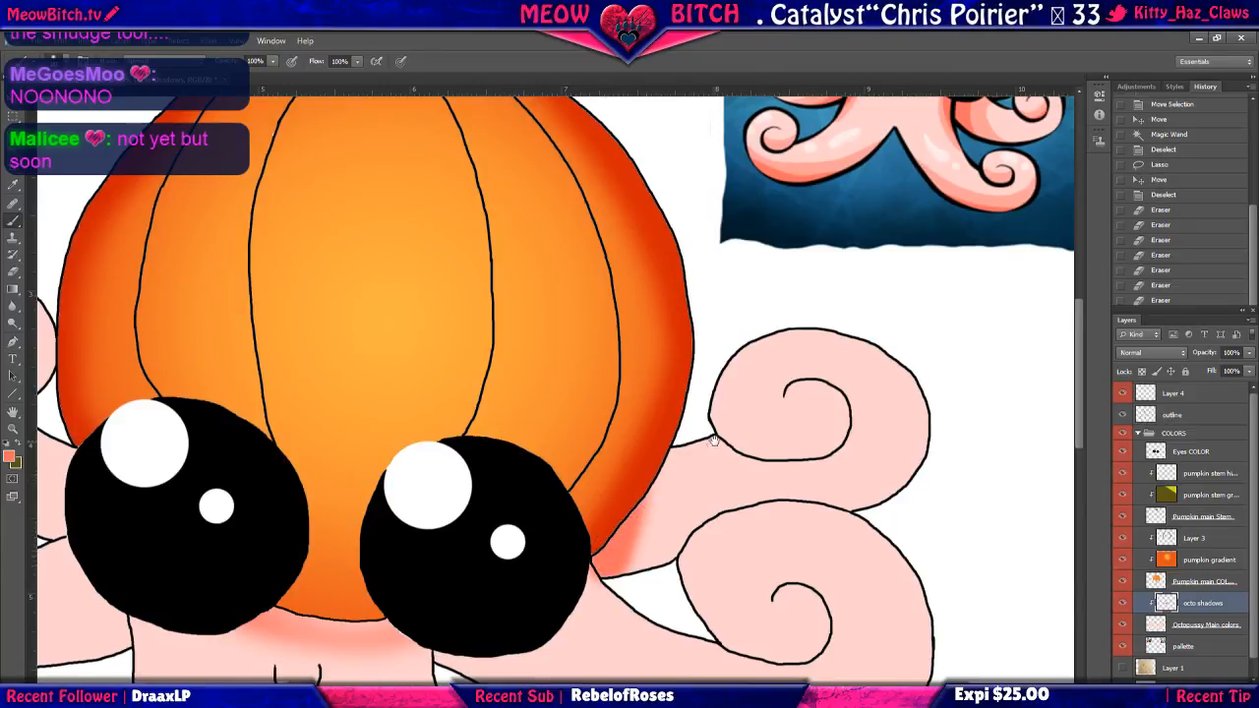
left_click_drag(715, 441, 700, 411)
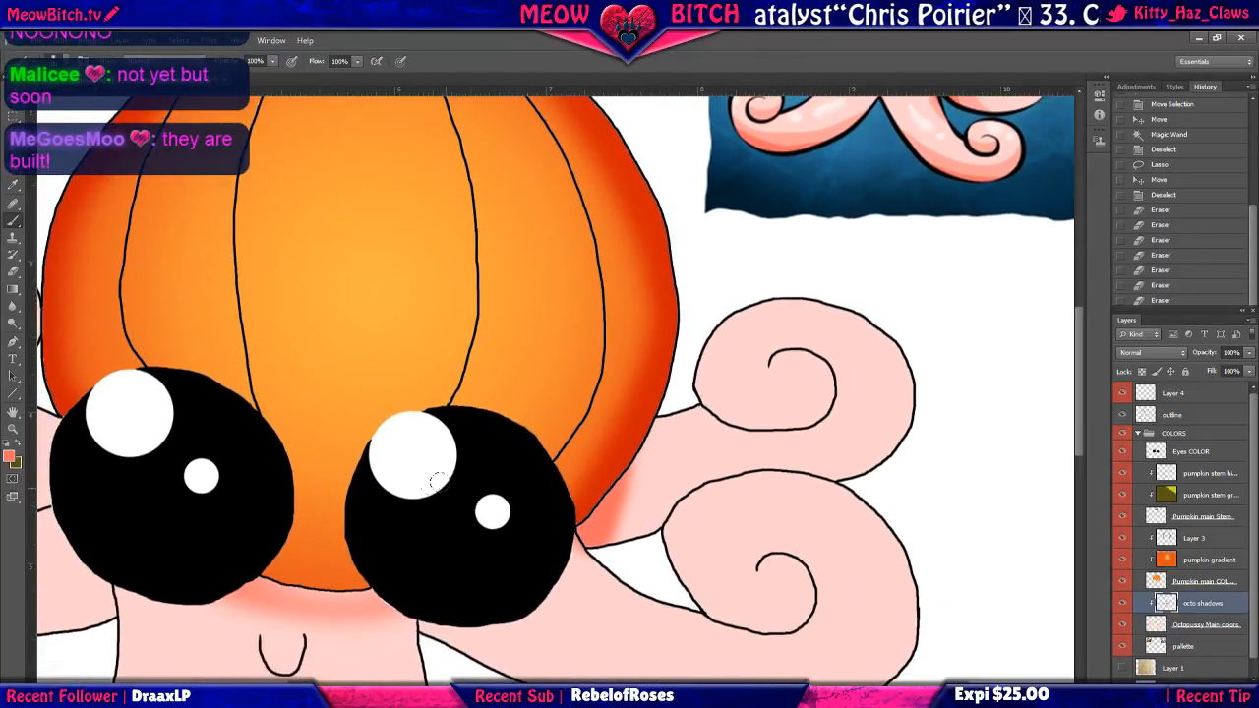
left_click(13, 273)
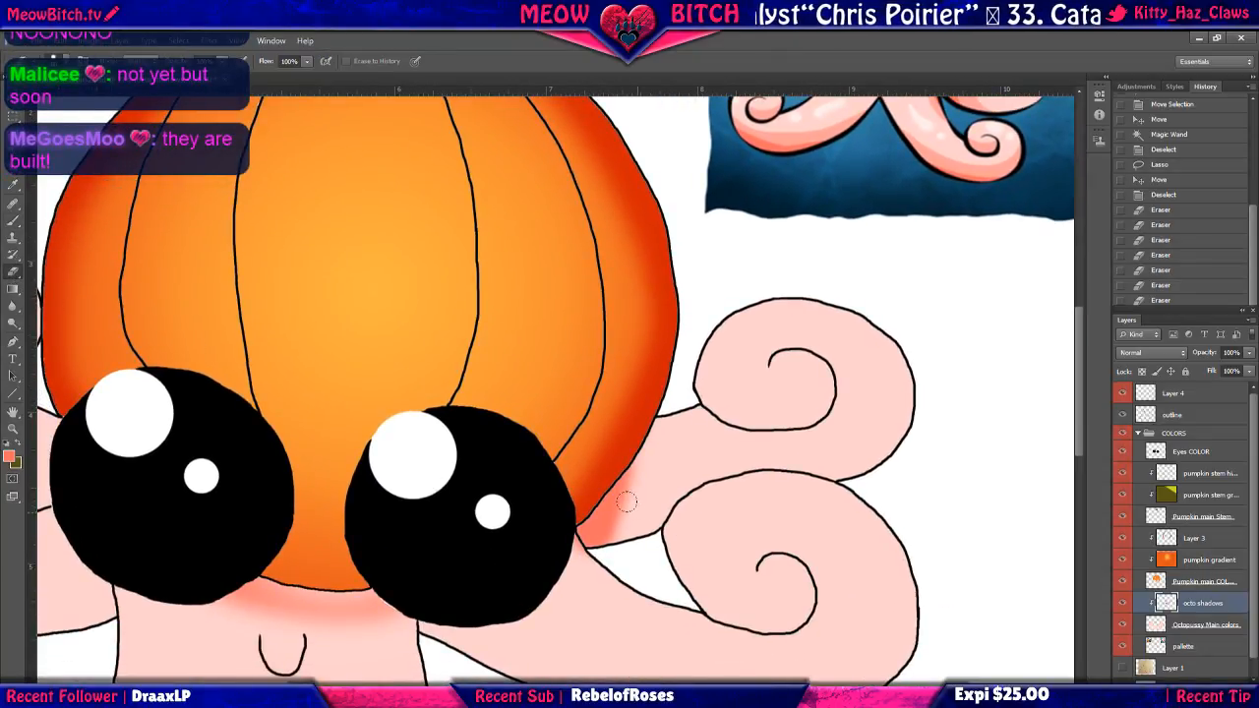
left_click_drag(627, 500, 622, 513)
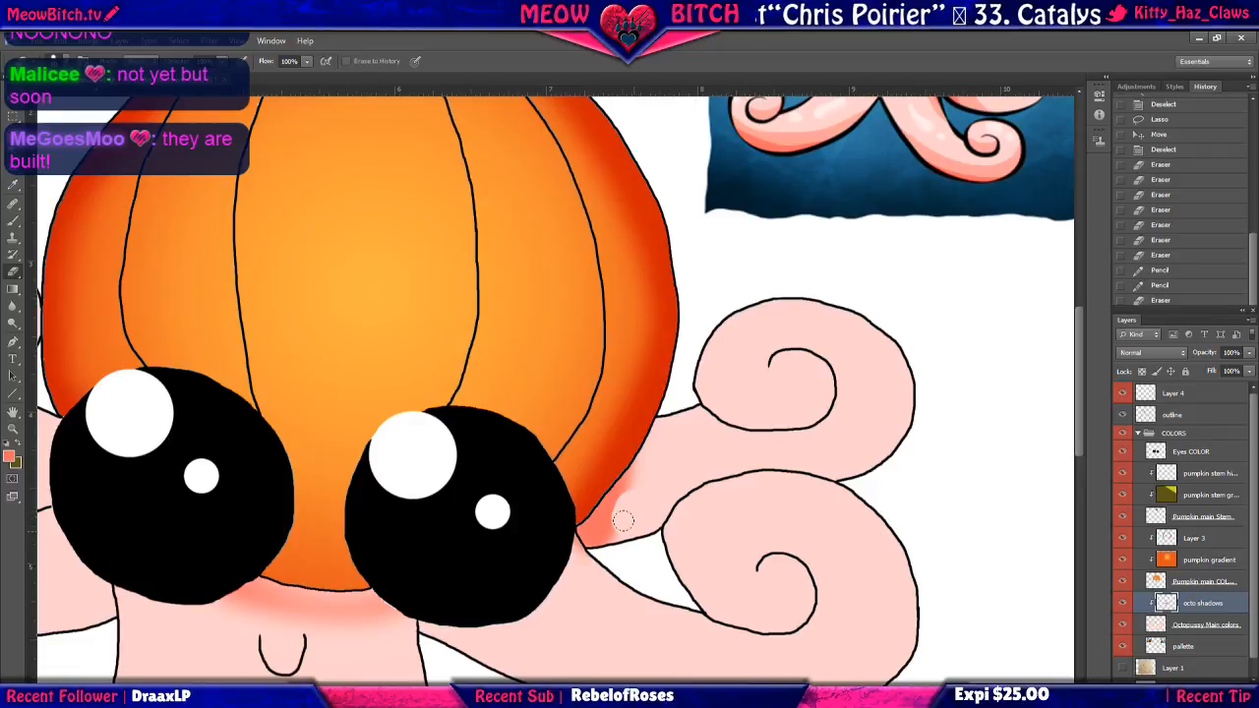
left_click(620, 506)
mouse_move(696, 469)
left_mouse_down()
mouse_move(673, 553)
mouse_move(710, 435)
left_mouse_up()
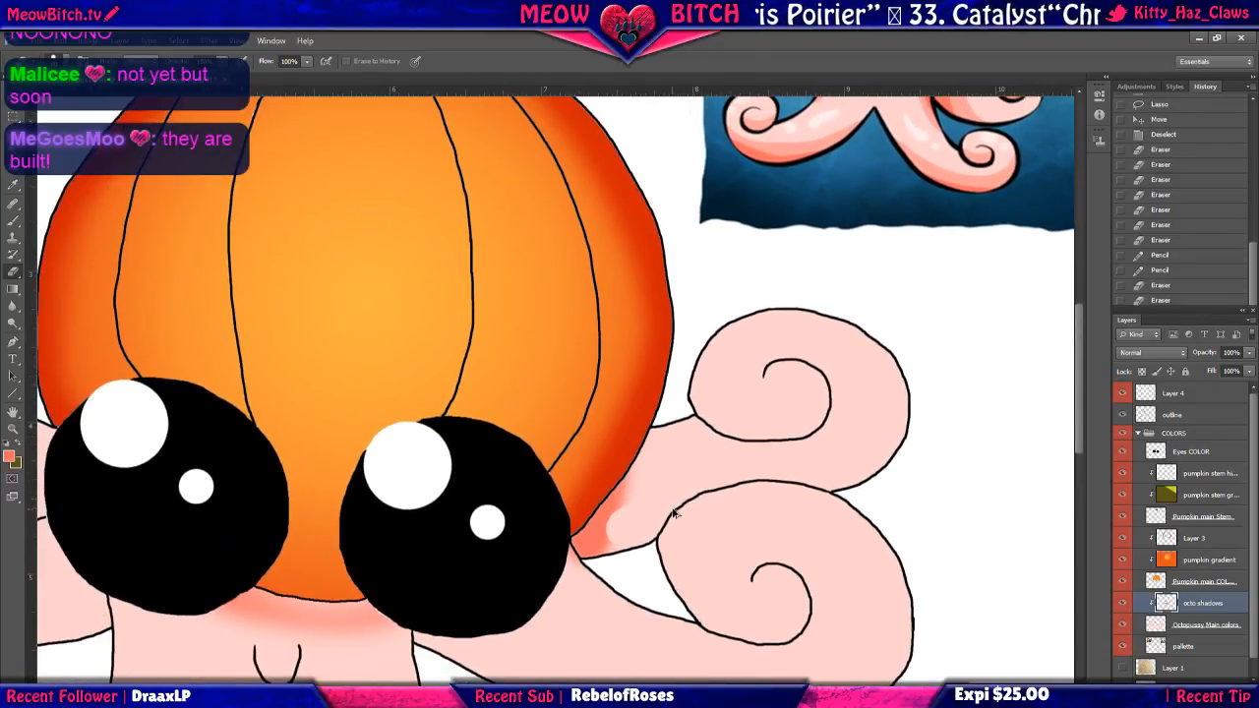
Repaint the coral shadow at the base and lower edge of the upper right tentacle and erase the spill onto the tentacle below.
key("b")
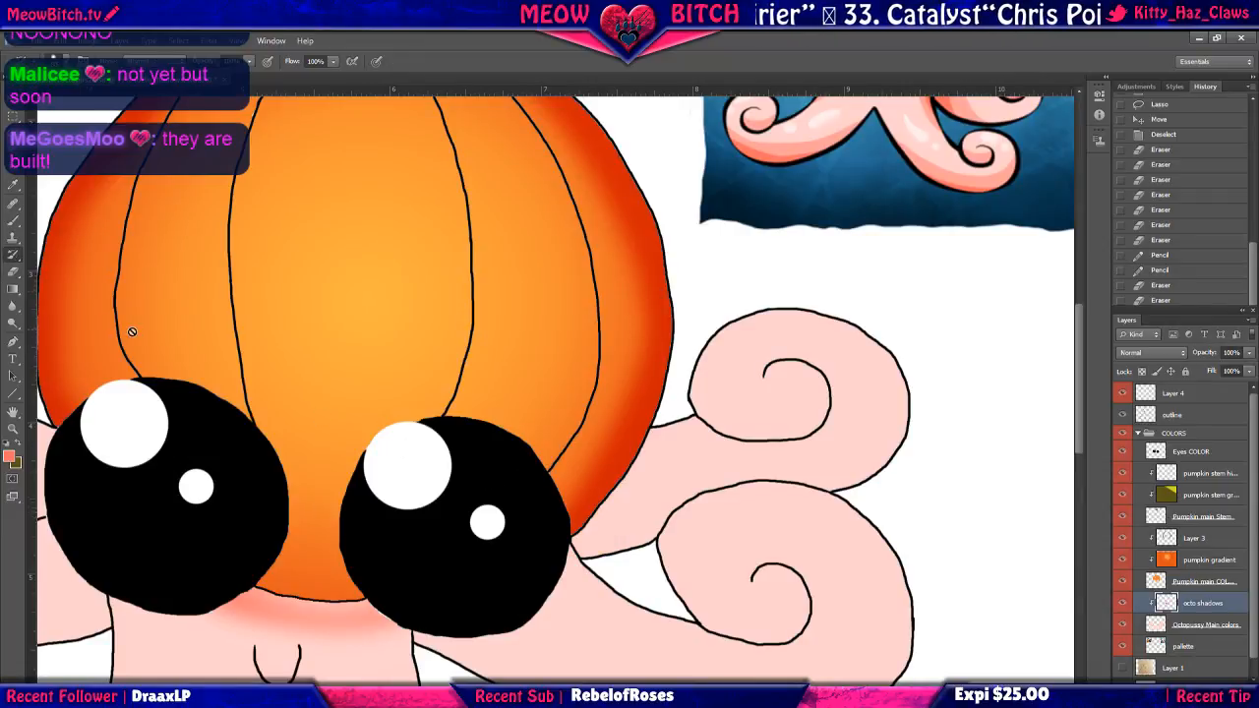
left_click(12, 225)
mouse_move(593, 492)
left_mouse_down()
mouse_move(588, 544)
mouse_move(641, 558)
mouse_move(592, 547)
mouse_move(548, 484)
left_mouse_up()
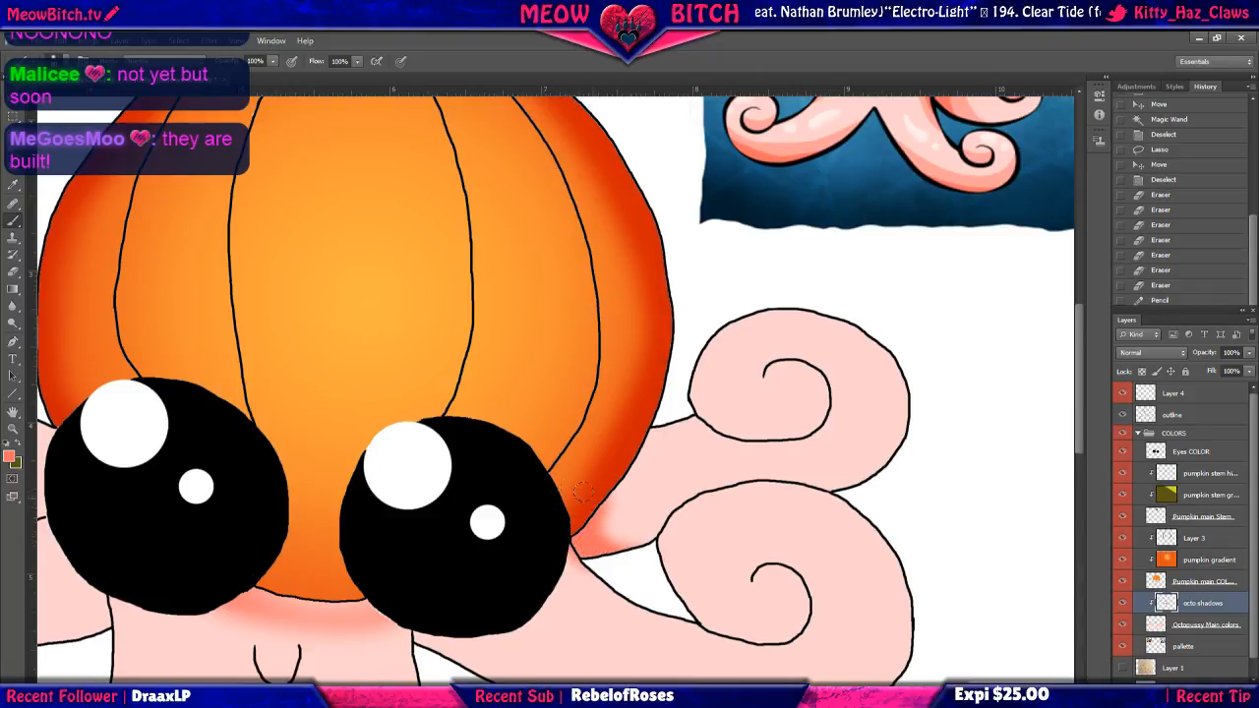
left_click_drag(594, 551, 606, 527)
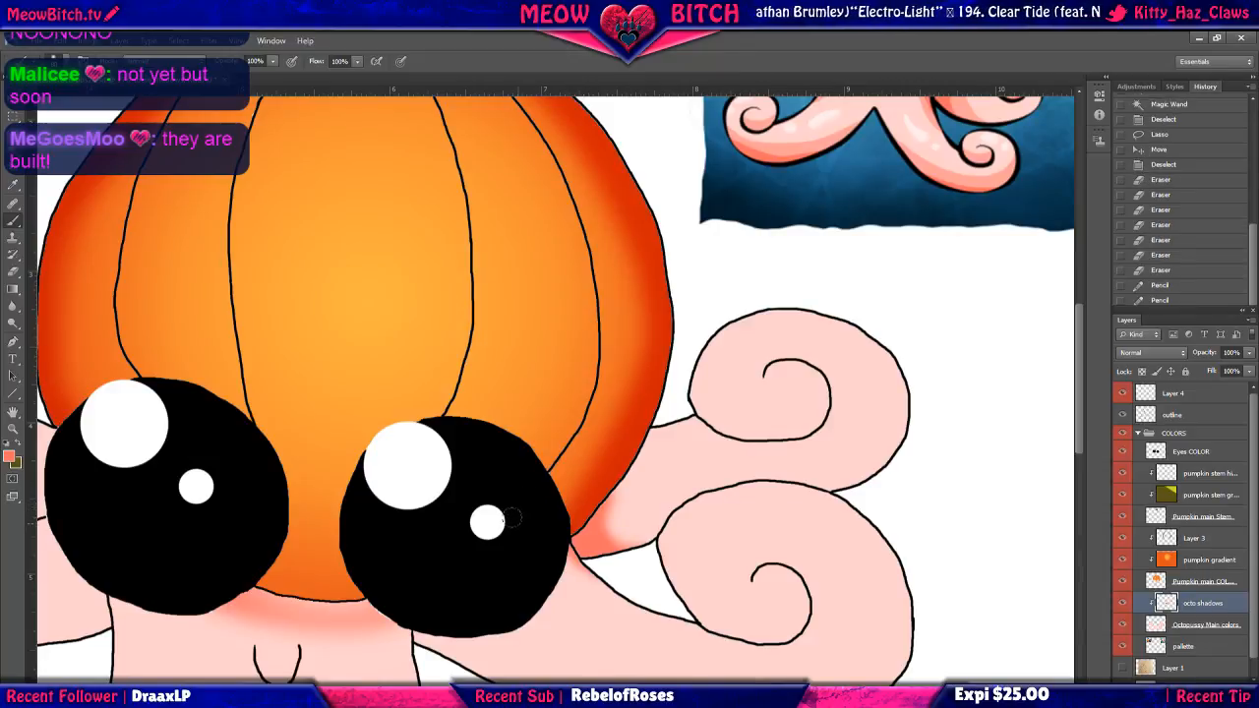
mouse_move(525, 410)
left_mouse_down()
mouse_move(449, 581)
mouse_move(472, 422)
left_mouse_up()
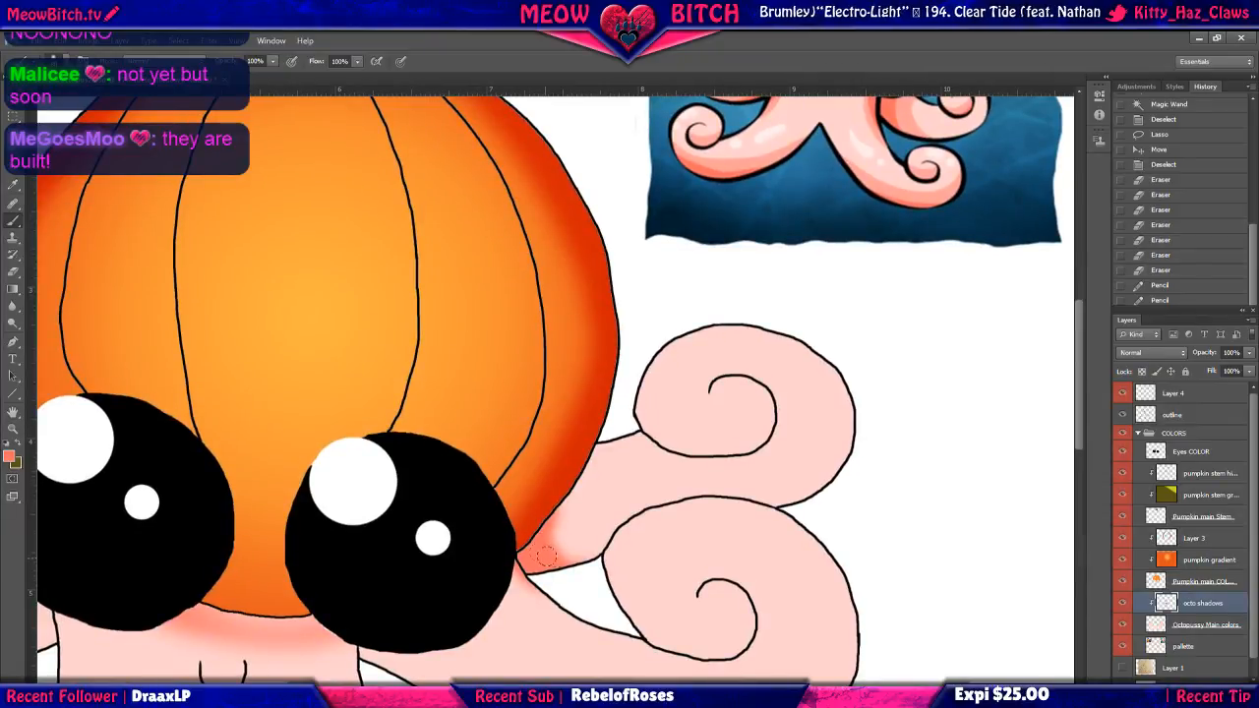
mouse_move(547, 558)
left_mouse_down()
mouse_move(610, 573)
mouse_move(489, 530)
left_mouse_up()
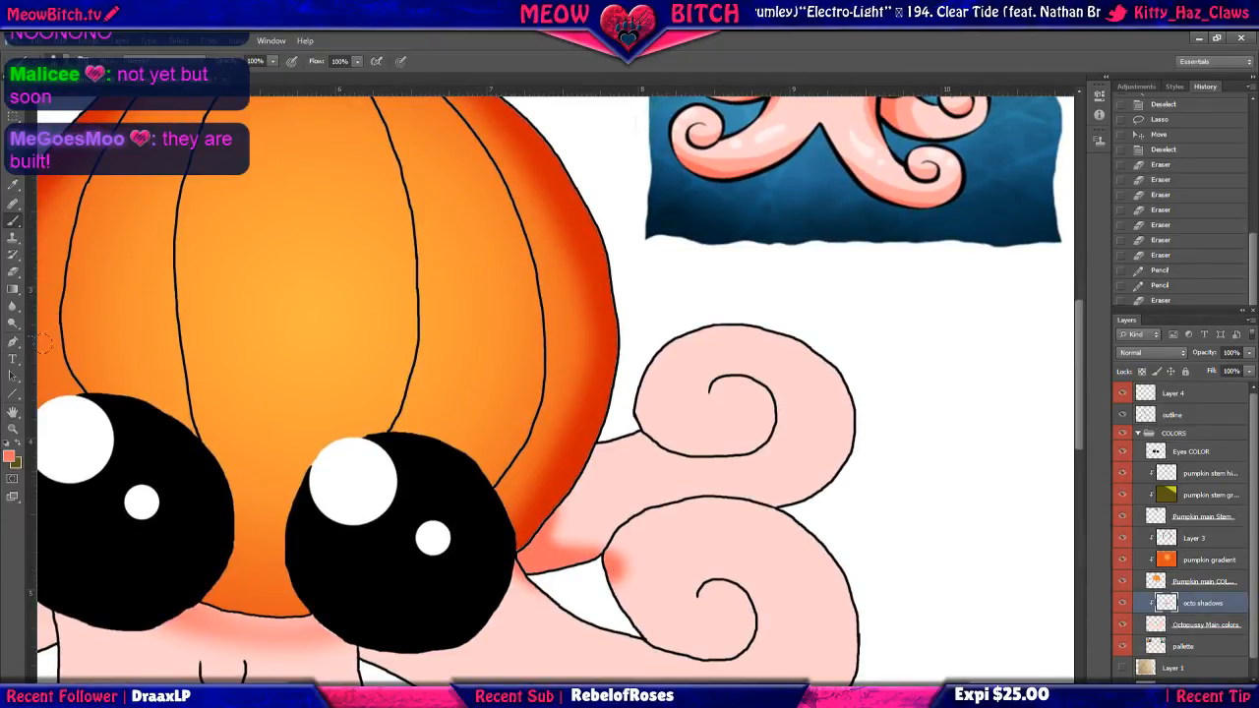
left_click(13, 273)
left_click_drag(625, 539, 605, 566)
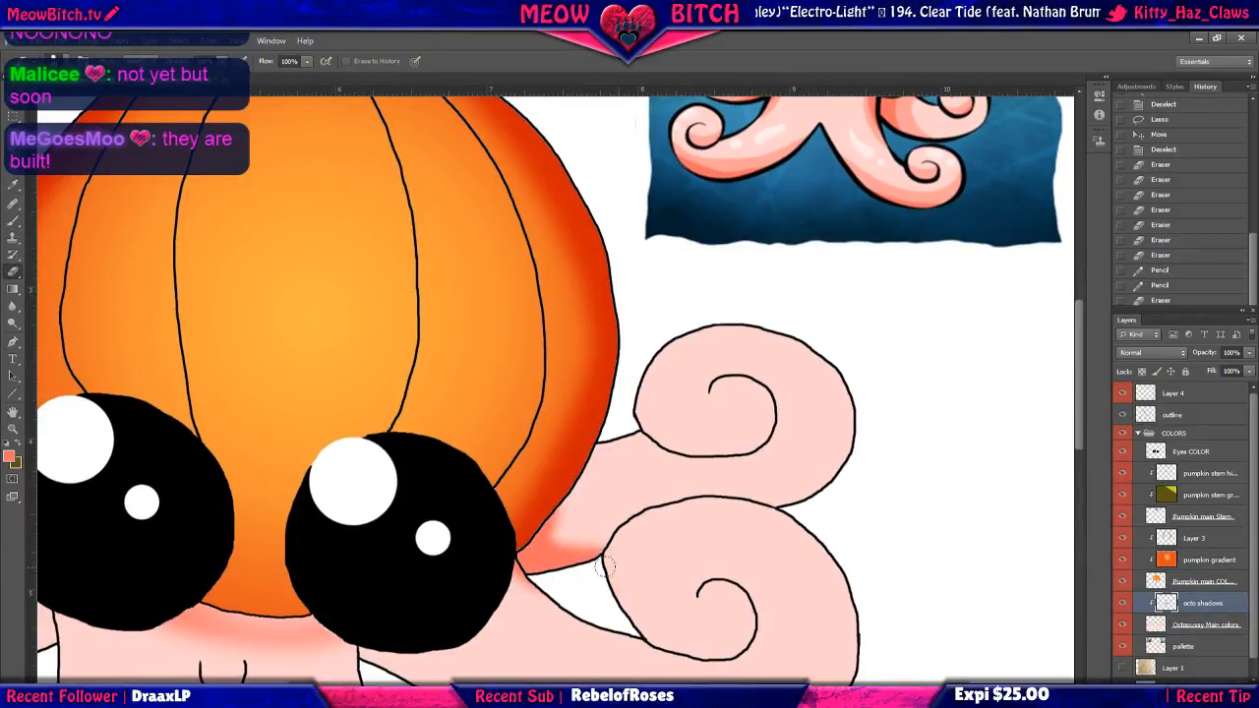
Paint a coral Brush shadow on the second right tentacle, beneath the right eye and along the tentacle's lower outline.
left_click_drag(728, 460, 732, 408)
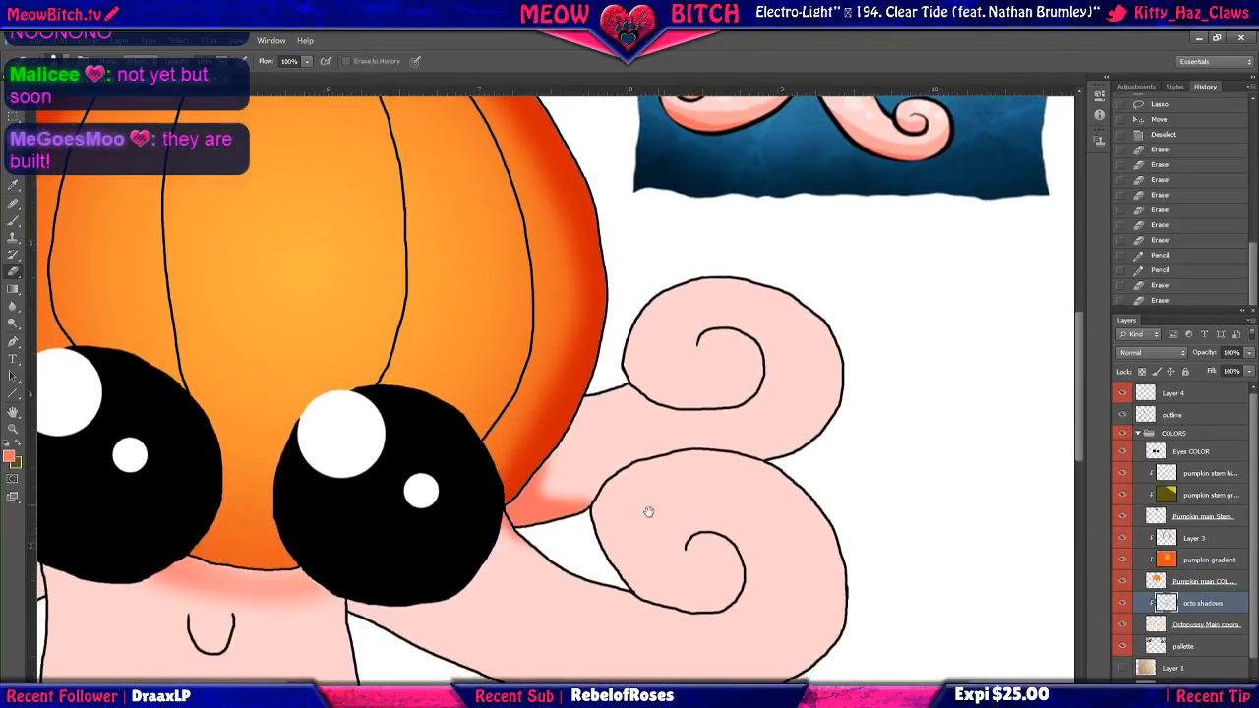
left_click_drag(648, 511, 759, 433)
key("b")
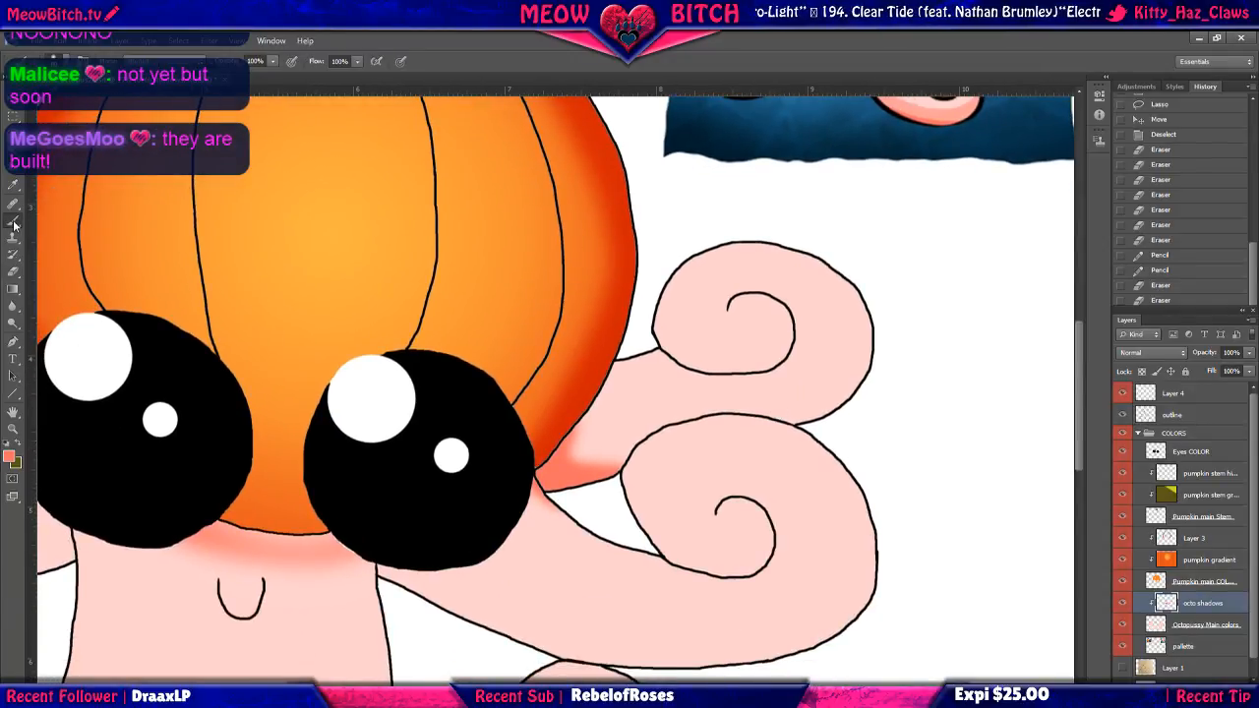
mouse_move(466, 557)
left_mouse_down()
mouse_move(500, 624)
mouse_move(414, 549)
mouse_move(414, 583)
mouse_move(384, 553)
mouse_move(386, 580)
mouse_move(386, 558)
mouse_move(478, 618)
mouse_move(461, 540)
left_mouse_up()
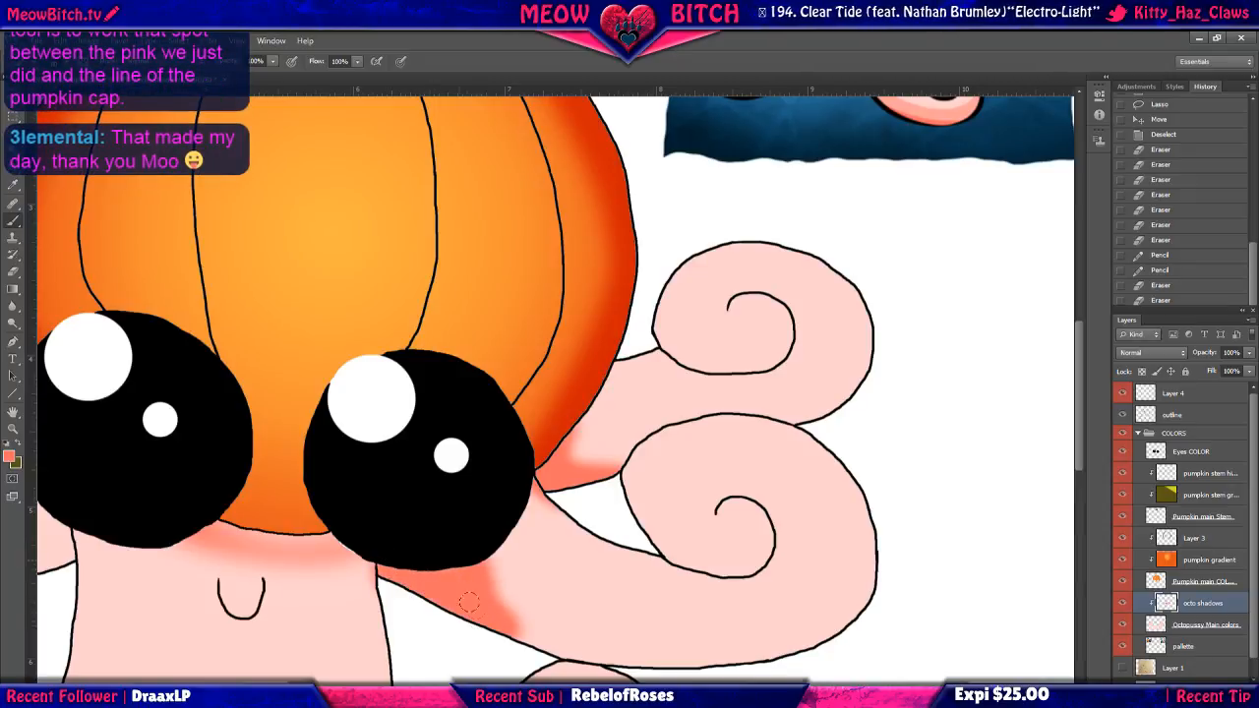
mouse_move(470, 610)
left_mouse_down()
mouse_move(602, 667)
mouse_move(345, 569)
mouse_move(604, 675)
mouse_move(537, 670)
mouse_move(624, 677)
left_mouse_up()
Erase the far end of the second tentacle's shadow so it stays near the base under the eye.
left_click(13, 272)
key("ctrl+alt+g")
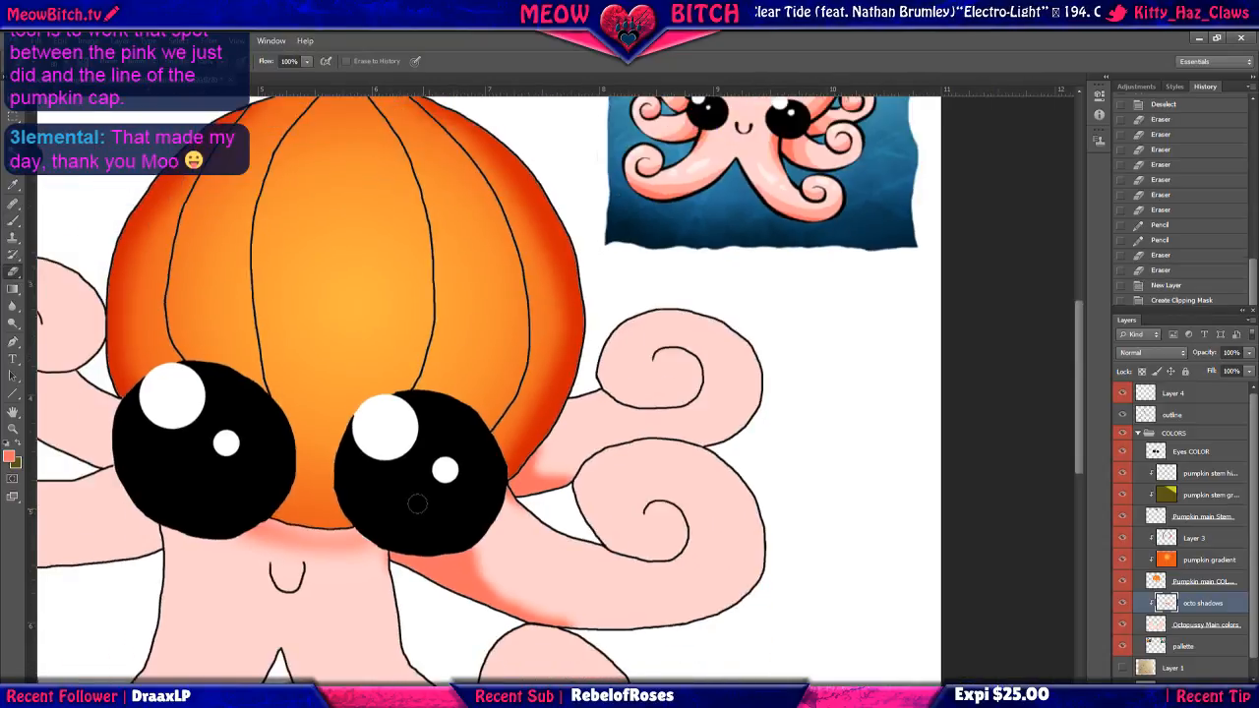
scroll(411, 496, "down", 1)
mouse_move(427, 410)
left_mouse_down()
mouse_move(427, 441)
mouse_move(425, 403)
left_mouse_up()
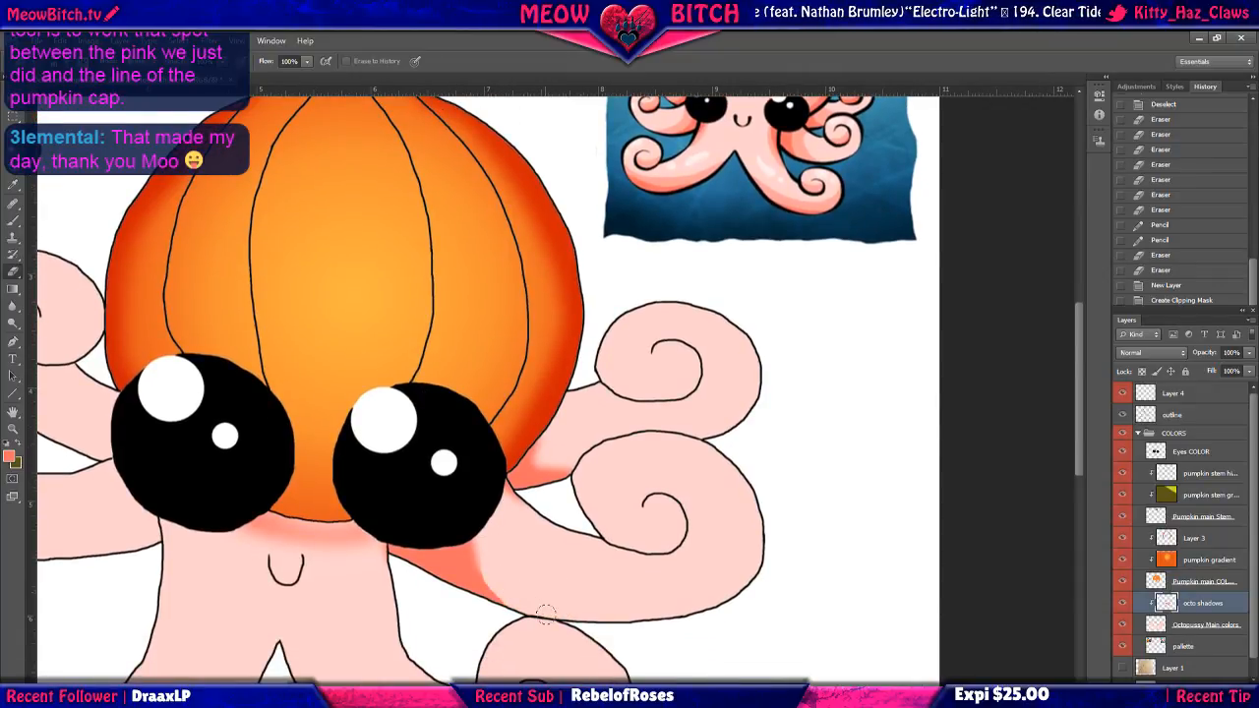
left_click_drag(487, 553, 513, 616)
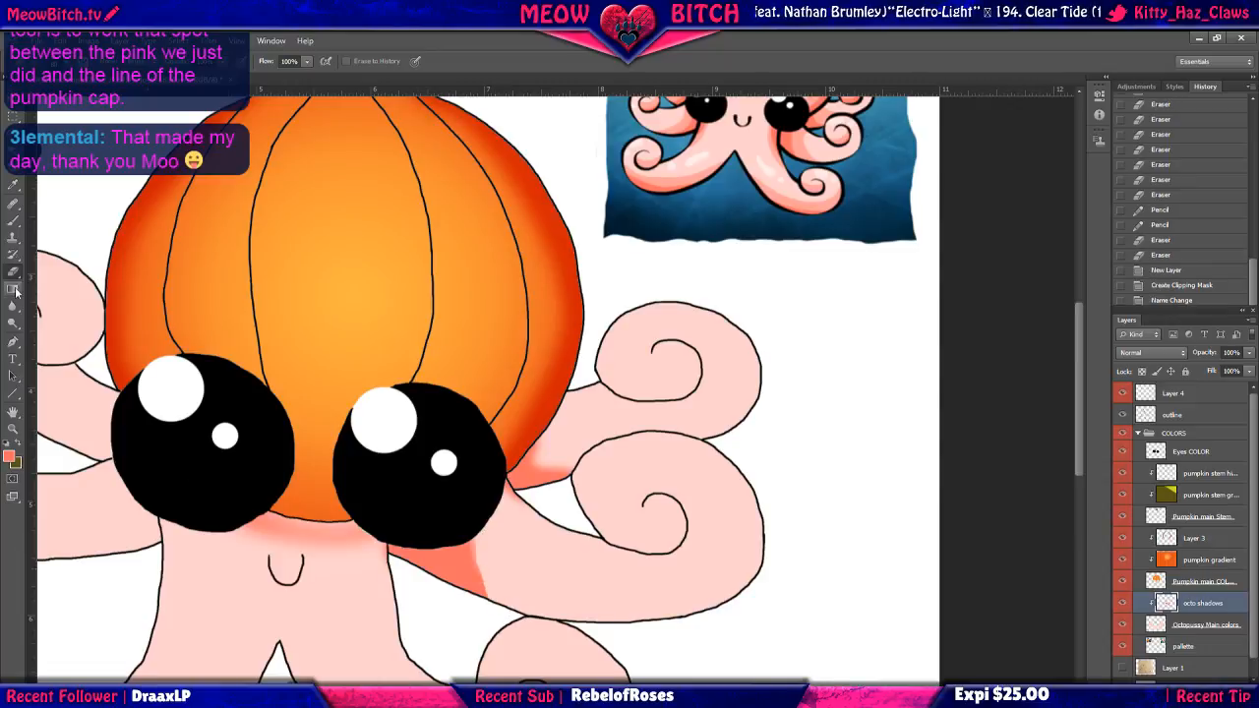
Touch up the outer edge of the coral shadow under the right eye with the Brush and Eraser.
left_click(13, 221)
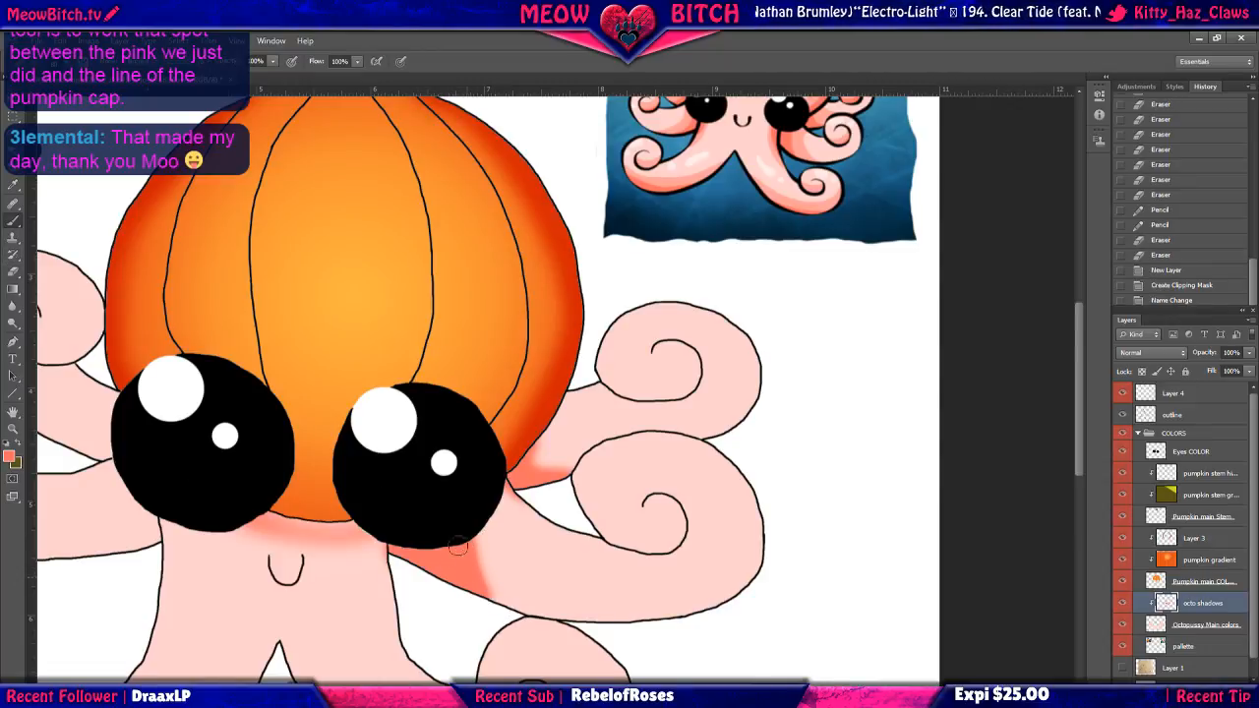
mouse_move(469, 568)
left_mouse_down()
mouse_move(478, 600)
mouse_move(505, 625)
mouse_move(556, 625)
mouse_move(561, 662)
mouse_move(559, 640)
mouse_move(511, 633)
mouse_move(556, 626)
left_mouse_up()
left_click(13, 271)
mouse_move(607, 514)
left_mouse_down()
mouse_move(620, 570)
mouse_move(630, 469)
left_mouse_up()
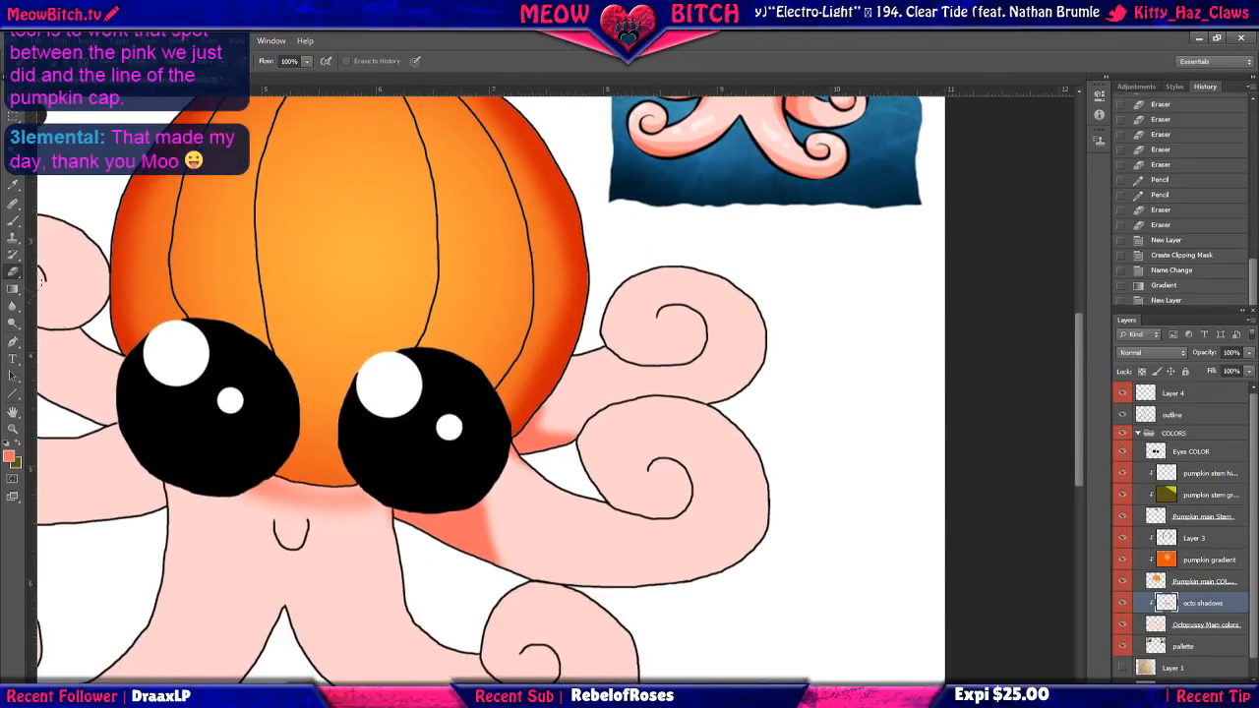
Paint a soft coral Brush shadow down the body's right outline, just below the right eye.
left_click(12, 220)
scroll(291, 531, "up", 1)
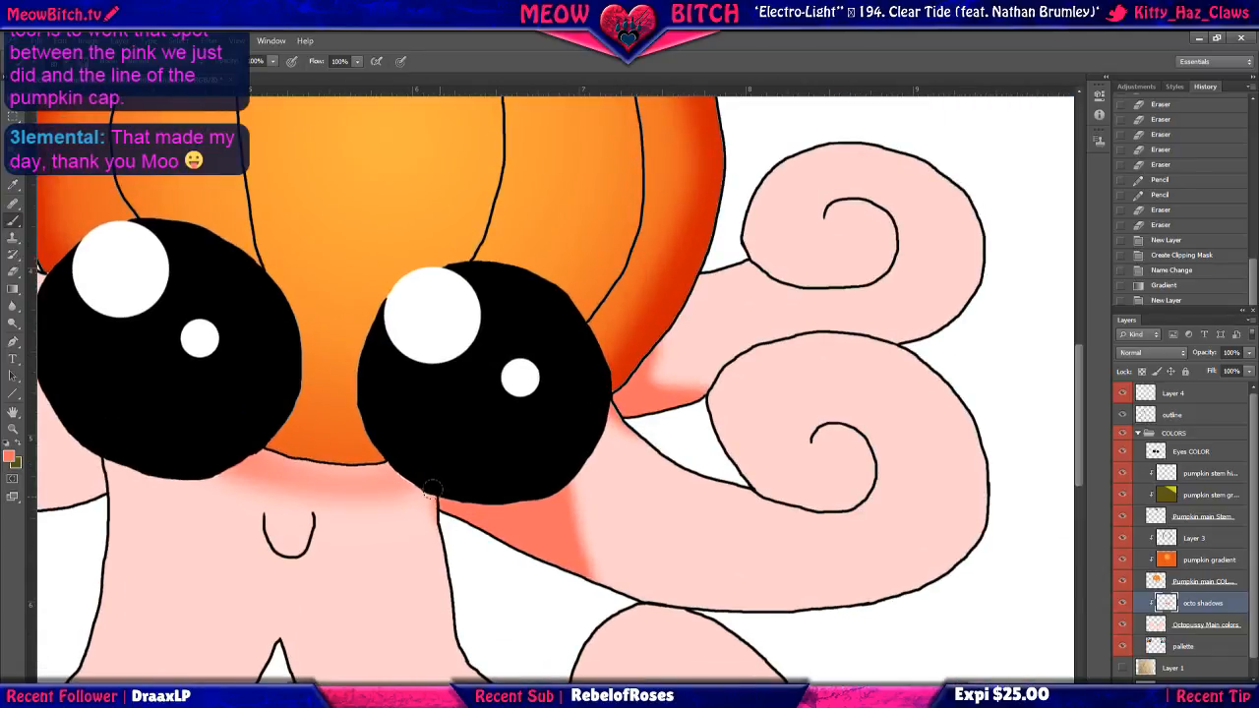
scroll(430, 489, "down", 1)
scroll(428, 502, "up", 1)
left_click_drag(444, 563, 466, 590)
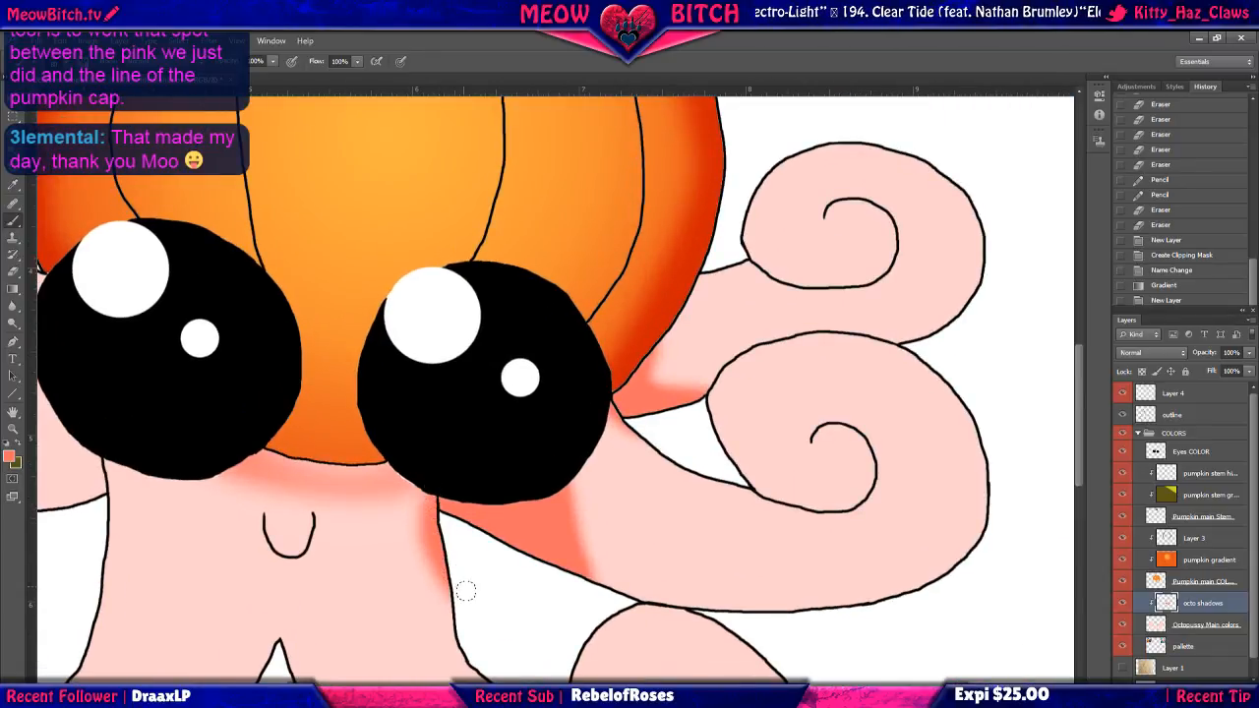
left_click_drag(434, 480, 457, 586)
Compare the shadows on the body and right tentacles with the shading of the reference octopus.
scroll(484, 531, "down", 2)
mouse_move(643, 348)
left_mouse_down()
mouse_move(643, 399)
mouse_move(570, 545)
left_mouse_up()
scroll(580, 492, "up", 2)
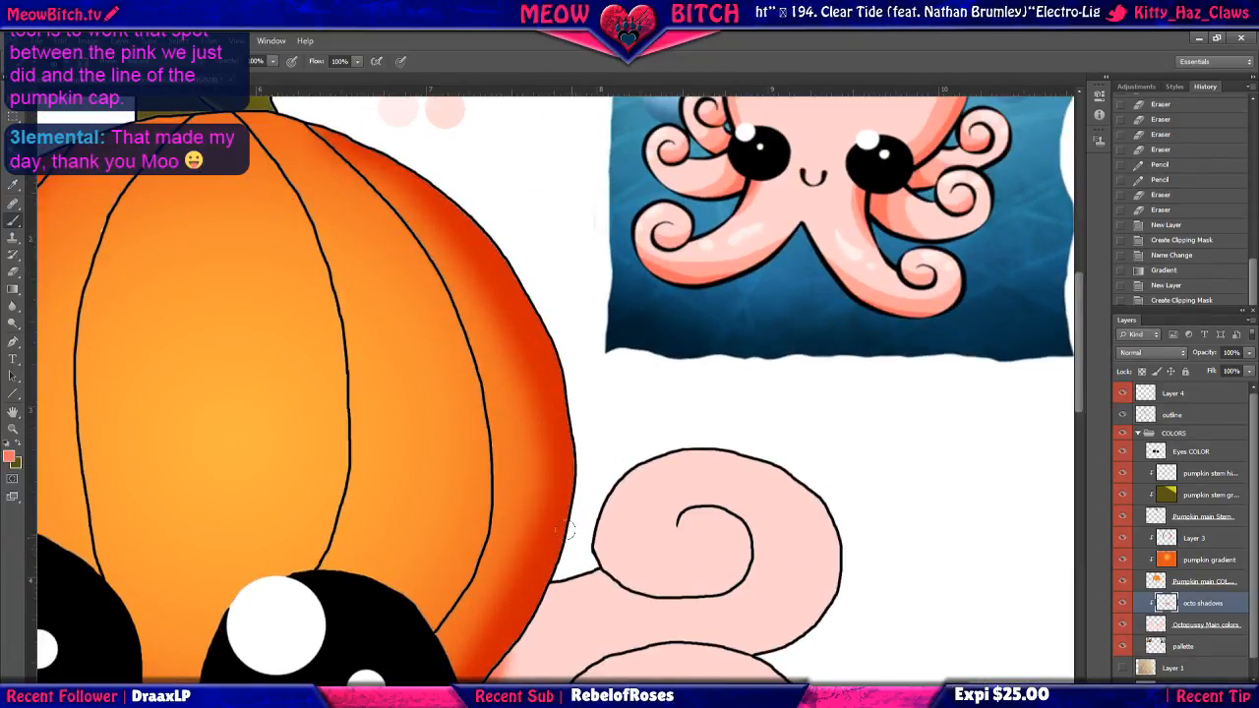
left_click_drag(533, 623, 593, 508)
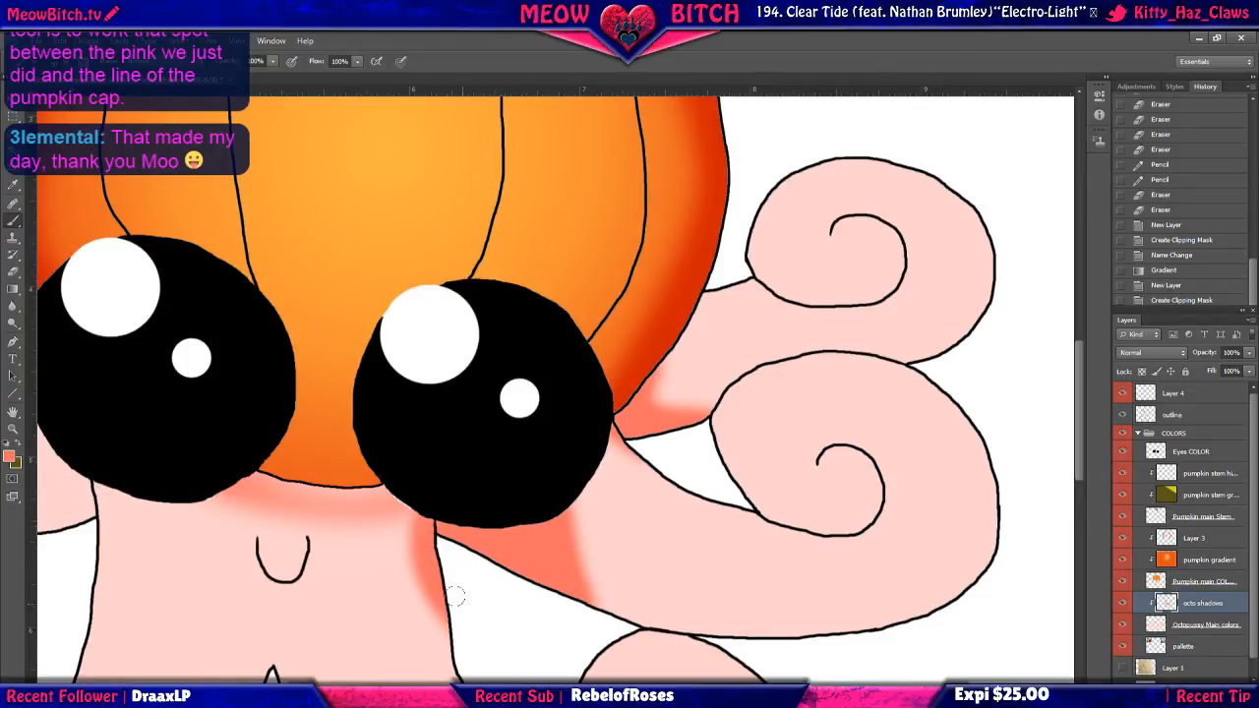
scroll(454, 595, "down", 4)
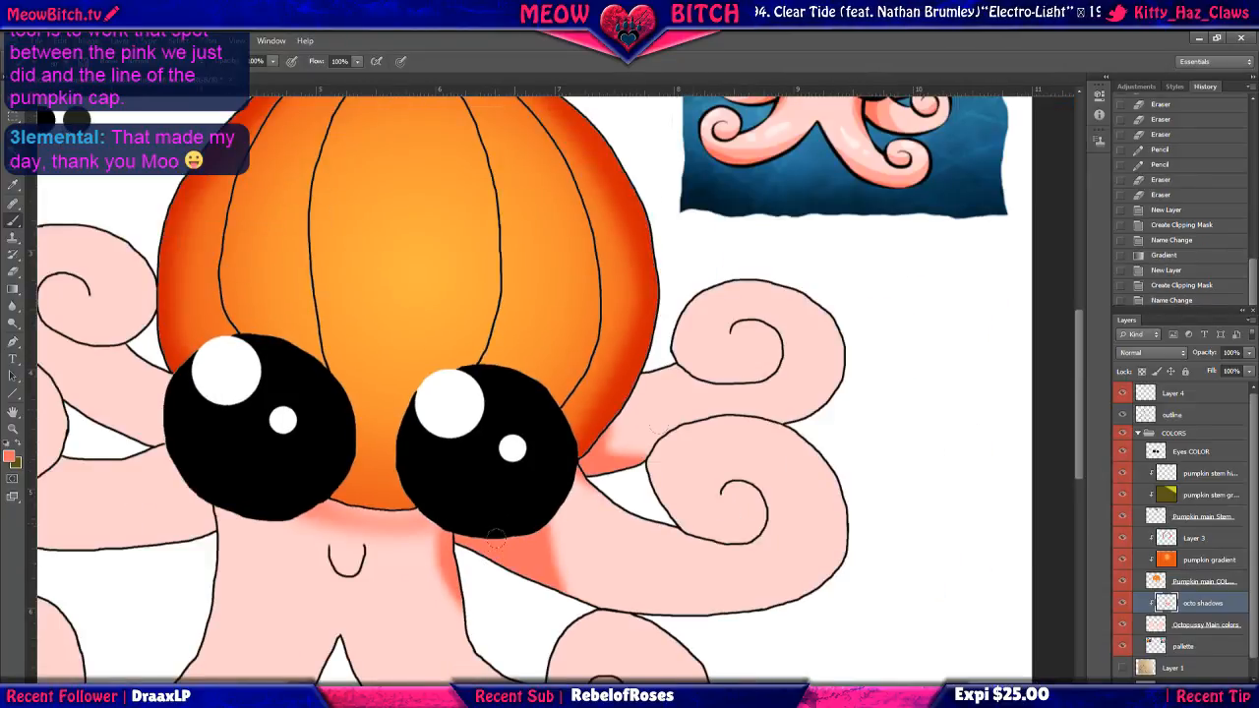
mouse_move(718, 400)
left_mouse_down()
mouse_move(702, 455)
mouse_move(647, 539)
left_mouse_up()
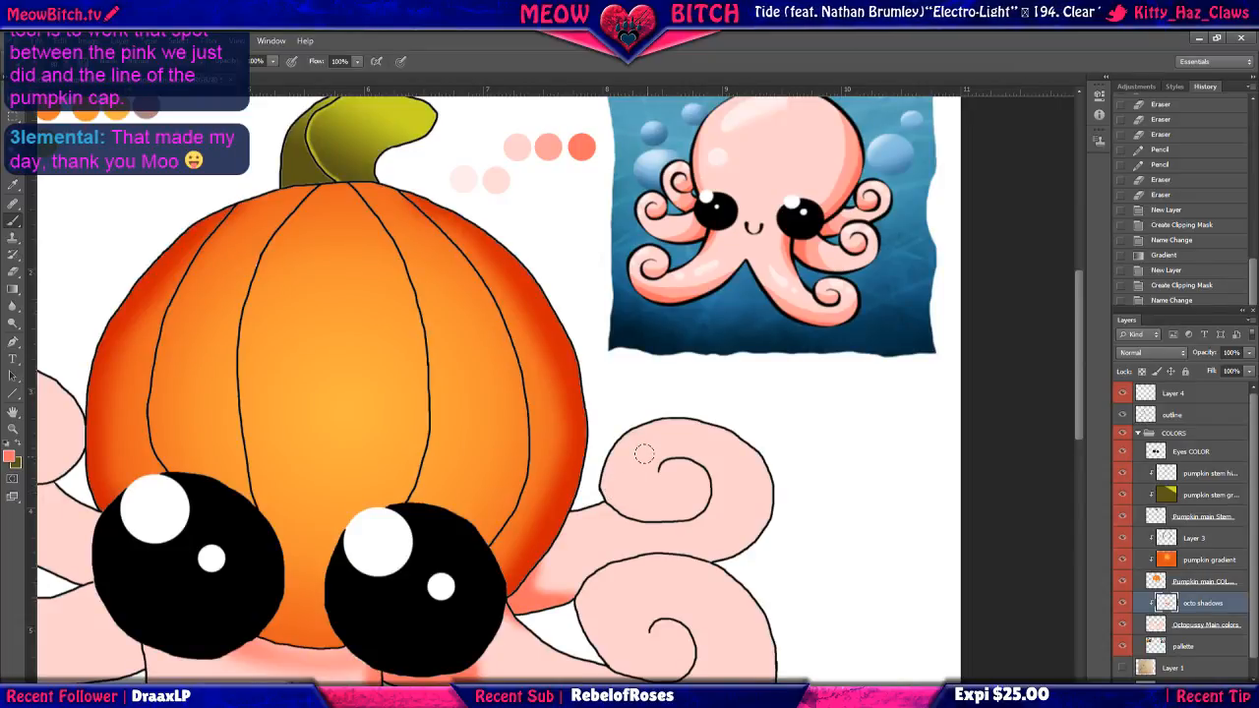
scroll(690, 448, "up", 1)
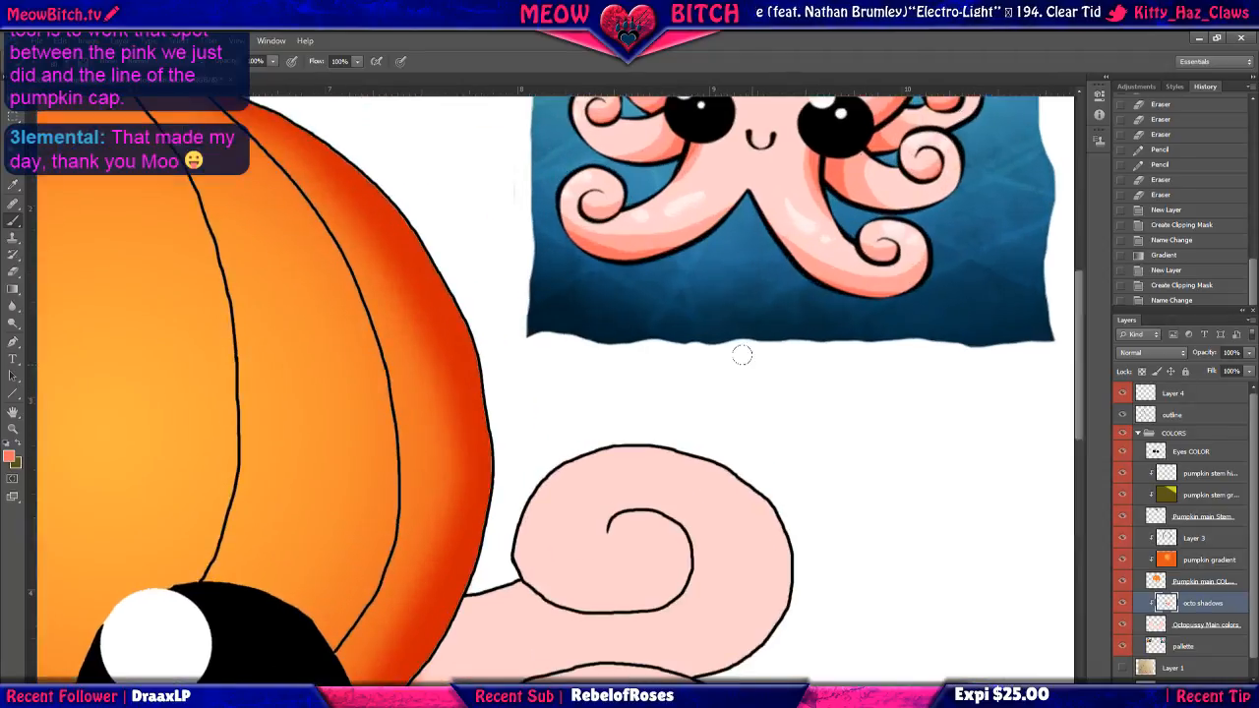
scroll(719, 404, "down", 2)
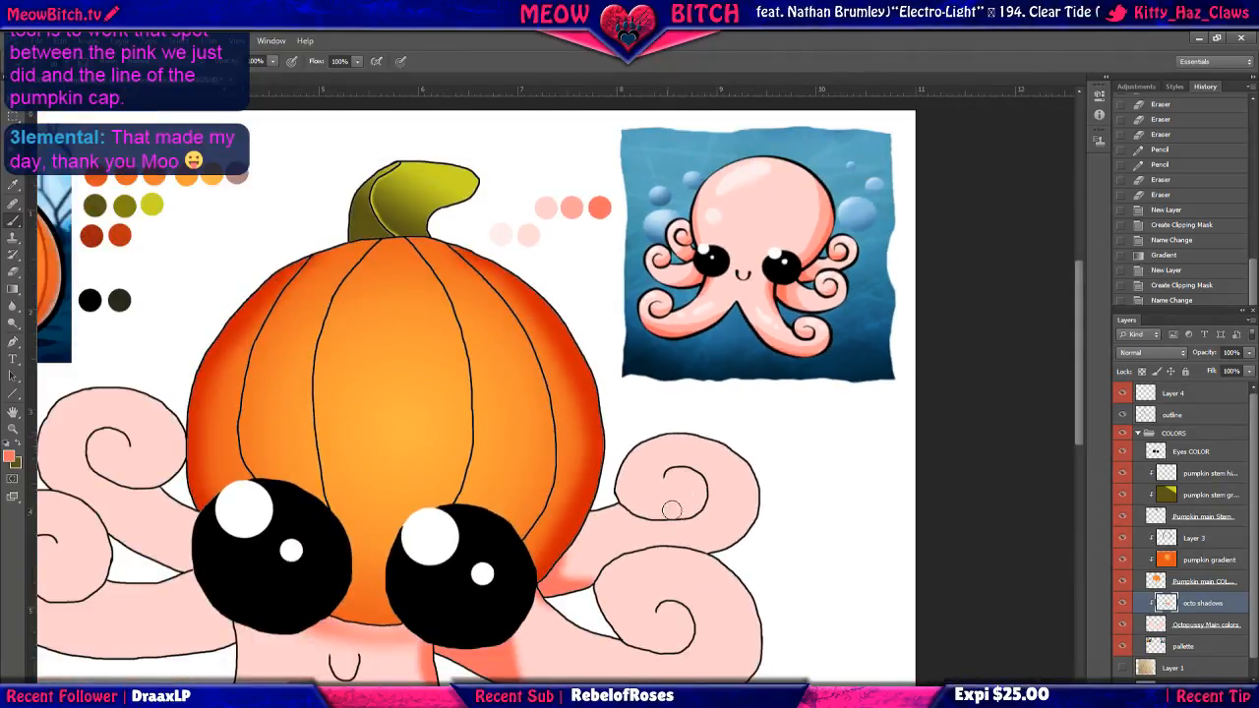
left_click_drag(638, 551, 650, 400)
left_click_drag(629, 593, 670, 468)
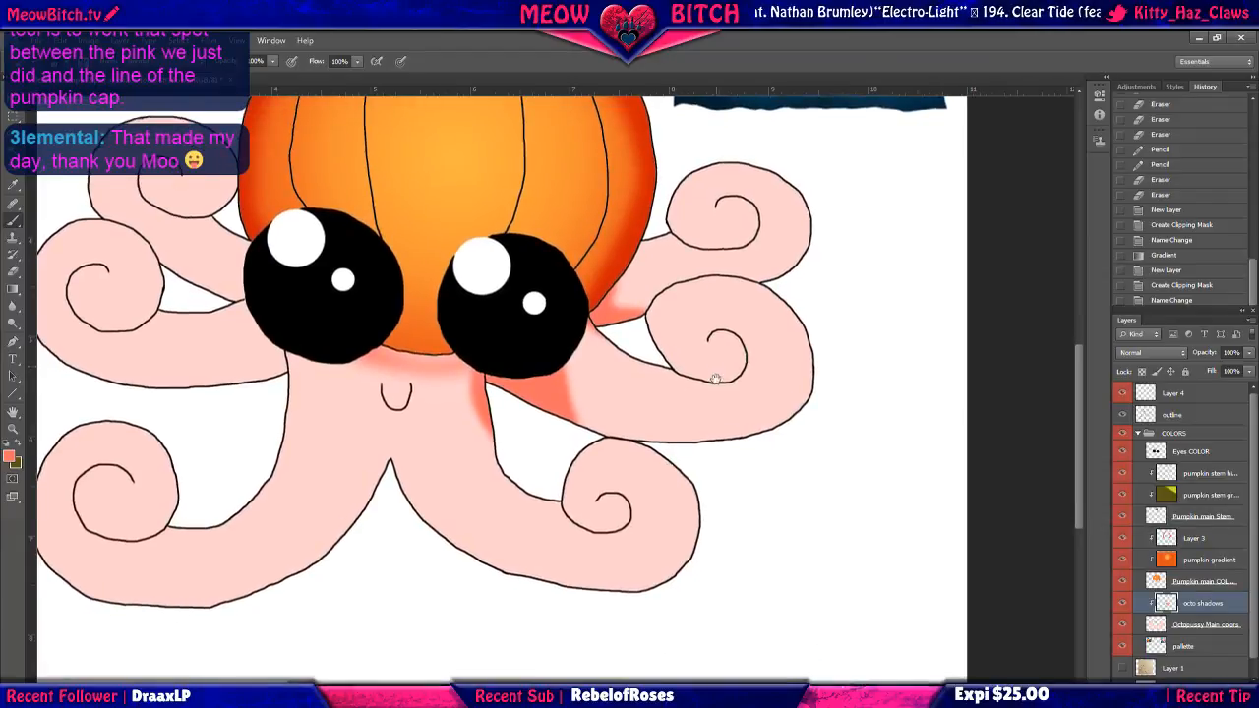
Paint a soft coral shadow along the underside of the octopus's front right tentacle on the octo shadows layer.
left_click_drag(716, 379, 696, 459)
left_click_drag(640, 585, 681, 448)
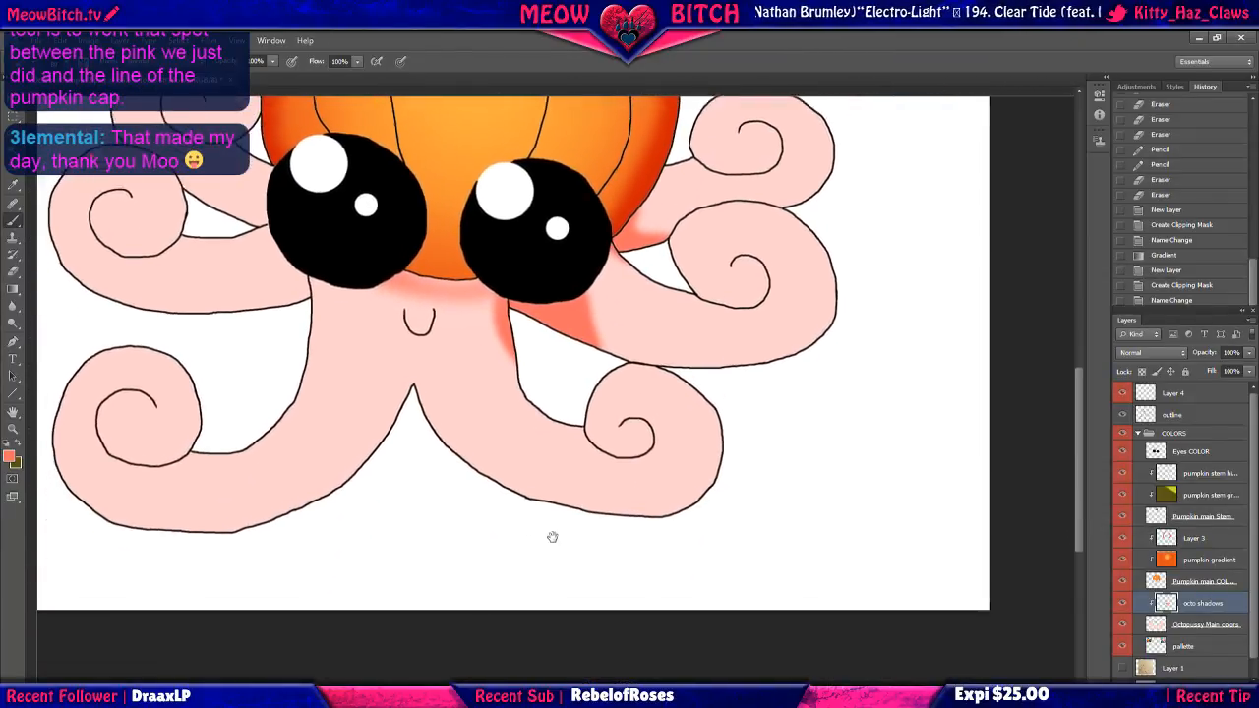
scroll(551, 534, "up", 3)
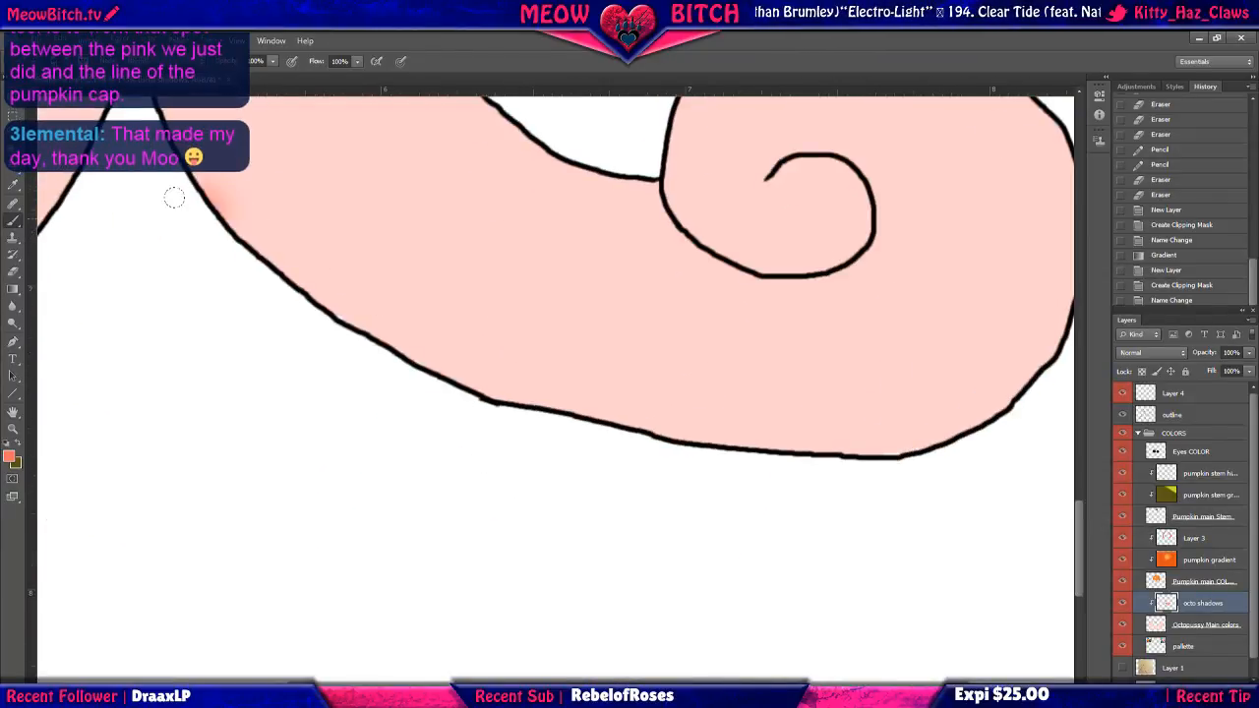
mouse_move(209, 197)
left_mouse_down()
mouse_move(280, 261)
mouse_move(409, 339)
mouse_move(513, 383)
mouse_move(925, 462)
mouse_move(856, 453)
left_mouse_up()
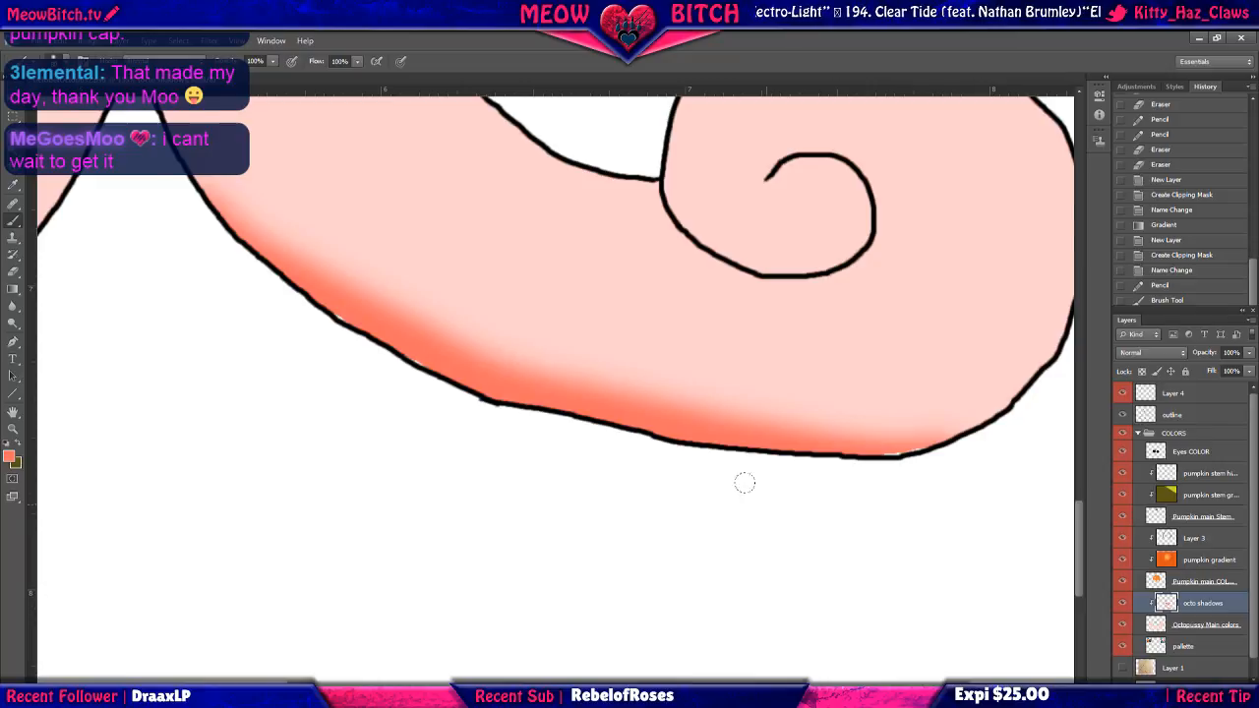
Paint a matching soft coral shadow along the underside of the front left tentacle, around the outside of its curl.
scroll(753, 495, "down", 6)
scroll(759, 495, "down", 2)
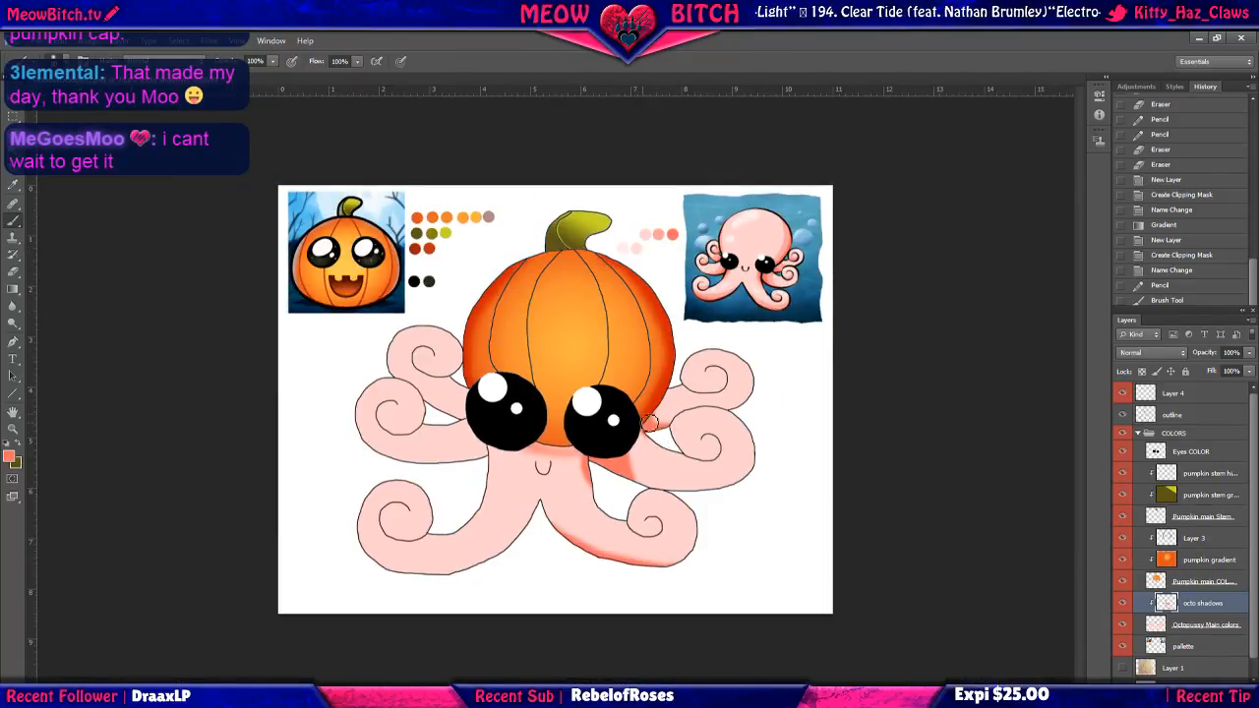
scroll(655, 433, "up", 1)
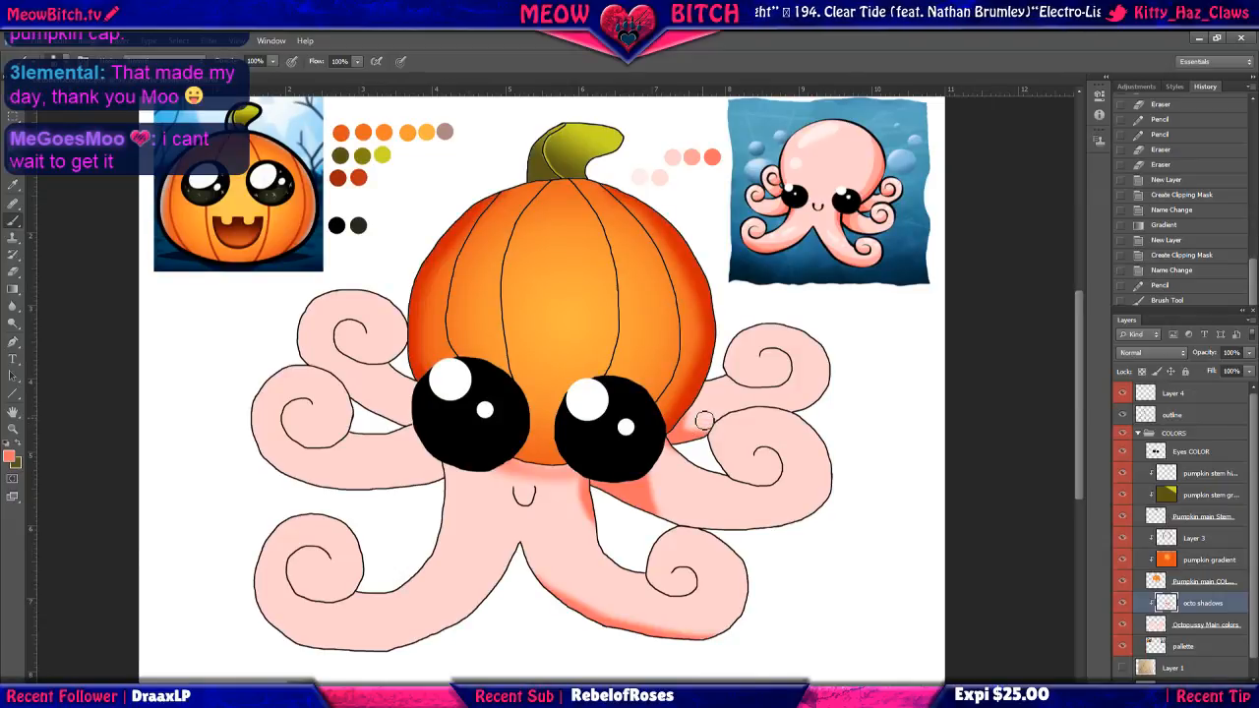
scroll(704, 421, "up", 1)
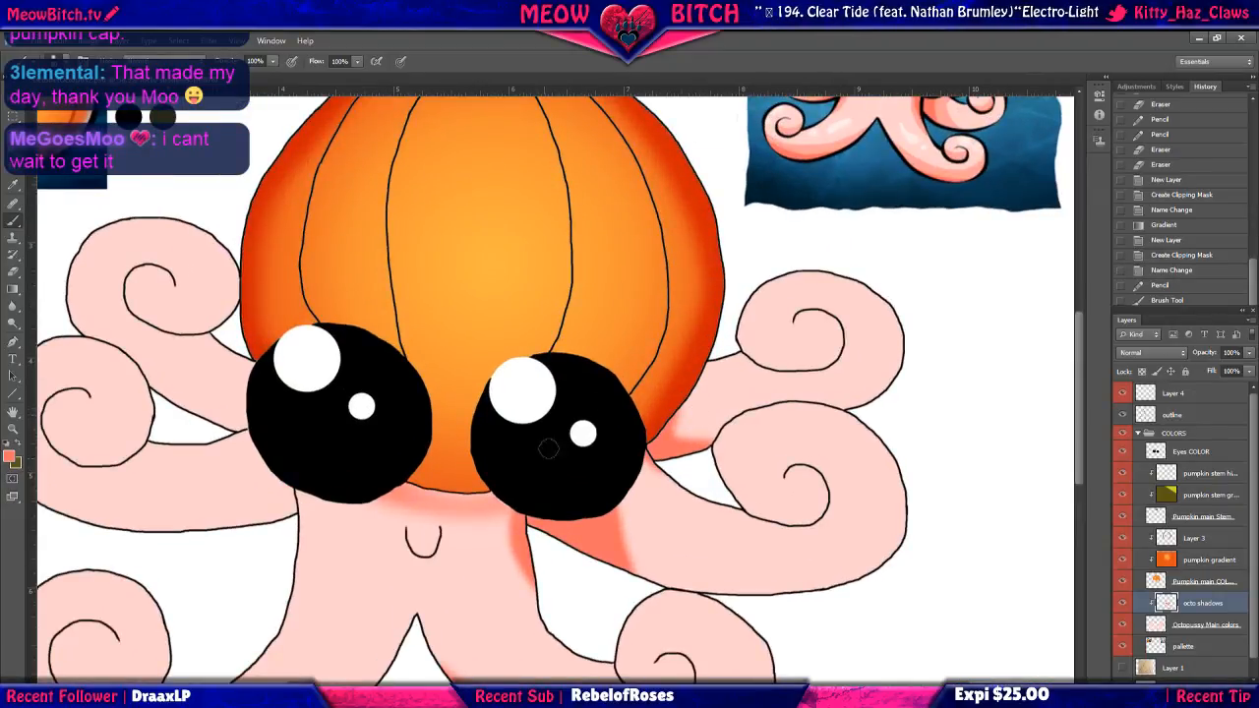
left_click_drag(419, 487, 737, 306)
scroll(587, 532, "up", 1)
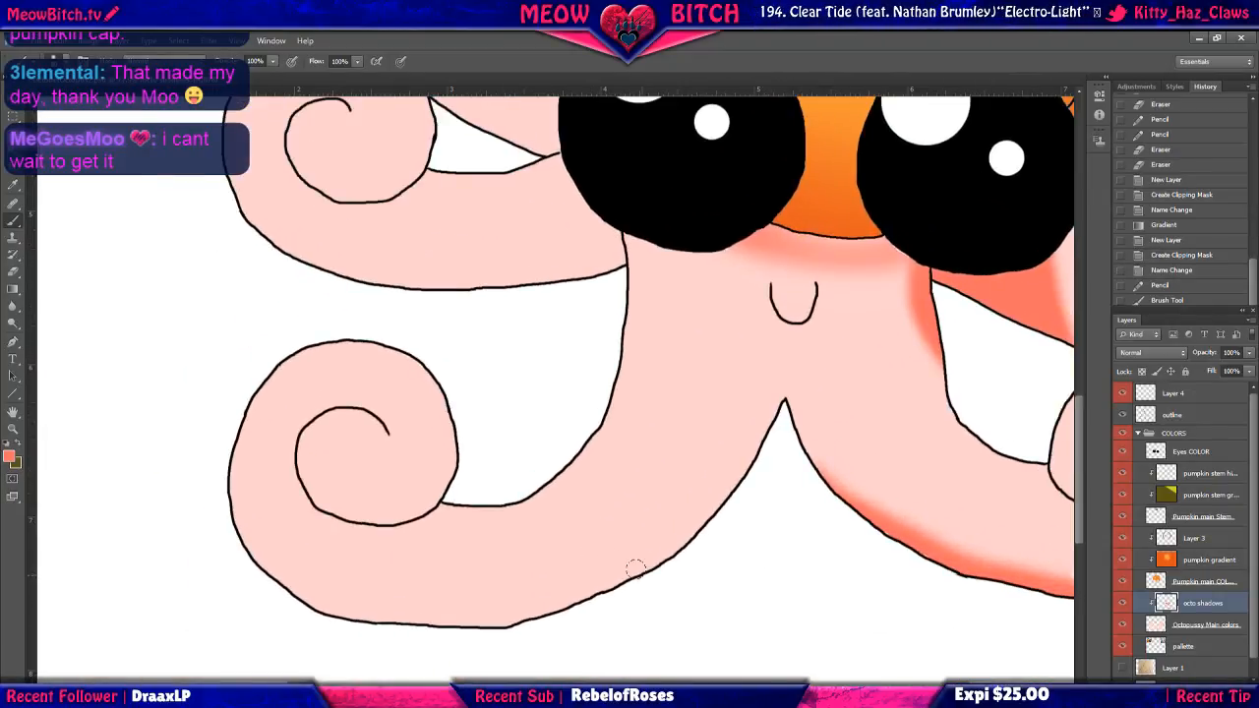
mouse_move(654, 563)
left_mouse_down()
mouse_move(595, 590)
mouse_move(490, 606)
mouse_move(394, 599)
mouse_move(220, 541)
mouse_move(213, 550)
left_mouse_up()
mouse_move(328, 615)
left_mouse_down()
mouse_move(571, 624)
mouse_move(665, 582)
left_mouse_up()
mouse_move(357, 601)
left_mouse_down()
mouse_move(247, 590)
mouse_move(270, 577)
mouse_move(206, 522)
left_mouse_up()
Compare the drawing with the reference octopus and examine how its tentacles are shaded.
scroll(666, 465, "down", 2)
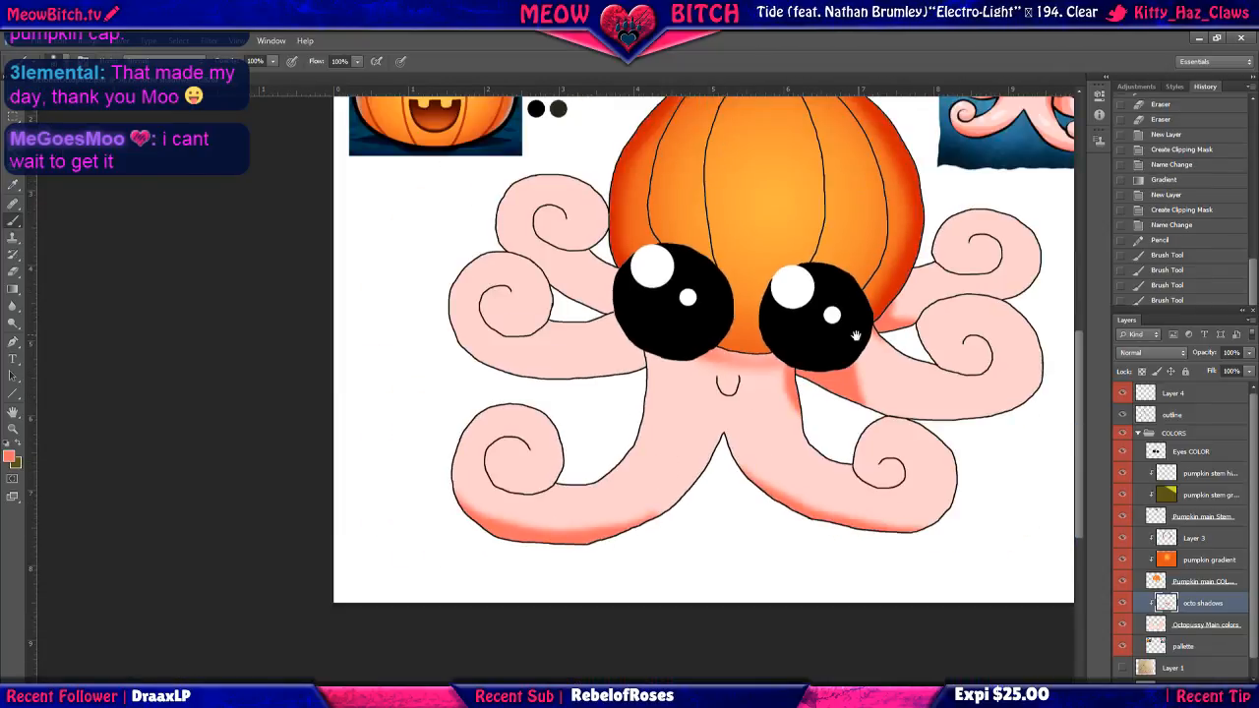
left_click_drag(855, 336, 612, 542)
scroll(681, 444, "up", 2)
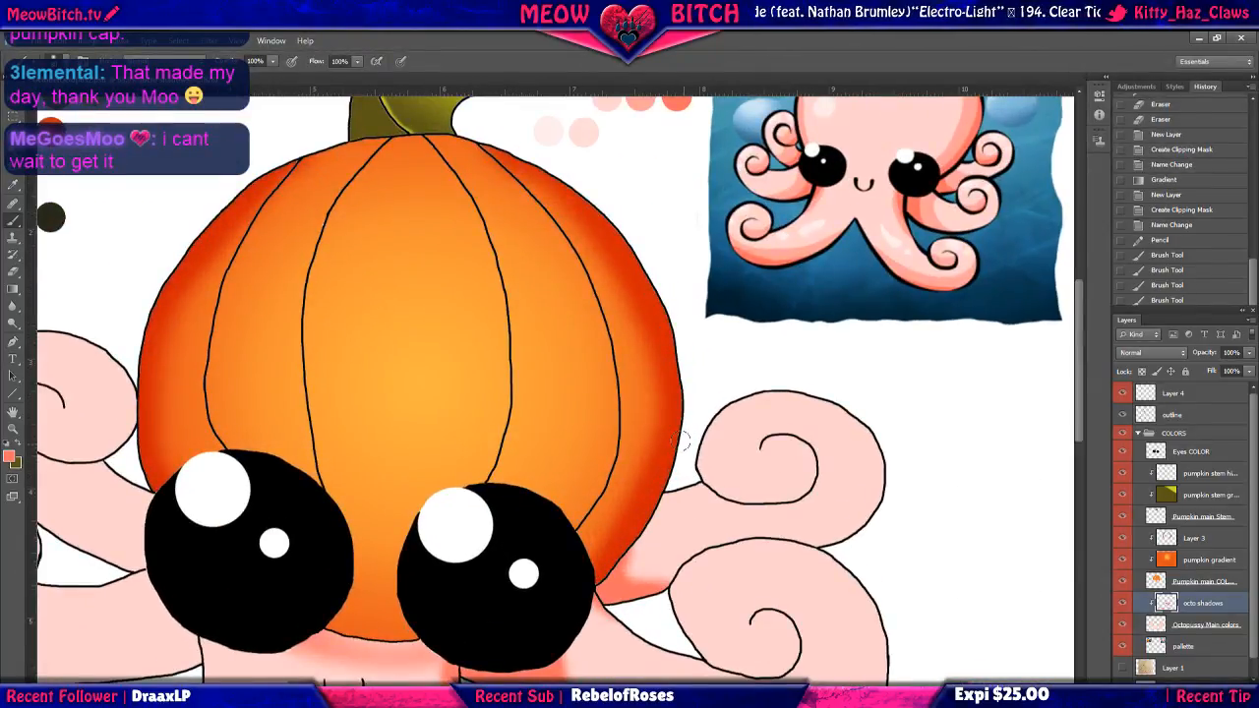
scroll(680, 443, "down", 1)
scroll(642, 518, "down", 1)
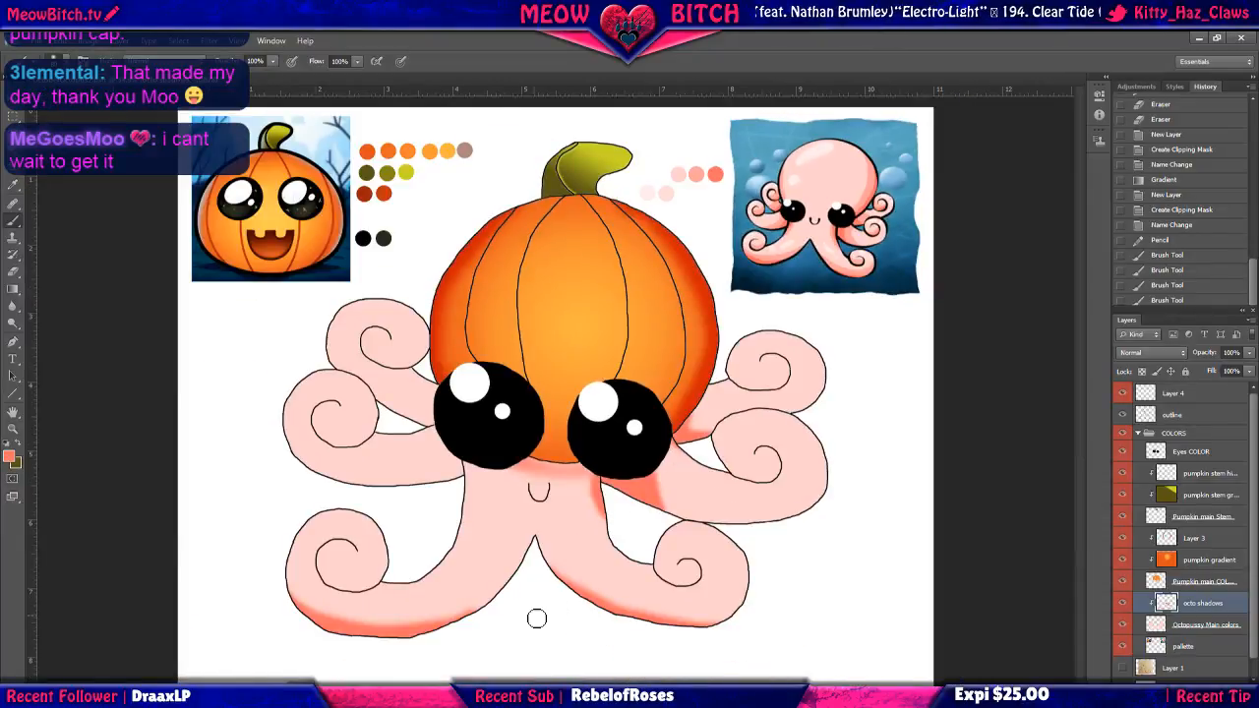
scroll(562, 458, "up", 1)
left_click_drag(715, 313, 603, 477)
scroll(723, 357, "up", 4)
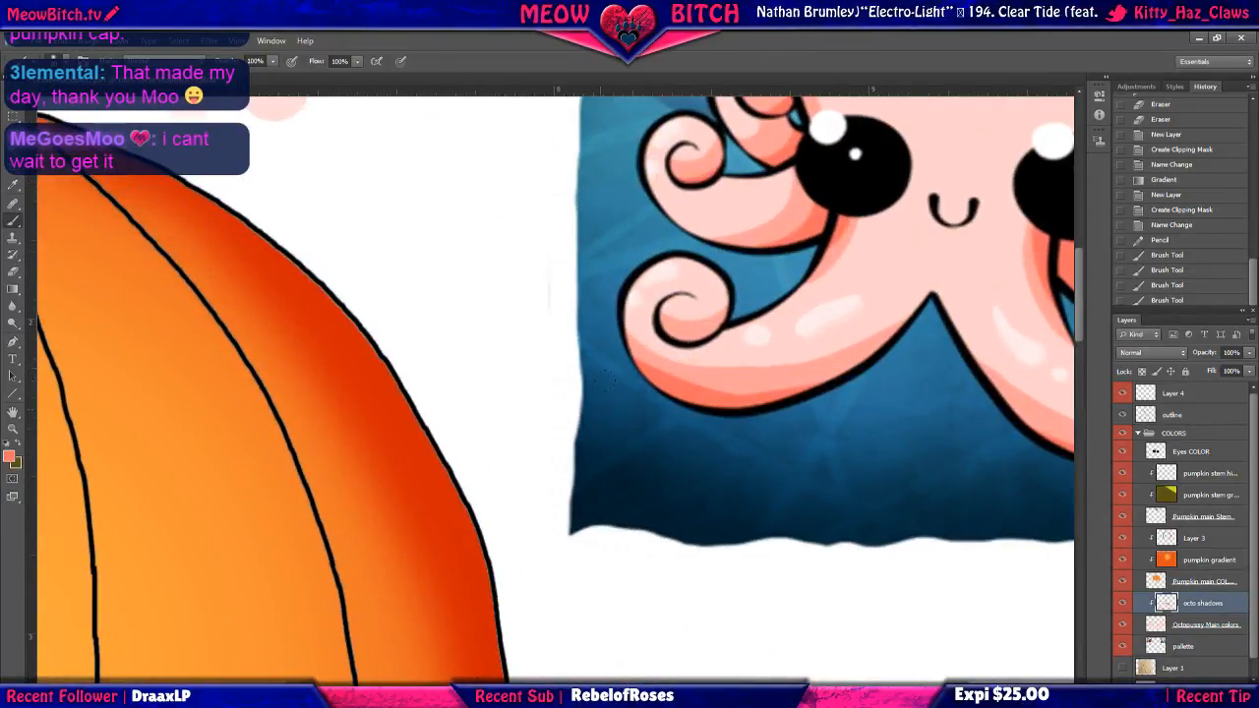
Try shading both sides of the body outline below the left eye with soft coral strokes.
left_click_drag(401, 518, 1033, 231)
left_click_drag(457, 644, 679, 173)
left_click_drag(523, 545, 643, 290)
scroll(495, 344, "down", 1)
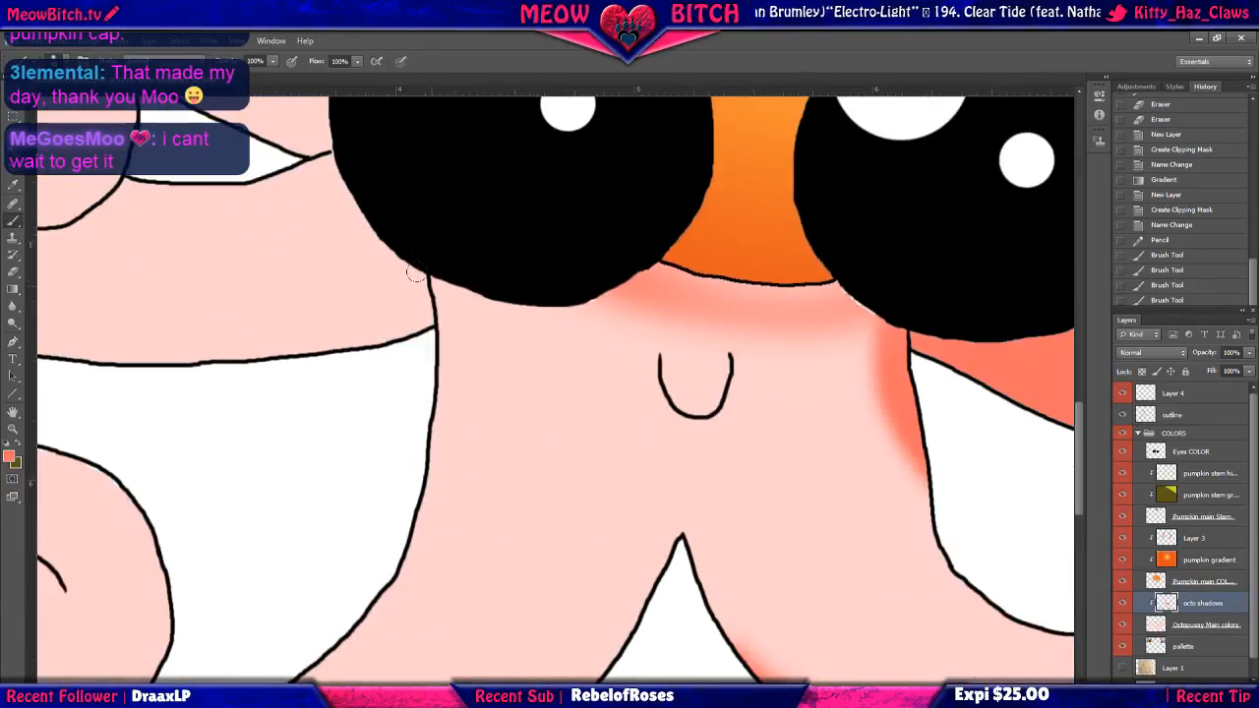
left_click_drag(415, 274, 402, 422)
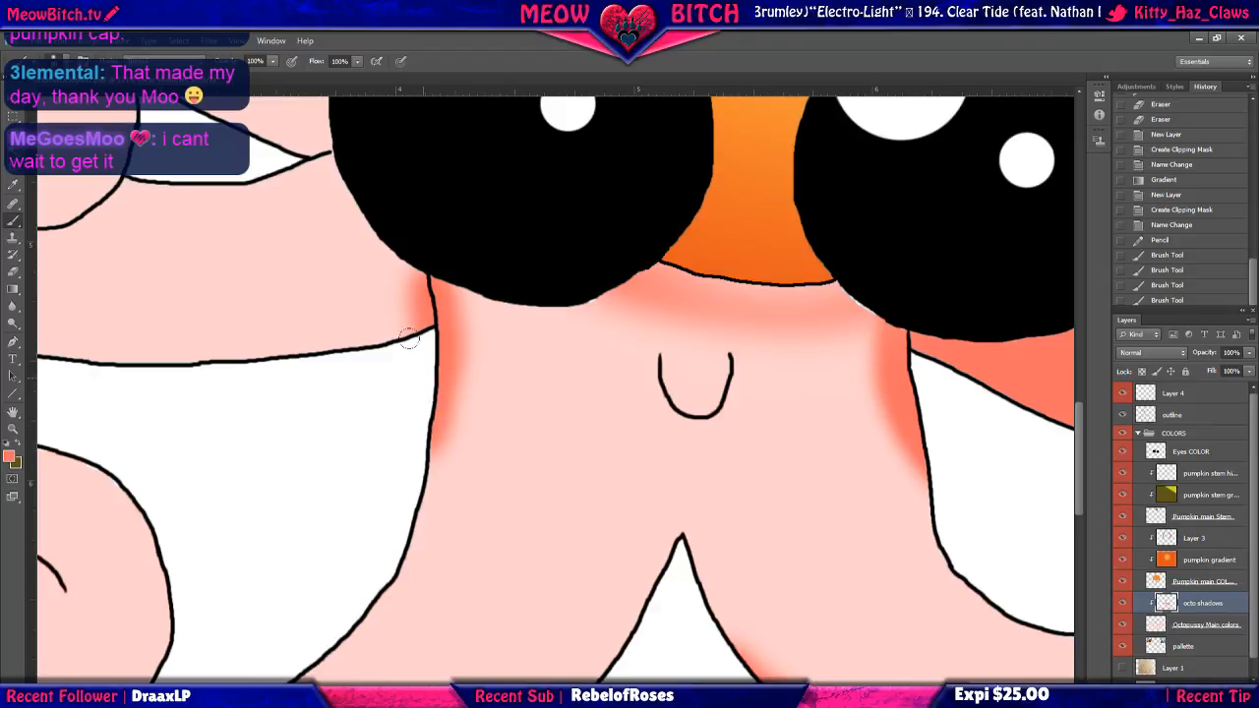
mouse_move(409, 338)
left_mouse_down()
mouse_move(417, 262)
mouse_move(400, 427)
left_mouse_up()
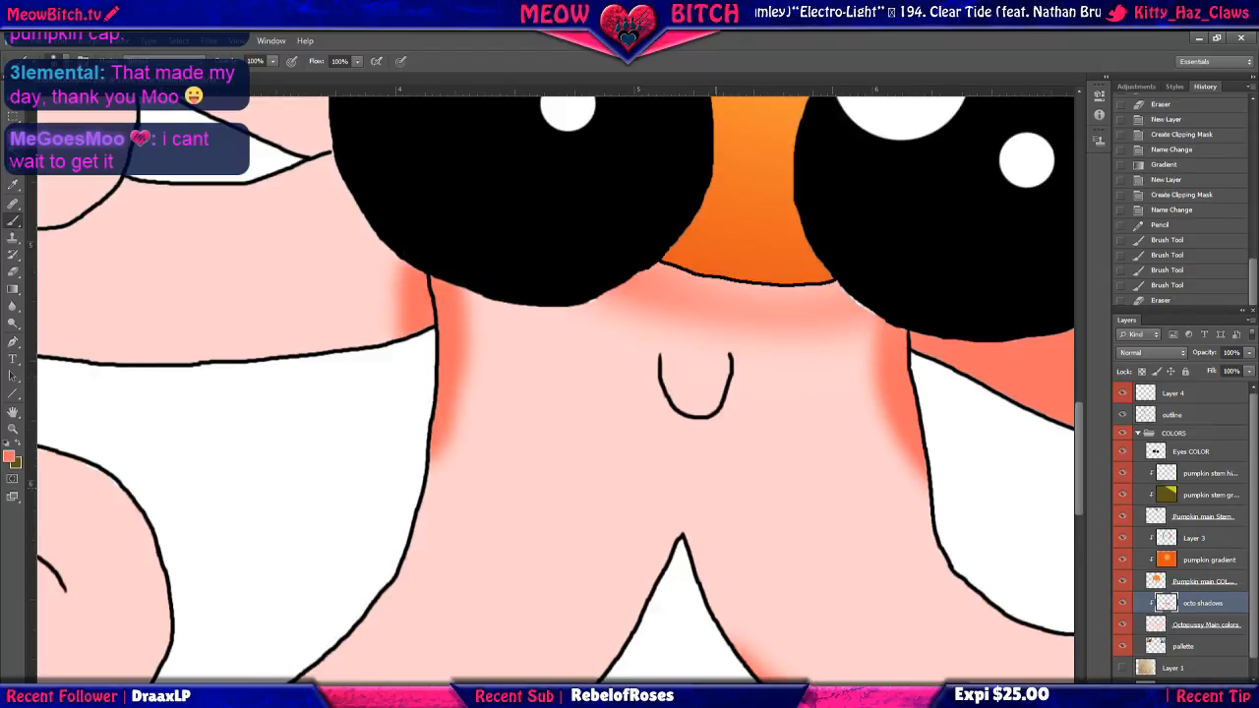
Check the reference octopus's shading and erase the coral shadow on both sides of the body outline below the left eye.
scroll(699, 366, "down", 2)
scroll(740, 334, "down", 2)
key("ctrl+0")
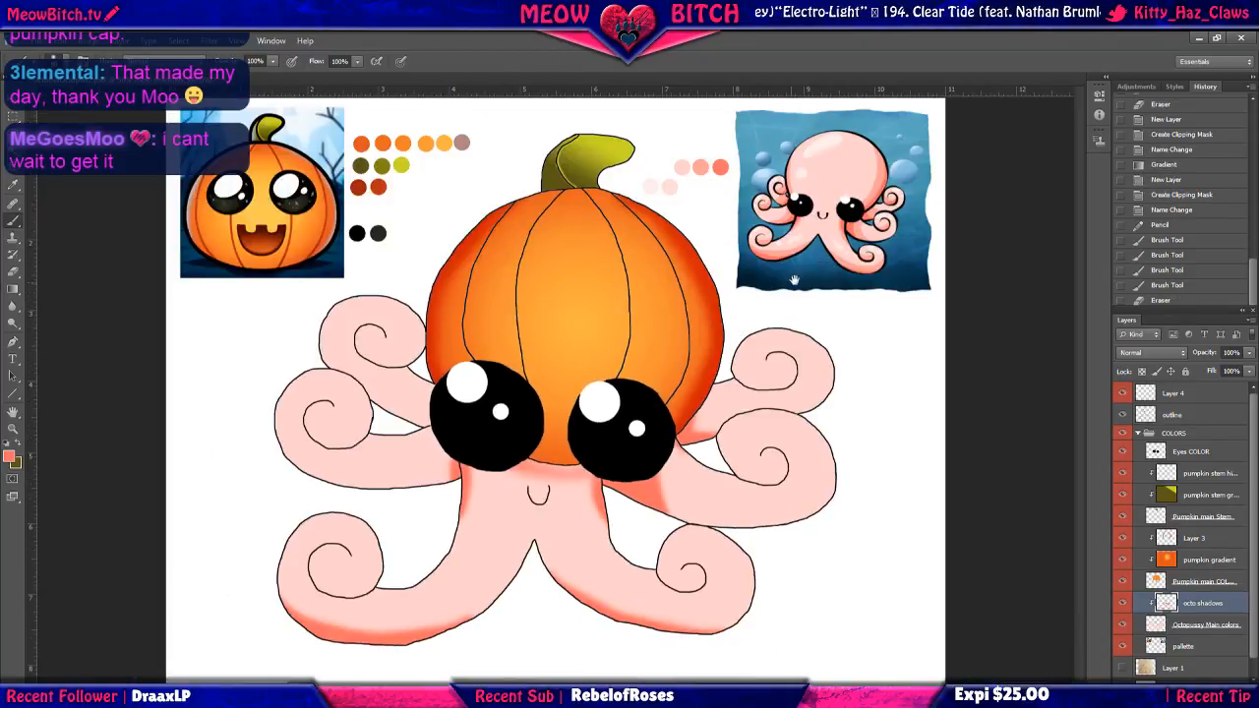
scroll(764, 310, "up", 3)
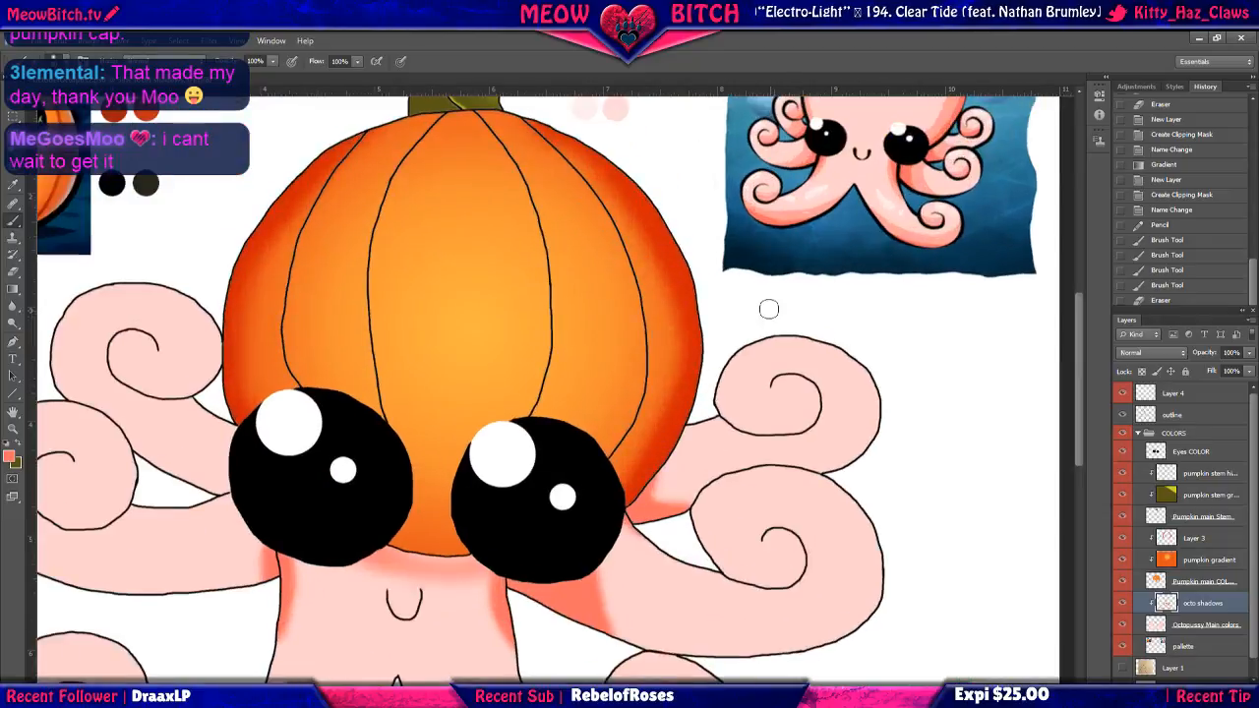
left_click_drag(800, 239, 711, 393)
scroll(712, 328, "up", 2)
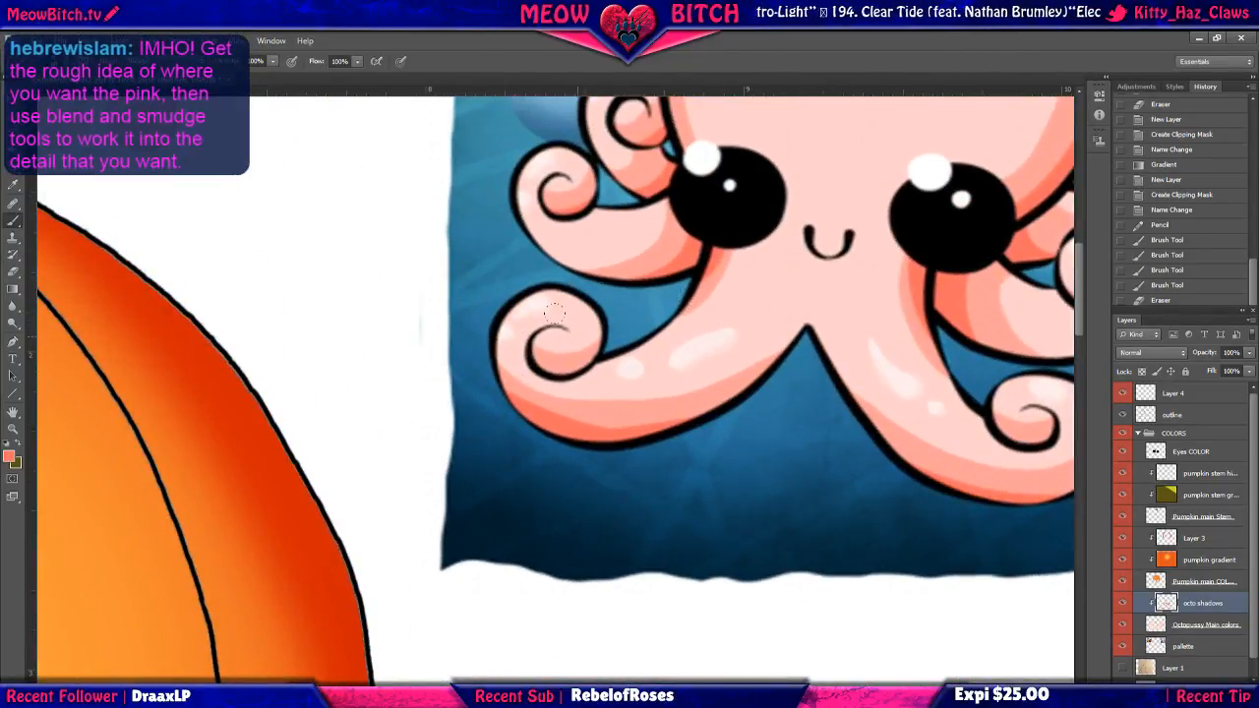
scroll(555, 314, "down", 3)
left_click_drag(344, 482, 738, 295)
left_click_drag(615, 422, 735, 363)
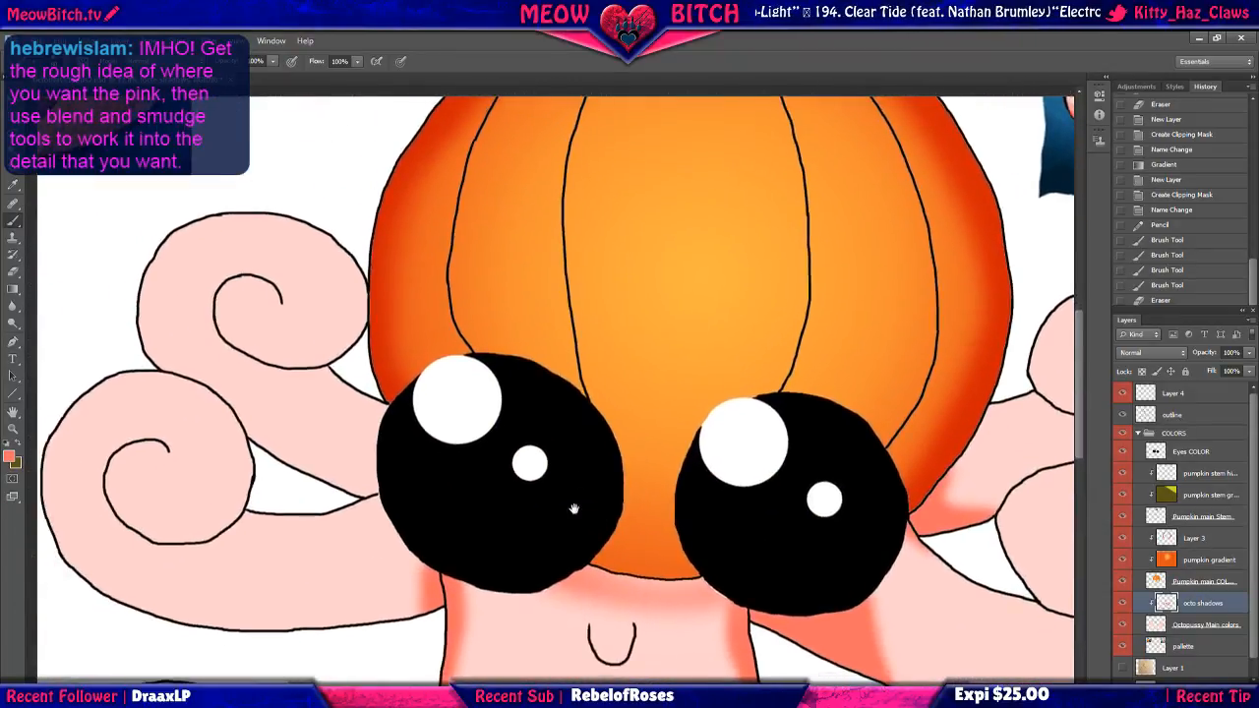
left_click_drag(574, 508, 590, 426)
scroll(538, 529, "up", 3)
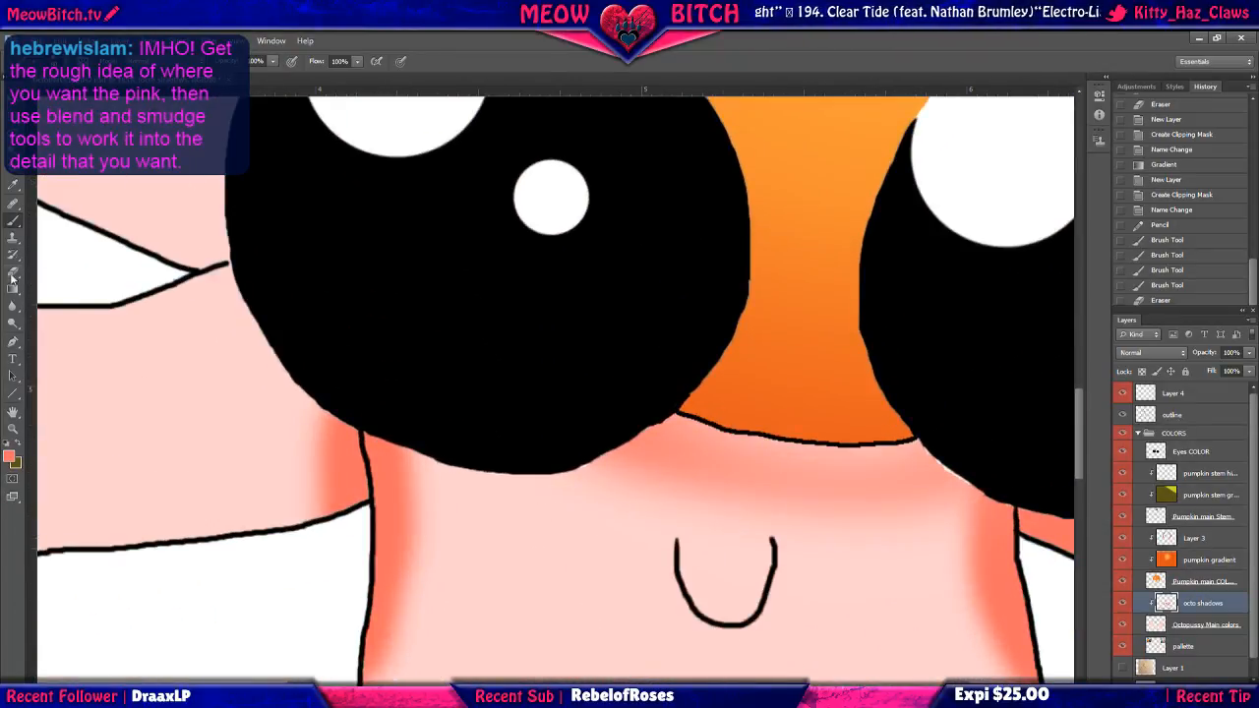
left_click(13, 274)
mouse_move(400, 556)
left_mouse_down()
mouse_move(315, 636)
mouse_move(406, 523)
mouse_move(401, 416)
mouse_move(342, 403)
mouse_move(323, 469)
mouse_move(358, 480)
mouse_move(296, 474)
left_mouse_up()
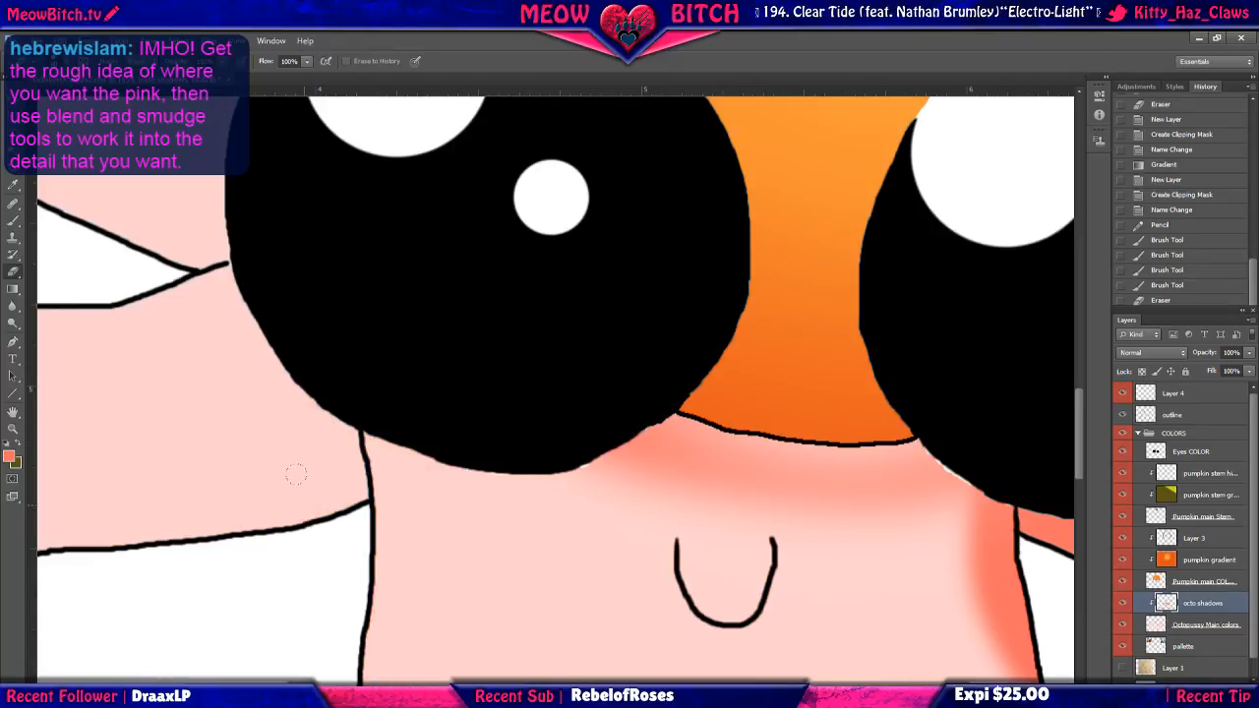
Repaint a shorter coral shadow around the body outline below the left eye and reapply the Gaussian Blur filter.
left_click(13, 221)
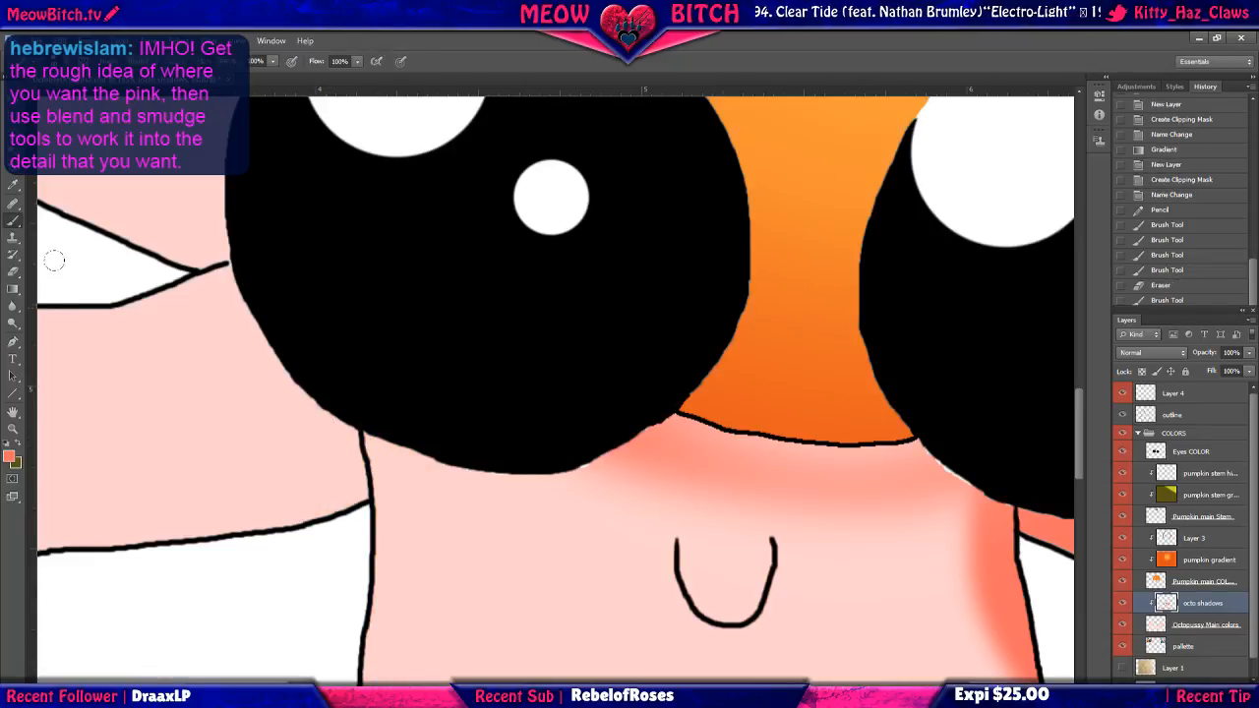
mouse_move(338, 411)
left_mouse_down()
mouse_move(336, 476)
mouse_move(361, 406)
mouse_move(369, 413)
mouse_move(342, 480)
left_mouse_up()
key("ctrl+f")
Replace the shadow on the middle left tentacle with a wedge tapering from below the eye along its lower edge.
scroll(403, 551, "down", 2)
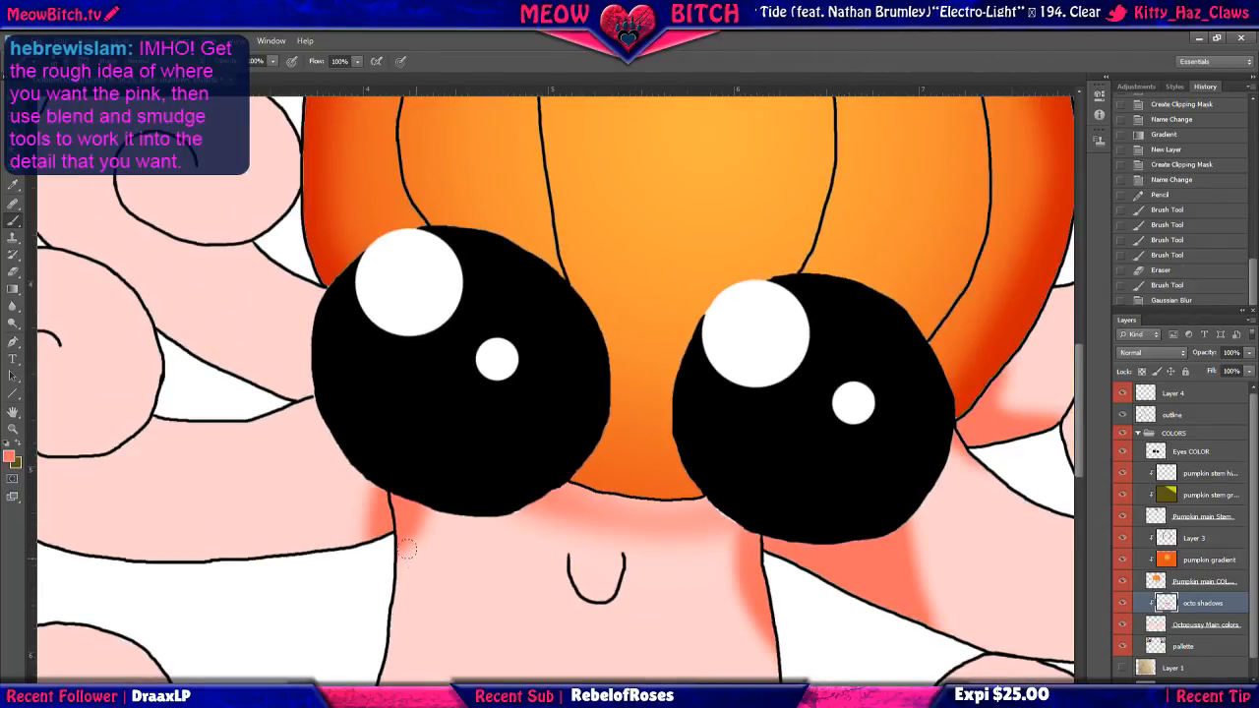
mouse_move(367, 466)
left_mouse_down()
mouse_move(325, 536)
mouse_move(382, 433)
mouse_move(289, 552)
mouse_move(167, 571)
mouse_move(260, 555)
mouse_move(344, 470)
mouse_move(331, 534)
mouse_move(304, 449)
left_mouse_up()
left_click(13, 272)
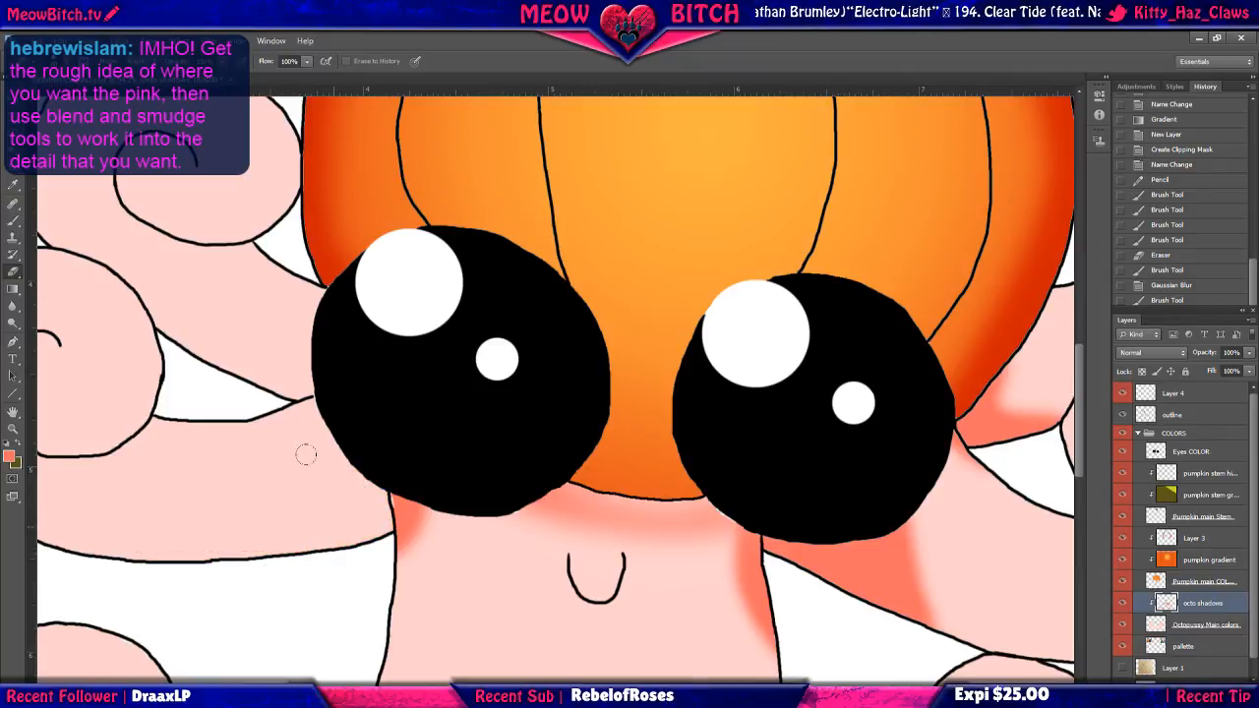
left_click(14, 222)
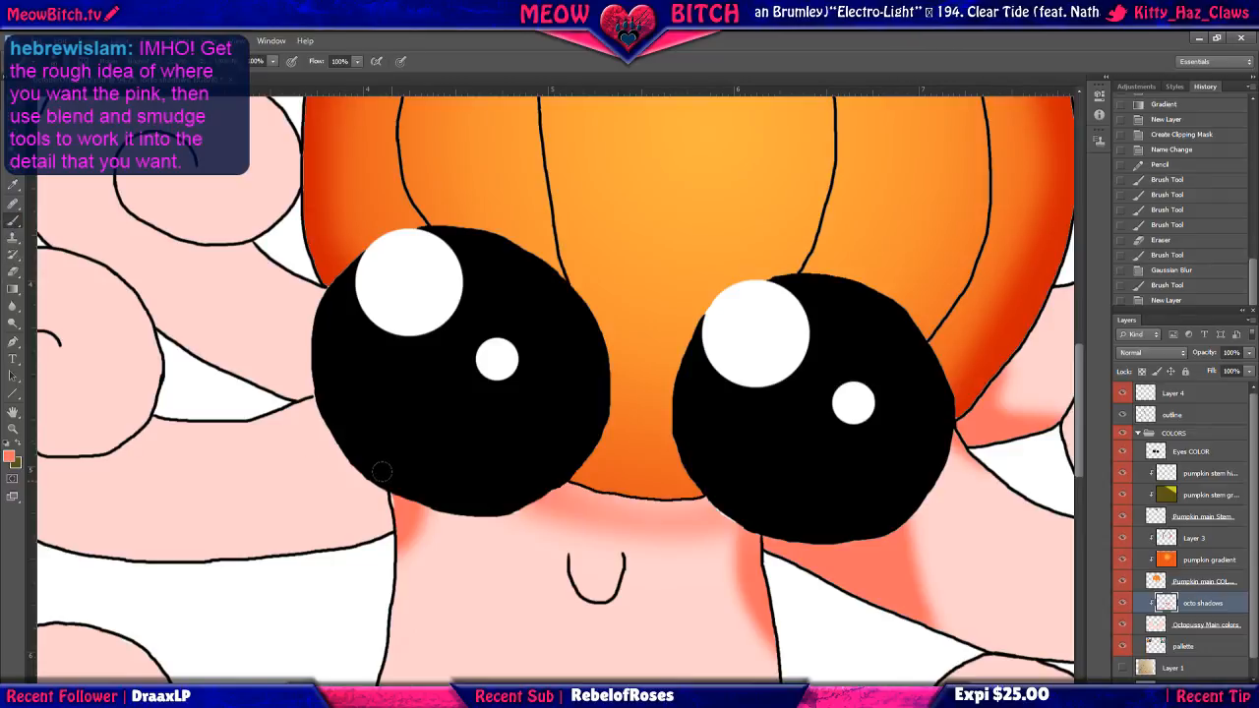
mouse_move(382, 472)
left_mouse_down()
mouse_move(372, 512)
mouse_move(331, 537)
mouse_move(406, 462)
mouse_move(320, 540)
mouse_move(258, 568)
left_mouse_up()
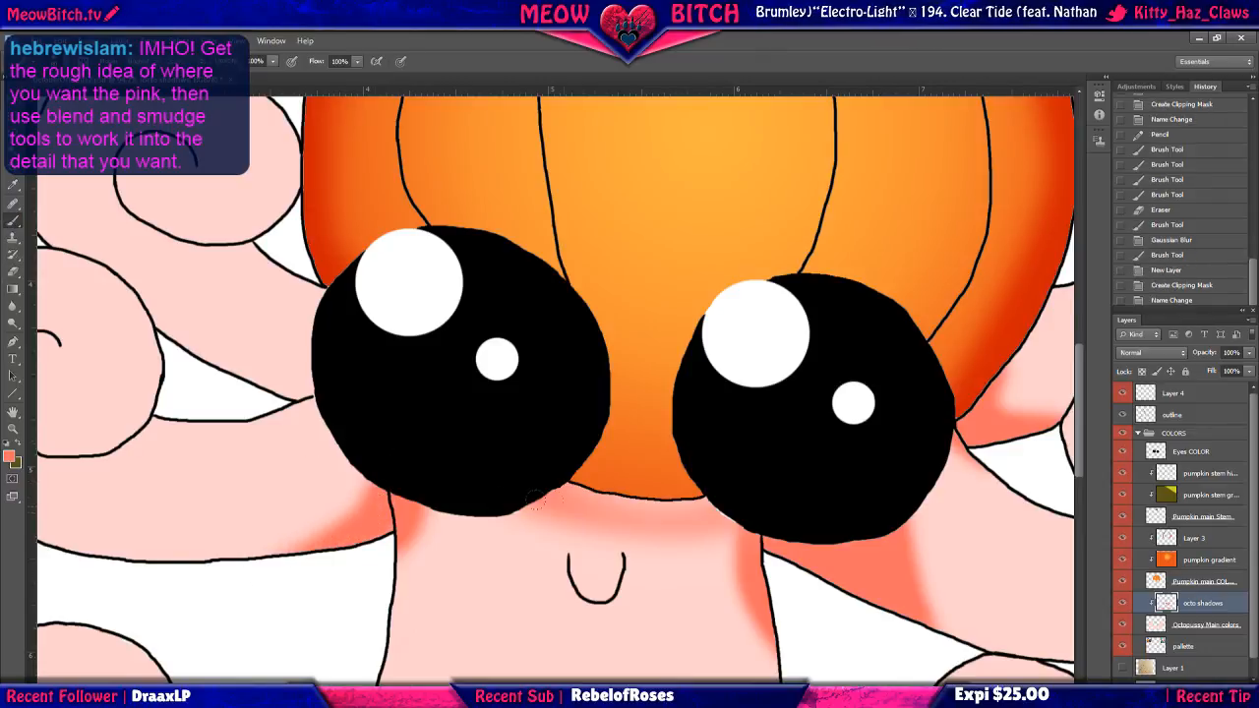
Paint a coral shadow on the upper left tentacle where it meets the left eye and the pumpkin's edge.
left_click_drag(924, 234, 567, 472)
left_click_drag(715, 382, 1032, 218)
left_click_drag(384, 539, 509, 493)
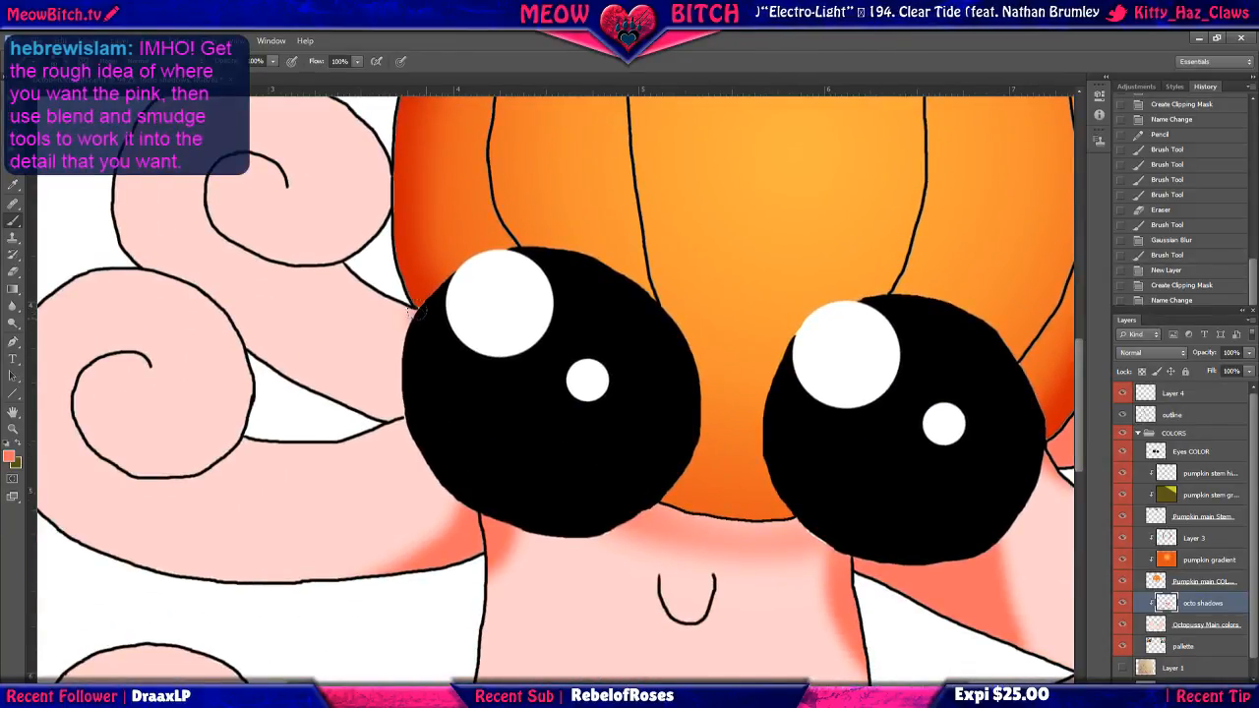
mouse_move(411, 310)
left_mouse_down()
mouse_move(380, 393)
mouse_move(336, 406)
mouse_move(382, 395)
mouse_move(403, 363)
mouse_move(402, 297)
mouse_move(390, 358)
mouse_move(292, 400)
mouse_move(227, 400)
mouse_move(224, 383)
mouse_move(217, 412)
mouse_move(185, 426)
left_mouse_up()
left_click(14, 272)
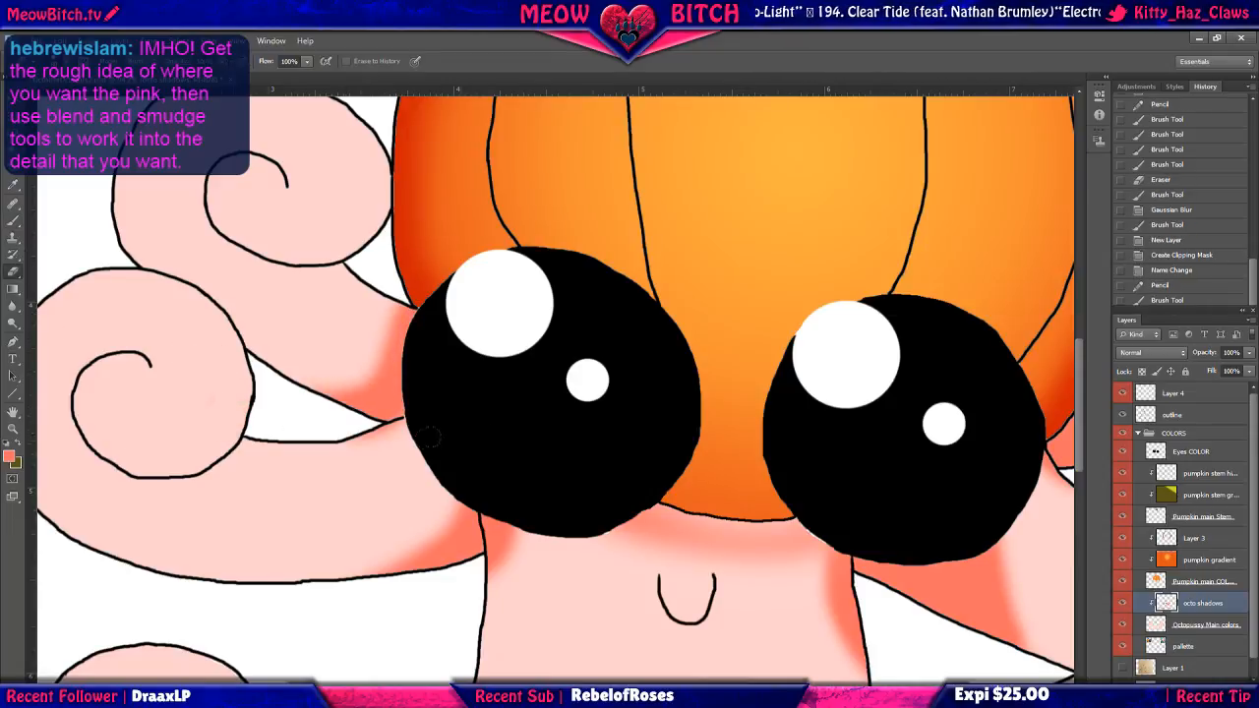
left_click_drag(427, 436, 438, 471)
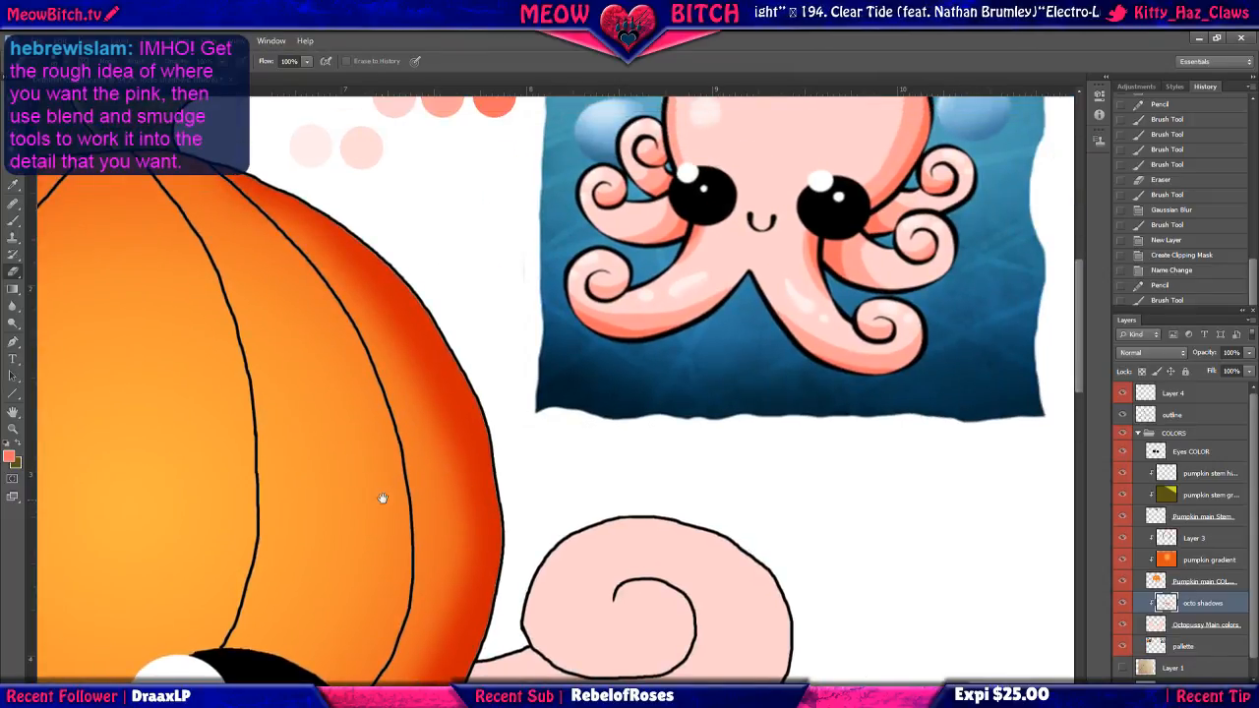
Try shading the lower edge of the upper left tentacle's curl beside the pumpkin.
left_click_drag(318, 522, 660, 450)
left_click_drag(246, 551, 513, 486)
mouse_move(319, 438)
left_mouse_down()
mouse_move(317, 416)
mouse_move(303, 438)
left_mouse_up()
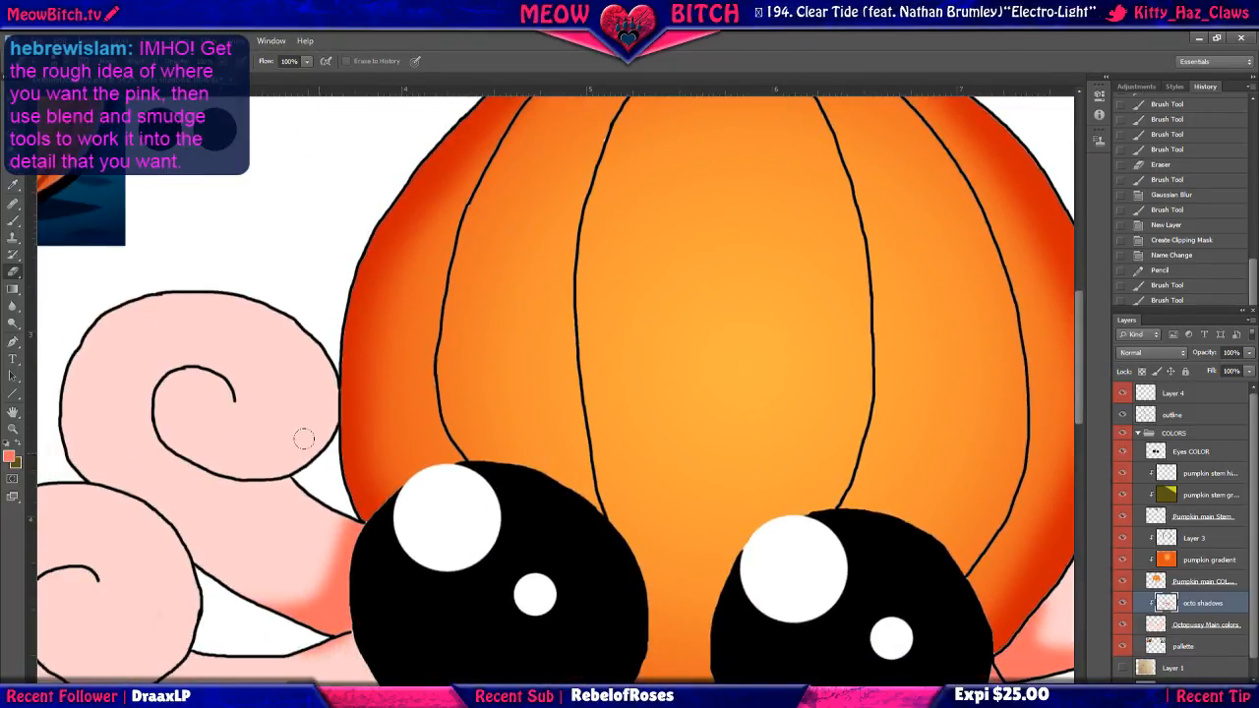
key("b")
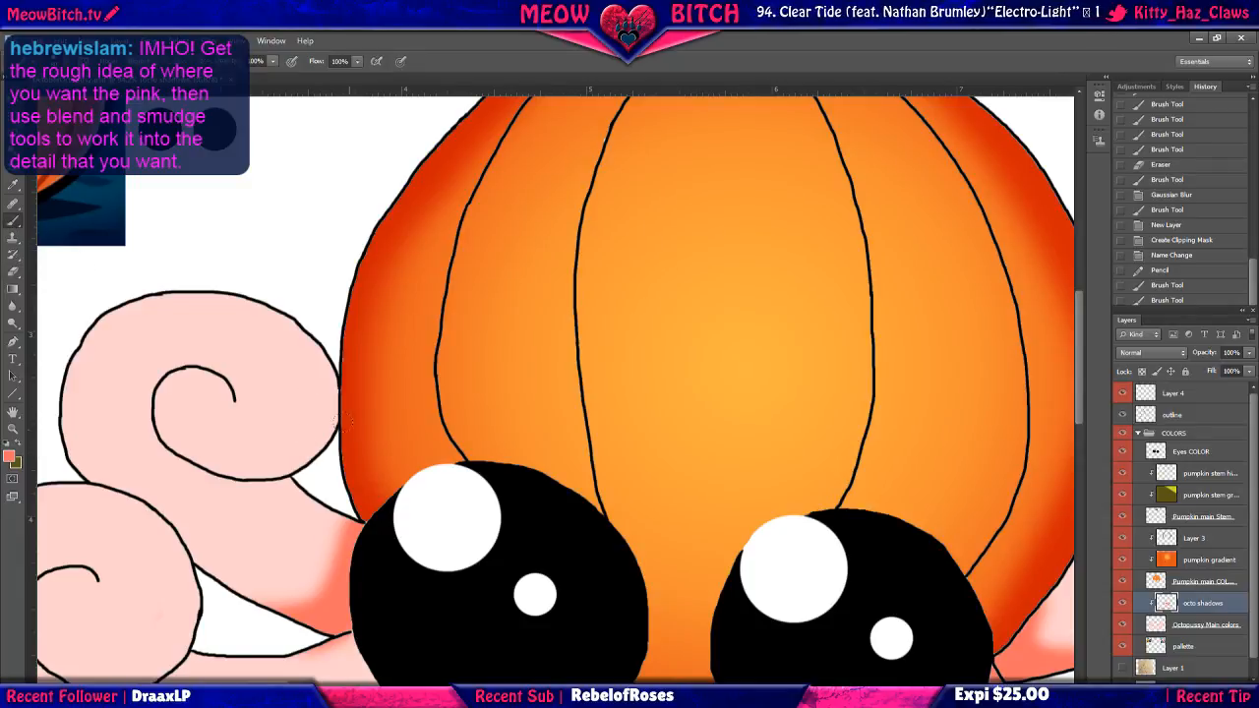
mouse_move(331, 414)
left_mouse_down()
mouse_move(246, 461)
mouse_move(217, 492)
mouse_move(263, 490)
left_mouse_up()
key("e")
mouse_move(214, 436)
left_mouse_down()
mouse_move(325, 411)
mouse_move(251, 470)
mouse_move(202, 470)
left_mouse_up()
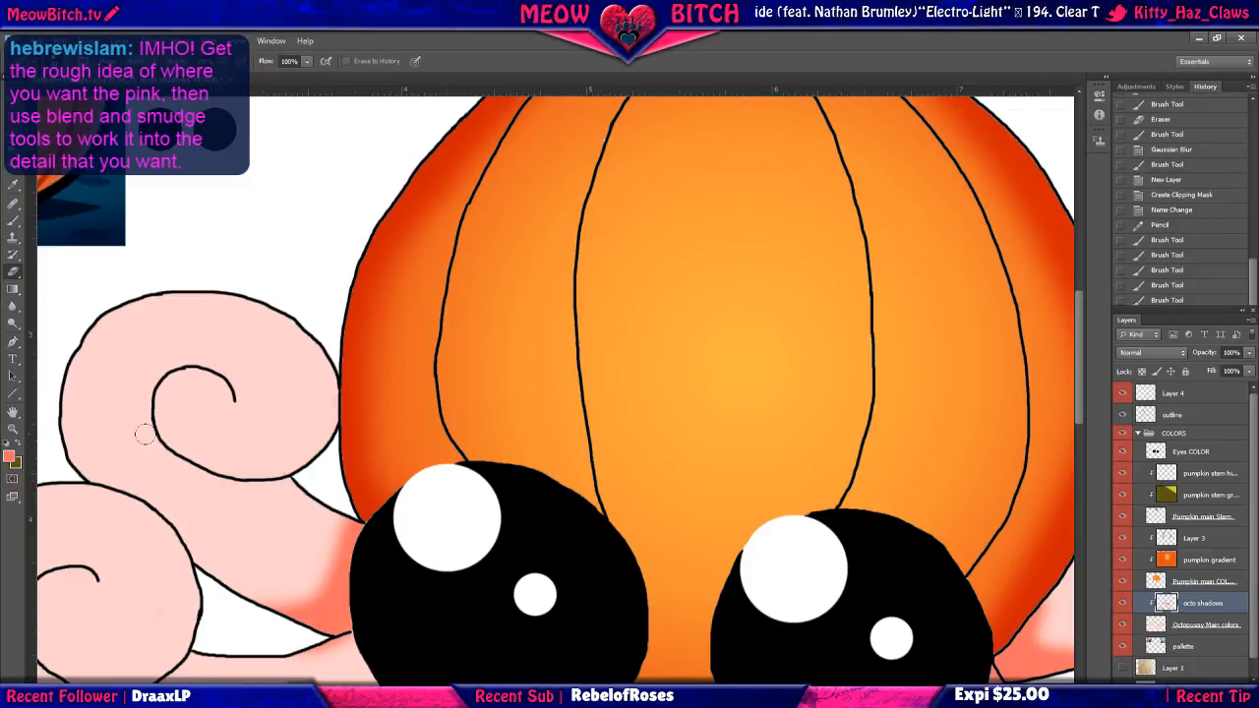
Paint a coral shadow along the lower right edge of the upper left tentacle's curl and erase the overspill beneath it.
left_click(15, 220)
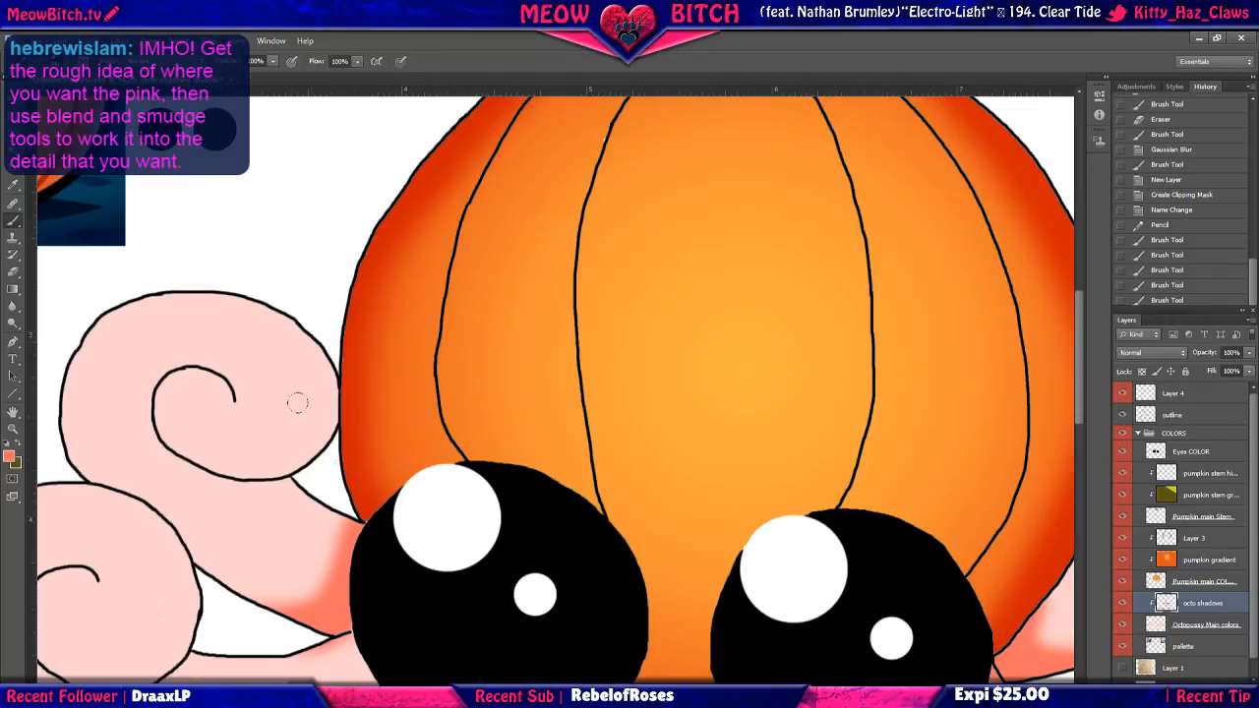
mouse_move(332, 416)
left_mouse_down()
mouse_move(323, 451)
mouse_move(264, 497)
mouse_move(234, 491)
left_mouse_up()
mouse_move(347, 393)
left_mouse_down()
mouse_move(295, 474)
mouse_move(221, 499)
mouse_move(293, 486)
mouse_move(197, 492)
left_mouse_up()
left_click(14, 273)
key("ctrl+z")
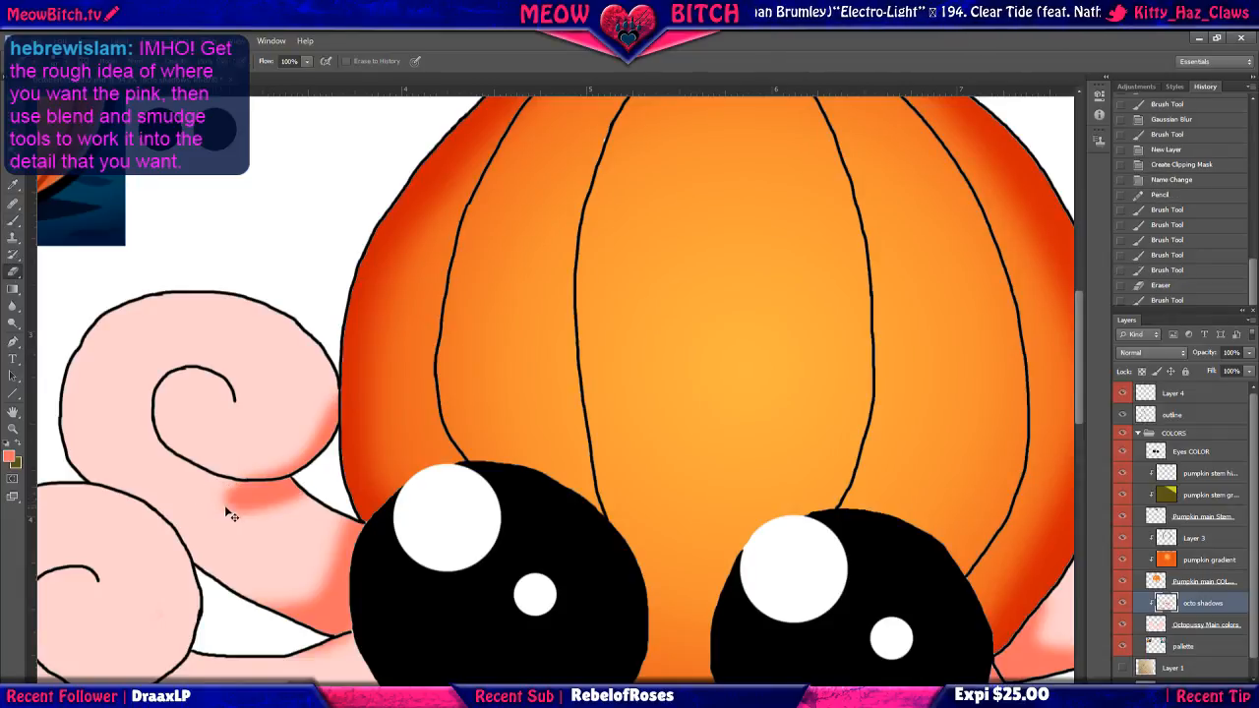
mouse_move(288, 482)
left_mouse_down()
mouse_move(254, 494)
mouse_move(183, 486)
left_mouse_up()
scroll(205, 522, "down", 1)
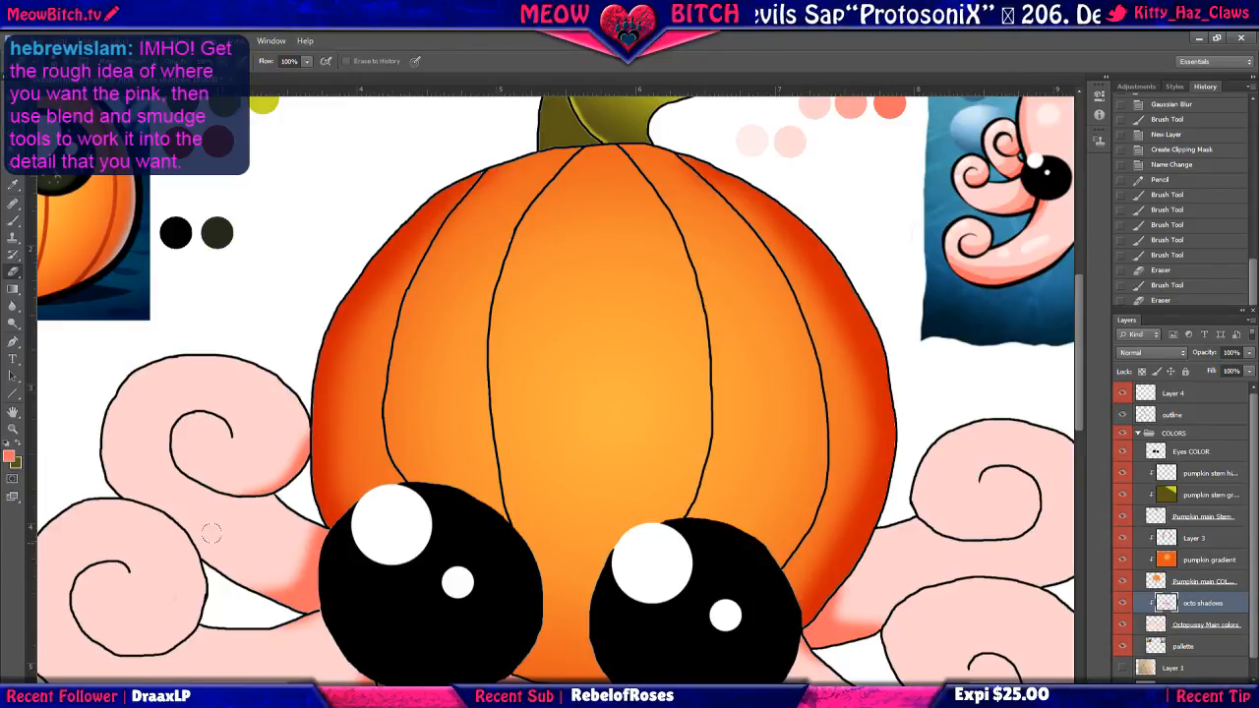
scroll(377, 554, "down", 6)
left_click_drag(453, 608, 467, 466)
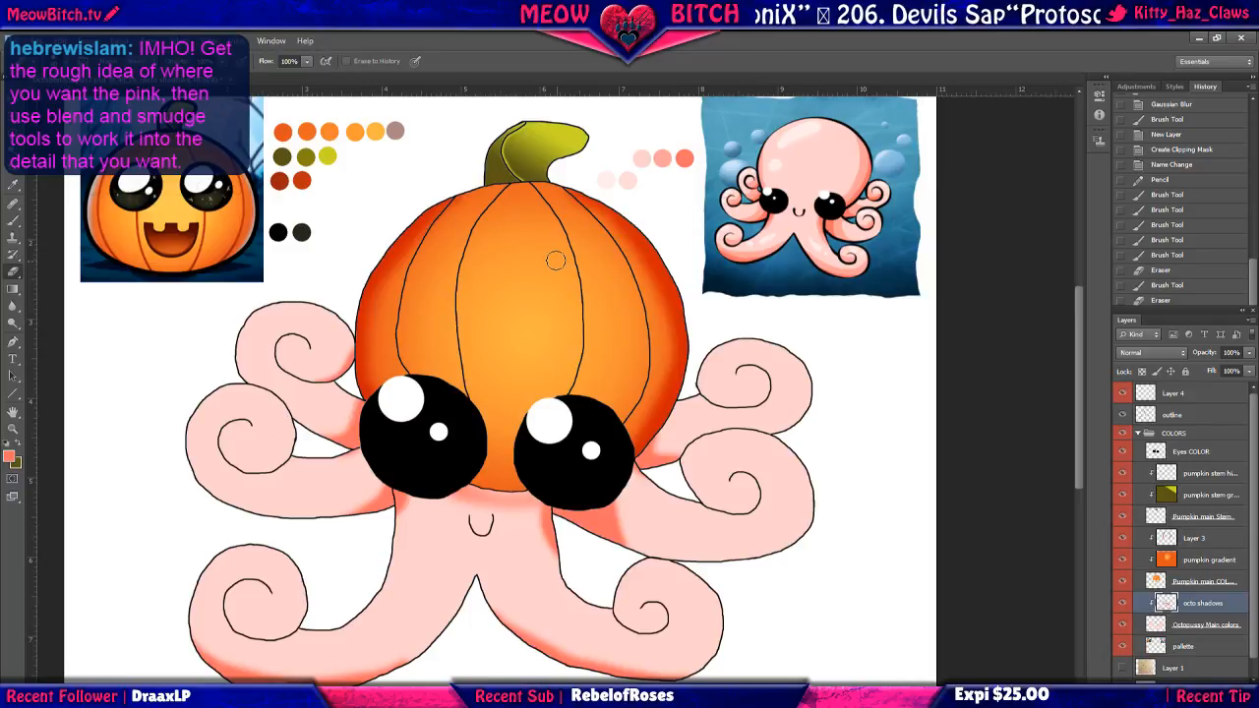
left_click(8, 482)
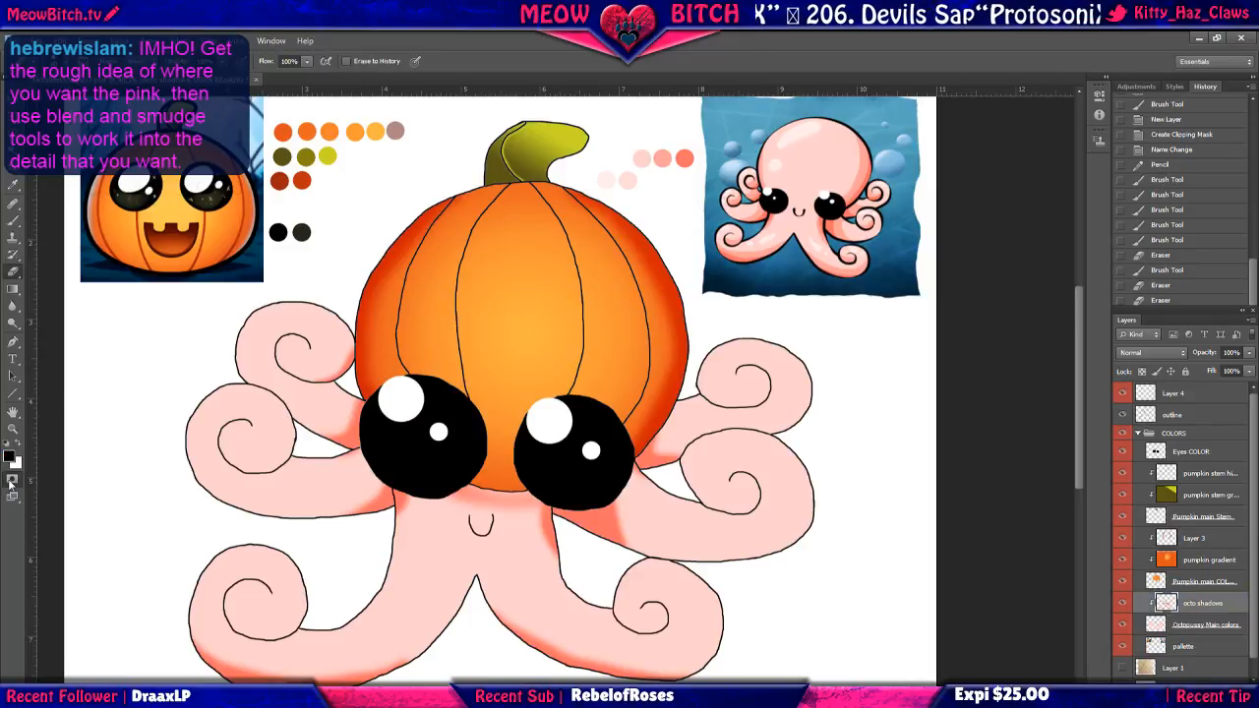
left_click(8, 482)
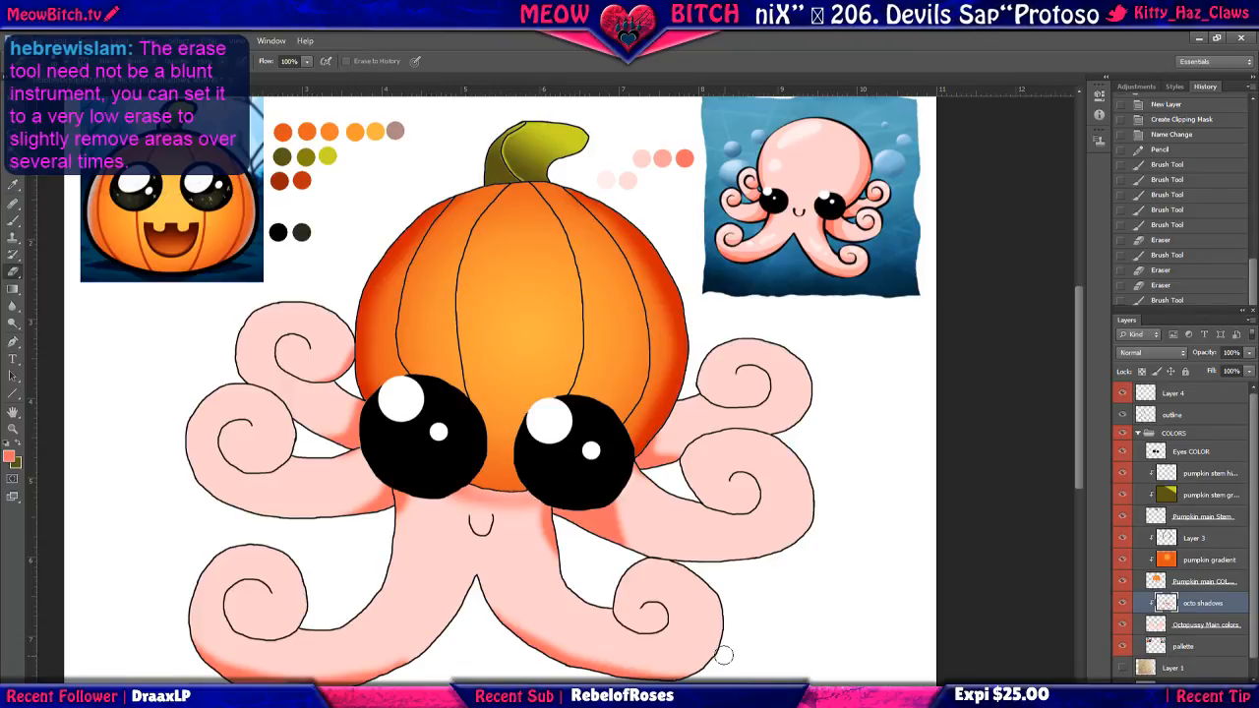
Rework the coral shadow directly beneath the pumpkin between the two eyes with the Brush tool.
scroll(450, 583, "up", 2)
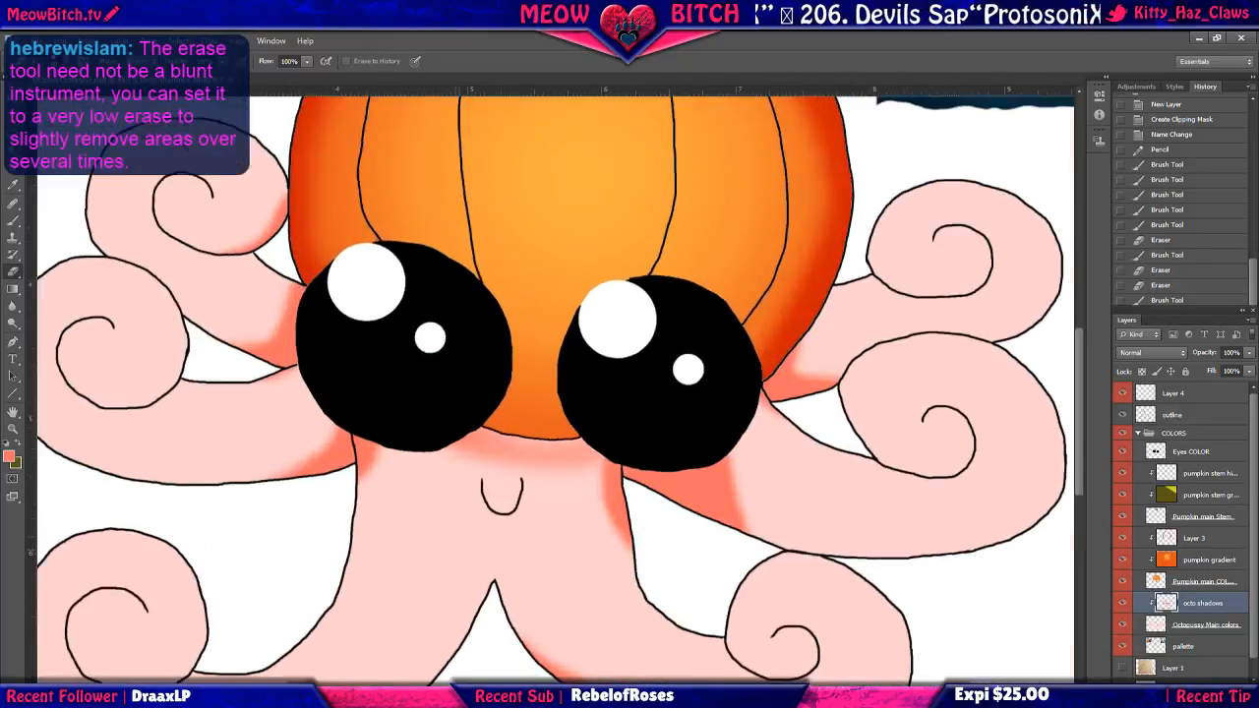
scroll(455, 553, "up", 1)
left_click(14, 220)
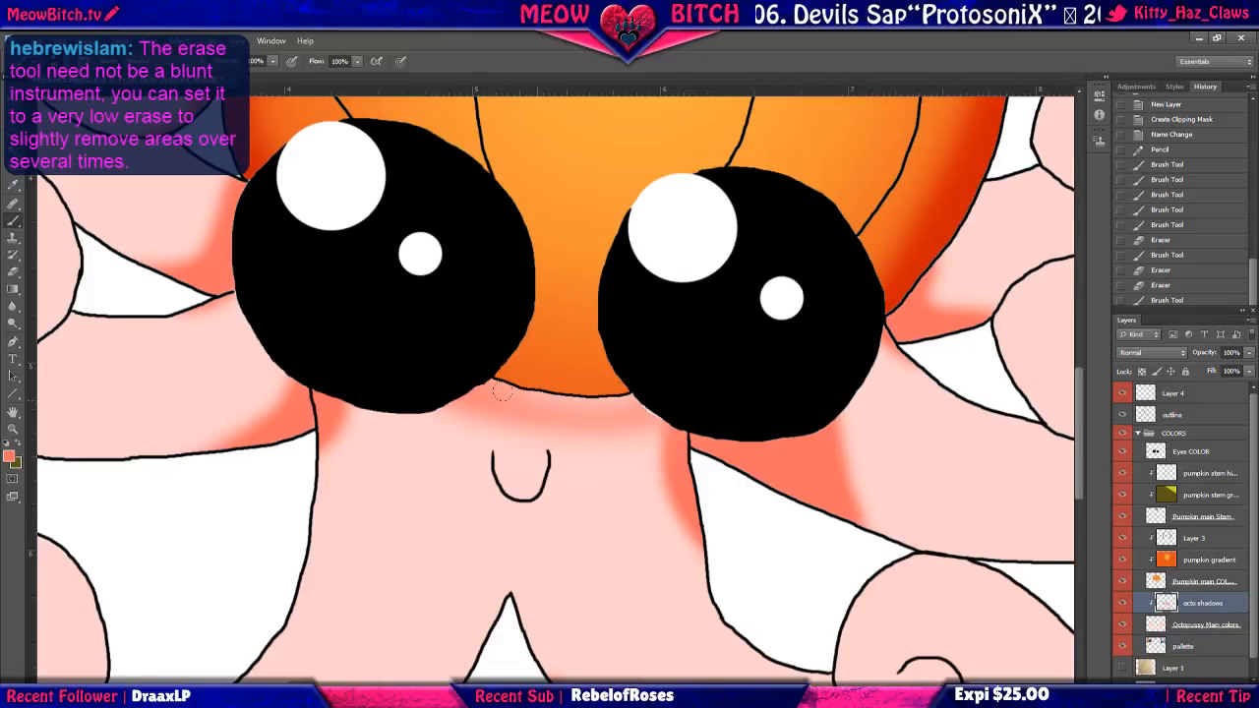
left_click(463, 380)
left_click(689, 381)
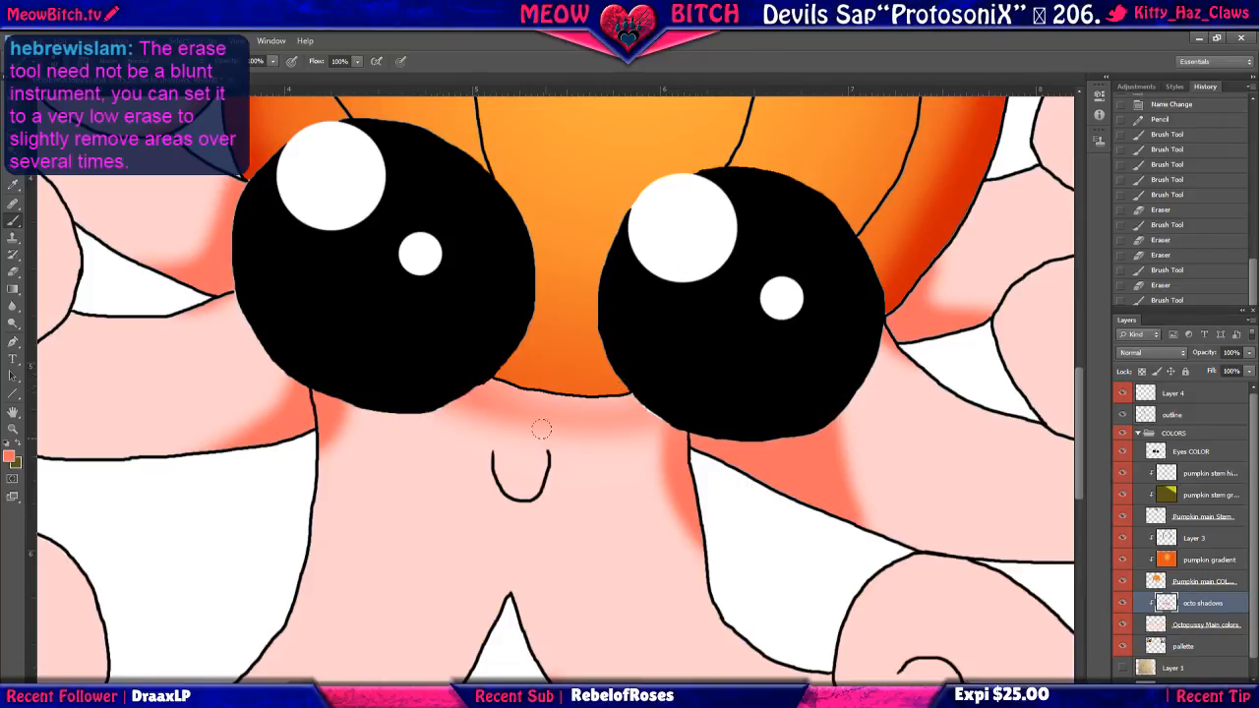
scroll(541, 430, "down", 5)
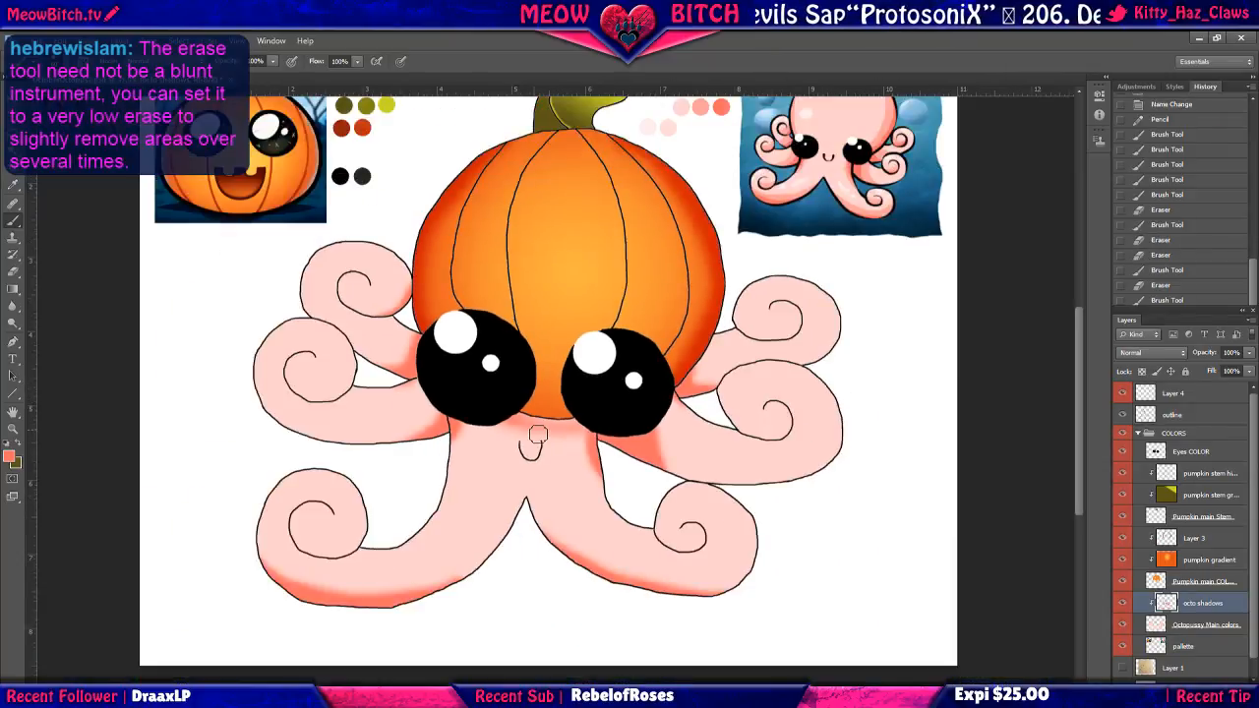
scroll(536, 434, "down", 2)
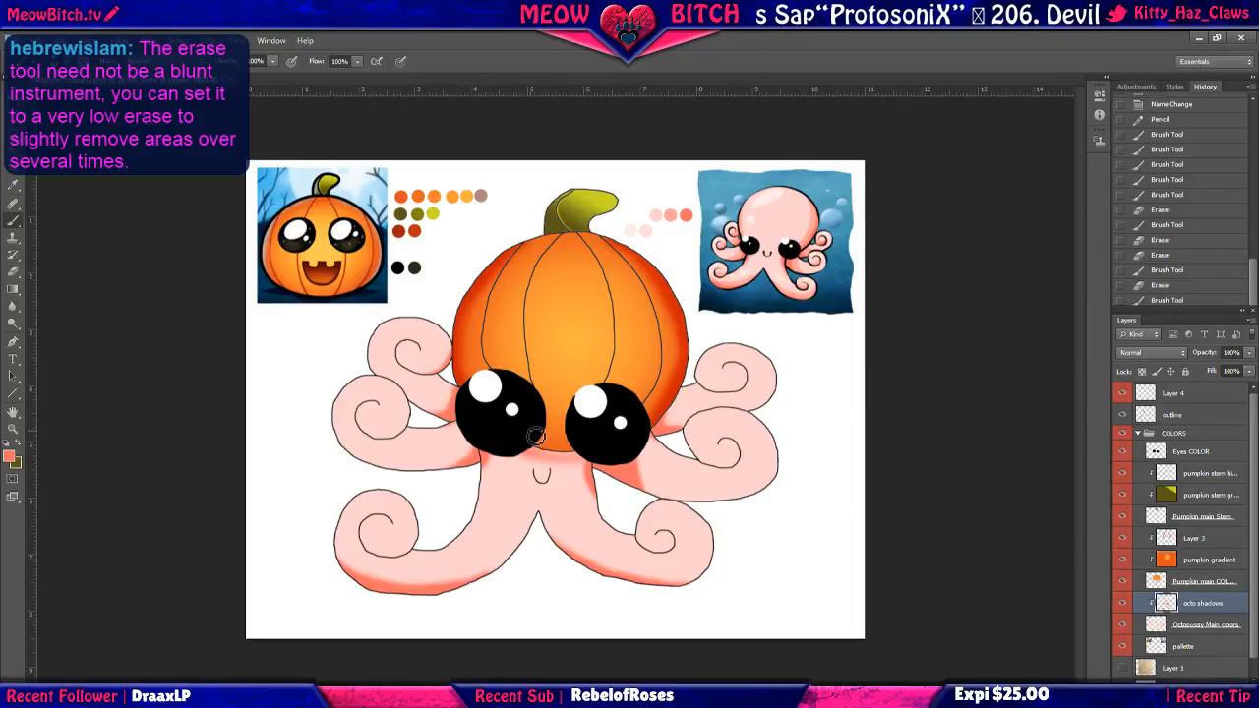
Touch up the shadow under the pumpkin beside the right eye using the Pencil tool.
right_click(18, 227)
left_click(61, 234)
scroll(544, 478, "up", 3)
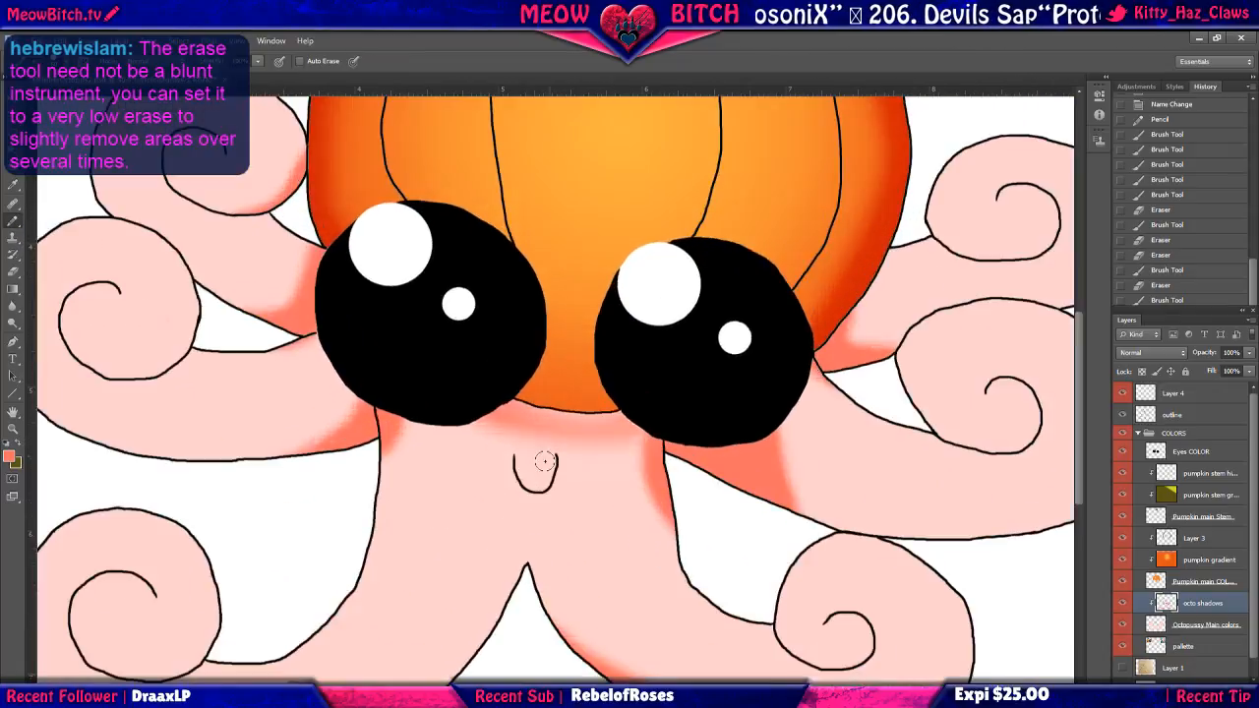
left_click_drag(579, 401, 629, 401)
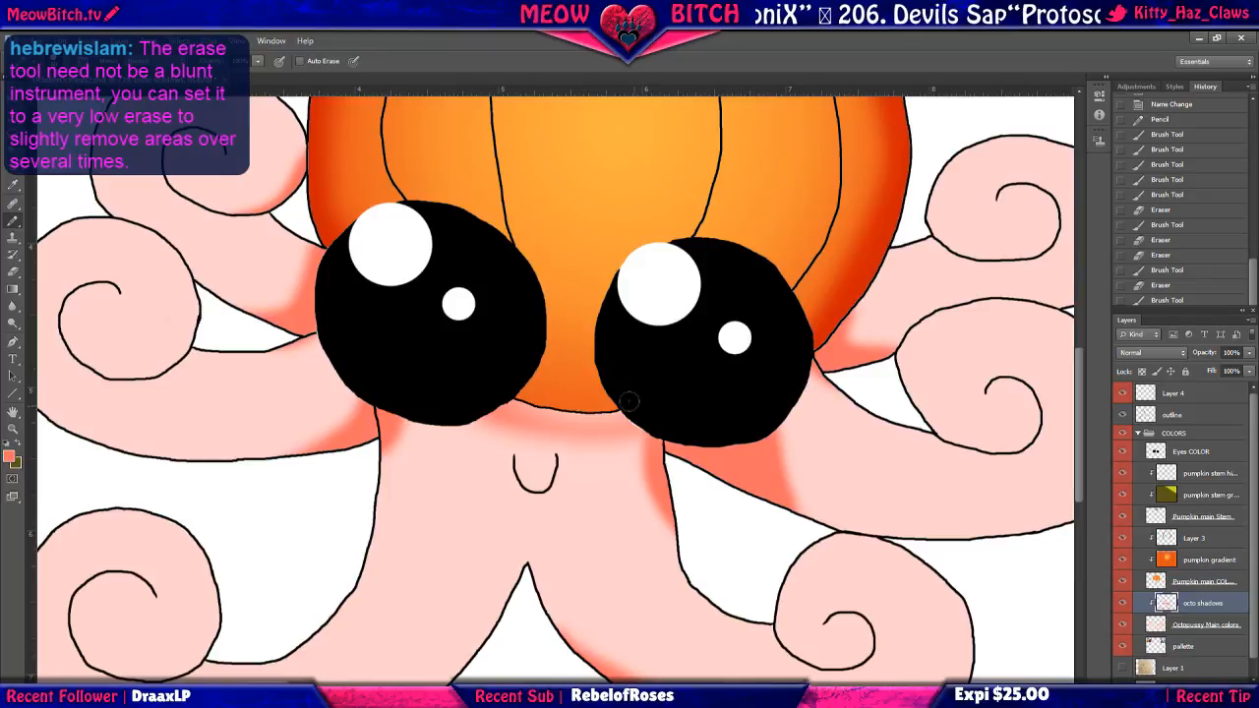
scroll(573, 451, "down", 1)
scroll(572, 454, "down", 1)
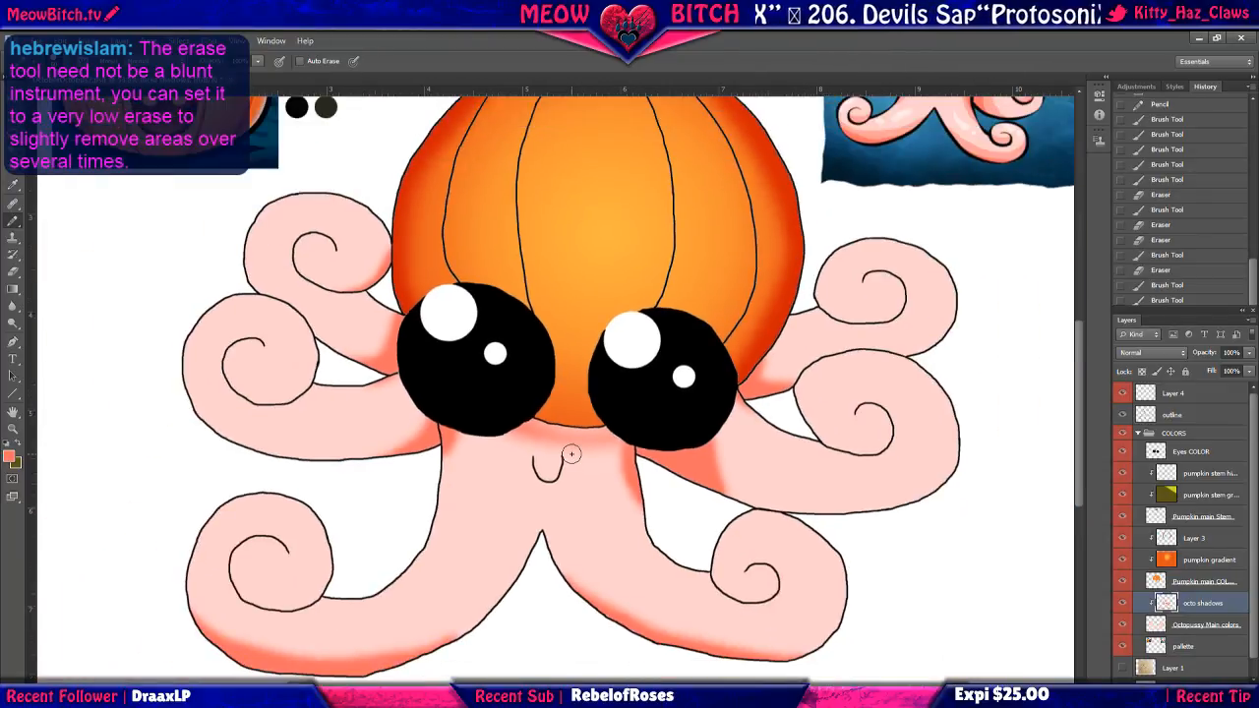
scroll(572, 454, "down", 2)
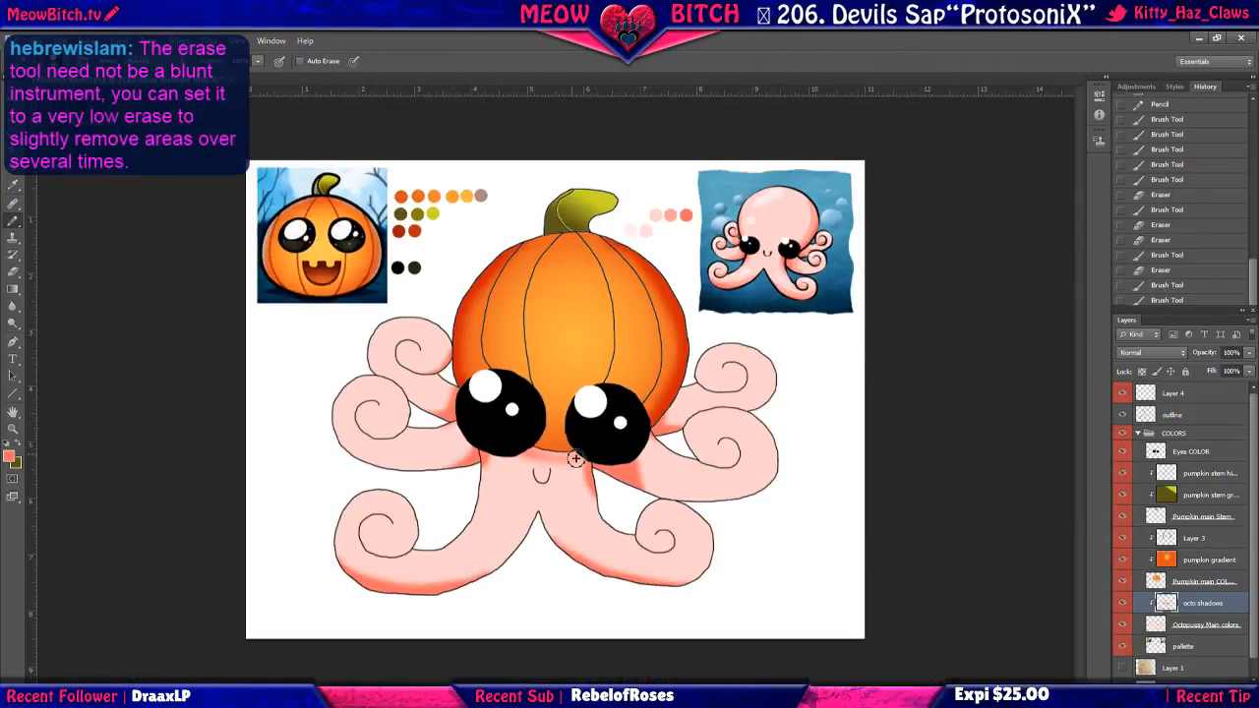
Sample the soft coral pink from the edge of the reference octopus's head with the pallette layer active, and switch to the Brush tool.
scroll(571, 455, "up", 2)
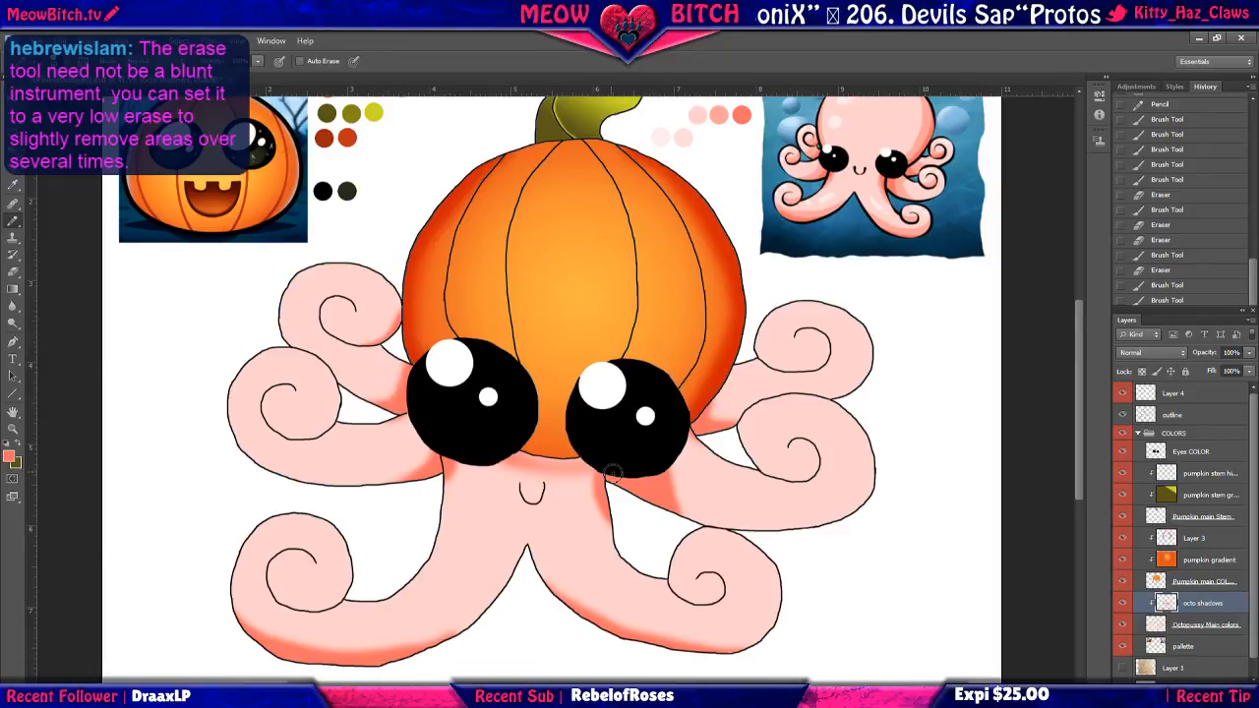
scroll(607, 329, "up", 3)
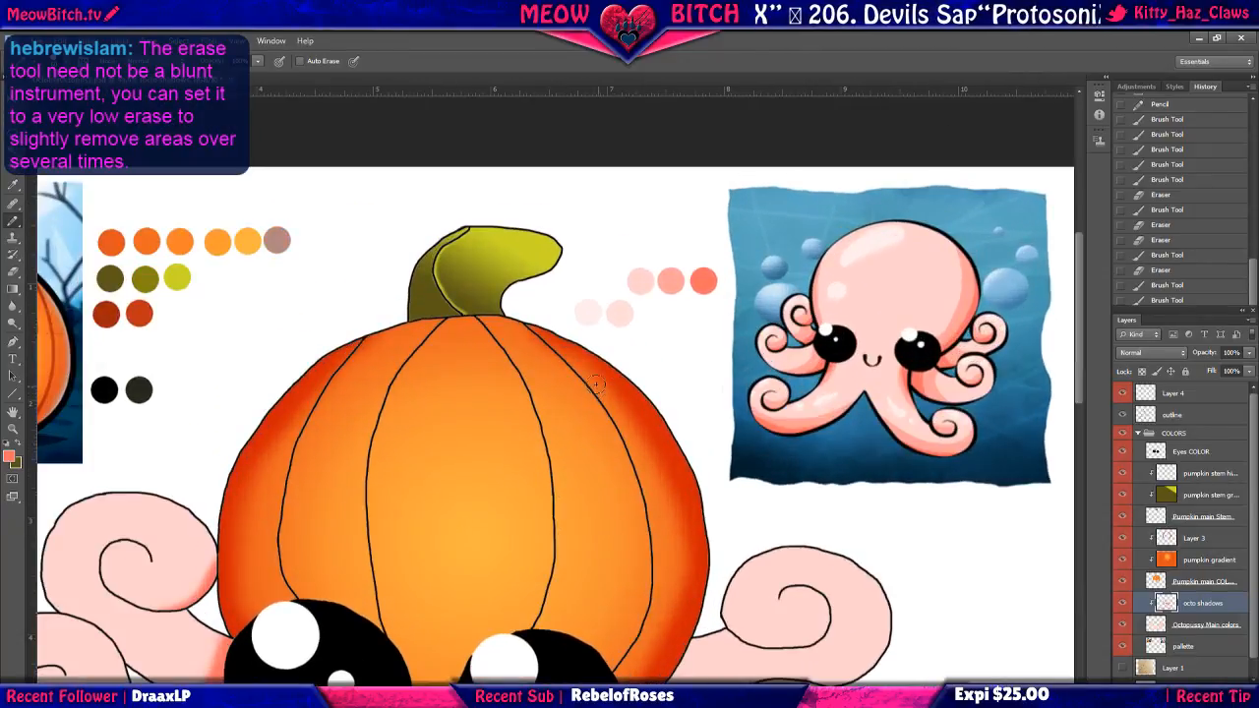
left_click(1195, 649)
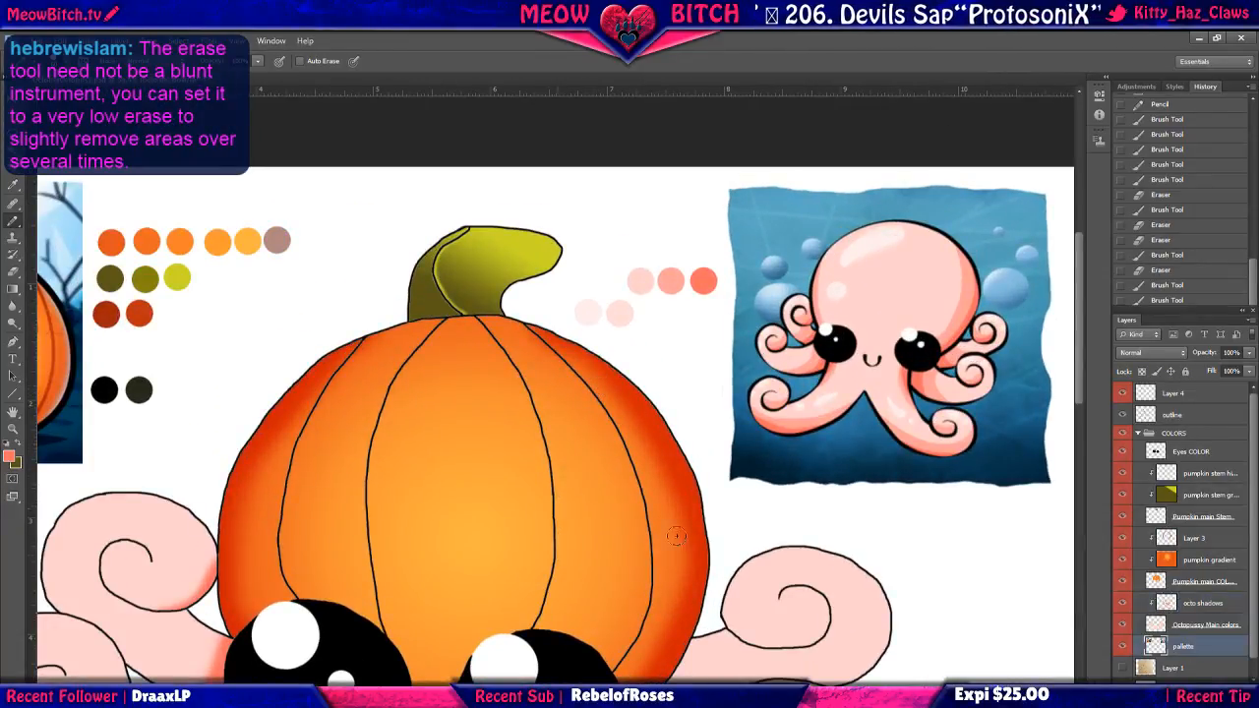
left_click(13, 185)
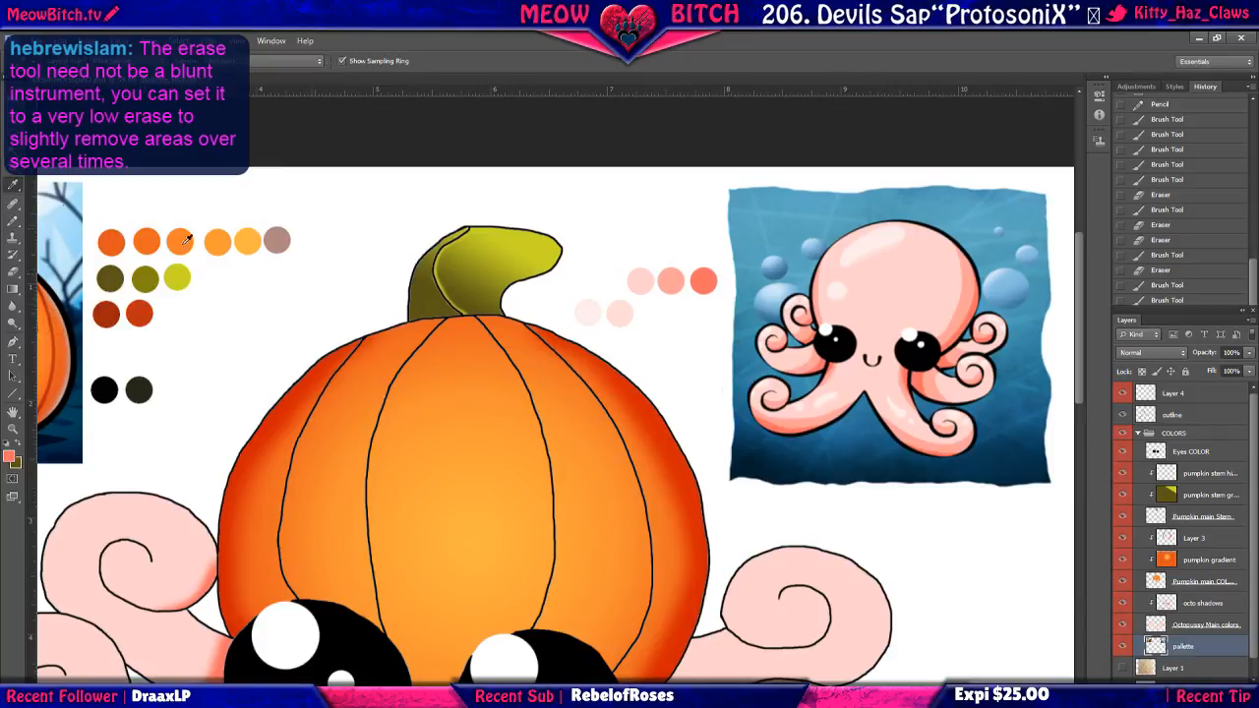
left_click(677, 279)
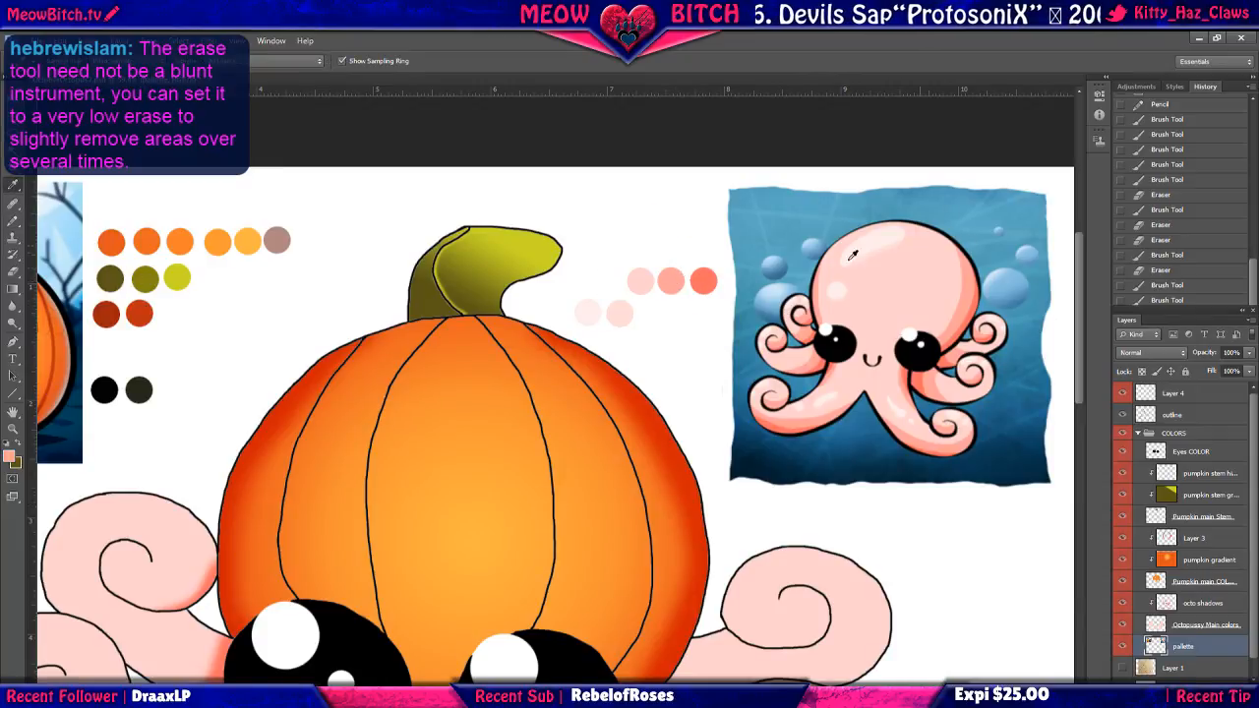
left_click(966, 293)
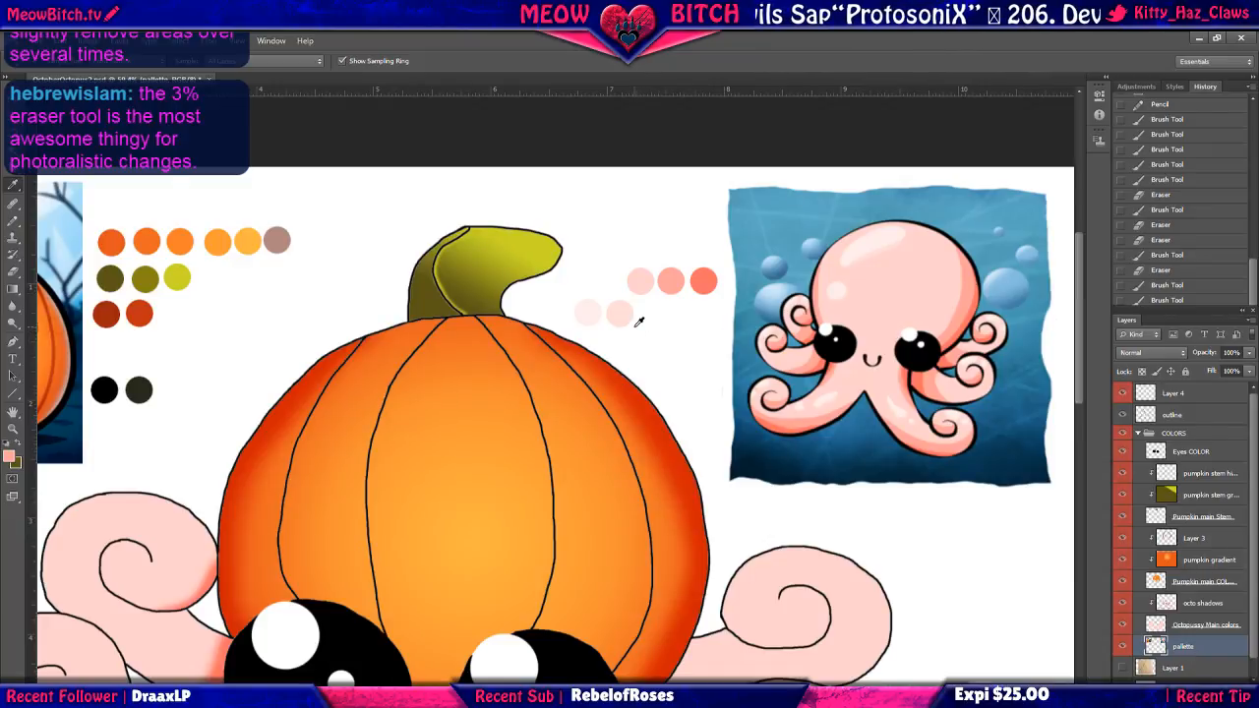
left_click_drag(507, 480, 551, 357)
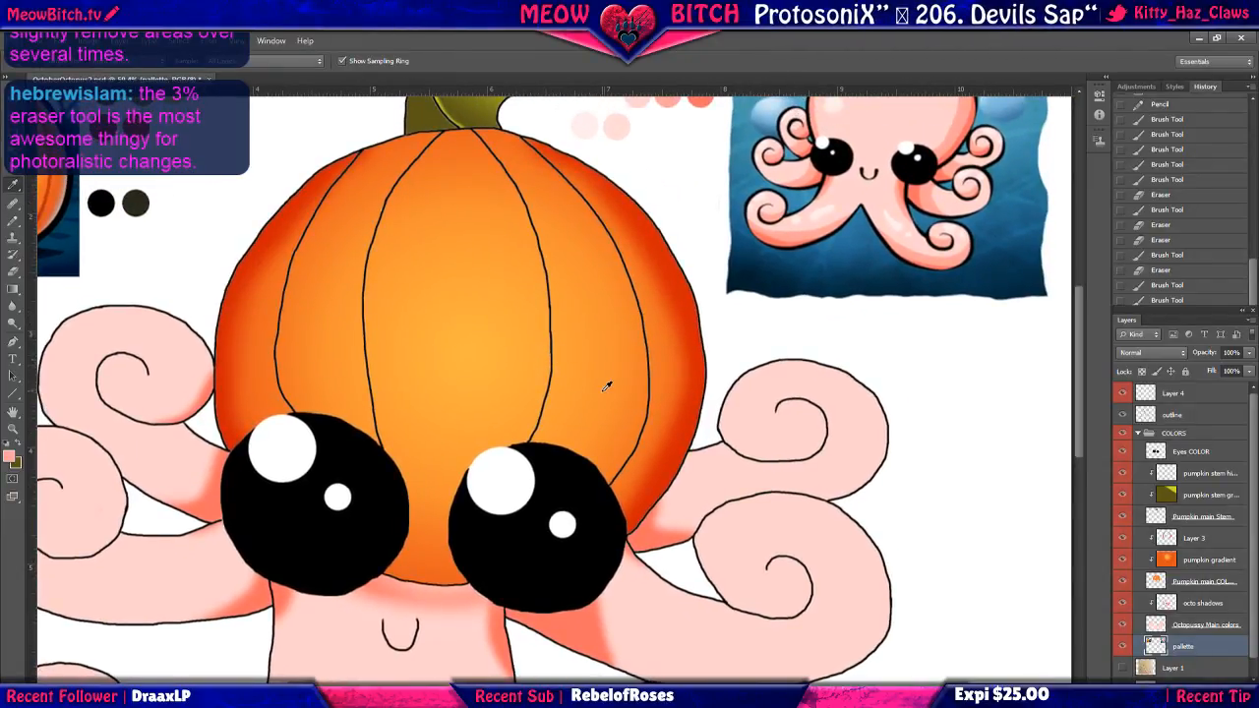
left_click(14, 225)
right_click(14, 225)
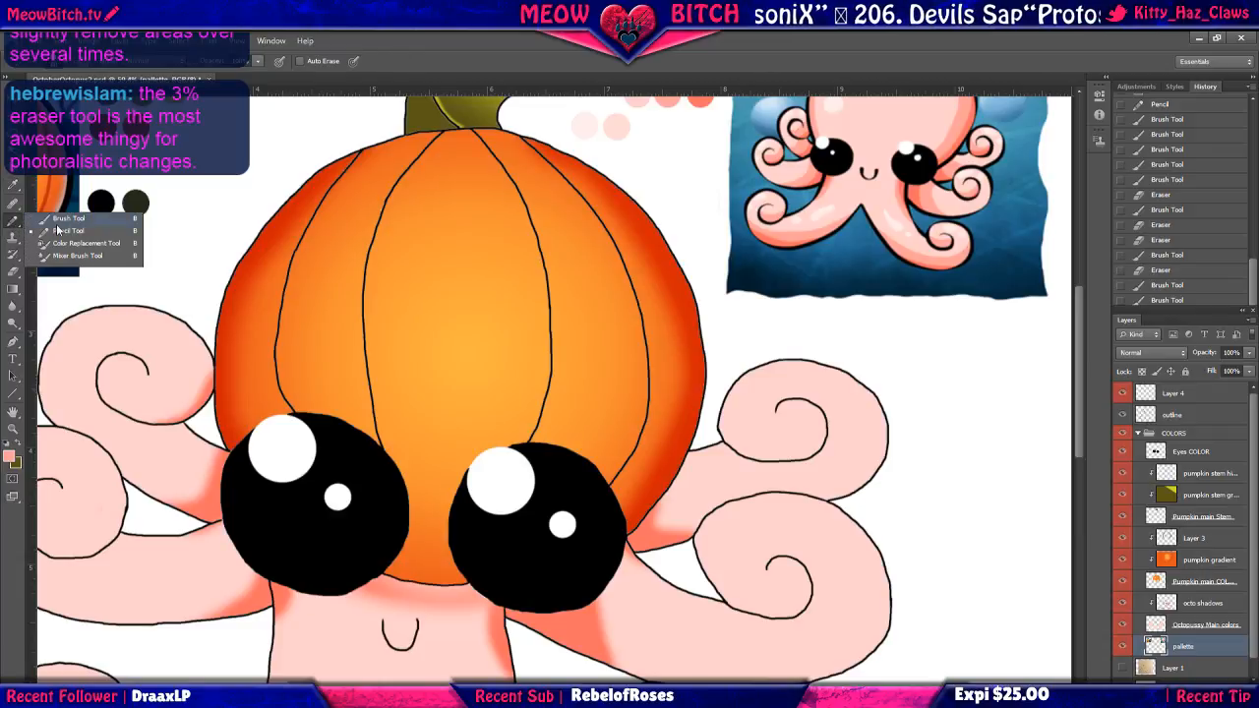
left_click(59, 220)
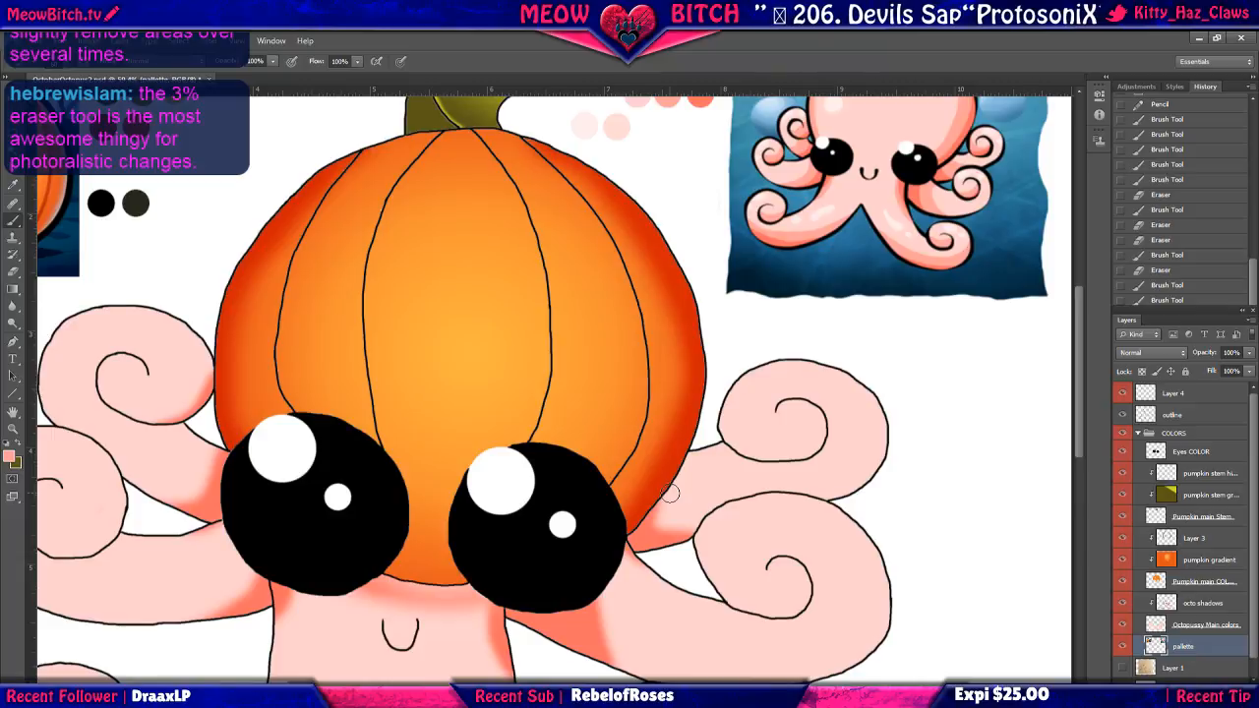
left_click_drag(668, 493, 697, 532)
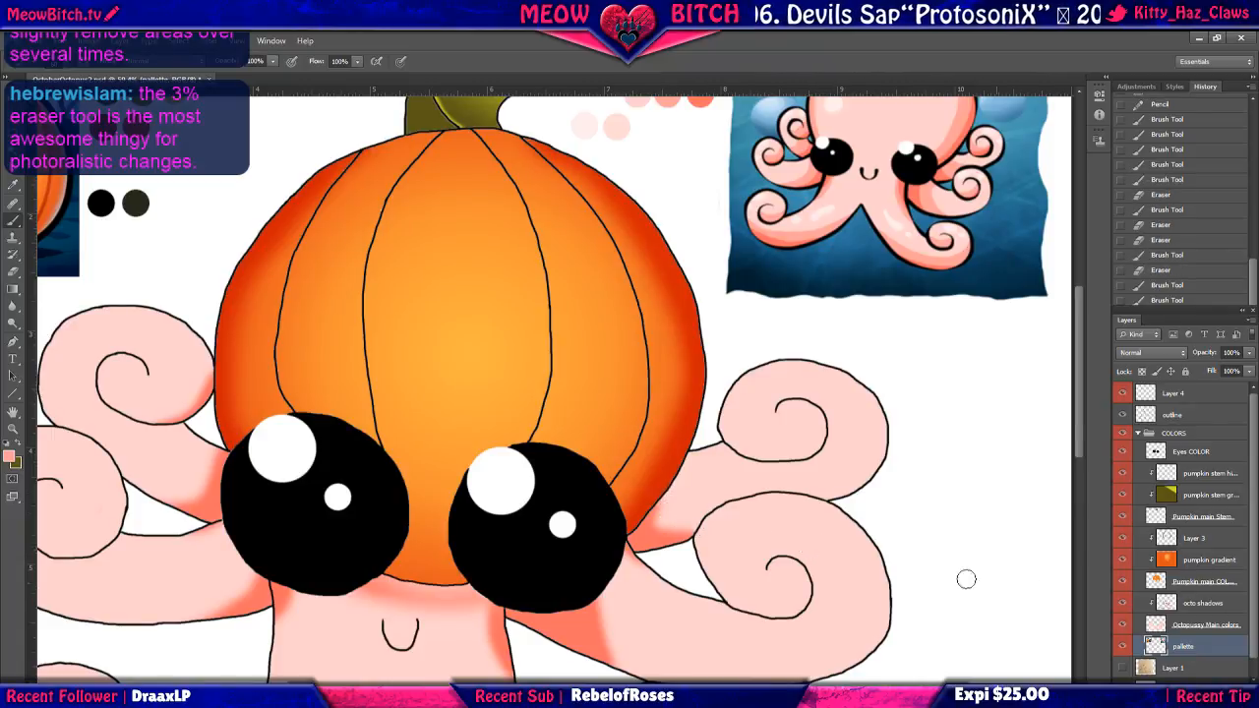
Select the octo shadows layer and toggle its visibility off and on to compare the shading.
left_click(1213, 605)
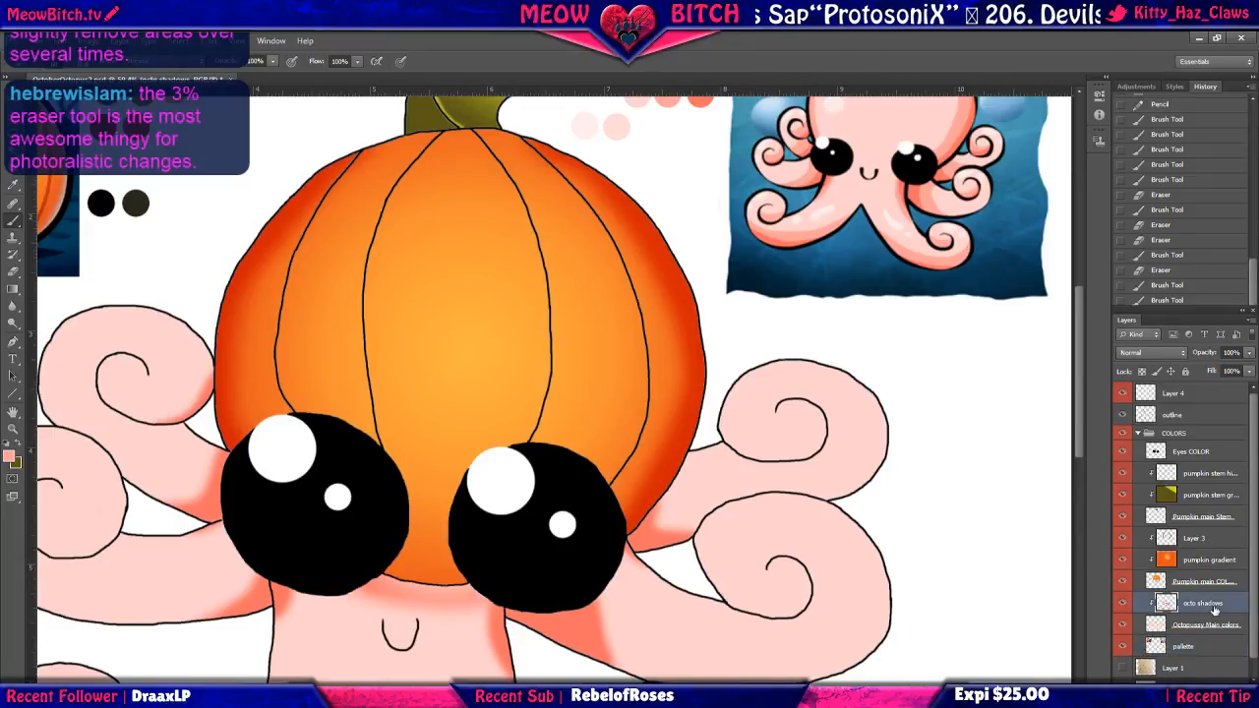
left_click(1122, 605)
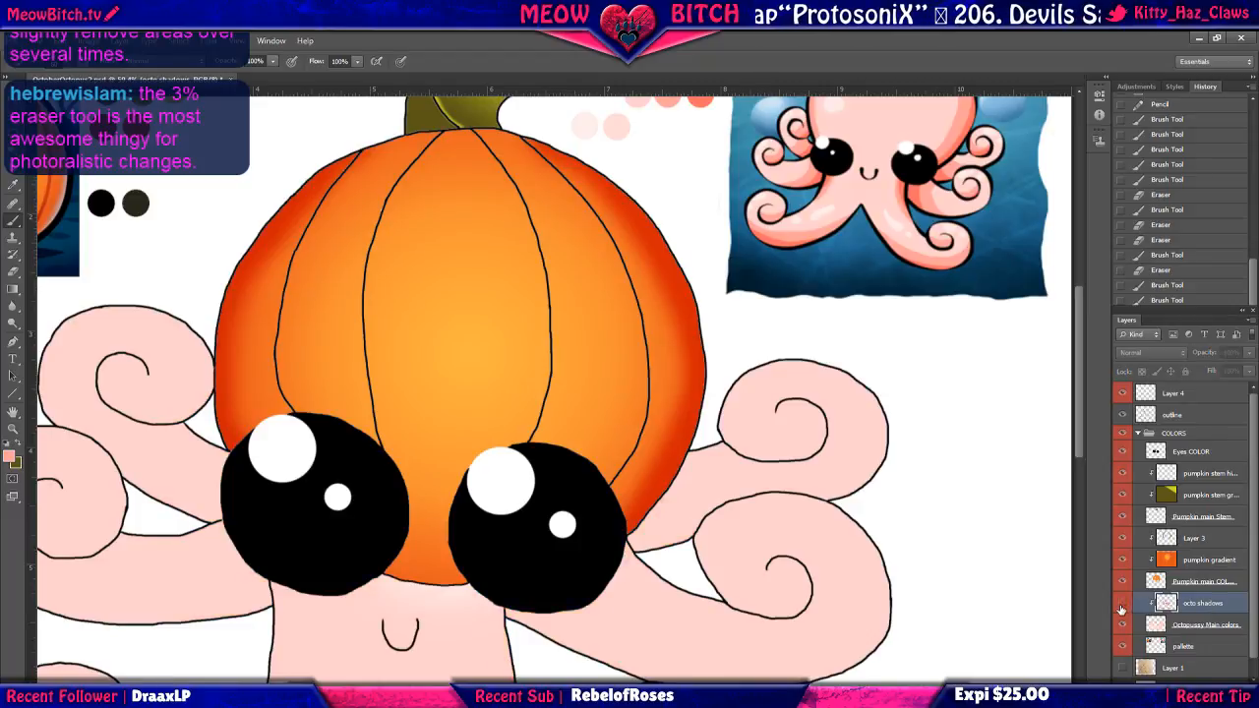
left_click(1123, 607)
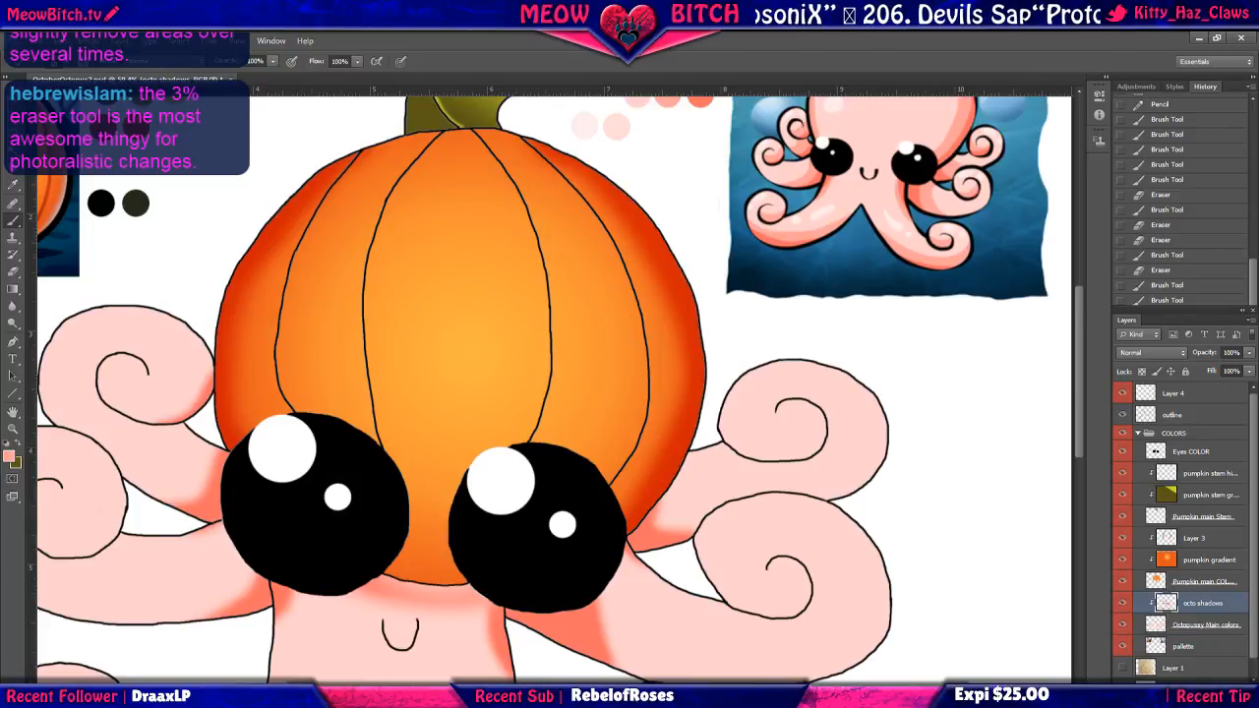
Add a new clipped layer above octo shadows and name it "octo shadows 2".
key("ctrl+shift+alt+n")
right_click(1206, 600)
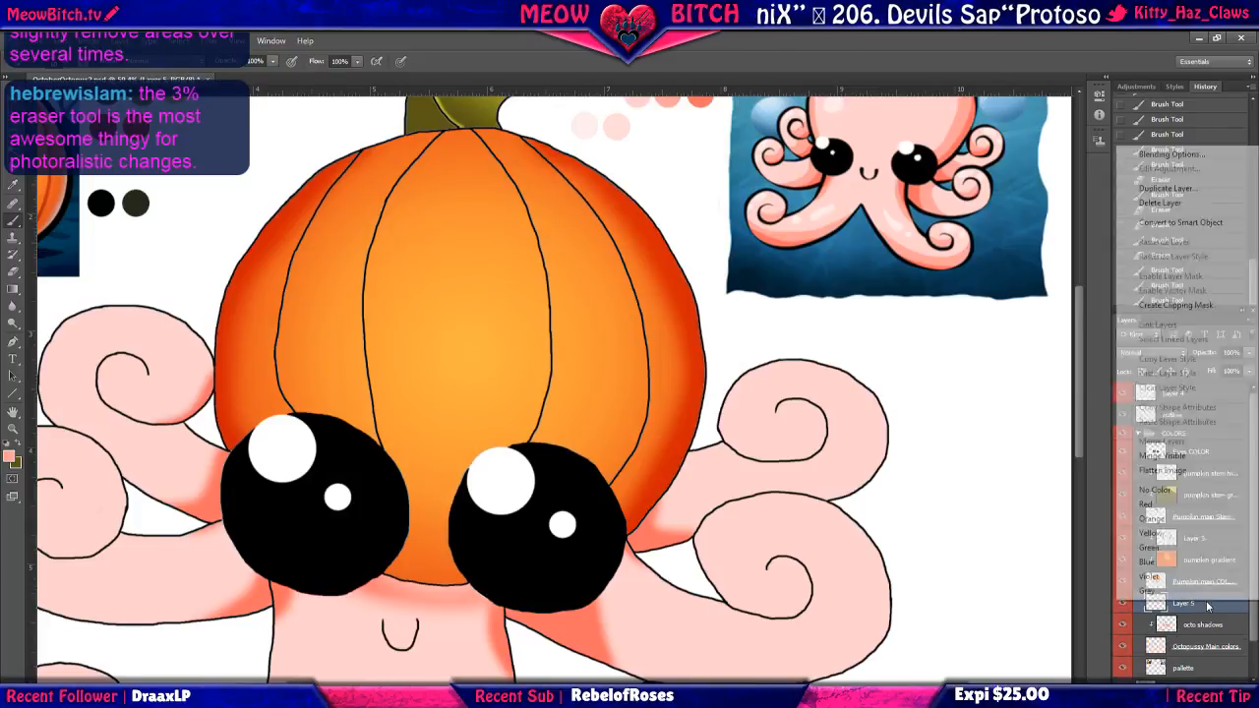
left_click(1185, 310)
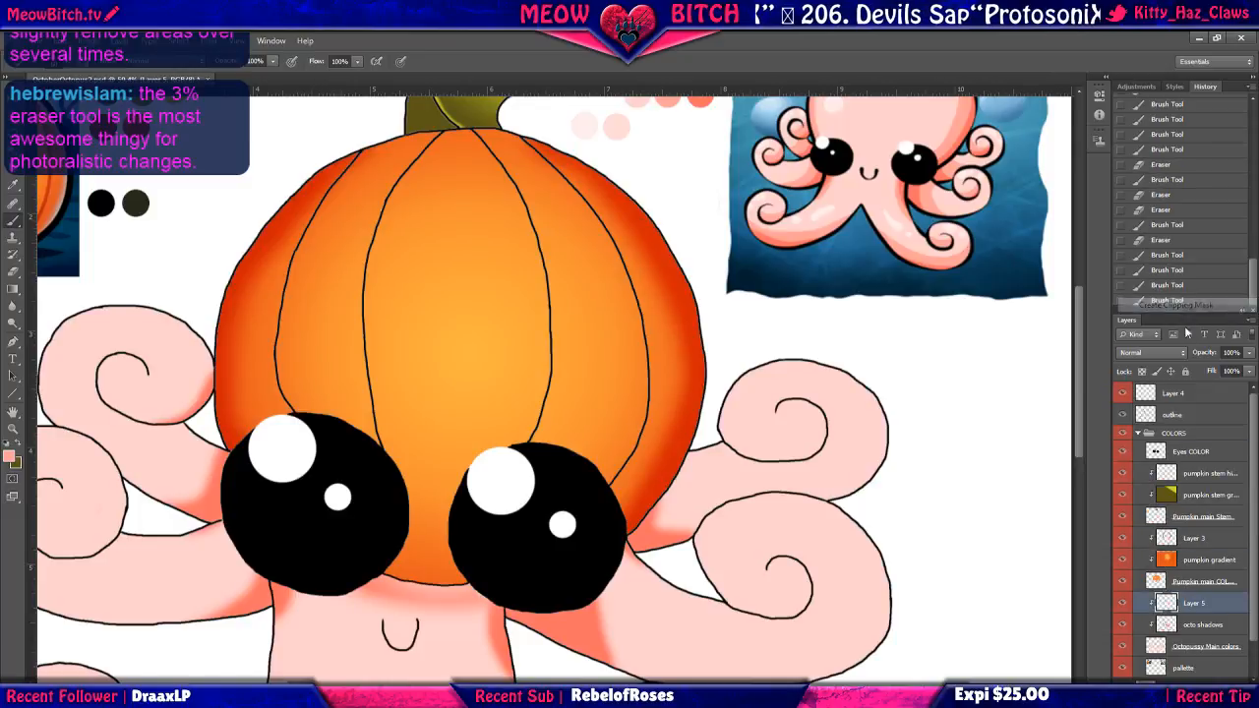
double_click(1190, 602)
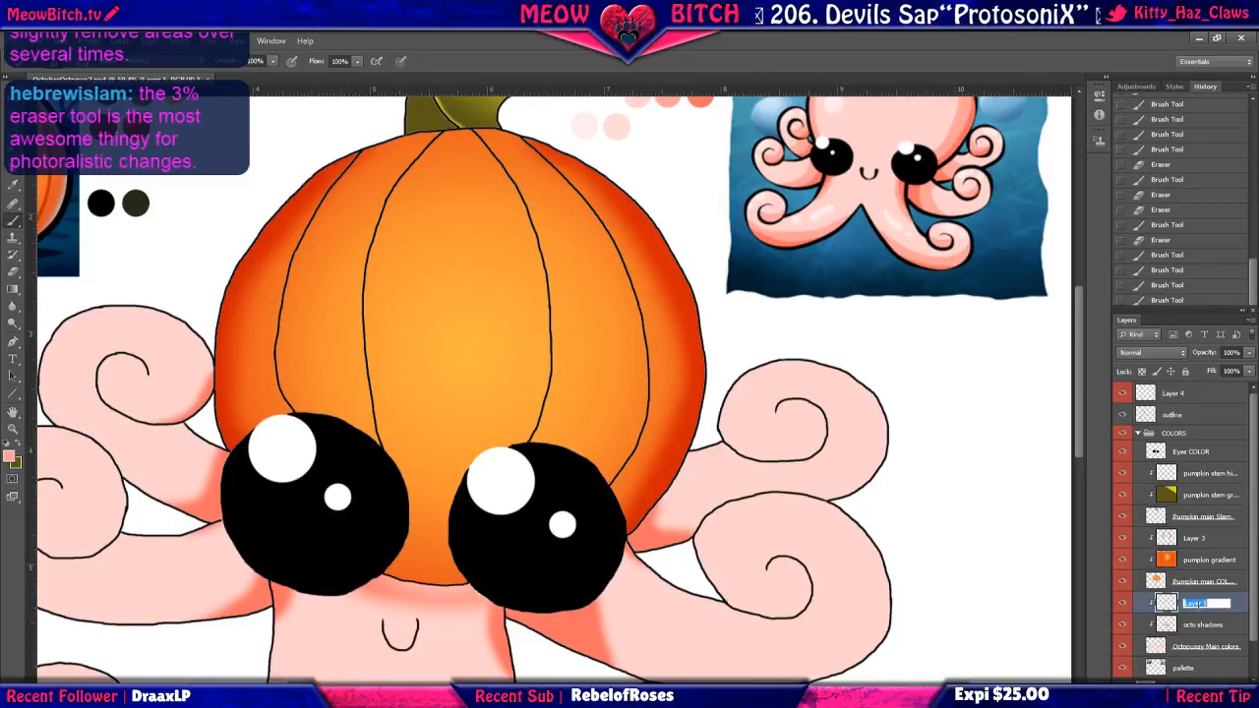
type("octo sha")
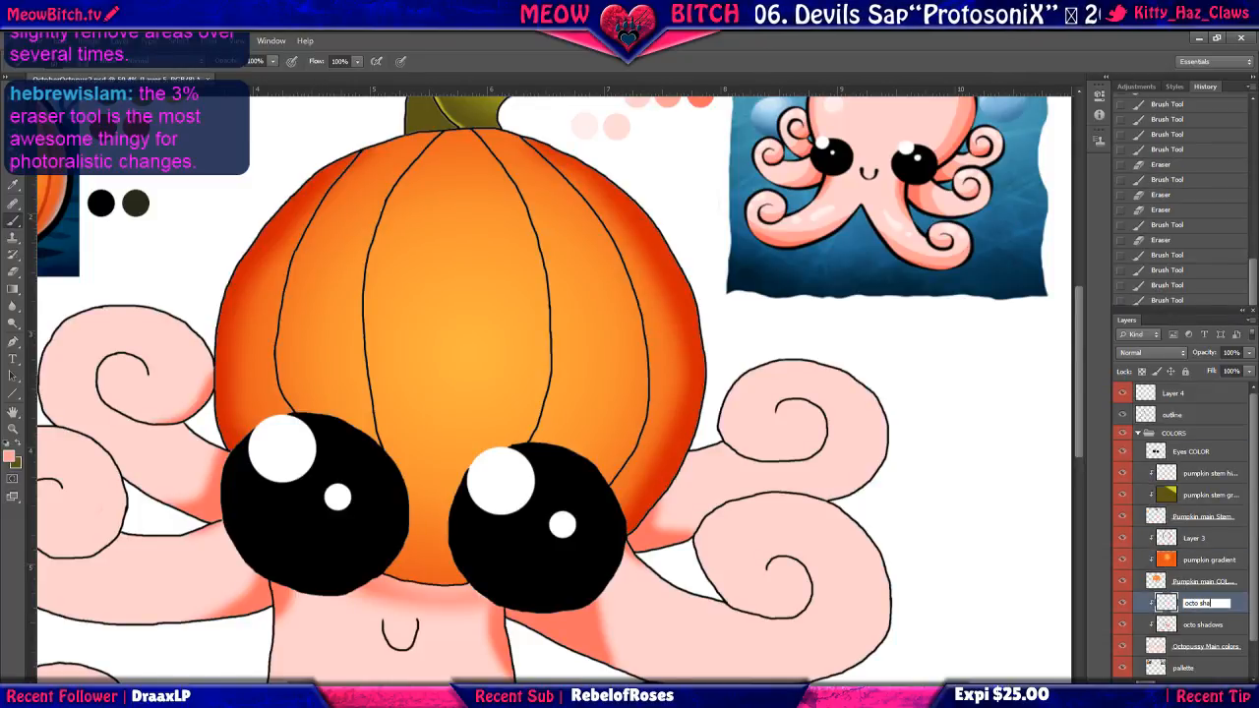
type("dows 2")
key("Return")
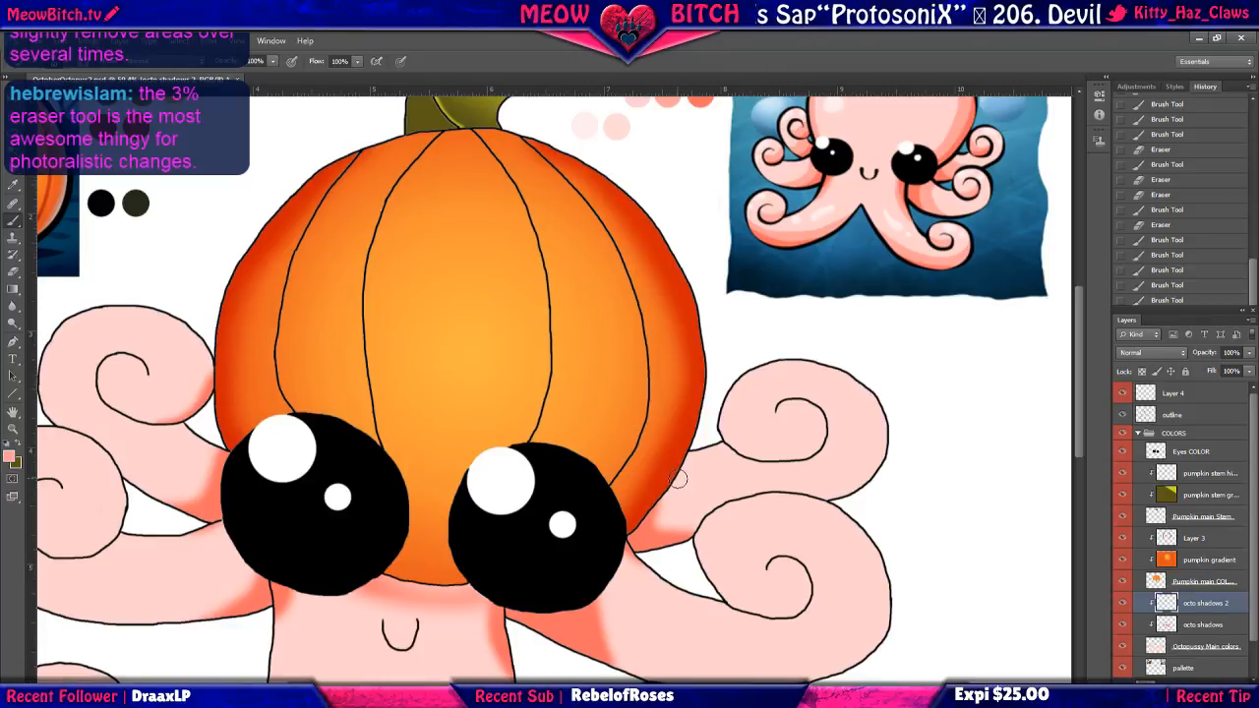
Paint a lighter coral transition on the upper right tentacle beside the pumpkin, extending the existing shadow toward the curls.
mouse_move(679, 479)
left_mouse_down()
mouse_move(706, 505)
mouse_move(691, 523)
mouse_move(664, 518)
mouse_move(673, 497)
mouse_move(656, 516)
mouse_move(692, 529)
left_mouse_up()
scroll(657, 536, "up", 3)
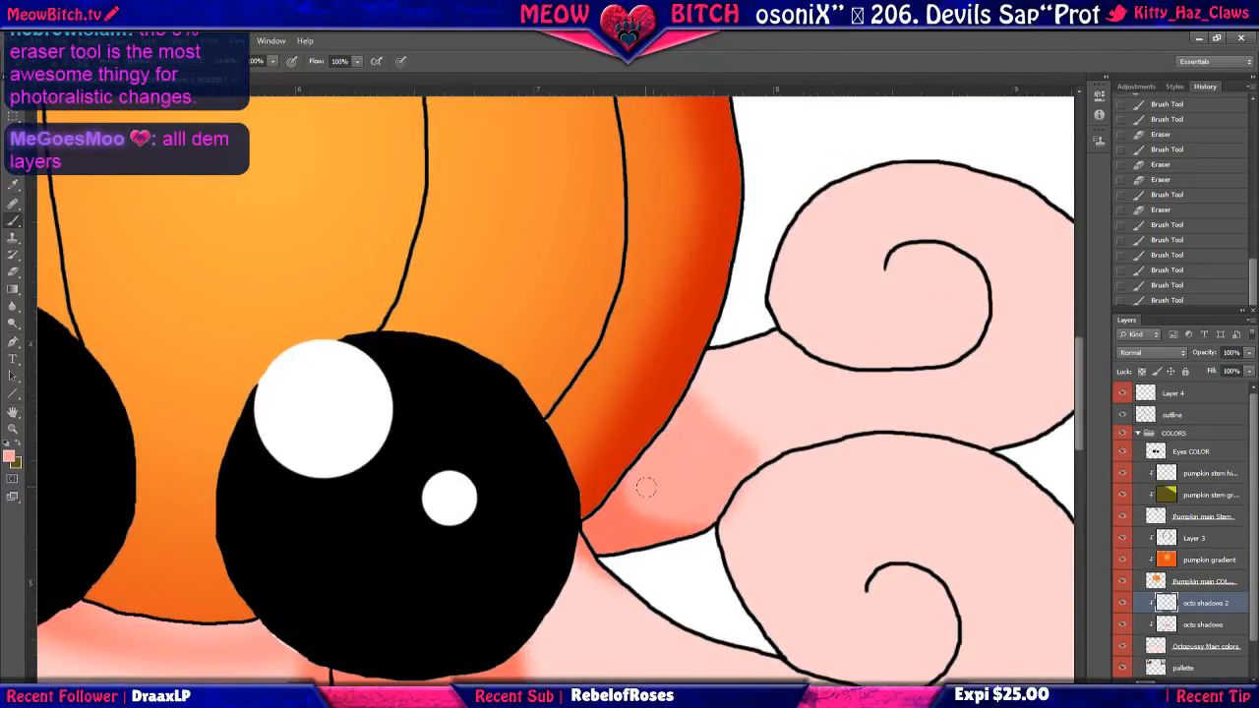
mouse_move(721, 507)
left_mouse_down()
mouse_move(733, 458)
mouse_move(669, 420)
mouse_move(638, 461)
left_mouse_up()
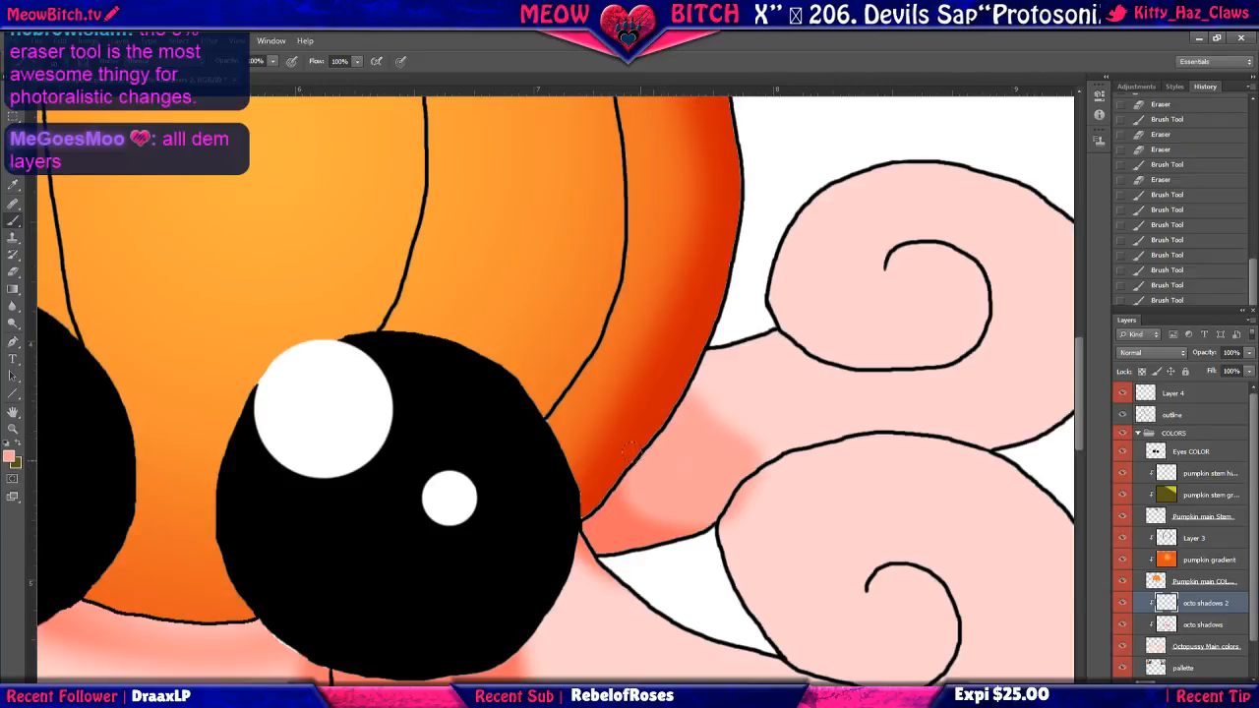
left_click_drag(645, 475, 661, 494)
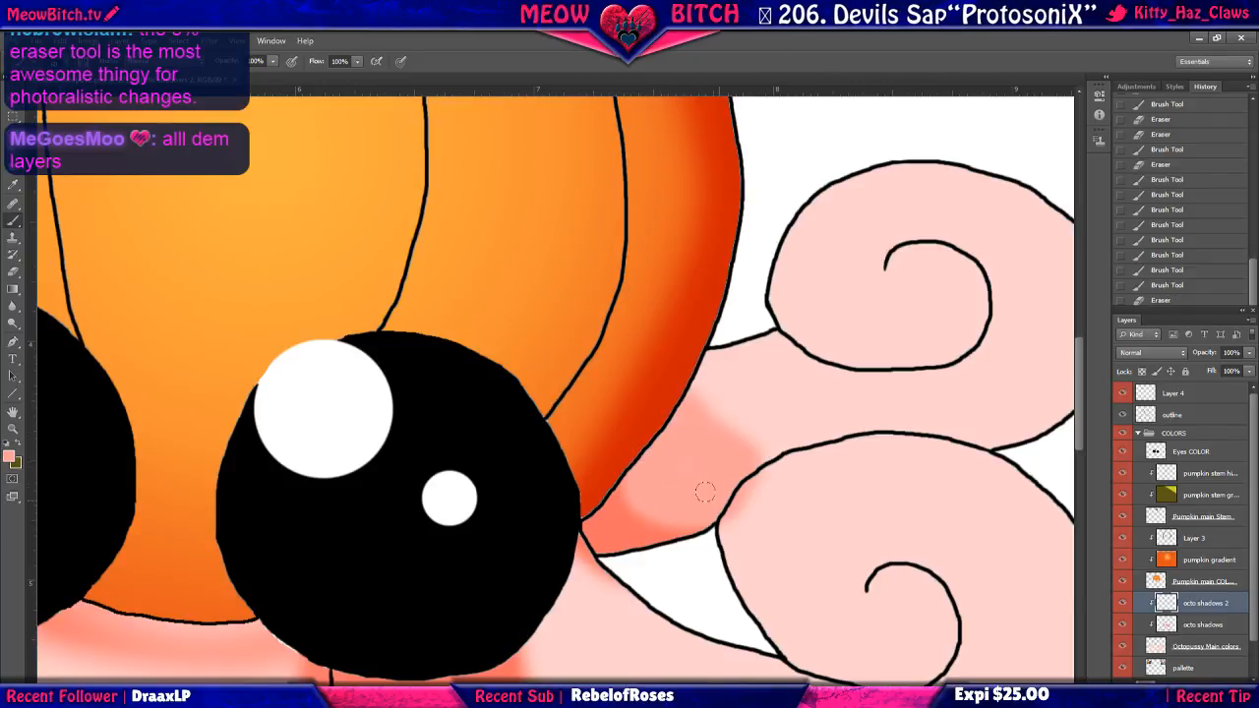
Erase the lighter coral overspill from the edge of the middle right tentacle's curl.
left_click(13, 272)
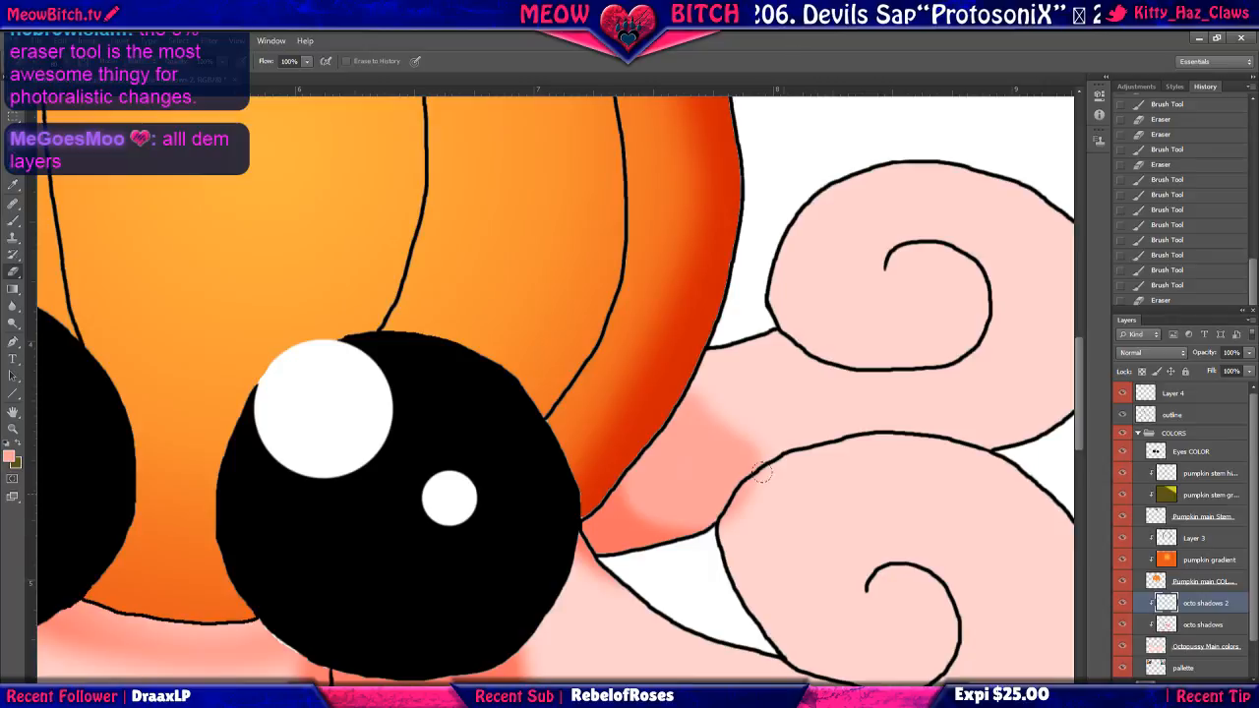
mouse_move(736, 497)
left_mouse_down()
mouse_move(733, 525)
mouse_move(741, 499)
mouse_move(725, 518)
mouse_move(751, 502)
mouse_move(728, 521)
left_mouse_up()
key("ctrl+z")
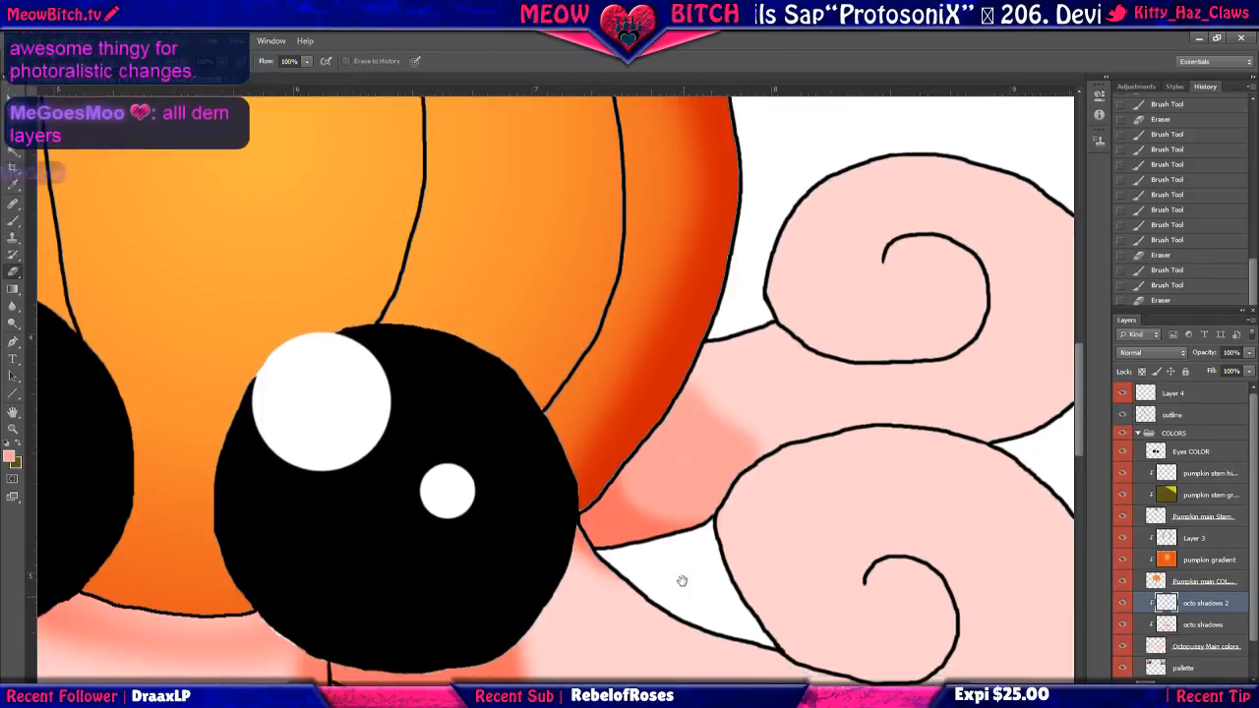
left_click_drag(680, 581, 691, 427)
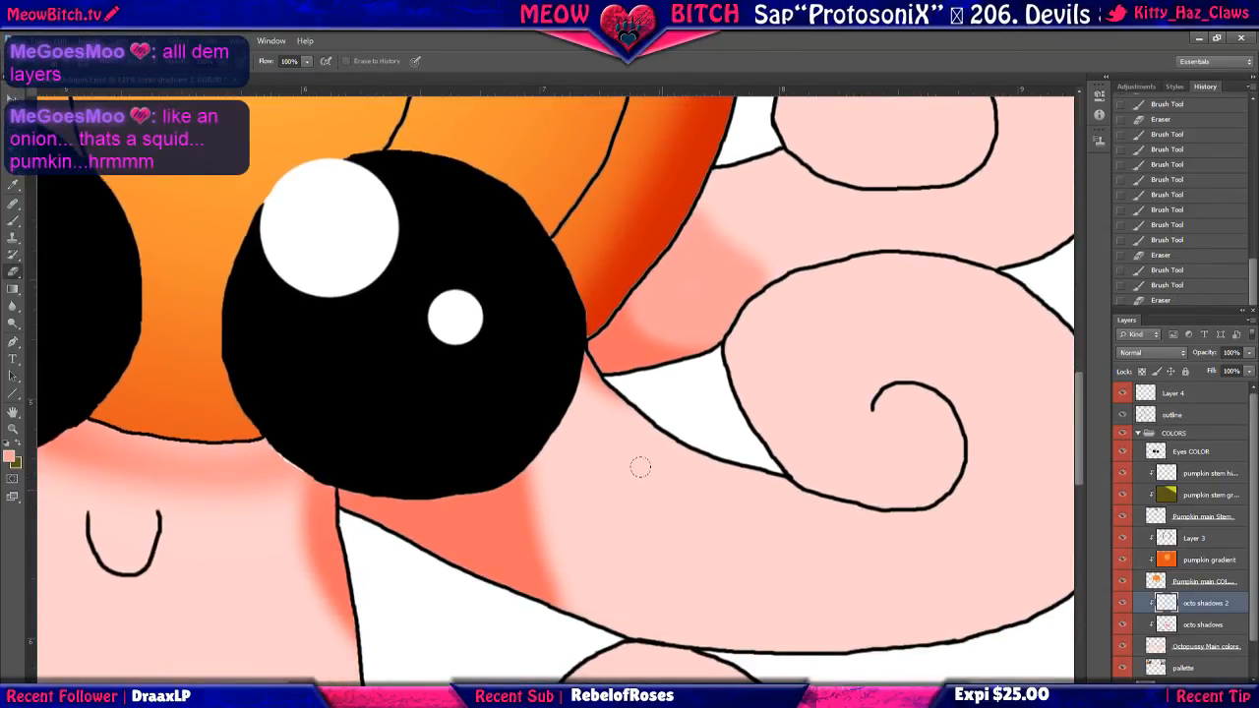
Paint a lighter coral transition beside the dark shadow on the middle right tentacle and erase the stray color along its edge.
left_click(12, 227)
scroll(546, 566, "down", 3)
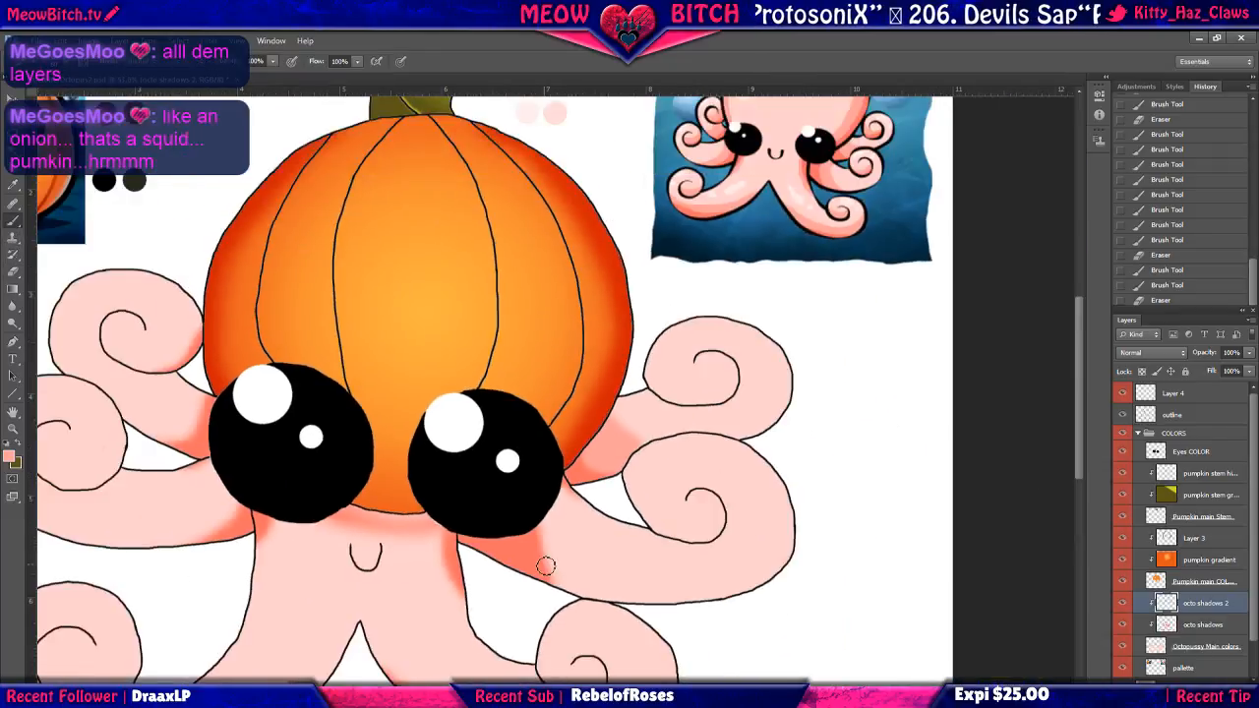
scroll(546, 565, "up", 3)
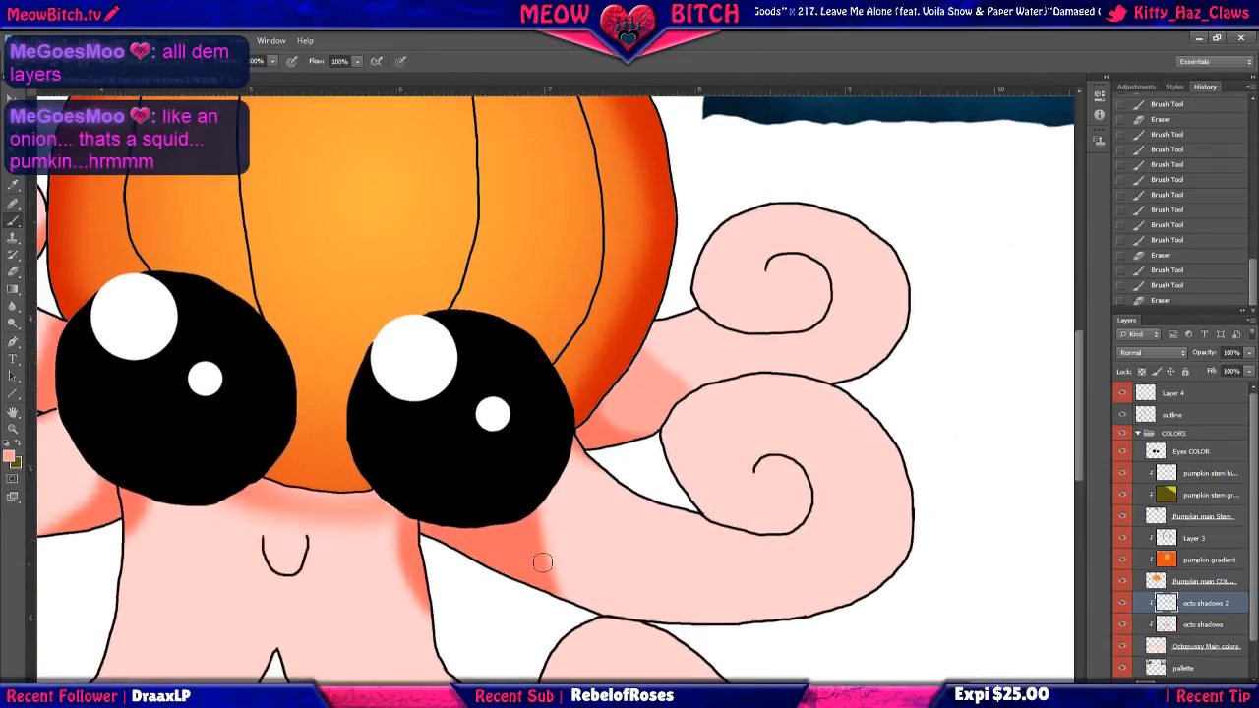
mouse_move(575, 464)
left_mouse_down()
mouse_move(605, 561)
mouse_move(665, 613)
mouse_move(577, 593)
left_mouse_up()
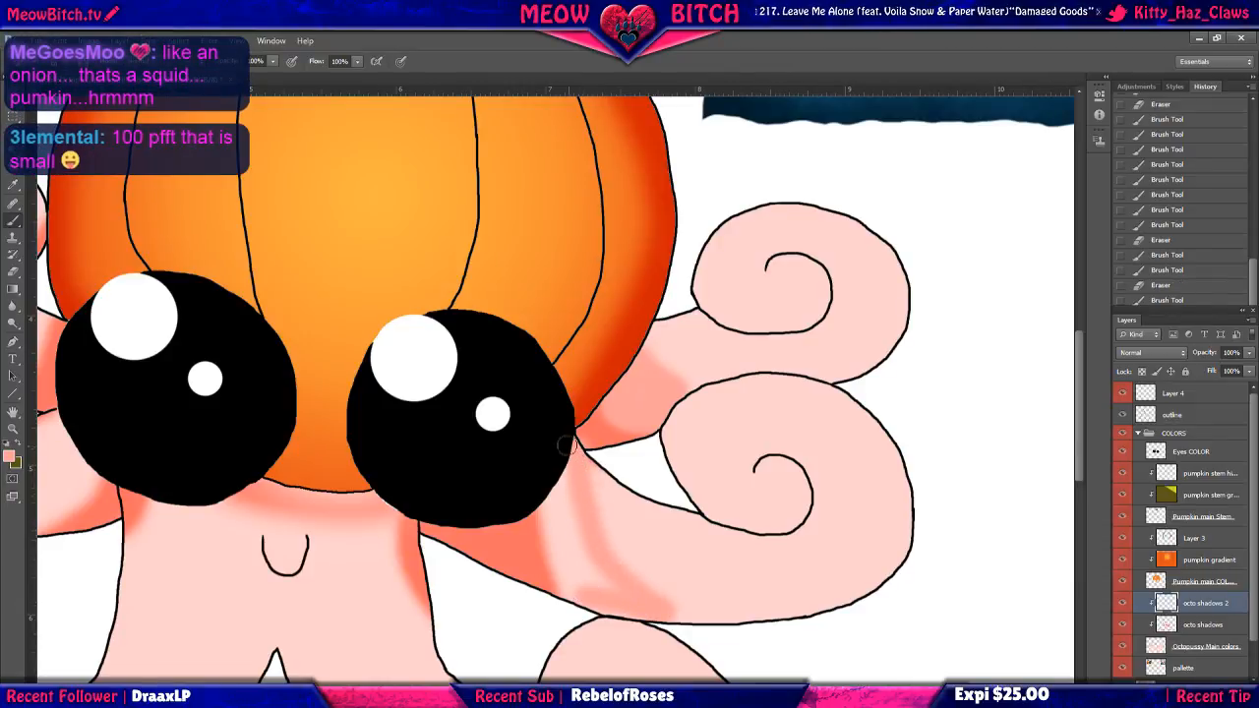
mouse_move(569, 450)
left_mouse_down()
mouse_move(549, 528)
mouse_move(549, 502)
mouse_move(566, 583)
mouse_move(549, 524)
left_mouse_up()
mouse_move(548, 561)
left_mouse_down()
mouse_move(573, 594)
mouse_move(556, 518)
mouse_move(574, 579)
mouse_move(600, 597)
mouse_move(571, 497)
mouse_move(600, 591)
mouse_move(632, 608)
mouse_move(608, 603)
mouse_move(619, 617)
mouse_move(700, 629)
mouse_move(640, 608)
mouse_move(546, 528)
left_mouse_up()
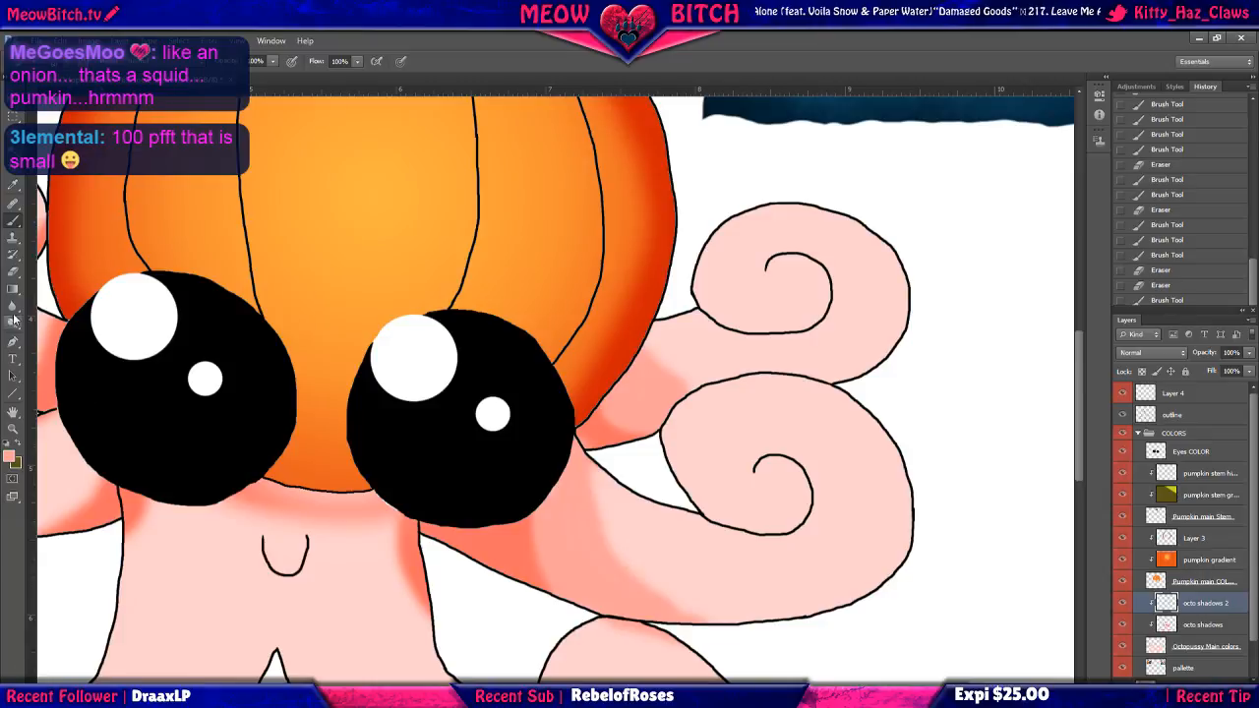
key("e")
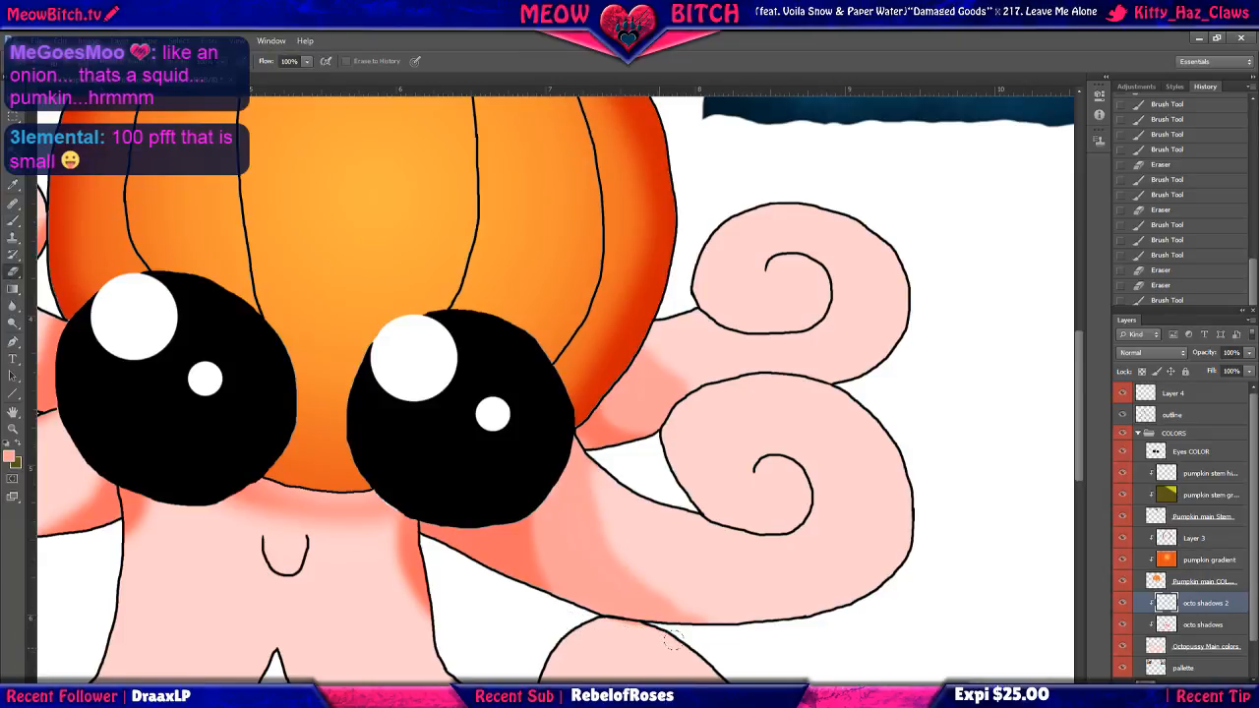
left_click(587, 626)
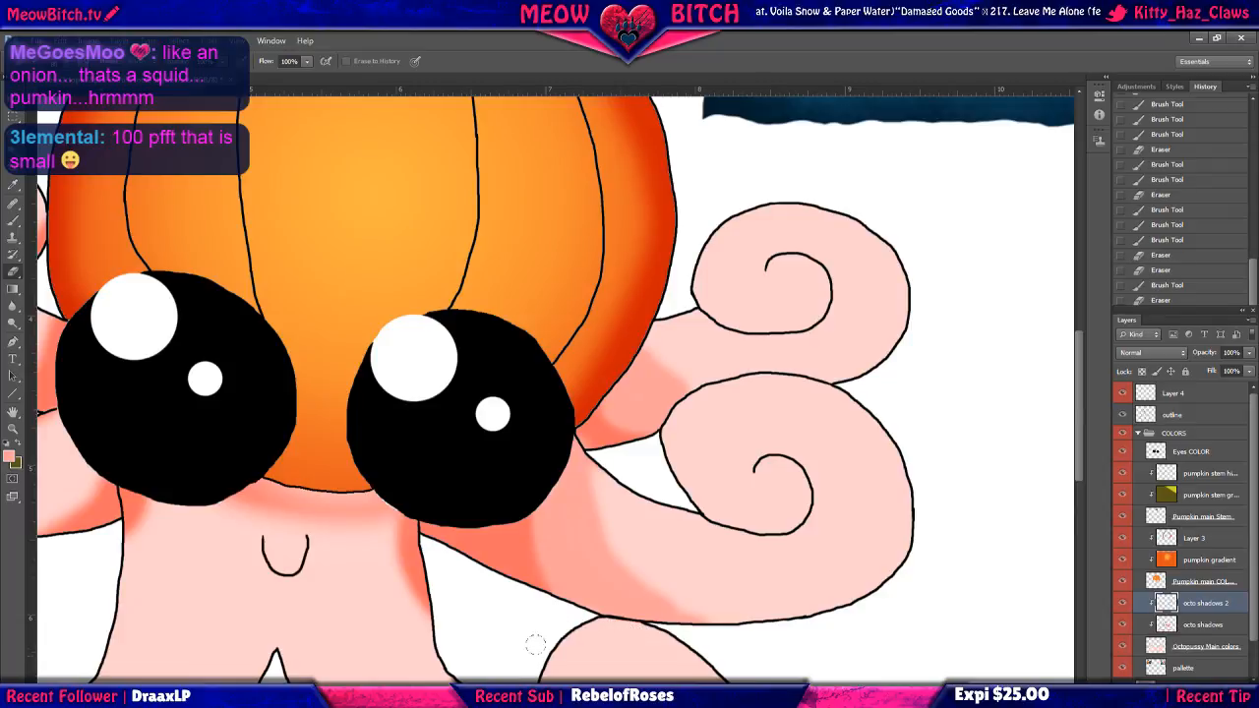
Paint a lighter coral shadow down the body's right side below the right eye, blending it inward beneath the pumpkin.
left_click_drag(544, 672, 530, 583)
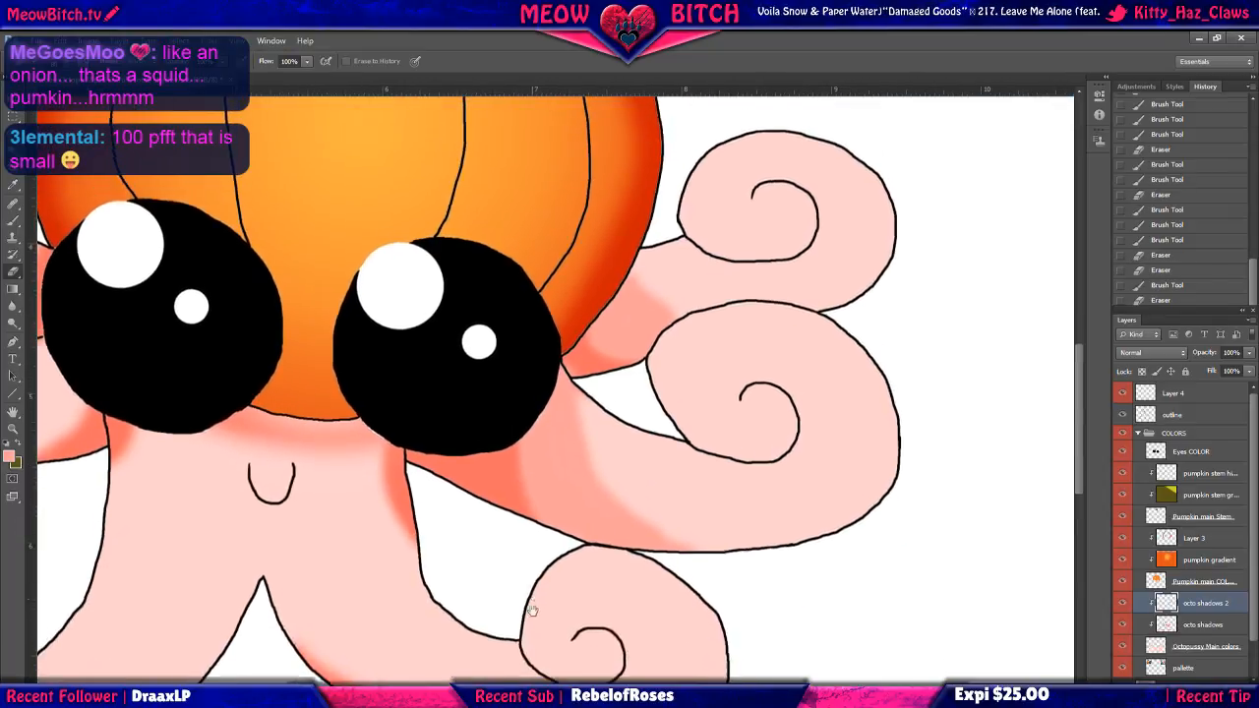
left_click_drag(822, 324, 748, 526)
left_click(12, 223)
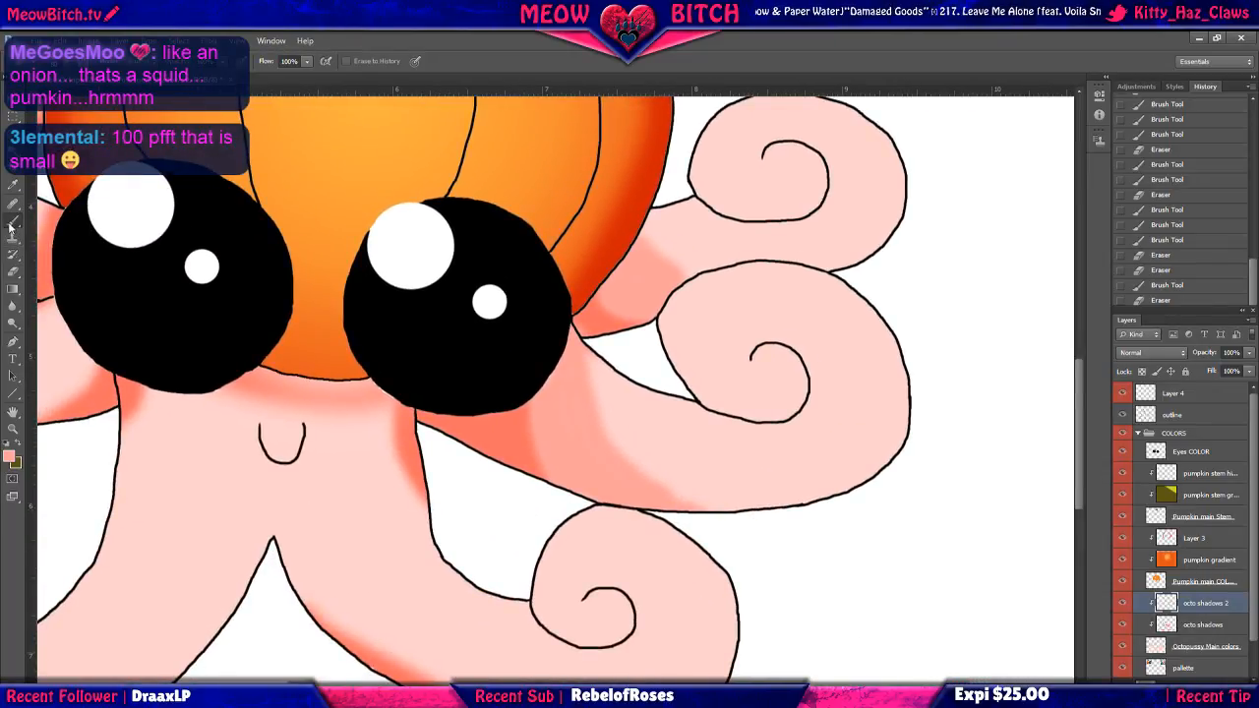
mouse_move(388, 401)
left_mouse_down()
mouse_move(420, 520)
mouse_move(395, 467)
mouse_move(388, 397)
mouse_move(393, 468)
mouse_move(433, 543)
left_mouse_up()
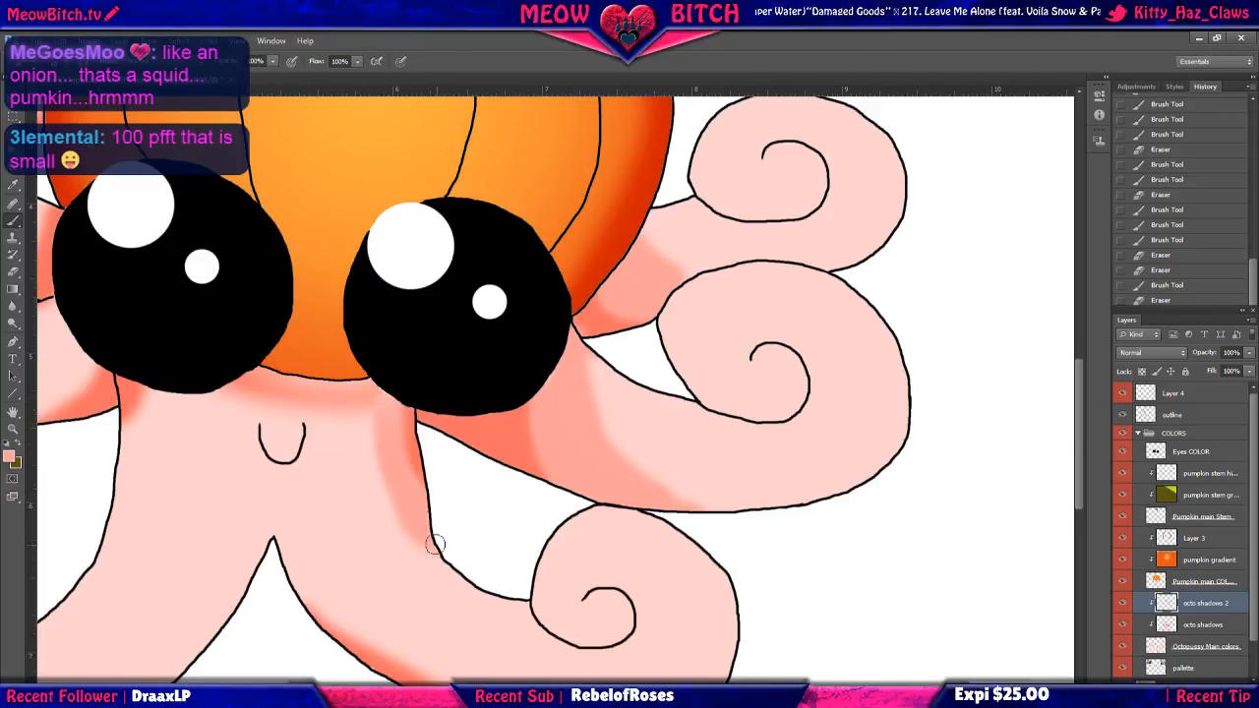
mouse_move(382, 401)
left_mouse_down()
mouse_move(376, 392)
mouse_move(390, 402)
left_mouse_up()
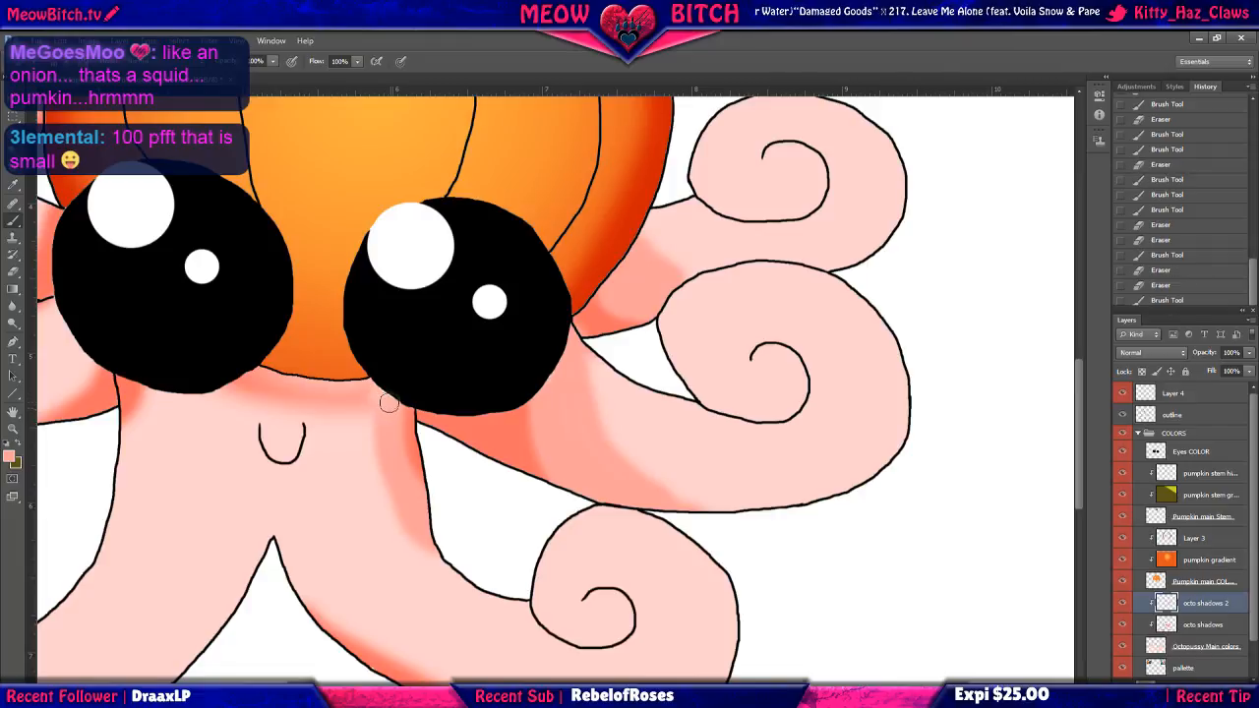
scroll(407, 512, "down", 2)
scroll(407, 511, "down", 1)
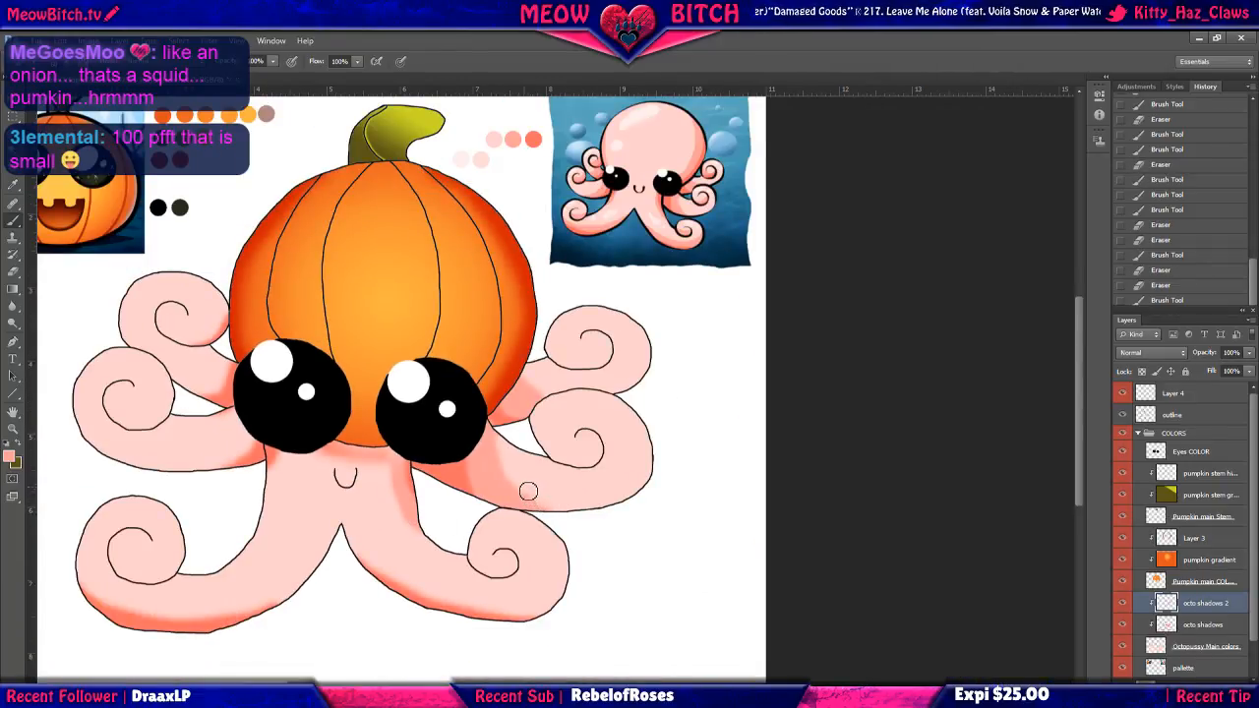
left_click_drag(385, 466, 392, 480)
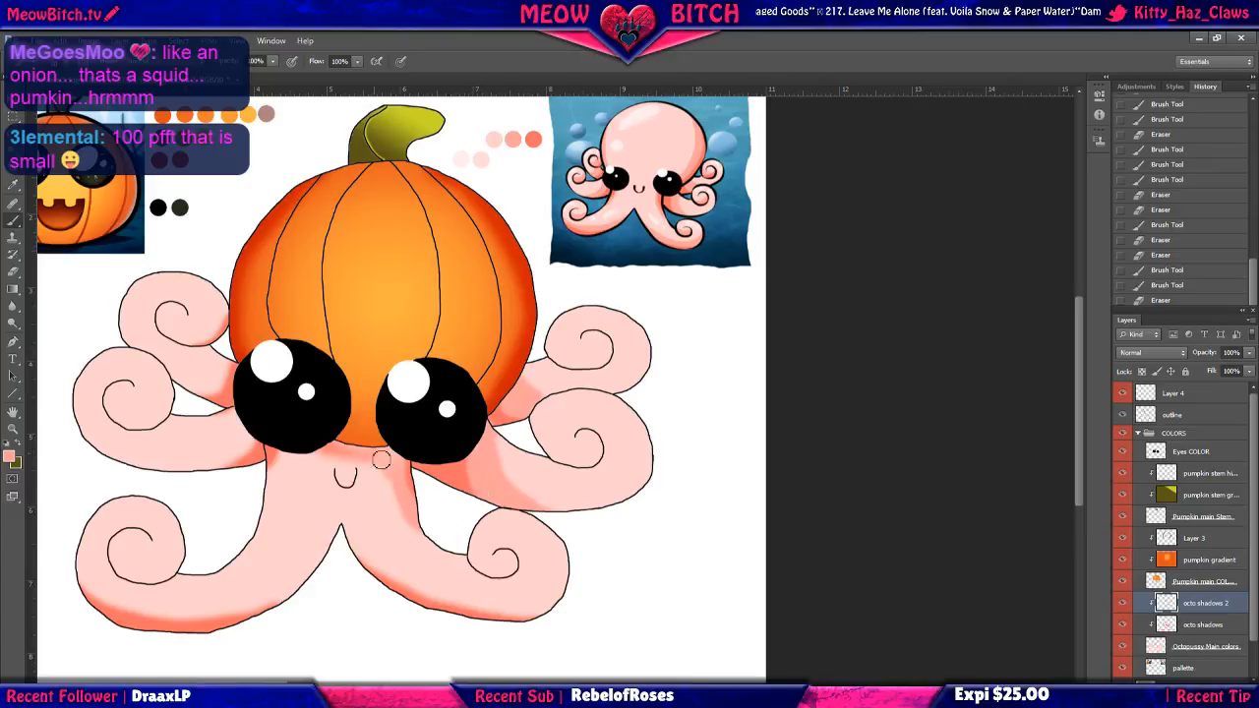
scroll(374, 472, "up", 2)
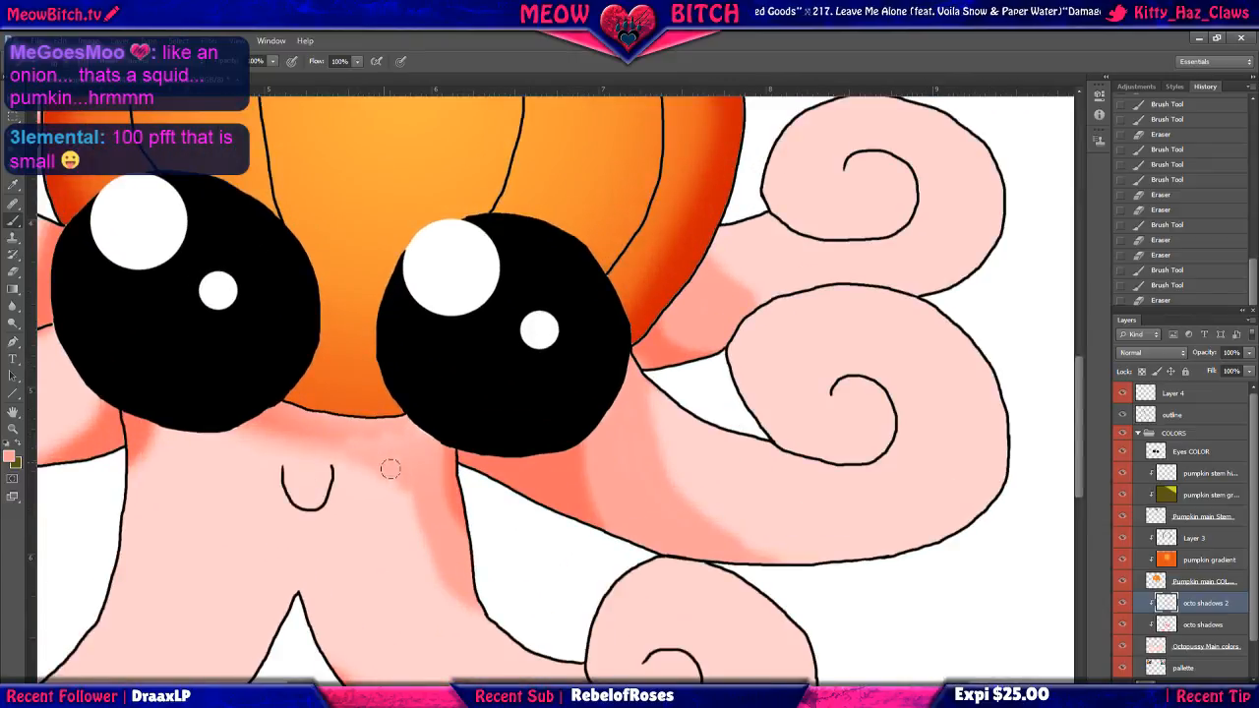
key("q")
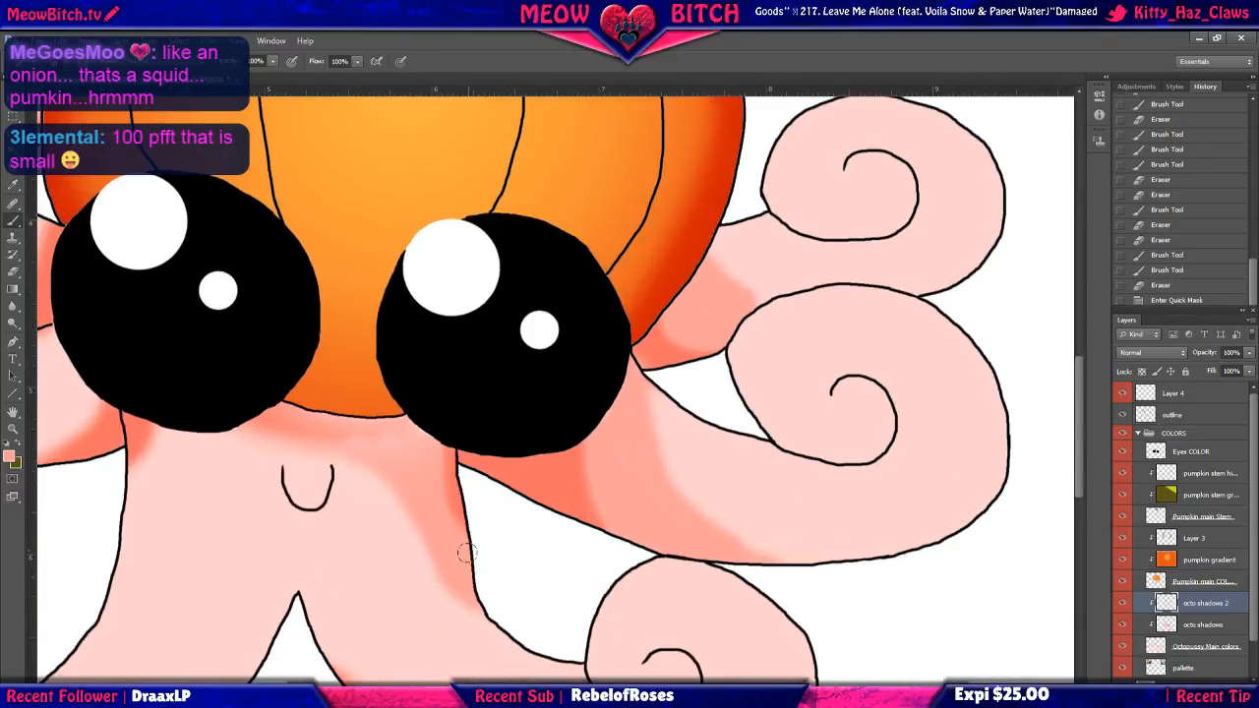
key("q")
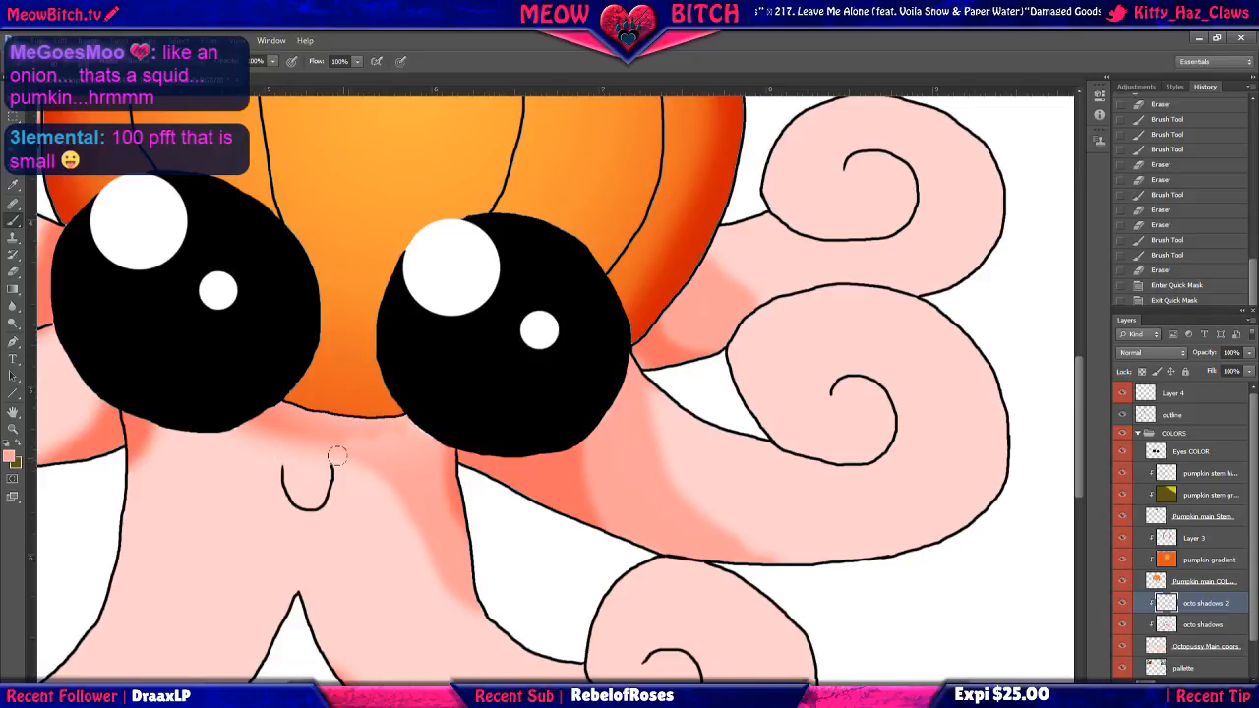
Paint a broad lighter coral band along the underside of the lower right tentacle, from the leg split to the curl.
scroll(335, 452, "down", 2)
scroll(370, 473, "down", 1)
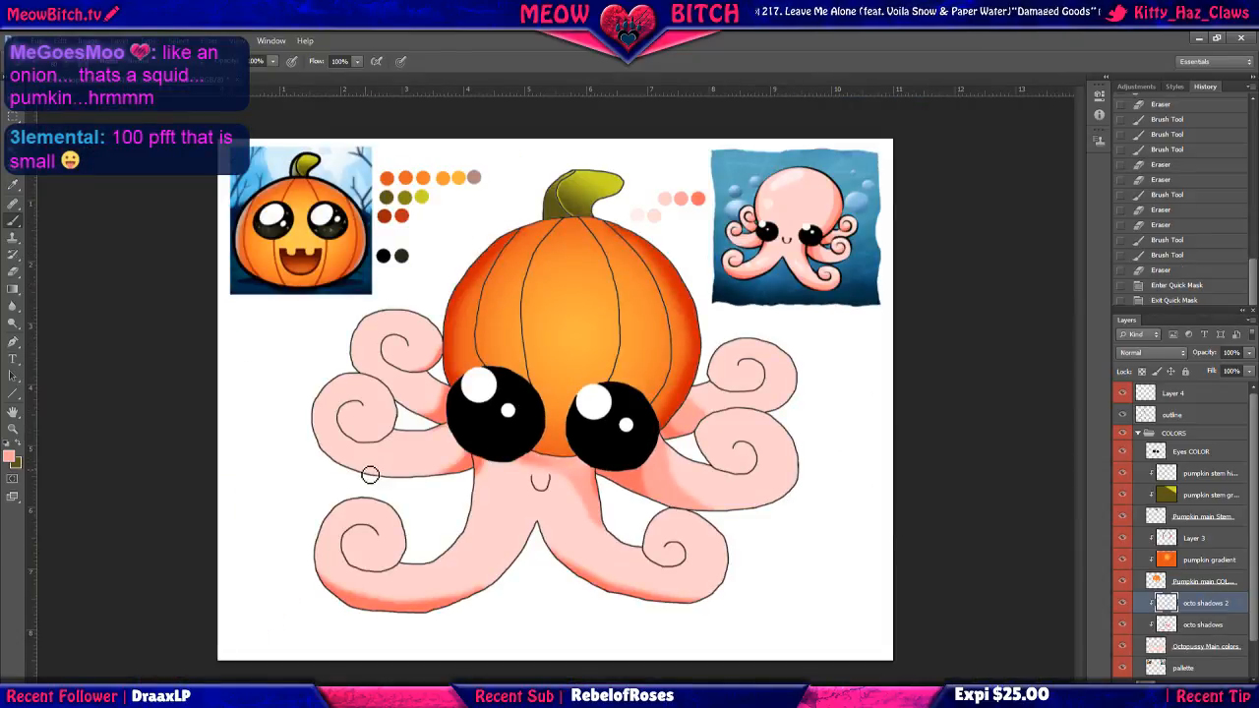
scroll(453, 436, "up", 2)
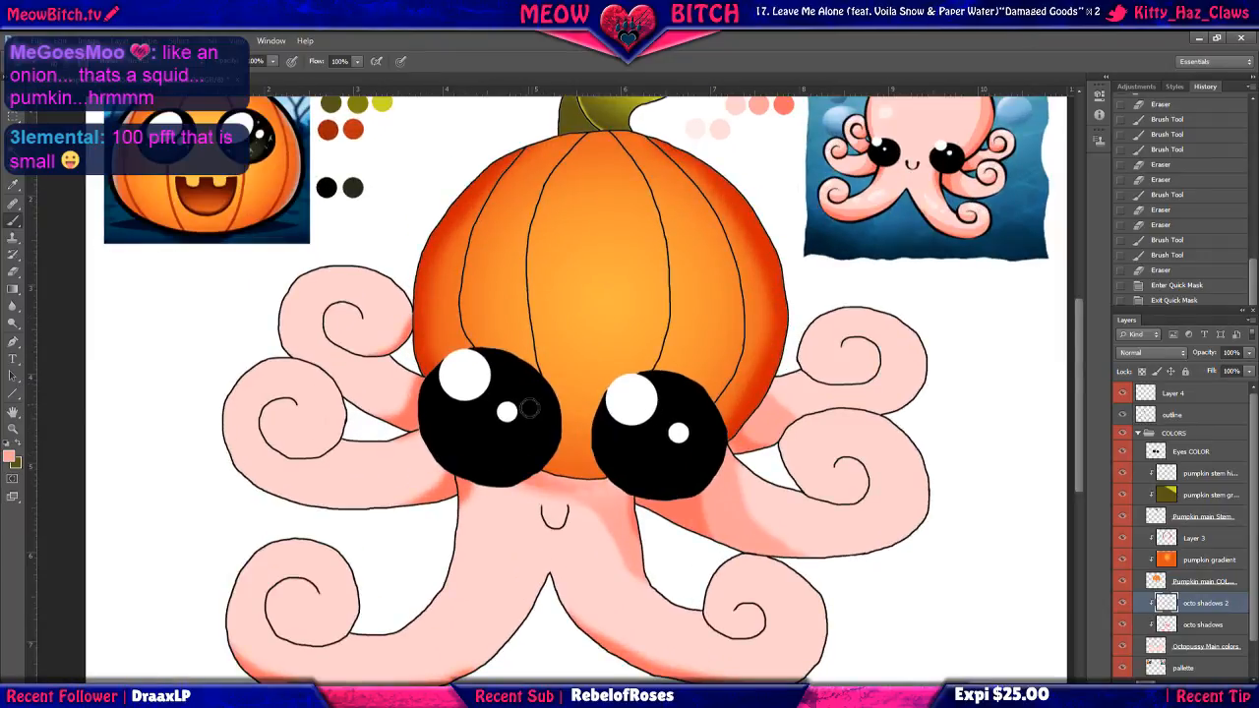
mouse_move(893, 331)
left_mouse_down()
mouse_move(839, 382)
mouse_move(811, 386)
left_mouse_up()
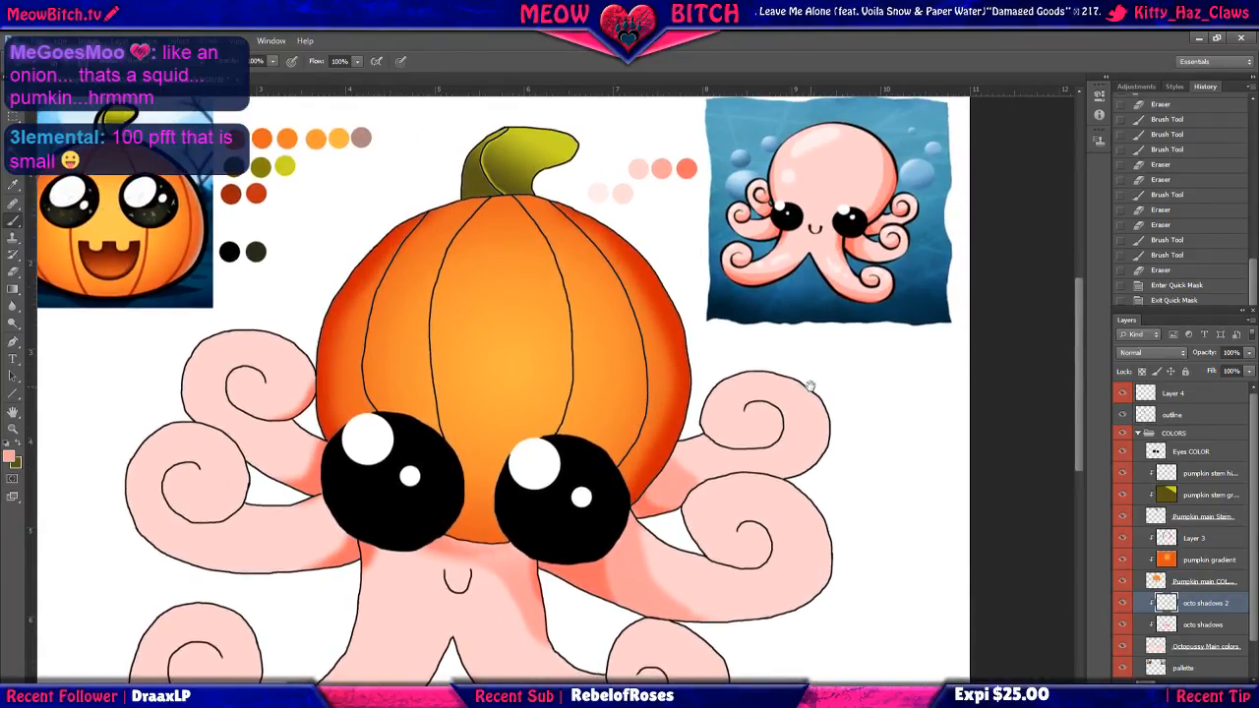
scroll(811, 388, "up", 2)
scroll(810, 384, "up", 2)
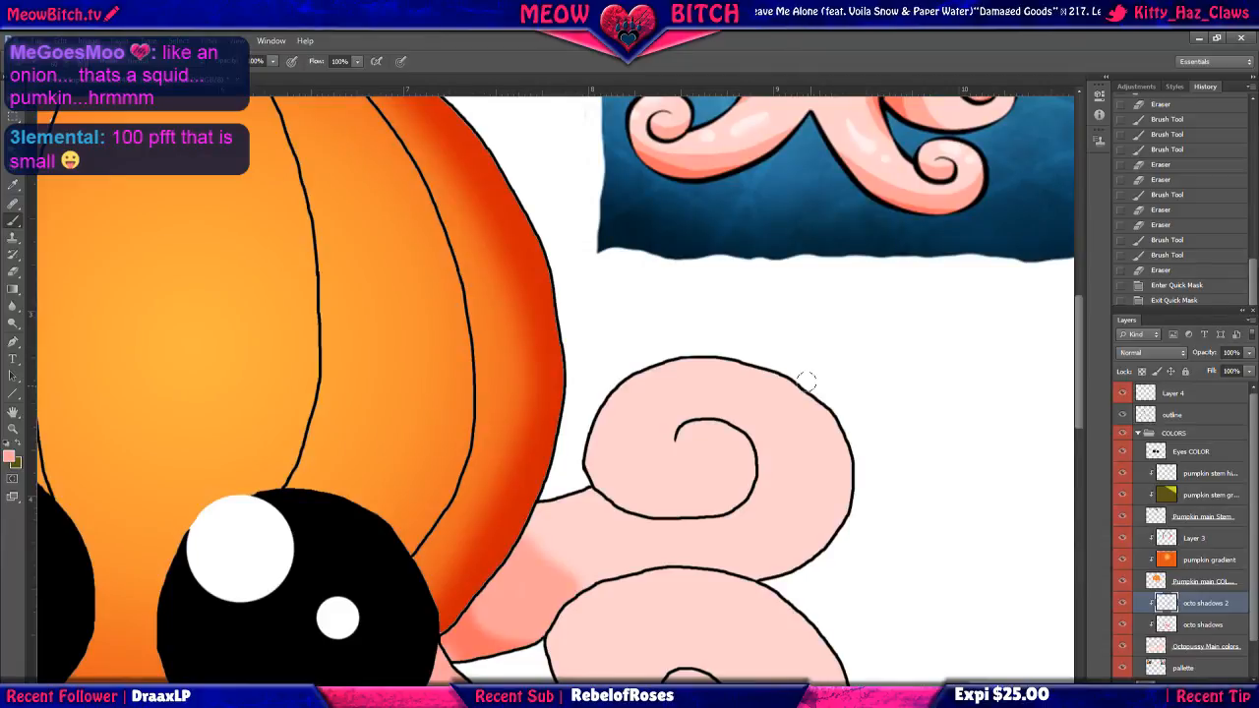
left_click_drag(656, 507, 799, 202)
mouse_move(728, 546)
left_mouse_down()
mouse_move(756, 466)
mouse_move(718, 383)
left_mouse_up()
scroll(519, 458, "down", 2)
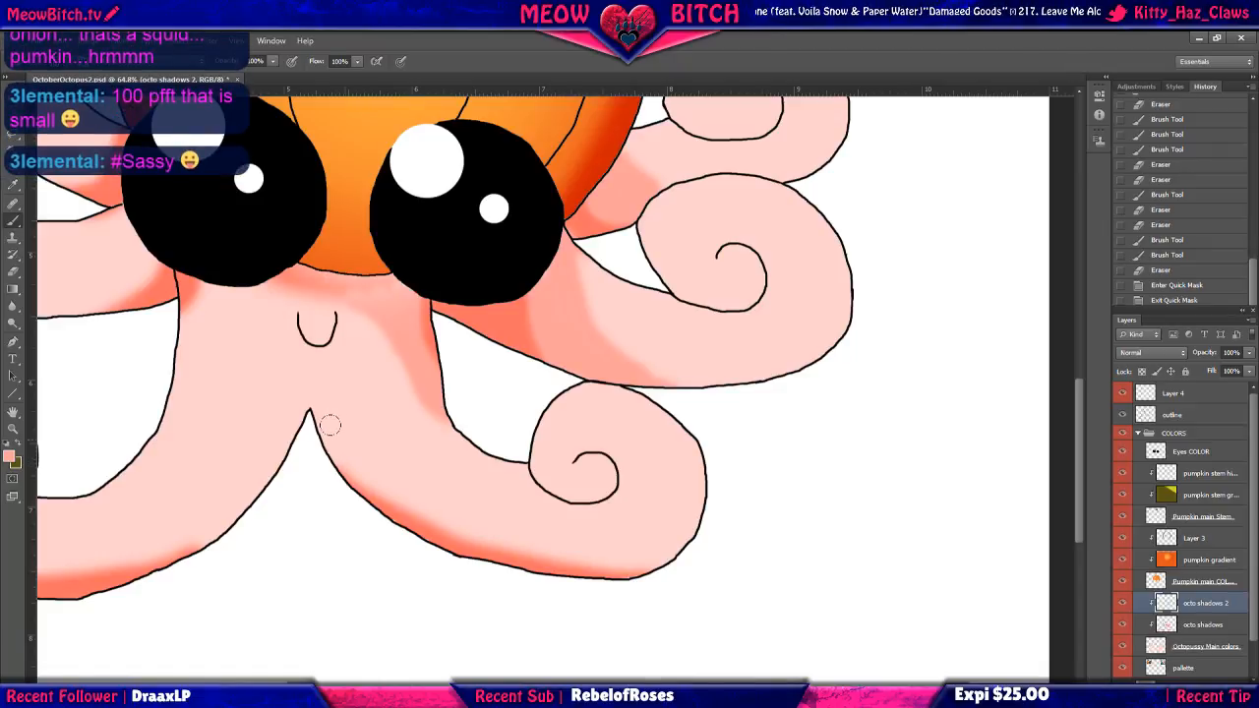
mouse_move(329, 422)
left_mouse_down()
mouse_move(462, 504)
mouse_move(662, 532)
left_mouse_up()
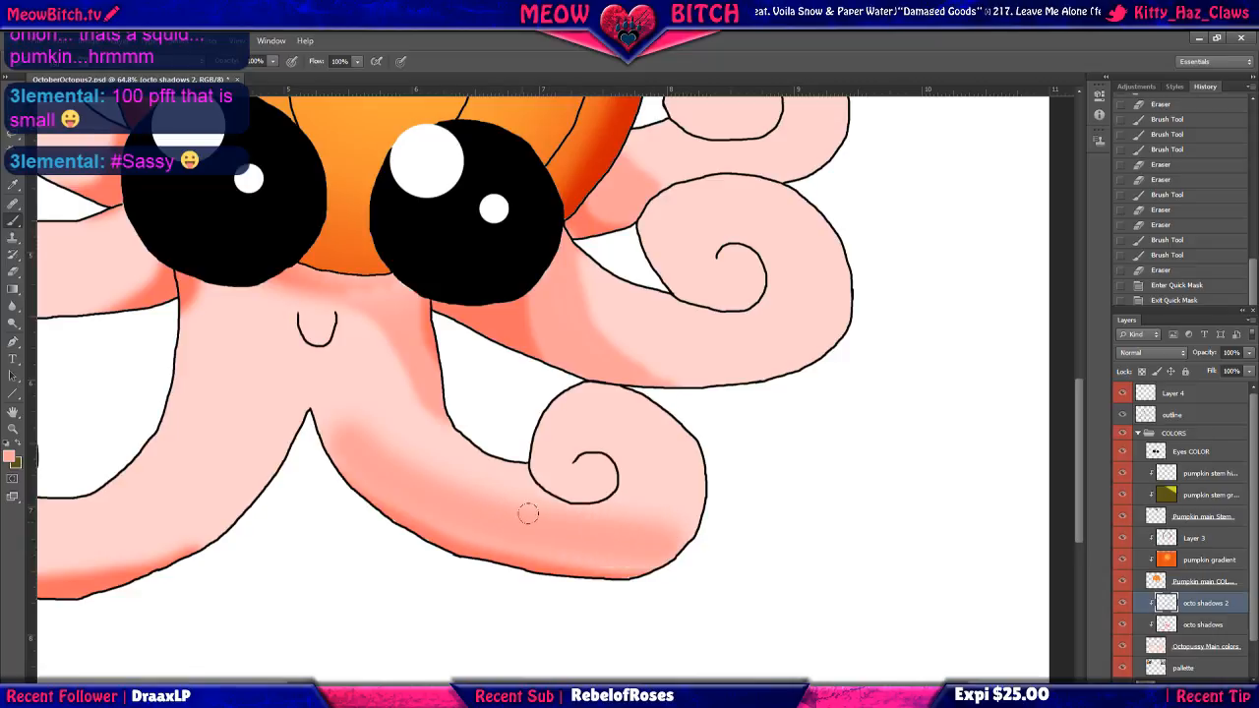
scroll(361, 490, "up", 2)
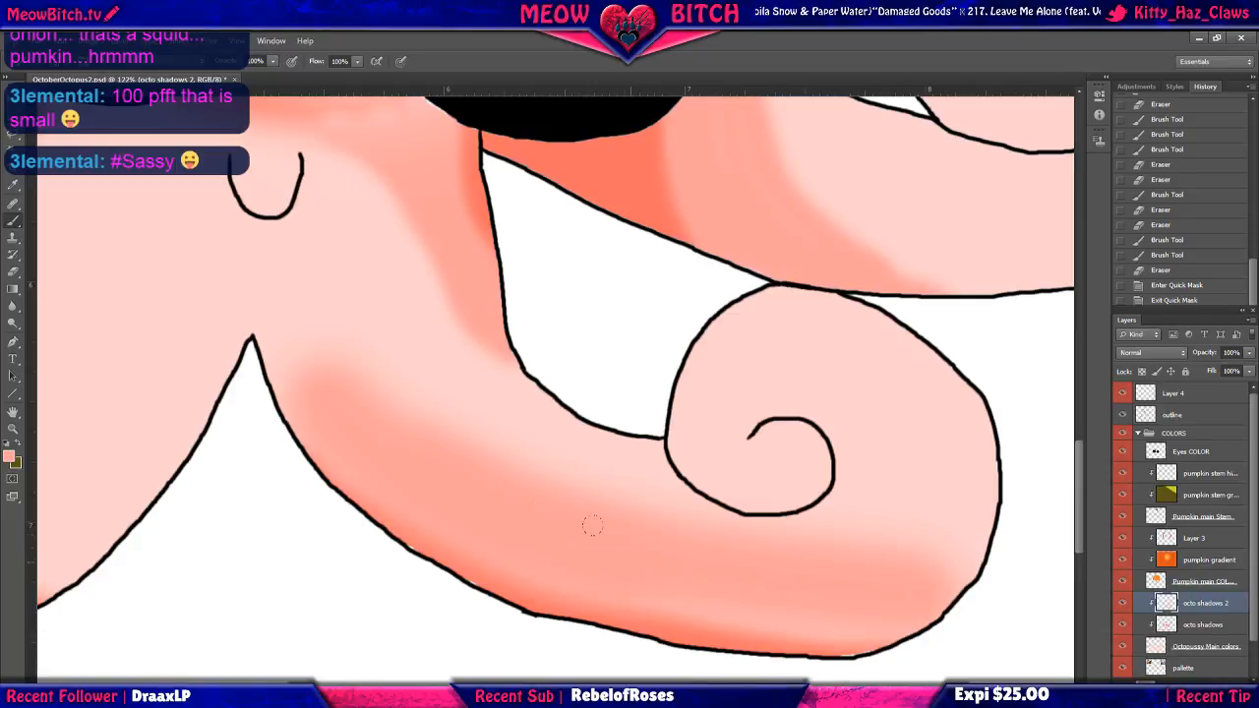
left_click_drag(864, 560, 881, 557)
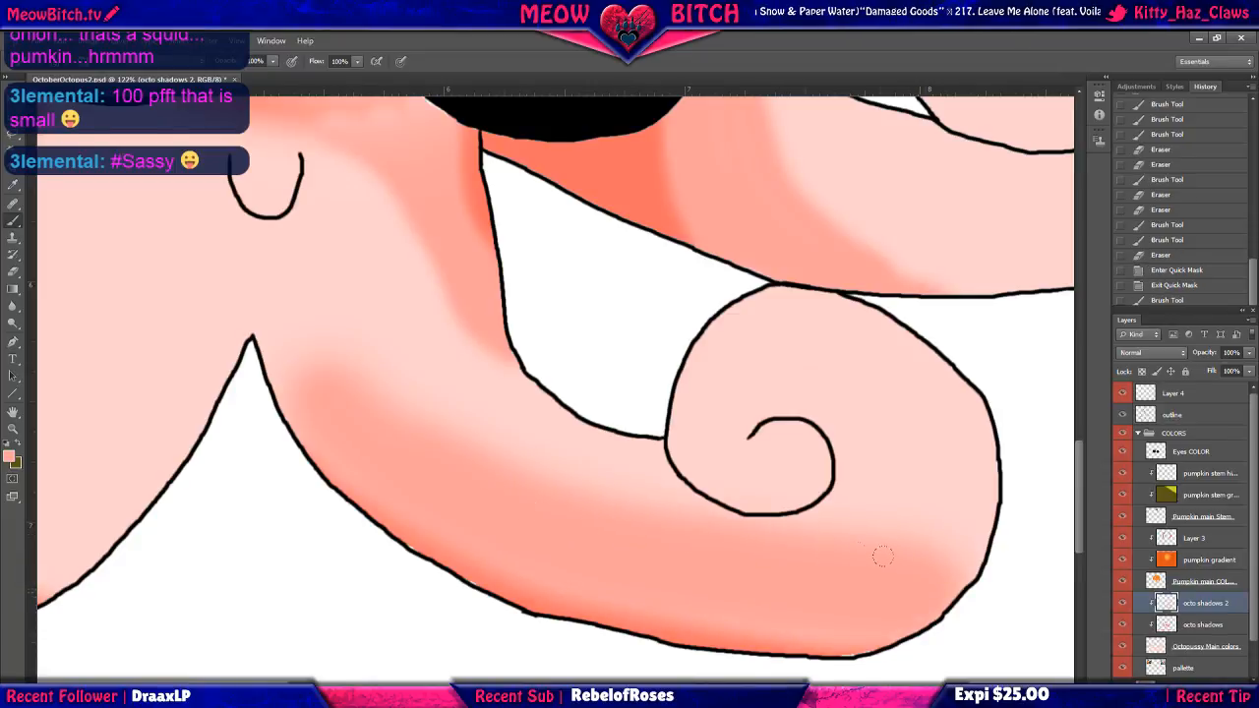
scroll(331, 491, "down", 4)
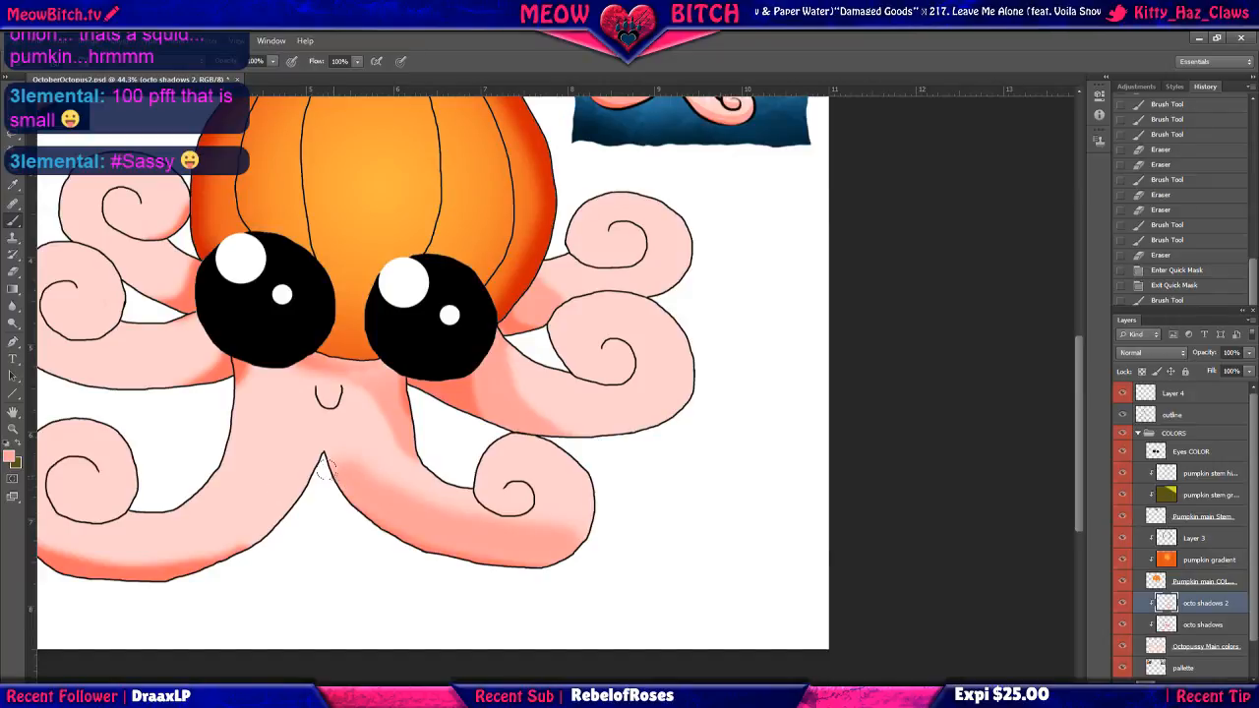
left_click_drag(327, 474, 321, 464)
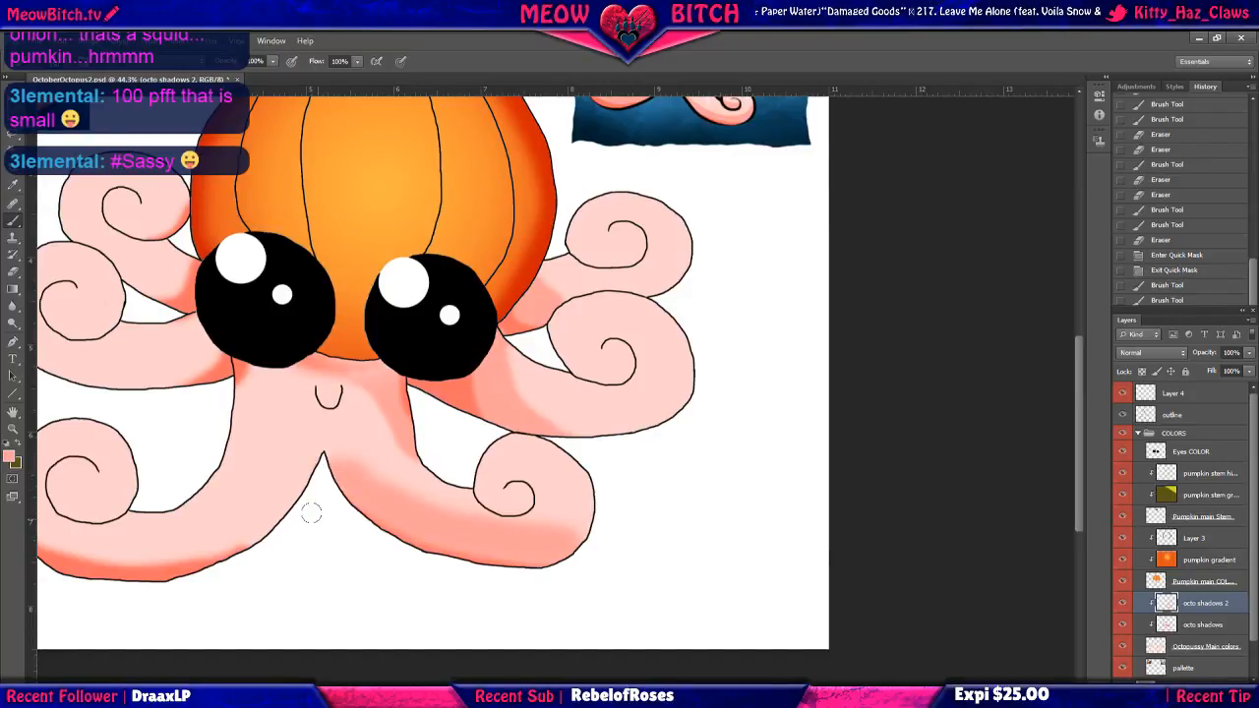
Erase along the upper edge of the lower right tentacle's lighter coral band to sharpen its boundary.
mouse_move(550, 304)
left_mouse_down()
mouse_move(542, 357)
mouse_move(535, 289)
left_mouse_up()
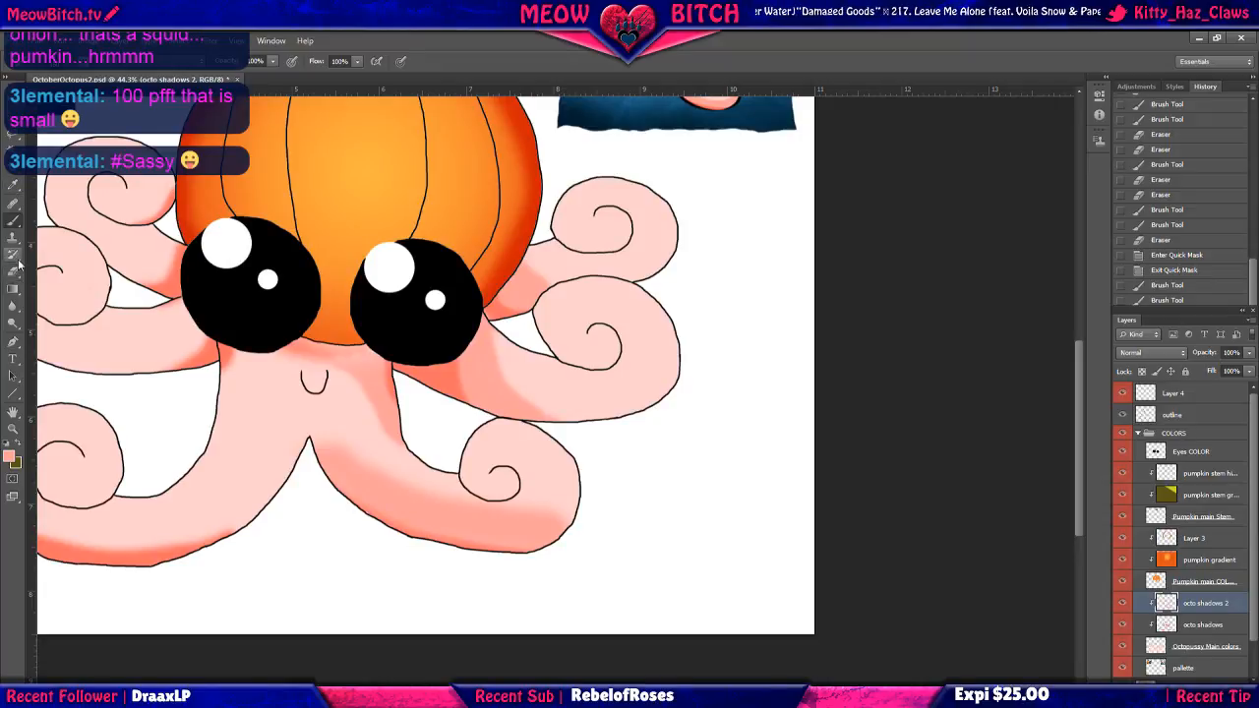
left_click(13, 272)
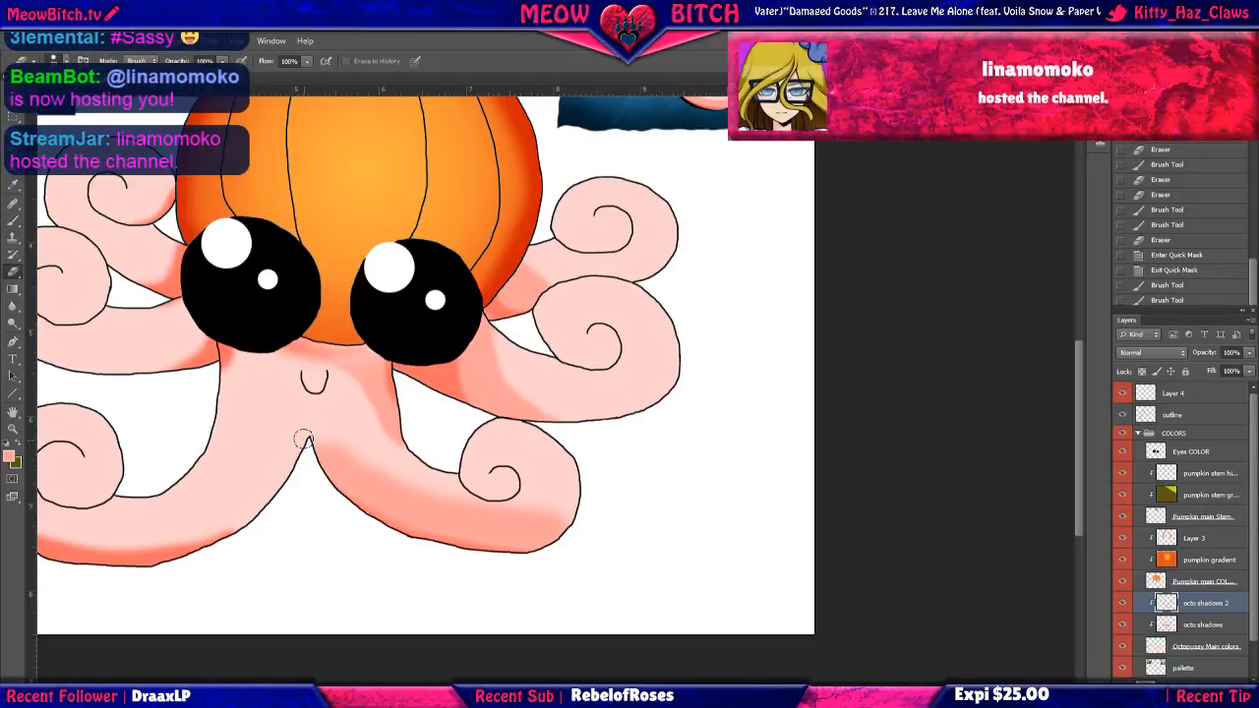
mouse_move(359, 453)
left_mouse_down()
mouse_move(496, 496)
mouse_move(596, 495)
left_mouse_up()
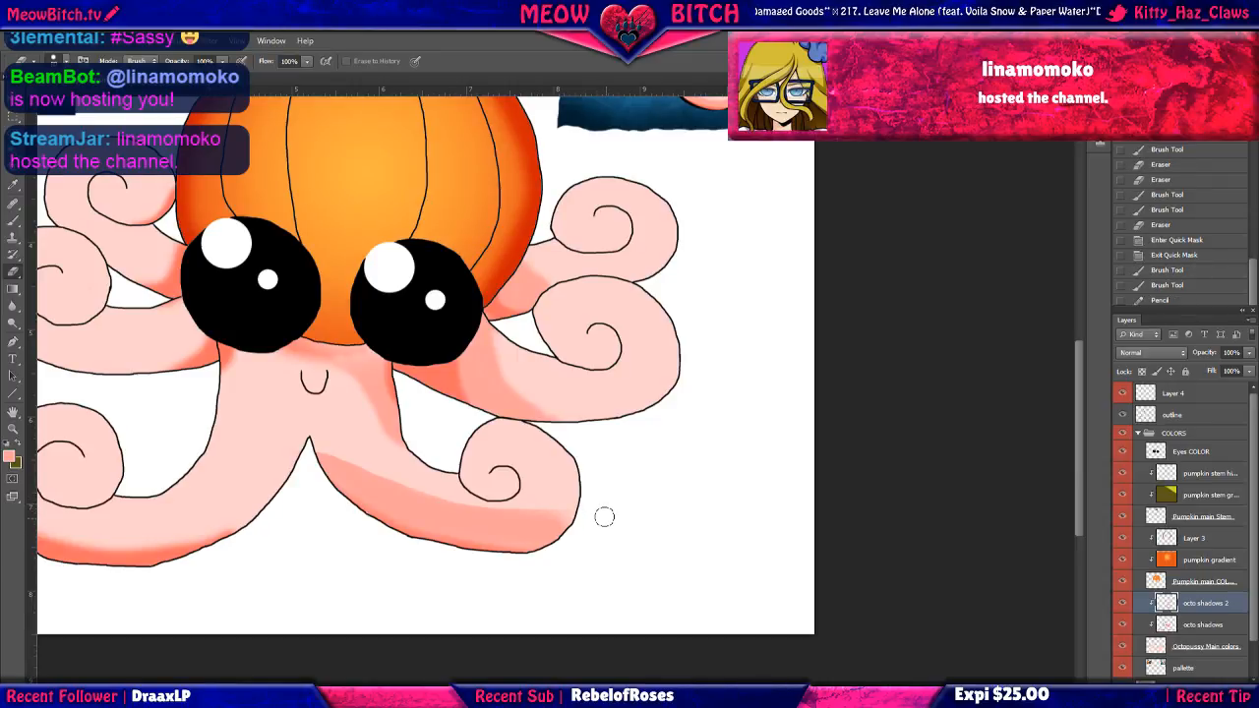
Undo the erasing and the lighter coral strokes on the lower right tentacle.
key("ctrl+alt+z")
key("ctrl+alt+z")
key("ctrl+alt+z")
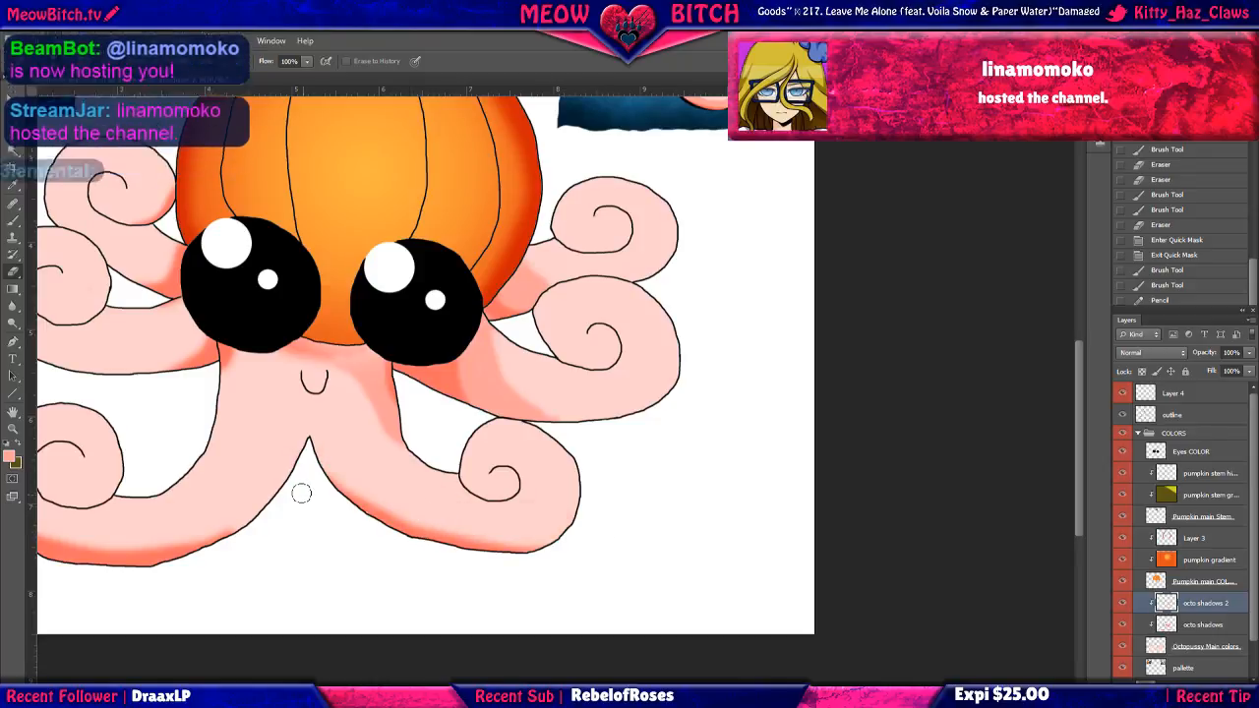
Try repainting the lighter coral band over the dark shadow on the lower right tentacle with the Brush.
key("b")
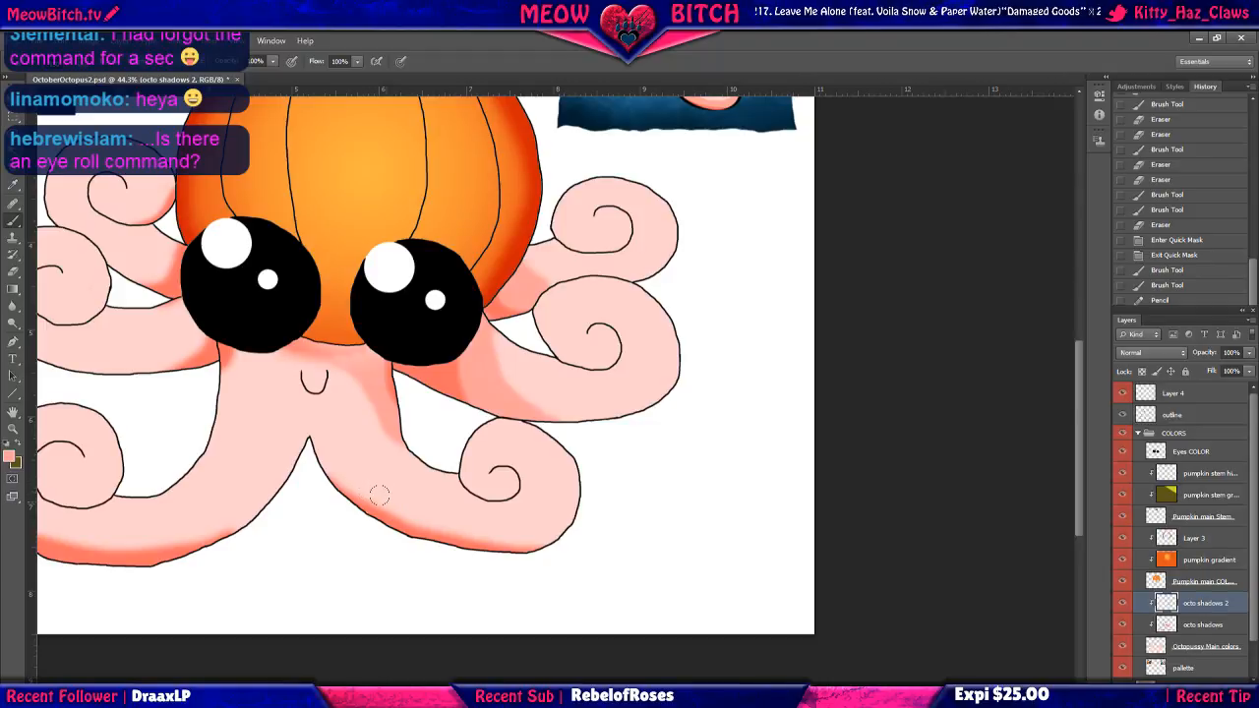
mouse_move(330, 459)
left_mouse_down()
mouse_move(430, 510)
mouse_move(571, 539)
left_mouse_up()
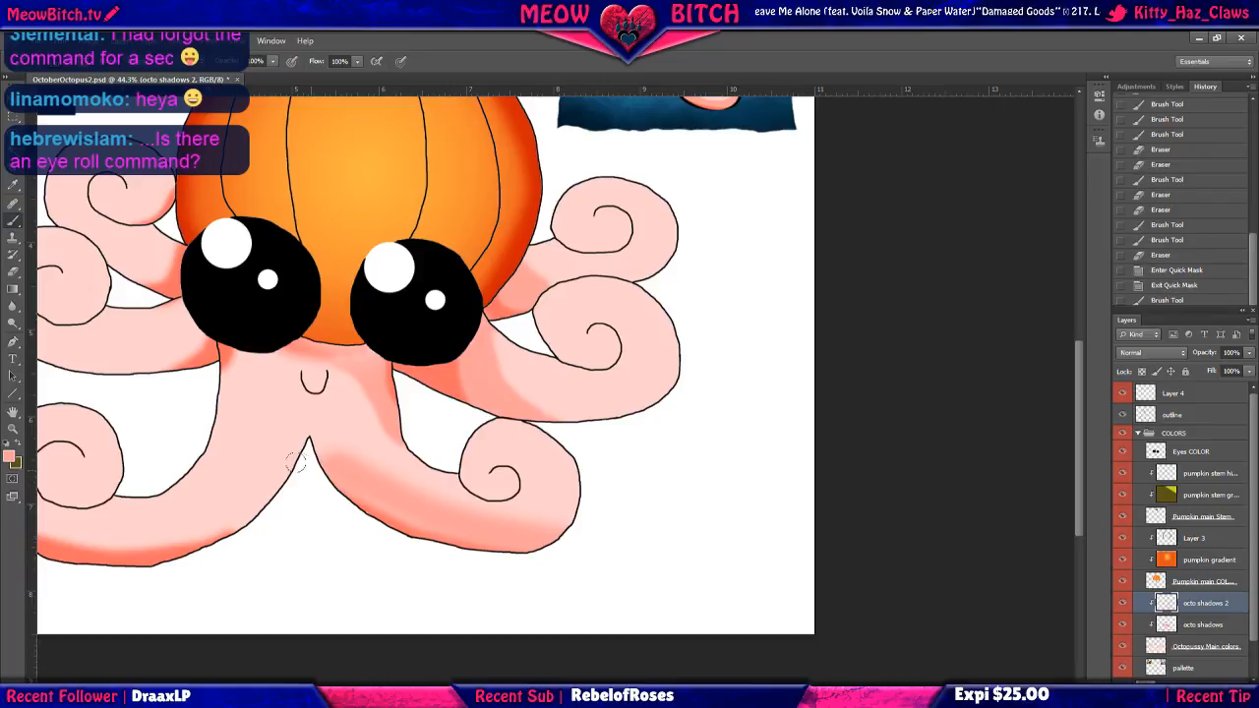
left_click_drag(341, 476, 477, 547)
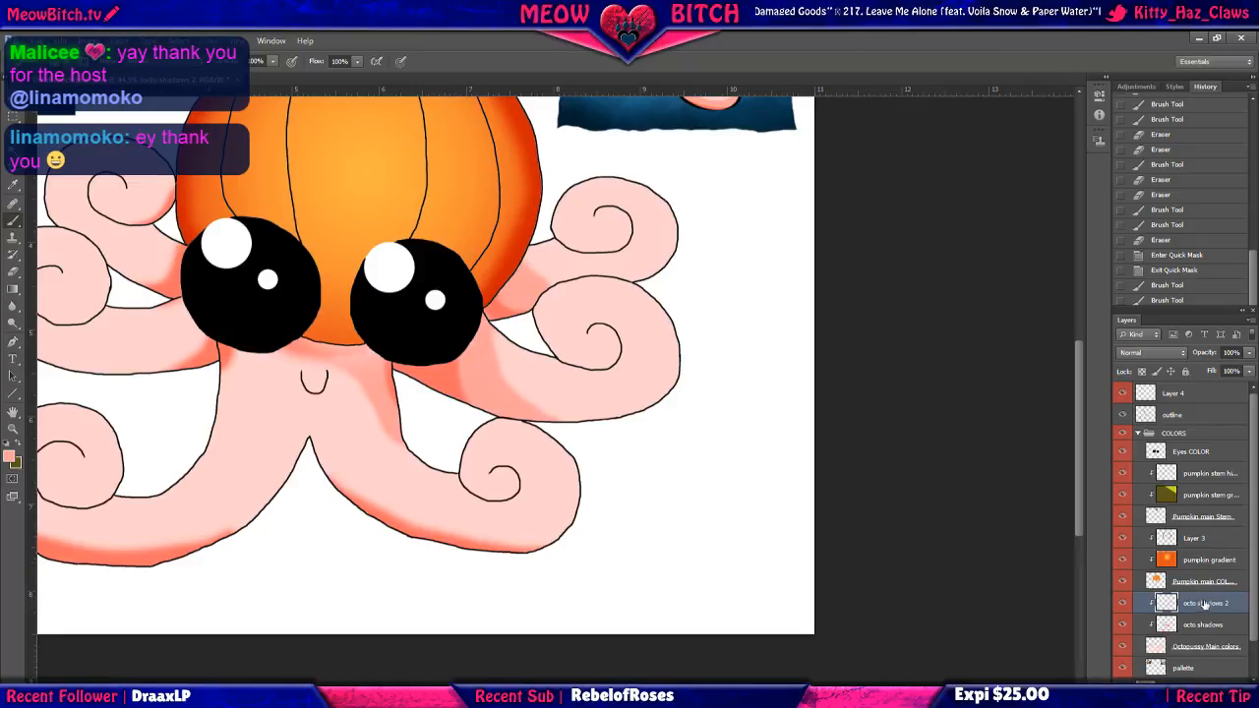
Move the octo shadows 2 layer below octo shadows and paint a lighter coral band along the lower right tentacle's underside.
left_click_drag(1204, 604, 1202, 634)
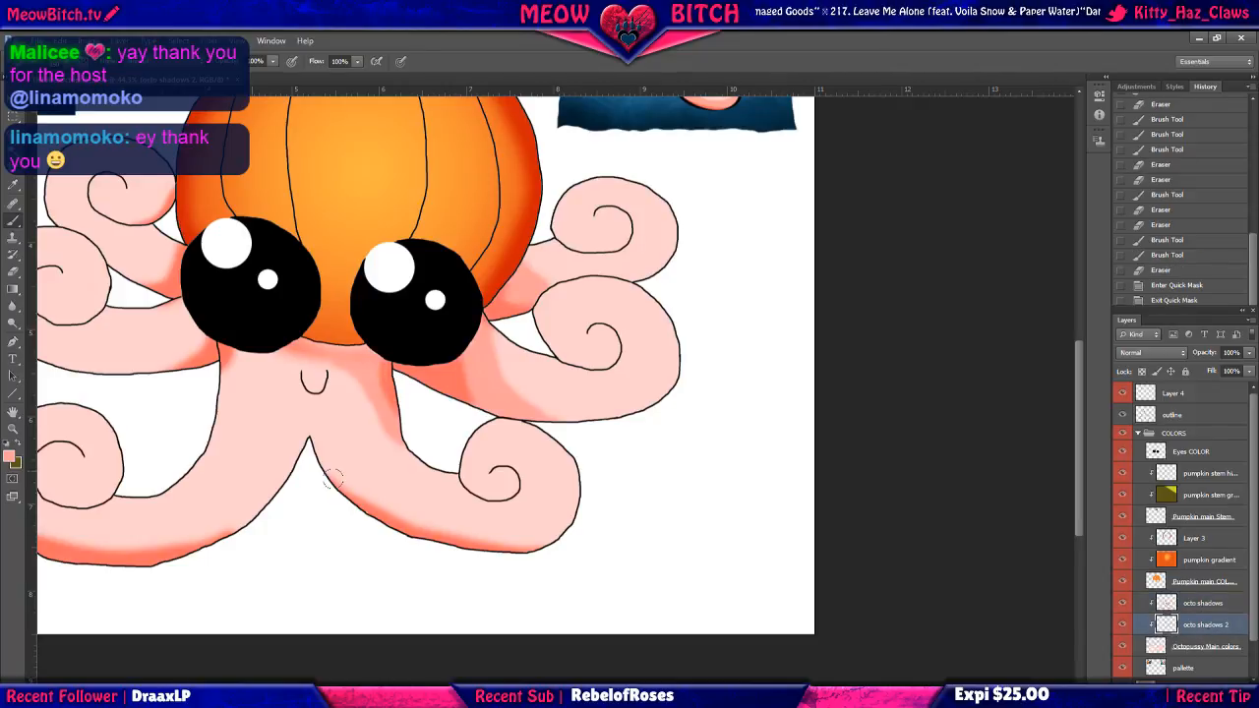
mouse_move(335, 447)
left_mouse_down()
mouse_move(323, 455)
mouse_move(356, 483)
mouse_move(416, 513)
mouse_move(573, 536)
left_mouse_up()
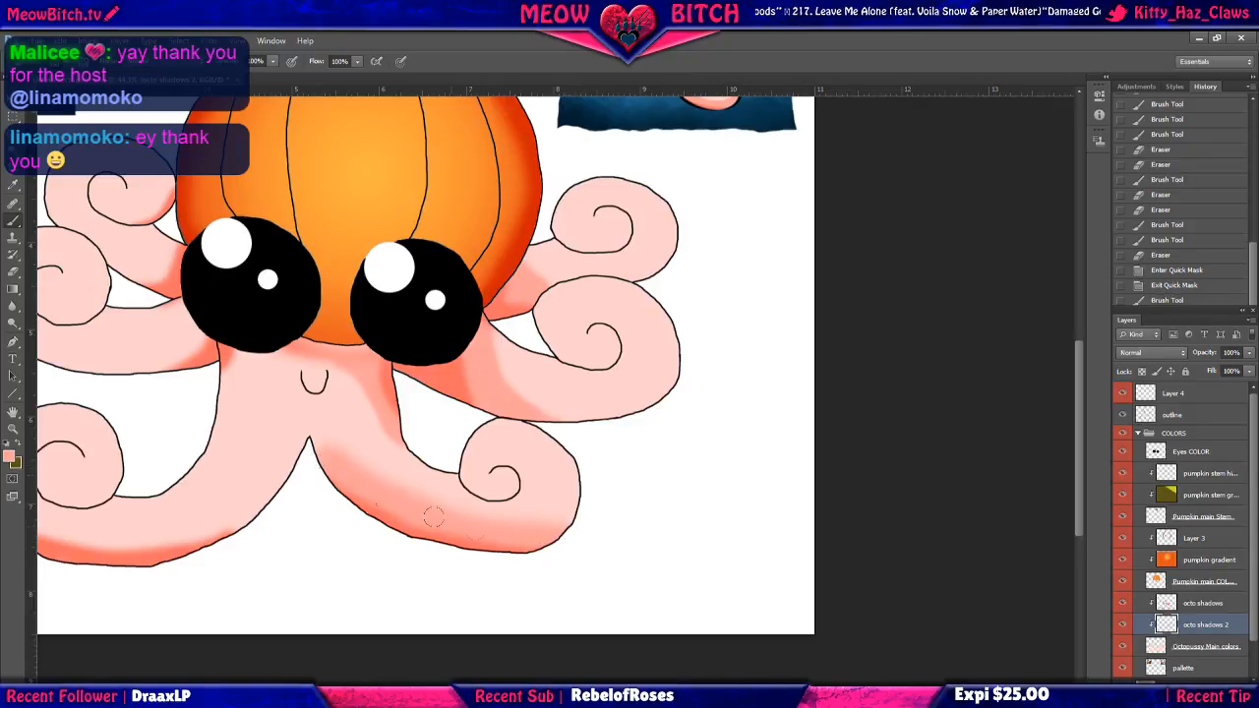
left_click_drag(638, 546, 629, 549)
left_click_drag(545, 555, 330, 497)
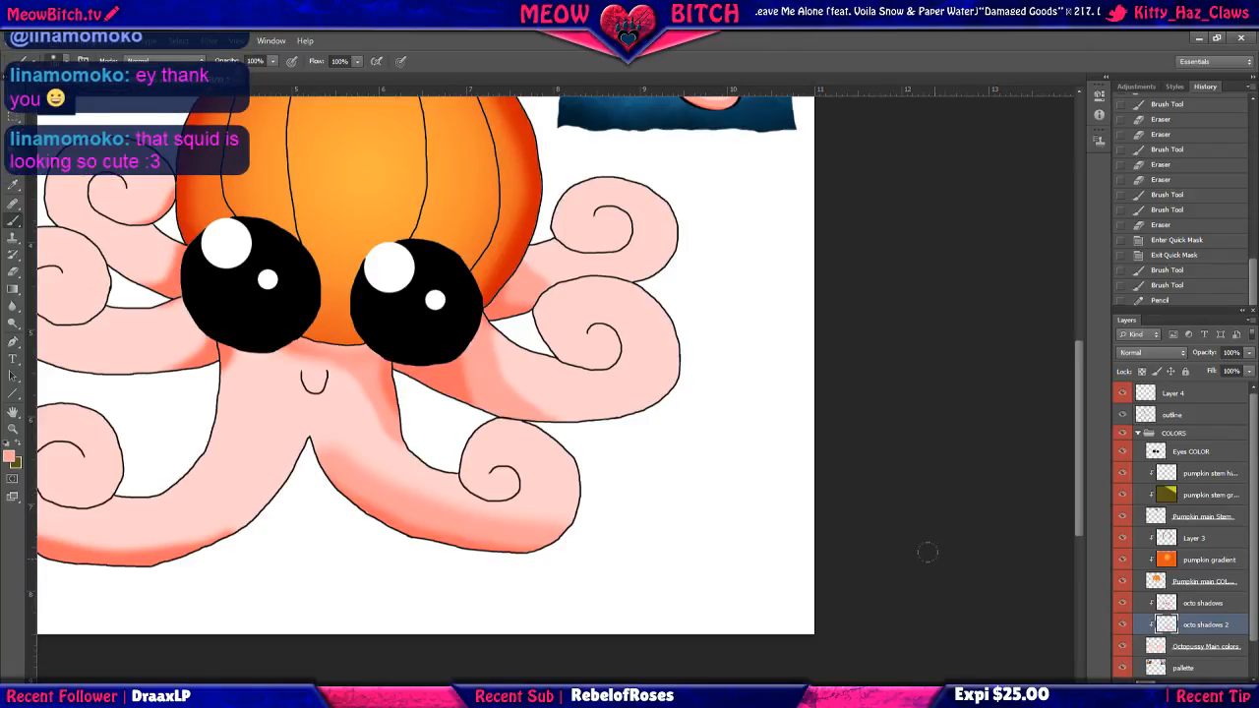
Paint a lighter coral band on octo shadows 2 along the lower left tentacle's underside, above the darker shadow.
key("ctrl+0")
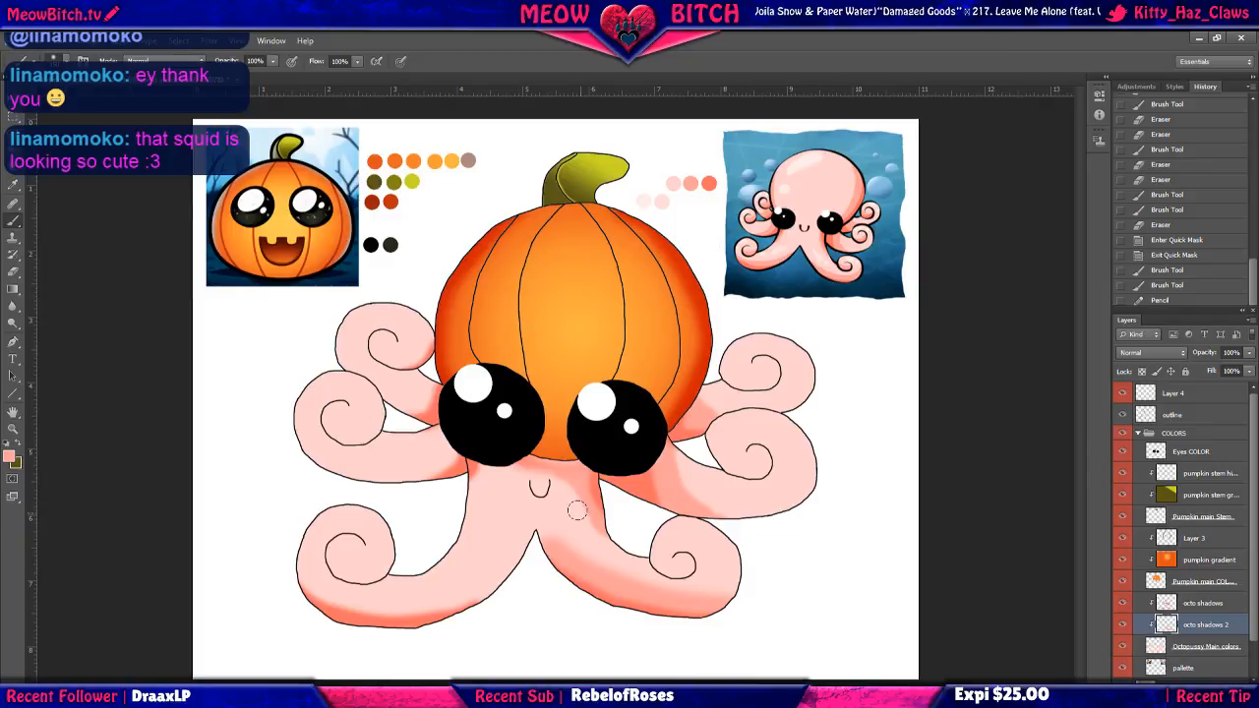
scroll(752, 353, "up", 1)
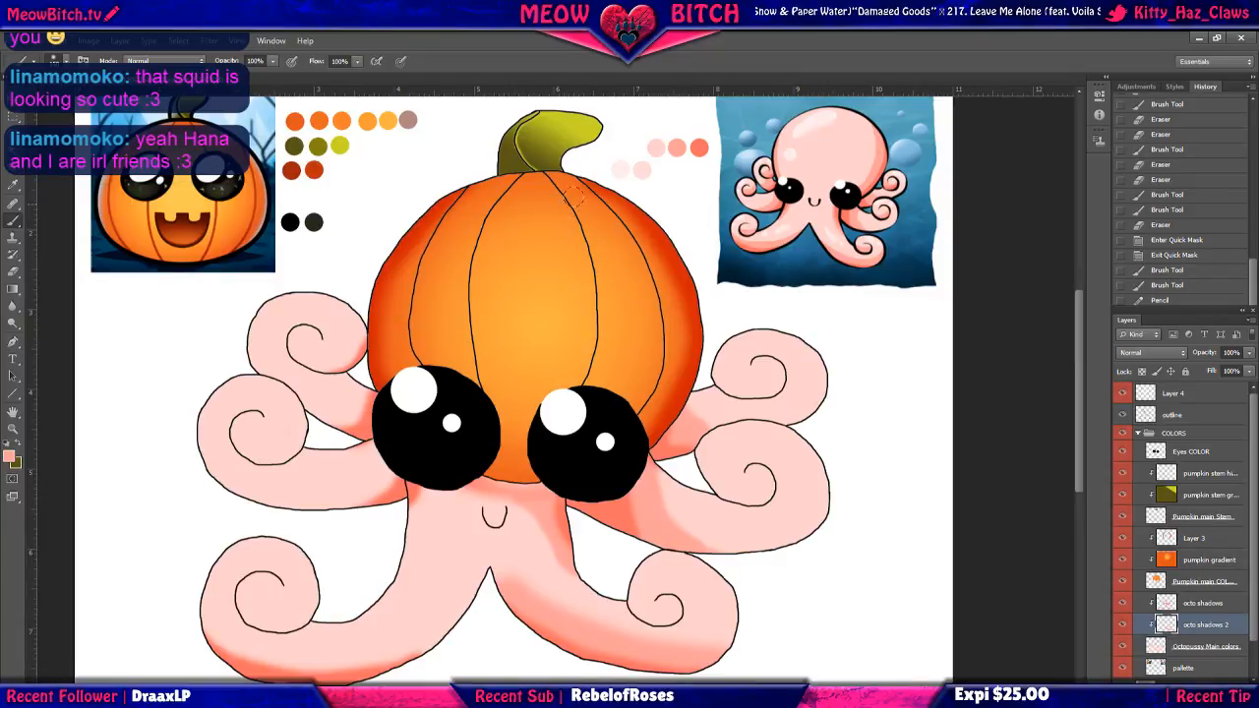
scroll(668, 345, "up", 1)
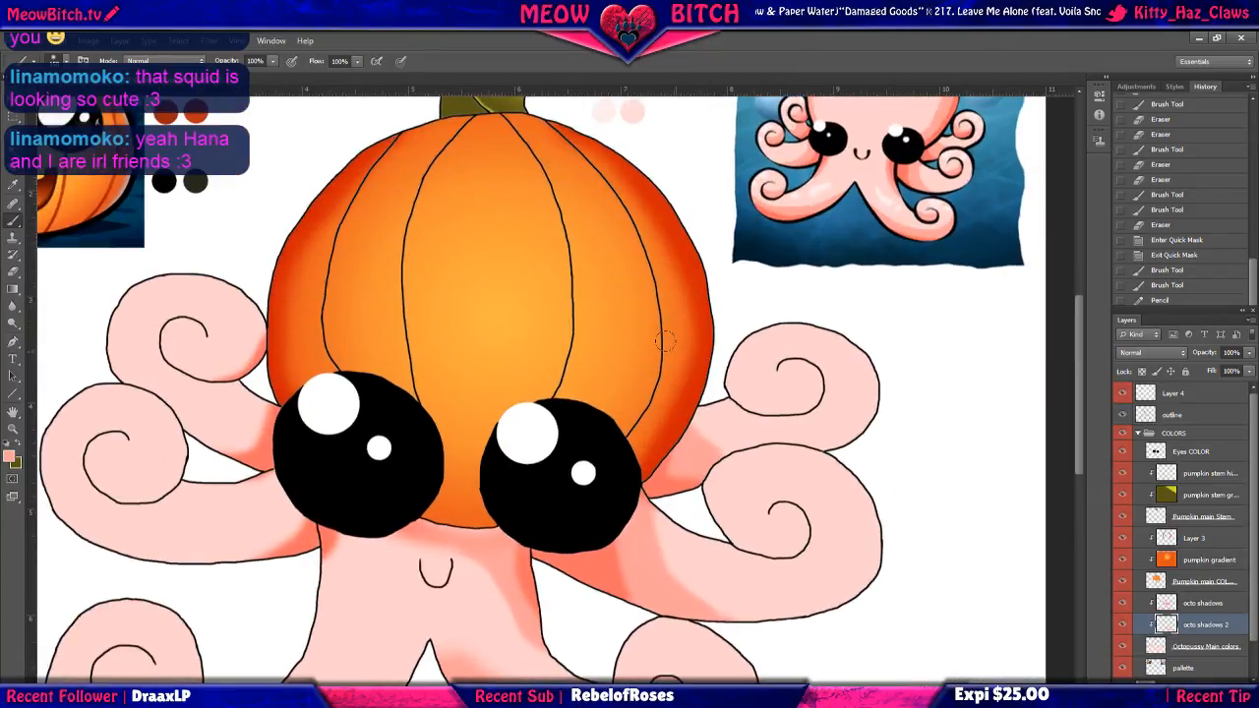
scroll(665, 342, "down", 2)
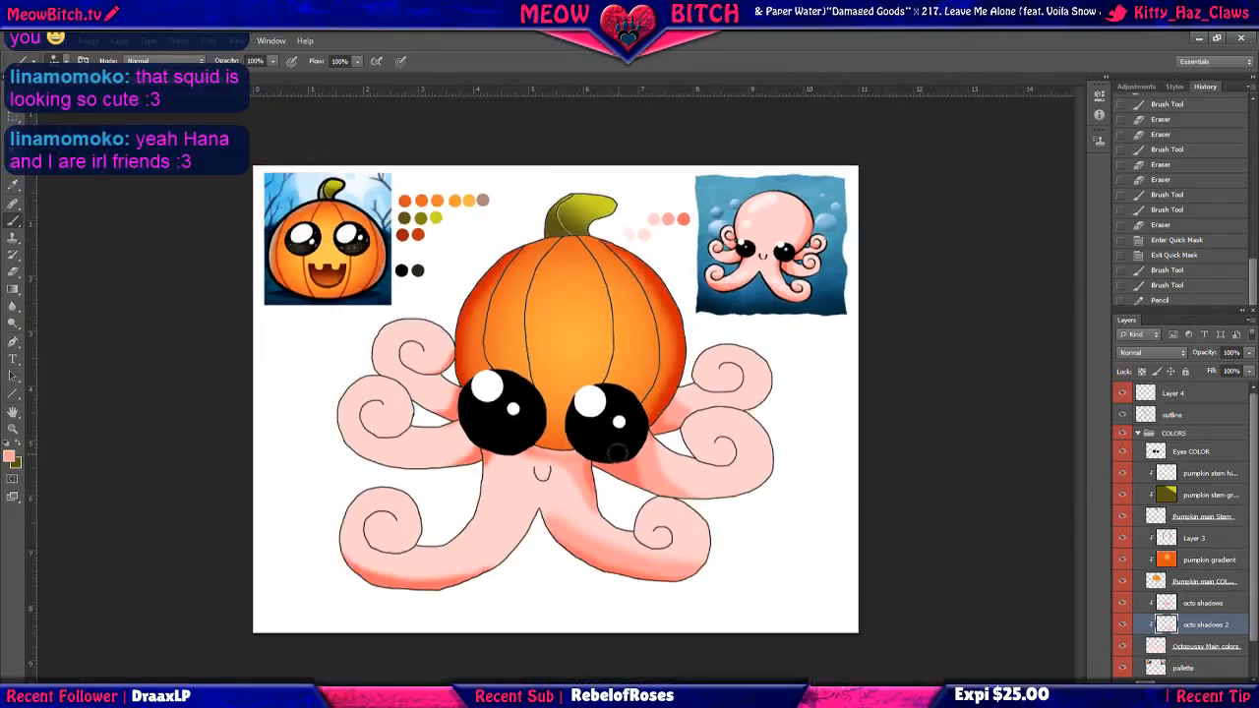
scroll(503, 570, "up", 1)
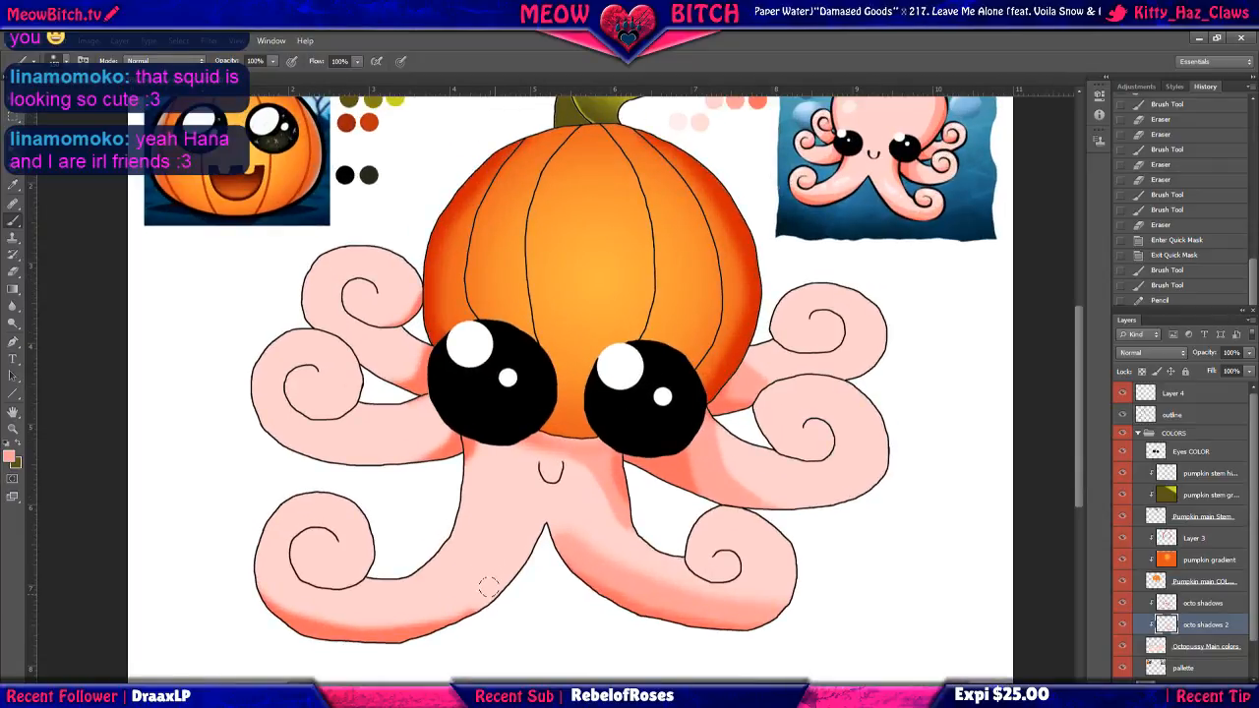
mouse_move(478, 595)
left_mouse_down()
mouse_move(349, 610)
mouse_move(218, 578)
left_mouse_up()
mouse_move(277, 604)
left_mouse_down()
mouse_move(366, 622)
mouse_move(463, 617)
mouse_move(518, 596)
mouse_move(392, 626)
left_mouse_up()
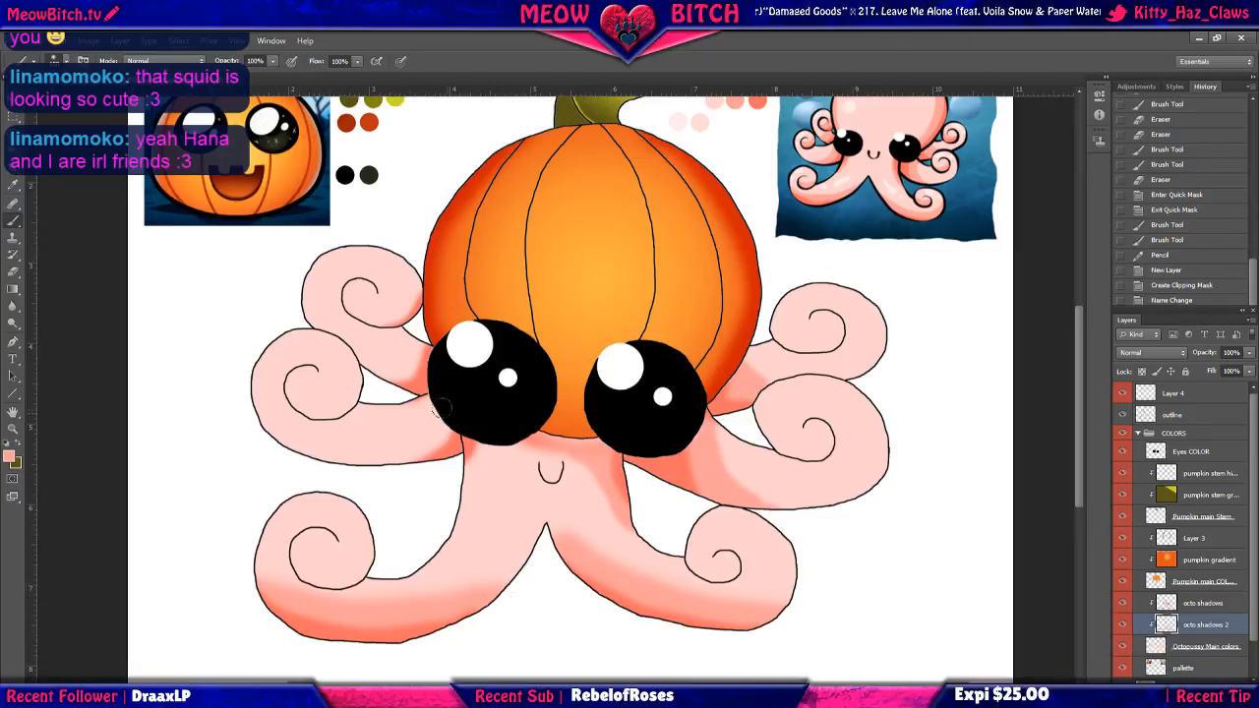
Paint lighter coral shading along the base of the middle left tentacle and erase the stray color on the lower left curl.
mouse_move(442, 407)
left_mouse_down()
mouse_move(437, 429)
mouse_move(384, 460)
left_mouse_up()
left_click_drag(326, 469, 322, 471)
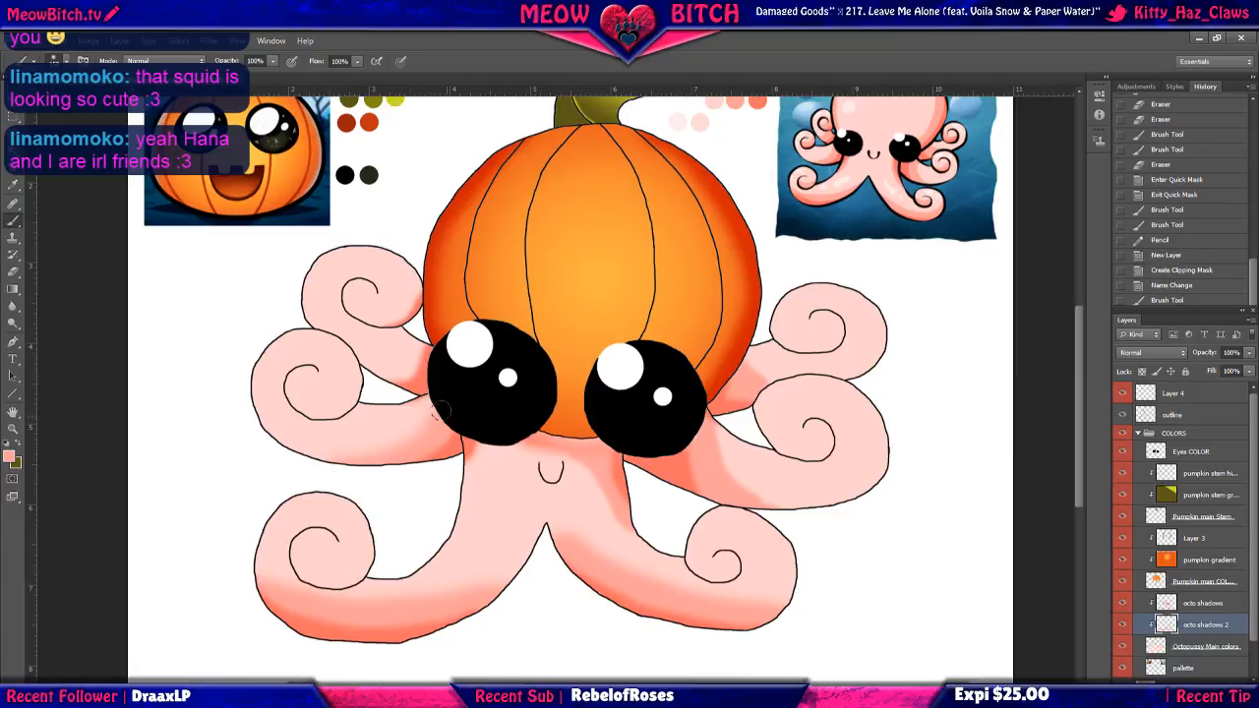
mouse_move(440, 410)
left_mouse_down()
mouse_move(400, 453)
mouse_move(327, 475)
mouse_move(452, 417)
mouse_move(330, 484)
left_mouse_up()
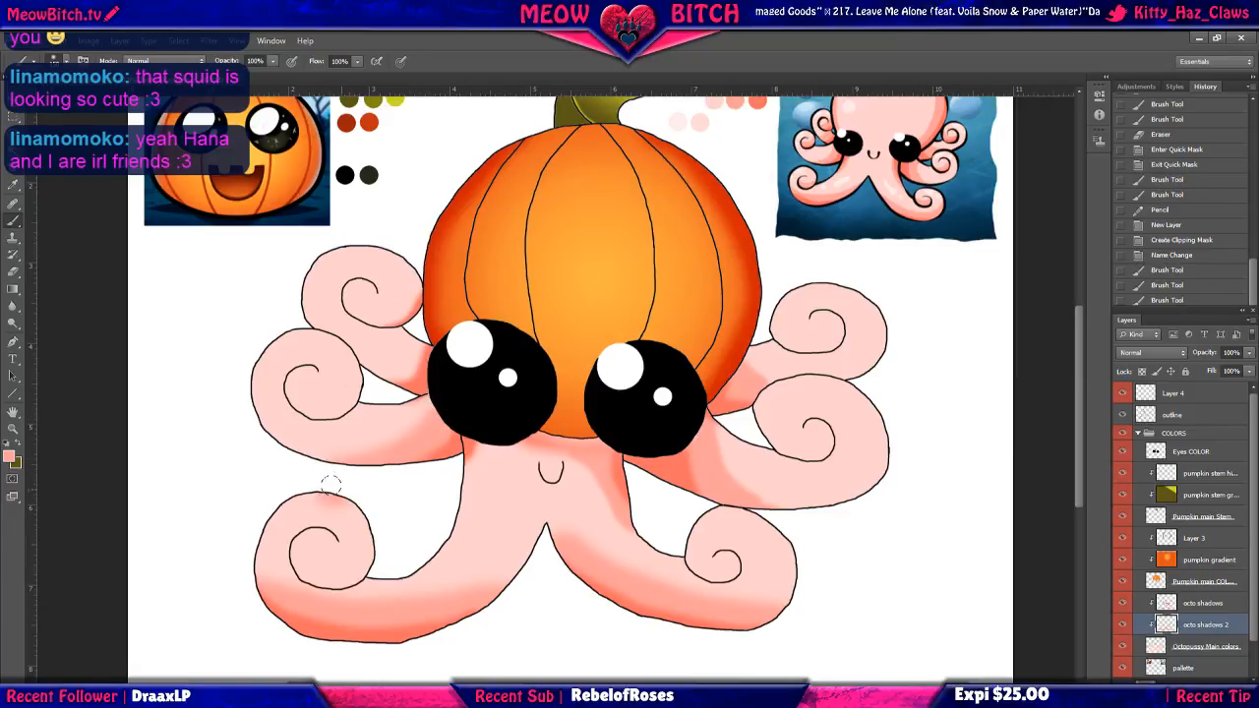
left_click(11, 276)
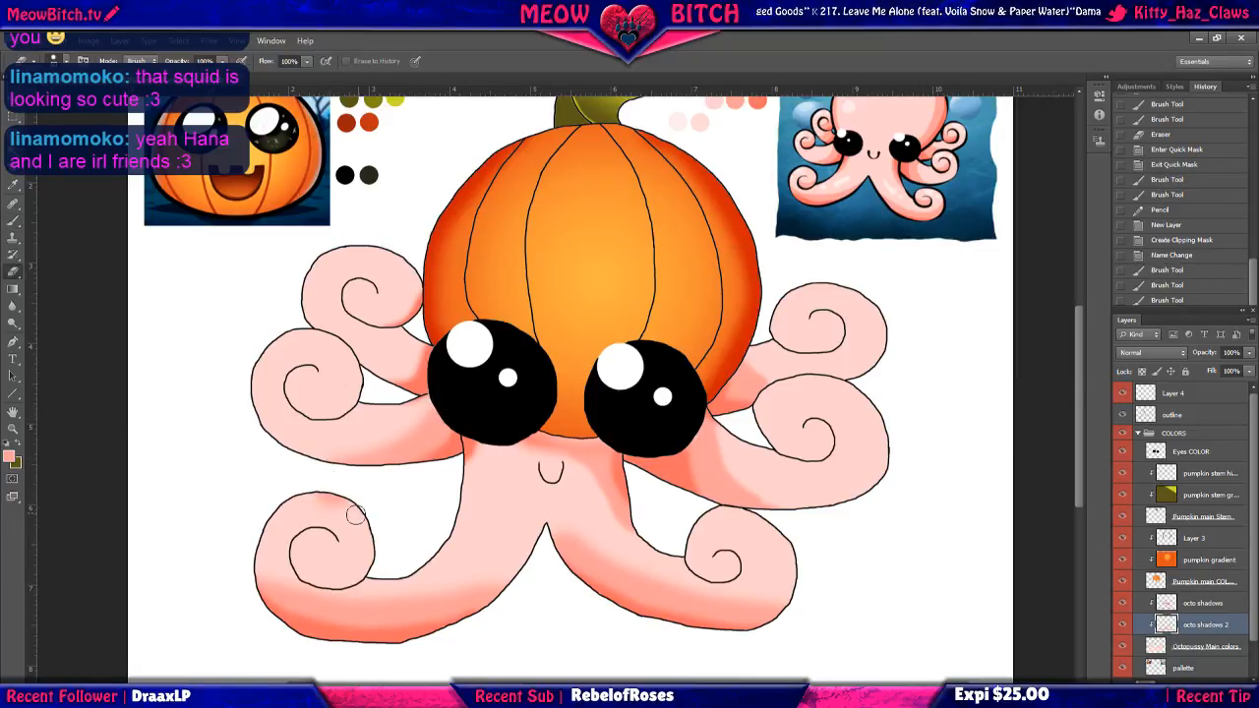
left_click_drag(349, 504, 368, 503)
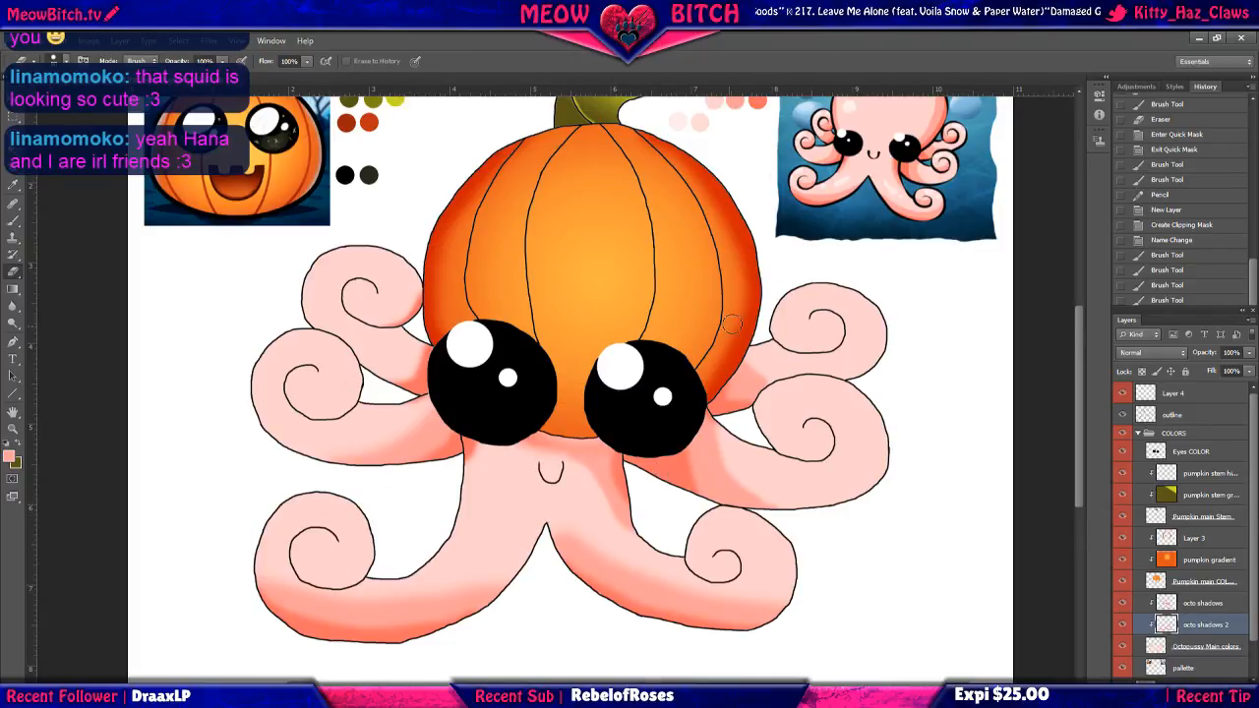
Shade the upper left tentacle and its curl with lighter coral, erasing the overspill on the neighboring curl.
left_click(13, 222)
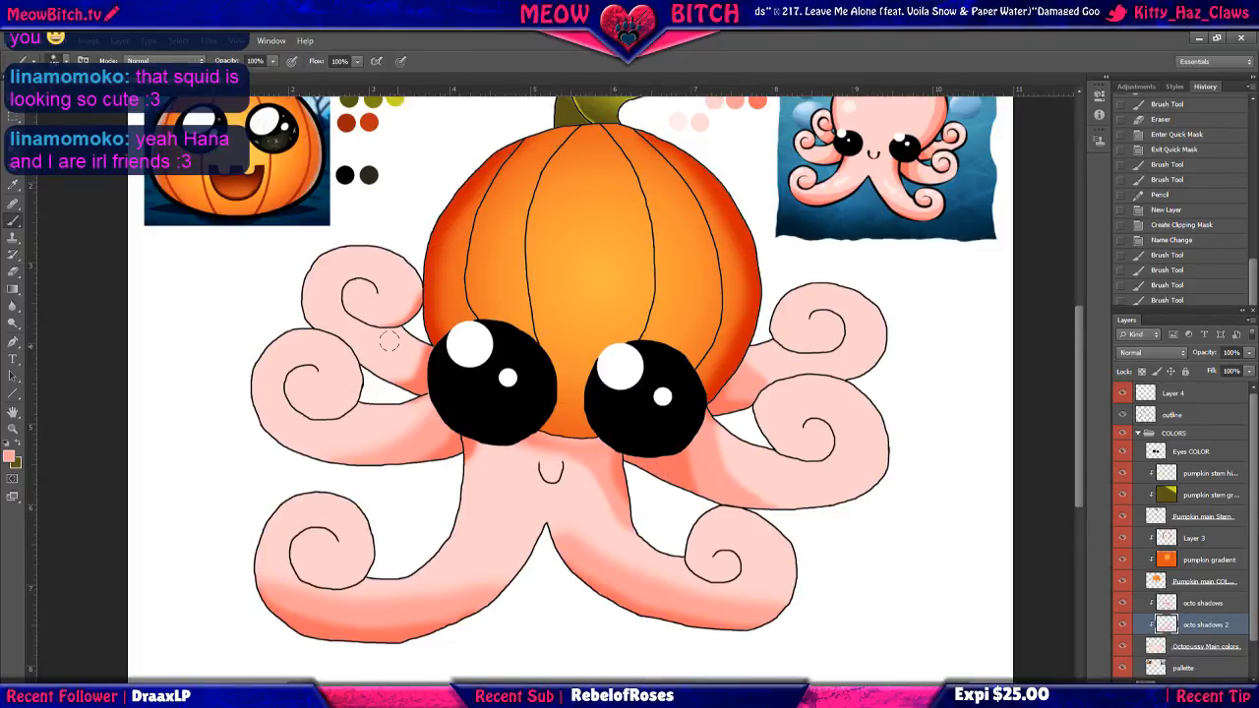
mouse_move(406, 334)
left_mouse_down()
mouse_move(378, 370)
mouse_move(354, 376)
mouse_move(421, 330)
mouse_move(437, 338)
mouse_move(421, 345)
left_mouse_up()
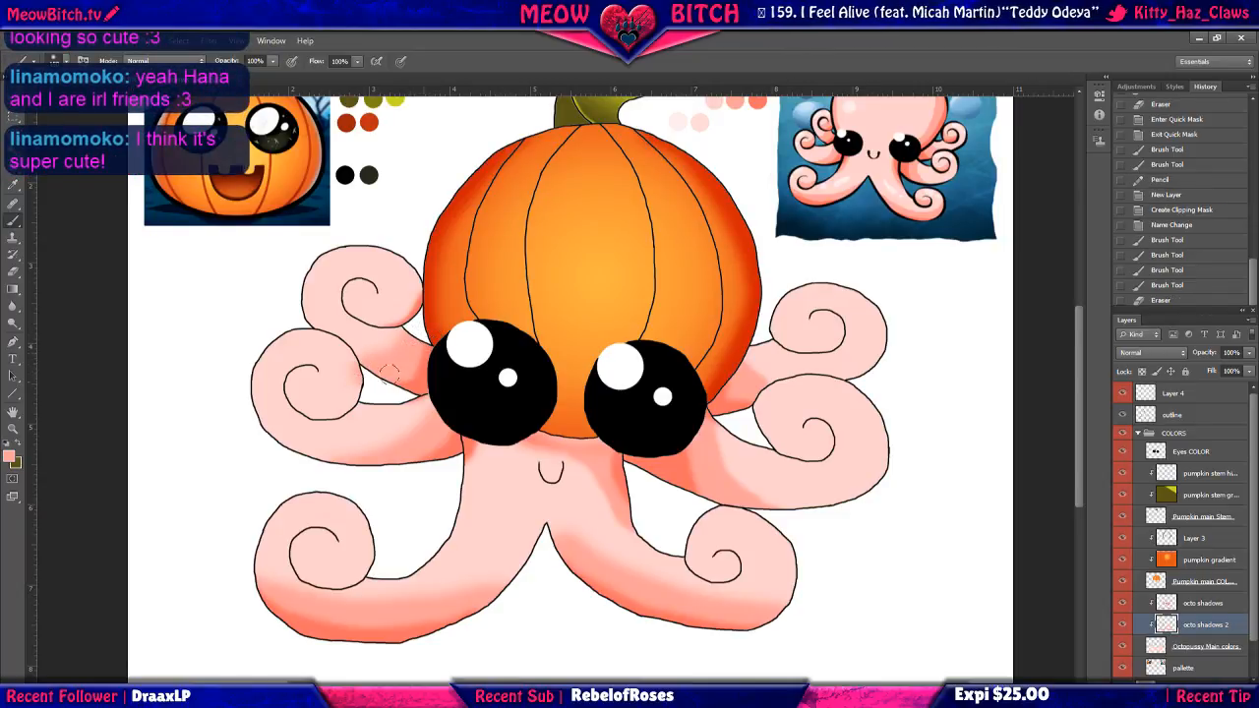
mouse_move(409, 285)
left_mouse_down()
mouse_move(417, 299)
mouse_move(350, 340)
left_mouse_up()
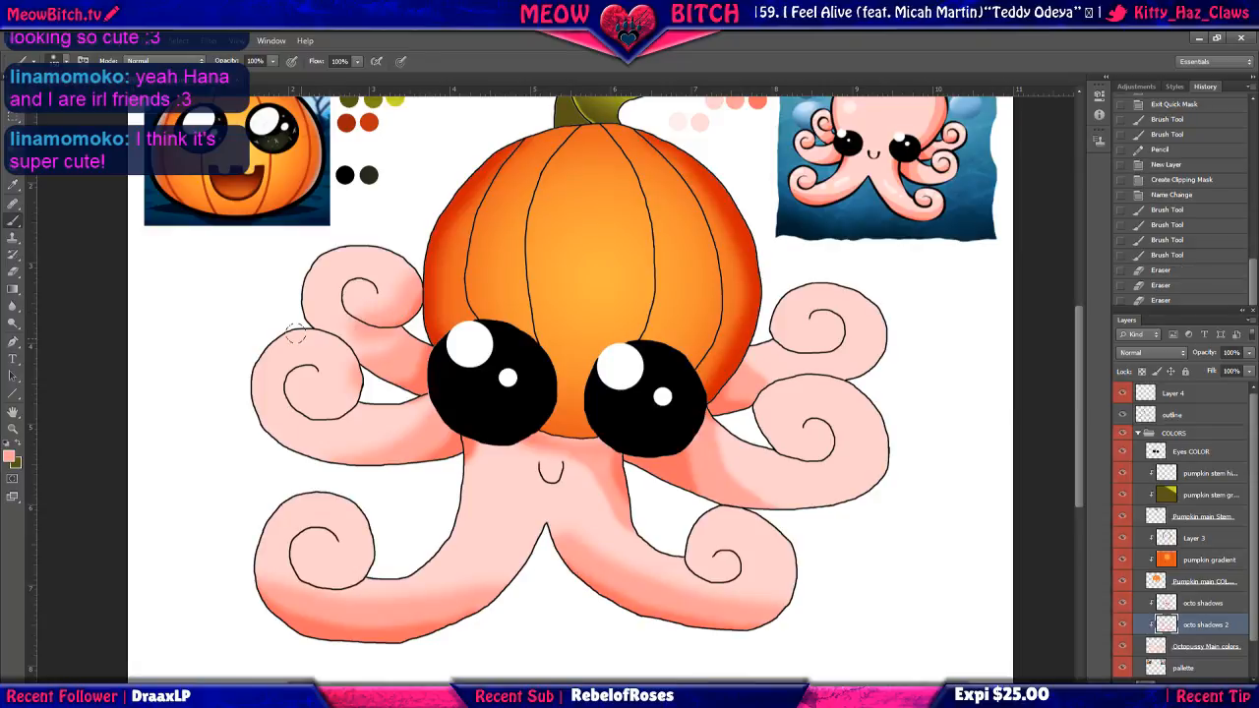
left_click(13, 274)
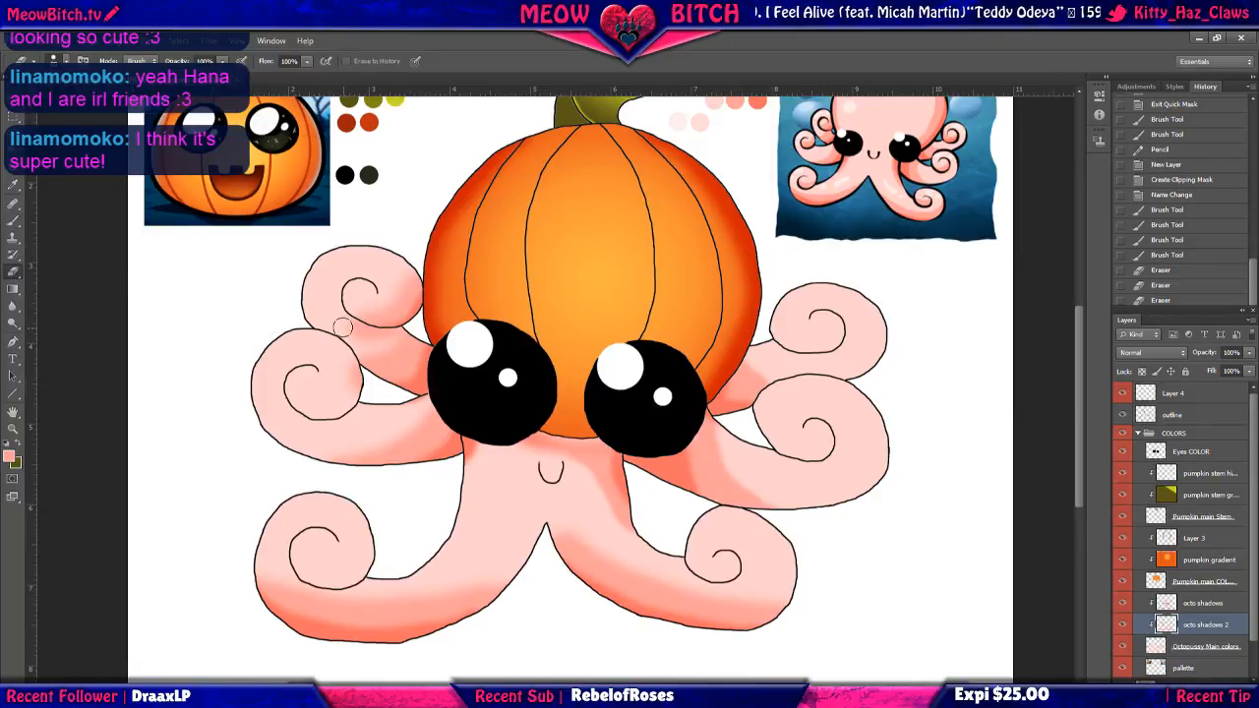
mouse_move(351, 324)
left_mouse_down()
mouse_move(409, 334)
mouse_move(373, 347)
mouse_move(328, 338)
mouse_move(368, 352)
mouse_move(419, 337)
mouse_move(412, 361)
mouse_move(364, 388)
mouse_move(423, 335)
mouse_move(331, 384)
mouse_move(366, 389)
left_mouse_up()
left_click(13, 221)
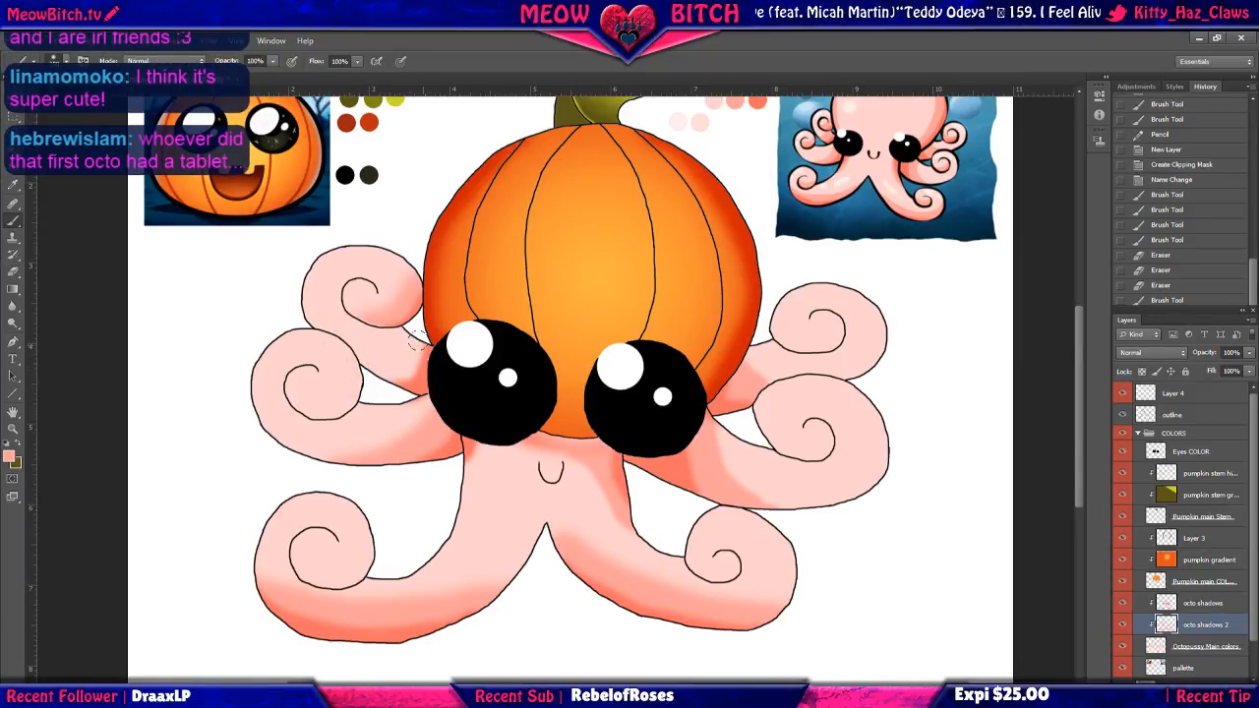
mouse_move(411, 352)
left_mouse_down()
mouse_move(324, 380)
mouse_move(297, 363)
mouse_move(352, 362)
mouse_move(353, 375)
mouse_move(322, 410)
mouse_move(341, 361)
mouse_move(314, 403)
mouse_move(324, 385)
mouse_move(260, 393)
left_mouse_up()
left_click(14, 275)
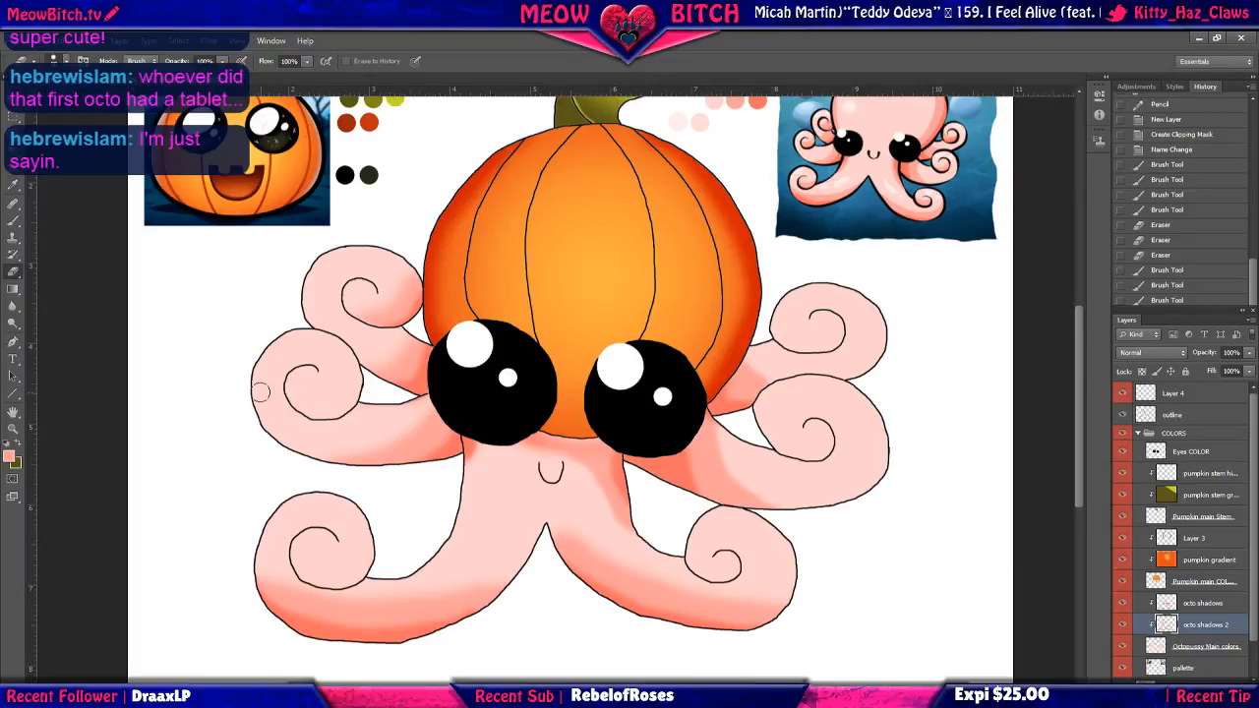
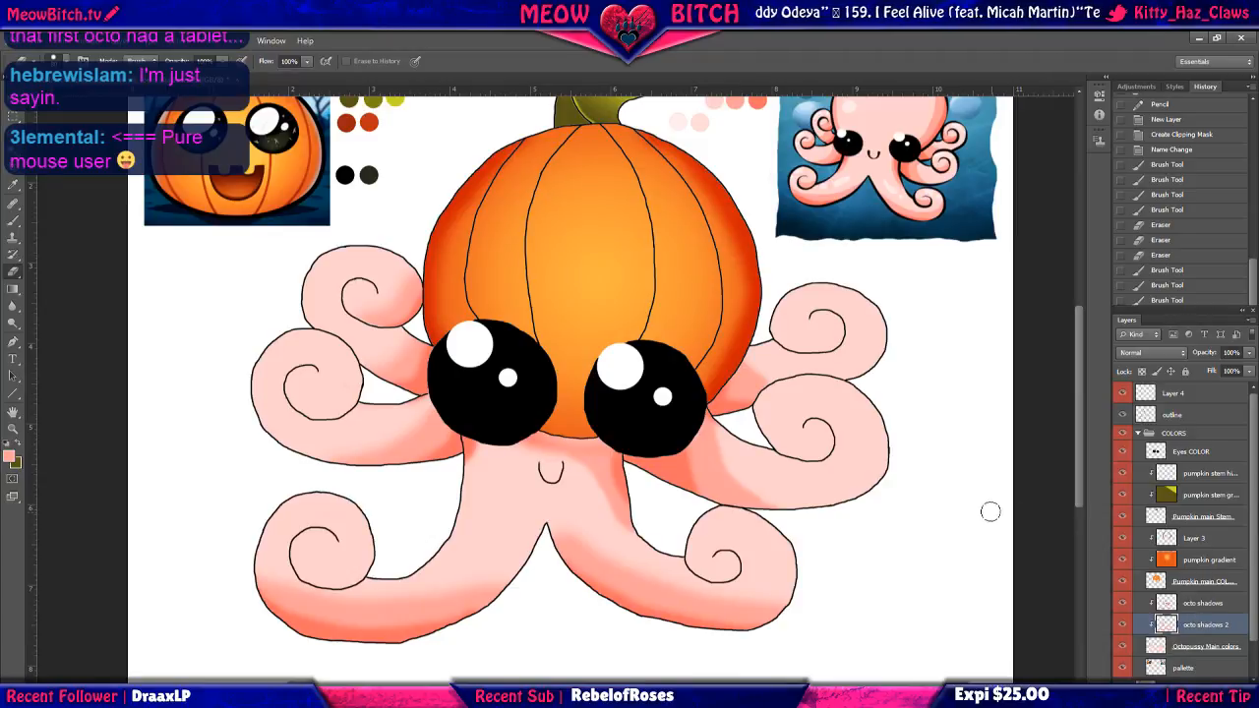
Extend the lighter coral shading at the middle left tentacle's base beside the eye and at the lower left tentacle's outer edge.
scroll(851, 254, "up", 1)
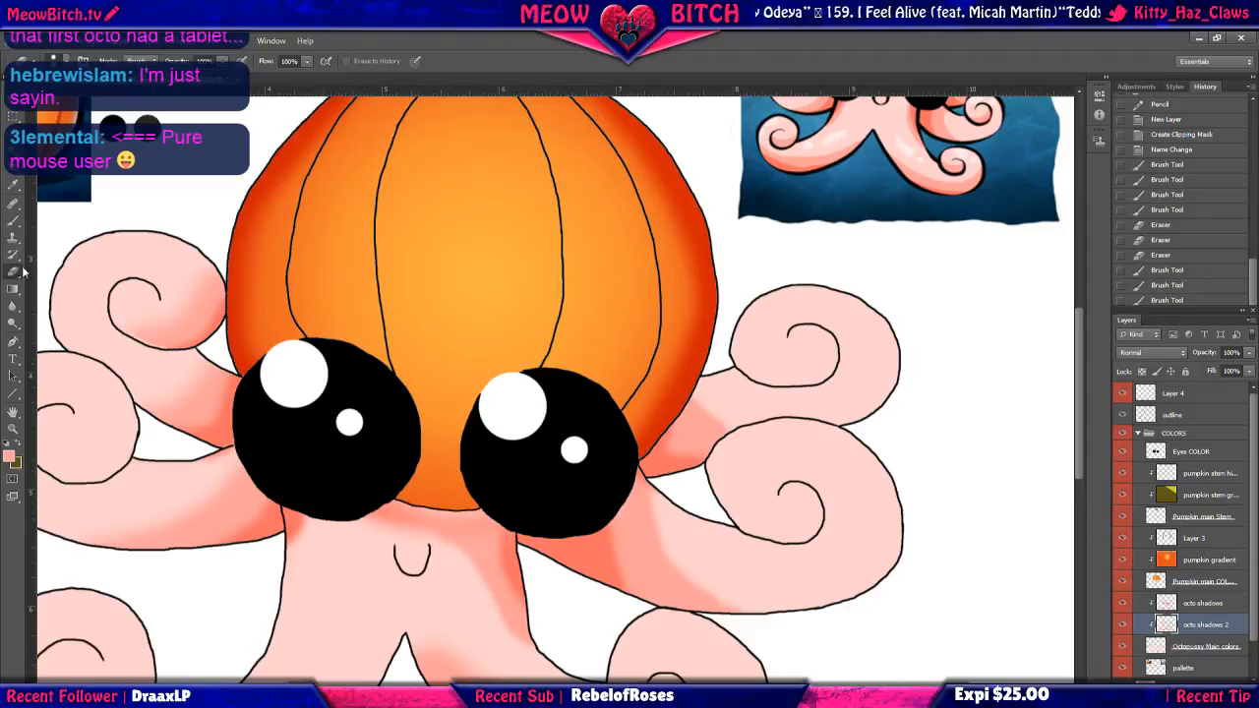
left_click(11, 222)
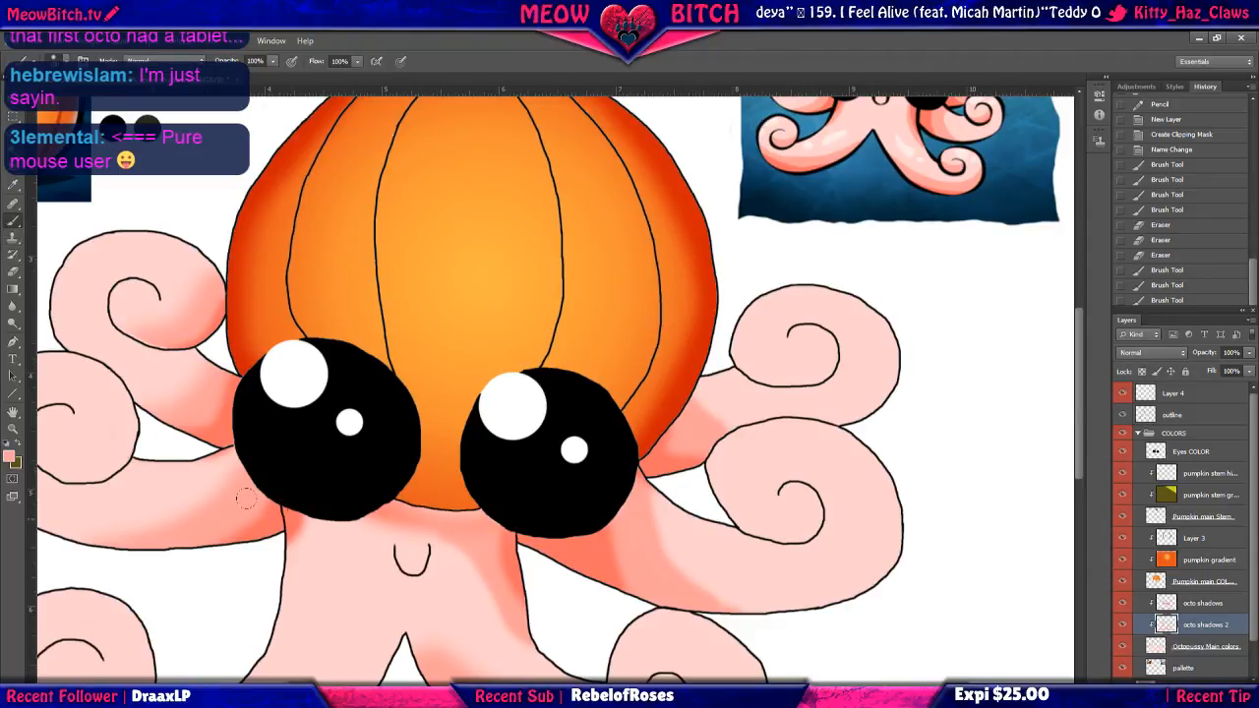
mouse_move(289, 517)
left_mouse_down()
mouse_move(272, 547)
mouse_move(230, 571)
left_mouse_up()
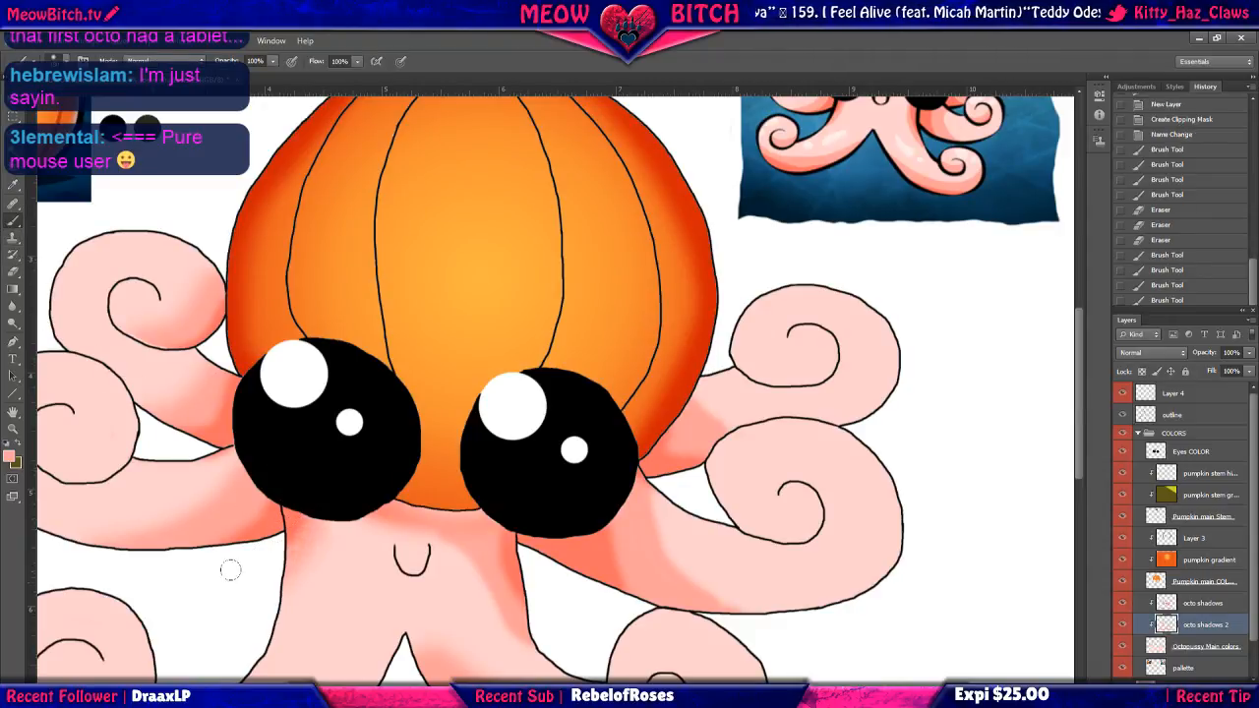
left_click_drag(293, 491, 225, 581)
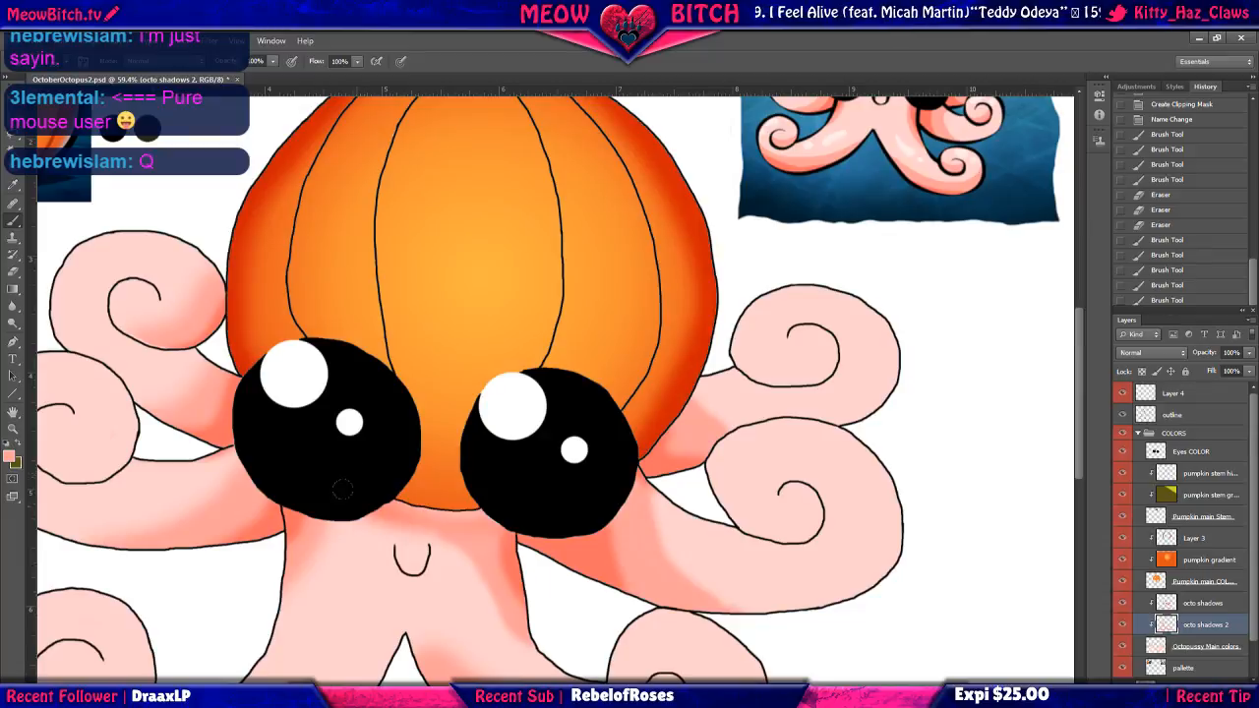
scroll(345, 498, "down", 3)
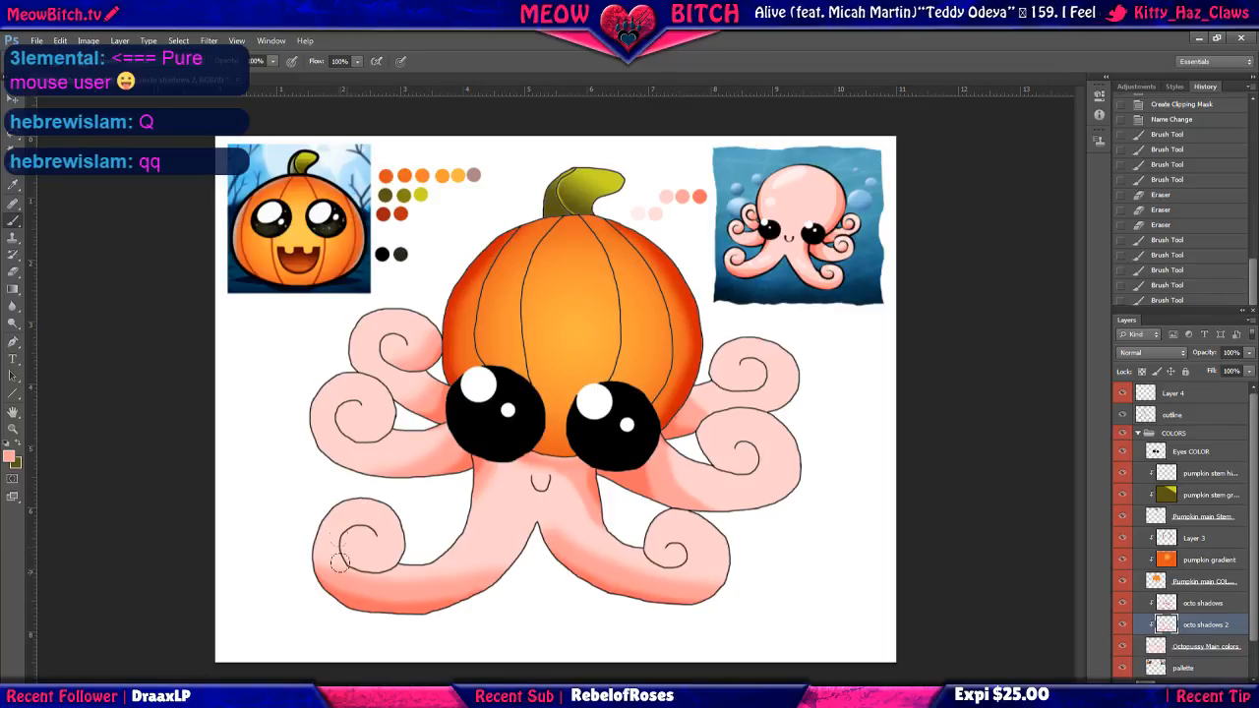
left_click_drag(348, 593, 265, 582)
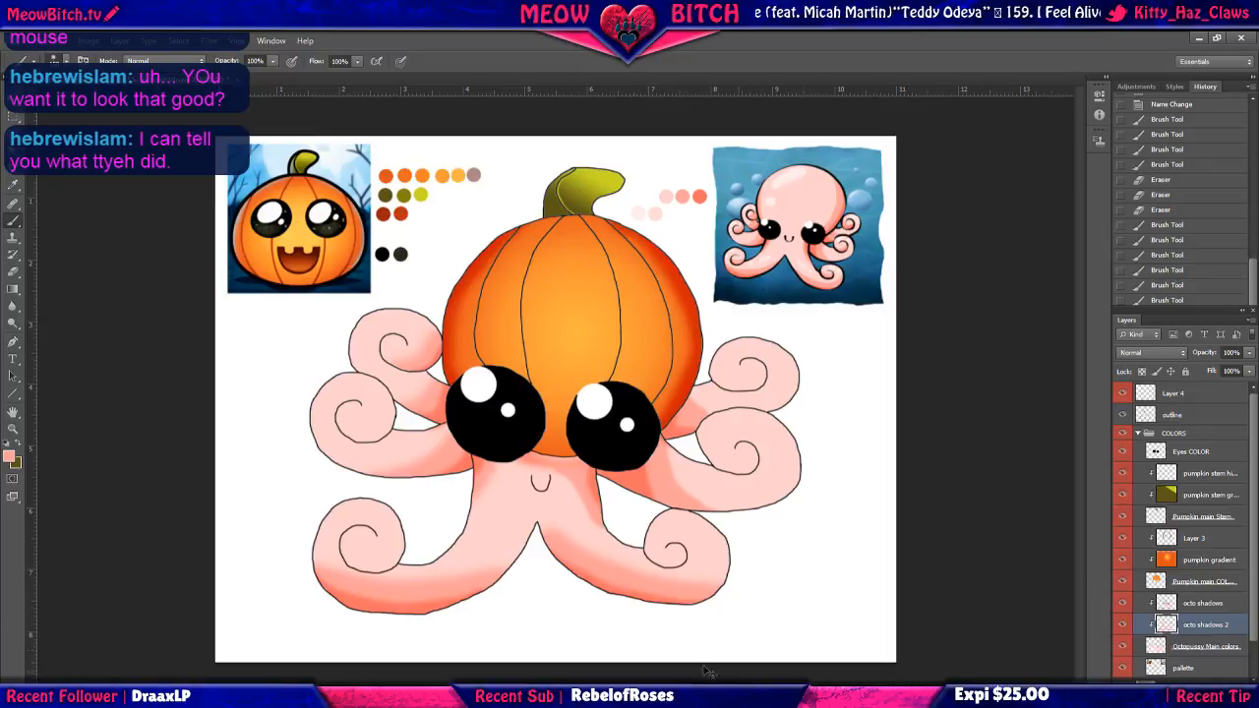
Reduce the octo shadows and octo shadows 2 layers to 87% opacity and 76% fill.
left_click(1213, 604, "shift")
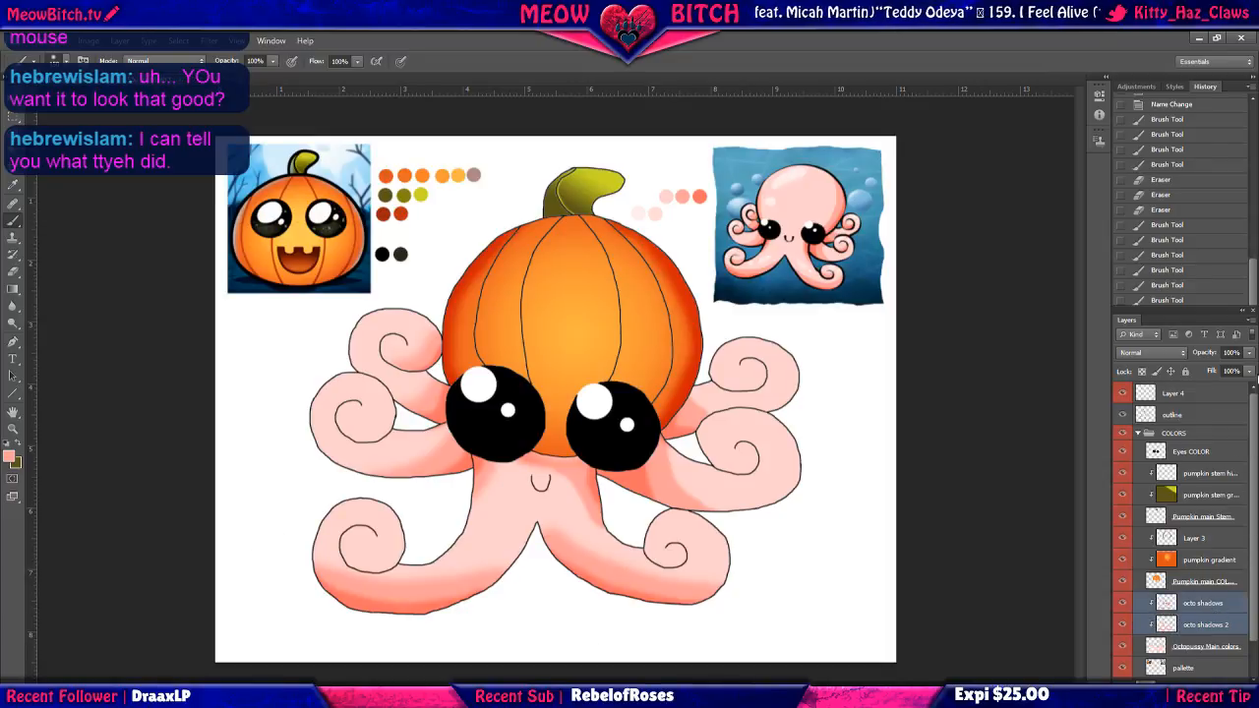
left_click(1249, 352)
left_click_drag(1247, 365, 1235, 392)
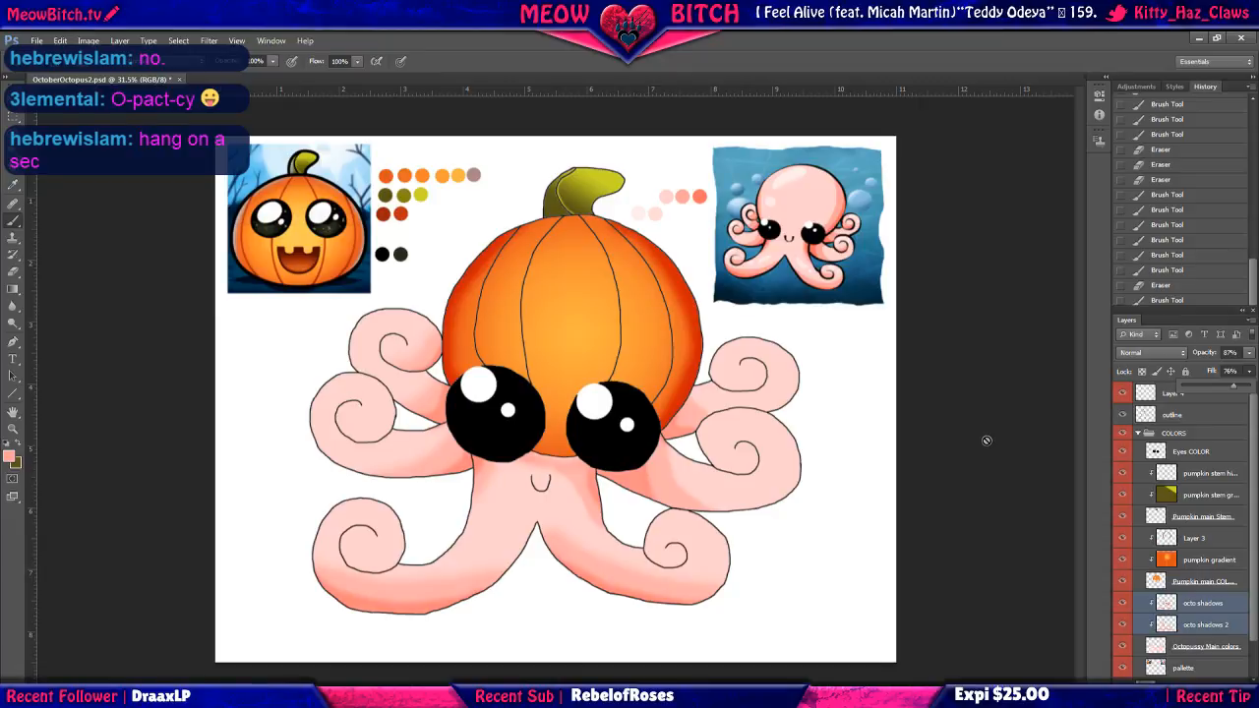
left_click(967, 451)
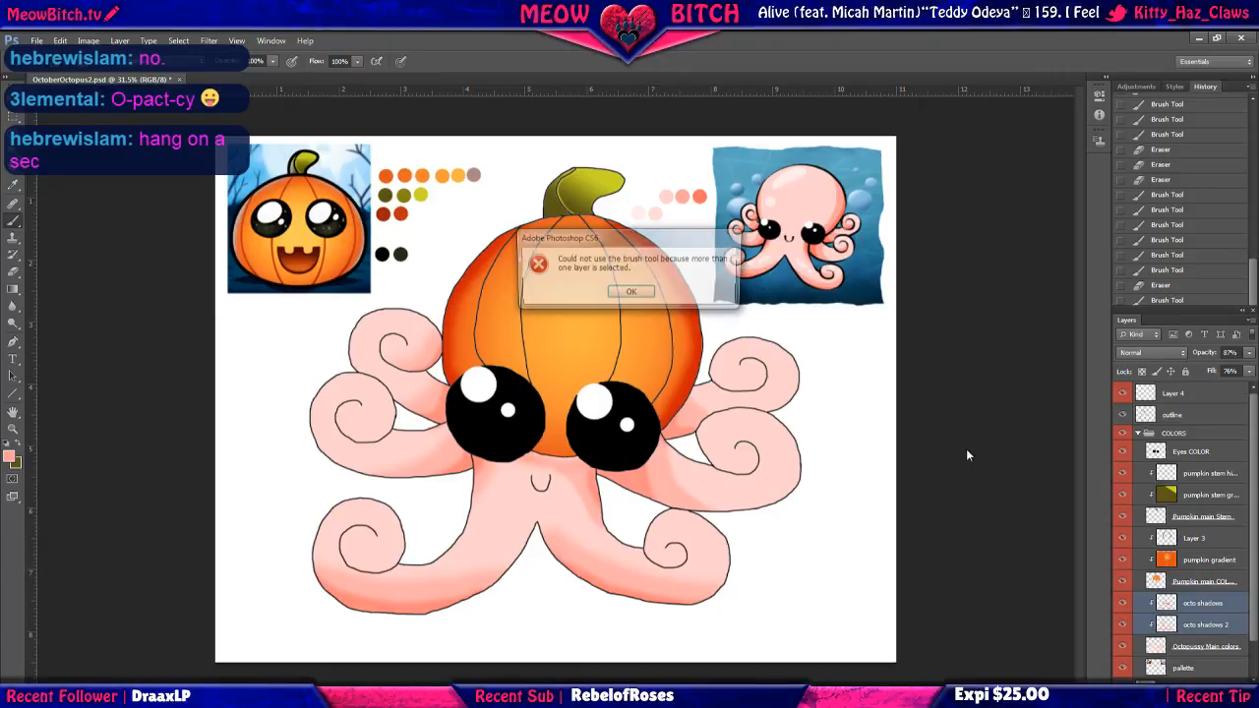
left_click(632, 293)
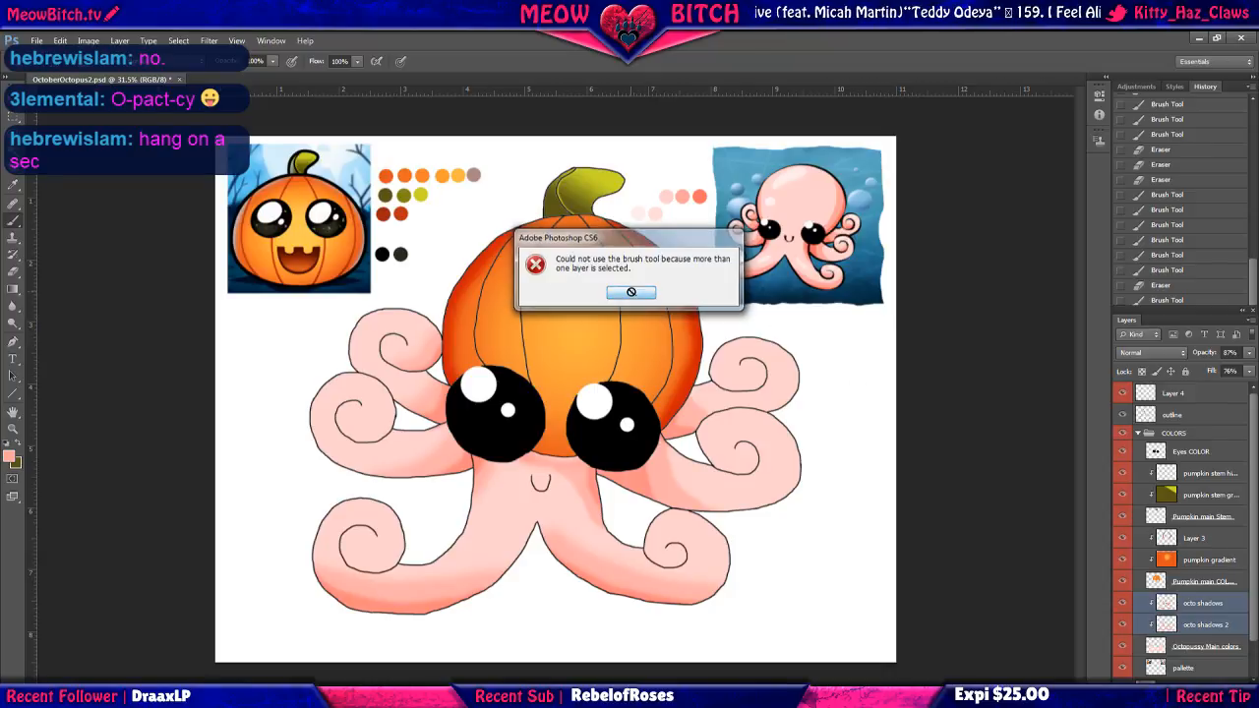
left_click(1197, 604)
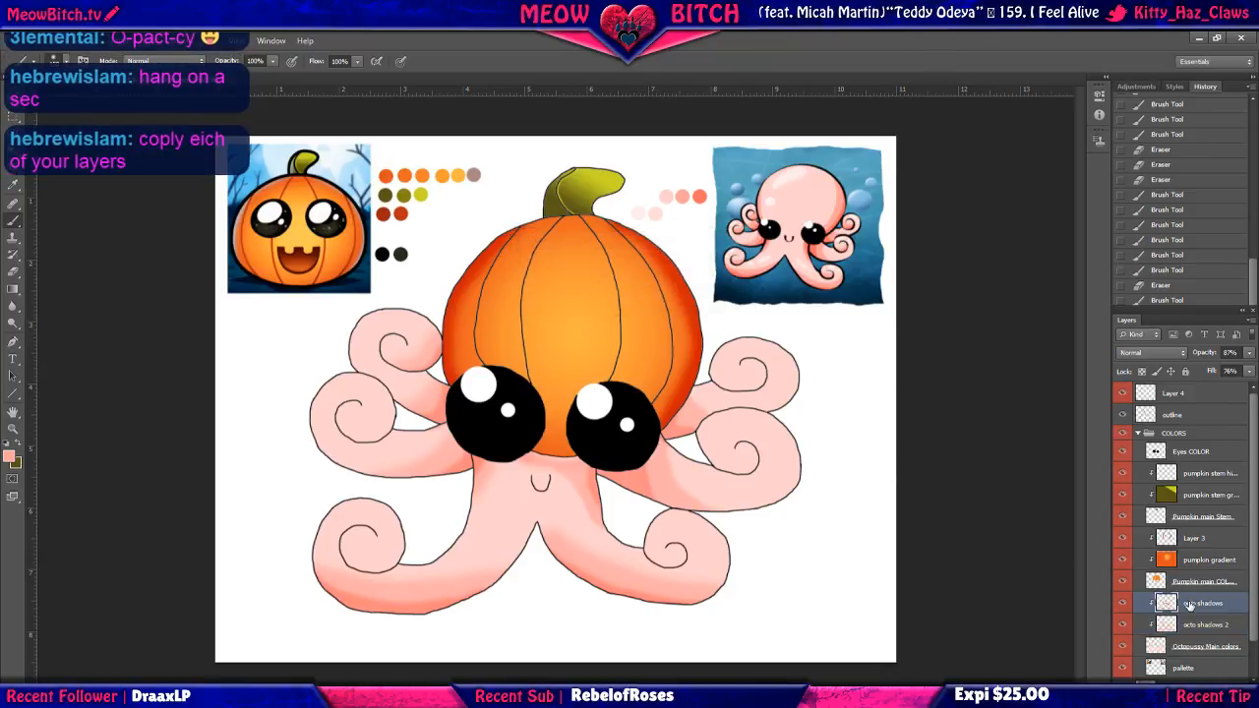
left_click(1003, 593)
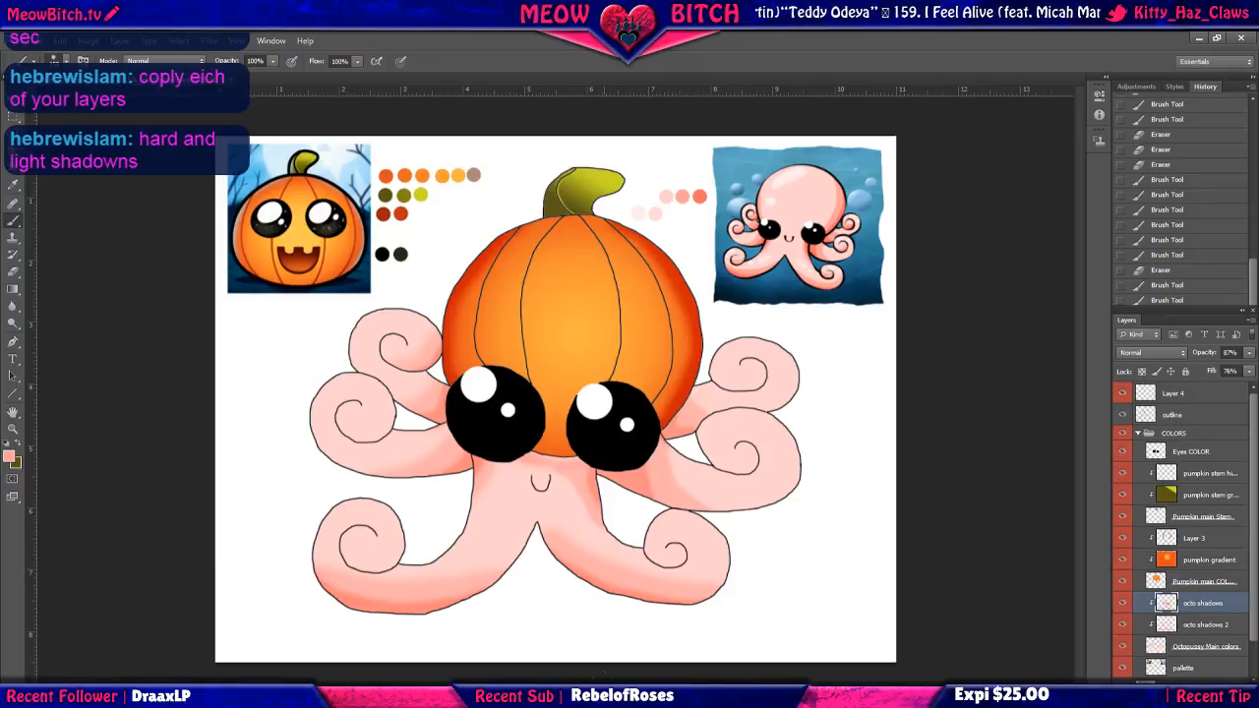
Add a new layer clipped to Octopussy Main colors, directly above it, and name it highlights.
left_click(1205, 647)
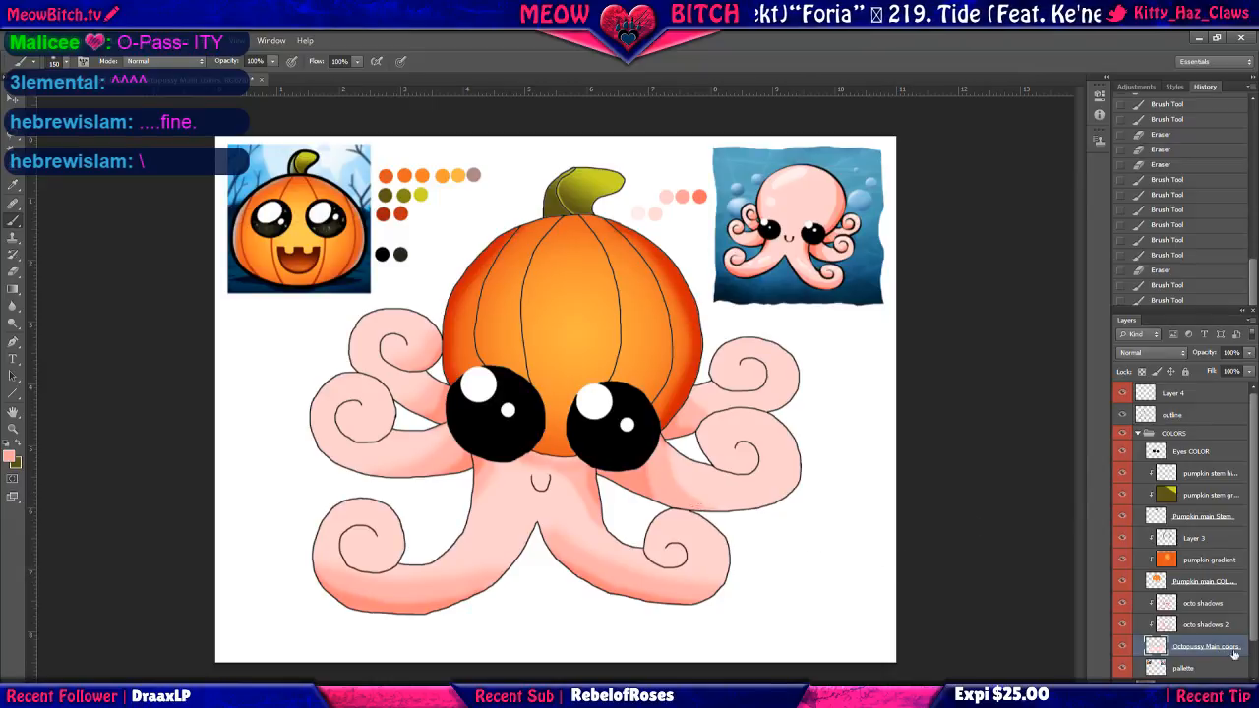
left_click(1218, 691)
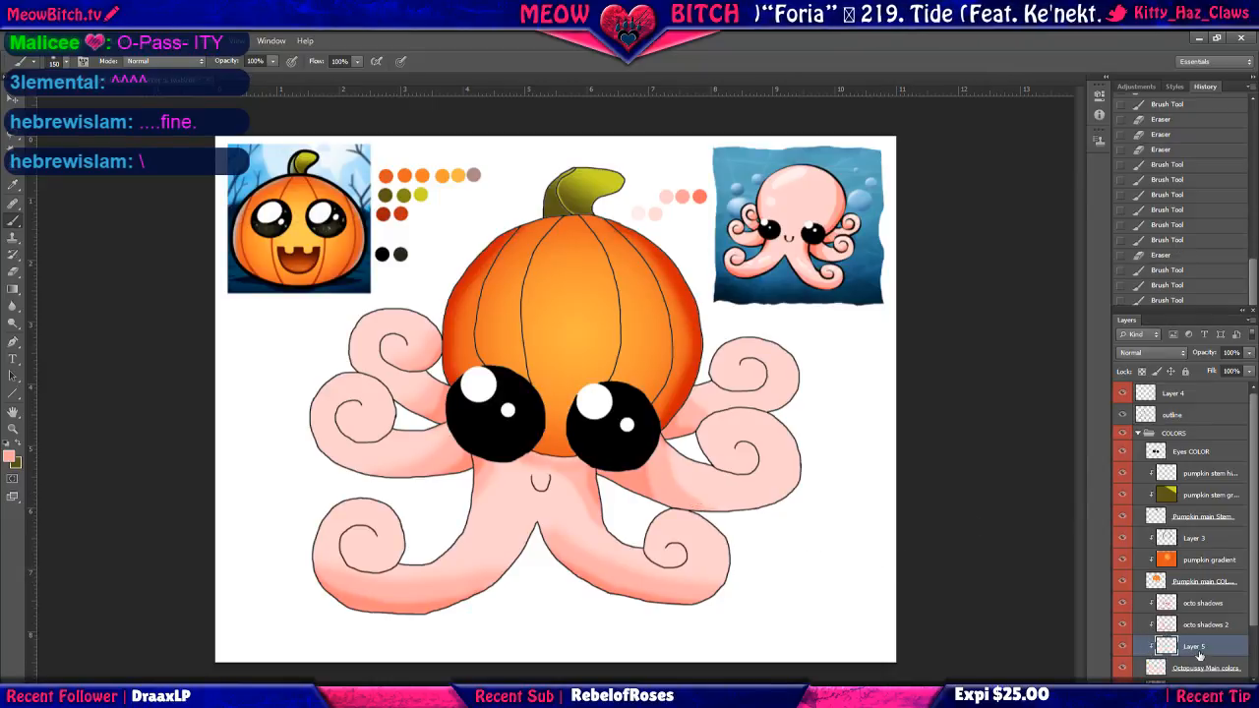
double_click(1194, 646)
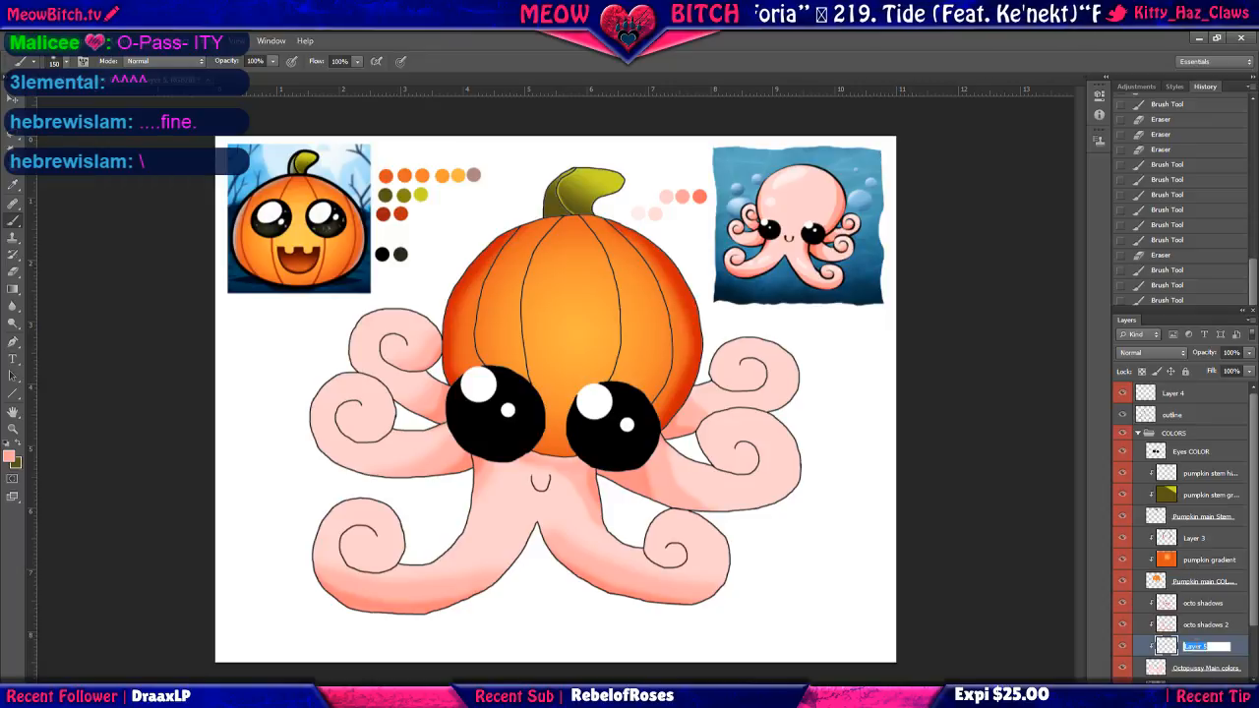
type("hig")
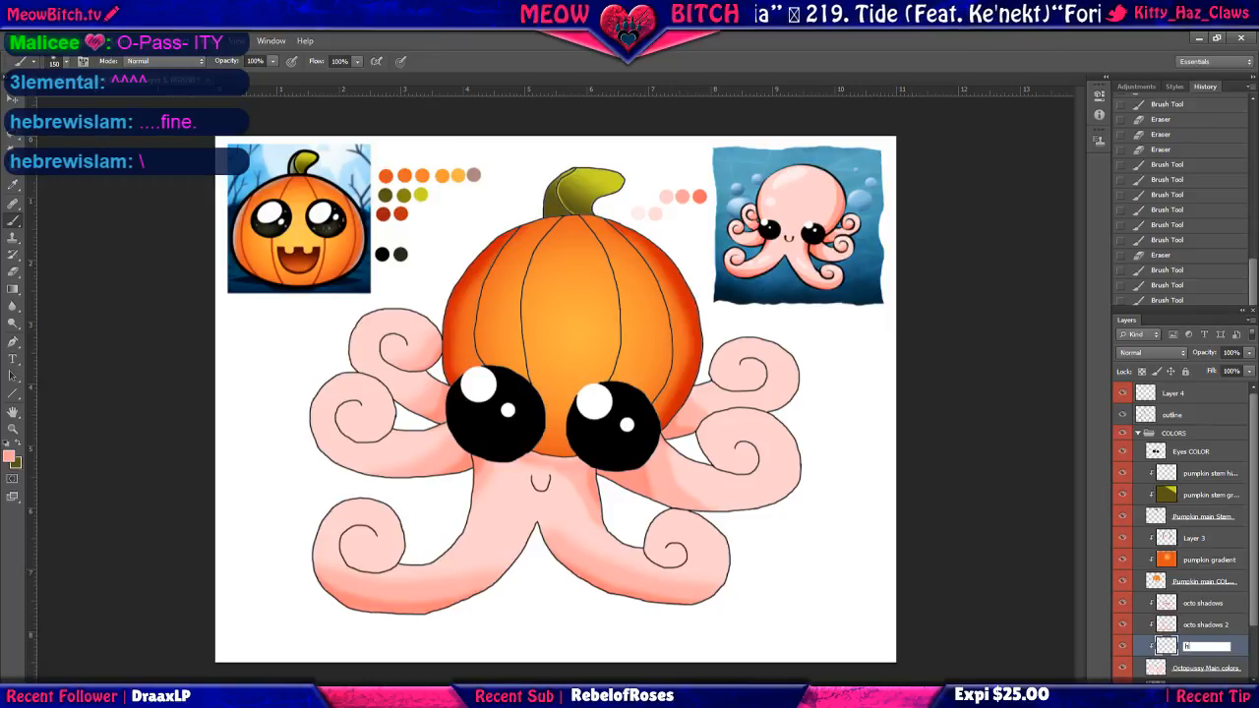
type("hlights")
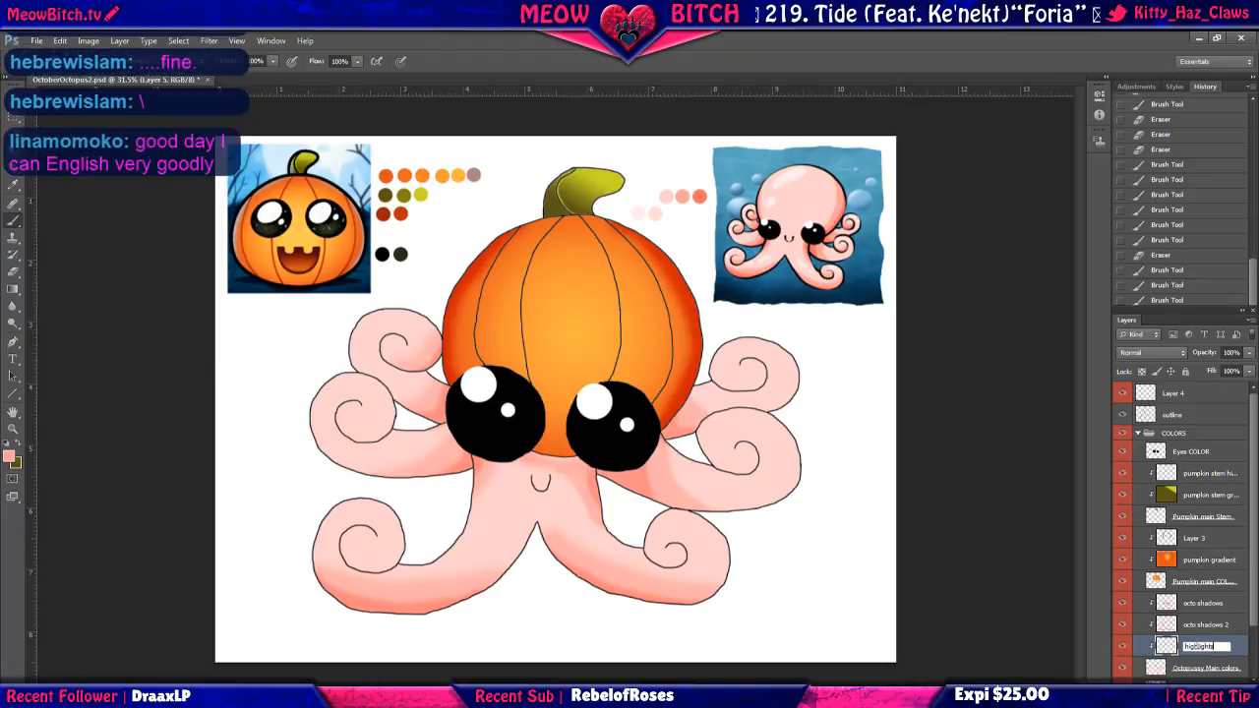
key("Return")
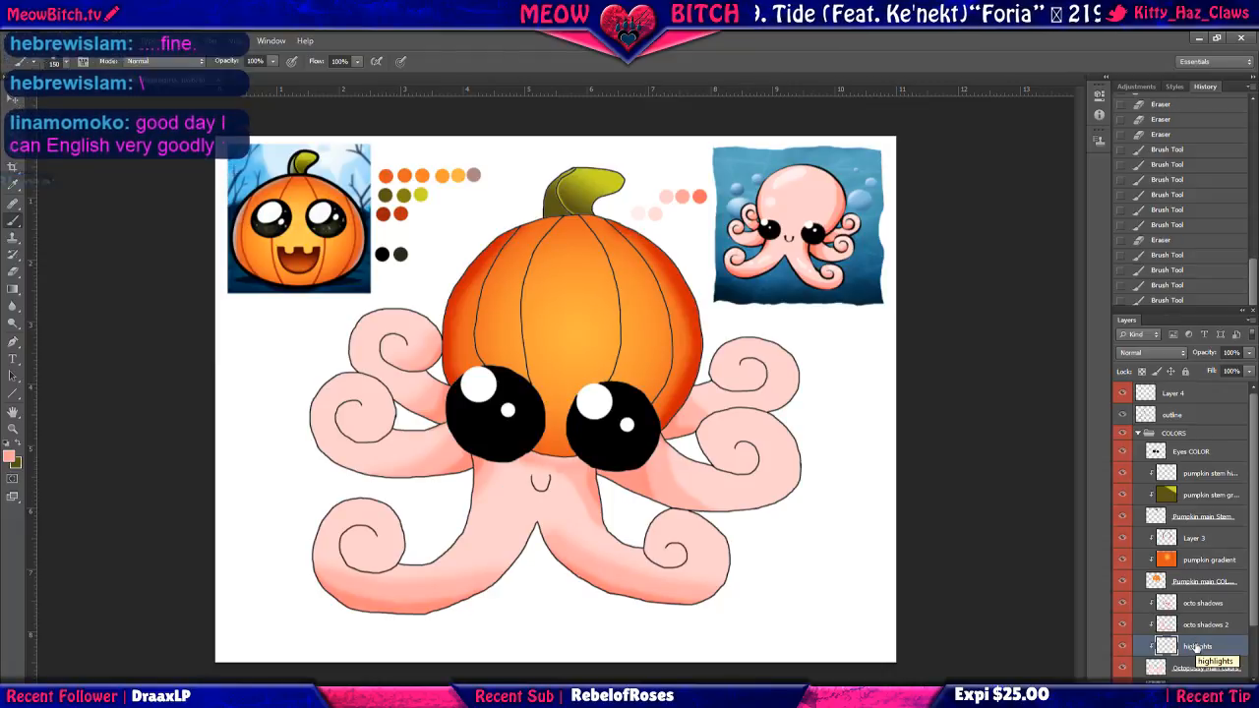
Move the highlights layer above the octo shadows layer, keeping it clipped to Octopussy Main colors.
left_click_drag(1195, 646, 1195, 604)
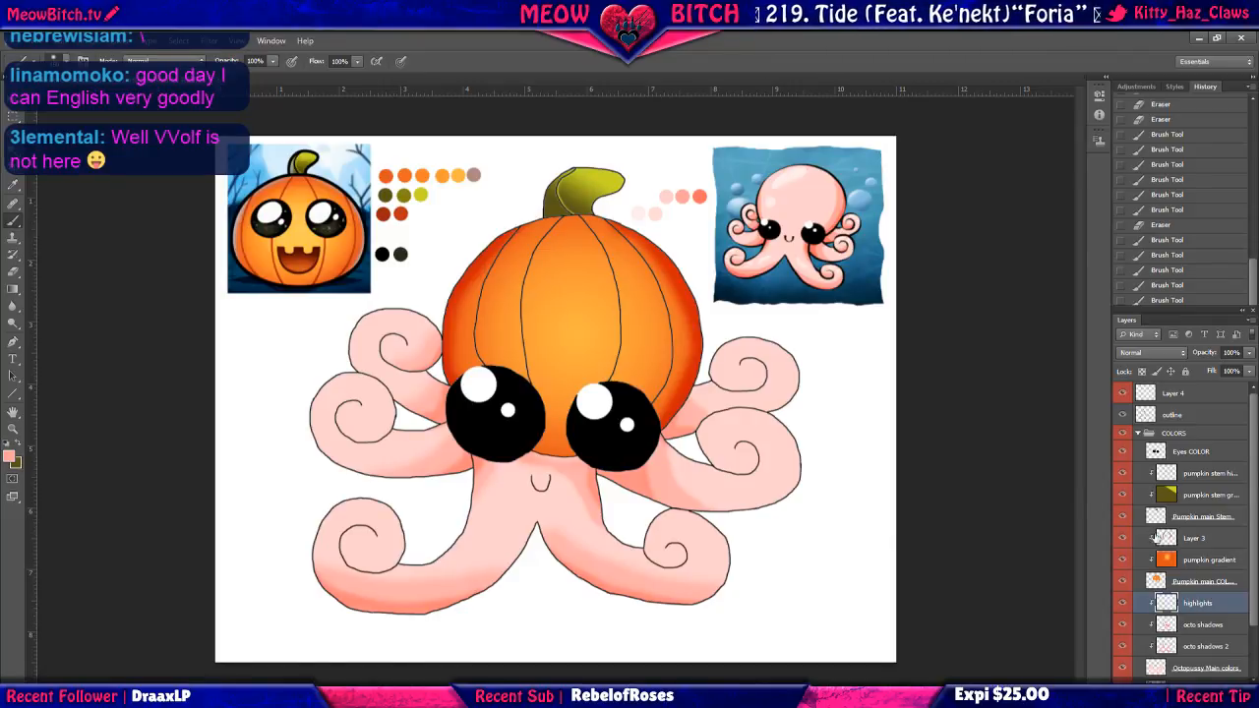
Sample the pale pink highlight color from the pallette layer's swatches and octopus reference, and make the highlights layer active again.
scroll(724, 381, "up", 1)
scroll(718, 354, "up", 1)
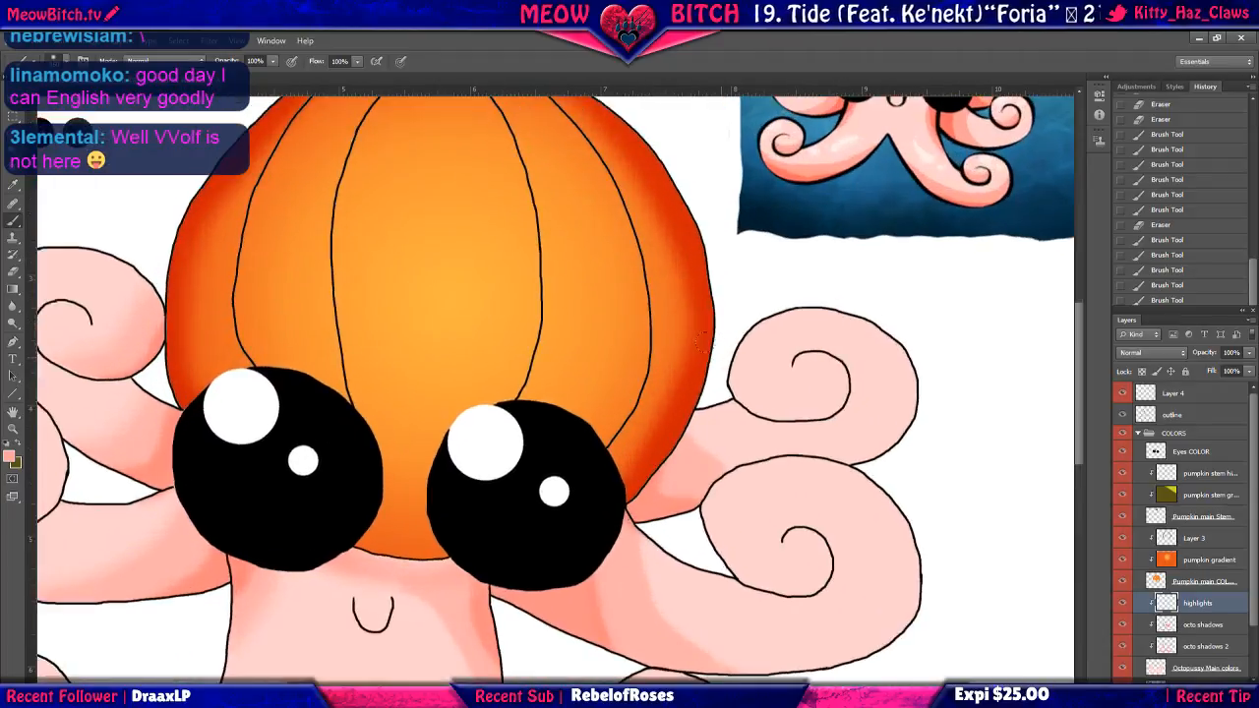
scroll(1190, 630, "down", 2)
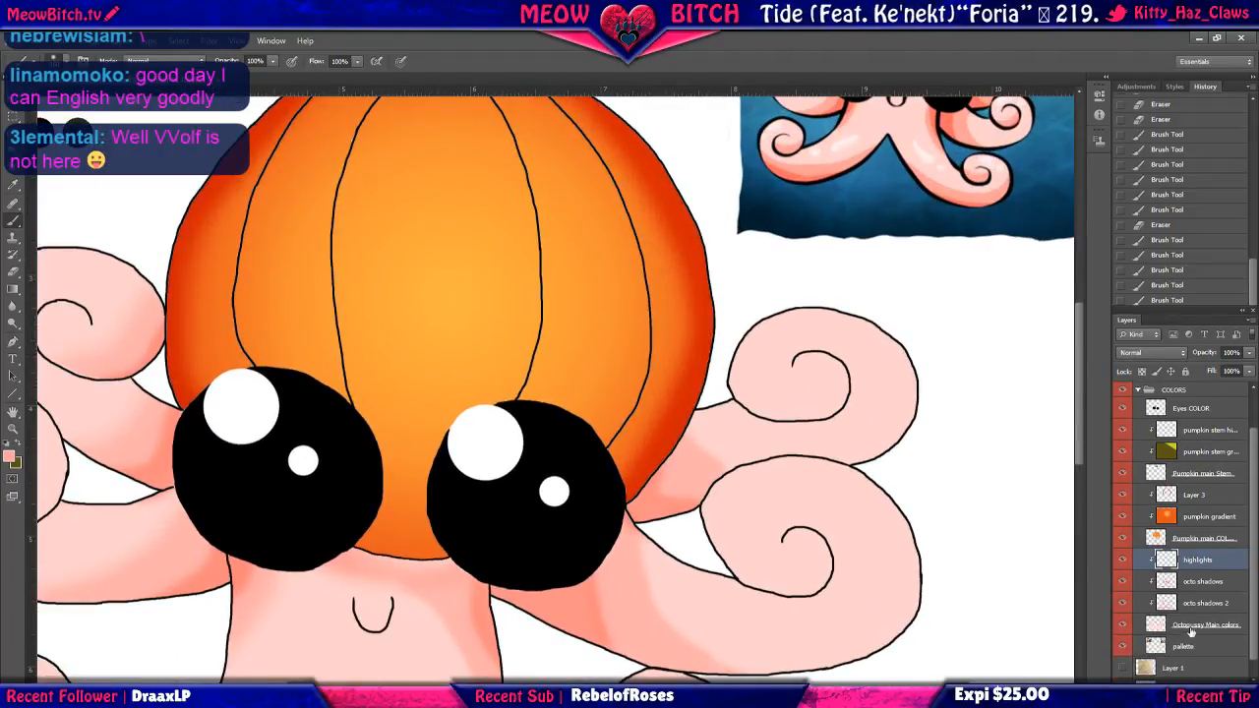
left_click(1183, 648)
left_click_drag(881, 277, 871, 469)
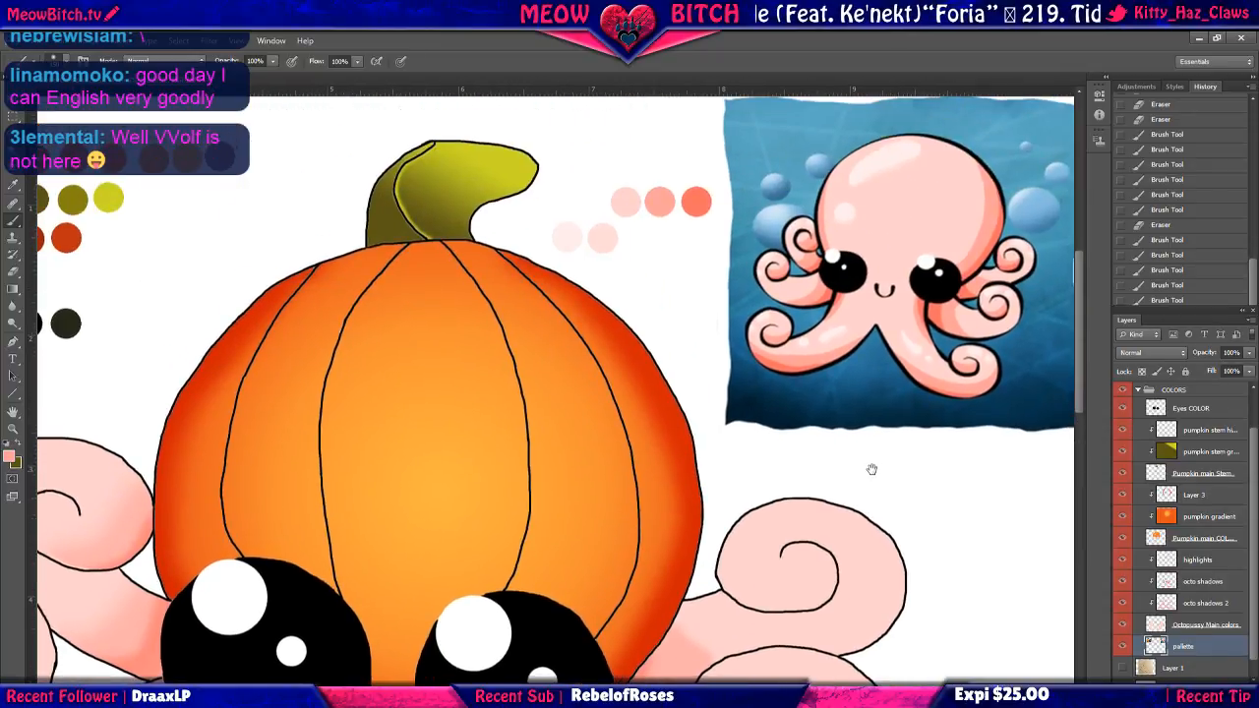
left_click(15, 187)
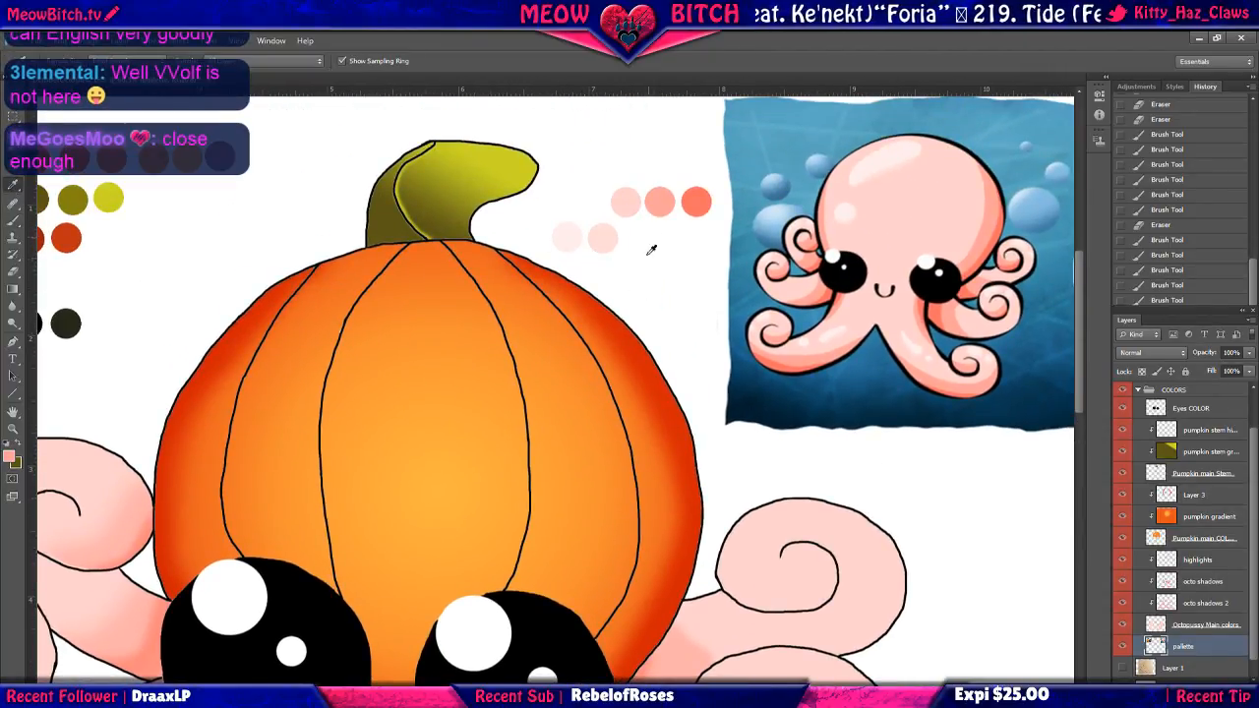
left_click(575, 233)
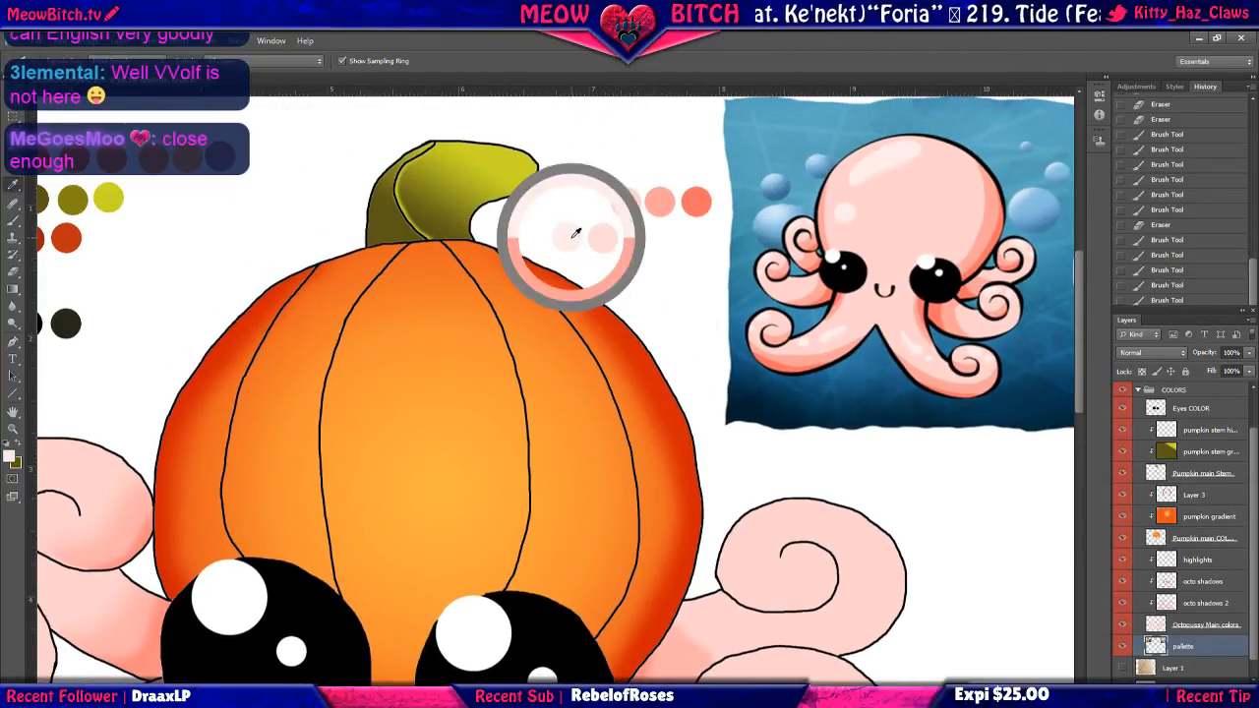
left_click(896, 147)
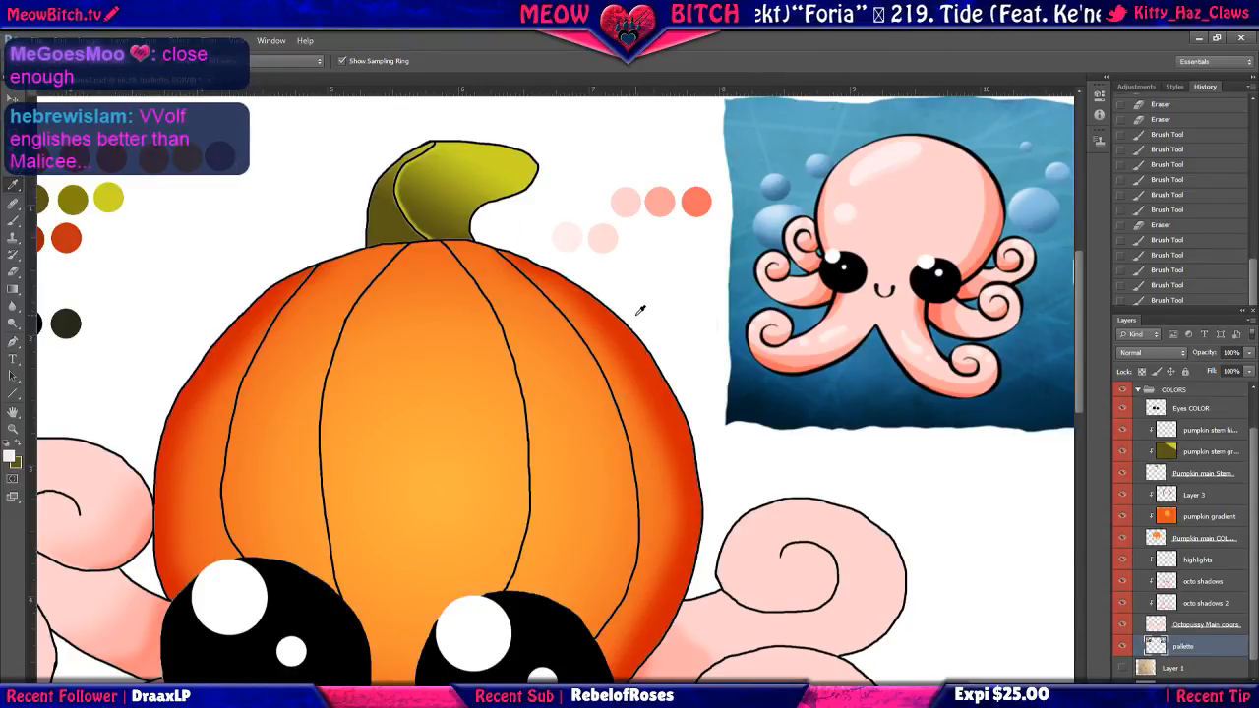
scroll(639, 310, "down", 2)
scroll(639, 310, "down", 1)
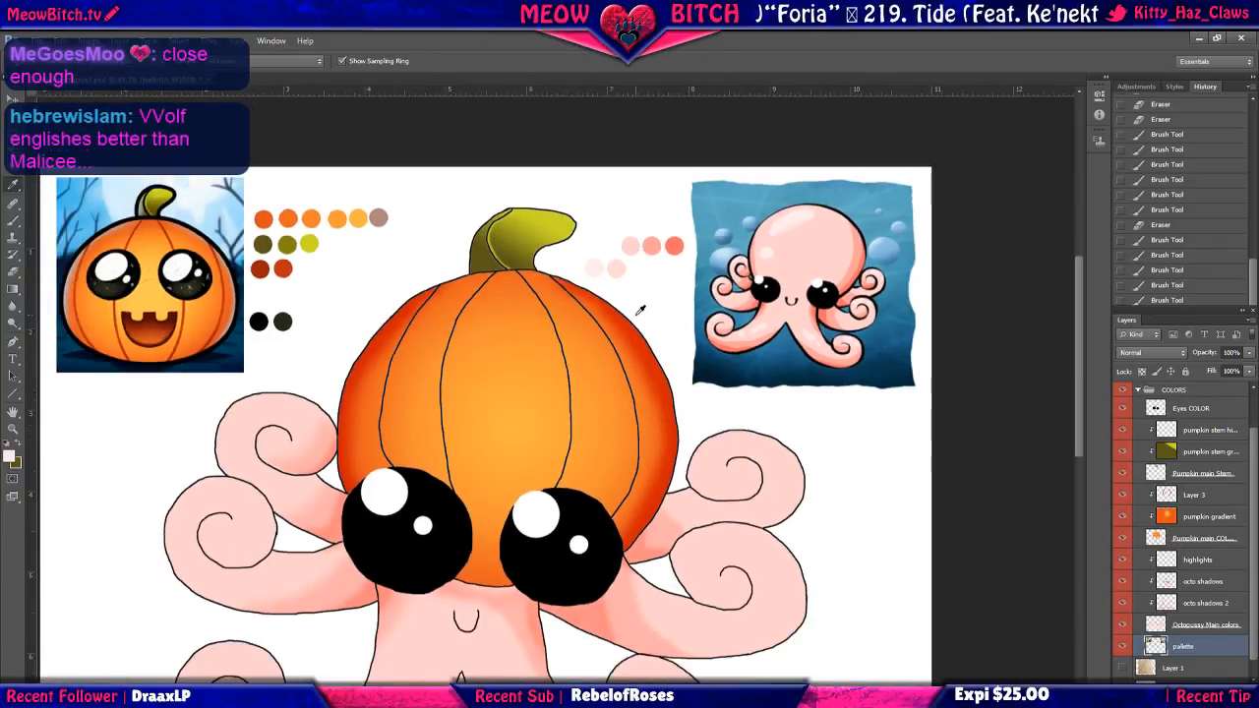
scroll(628, 383, "down", 1)
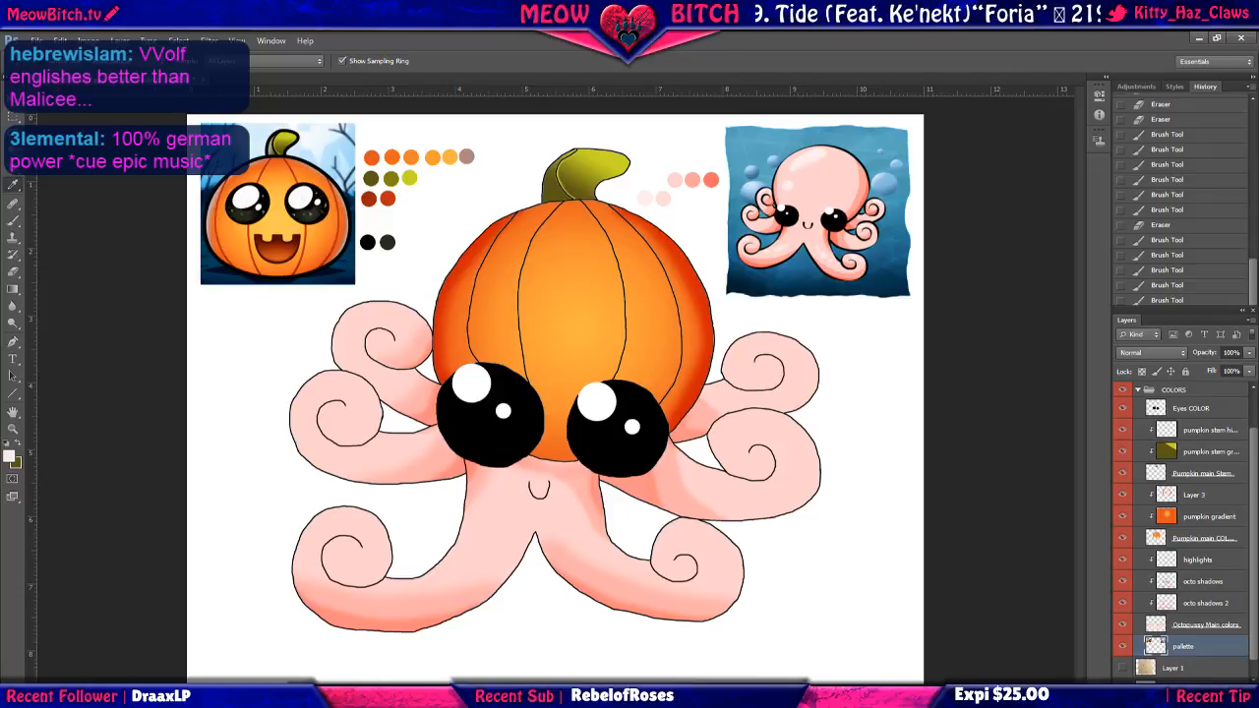
left_click(1208, 560)
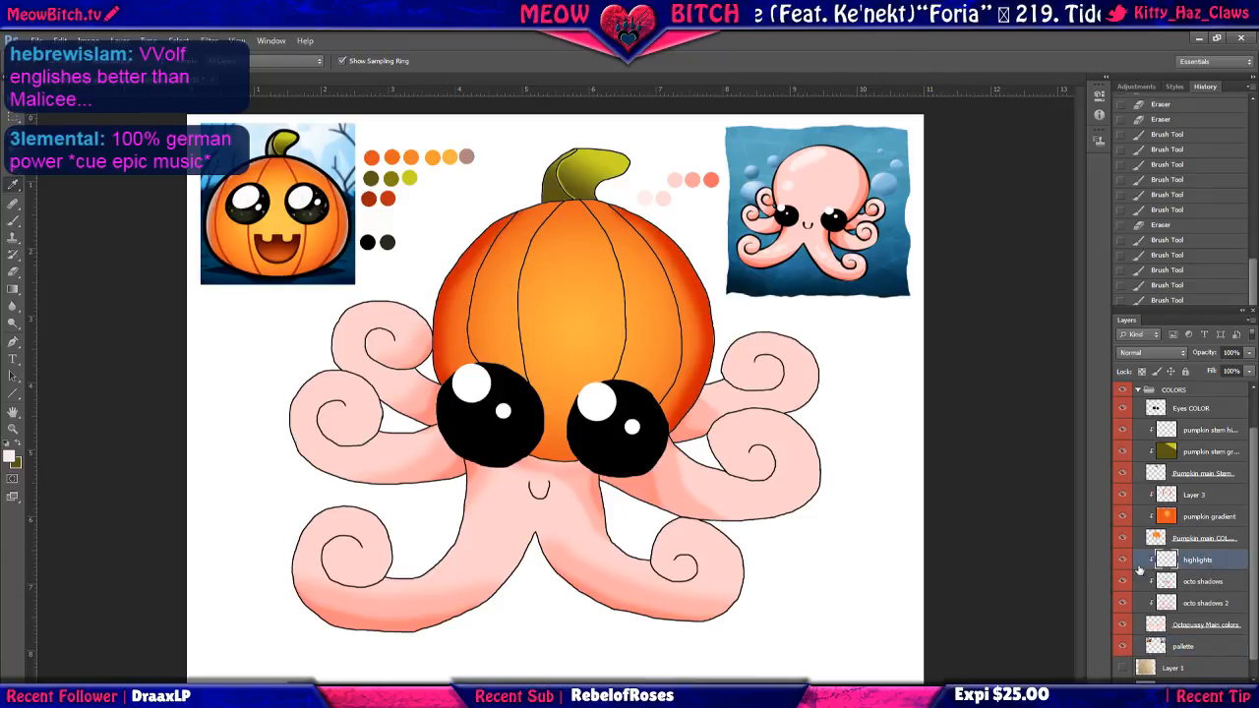
Examine where the highlights sit on the tentacles and curls of the octopus reference picture.
scroll(787, 406, "up", 1)
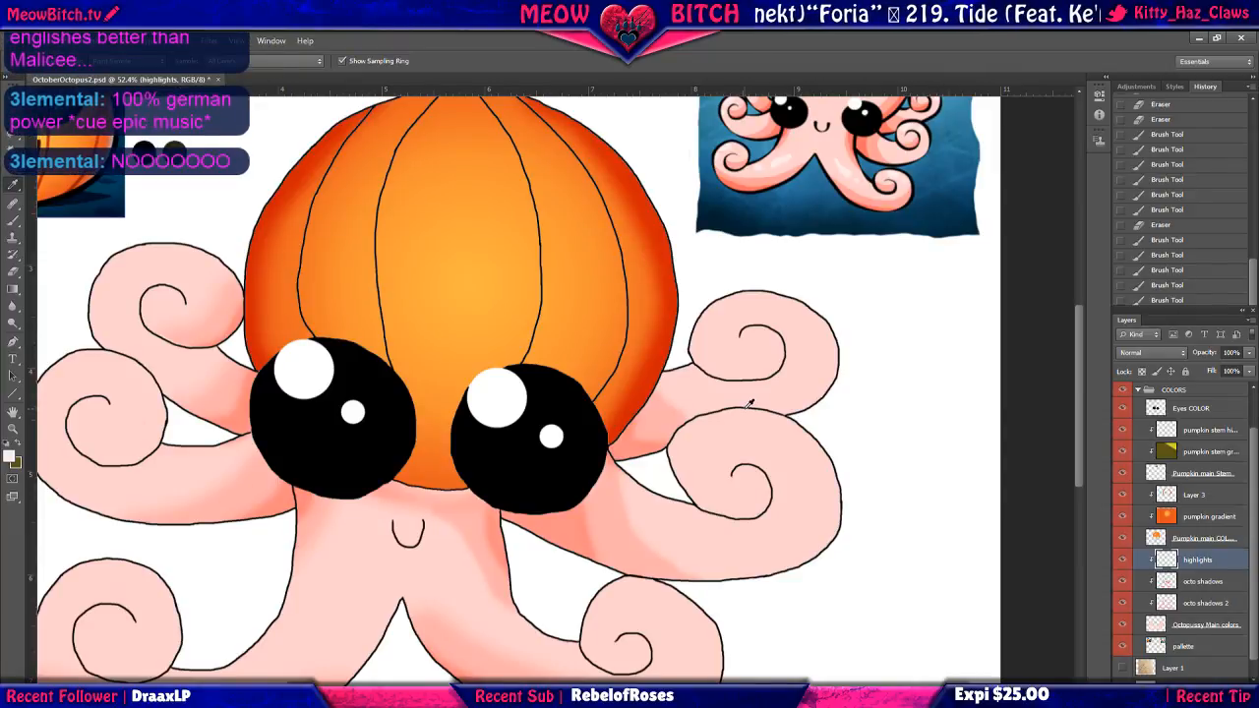
left_click_drag(794, 292, 598, 488)
scroll(645, 348, "up", 3)
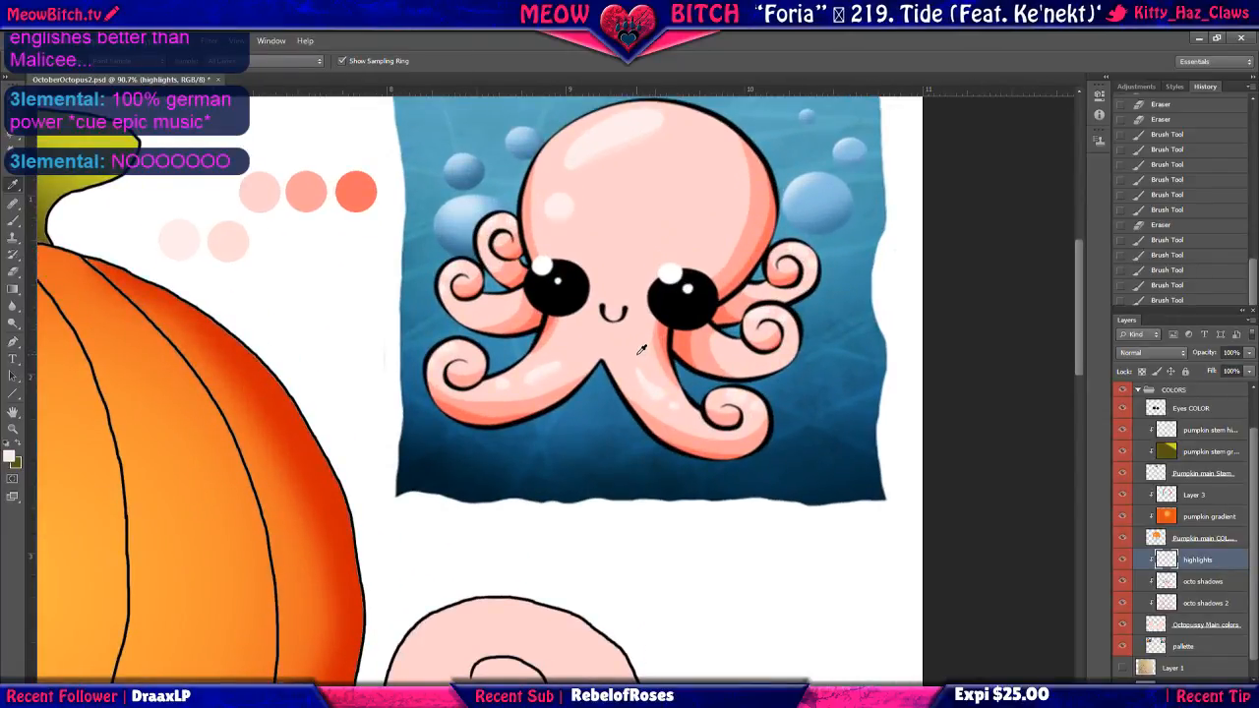
scroll(641, 348, "up", 1)
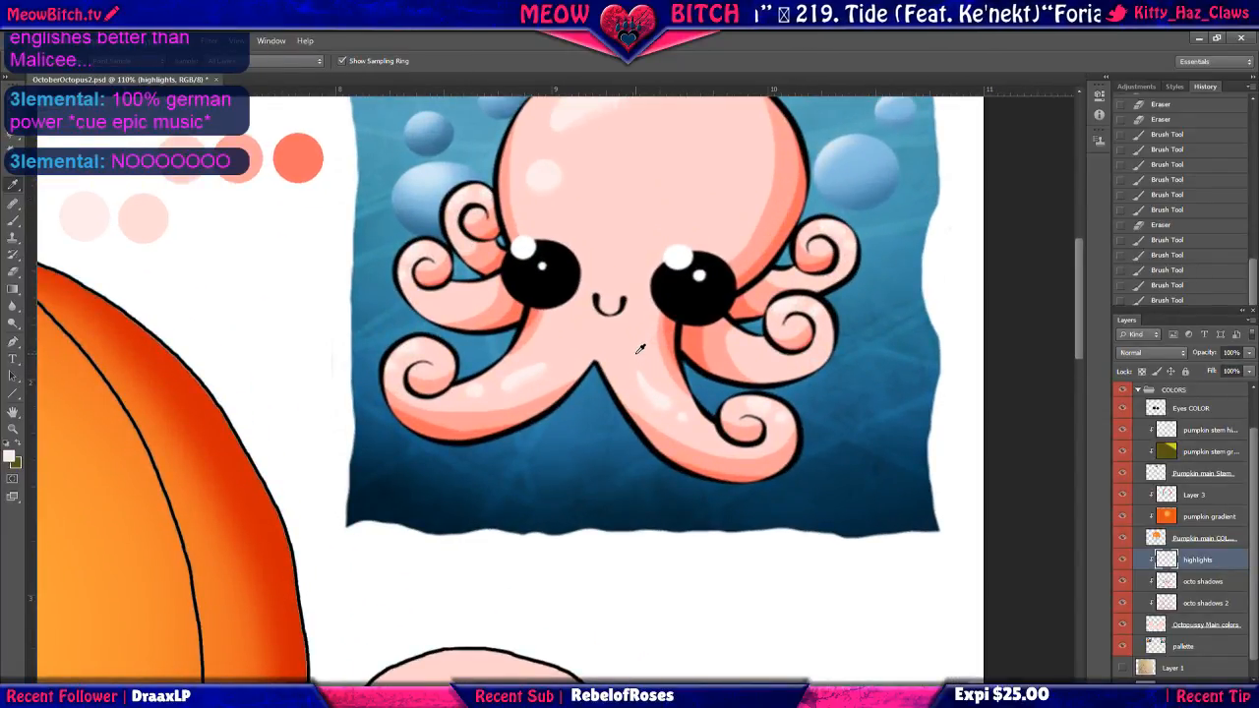
scroll(747, 259, "up", 4)
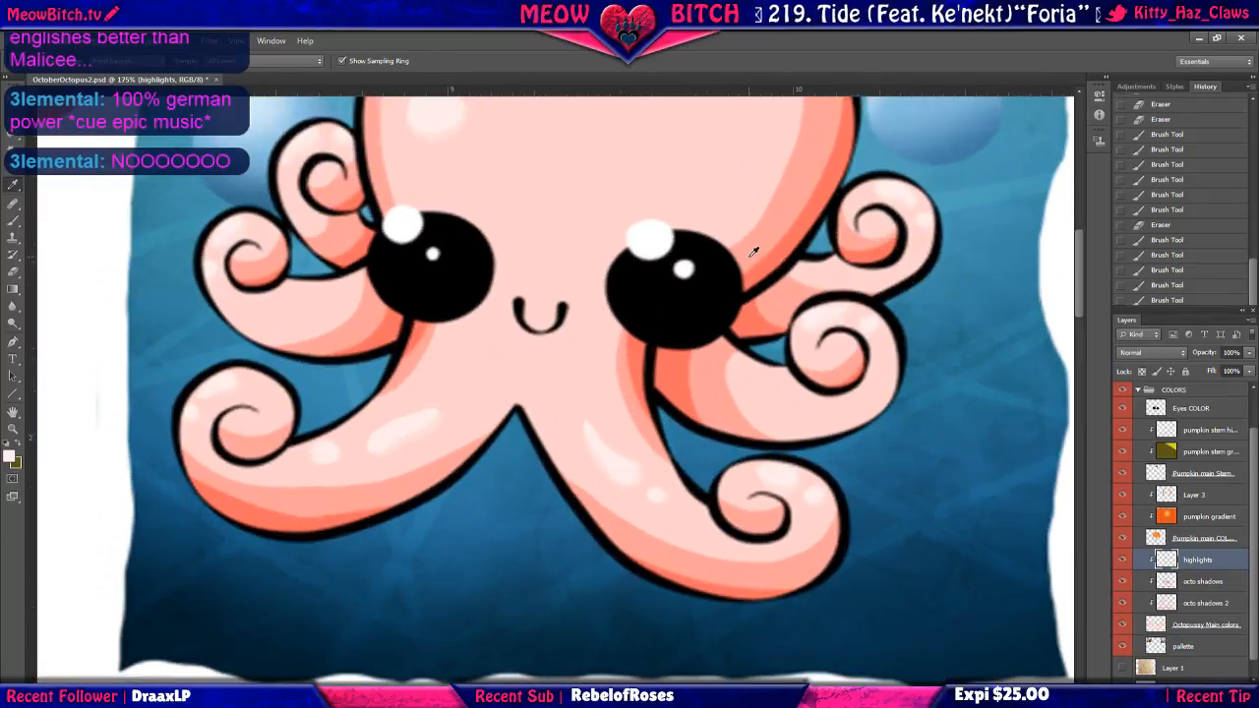
scroll(747, 260, "down", 1)
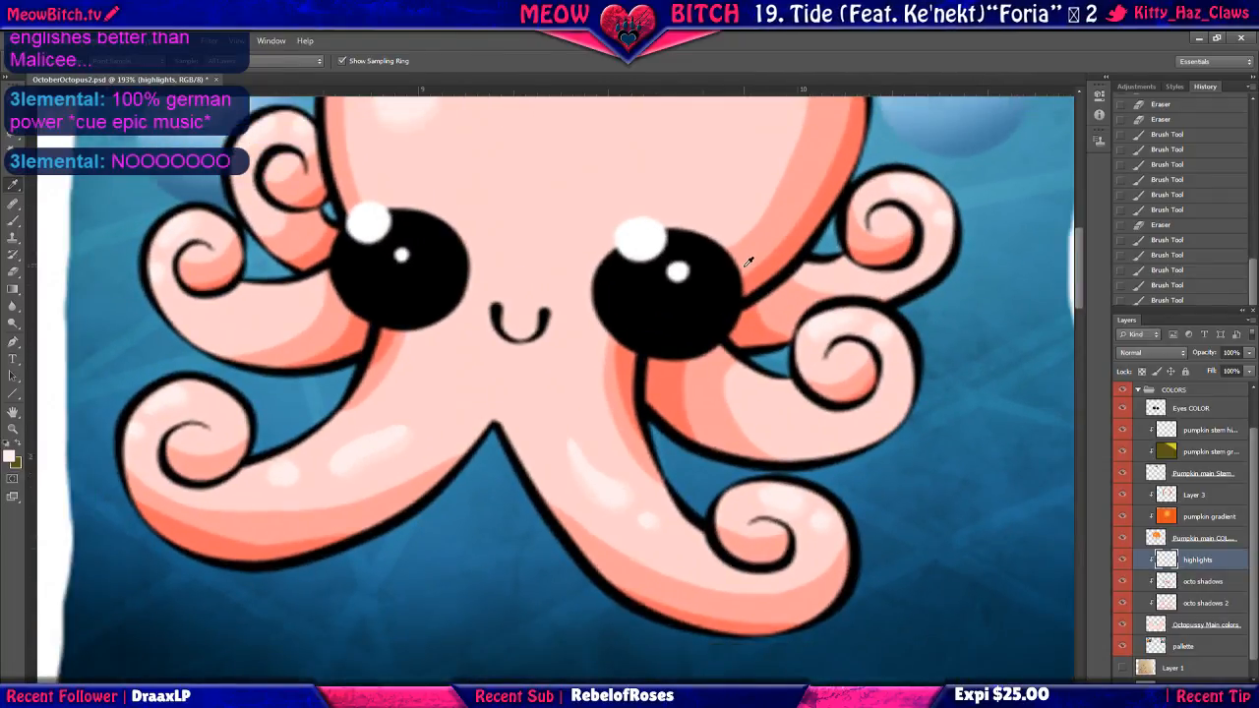
scroll(748, 260, "down", 3)
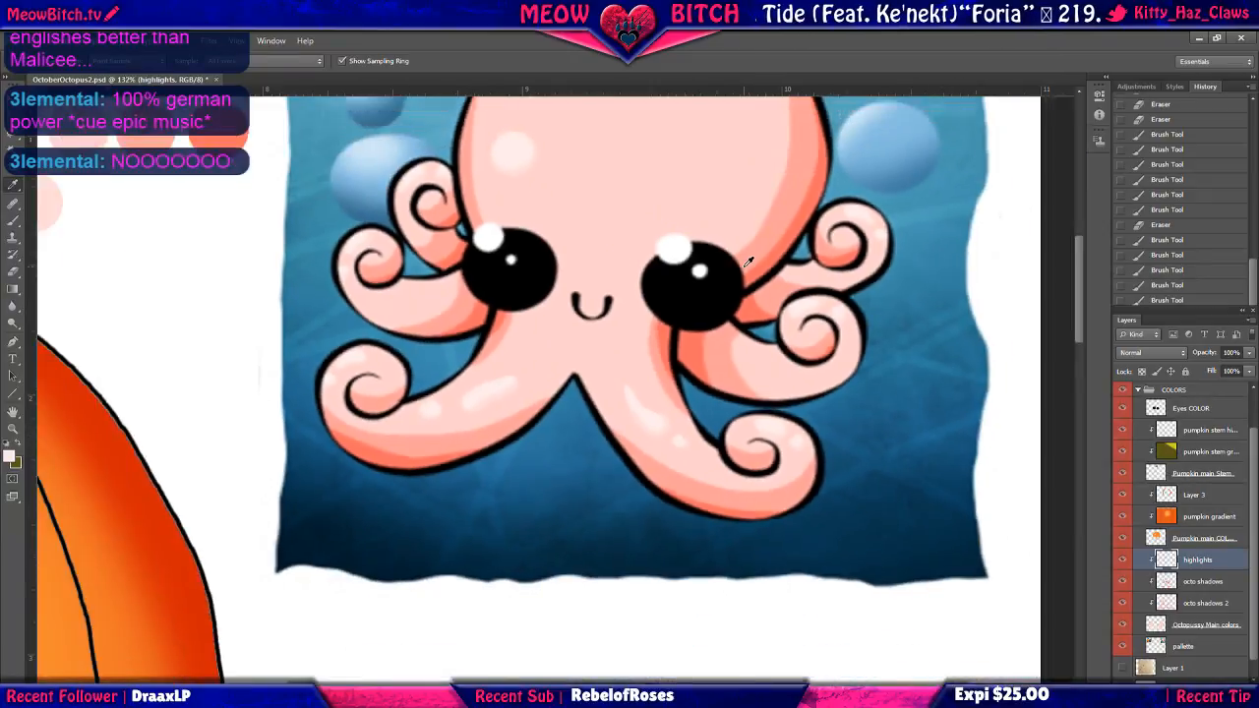
scroll(747, 260, "down", 4)
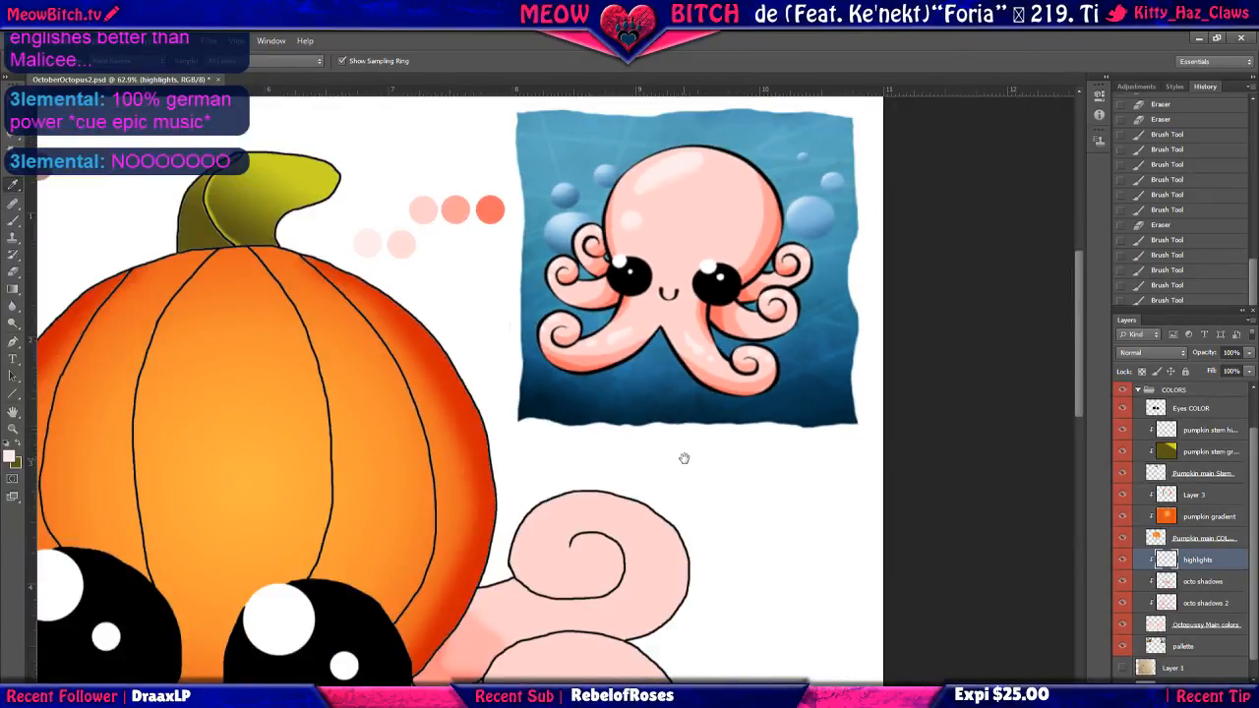
left_click_drag(680, 455, 666, 385)
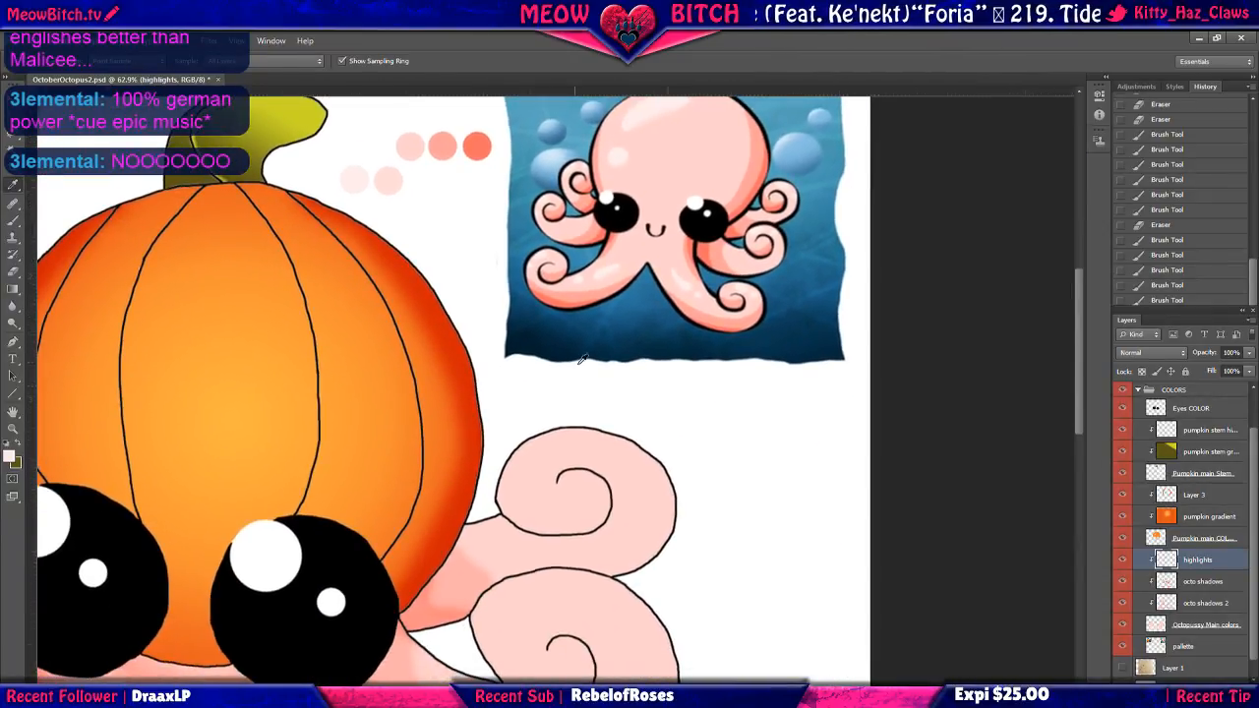
left_click(15, 225)
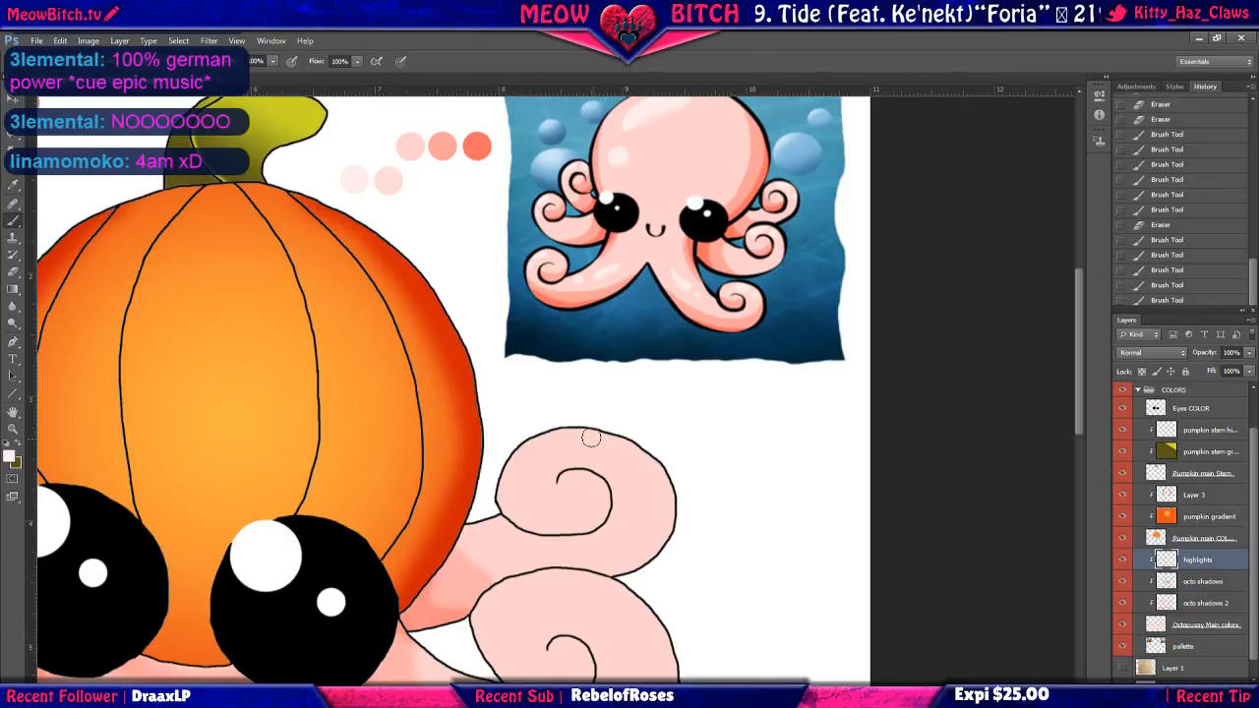
left_click_drag(591, 437, 629, 449)
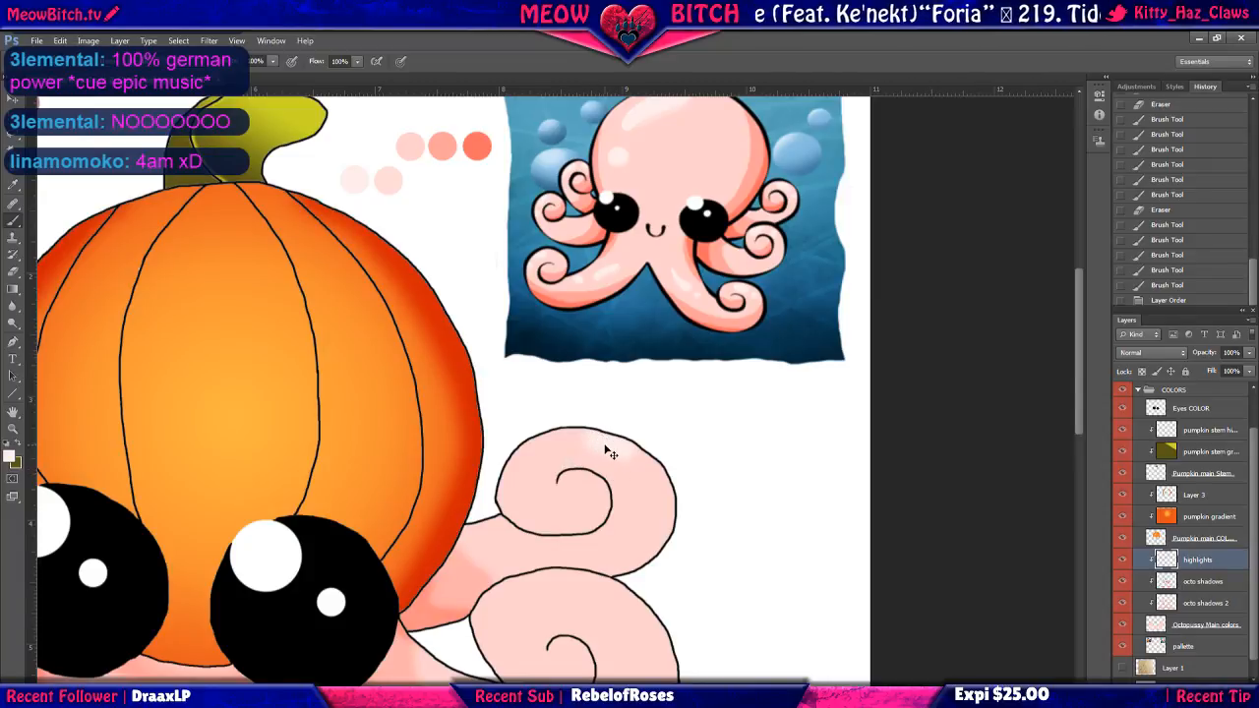
key("ctrl+z")
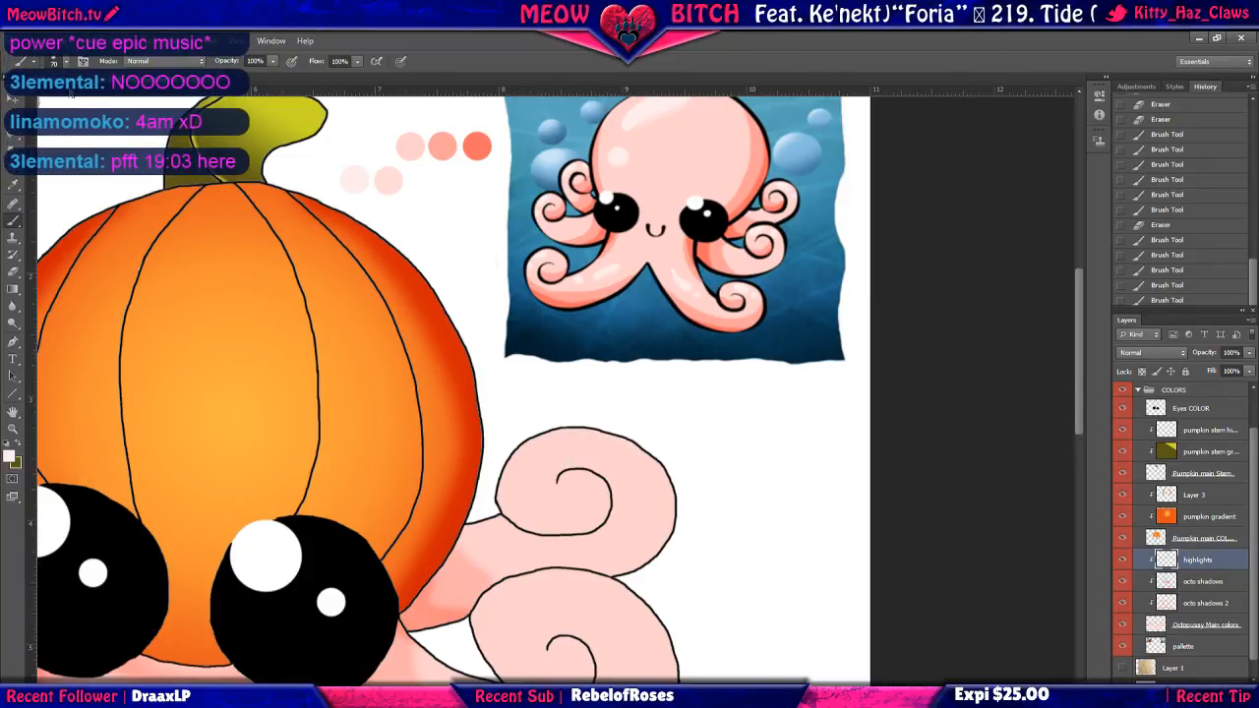
Paint a hard-edged pale pink highlight streak and a separate dot along the upper right tentacle curl with the Pencil tool.
left_click_drag(15, 231, 51, 231)
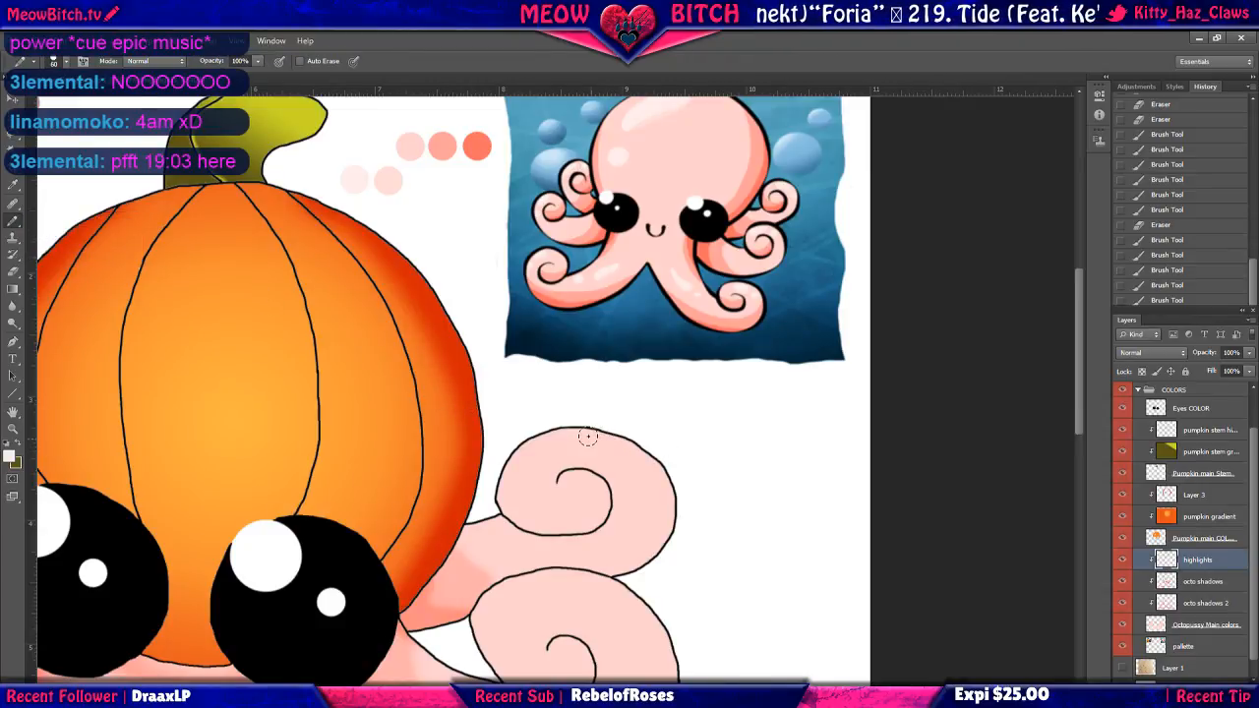
mouse_move(587, 435)
left_mouse_down()
mouse_move(641, 453)
mouse_move(662, 489)
left_mouse_up()
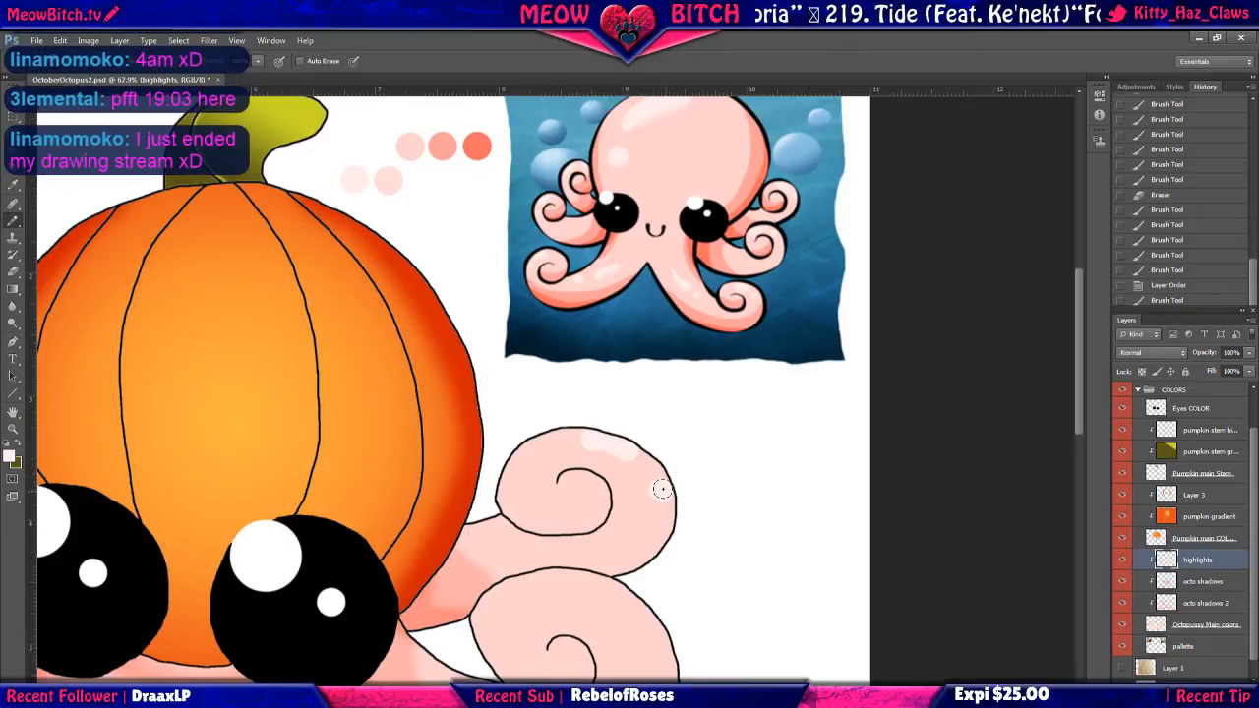
scroll(760, 335, "up", 5)
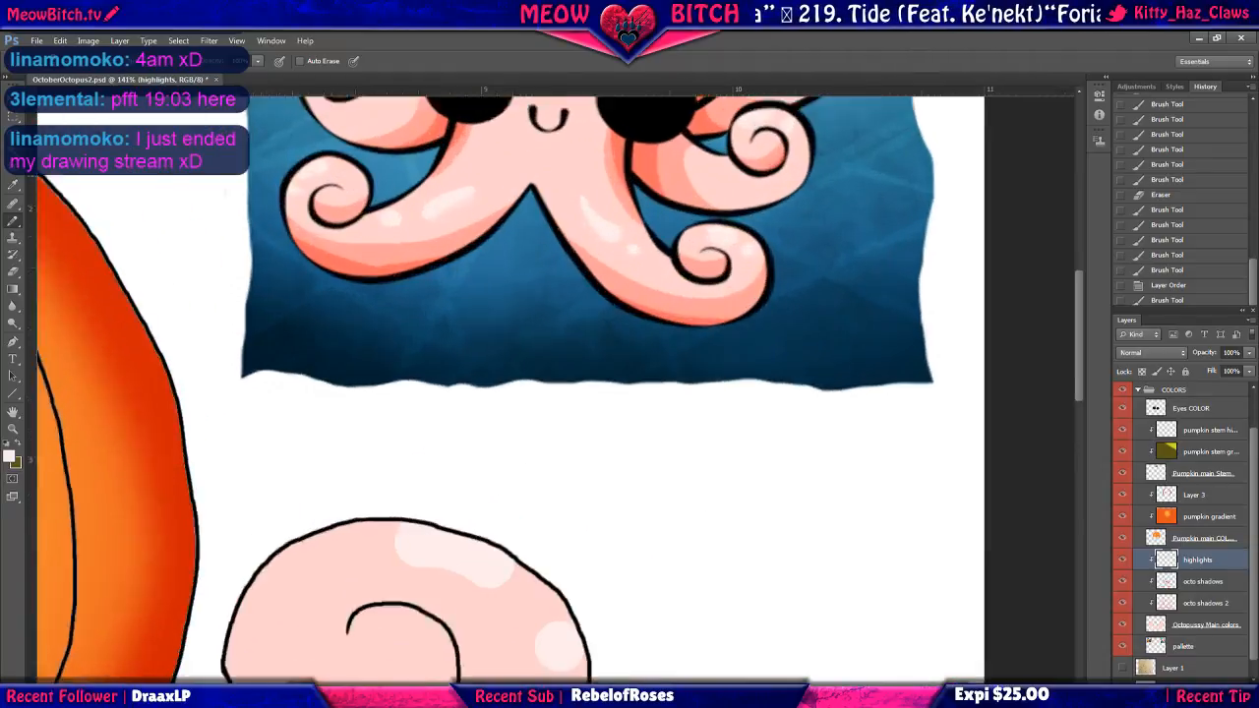
left_click_drag(764, 292, 752, 341)
scroll(751, 342, "down", 3)
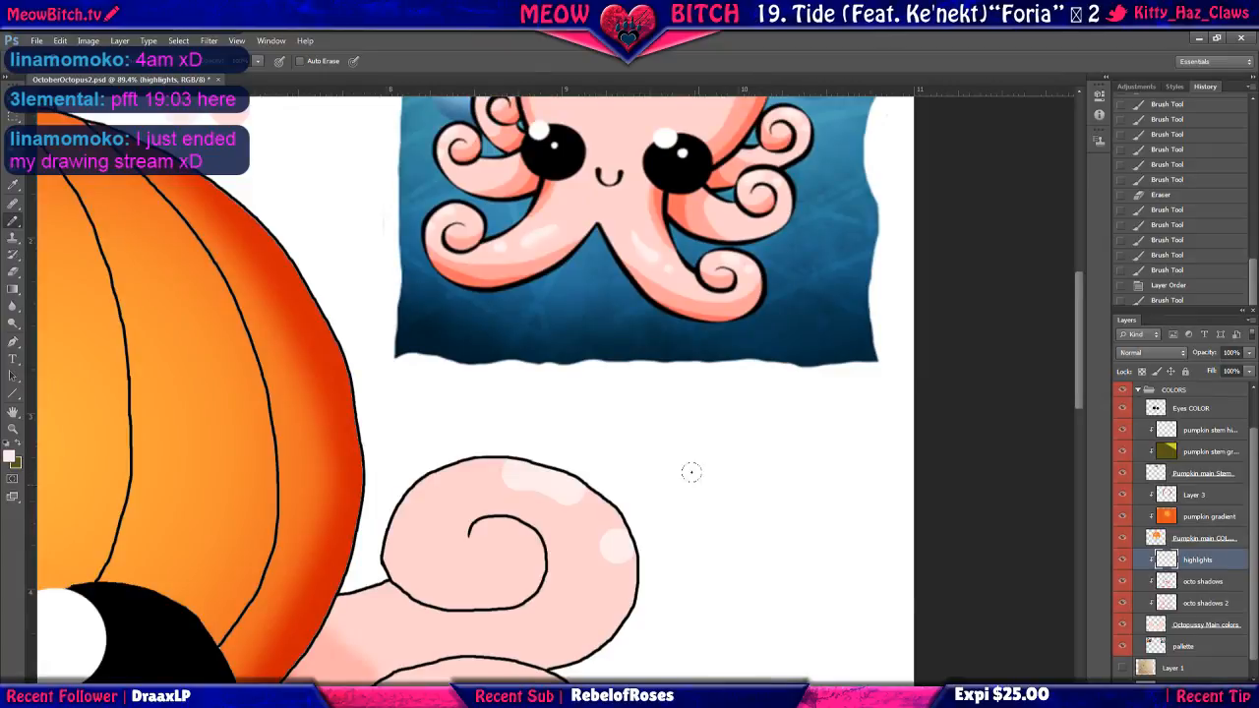
left_click_drag(697, 506, 712, 450)
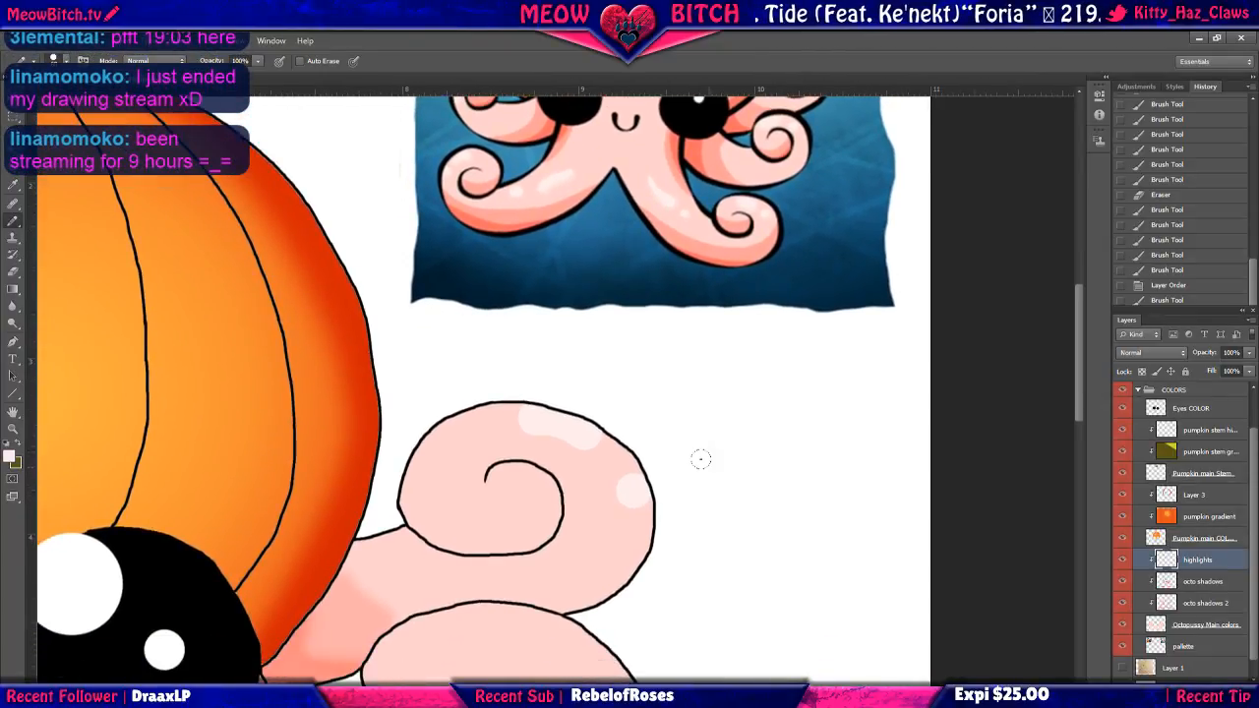
Paint a pale pink highlight streak and a separate dot along the top of the middle right tentacle's curl.
mouse_move(425, 632)
left_mouse_down()
mouse_move(418, 625)
mouse_move(500, 612)
mouse_move(468, 611)
left_mouse_up()
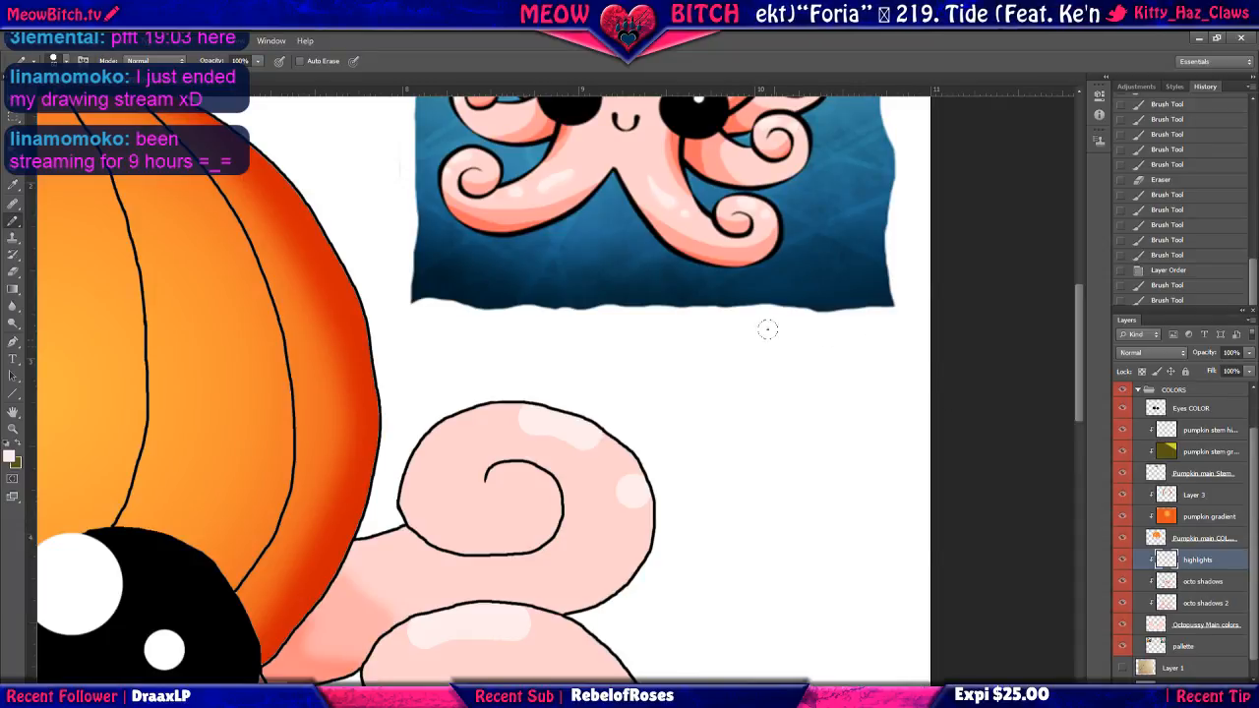
left_click_drag(792, 303, 798, 344)
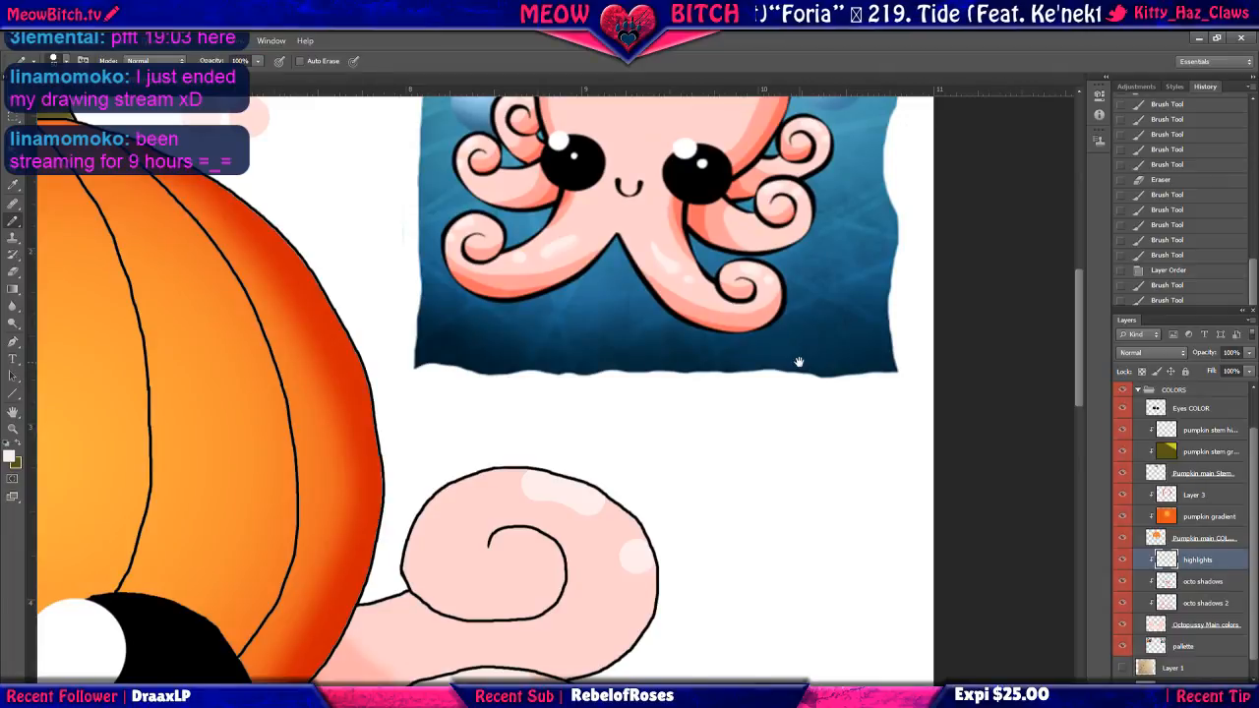
left_click_drag(799, 362, 829, 203)
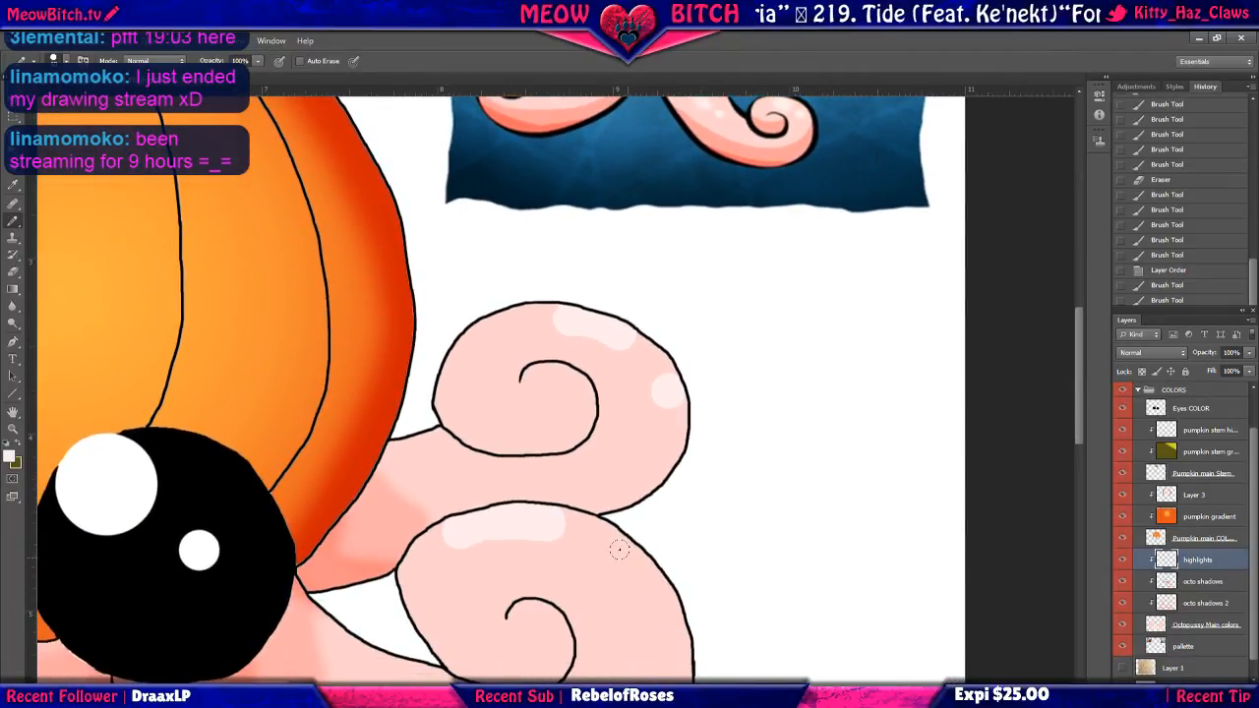
left_click(618, 551)
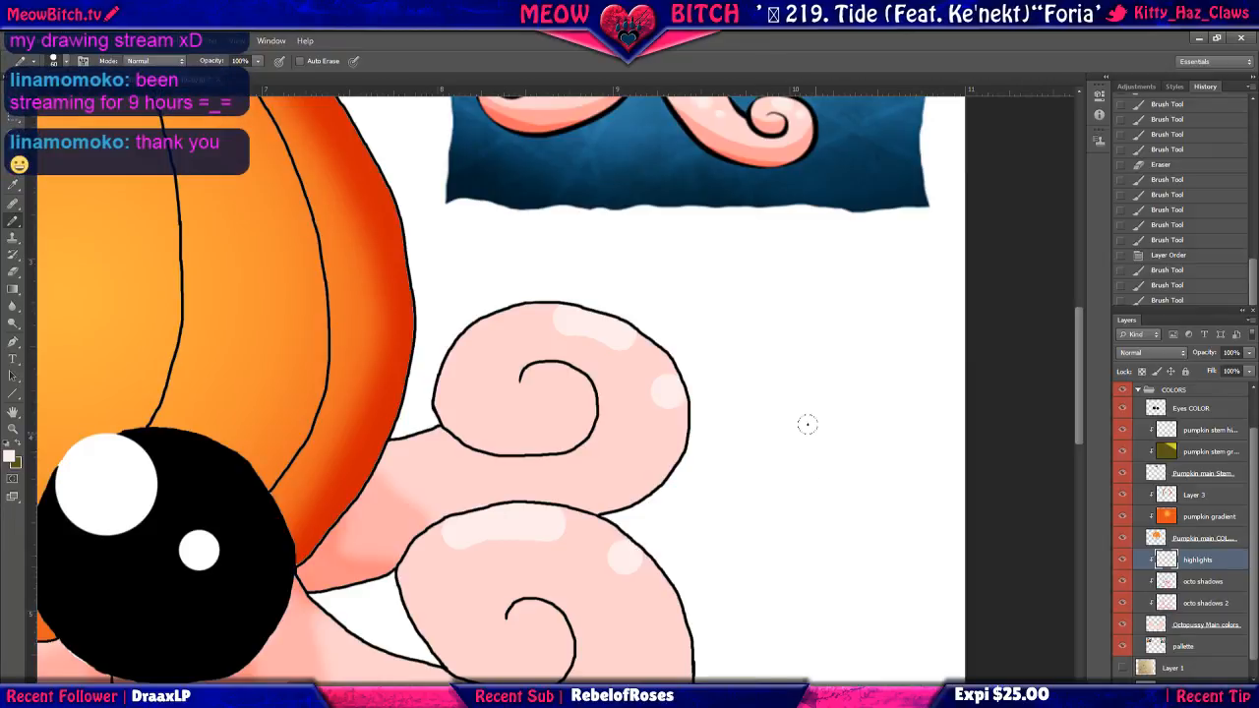
mouse_move(813, 323)
left_mouse_down()
mouse_move(816, 482)
mouse_move(806, 335)
left_mouse_up()
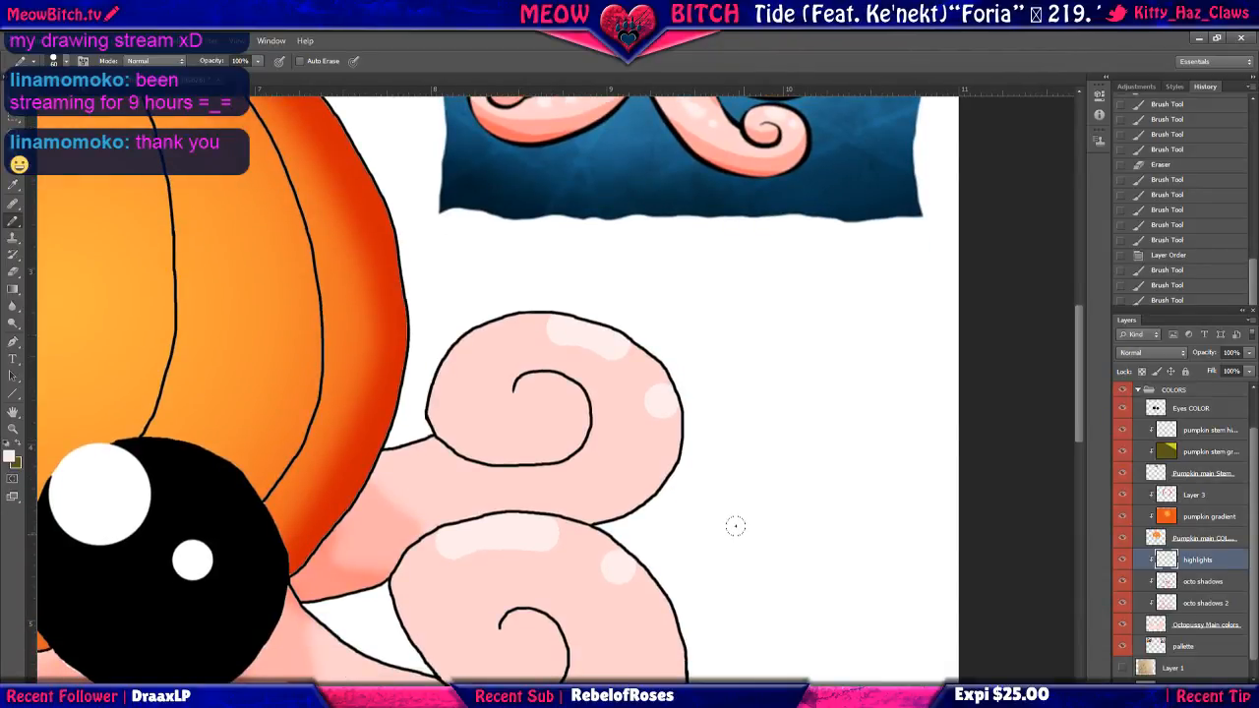
Paint a pale pink highlight streak and a dot on the lower right tentacle's curl, extending the streak's upper end.
left_click_drag(740, 580, 753, 301)
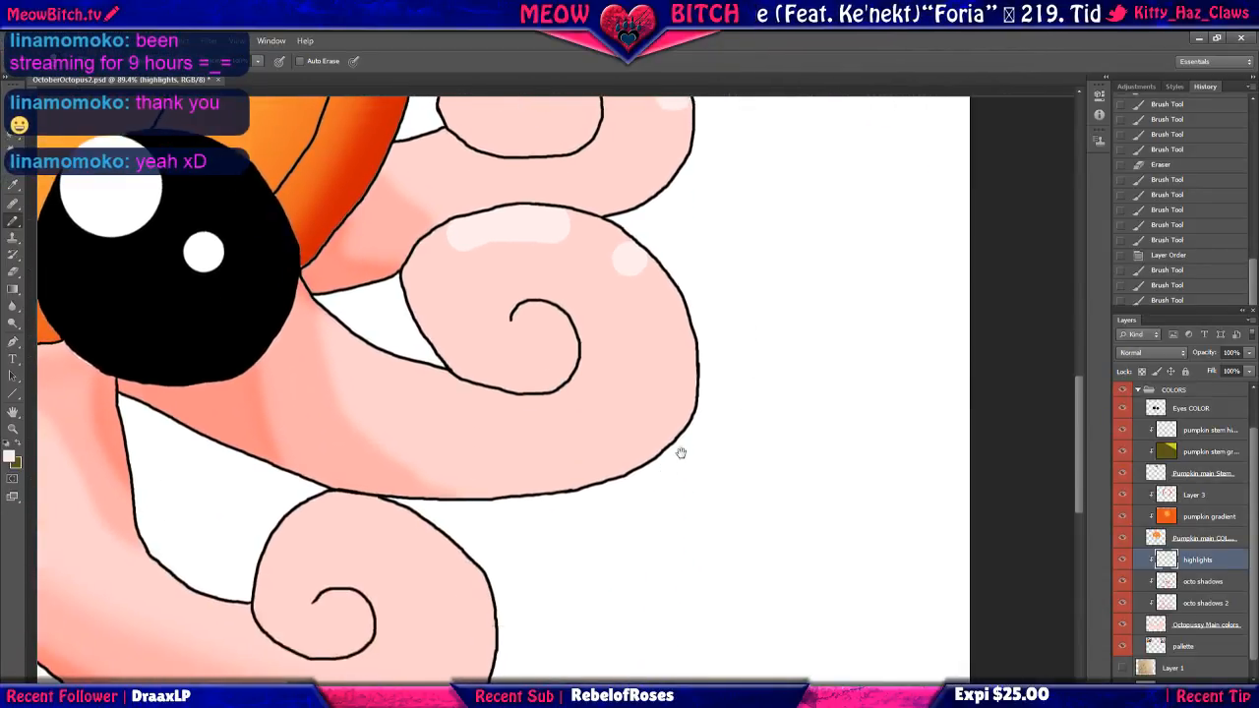
left_click(400, 480)
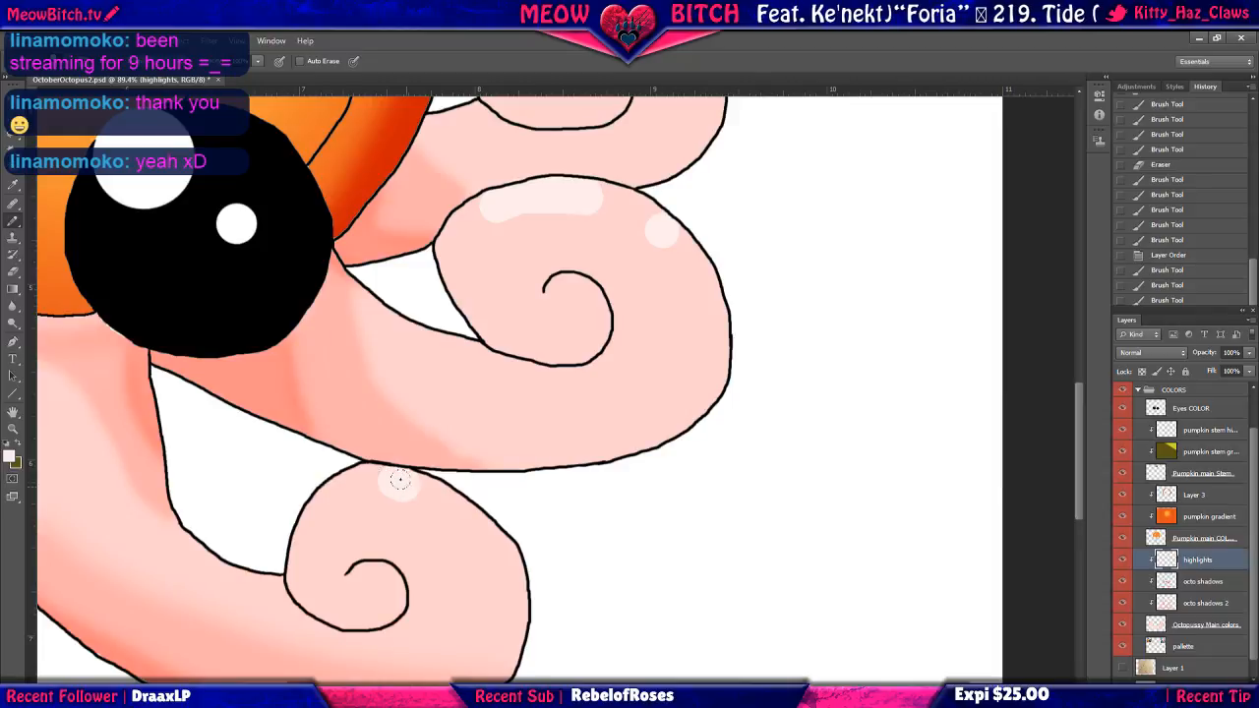
left_click_drag(399, 480, 500, 557)
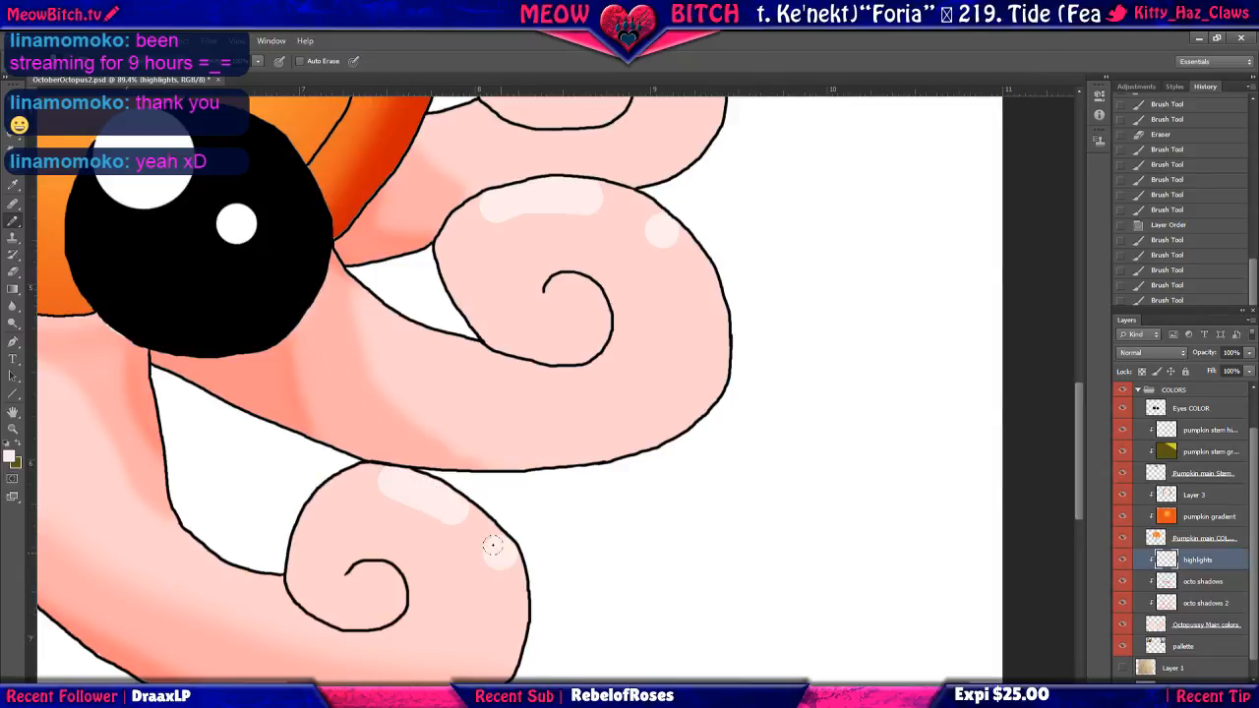
left_click(377, 474)
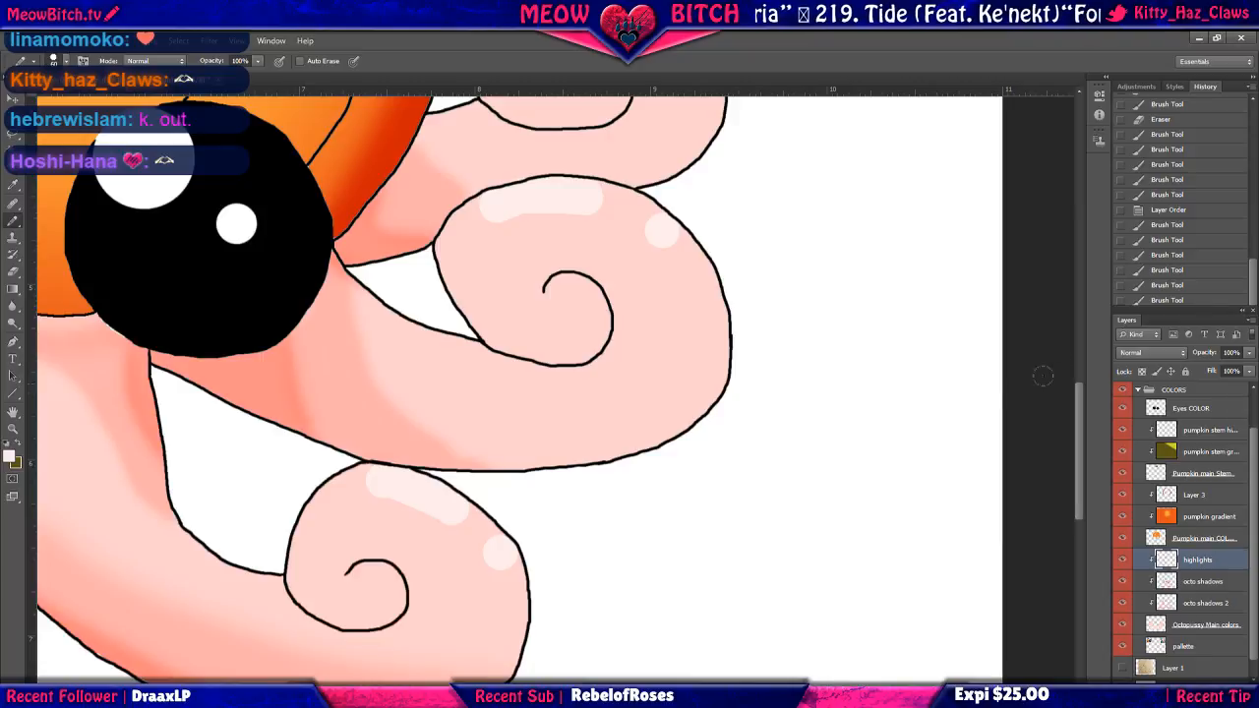
Paint a pale pink highlight dot on the lower right tentacle's arm, just before its curl.
scroll(861, 452, "down", 2)
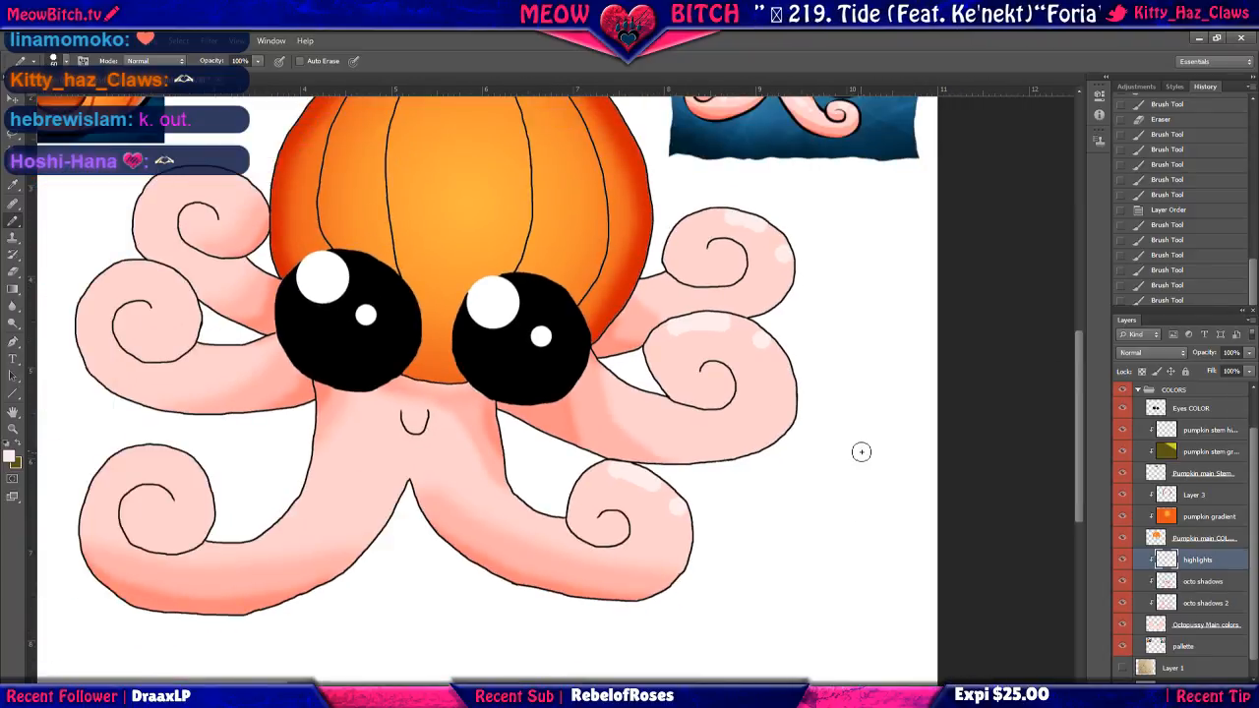
scroll(846, 354, "up", 3)
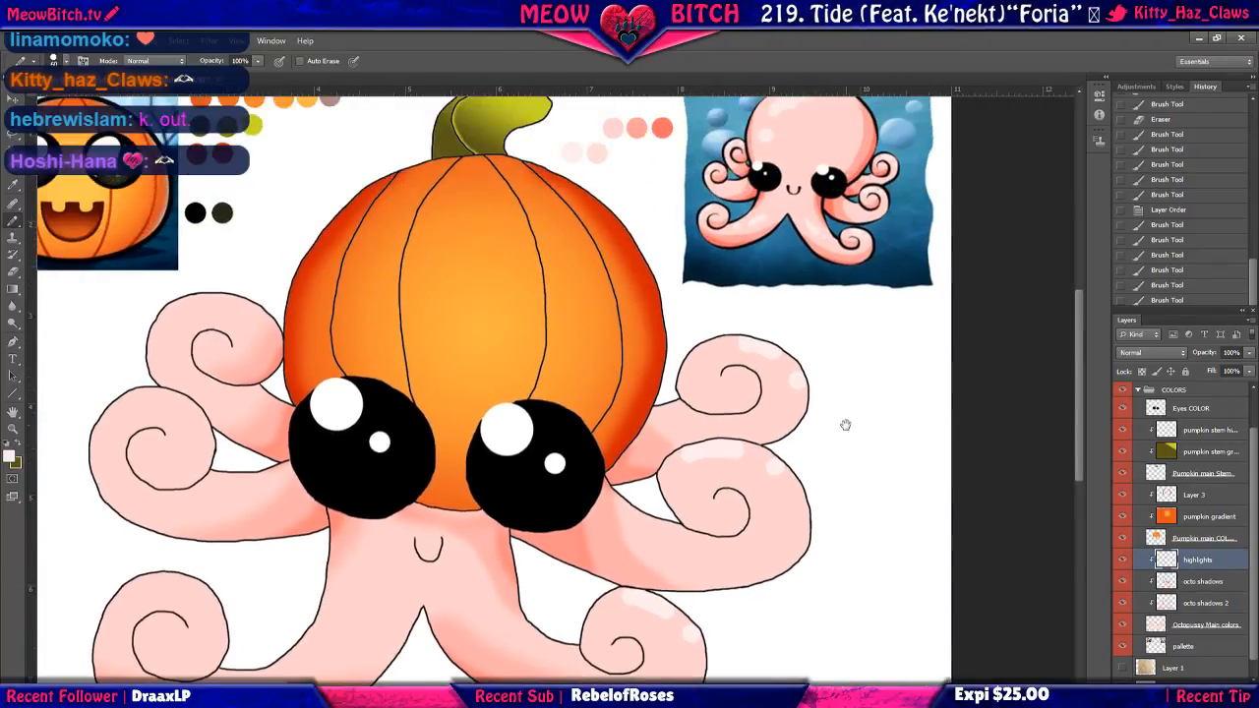
scroll(801, 293, "up", 3)
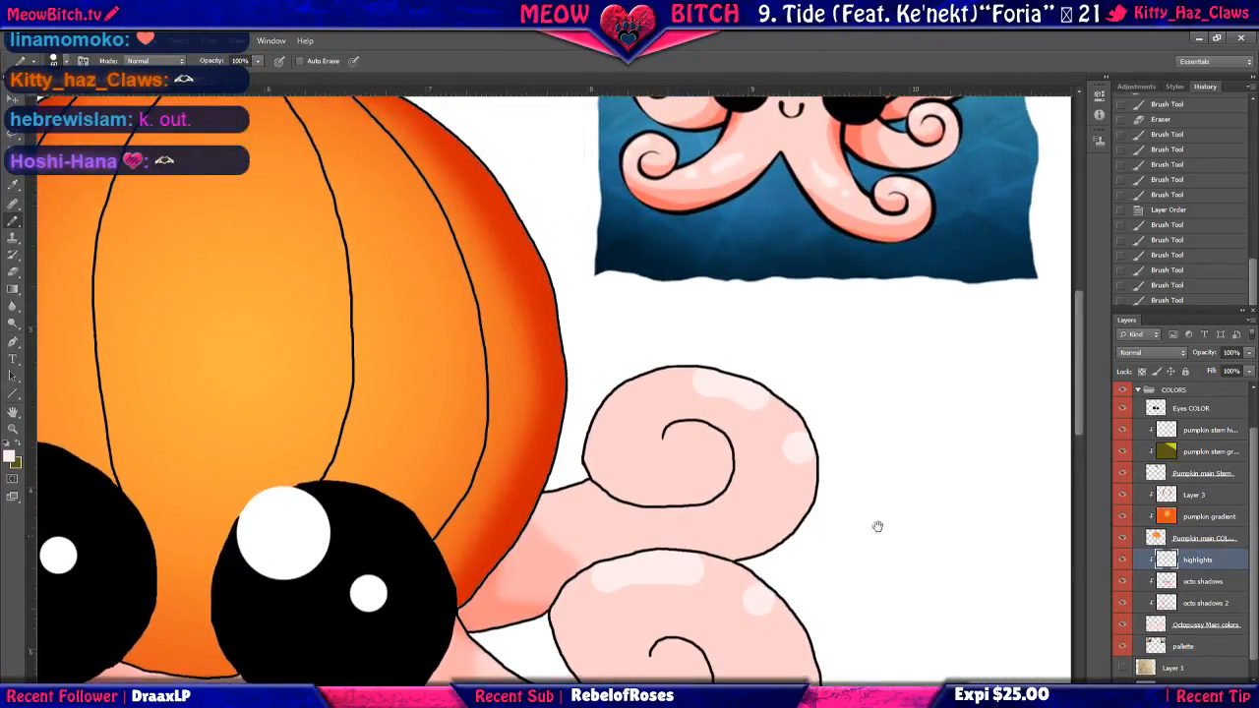
mouse_move(876, 522)
left_mouse_down()
mouse_move(861, 480)
mouse_move(879, 389)
mouse_move(1018, 163)
left_mouse_up()
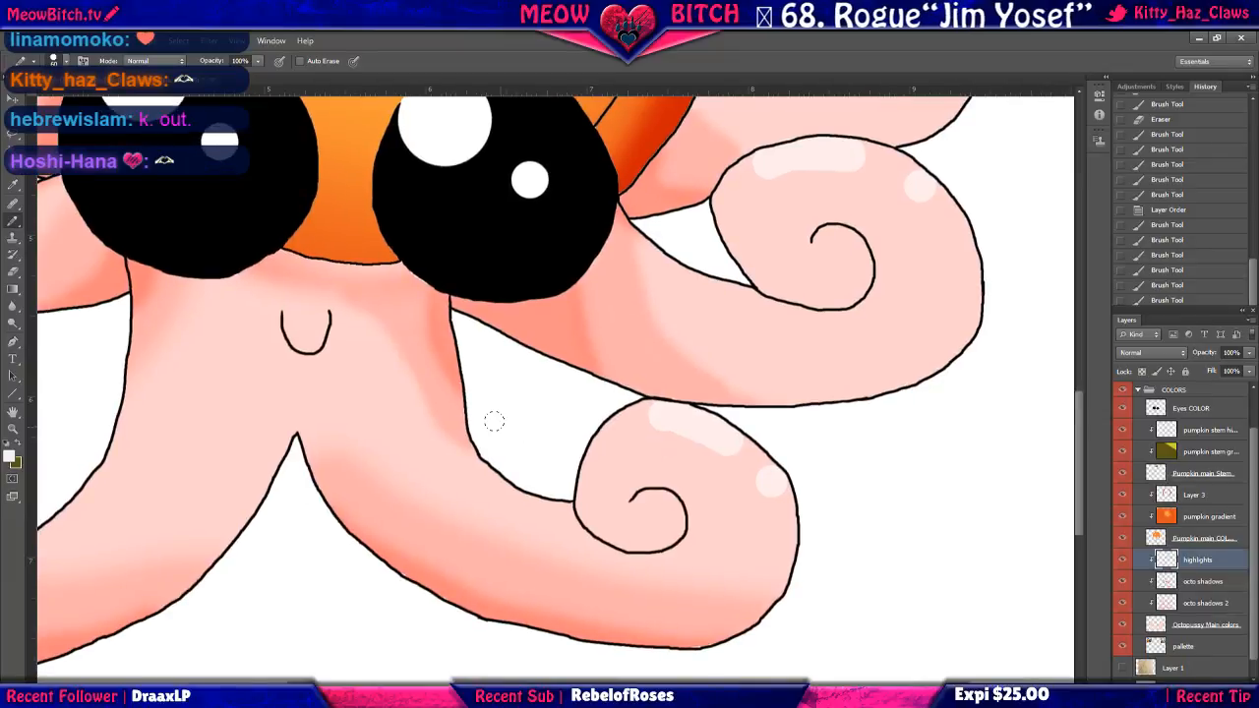
left_click(489, 507)
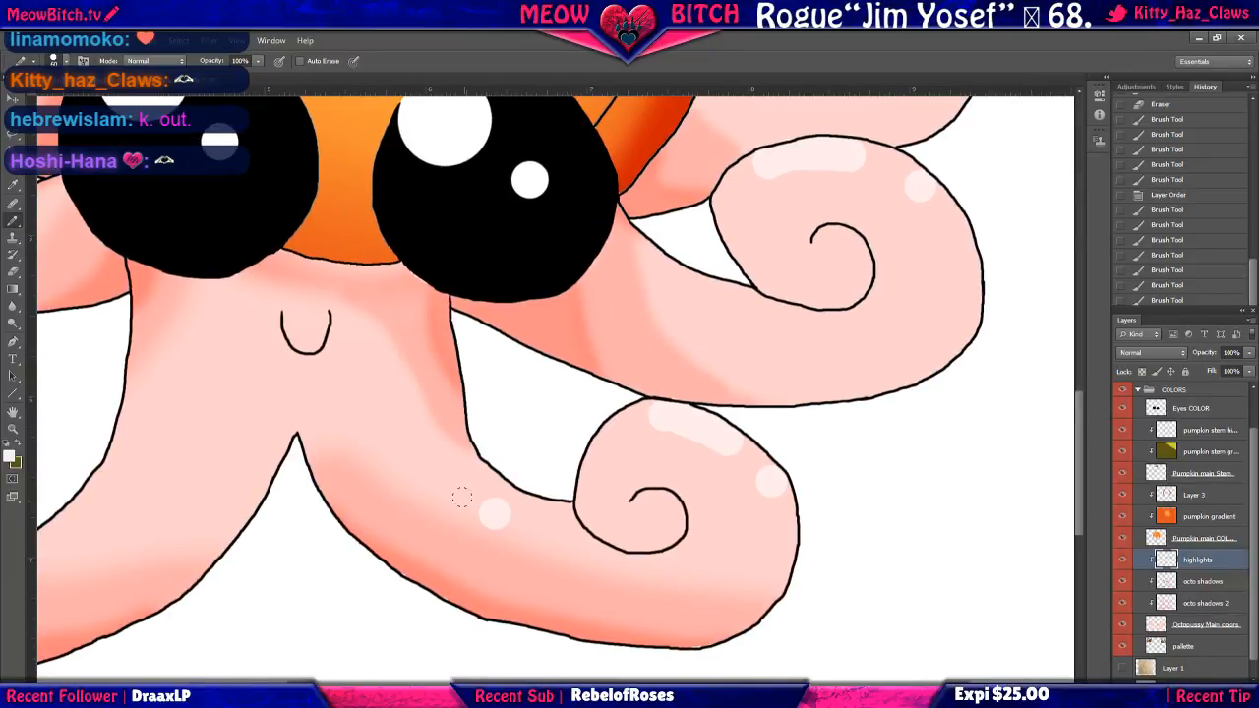
Paint a pale pink streak above the dot on the lower right tentacle and taper its upper end with the Eraser.
left_click_drag(430, 472, 384, 417)
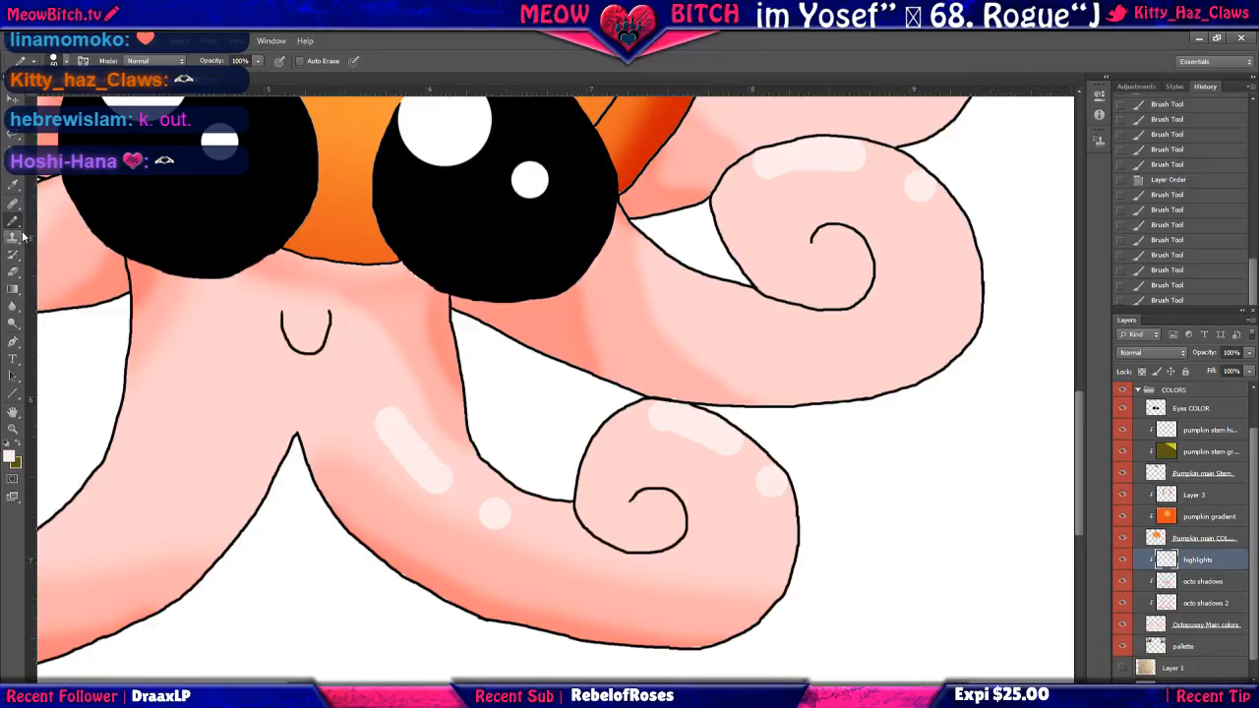
left_click(12, 274)
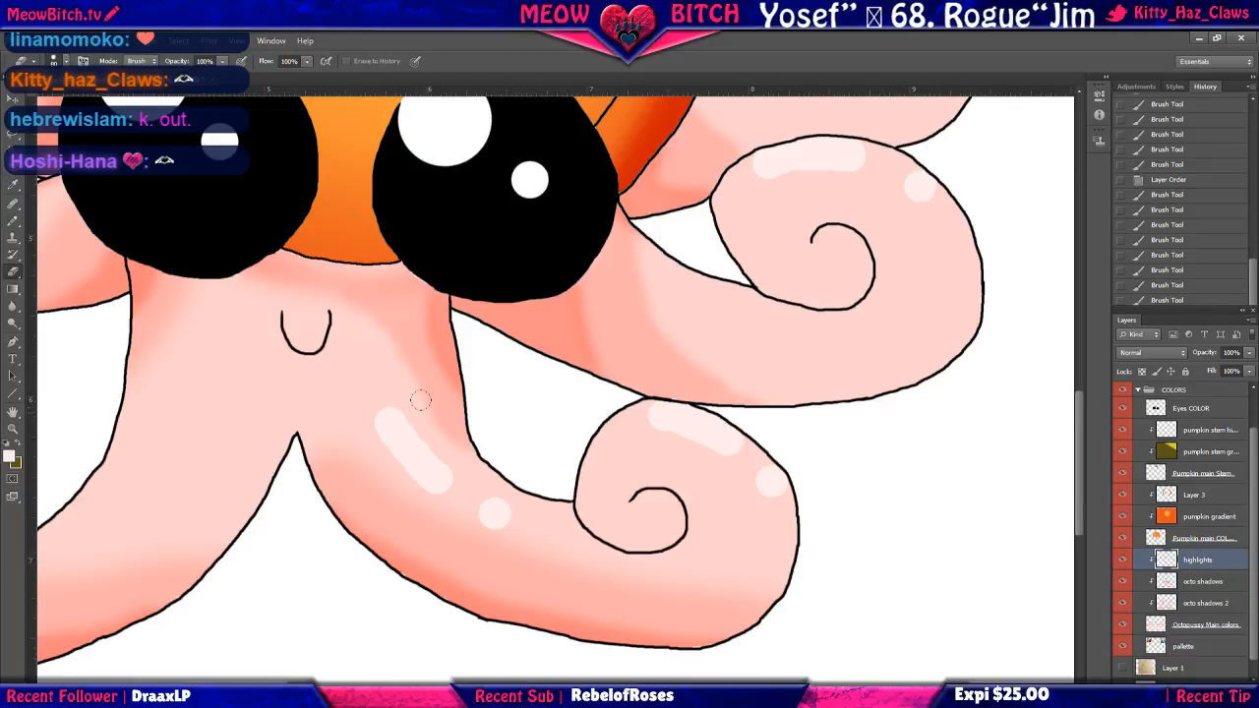
scroll(369, 377, "up", 1)
scroll(369, 376, "up", 1)
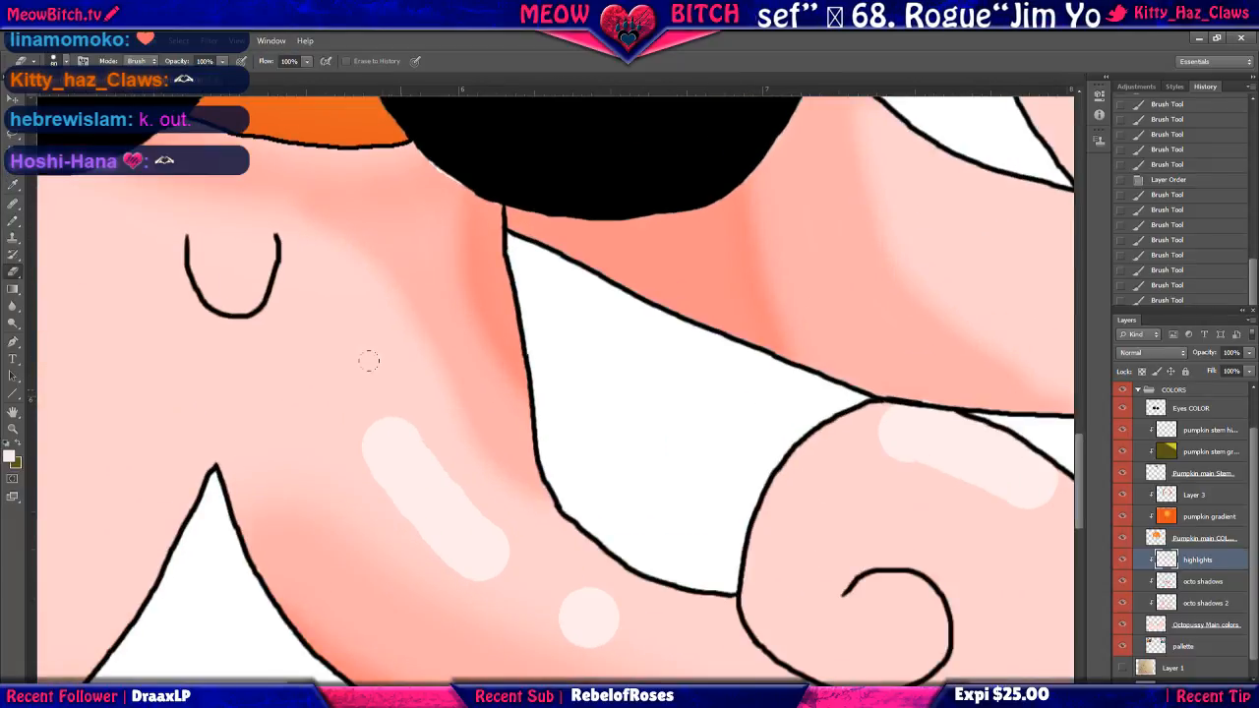
left_click_drag(387, 376, 483, 459)
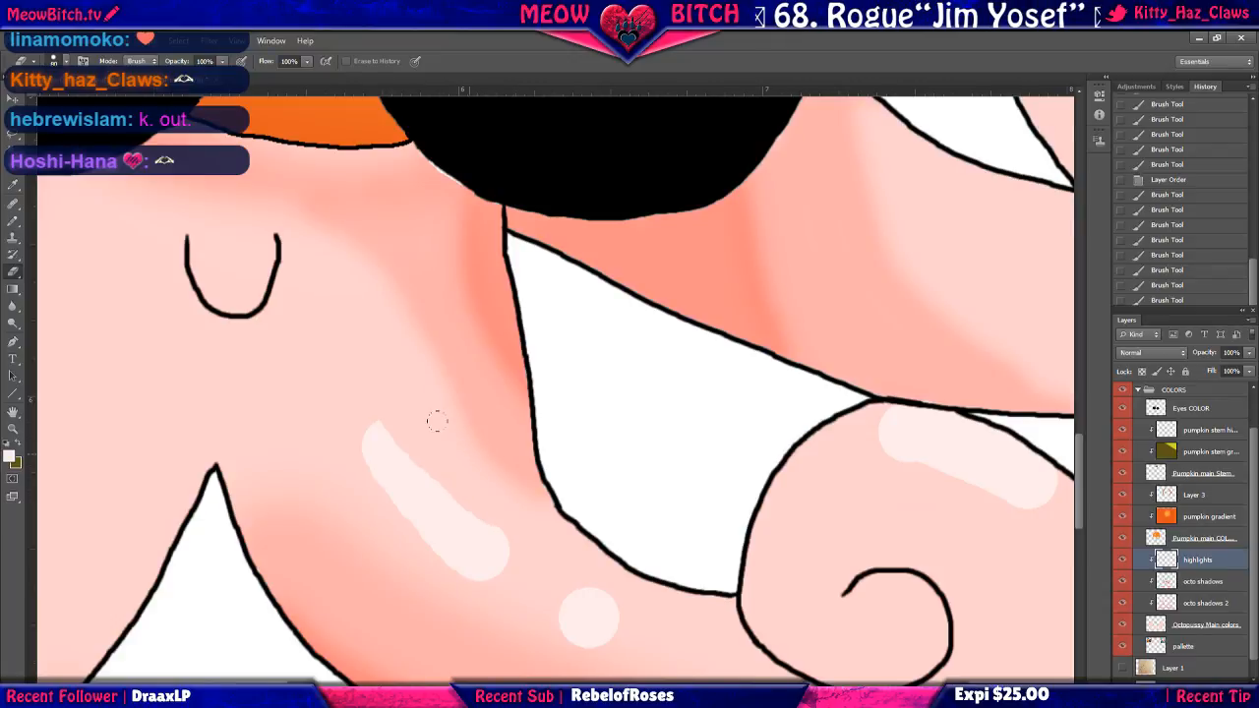
left_click_drag(372, 363, 344, 346)
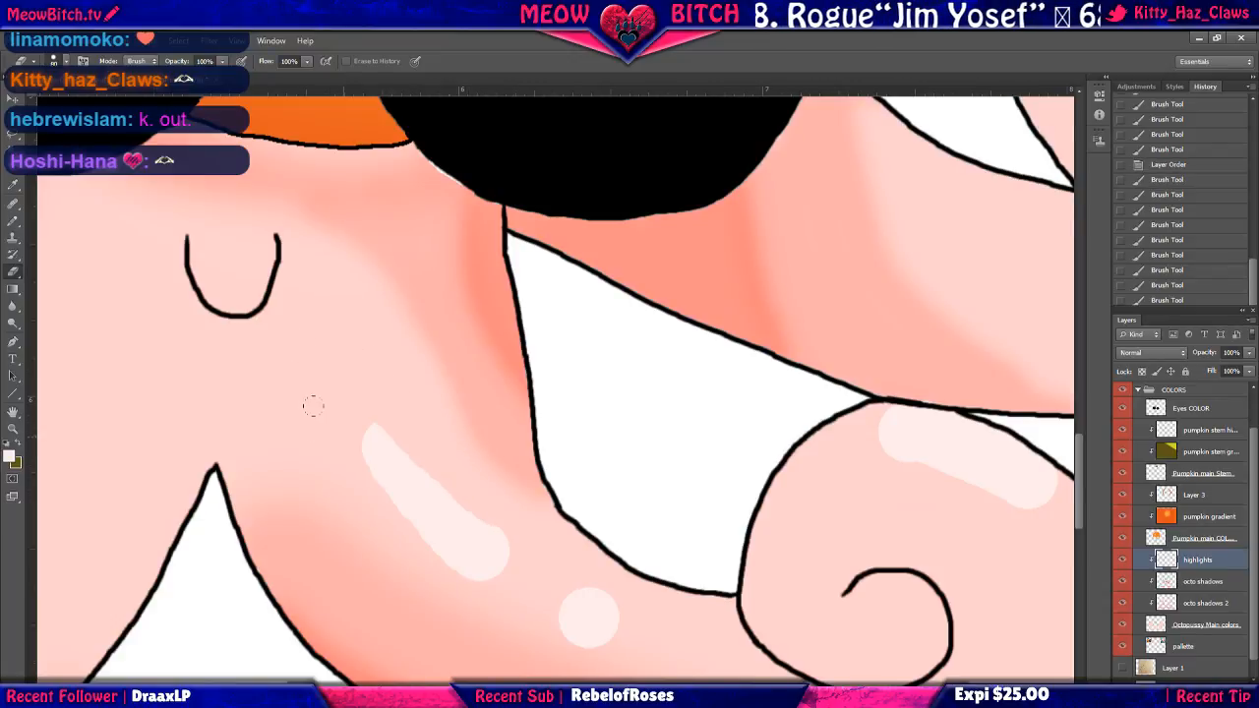
mouse_move(301, 414)
left_mouse_down()
mouse_move(393, 547)
mouse_move(399, 586)
left_mouse_up()
left_click_drag(300, 397, 305, 391)
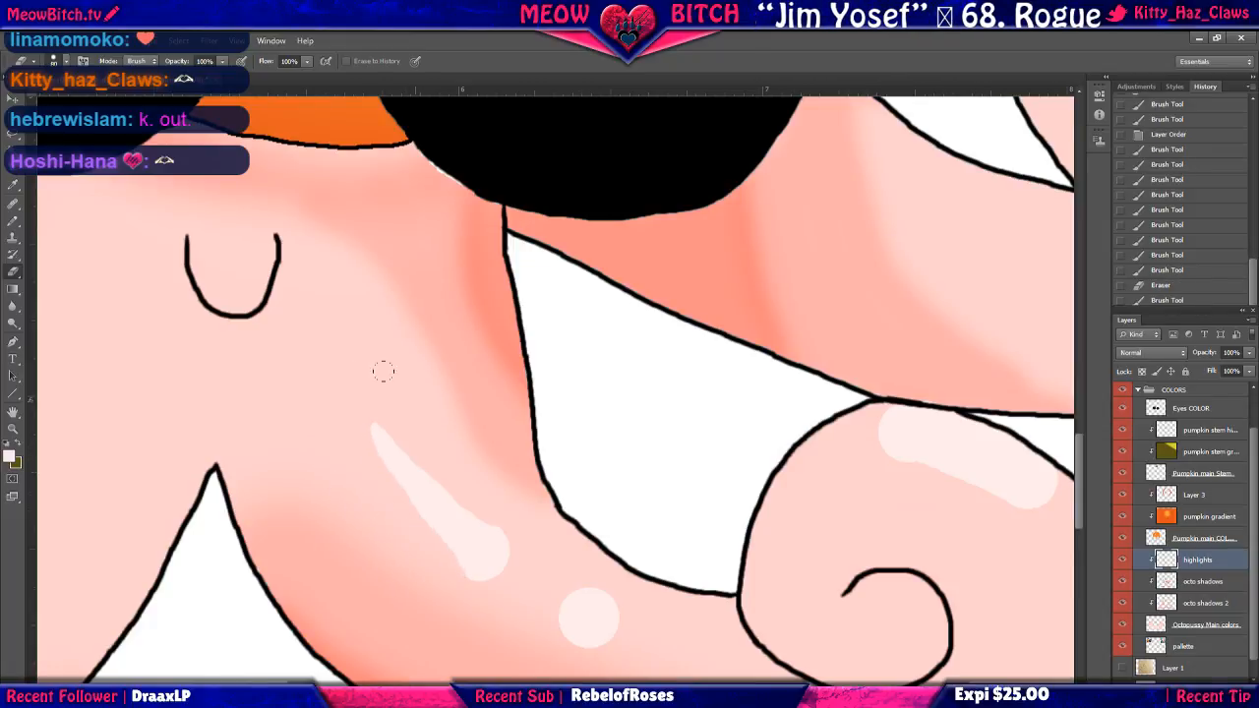
left_click_drag(373, 369, 374, 358)
left_click_drag(481, 513, 514, 534)
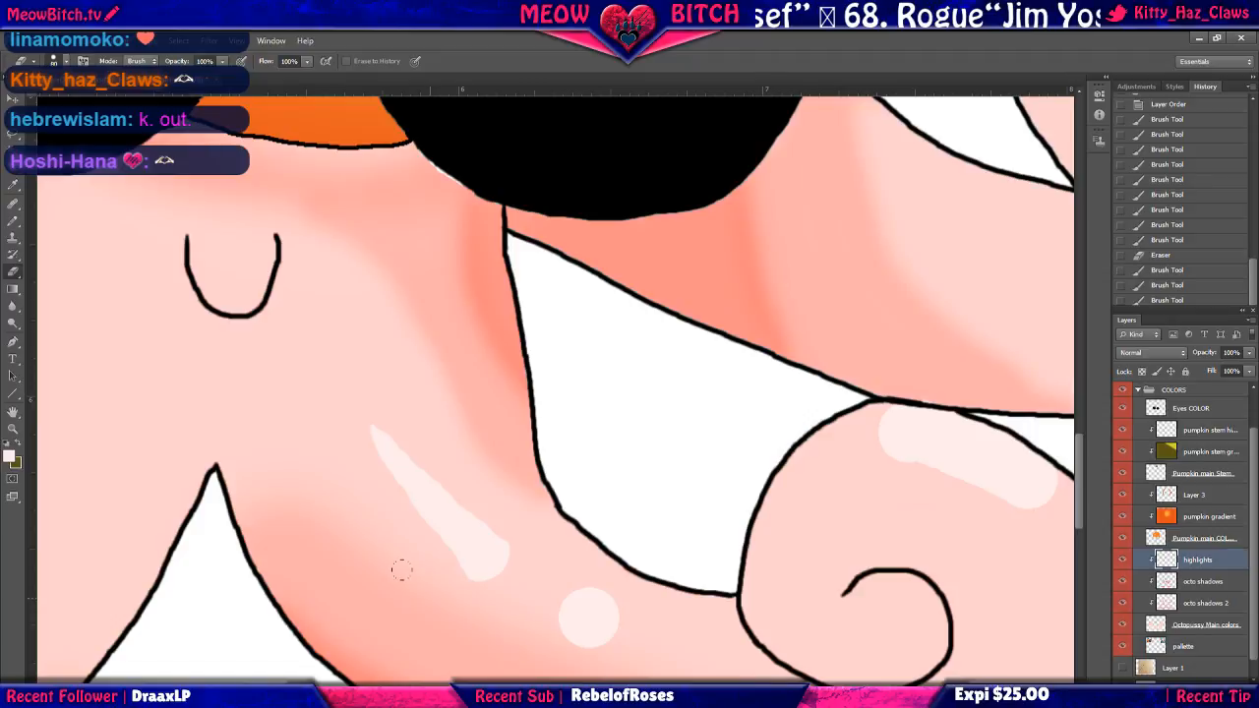
left_click(378, 540)
Erase the tapered streak from the lower right tentacle's arm, leaving the separate dot in place.
scroll(382, 536, "down", 6)
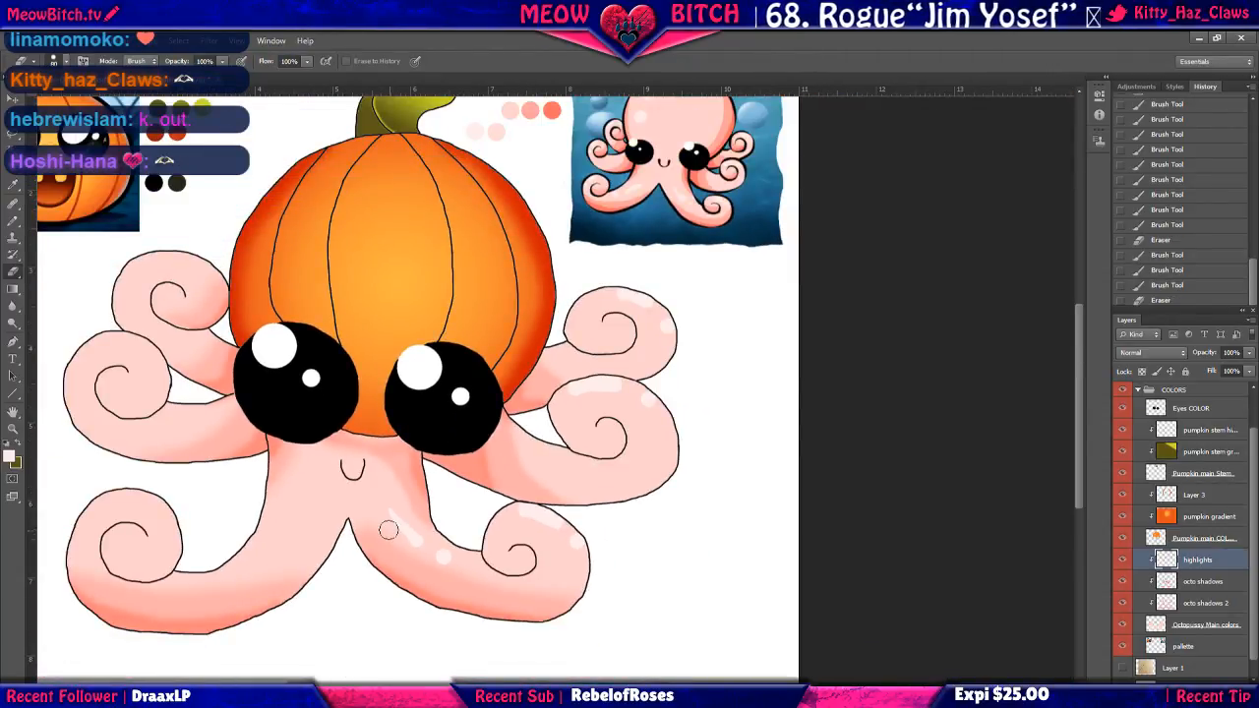
scroll(333, 513, "up", 2)
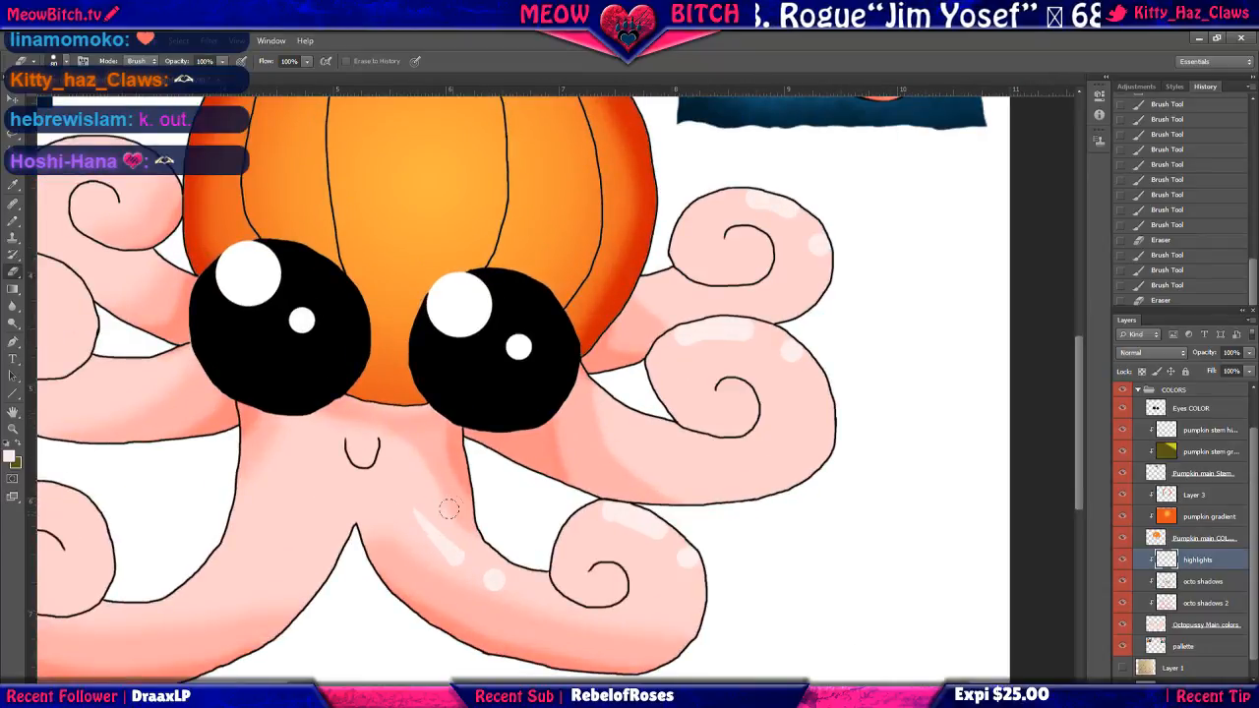
scroll(440, 513, "up", 3)
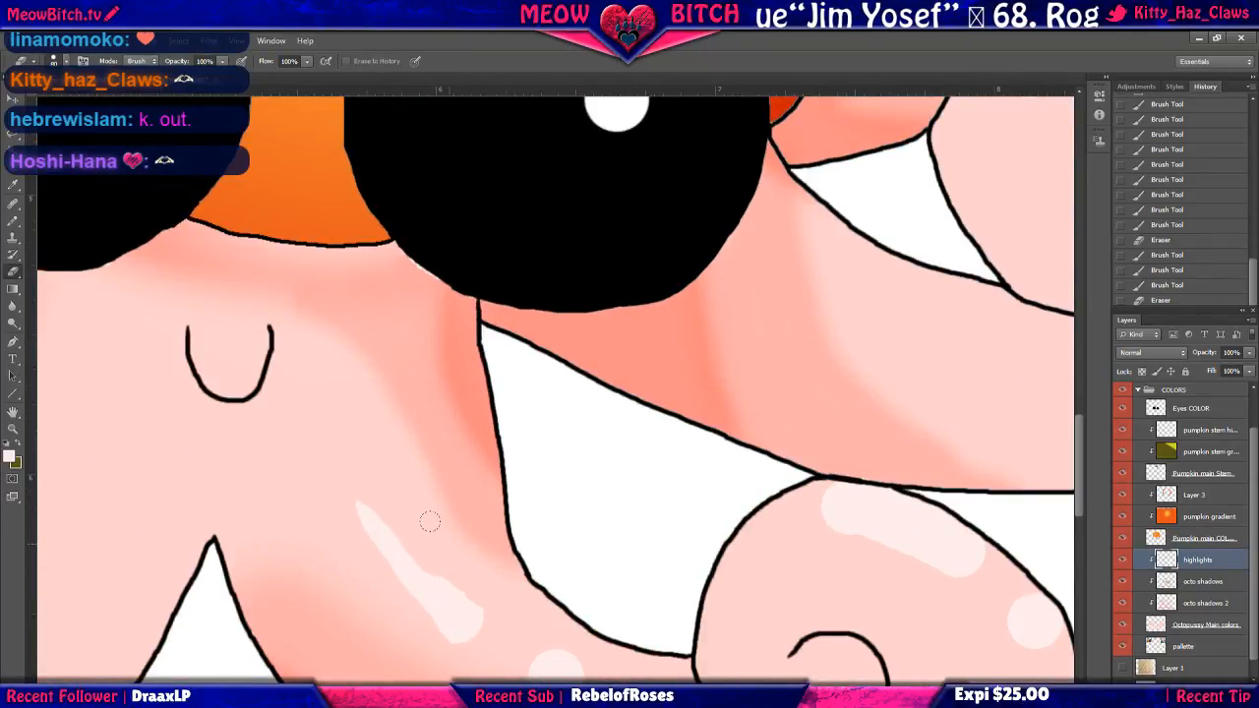
left_click(470, 532)
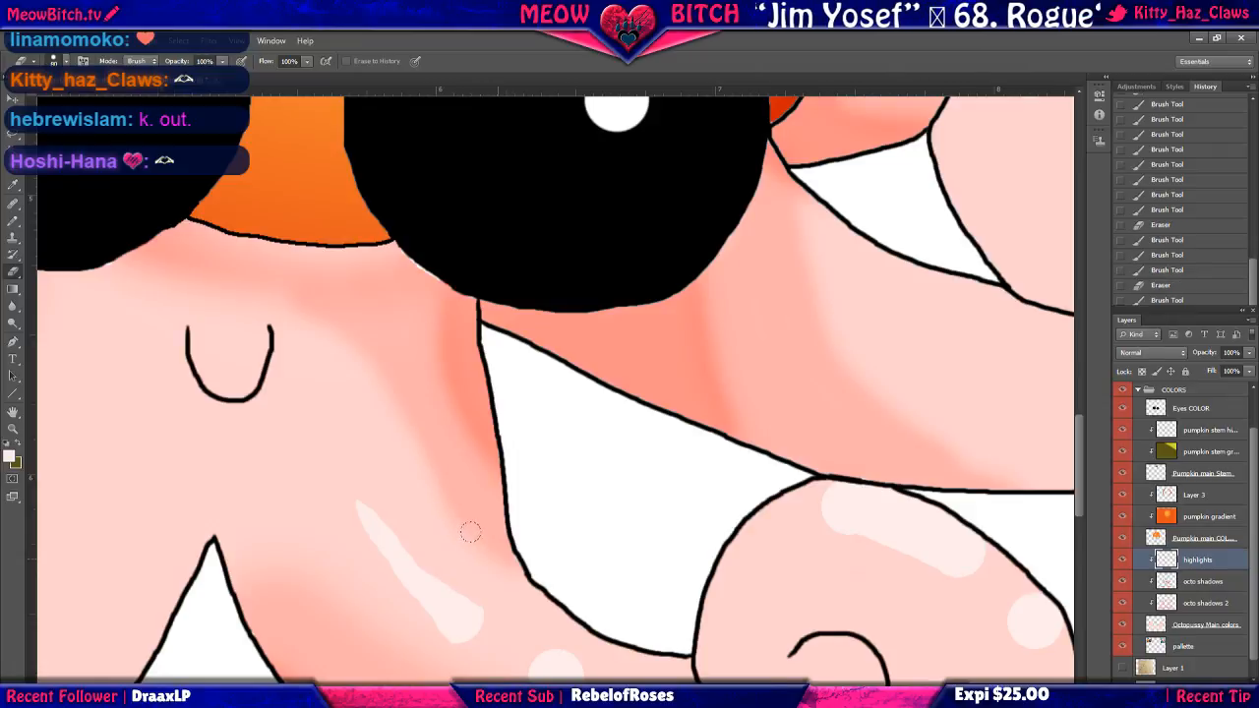
scroll(469, 523, "down", 5)
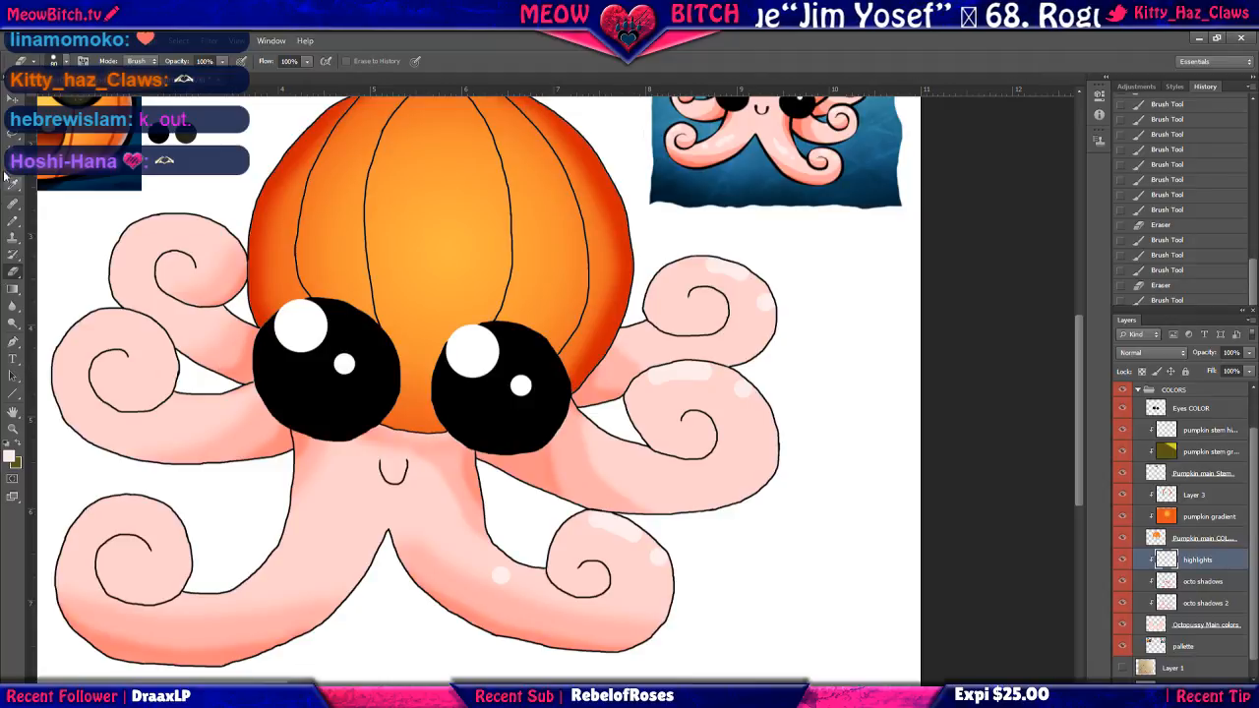
Switch to the Brush tool and examine the highlight shapes on the reference octopus's two lower tentacles.
left_click(14, 223)
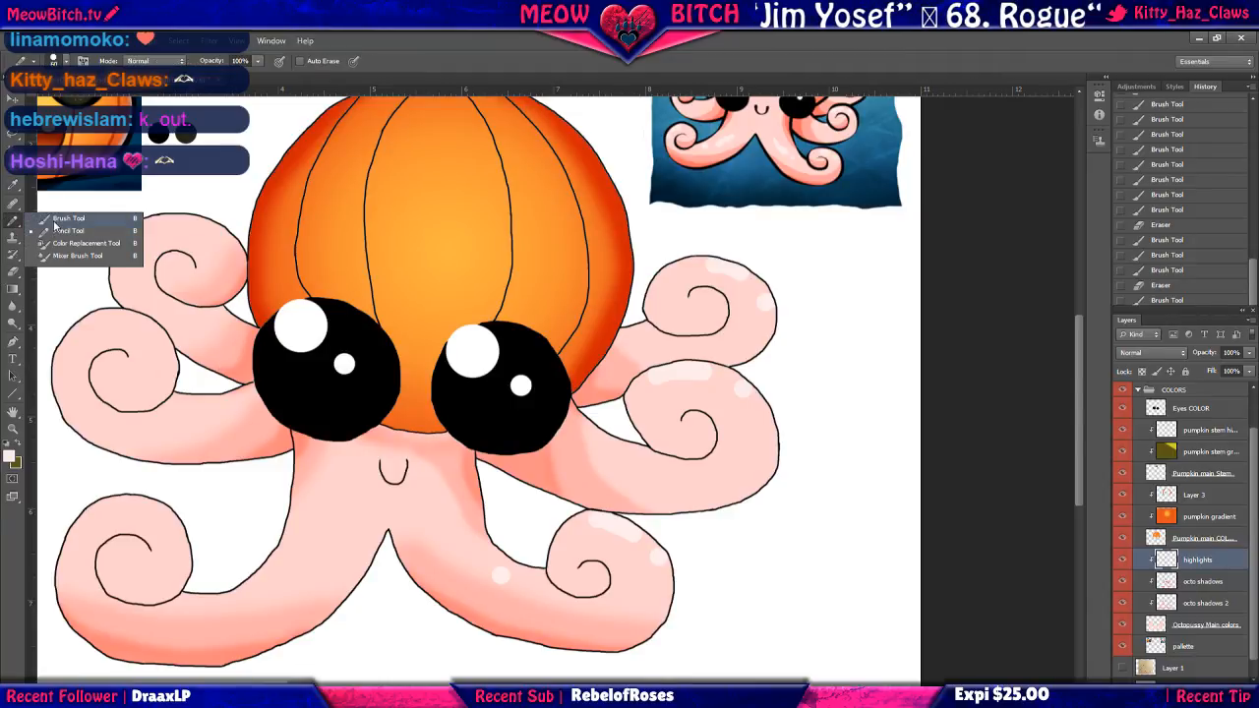
left_click(56, 219)
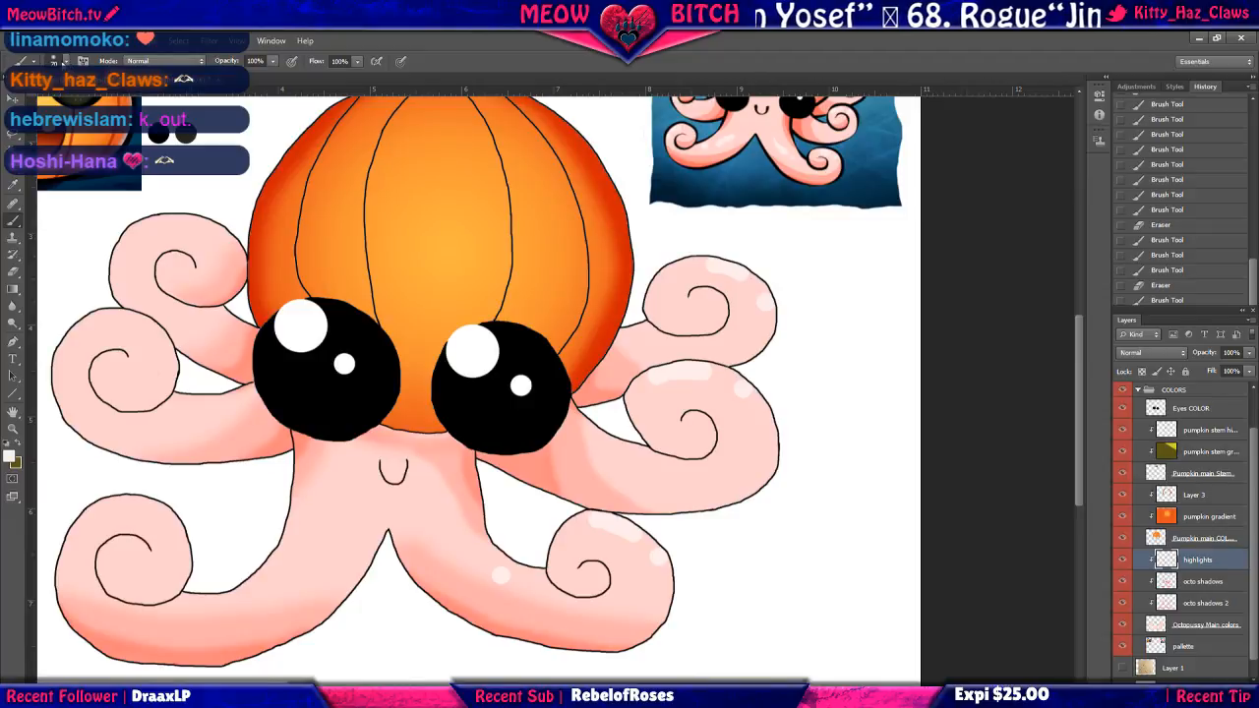
scroll(716, 222, "up", 5)
left_click_drag(884, 173, 821, 286)
scroll(814, 282, "up", 3)
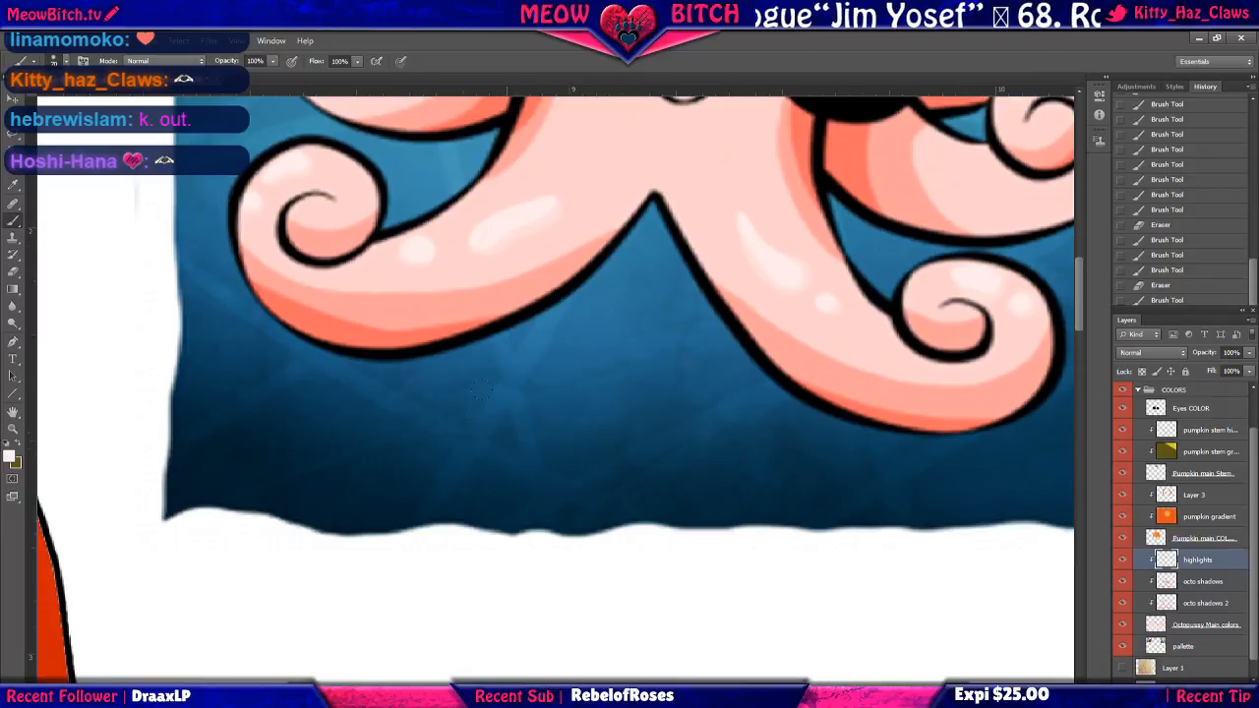
left_click_drag(450, 498, 490, 417)
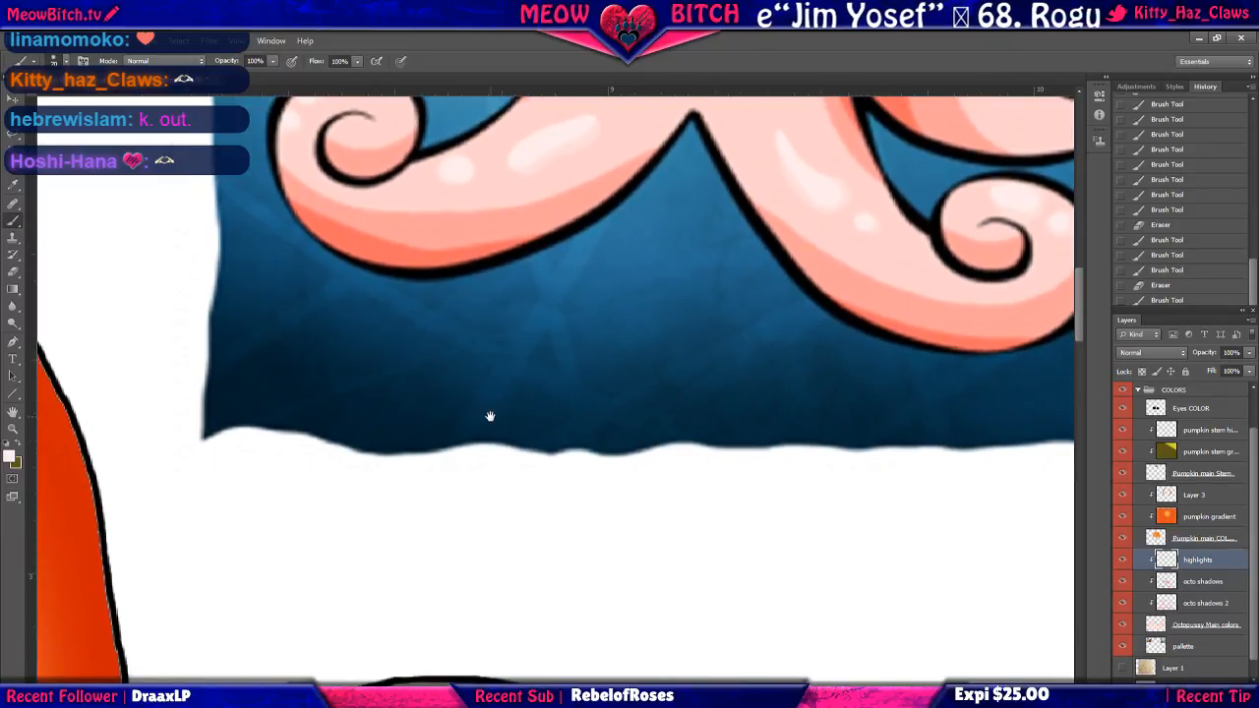
scroll(474, 468, "down", 1)
scroll(473, 476, "down", 7)
scroll(418, 575, "up", 1)
left_click_drag(413, 587, 549, 395)
left_click_drag(426, 651, 497, 491)
left_click_drag(436, 557, 531, 430)
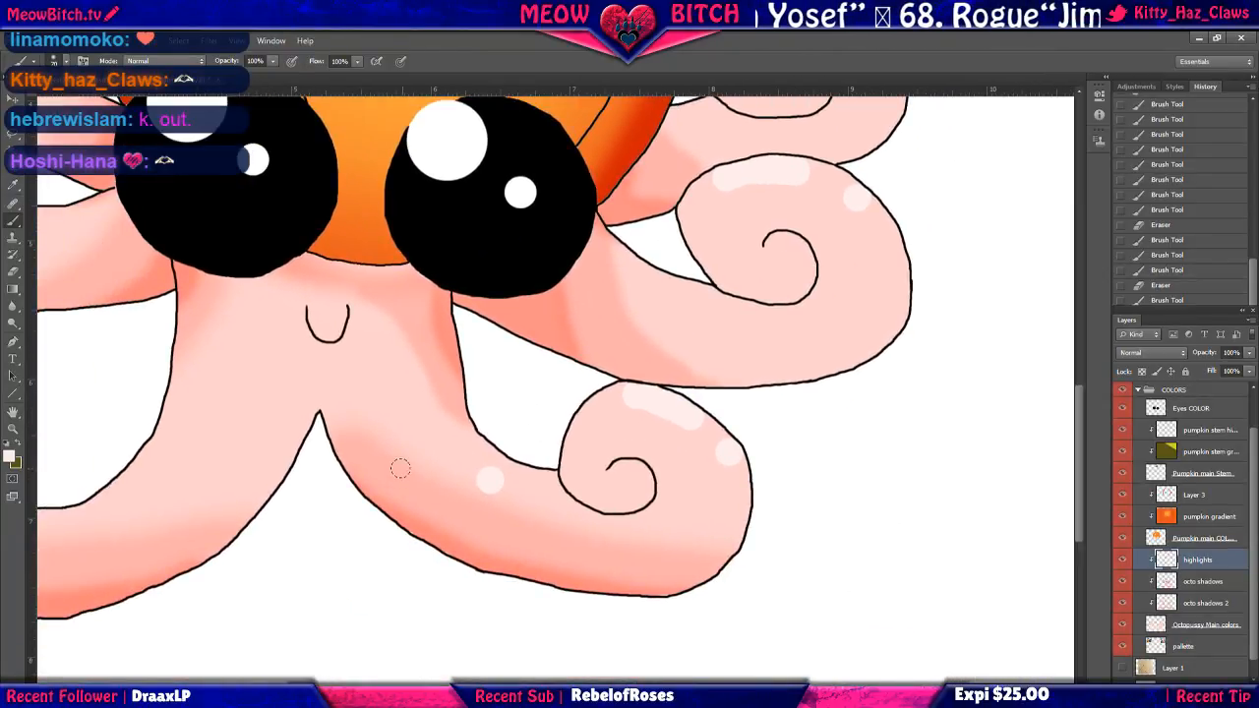
Try a highlight streak above the dot on the lower right tentacle with the Brush tool, then undo it.
scroll(398, 462, "up", 2)
scroll(353, 395, "up", 1)
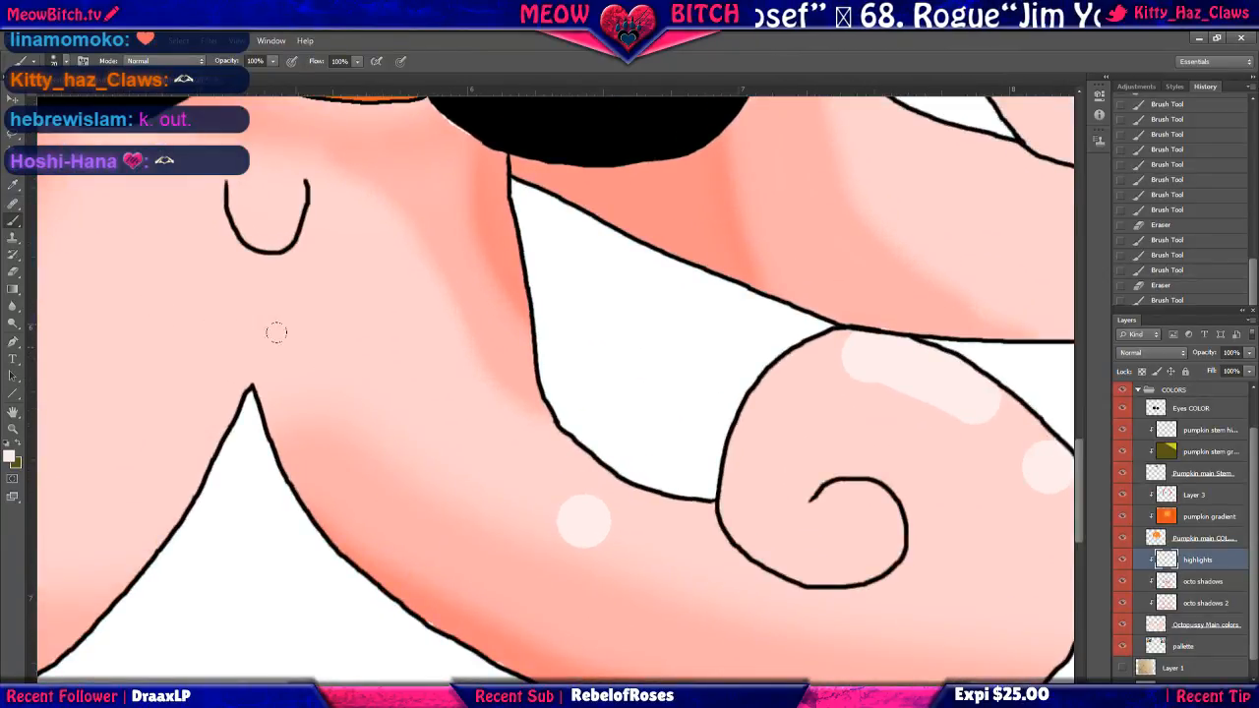
mouse_move(394, 354)
left_mouse_down()
mouse_move(413, 416)
mouse_move(449, 451)
left_mouse_up()
key("ctrl+z")
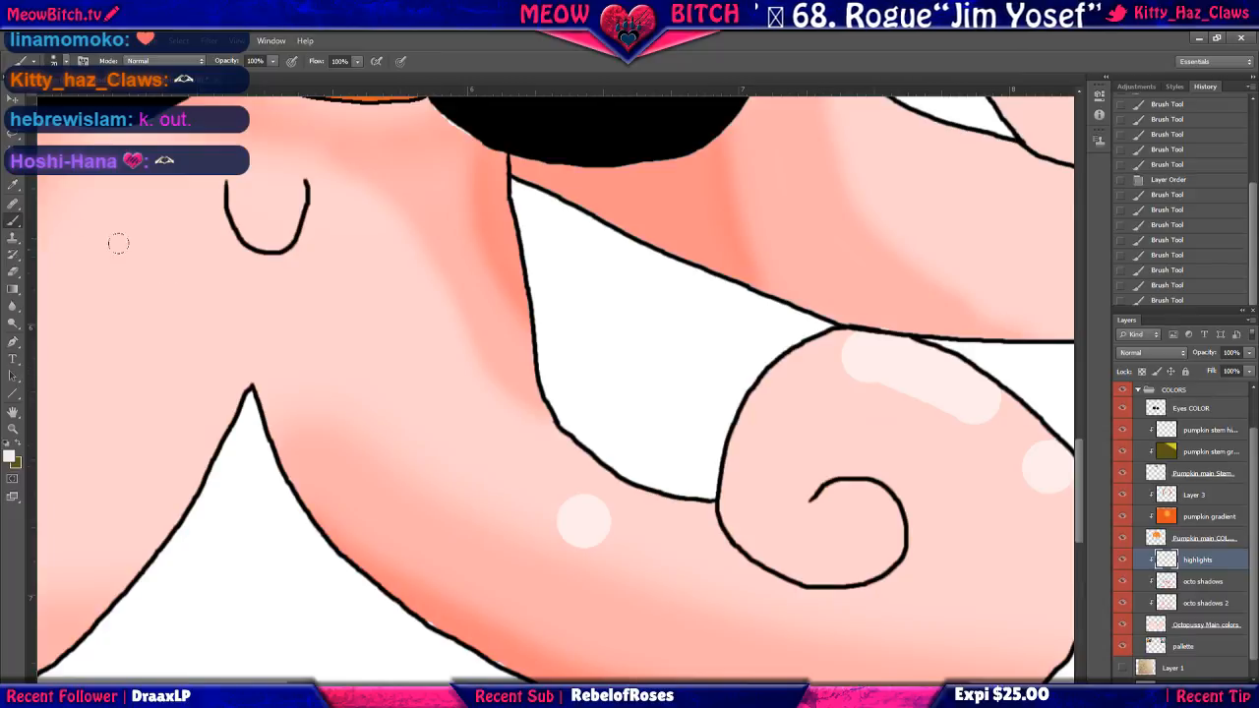
Paint a curved, hard-edged pale pink streak above the dot on the lower right tentacle with the Pencil tool.
right_click(11, 225)
left_click(65, 232)
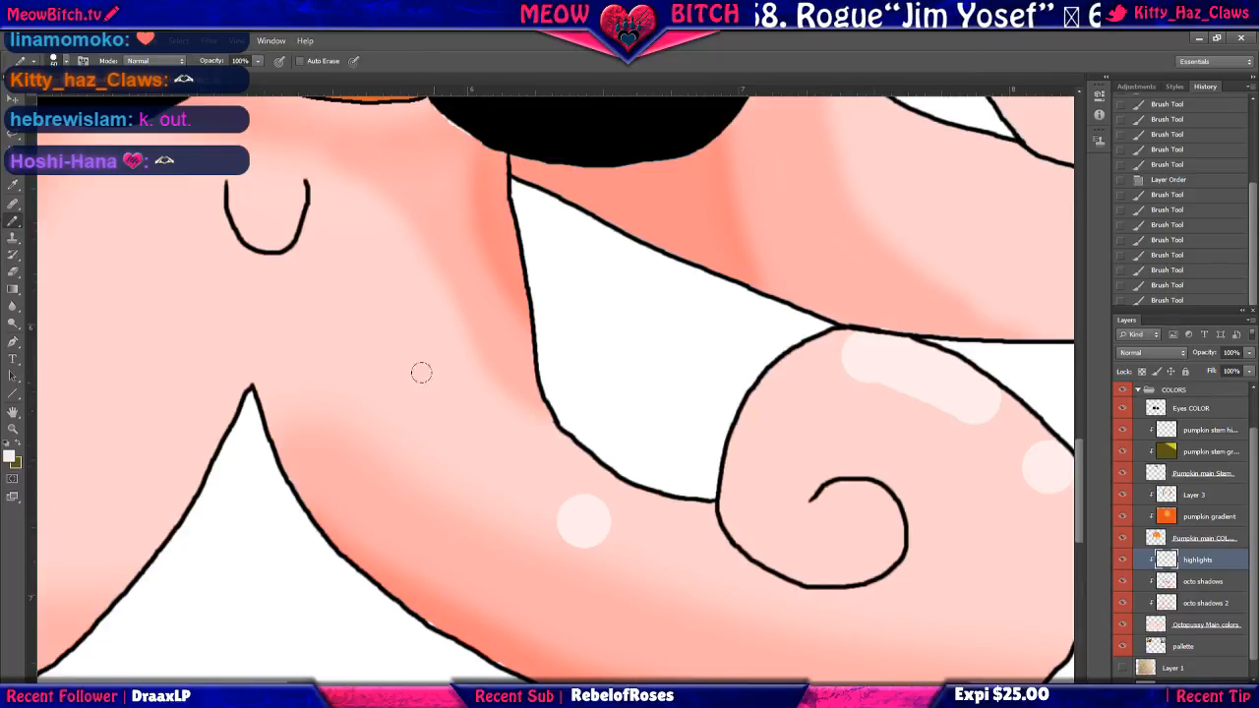
mouse_move(405, 349)
left_mouse_down()
mouse_move(447, 439)
mouse_move(470, 451)
left_mouse_up()
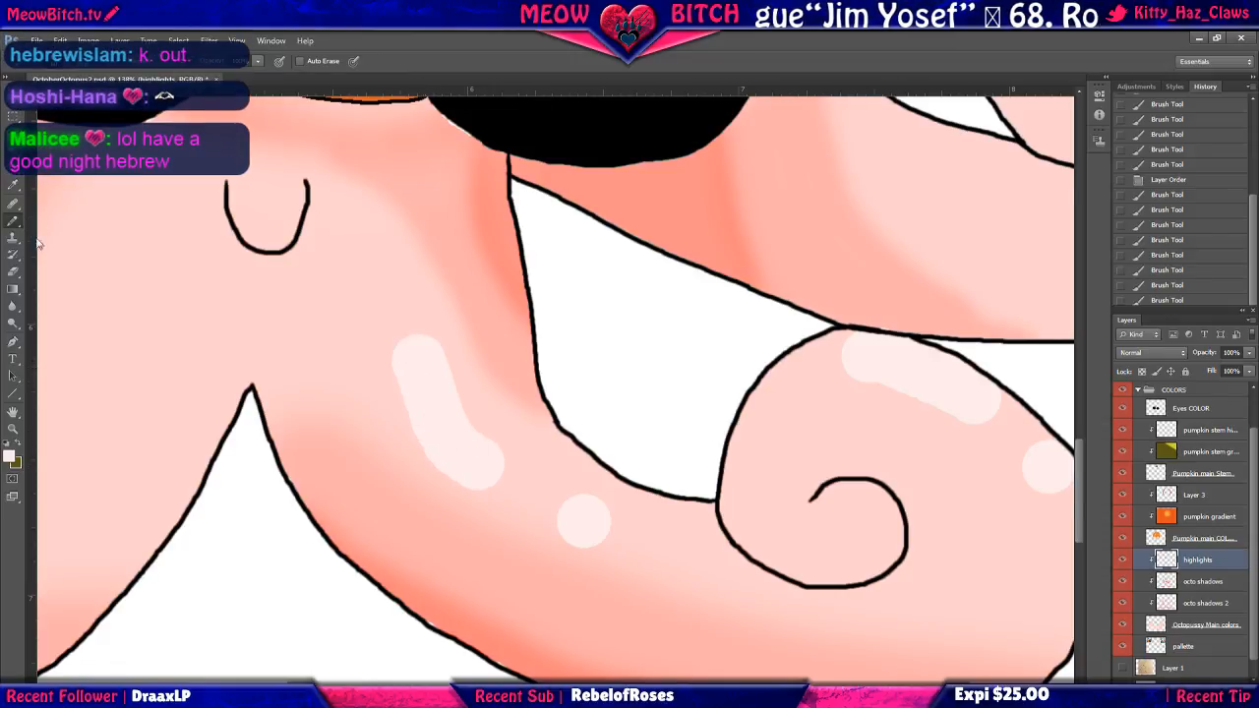
Erase along both sides of the new streak to taper its upper end to a point and slim its lower end.
left_click(13, 272)
left_click_drag(415, 309, 455, 365)
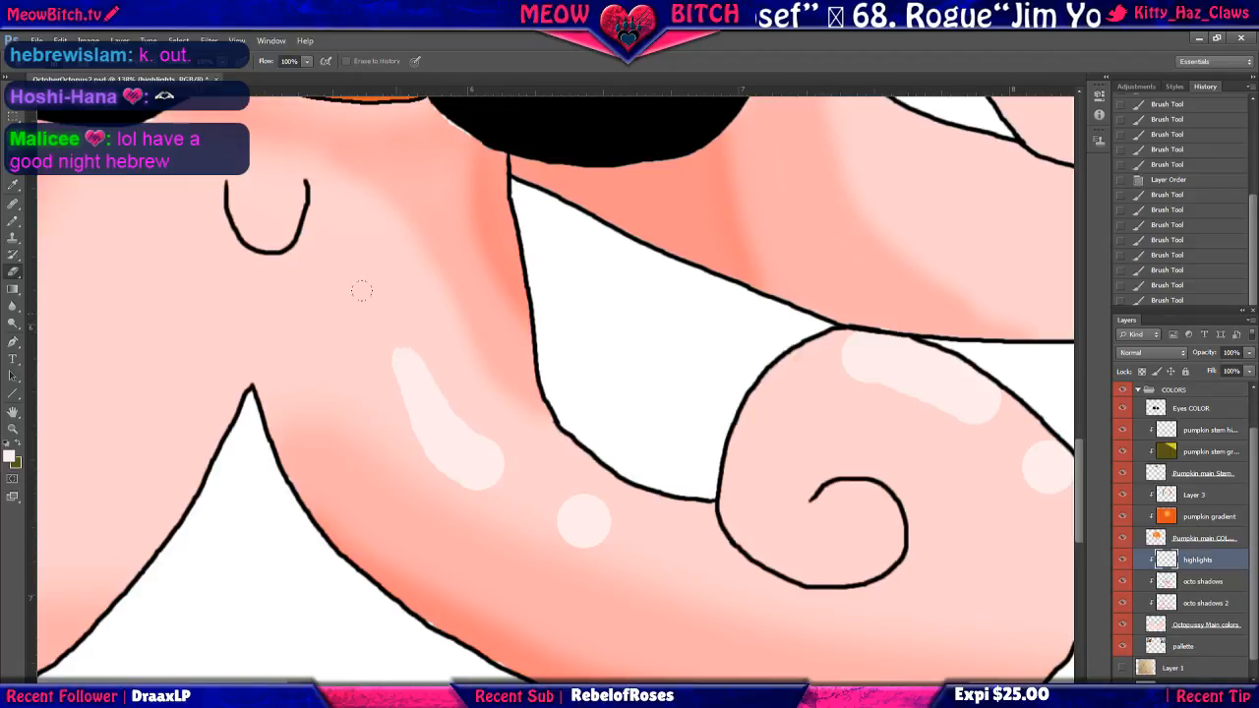
mouse_move(348, 305)
left_mouse_down()
mouse_move(337, 343)
mouse_move(363, 413)
mouse_move(408, 471)
mouse_move(454, 497)
left_mouse_up()
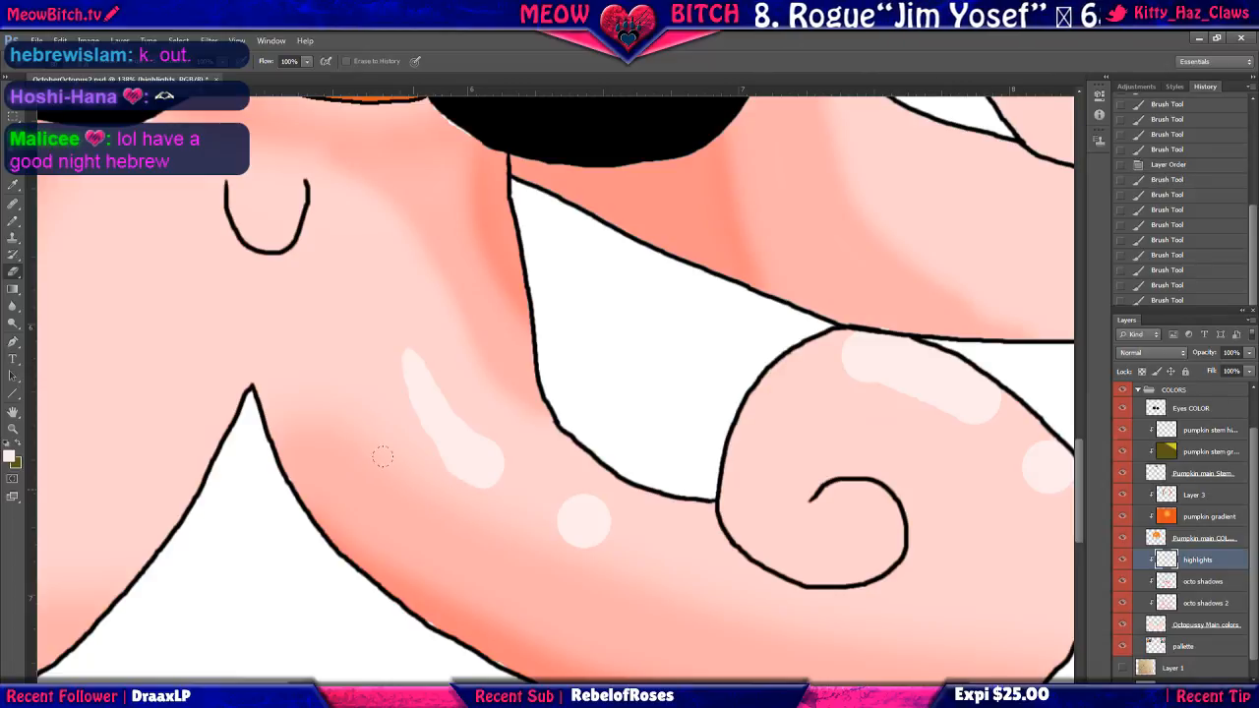
left_click_drag(382, 457, 351, 393)
left_click_drag(439, 348, 495, 393)
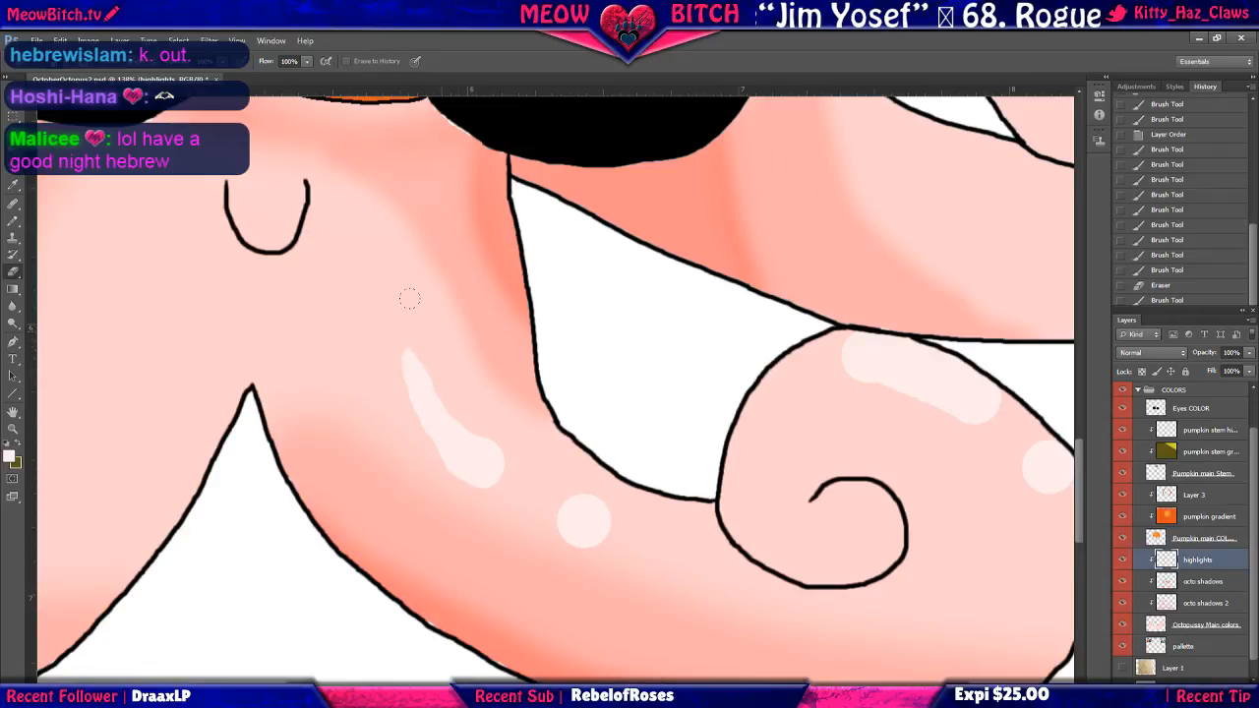
left_click_drag(410, 298, 381, 277)
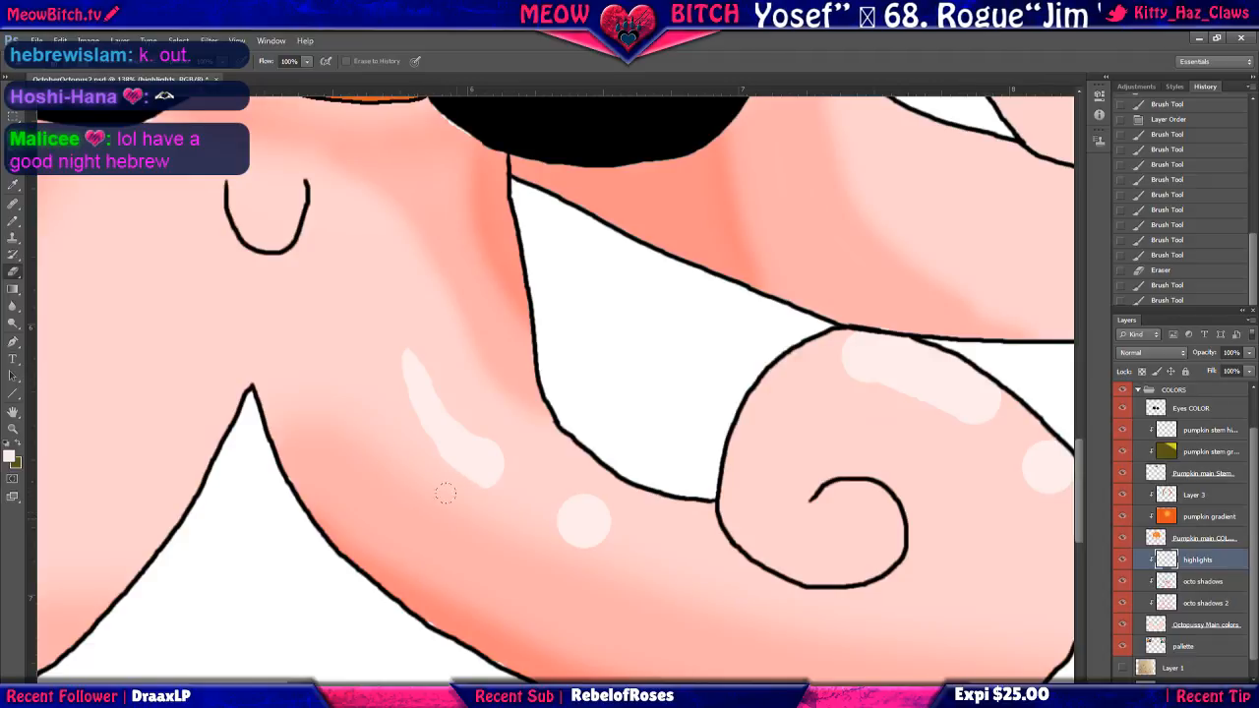
left_click_drag(474, 499, 466, 494)
left_click_drag(383, 442, 463, 490)
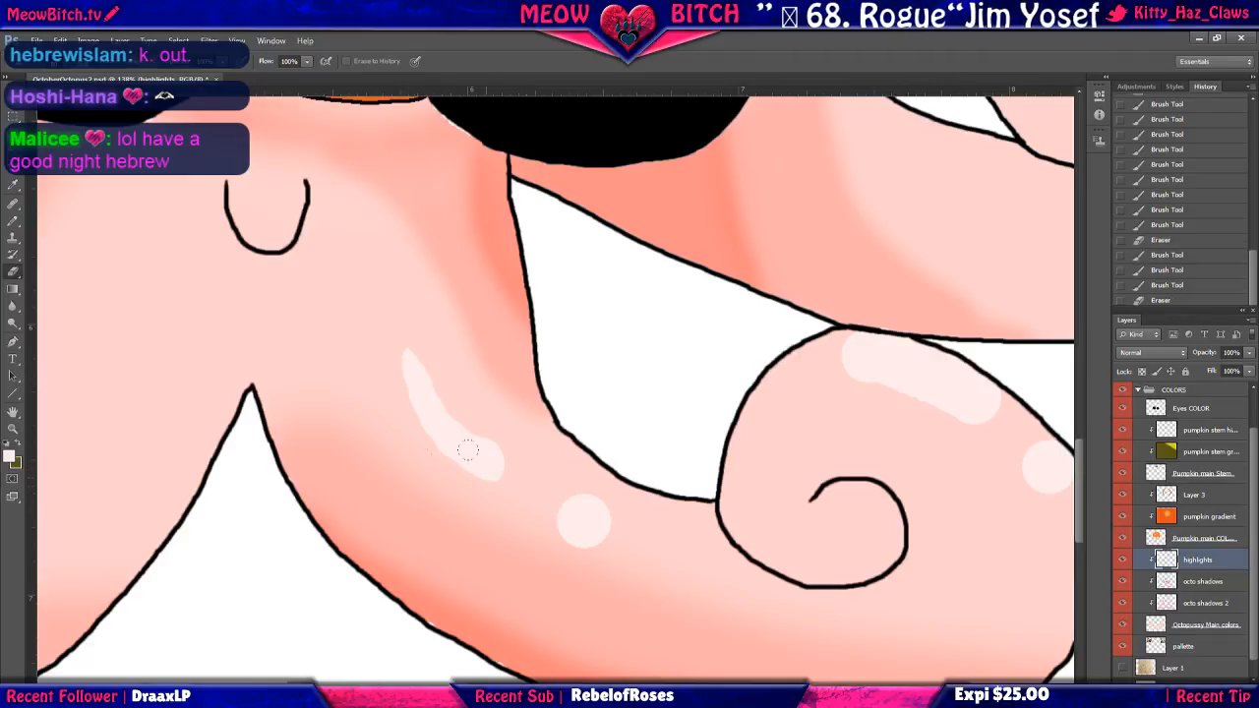
Examine the highlight shapes on the reference octopus's lower left tentacle and compare them with the pumpkin octopus's matching tentacle.
scroll(394, 472, "down", 10)
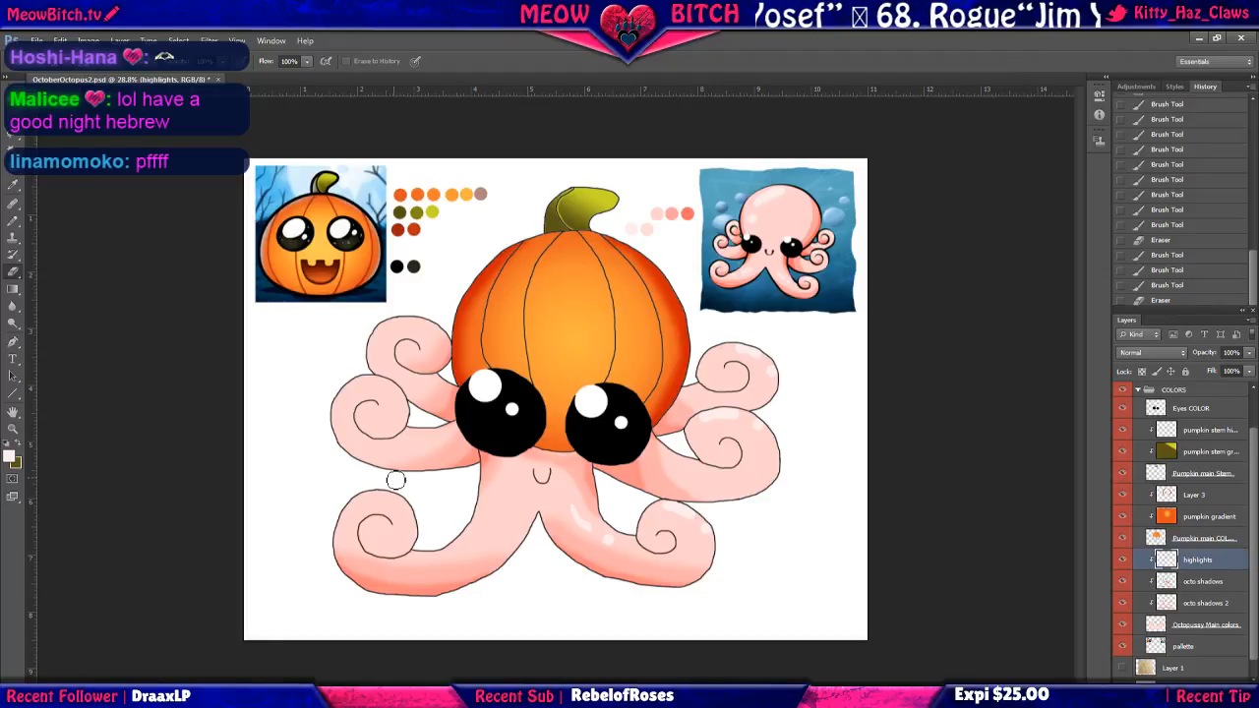
scroll(395, 479, "up", 3)
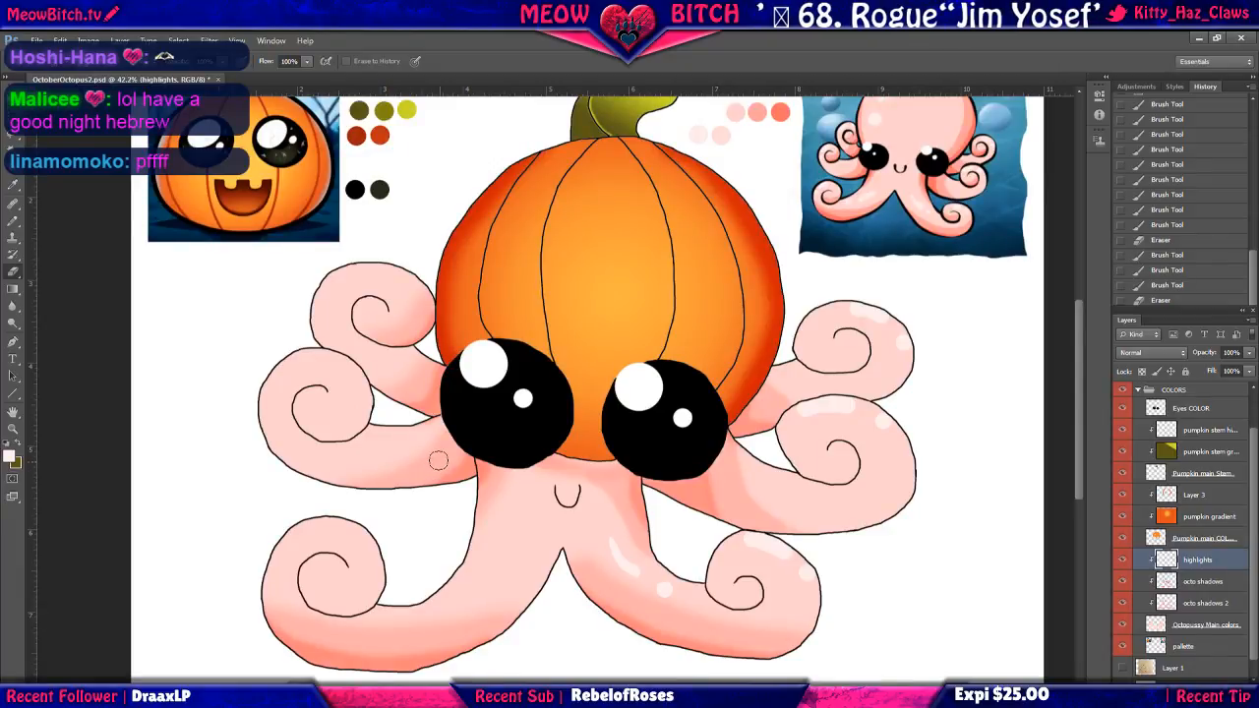
scroll(439, 461, "up", 3)
left_click_drag(725, 337, 610, 470)
scroll(611, 467, "up", 5)
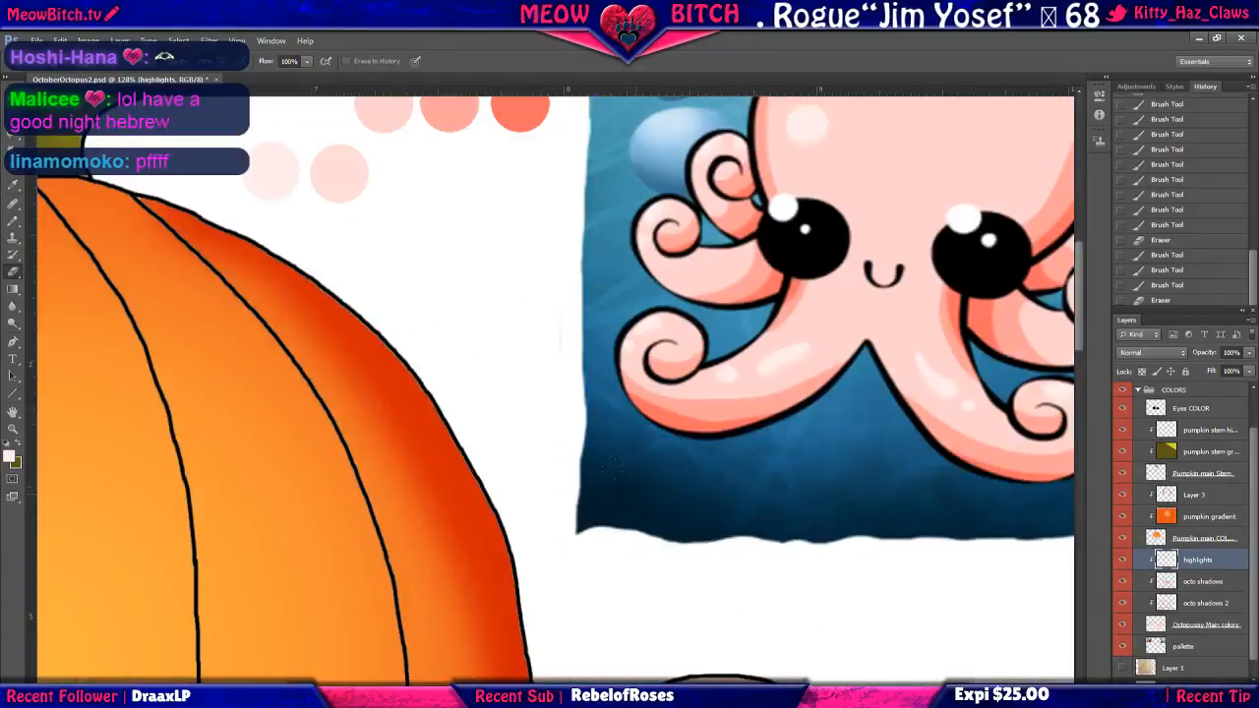
scroll(746, 380, "up", 3)
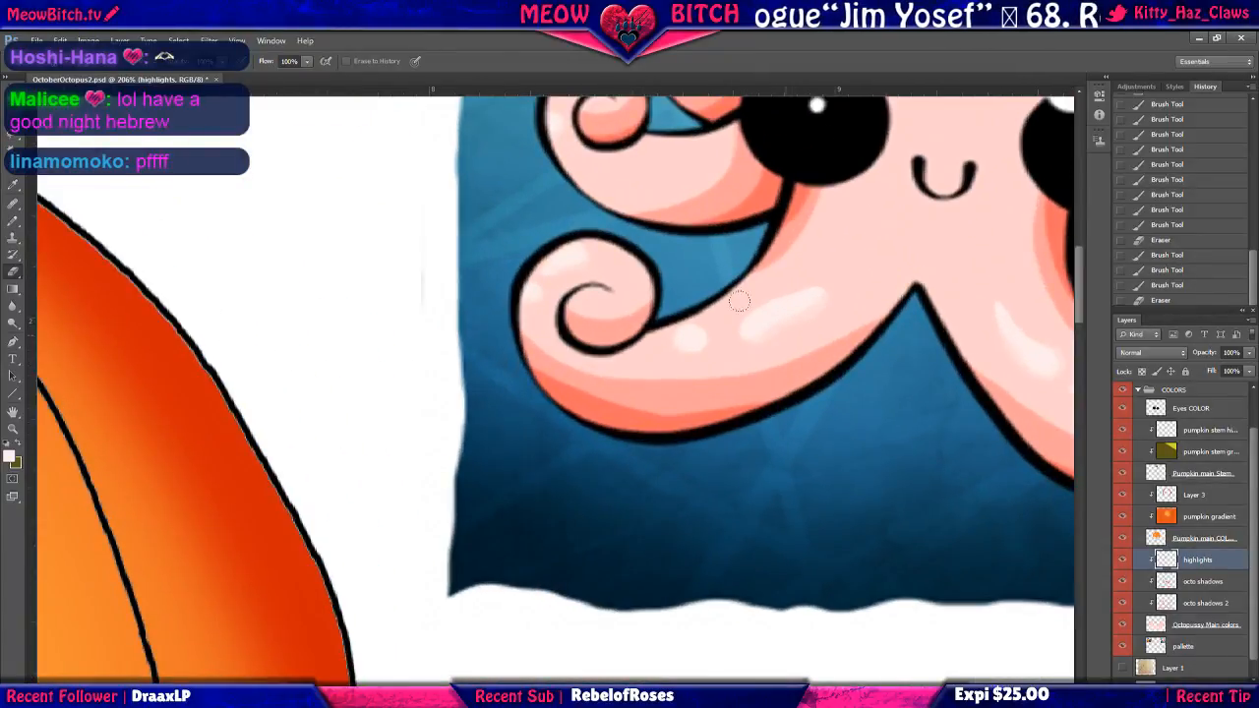
left_click_drag(821, 370, 523, 429)
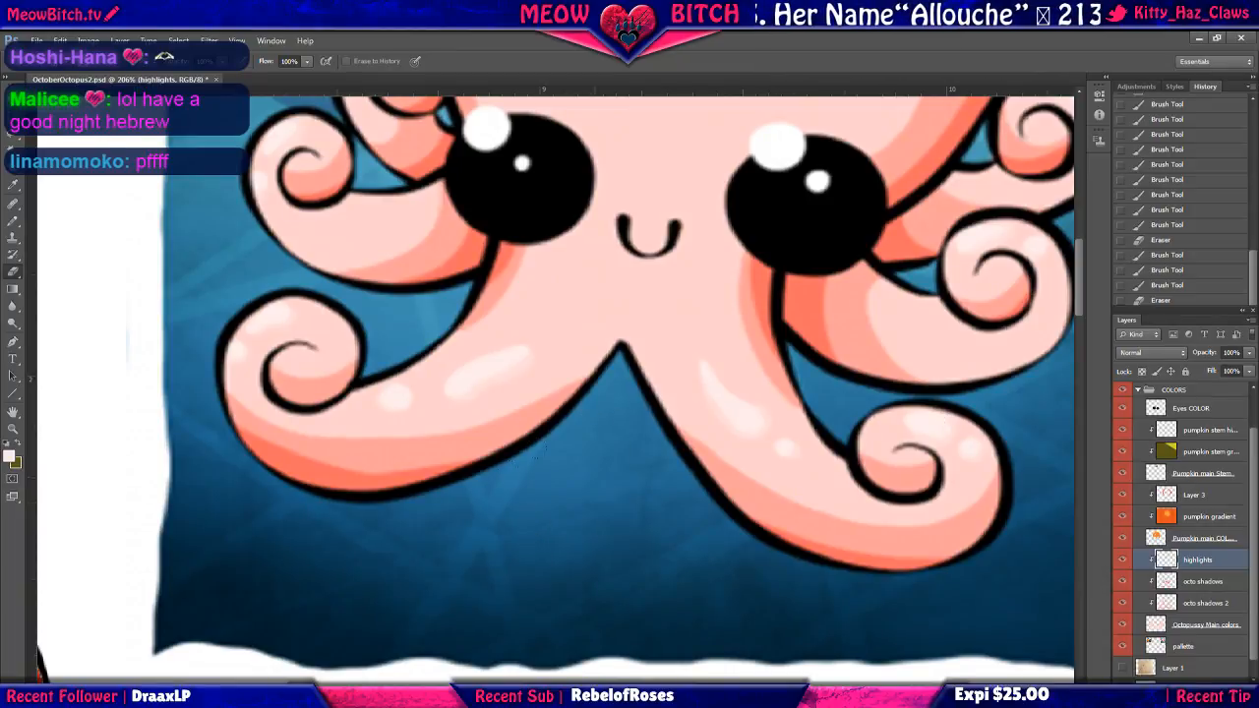
left_click_drag(554, 498, 679, 335)
left_click_drag(440, 522, 699, 335)
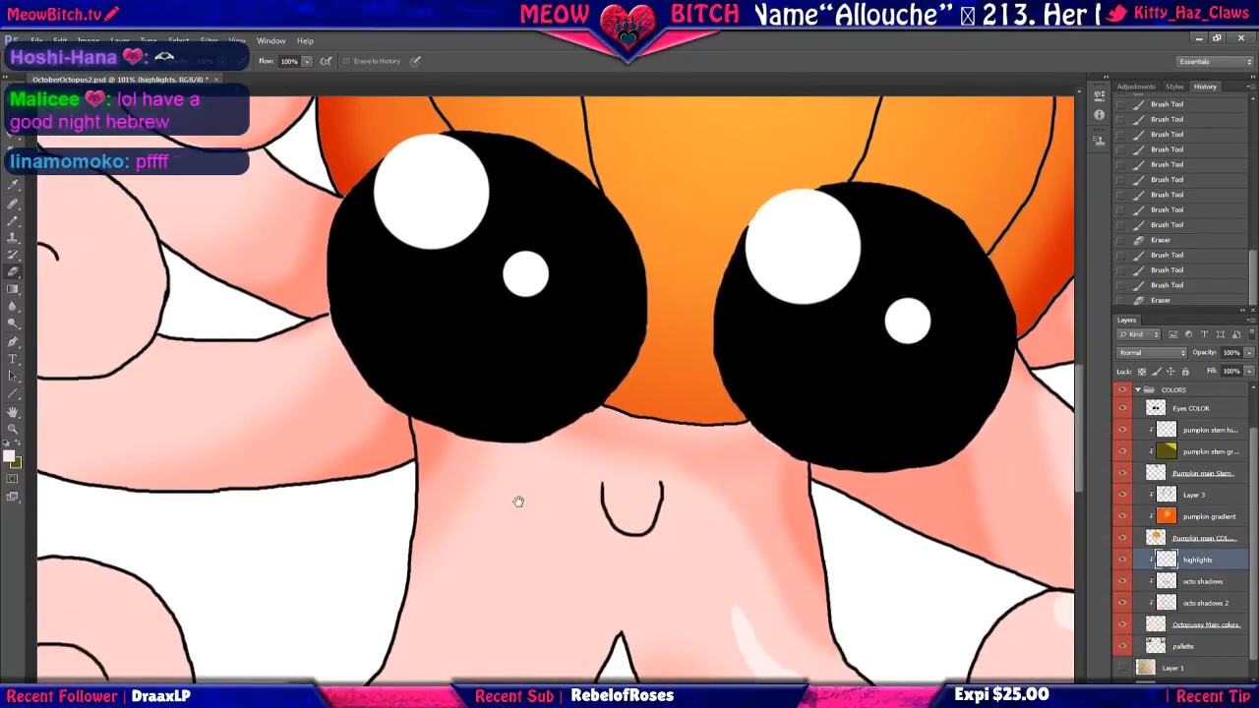
scroll(517, 501, "down", 5)
left_click_drag(463, 553, 527, 480)
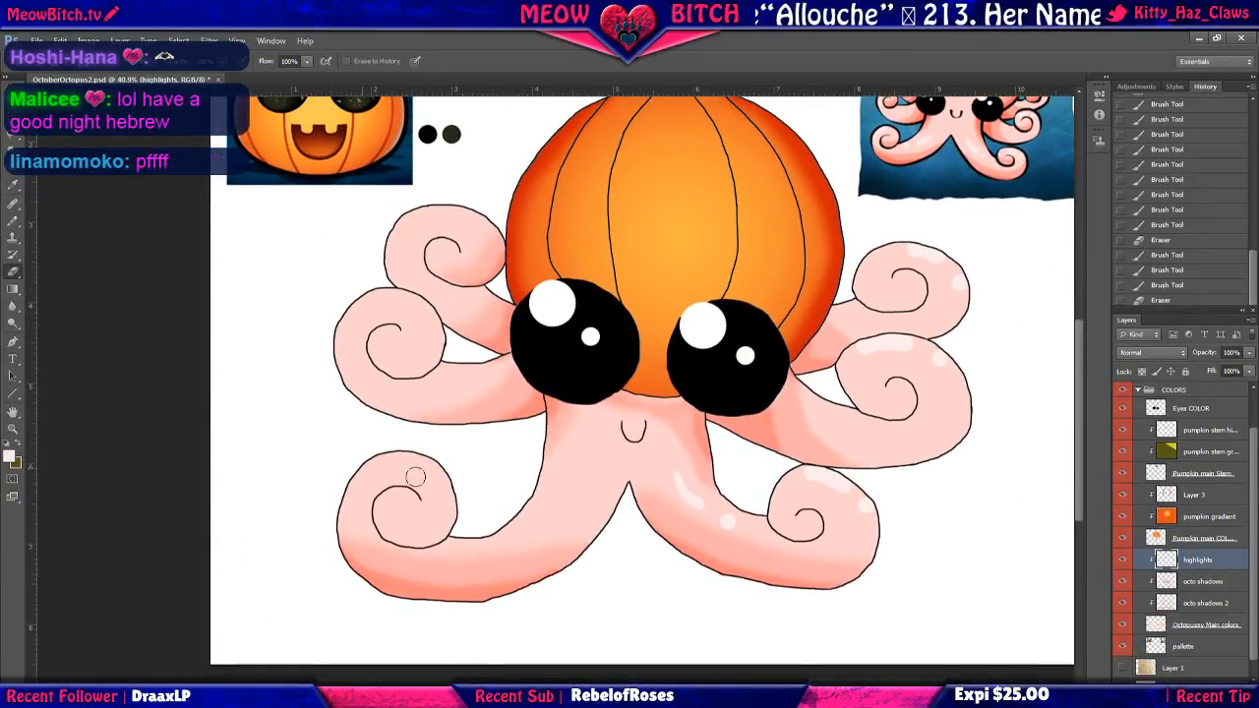
Paint a pale pink diagonal streak and a separate dot on the lower left tentacle's arm with the Pencil tool.
left_click(13, 221)
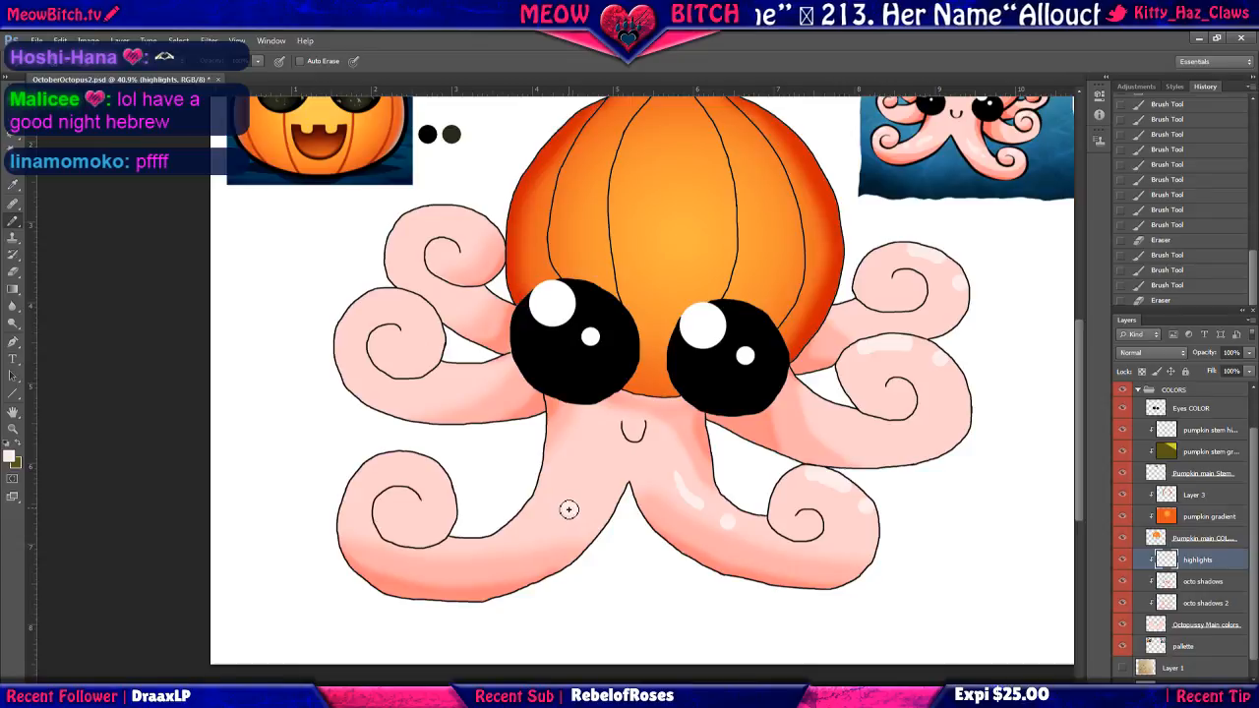
mouse_move(570, 507)
left_mouse_down()
mouse_move(521, 534)
mouse_move(534, 522)
left_mouse_up()
key("ctrl+z")
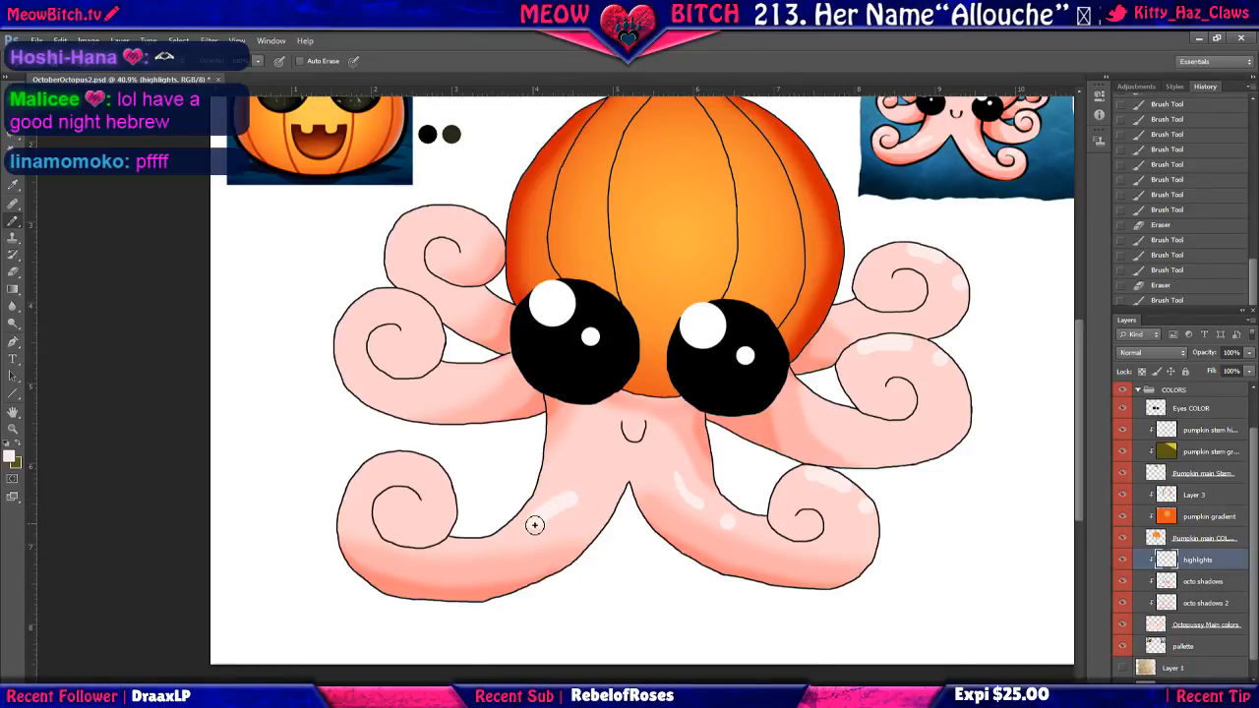
left_click(477, 547)
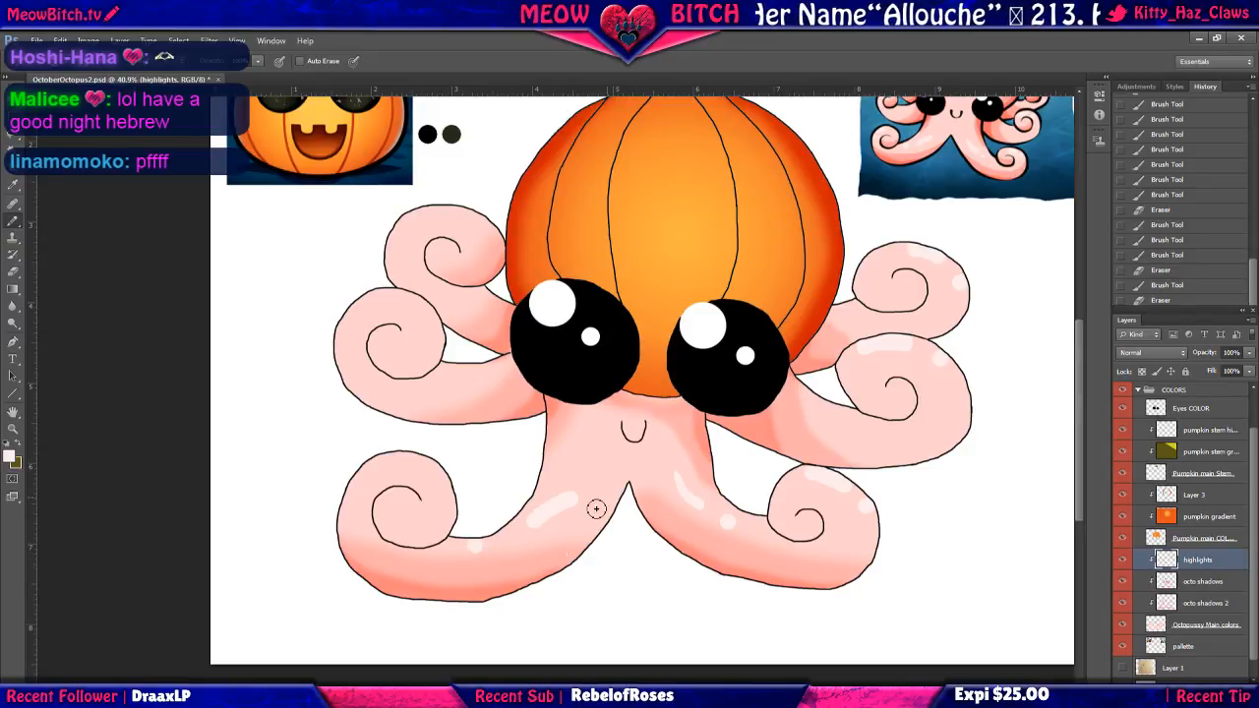
Paint a pale pink streak along the upper left edge of the lower left tentacle's curl, with a dot below it.
scroll(866, 322, "up", 5)
left_click_drag(866, 322, 775, 566)
left_click_drag(745, 399, 736, 487)
left_click_drag(747, 426, 1180, 144)
left_click_drag(547, 523, 777, 284)
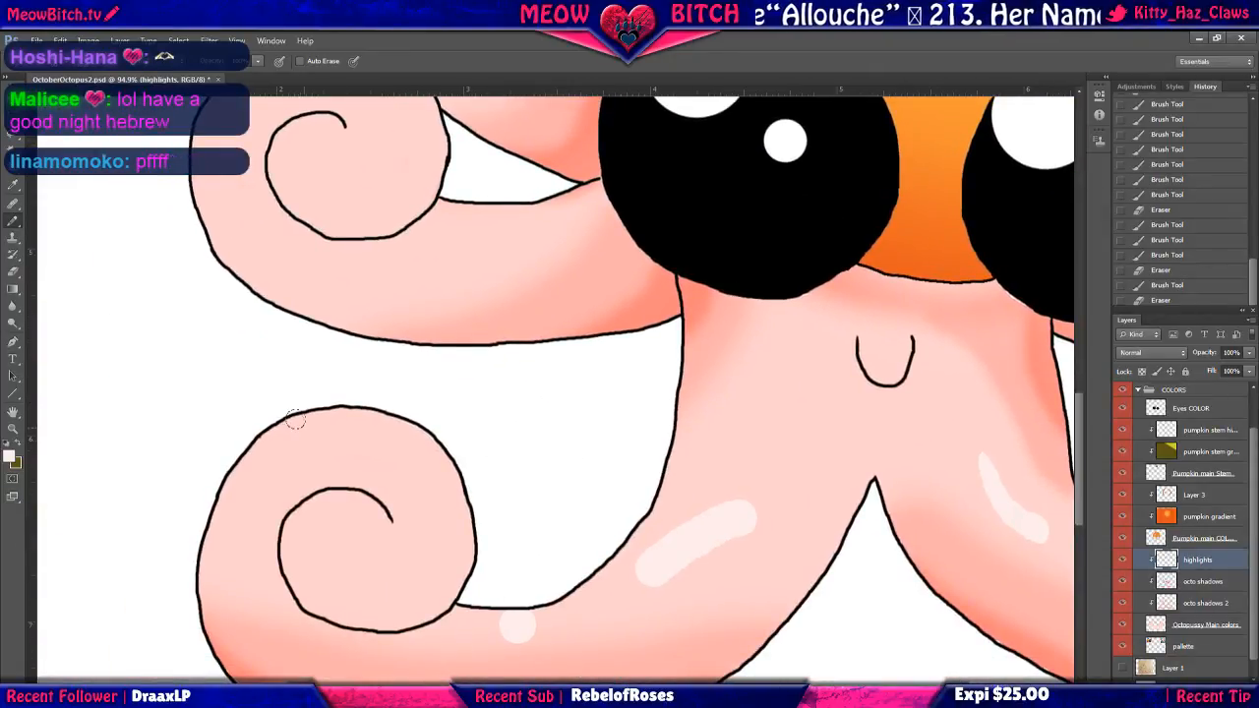
mouse_move(306, 429)
left_mouse_down()
mouse_move(271, 430)
mouse_move(238, 473)
left_mouse_up()
left_click_drag(213, 531, 228, 523)
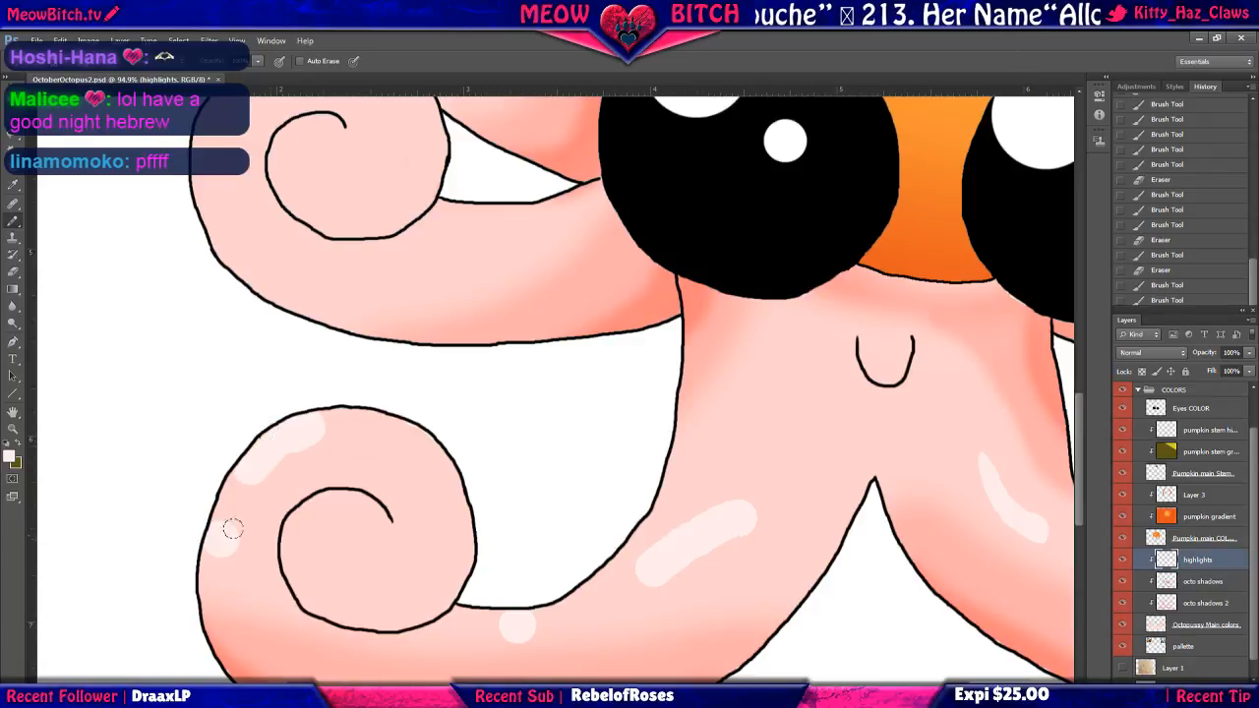
Paint a pale pink streak and a dot along the upper left edge of the middle left tentacle's curl.
mouse_move(608, 371)
left_mouse_down()
mouse_move(596, 393)
mouse_move(296, 545)
left_mouse_up()
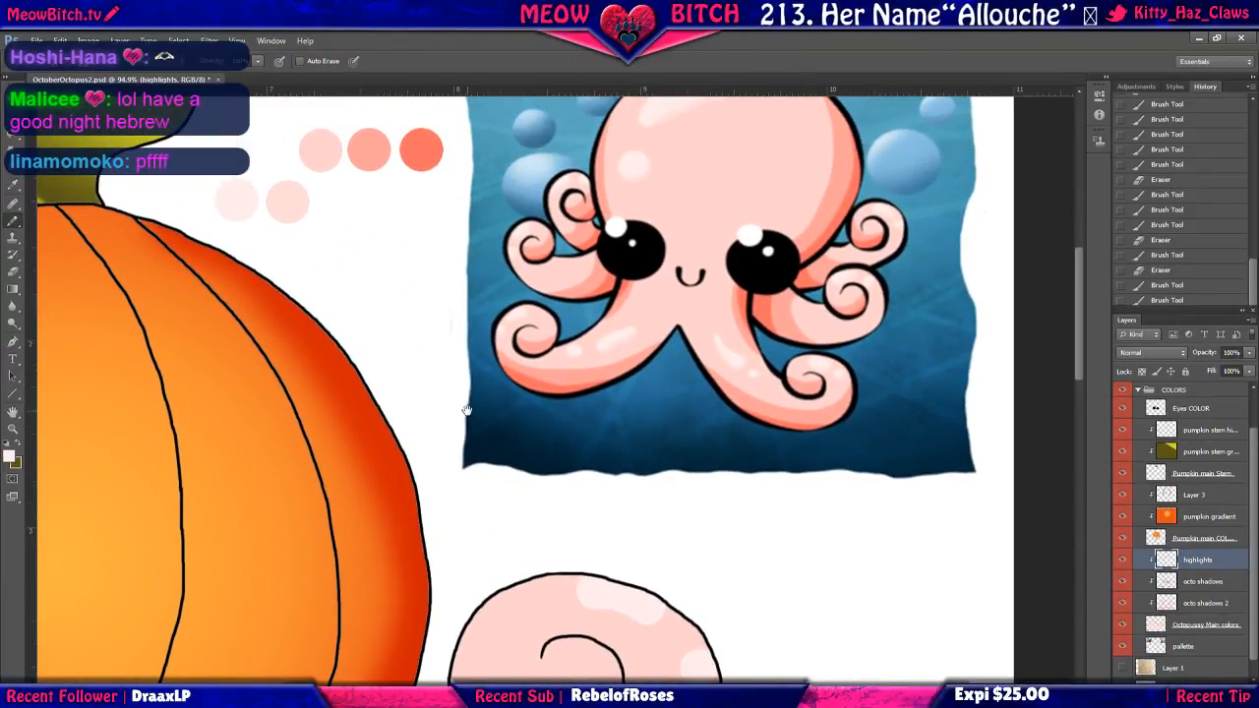
left_click_drag(466, 409, 646, 304)
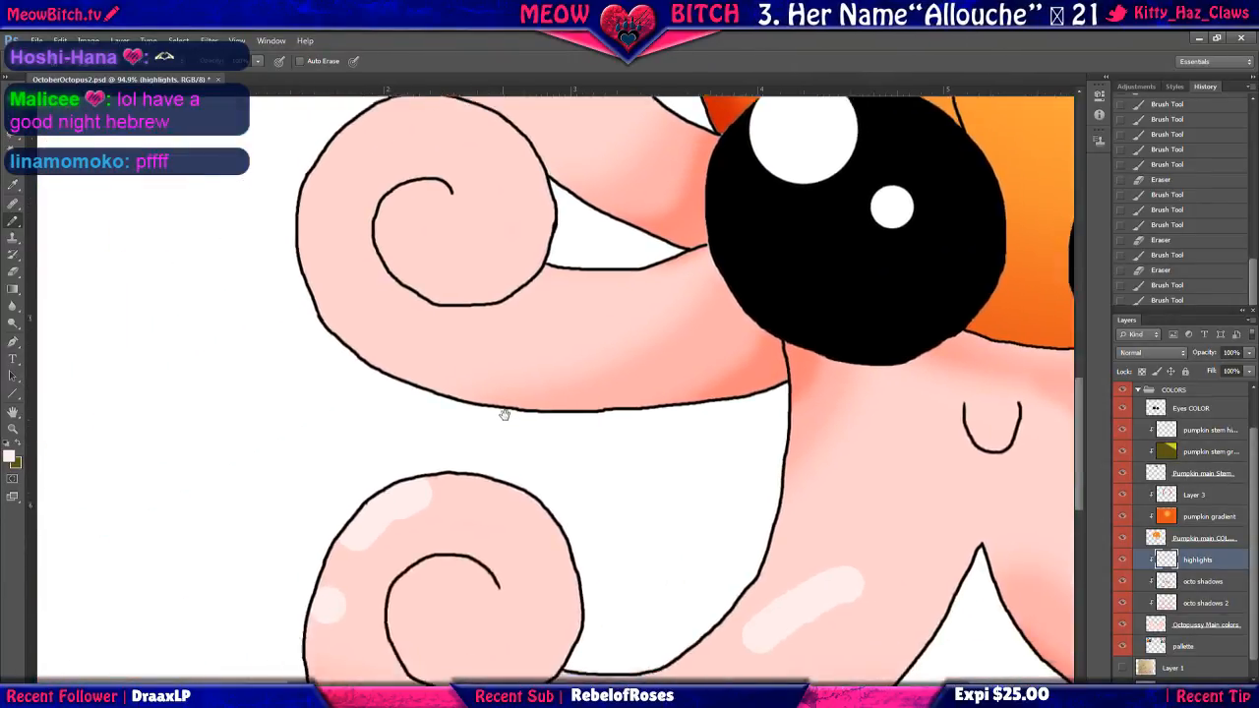
left_click_drag(511, 397, 172, 467)
left_click_drag(636, 186, 862, 311)
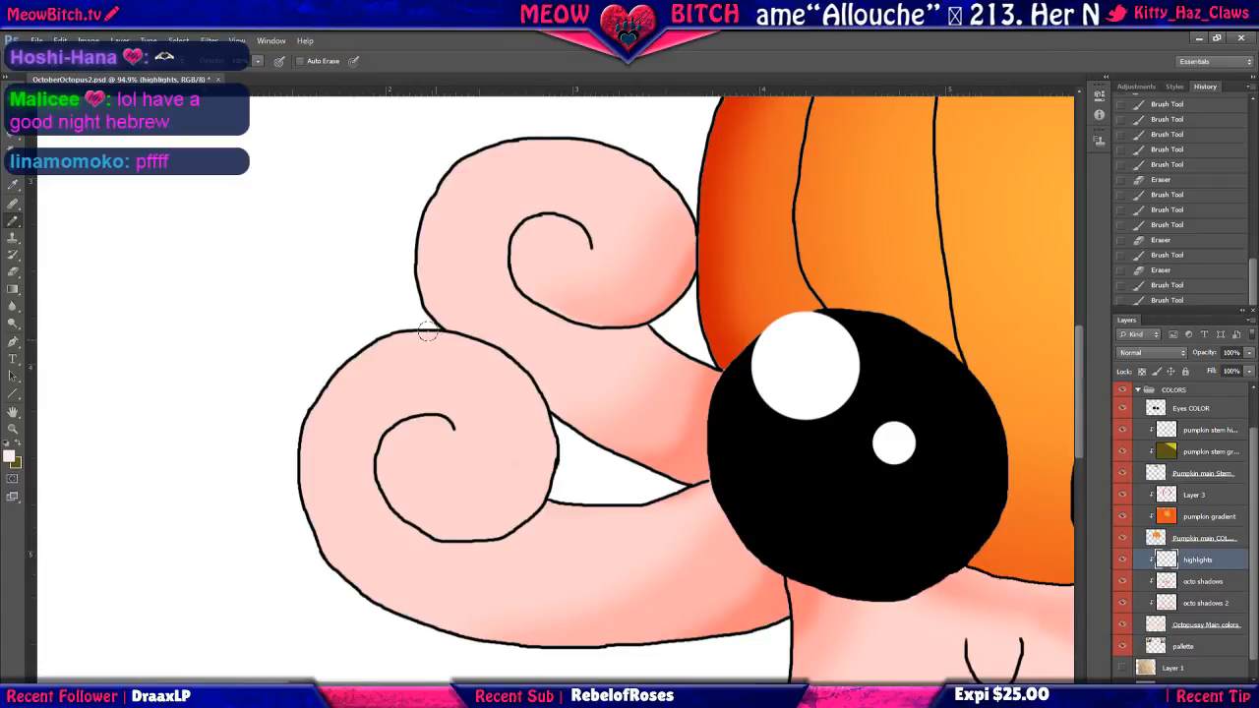
mouse_move(405, 335)
left_mouse_down()
mouse_move(343, 359)
mouse_move(317, 429)
left_mouse_up()
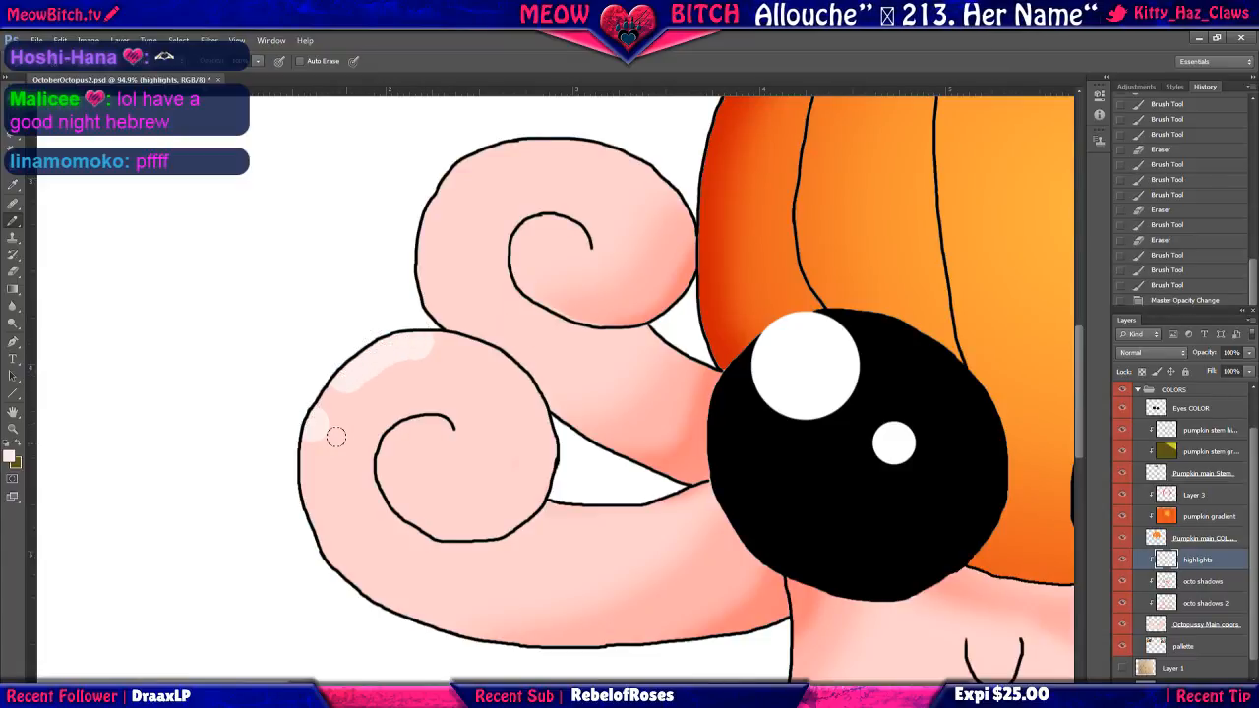
Paint a pale pink streak along the top of the upper left tentacle's curl, with a separate dot beyond each end.
left_click_drag(590, 188, 540, 292)
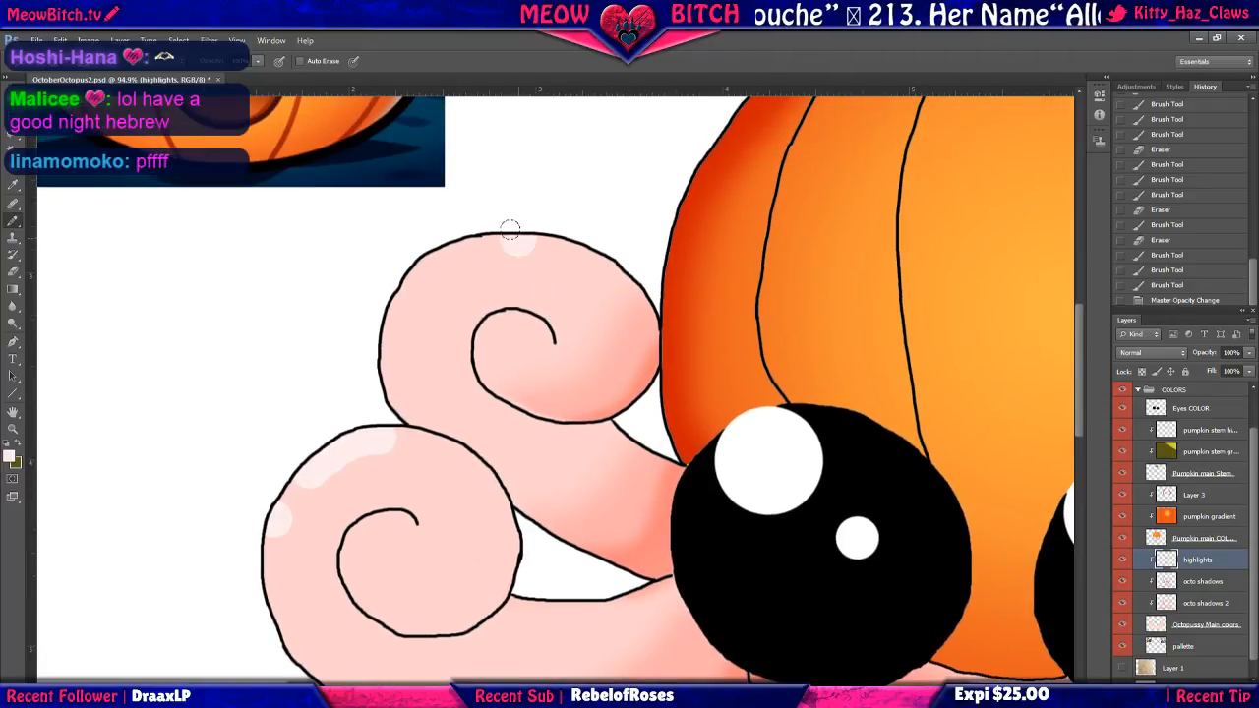
mouse_move(509, 228)
left_mouse_down()
mouse_move(420, 254)
mouse_move(400, 309)
left_mouse_up()
mouse_move(651, 267)
left_mouse_down()
mouse_move(602, 320)
mouse_move(578, 402)
left_mouse_up()
left_click_drag(811, 289, 599, 414)
scroll(849, 431, "up", 4)
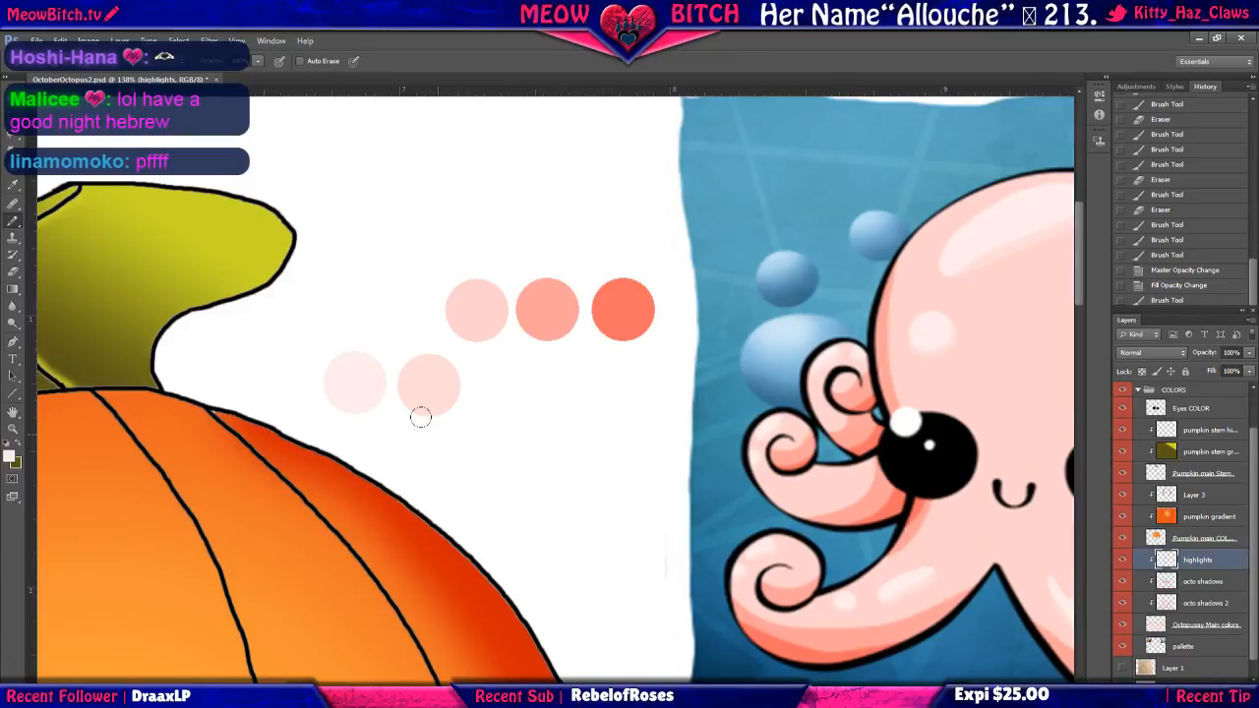
scroll(420, 417, "down", 2)
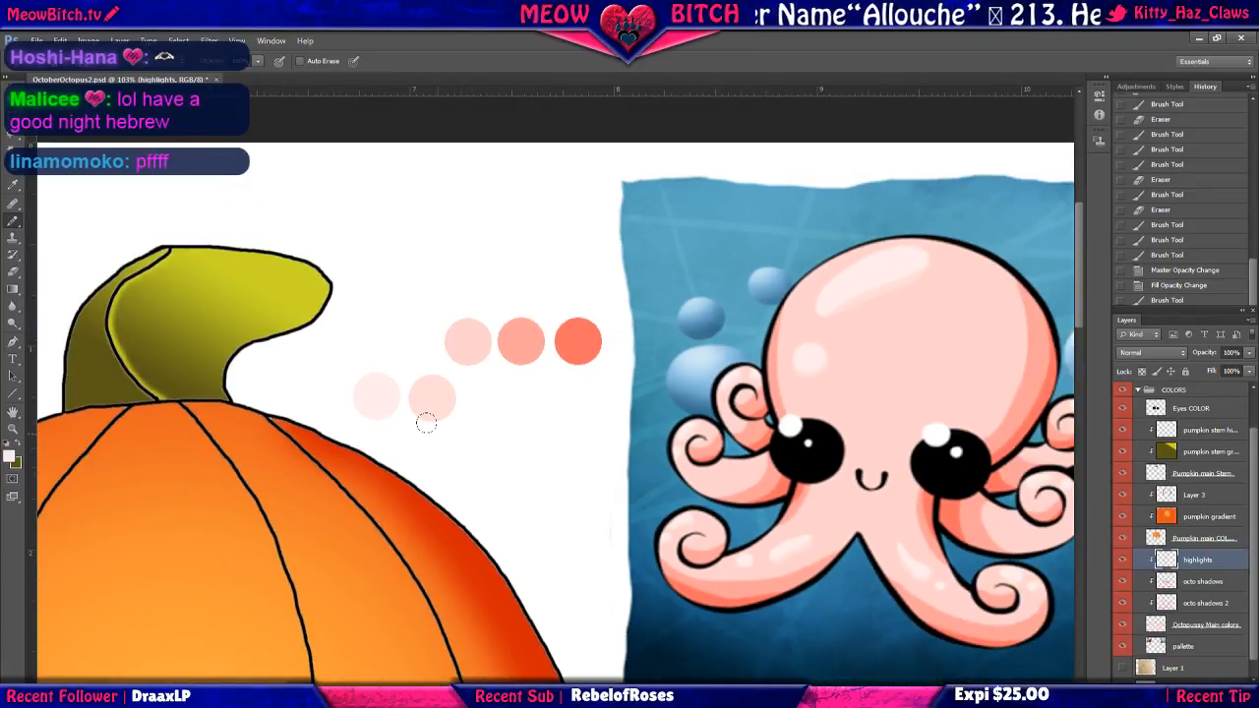
scroll(425, 422, "up", 2)
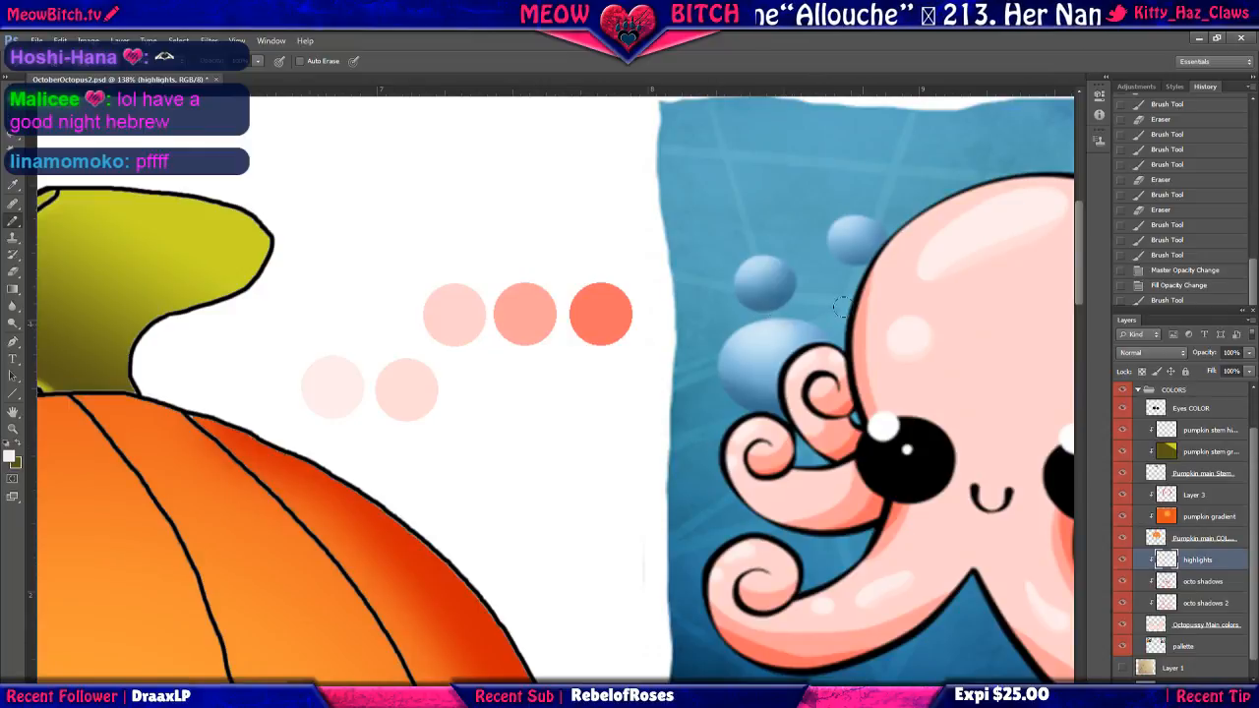
left_click_drag(387, 421, 832, 118)
mouse_move(276, 488)
left_mouse_down()
mouse_move(654, 270)
mouse_move(963, 55)
left_mouse_up()
left_click_drag(602, 352, 532, 516)
left_click_drag(423, 241, 437, 261)
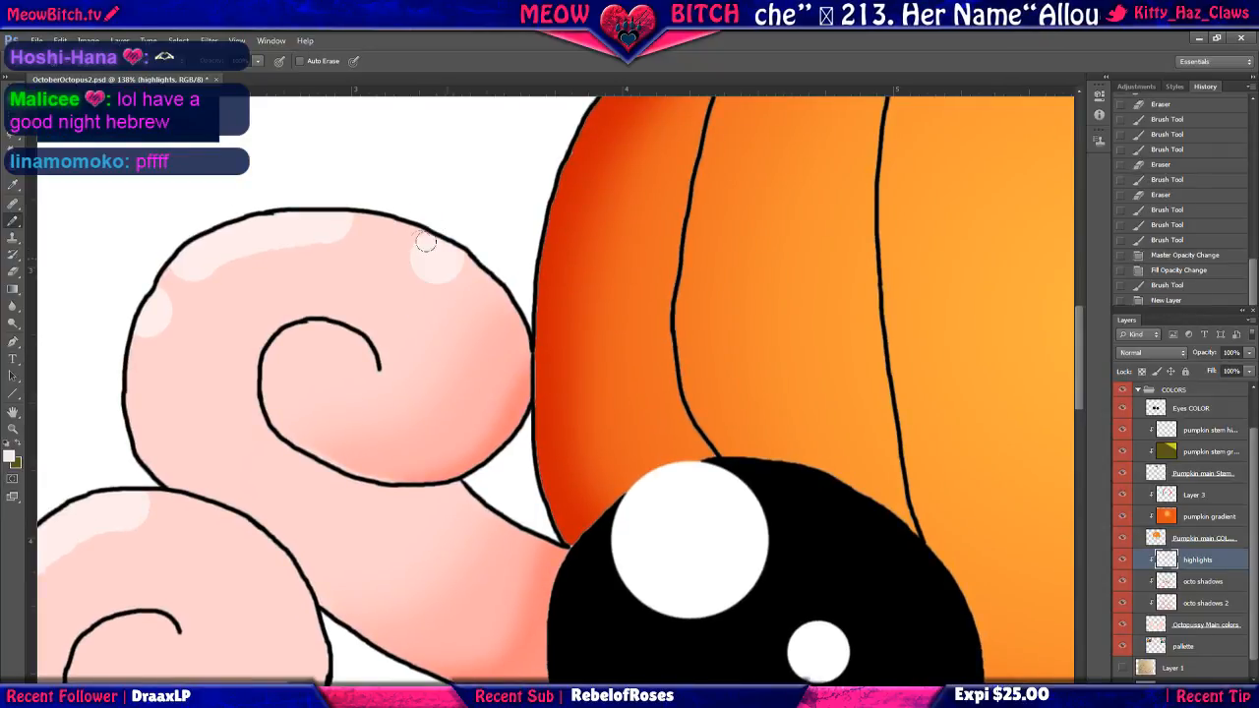
Examine the reference octopus's head and left tentacles against the highlights painted on the pumpkin octopus.
scroll(568, 345, "down", 3)
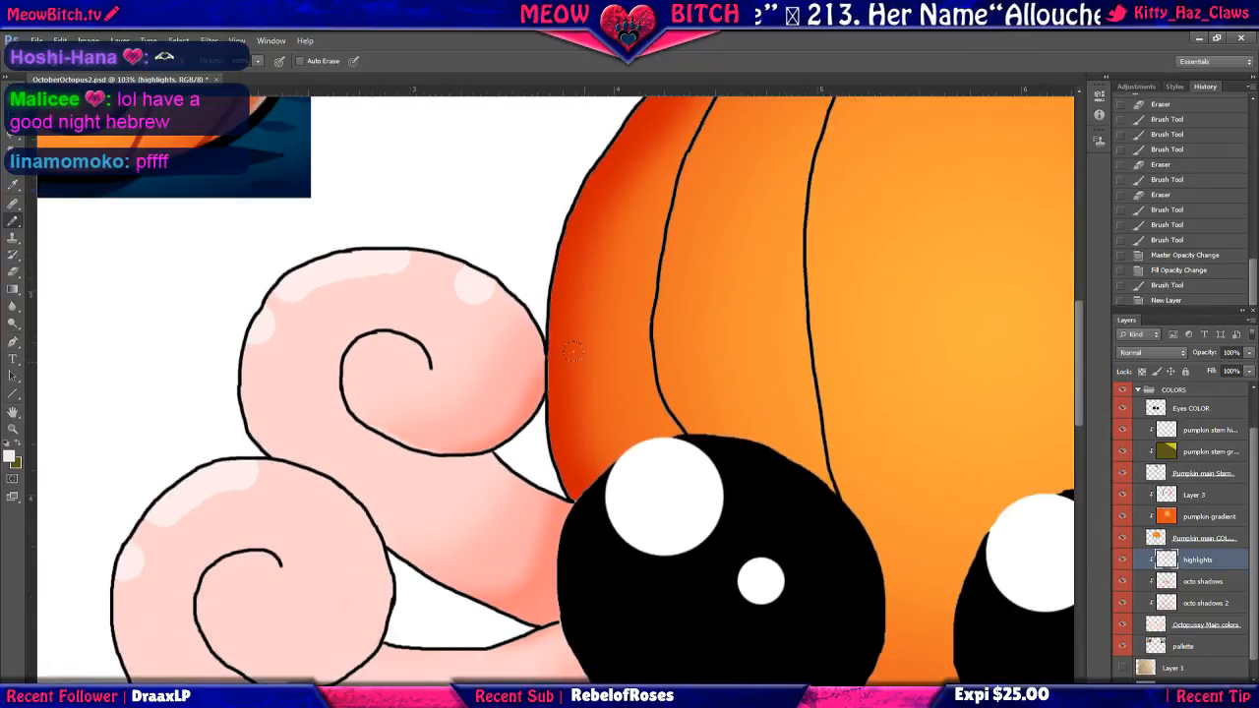
mouse_move(778, 286)
left_mouse_down()
mouse_move(497, 447)
mouse_move(315, 573)
left_mouse_up()
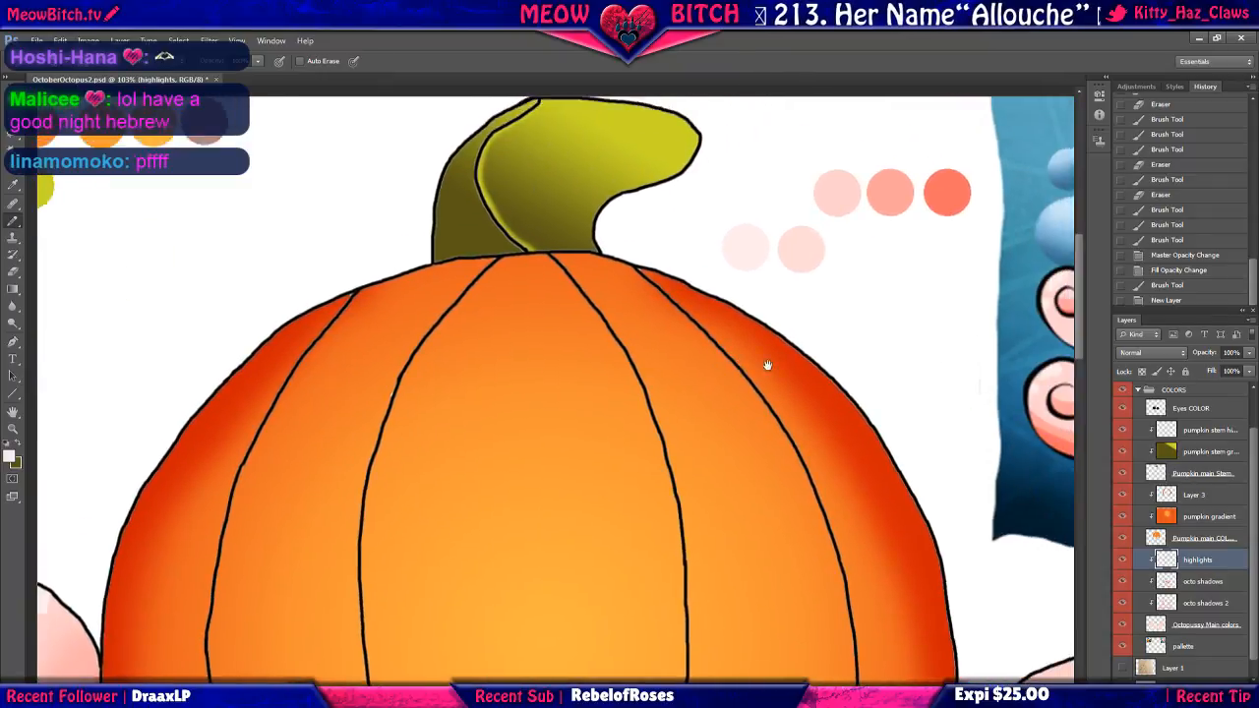
left_click_drag(768, 365, 358, 539)
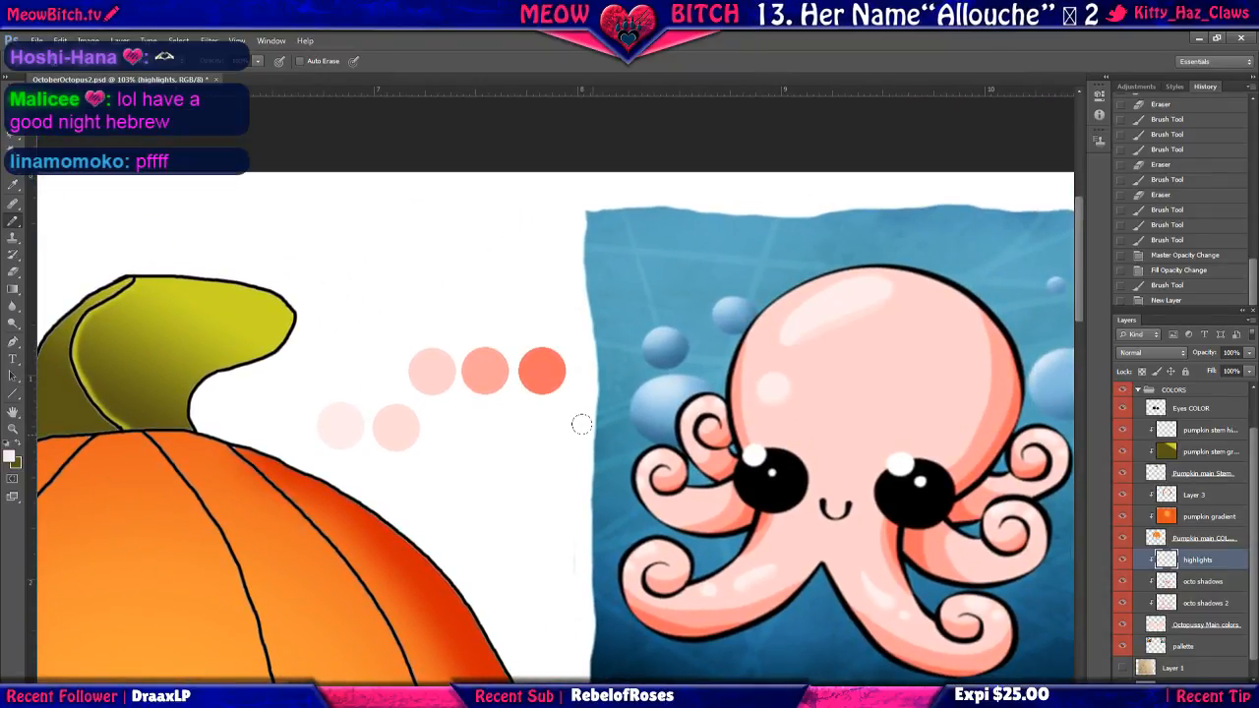
scroll(680, 425, "up", 6)
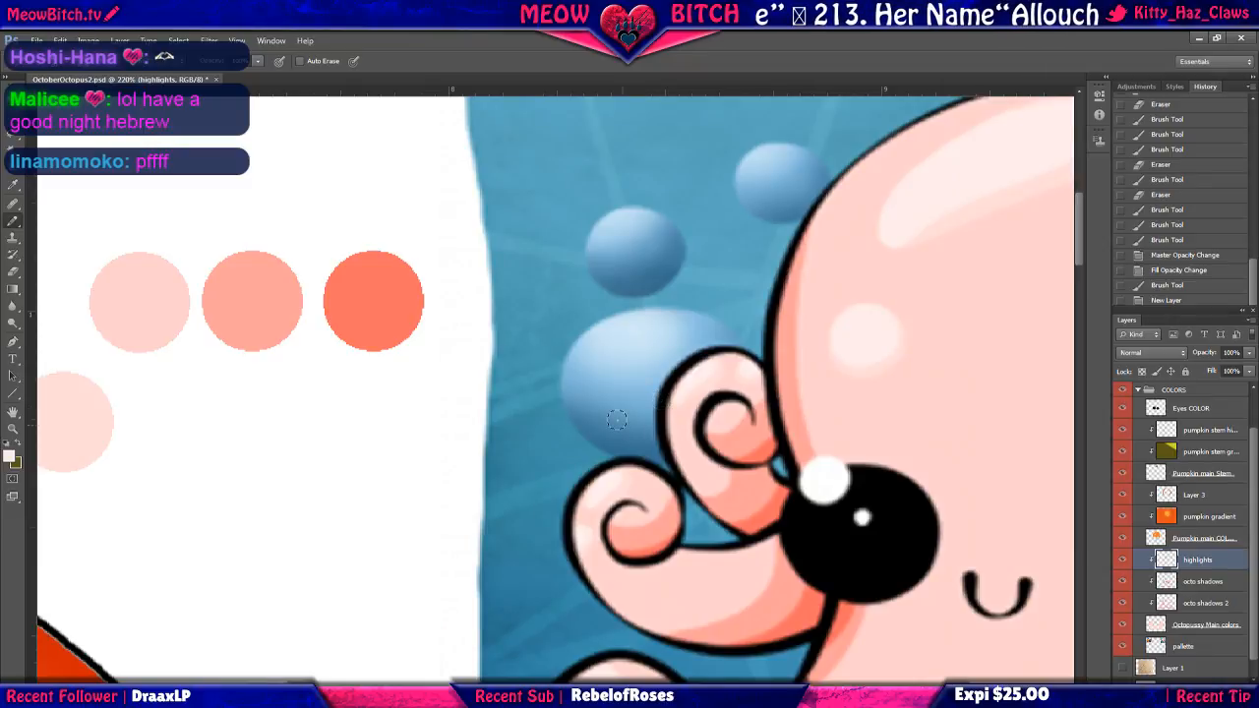
scroll(617, 420, "down", 5)
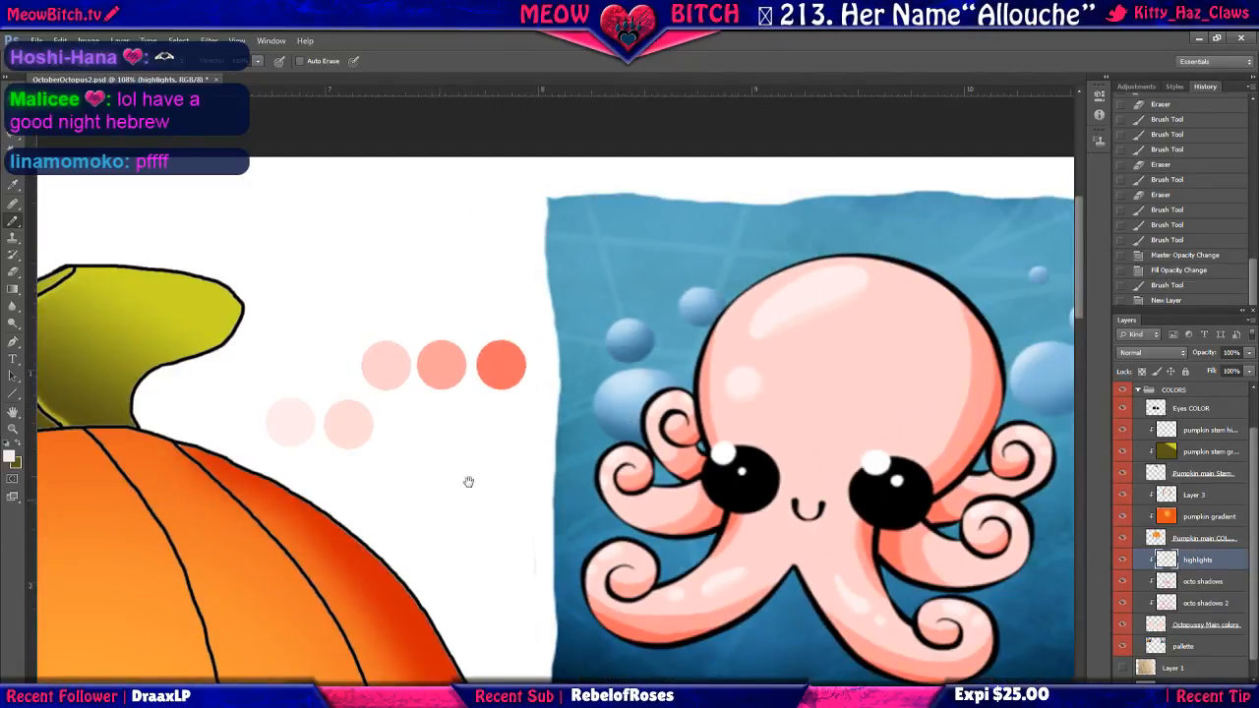
left_click_drag(466, 482, 676, 363)
scroll(584, 526, "down", 3)
mouse_move(577, 519)
left_mouse_down()
mouse_move(613, 463)
mouse_move(722, 419)
left_mouse_up()
scroll(619, 469, "up", 2)
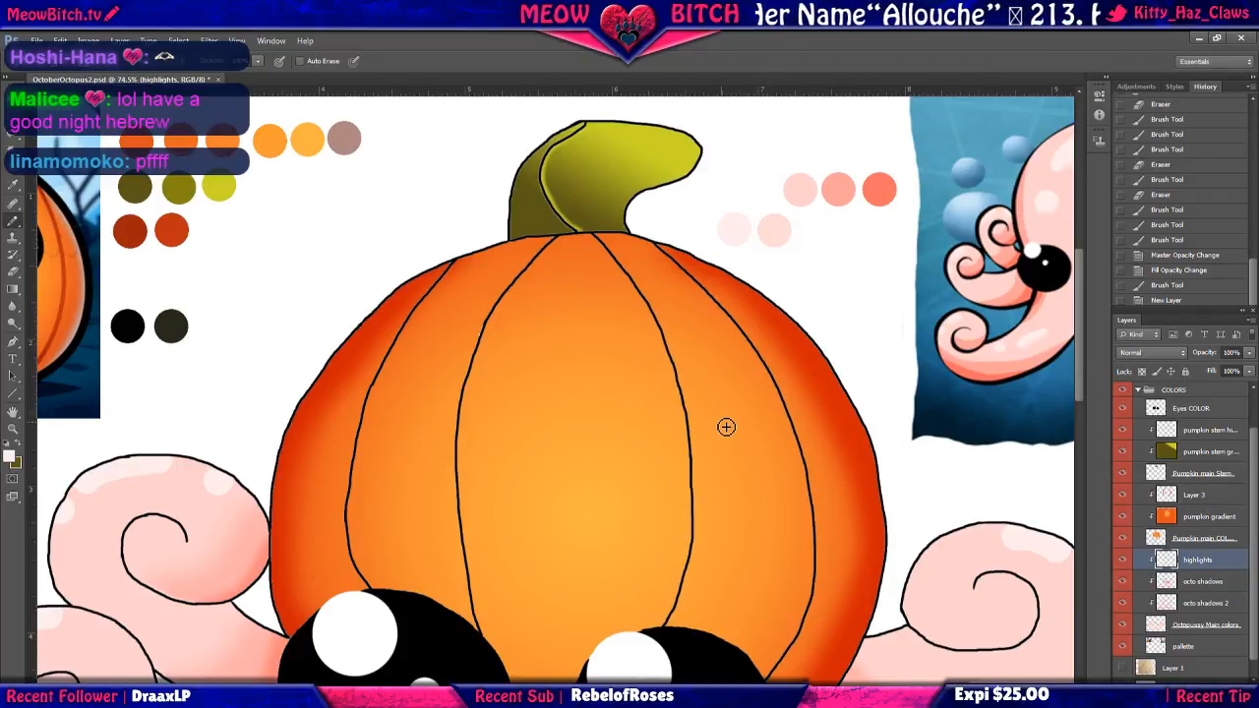
Set both the fill and the opacity of the "octo shadows 2" layer to 100%.
scroll(633, 526, "down", 4)
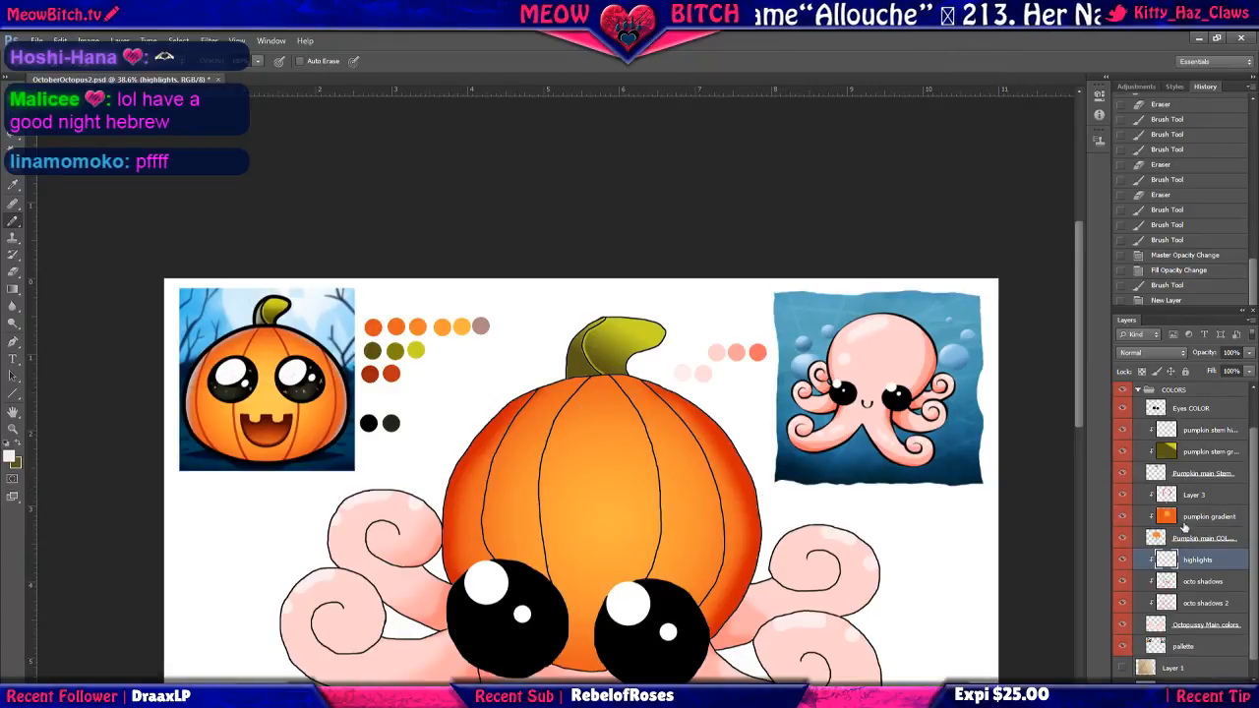
left_click(1209, 587)
left_click(1211, 604)
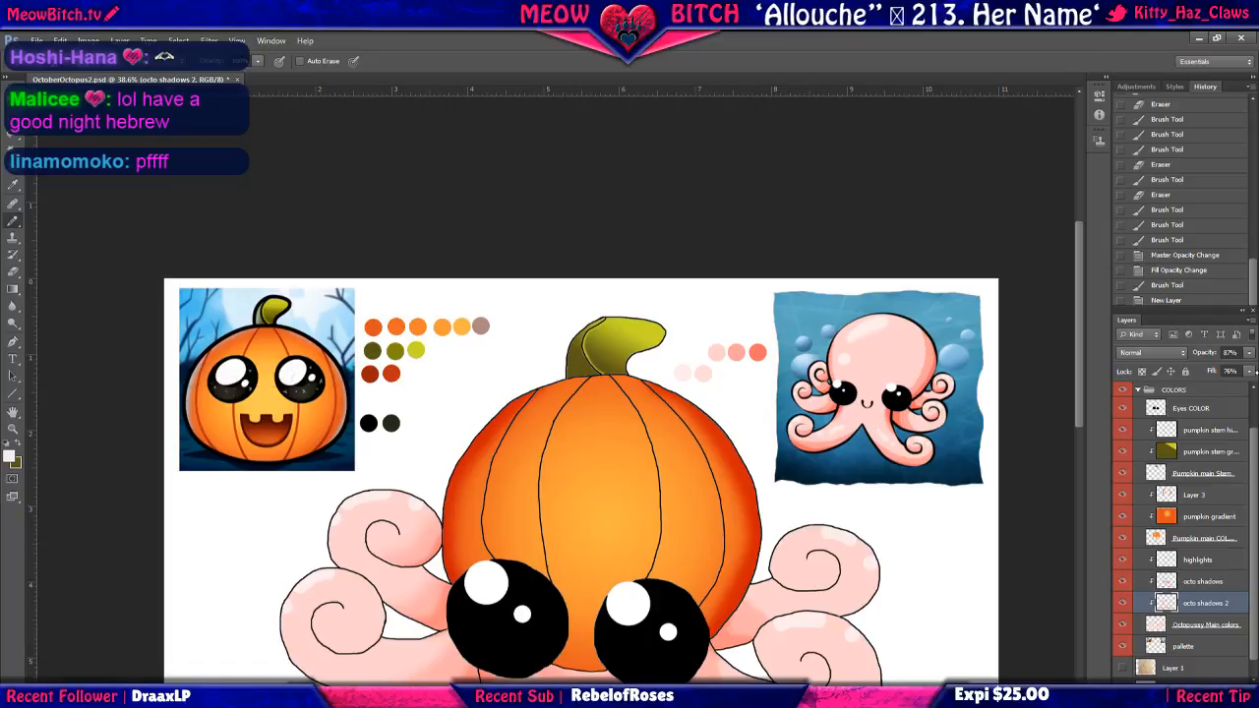
left_click(1248, 372)
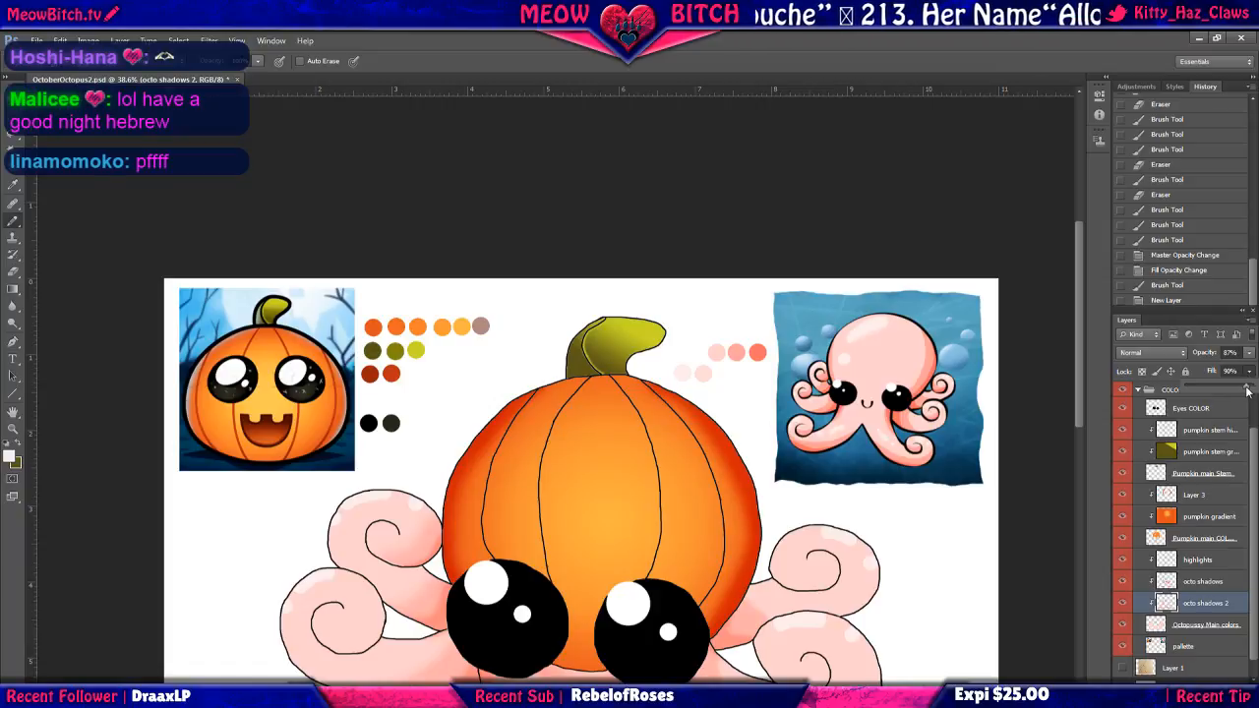
left_click_drag(1248, 390, 1254, 388)
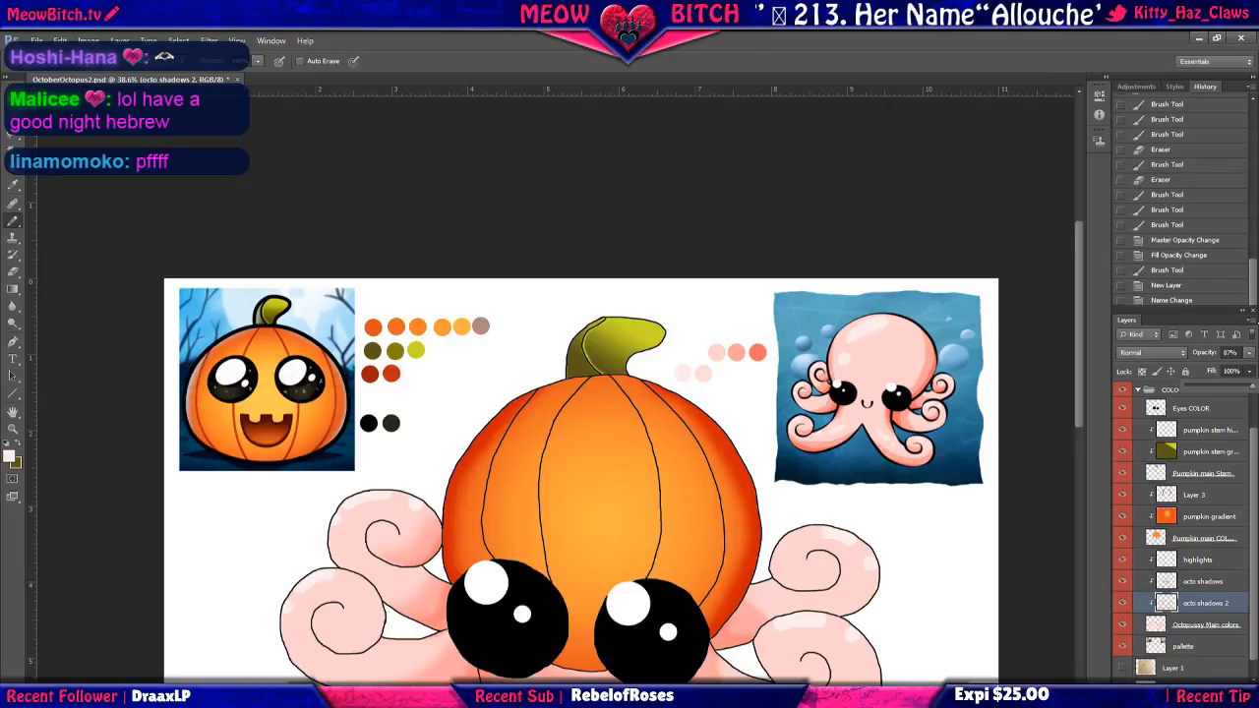
left_click(1249, 354)
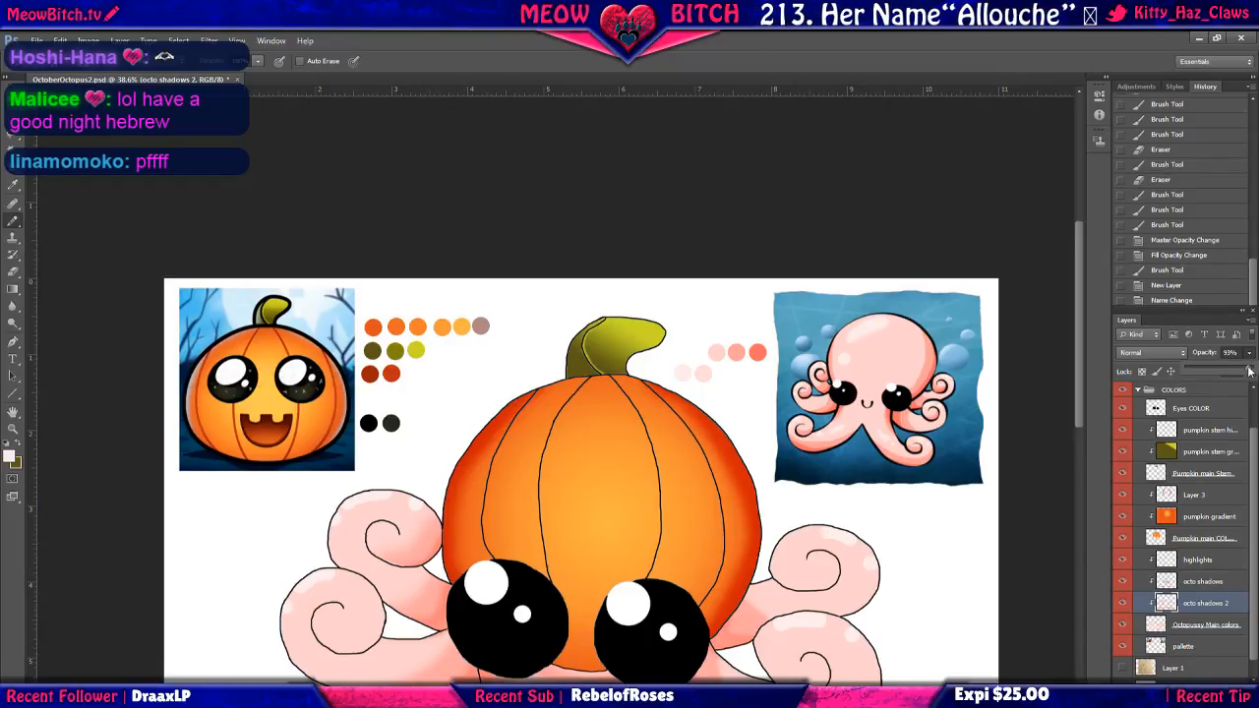
left_click_drag(1249, 371, 1254, 369)
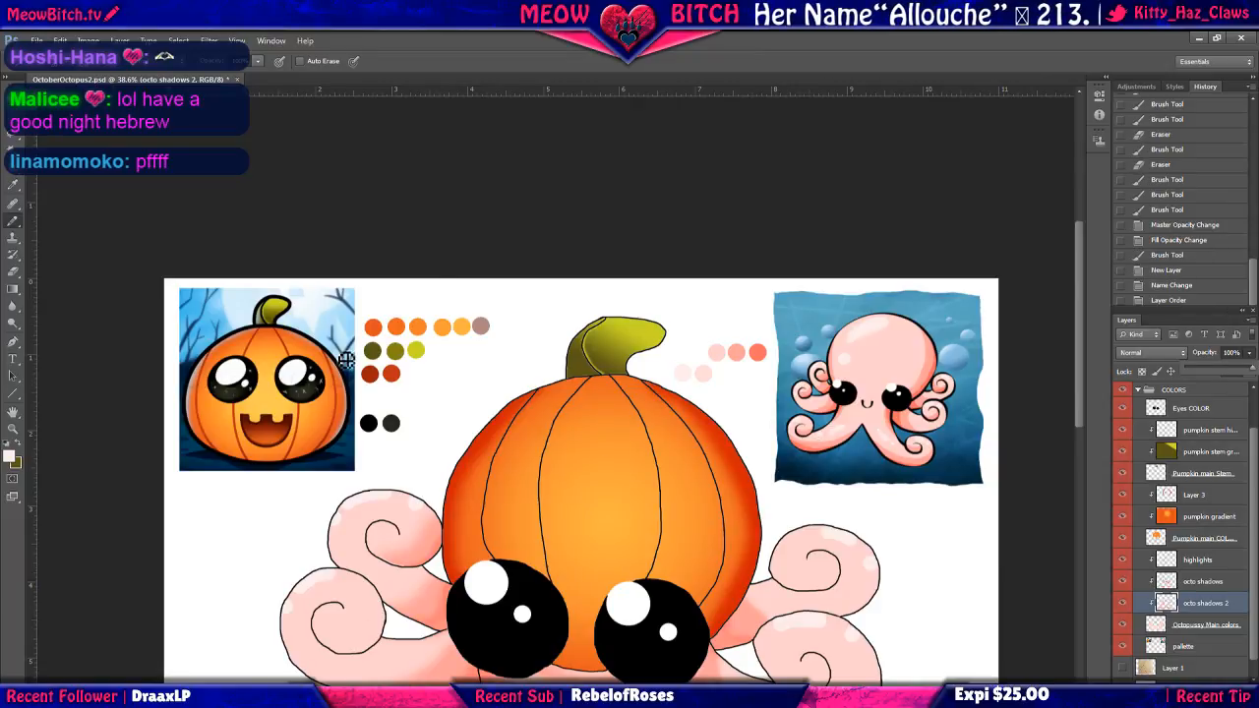
left_click(551, 218)
scroll(522, 355, "down", 2)
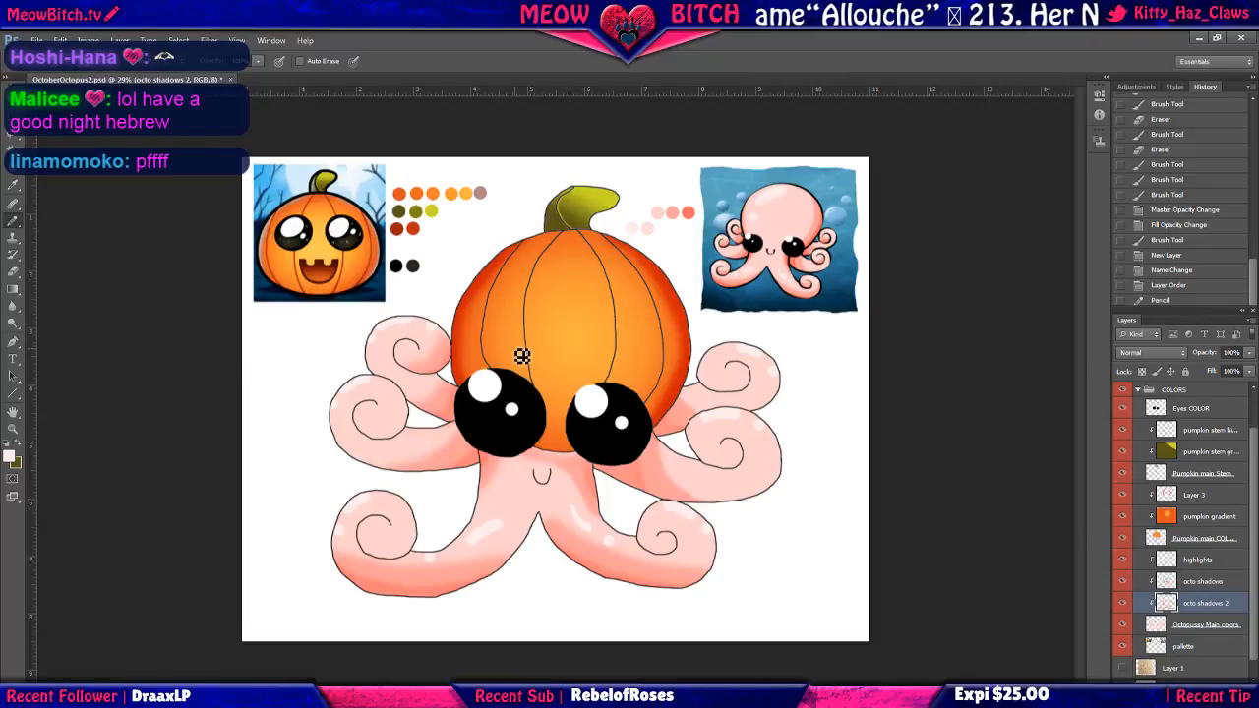
scroll(521, 355, "up", 1)
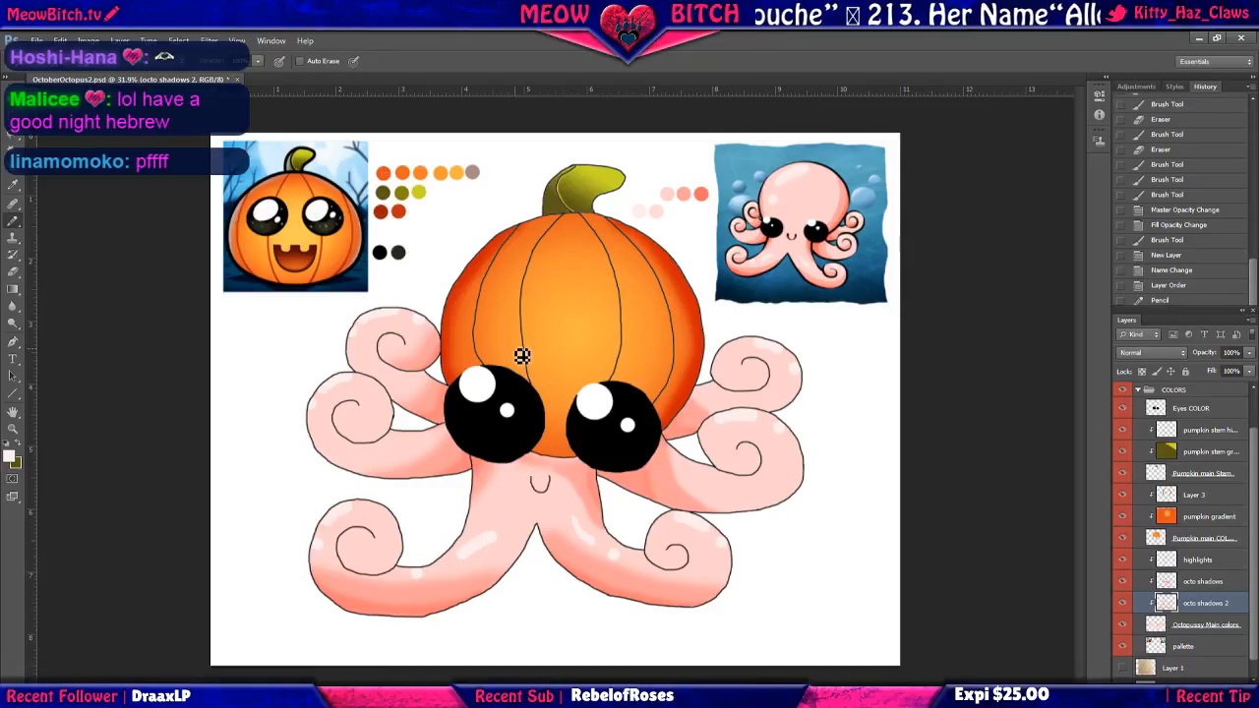
Erase the pale pink streak on the lower left tentacle's arm from the "highlights" layer.
scroll(521, 355, "up", 1)
left_click(14, 276)
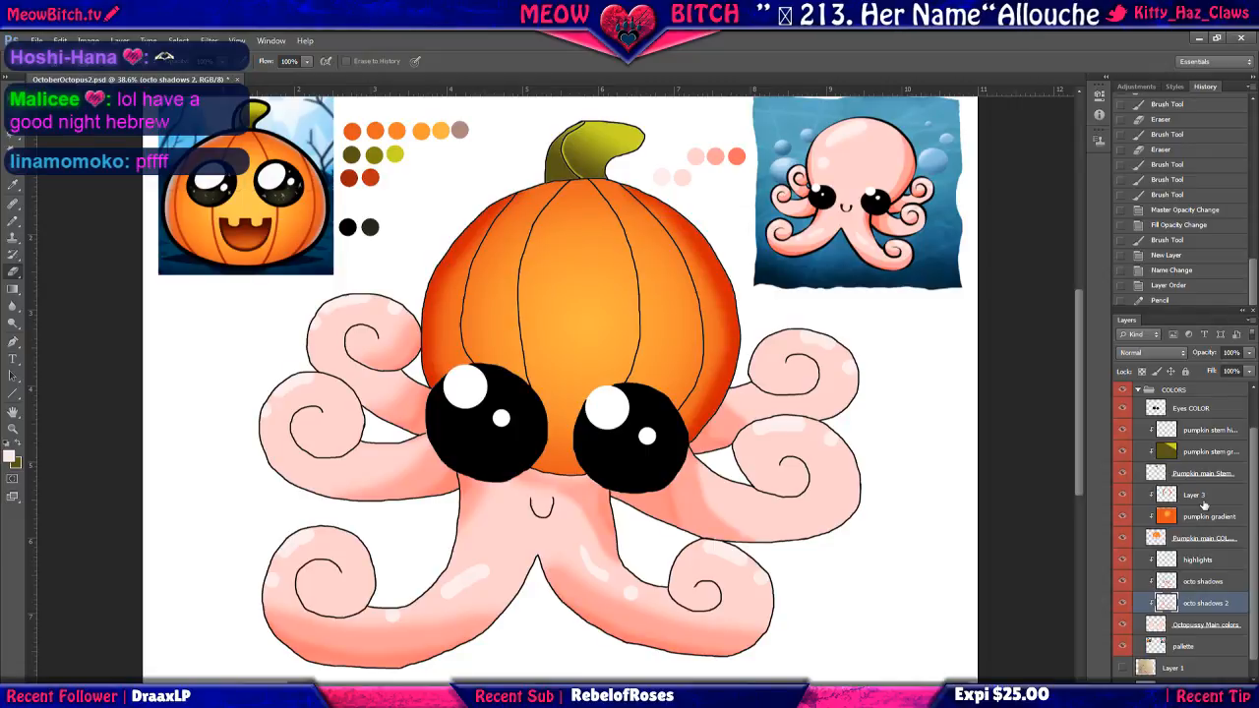
left_click(1195, 560)
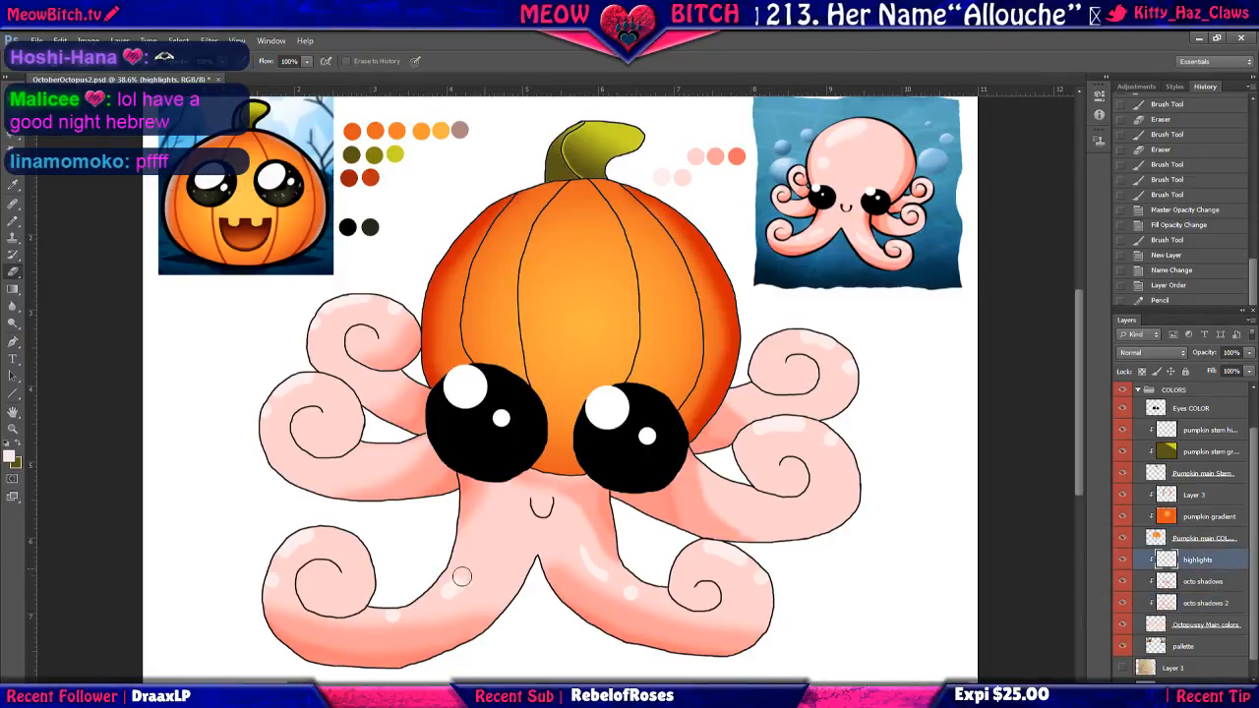
mouse_move(444, 594)
left_mouse_down()
mouse_move(475, 572)
mouse_move(458, 601)
left_mouse_up()
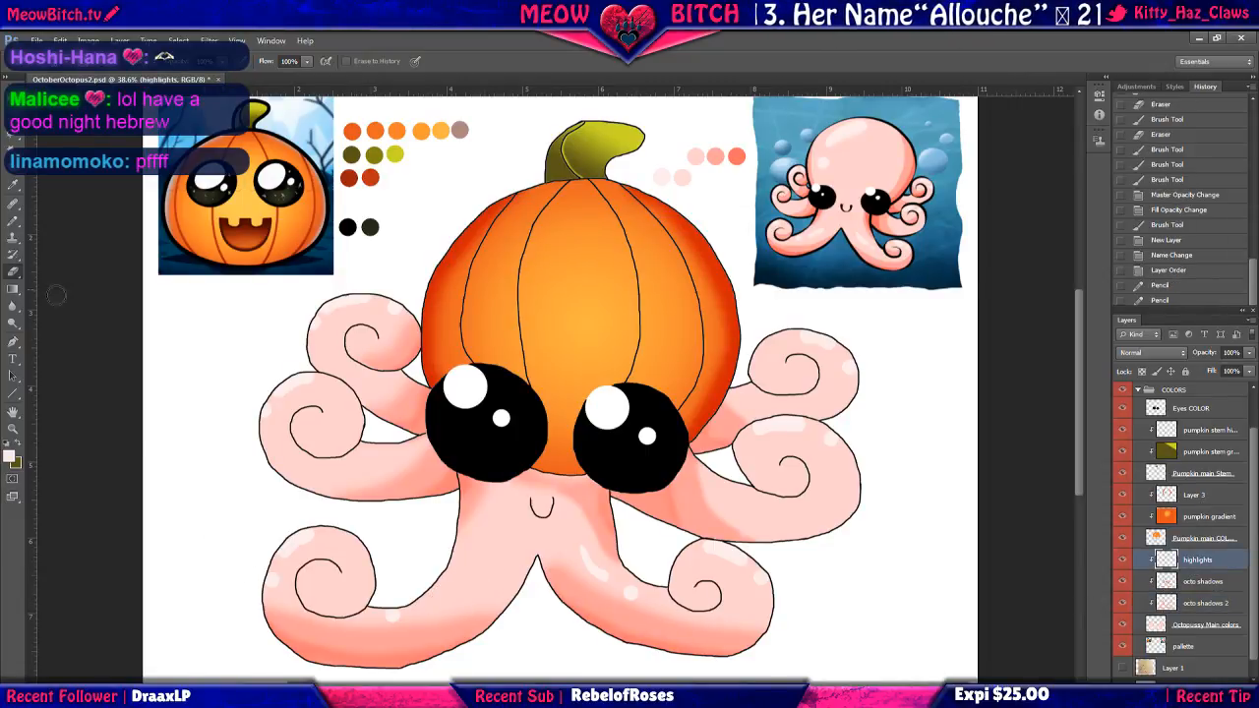
Repaint the diagonal pale pink streak along the upper part of the lower left tentacle's arm with the Pencil.
left_click(12, 231)
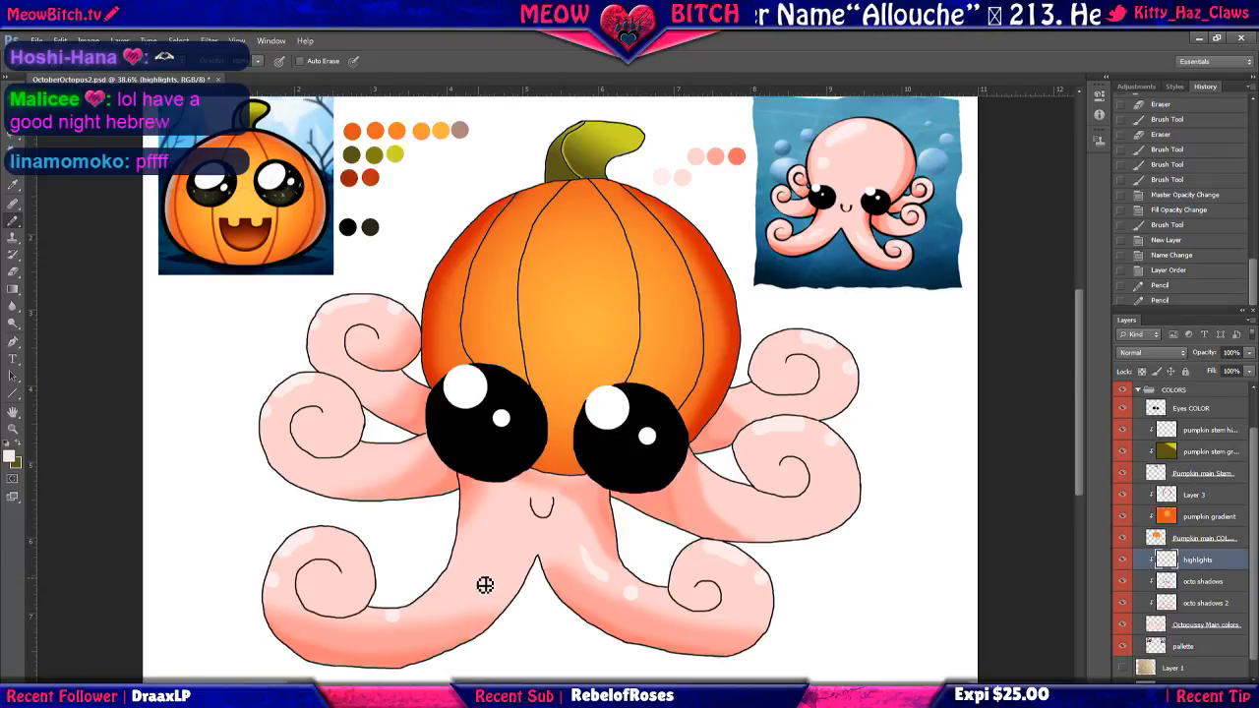
mouse_move(485, 586)
left_mouse_down()
mouse_move(458, 601)
mouse_move(478, 601)
mouse_move(468, 591)
left_mouse_up()
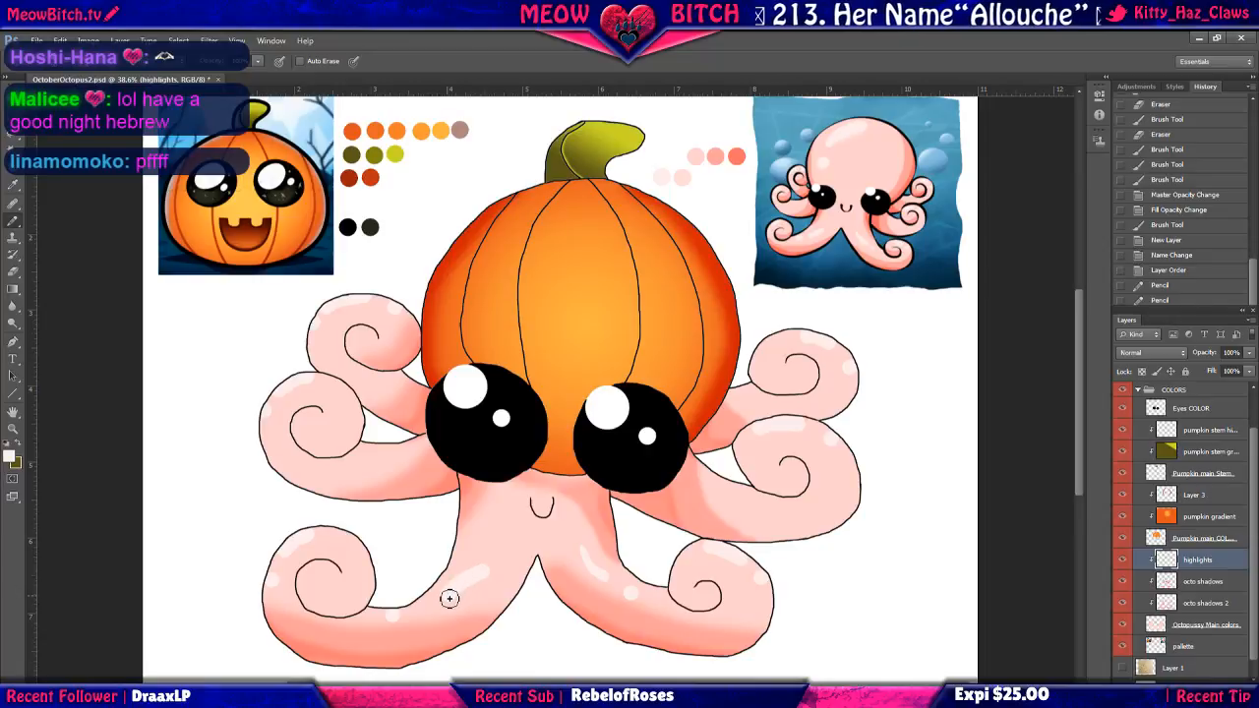
left_click_drag(449, 598, 478, 595)
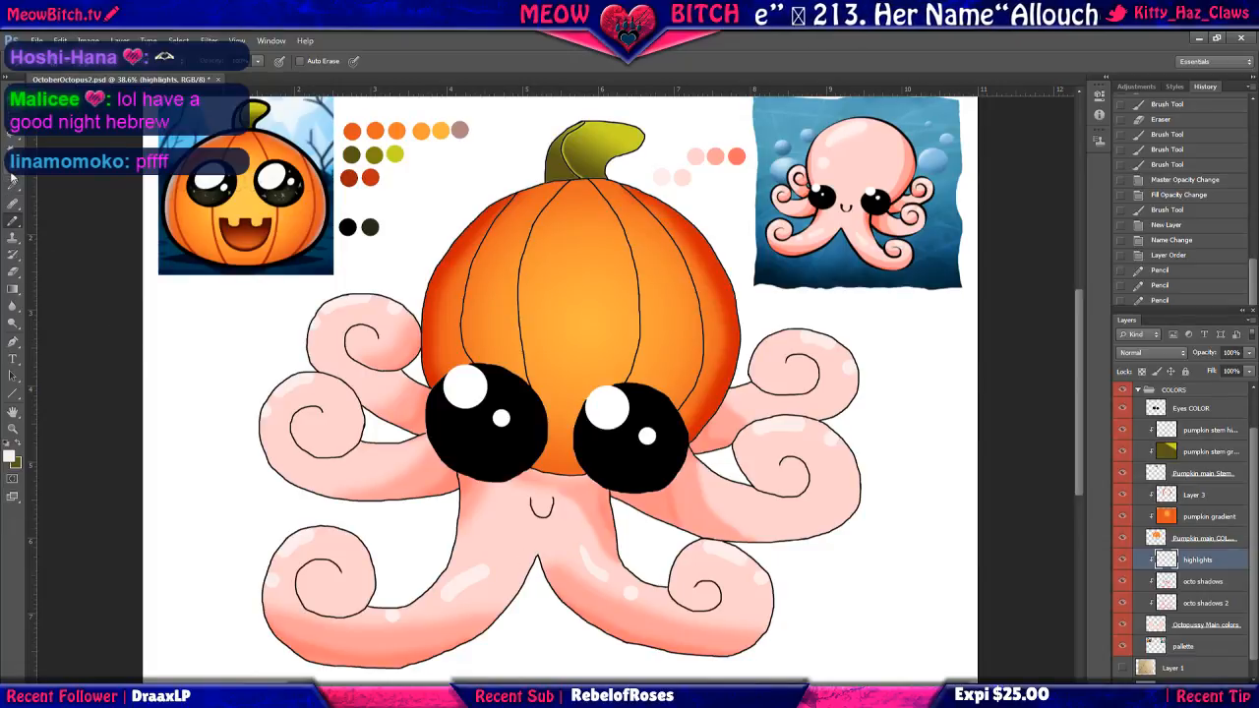
Trim the lower edge and upper end of the lower left arm's streak with the Eraser so it tapers upward.
left_click(12, 271)
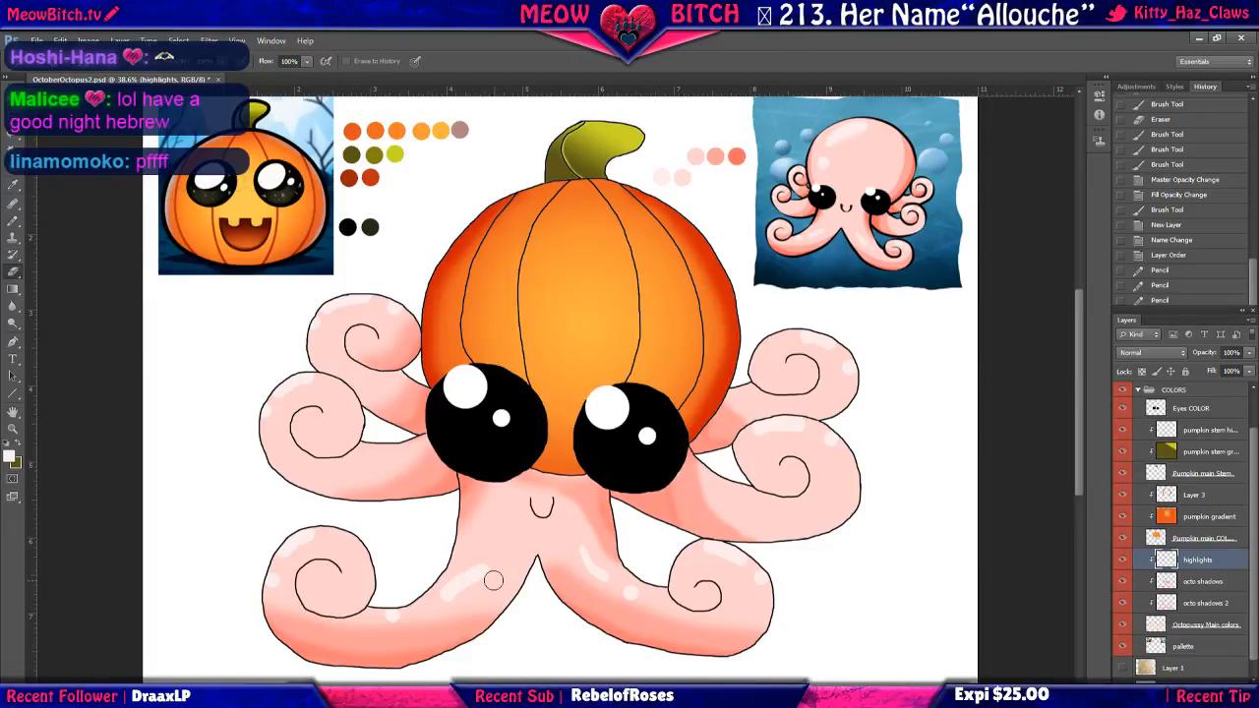
mouse_move(493, 580)
left_mouse_down()
mouse_move(479, 587)
mouse_move(505, 574)
left_mouse_up()
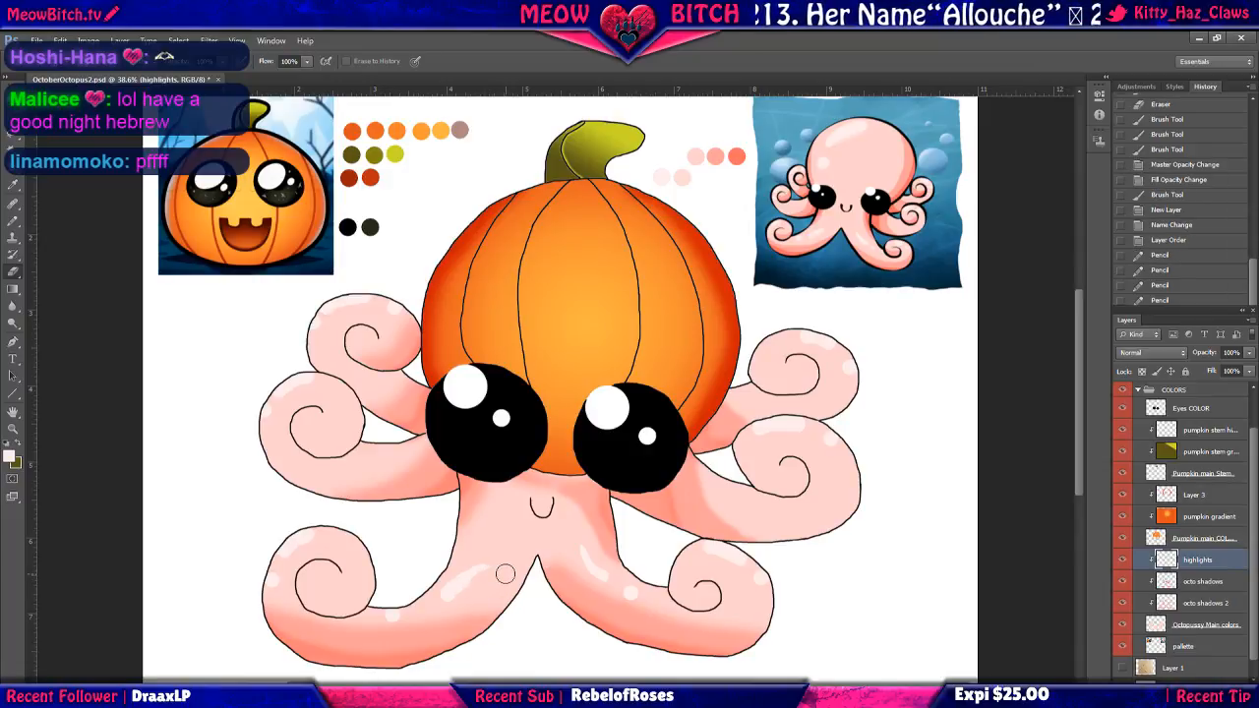
key("ctrl+z")
scroll(484, 587, "up", 5)
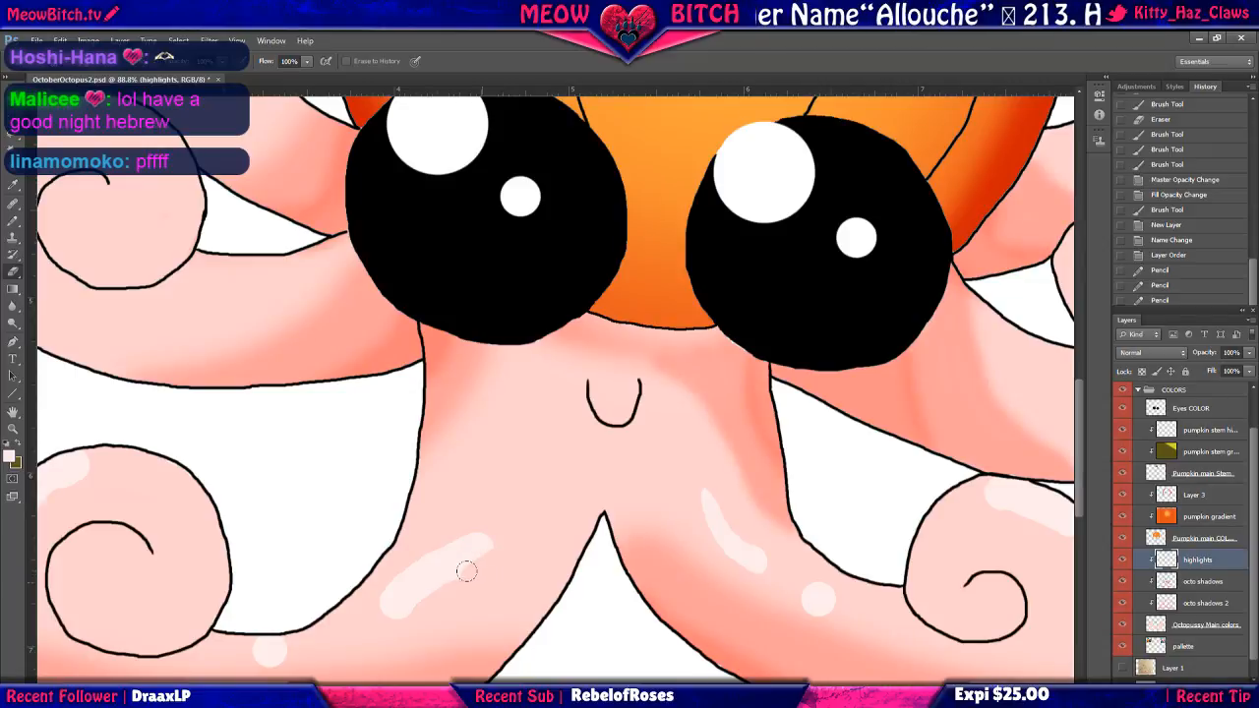
left_click_drag(466, 571, 443, 585)
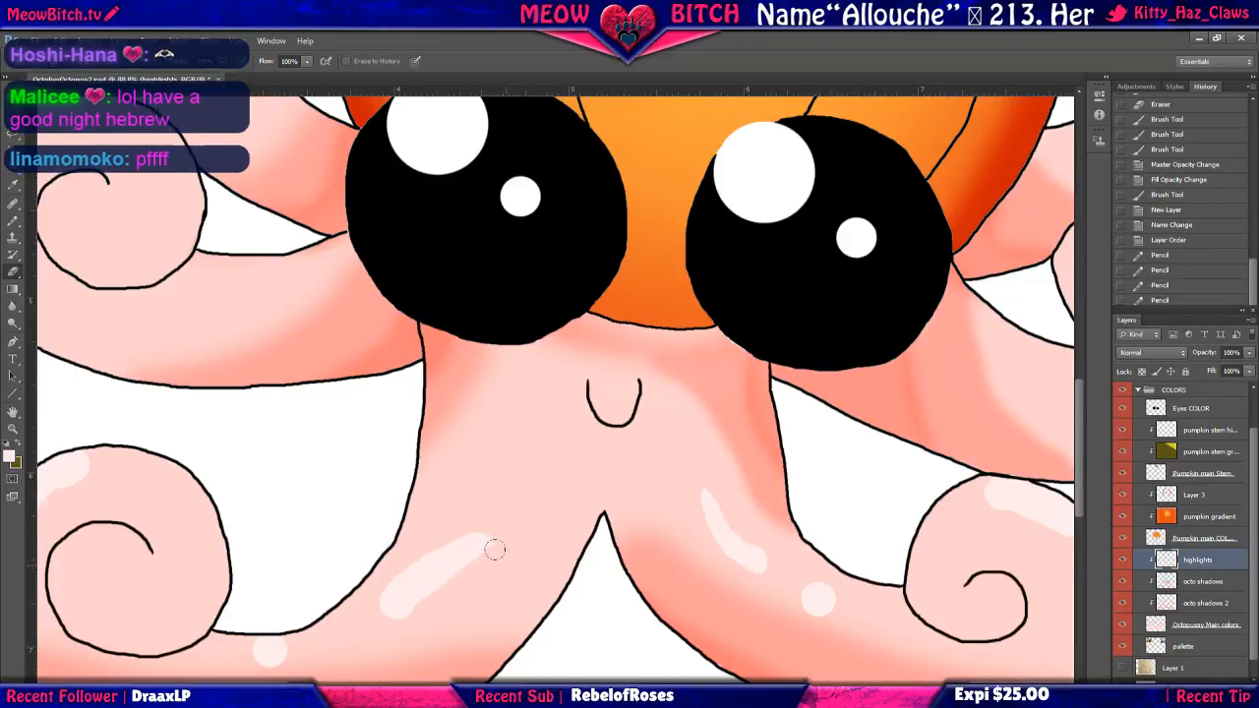
mouse_move(495, 550)
left_mouse_down()
mouse_move(499, 499)
mouse_move(398, 523)
left_mouse_up()
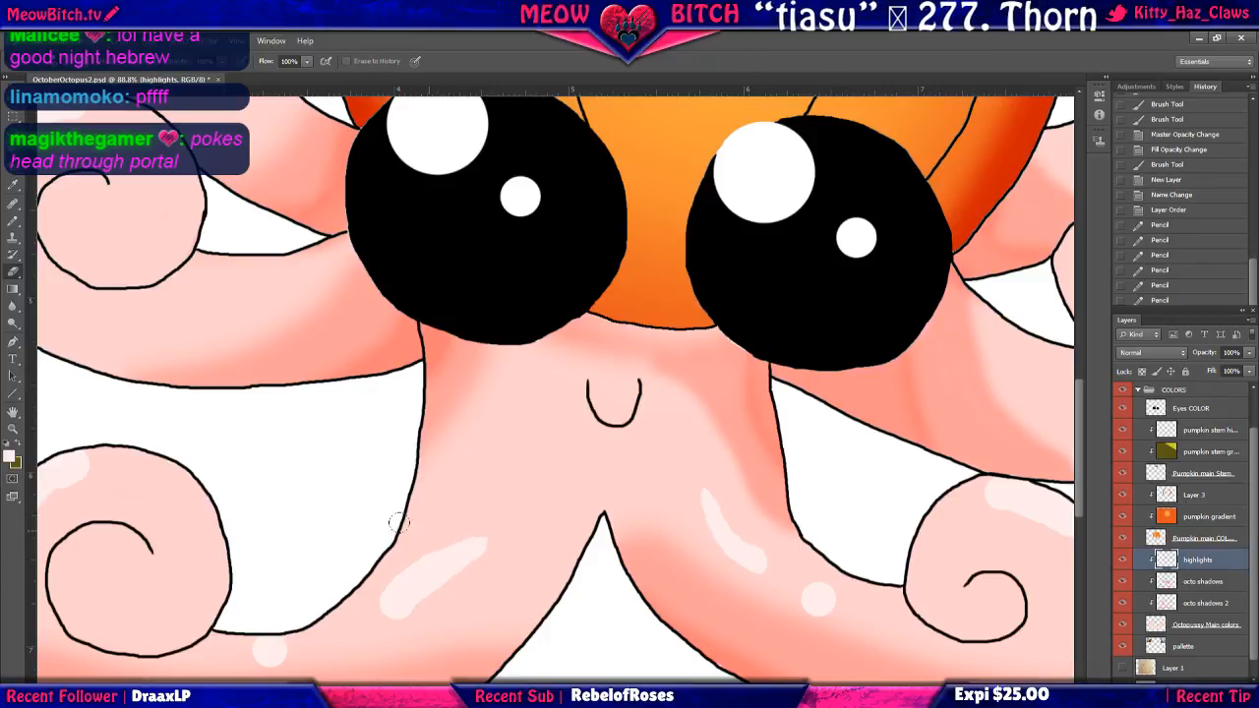
mouse_move(489, 514)
left_mouse_down()
mouse_move(488, 569)
mouse_move(398, 621)
left_mouse_up()
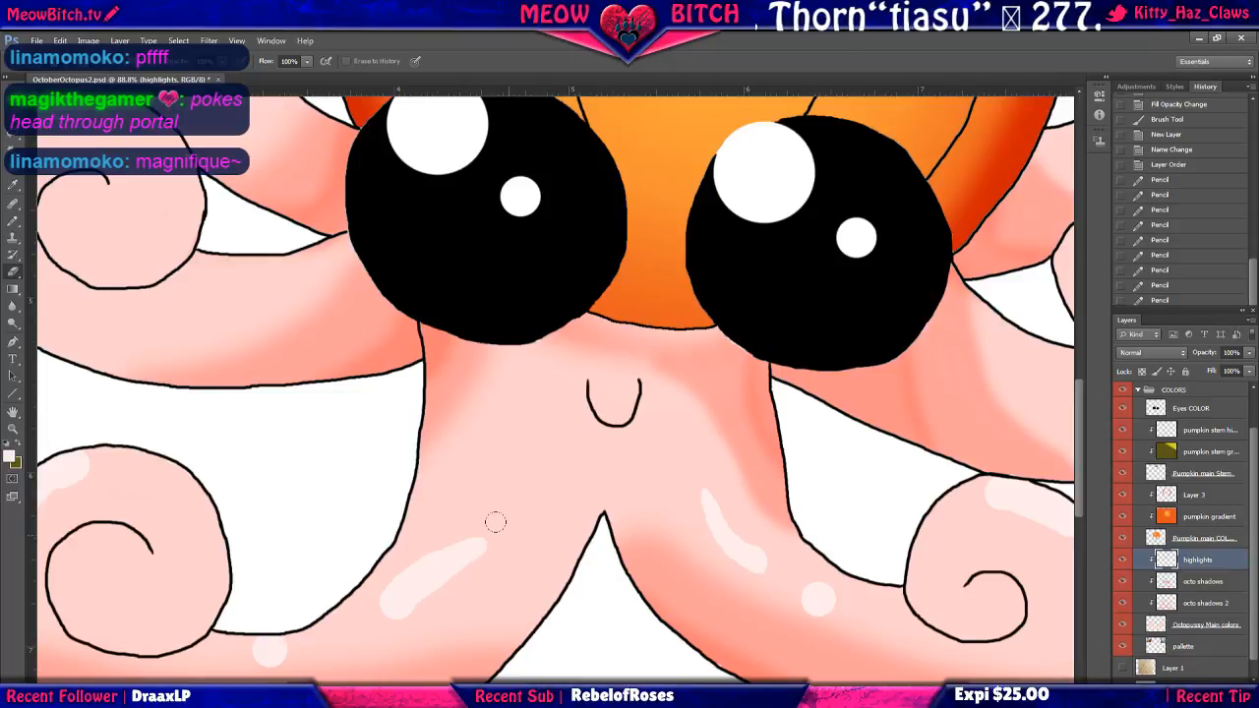
scroll(495, 521, "down", 5)
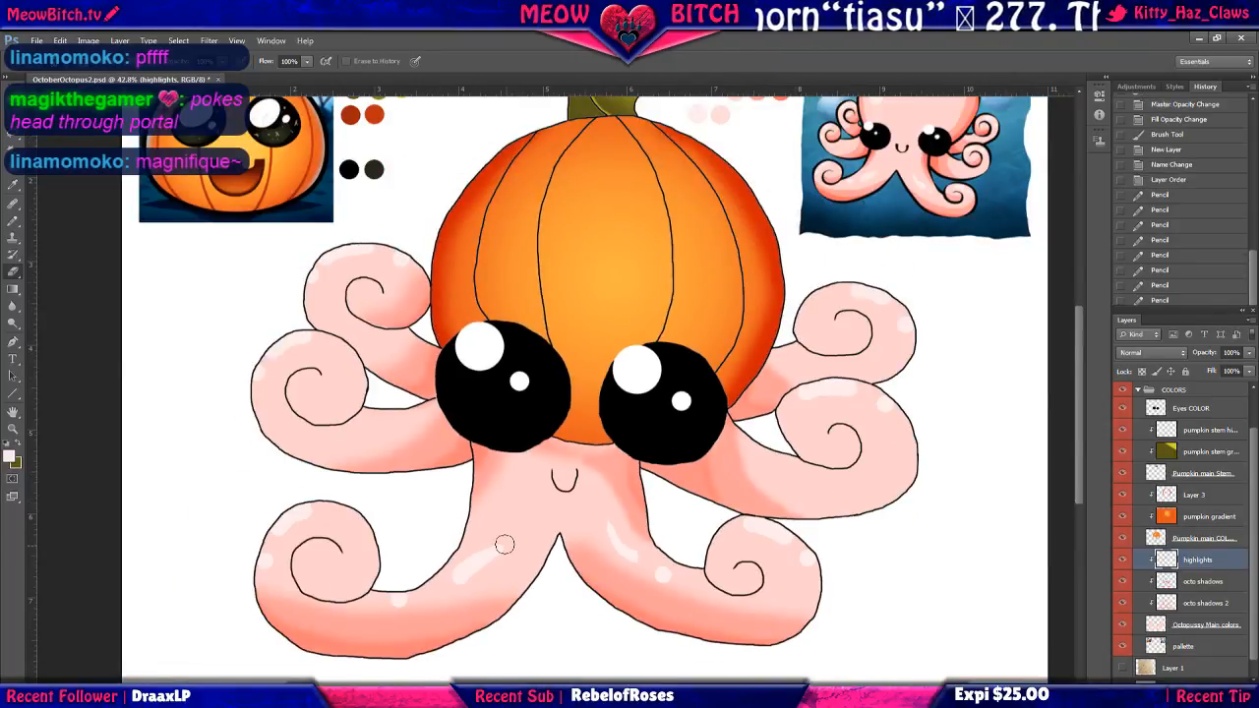
scroll(504, 544, "down", 2)
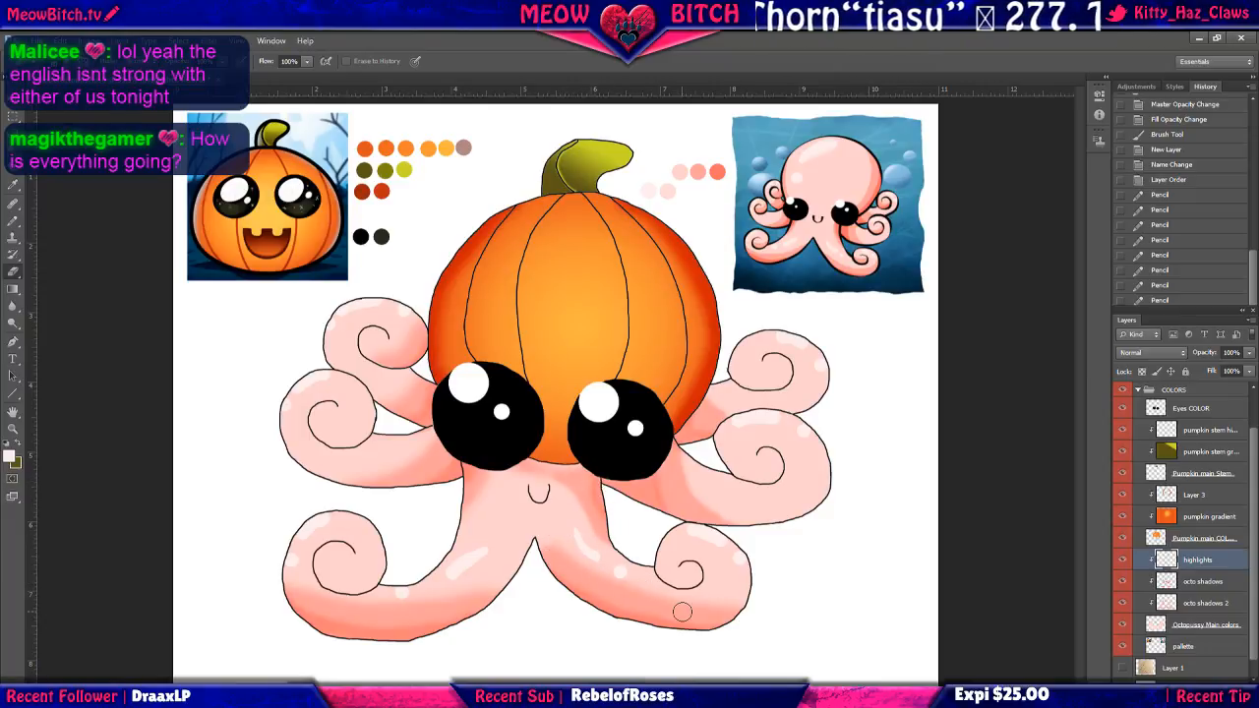
Sample the pink at the lower edge of the reference octopus's head highlight with the "palette" layer active.
scroll(1067, 551, "up", 3)
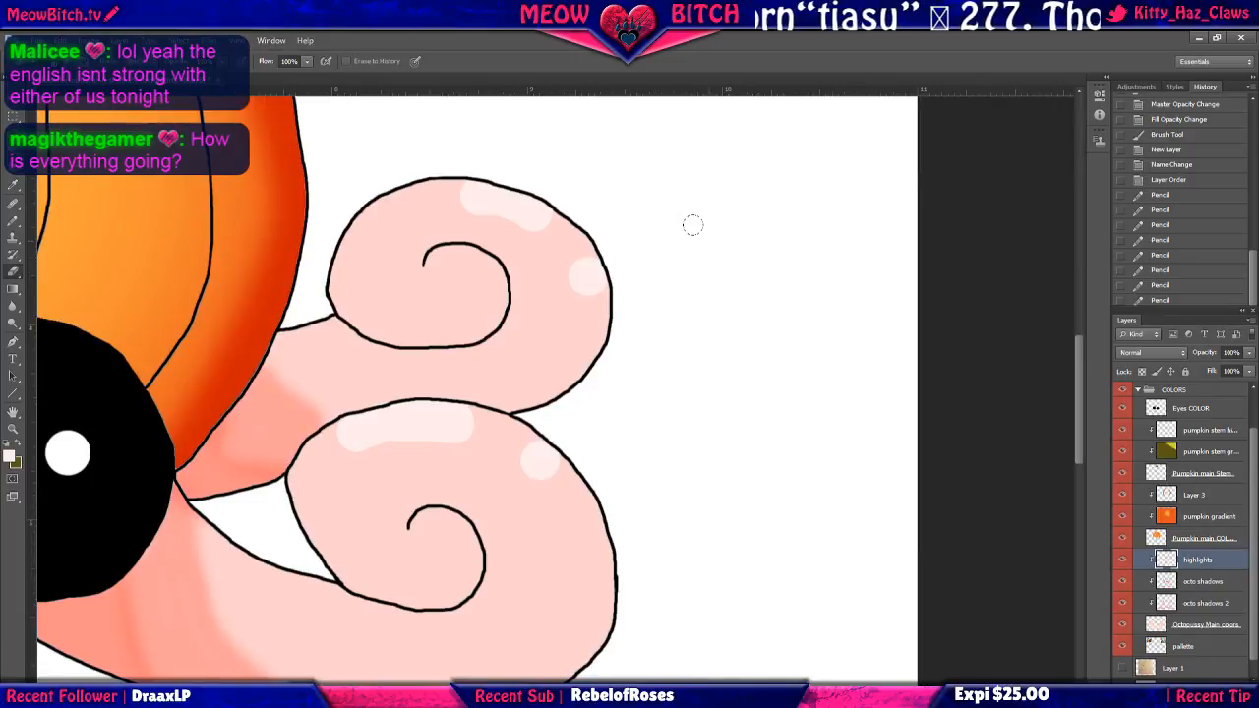
scroll(691, 223, "down", 4)
scroll(747, 395, "up", 2)
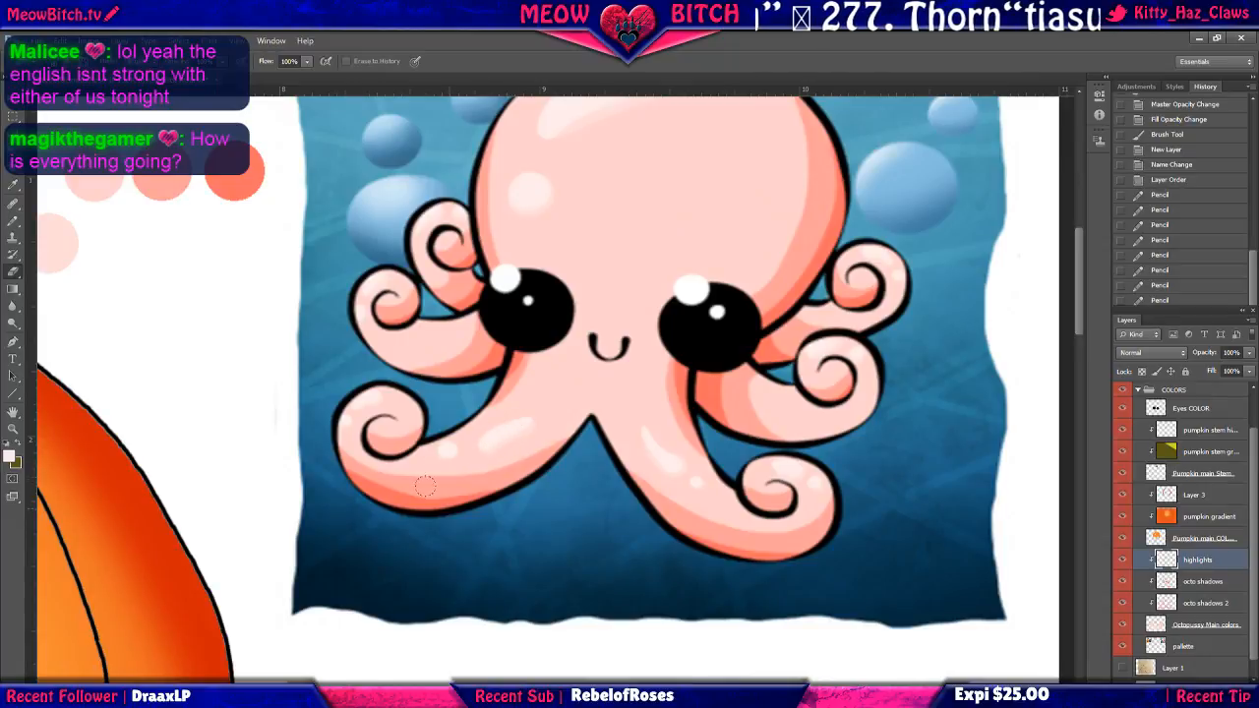
left_click(13, 184)
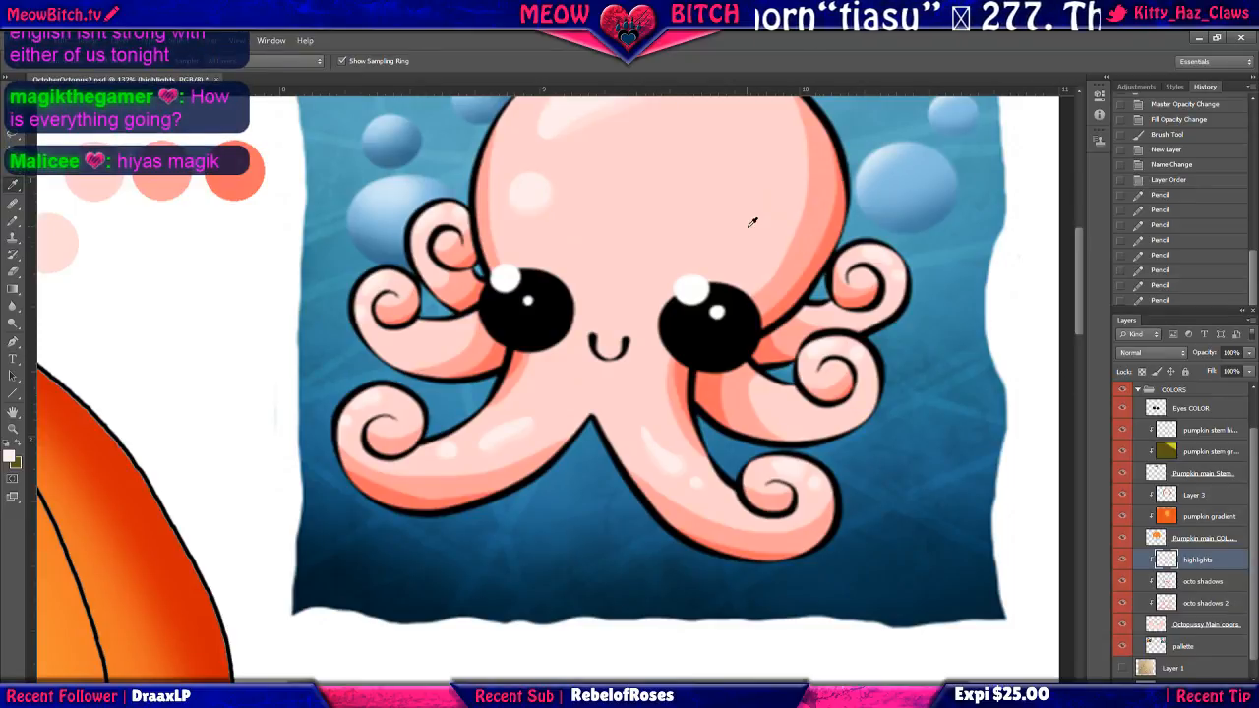
left_click_drag(754, 219, 727, 345)
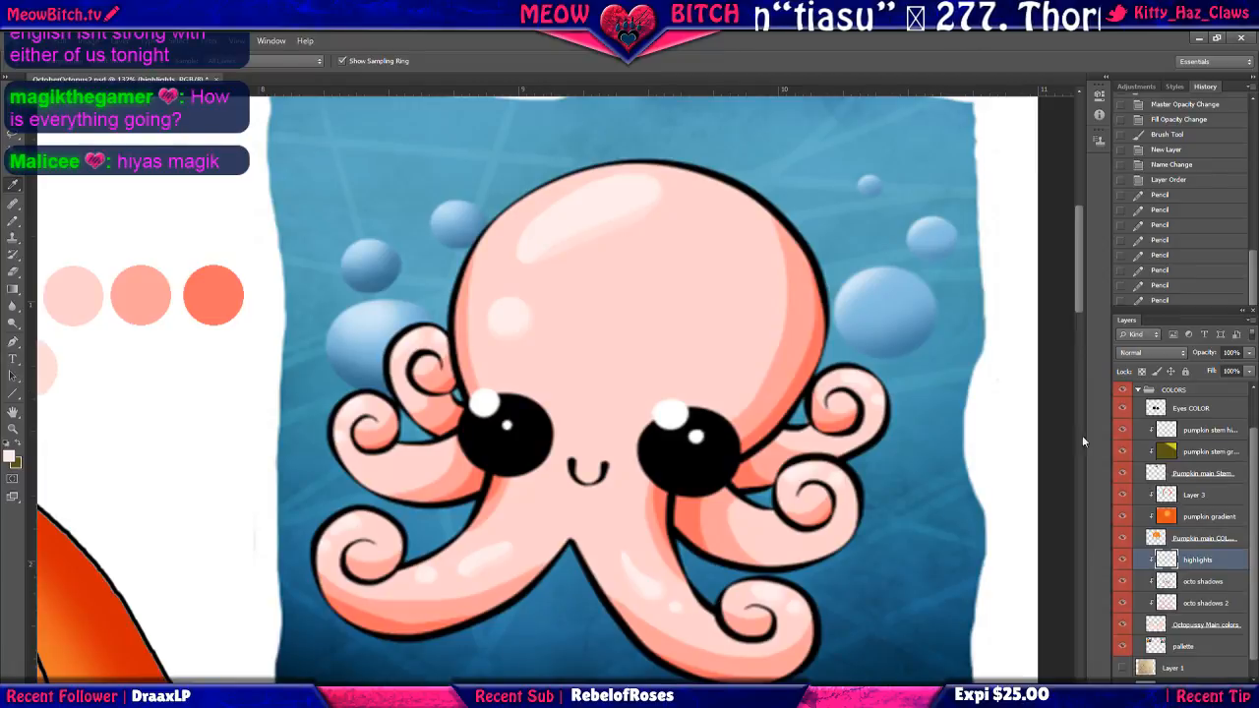
left_click(1192, 647)
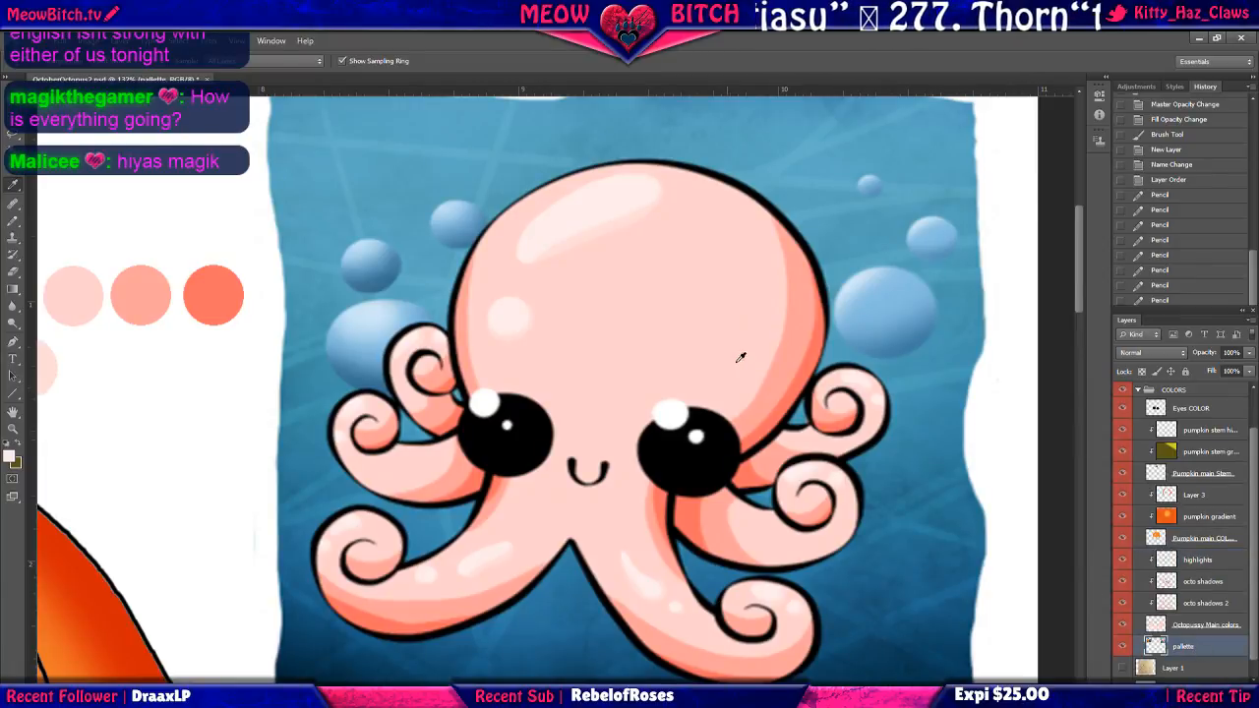
left_click(611, 221, "alt")
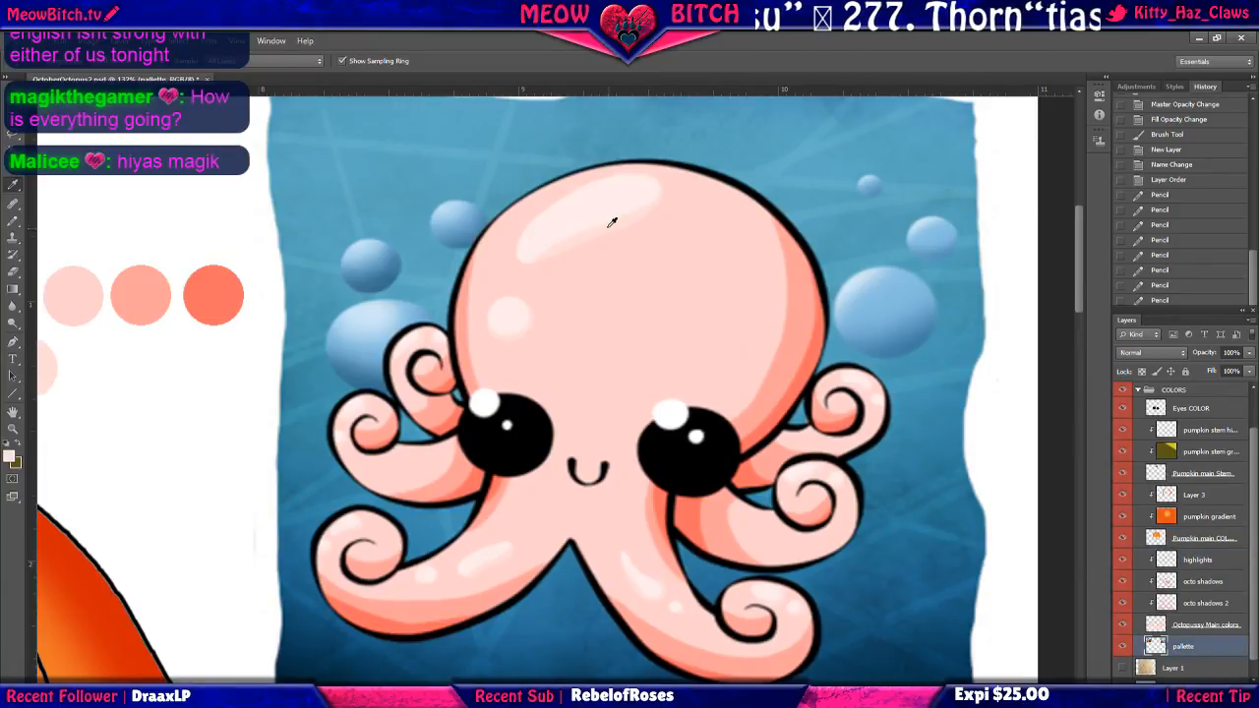
Examine the highlight edges on the reference octopus's head and tentacles against the highlights on the pumpkin octopus's right curls.
scroll(816, 402, "down", 4)
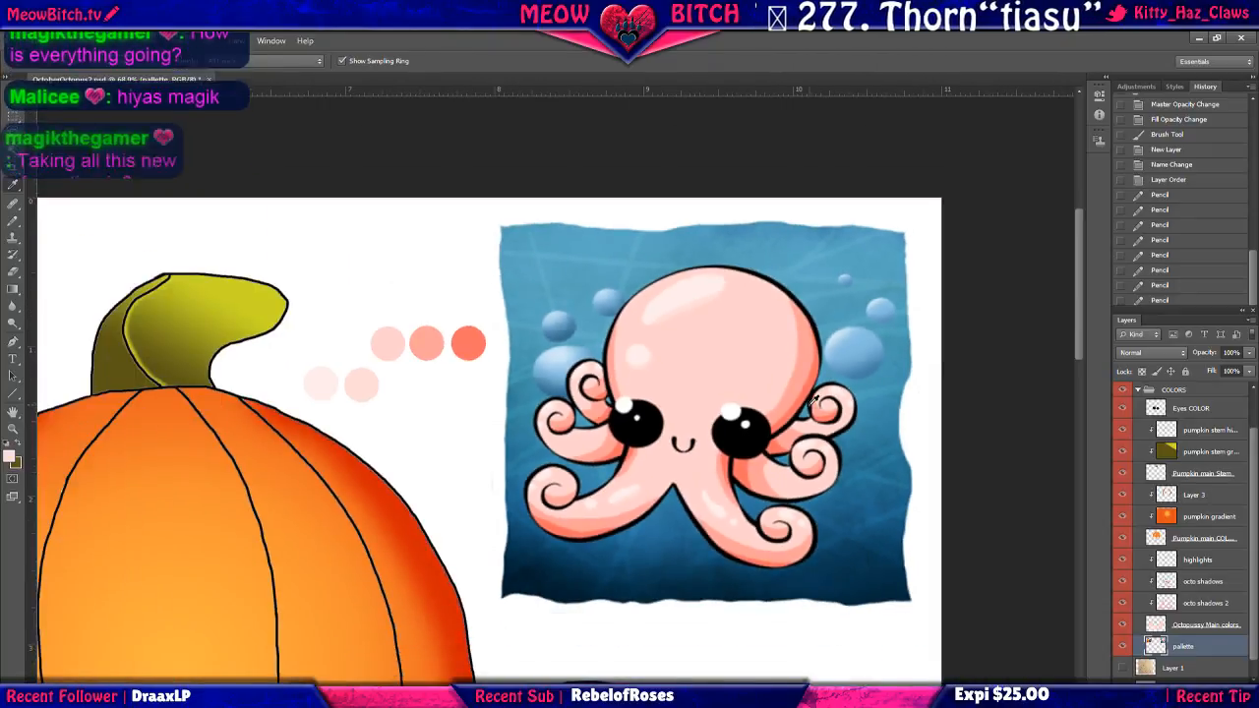
scroll(815, 398, "down", 2)
scroll(814, 398, "up", 4)
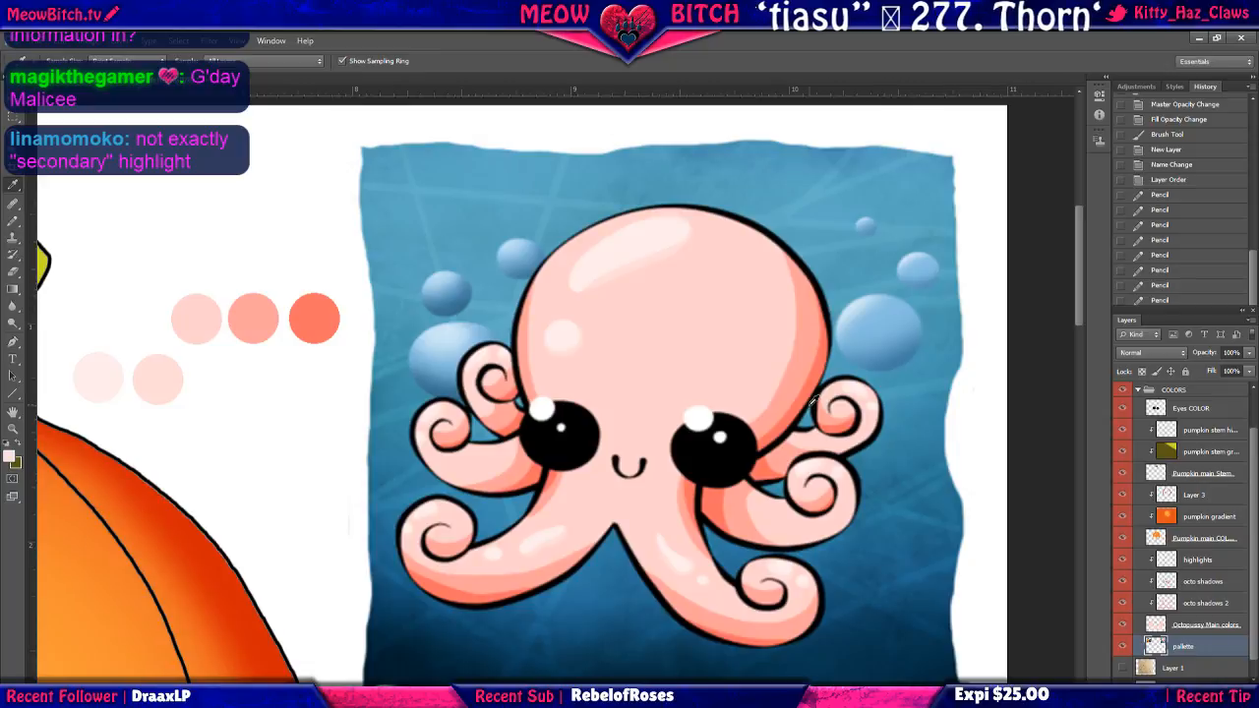
scroll(667, 285, "up", 2)
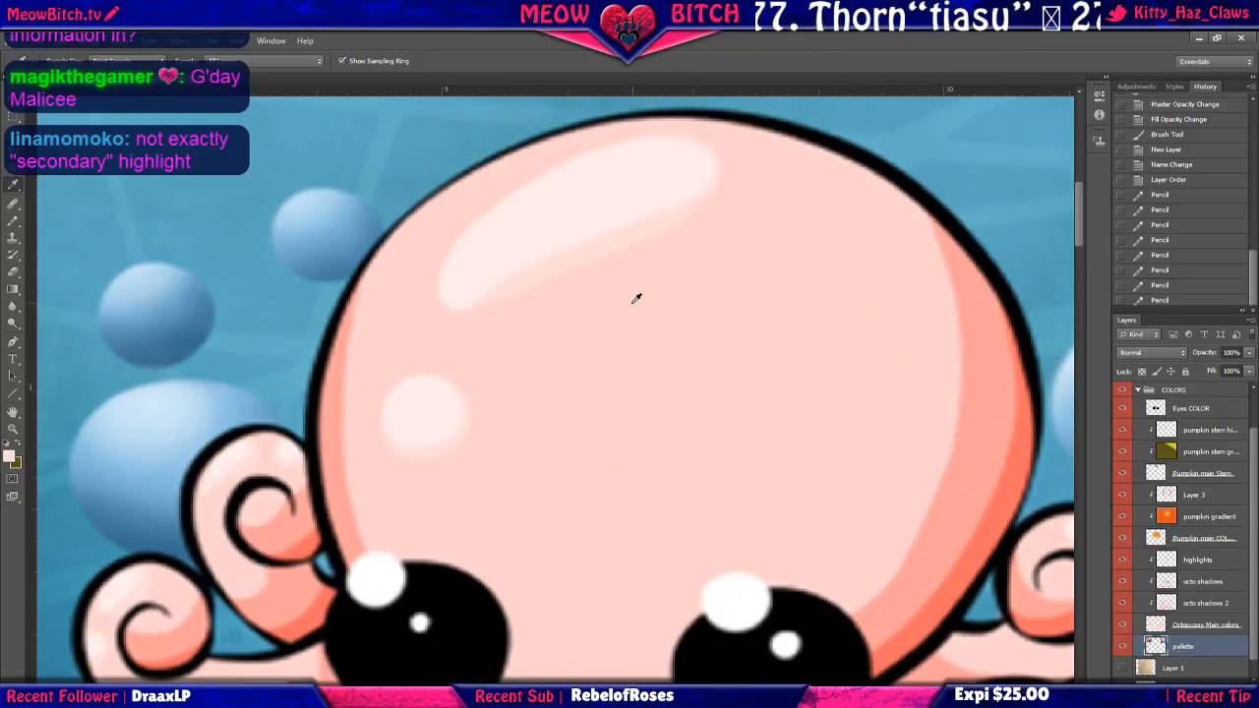
scroll(650, 295, "down", 1)
scroll(649, 295, "down", 2)
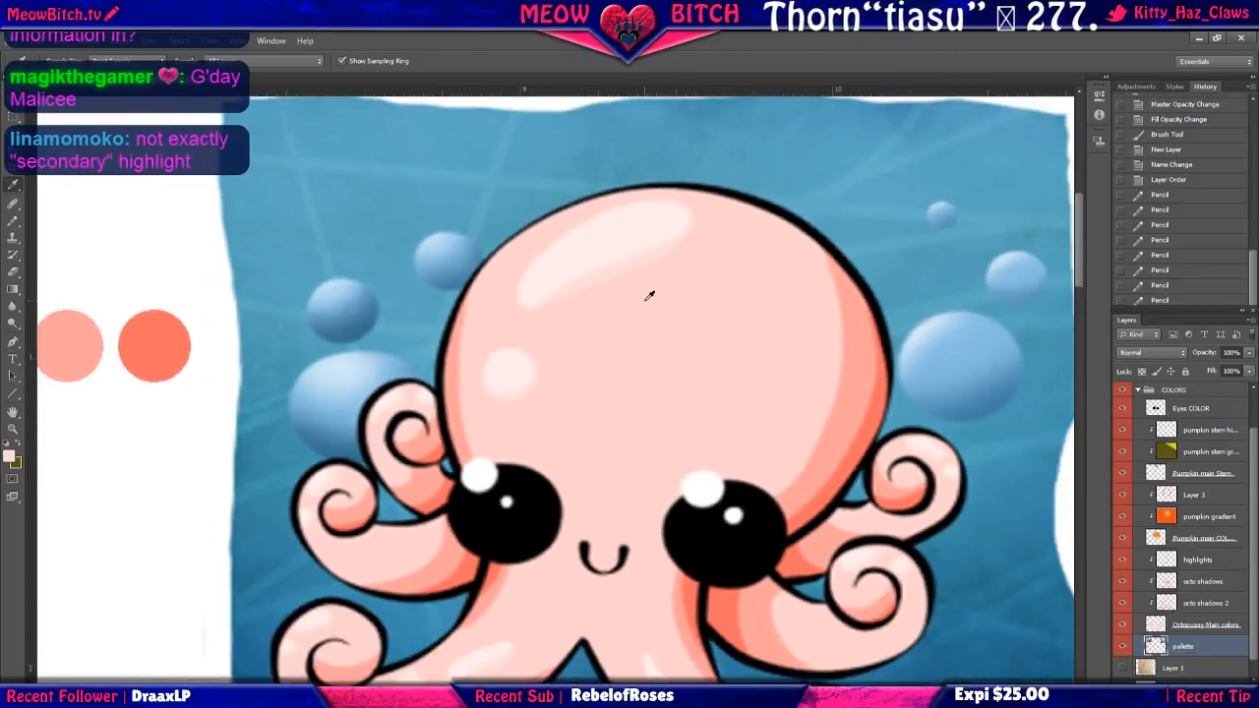
scroll(649, 295, "up", 2)
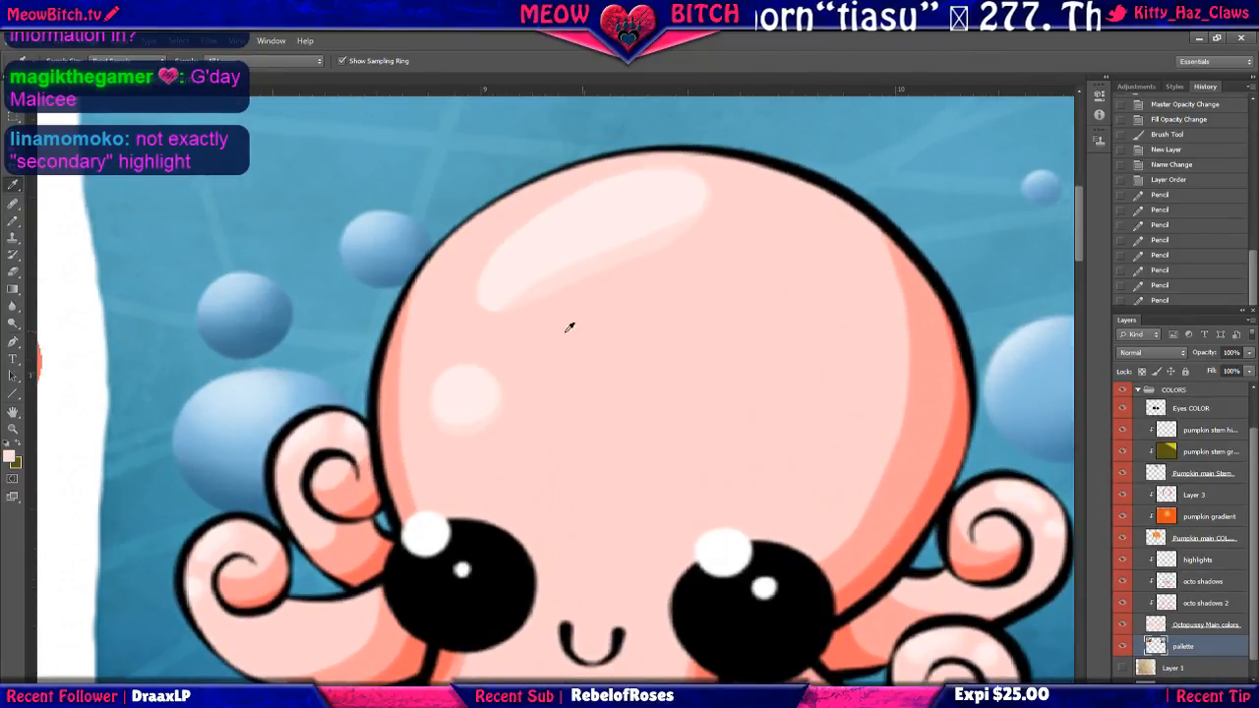
mouse_move(671, 469)
left_mouse_down()
mouse_move(699, 367)
mouse_move(638, 128)
left_mouse_up()
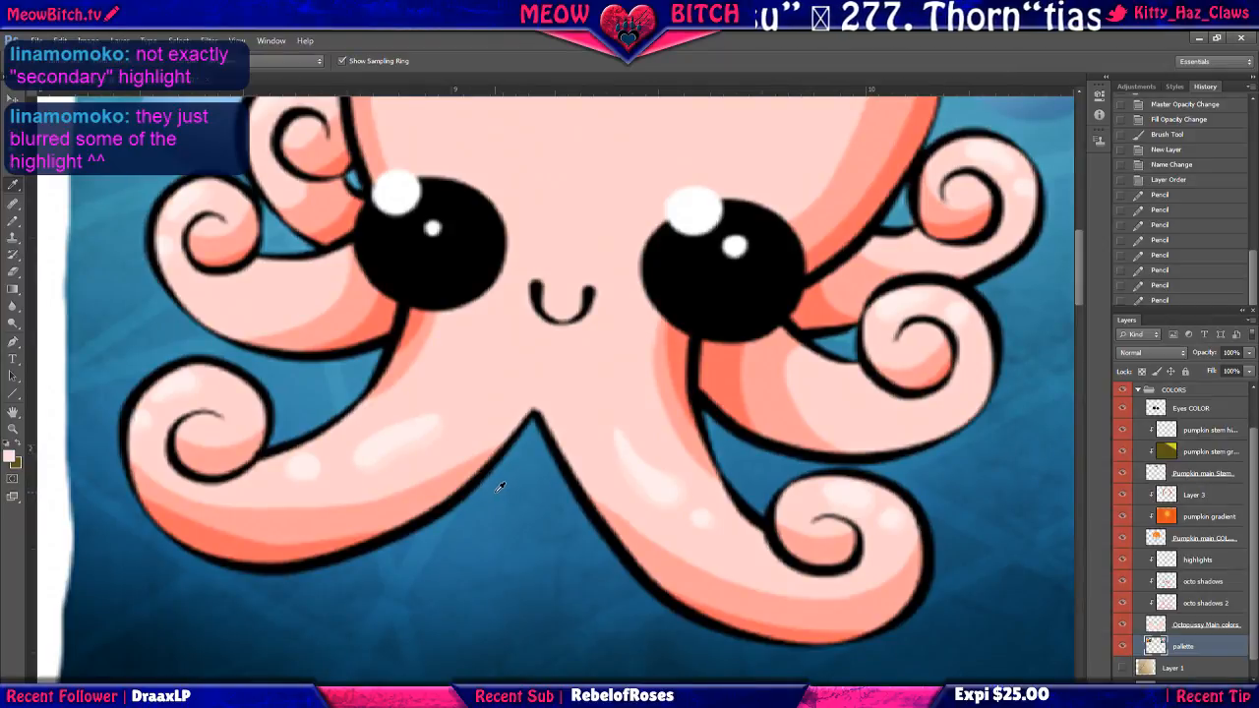
scroll(499, 487, "down", 3)
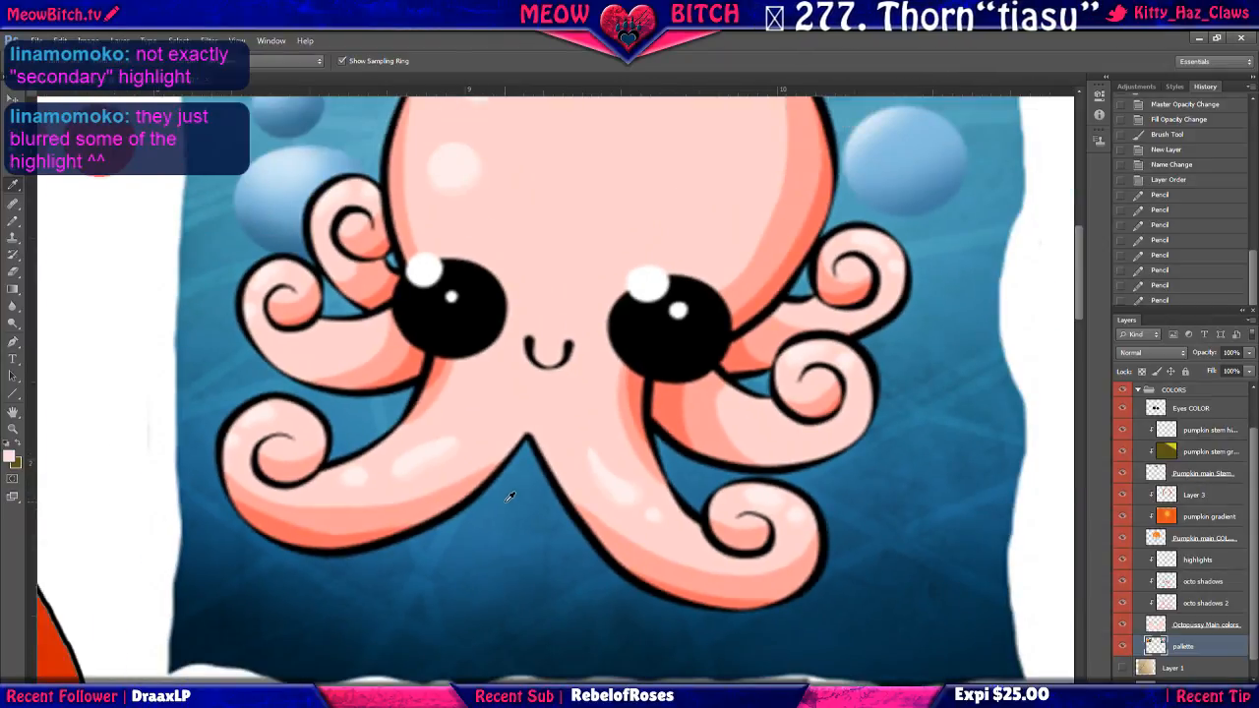
scroll(510, 495, "down", 4)
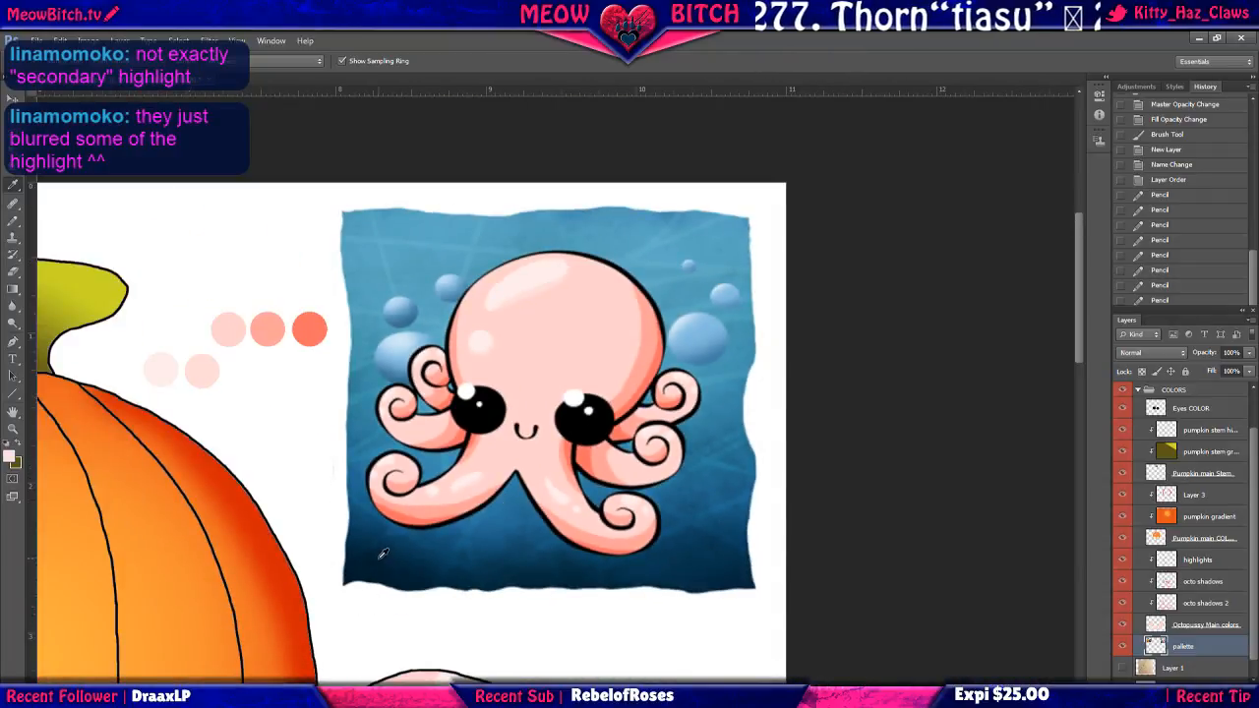
left_click_drag(389, 531, 512, 413)
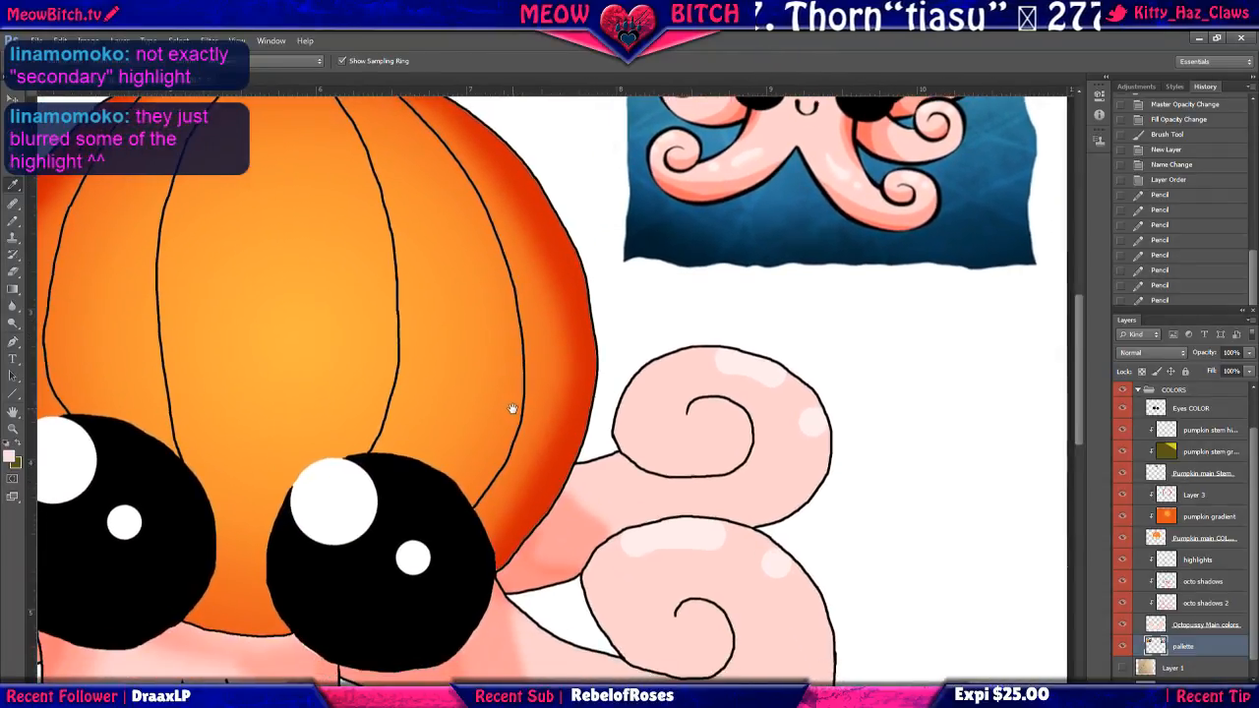
left_click_drag(656, 474, 609, 423)
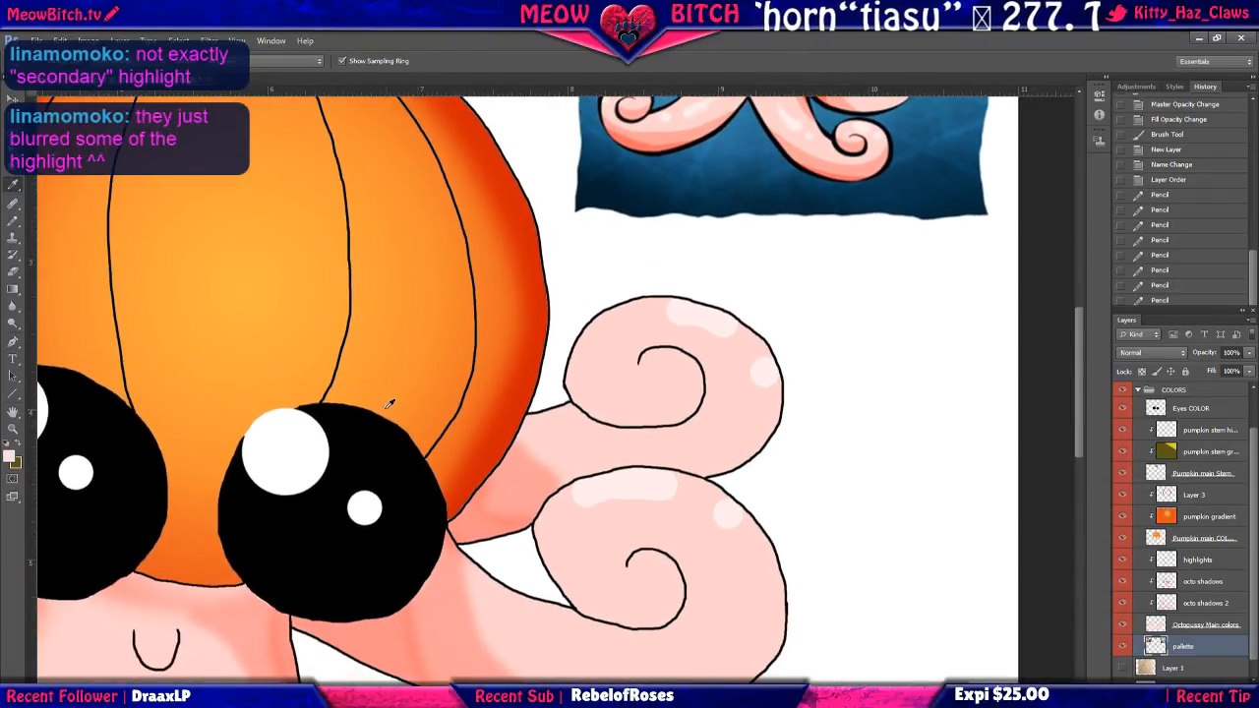
Duplicate the "highlights" layer for blurring and choose the Blur tool, with the upper right curl in close view.
left_click(1197, 560)
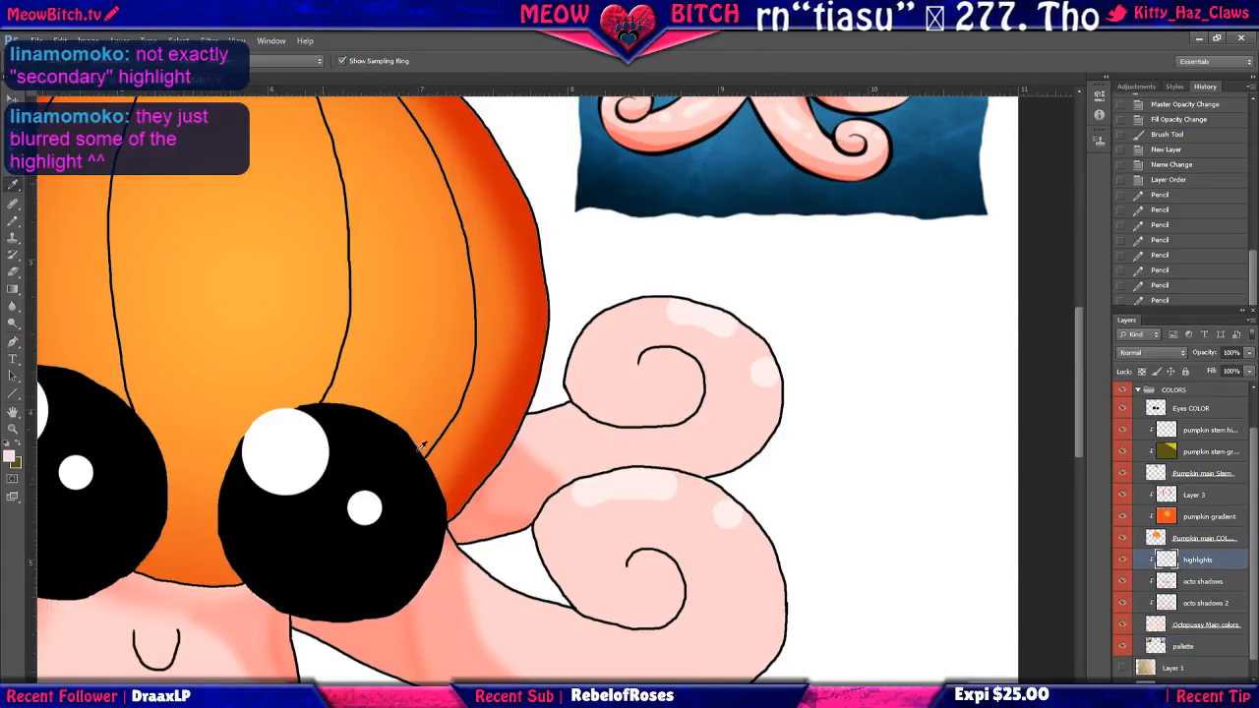
left_click(12, 304)
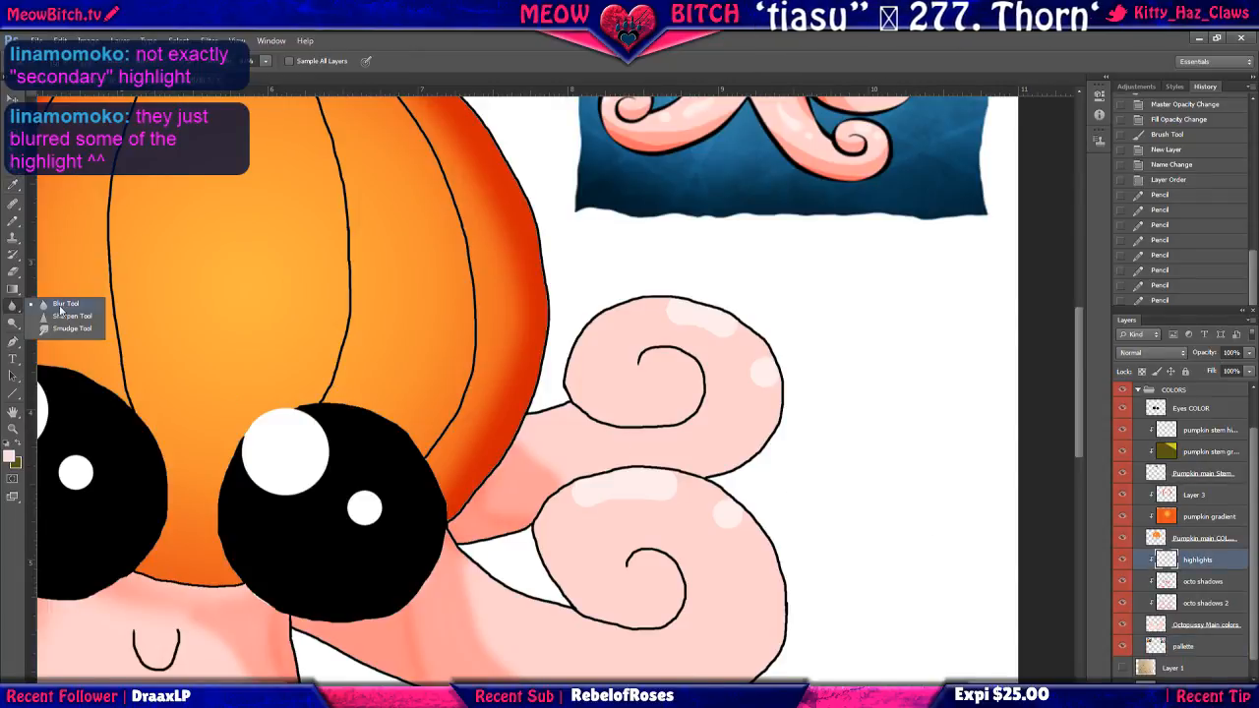
left_click(69, 305)
scroll(644, 313, "up", 5)
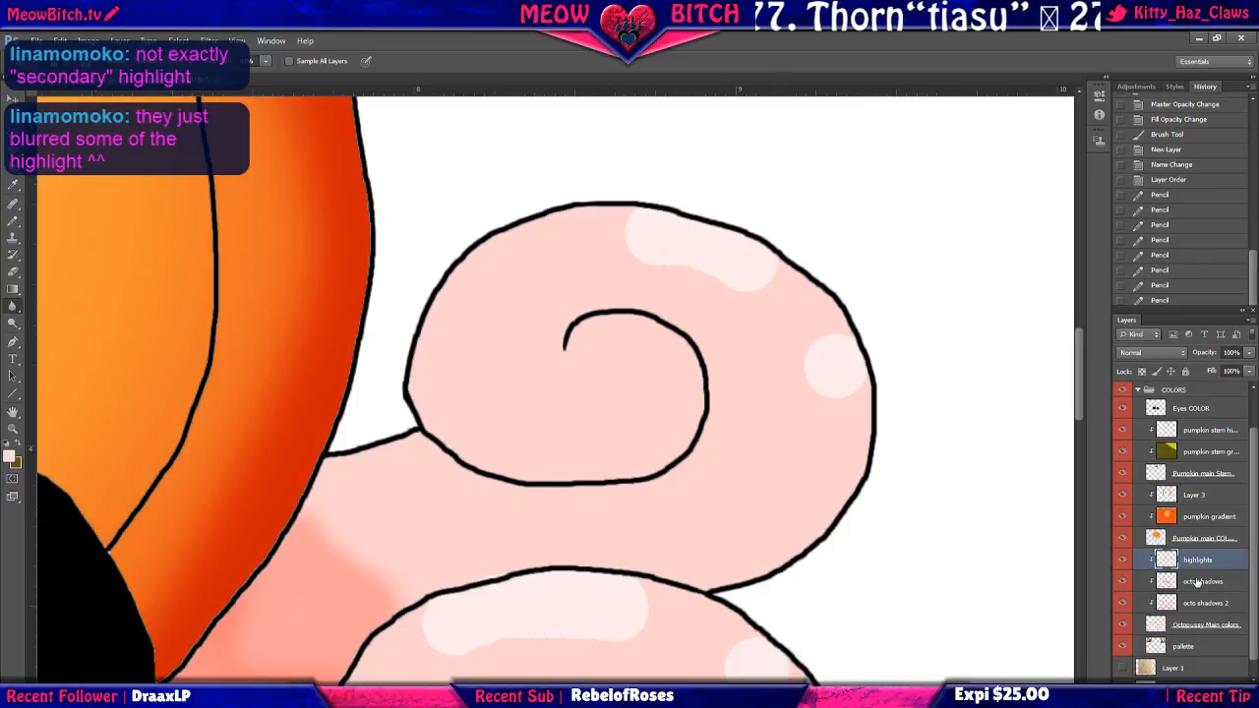
key("ctrl+j")
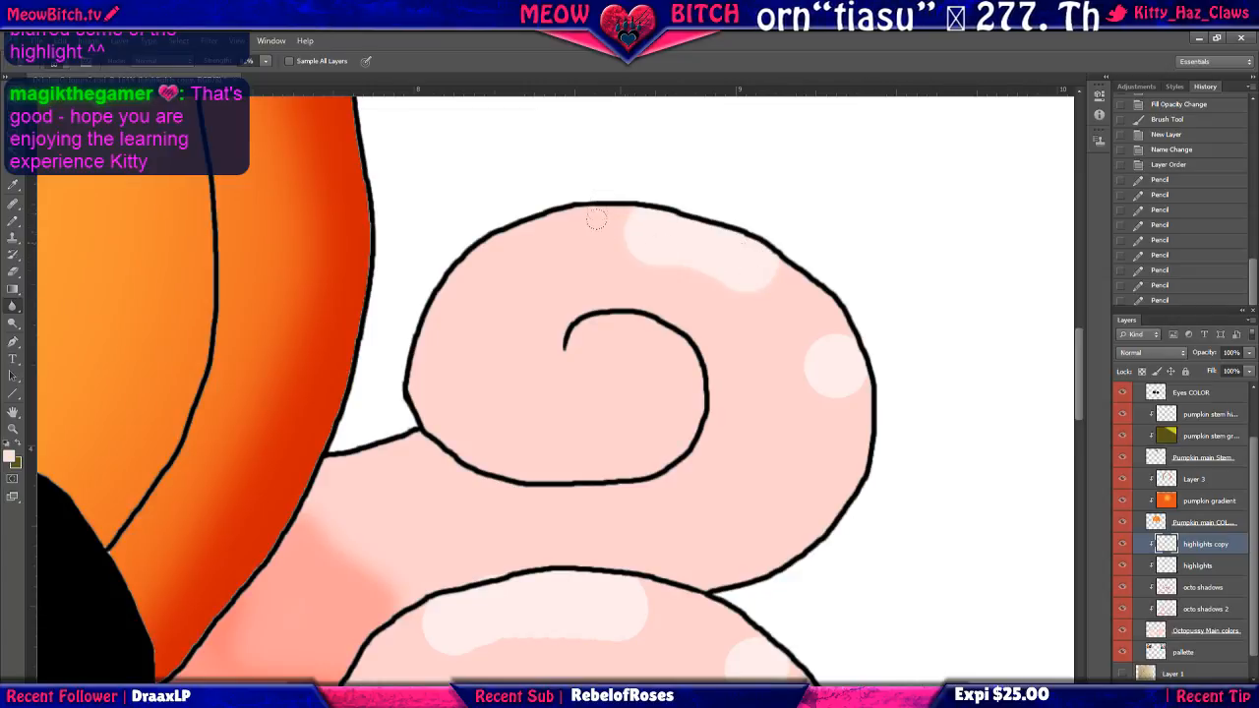
Soften the edges of the upper right curl's highlights on "highlights copy" with the Blur tool and compare them with the unblurred layer.
left_click_drag(747, 245, 793, 277)
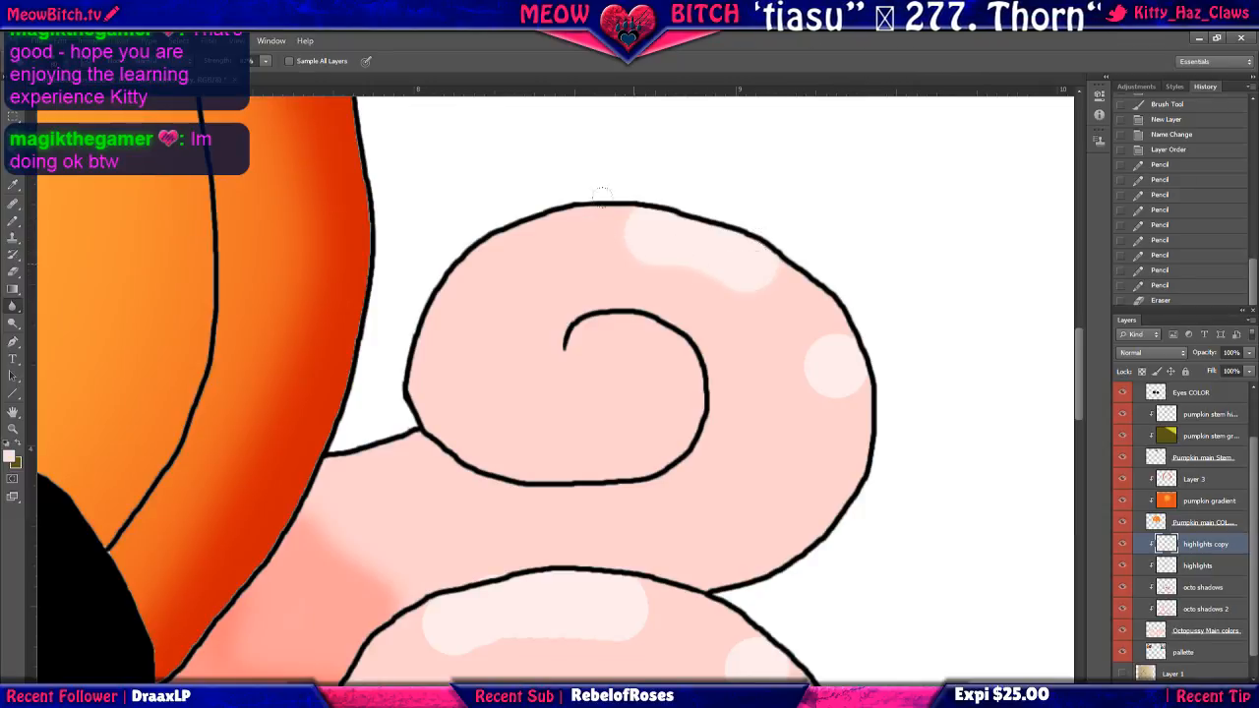
left_click(761, 238)
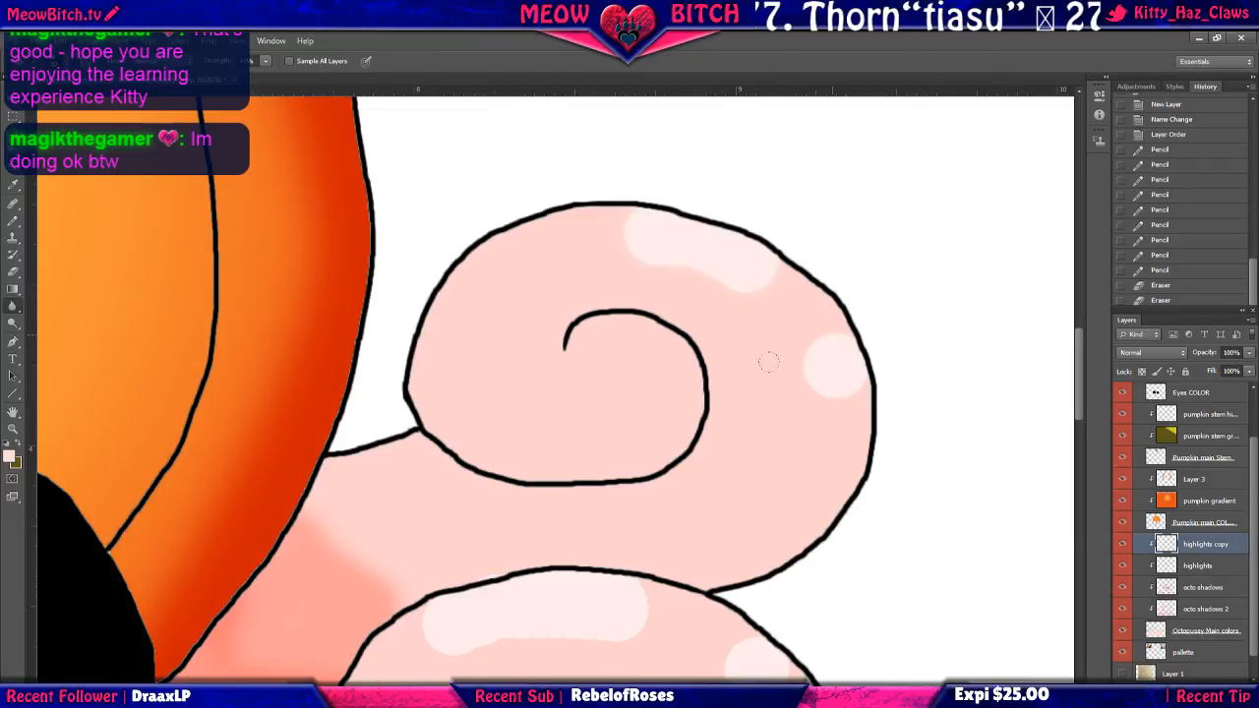
mouse_move(769, 362)
left_mouse_down()
mouse_move(849, 366)
mouse_move(793, 334)
mouse_move(828, 306)
left_mouse_up()
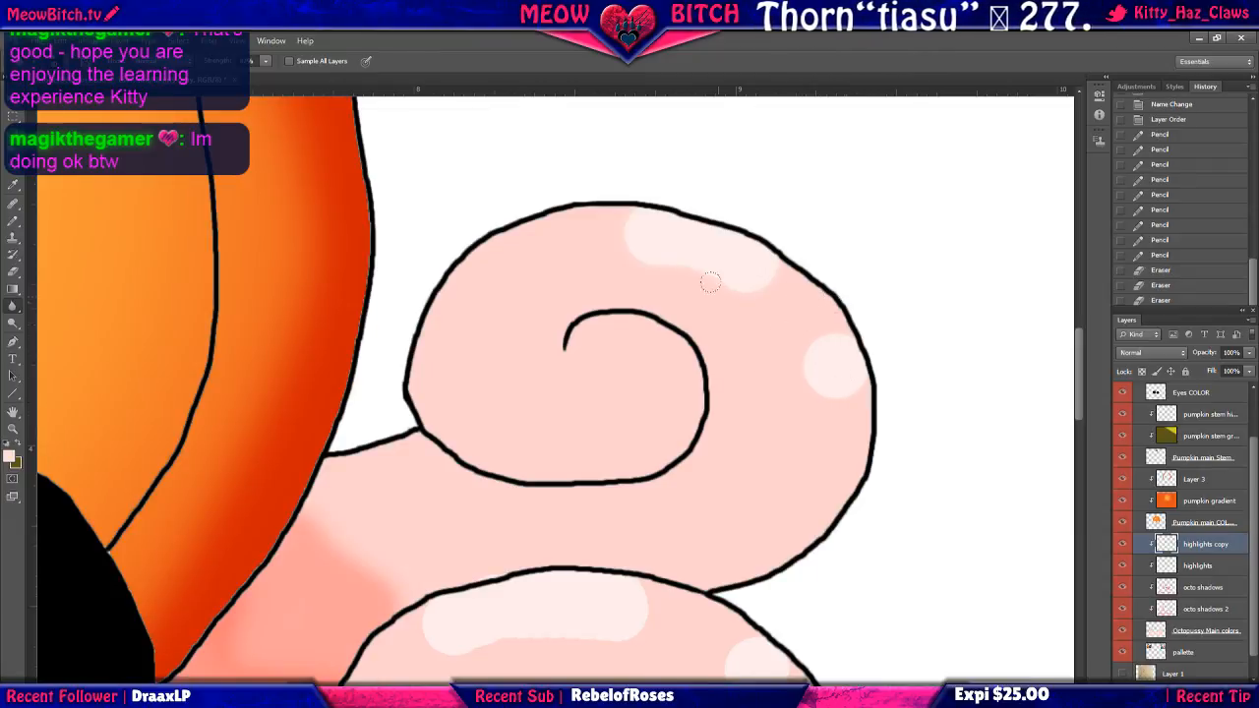
mouse_move(710, 283)
left_mouse_down()
mouse_move(699, 239)
mouse_move(762, 236)
mouse_move(750, 281)
mouse_move(596, 236)
mouse_move(670, 269)
left_mouse_up()
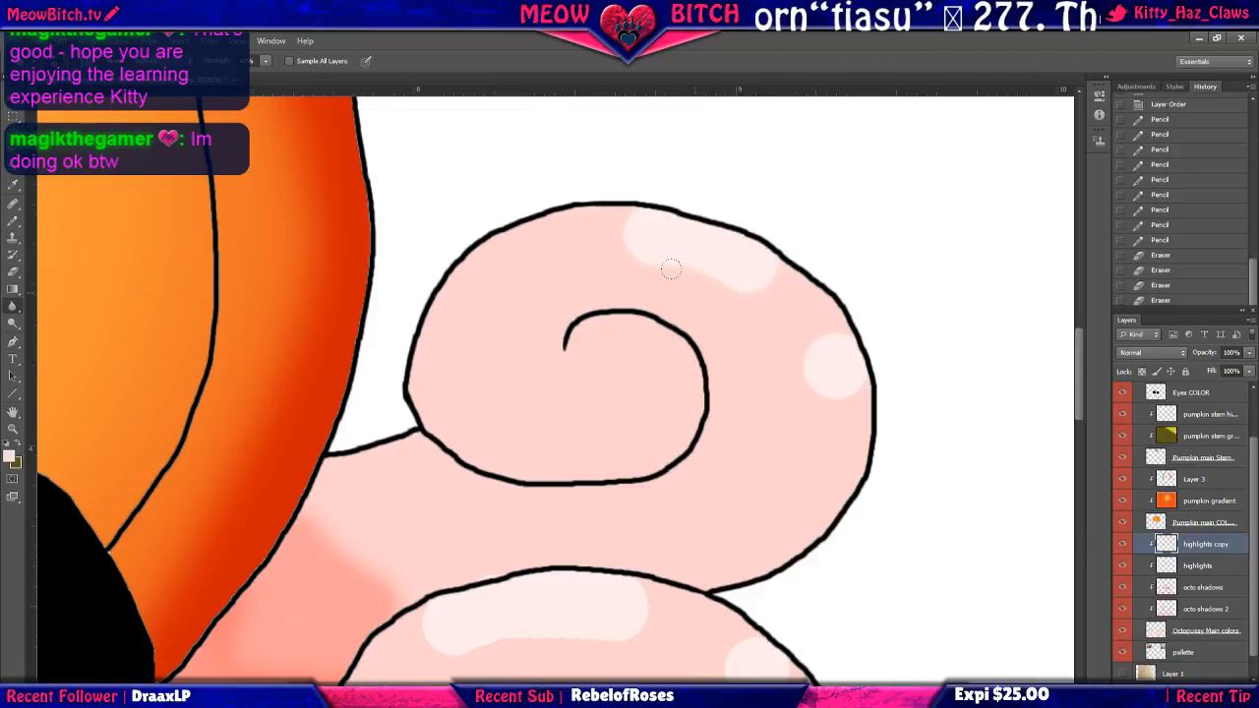
scroll(669, 269, "up", 3)
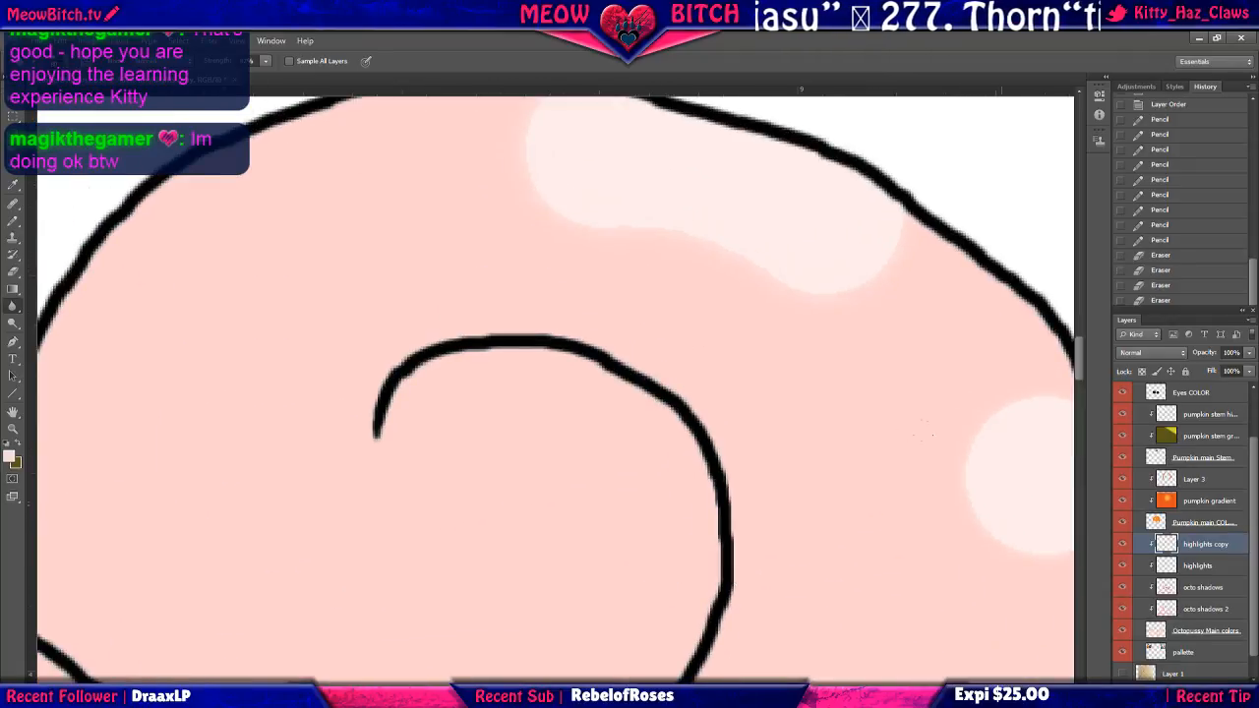
left_click(1124, 546)
left_click(1124, 547)
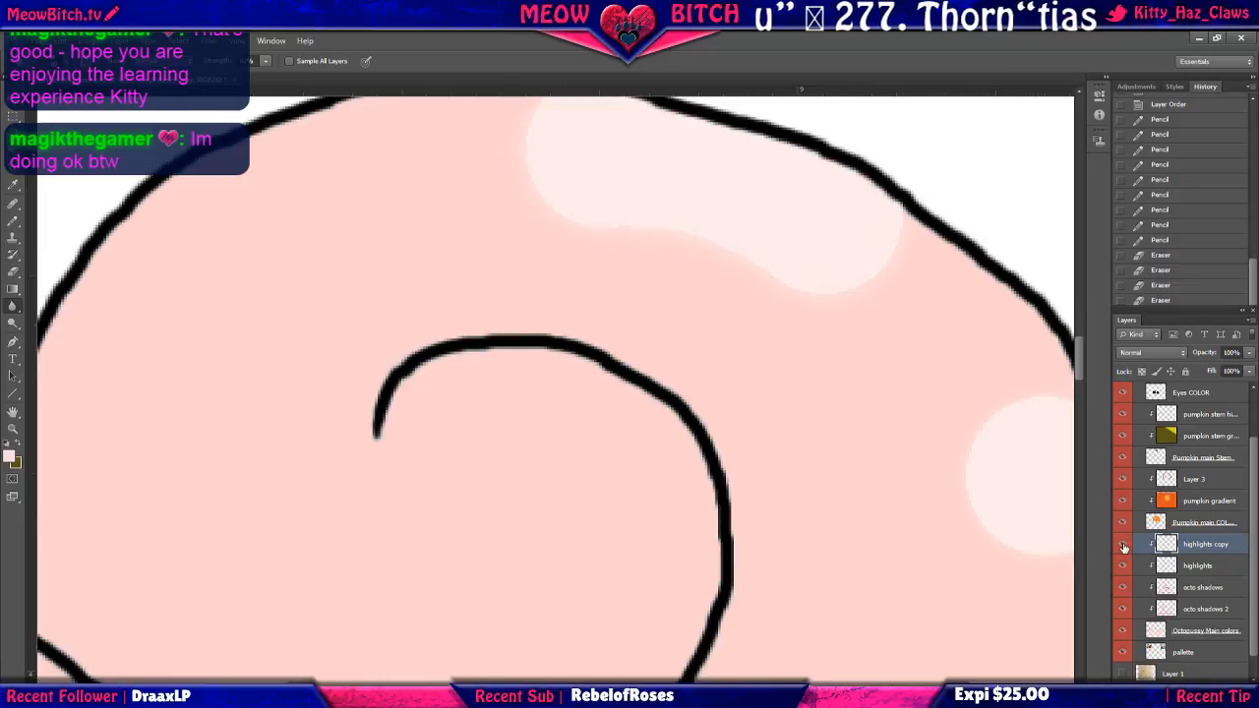
left_click(1123, 547)
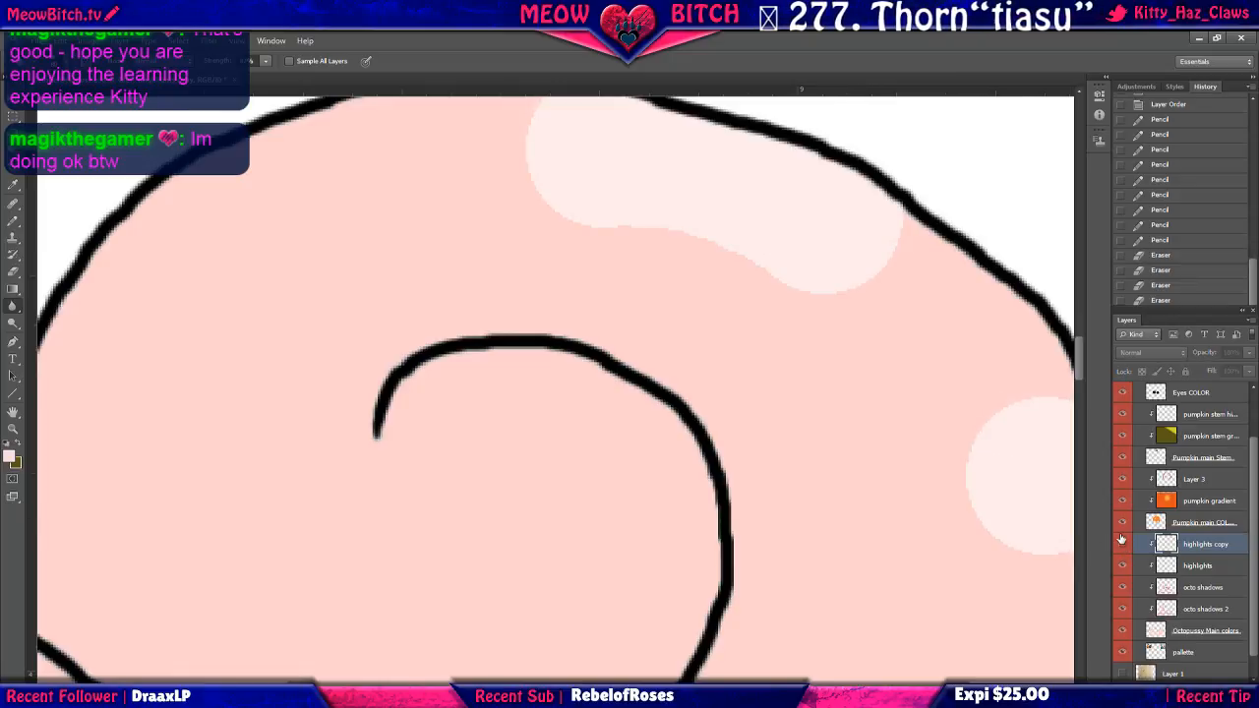
left_click(1123, 547)
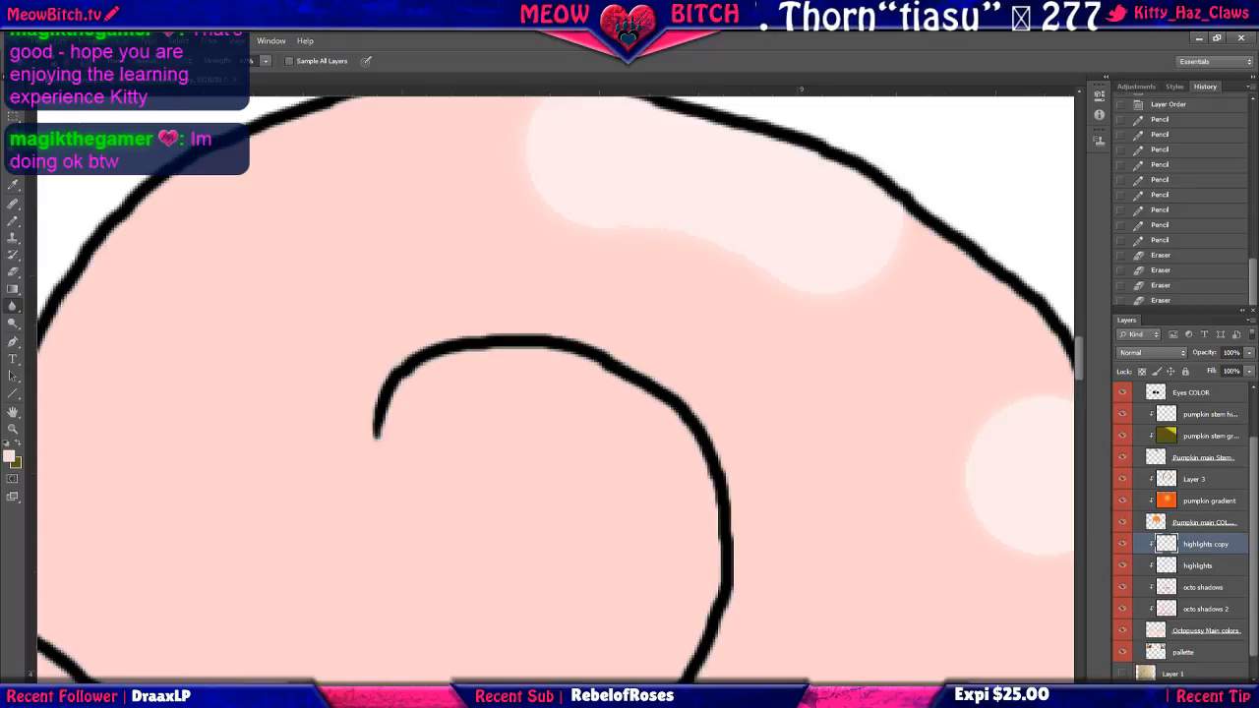
Pick a brush tip for the Blur tool and blur the left end of the upper right curl's elongated highlight.
left_click(62, 61)
left_click(92, 165)
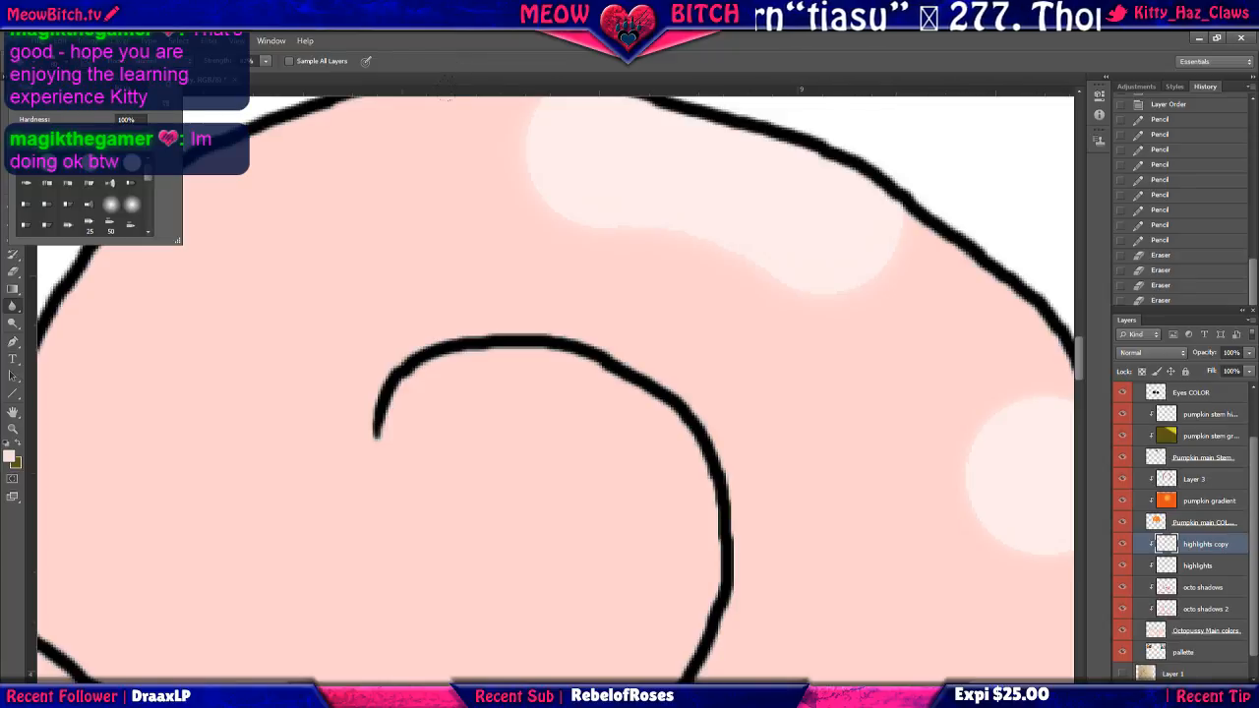
left_click(409, 122)
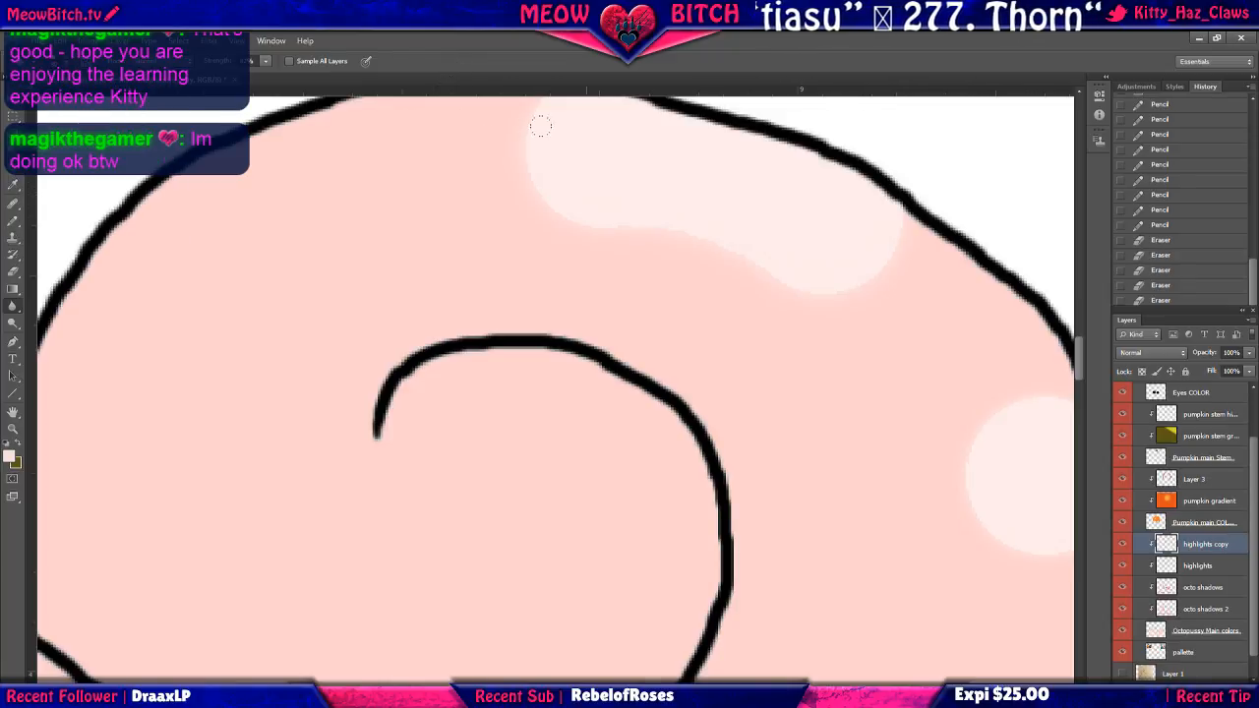
left_click_drag(602, 191, 618, 249)
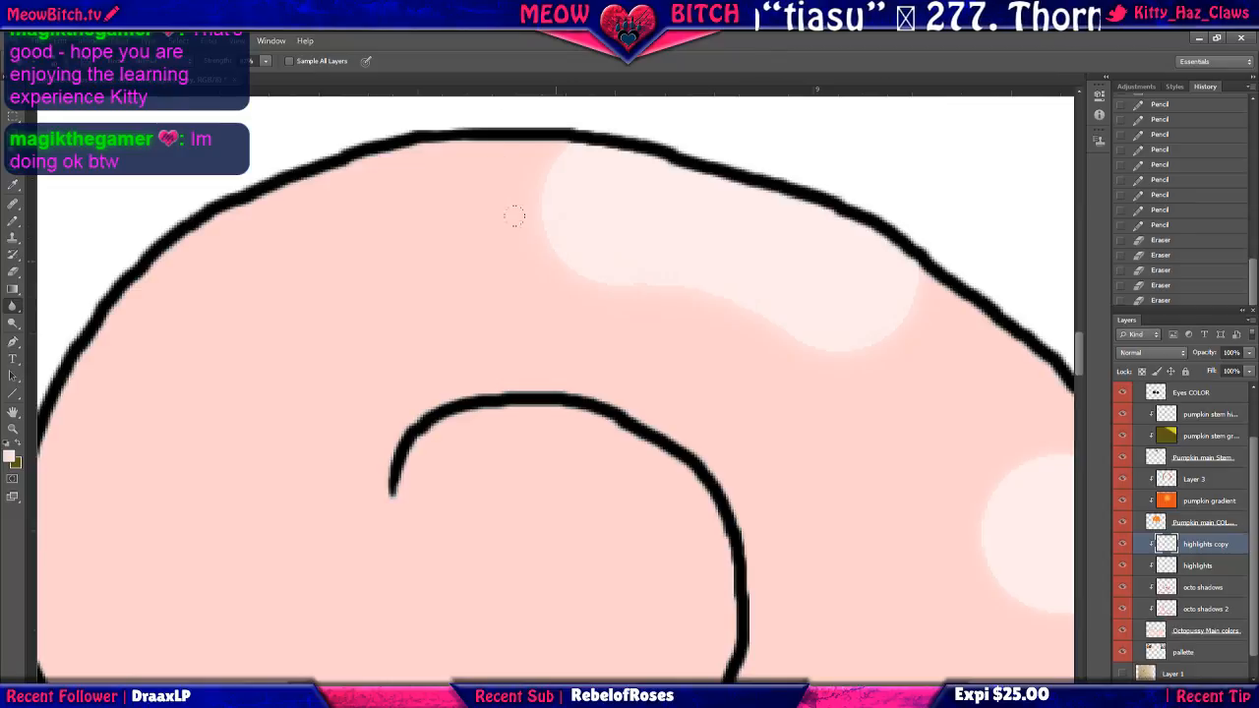
left_click_drag(524, 227, 531, 219)
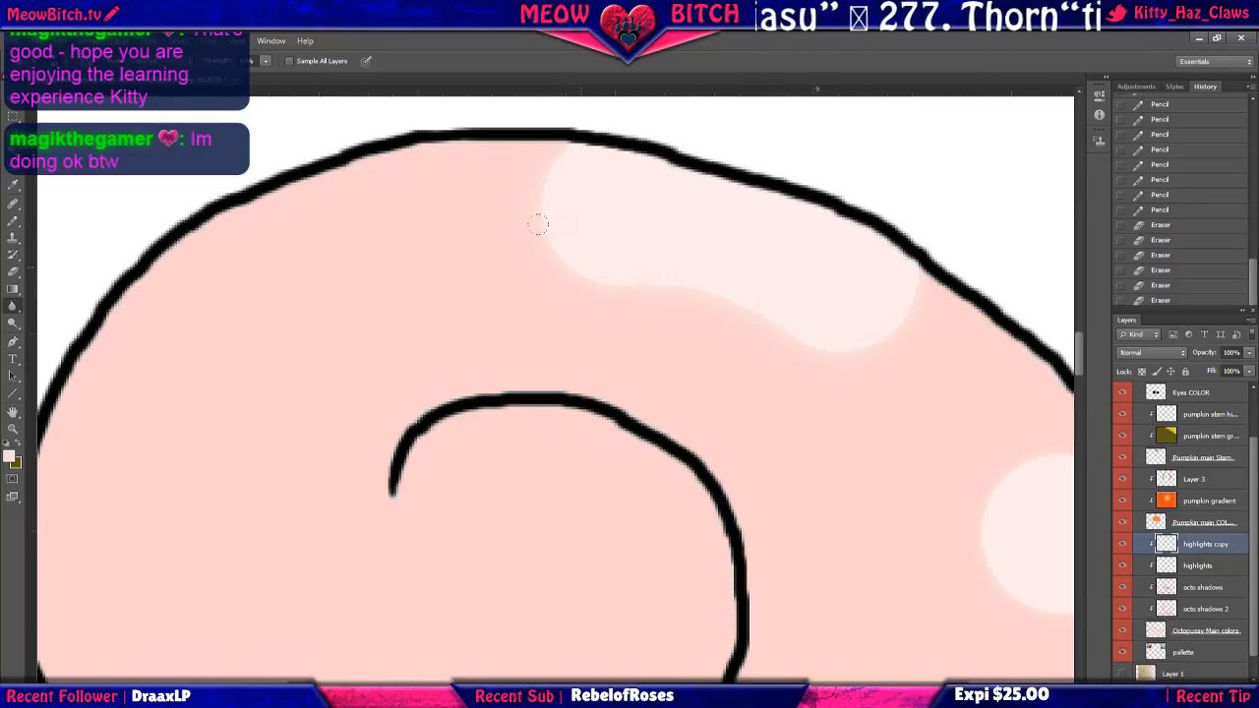
left_click(507, 203)
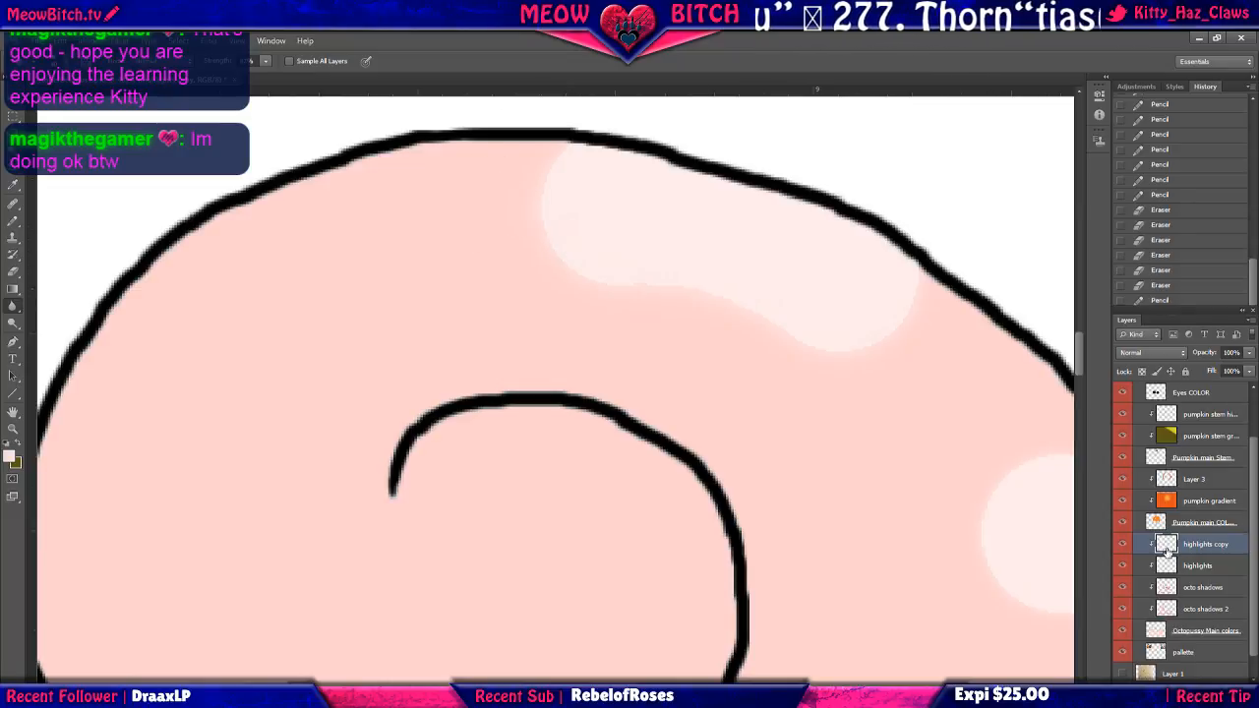
Compare the blurred copy with the original, and blur the right end and lower edge of the elongated highlight further.
left_click(1122, 544)
left_click(1122, 544)
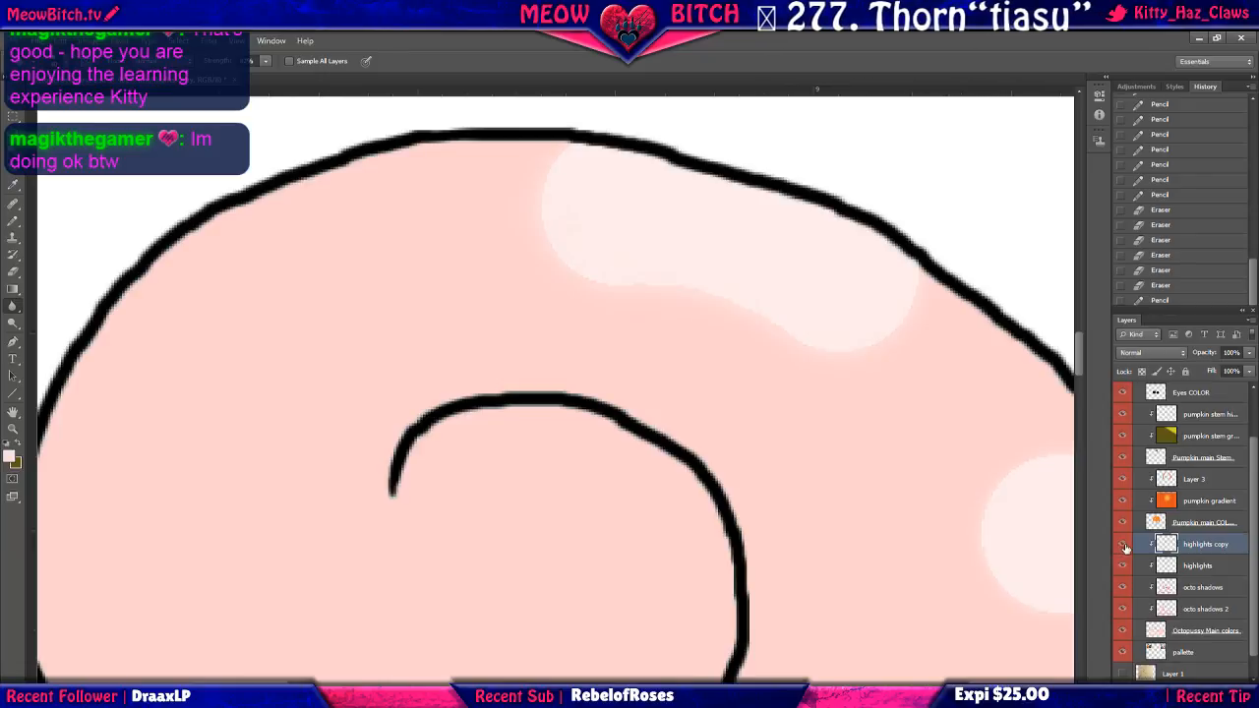
left_click(1124, 546)
left_click(1124, 546)
left_click(1124, 546)
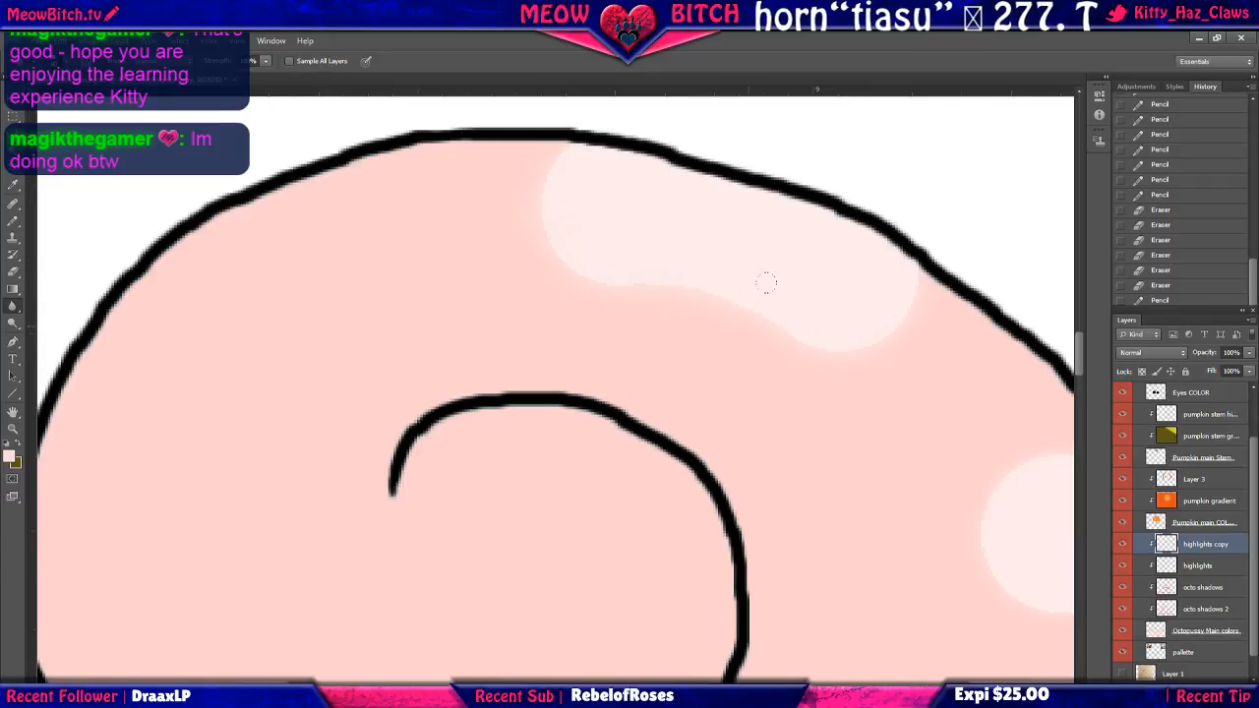
left_click(883, 269)
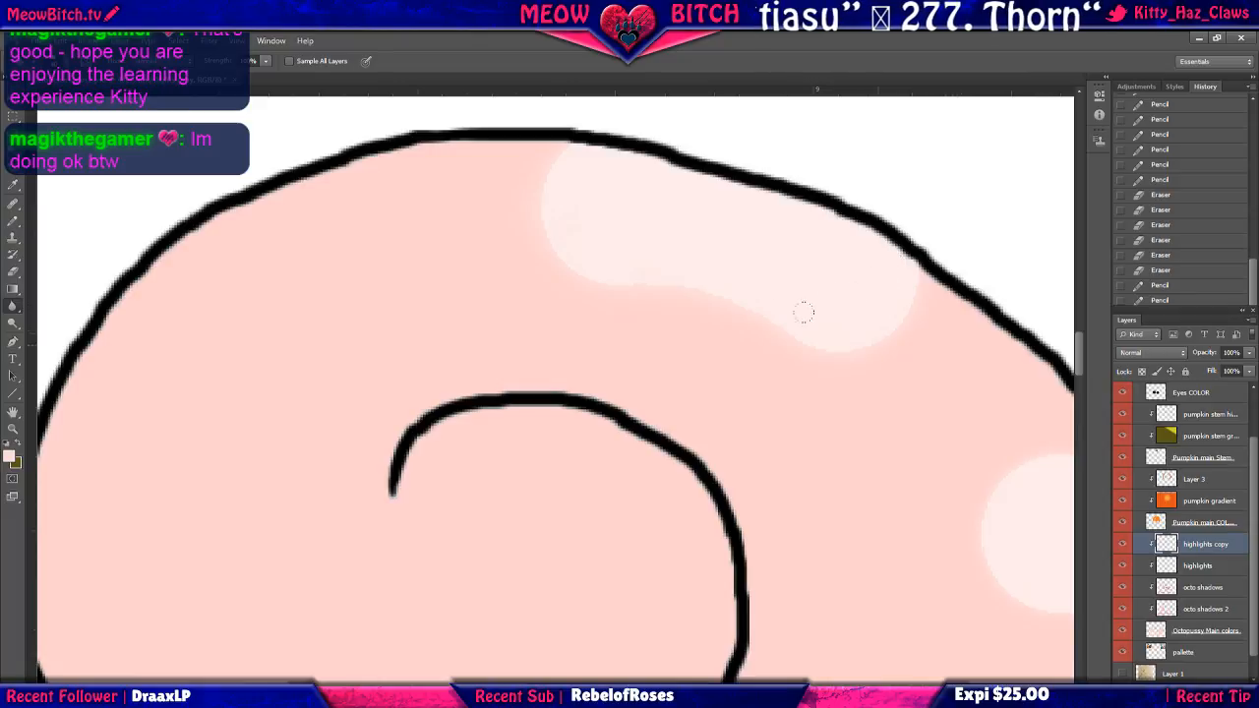
mouse_move(823, 313)
left_mouse_down()
mouse_move(599, 245)
mouse_move(582, 224)
left_mouse_up()
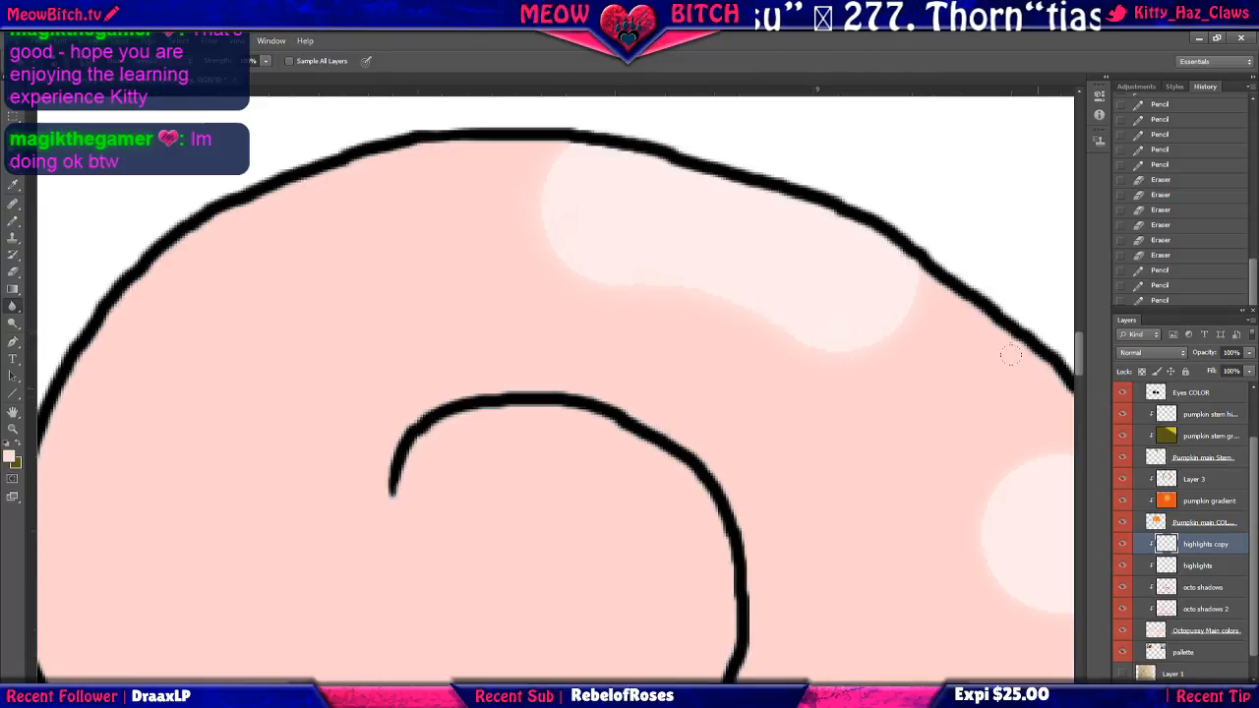
Examine the softened highlight edges by switching the visibility of "highlights copy" on and off.
left_click(1122, 547)
left_click(1122, 547)
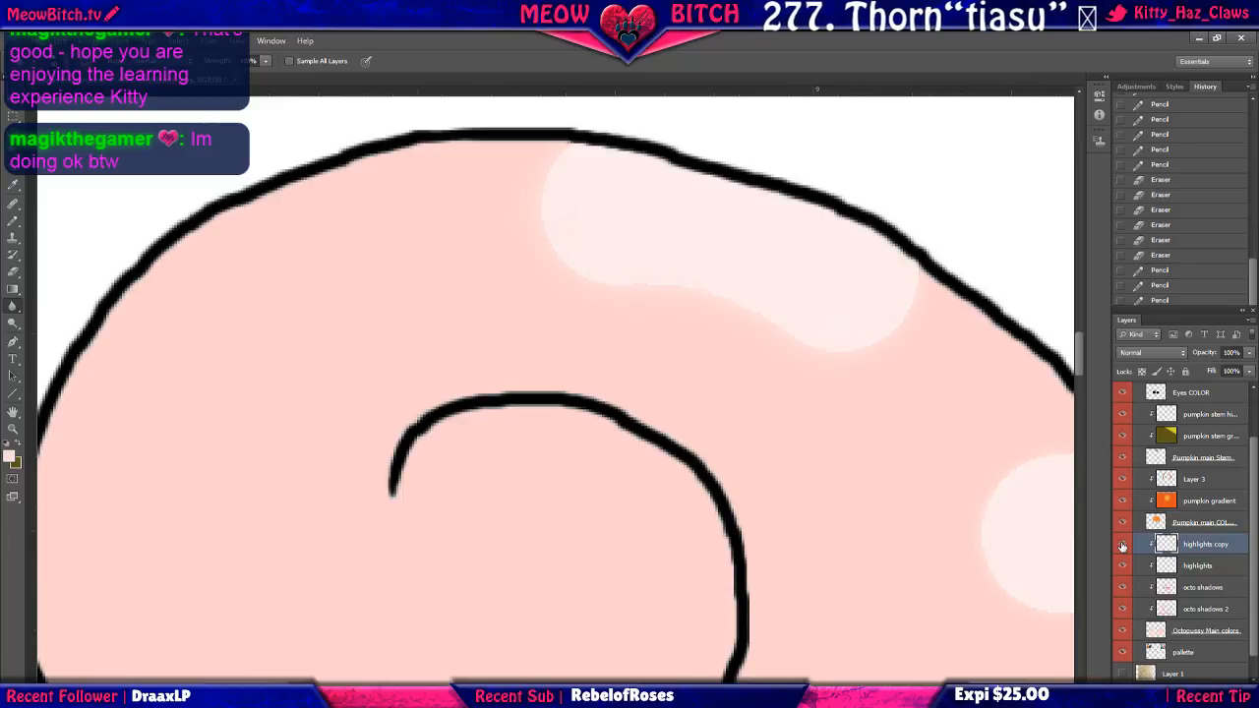
left_click(1122, 547)
left_click(1122, 547)
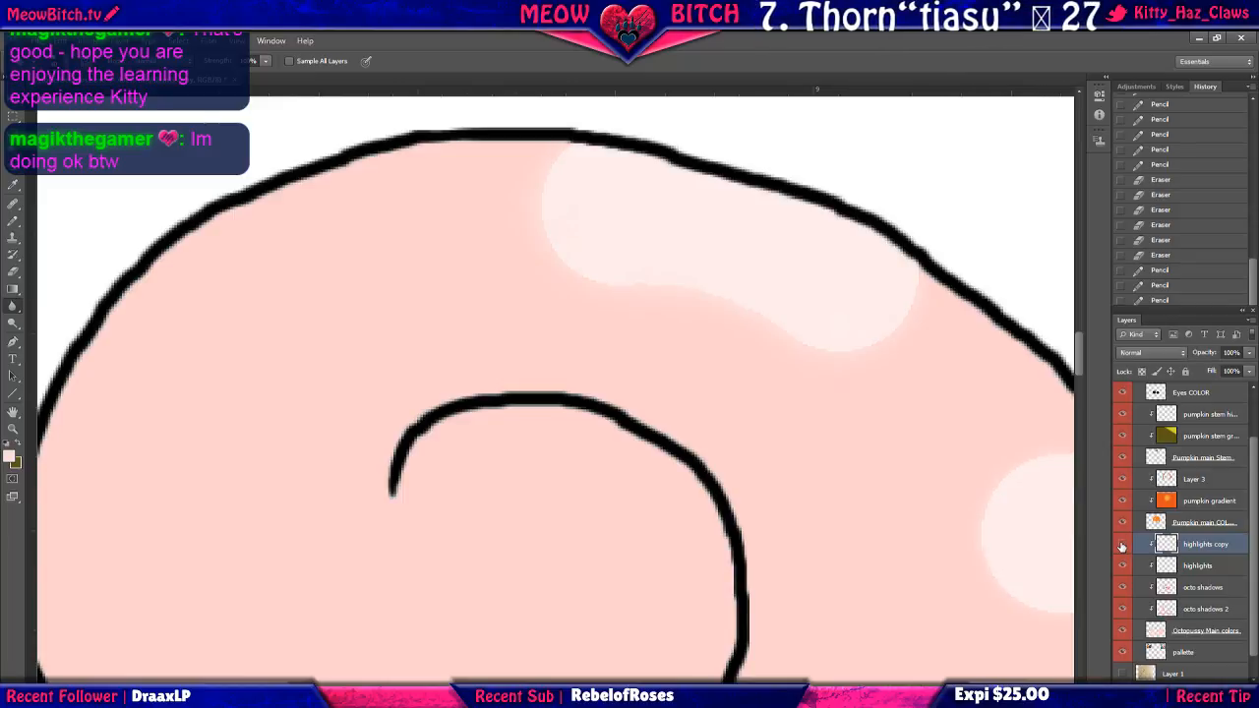
left_click(1123, 547)
left_click(1122, 547)
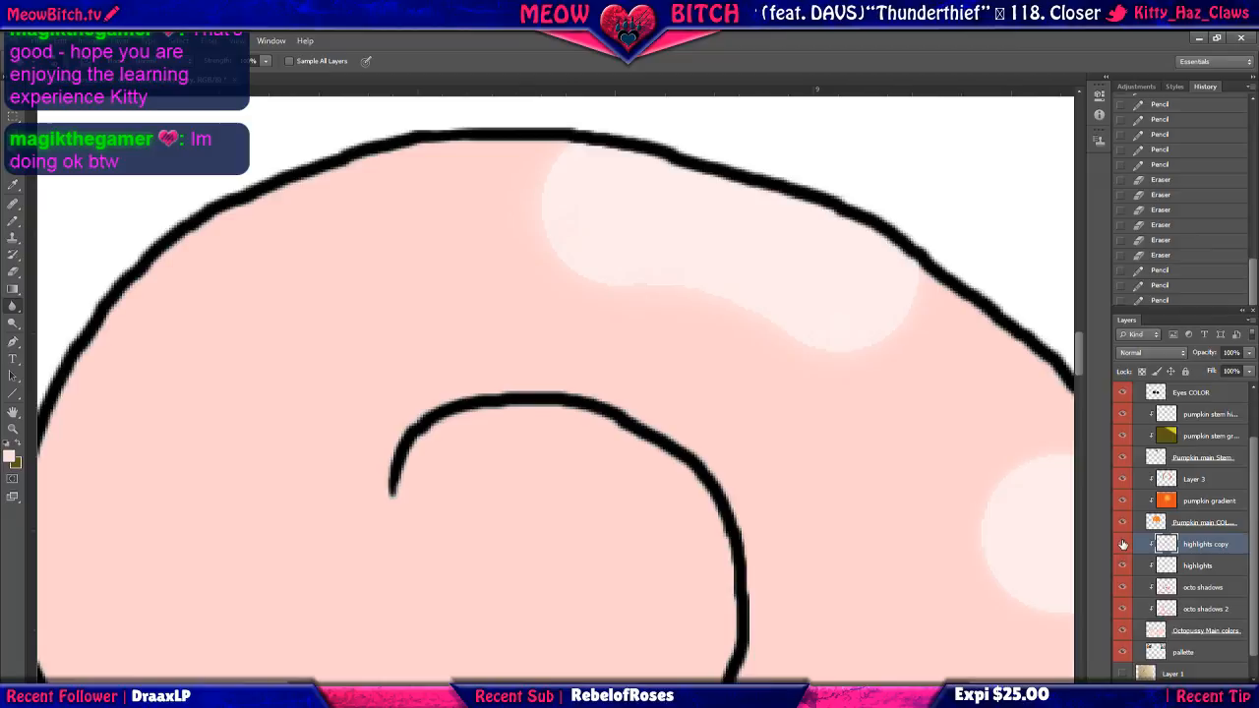
left_click(1122, 546)
left_click(1122, 546)
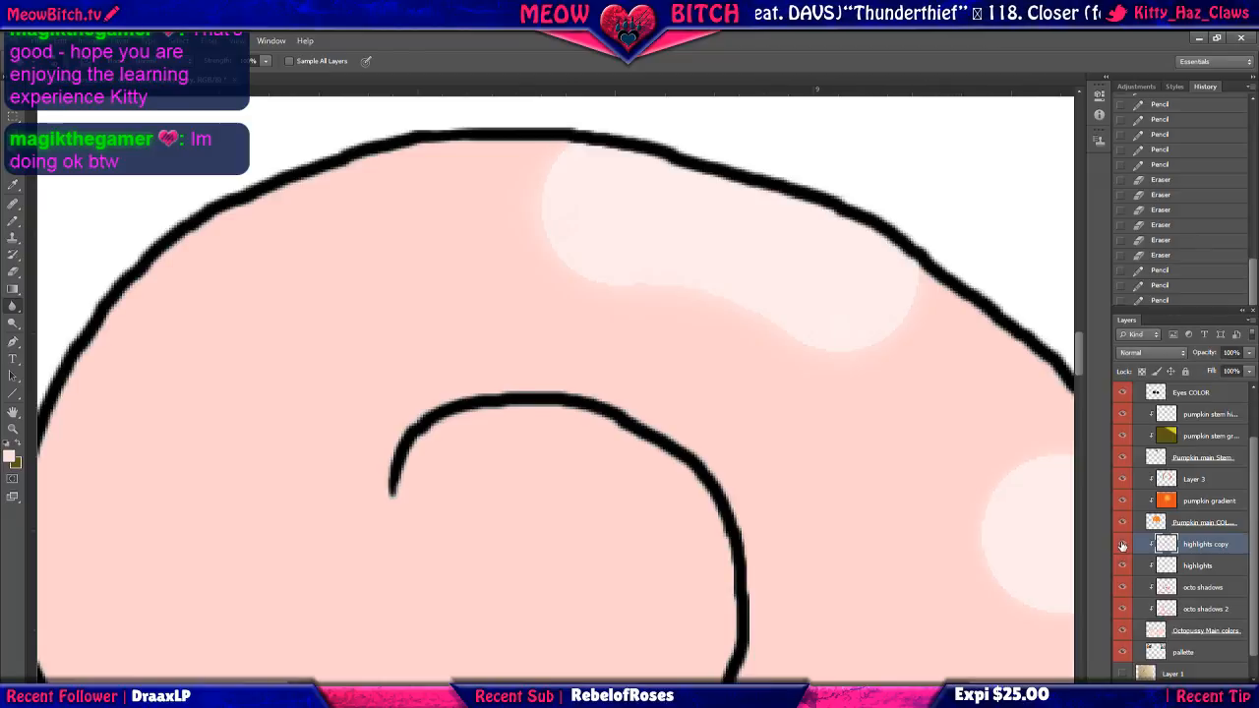
Hide the "highlights copy" layer and rename it "blur".
left_click(1122, 546)
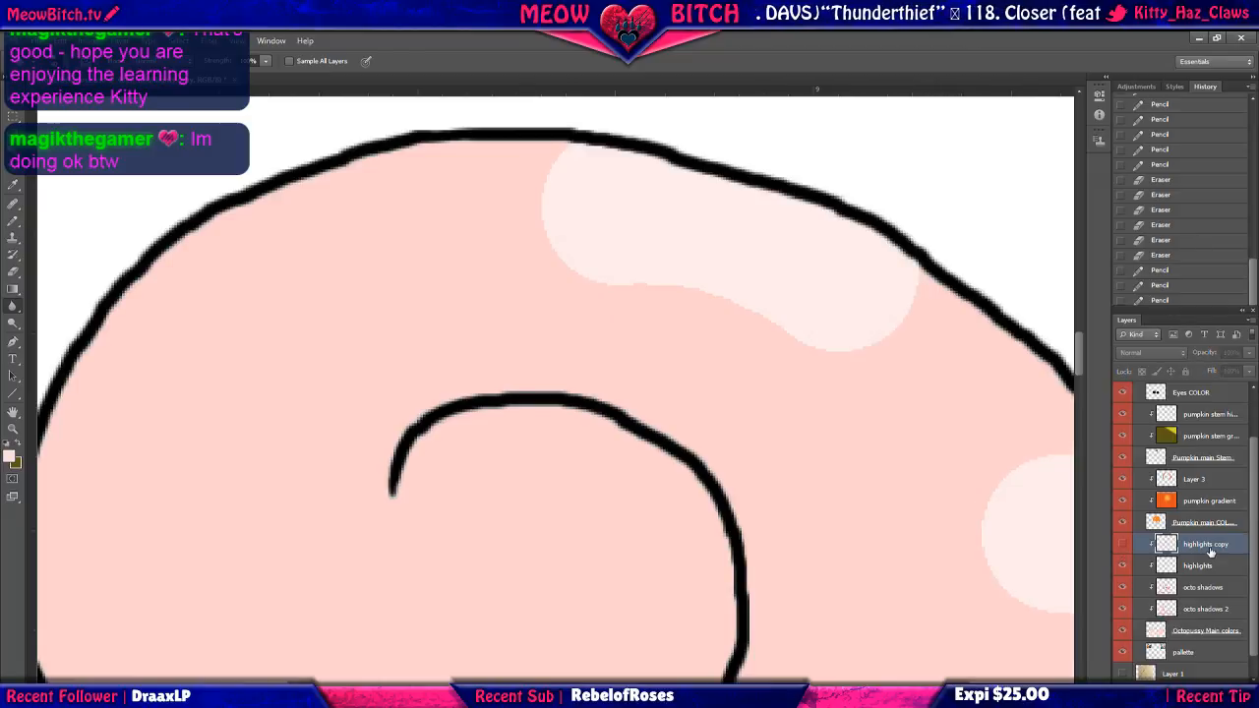
double_click(1226, 549)
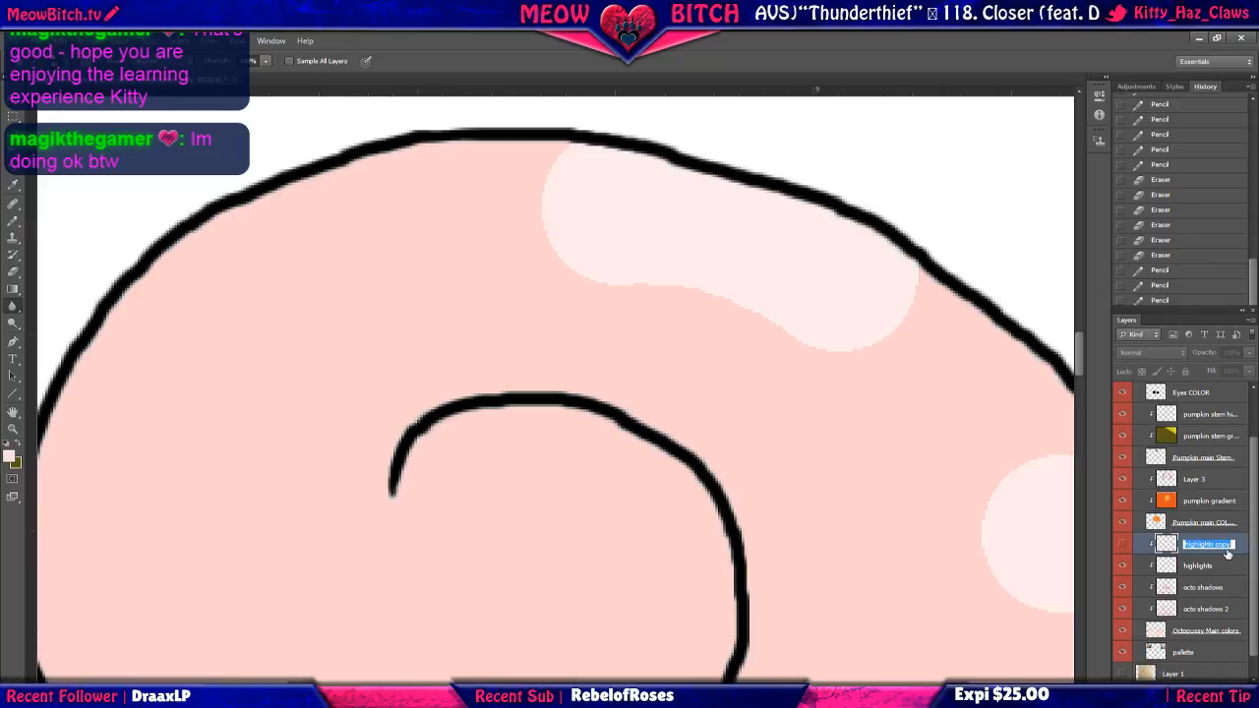
type("blue")
key("BackSpace")
type("r")
key("Return")
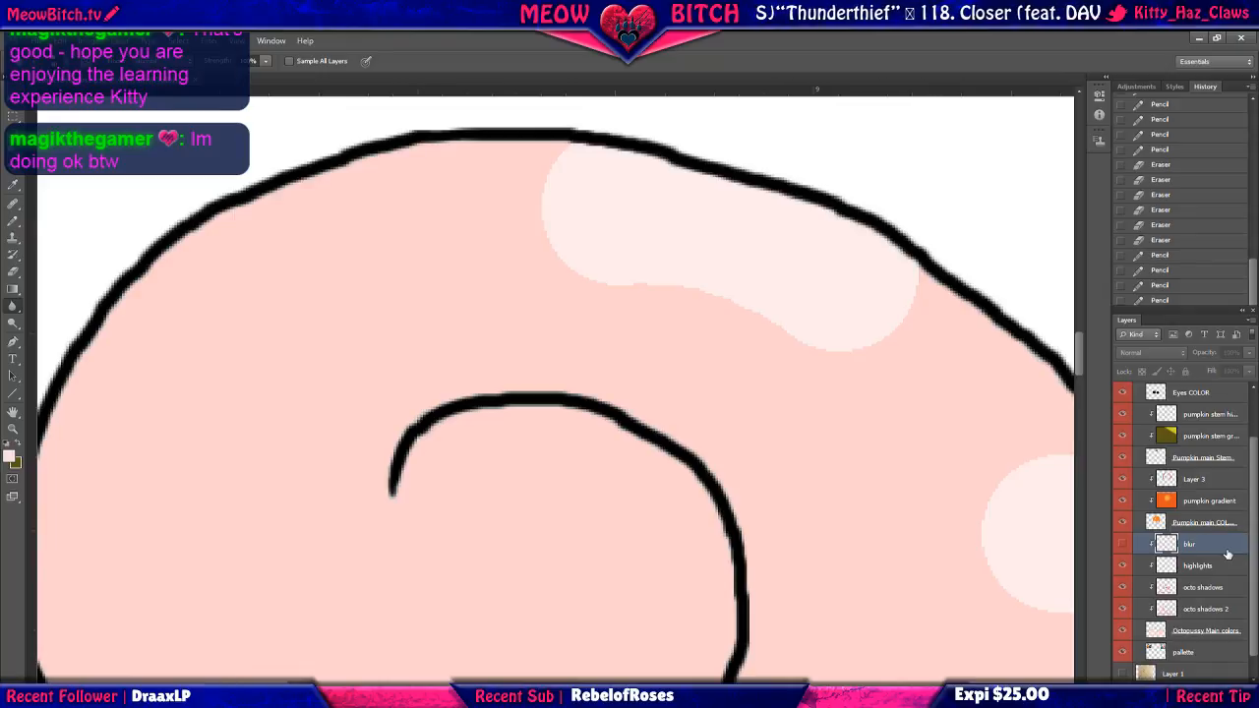
Place a new duplicate of the "highlights" layer directly beneath "blur" and make the "blur" layer visible.
left_click(1224, 568)
key("ctrl+j")
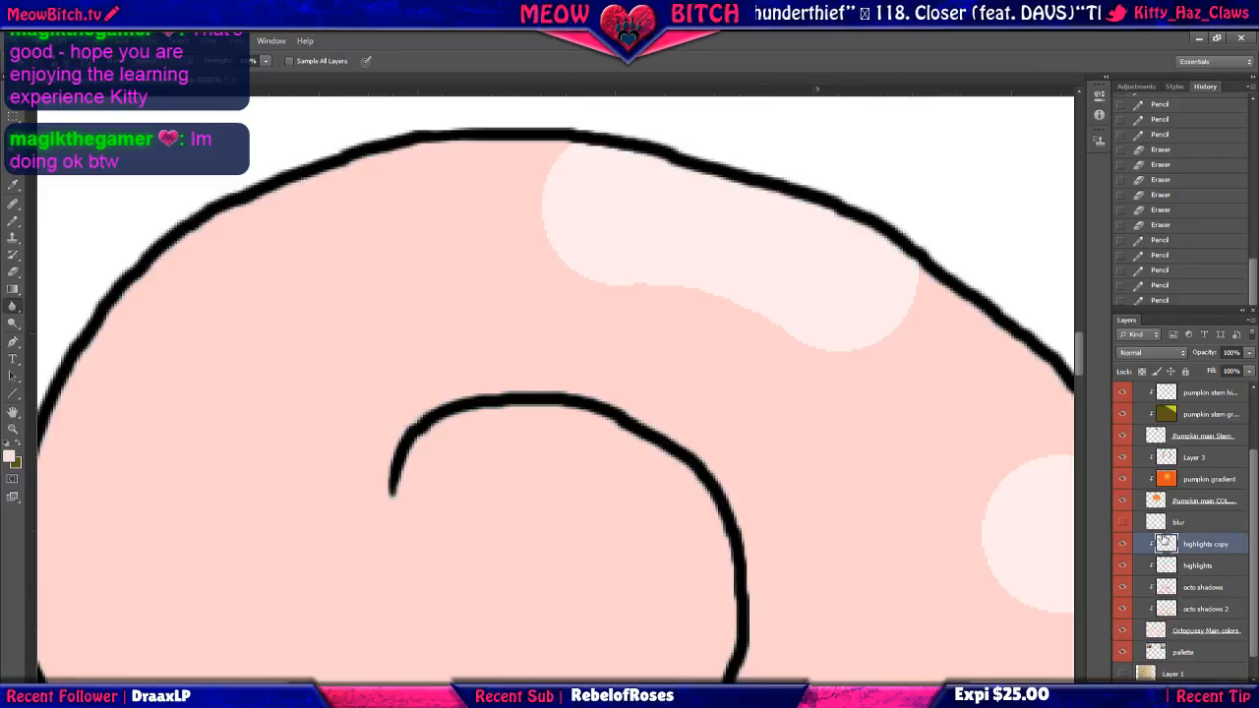
left_click_drag(1184, 524, 1193, 566)
left_click(1201, 524)
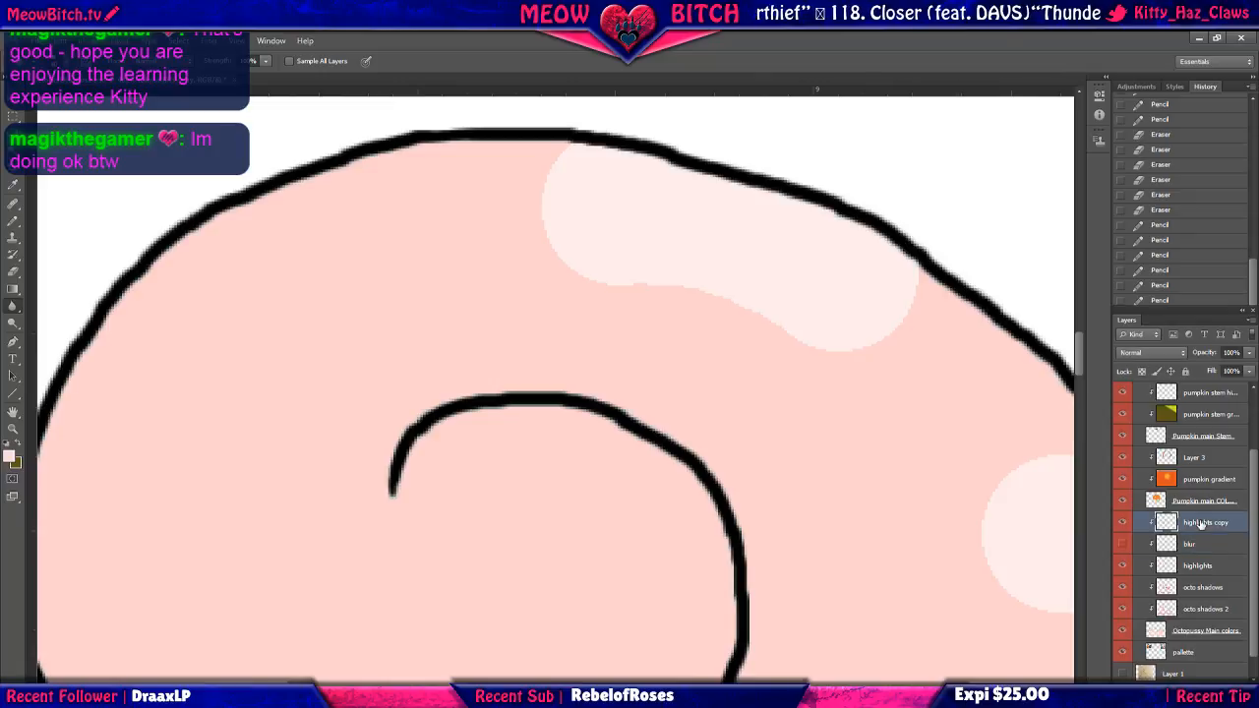
left_click_drag(1200, 527, 1194, 551)
left_click(1122, 523)
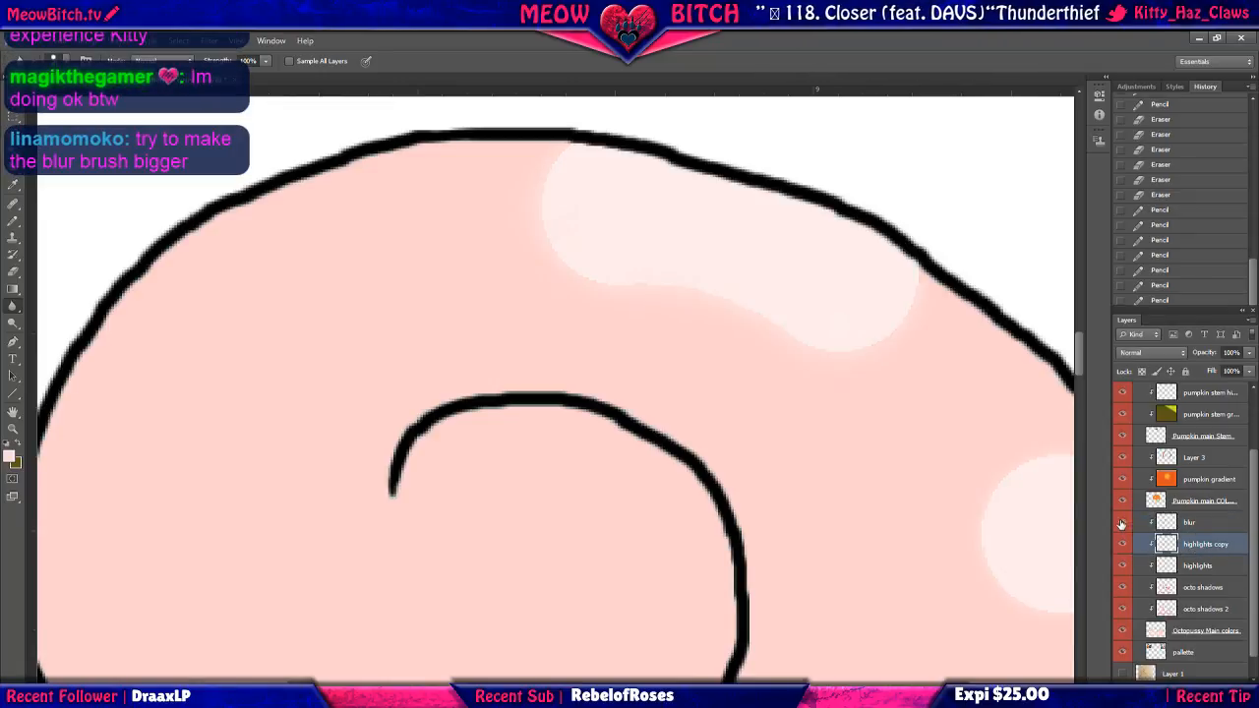
left_click(1122, 524)
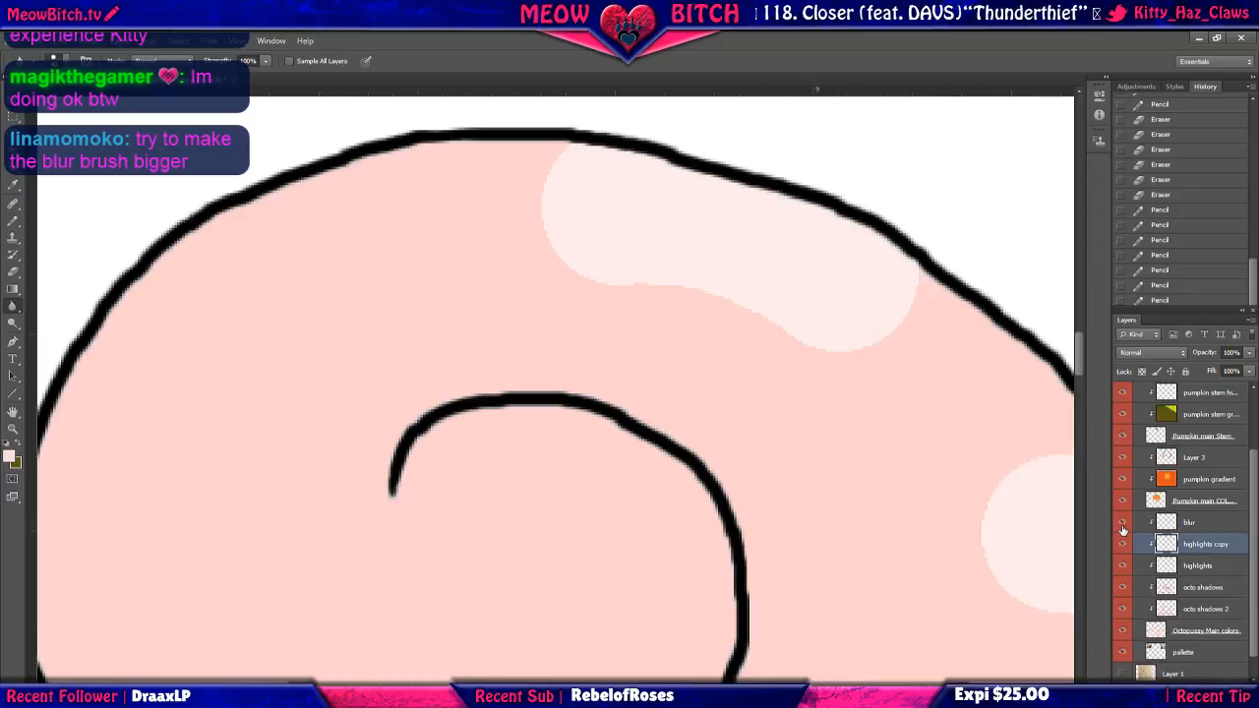
left_click(1122, 527)
Try "highlights copy" above the "blur" layer, compare the highlight with it shown and hidden, and return it beneath "blur".
left_click_drag(1205, 548, 1200, 525)
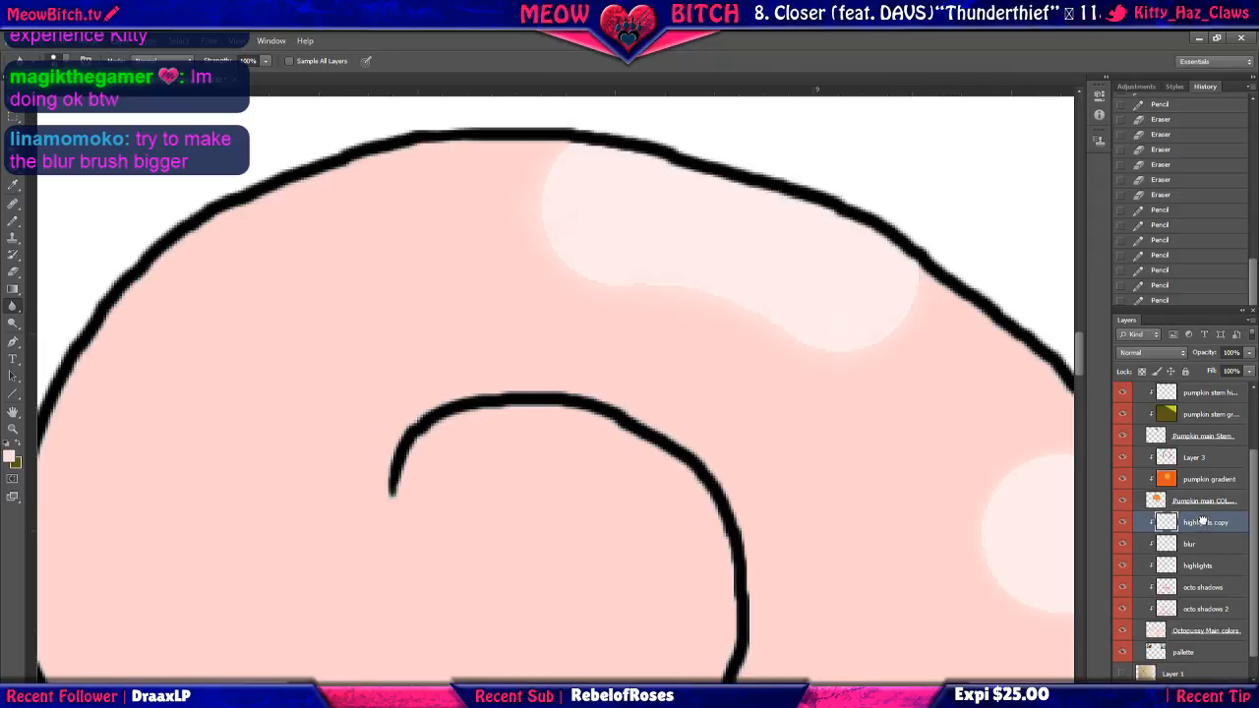
left_click(1120, 525)
left_click(1120, 526)
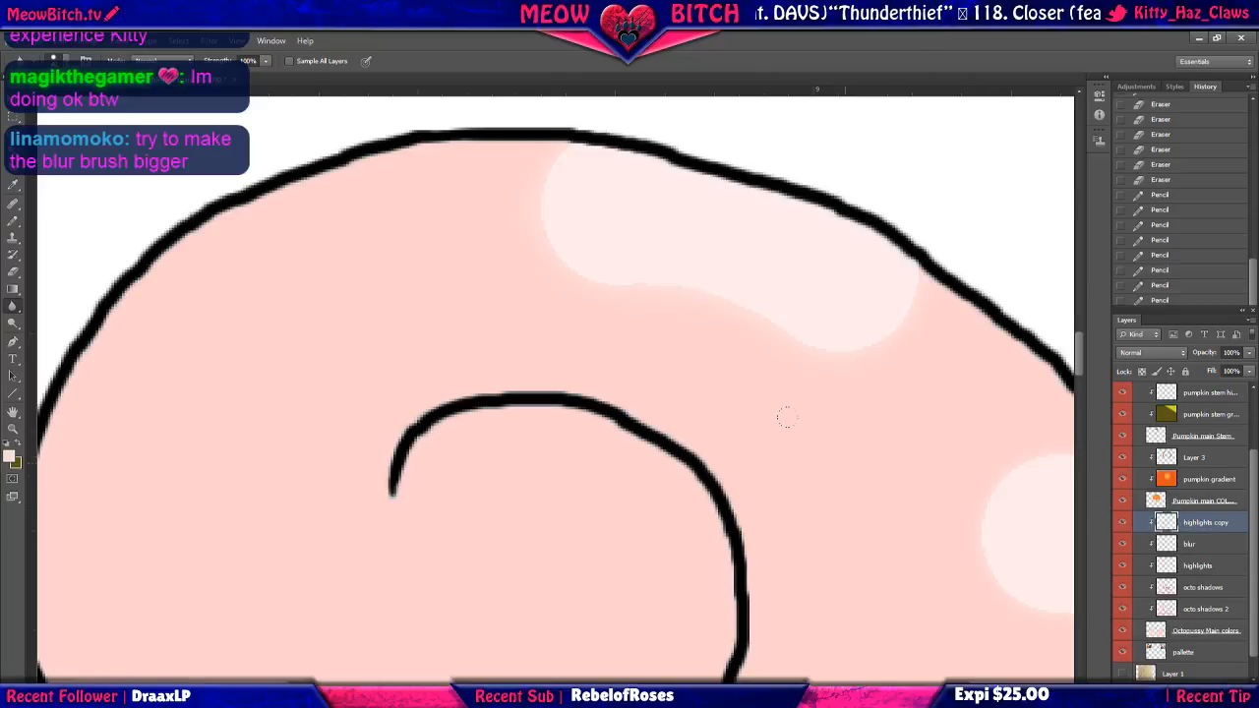
left_click_drag(1200, 522, 1197, 546)
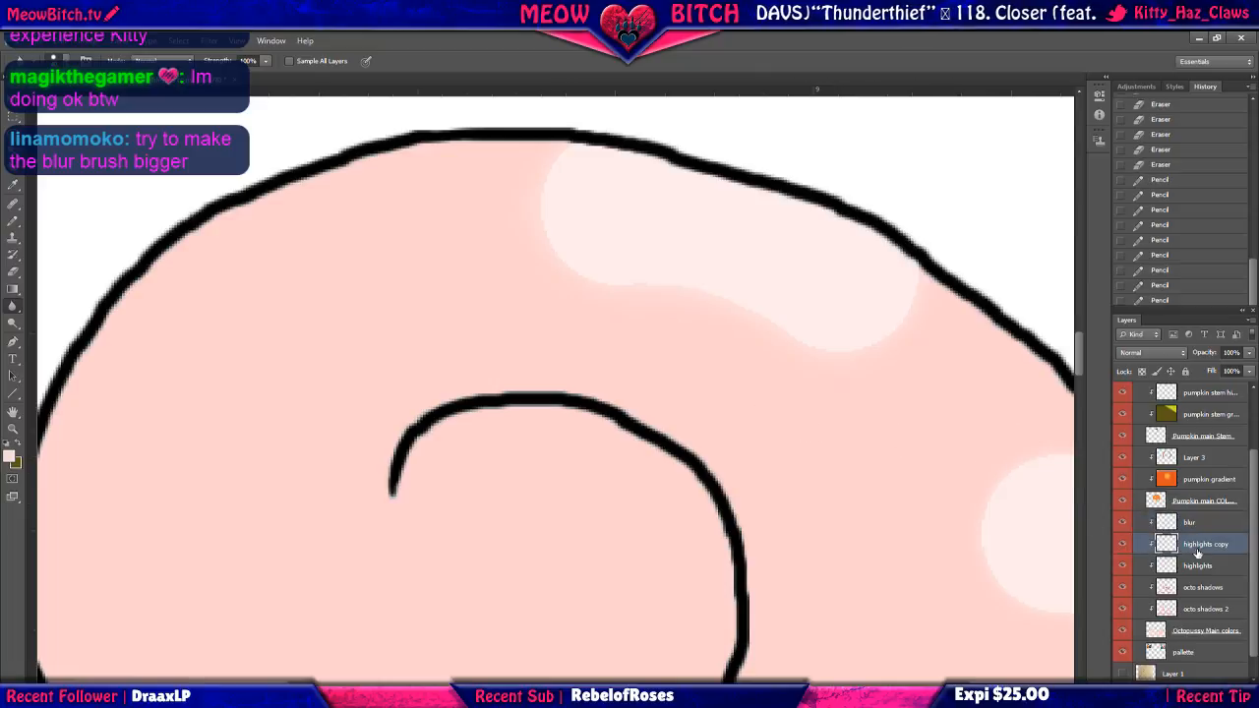
Hide the "blur" layer and rename the "highlights copy" layer "erasure".
left_click(1122, 522)
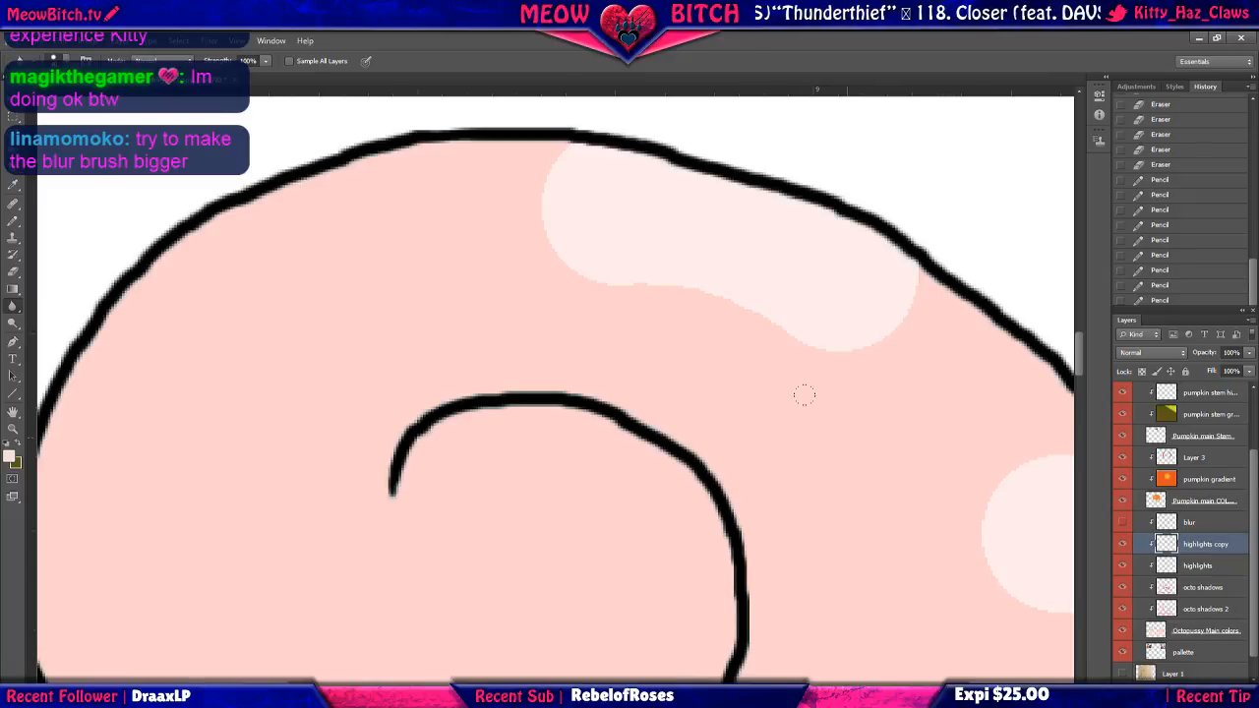
double_click(1204, 544)
type("erasure")
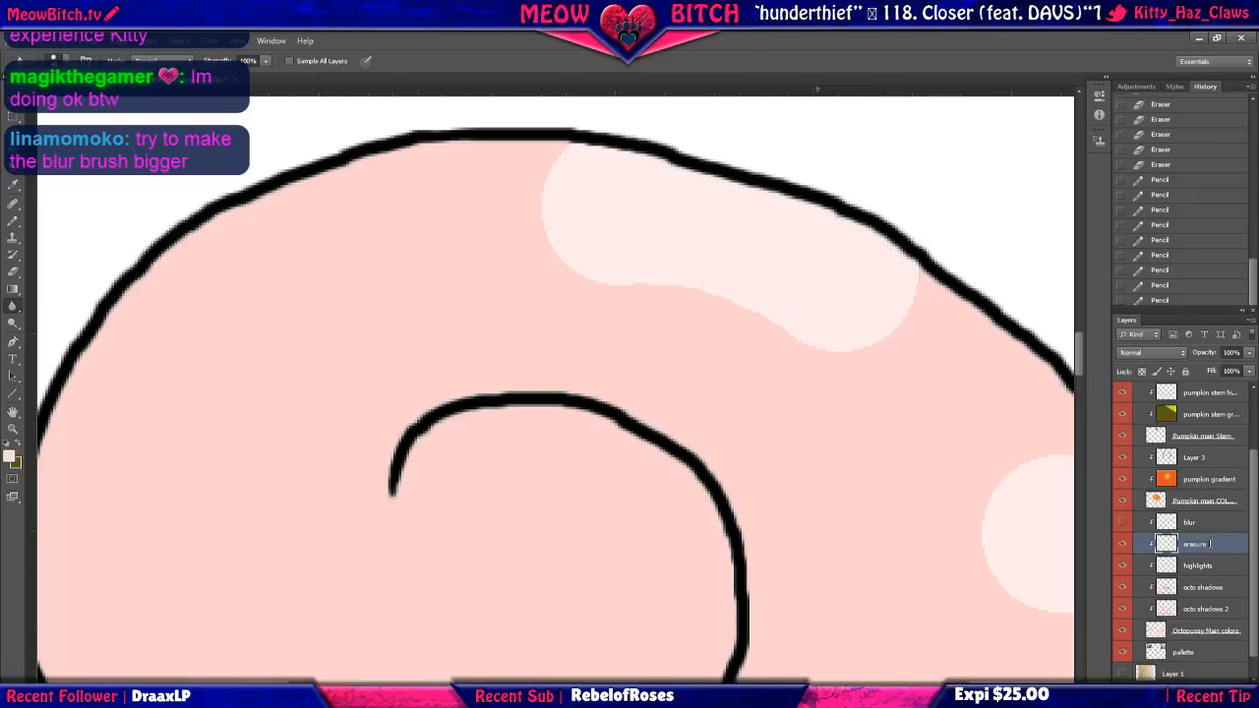
key("Return")
Move the "blur" layer beneath "erasure", hide "erasure", and compare the highlight with "blur" shown and hidden, leaving it shown.
left_click(1189, 526)
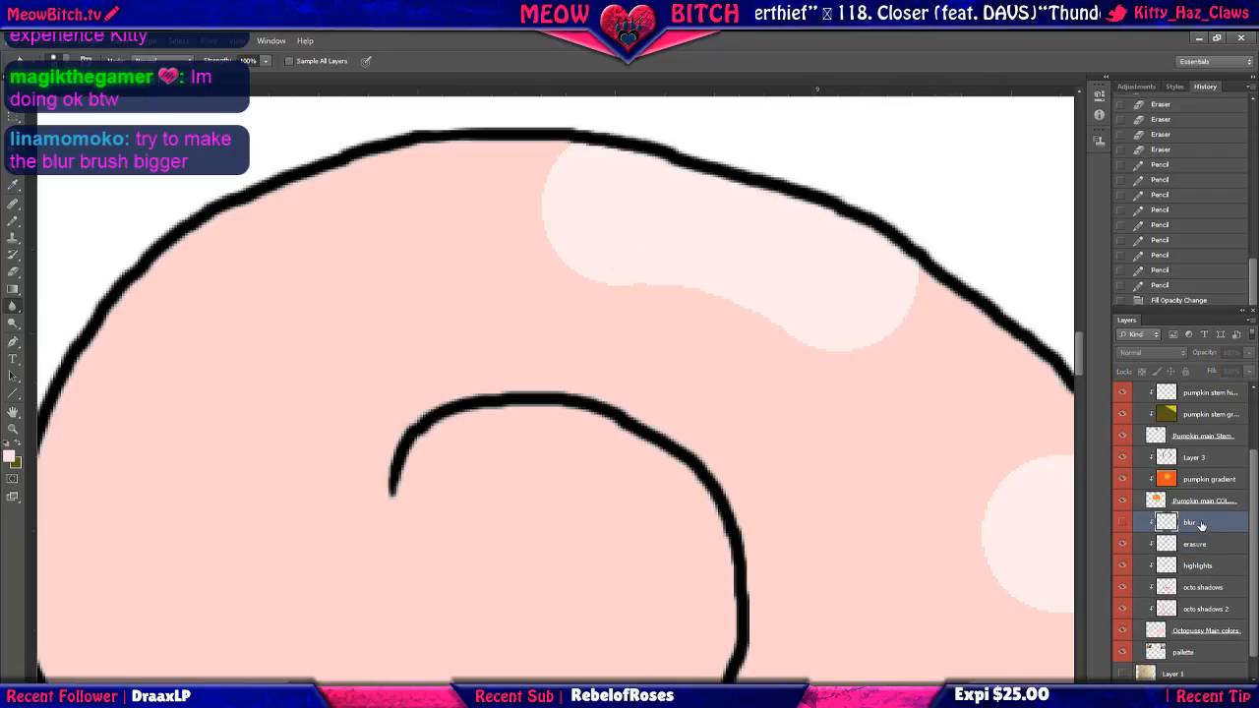
left_click_drag(1202, 529, 1192, 557)
left_click(1124, 545)
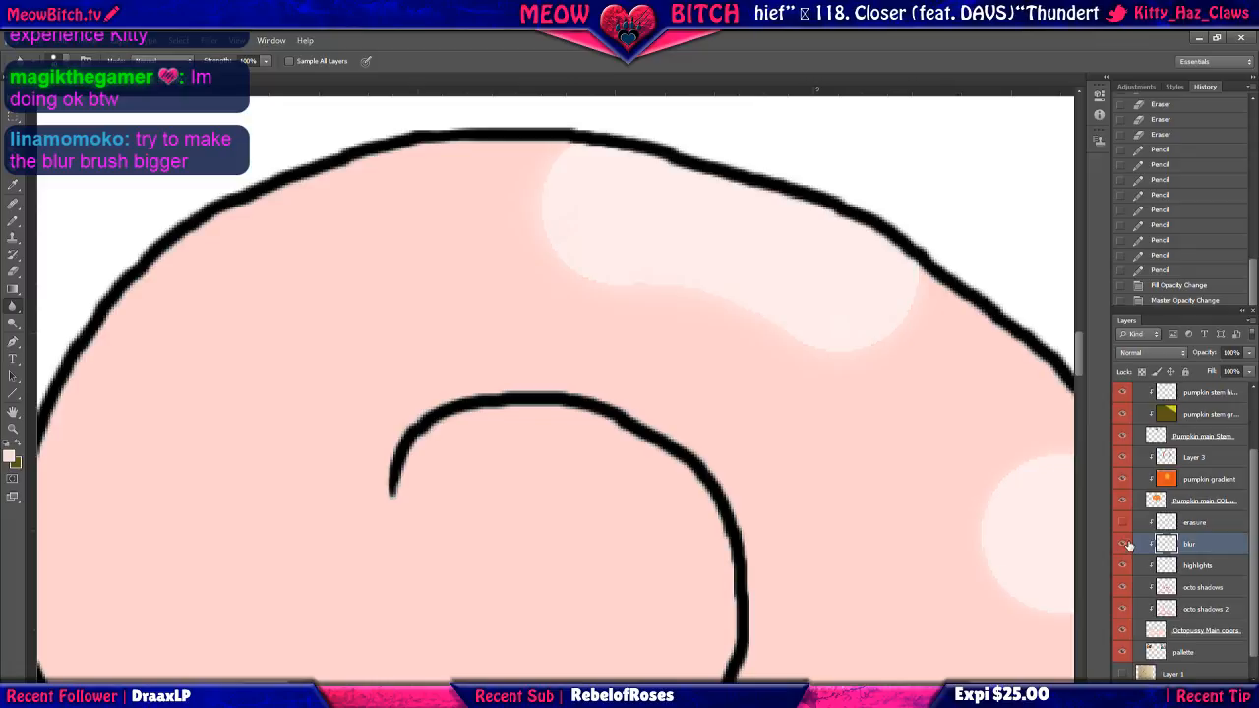
left_click(1124, 549)
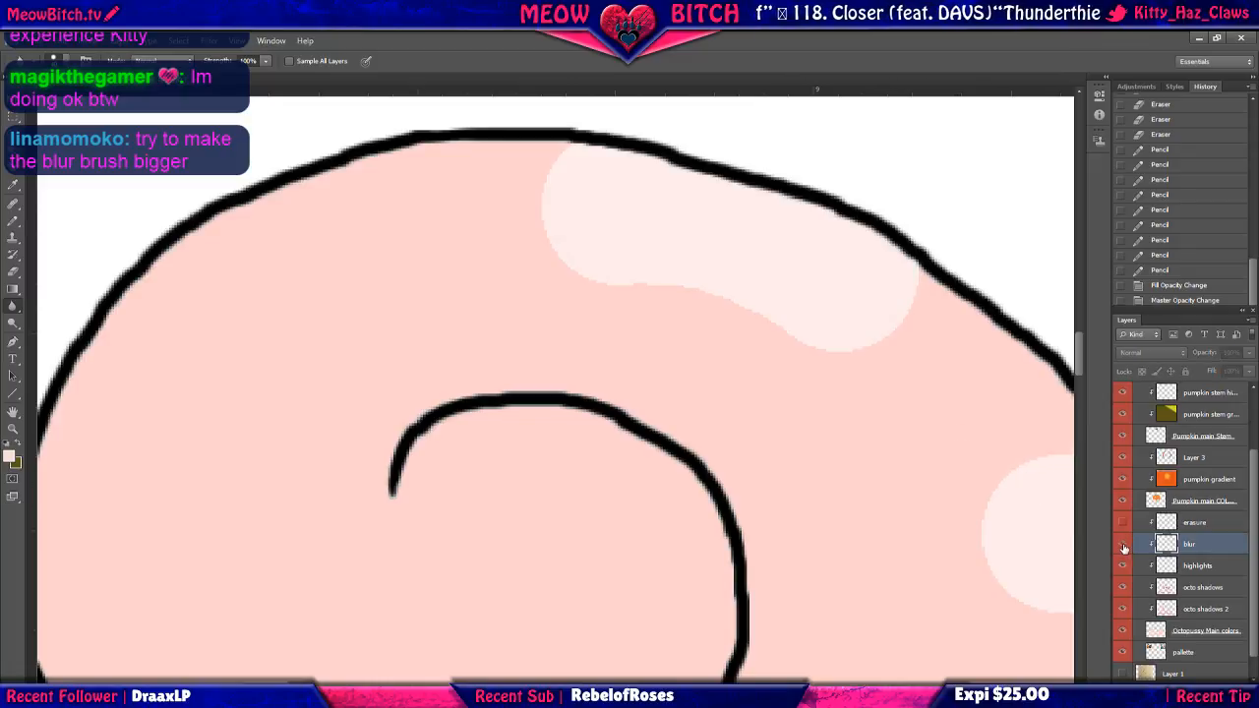
left_click(1125, 547)
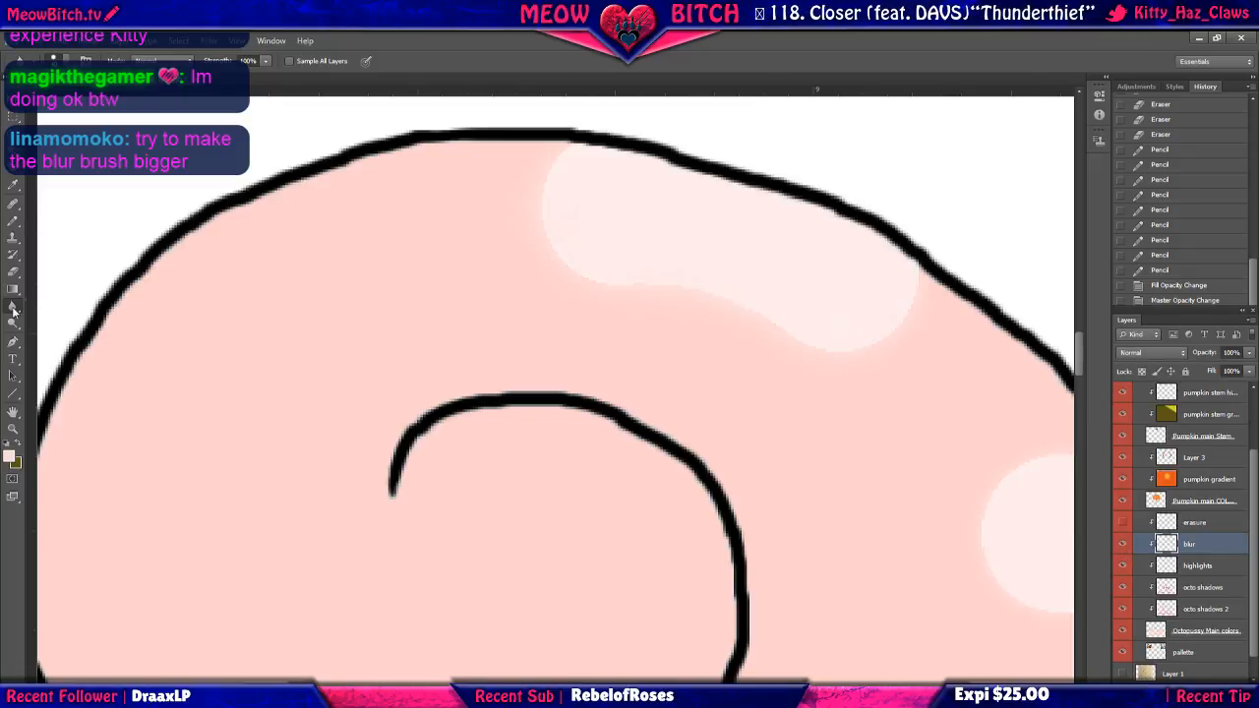
Soften the lower edge of the large highlight on the curled tentacle with the Blur tool on the "blur" layer.
left_click_drag(12, 305, 54, 307)
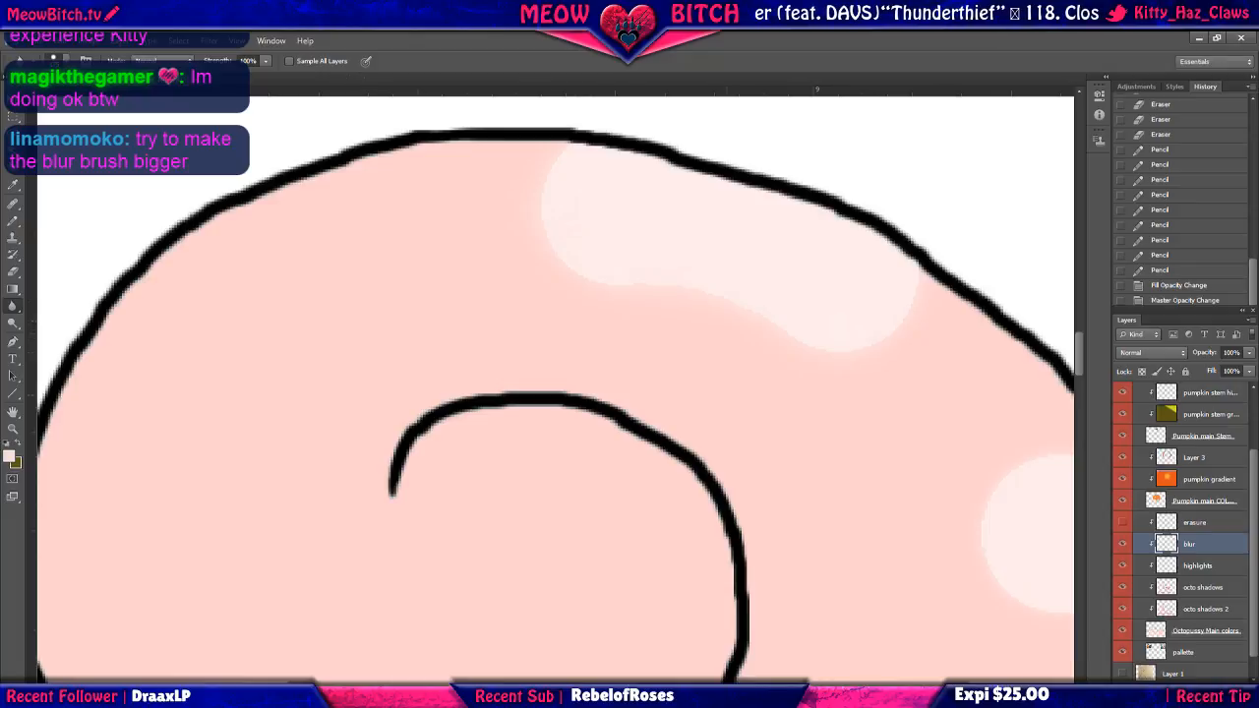
left_click_drag(806, 326, 705, 283)
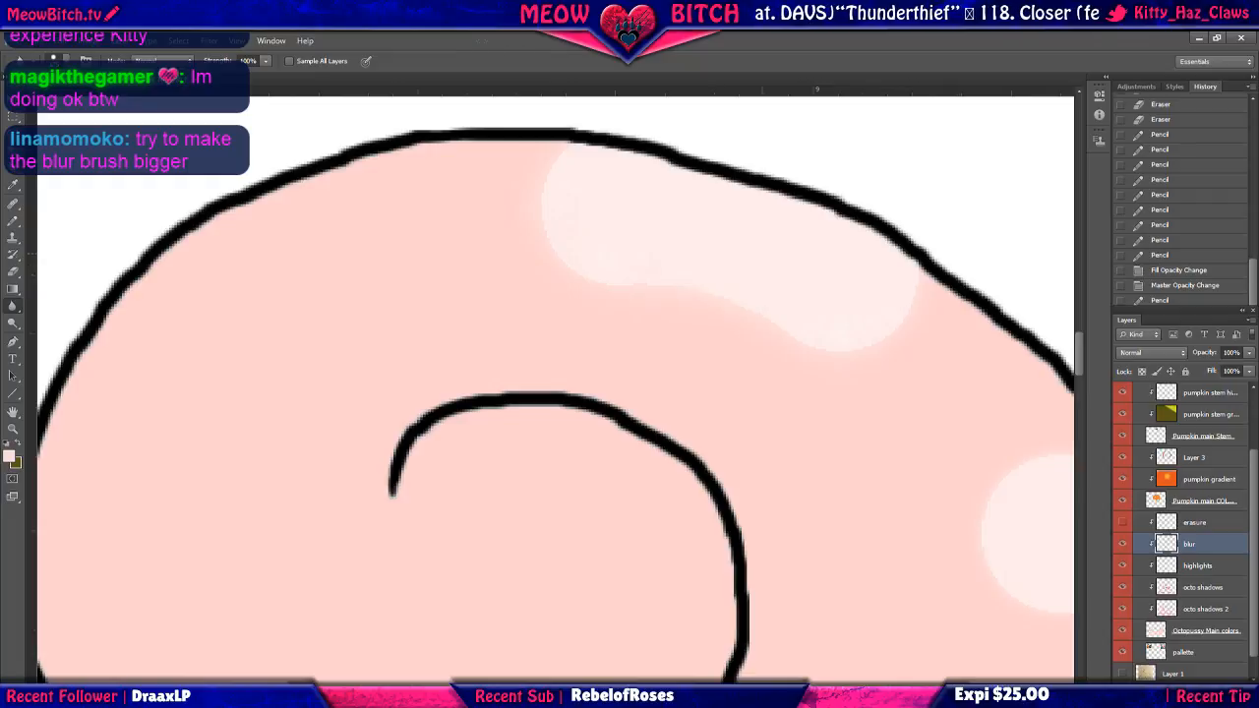
mouse_move(757, 320)
left_mouse_down()
mouse_move(735, 286)
mouse_move(740, 306)
left_mouse_up()
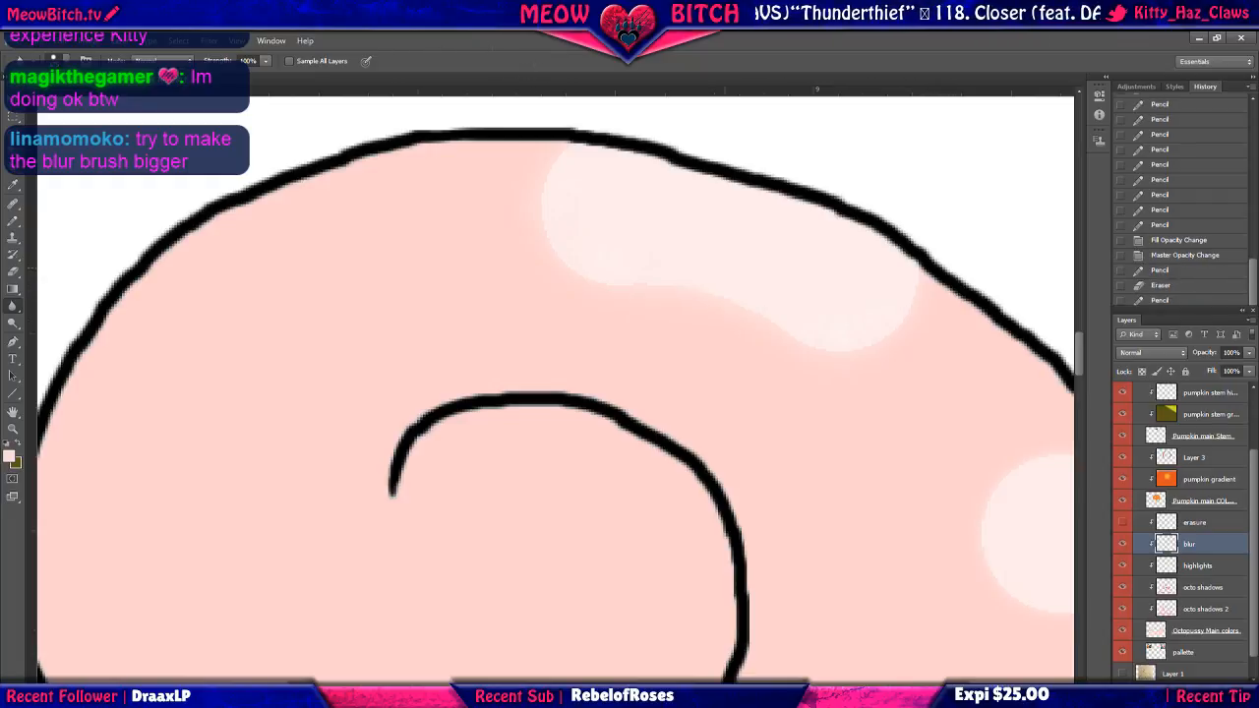
left_click_drag(700, 259, 737, 291)
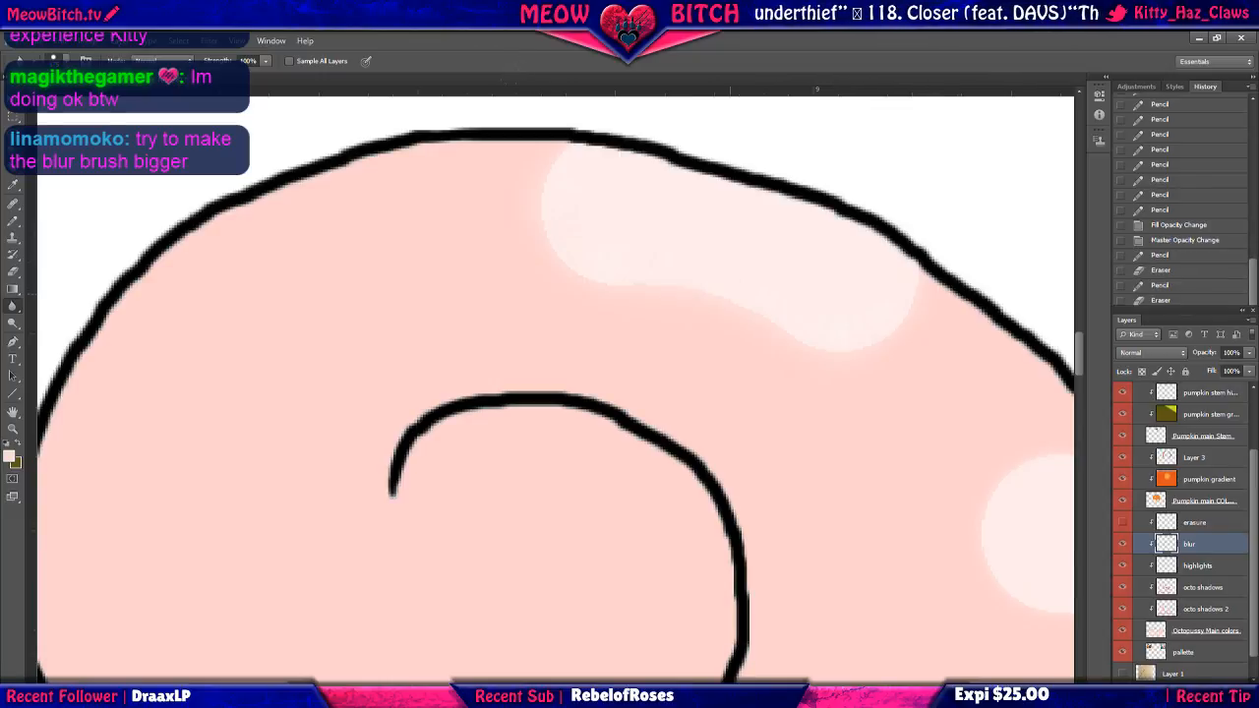
left_click_drag(690, 325, 687, 327)
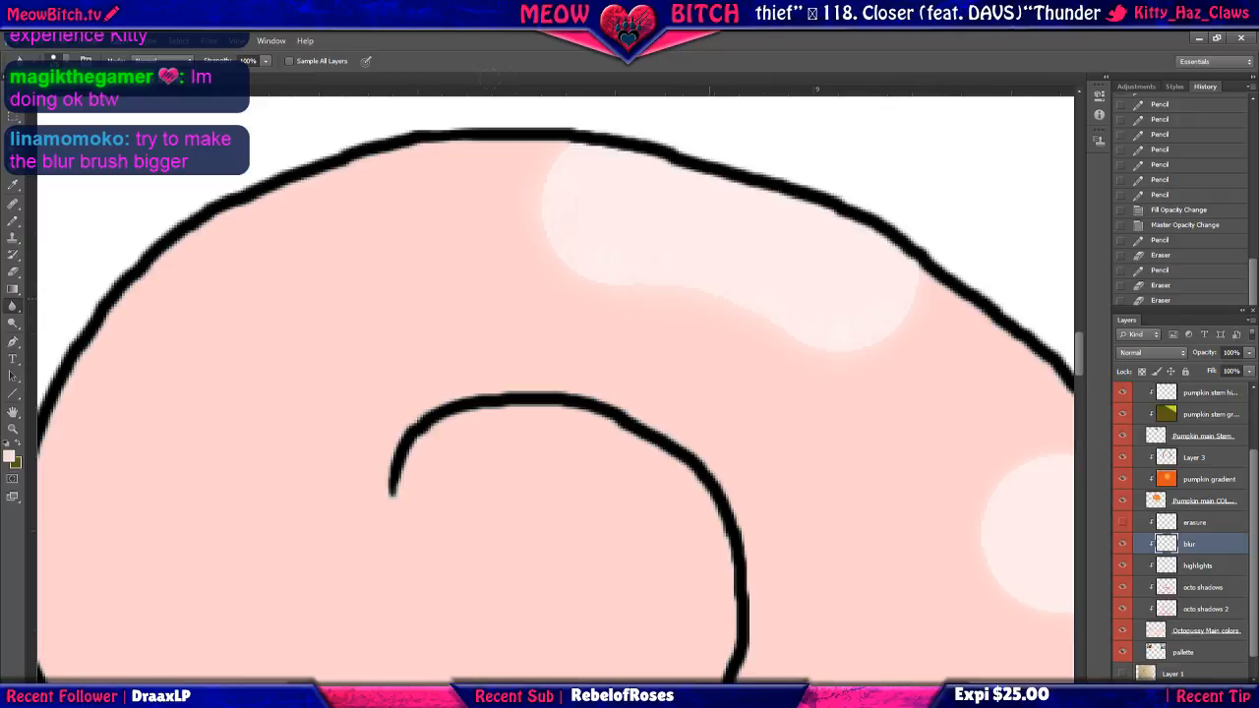
scroll(713, 315, "down", 4)
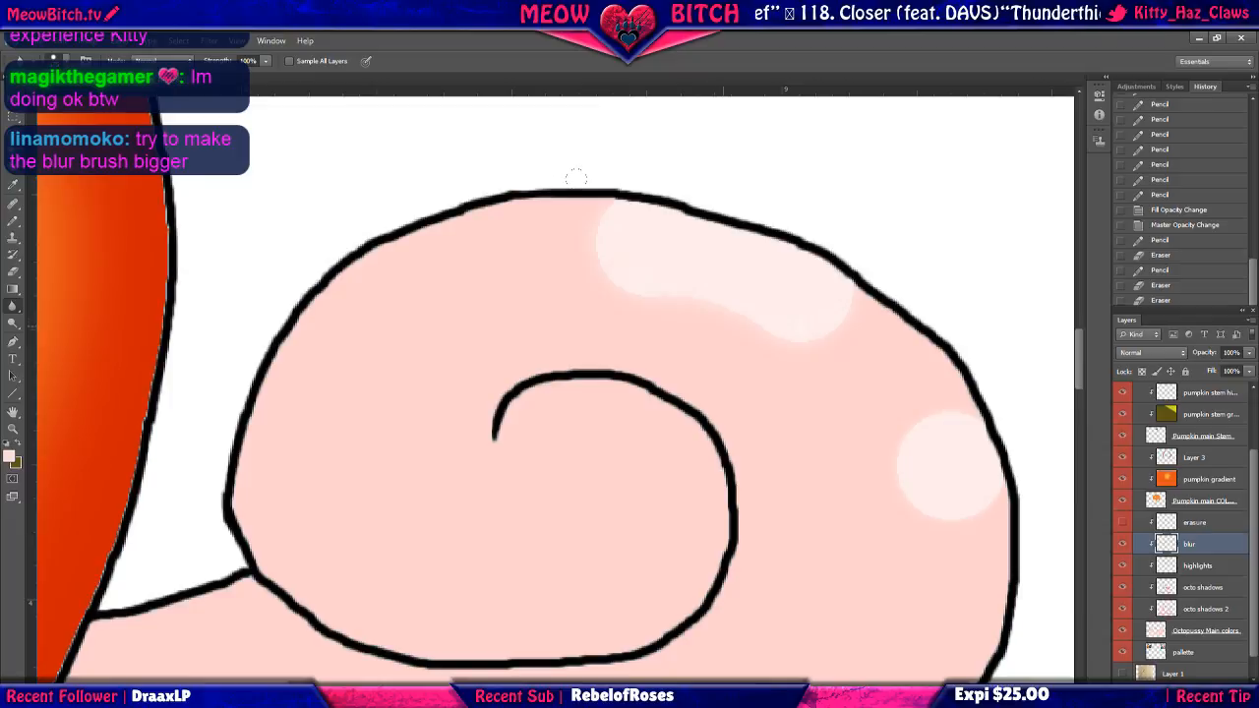
left_click(588, 180)
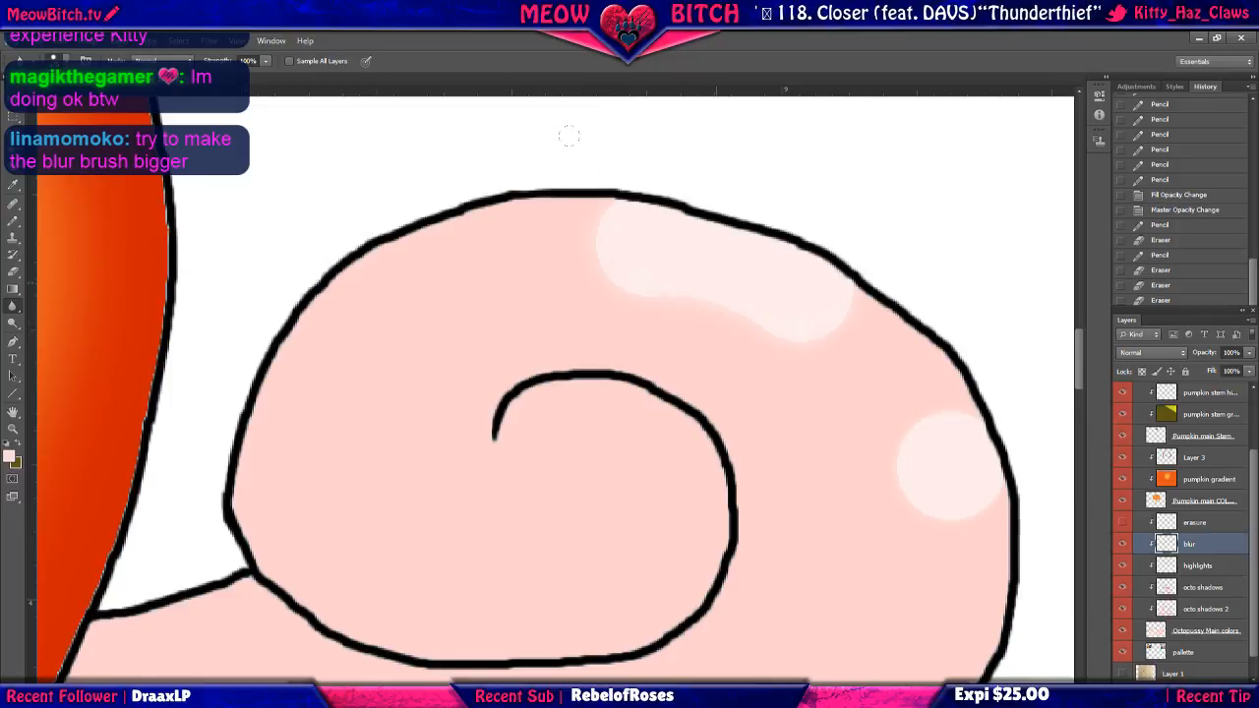
scroll(553, 111, "up", 1)
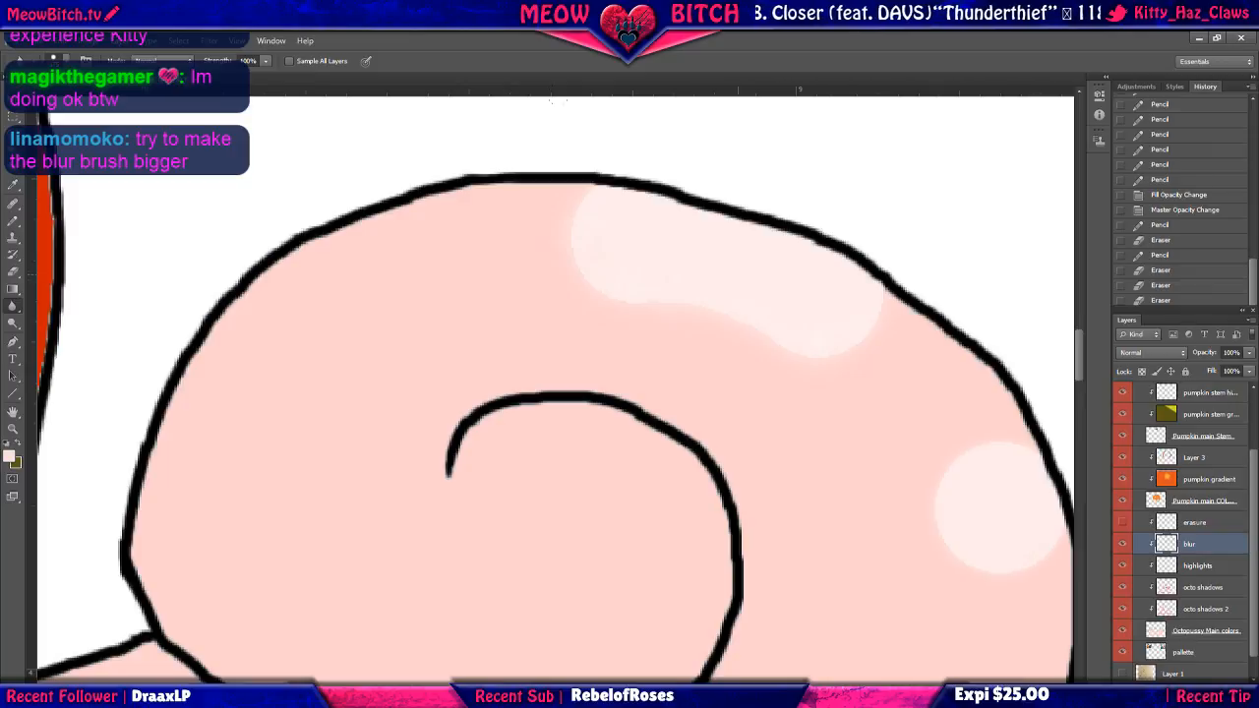
left_click(558, 104)
scroll(737, 288, "up", 2)
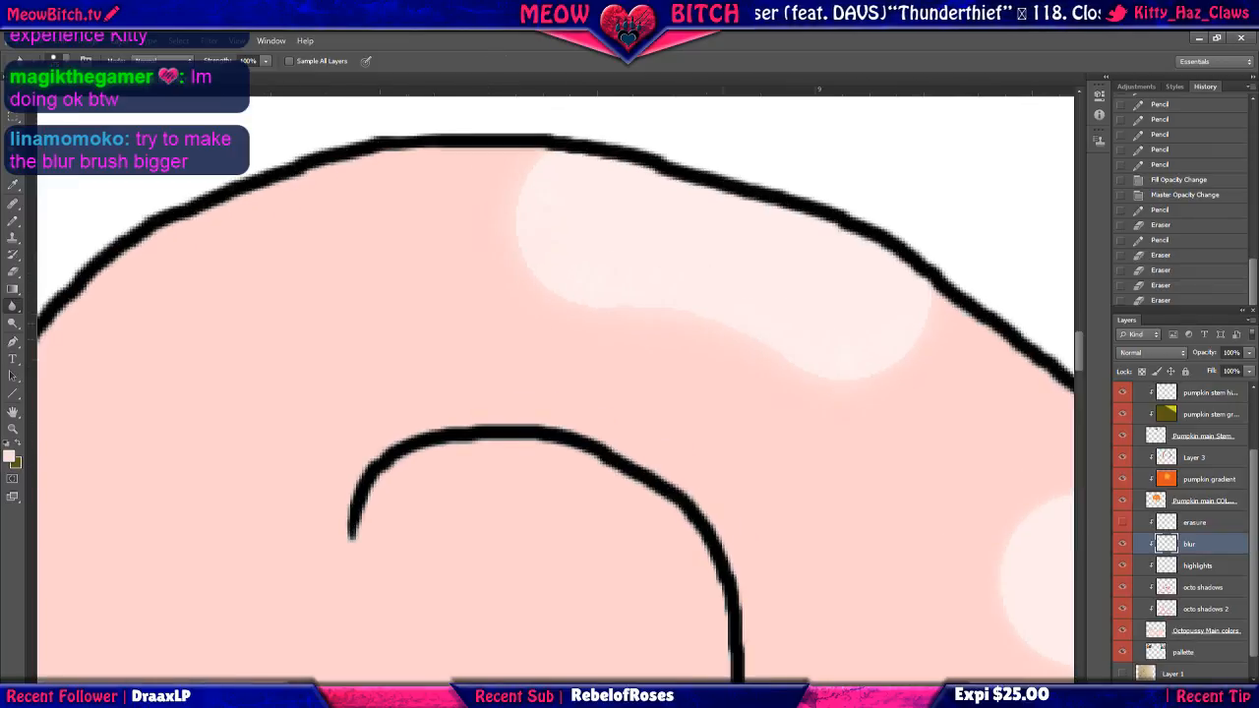
left_click(691, 321)
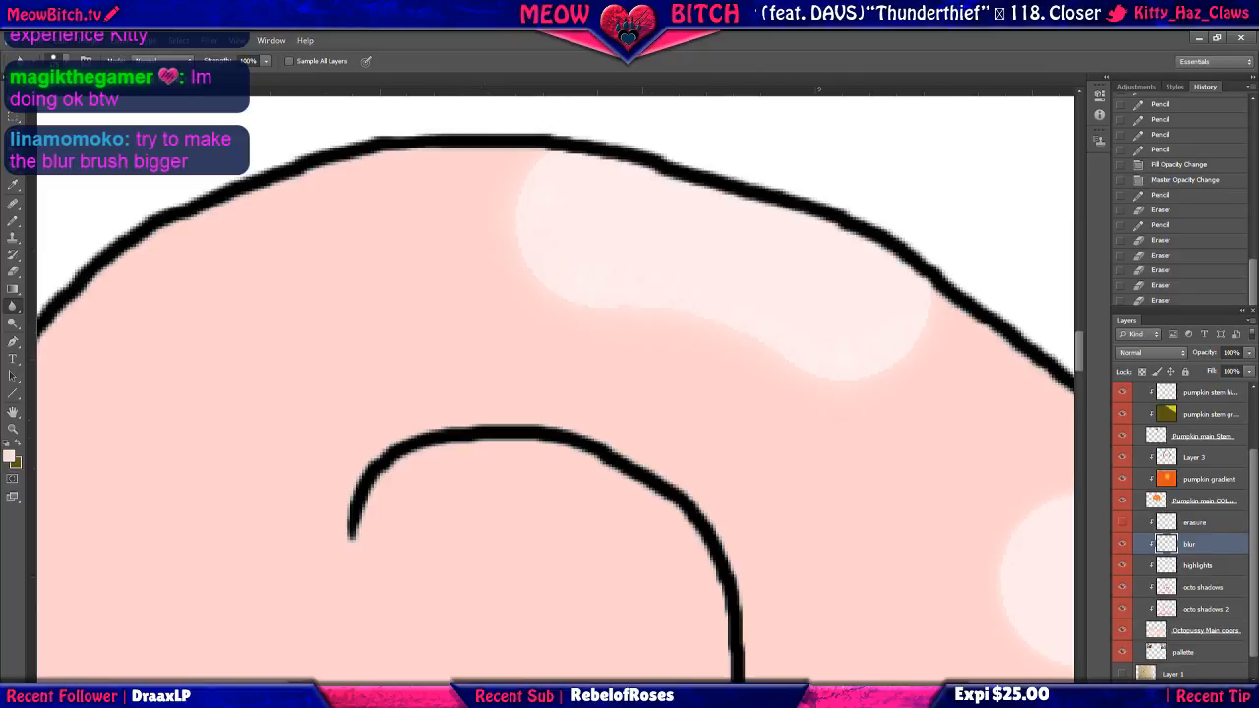
Hide the "blur" layer and make the "erasure" layer visible.
scroll(548, 338, "down", 4)
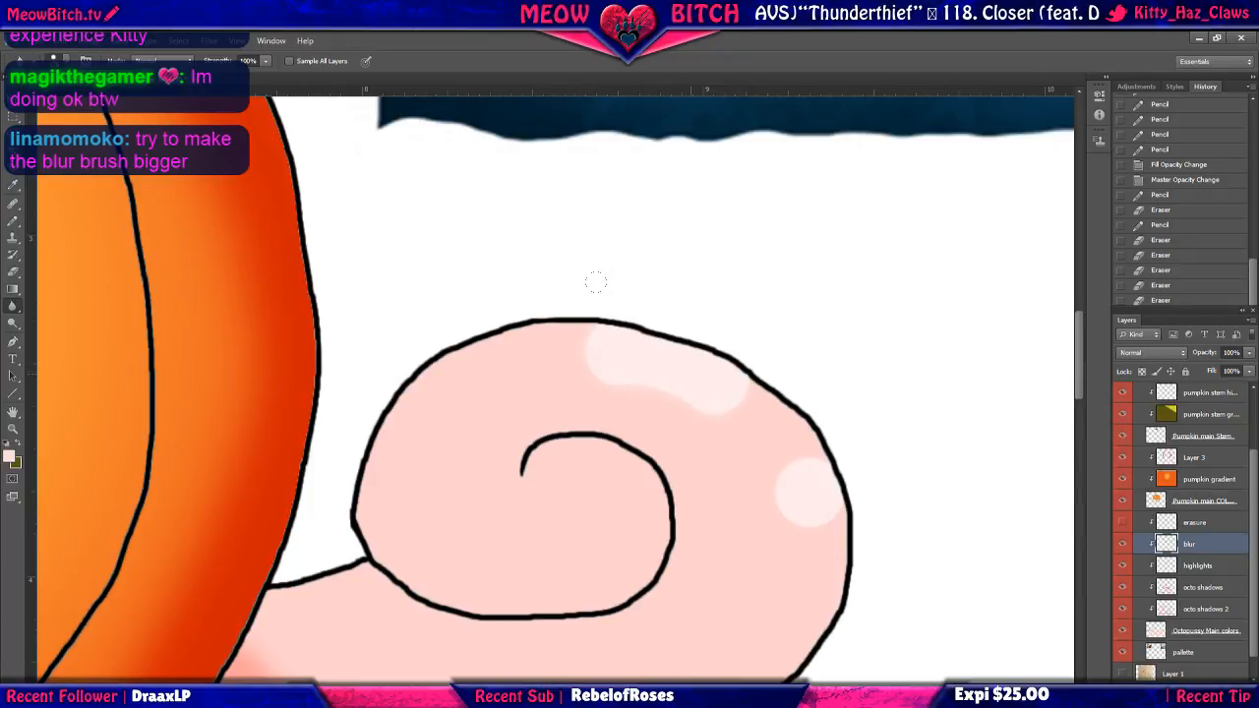
key("ctrl+j")
scroll(688, 419, "up", 4)
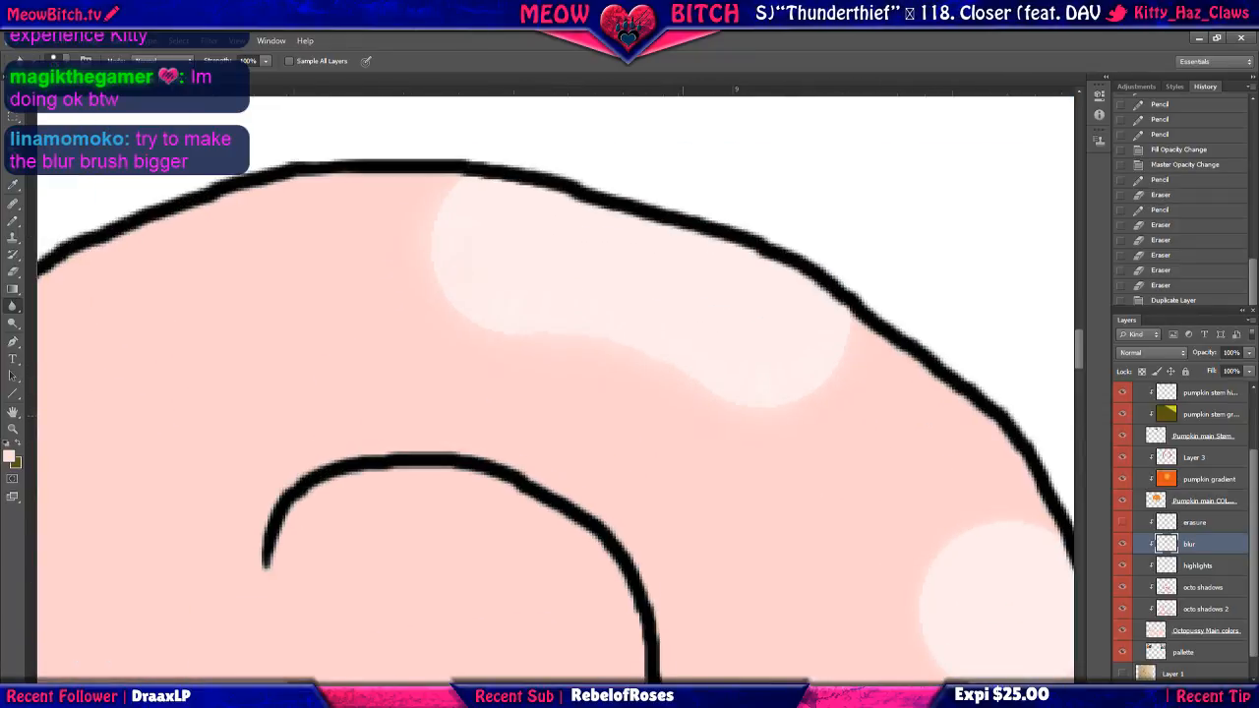
left_click(1122, 543)
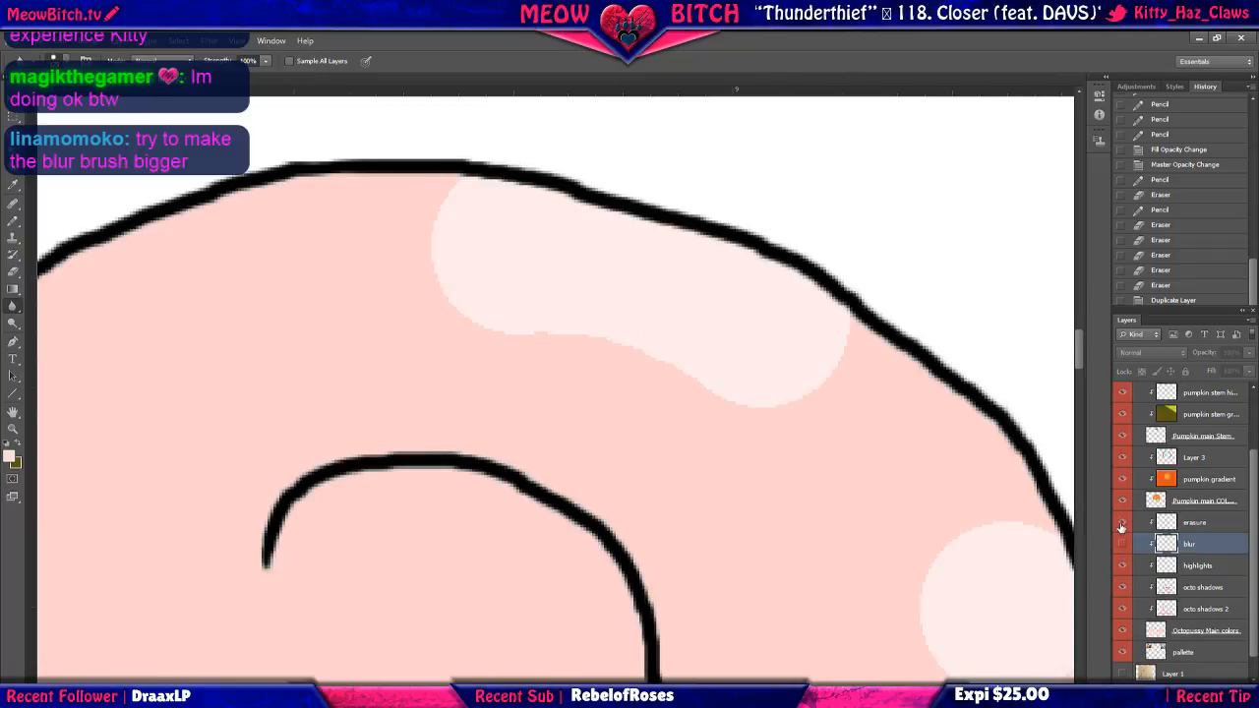
left_click(1122, 522)
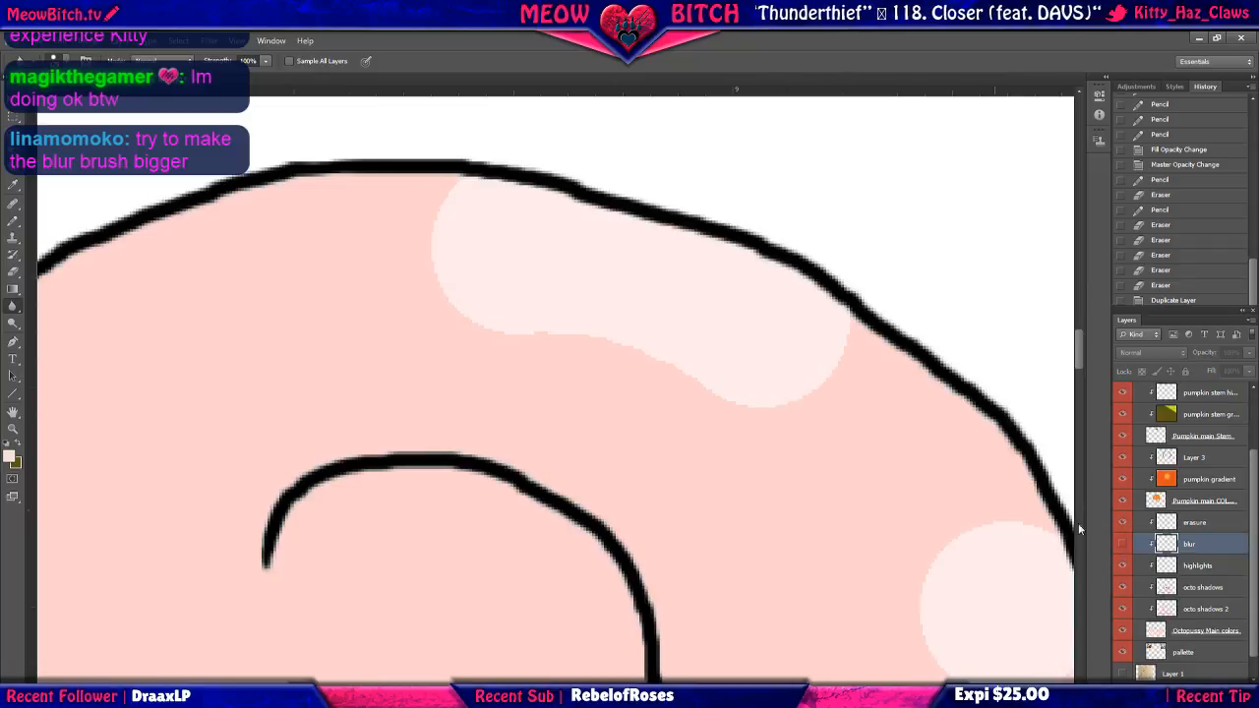
Set the Eraser's flow to 6%, select the "erasure" layer, and try erasing beside the large highlight's upper end.
left_click(14, 271)
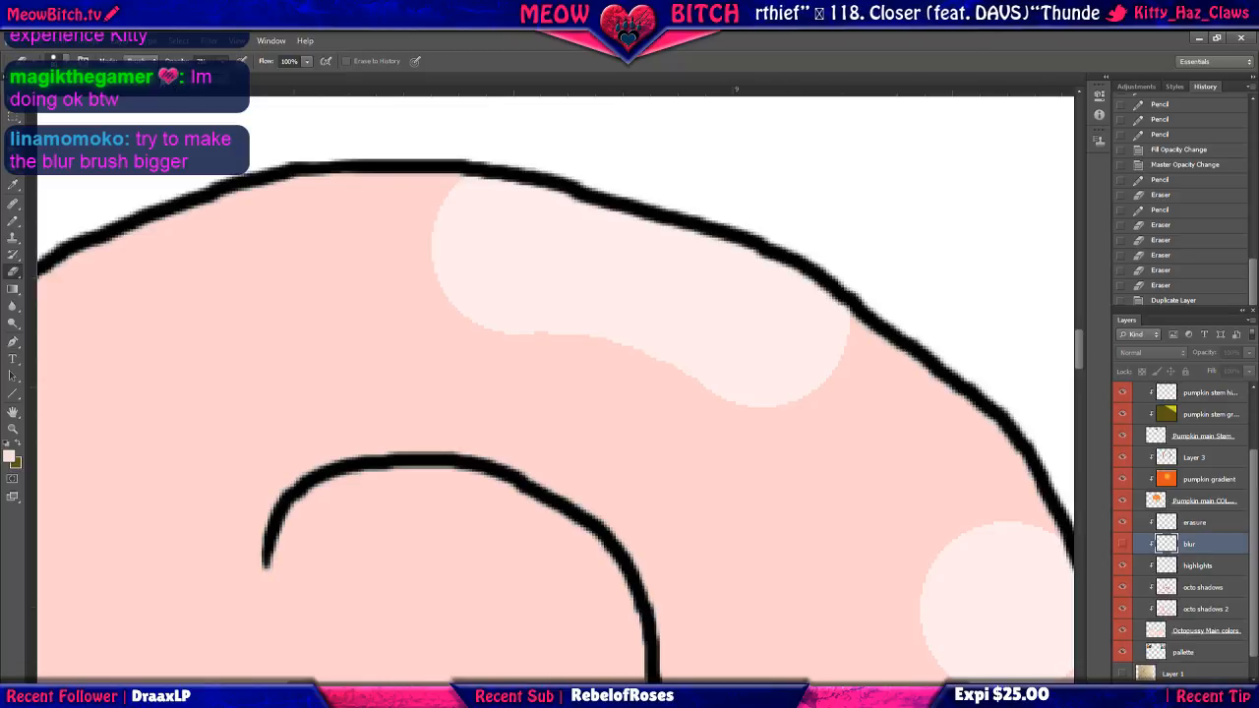
left_click(306, 63)
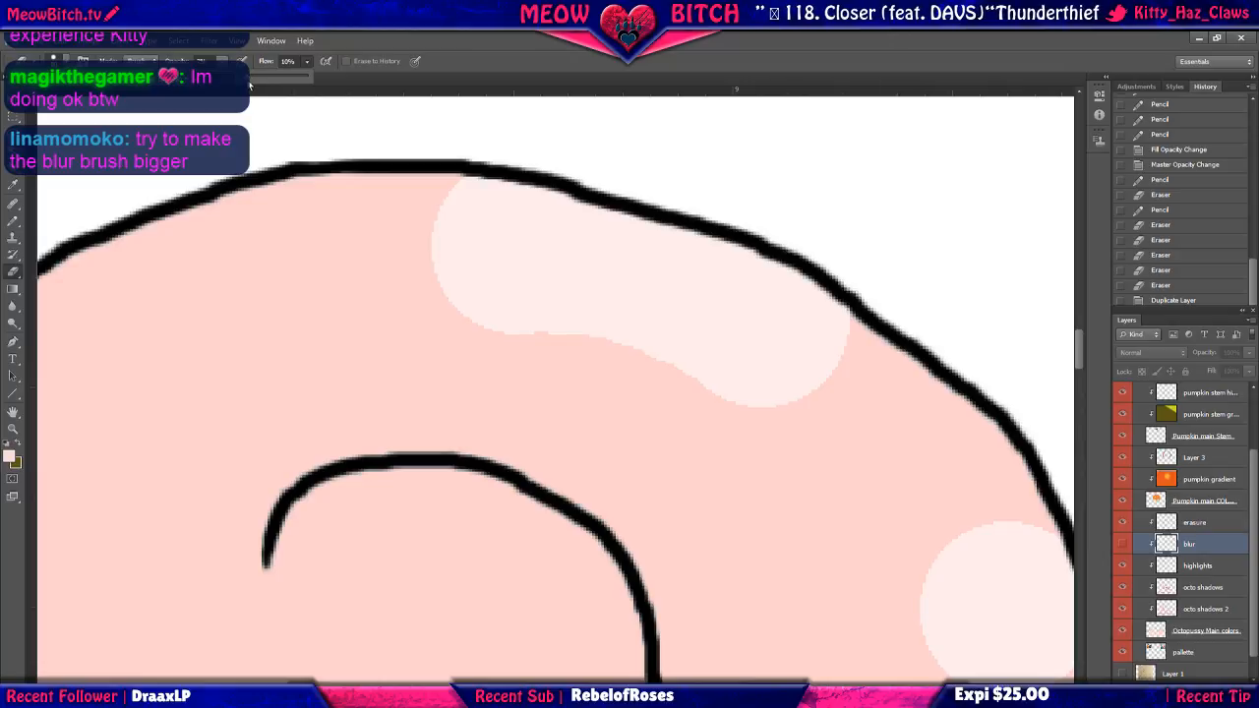
left_click_drag(250, 81, 246, 82)
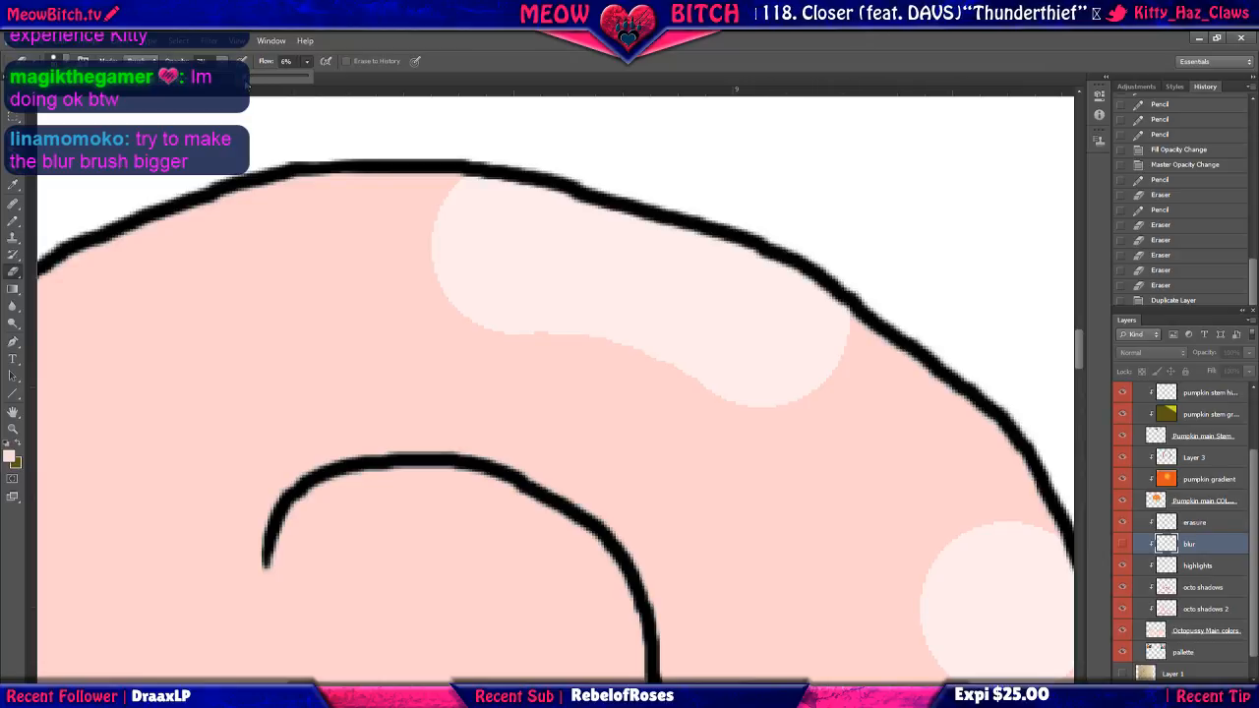
left_click(337, 225)
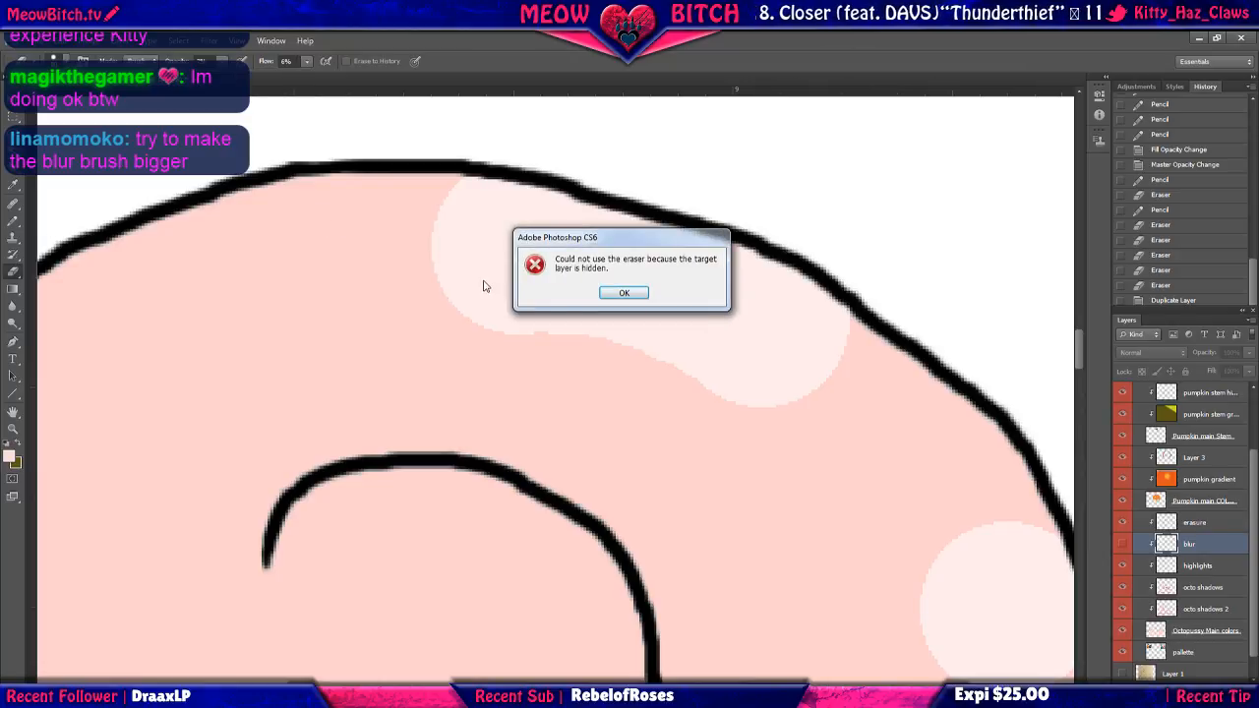
left_click(623, 293)
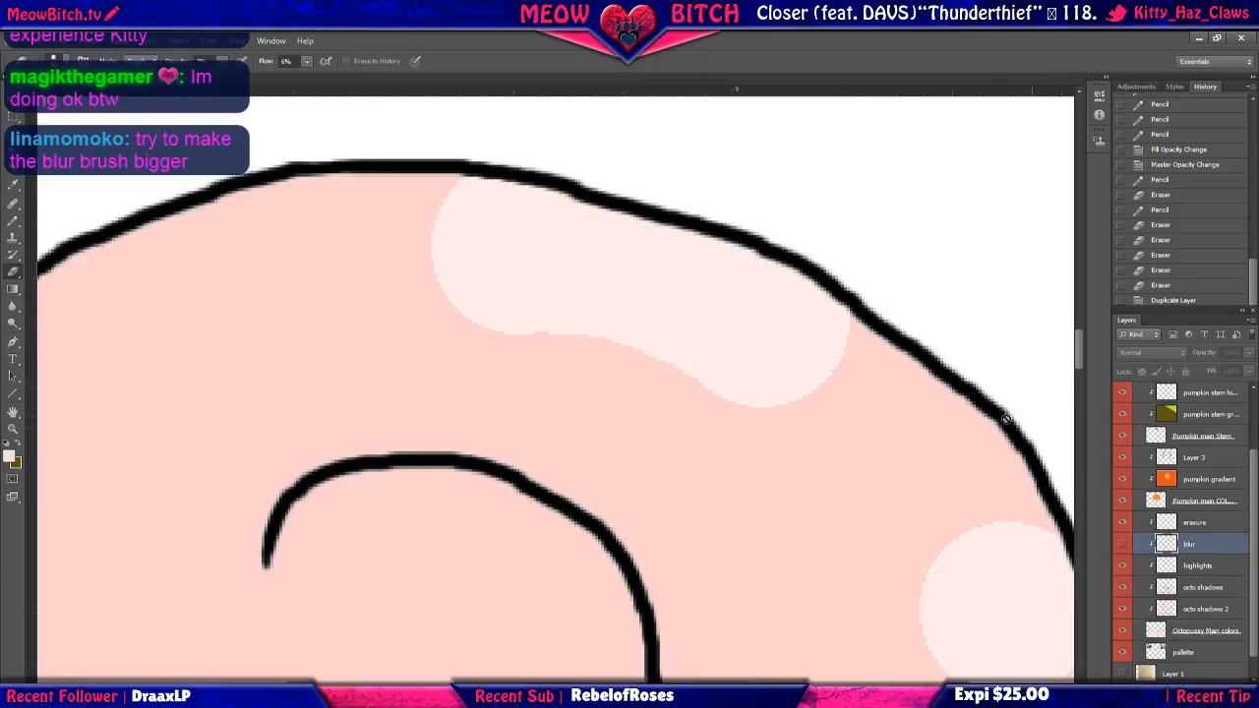
left_click(1205, 524)
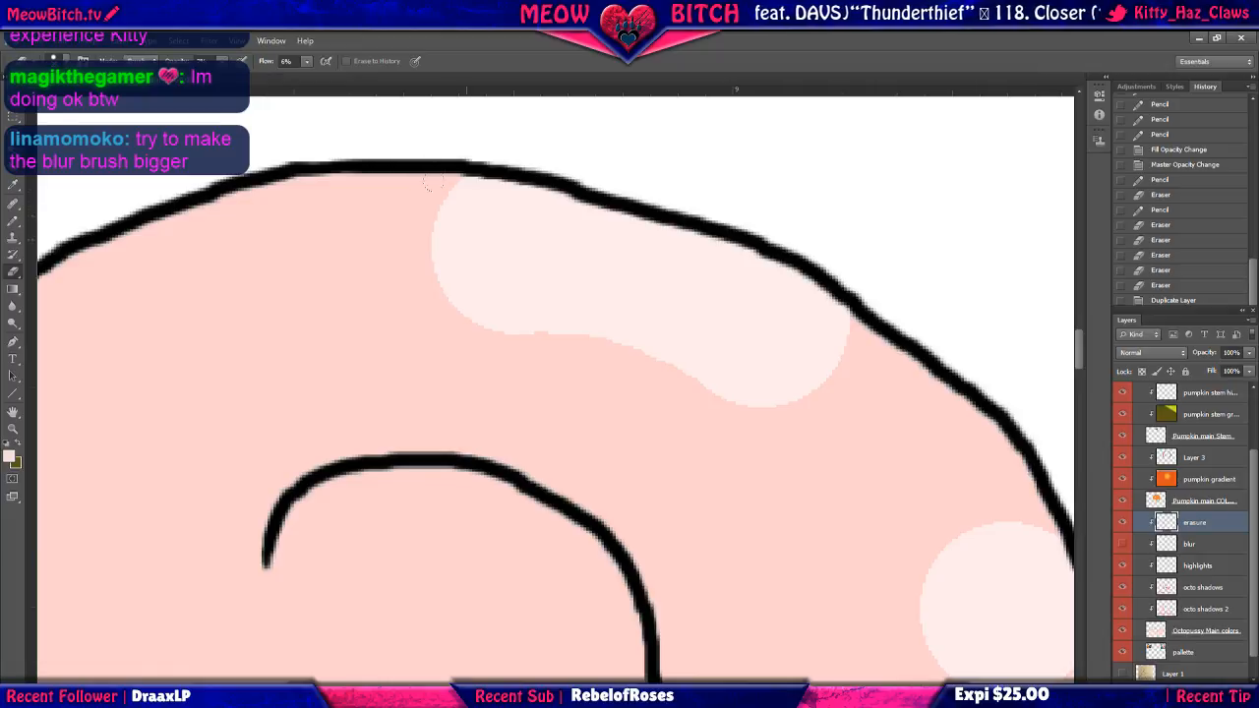
left_click_drag(423, 173, 323, 121)
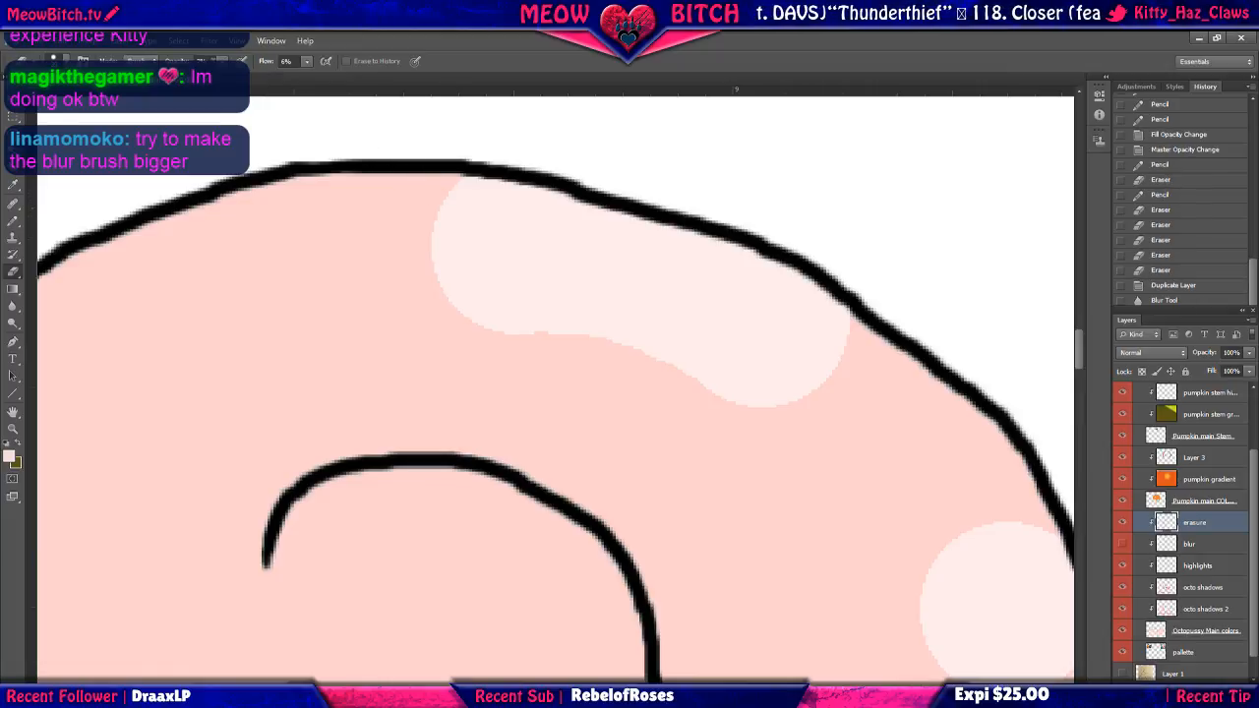
Set the Eraser's flow to 100% and go over the large highlight's edges and lower end on the "erasure" layer.
left_click(307, 63)
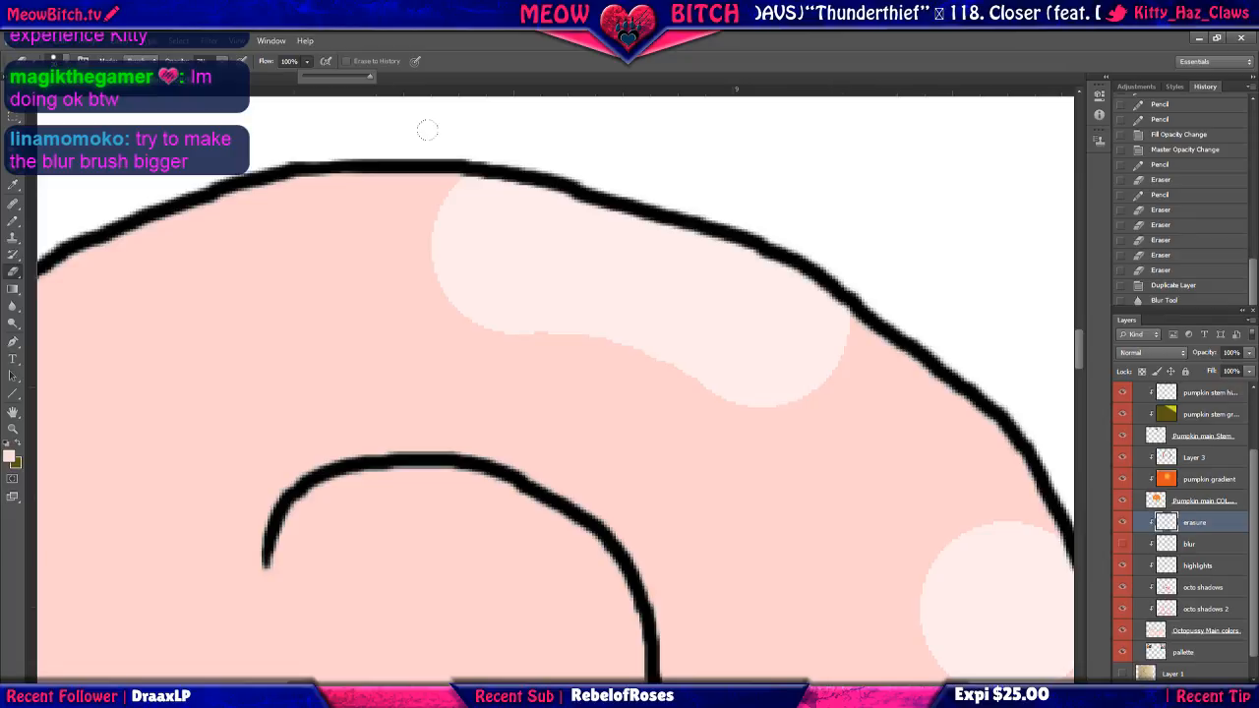
left_click(434, 183)
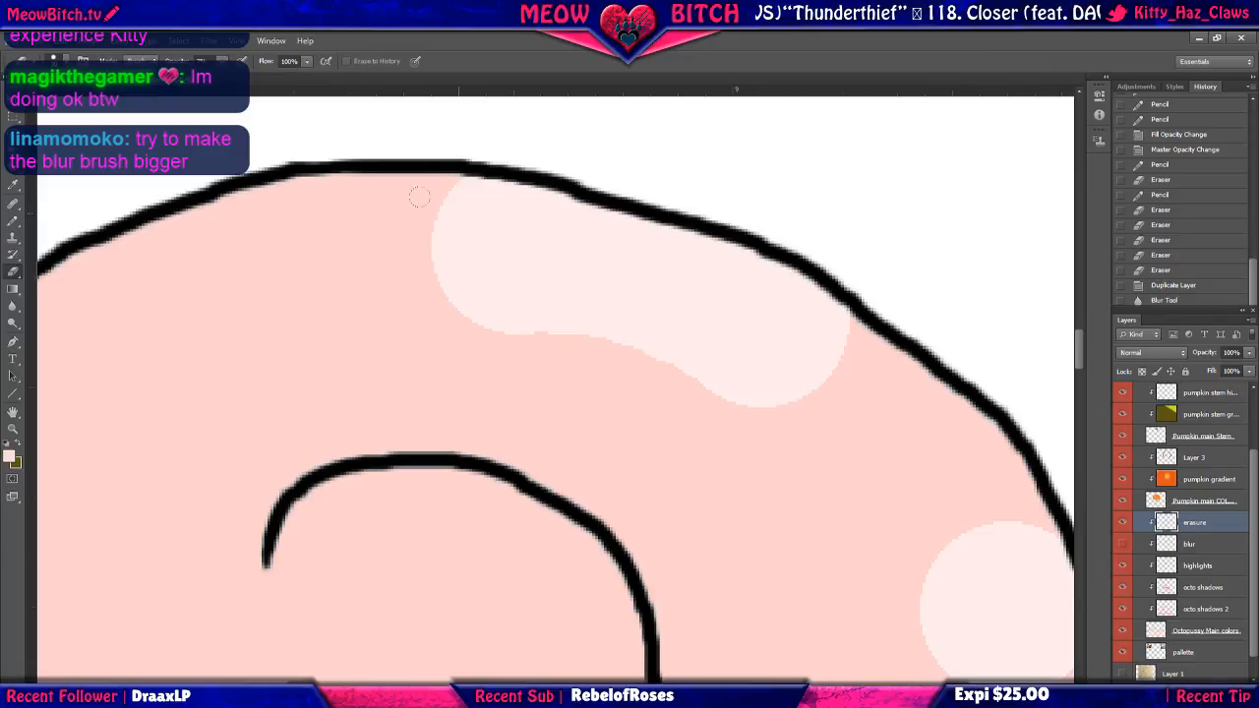
left_click(416, 186)
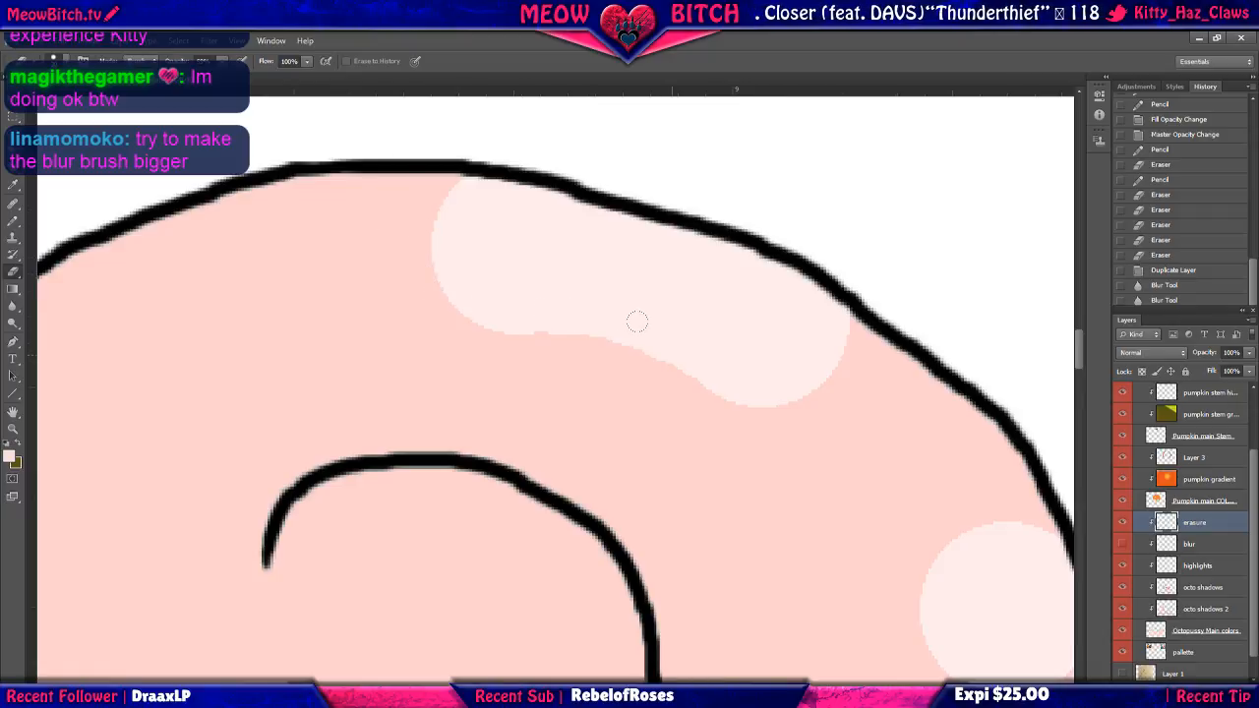
left_click(687, 334)
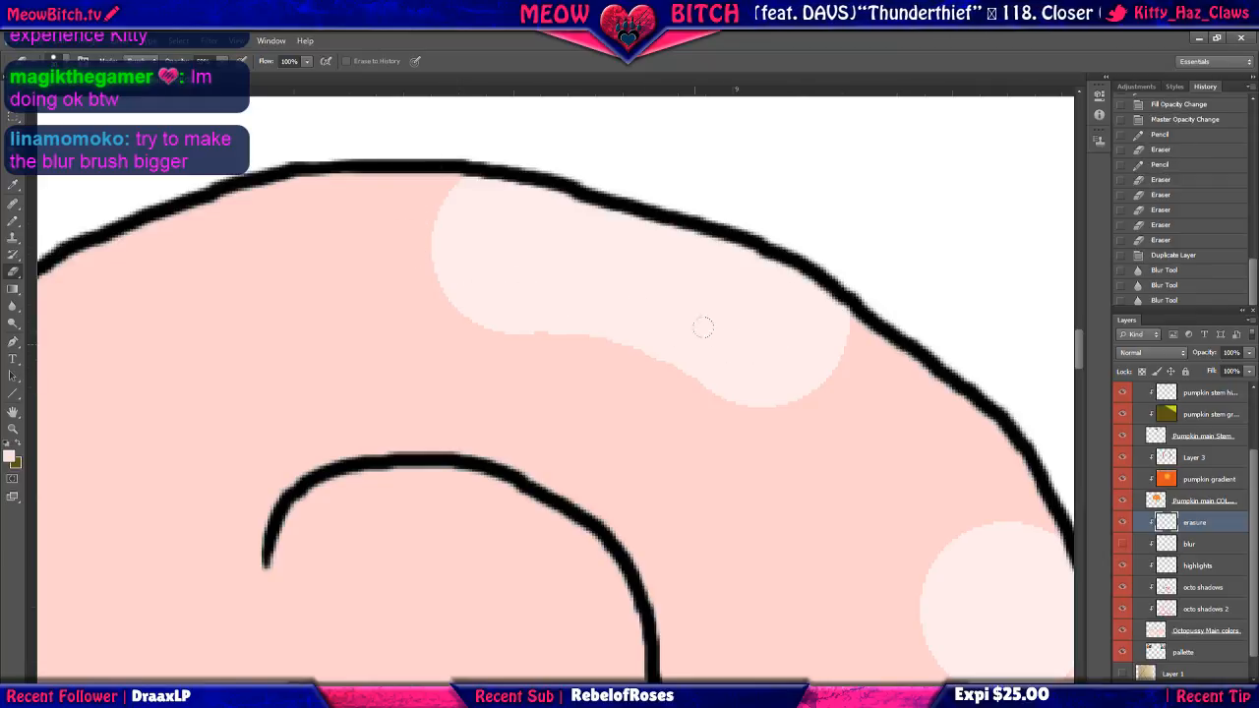
mouse_move(702, 327)
left_mouse_down()
mouse_move(764, 341)
mouse_move(781, 298)
left_mouse_up()
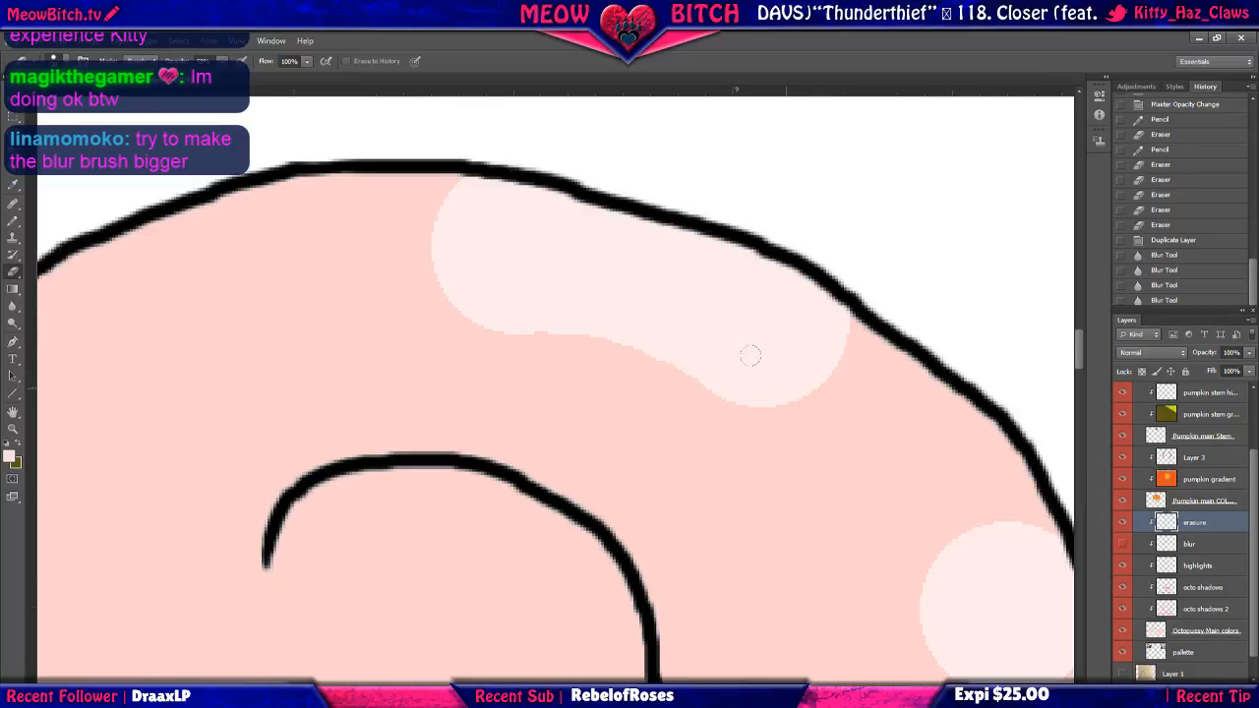
left_click_drag(622, 315, 815, 352)
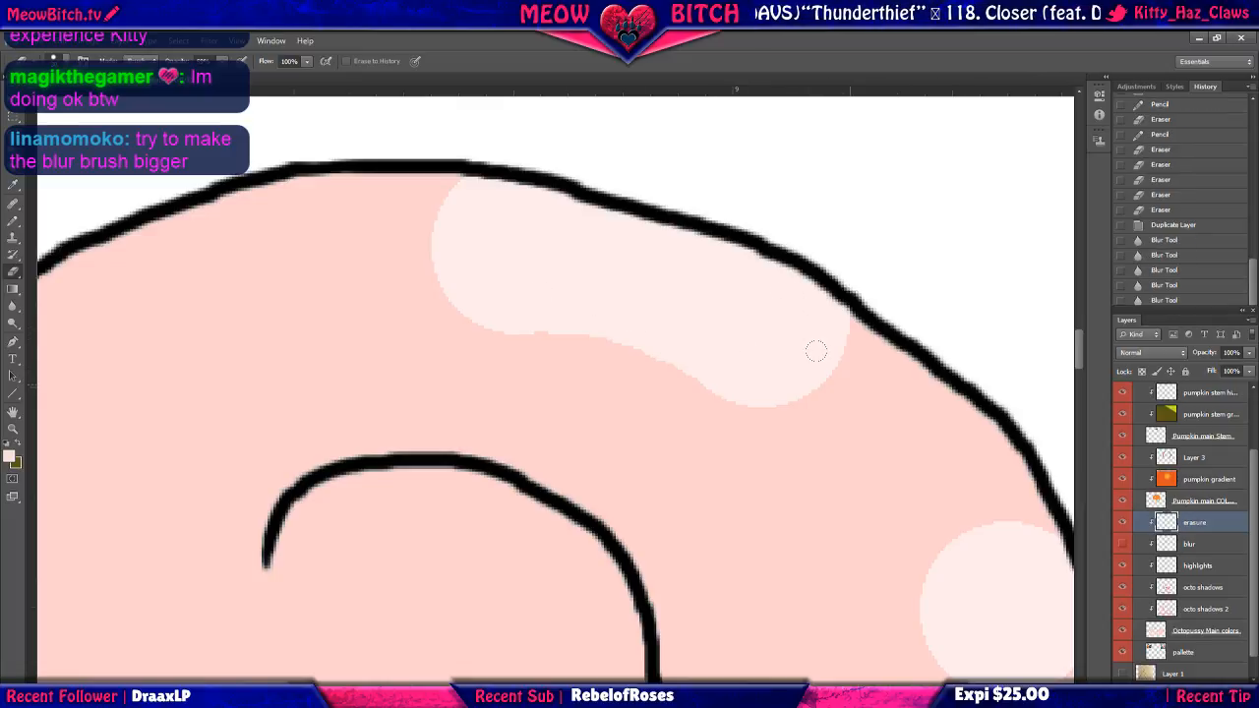
Compare the highlight with "erasure" shown and hidden, move that layer beneath "blur", and hide it.
left_click(1124, 524)
left_click(1124, 525)
left_click(1124, 525)
left_click(1125, 525)
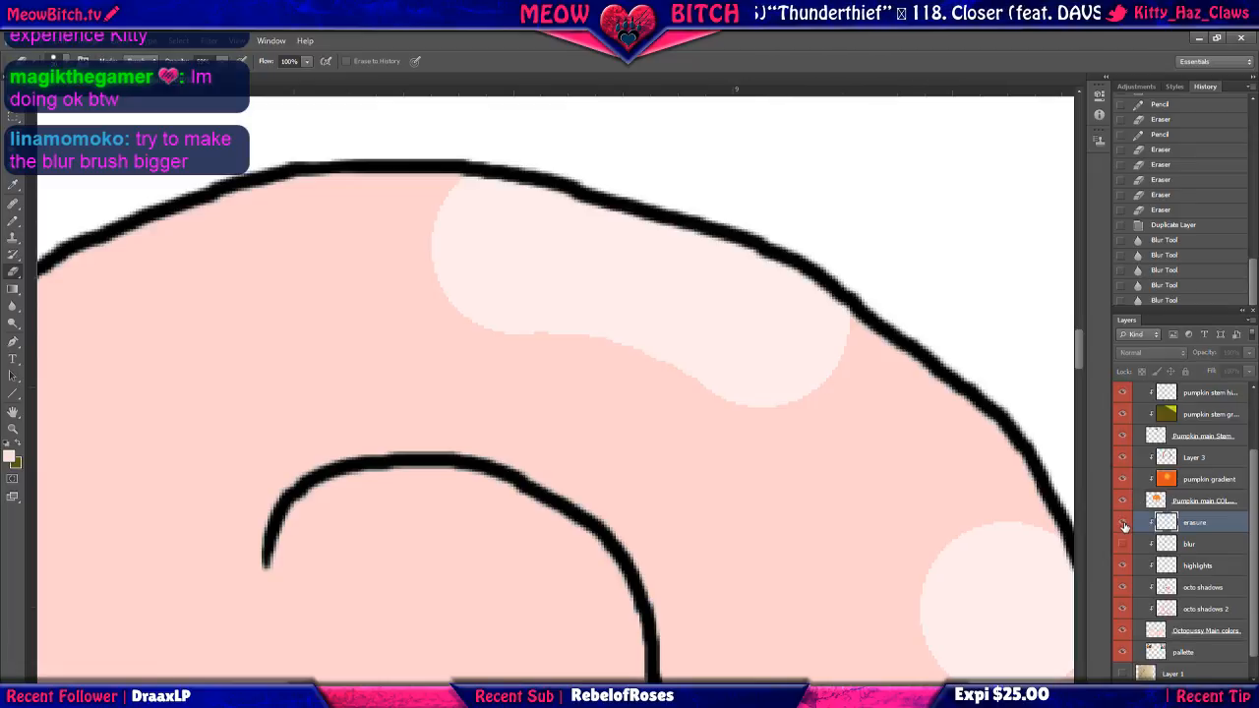
left_click_drag(1167, 526, 1158, 551)
left_click(1122, 545)
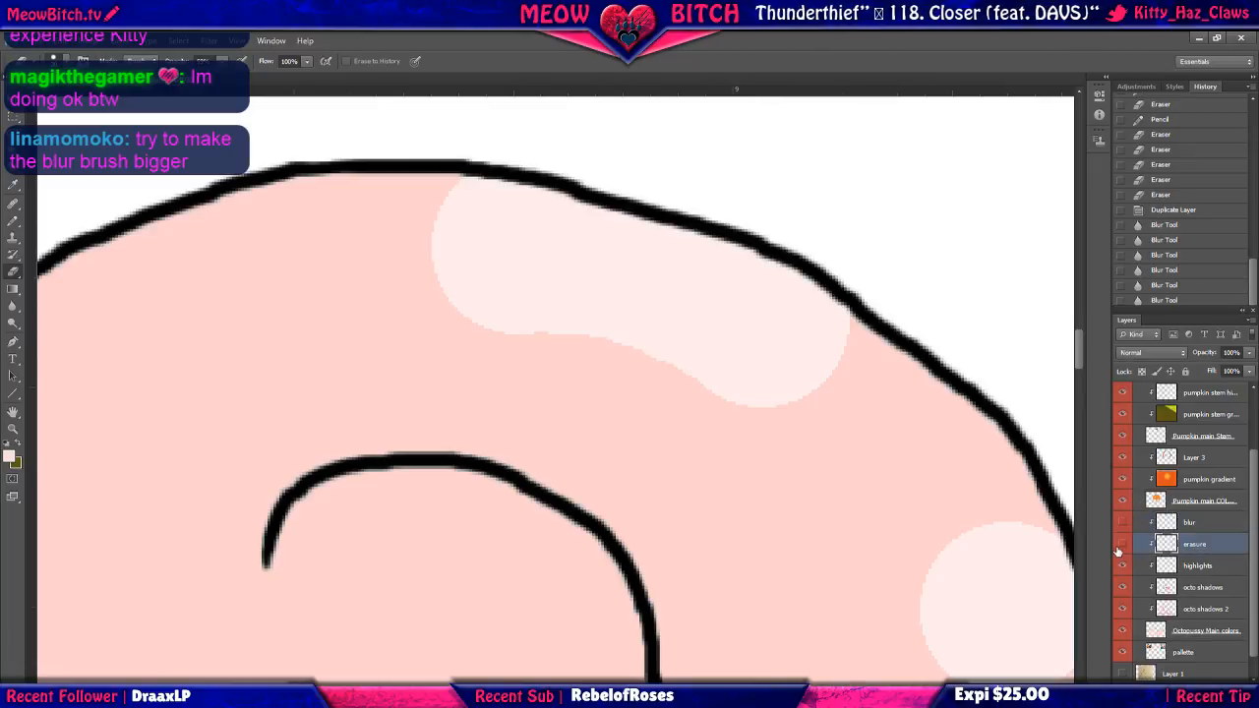
Show the "erasure" layer, try another eraser stroke along the large highlight's lower edge, and delete the layer.
left_click(1118, 547)
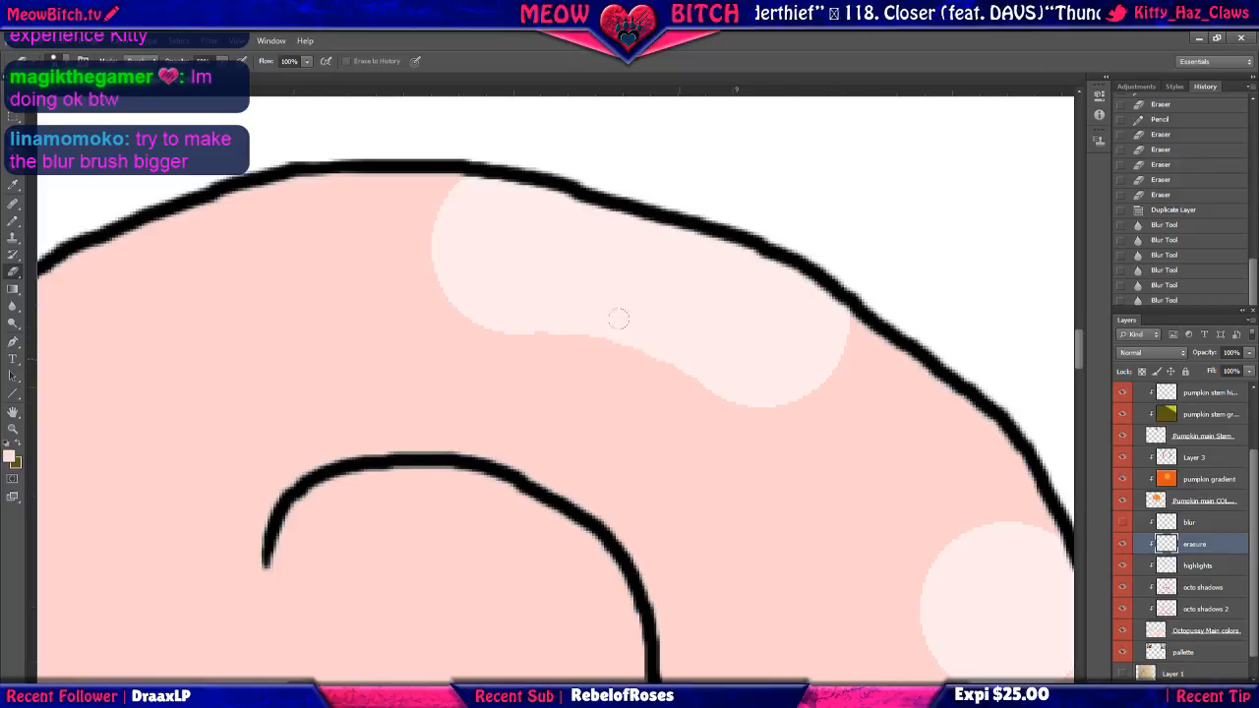
left_click_drag(618, 317, 558, 306)
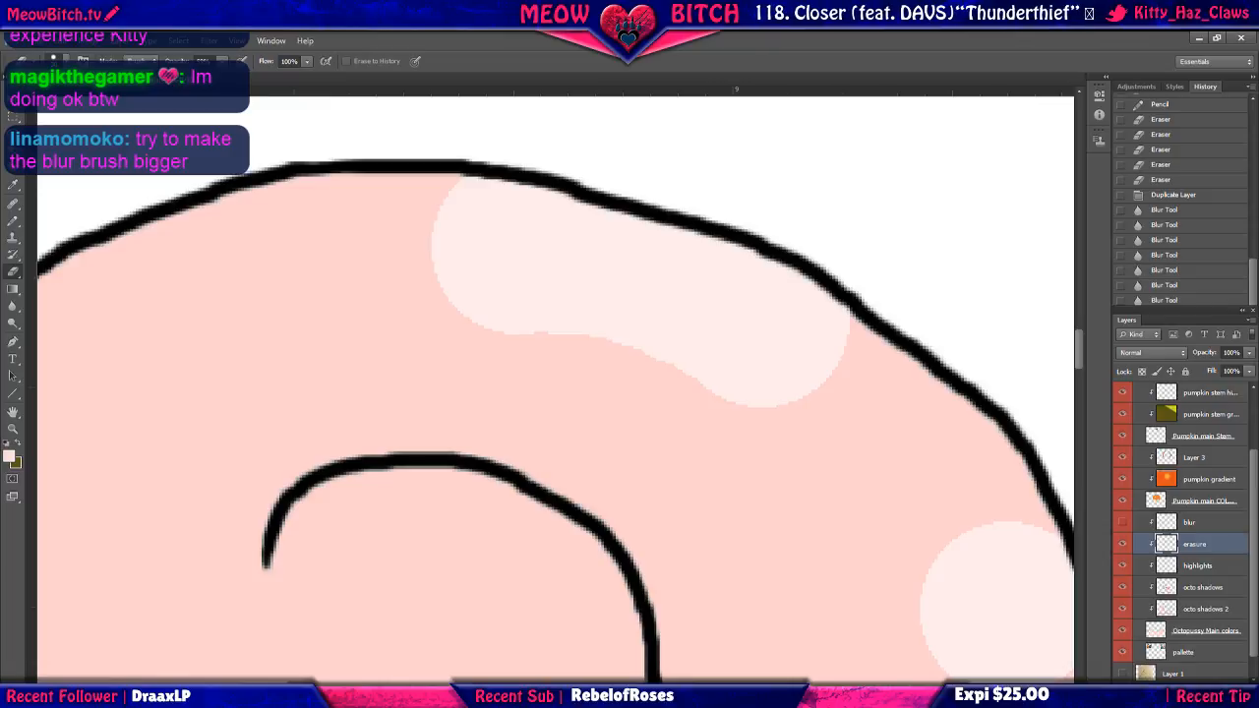
left_click(1240, 693)
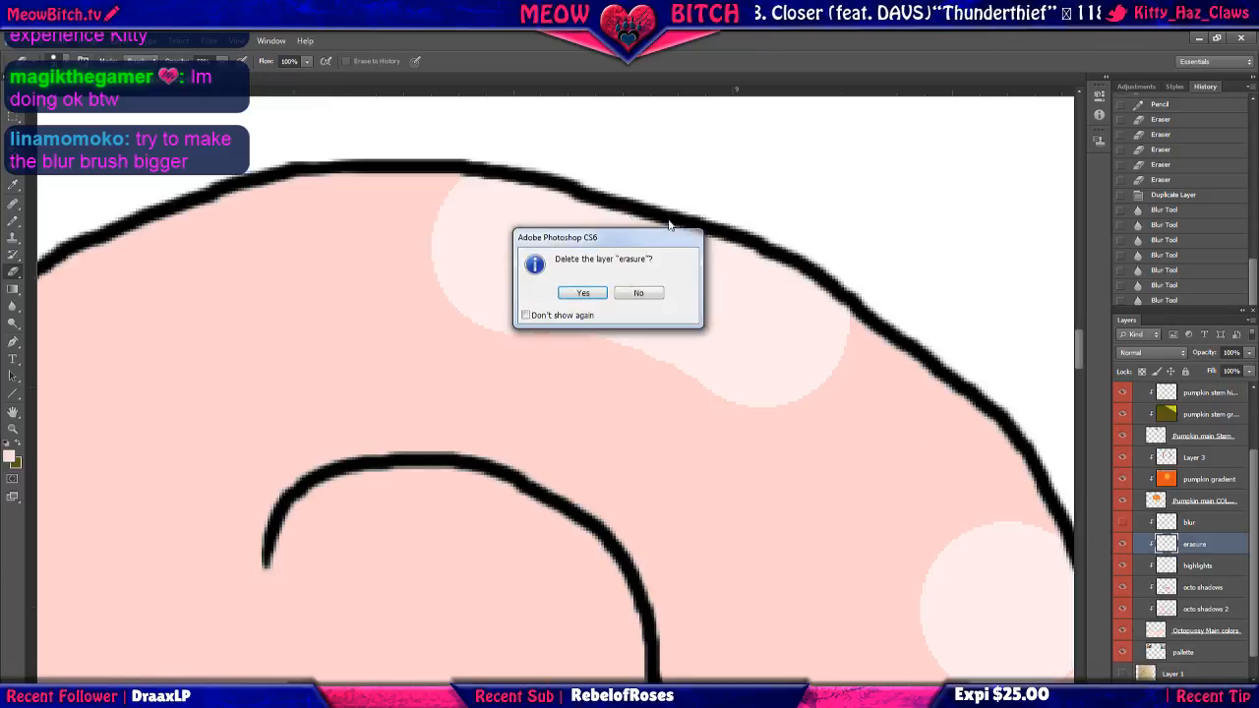
left_click(583, 294)
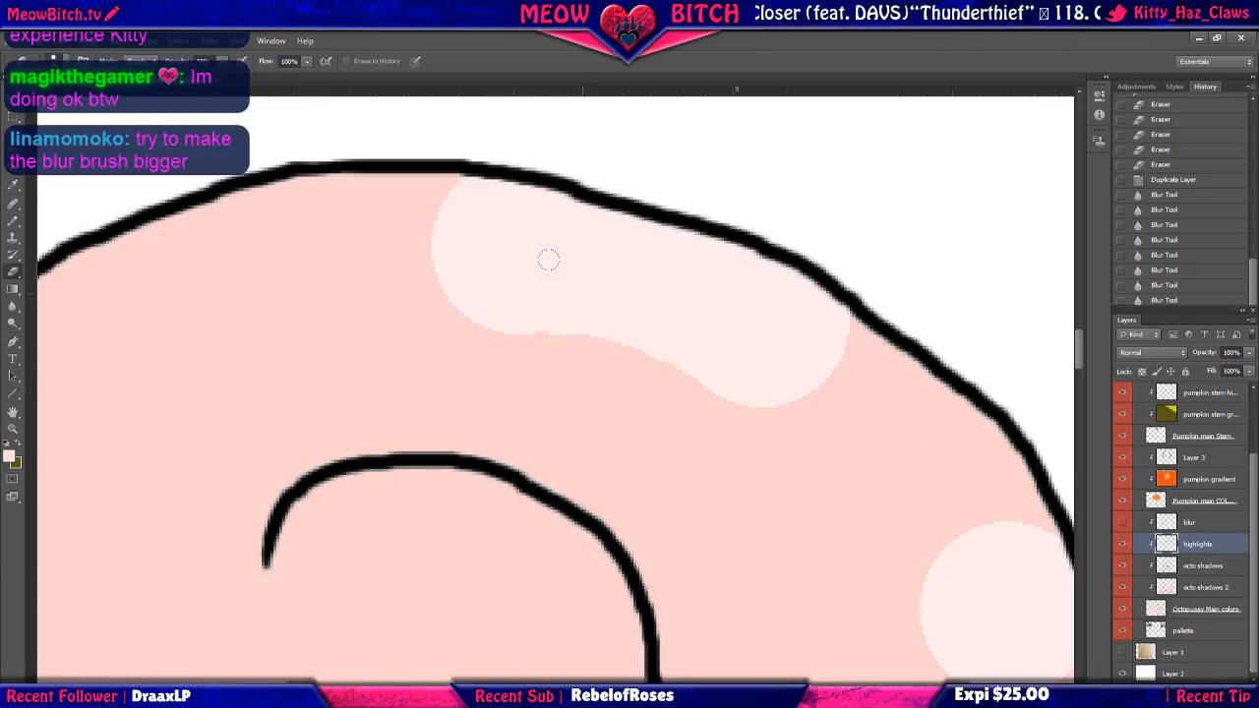
Select the "blur" layer, make it visible, and compare the large highlight with that layer shown and hidden.
left_click(1218, 524)
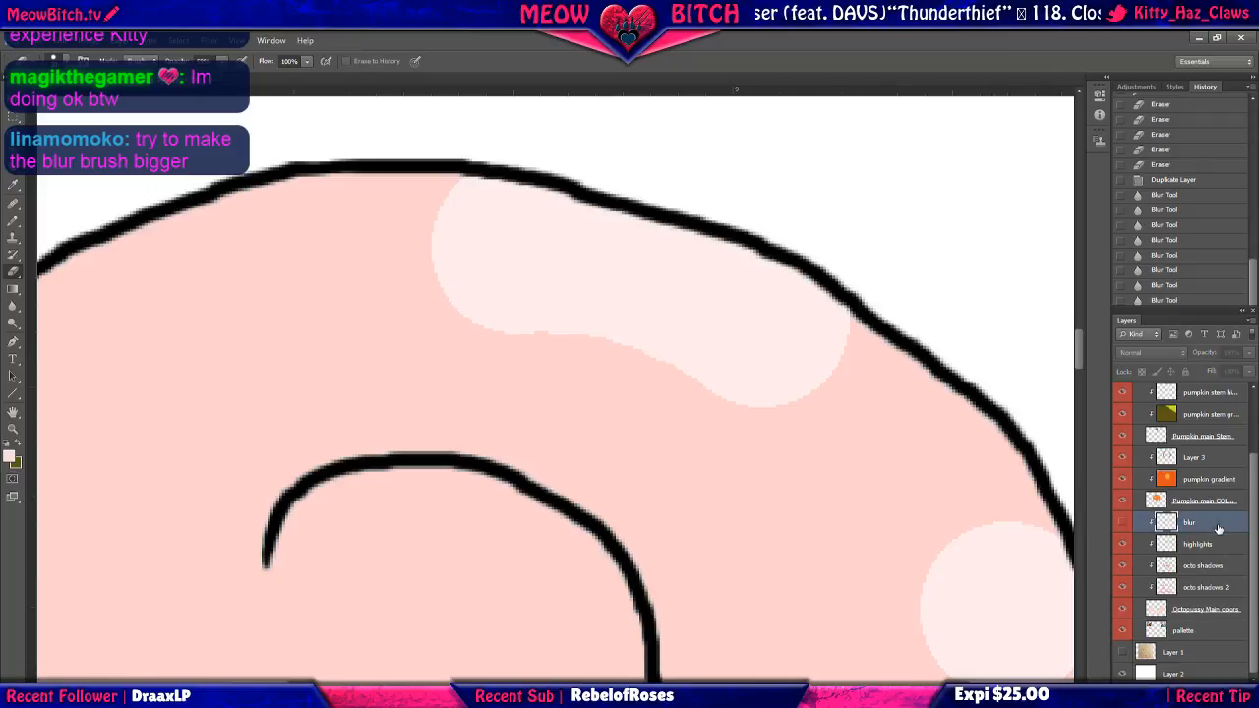
left_click(1124, 544)
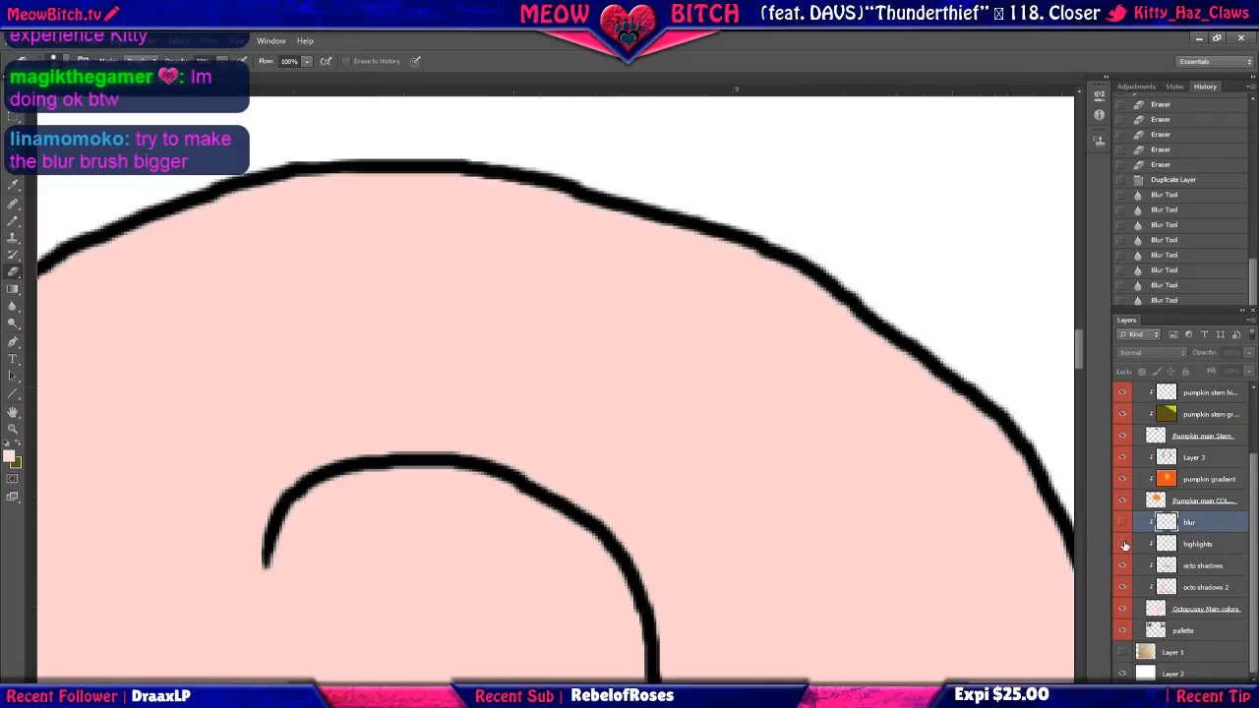
left_click(1124, 544)
left_click(1124, 524)
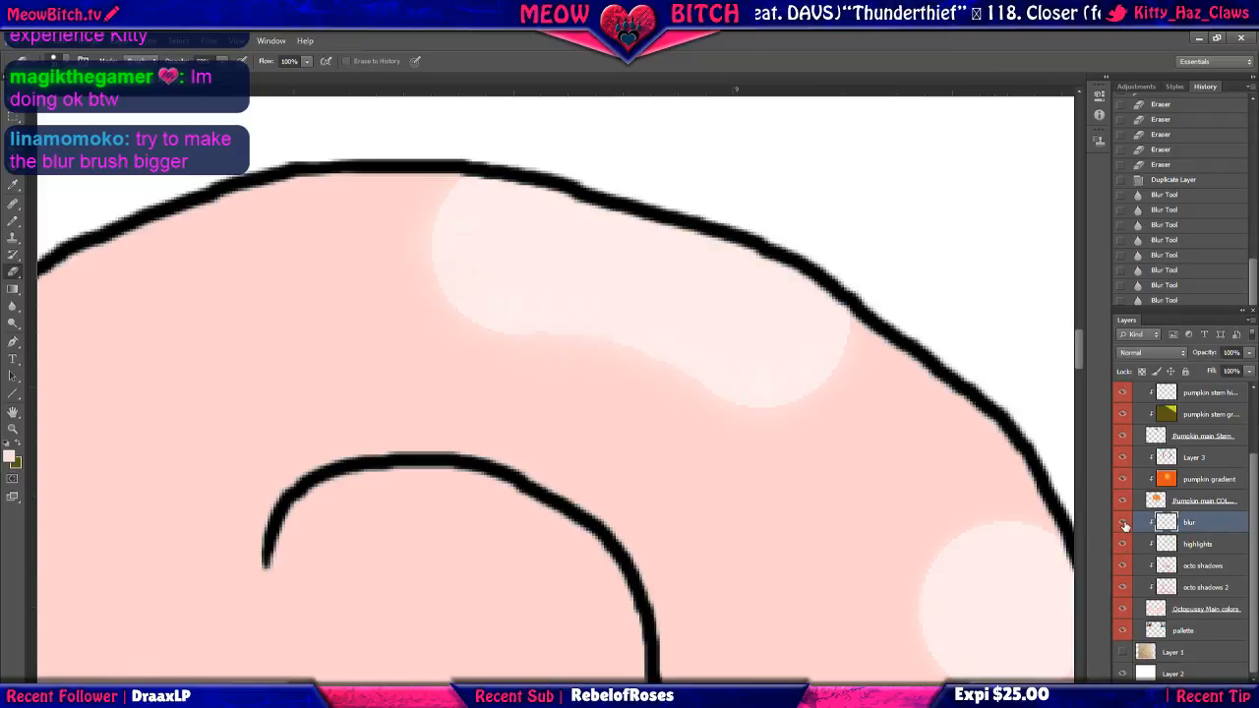
left_click(1124, 524)
left_click(1124, 524)
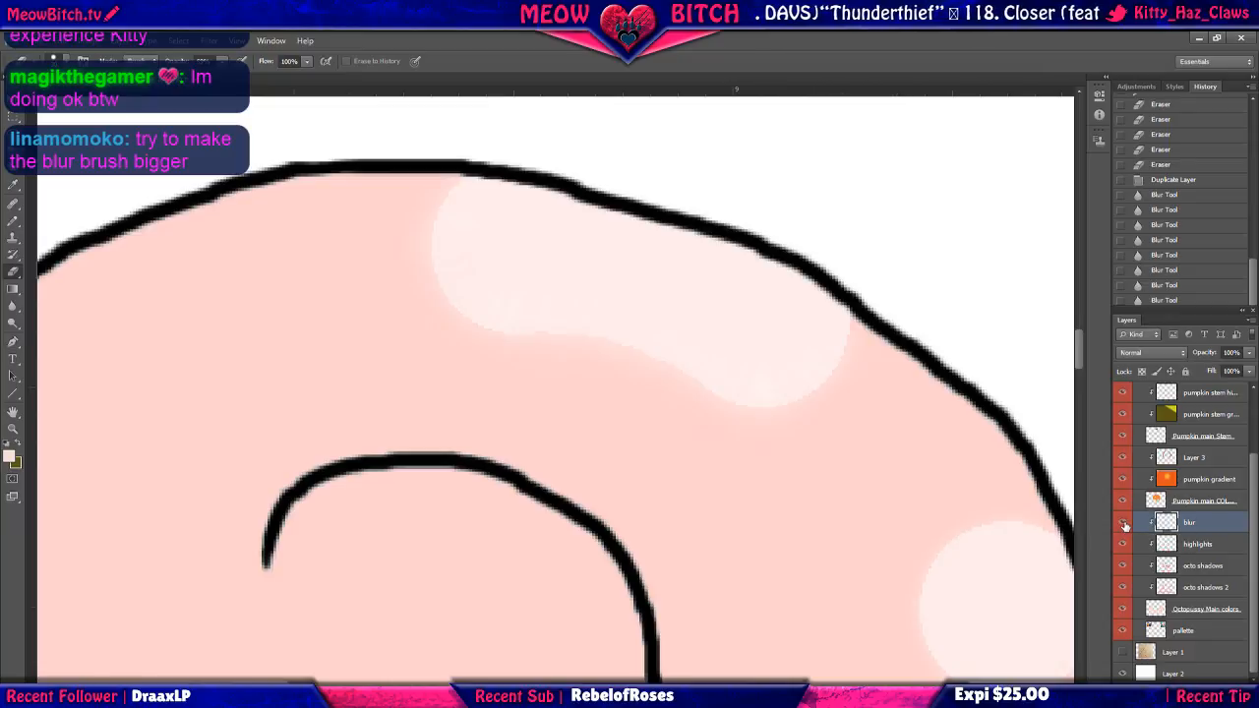
left_click(1124, 524)
left_click(1124, 524)
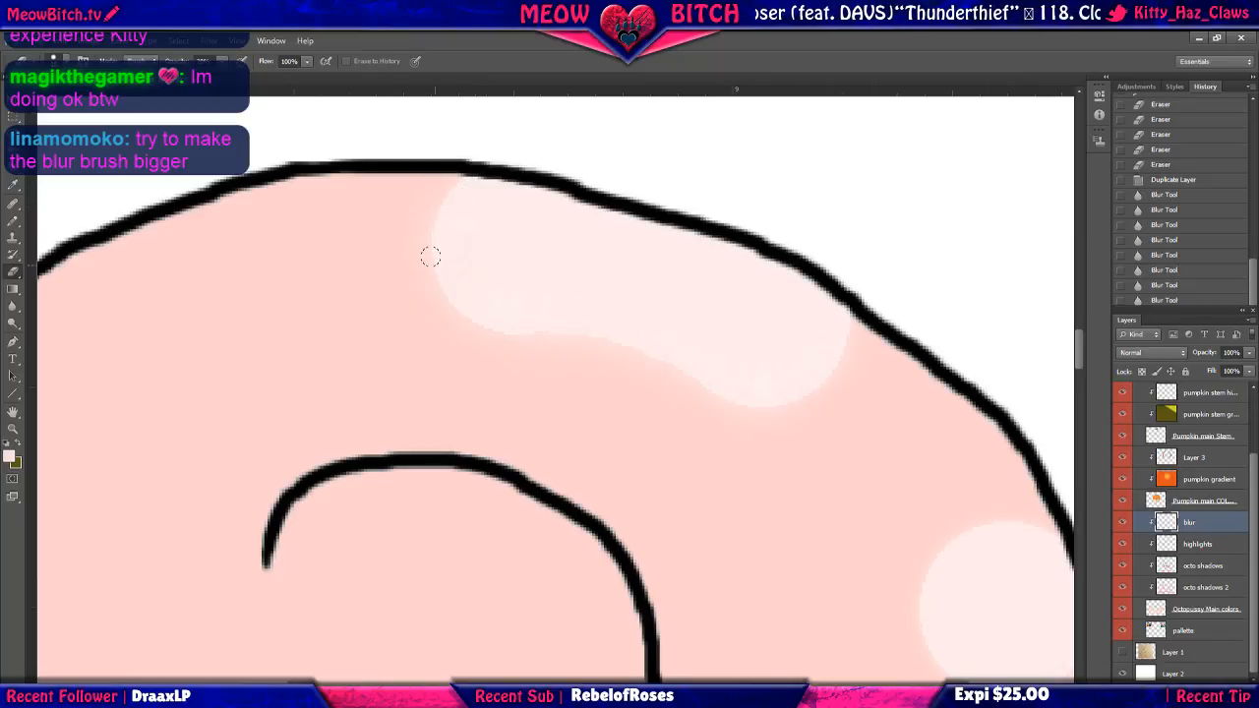
Adjust the Eraser's opacity and try erasing the blurred glow around the large highlight's edges on the "blur" layer.
left_click_drag(441, 275, 429, 246)
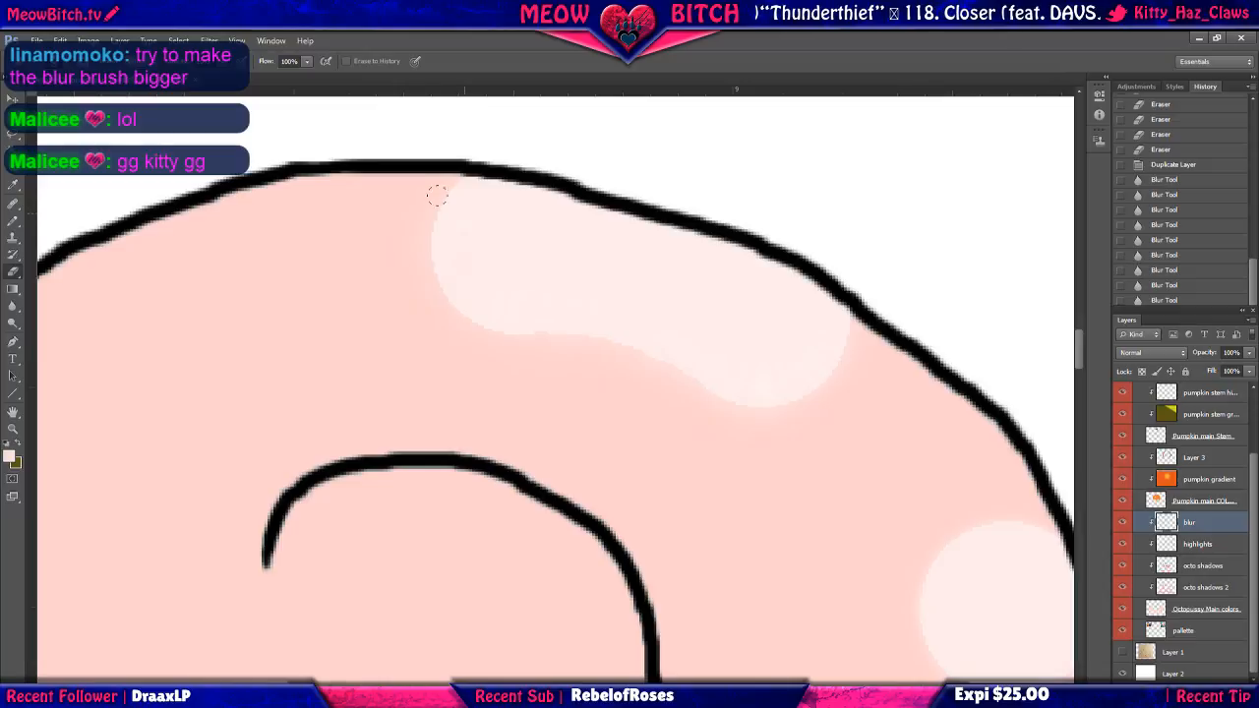
left_click(225, 62)
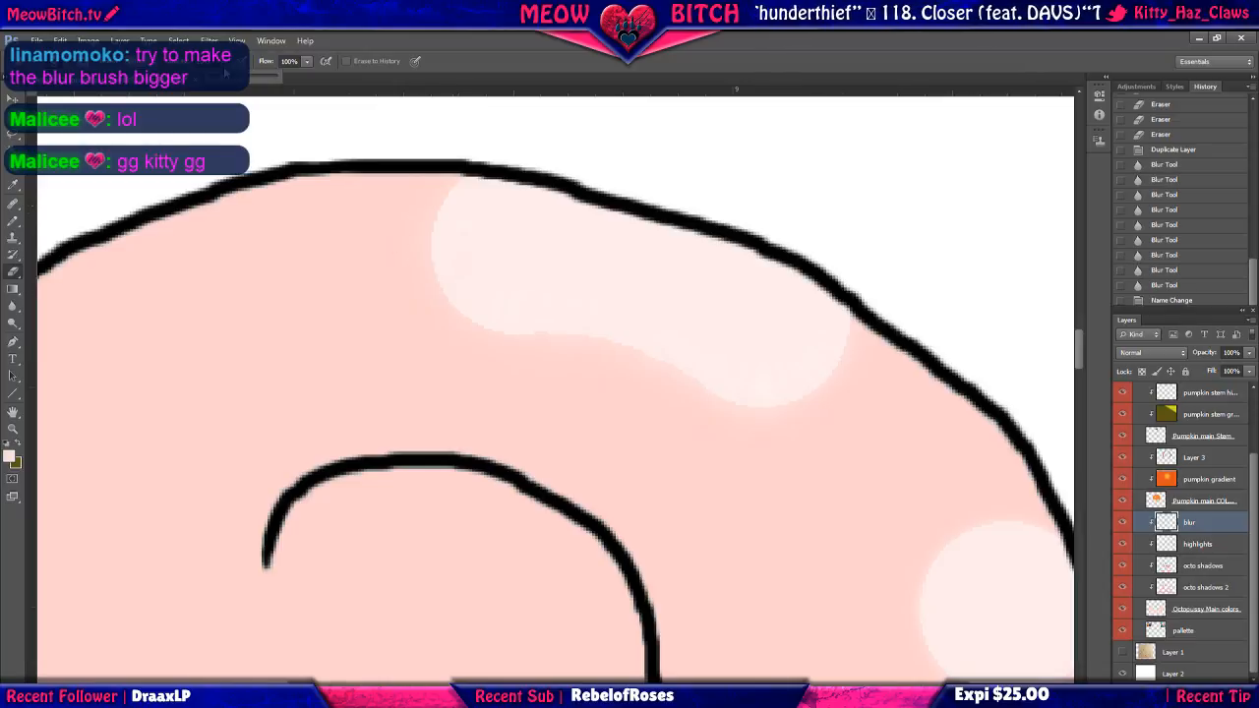
left_click(441, 168)
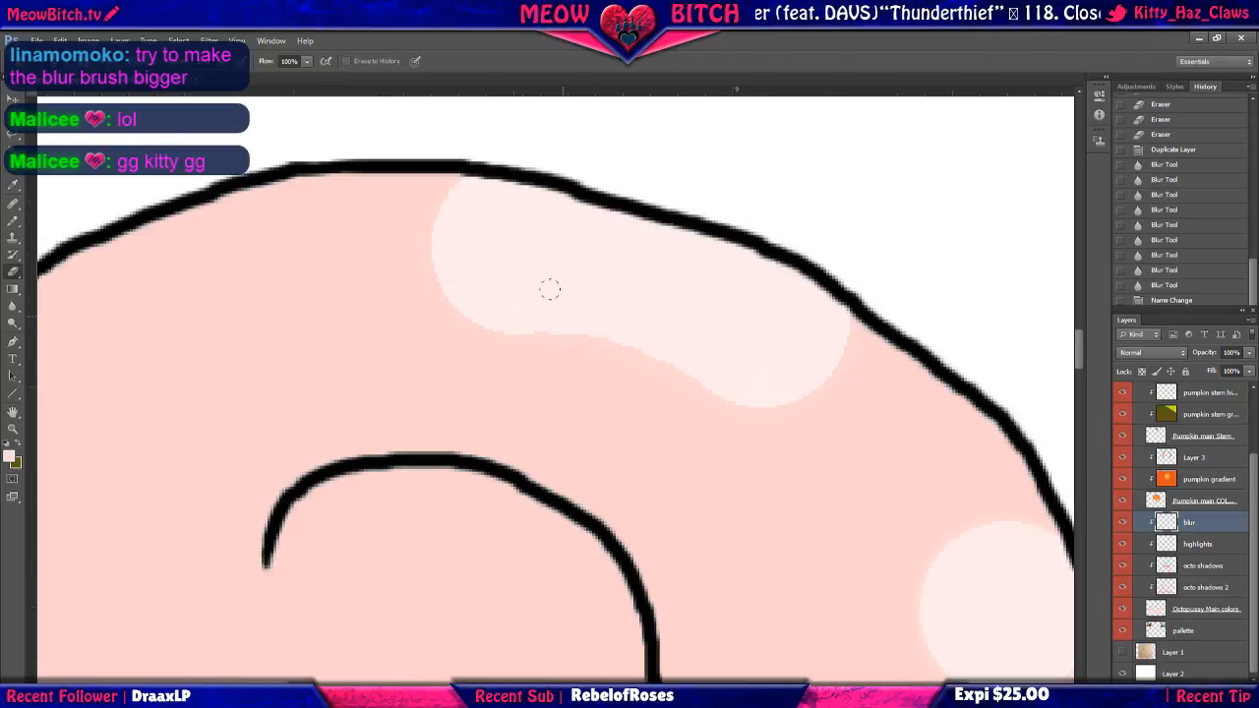
key("ctrl+j")
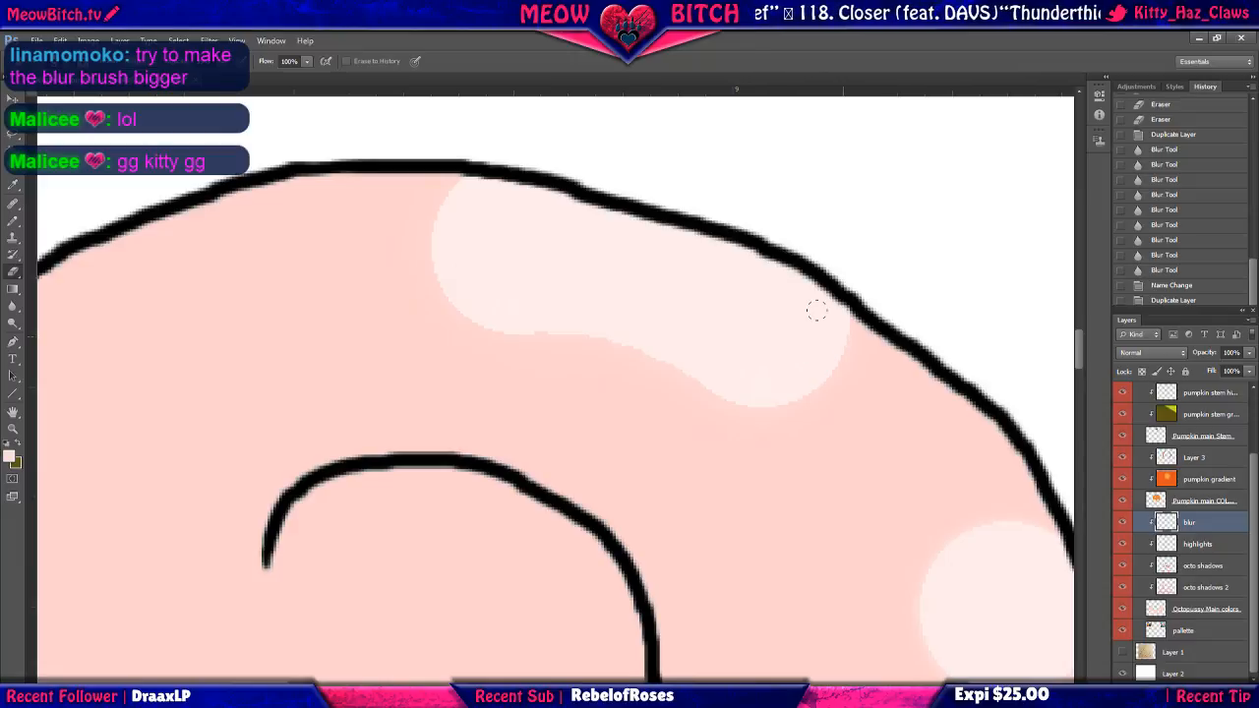
left_click_drag(599, 327, 635, 323)
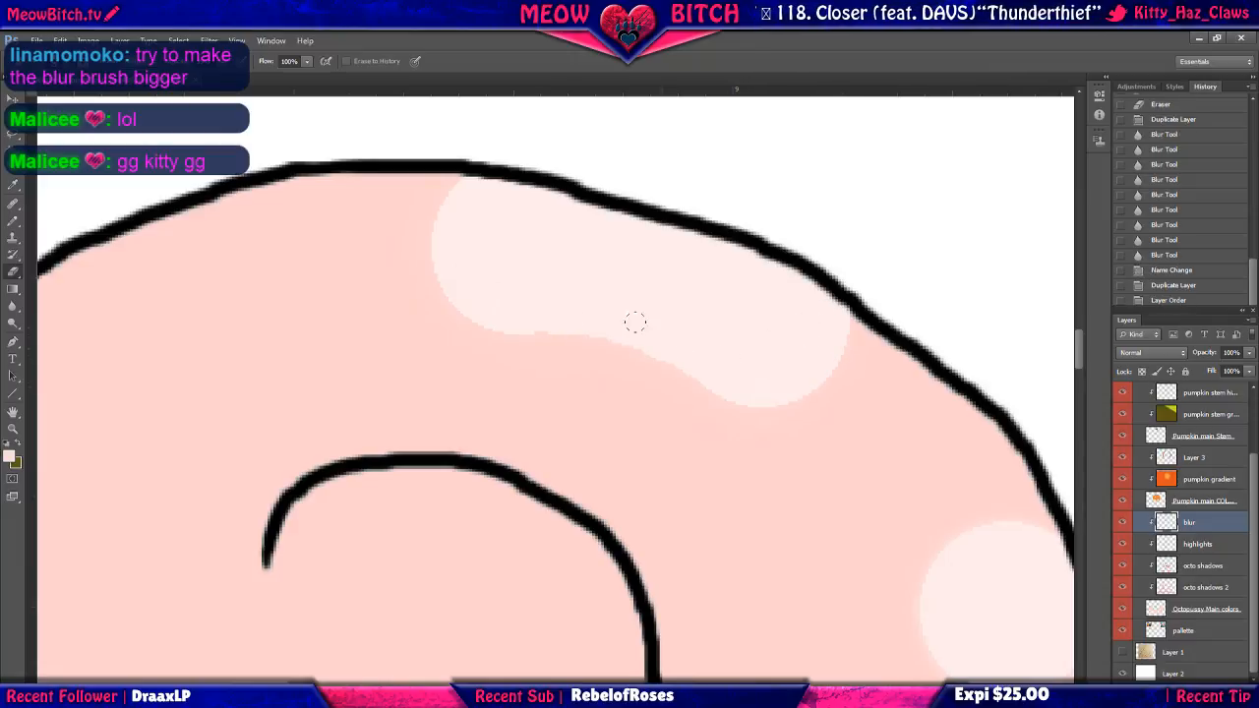
Toggle the "blur" layer's visibility to compare the erased glow with the original hard-edged highlight.
left_click(1122, 525)
left_click(1122, 524)
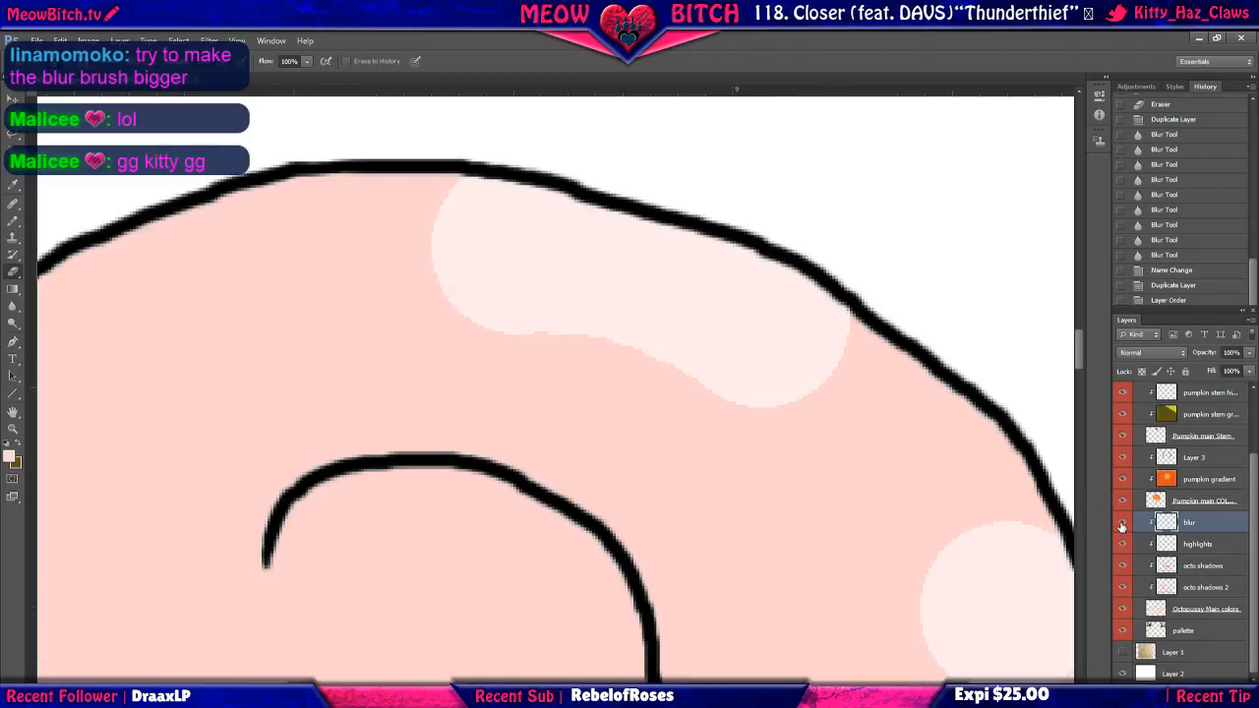
left_click(1122, 524)
left_click(1121, 524)
left_click(1122, 525)
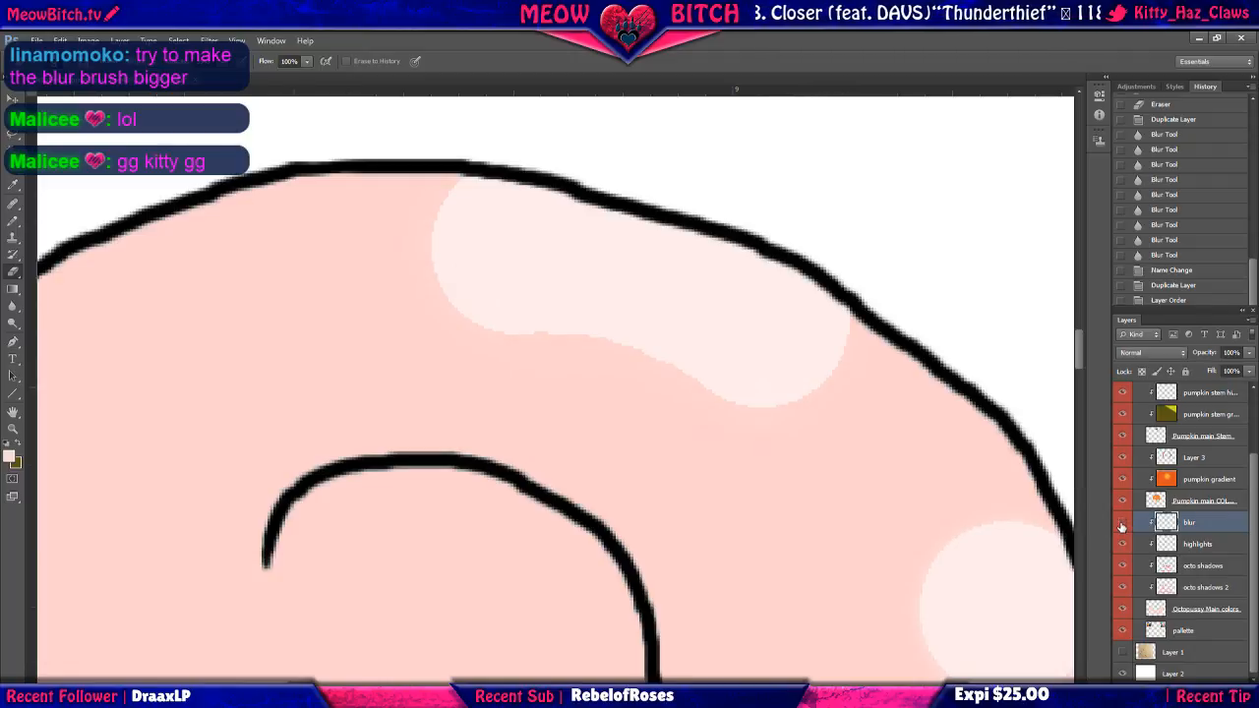
left_click(1121, 524)
left_click(1121, 524)
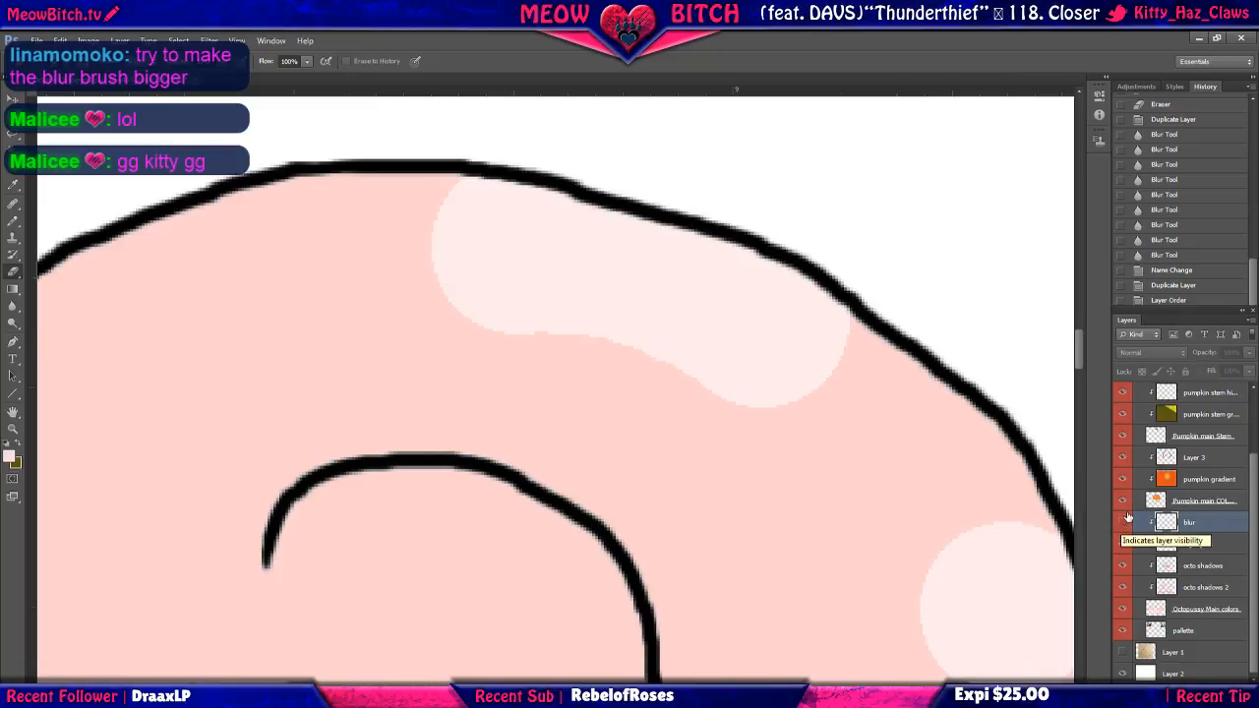
Delete the "blur" layer and check the "highlights" layer by hiding and showing it.
left_click(1123, 522)
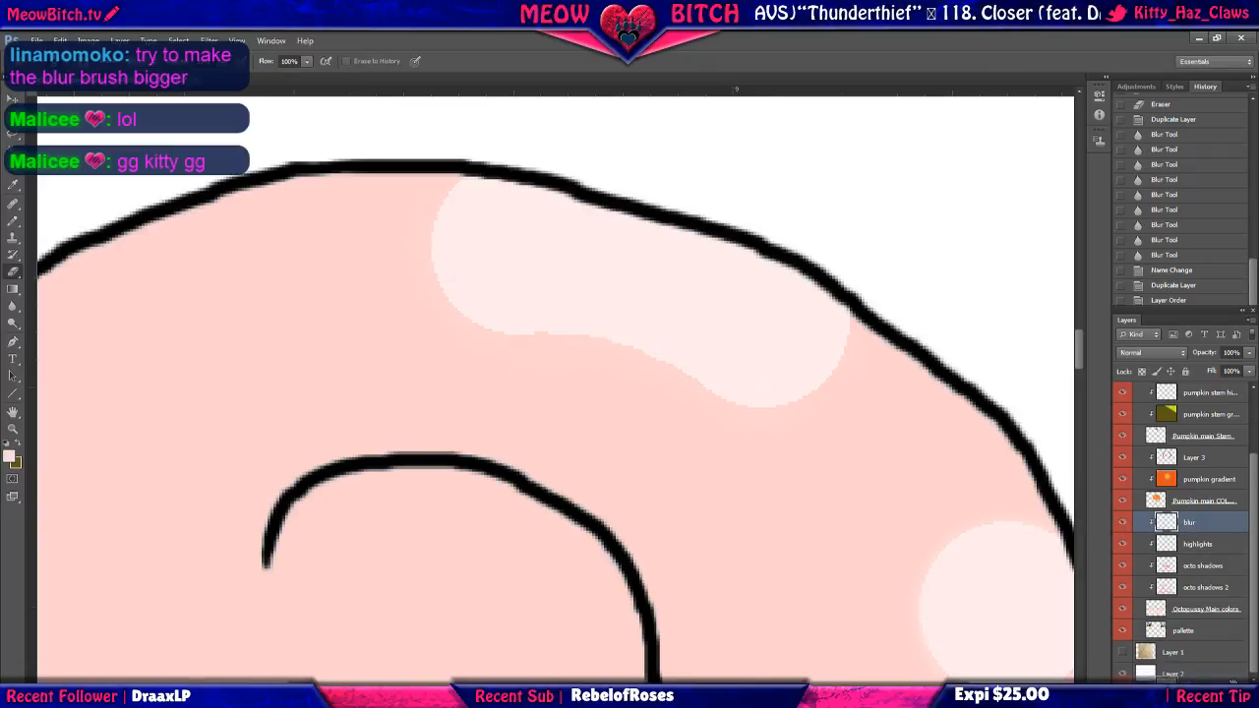
left_click_drag(1229, 522, 1237, 689)
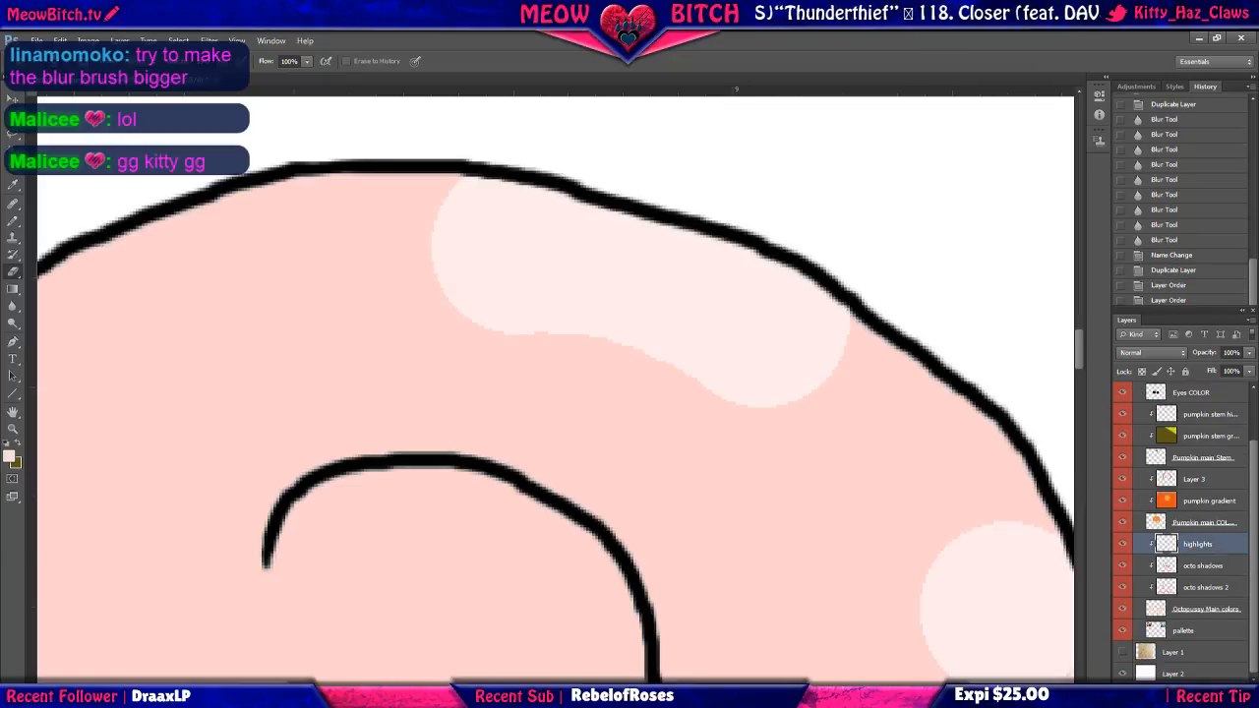
left_click(1123, 547)
left_click(1123, 547)
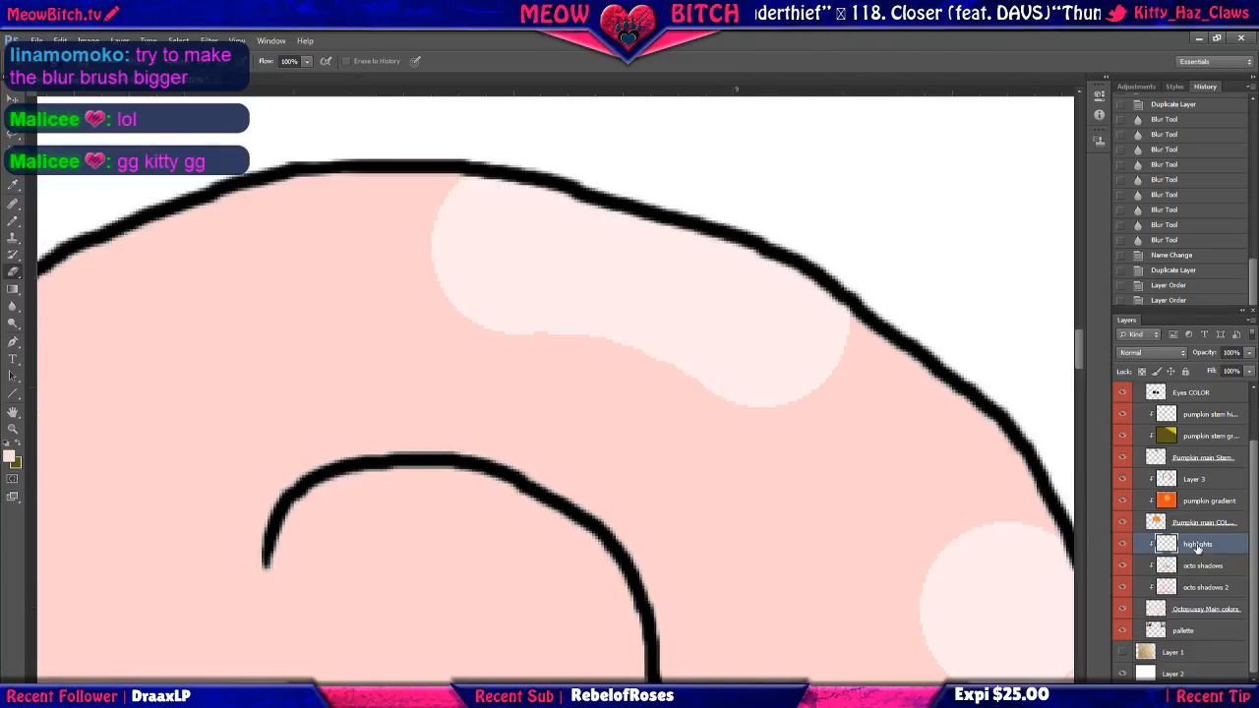
Duplicate the "highlights" layer, hide the original, and keep the copy visible.
left_click_drag(1198, 550, 1222, 691)
left_click(1124, 547)
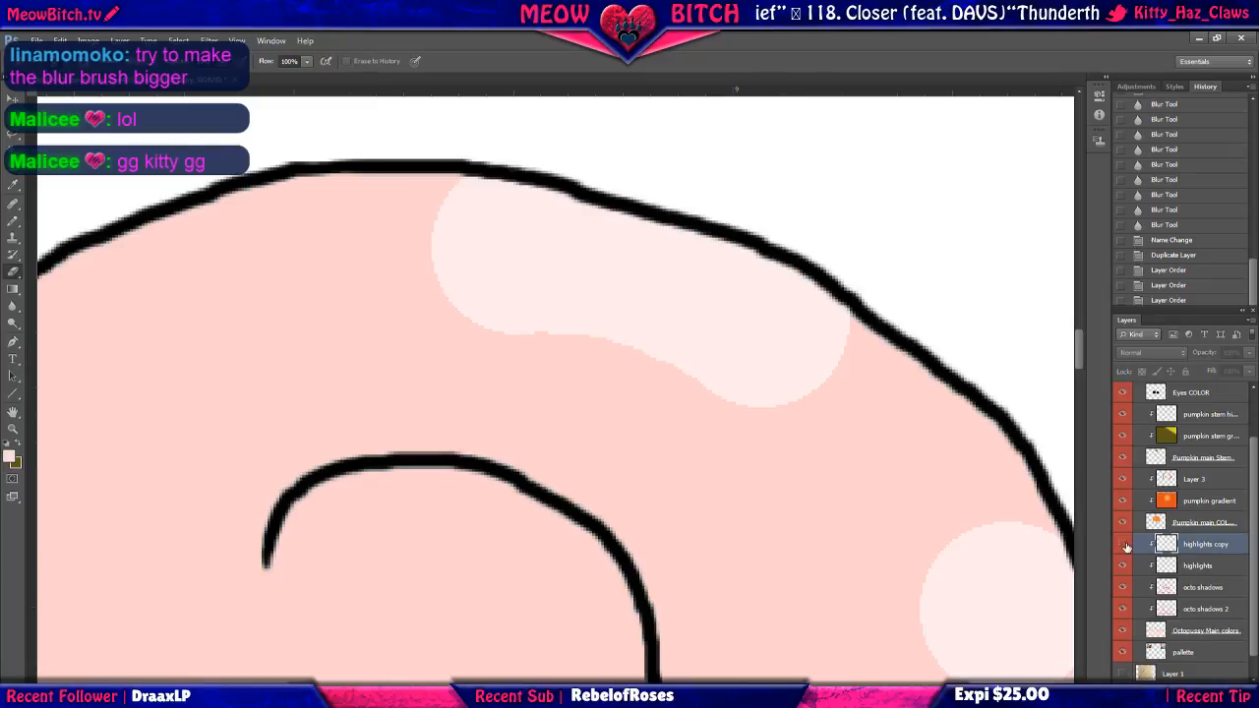
left_click(1124, 565)
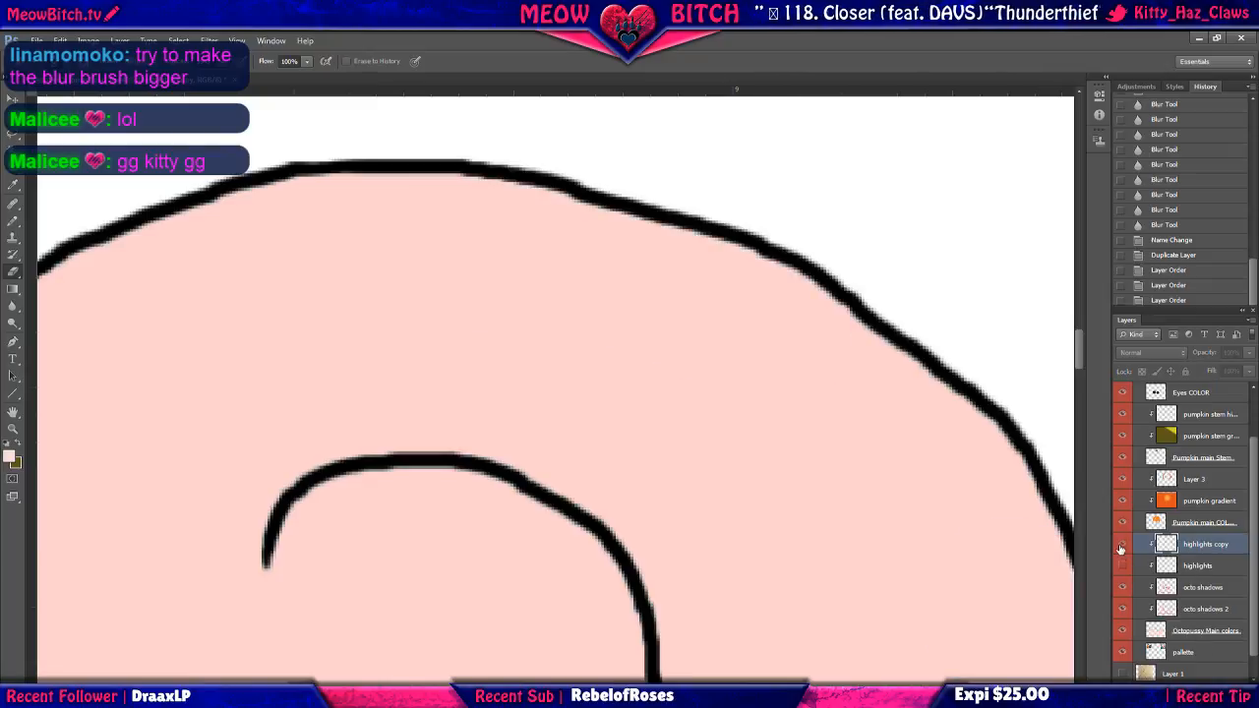
left_click(1120, 547)
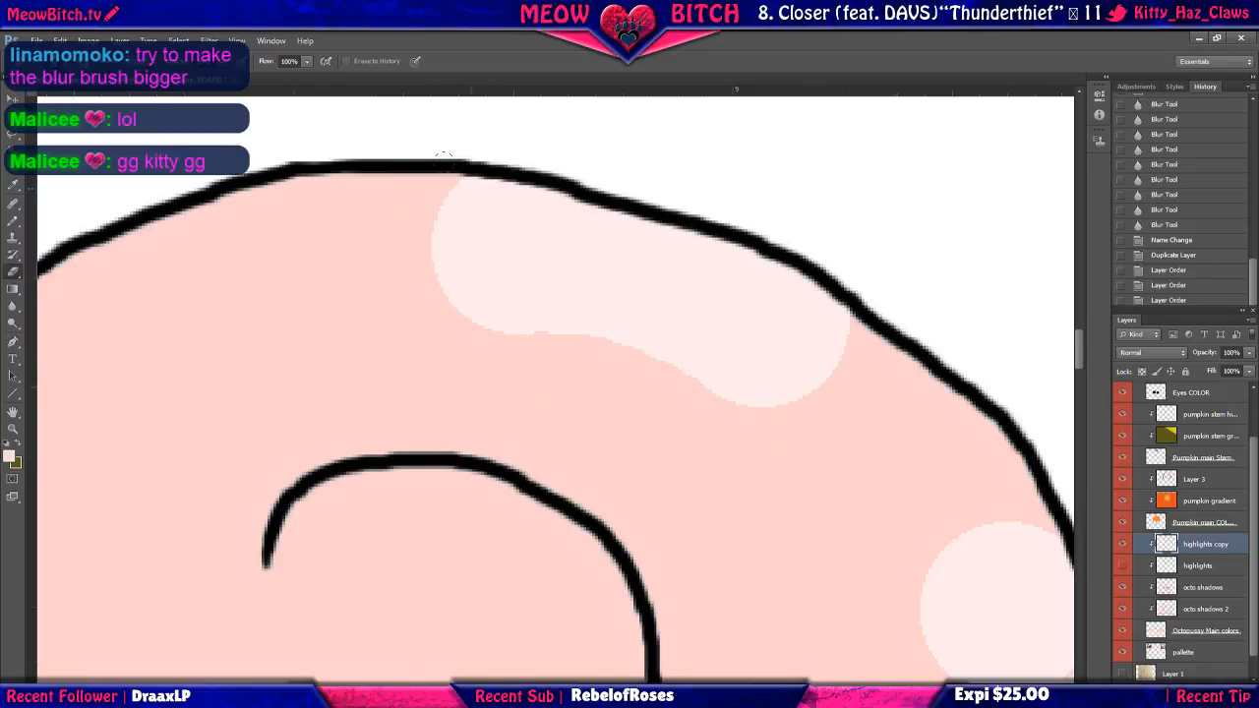
Lower the Eraser's opacity and fade the large highlight's outer and lower edges on the "highlights copy" layer.
mouse_move(443, 163)
left_mouse_down()
mouse_move(449, 223)
mouse_move(408, 217)
mouse_move(398, 232)
left_mouse_up()
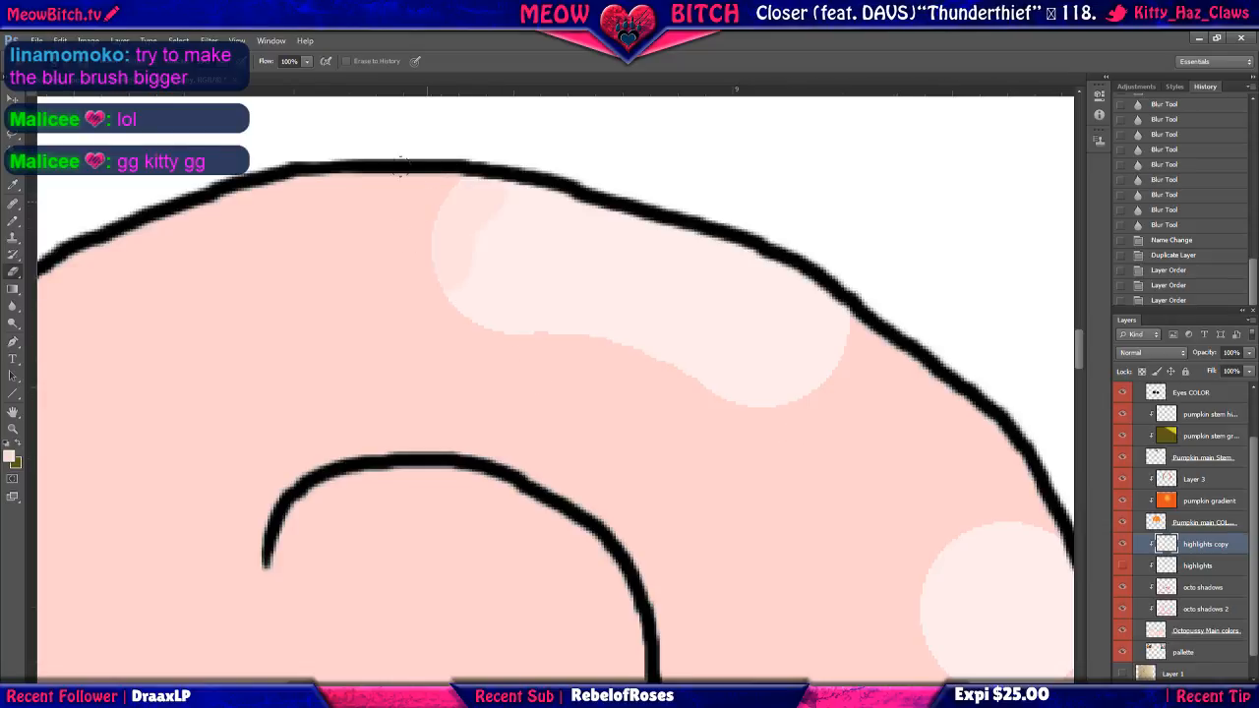
left_click(397, 185)
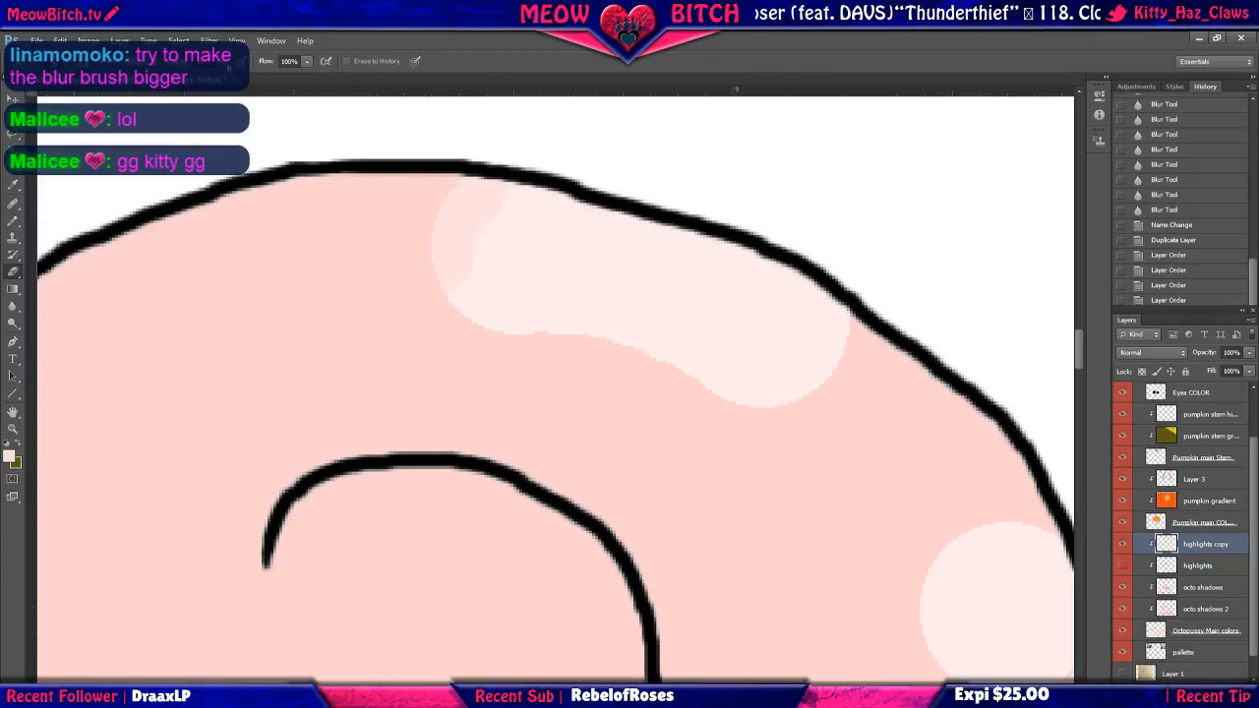
key("ctrl+z")
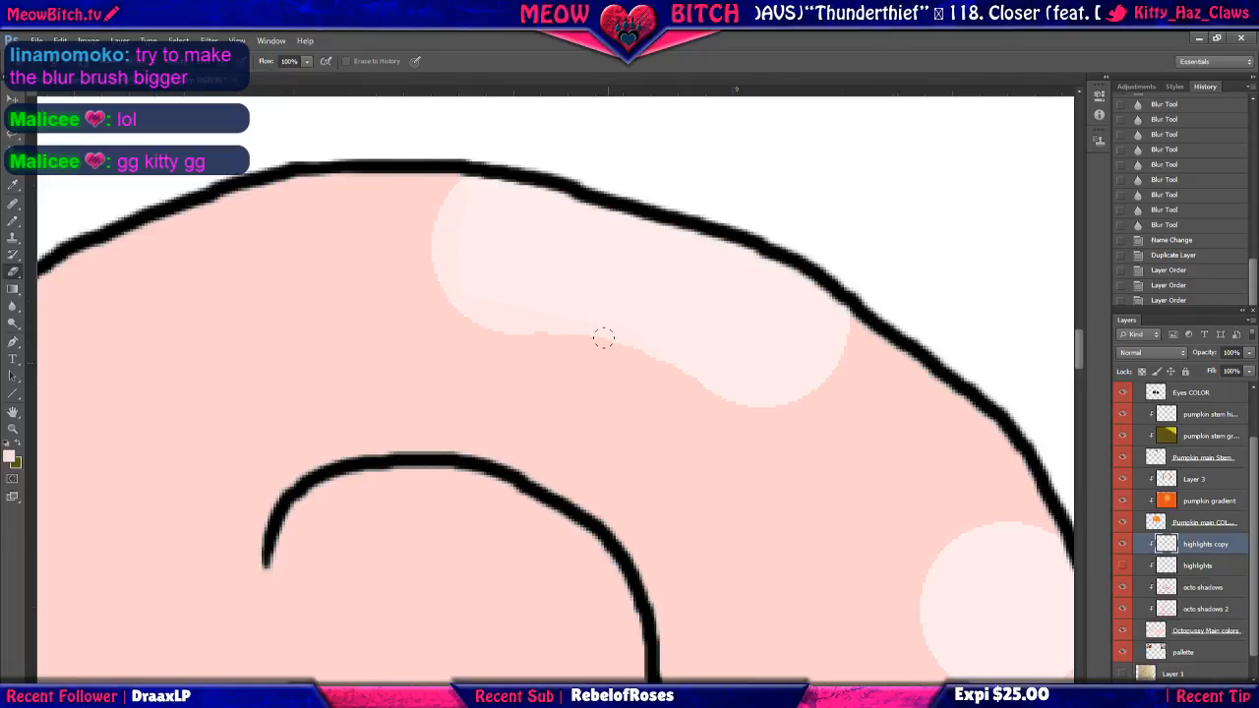
left_click(838, 352)
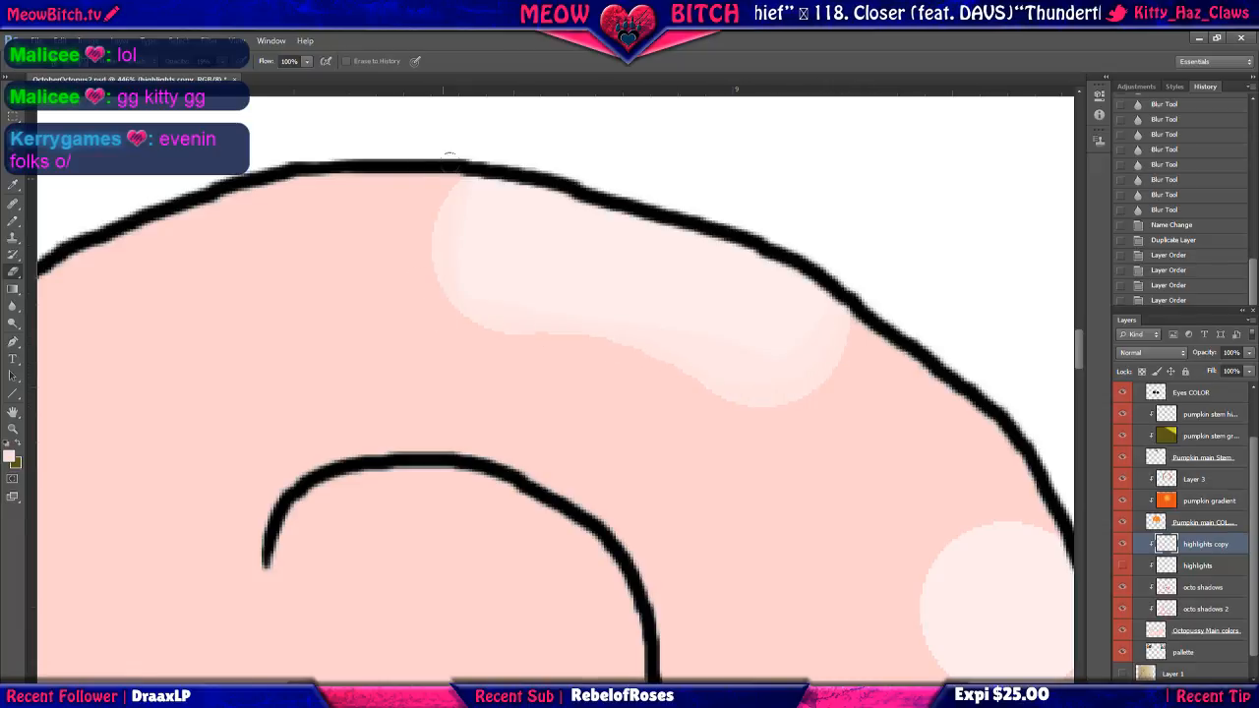
Try to soften the edges of the upper tentacle's highlight on the highlights copy layer with the Eraser.
left_click(403, 236)
left_click(223, 61)
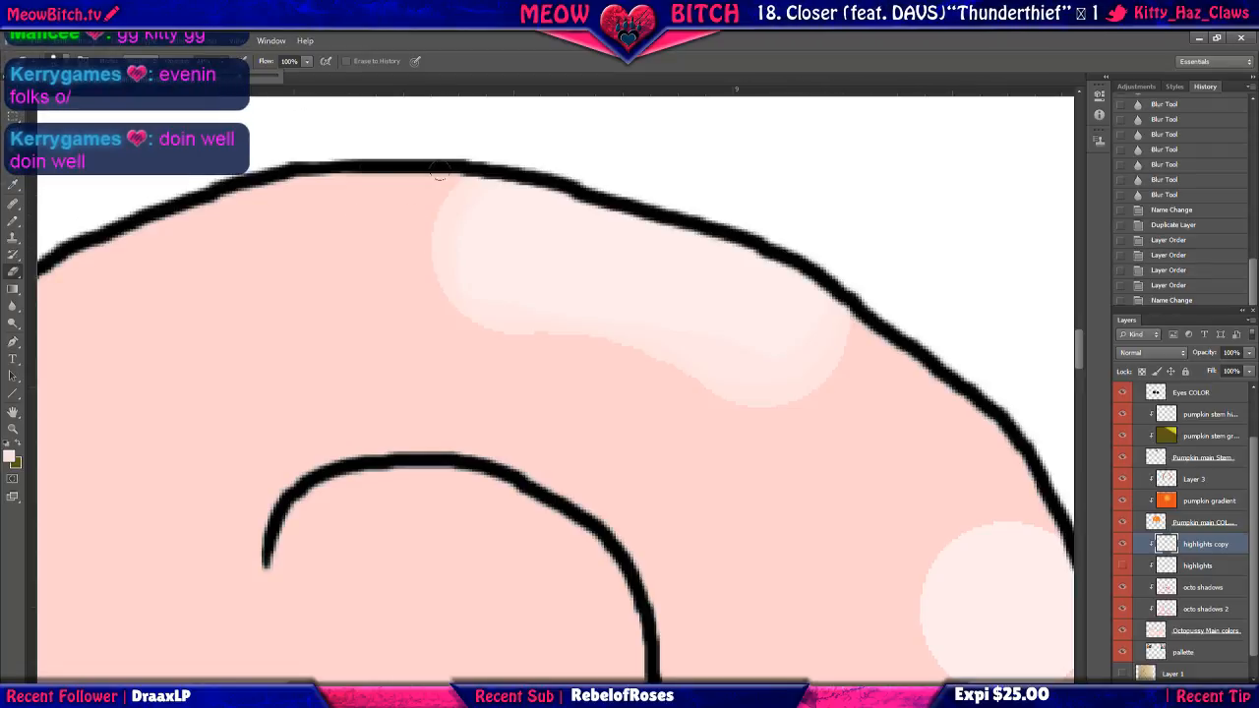
left_click(412, 259)
scroll(413, 270, "down", 3)
scroll(423, 304, "down", 5)
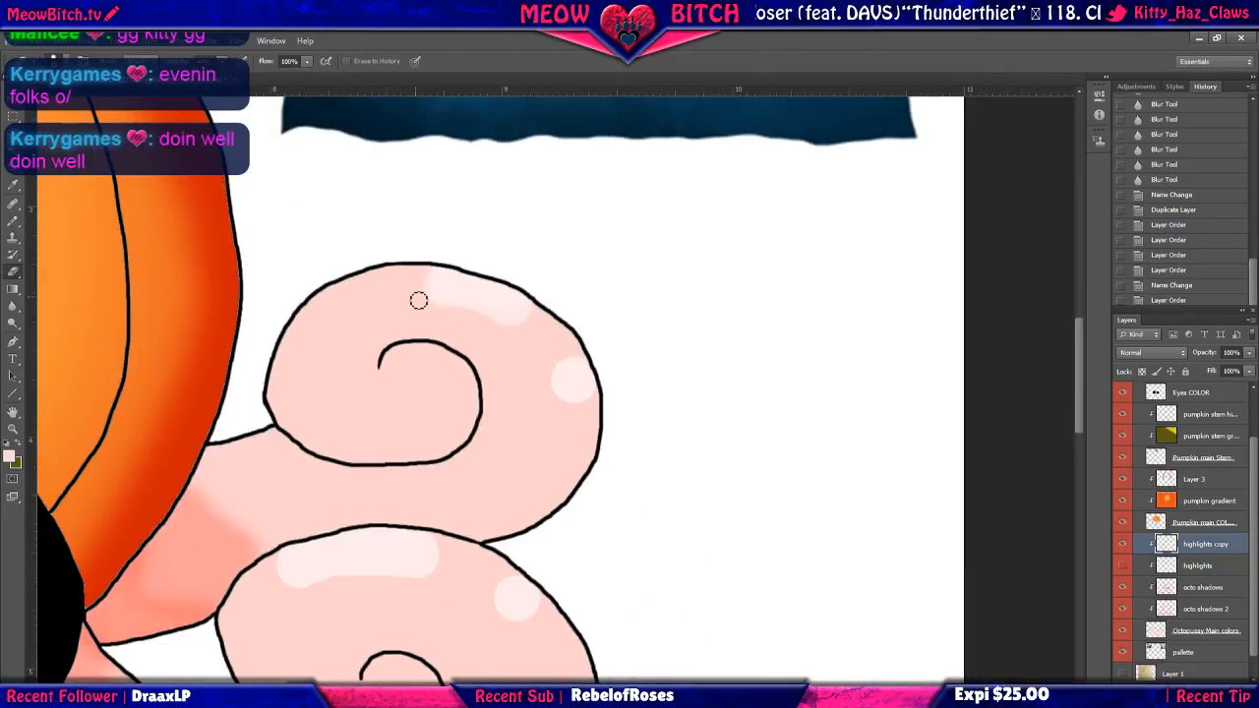
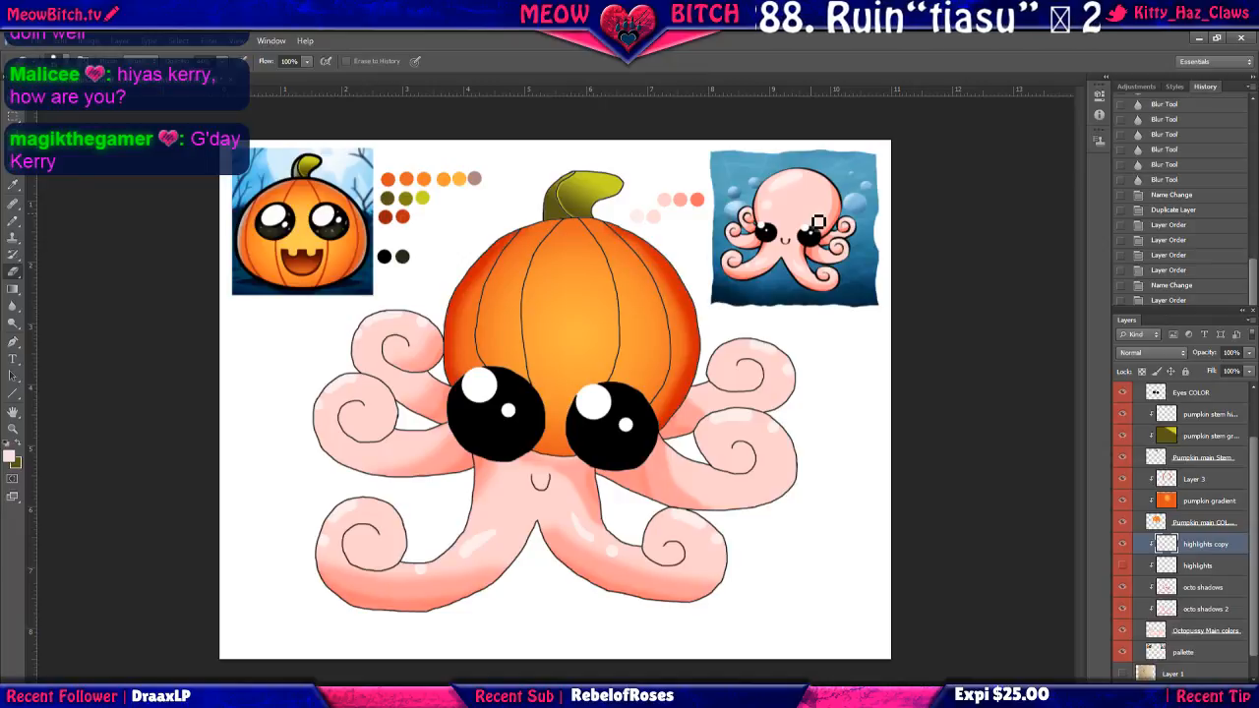
scroll(802, 320, "up", 10)
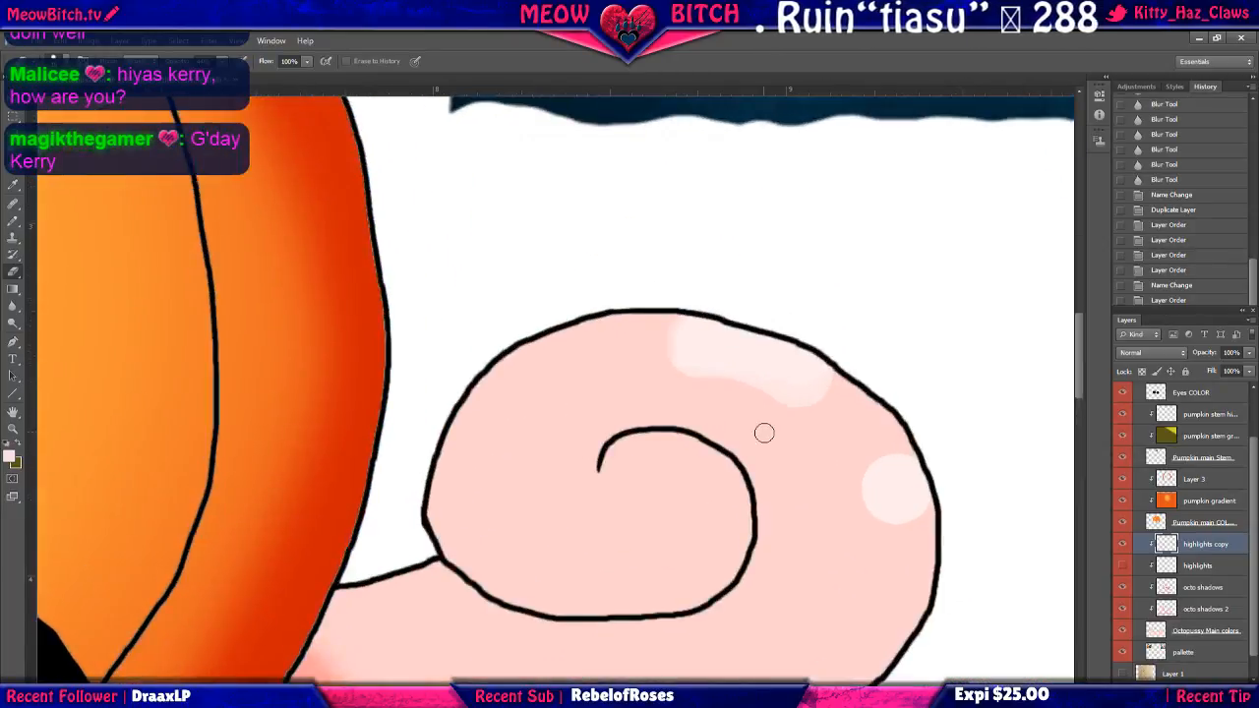
scroll(695, 407, "up", 2)
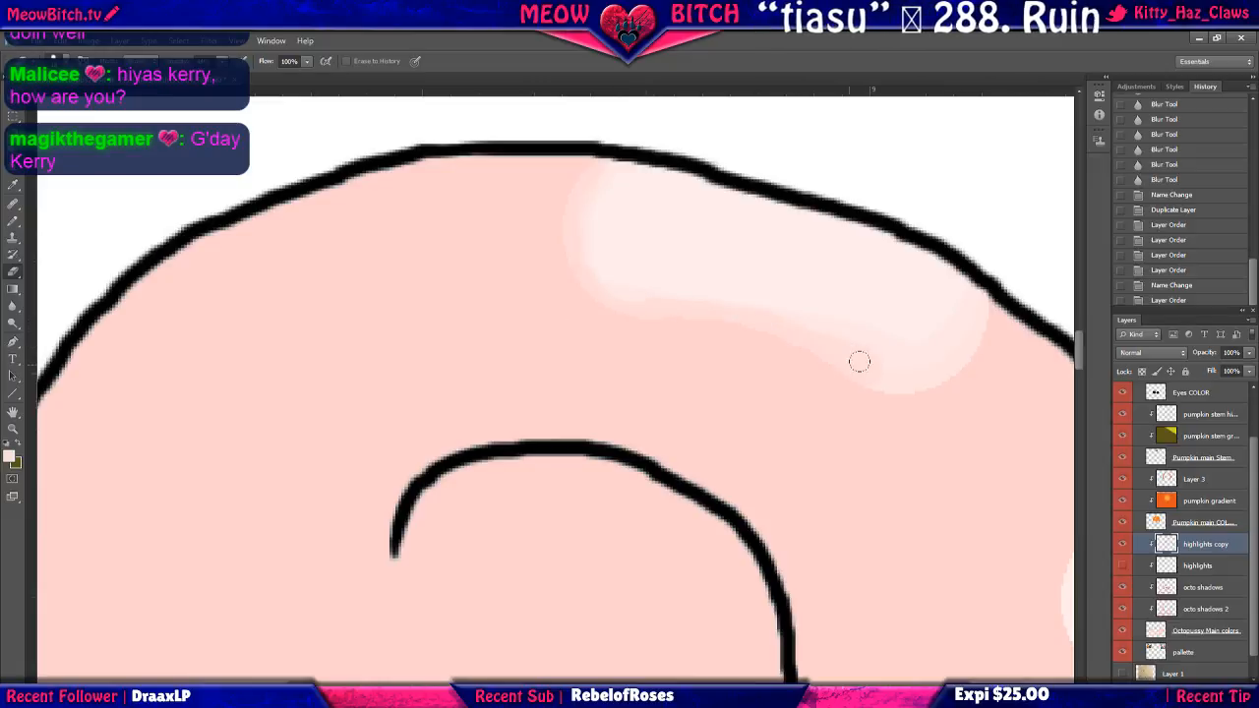
left_click(912, 383)
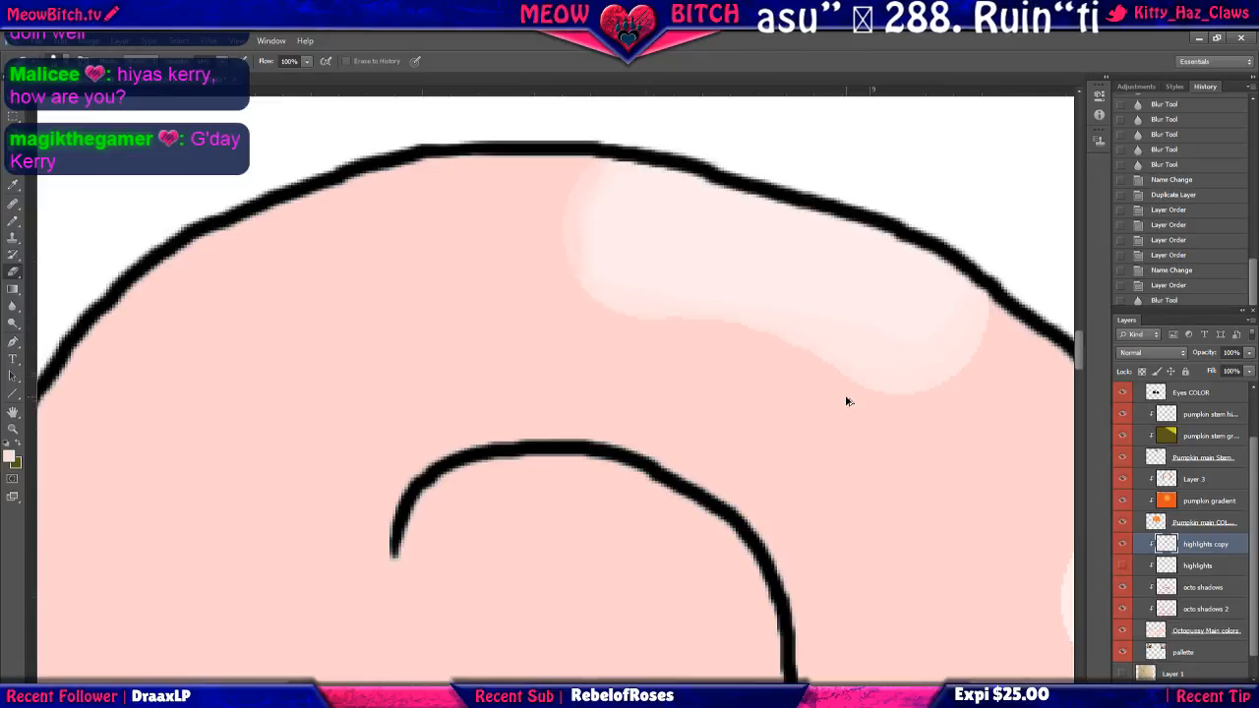
Delete the highlights copy layer and make the original highlights layer visible.
left_click_drag(1209, 548, 1243, 692)
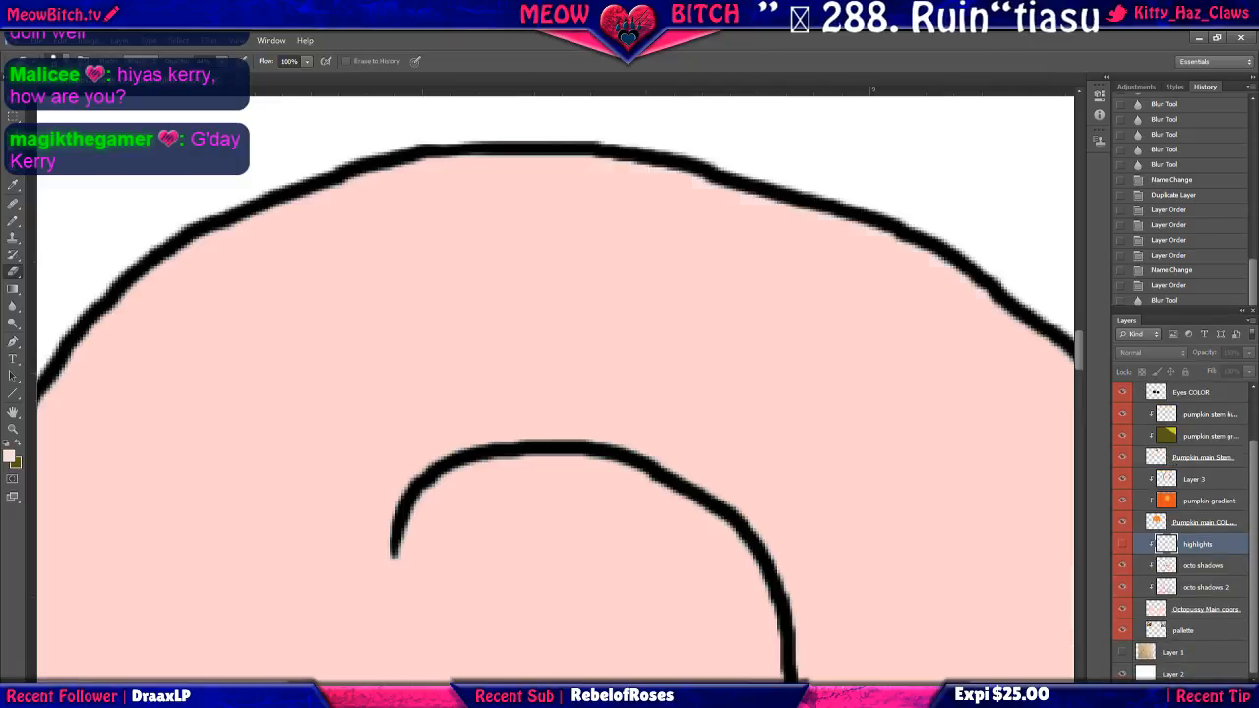
left_click(1123, 544)
Apply a Gaussian Blur with a 7.0 pixel radius to the highlights layer.
scroll(905, 502, "down", 1)
scroll(892, 510, "down", 5)
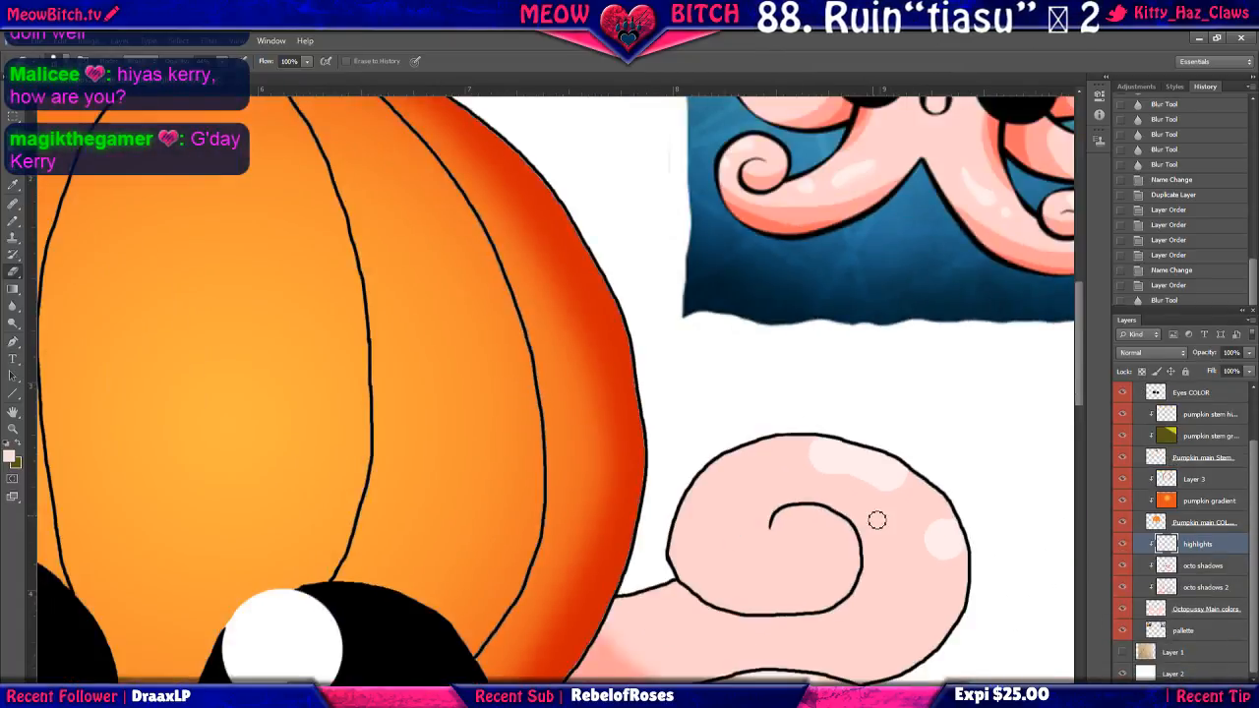
scroll(403, 168, "down", 4)
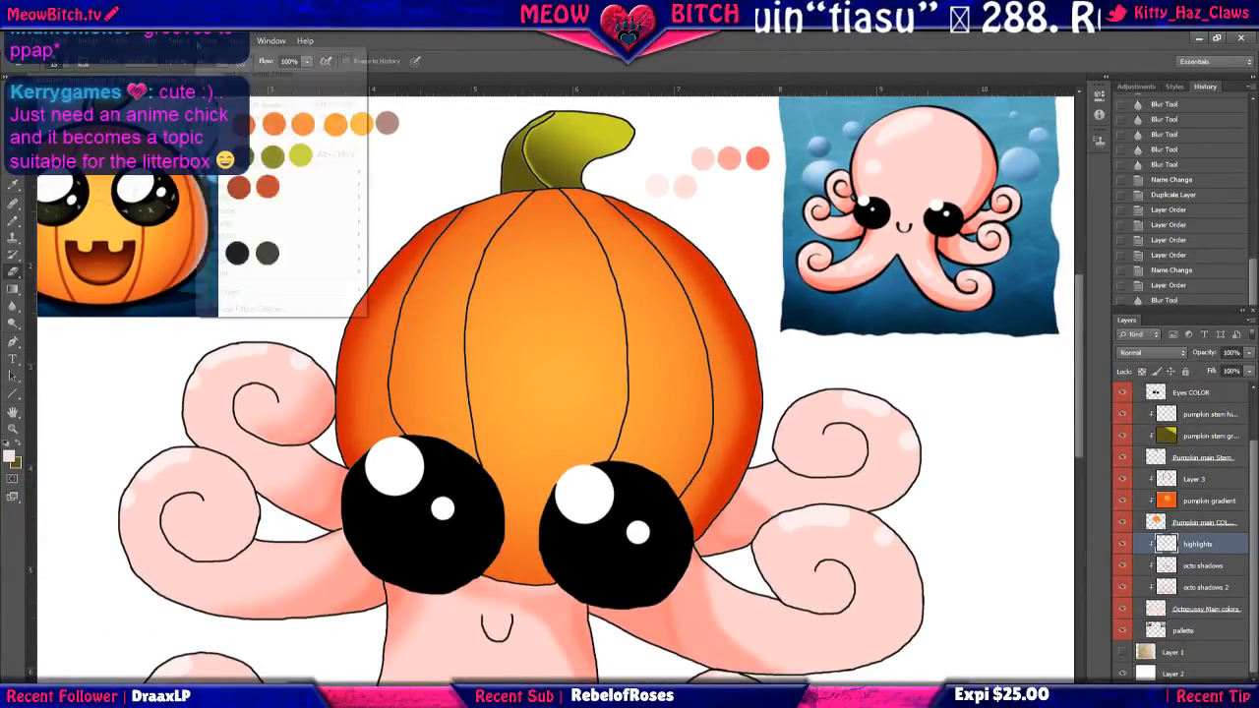
left_click(210, 40)
mouse_move(255, 173)
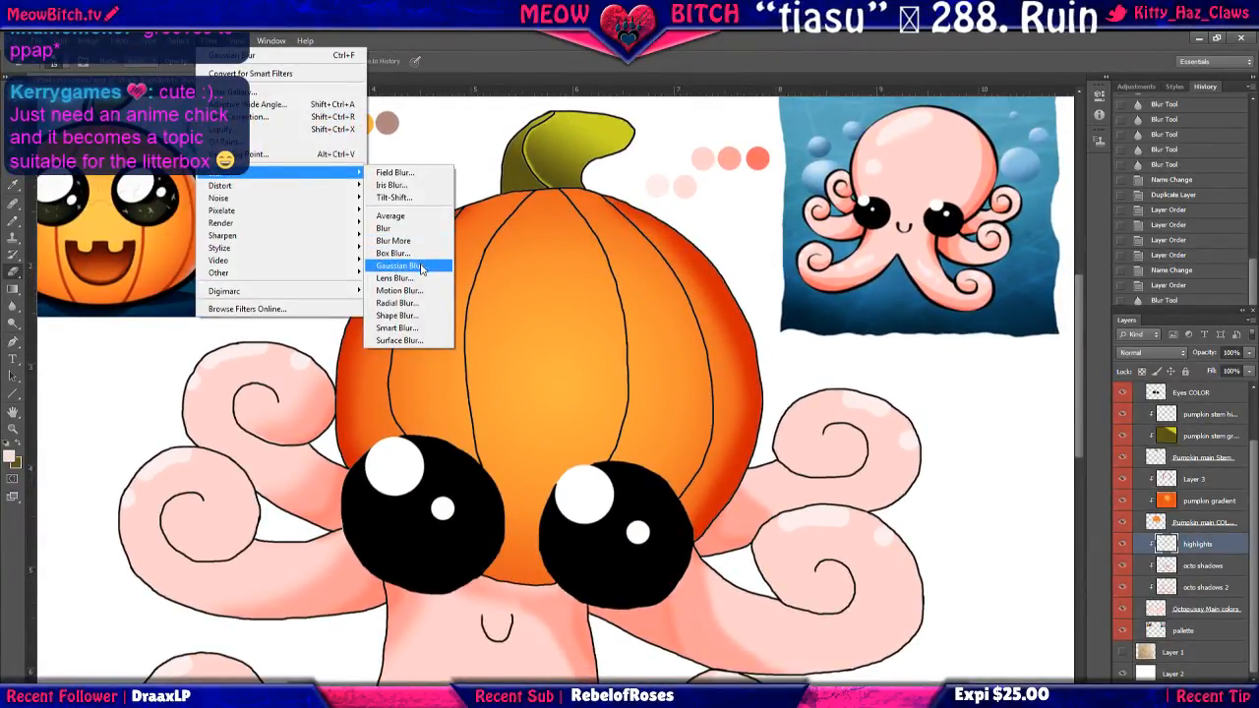
left_click(403, 267)
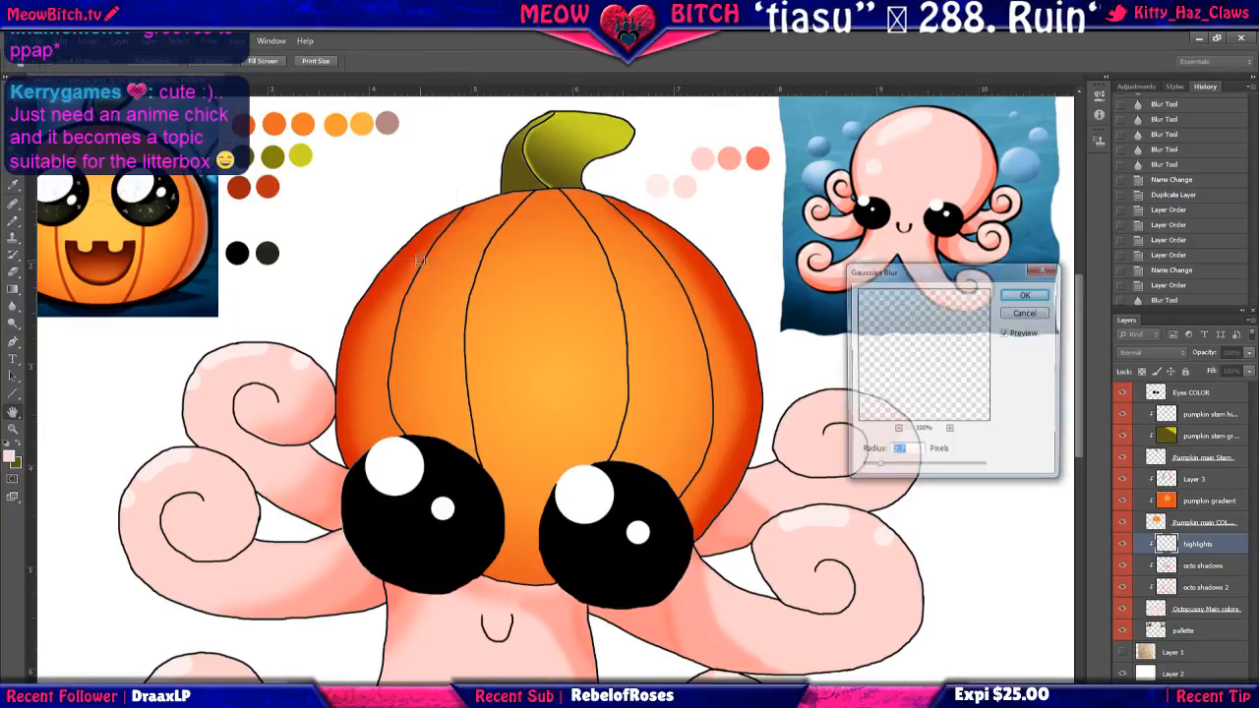
left_click(896, 431)
left_click(896, 431)
left_click(896, 430)
left_click(896, 430)
left_click(896, 431)
left_click(896, 432)
left_click(896, 432)
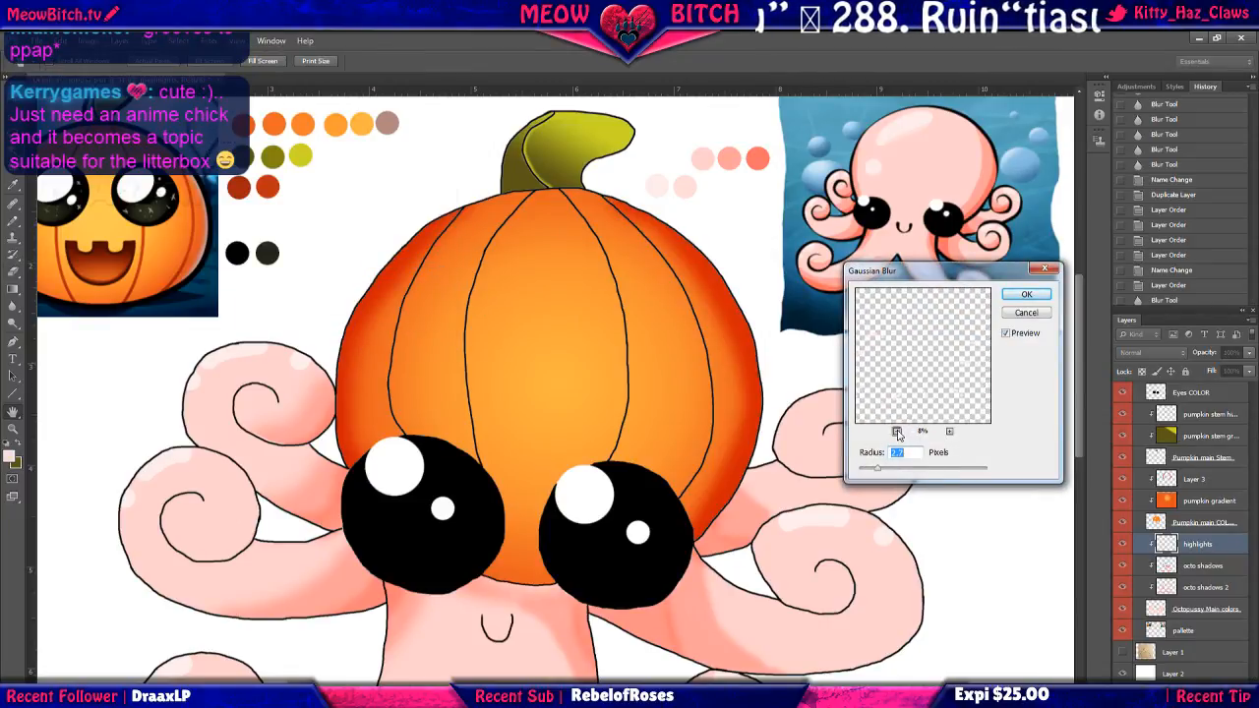
left_click(896, 432)
left_click(950, 432)
left_click(950, 432)
left_click(950, 432)
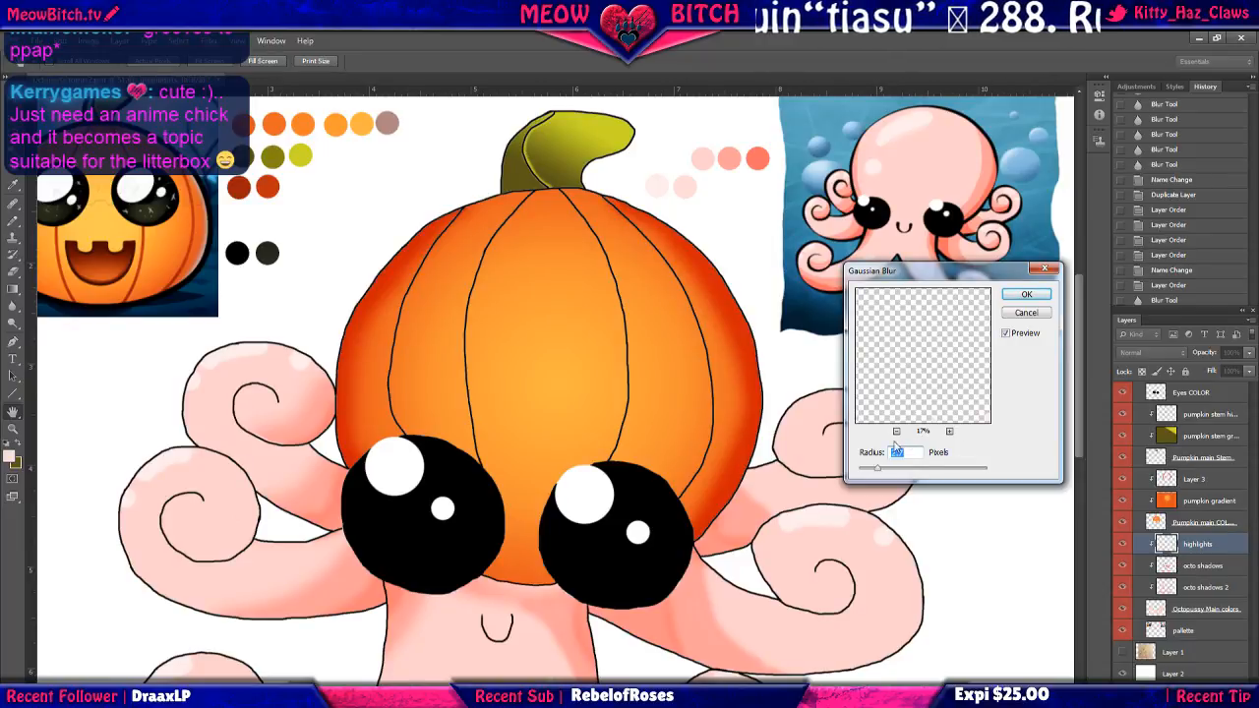
left_click_drag(881, 472, 901, 473)
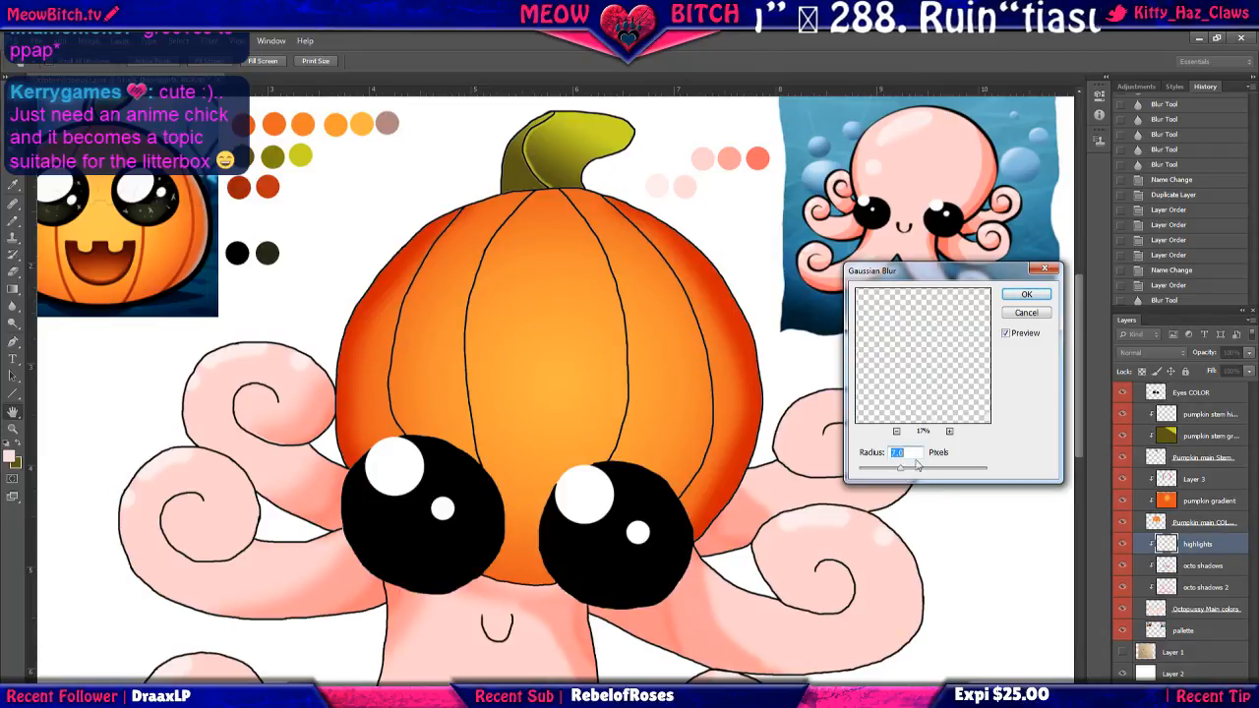
left_click(1009, 335)
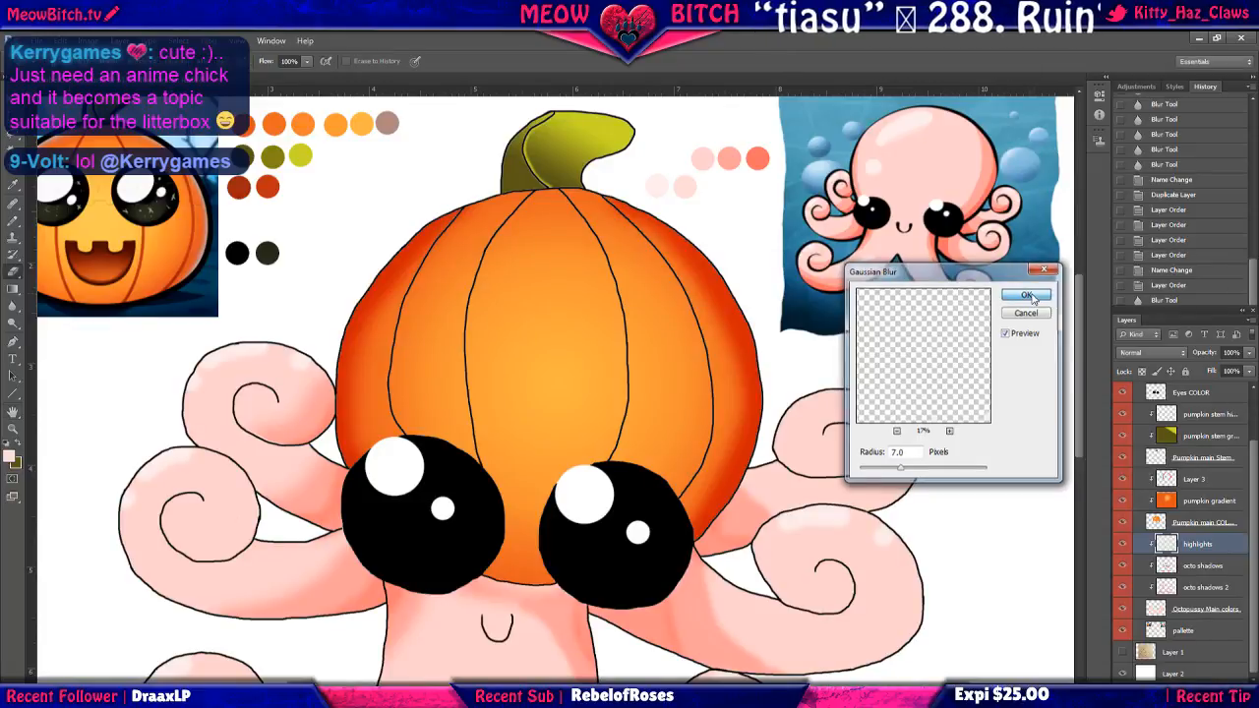
left_click(1027, 296)
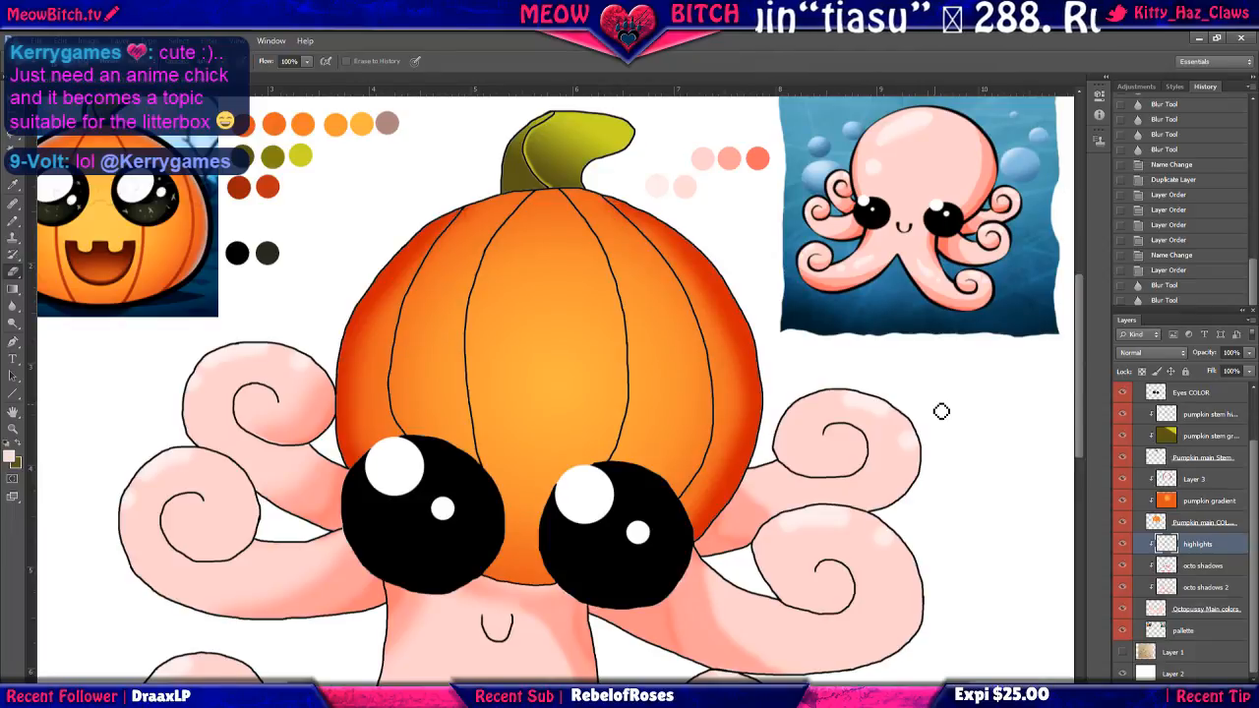
Hide the highlights layer and the pumpkin's Layer 3 shading layer.
scroll(816, 458, "down", 1)
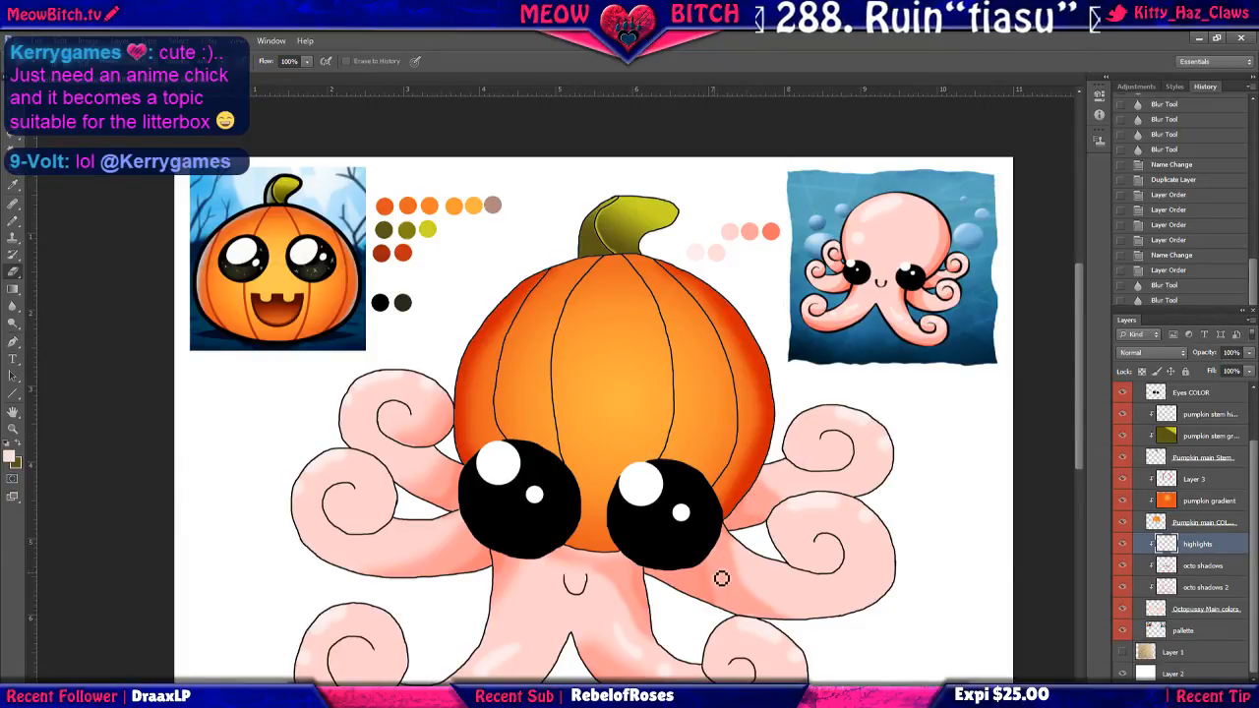
scroll(717, 583, "up", 1)
scroll(711, 576, "up", 2)
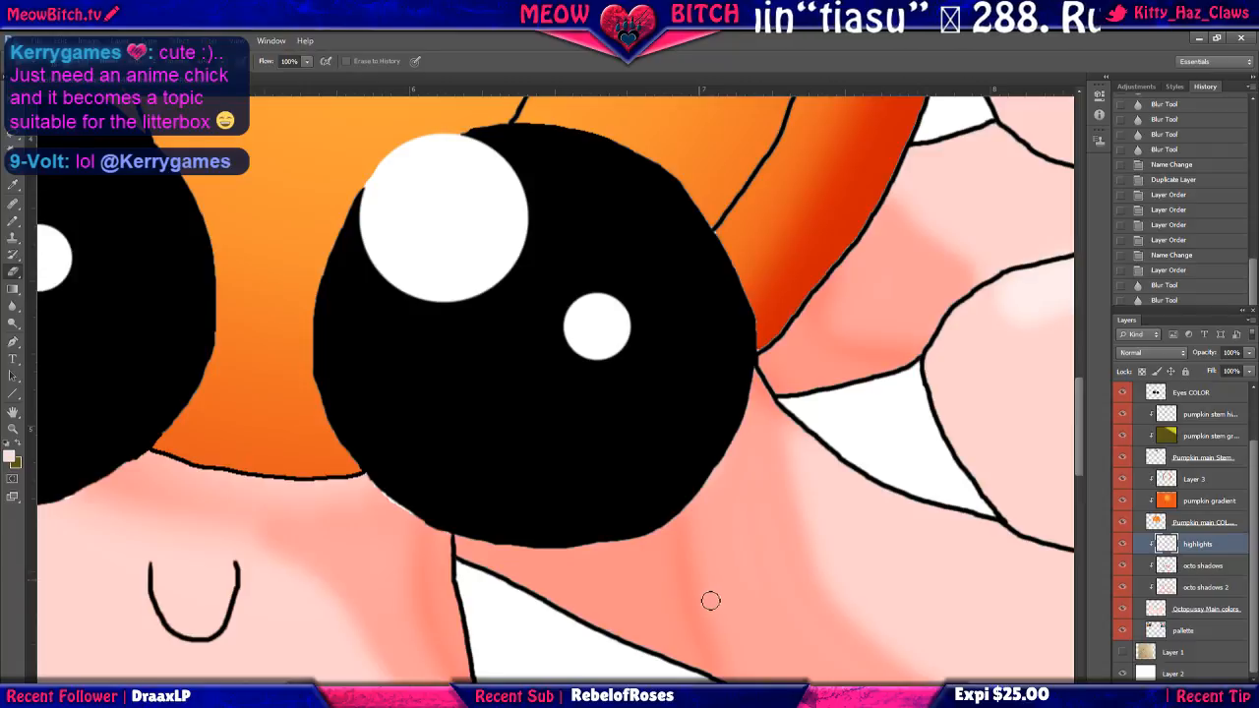
scroll(699, 563, "down", 4)
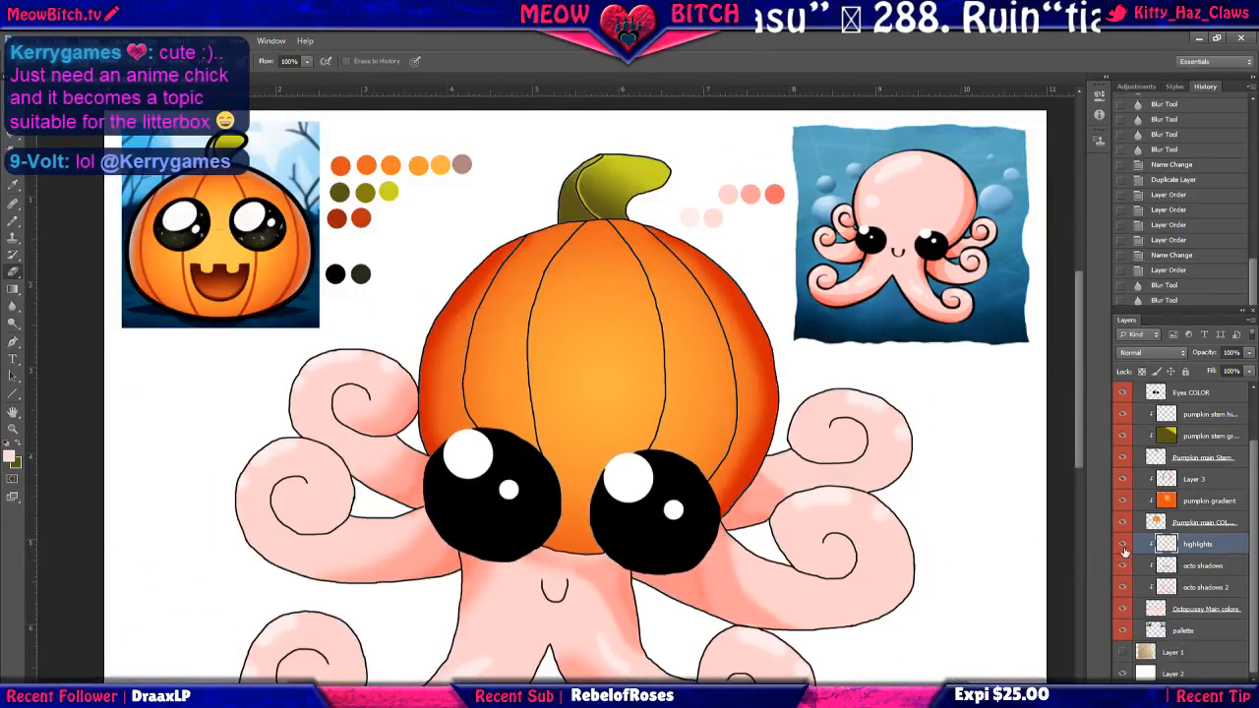
left_click(1123, 545)
left_click(1125, 523)
left_click(1125, 523)
left_click(1126, 479)
left_click(1125, 457)
left_click(1125, 457)
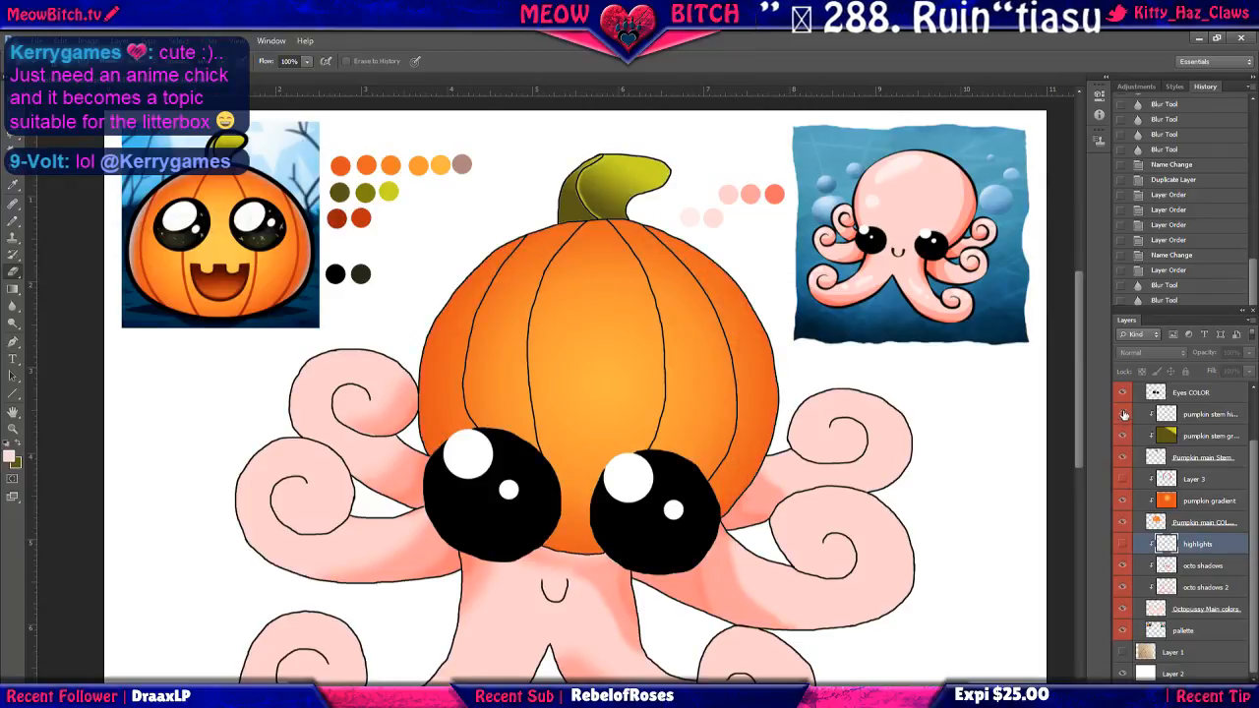
Hide the Eyes COLOR layer, all pumpkin stem layers, the pumpkin gradient and main colors, Octopussy Main colors and the palette.
left_click(1124, 396)
left_click(1123, 418)
left_click(1121, 439)
left_click(1124, 457)
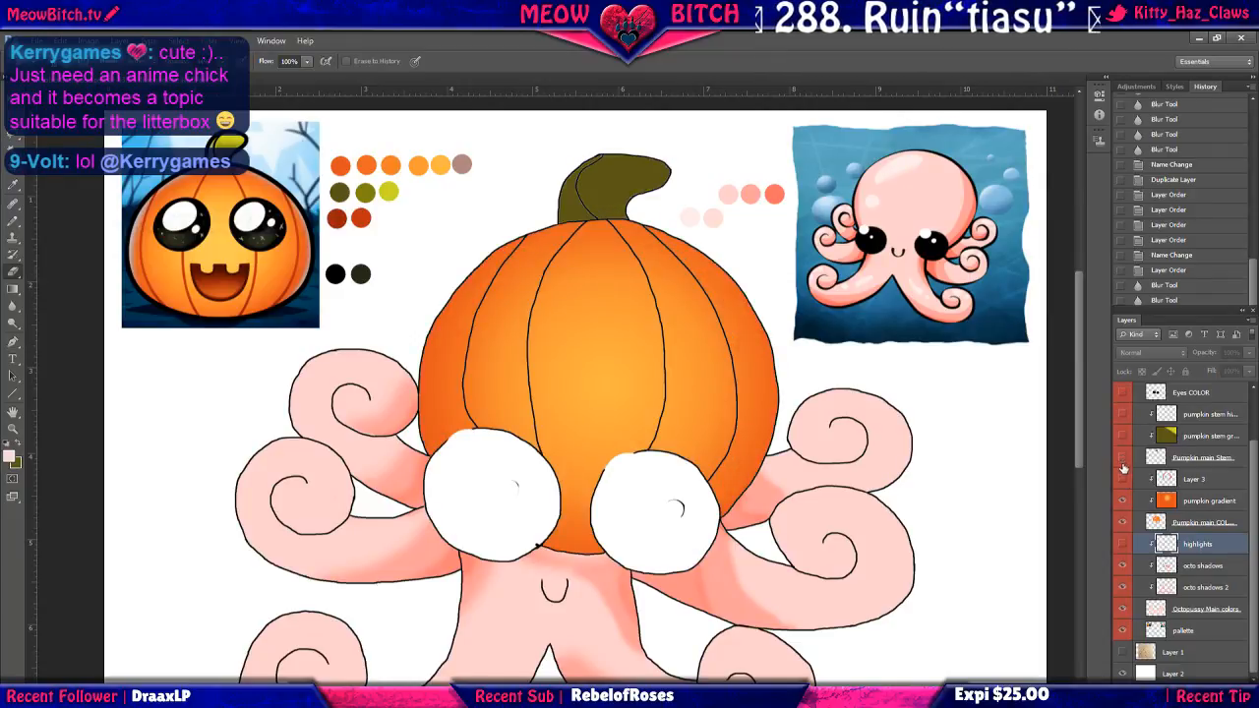
left_click(1123, 457)
left_click(1123, 501)
left_click(1125, 522)
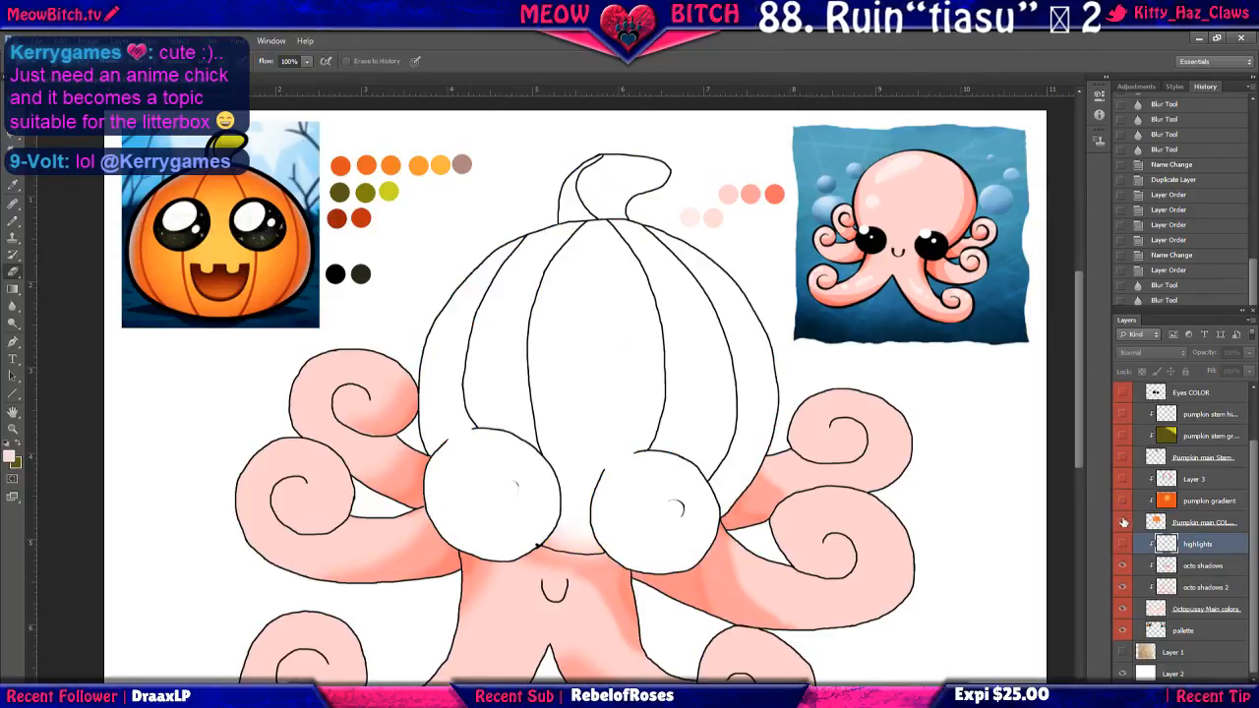
left_click(1123, 609)
left_click(1123, 631)
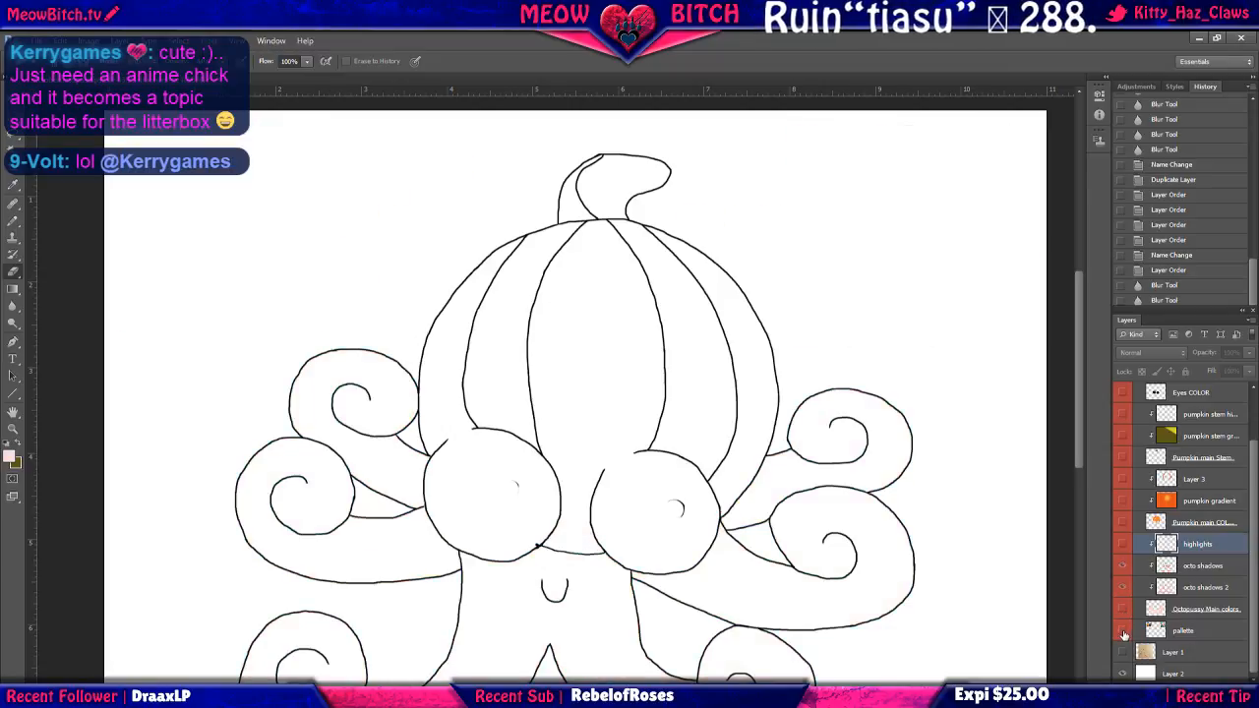
With octo shadows and octo shadows 2 selected, show the Octopussy Main colors layer and merge all visible layers into one.
left_click(1202, 567)
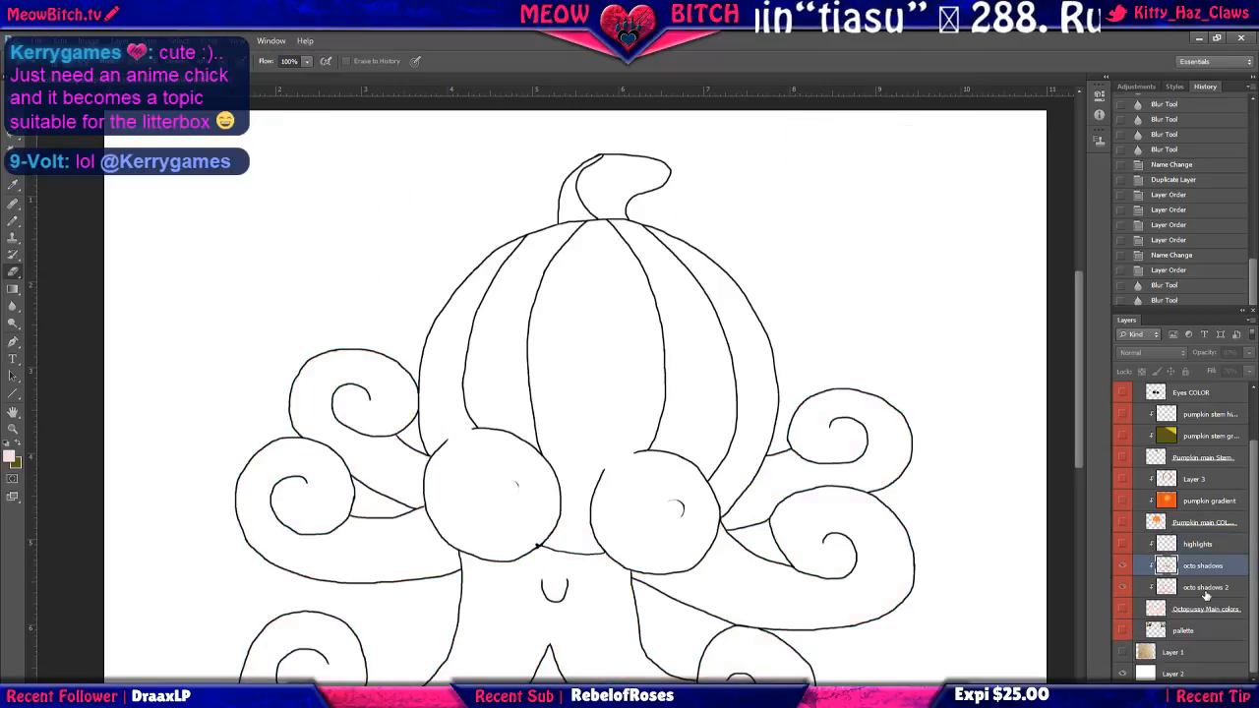
left_click(1205, 589, "shift")
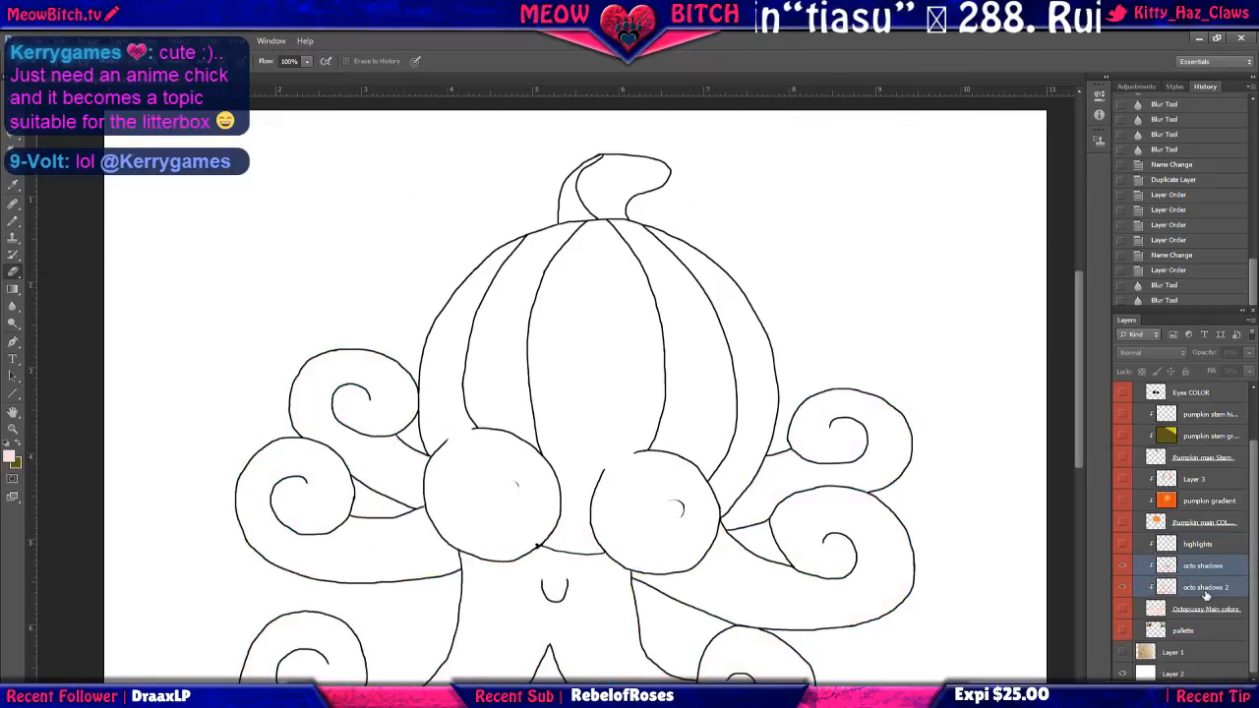
left_click(1124, 574)
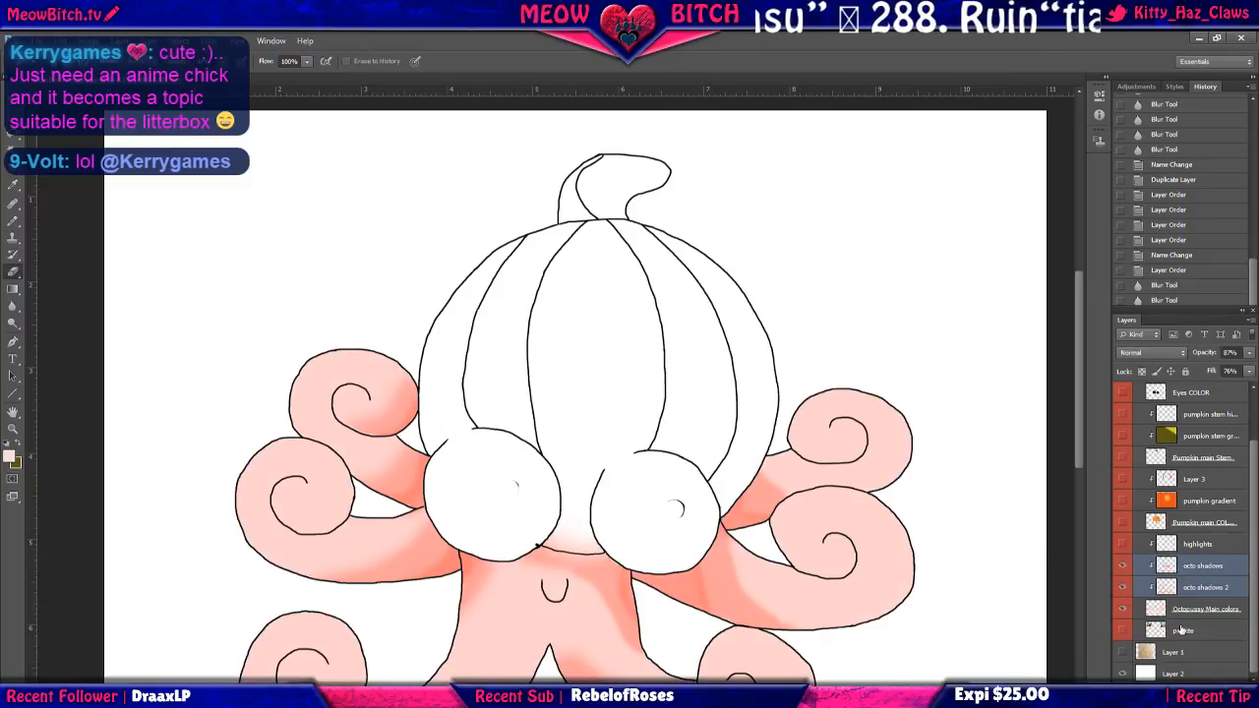
left_click(1123, 610)
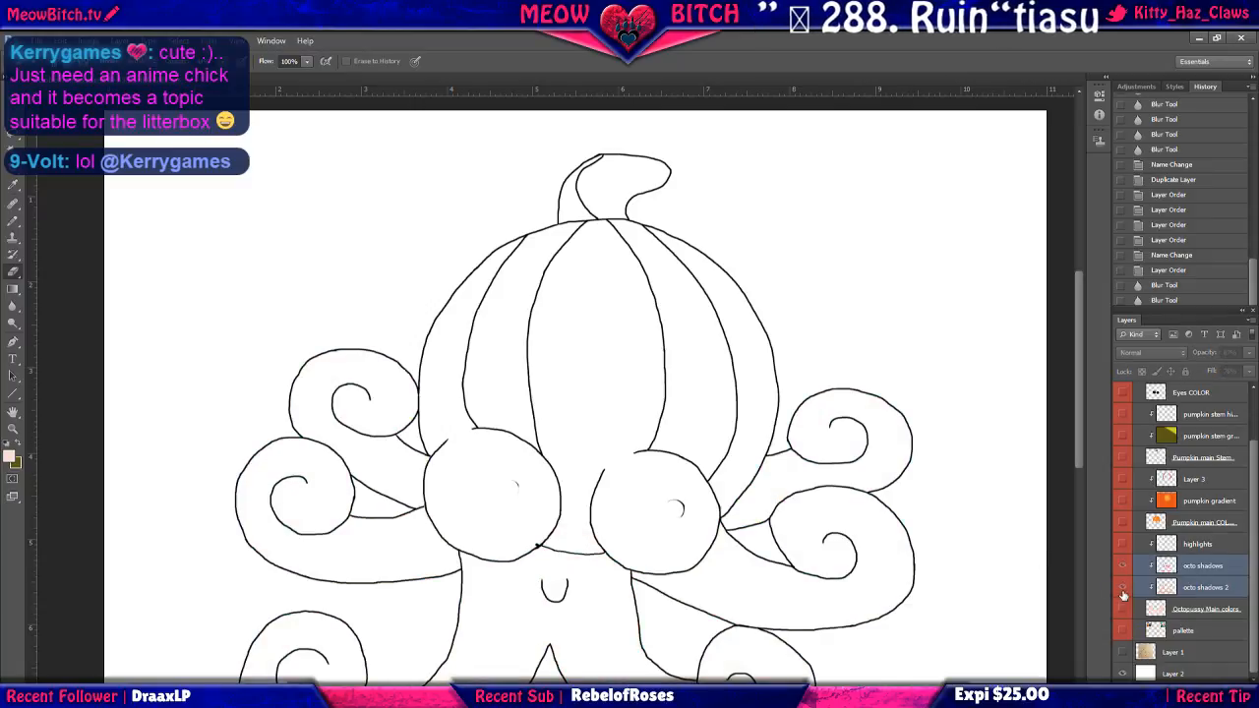
left_click(1123, 608)
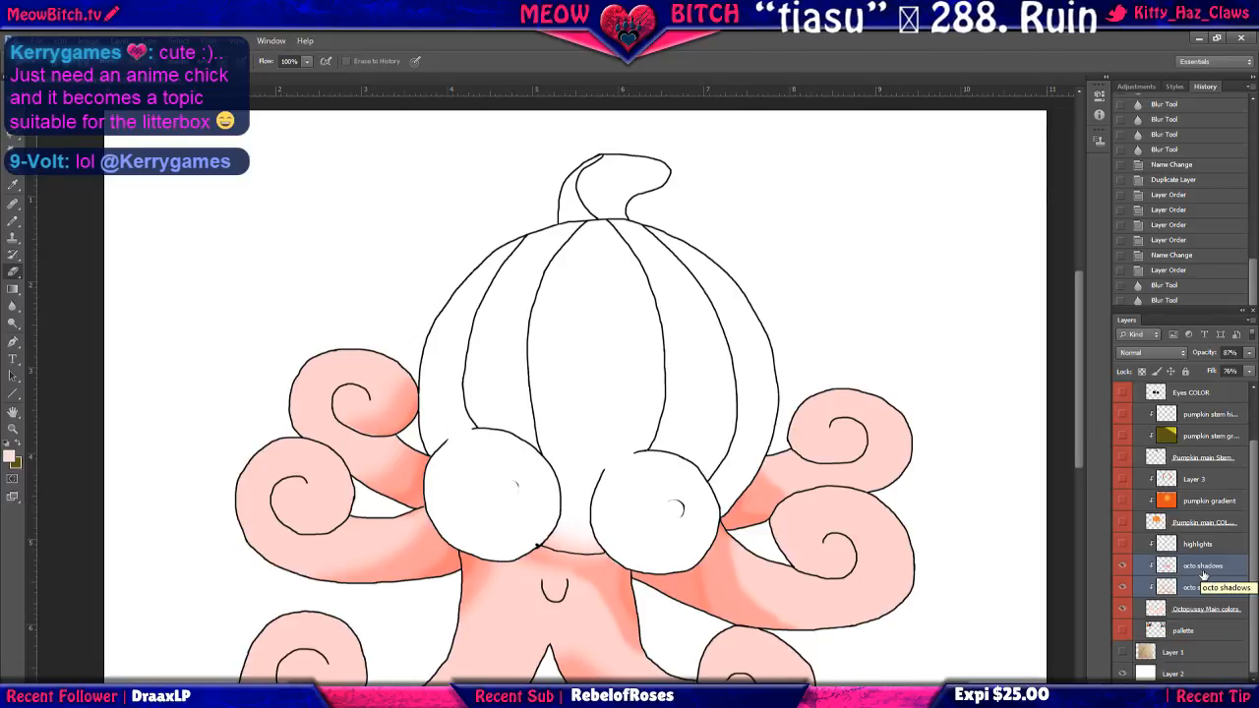
left_click(1124, 610)
left_click(1124, 611)
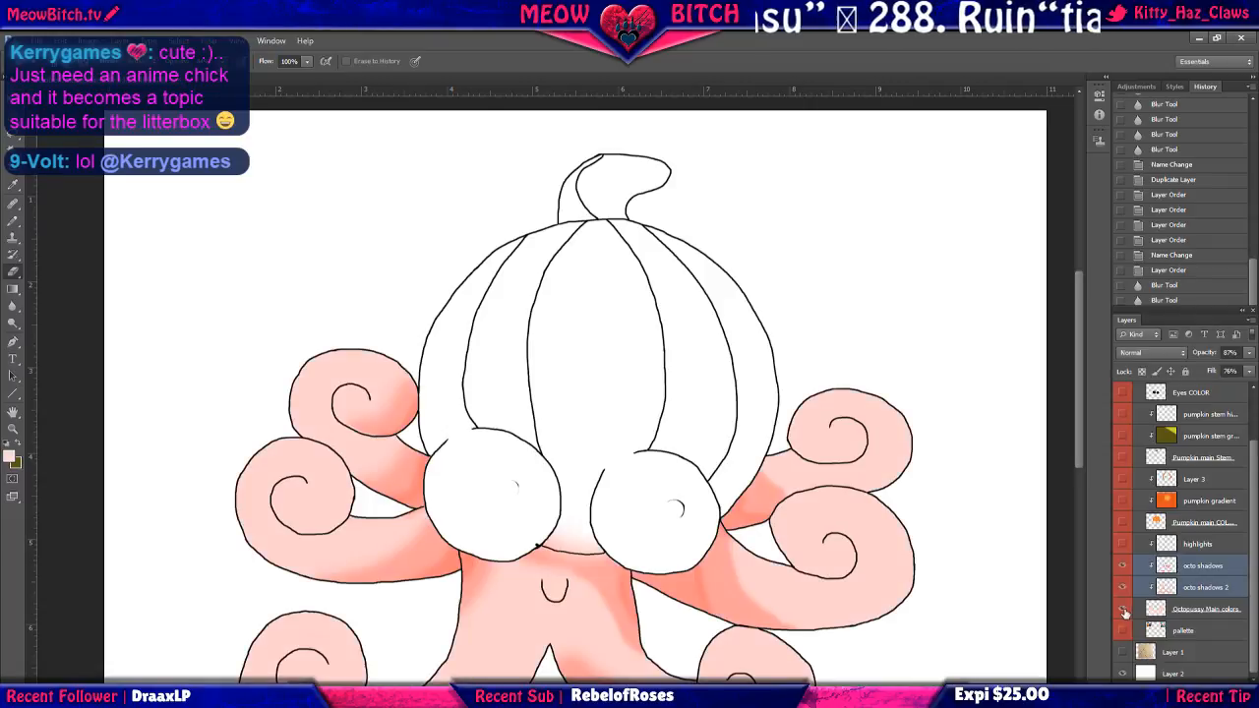
left_click(1125, 611)
left_click(1124, 610)
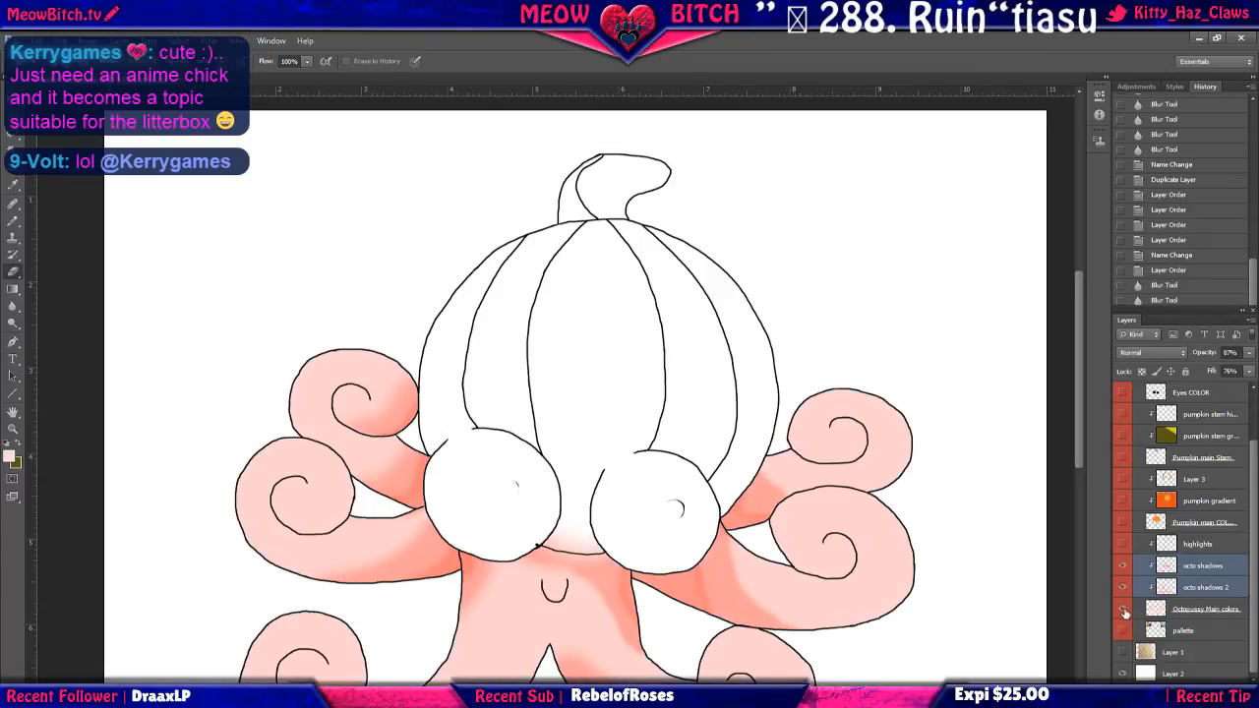
right_click(1209, 567)
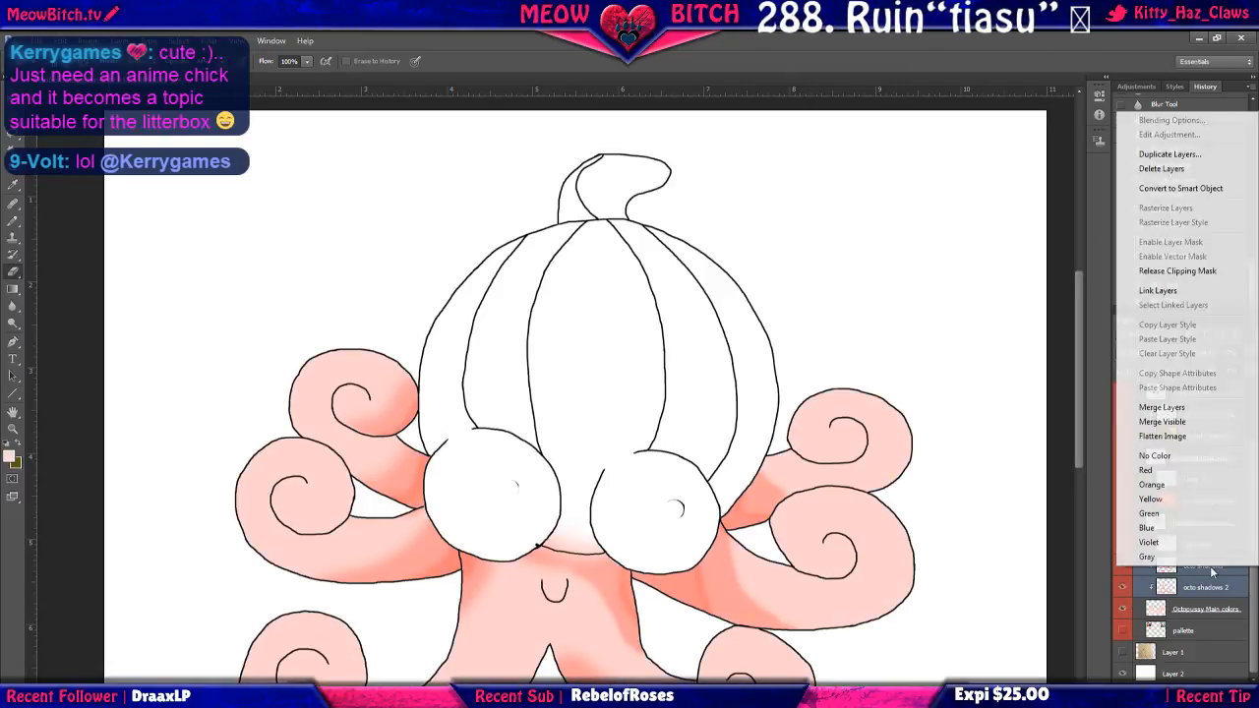
left_click(1170, 408)
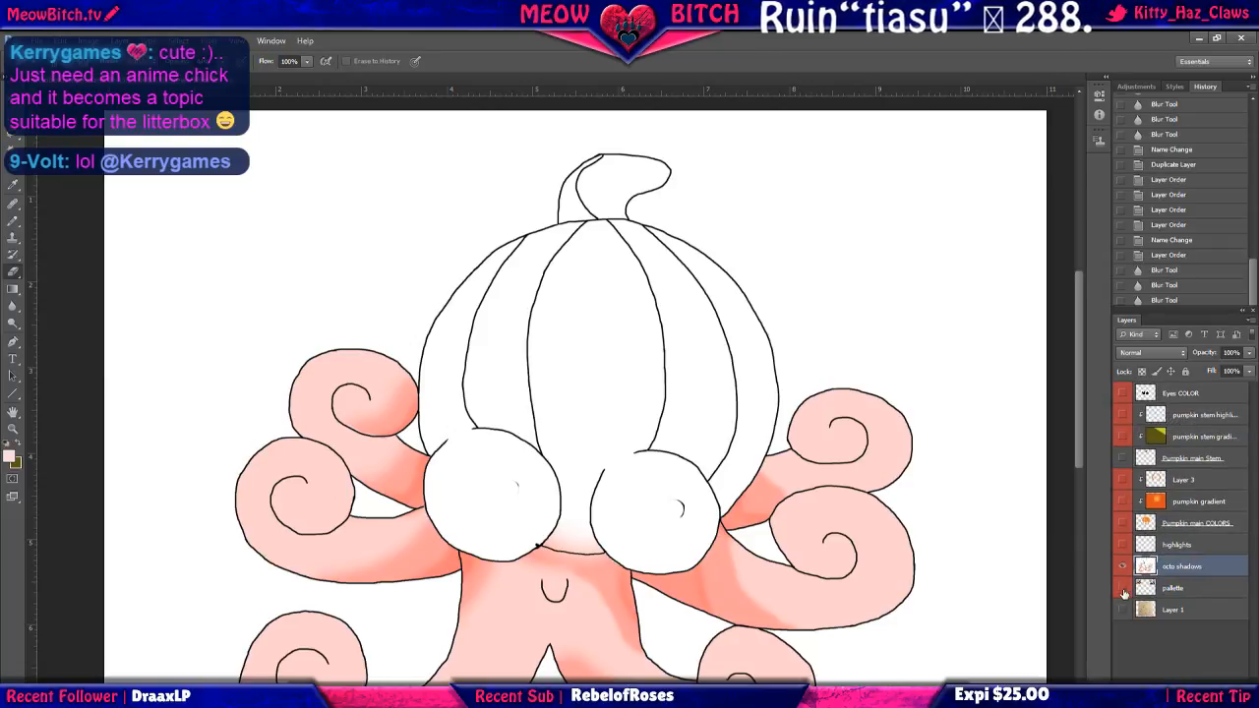
Show the palette, highlights, pumpkin, stem and Eyes COLOR layers again, checking the eye colors on and off.
left_click_drag(1124, 588, 1121, 394)
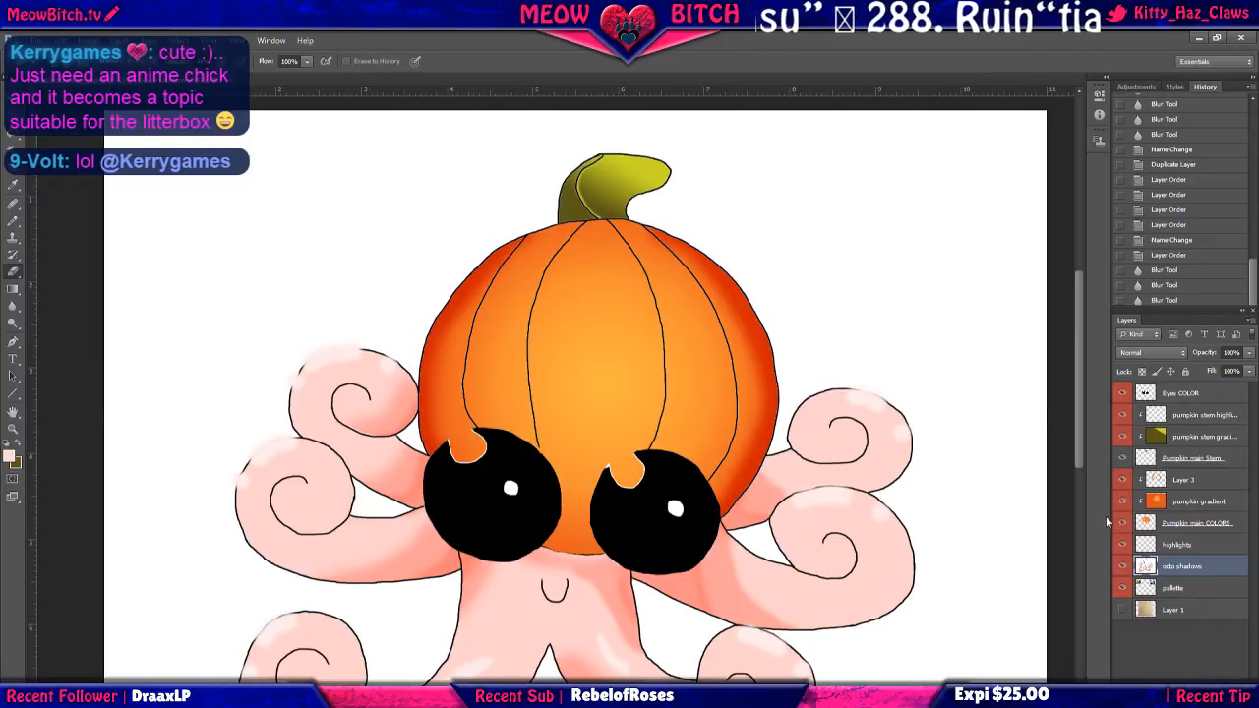
left_click(1125, 393)
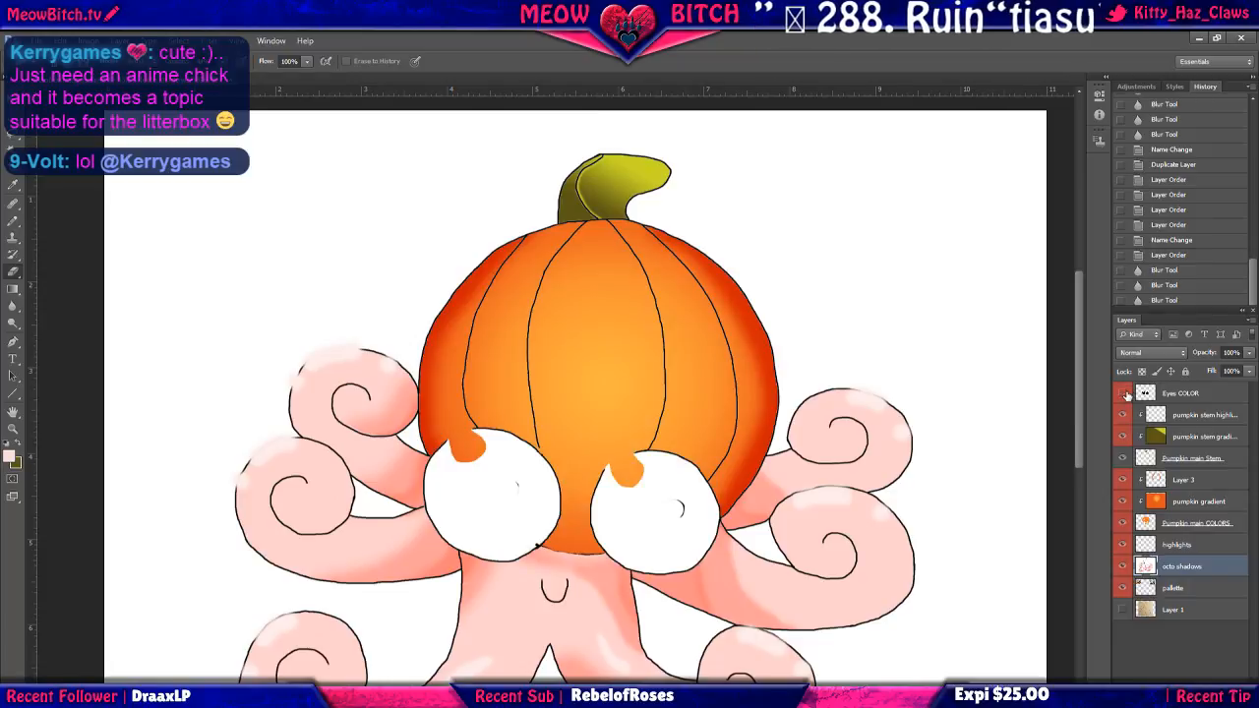
left_click(1125, 394)
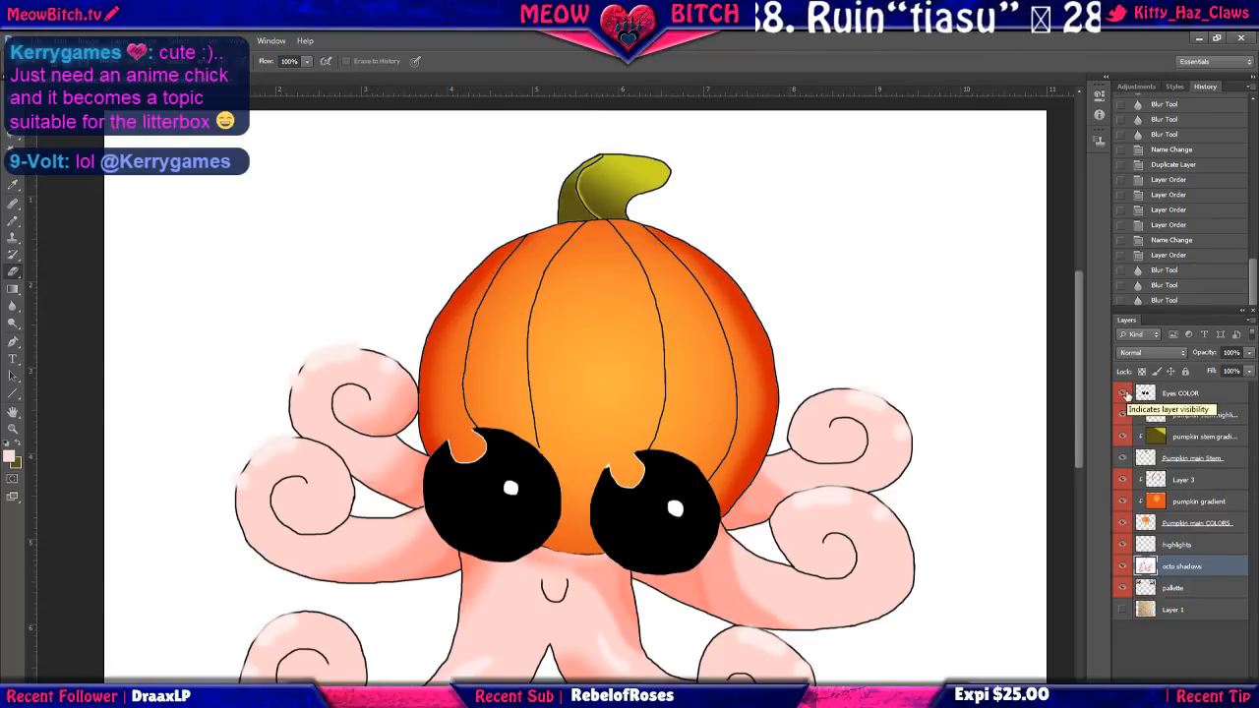
Undo the merge of the visible layers and hide Layer 4, the outline and the Eyes COLOR layer.
key("ctrl+z")
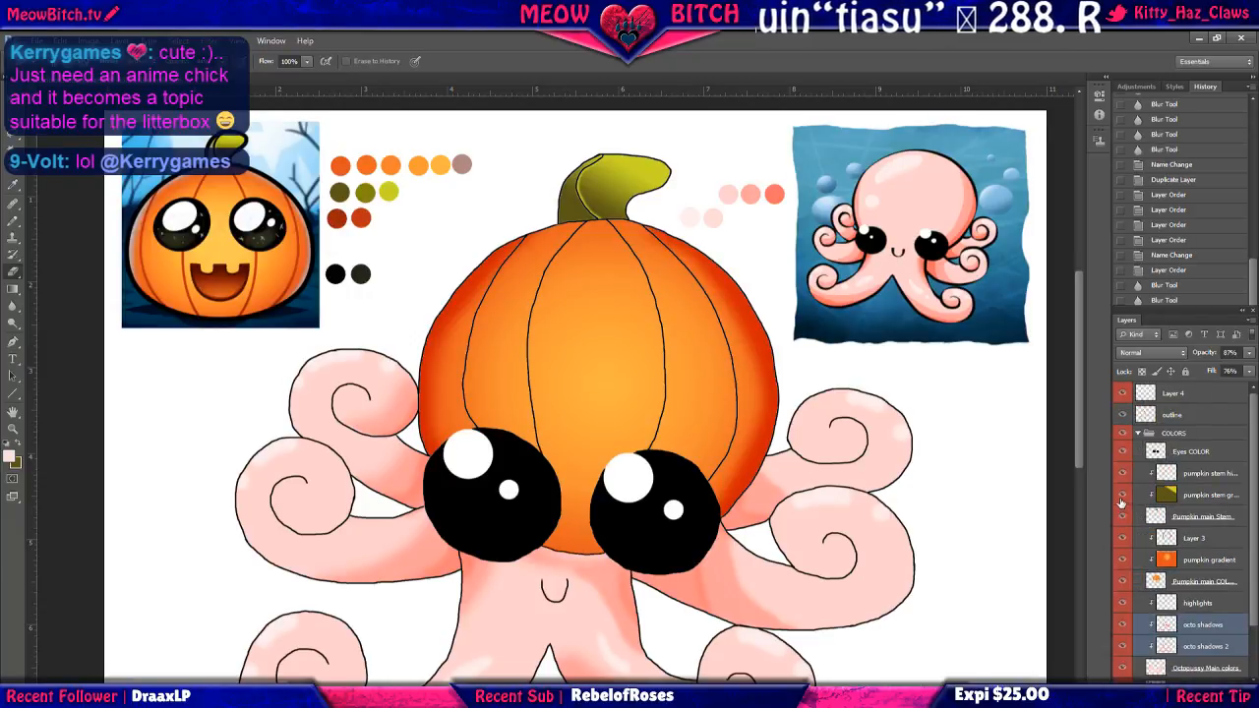
left_click(1123, 393)
left_click(1123, 414)
left_click(1123, 450)
left_click(1124, 433)
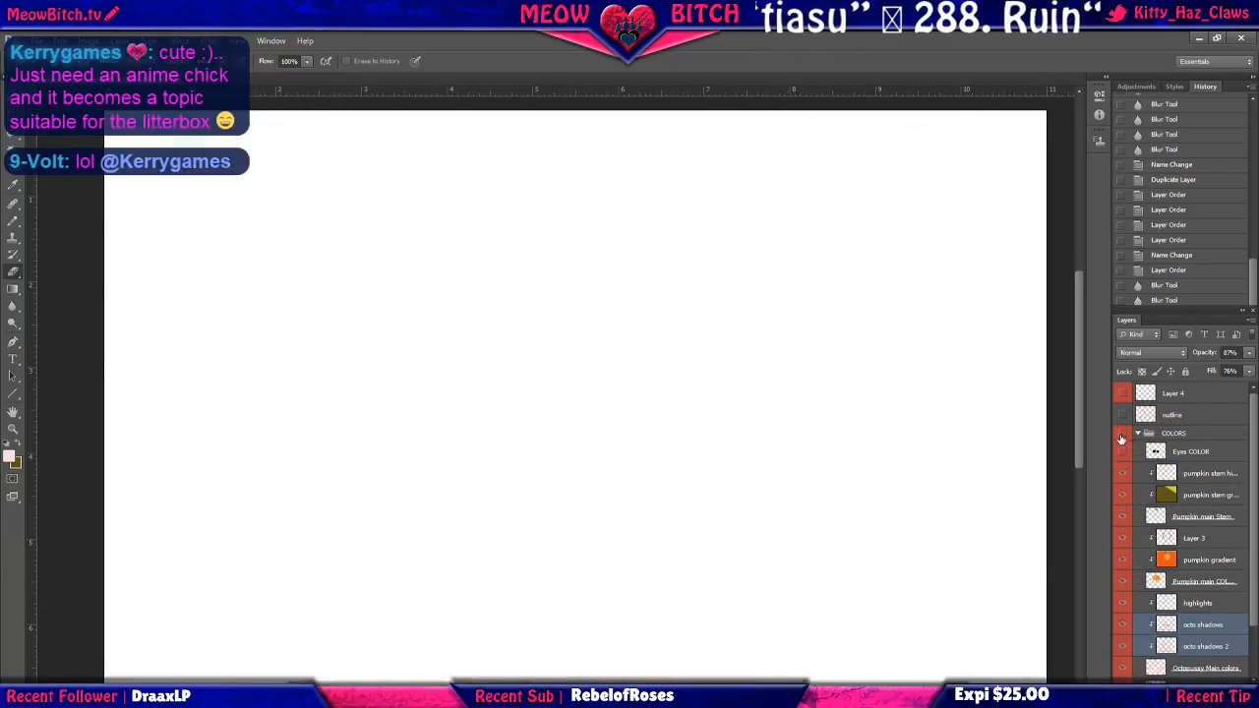
left_click(1123, 433)
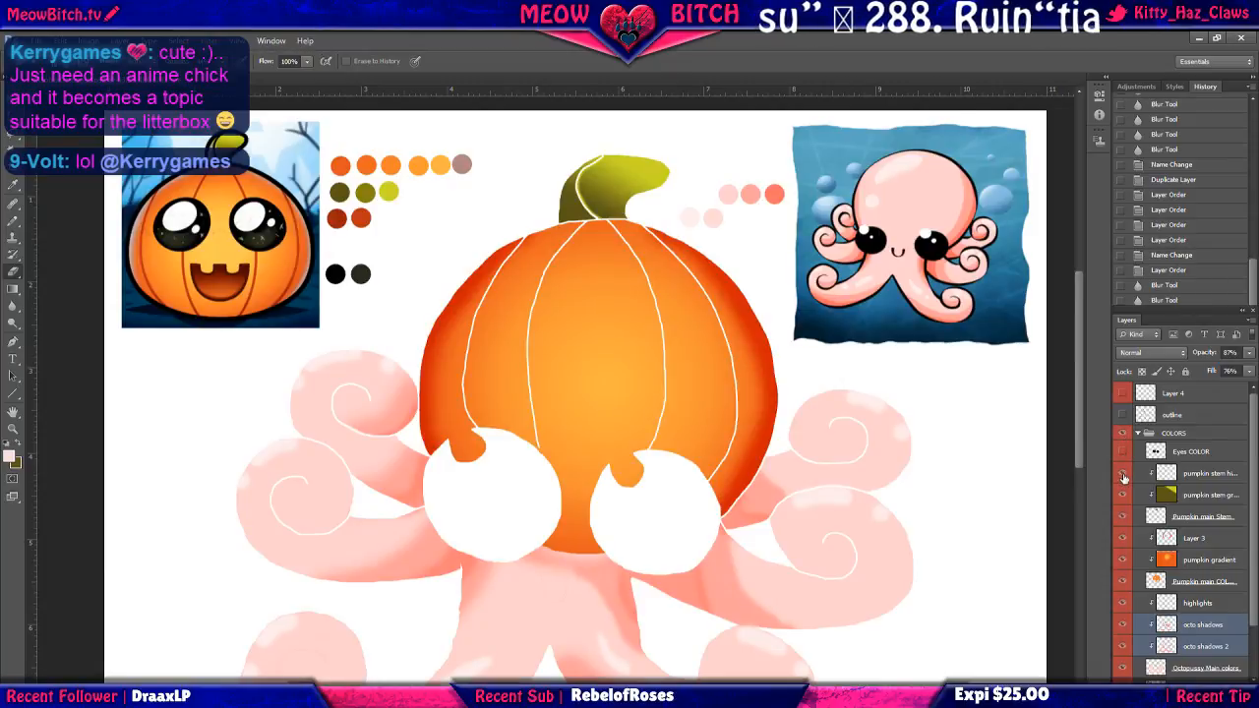
Hide the pumpkin stem layers, Layer 3, the pumpkin gradient, the pumpkin main colors and the highlights.
left_click(1124, 473)
left_click(1123, 495)
left_click(1123, 517)
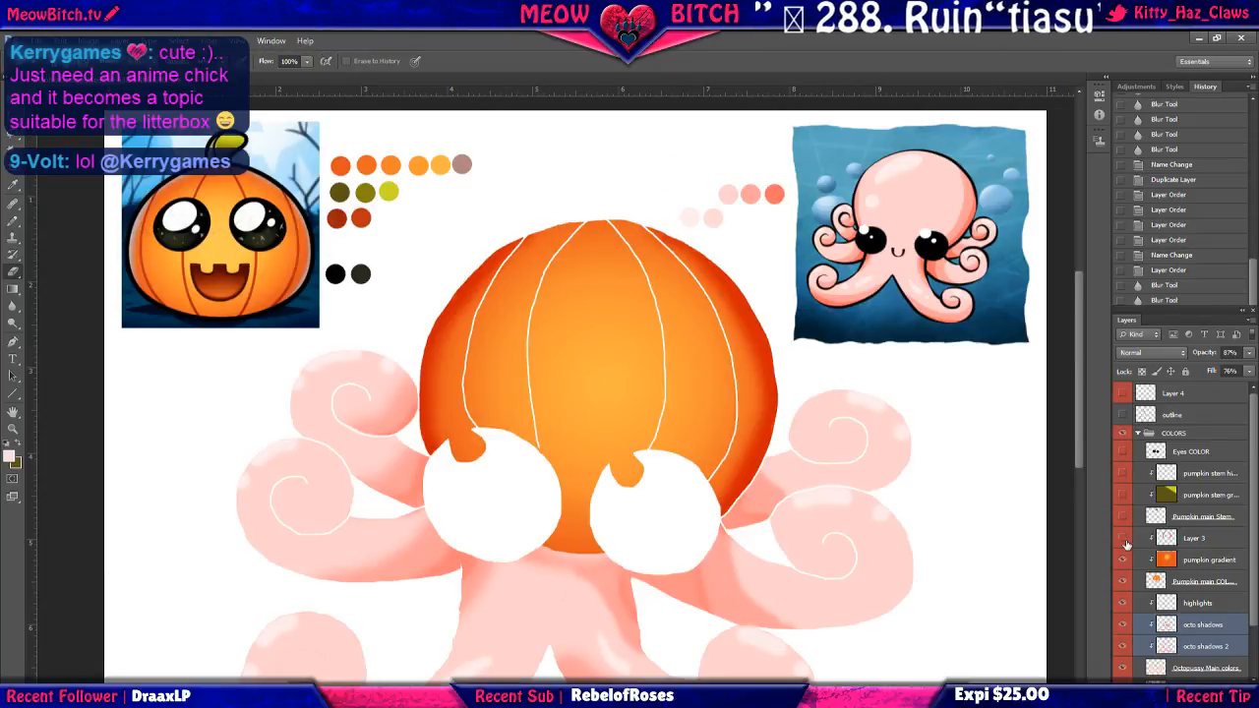
left_click(1123, 538)
left_click(1123, 559)
left_click(1124, 581)
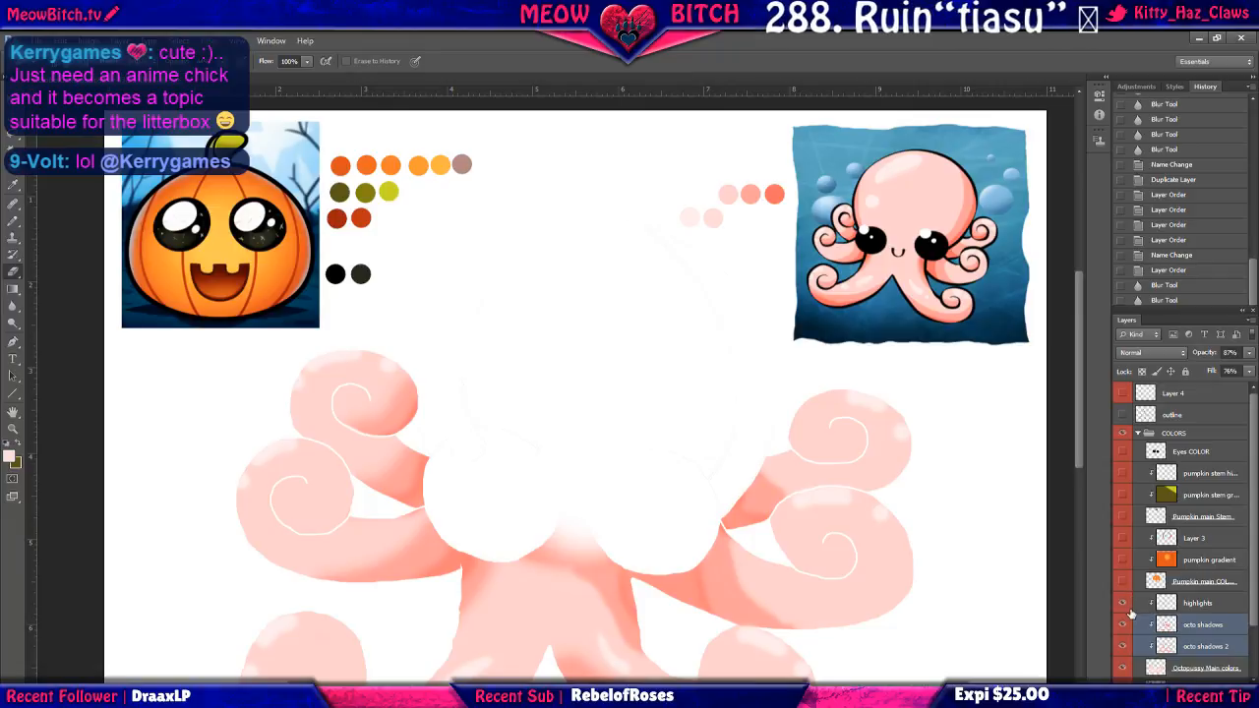
left_click(1124, 602)
Try moving both octo shadows layers above highlights, and hide the palette layer while leaving Octopussy Main colors visible.
left_click_drag(1144, 624, 1151, 597)
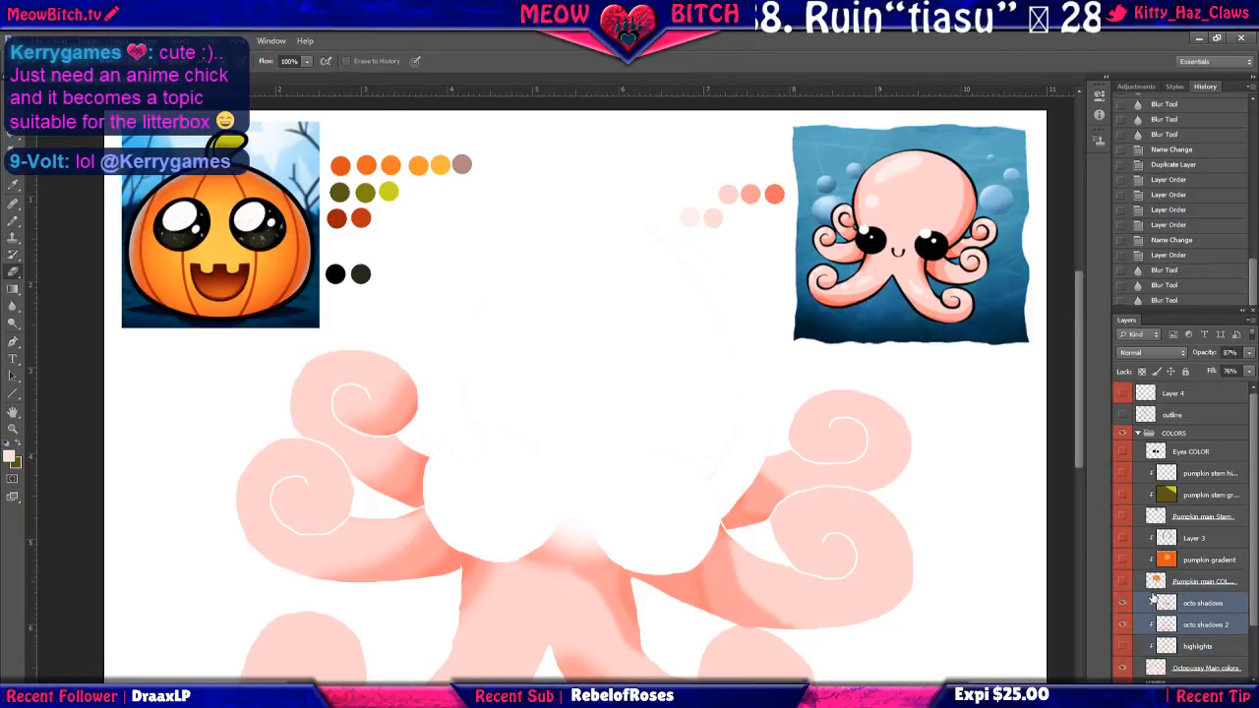
key("ctrl+z")
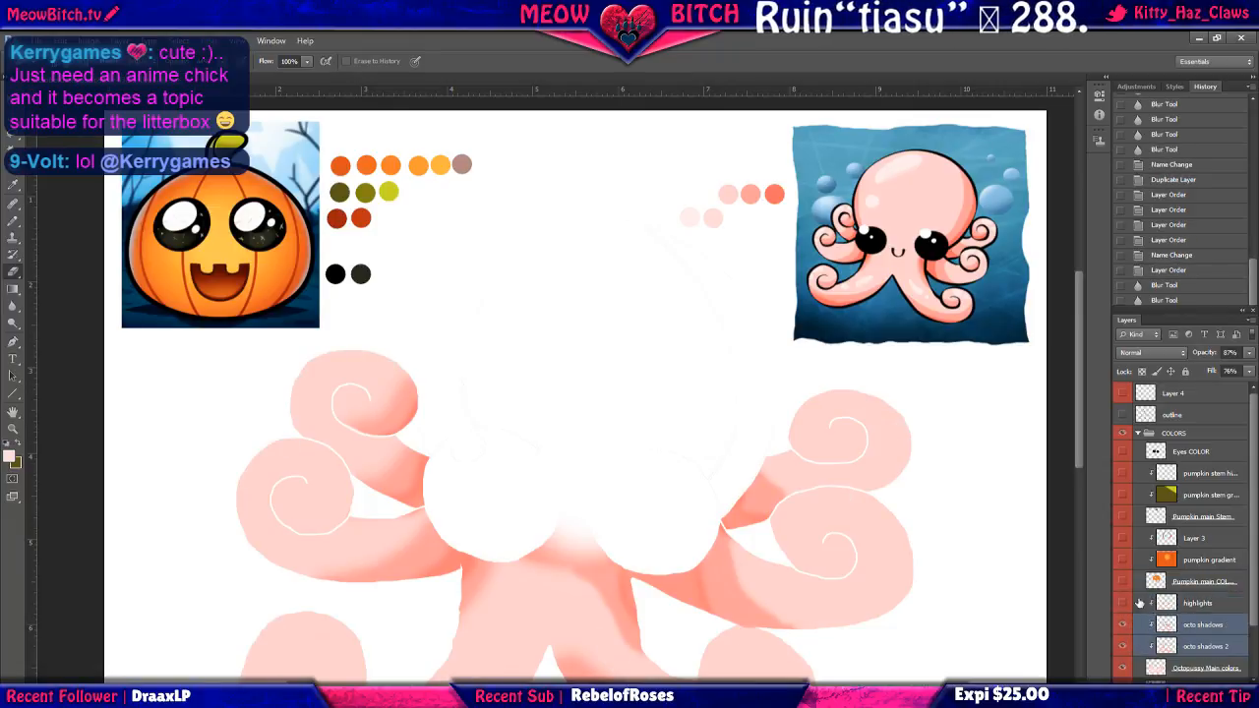
scroll(1153, 612, "down", 2)
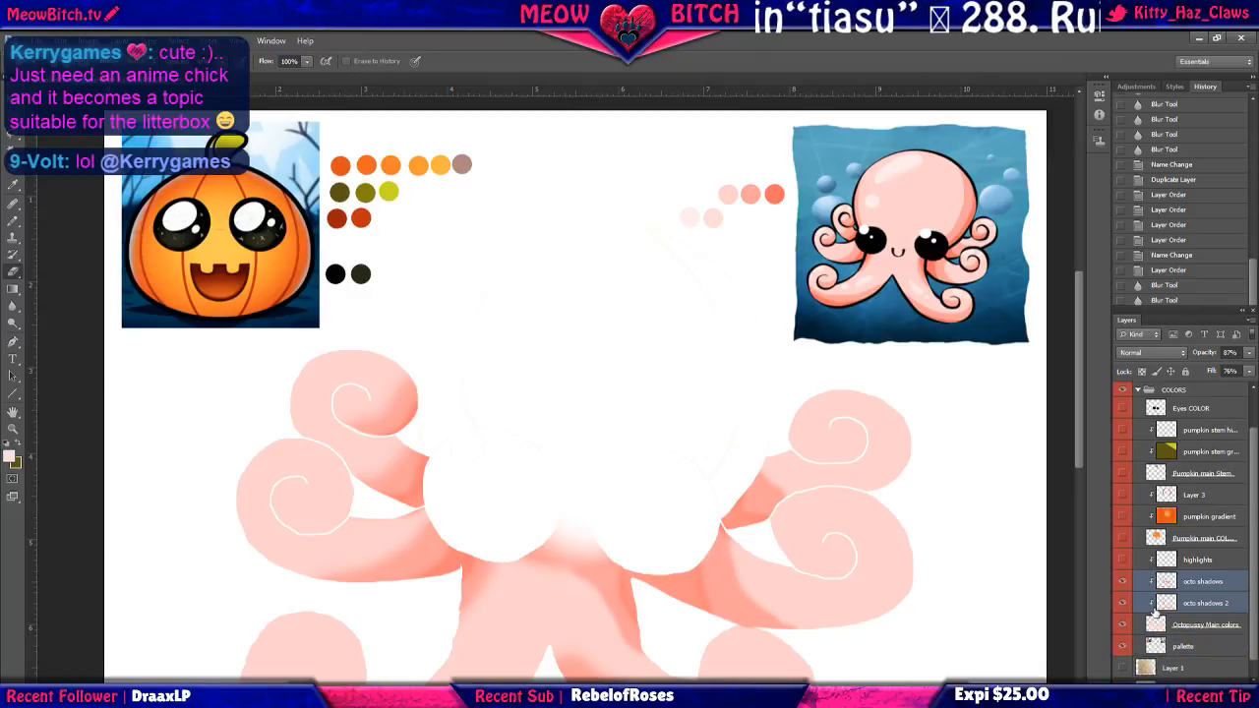
left_click(1123, 625)
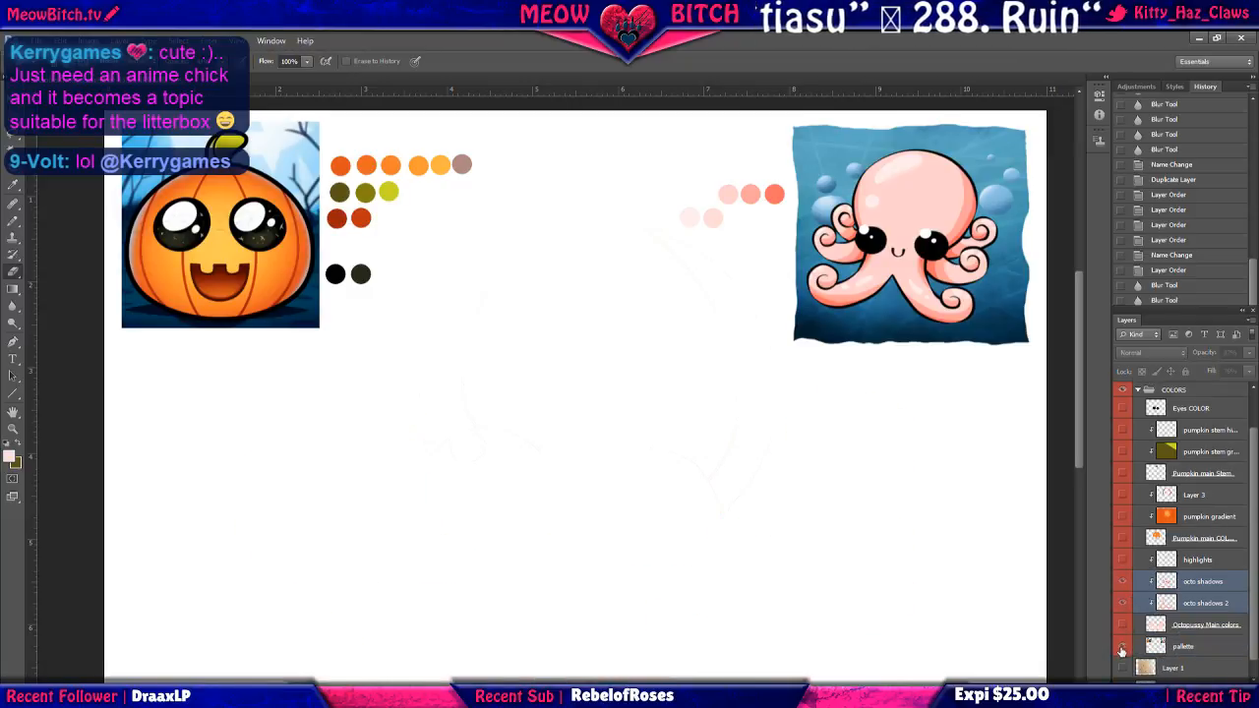
left_click(1122, 646)
left_click(1122, 646)
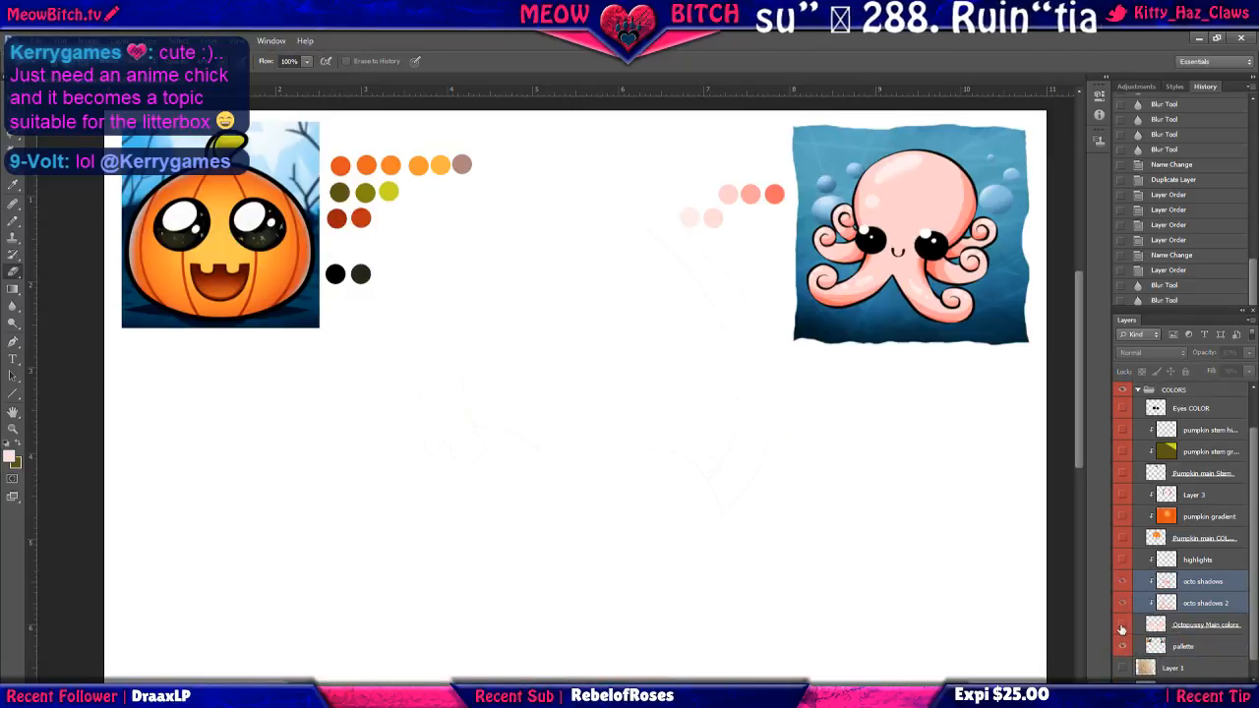
left_click(1122, 626)
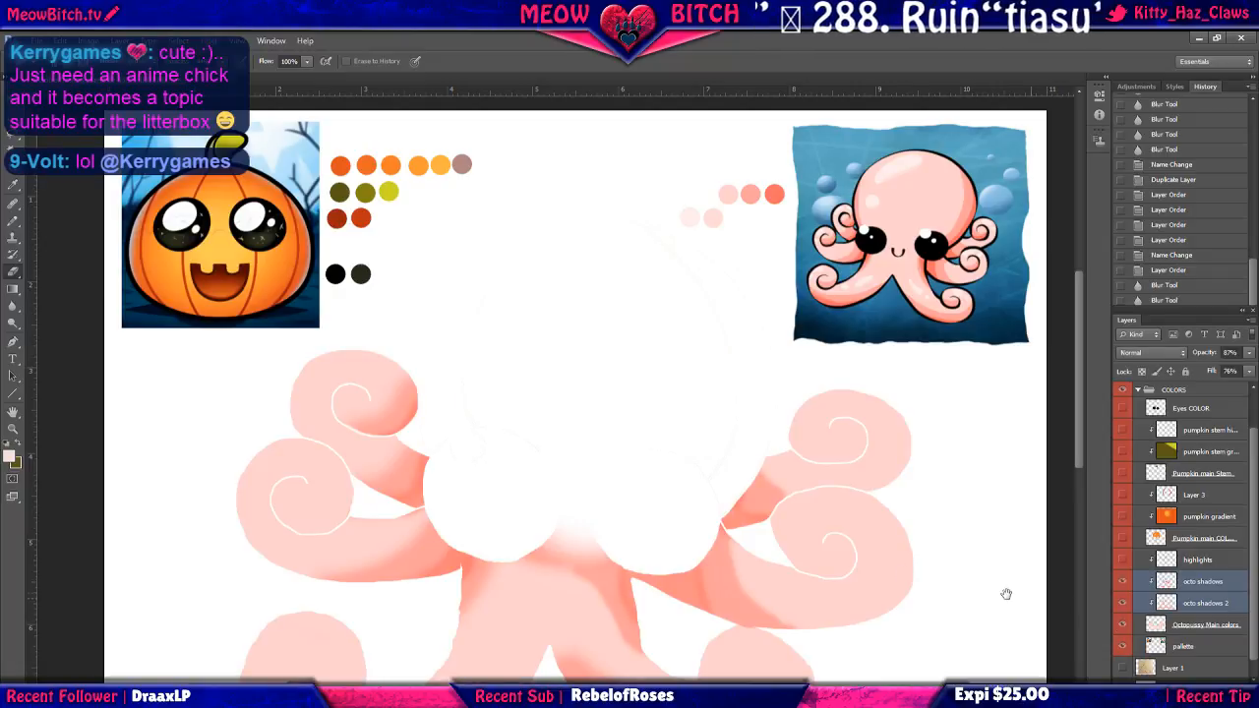
left_click(1123, 647)
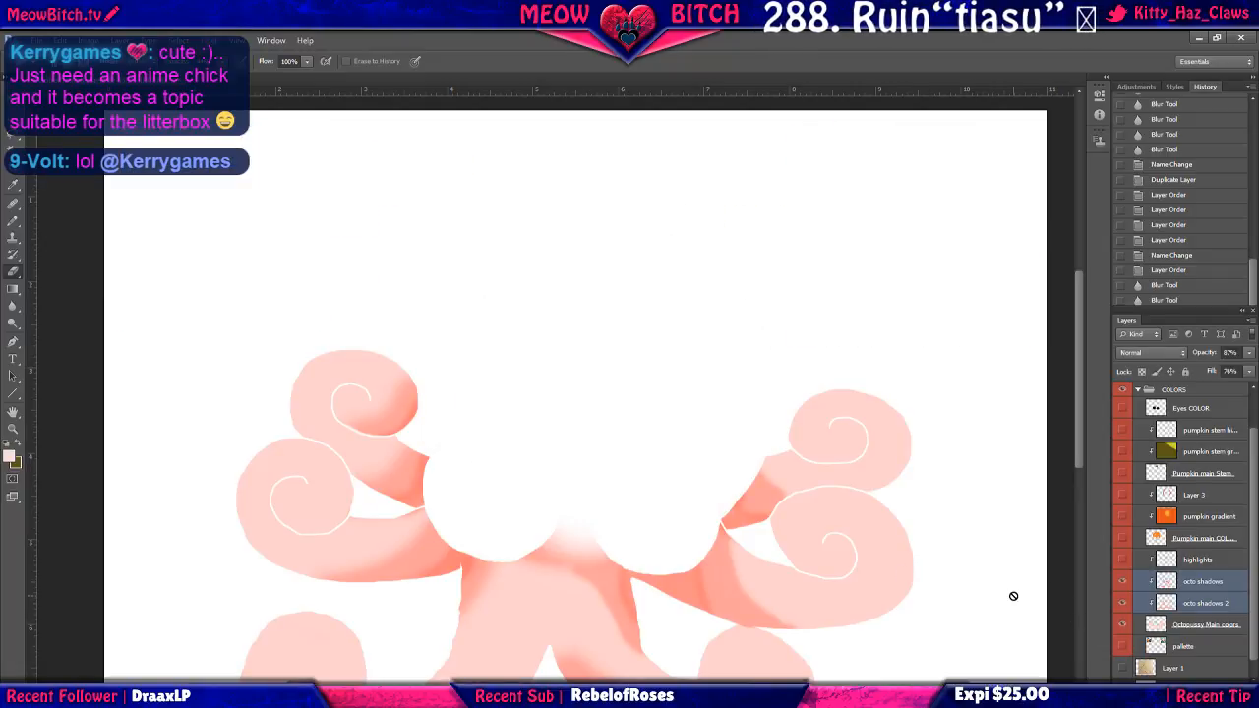
Merge the visible octopus color and shadow layers into one and show the highlights and pumpkin layers again.
right_click(1194, 606)
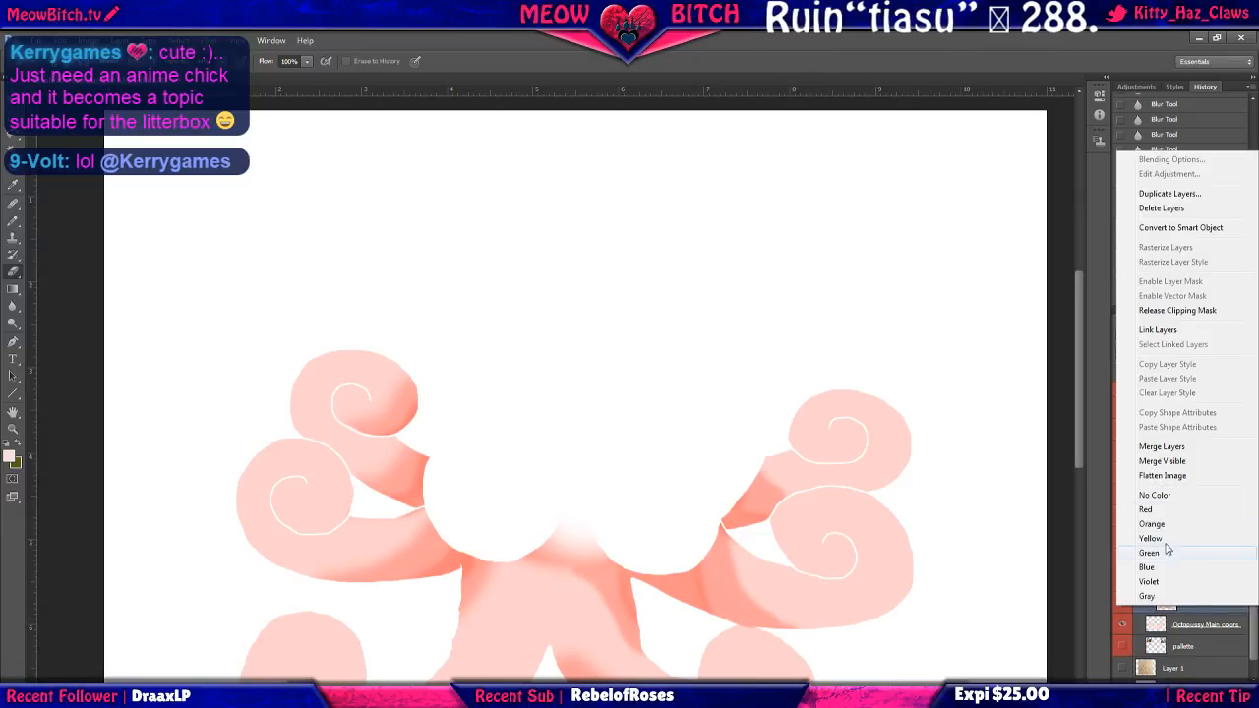
right_click(1218, 614)
key("Escape")
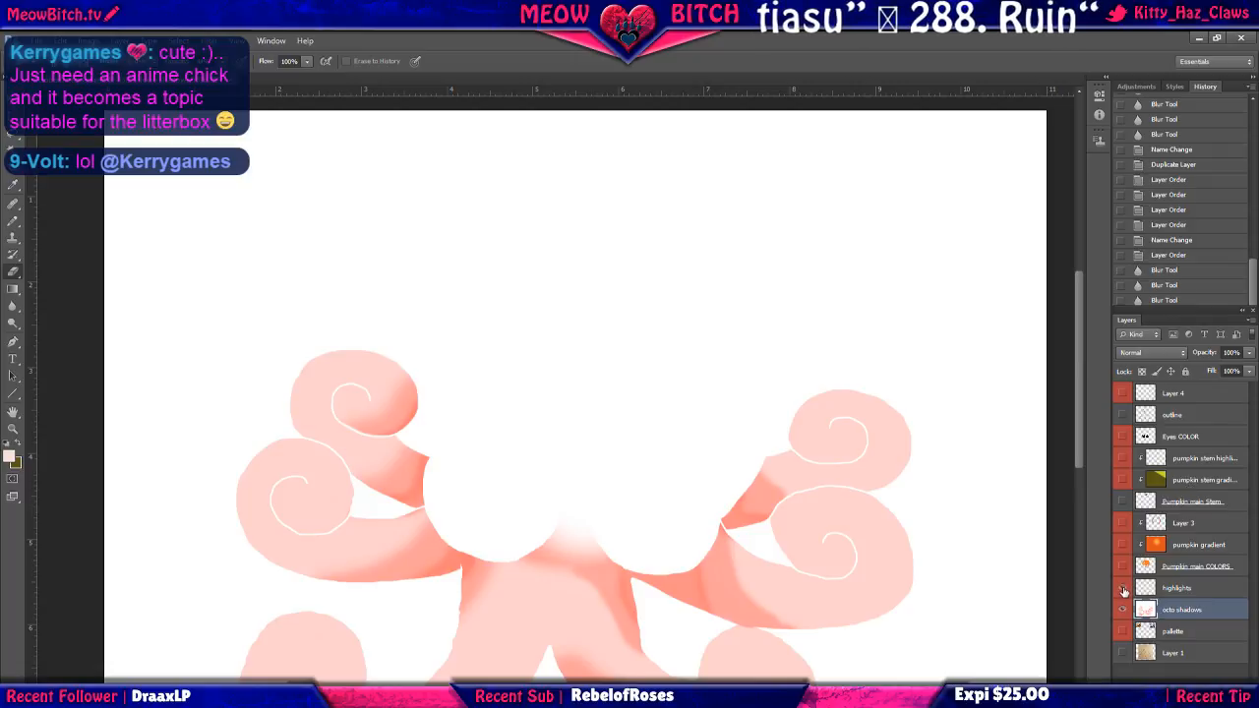
mouse_move(1122, 588)
left_mouse_down()
mouse_move(1125, 394)
mouse_move(1125, 454)
left_mouse_up()
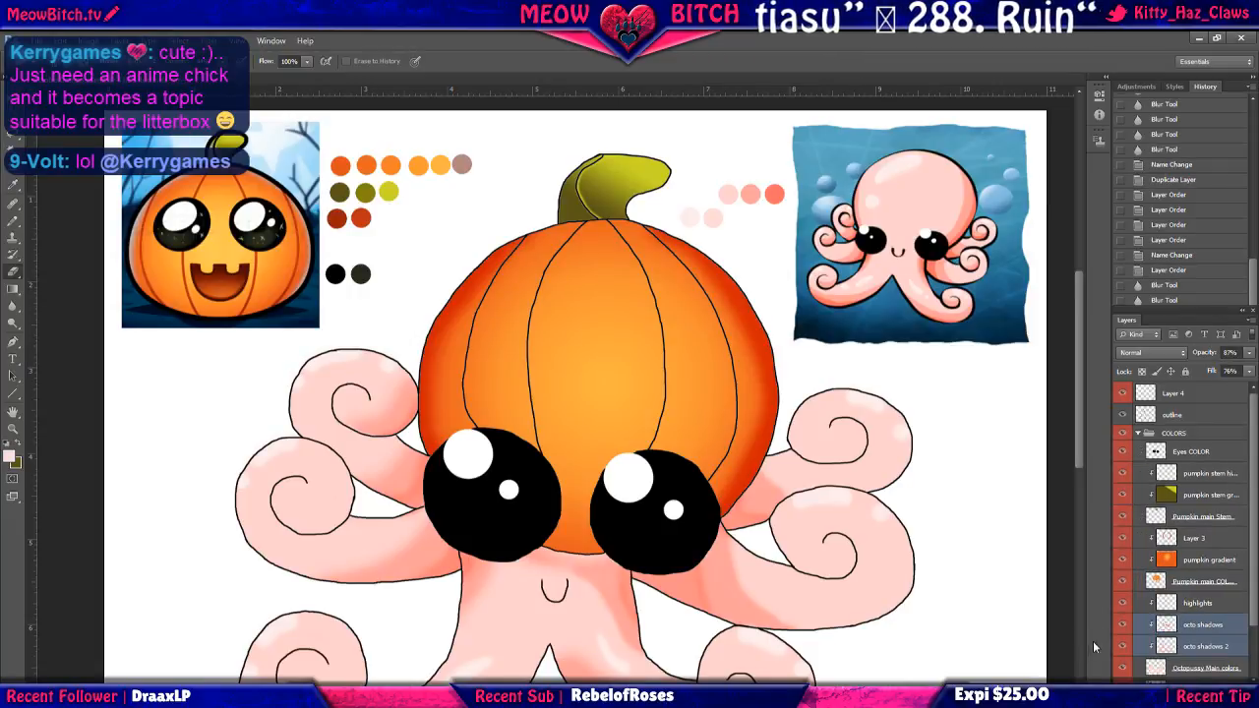
Save the illustration with its separate color and shadow layers.
scroll(1181, 635, "down", 1)
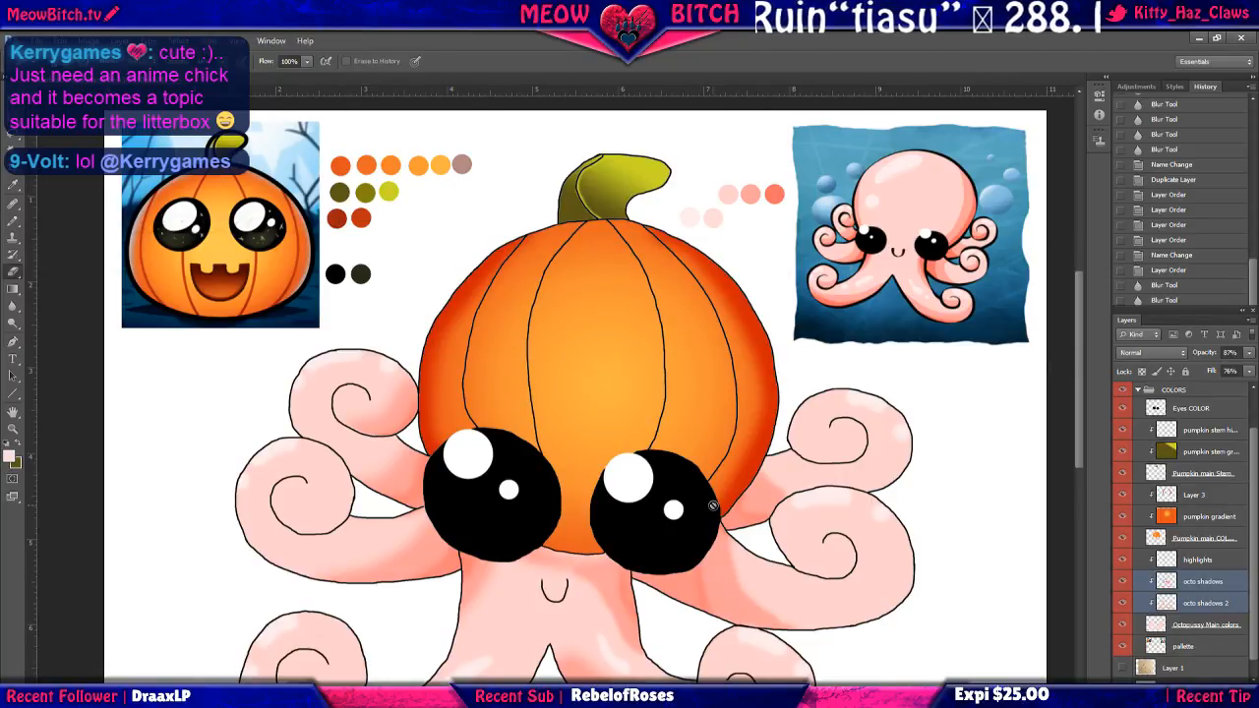
left_click(18, 40)
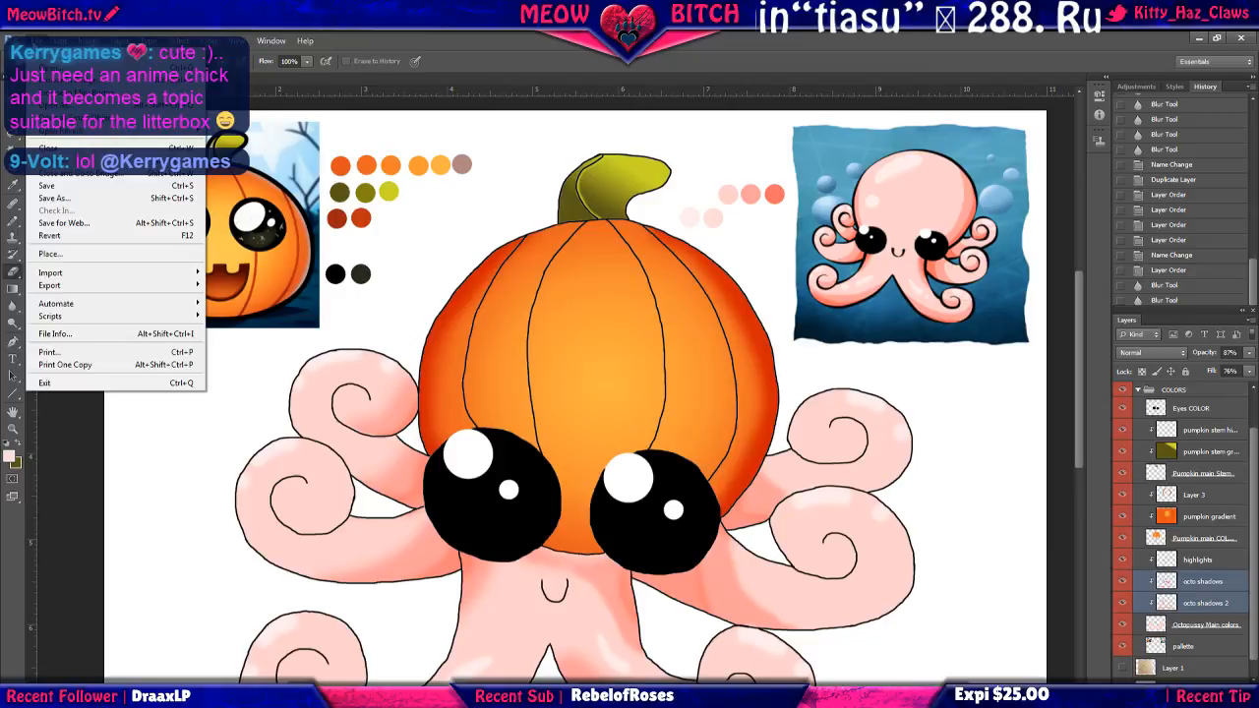
left_click(89, 186)
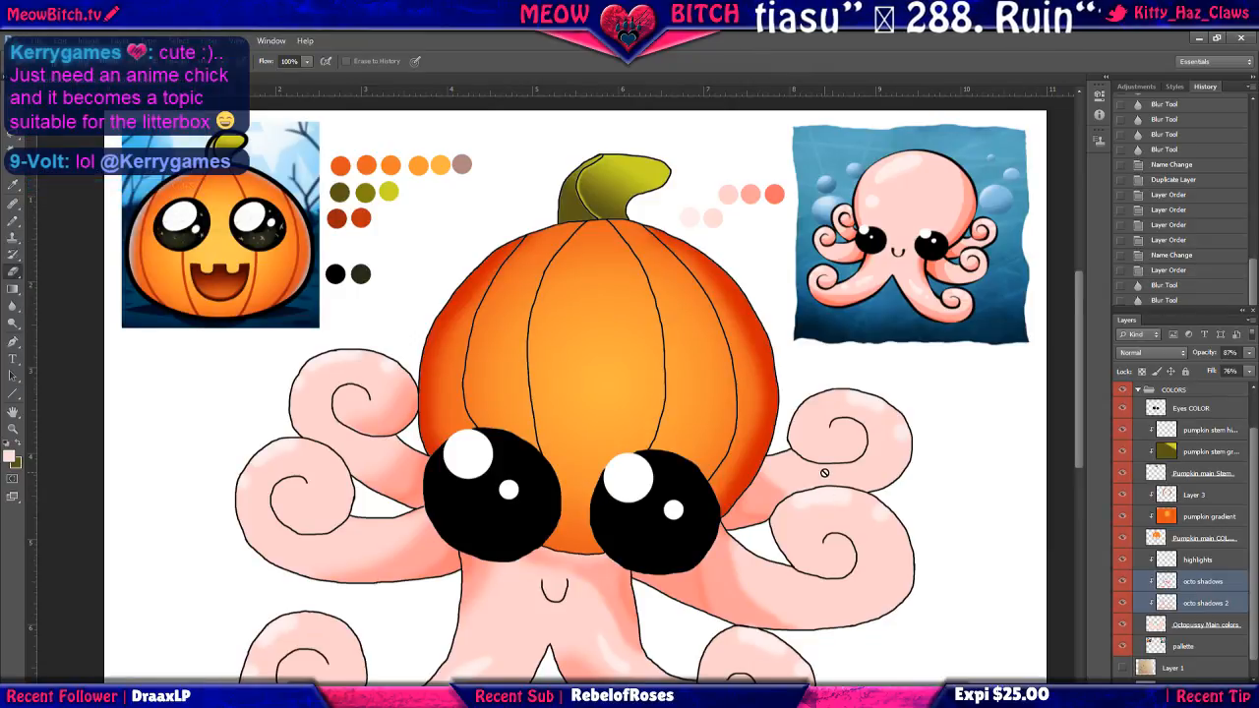
Merge only the octo shadows and octo shadows 2 layers inside the COLORS group.
key("ctrl+0")
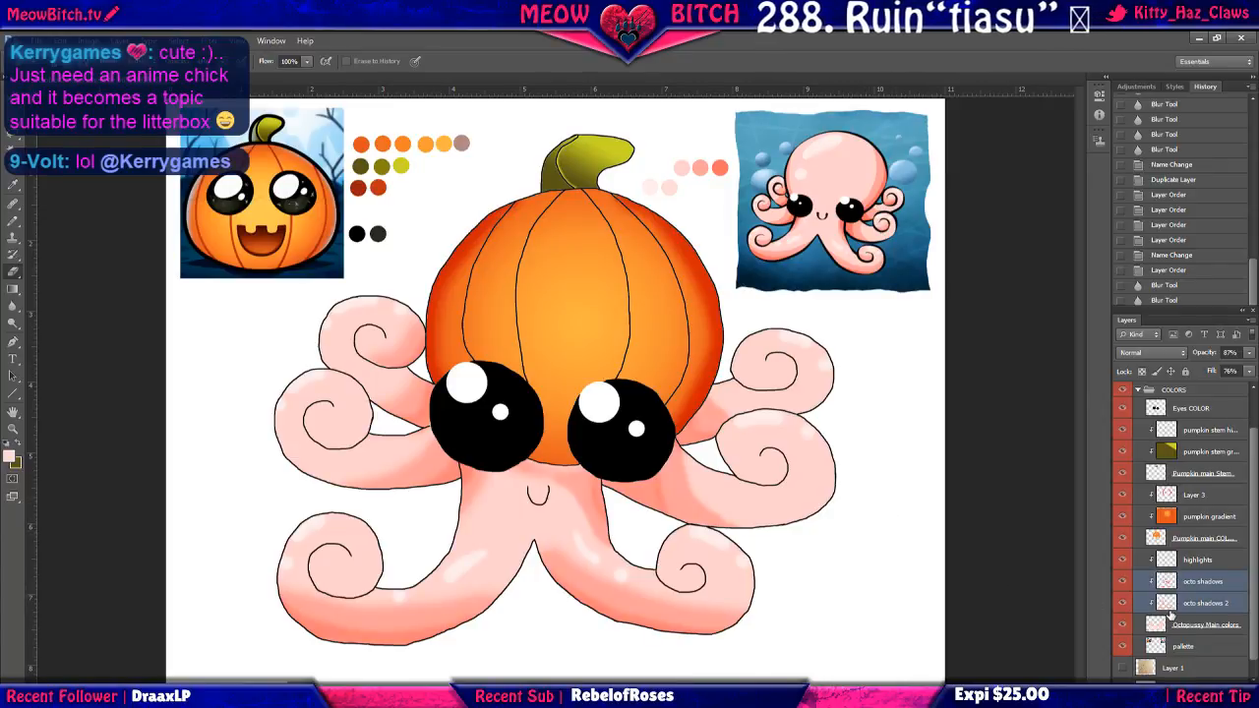
left_click(1138, 391)
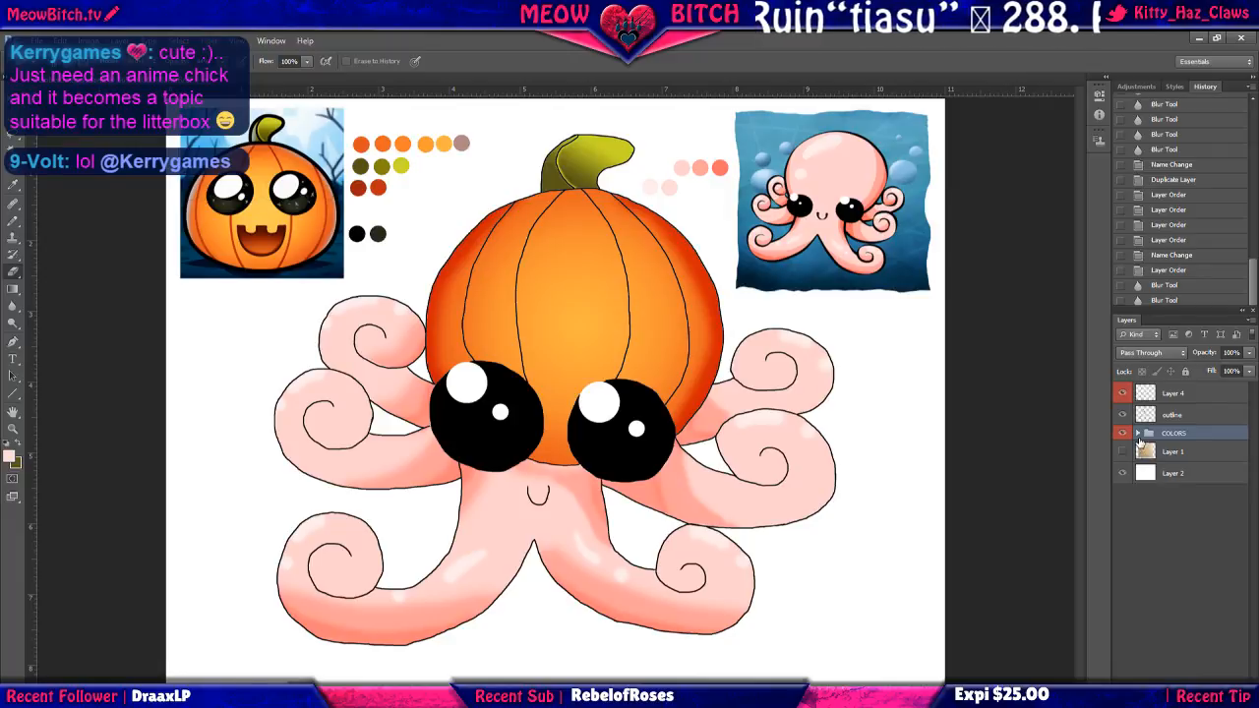
left_click(1138, 435)
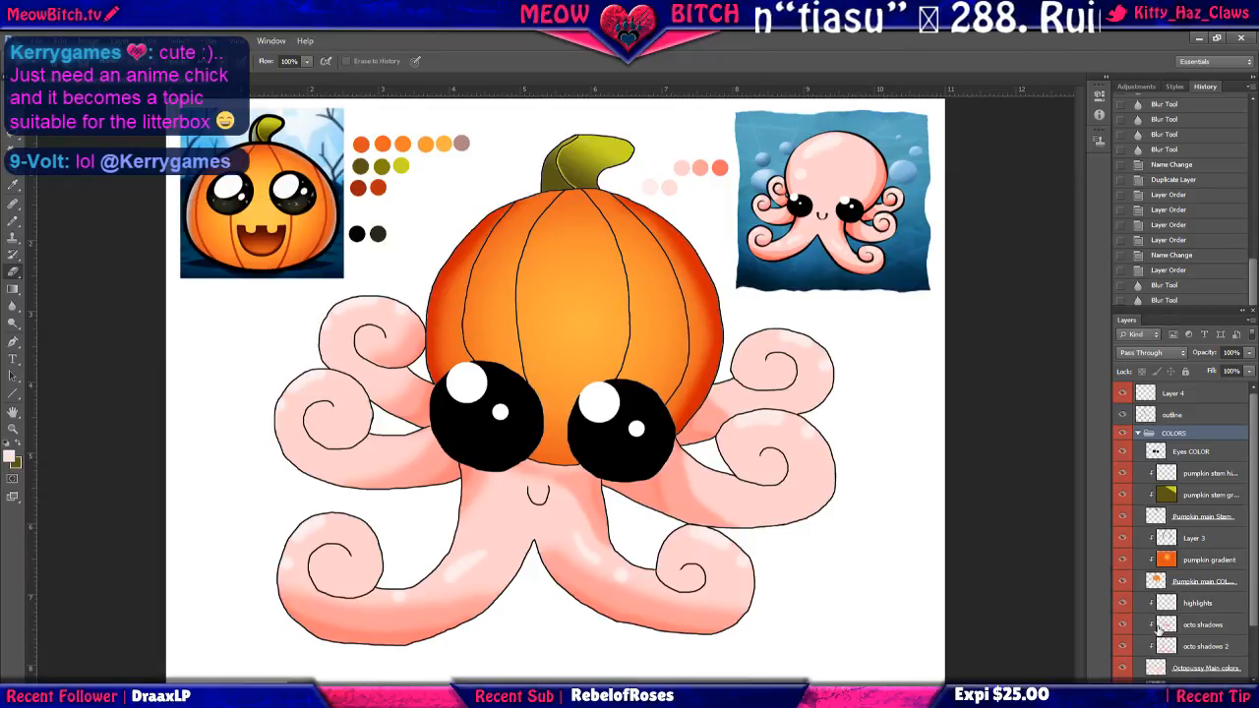
left_click(1204, 628)
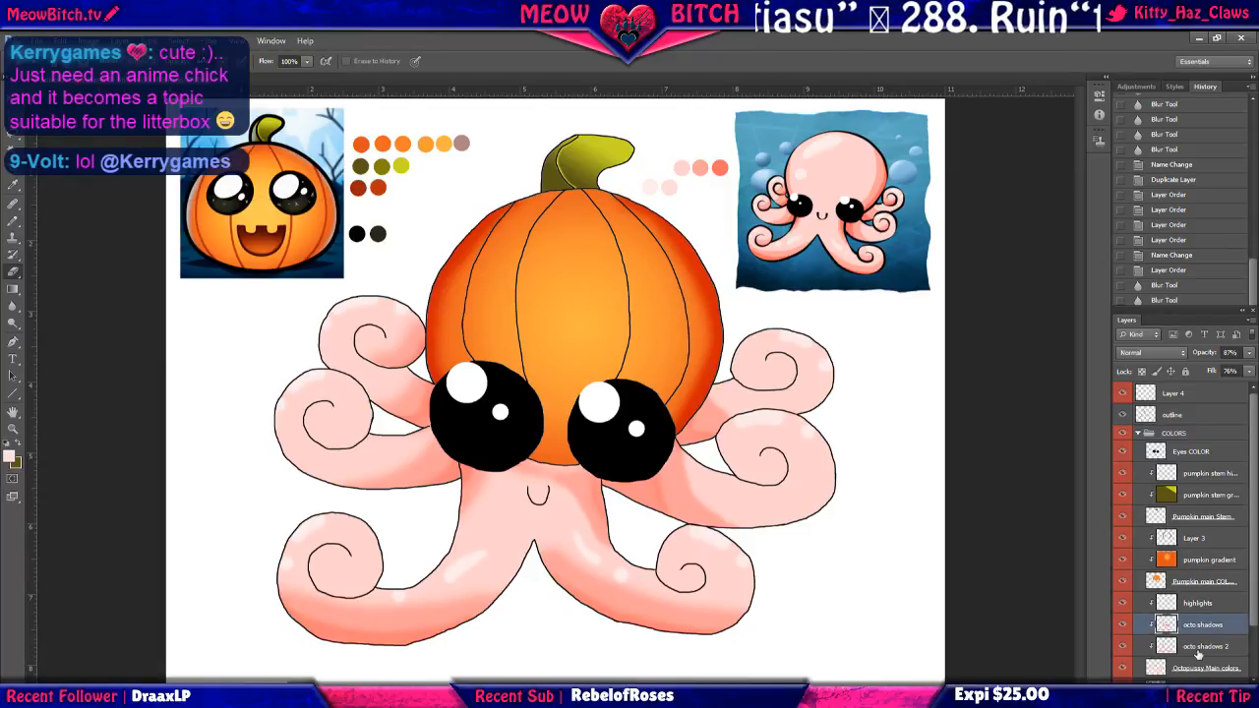
left_click(1198, 649)
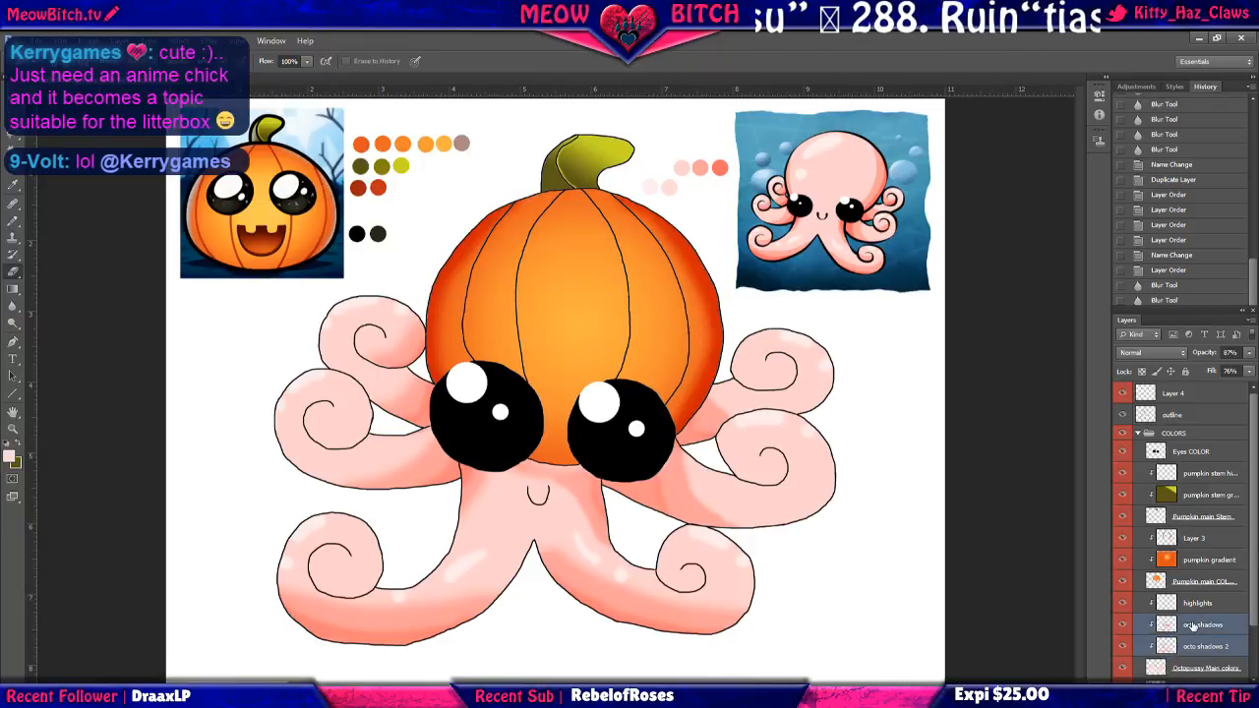
right_click(1195, 626)
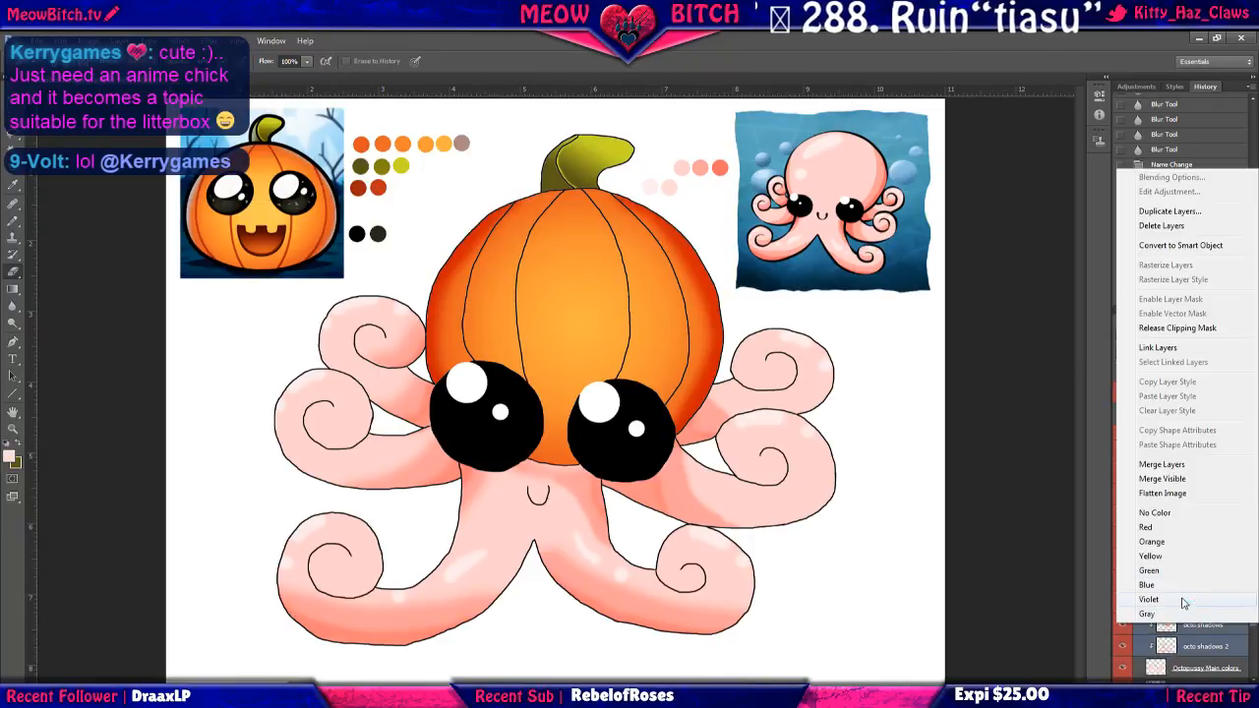
key("Escape")
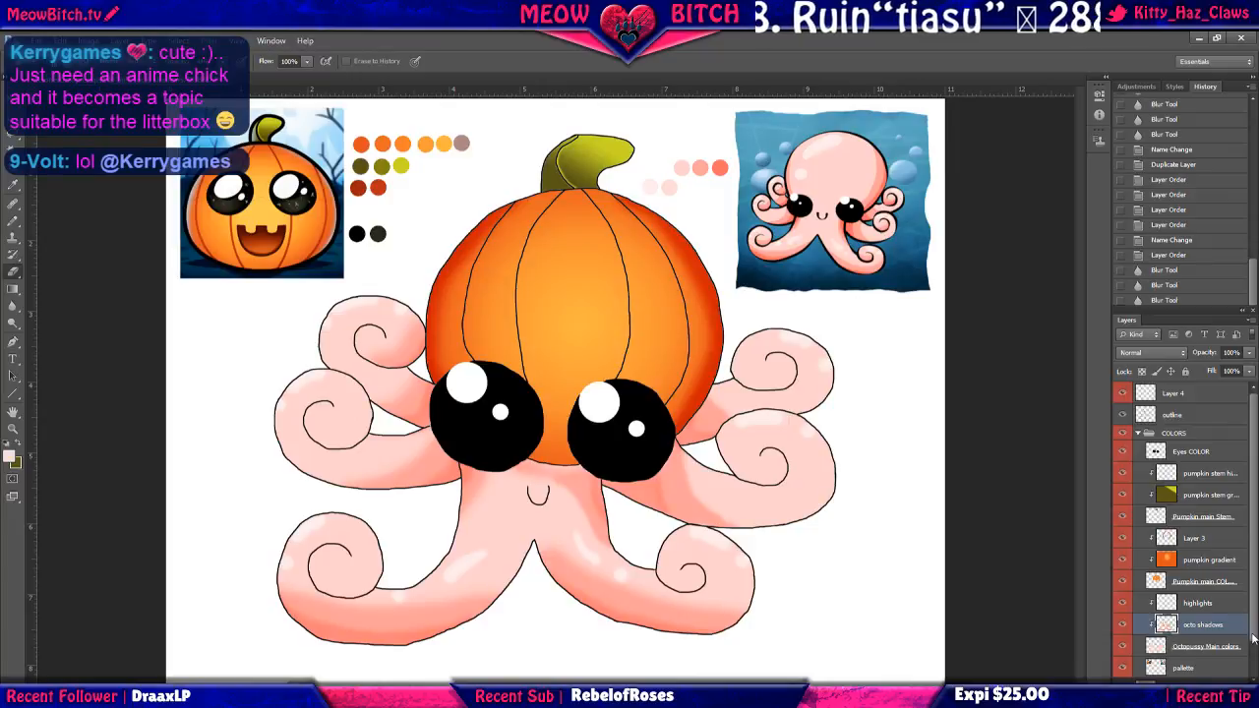
Soften the hard shadow edges on the tentacle just below the octopus's right-hand eye with the Blur tool.
key("ctrl+plus")
scroll(665, 505, "up", 2)
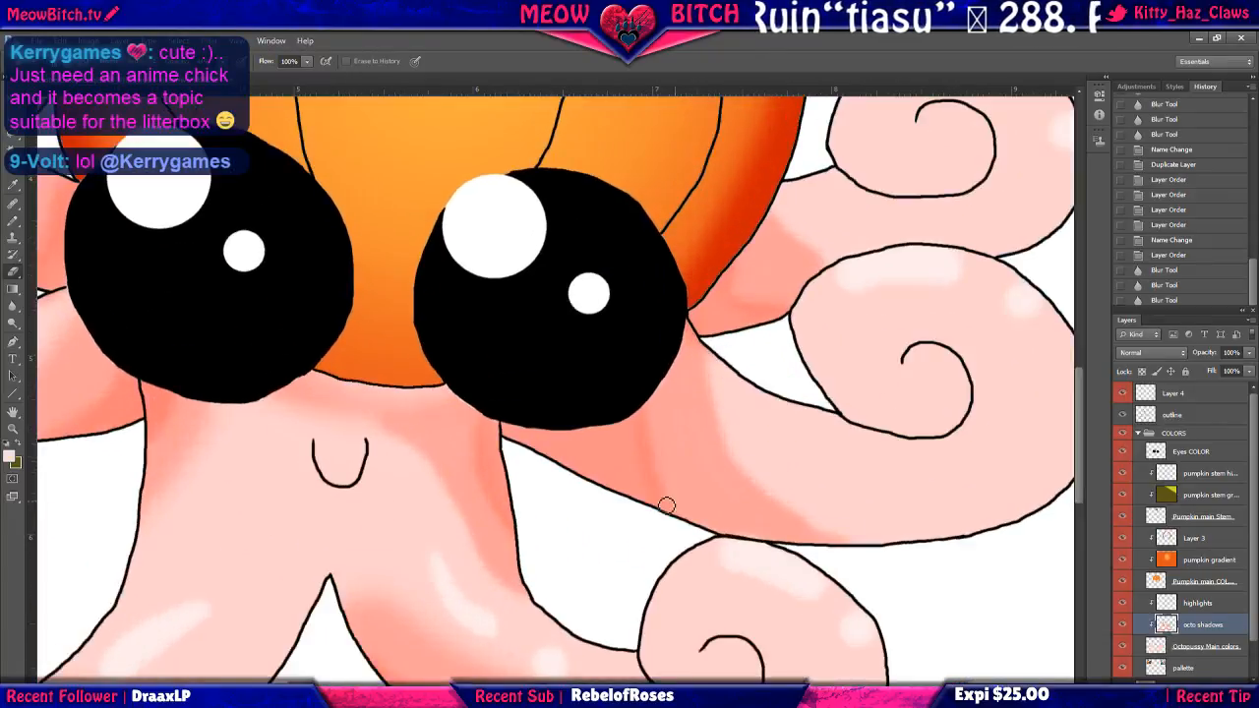
left_click(11, 308)
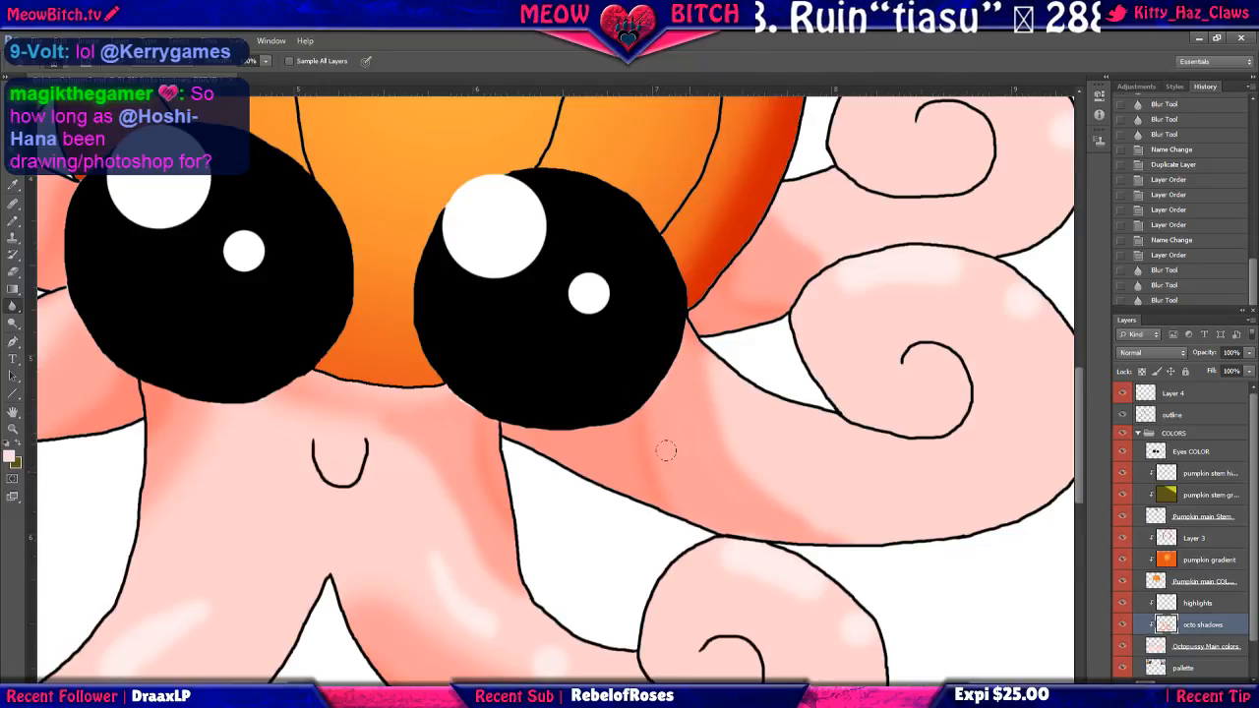
left_click_drag(642, 461, 638, 449)
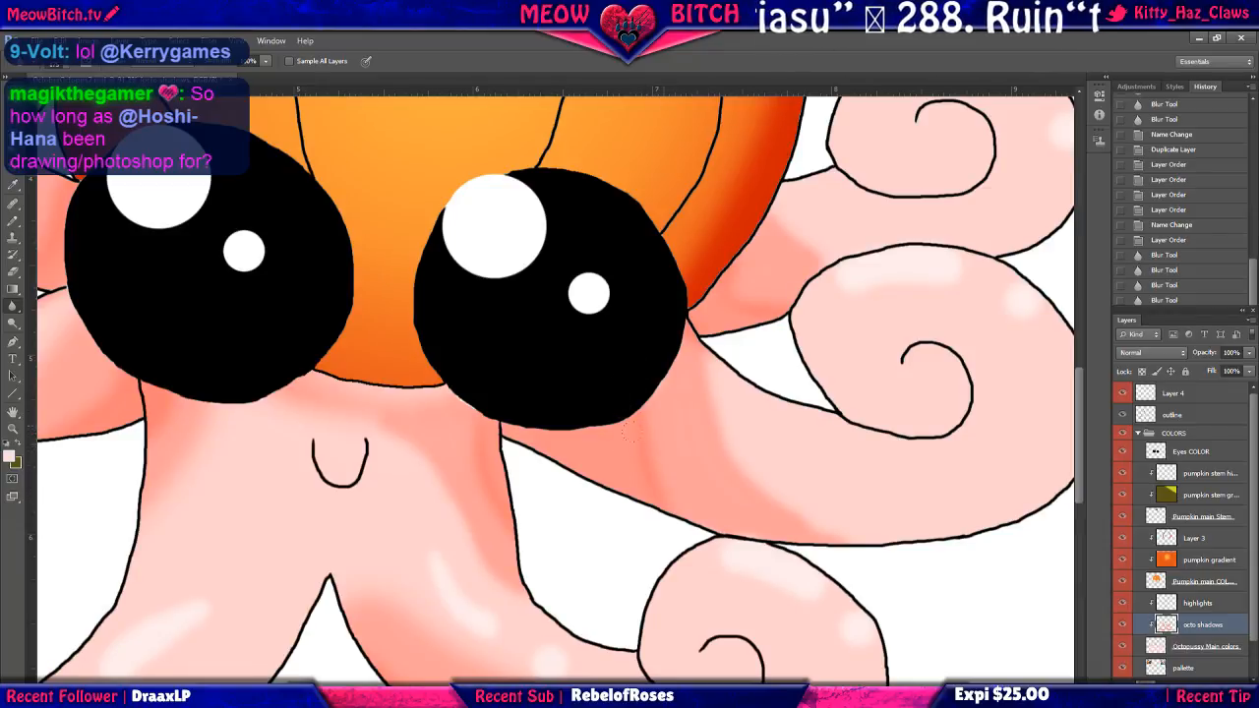
left_click_drag(630, 431, 637, 417)
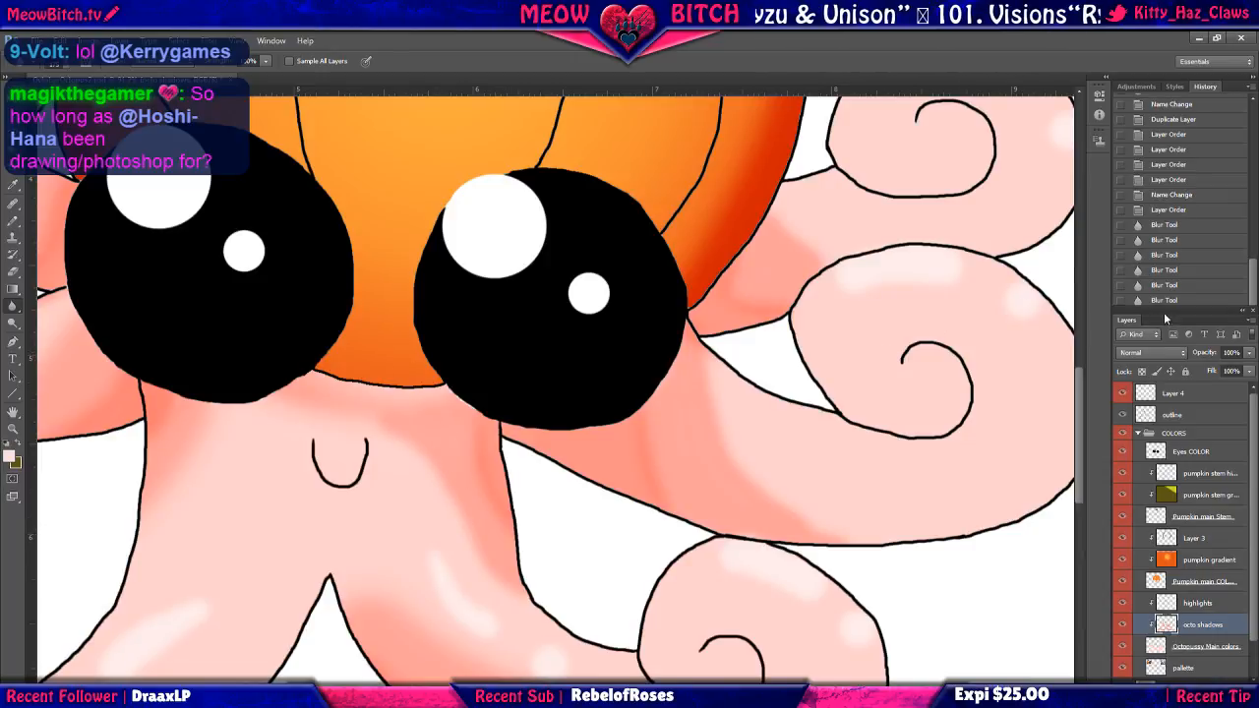
Compare the shading at the Merge Layers history state with the blurred states, and toggle octo shadows off and on.
left_click_drag(1164, 312, 980, 307)
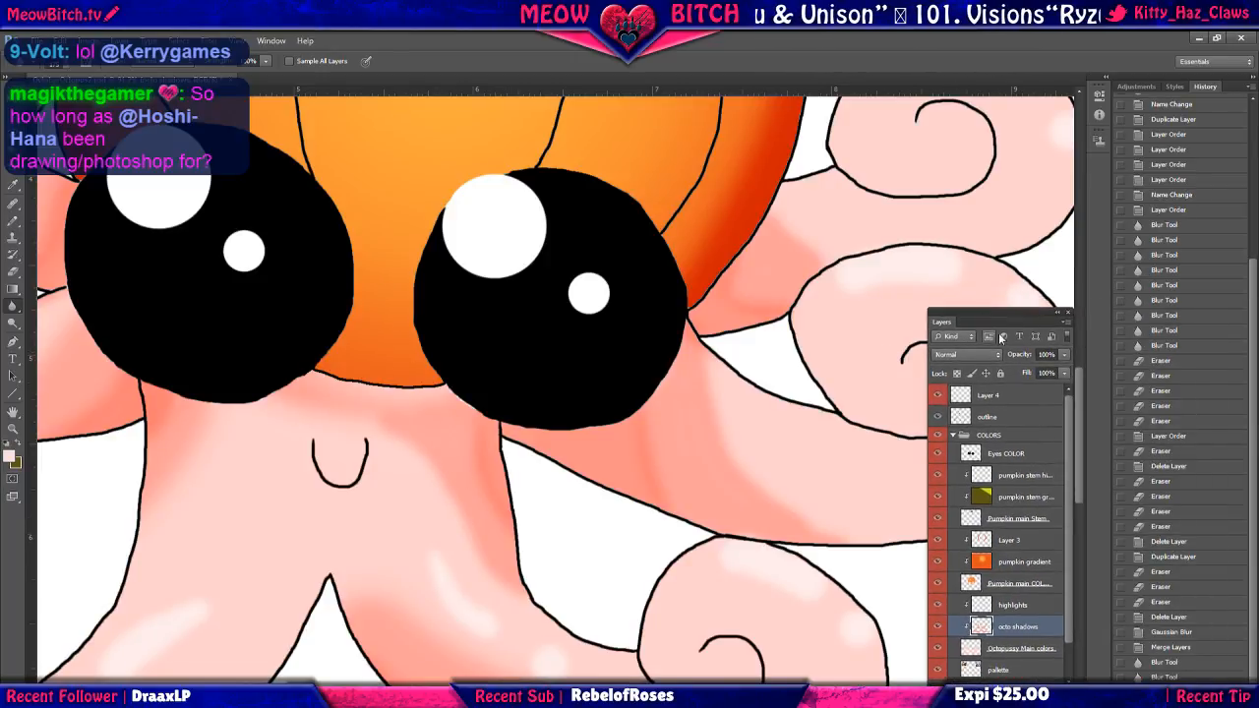
left_click(1180, 648)
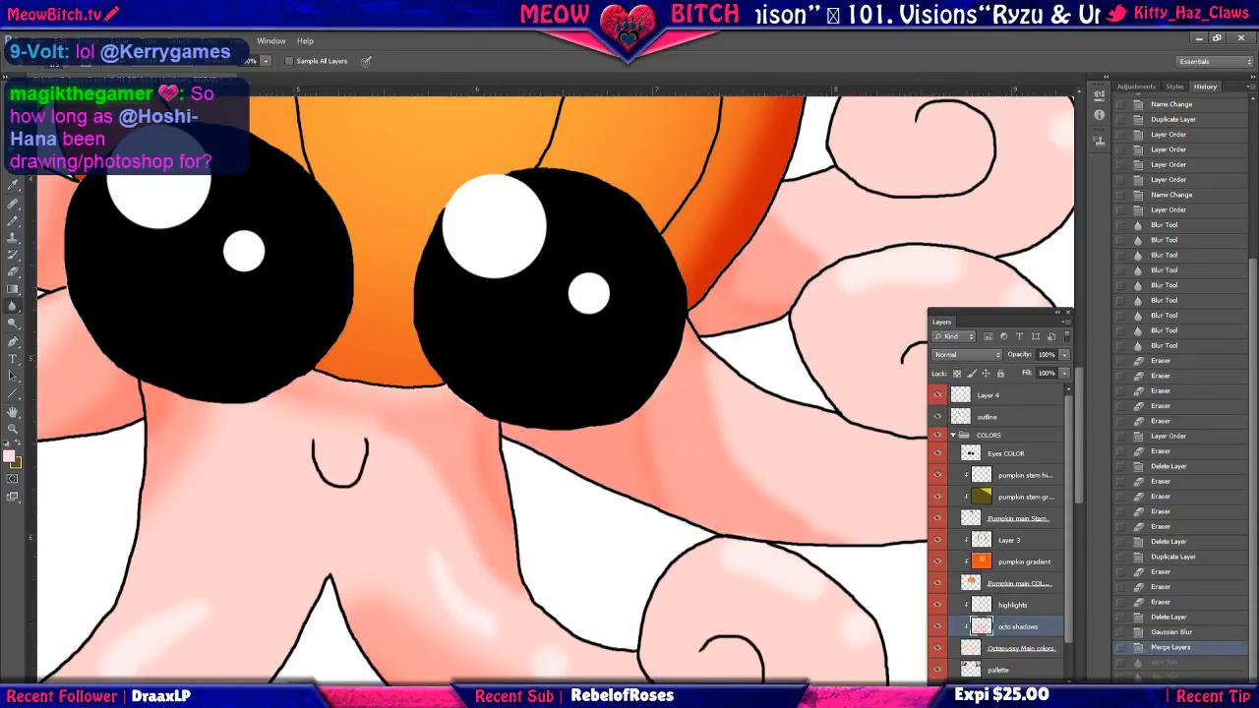
left_click(1169, 690)
left_click(1168, 652)
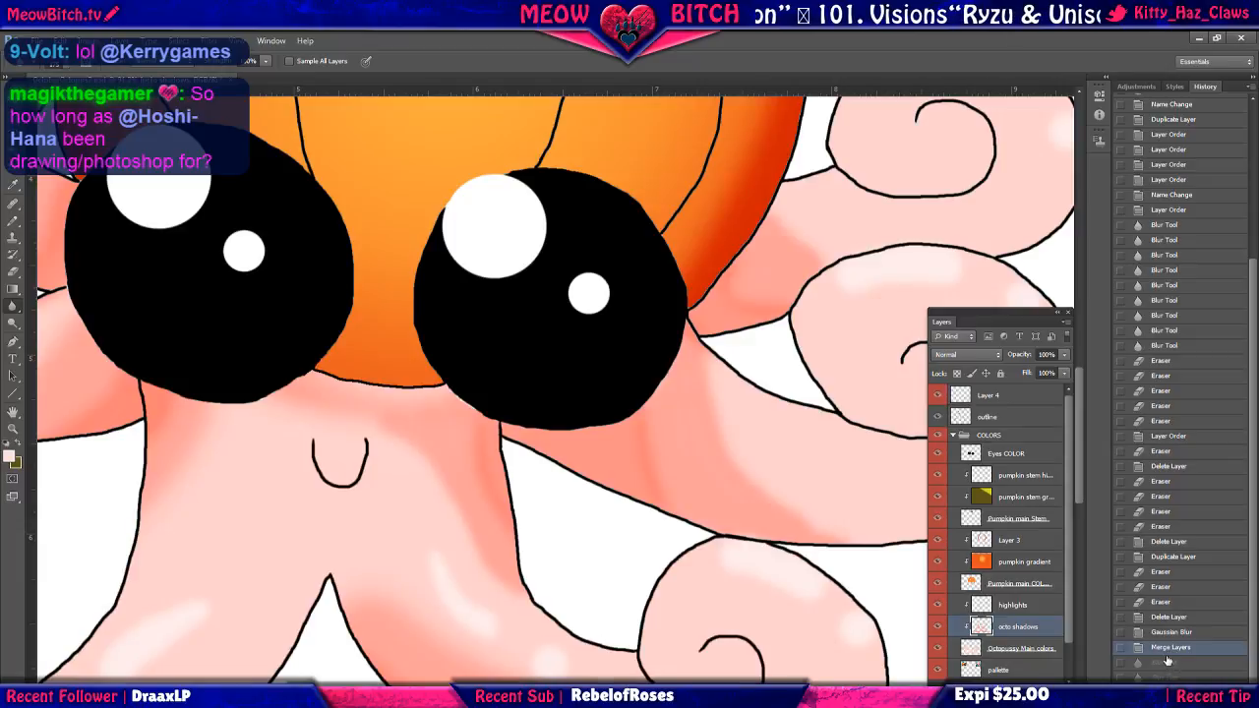
left_click(1168, 662)
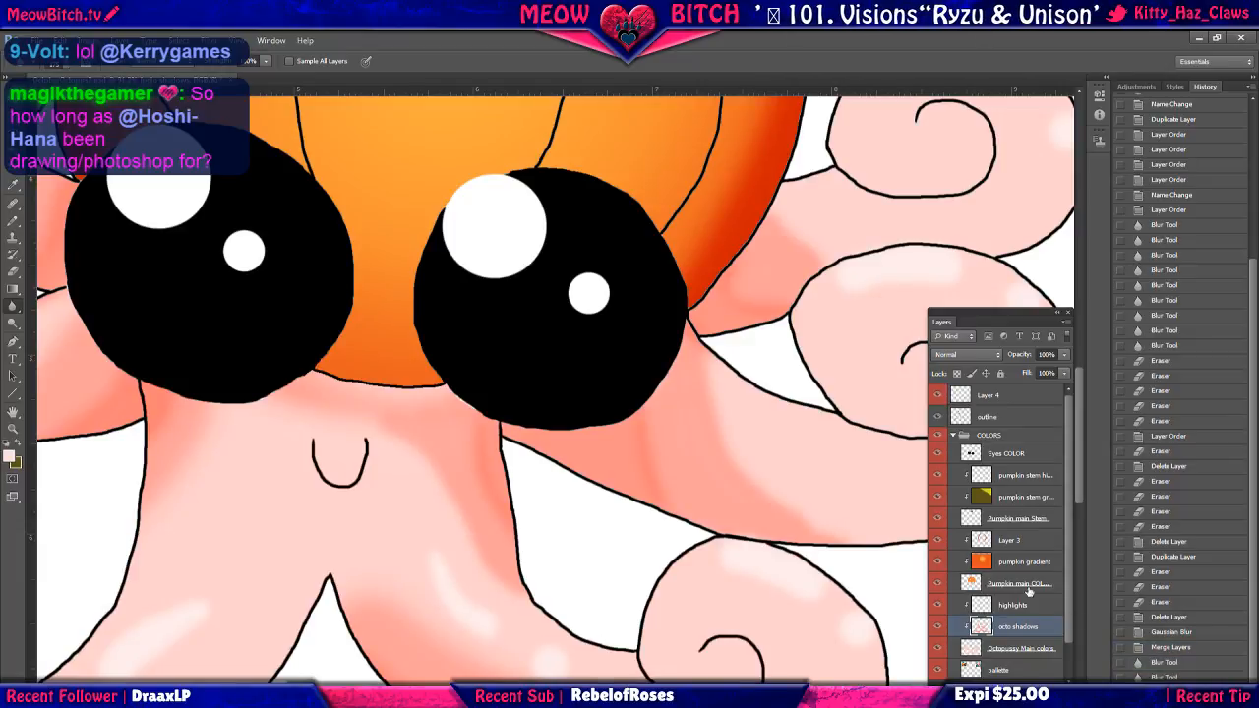
left_click(938, 626)
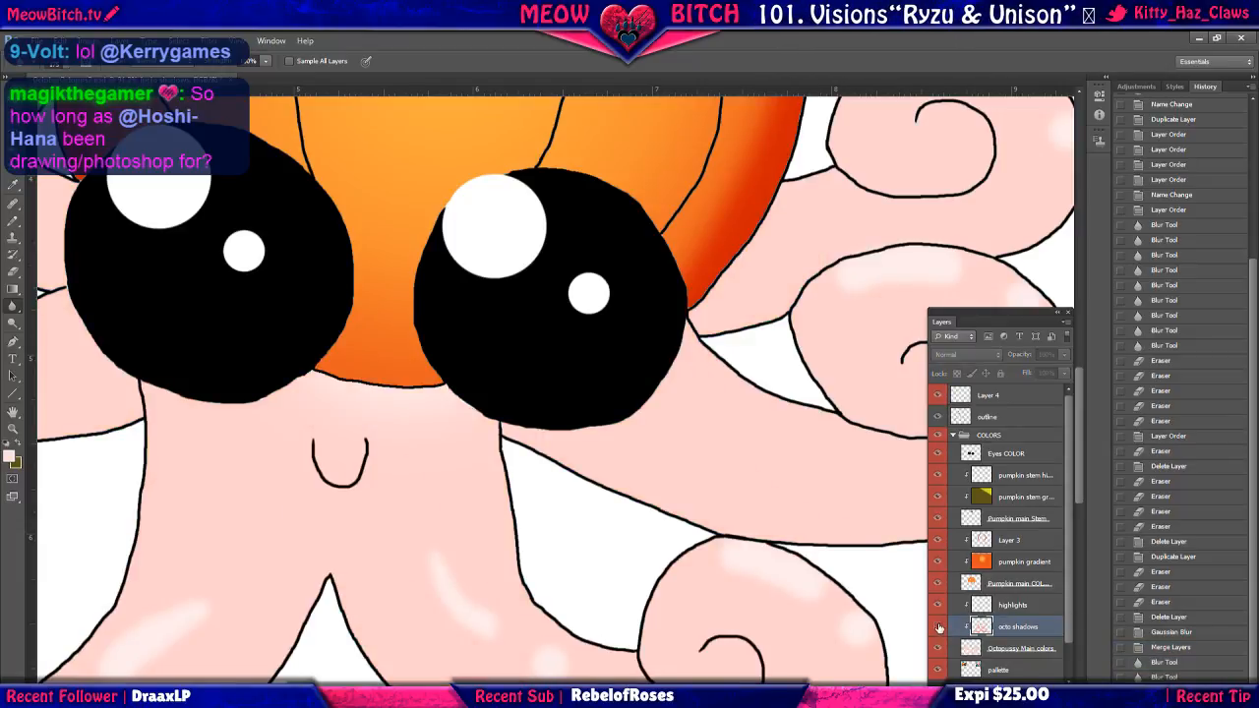
left_click(939, 627)
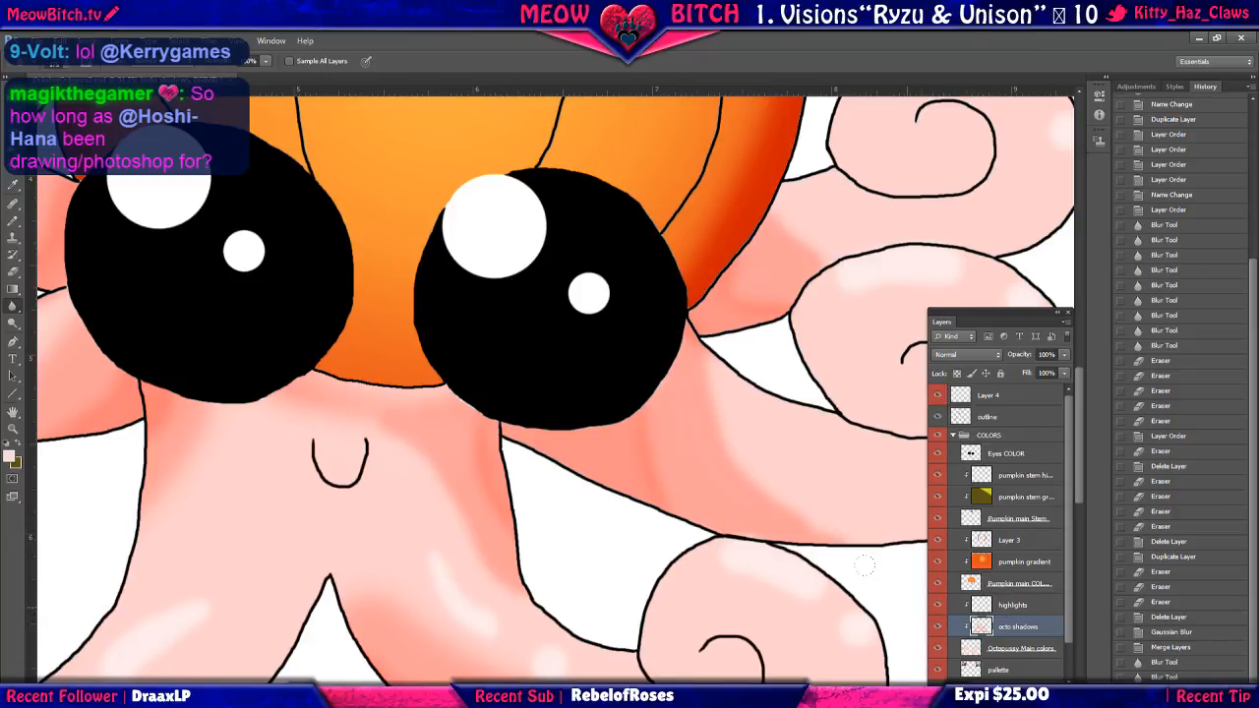
Duplicate the octo shadows layer in the COLORS group and hide the original, leaving the copy active.
scroll(1031, 637, "down", 1)
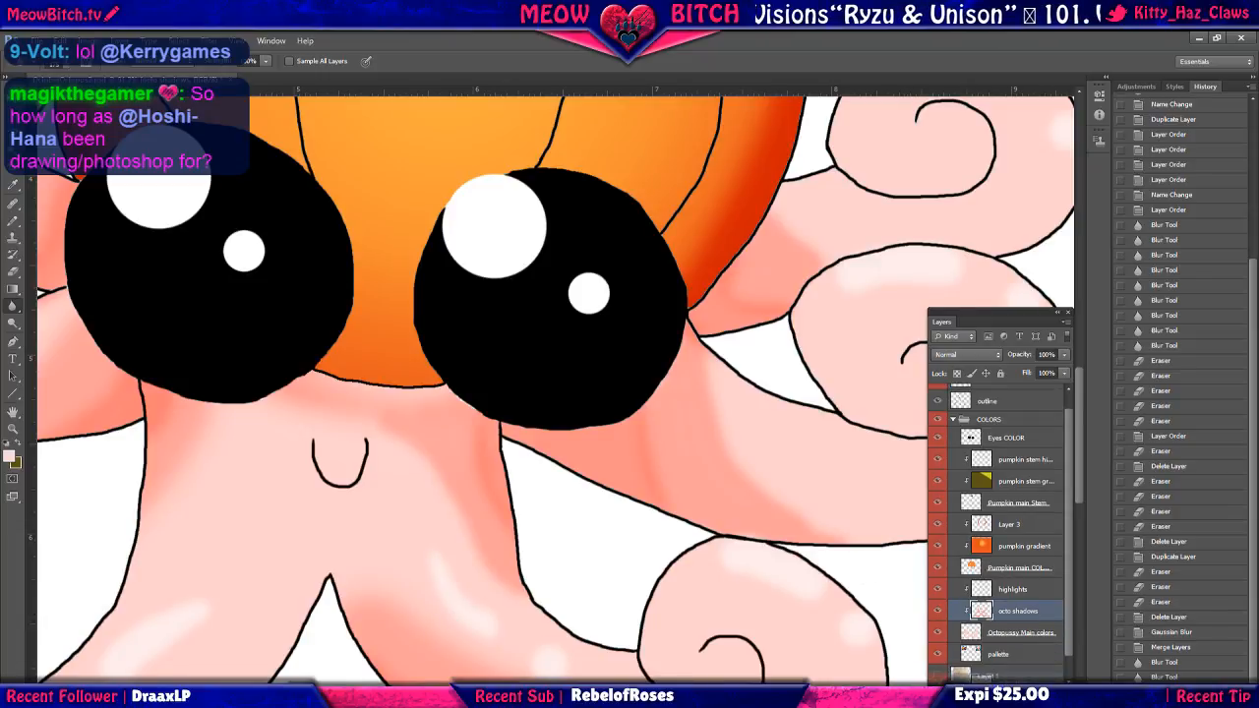
key("ctrl+j")
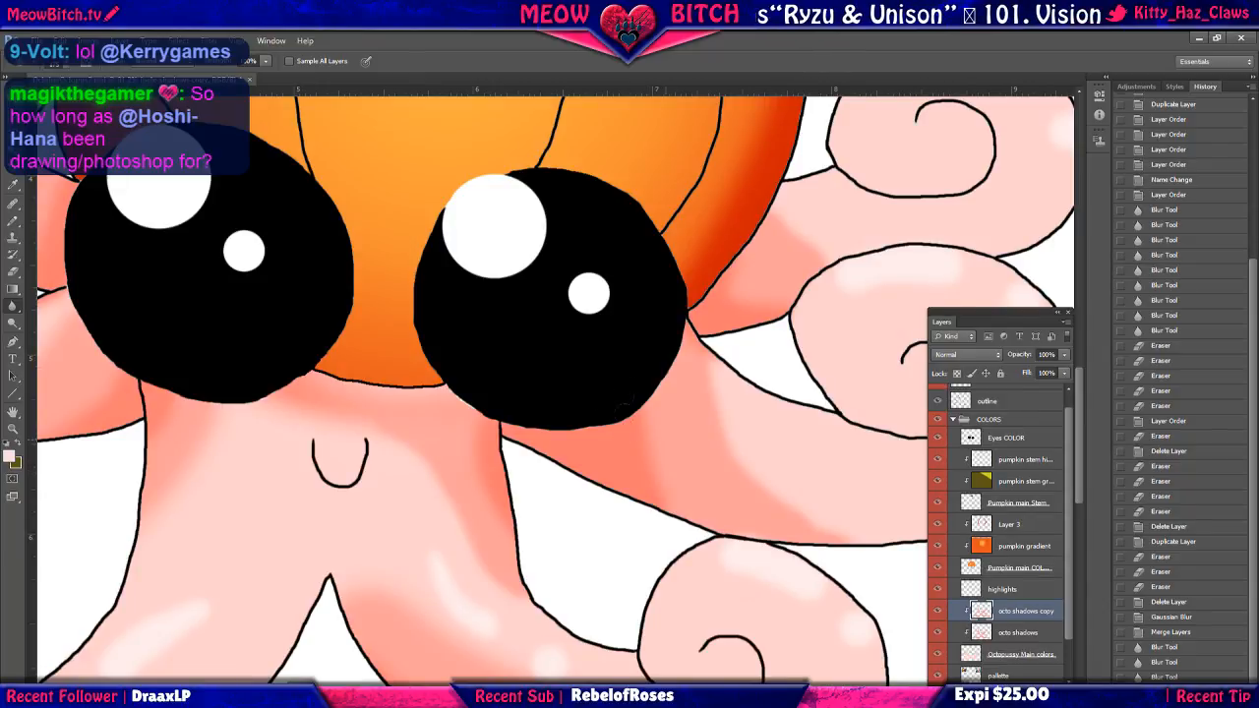
left_click(936, 633)
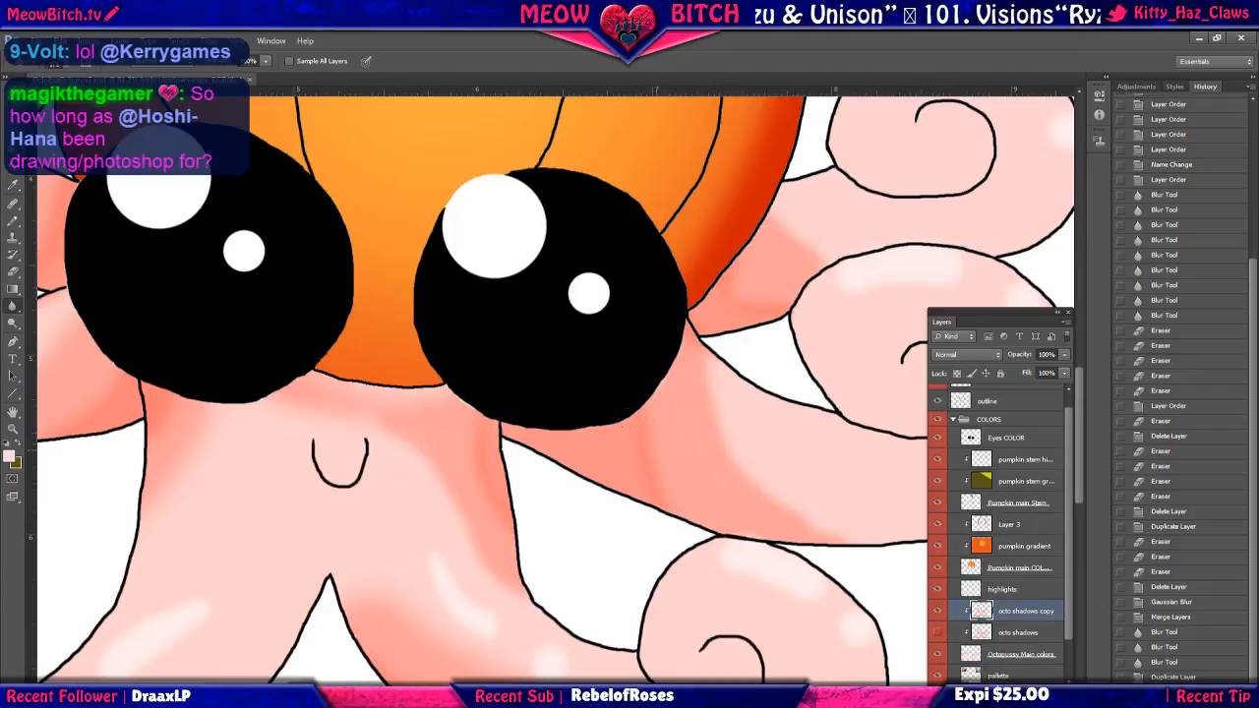
Soften the shadow edges on the octopus's body and the tentacle below the right-hand eye with the Blur tool on octo shadows copy.
left_click_drag(626, 419, 689, 343)
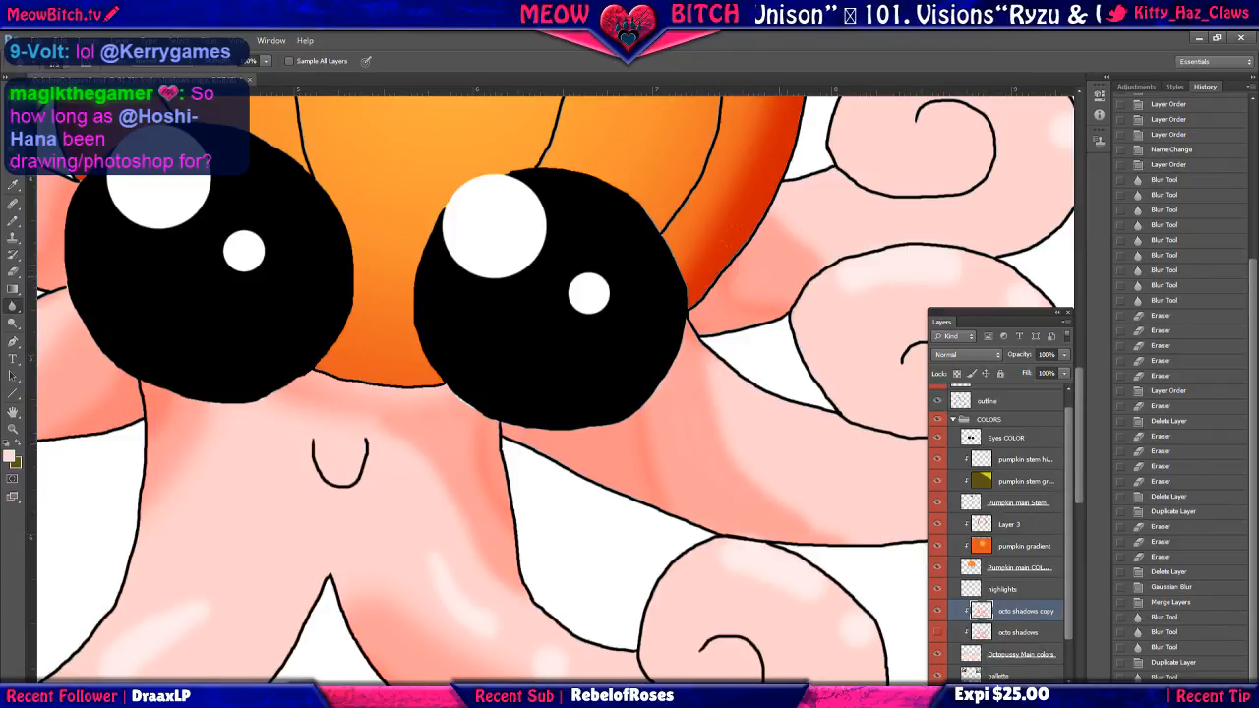
left_click_drag(629, 413, 559, 381)
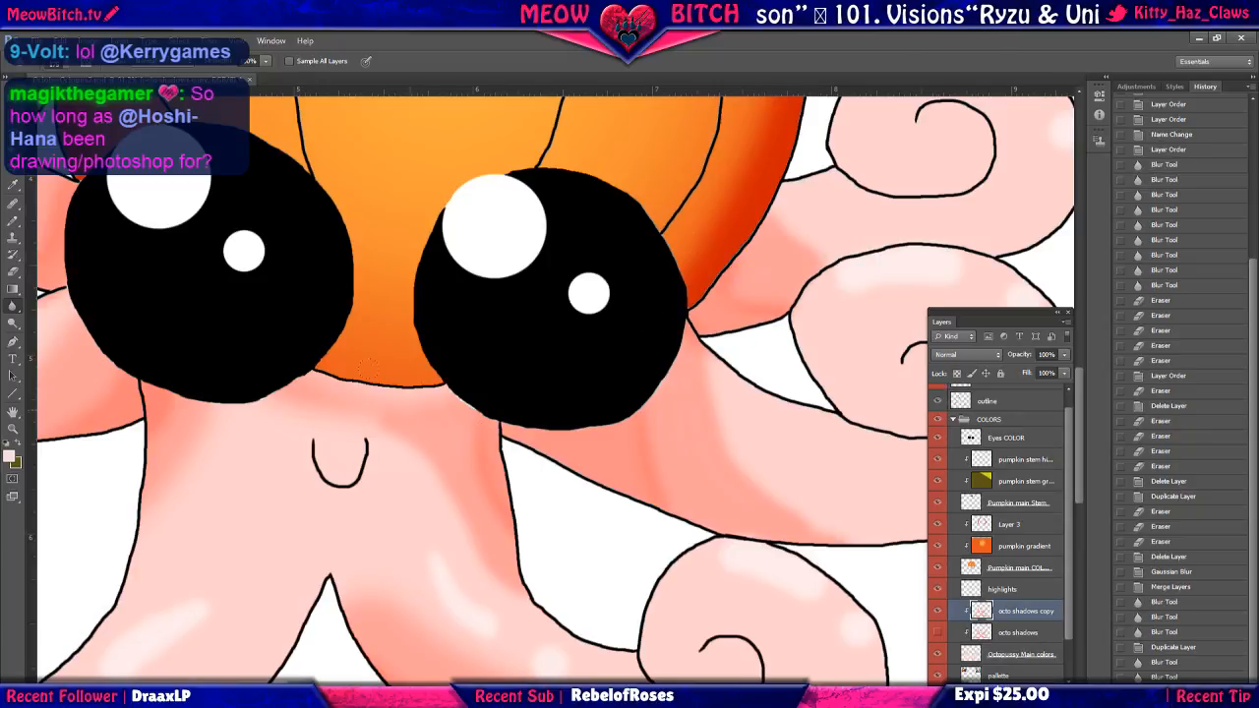
left_click_drag(450, 519, 442, 477)
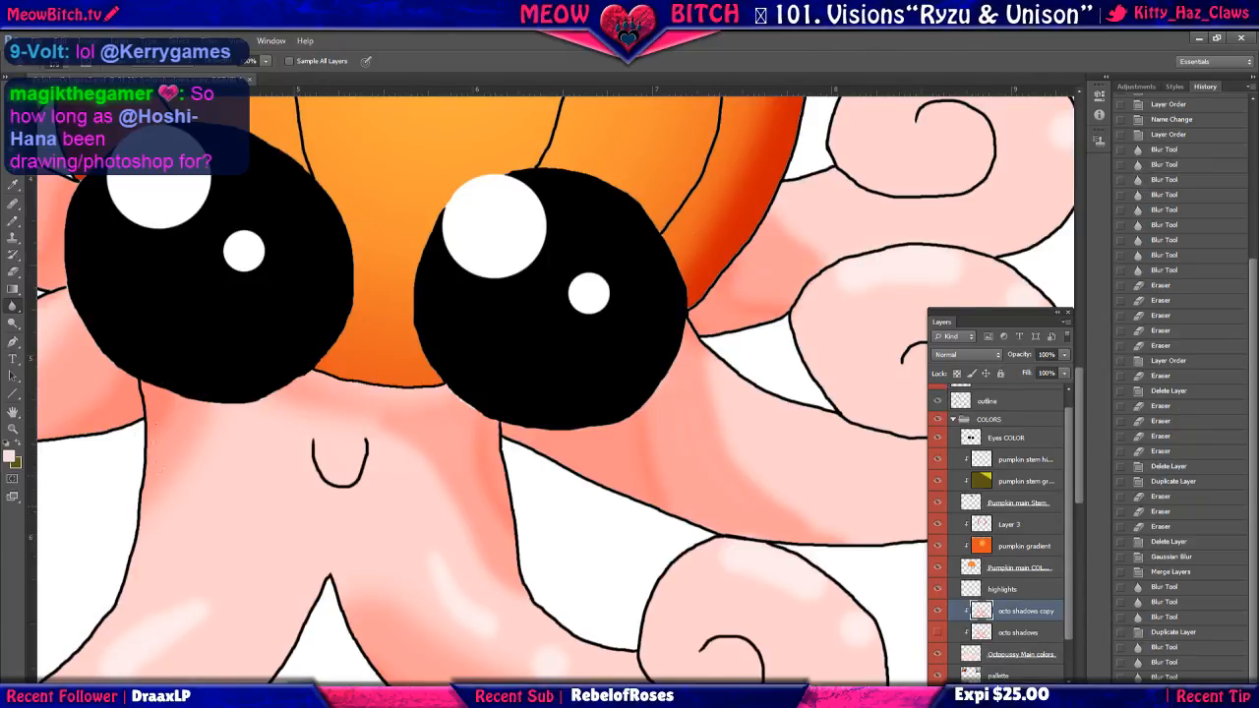
mouse_move(189, 420)
left_mouse_down()
mouse_move(196, 439)
mouse_move(568, 448)
left_mouse_up()
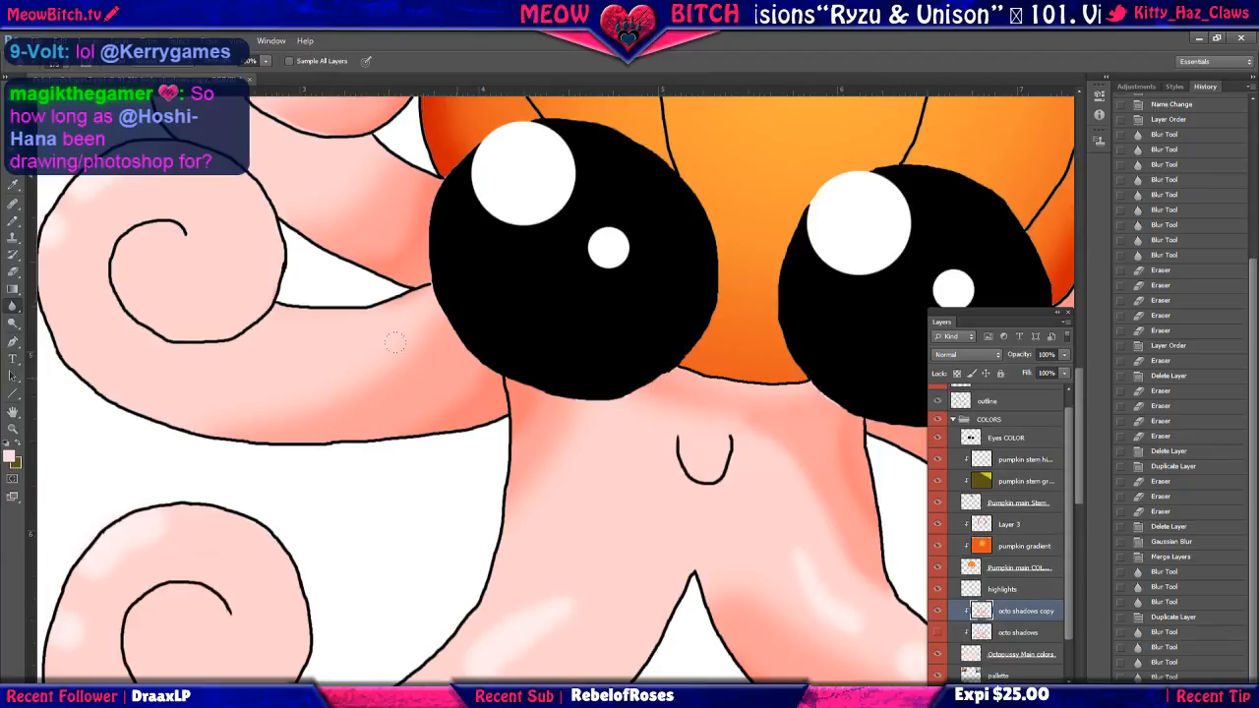
Blur the shadow edges on the octopus's left-hand tentacles, from the upper curls to the lower one, on octo shadows copy.
mouse_move(402, 335)
left_mouse_down()
mouse_move(332, 348)
mouse_move(506, 445)
left_mouse_up()
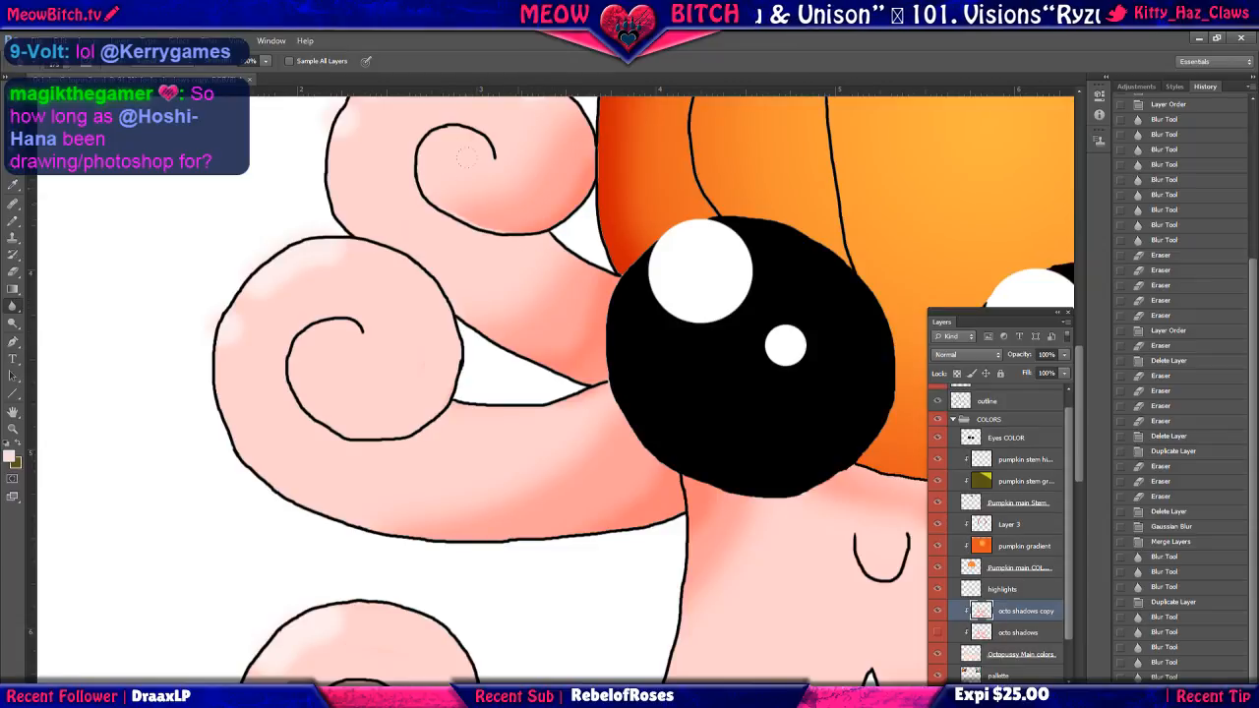
left_click_drag(468, 158, 457, 177)
mouse_move(518, 488)
left_mouse_down()
mouse_move(487, 364)
mouse_move(476, 195)
left_mouse_up()
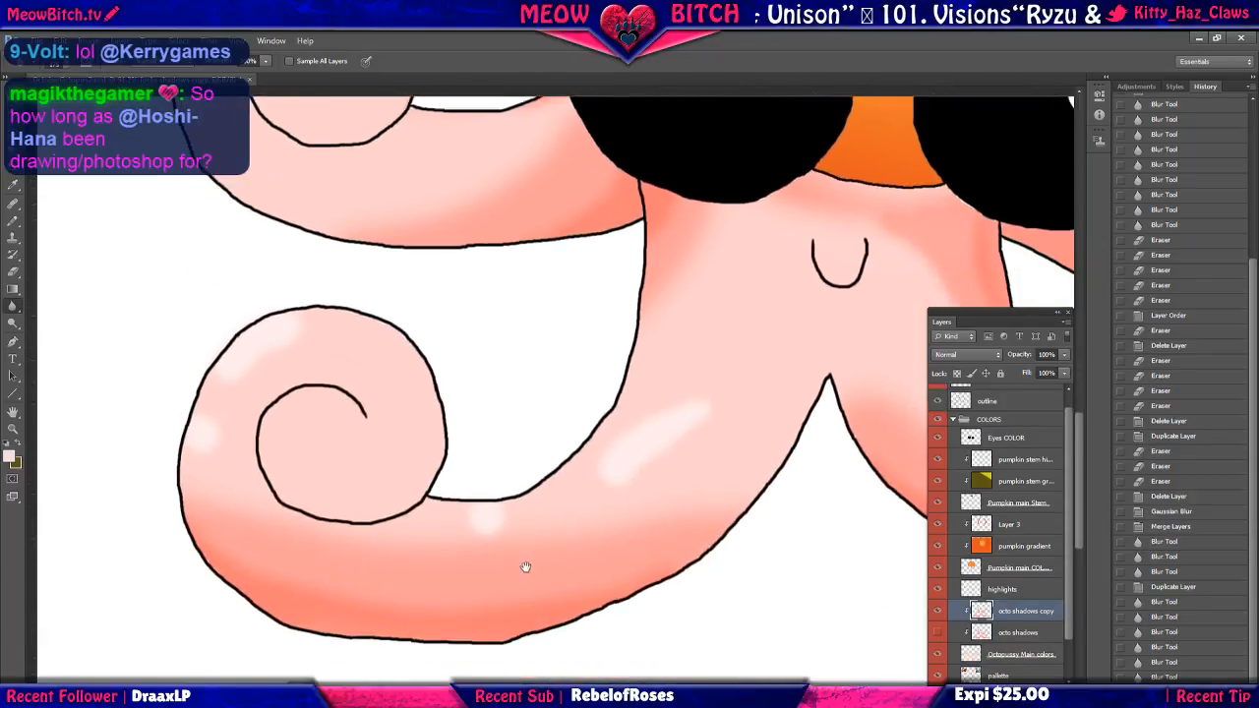
left_click_drag(525, 567, 554, 495)
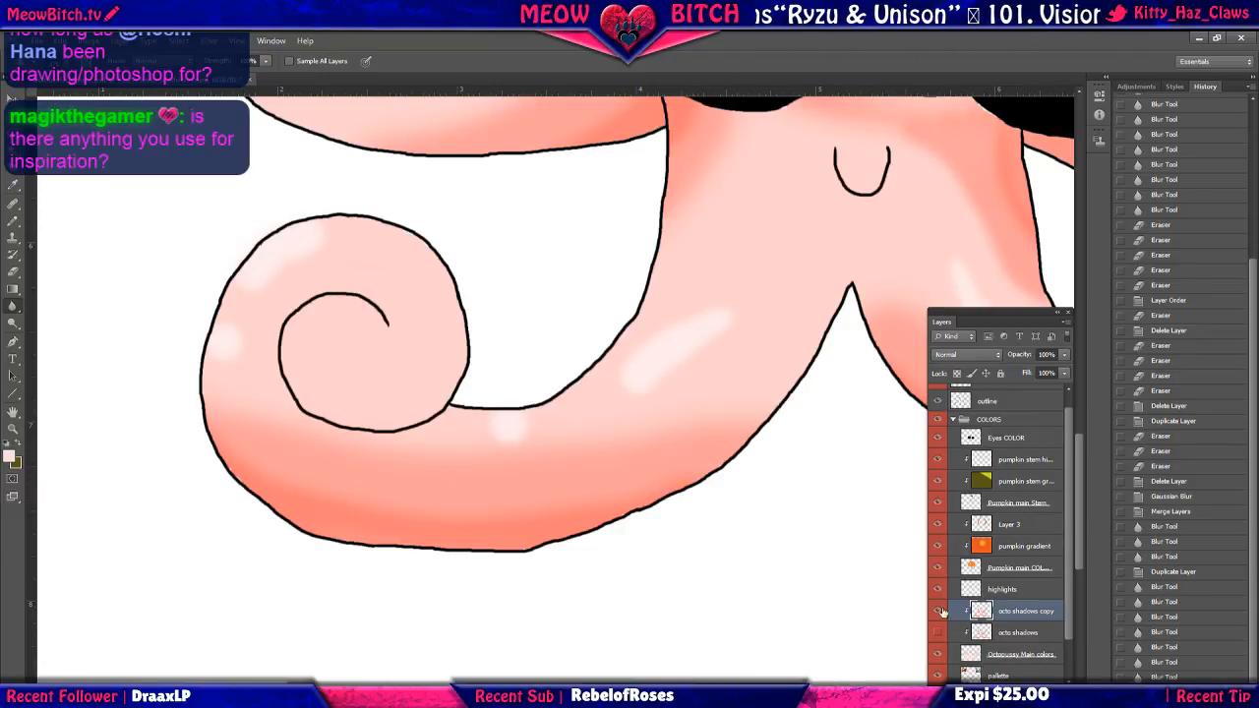
Compare the blurred and original shading by toggling octo shadows copy over the visible octo shadows, close up and on the whole illustration.
left_click(938, 610)
left_click(940, 611)
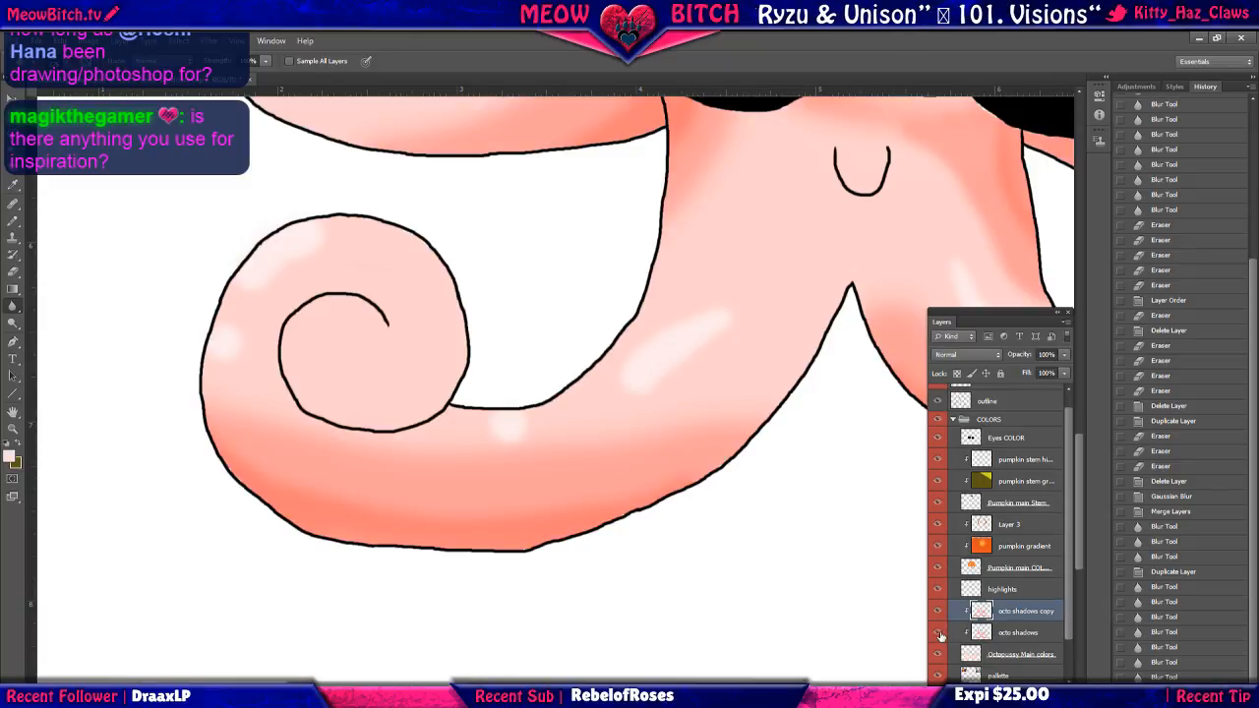
left_click(939, 612)
left_click(938, 612)
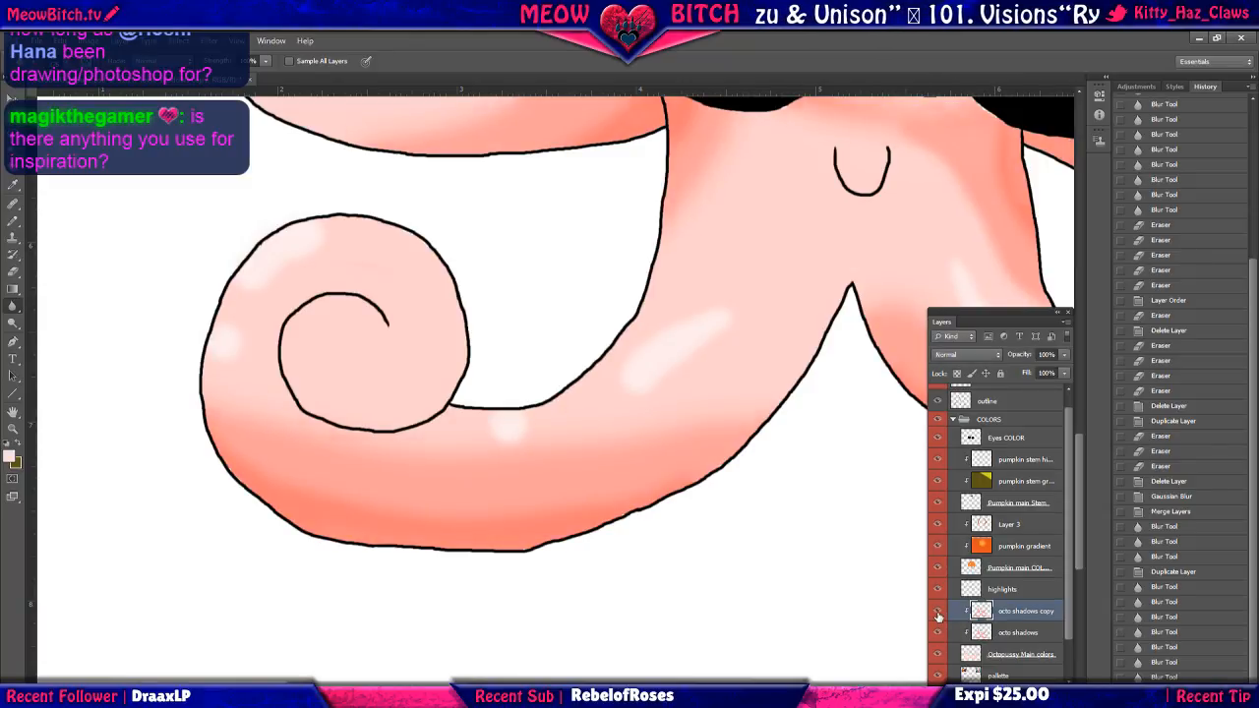
left_click(939, 612)
left_click(939, 611)
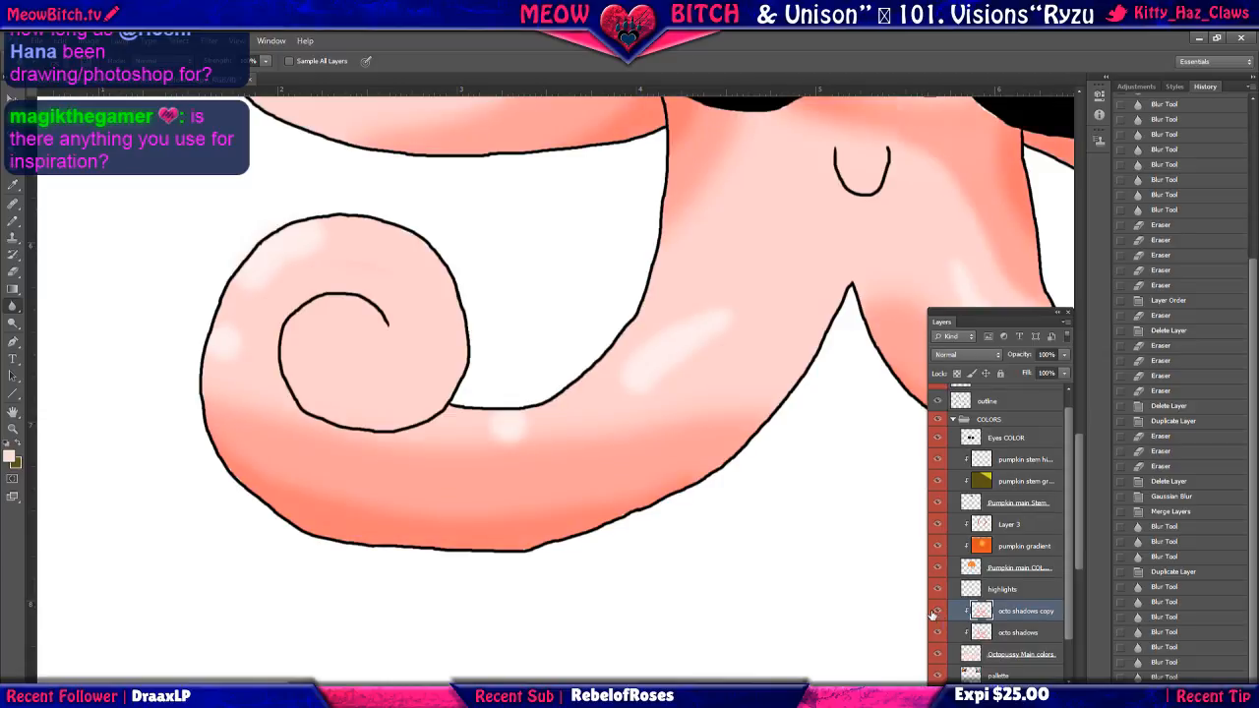
scroll(635, 534, "down", 3)
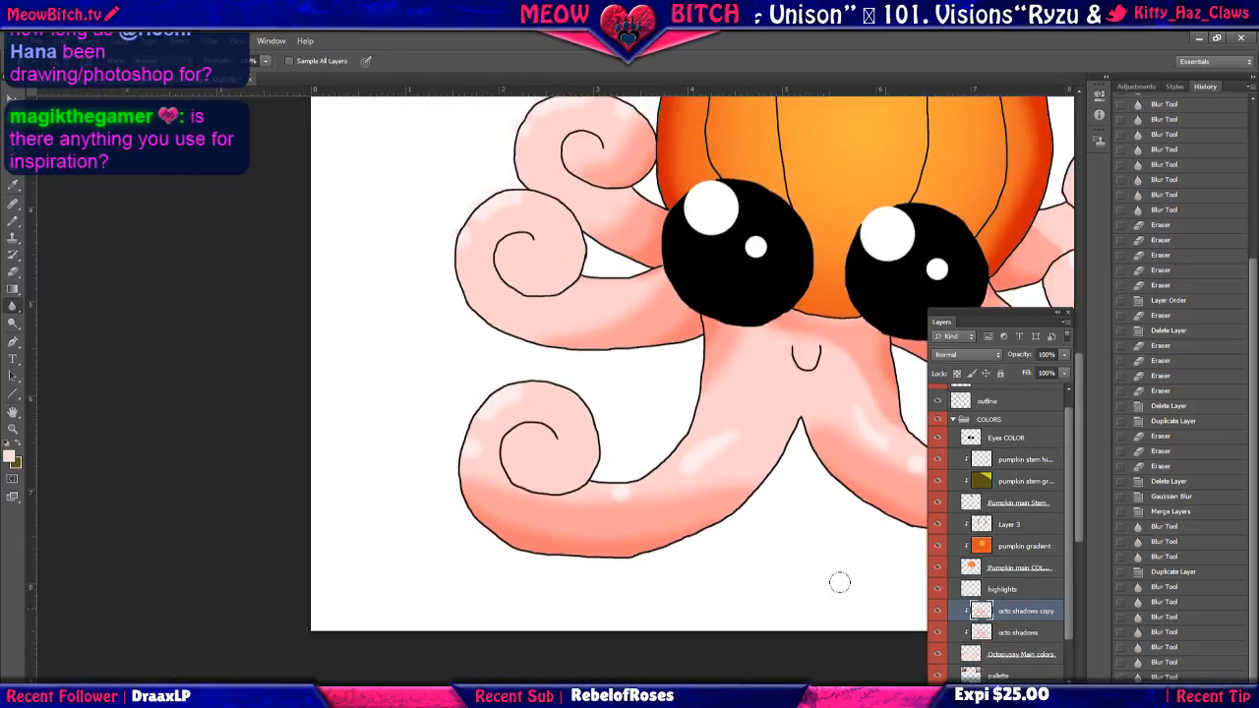
left_click(938, 612)
left_click(938, 612)
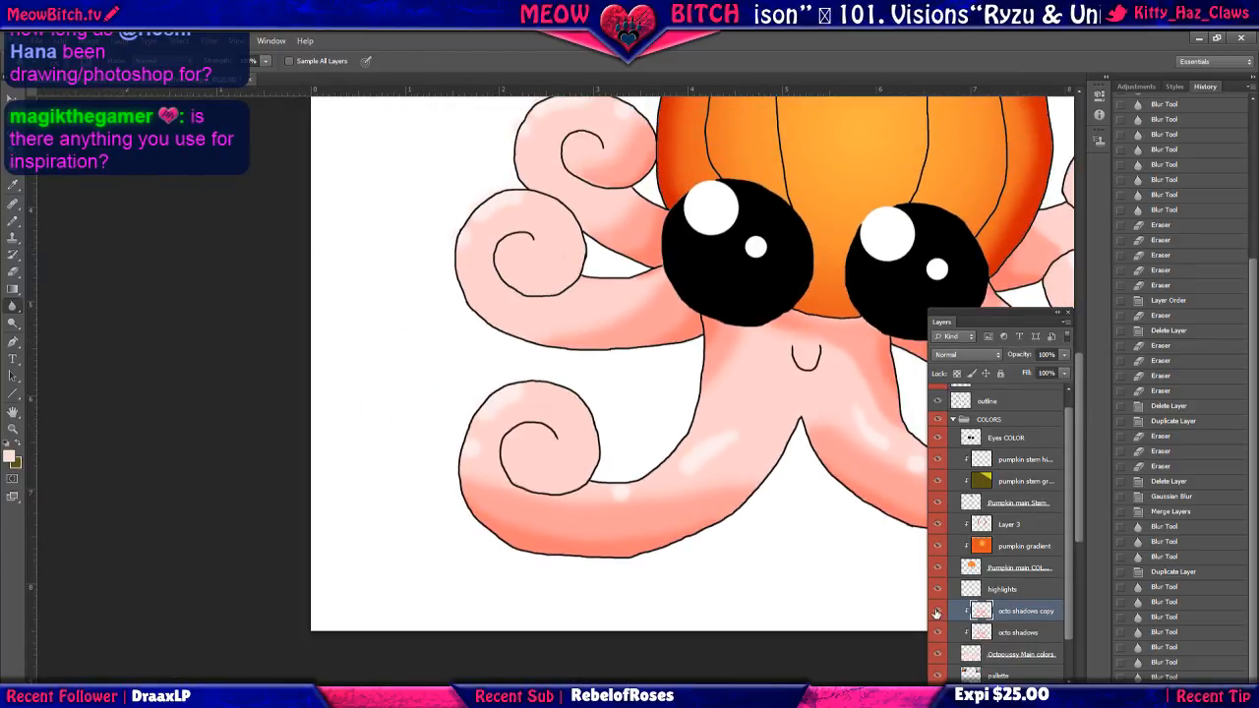
left_click(937, 611)
left_click(938, 612)
left_click(937, 612)
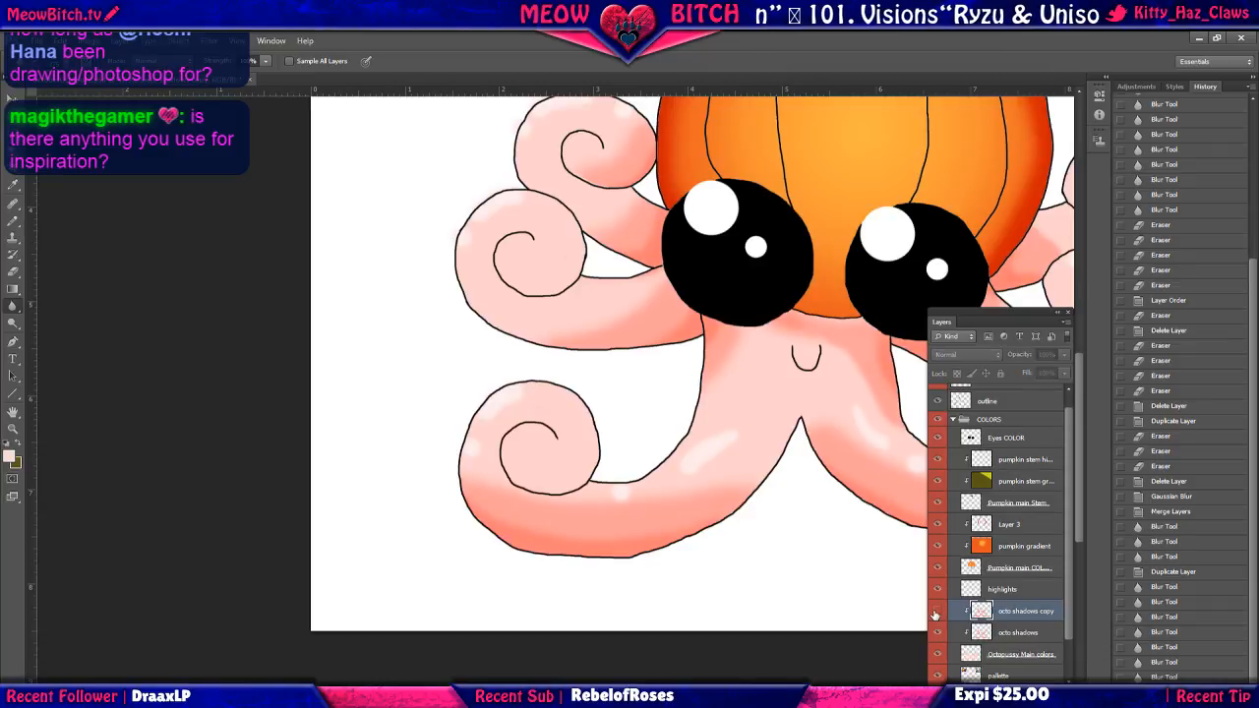
left_click(936, 614)
key("ctrl+0")
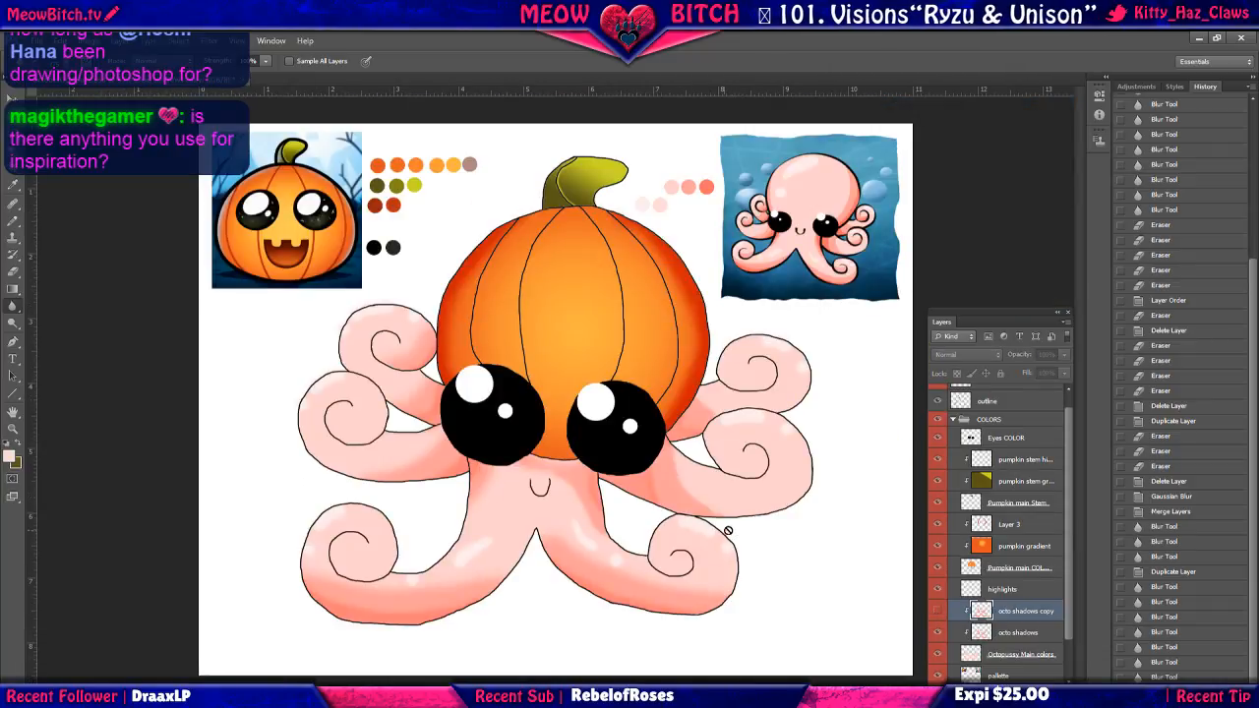
Switch to the Eraser tool, hide octo shadows, and show octo shadows copy for editing the shading.
scroll(613, 500, "up", 10)
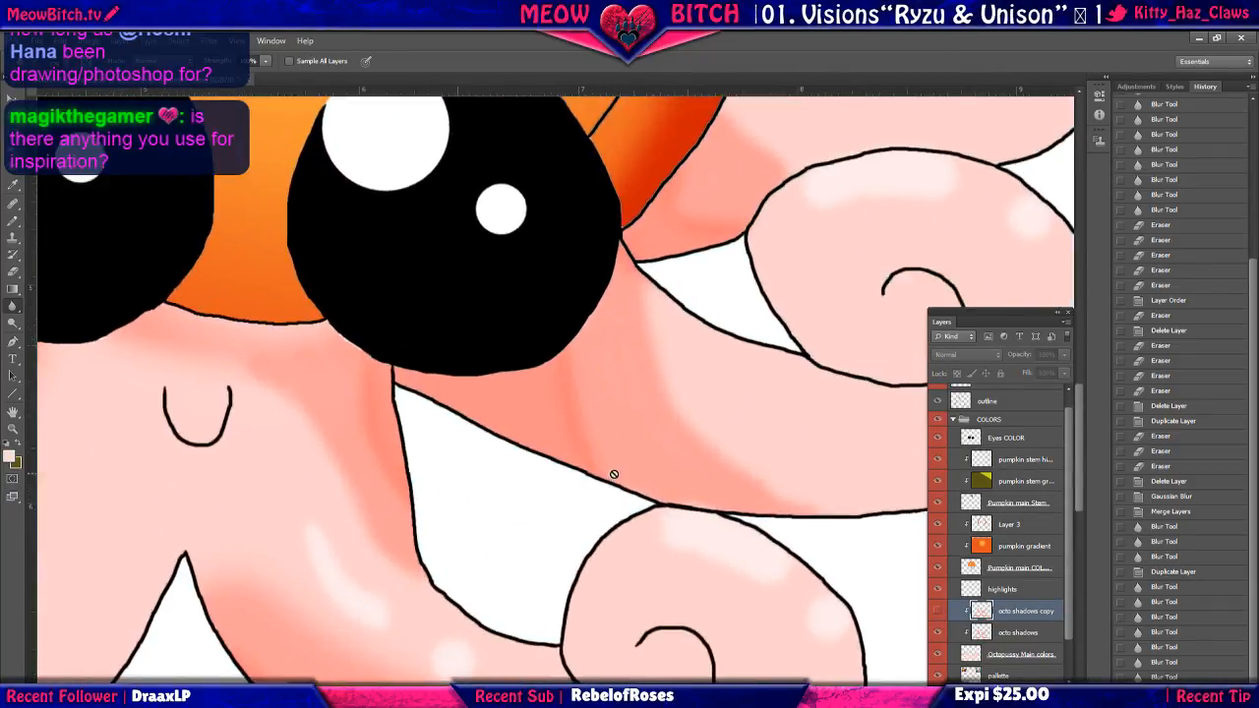
scroll(613, 474, "up", 1)
left_click(13, 272)
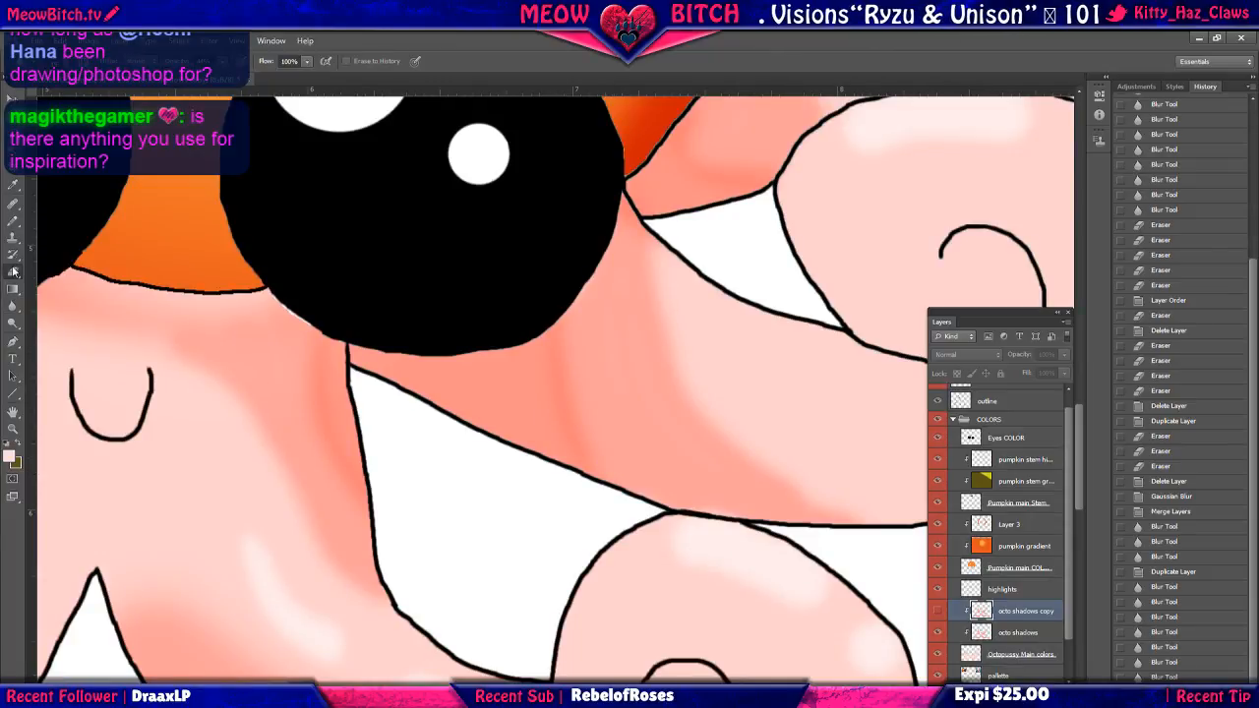
right_click(13, 272)
left_click(65, 270)
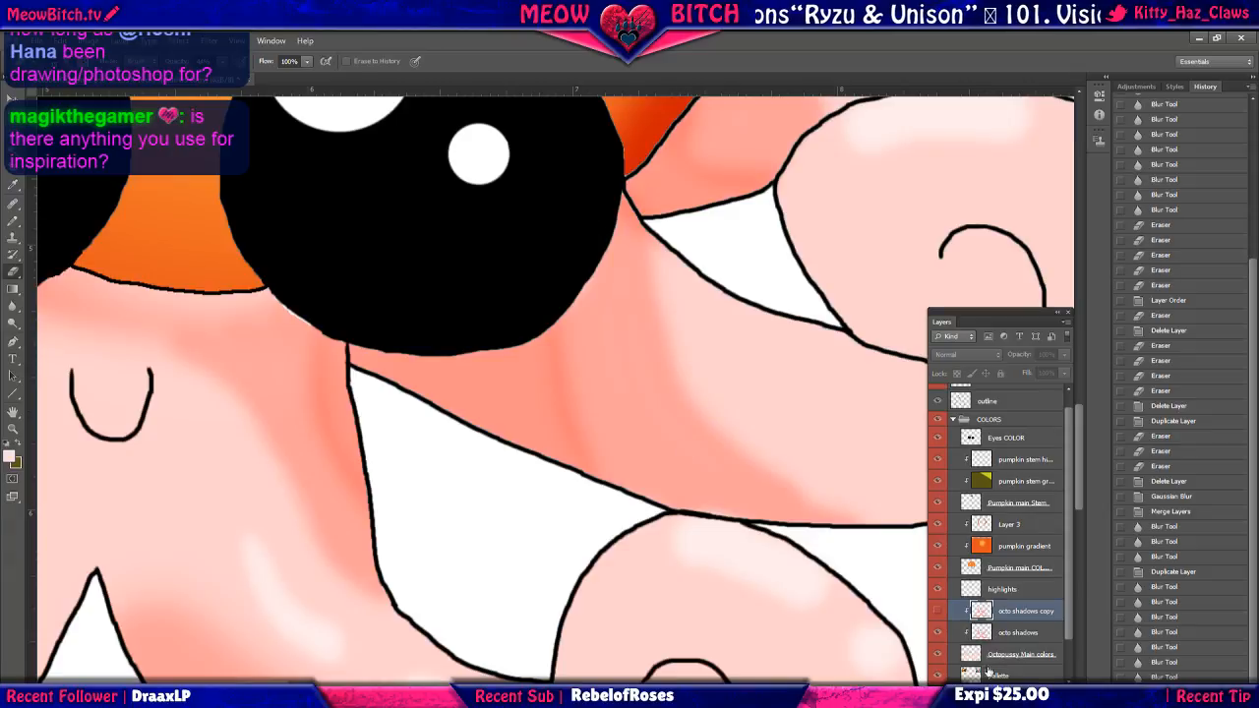
left_click(936, 632)
left_click(936, 611)
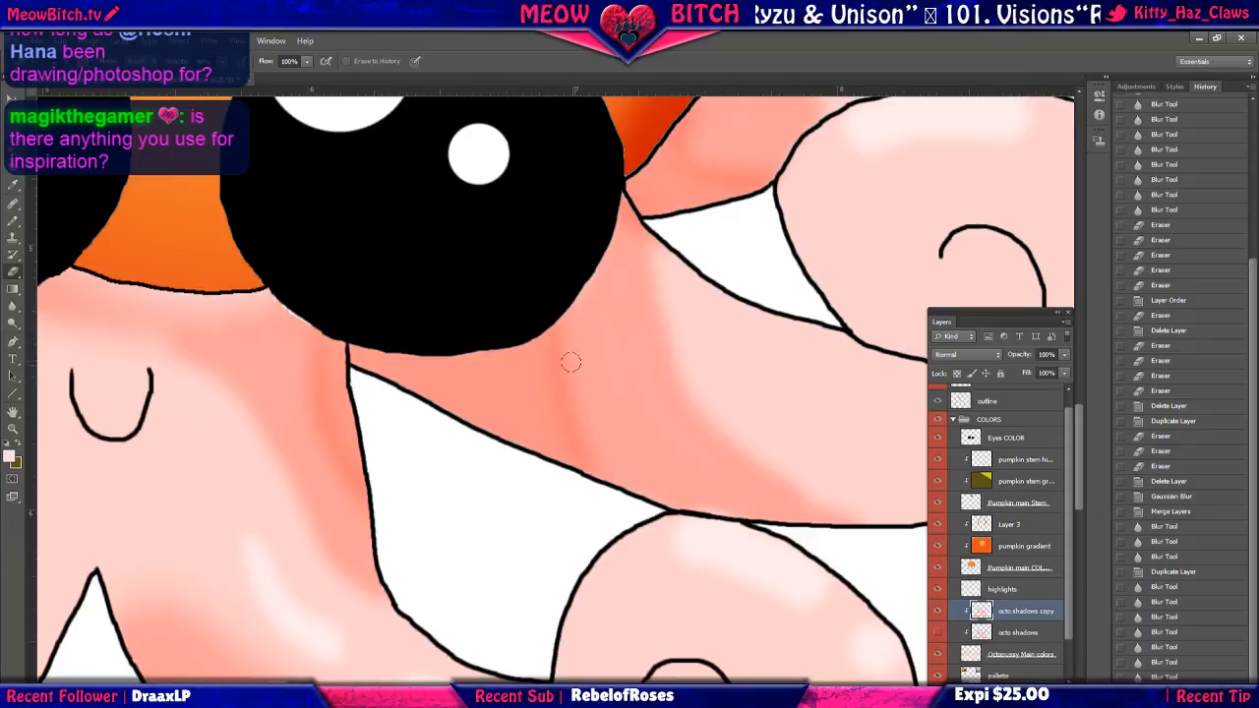
Undo a trial erase at 100% flow and lighten the dark shadow line below the right-hand eye with the Eraser at 43% flow.
left_click_drag(544, 330, 631, 480)
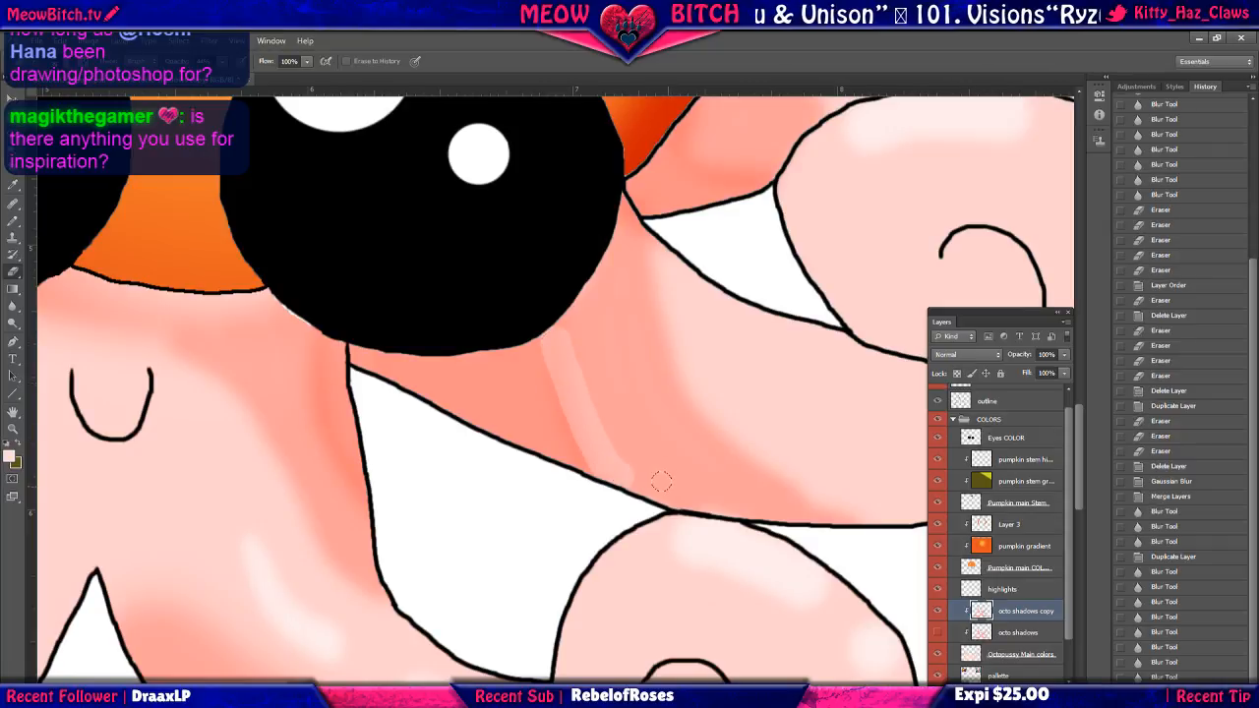
key("ctrl+z")
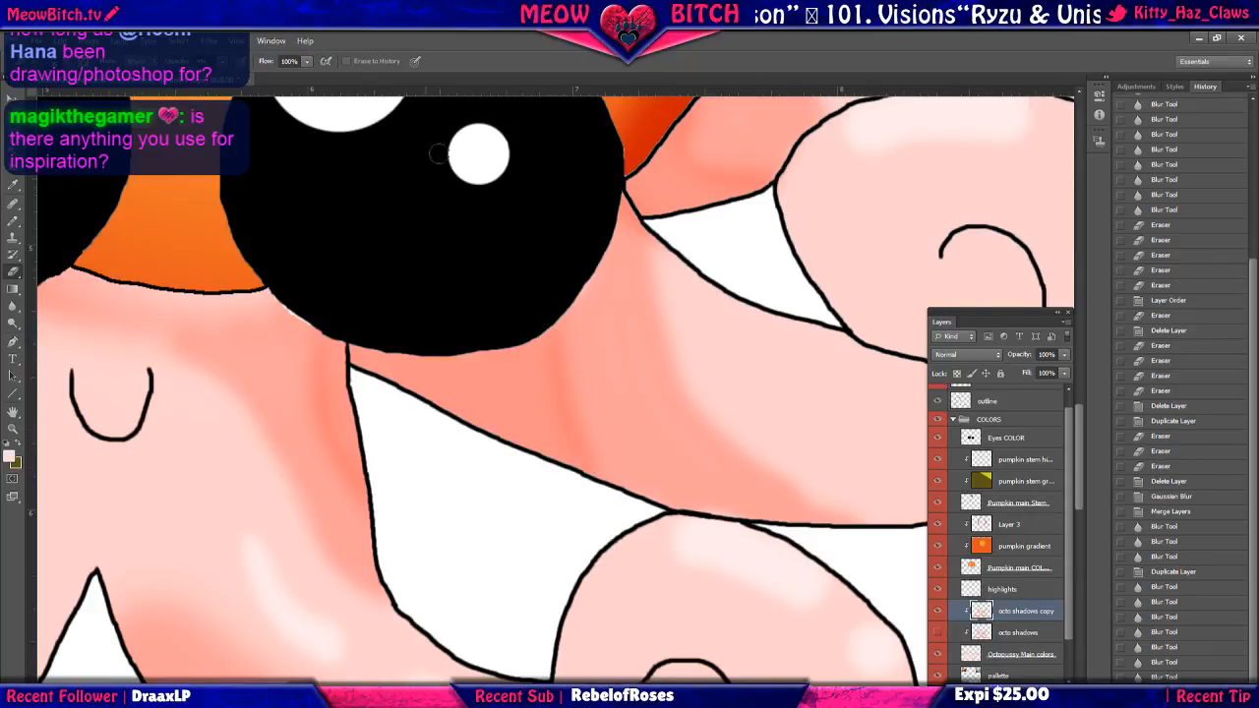
left_click_drag(279, 80, 270, 80)
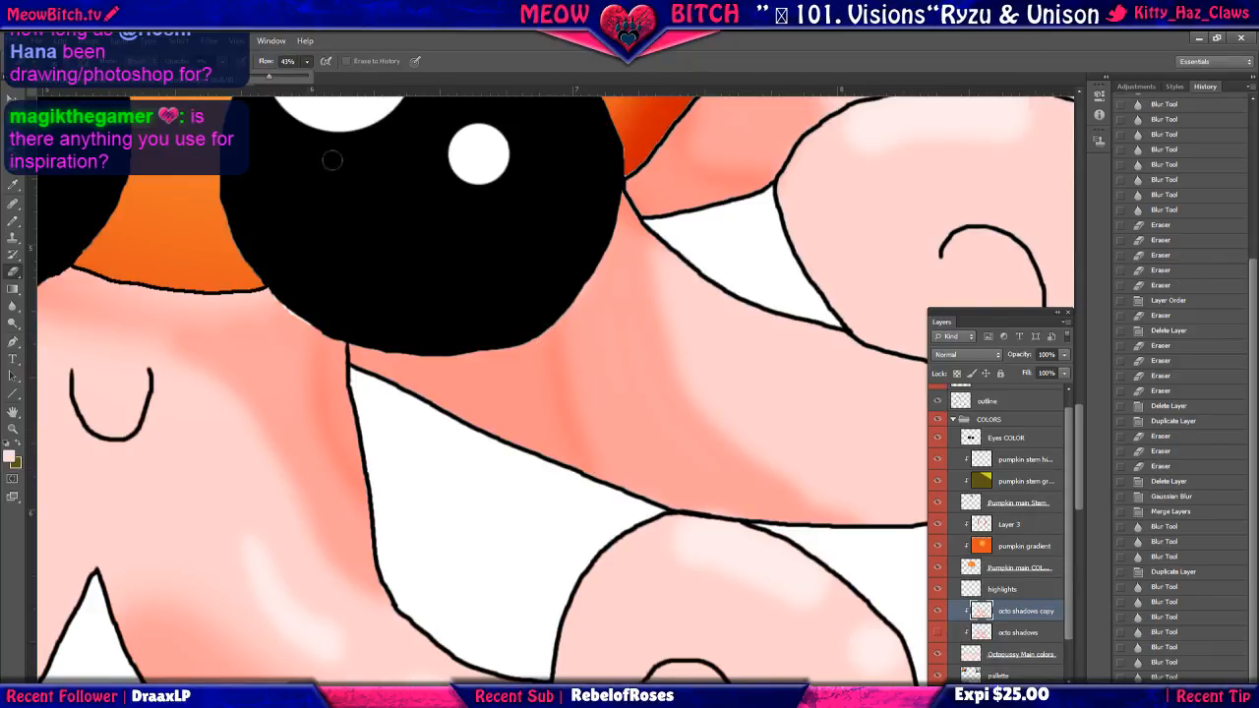
left_click_drag(593, 459, 597, 466)
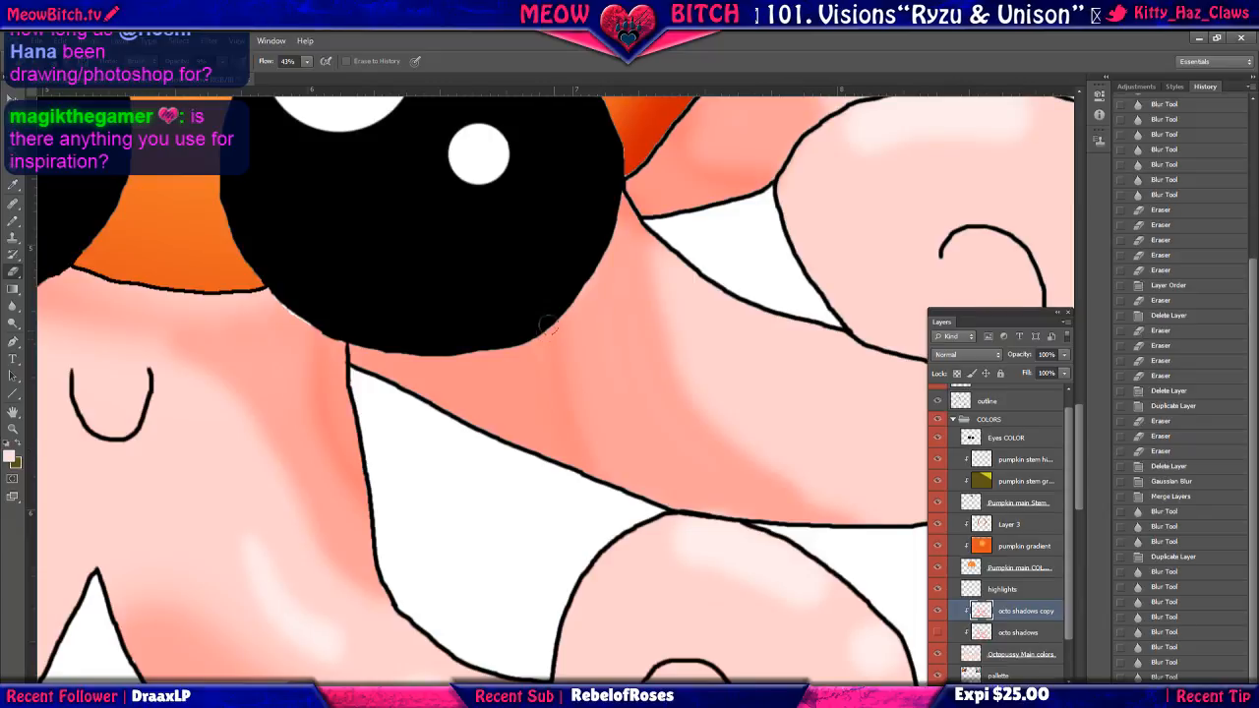
mouse_move(547, 329)
left_mouse_down()
mouse_move(571, 436)
mouse_move(619, 472)
left_mouse_up()
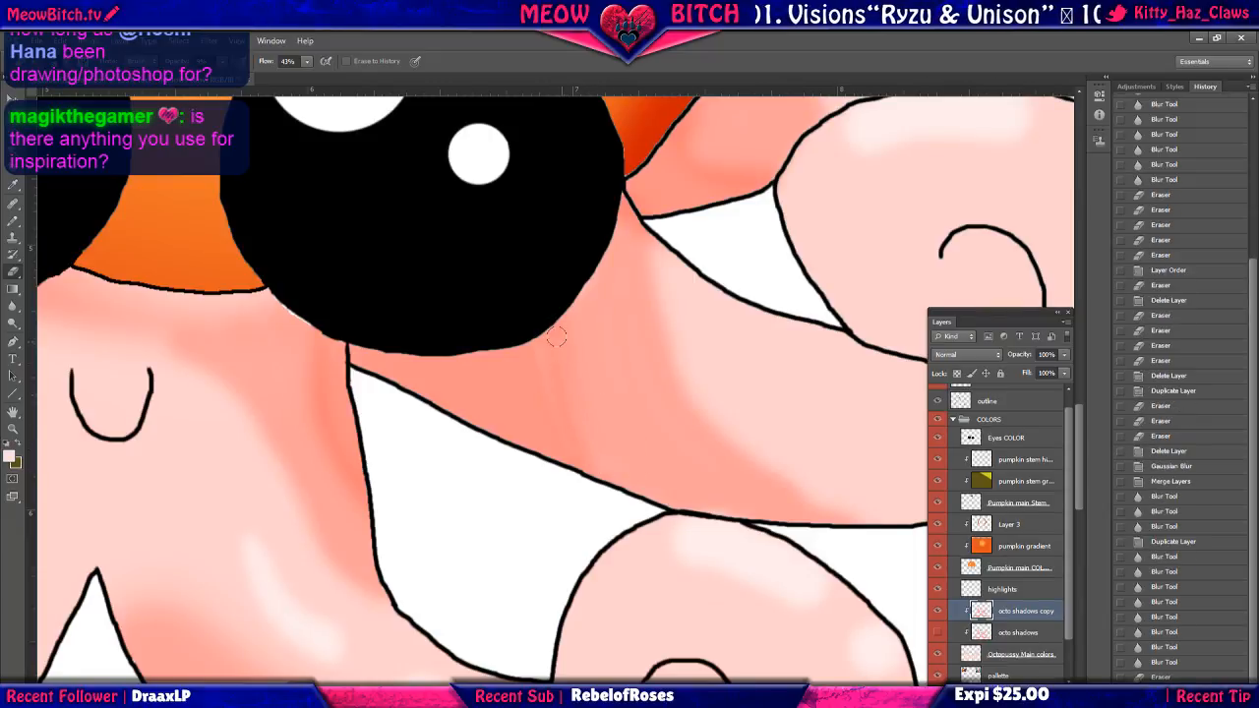
mouse_move(555, 338)
left_mouse_down()
mouse_move(561, 389)
mouse_move(615, 487)
left_mouse_up()
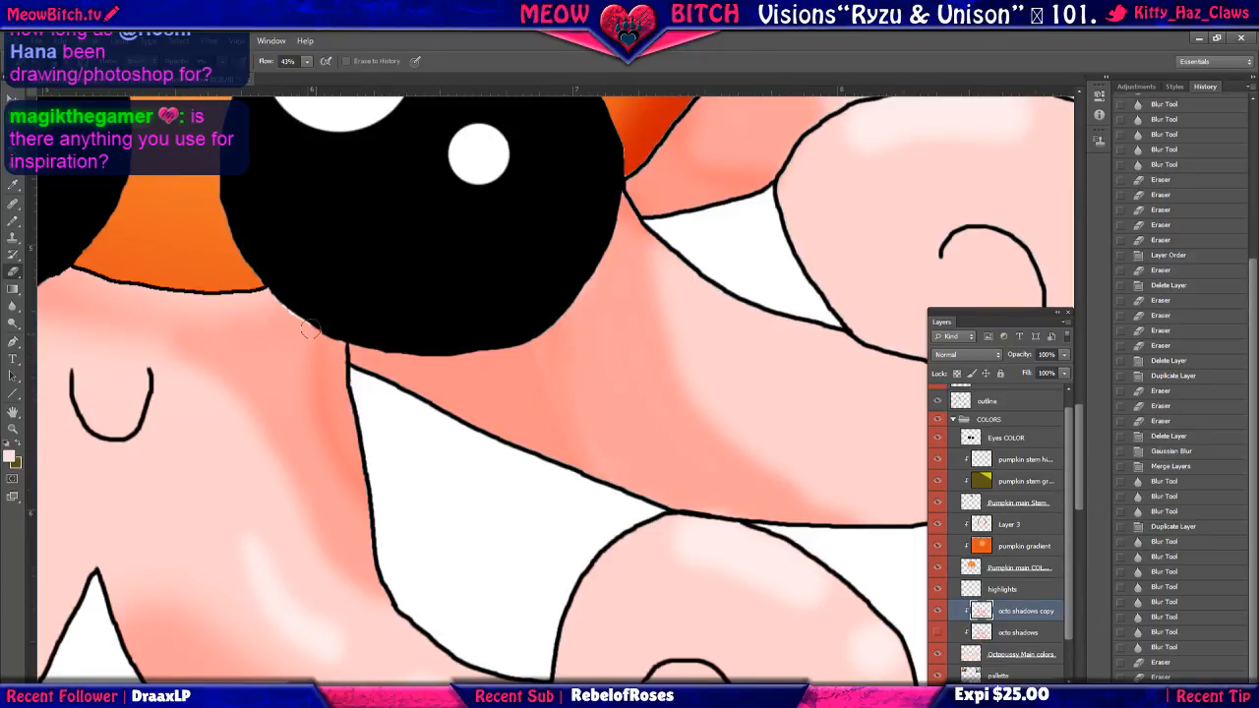
Lighten the dark shadow edge on the body beside the right-hand eye and touch up the lower right tentacle's underside with the Eraser.
mouse_move(312, 331)
left_mouse_down()
mouse_move(332, 433)
mouse_move(361, 476)
left_mouse_up()
left_click_drag(314, 340, 320, 399)
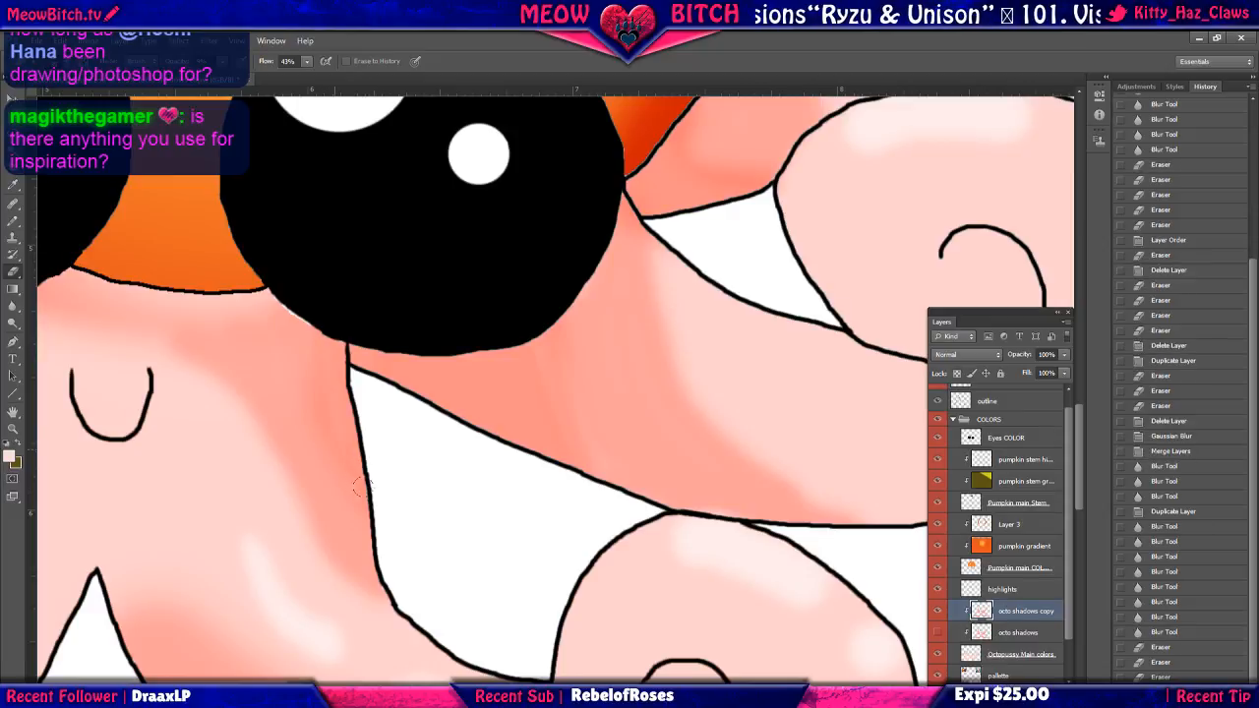
left_click_drag(314, 330, 323, 451)
left_click_drag(397, 492, 419, 256)
left_click_drag(408, 600, 452, 344)
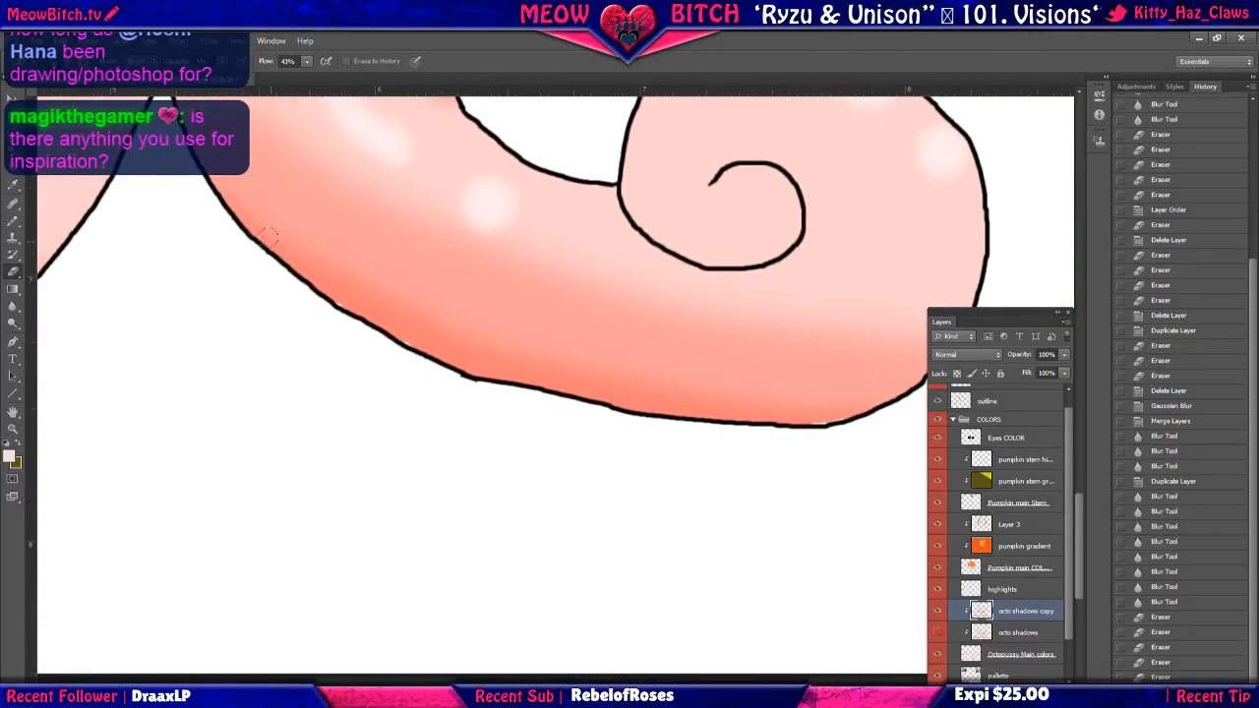
left_click(819, 396)
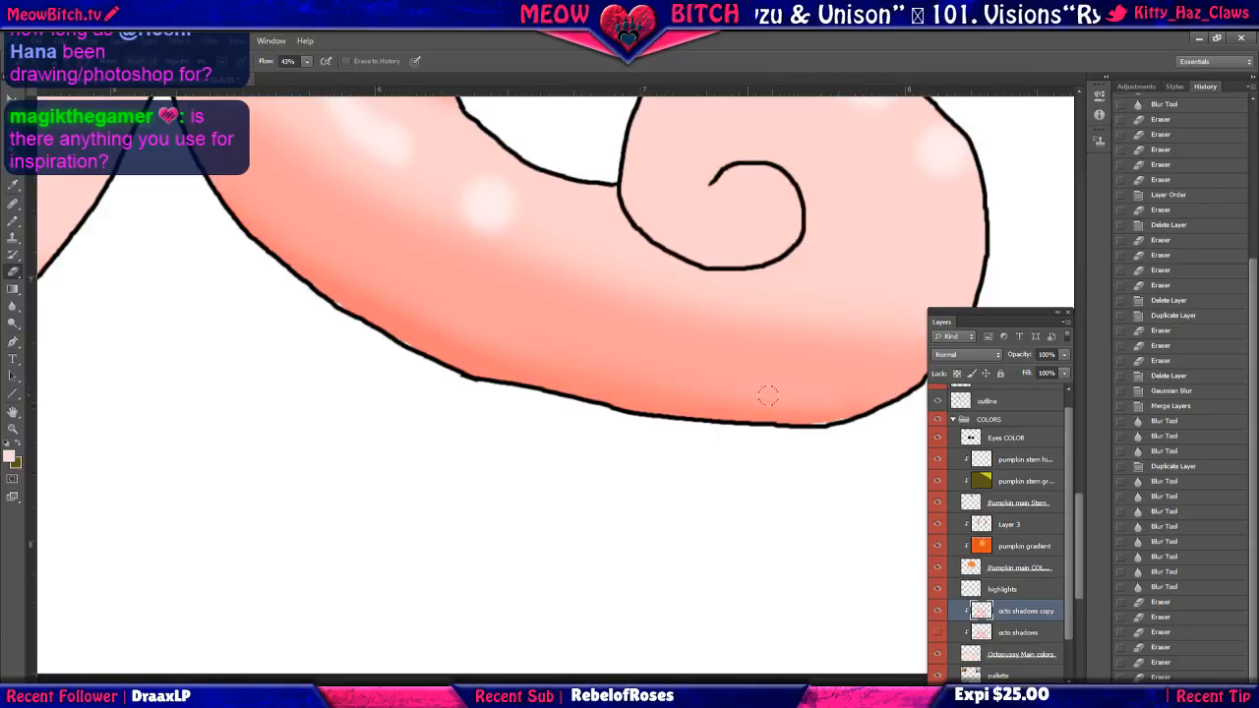
Lighten the dark shadow on the tentacle below the left-hand eye with the Eraser at 43% flow.
left_click_drag(521, 283, 430, 518)
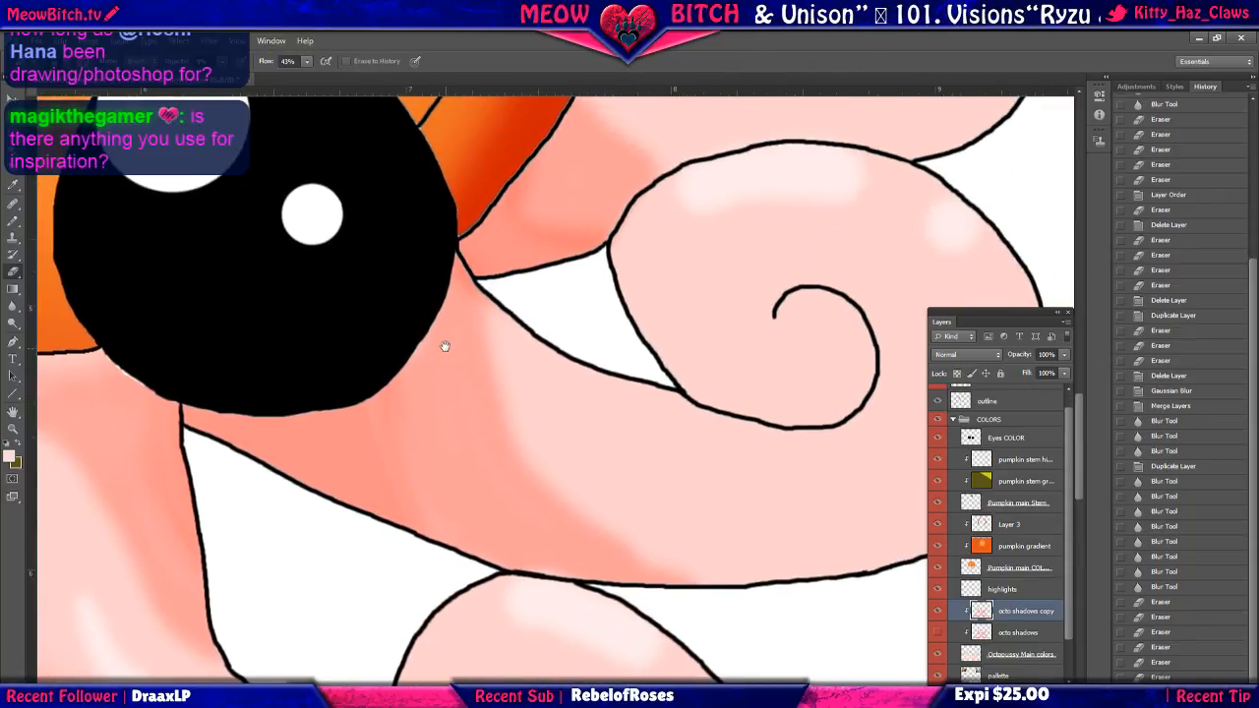
left_click_drag(444, 348, 472, 456)
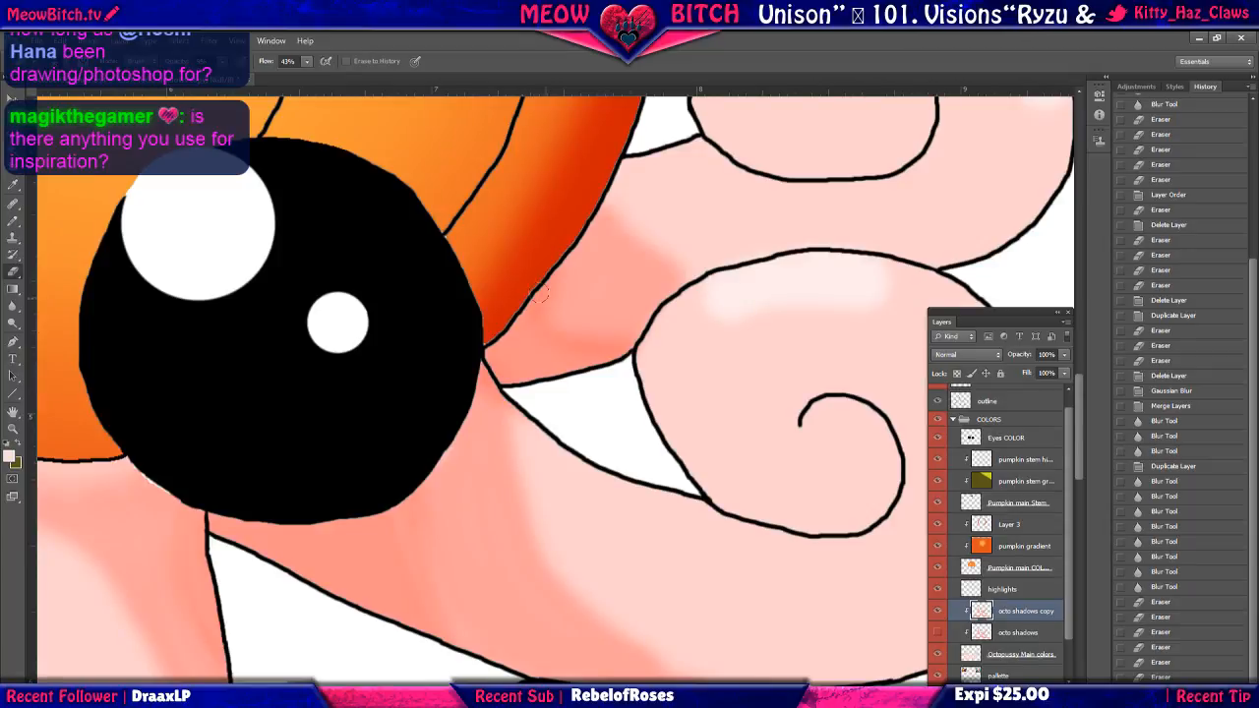
left_click_drag(309, 464, 641, 384)
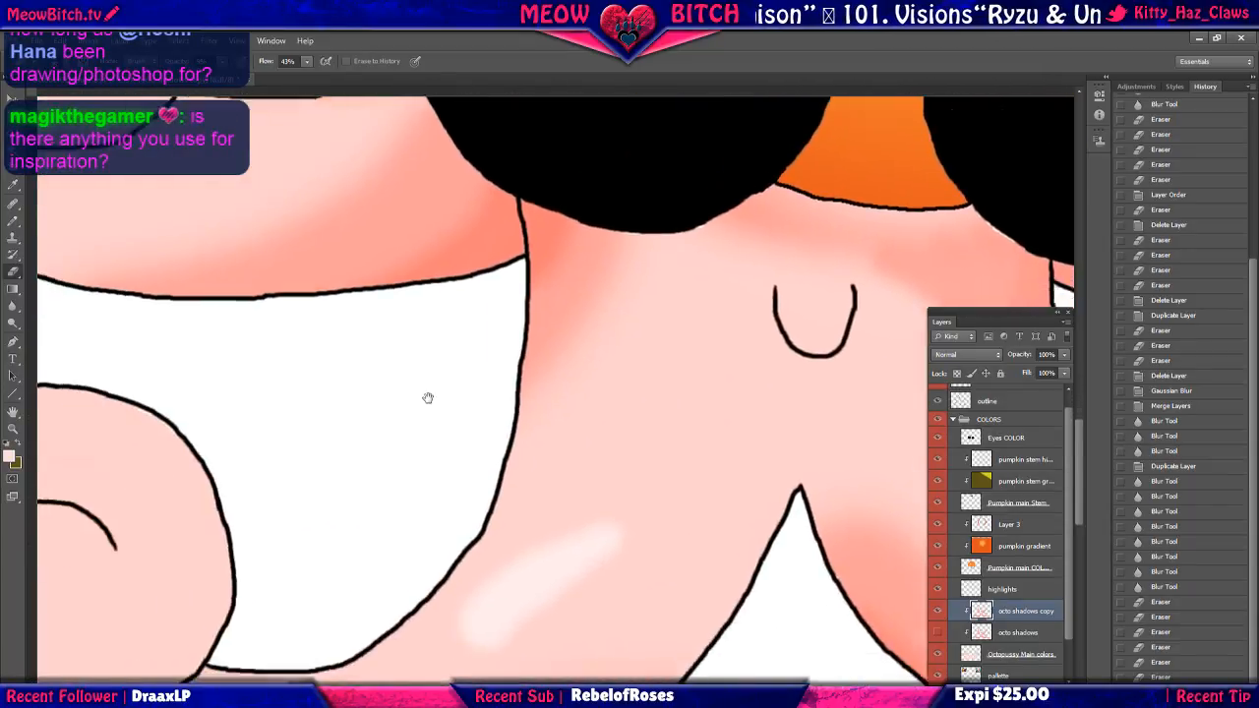
left_click_drag(544, 208, 416, 312)
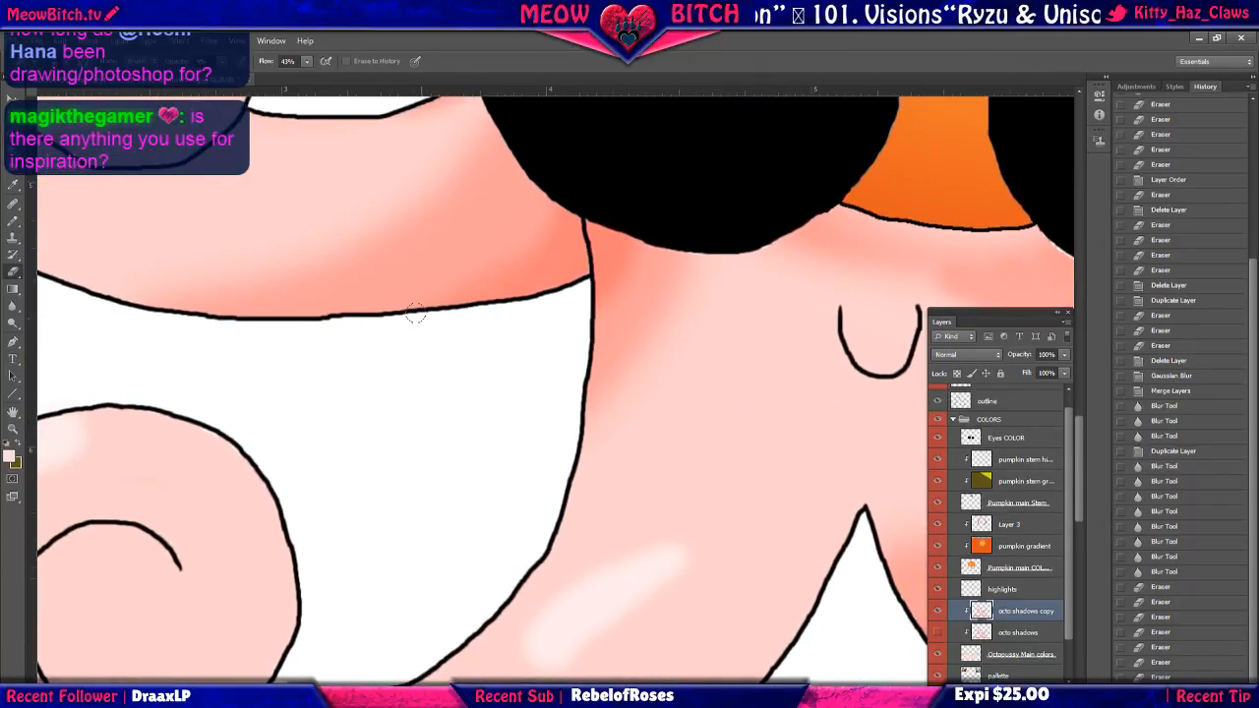
scroll(580, 236, "down", 10)
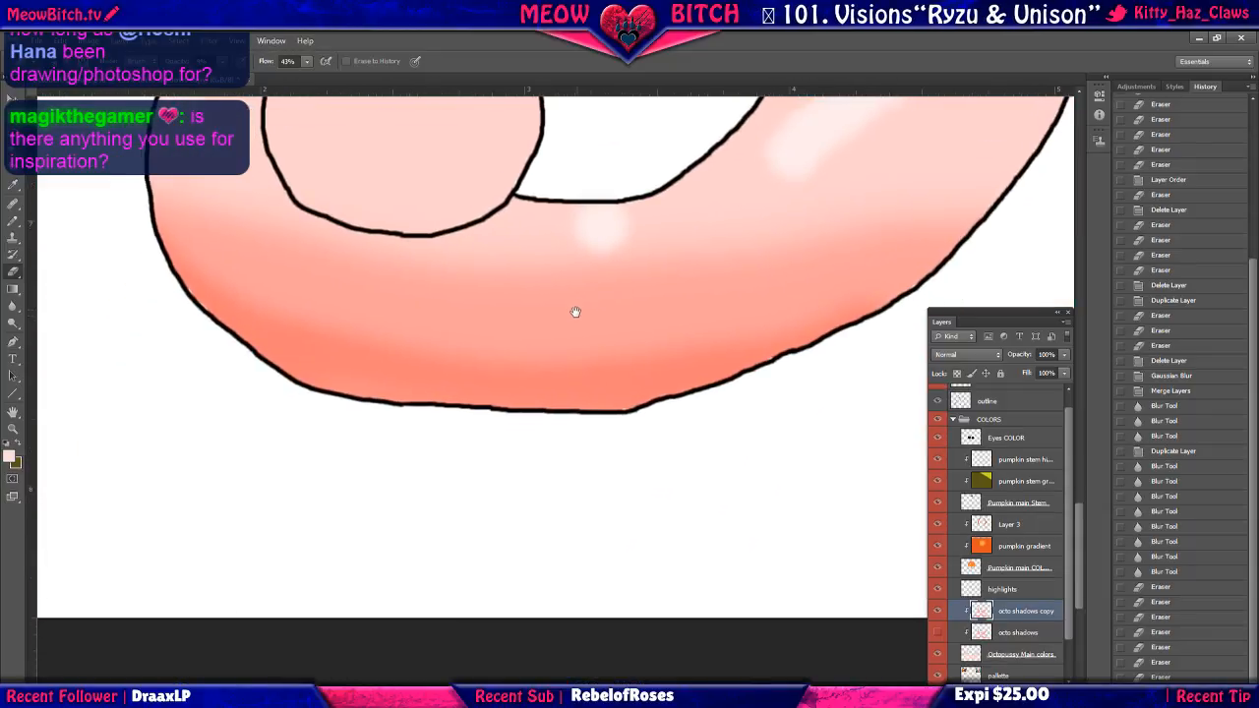
Soften the shadow on the upper left tentacle beside the left-hand eye with the Eraser at 43% flow.
mouse_move(765, 314)
left_mouse_down()
mouse_move(799, 322)
mouse_move(597, 351)
mouse_move(427, 333)
mouse_move(261, 281)
left_mouse_up()
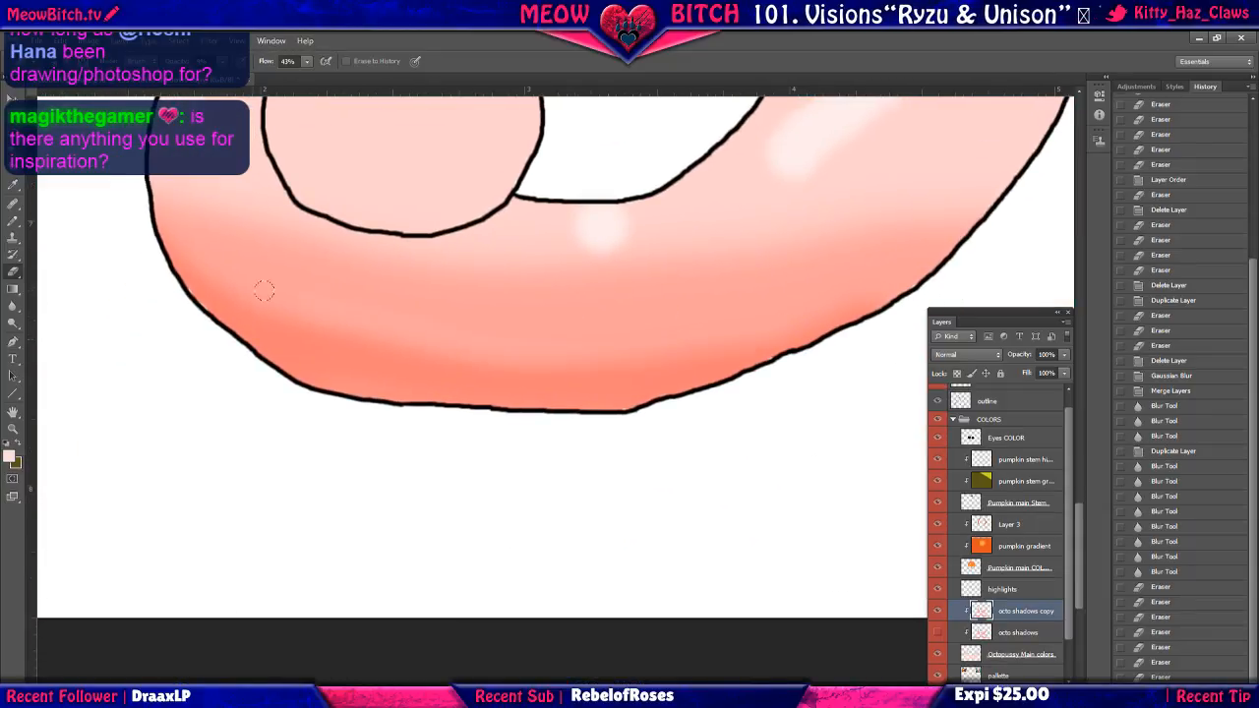
key("ctrl+z")
left_click_drag(293, 144, 475, 443)
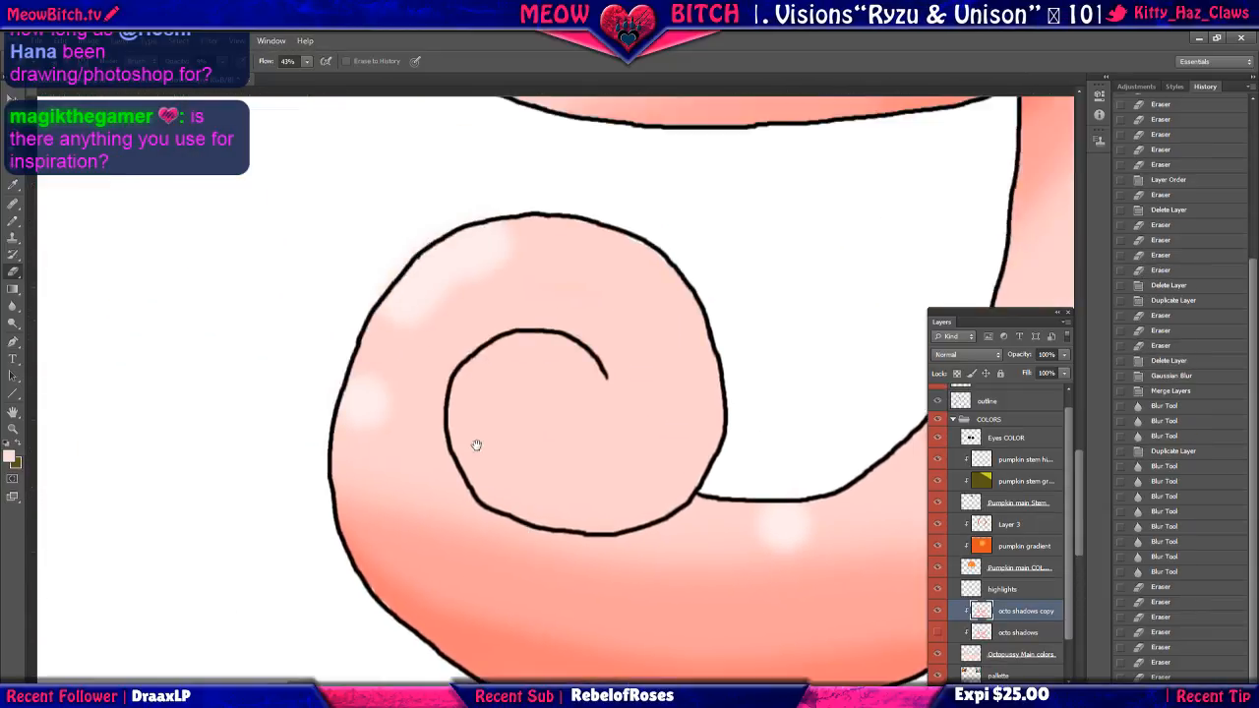
left_click_drag(475, 136, 294, 382)
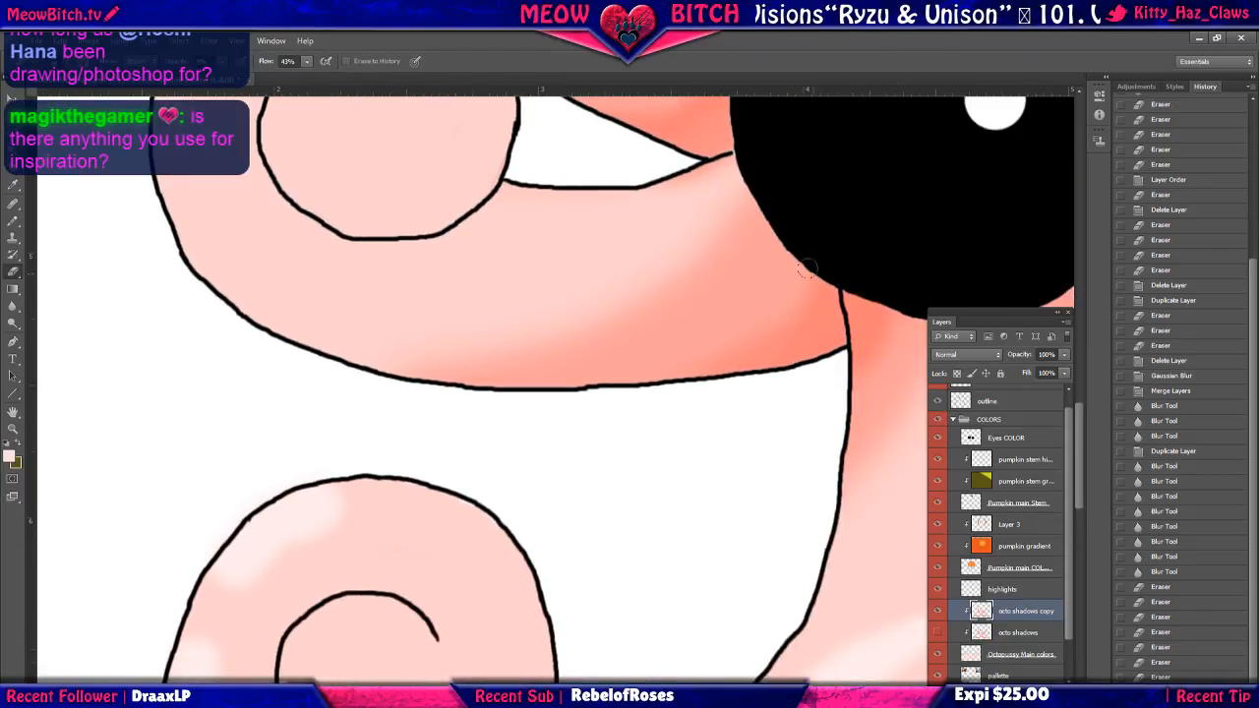
left_click_drag(666, 226, 516, 420)
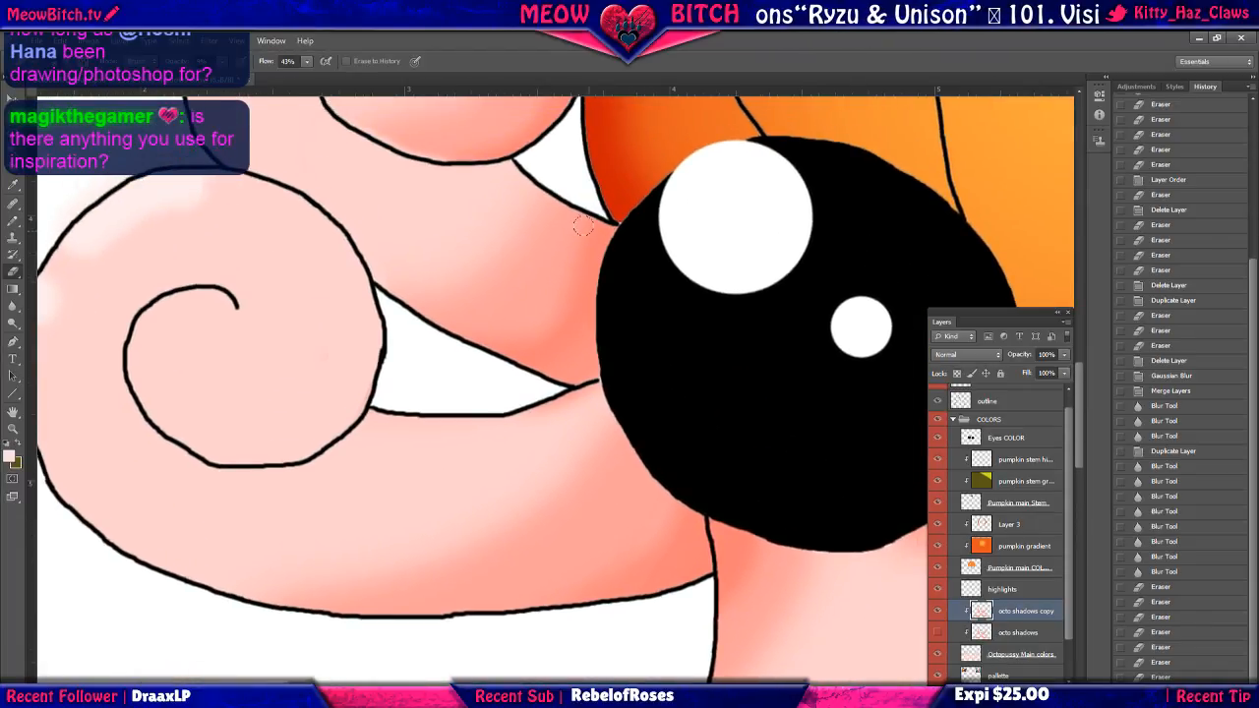
left_click_drag(573, 280, 402, 332)
scroll(468, 323, "down", 3)
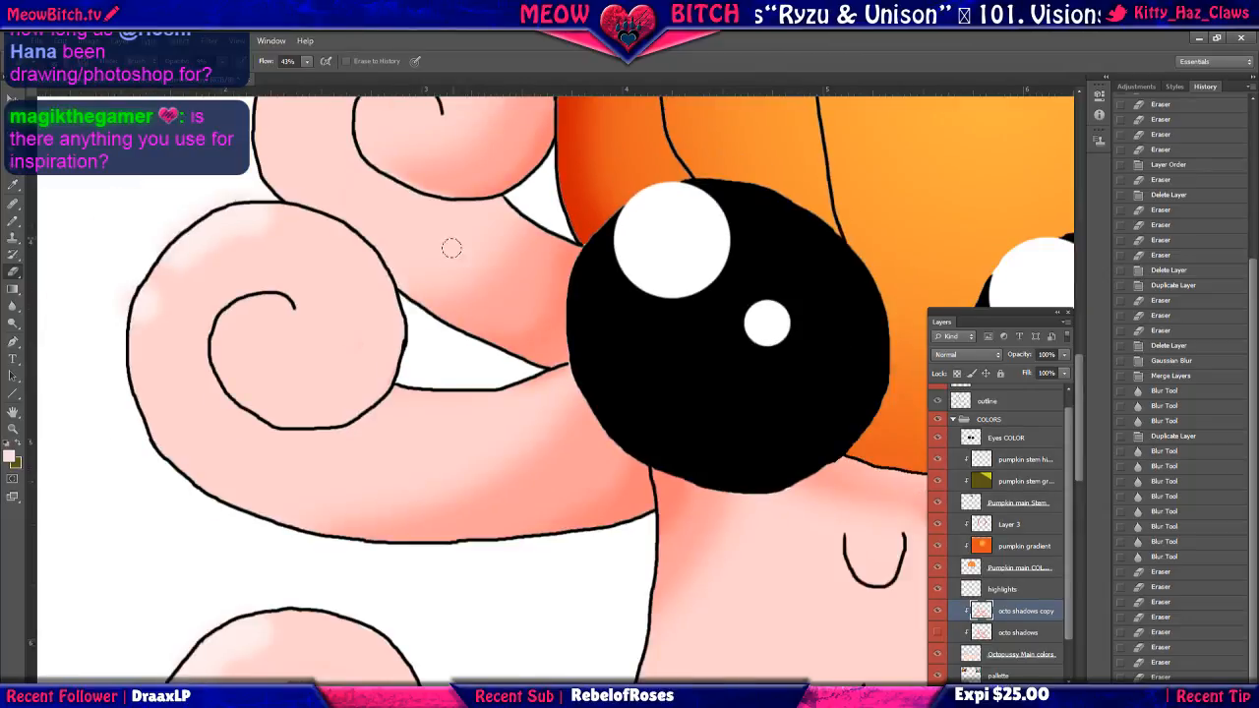
left_click_drag(445, 211, 408, 304)
scroll(408, 304, "down", 6)
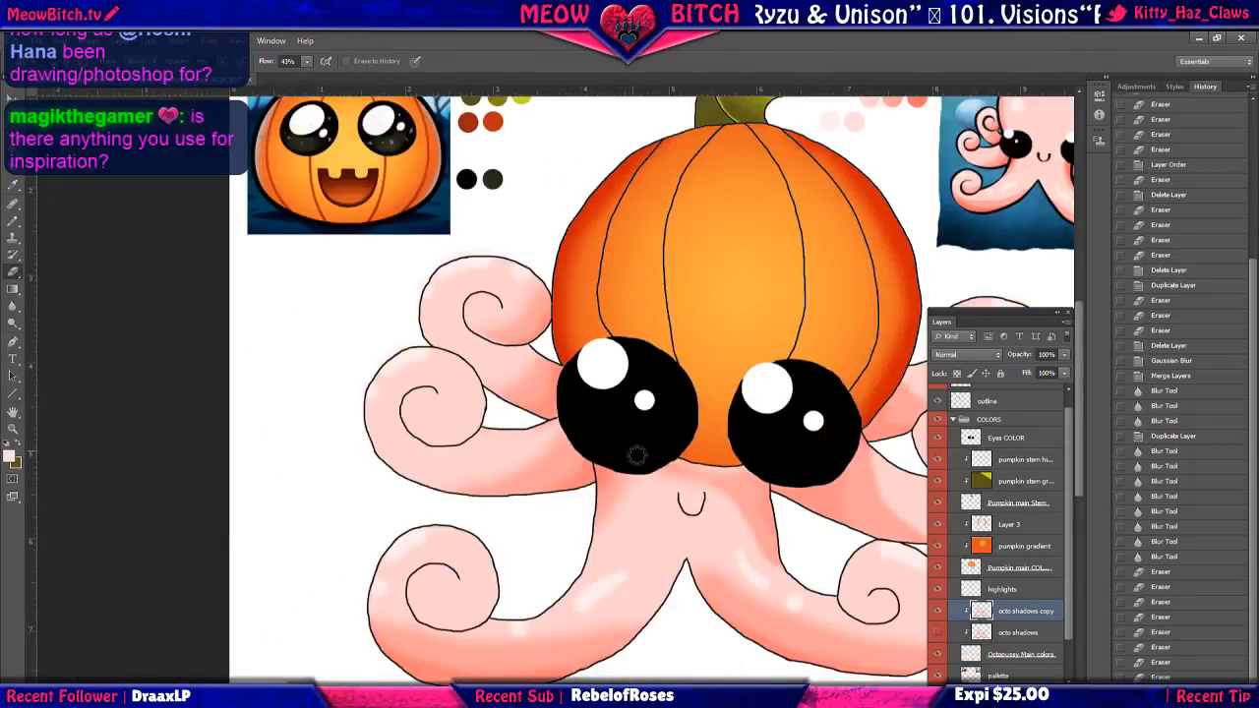
Lighten the shadow on the body under the pumpkin, between the mouth and the right-hand eye, with the Eraser.
scroll(427, 361, "up", 2)
scroll(524, 394, "up", 4)
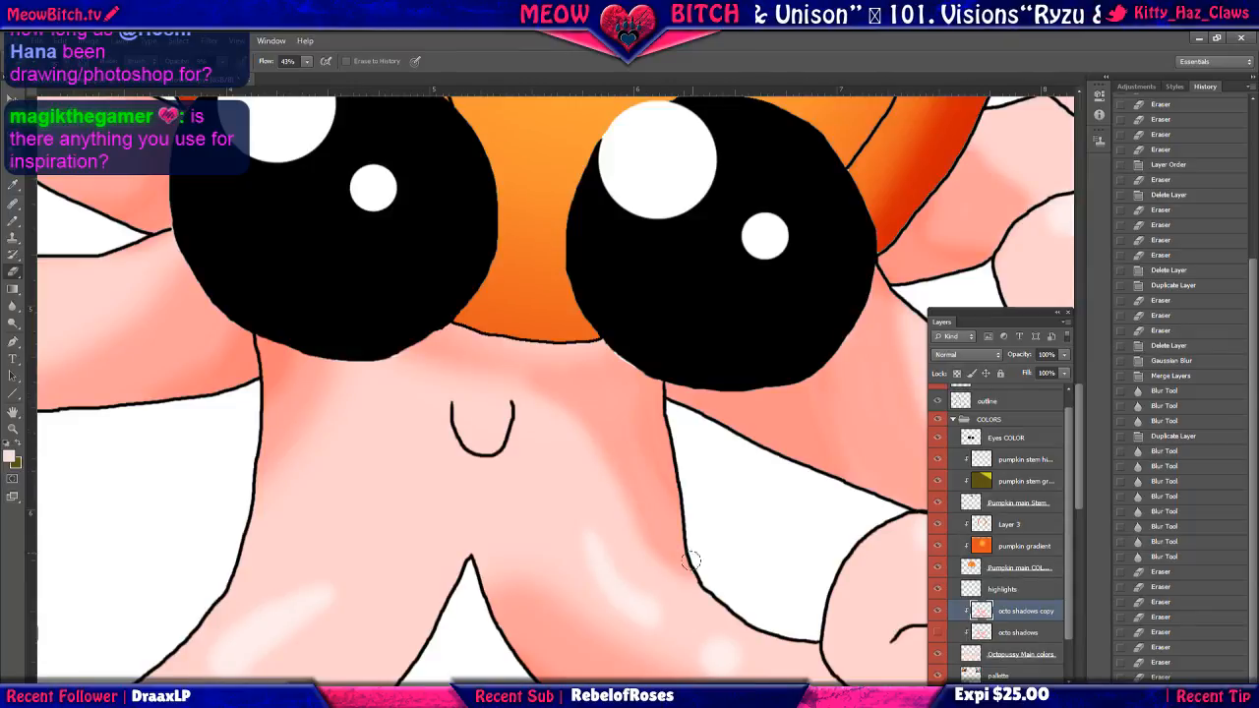
left_click_drag(527, 377, 595, 426)
scroll(621, 472, "down", 4)
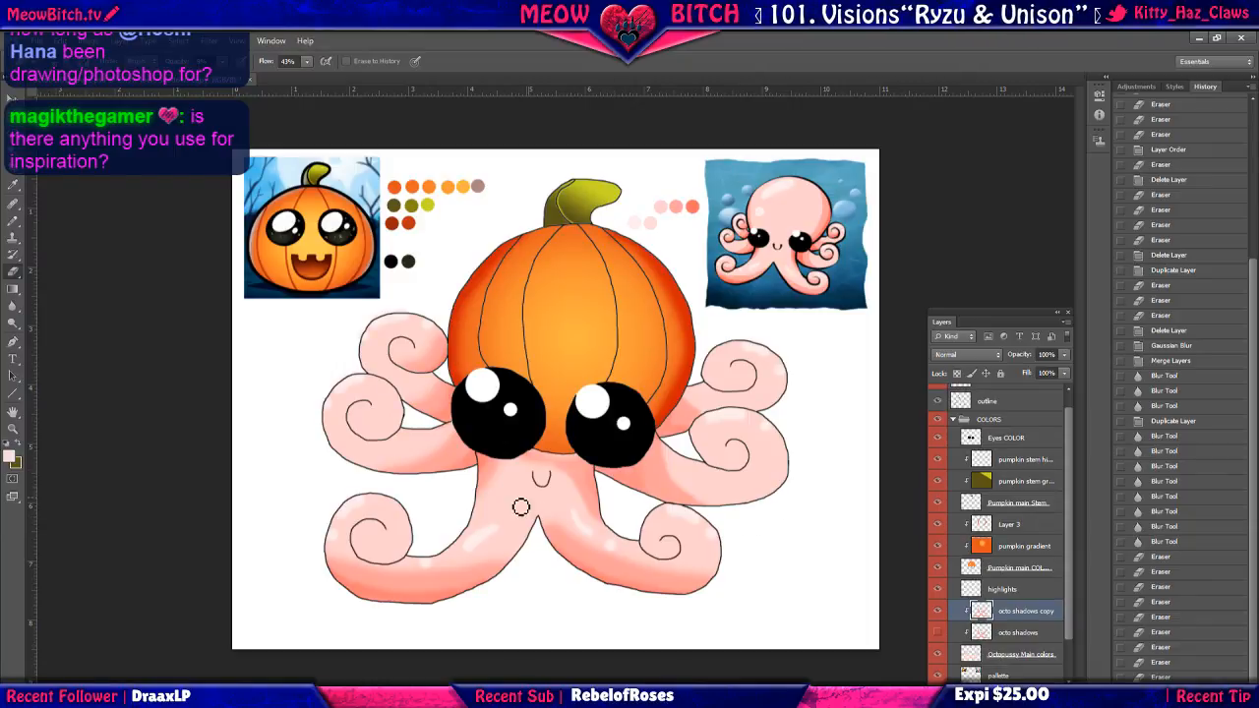
Compare the octo shadows and octo shadows copy layers by toggling their visibility, leaving only the copy shown.
left_click(938, 611)
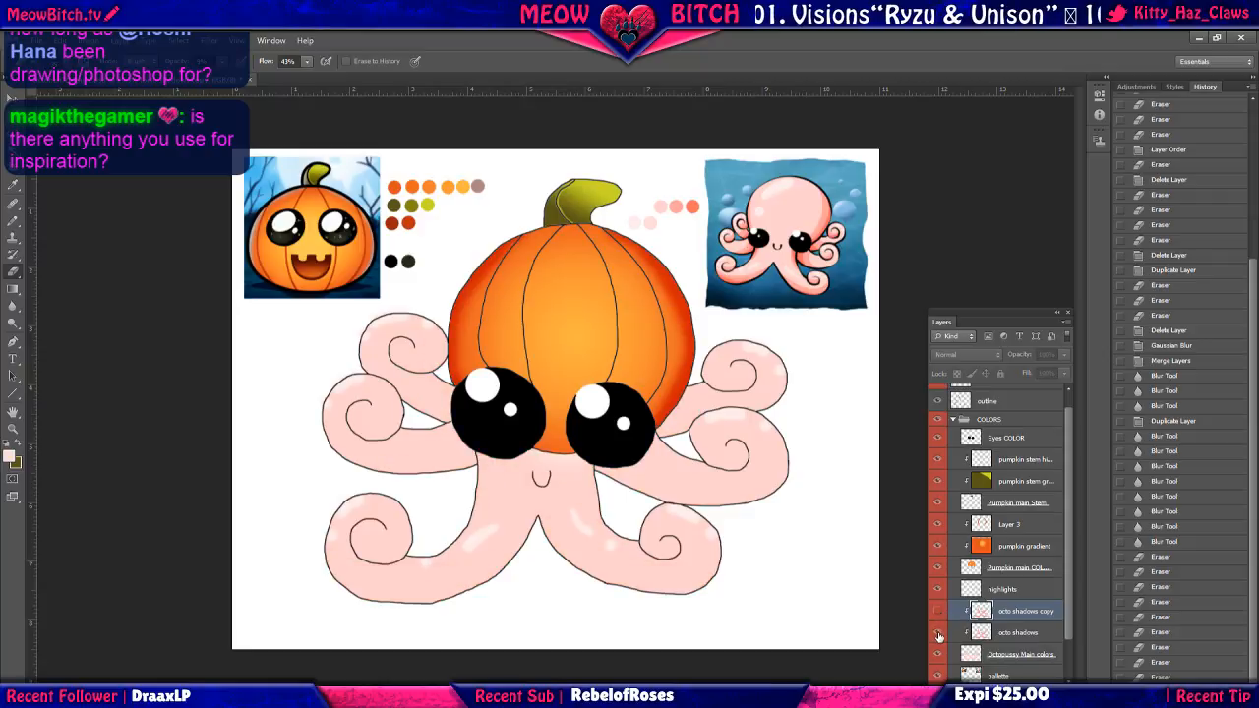
left_click(937, 634)
left_click(937, 612)
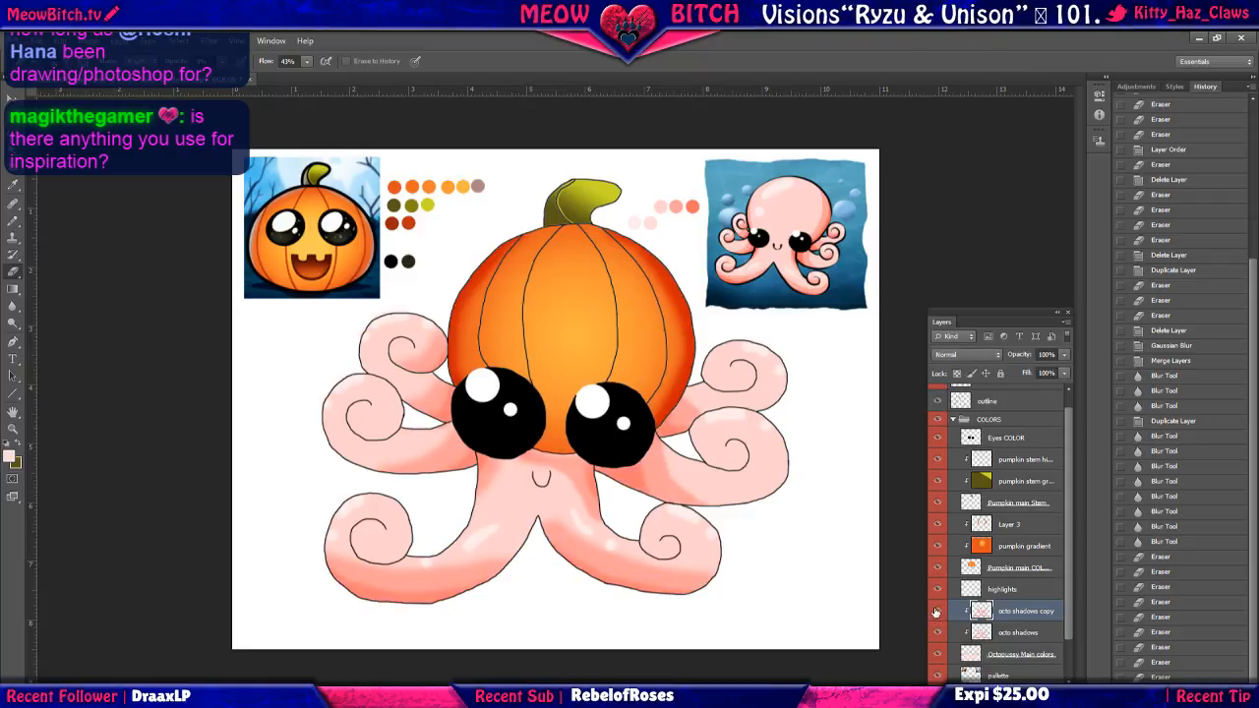
left_click(937, 612)
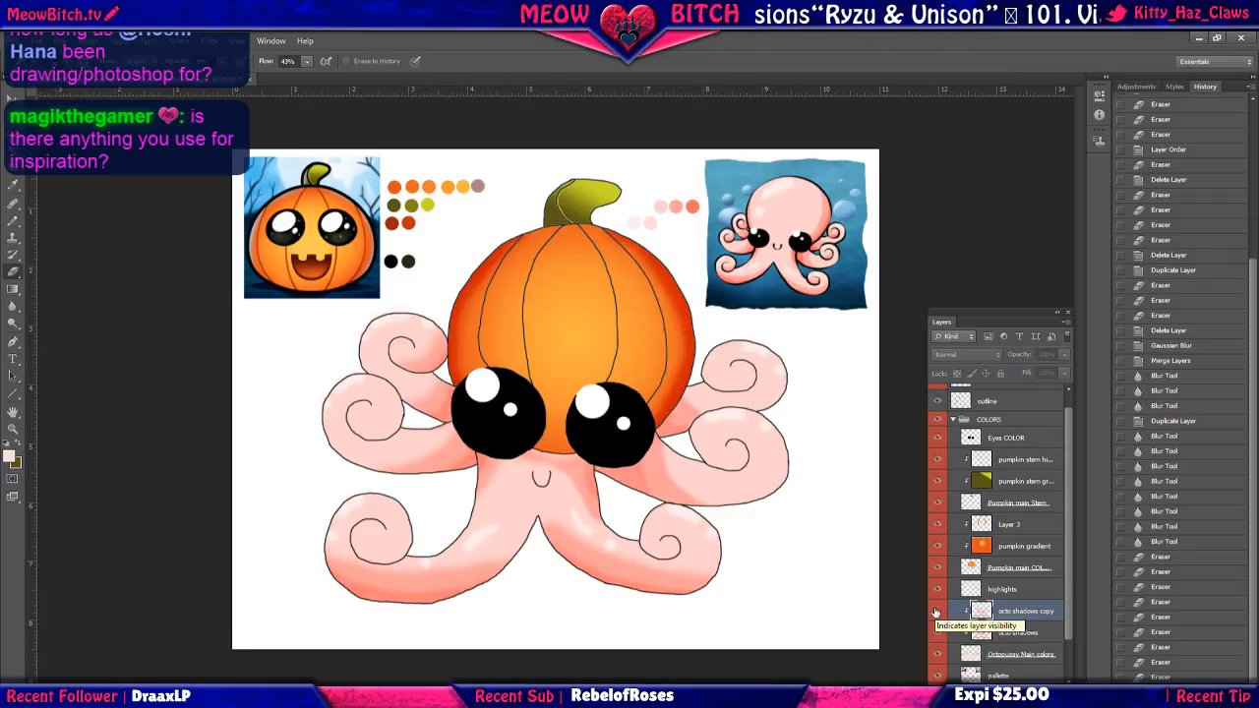
left_click(936, 612)
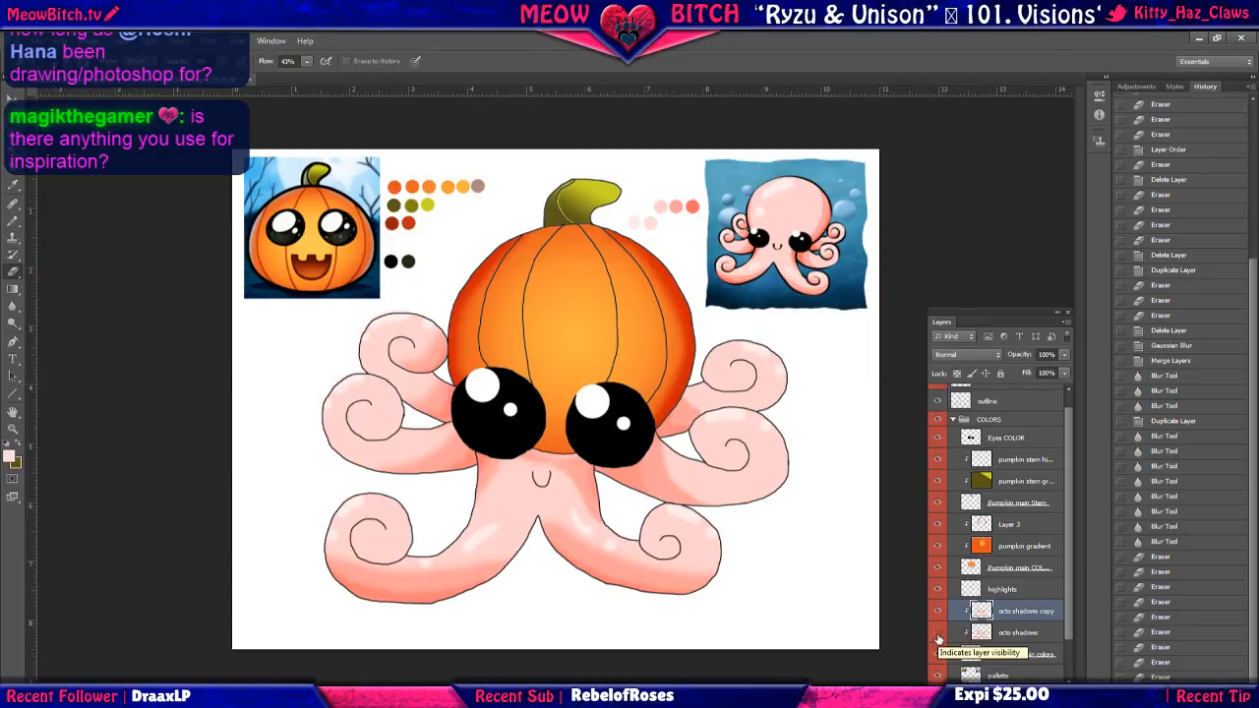
left_click(938, 635)
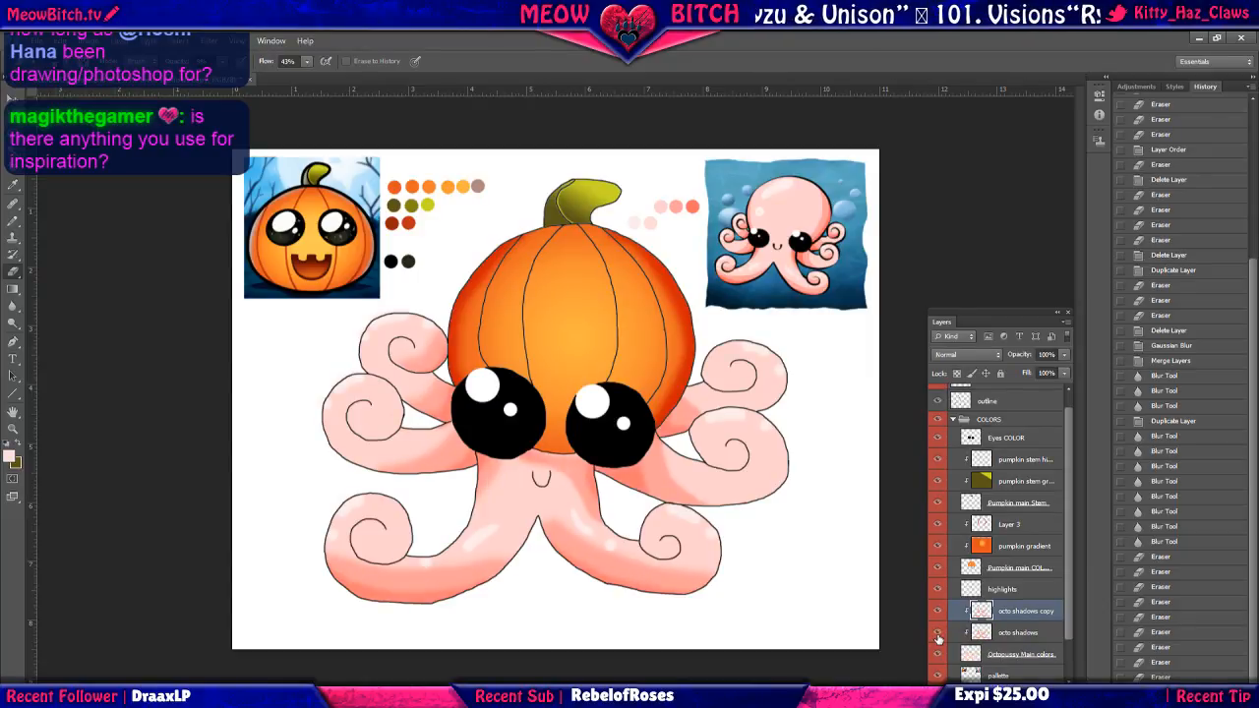
left_click(938, 637)
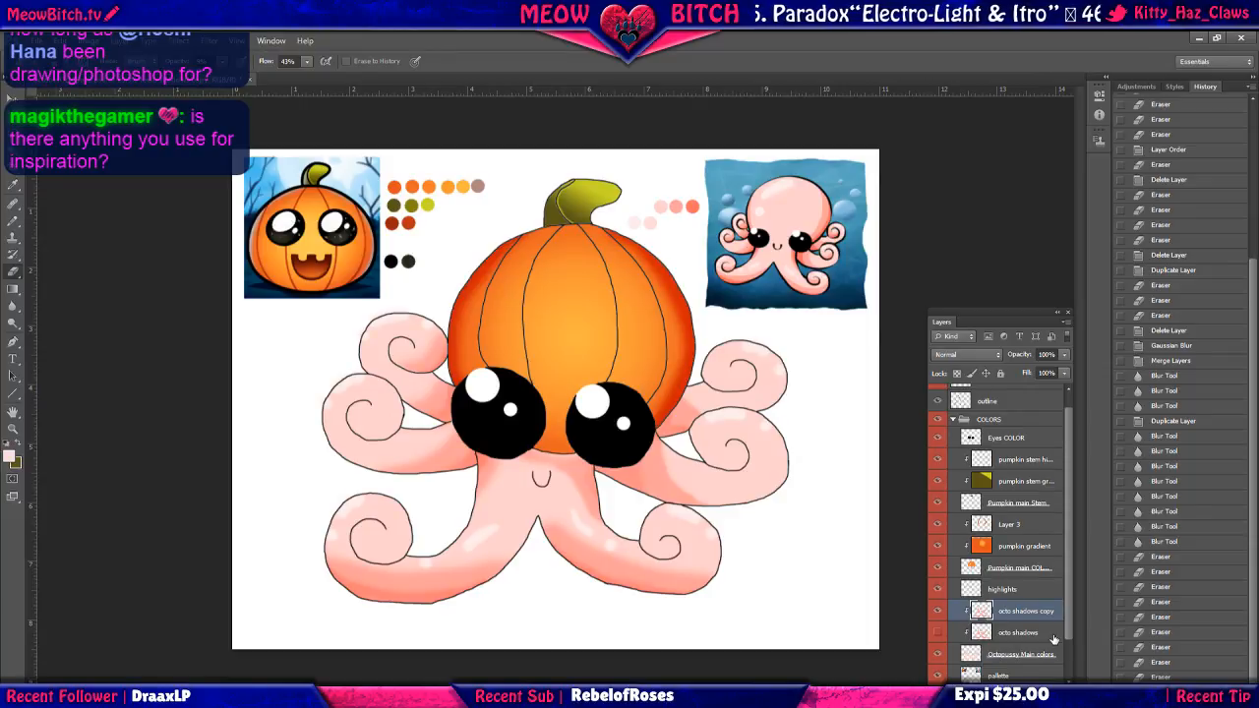
Preview the artwork without the reference palette layer, show that layer again, and save the document.
scroll(1048, 620, "down", 1)
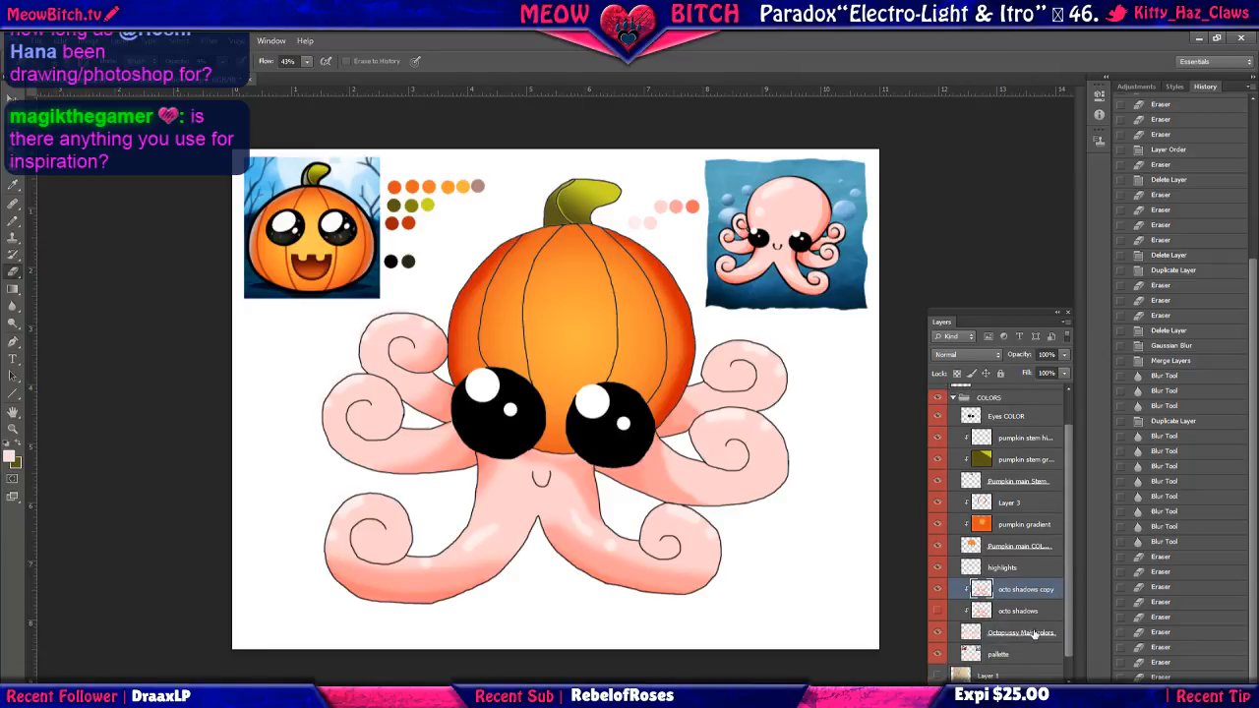
left_click(939, 655)
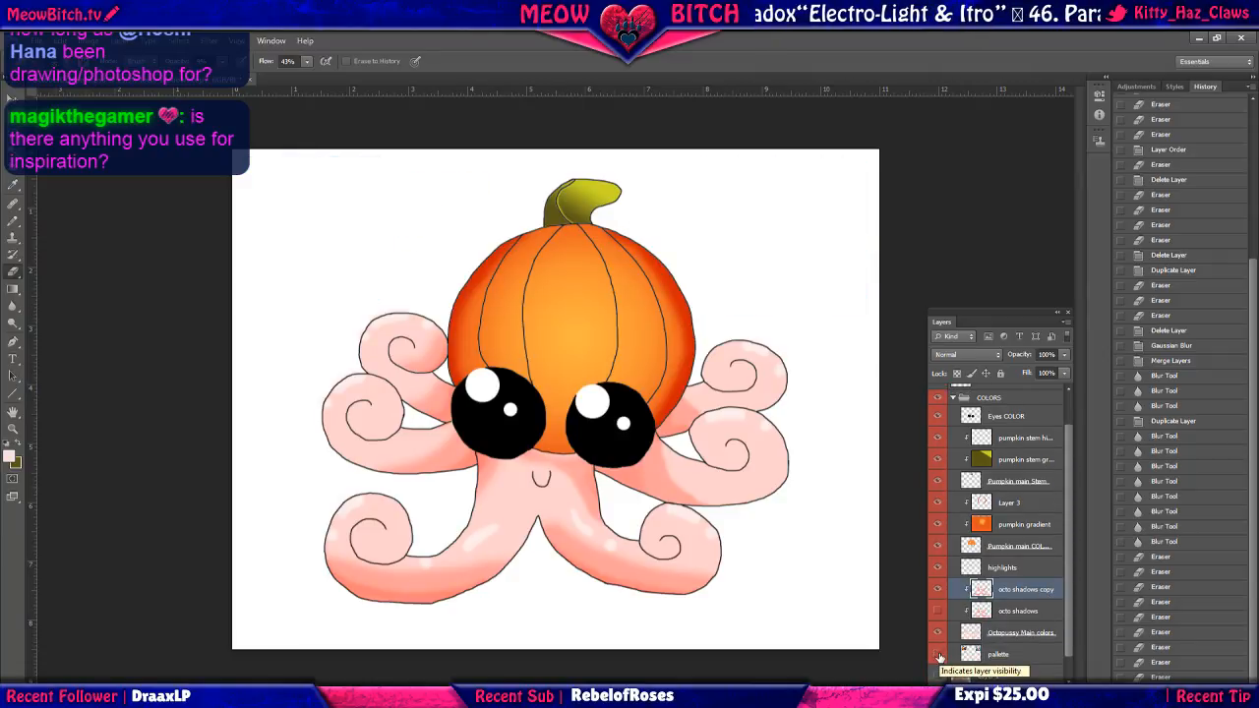
left_click(938, 655)
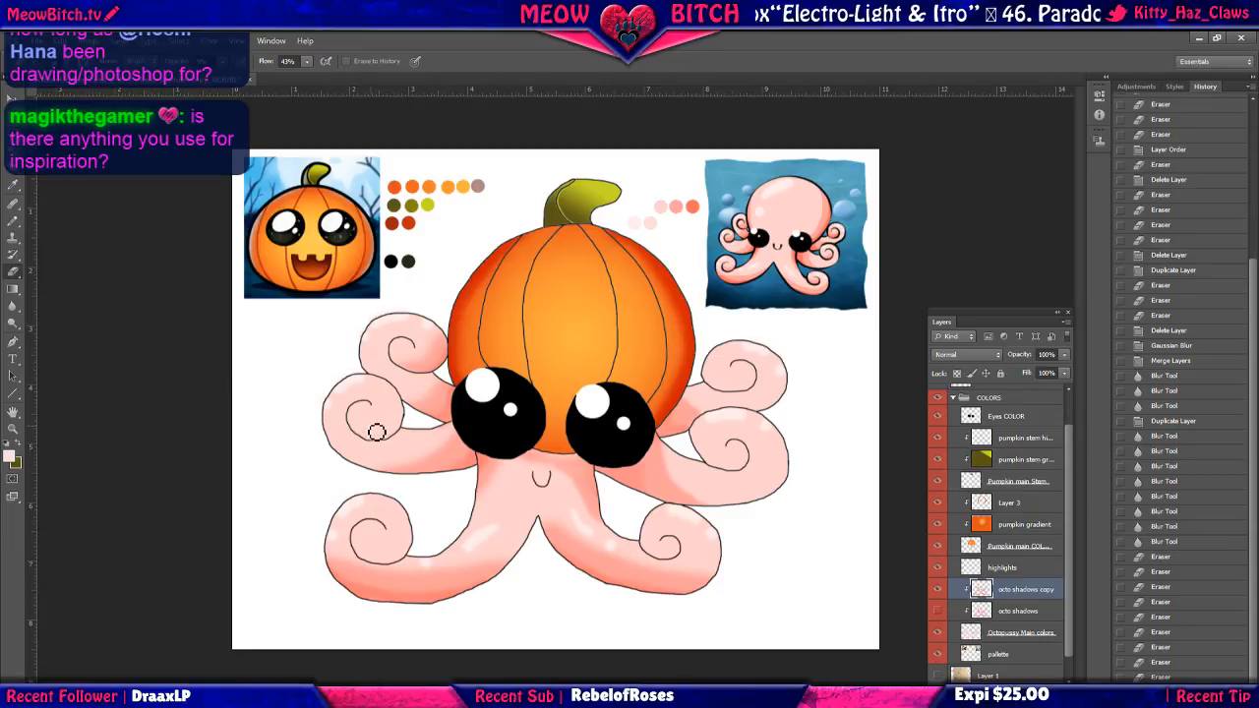
left_click(37, 42)
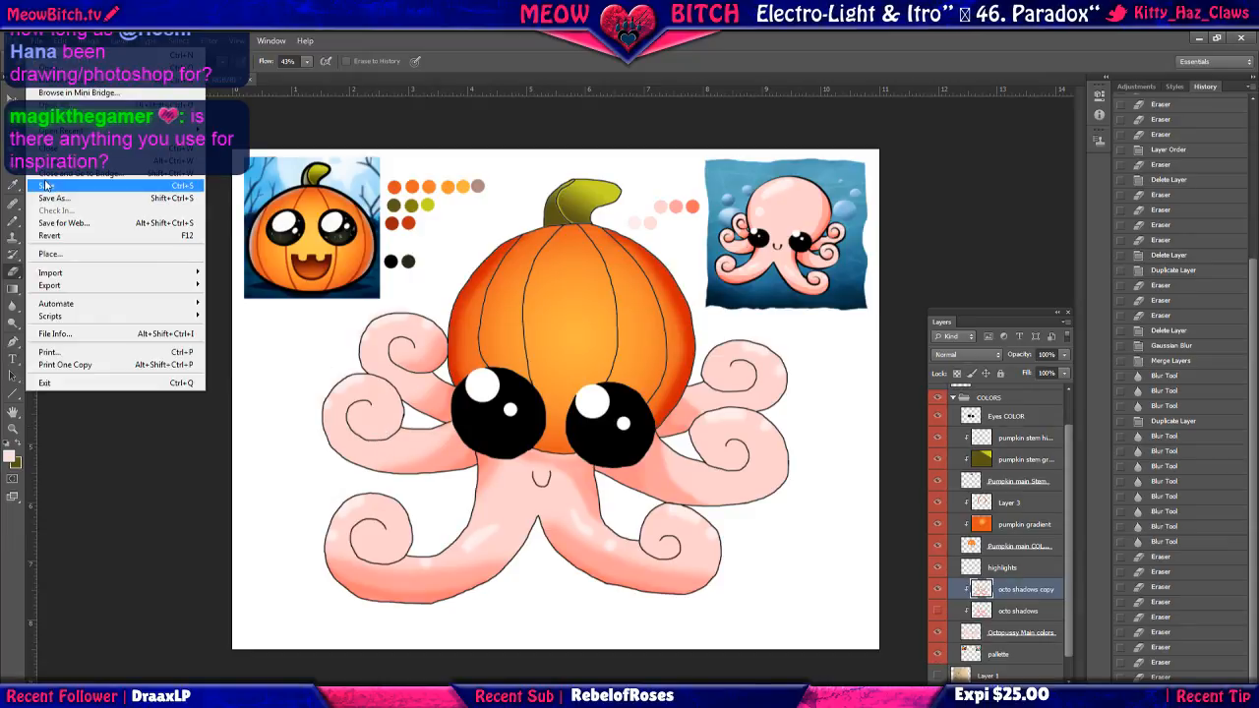
left_click(49, 185)
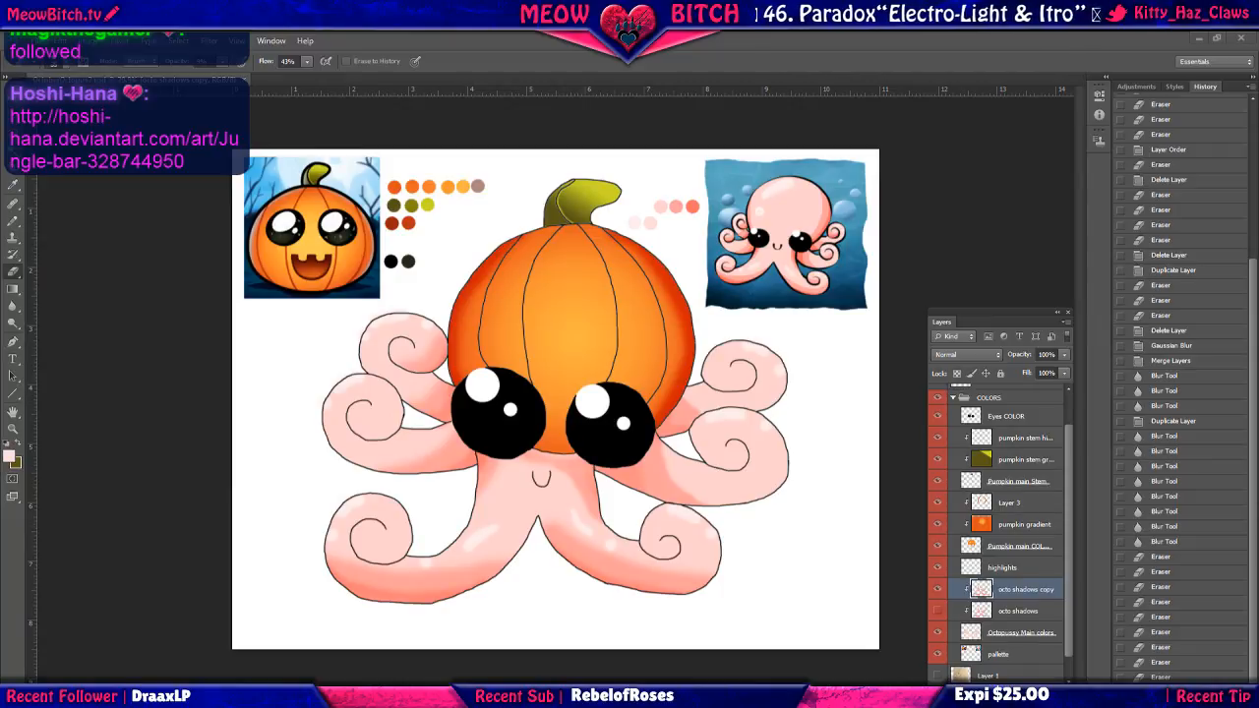
Switch to the browser window with the Jungle bar page on DeviantArt, view it maximized, and close it.
left_click_drag(1258, 252, 473, 243)
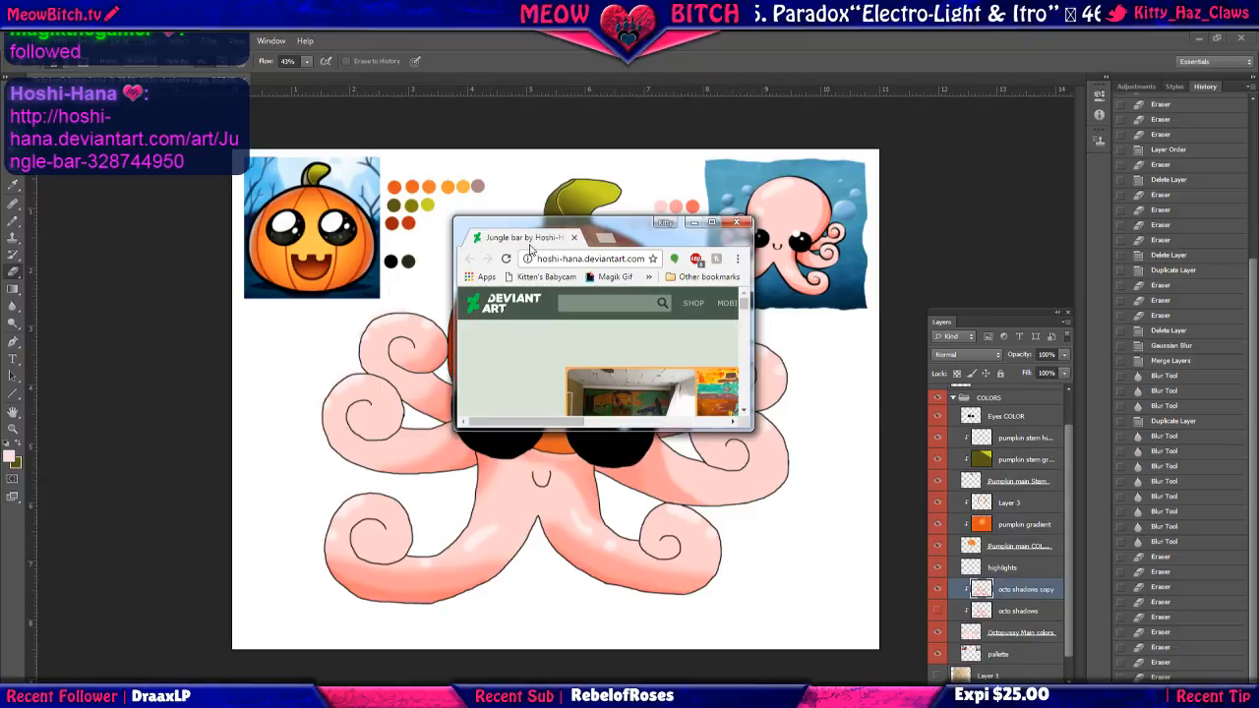
left_click(711, 223)
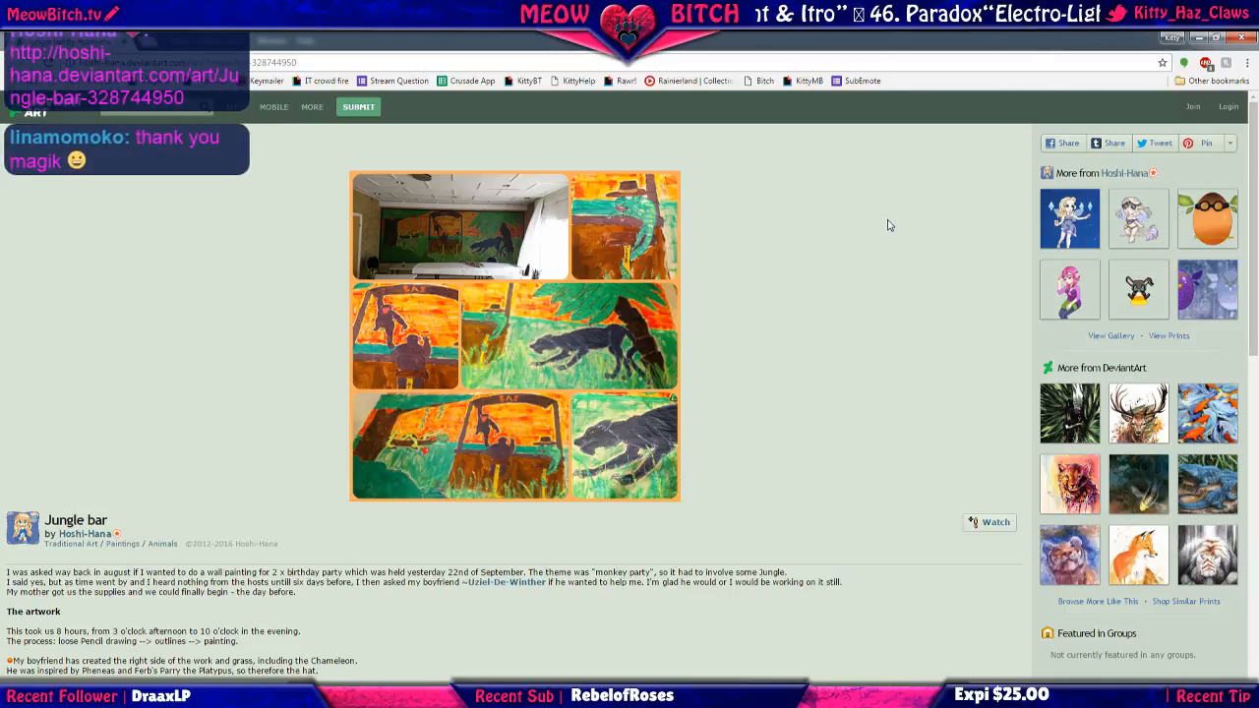
left_click(1242, 39)
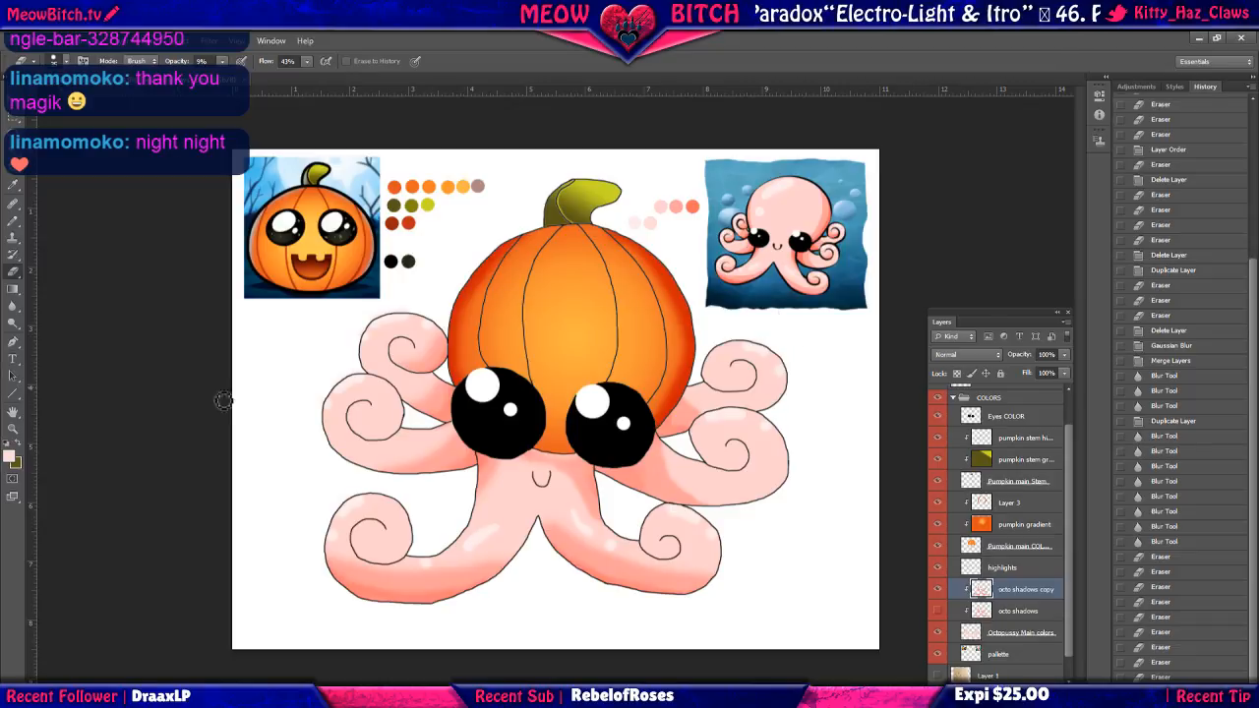
Hide the reference palette layer and fill the background on Layer 2 with black using the Paint Bucket.
left_click(13, 430)
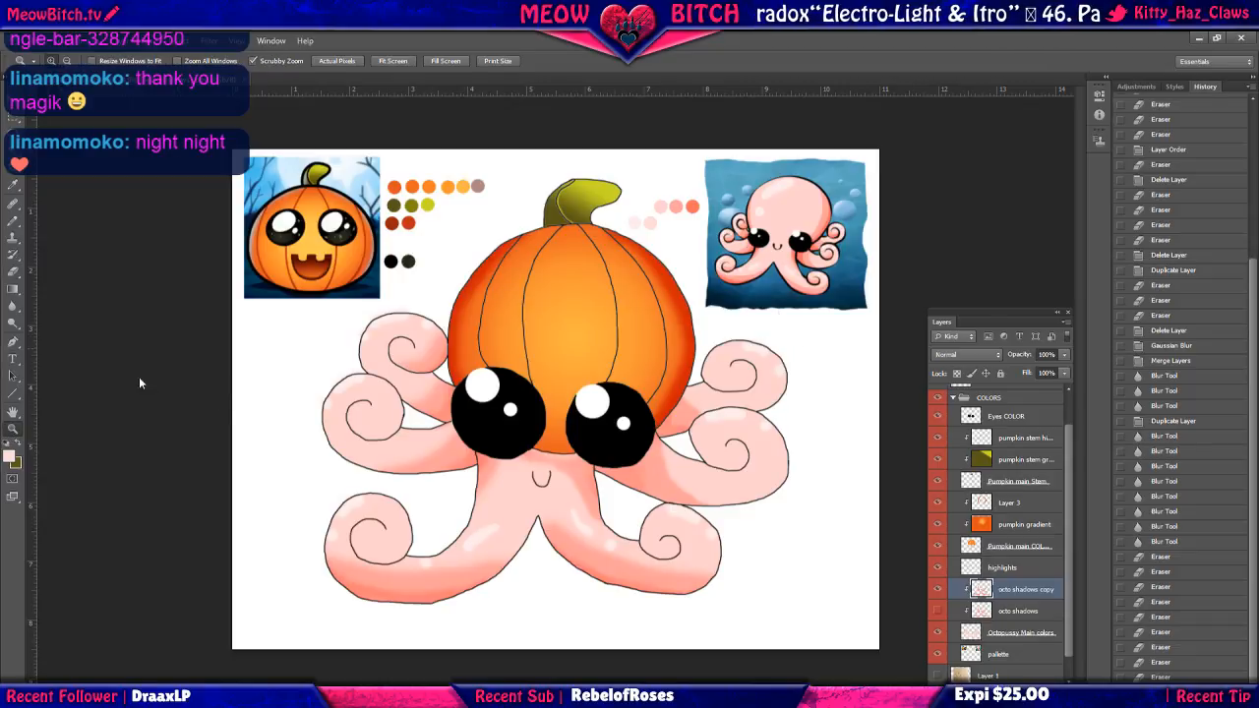
left_click(385, 60)
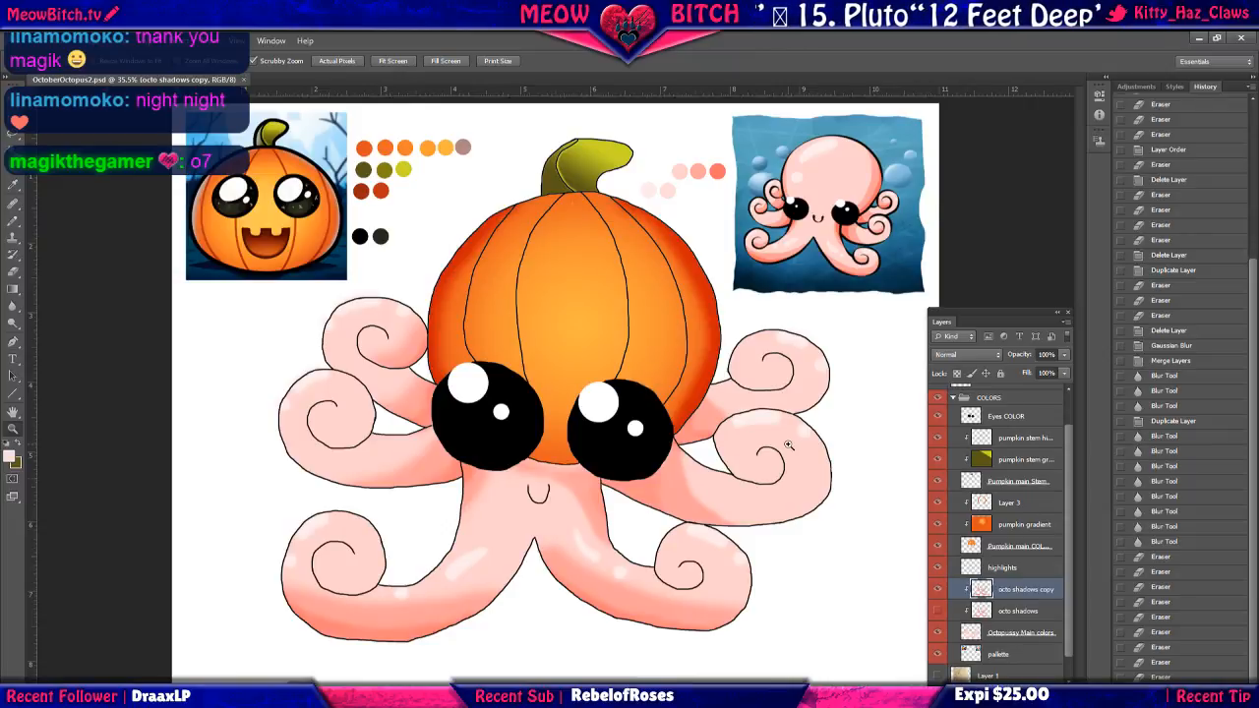
scroll(974, 551, "down", 1)
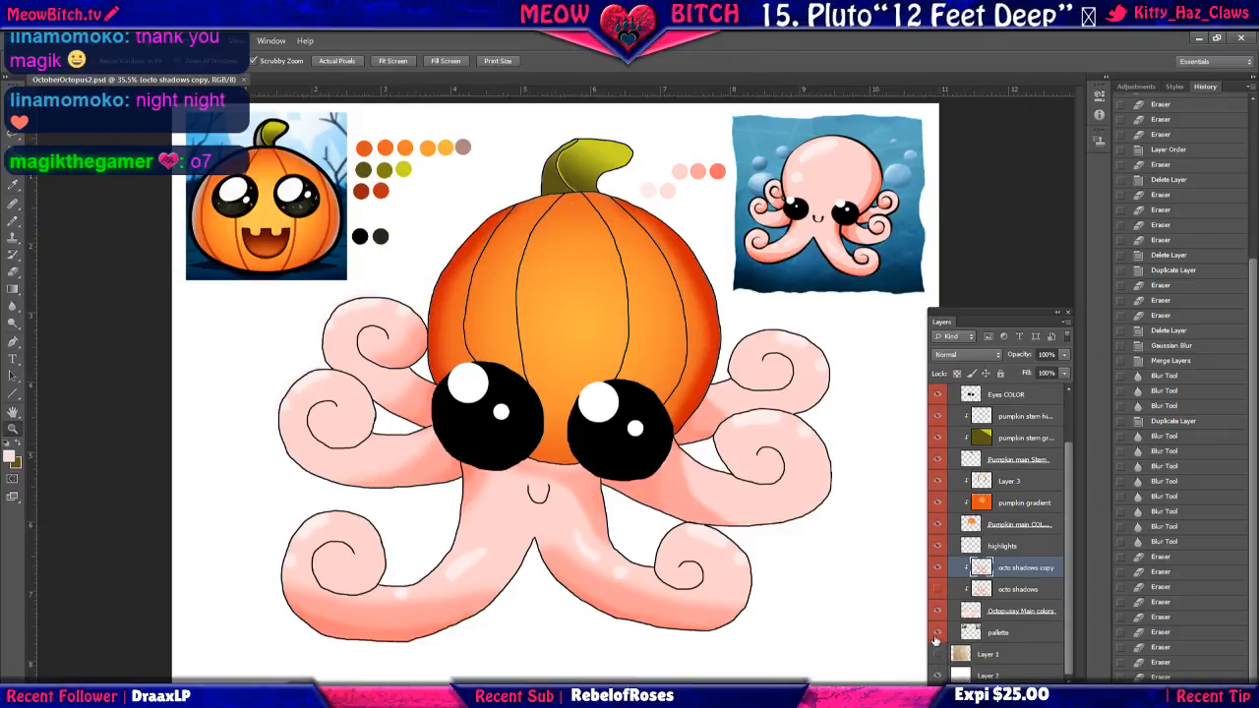
left_click(937, 632)
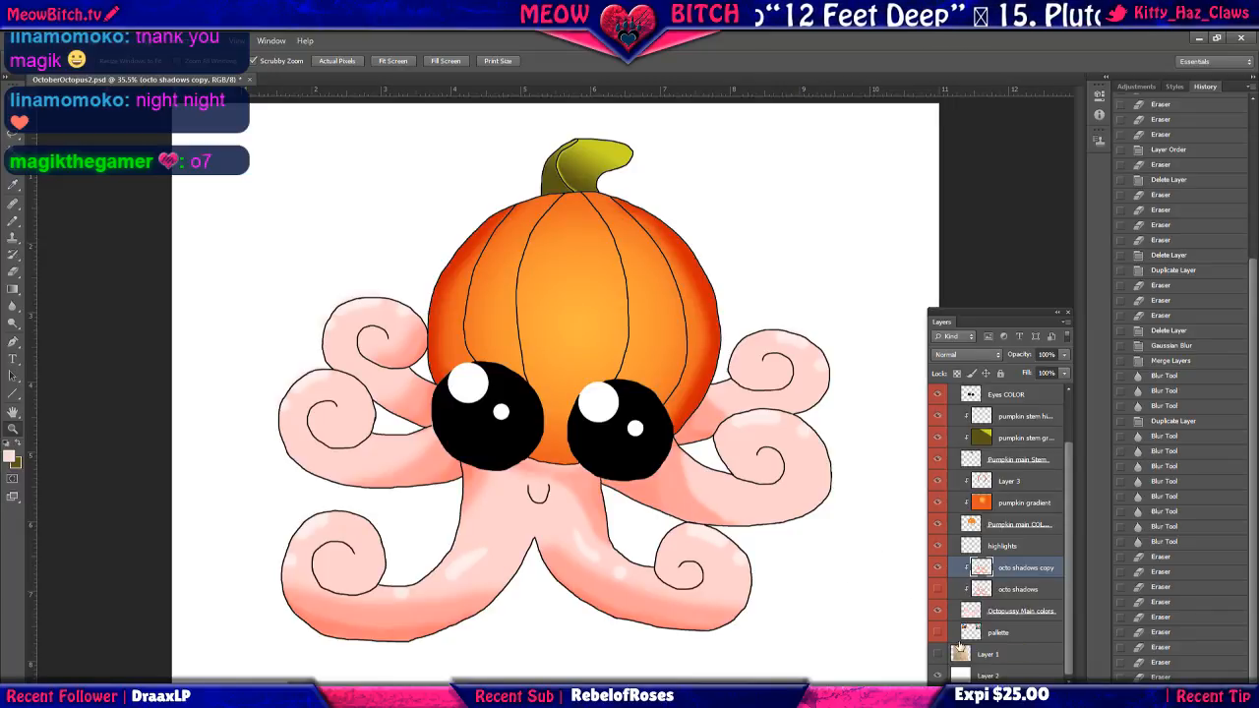
left_click(1003, 677)
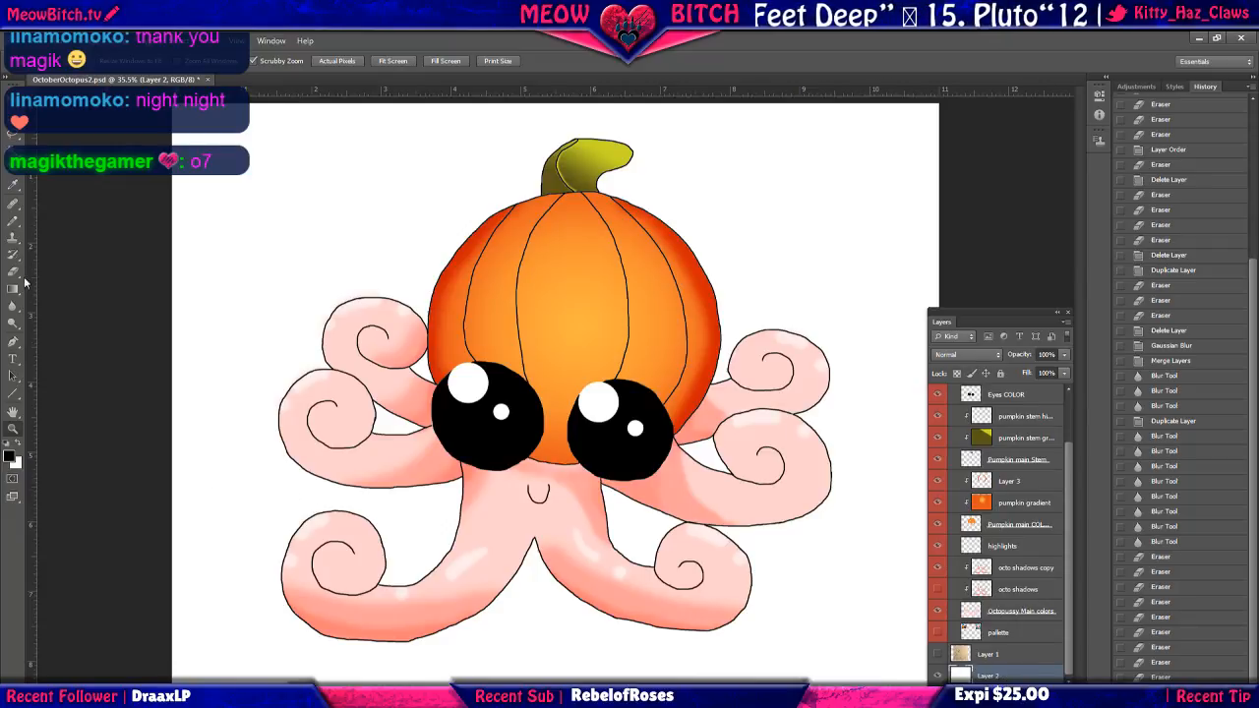
left_click_drag(13, 289, 47, 303)
left_click(295, 250)
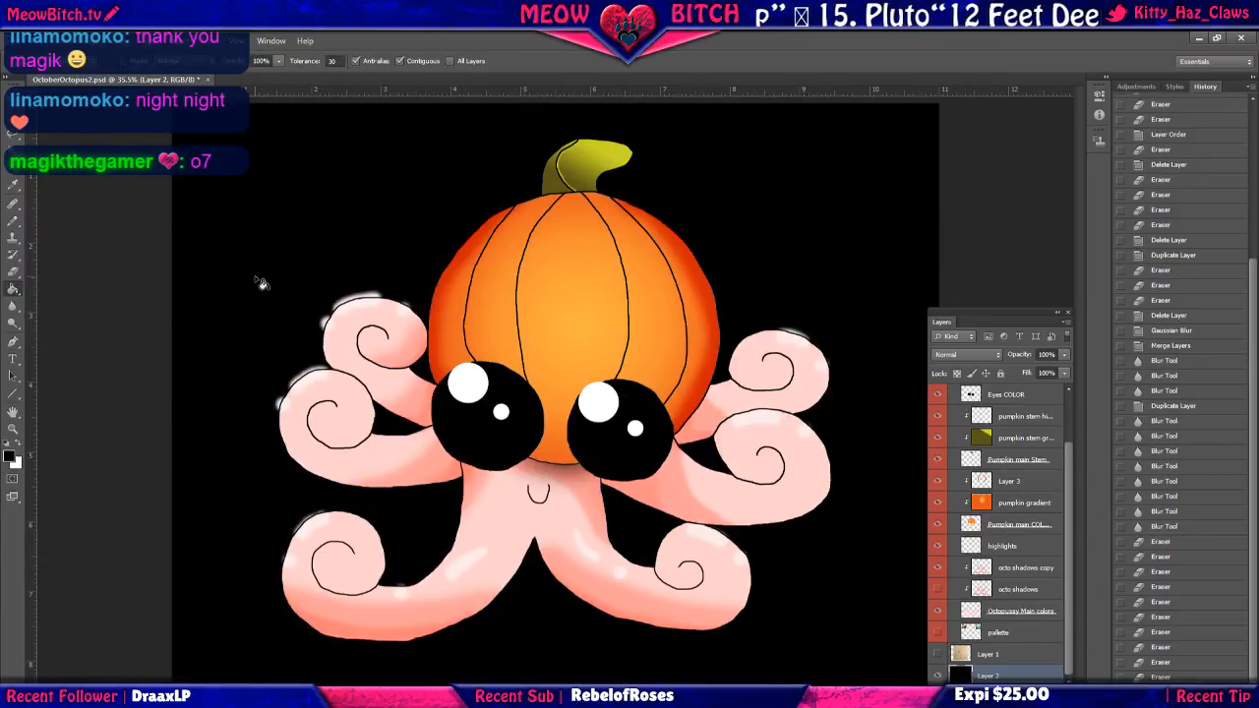
Dab black on Layer 2 beside the upper left tentacle's curl with the Pencil tool.
scroll(261, 283, "up", 3)
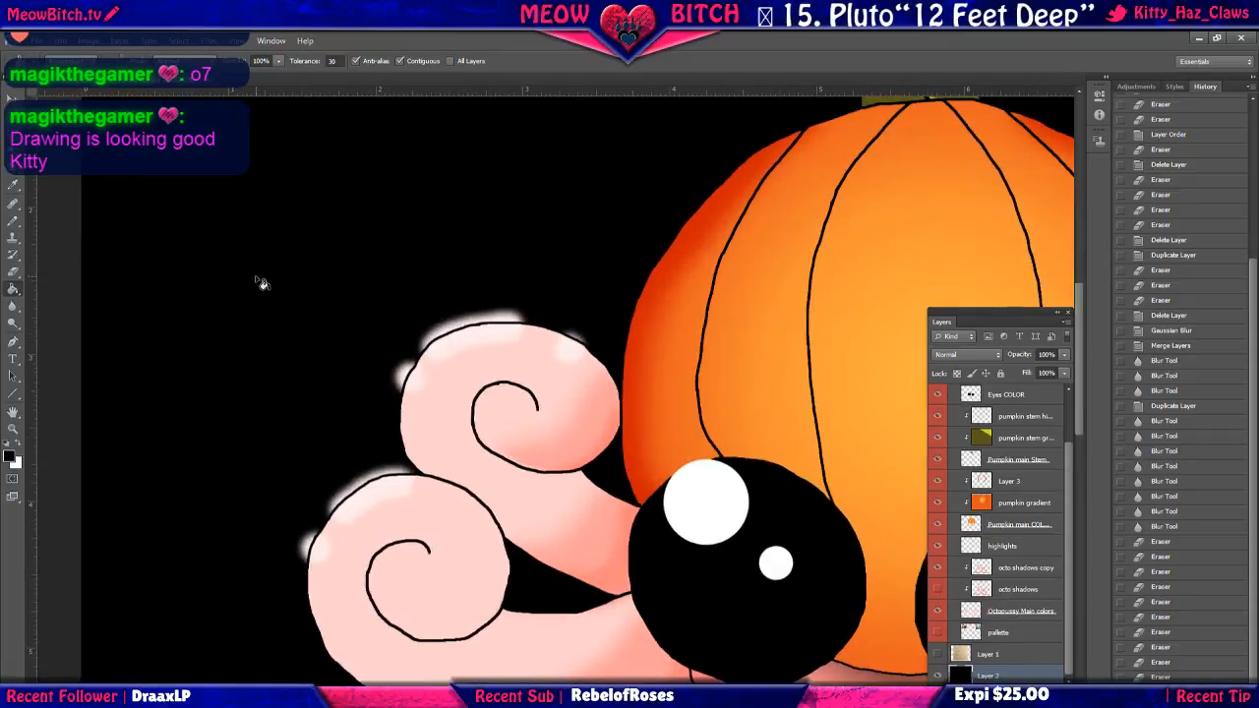
left_click(13, 220)
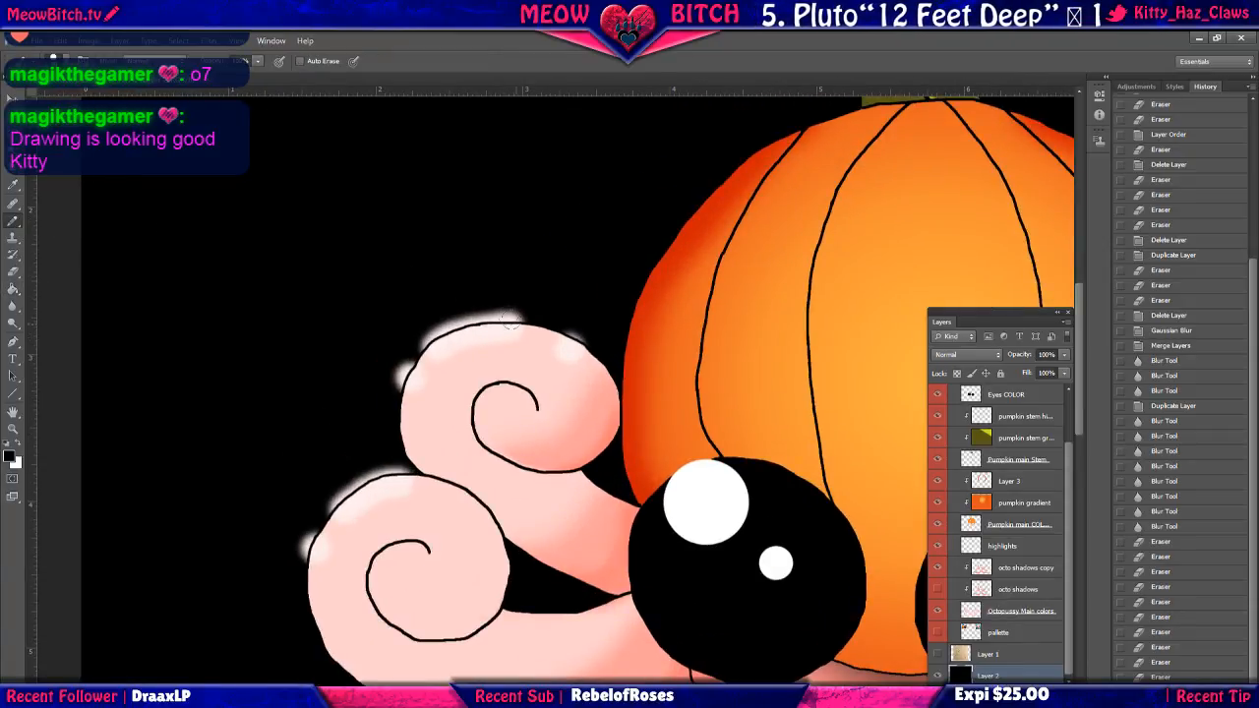
left_click(398, 327)
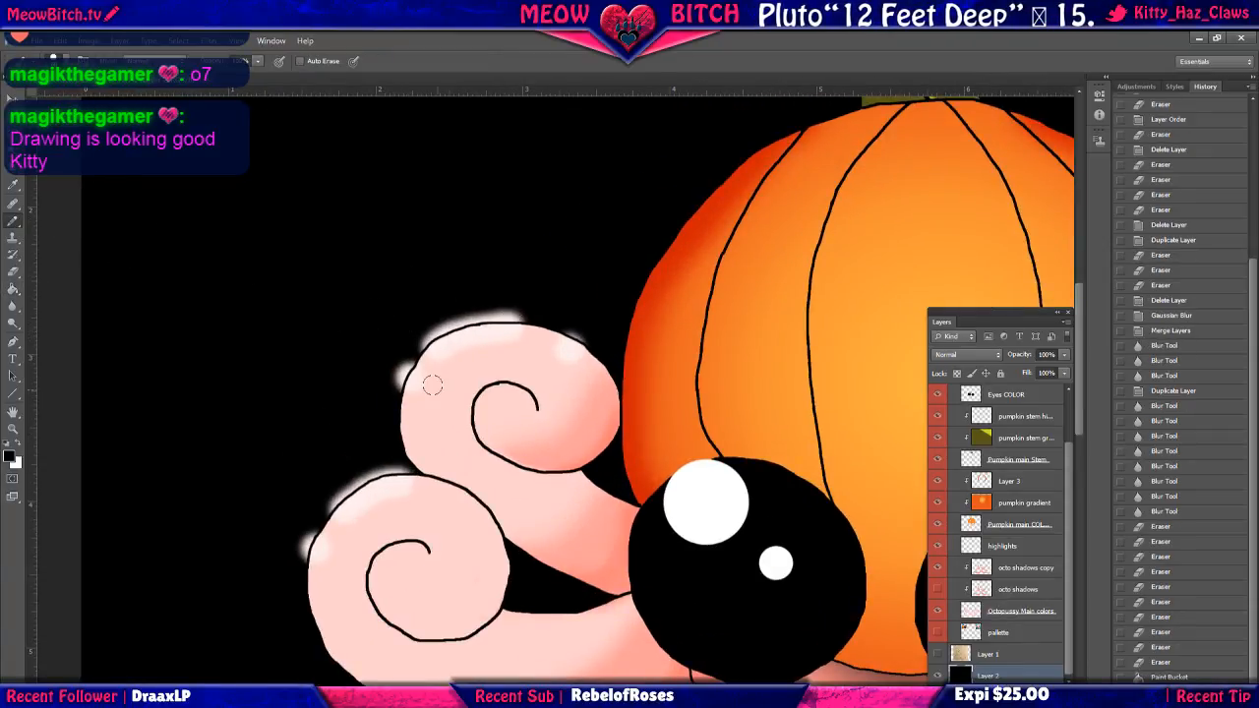
Toggle the outline layer and Layer 4 off and on to check what each contributes against the black background.
scroll(538, 402, "down", 4)
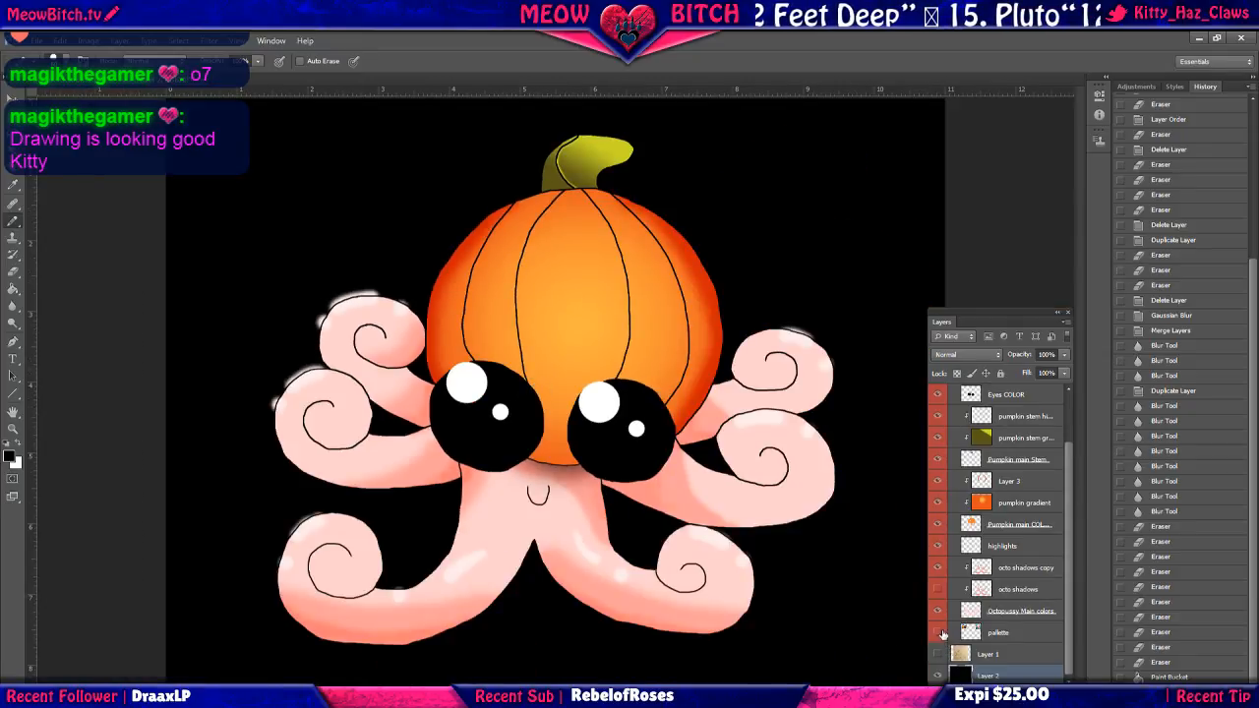
scroll(945, 590, "up", 3)
left_click(937, 418)
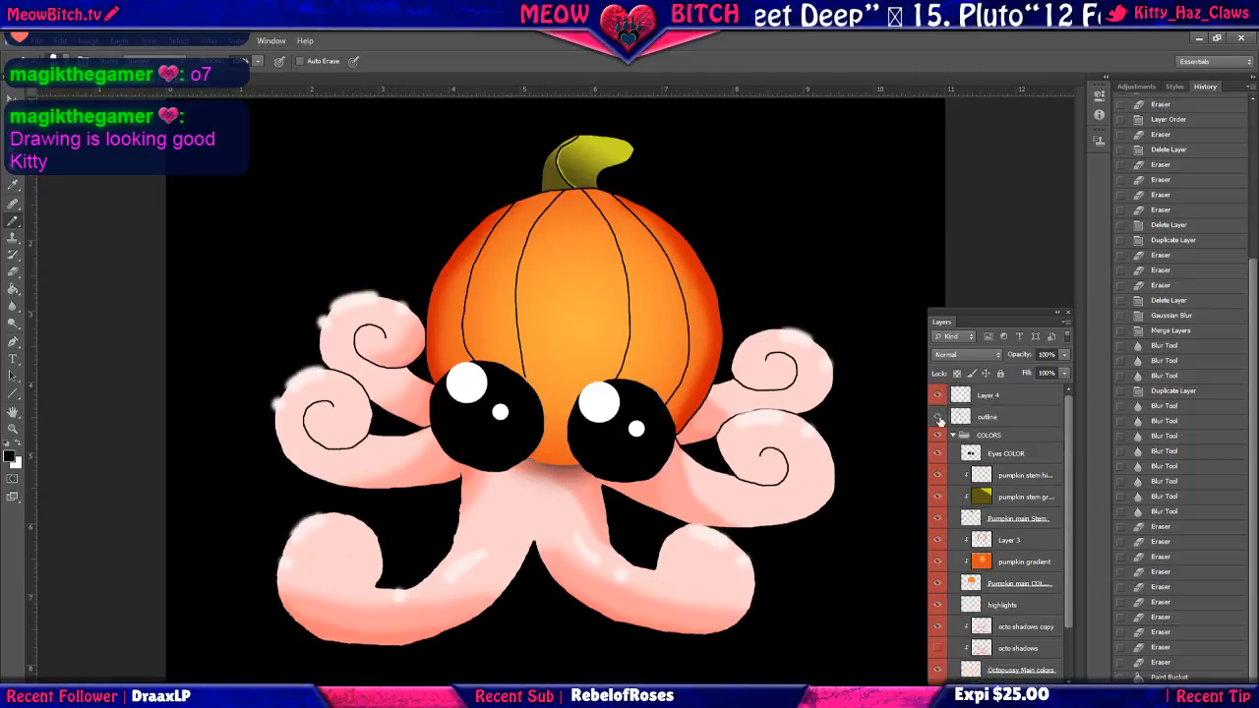
left_click(938, 418)
left_click(938, 396)
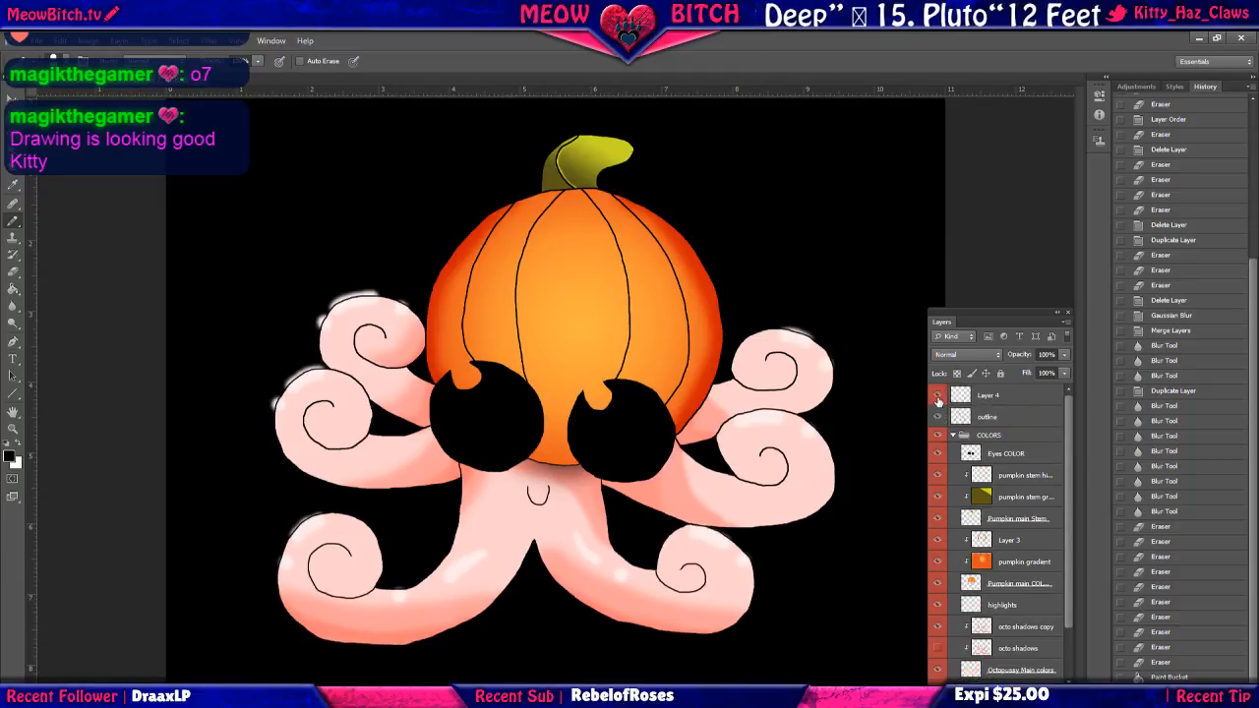
left_click(938, 396)
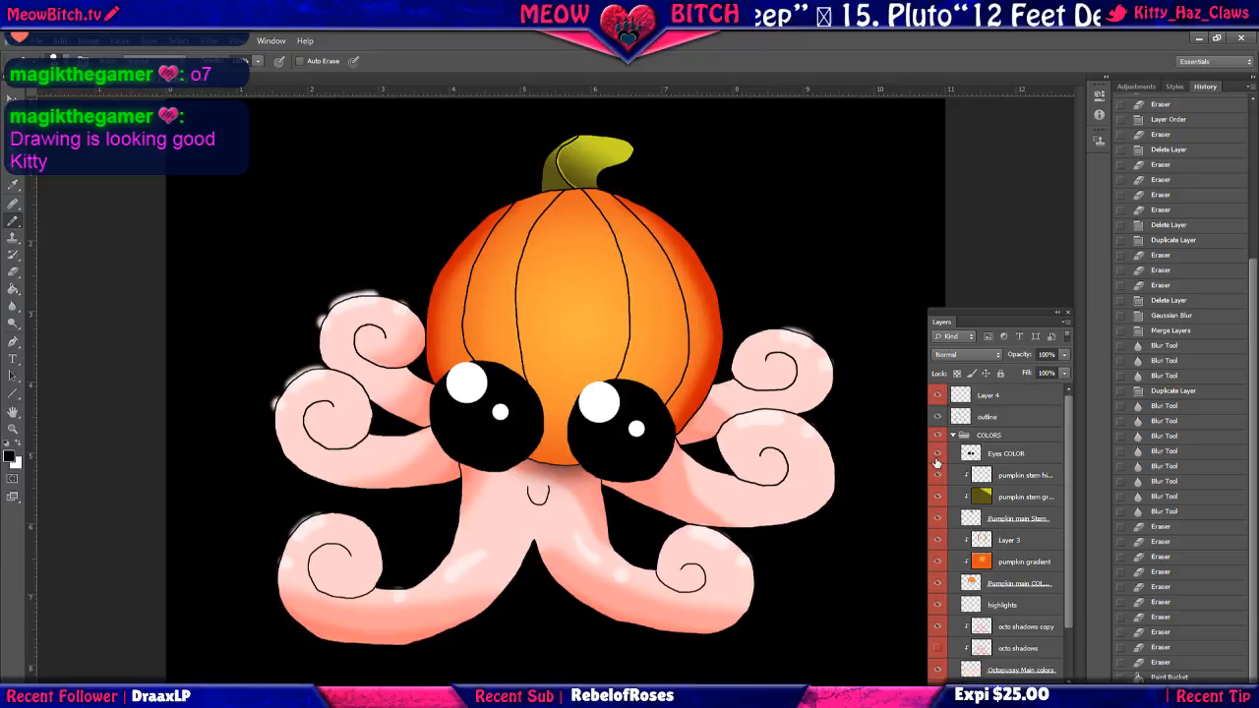
Toggle the highlights layer off and on to check it, and try erasing the white spill above the upper left tentacle's curl.
left_click(938, 606)
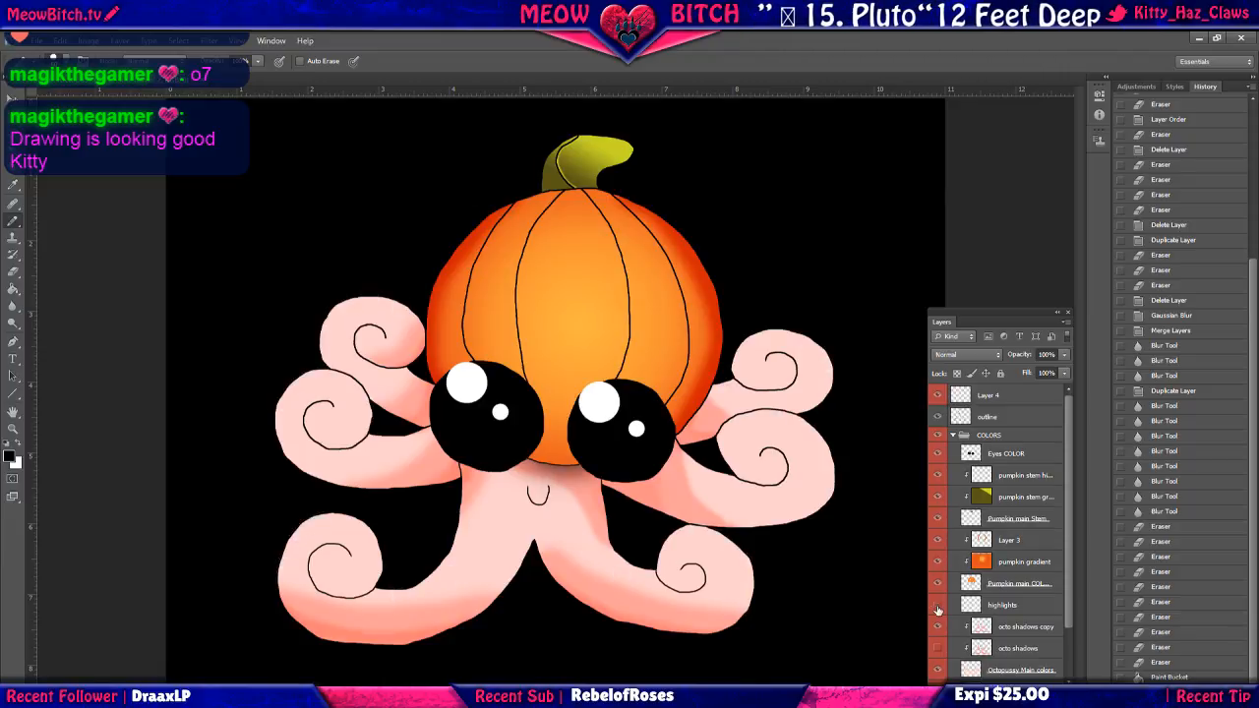
left_click(938, 607)
scroll(216, 195, "up", 5)
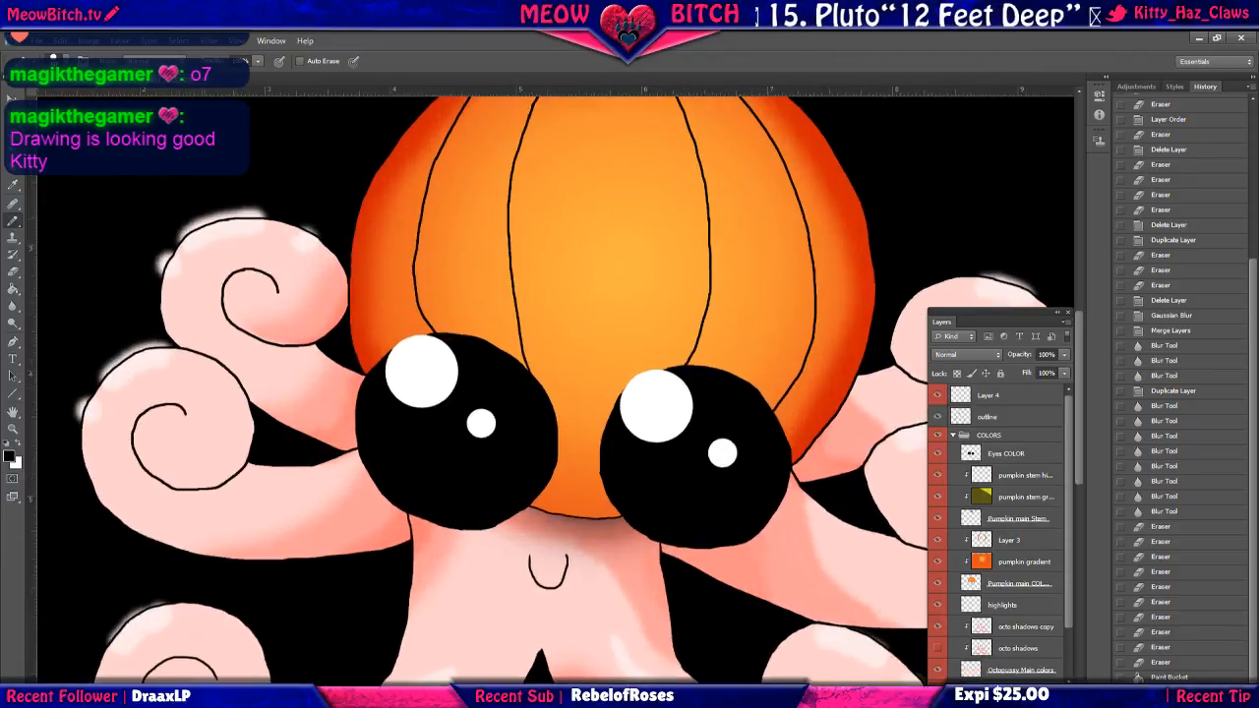
left_click(14, 271)
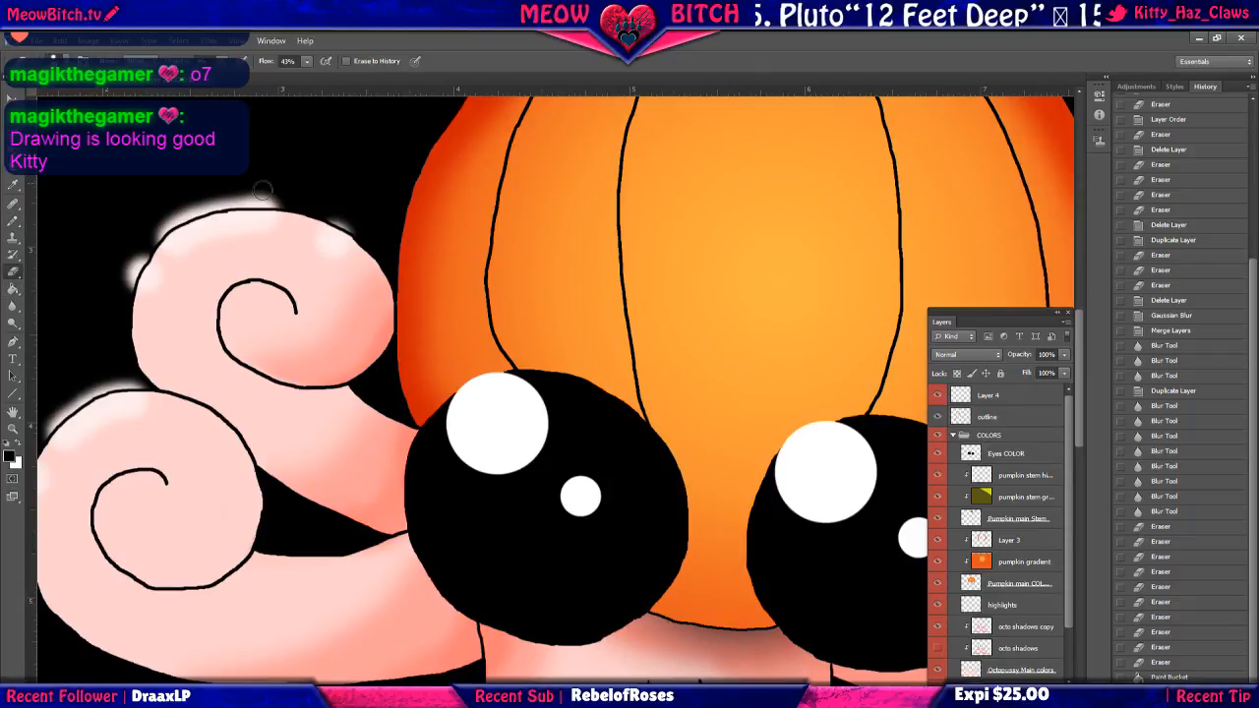
mouse_move(285, 199)
left_mouse_down()
mouse_move(273, 200)
mouse_move(303, 213)
left_mouse_up()
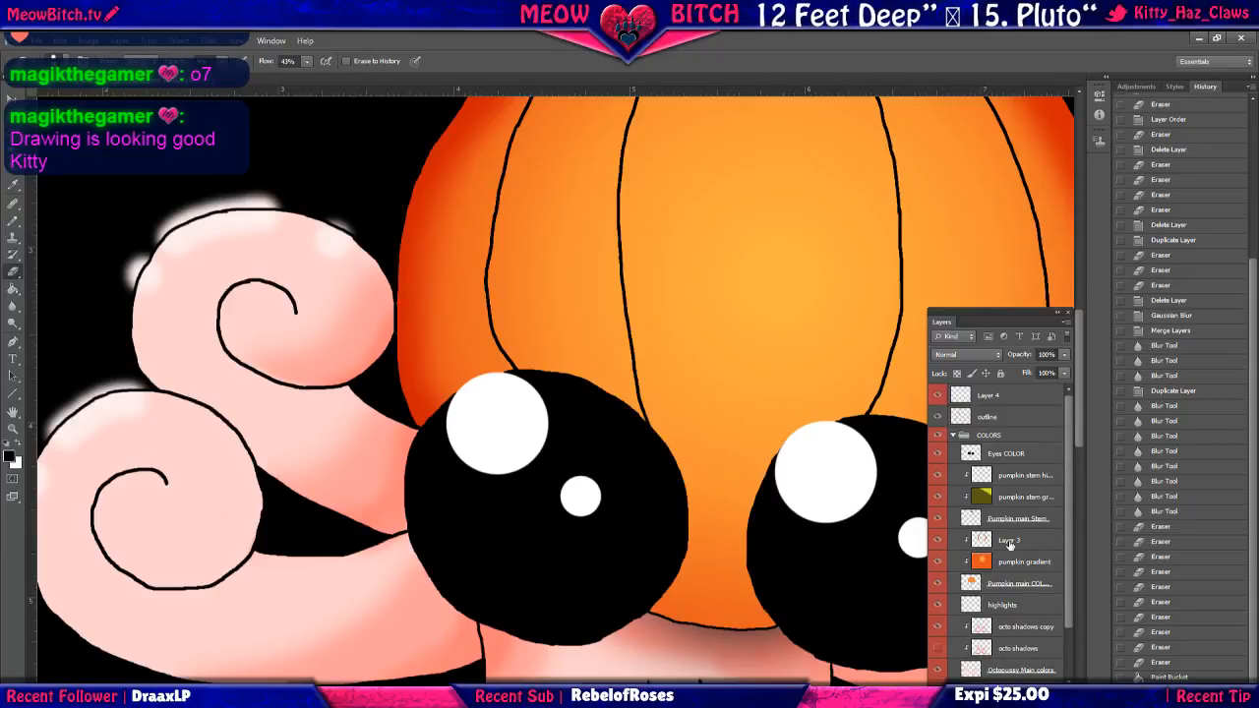
Clip the highlights layer to the octopus main color layer with a clipping mask and check the tentacle edges against the black background.
left_click(1005, 606)
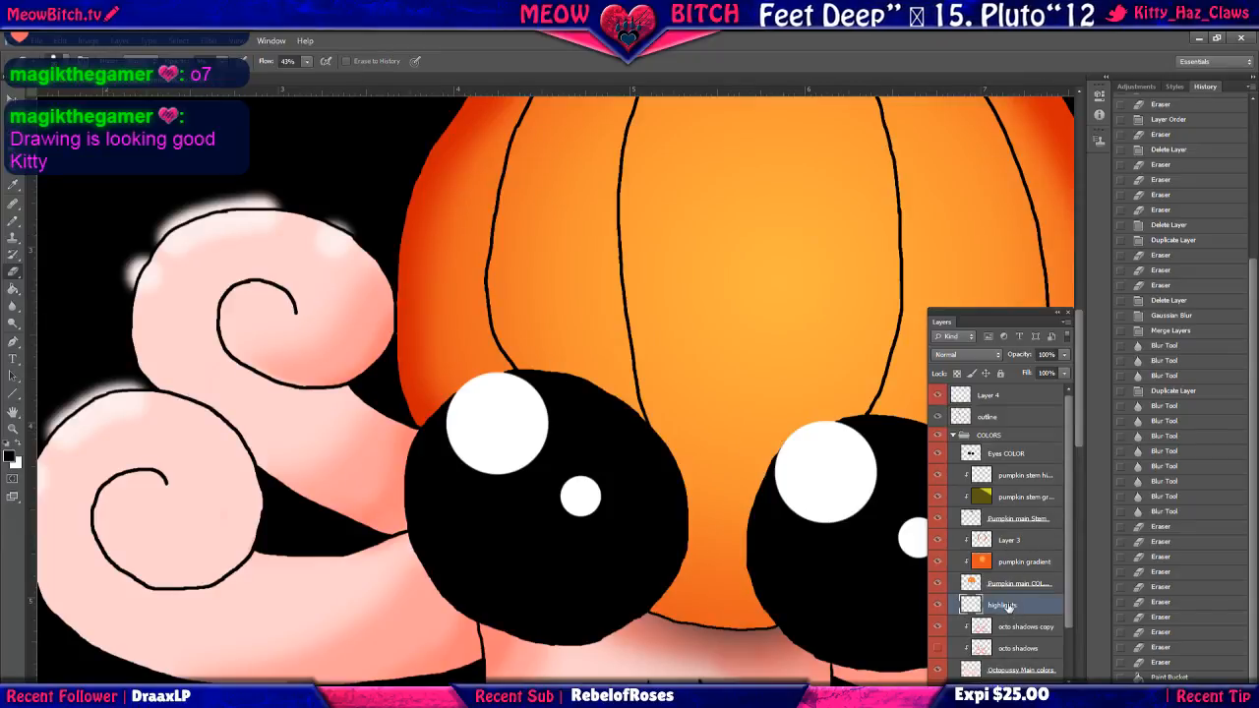
right_click(1007, 607)
left_click(1067, 308)
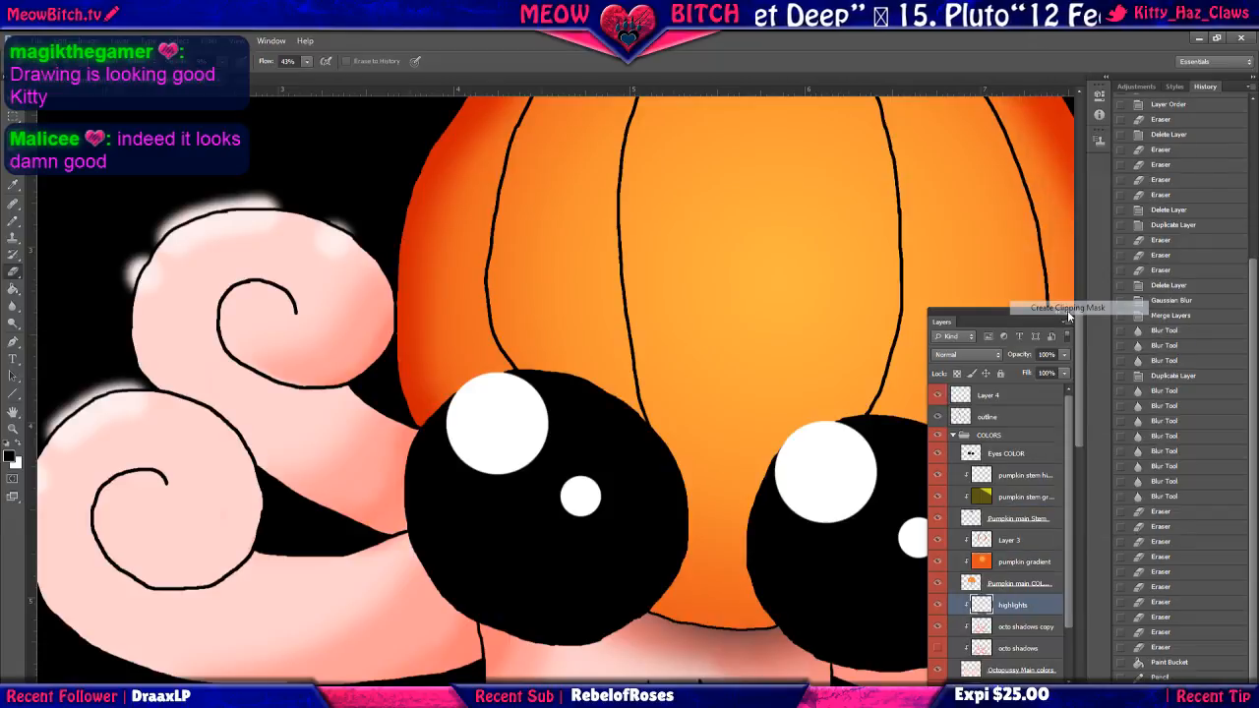
scroll(791, 479, "down", 1)
scroll(791, 479, "down", 3)
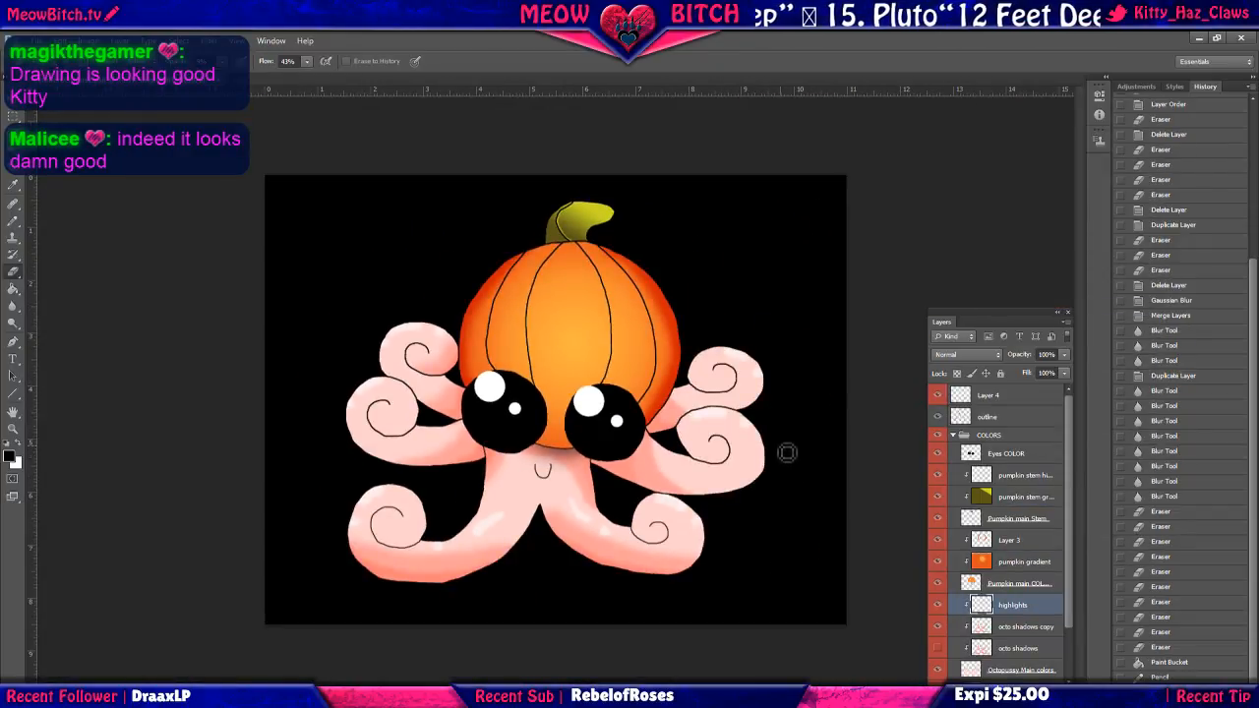
scroll(787, 453, "up", 2)
scroll(787, 450, "down", 2)
scroll(798, 445, "up", 1)
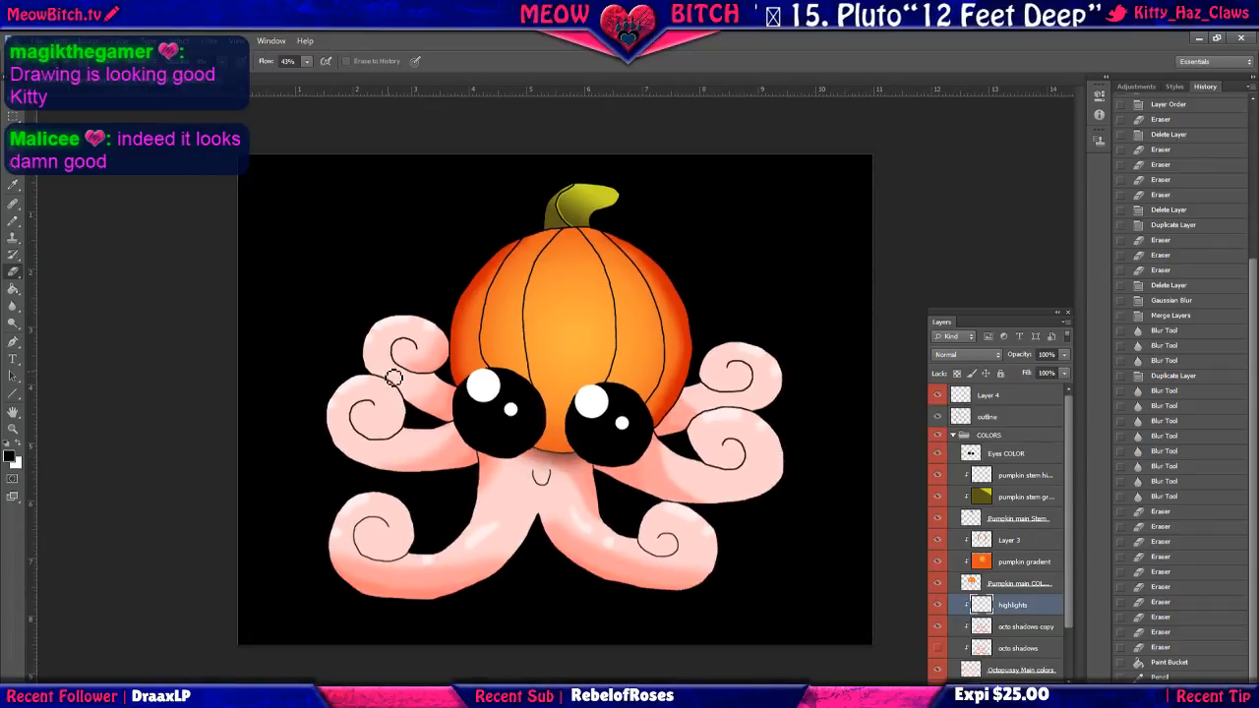
Try out several Pattern Overlay presets on Layer 2, including gray, purple, wood, fire and white textures, and cancel the layer style.
scroll(1004, 607, "down", 2)
scroll(1003, 607, "down", 1)
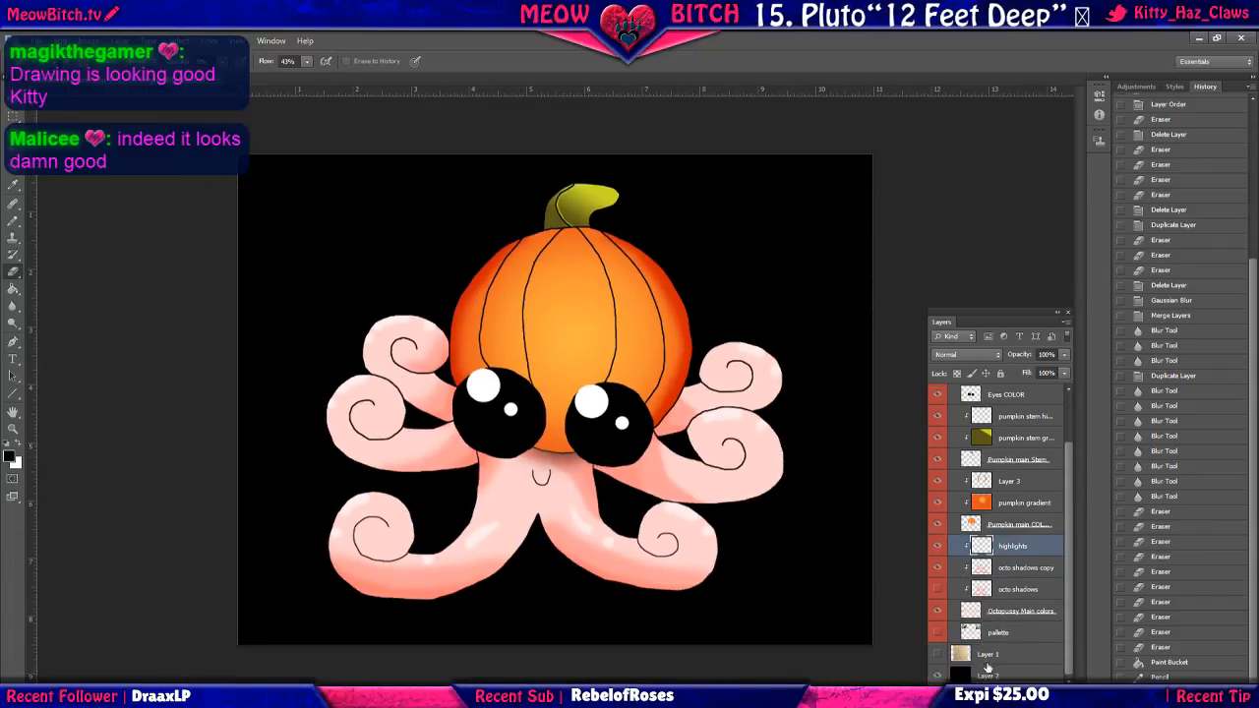
right_click(991, 675)
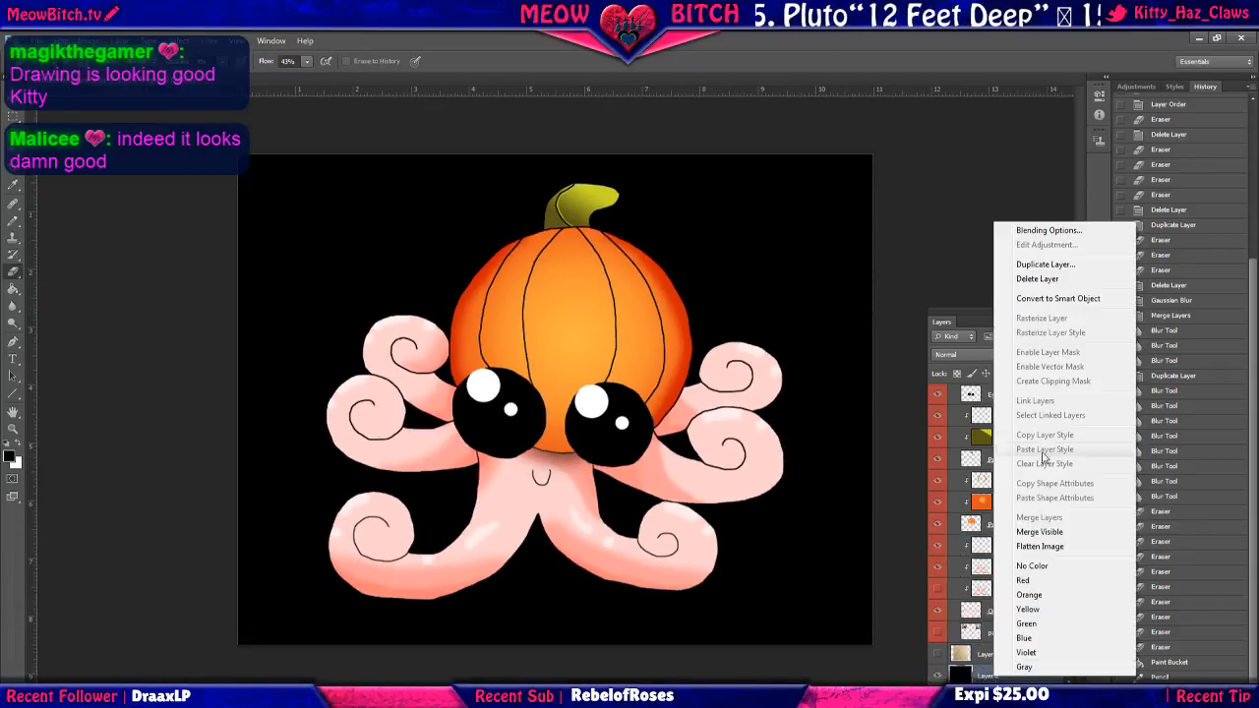
left_click(1040, 230)
left_click(860, 313)
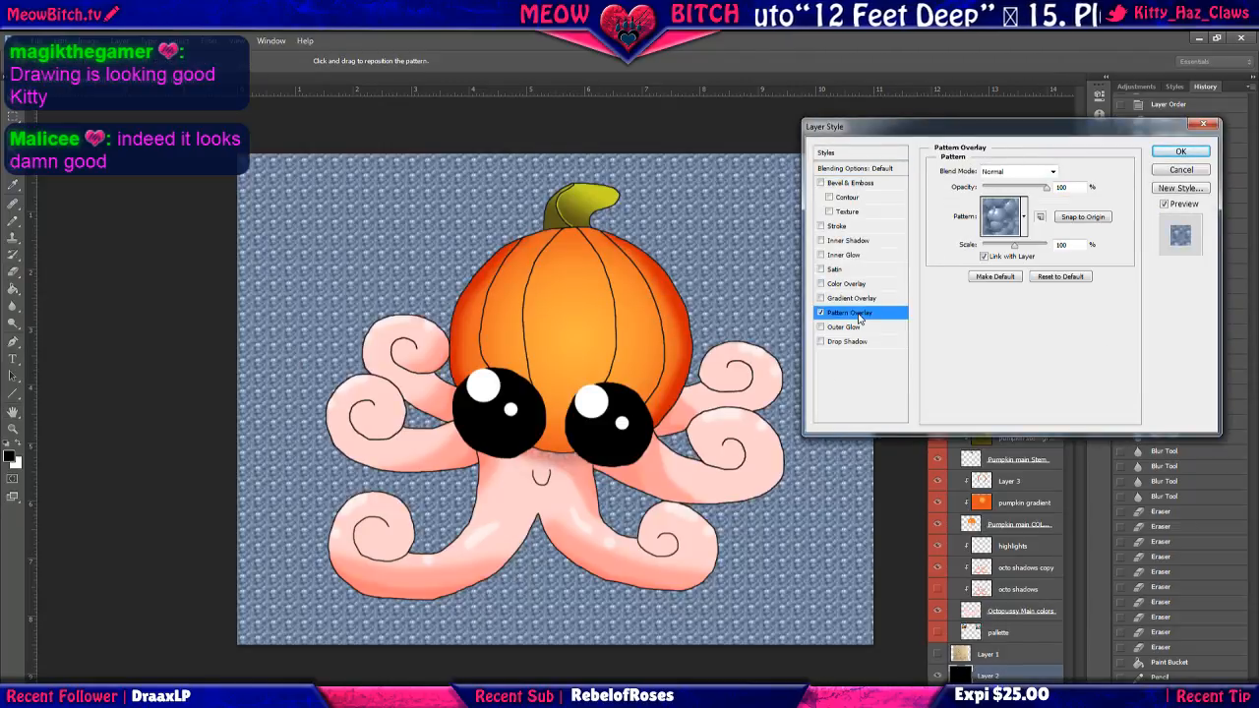
left_click(1023, 219)
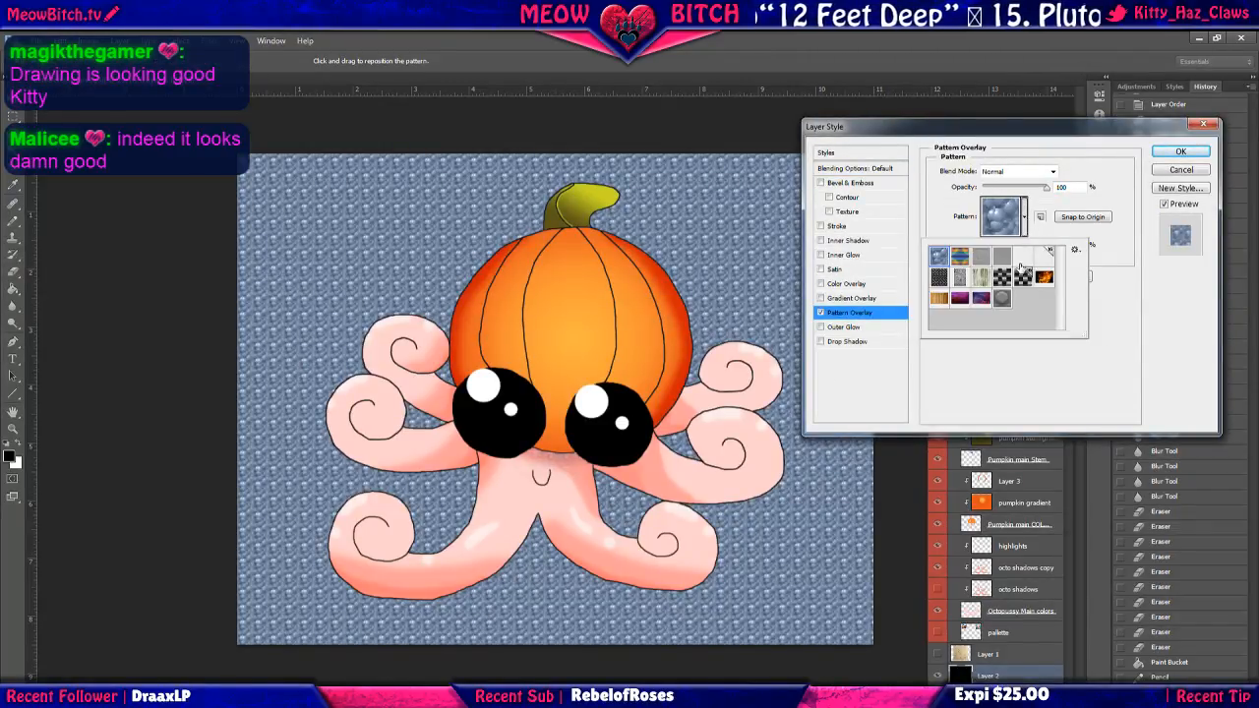
left_click(982, 256)
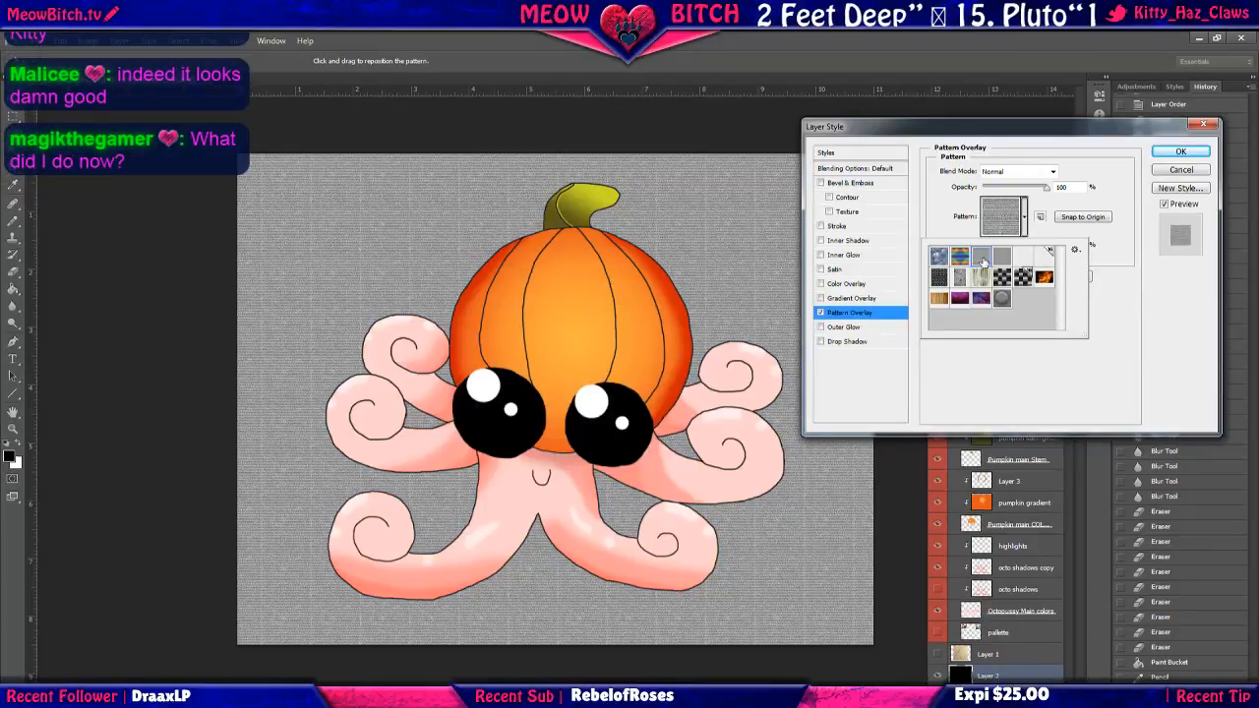
left_click(960, 299)
left_click(981, 299)
left_click(938, 299)
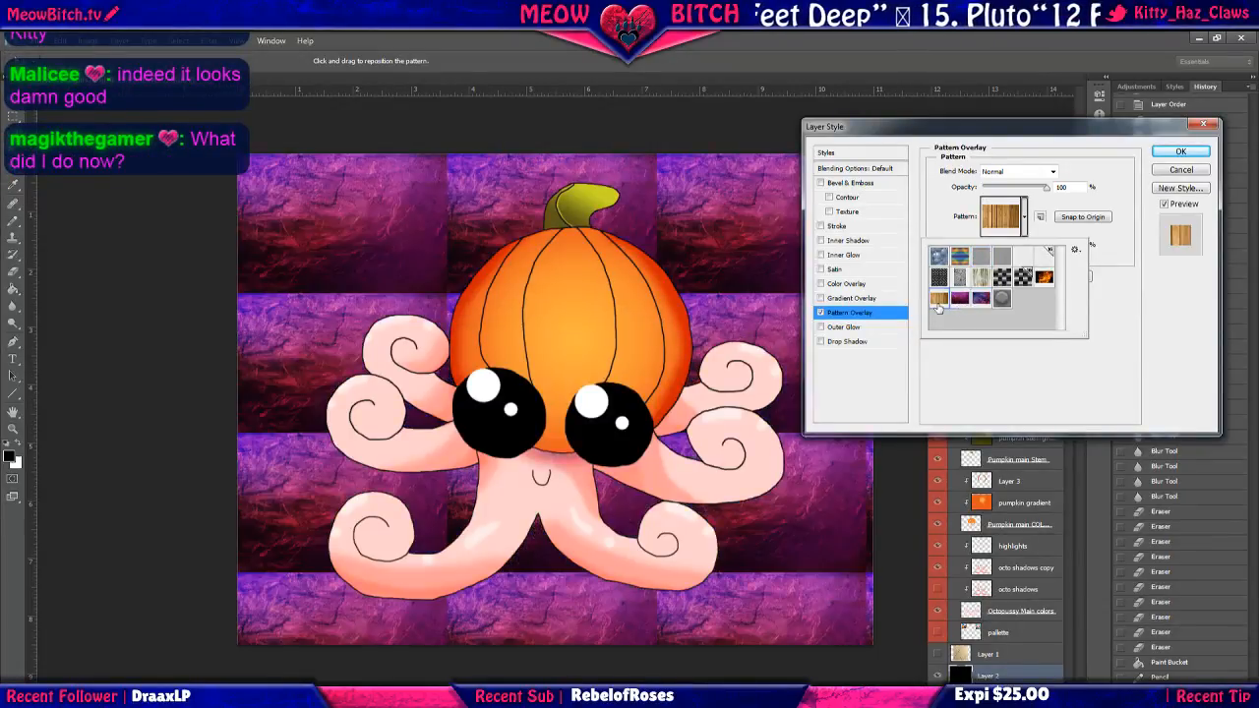
left_click(1044, 277)
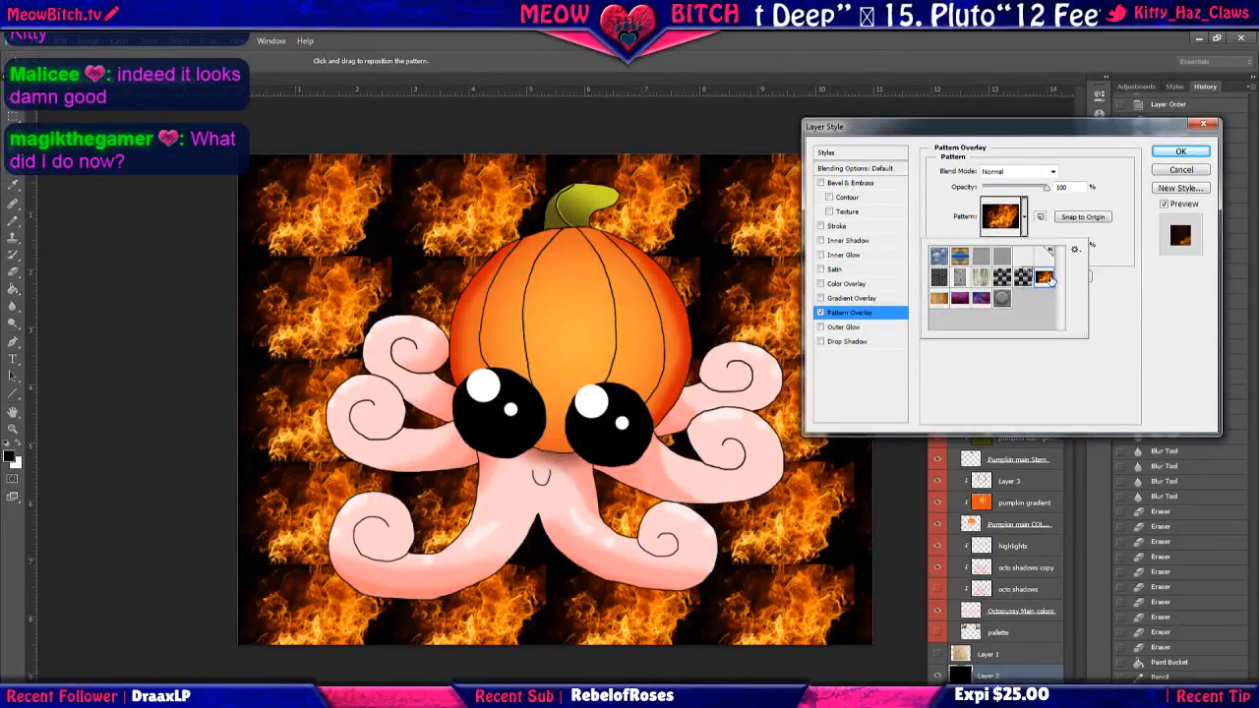
left_click(1021, 258)
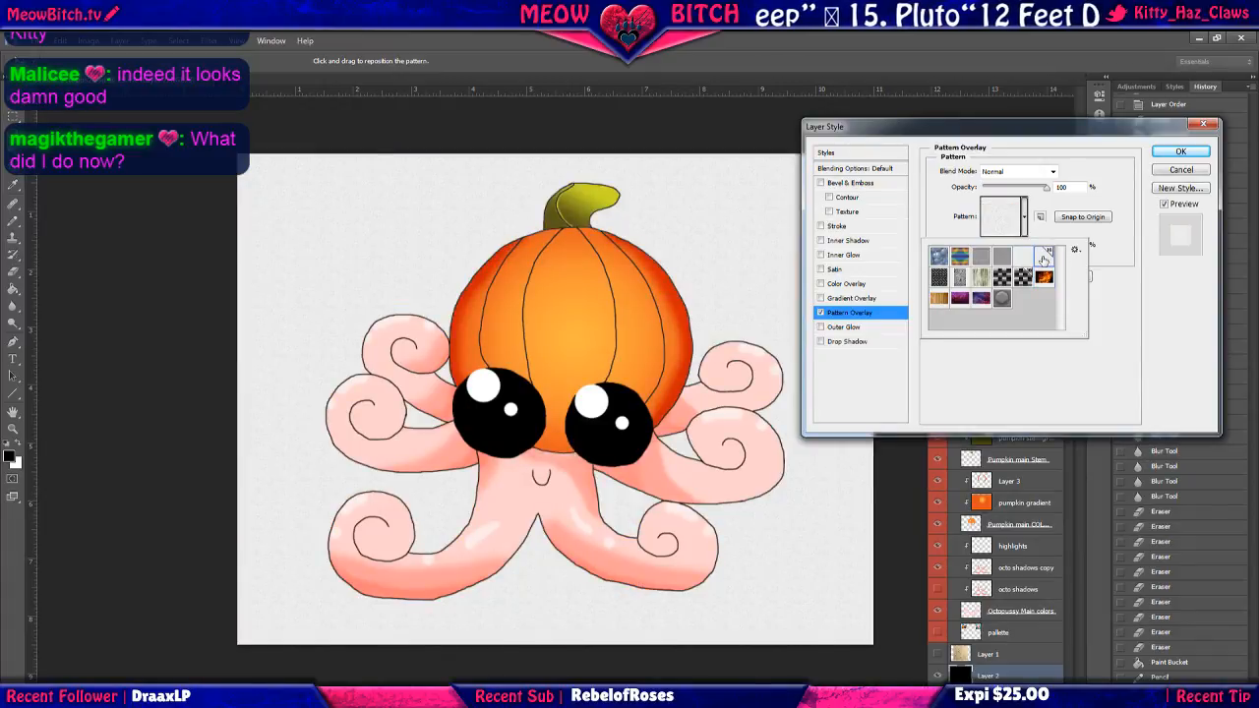
left_click(1168, 174)
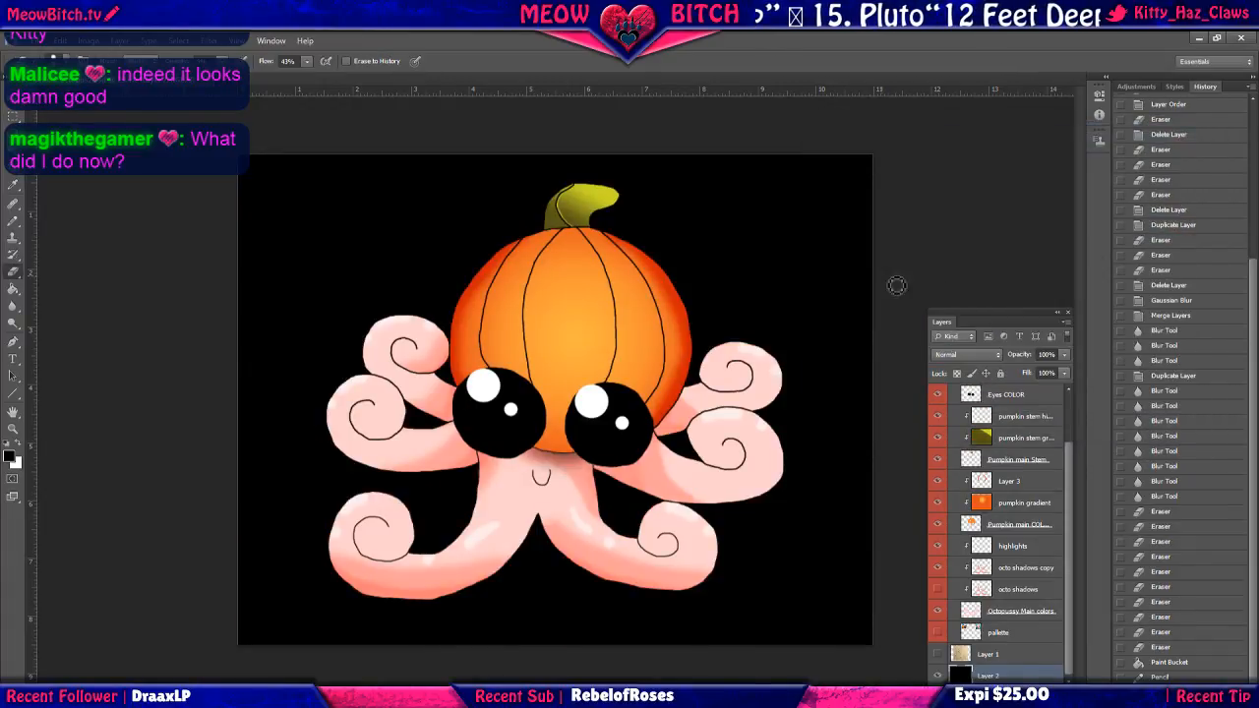
Apply the Add Noise filter to the black Layer 2 with an amount of 14.31% and Uniform distribution.
left_click(175, 44)
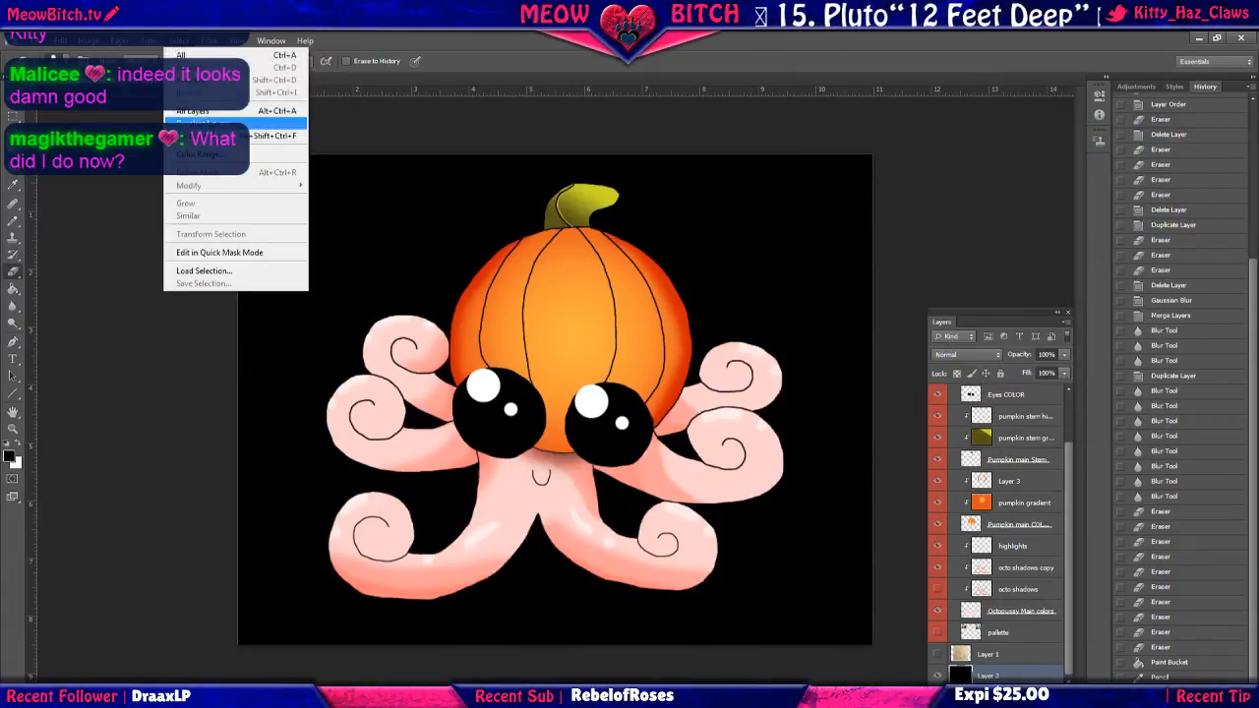
mouse_move(208, 48)
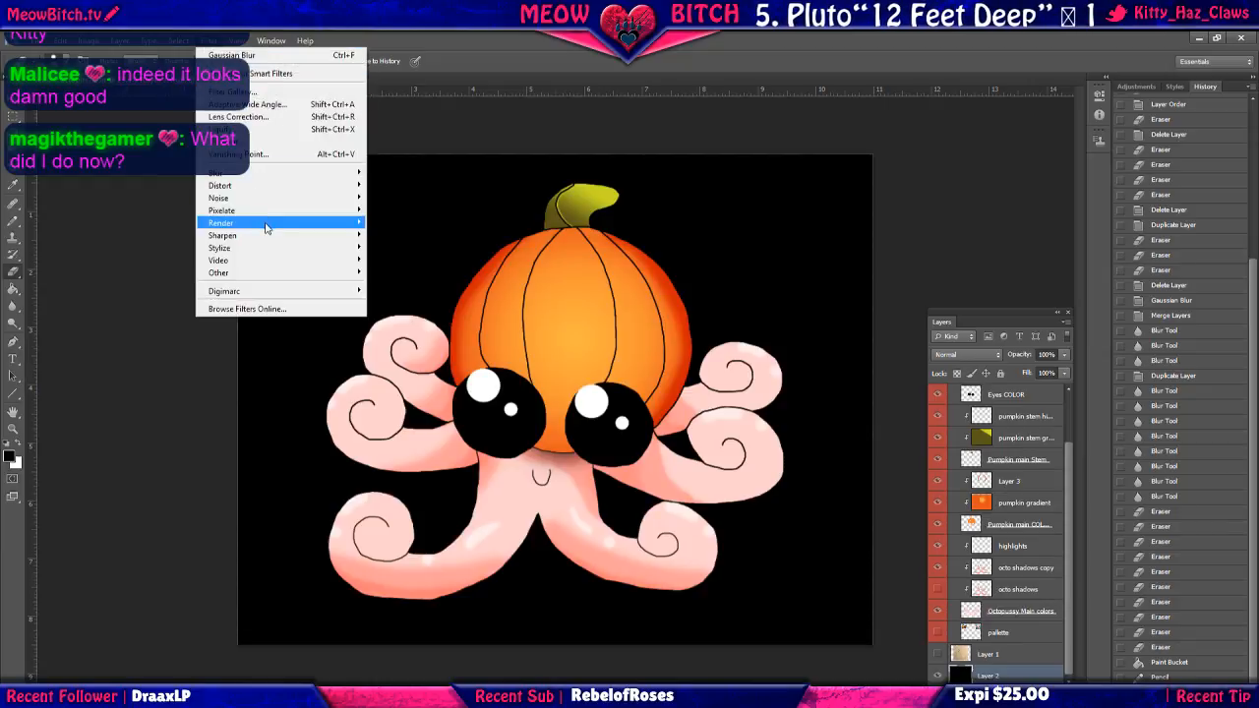
mouse_move(271, 224)
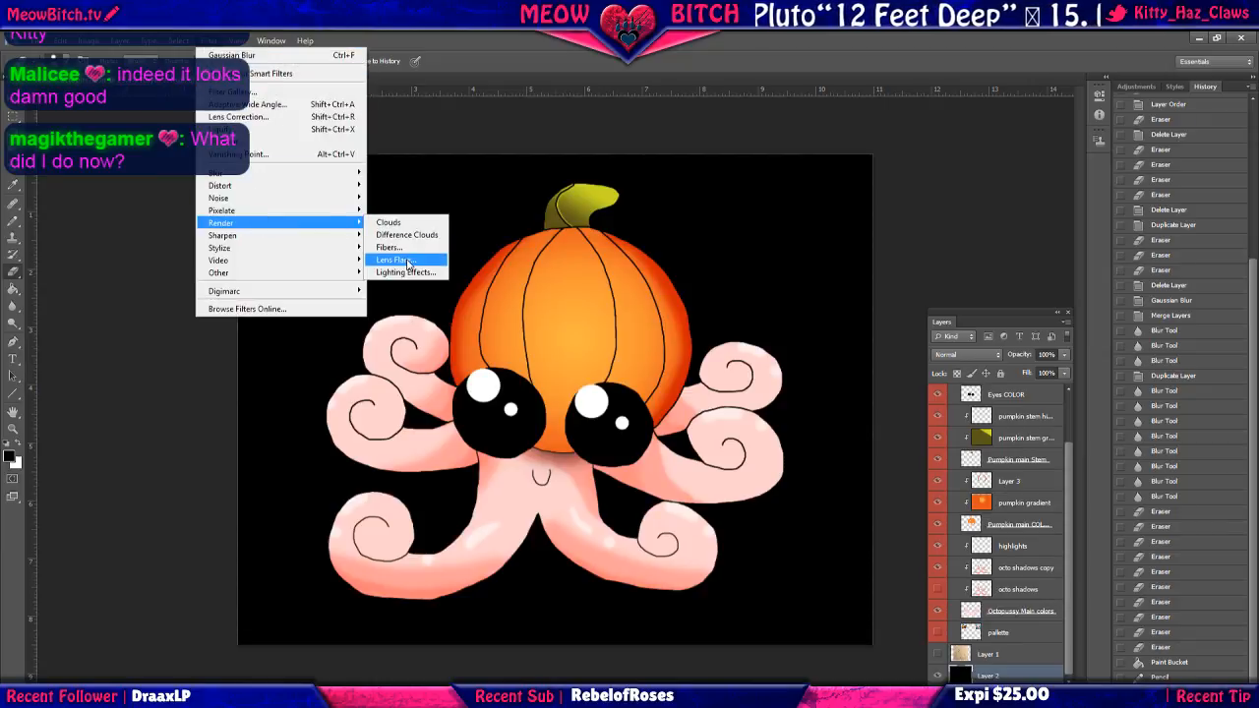
mouse_move(366, 200)
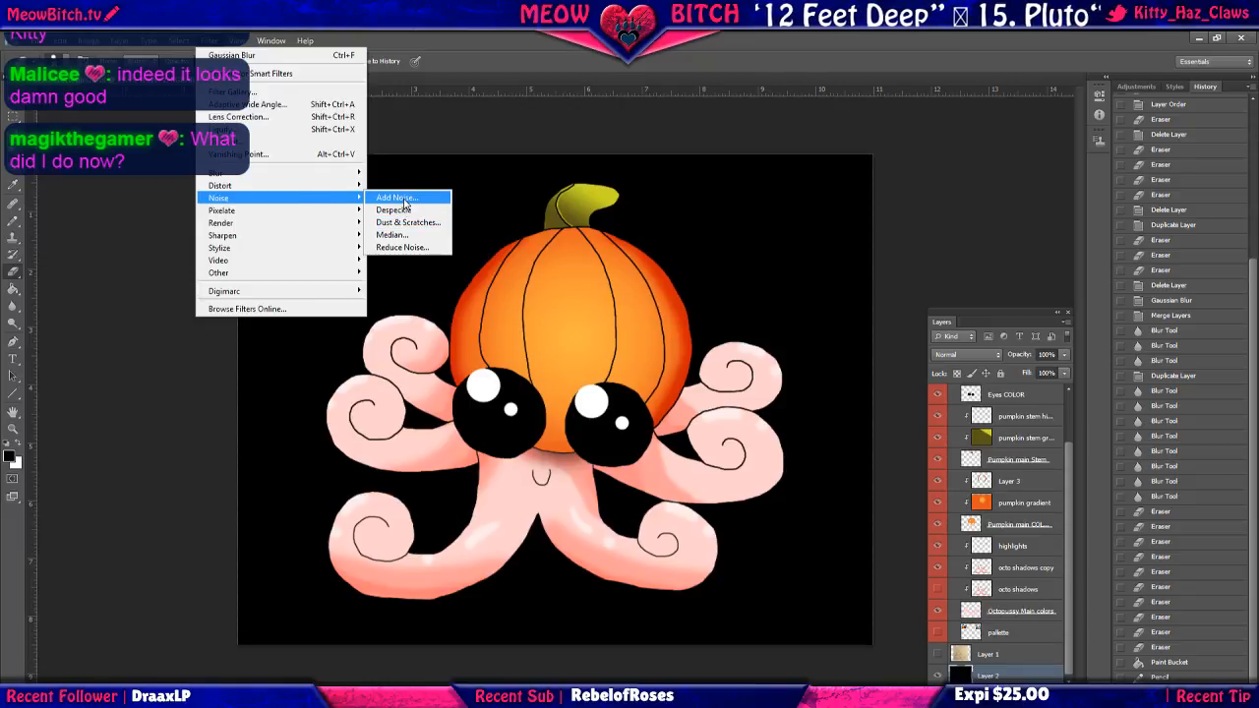
left_click(403, 203)
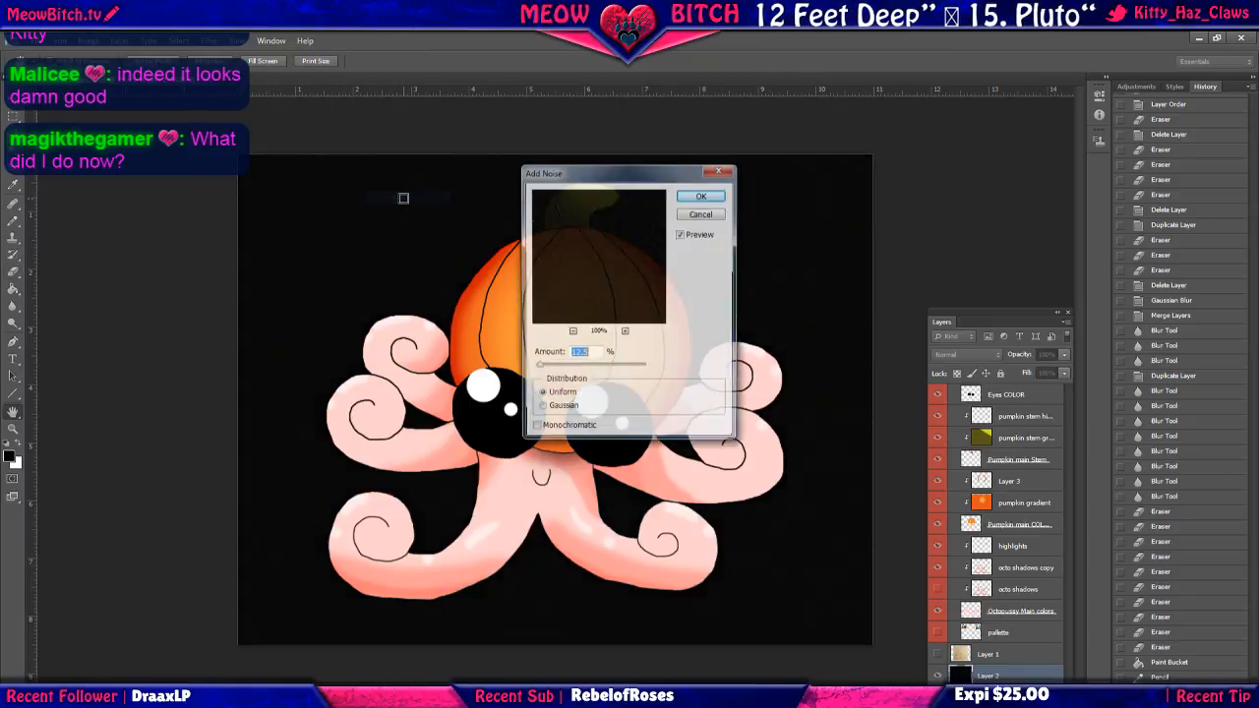
left_click(570, 411)
left_click(564, 397)
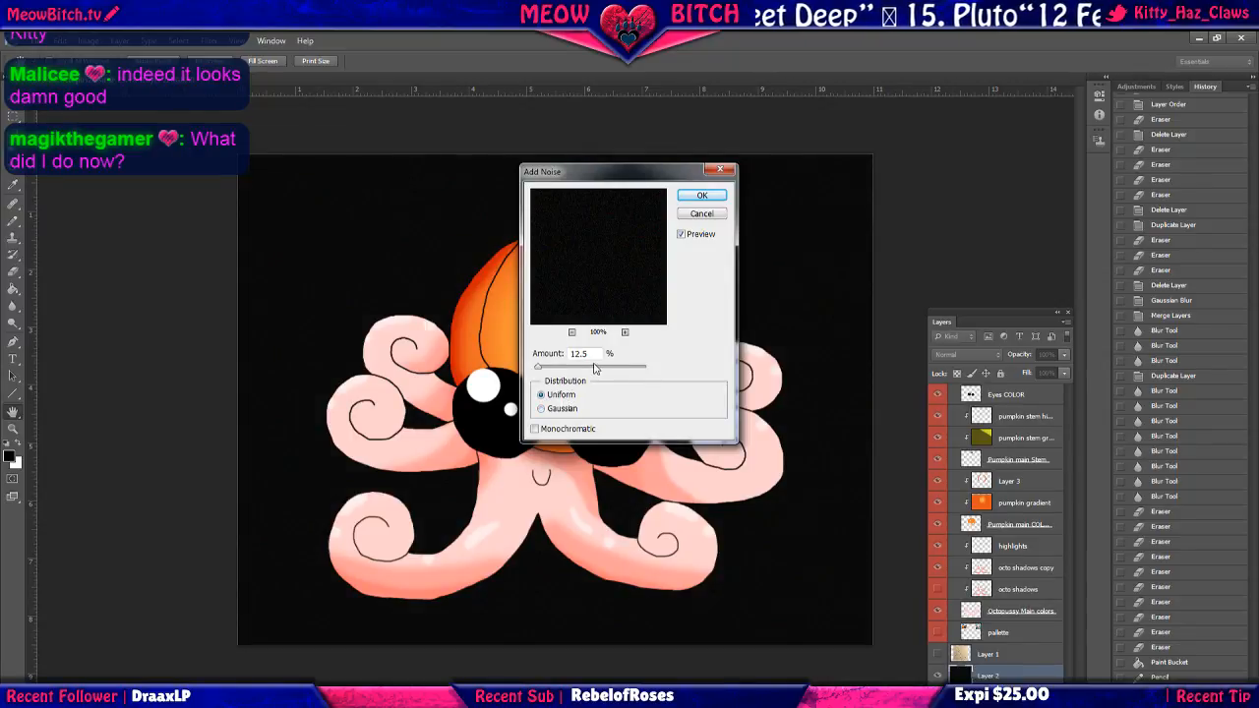
left_click_drag(546, 371, 549, 373)
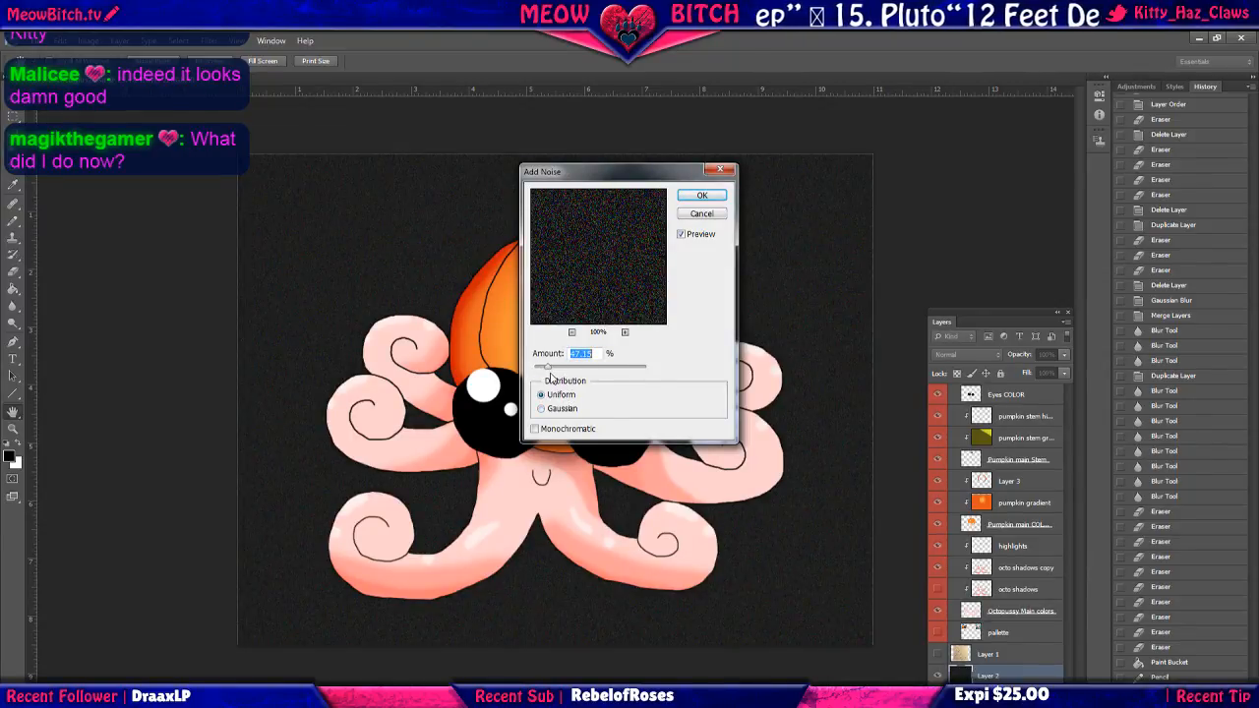
left_click_drag(550, 378, 544, 369)
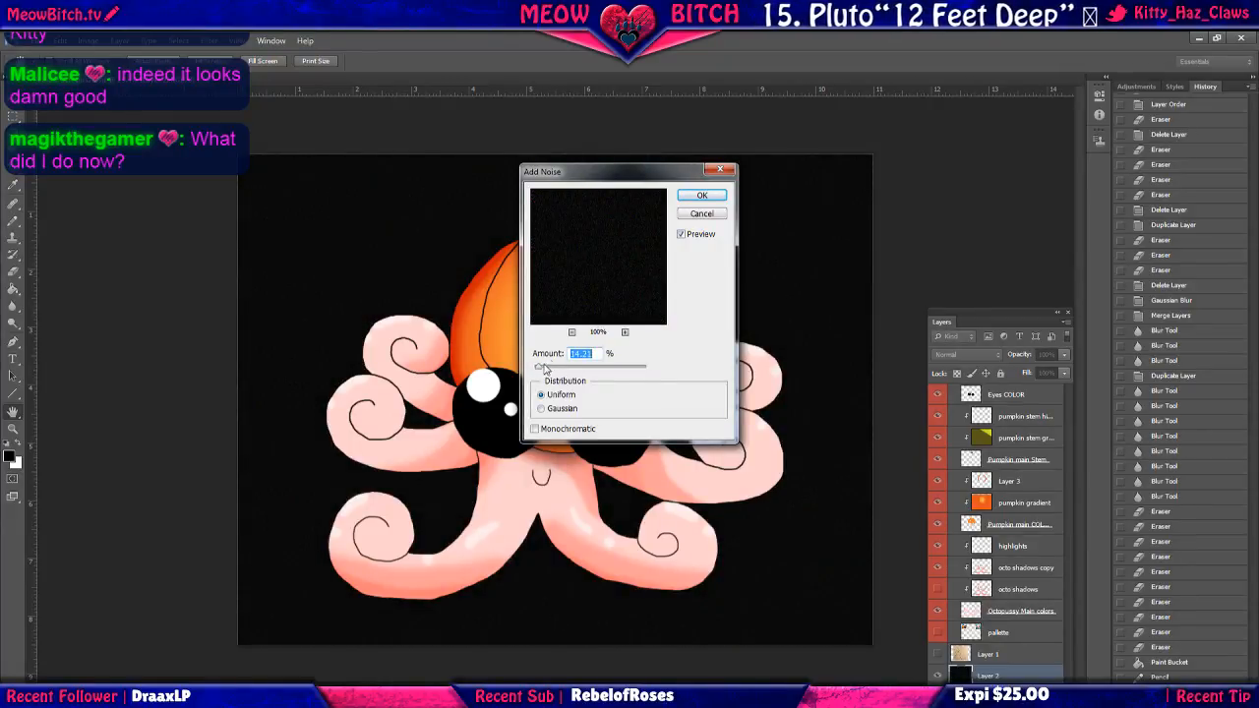
left_click(705, 196)
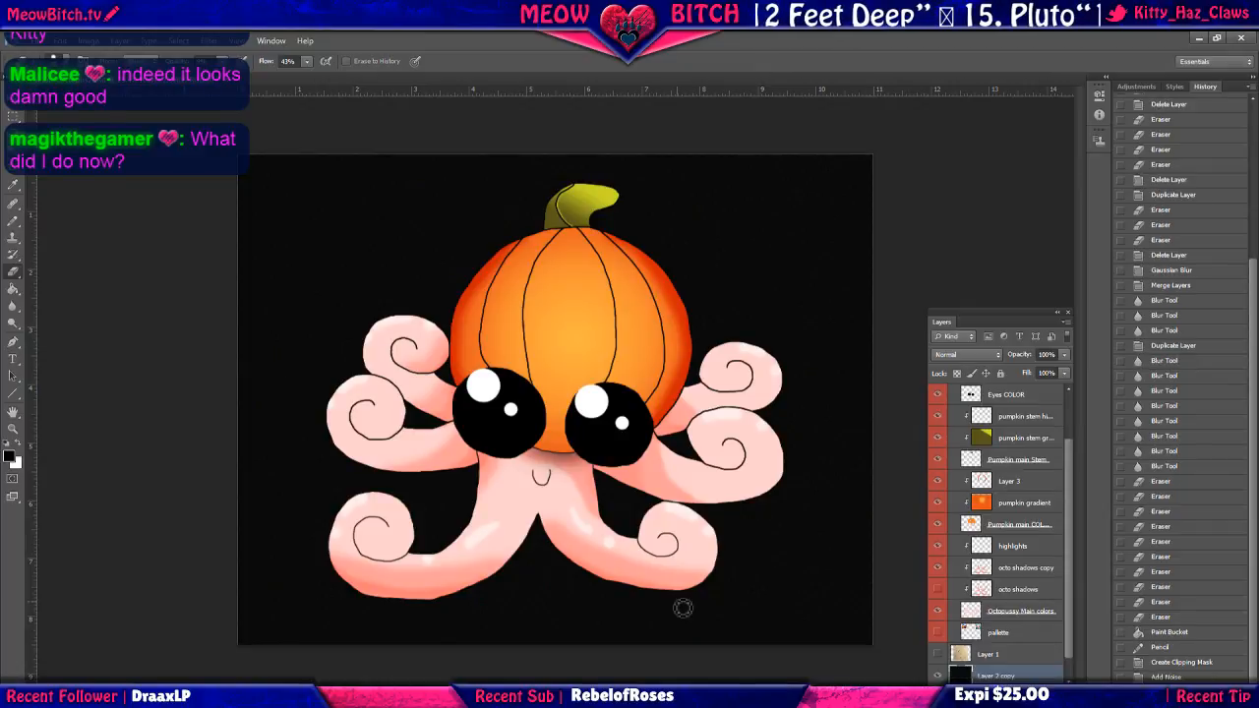
Switch from the Eraser to the Gradient tool.
left_click(13, 242)
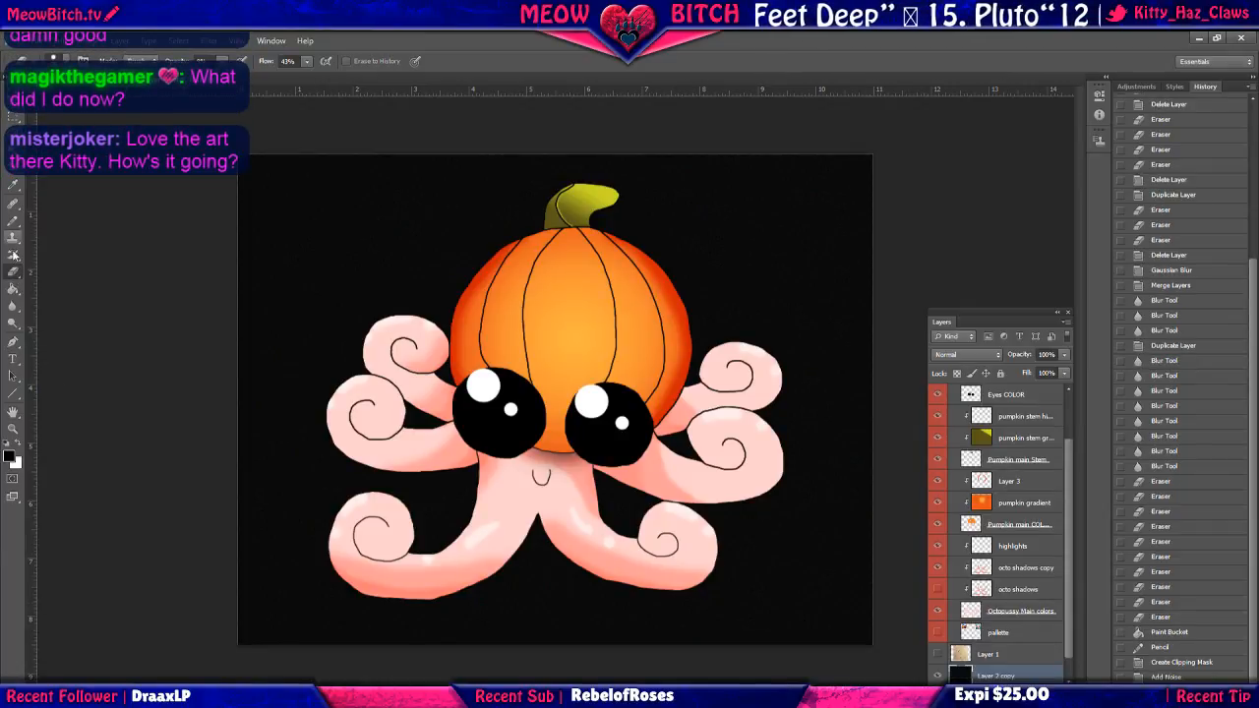
left_click(14, 291)
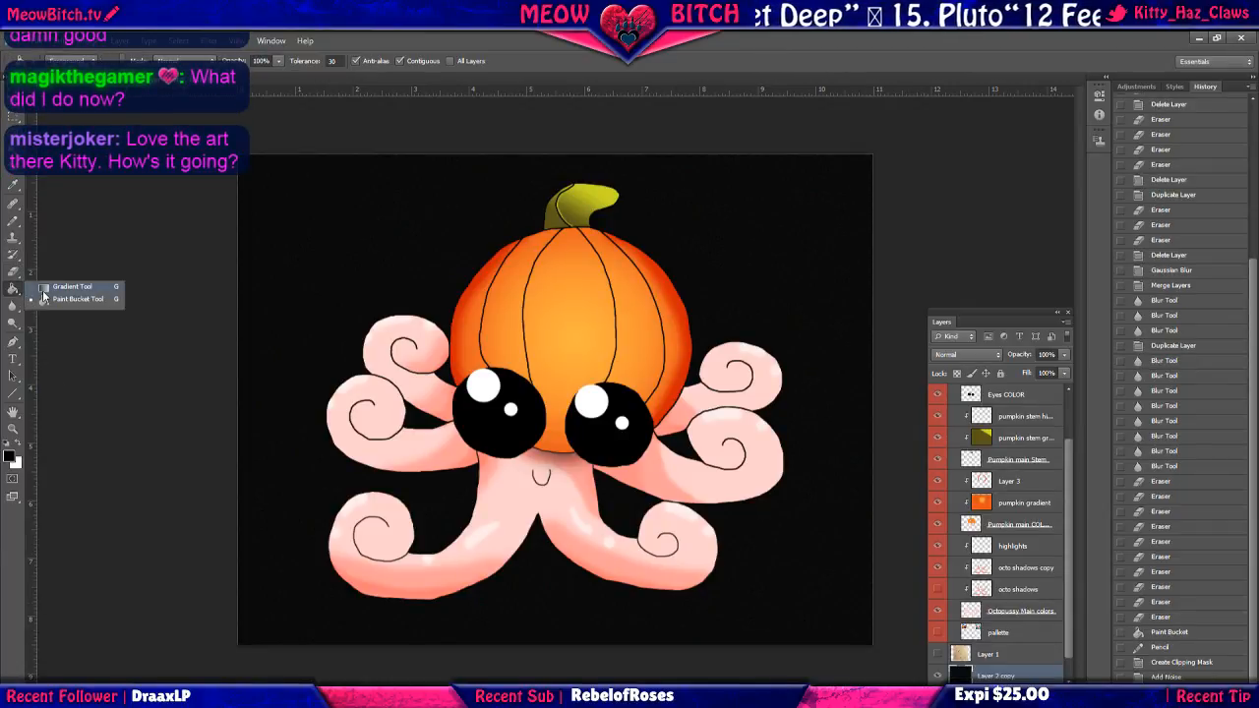
left_click(42, 288)
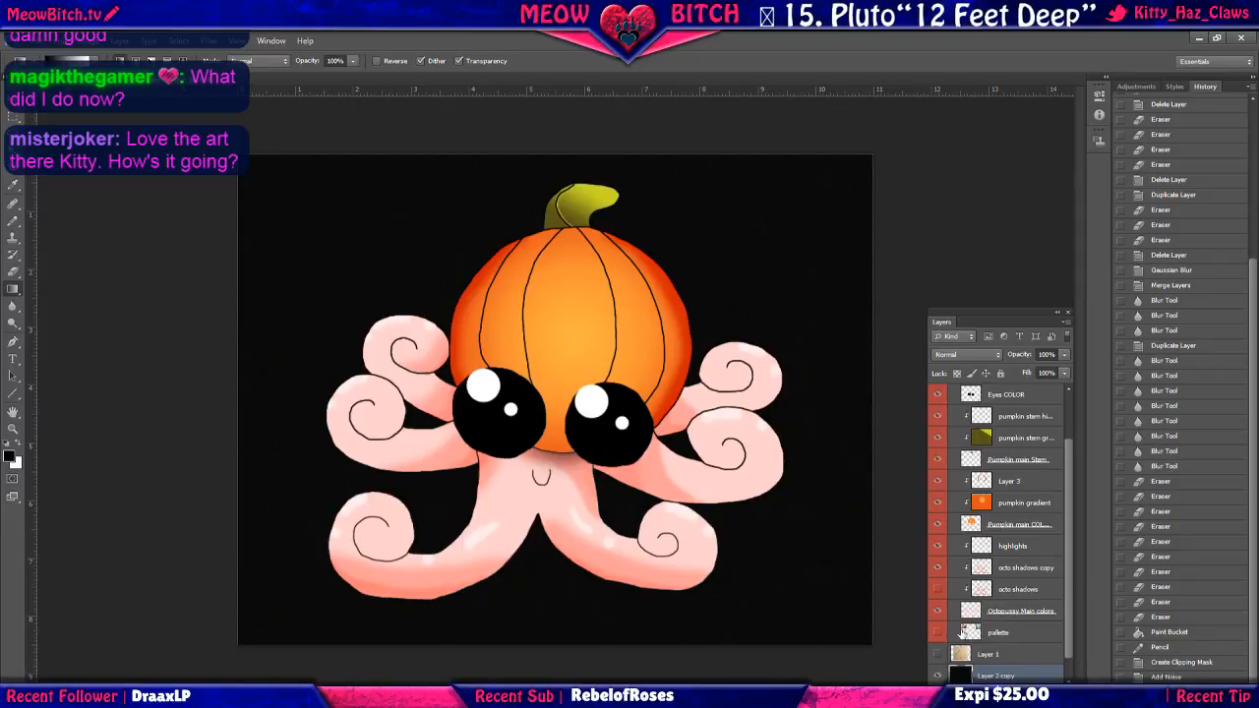
Show the reference palette layer and Layer 1 briefly for comparison with the artwork, and hide both again.
left_click(937, 633)
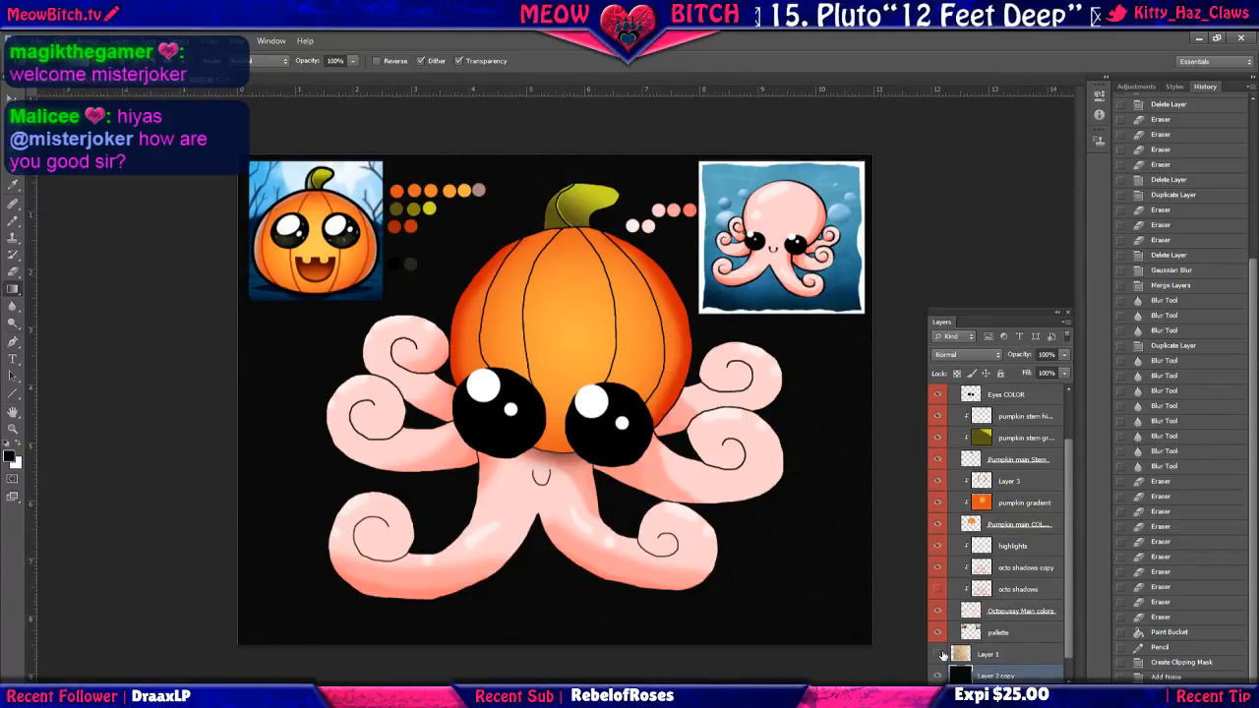
left_click(939, 654)
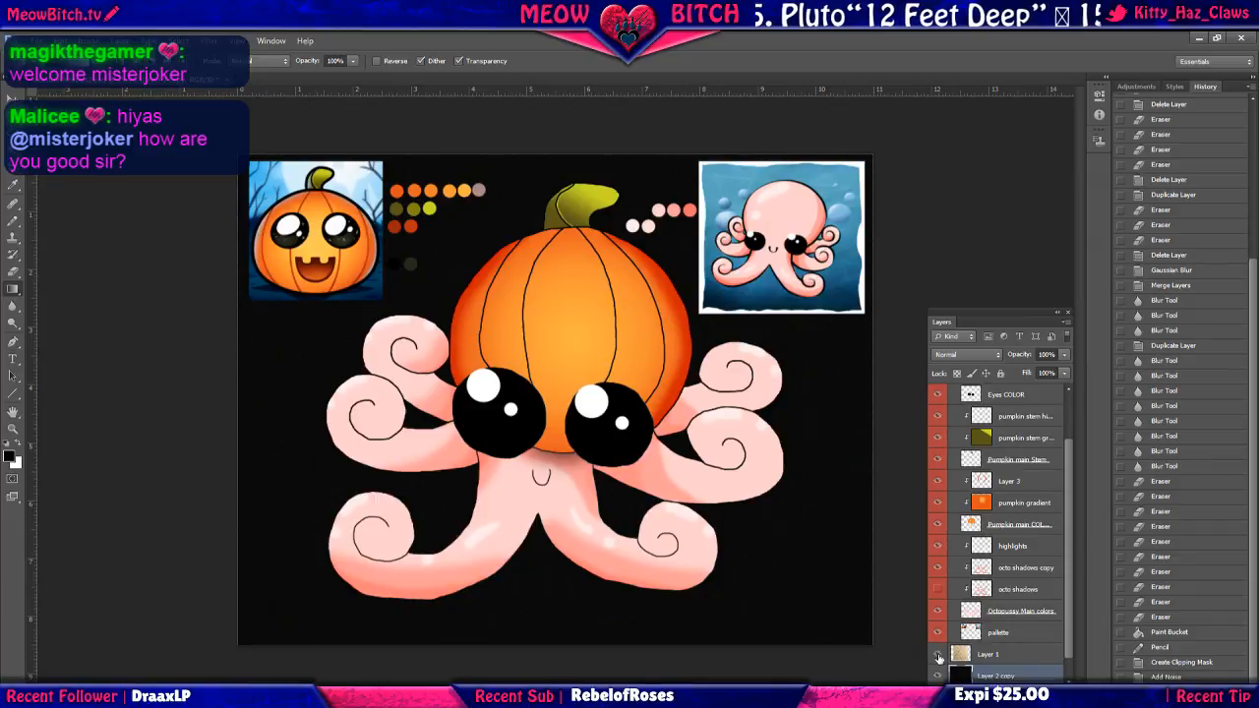
left_click(939, 654)
left_click(937, 632)
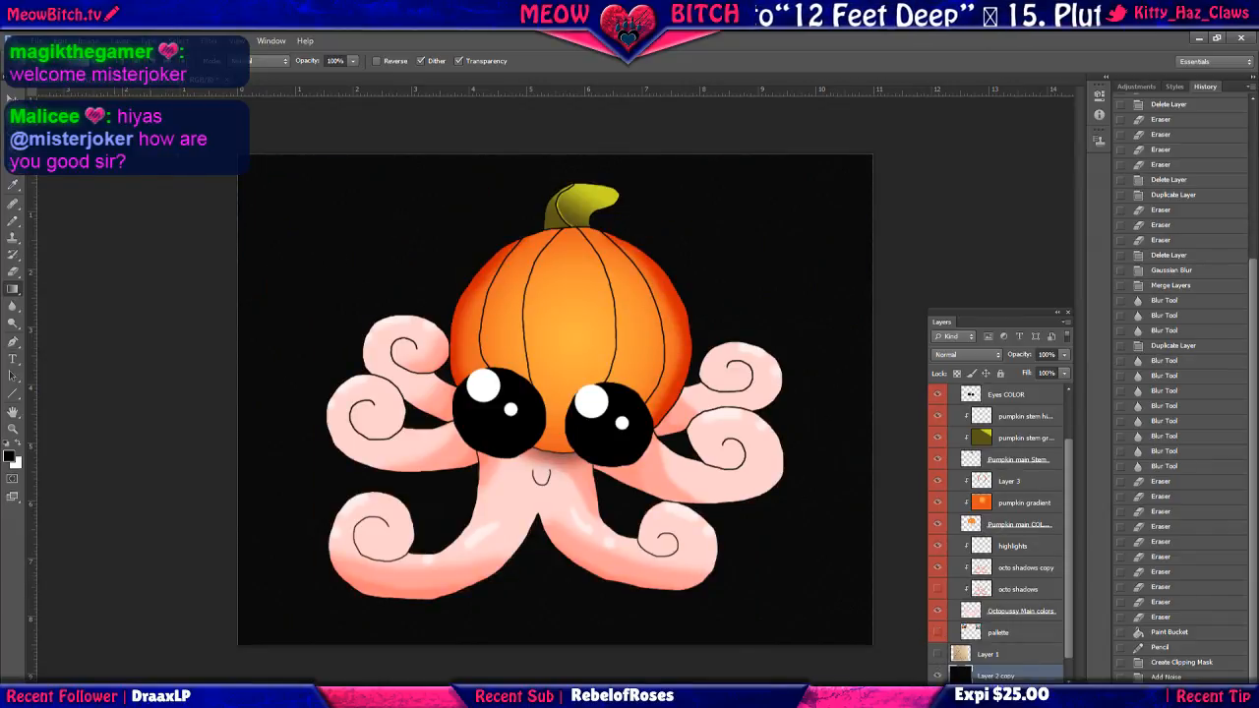
Open the current gradient for editing and load the red-to-green preset as its base.
left_click(77, 61)
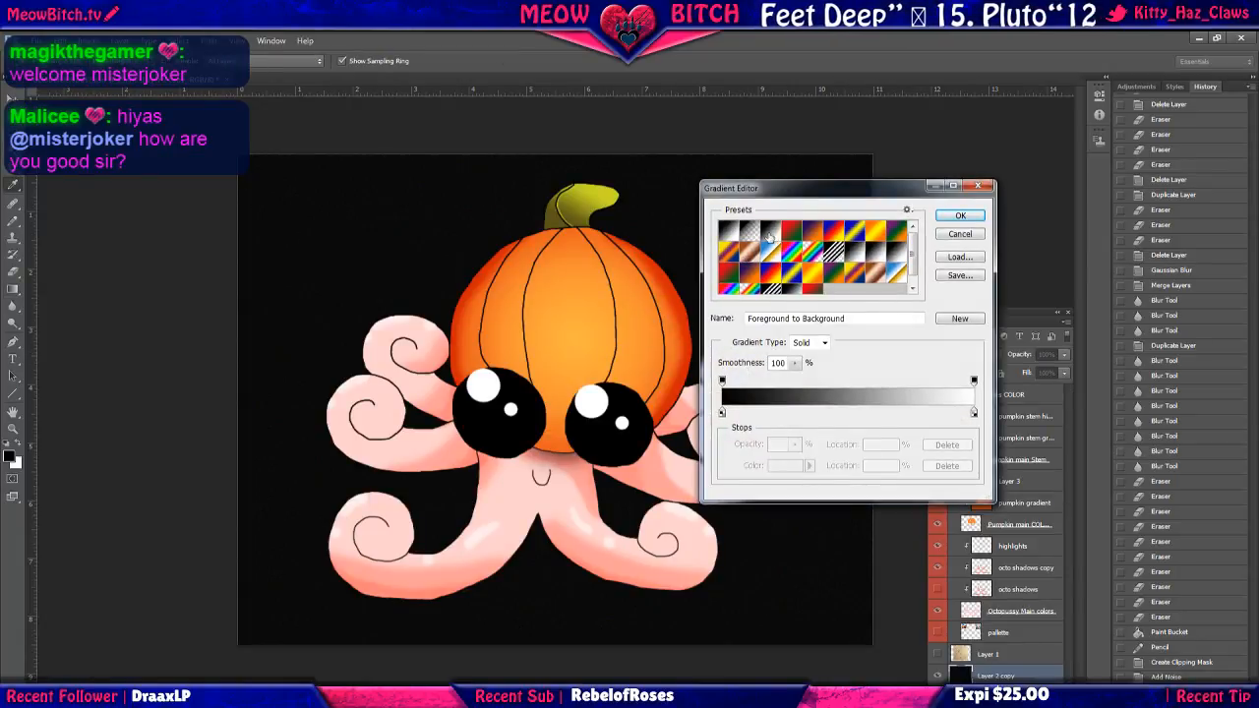
left_click(722, 382)
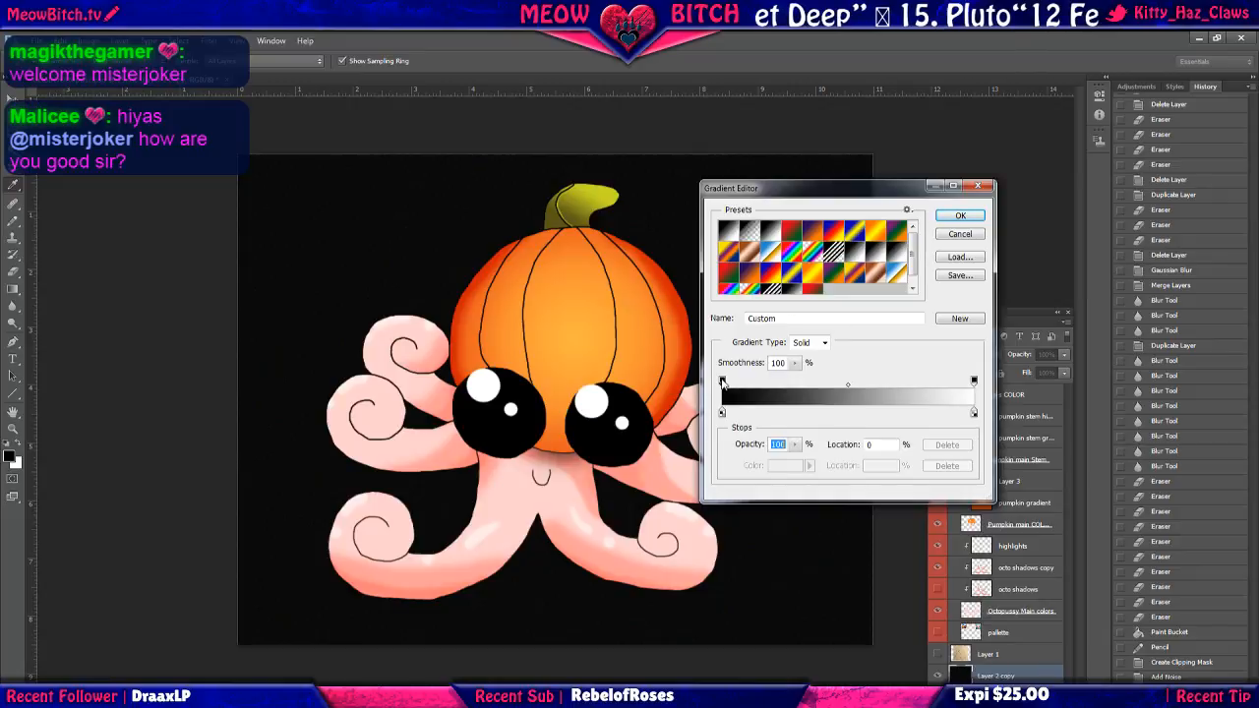
left_click(724, 411)
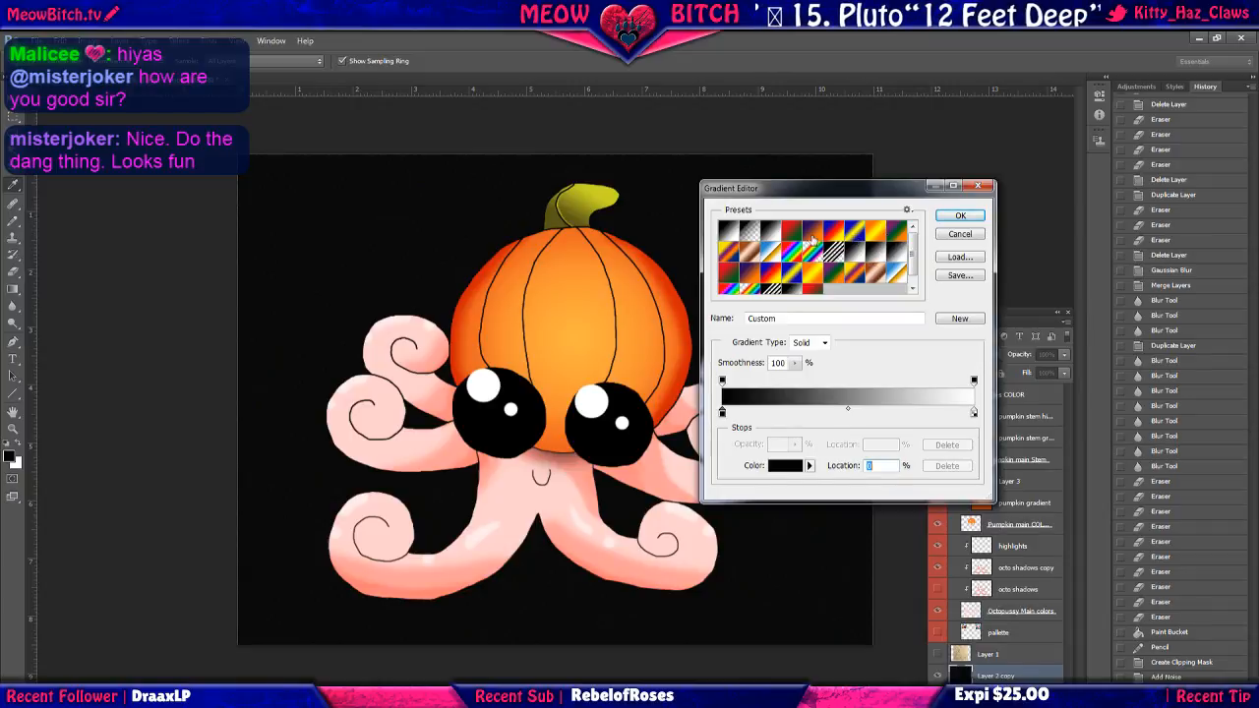
left_click(811, 239)
left_click(722, 412)
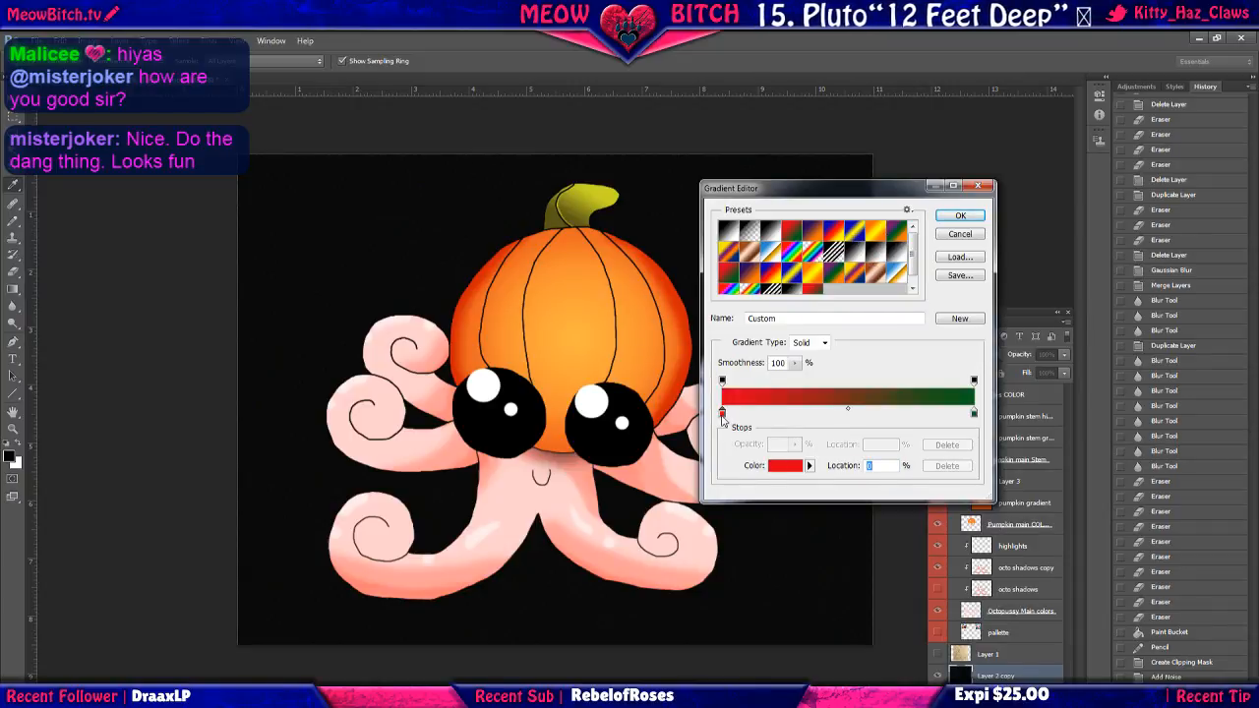
Try several blue shades for the gradient's starting color stop and set it to dark blue 2d2987.
double_click(722, 412)
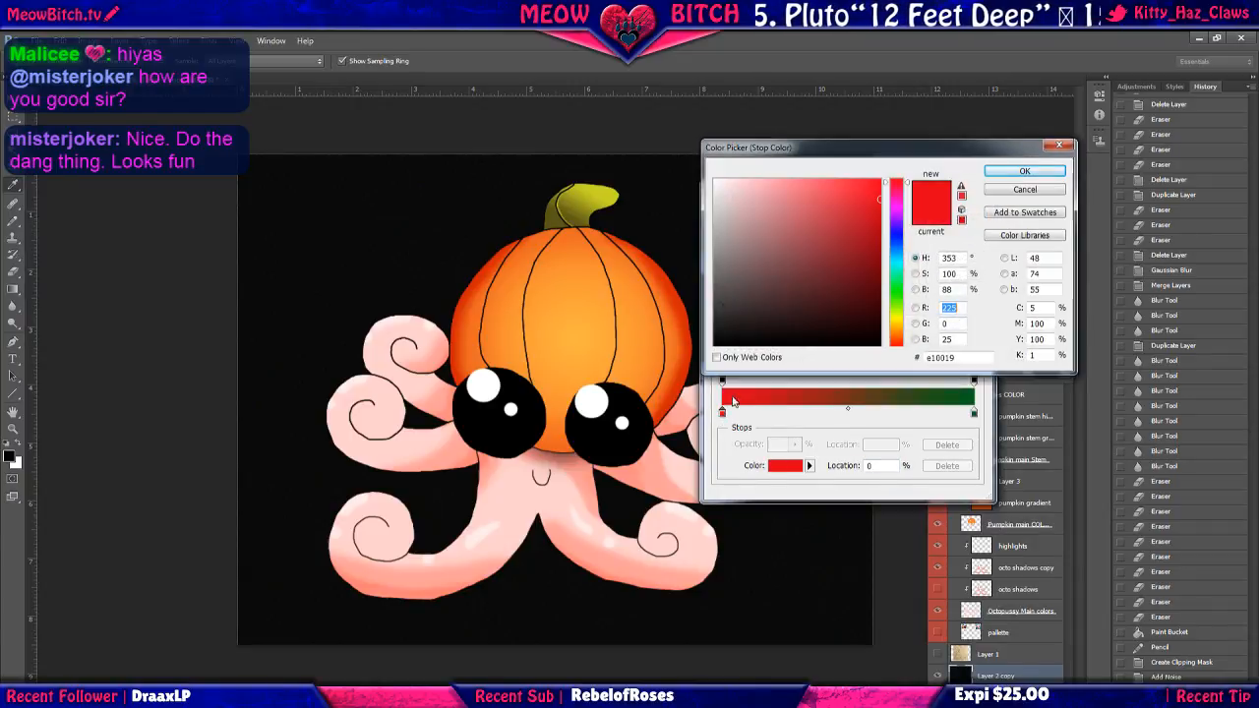
left_click(893, 229)
left_click_drag(868, 191, 851, 184)
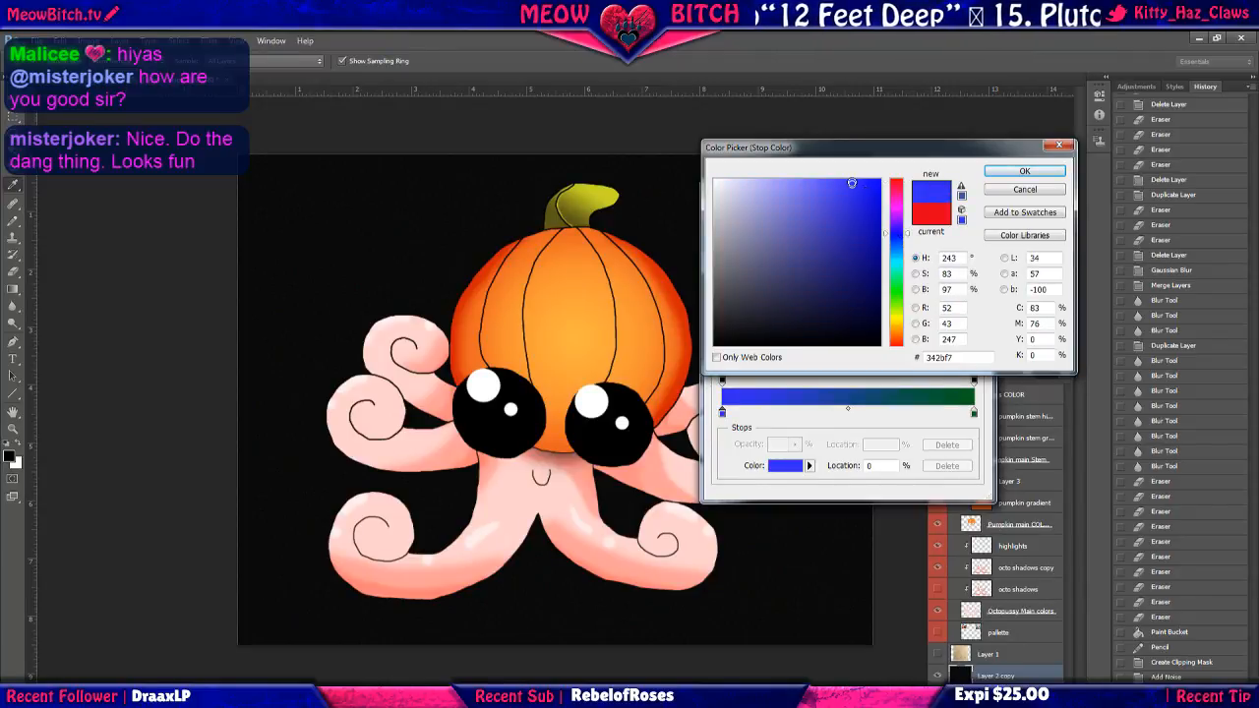
left_click_drag(865, 295, 852, 290)
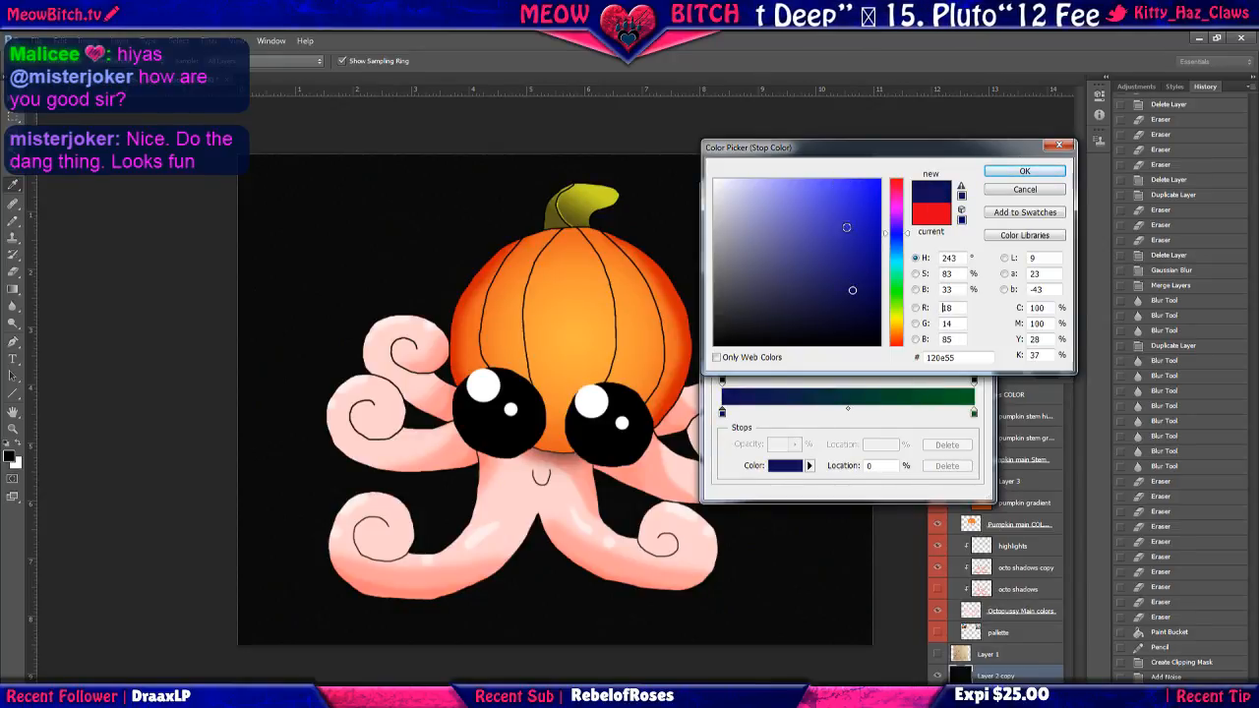
left_click(839, 271)
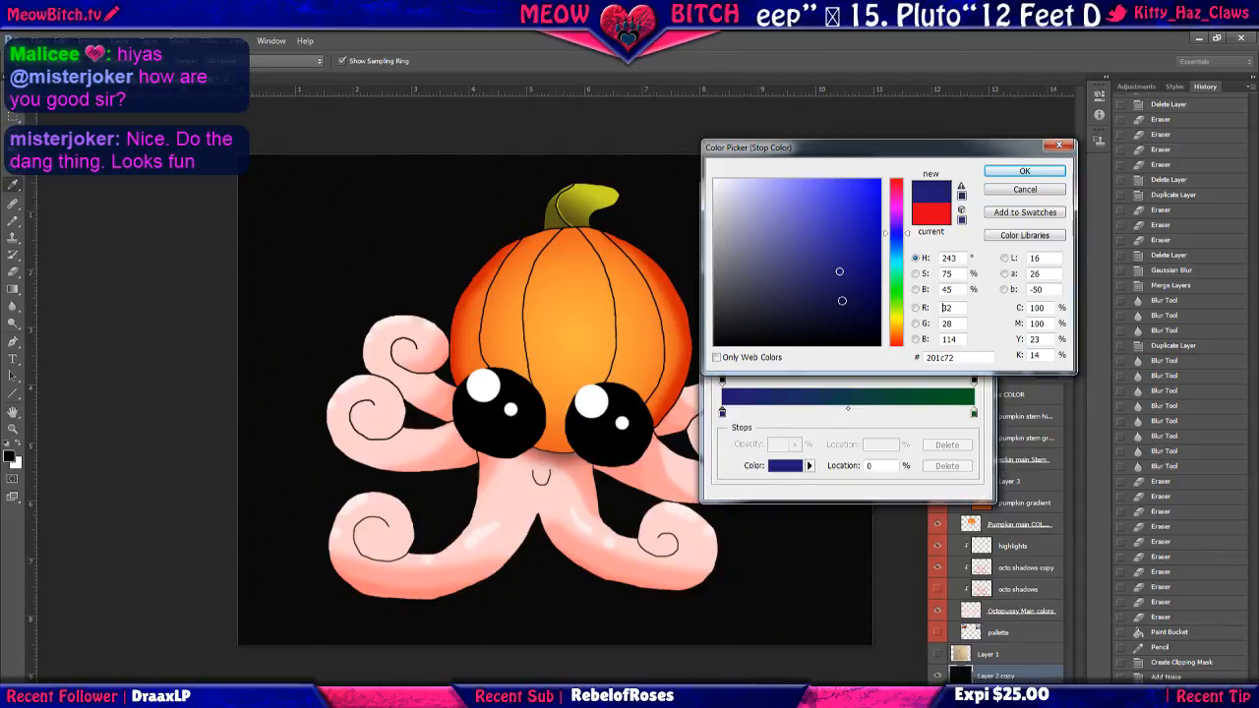
left_click(839, 284)
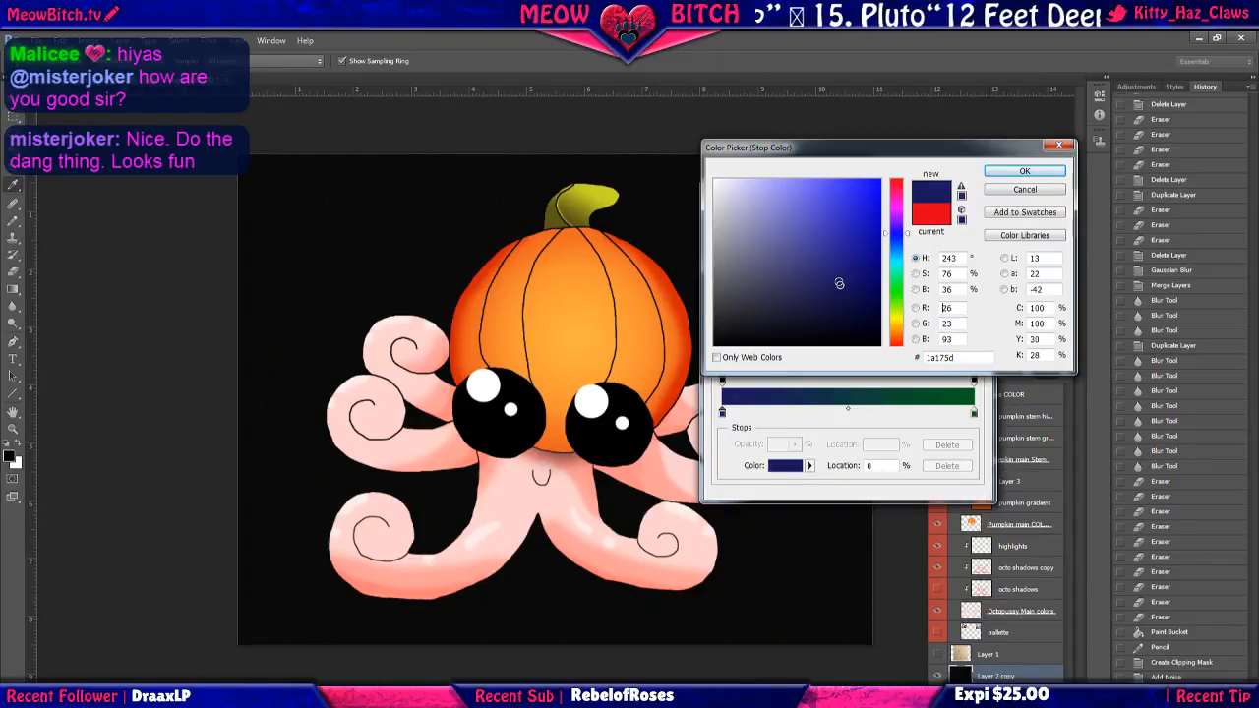
left_click(838, 231)
left_click(832, 182)
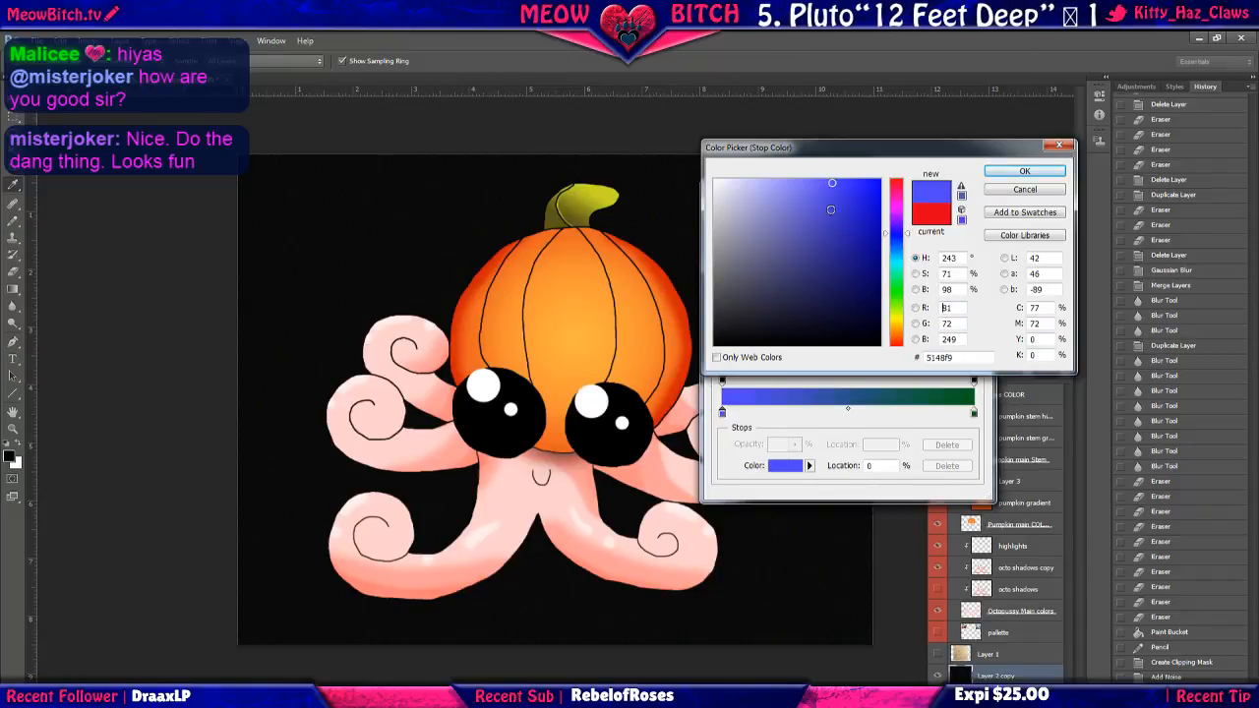
left_click(825, 278)
left_click(827, 244)
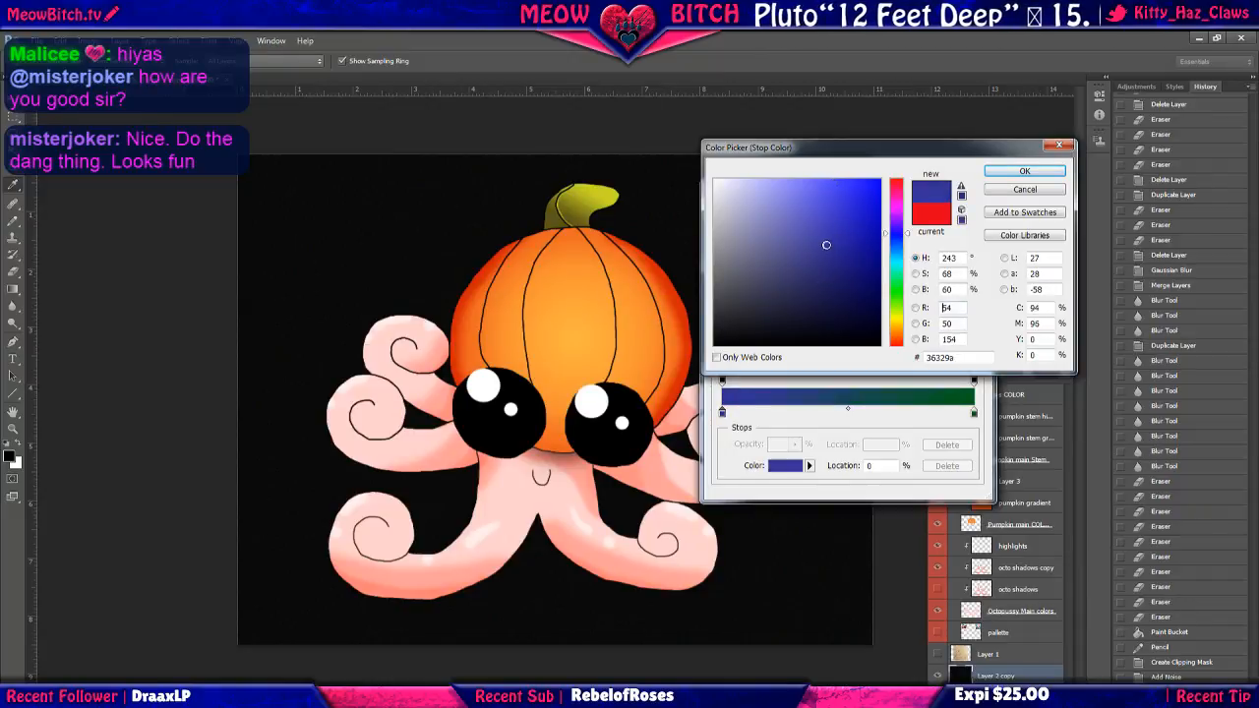
left_click(822, 193)
left_click(830, 258)
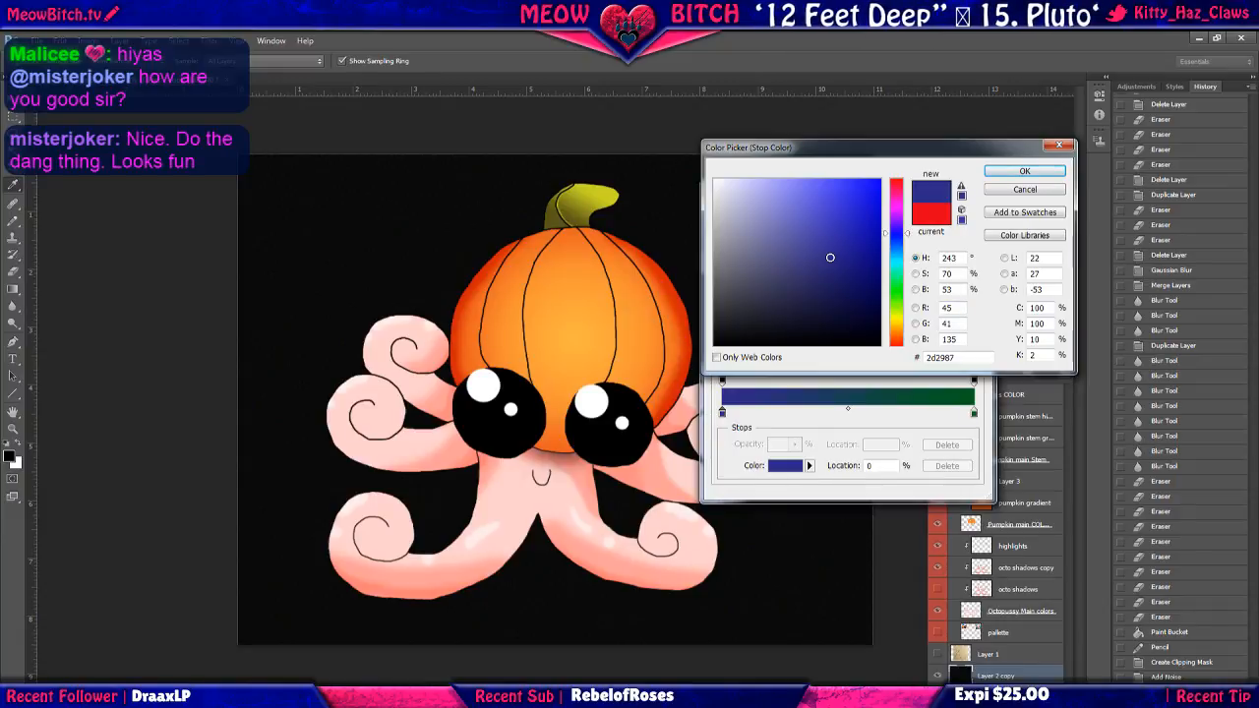
left_click(1022, 173)
Set the gradient's ending color stop to dark navy 020447.
left_click_drag(974, 413, 974, 414)
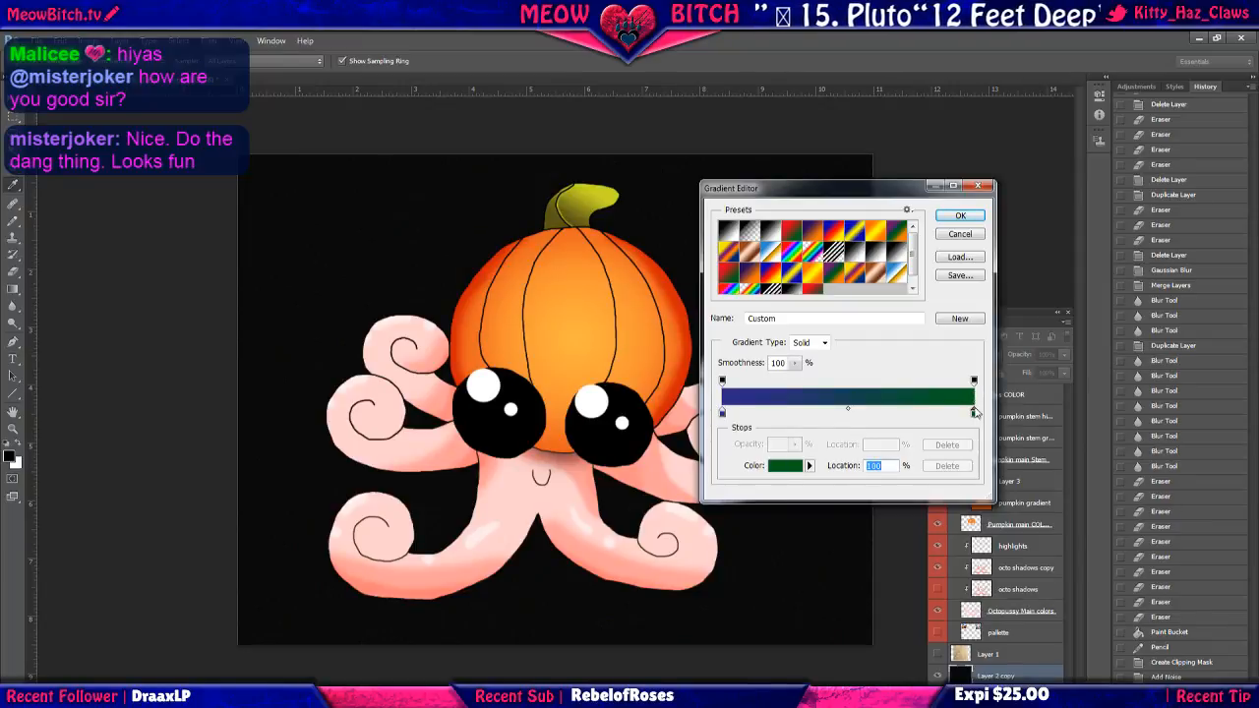
double_click(974, 413)
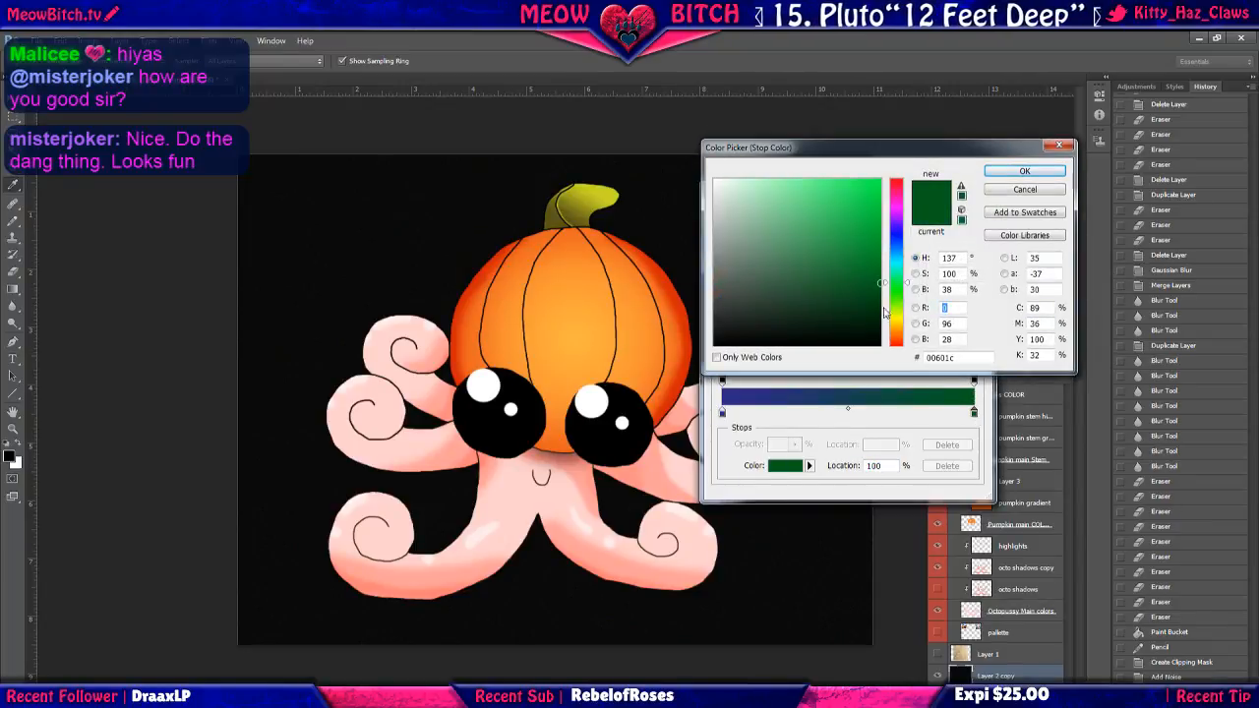
left_click(902, 236)
mouse_move(872, 322)
left_mouse_down()
mouse_move(871, 297)
mouse_move(879, 339)
left_mouse_up()
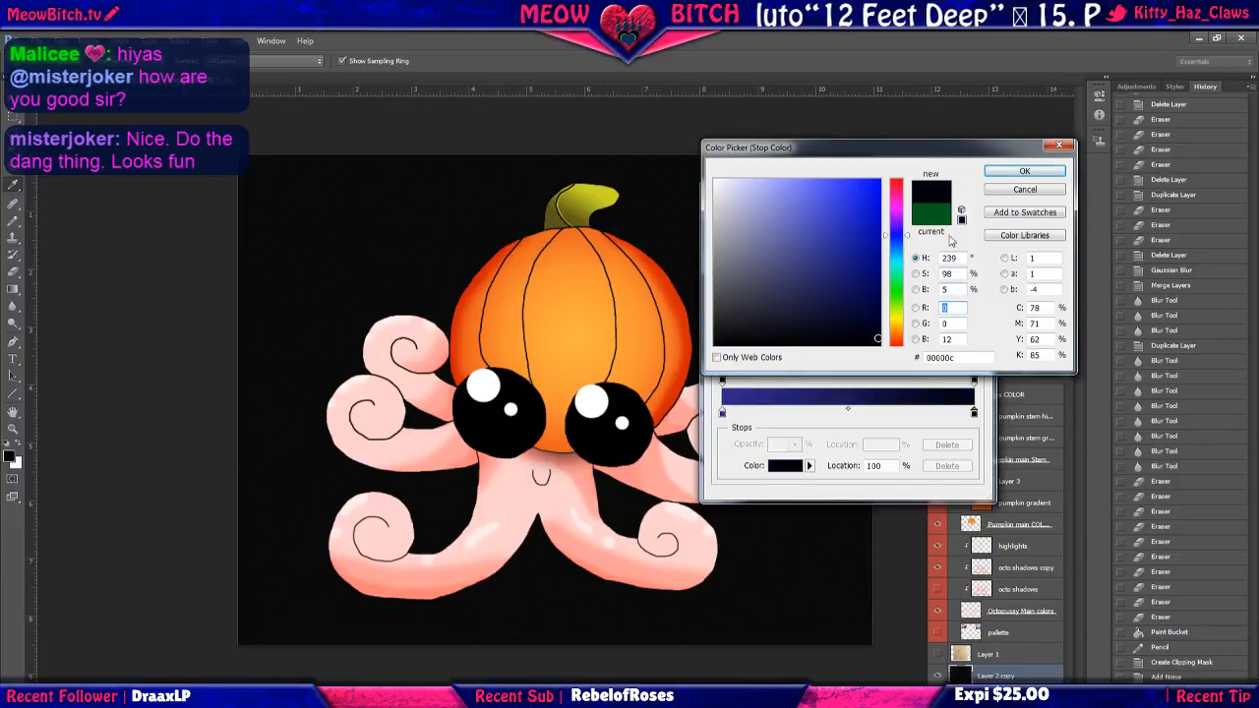
left_click(876, 299)
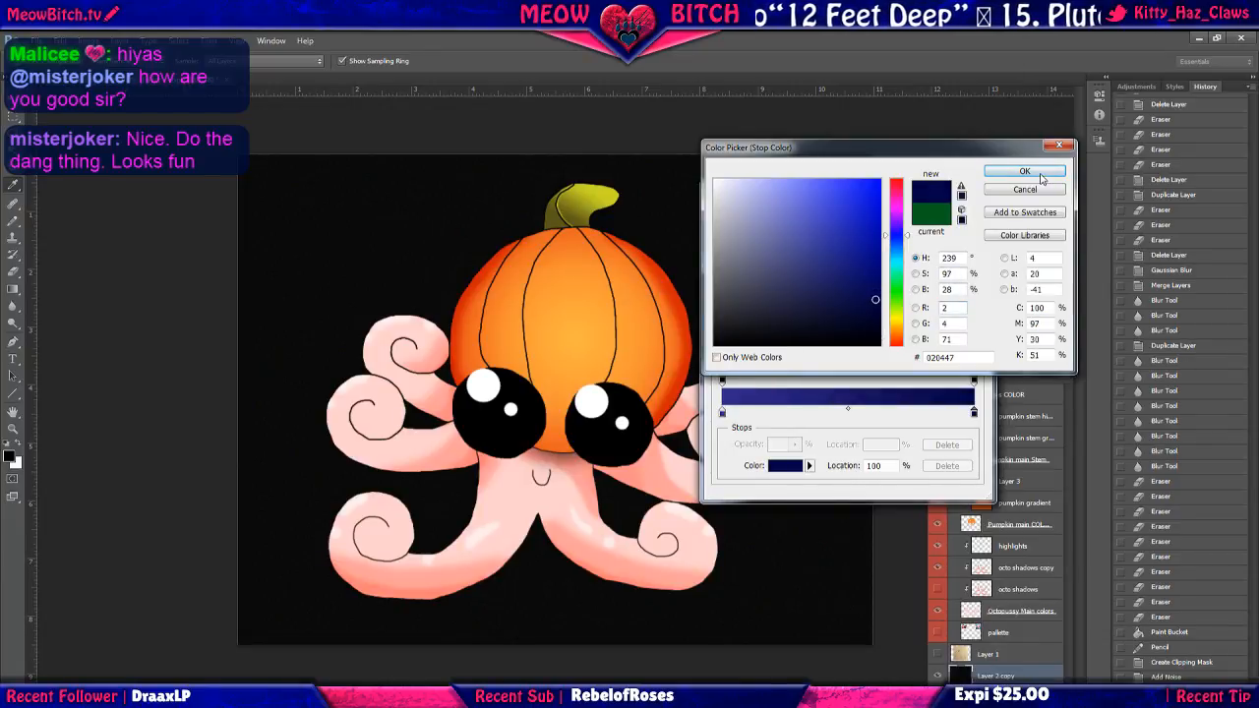
left_click(1024, 171)
Change the gradient's starting color stop to a brighter blue and accept the edited gradient.
left_click(722, 412)
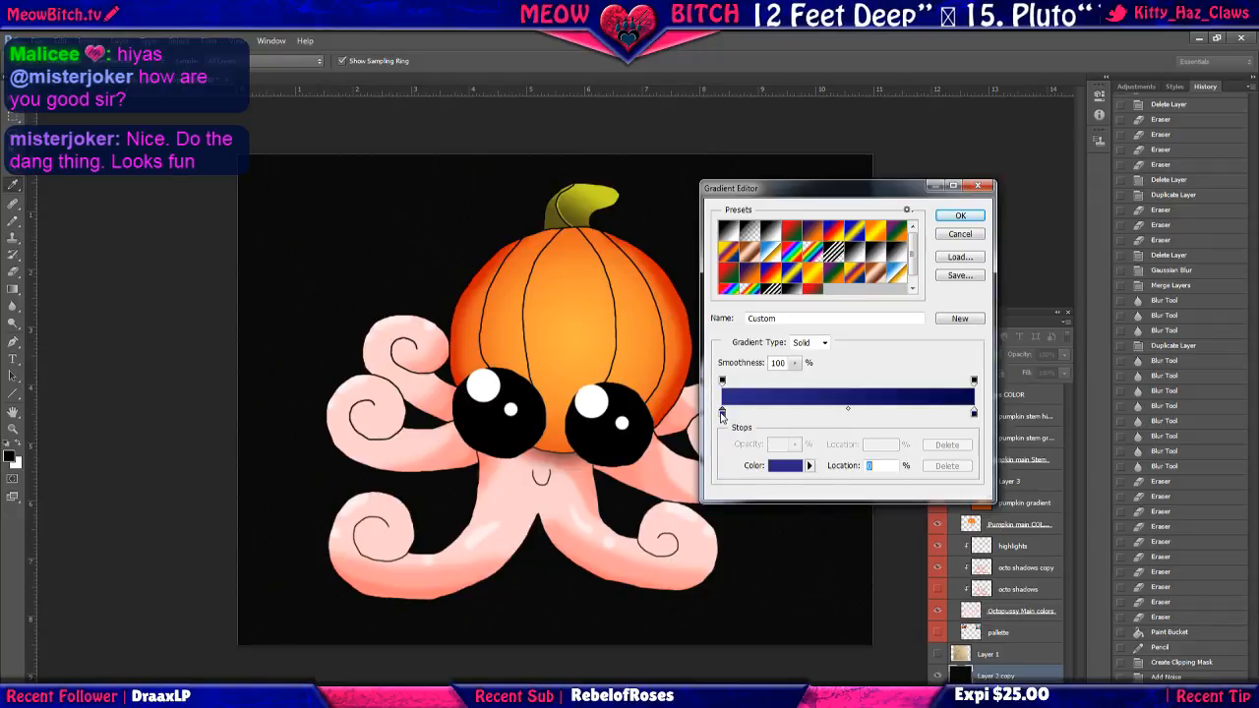
left_click(729, 394)
double_click(724, 414)
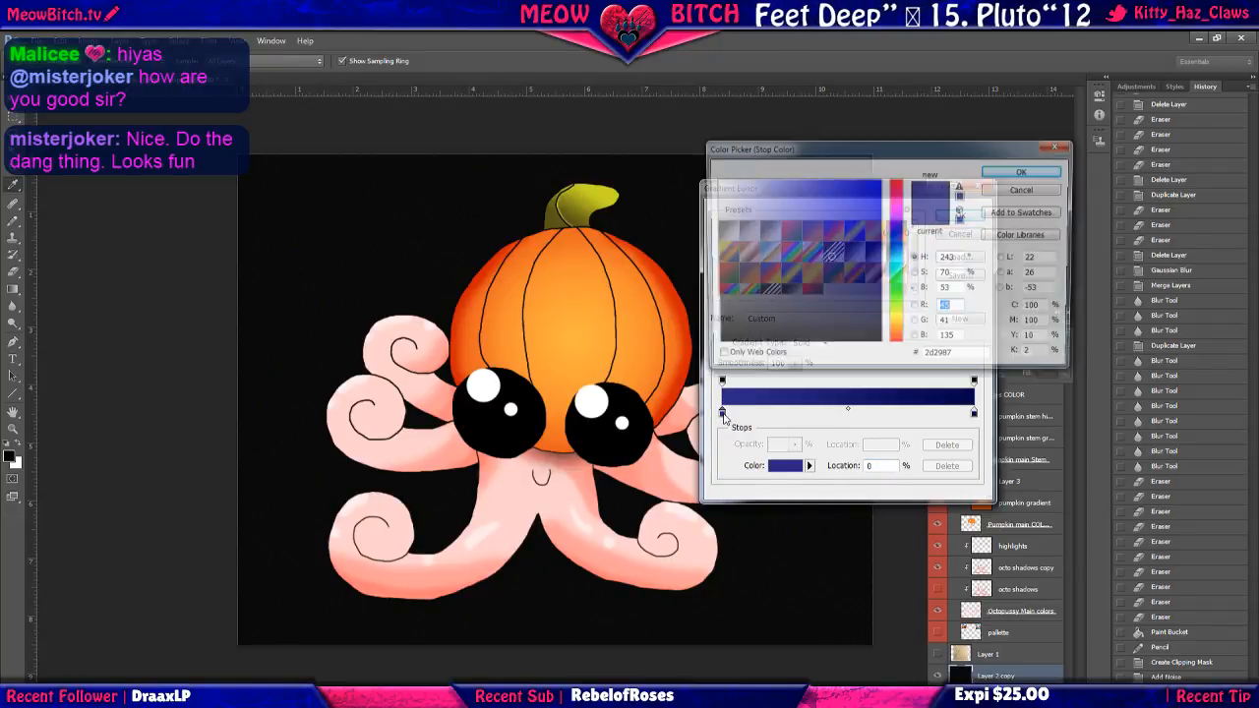
left_click(833, 191)
left_click(1024, 171)
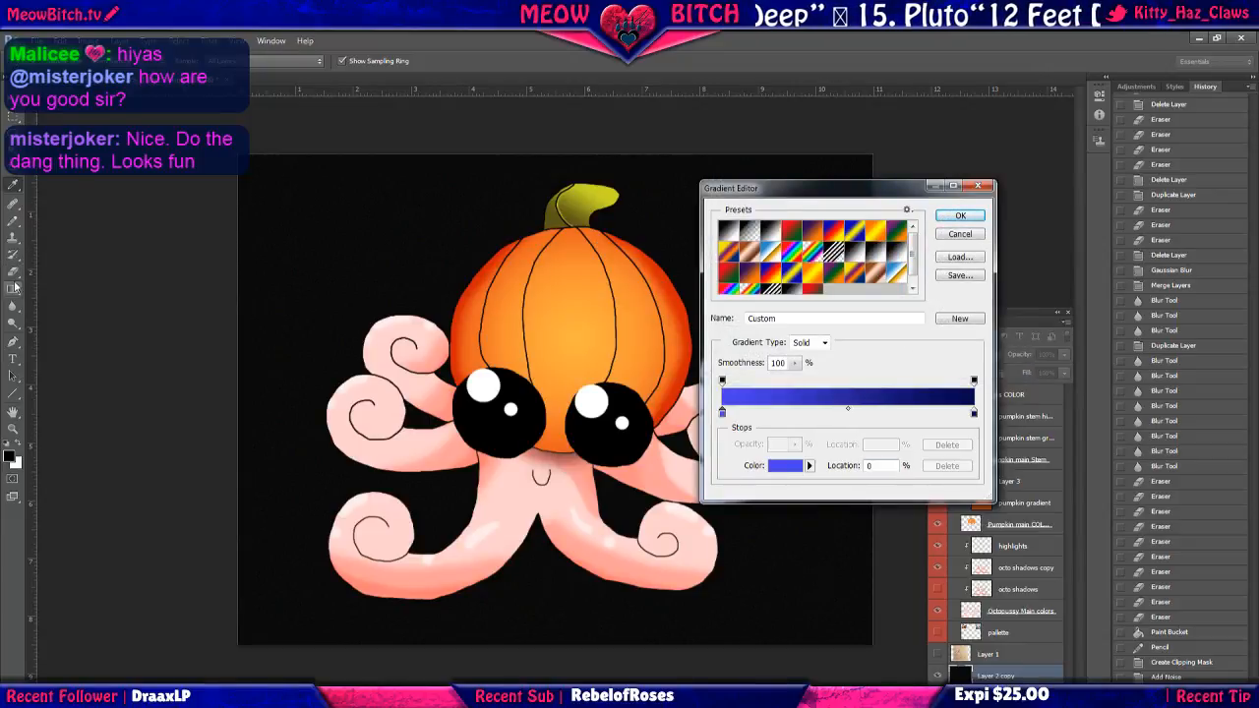
left_click(958, 217)
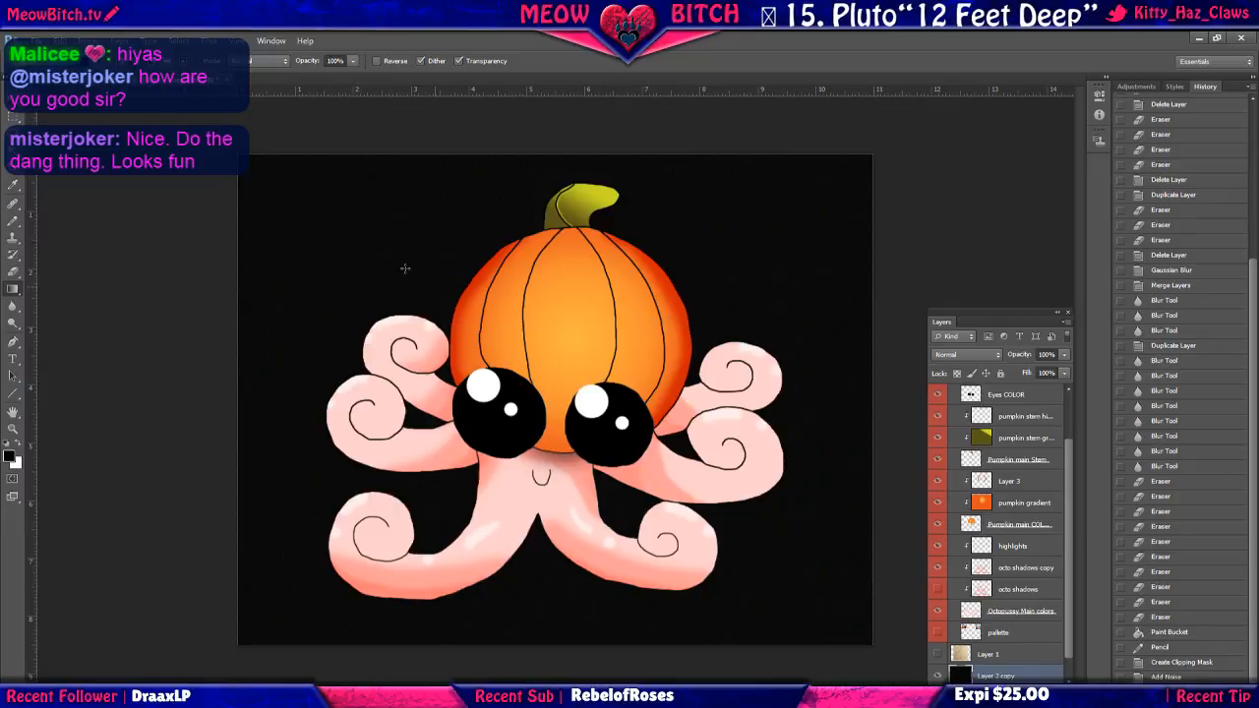
Try the blue radial gradient on Layer 2 copy, from the pumpkin's center toward the canvas's upper-right corner, and undo it.
left_click_drag(591, 338, 811, 197)
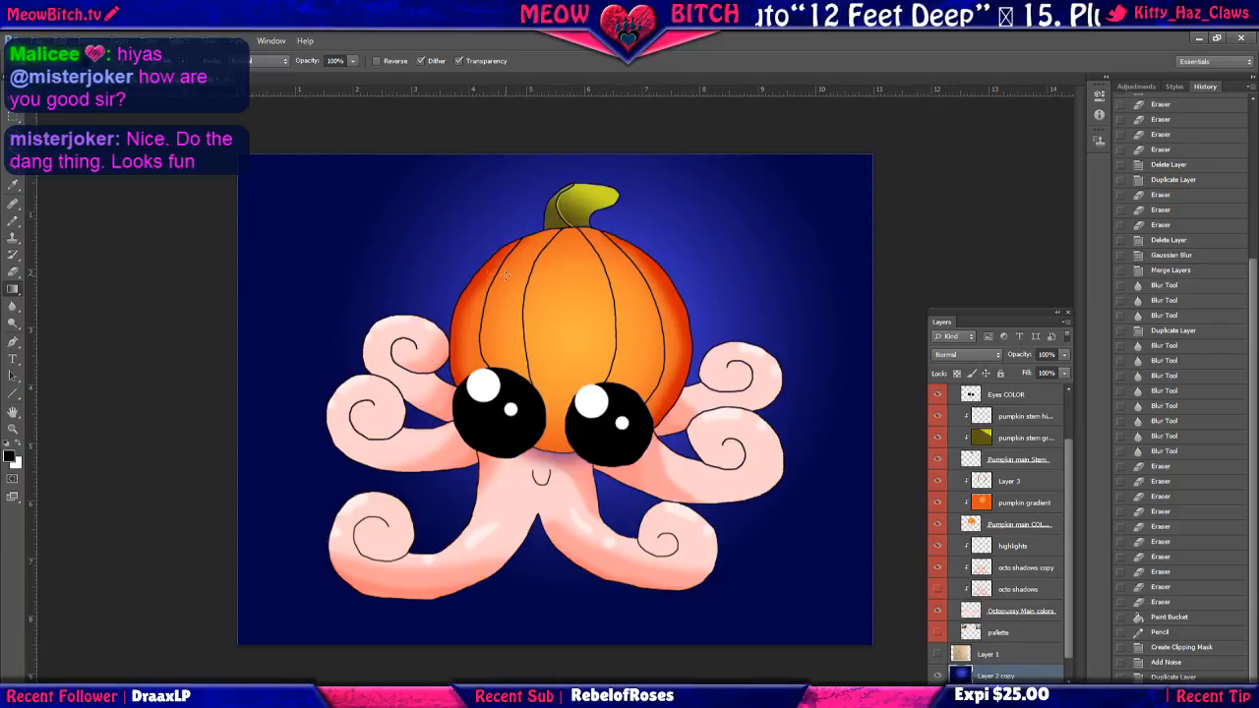
key("ctrl+z")
Move the gradient's dark end stop to 97% and its color midpoint to 23%, leaving no extra color stop.
left_click(66, 61)
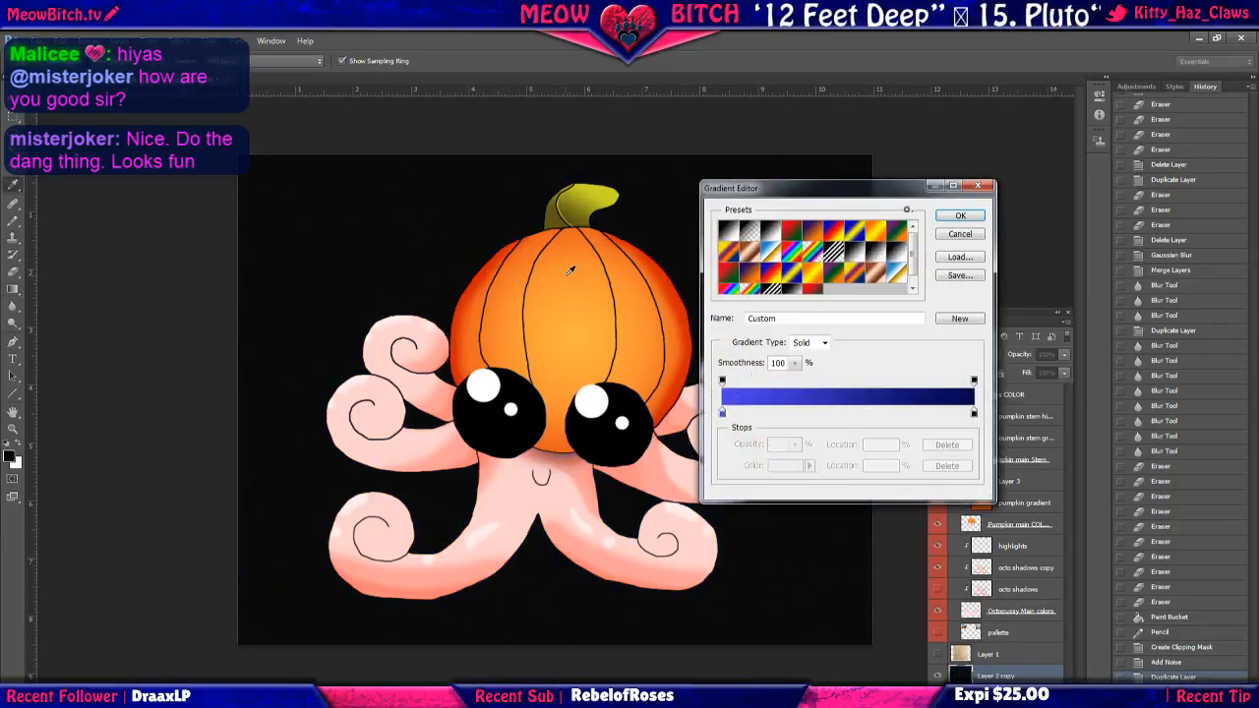
left_click(842, 413)
left_click_drag(842, 413, 891, 431)
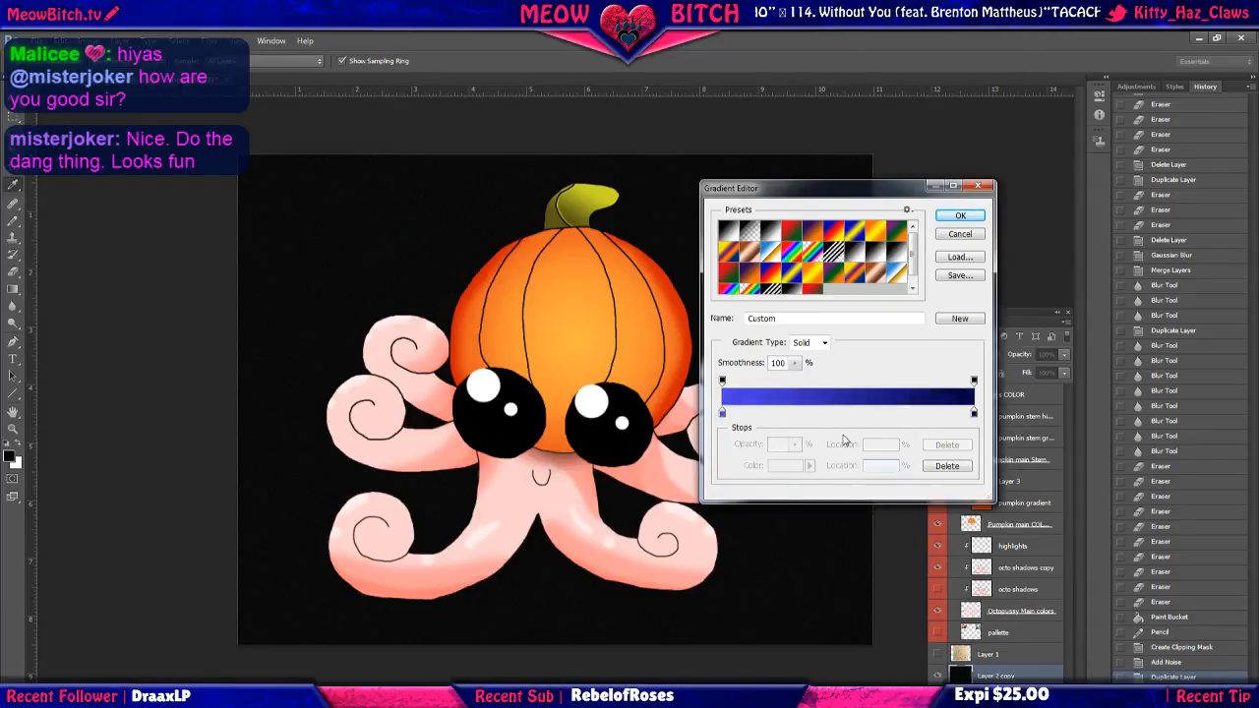
left_click_drag(974, 413, 968, 414)
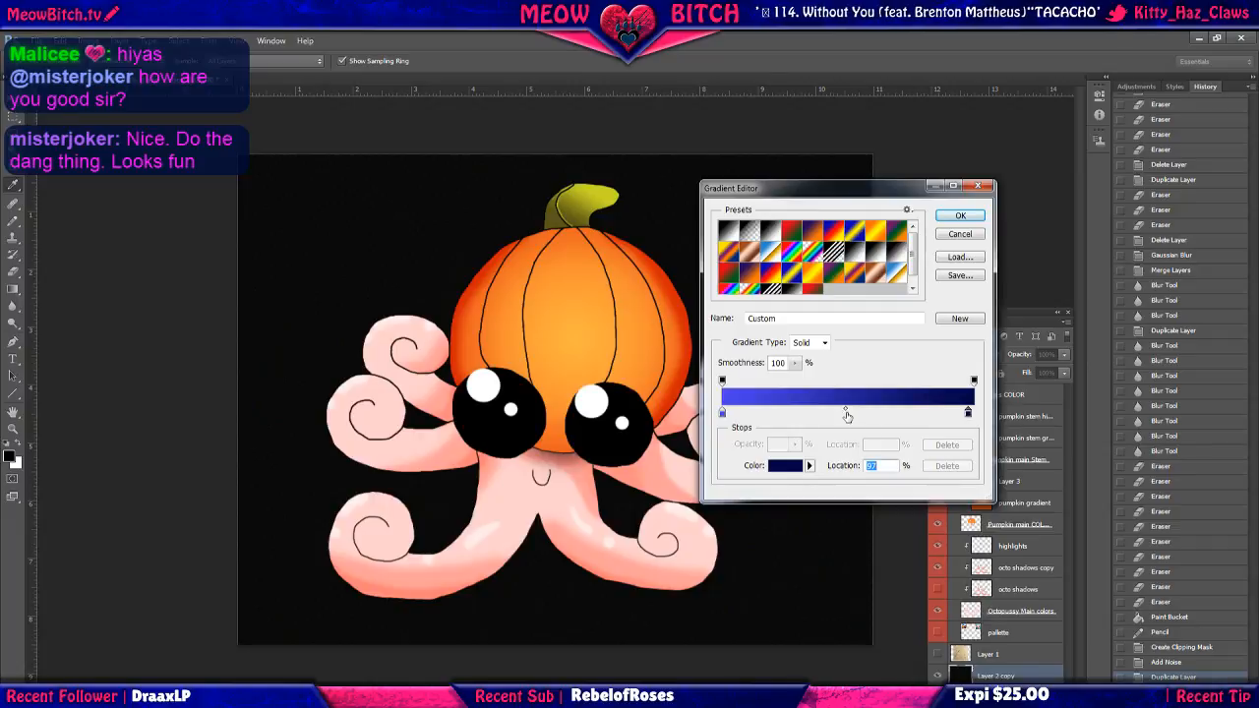
left_click_drag(847, 413, 778, 411)
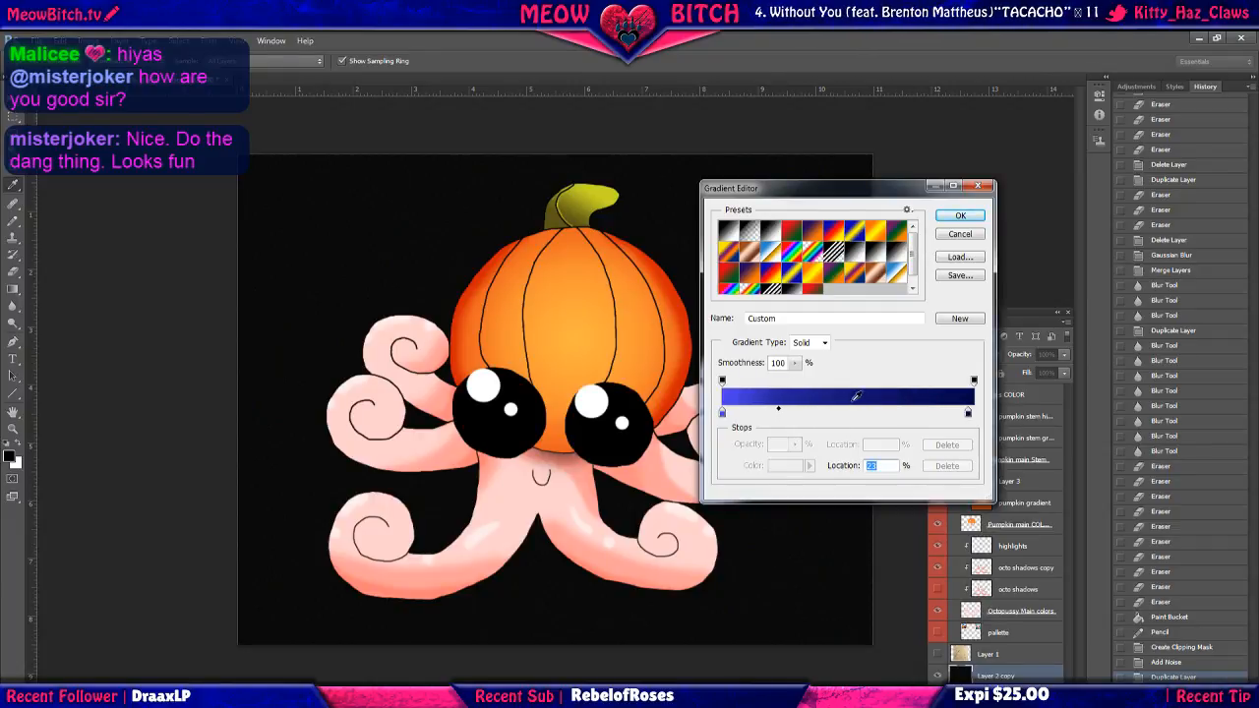
left_click(960, 215)
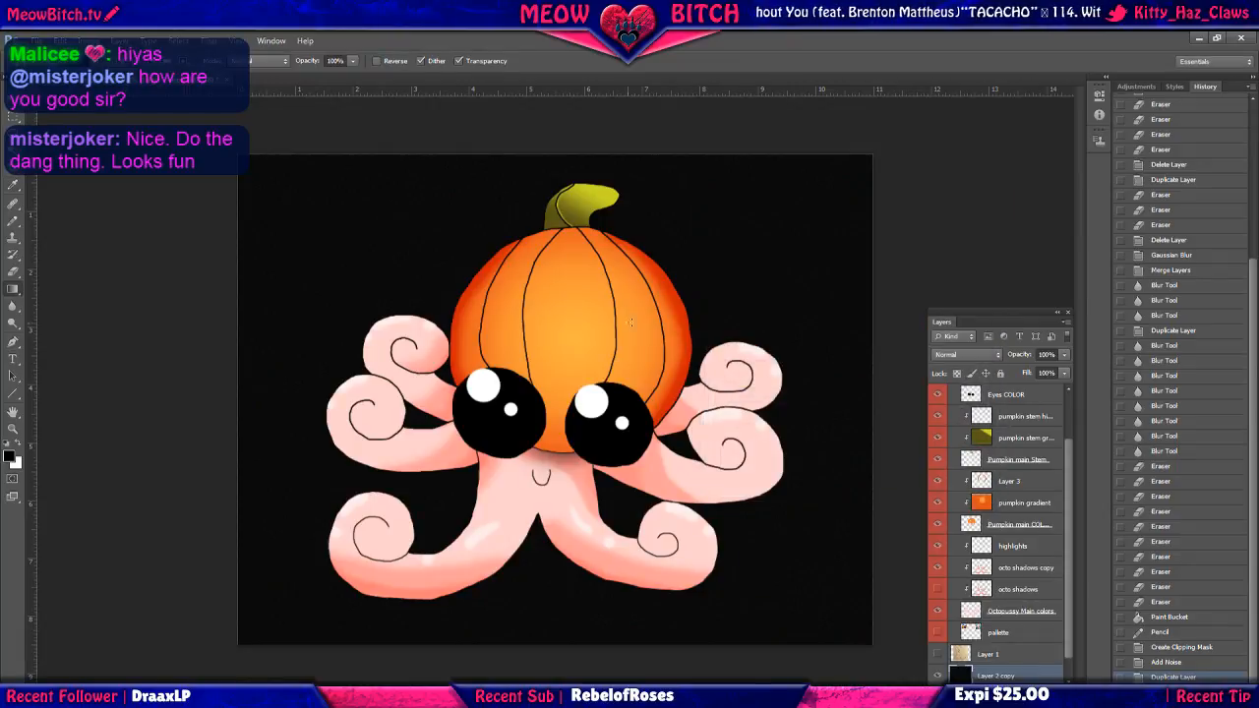
Try a wide radial gradient, undo it, and fill Layer 2 copy with a smaller one reaching from the pumpkin's center just past its edge.
left_click_drag(582, 360, 795, 251)
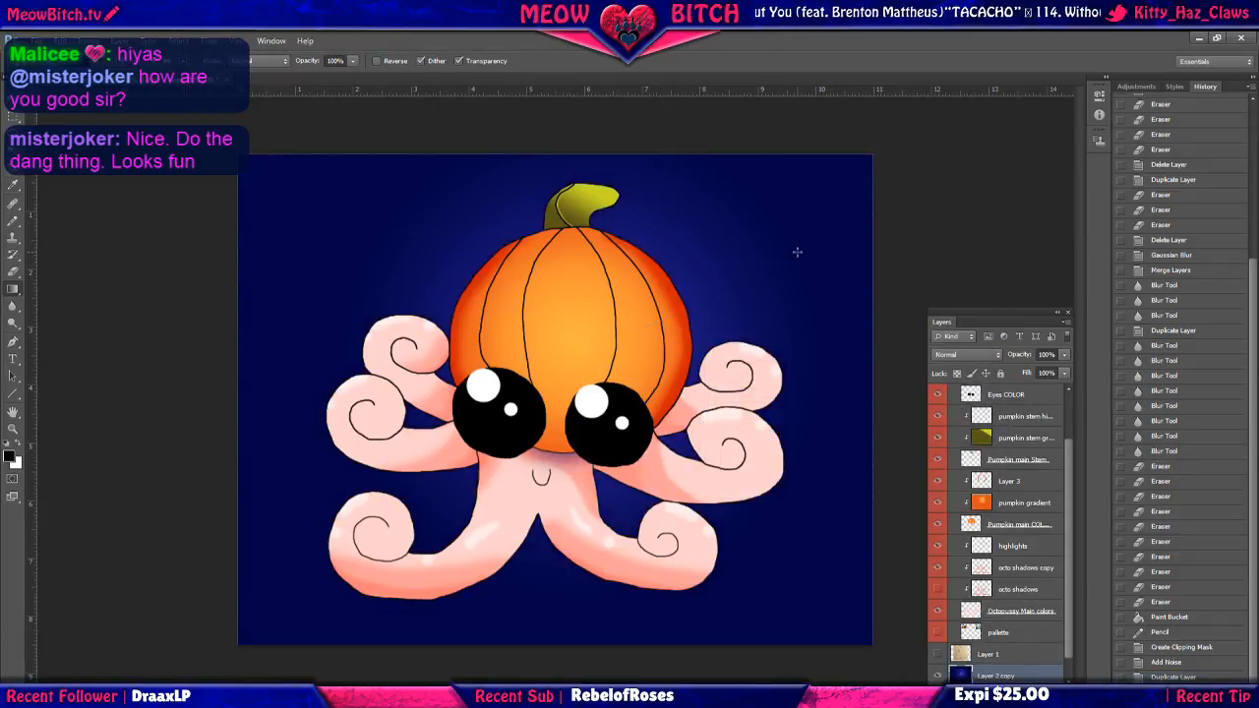
key("ctrl+z")
left_click_drag(585, 340, 704, 284)
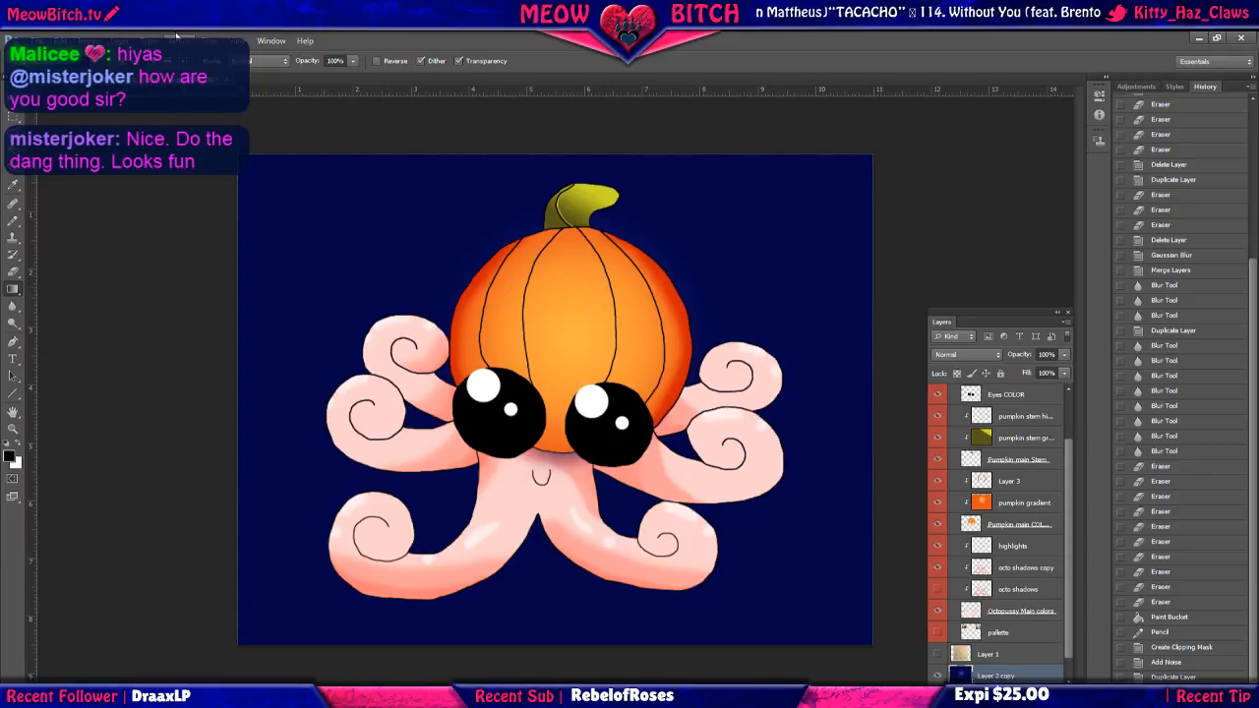
Compare the lens types of the Lens Flare filter and apply it to Layer 2 copy with 35mm Prime at 100% brightness.
left_click(210, 40)
mouse_move(297, 226)
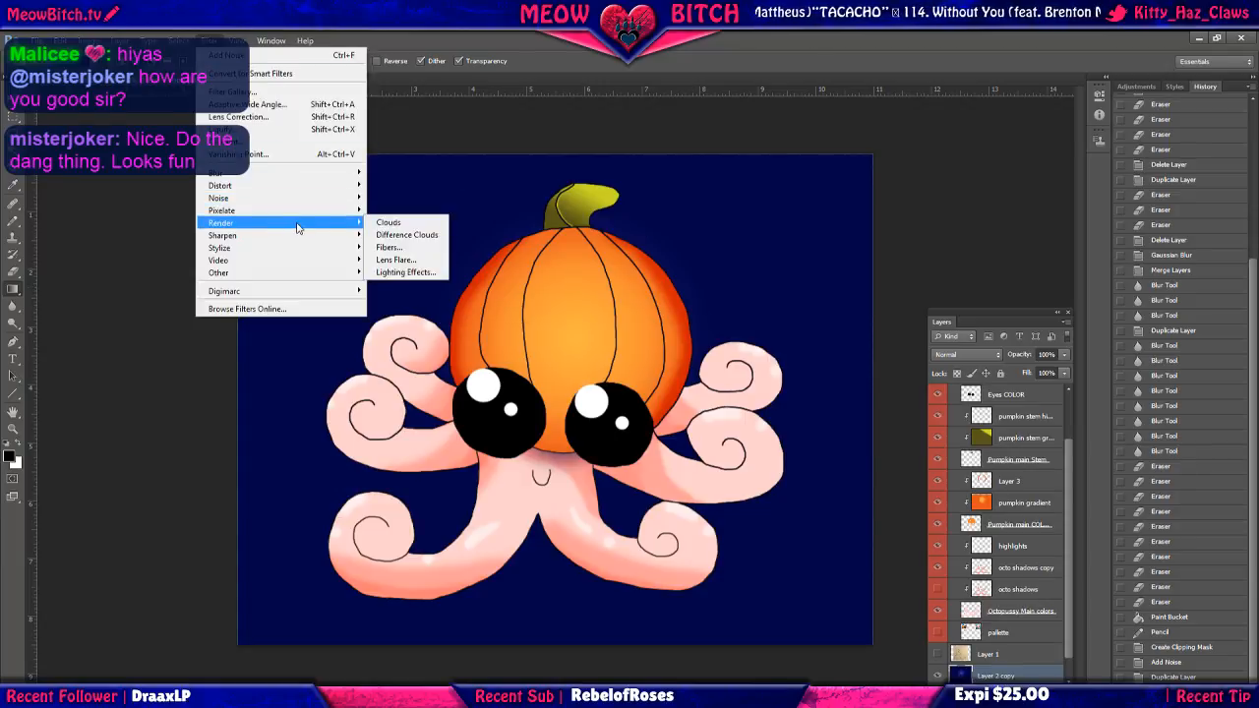
left_click(399, 260)
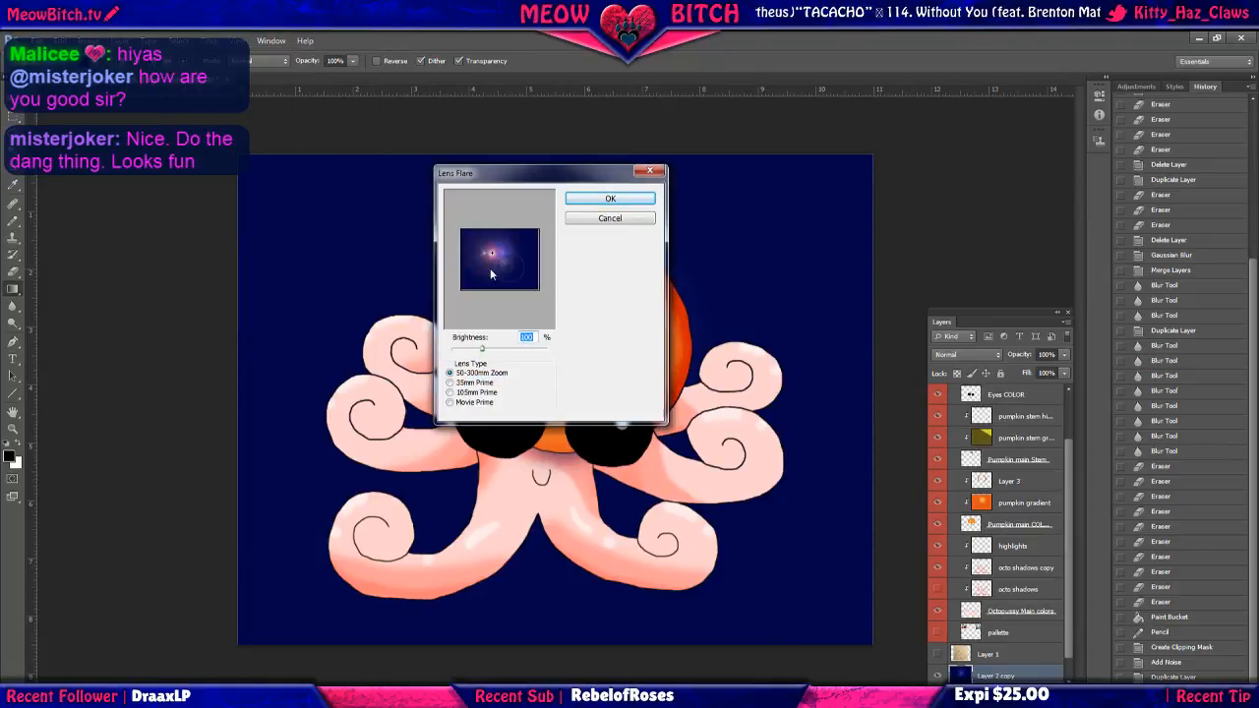
left_click(478, 383)
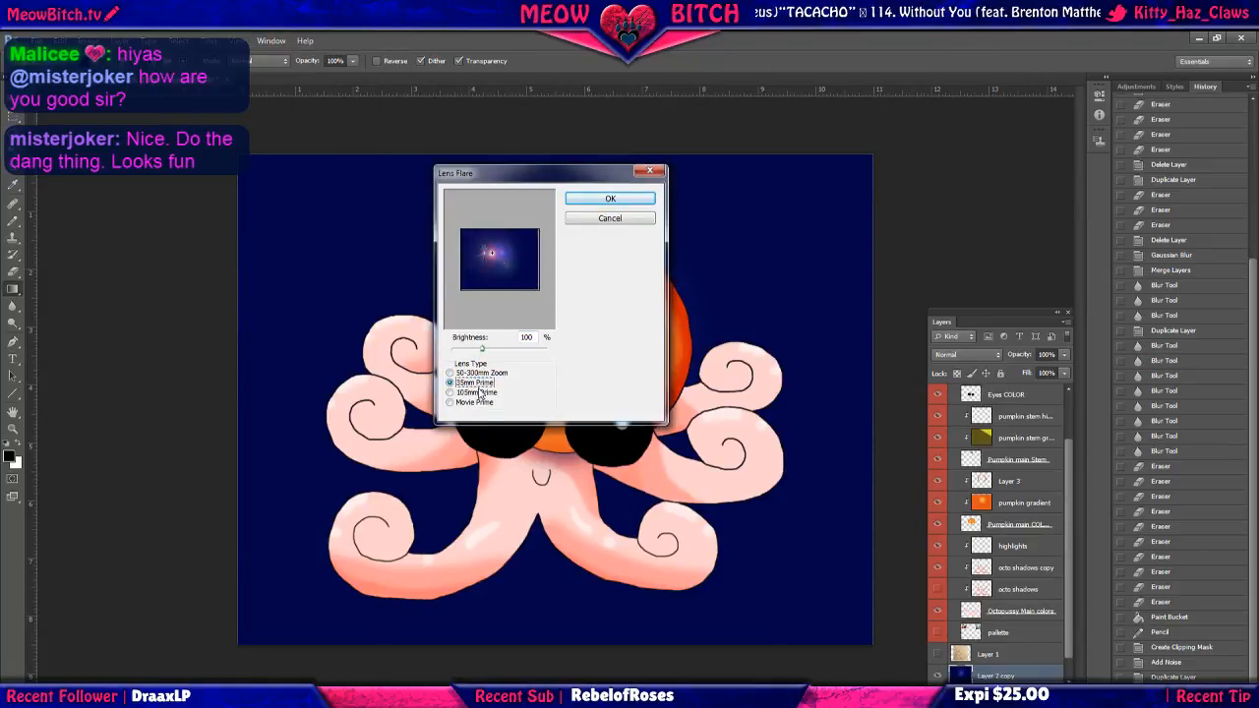
left_click(479, 392)
left_click(481, 402)
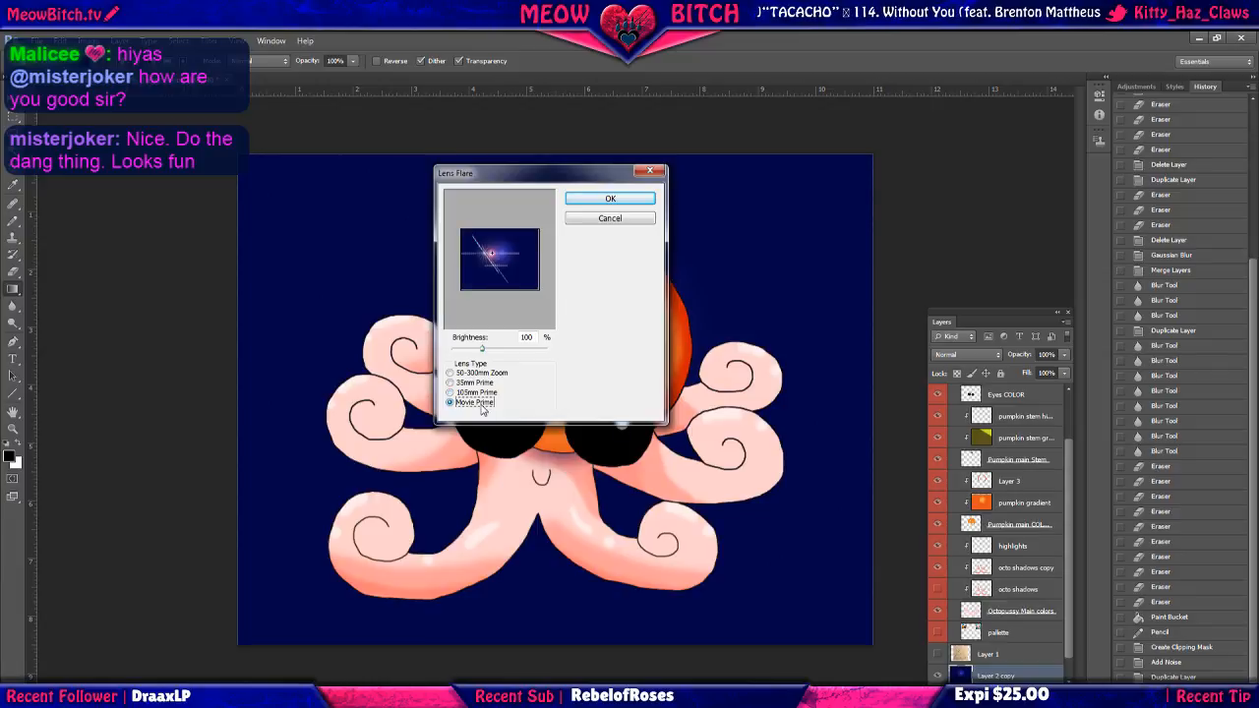
left_click(479, 393)
left_click(476, 382)
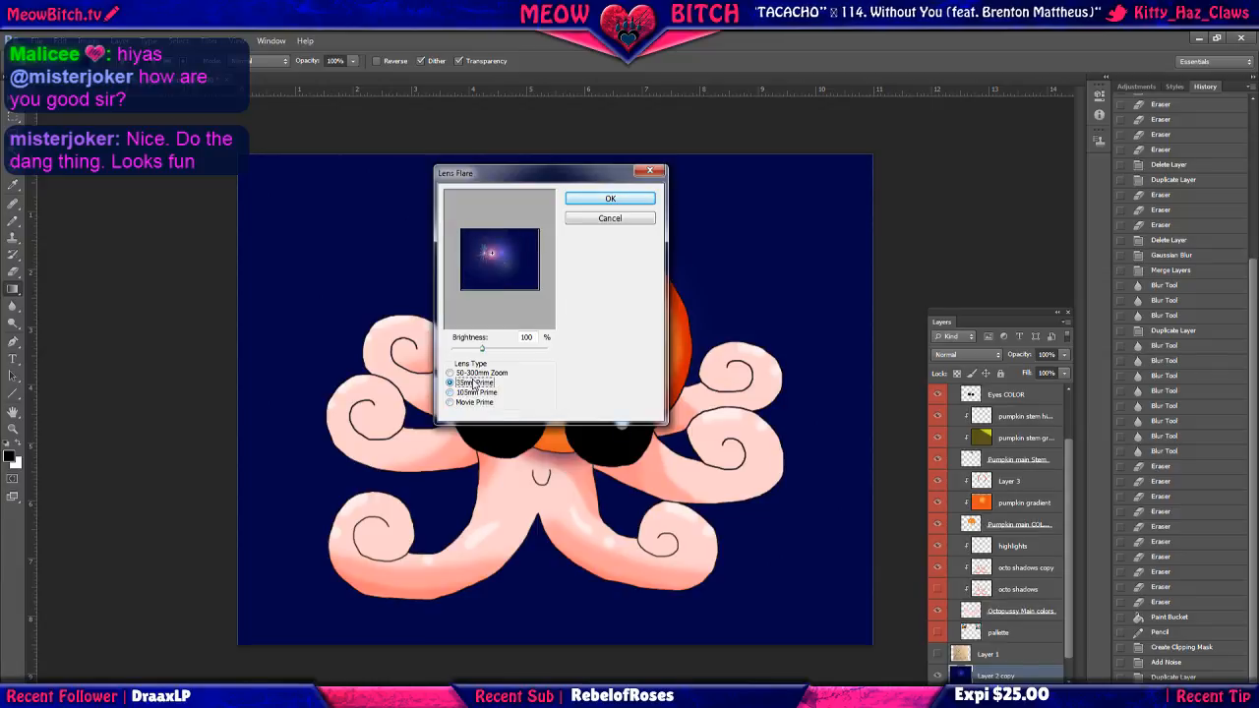
left_click(609, 201)
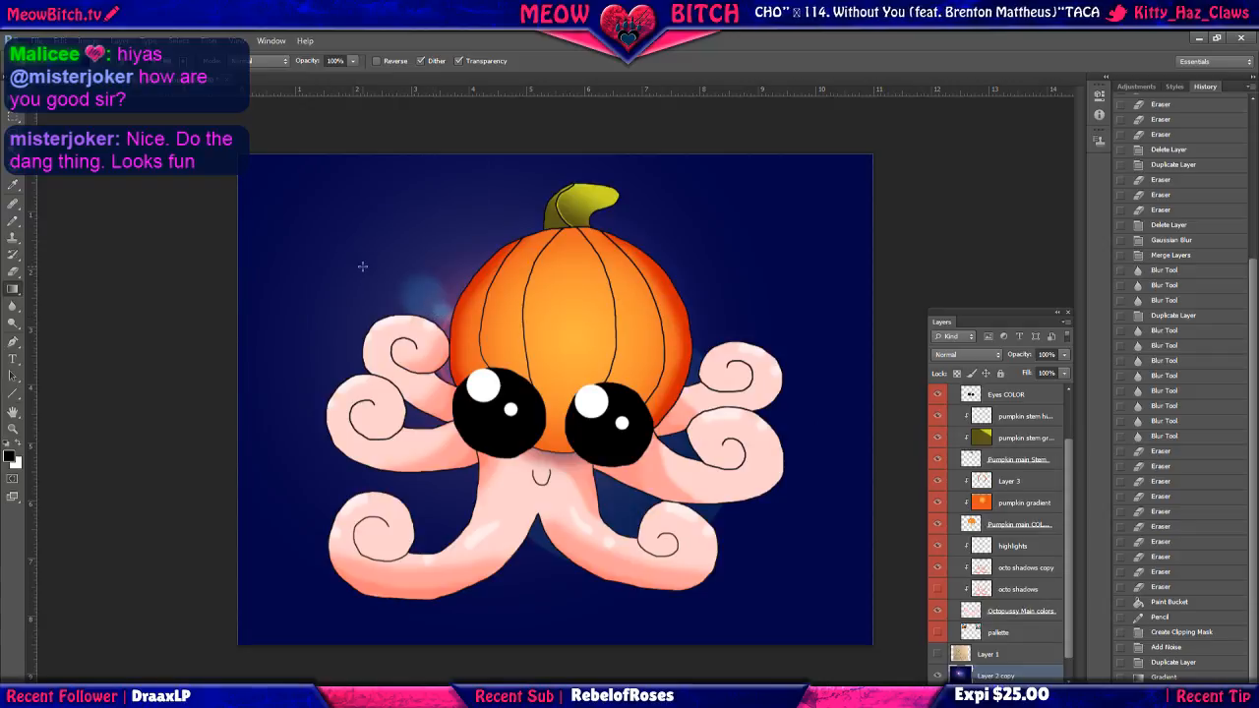
scroll(1042, 637, "down", 1)
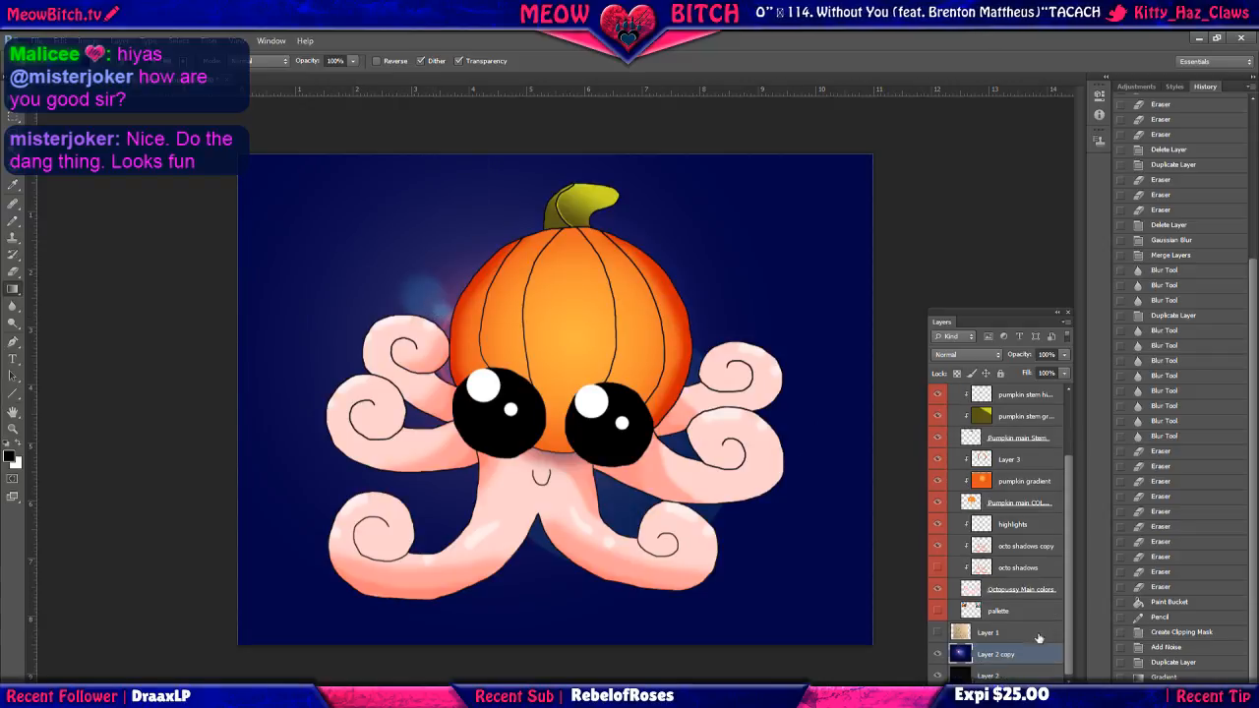
Undo the lens flare on Layer 2 copy and set up the Brush tool with the size 24 spatter preset.
key("ctrl+z")
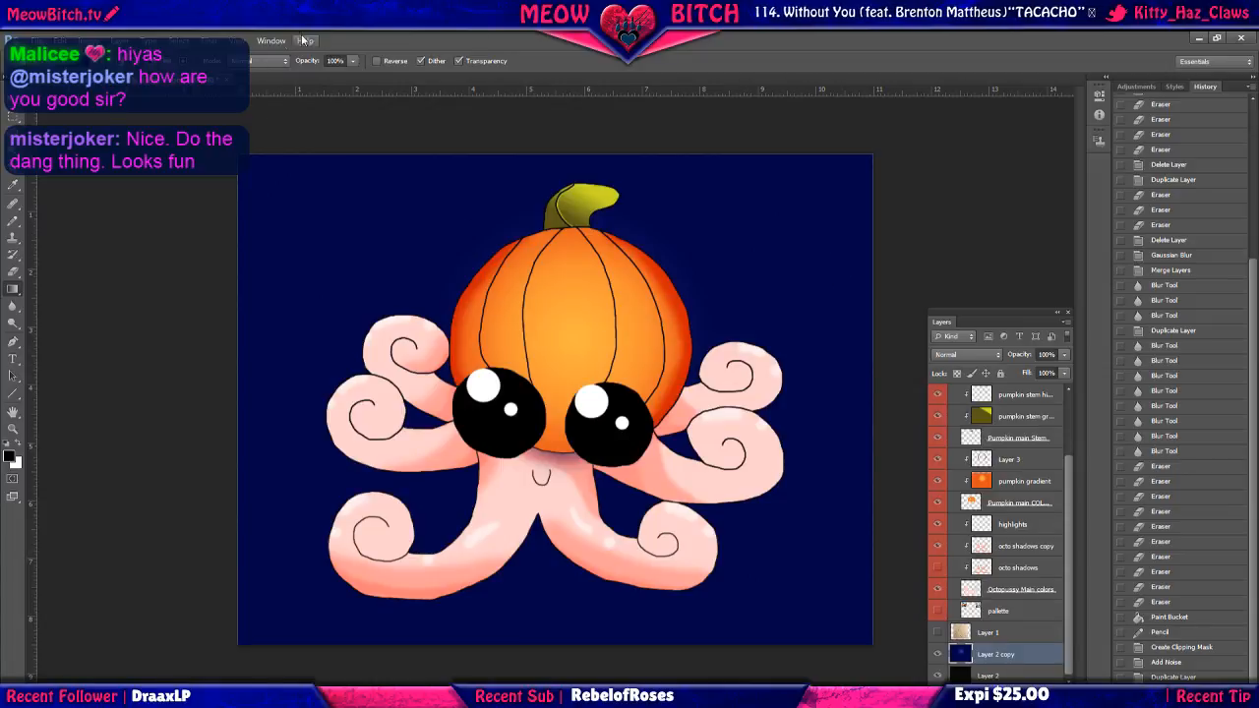
left_click(210, 41)
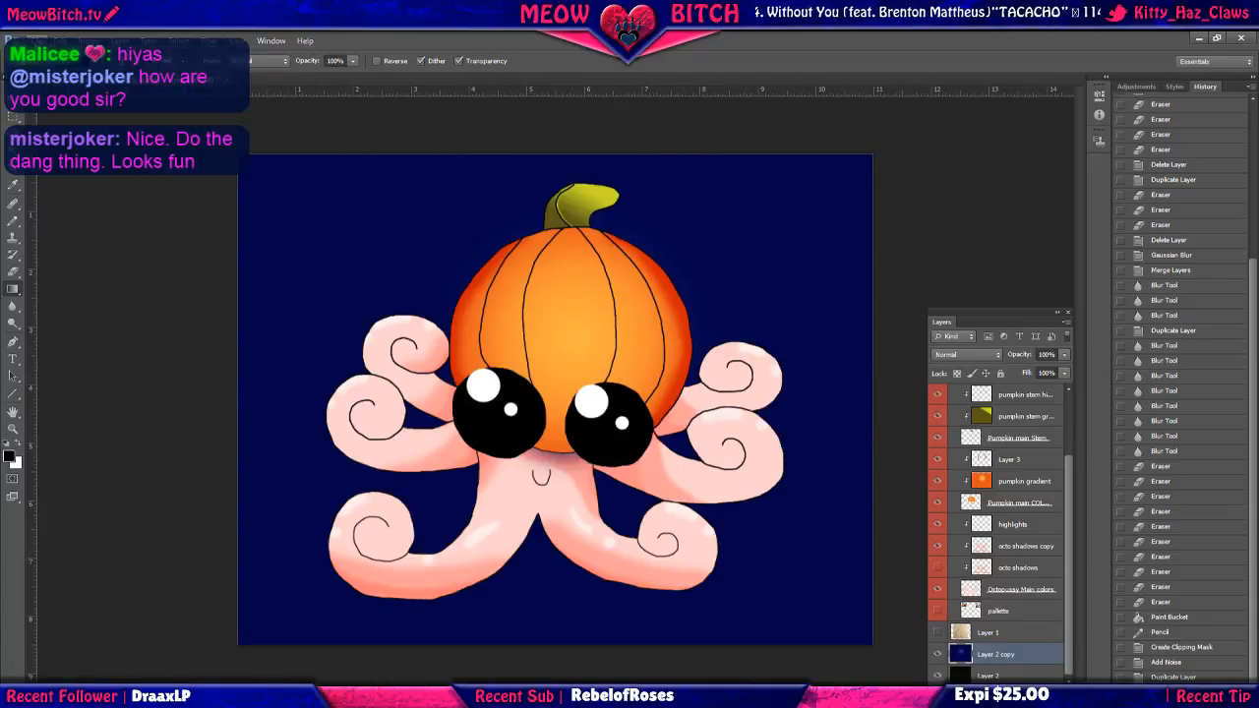
left_click(13, 224)
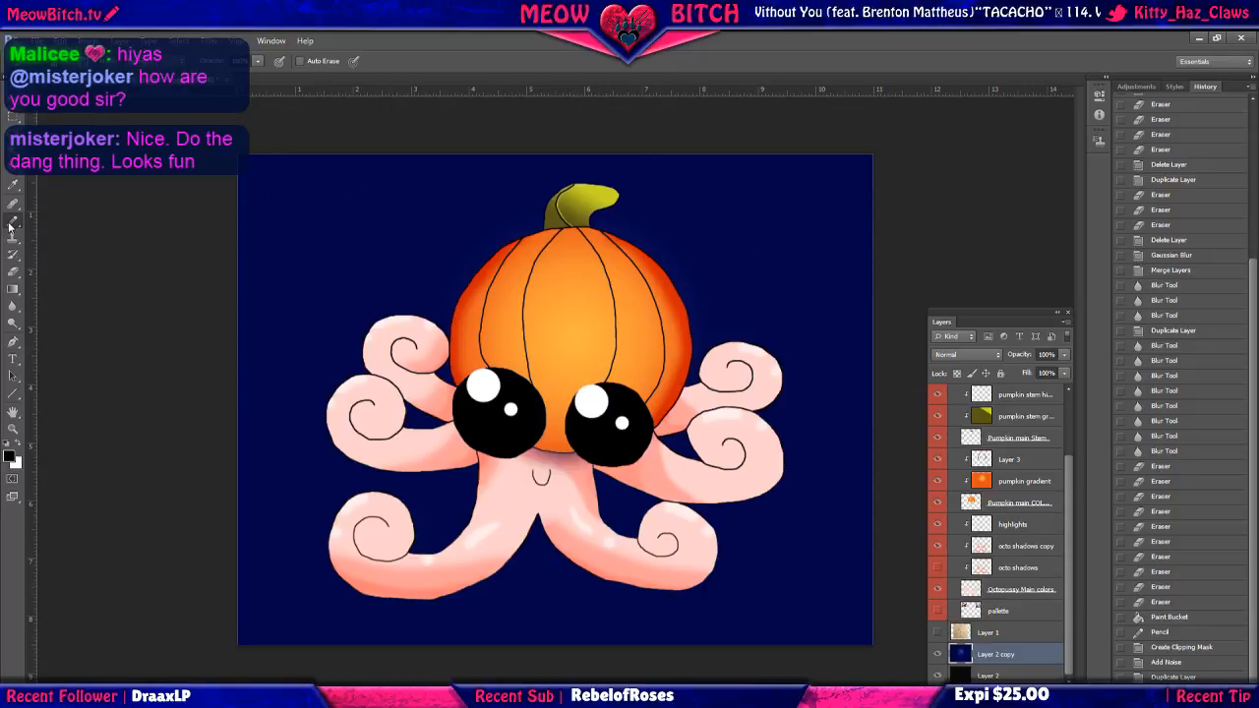
right_click(14, 224)
left_click(63, 219)
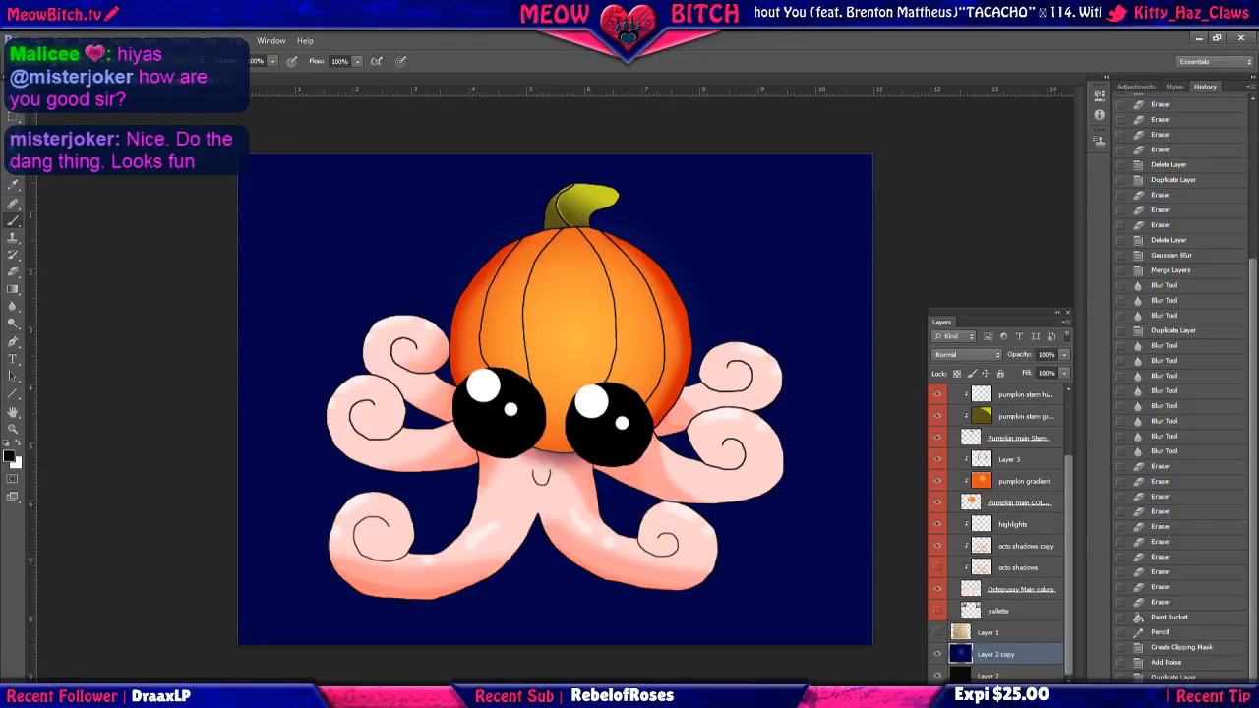
left_click(73, 63)
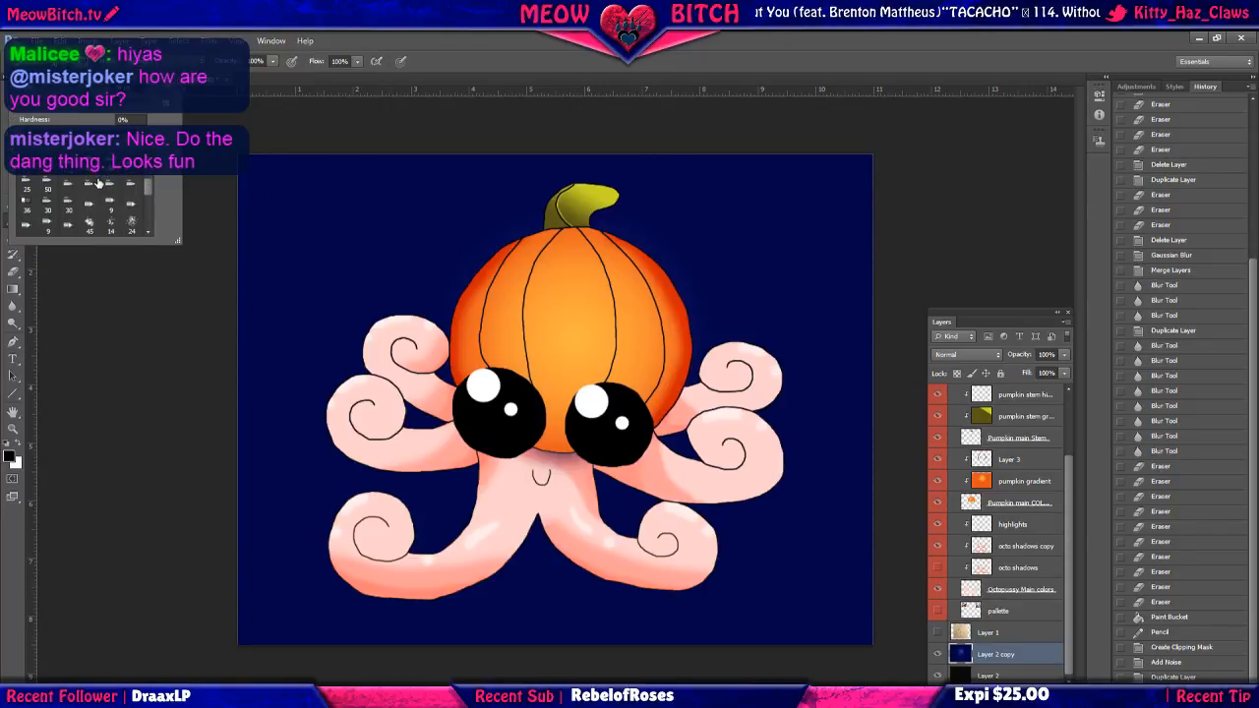
left_click(129, 188)
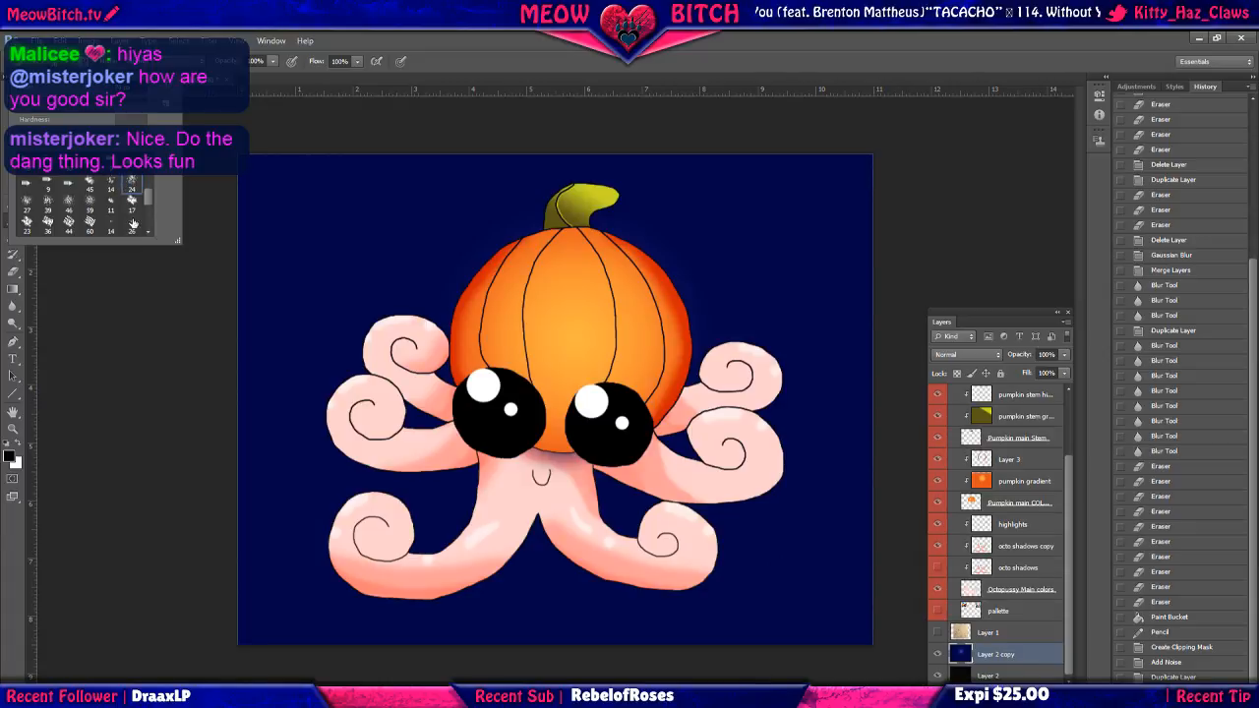
Set the foreground color to bright yellow f9fc21 and add a new layer directly above Layer 2 copy.
left_click(14, 455)
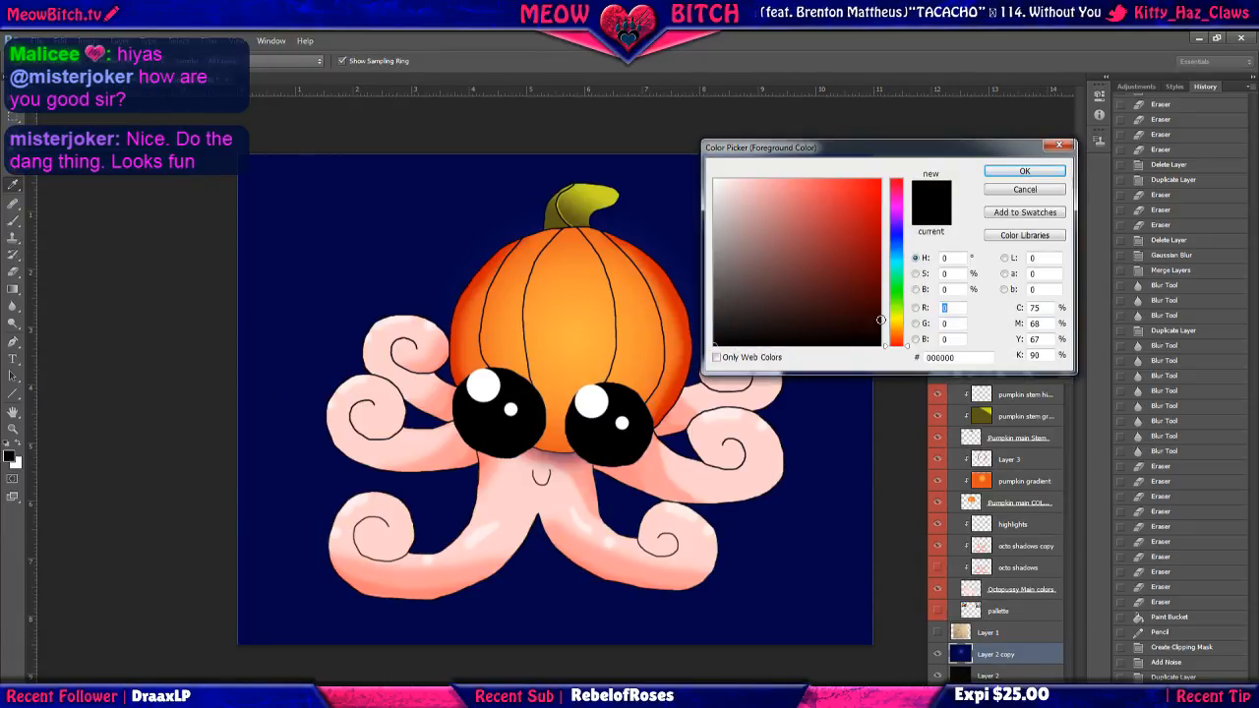
left_click(896, 318)
left_click(858, 181)
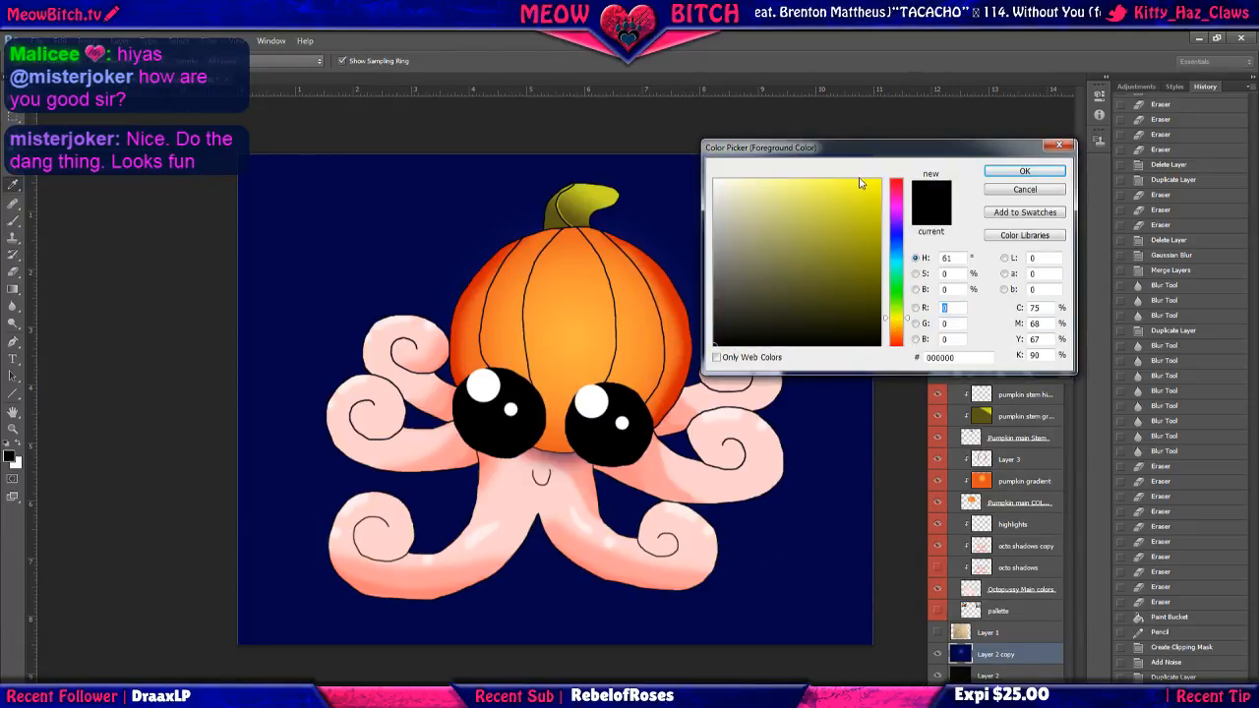
left_click(1024, 171)
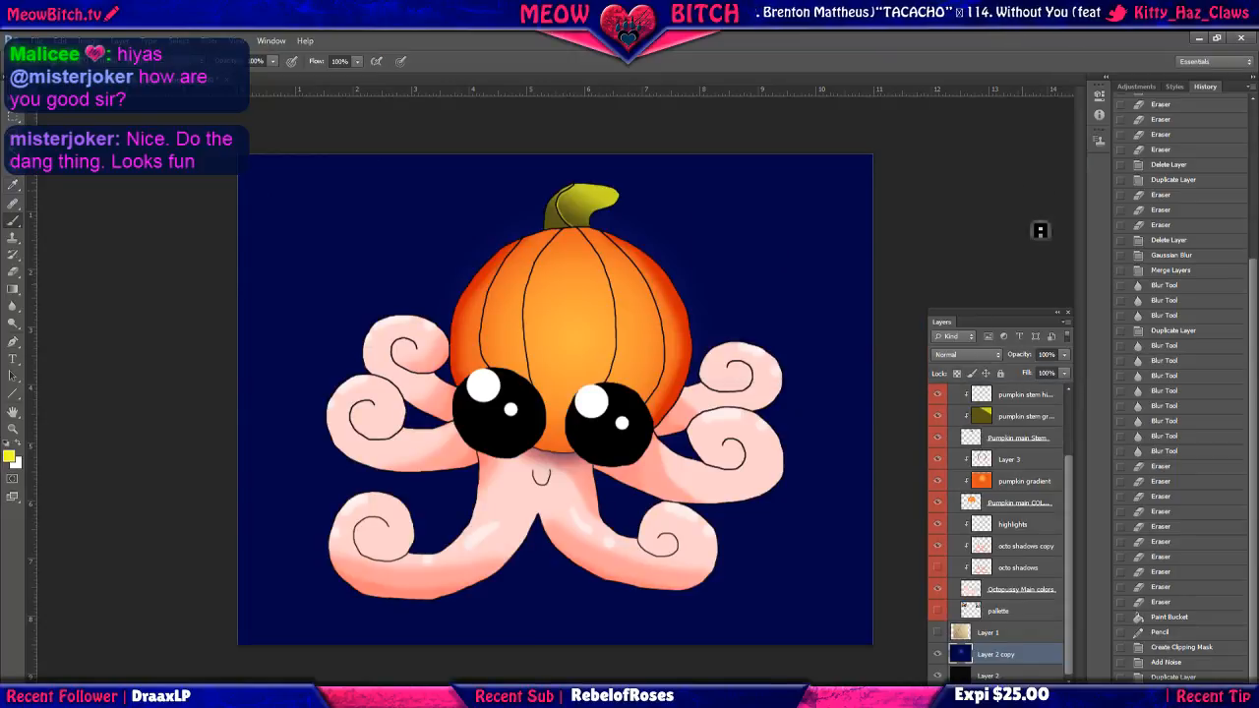
left_click(1035, 691)
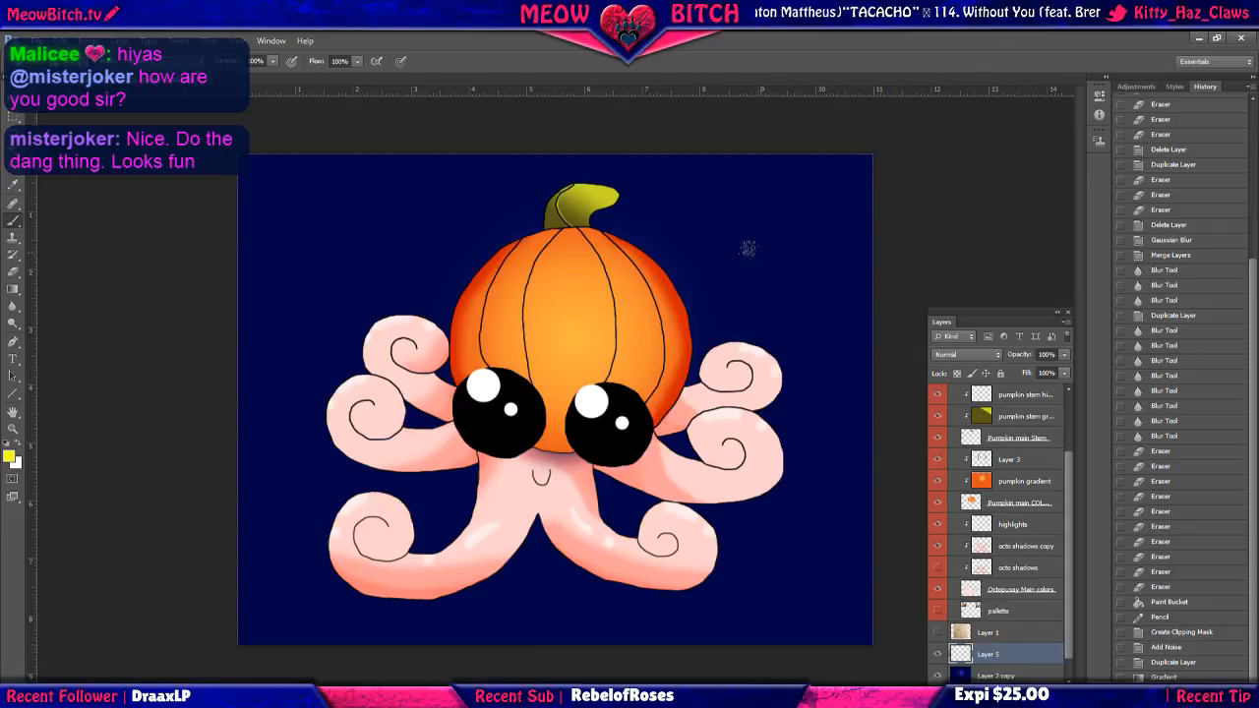
Try two yellow spatter dabs in the sky to the right of the pumpkin and undo them.
left_click(761, 246)
left_click(846, 344)
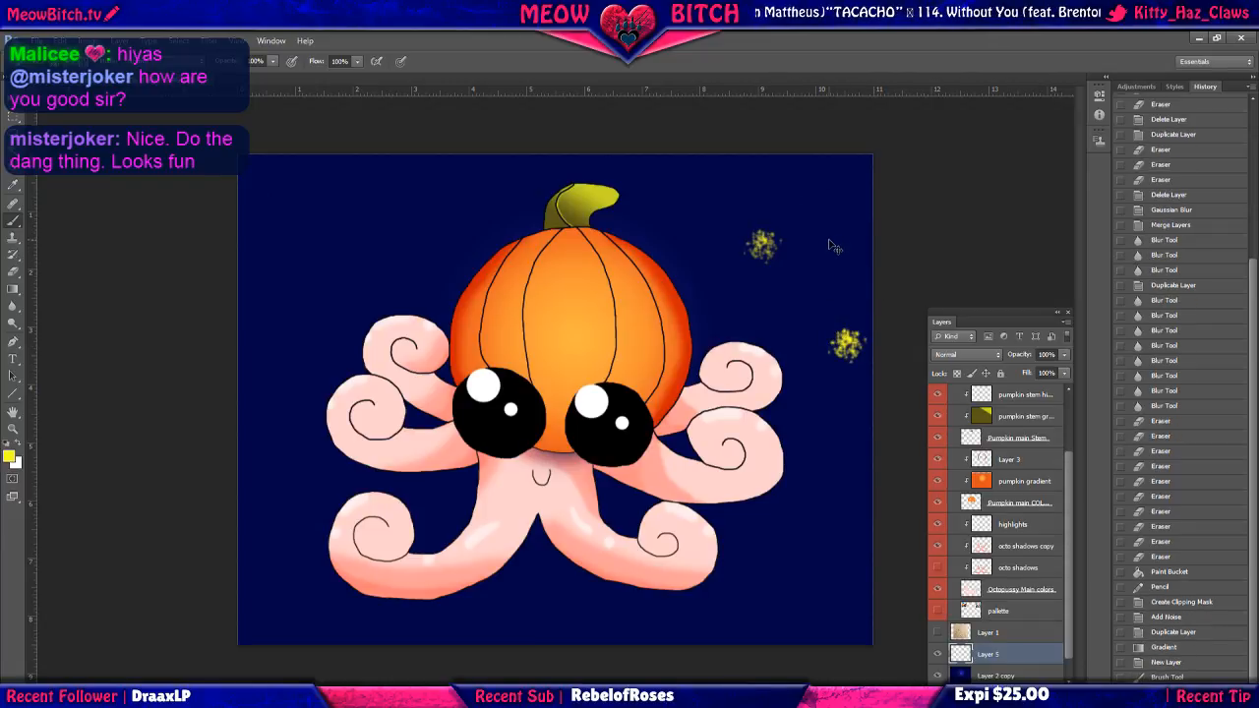
key("ctrl+alt+z")
key("ctrl+alt+z")
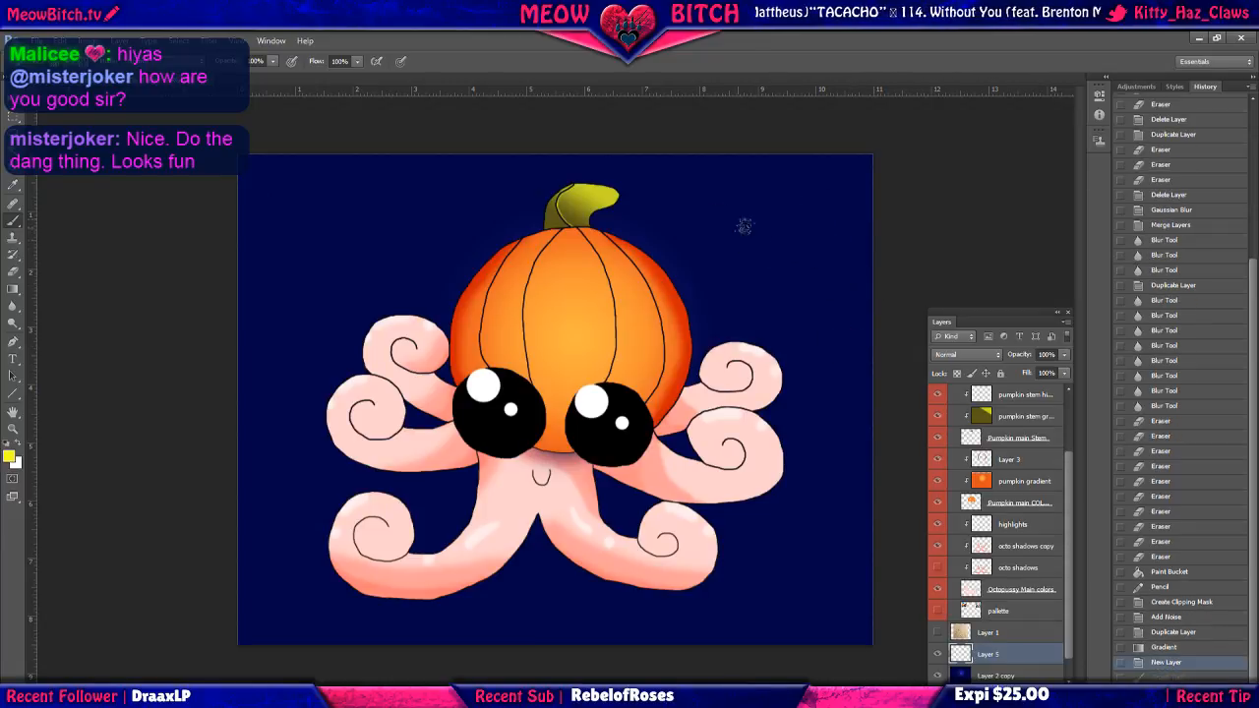
Scatter single yellow spatter dabs over the blue background all around the octopus on the new layer.
left_click(694, 204)
left_click(798, 195)
left_click(846, 268)
left_click(840, 421)
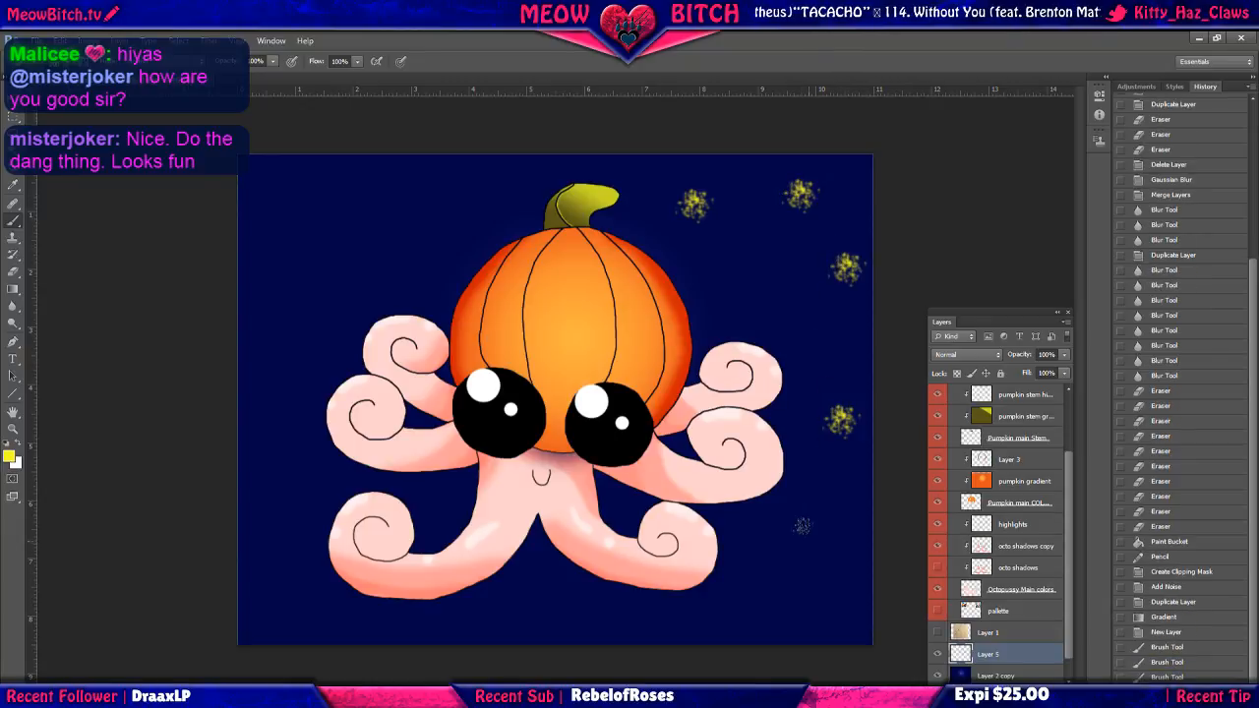
left_click(744, 536)
left_click(822, 484)
left_click(830, 590)
left_click(675, 613)
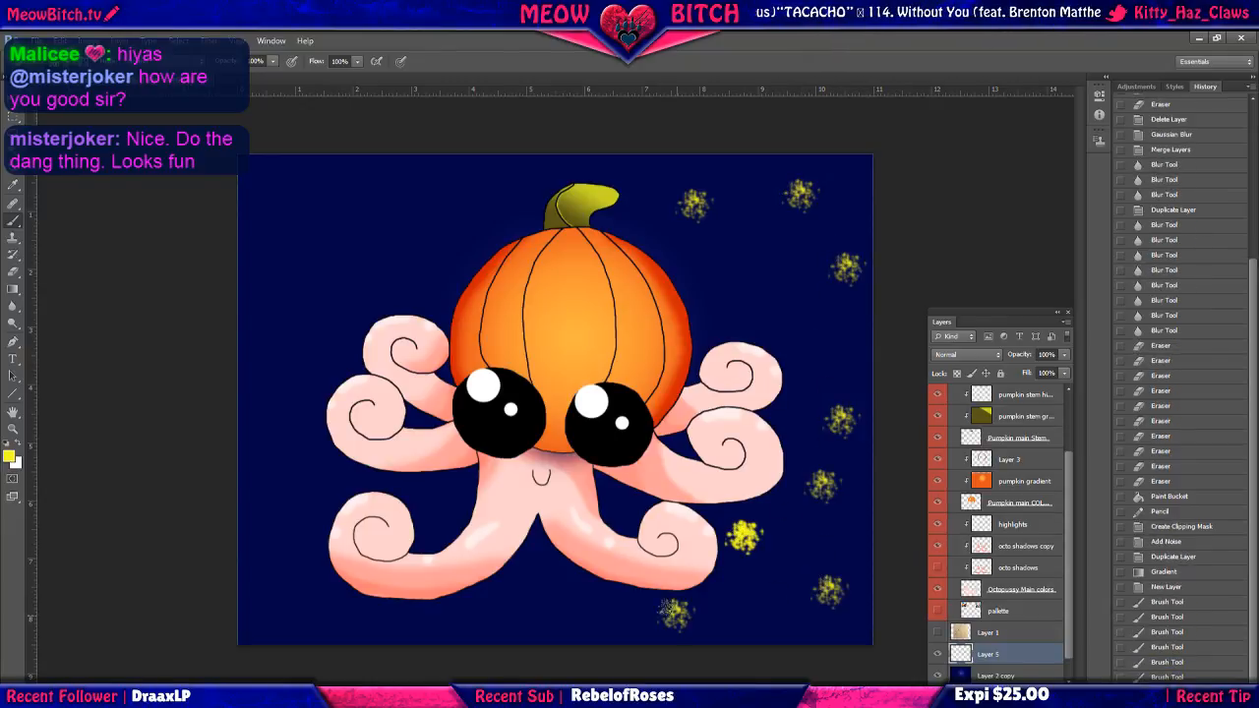
left_click(536, 598)
left_click(431, 616)
left_click(441, 485)
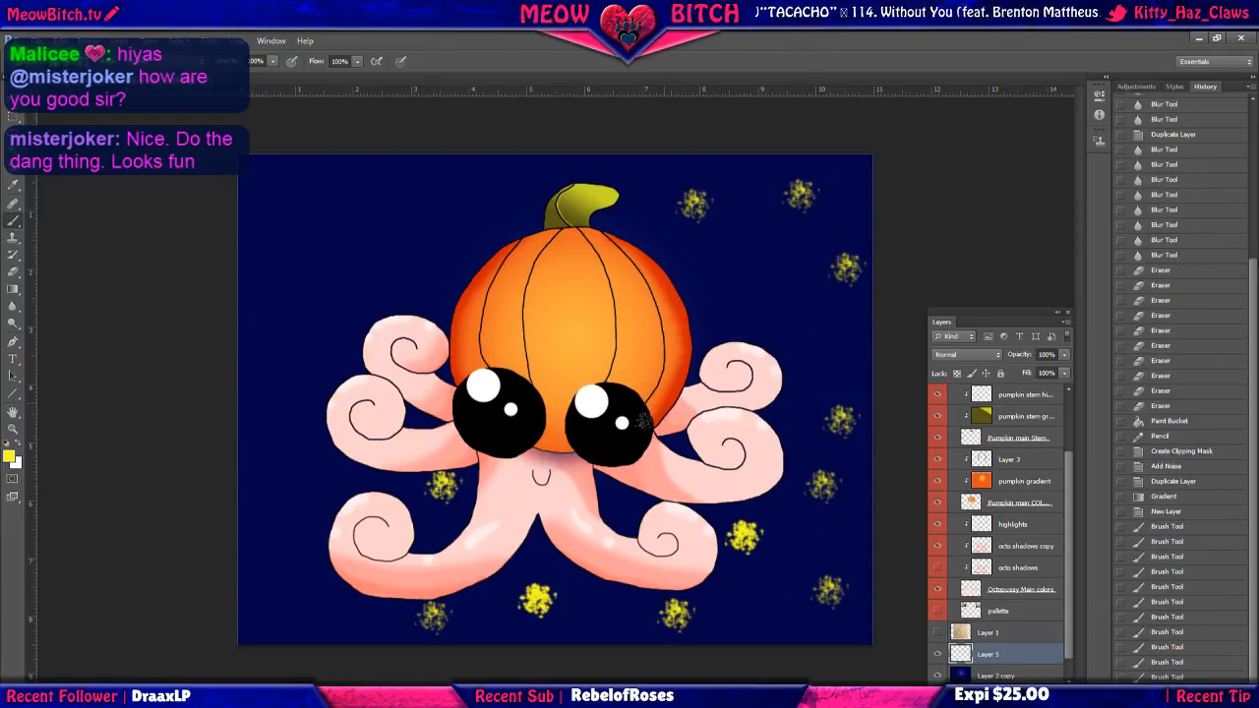
left_click(686, 288)
left_click(395, 254)
left_click(475, 181)
left_click(305, 179)
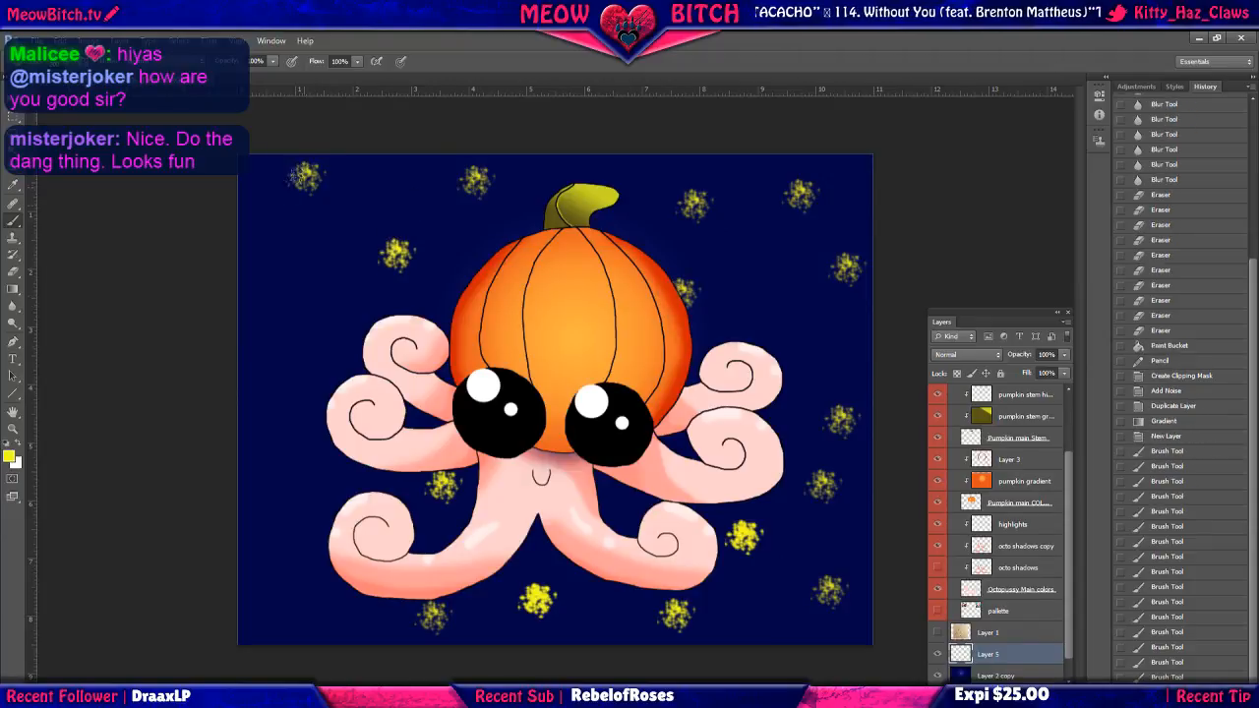
left_click(282, 272)
left_click(342, 213)
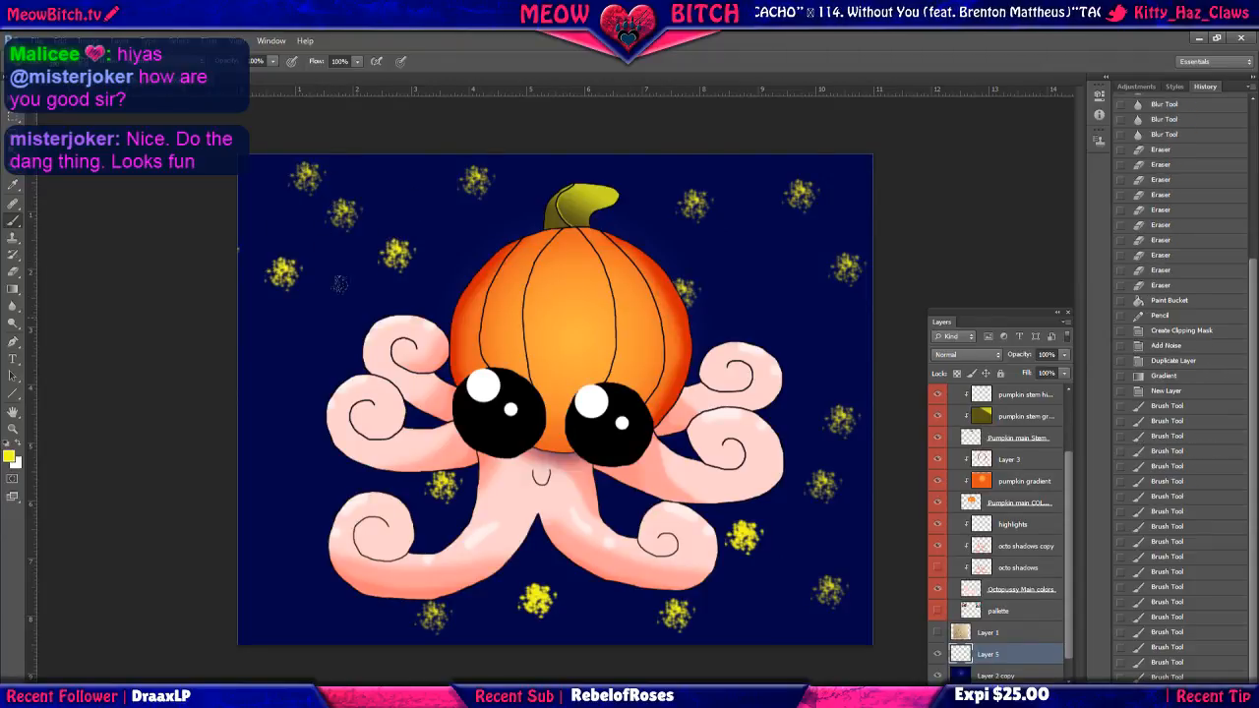
Add larger yellow spatter dabs along the canvas's left edge and in the remaining gaps around the octopus.
left_click(315, 351)
left_click(257, 476)
left_click(275, 626)
left_click(263, 541)
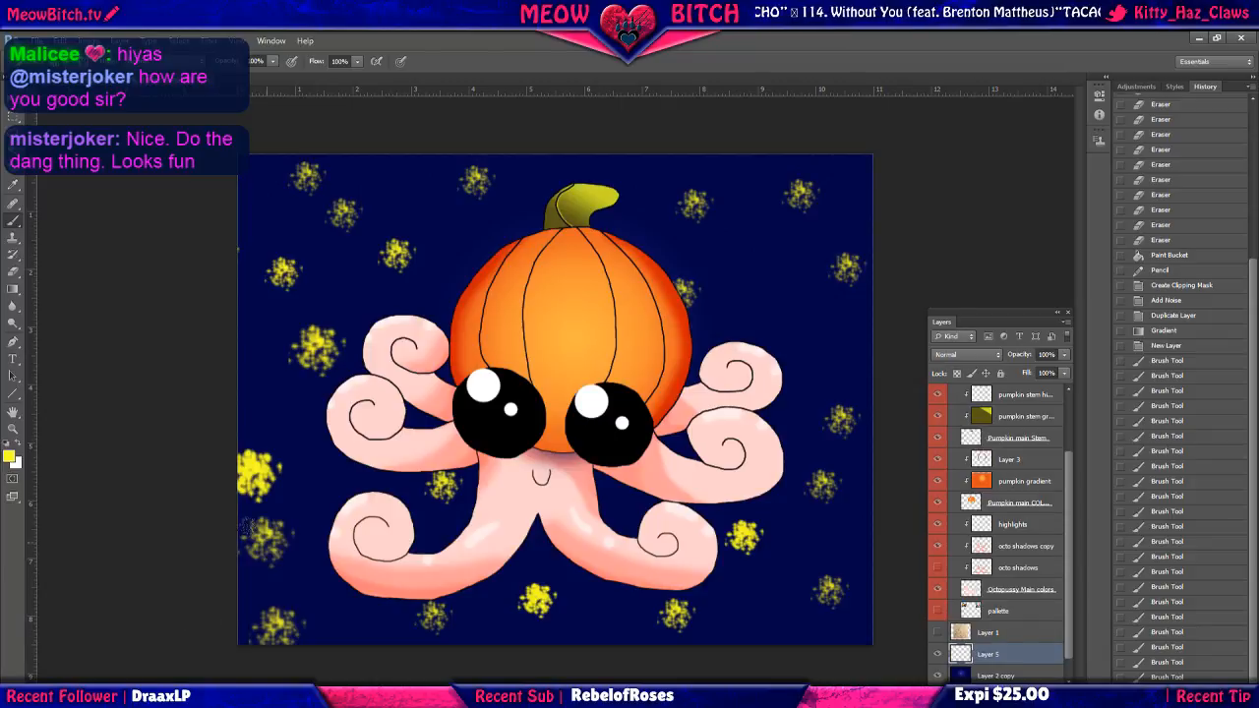
left_click(783, 301)
left_click(622, 163)
left_click(493, 238)
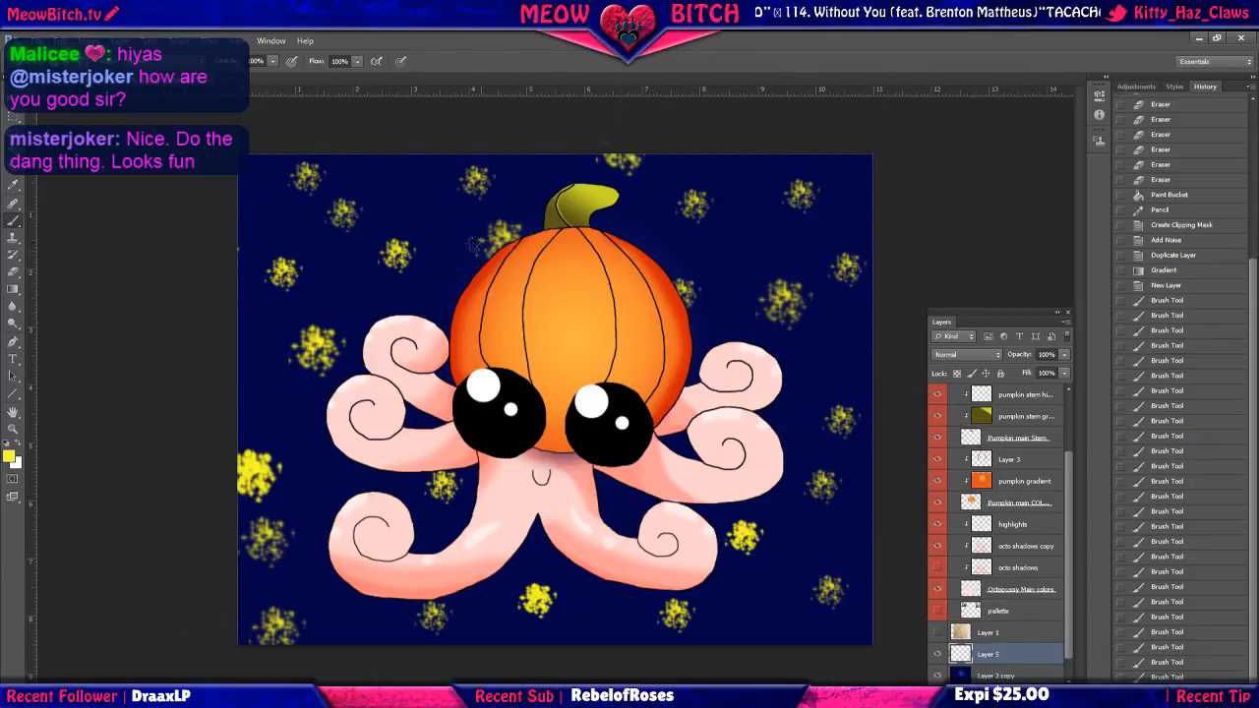
left_click(324, 384)
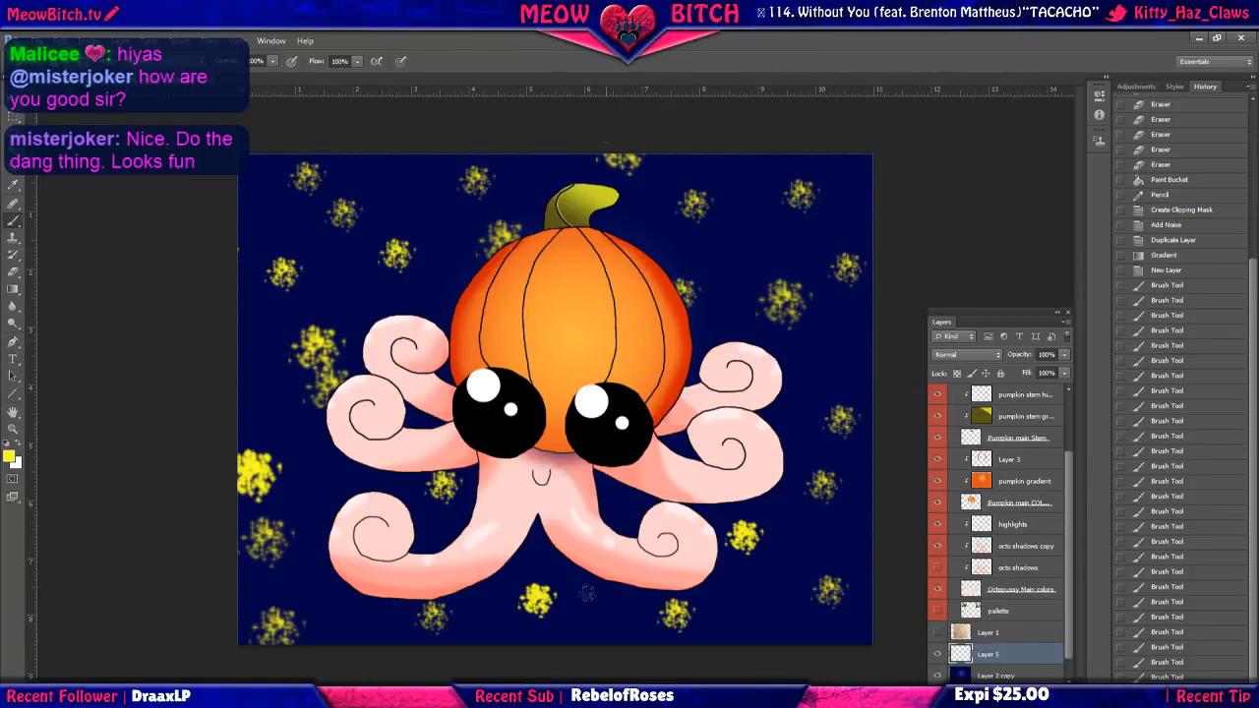
left_click(606, 614)
left_click(835, 337)
left_click(853, 177)
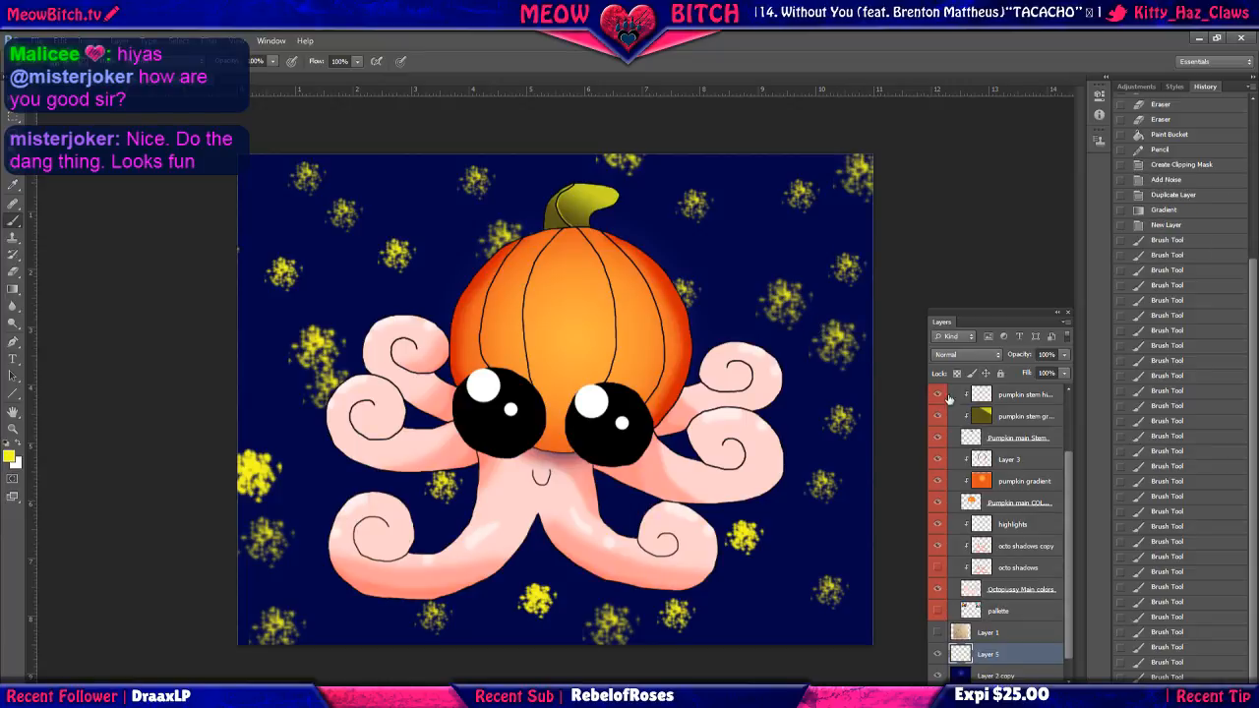
Try the spatter layer at 29% opacity, then set its fill to 67% and its opacity to 71%.
left_click(1064, 357)
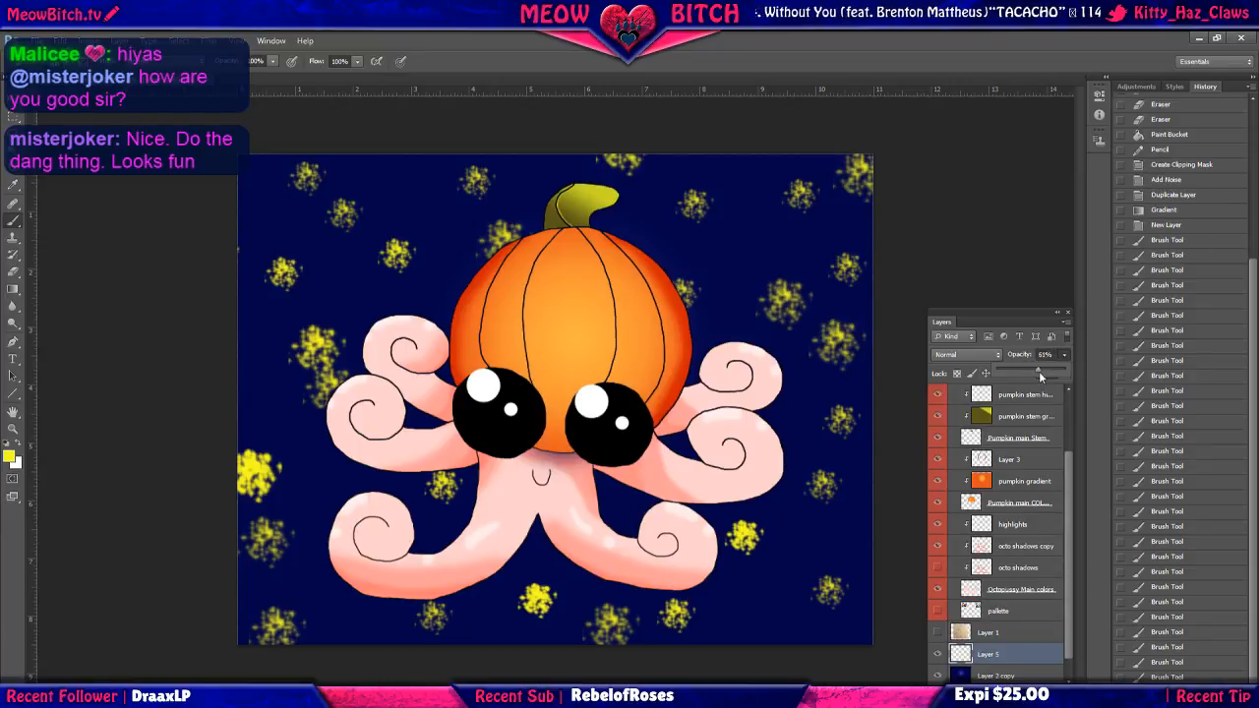
left_click_drag(1039, 370, 1017, 373)
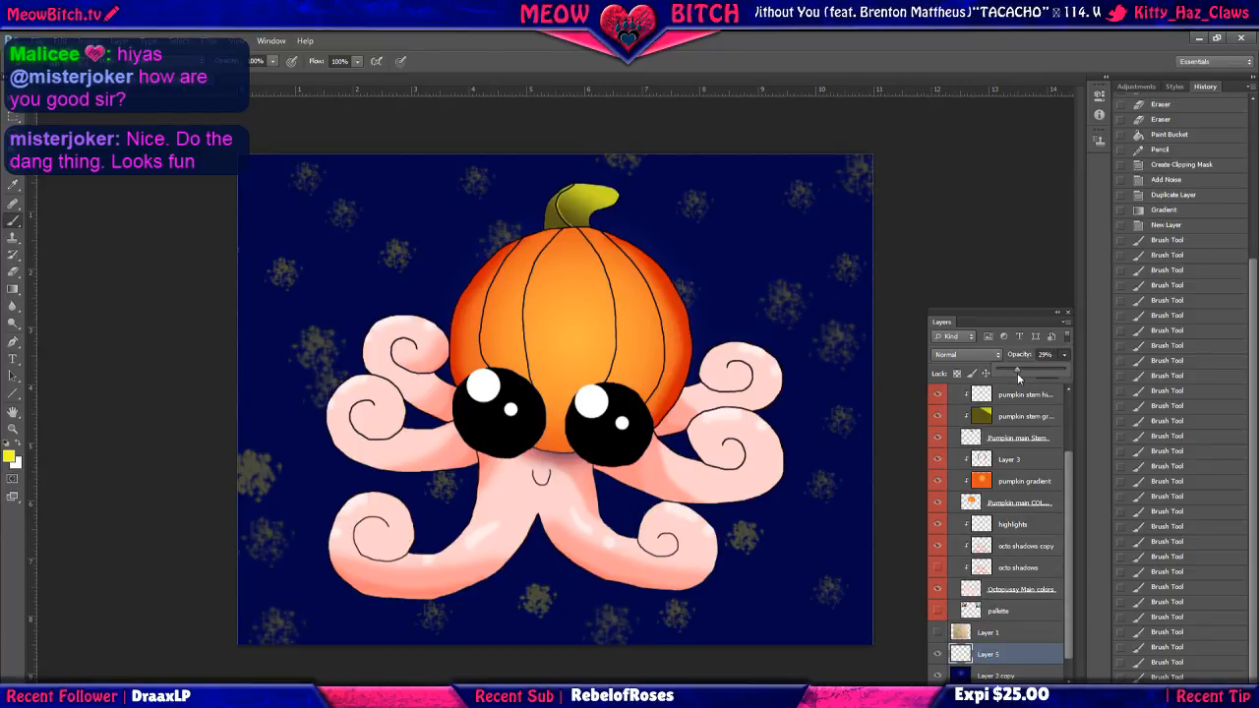
left_click(1065, 381)
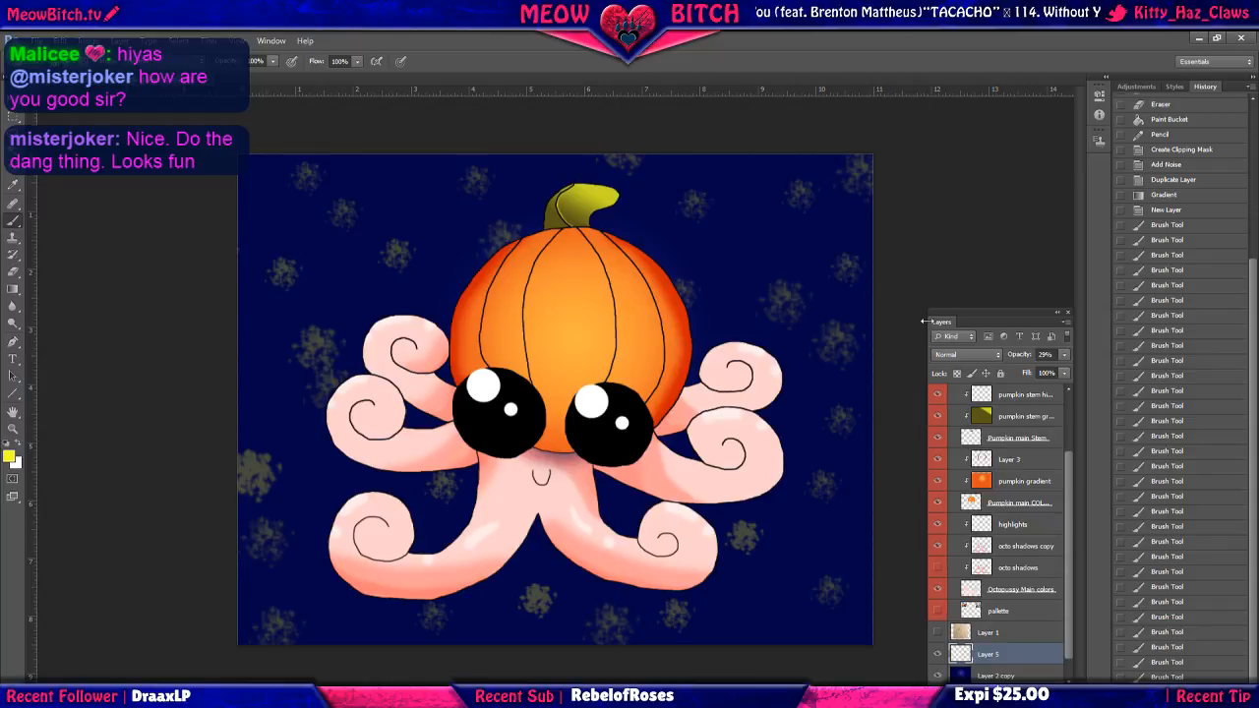
left_click(1065, 356)
left_click_drag(1021, 370, 1050, 377)
left_click(1070, 384)
left_click(1065, 375)
left_click(1066, 356)
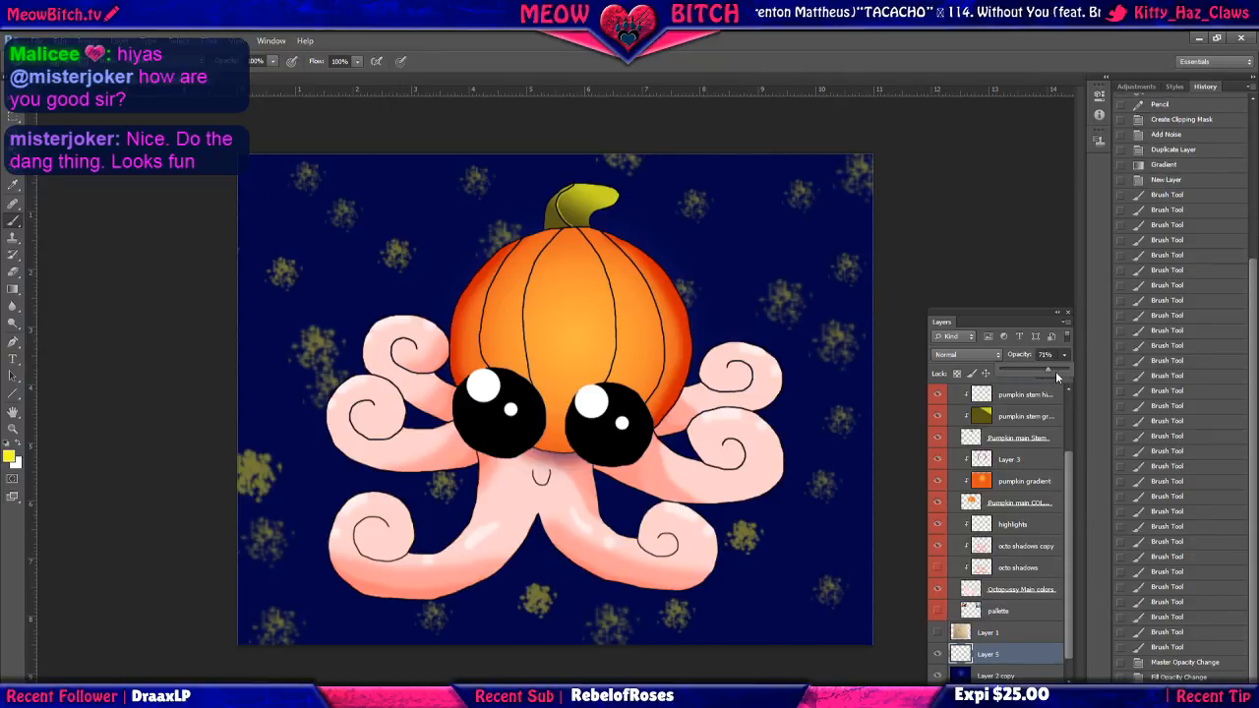
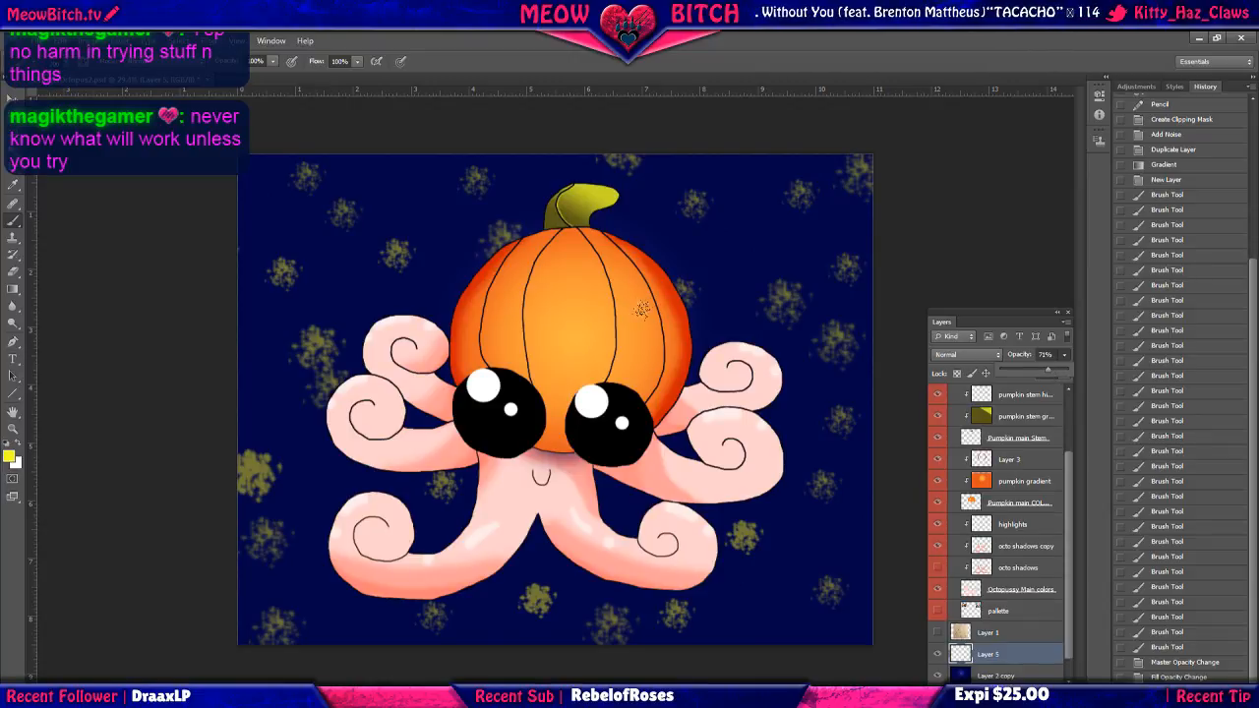
Undo the opacity and fill changes and every yellow spatter dab, back to the newly added empty layer.
key("ctrl+alt+z")
key("ctrl+alt+z")
key("ctrl+alt+z")
key("ctrl+alt+z")
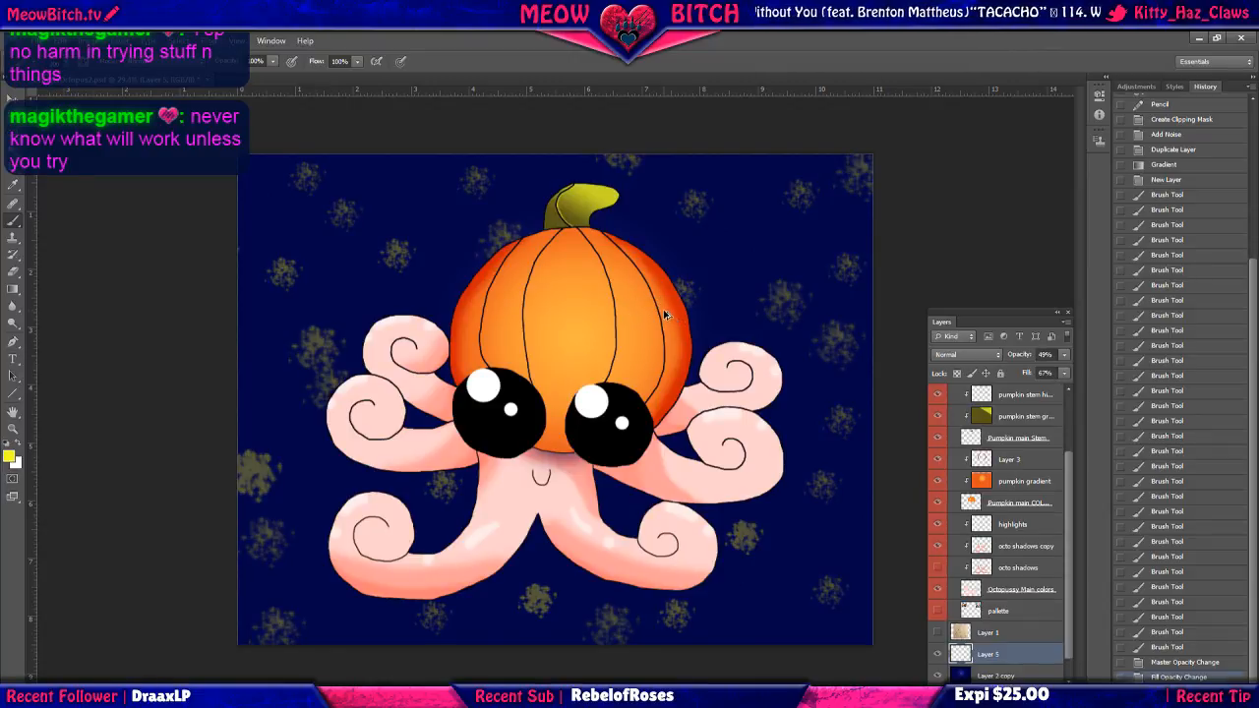
key("ctrl+alt+z")
key("ctrl+alt+z")
key("ctrl+alt+z")
key("ctrl+alt+z")
key("ctrl+alt+z")
key("ctrl+alt+z")
key("ctrl+alt+z")
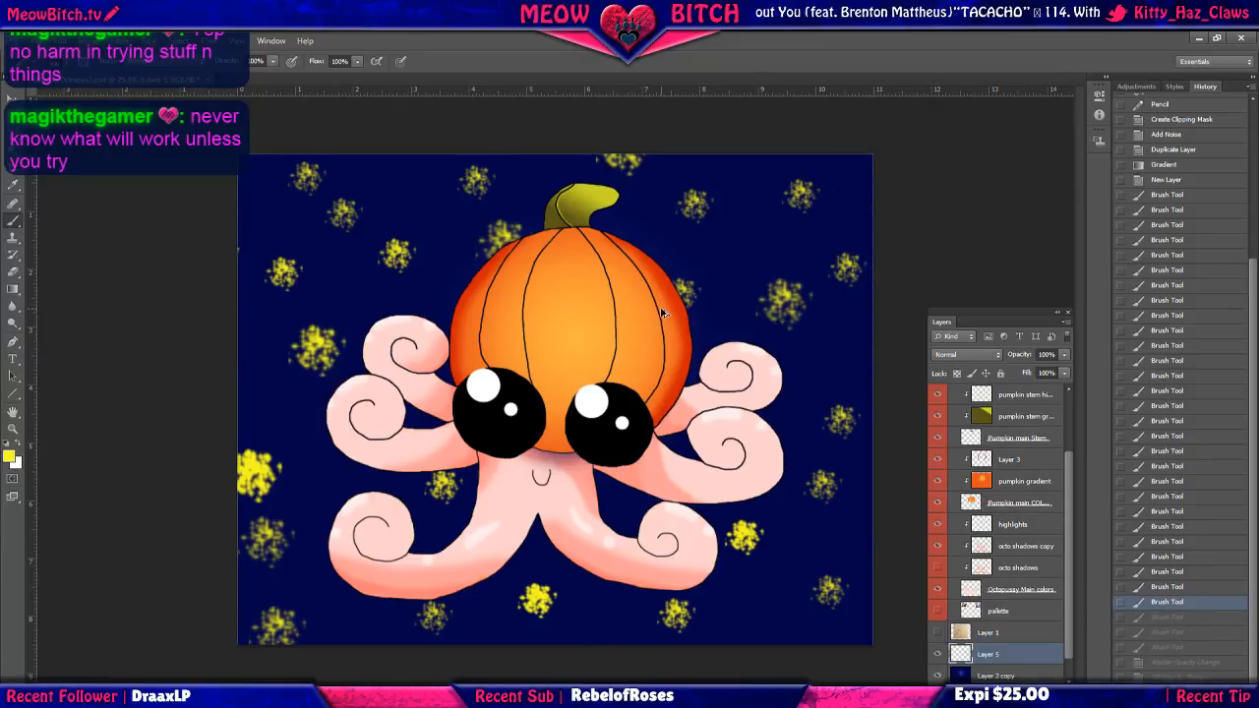
key("ctrl+alt+z")
key("ctrl+alt+z")
key("ctrl+alt+z")
key("ctrl+alt+z")
key("ctrl+alt+z")
key("ctrl+alt+z")
key("ctrl+alt+z")
key("ctrl+alt+z")
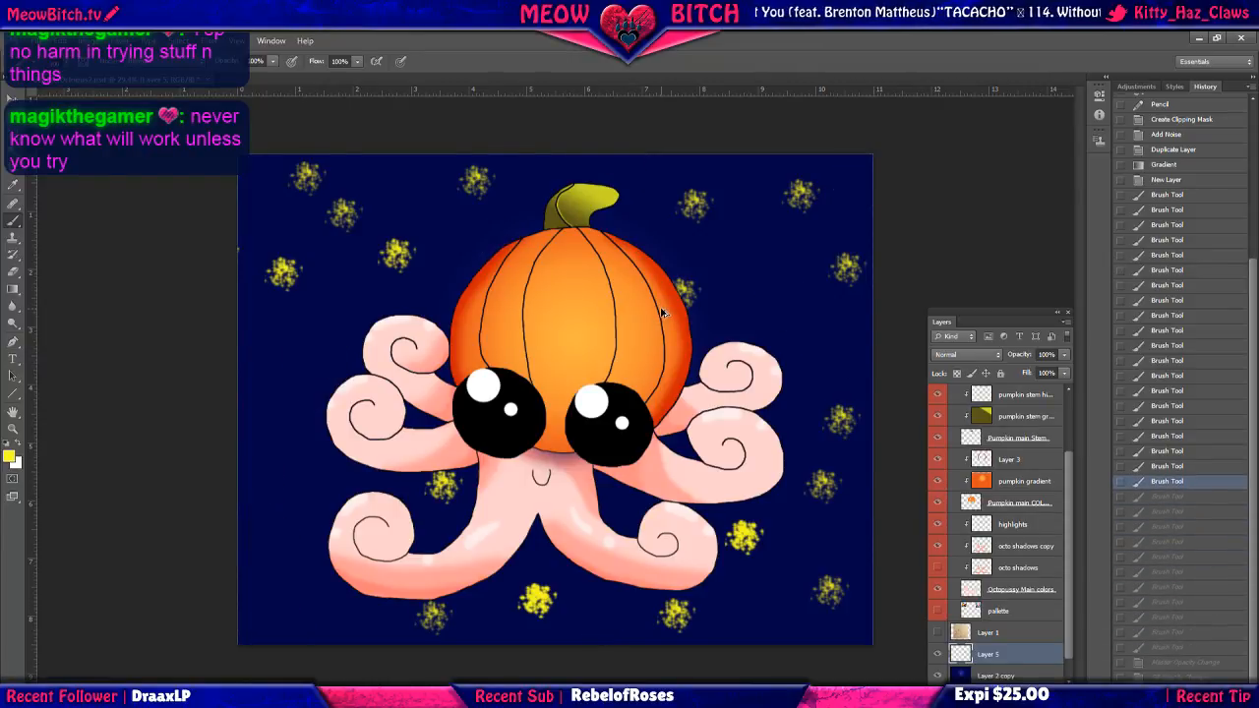
key("ctrl+alt+z")
key("ctrl+alt+z")
key("ctrl+alt+z")
key("ctrl+alt+z")
key("ctrl+alt+z")
key("ctrl+alt+z")
key("ctrl+alt+z")
key("ctrl+alt+z")
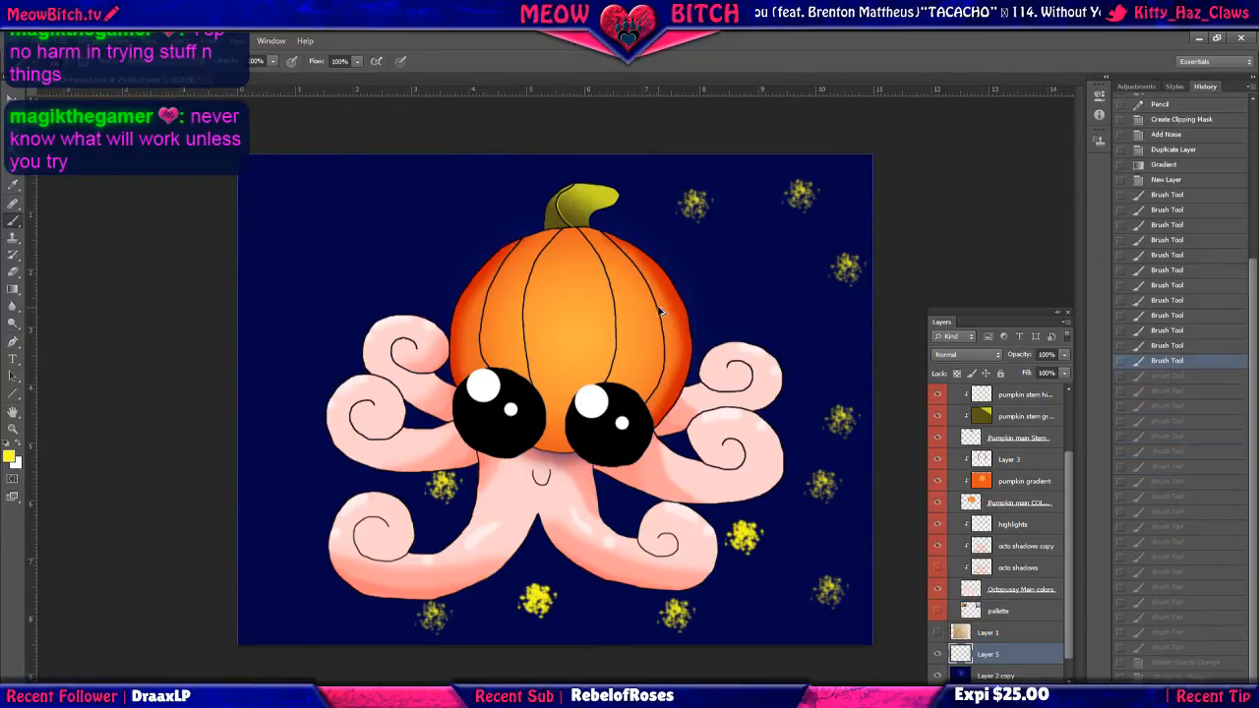
key("ctrl+alt+z")
key("ctrl+alt+z")
key("ctrl+alt+z")
key("ctrl+alt+z")
key("ctrl+alt+z")
key("ctrl+alt+z")
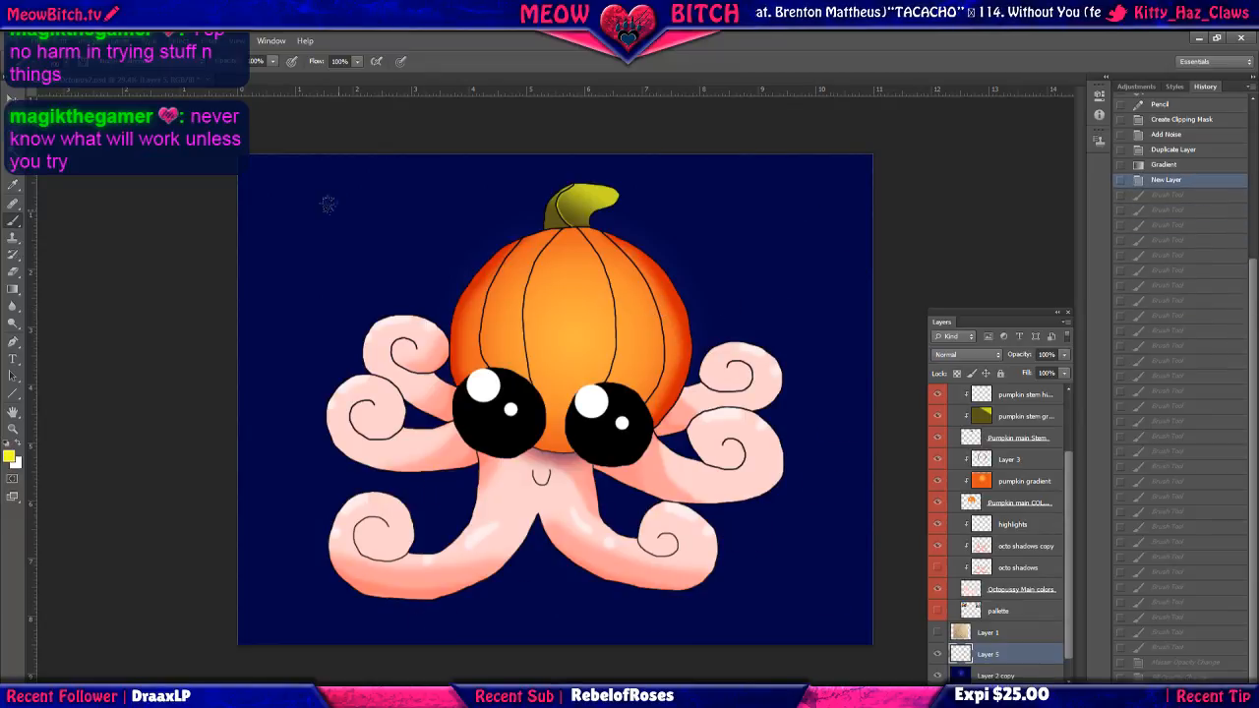
Choose a round brush tip and set the foreground colour to a very pale lavender with hue 247.
left_click(66, 62)
scroll(101, 193, "up", 5)
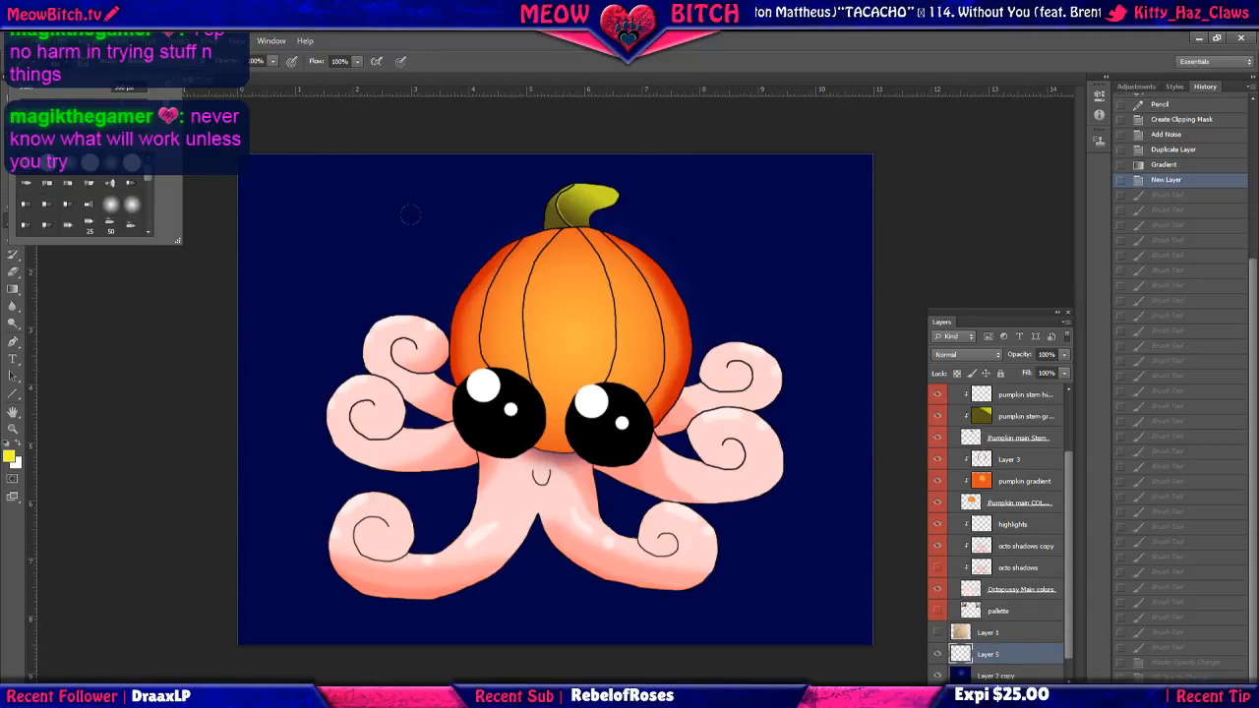
left_click(393, 145)
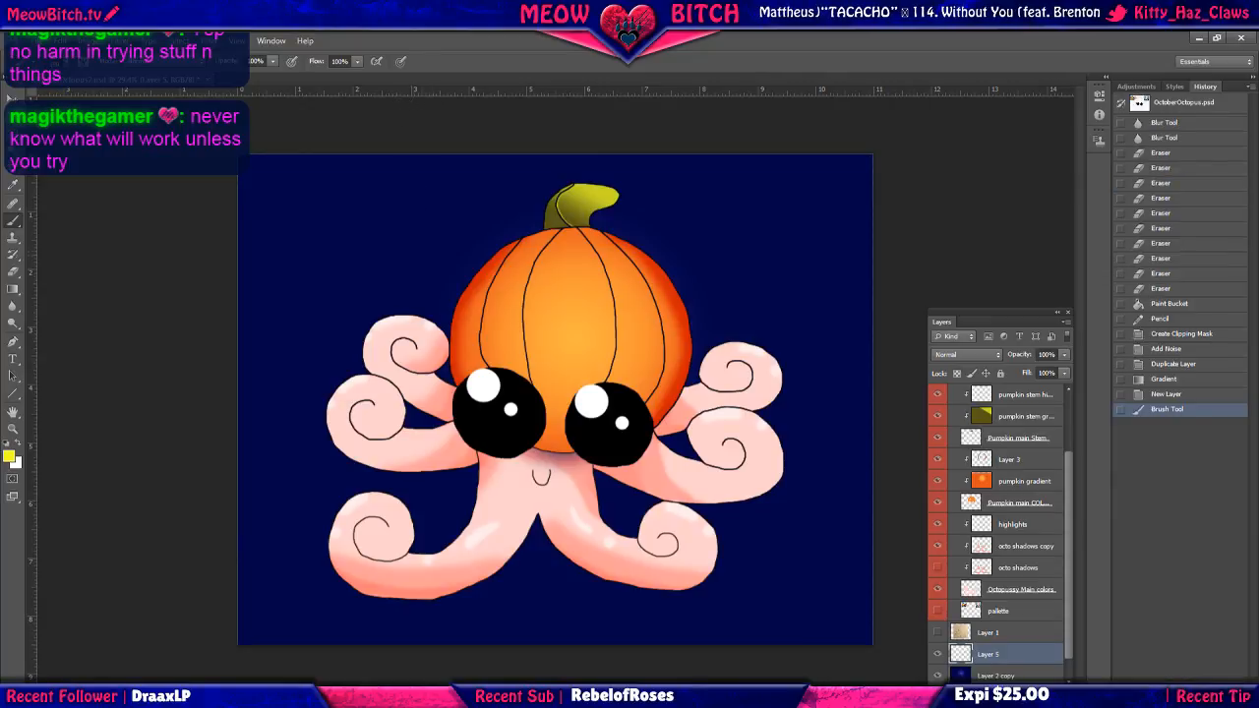
left_click(10, 457)
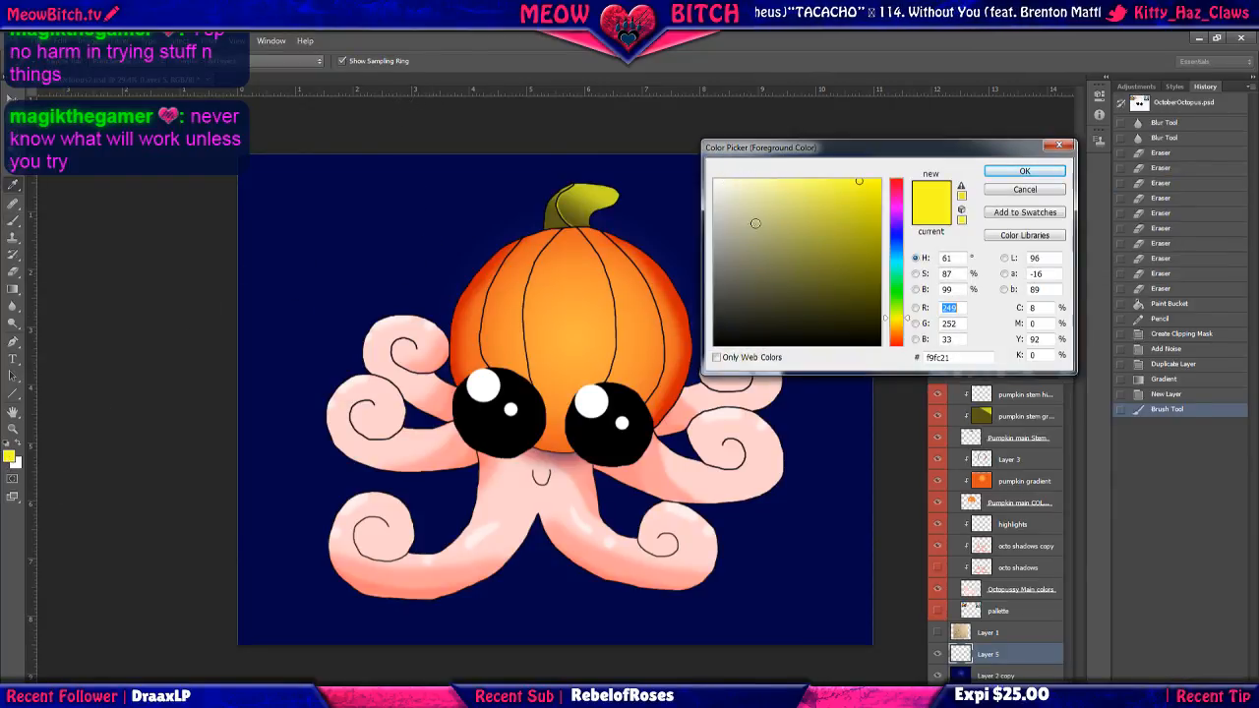
left_click(900, 233)
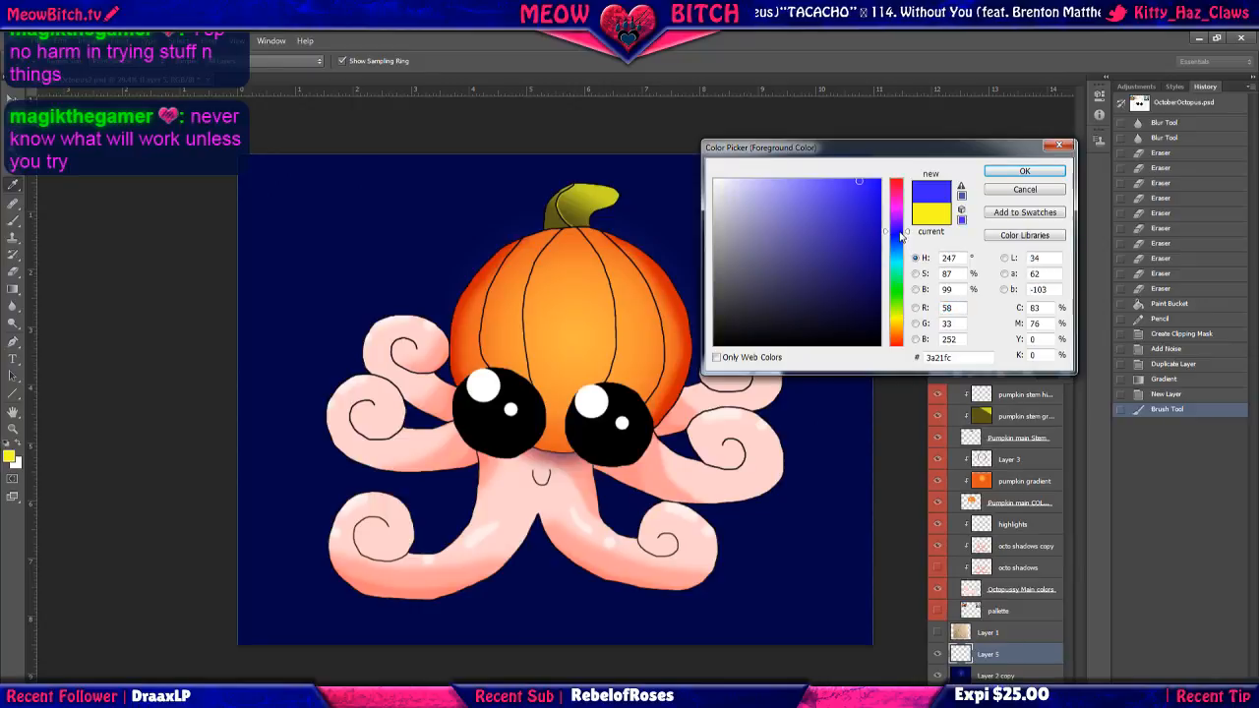
left_click(739, 180)
left_click(1024, 171)
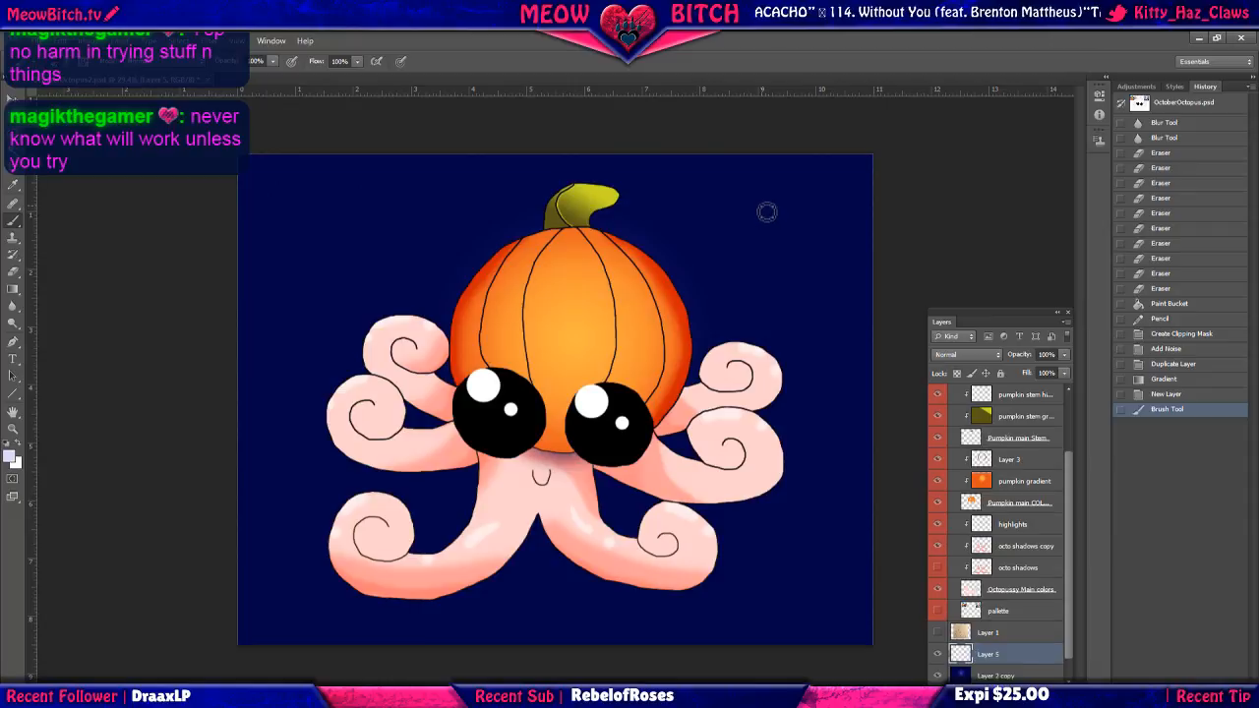
Dot small pale lavender stars over the blue background all around the octopus.
left_click(758, 201)
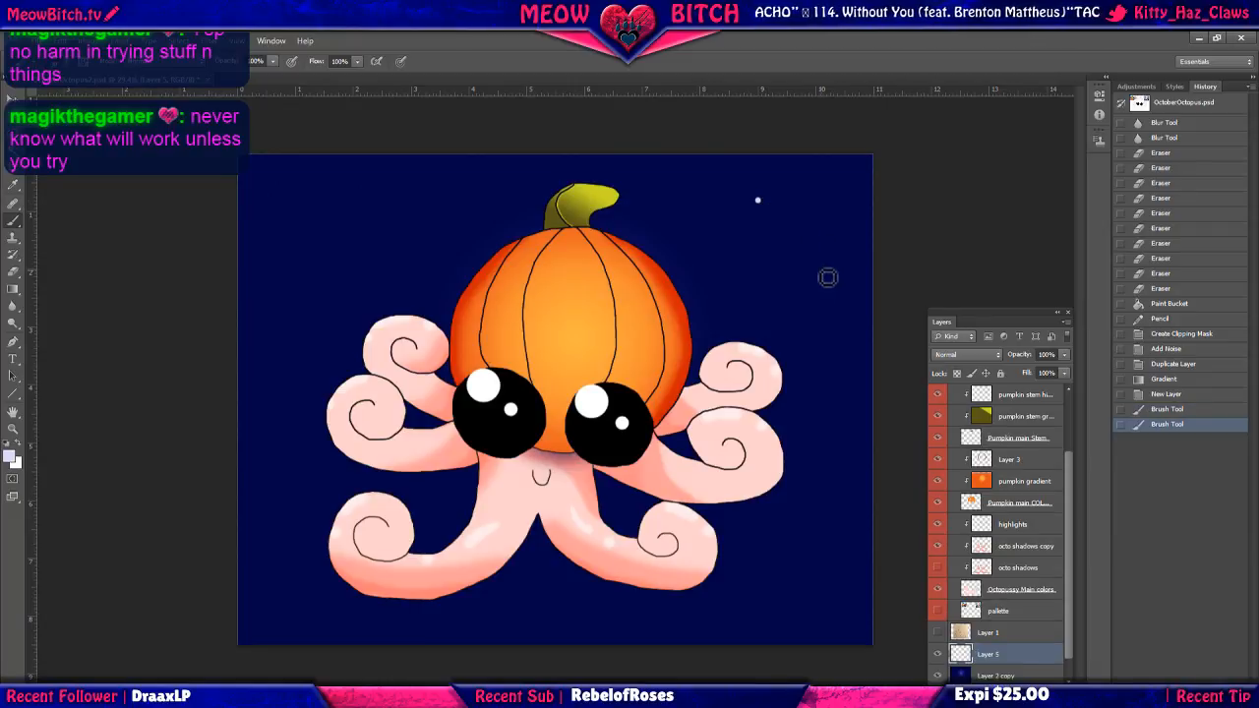
left_click(820, 269)
left_click(714, 304)
left_click(682, 221)
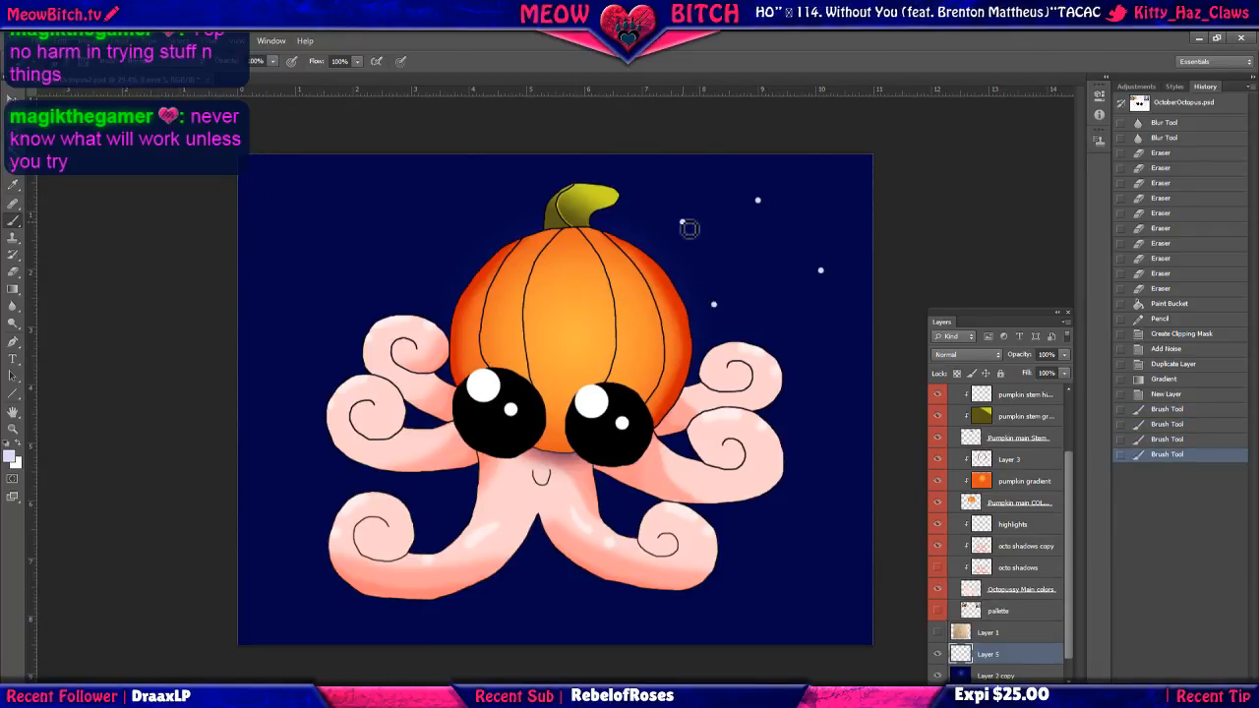
left_click(501, 192)
left_click(357, 216)
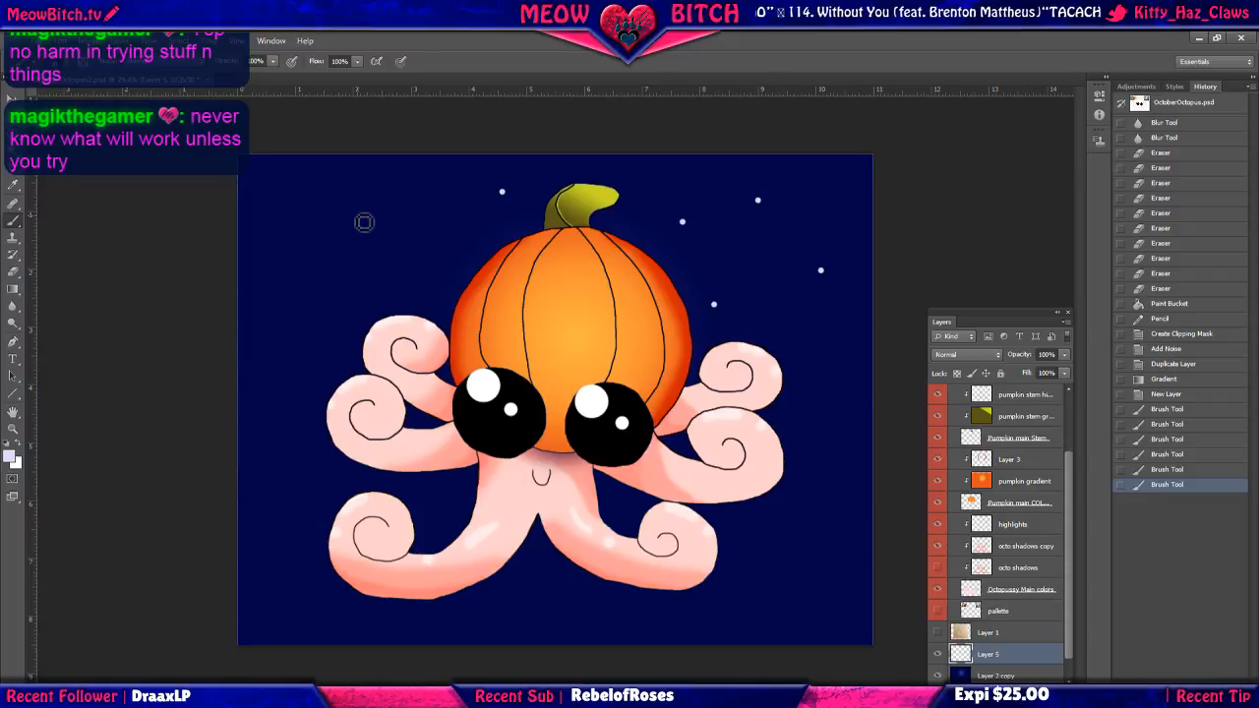
left_click(291, 365)
left_click(446, 503)
left_click(285, 546)
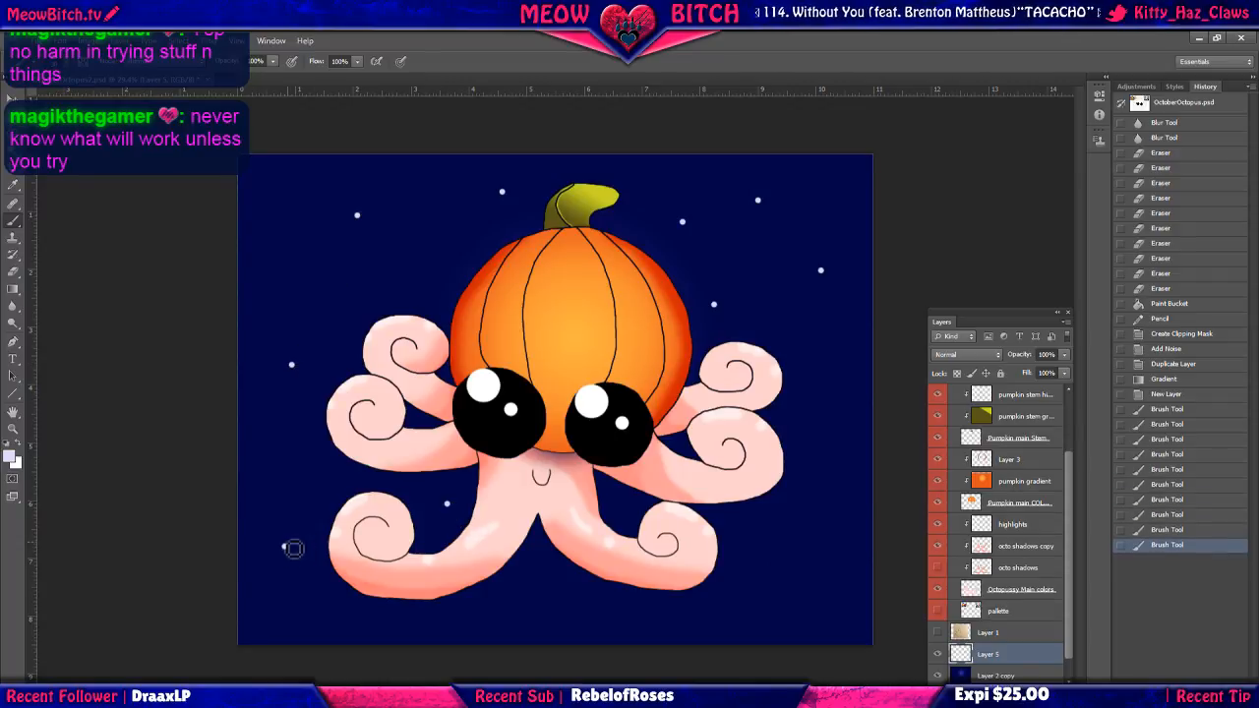
left_click(303, 634)
left_click(561, 585)
left_click(655, 632)
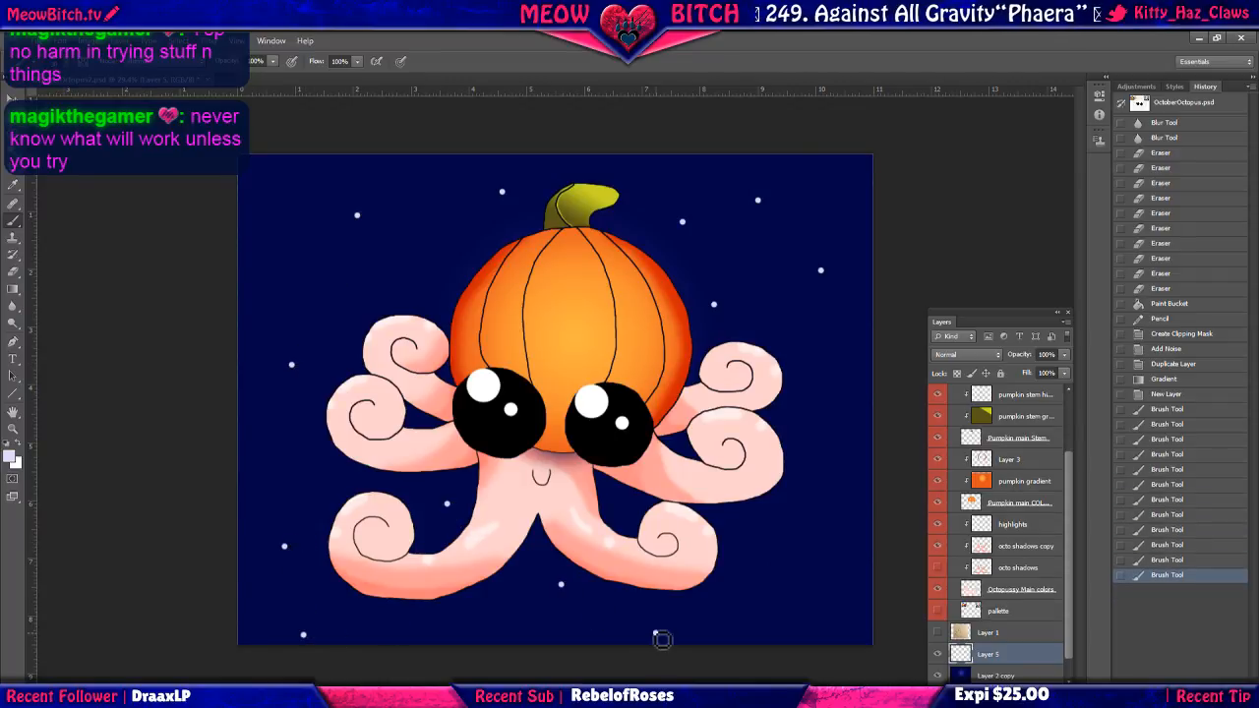
left_click(749, 558)
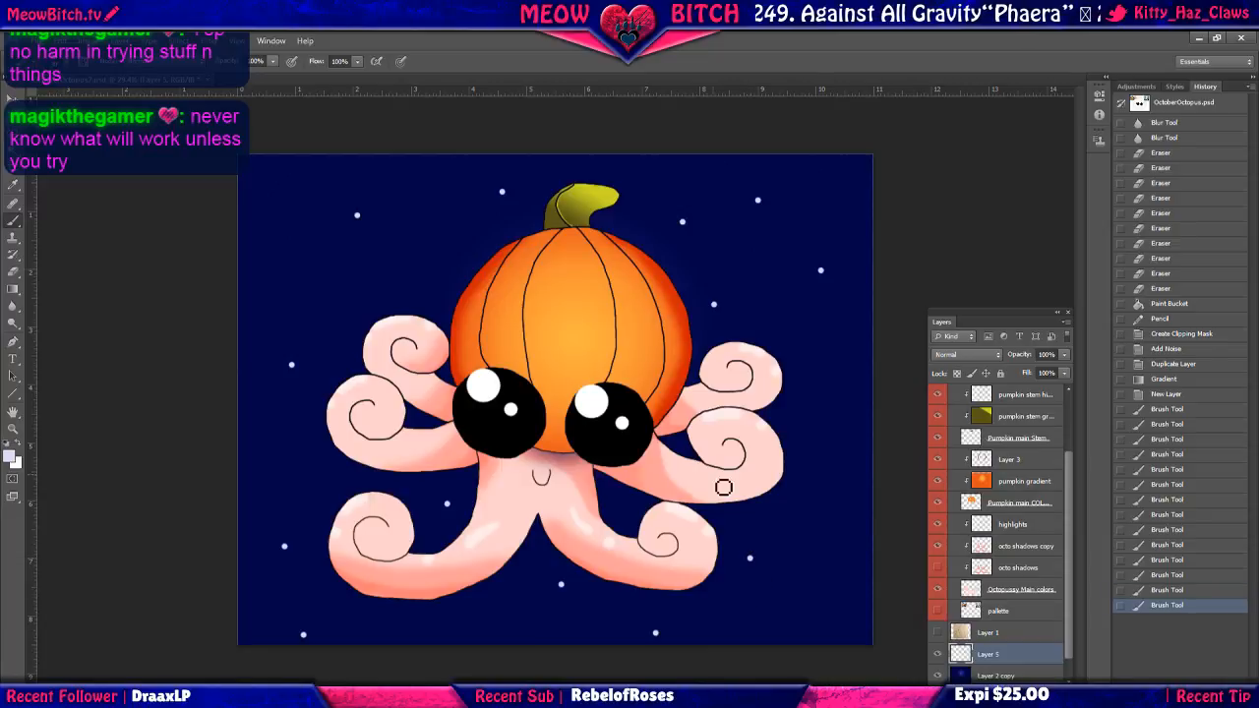
left_click(686, 444)
left_click(838, 606)
left_click(833, 487)
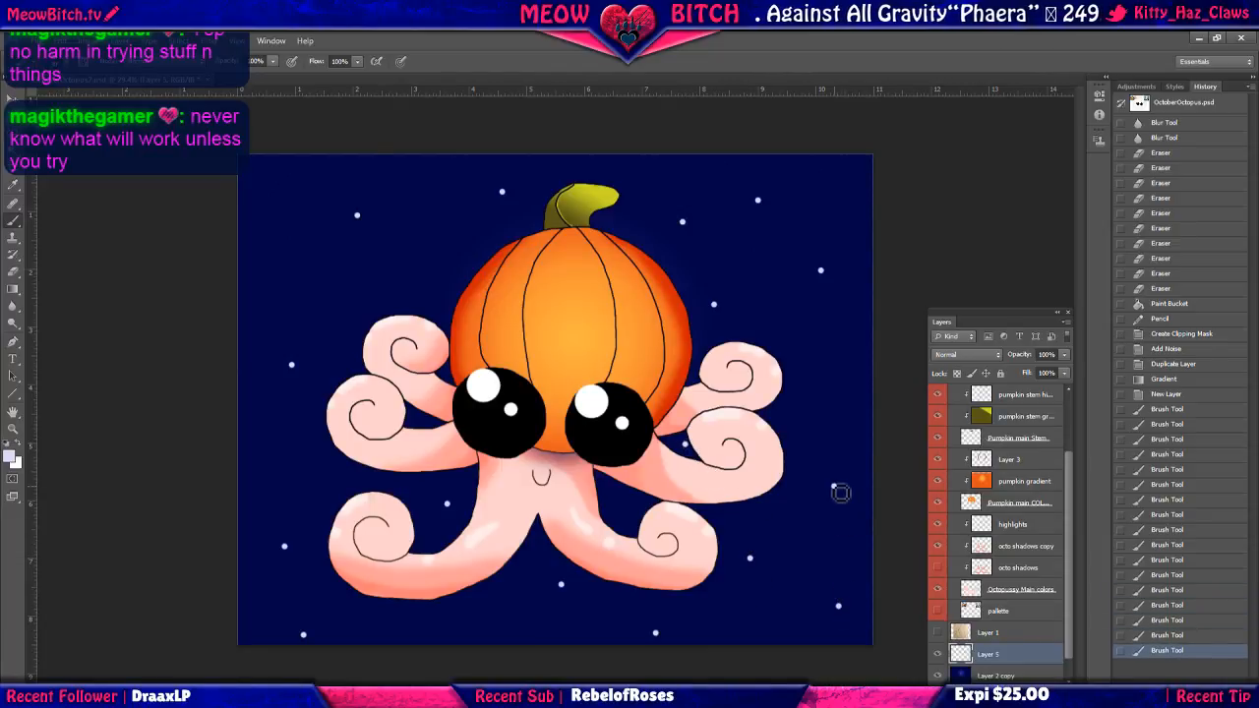
left_click(788, 517)
left_click(826, 389)
left_click(837, 197)
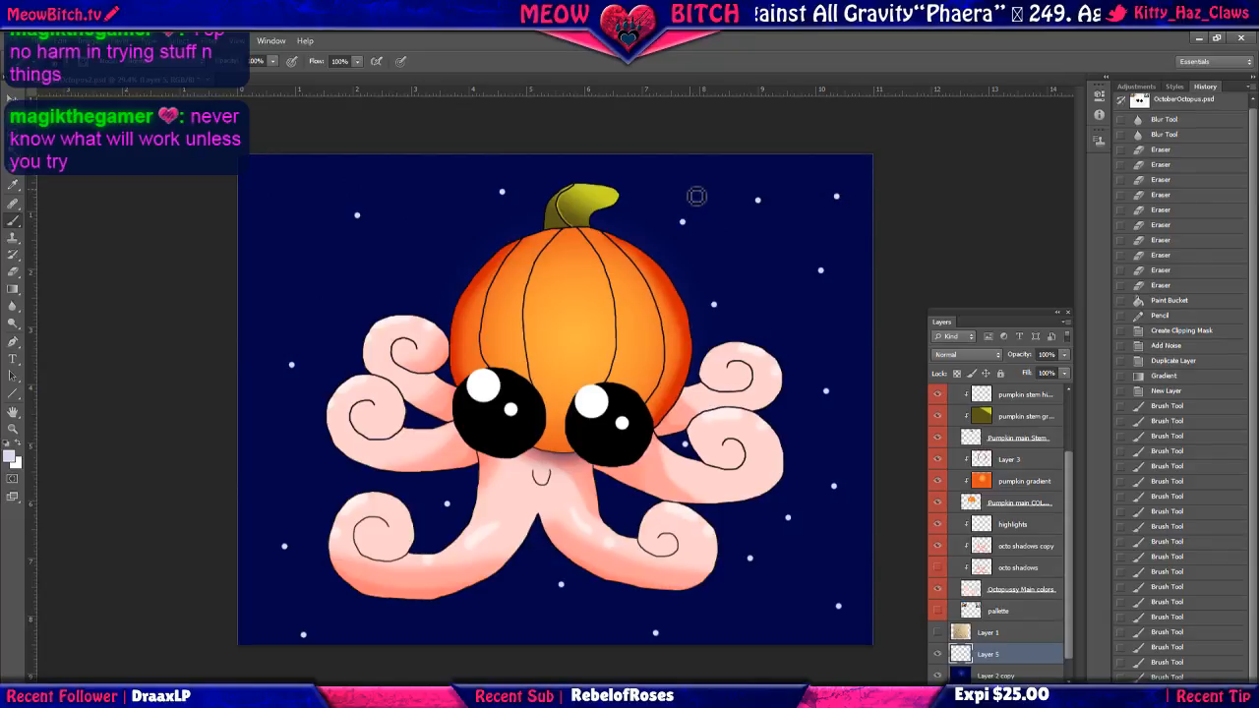
left_click(691, 190)
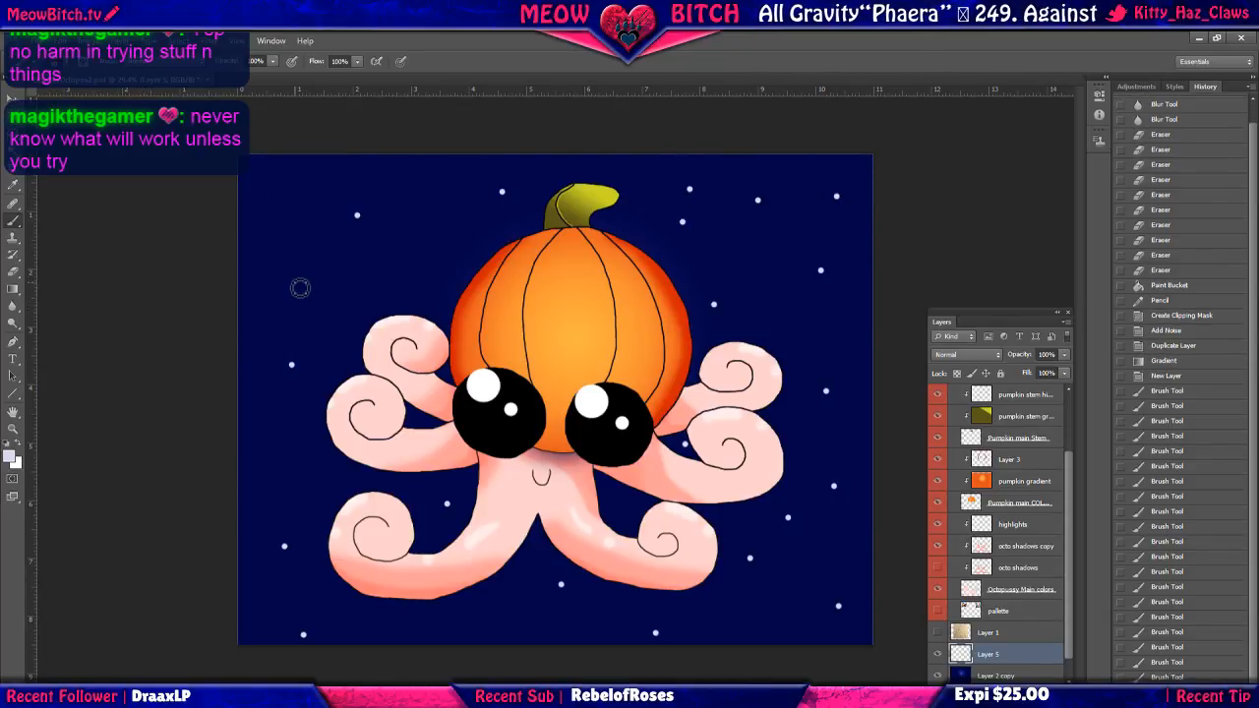
Undo all the pale lavender star dots around the octopus.
key("ctrl+alt+z")
key("ctrl+alt+z")
key("ctrl+alt+z")
key("ctrl+alt+z")
key("ctrl+alt+z")
key("ctrl+alt+z")
key("ctrl+alt+z")
key("ctrl+alt+z")
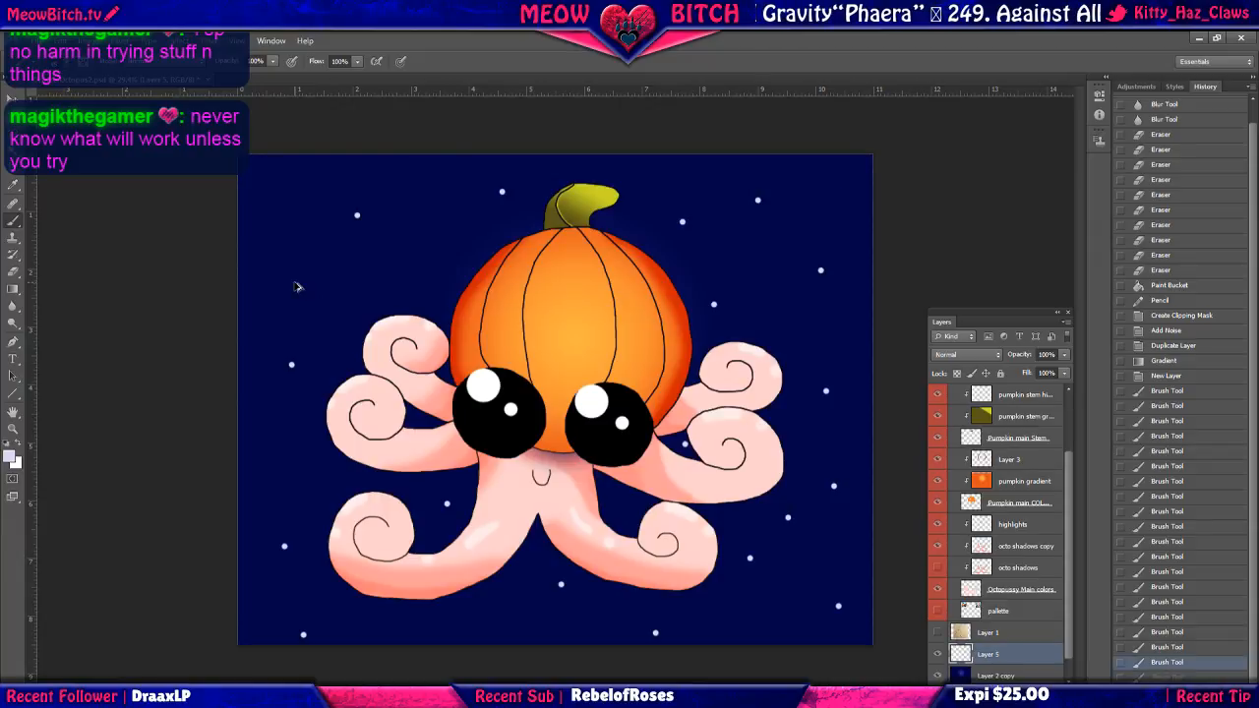
key("ctrl+alt+z")
key("ctrl+alt+z")
key("ctrl+alt+z")
key("ctrl+alt+z")
key("ctrl+alt+z")
key("ctrl+alt+z")
key("ctrl+alt+z")
key("ctrl+alt+z")
key("ctrl+alt+z")
key("ctrl+alt+z")
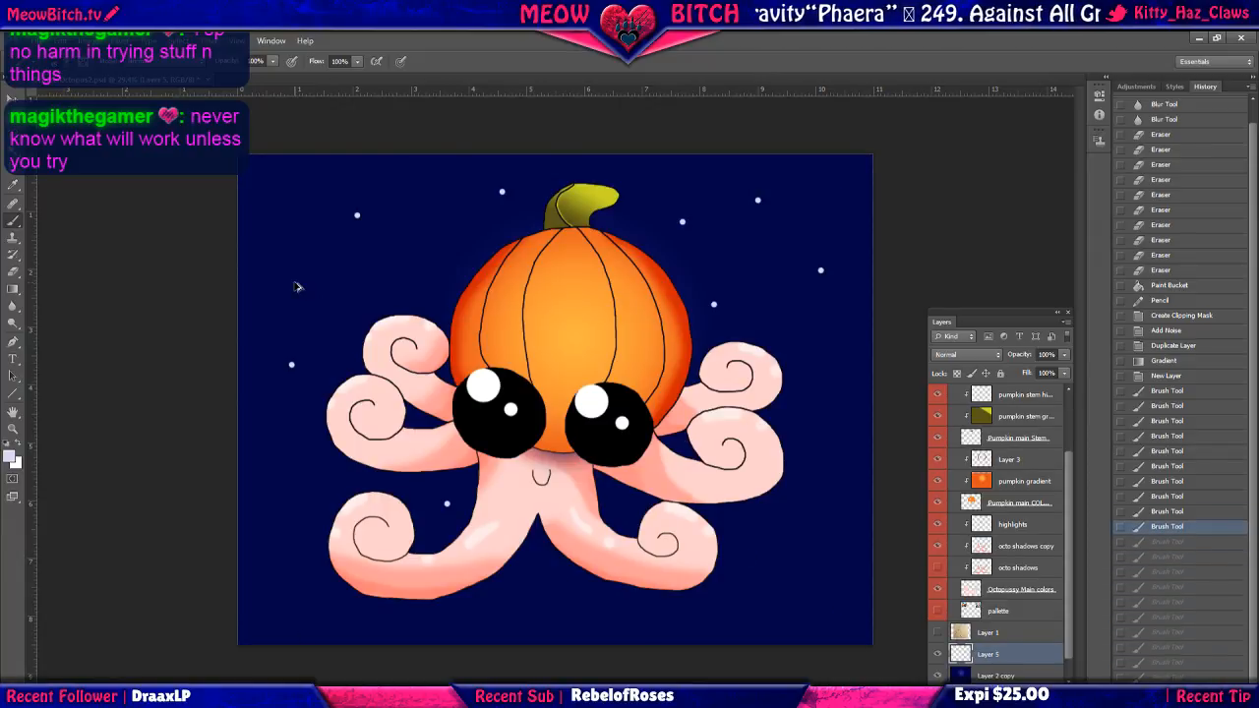
key("ctrl+alt+z")
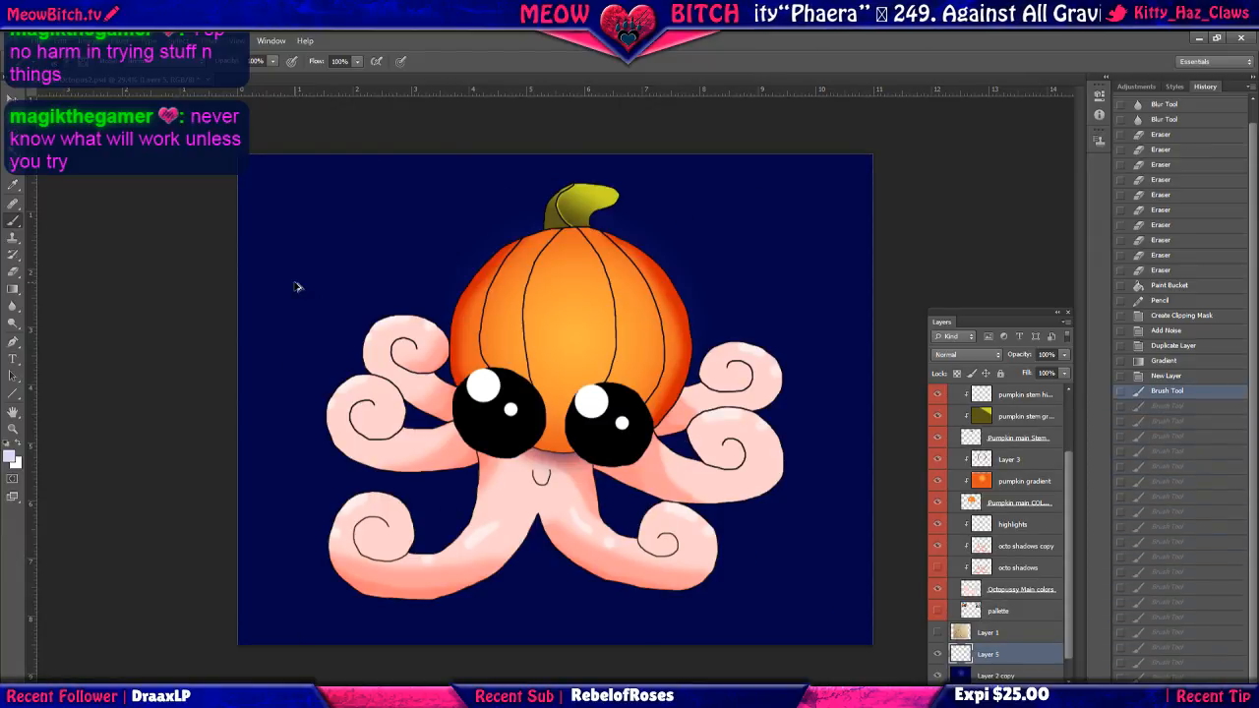
Set the foreground colour to the greyish lavender #a4a0c1.
left_click(14, 452)
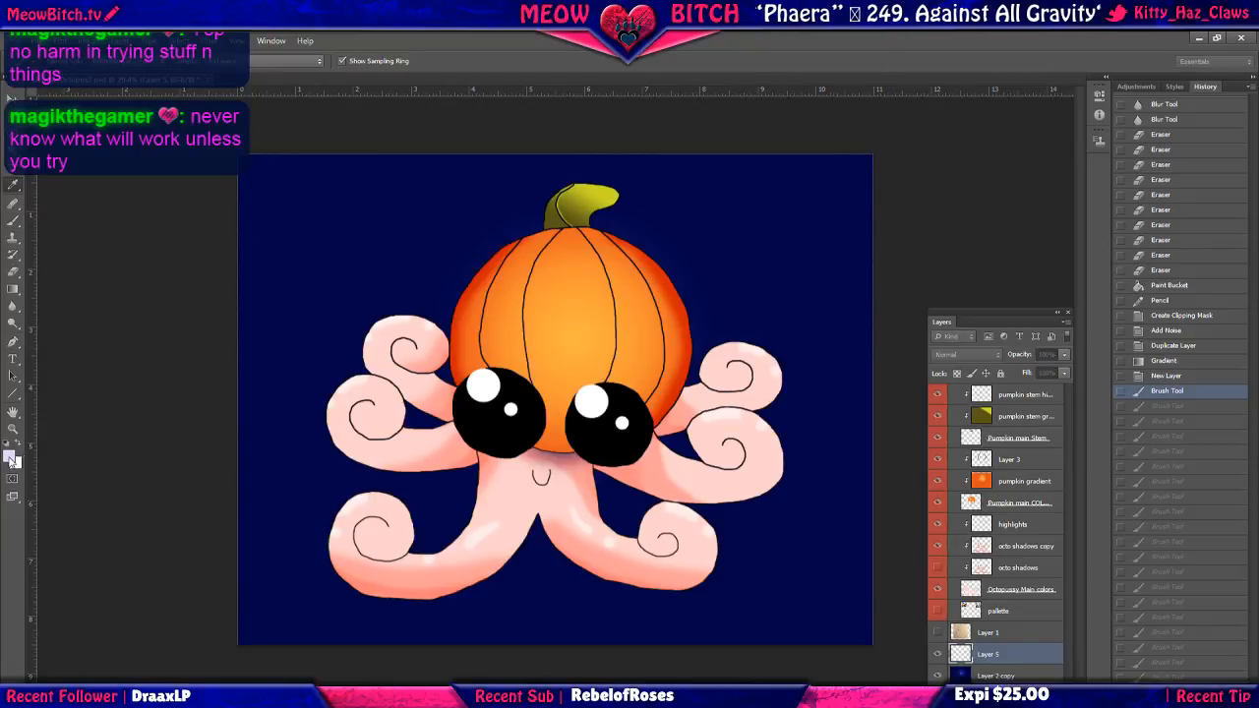
left_click(742, 220)
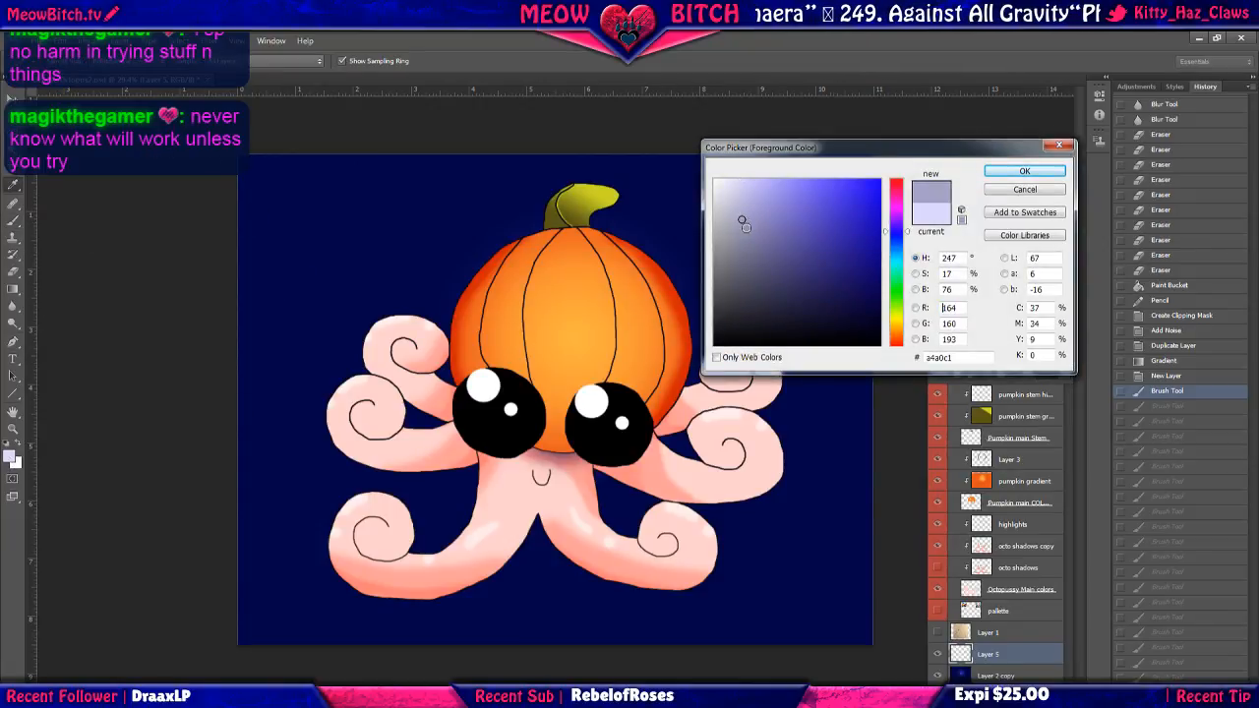
left_click(1013, 170)
Try medium-sized greyish lavender star dots spread around the octopus on the blue background.
left_click(832, 224)
left_click(751, 231)
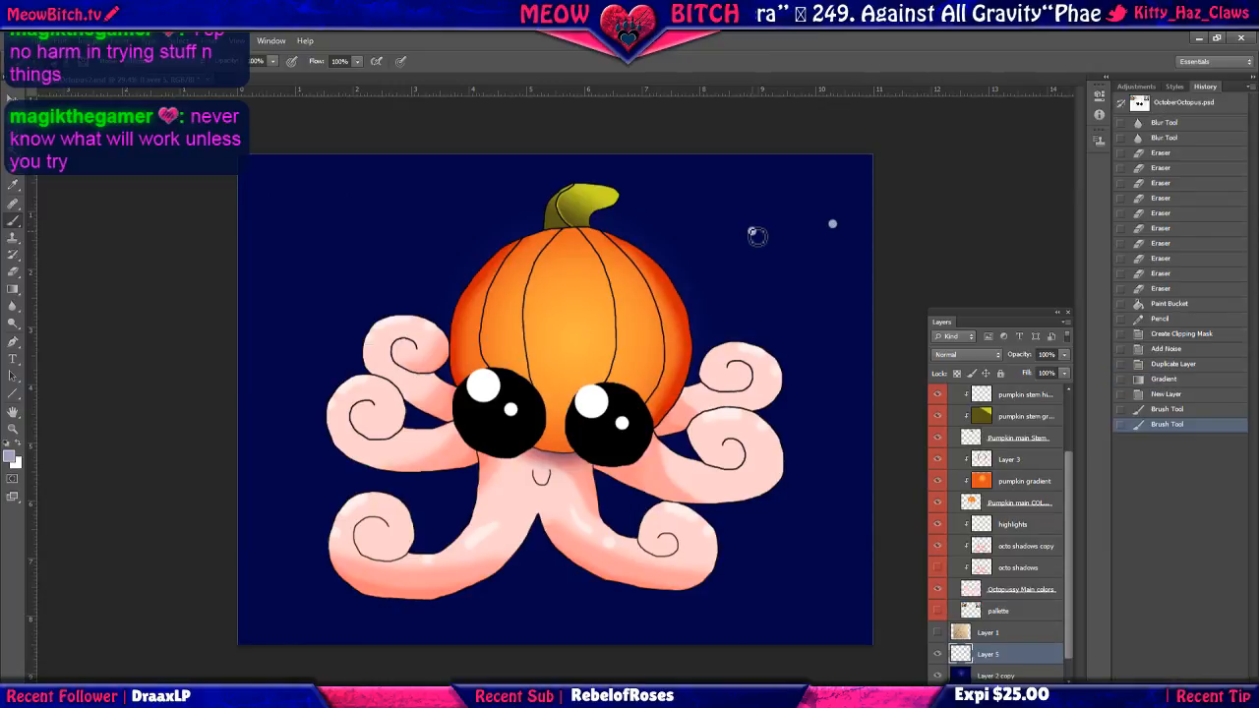
left_click(810, 340)
left_click(813, 548)
left_click(567, 608)
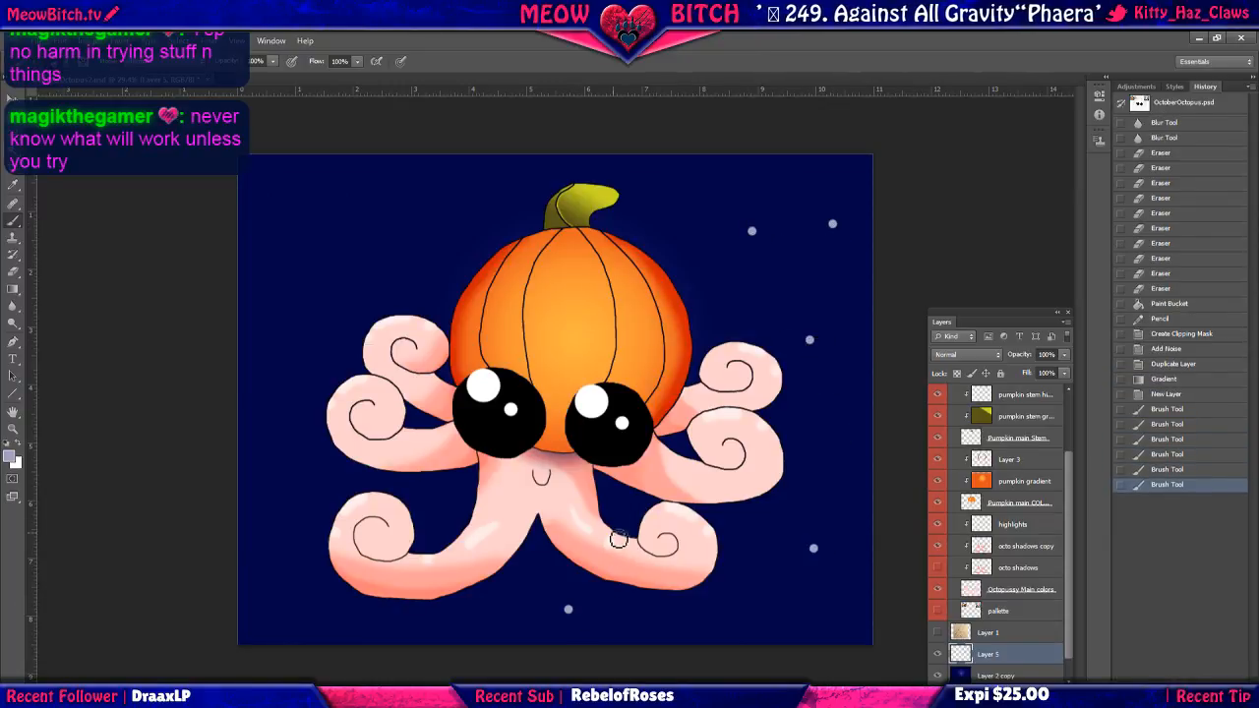
left_click(625, 510)
left_click(443, 240)
left_click(284, 219)
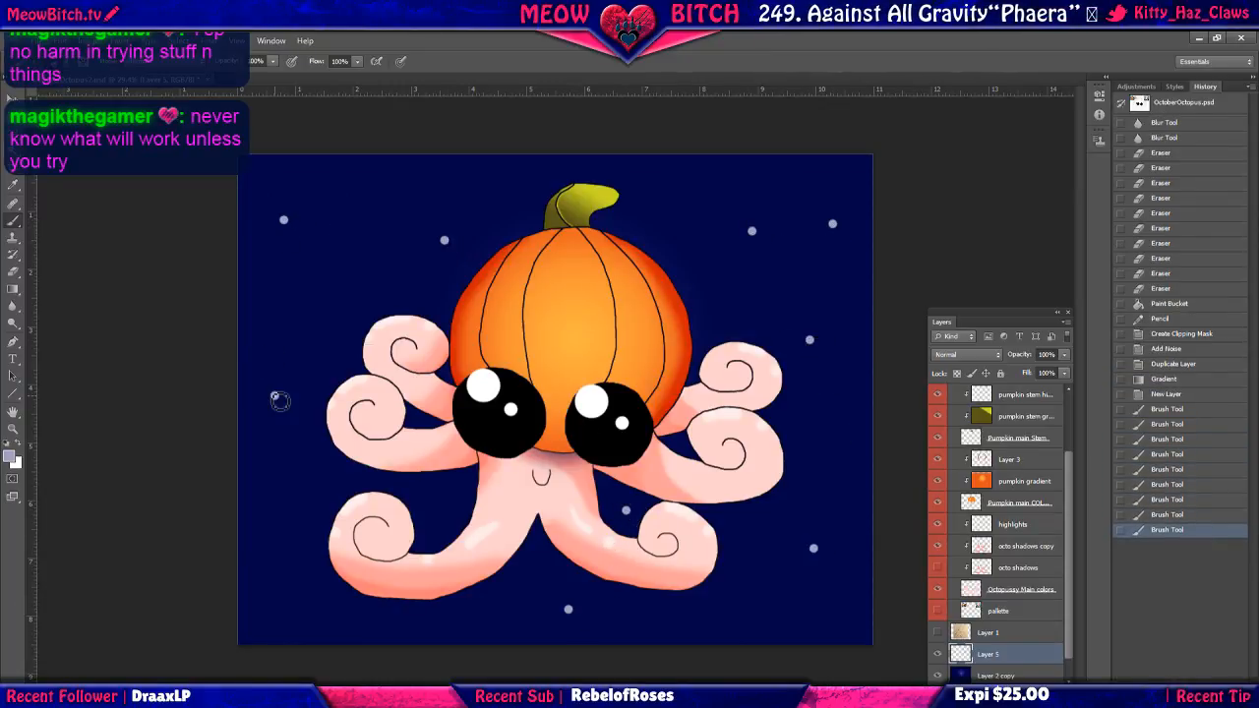
left_click(274, 396)
left_click(321, 339)
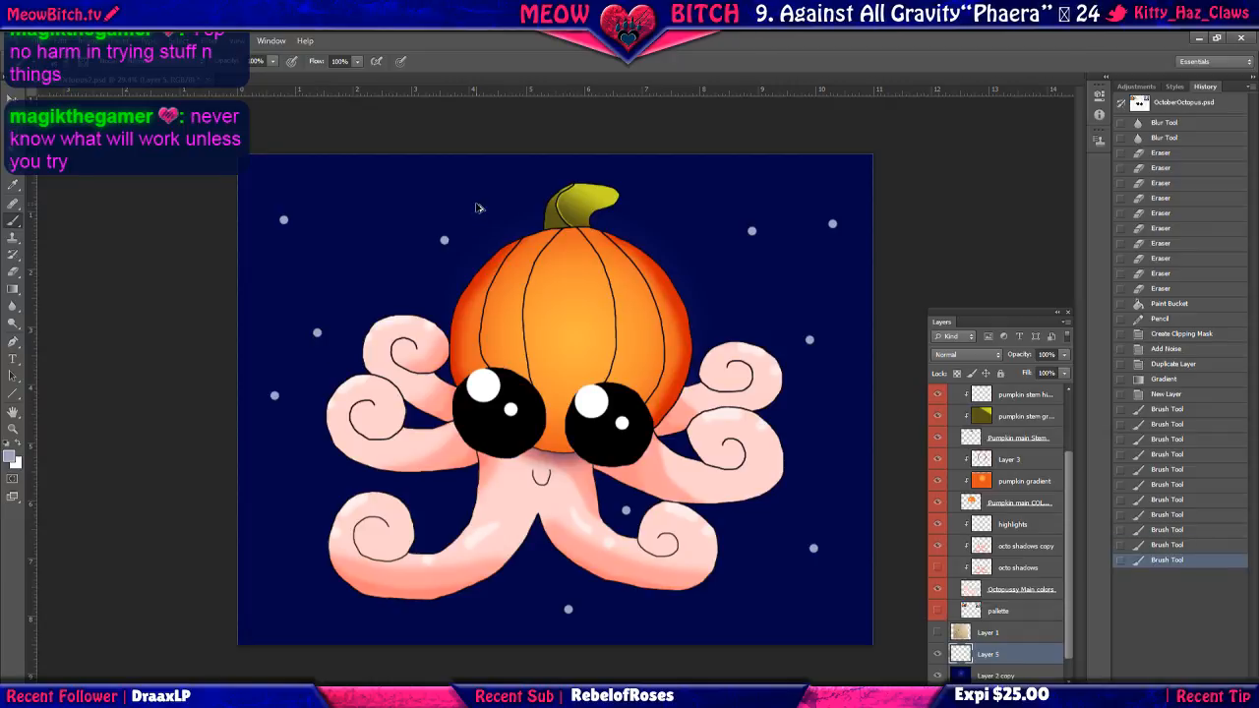
Undo the medium-sized greyish lavender star dots.
key("ctrl+alt+z")
key("ctrl+alt+z")
key("ctrl+alt+z")
key("ctrl+alt+z")
key("ctrl+alt+z")
key("ctrl+alt+z")
key("ctrl+alt+z")
key("ctrl+alt+z")
key("ctrl+alt+z")
key("ctrl+alt+z")
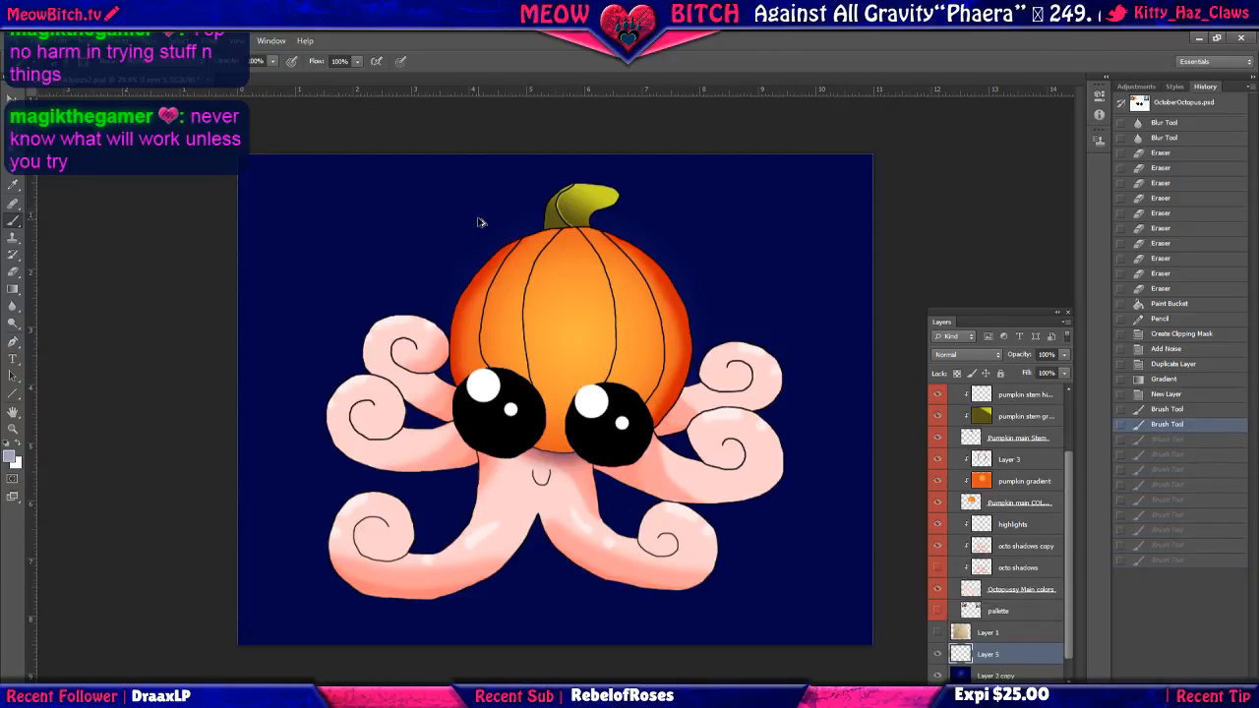
Scatter small greyish lavender star dots with a smaller brush over the whole blue background around the octopus.
left_click(293, 210)
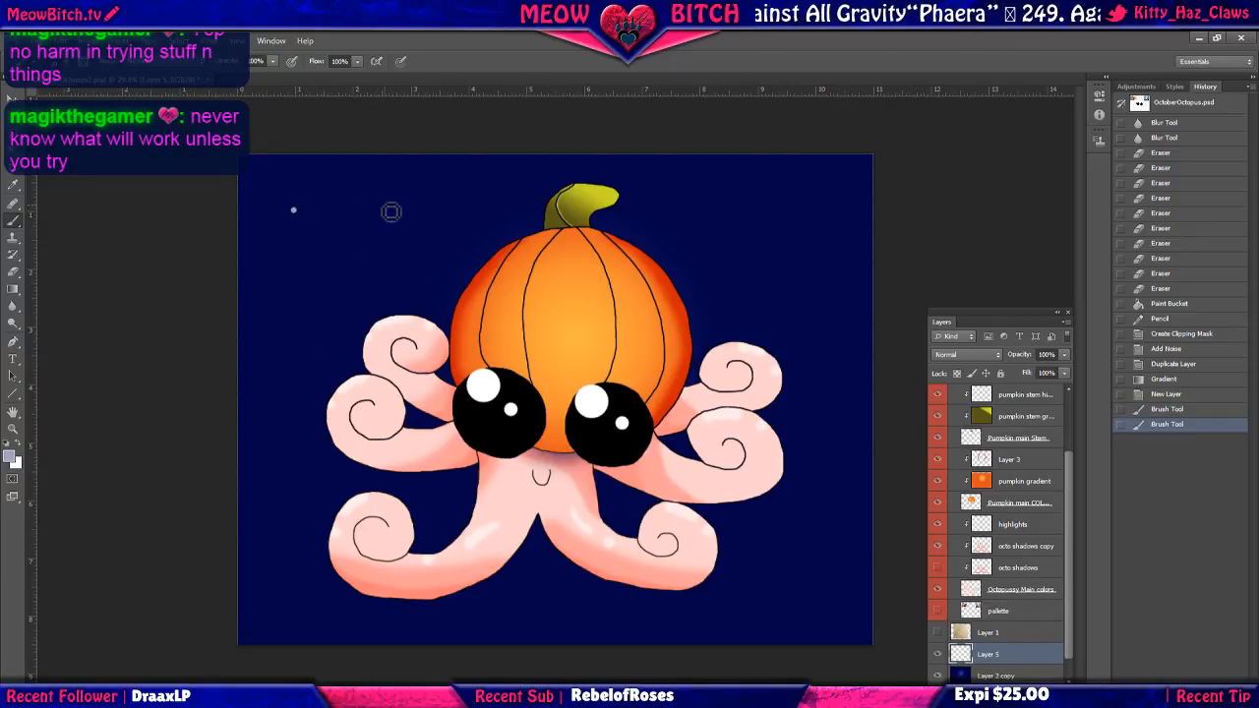
left_click(383, 204)
left_click(679, 191)
left_click(801, 246)
left_click(725, 314)
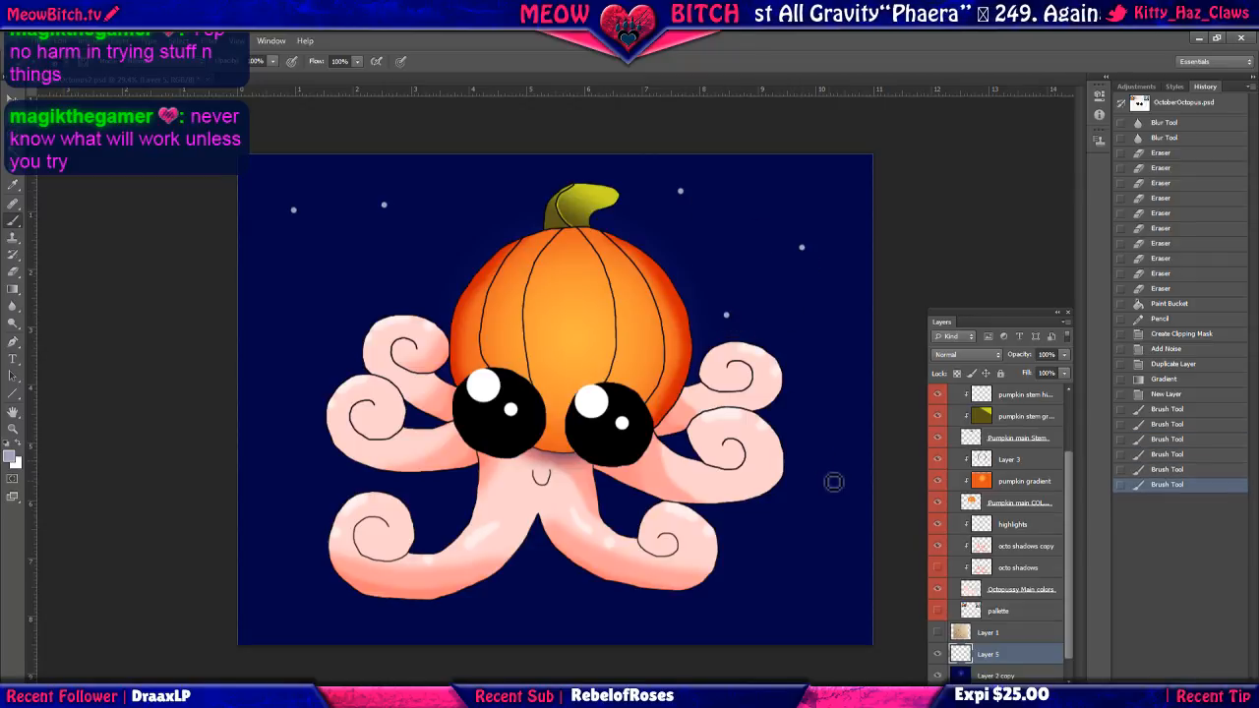
left_click(828, 481)
left_click(811, 611)
left_click(752, 528)
left_click(623, 505)
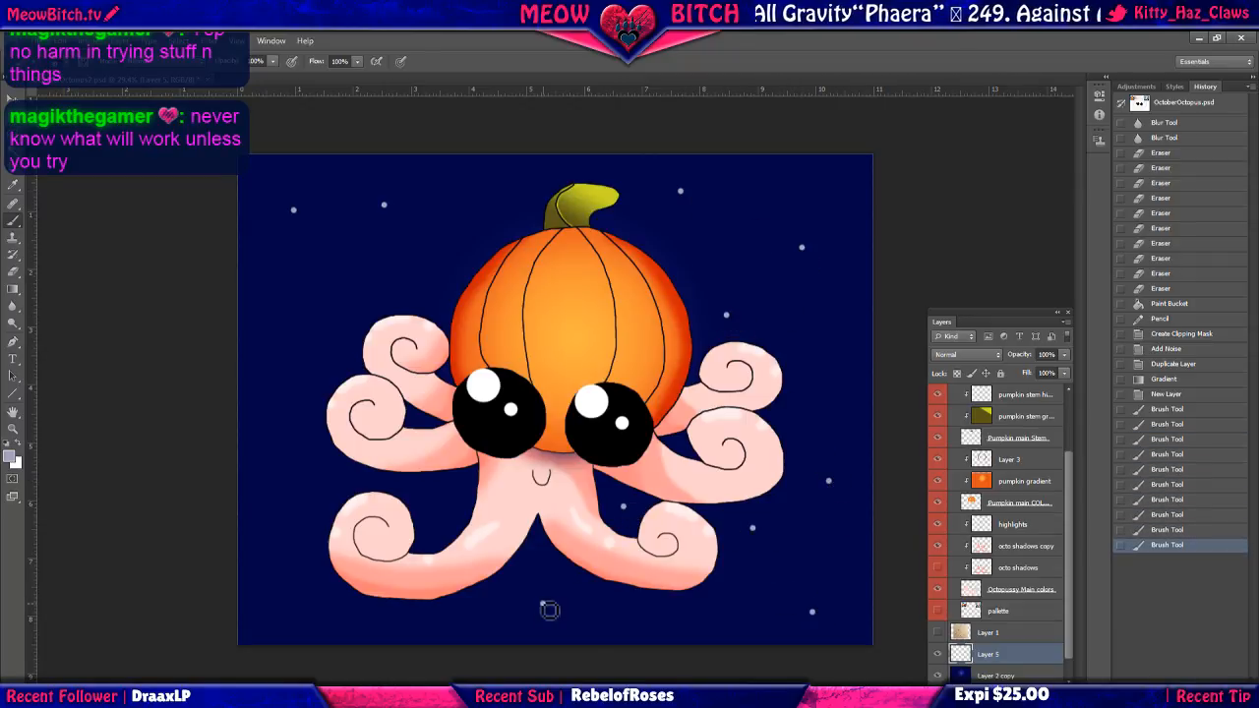
left_click(542, 603)
left_click(657, 630)
left_click(426, 519)
left_click(431, 285)
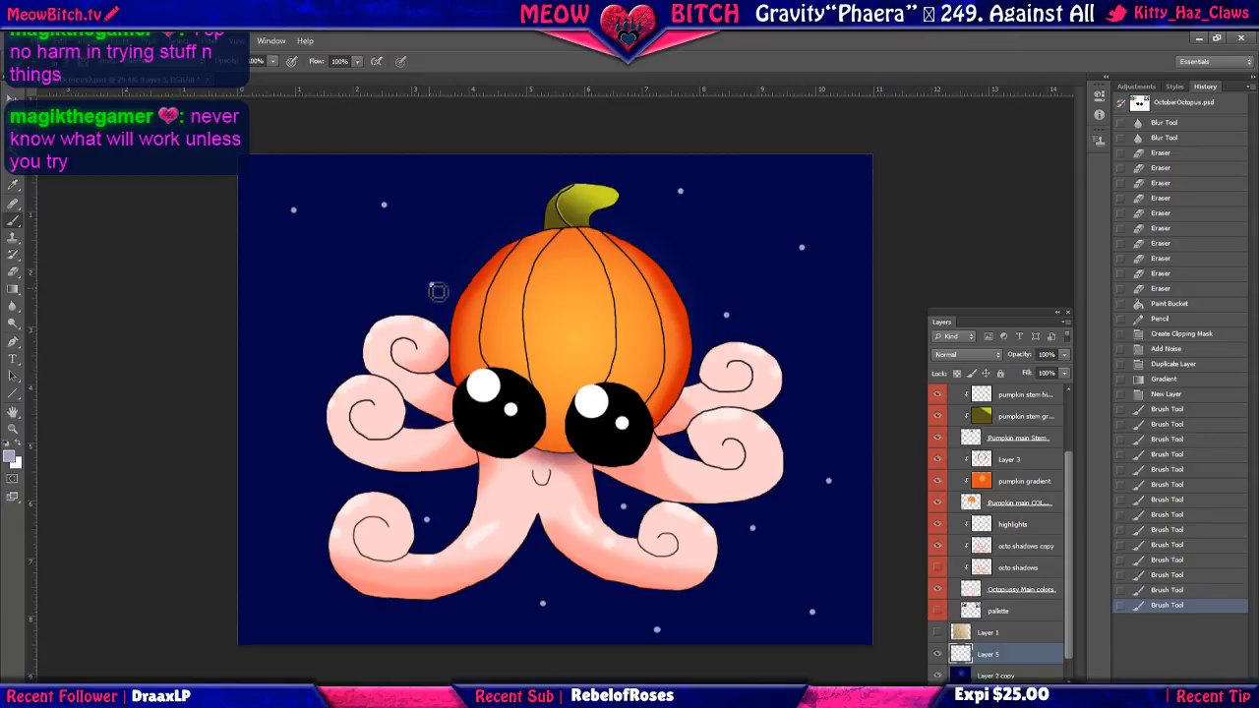
left_click(321, 336)
left_click(257, 480)
left_click(335, 485)
left_click(271, 615)
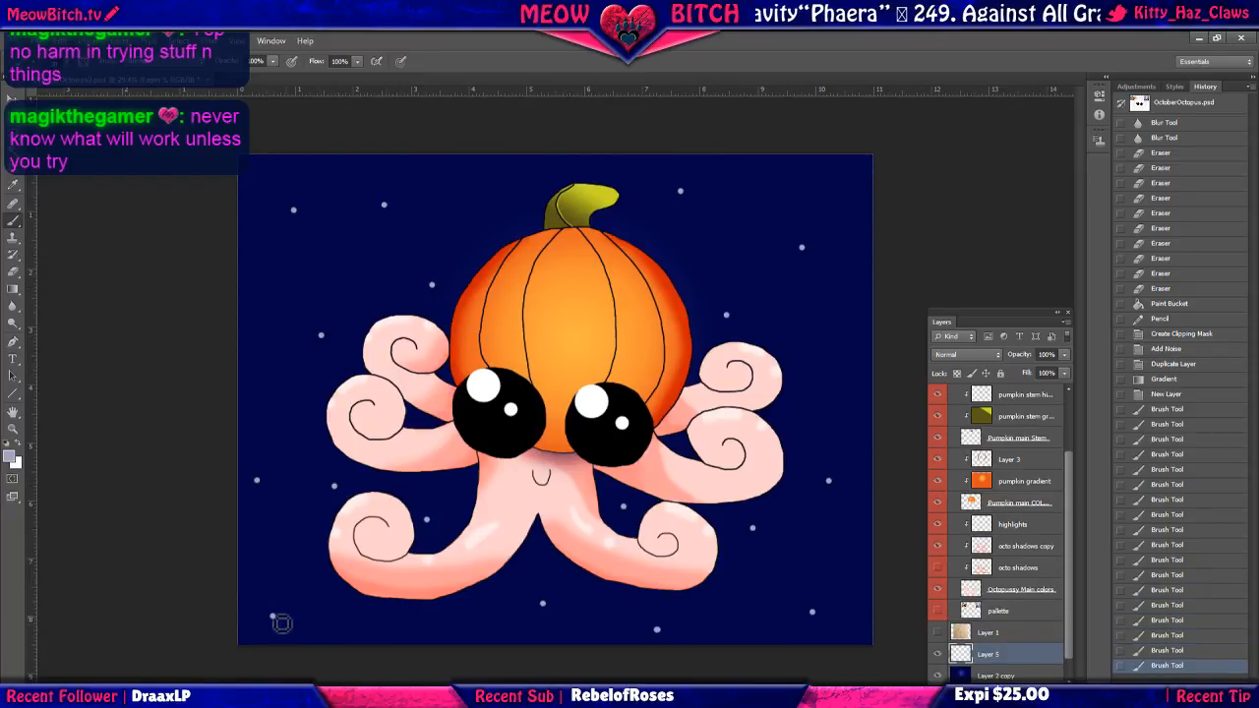
left_click(407, 626)
left_click(272, 406)
left_click(758, 201)
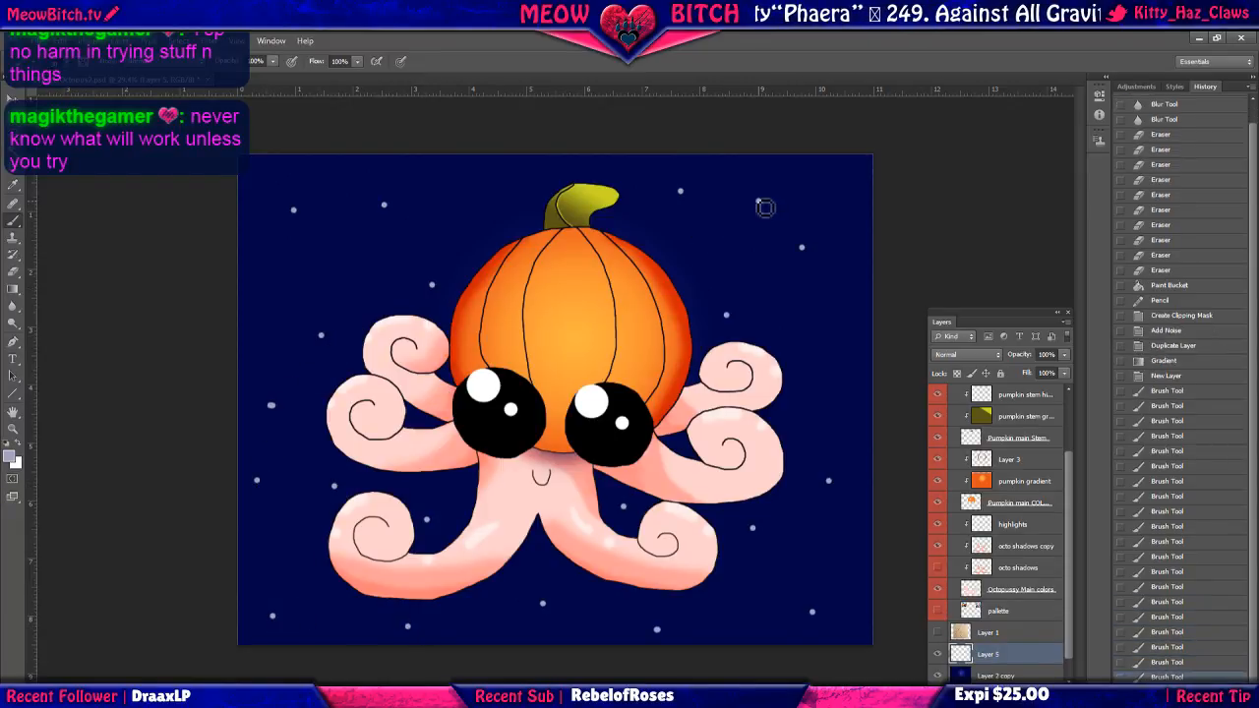
left_click(473, 208)
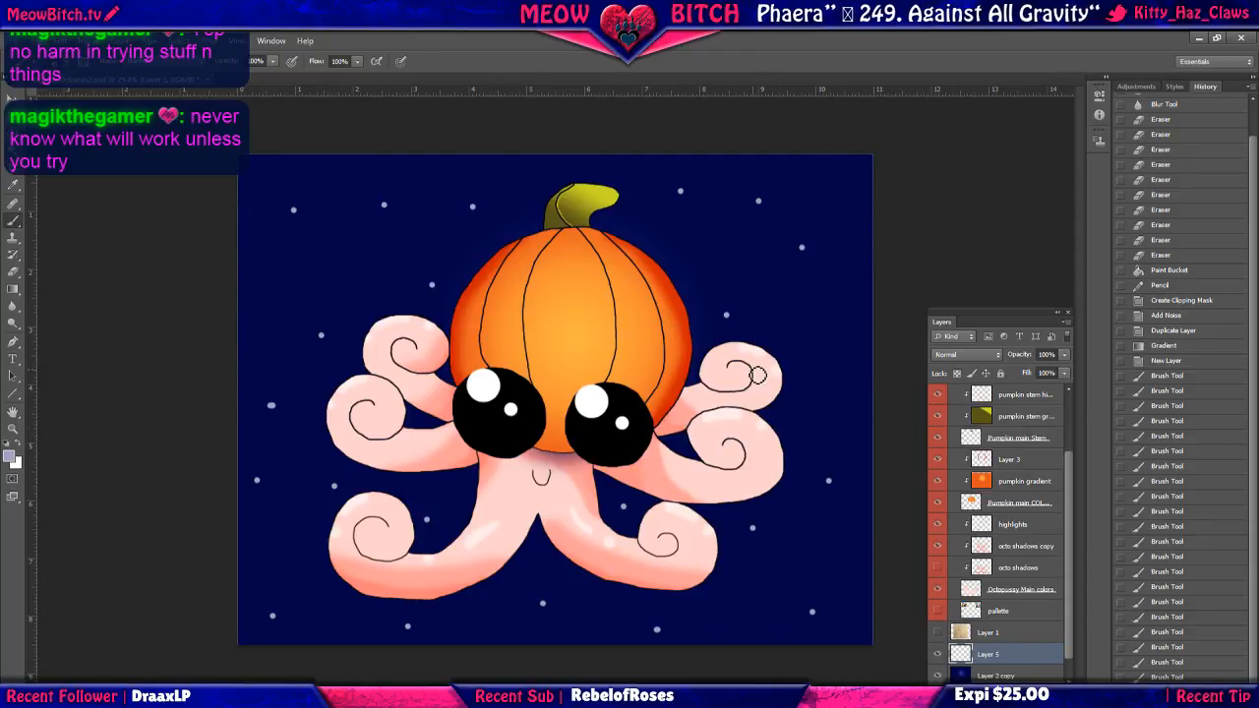
Scatter slightly larger lavender star dots among the small ones over the blue background, including between the tentacles and beside the pumpkin.
left_click(829, 328)
left_click(695, 257)
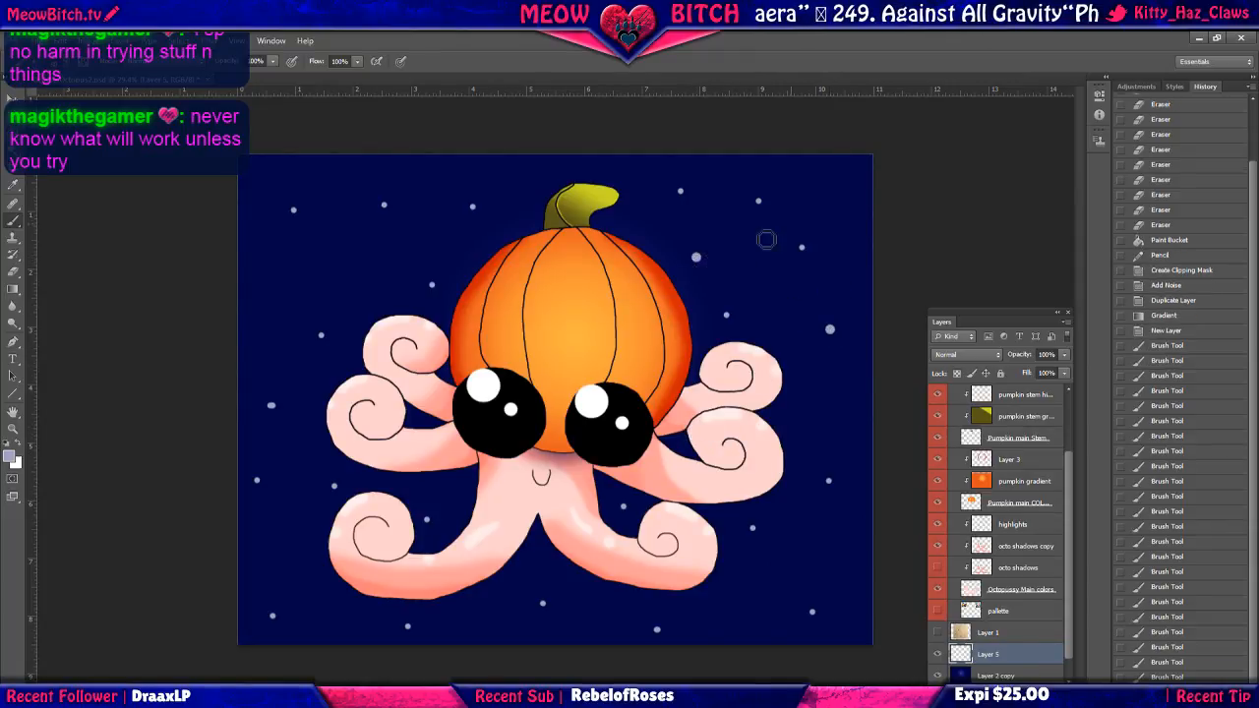
left_click(834, 192)
left_click(821, 564)
left_click(588, 607)
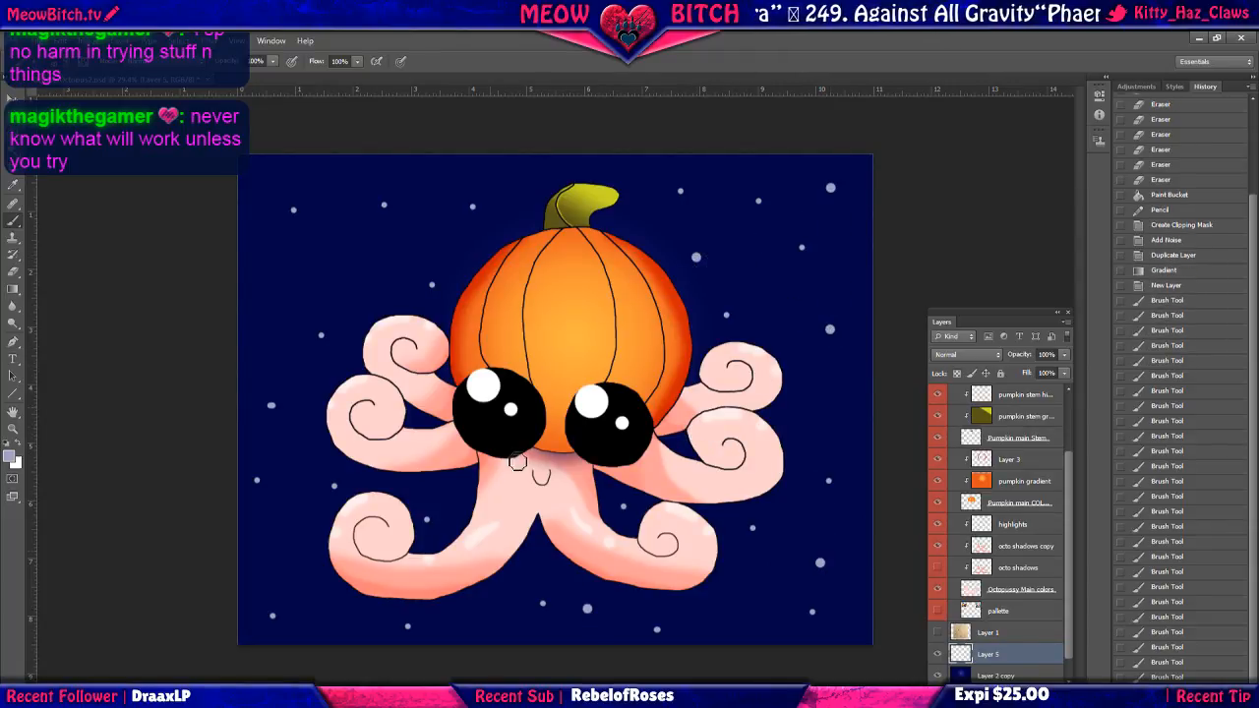
left_click(363, 270)
left_click(261, 324)
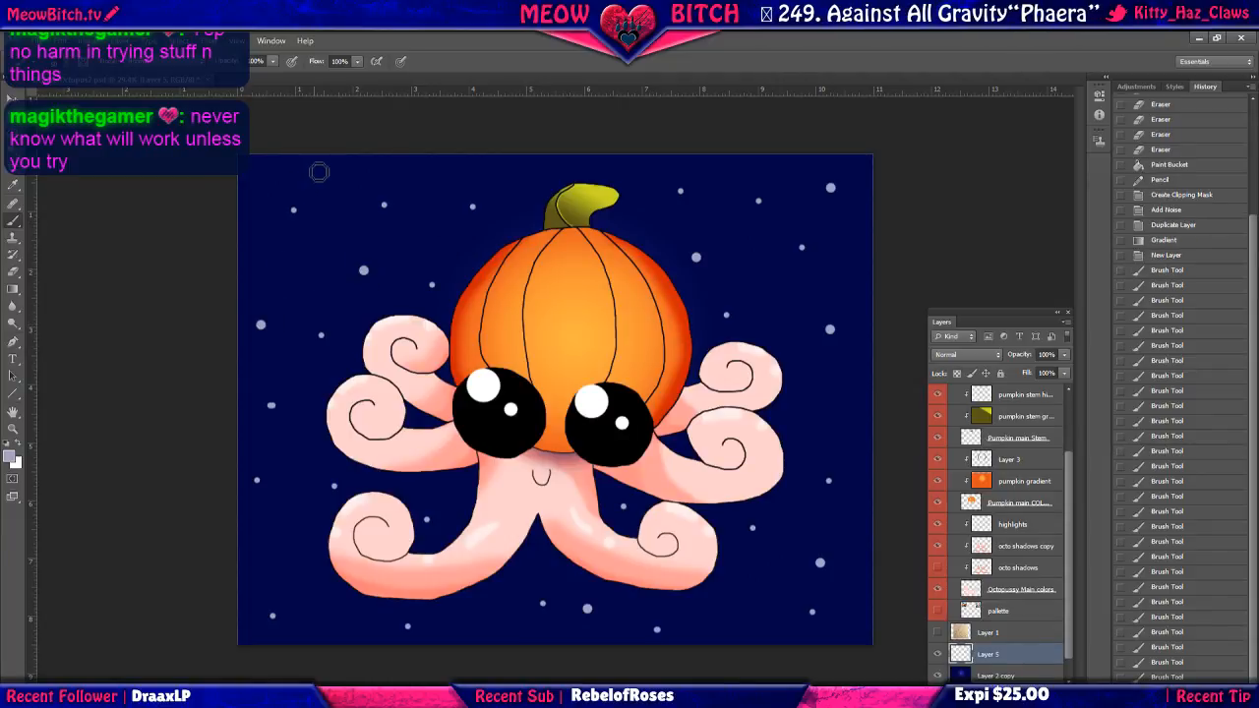
left_click(330, 170)
left_click(499, 183)
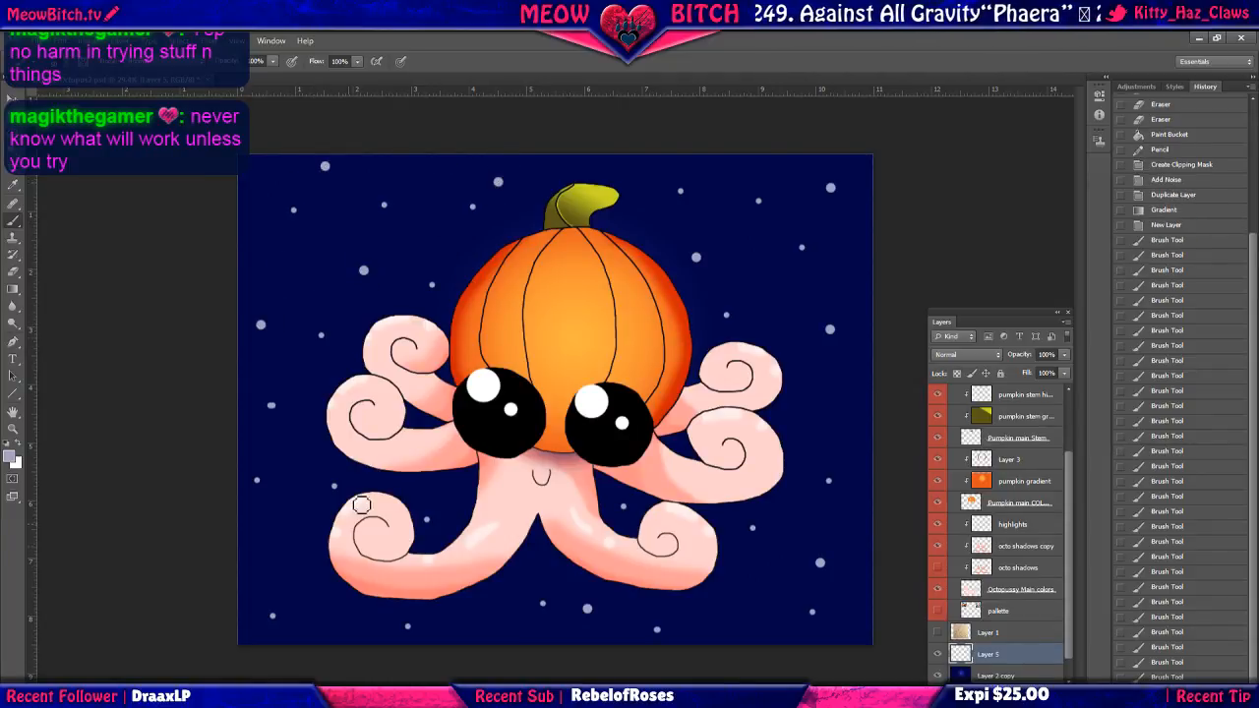
left_click(283, 555)
left_click(472, 622)
left_click(452, 482)
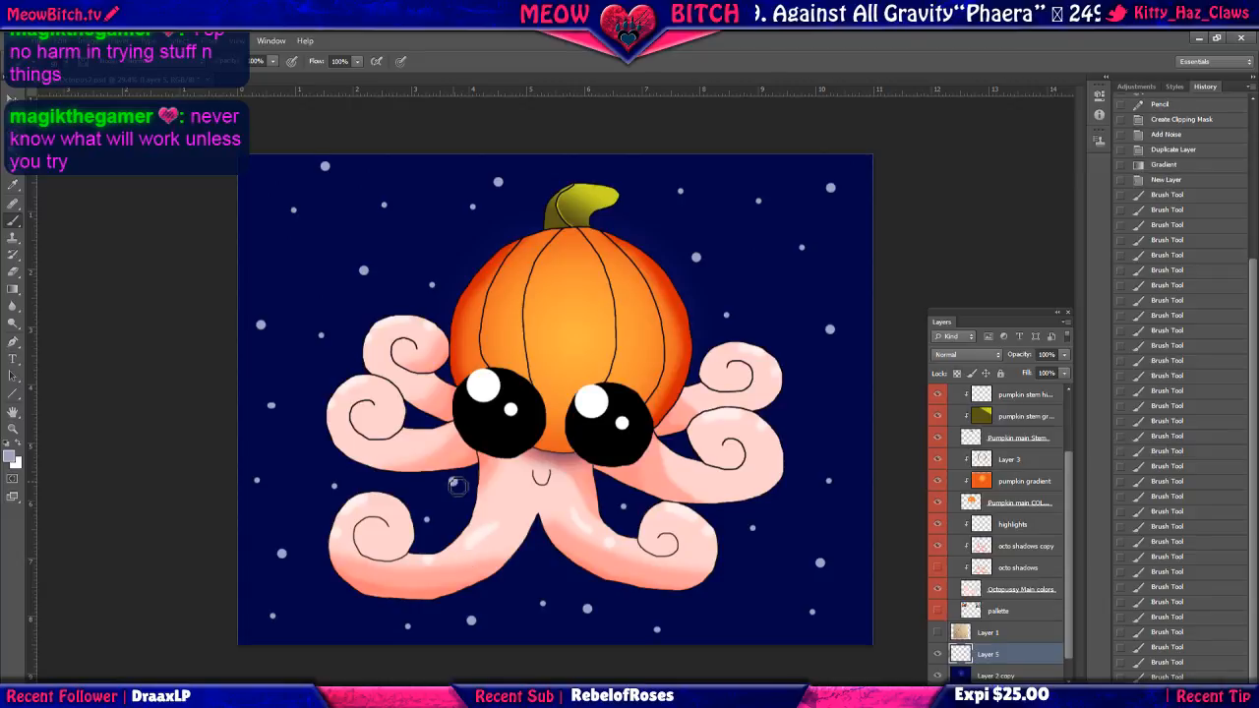
left_click(417, 420)
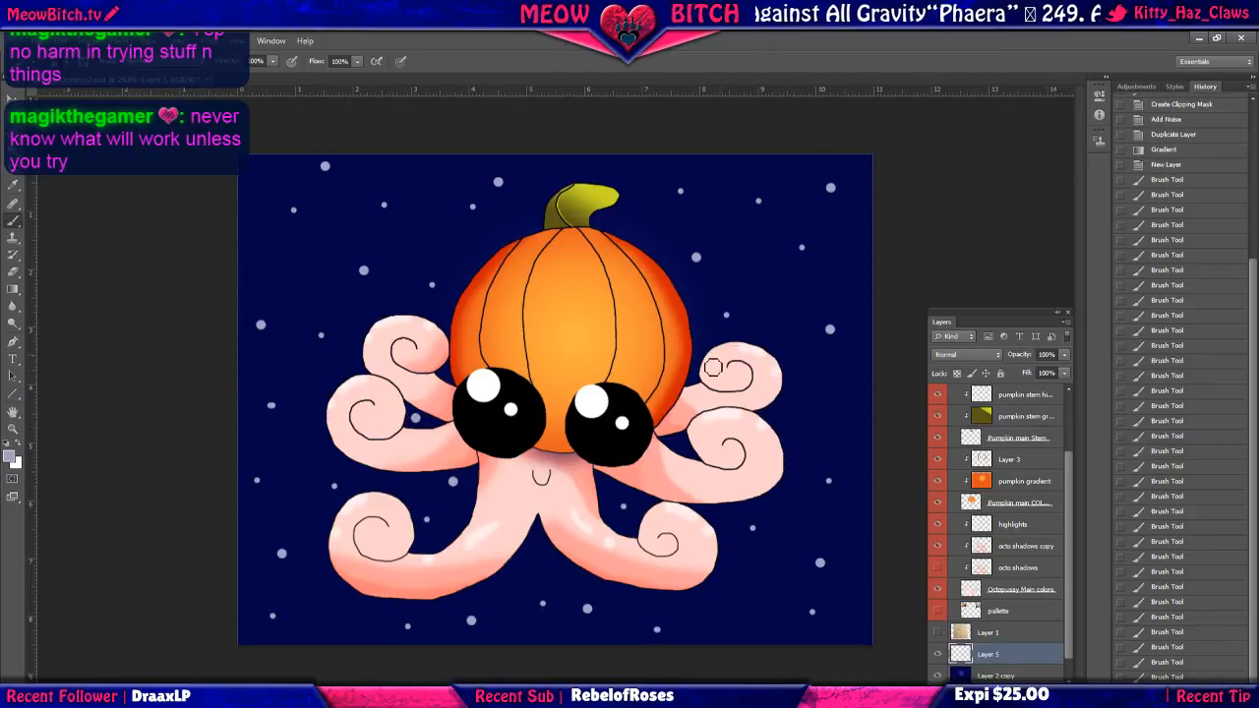
left_click(693, 370)
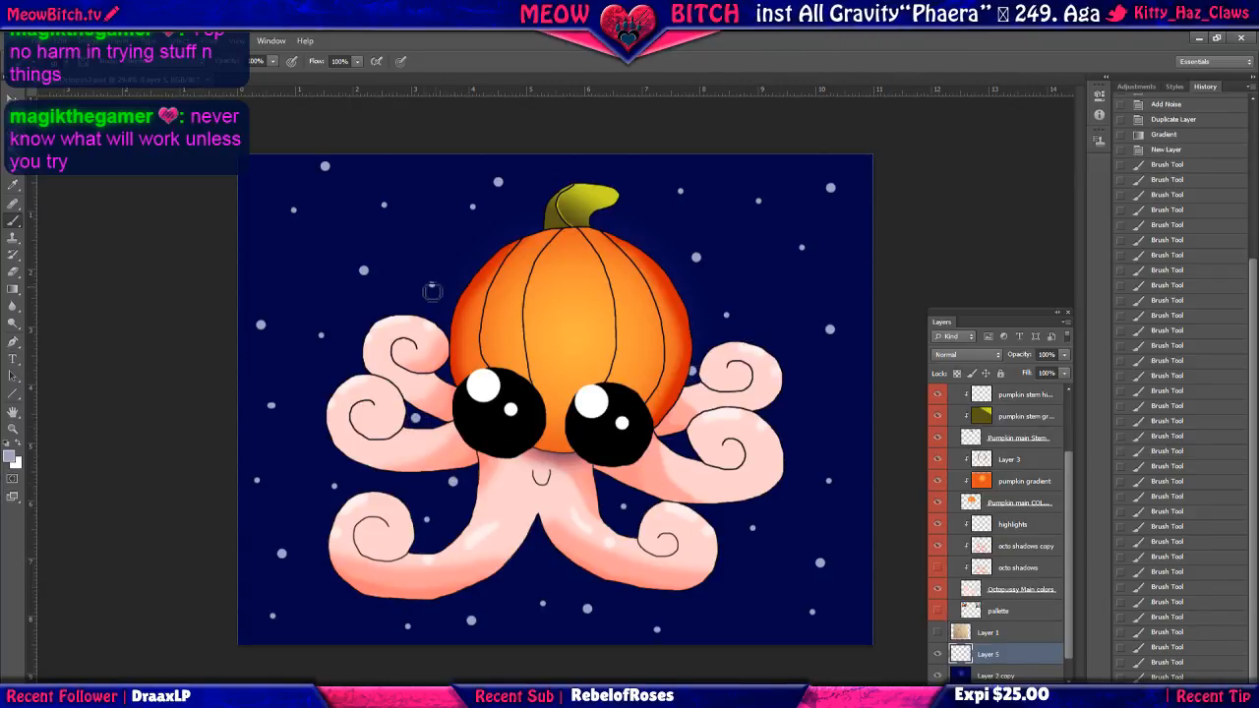
left_click(485, 266)
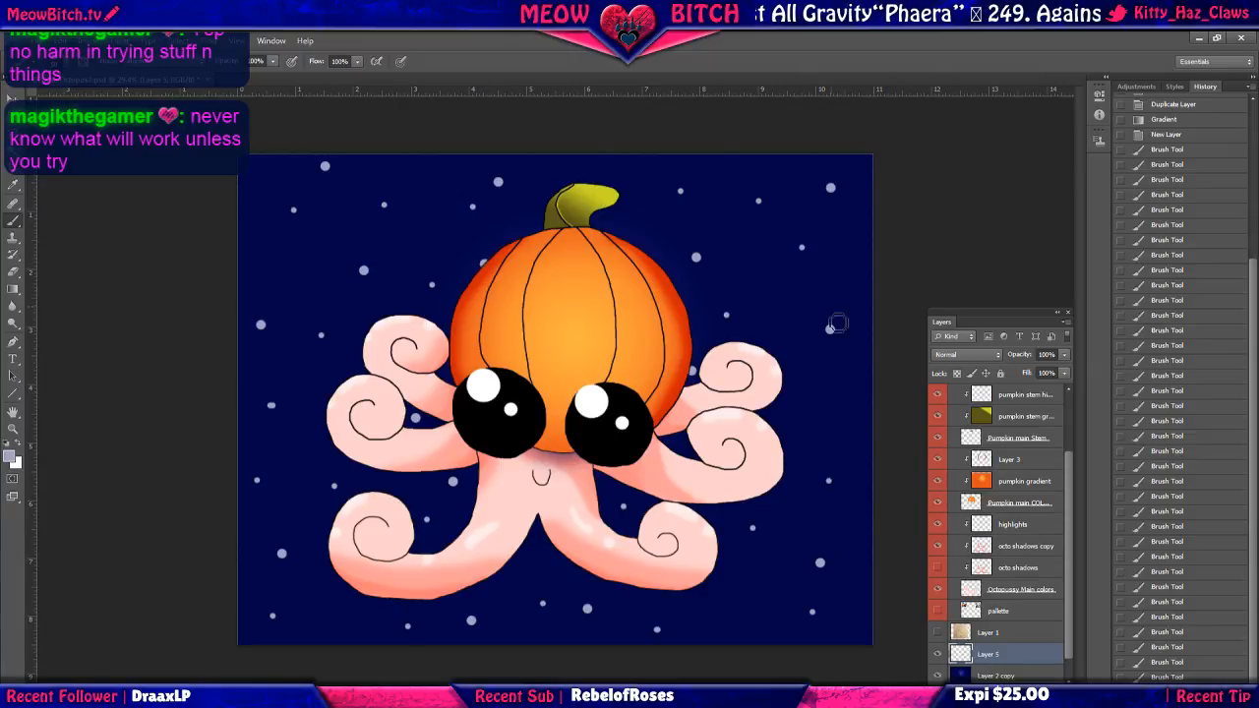
Add a few large star dots on both sides of the octopus and tiny ones in the gaps between the existing stars.
left_click(788, 303)
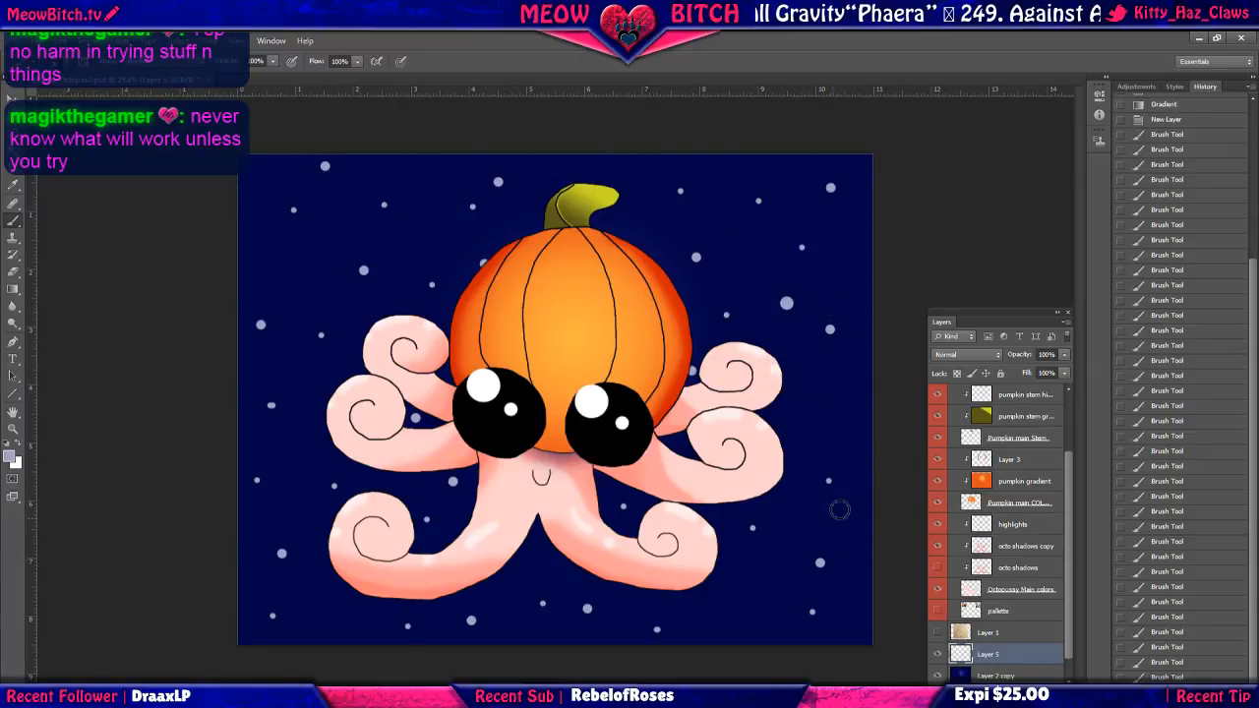
left_click(762, 593)
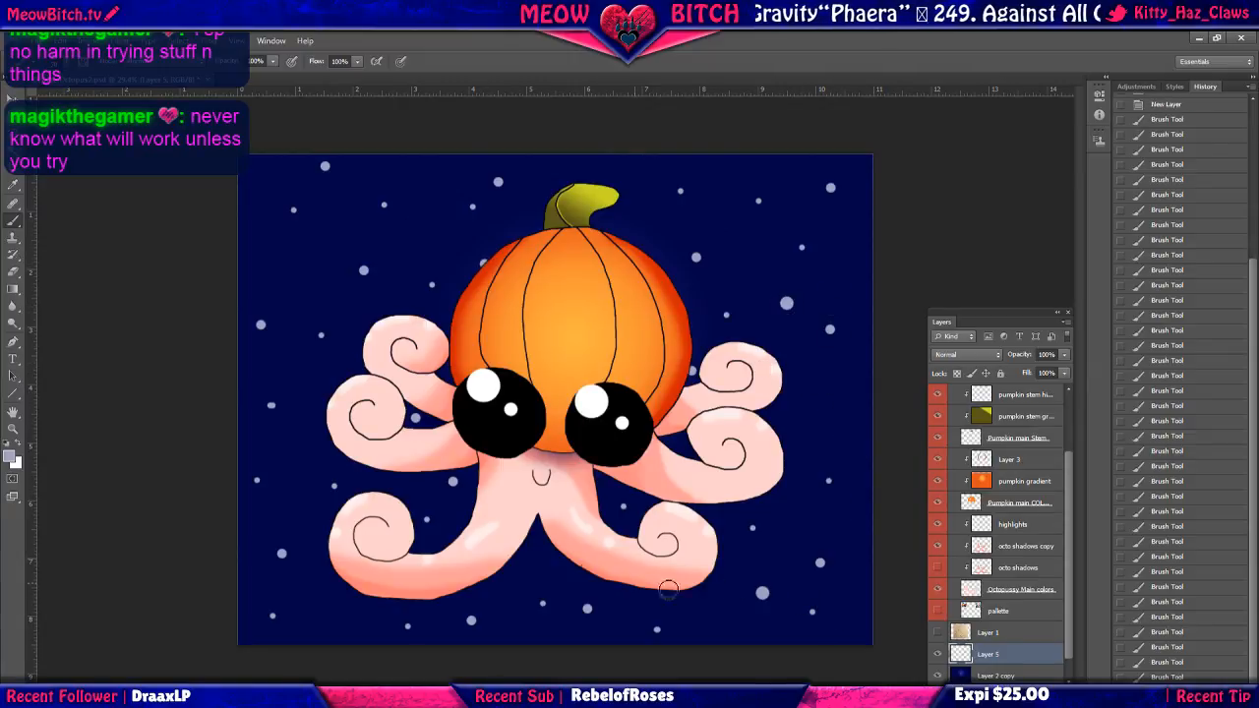
left_click(272, 405)
left_click(313, 278)
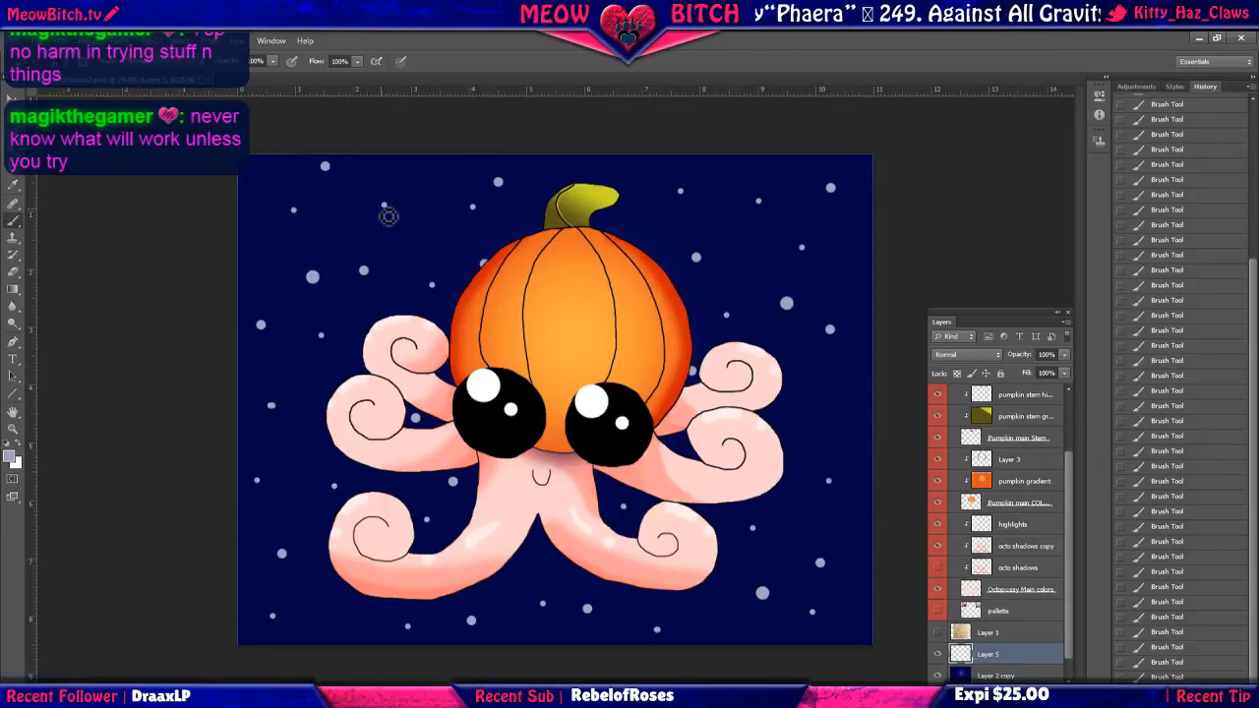
left_click(364, 220)
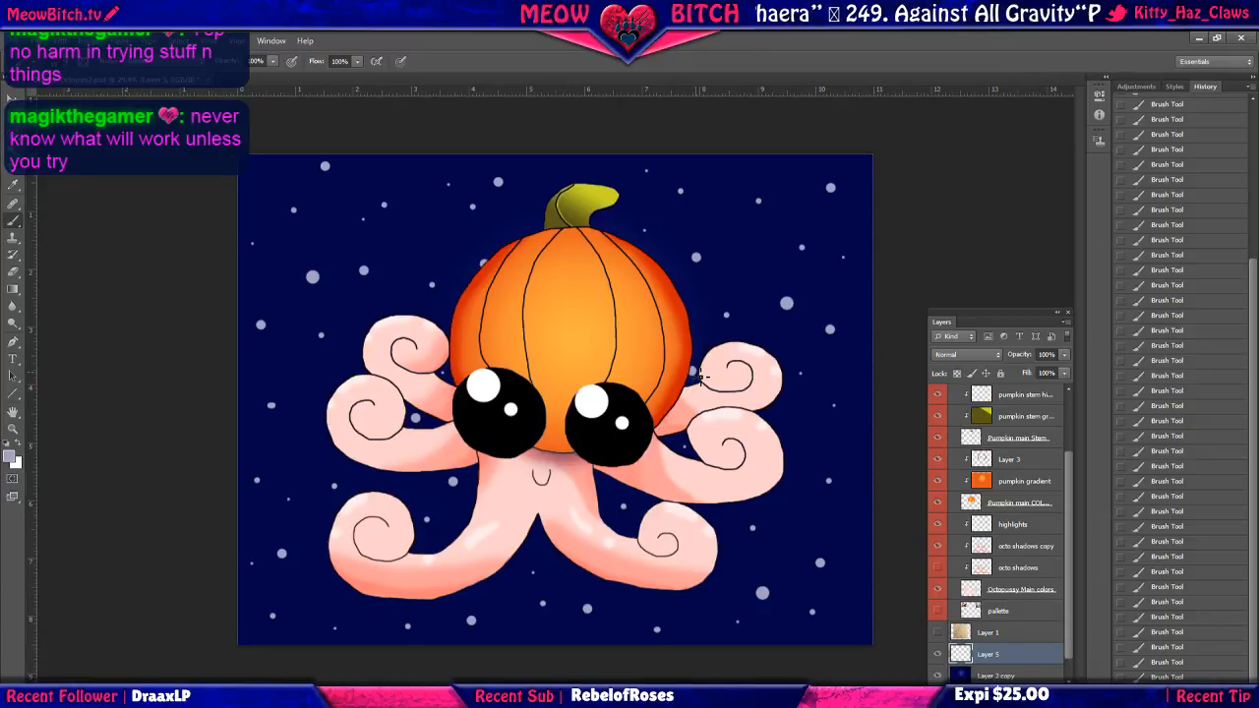
Try a Gaussian Blur with a reduced radius on the star layer.
left_click(180, 41)
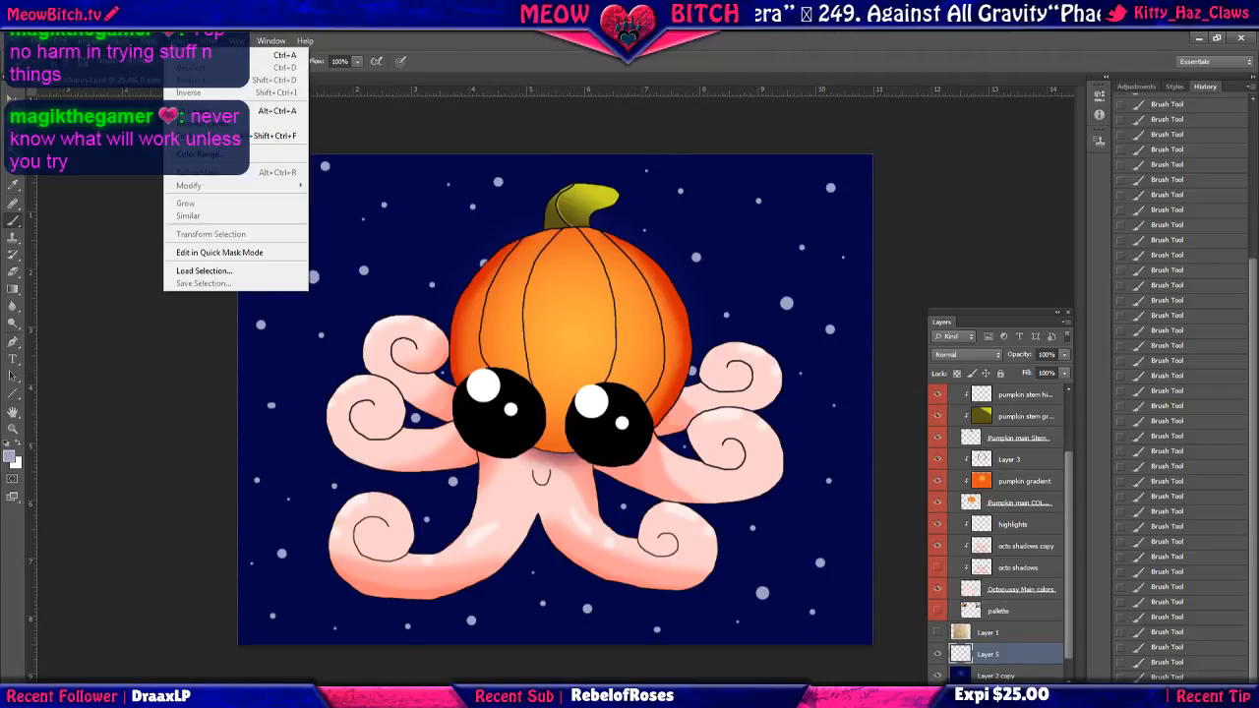
mouse_move(209, 41)
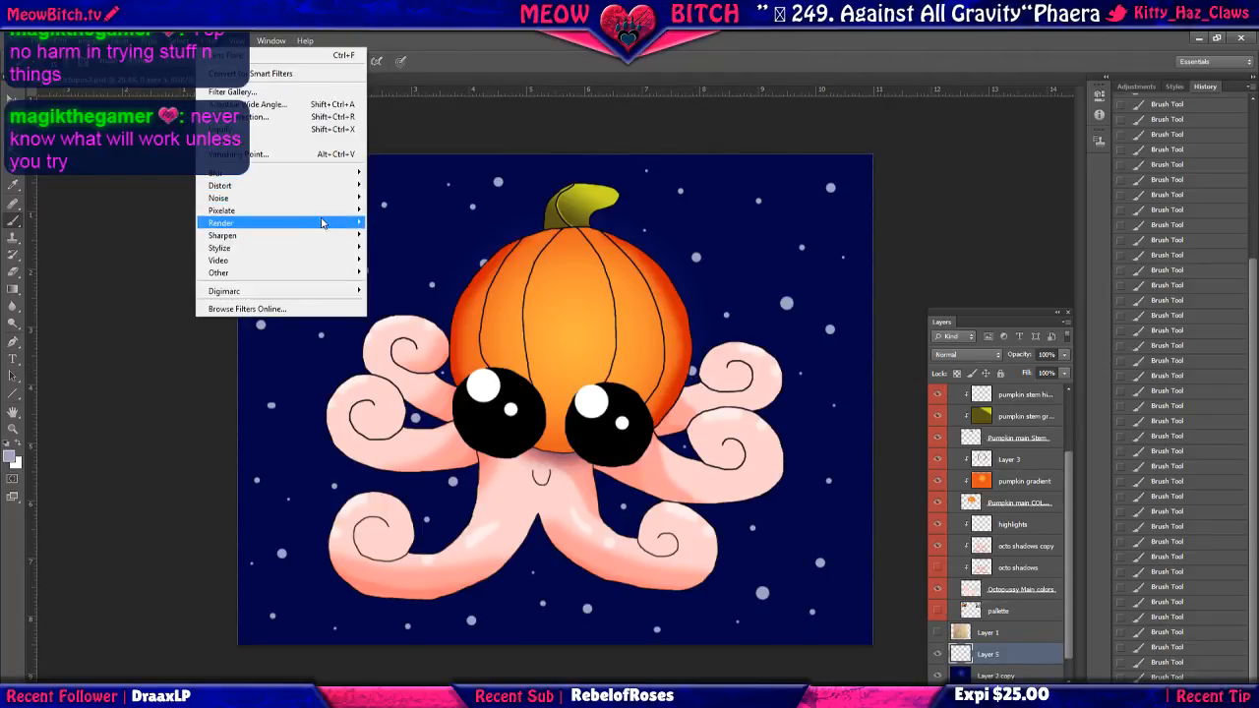
mouse_move(325, 235)
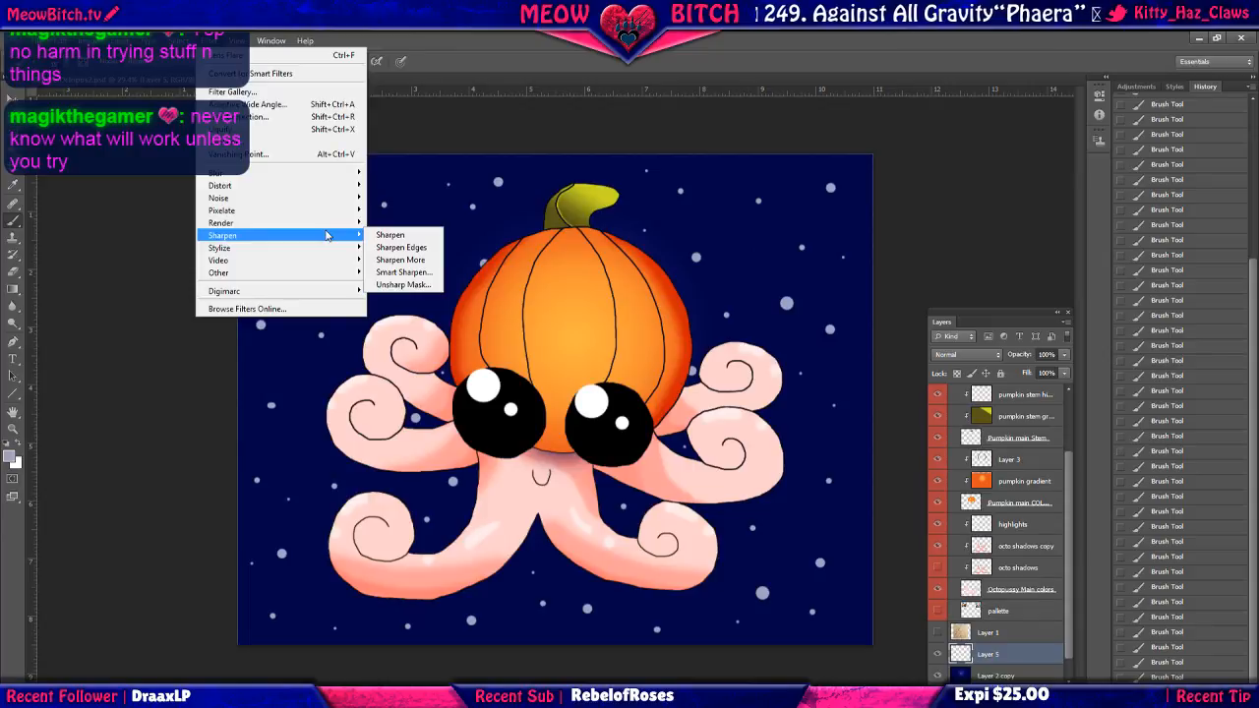
mouse_move(312, 202)
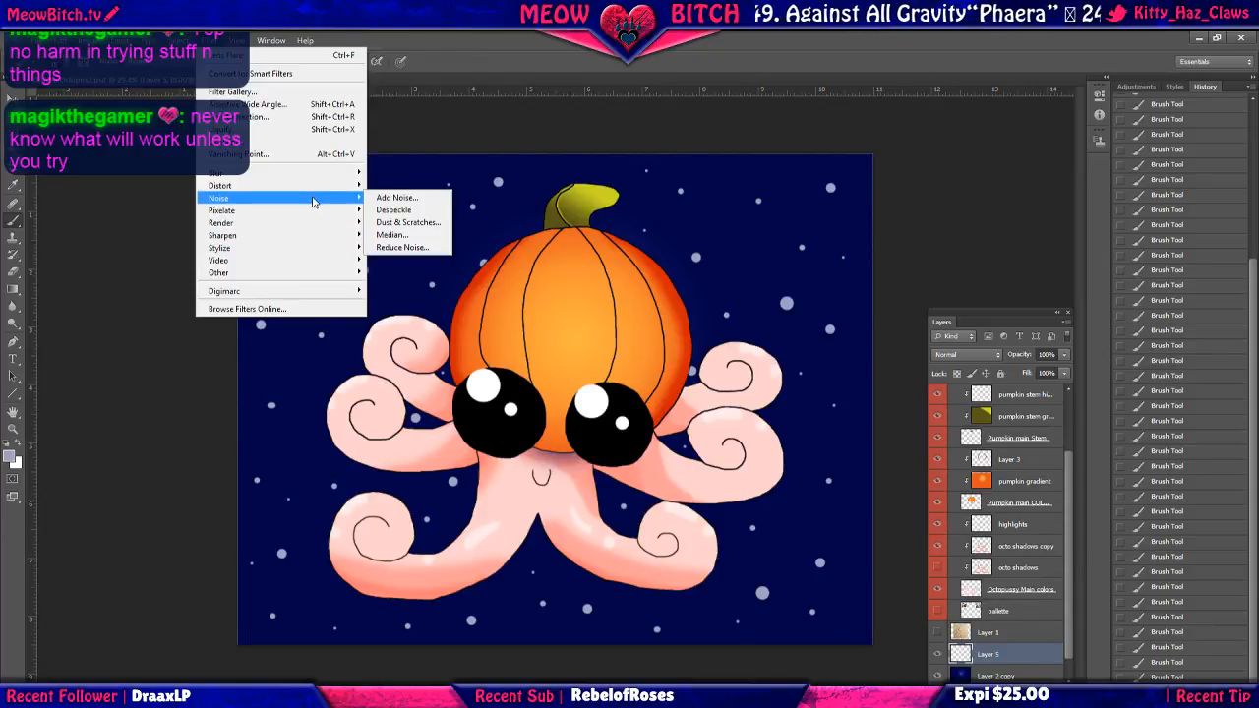
mouse_move(317, 174)
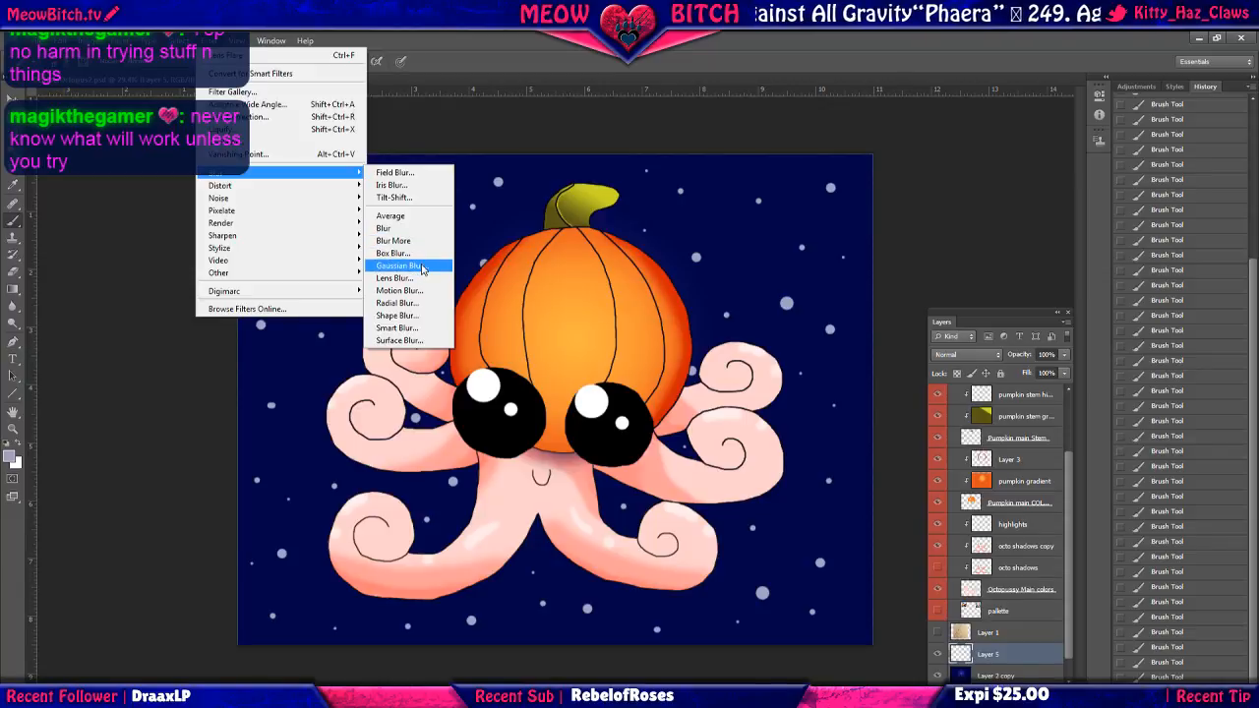
left_click(399, 266)
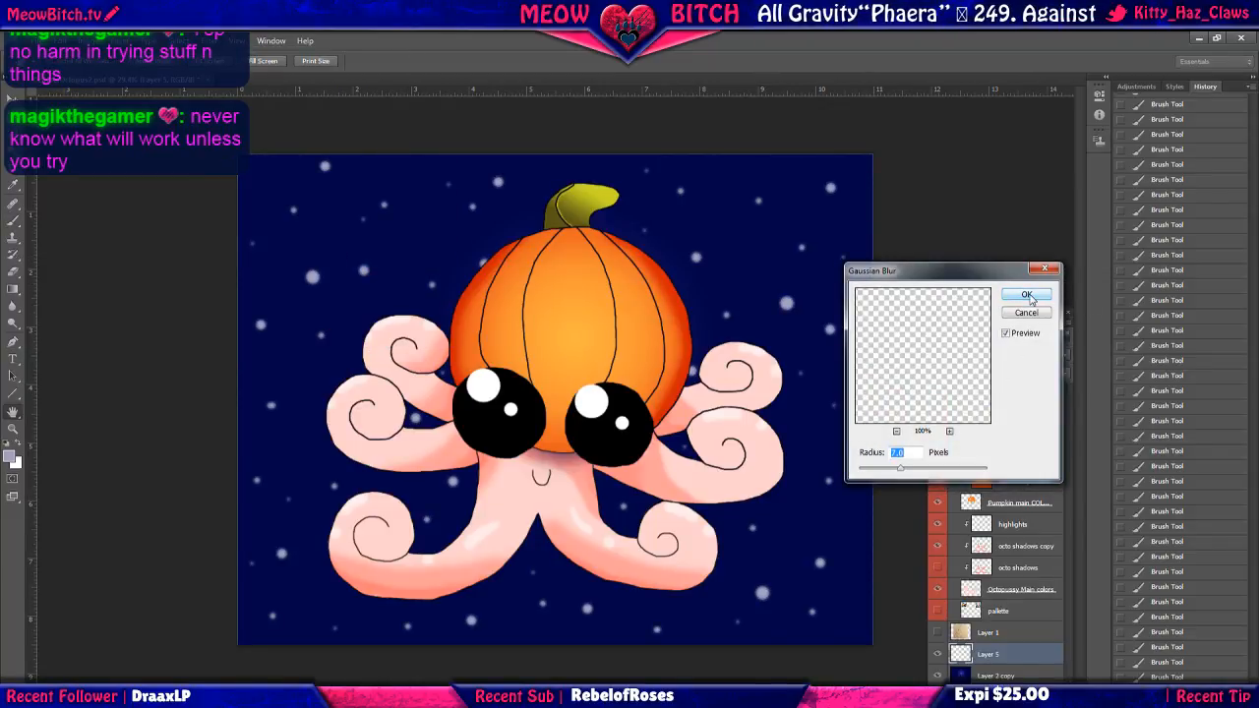
mouse_move(899, 471)
left_mouse_down()
mouse_move(869, 478)
mouse_move(885, 474)
left_mouse_up()
left_click(1018, 296)
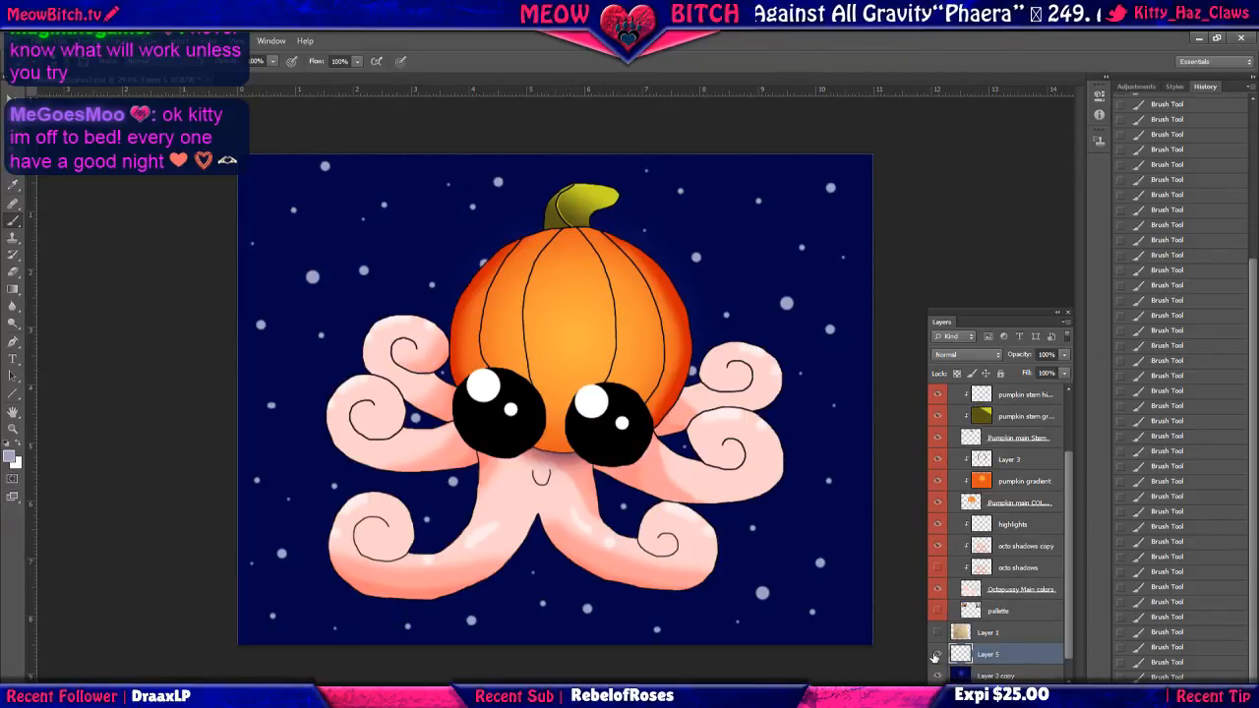
Try to choose a magenta hue as the text colour for the Type tool.
key("t")
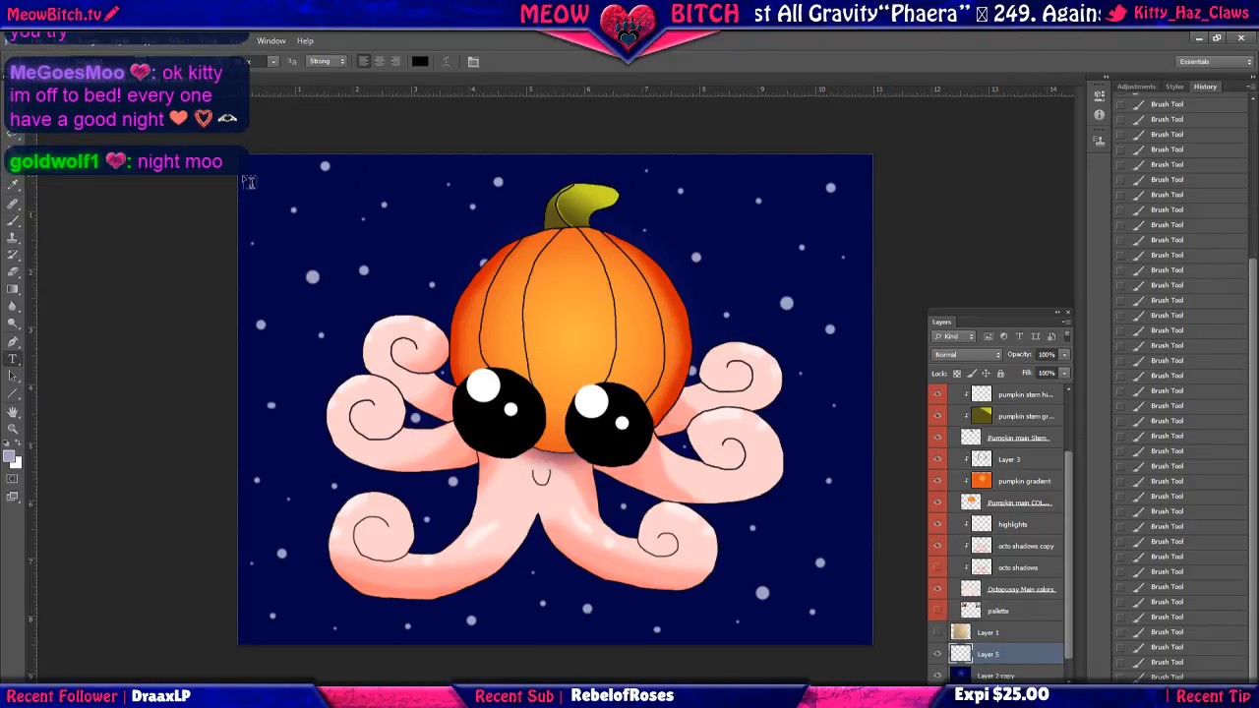
left_click(418, 62)
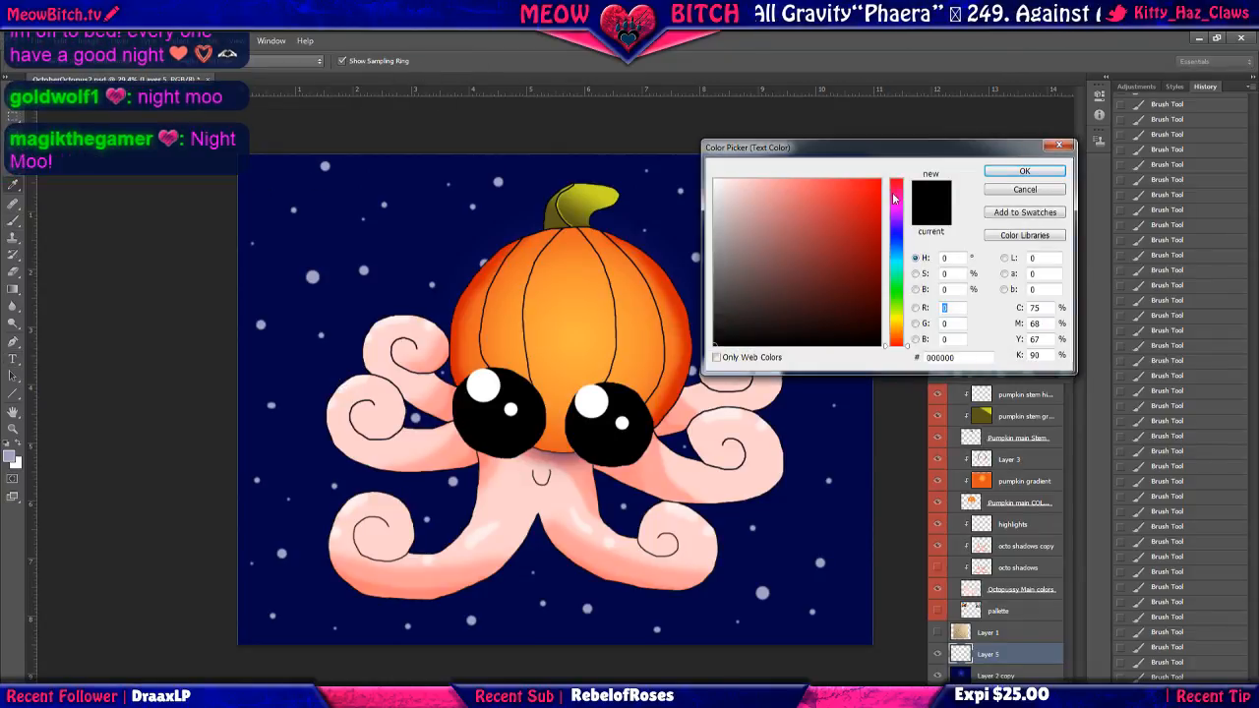
left_click(896, 207)
left_click(1024, 172)
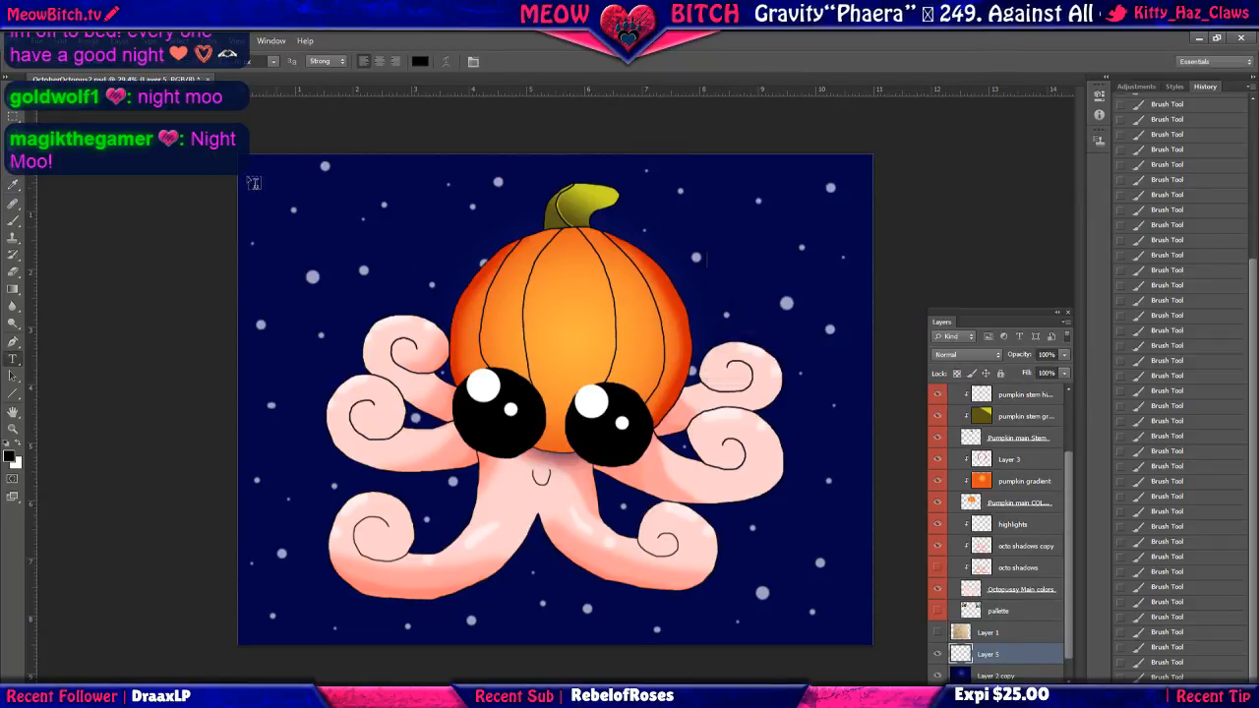
Create a text box in the upper-left area of the canvas and enter the hashtag #HOSHIARTCHANNENGE.
left_click_drag(249, 159, 533, 259)
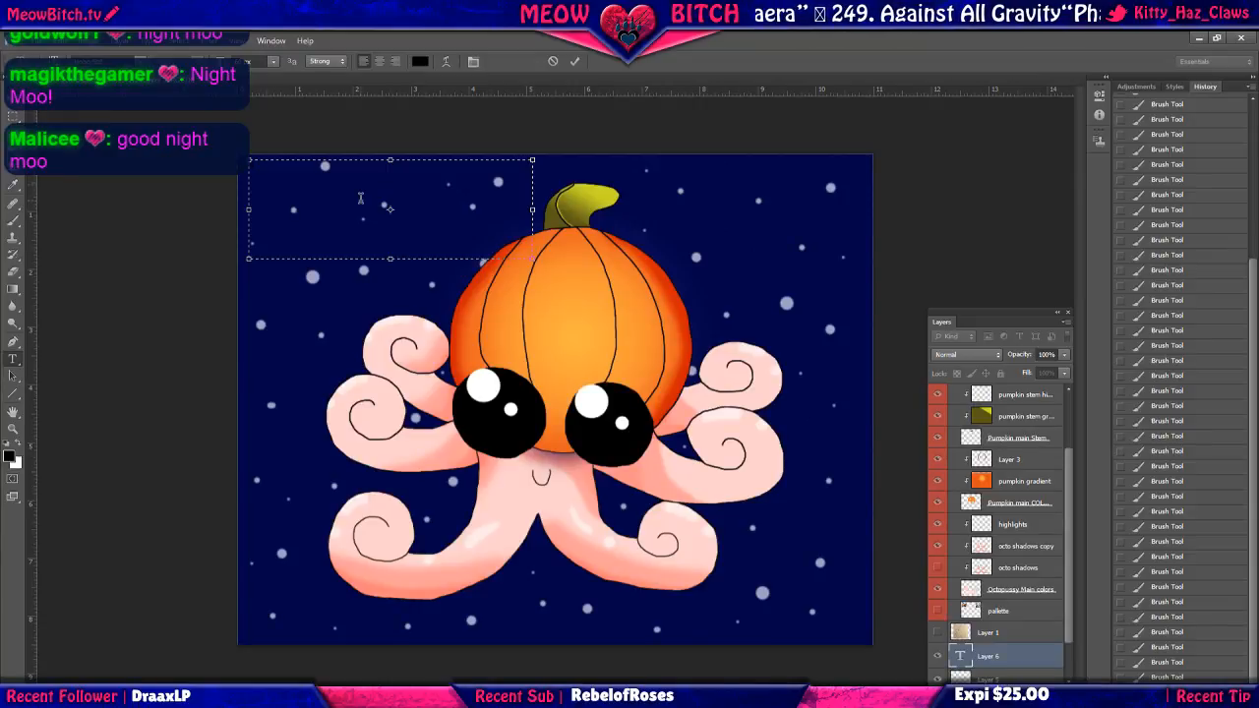
left_click(420, 61)
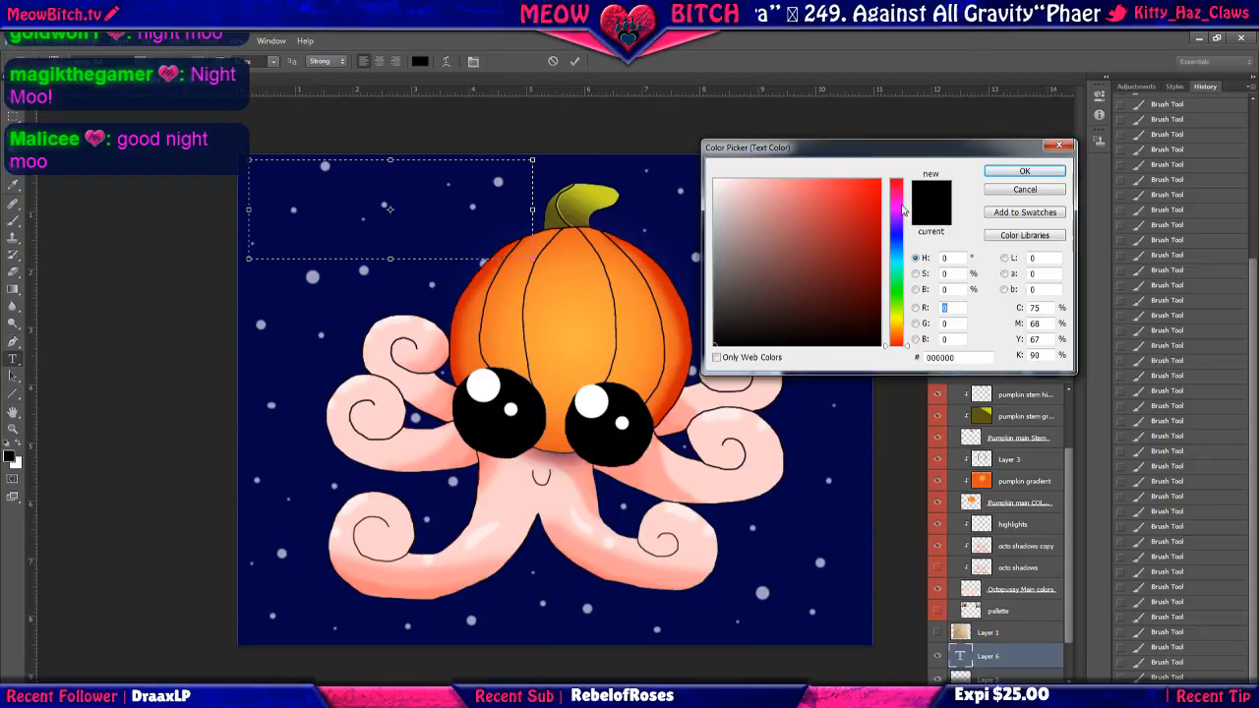
left_click(903, 208)
left_click(1024, 172)
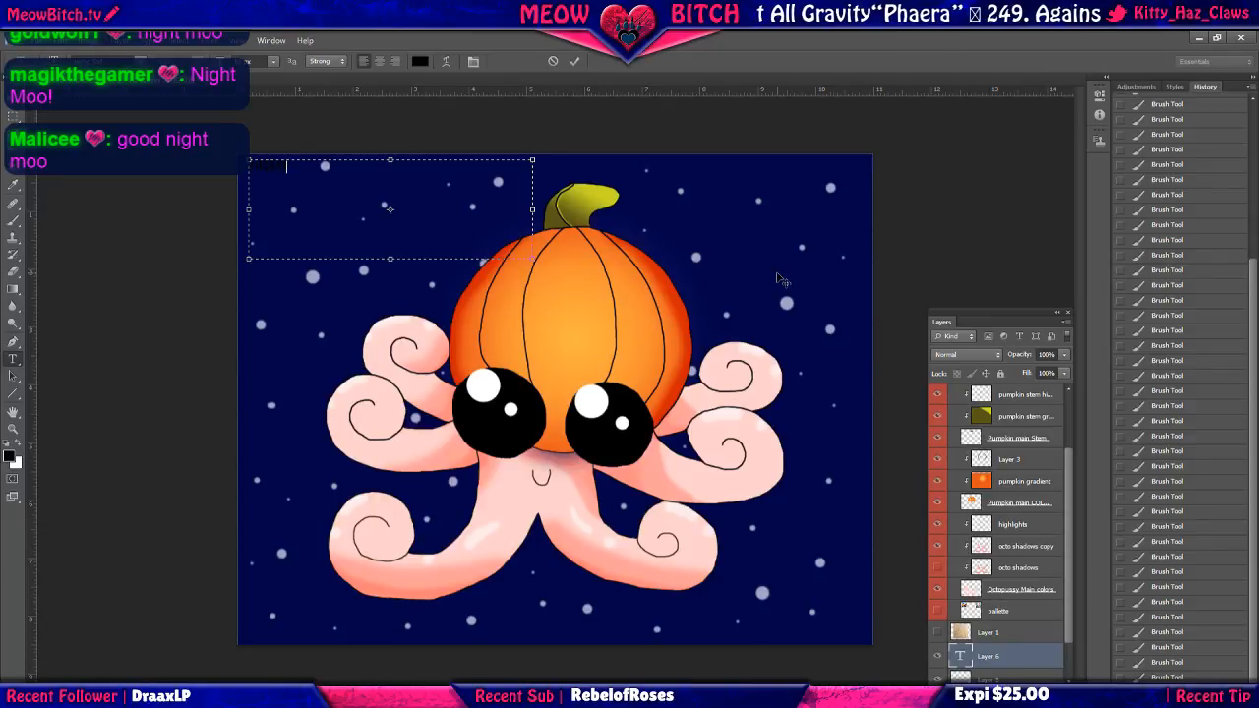
type("alloween")
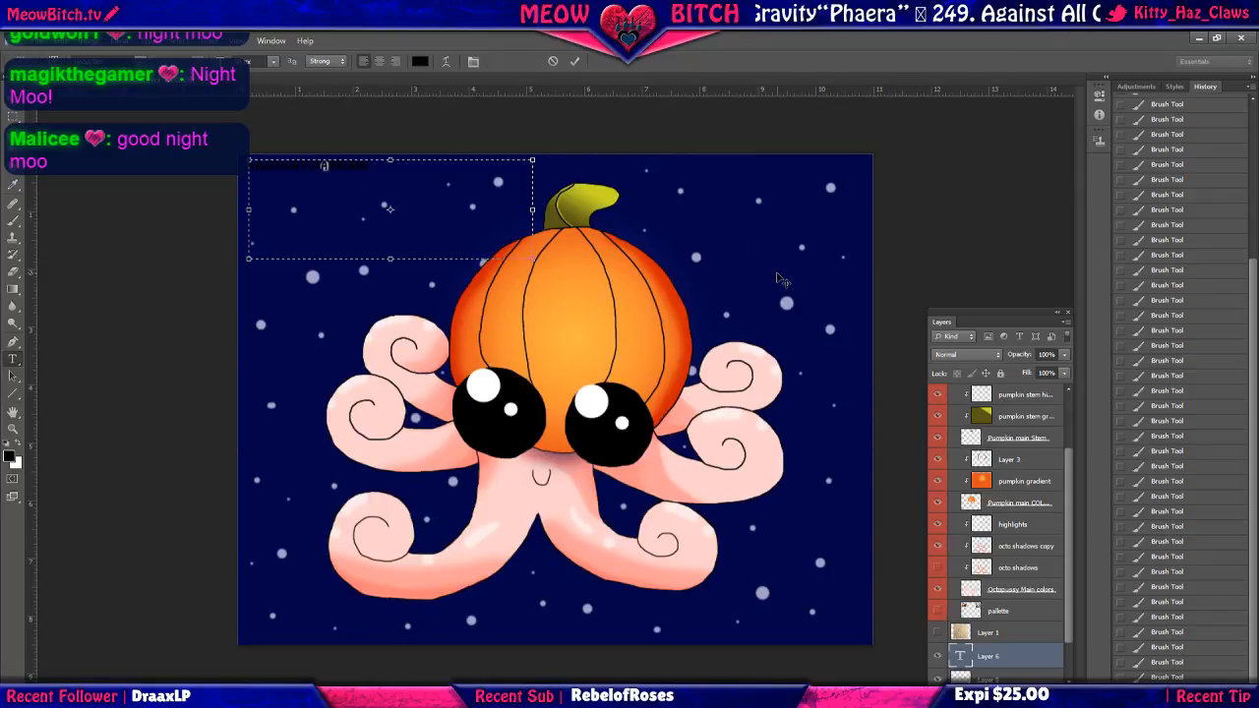
Recolour the whole hashtag text to bright magenta #f603e2.
key("ctrl+a")
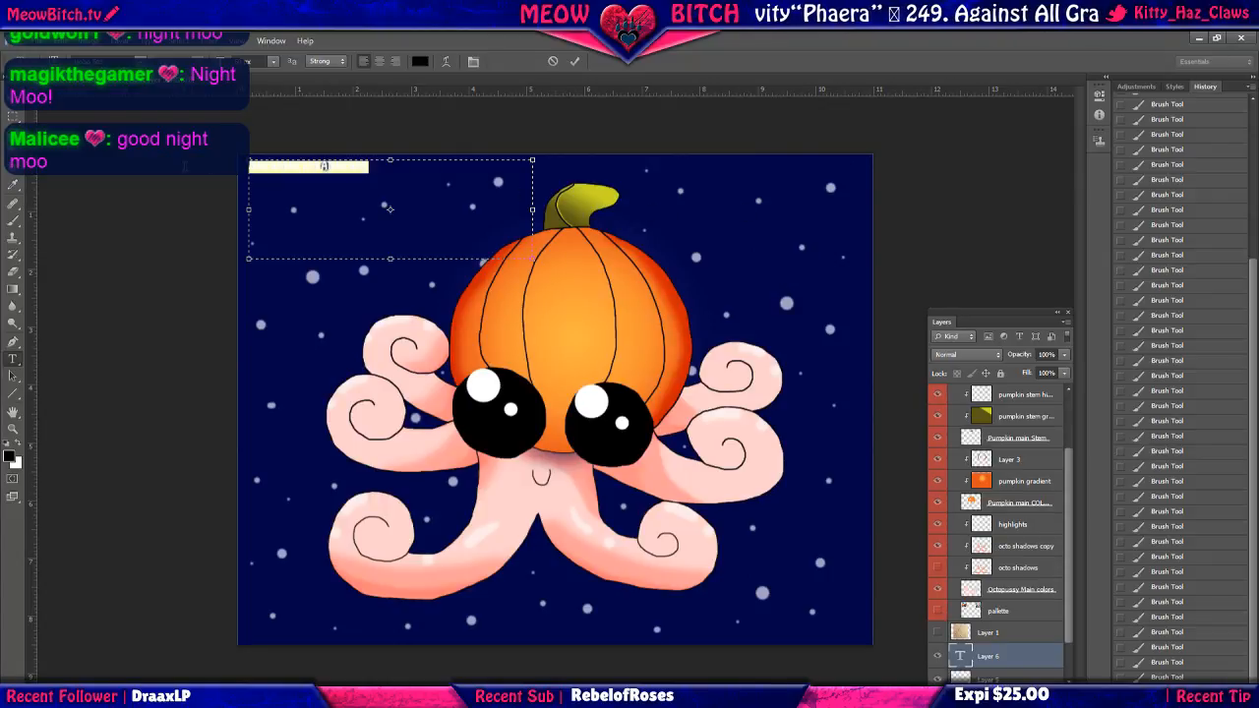
left_click(418, 62)
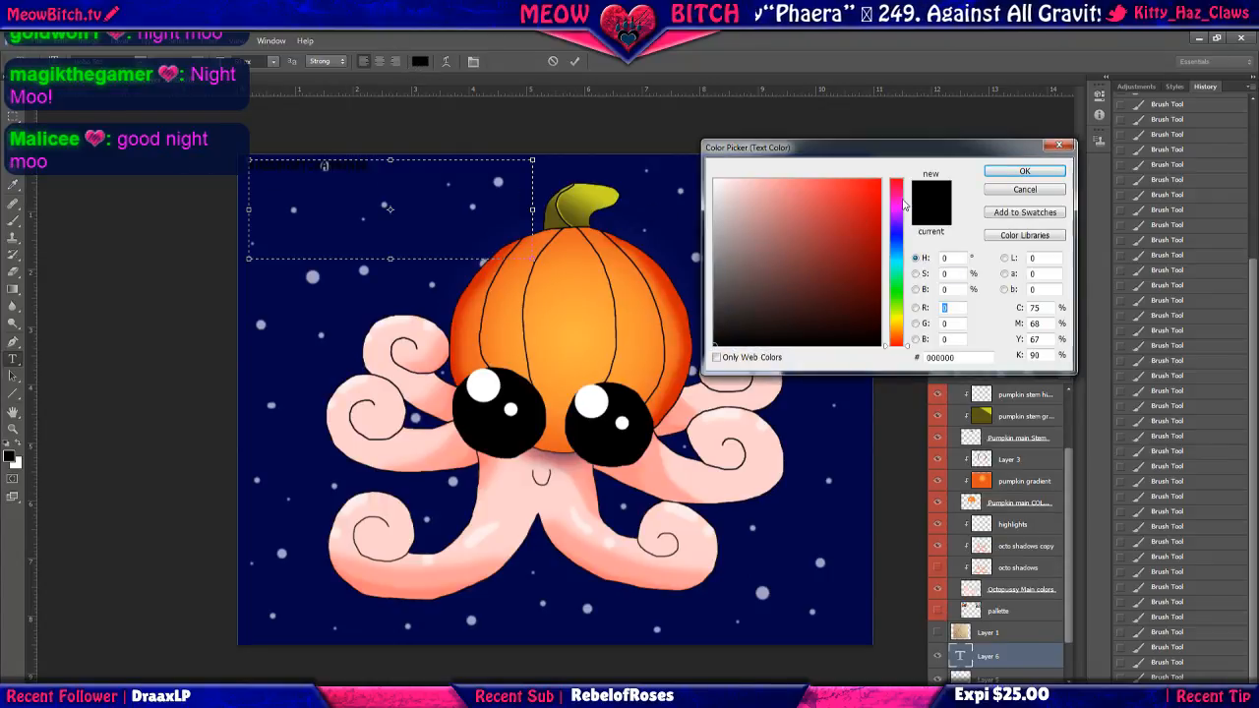
left_click(897, 207)
left_click(1023, 171)
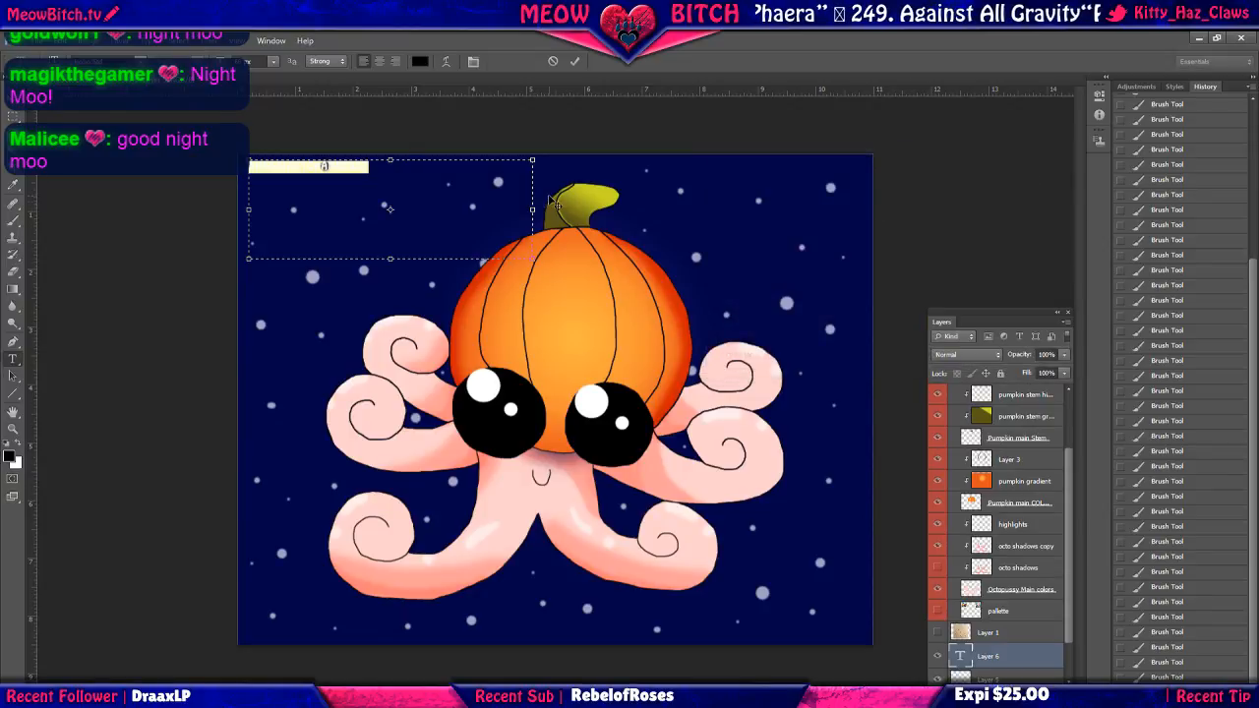
left_click(420, 61)
left_click(901, 205)
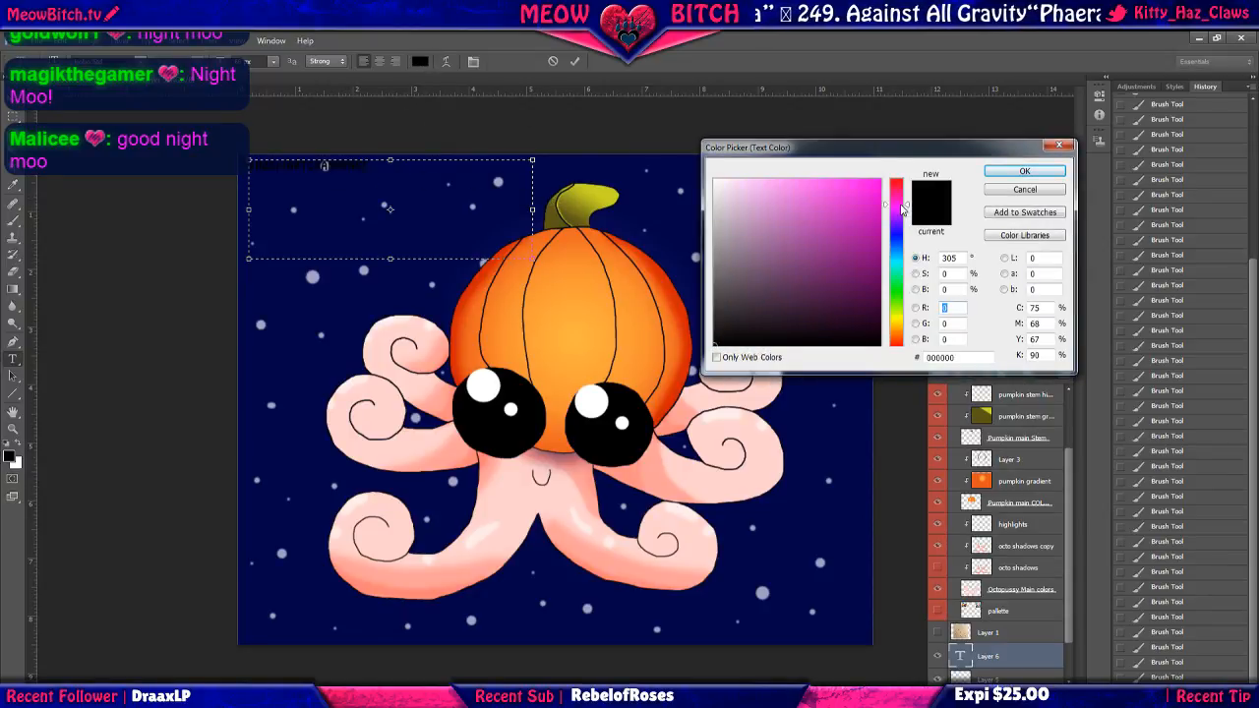
left_click(879, 184)
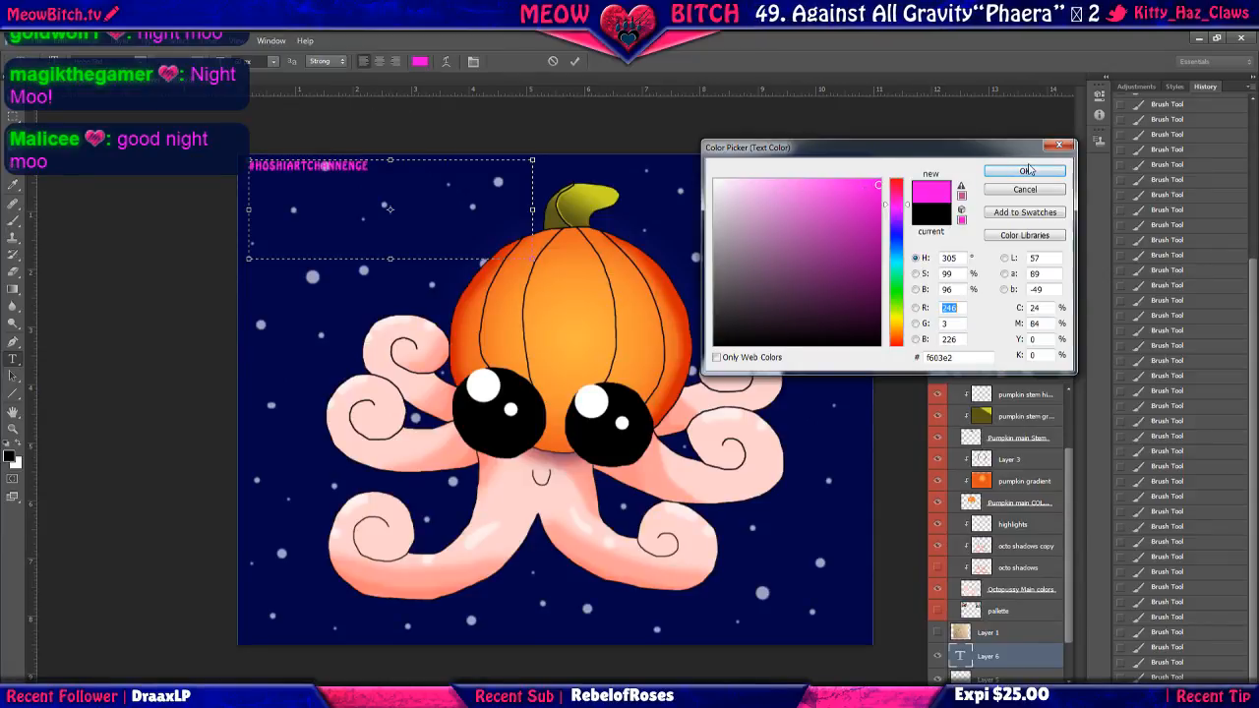
left_click(1027, 170)
Enlarge the hashtag text to 120 px and correct its spelling to #HOSHIARTCHALLENGE.
left_click(273, 62)
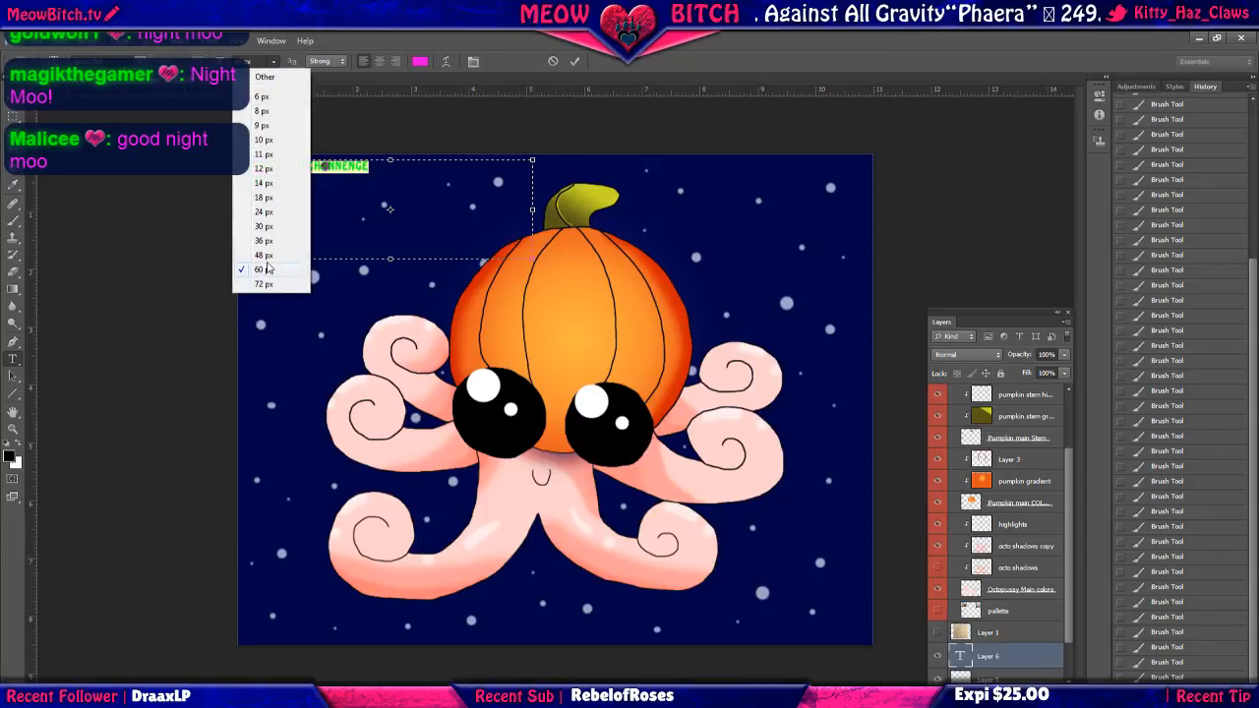
left_click(262, 269)
left_click(246, 61)
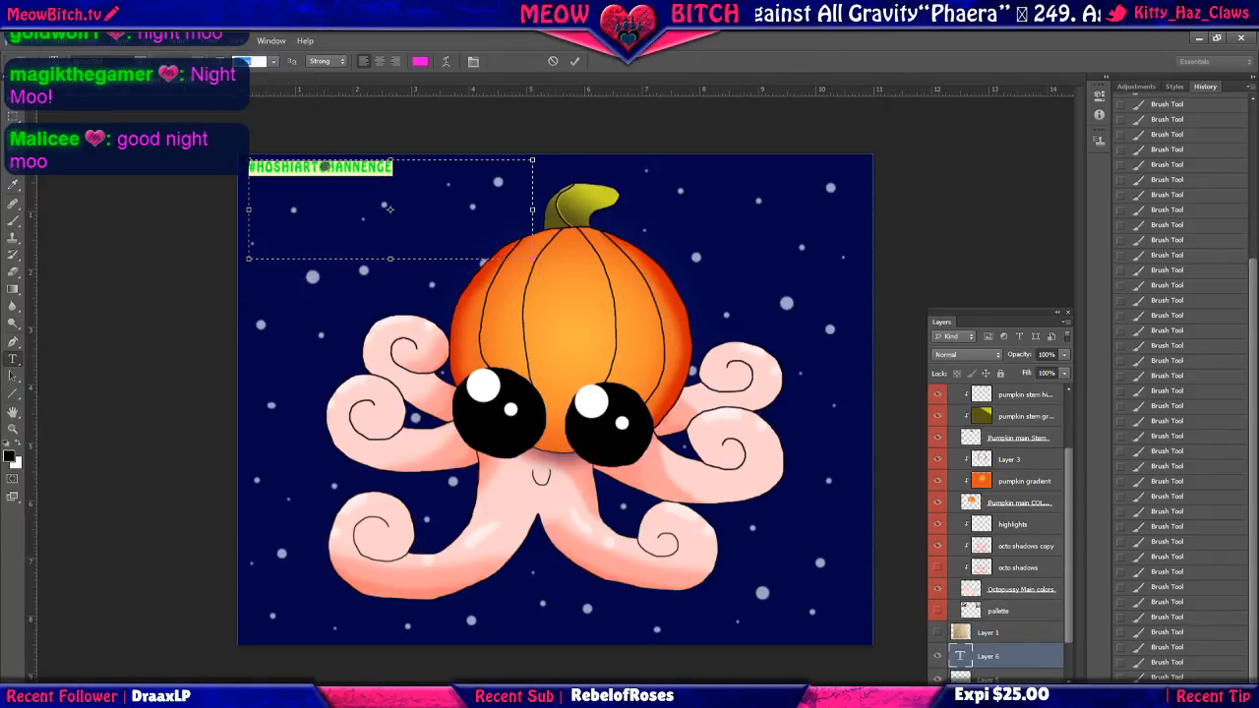
type("120")
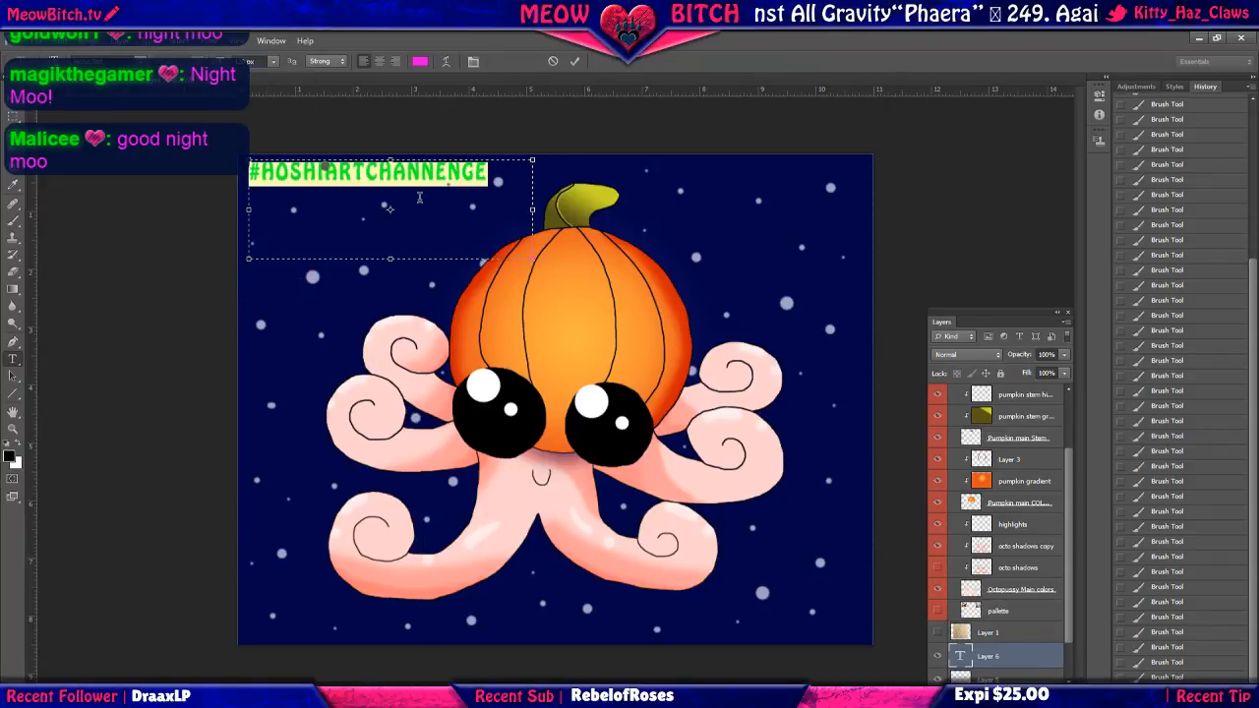
left_click_drag(436, 174, 409, 173)
type("LL")
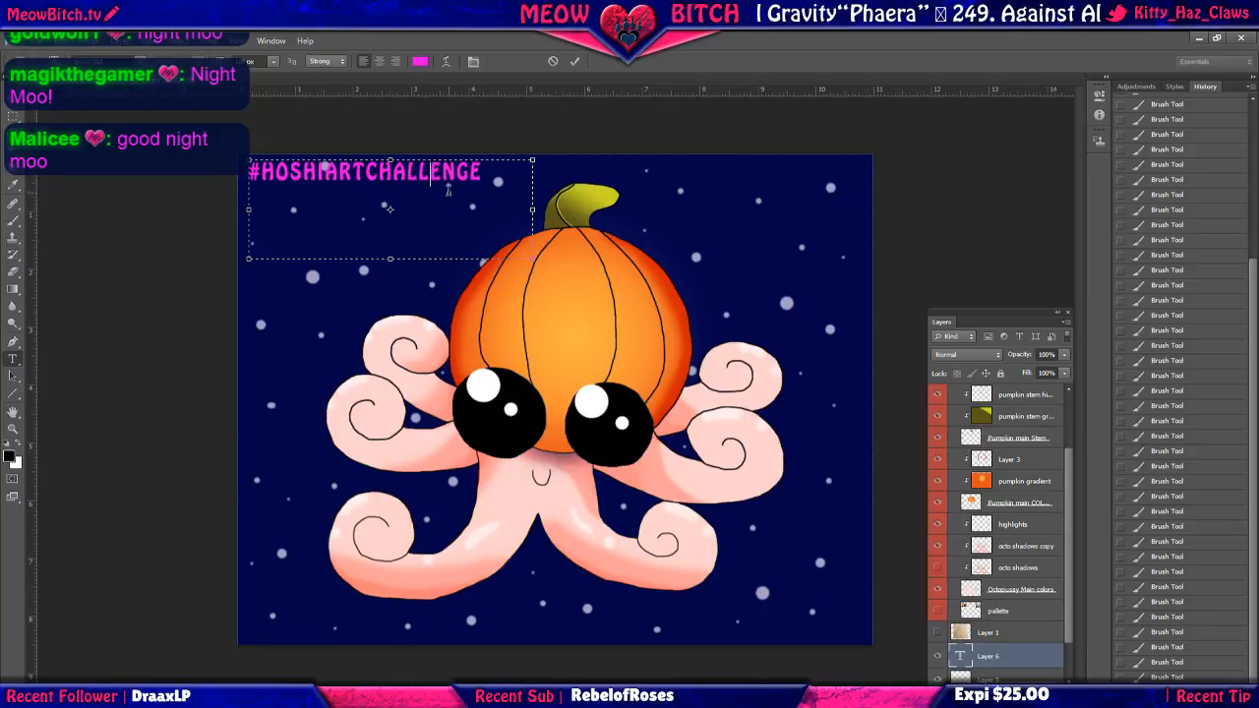
Add a second caption line reading OCTOBER OCTOPUS beneath #HOSHIARTCHALLENGE in the same text box.
left_click(484, 173)
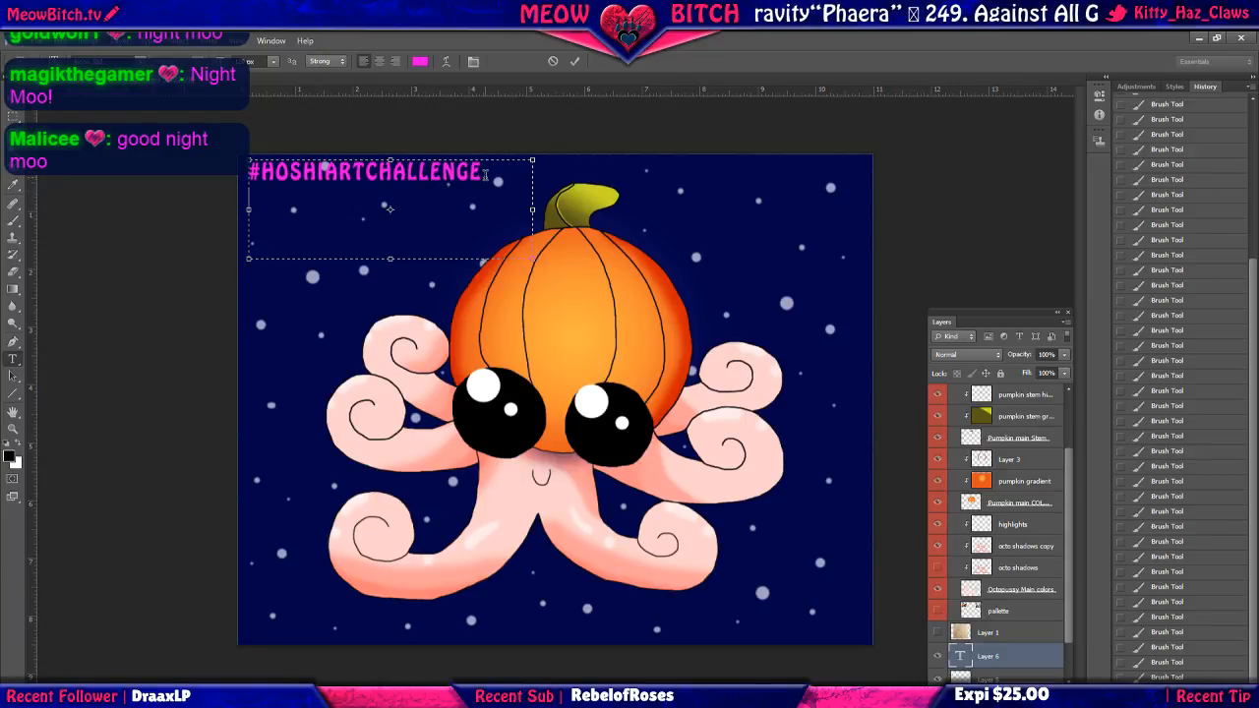
key("Return")
type("OCTOP")
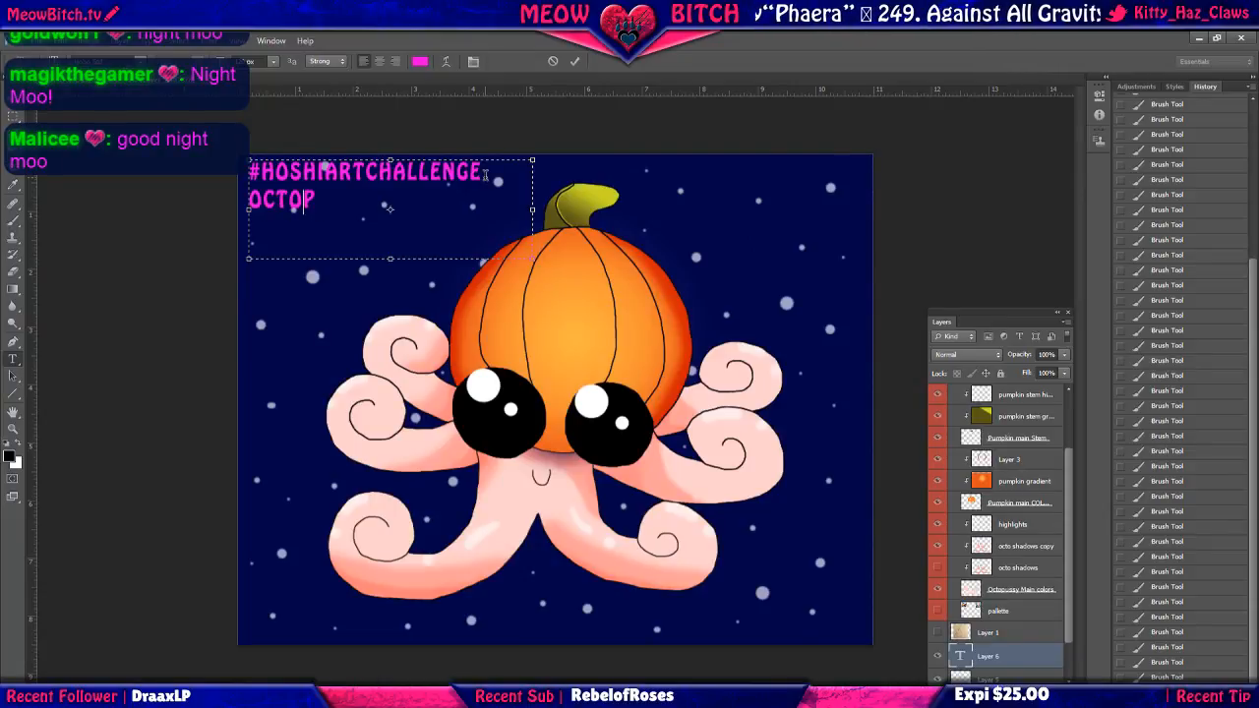
key("BackSpace")
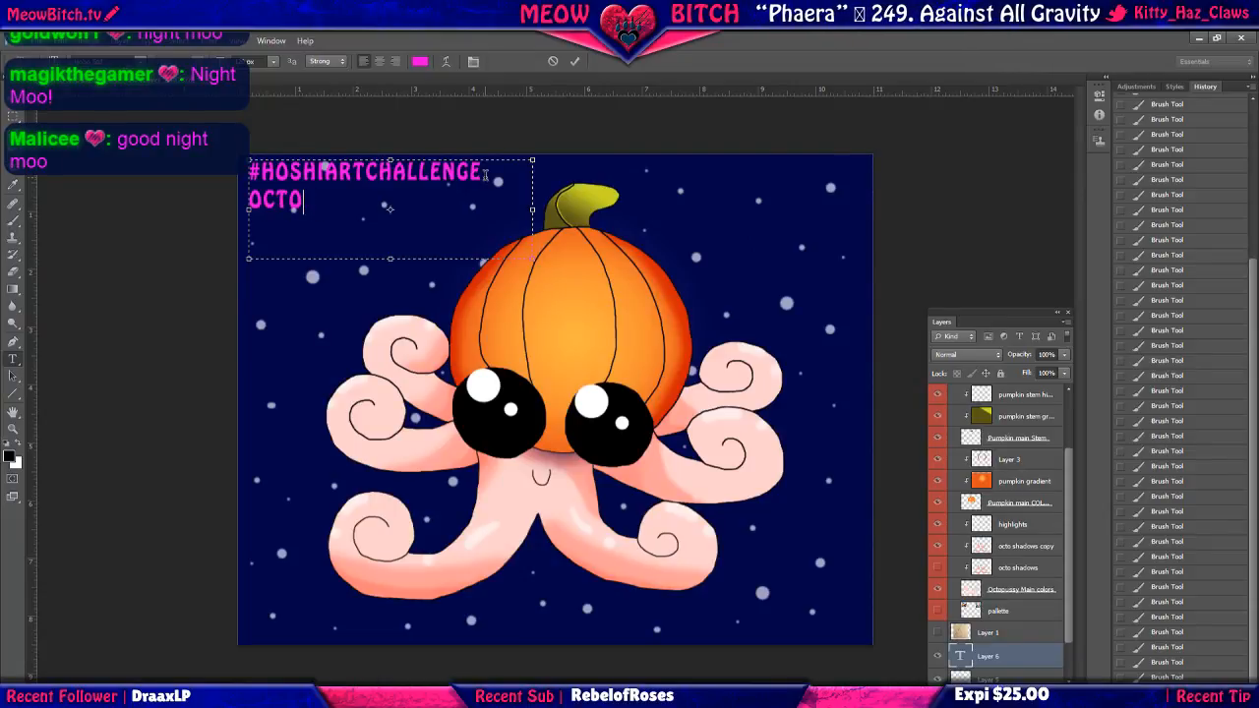
type("PUS")
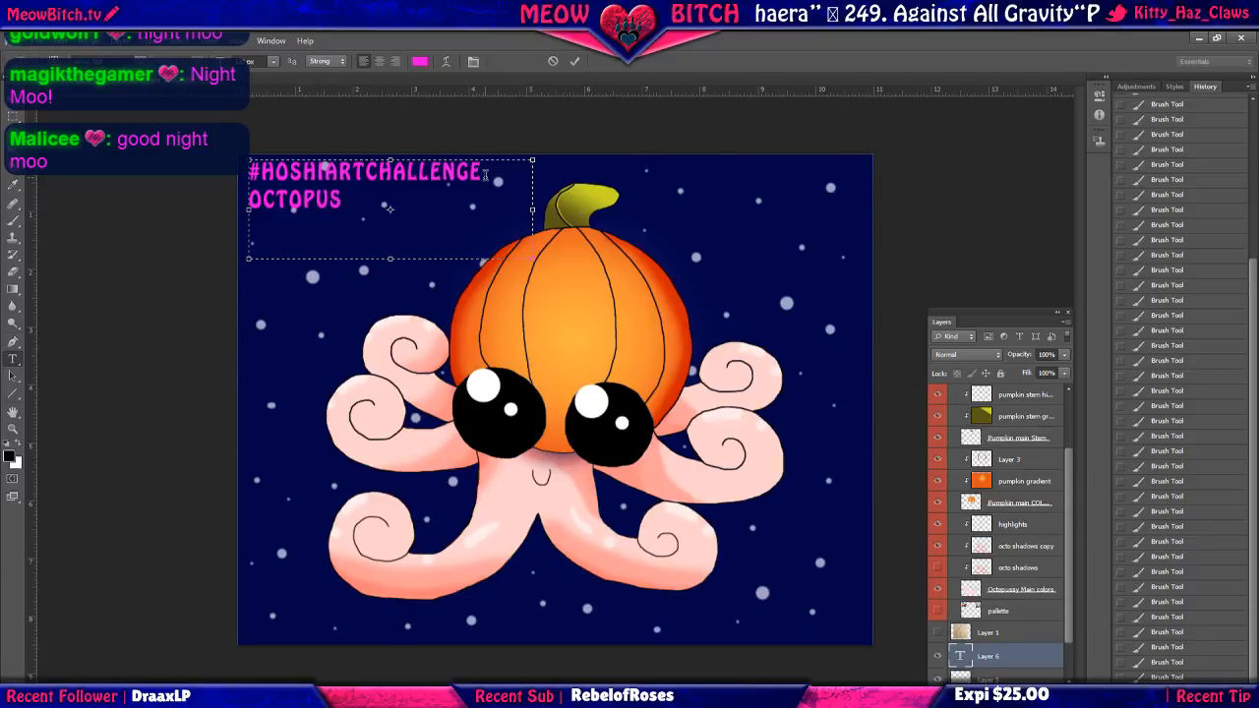
key("BackSpace")
key("BackSpace")
key("BackSpace")
type("B")
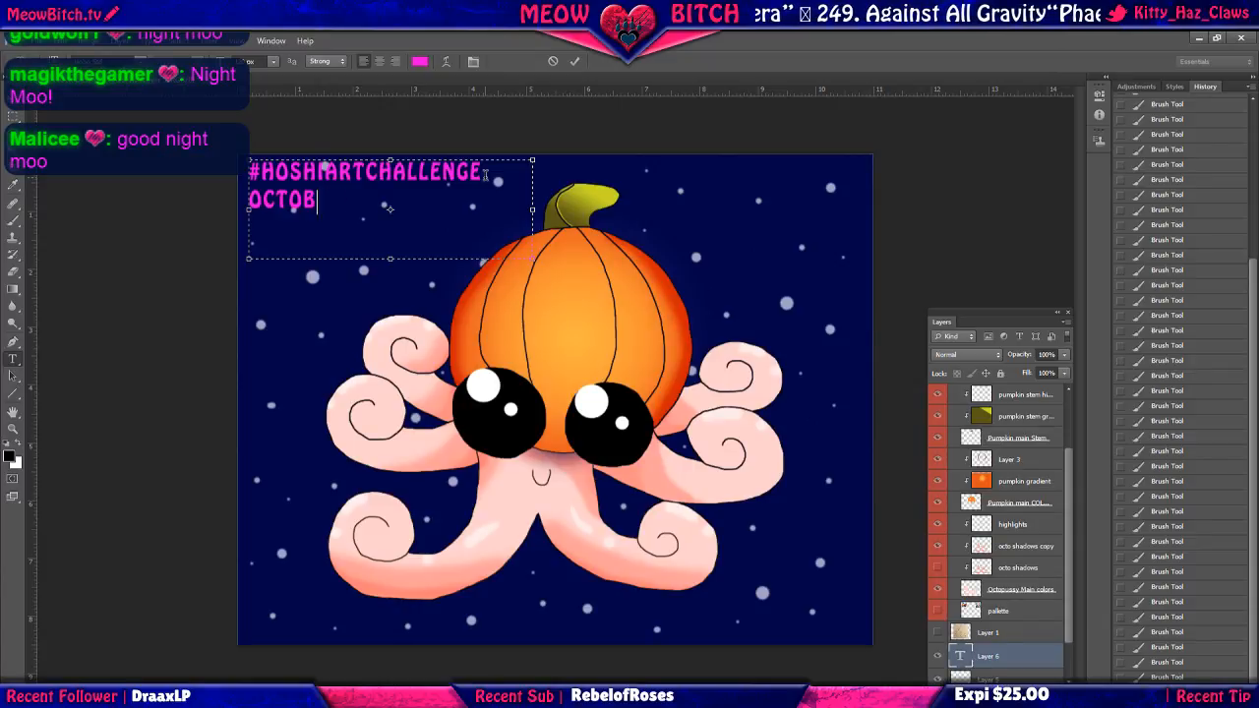
type("ER OCTO")
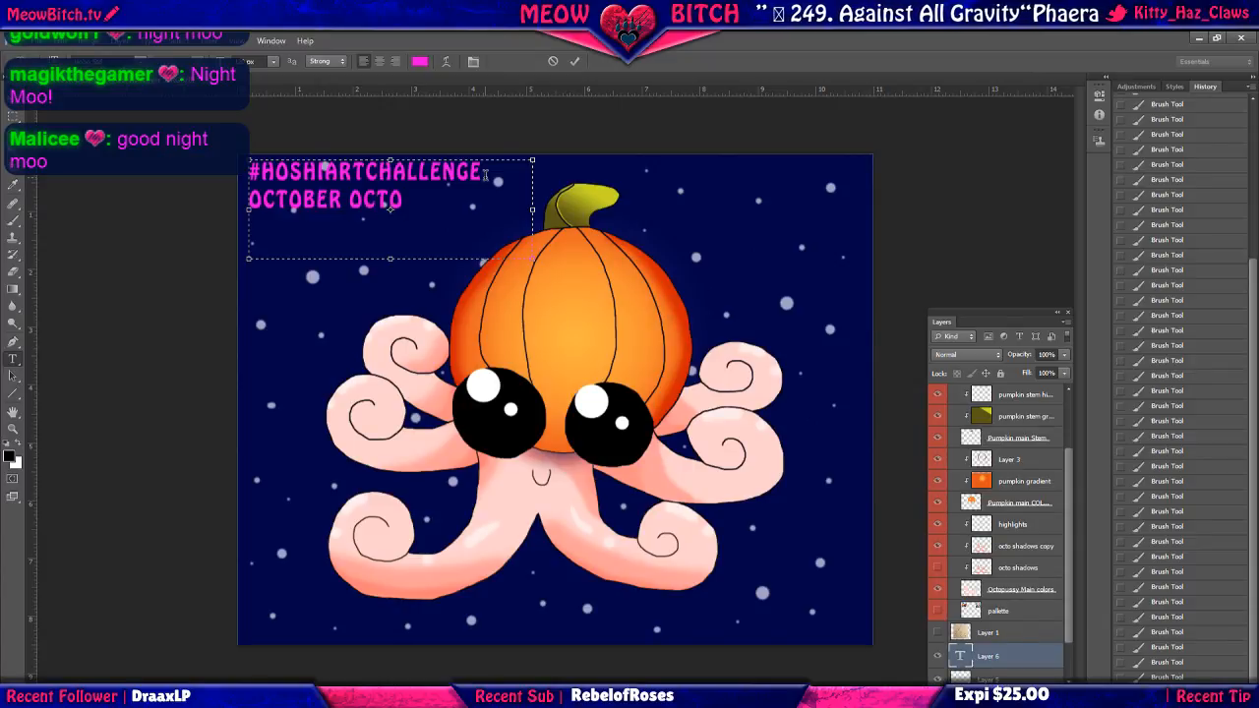
type("PUS")
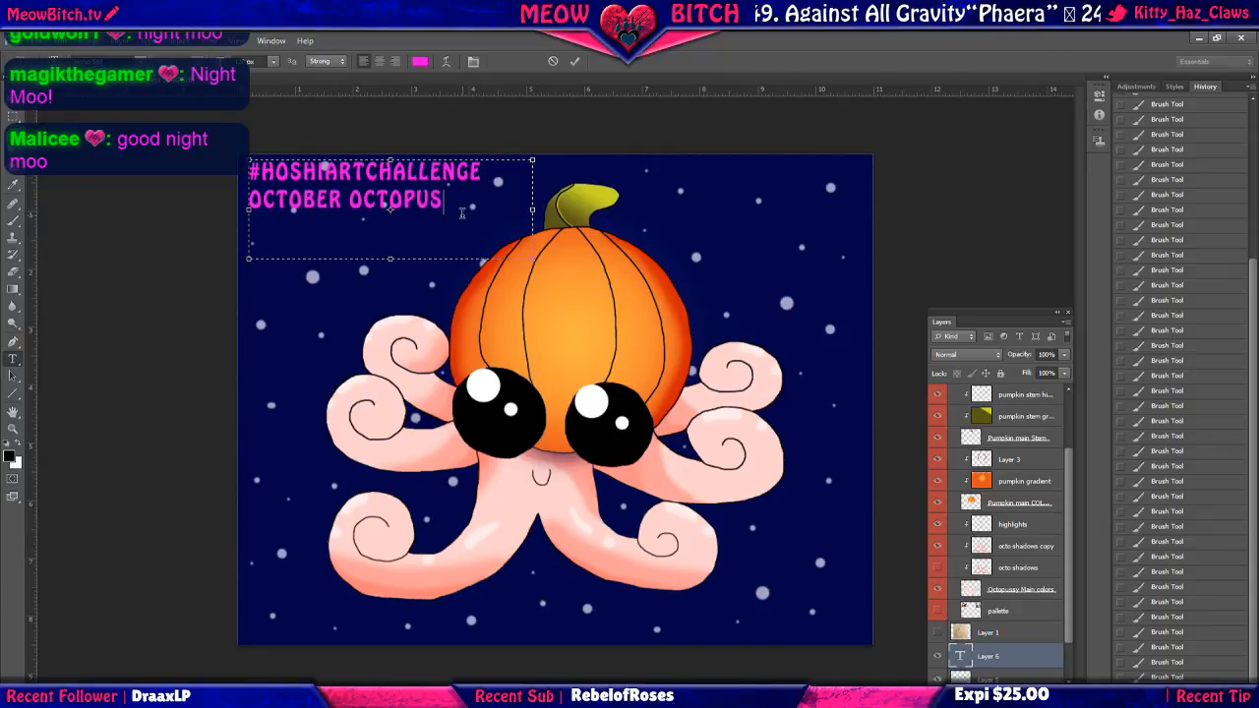
key("ctrl+a")
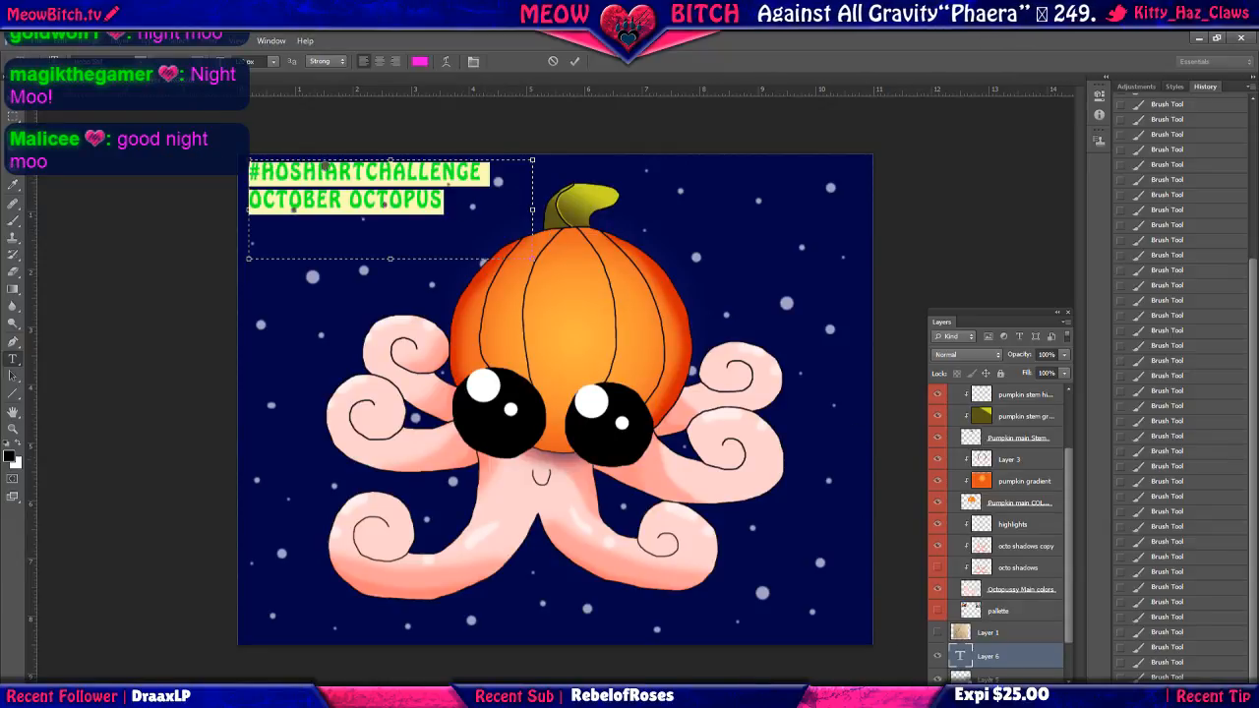
left_click(991, 660)
Give the caption layer Bevel & Emboss, a black Stroke, and an Outer Glow with 11% spread and 5 px size.
right_click(1013, 657)
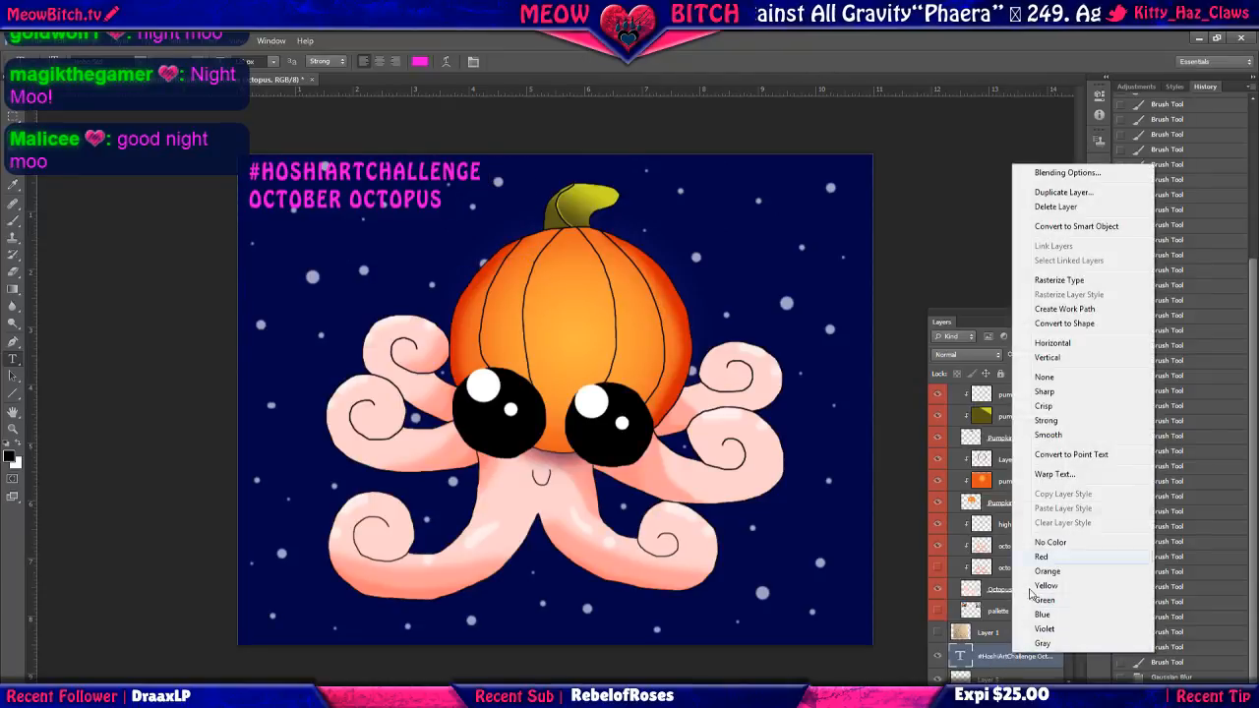
left_click(1028, 169)
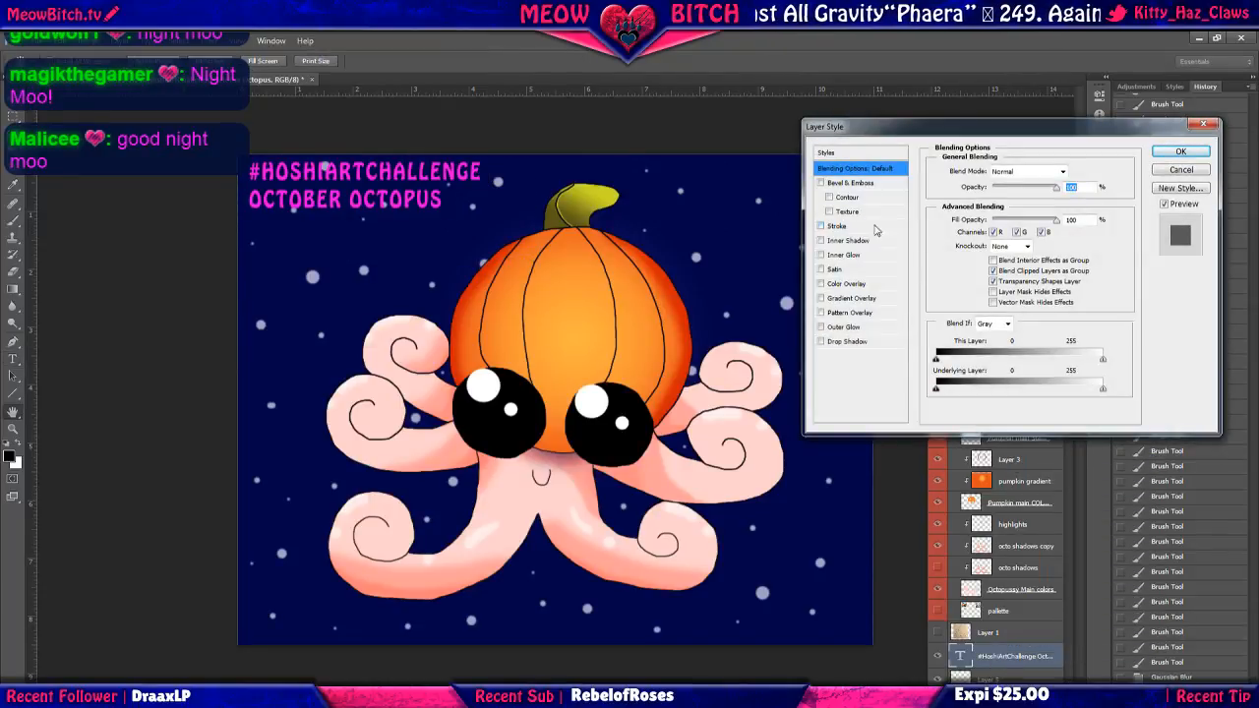
left_click(856, 183)
left_click(843, 227)
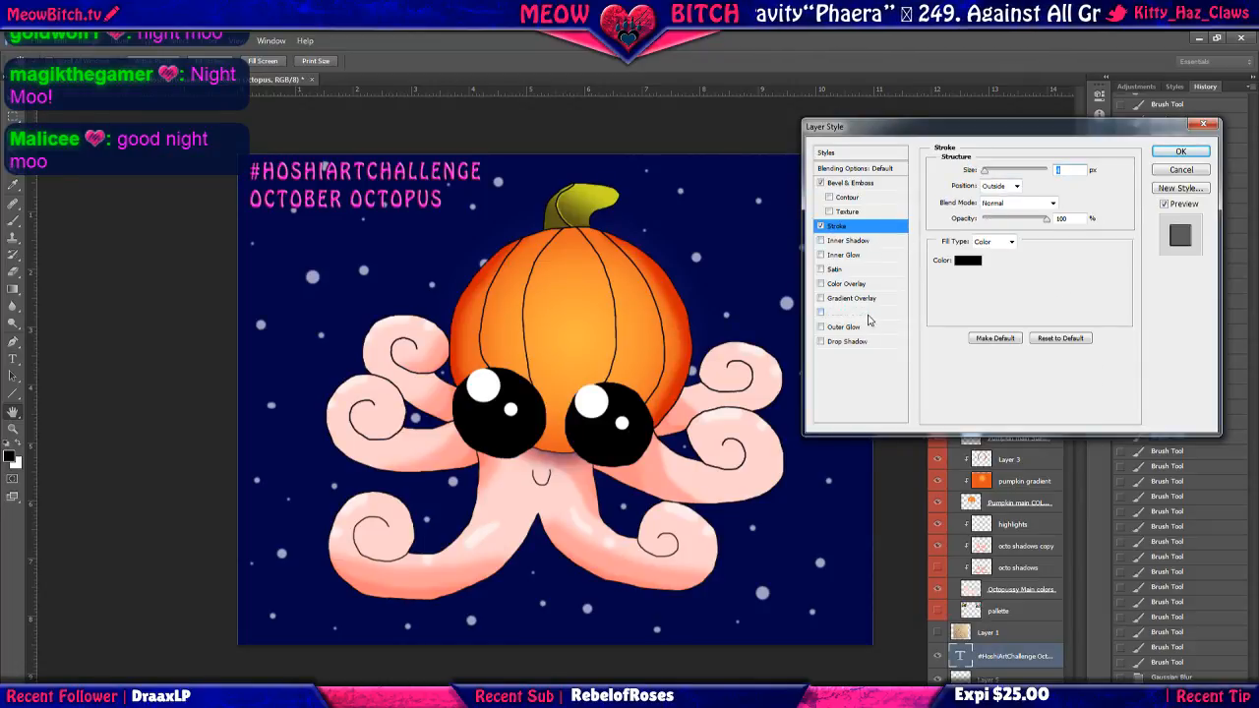
left_click(865, 328)
left_click_drag(984, 271, 992, 276)
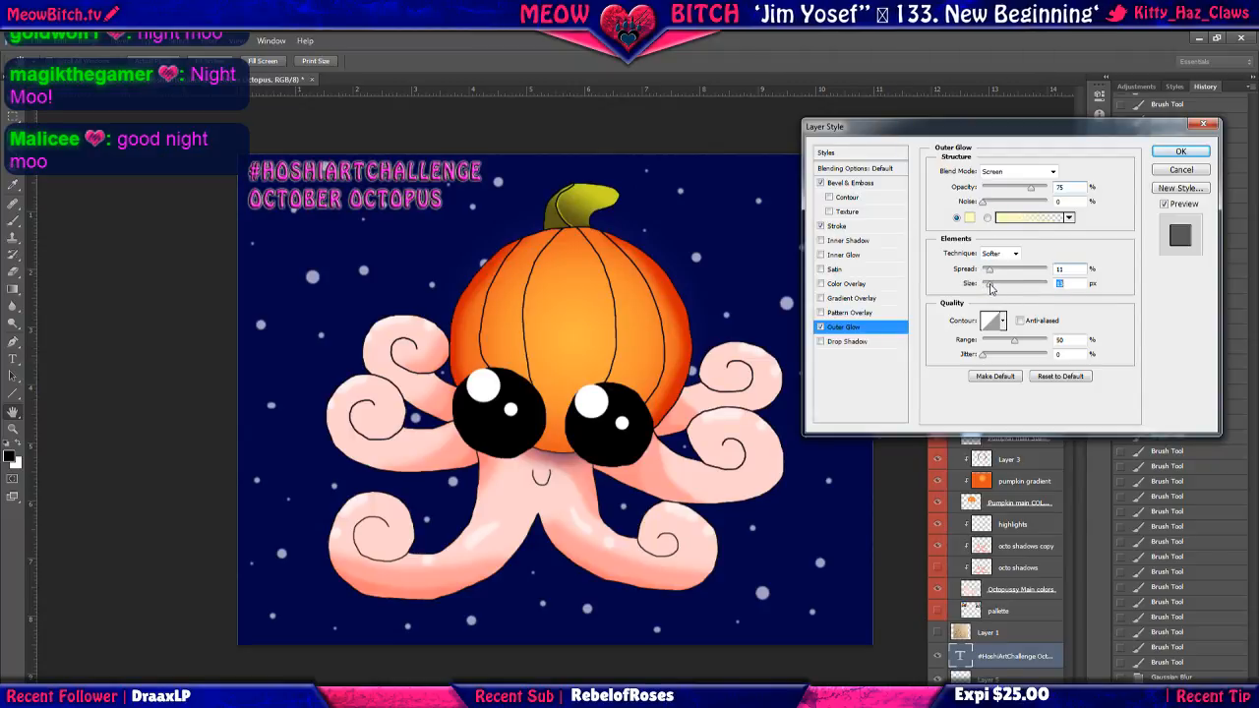
left_click(987, 285)
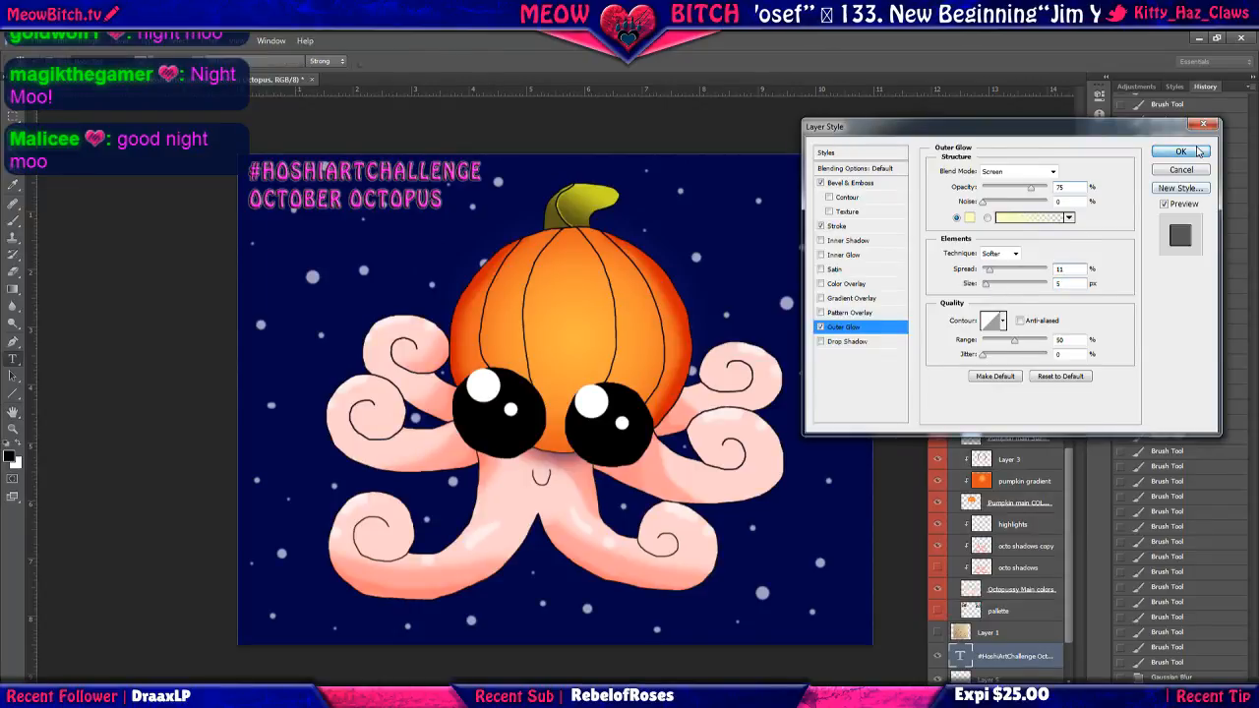
left_click(1181, 150)
Enlarge the two-line caption to 130 px and reposition it slightly inward from the canvas's upper-left corner.
key("v")
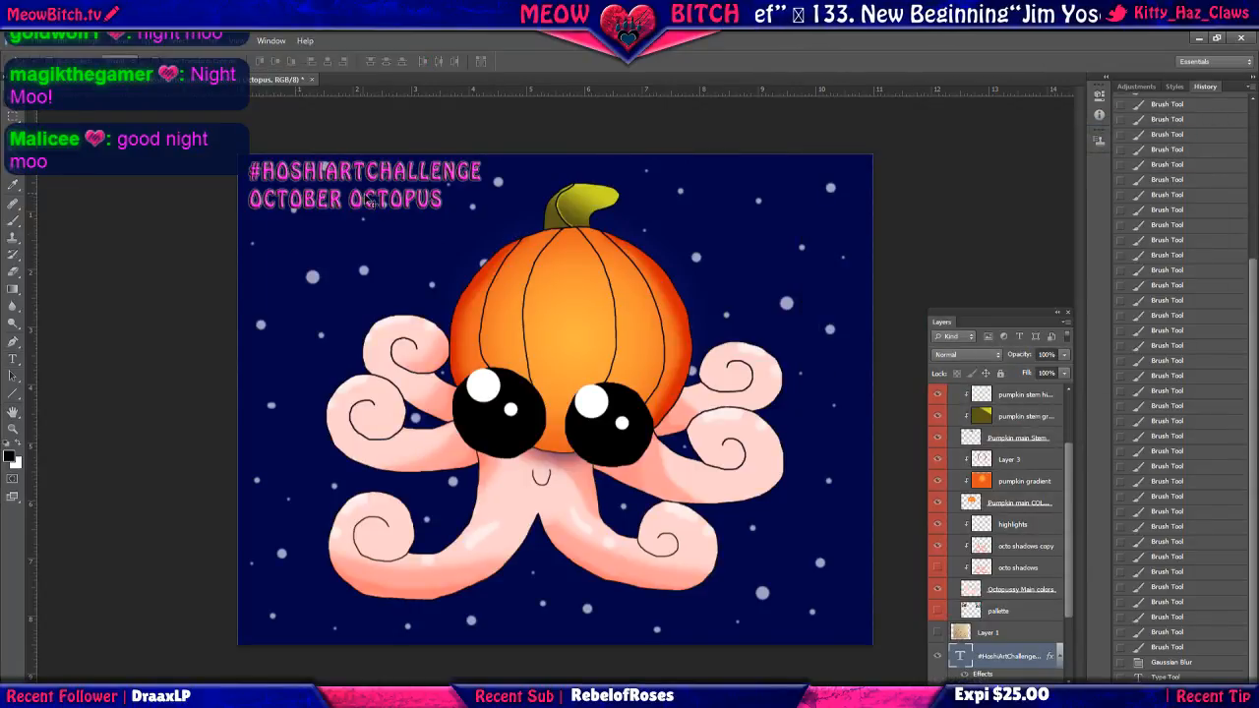
mouse_move(369, 201)
left_mouse_down()
mouse_move(813, 666)
mouse_move(399, 287)
mouse_move(364, 206)
mouse_move(372, 216)
left_mouse_up()
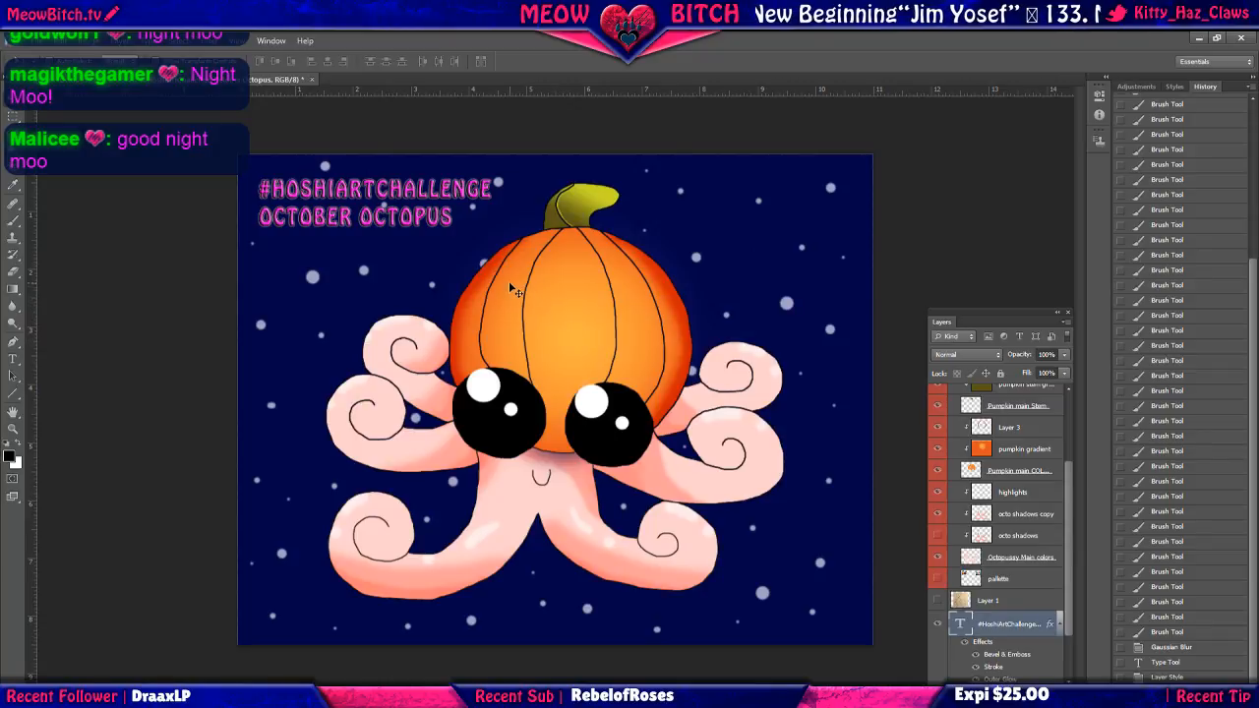
double_click(955, 626)
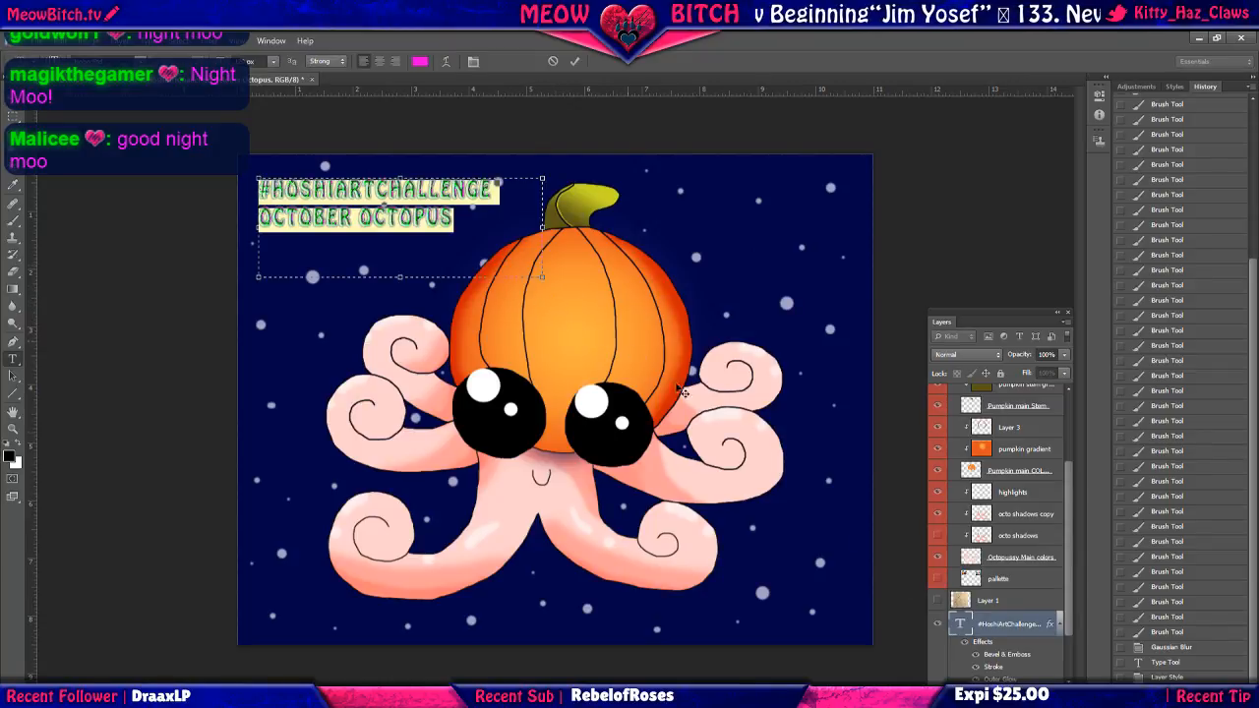
type("150")
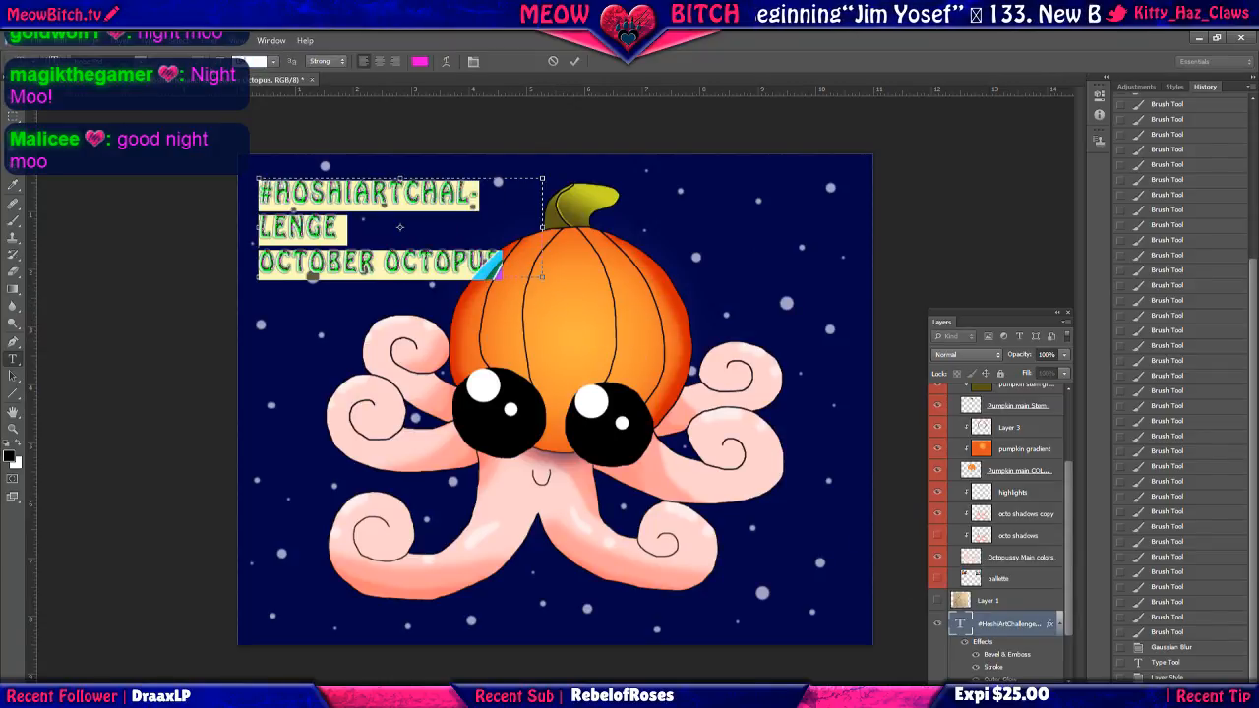
key("BackSpace")
key("BackSpace")
type("30")
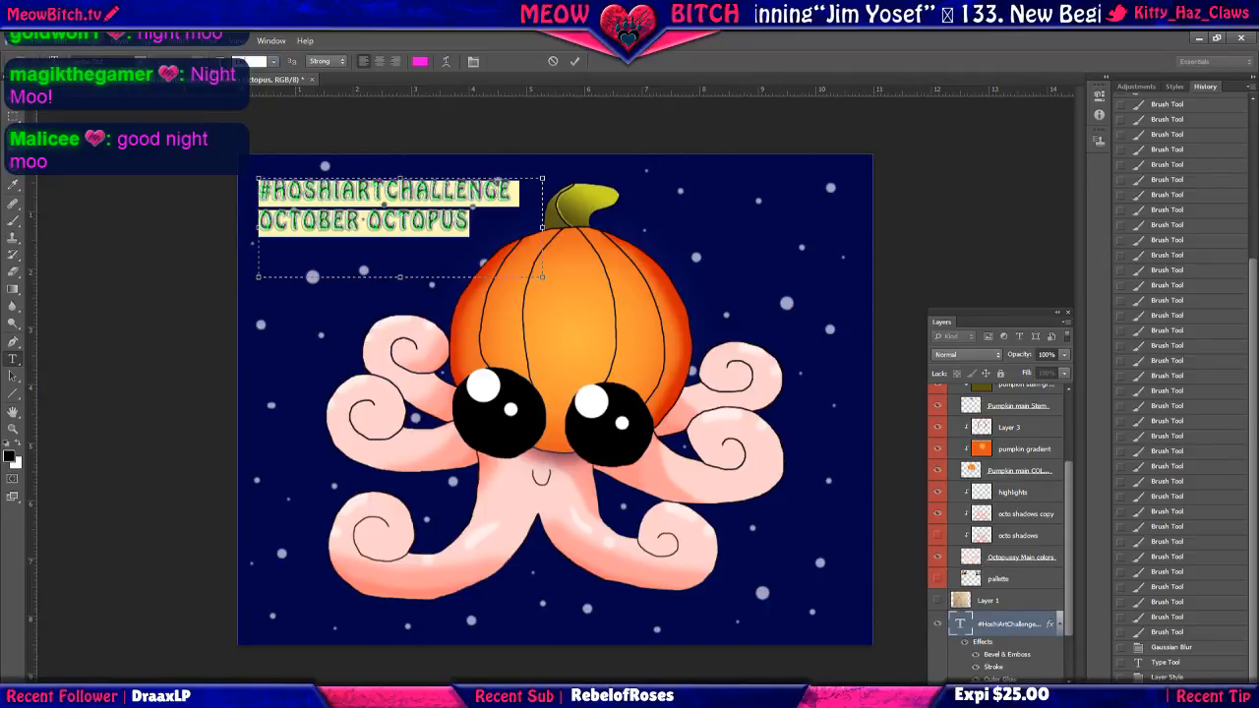
left_click(7, 113)
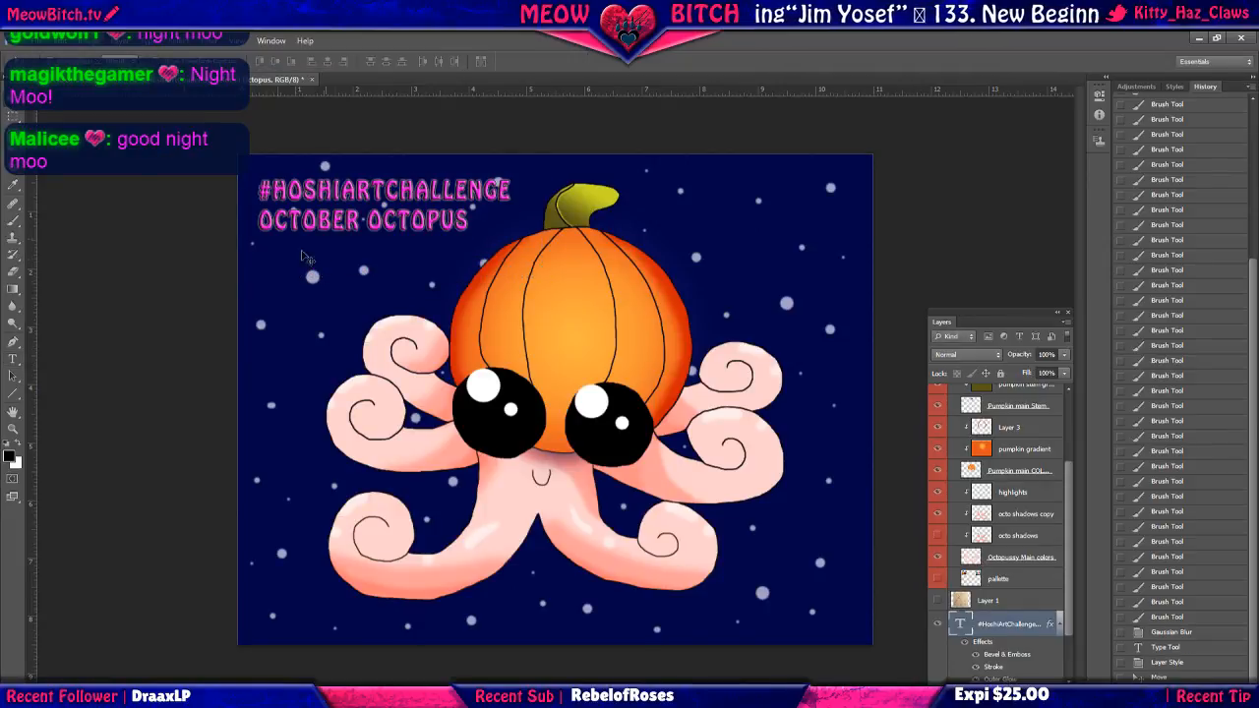
left_click_drag(319, 208, 321, 201)
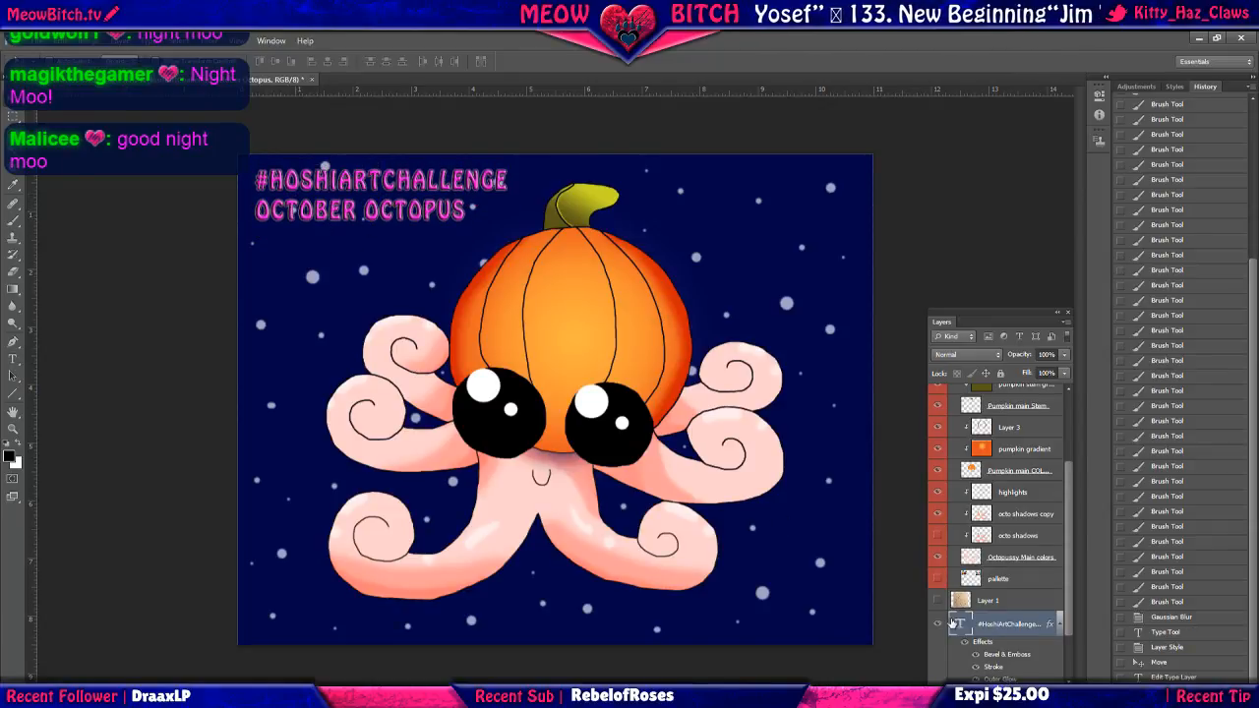
Thicken the caption's black stroke slightly and strengthen its outer glow with 22% spread and a larger size.
right_click(991, 632)
left_click(1028, 149)
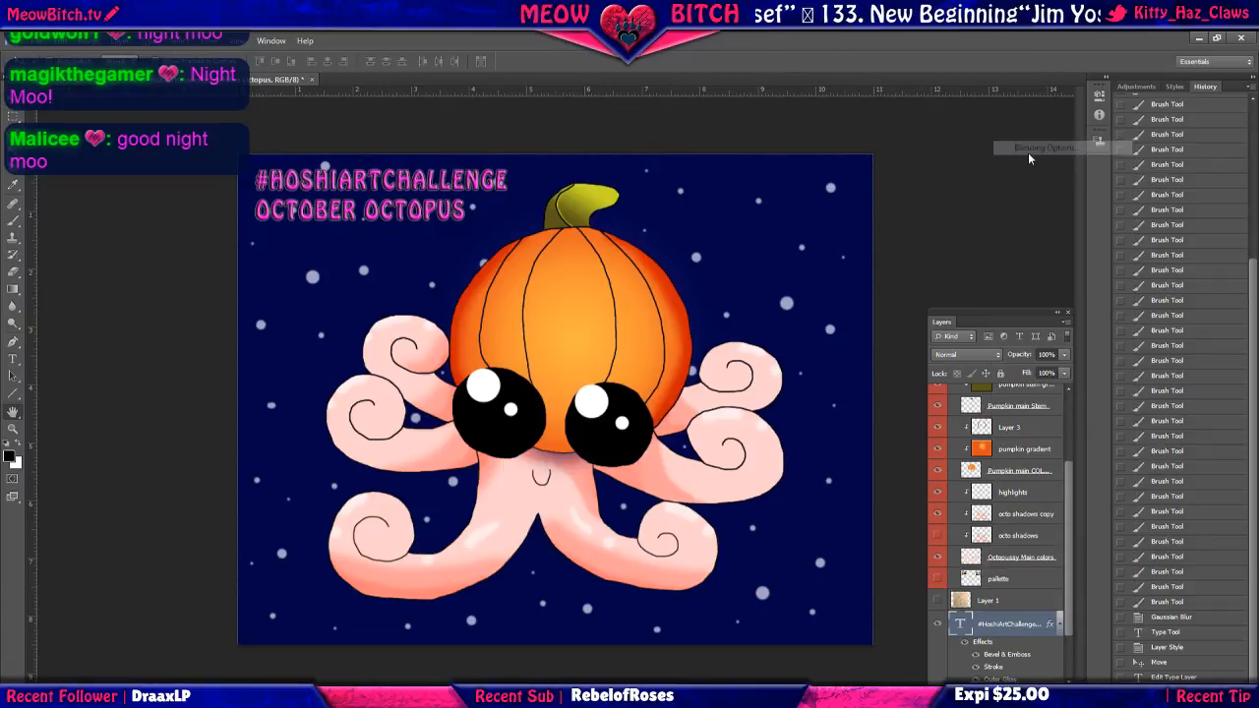
left_click(853, 227)
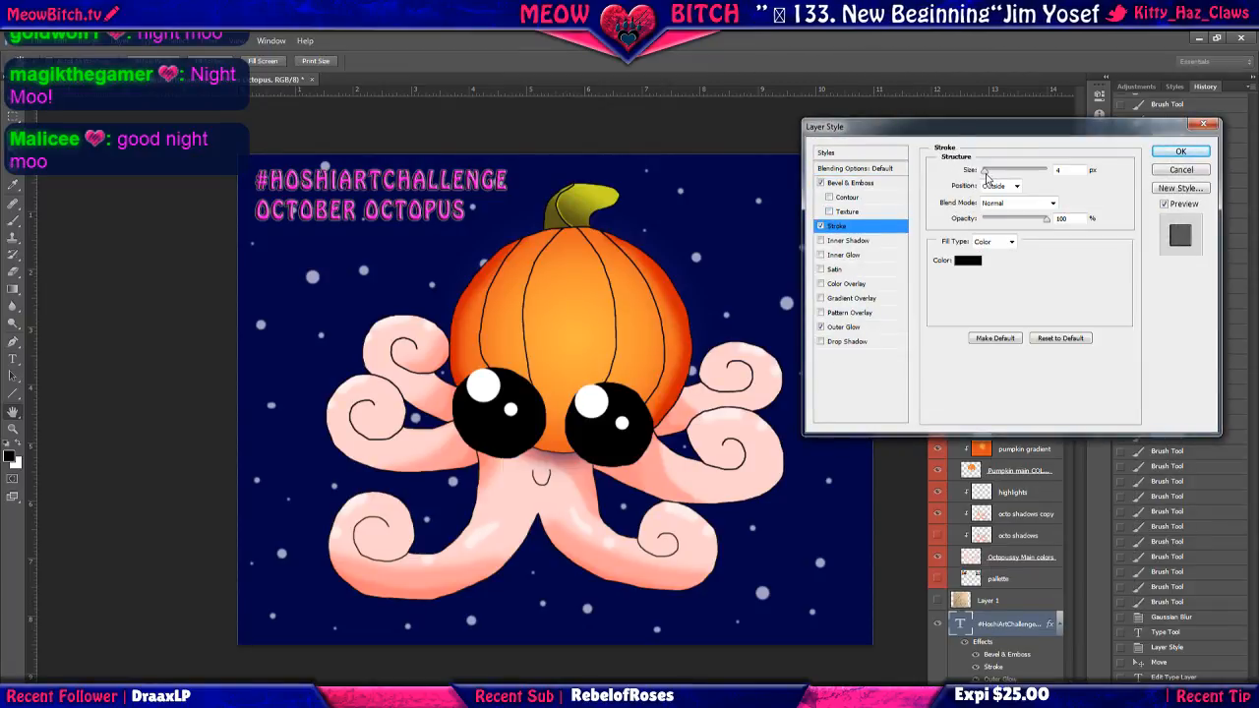
left_click_drag(988, 173, 987, 174)
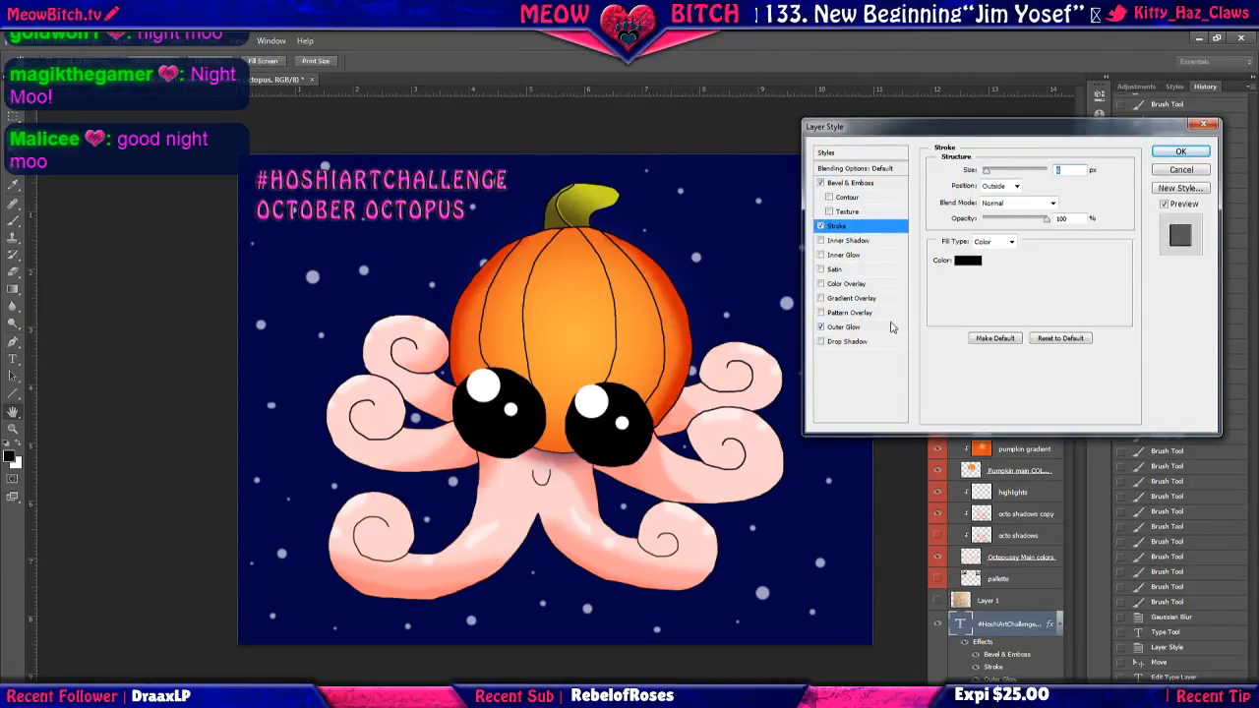
left_click(858, 328)
left_click_drag(991, 274, 993, 288)
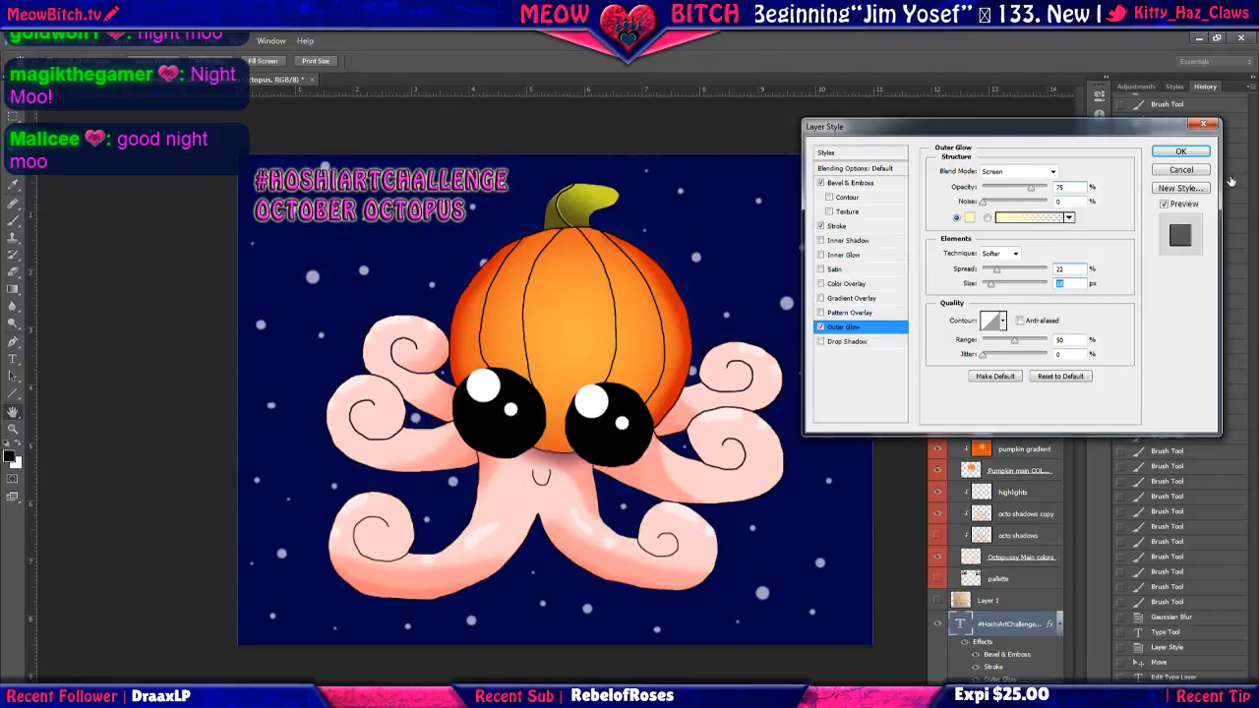
left_click(1183, 151)
Move the caption slightly lower on the canvas and save the document.
left_click_drag(390, 206, 390, 219)
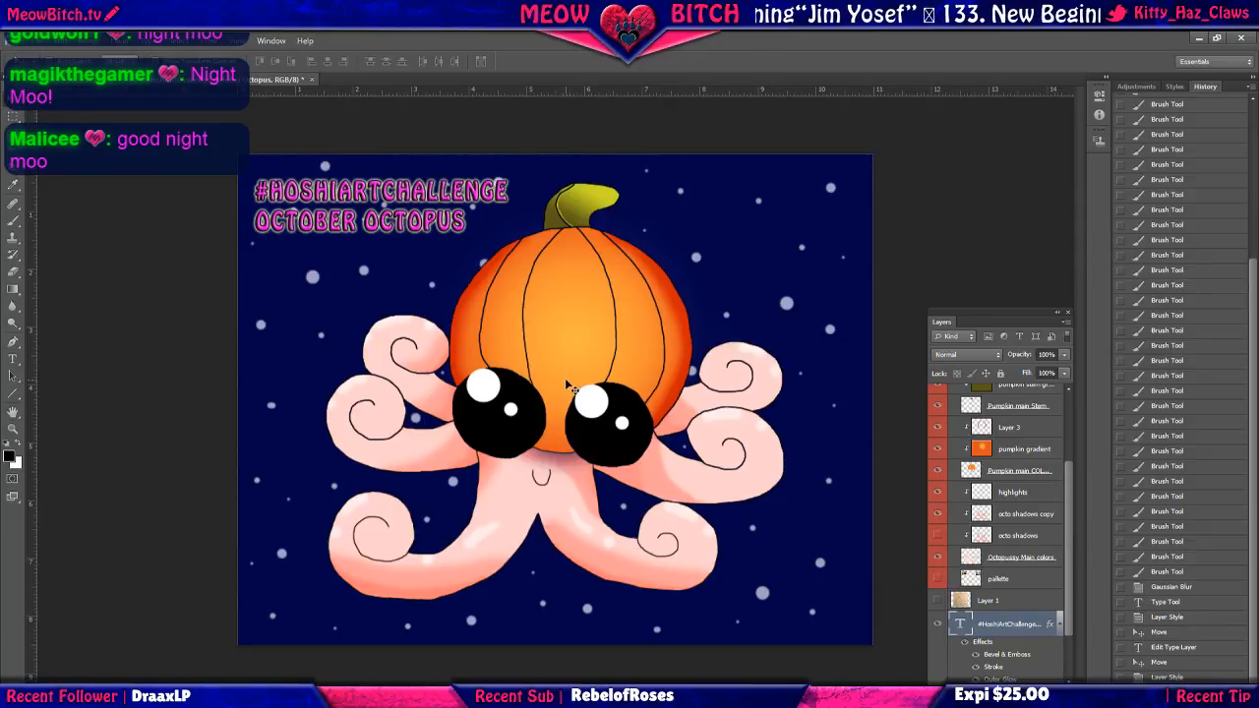
left_click(38, 41)
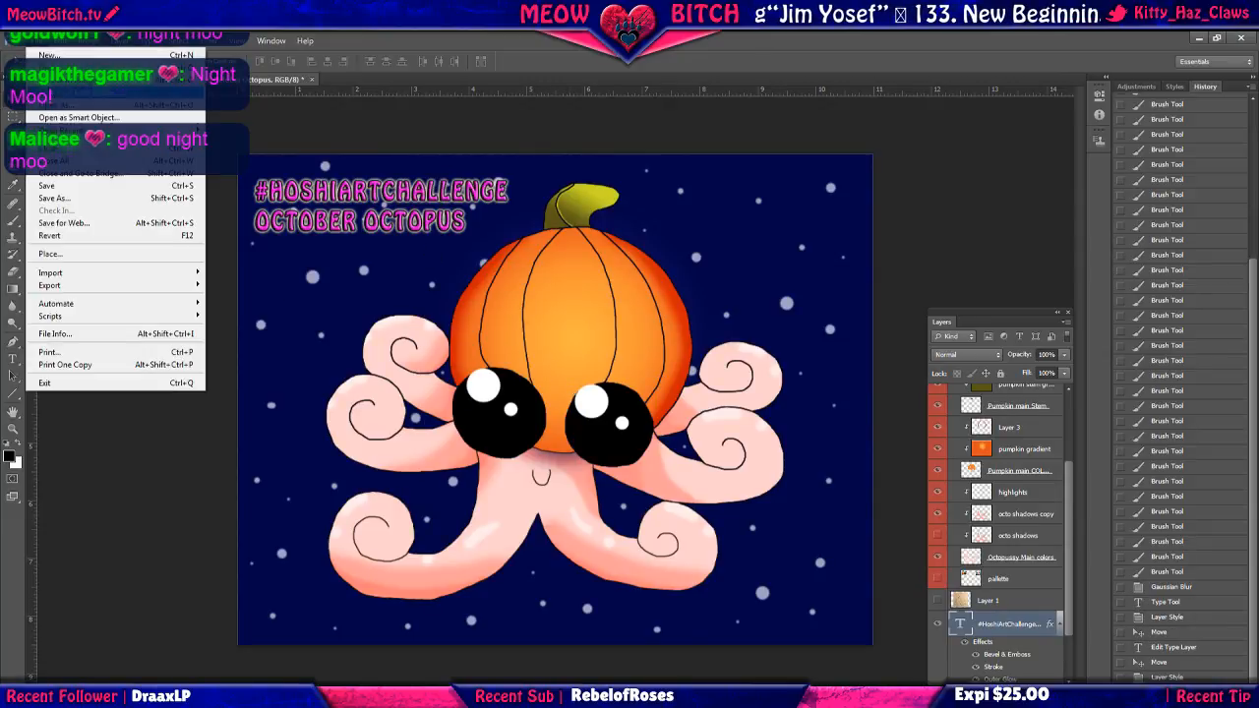
left_click(69, 189)
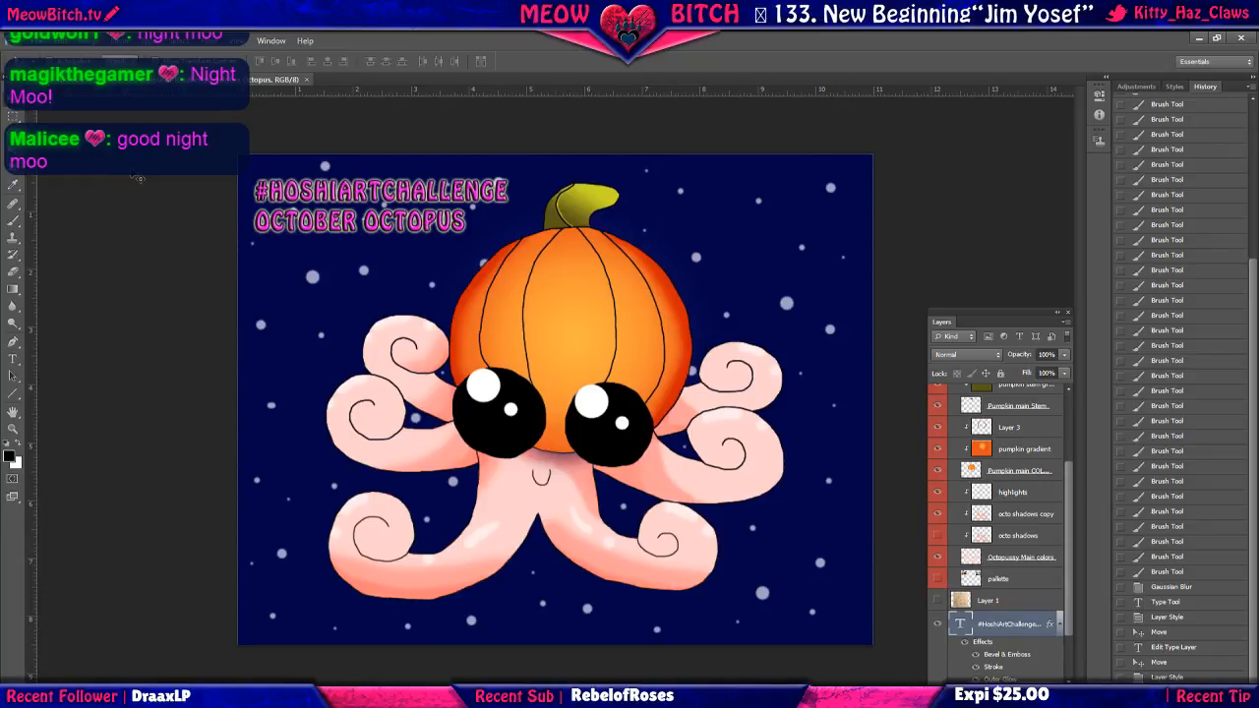
Show the palette layer to view the reference images and colour swatches, and hide it again.
scroll(843, 568, "down", 2)
scroll(743, 546, "up", 1)
scroll(742, 548, "up", 1)
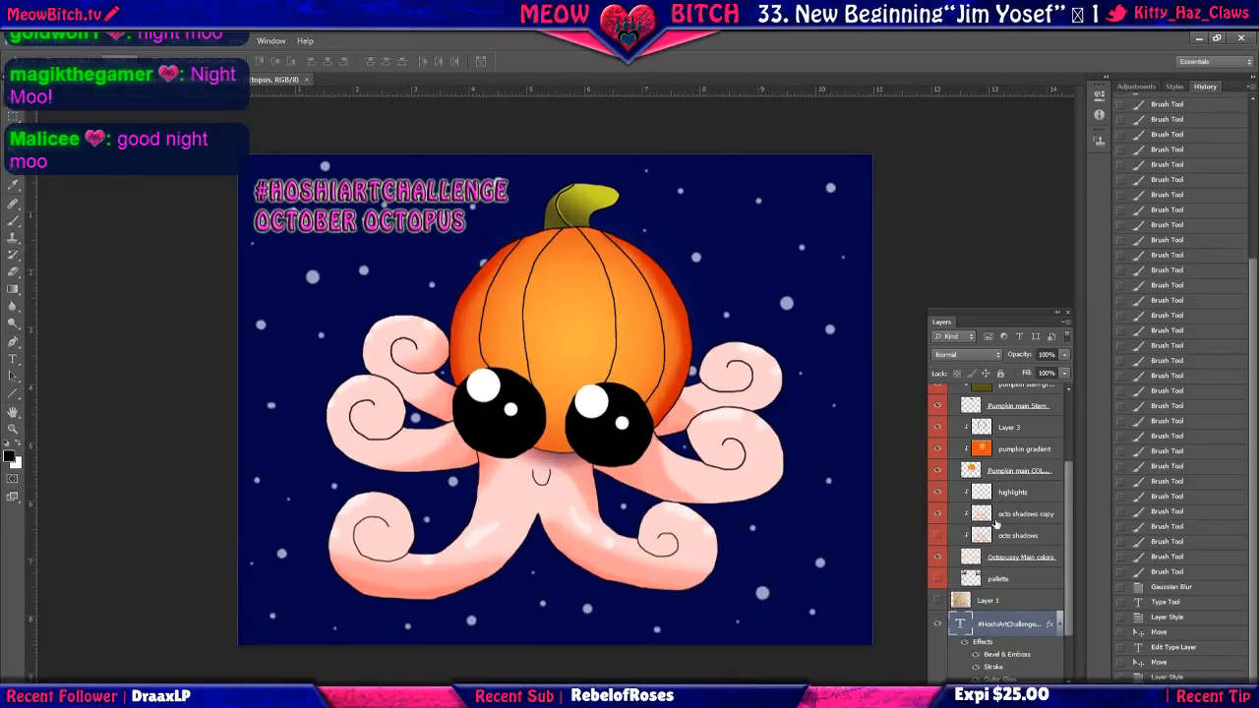
left_click_drag(1070, 495, 1074, 541)
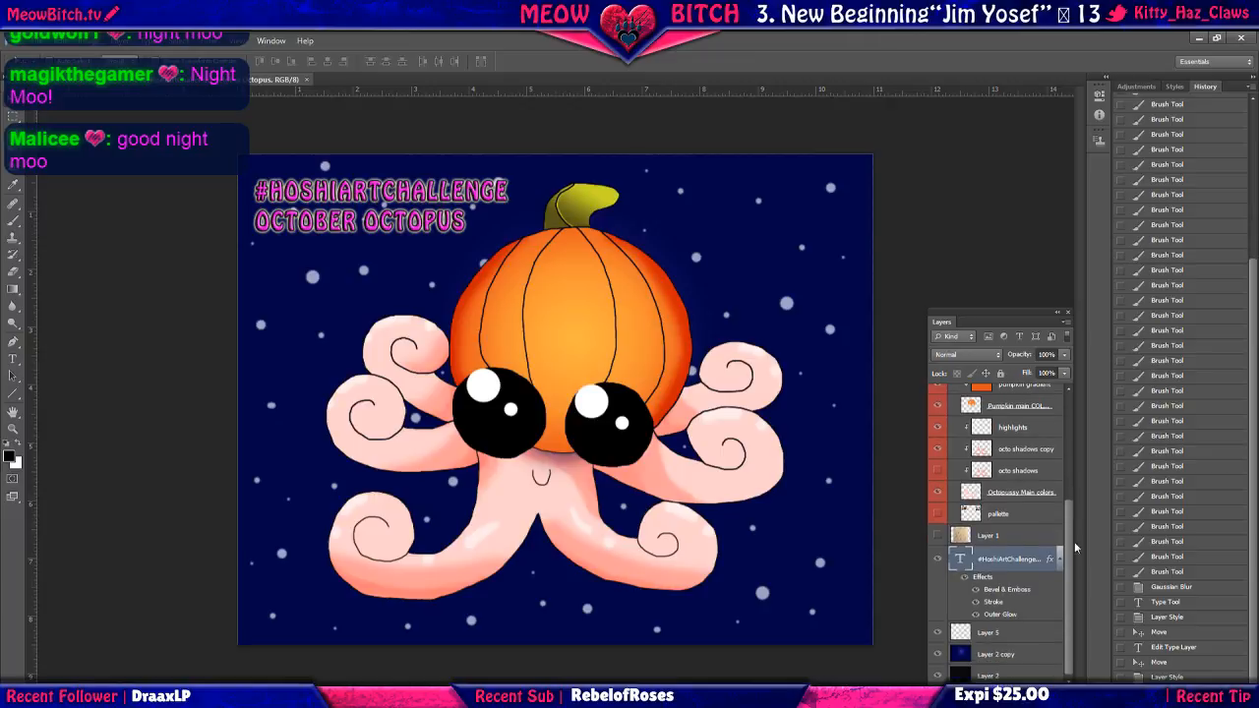
left_click(937, 513)
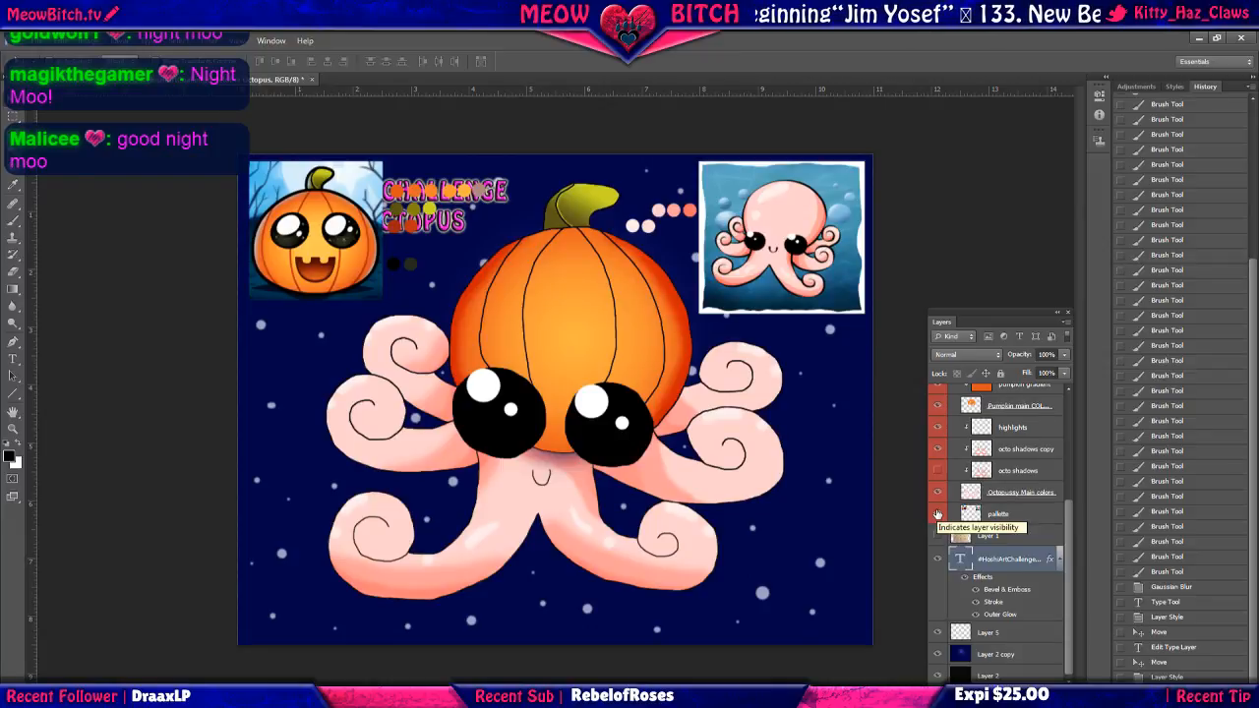
left_click(937, 514)
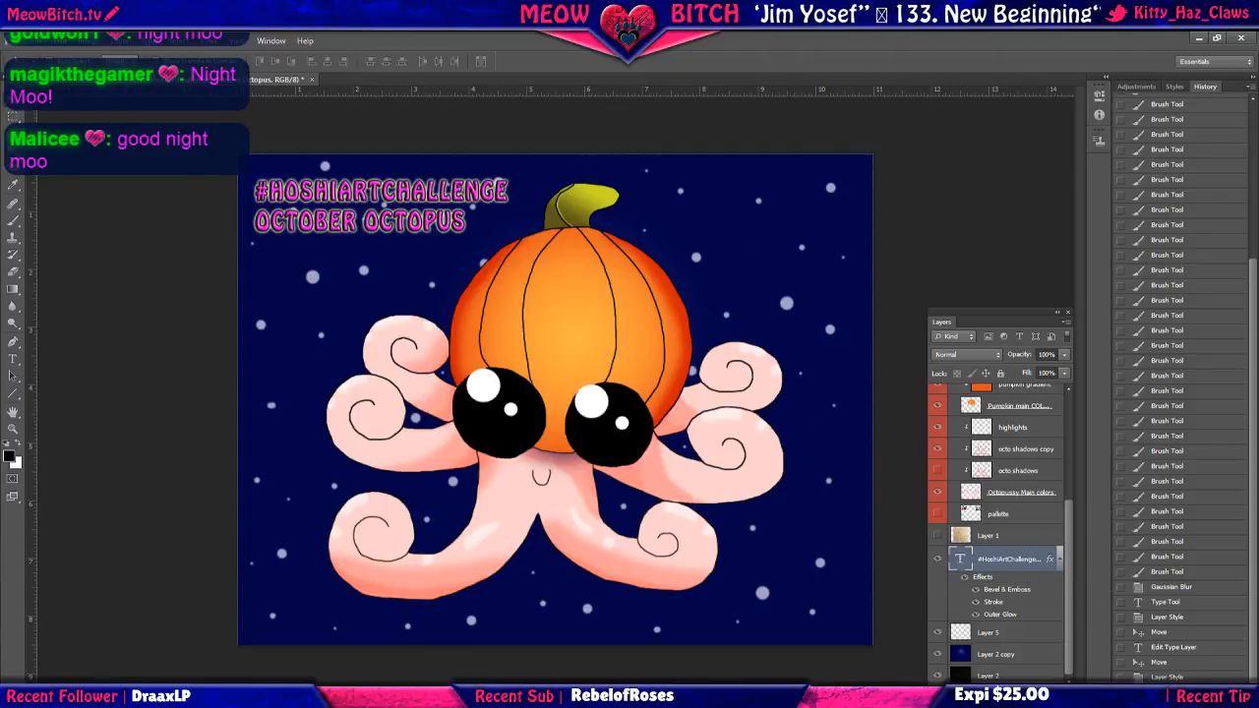
Hide the octopus main colour, pumpkin main colour and Eyes COLOR layers.
scroll(1181, 393, "up", 1)
left_click(937, 492)
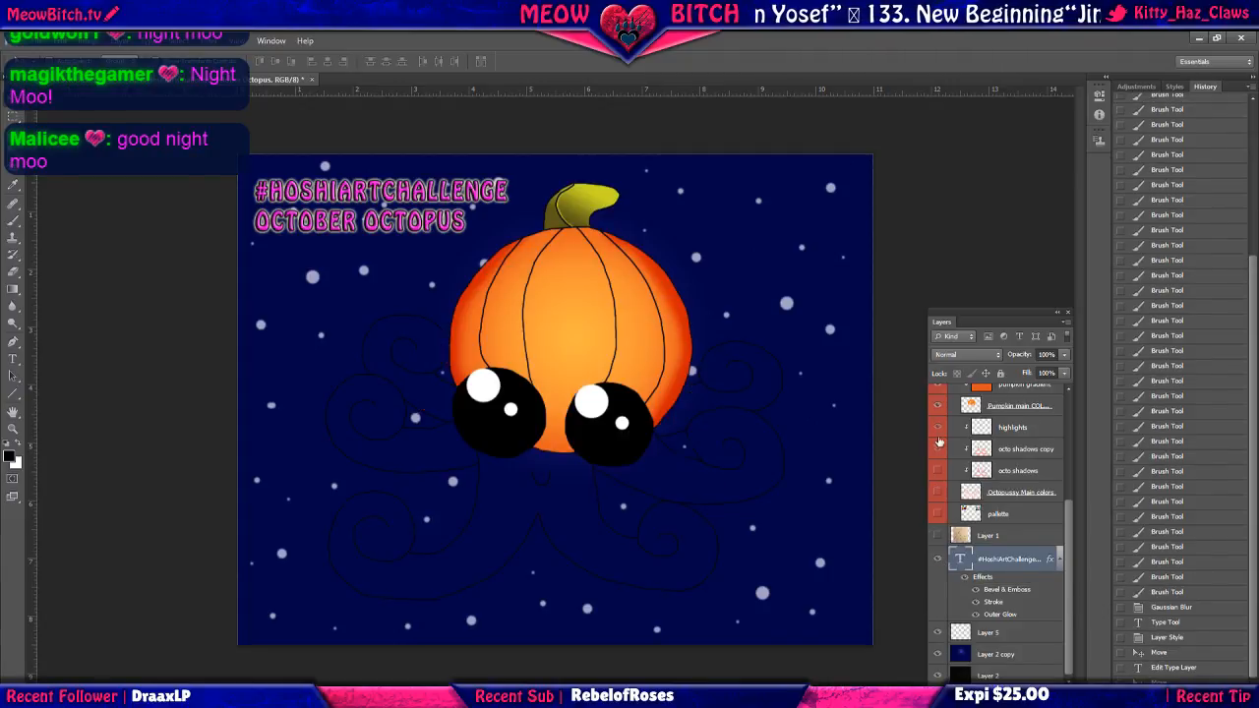
left_click(937, 405)
scroll(943, 450, "up", 3)
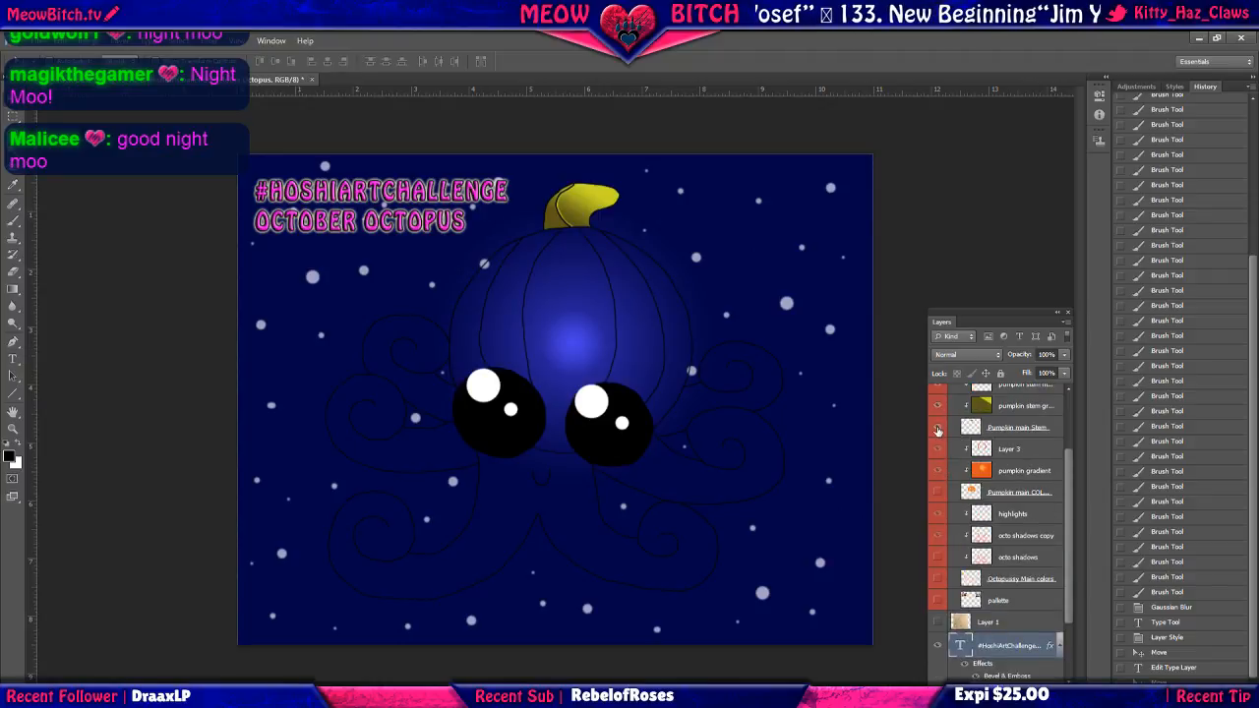
left_click(937, 427)
left_click(938, 427)
scroll(938, 429, "up", 3)
left_click(937, 426)
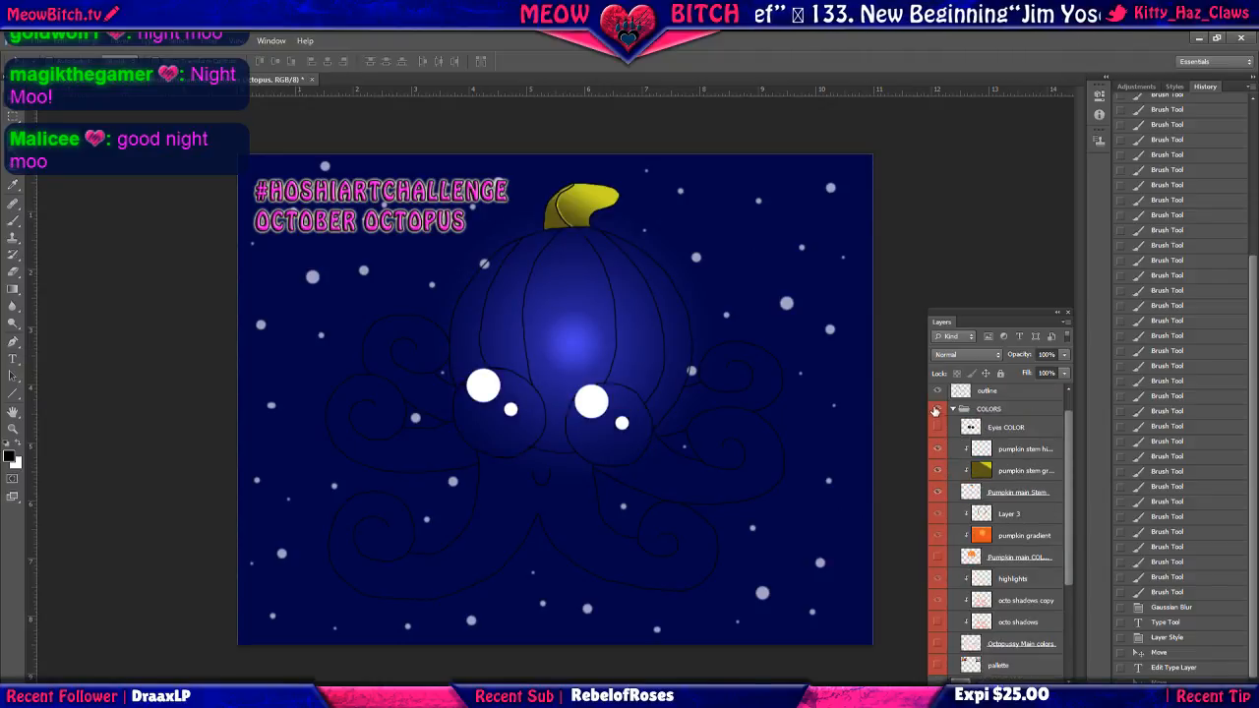
Hide the COLORS group, the outline layer and Layer 4 above it.
left_click(938, 408)
left_click(937, 390)
scroll(937, 393, "up", 1)
left_click(939, 397)
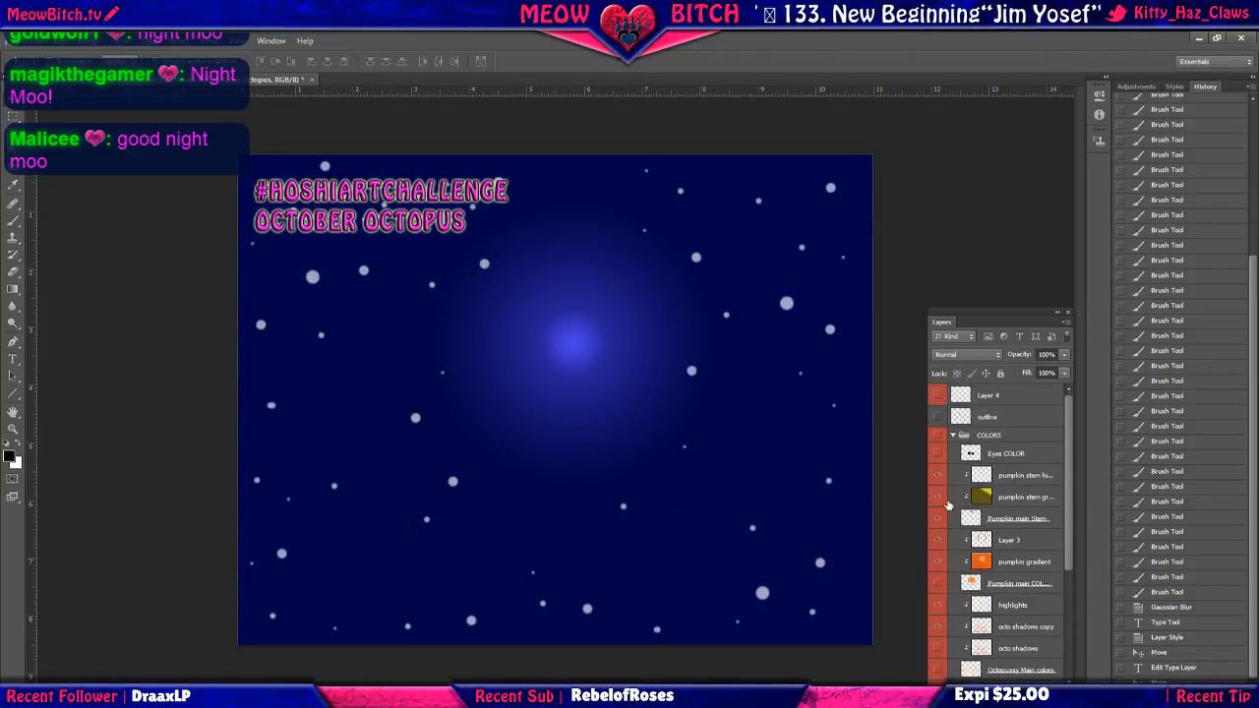
Keep the COLORS group hidden and also hide the caption, Layer 5, Layer 2 copy and Layer 2.
left_click(939, 479)
left_click(938, 481)
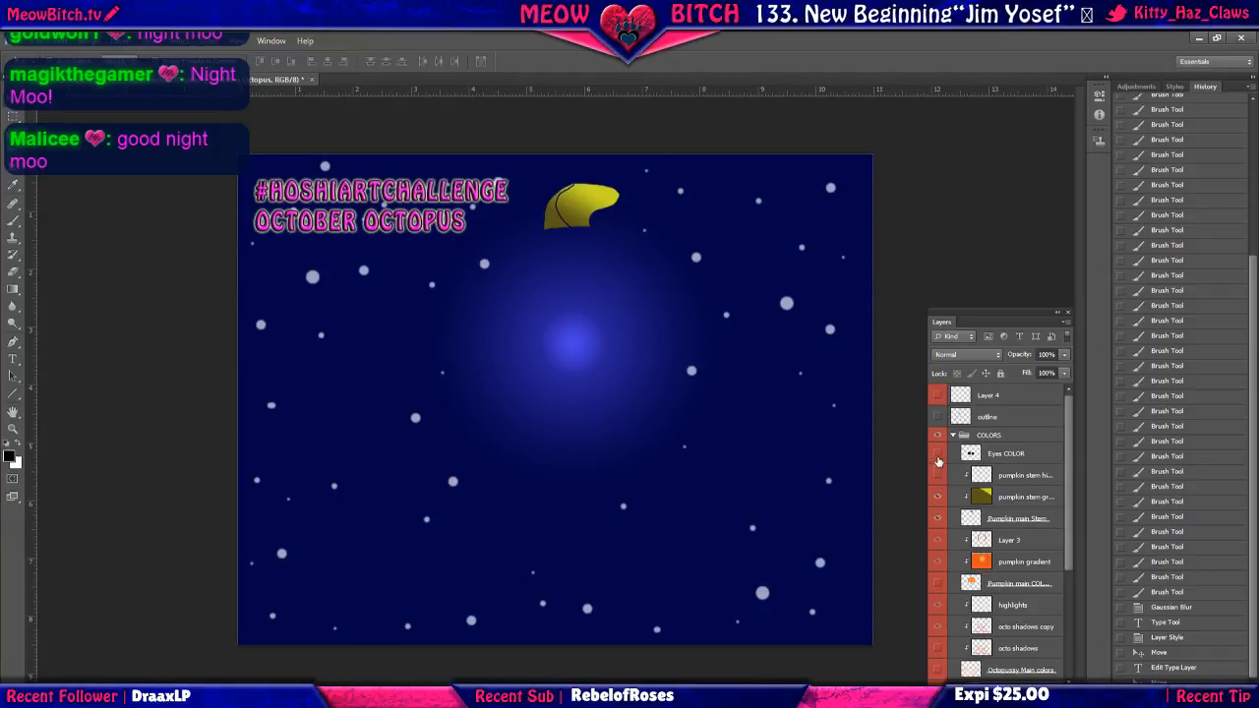
left_click(938, 436)
scroll(953, 521, "down", 3)
scroll(953, 535, "down", 3)
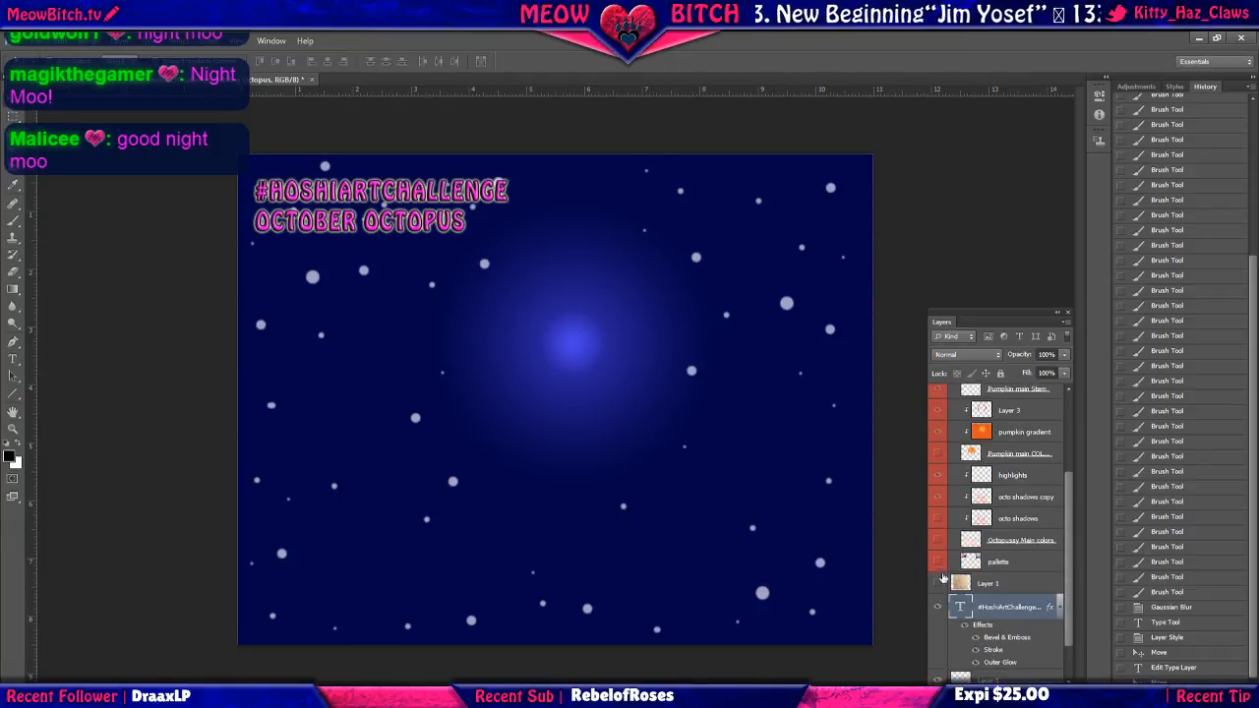
left_click(937, 608)
scroll(940, 613, "down", 2)
left_click(938, 633)
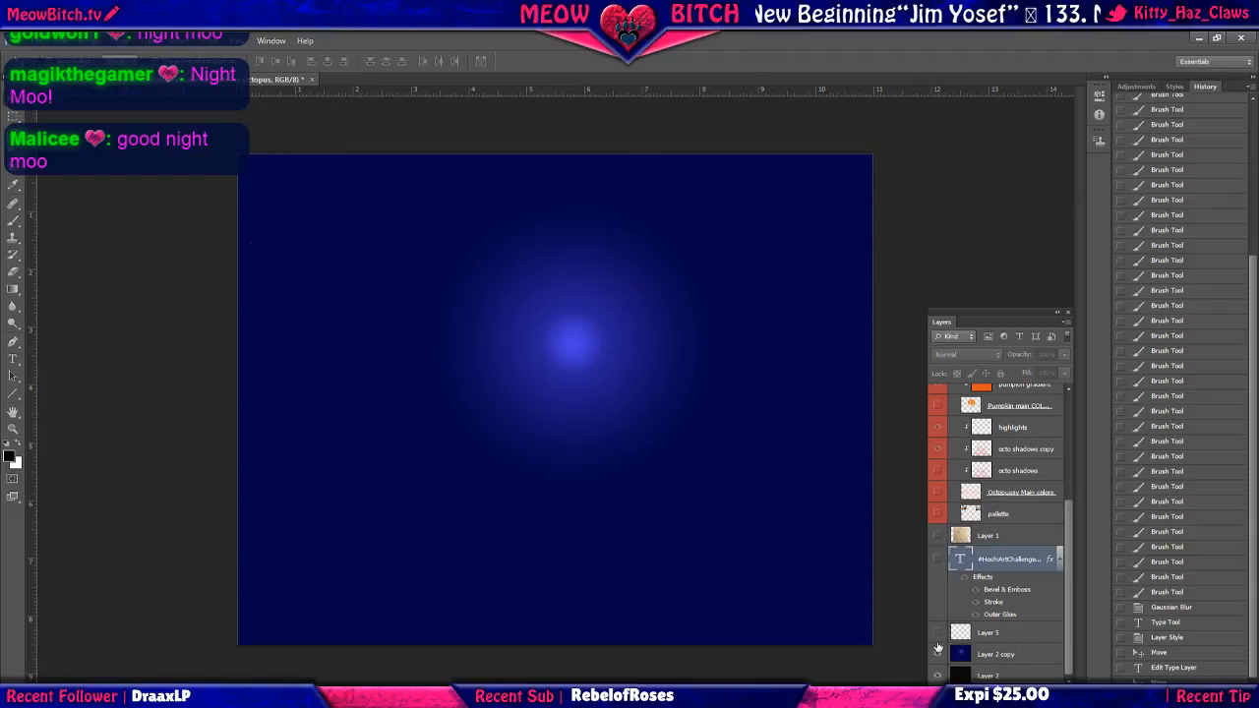
left_click(937, 654)
left_click(937, 676)
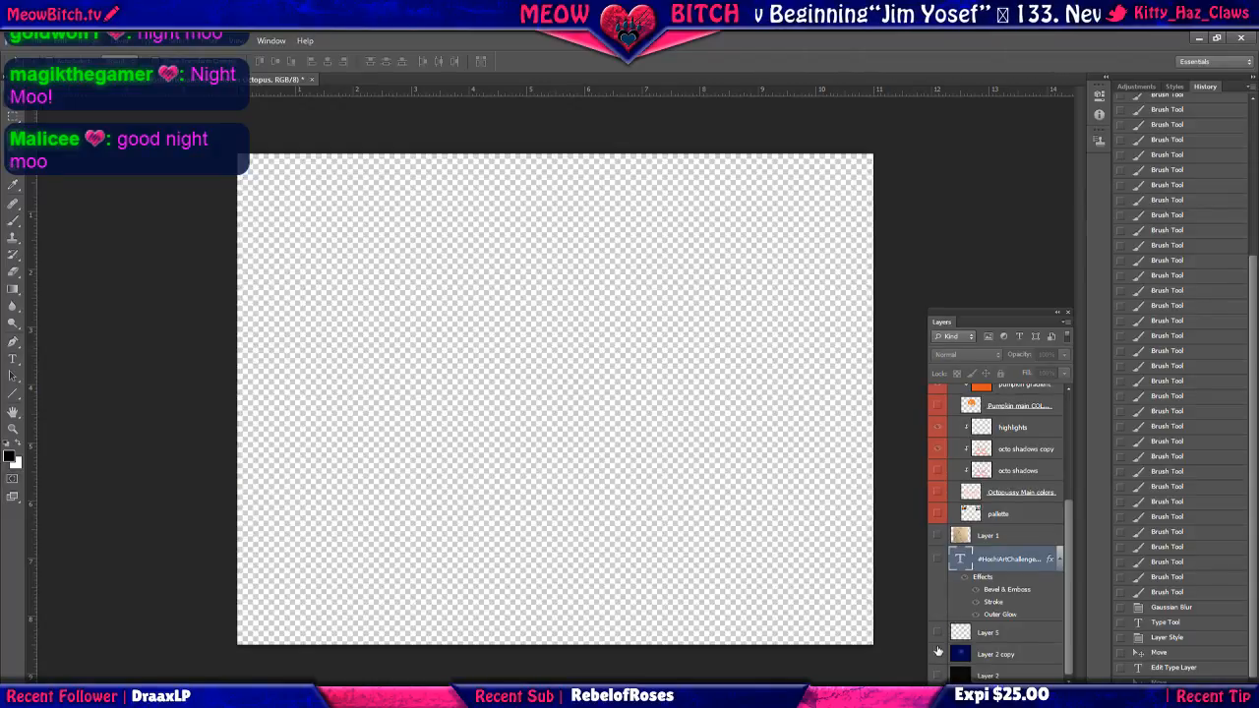
Show the Layer 1 pencil sketch at 100% opacity and capture this state as a history snapshot.
left_click(936, 535)
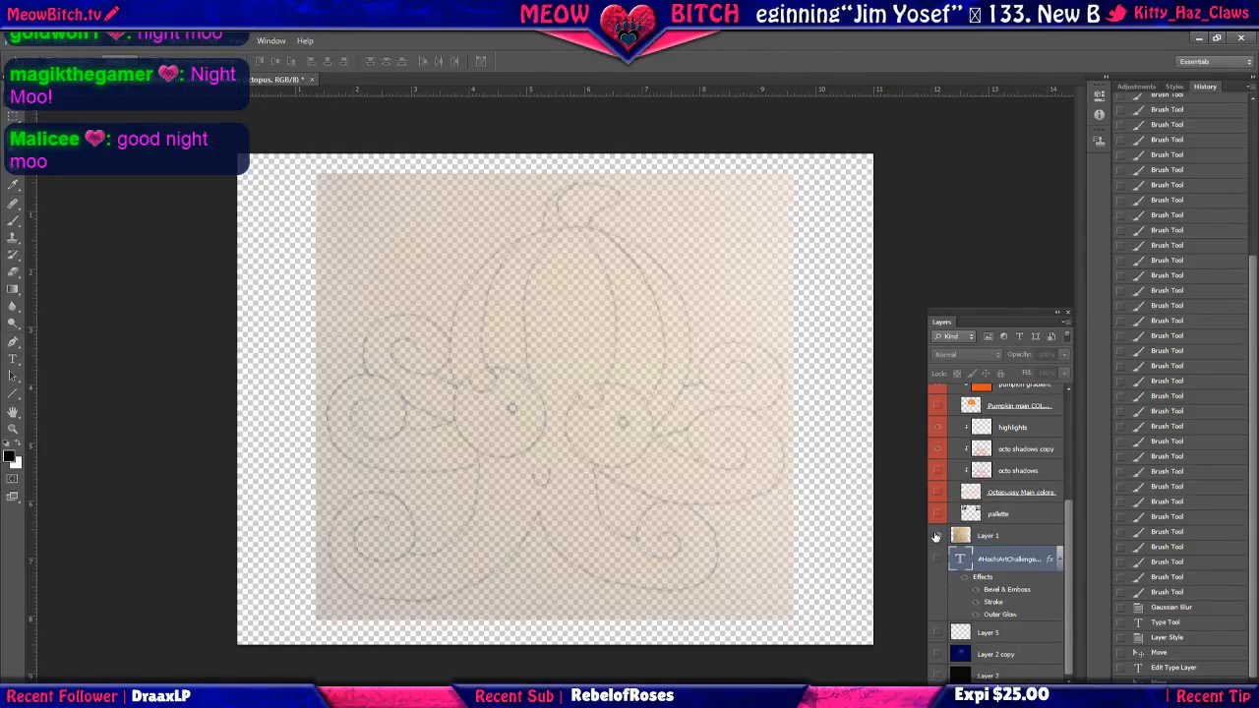
left_click(991, 537)
left_click(1063, 355)
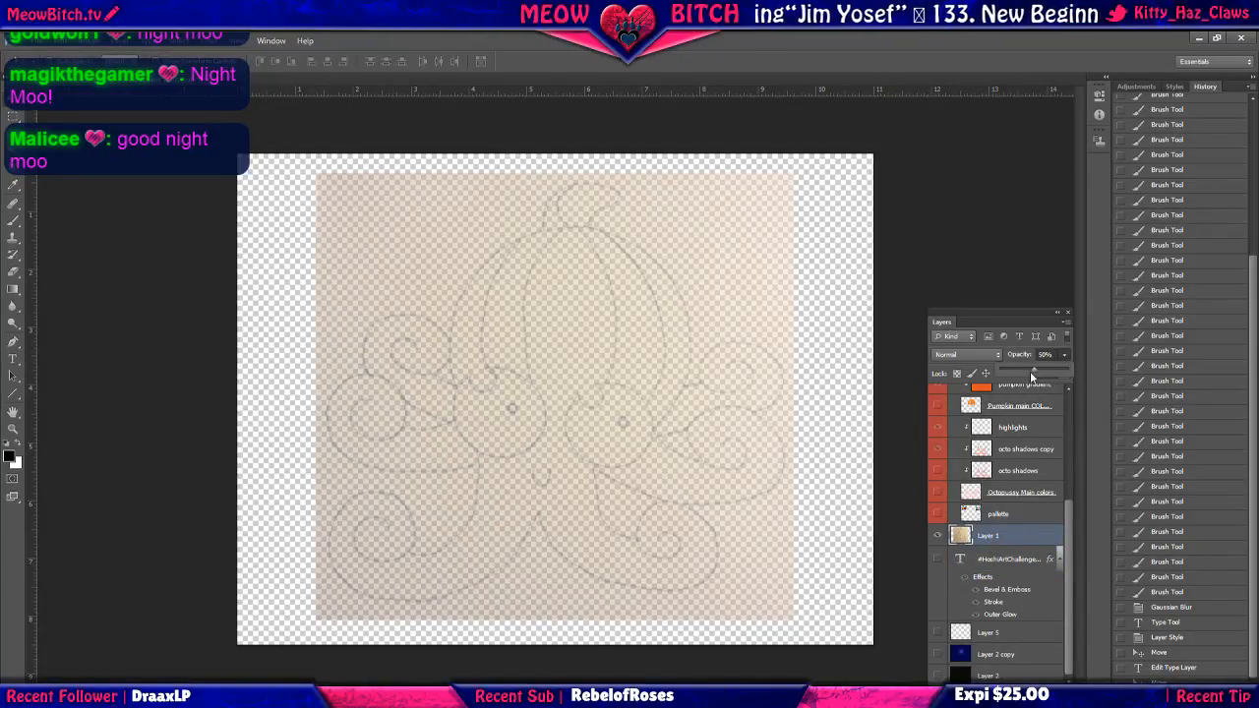
left_click_drag(1030, 370, 1066, 367)
scroll(1070, 391, "up", 1)
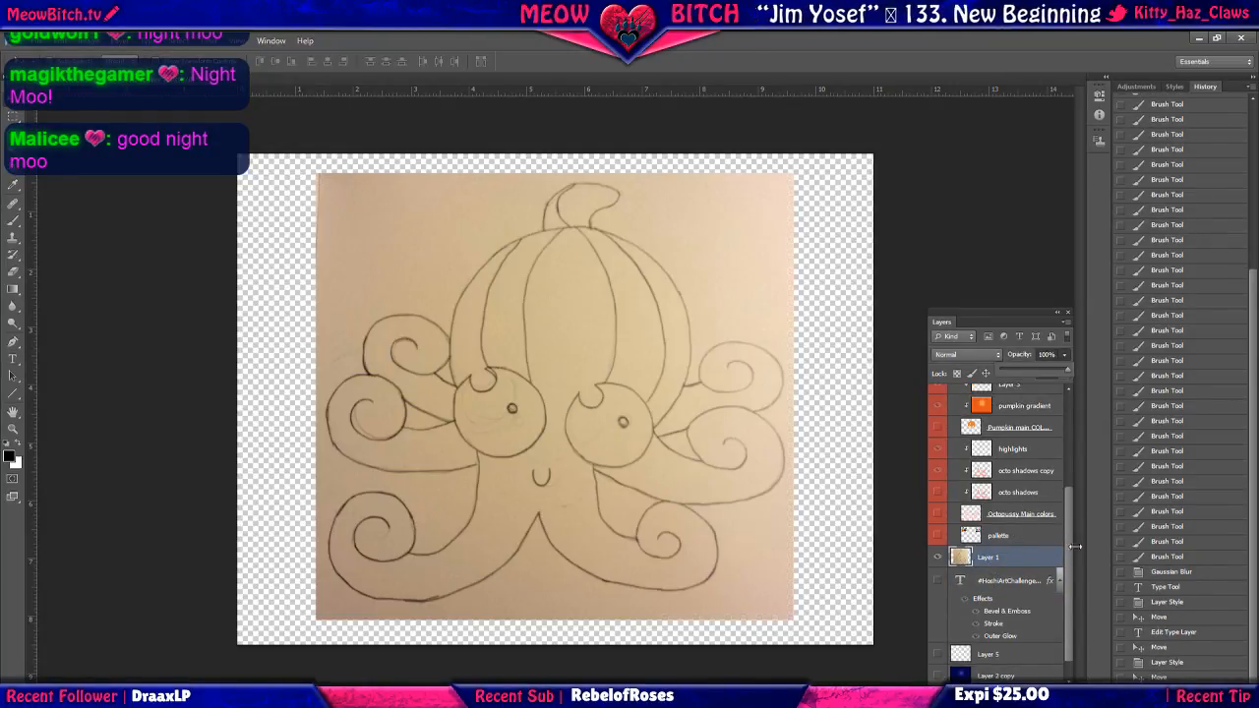
key("Return")
Compare the opened file state, the finished illustration in Snapshot 1 and the sketch in Snapshot 2 by alternating between these history states.
scroll(1138, 298, "up", 10)
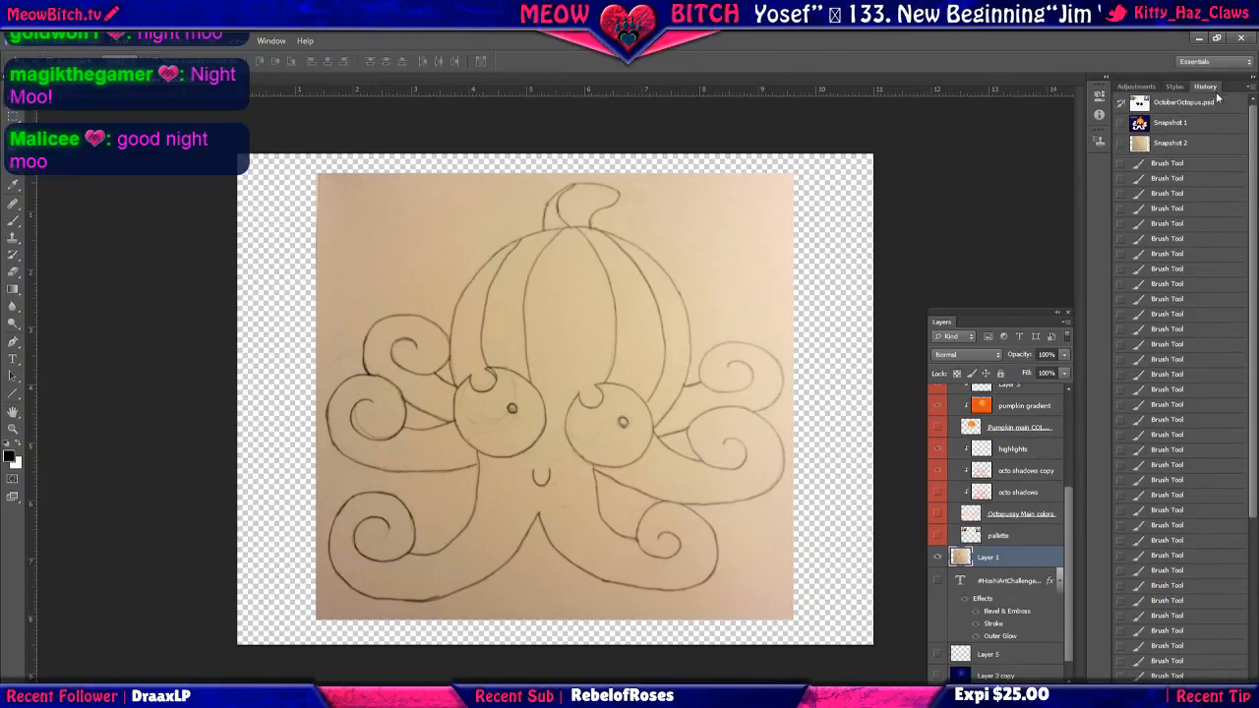
left_click(1210, 123)
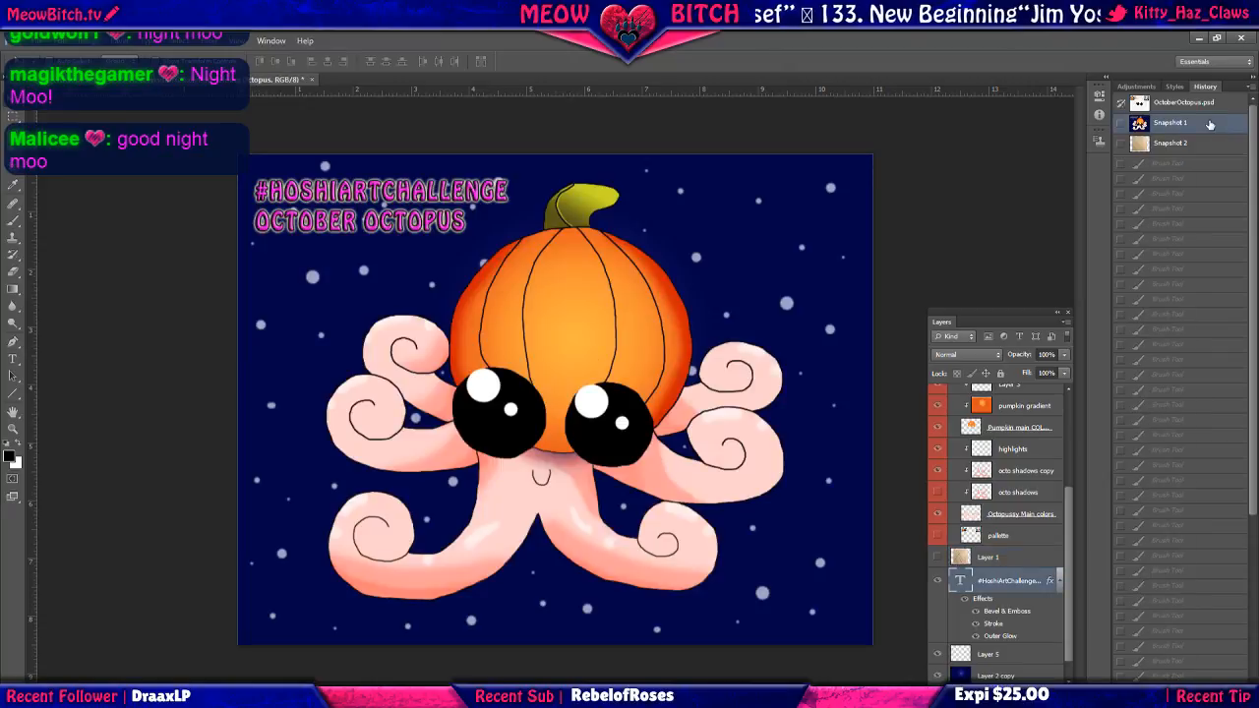
left_click(1187, 106)
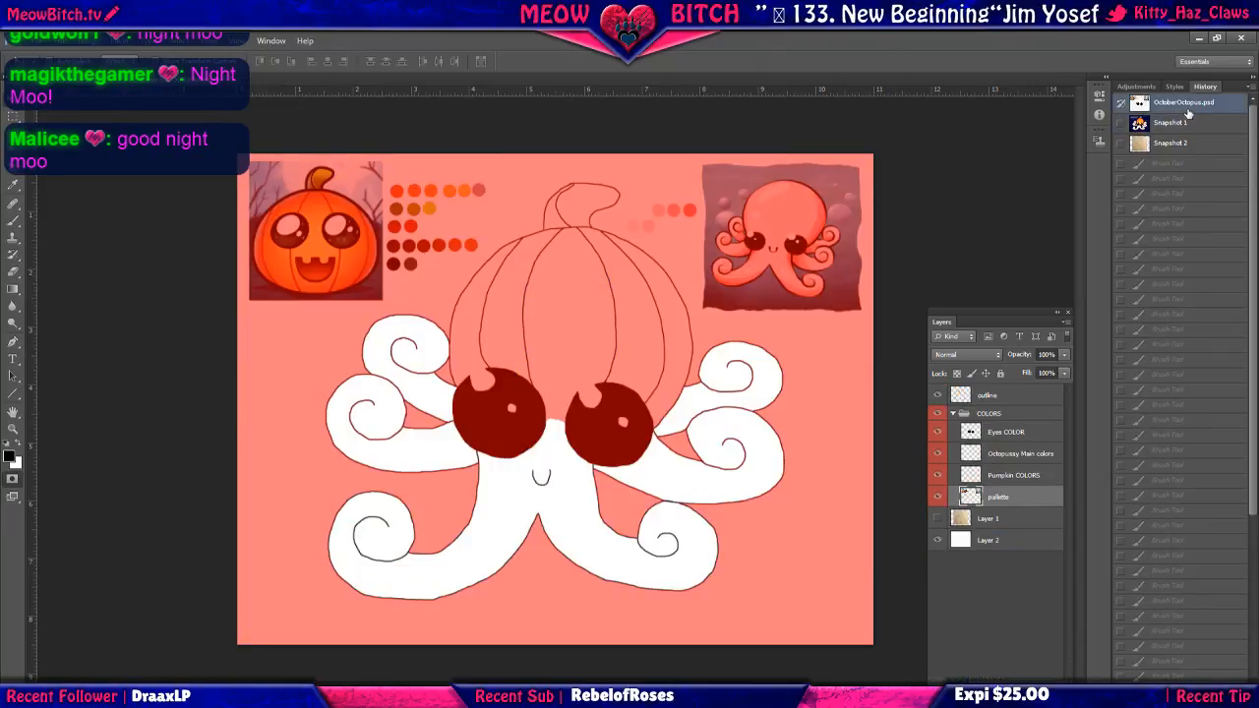
left_click(1188, 122)
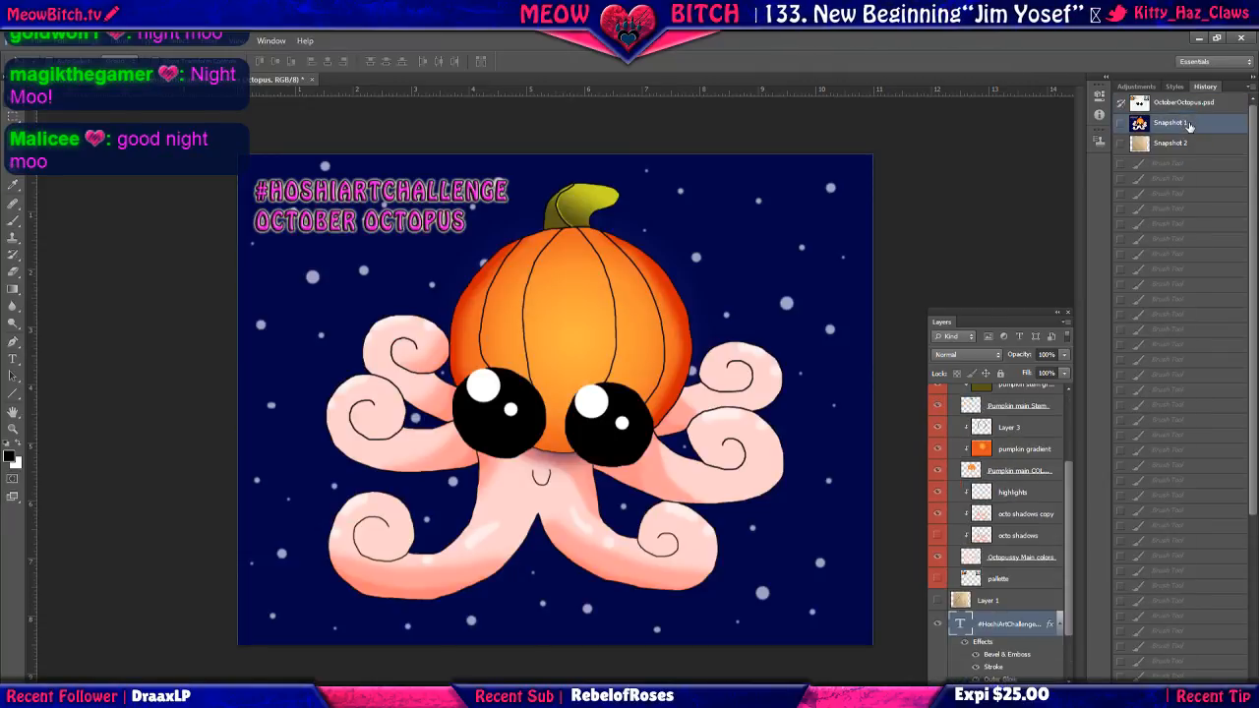
left_click(1189, 143)
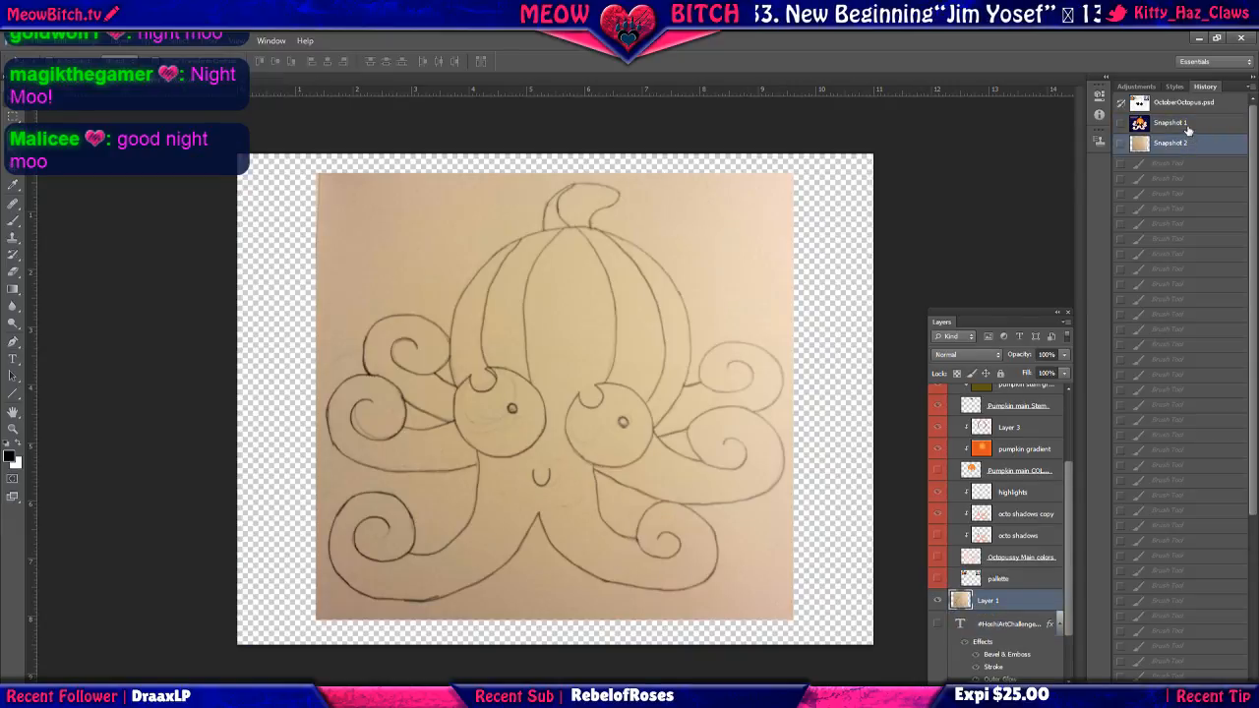
left_click(1187, 125)
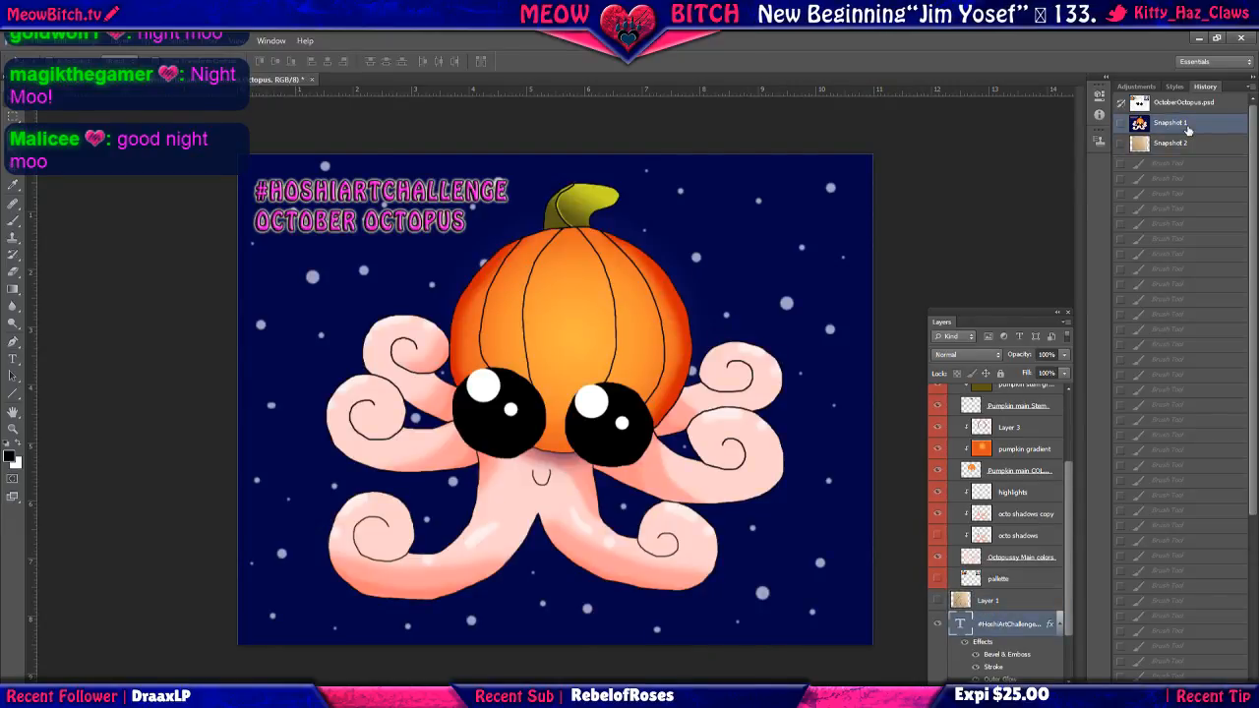
left_click(1189, 144)
left_click(1189, 126)
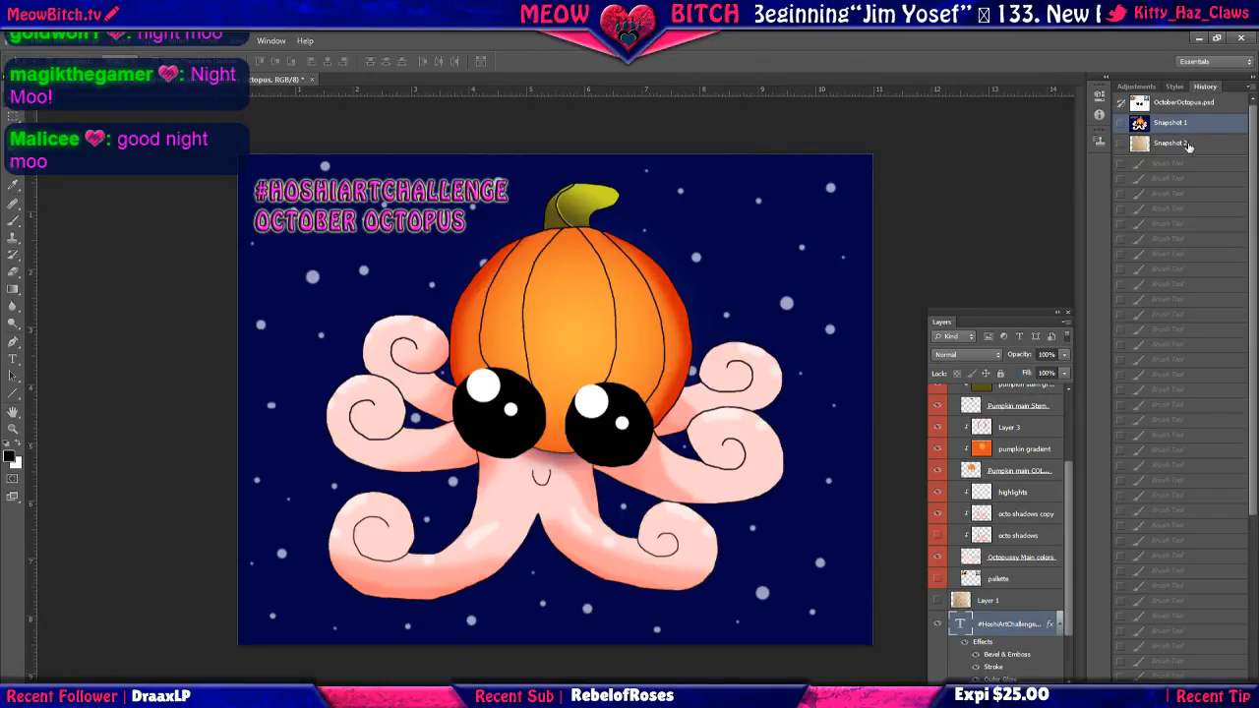
left_click(1188, 142)
left_click(1184, 124)
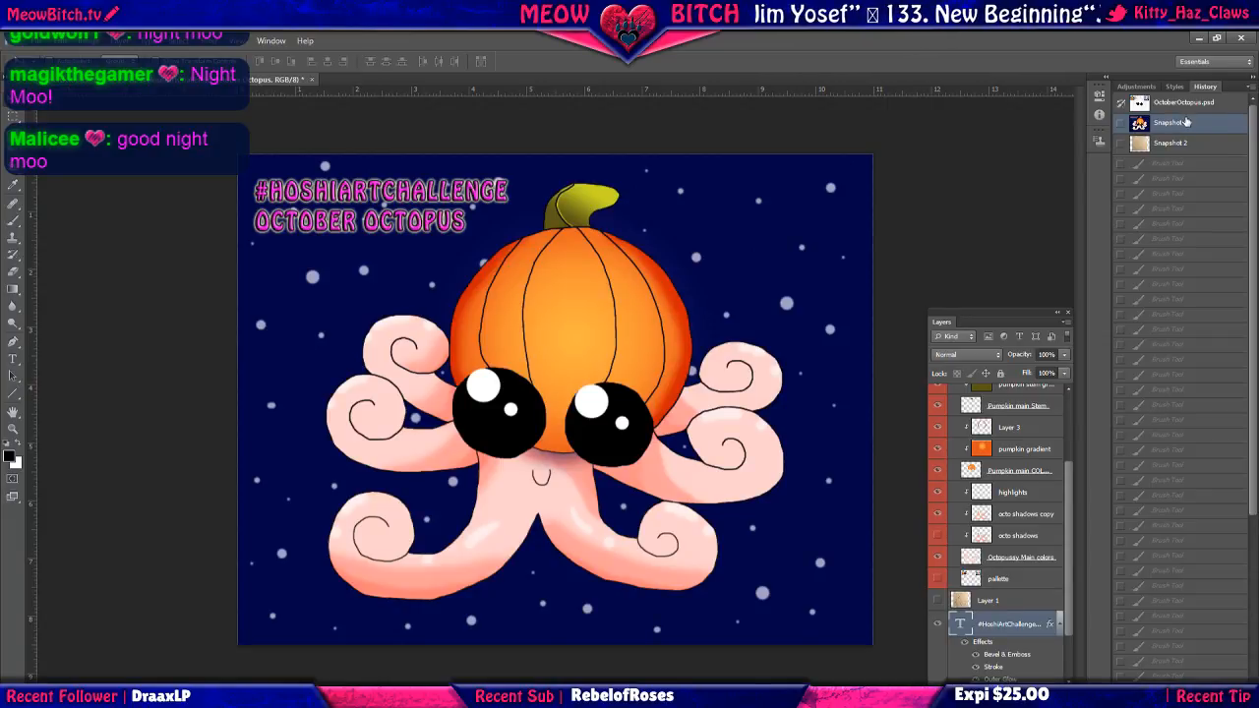
left_click(1221, 144)
left_click(1205, 124)
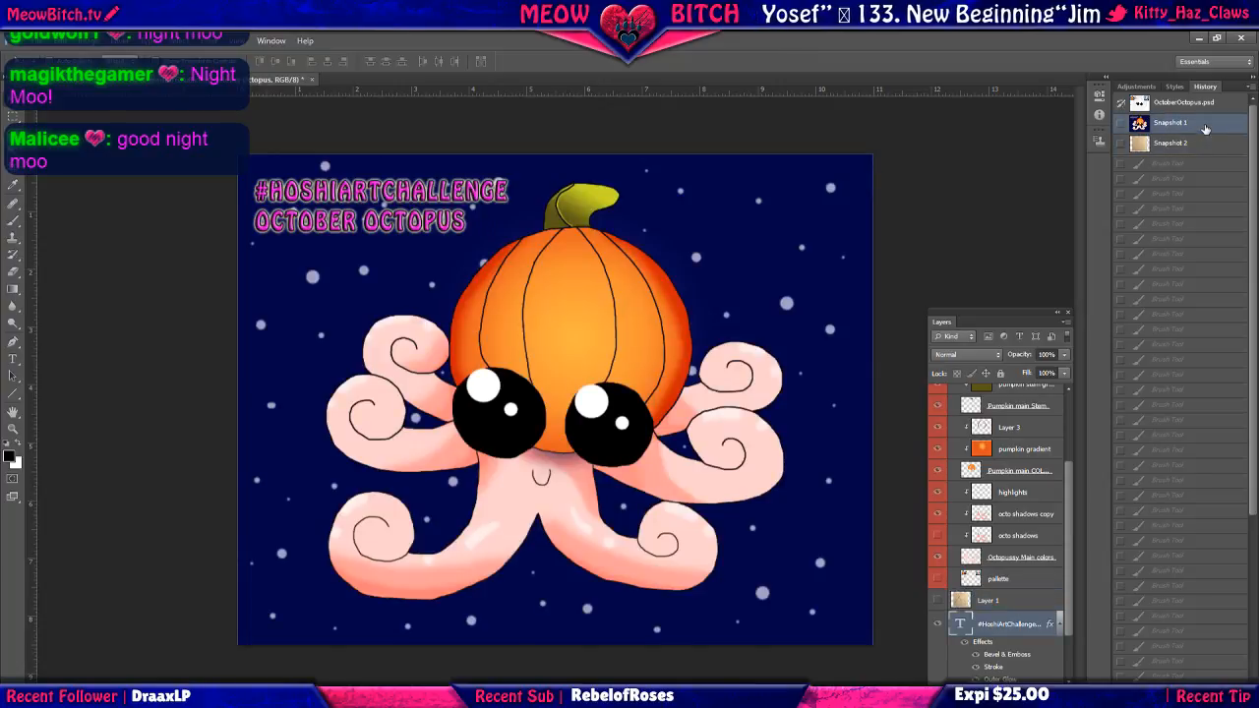
left_click(1208, 143)
left_click(1204, 128)
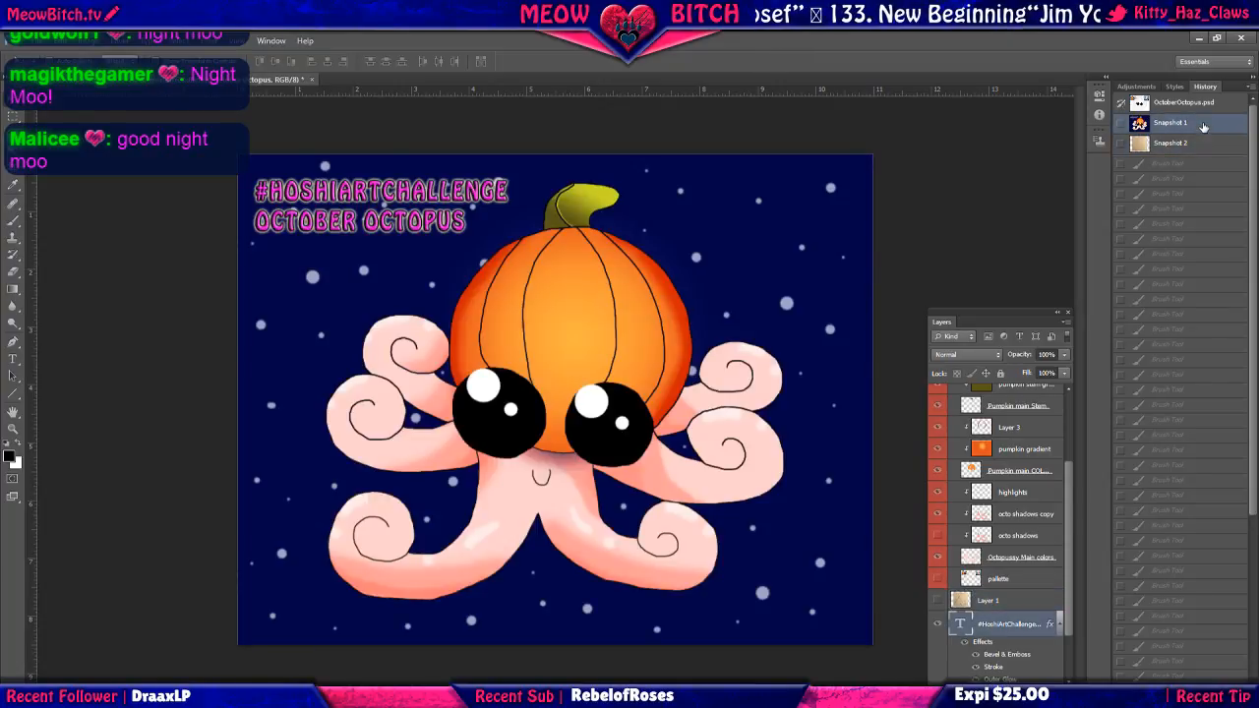
left_click(1202, 146)
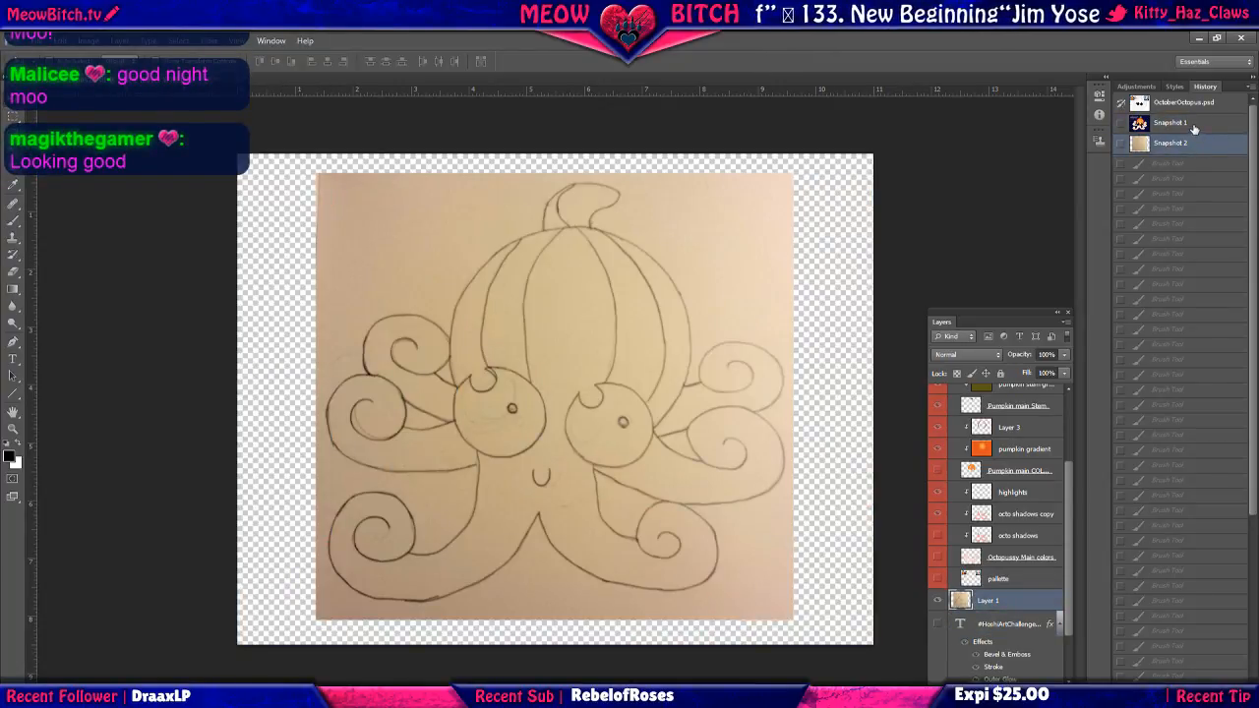
left_click(1194, 129)
left_click(1196, 145)
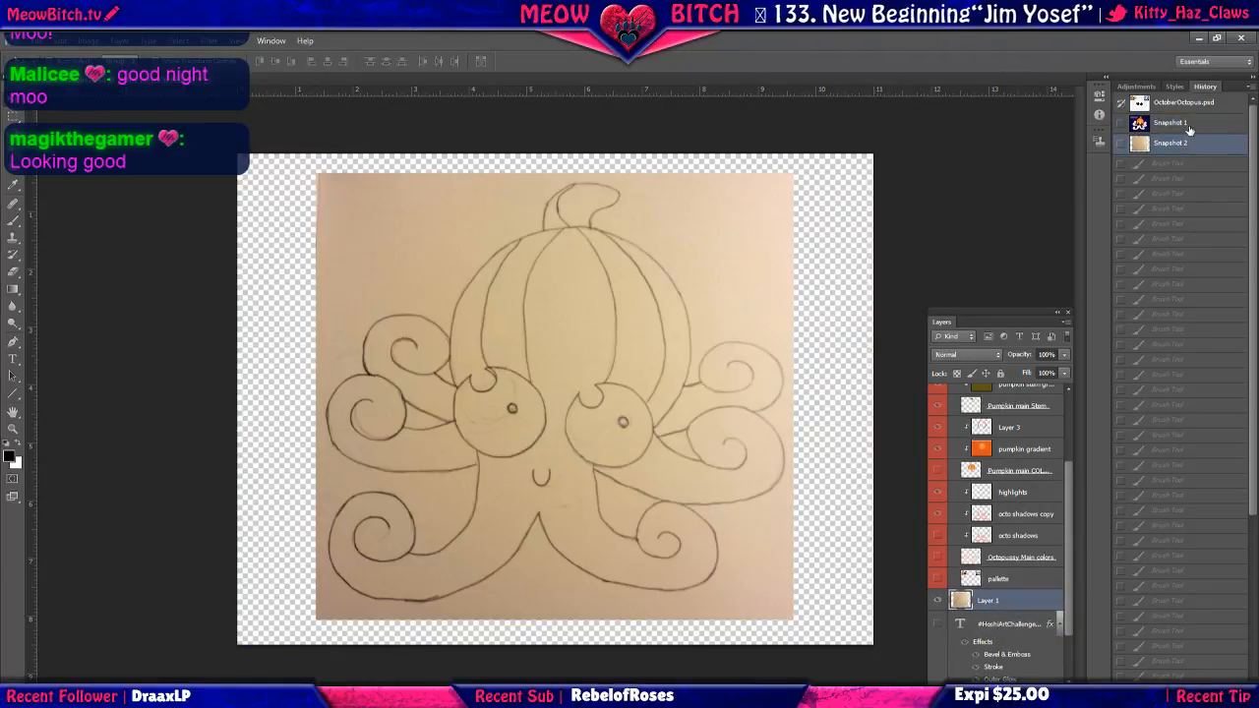
Restore the finished illustration from Snapshot 1 and save the document.
left_click(1189, 127)
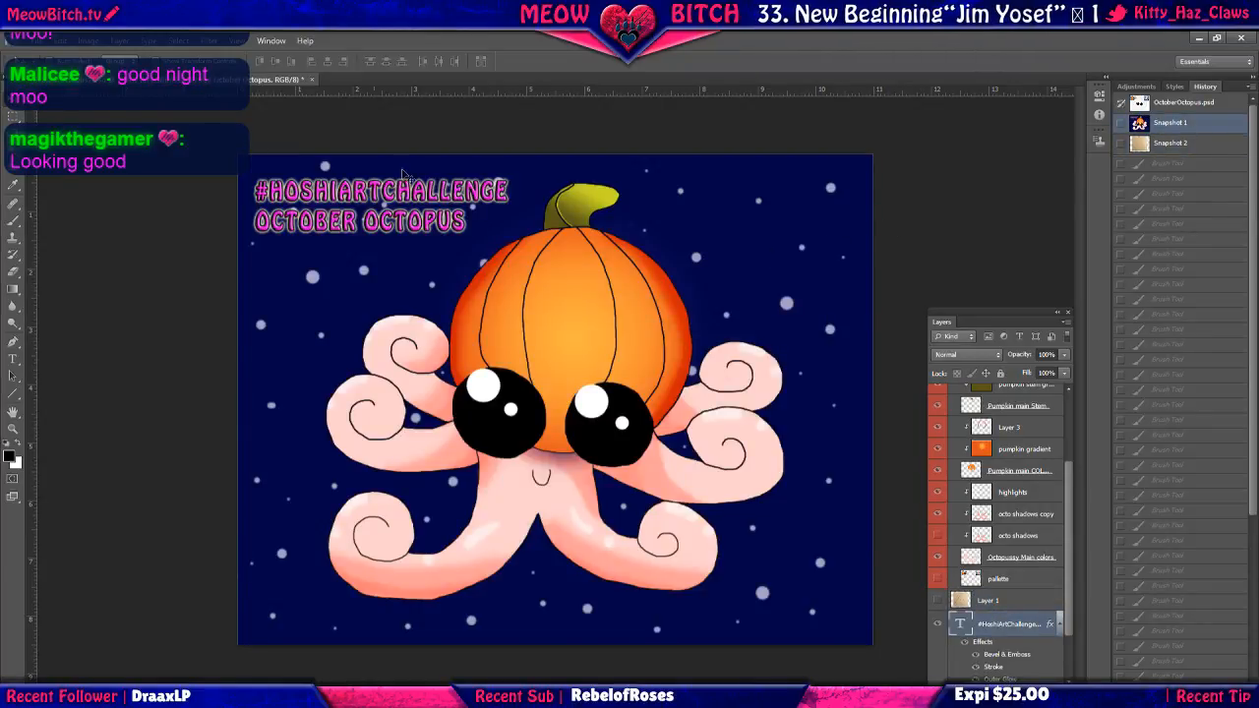
left_click(26, 41)
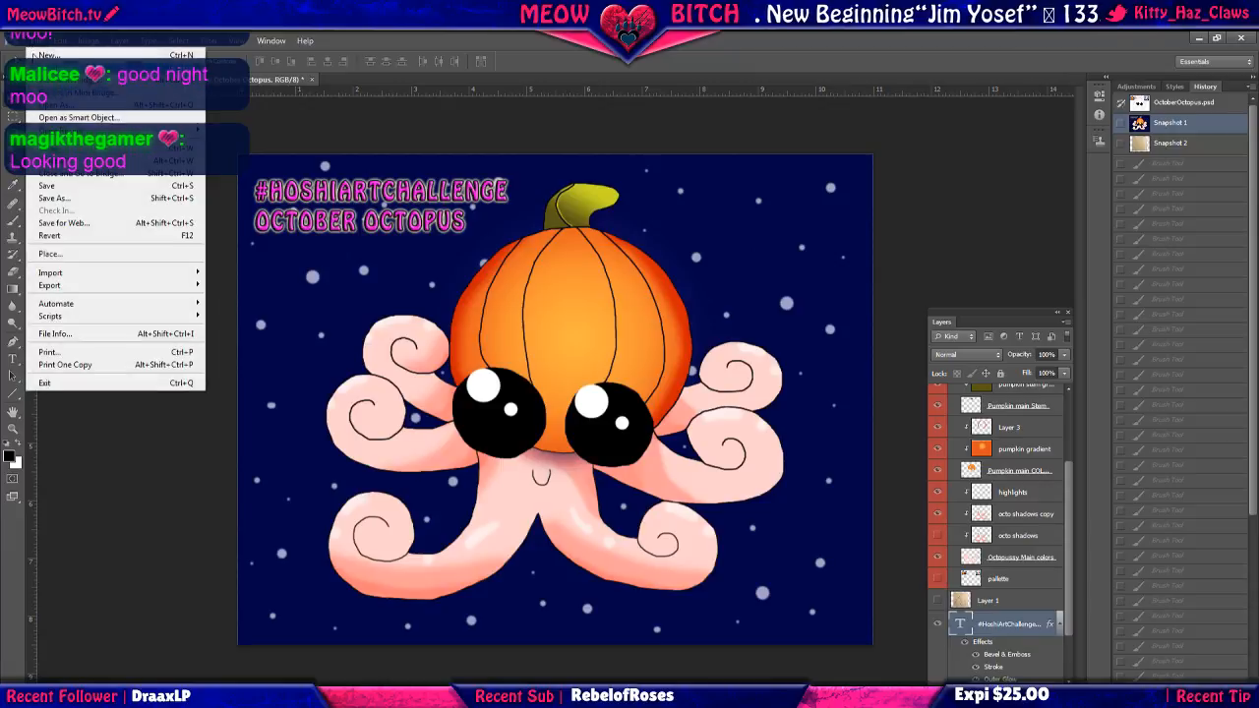
left_click(49, 183)
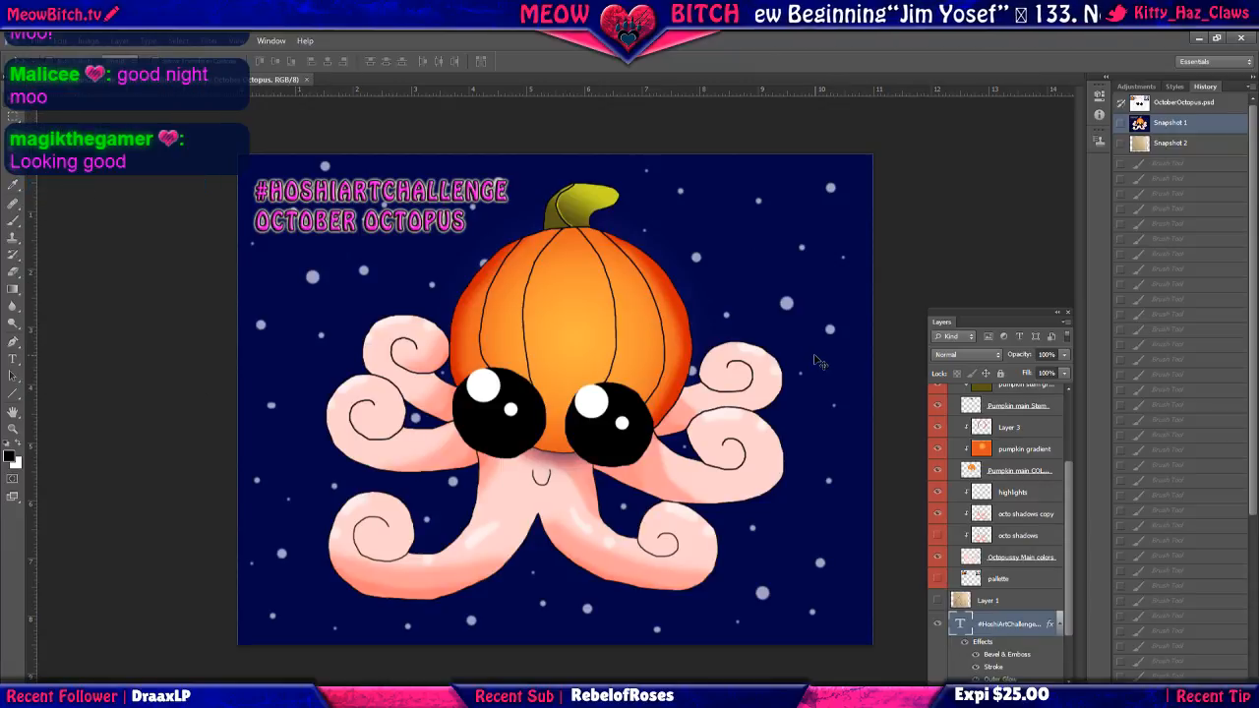
Save a PNG copy as OctoberOctopus-done.png in the October Octopus folder with smallest compression and no interlacing.
left_click(32, 42)
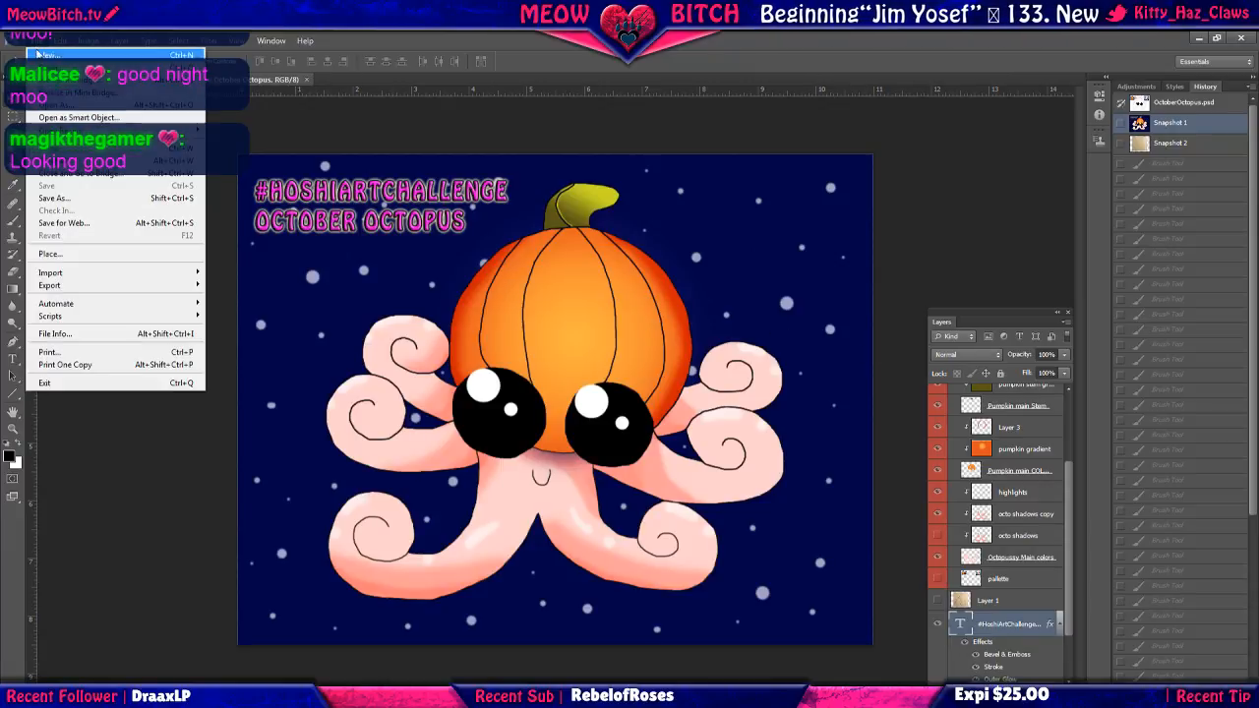
left_click(54, 197)
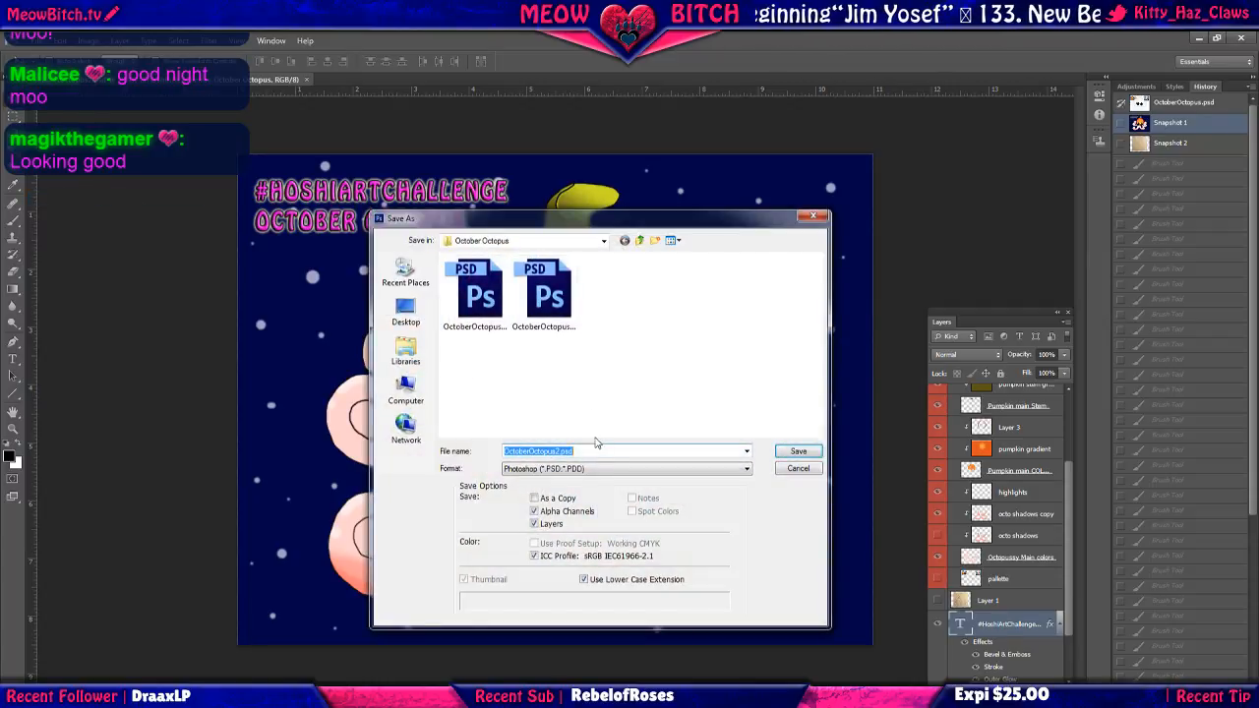
left_click(598, 469)
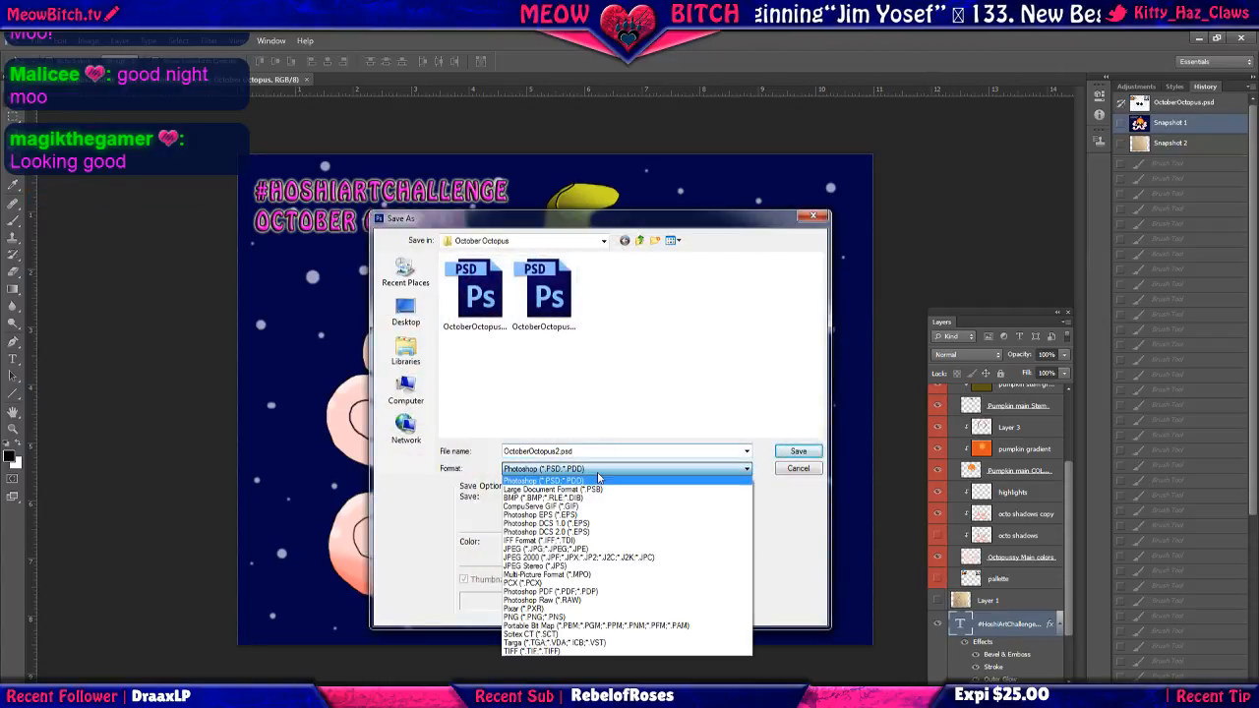
left_click(595, 616)
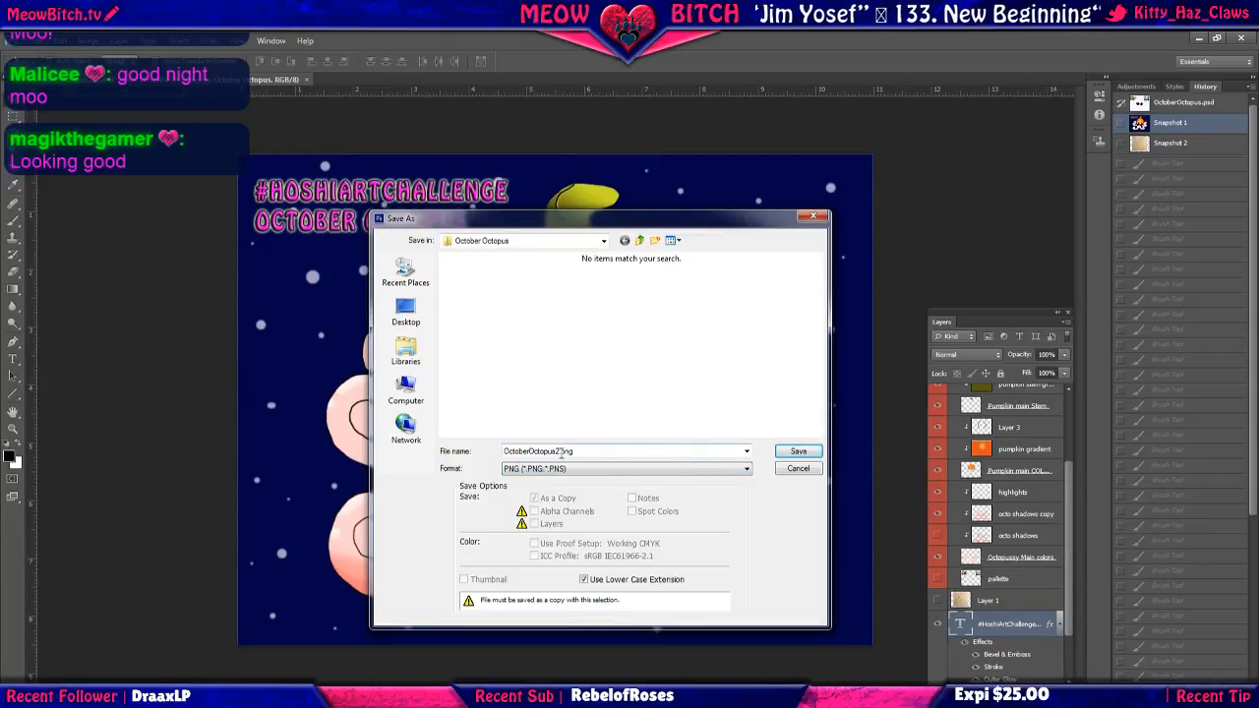
left_click(561, 452)
left_click(561, 451)
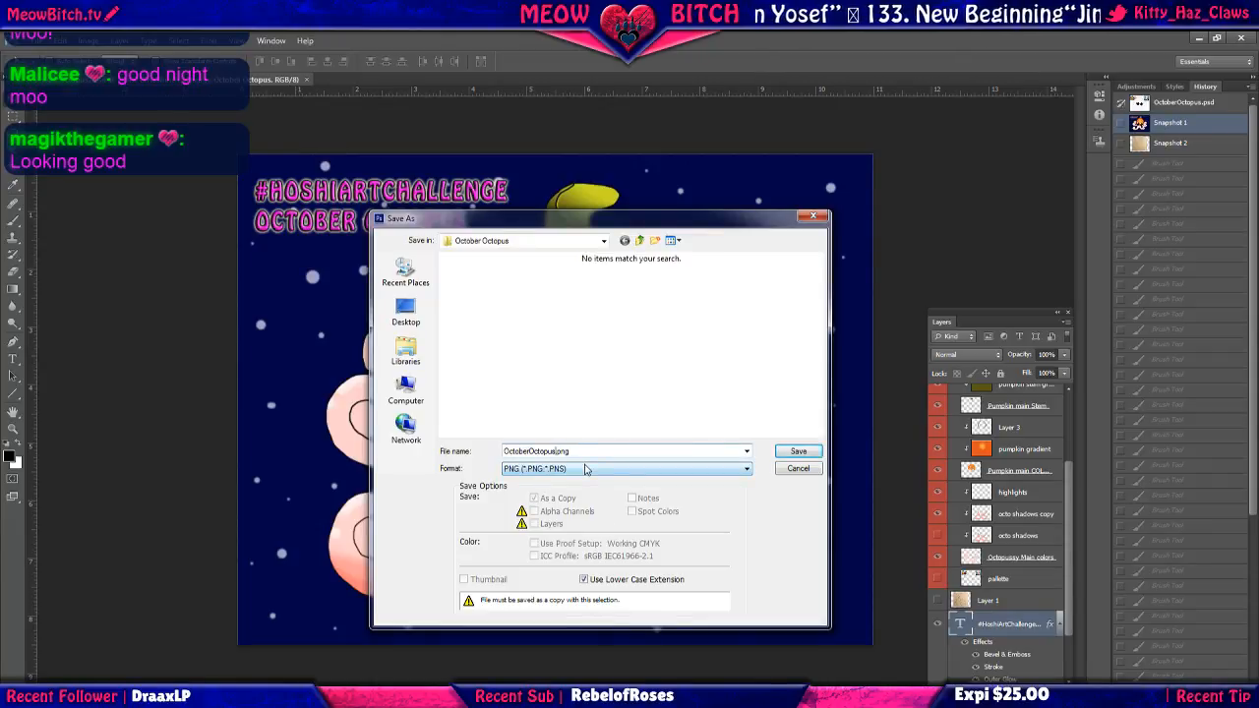
type("-done")
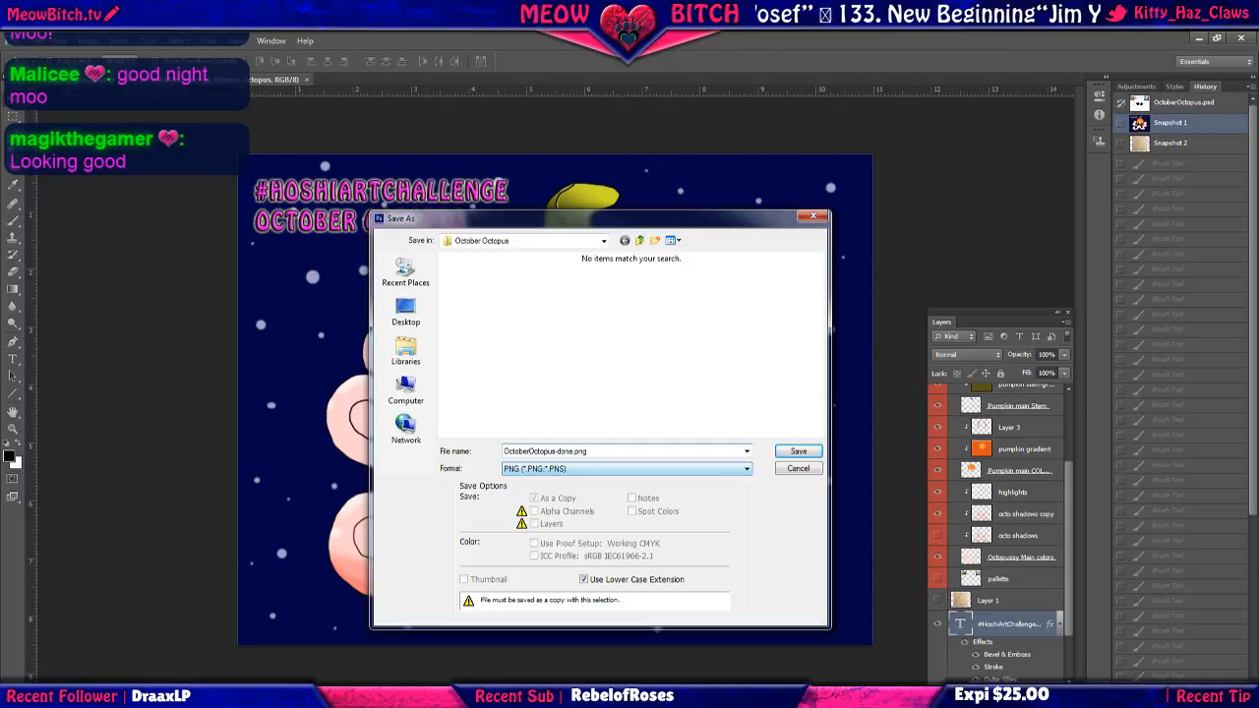
key("Return")
left_click(600, 246)
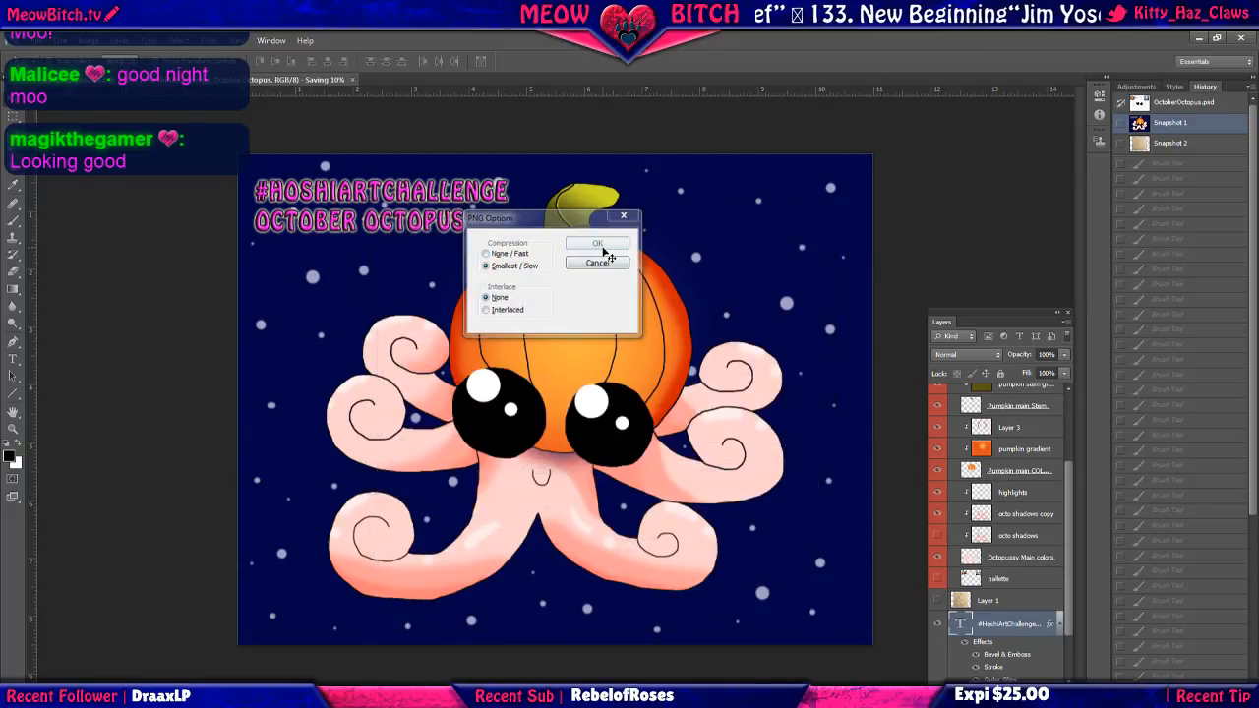